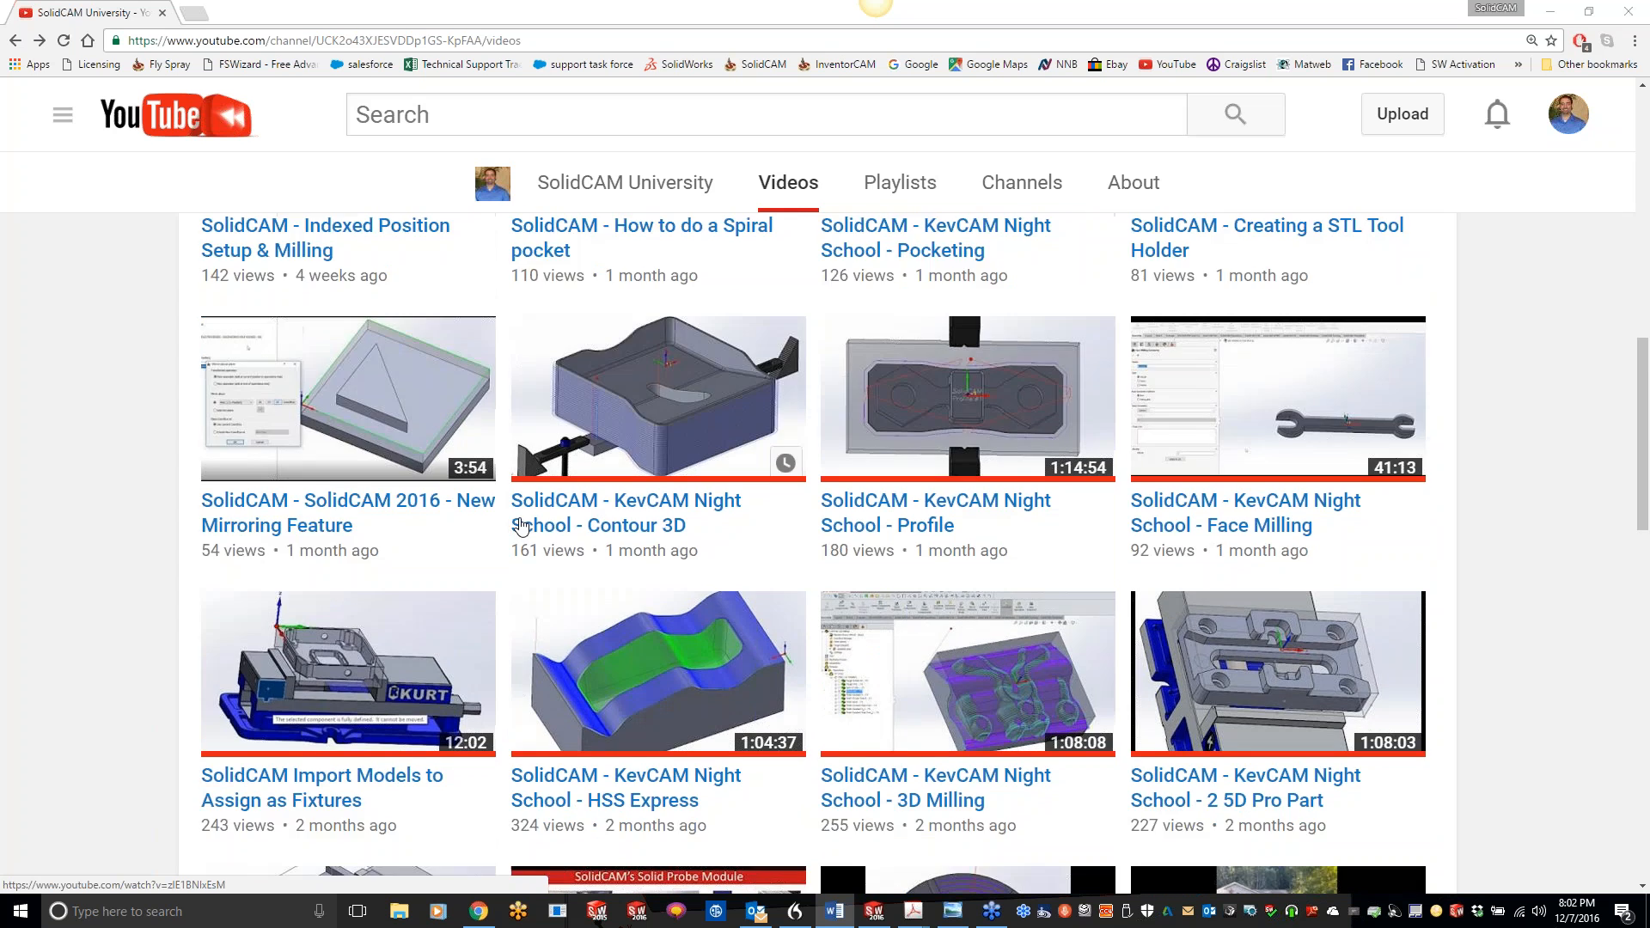
Step: Switch from the browser to the SOLIDWORKS window with the TOOLBOXCYCLES assembly and maximize it
{"action": "scroll", "coordinate": [519, 524], "scroll_direction": "up", "scroll_amount": 3}
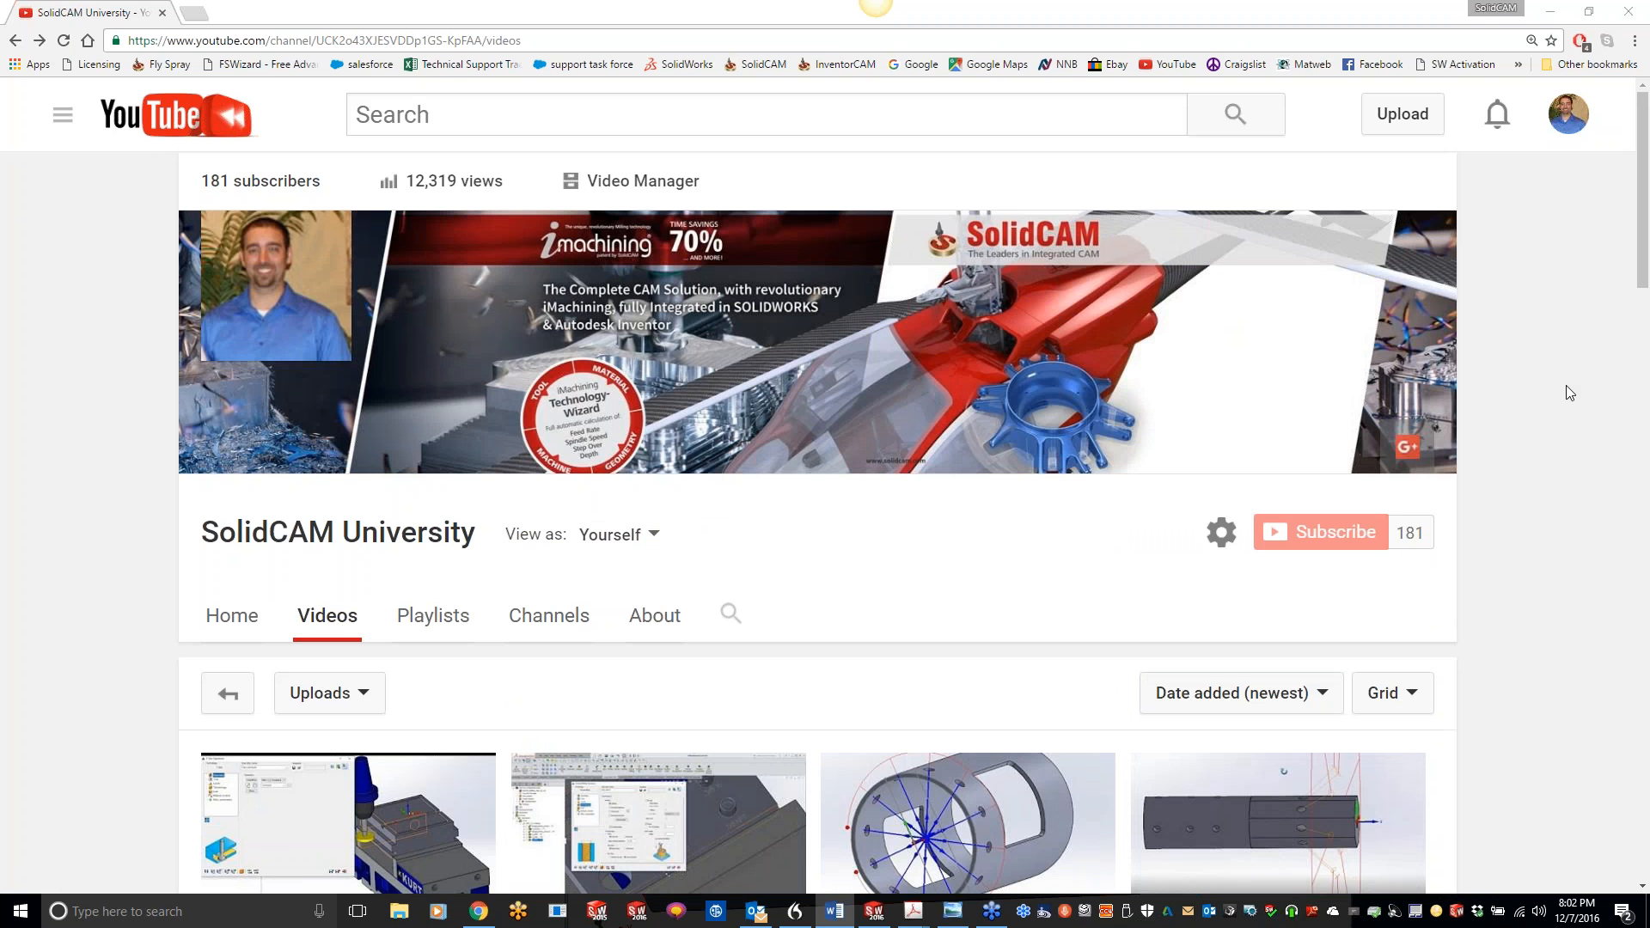
{"action": "left_click", "coordinate": [1549, 11]}
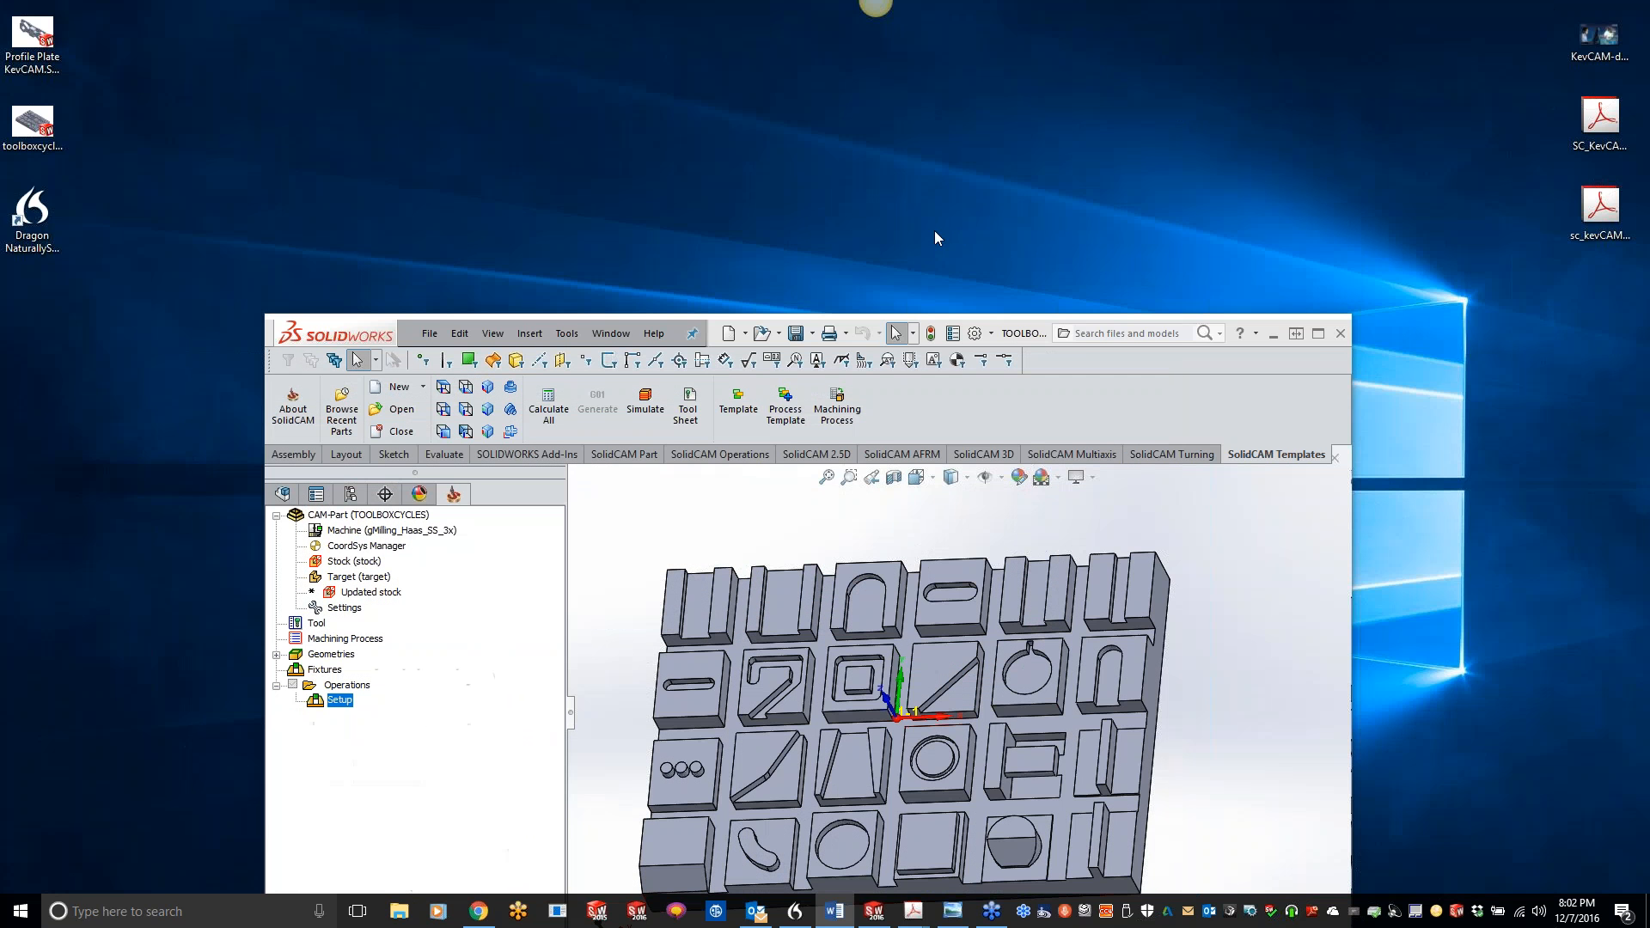
{"action": "left_click", "coordinate": [1316, 334]}
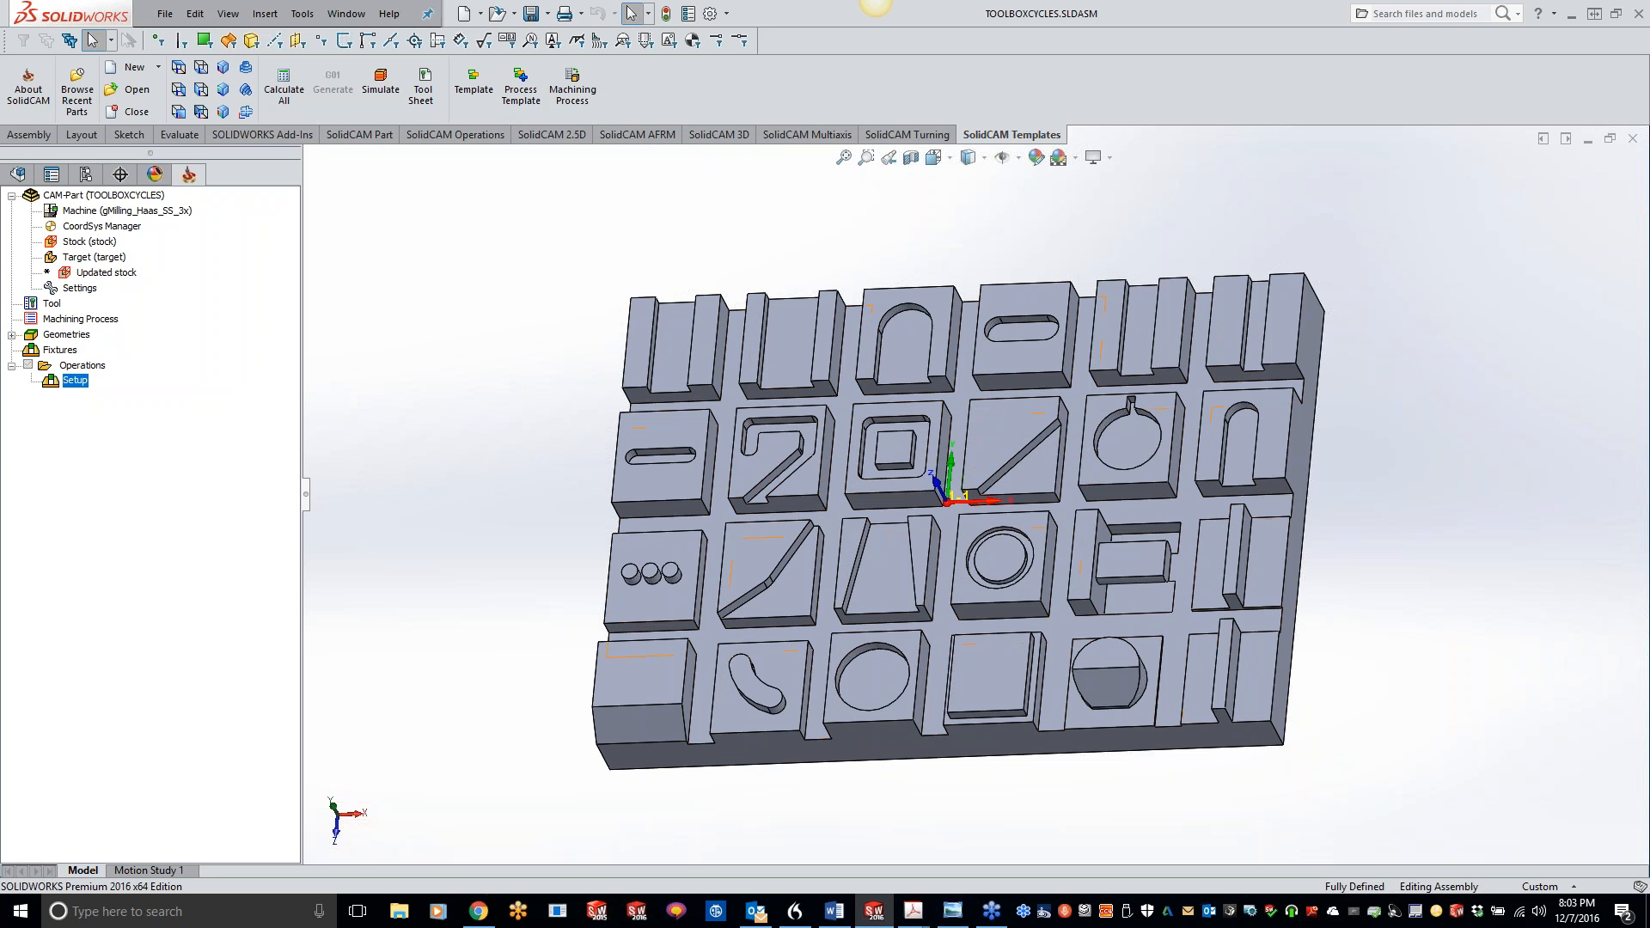
Step: Add a probe operation to the CAM part using the Single point Z technology and the Home Position action
{"action": "right_click", "coordinate": [100, 366]}
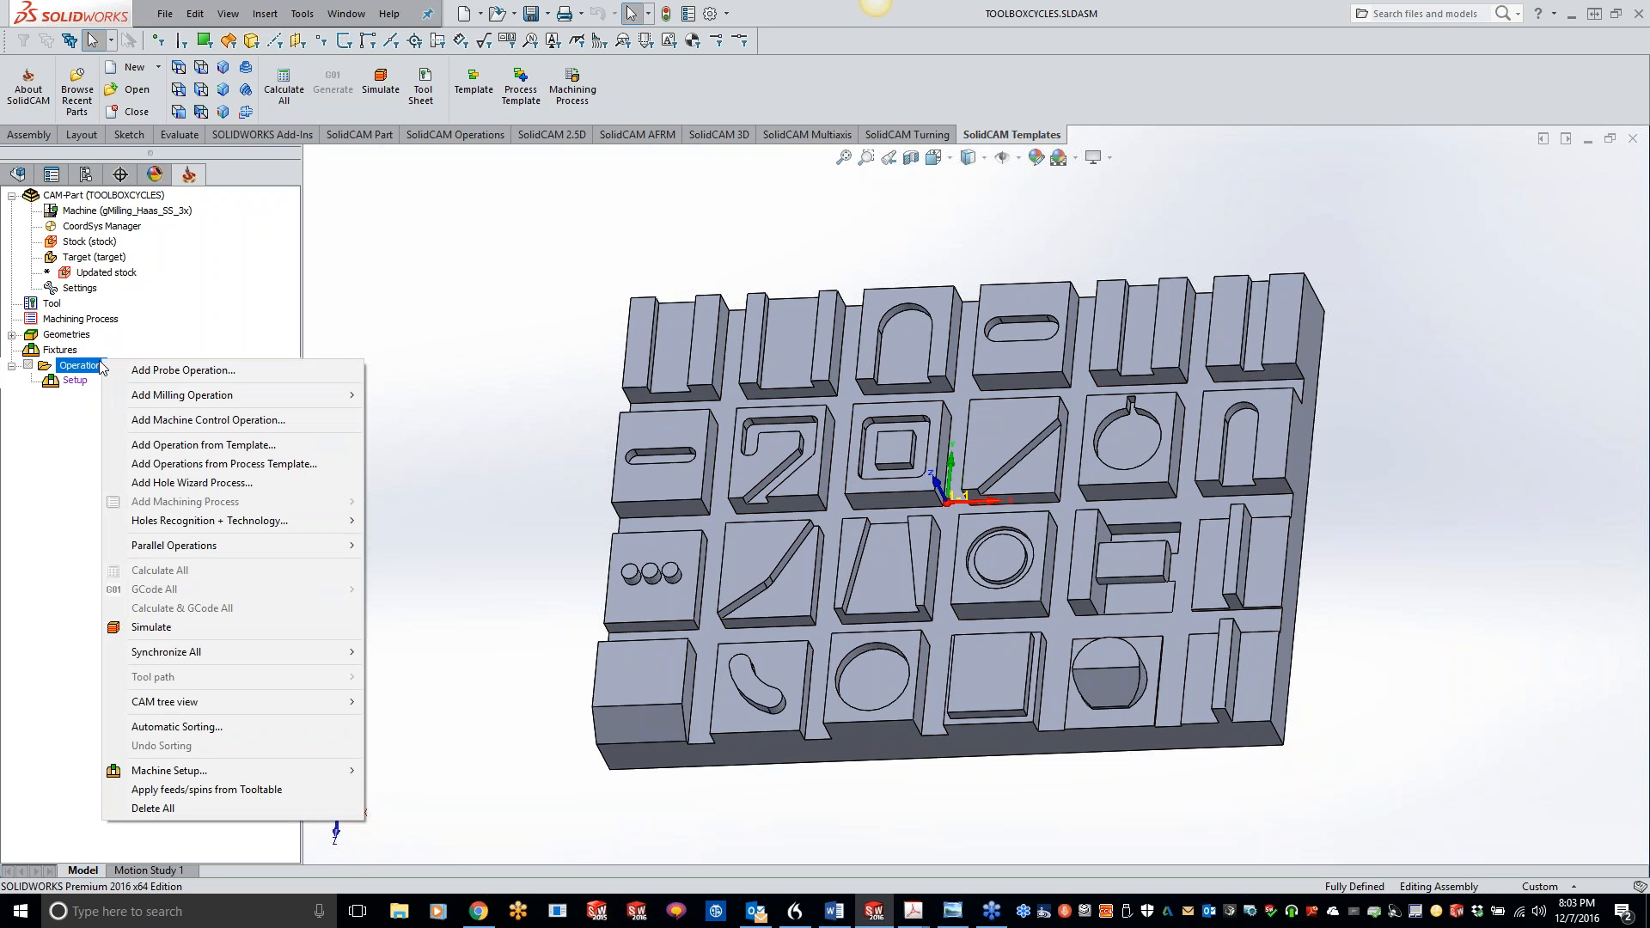
{"action": "mouse_move", "coordinate": [159, 400]}
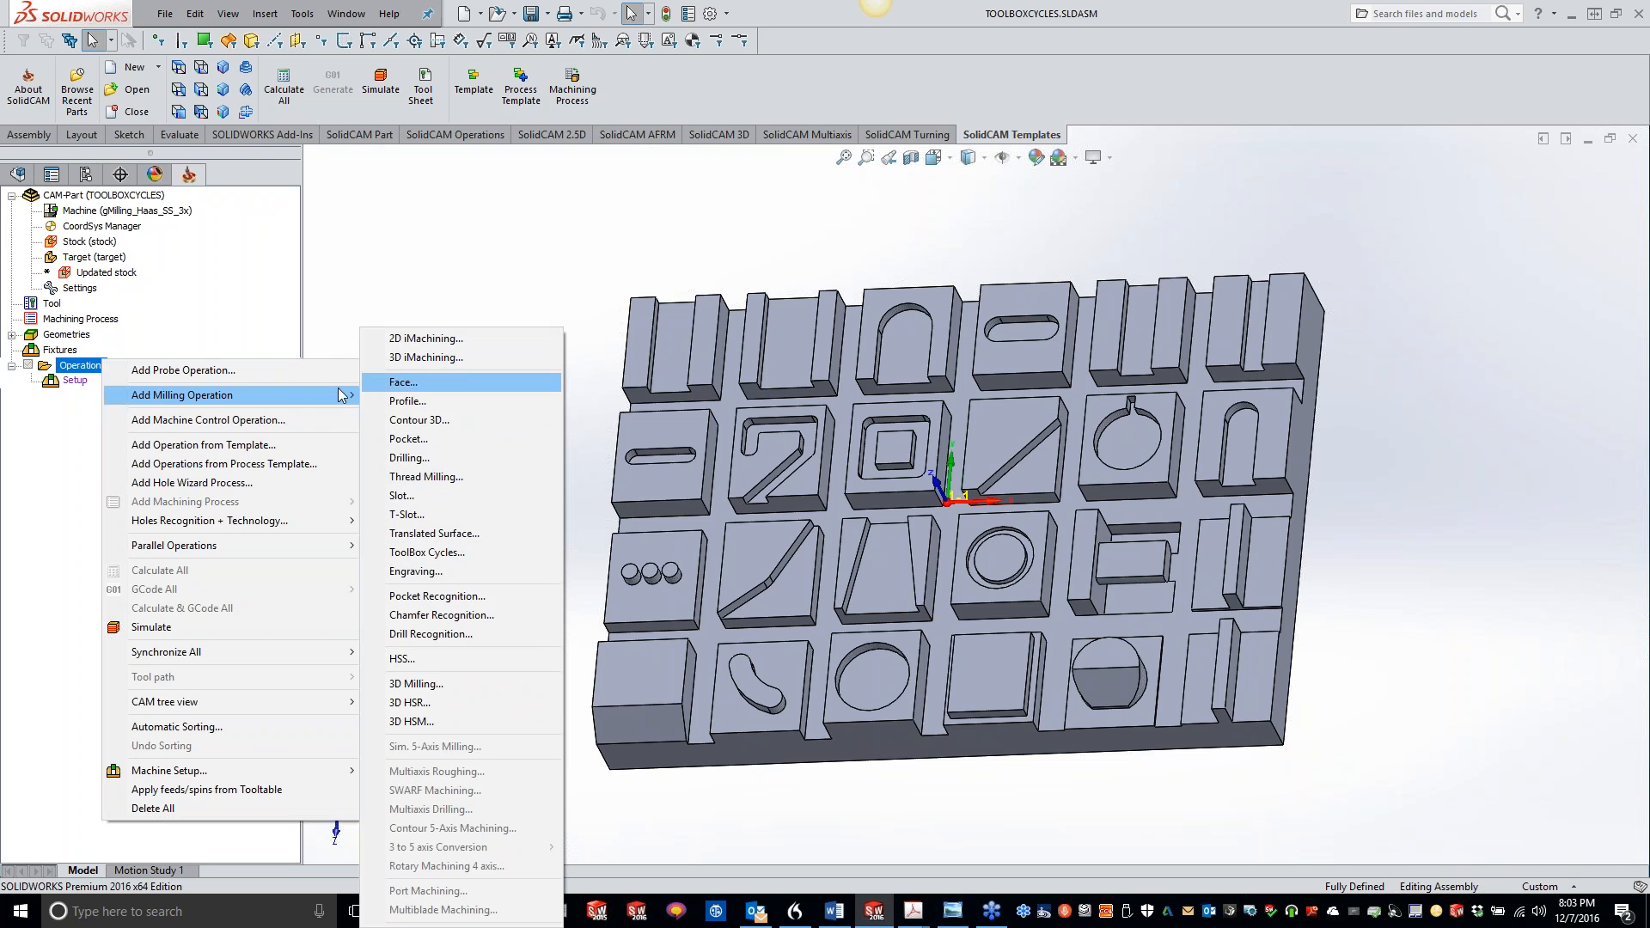
{"action": "left_click", "coordinate": [237, 374]}
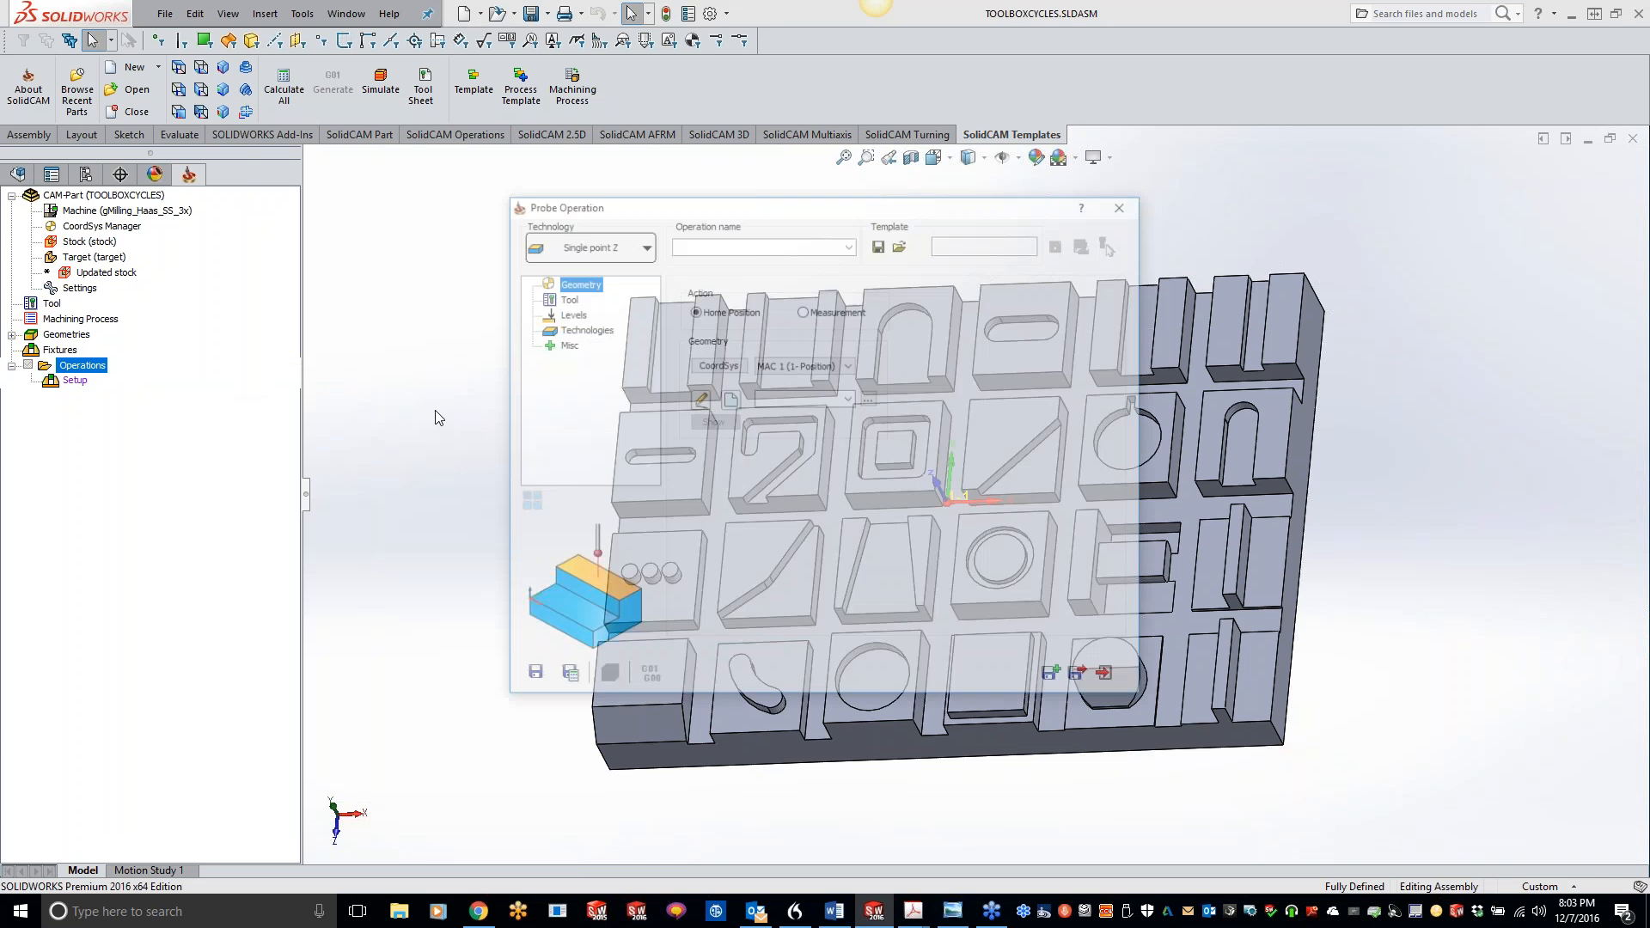
{"action": "left_click", "coordinate": [603, 248]}
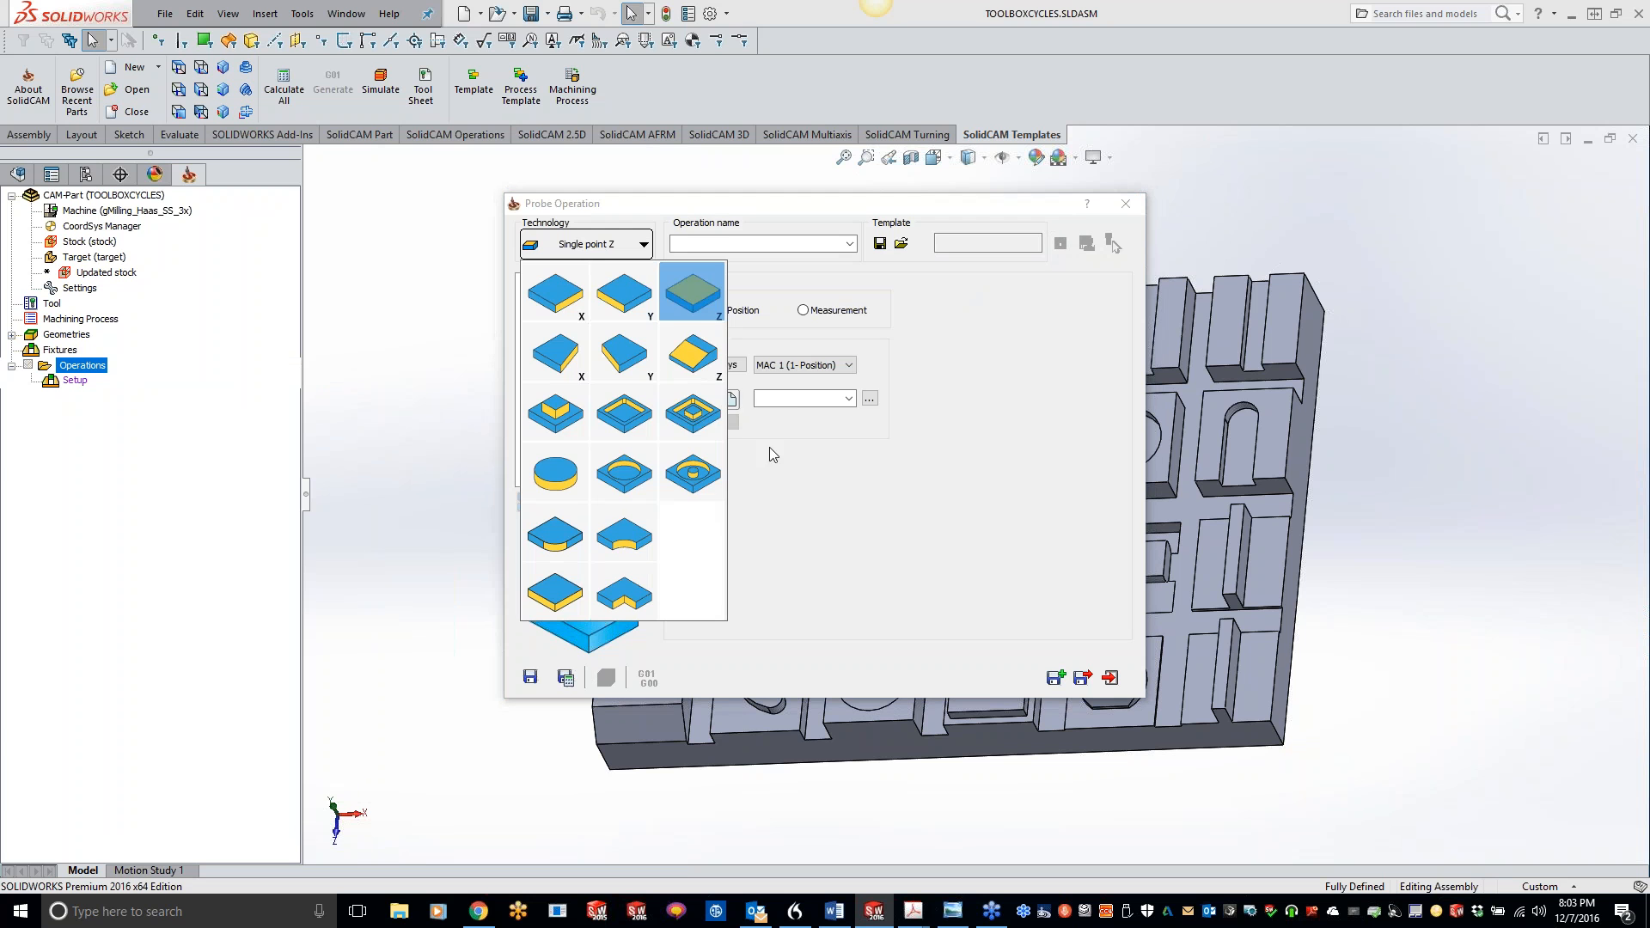
{"action": "left_click", "coordinate": [696, 293]}
Step: Define new point geometry for the probe on the top face of the block with the diagonal slot
{"action": "left_click", "coordinate": [735, 400]}
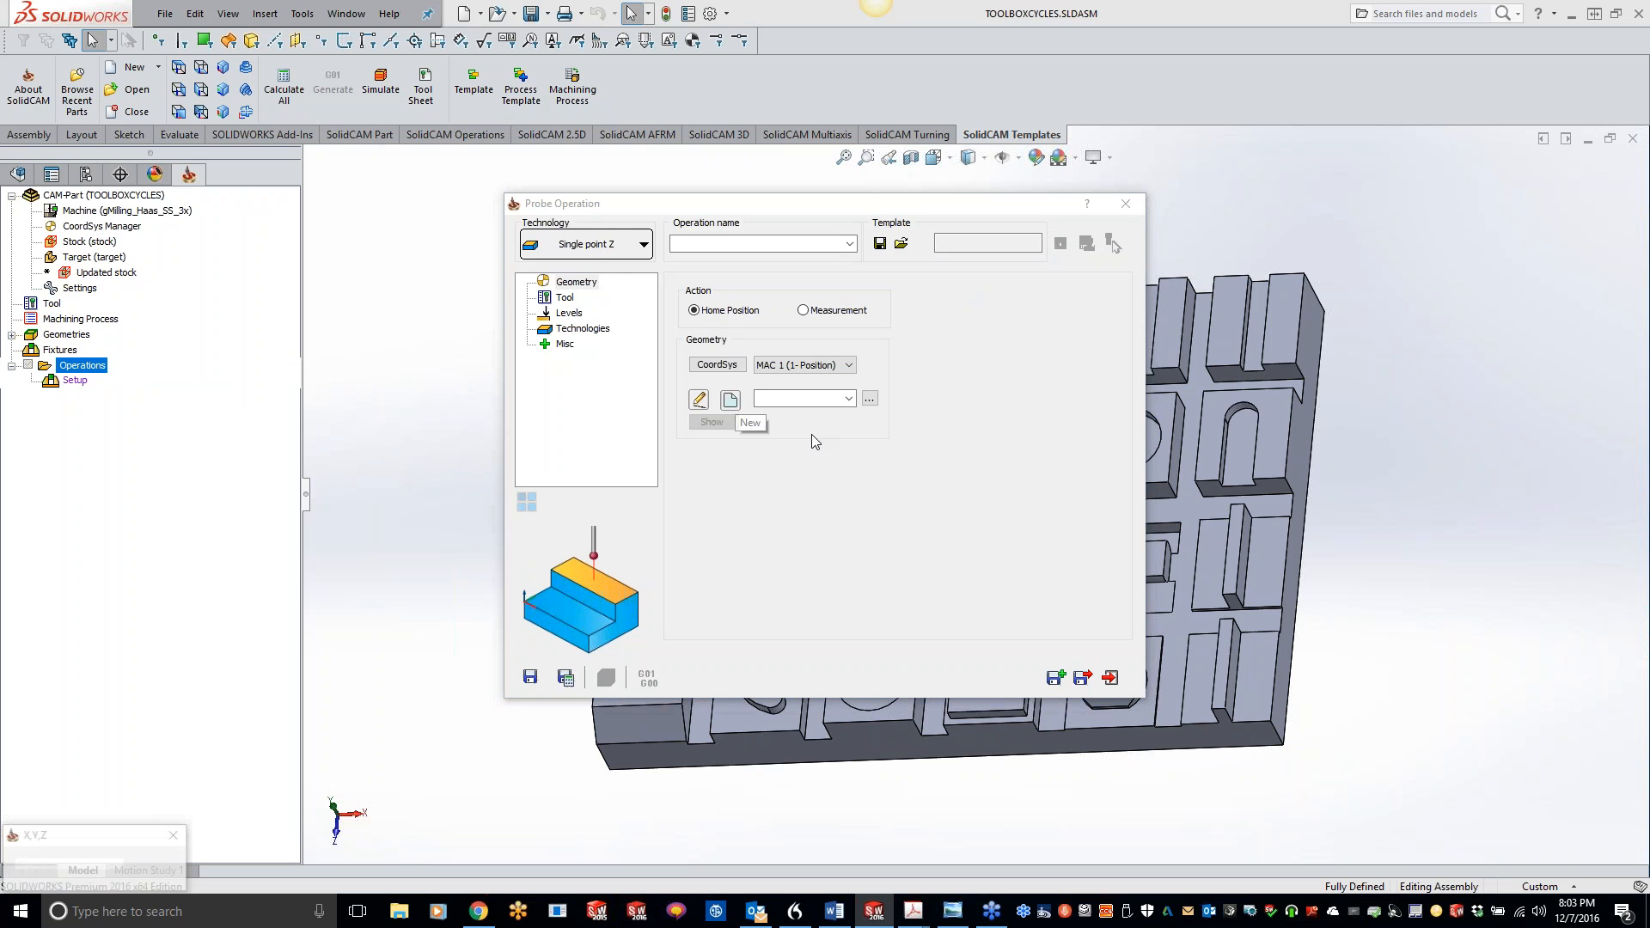
{"action": "left_click", "coordinate": [1001, 427]}
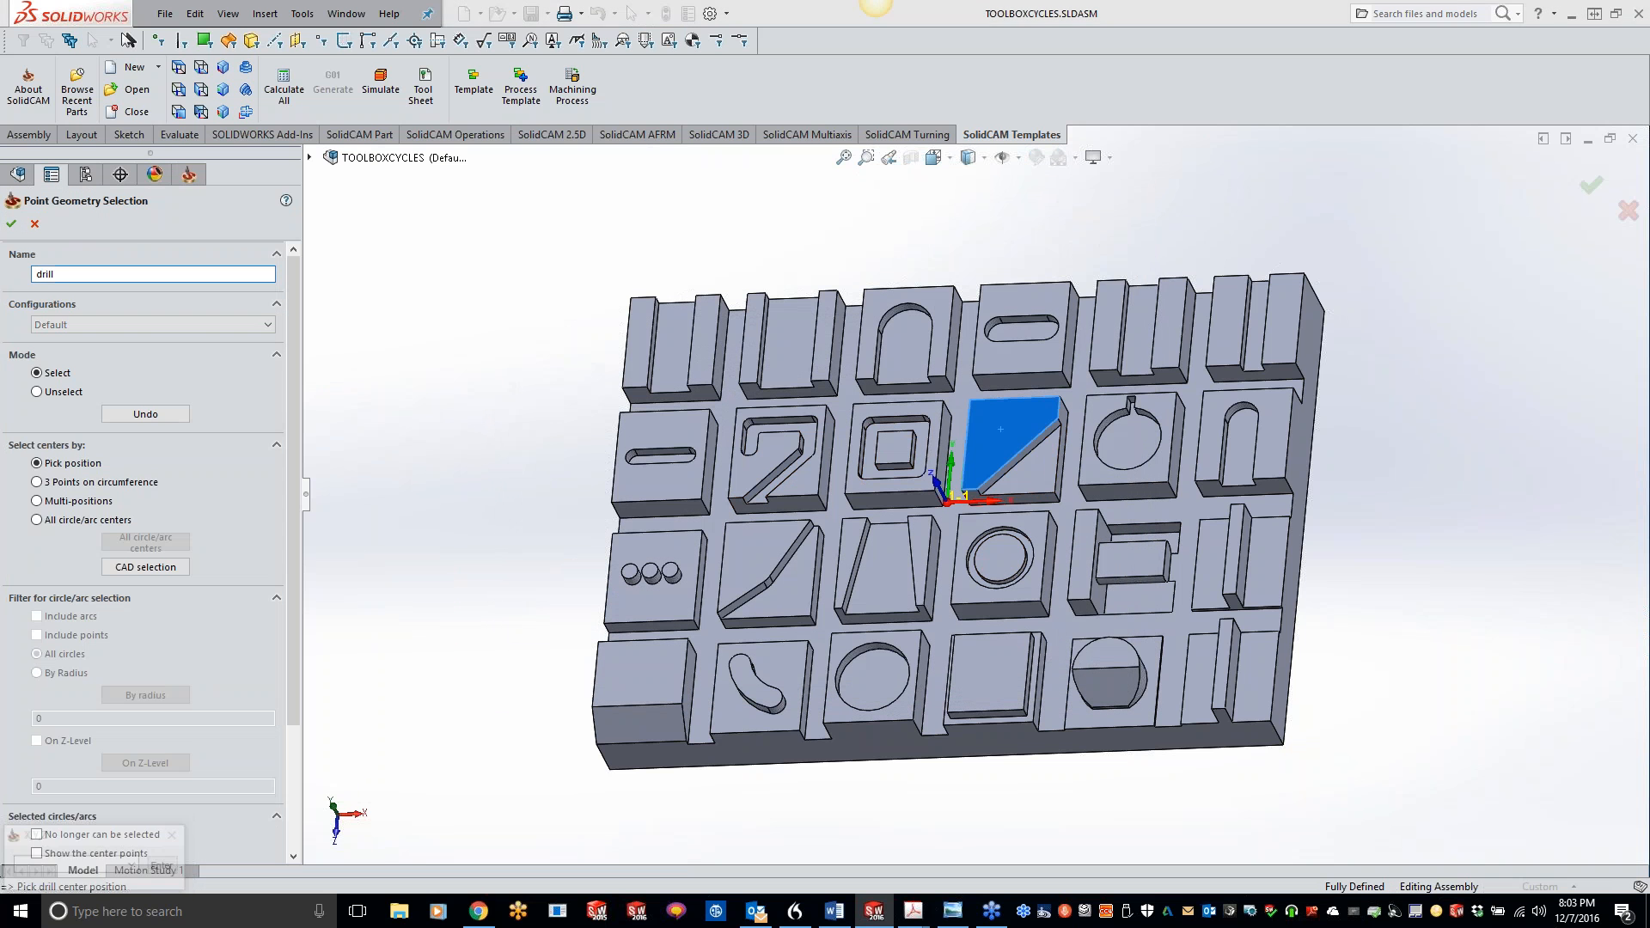
{"action": "left_click", "coordinate": [11, 226]}
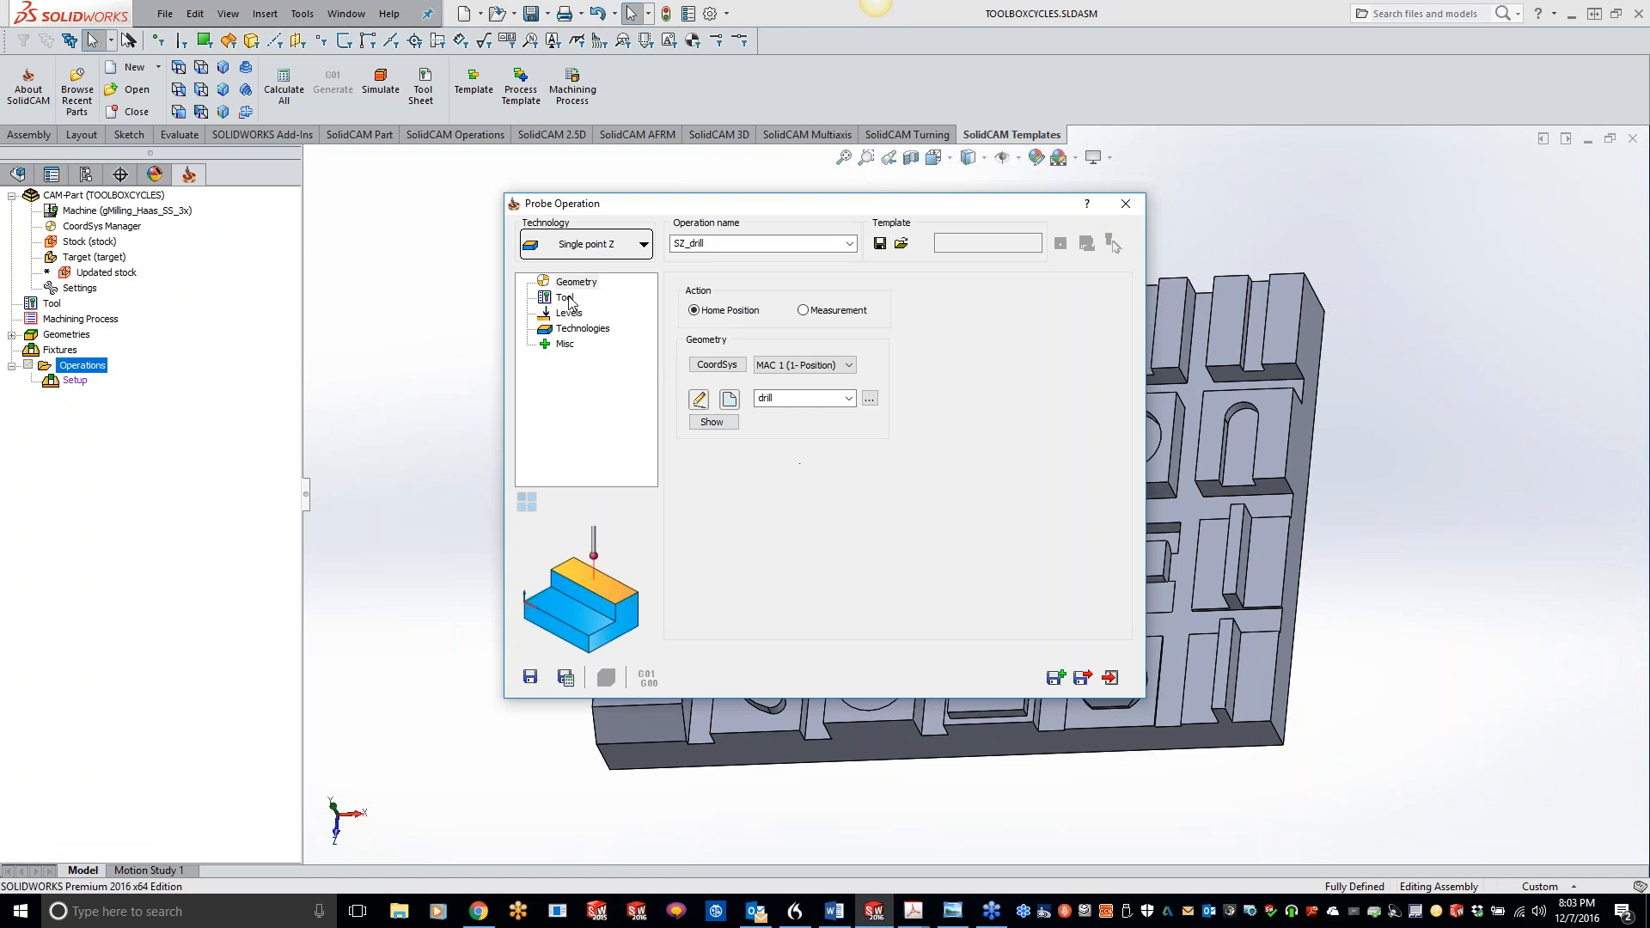
Step: Add a new probe tool, assign it to the Single point Z operation, and save and calculate the operation
{"action": "left_click", "coordinate": [567, 297]}
{"action": "left_click", "coordinate": [832, 493]}
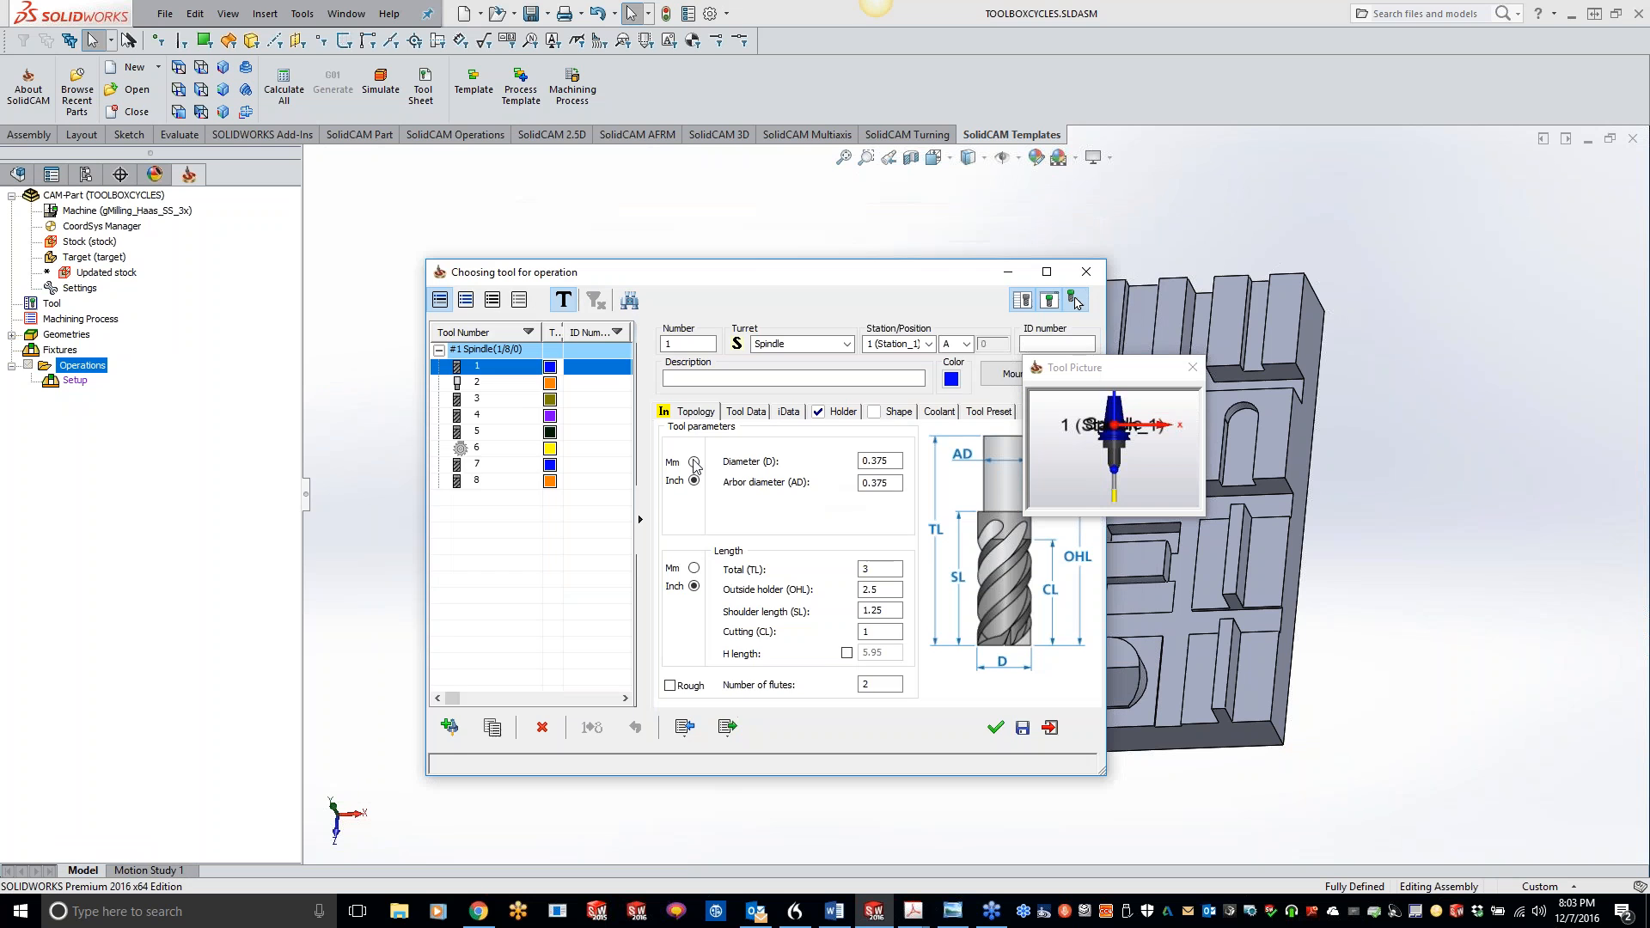
{"action": "left_click", "coordinate": [449, 726]}
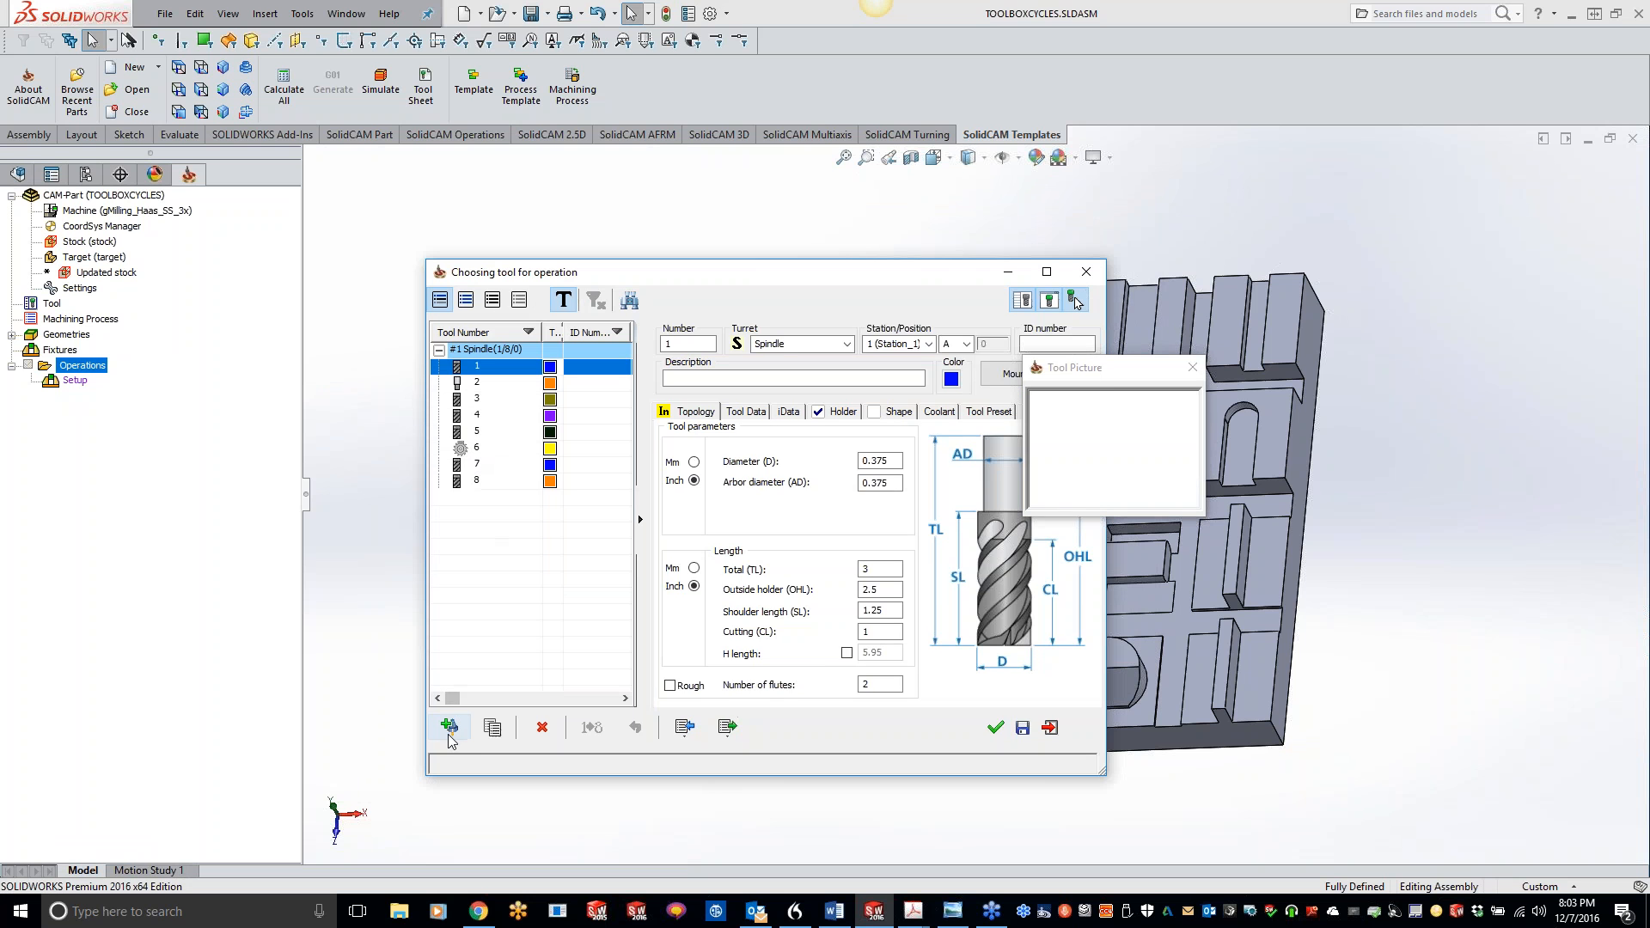
{"action": "left_click", "coordinate": [996, 728]}
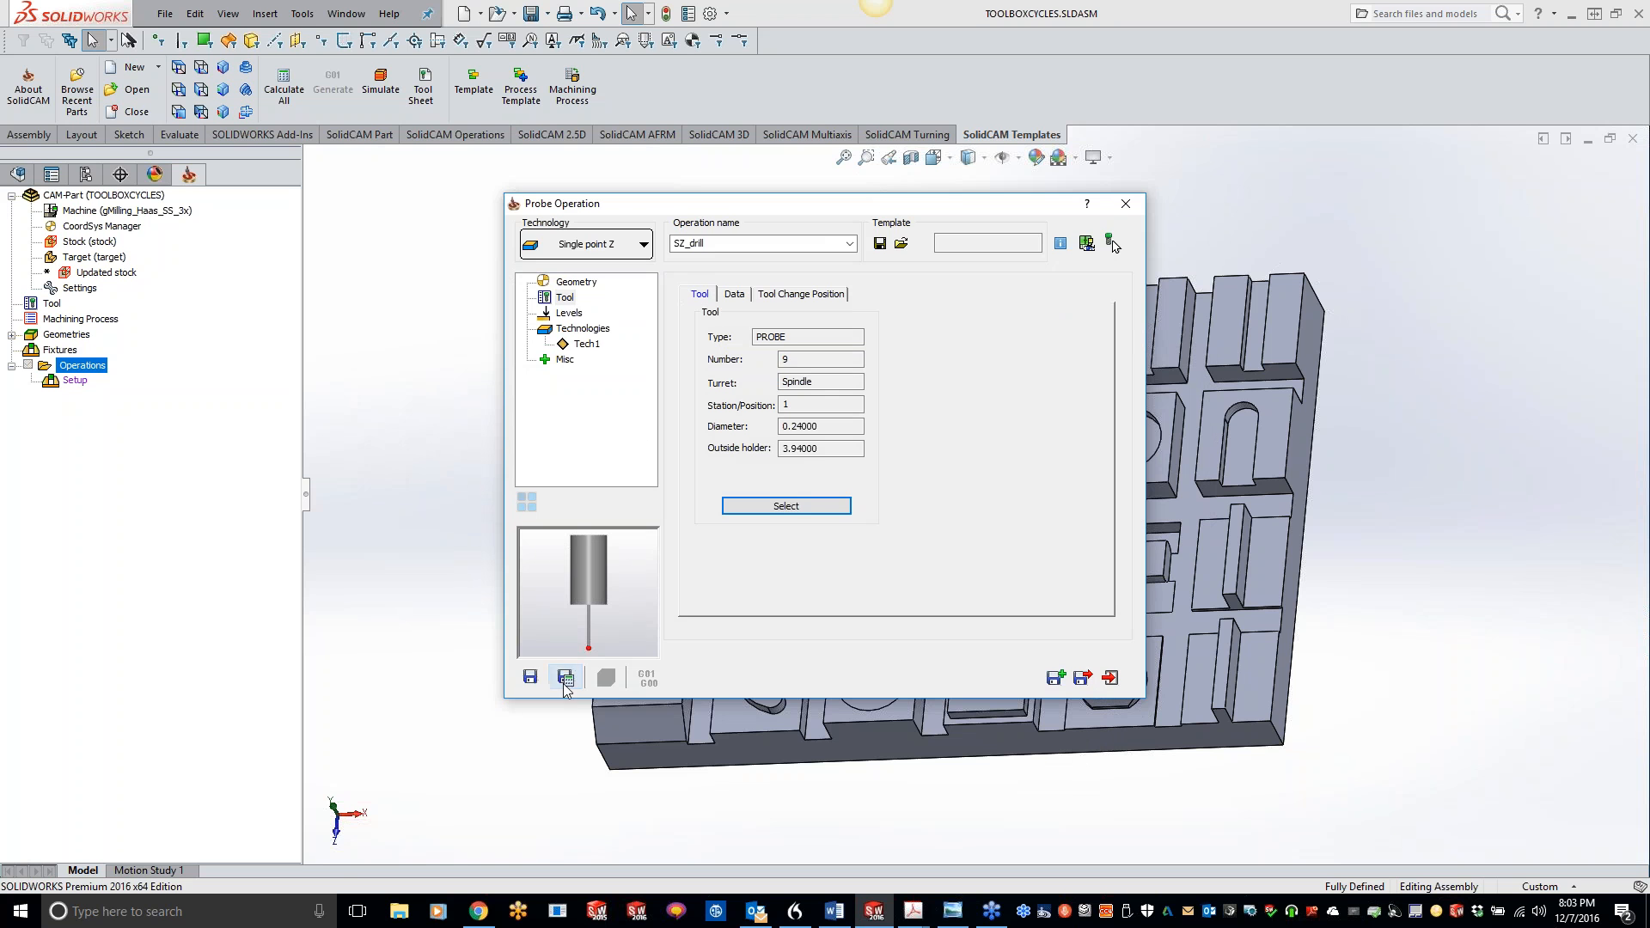
{"action": "left_click", "coordinate": [566, 678]}
Step: Save a copy of the probe operation and change the copy's technology to Boss
{"action": "left_click", "coordinate": [1057, 678]}
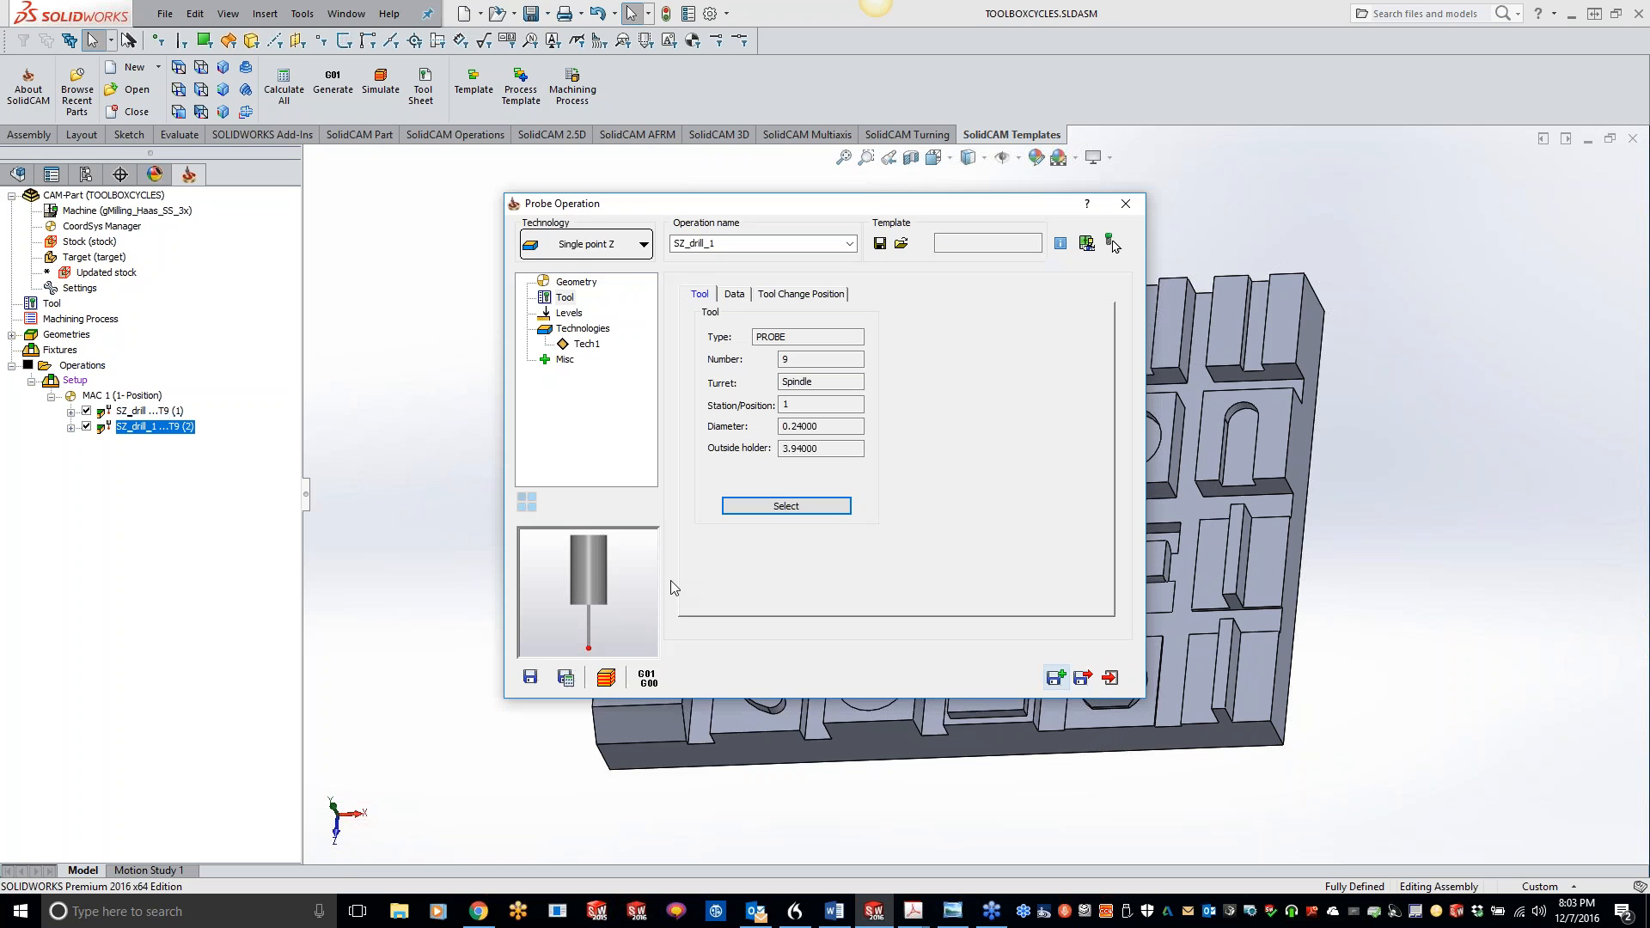
{"action": "left_click", "coordinate": [611, 249]}
{"action": "left_click", "coordinate": [549, 413]}
Step: Define new contour geometry for the boss probe from the lower front edge of the plate
{"action": "left_click", "coordinate": [728, 401]}
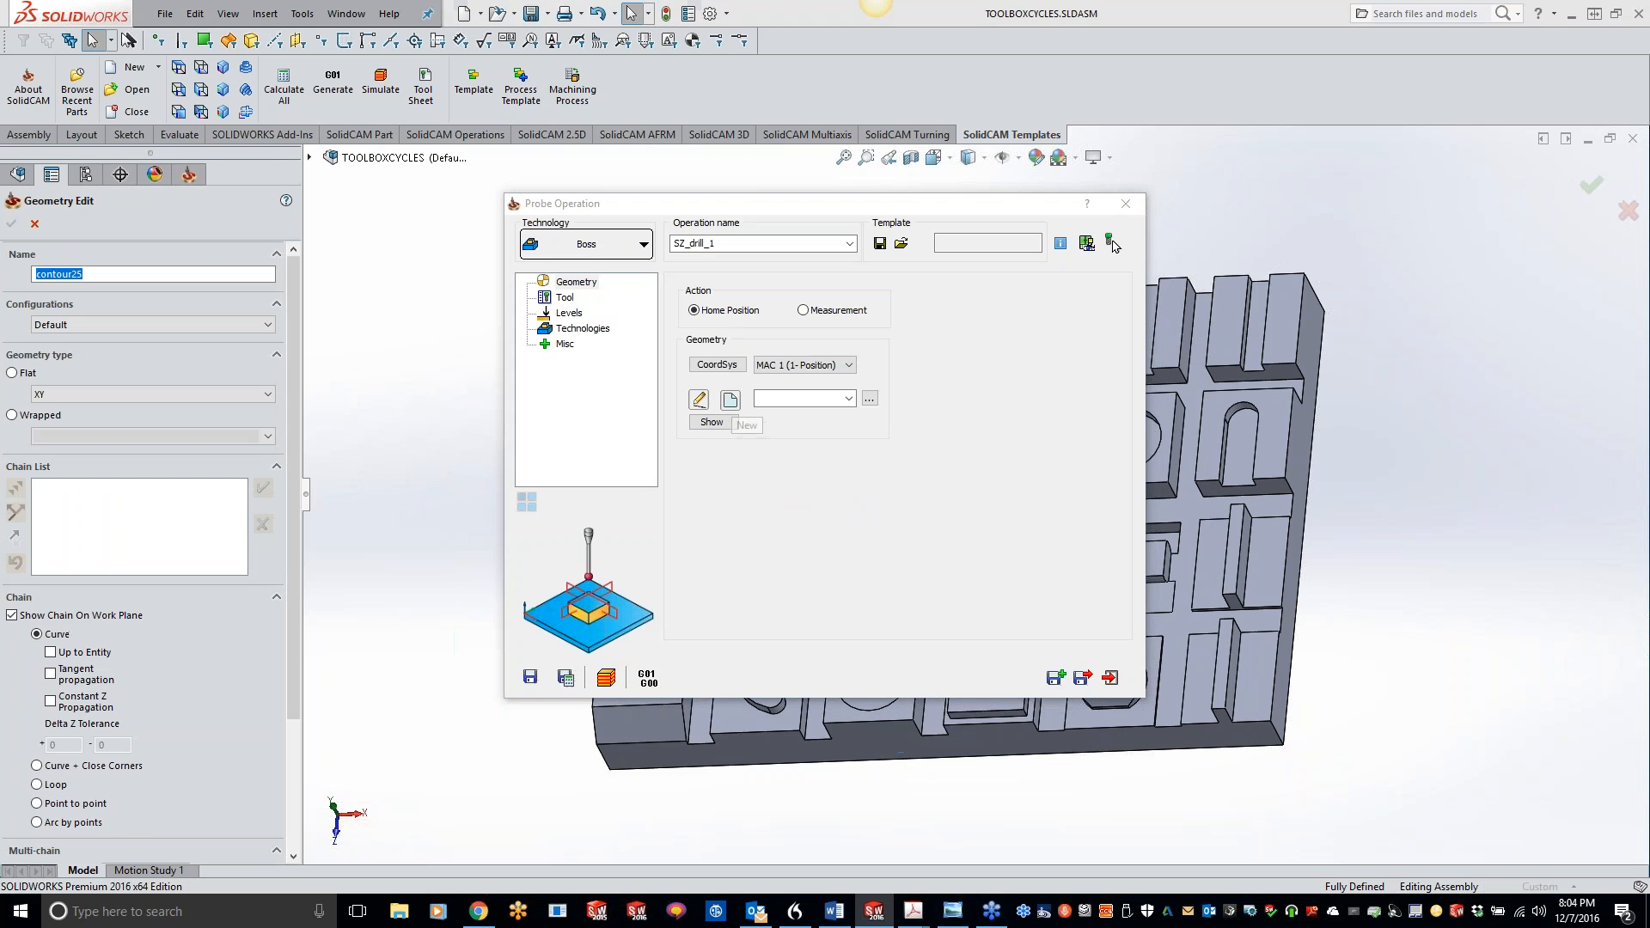
{"action": "left_click", "coordinate": [902, 758]}
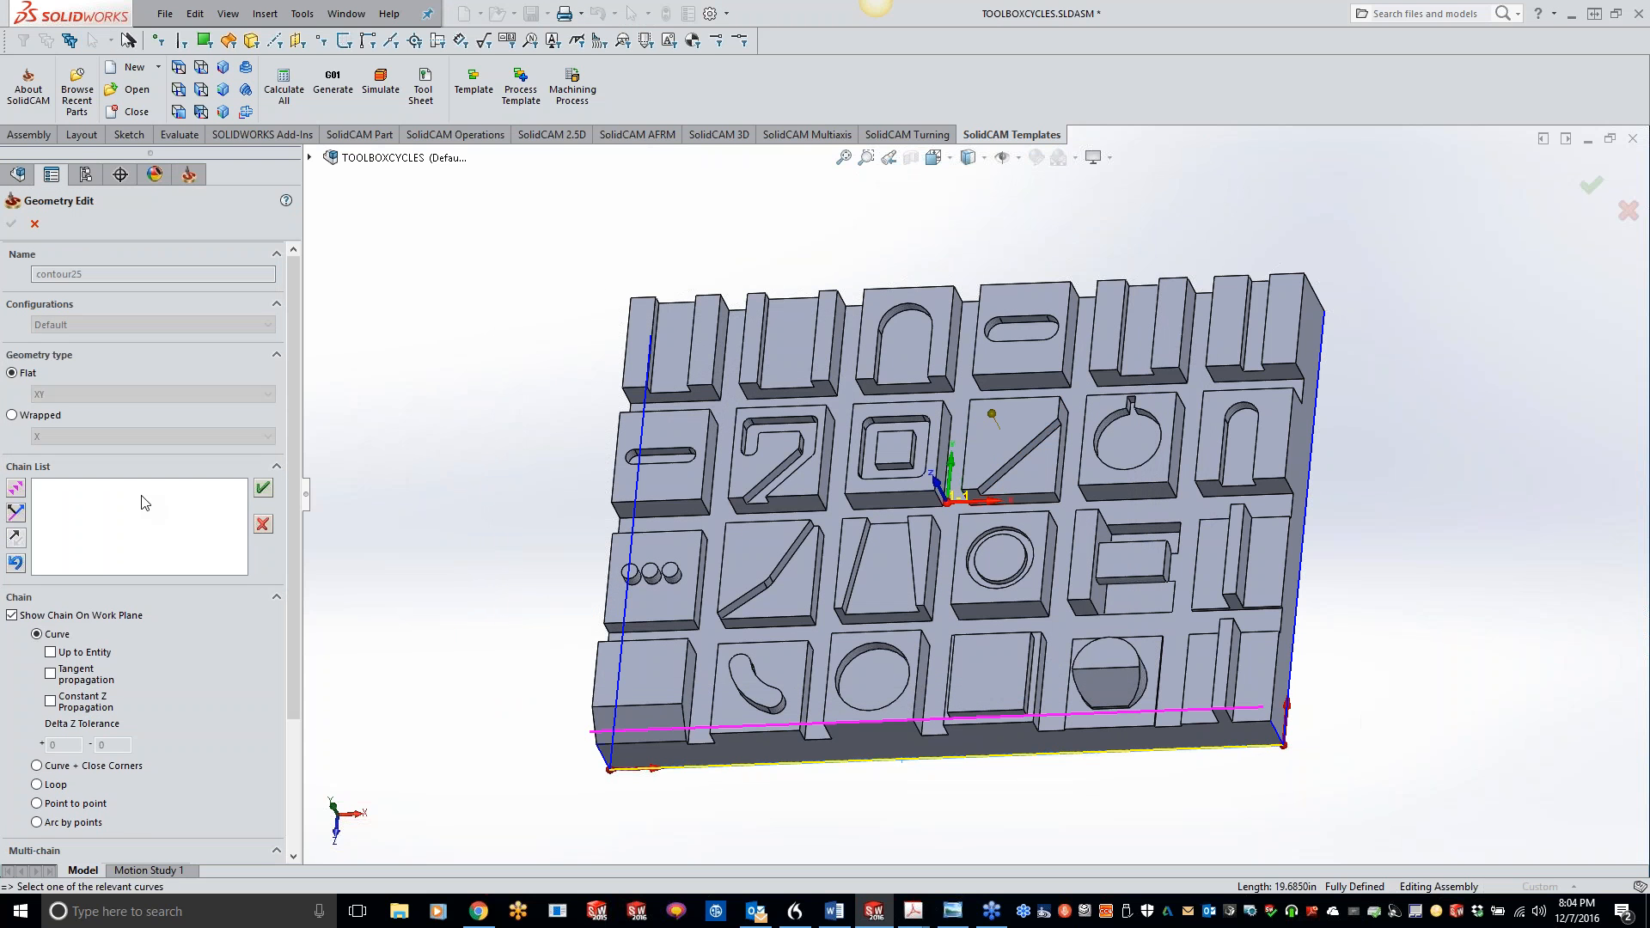
{"action": "left_click", "coordinate": [14, 491]}
{"action": "left_click", "coordinate": [10, 225]}
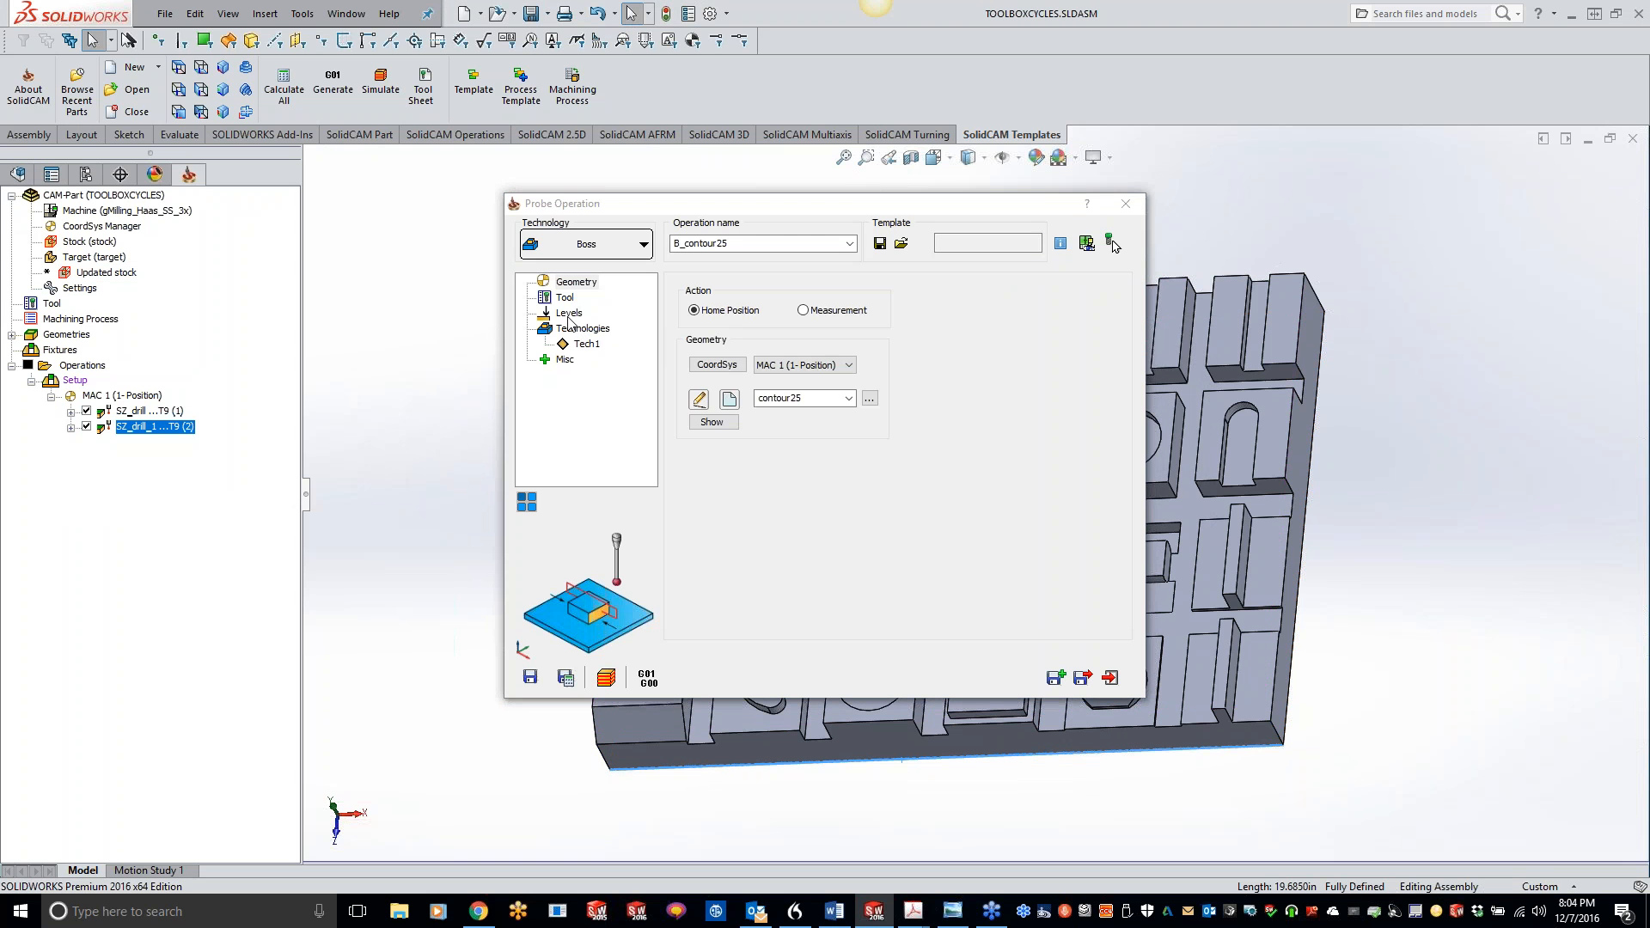
Step: Set the boss probe operation to measure along the X & Y axes
{"action": "left_click", "coordinate": [568, 314]}
{"action": "left_click", "coordinate": [587, 343]}
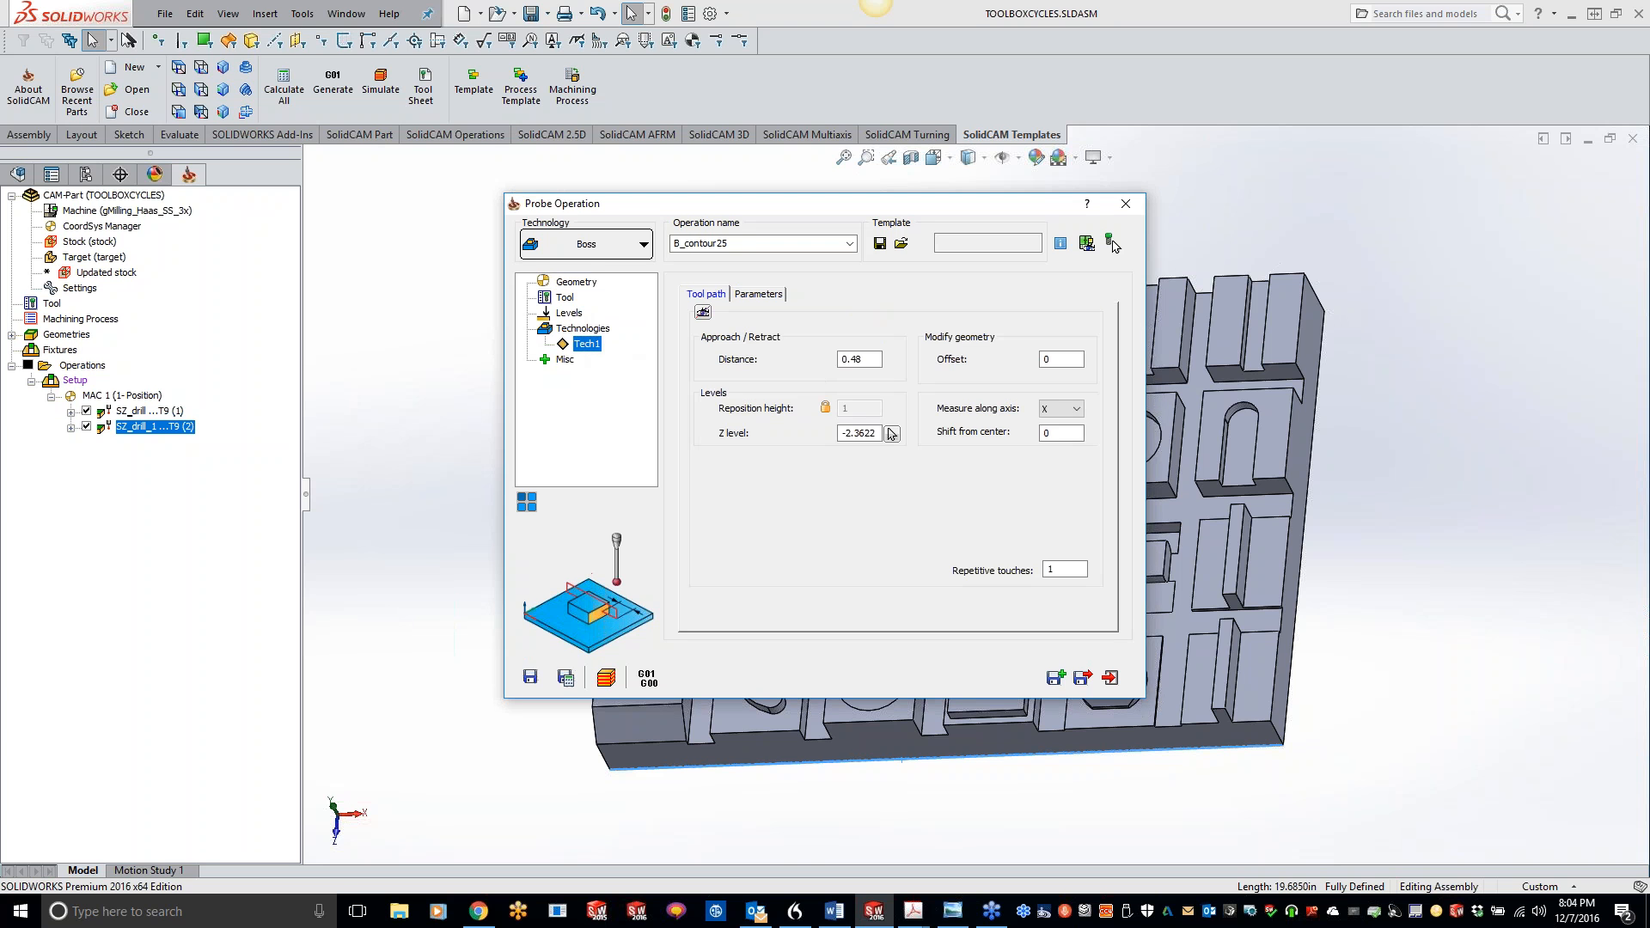
{"action": "left_click", "coordinate": [1060, 408]}
{"action": "left_click", "coordinate": [1057, 448]}
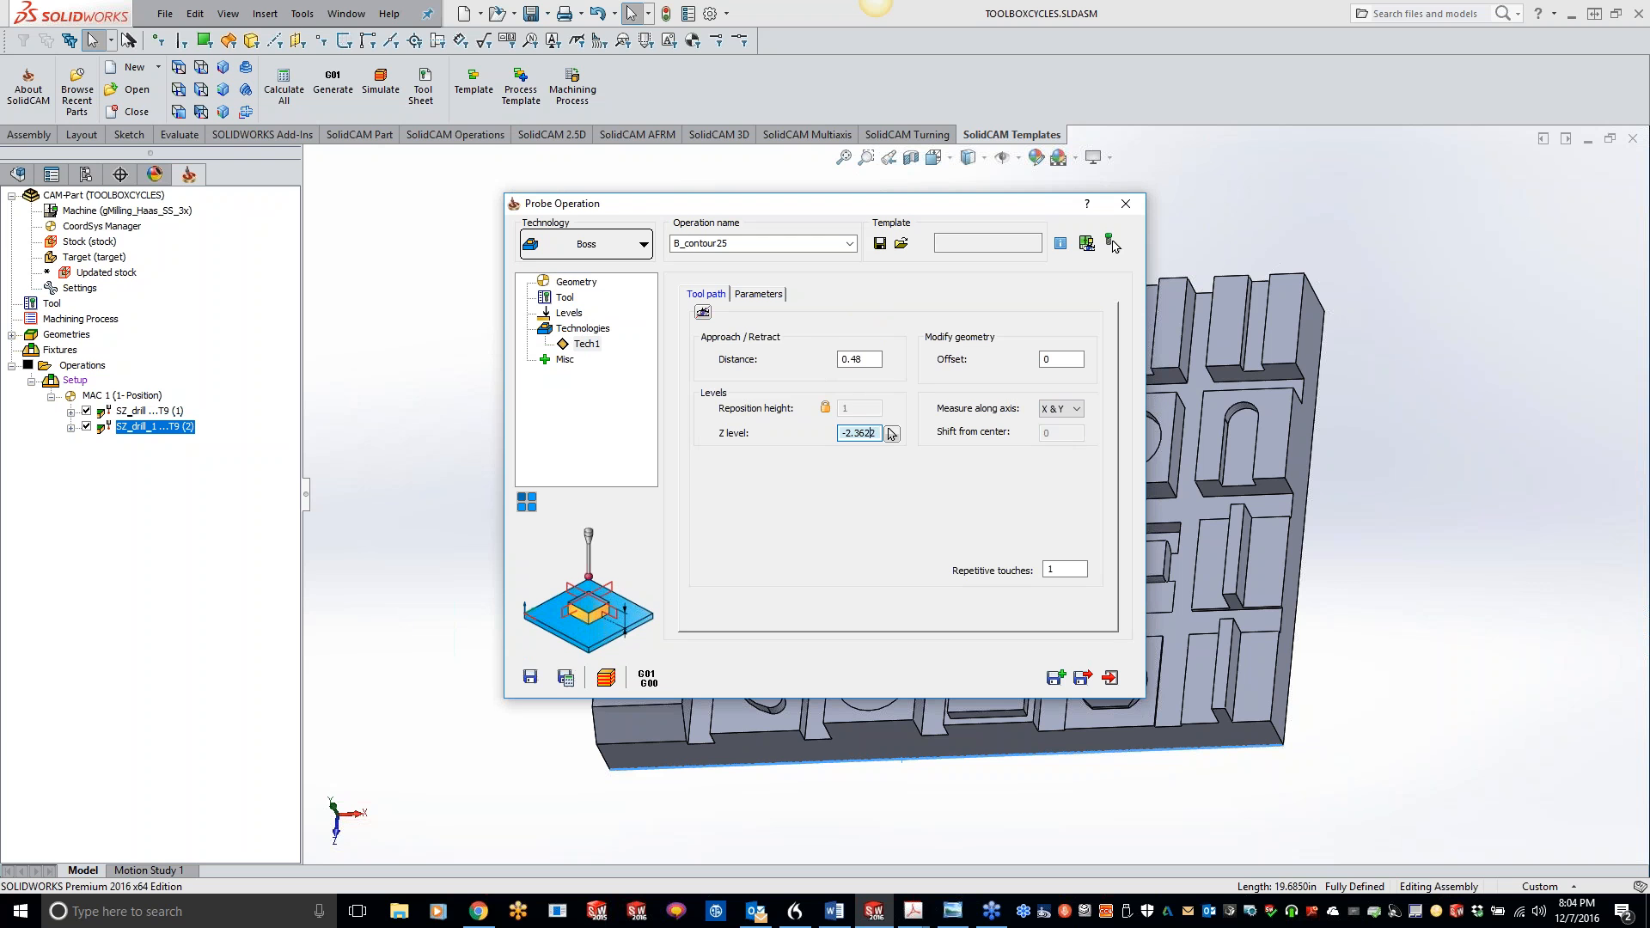
Step: Check the boss probe's touch positions and Z level on the model, then save and calculate the operation and close it
{"action": "left_click", "coordinate": [703, 313]}
{"action": "middle_click_drag", "start_coordinate": [1272, 671], "coordinate": [1311, 593]}
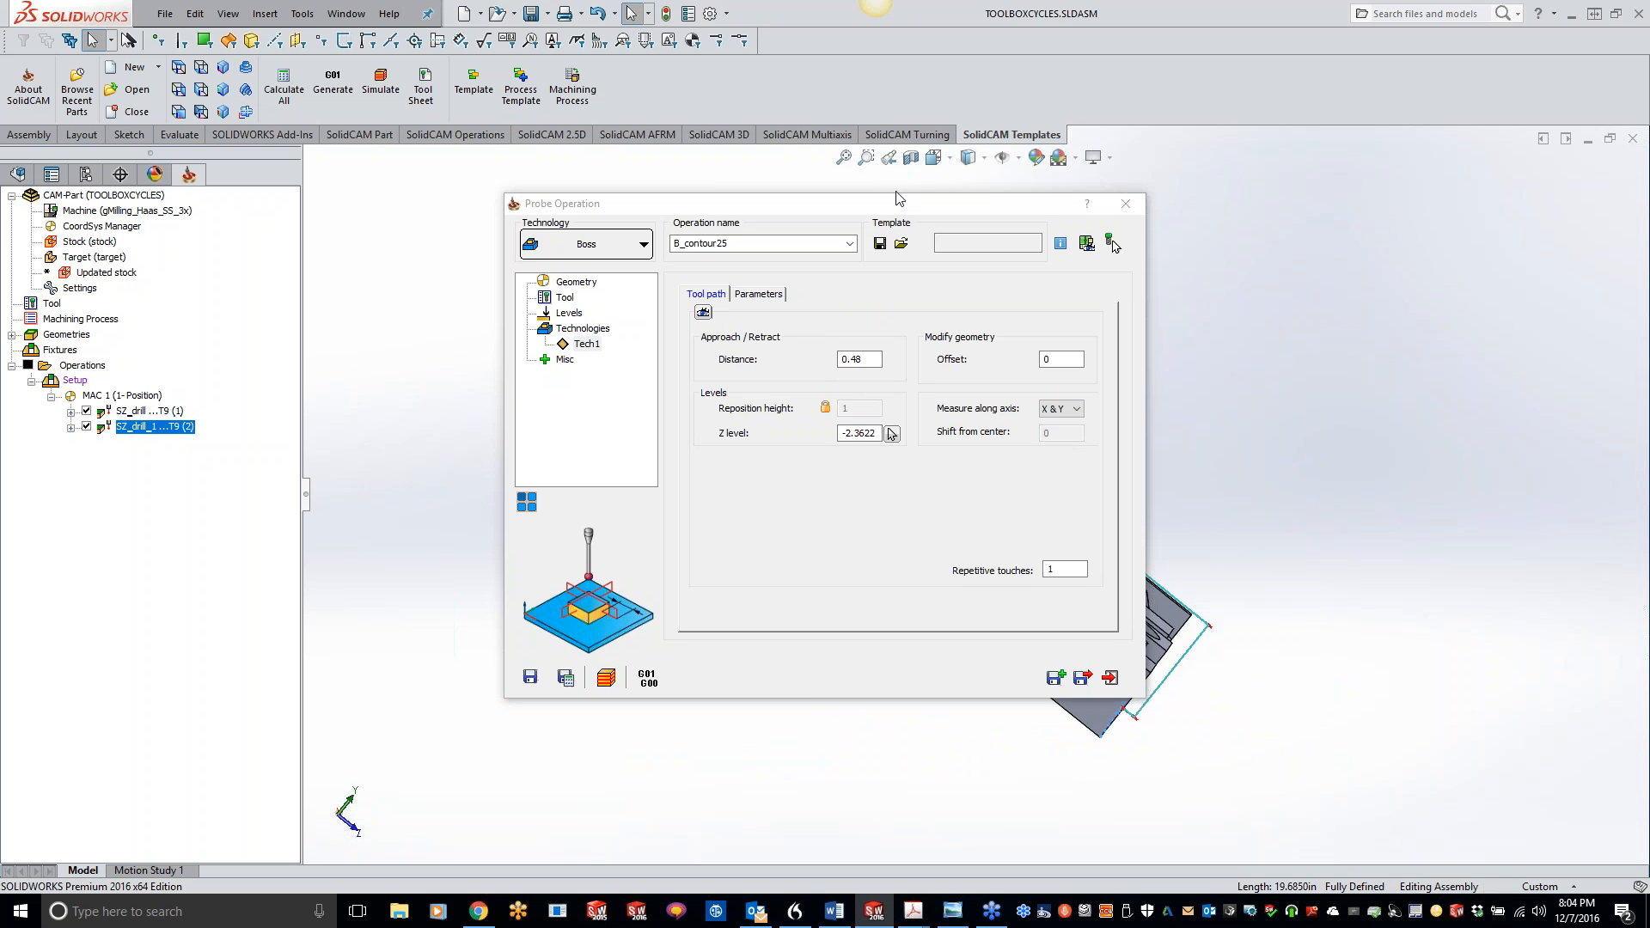
{"action": "left_click_drag", "start_coordinate": [907, 214], "coordinate": [567, 222]}
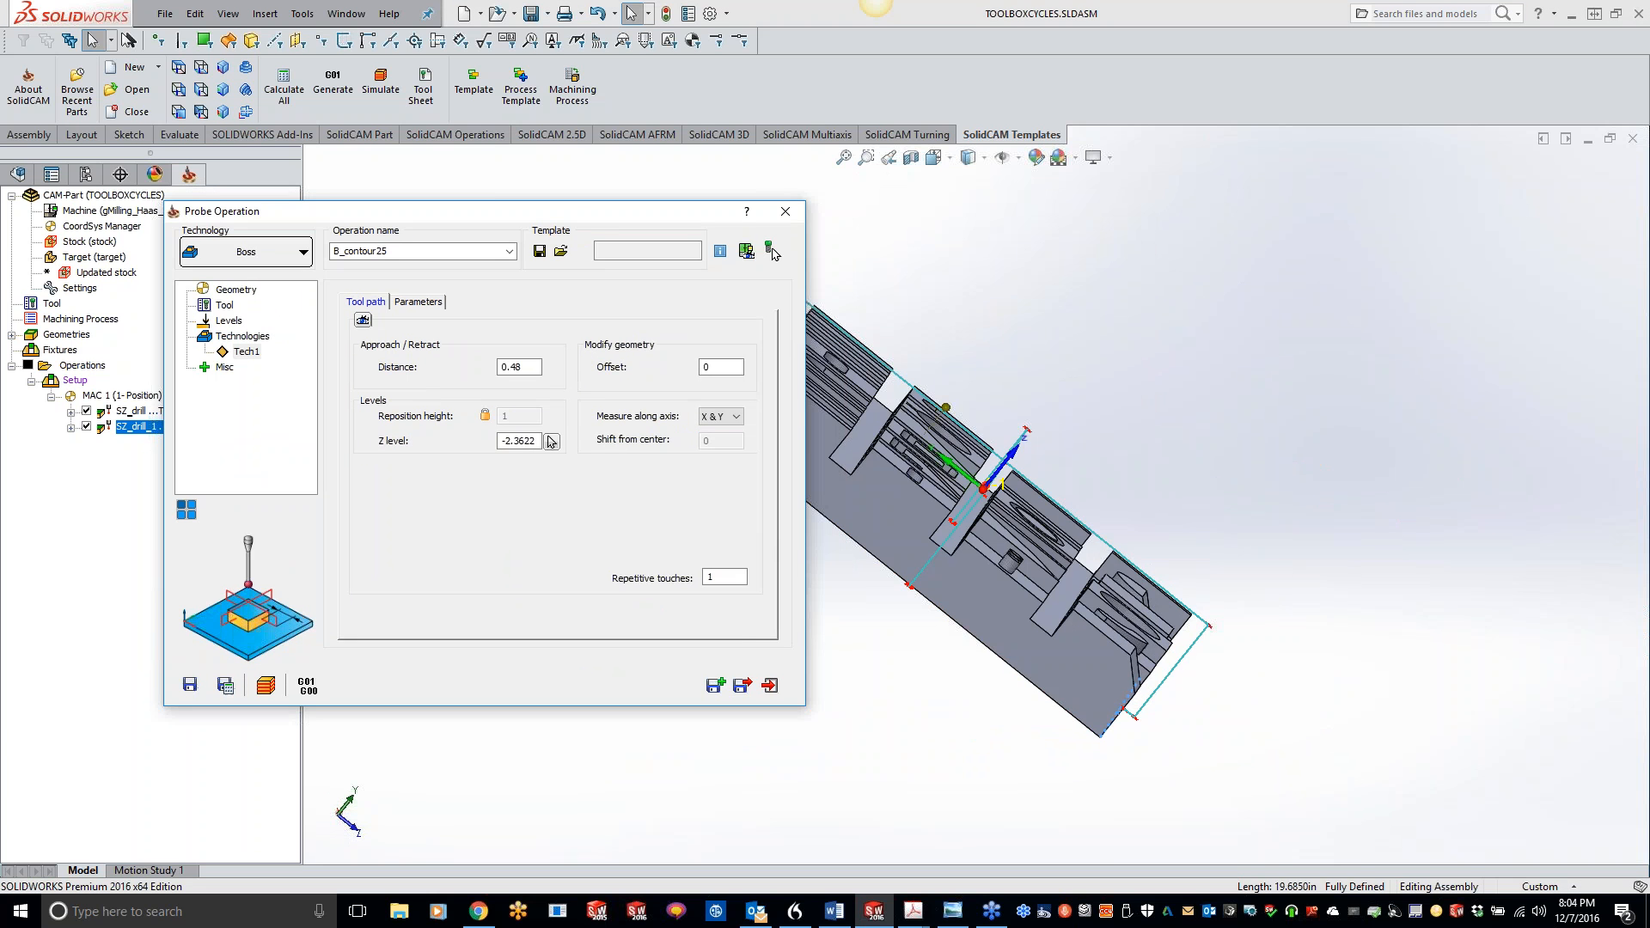
{"action": "scroll", "coordinate": [953, 519], "scroll_direction": "down", "scroll_amount": 4}
{"action": "double_click", "coordinate": [521, 445]}
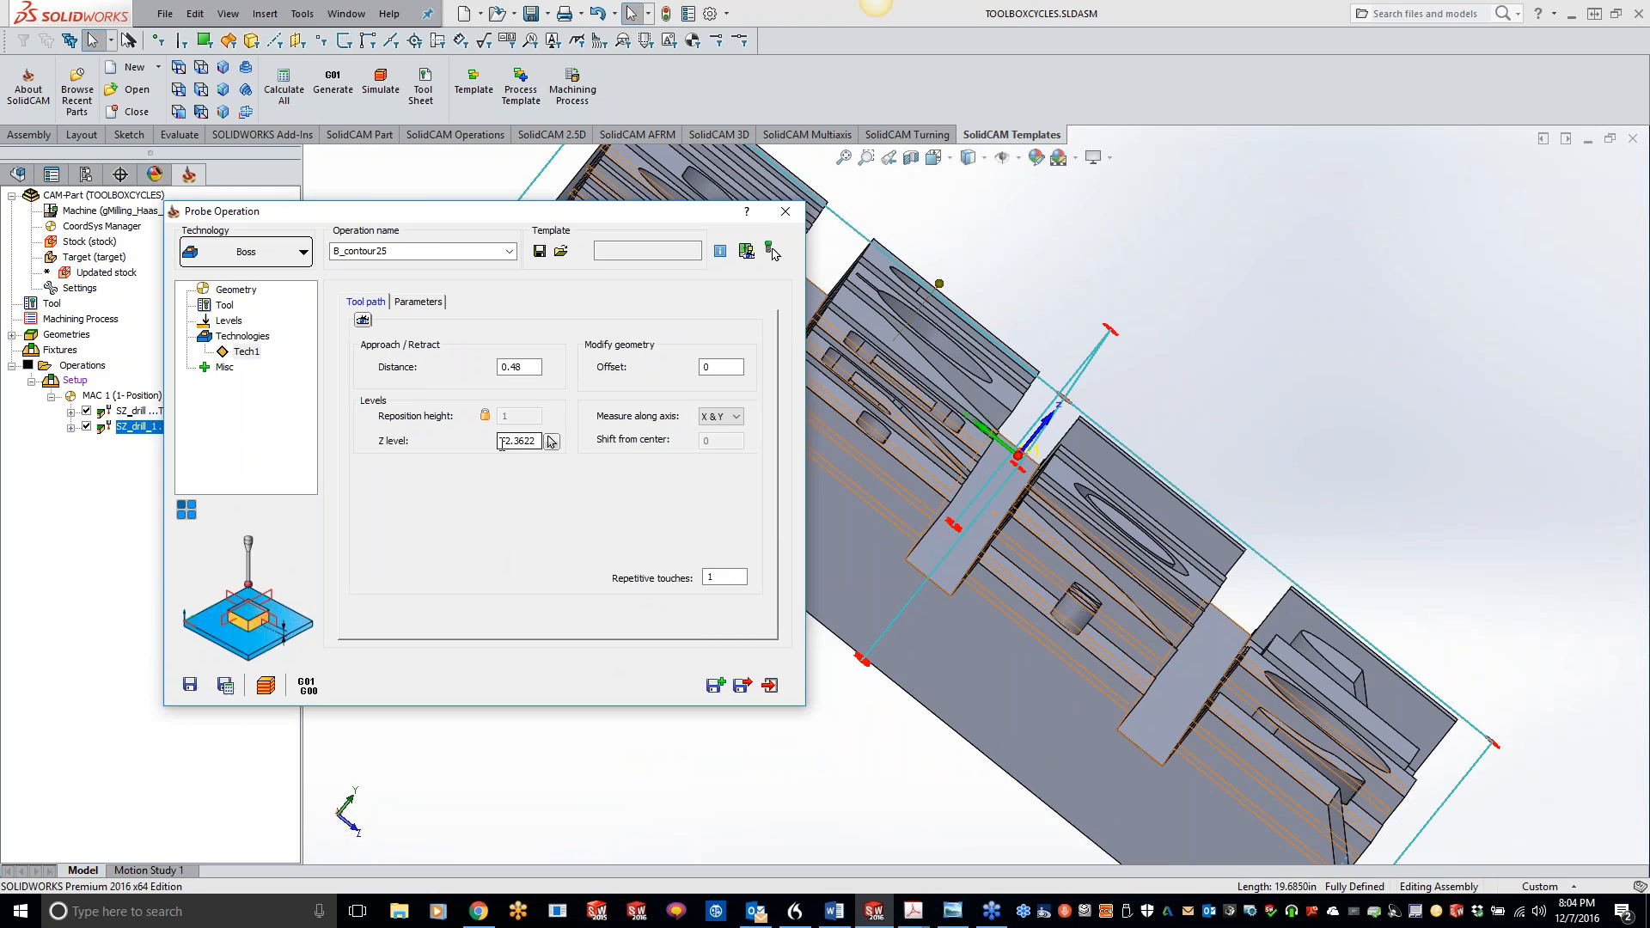
{"action": "scroll", "coordinate": [521, 450], "scroll_direction": "up", "scroll_amount": 18}
{"action": "left_click", "coordinate": [225, 685]}
{"action": "left_click", "coordinate": [785, 212]}
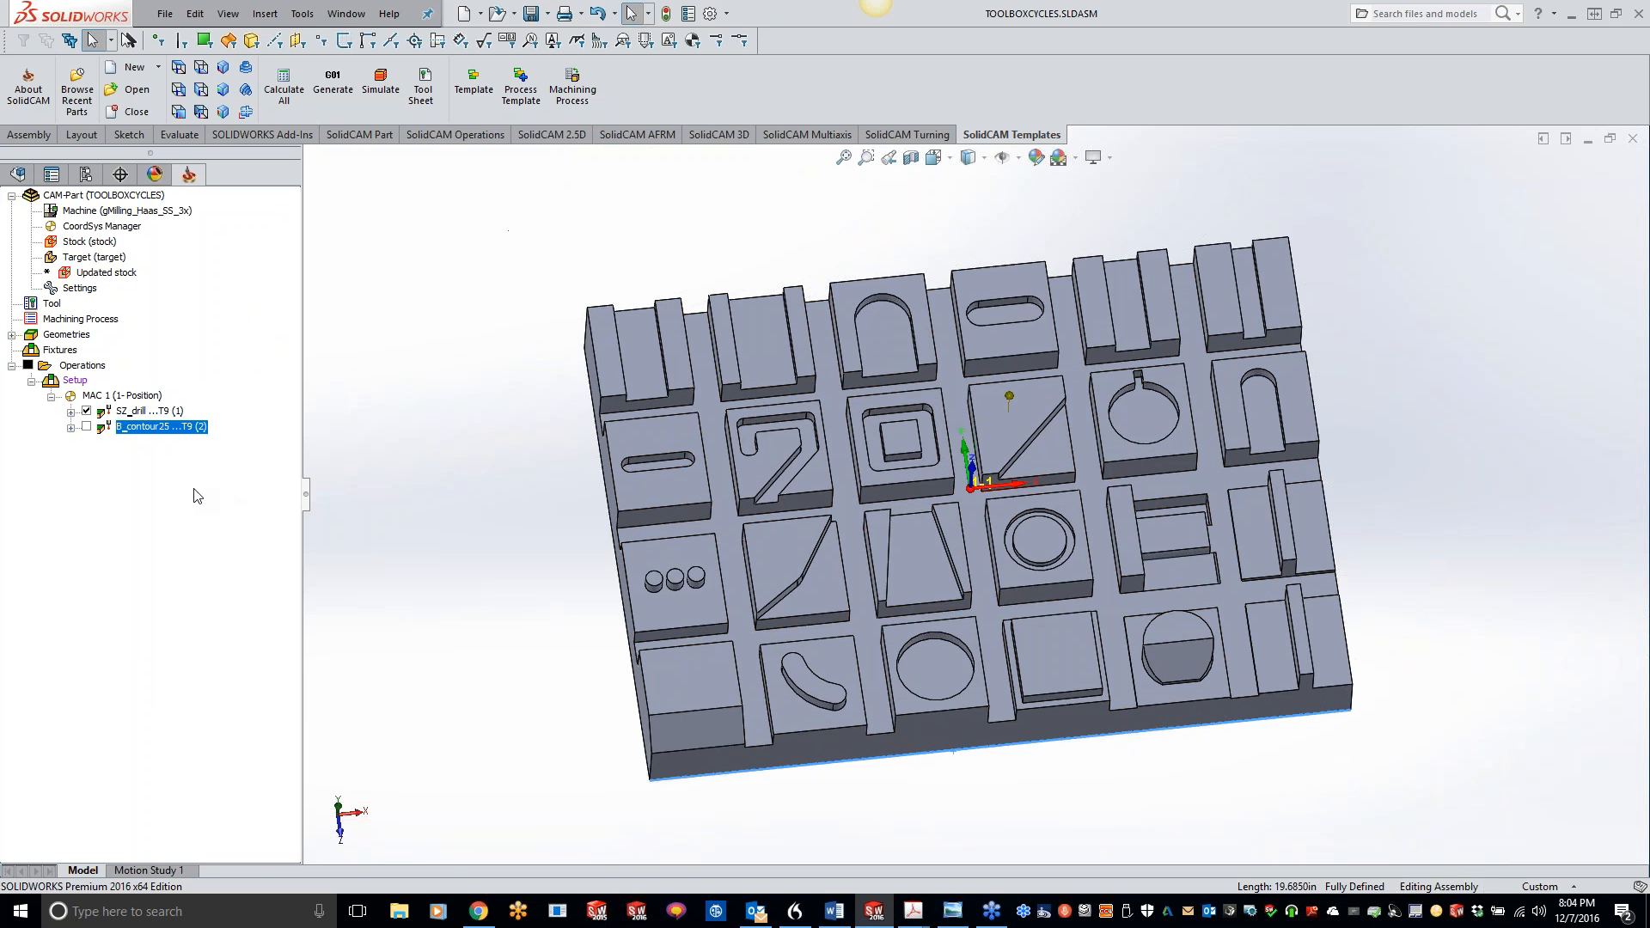
Step: Add a ToolBox Cycles milling operation after the boss probe operation
{"action": "right_click", "coordinate": [185, 429]}
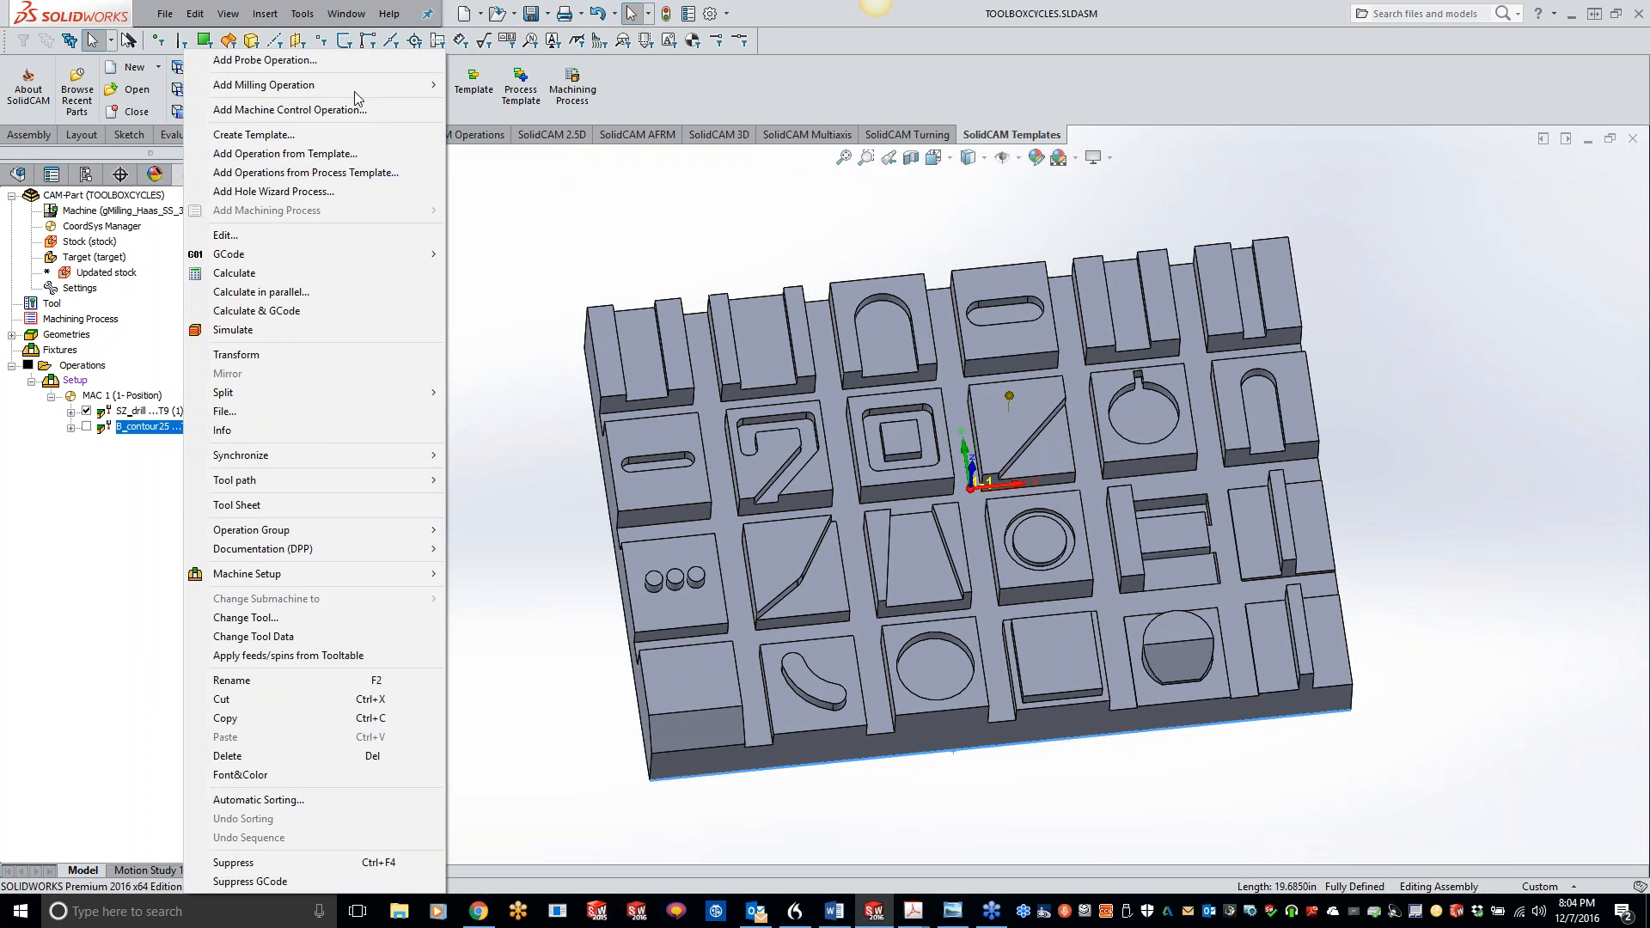
{"action": "mouse_move", "coordinate": [359, 86]}
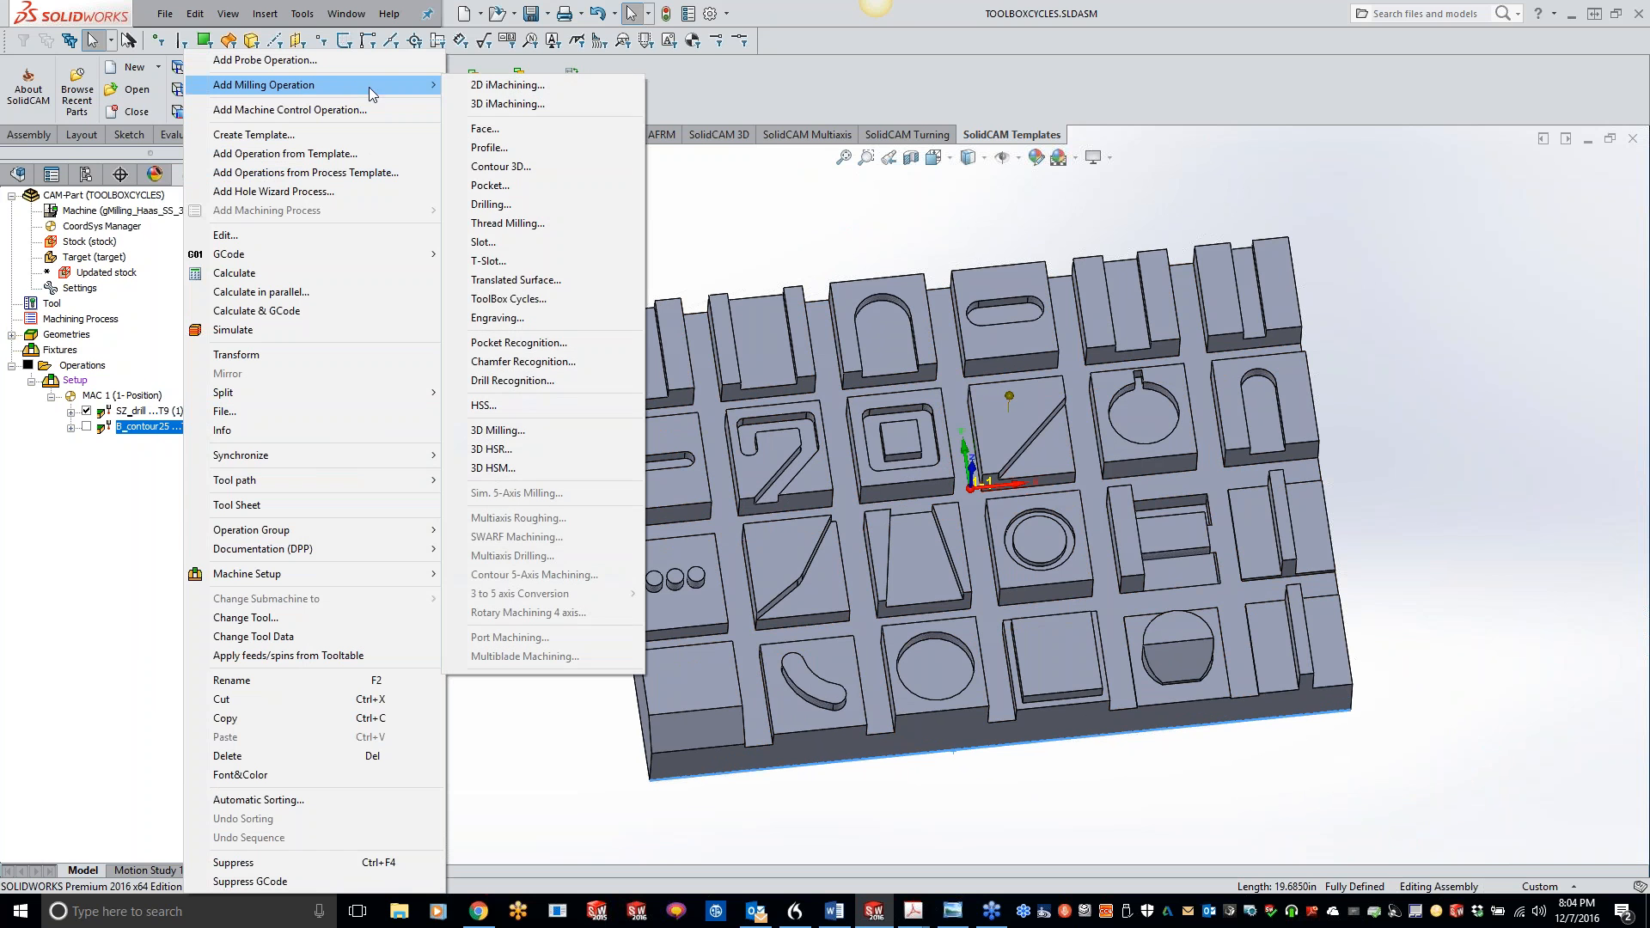
{"action": "left_click", "coordinate": [535, 299]}
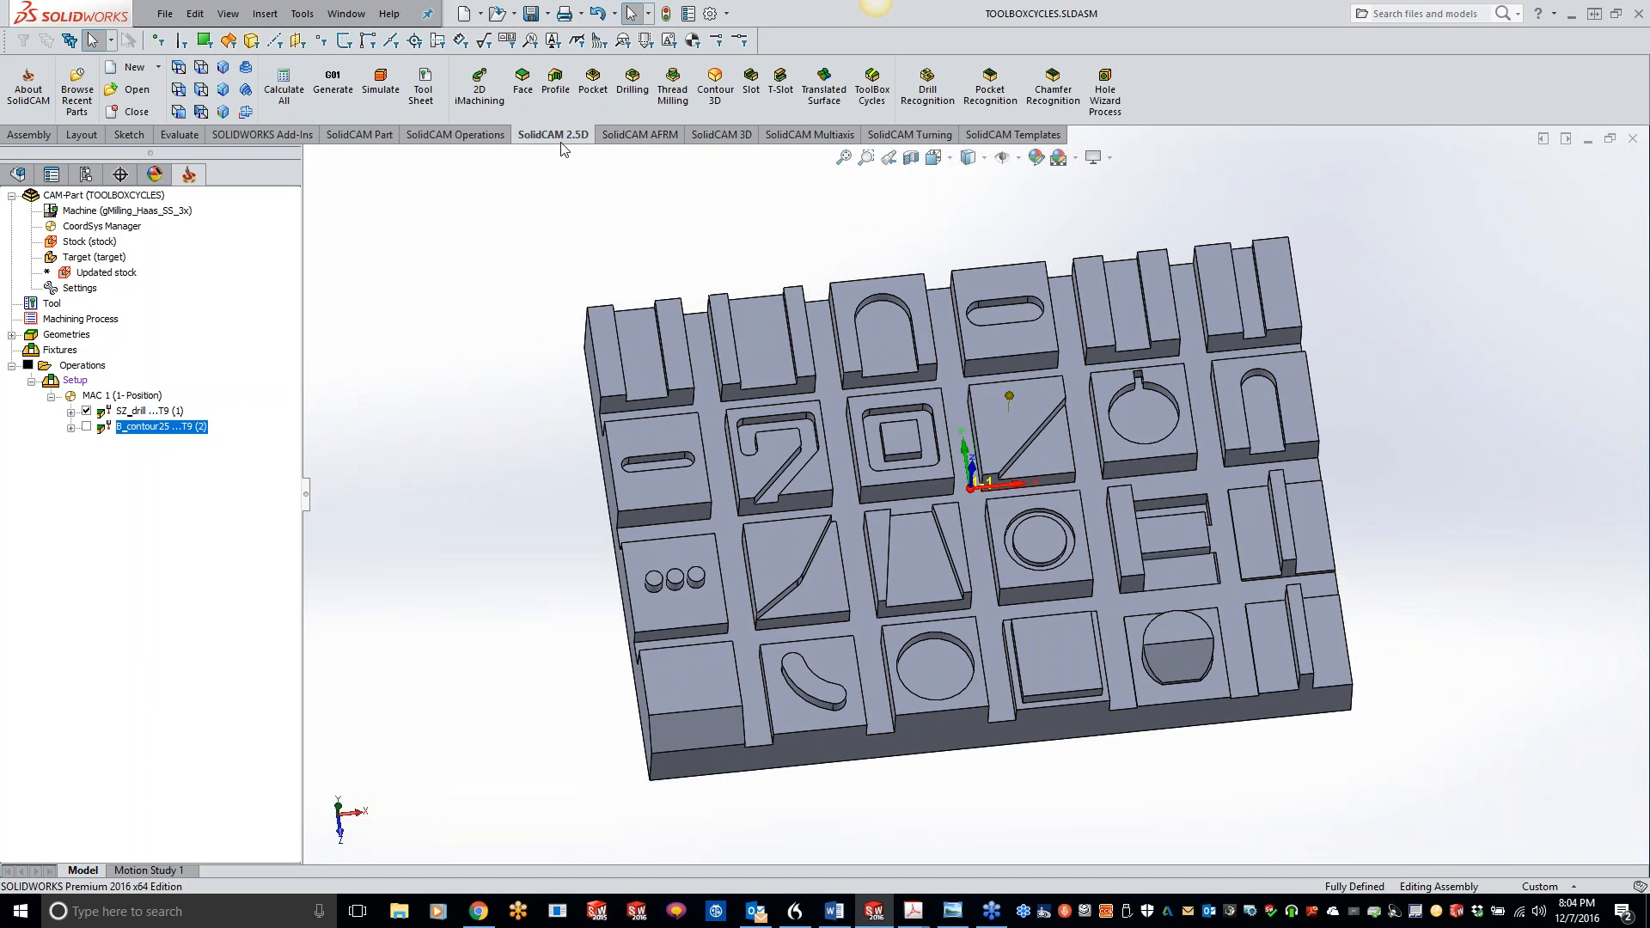
{"action": "left_click", "coordinate": [873, 91]}
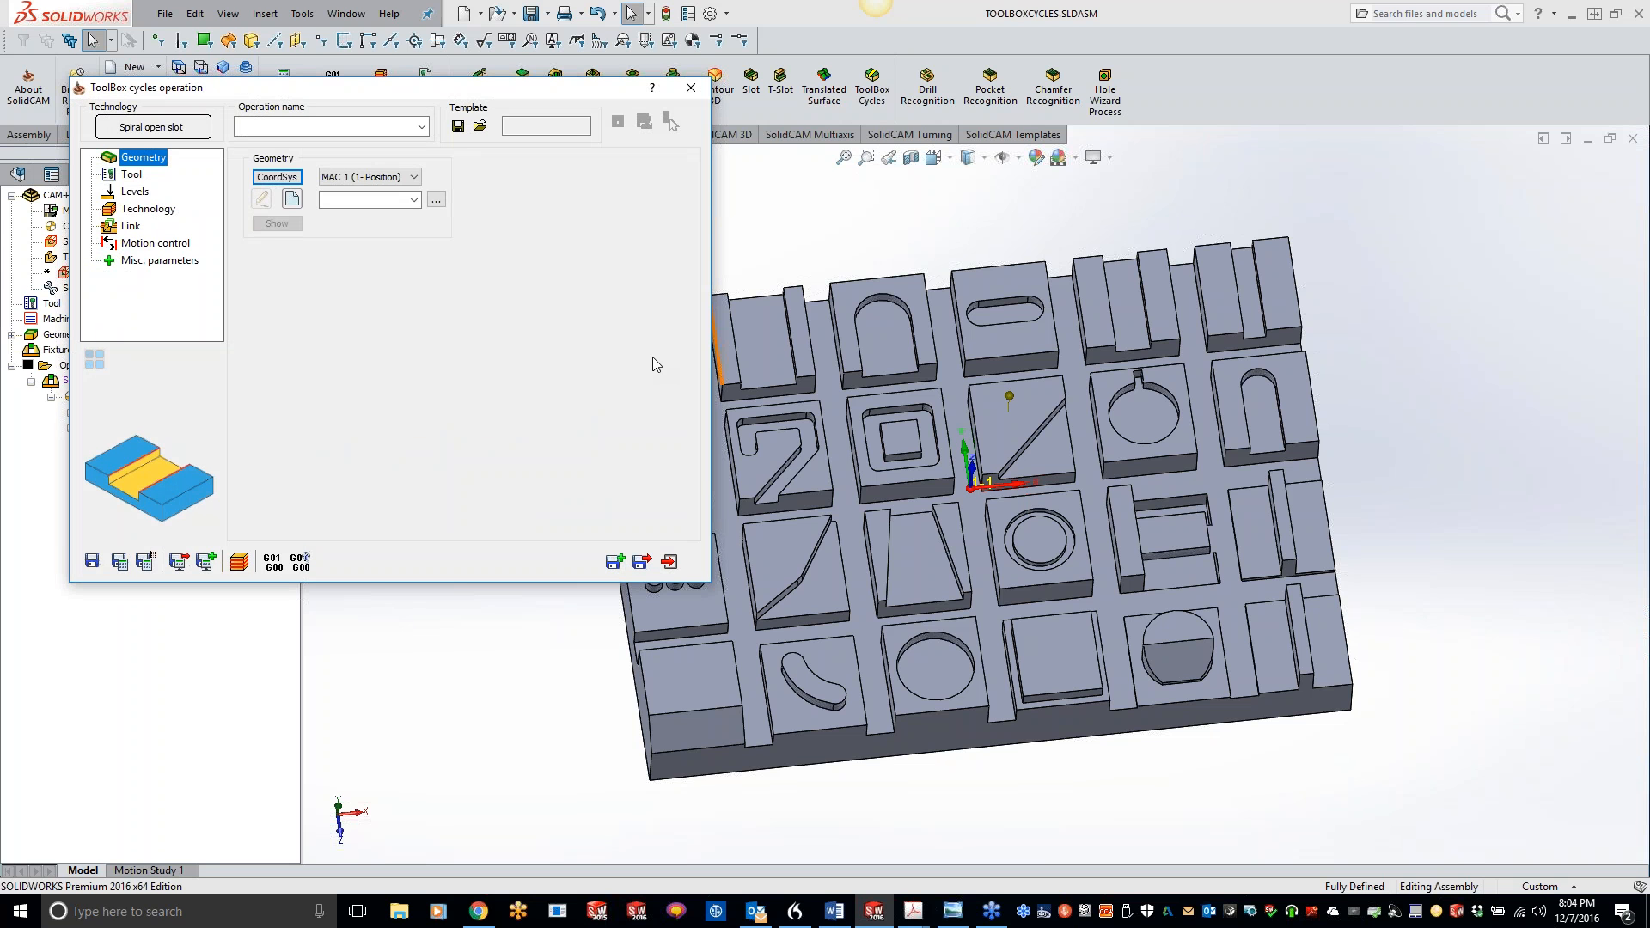
Step: Choose the Spiral open slot cycle to match the open slot in the first block of the back row
{"action": "scroll", "coordinate": [885, 429], "scroll_direction": "up", "scroll_amount": 3}
{"action": "scroll", "coordinate": [882, 427], "scroll_direction": "down", "scroll_amount": 4}
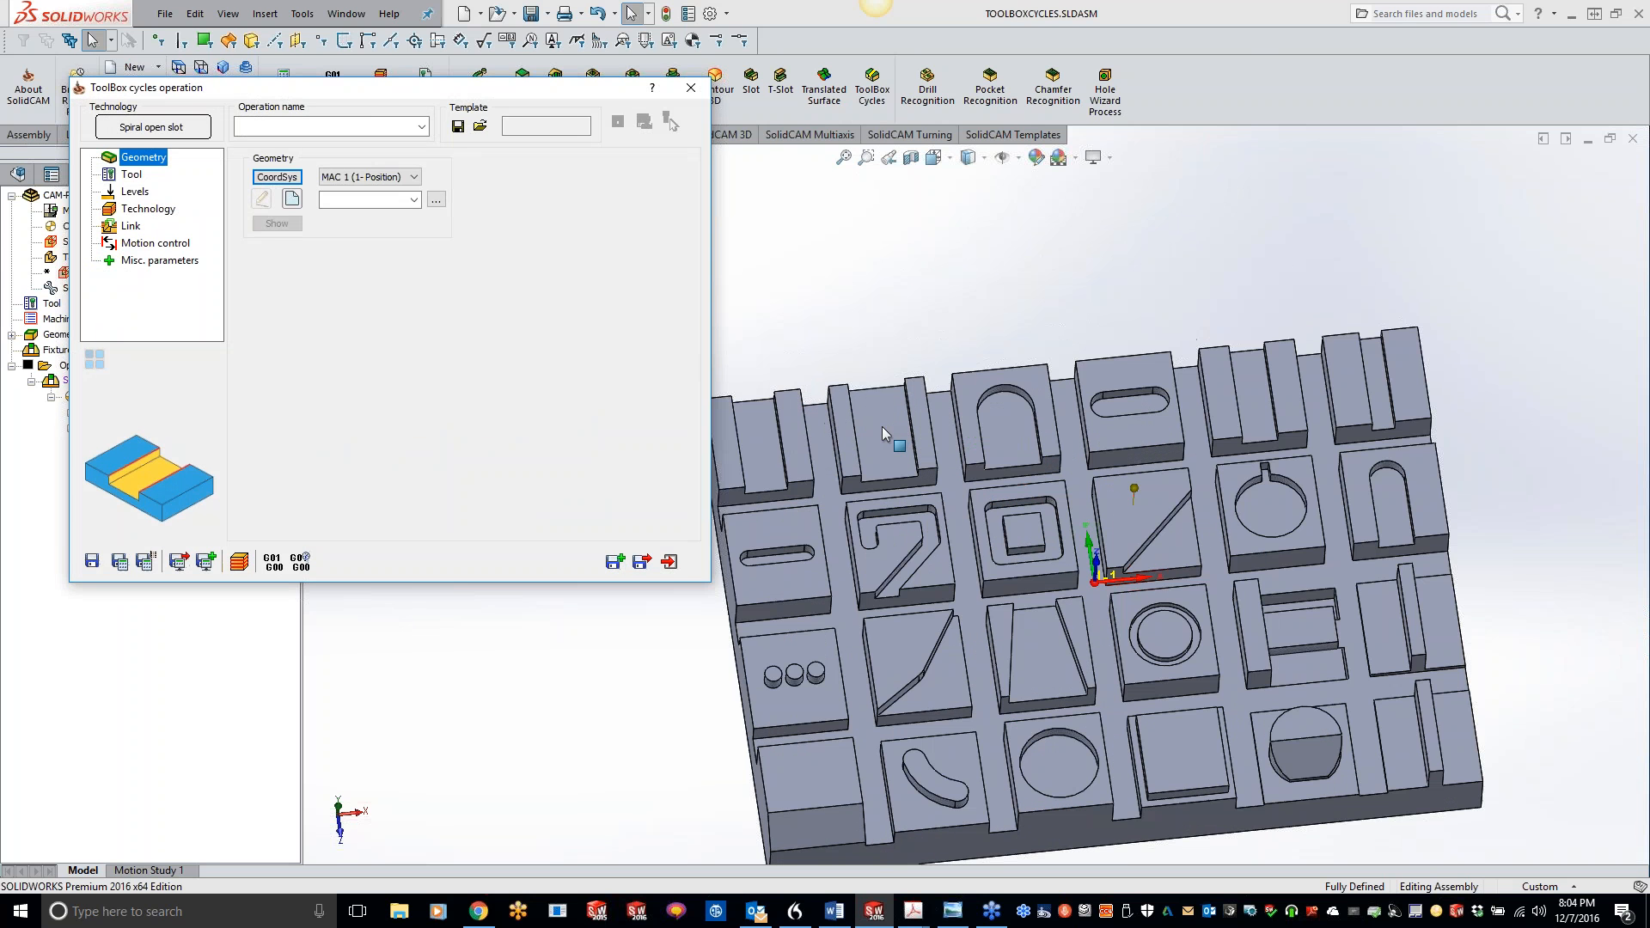
{"action": "scroll", "coordinate": [760, 454], "scroll_direction": "up", "scroll_amount": 2}
{"action": "scroll", "coordinate": [759, 453], "scroll_direction": "down", "scroll_amount": 4}
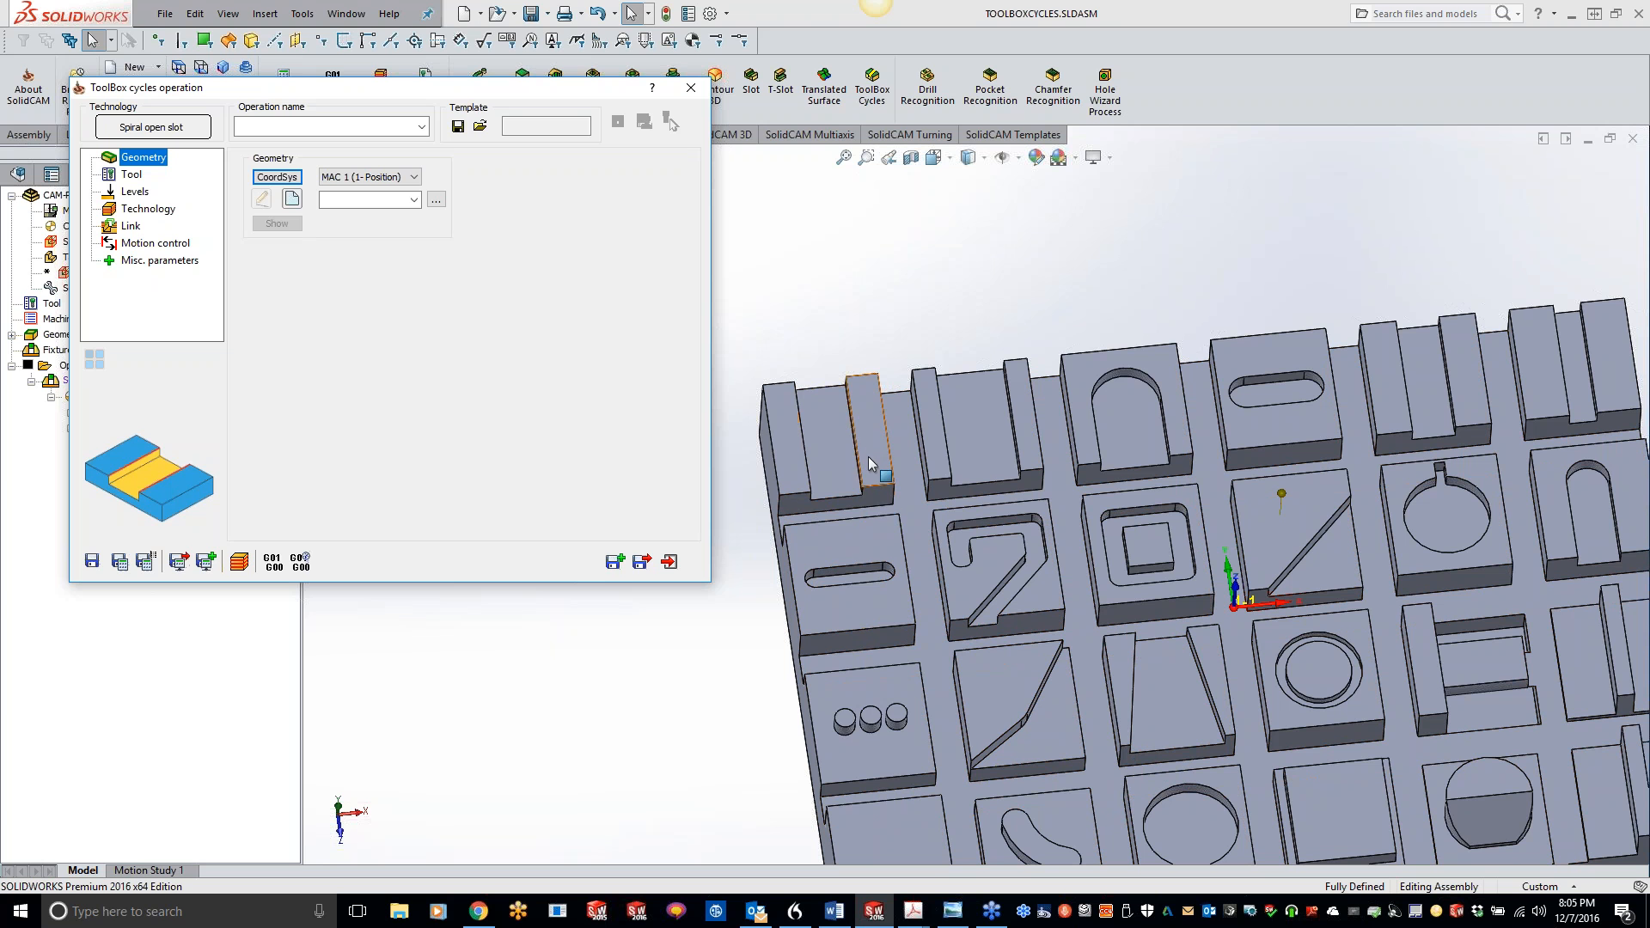
{"action": "left_click", "coordinate": [185, 129]}
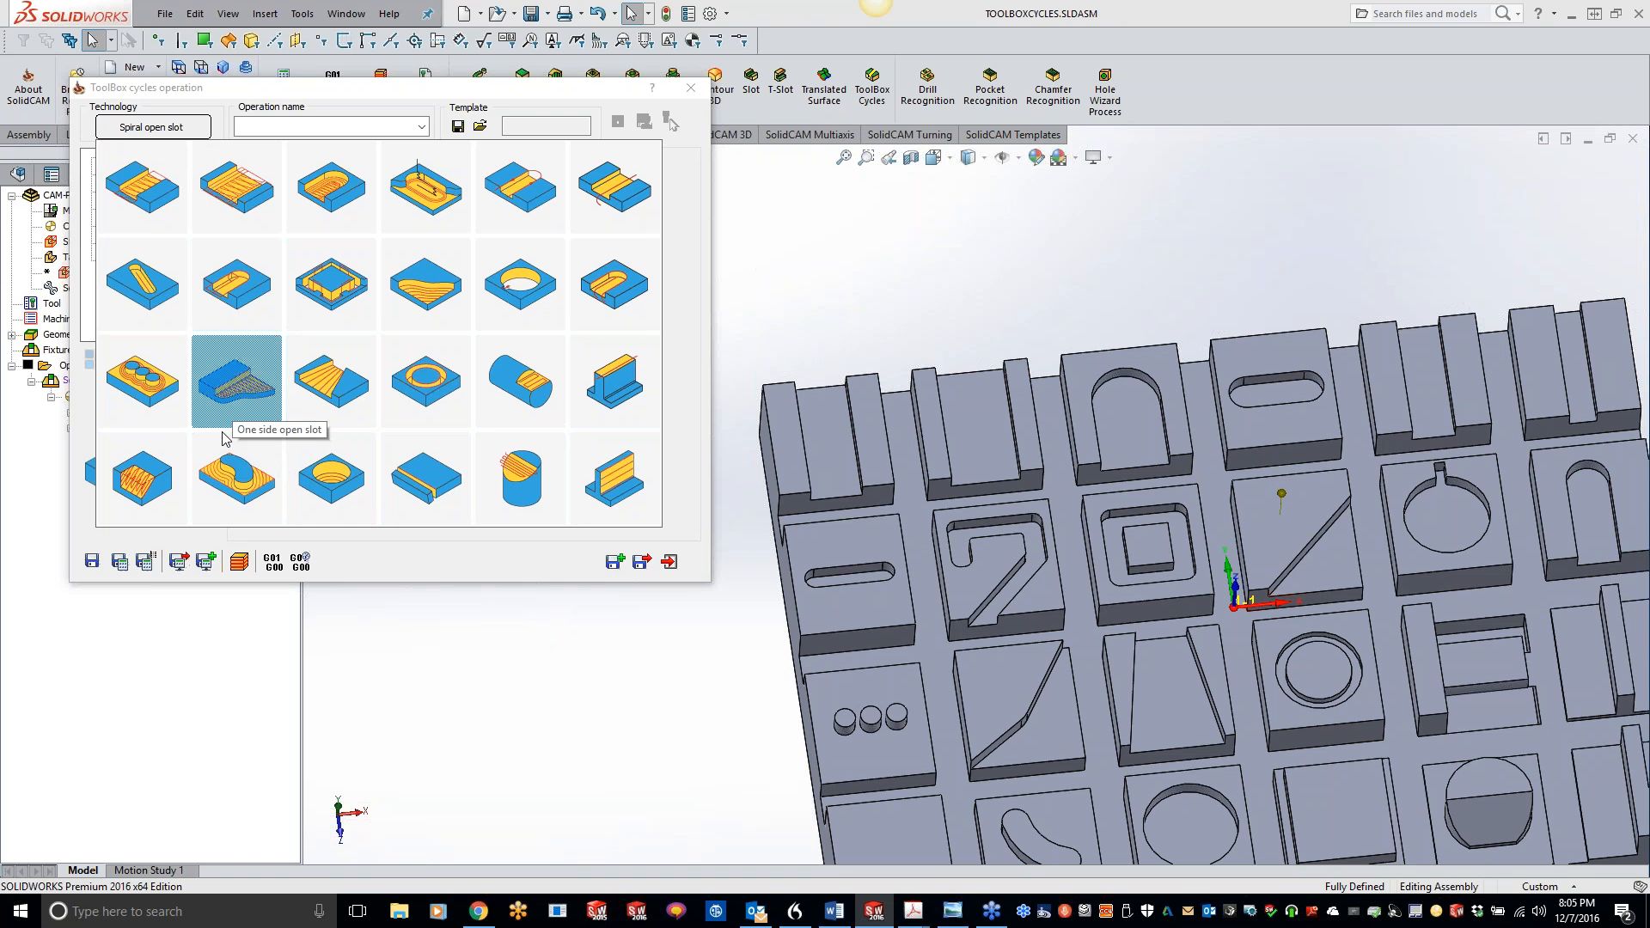
{"action": "left_click", "coordinate": [136, 199]}
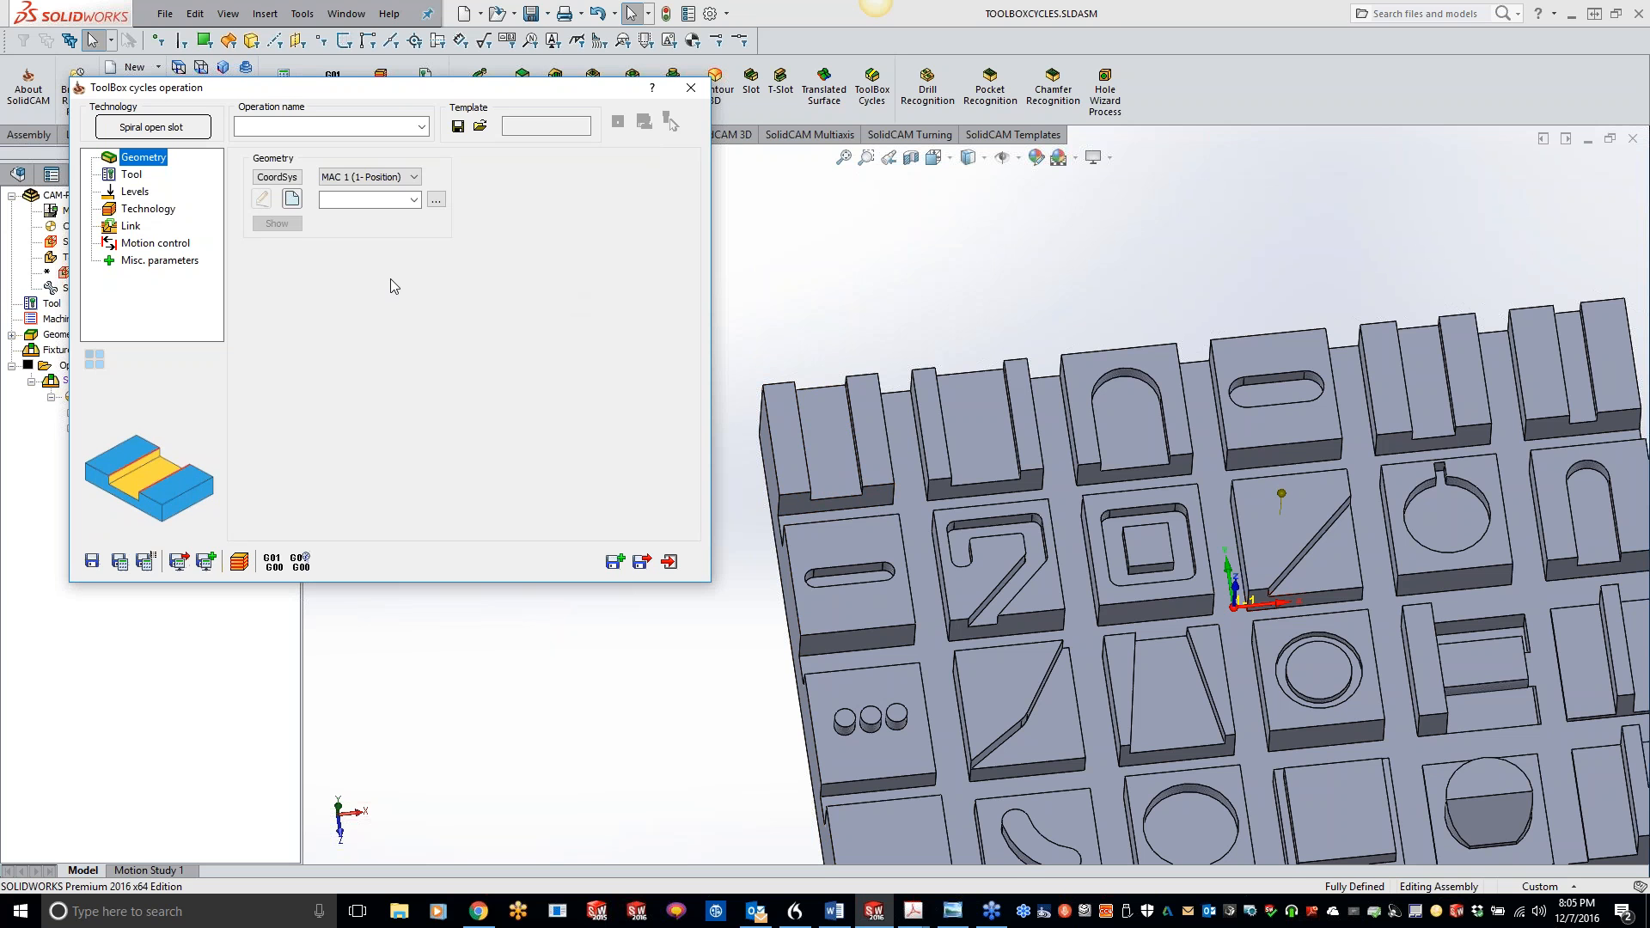
Step: Try to define the spiral slot geometry by chaining the open slot's two long edges in the first back-row block
{"action": "left_click", "coordinate": [292, 199]}
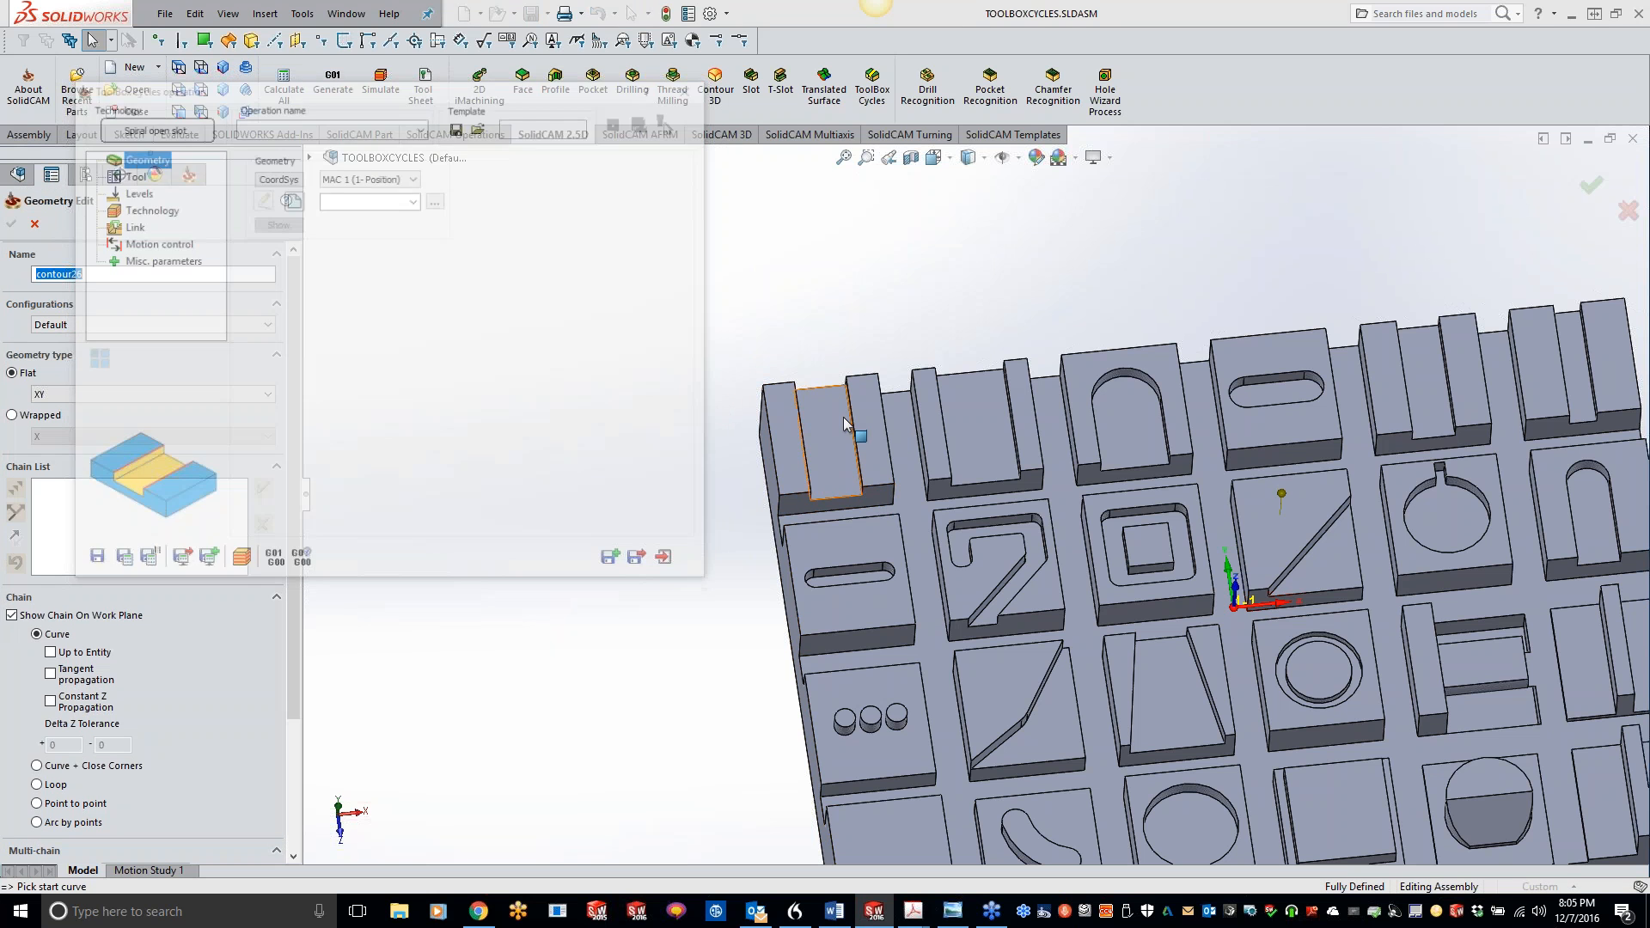
{"action": "scroll", "coordinate": [811, 493], "scroll_direction": "down", "scroll_amount": 8}
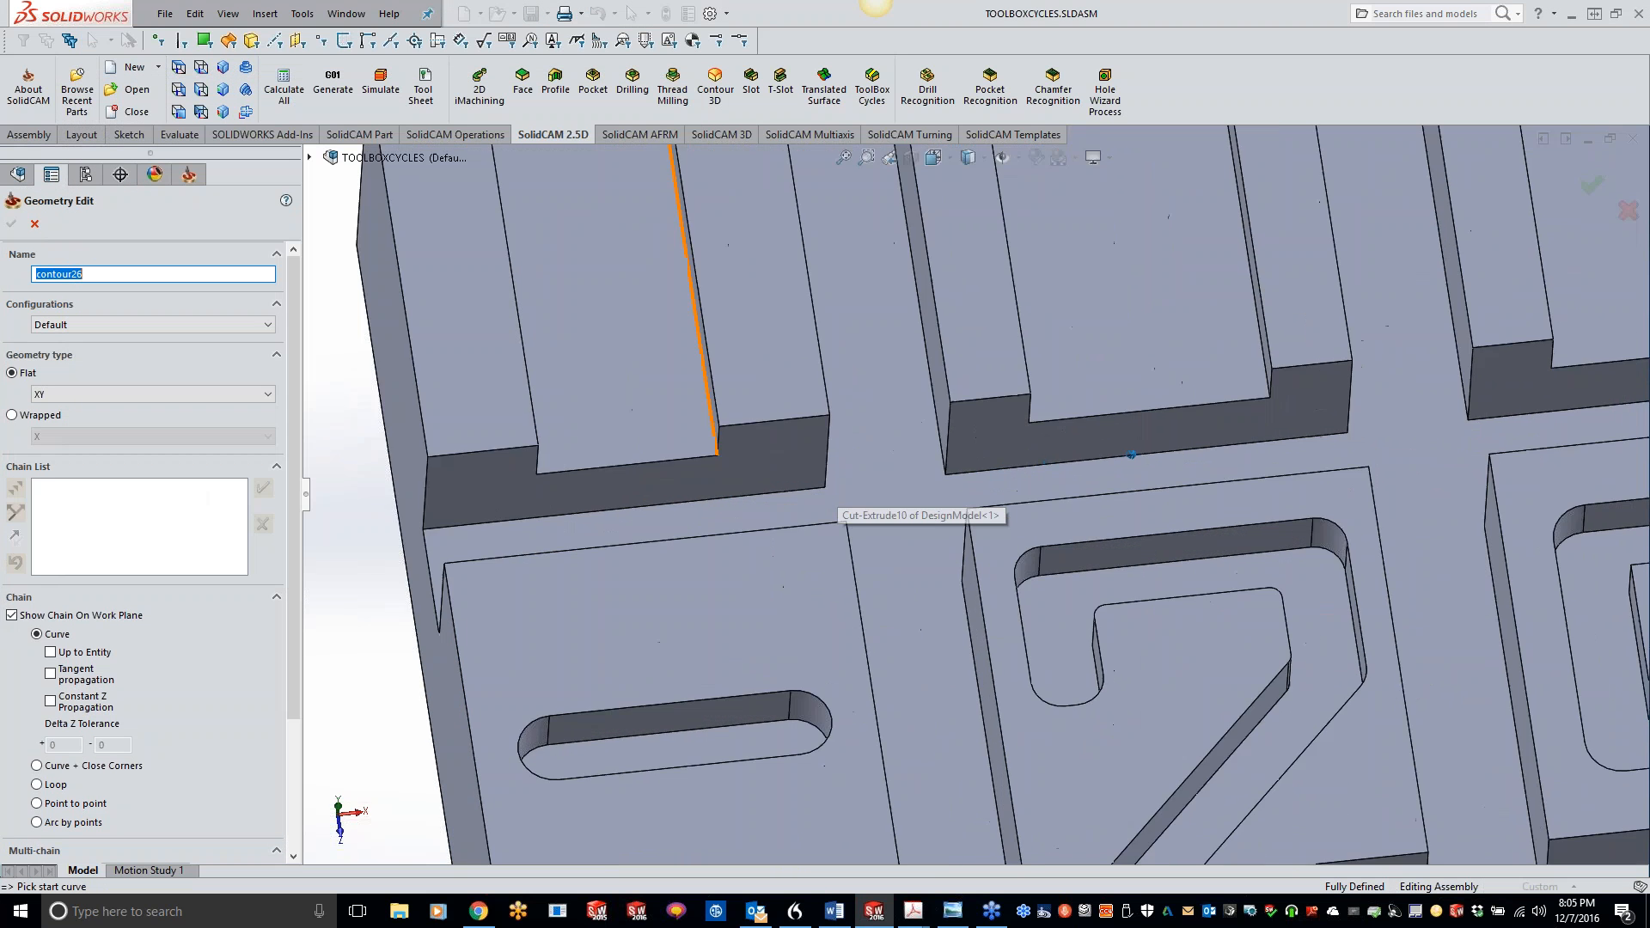
{"action": "scroll", "coordinate": [720, 488], "scroll_direction": "up", "scroll_amount": 5}
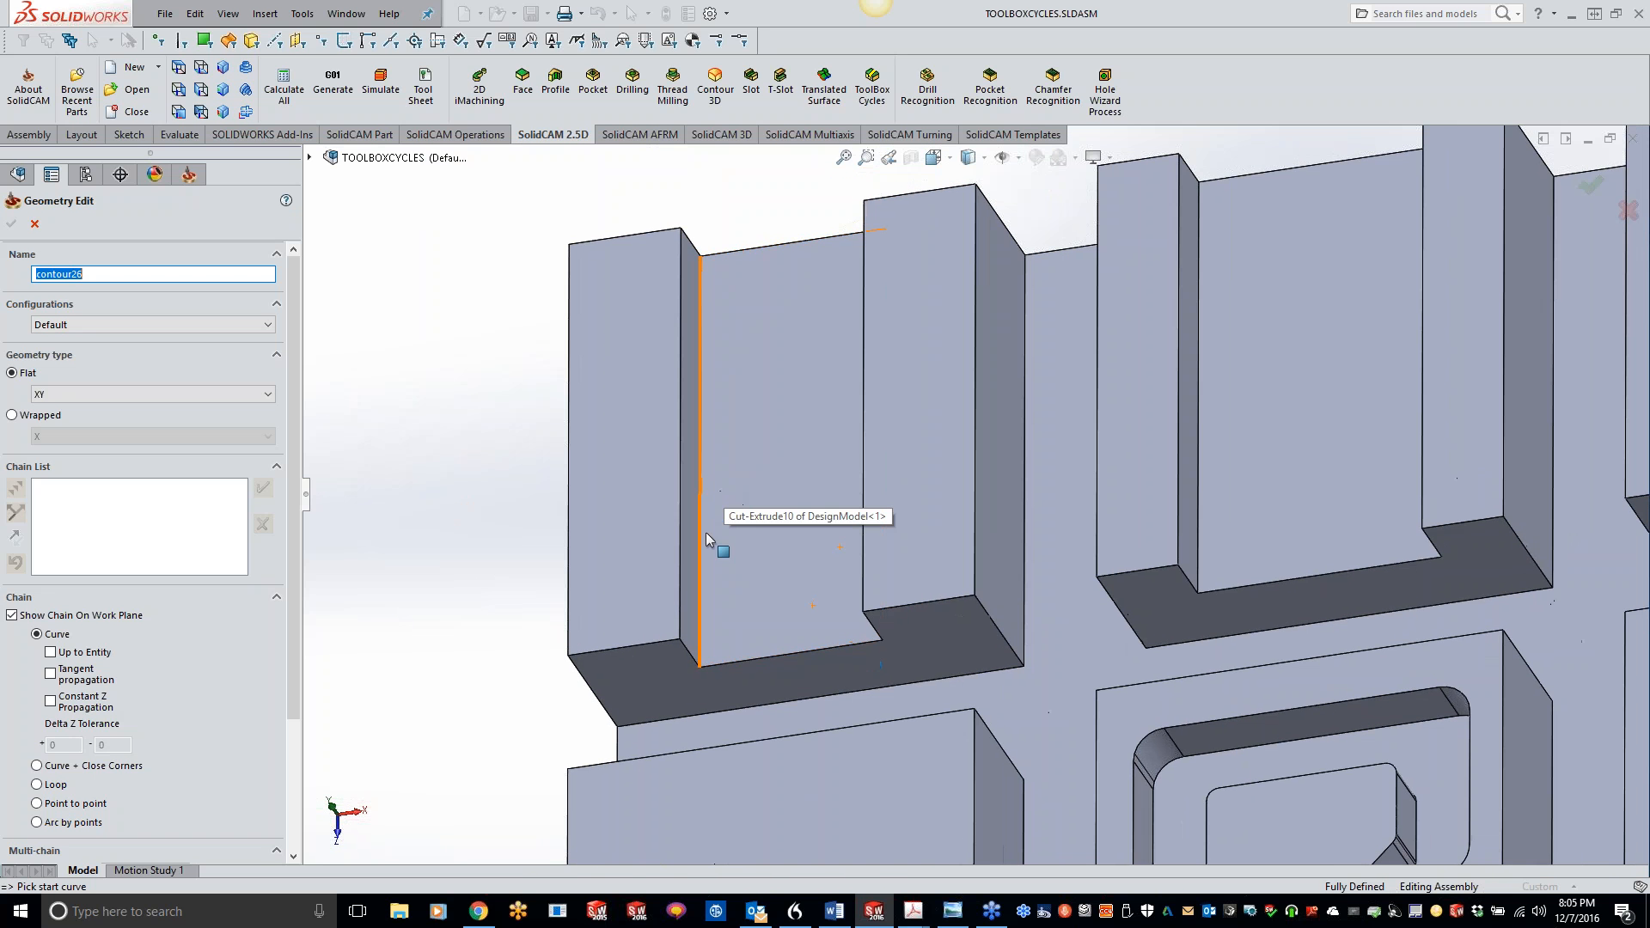
{"action": "left_click", "coordinate": [703, 581]}
{"action": "middle_click_drag", "start_coordinate": [704, 579], "coordinate": [672, 532]}
{"action": "middle_click_drag", "start_coordinate": [643, 463], "coordinate": [725, 457]}
{"action": "left_click", "coordinate": [608, 271]}
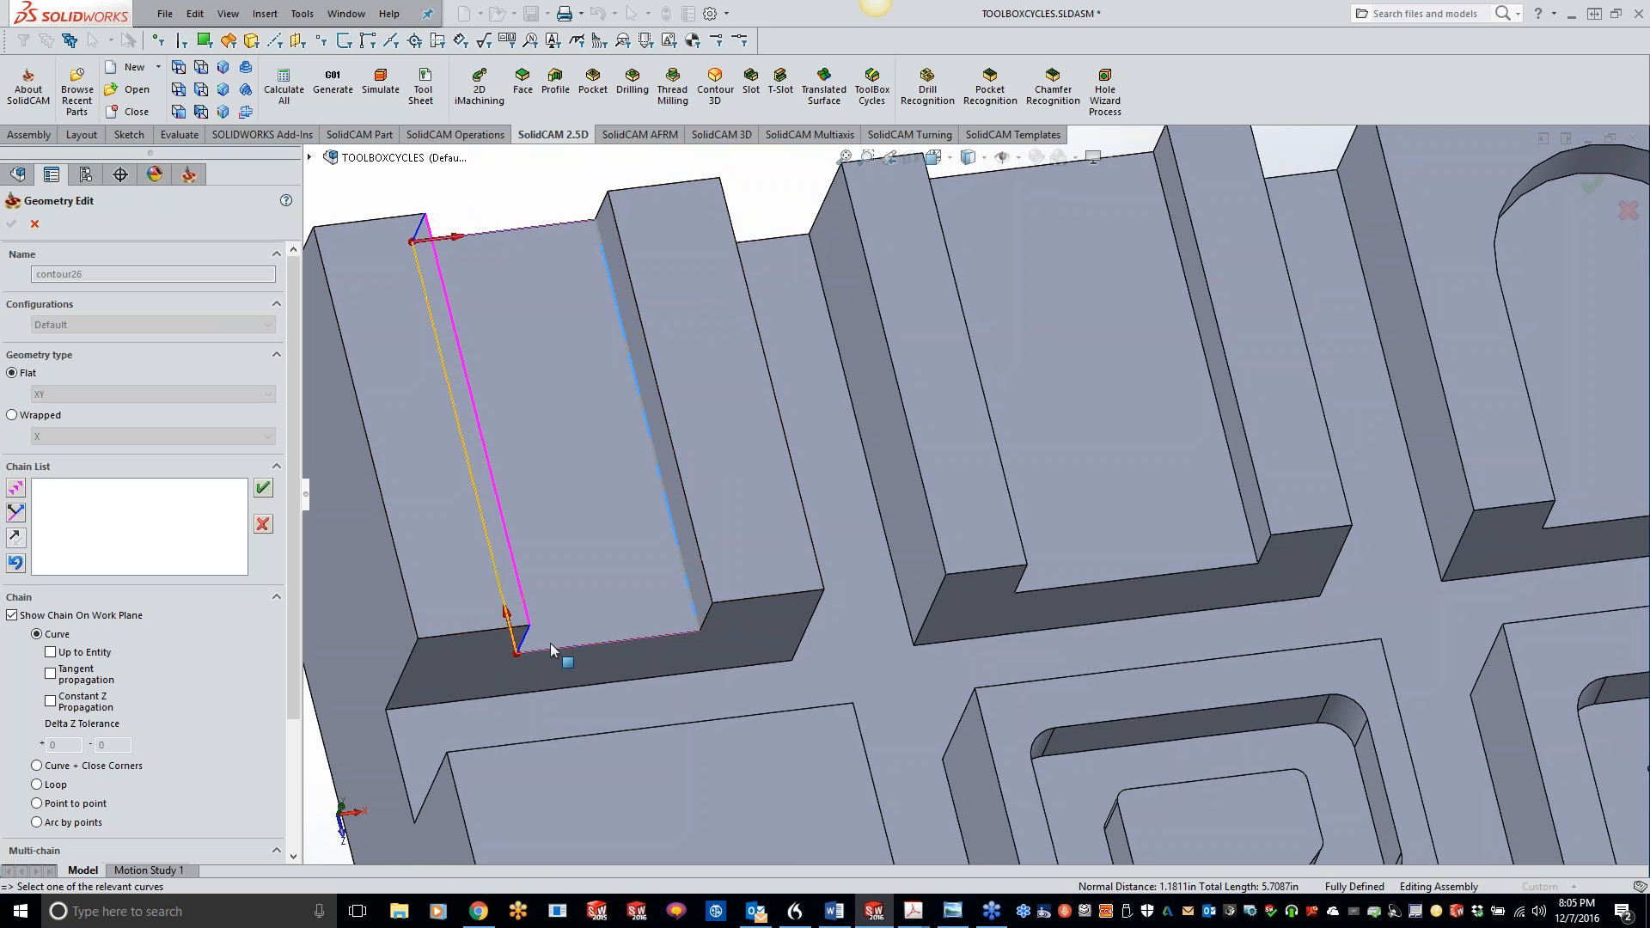
{"action": "left_click", "coordinate": [265, 489]}
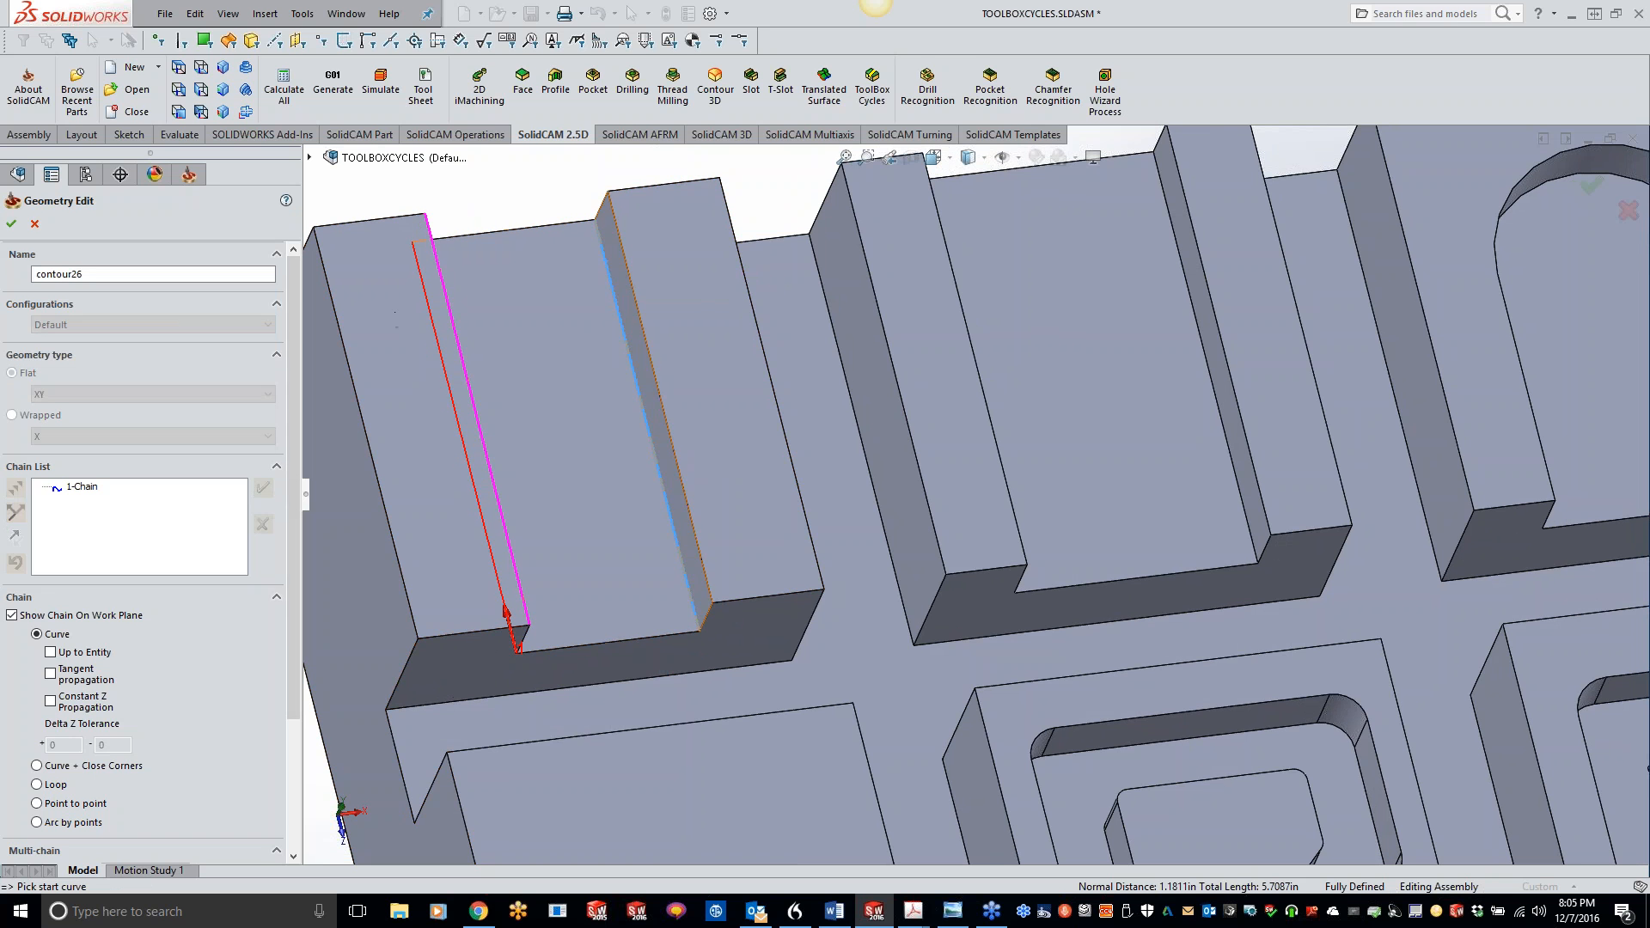
{"action": "left_click", "coordinate": [597, 232]}
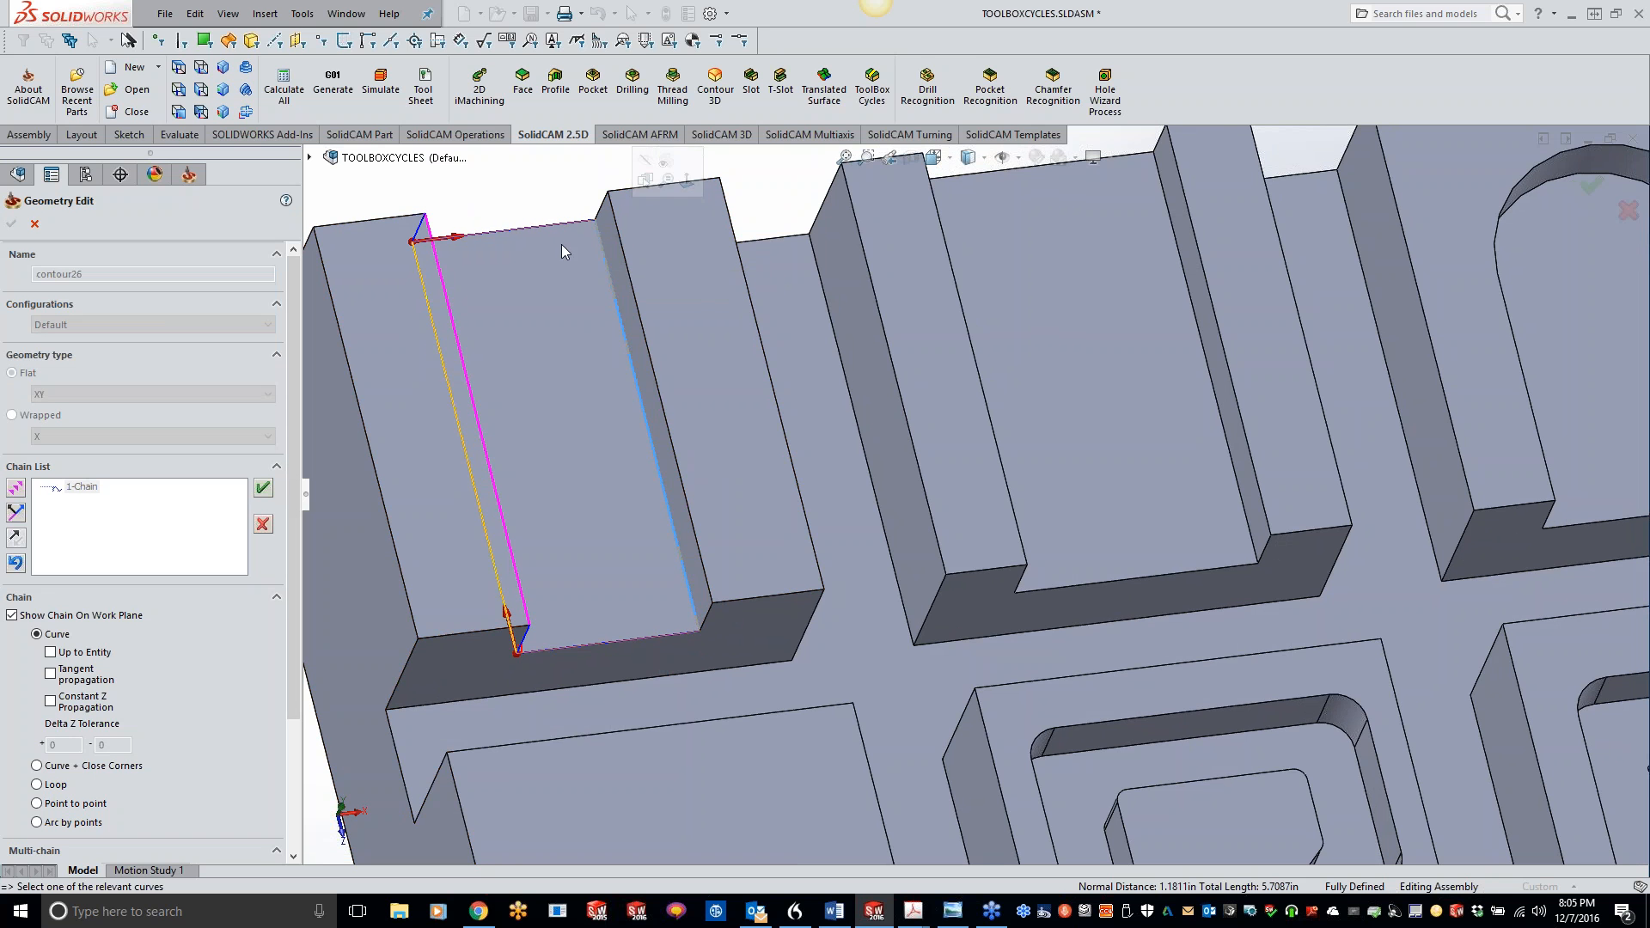
{"action": "left_click", "coordinate": [606, 262]}
{"action": "left_click", "coordinate": [729, 423]}
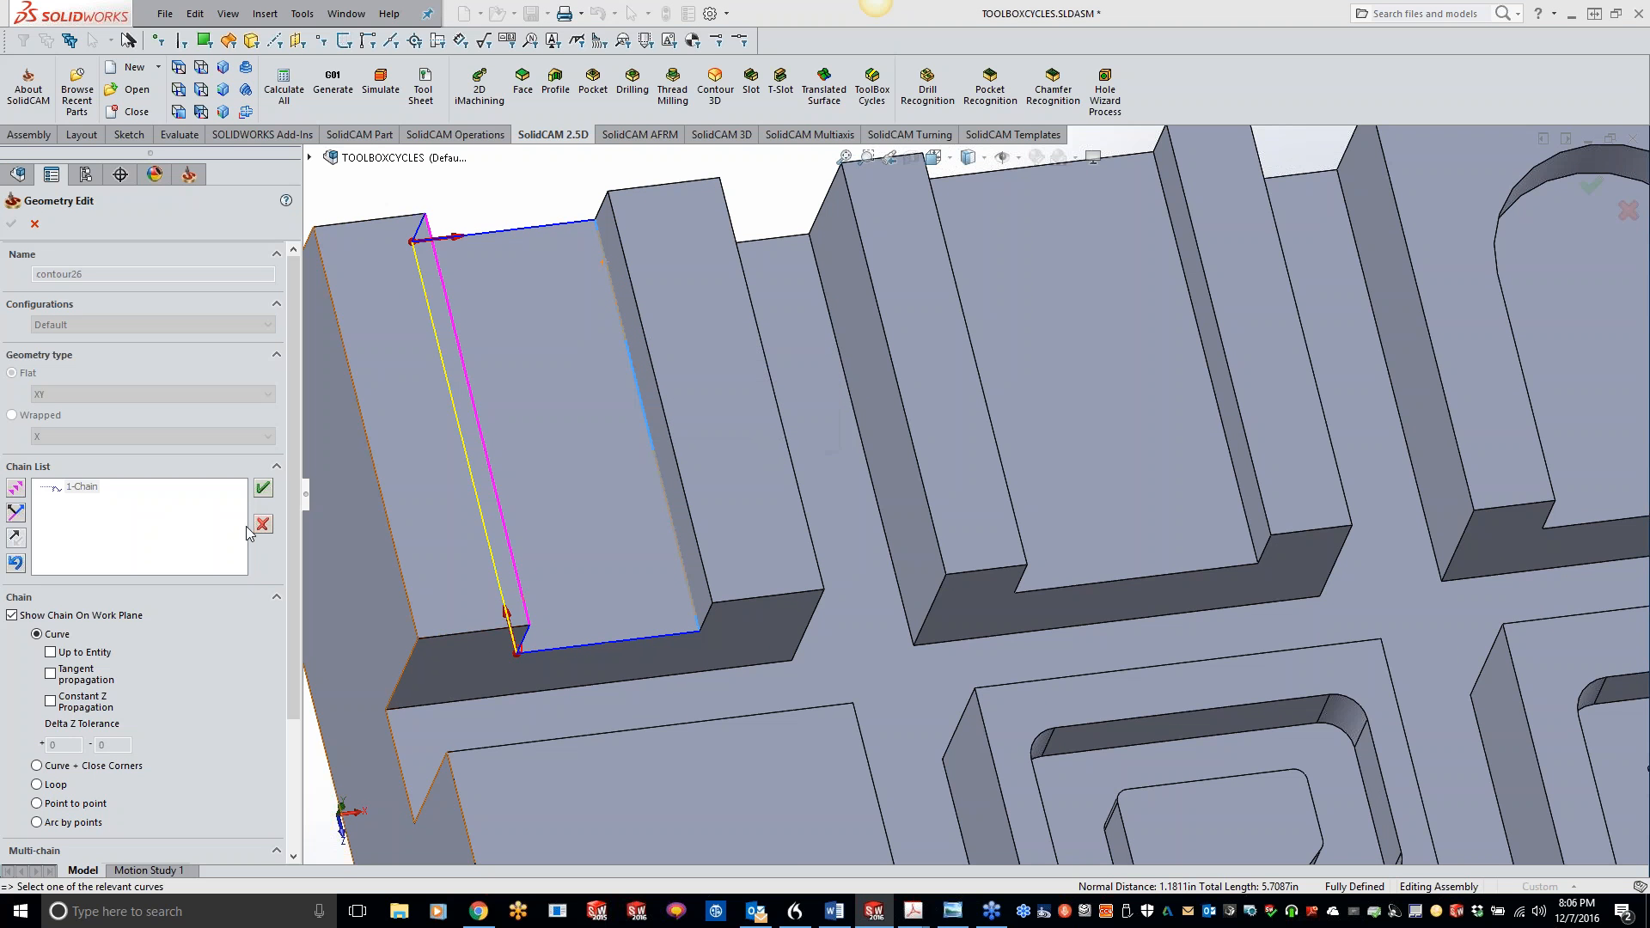
{"action": "left_click", "coordinate": [263, 487]}
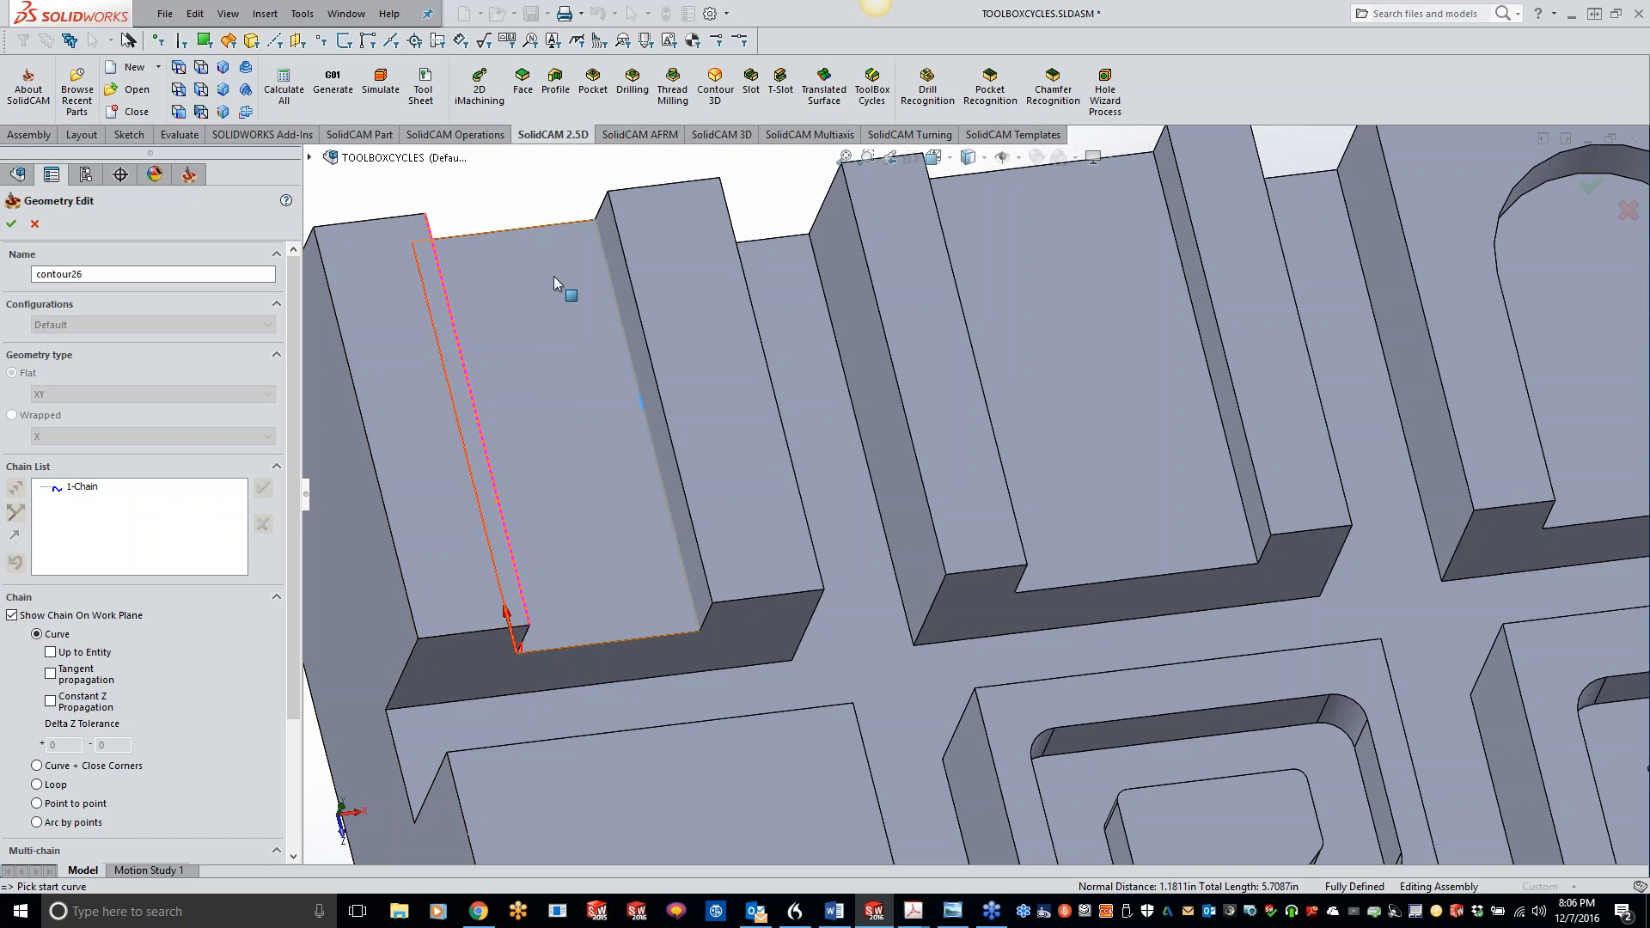
{"action": "left_click", "coordinate": [505, 550]}
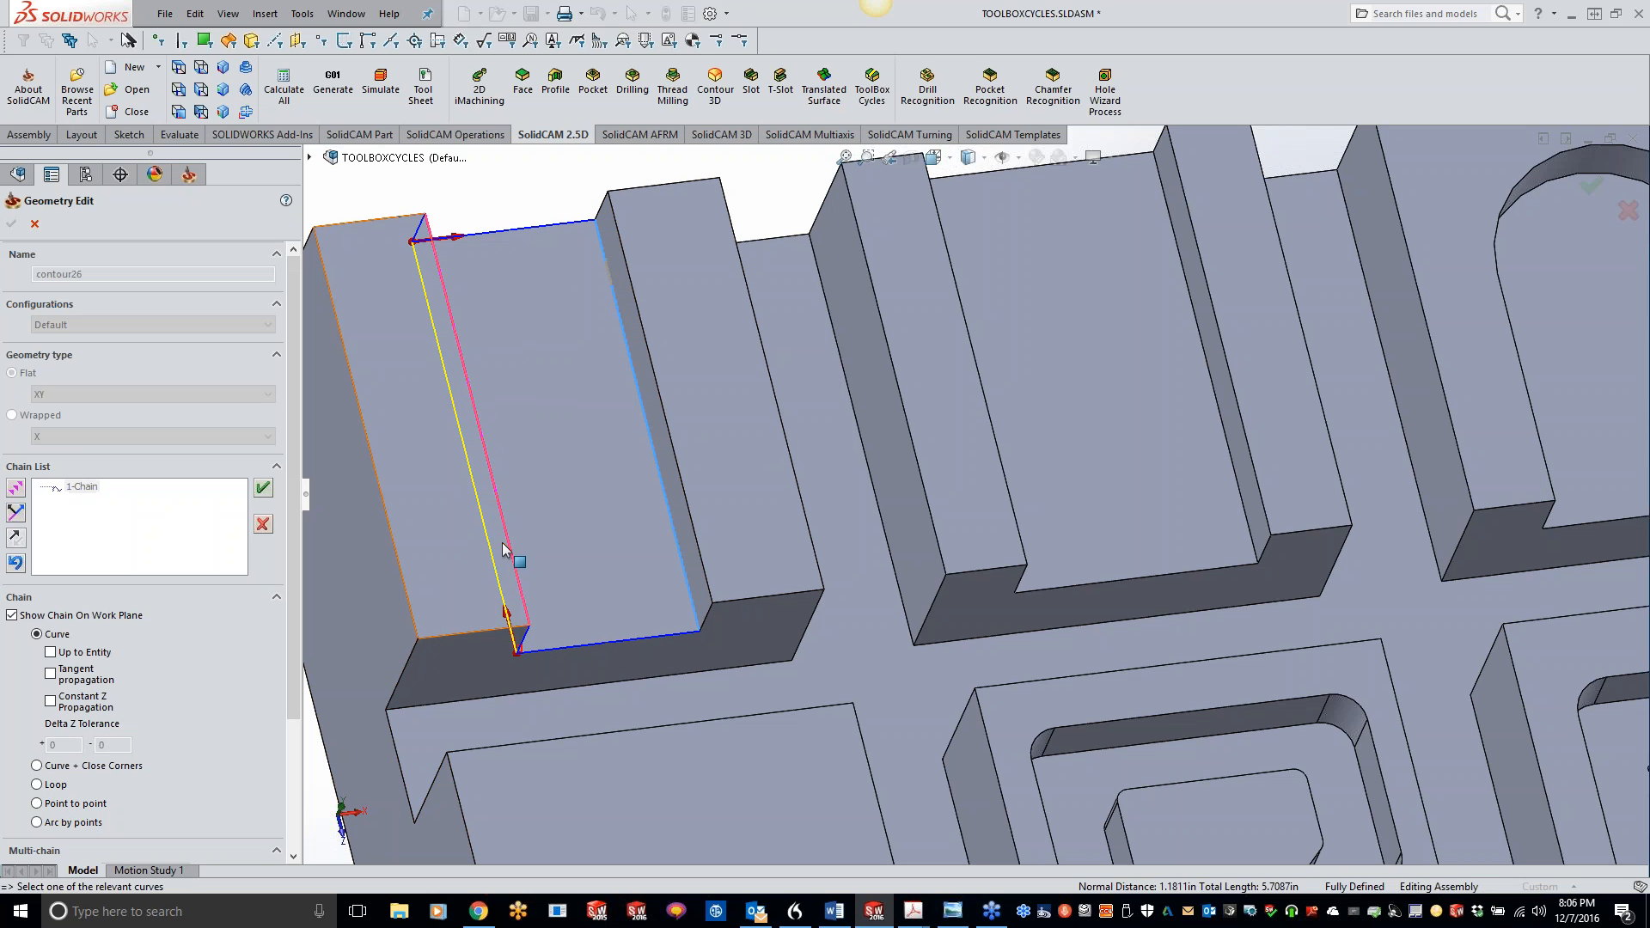
{"action": "left_click", "coordinate": [263, 487]}
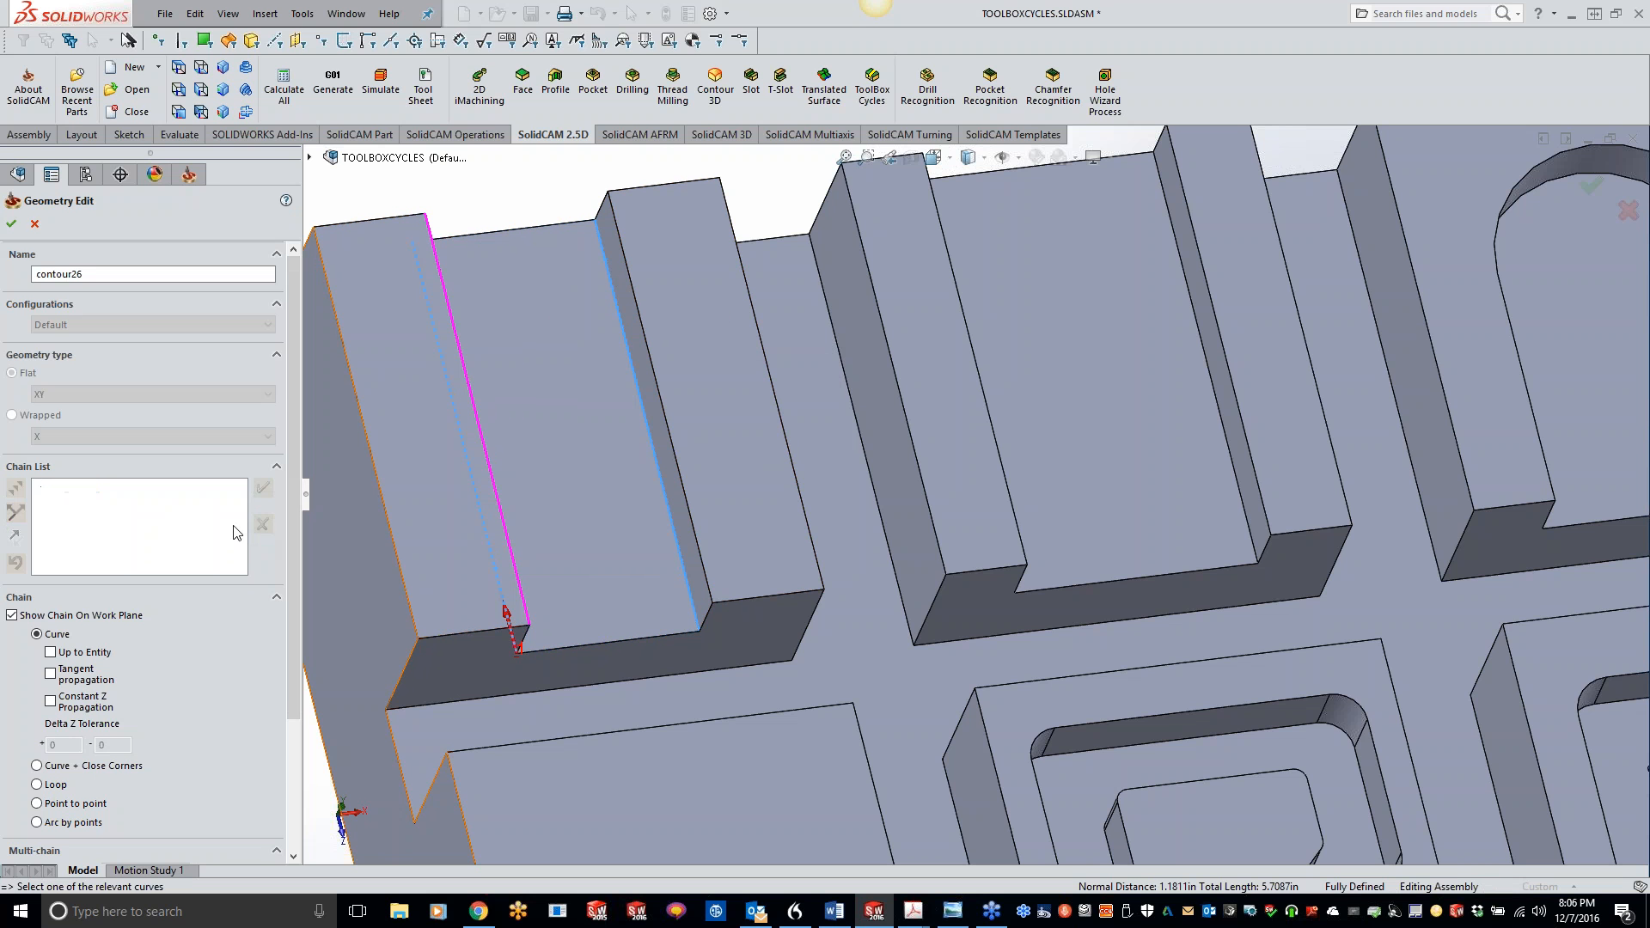
{"action": "left_click", "coordinate": [11, 223]}
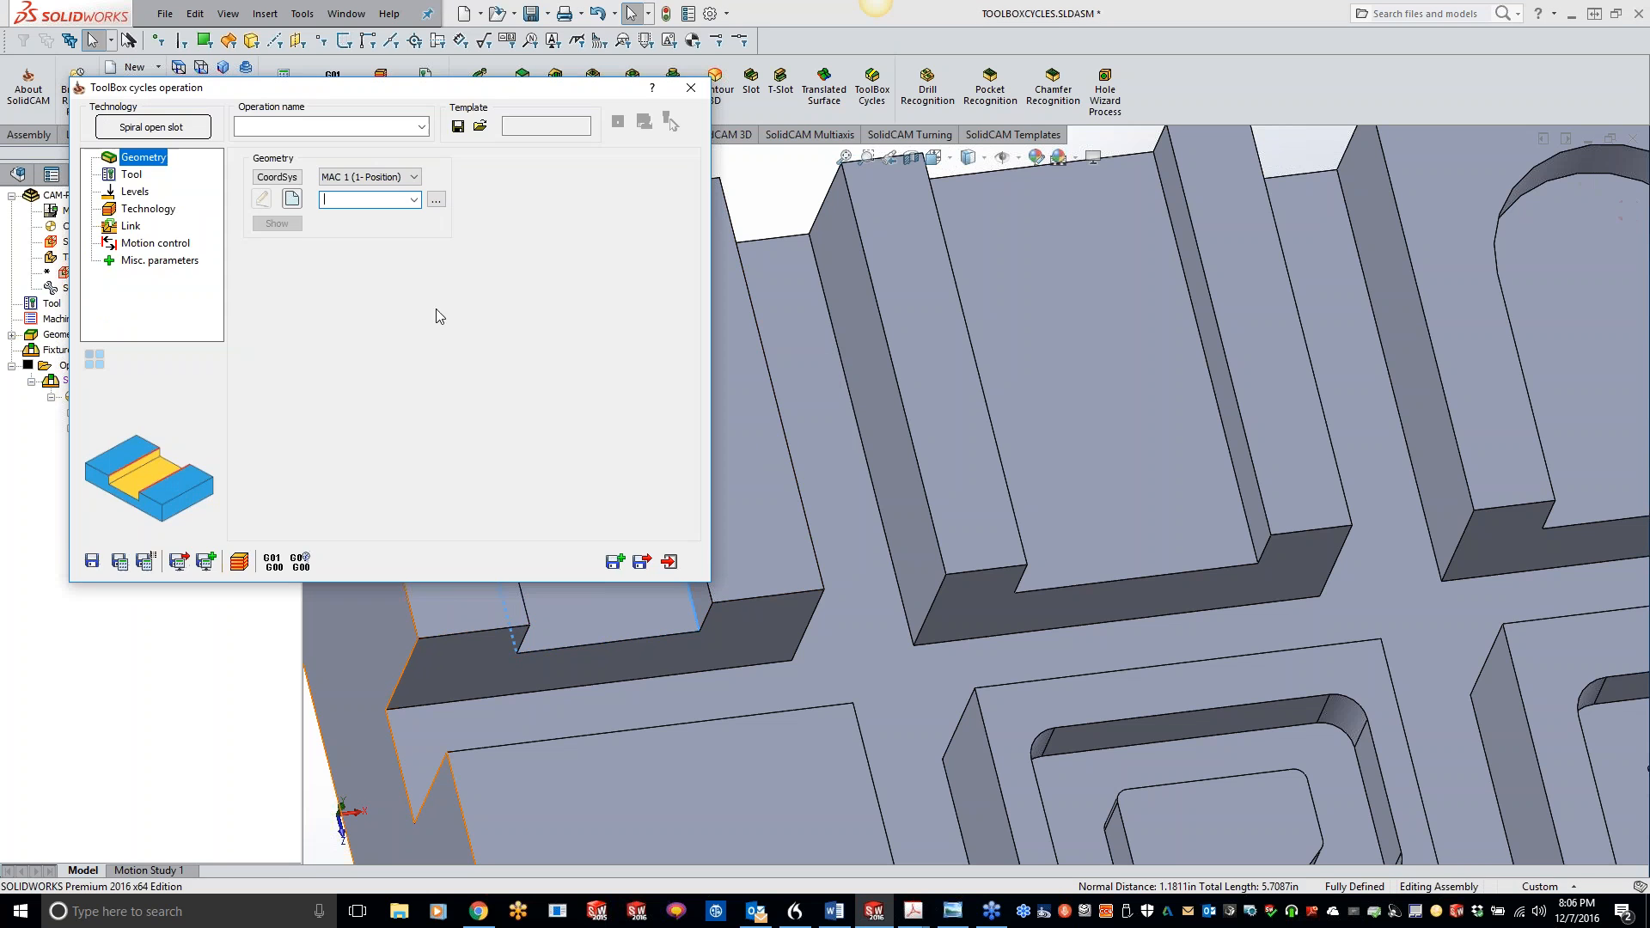
{"action": "left_click", "coordinate": [292, 198]}
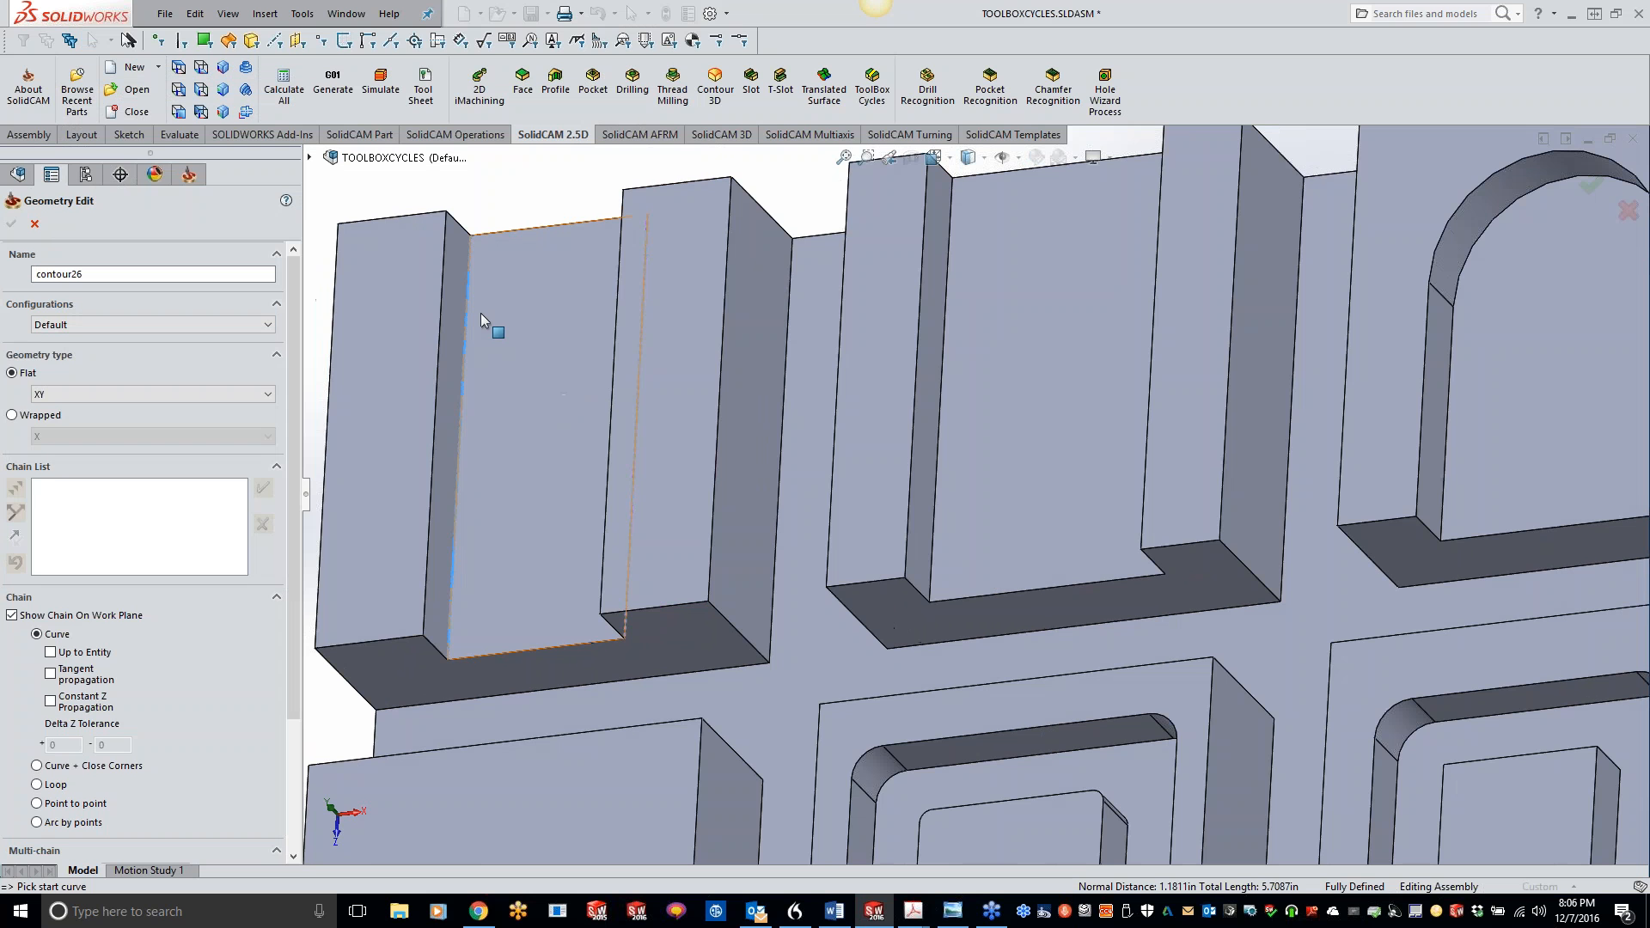
{"action": "left_click", "coordinate": [471, 307]}
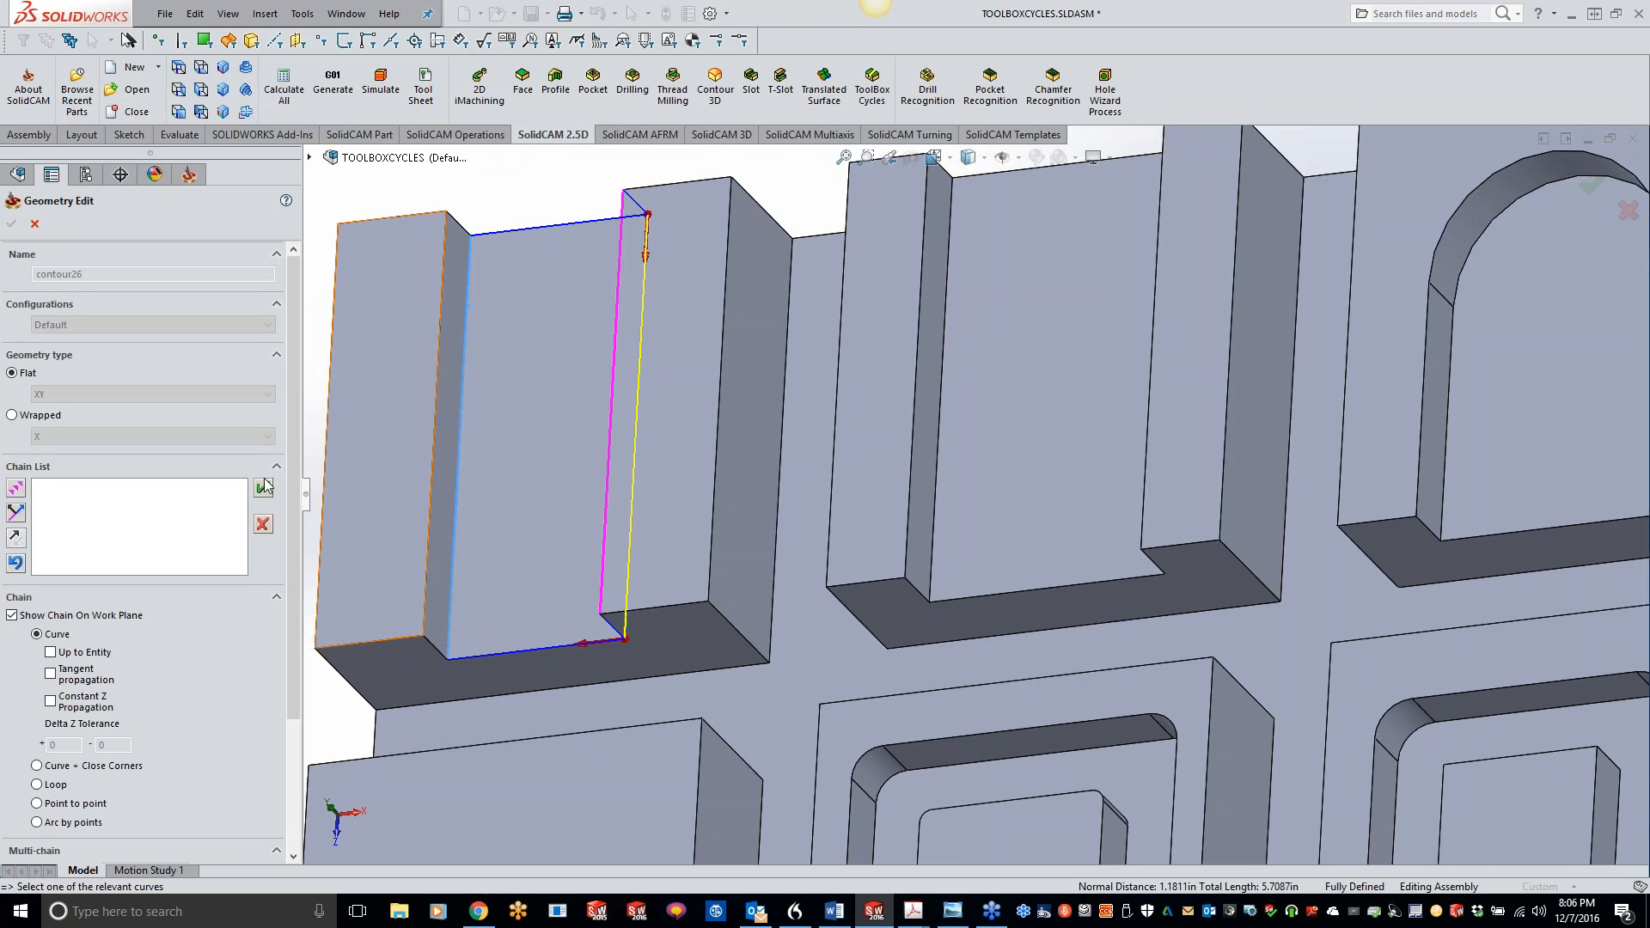
{"action": "left_click", "coordinate": [264, 488]}
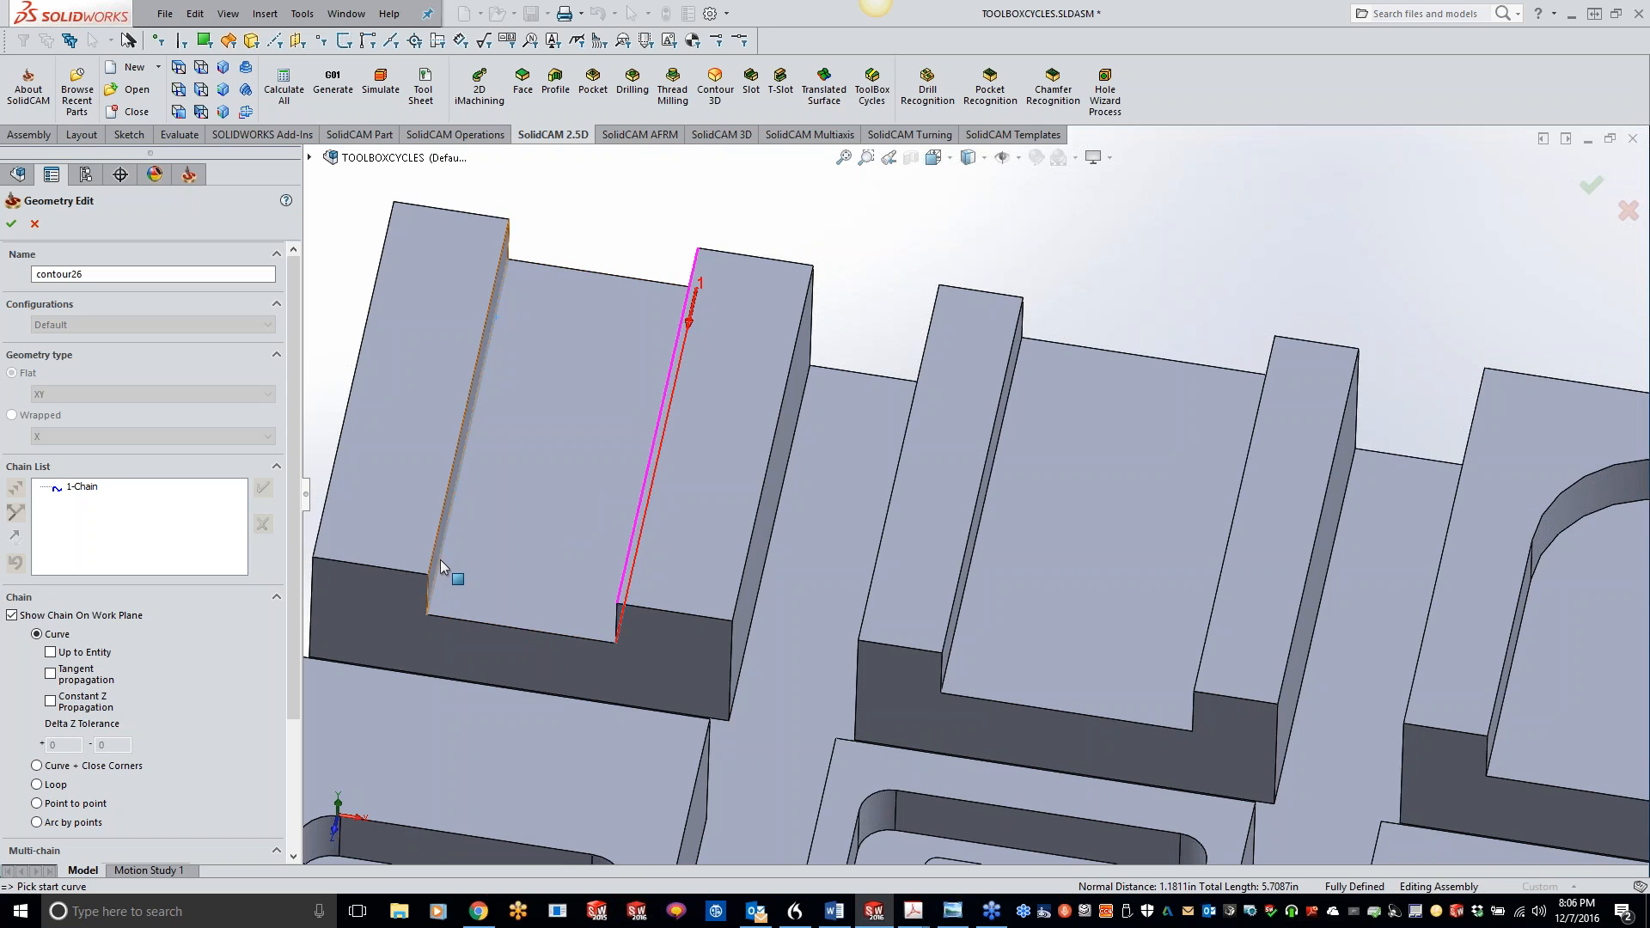
{"action": "left_click", "coordinate": [441, 565]}
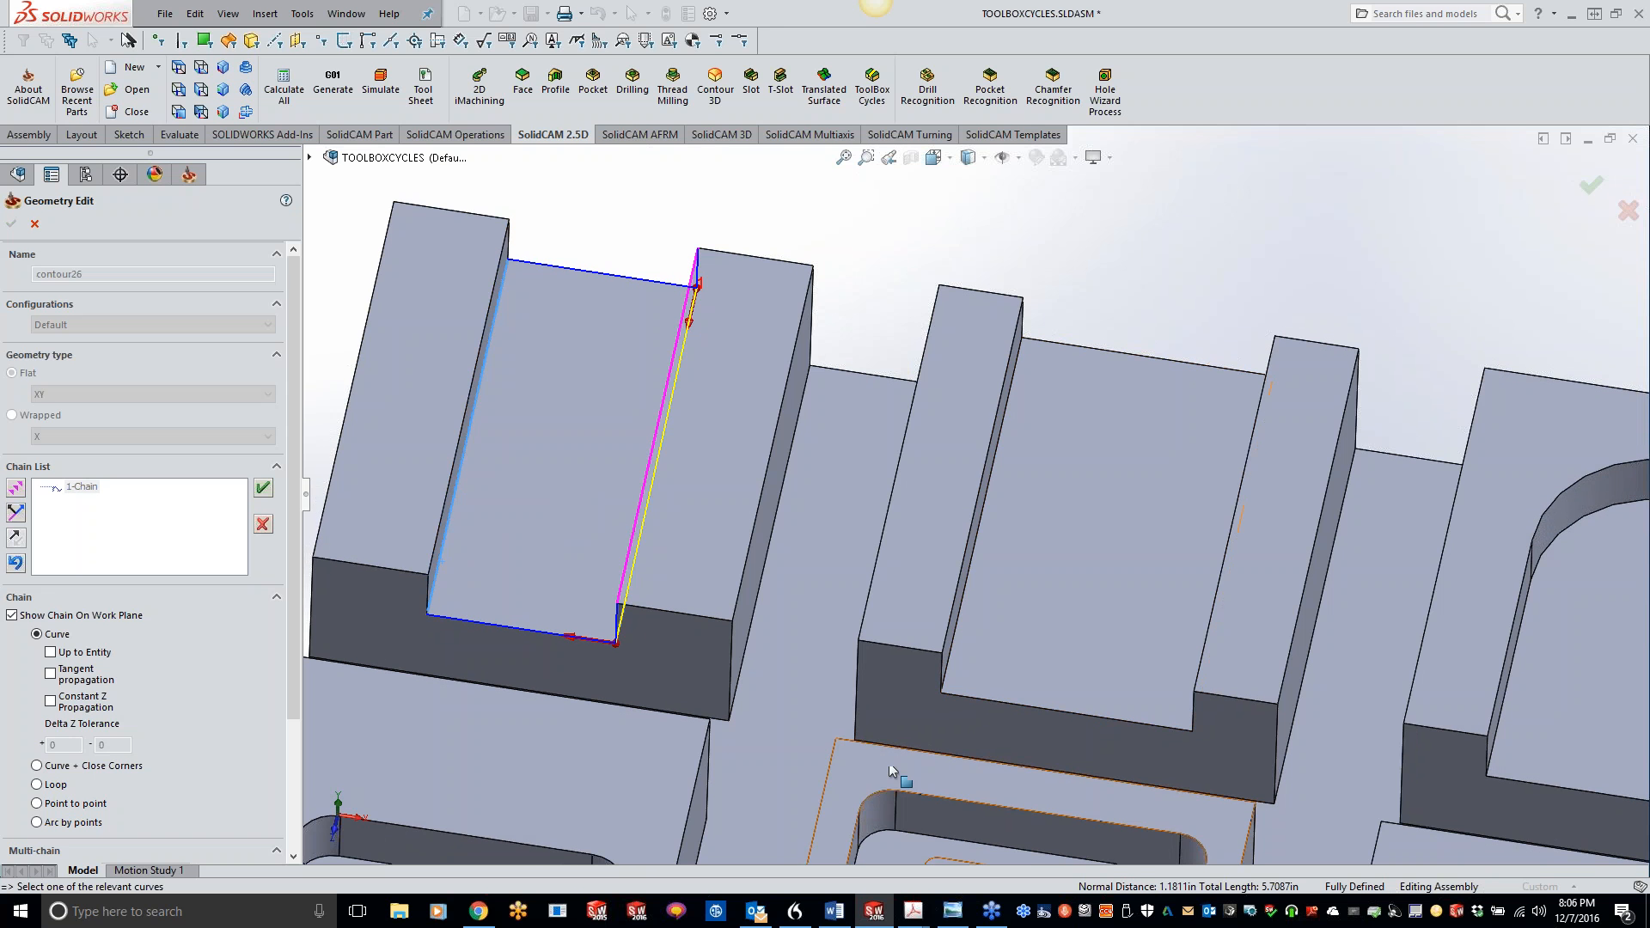
{"action": "scroll", "coordinate": [582, 524], "scroll_direction": "up", "scroll_amount": 3}
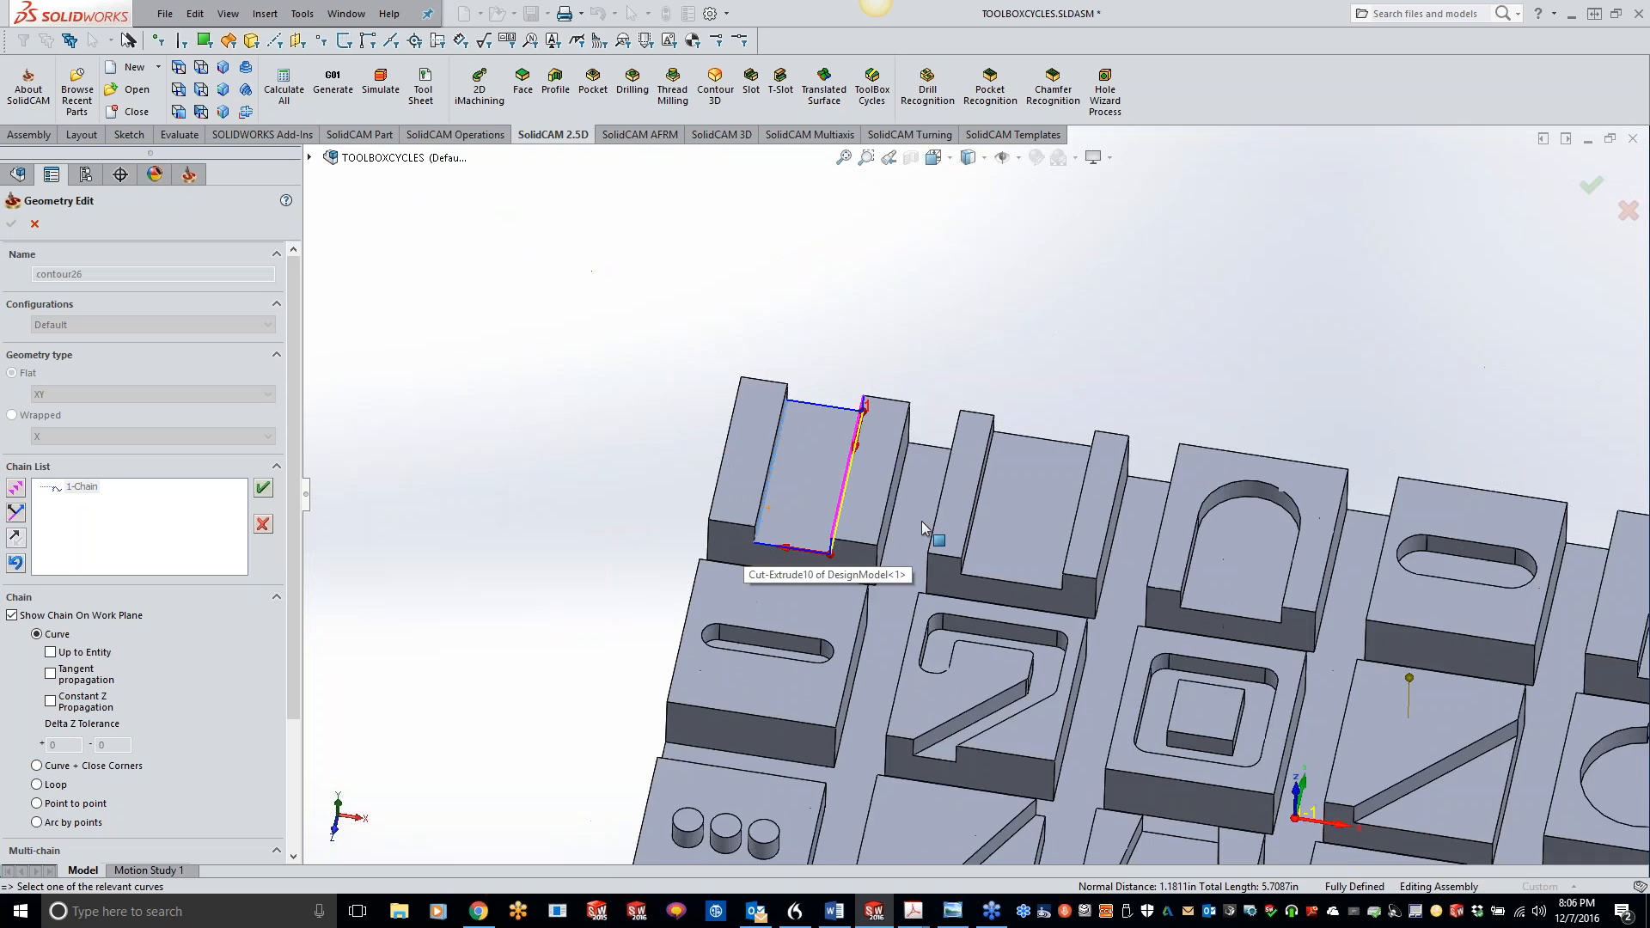
{"action": "scroll", "coordinate": [924, 528], "scroll_direction": "up", "scroll_amount": 3}
{"action": "scroll", "coordinate": [932, 526], "scroll_direction": "down", "scroll_amount": 6}
{"action": "middle_click_drag", "start_coordinate": [932, 533], "coordinate": [981, 601]}
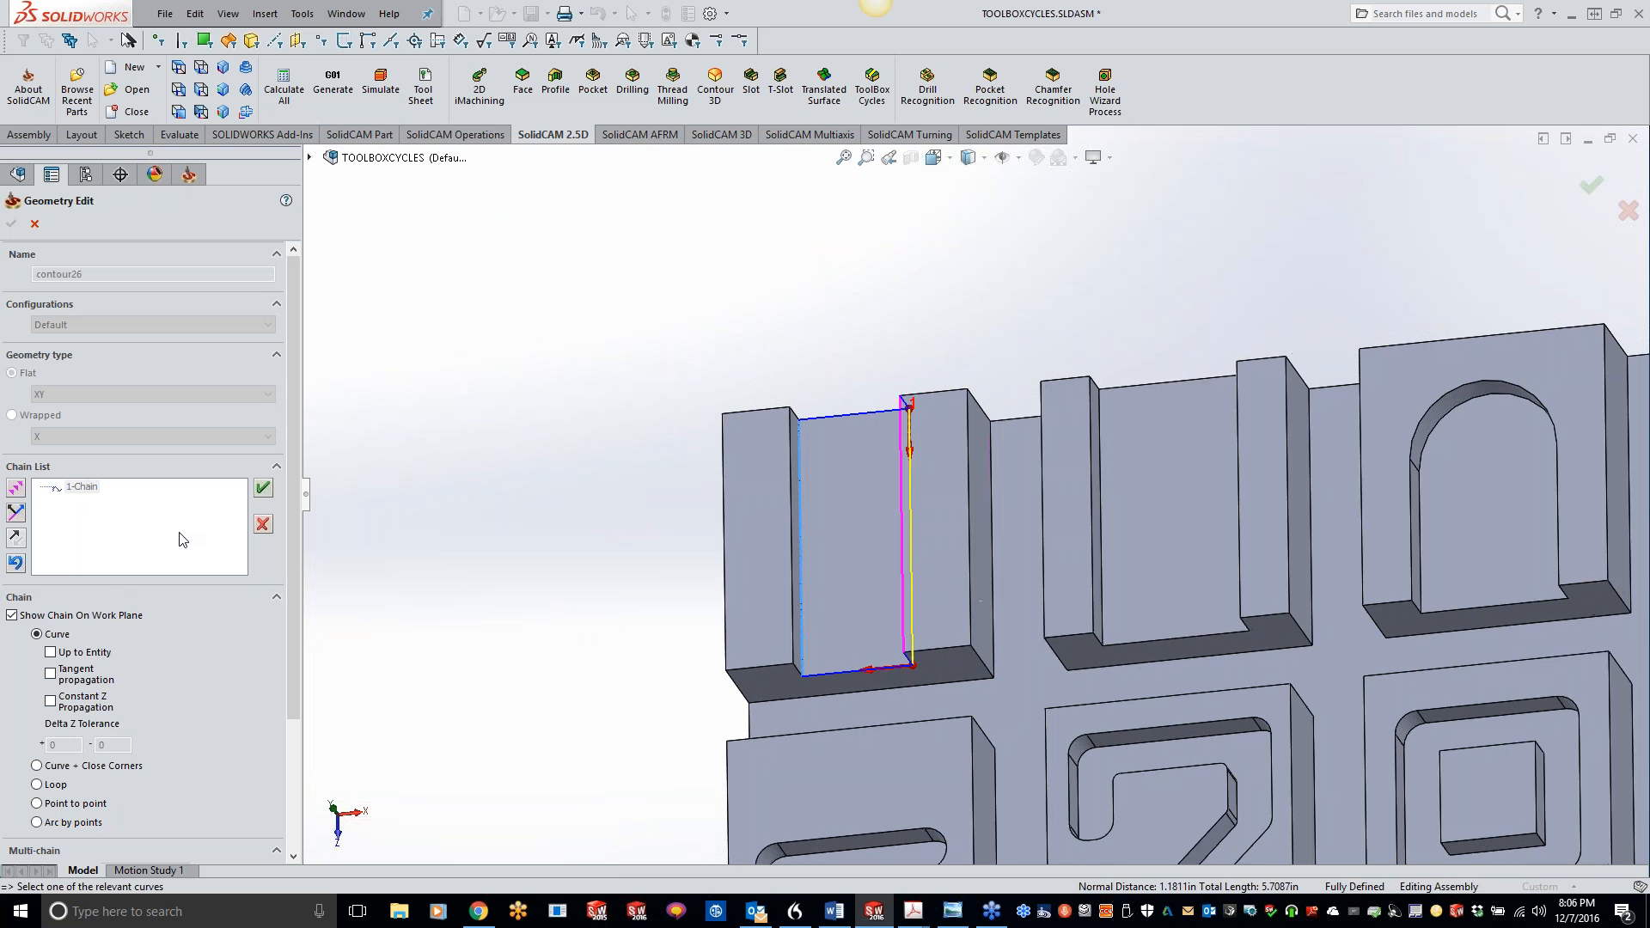
{"action": "left_click", "coordinate": [263, 488]}
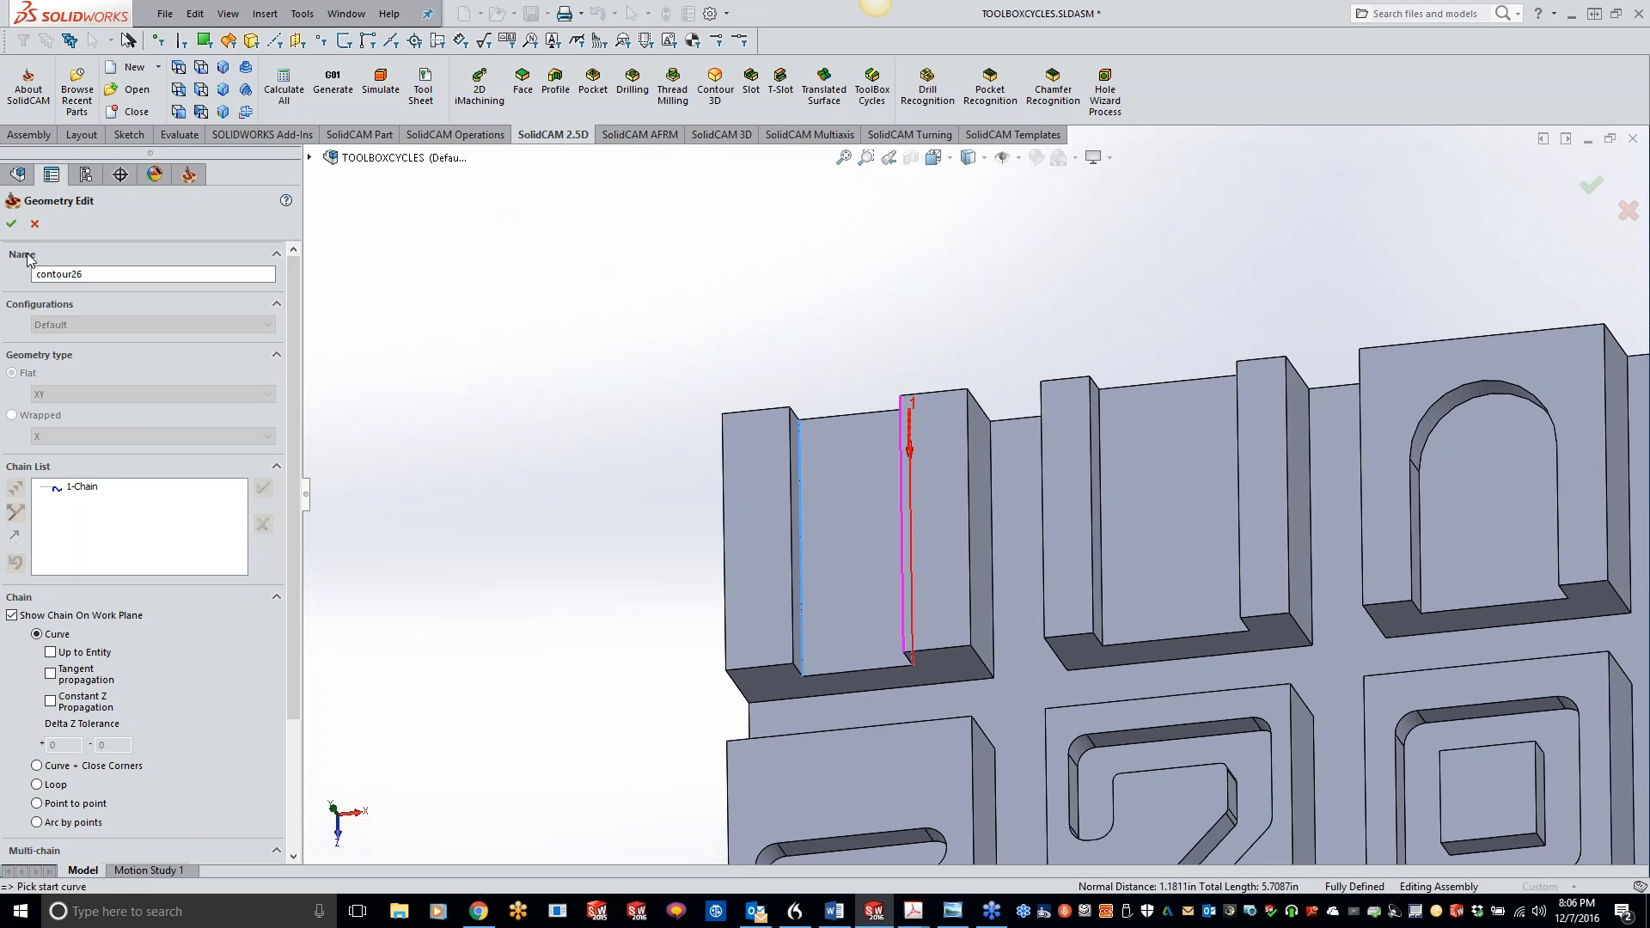
{"action": "left_click", "coordinate": [690, 87]}
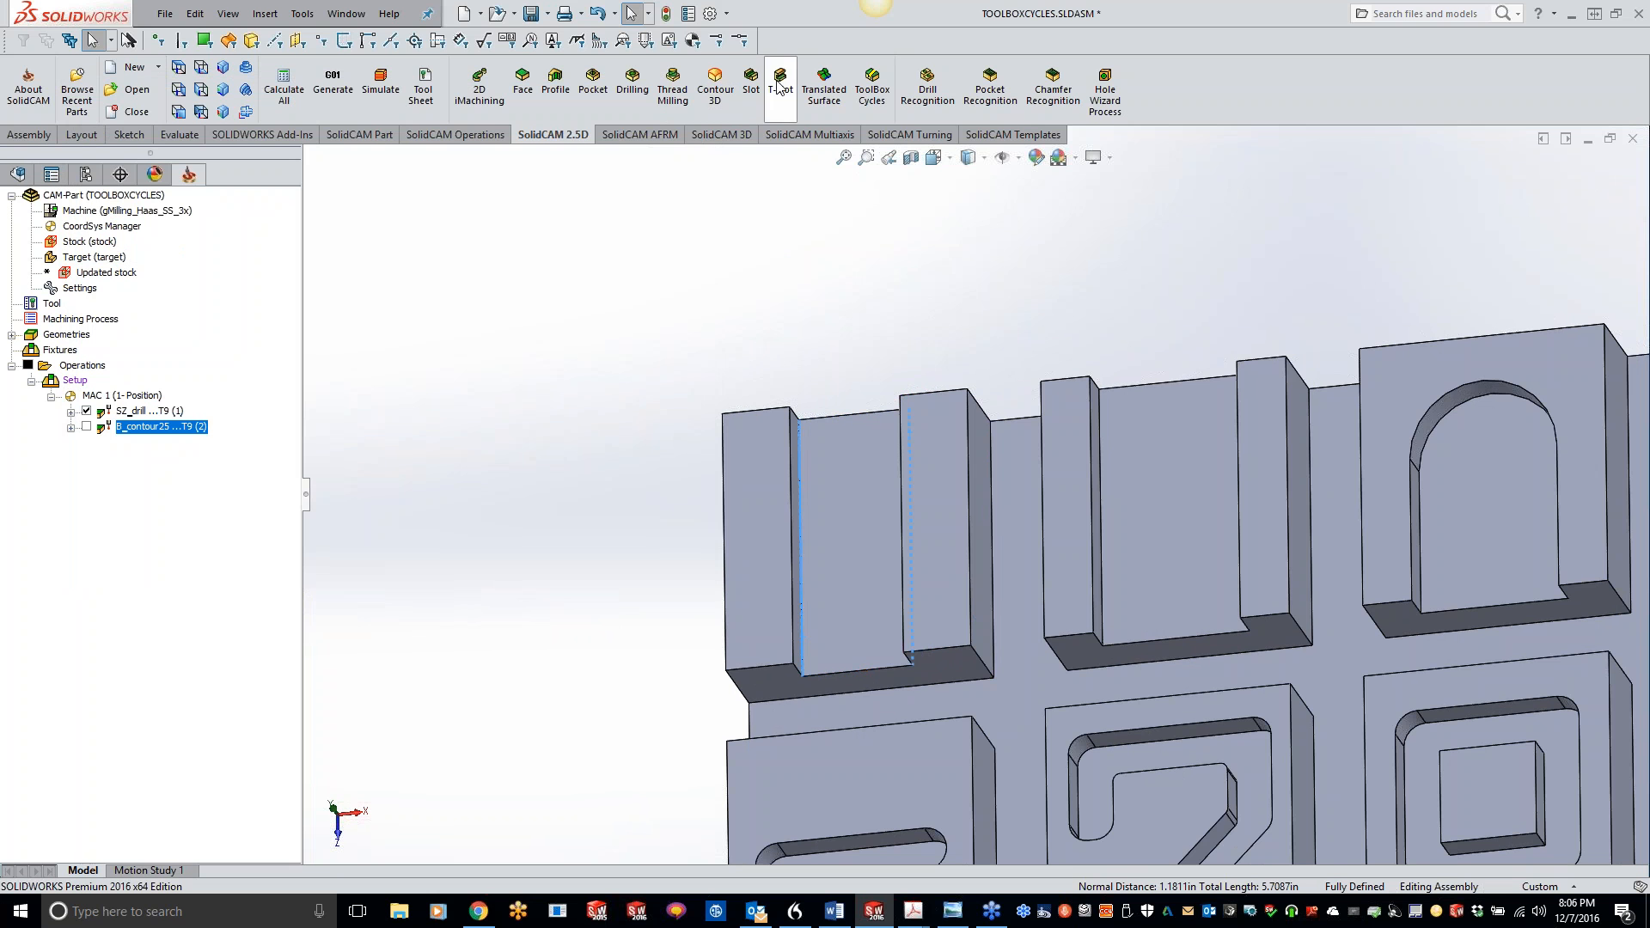
Step: Add a fresh Spiral open slot operation and define its geometry with two chains along the open slot's opposite long edges
{"action": "left_click", "coordinate": [872, 82]}
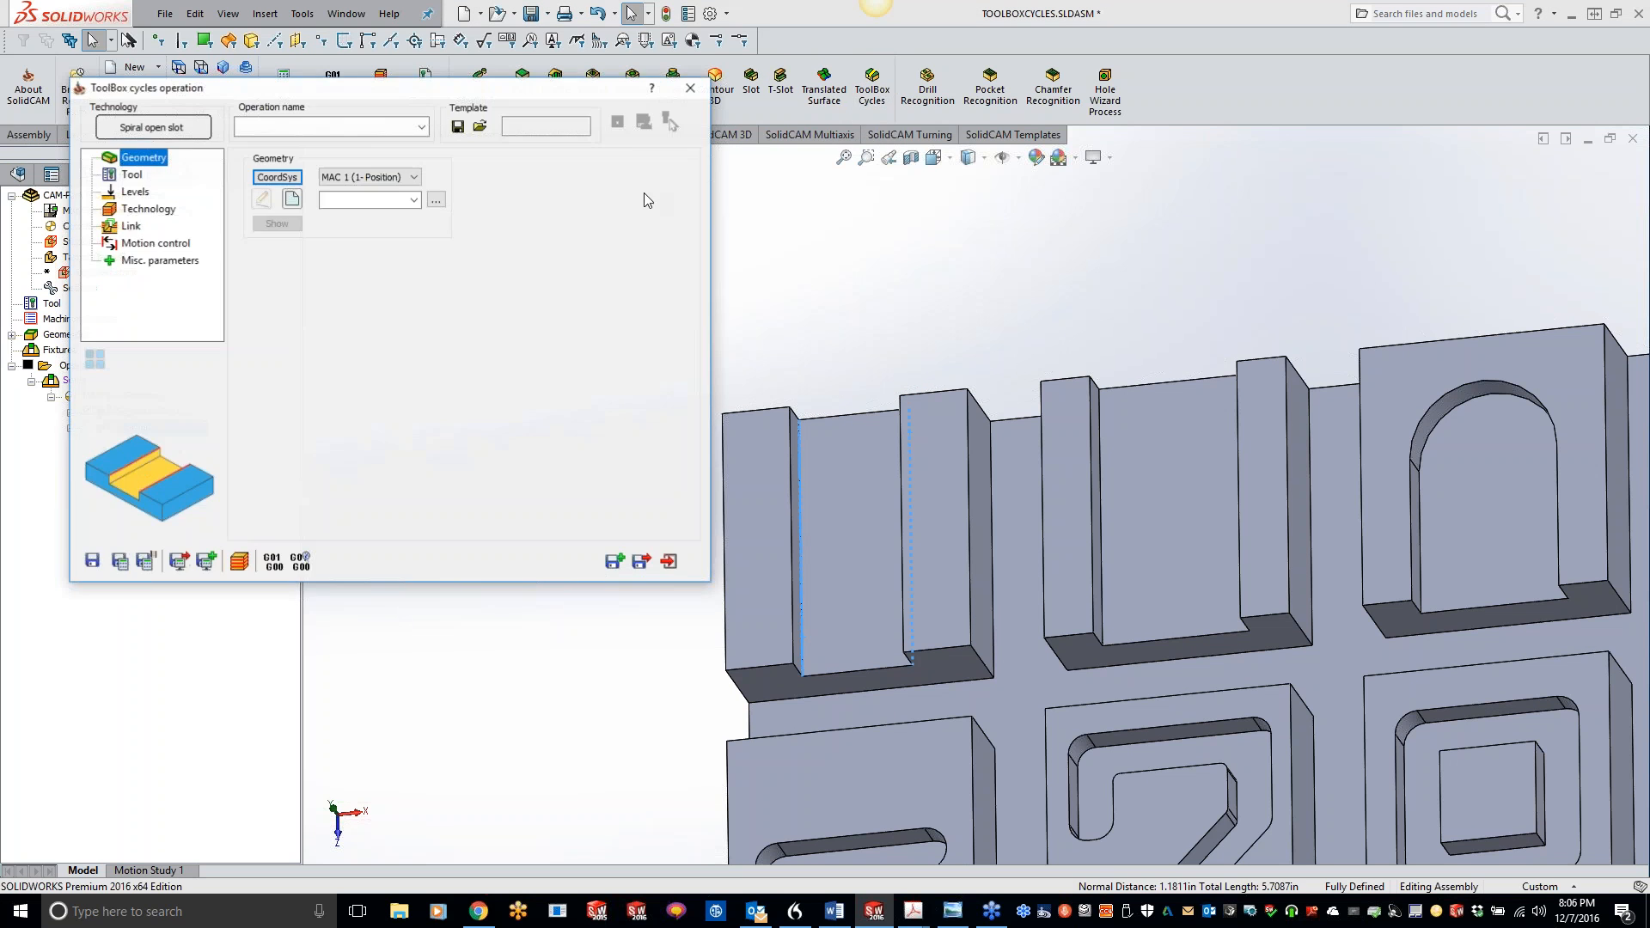
{"action": "left_click", "coordinate": [293, 201]}
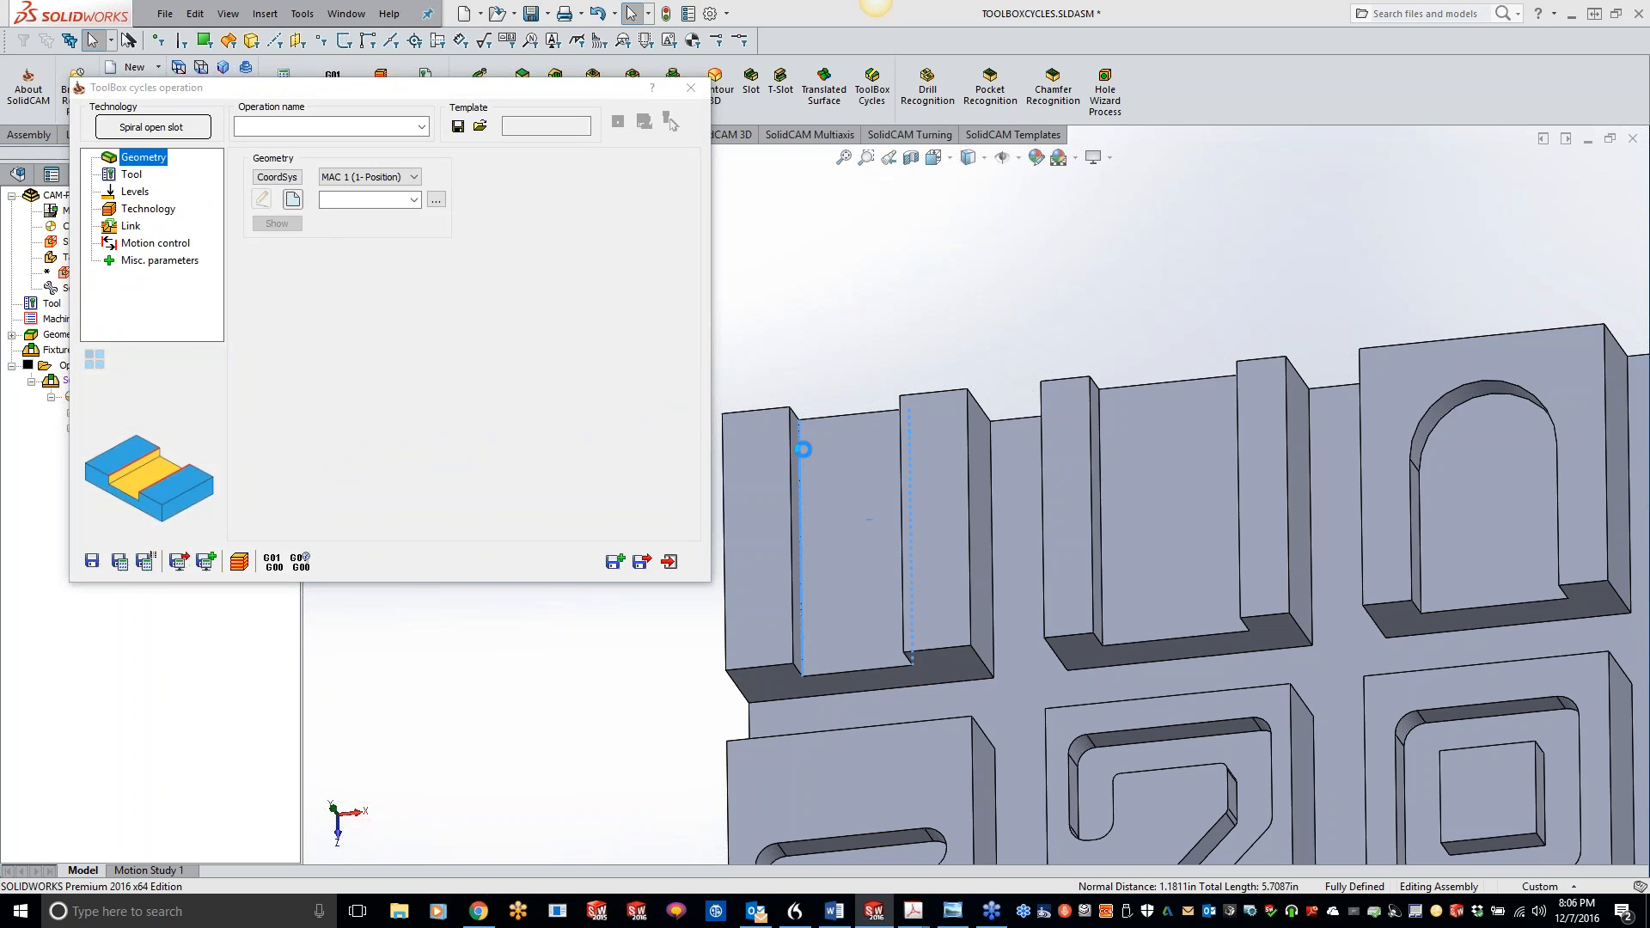
{"action": "left_click", "coordinate": [902, 469]}
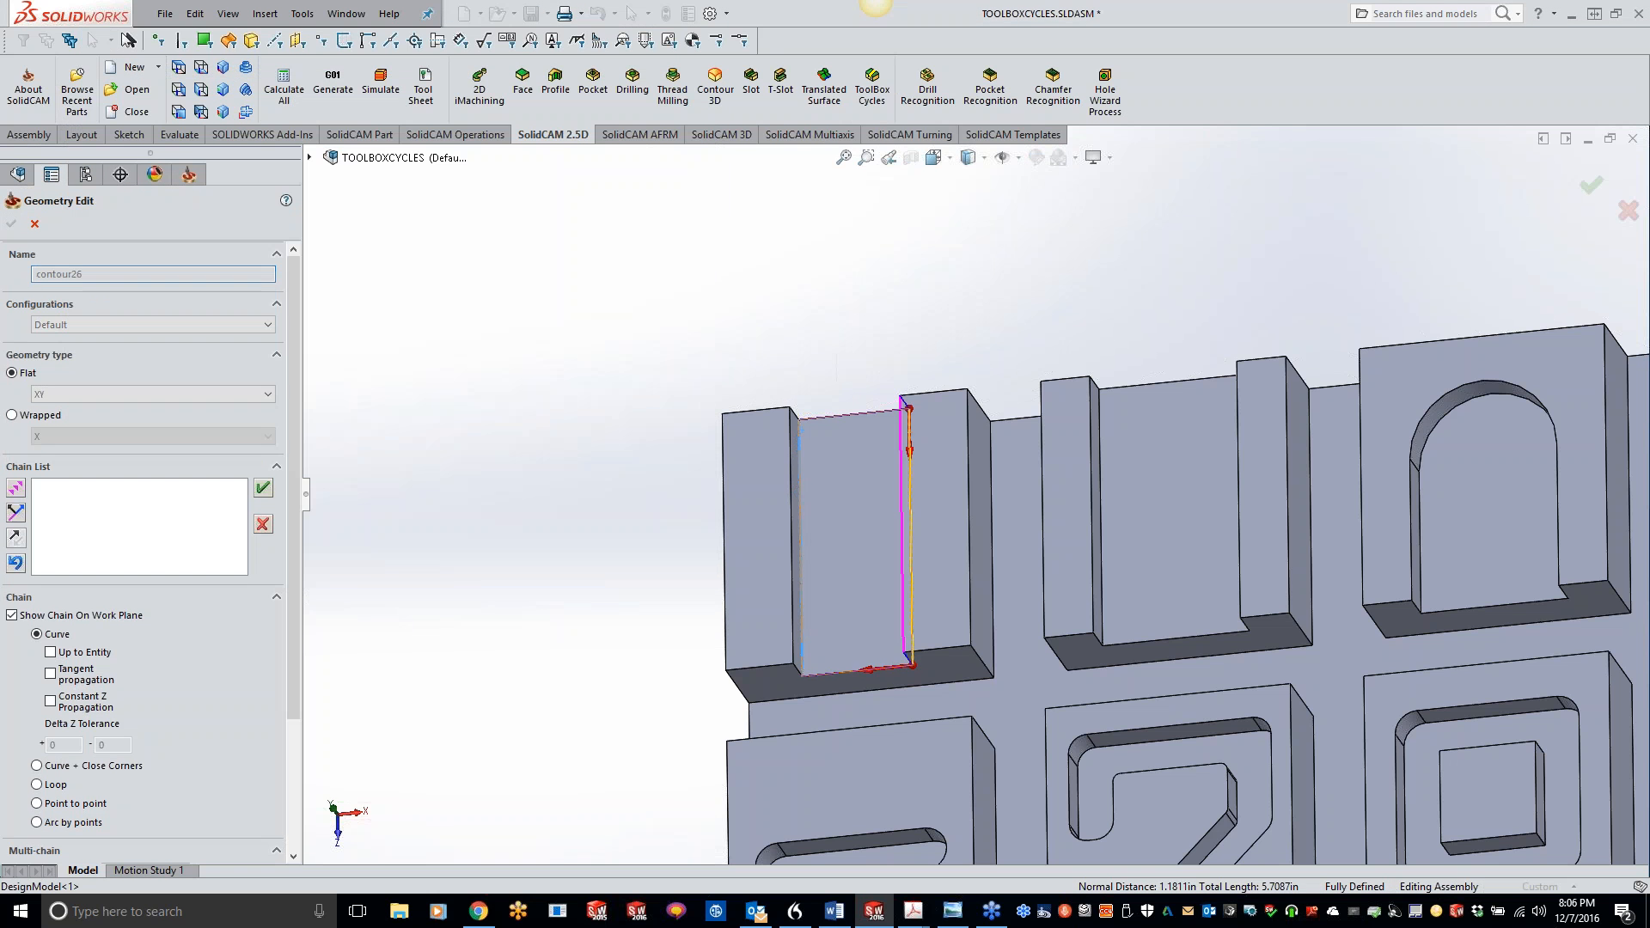
{"action": "middle_click_drag", "start_coordinate": [888, 504], "coordinate": [1015, 468]}
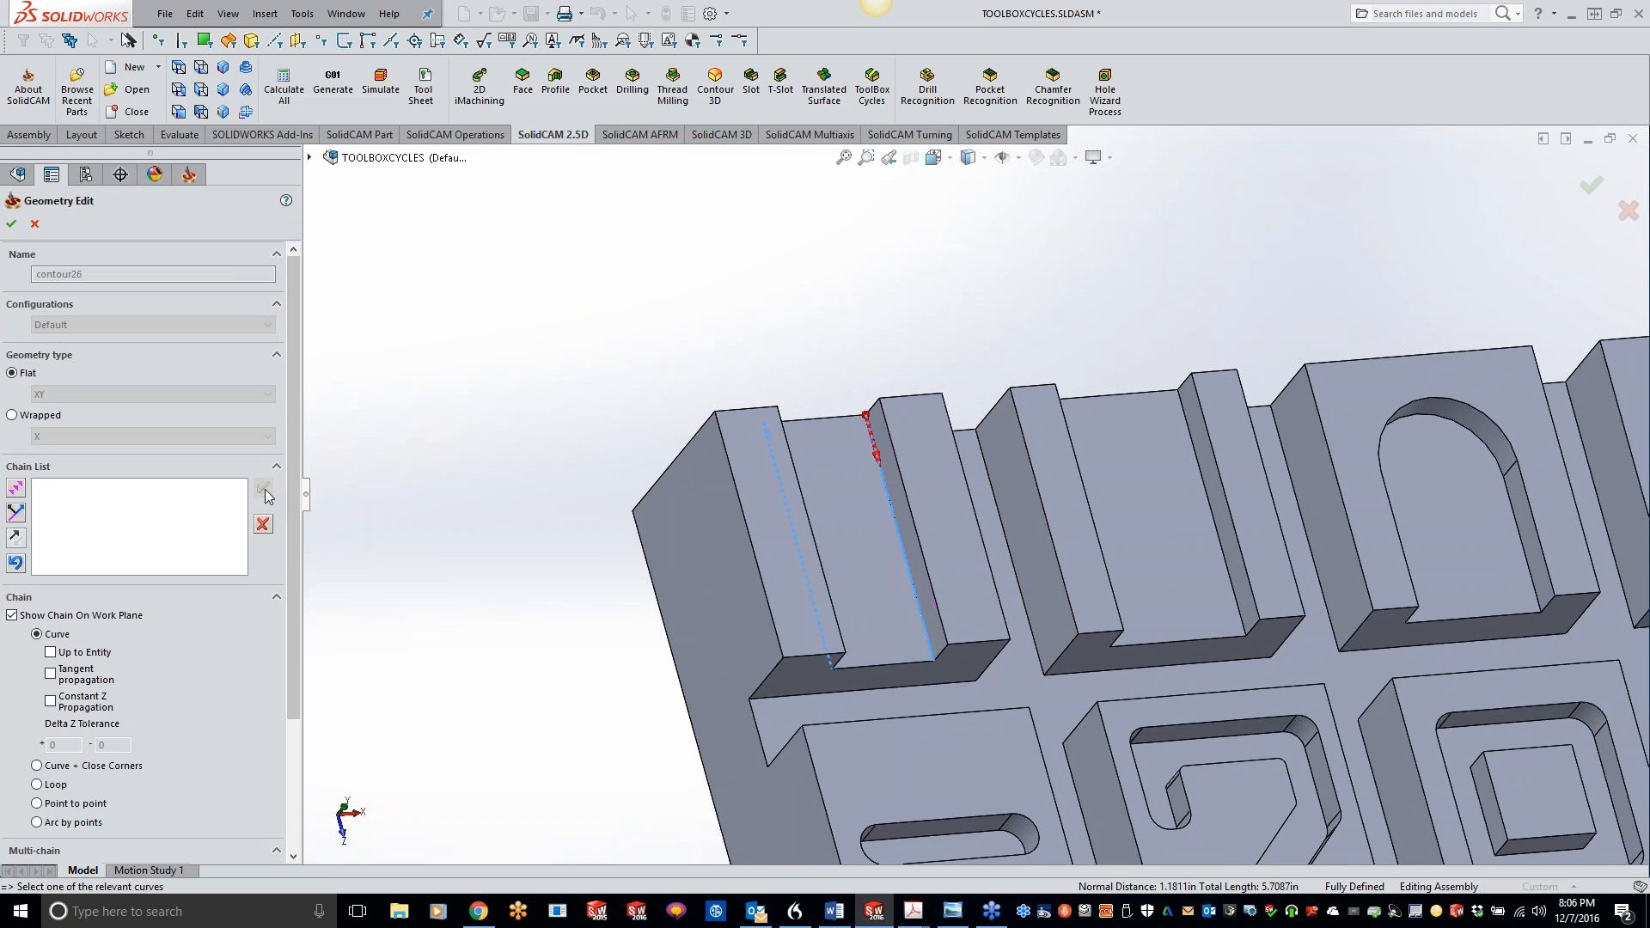
{"action": "left_click", "coordinate": [882, 514]}
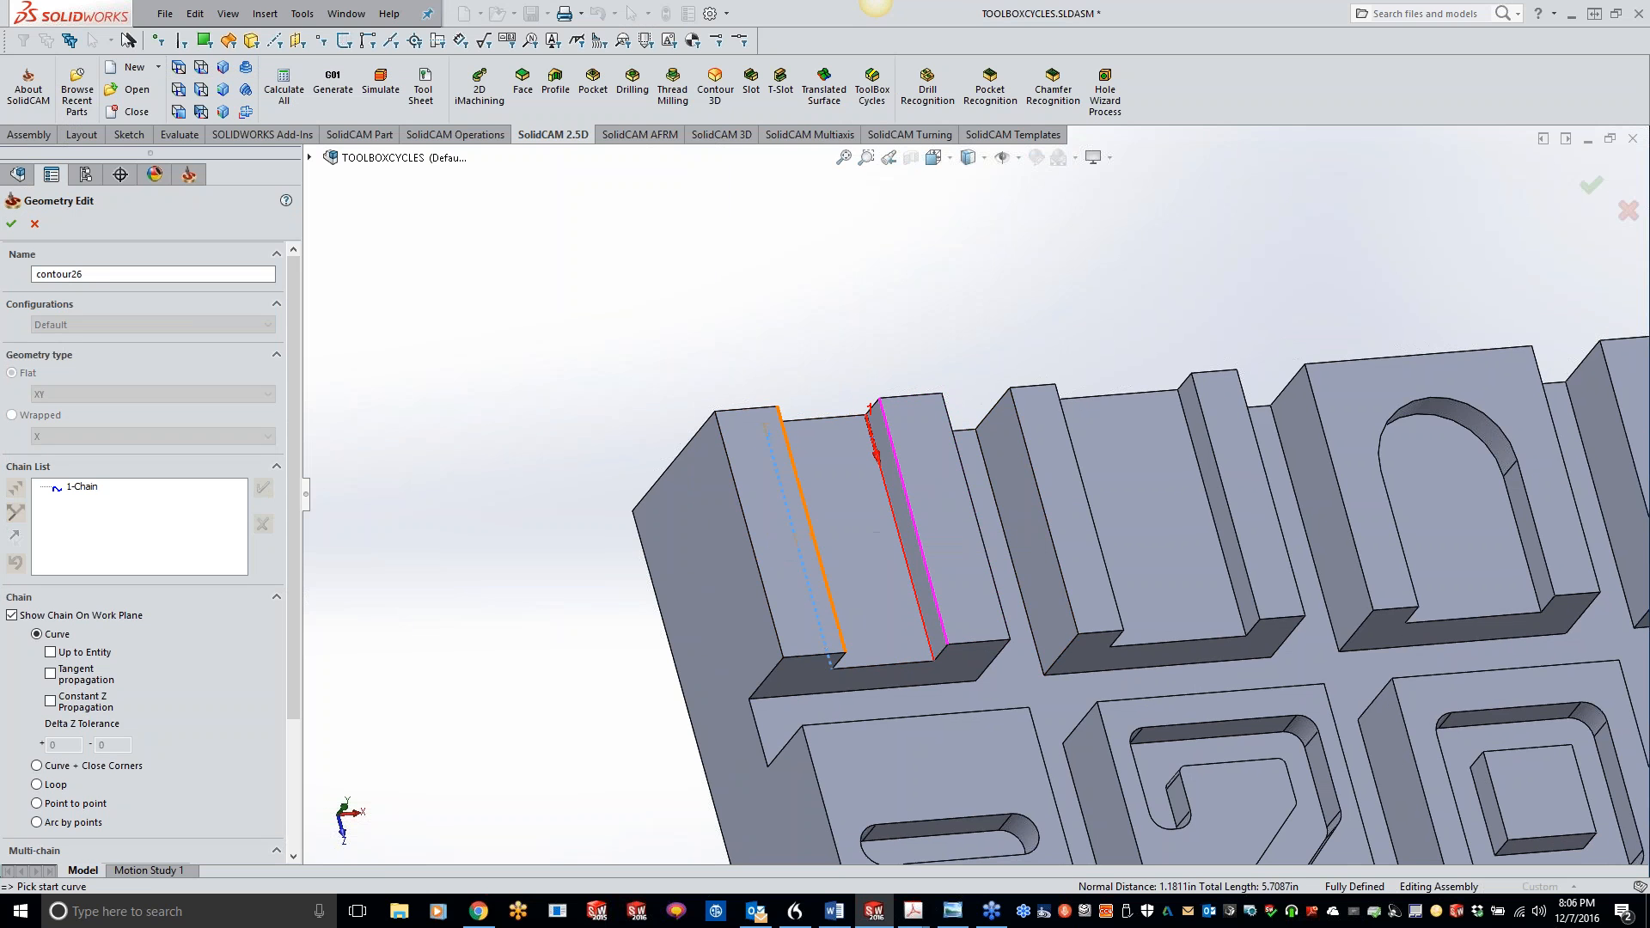
{"action": "left_click", "coordinate": [814, 537]}
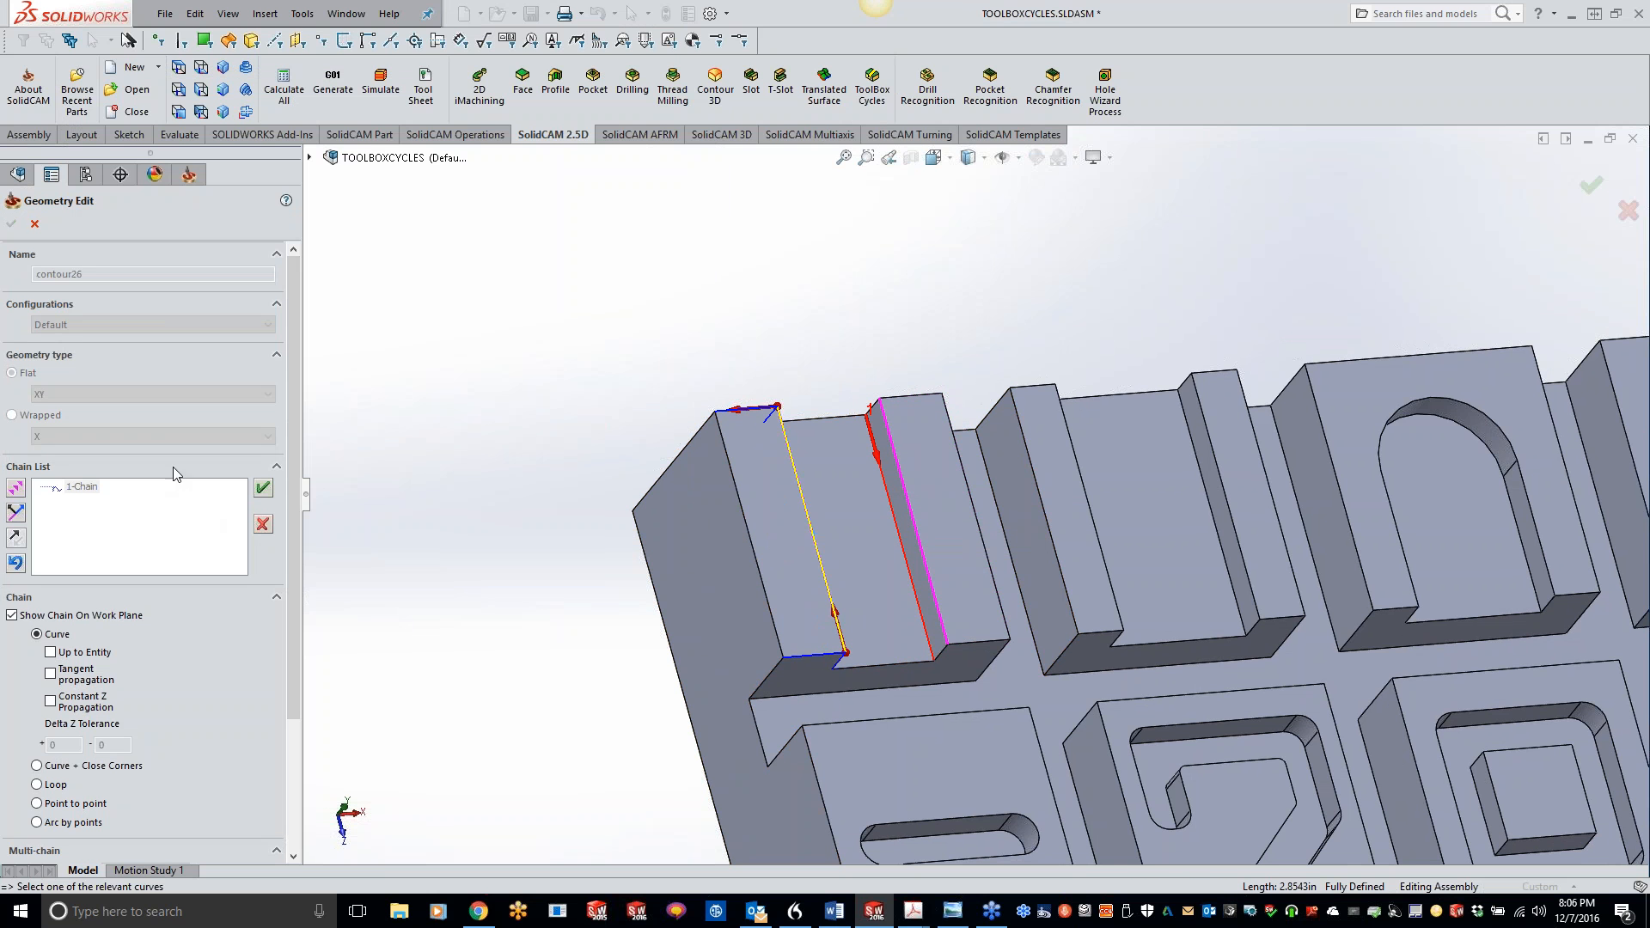
{"action": "left_click", "coordinate": [263, 490]}
{"action": "left_click", "coordinate": [11, 224]}
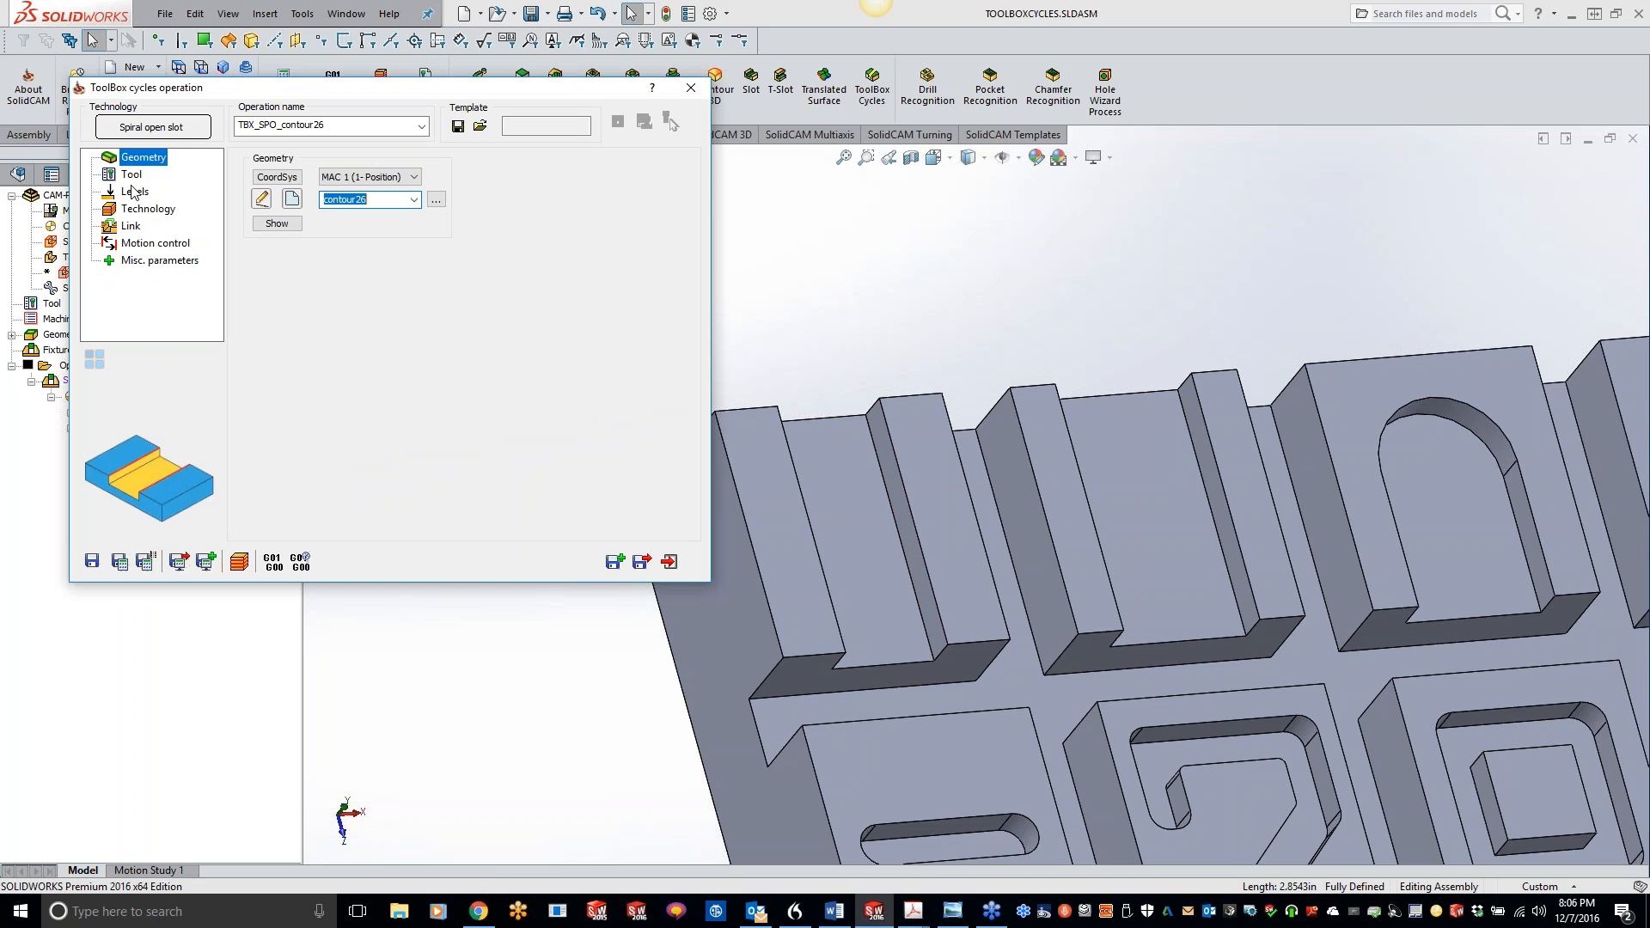
Step: Assign the 0.375 inch end mill, tool number 1, to the spiral open slot operation
{"action": "left_click", "coordinate": [134, 175]}
{"action": "left_click", "coordinate": [337, 421]}
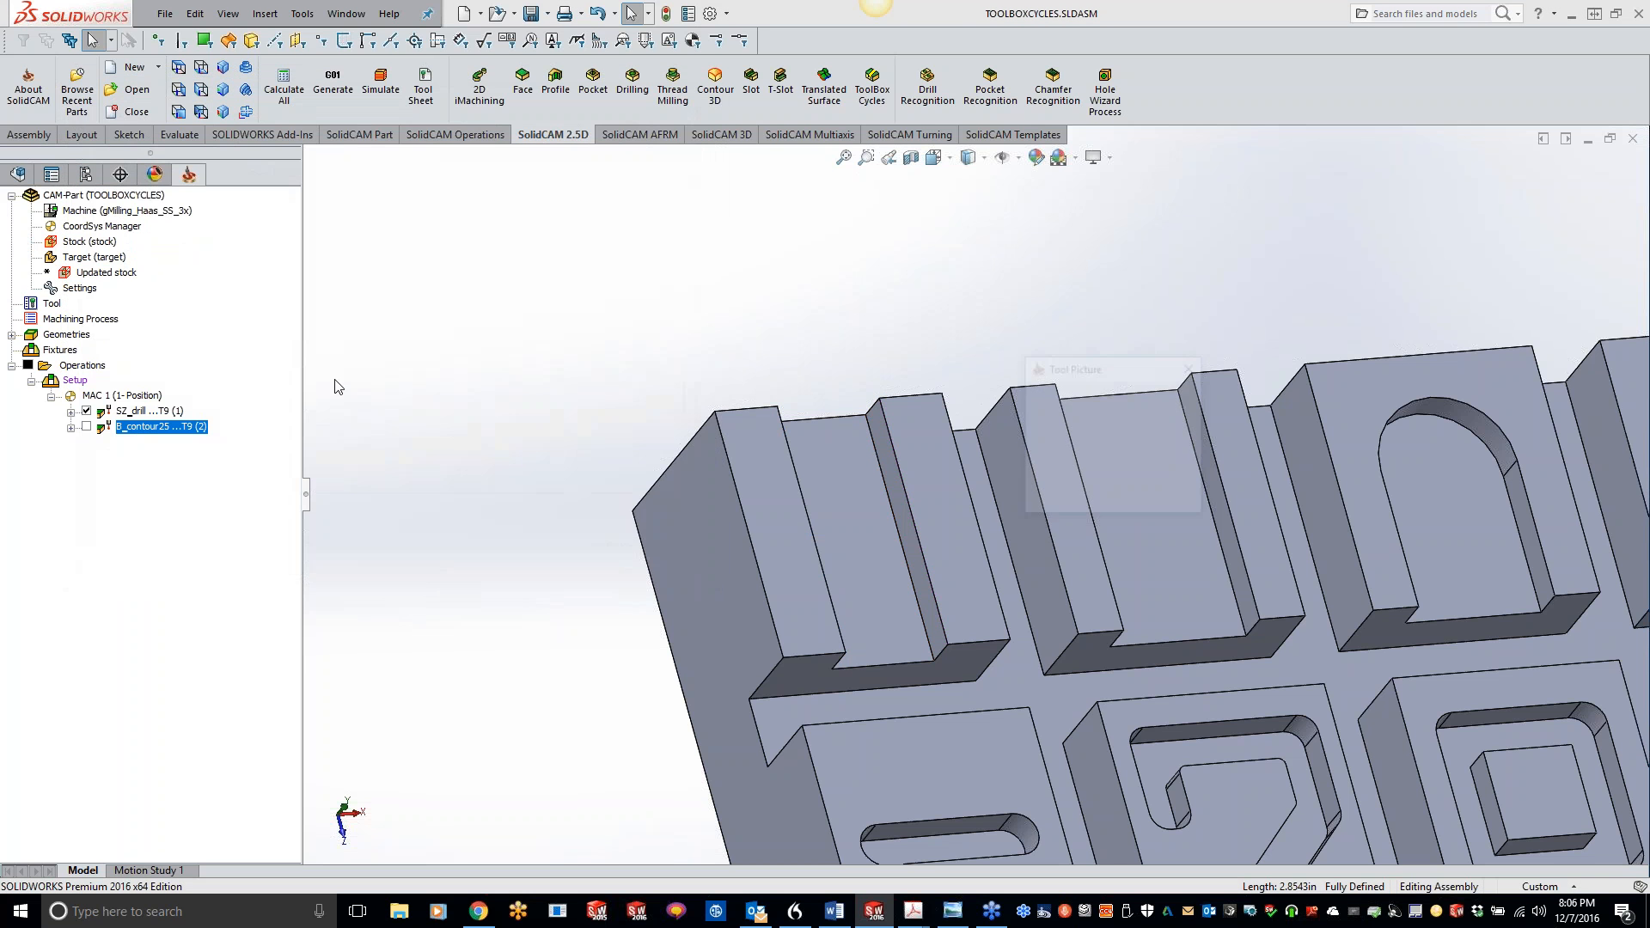
{"action": "double_click", "coordinate": [495, 370]}
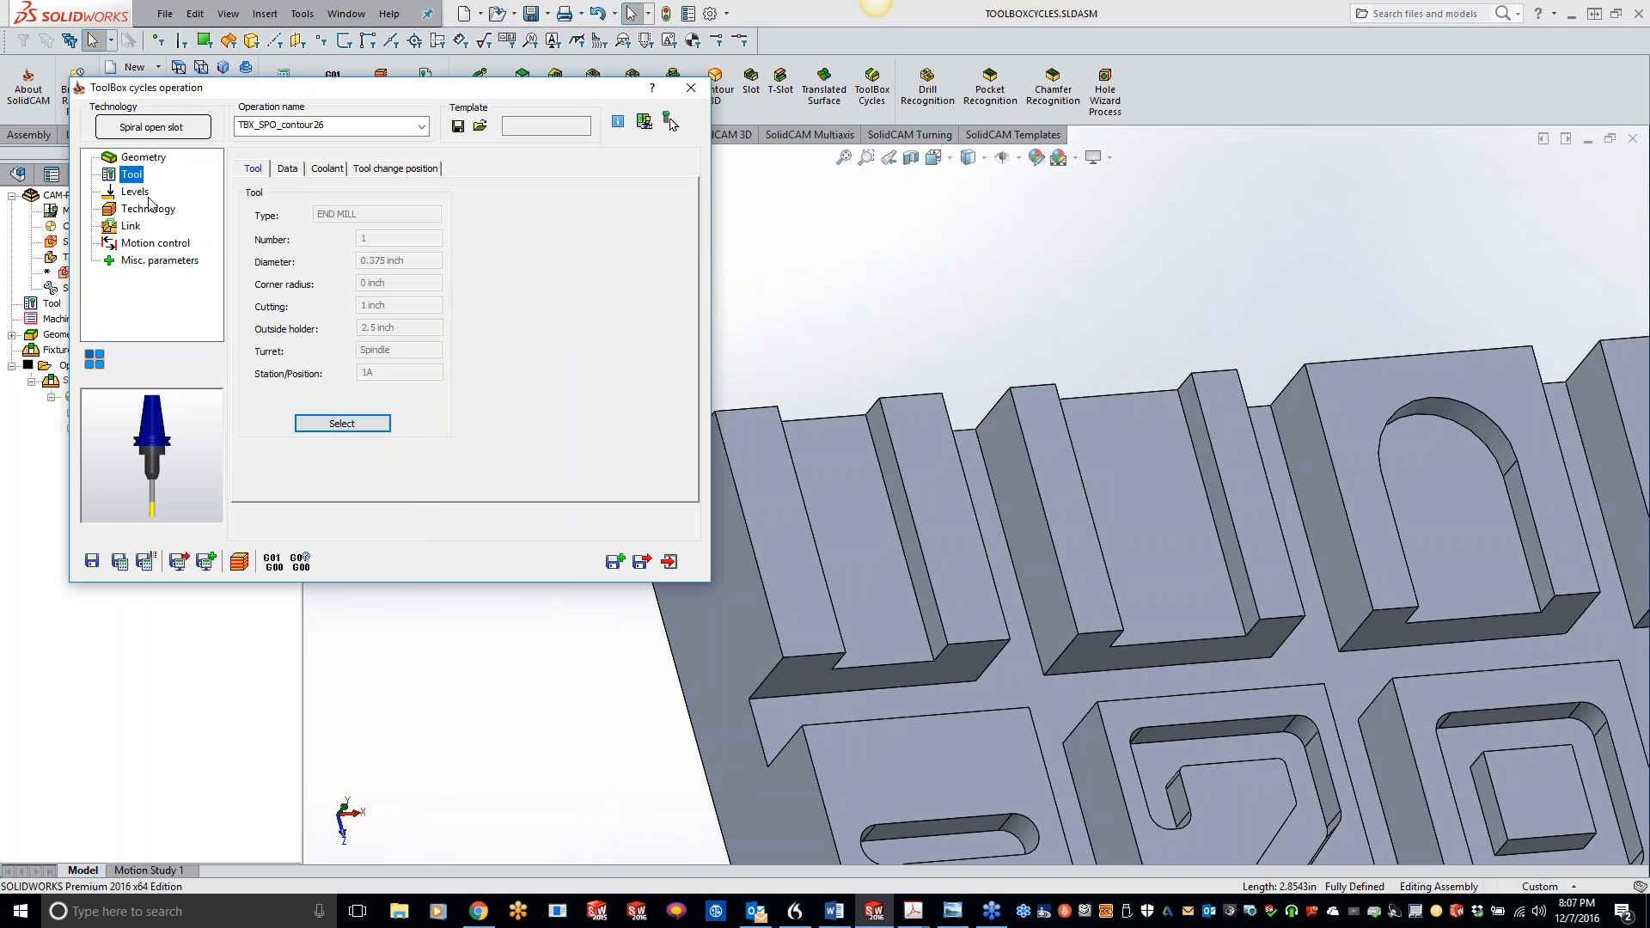
Step: Set the operation's lower level from the open slot's floor, then save and calculate the toolpath with the default technology values
{"action": "left_click", "coordinate": [135, 193]}
{"action": "left_click", "coordinate": [325, 314]}
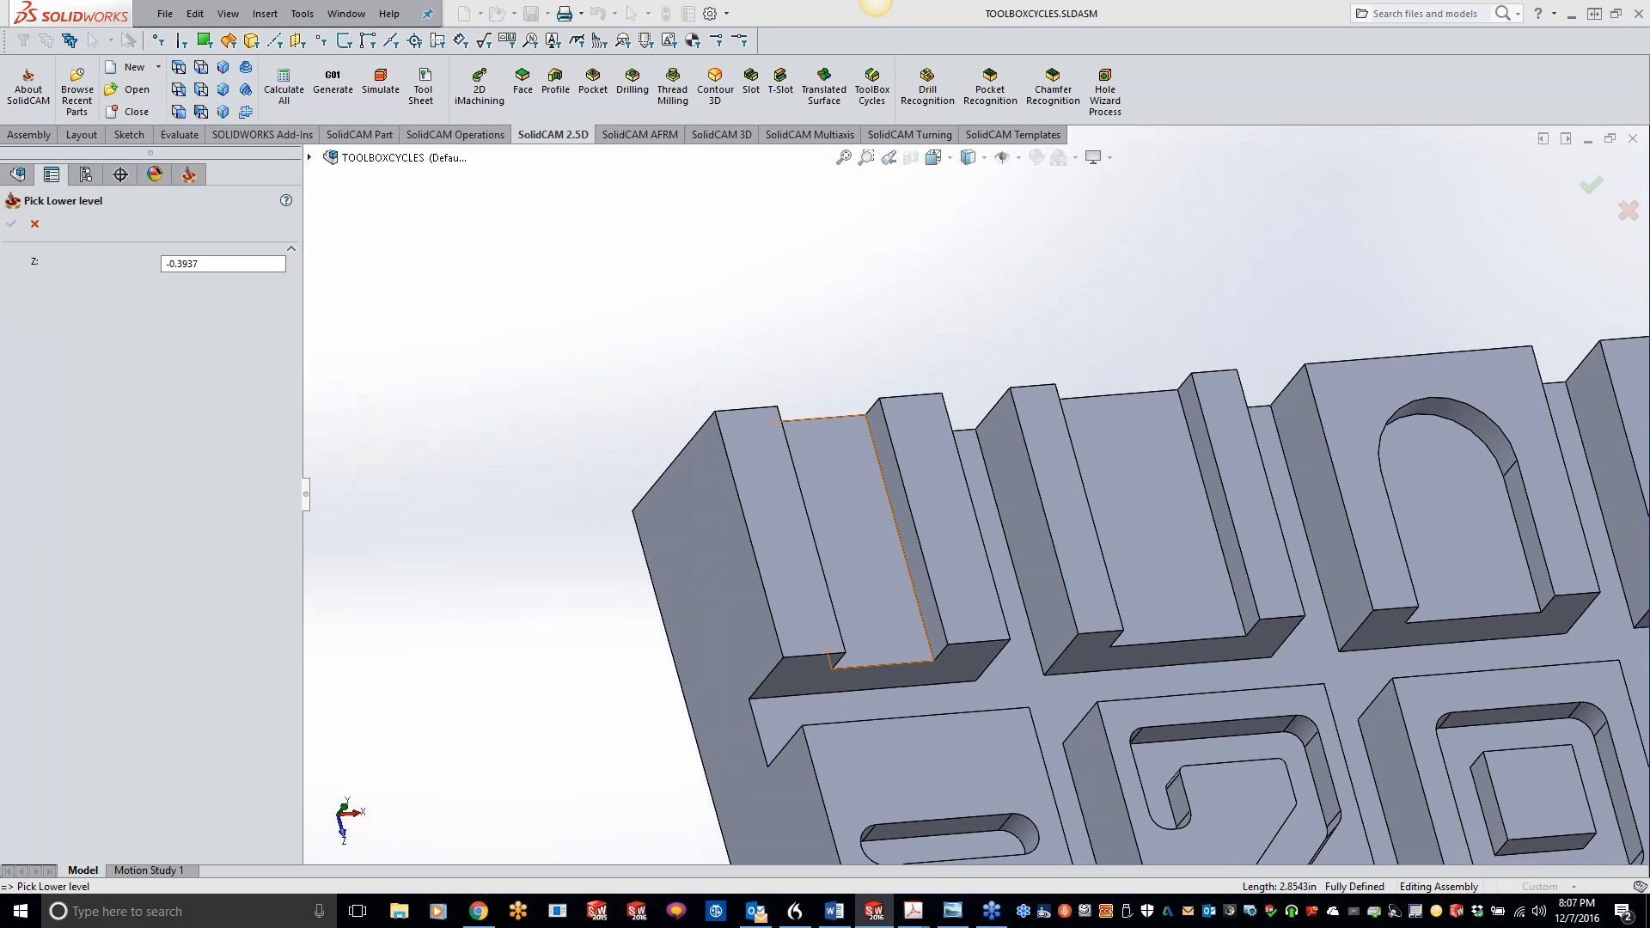
{"action": "left_click", "coordinate": [845, 502]}
{"action": "left_click", "coordinate": [15, 227]}
{"action": "left_click", "coordinate": [135, 211]}
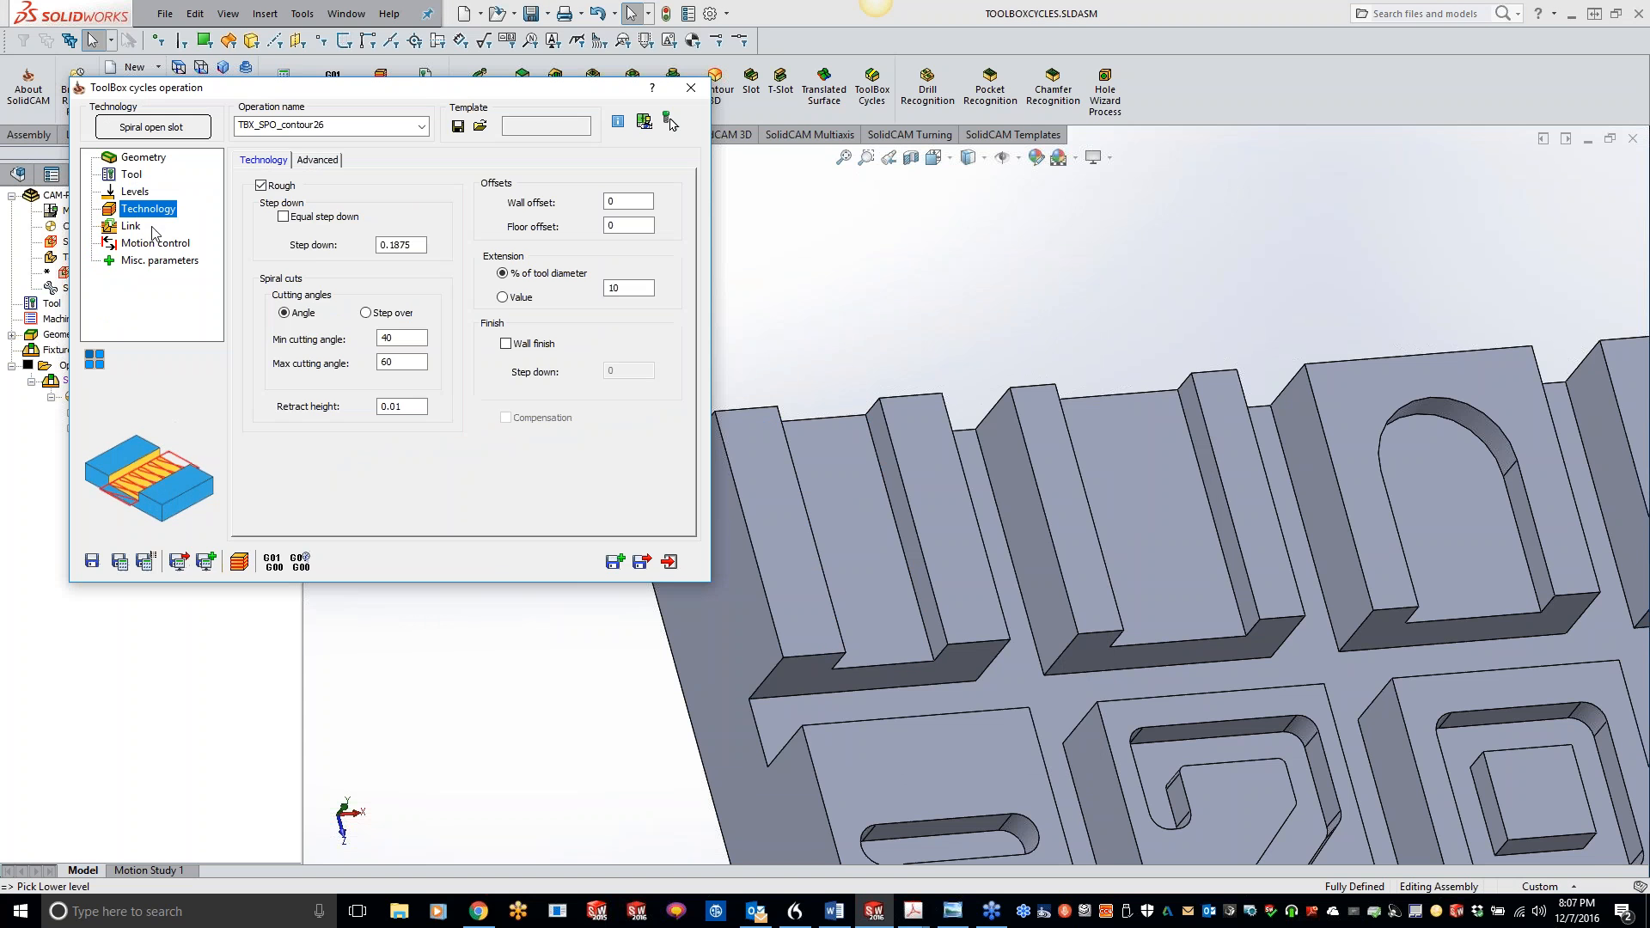
{"action": "left_click", "coordinate": [120, 561]}
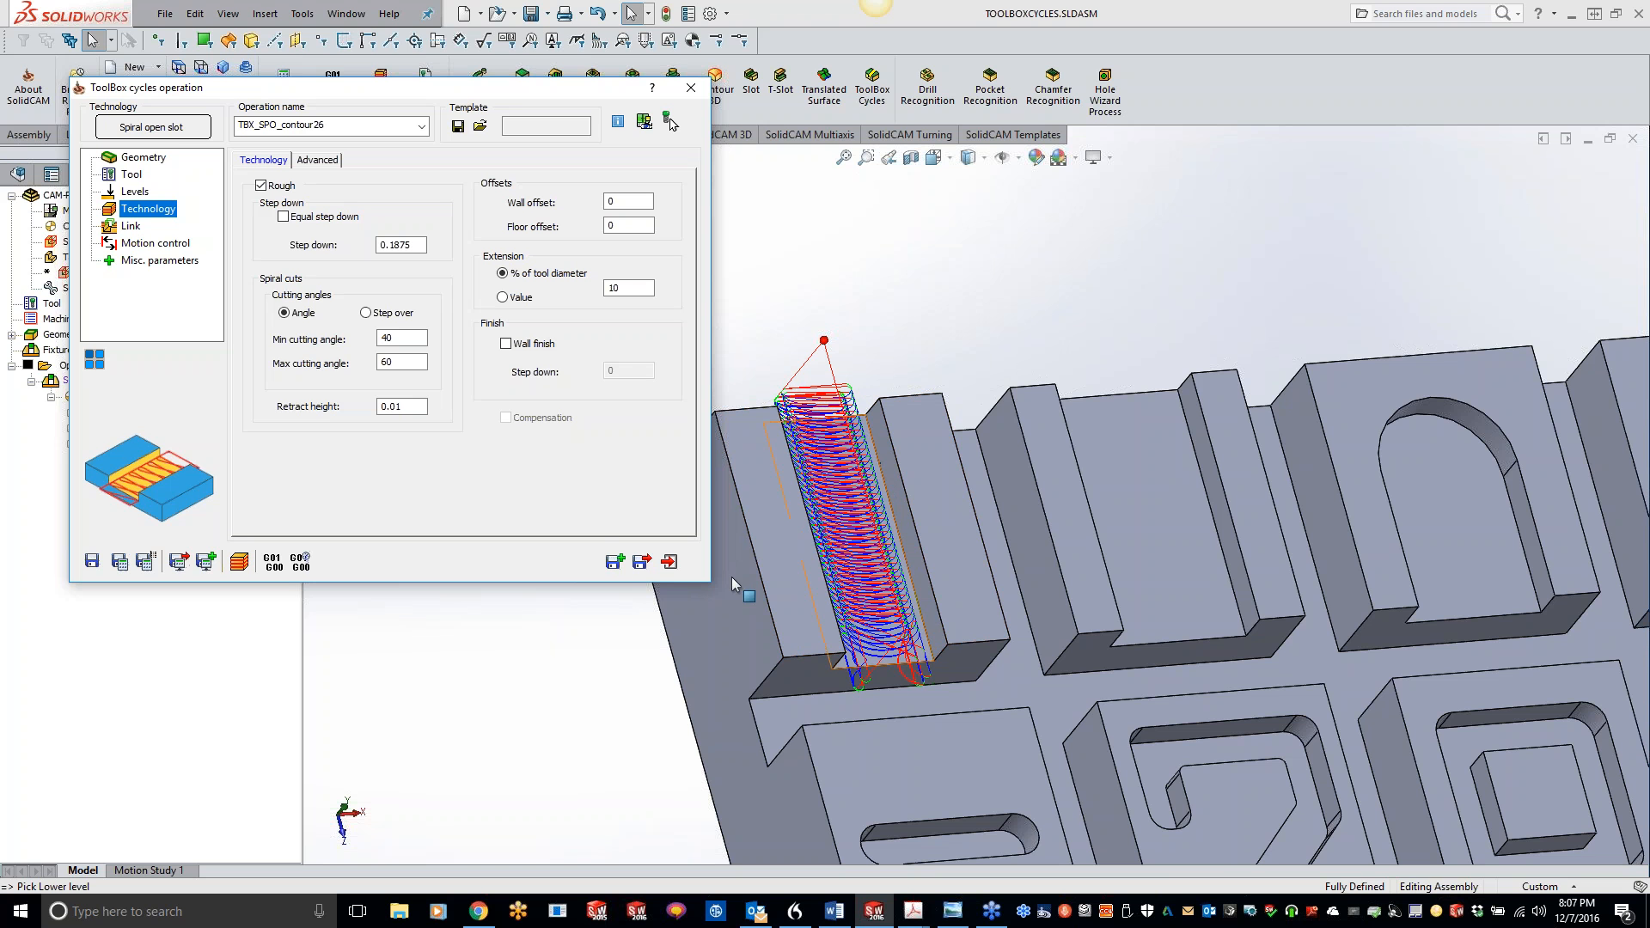
Step: Set the roughing step down to 0, then save and recalculate the spiral slot toolpath and inspect it on the model
{"action": "double_click", "coordinate": [417, 246]}
{"action": "type", "text": "0"}
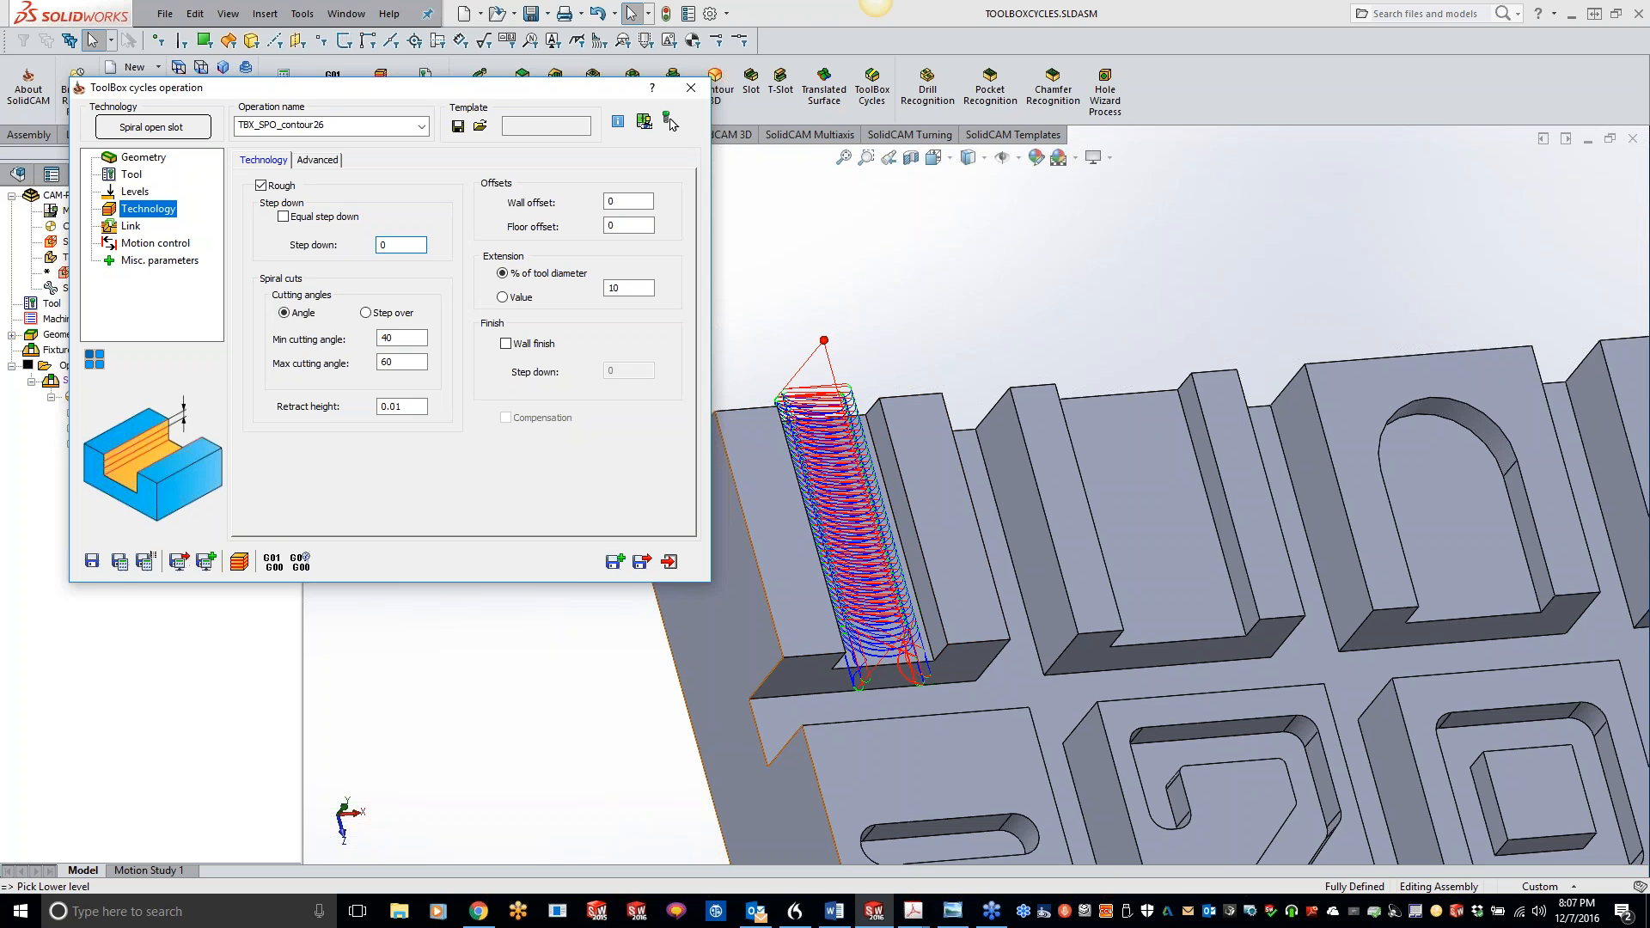
{"action": "left_click", "coordinate": [120, 562]}
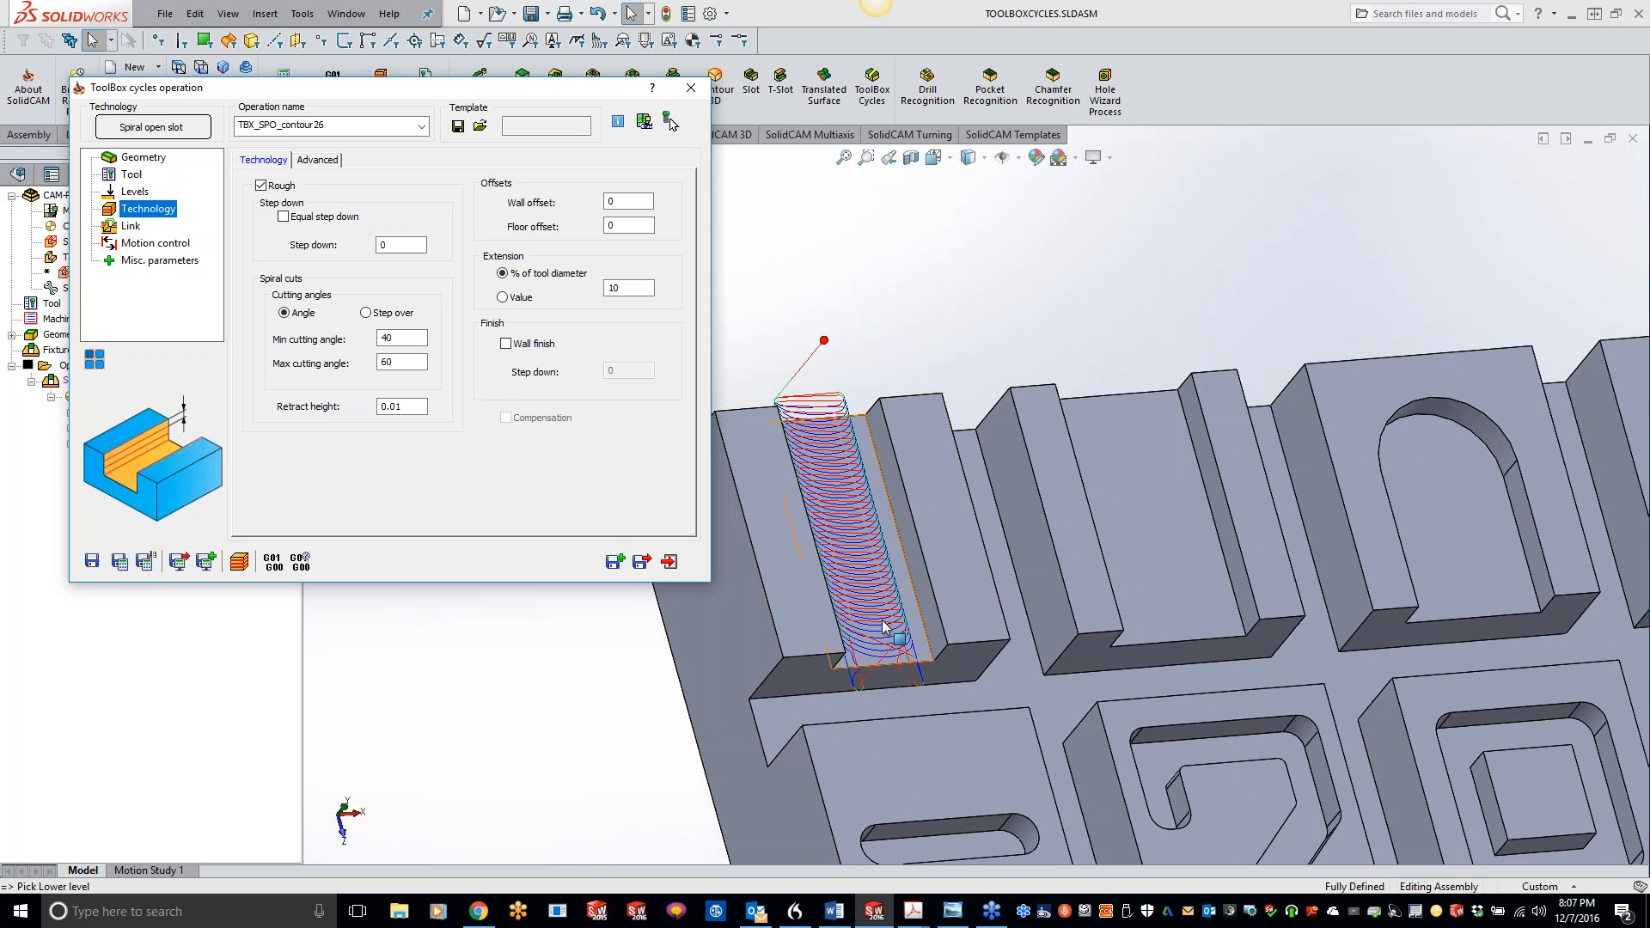
{"action": "left_click", "coordinate": [609, 715]}
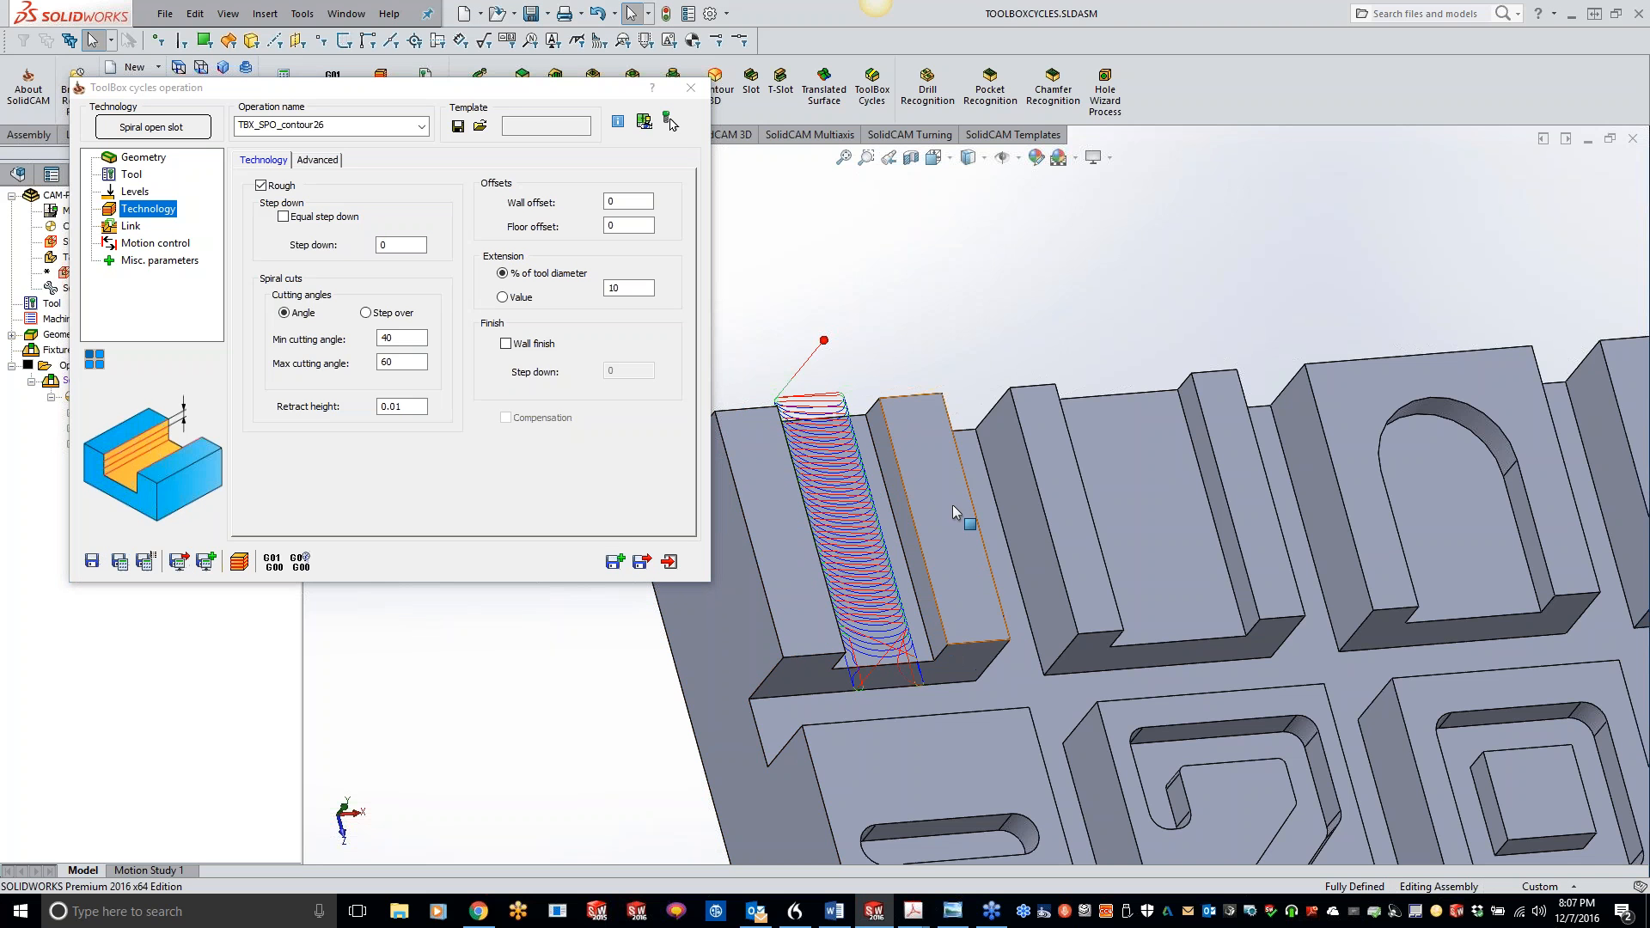
{"action": "scroll", "coordinate": [869, 476], "scroll_direction": "down", "scroll_amount": 3}
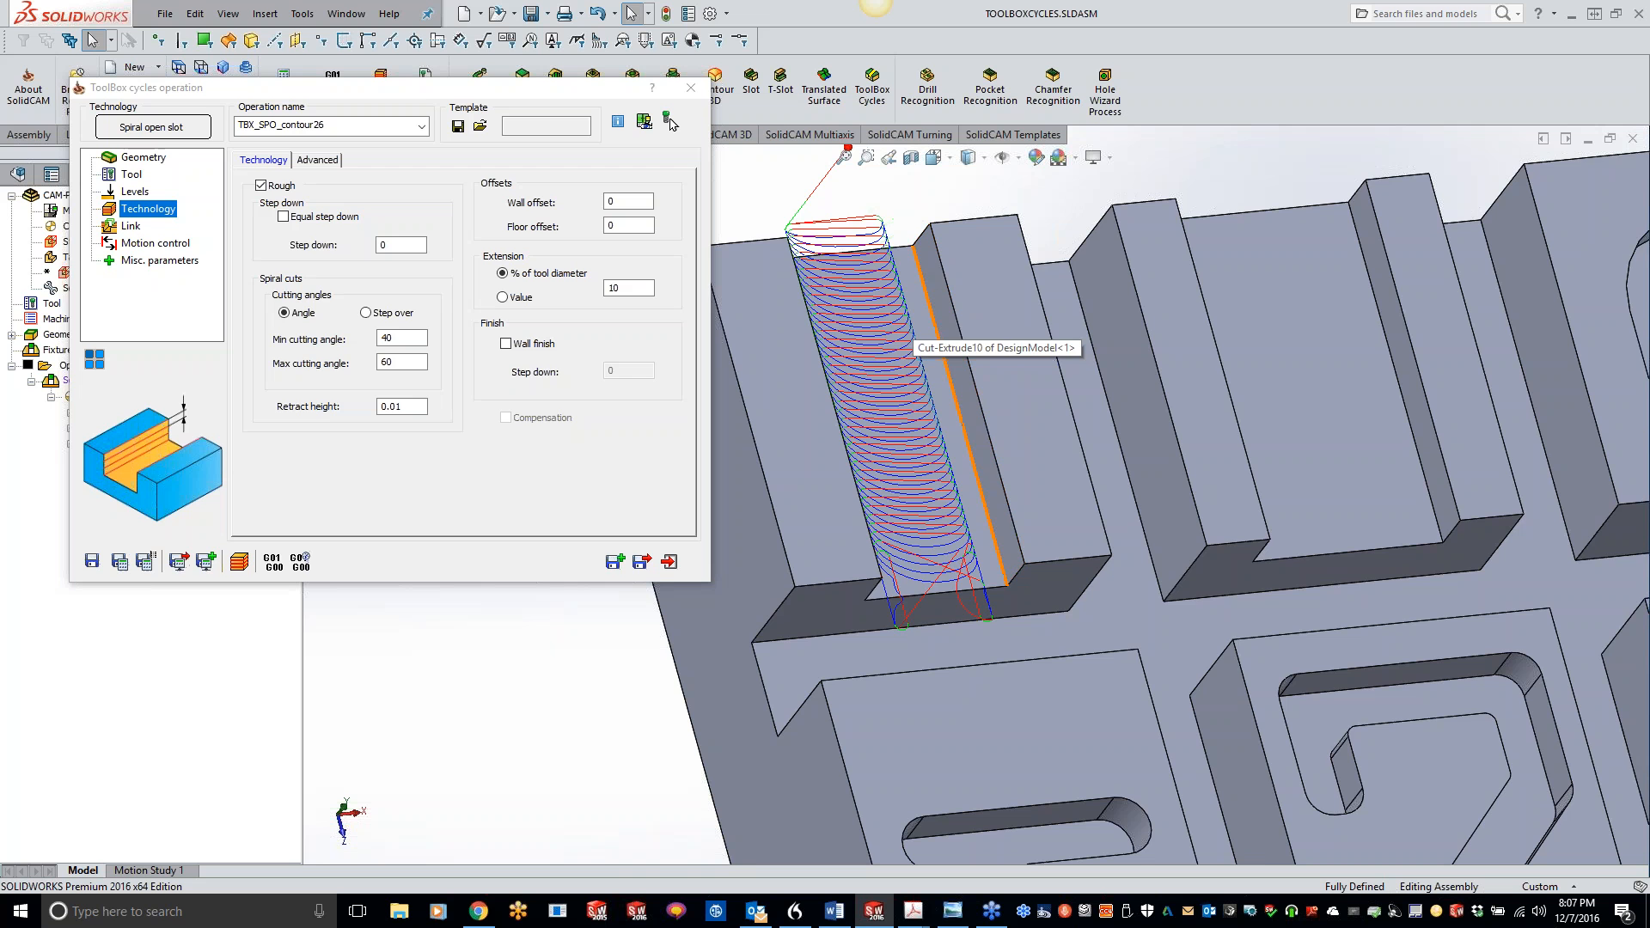
Step: Simulate the spiral open slot operation in SolidVerify at an increased speed, inspect the cut slot, and close the simulation
{"action": "middle_click_drag", "start_coordinate": [899, 330], "coordinate": [827, 337]}
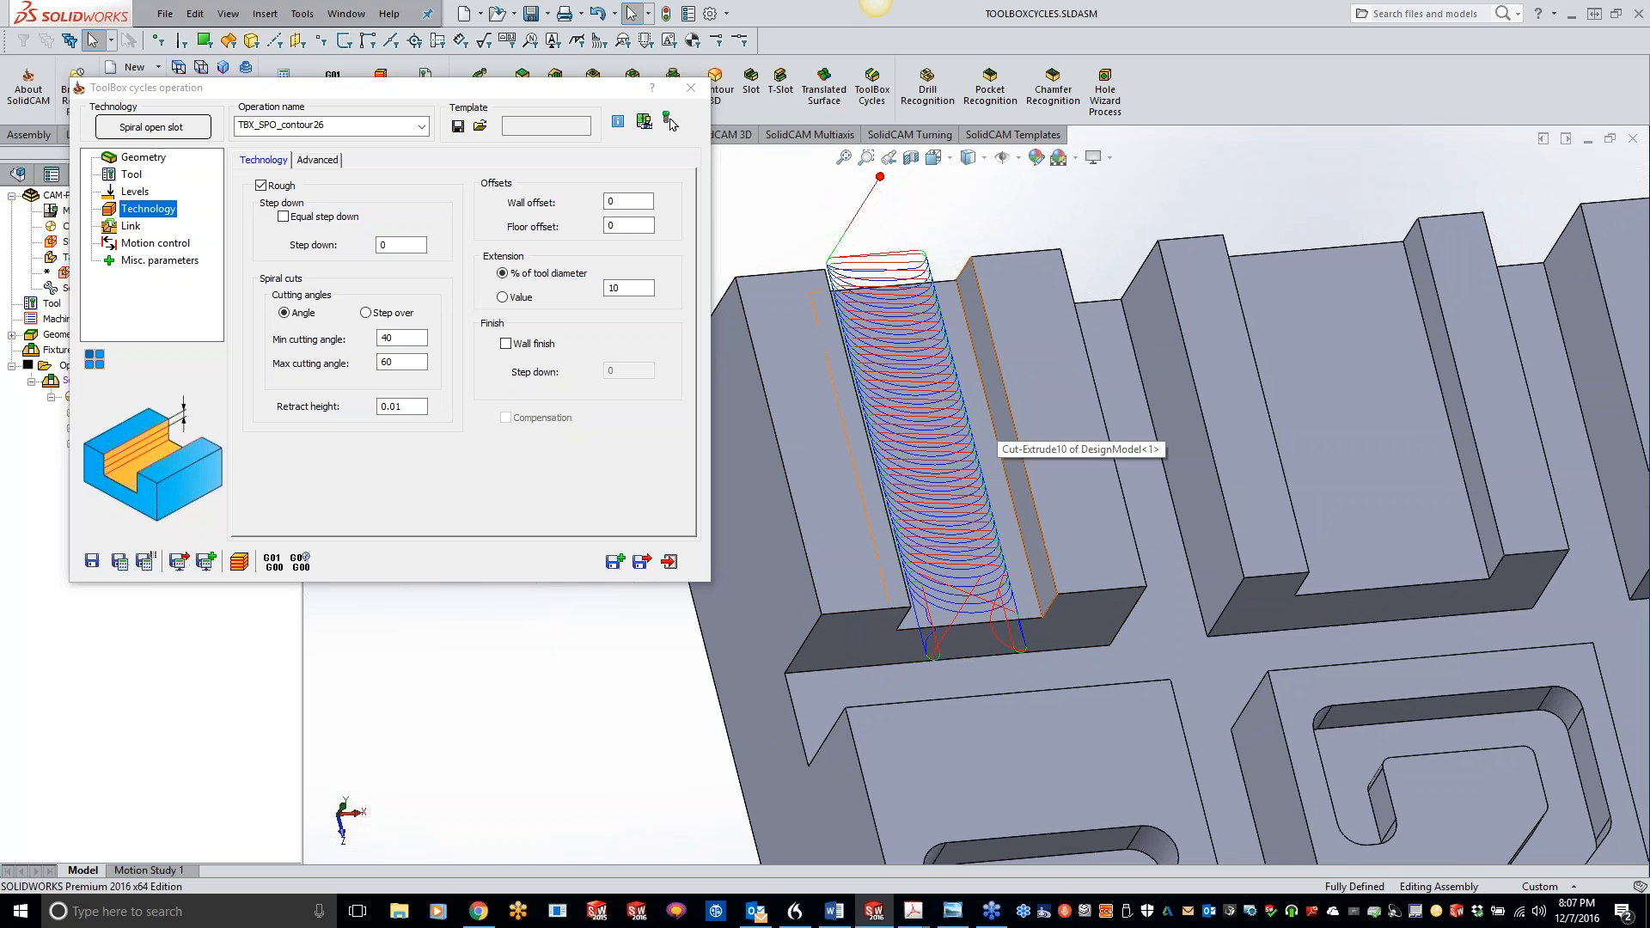
{"action": "left_click", "coordinate": [411, 336]}
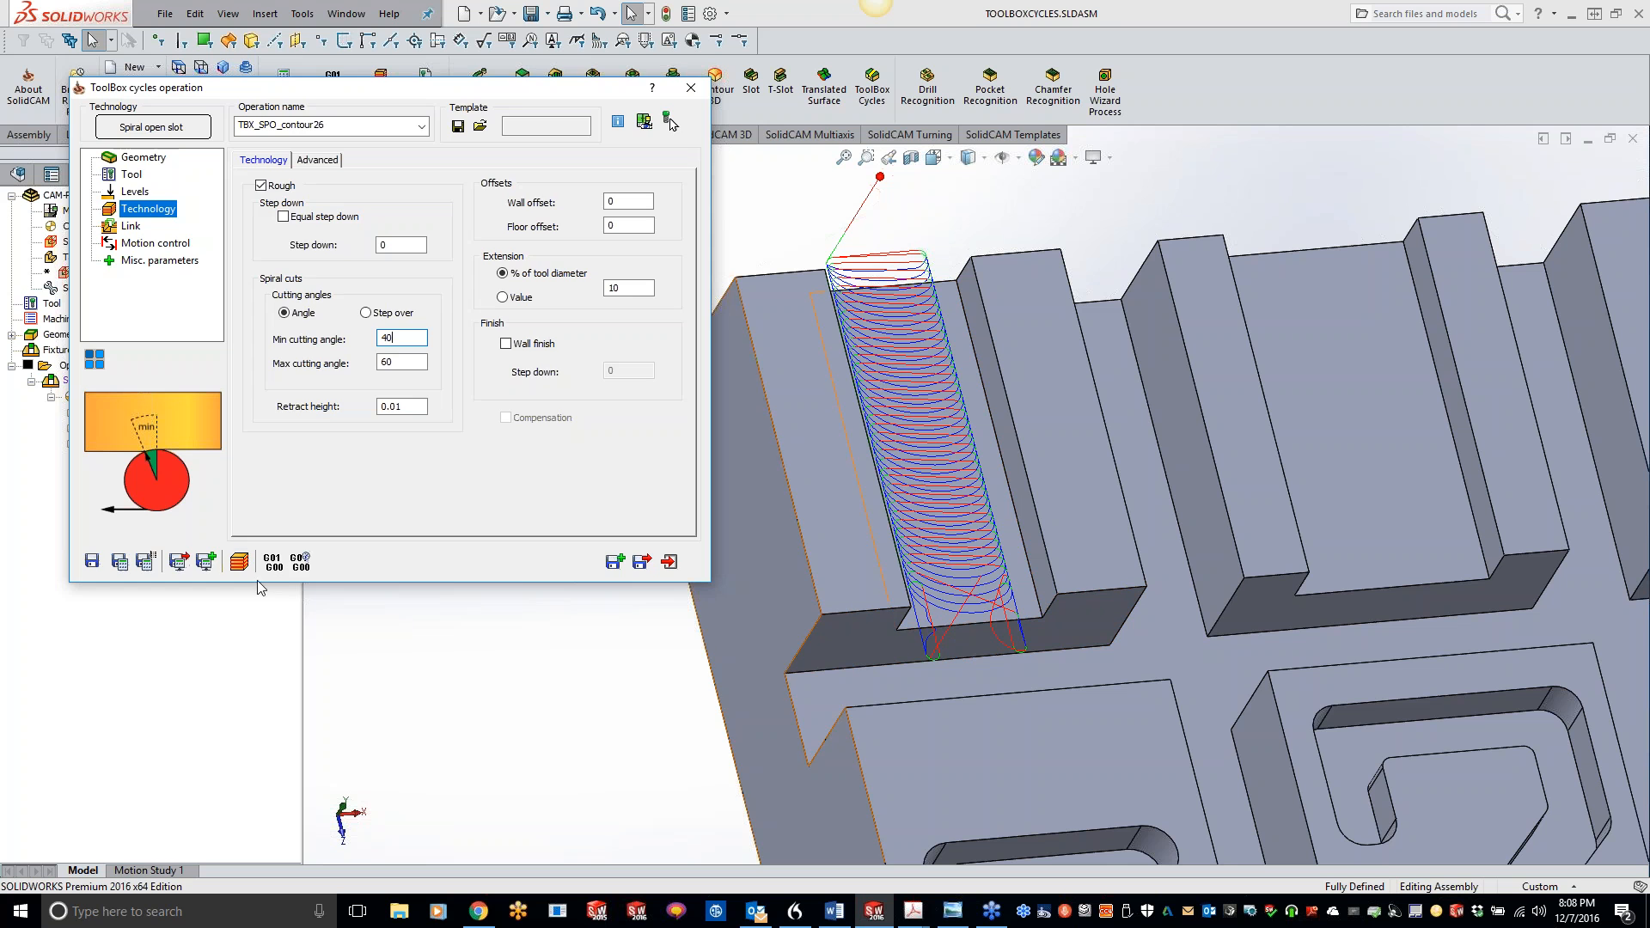
{"action": "left_click", "coordinate": [239, 561]}
{"action": "left_click", "coordinate": [217, 353]}
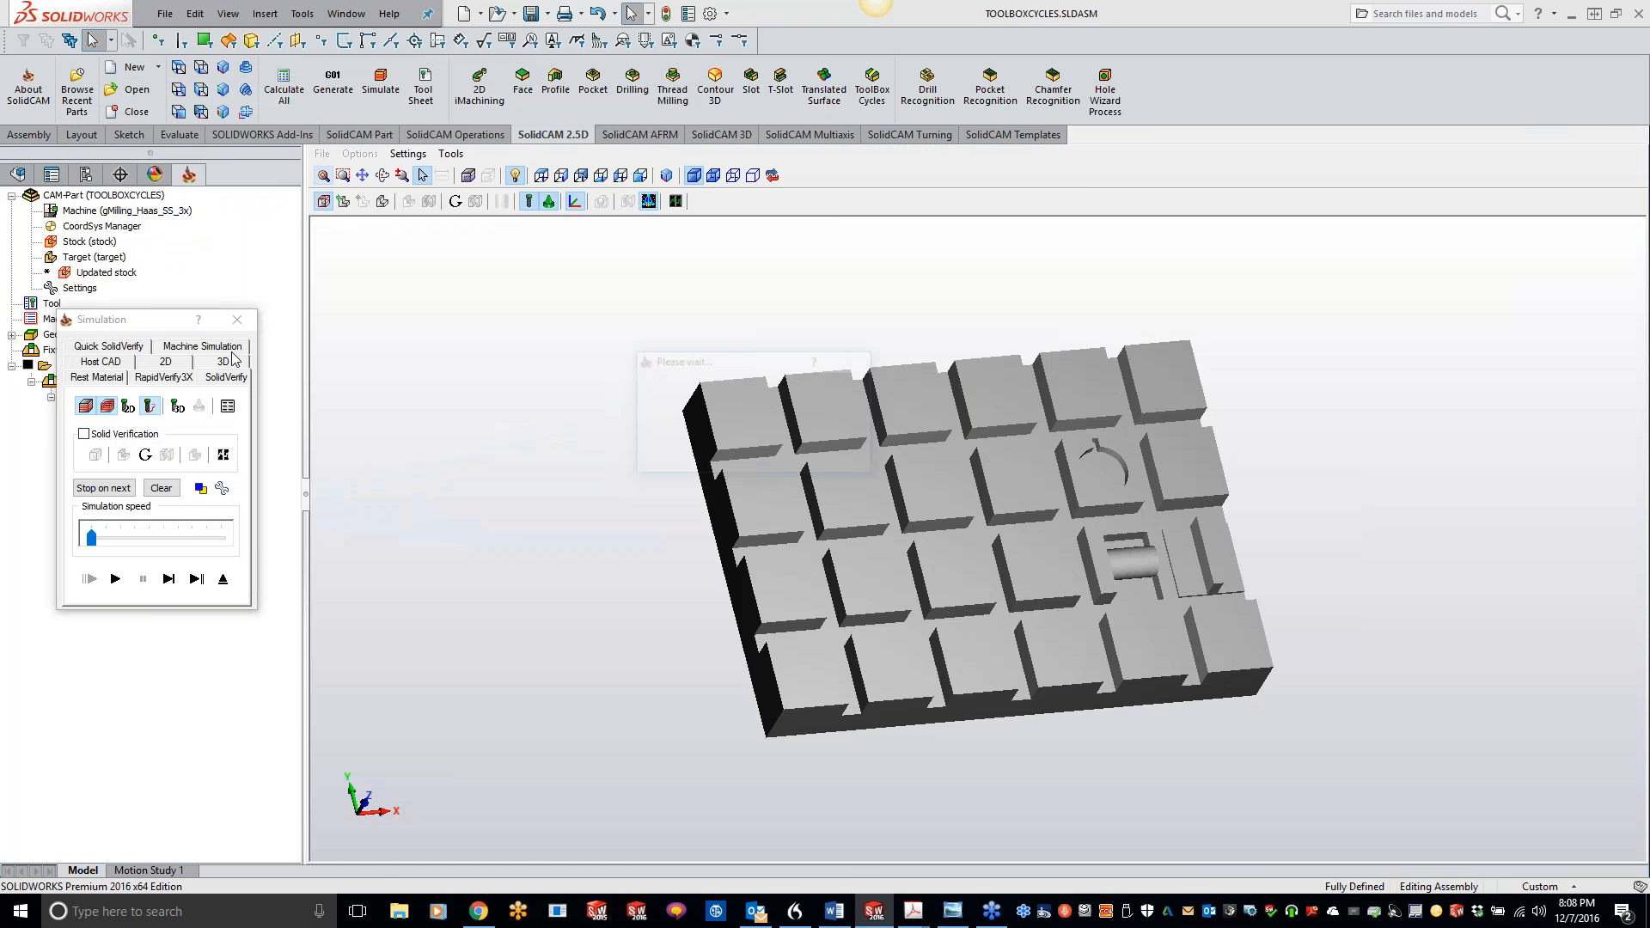
{"action": "scroll", "coordinate": [464, 404], "scroll_direction": "up", "scroll_amount": 3}
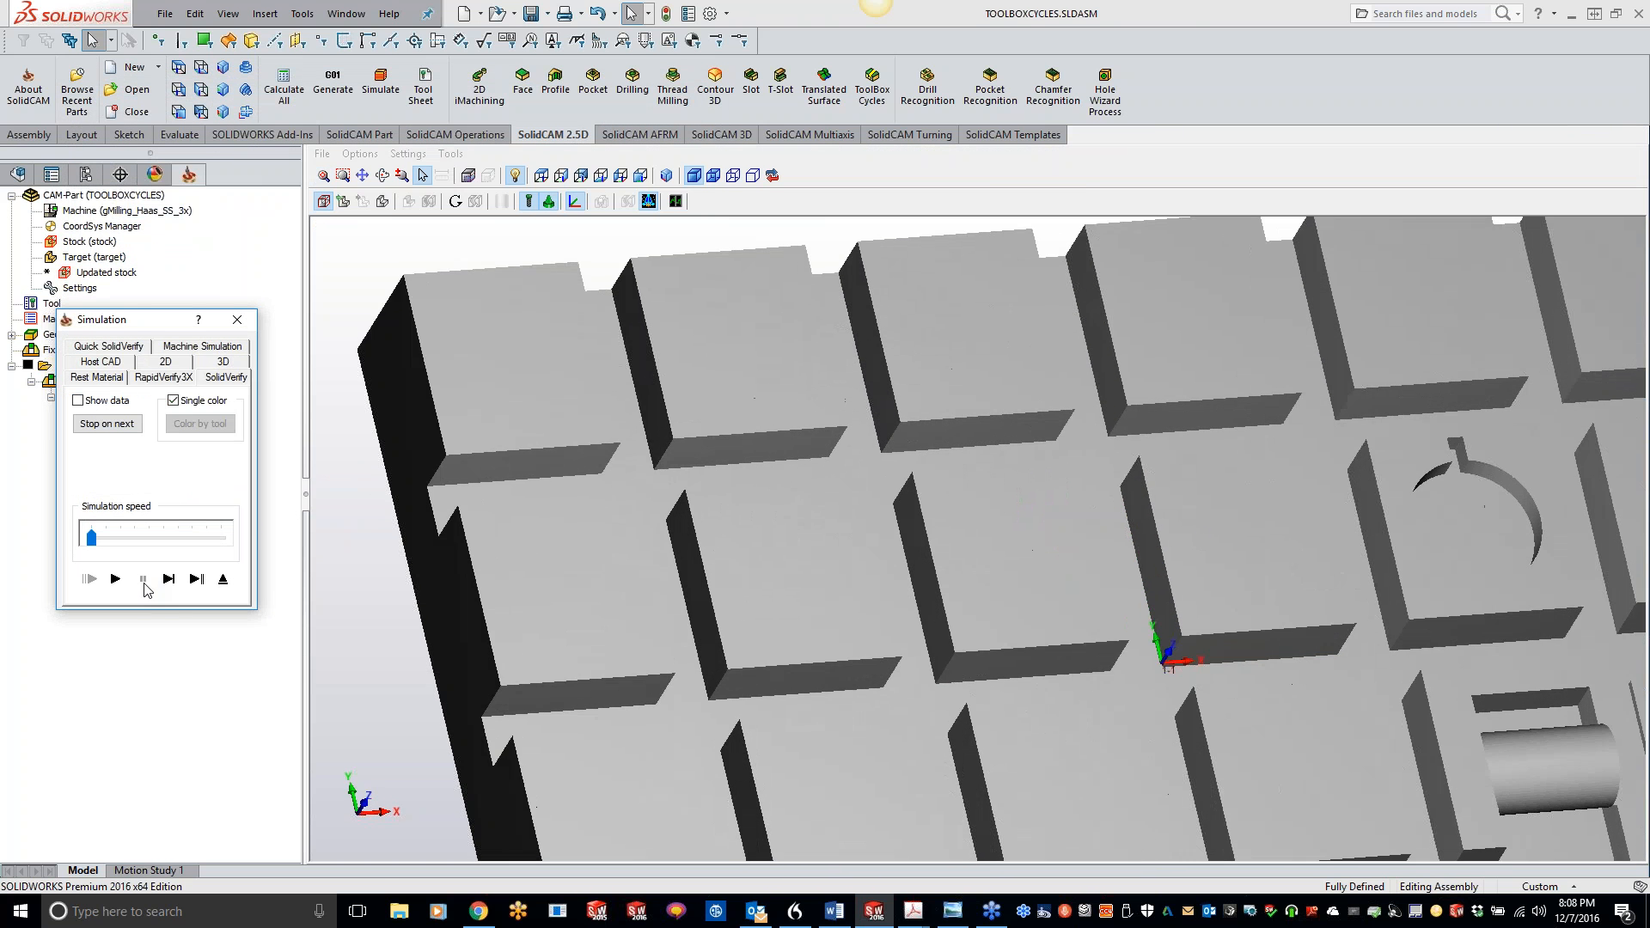
{"action": "left_click", "coordinate": [115, 579]}
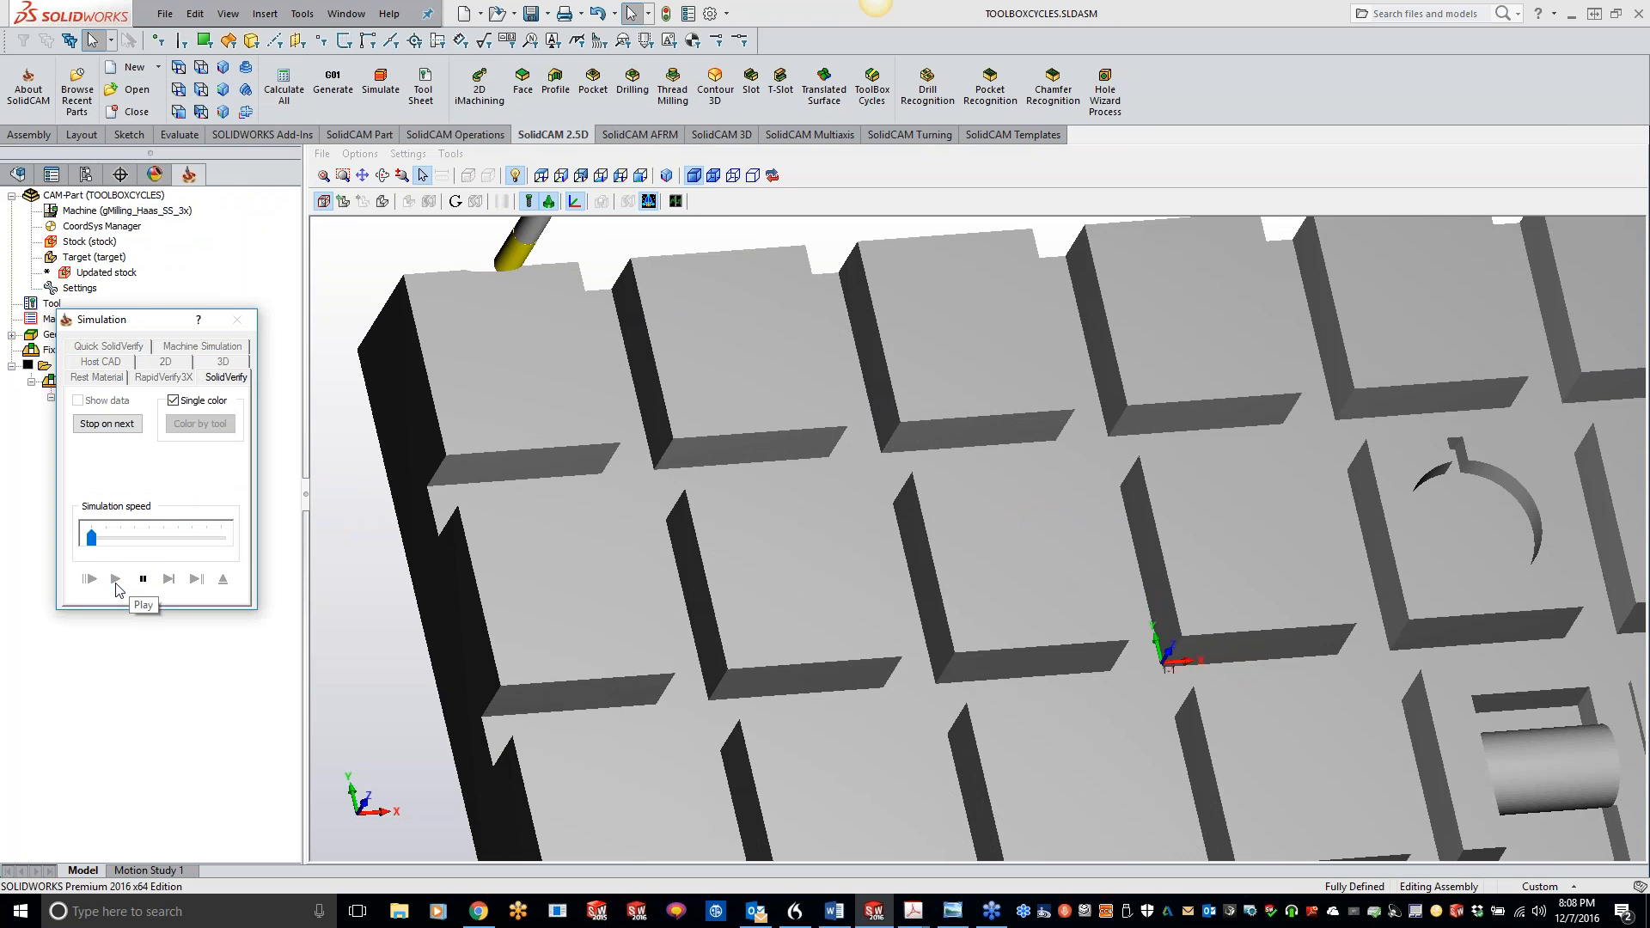
{"action": "left_click_drag", "start_coordinate": [91, 537], "coordinate": [164, 536]}
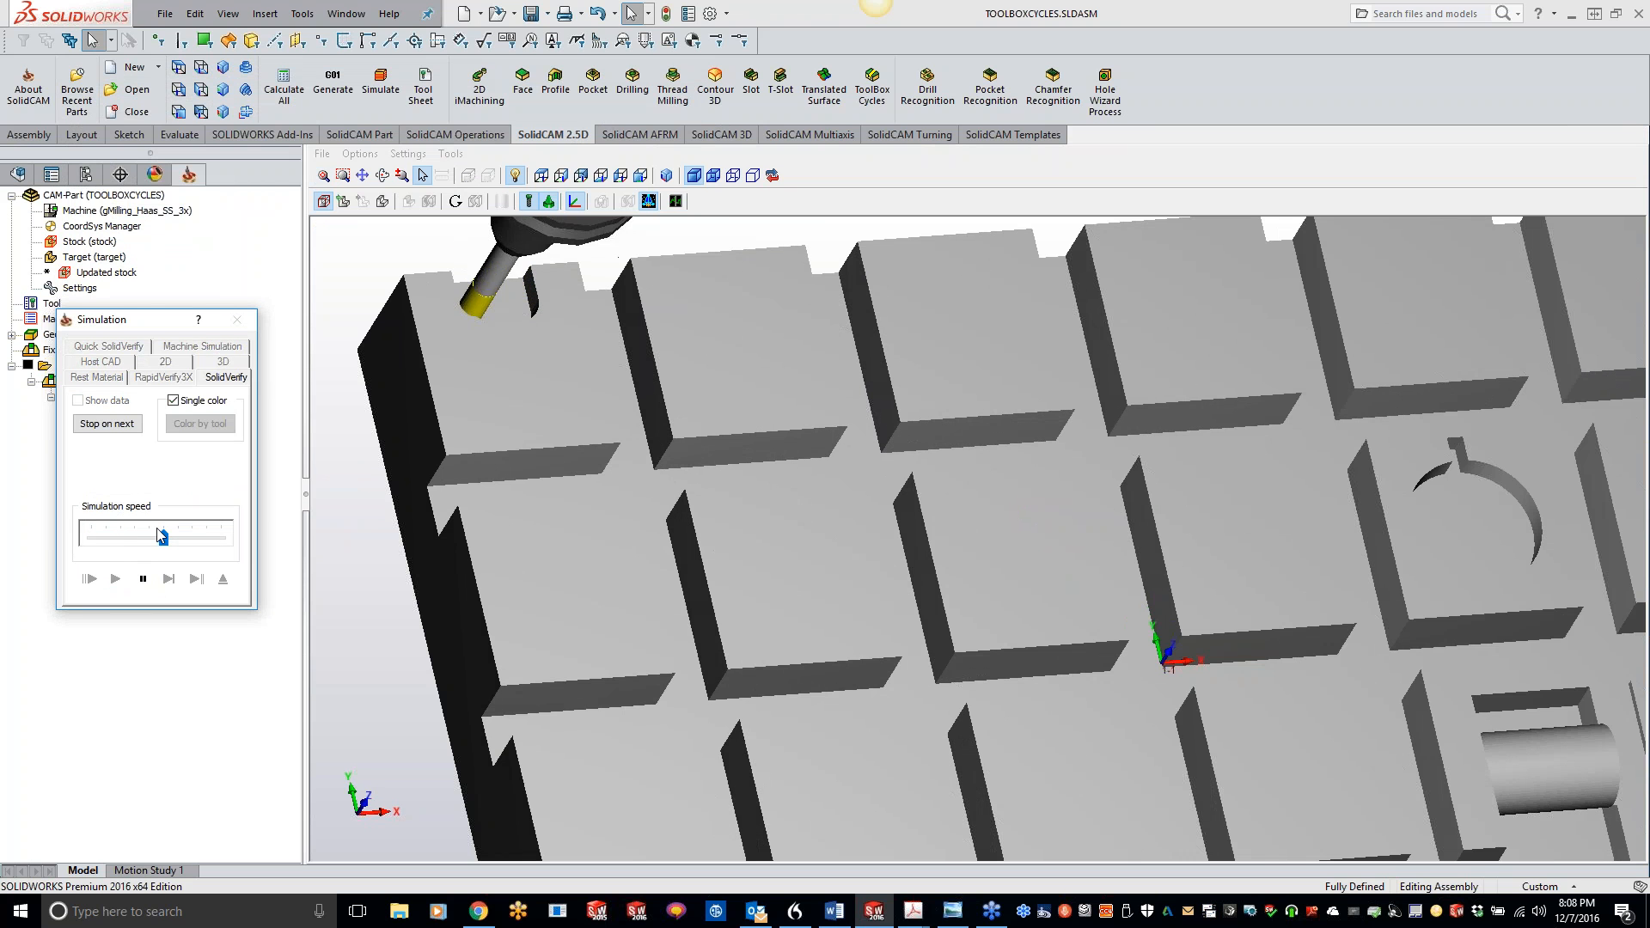
{"action": "left_click_drag", "start_coordinate": [164, 539], "coordinate": [134, 538]}
{"action": "middle_click_drag", "start_coordinate": [464, 337], "coordinate": [457, 333]}
{"action": "middle_click_drag", "start_coordinate": [457, 443], "coordinate": [460, 437]}
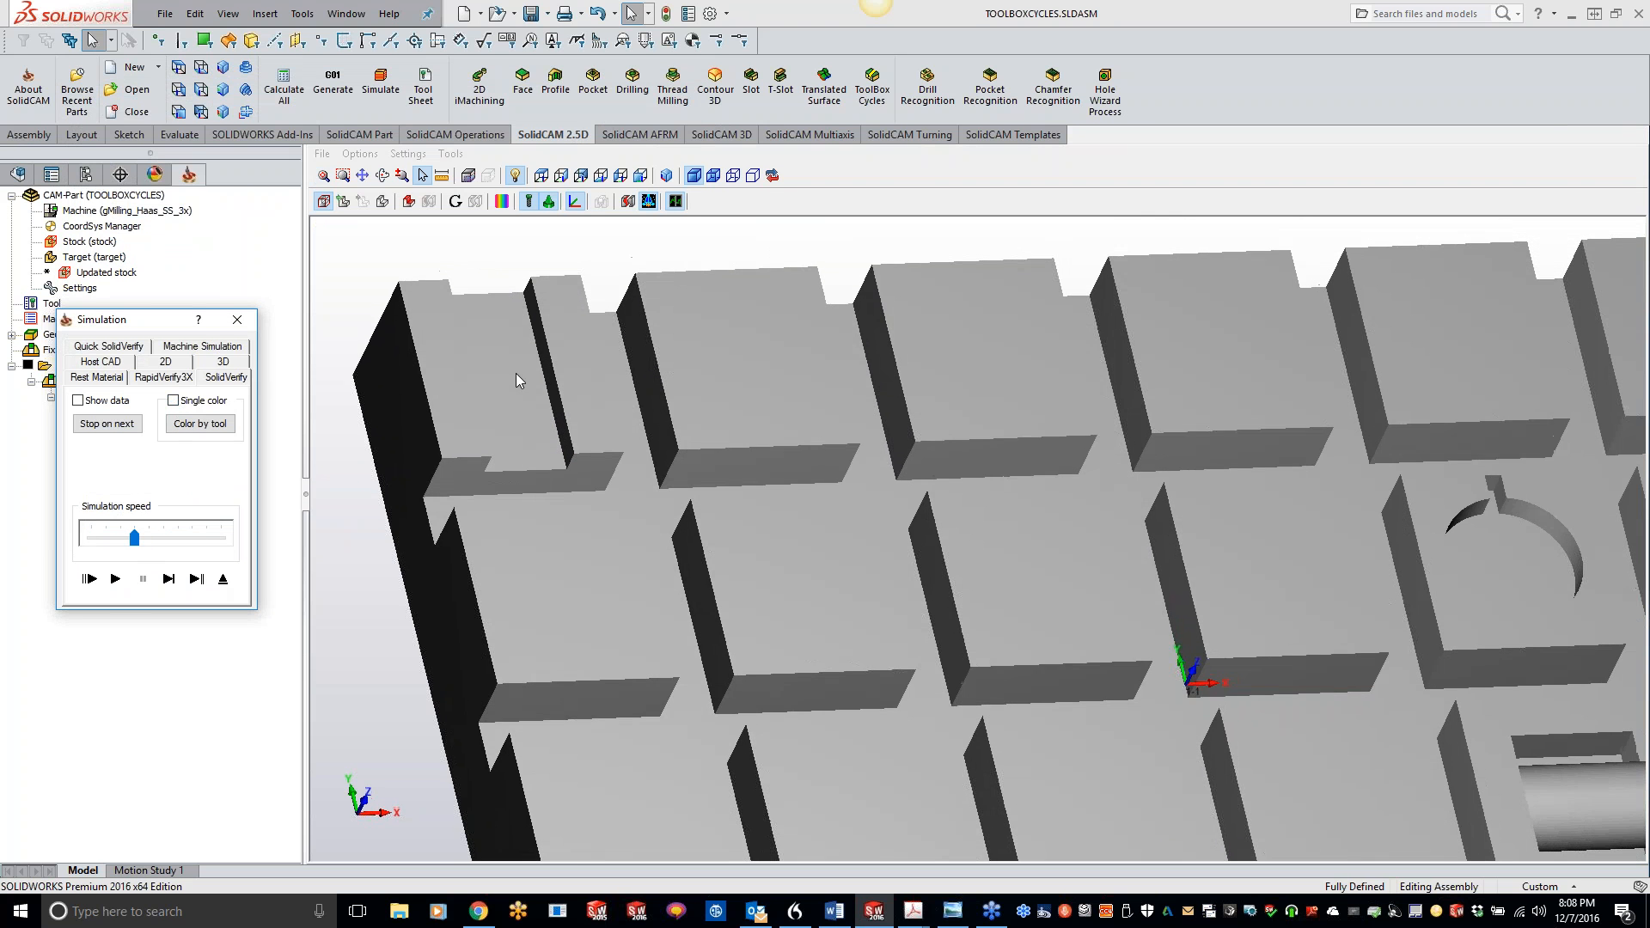
{"action": "left_click", "coordinate": [237, 319]}
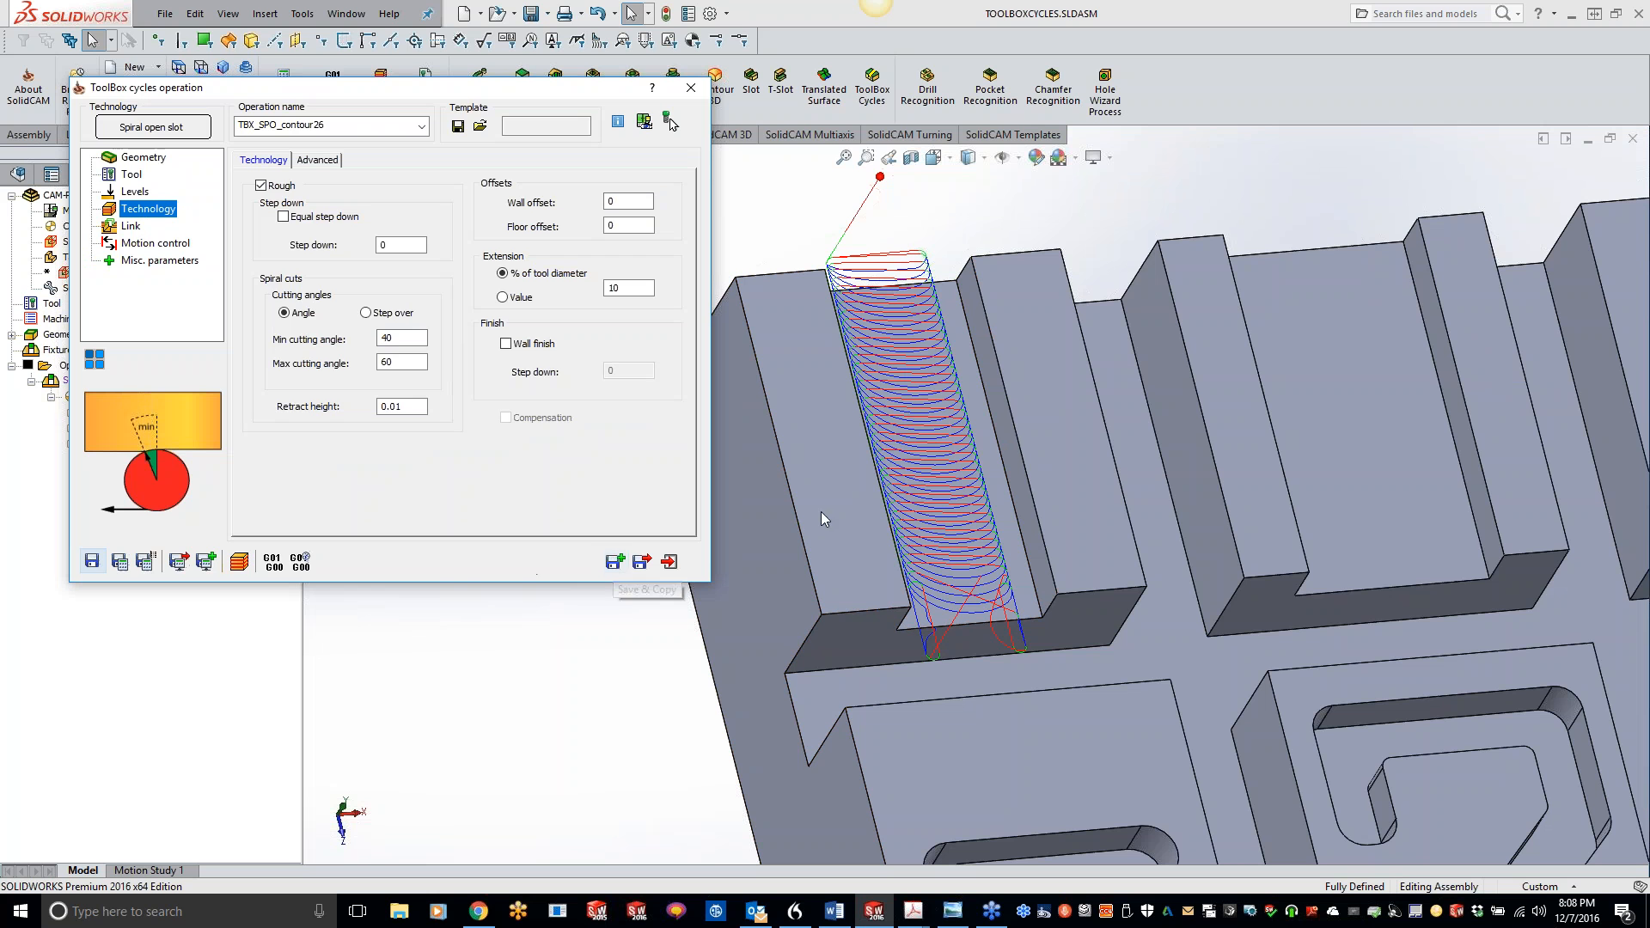
Step: Save and copy the spiral open slot operation, and change the copy's technology to Spiral open slot wide
{"action": "left_click", "coordinate": [615, 561]}
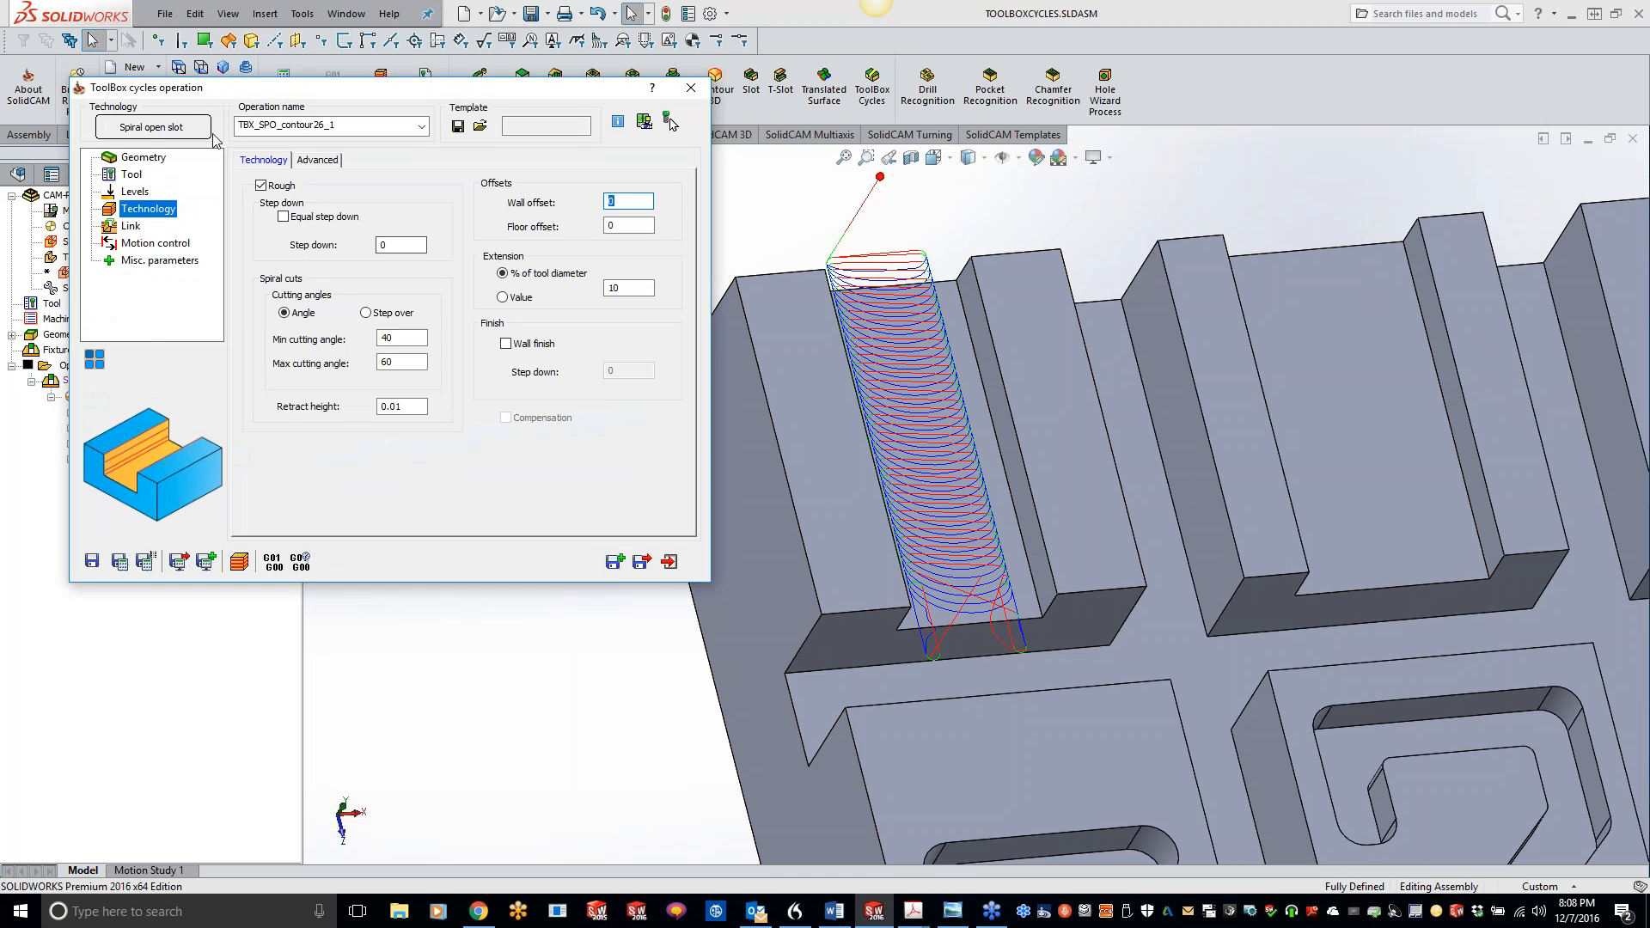
{"action": "left_click", "coordinate": [184, 125]}
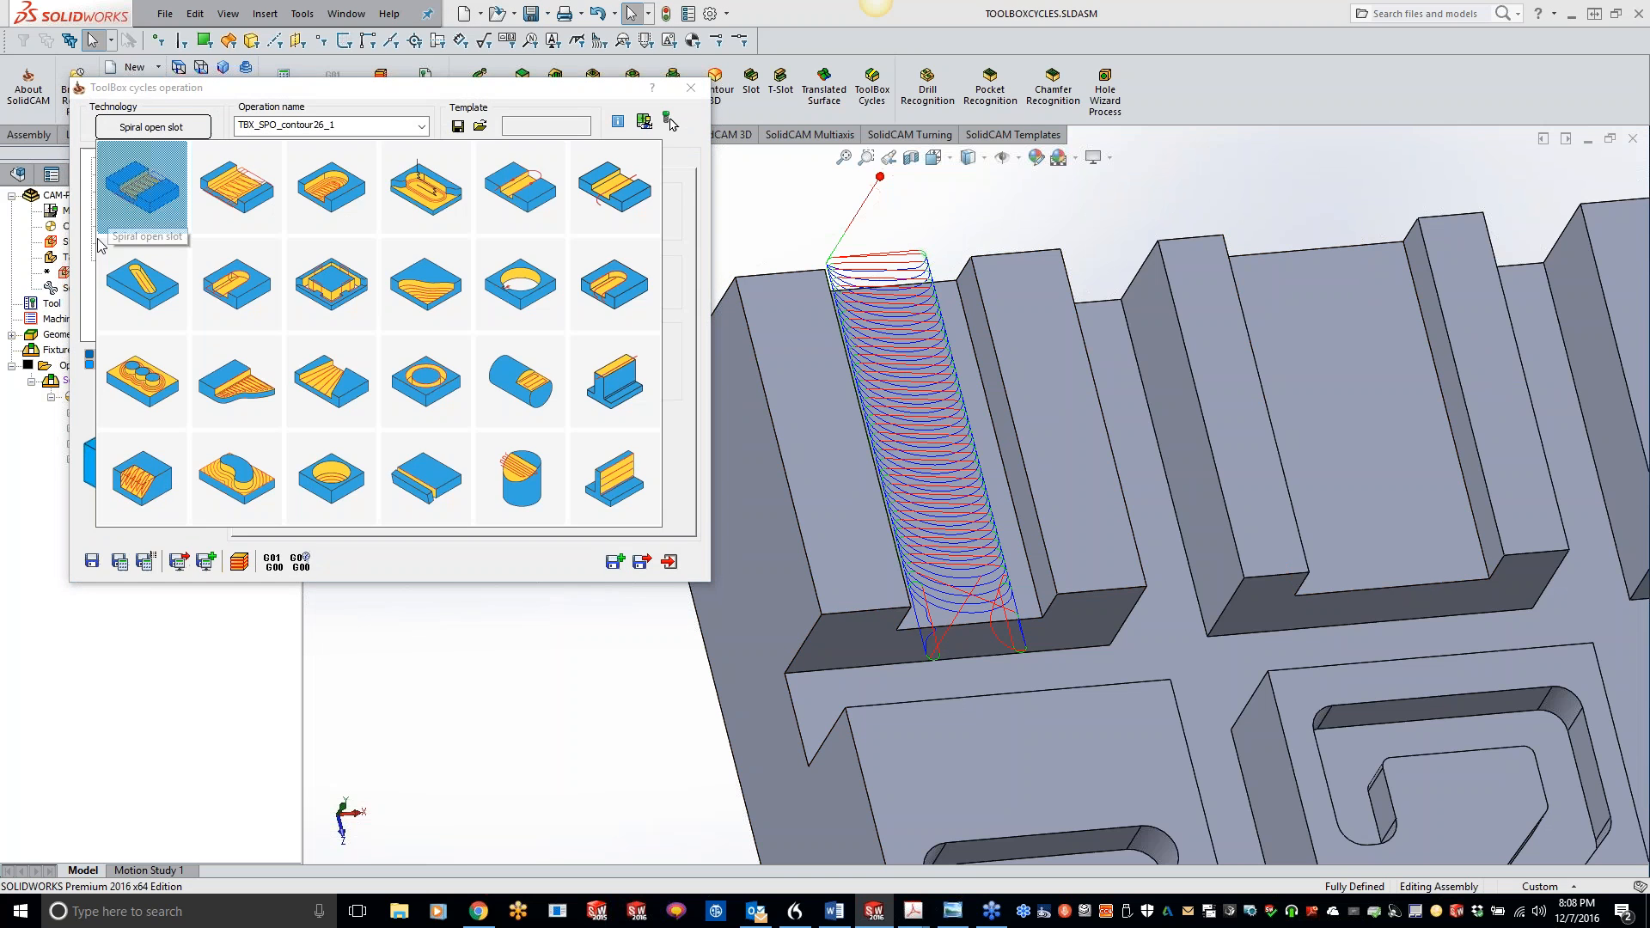
{"action": "left_click", "coordinate": [231, 182]}
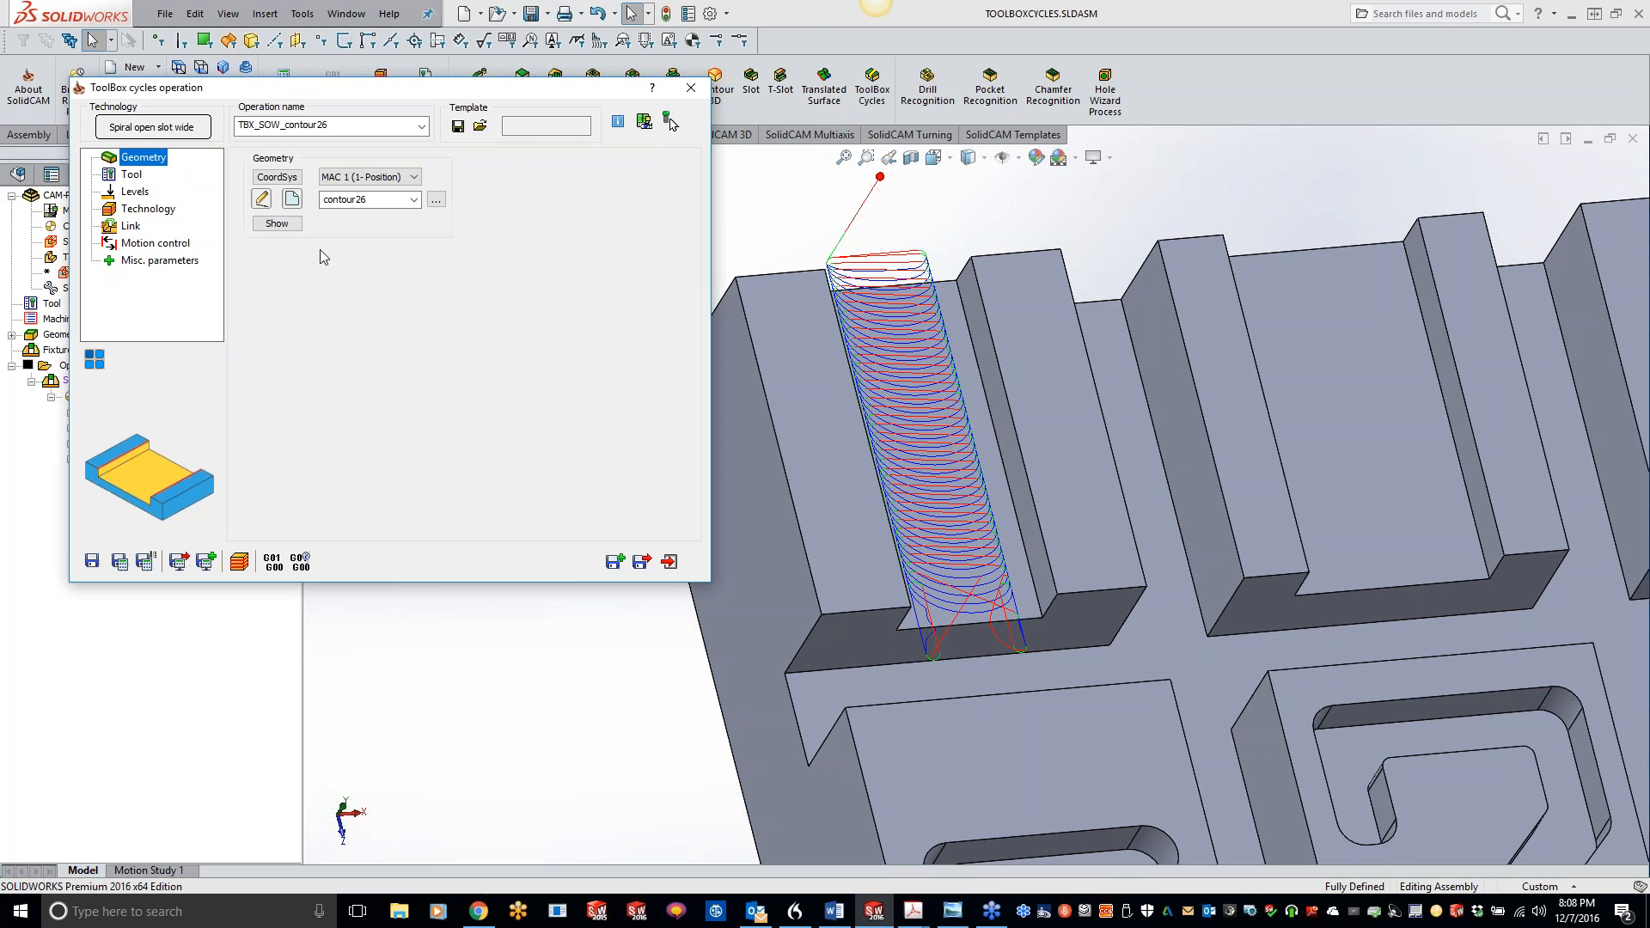
Step: Define new geometry for the wide slot operation with two chains along the wide slot's opposite long upper edges
{"action": "left_click", "coordinate": [292, 198]}
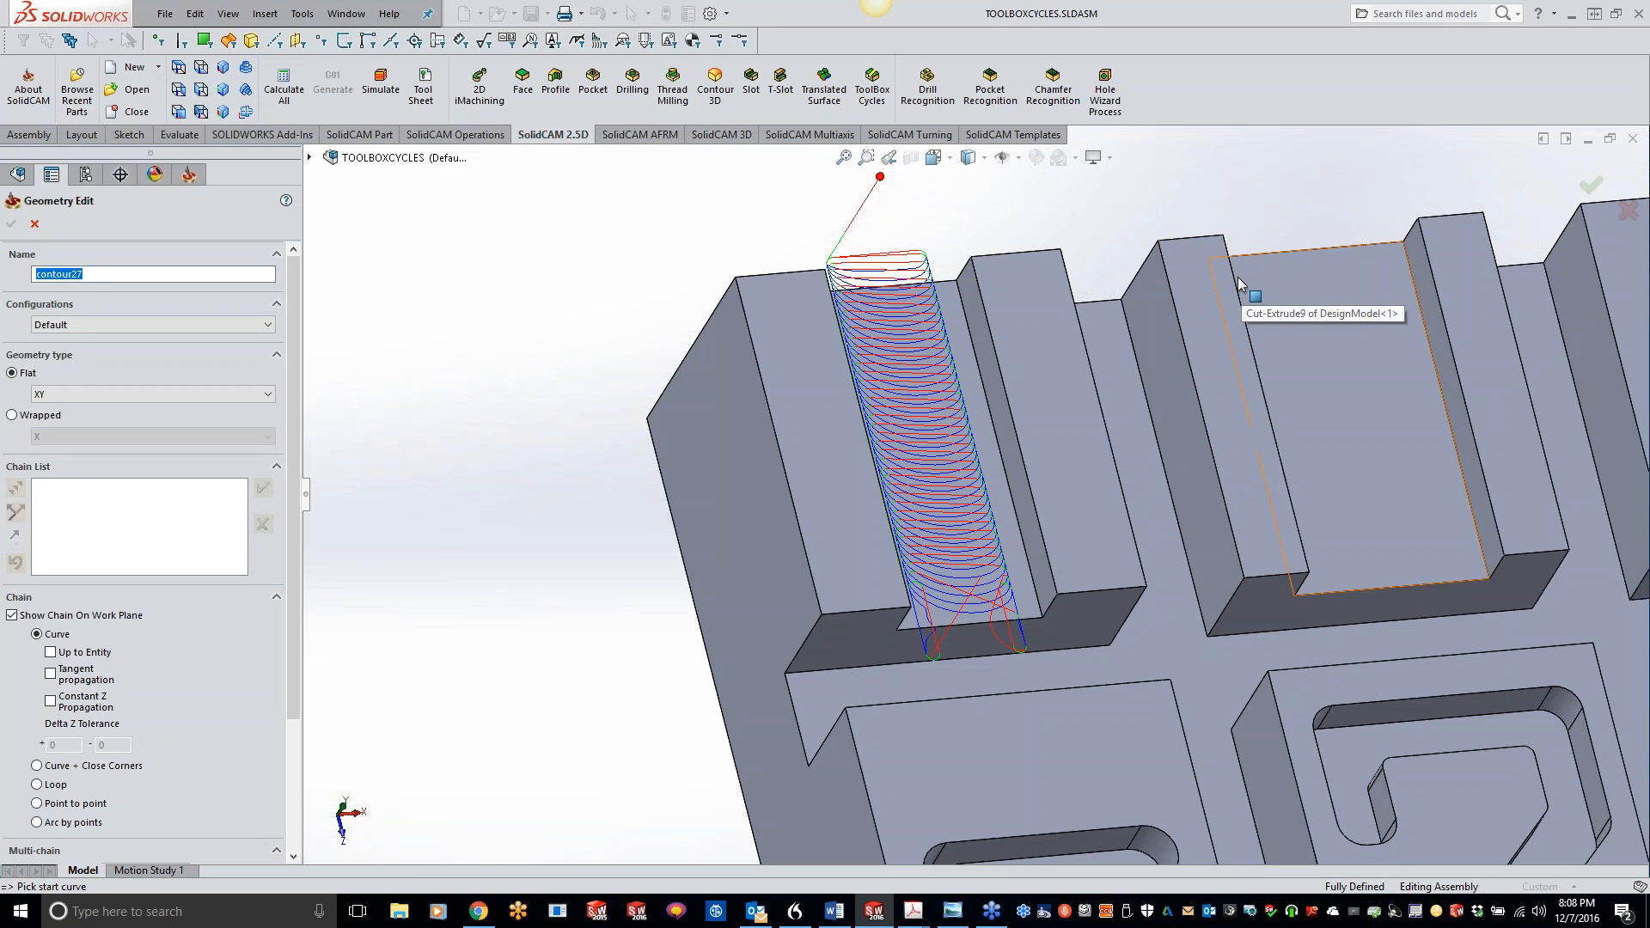
{"action": "left_click", "coordinate": [1266, 403]}
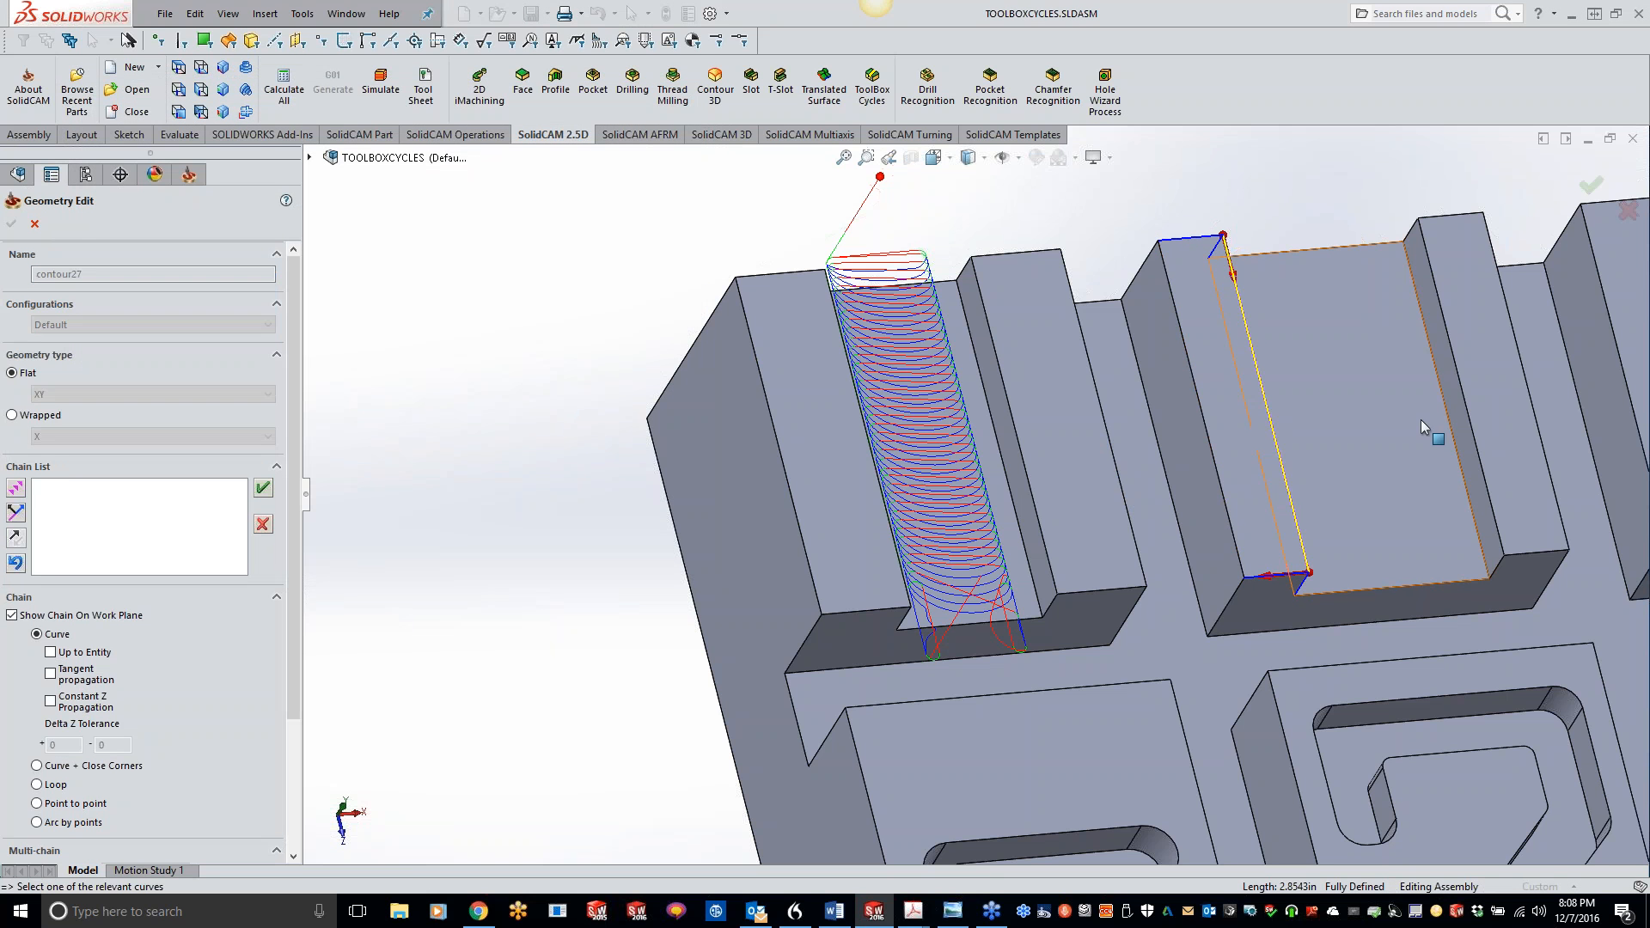
{"action": "left_click", "coordinate": [263, 489]}
{"action": "left_click", "coordinate": [1461, 386]}
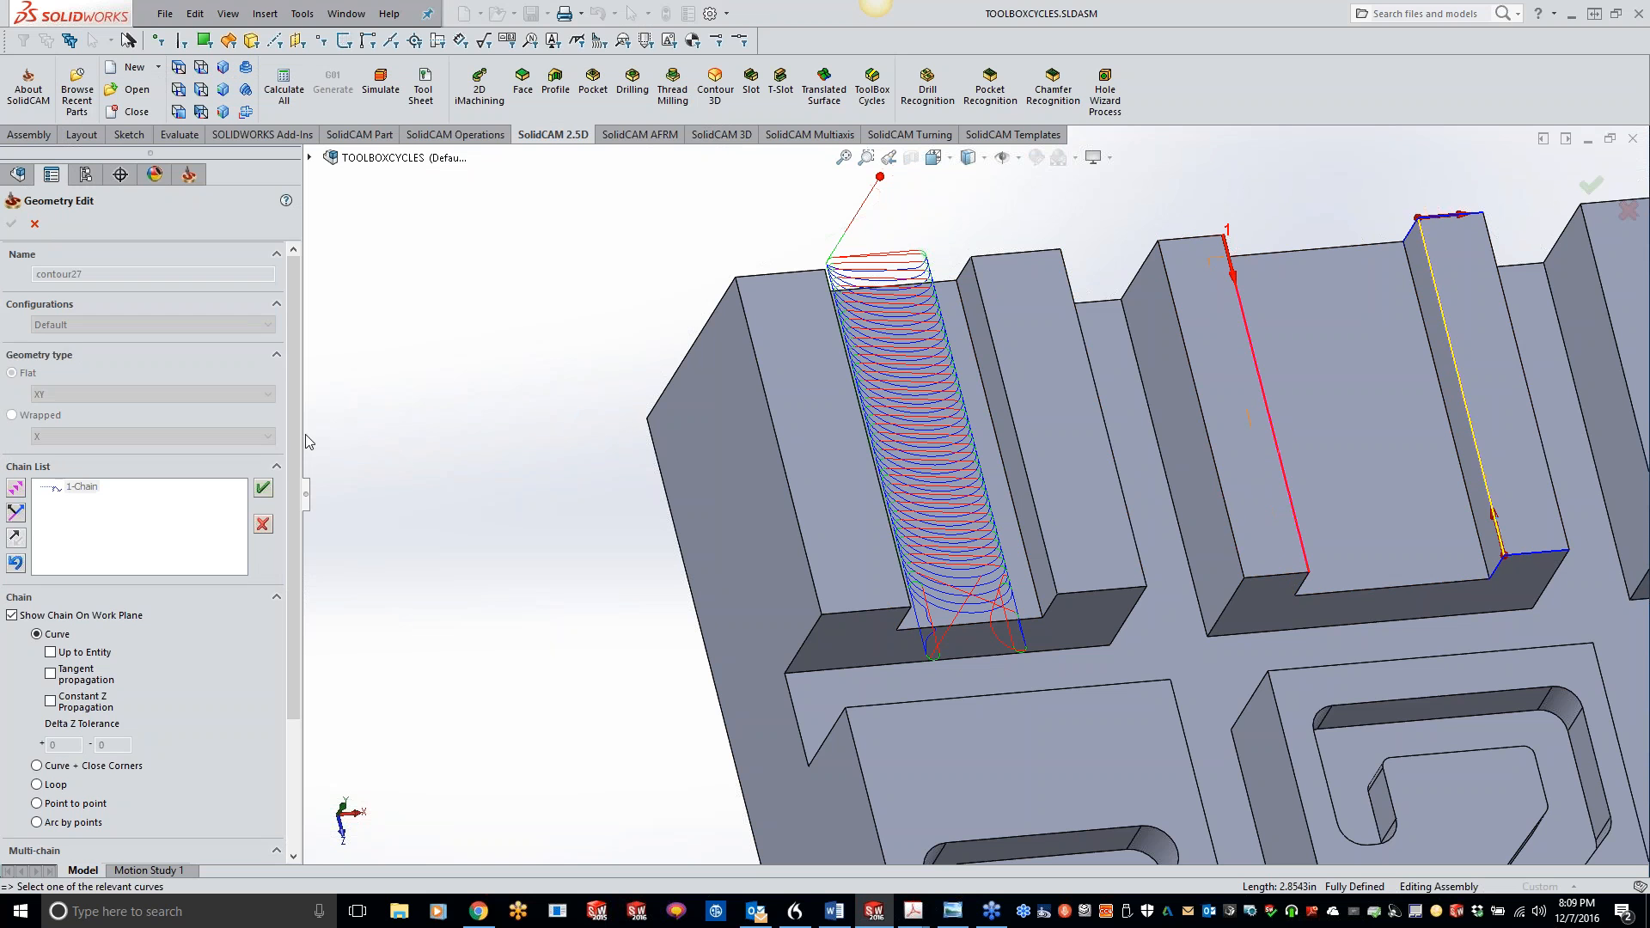
{"action": "left_click", "coordinate": [263, 488]}
{"action": "left_click", "coordinate": [12, 224]}
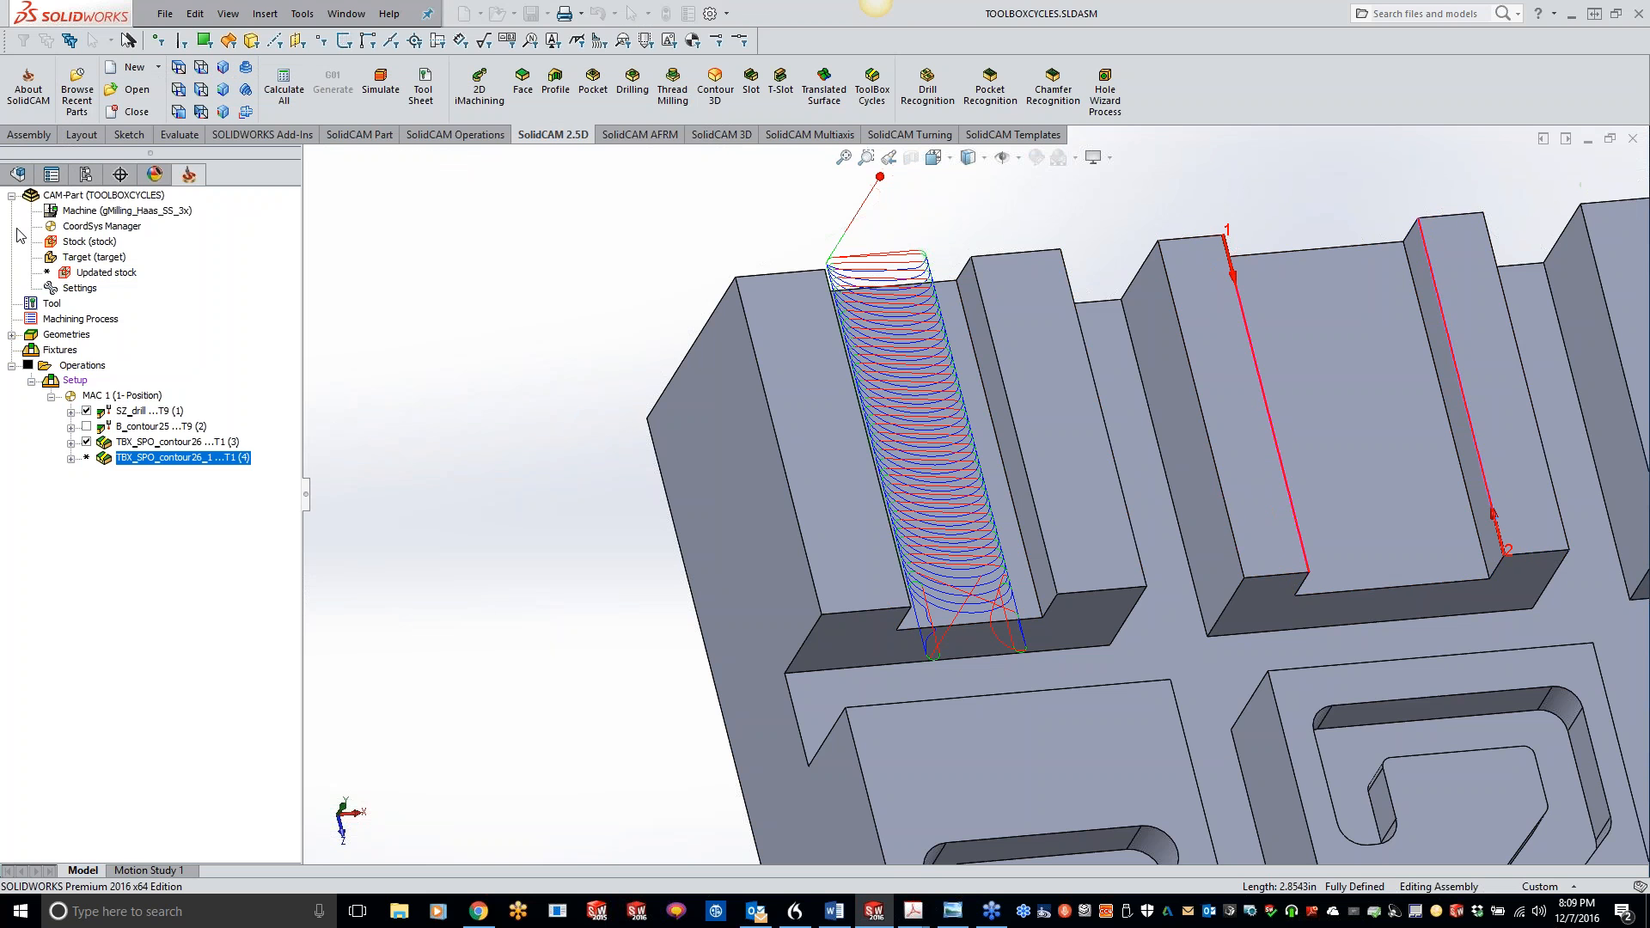
Step: Pick the wide slot's floor as the lower level, then save and calculate the toolpath with the default technology values and inspect it
{"action": "left_click", "coordinate": [133, 175]}
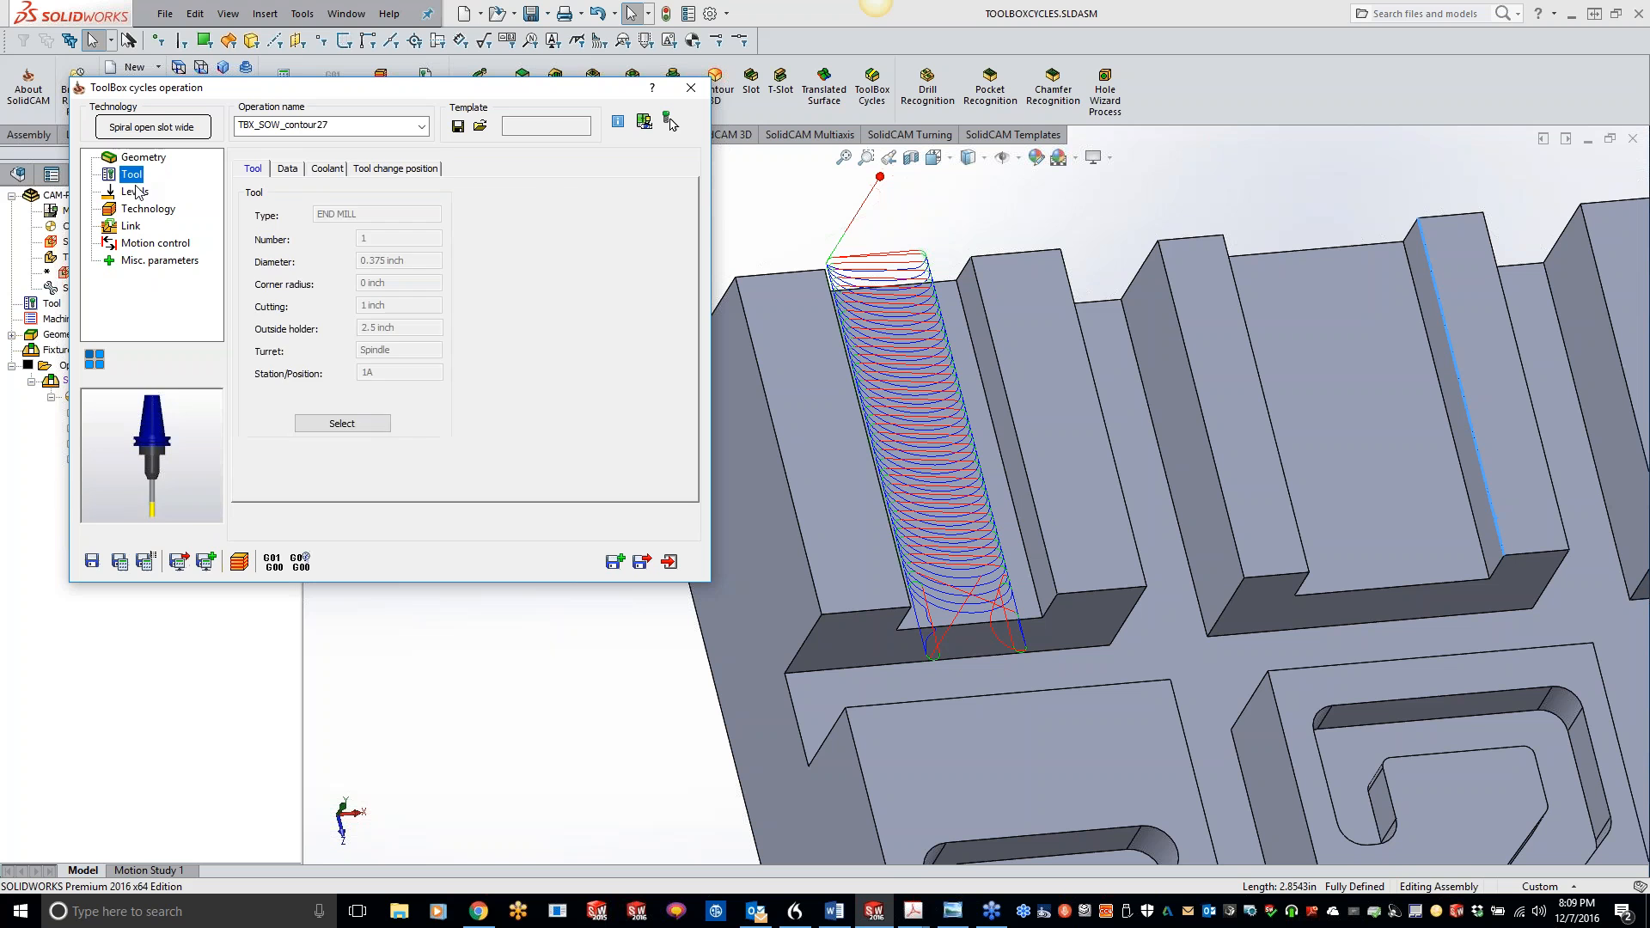
{"action": "left_click", "coordinate": [135, 192]}
{"action": "left_click", "coordinate": [301, 306]}
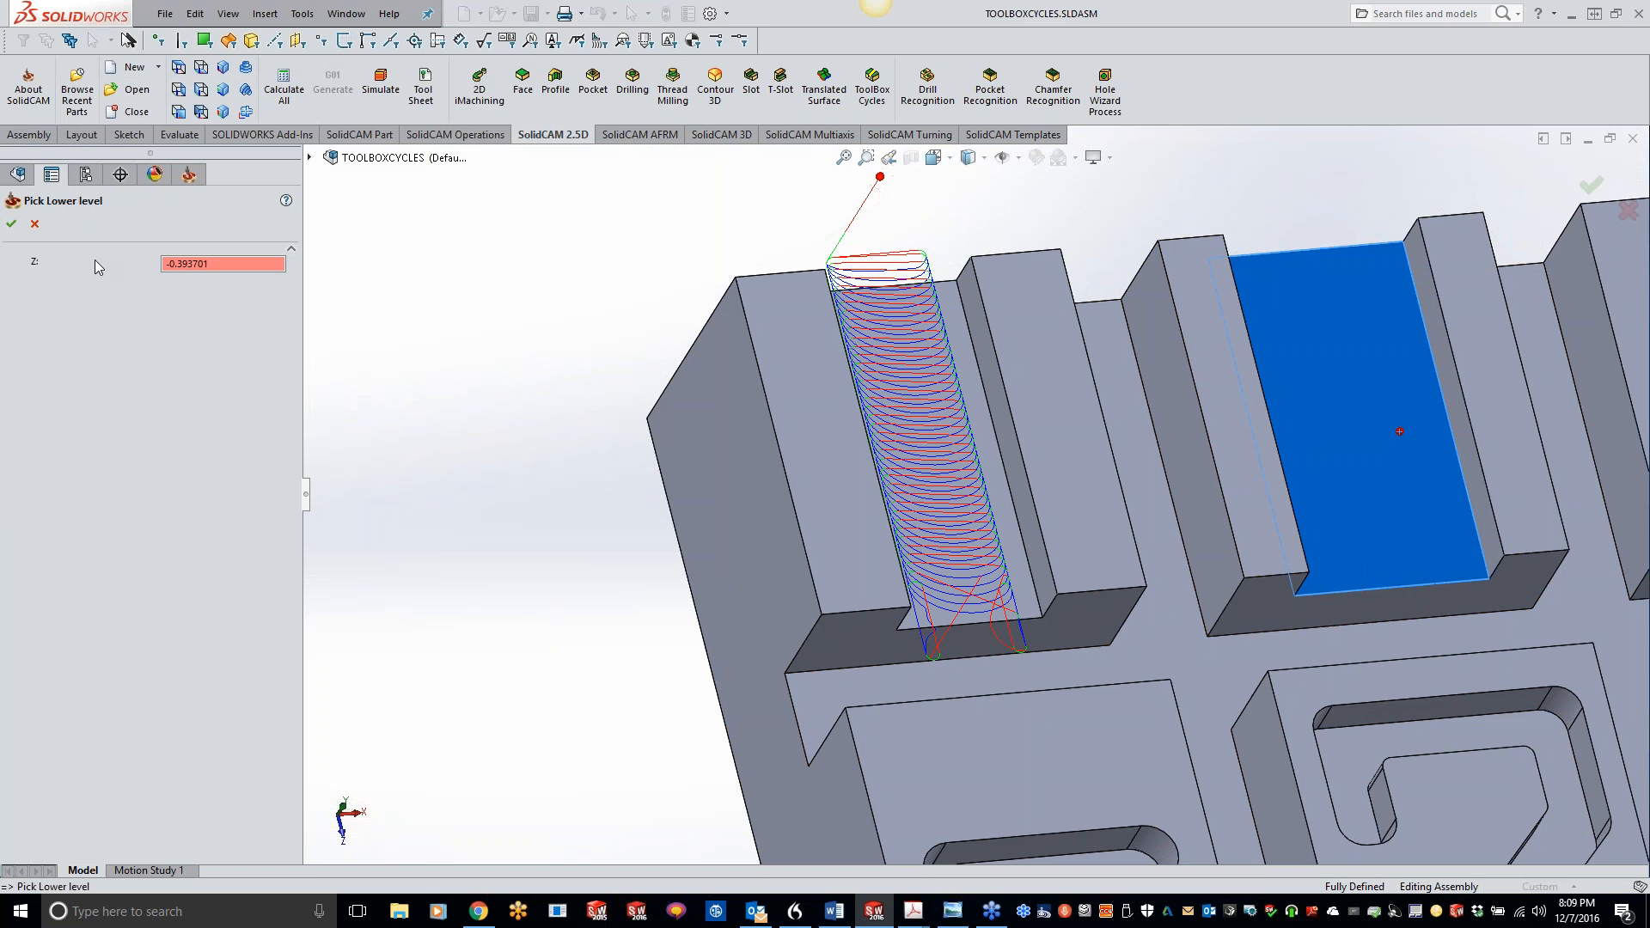
{"action": "left_click", "coordinate": [11, 224]}
{"action": "left_click", "coordinate": [148, 209]}
{"action": "left_click", "coordinate": [120, 561]}
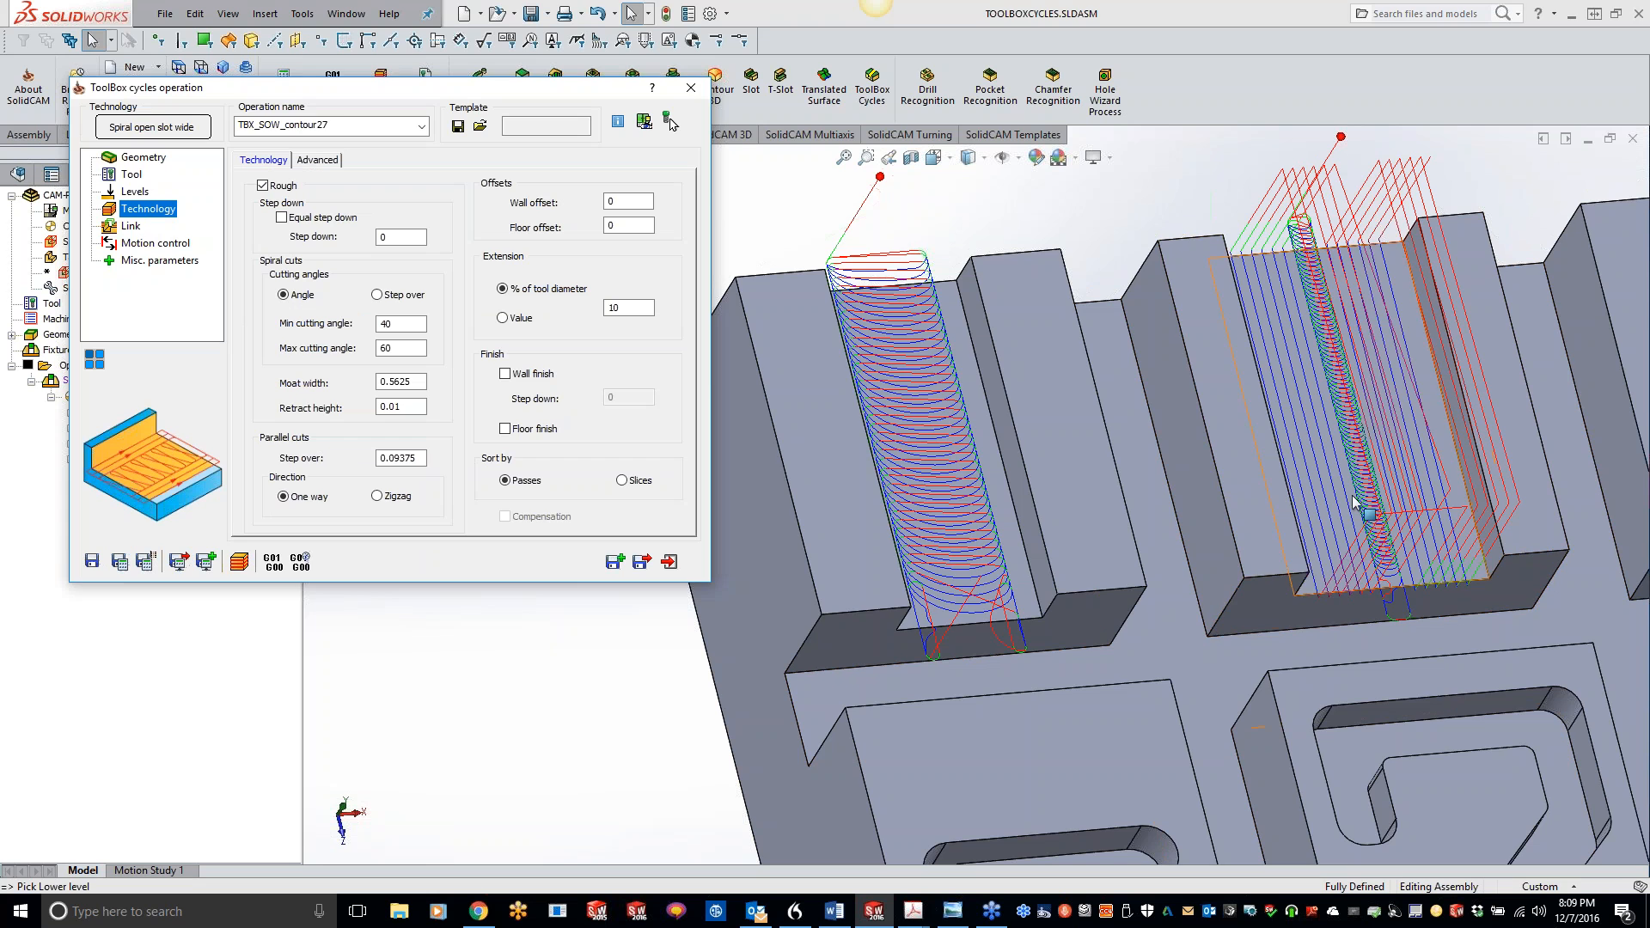
{"action": "scroll", "coordinate": [1268, 455], "scroll_direction": "down", "scroll_amount": 5}
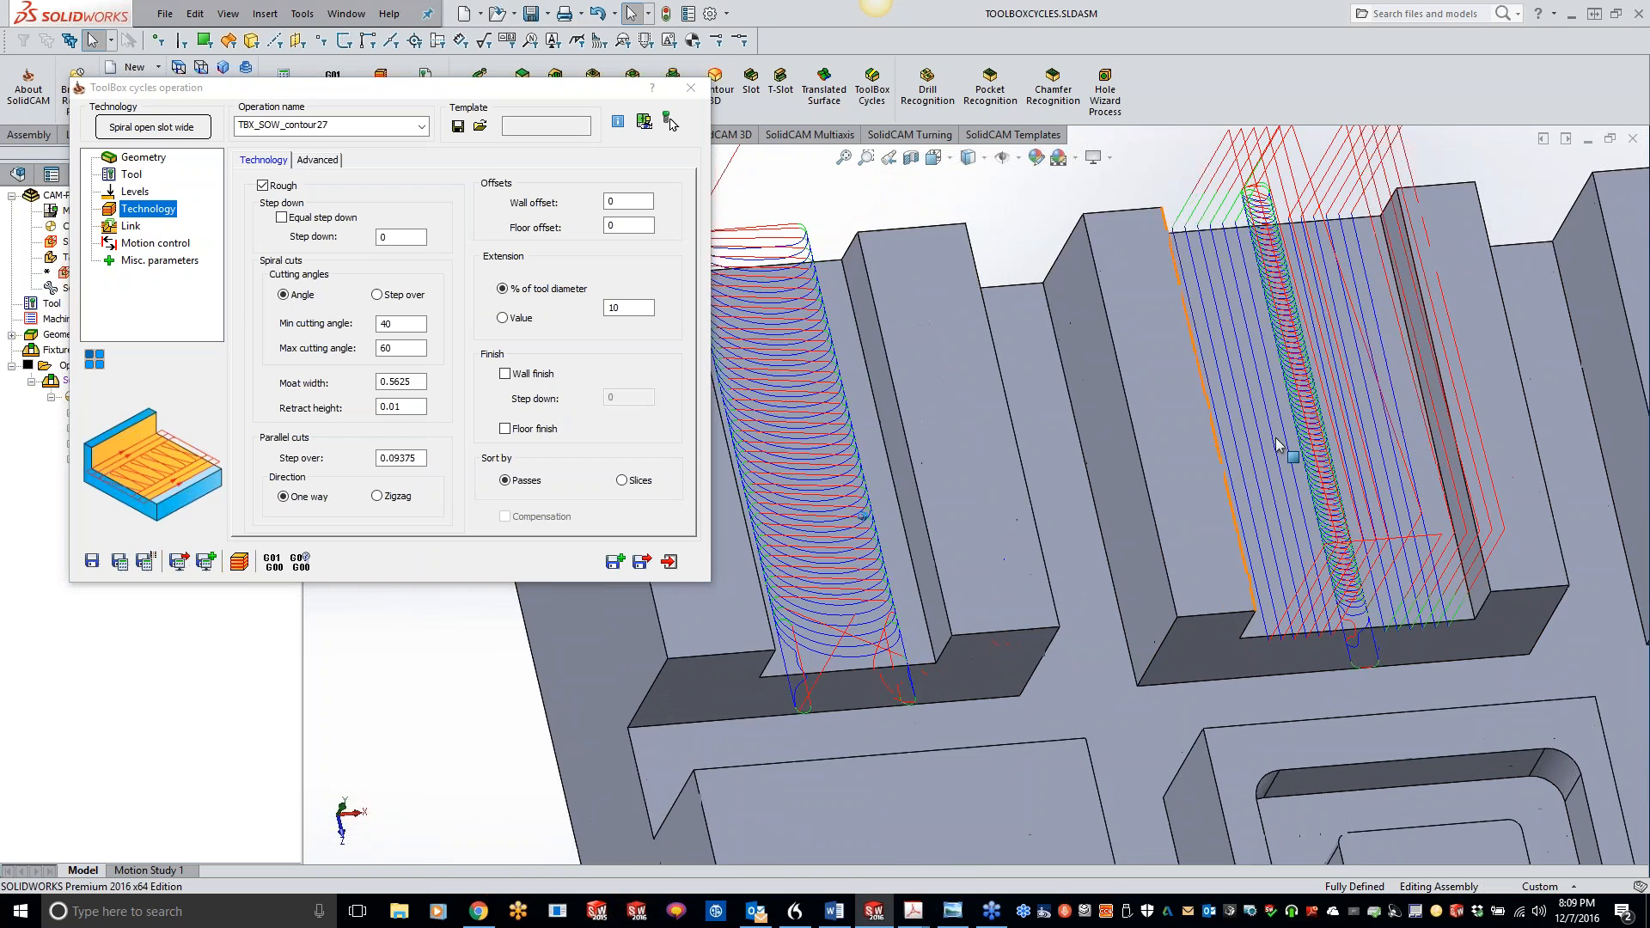
{"action": "scroll", "coordinate": [1270, 460], "scroll_direction": "up", "scroll_amount": 4}
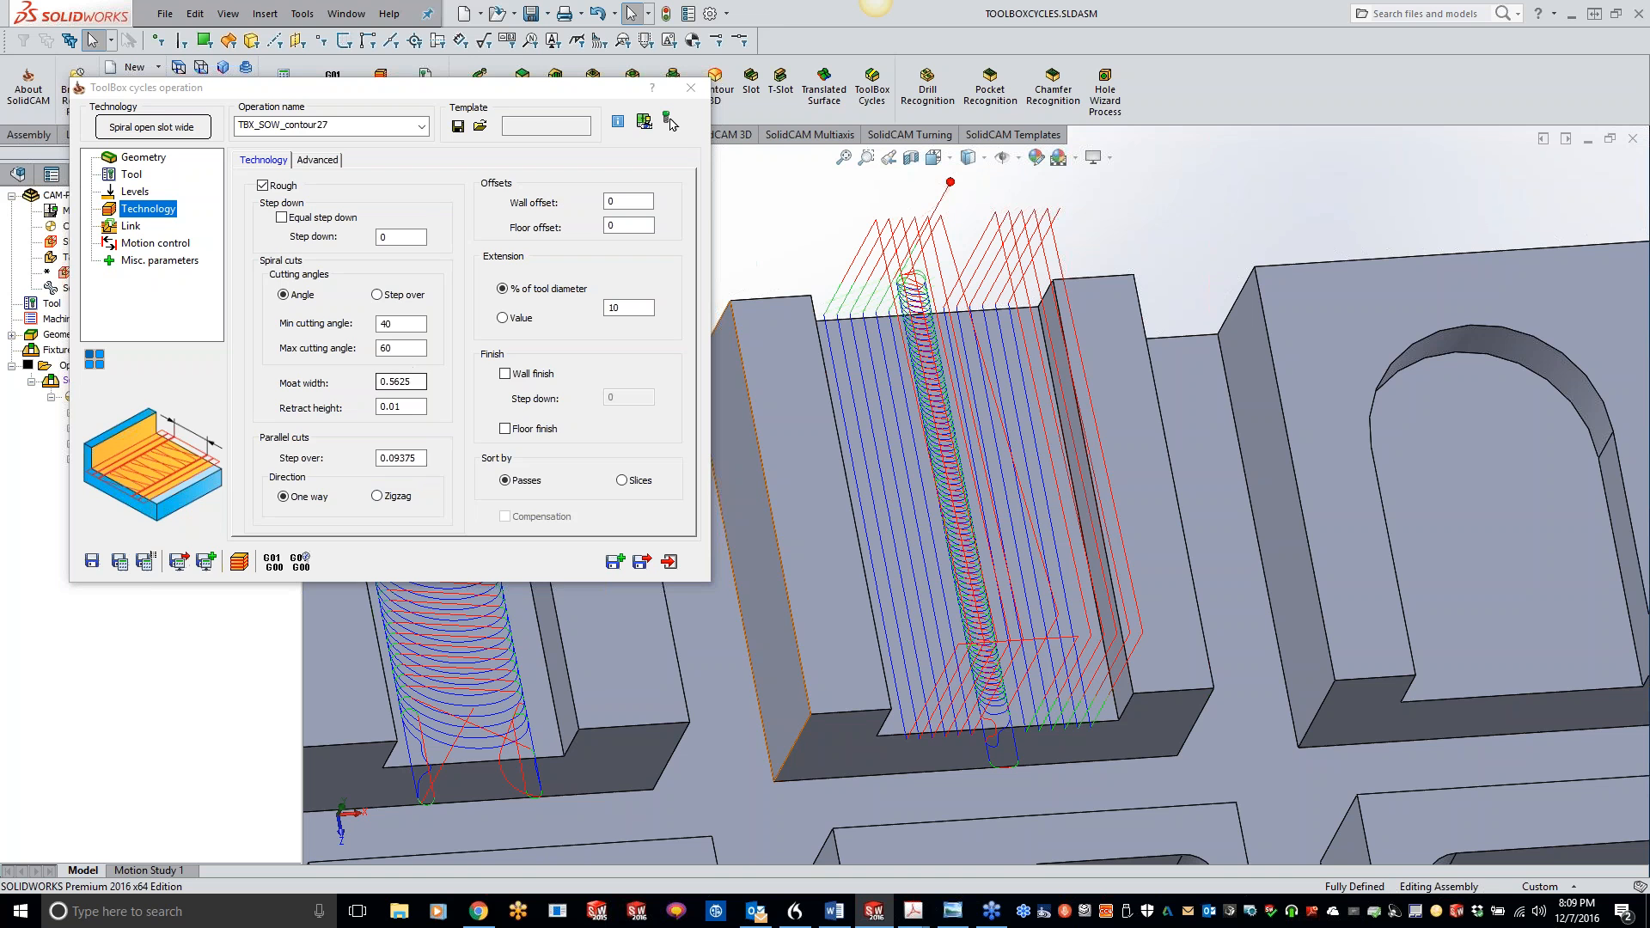
Step: Set the spiral cuts' moat width to 1, then save and recalculate the wide slot toolpath
{"action": "double_click", "coordinate": [421, 382]}
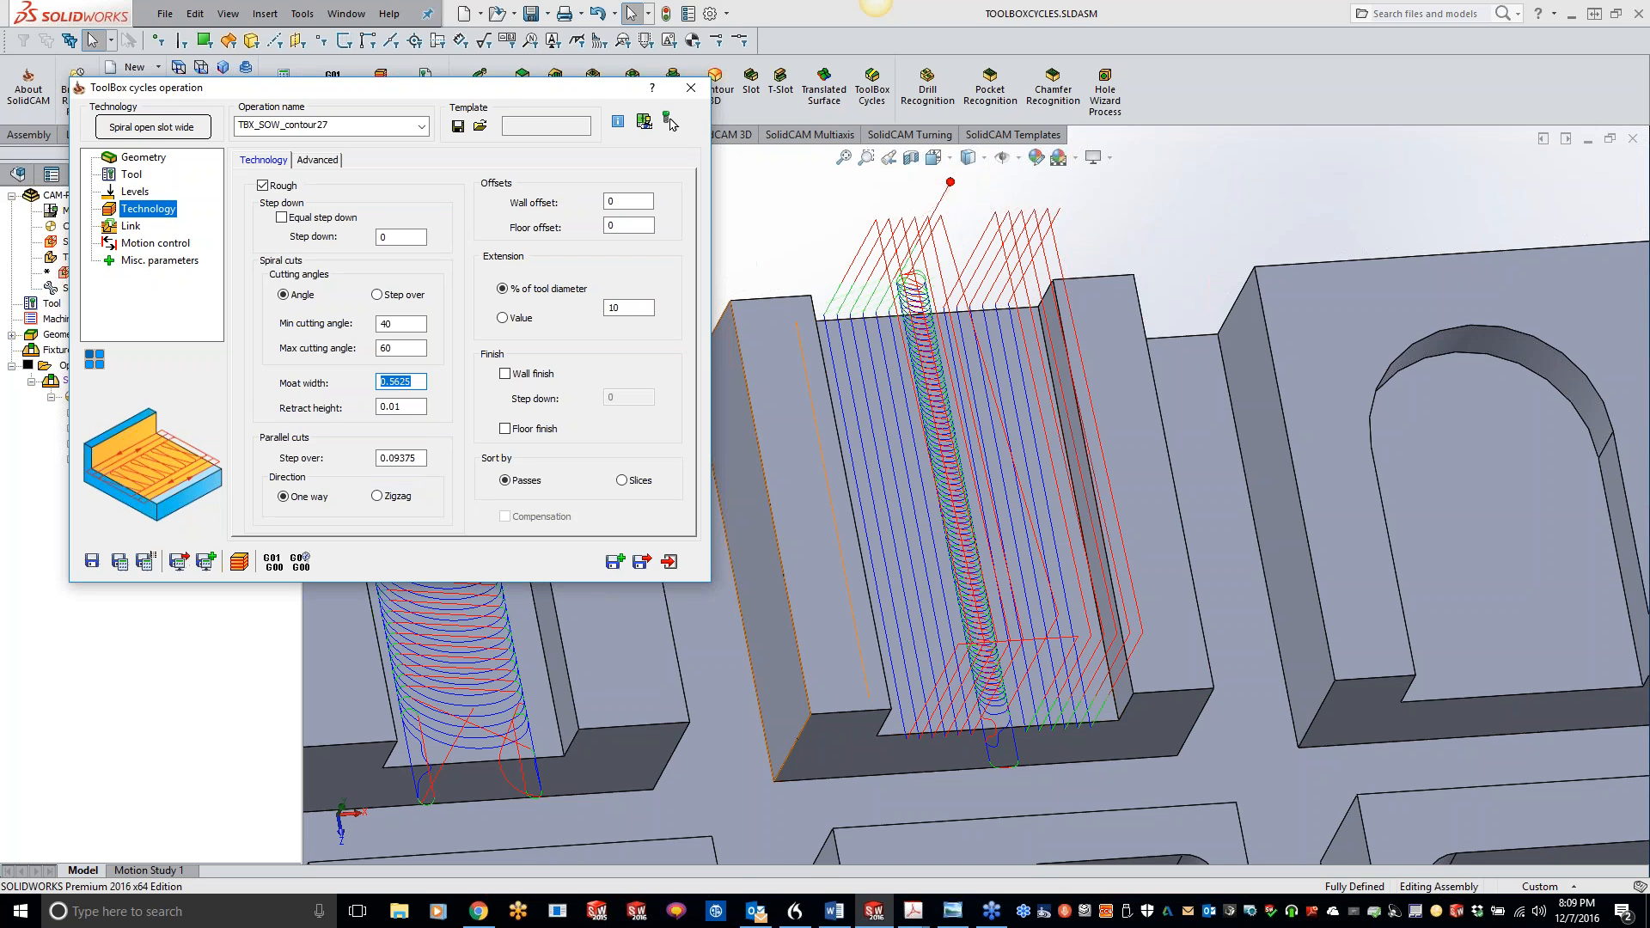
{"action": "type", "text": "1"}
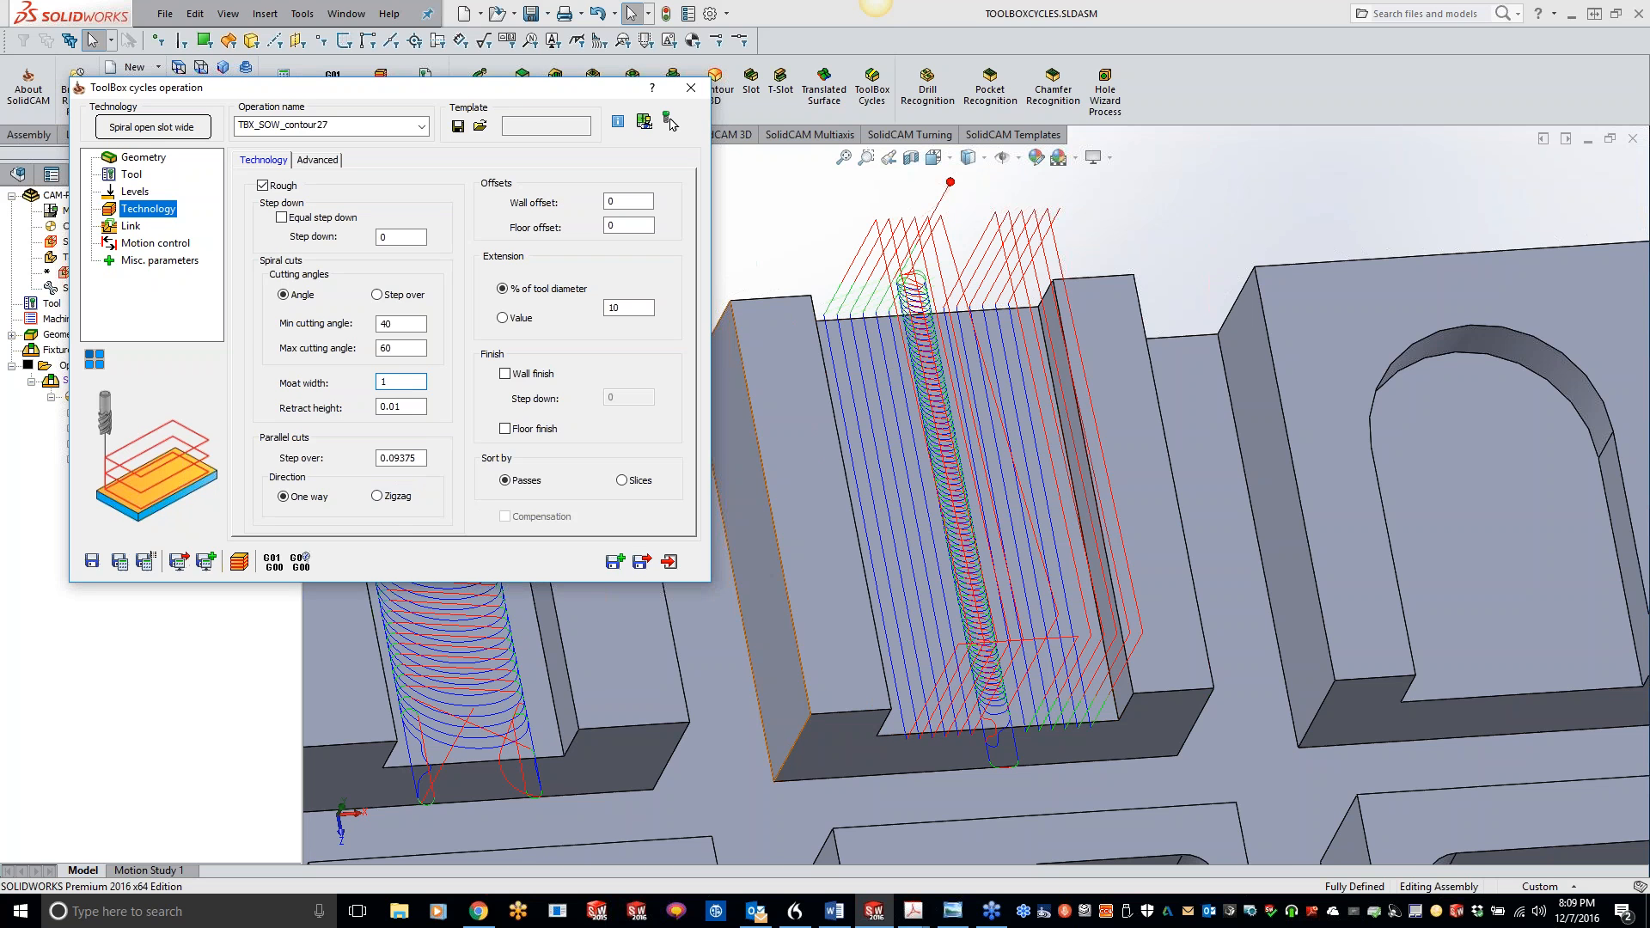
{"action": "left_click", "coordinate": [120, 561]}
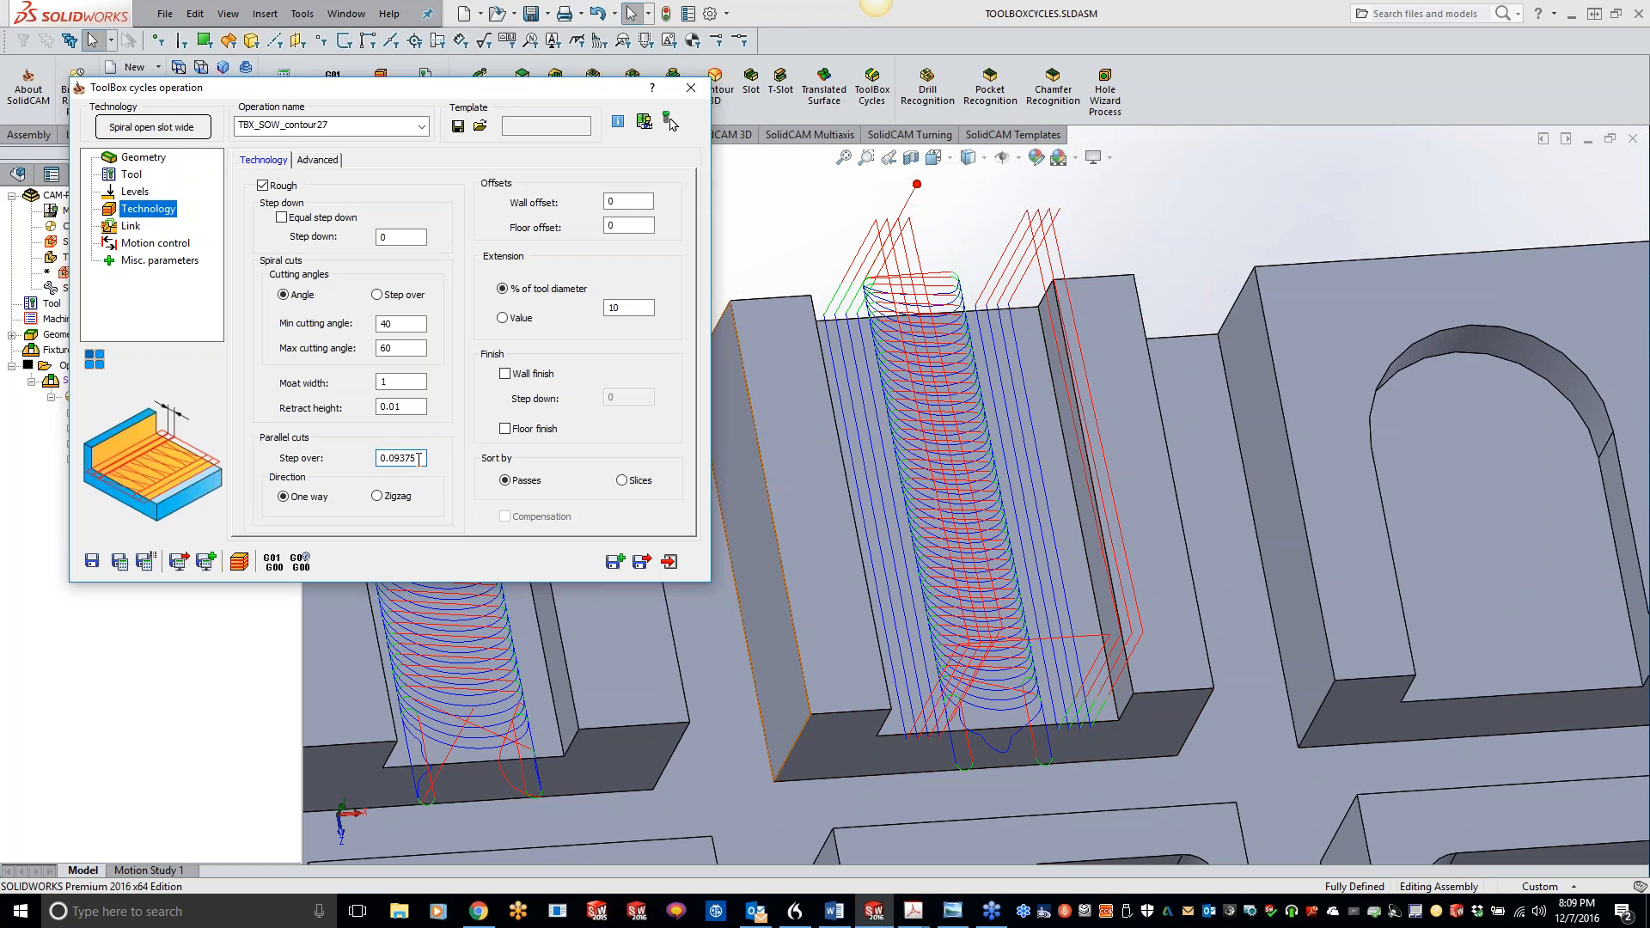
Step: Set the parallel cuts' step over to 0.15 and their direction to Zigzag, saving and recalculating the toolpath after each change
{"action": "left_click_drag", "start_coordinate": [425, 459], "coordinate": [329, 449]}
{"action": "type", "text": ".15"}
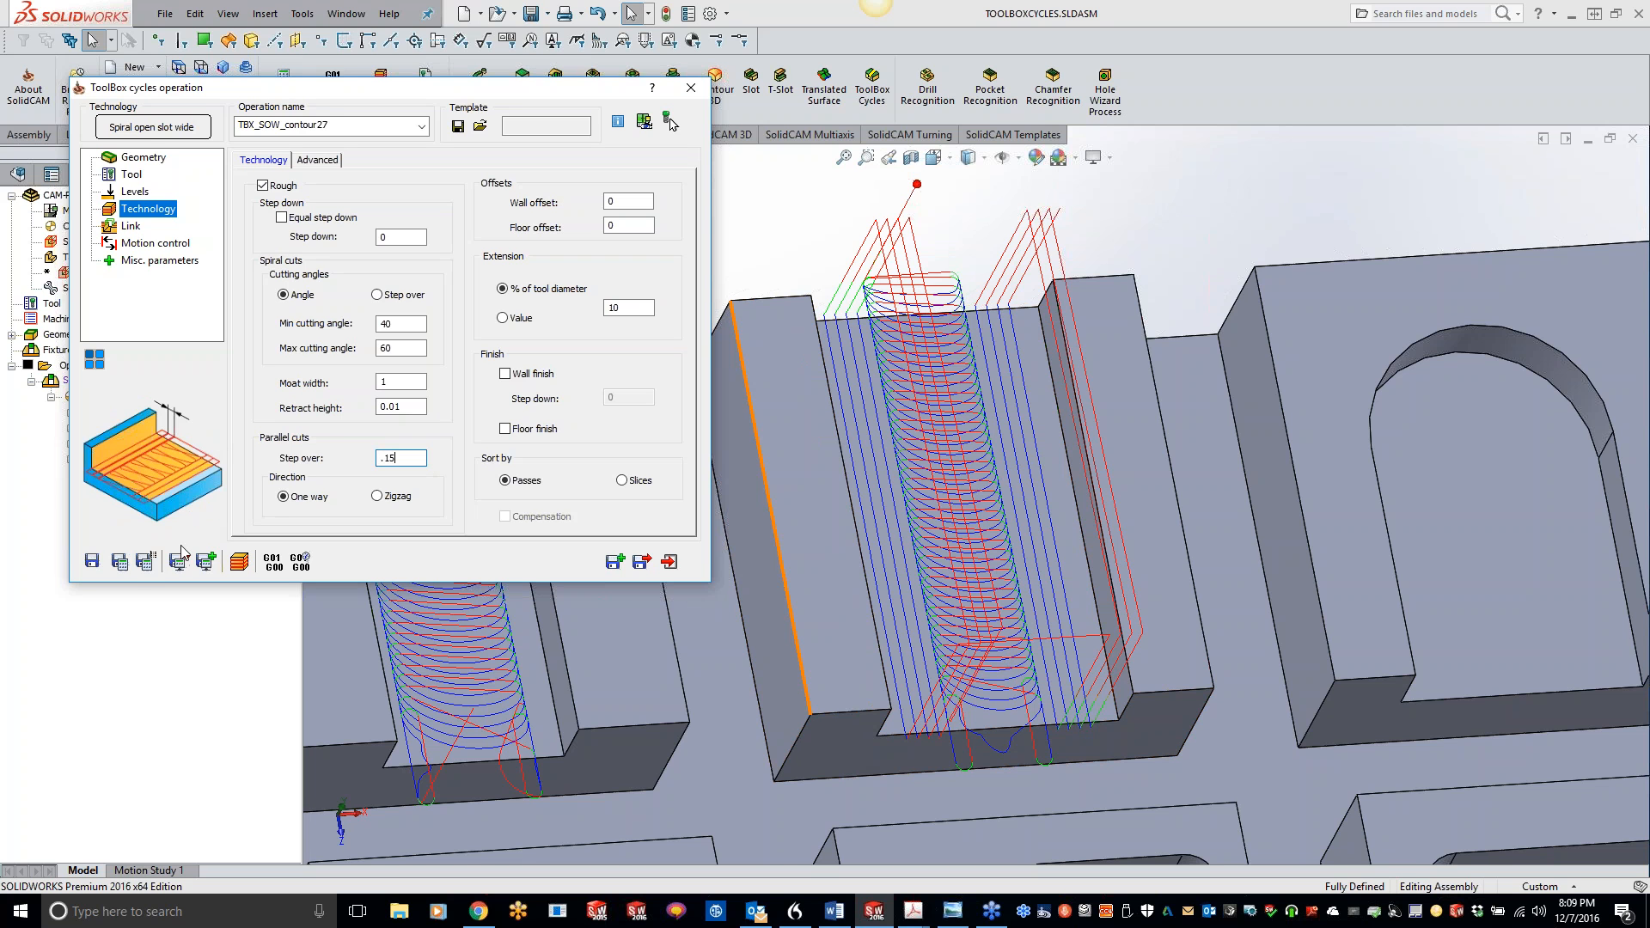
{"action": "left_click", "coordinate": [125, 565]}
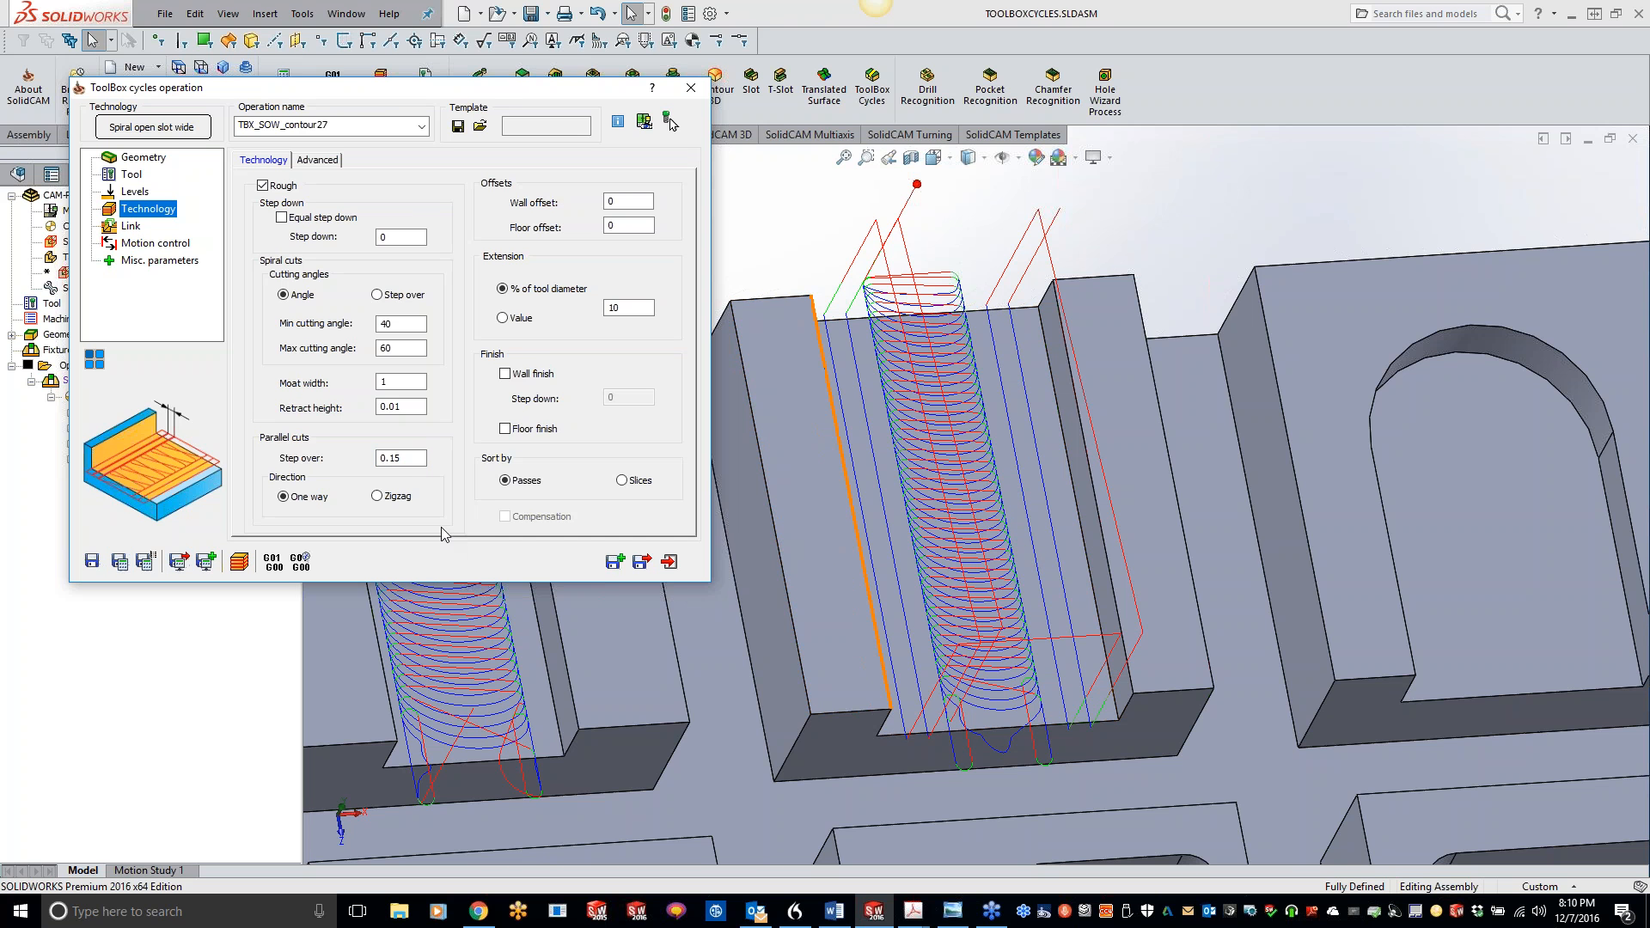
{"action": "left_click", "coordinate": [377, 496]}
{"action": "left_click", "coordinate": [125, 564]}
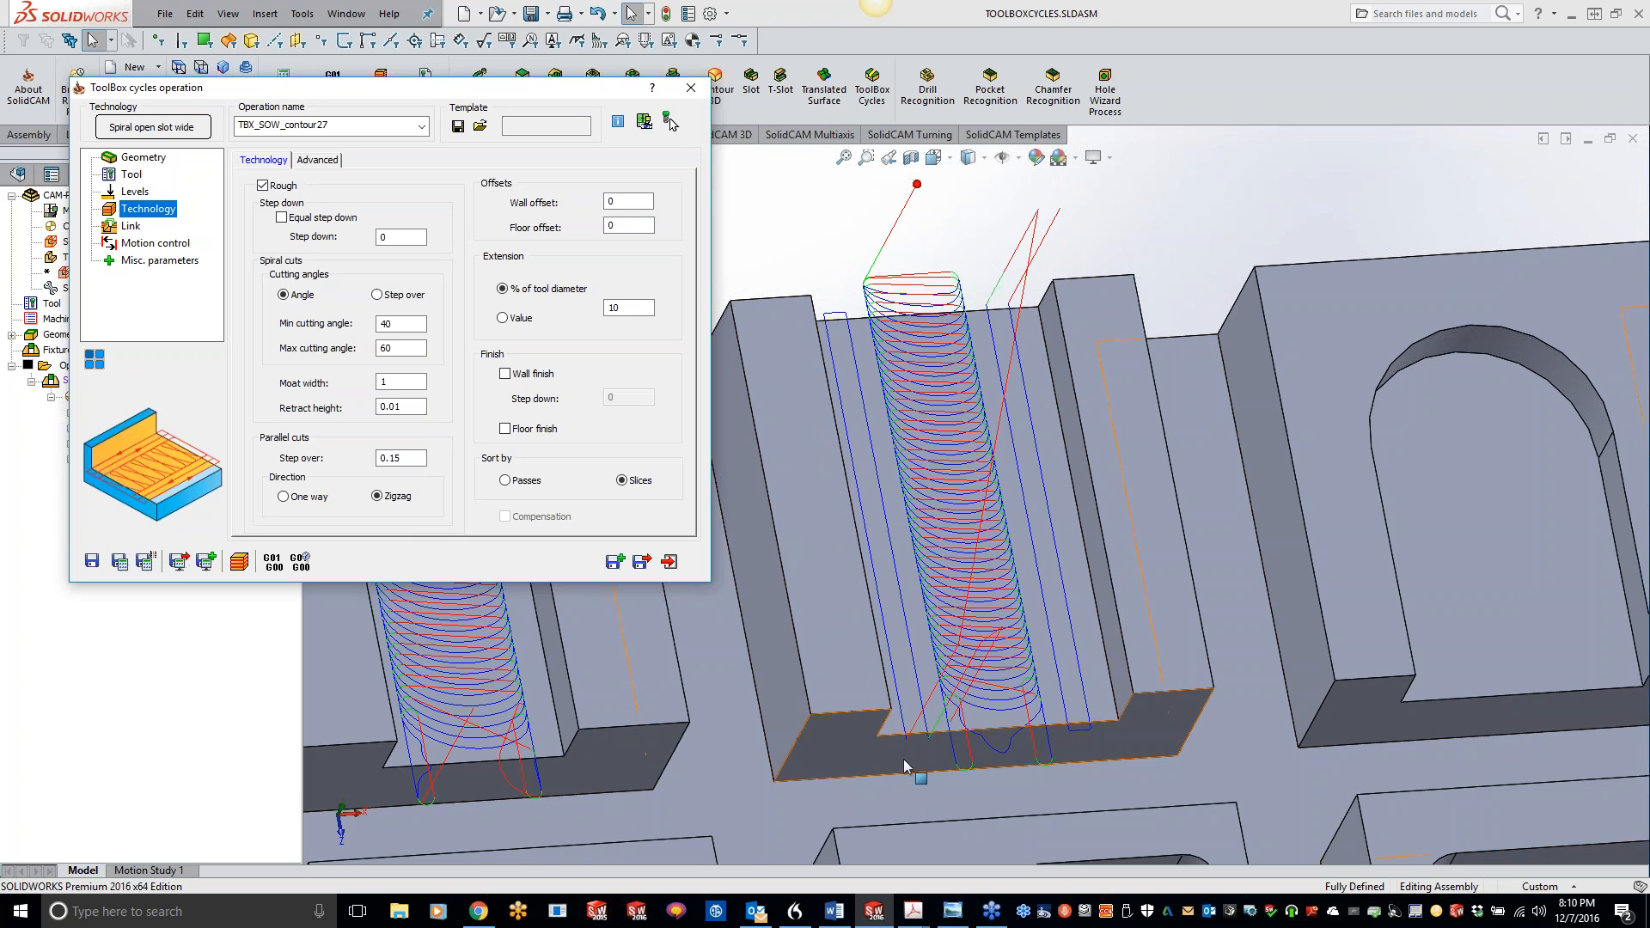
{"action": "left_click", "coordinate": [401, 324]}
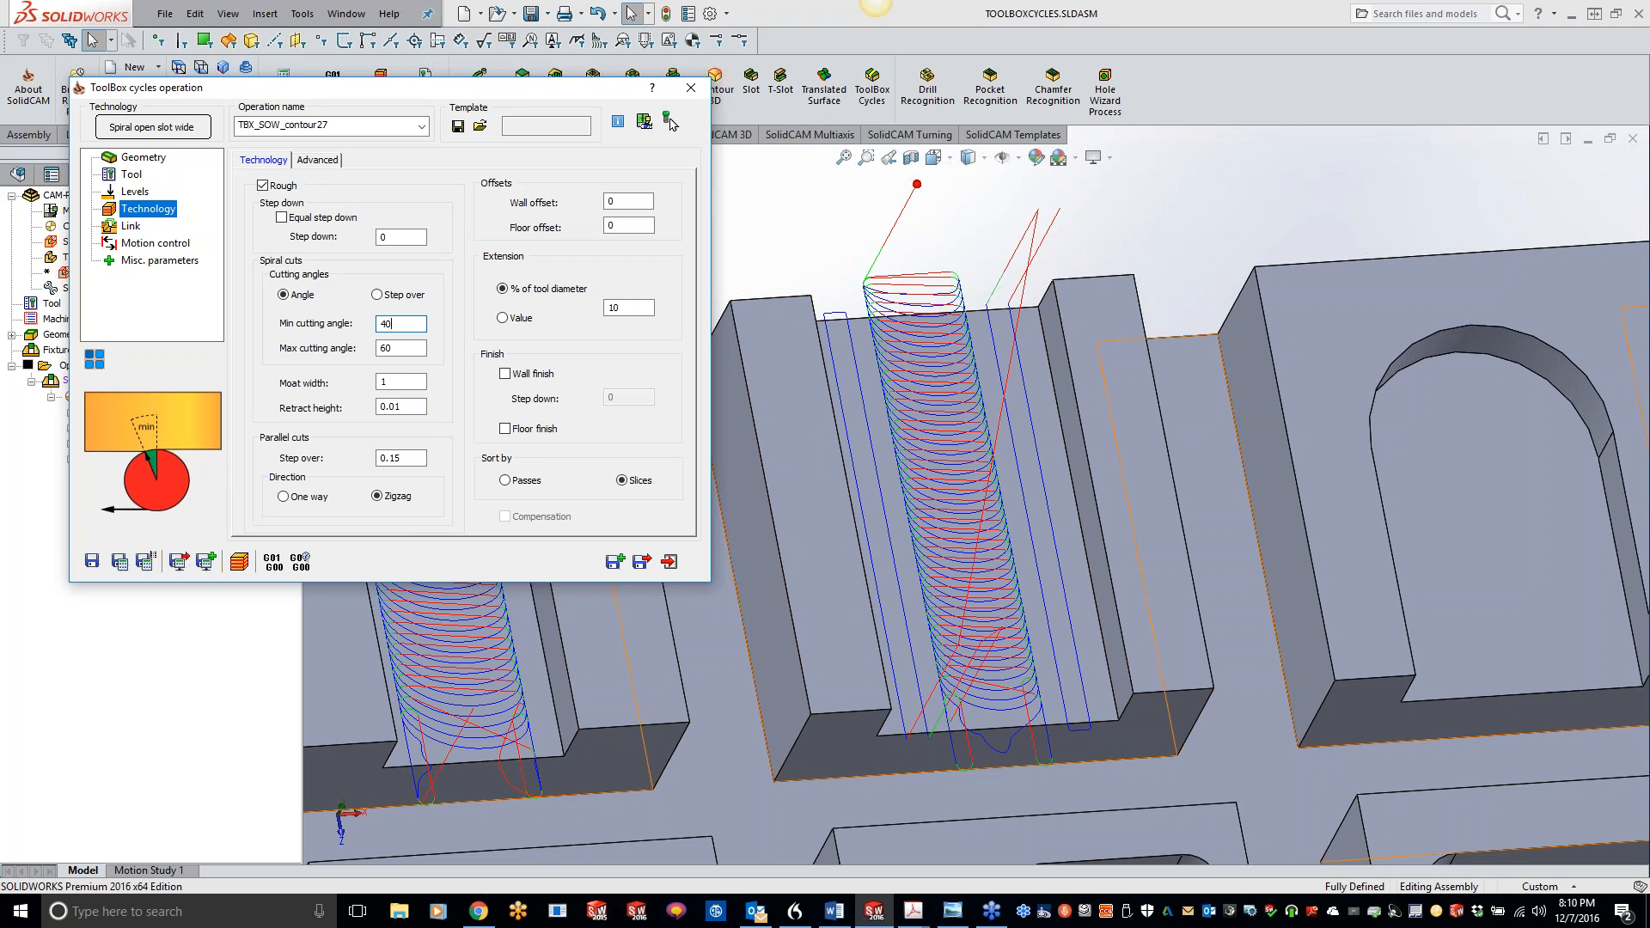
{"action": "left_click", "coordinate": [406, 350]}
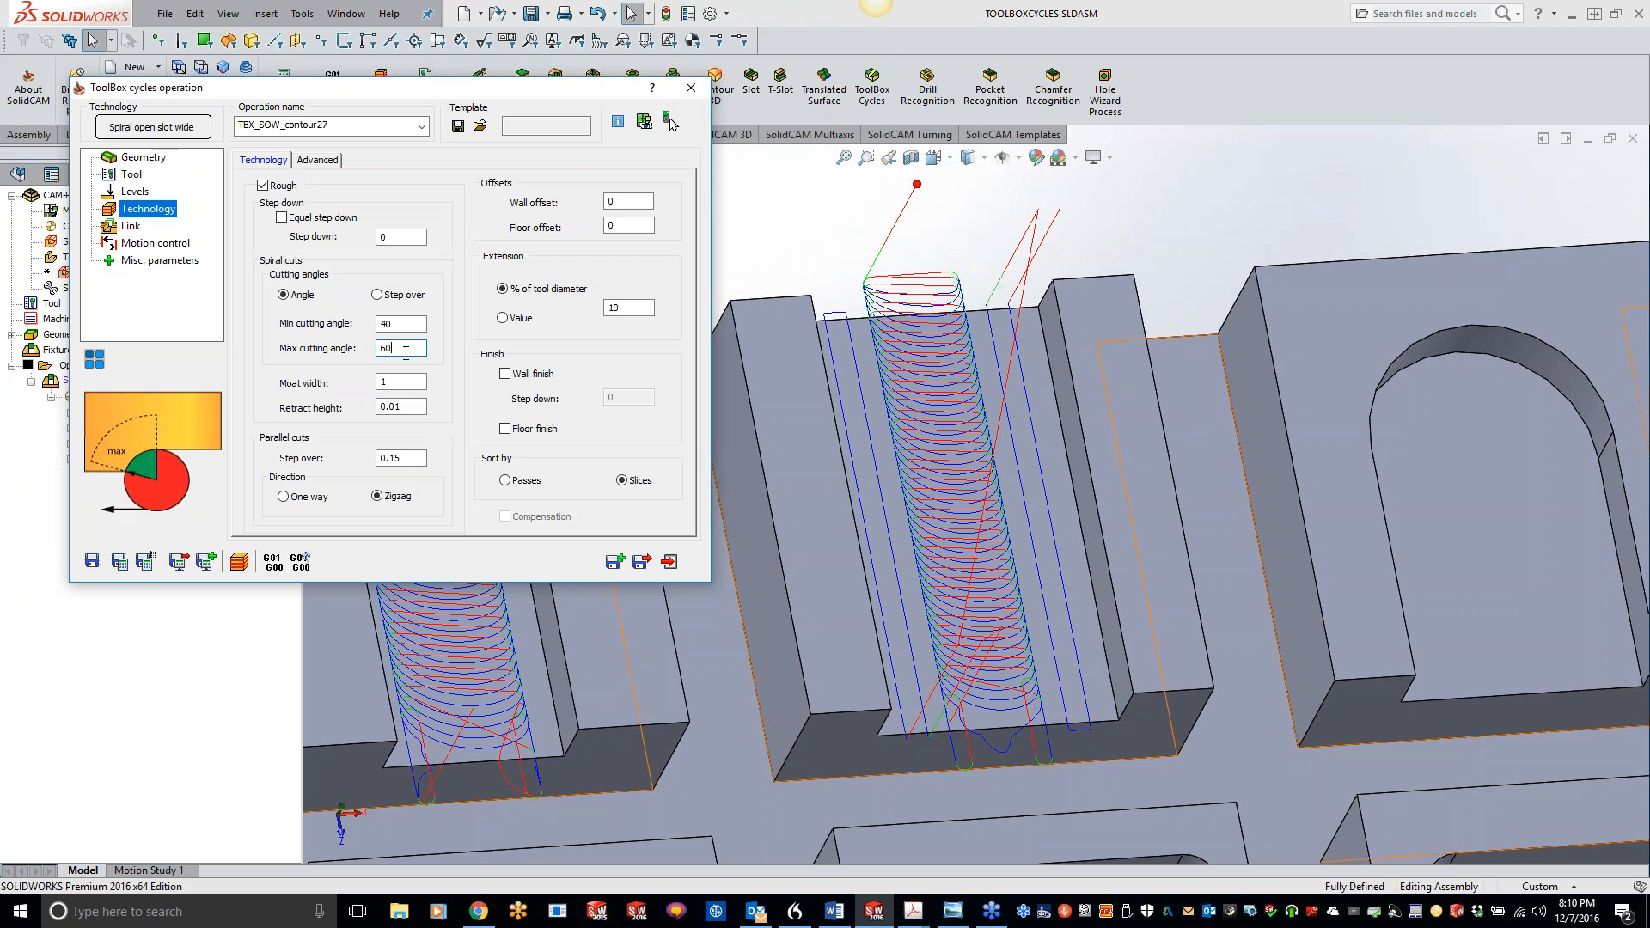
{"action": "left_click", "coordinate": [632, 309]}
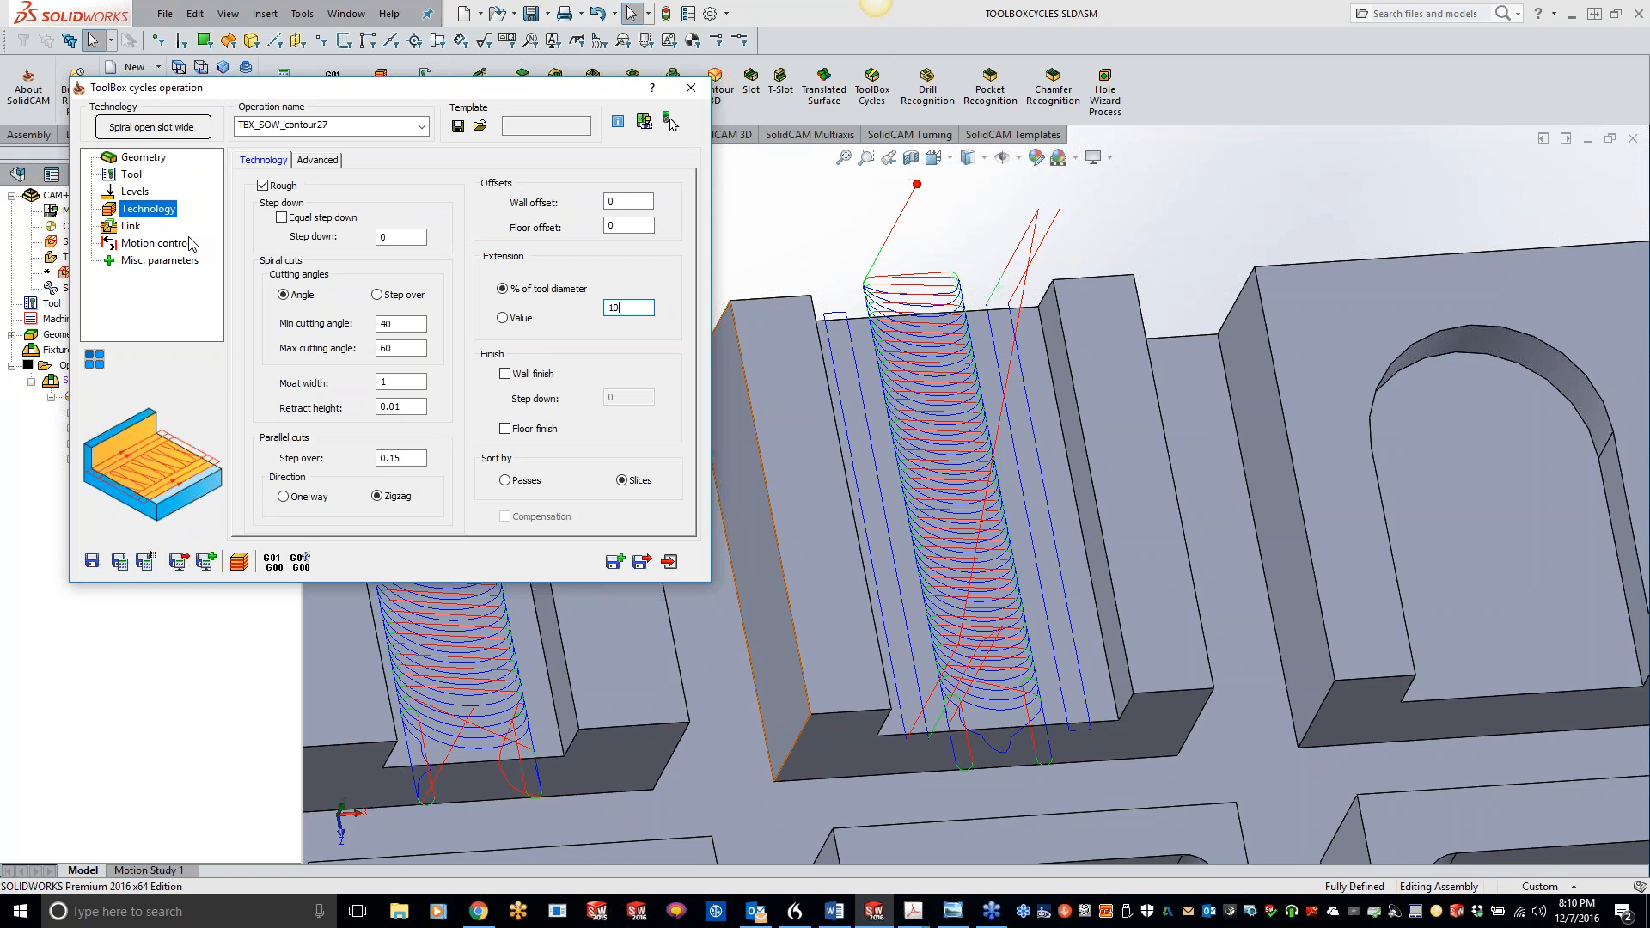
{"action": "left_click", "coordinate": [670, 121]}
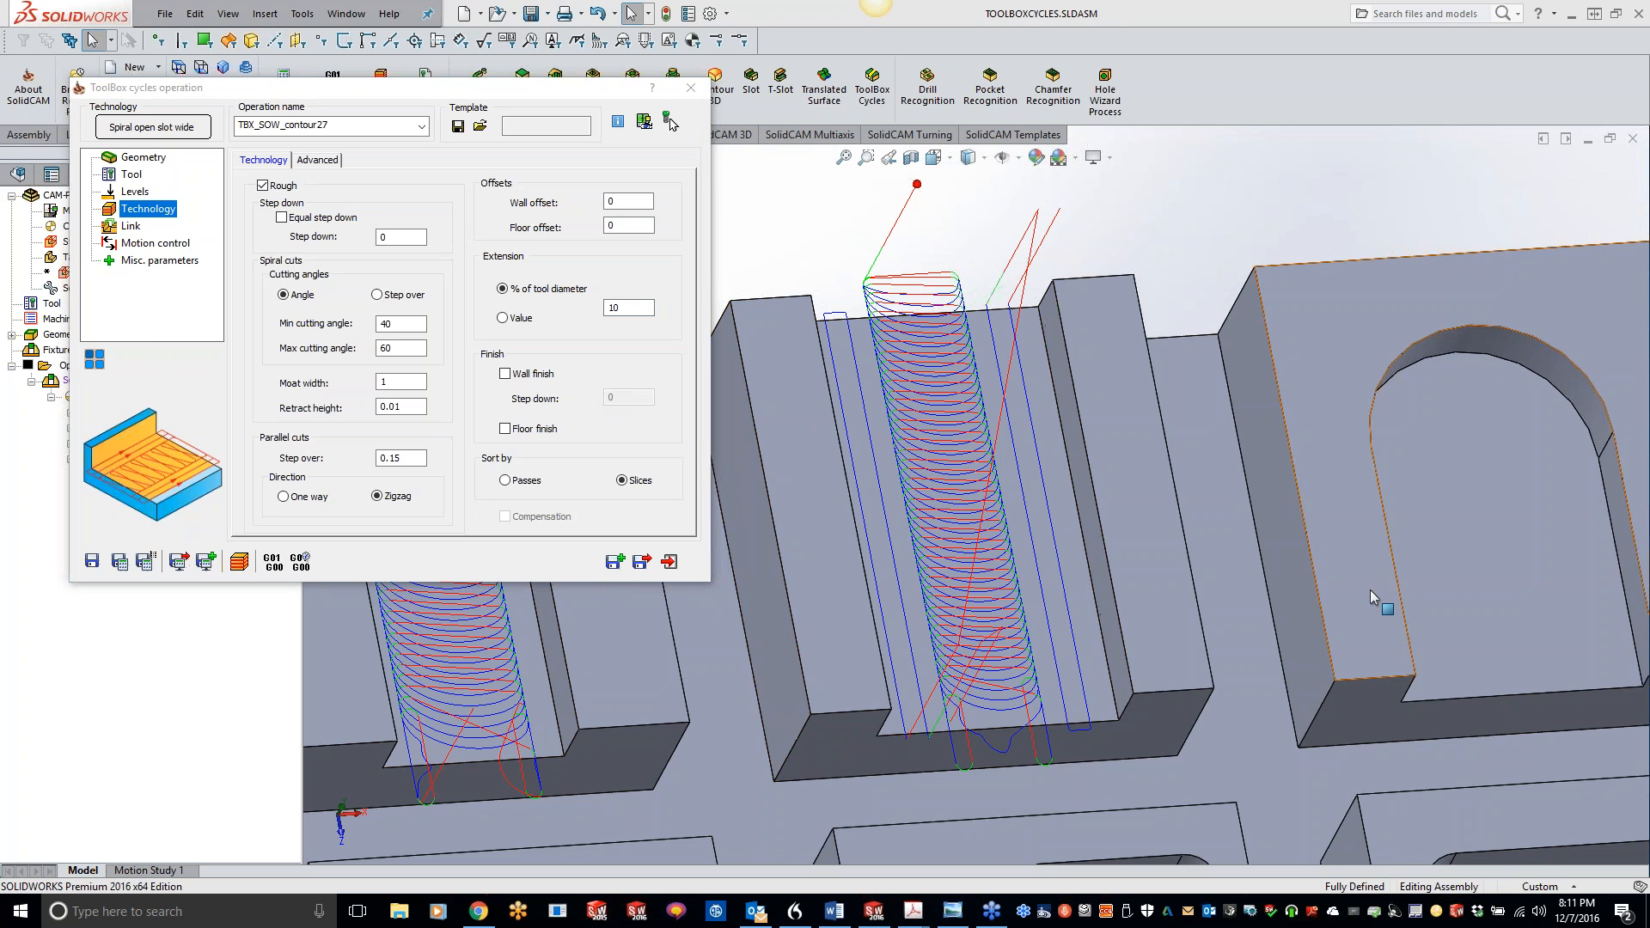
Step: Save and copy the wide slot operation, and change the copy's technology to the open slot cycle with one closed, rounded end
{"action": "scroll", "coordinate": [1372, 588], "scroll_direction": "up", "scroll_amount": 2}
{"action": "scroll", "coordinate": [1341, 563], "scroll_direction": "down", "scroll_amount": 2}
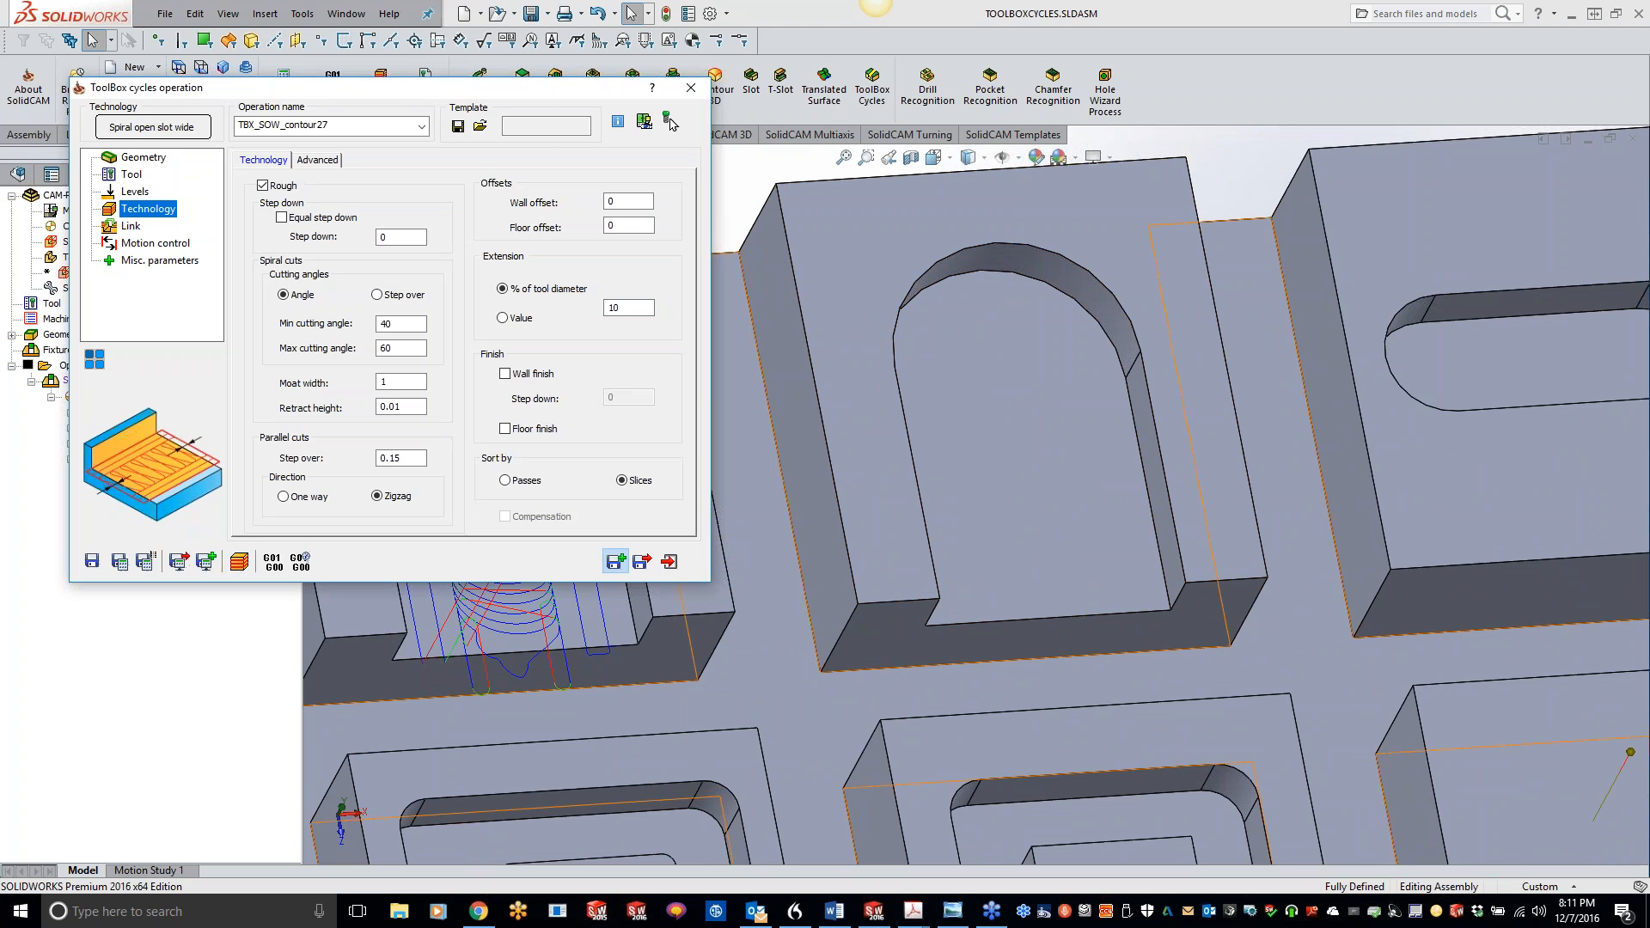
{"action": "left_click", "coordinate": [614, 561]}
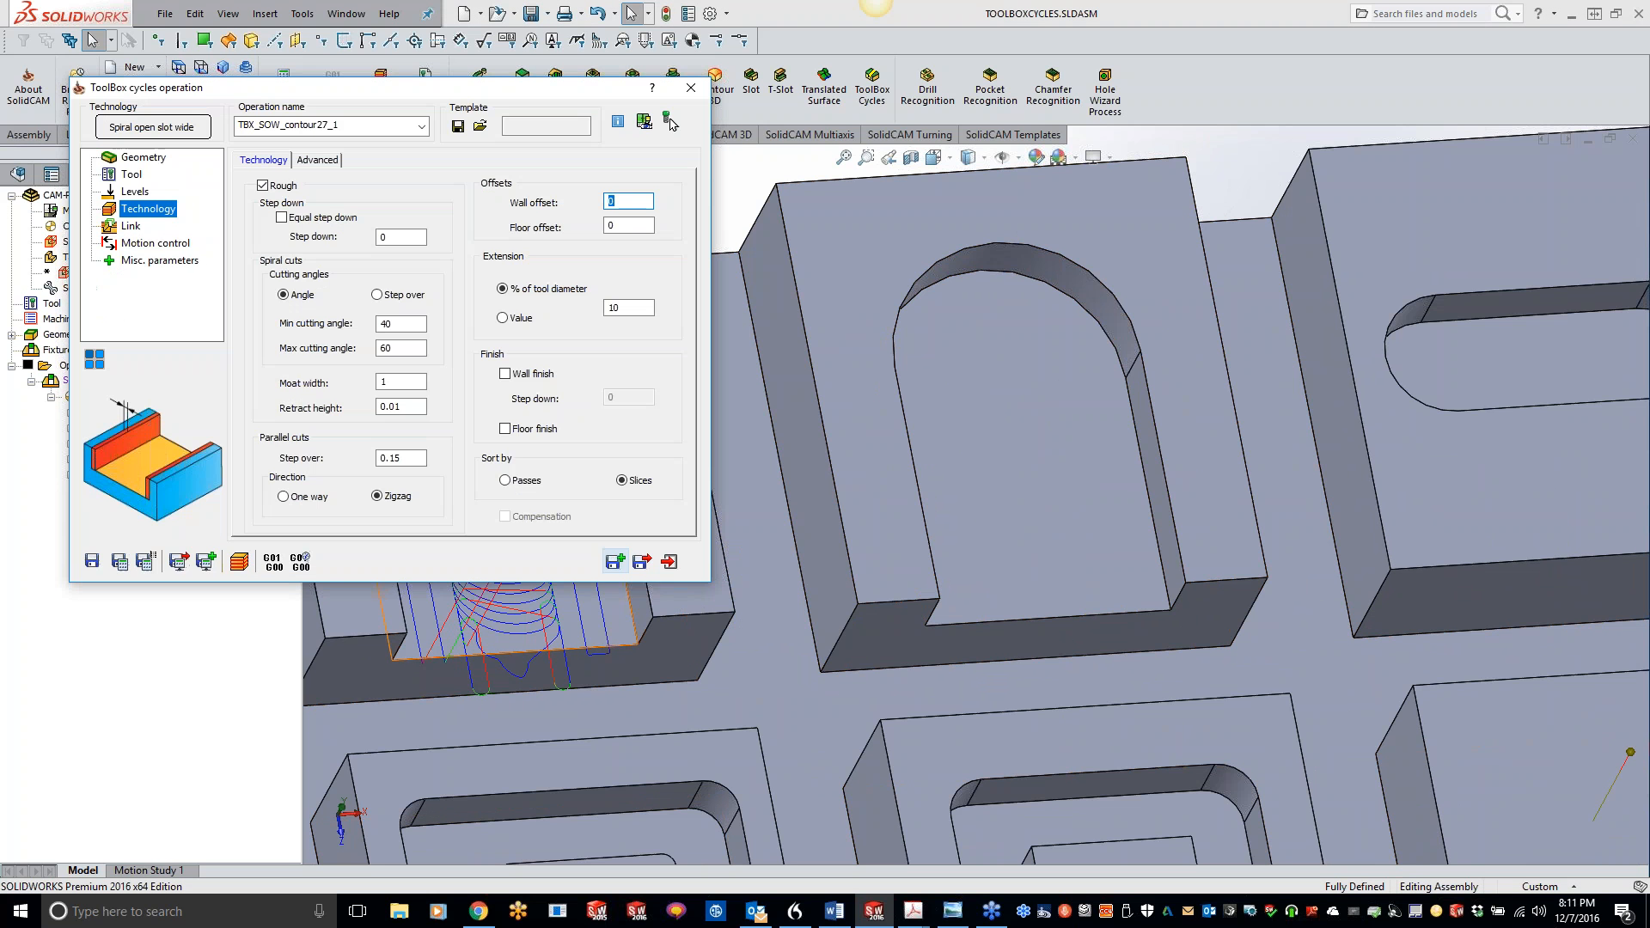
{"action": "left_click", "coordinate": [153, 126]}
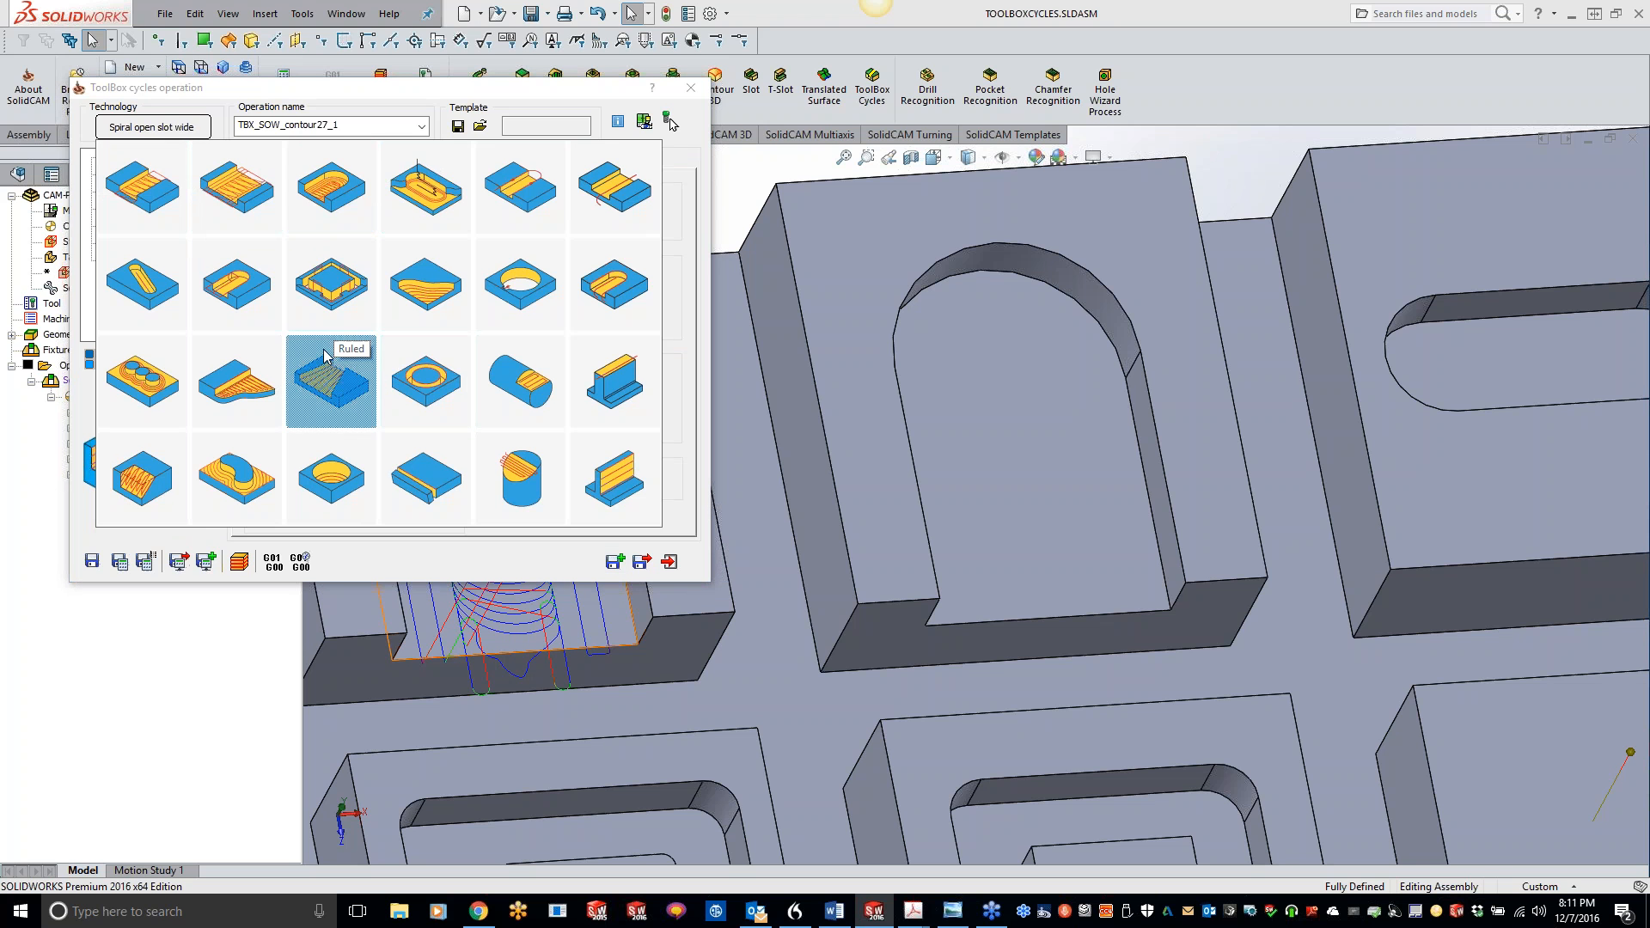
{"action": "left_click", "coordinate": [334, 190]}
Step: Define a new geometry chain along the side walls and rounded end of the open slot, leaving its open edge out
{"action": "left_click", "coordinate": [293, 201]}
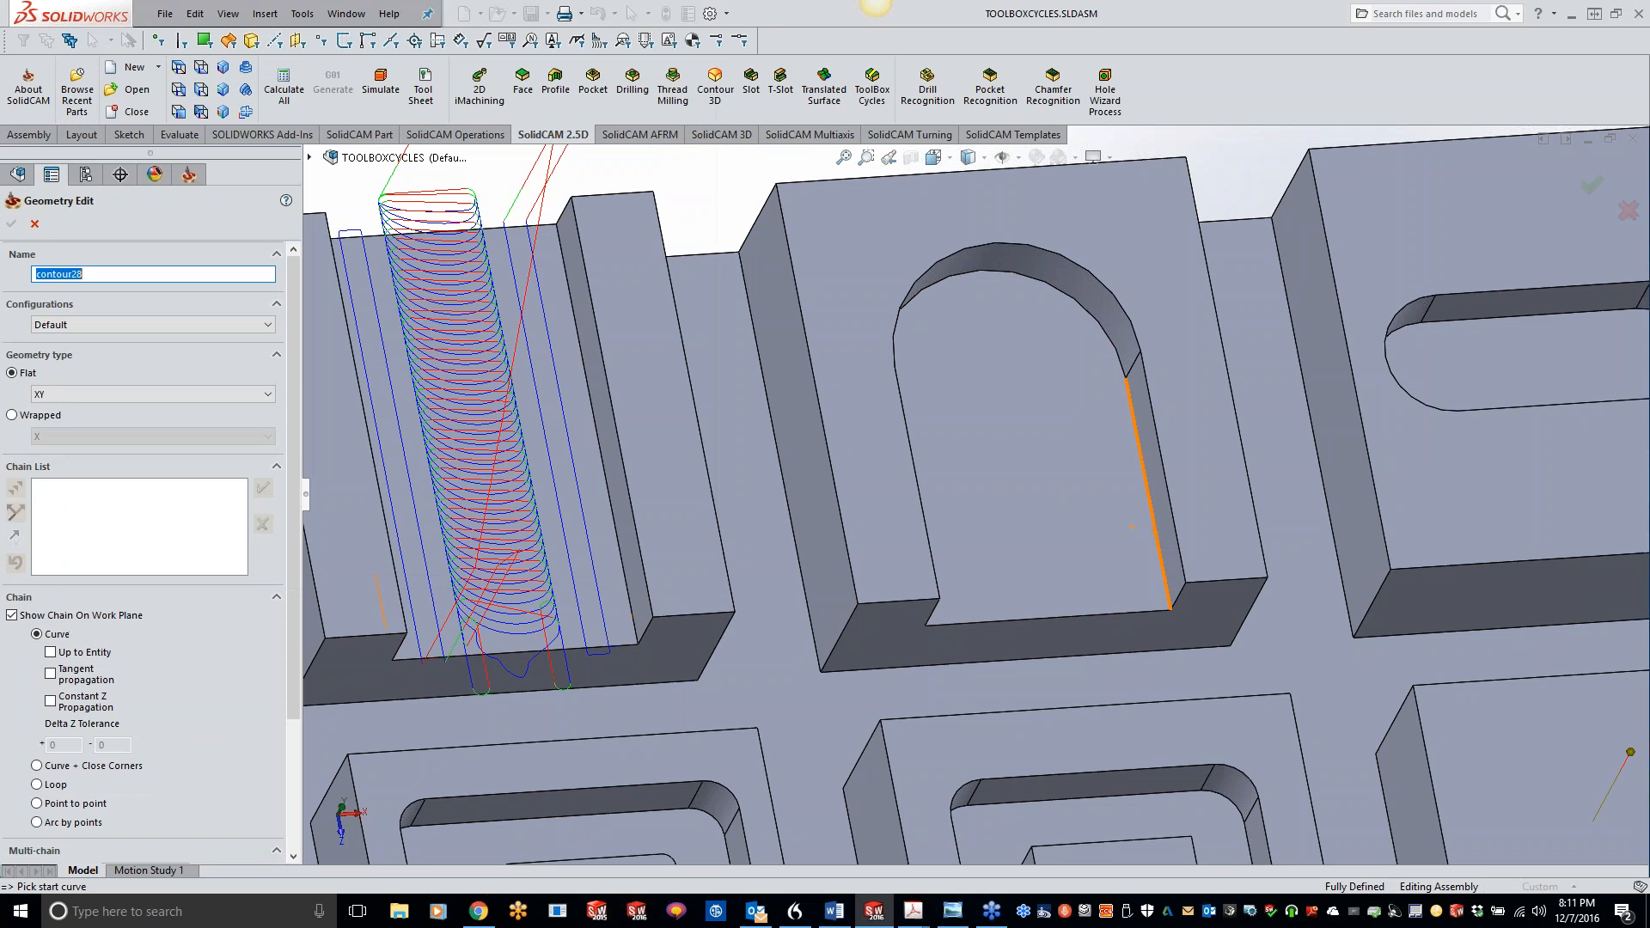
{"action": "left_click", "coordinate": [1156, 542]}
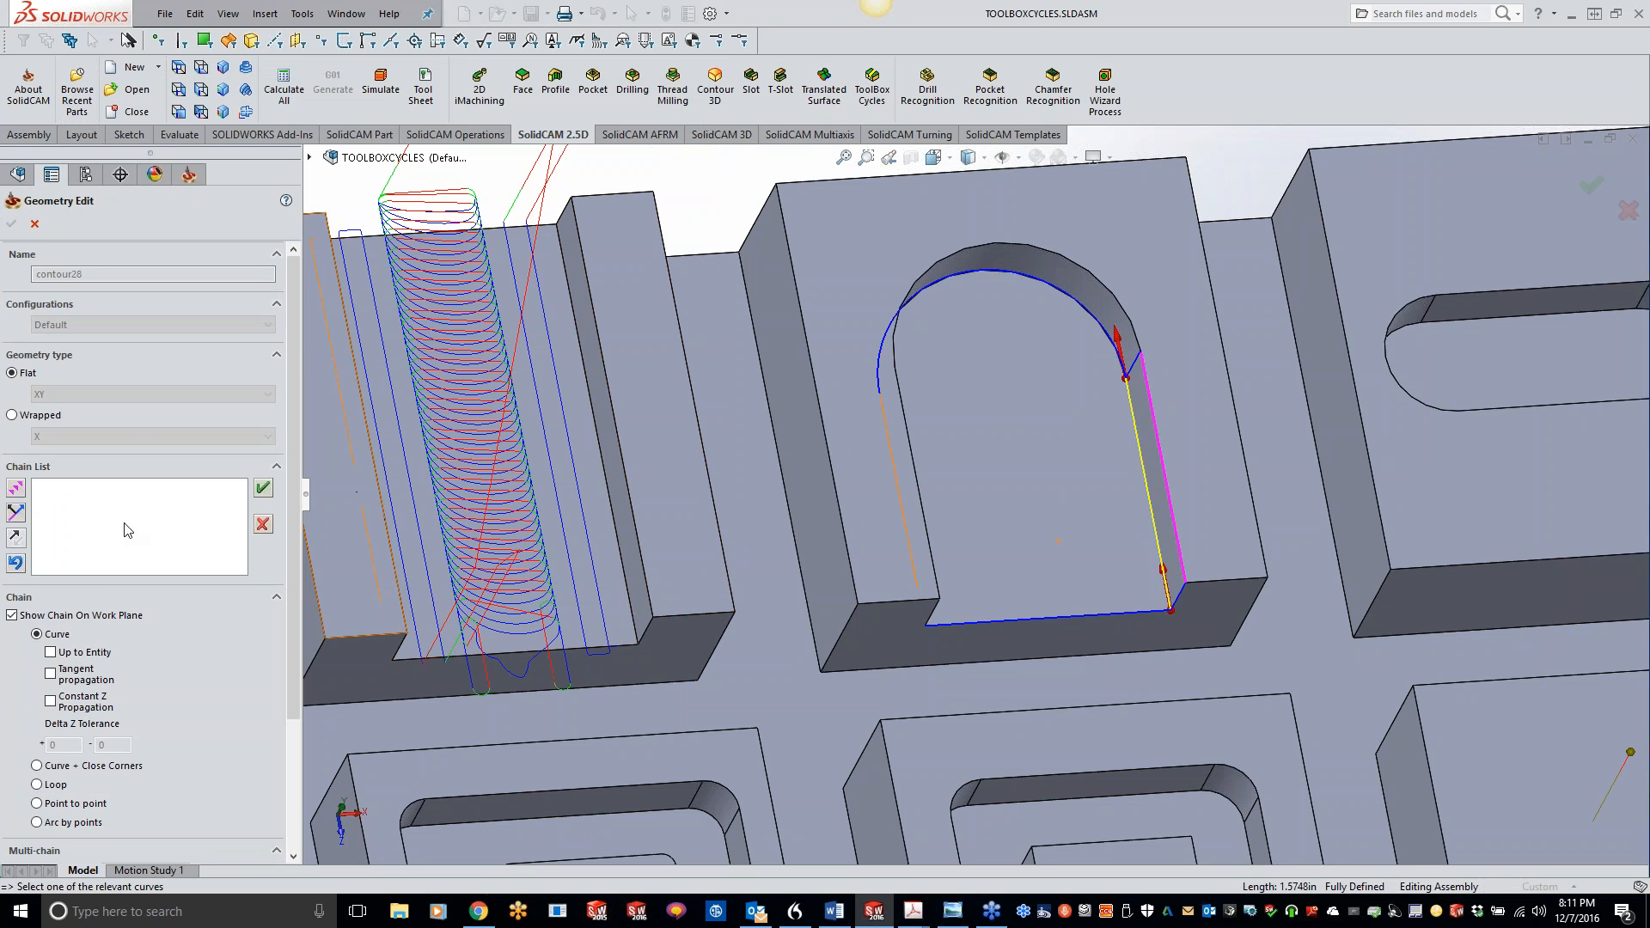
{"action": "left_click", "coordinate": [22, 489]}
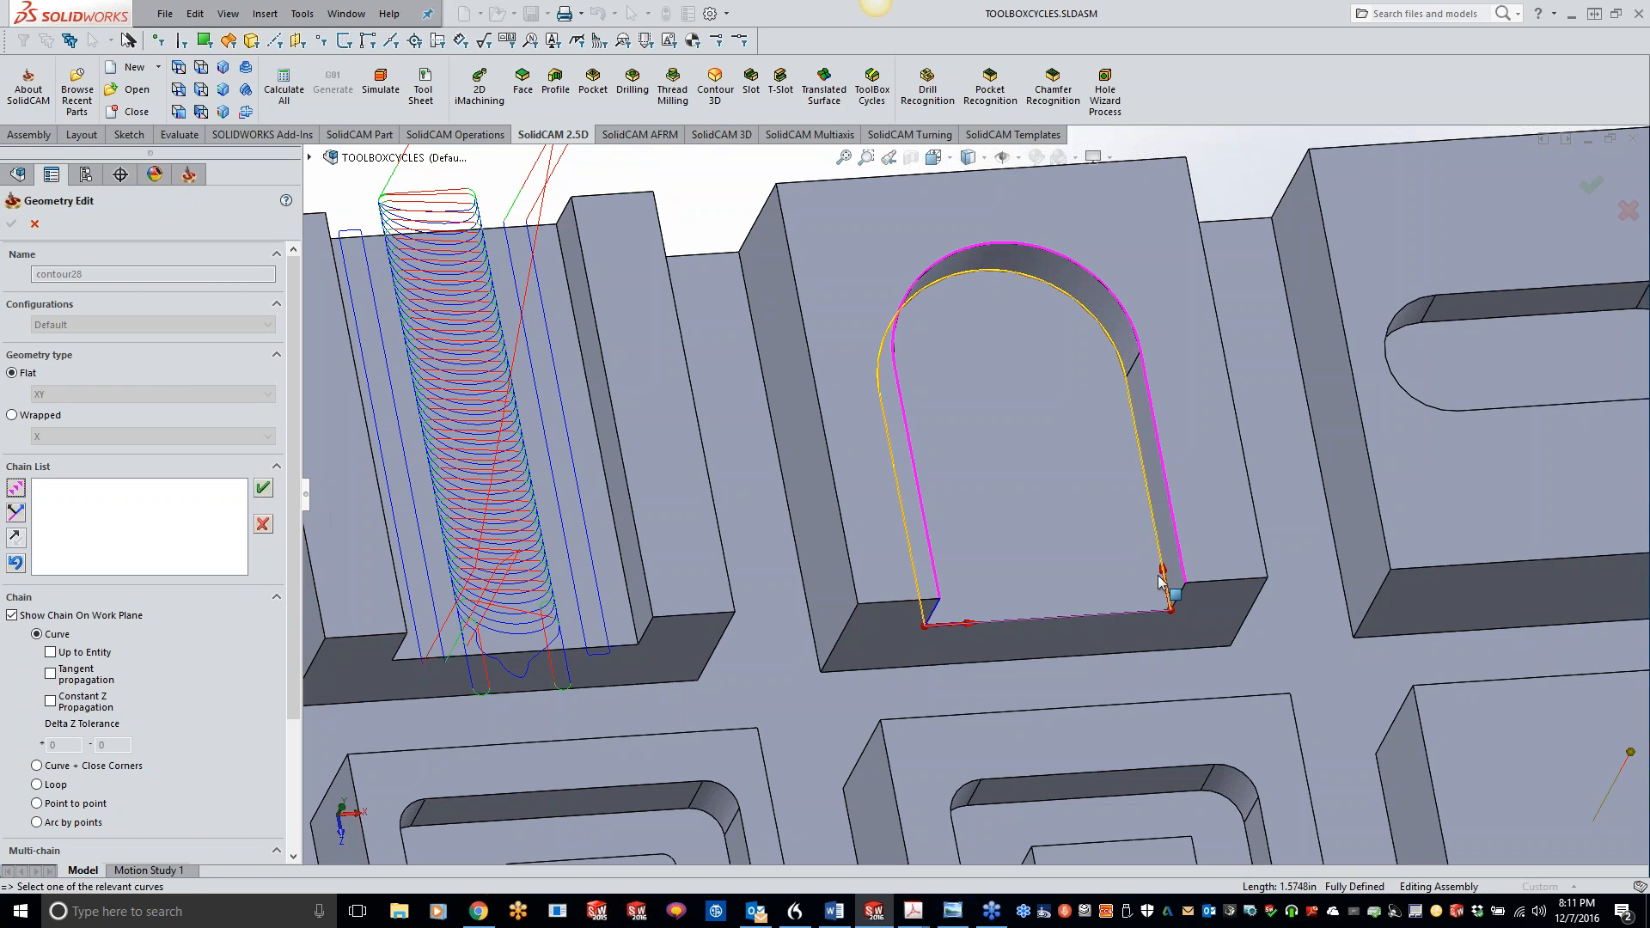
{"action": "left_click", "coordinate": [264, 490]}
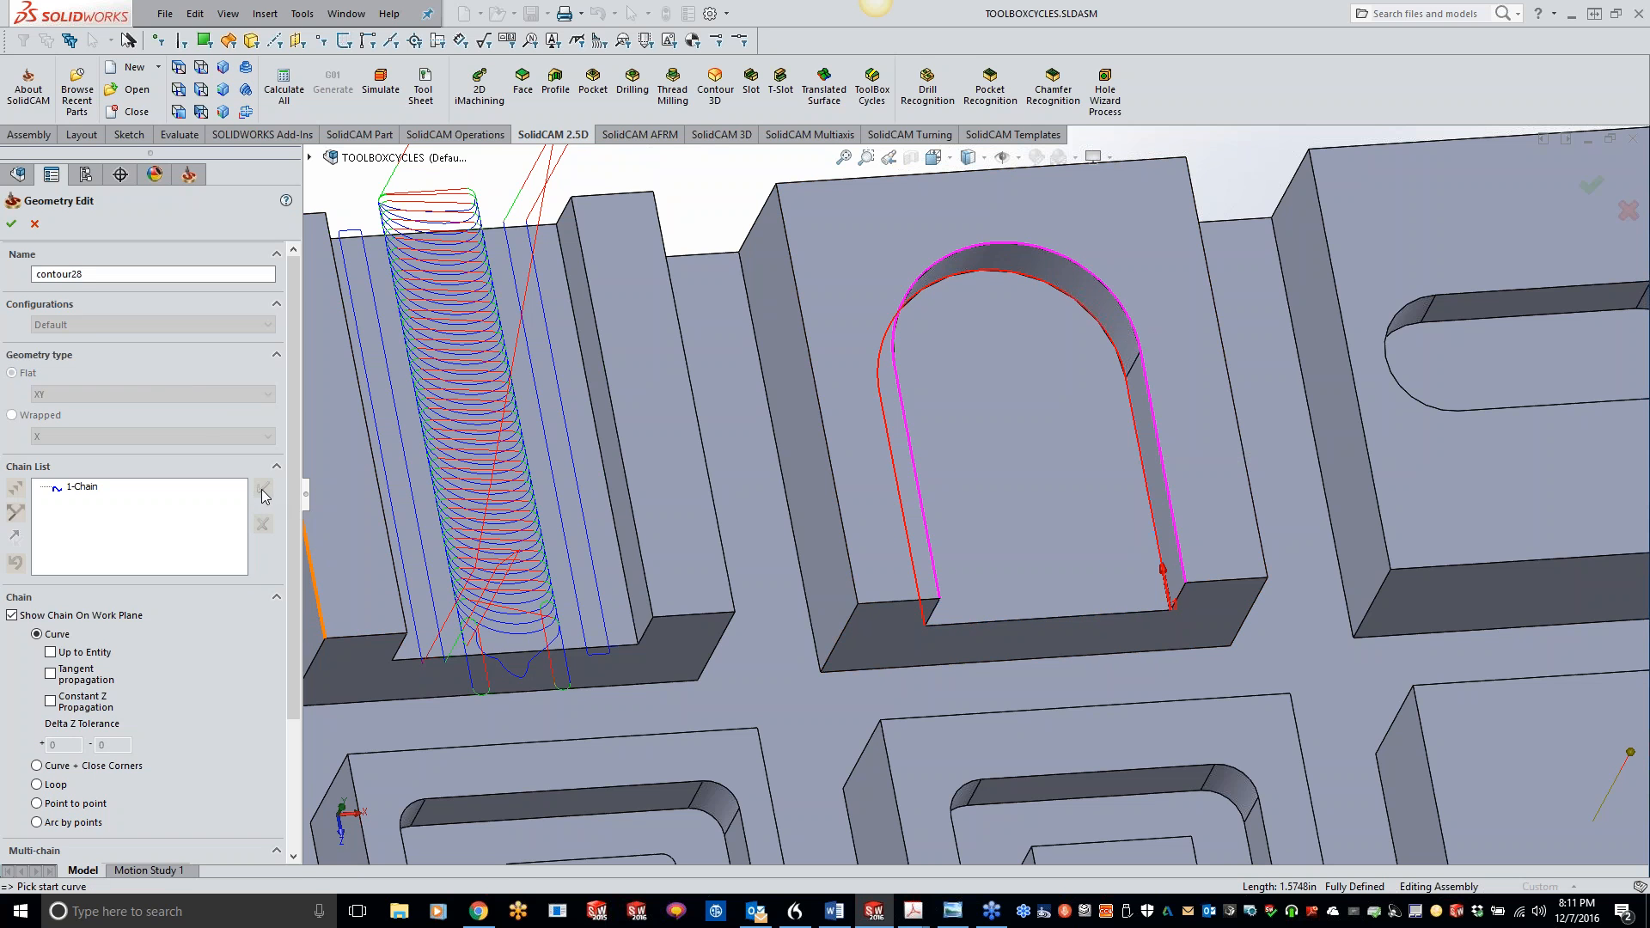
{"action": "left_click", "coordinate": [14, 225]}
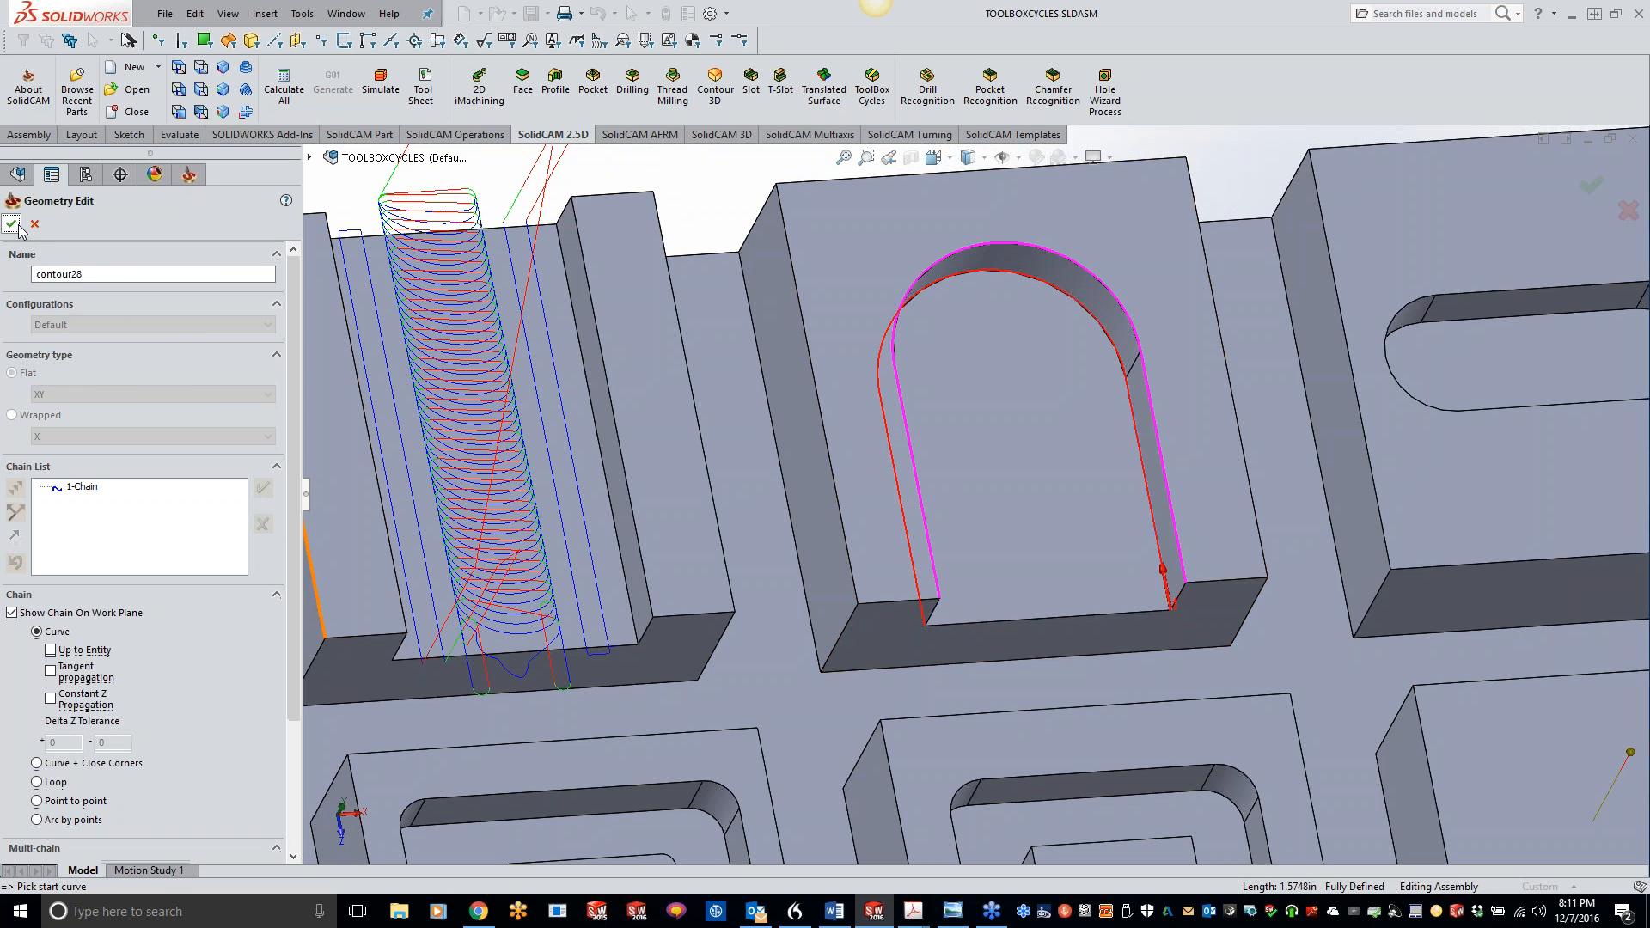
Step: Pick the round-ended slot's floor as the lower level, then save and calculate the toolpath with the existing tool and technology values
{"action": "left_click", "coordinate": [137, 176]}
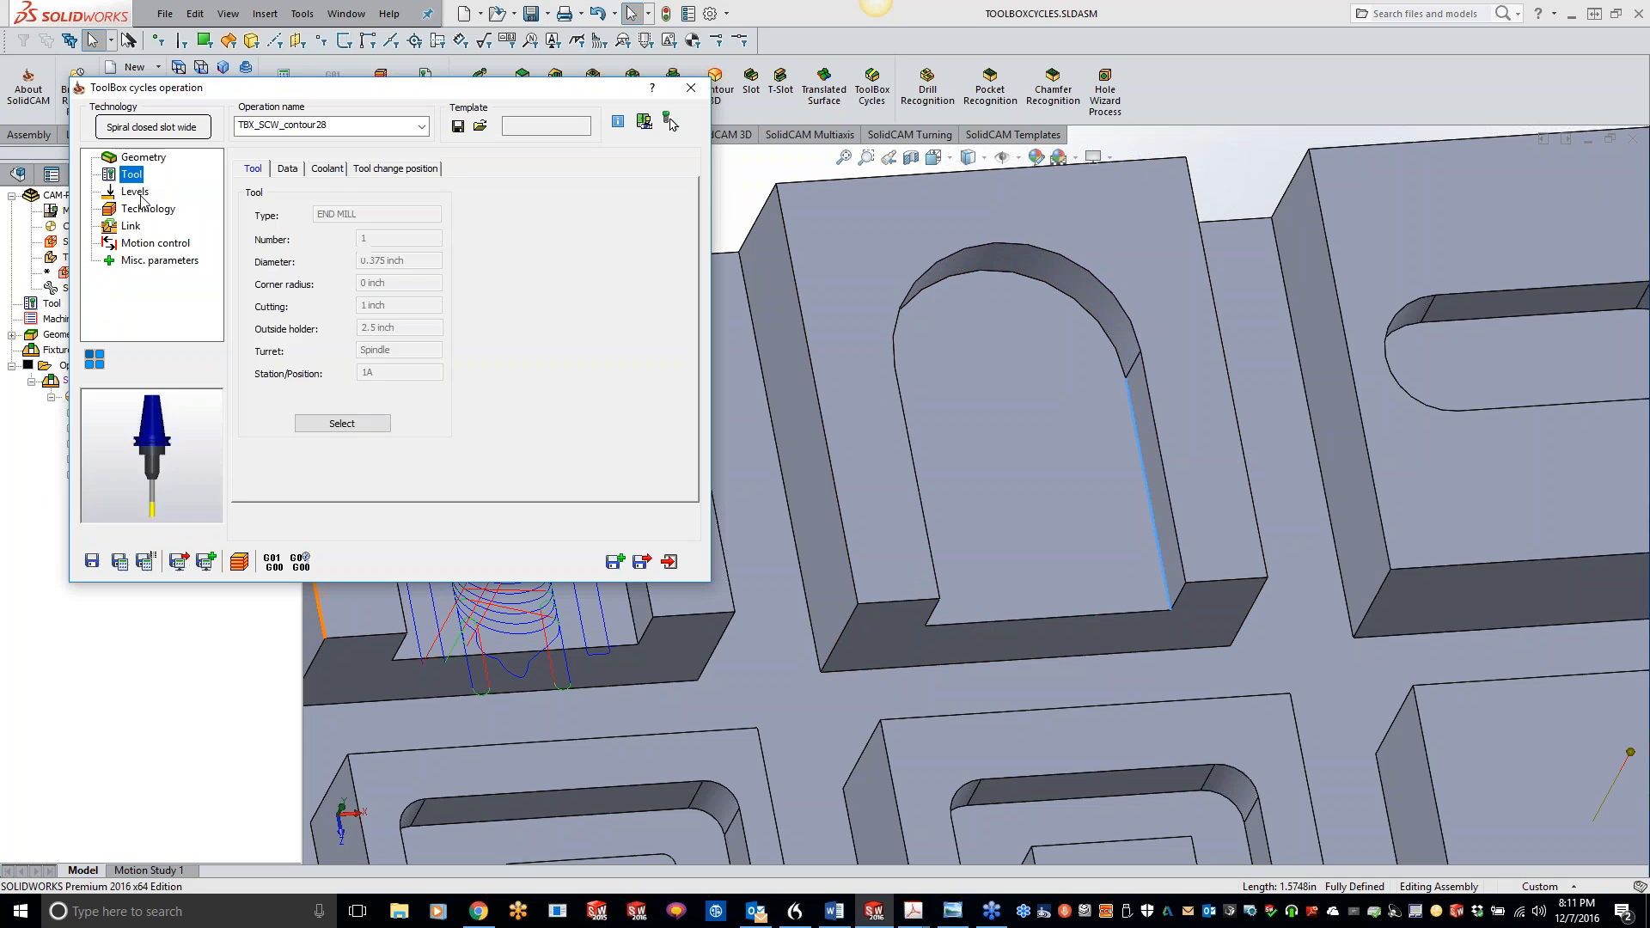
{"action": "left_click", "coordinate": [138, 193]}
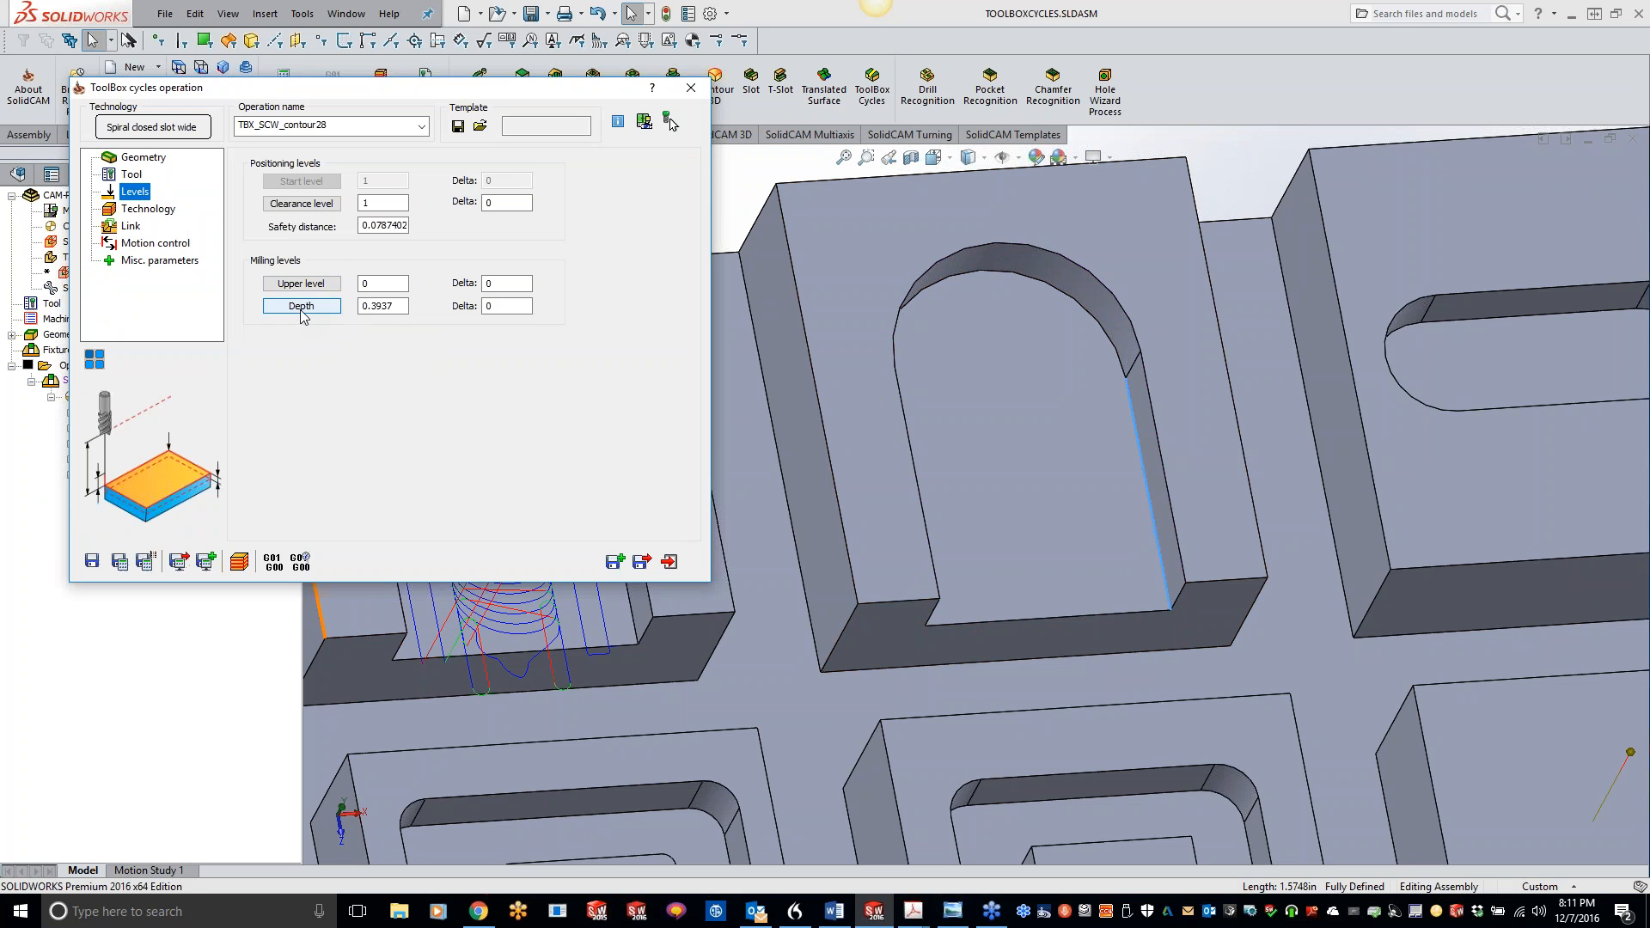
{"action": "left_click", "coordinate": [301, 306]}
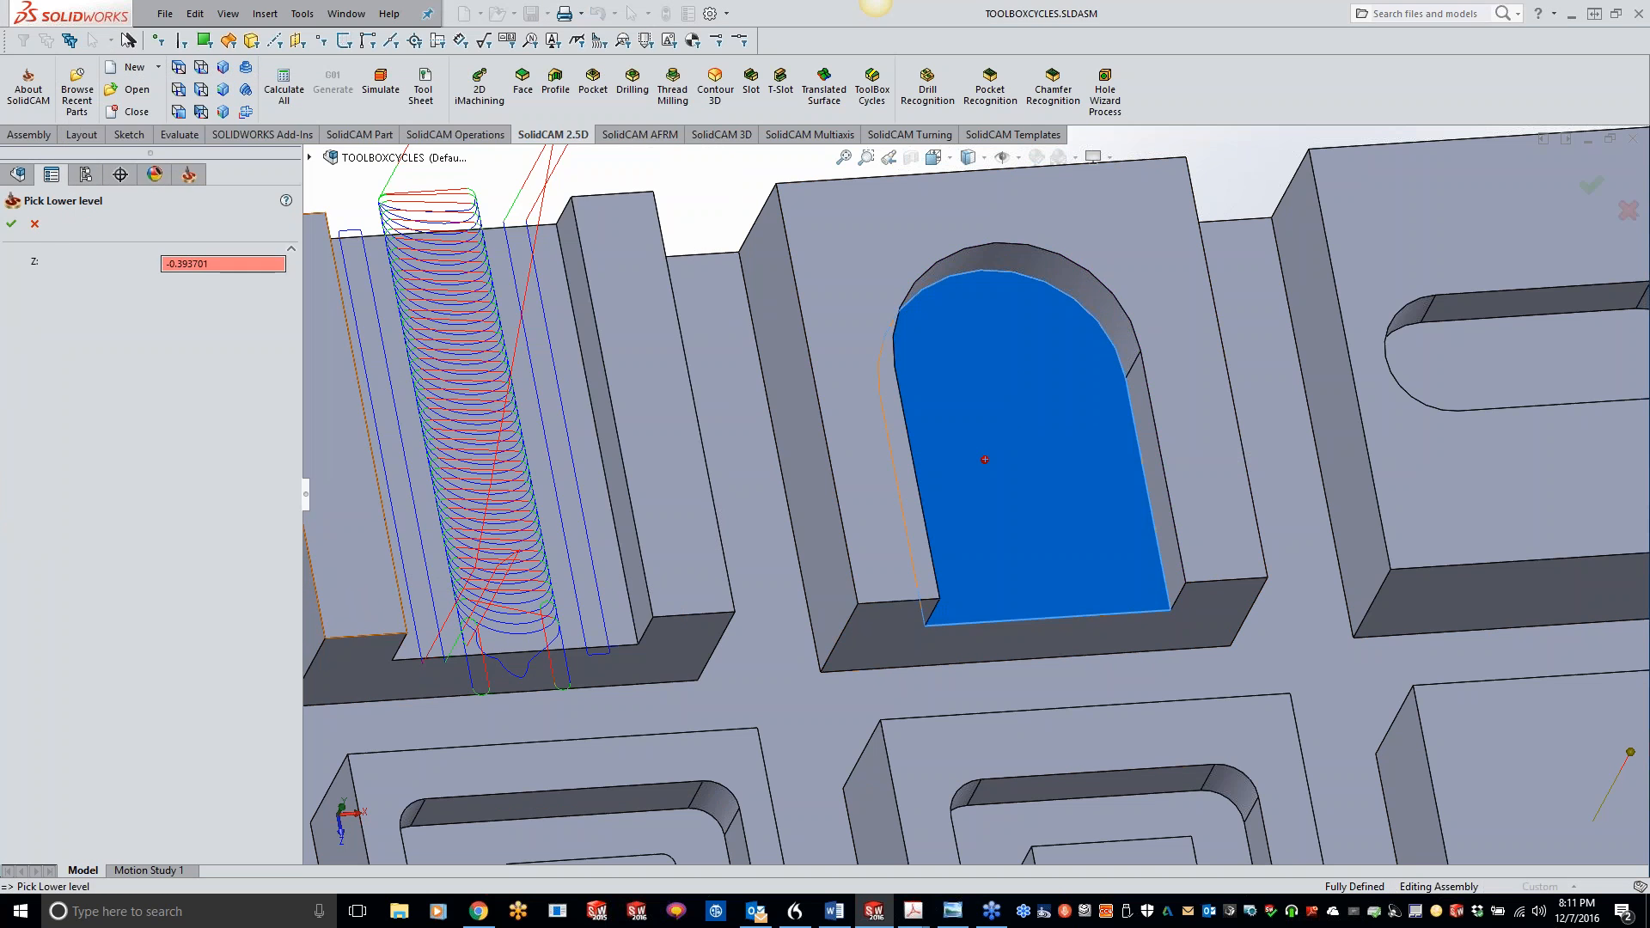
{"action": "left_click", "coordinate": [11, 224]}
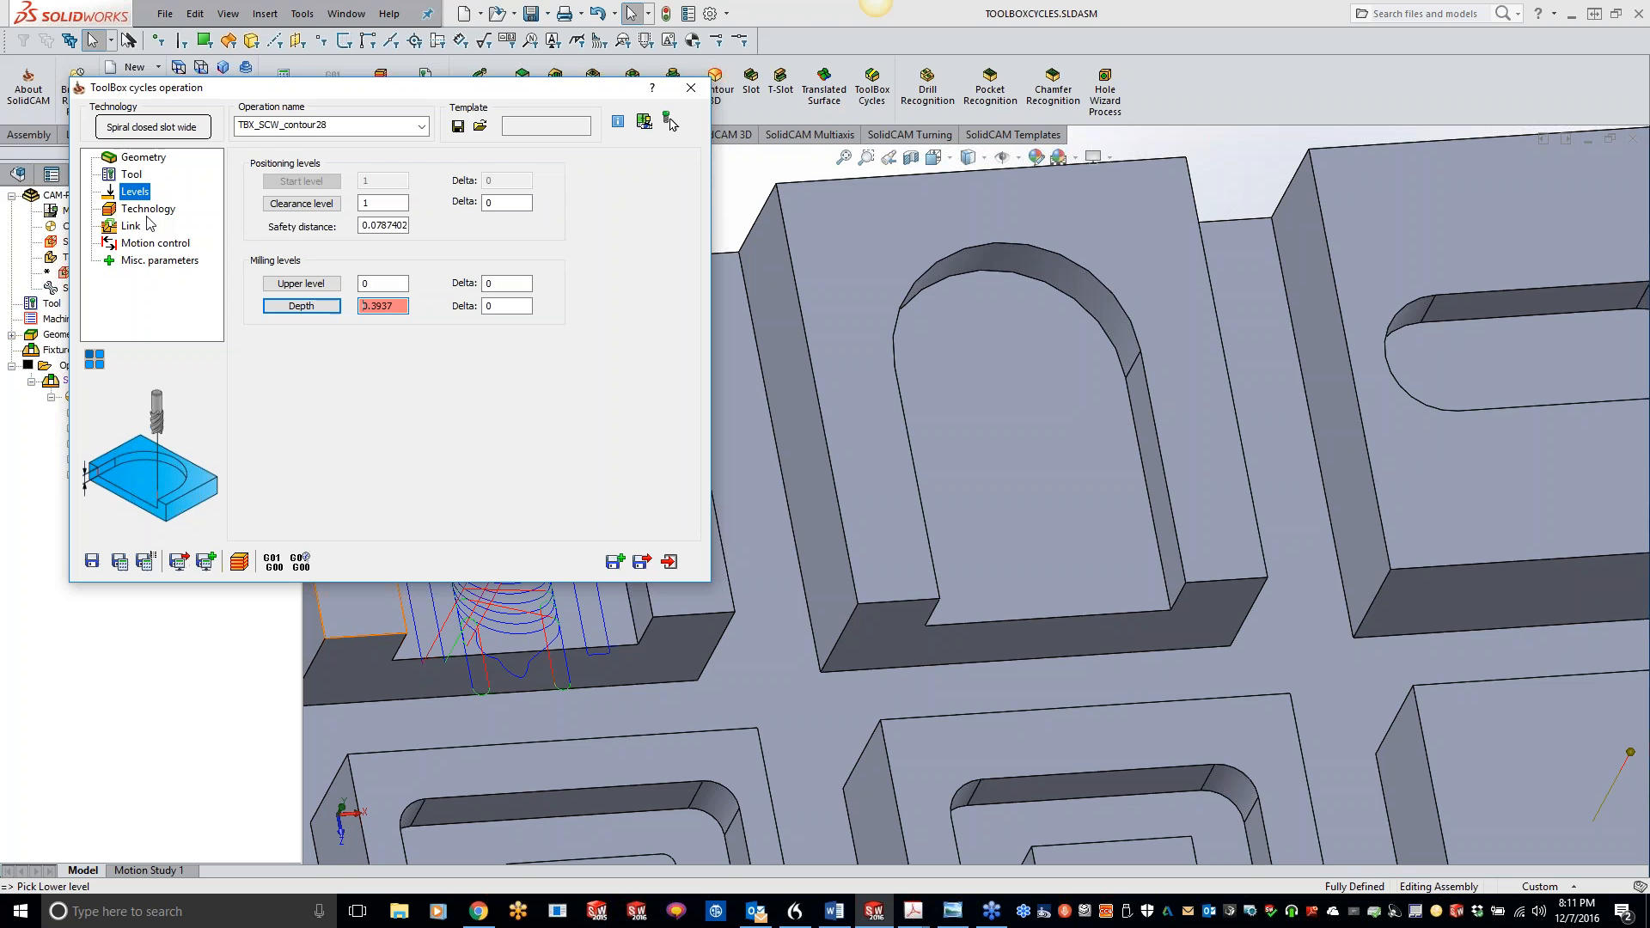
{"action": "left_click", "coordinate": [149, 210]}
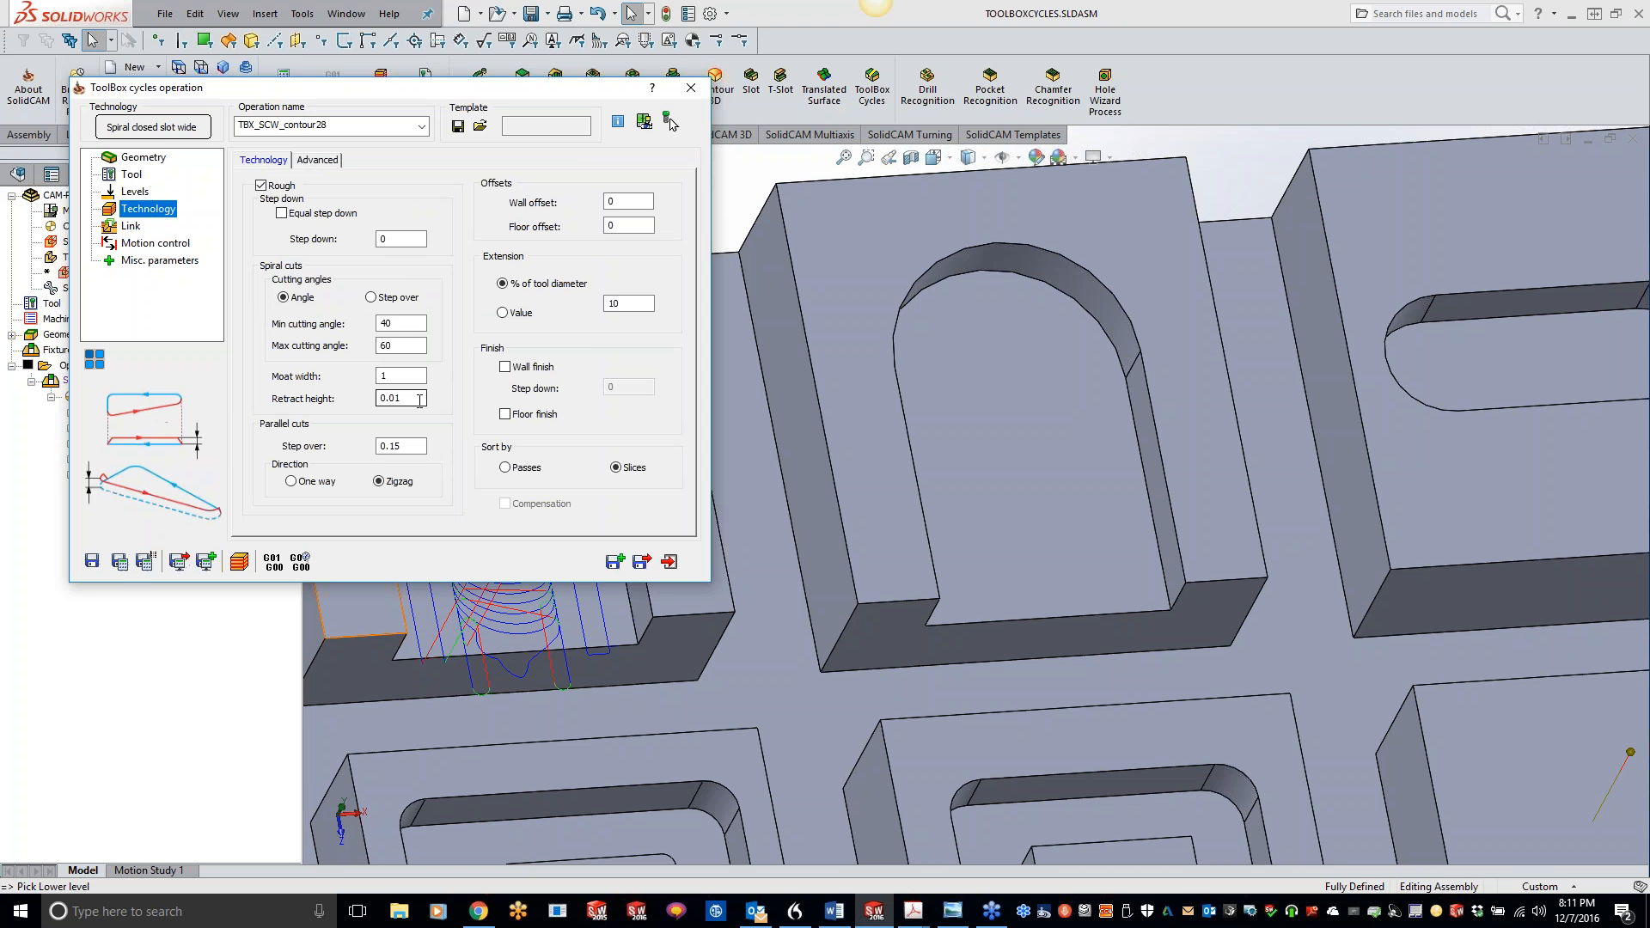
{"action": "left_click", "coordinate": [119, 561]}
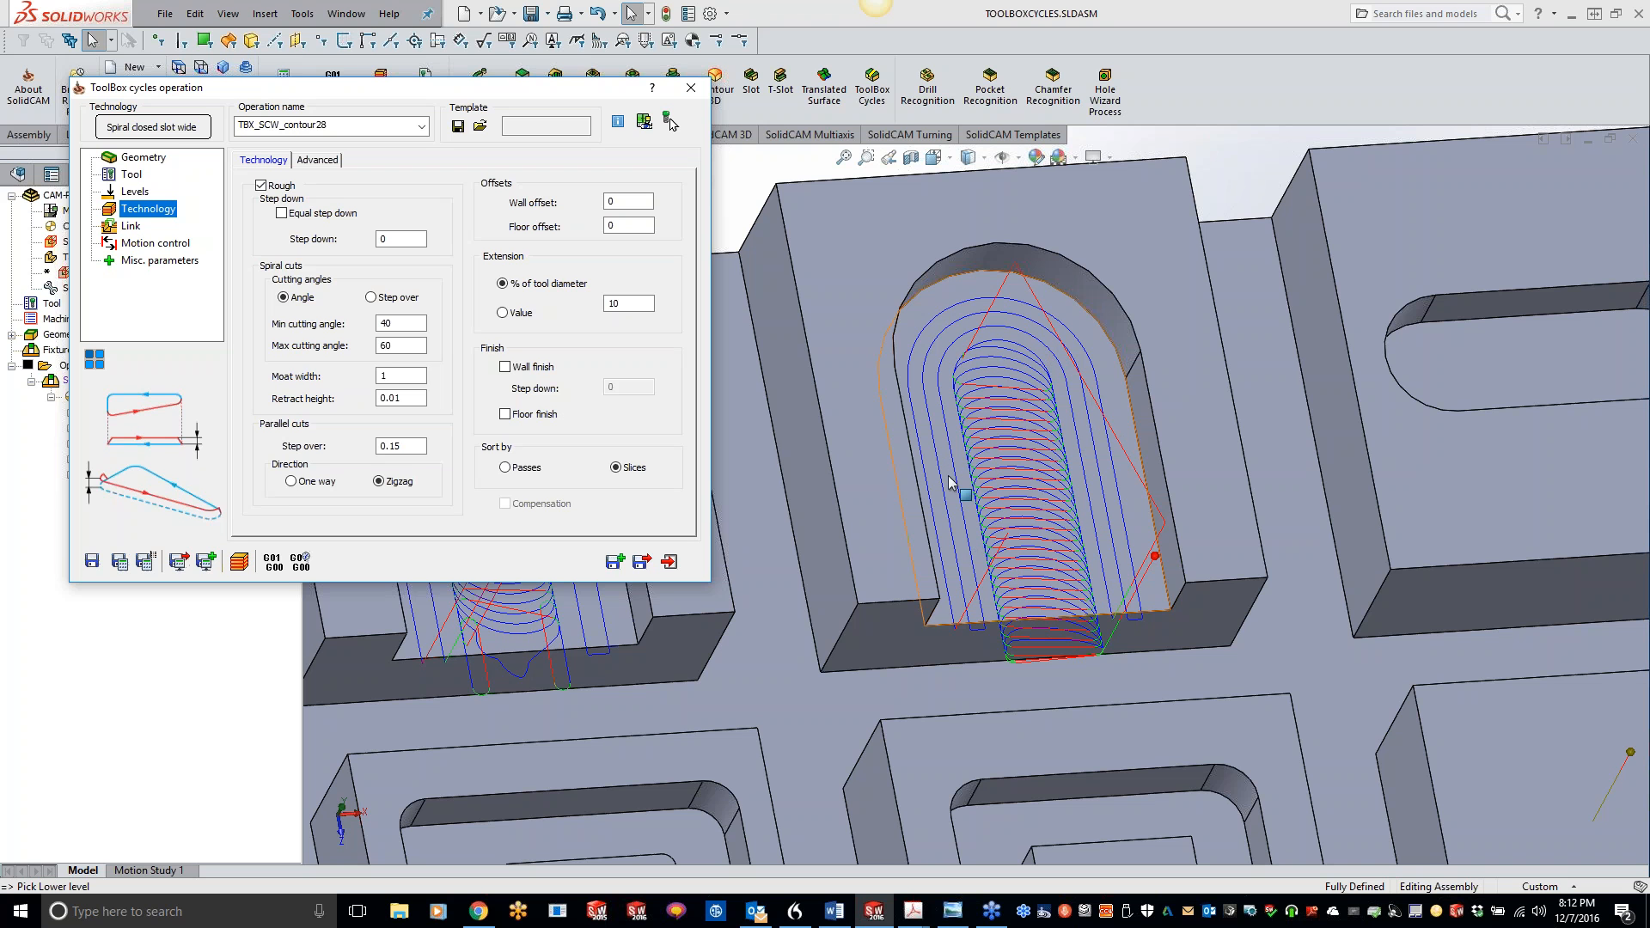
Step: Set the round-ended slot's parallel cuts to One way and enable wall finish with compensation
{"action": "left_click", "coordinate": [291, 481]}
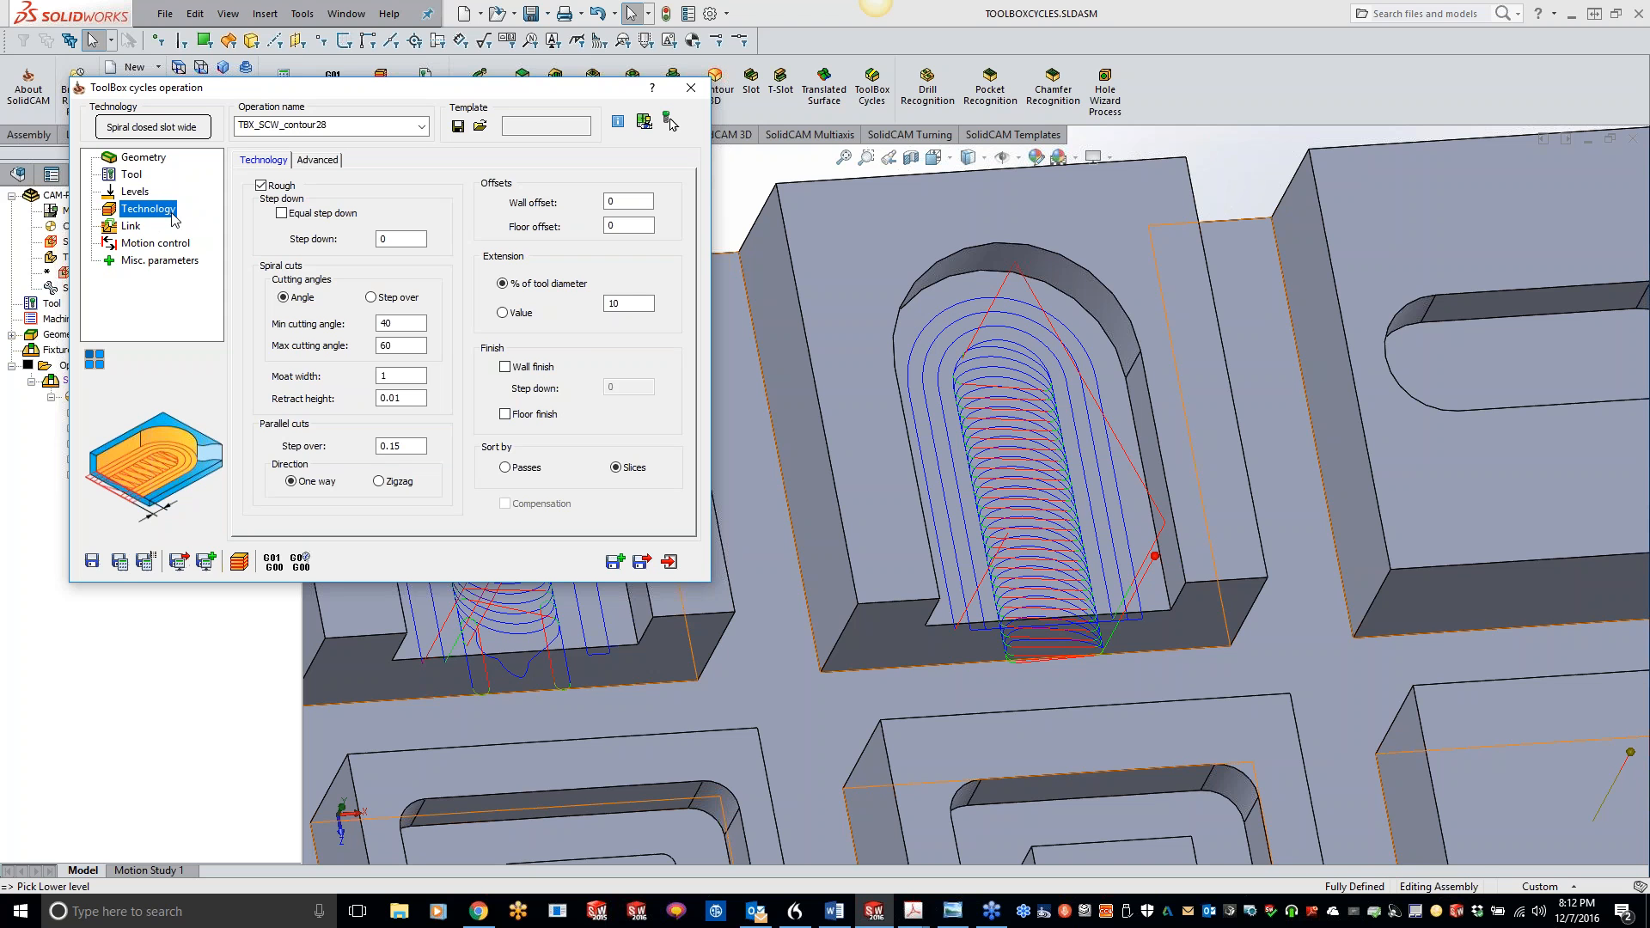
{"action": "left_click", "coordinate": [131, 227]}
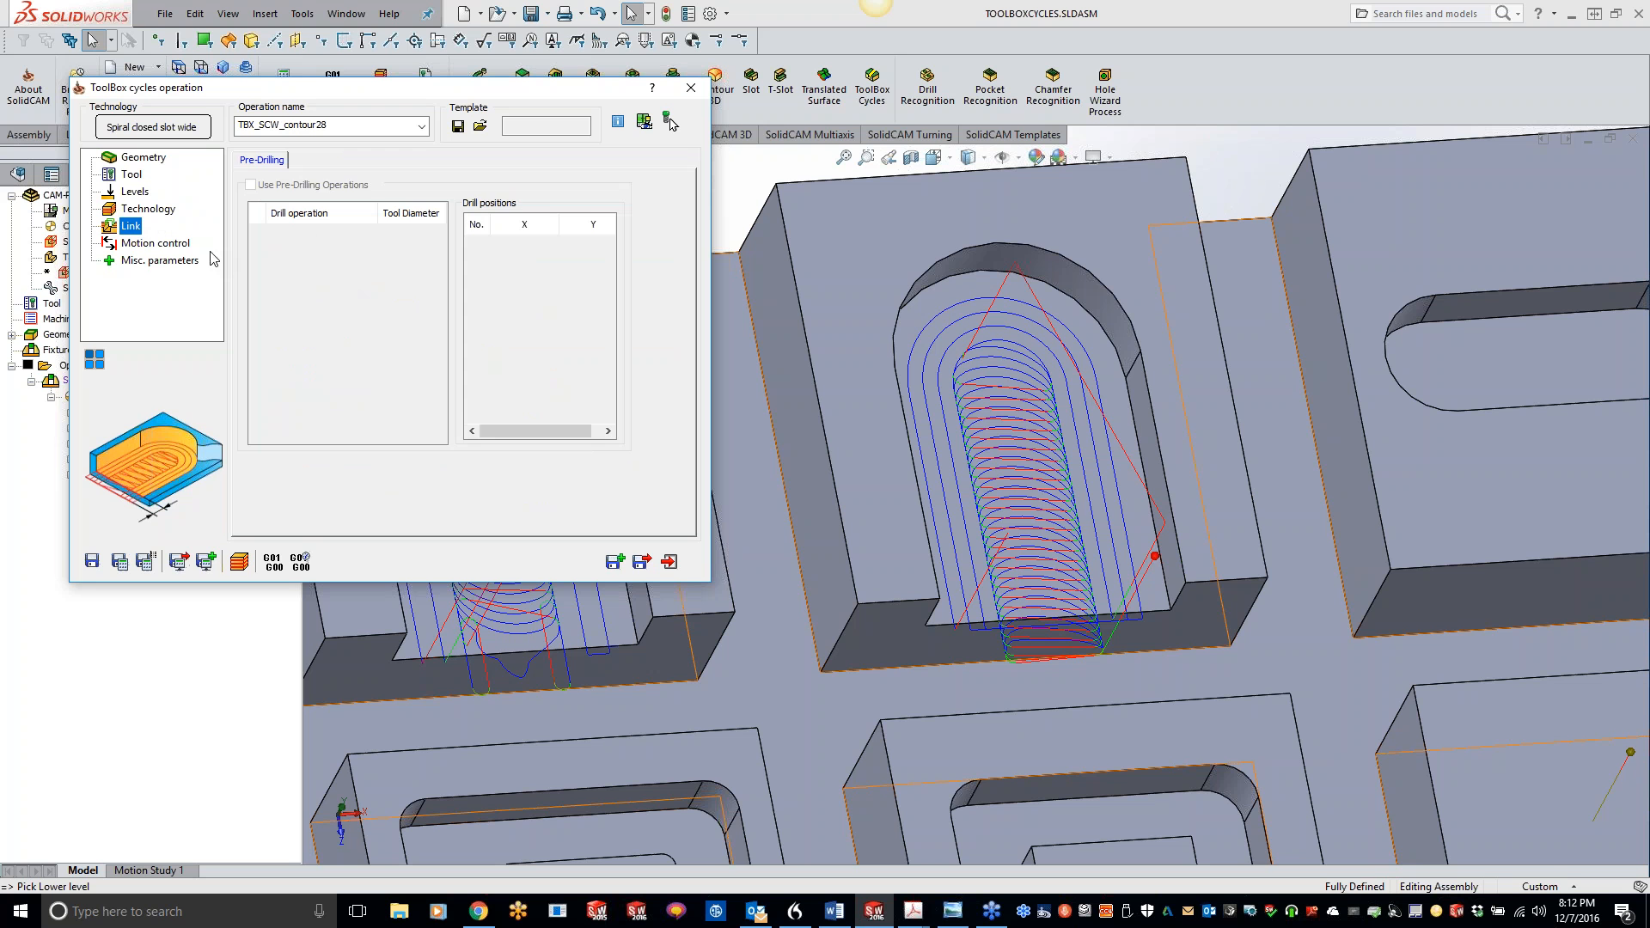
{"action": "left_click", "coordinate": [150, 209]}
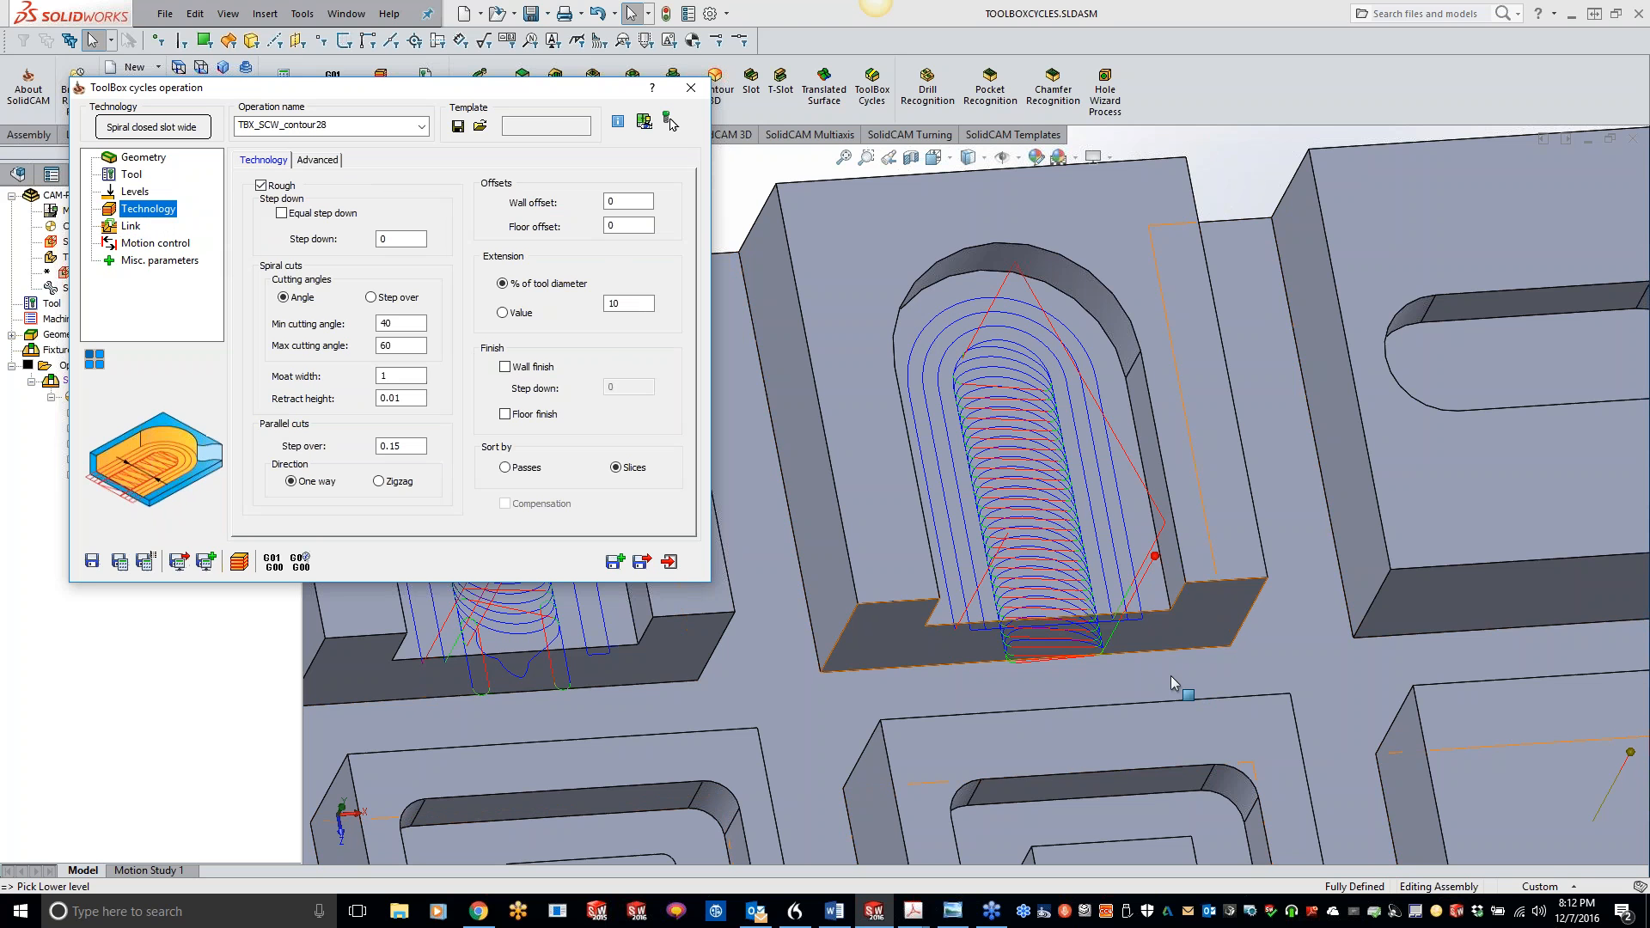
{"action": "middle_click_drag", "start_coordinate": [1178, 659], "coordinate": [1163, 625]}
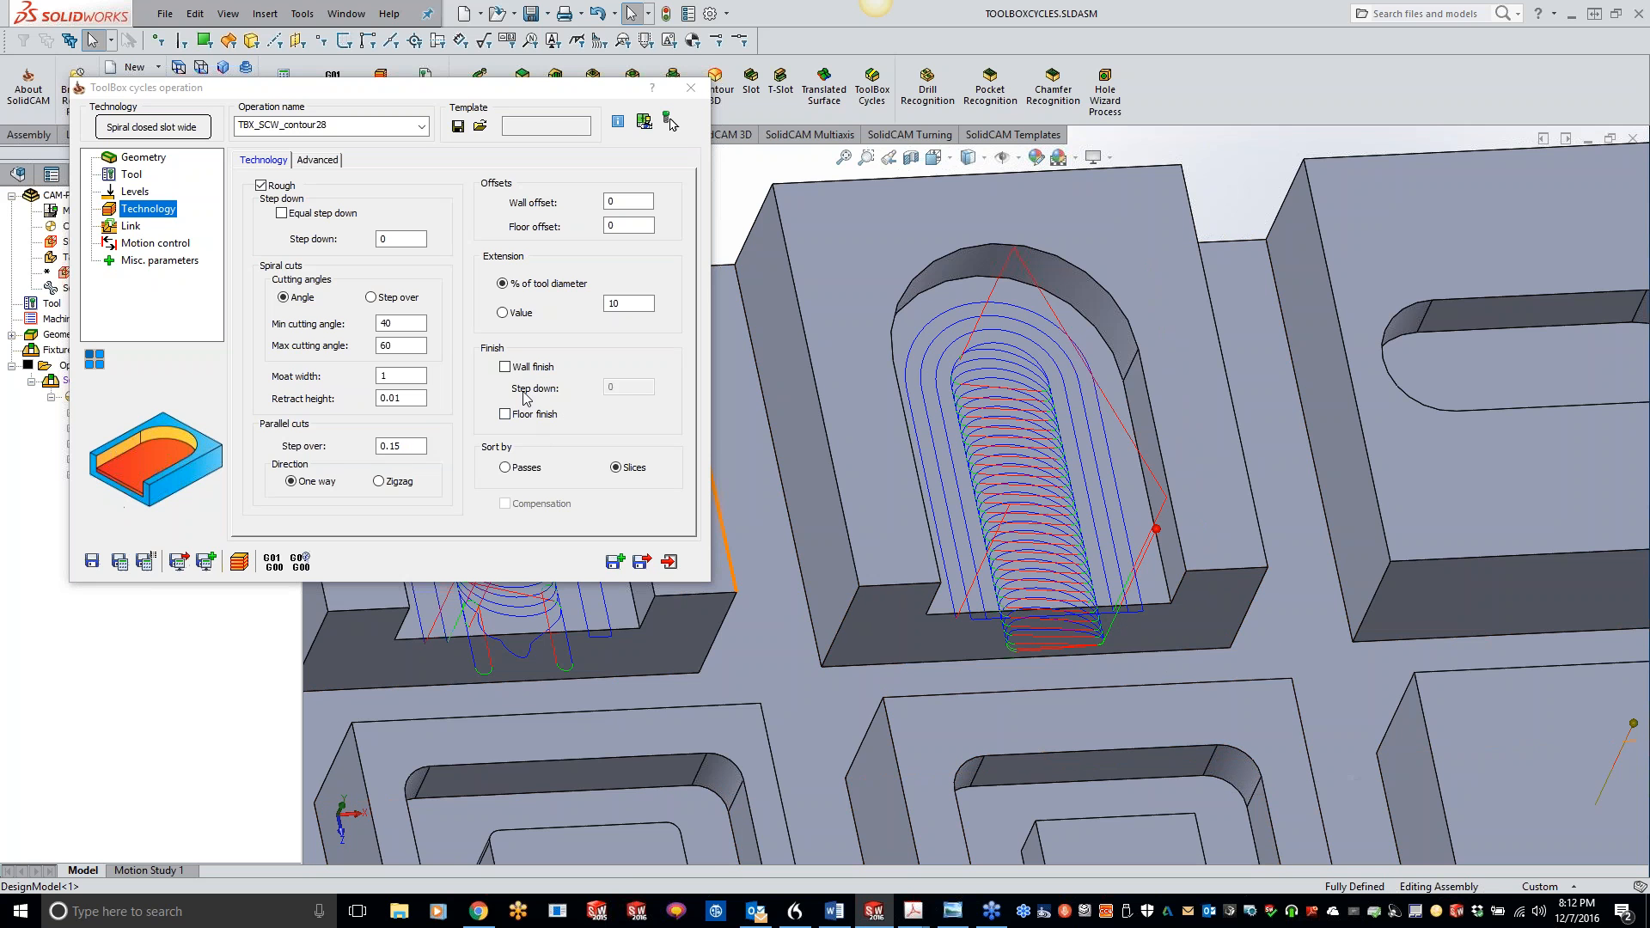
{"action": "left_click", "coordinate": [505, 367]}
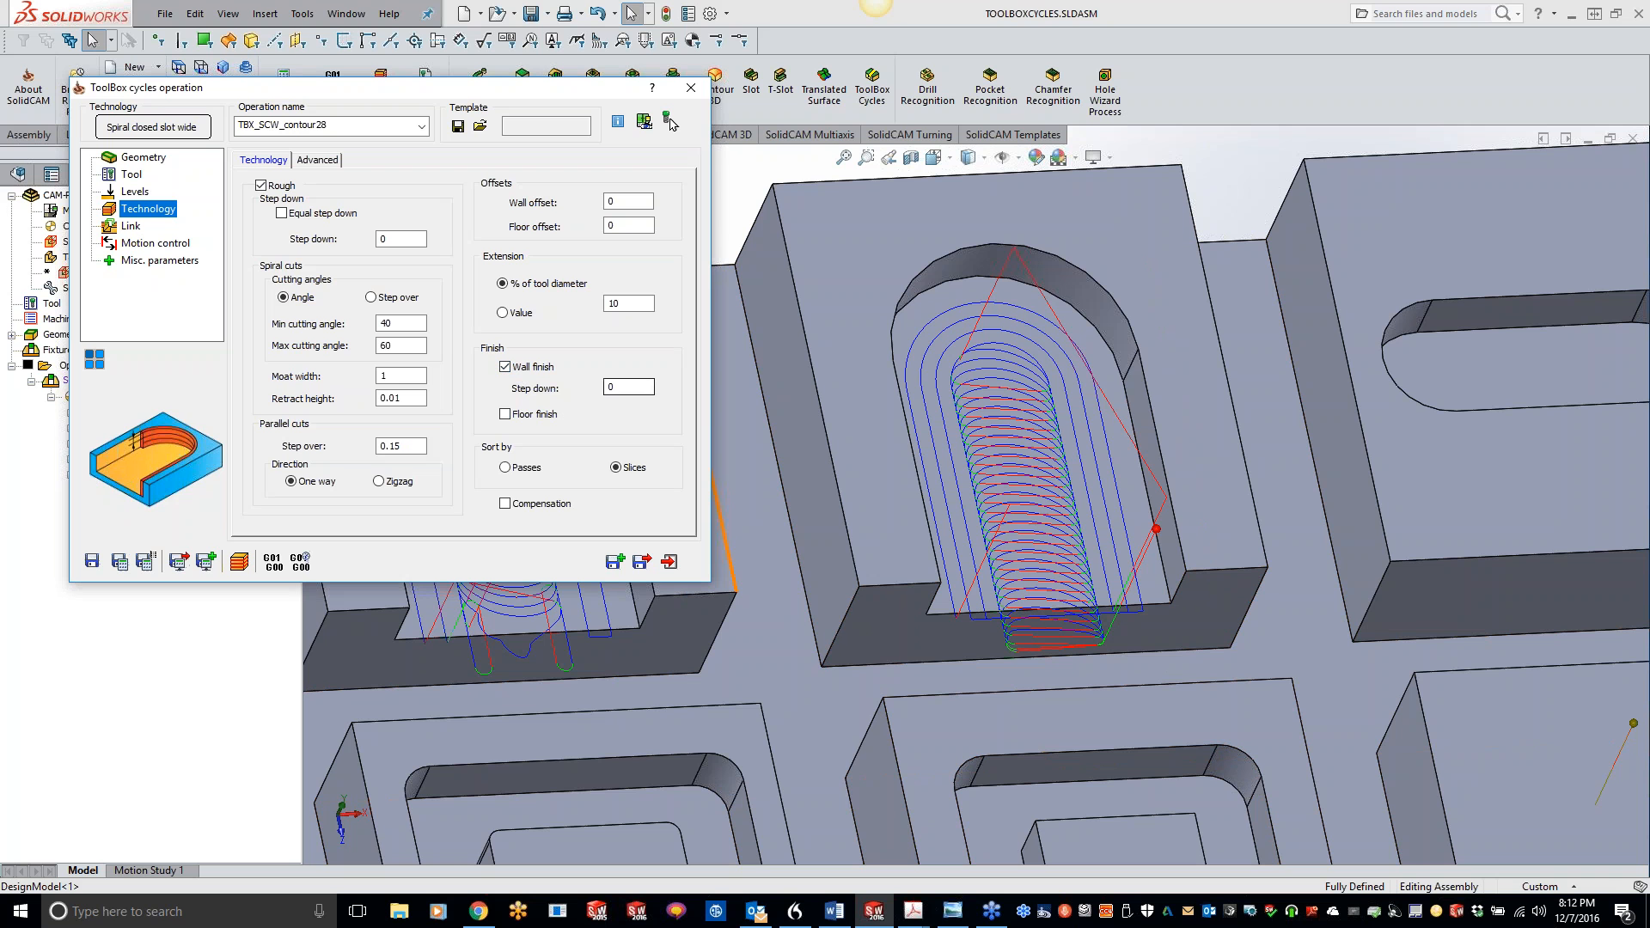
{"action": "left_click", "coordinate": [543, 505]}
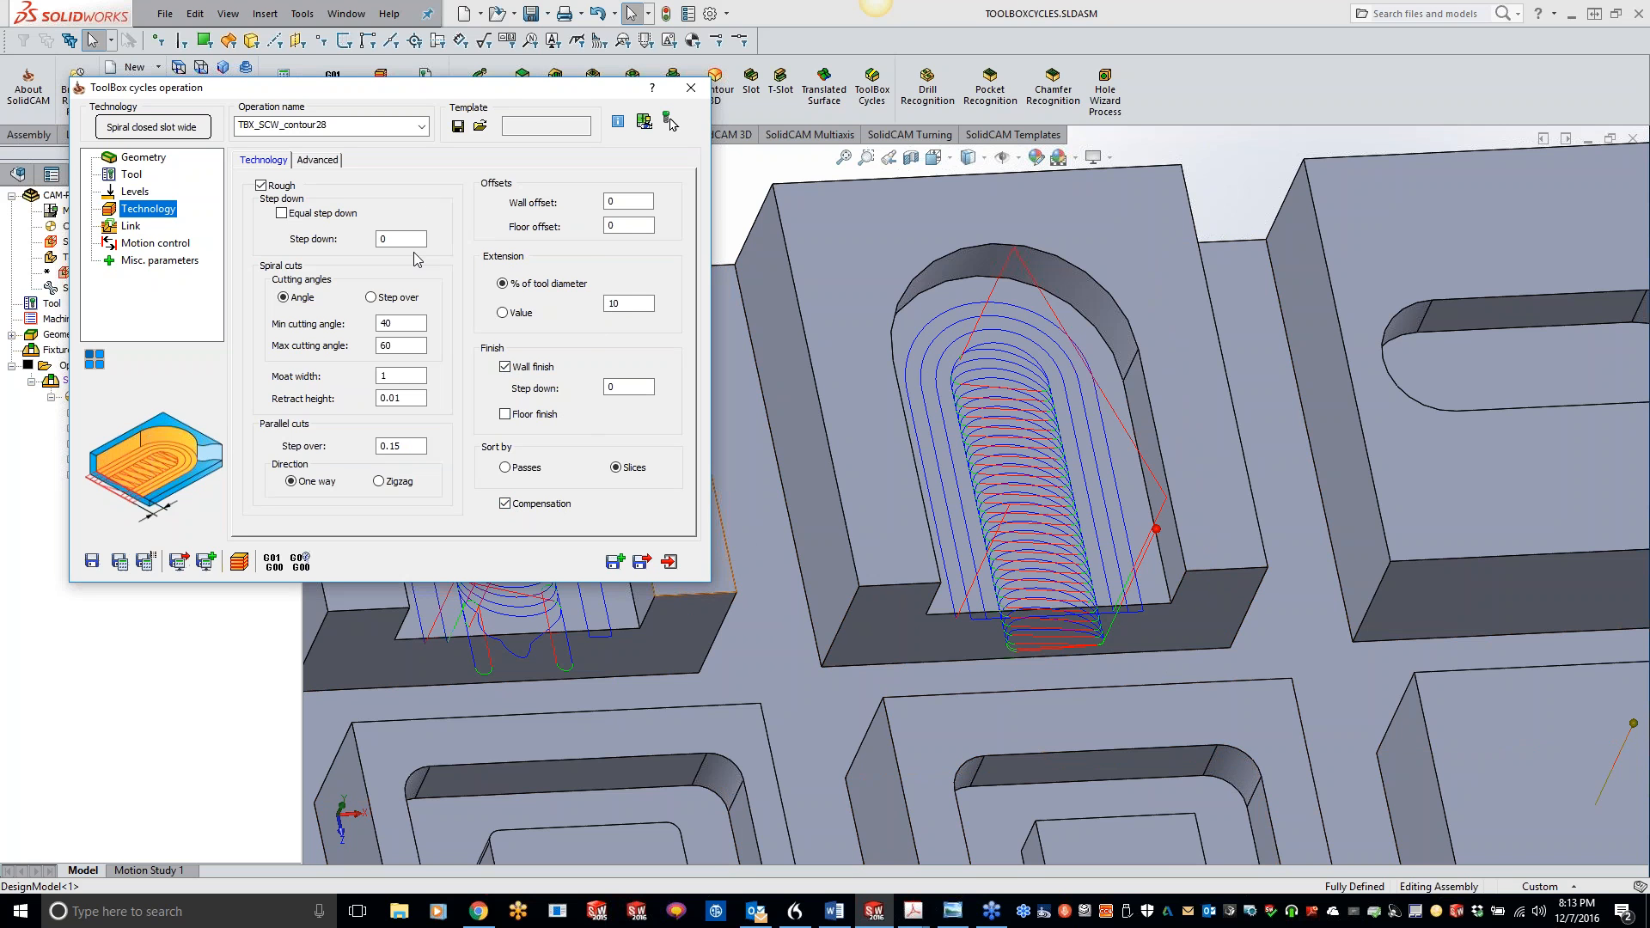
Step: Save and copy the round-ended slot operation, close the copy's dialog, and calculate the original operation
{"action": "scroll", "coordinate": [1179, 464], "scroll_direction": "up", "scroll_amount": 5}
{"action": "scroll", "coordinate": [1281, 447], "scroll_direction": "down", "scroll_amount": 3}
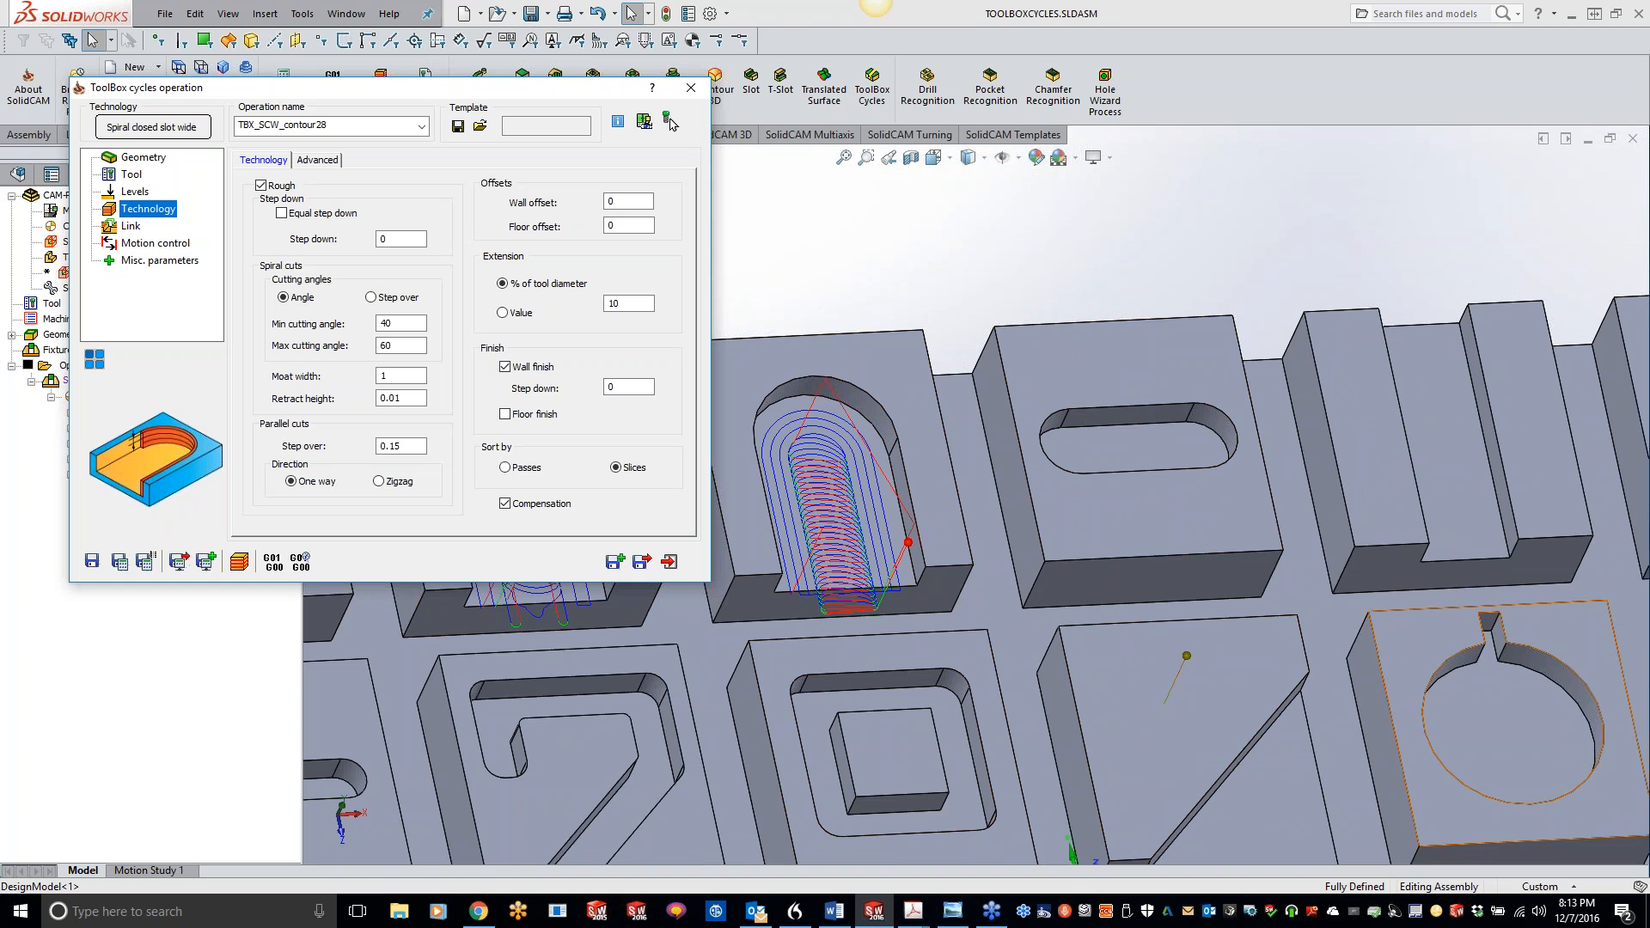
{"action": "key", "text": "alt+Tab"}
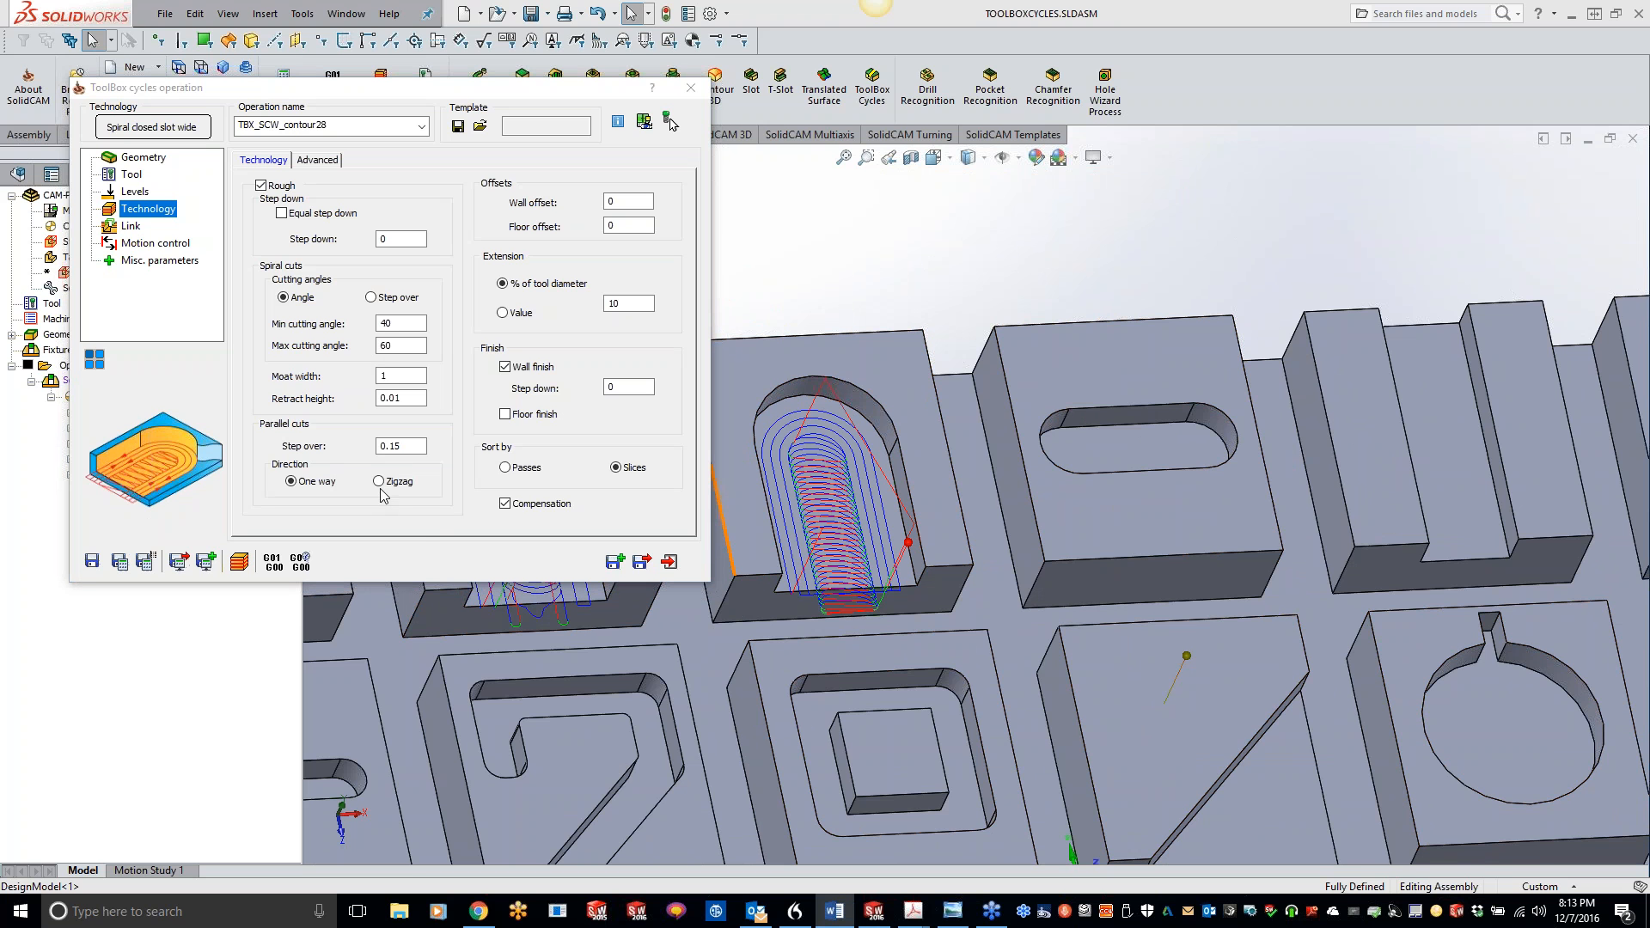
{"action": "left_click", "coordinate": [615, 563]}
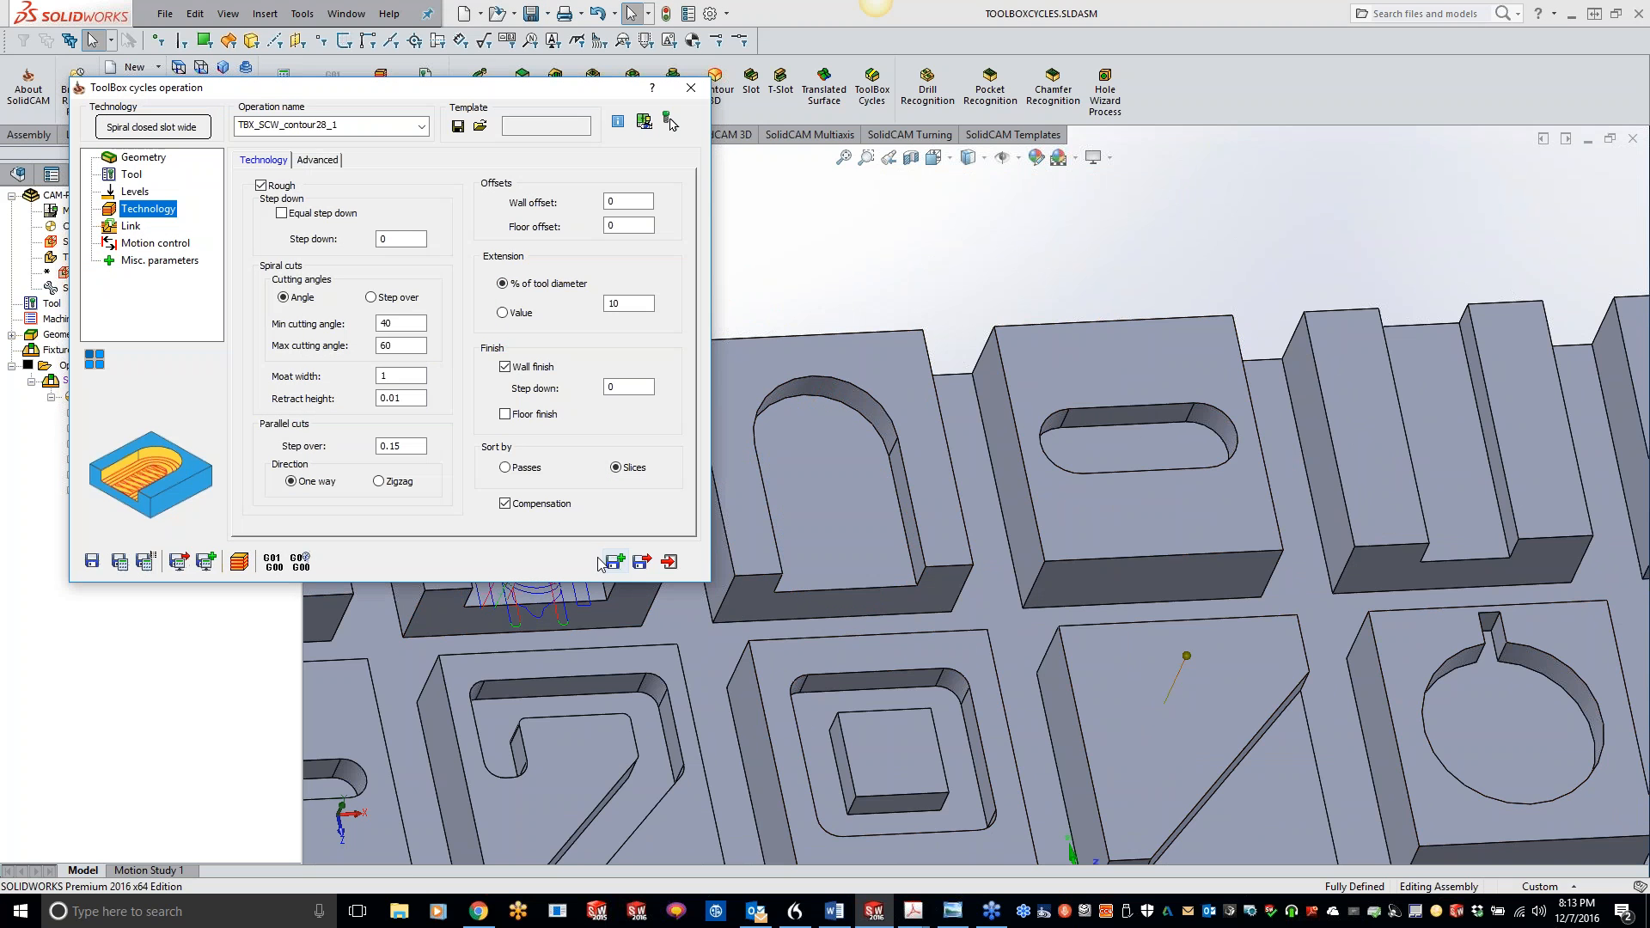
{"action": "left_click_drag", "start_coordinate": [488, 102], "coordinate": [492, 103]}
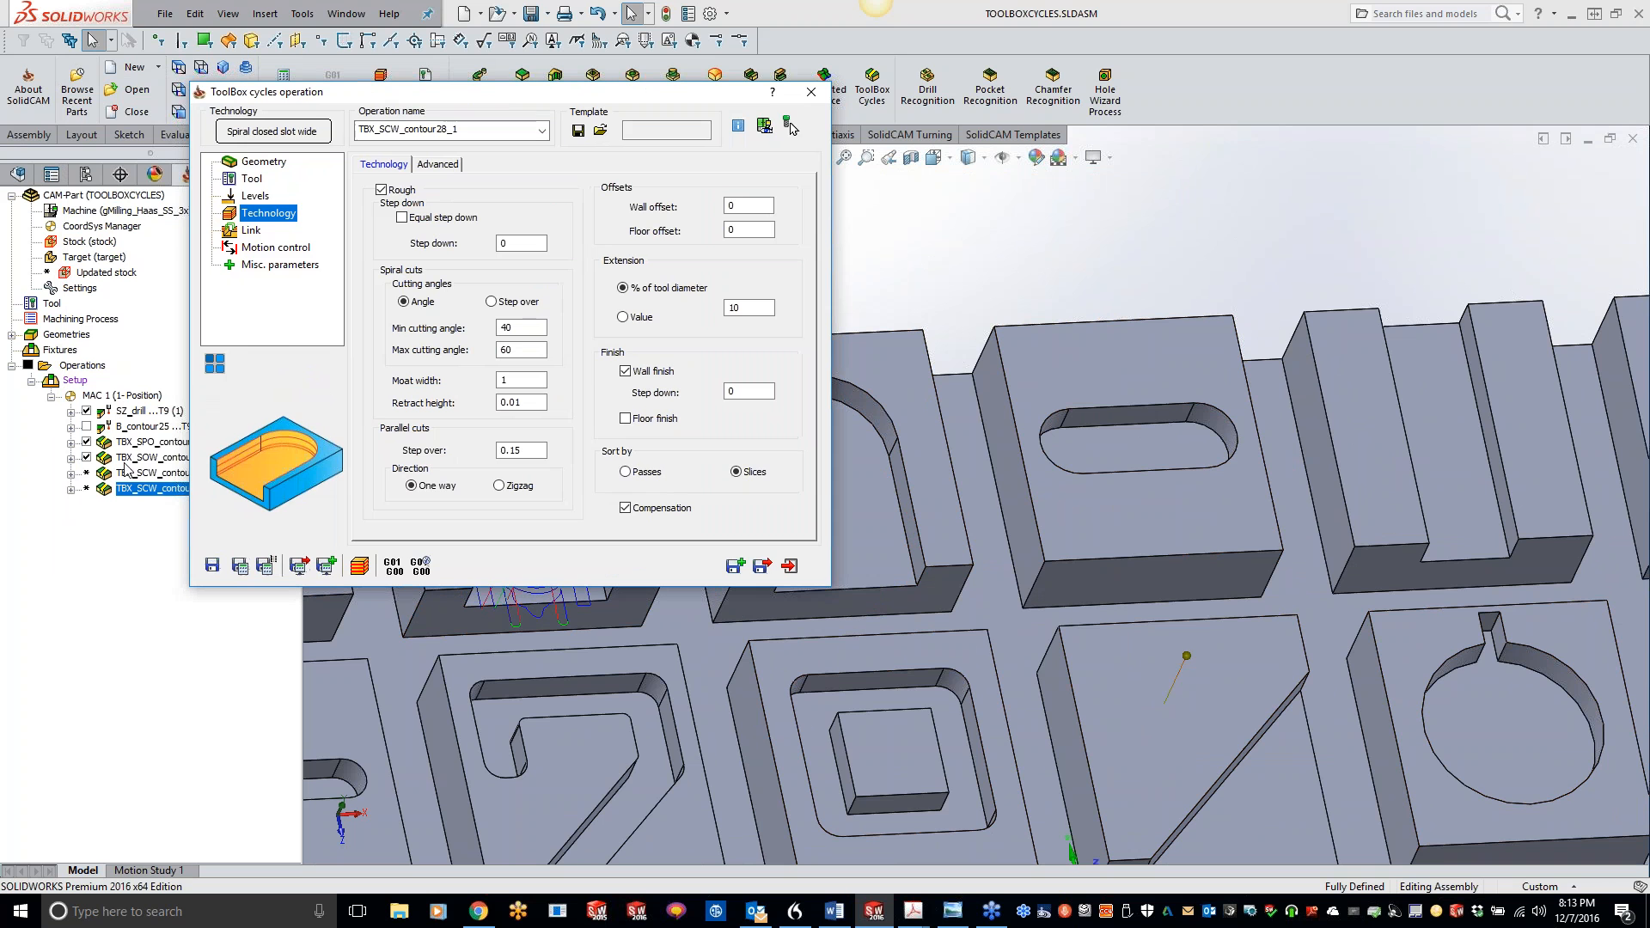
{"action": "left_click", "coordinate": [810, 92]}
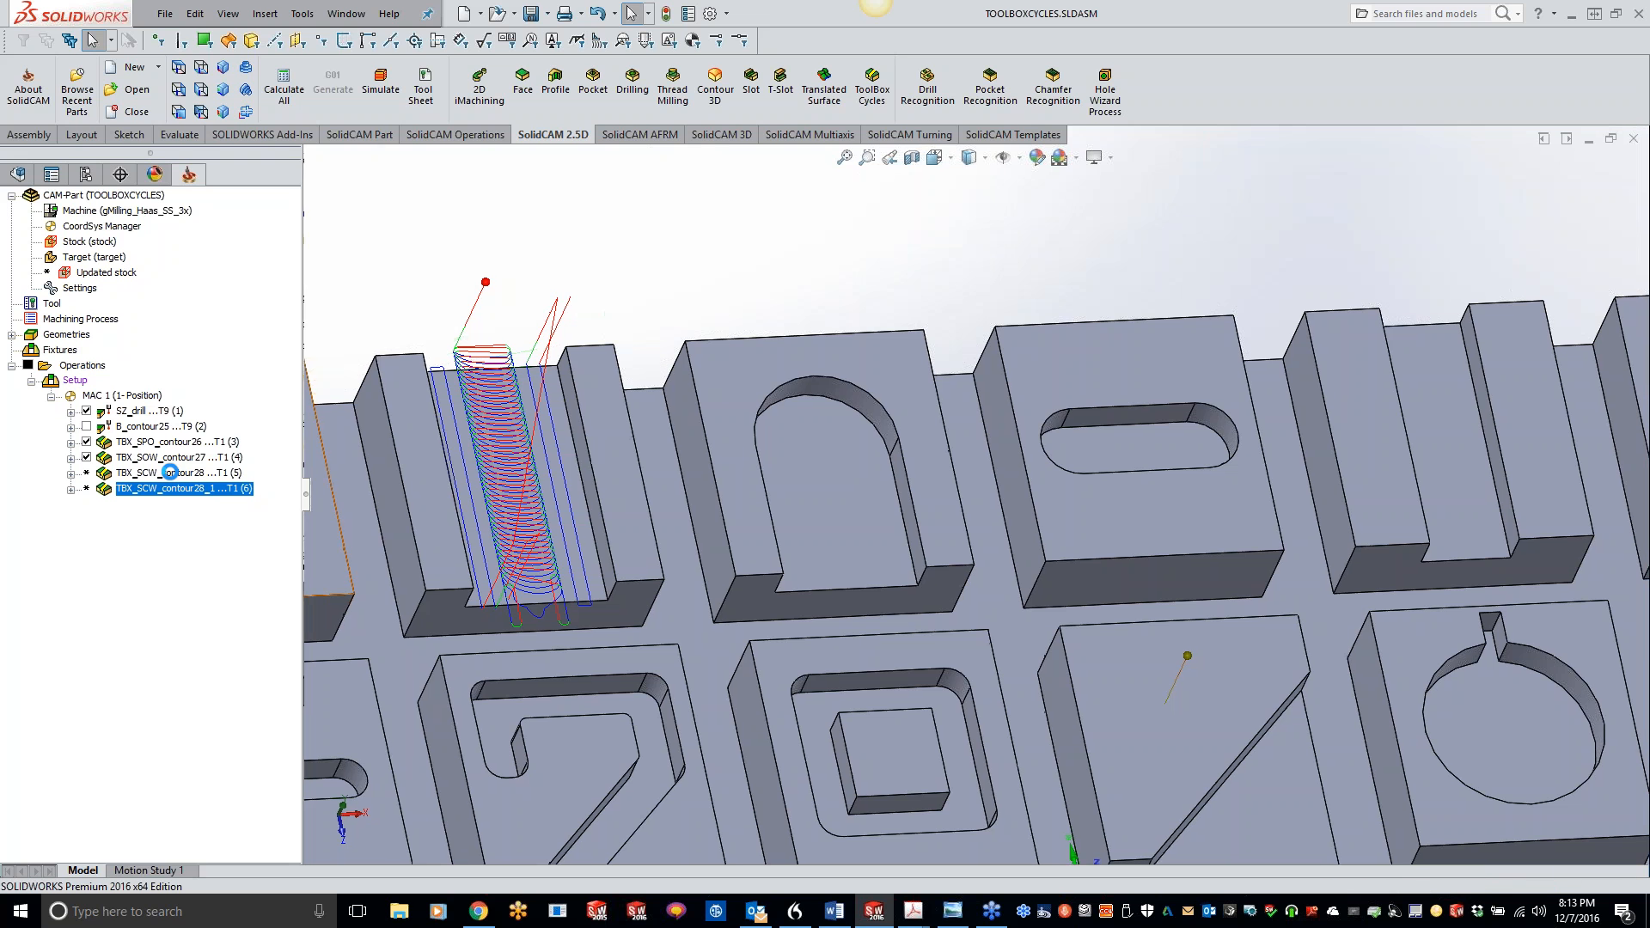
{"action": "right_click", "coordinate": [170, 473]}
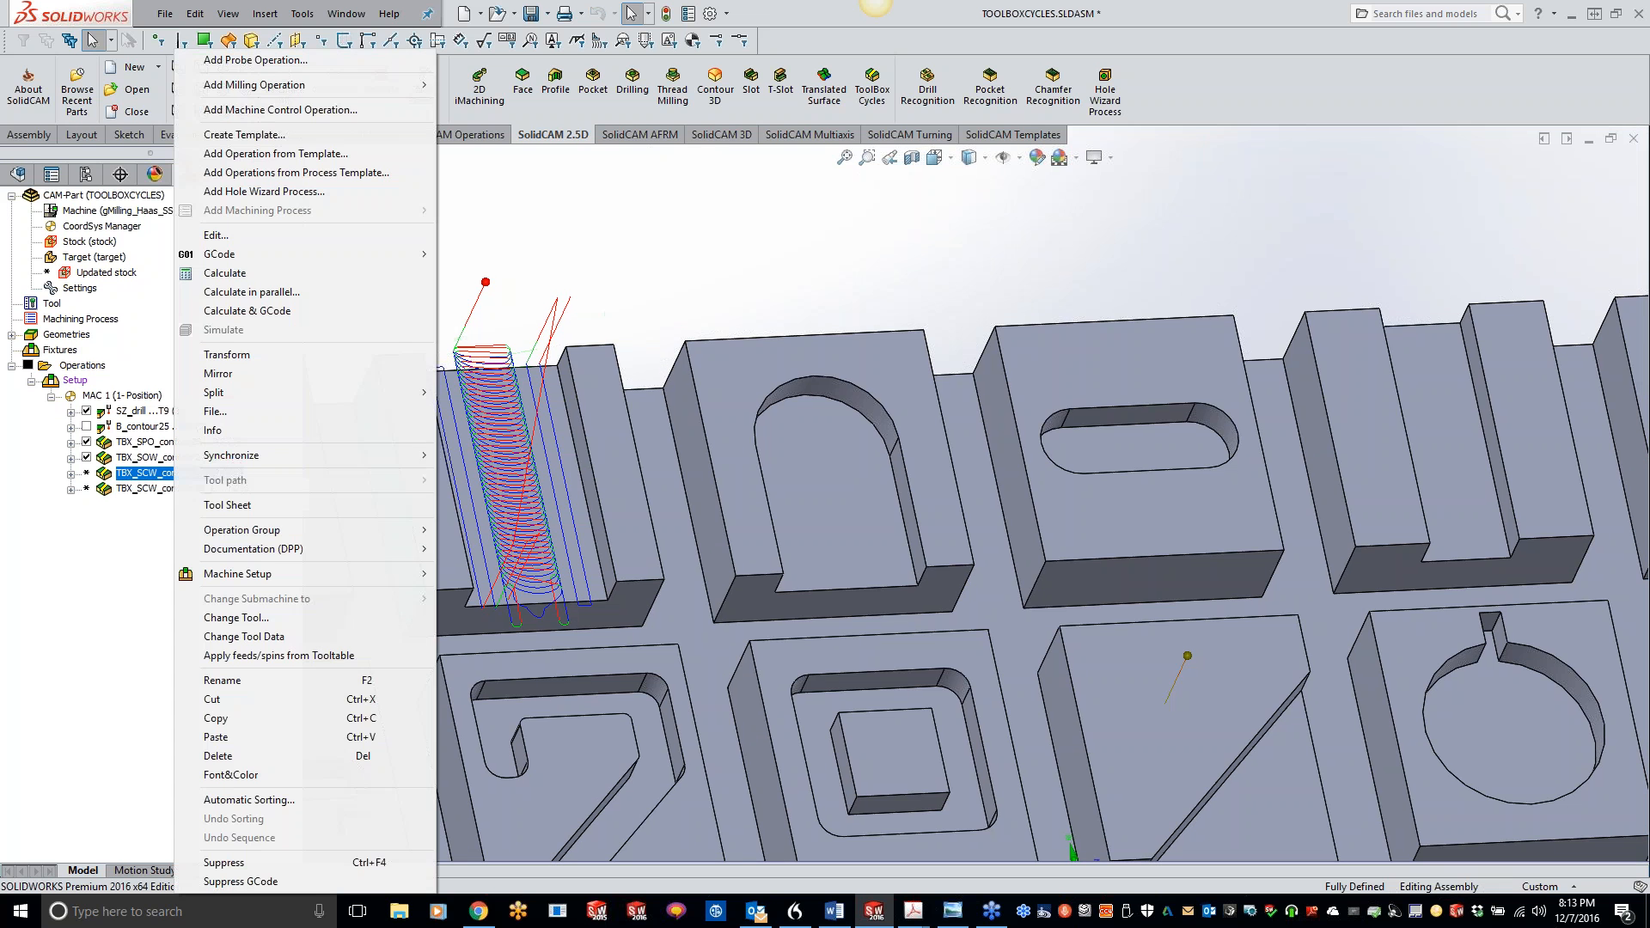
{"action": "left_click", "coordinate": [224, 273]}
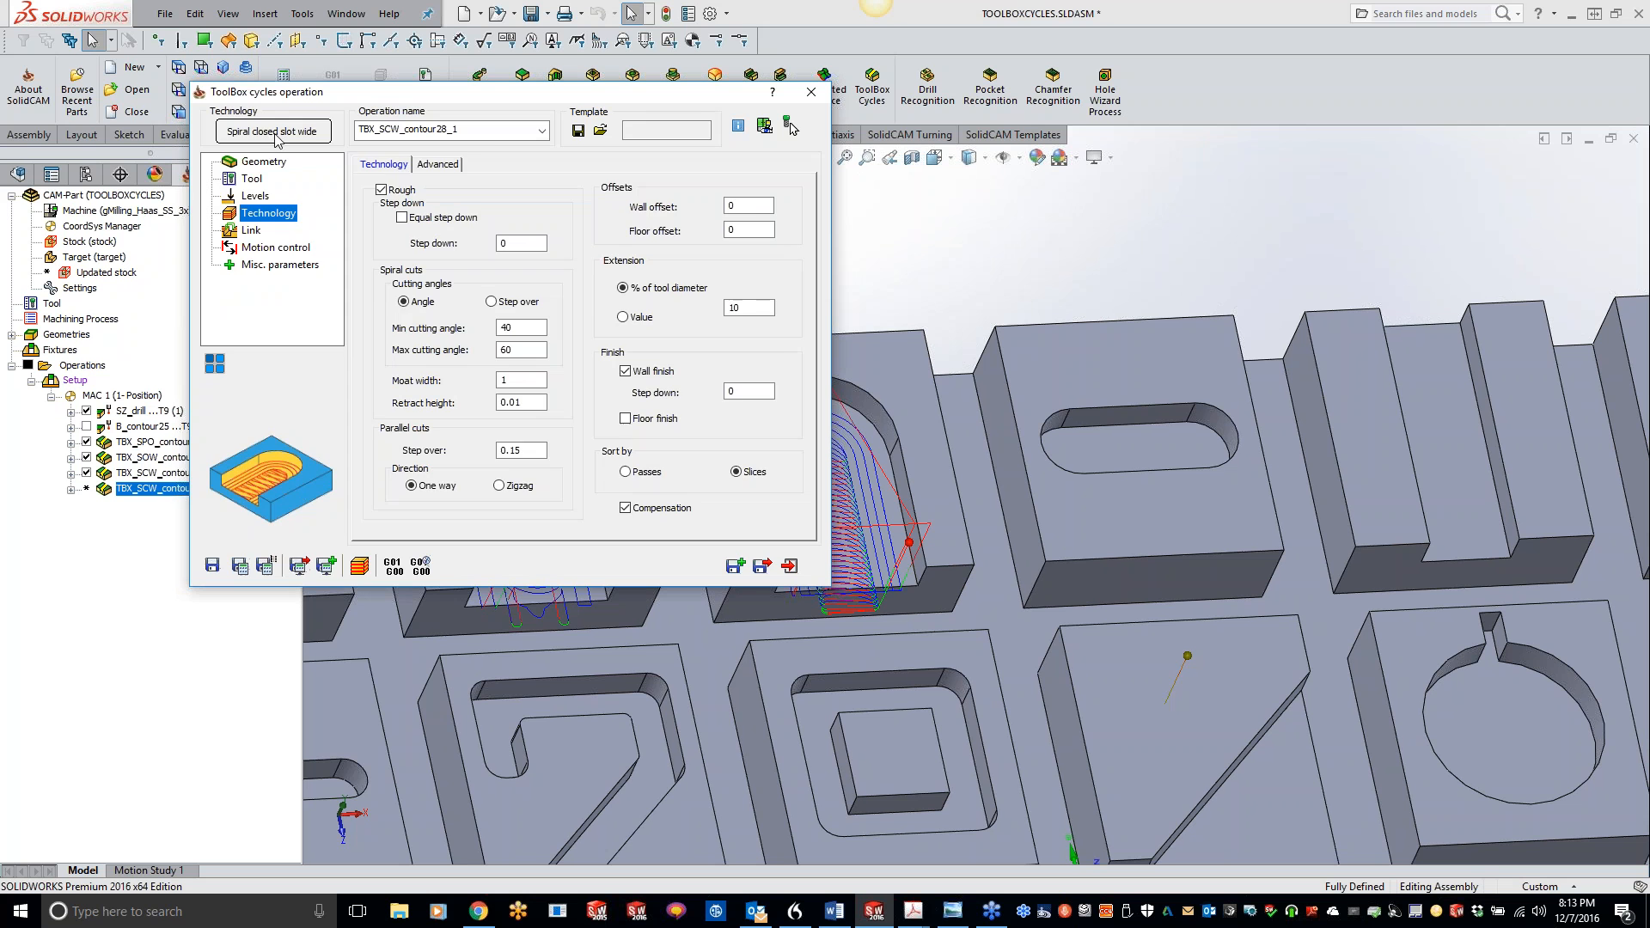
Step: Change the copied operation's technology to Additional Zigzag Slot and define a new geometry chain around the closed slot's edge
{"action": "left_click", "coordinate": [276, 133]}
{"action": "left_click", "coordinate": [550, 206]}
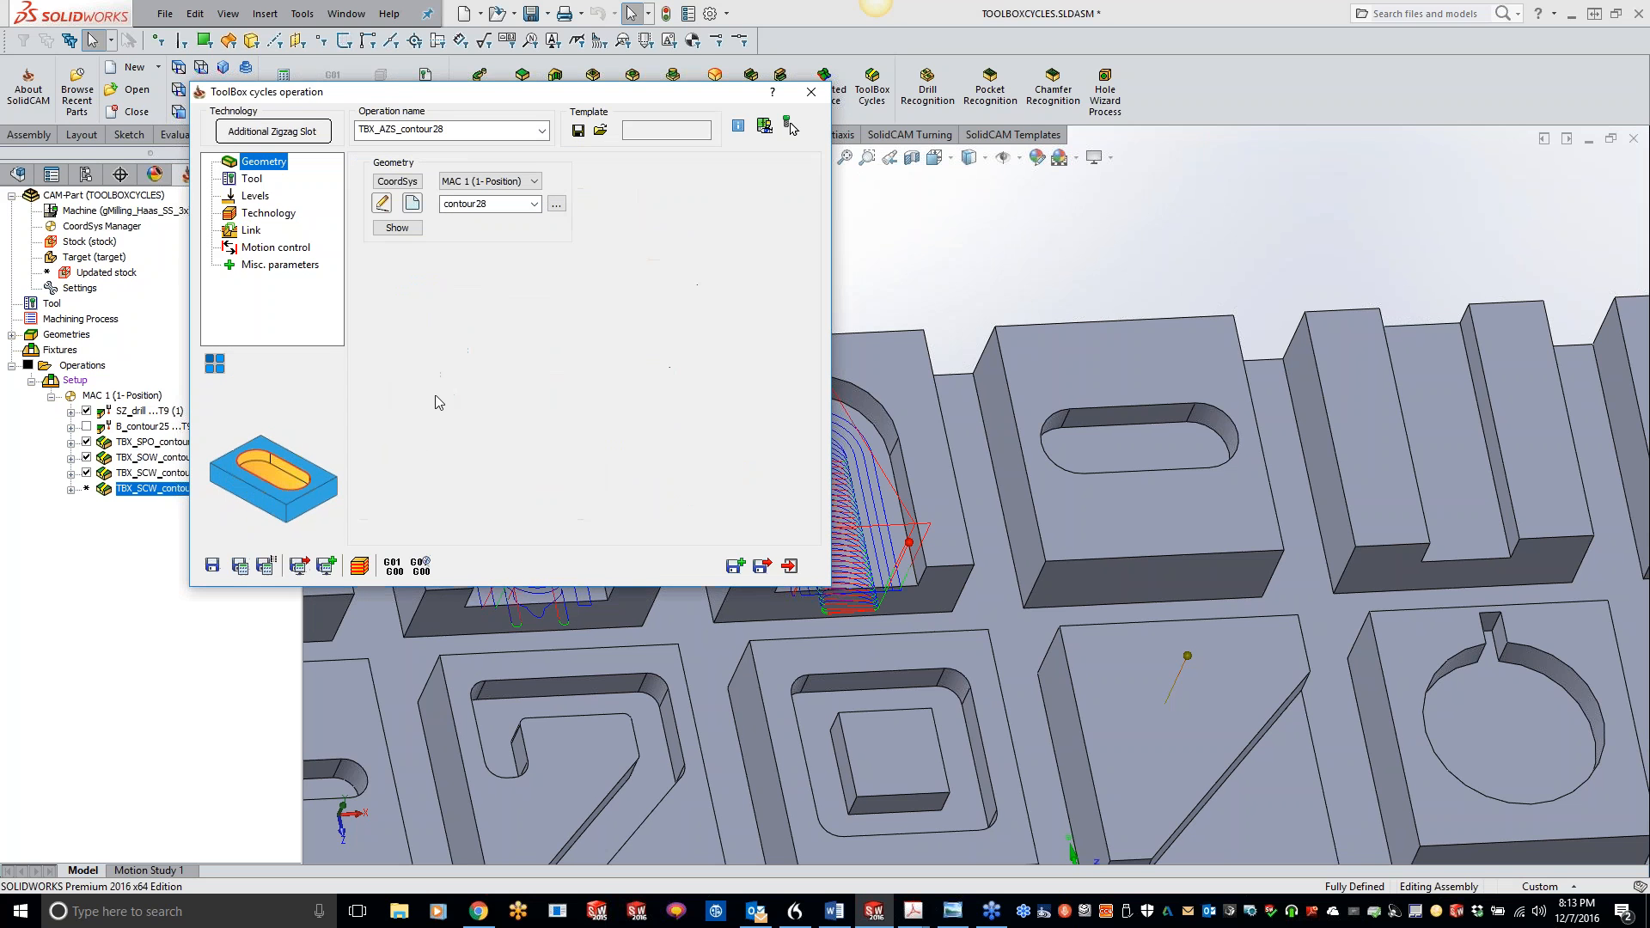
{"action": "left_click", "coordinate": [413, 204]}
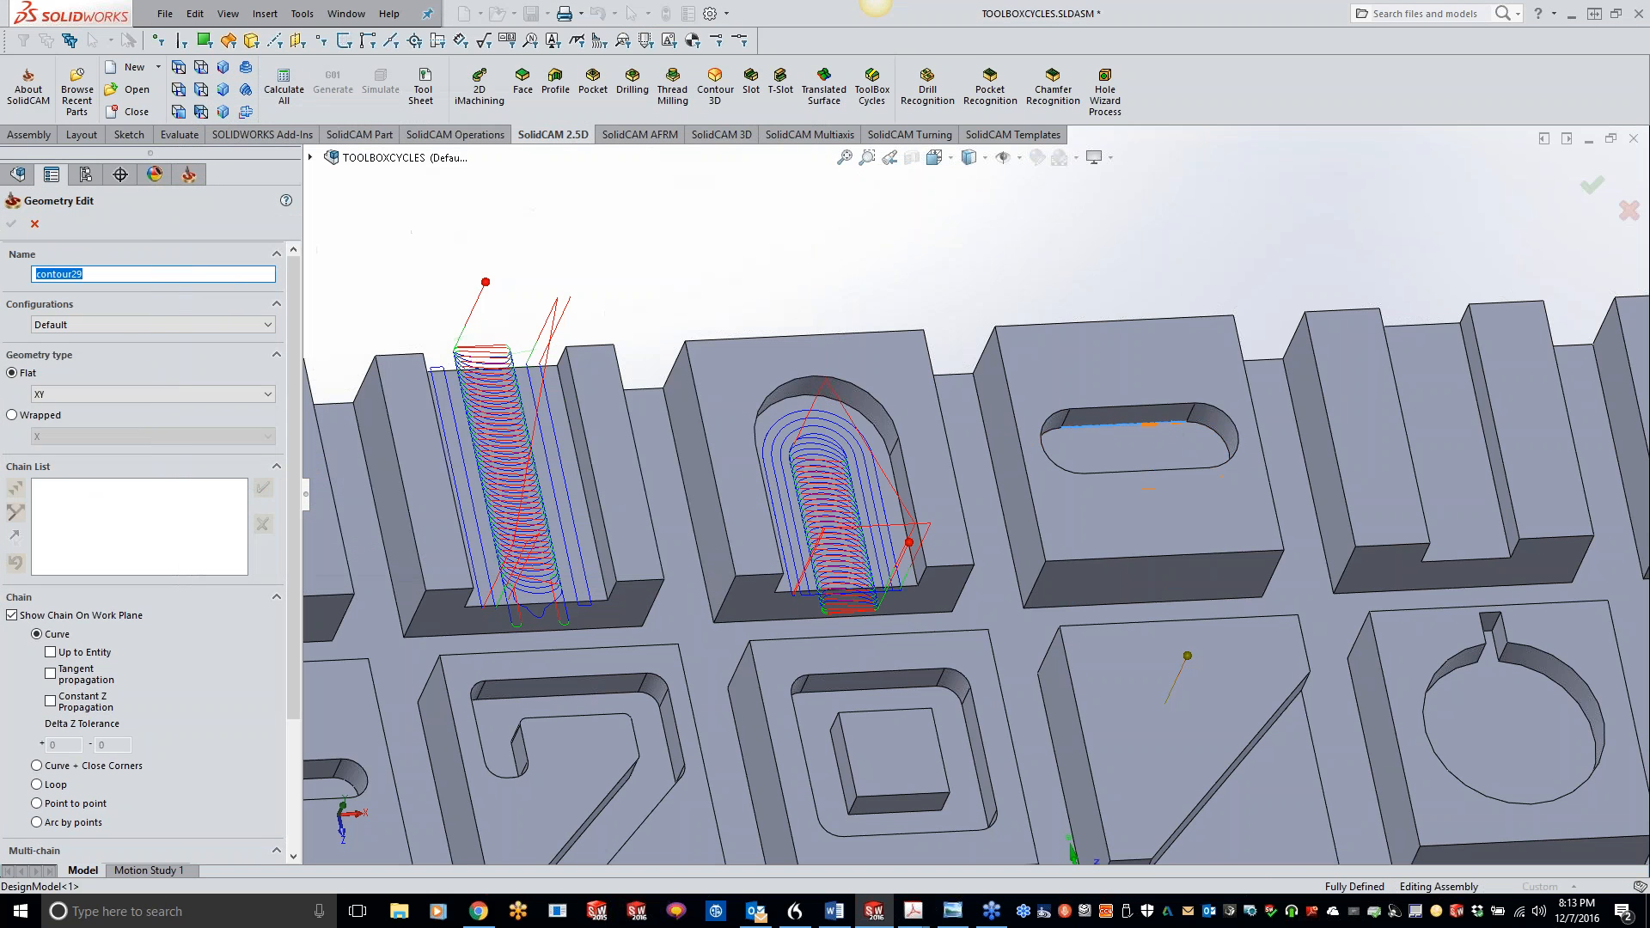
{"action": "left_click", "coordinate": [19, 488]}
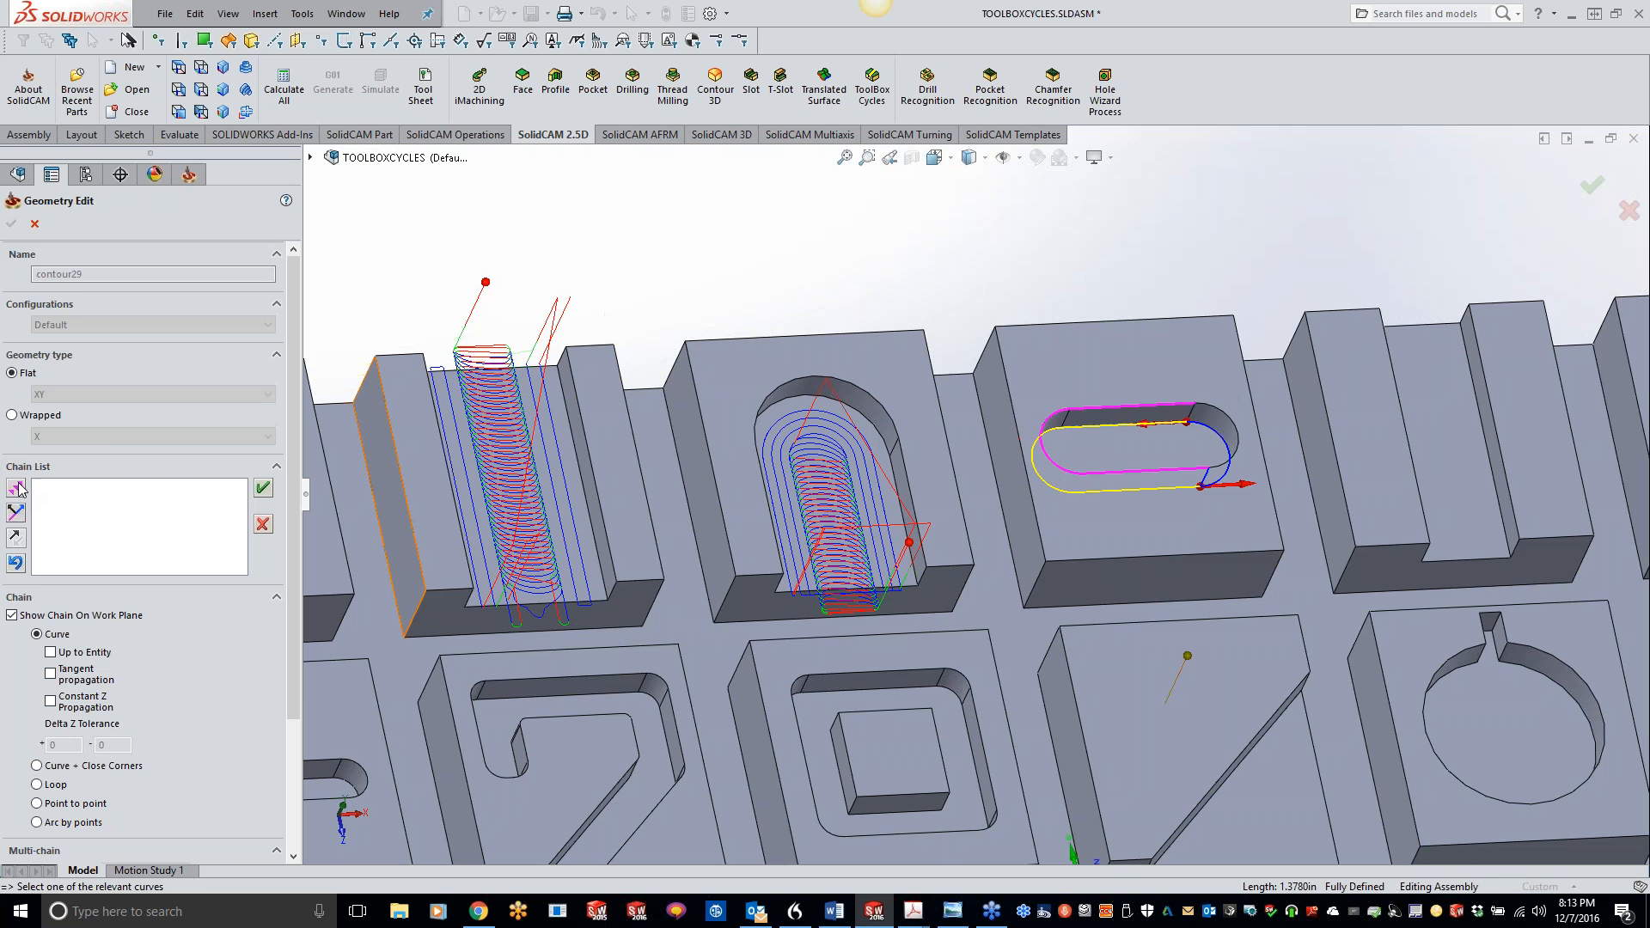
{"action": "left_click", "coordinate": [12, 224]}
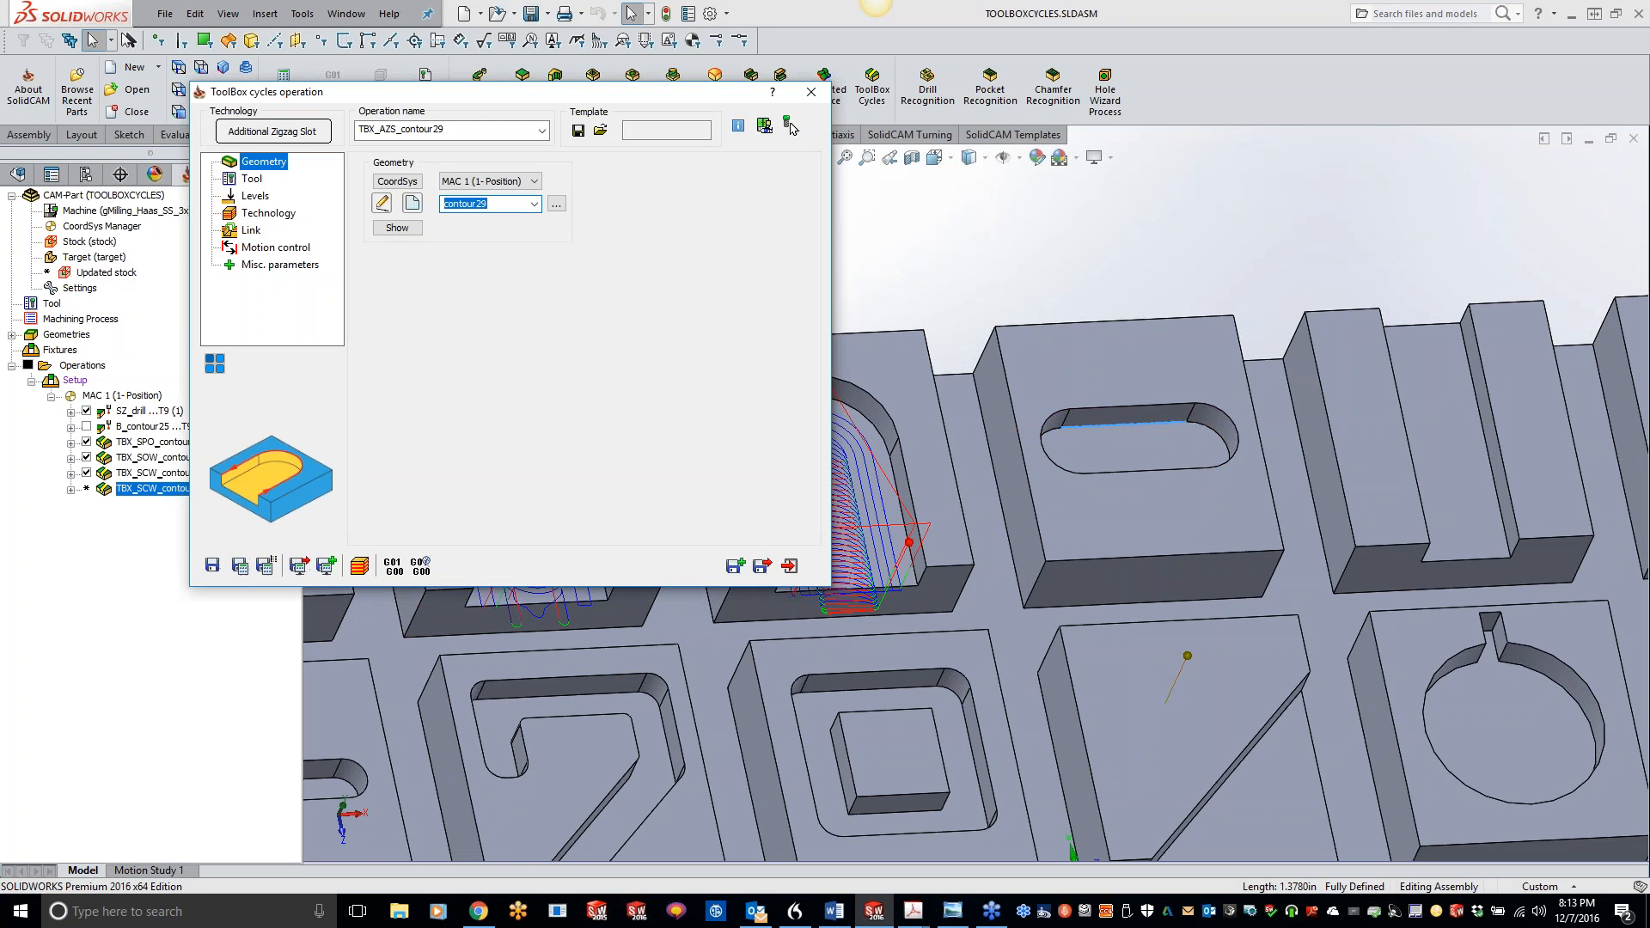
Step: Check the closed slot operation's tool, levels and technology settings, then save and calculate the toolpath and inspect it up close
{"action": "left_click", "coordinate": [251, 179]}
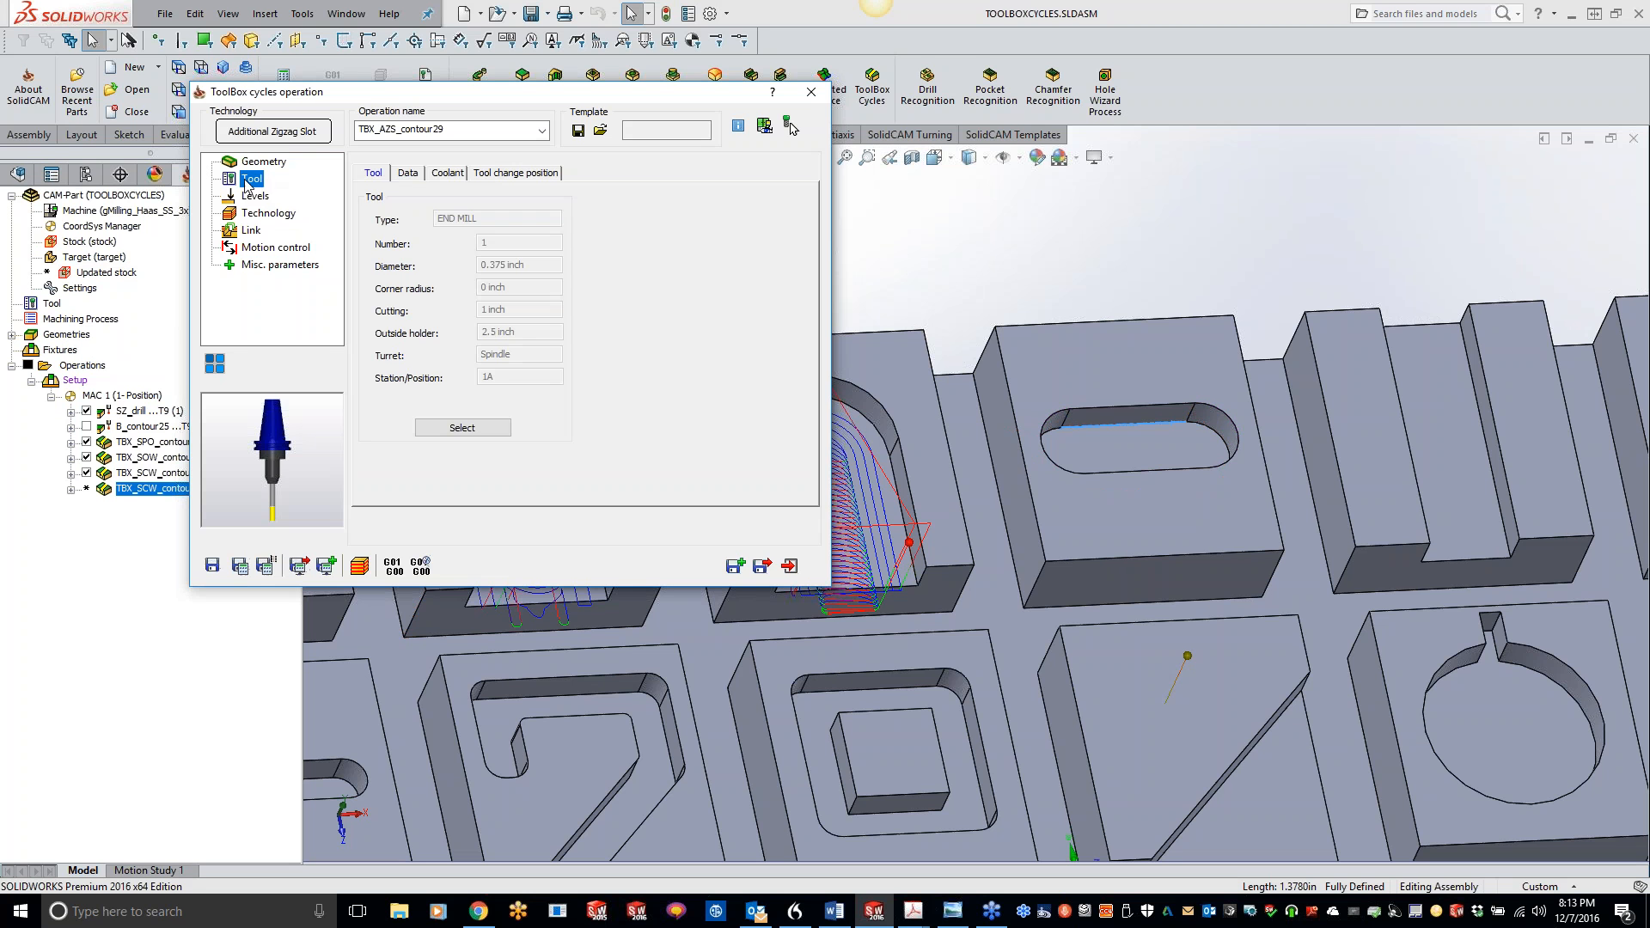
{"action": "left_click", "coordinate": [253, 196]}
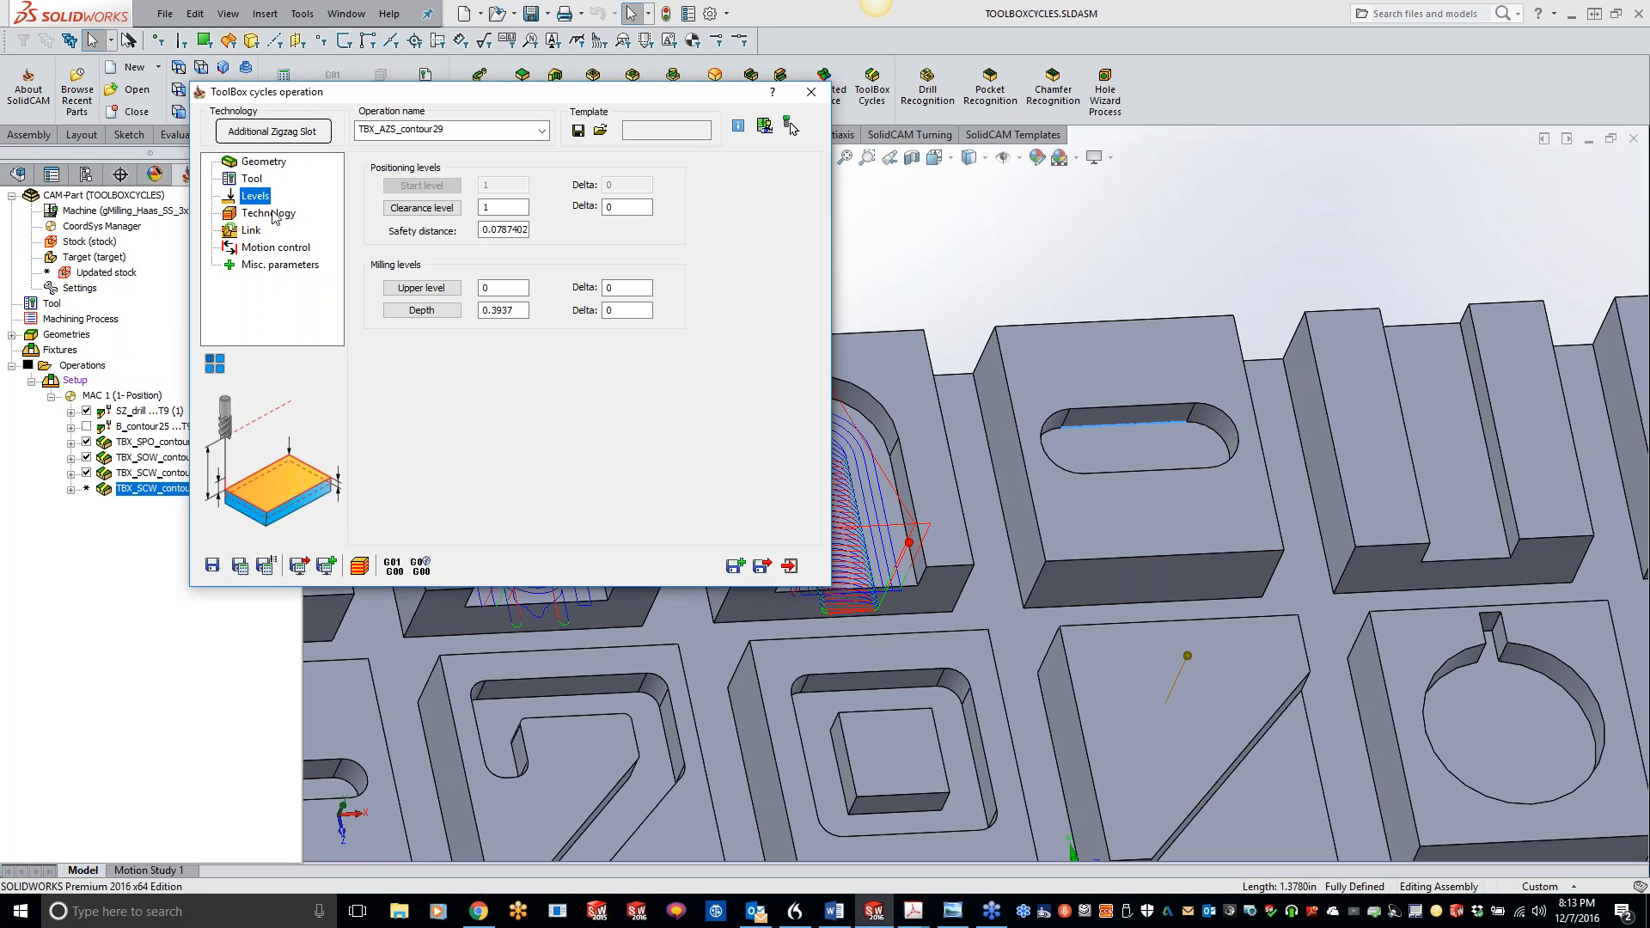
{"action": "left_click", "coordinate": [274, 214]}
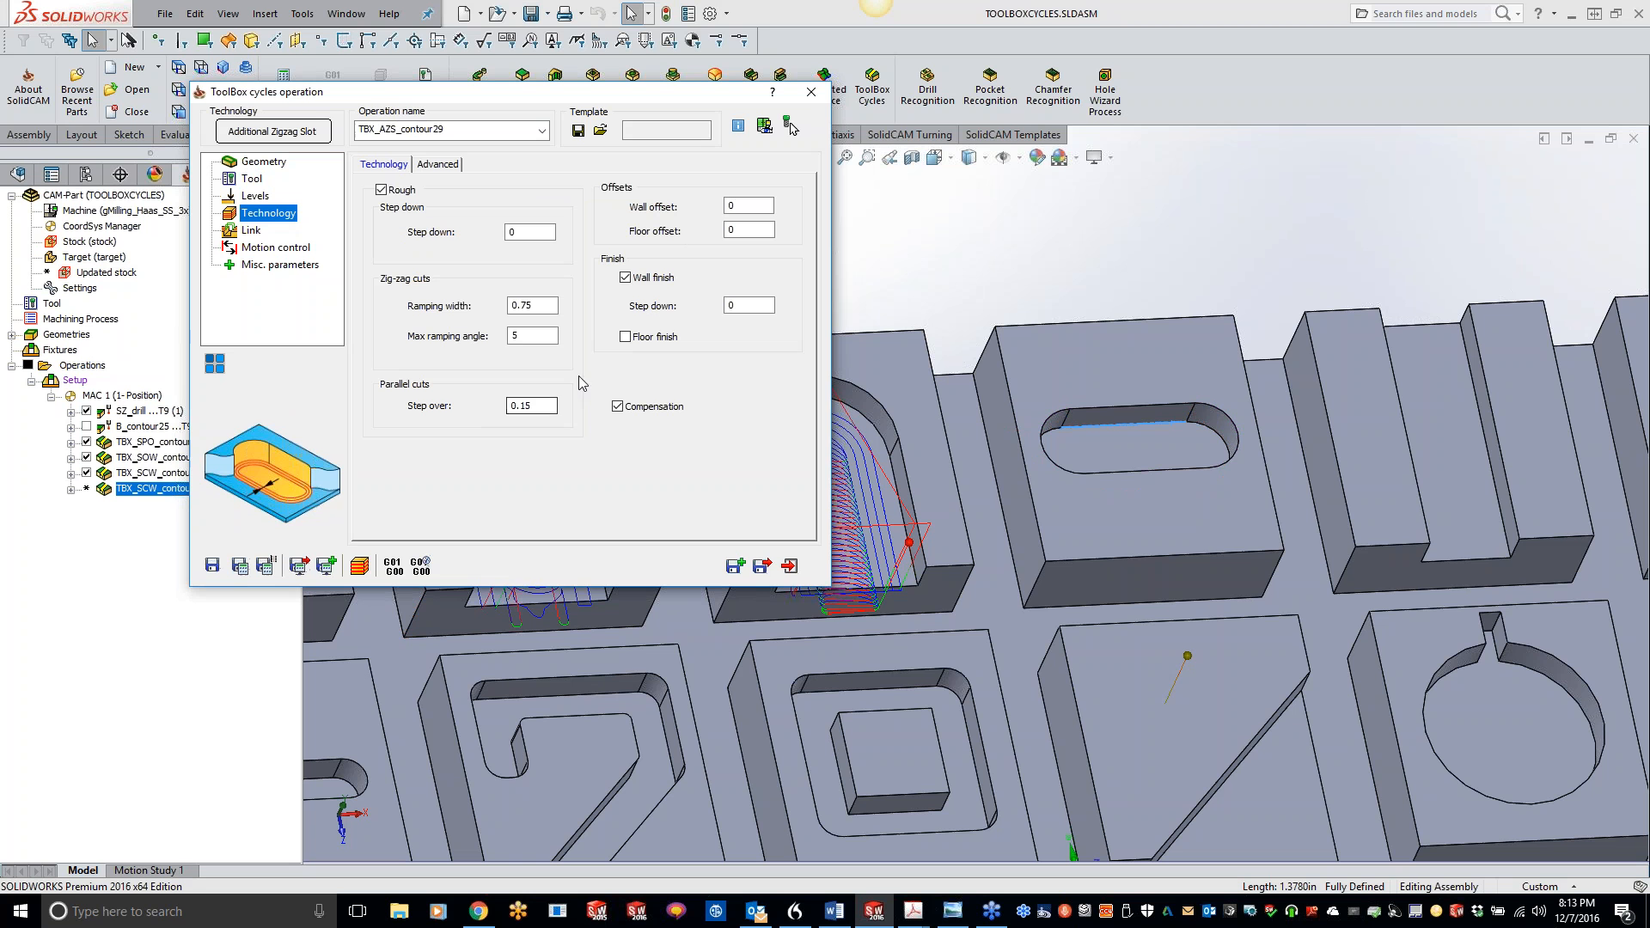
{"action": "left_click", "coordinate": [241, 567]}
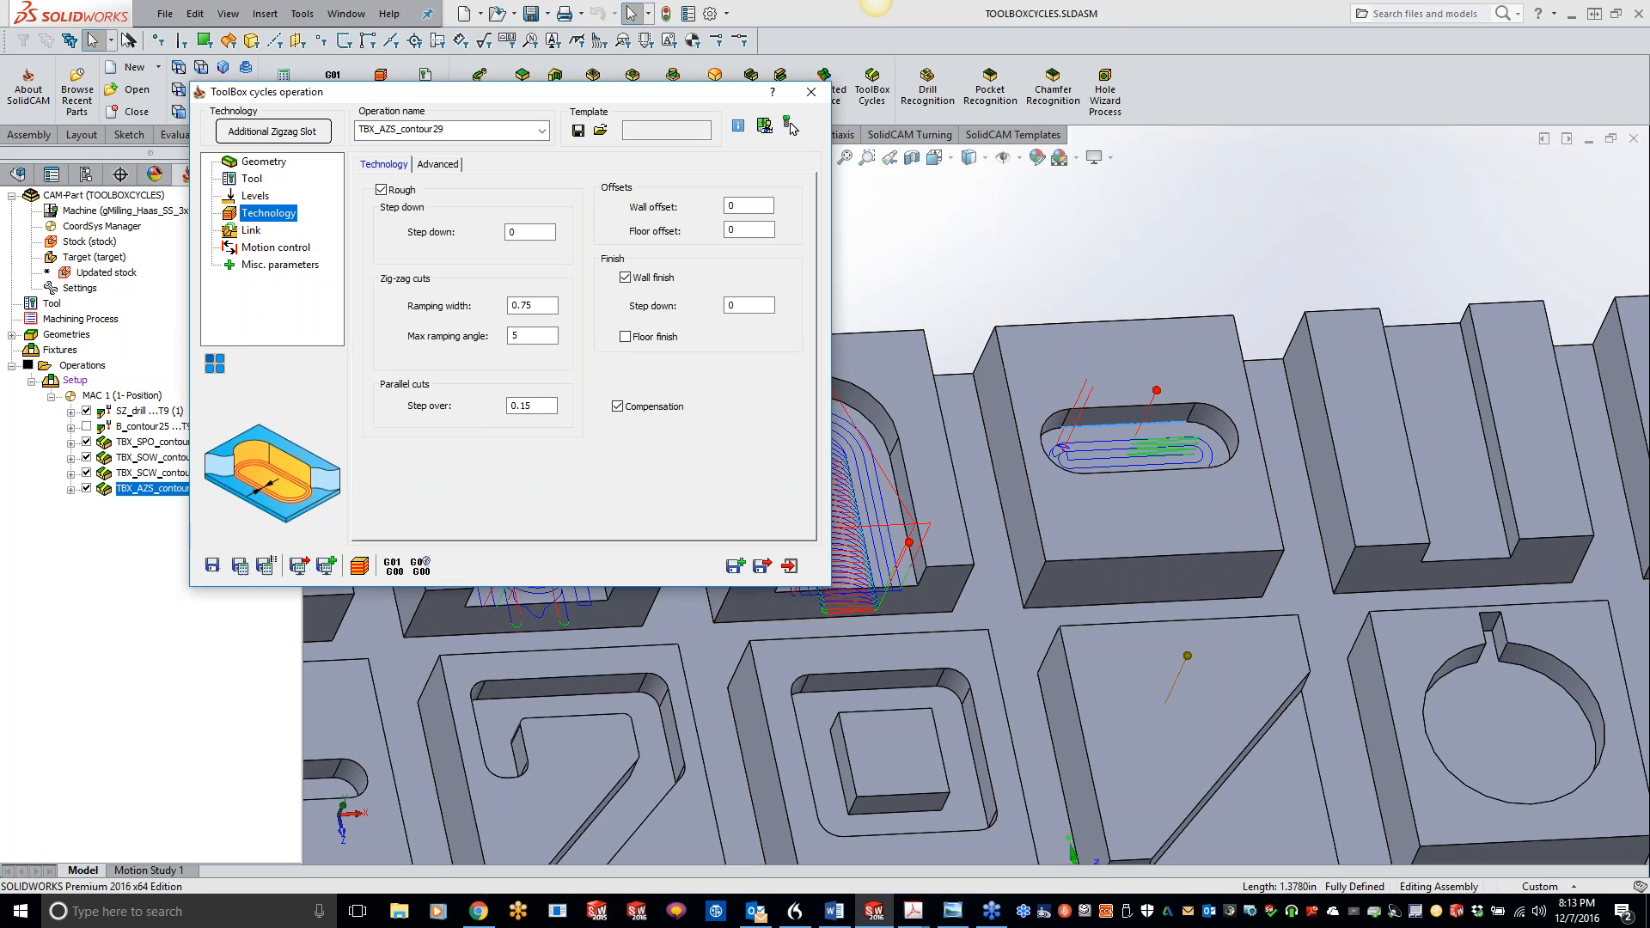
{"action": "scroll", "coordinate": [1237, 393], "scroll_direction": "down", "scroll_amount": 5}
{"action": "scroll", "coordinate": [1238, 393], "scroll_direction": "down", "scroll_amount": 6}
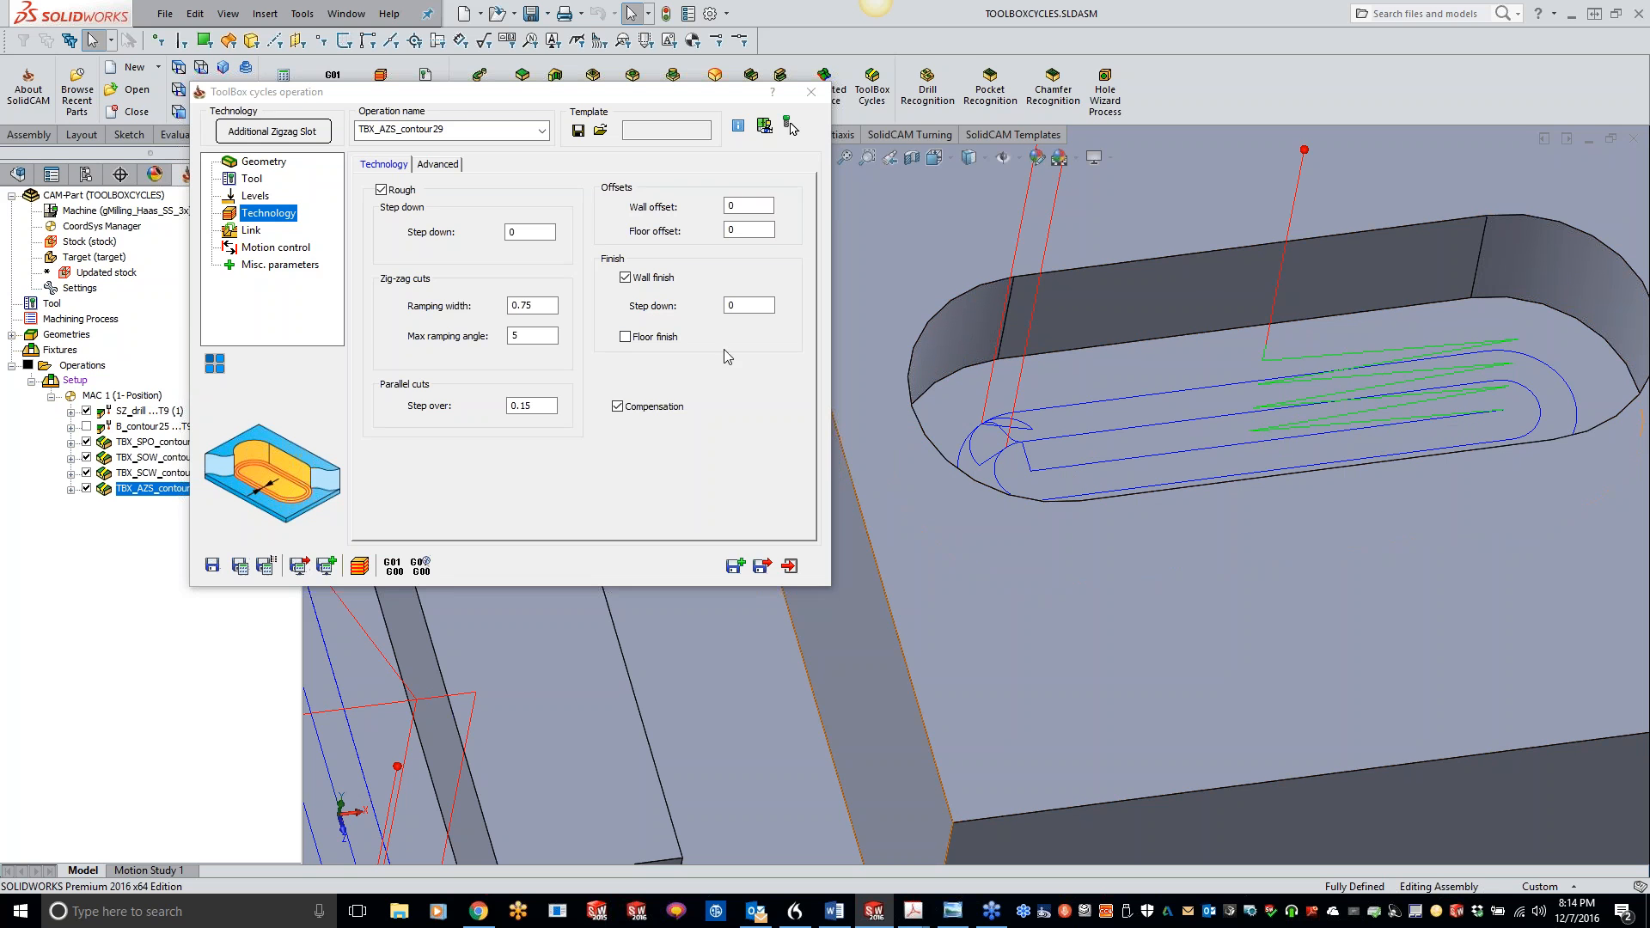
Step: Set the zig-zag cuts' max ramping angle to 10, then save and recalculate the closed slot toolpath
{"action": "left_click", "coordinate": [550, 305]}
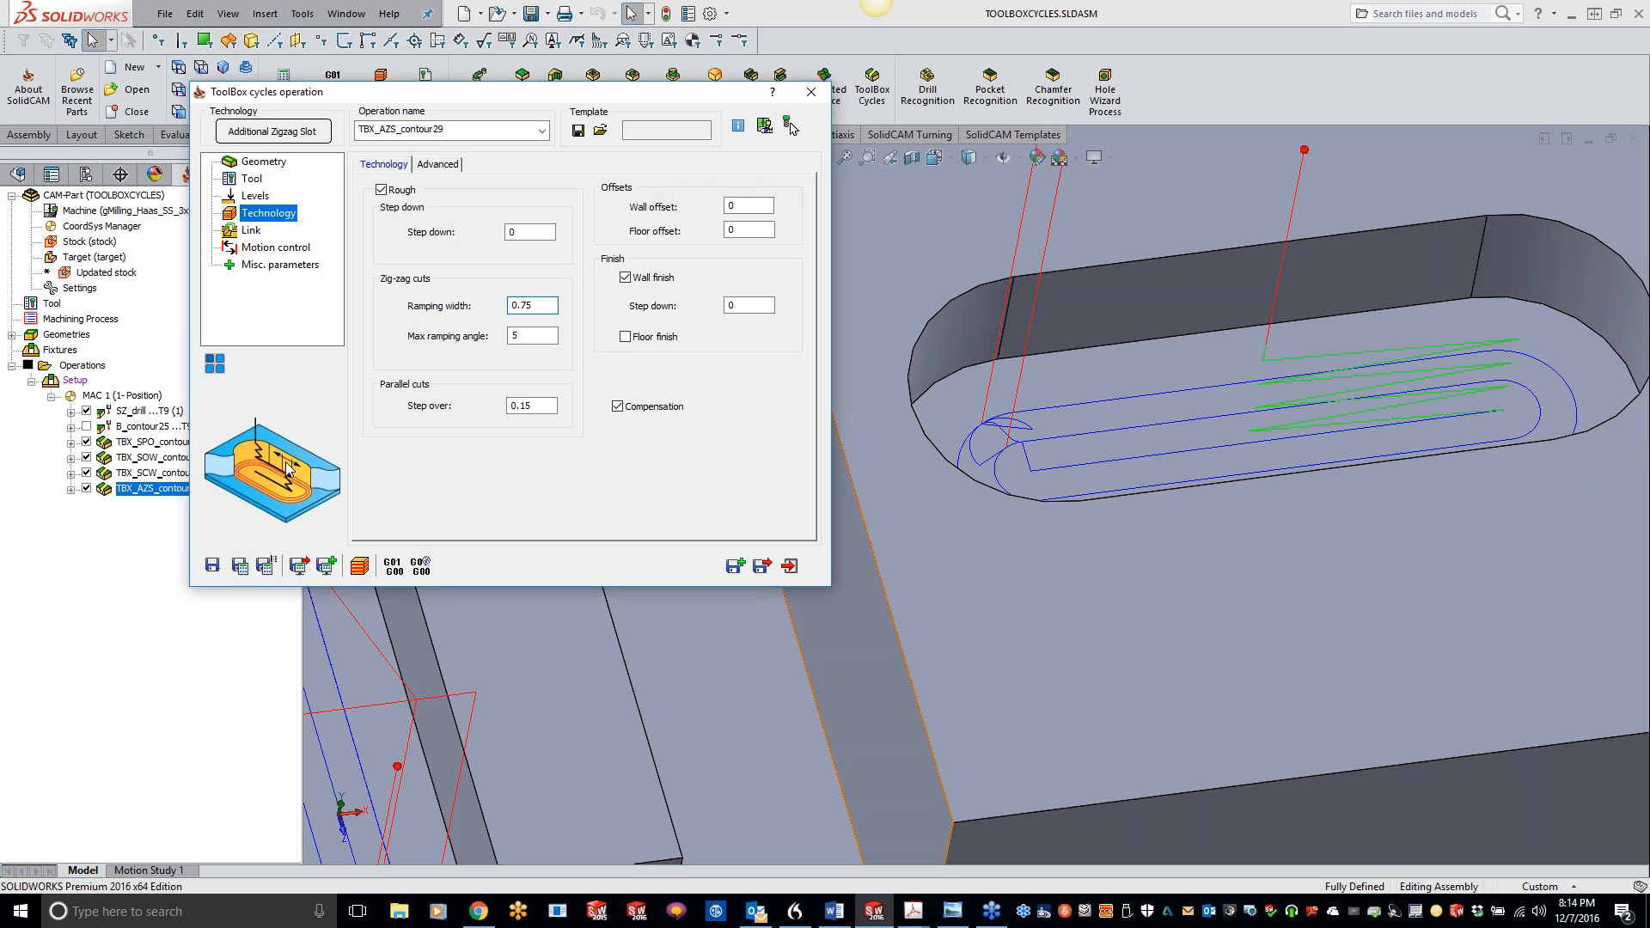
{"action": "left_click", "coordinate": [534, 339]}
{"action": "double_click", "coordinate": [536, 337]}
{"action": "left_click", "coordinate": [240, 565]}
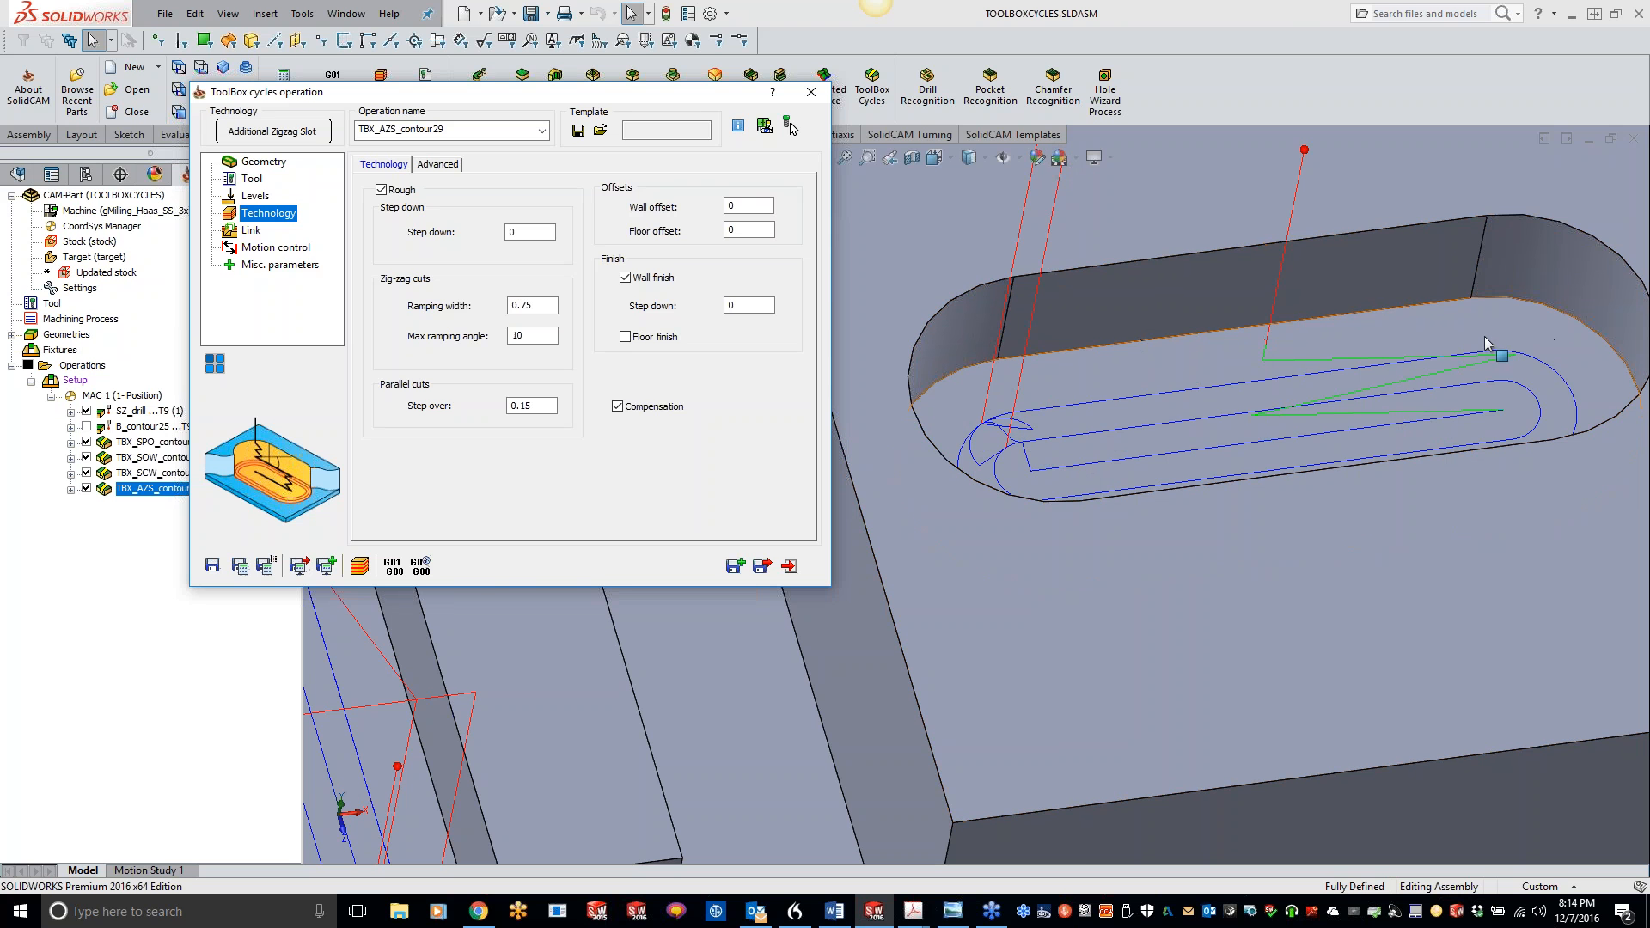
Step: Close the closed slot operation and start a new ToolBox Cycles operation using the Simple Slot technology
{"action": "scroll", "coordinate": [1476, 432], "scroll_direction": "up", "scroll_amount": 7}
{"action": "scroll", "coordinate": [1406, 442], "scroll_direction": "up", "scroll_amount": 2}
{"action": "scroll", "coordinate": [1401, 449], "scroll_direction": "down", "scroll_amount": 1}
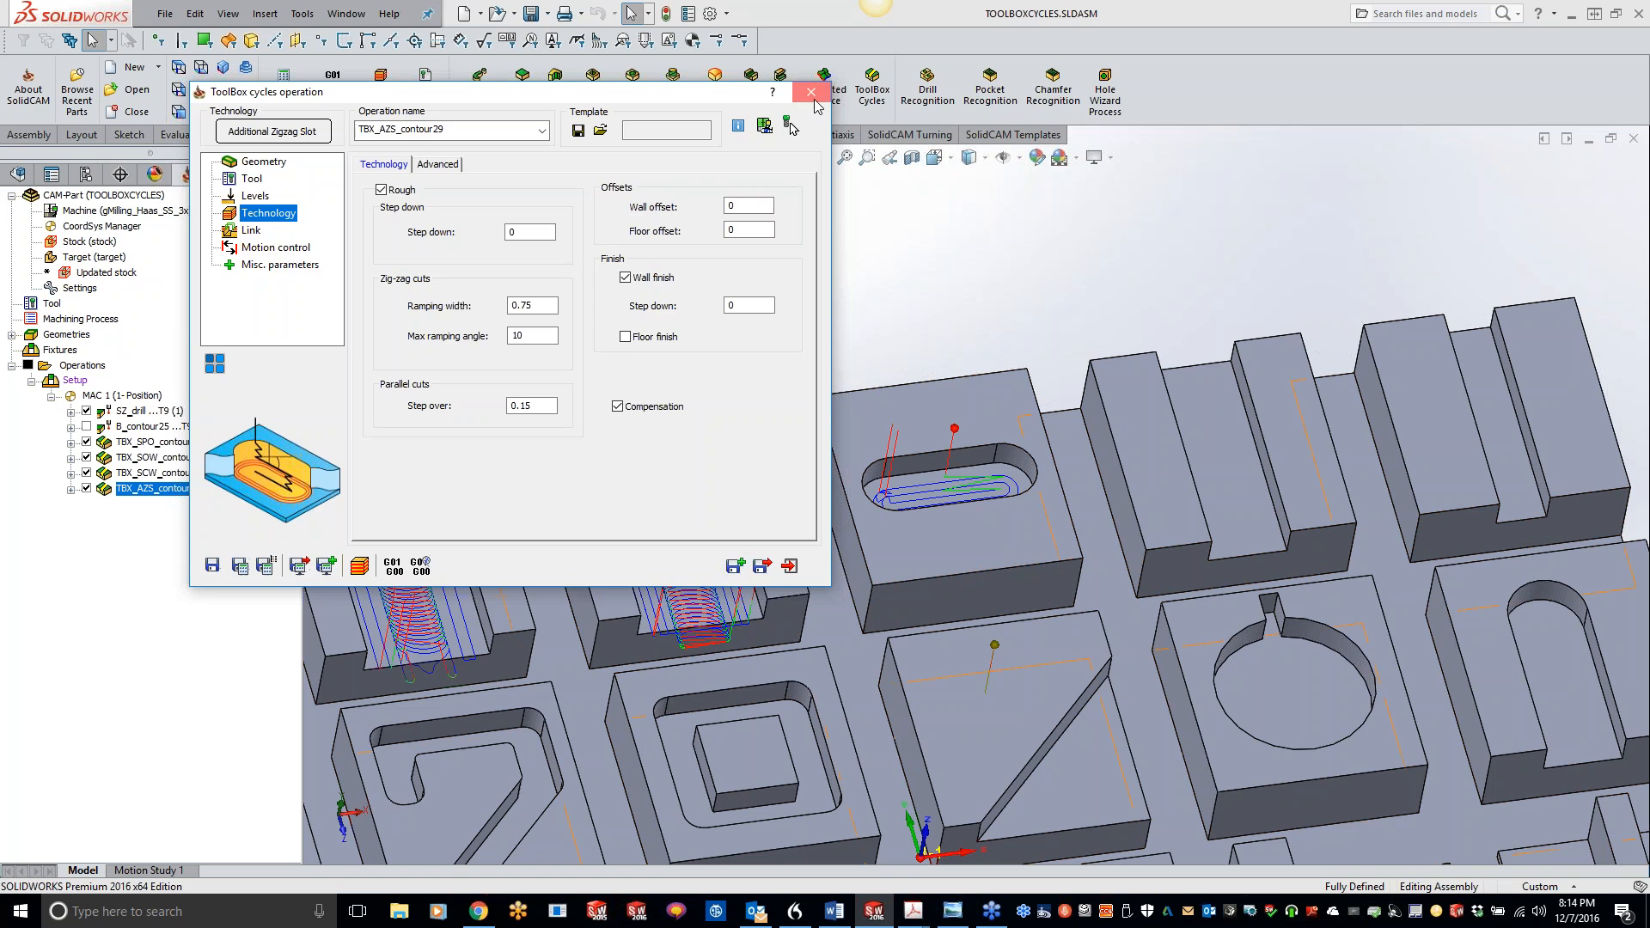
{"action": "left_click", "coordinate": [810, 92]}
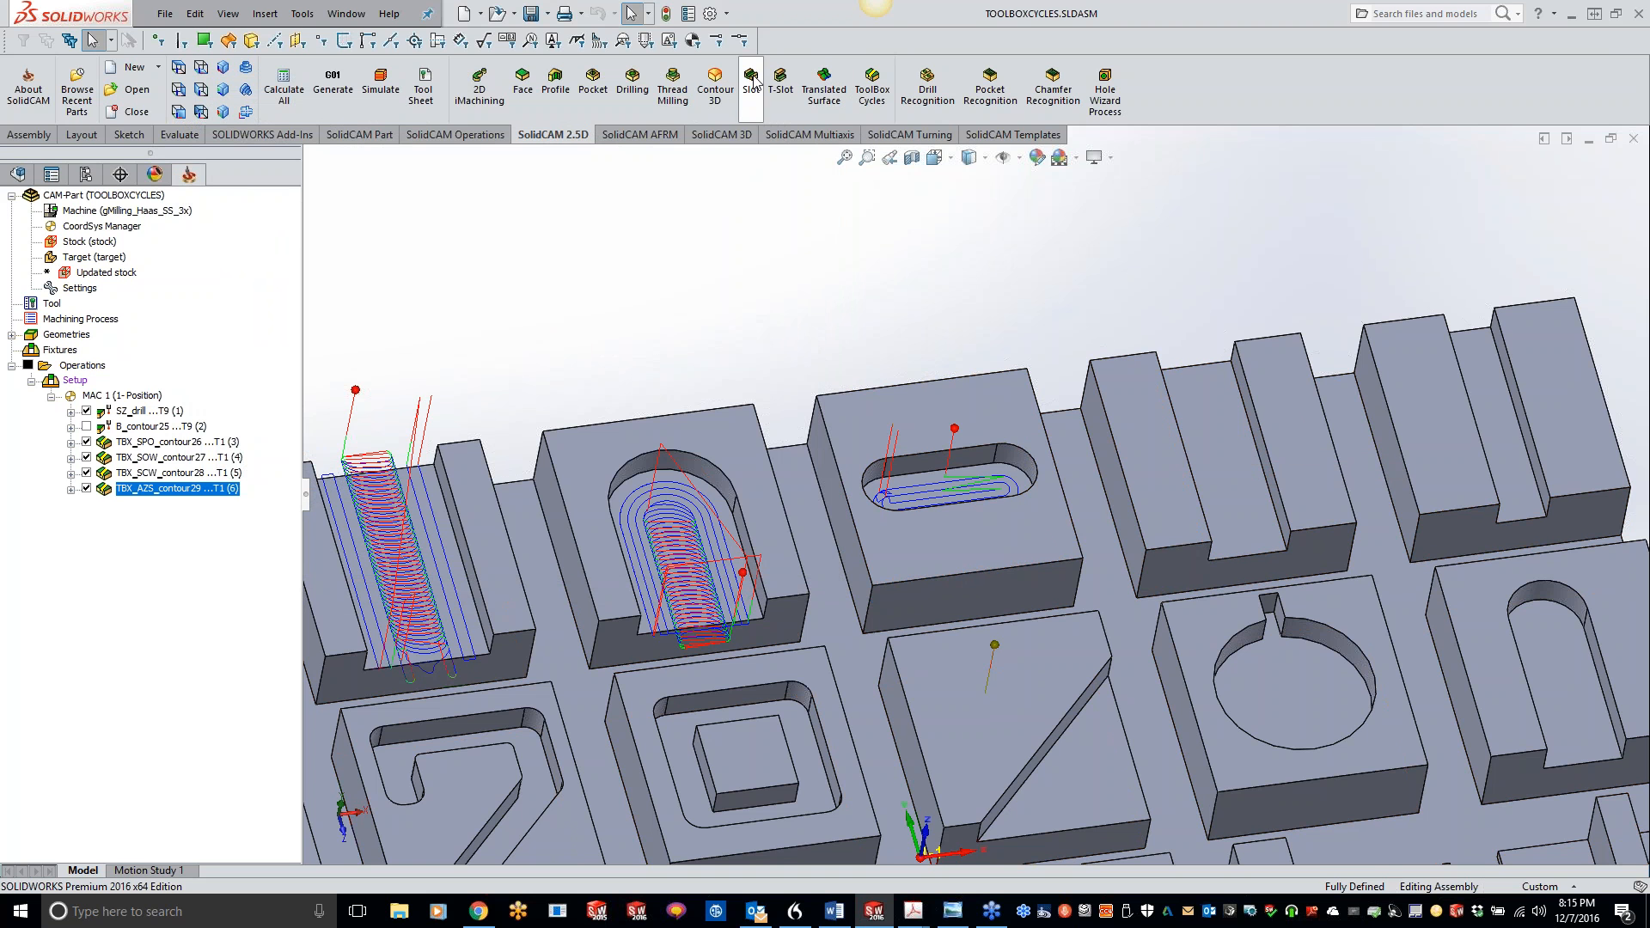
{"action": "left_click", "coordinate": [865, 93]}
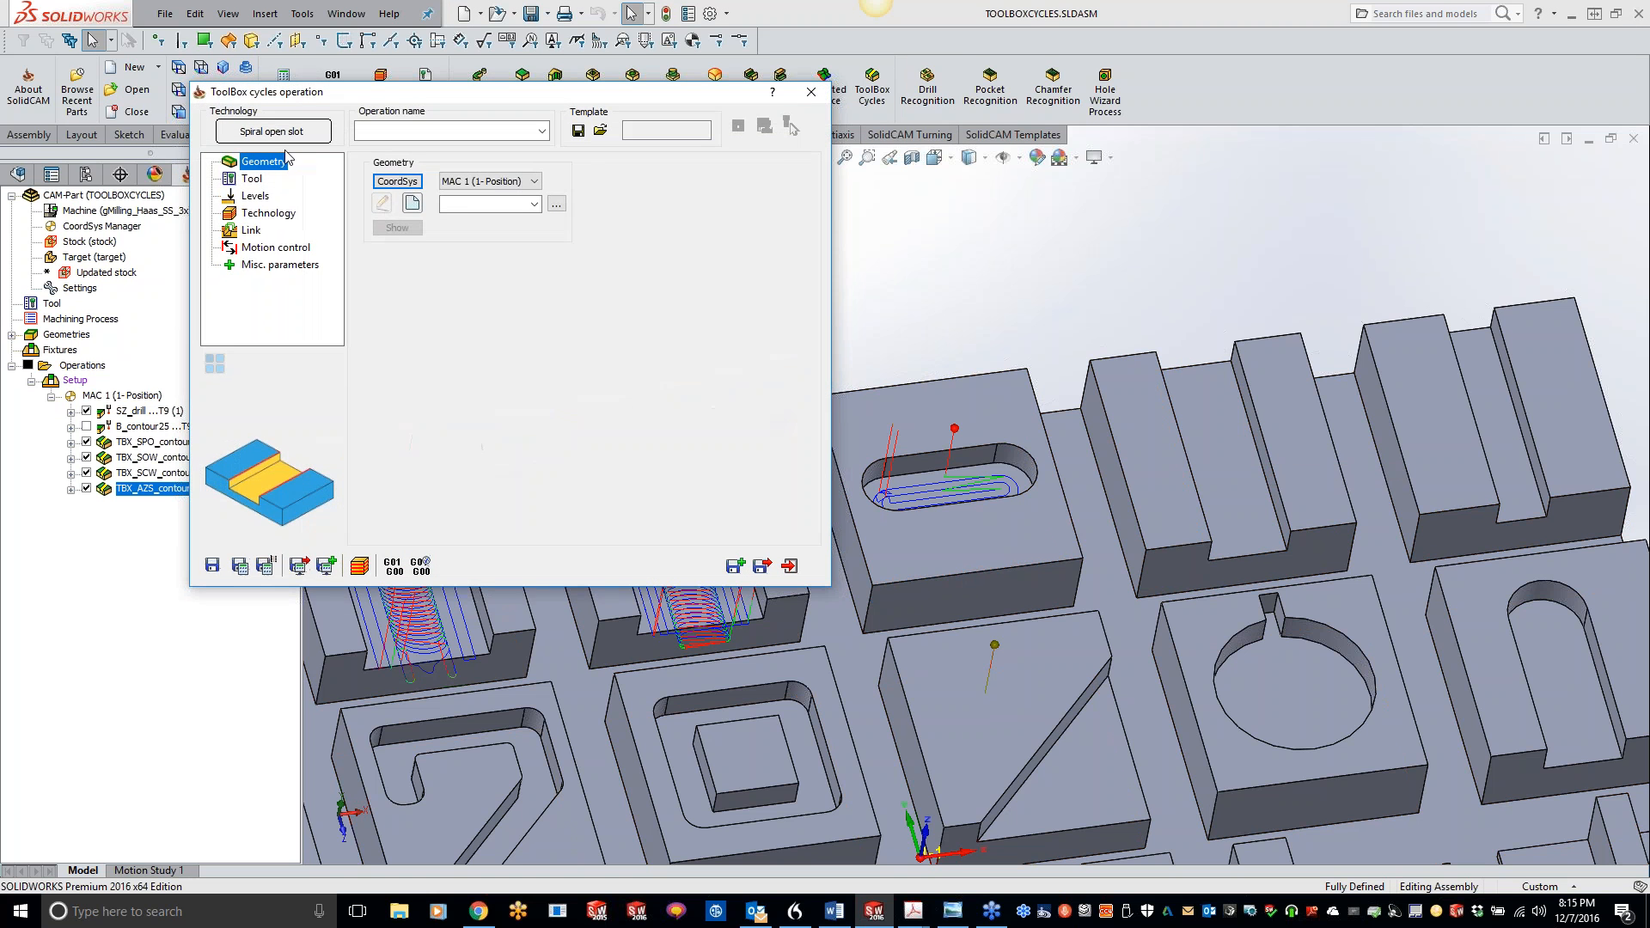
{"action": "left_click", "coordinate": [272, 132]}
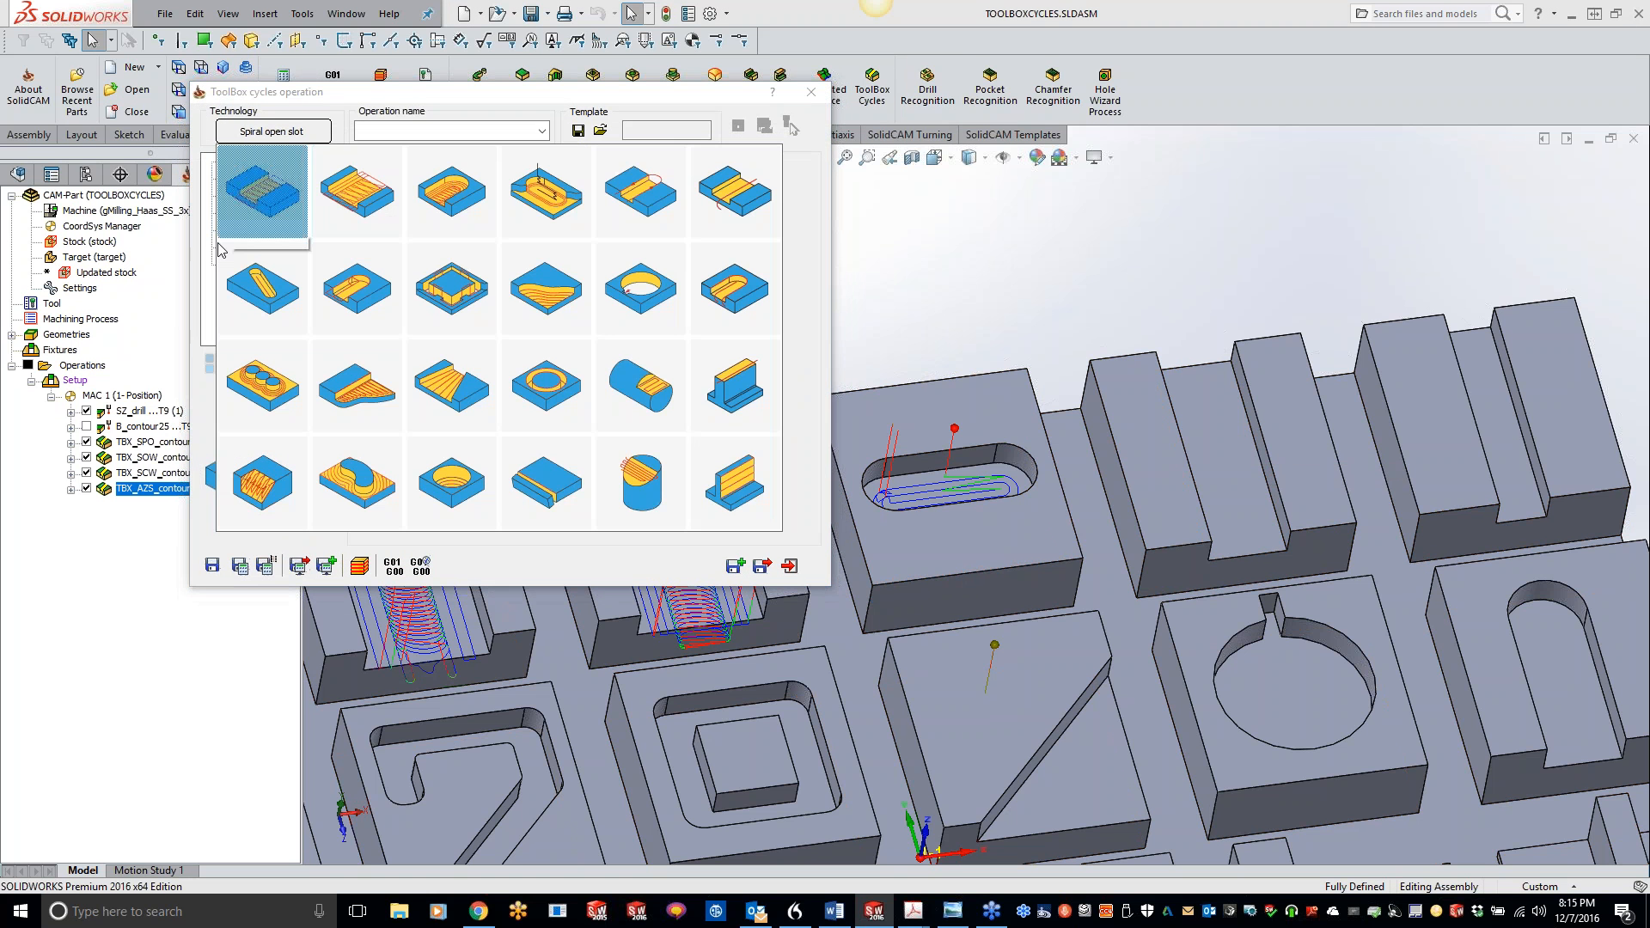
{"action": "left_click", "coordinate": [637, 196]}
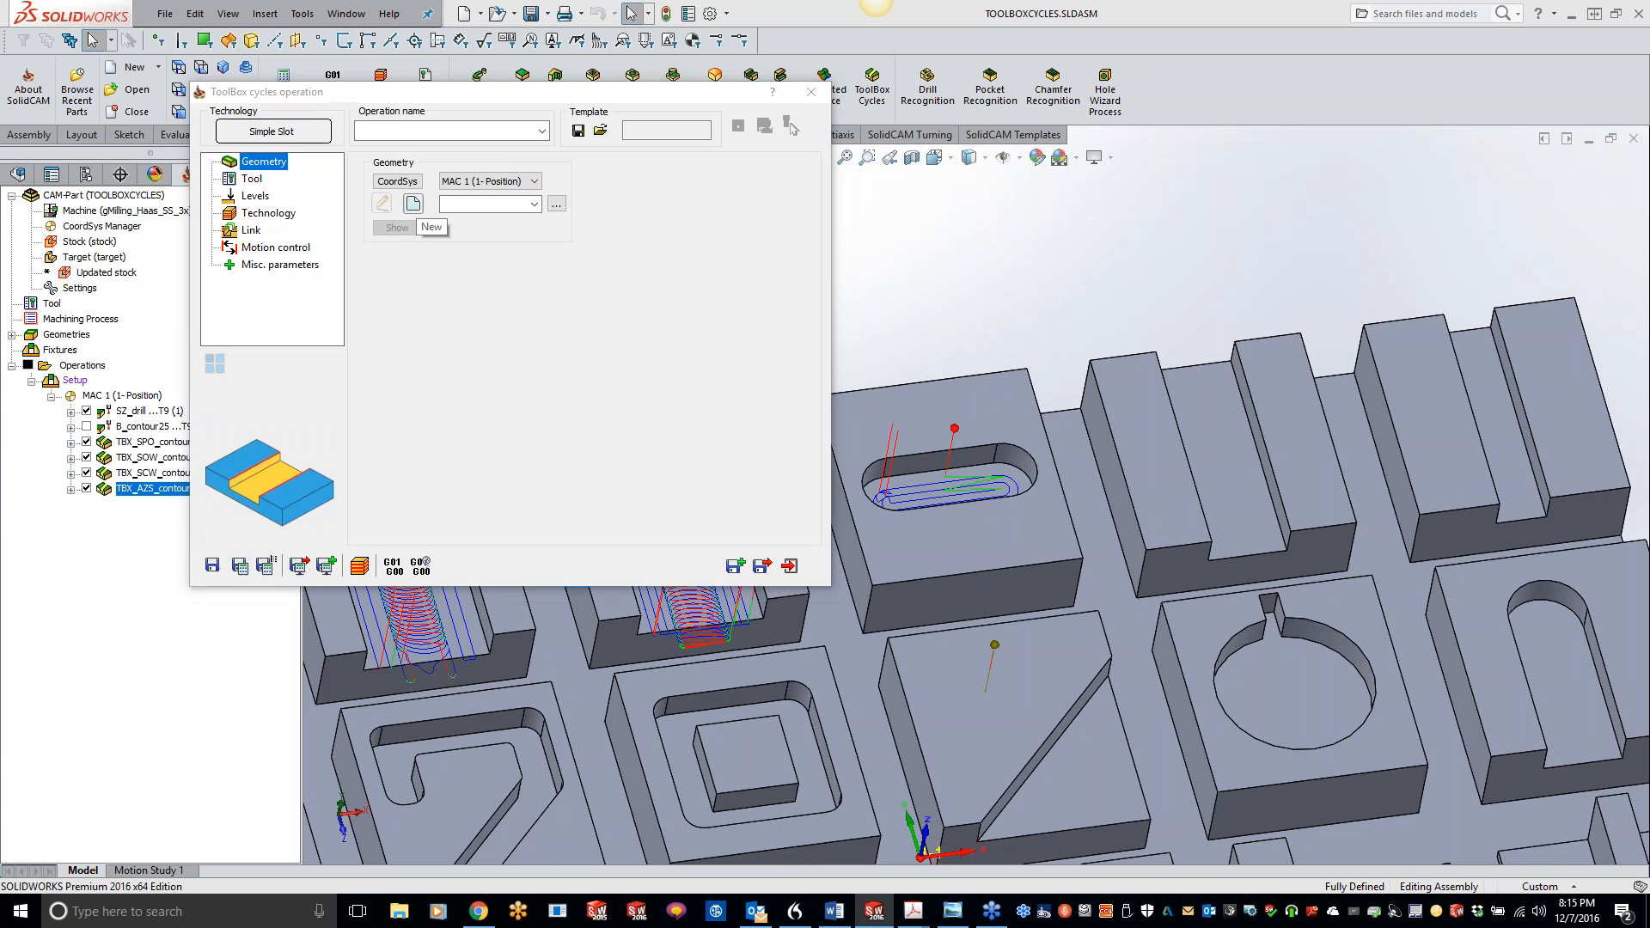
Step: Define a new geometry with two chains along the long edges of the straight open slot beside the closed slot
{"action": "left_click", "coordinate": [413, 204]}
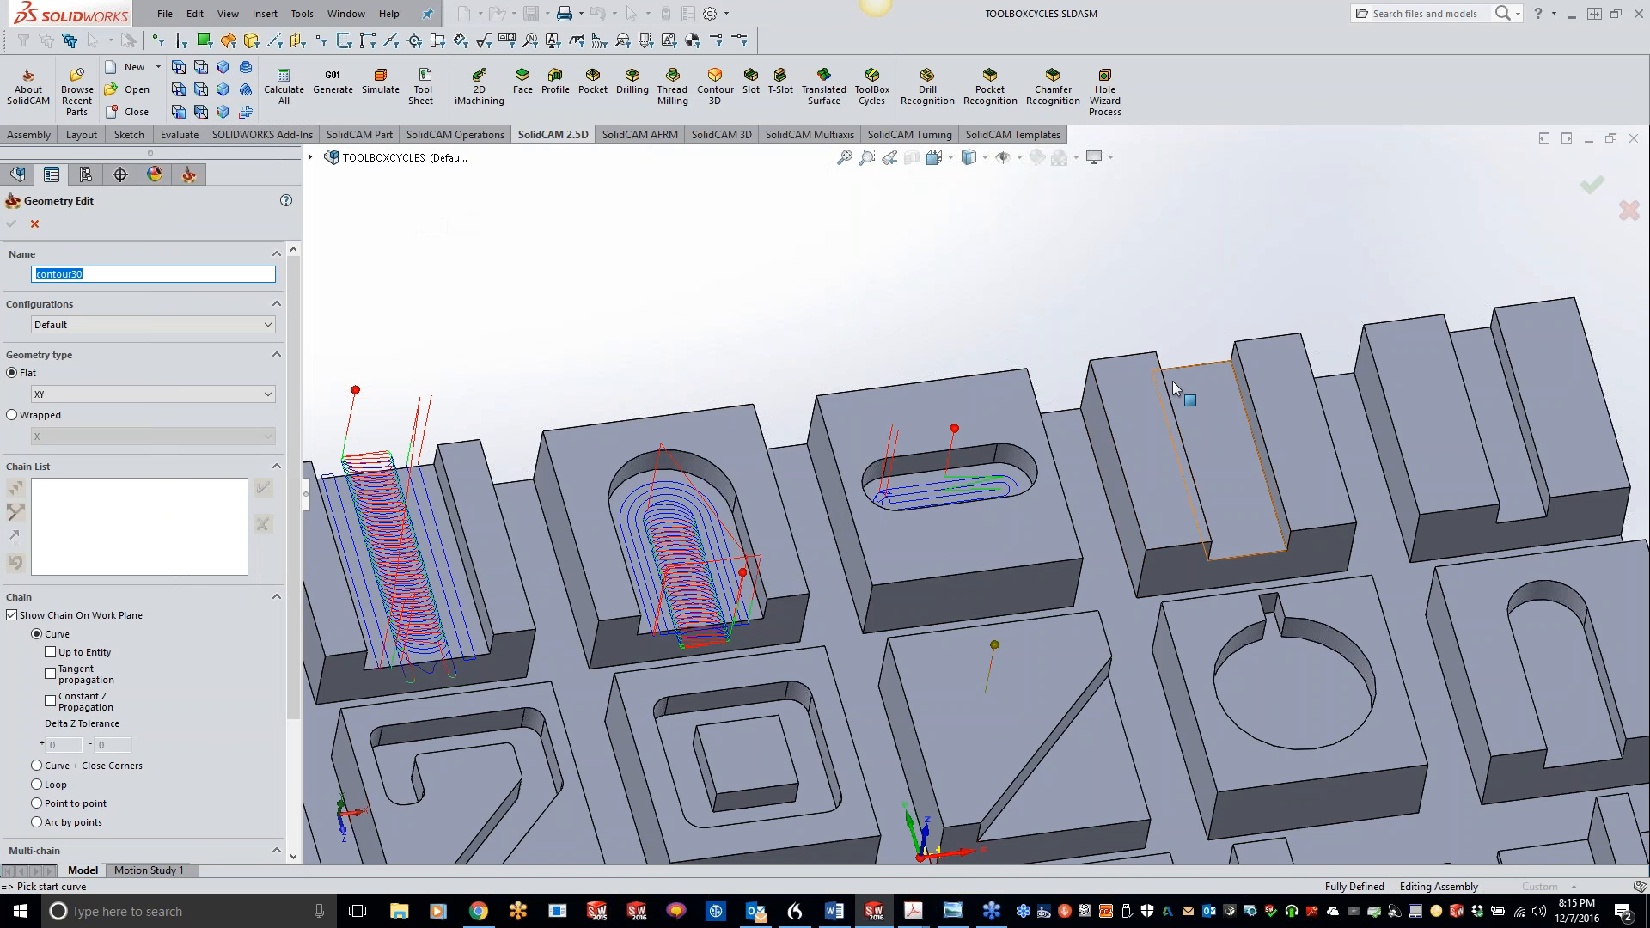
{"action": "left_click", "coordinate": [1168, 387]}
{"action": "left_click", "coordinate": [263, 488]}
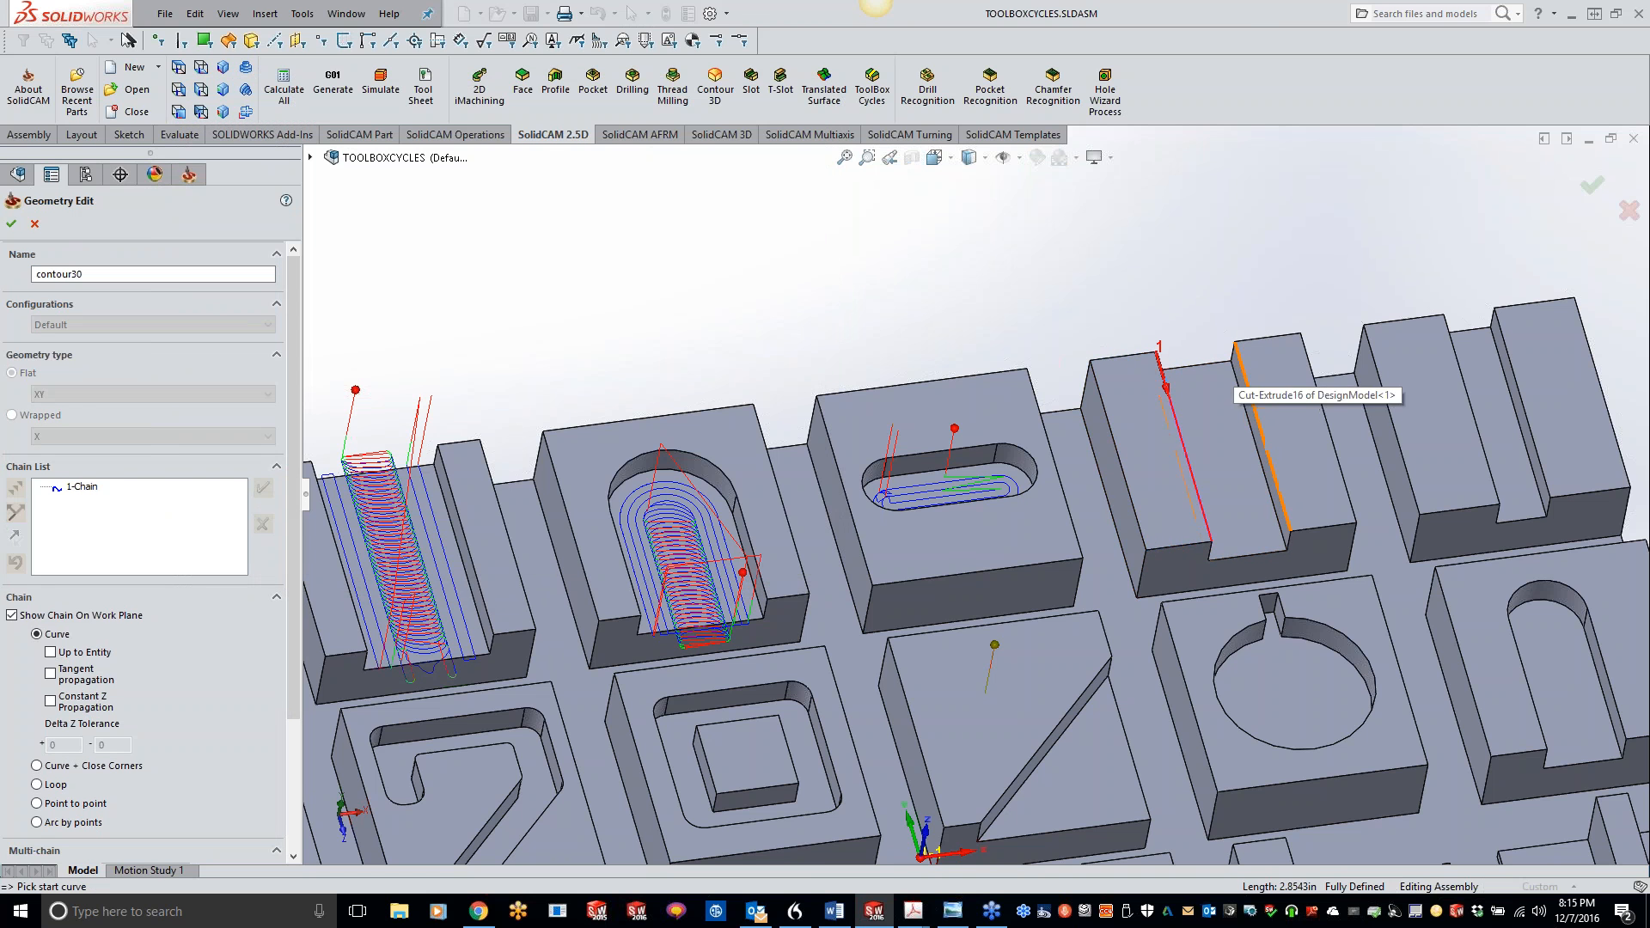
{"action": "left_click", "coordinate": [1246, 387]}
{"action": "left_click", "coordinate": [263, 488]}
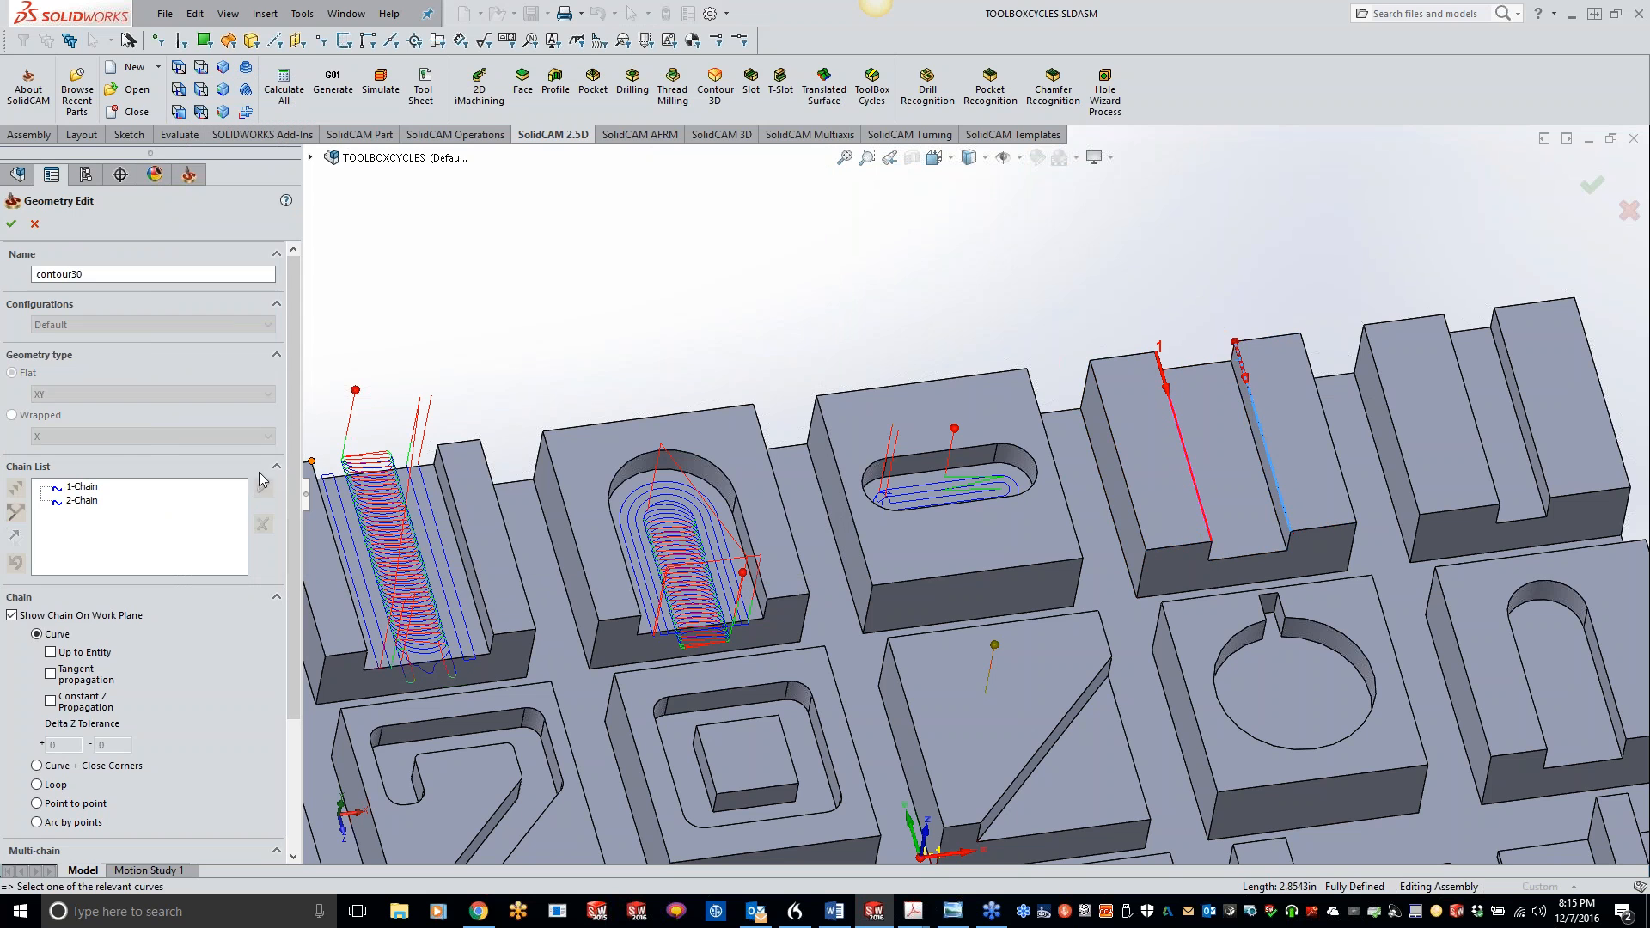
{"action": "left_click", "coordinate": [11, 223]}
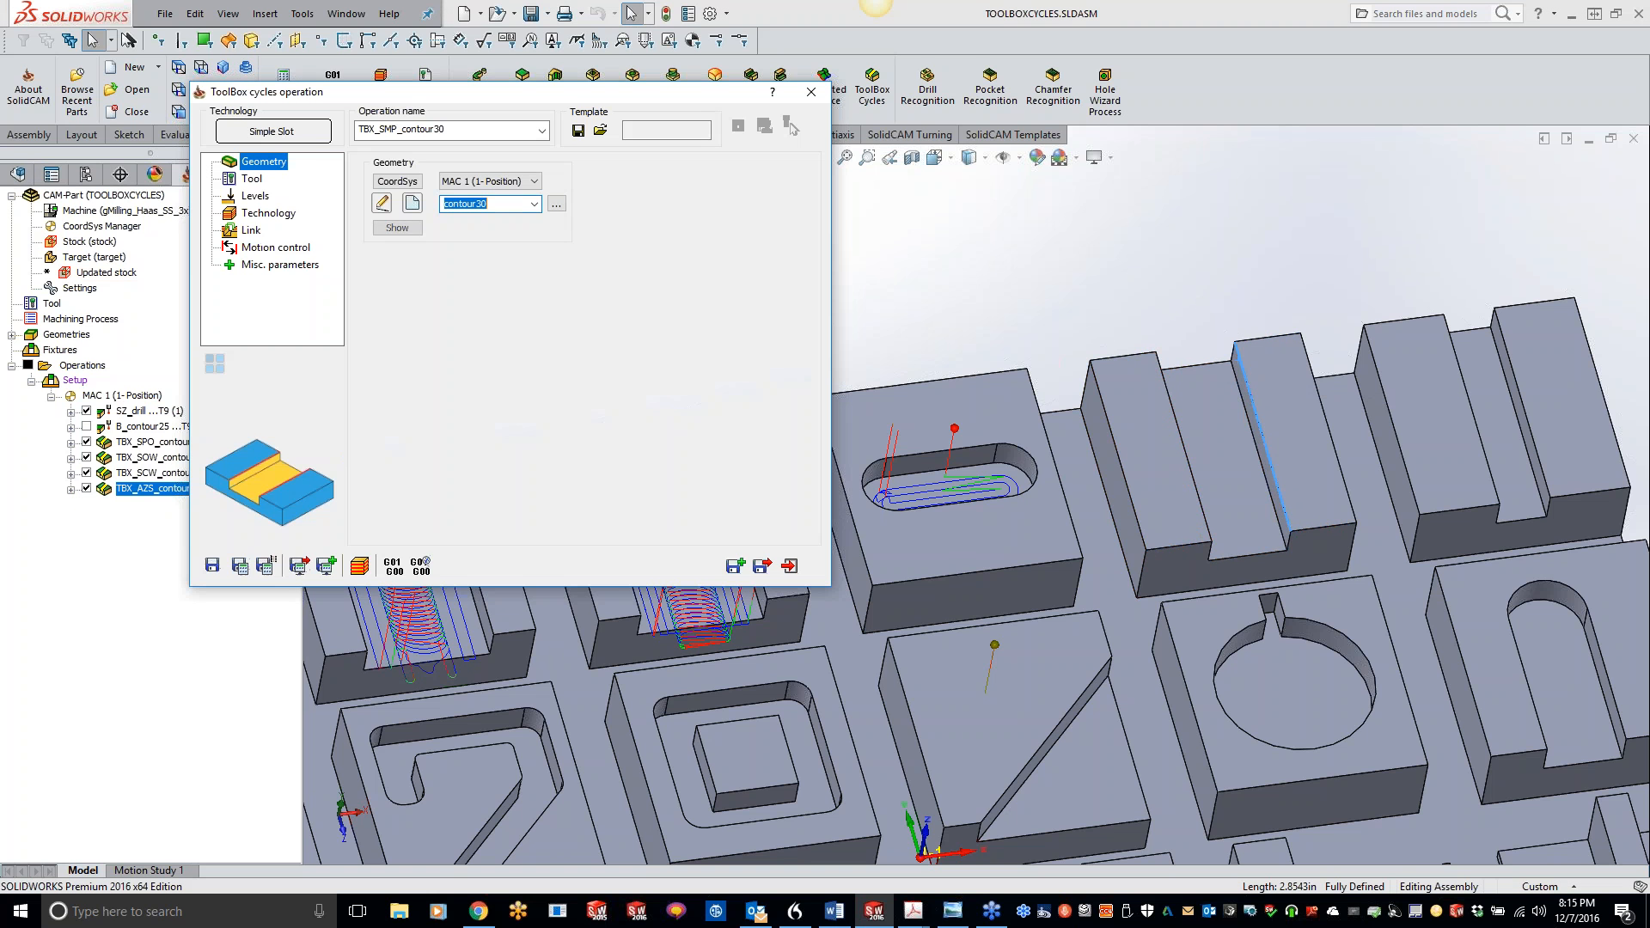
Step: Assign tool 7, the 0.625 inch end mill, to the simple slot operation and pick the slot's floor as its depth
{"action": "left_click", "coordinate": [253, 179]}
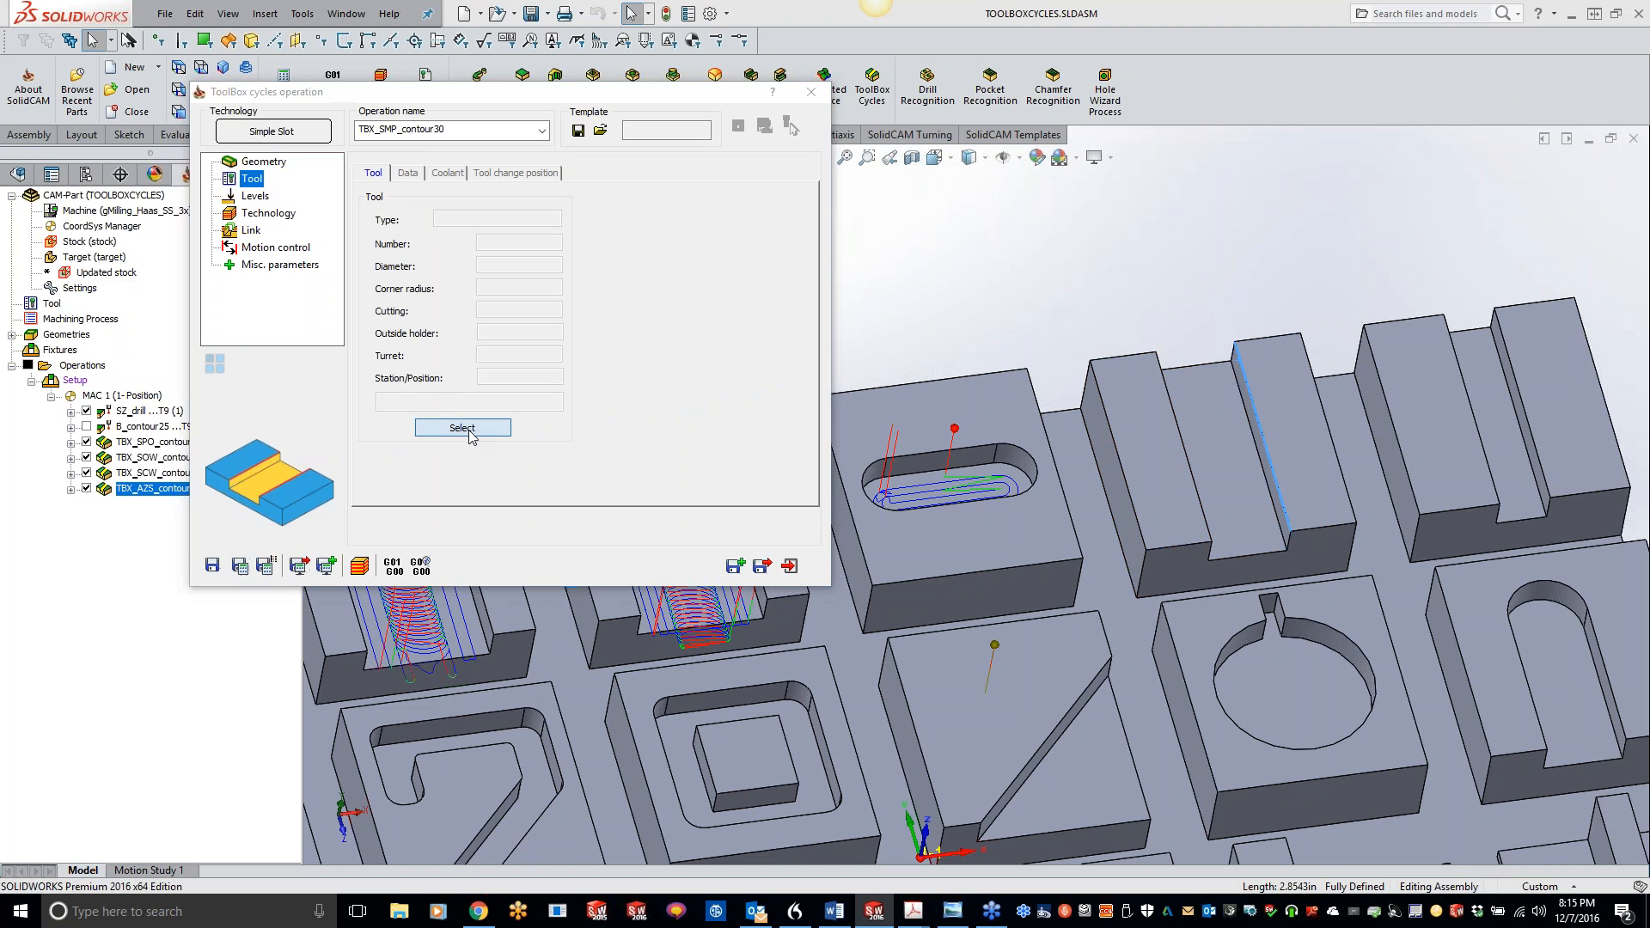
{"action": "left_click", "coordinate": [463, 427]}
{"action": "double_click", "coordinate": [497, 464]}
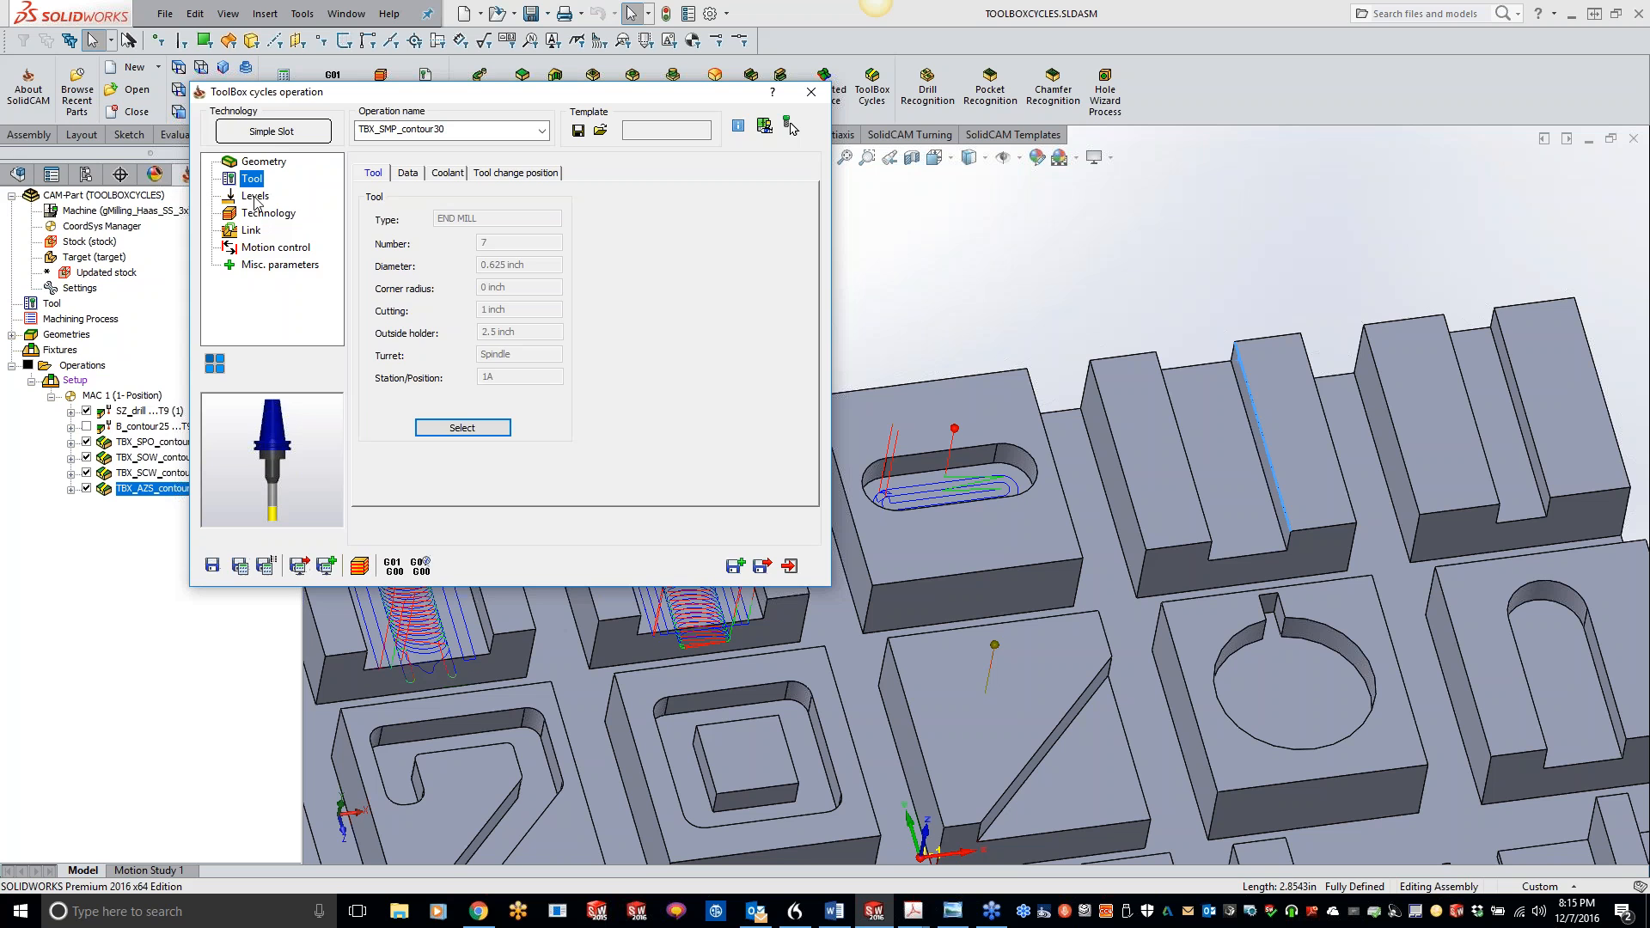
{"action": "left_click", "coordinate": [255, 197]}
{"action": "left_click", "coordinate": [425, 311]}
{"action": "left_click", "coordinate": [1213, 464]}
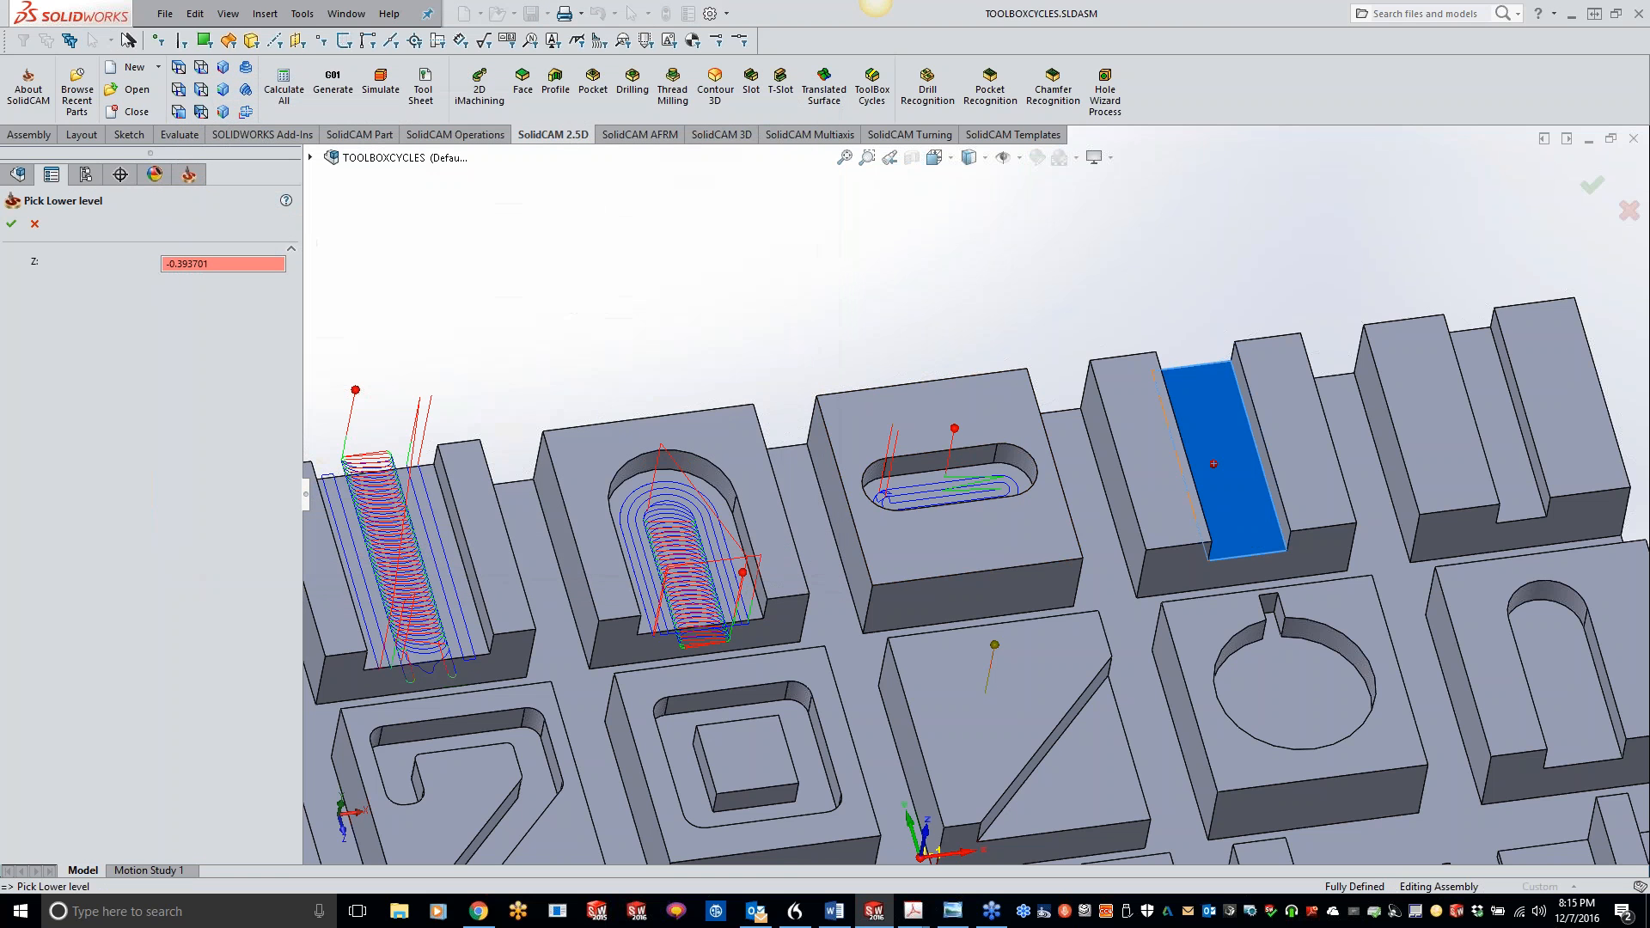
{"action": "left_click", "coordinate": [11, 223]}
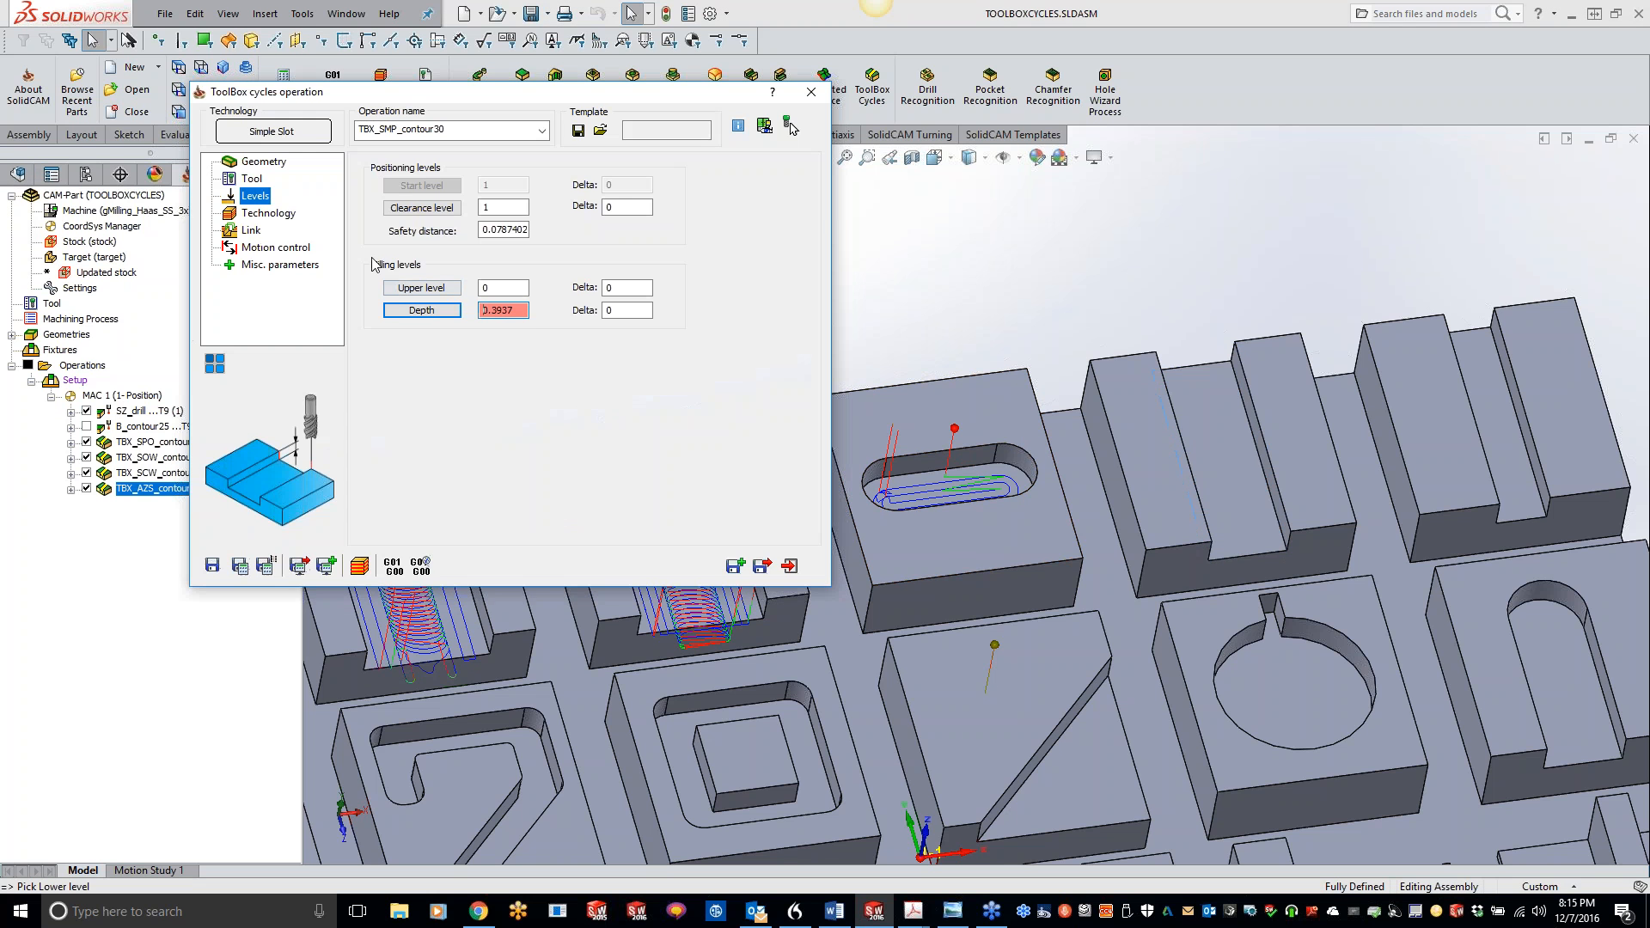
Step: Calculate the simple slot toolpath, then set its extension to 10% of tool diameter and recalculate
{"action": "left_click", "coordinate": [278, 212]}
{"action": "left_click", "coordinate": [265, 564]}
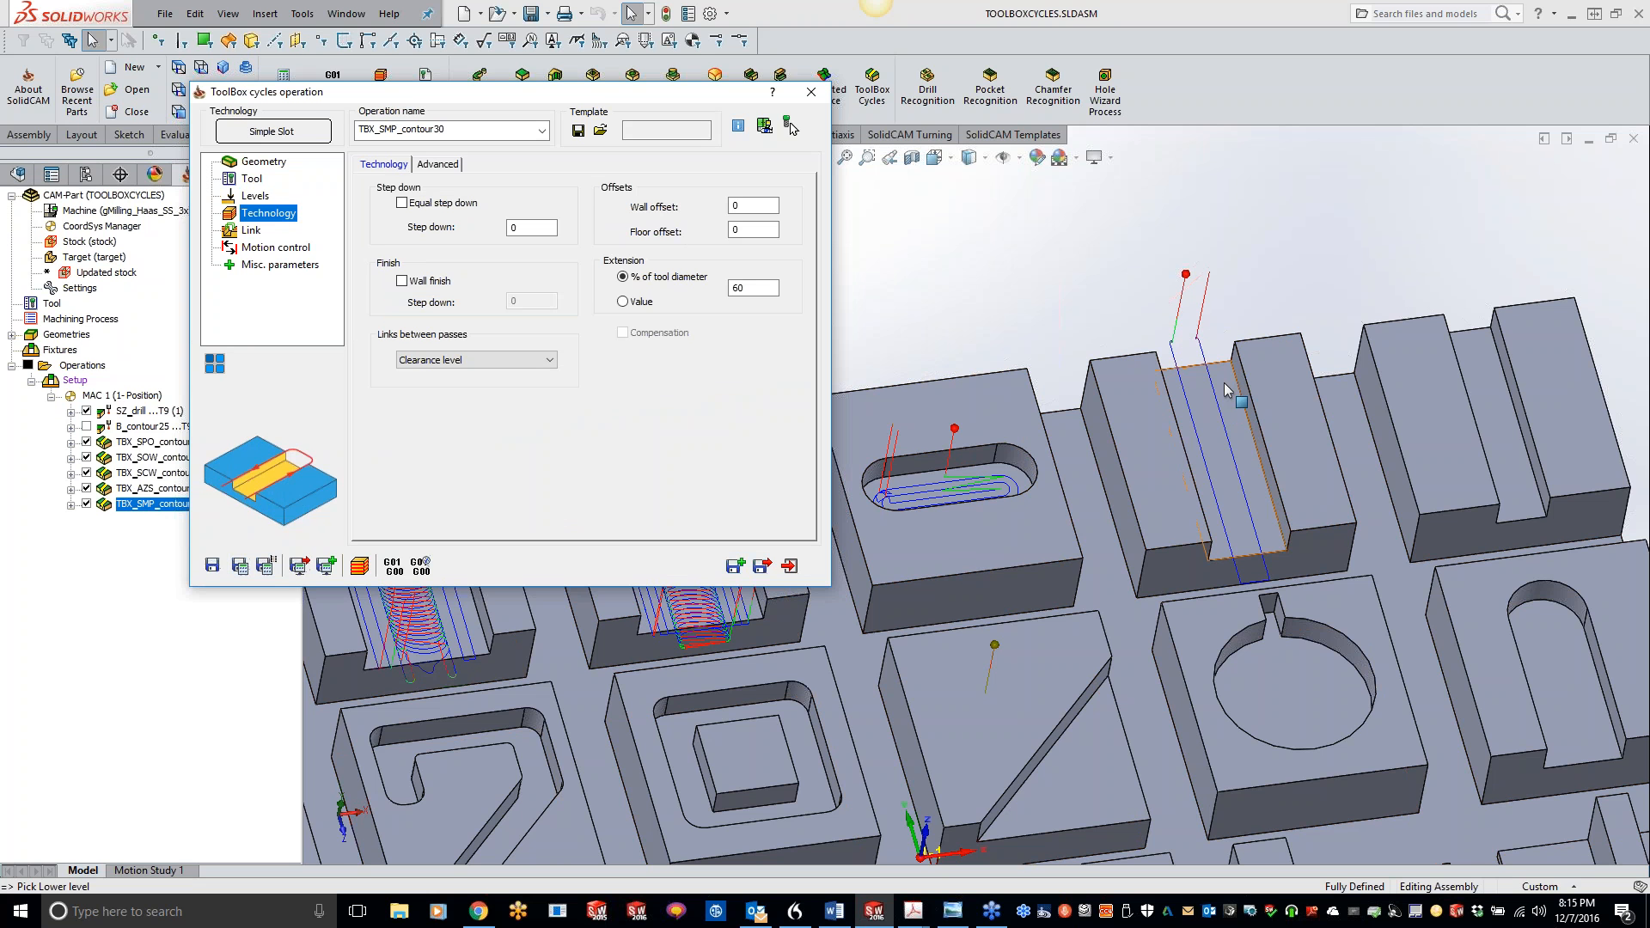
{"action": "scroll", "coordinate": [1281, 520], "scroll_direction": "down", "scroll_amount": 2}
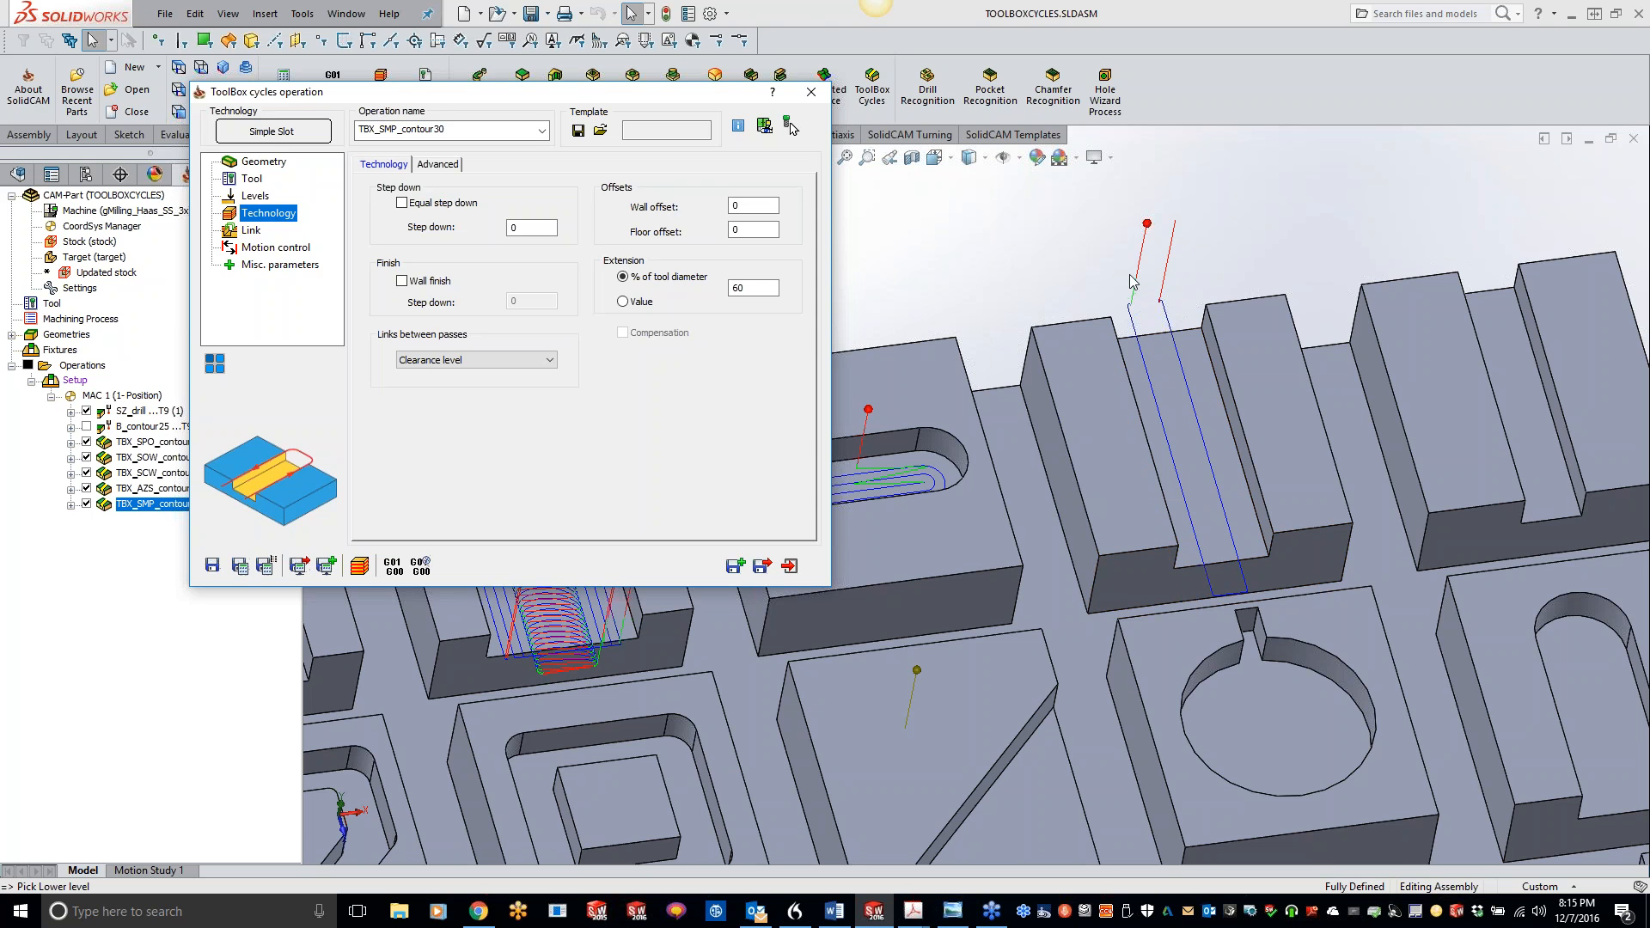
{"action": "left_click", "coordinate": [749, 289]}
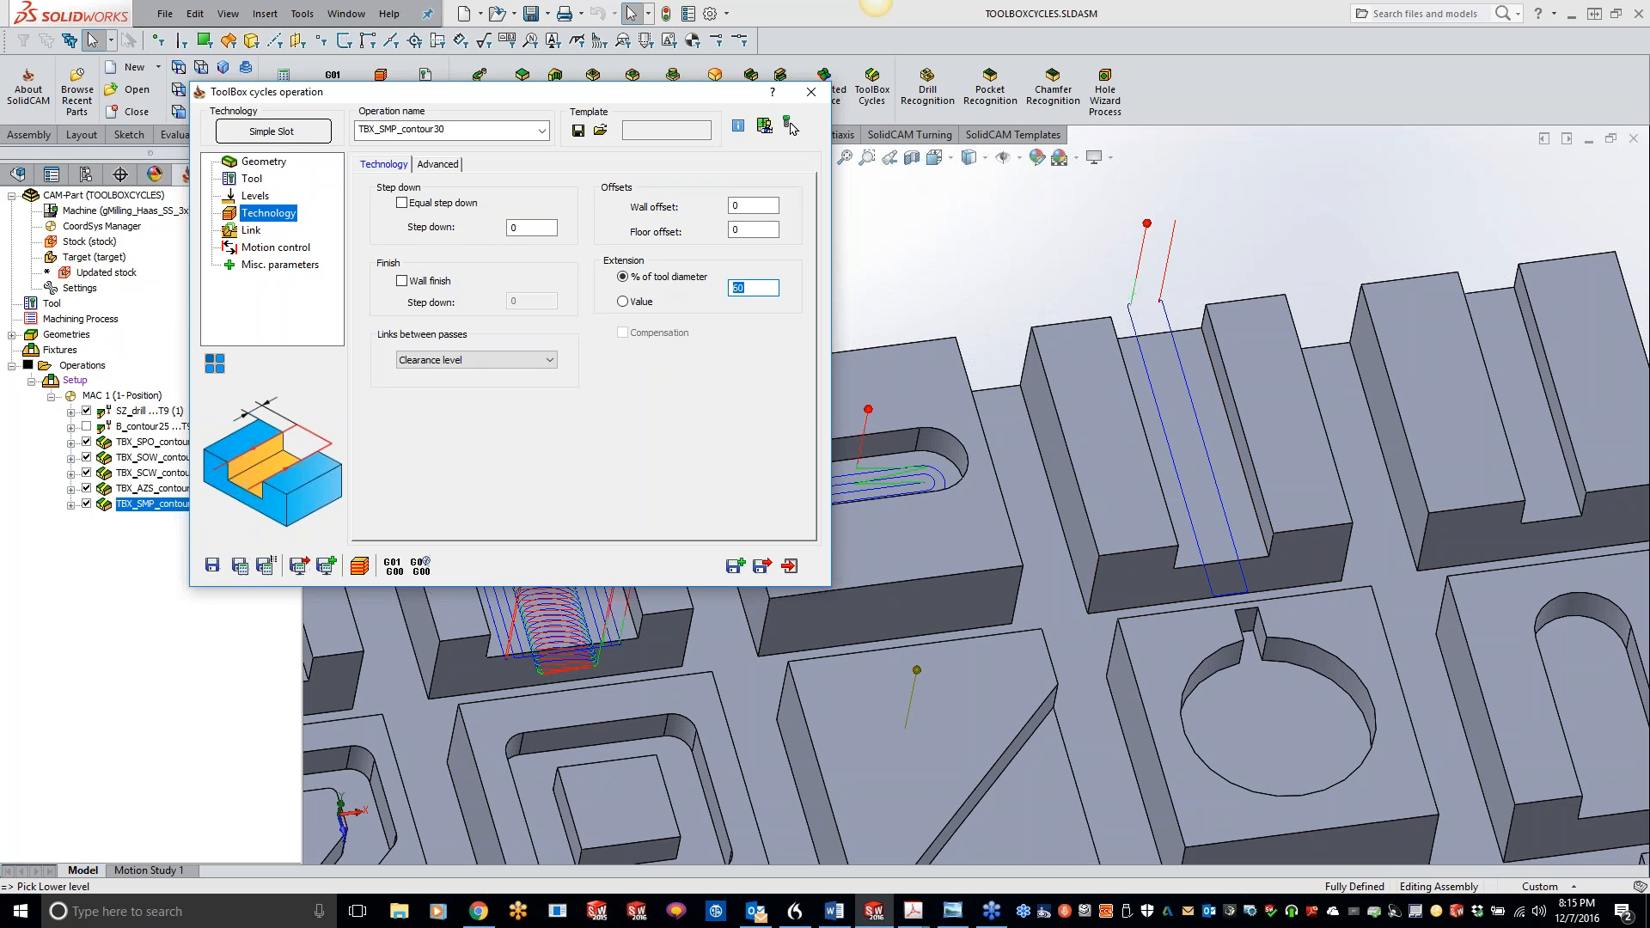
{"action": "type", "text": "10"}
{"action": "left_click", "coordinate": [240, 564]}
{"action": "middle_click_drag", "start_coordinate": [1107, 435], "coordinate": [1187, 274]}
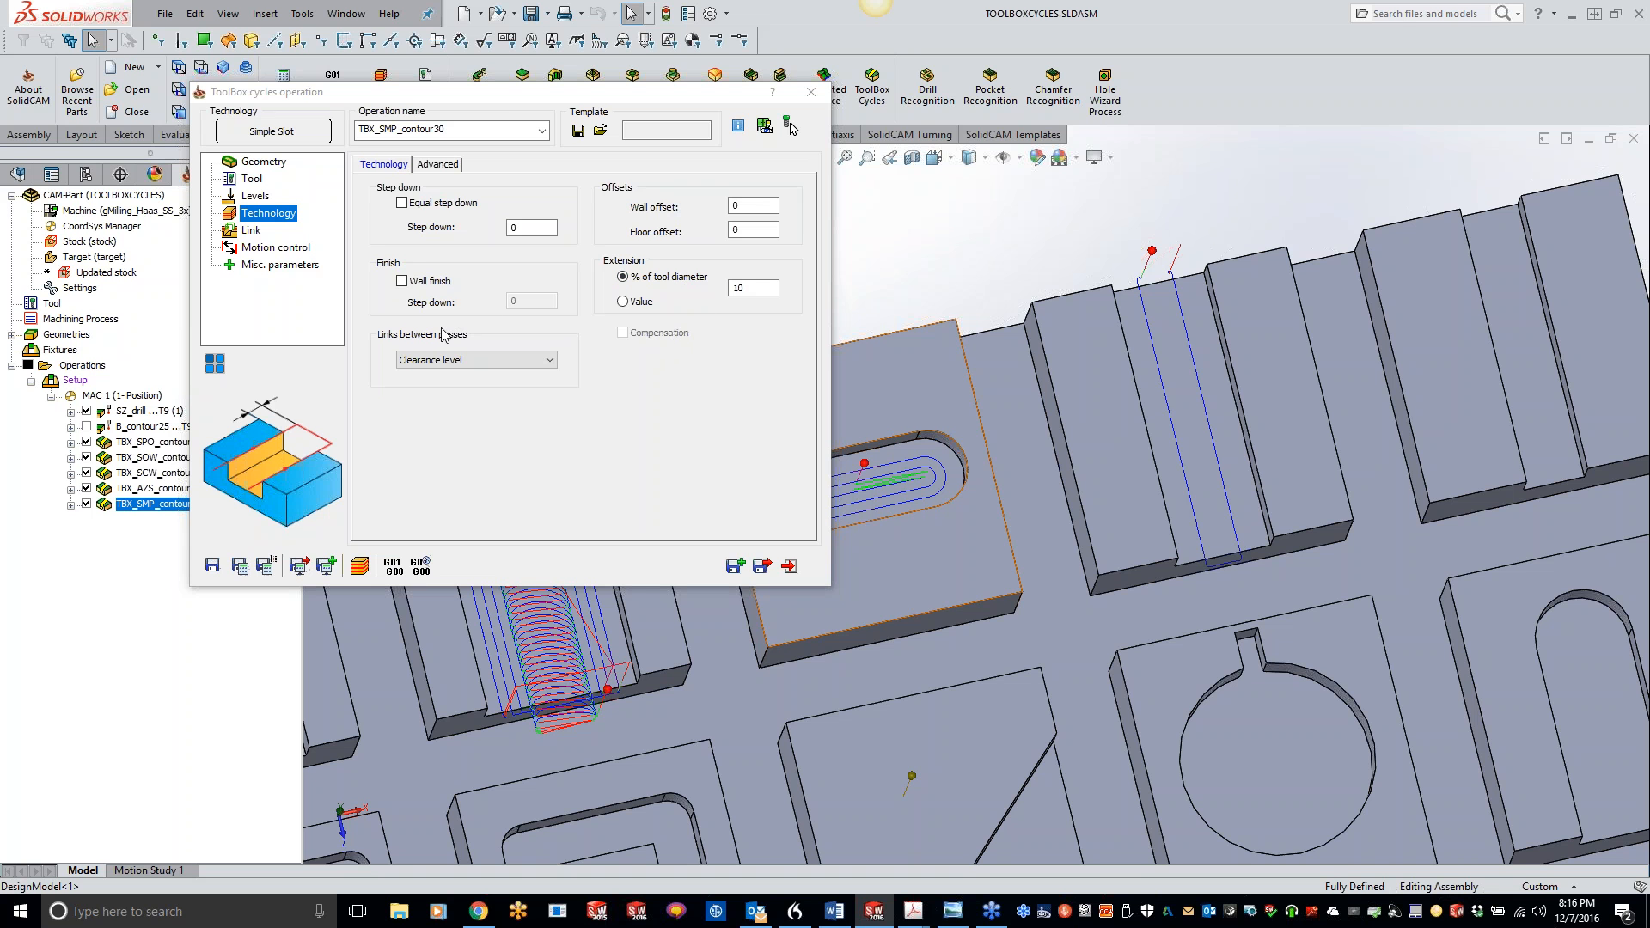
Step: Enable wall finish for the simple slot and review the links between passes options and advanced settings
{"action": "left_click", "coordinate": [402, 280]}
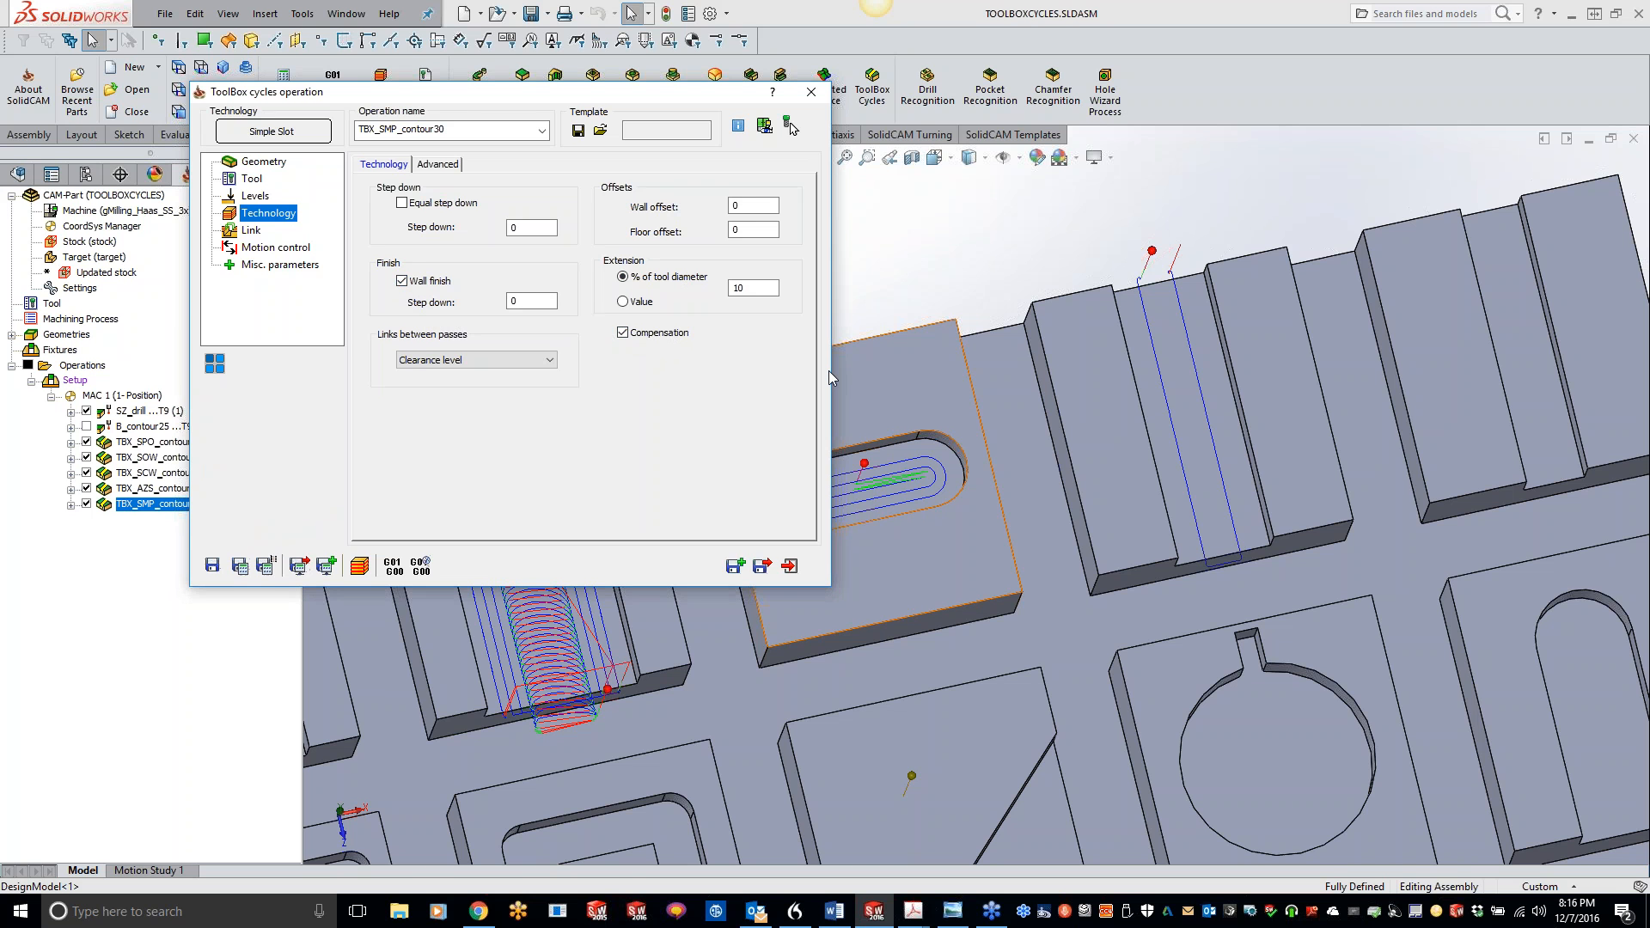
{"action": "left_click", "coordinate": [454, 360]}
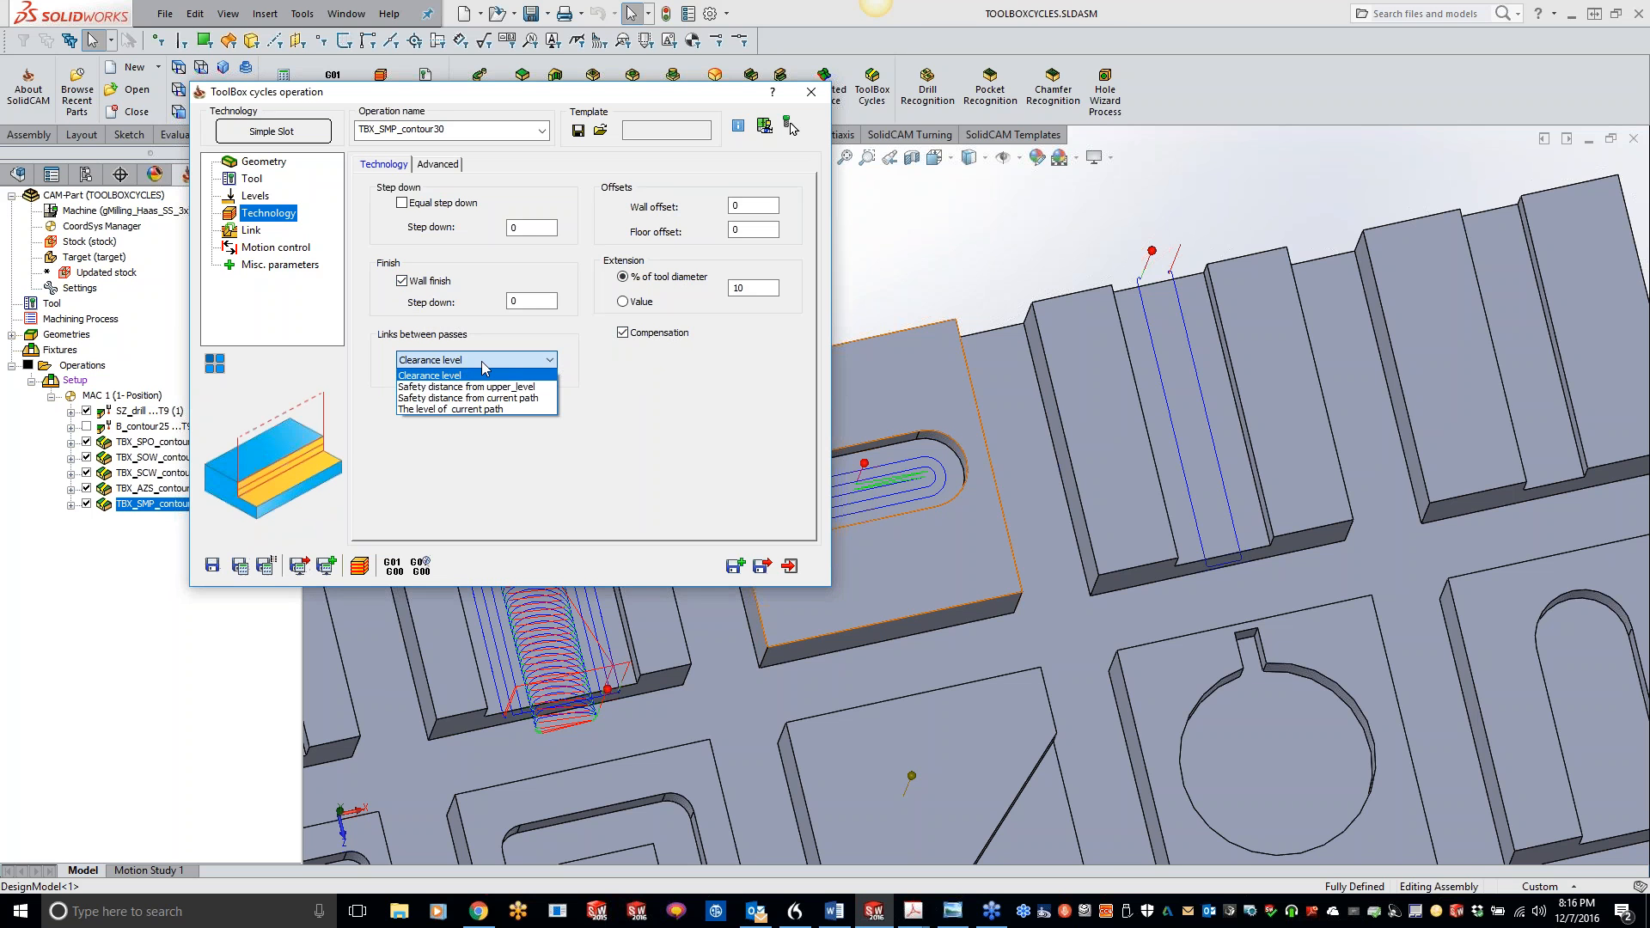
{"action": "left_click", "coordinate": [481, 360]}
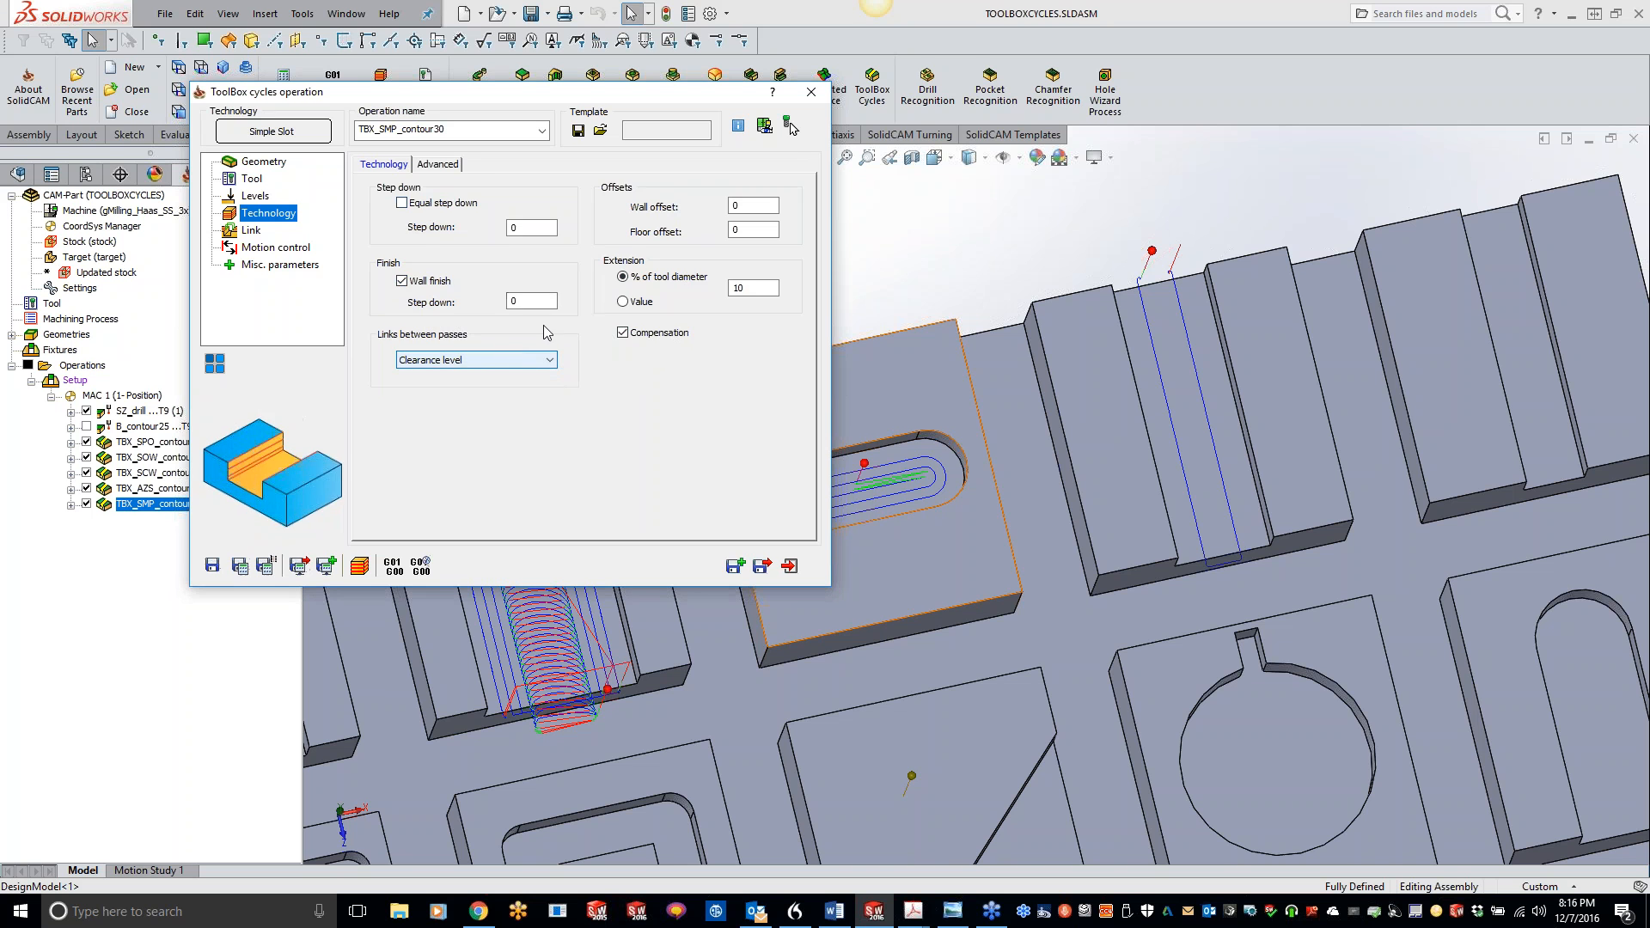
{"action": "left_click", "coordinate": [423, 165]}
{"action": "left_click", "coordinate": [384, 165]}
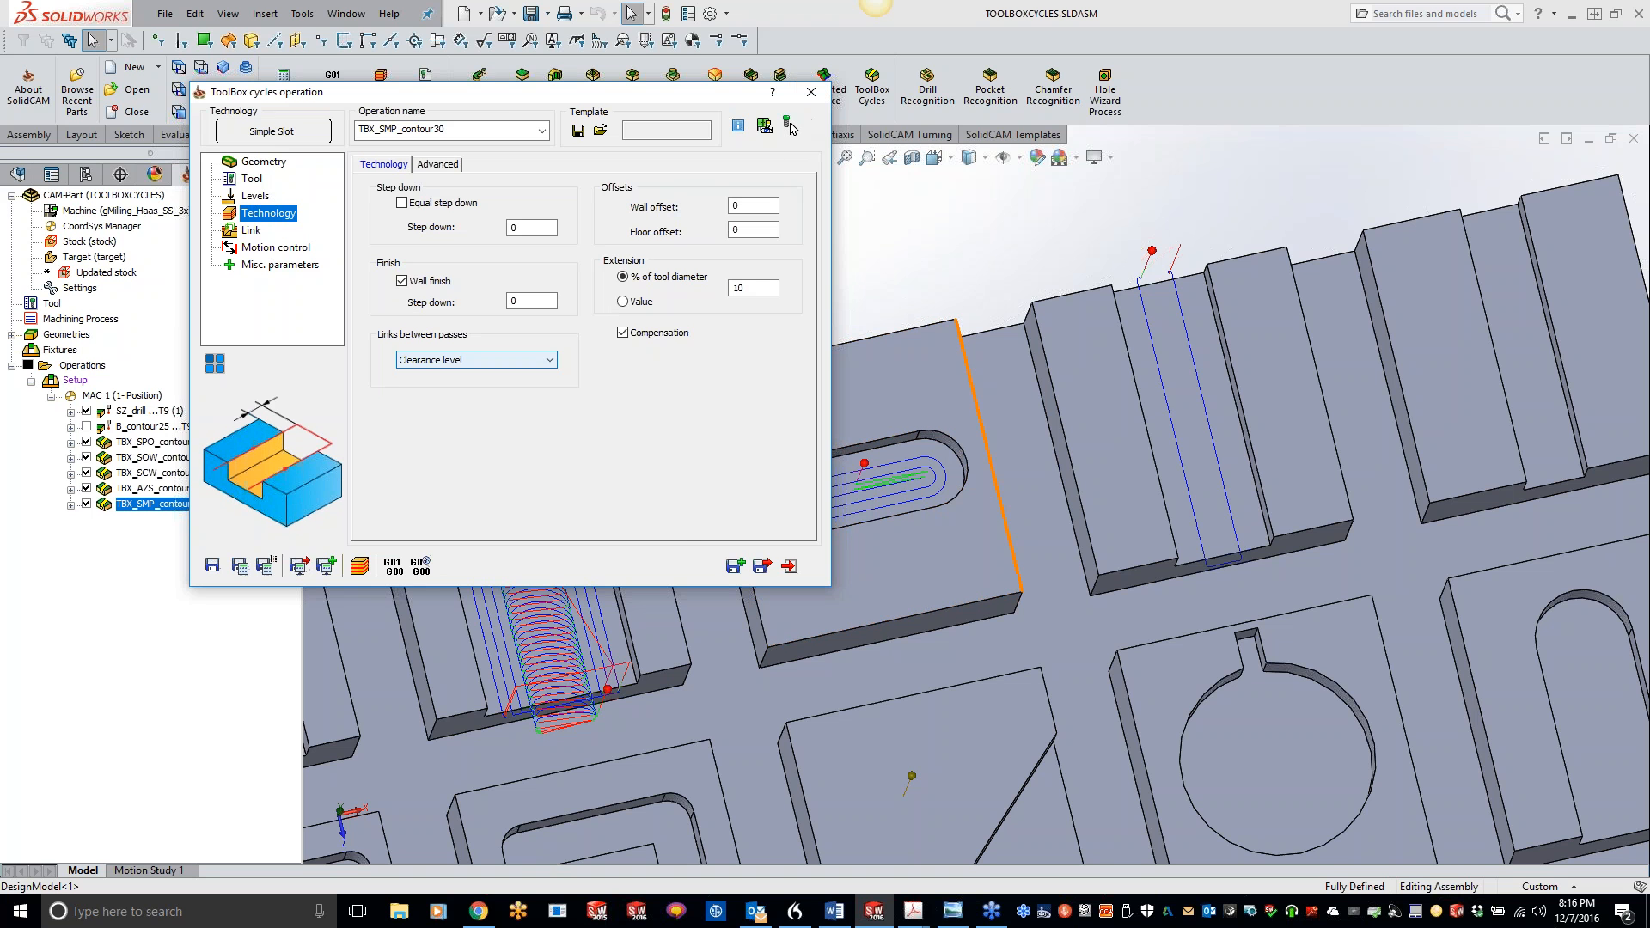
Step: Close the simple slot operation
{"action": "scroll", "coordinate": [1552, 374], "scroll_direction": "up", "scroll_amount": 4}
{"action": "scroll", "coordinate": [1363, 420], "scroll_direction": "down", "scroll_amount": 8}
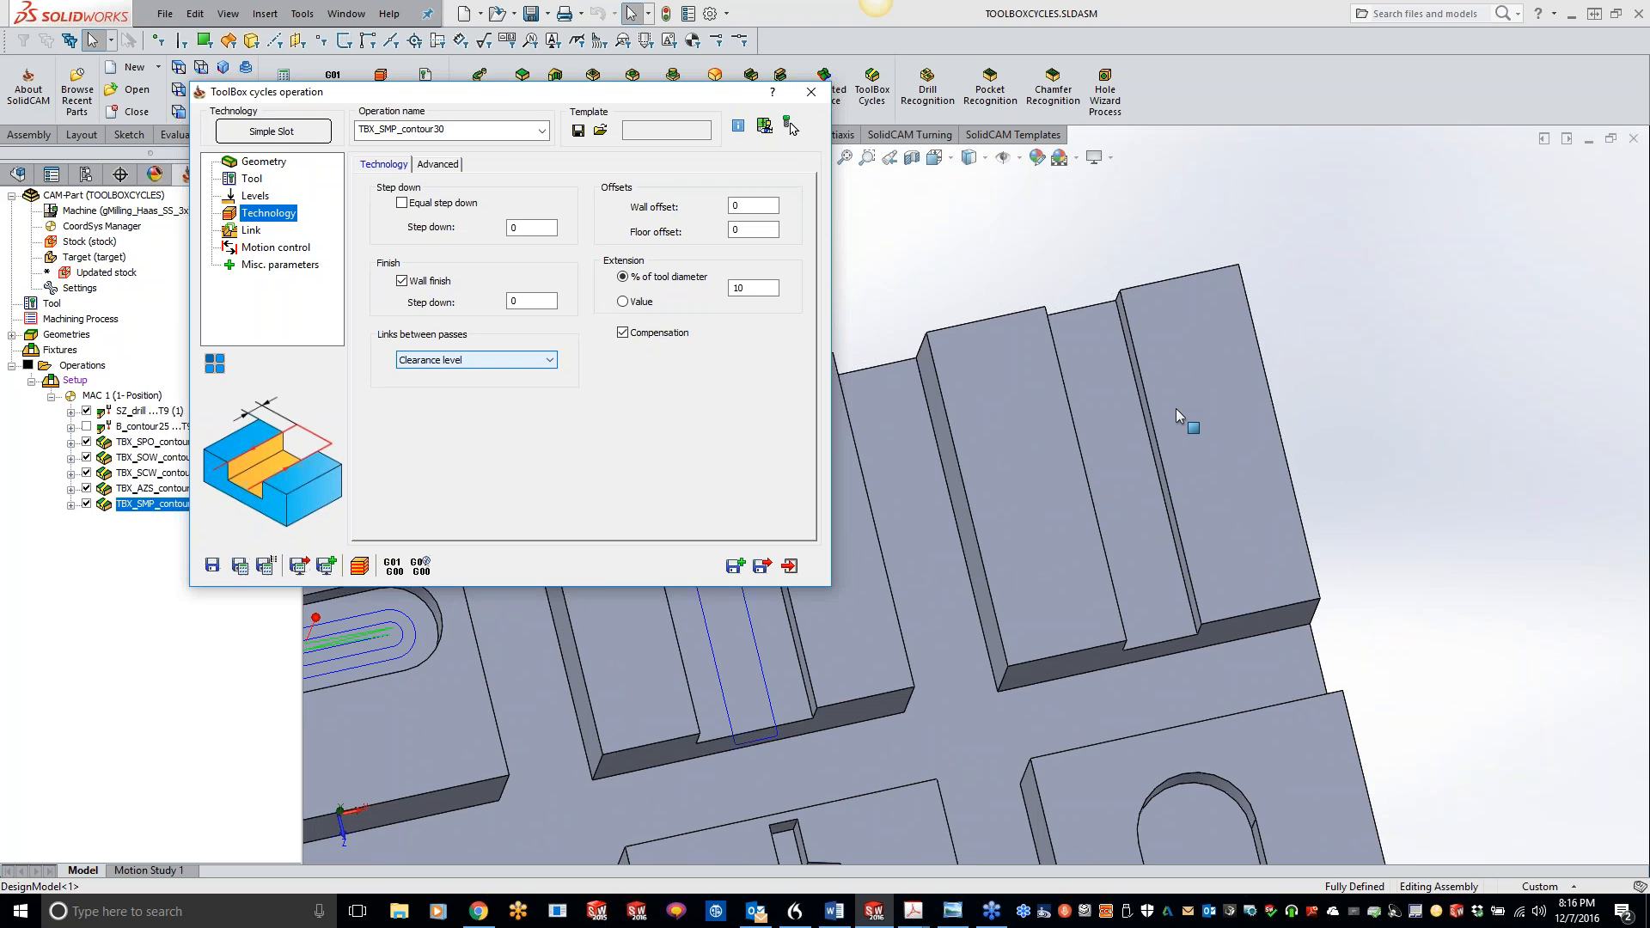
{"action": "left_click", "coordinate": [811, 92]}
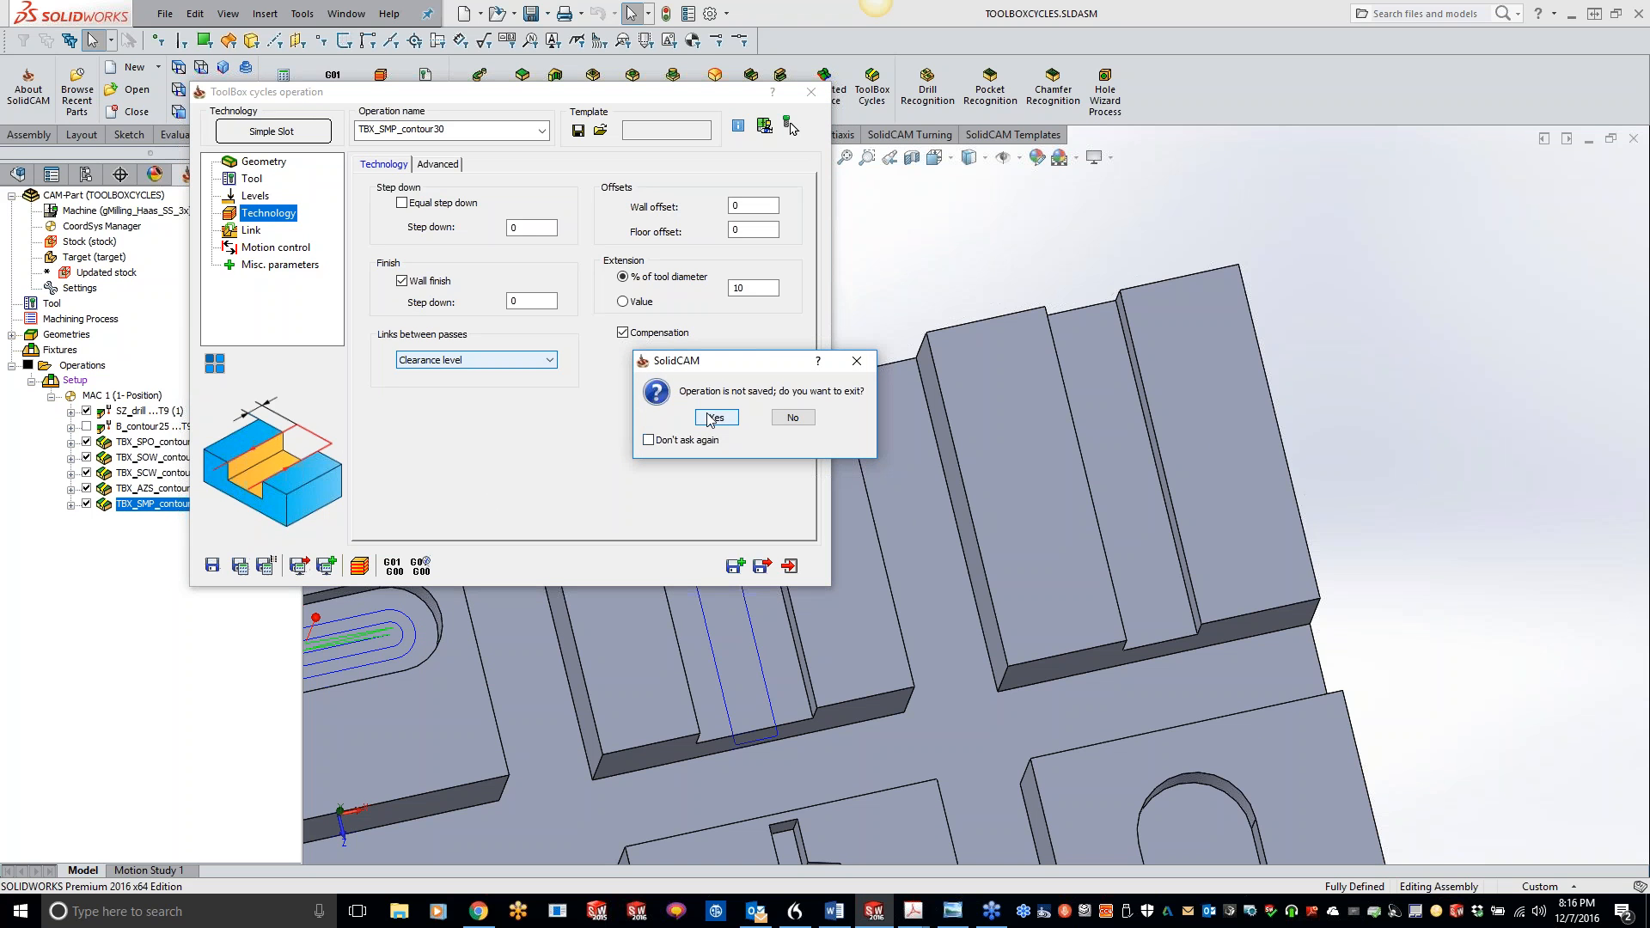
{"action": "left_click", "coordinate": [793, 417]}
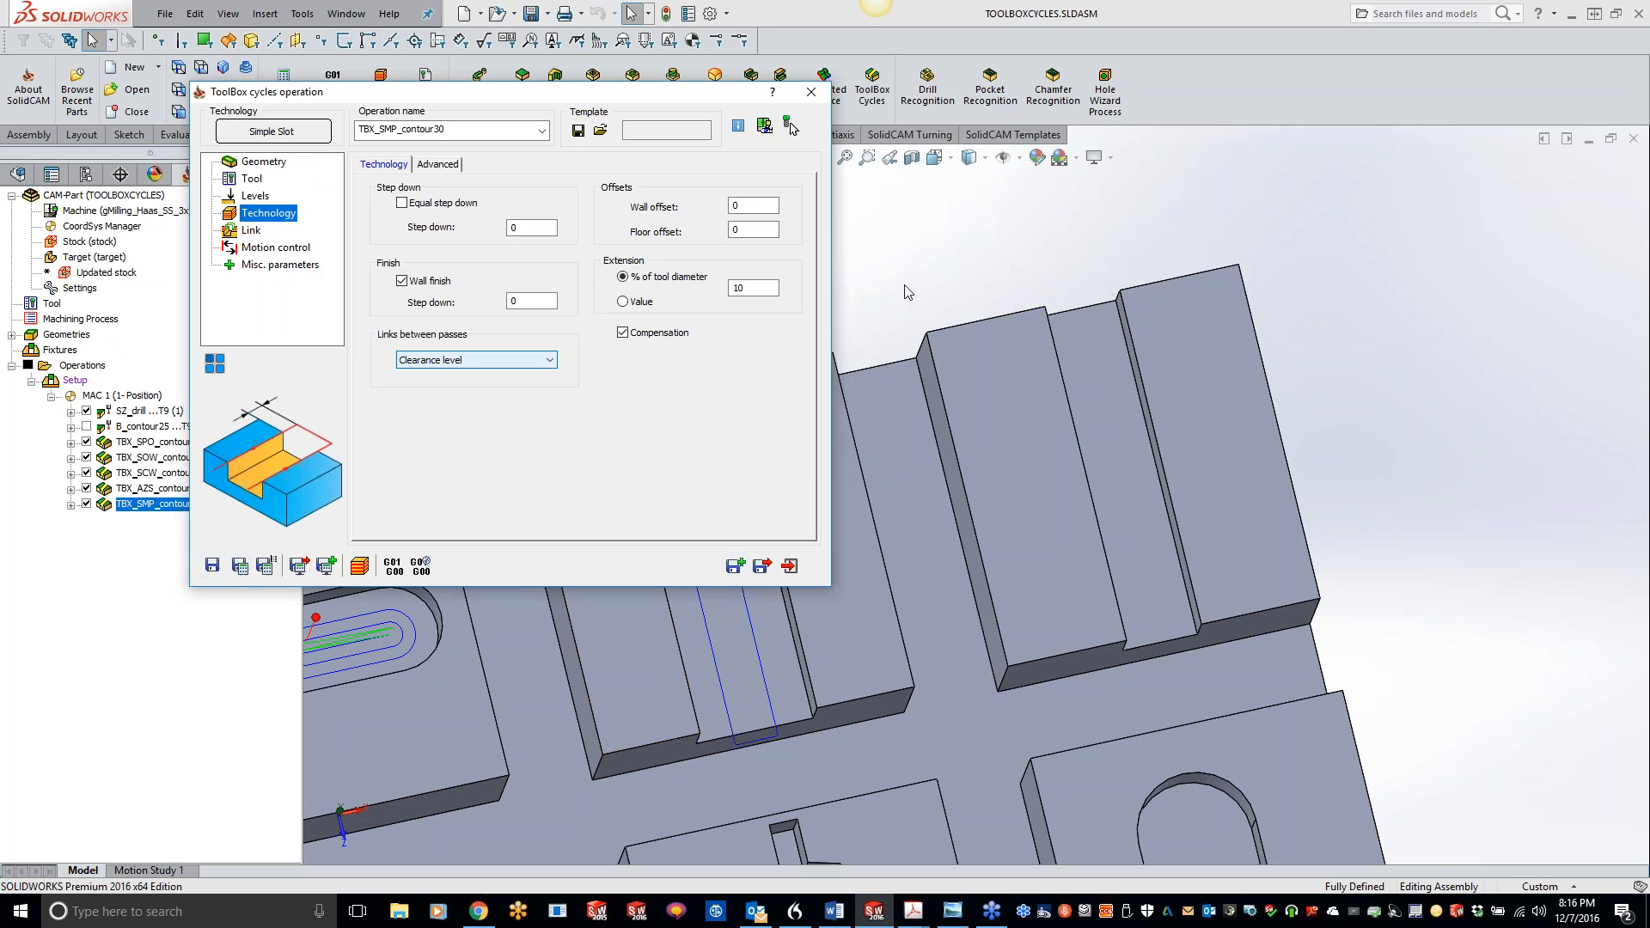
{"action": "left_click", "coordinate": [811, 92]}
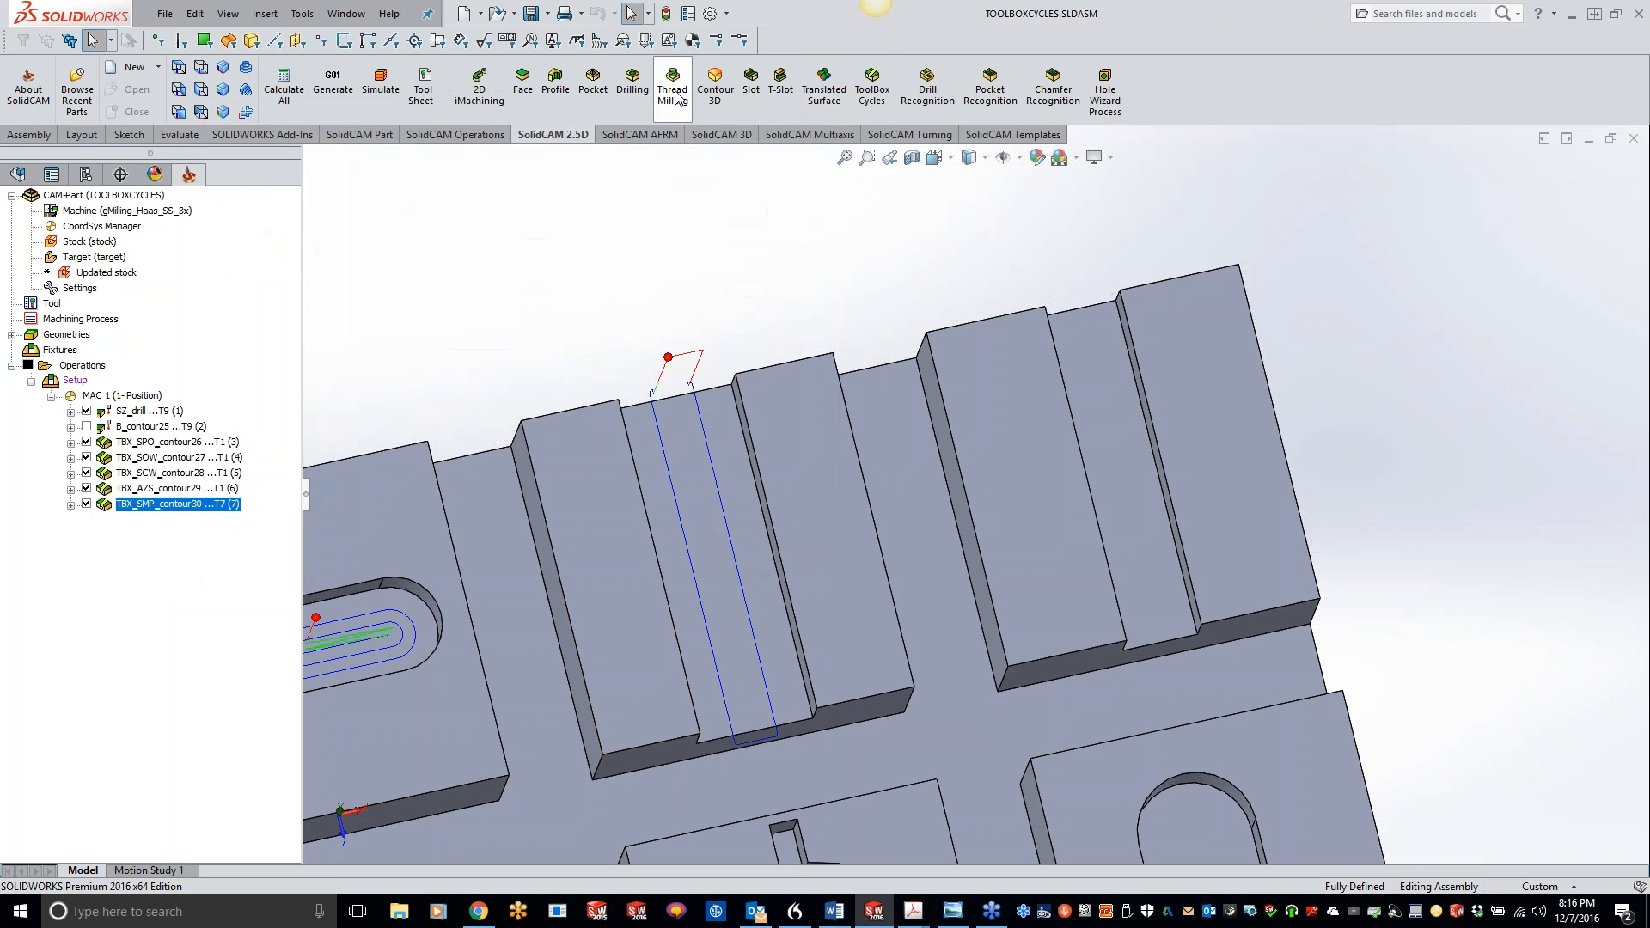
Step: Start another ToolBox Cycles operation and define two geometry chains along the long edges of the narrow open slot on the end block
{"action": "left_click", "coordinate": [873, 86]}
{"action": "left_click", "coordinate": [412, 203]}
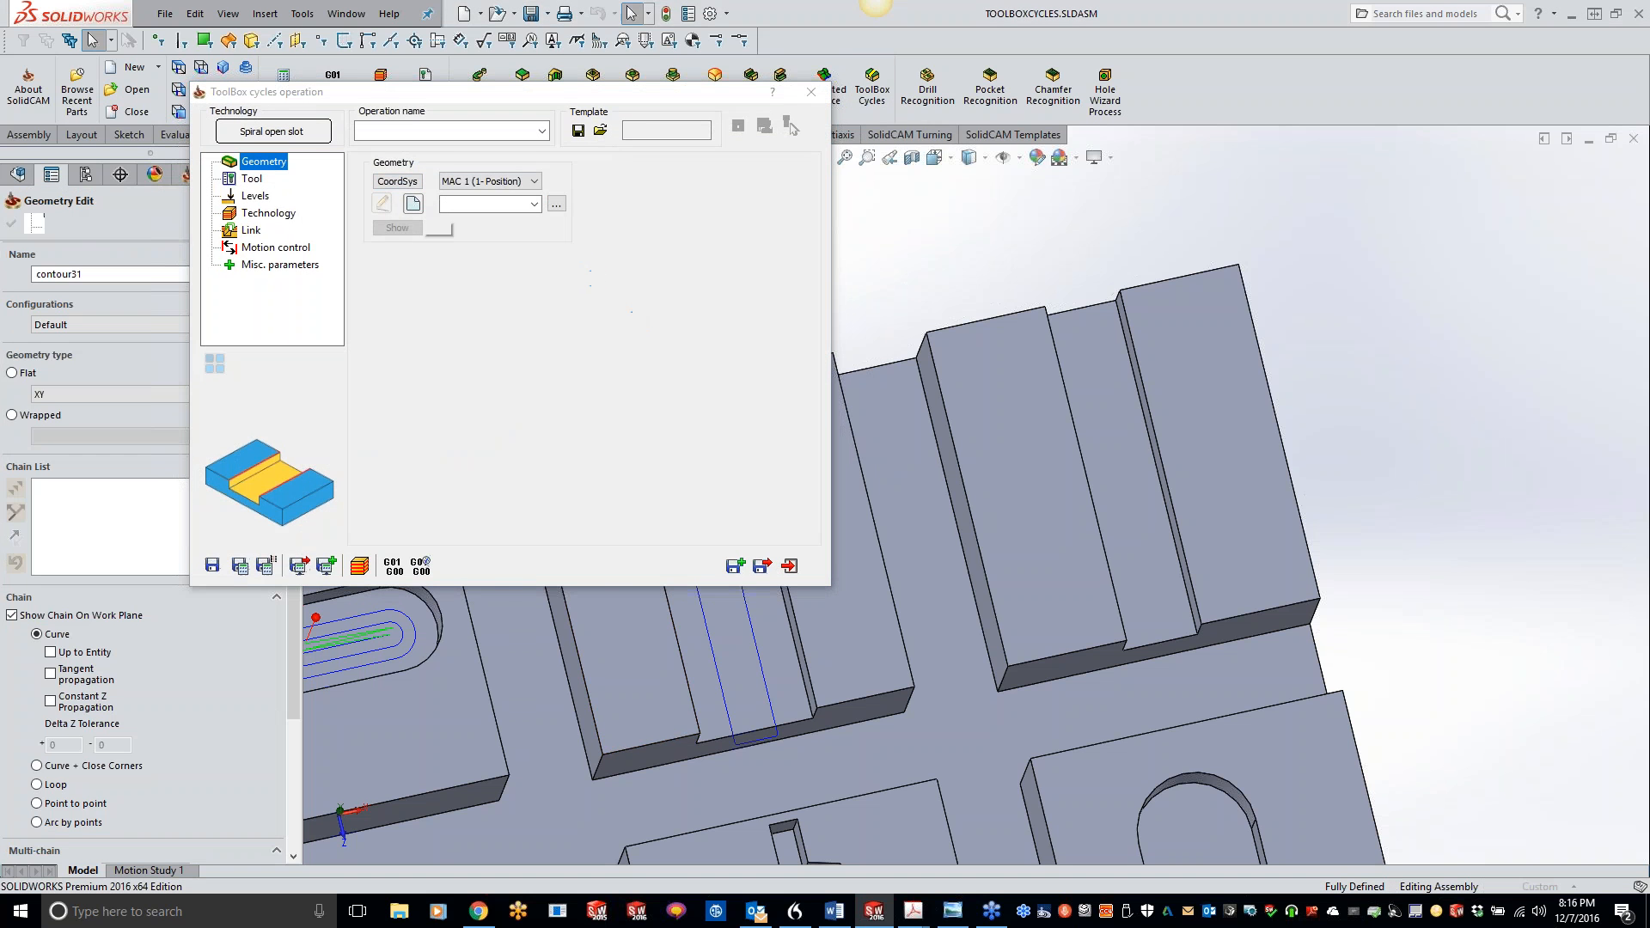
{"action": "left_click", "coordinate": [1057, 361]}
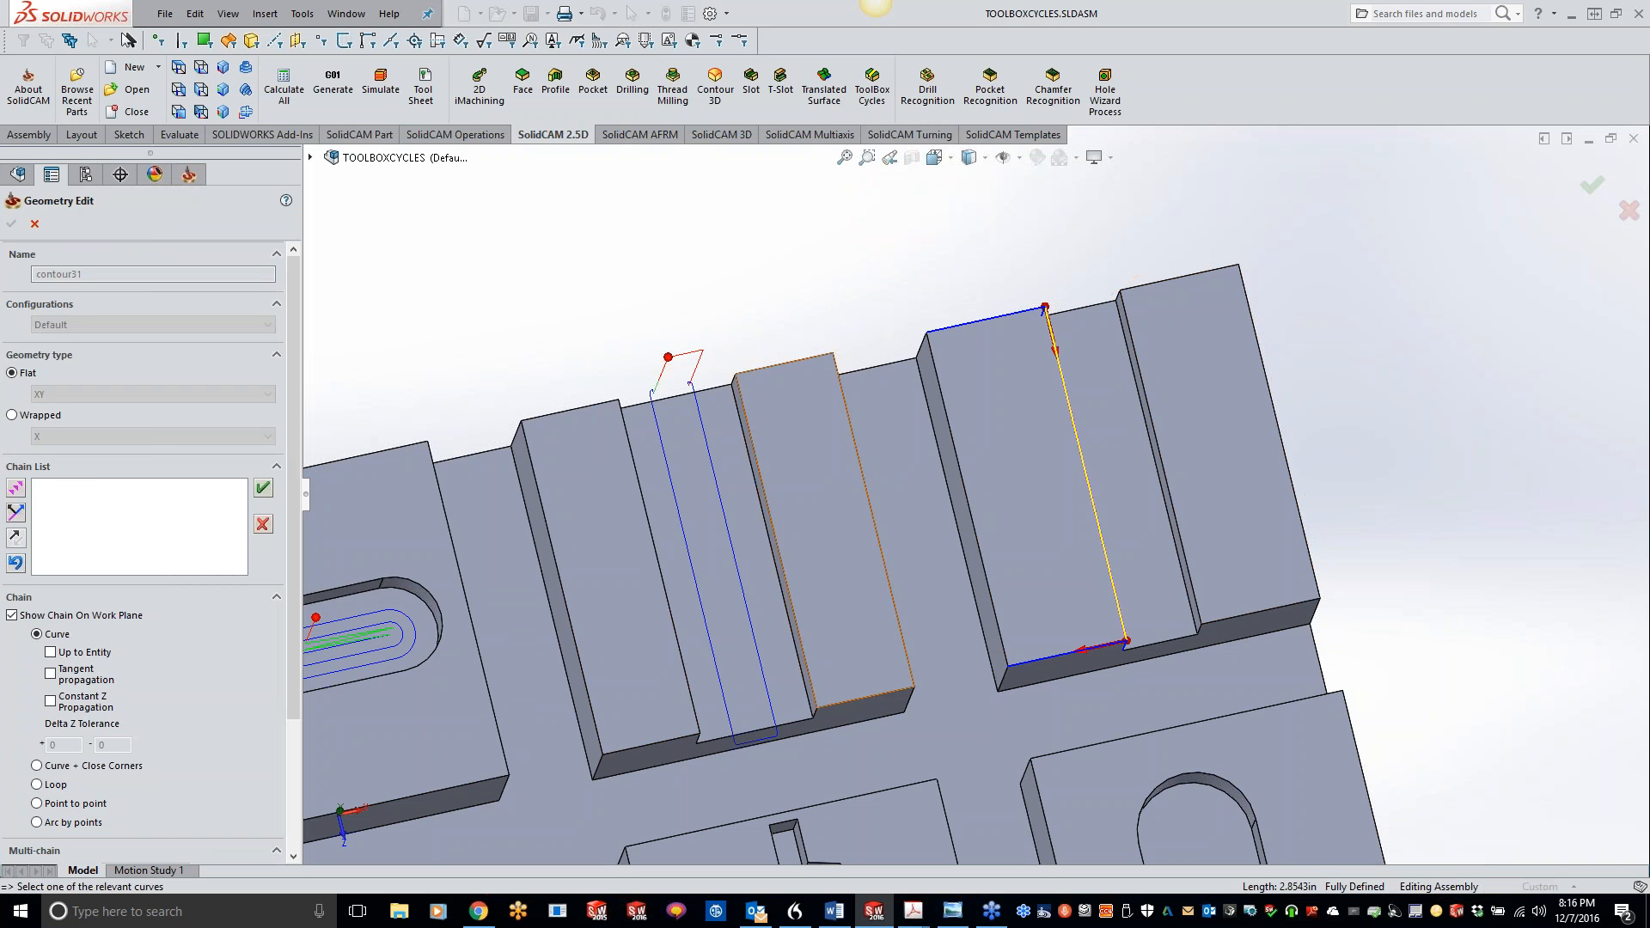
{"action": "left_click", "coordinate": [263, 489]}
{"action": "left_click", "coordinate": [1134, 352]}
{"action": "left_click", "coordinate": [263, 488]}
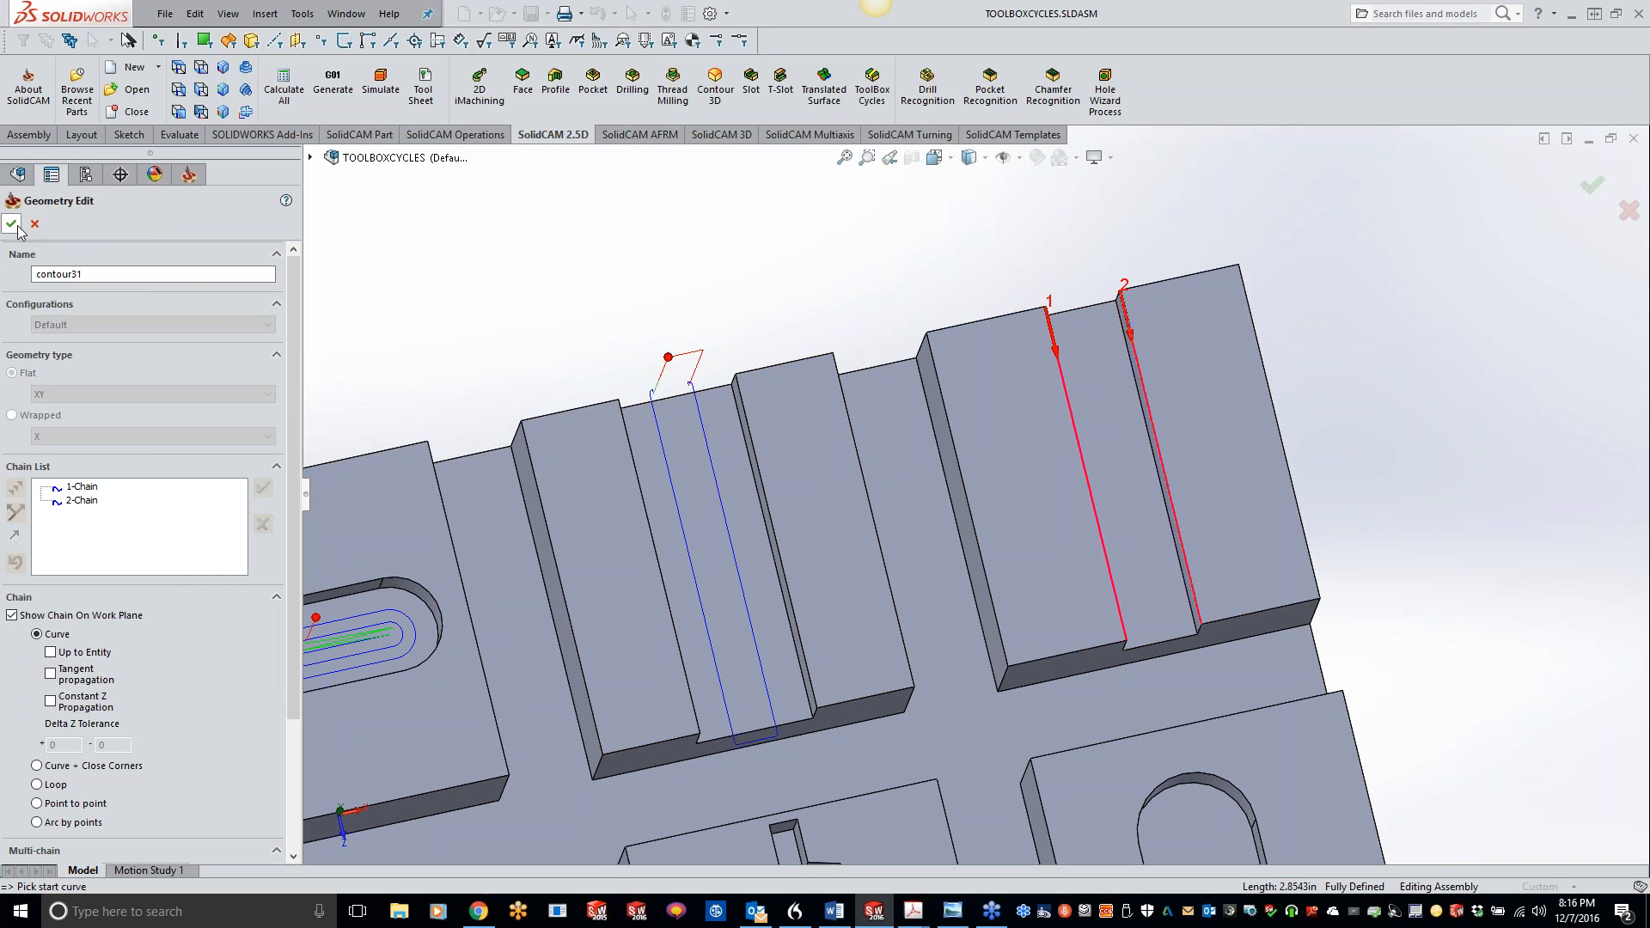
{"action": "left_click", "coordinate": [12, 225]}
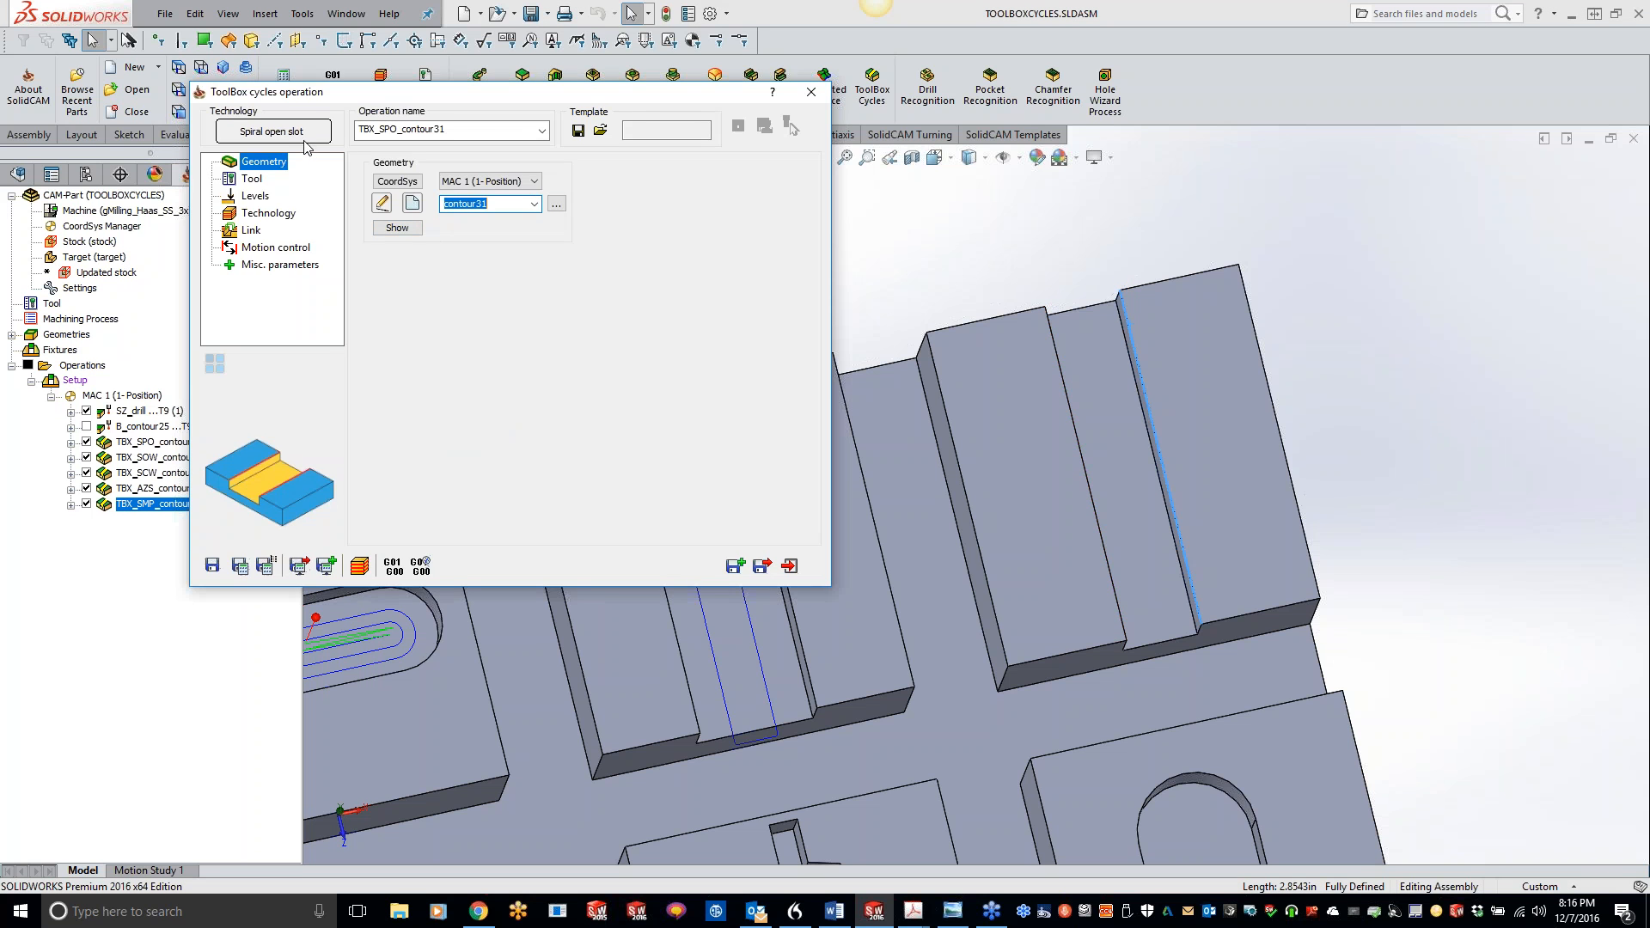
Step: Change the operation's technology to Roll into open slot and assign tool 4, the 0.5 inch end mill
{"action": "left_click", "coordinate": [305, 139]}
{"action": "left_click", "coordinate": [744, 256]}
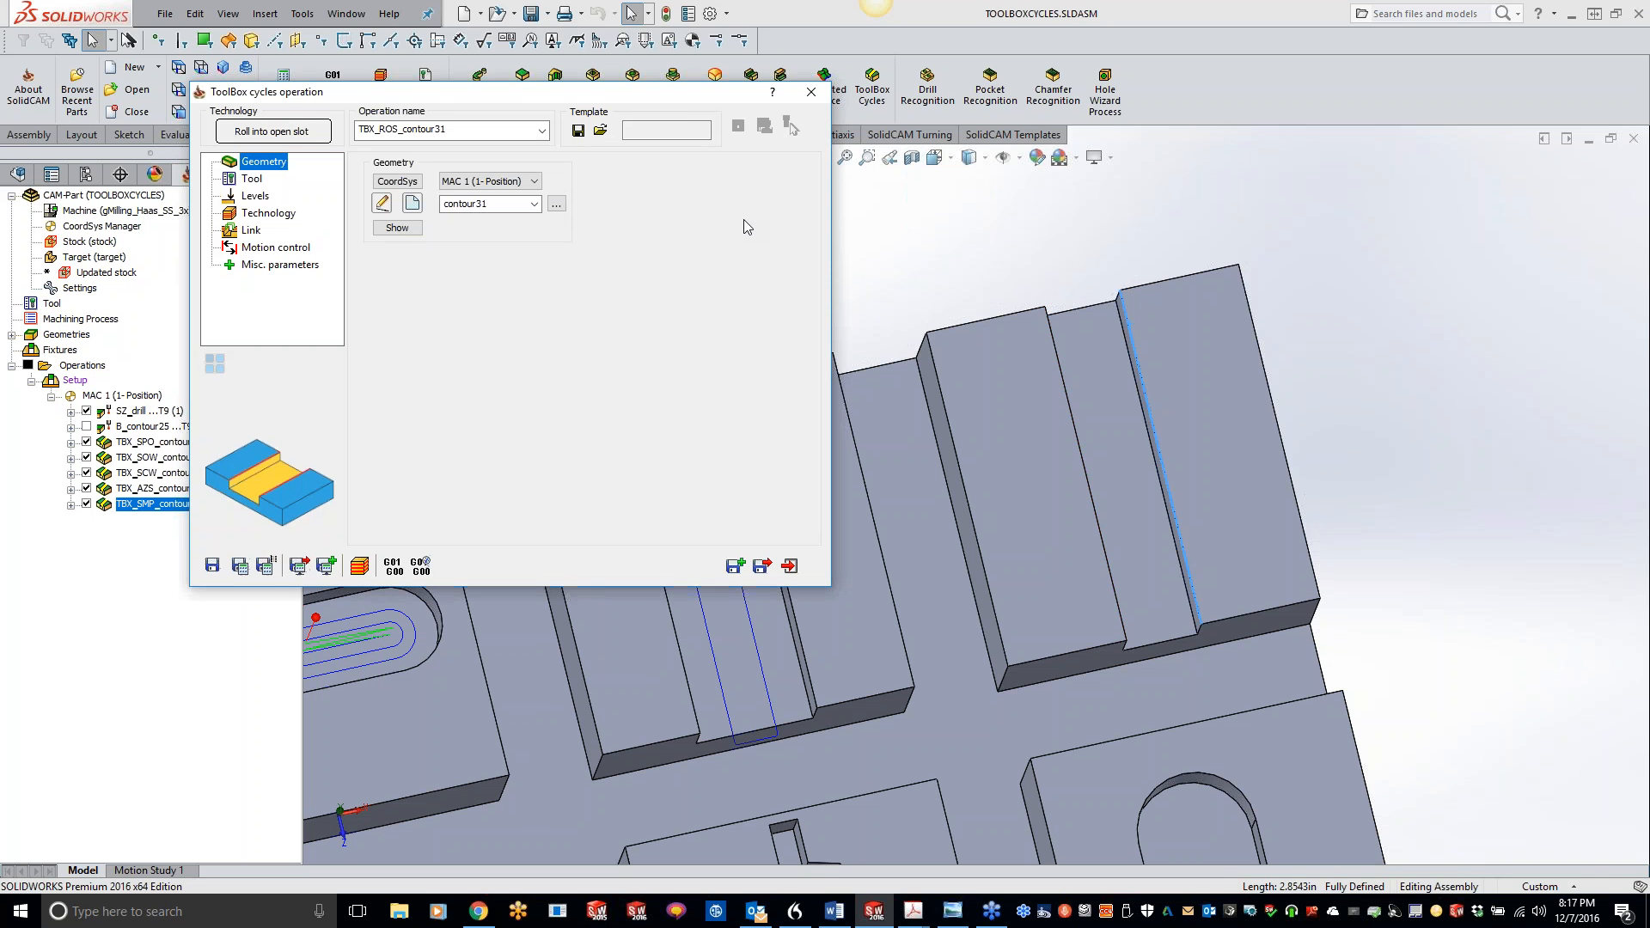
{"action": "left_click", "coordinate": [256, 185]}
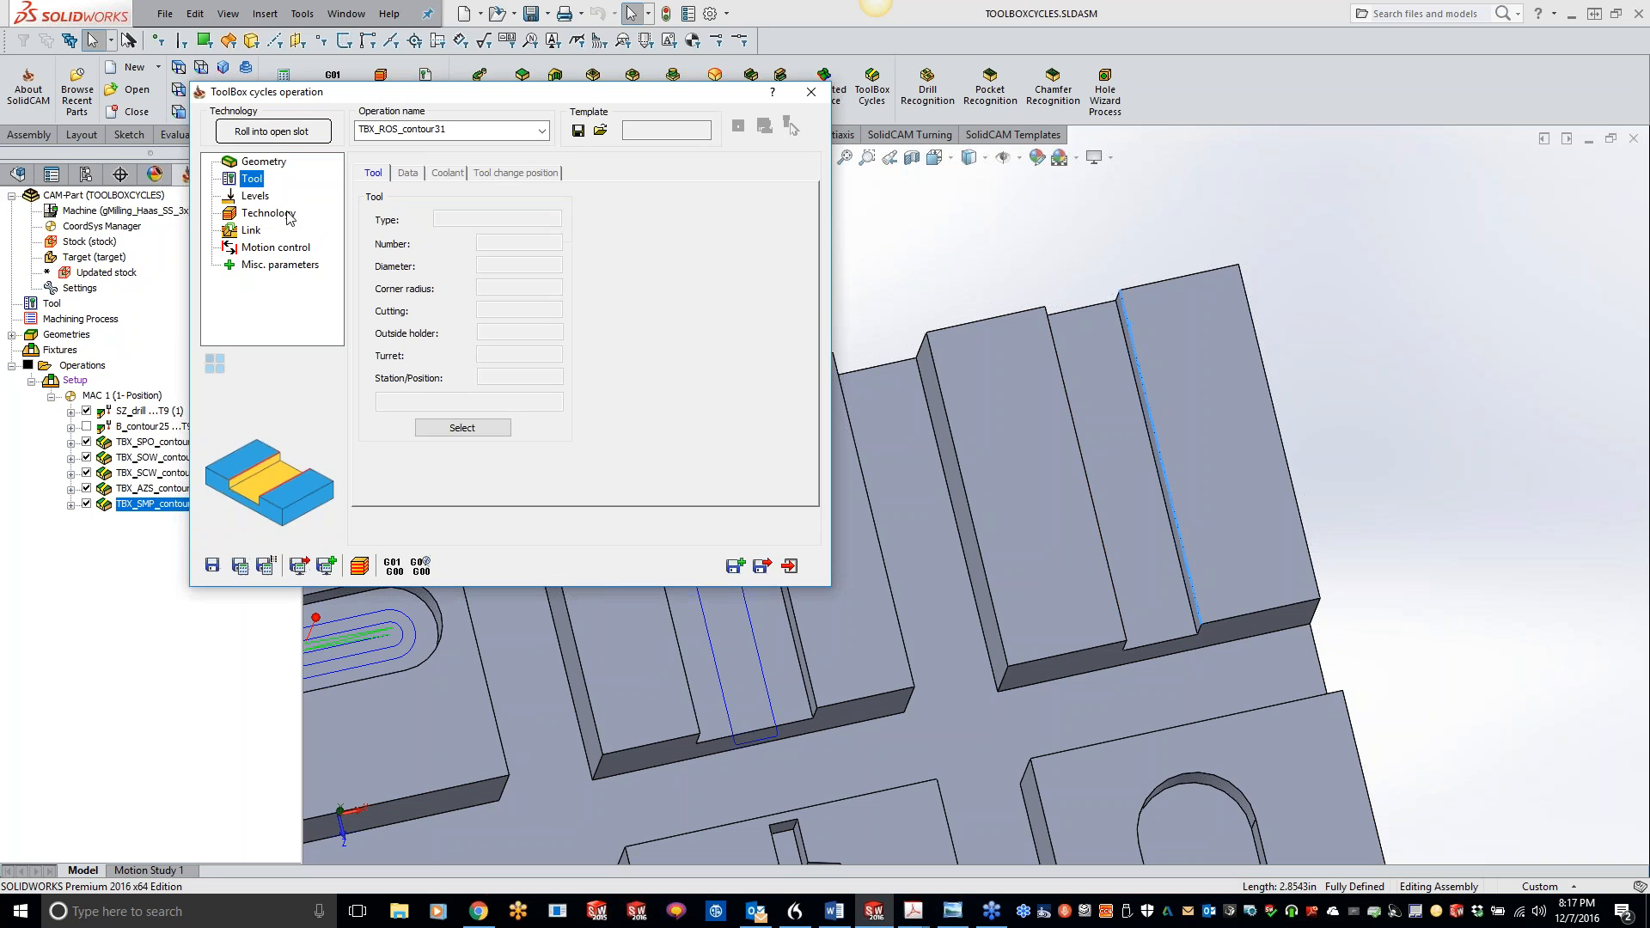
{"action": "left_click", "coordinate": [463, 434]}
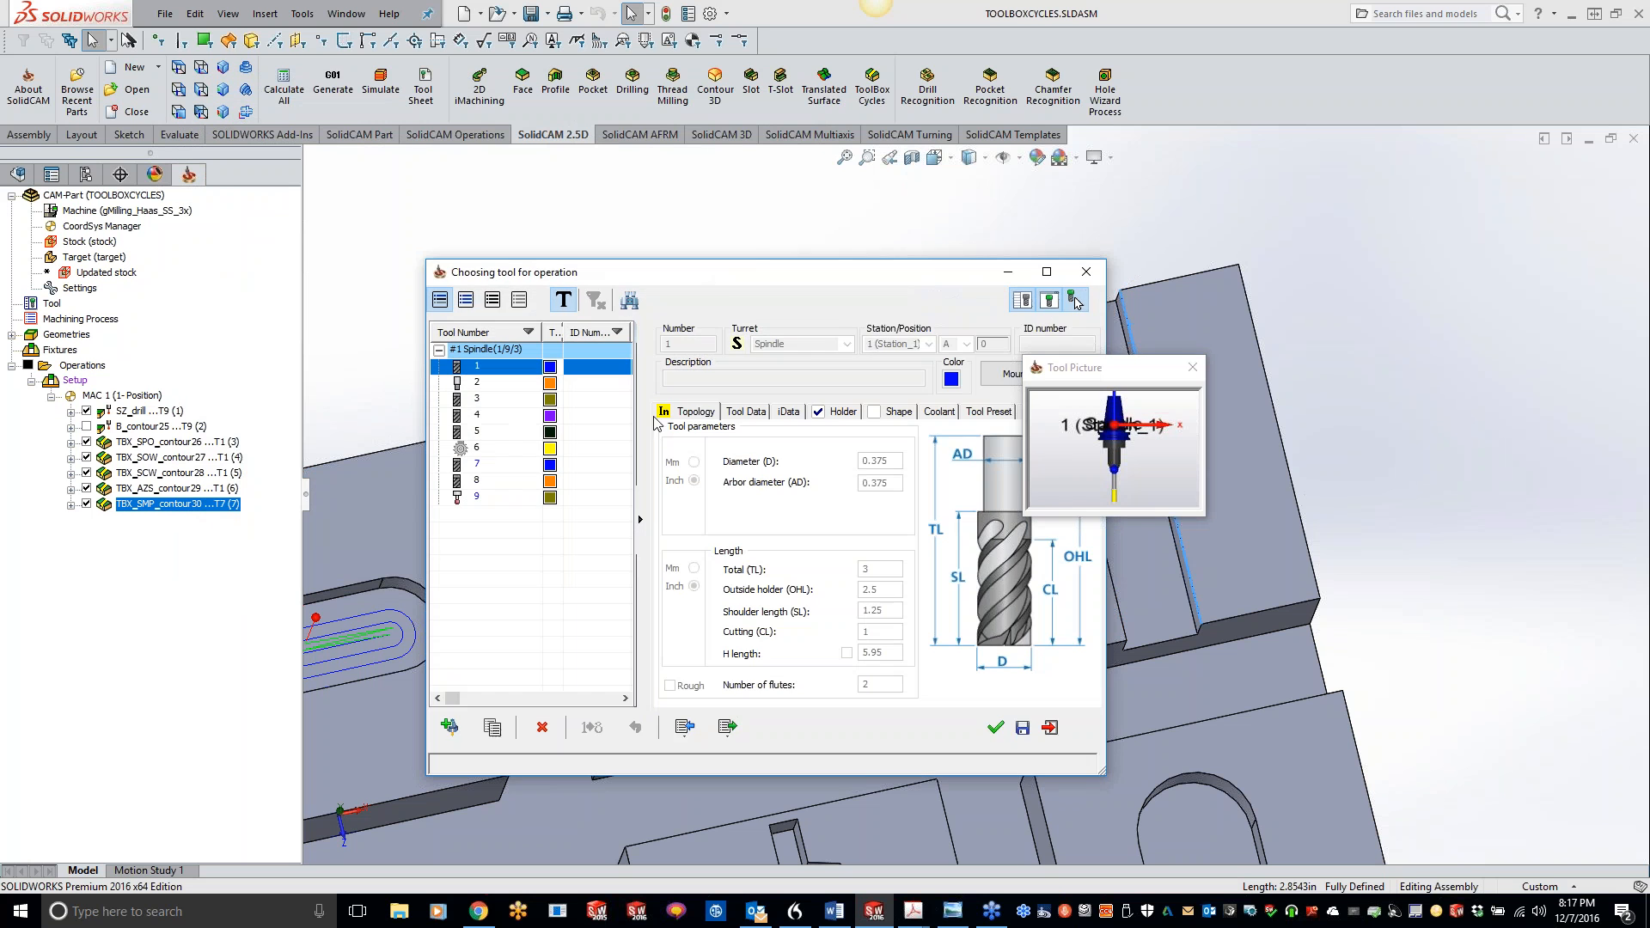
{"action": "double_click", "coordinate": [479, 416]}
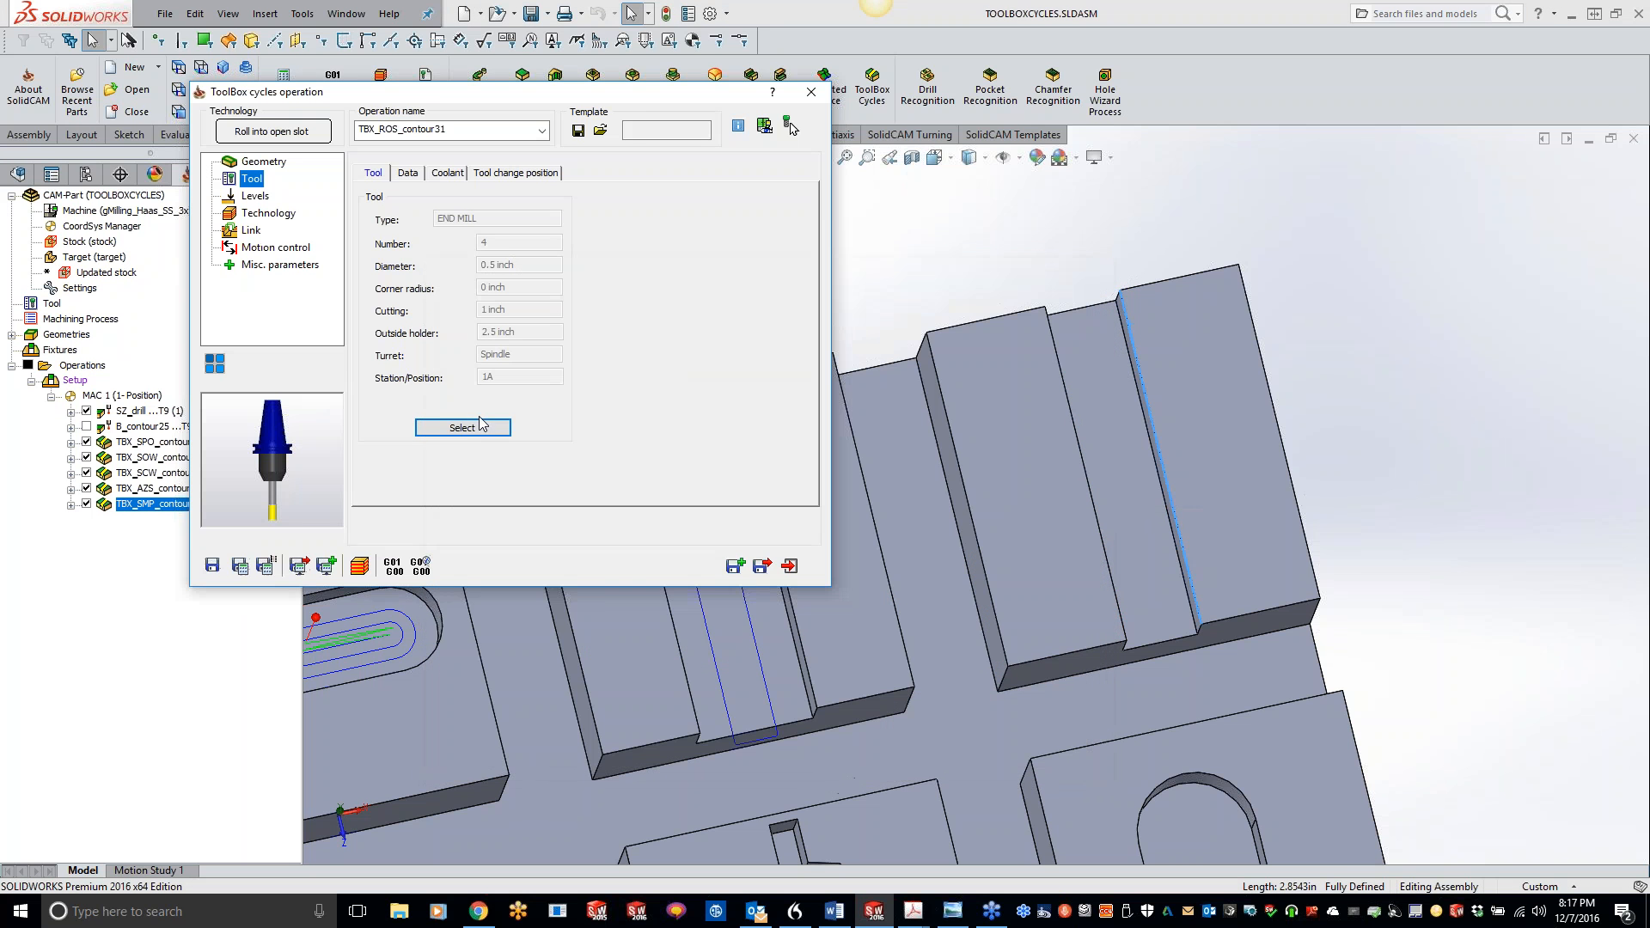
Step: Pick the narrow slot's floor as the depth, check the technology settings, then save and calculate the roll-in toolpath
{"action": "left_click", "coordinate": [255, 197]}
{"action": "left_click", "coordinate": [445, 324]}
{"action": "left_click", "coordinate": [1133, 478]}
{"action": "left_click", "coordinate": [10, 223]}
{"action": "left_click", "coordinate": [254, 213]}
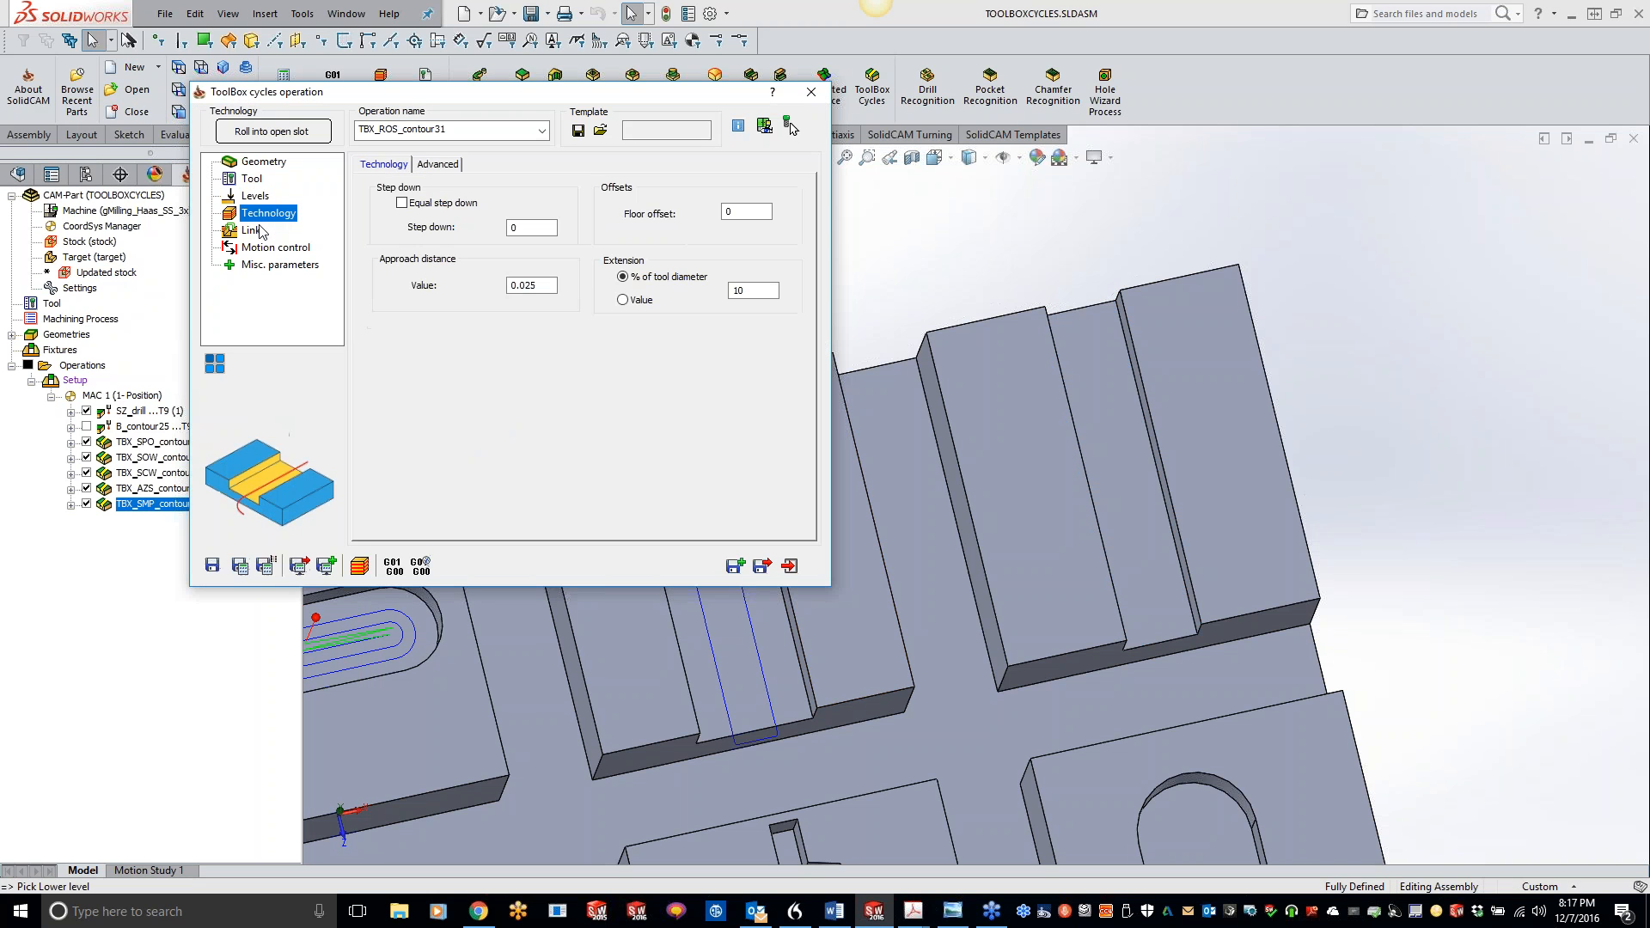
{"action": "left_click", "coordinate": [241, 565]}
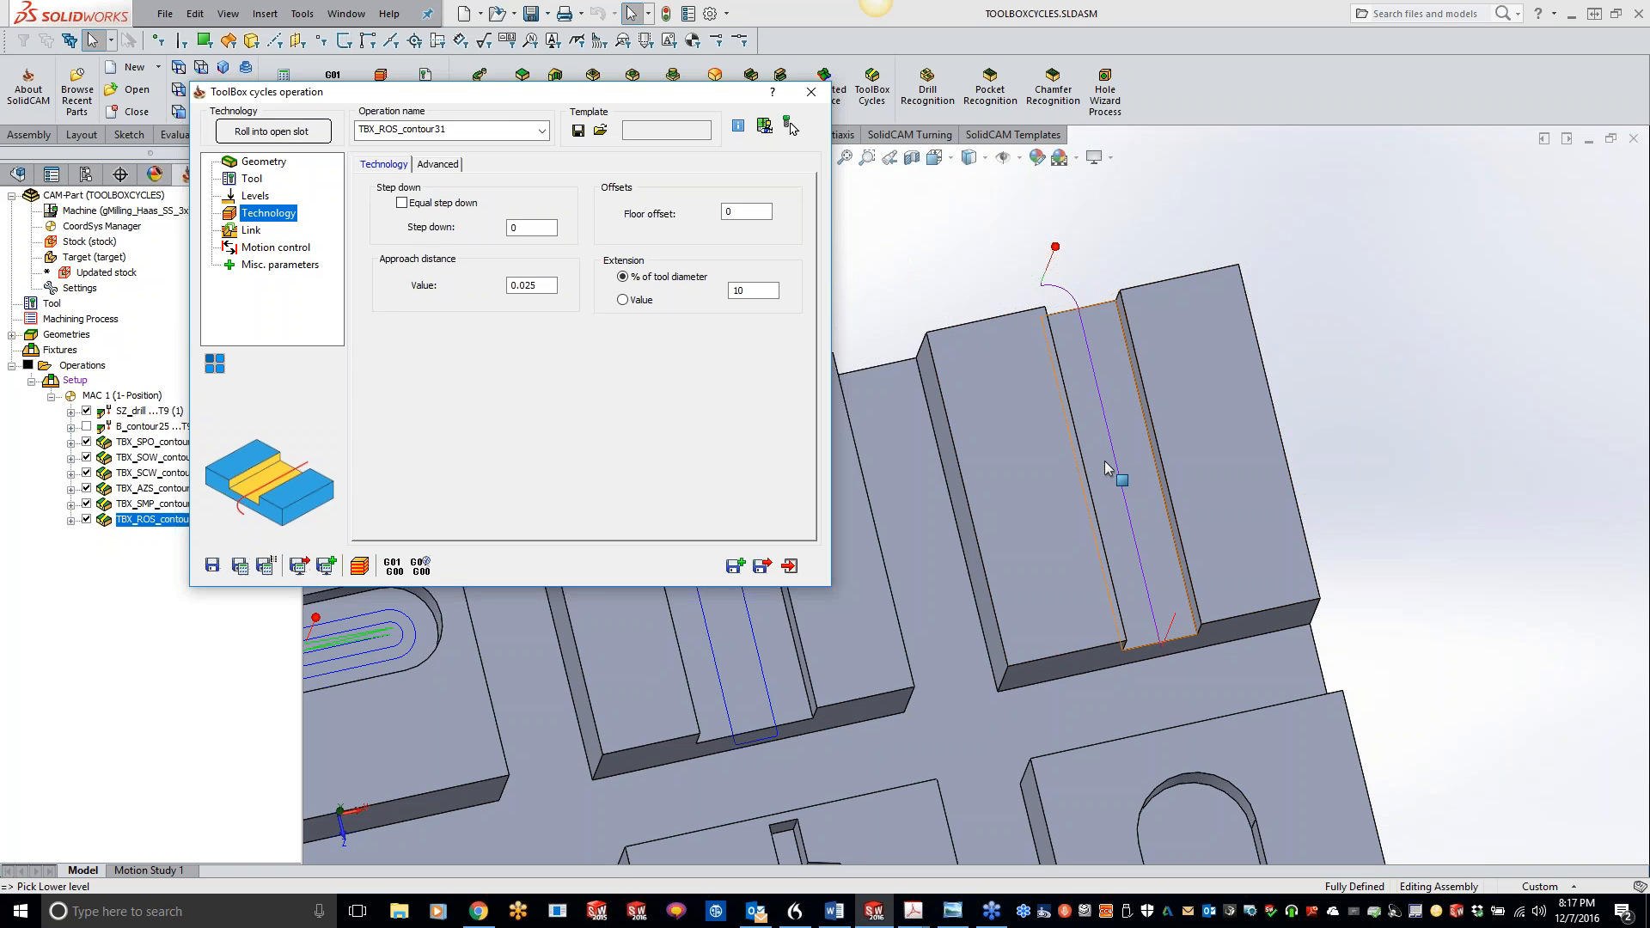
Step: Close the roll-in open slot operation
{"action": "scroll", "coordinate": [1062, 487], "scroll_direction": "up", "scroll_amount": 1}
{"action": "scroll", "coordinate": [973, 481], "scroll_direction": "up", "scroll_amount": 2}
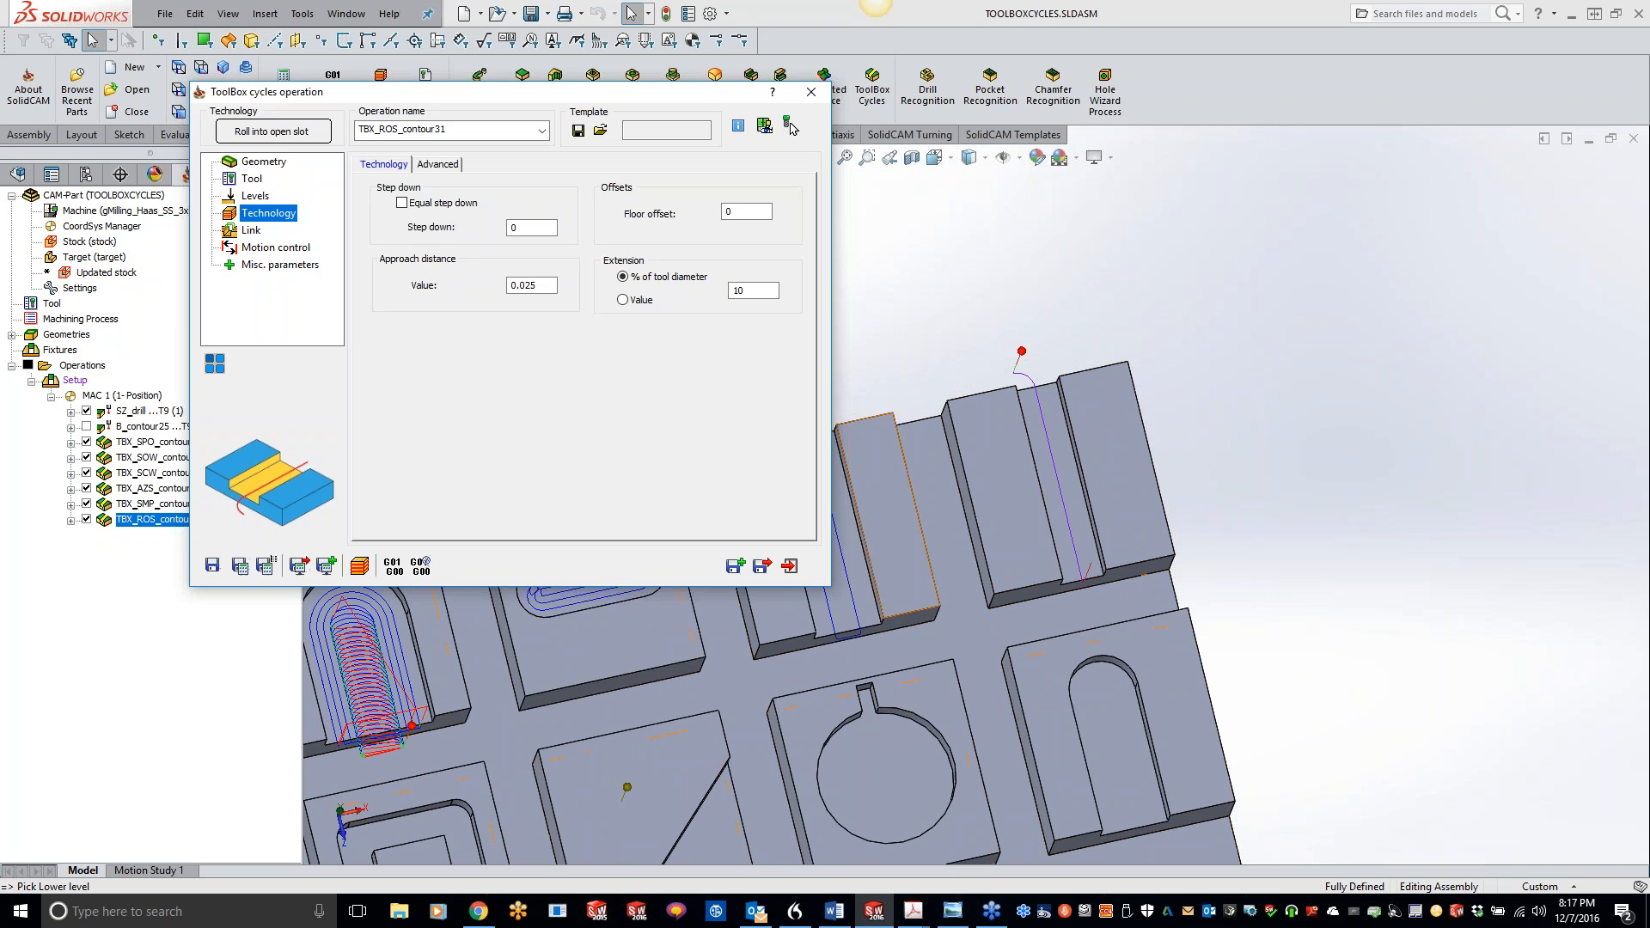
{"action": "left_click", "coordinate": [811, 92]}
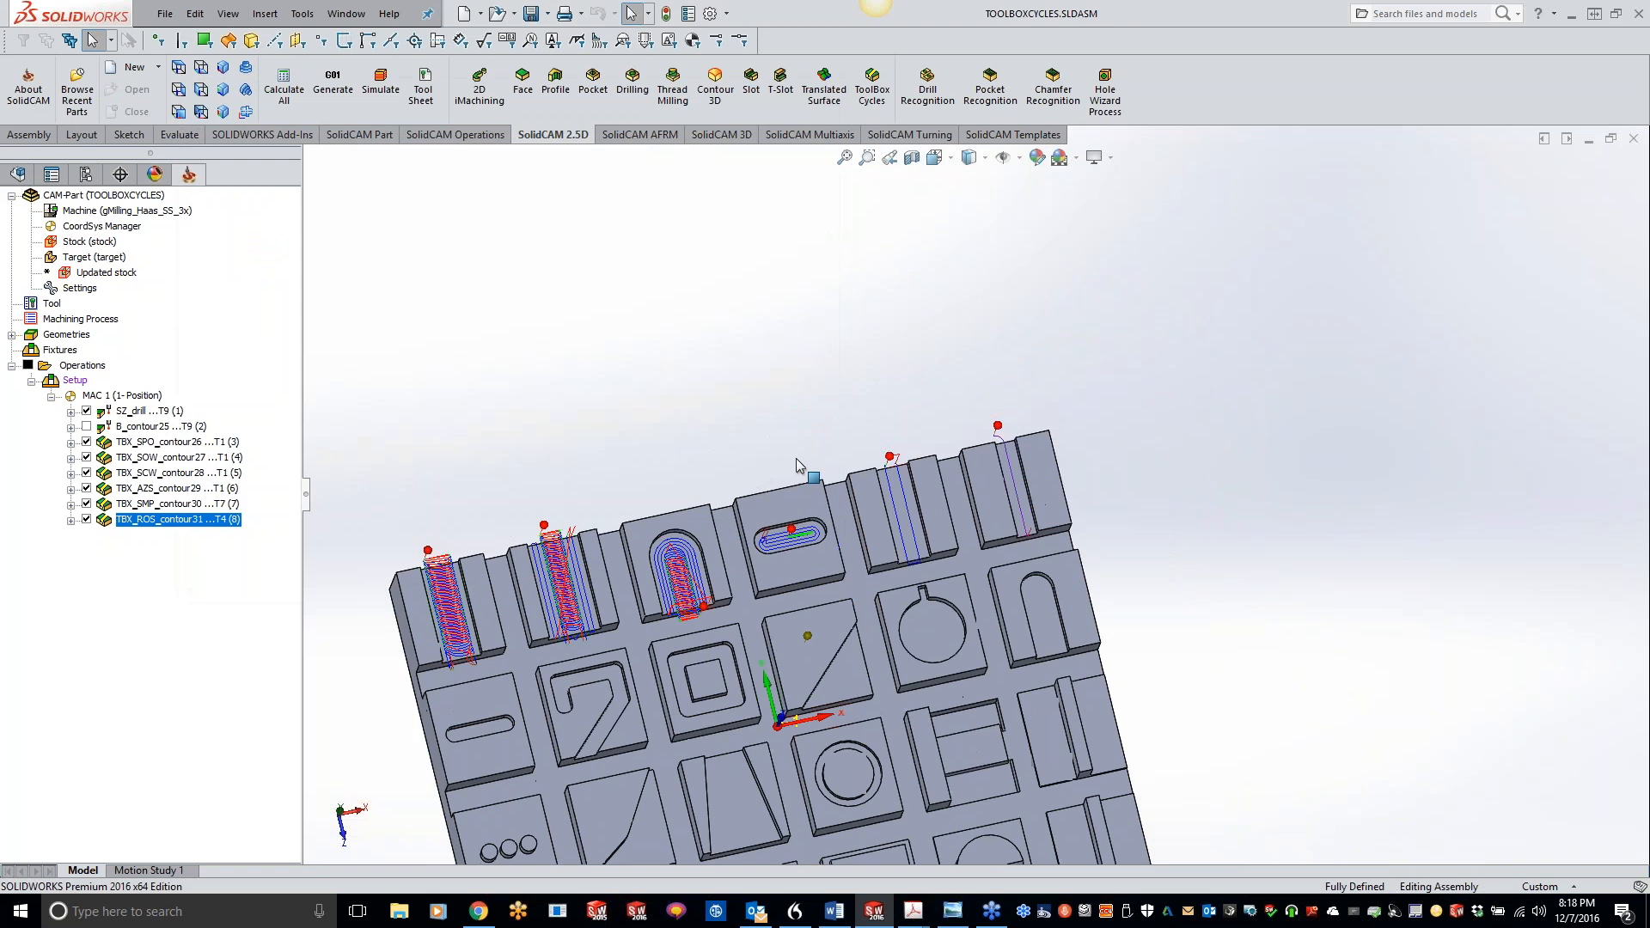
Step: Start another ToolBox Cycles operation and set its technology to Closed Slot
{"action": "scroll", "coordinate": [783, 640], "scroll_direction": "down", "scroll_amount": 2}
{"action": "scroll", "coordinate": [754, 627], "scroll_direction": "up", "scroll_amount": 1}
{"action": "middle_click_drag", "start_coordinate": [755, 626], "coordinate": [768, 620]}
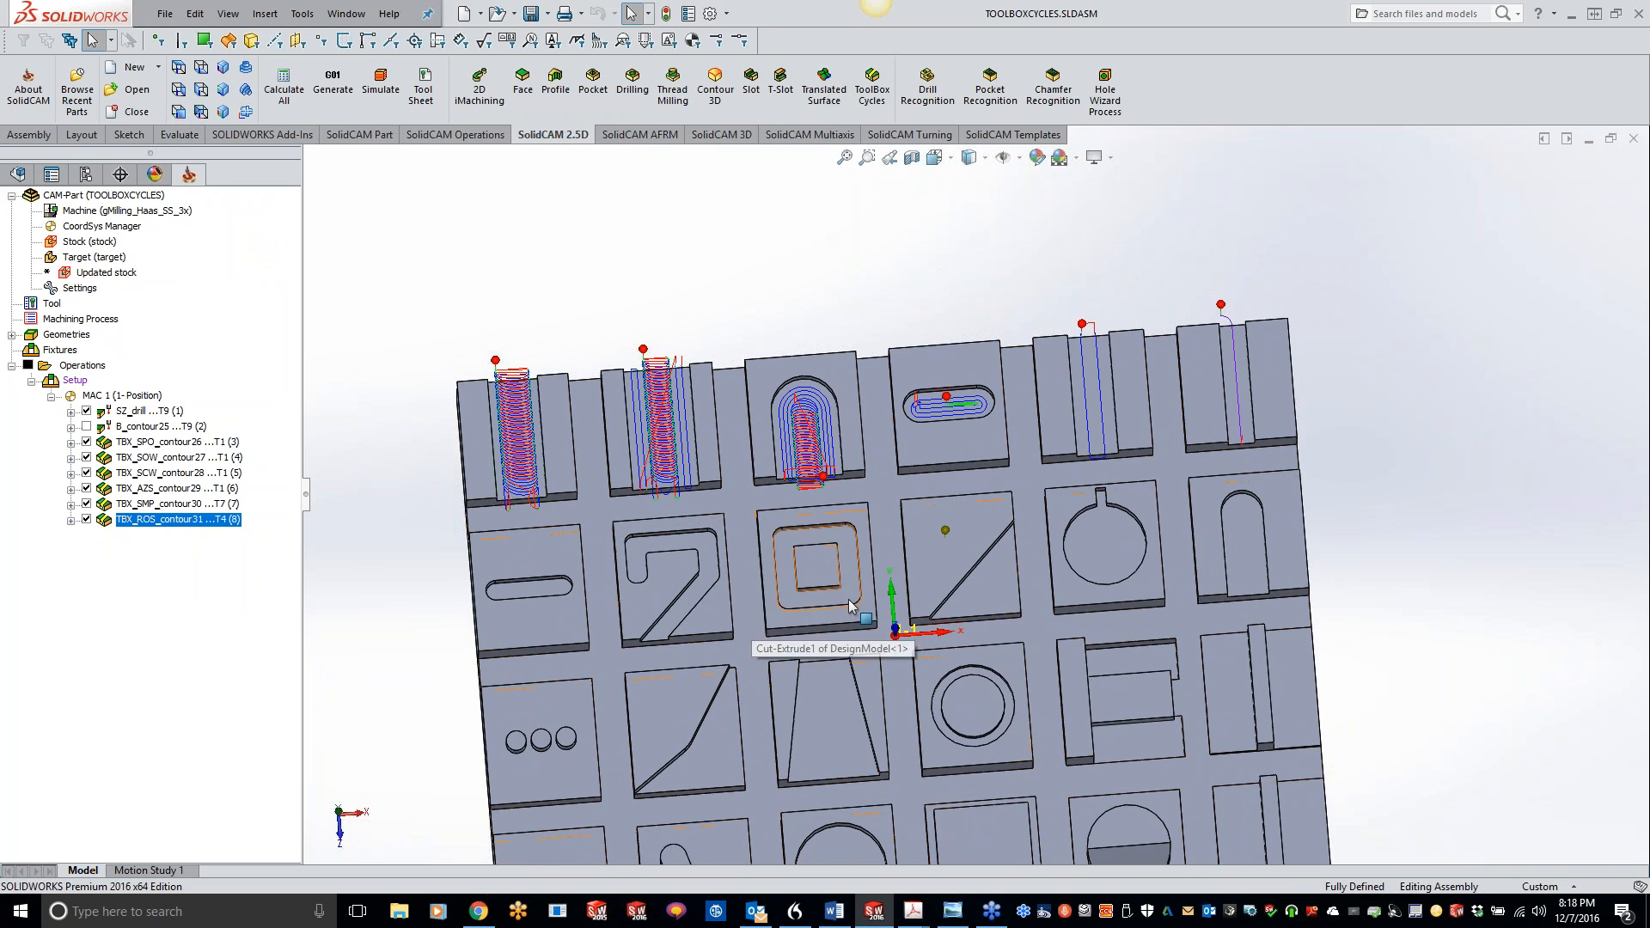
{"action": "middle_click_drag", "start_coordinate": [671, 628], "coordinate": [674, 621]}
{"action": "scroll", "coordinate": [674, 621], "scroll_direction": "down", "scroll_amount": 2}
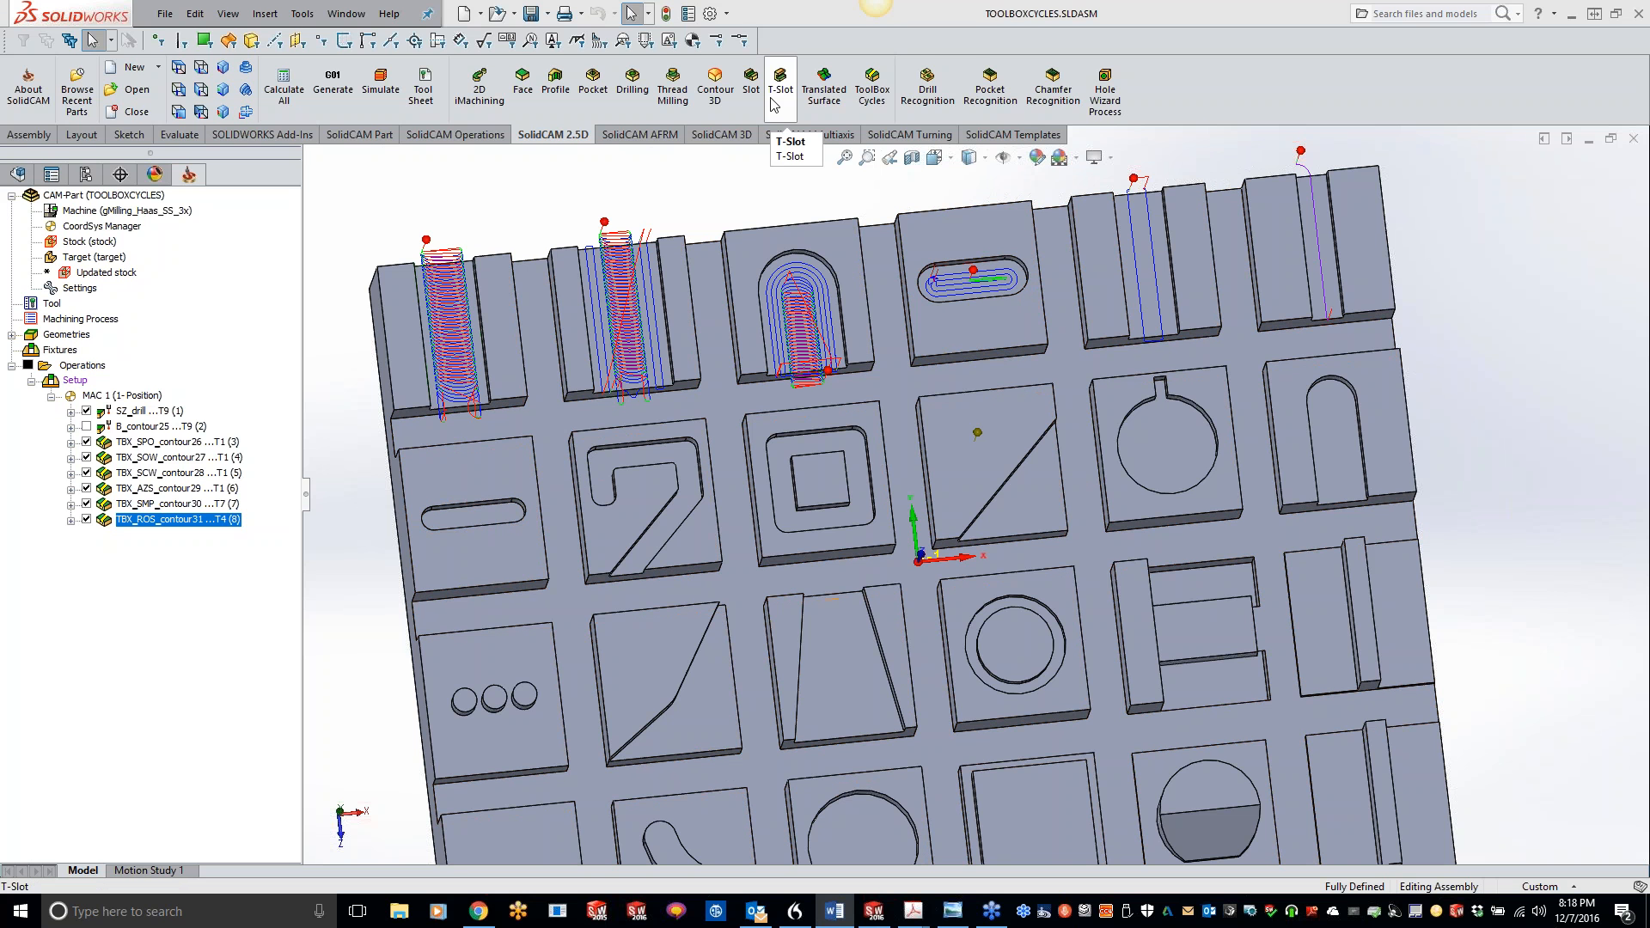
{"action": "left_click", "coordinate": [874, 82]}
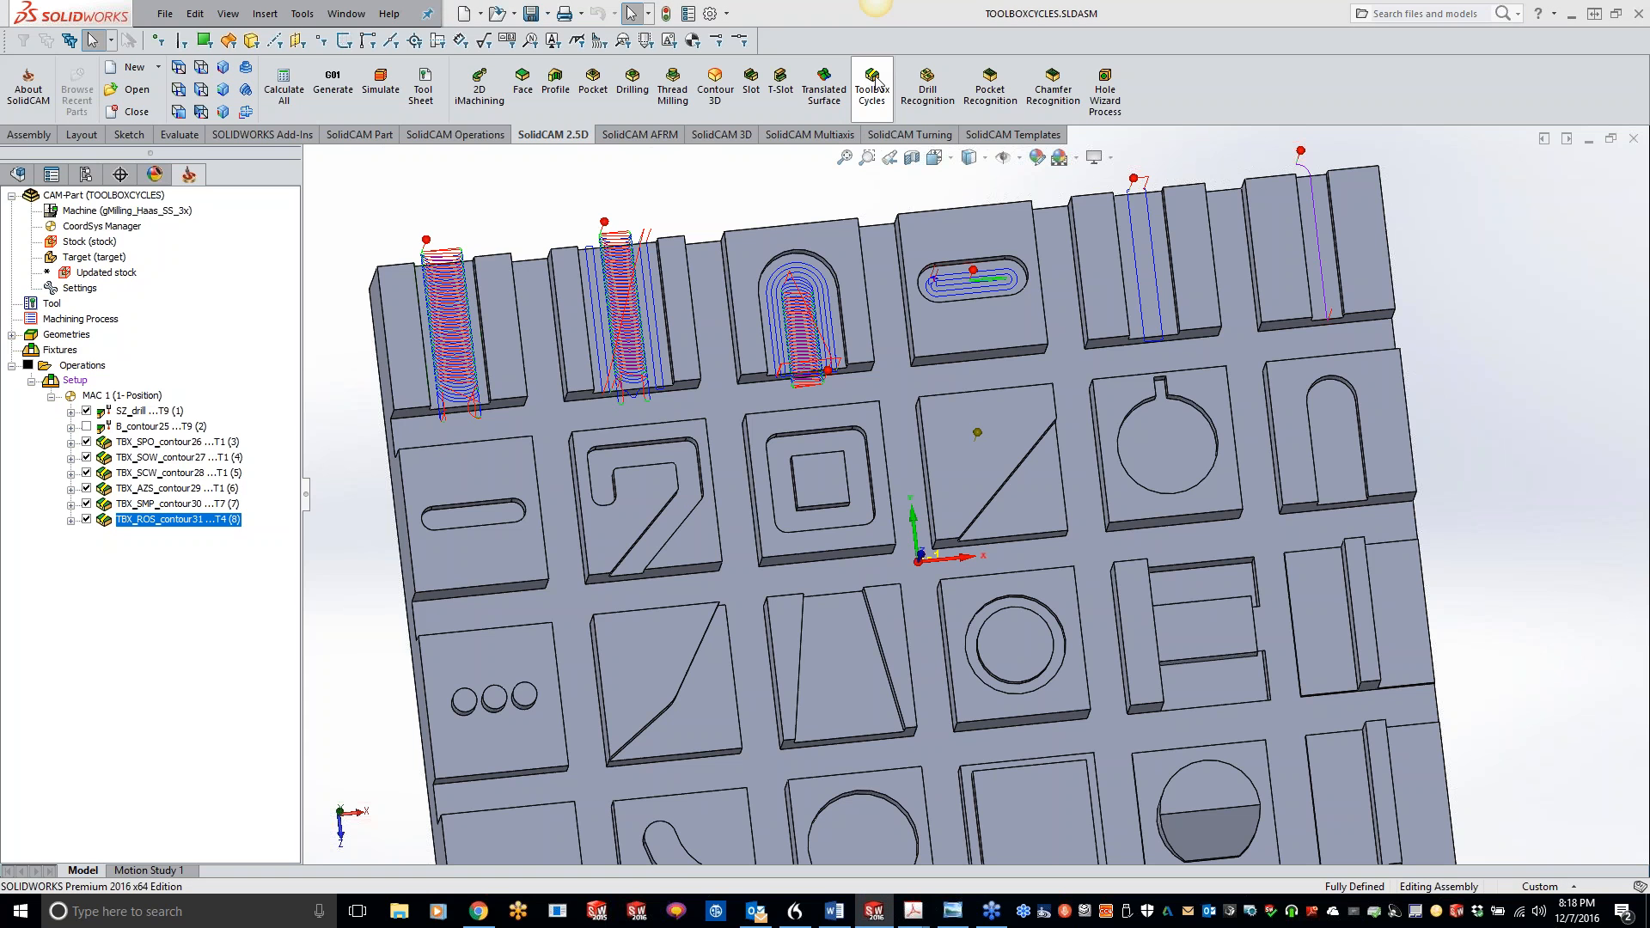
{"action": "left_click", "coordinate": [271, 130]}
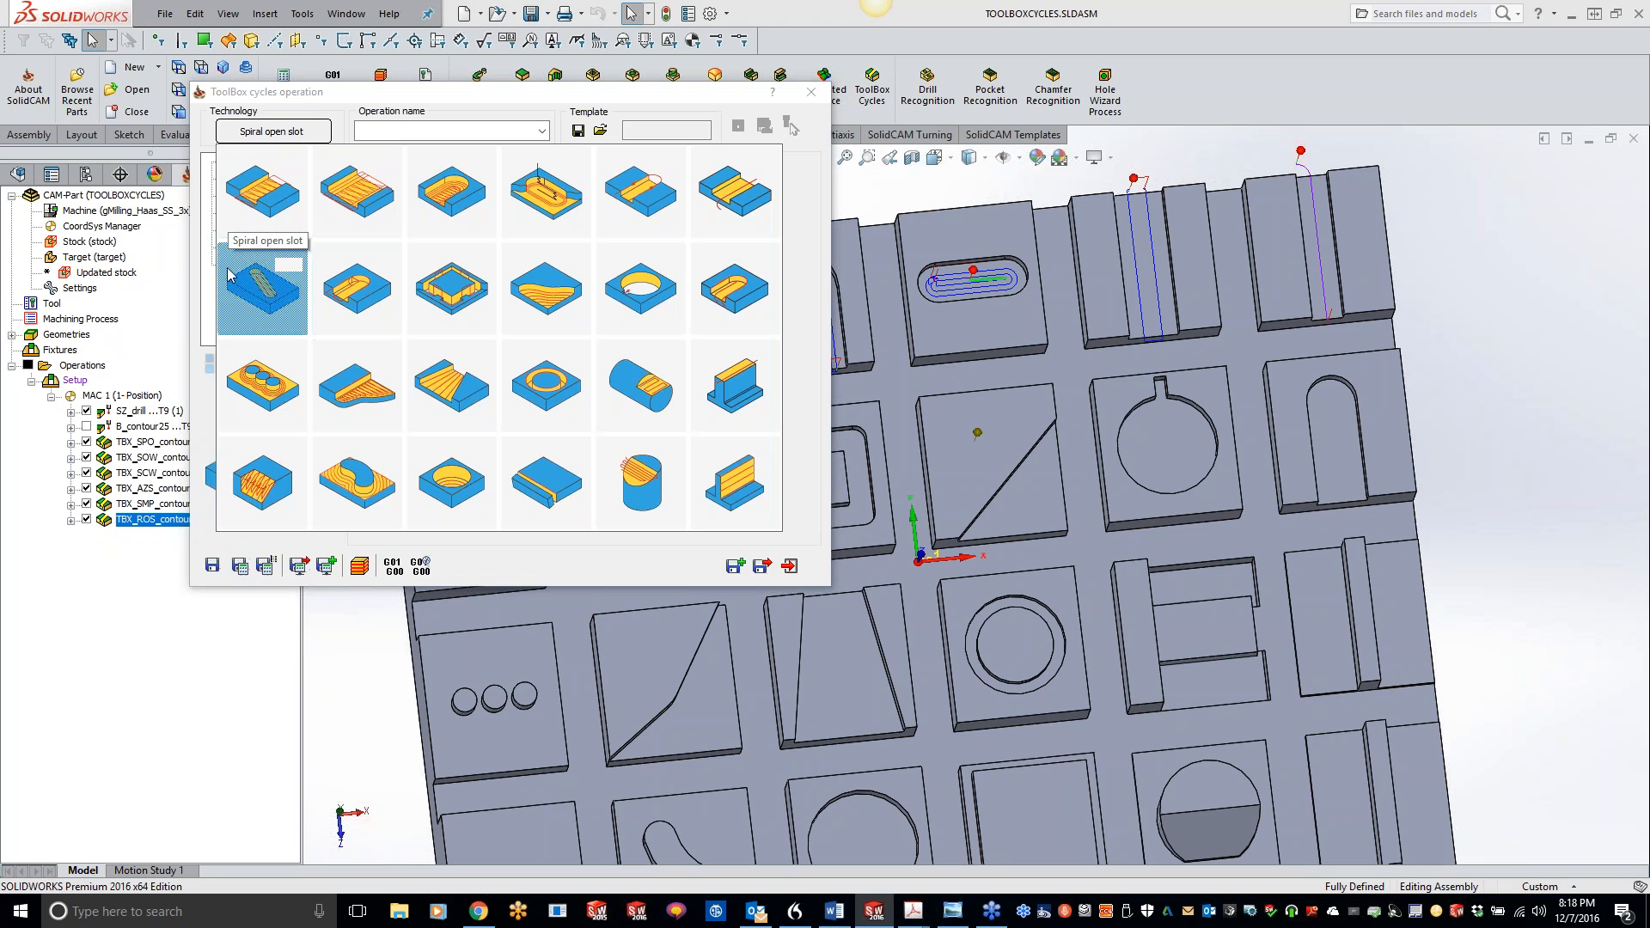
{"action": "left_click", "coordinate": [266, 287]}
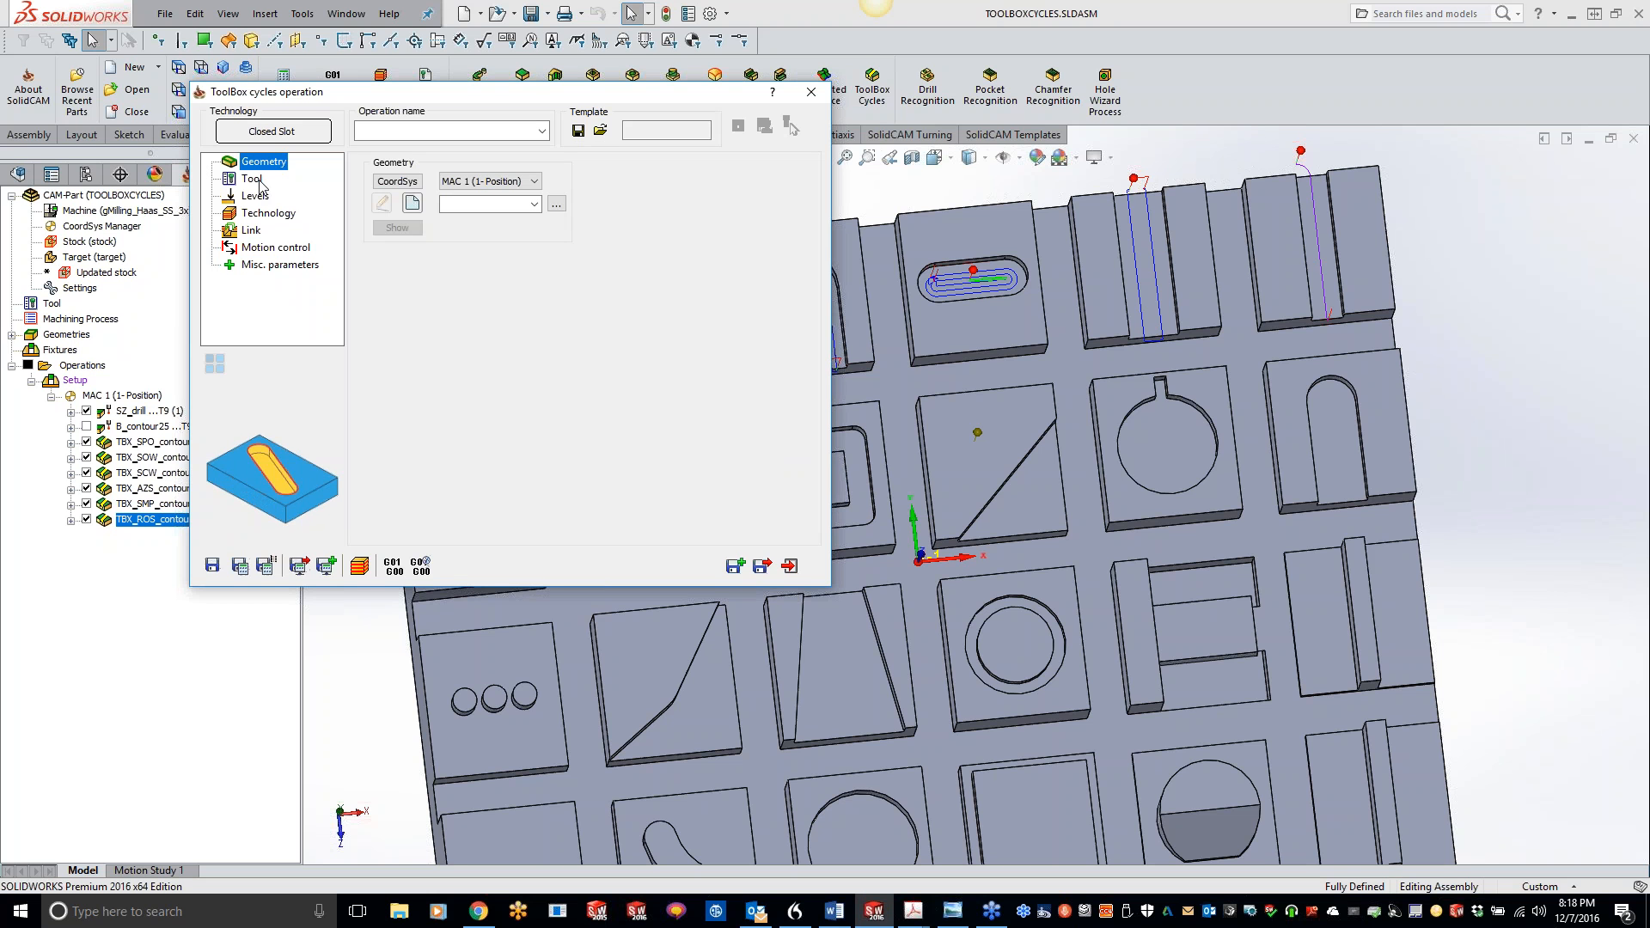
Step: Define the operation's geometry as a chain around the narrow closed slot on the first block of the second row
{"action": "left_click", "coordinate": [412, 204]}
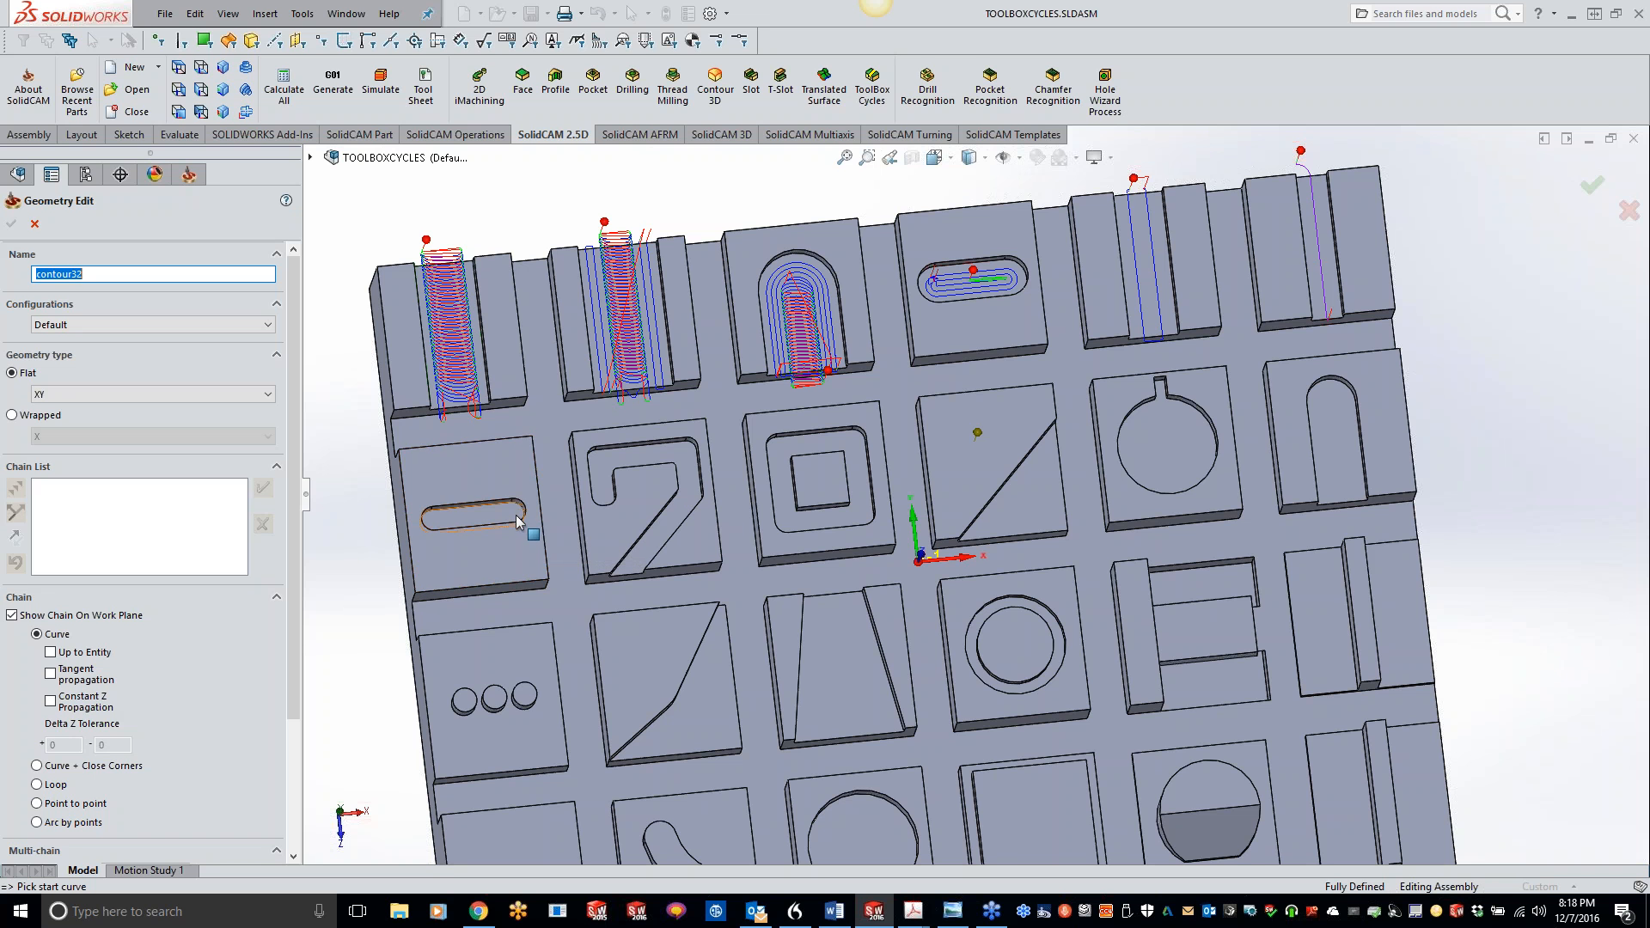
{"action": "left_click", "coordinate": [472, 503]}
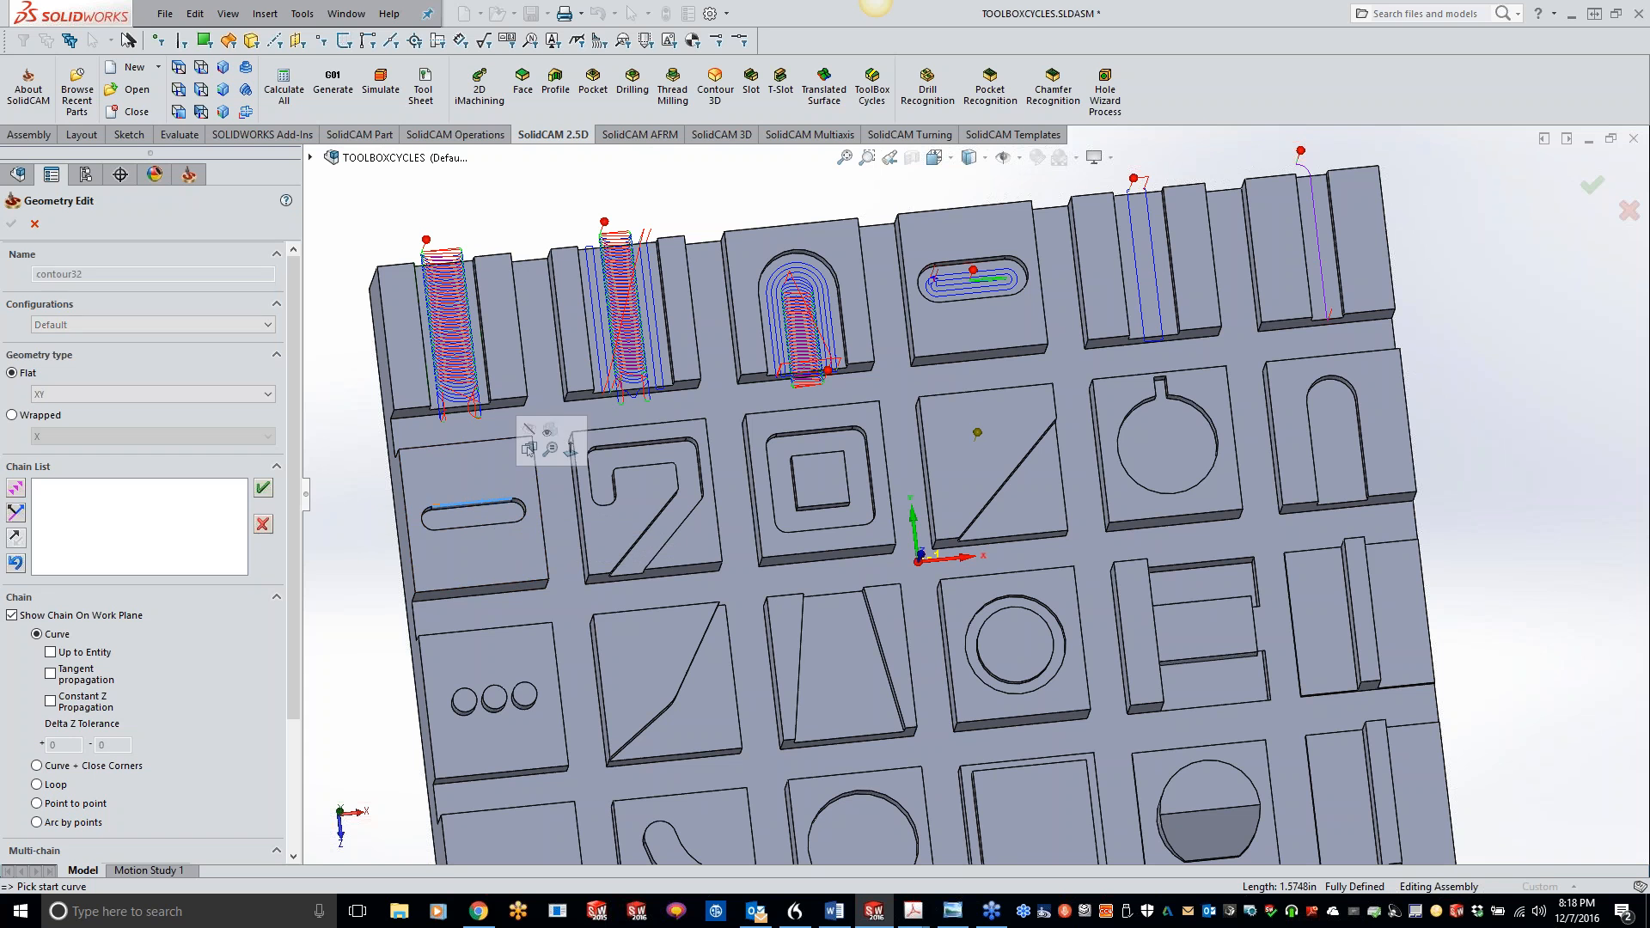
{"action": "left_click", "coordinate": [13, 488]}
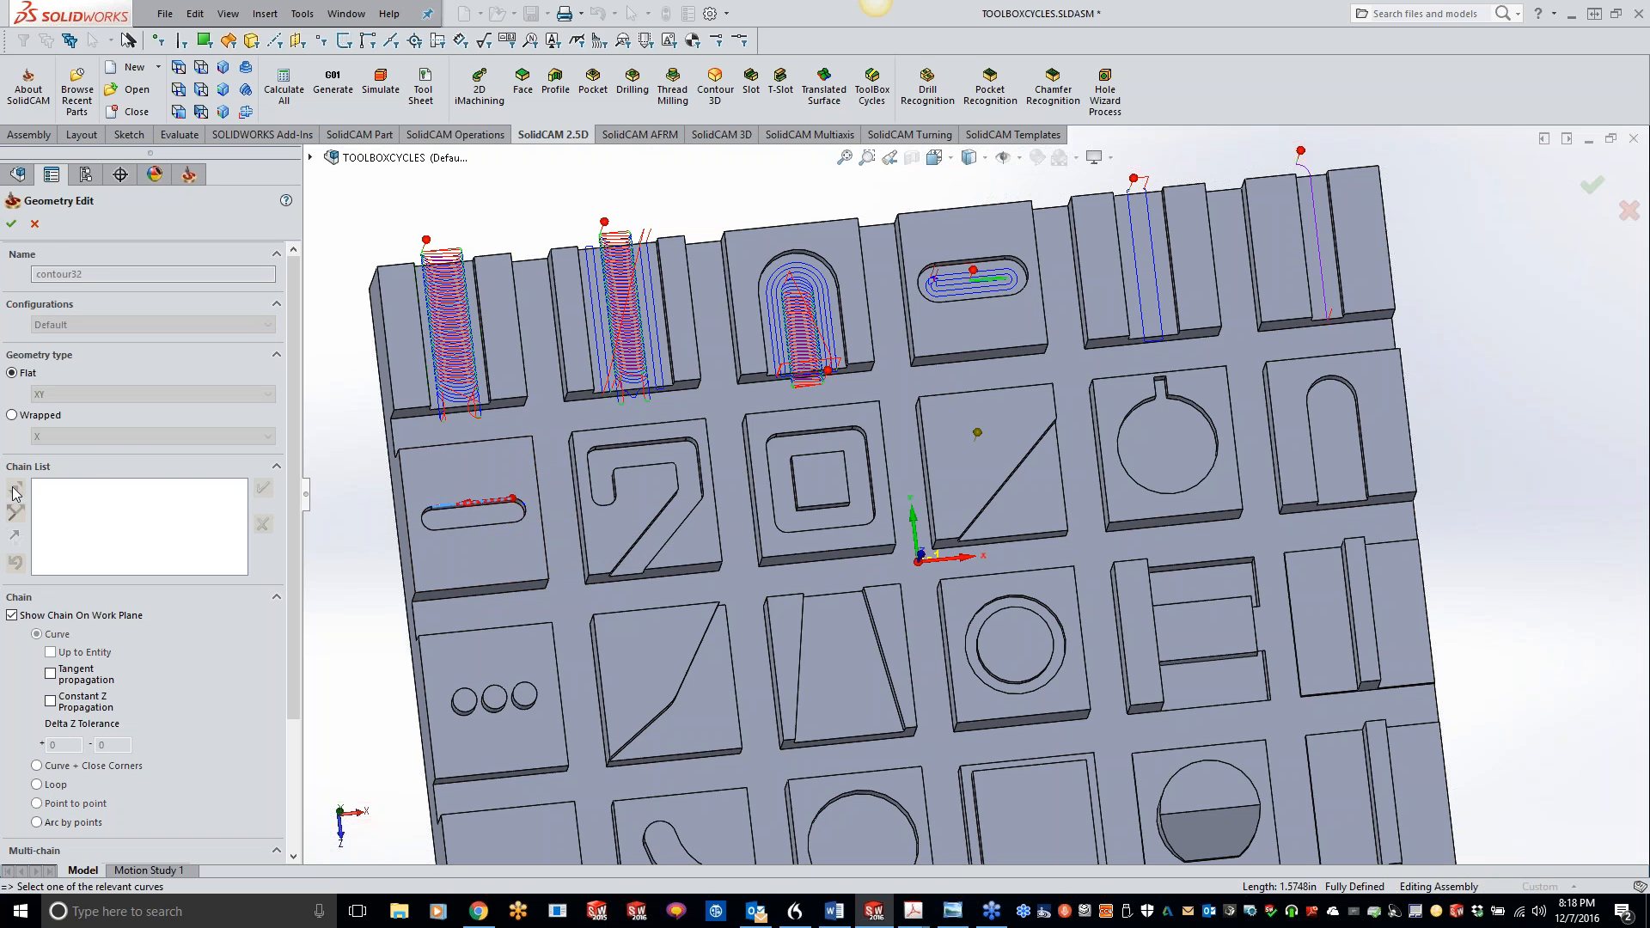
{"action": "left_click", "coordinate": [12, 225]}
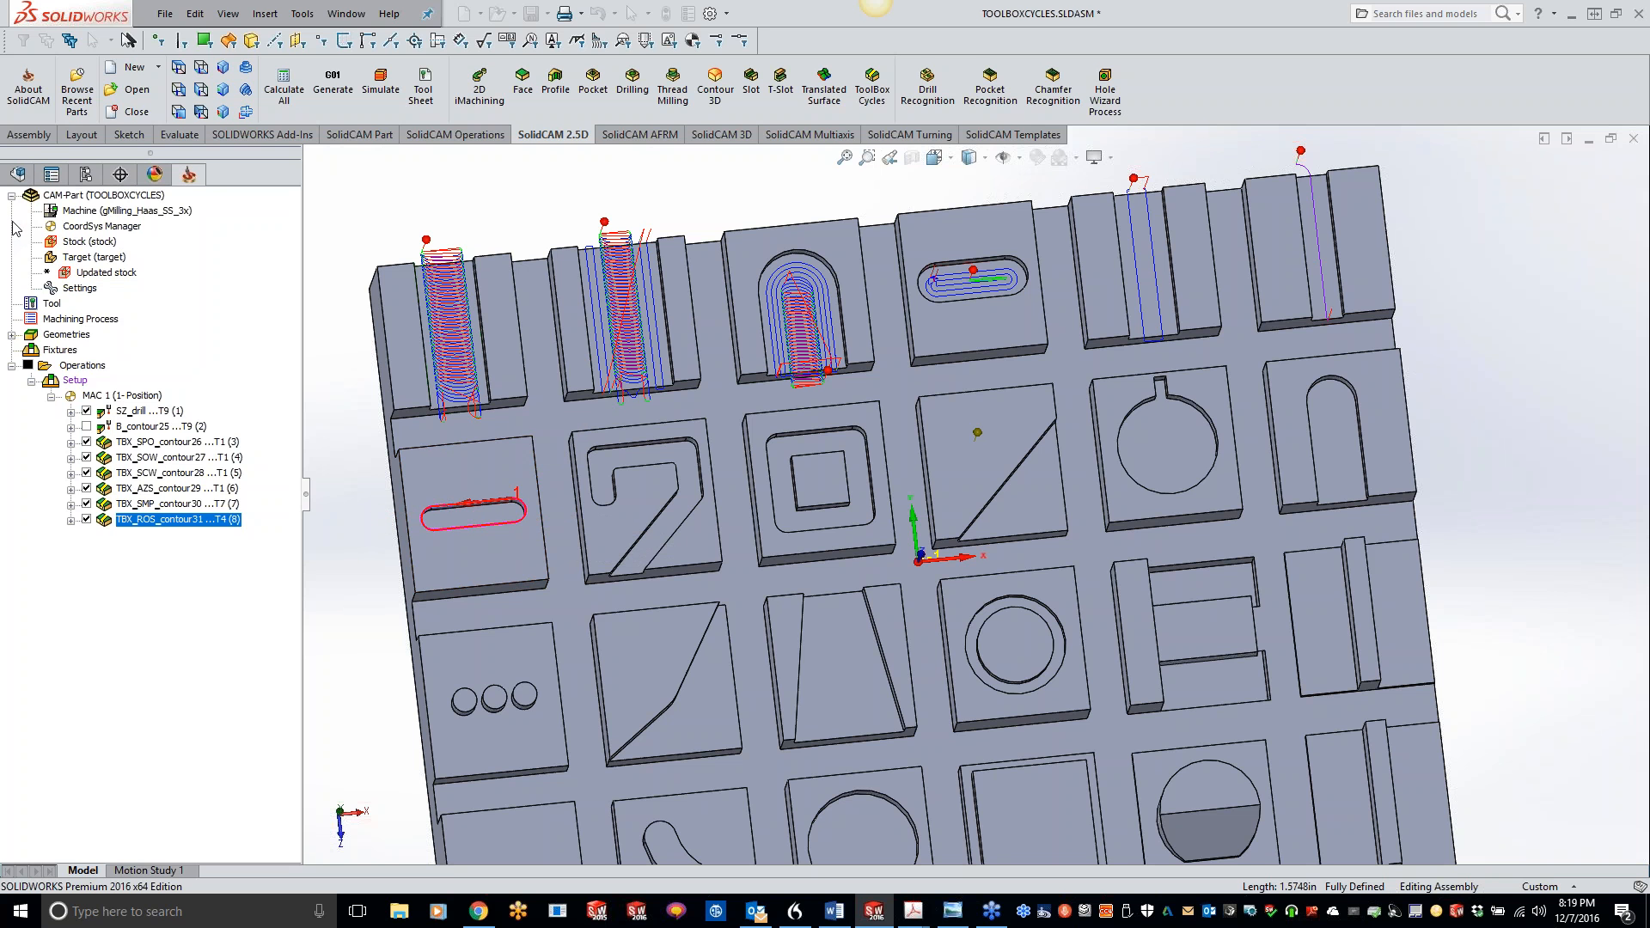
Step: Assign tool 8 to the closed slot operation and pick the slot's floor as the depth
{"action": "left_click", "coordinate": [463, 427]}
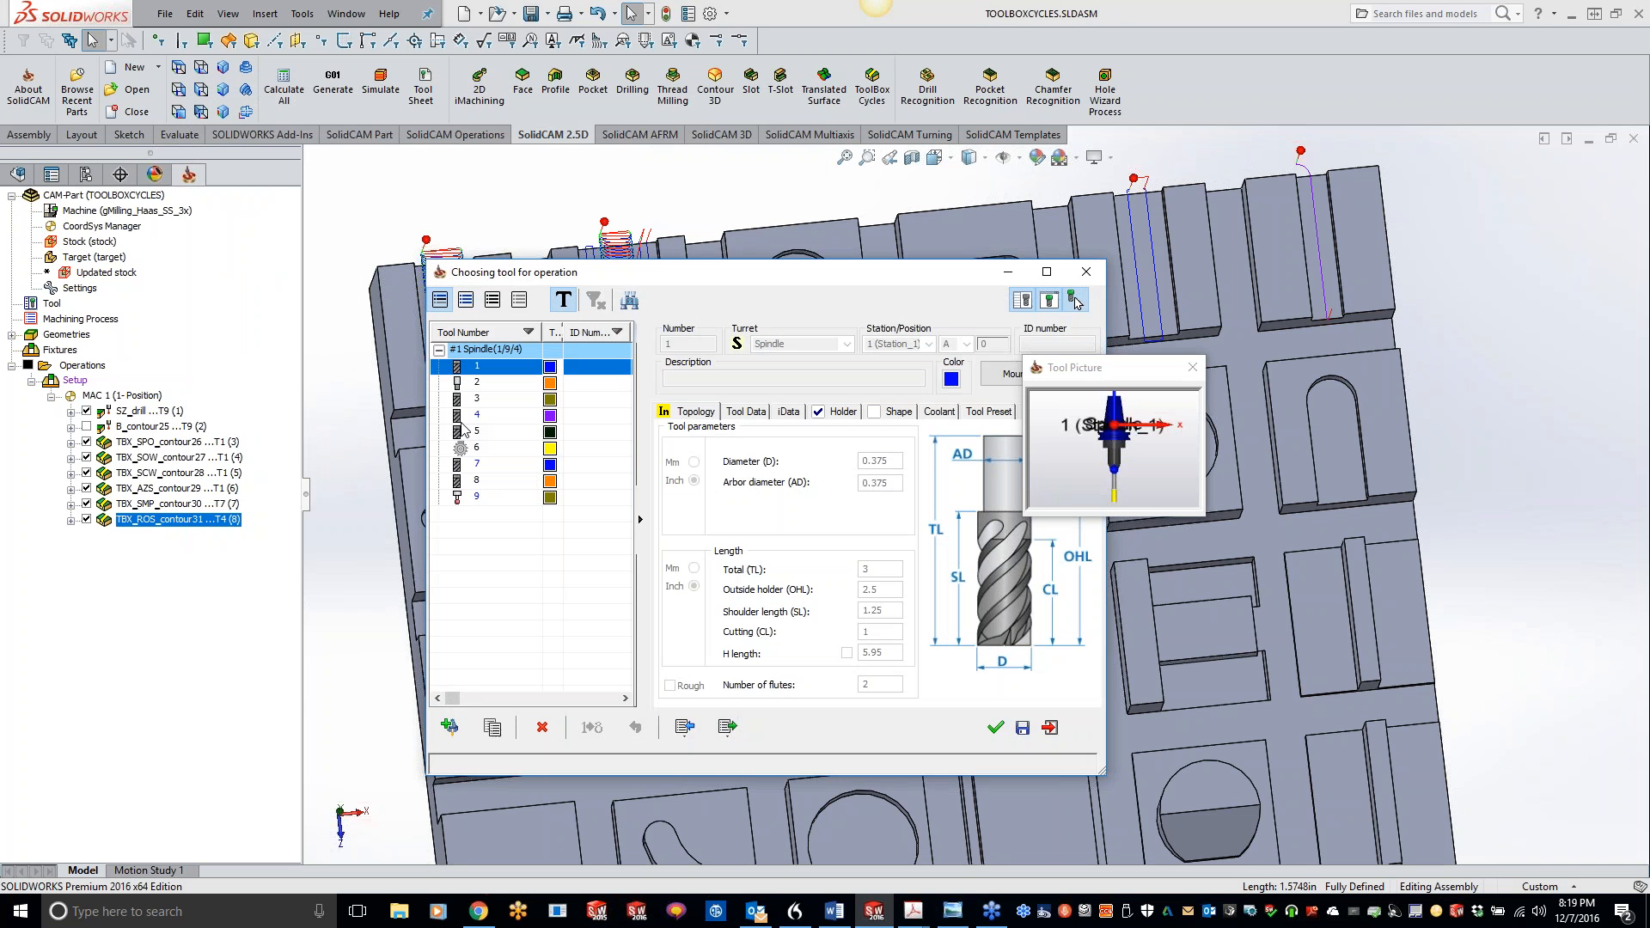
{"action": "double_click", "coordinate": [495, 480]}
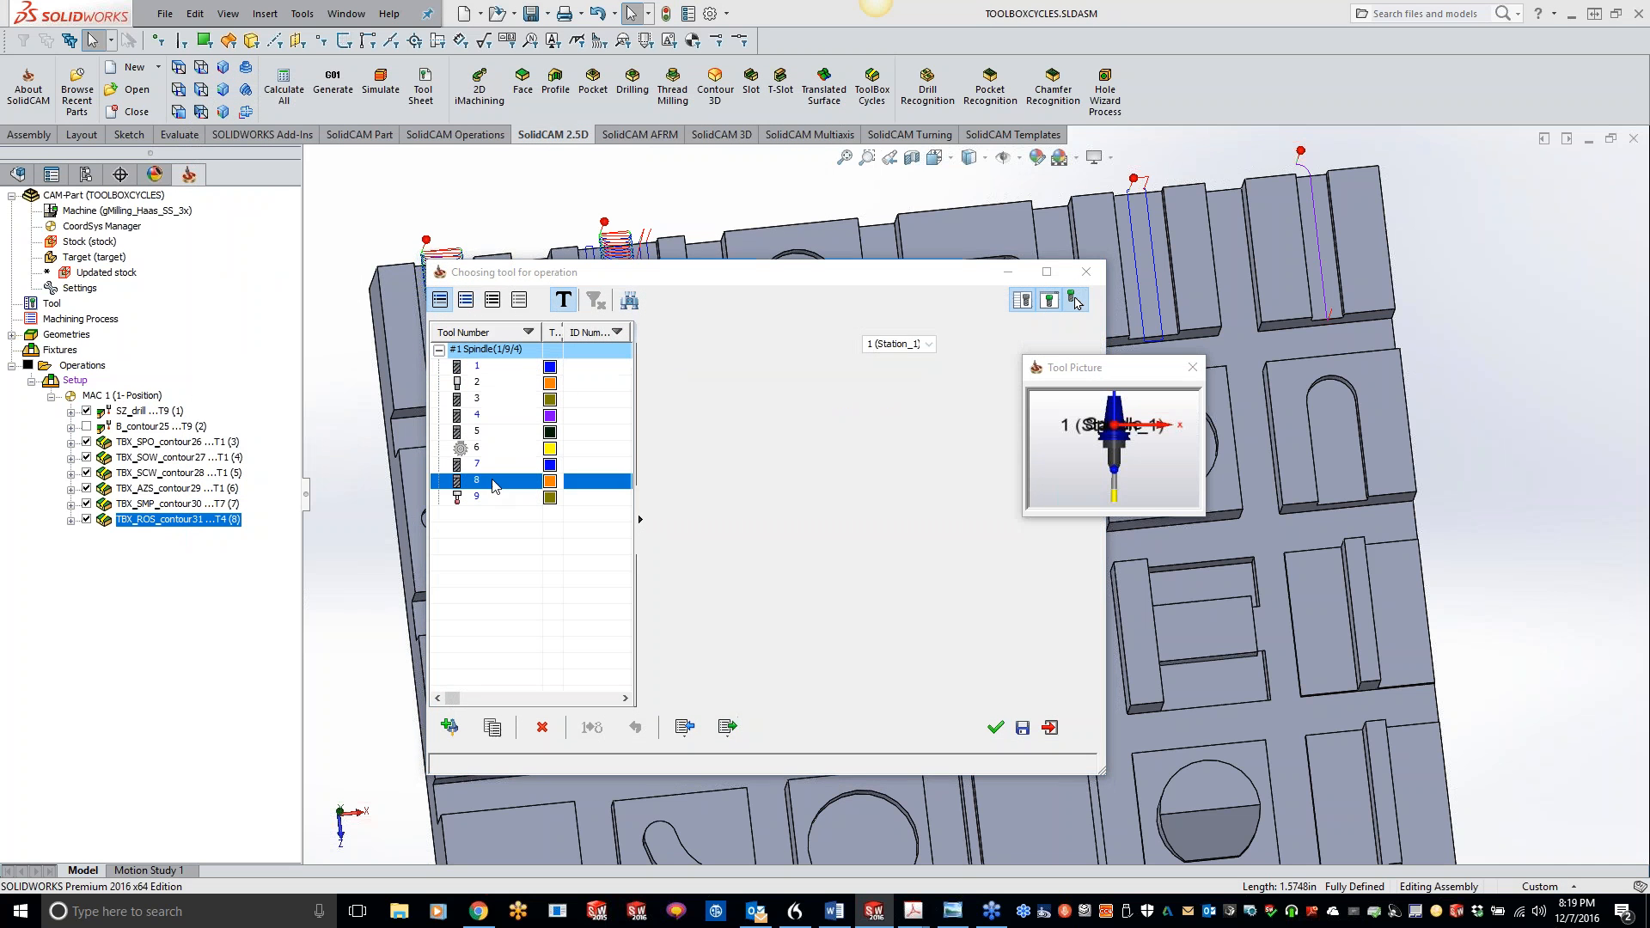
{"action": "left_click", "coordinate": [252, 197]}
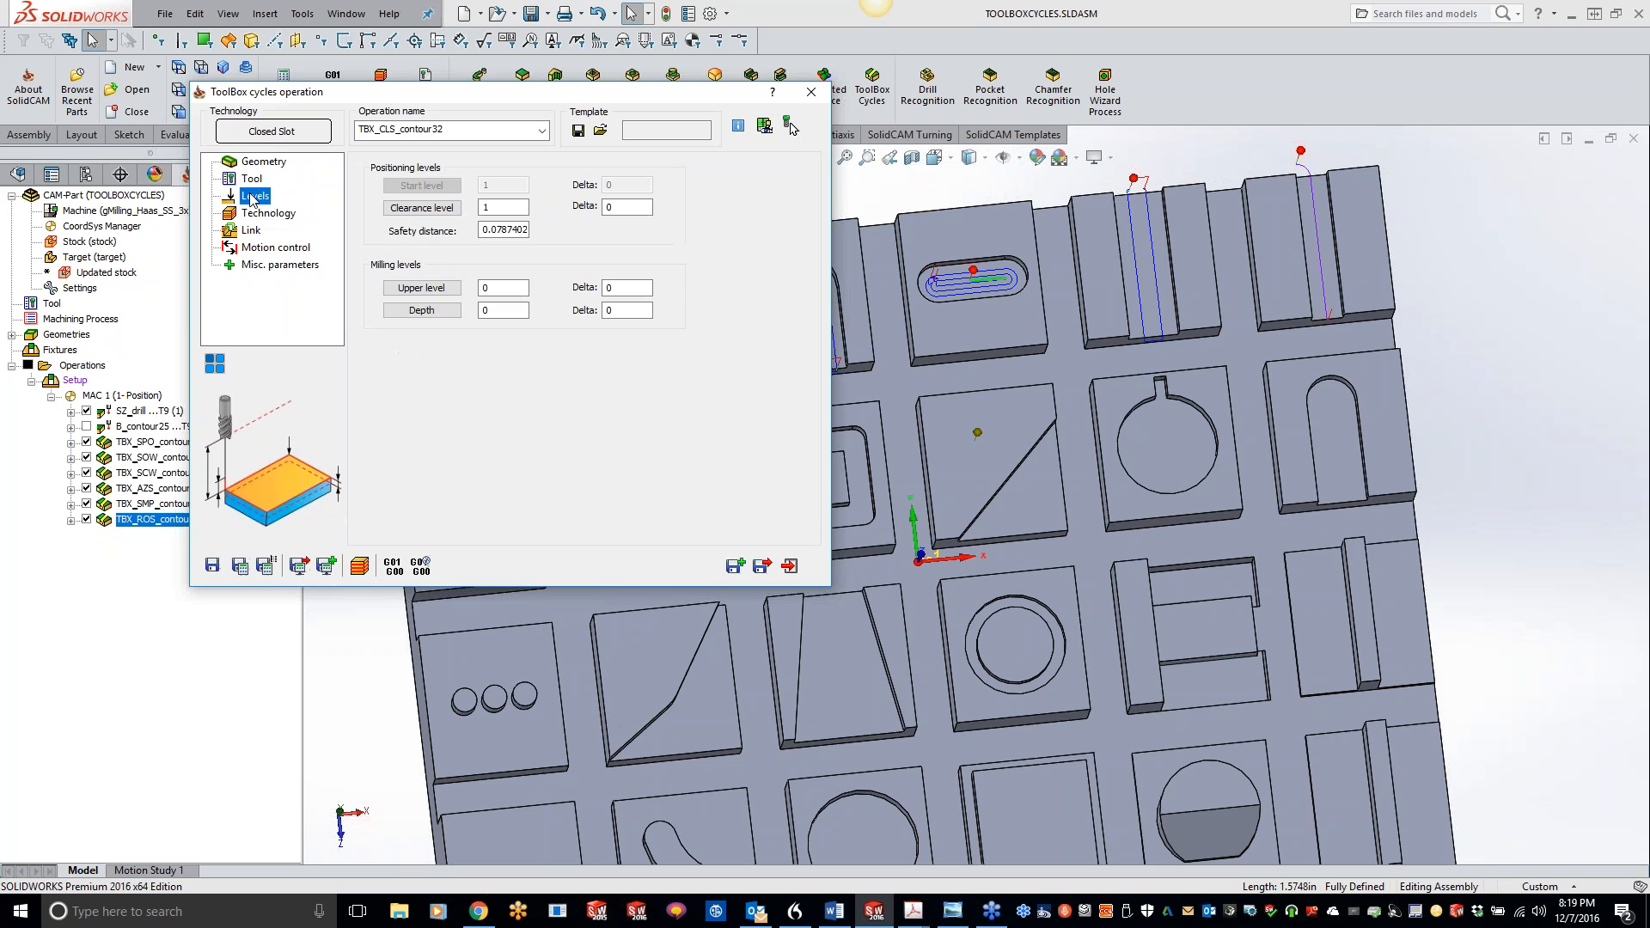
{"action": "left_click", "coordinate": [418, 313]}
{"action": "left_click", "coordinate": [472, 521]}
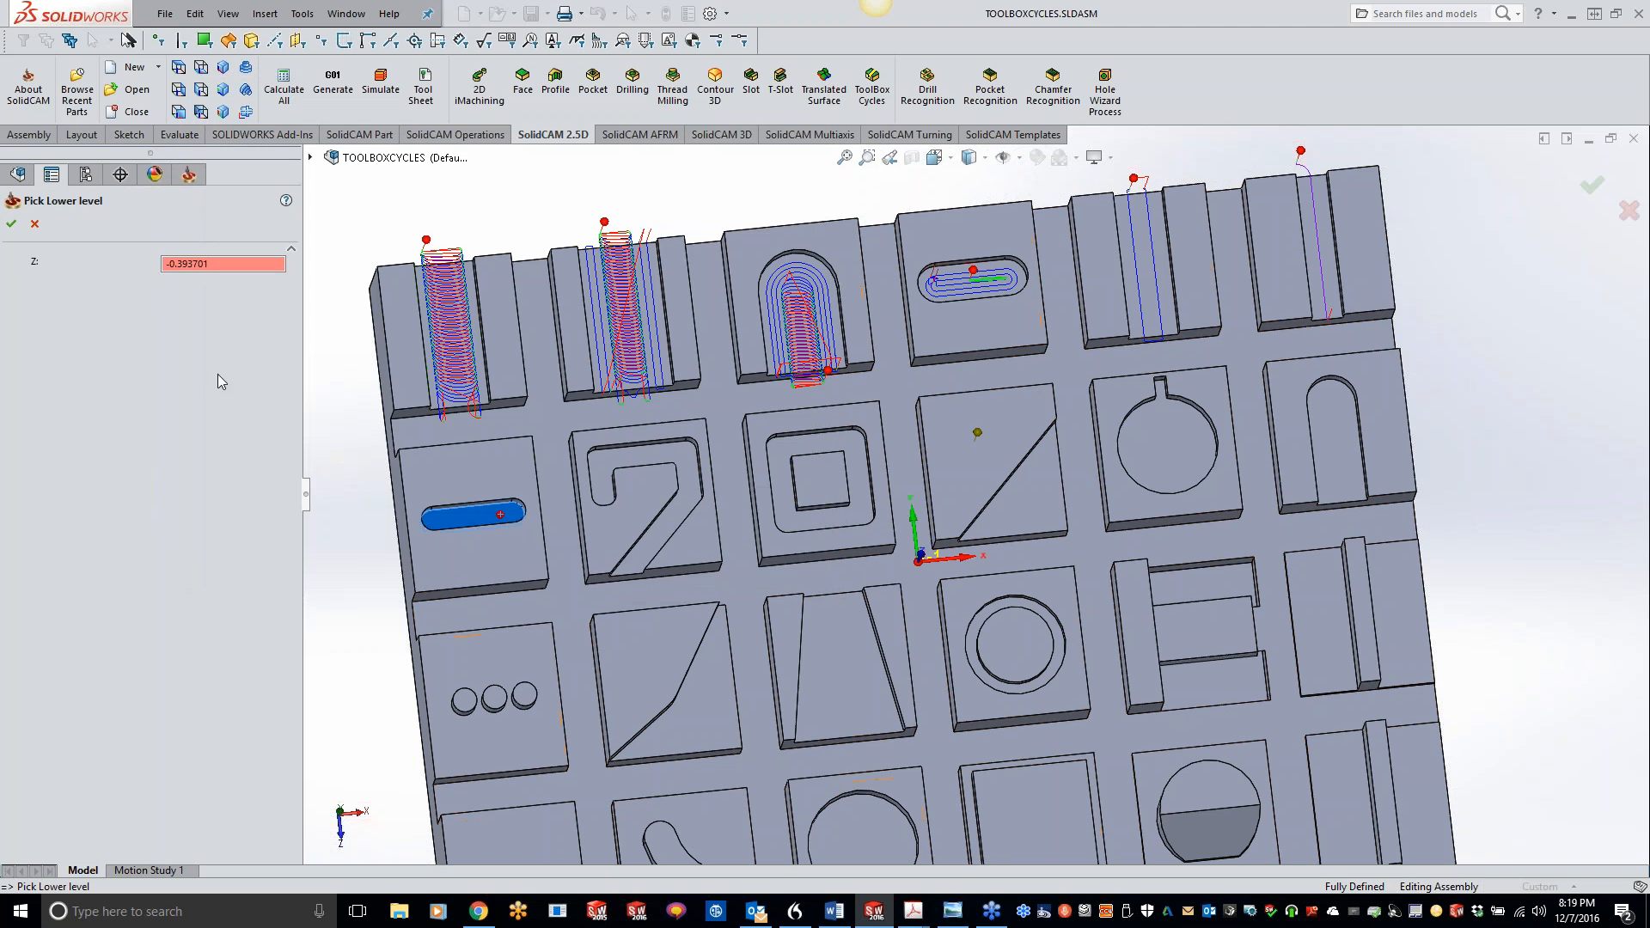
{"action": "left_click", "coordinate": [11, 224]}
Step: Save and calculate the closed slot operation, then inspect its toolpath inside the slot
{"action": "left_click", "coordinate": [249, 215]}
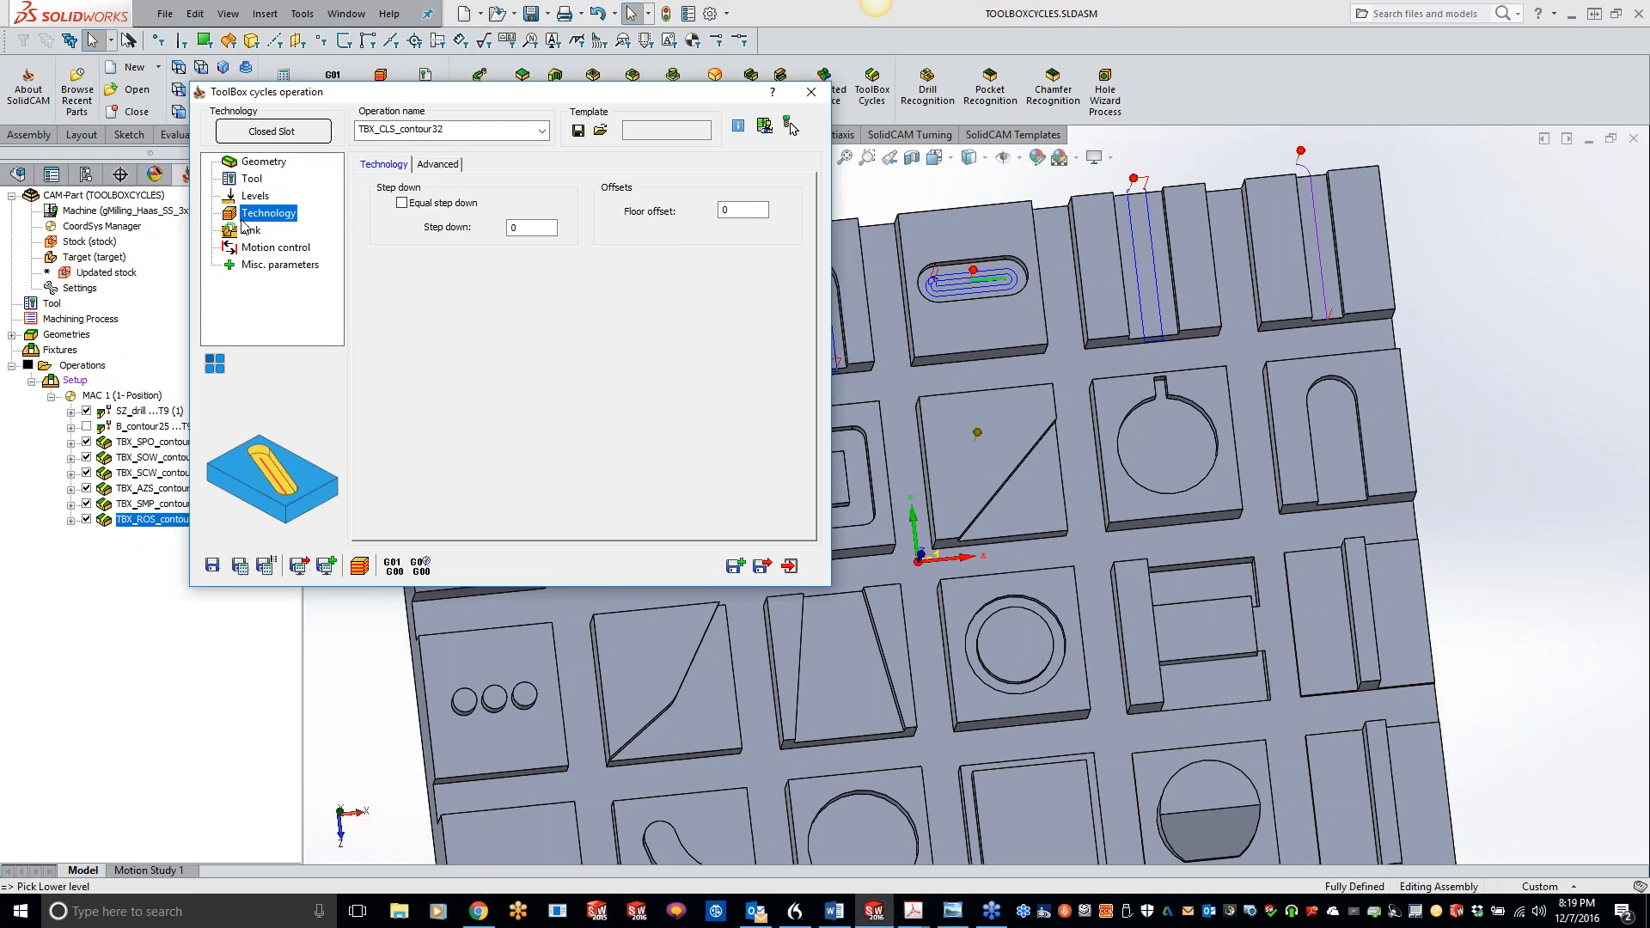
{"action": "left_click", "coordinate": [240, 566]}
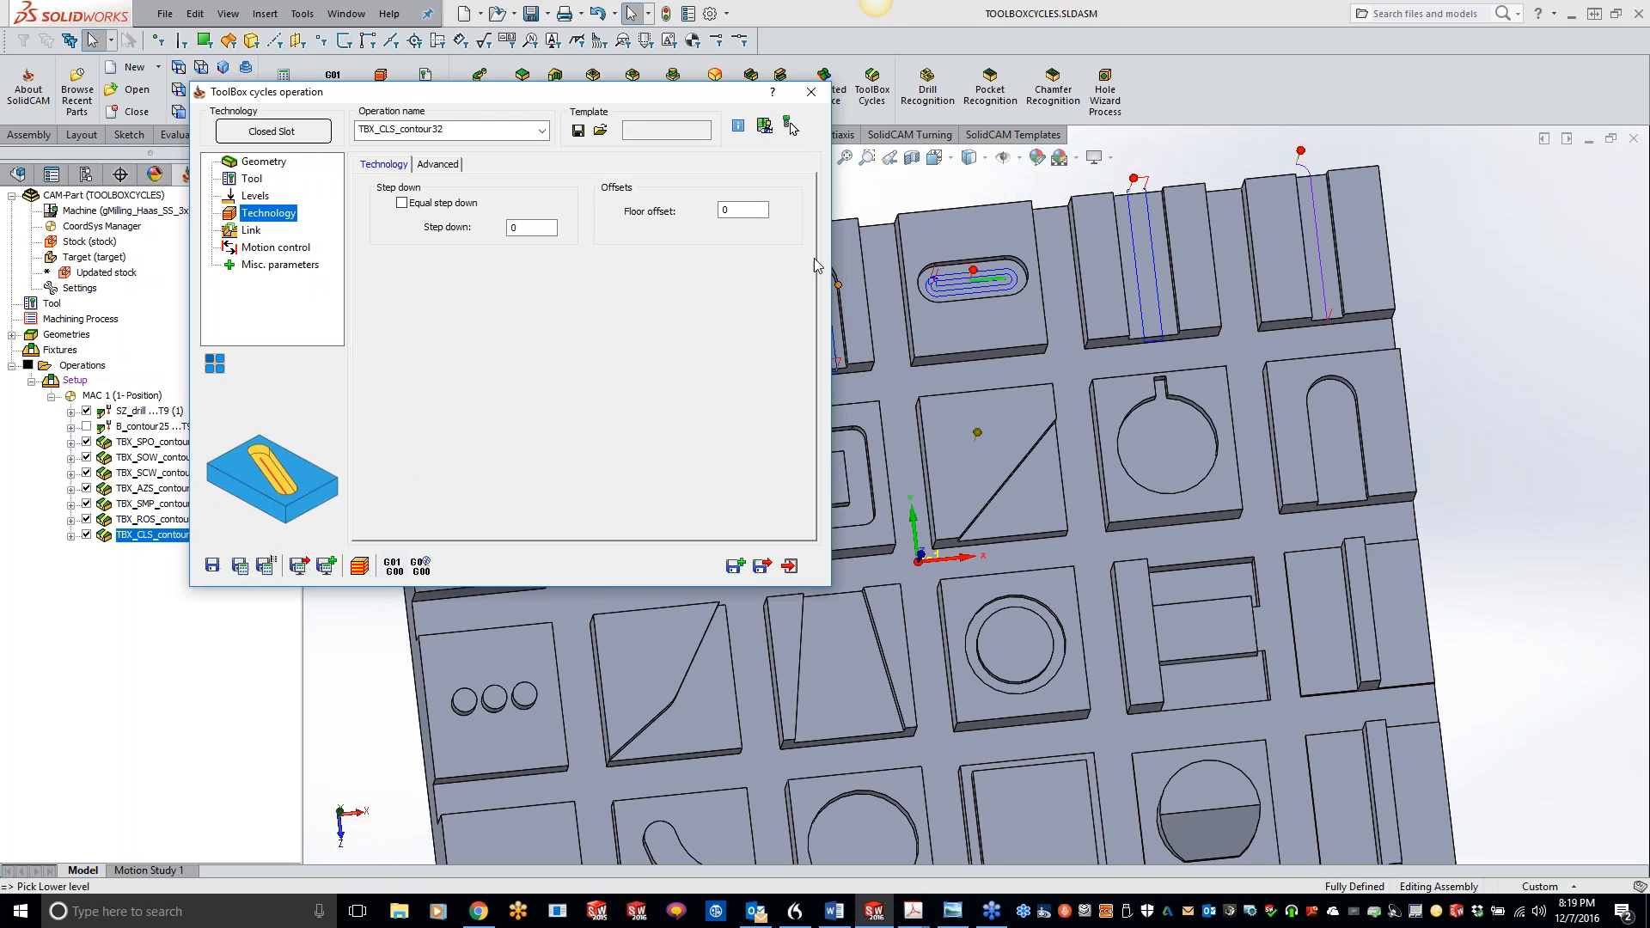
{"action": "double_click", "coordinate": [605, 96]}
{"action": "middle_click_drag", "start_coordinate": [424, 494], "coordinate": [432, 469]}
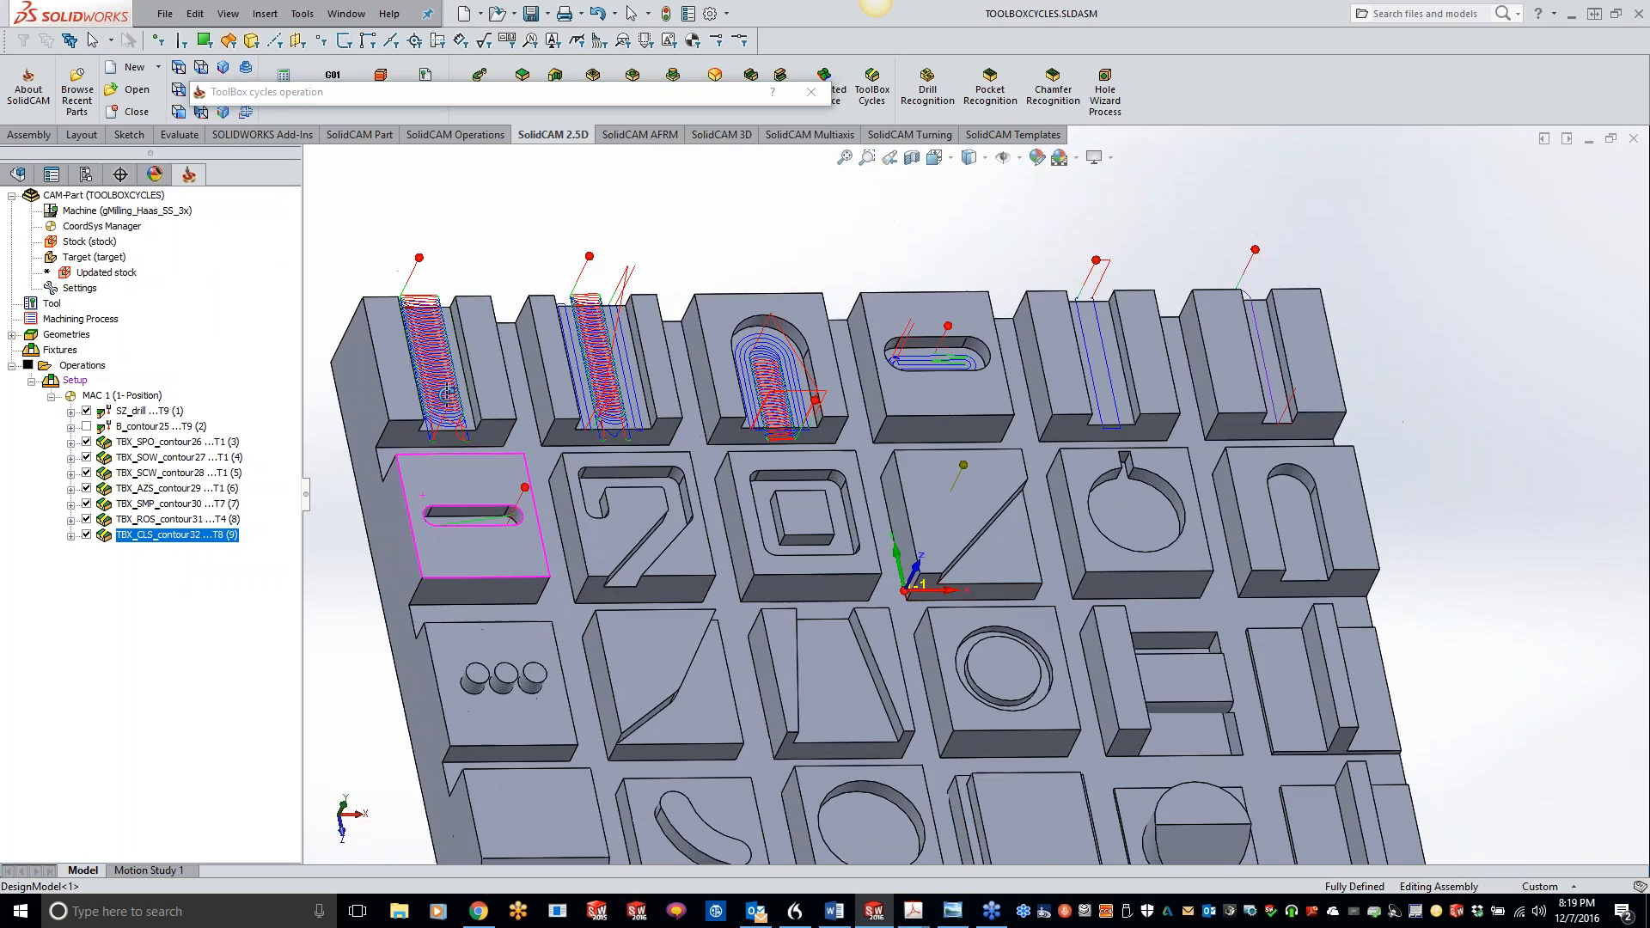
{"action": "scroll", "coordinate": [361, 507], "scroll_direction": "down", "scroll_amount": 10}
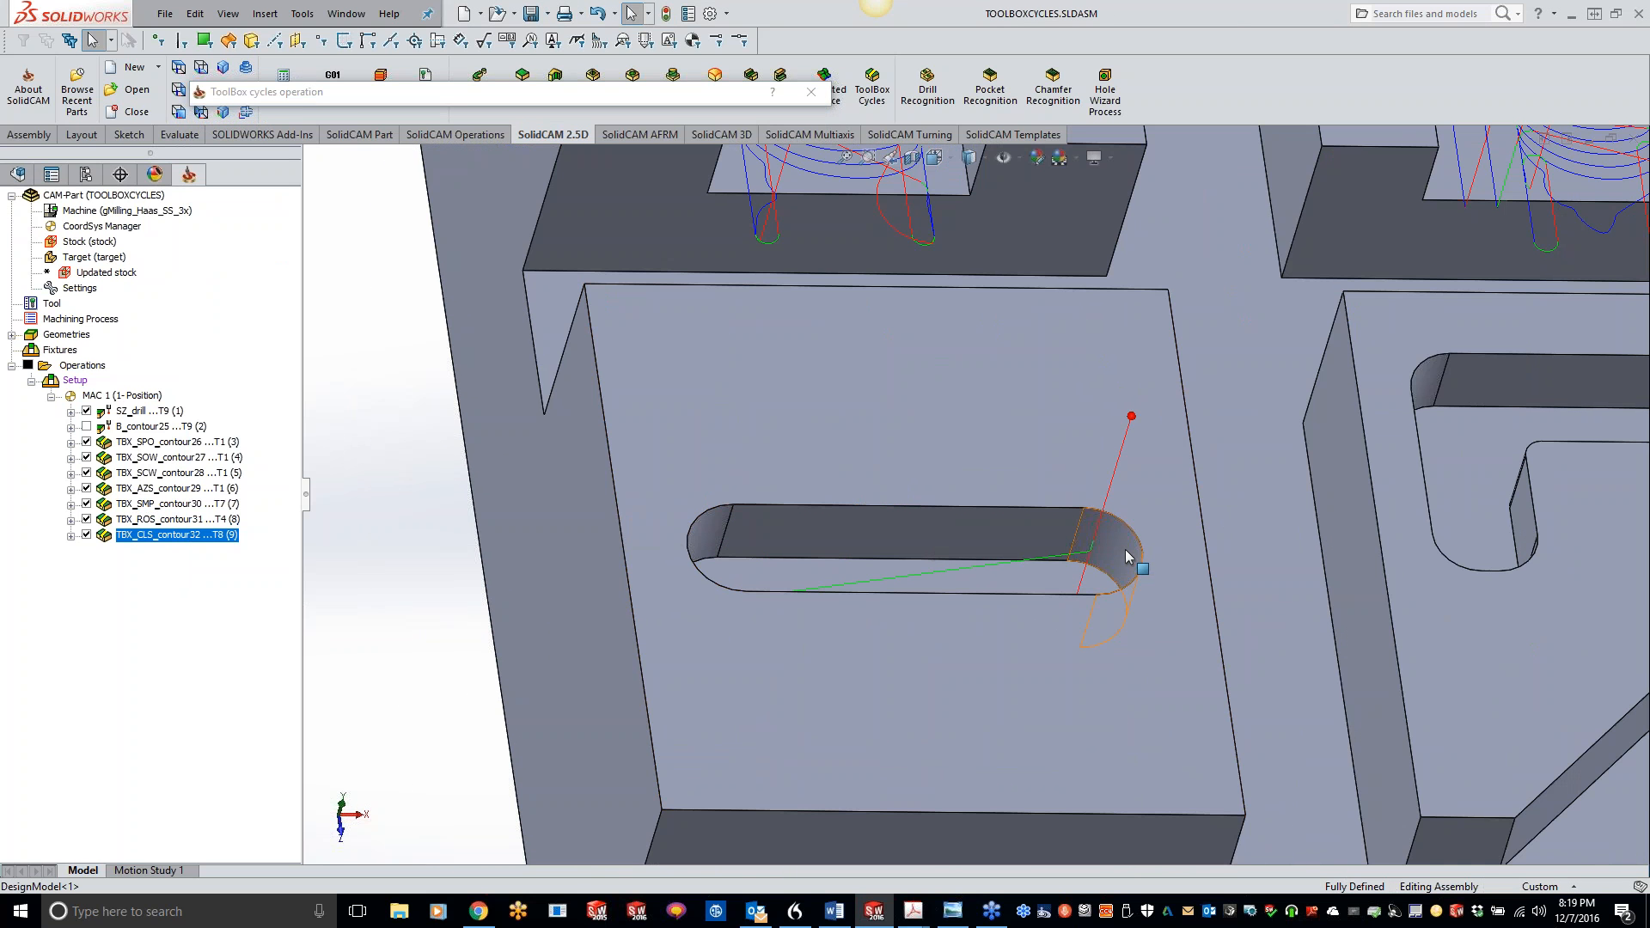
{"action": "scroll", "coordinate": [1126, 555], "scroll_direction": "down", "scroll_amount": 3}
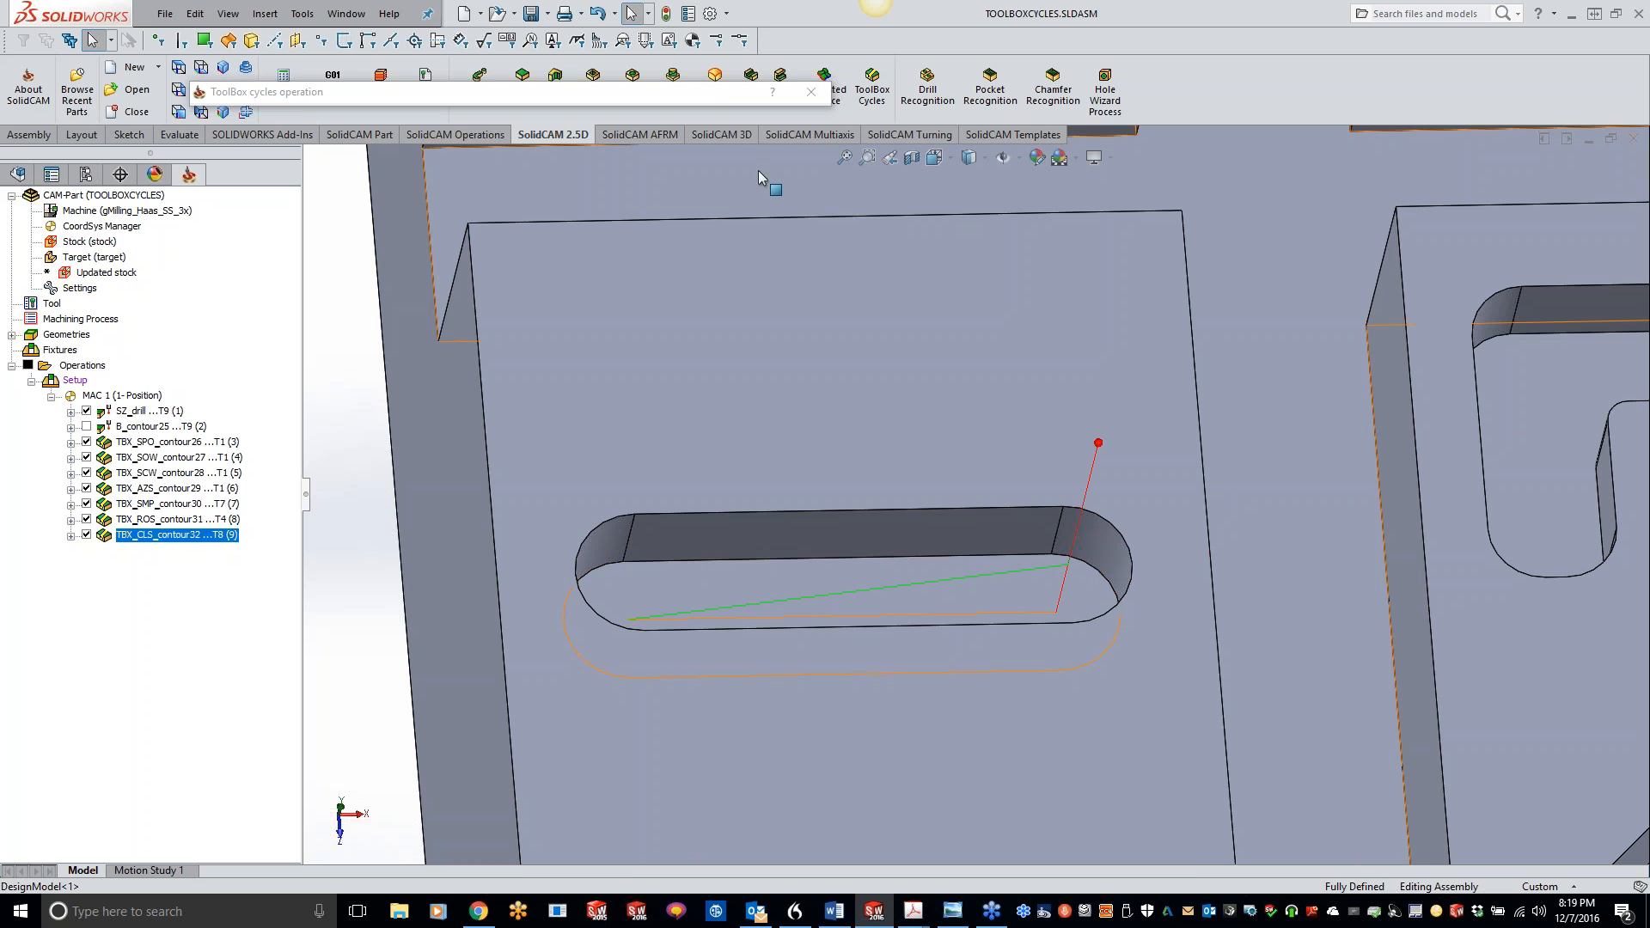
Step: Set the closed slot's step down to 0.1, save and recalculate, then inspect the resulting ramped passes
{"action": "left_click", "coordinate": [709, 91]}
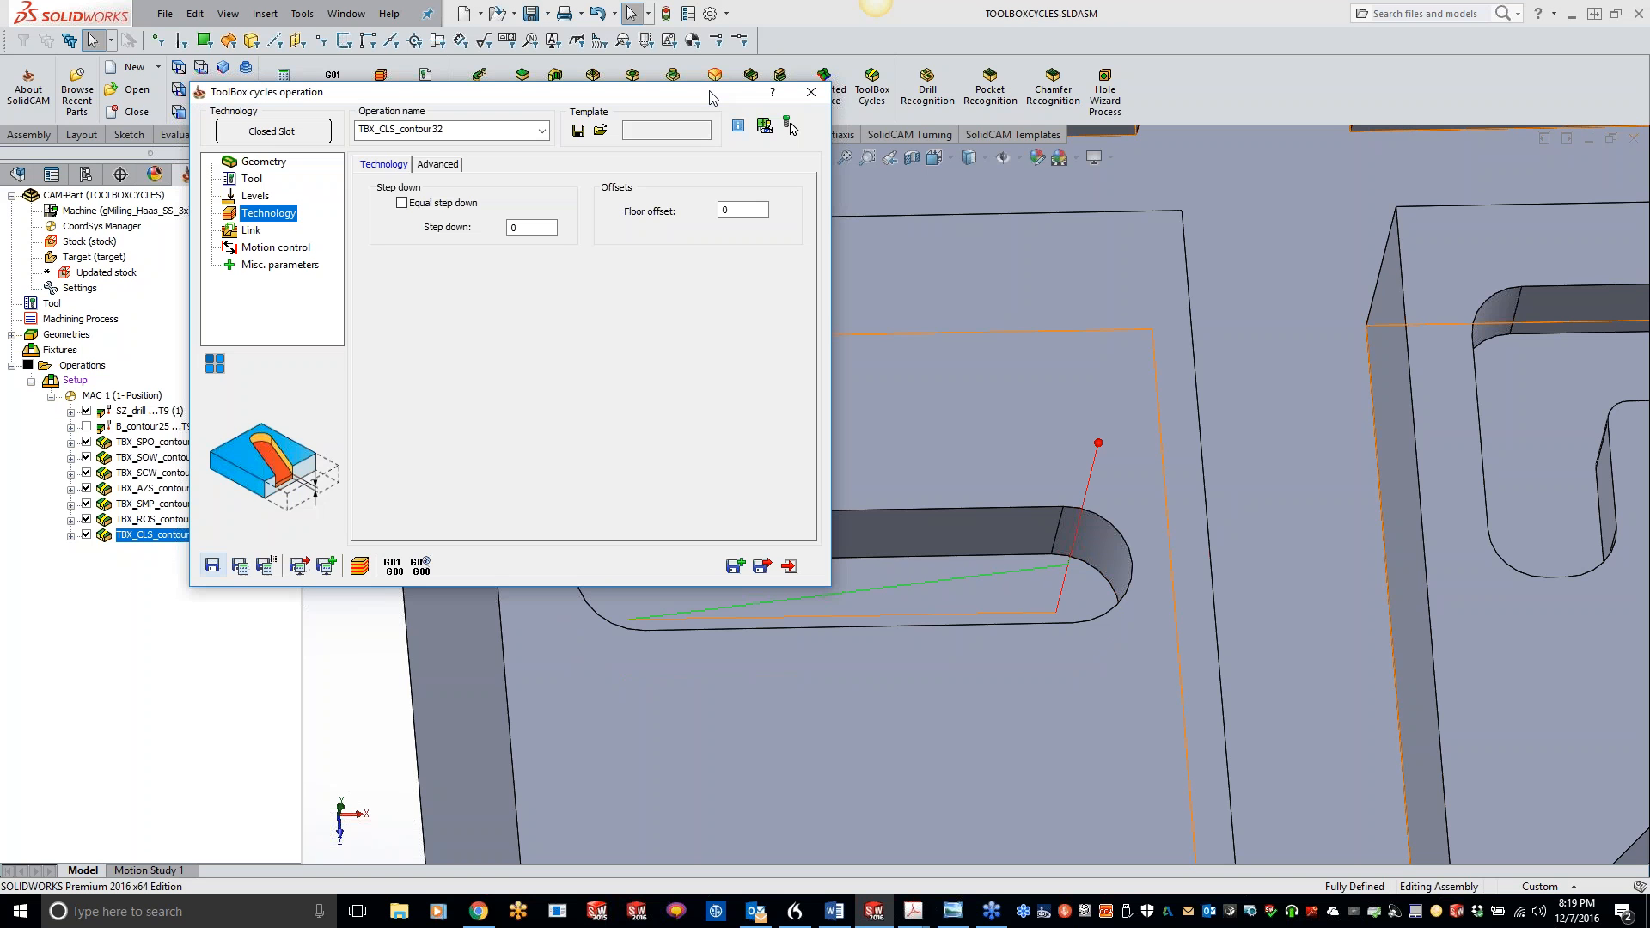
{"action": "left_click", "coordinate": [547, 229]}
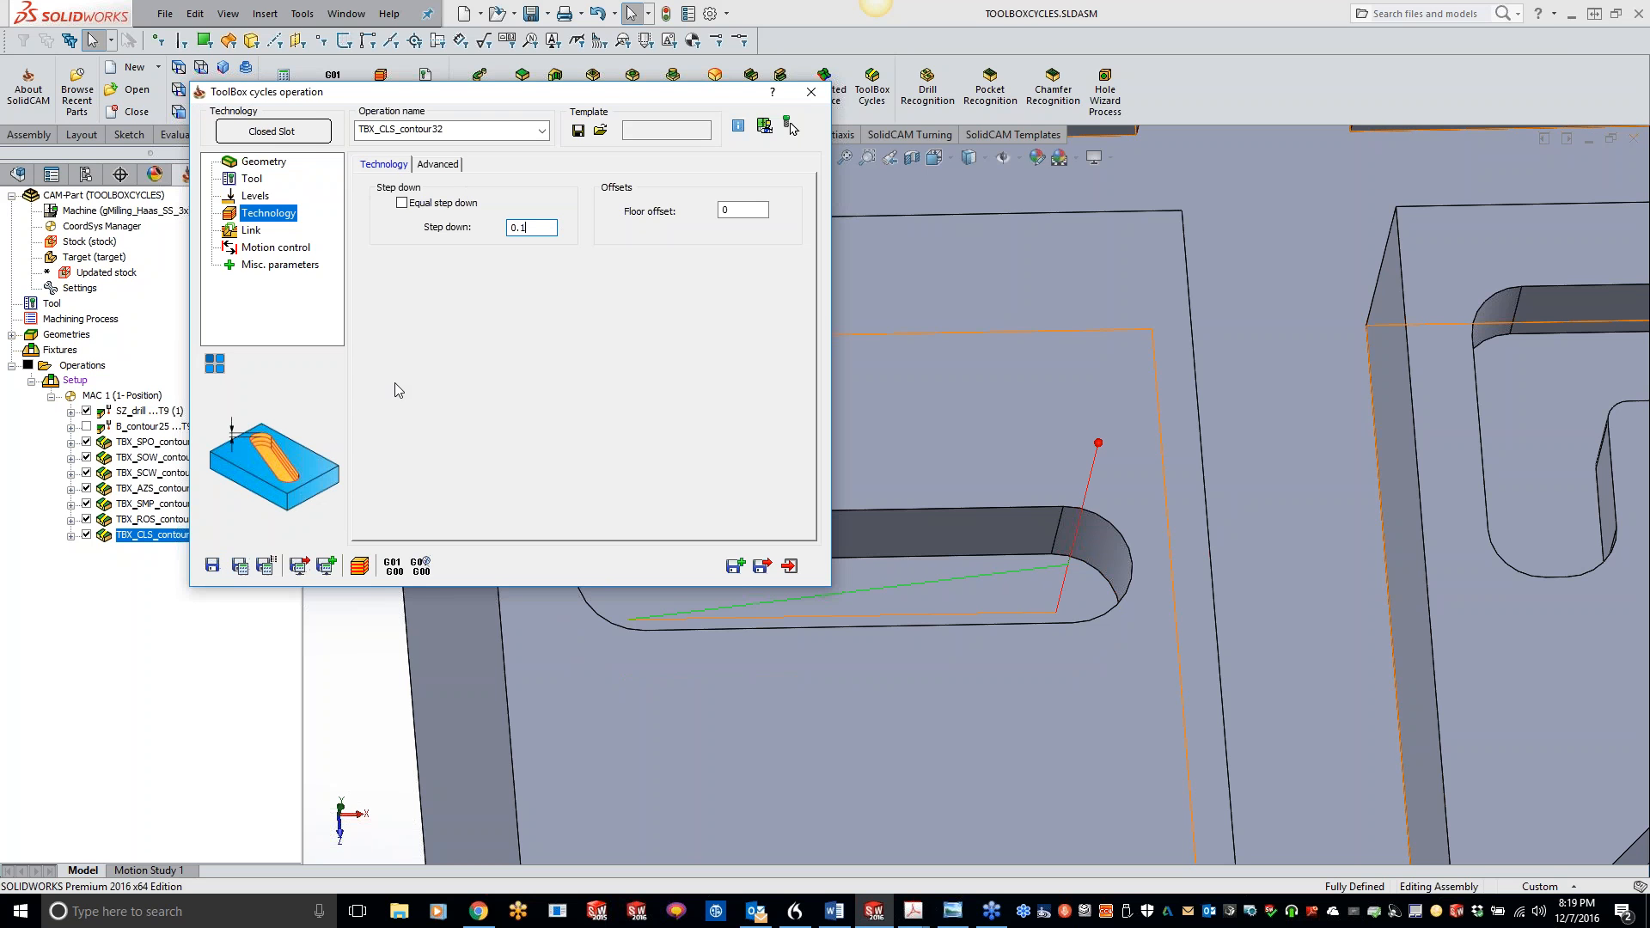
{"action": "left_click", "coordinate": [241, 567]}
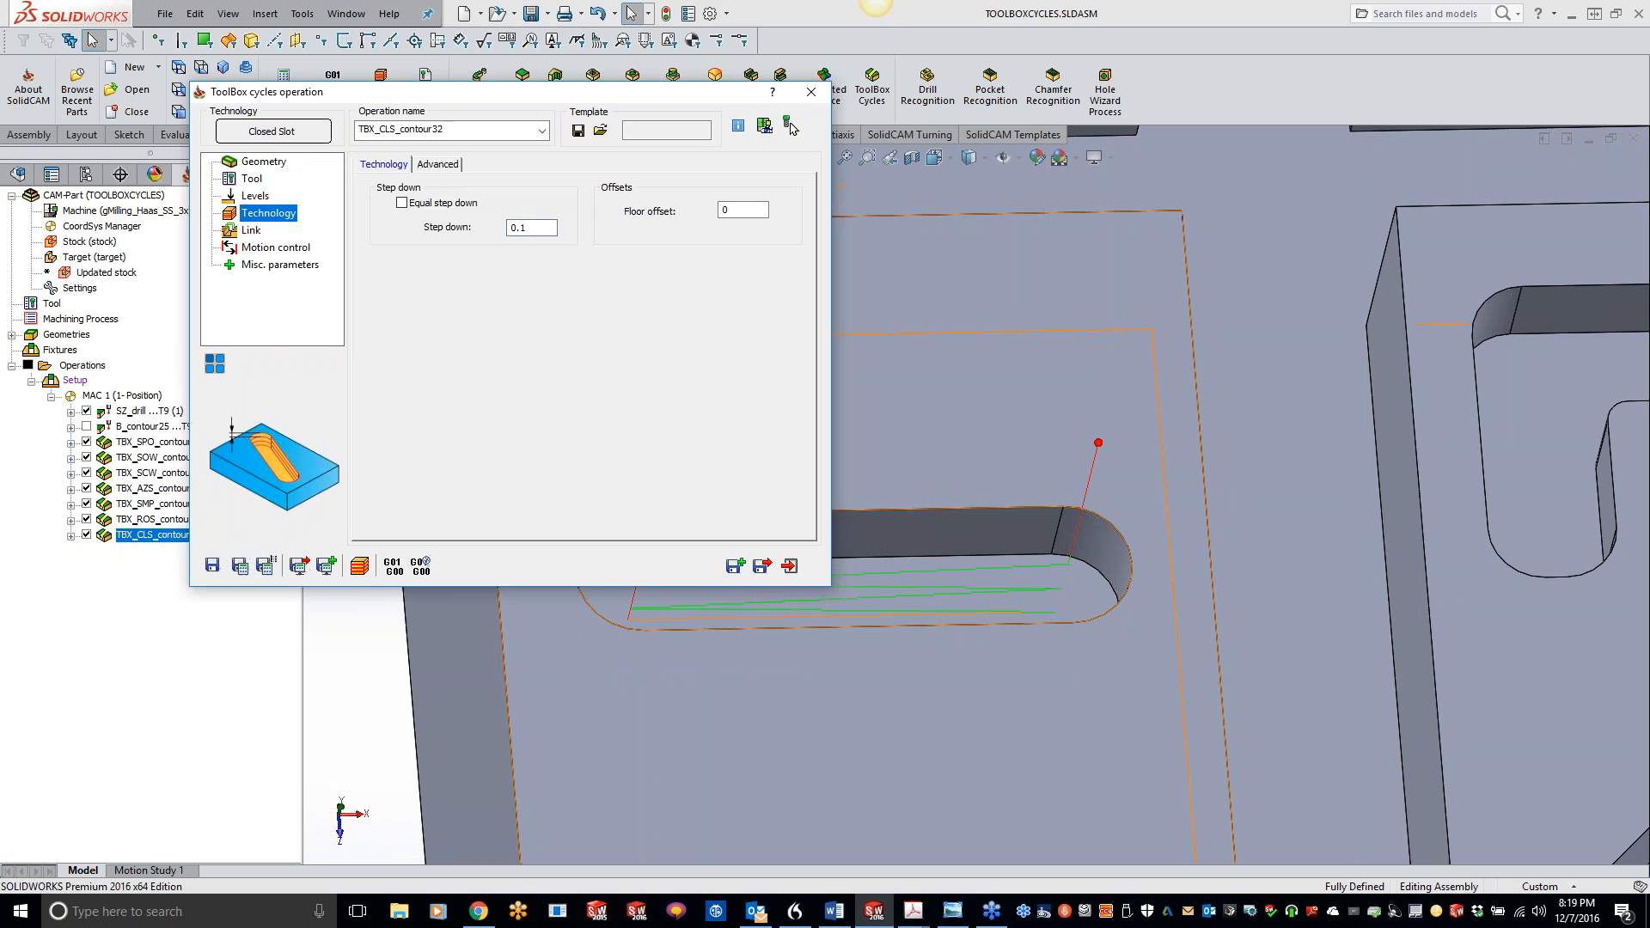
{"action": "double_click", "coordinate": [656, 101]}
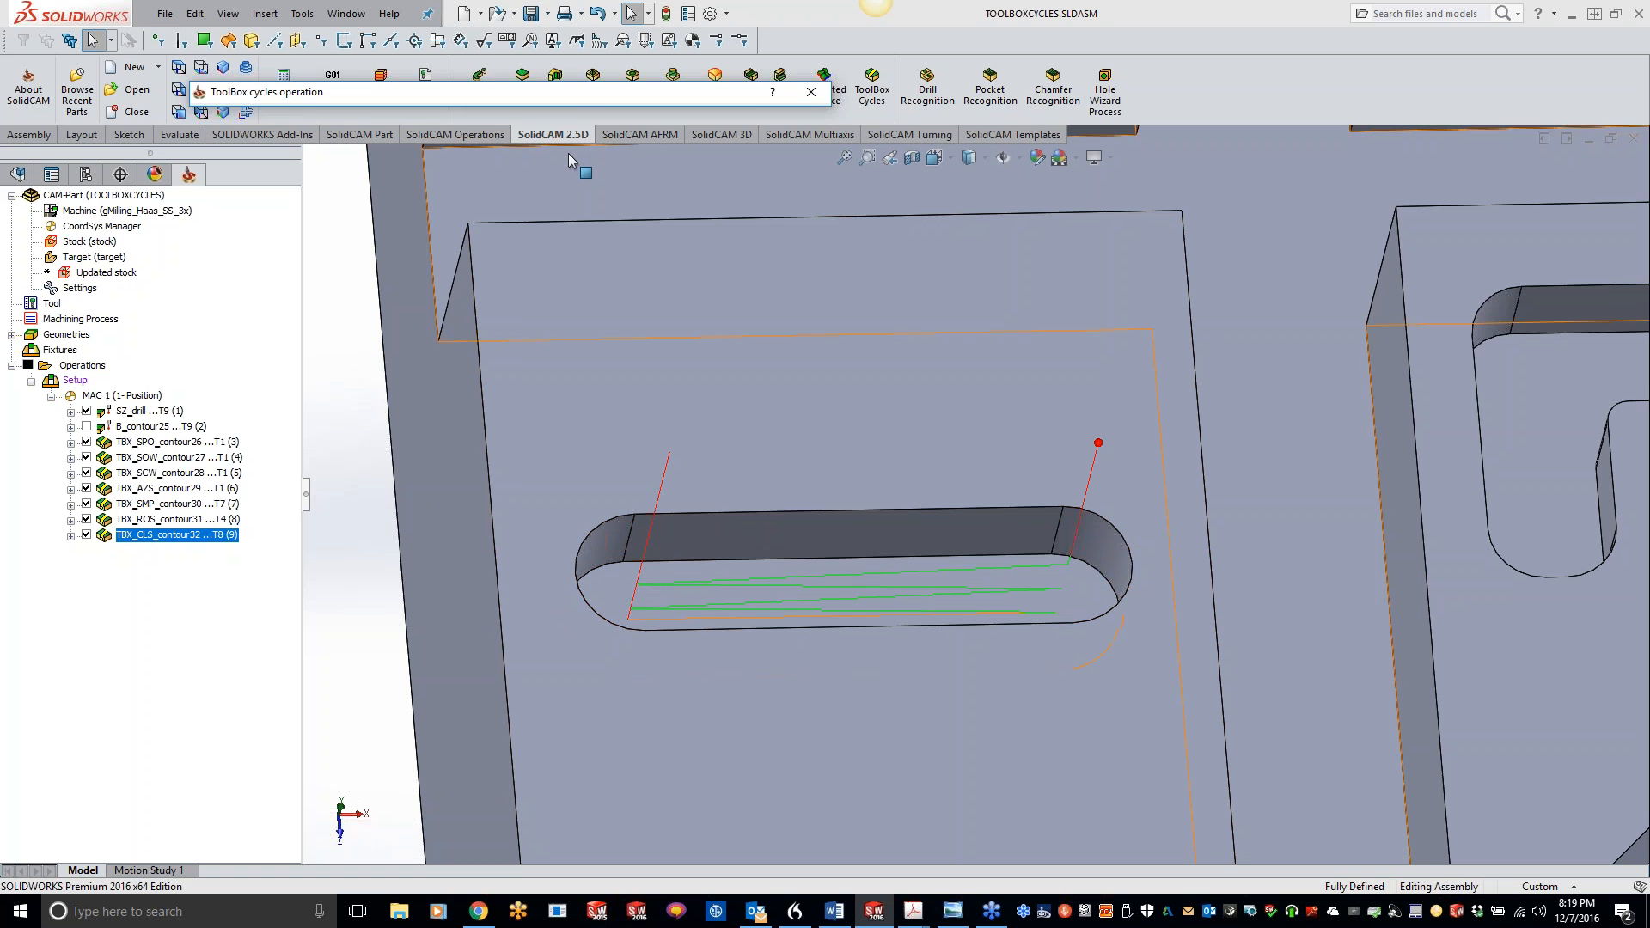
{"action": "double_click", "coordinate": [569, 102]}
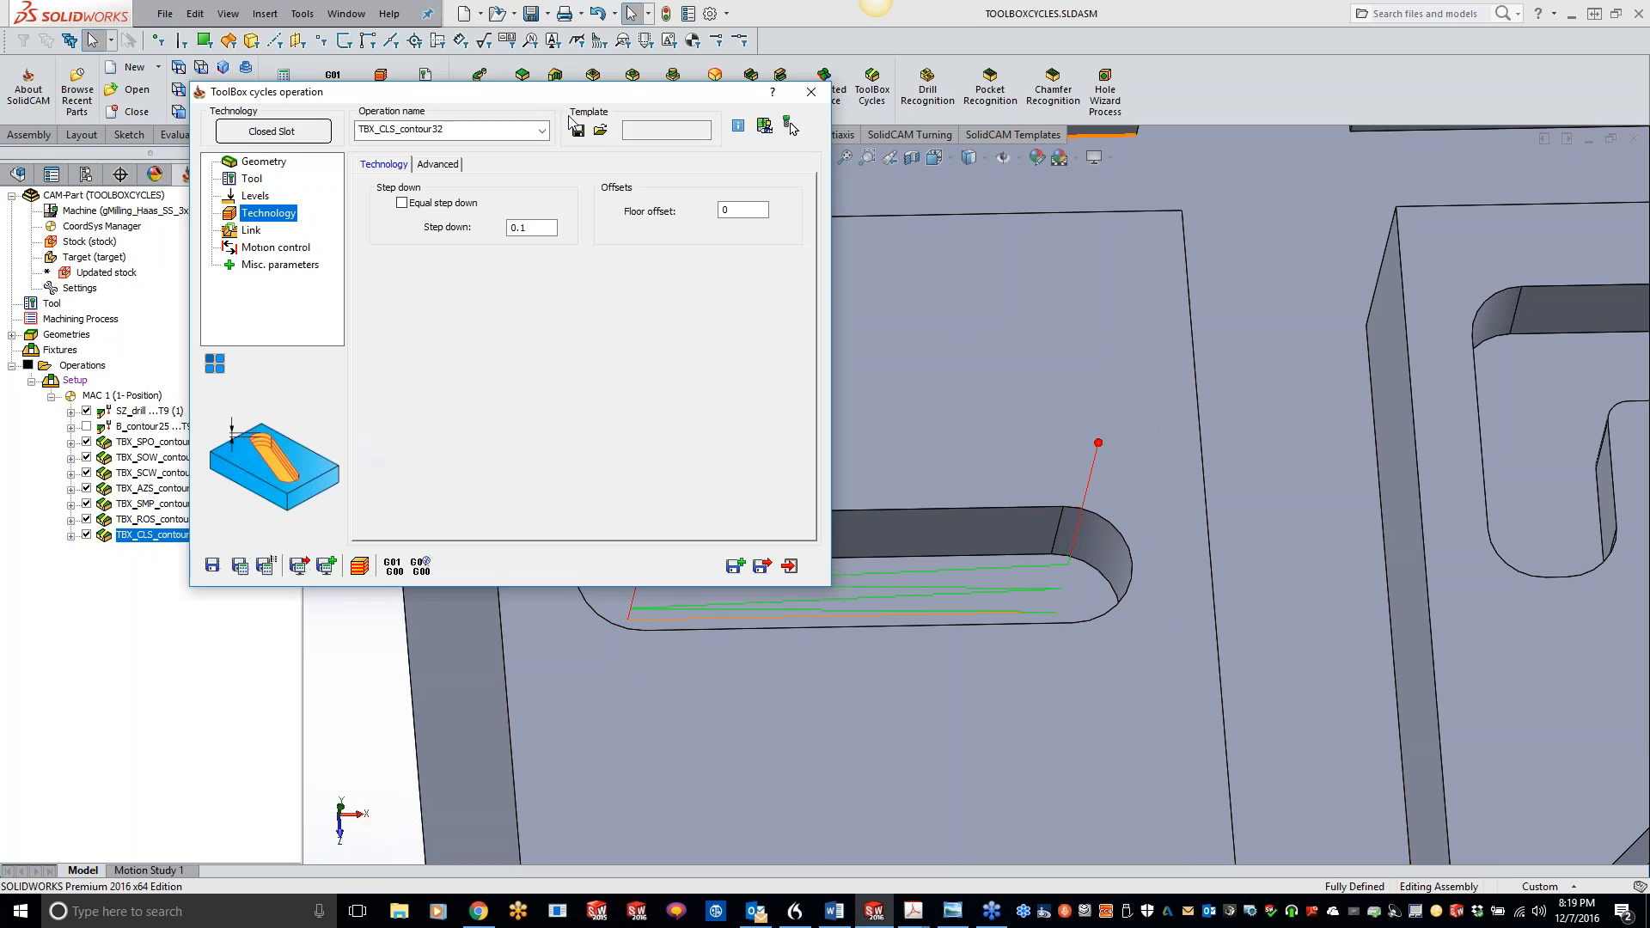
Step: Close the closed slot operation and start another ToolBox Cycles operation with the Spine Slot technology
{"action": "scroll", "coordinate": [1193, 549], "scroll_direction": "up", "scroll_amount": 4}
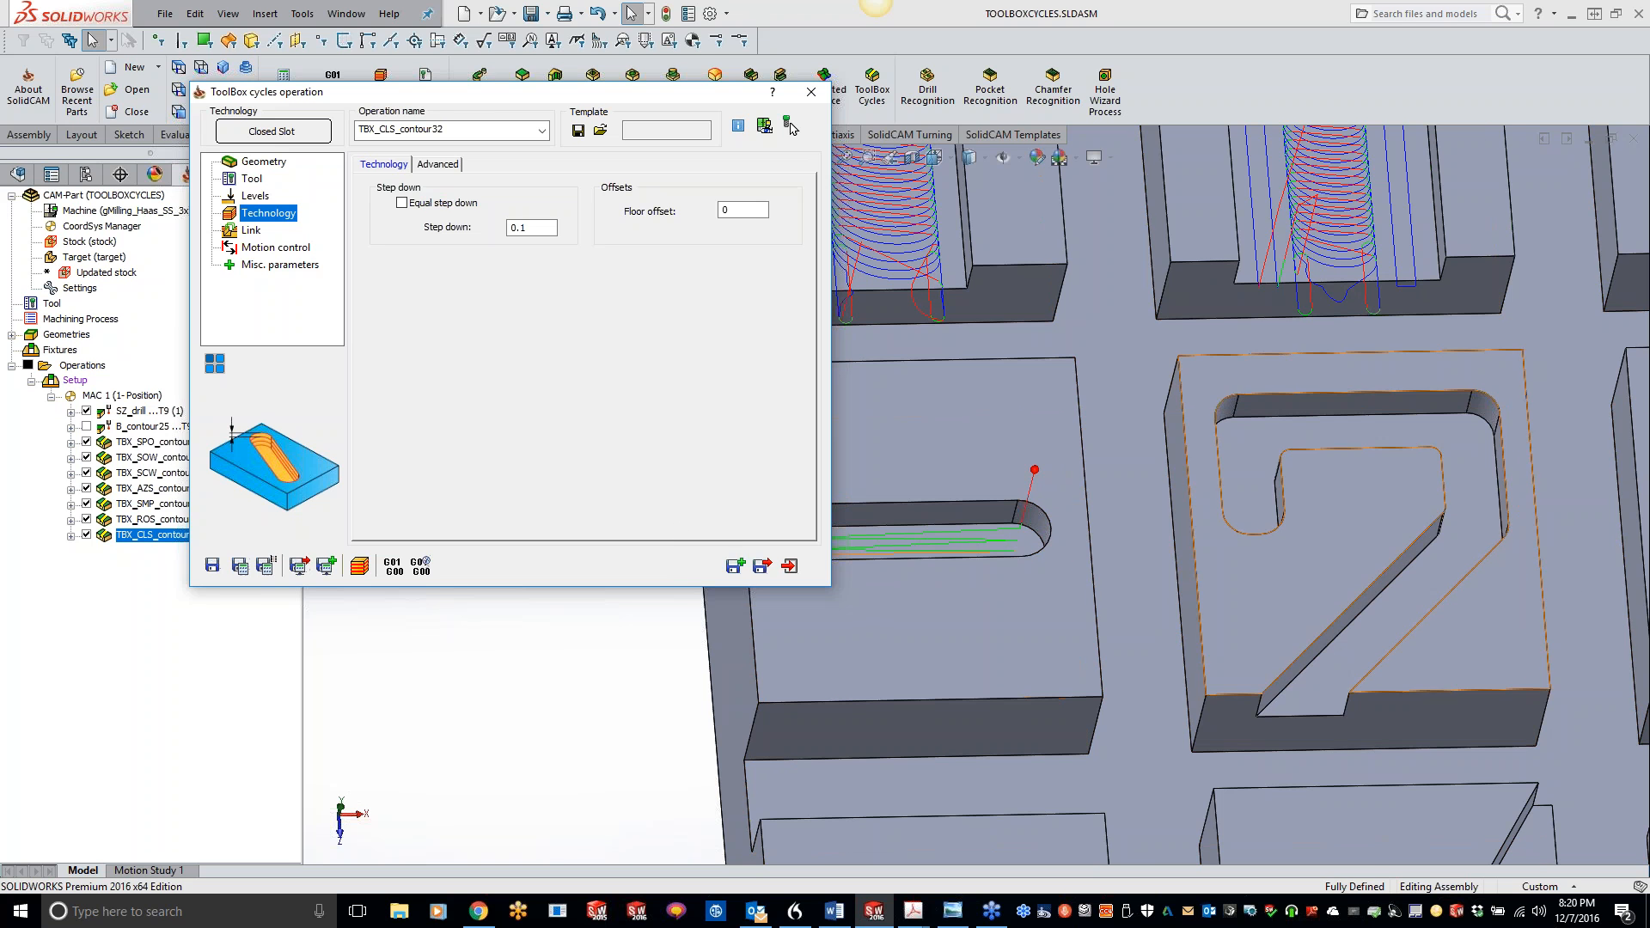
{"action": "left_click", "coordinate": [811, 92]}
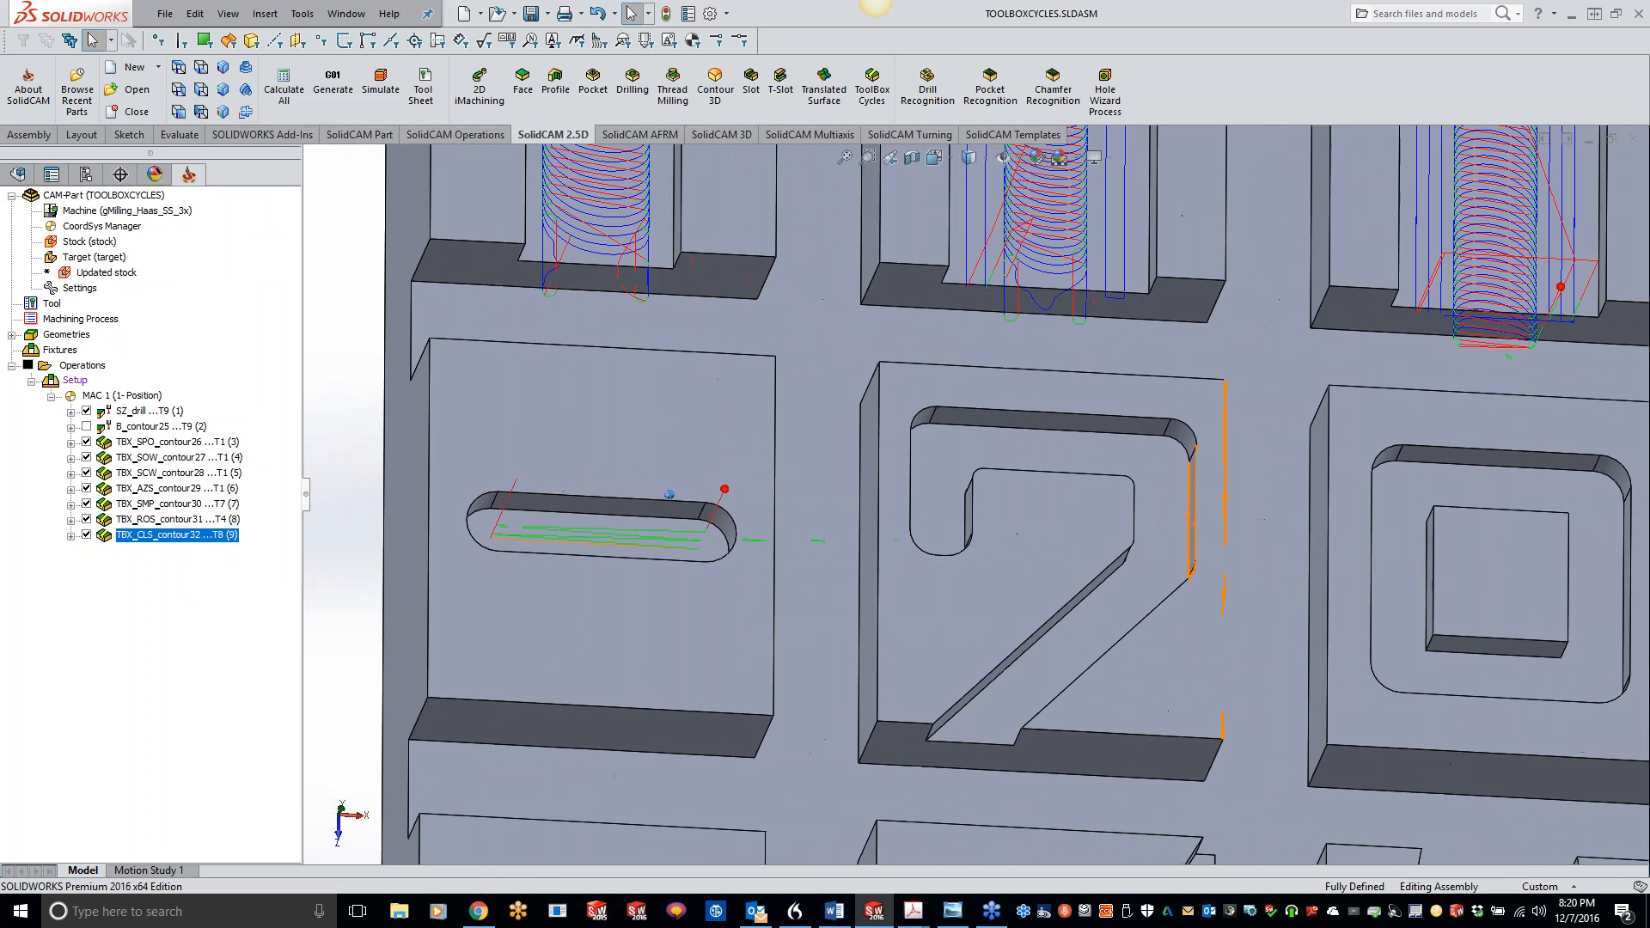
{"action": "left_click", "coordinate": [863, 87]}
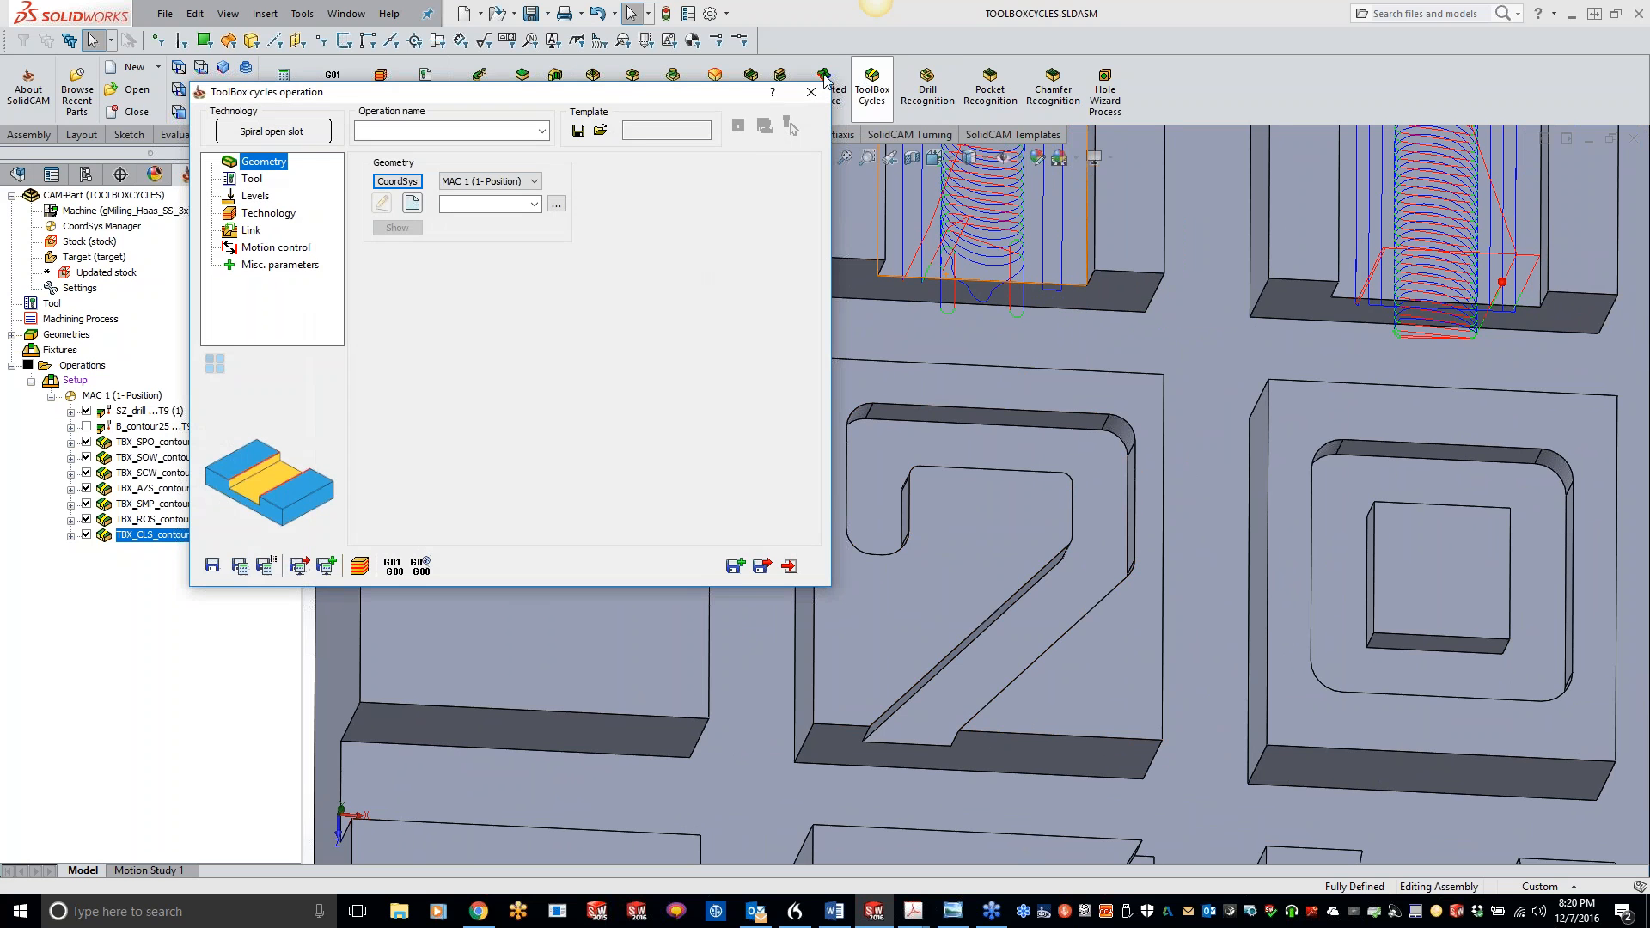
{"action": "left_click", "coordinate": [296, 133]}
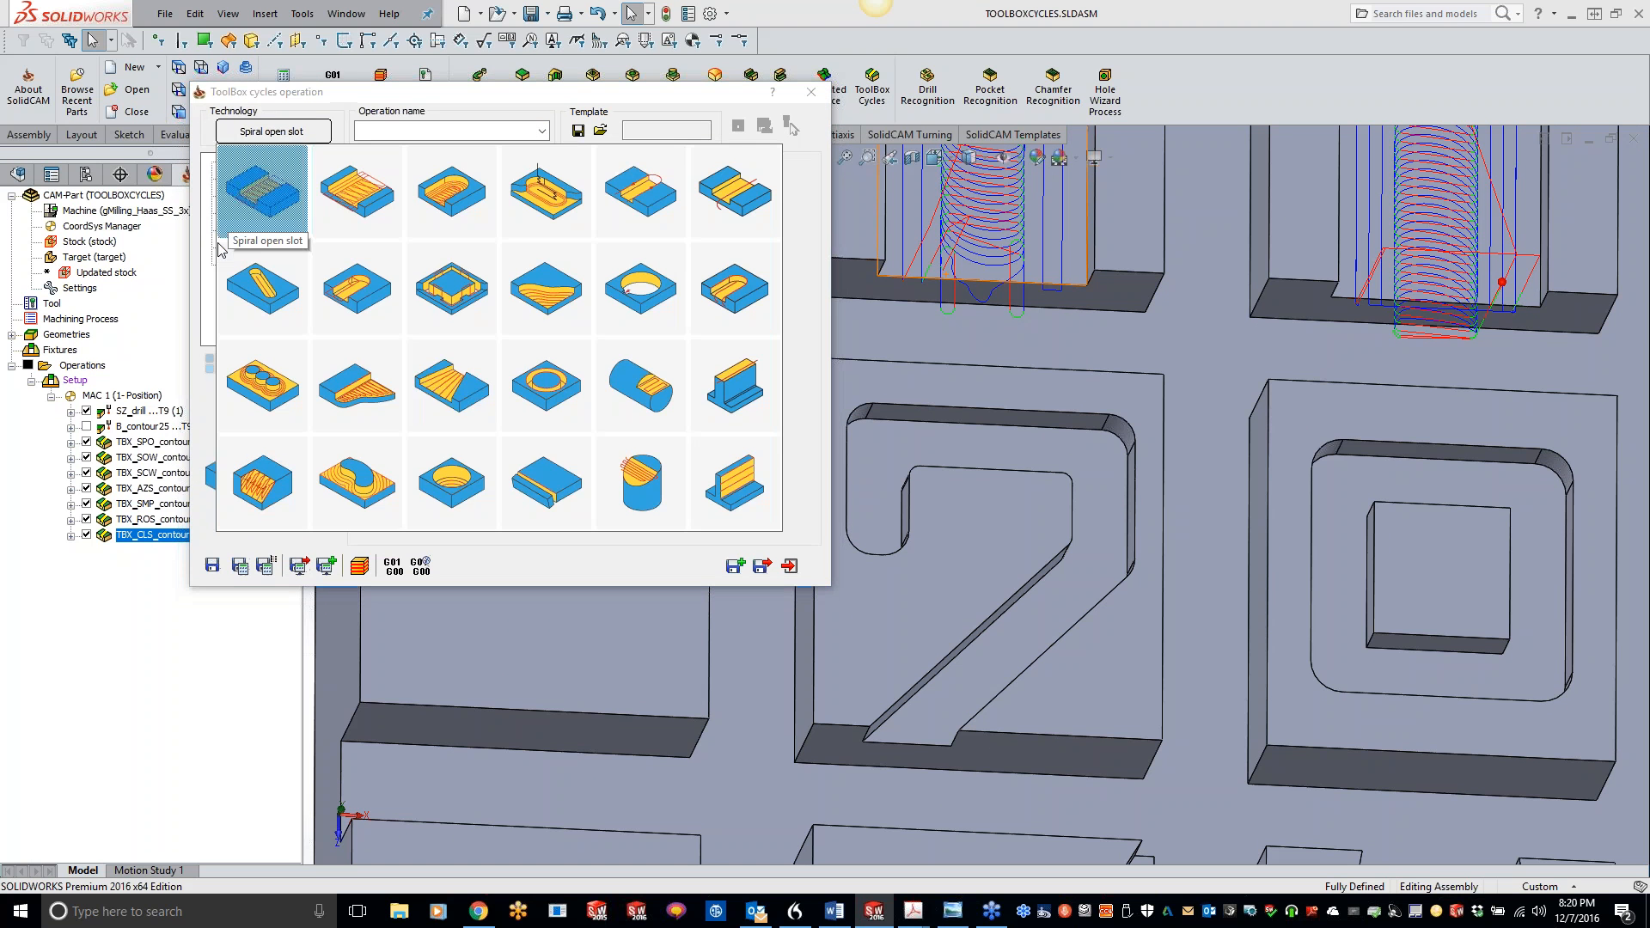
{"action": "left_click", "coordinate": [360, 296]}
Step: Define the spine slot's geometry as one chain following the hooked slot's edge from its open end, and accept it
{"action": "left_click", "coordinate": [412, 203]}
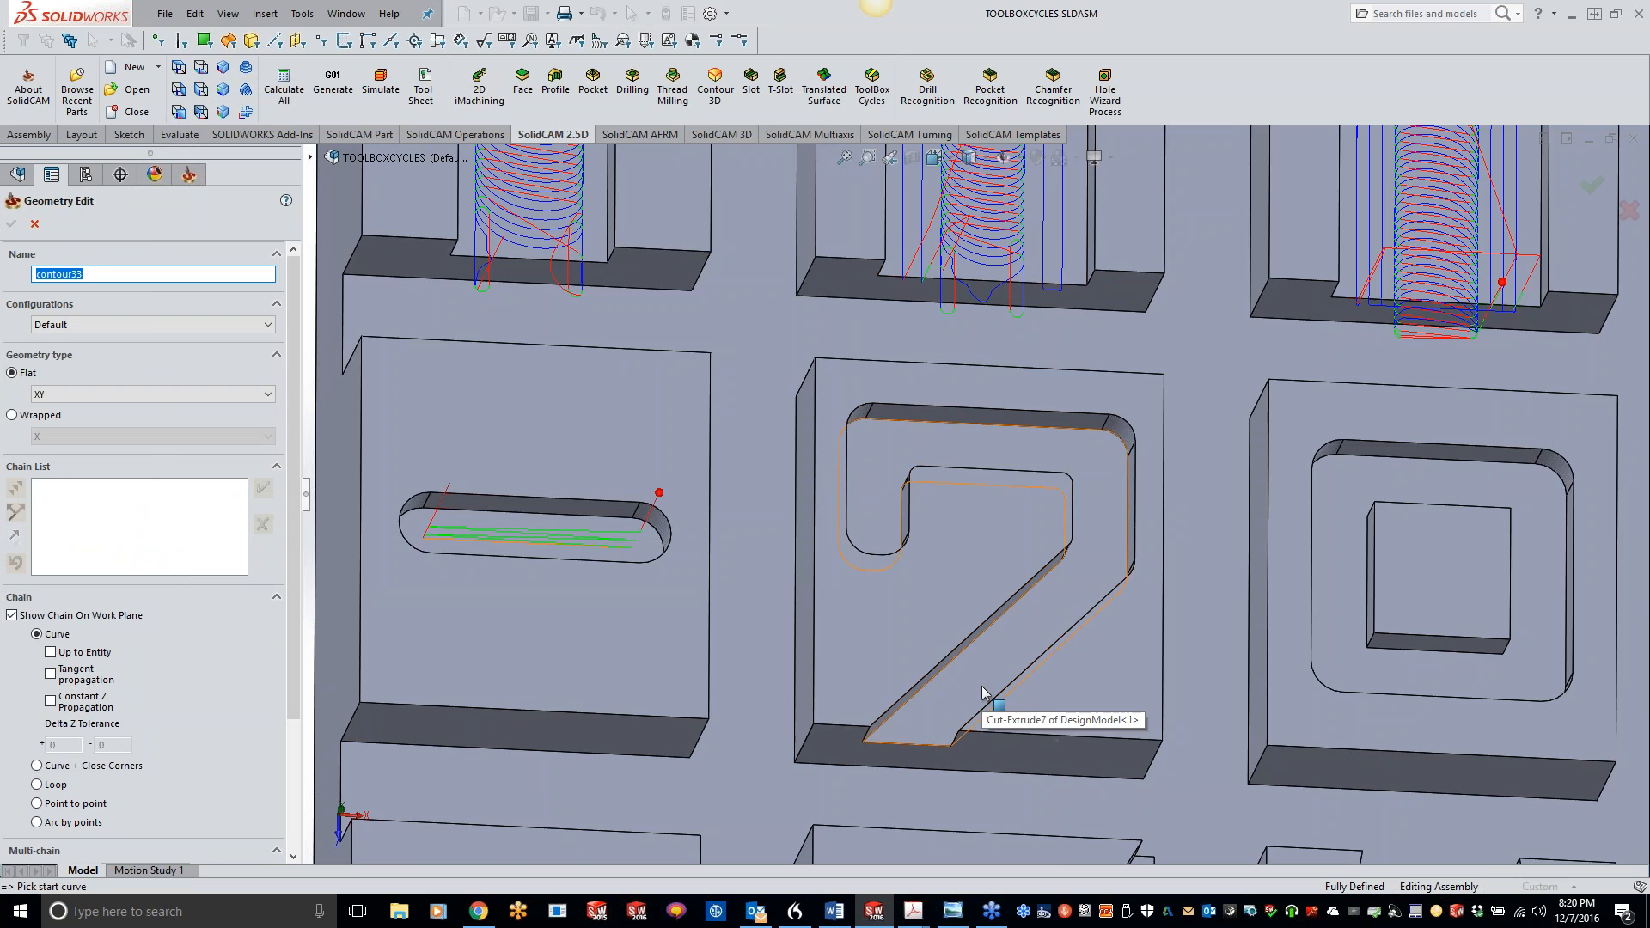
{"action": "scroll", "coordinate": [1039, 713], "scroll_direction": "down", "scroll_amount": 5}
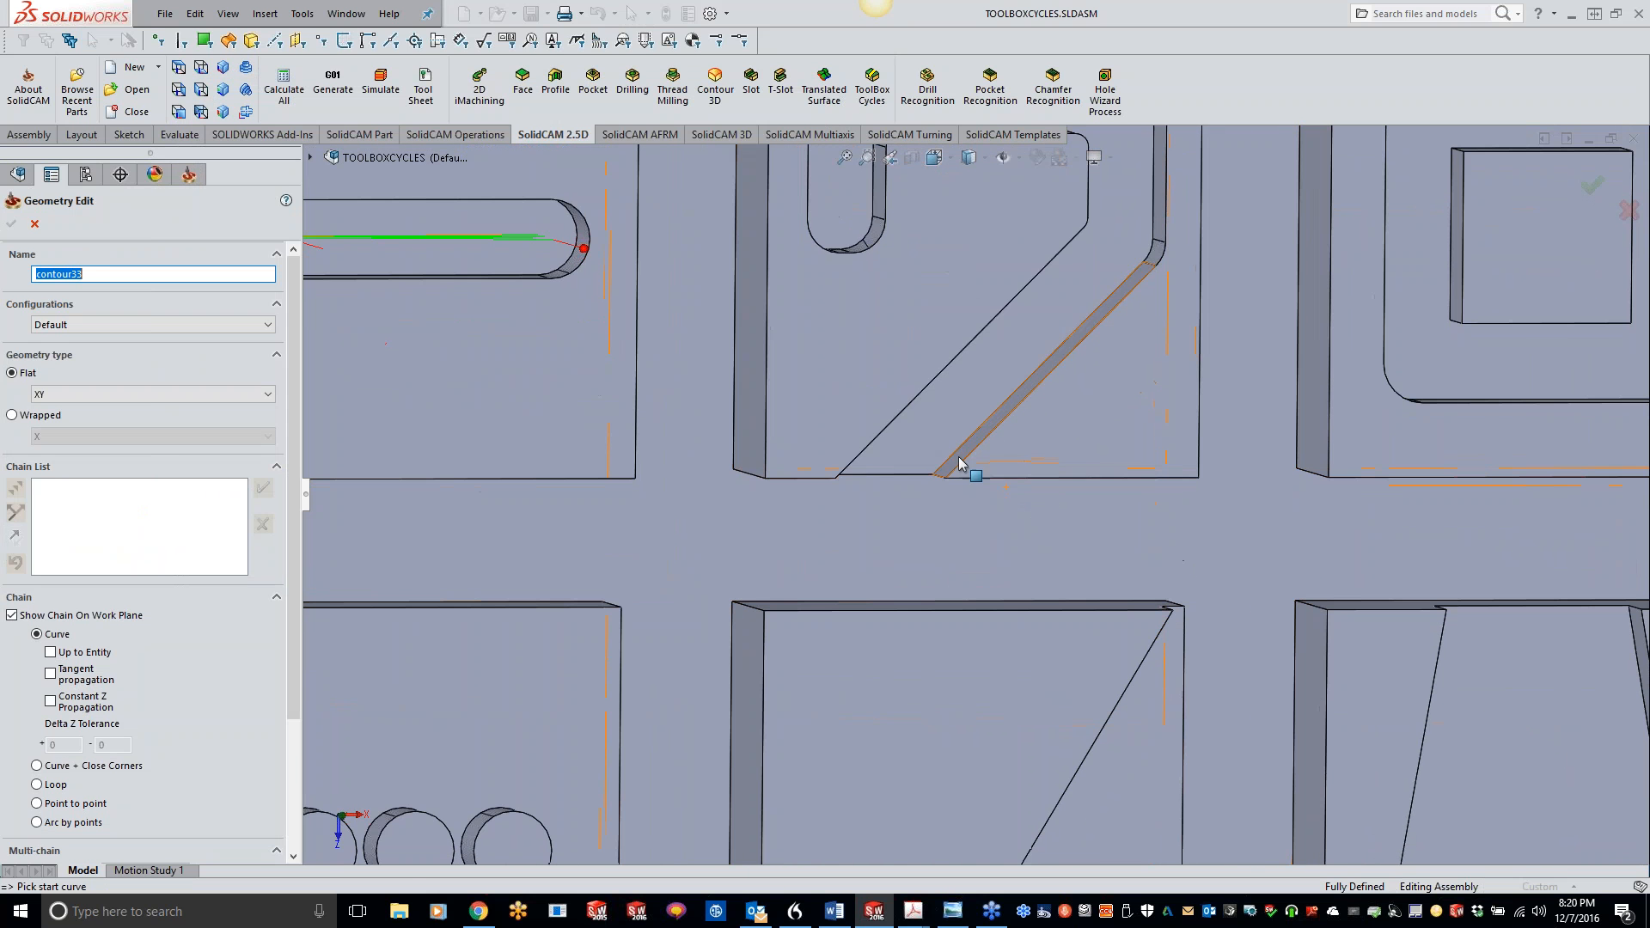
{"action": "left_click", "coordinate": [961, 458]}
{"action": "middle_click_drag", "start_coordinate": [979, 552], "coordinate": [979, 495]}
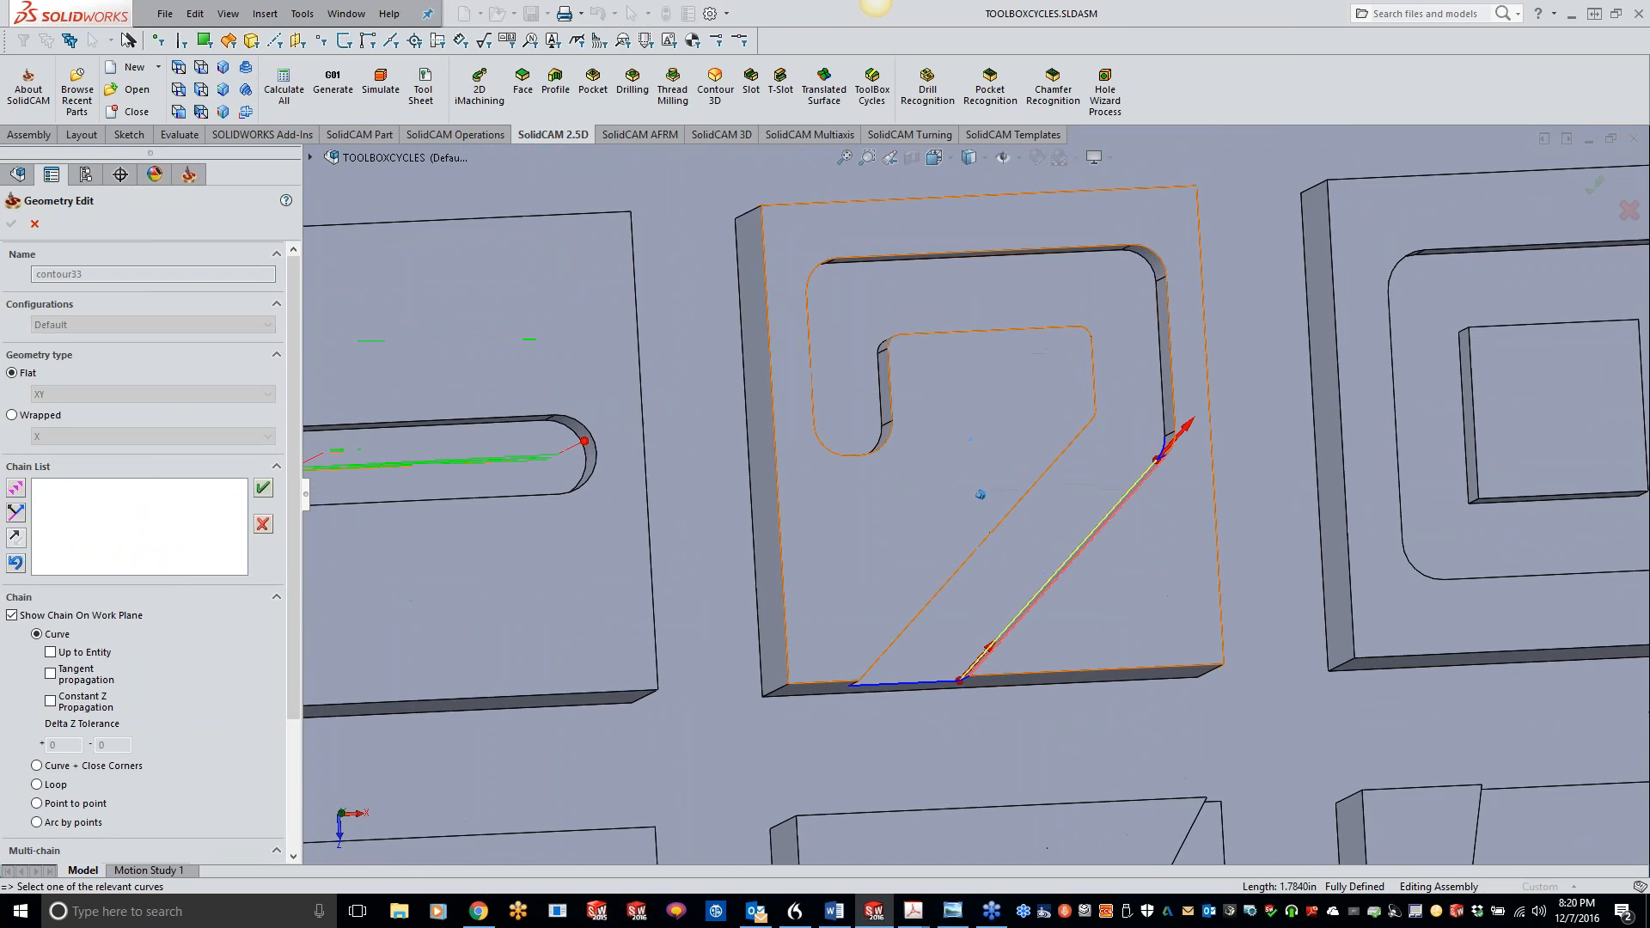
{"action": "left_click", "coordinate": [19, 492]}
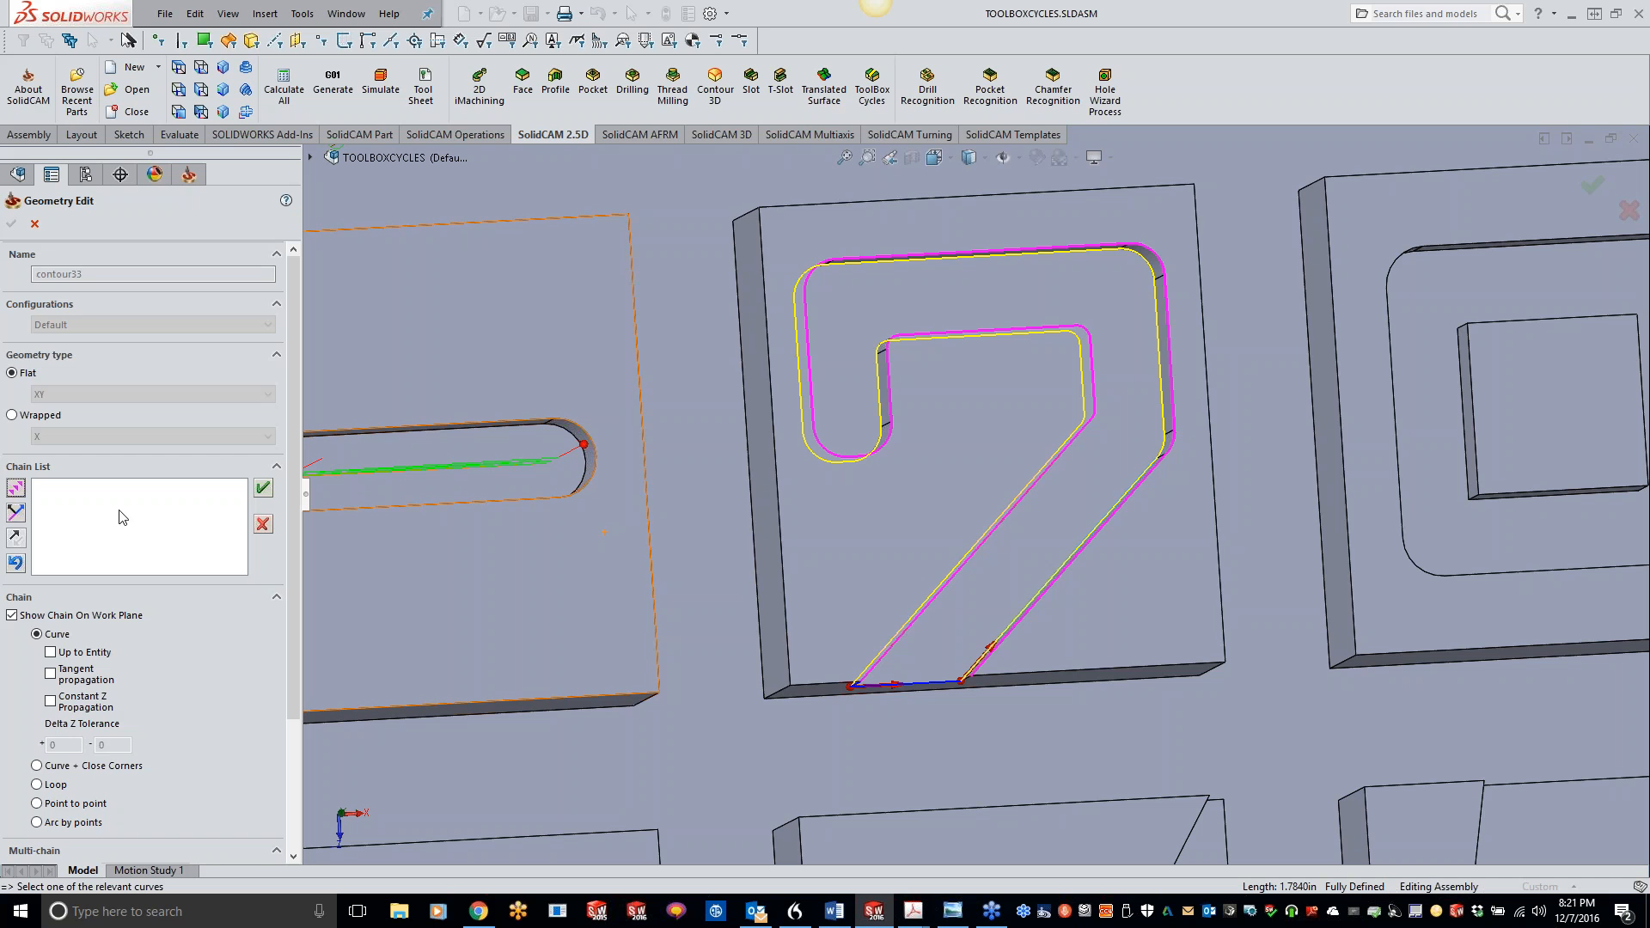
{"action": "left_click", "coordinate": [263, 489]}
{"action": "left_click", "coordinate": [12, 225]}
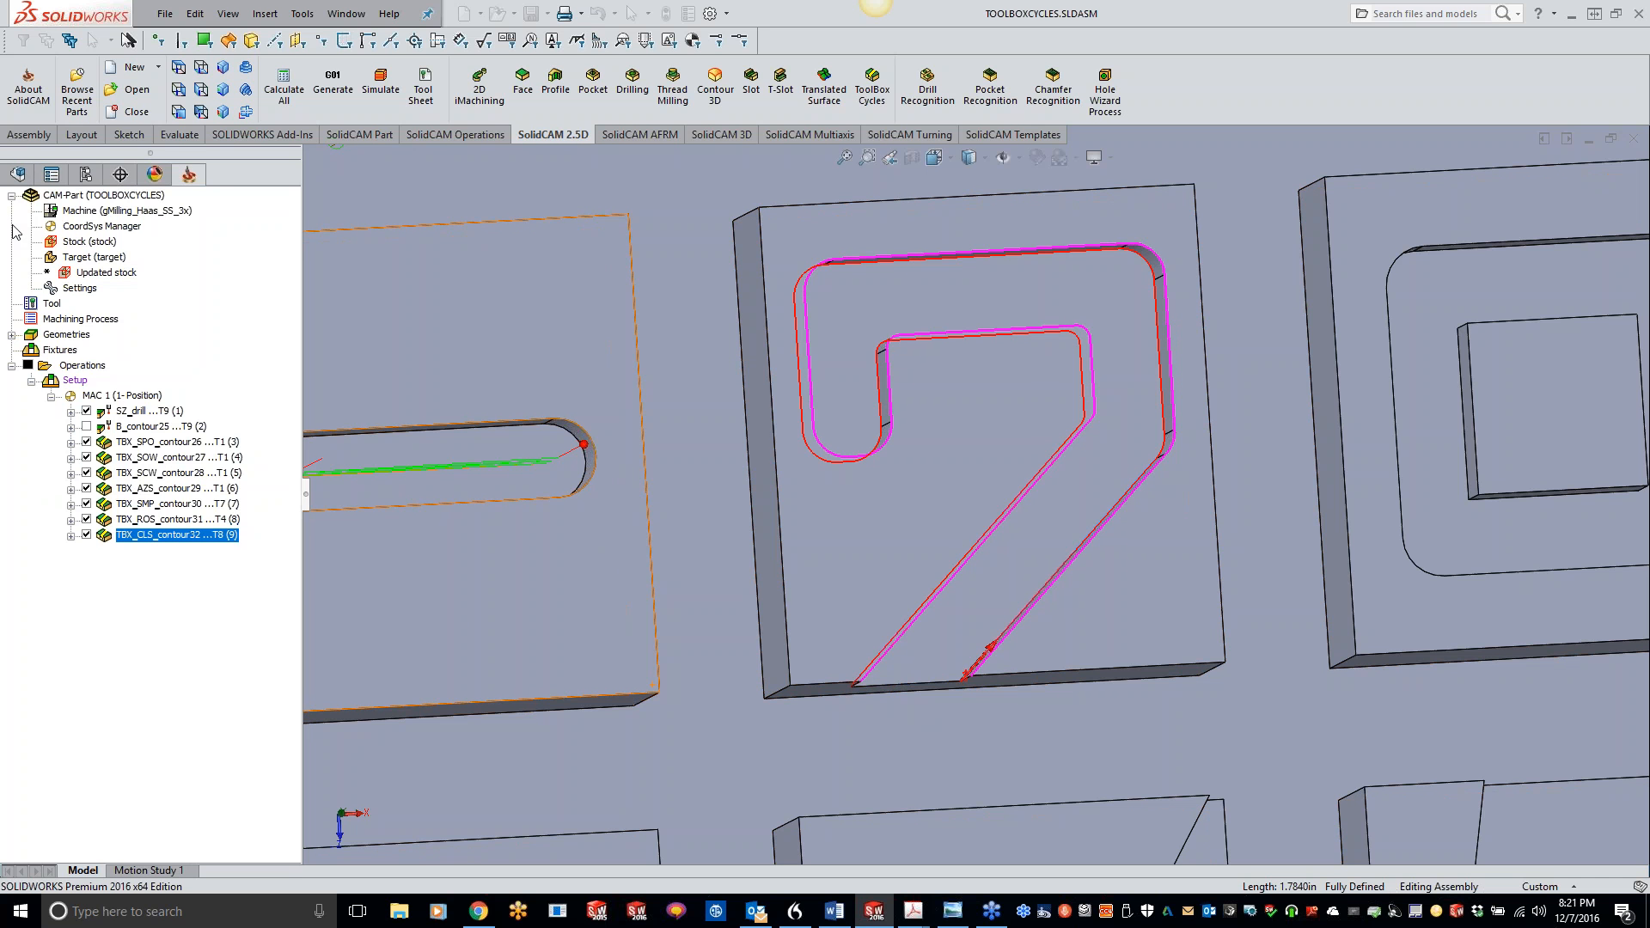
Step: Assign tool 5 to the spine slot operation, review its levels and technology settings, then save and calculate it
{"action": "left_click", "coordinate": [249, 179]}
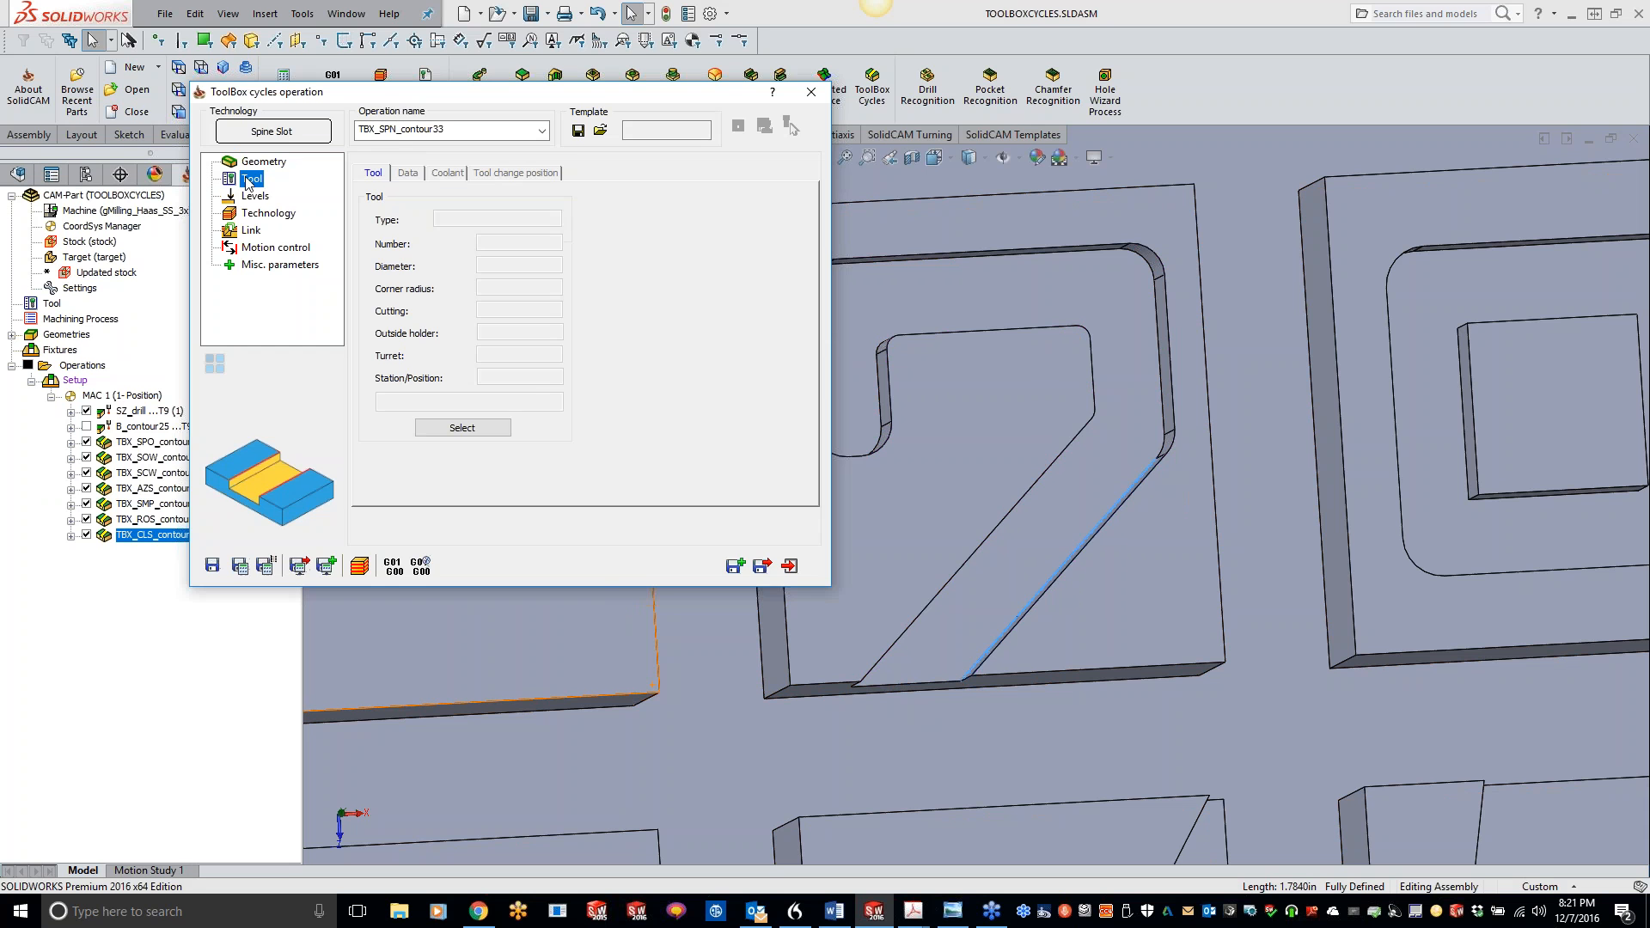
{"action": "left_click", "coordinate": [464, 428]}
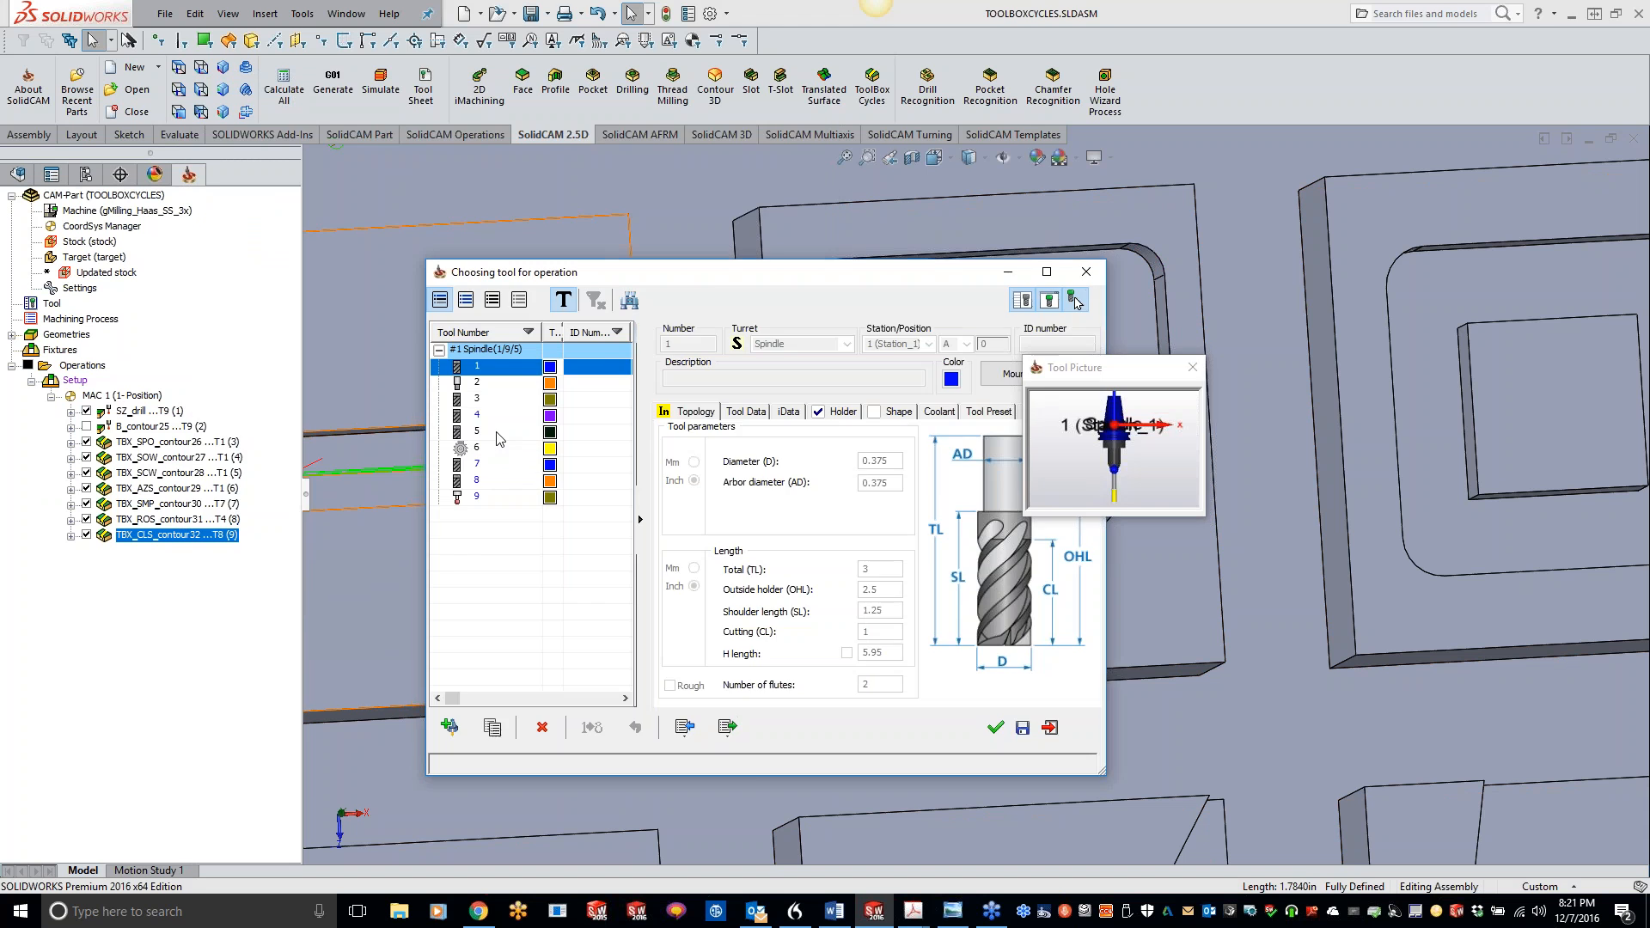
{"action": "double_click", "coordinate": [496, 431]}
{"action": "left_click", "coordinate": [253, 197]}
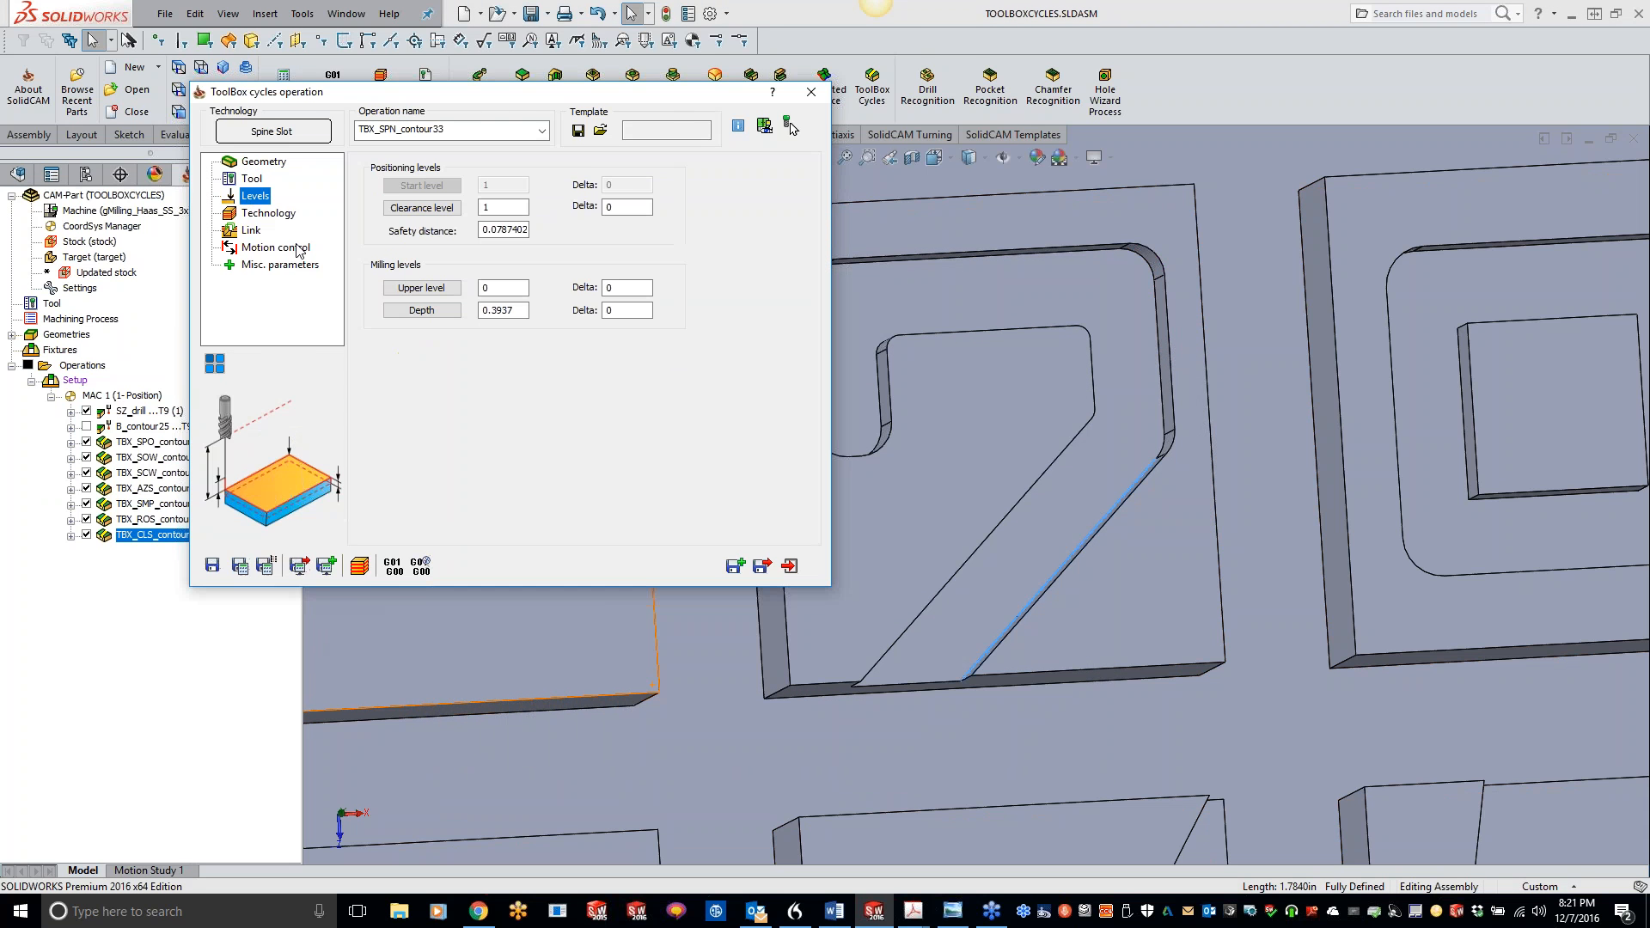
{"action": "left_click", "coordinate": [270, 215]}
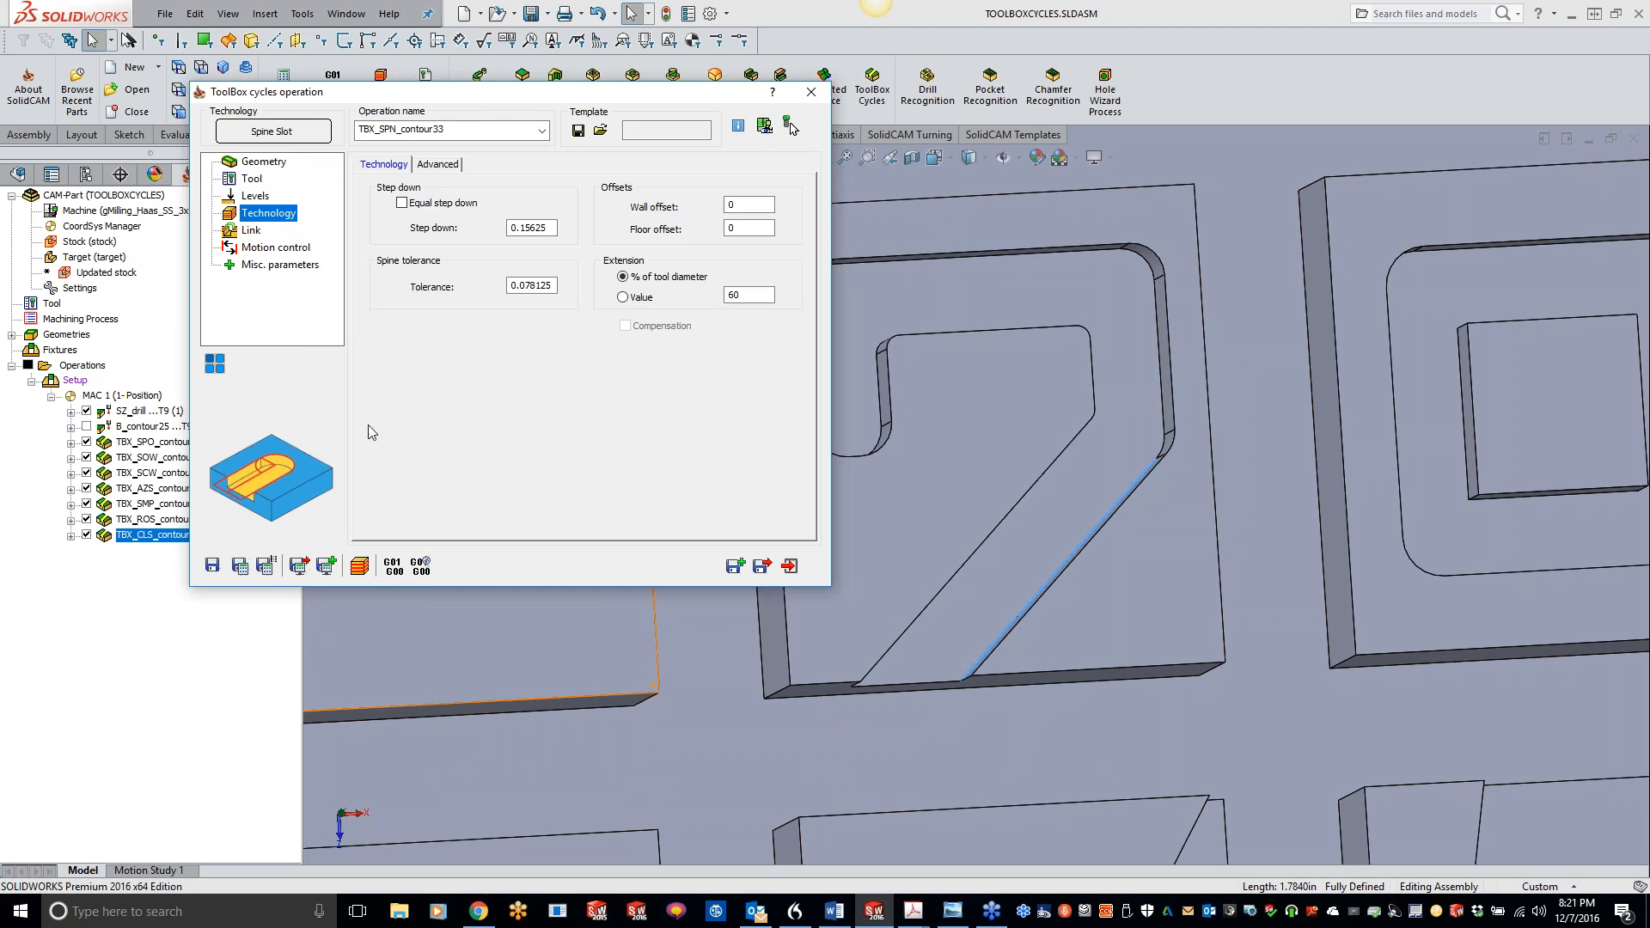
{"action": "left_click", "coordinate": [240, 565]}
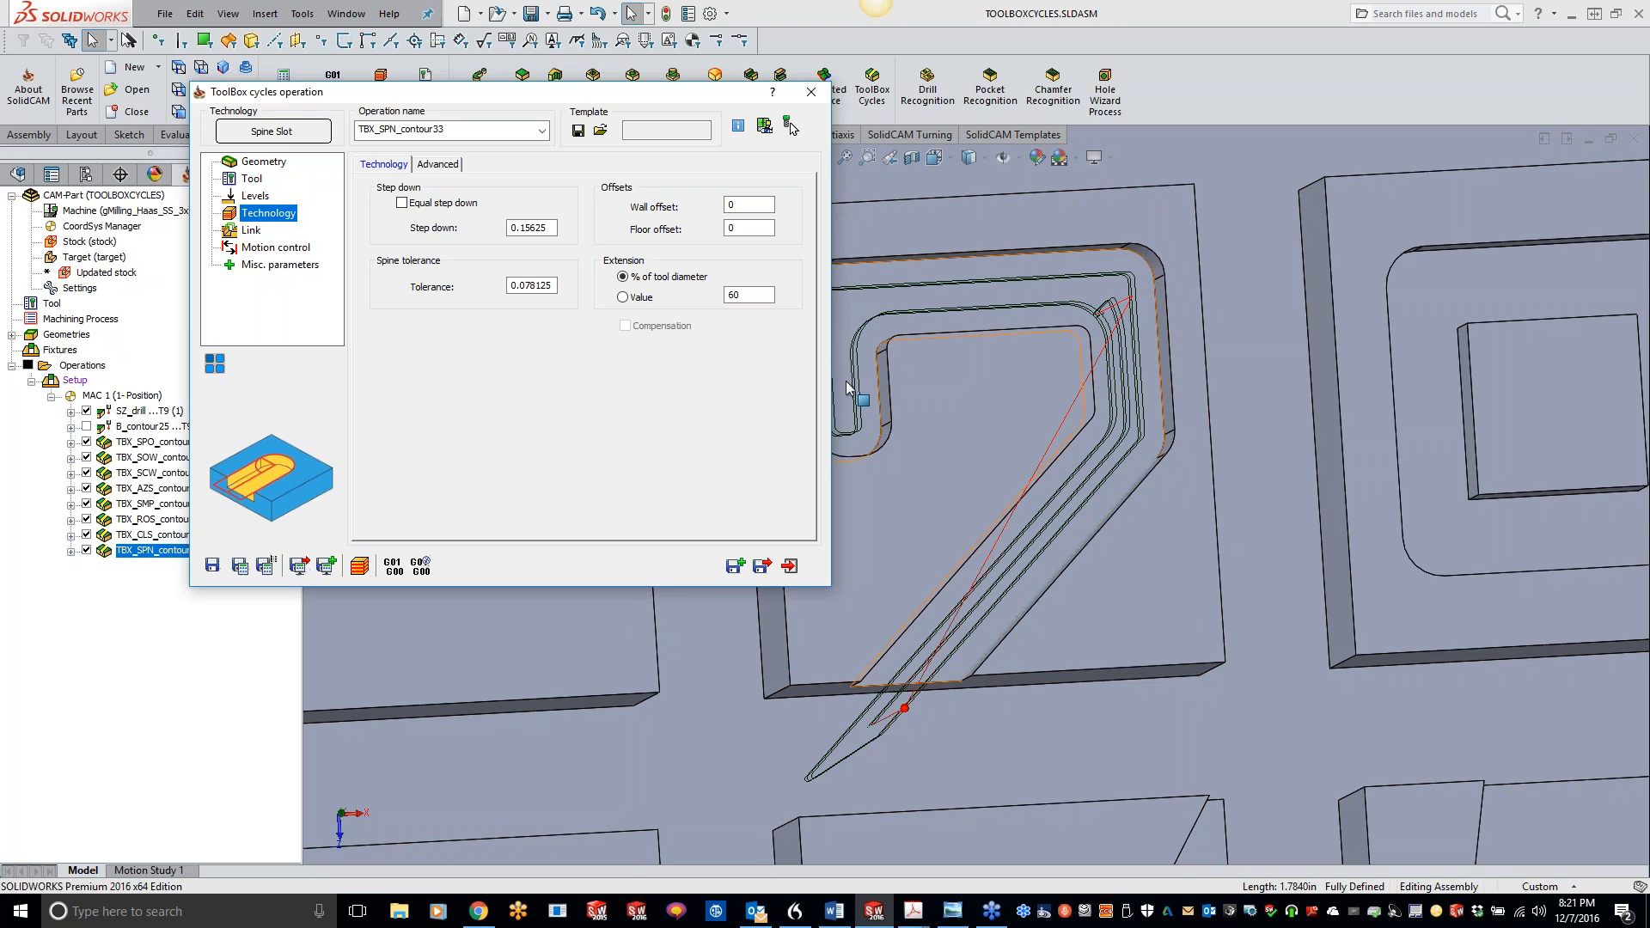
Step: Simulate the spine slot operation in SolidVerify at a reduced simulation speed and examine how the hooked slot is cut
{"action": "left_click", "coordinate": [532, 285]}
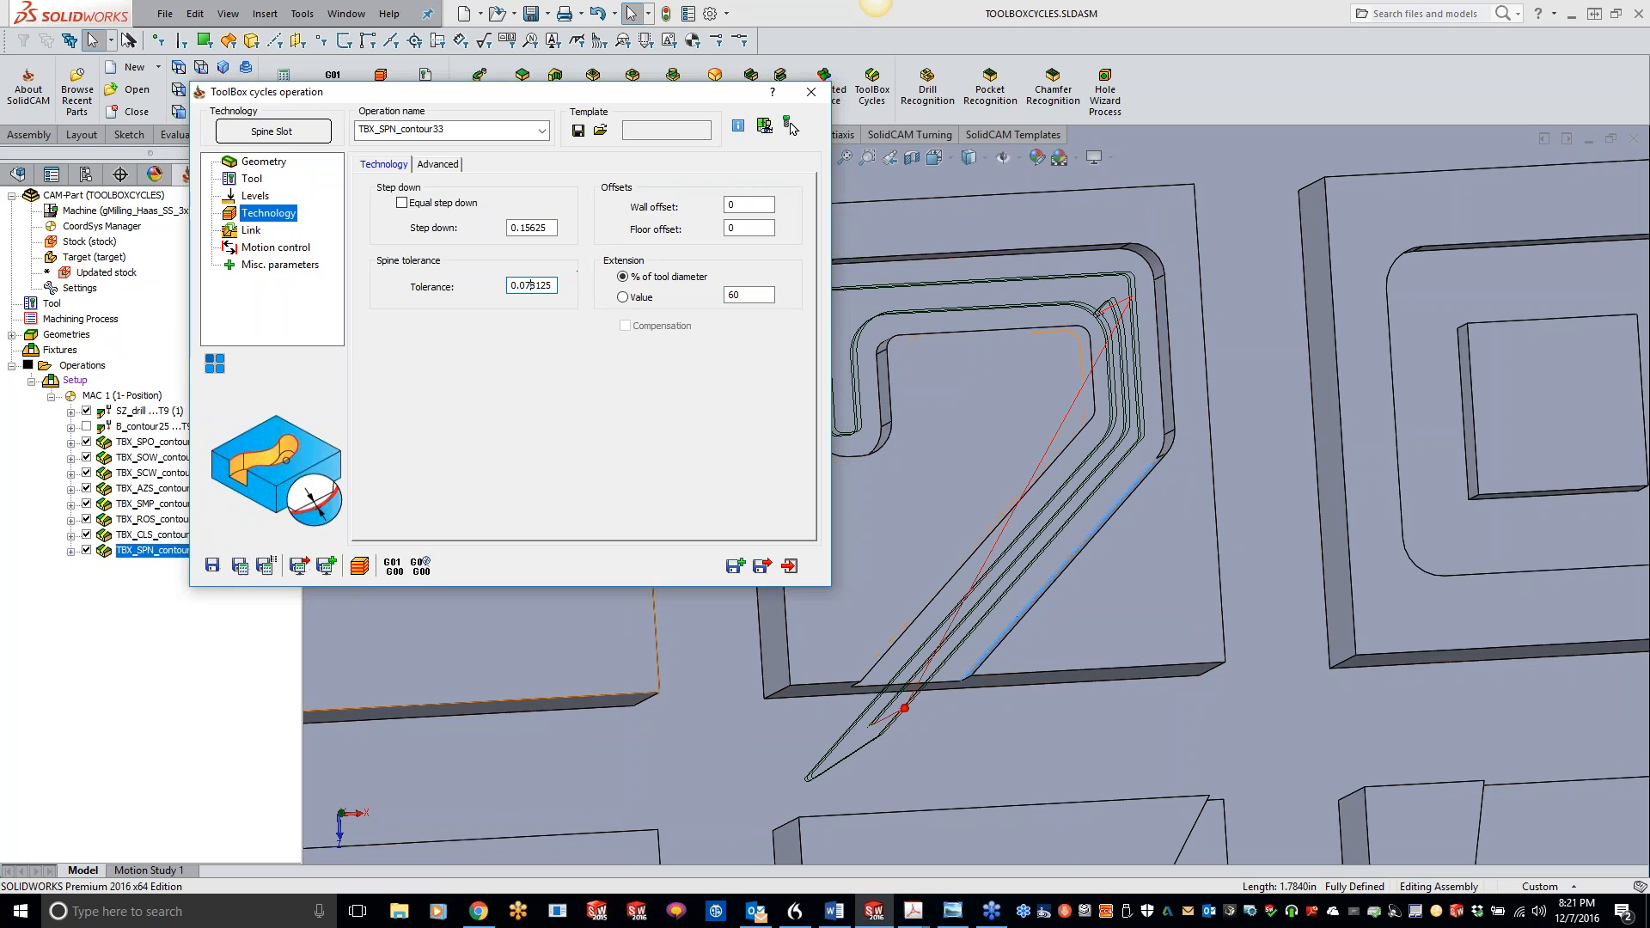
{"action": "left_click", "coordinate": [359, 565]}
{"action": "left_click", "coordinate": [241, 347]}
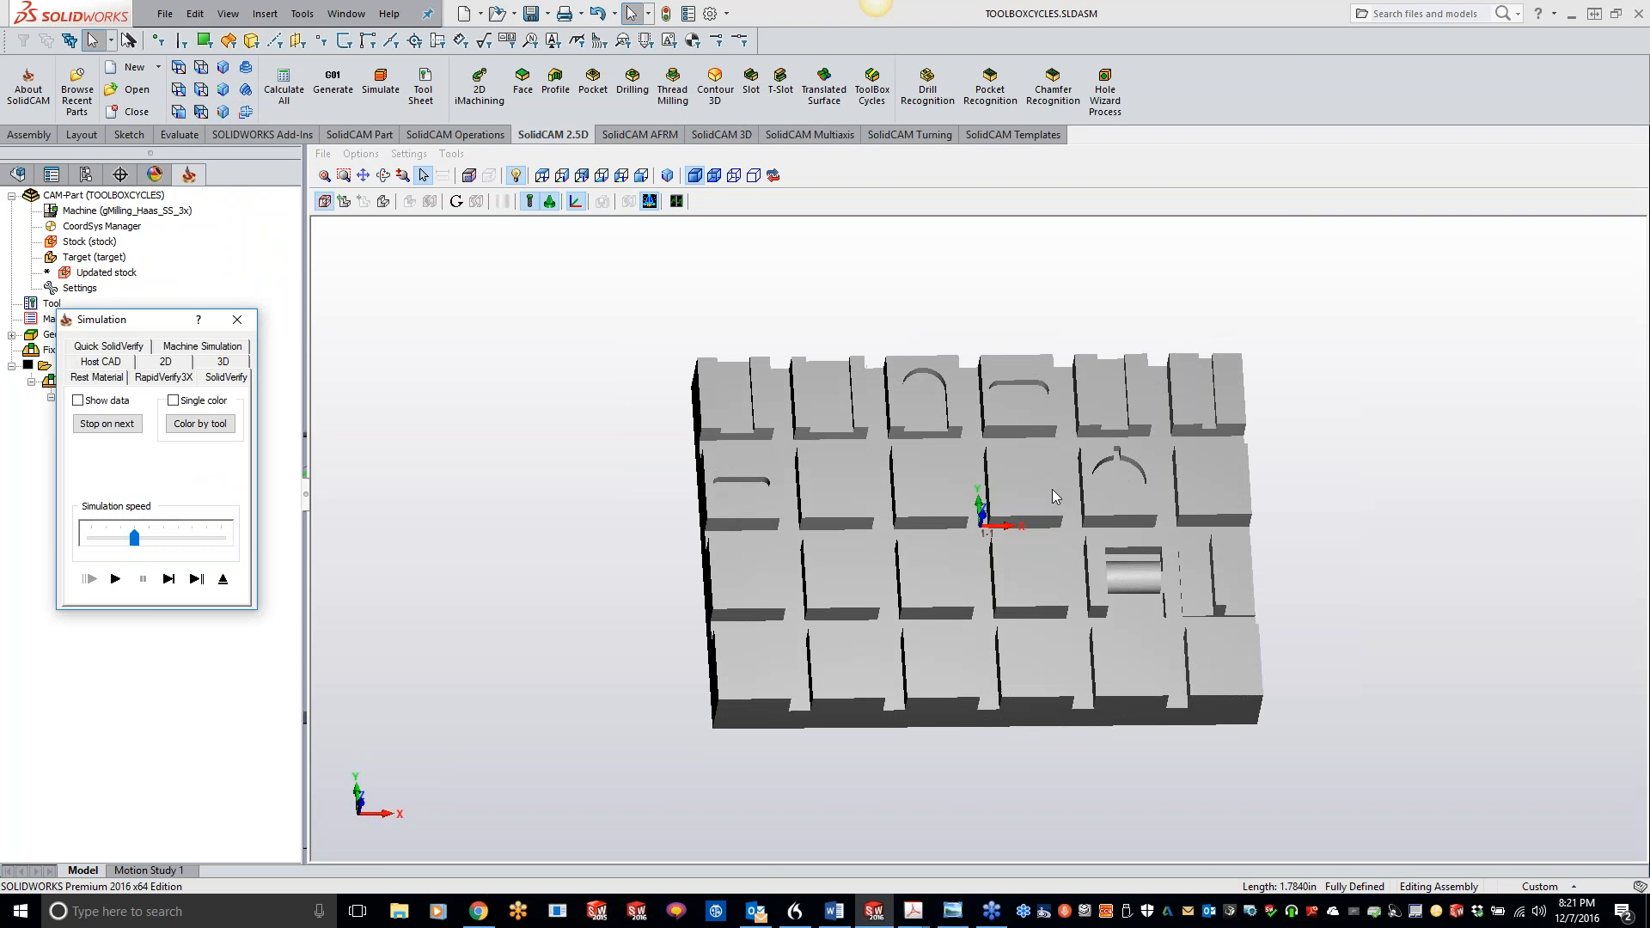
{"action": "scroll", "coordinate": [1015, 482], "scroll_direction": "up", "scroll_amount": 5}
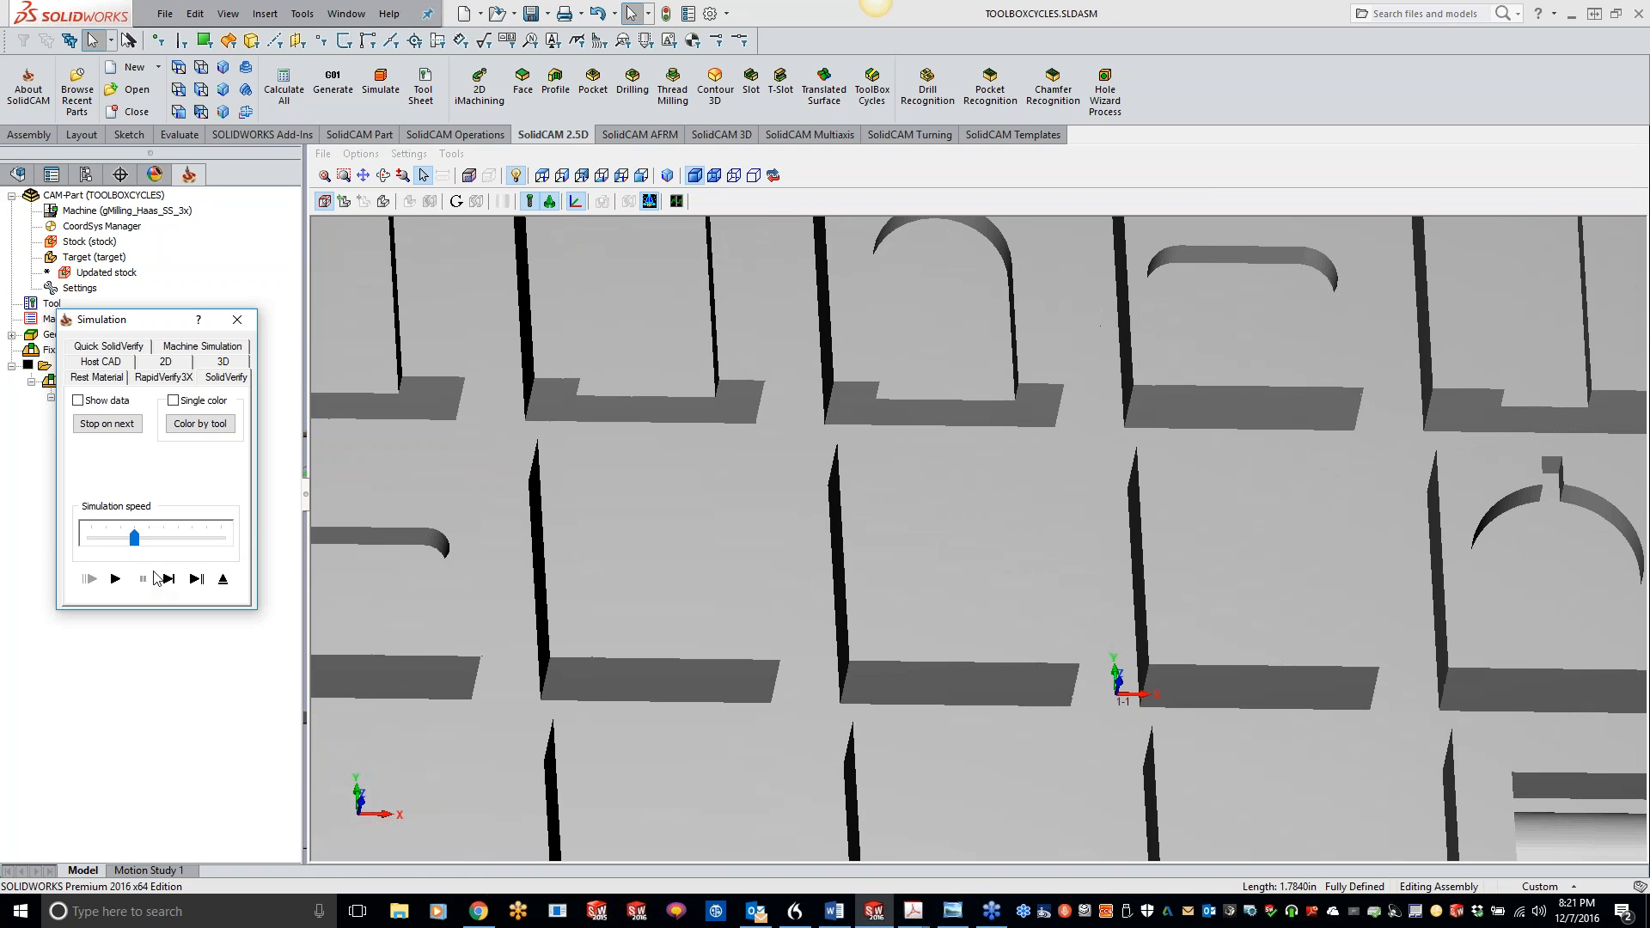
{"action": "left_click_drag", "start_coordinate": [134, 538], "coordinate": [91, 540]}
{"action": "left_click", "coordinate": [115, 579]}
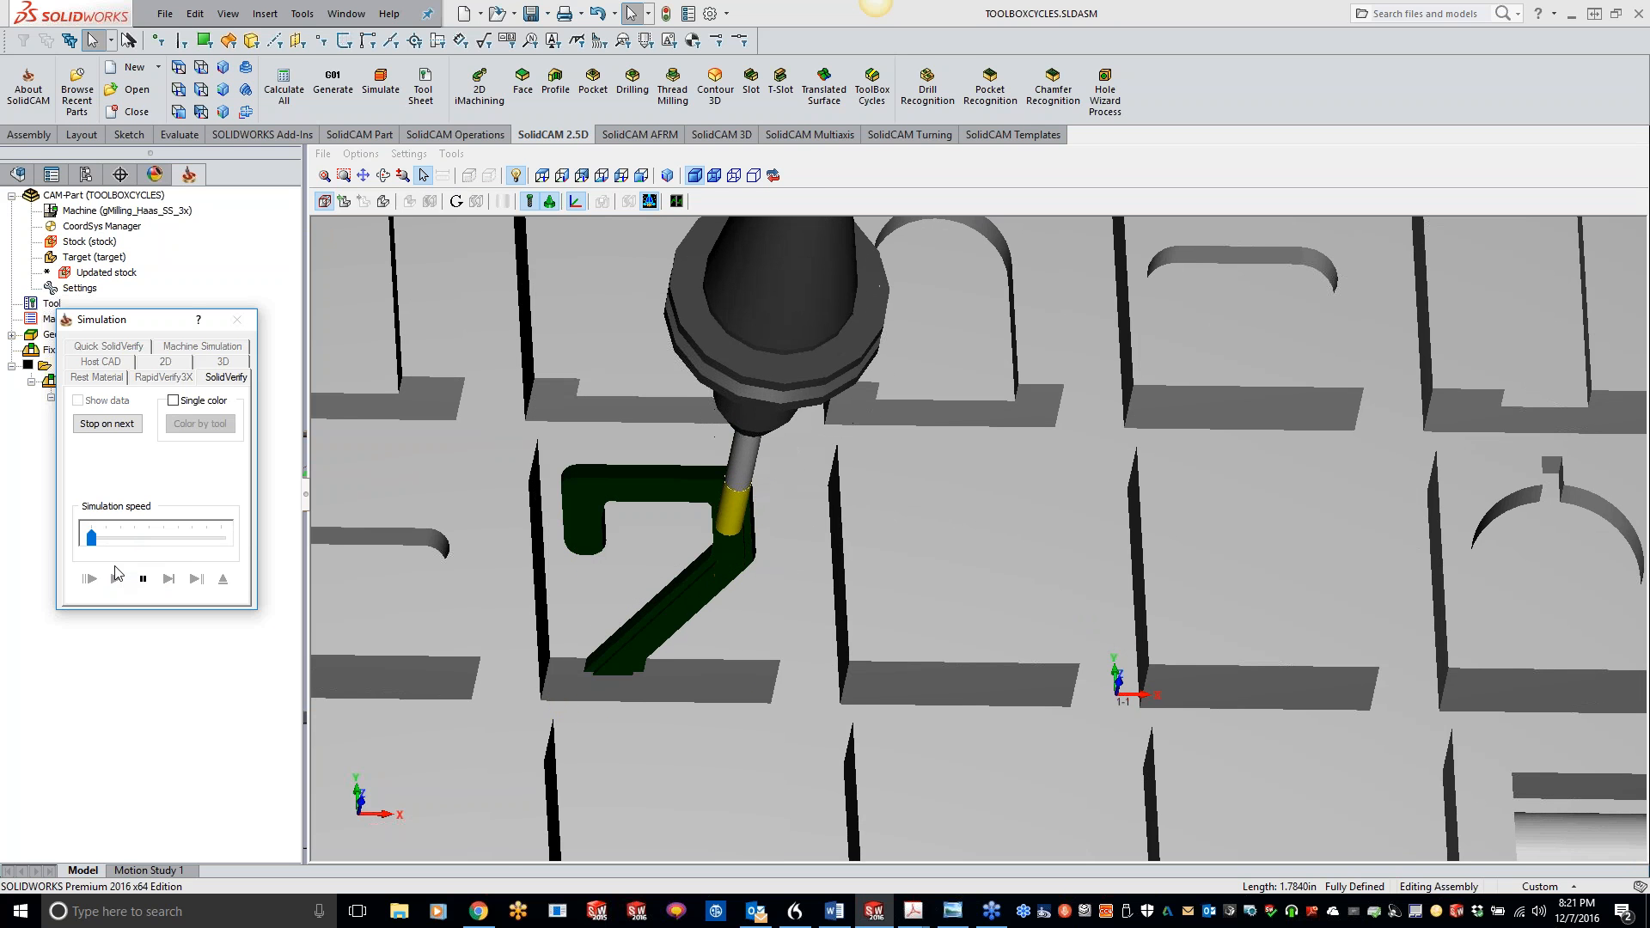
{"action": "scroll", "coordinate": [600, 496], "scroll_direction": "down", "scroll_amount": 1}
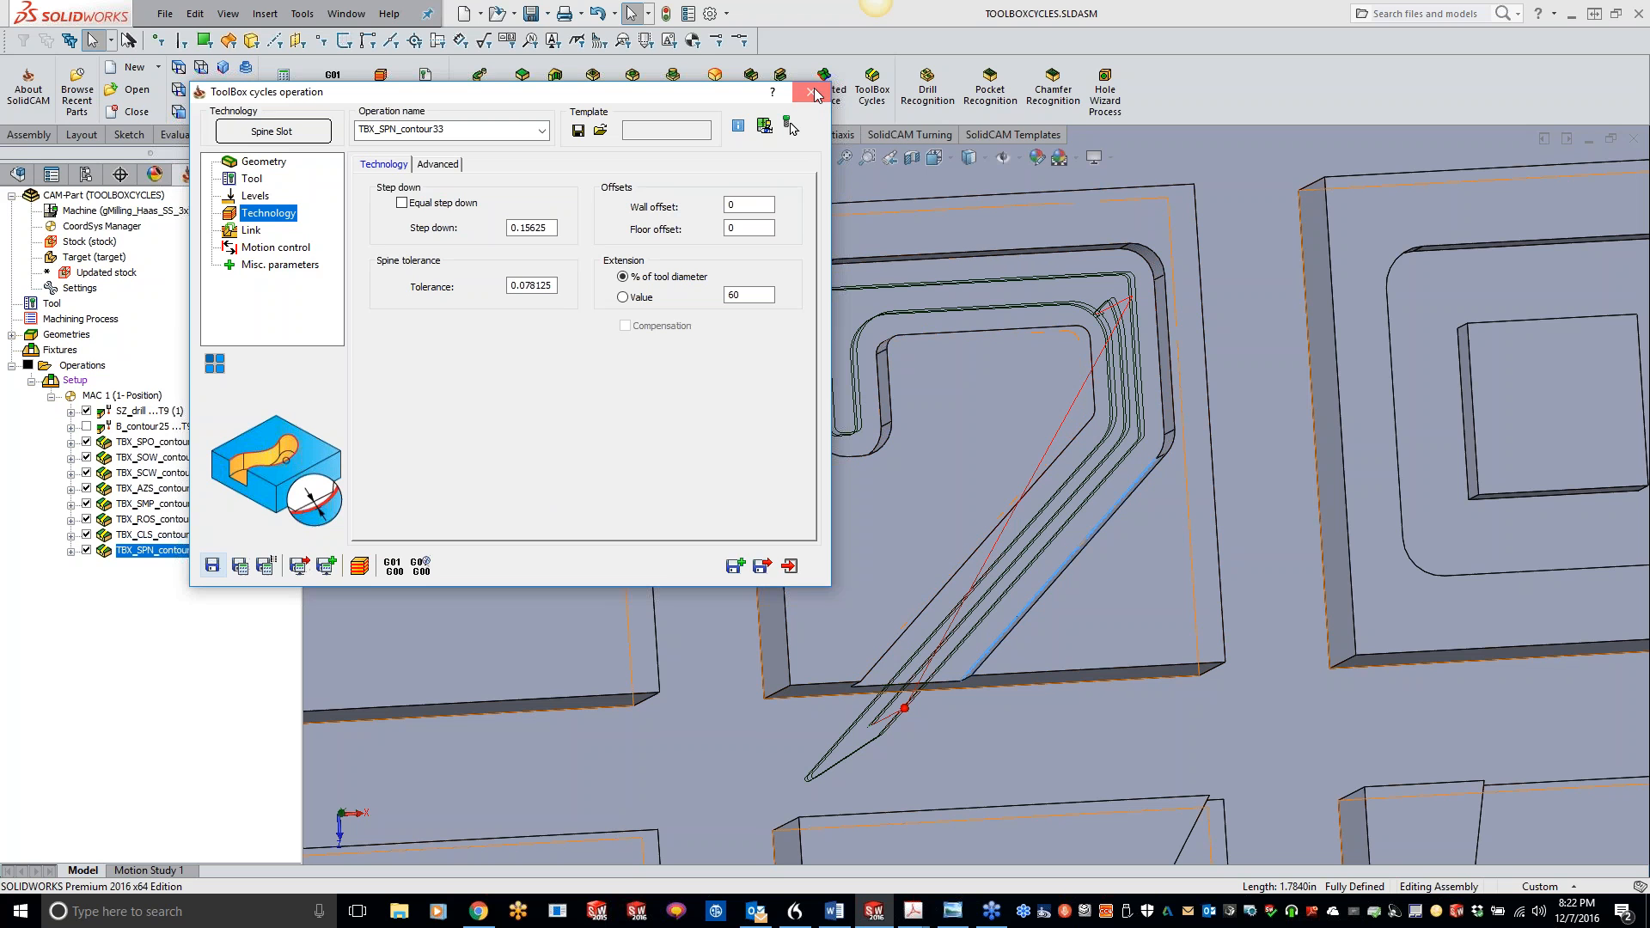
Step: Close the spine slot operation and start another ToolBox Cycles operation for the pocket with the square island
{"action": "left_click", "coordinate": [811, 91]}
{"action": "scroll", "coordinate": [1322, 474], "scroll_direction": "up", "scroll_amount": 5}
{"action": "scroll", "coordinate": [1322, 475], "scroll_direction": "down", "scroll_amount": 4}
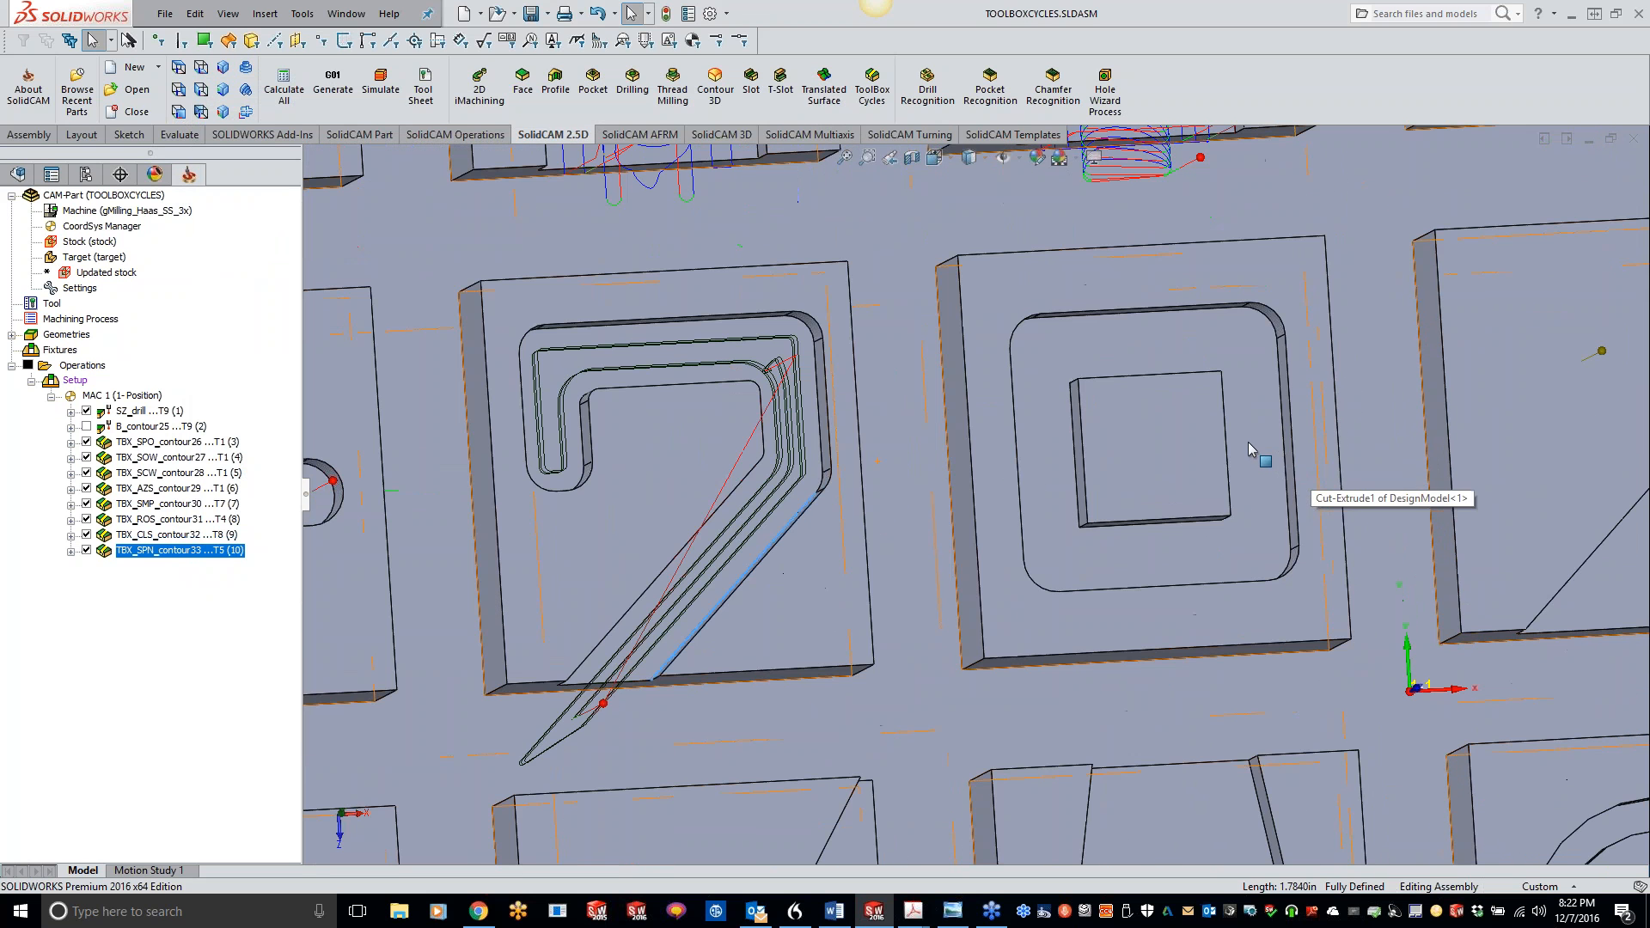
{"action": "scroll", "coordinate": [1293, 416], "scroll_direction": "down", "scroll_amount": 3}
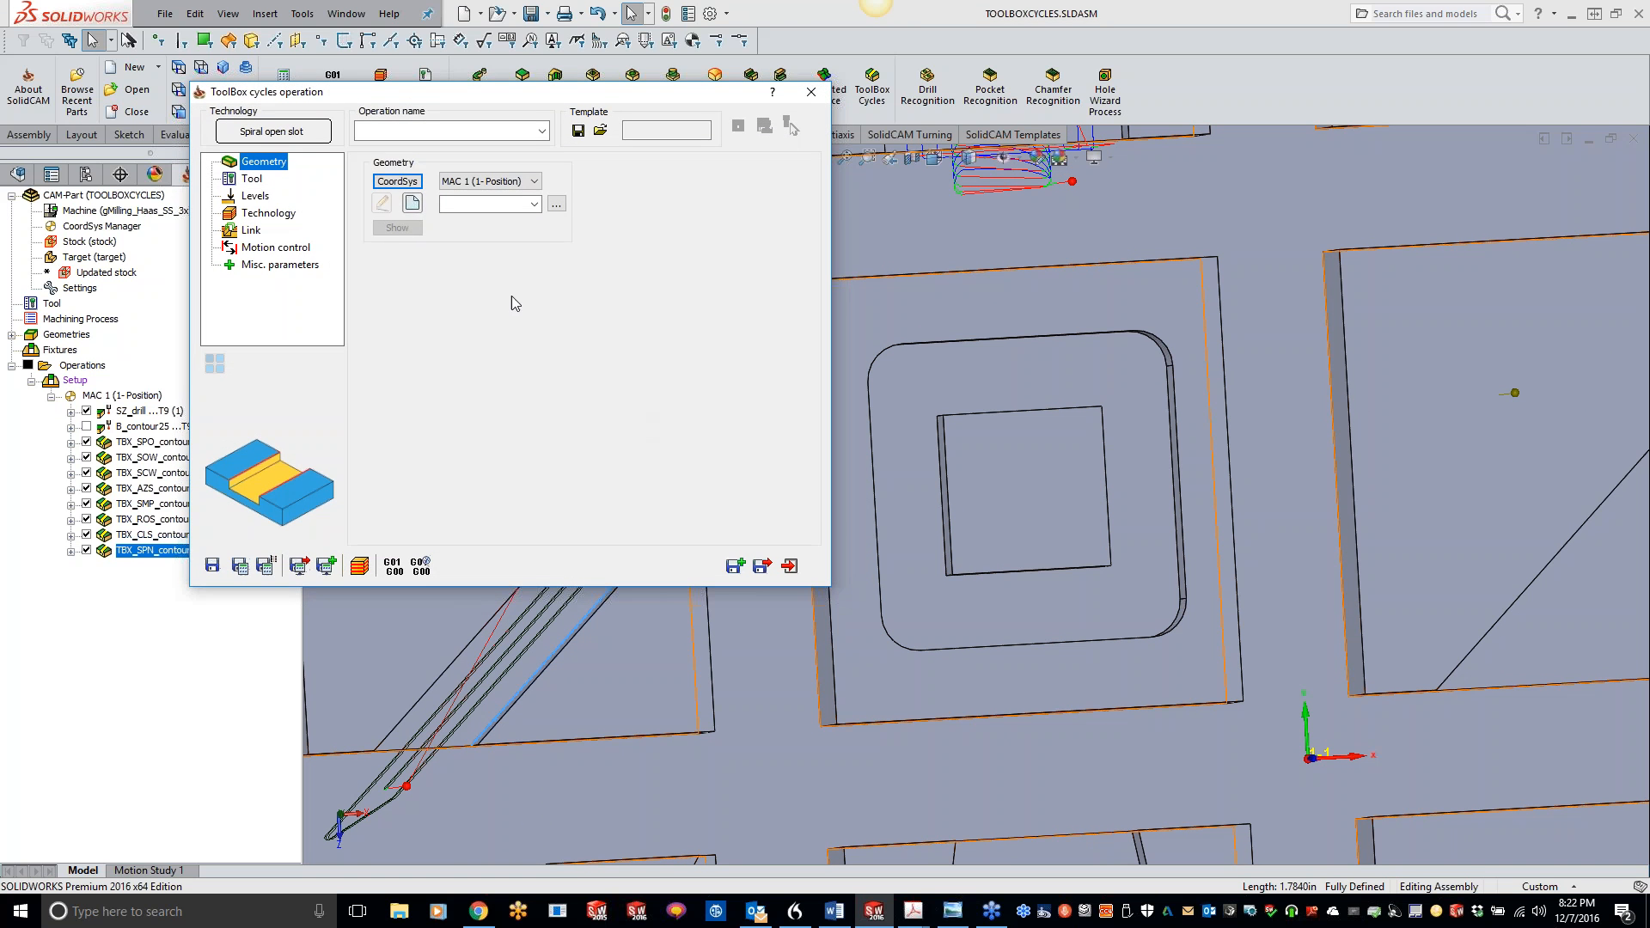
Step: Try to define the square island's outline as the geometry chain with the Spiral open slot technology
{"action": "left_click", "coordinate": [413, 203]}
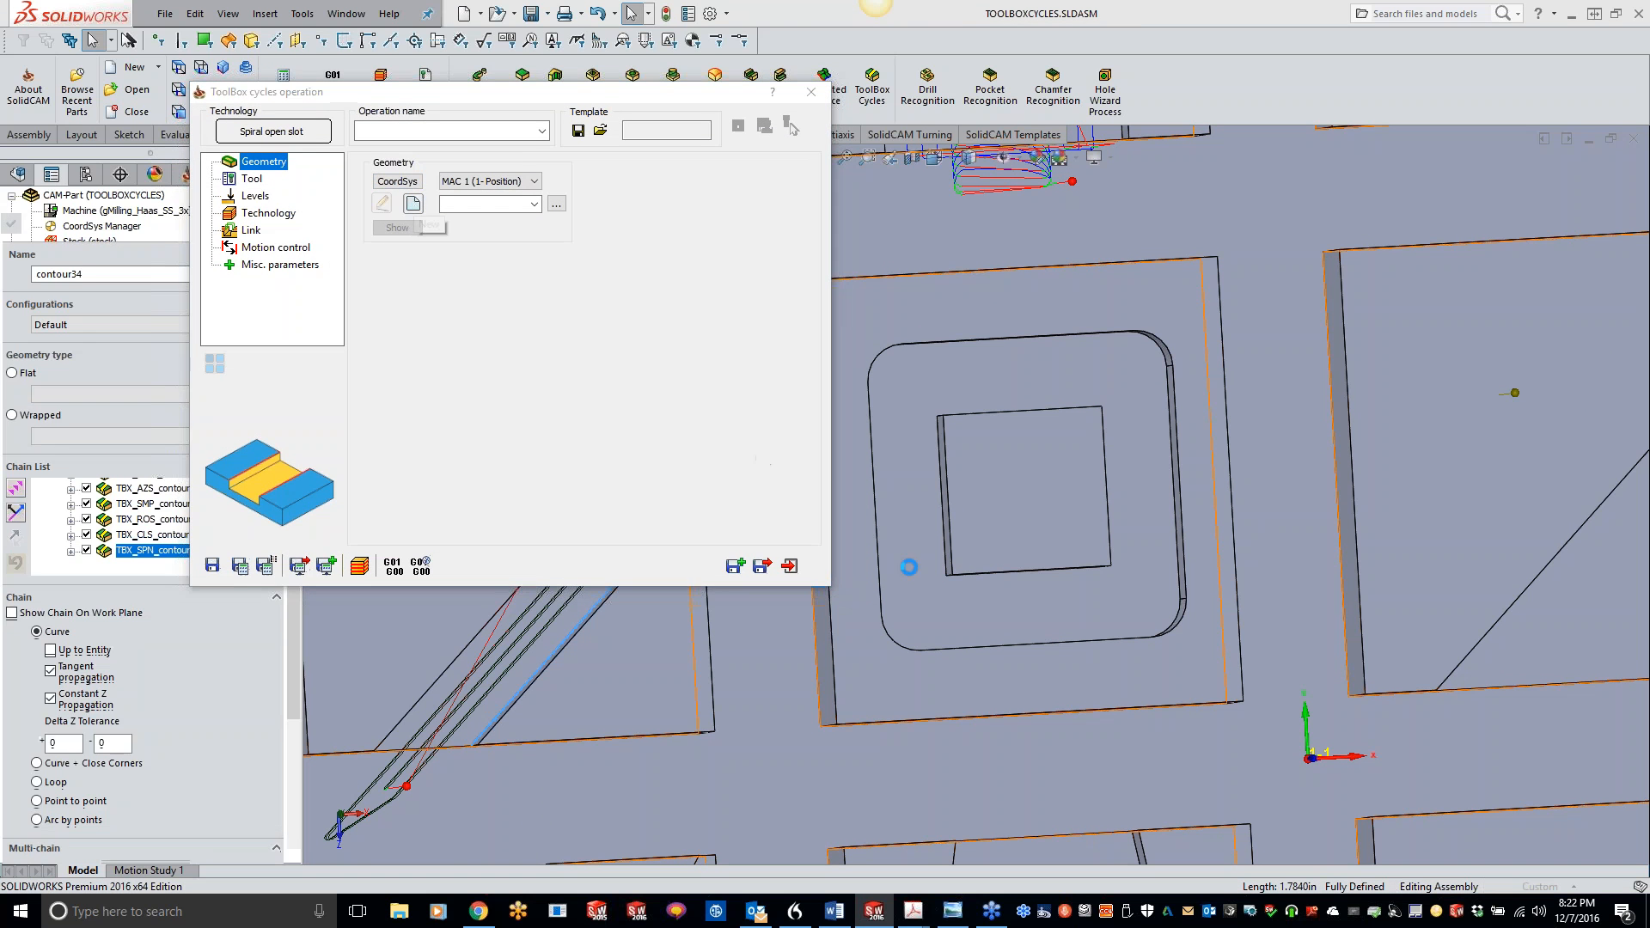
{"action": "left_click", "coordinate": [945, 554]}
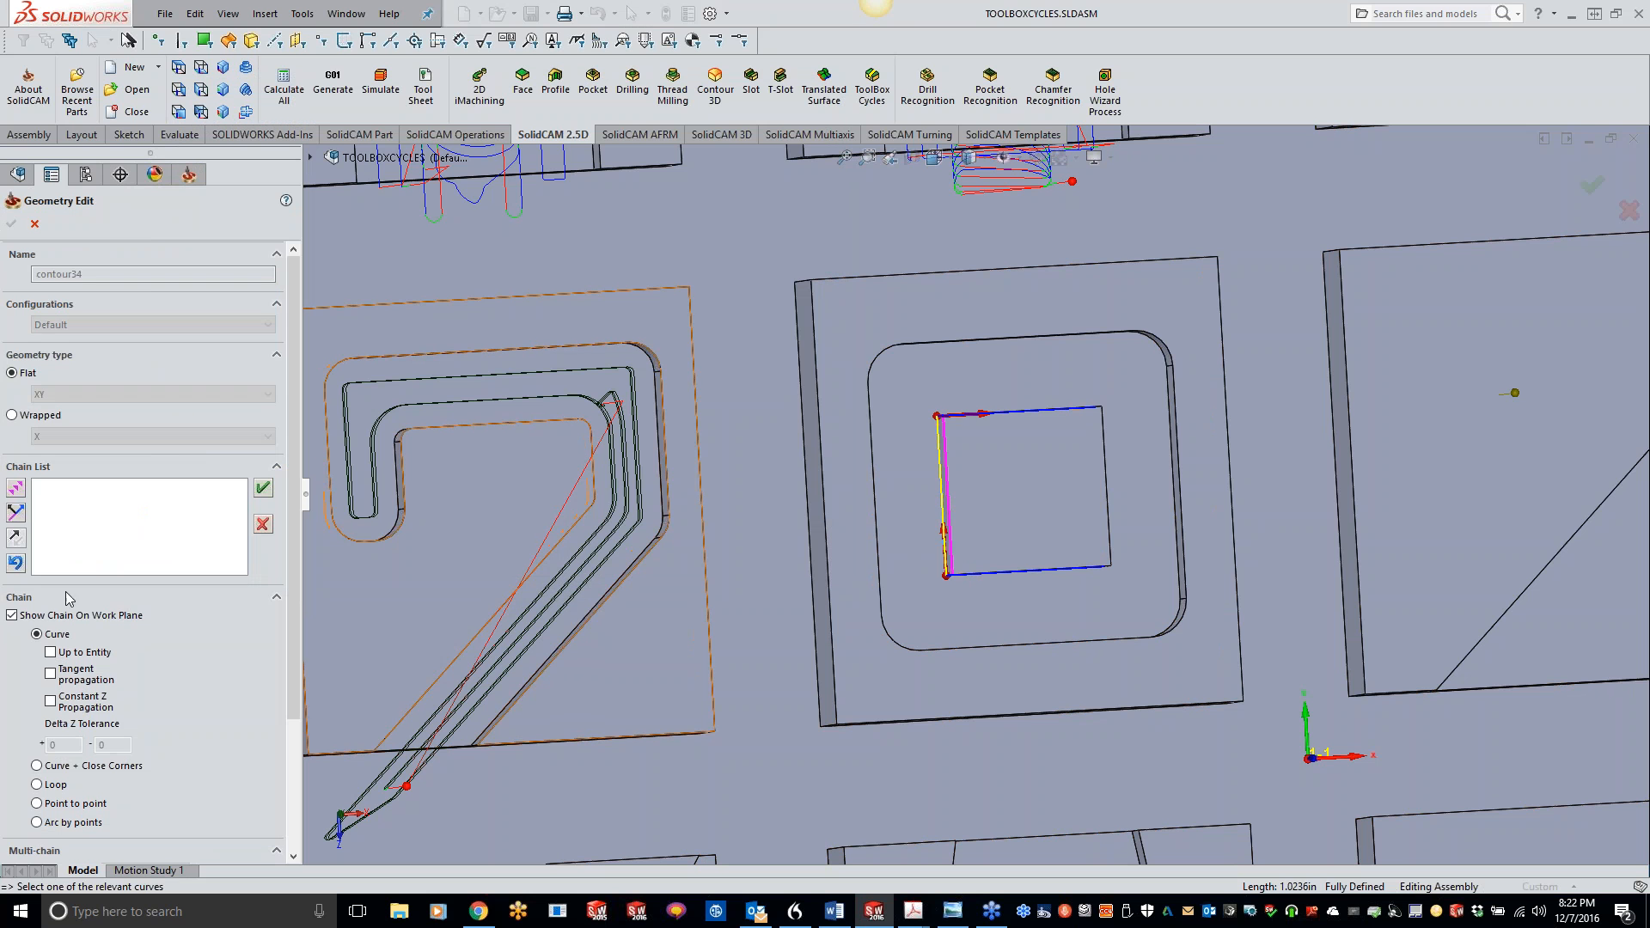
{"action": "left_click", "coordinate": [16, 489]}
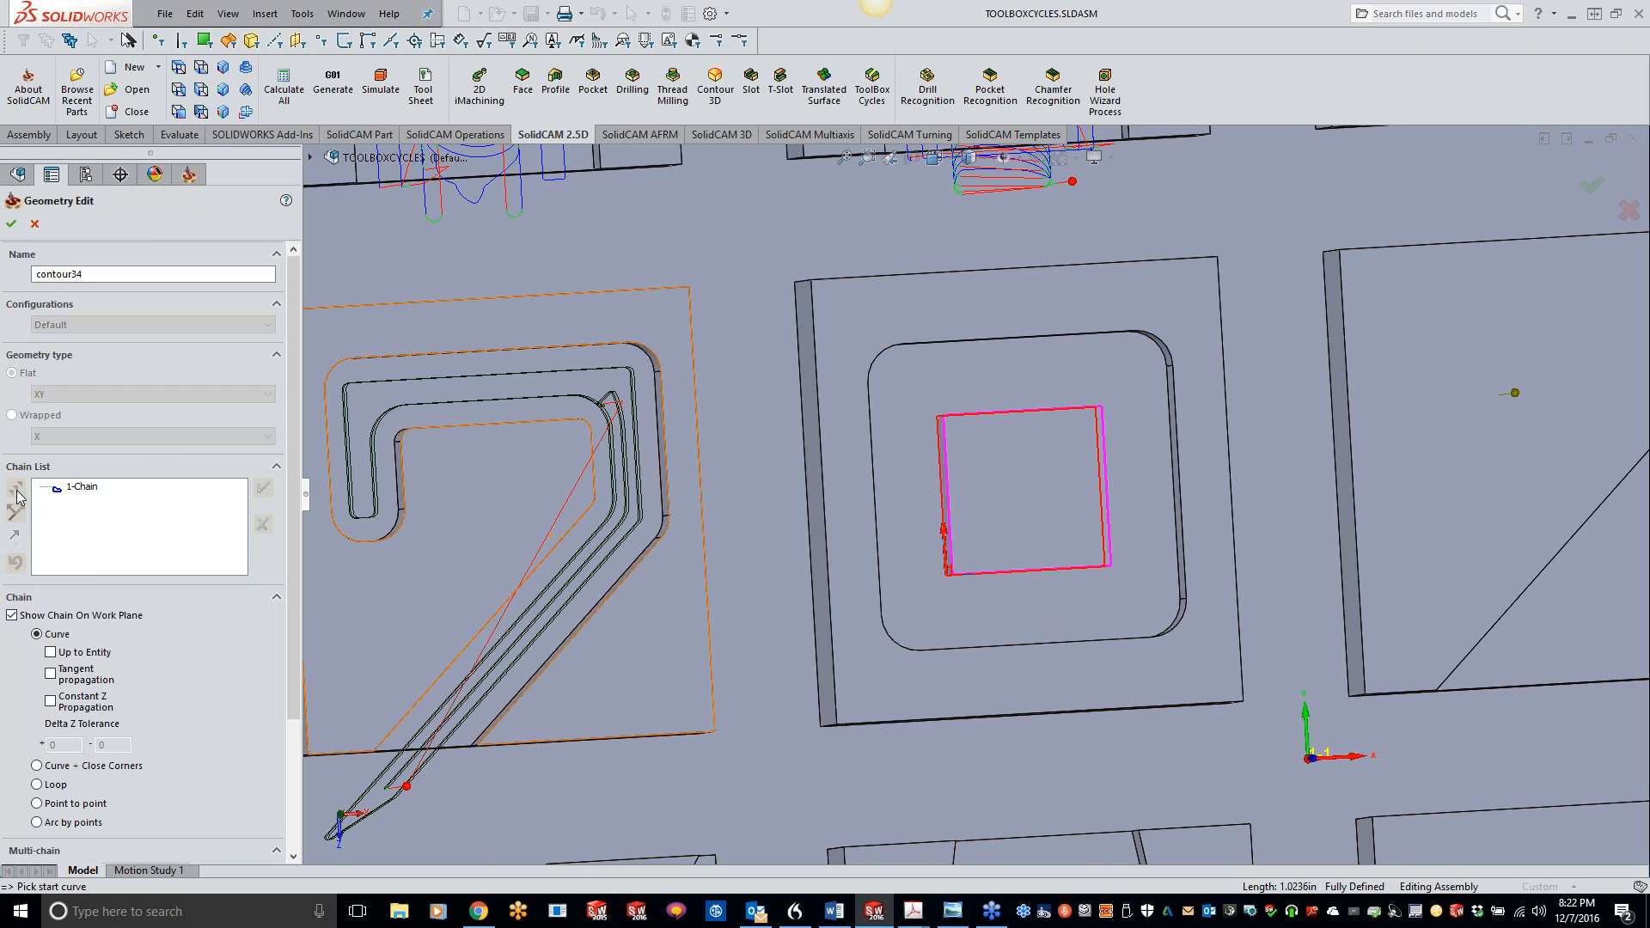
{"action": "left_click", "coordinate": [14, 223]}
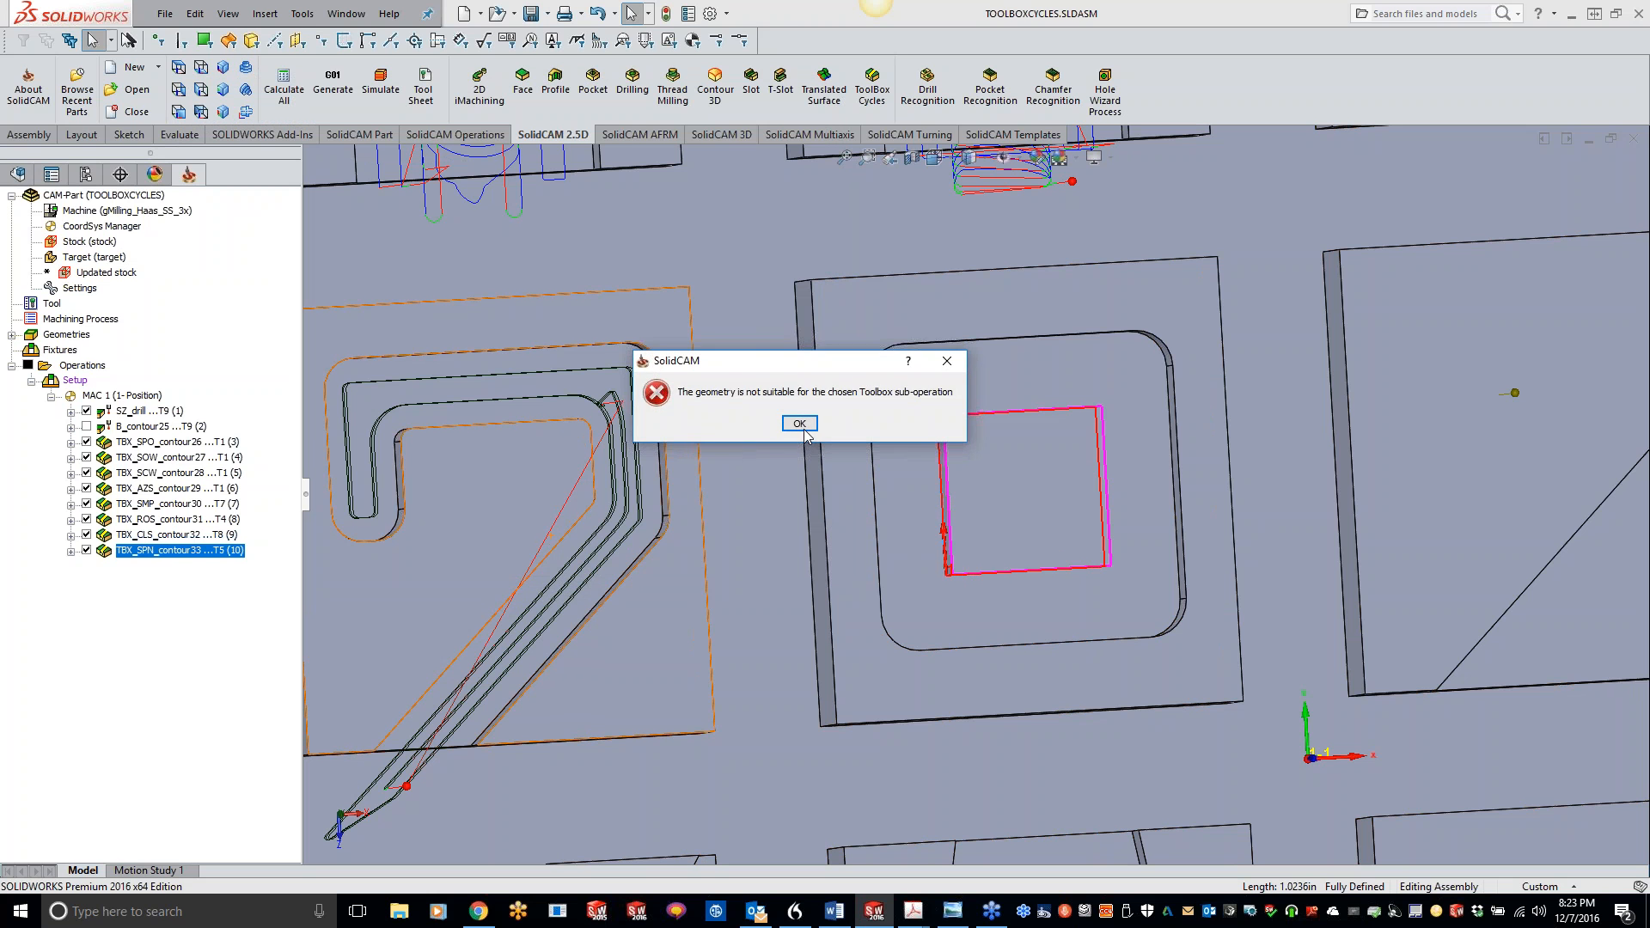
{"action": "left_click", "coordinate": [800, 426]}
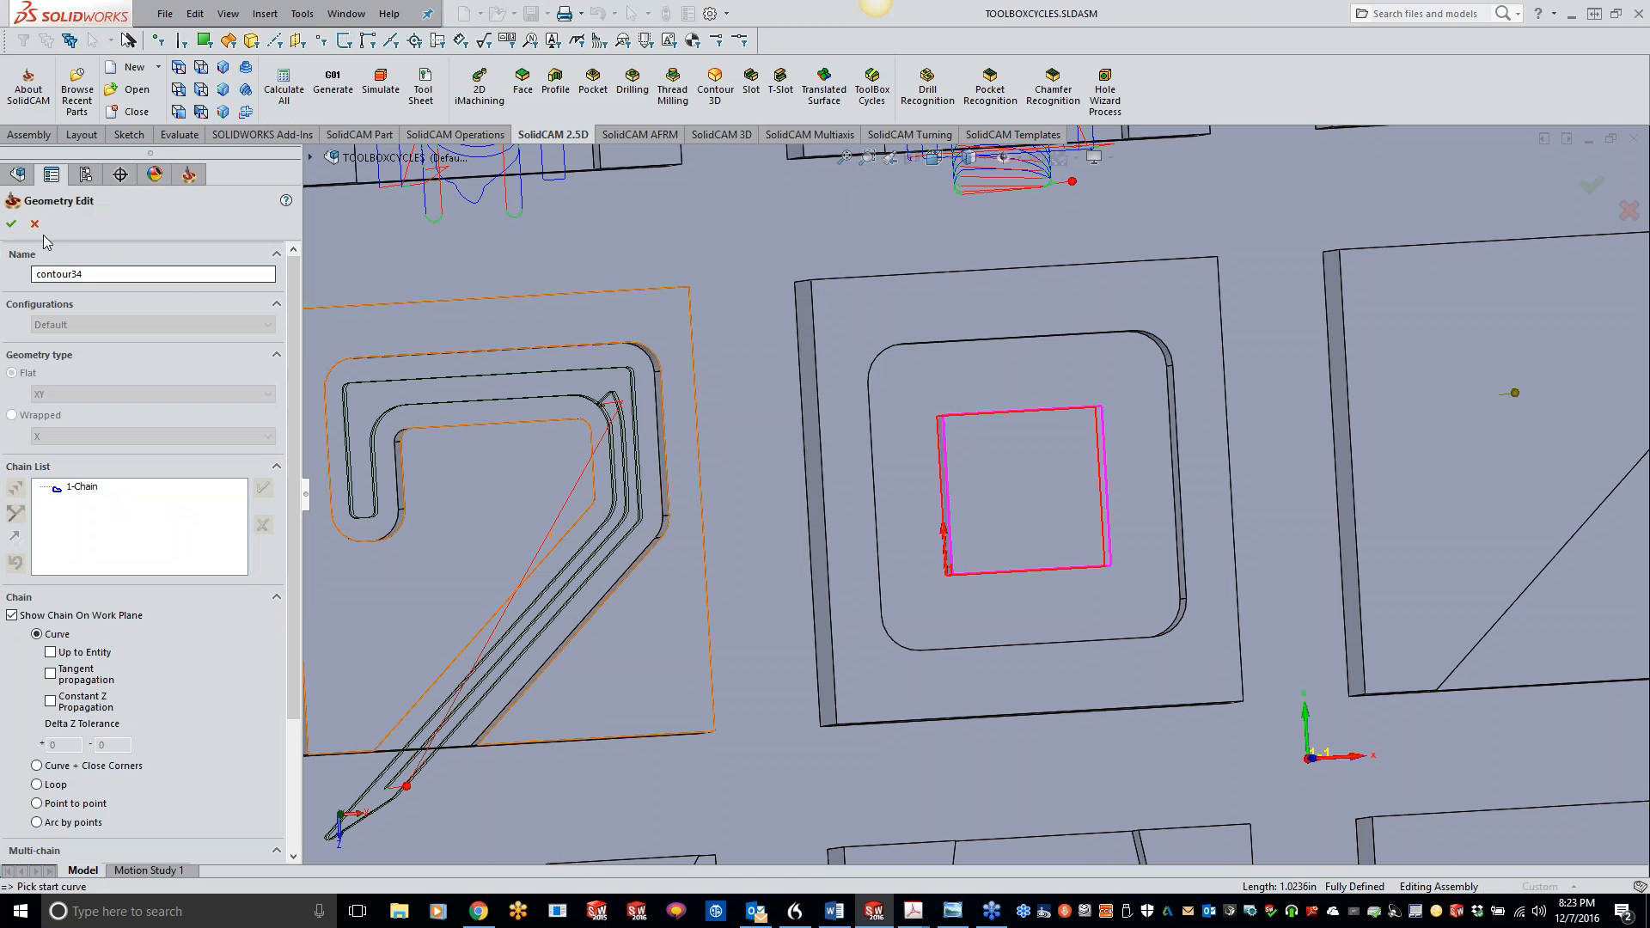
{"action": "left_click", "coordinate": [12, 223]}
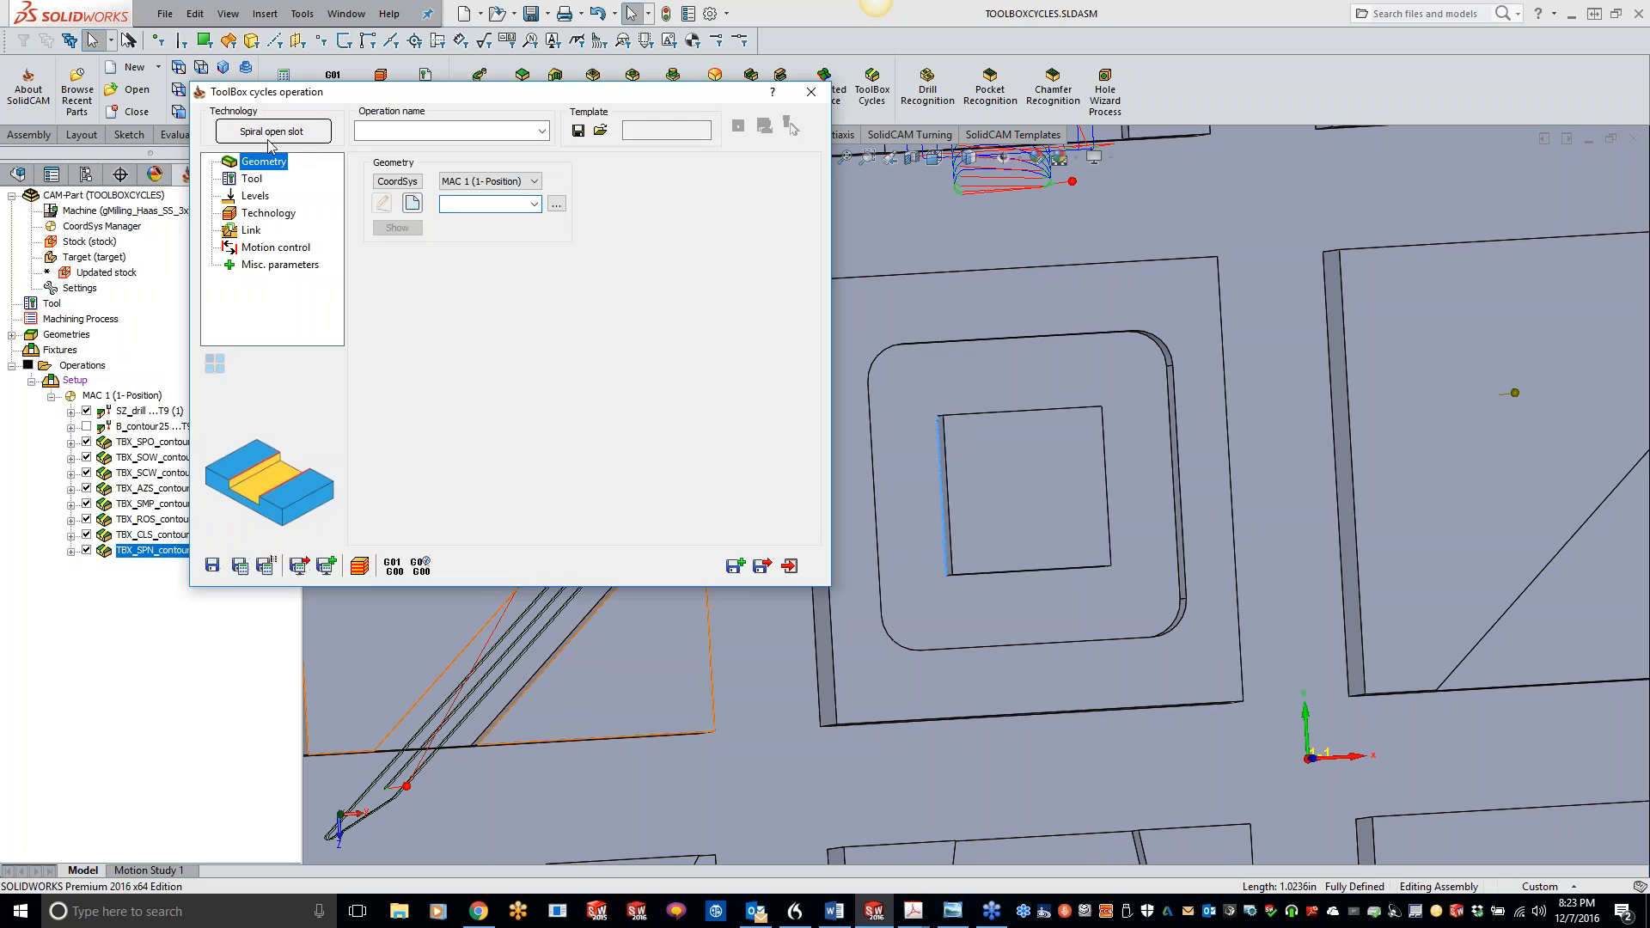
Step: Switch the technology to Temporary Bridges and define its geometry as one chain around the square island
{"action": "left_click", "coordinate": [269, 137]}
{"action": "left_click", "coordinate": [455, 296]}
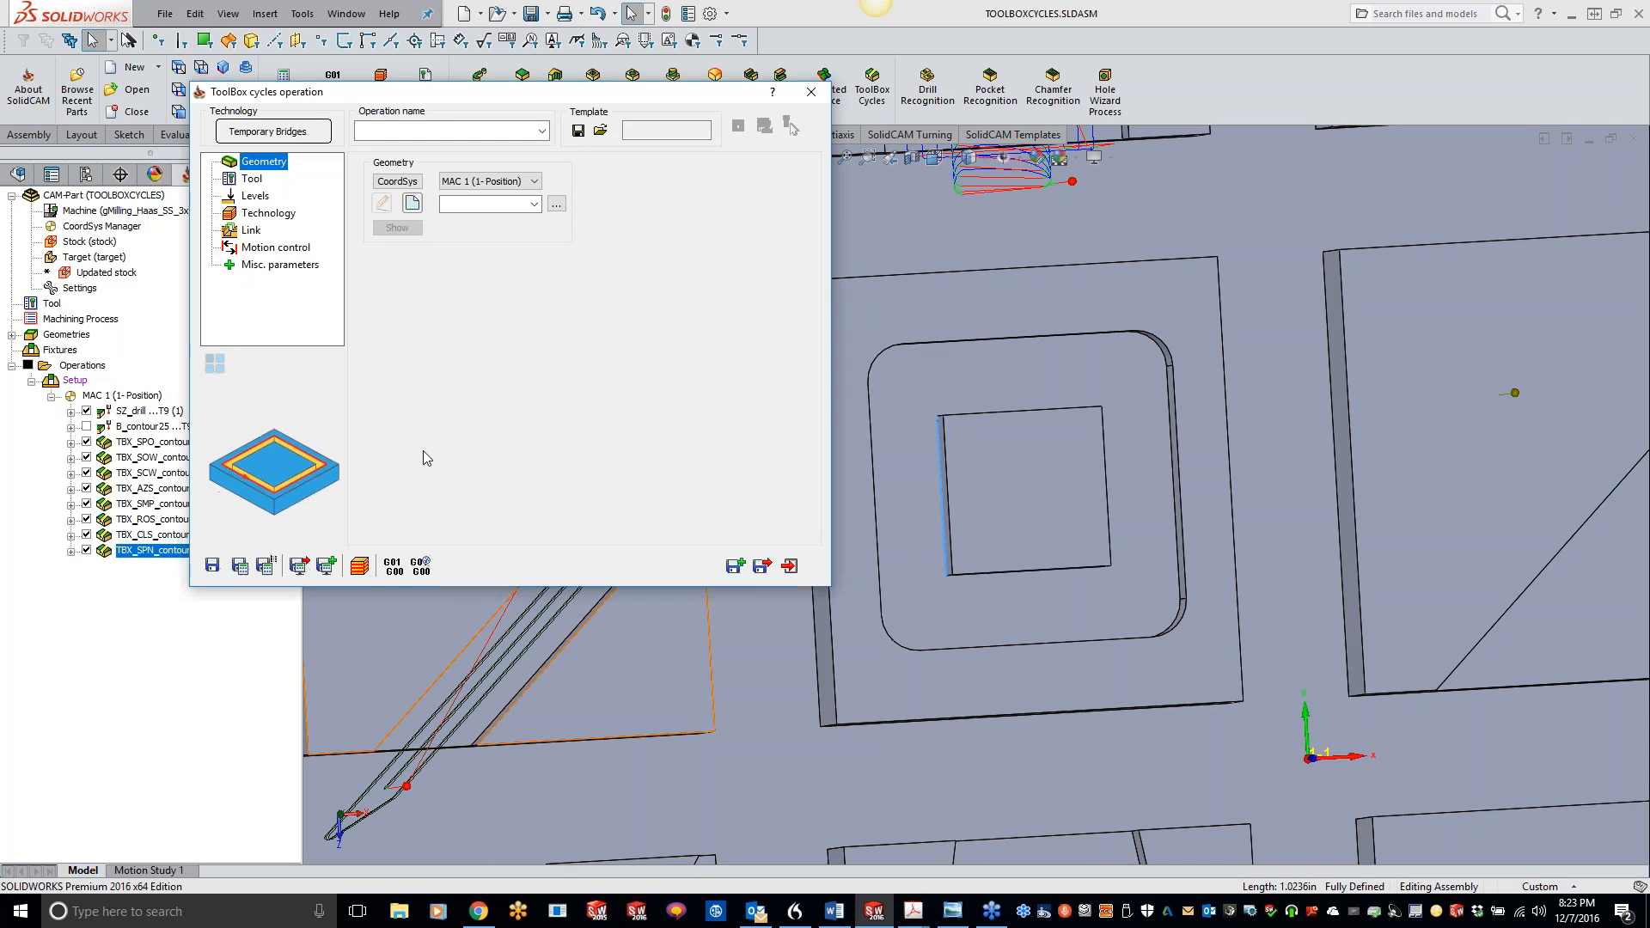
{"action": "left_click", "coordinate": [412, 203]}
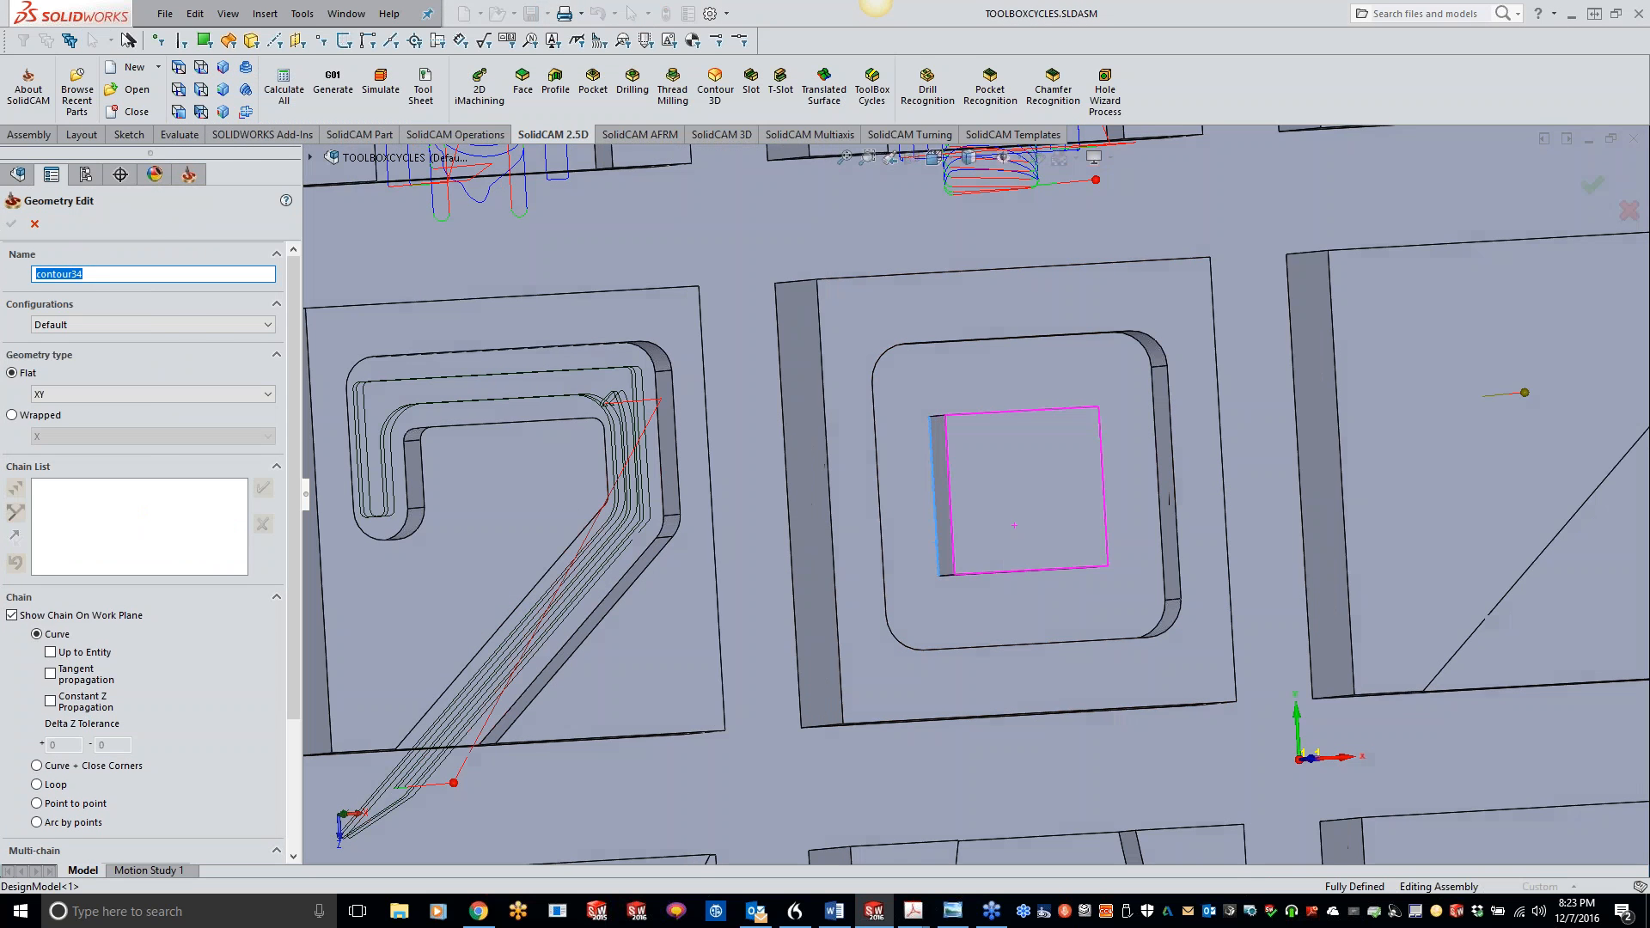
{"action": "left_click", "coordinate": [935, 515]}
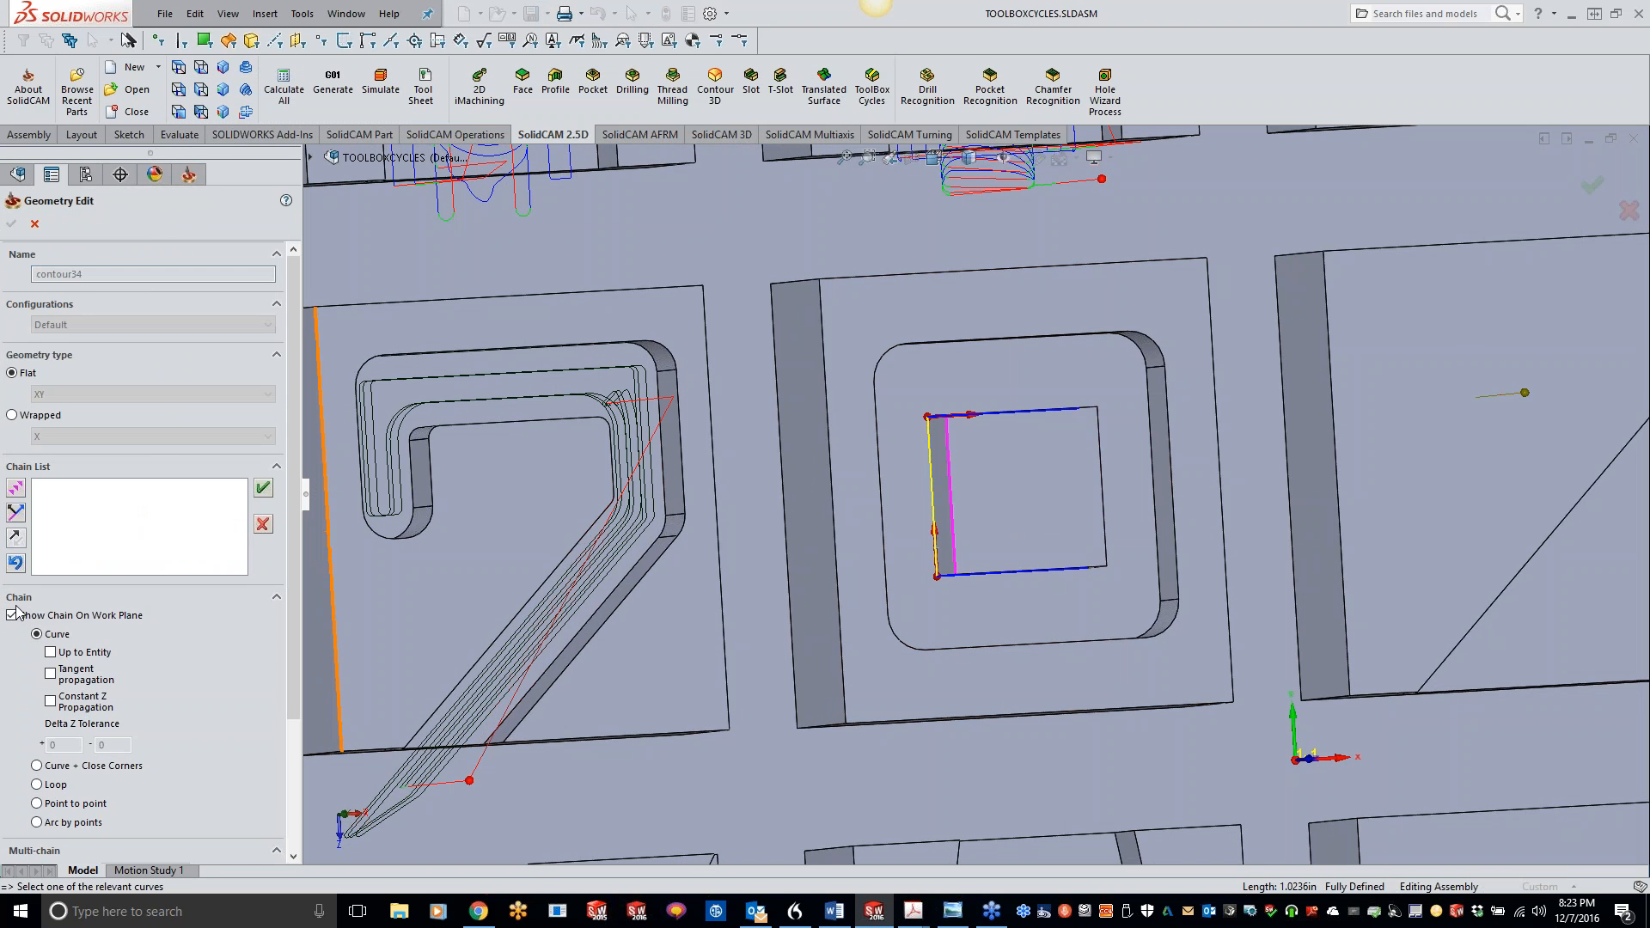
{"action": "left_click", "coordinate": [16, 489]}
{"action": "left_click", "coordinate": [12, 225]}
Step: Assign tool 1 to the temporary bridges operation, review its levels and bridge settings, then save and calculate it with four automatic bridges
{"action": "left_click", "coordinate": [252, 179]}
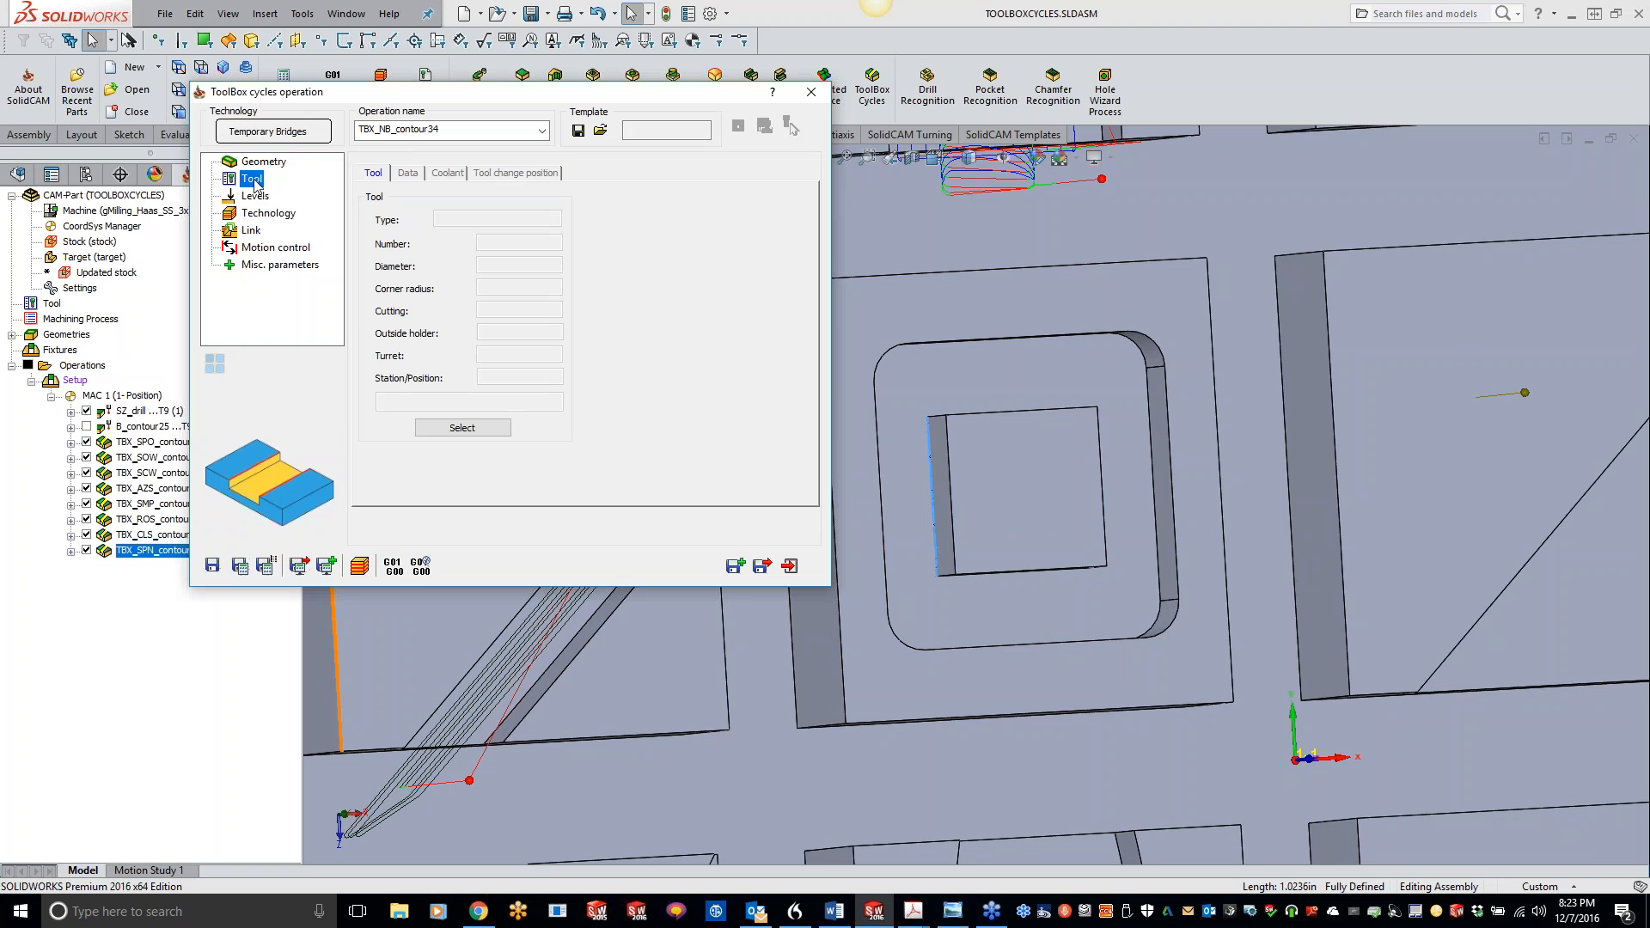
{"action": "left_click", "coordinate": [485, 431]}
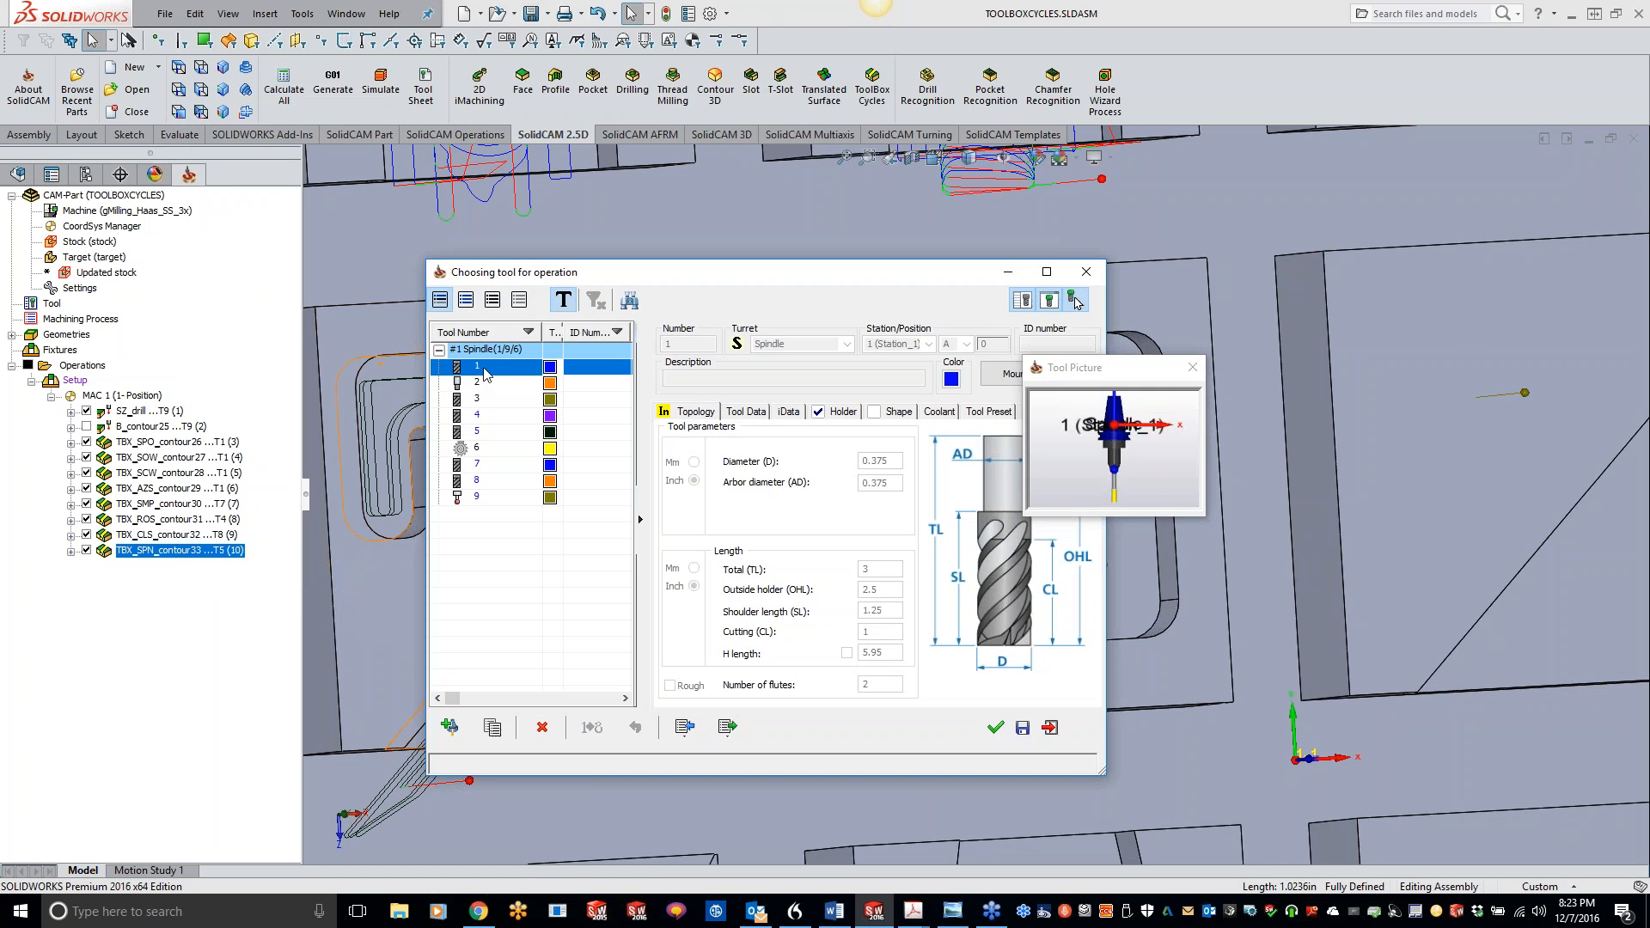
{"action": "double_click", "coordinate": [481, 366]}
{"action": "left_click", "coordinate": [255, 196]}
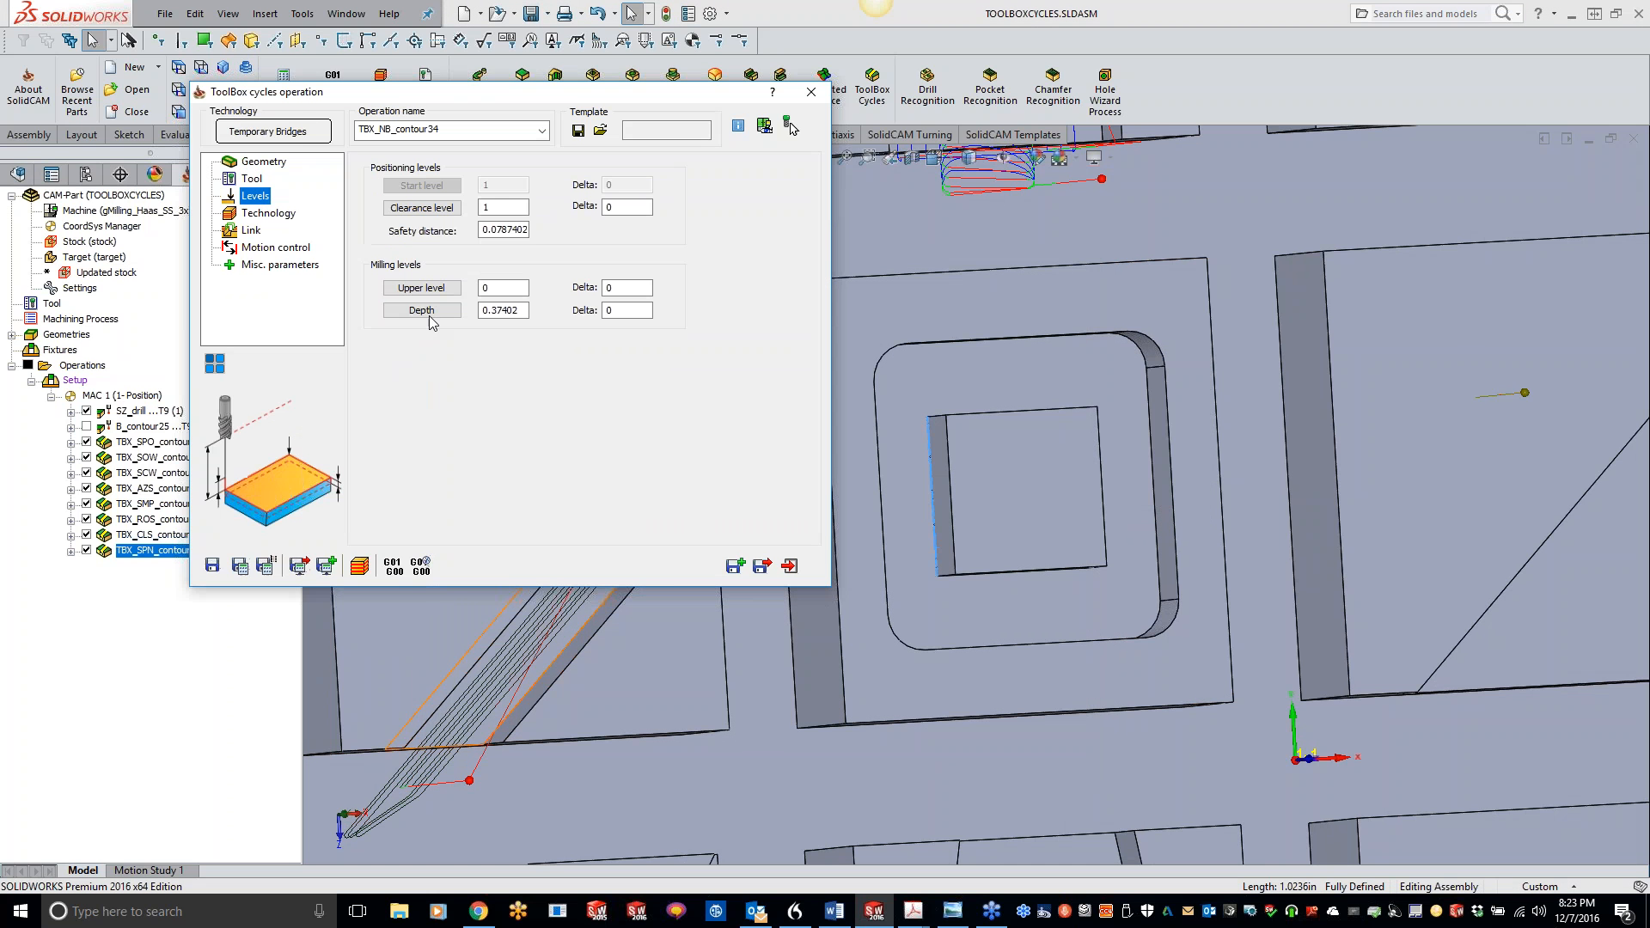
{"action": "left_click", "coordinate": [272, 217]}
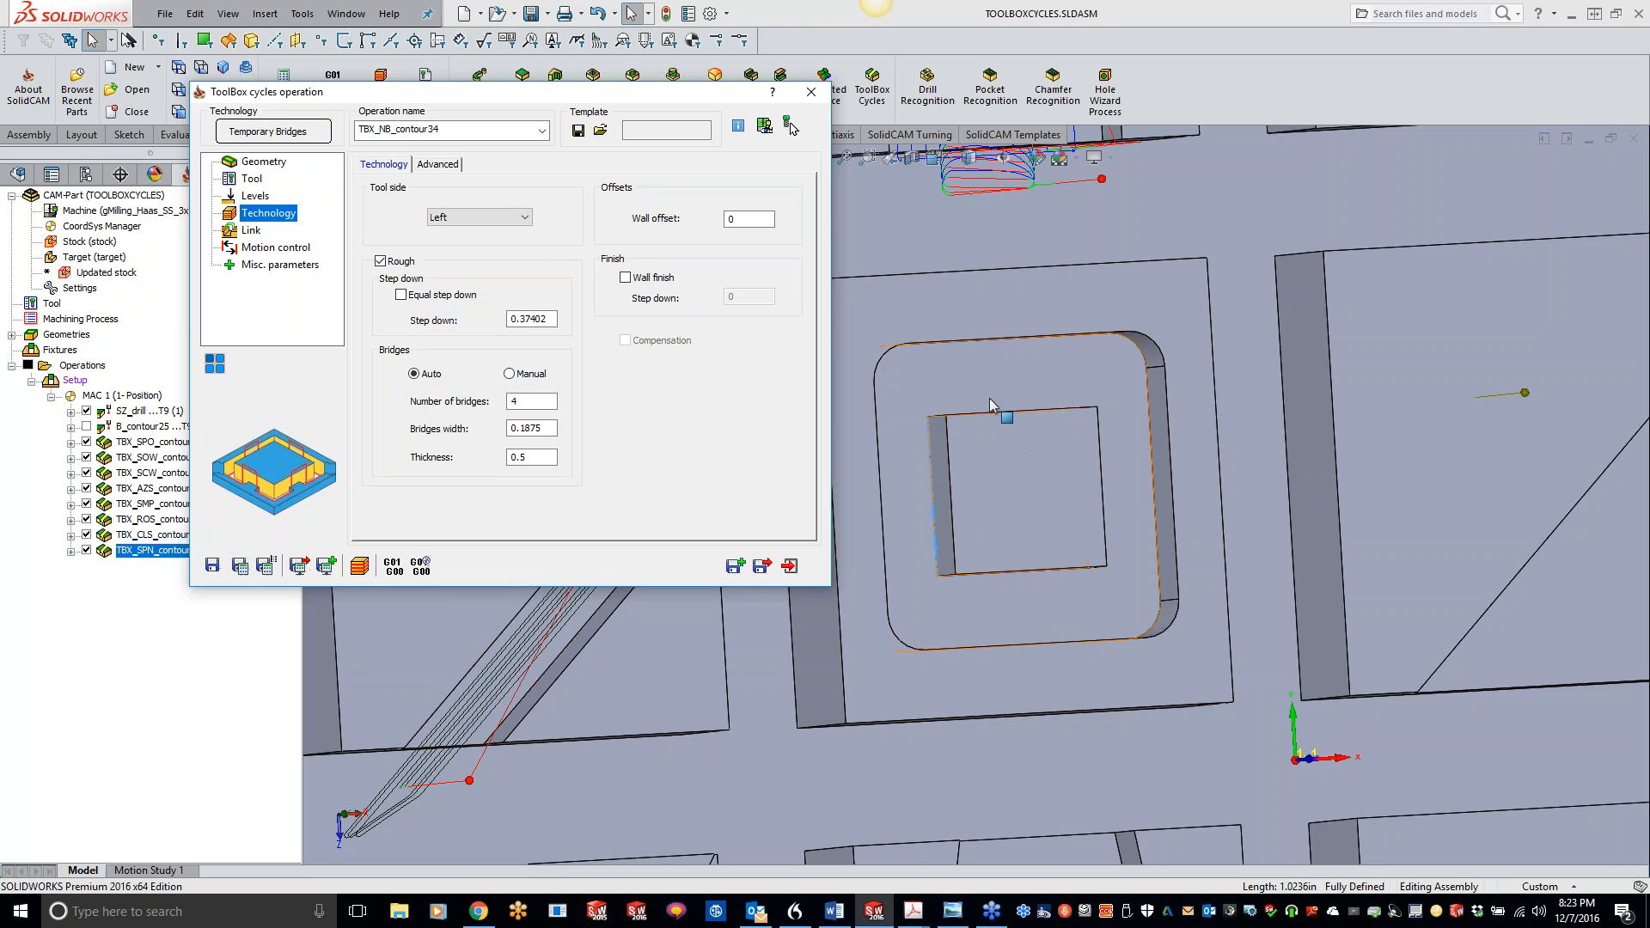
{"action": "left_click", "coordinate": [1028, 515]}
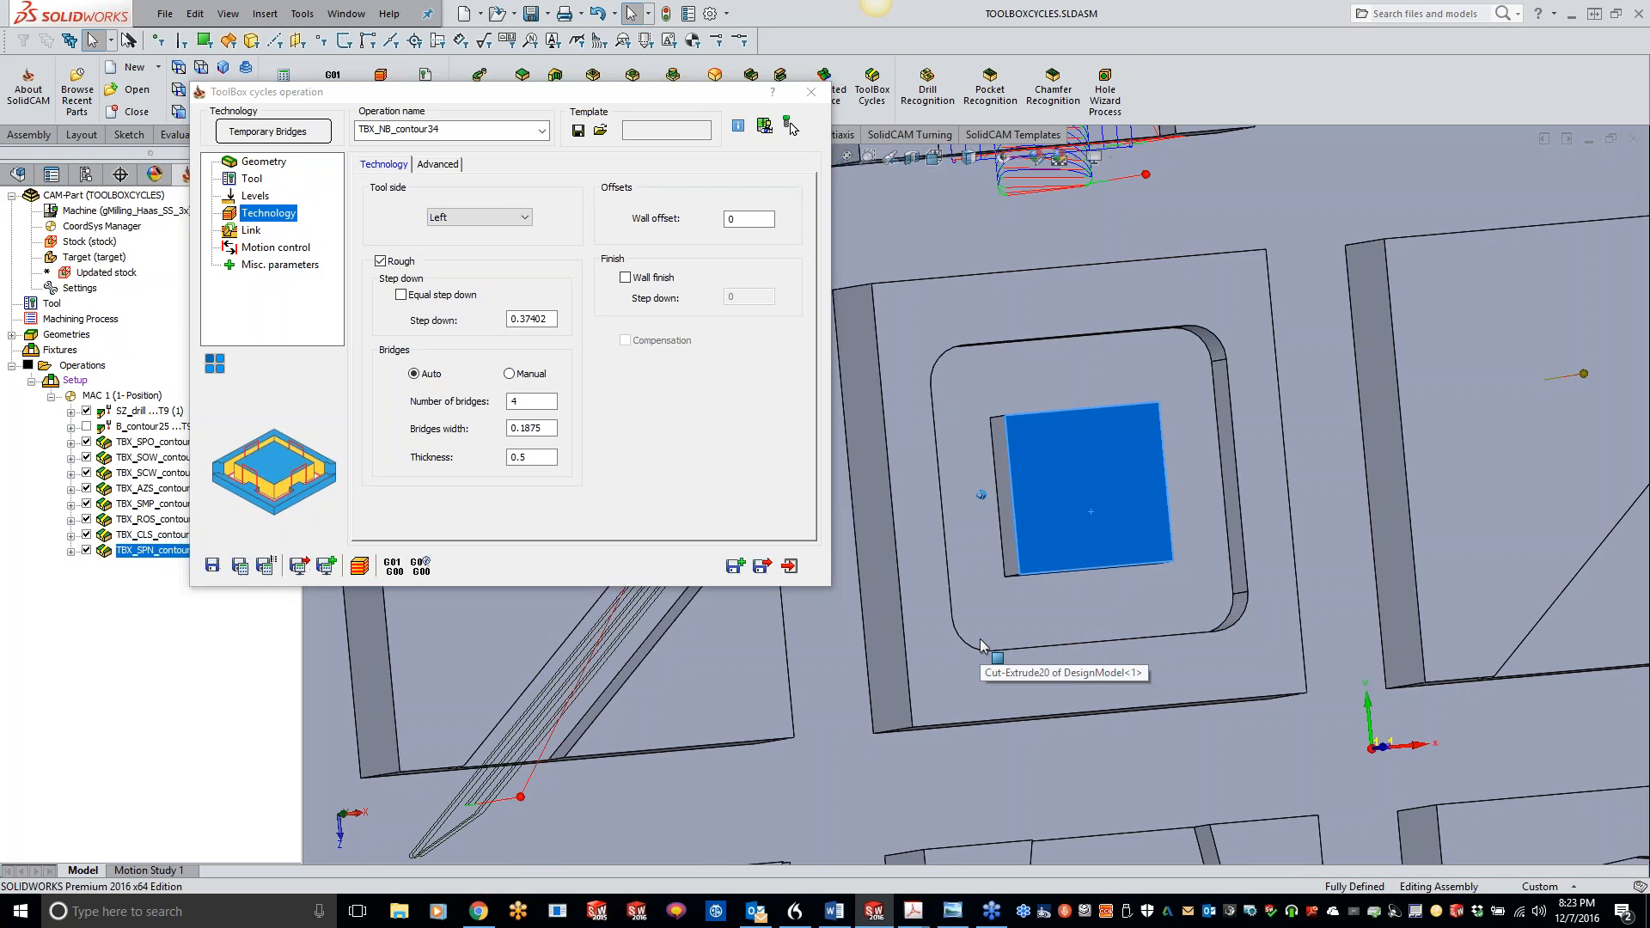
{"action": "middle_click_drag", "start_coordinate": [982, 647], "coordinate": [1002, 519]}
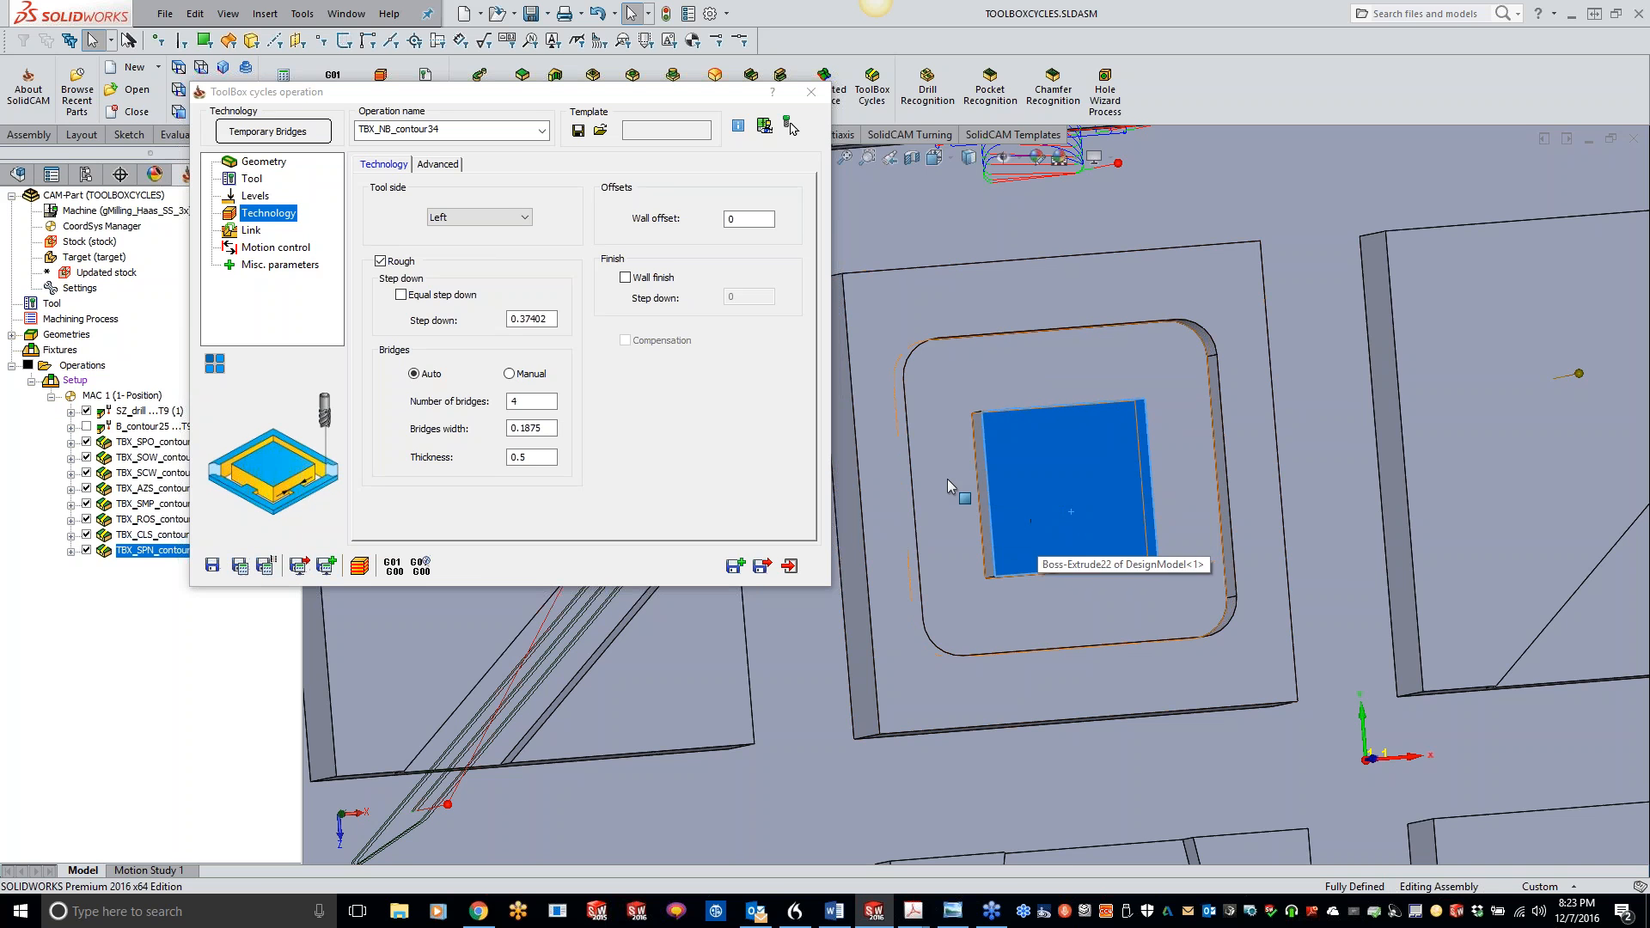
{"action": "left_click", "coordinate": [247, 574]}
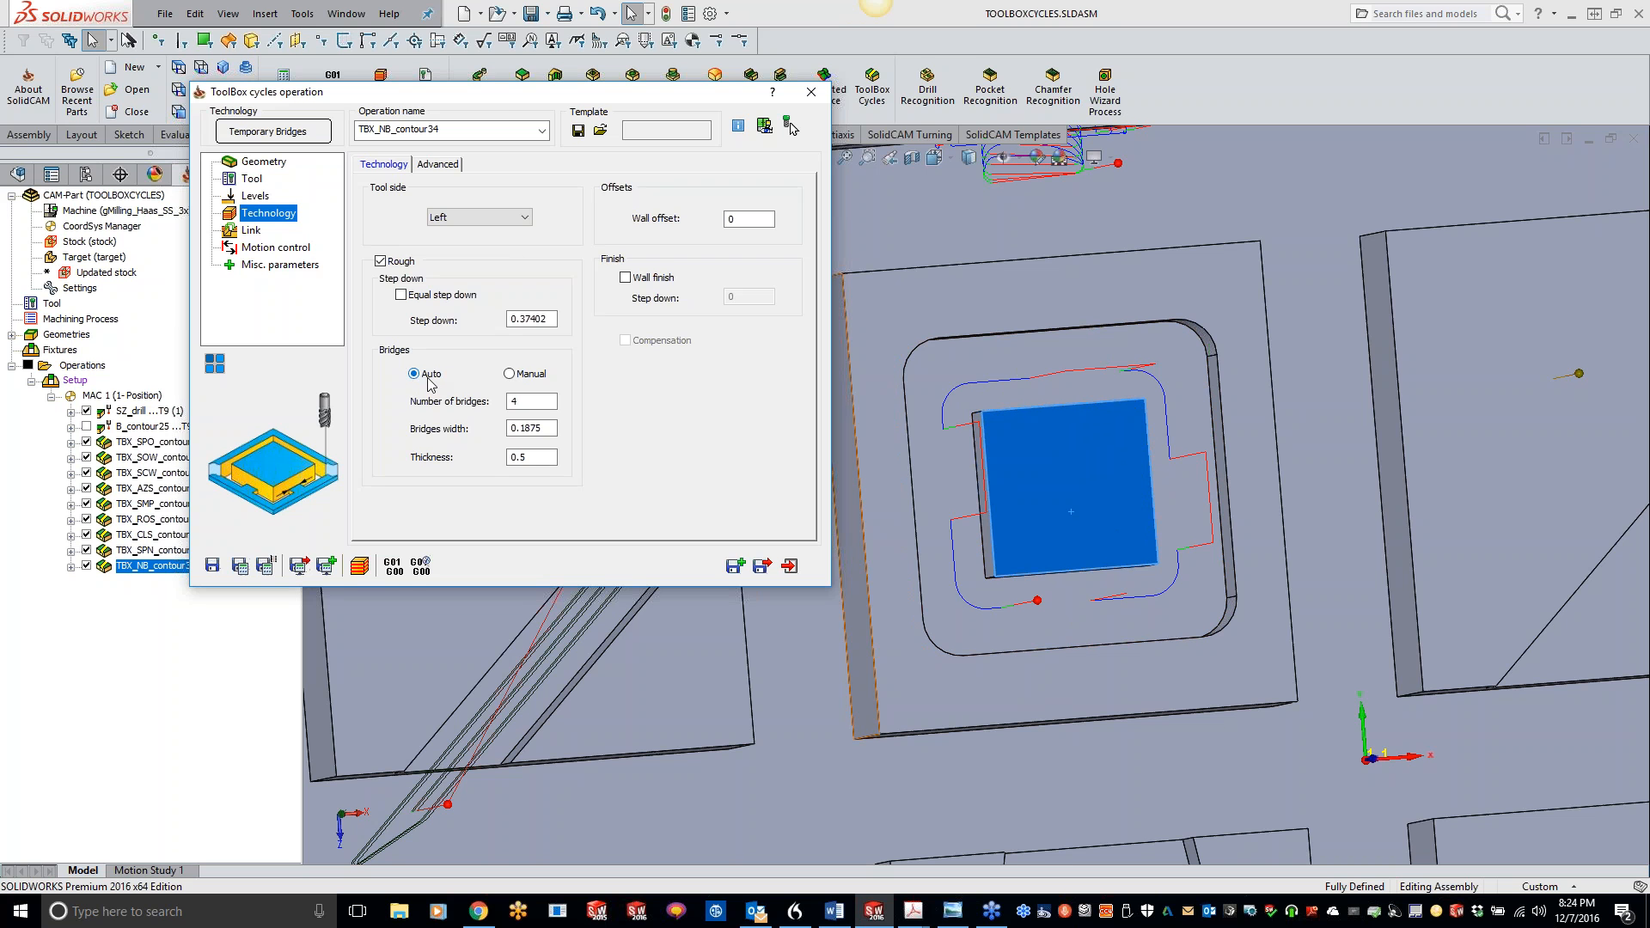
Step: Switch the bridges to manual, position one near the middle of two opposite island edges, then save and recalculate
{"action": "left_click", "coordinate": [510, 374]}
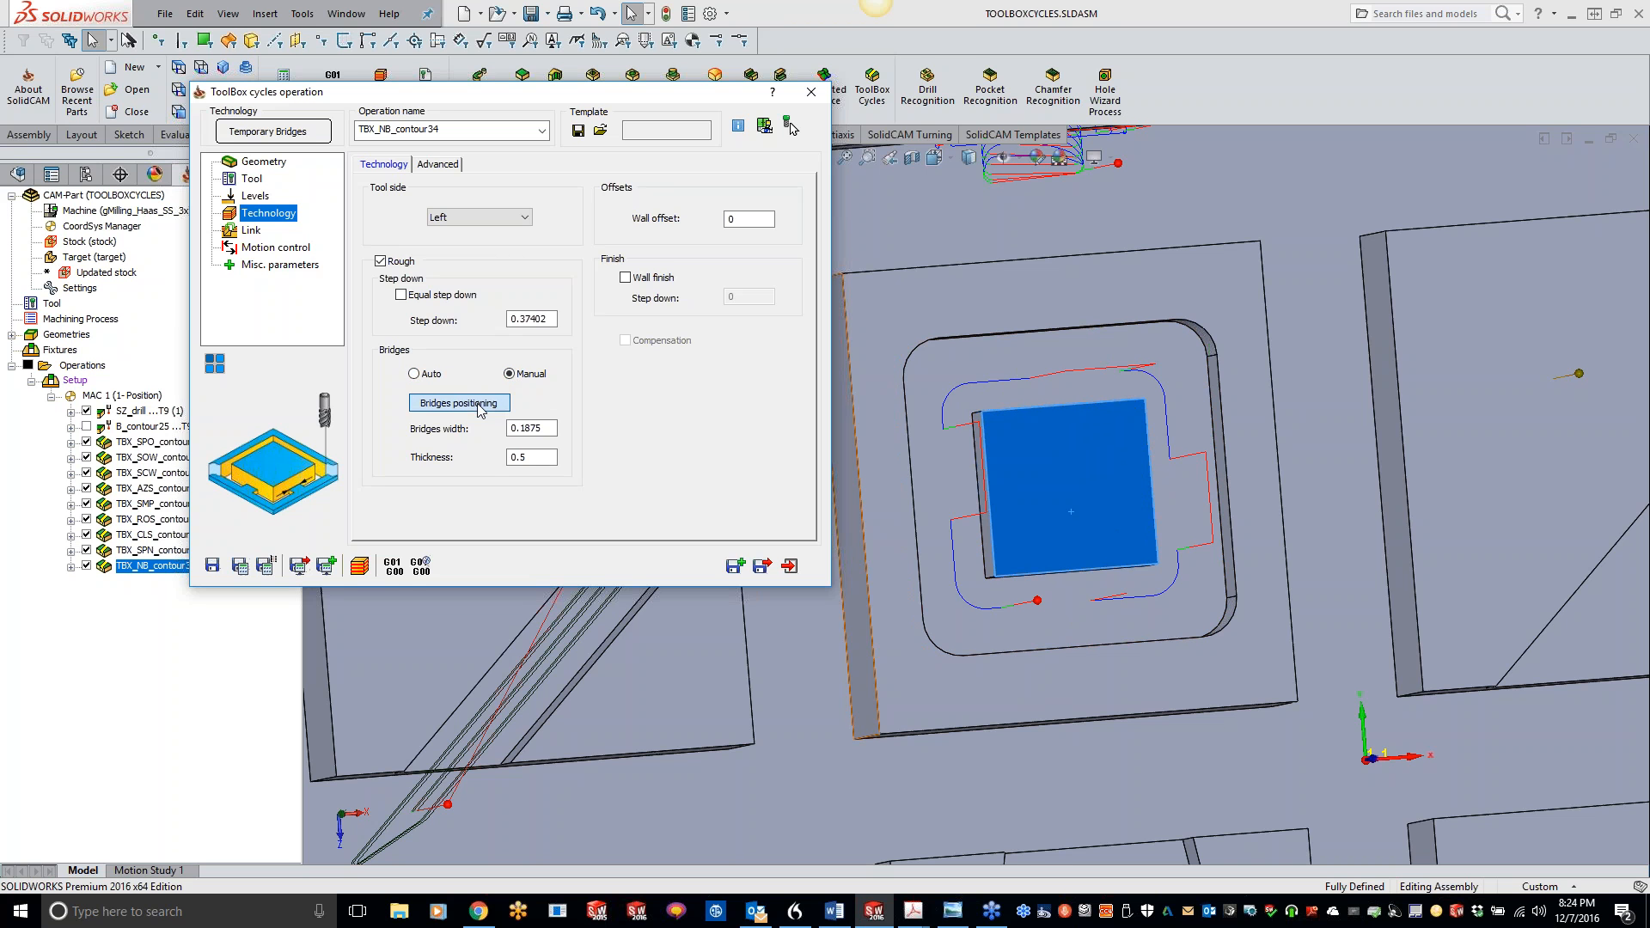
{"action": "left_click", "coordinate": [481, 402]}
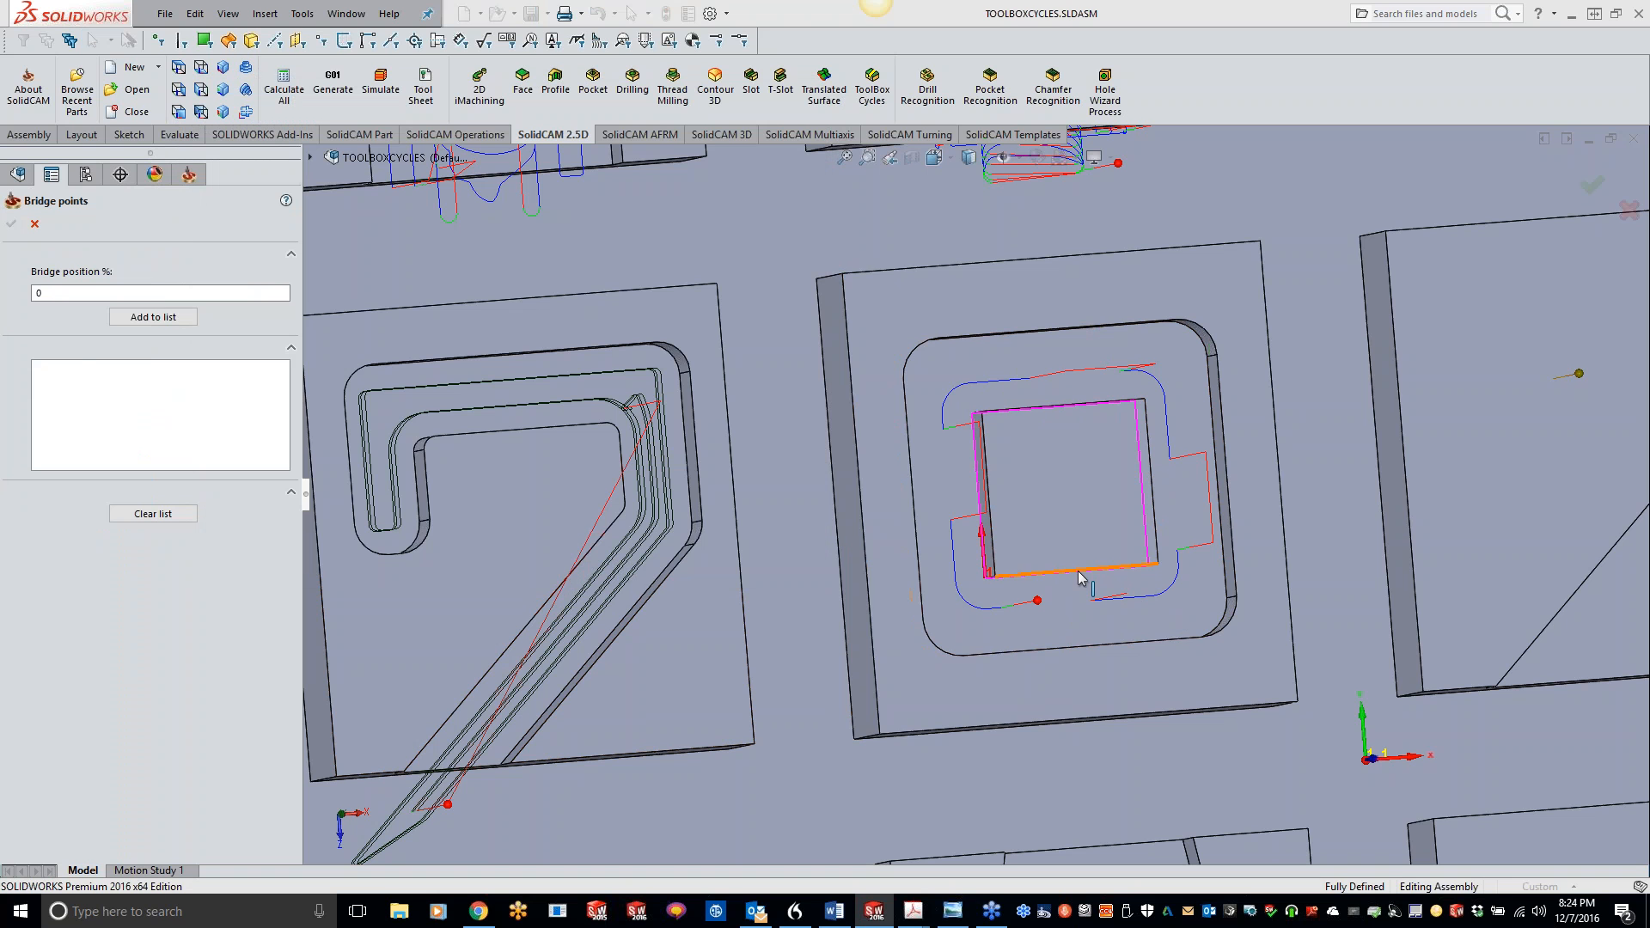
{"action": "left_click", "coordinate": [1069, 572]}
{"action": "left_click", "coordinate": [1056, 407]}
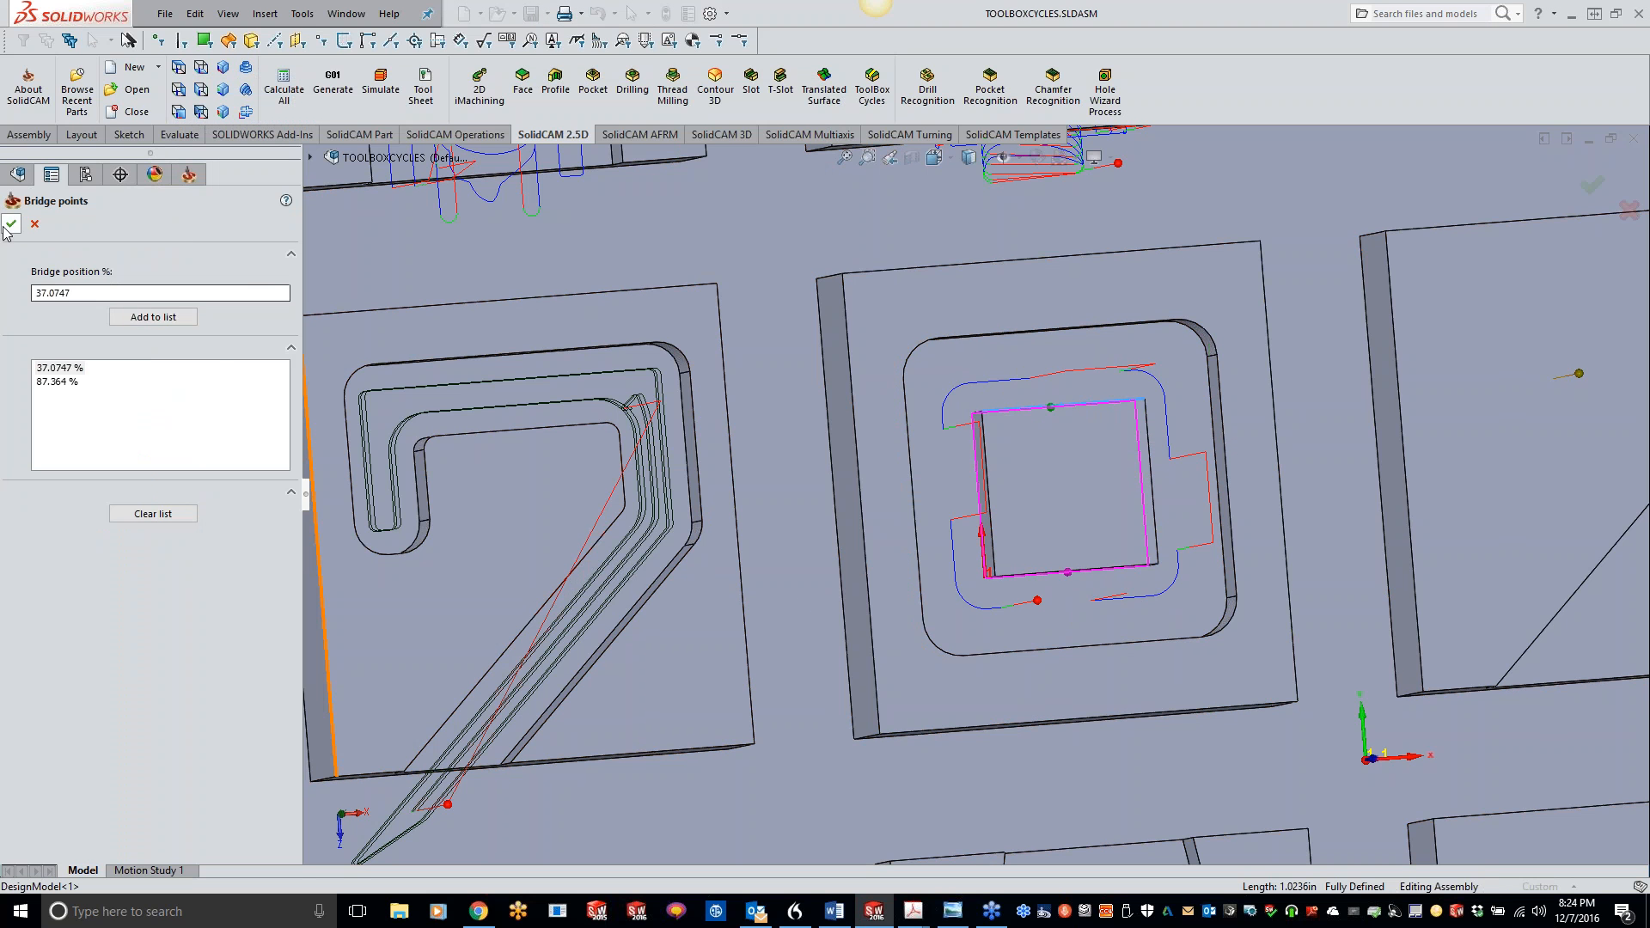
{"action": "left_click", "coordinate": [11, 224]}
{"action": "left_click", "coordinate": [240, 567]}
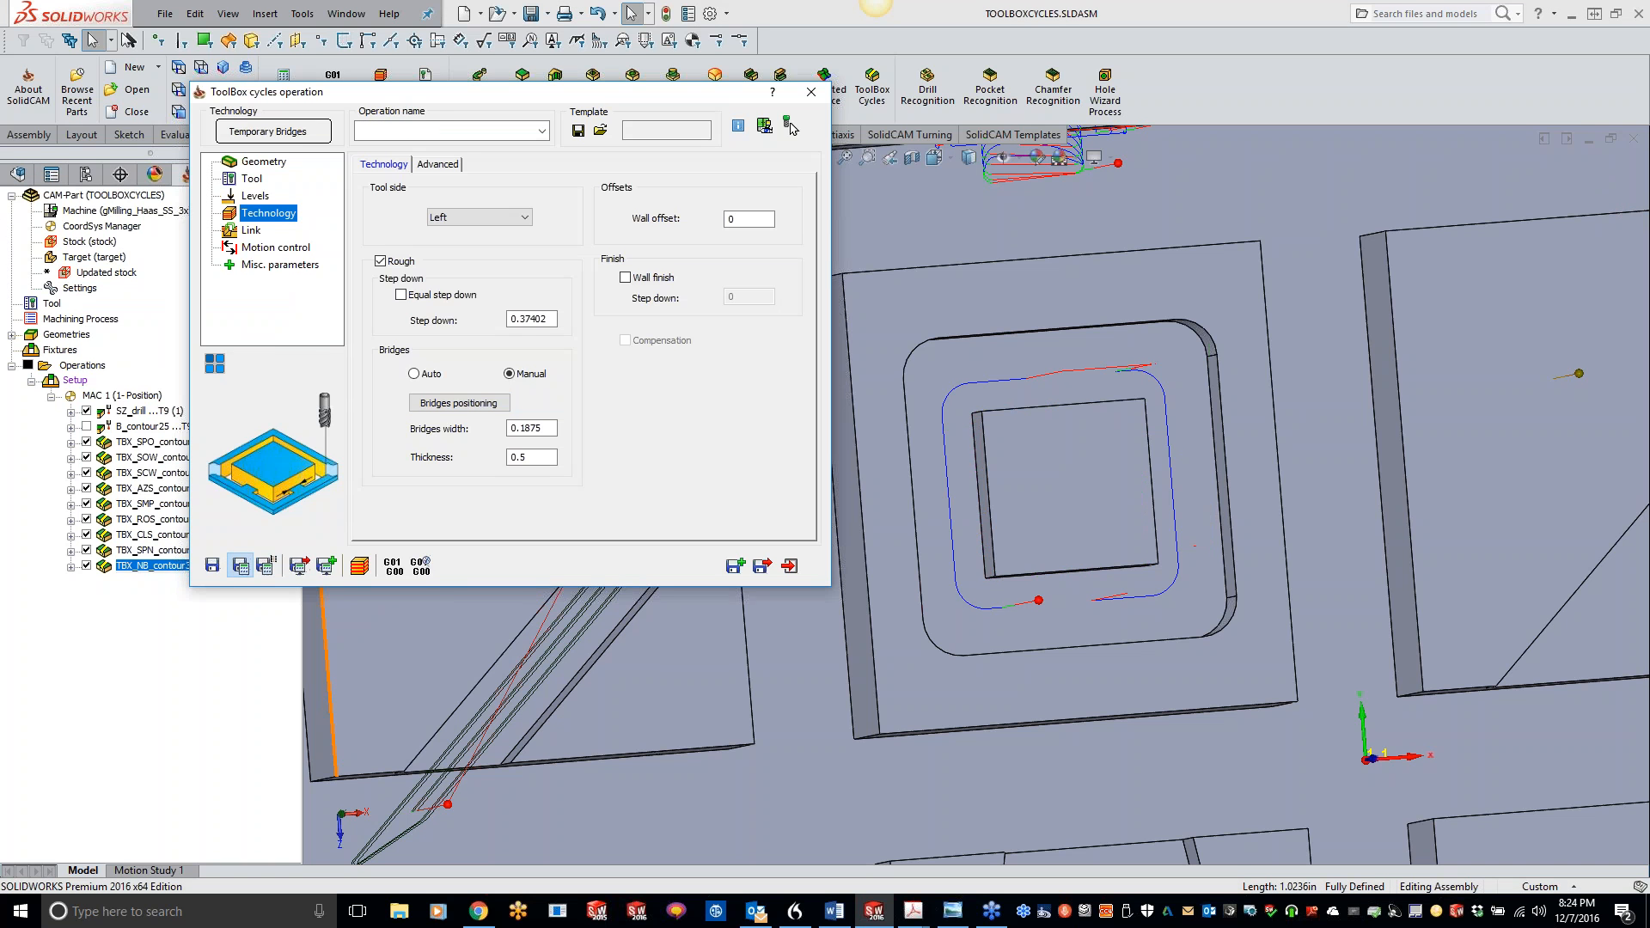
Step: Inspect the toolpath around the island, set the bridges width to 0.05, then save and recalculate the operation
{"action": "left_click", "coordinate": [1080, 684]}
{"action": "scroll", "coordinate": [1080, 688], "scroll_direction": "up", "scroll_amount": 3}
{"action": "scroll", "coordinate": [1080, 687], "scroll_direction": "up", "scroll_amount": 5}
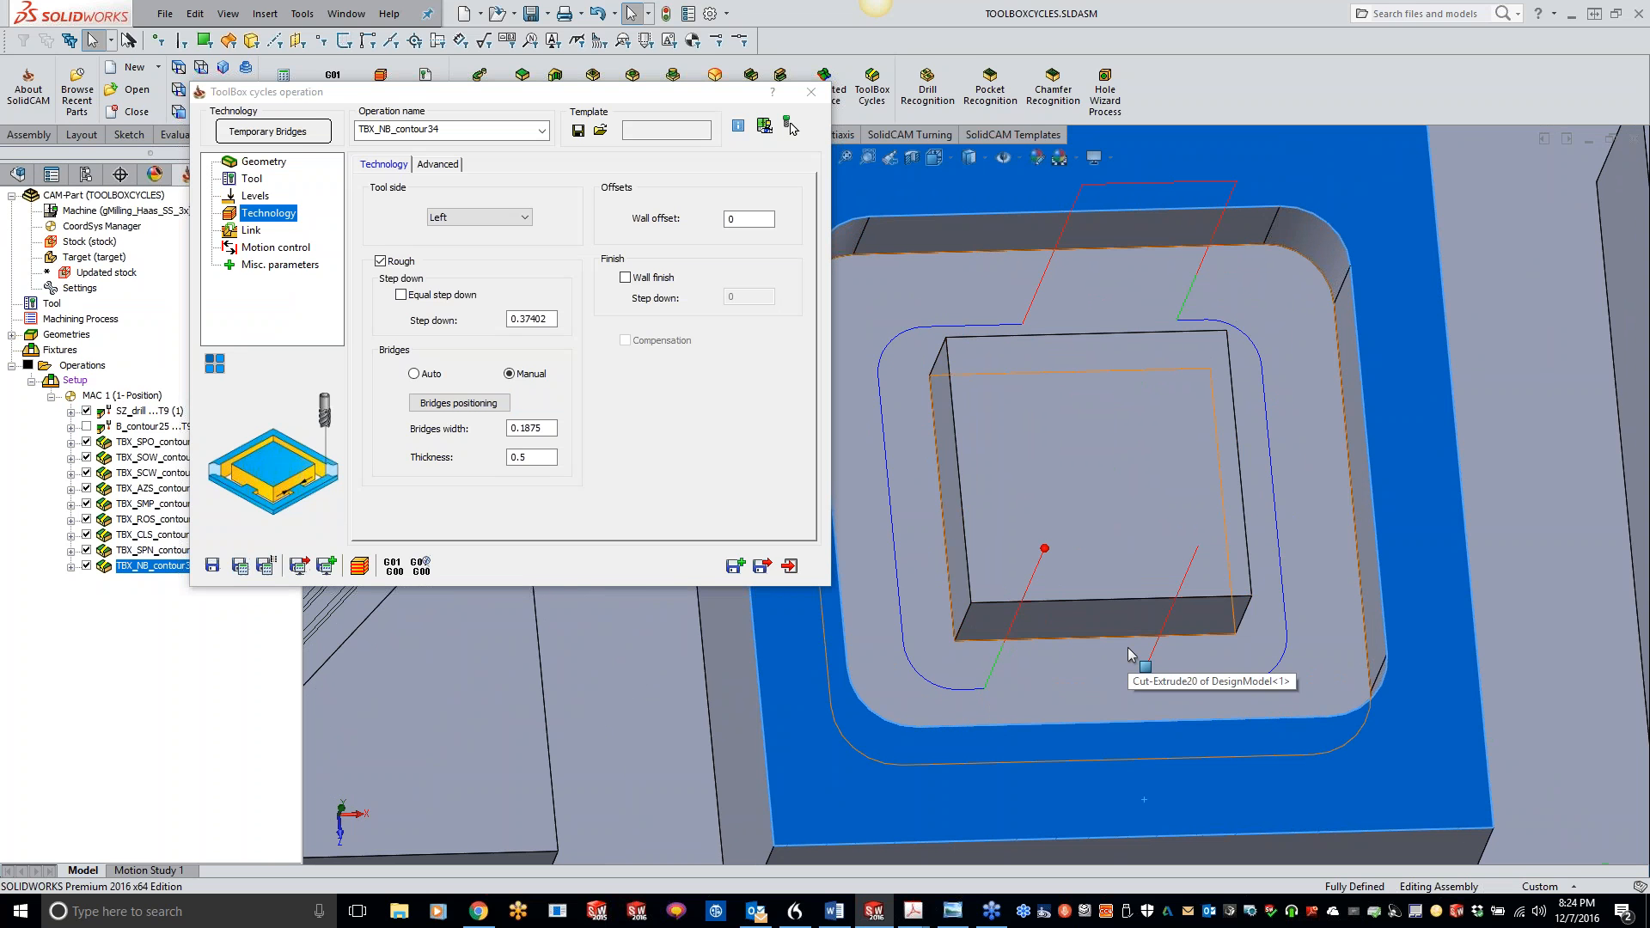
{"action": "left_click", "coordinate": [545, 428]}
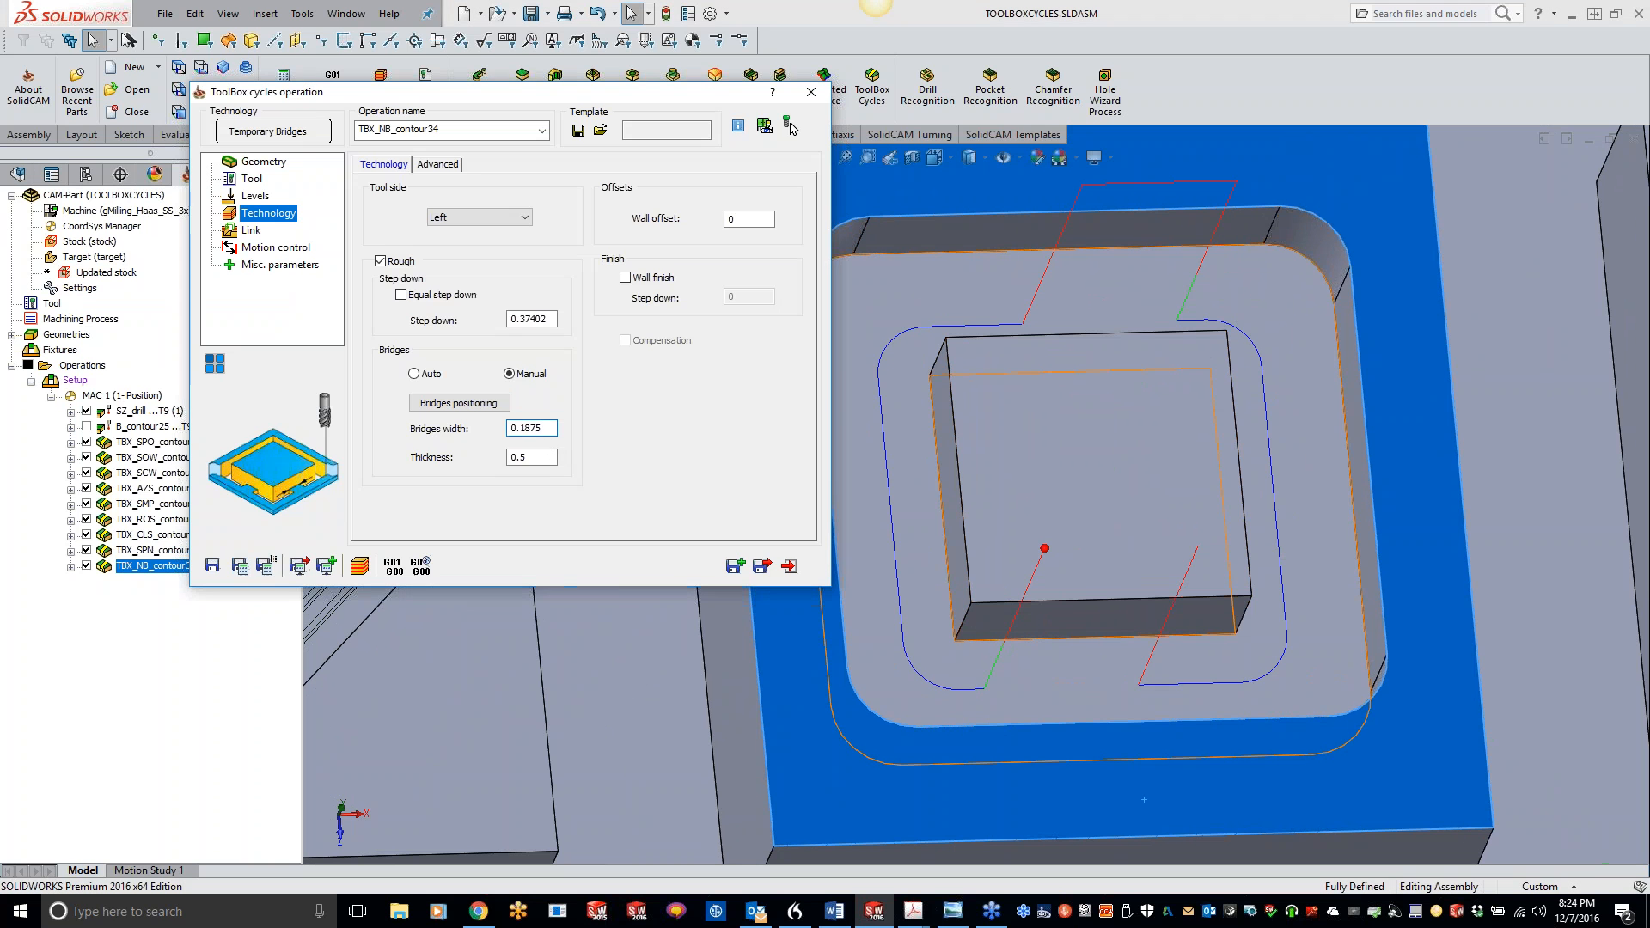
{"action": "type", "text": ".05"}
{"action": "left_click", "coordinate": [243, 566]}
Step: Set the bridge thickness to 0.1, save and recalculate the temporary bridges operation, and inspect the toolpath around the square island
{"action": "left_click", "coordinate": [542, 460]}
{"action": "left_click", "coordinate": [964, 629]}
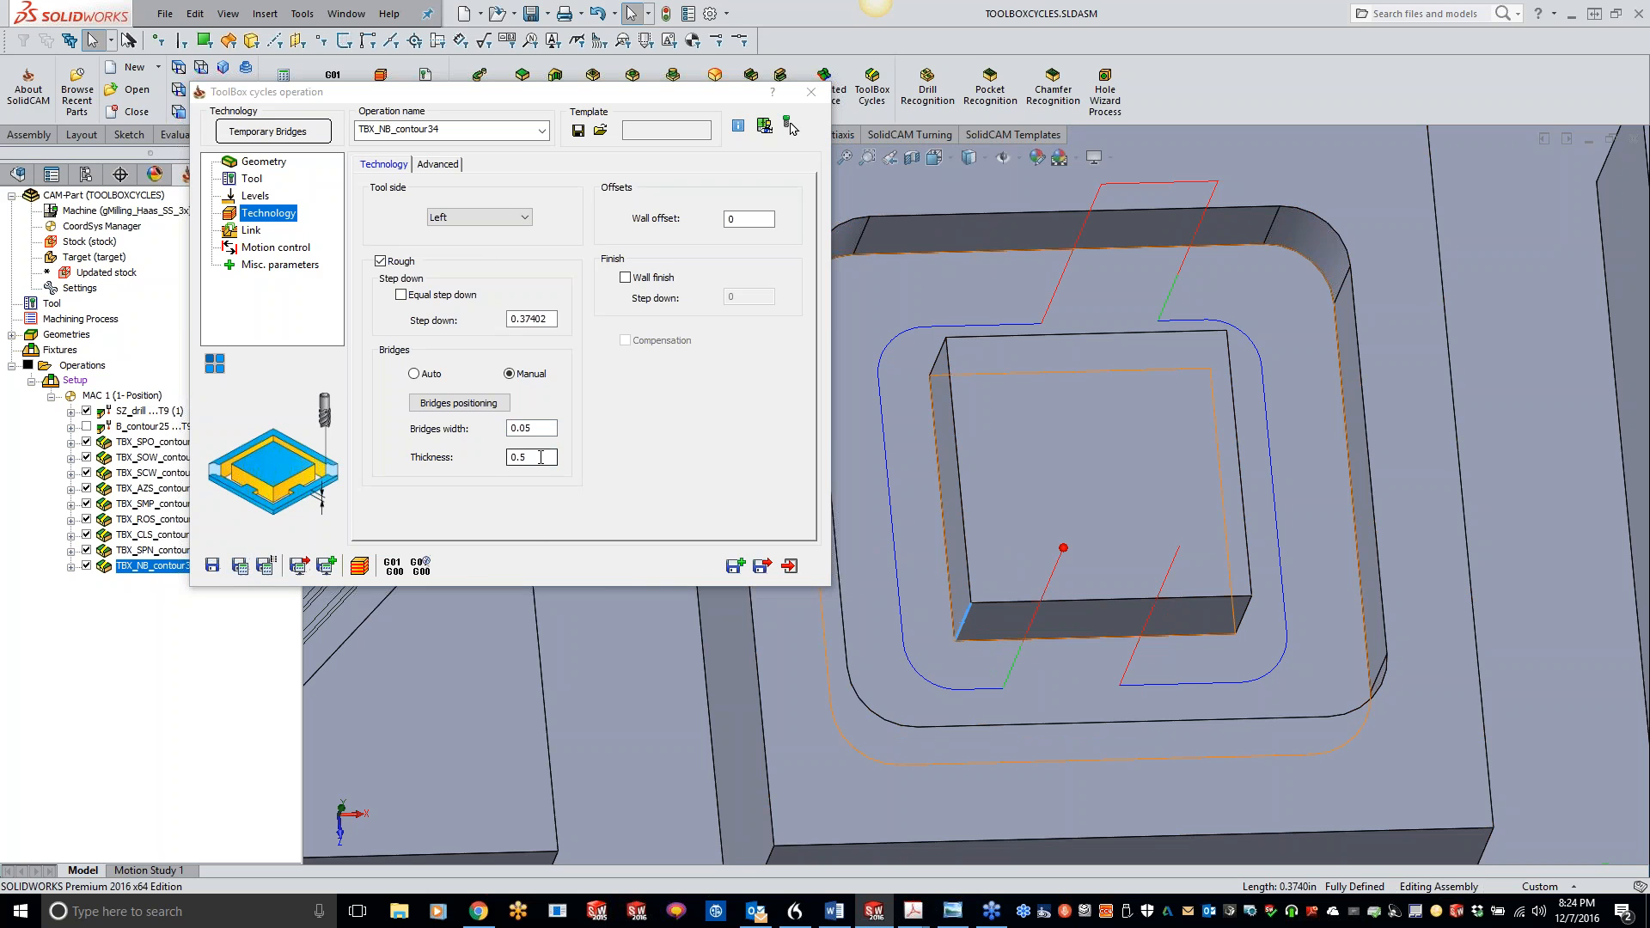
{"action": "left_click", "coordinate": [541, 457]}
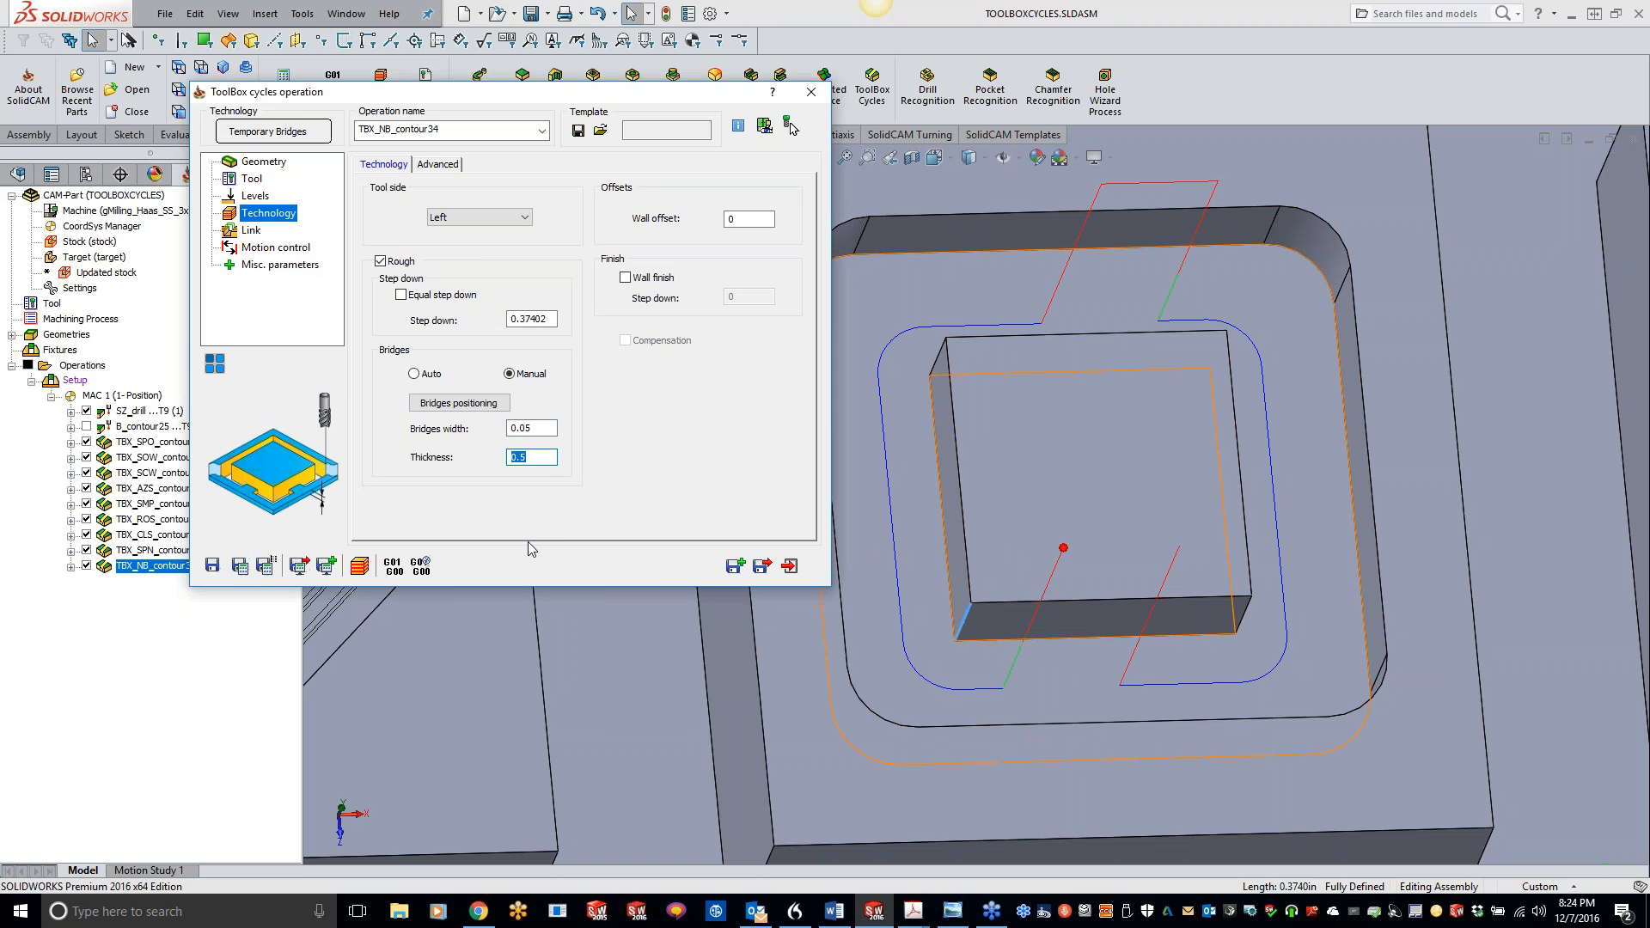
{"action": "left_click", "coordinate": [240, 566]}
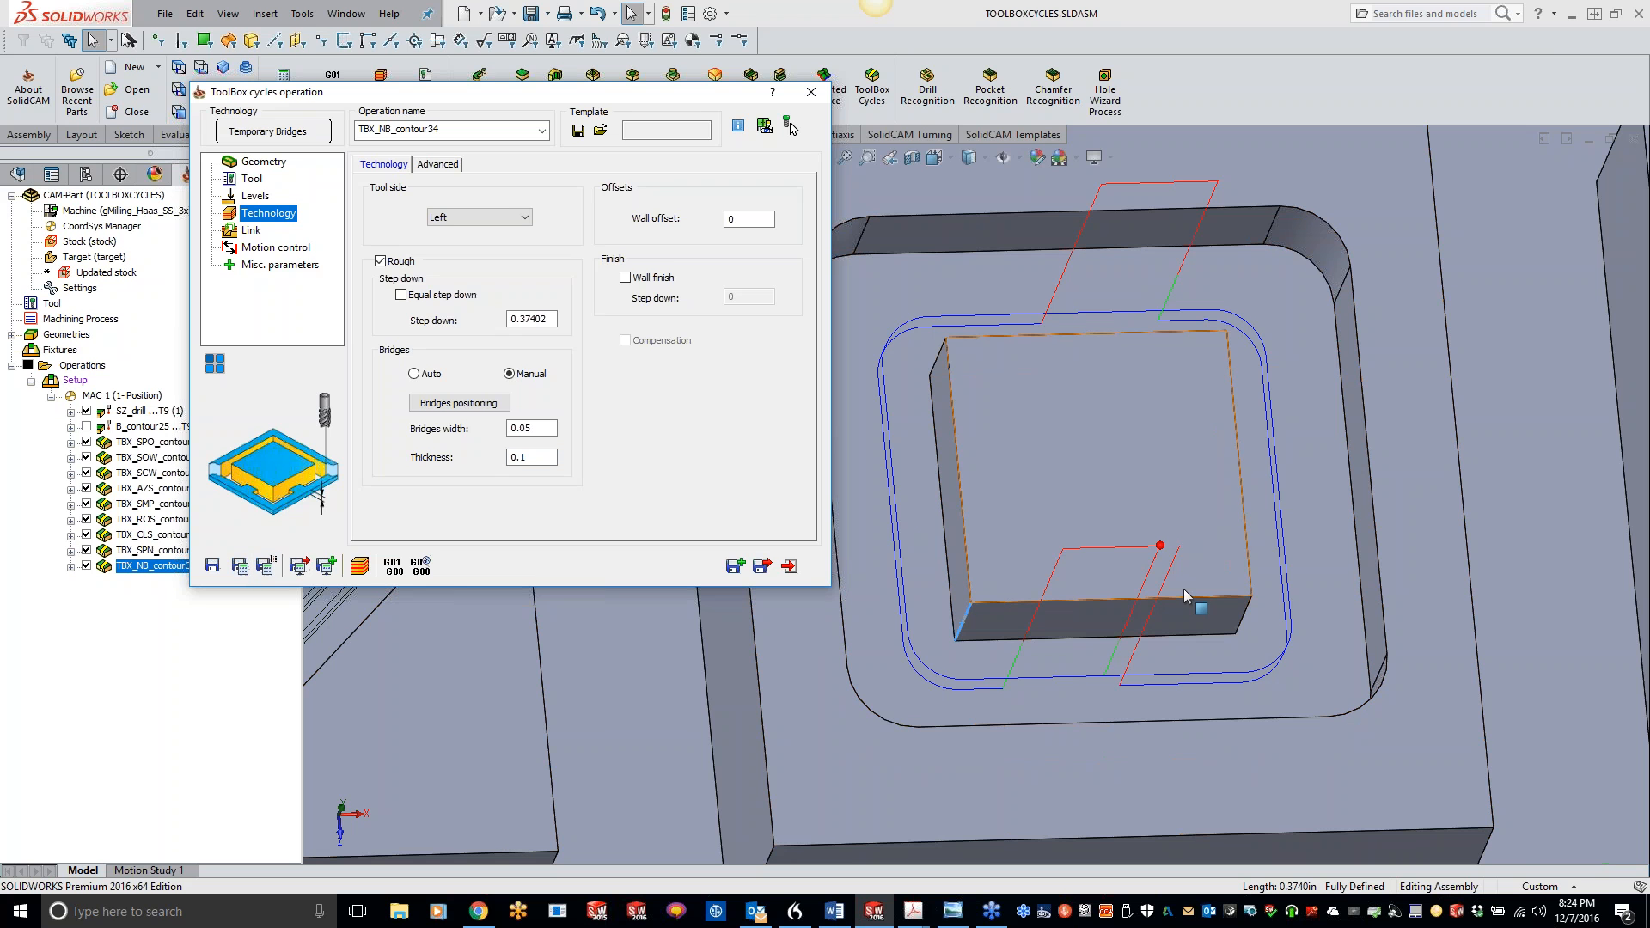
{"action": "left_click", "coordinate": [1009, 698]}
{"action": "middle_click_drag", "start_coordinate": [1009, 698], "coordinate": [1050, 507]}
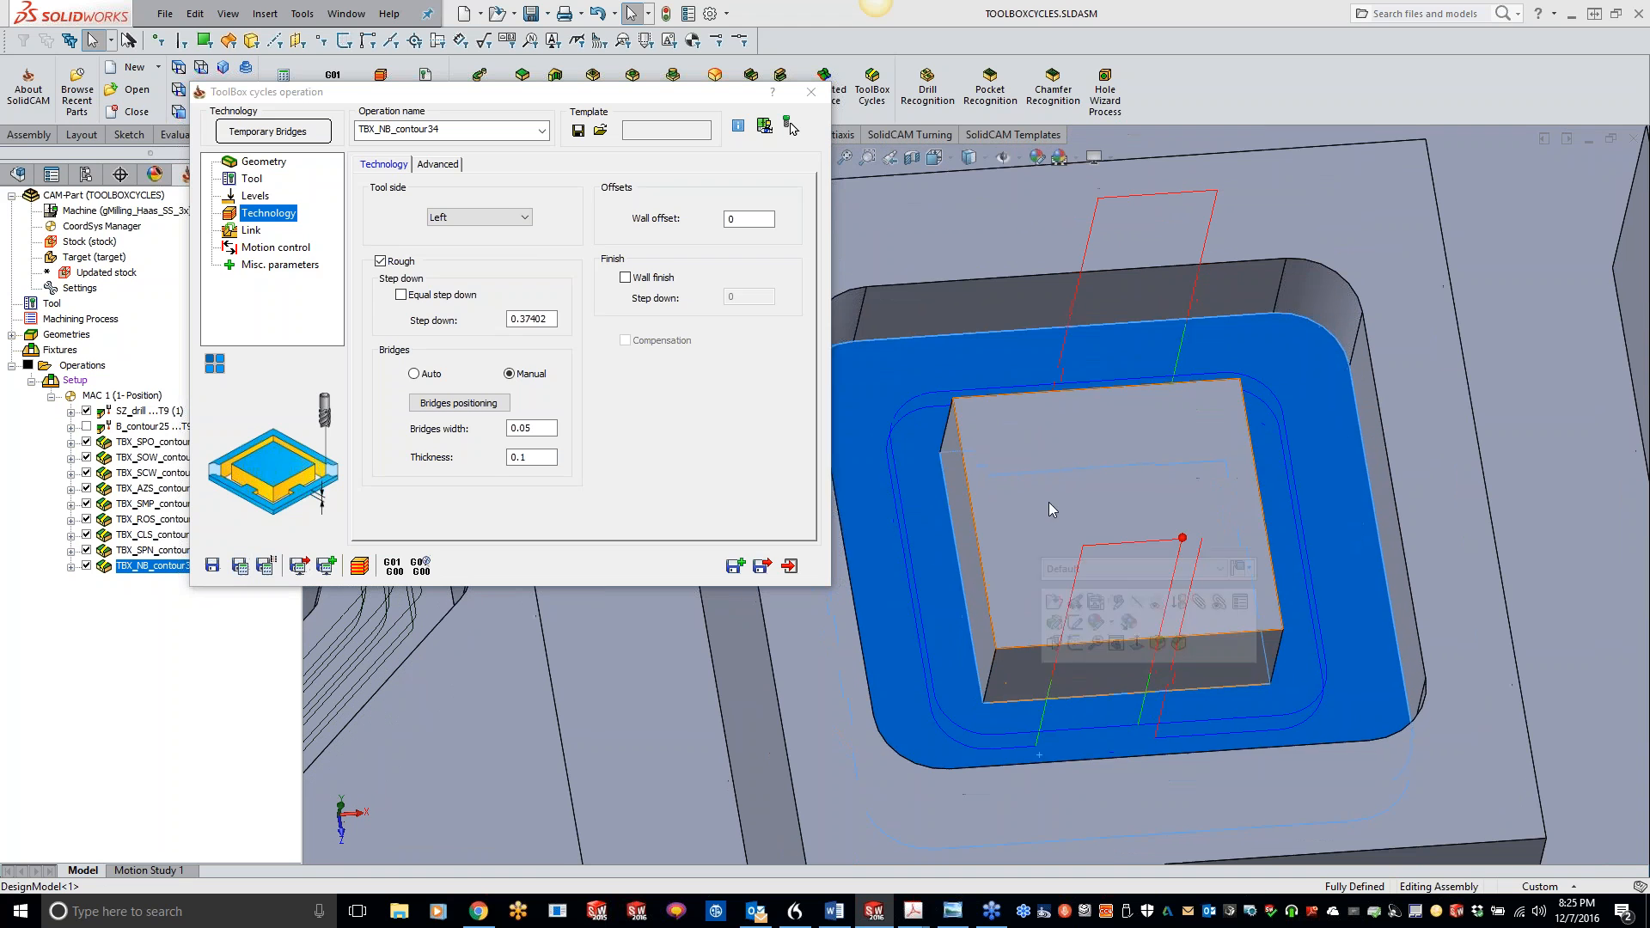
{"action": "left_click", "coordinate": [1049, 501]}
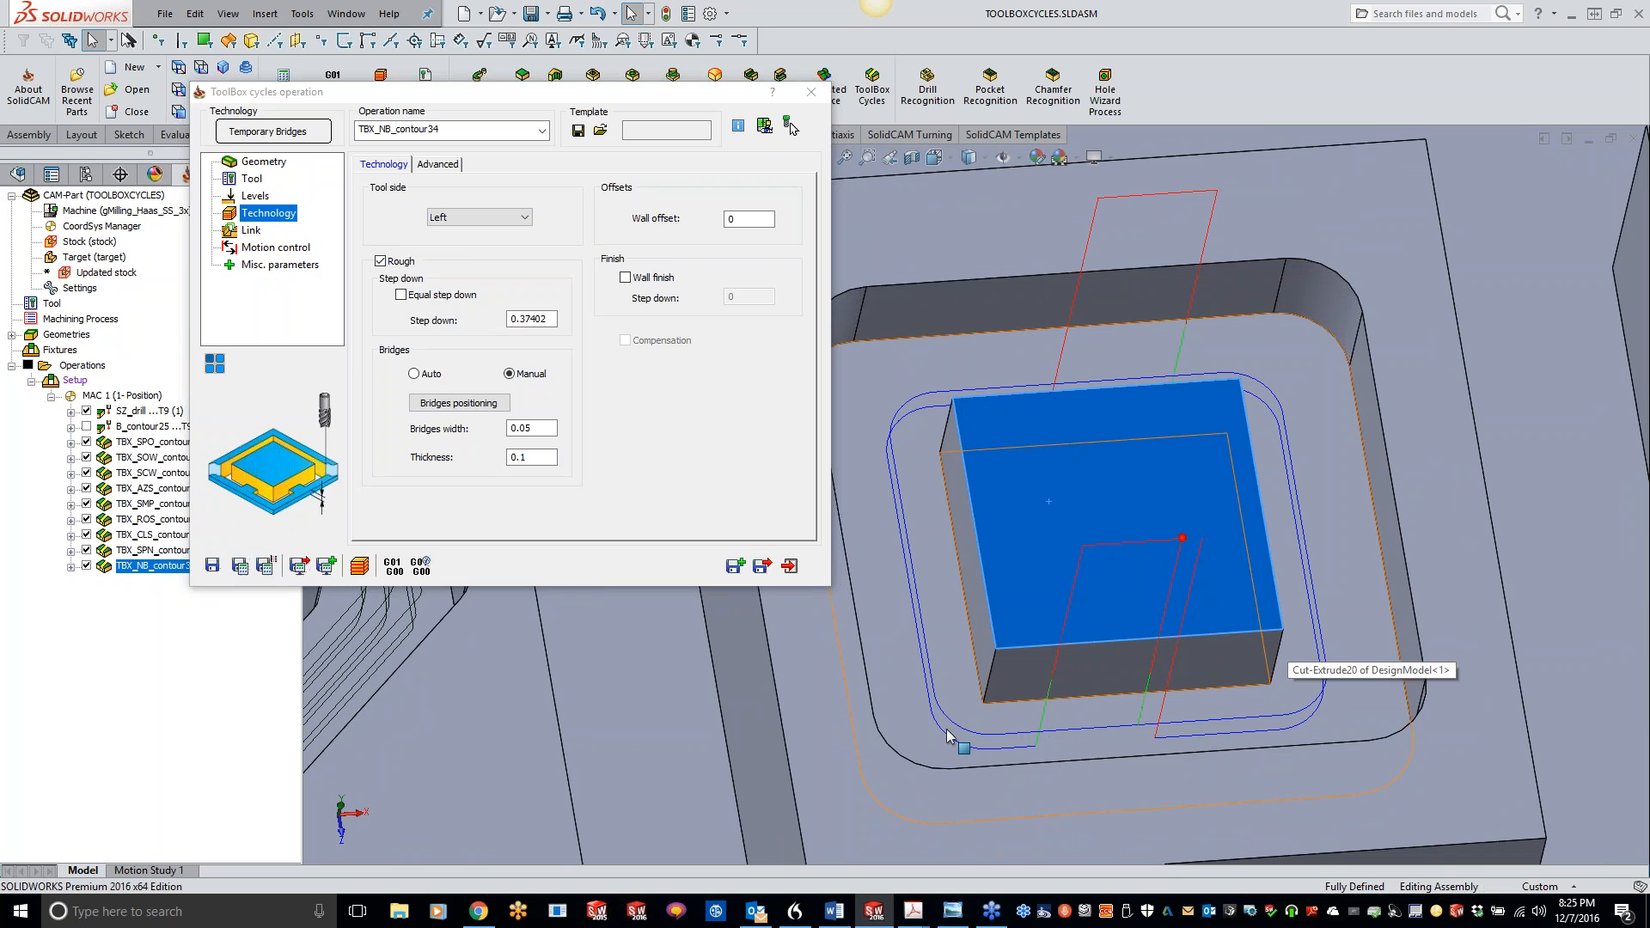
Step: Review the milling levels, add a bridge at about 10.95 % on the island's left edge, then save and recalculate
{"action": "left_click", "coordinate": [249, 197]}
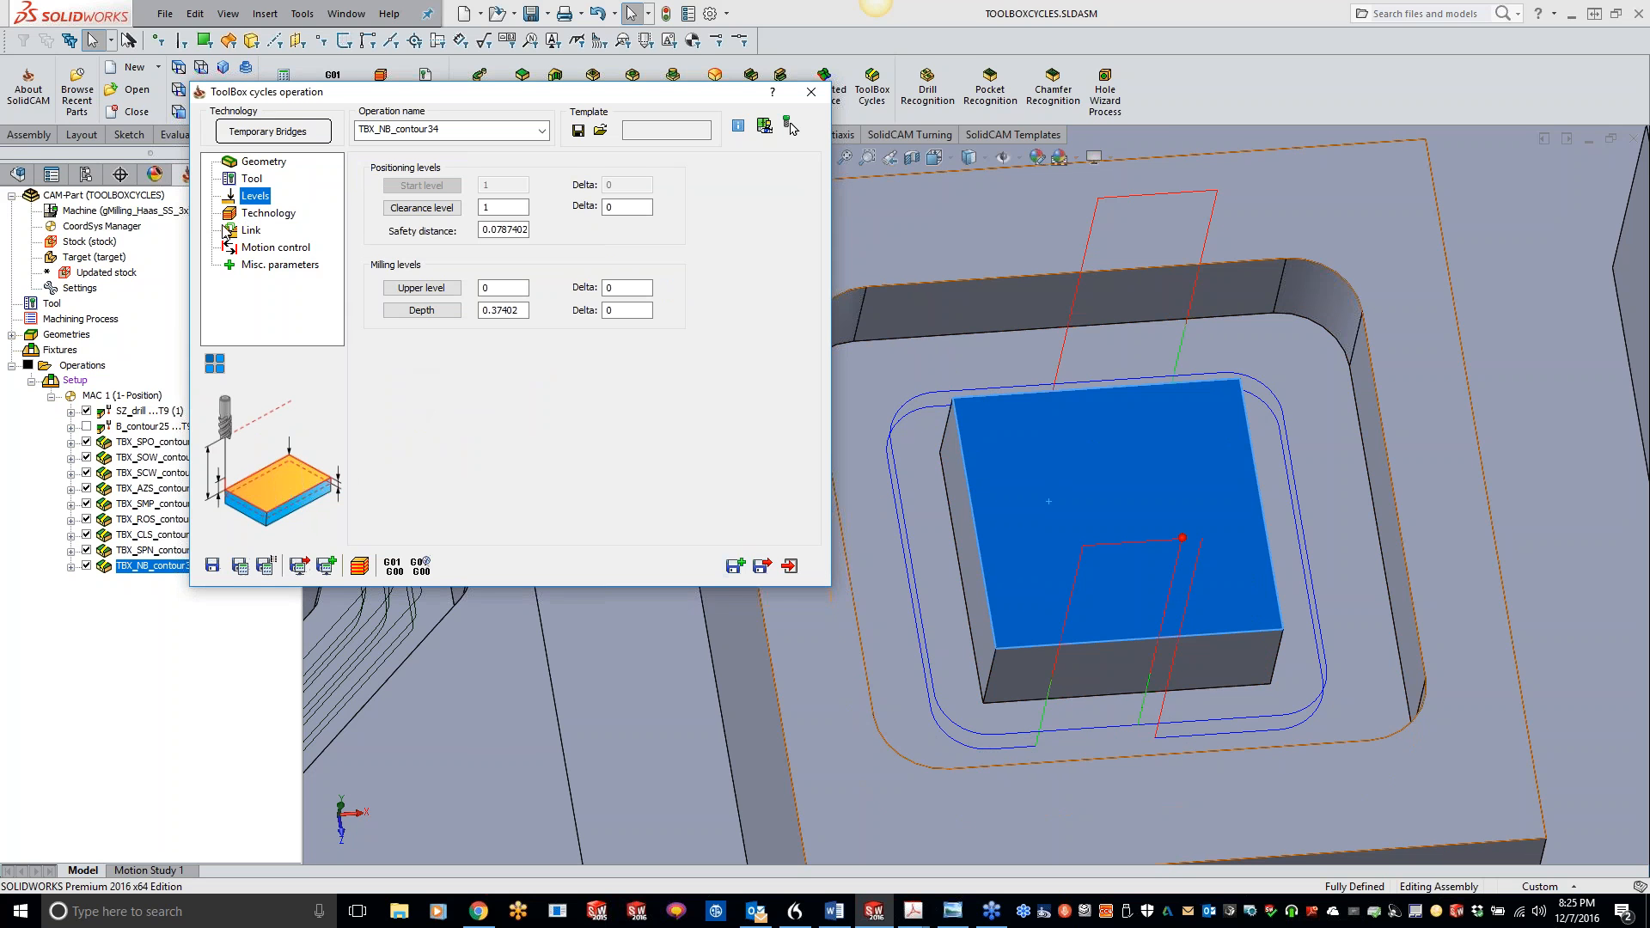
{"action": "left_click", "coordinate": [262, 214]}
{"action": "left_click", "coordinate": [464, 403]}
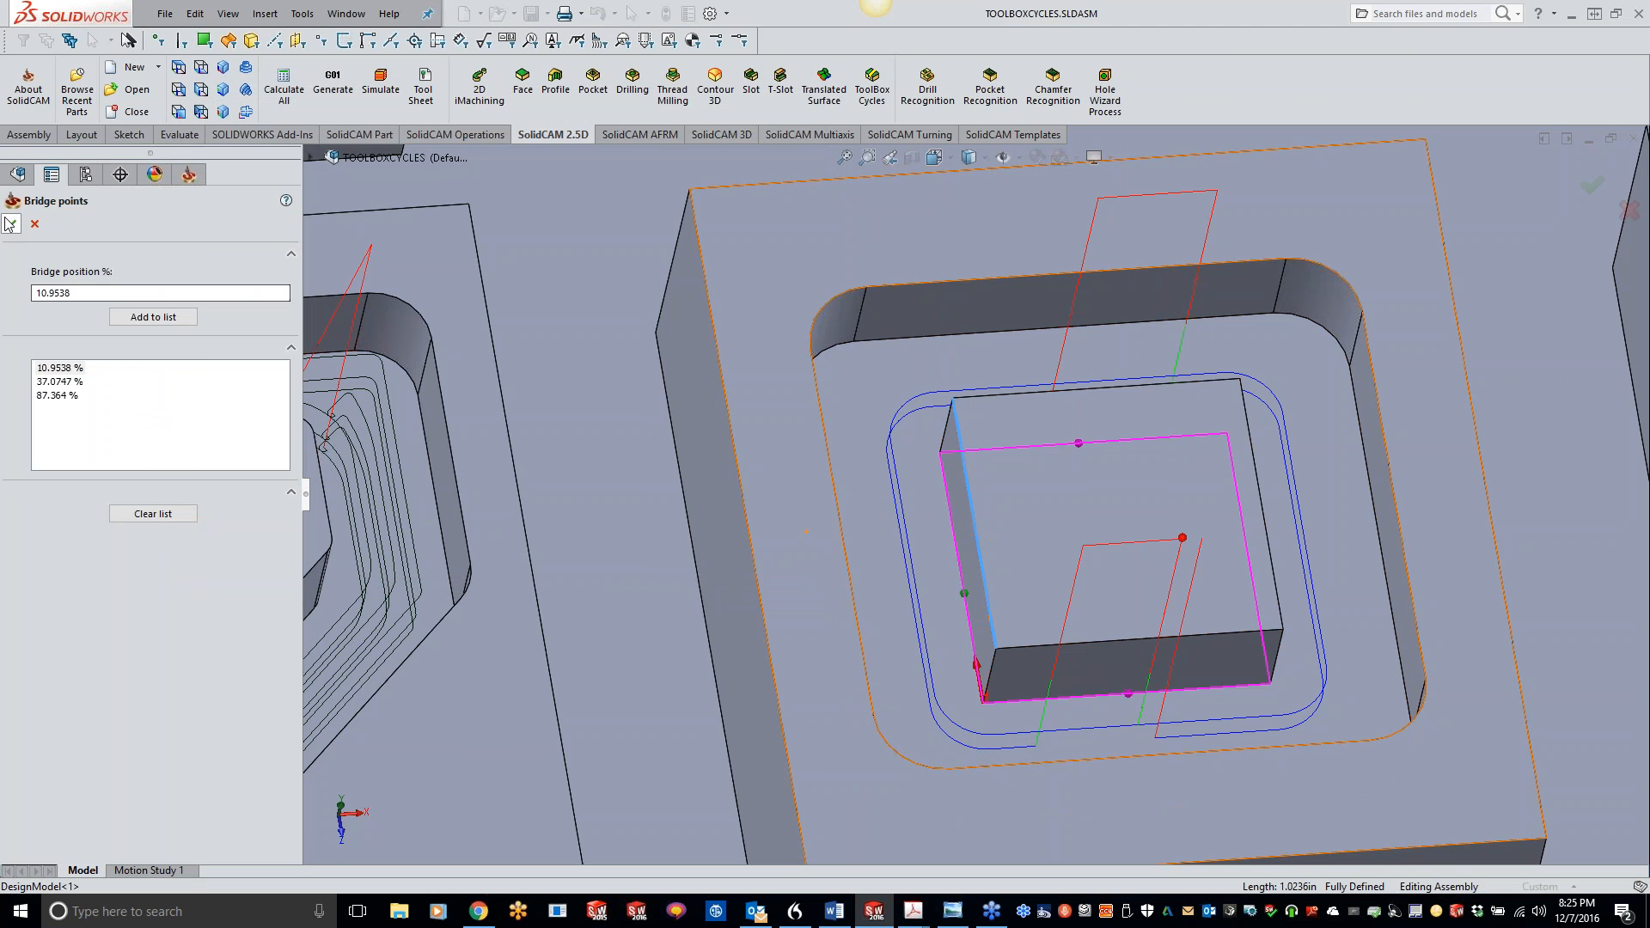
{"action": "left_click", "coordinate": [11, 224]}
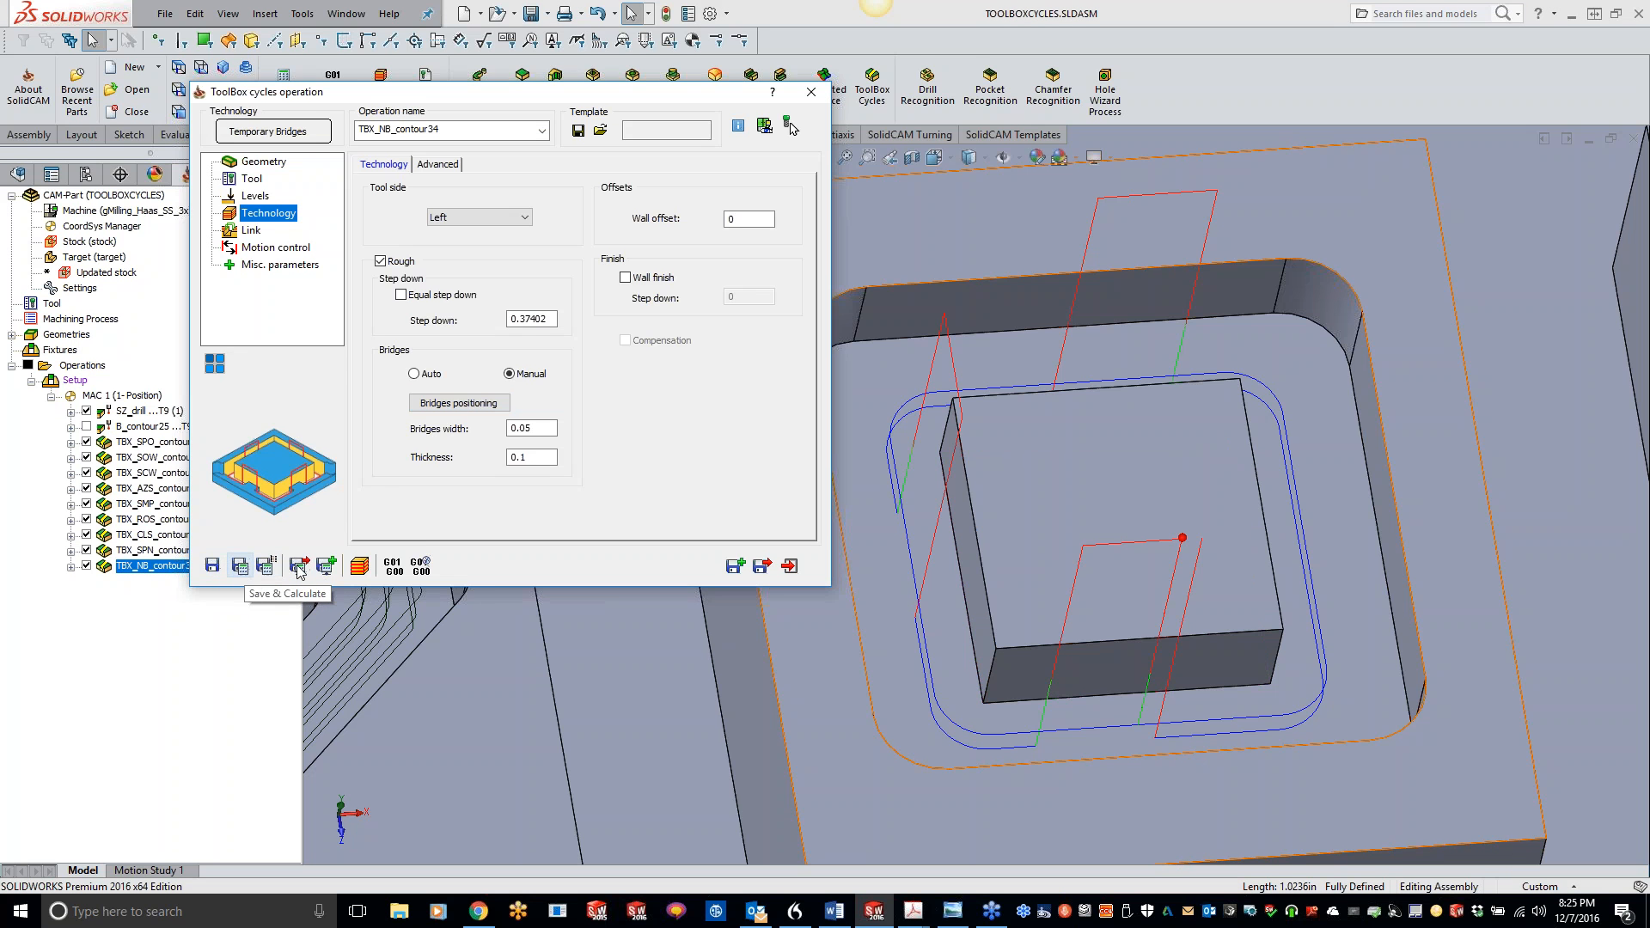
{"action": "left_click", "coordinate": [243, 569]}
Step: Clear all bridge positions and place a single bridge at about 11.36 % on the island's left edge
{"action": "left_click", "coordinate": [756, 417]}
{"action": "left_click", "coordinate": [459, 403]}
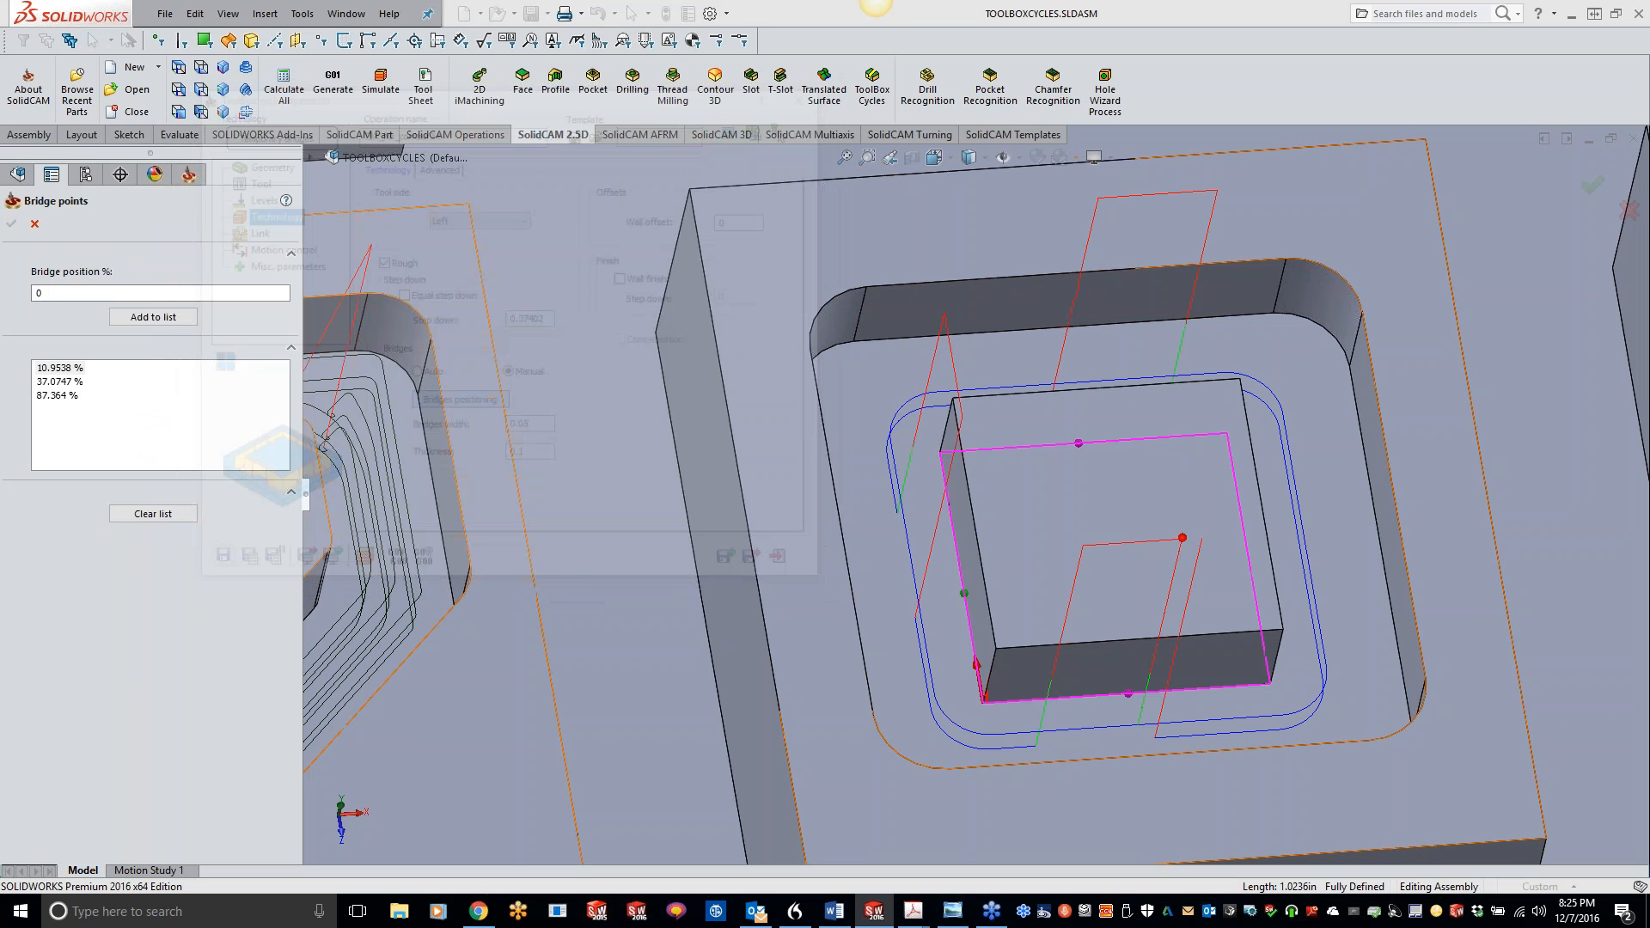
{"action": "left_click", "coordinate": [142, 516]}
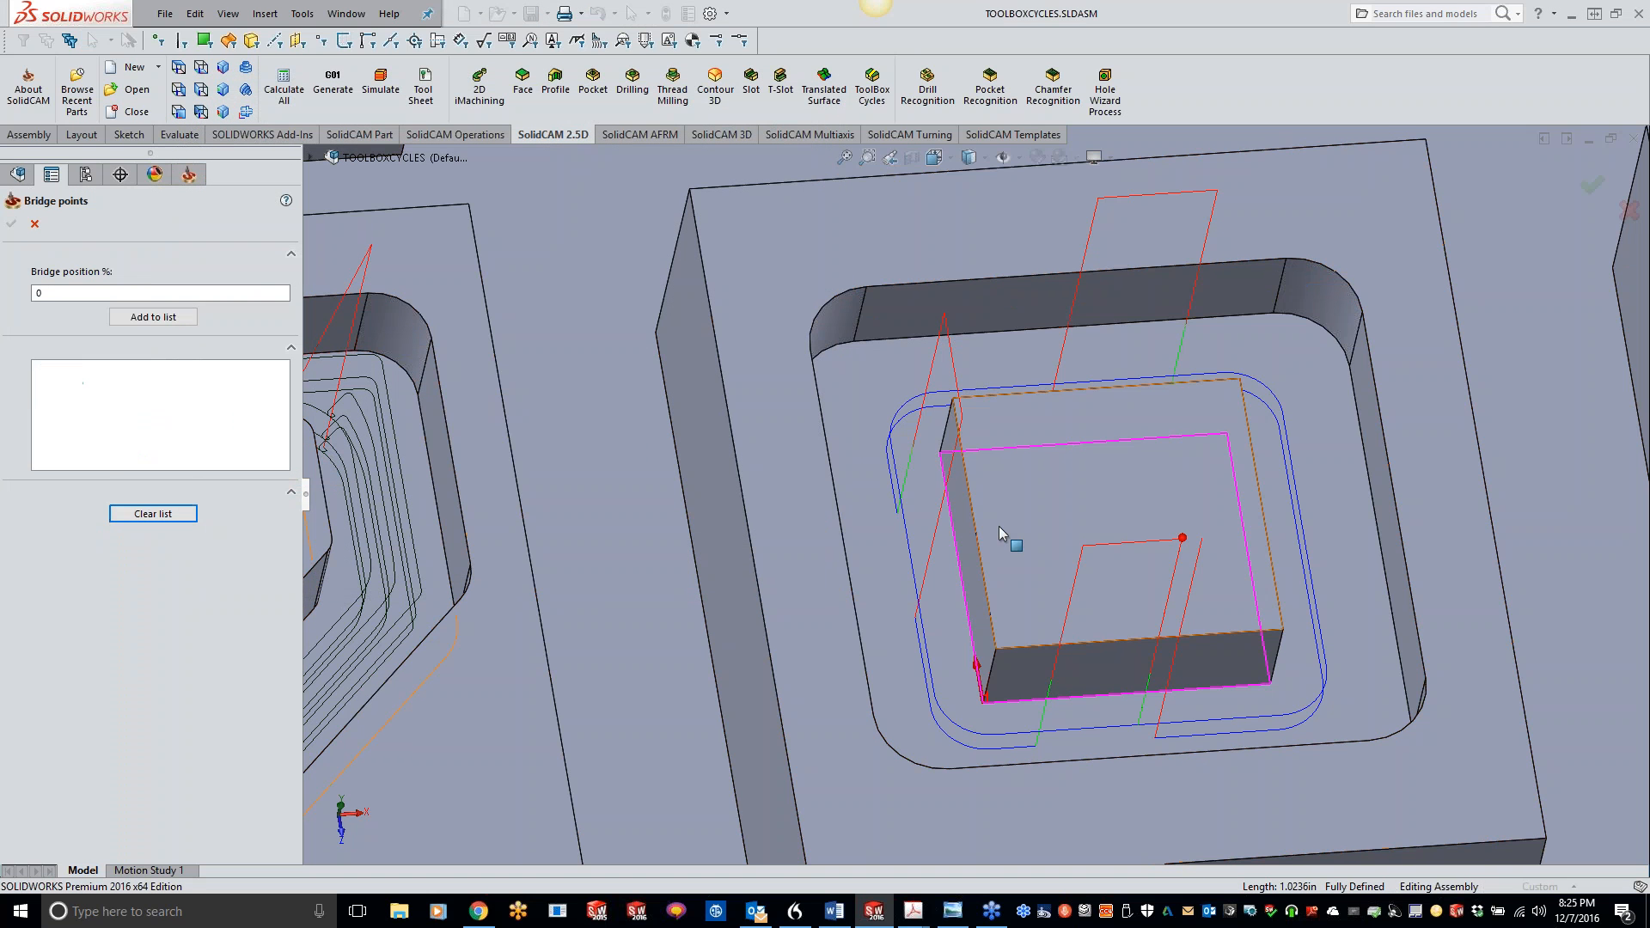
{"action": "left_click", "coordinate": [994, 526]}
{"action": "left_click", "coordinate": [120, 320]}
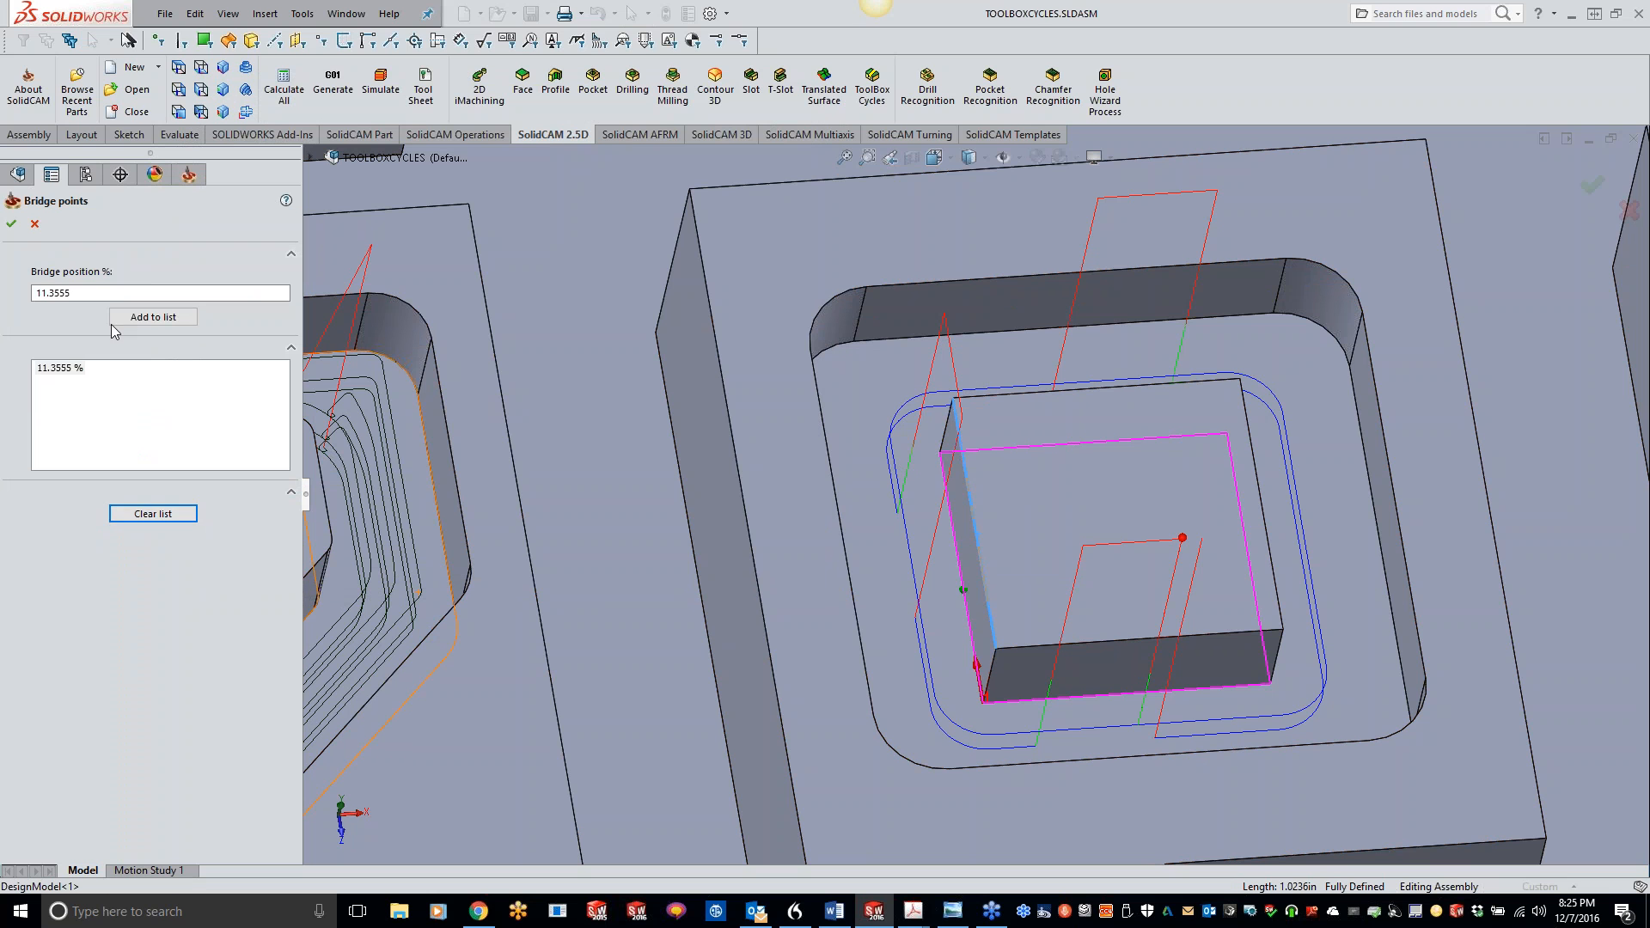
{"action": "left_click", "coordinate": [11, 224]}
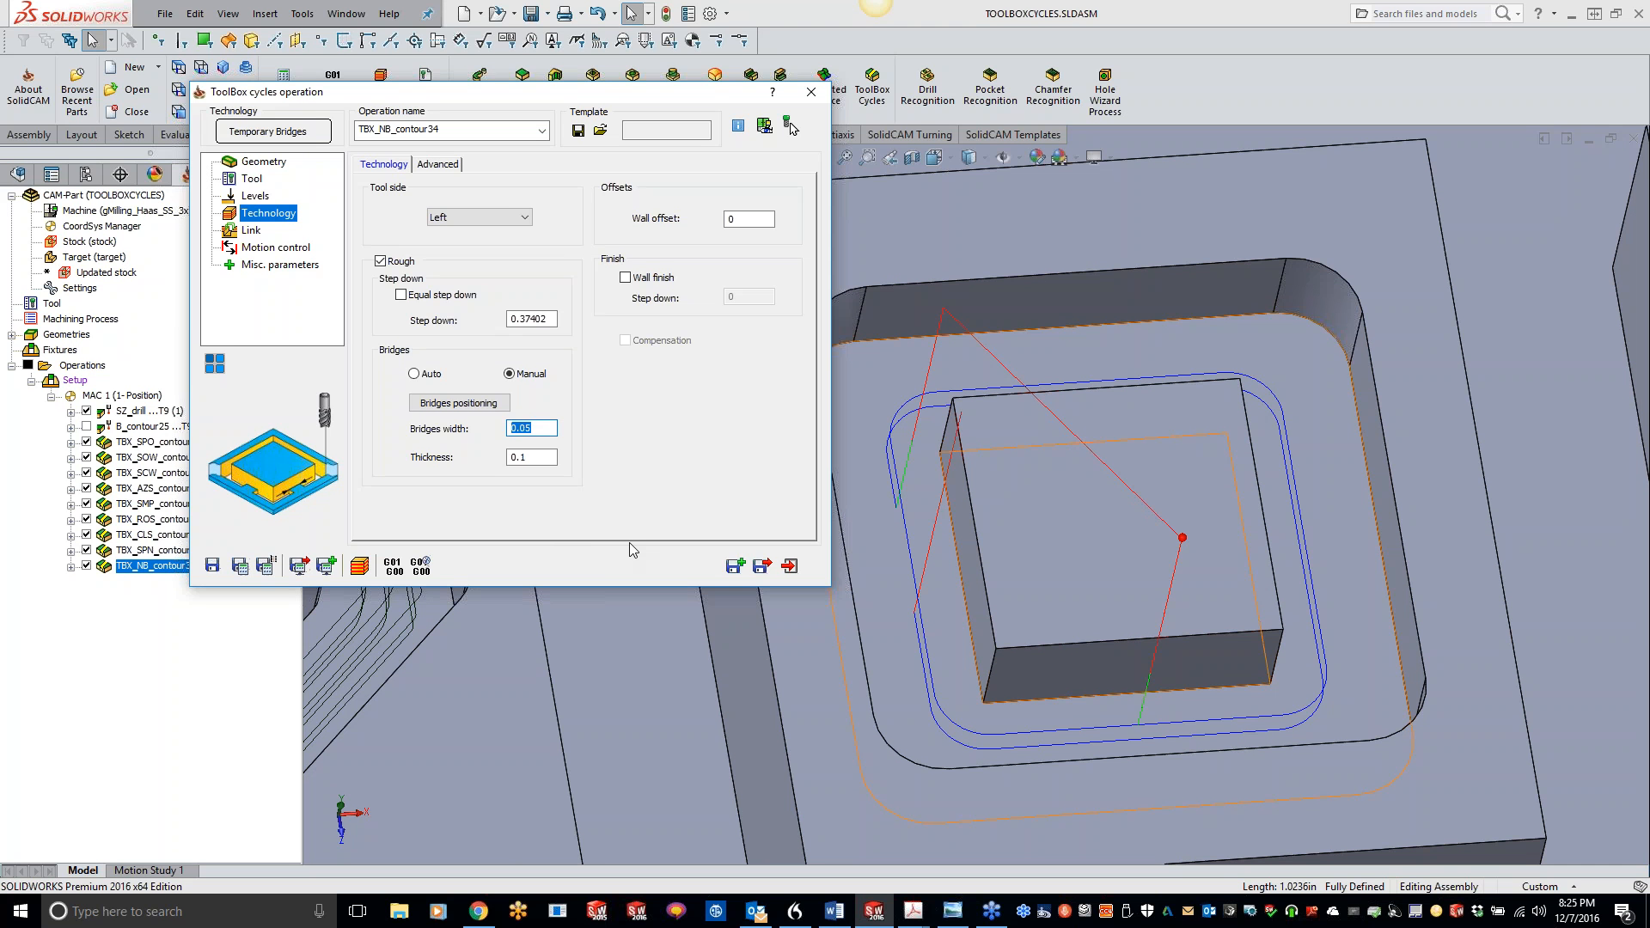
Step: Set the bridges width to 0.01, save and recalculate the operation, and check the toolpath around the island
{"action": "type", "text": ".01"}
{"action": "key", "text": "Return"}
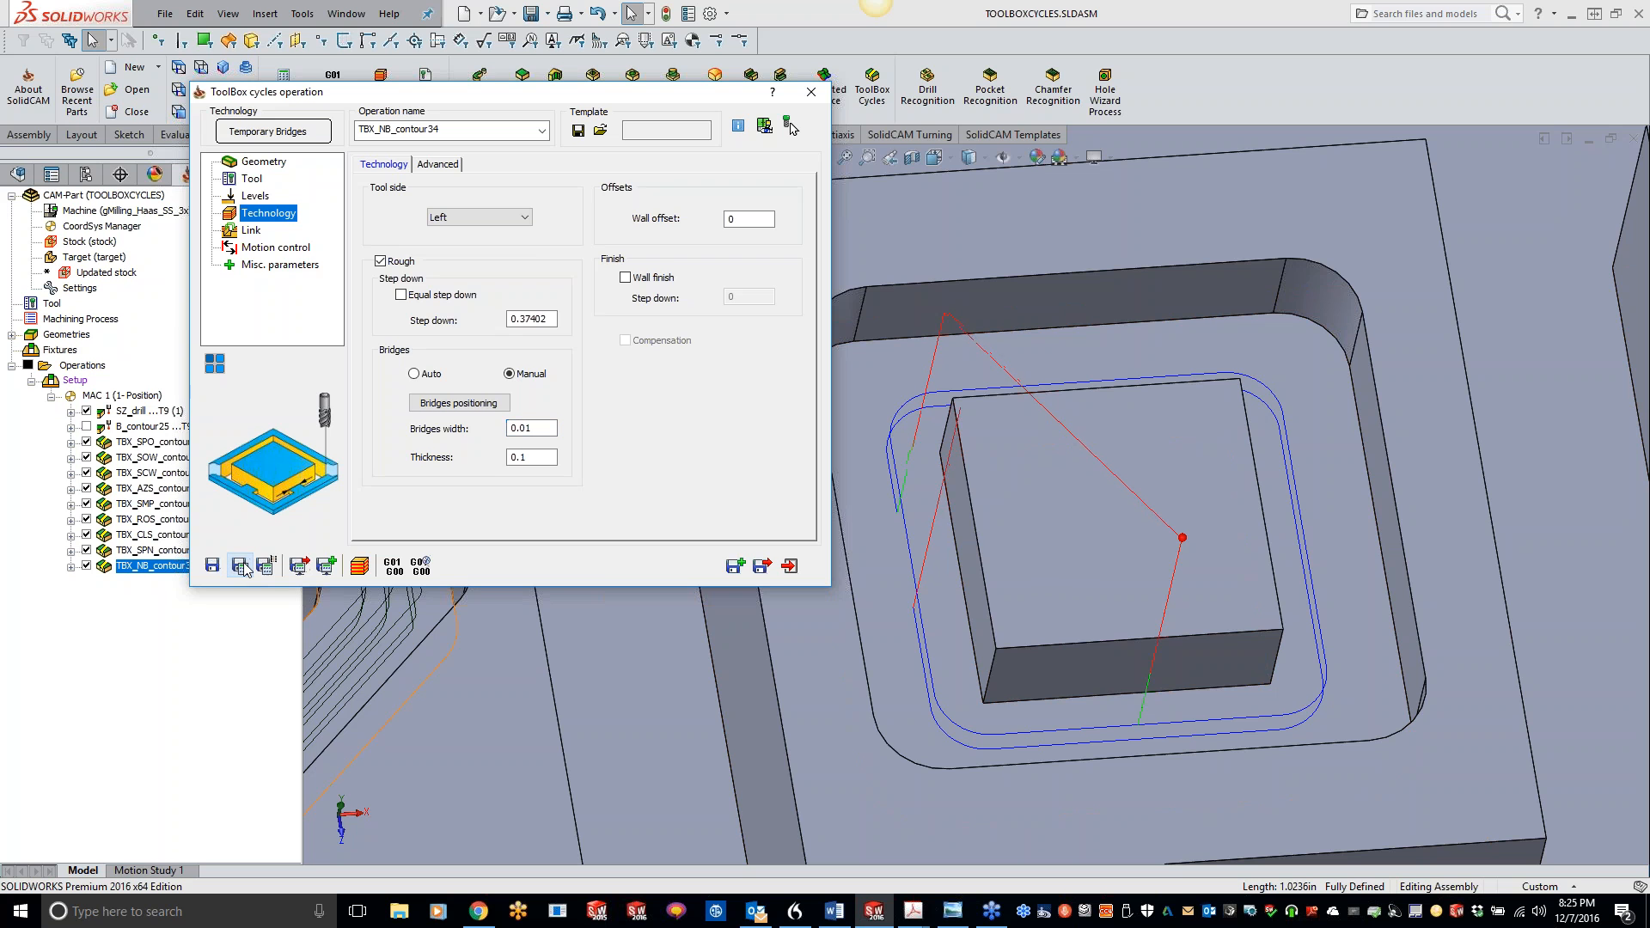
{"action": "middle_click_drag", "start_coordinate": [1075, 530], "coordinate": [1095, 526]}
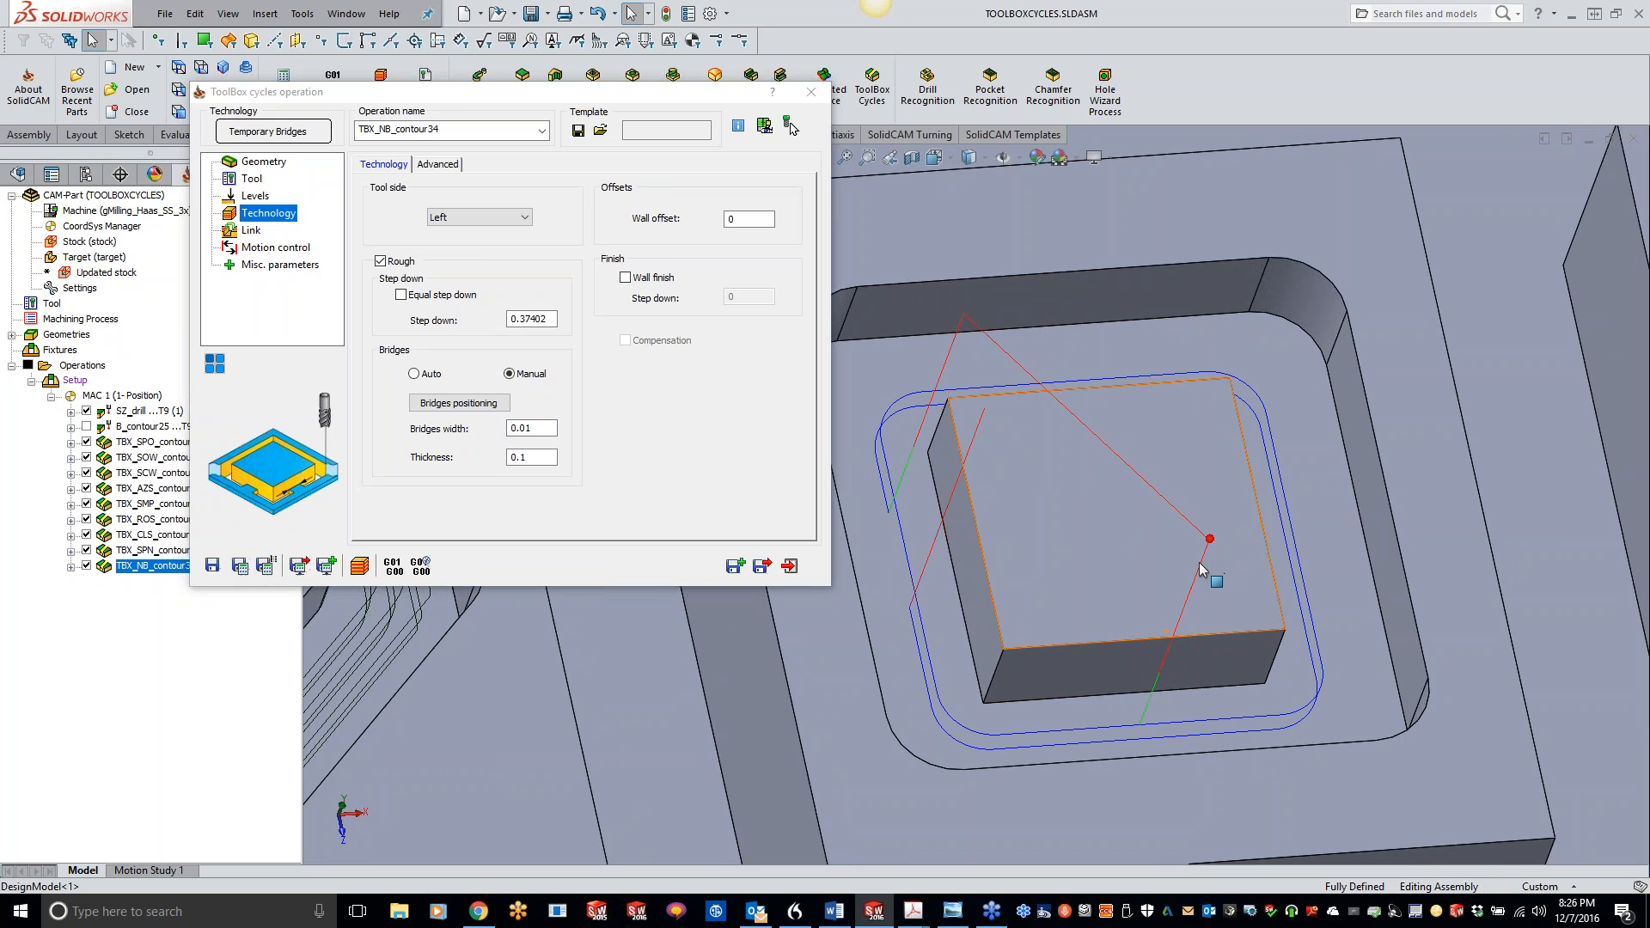
{"action": "middle_click_drag", "start_coordinate": [1035, 533], "coordinate": [1009, 533]}
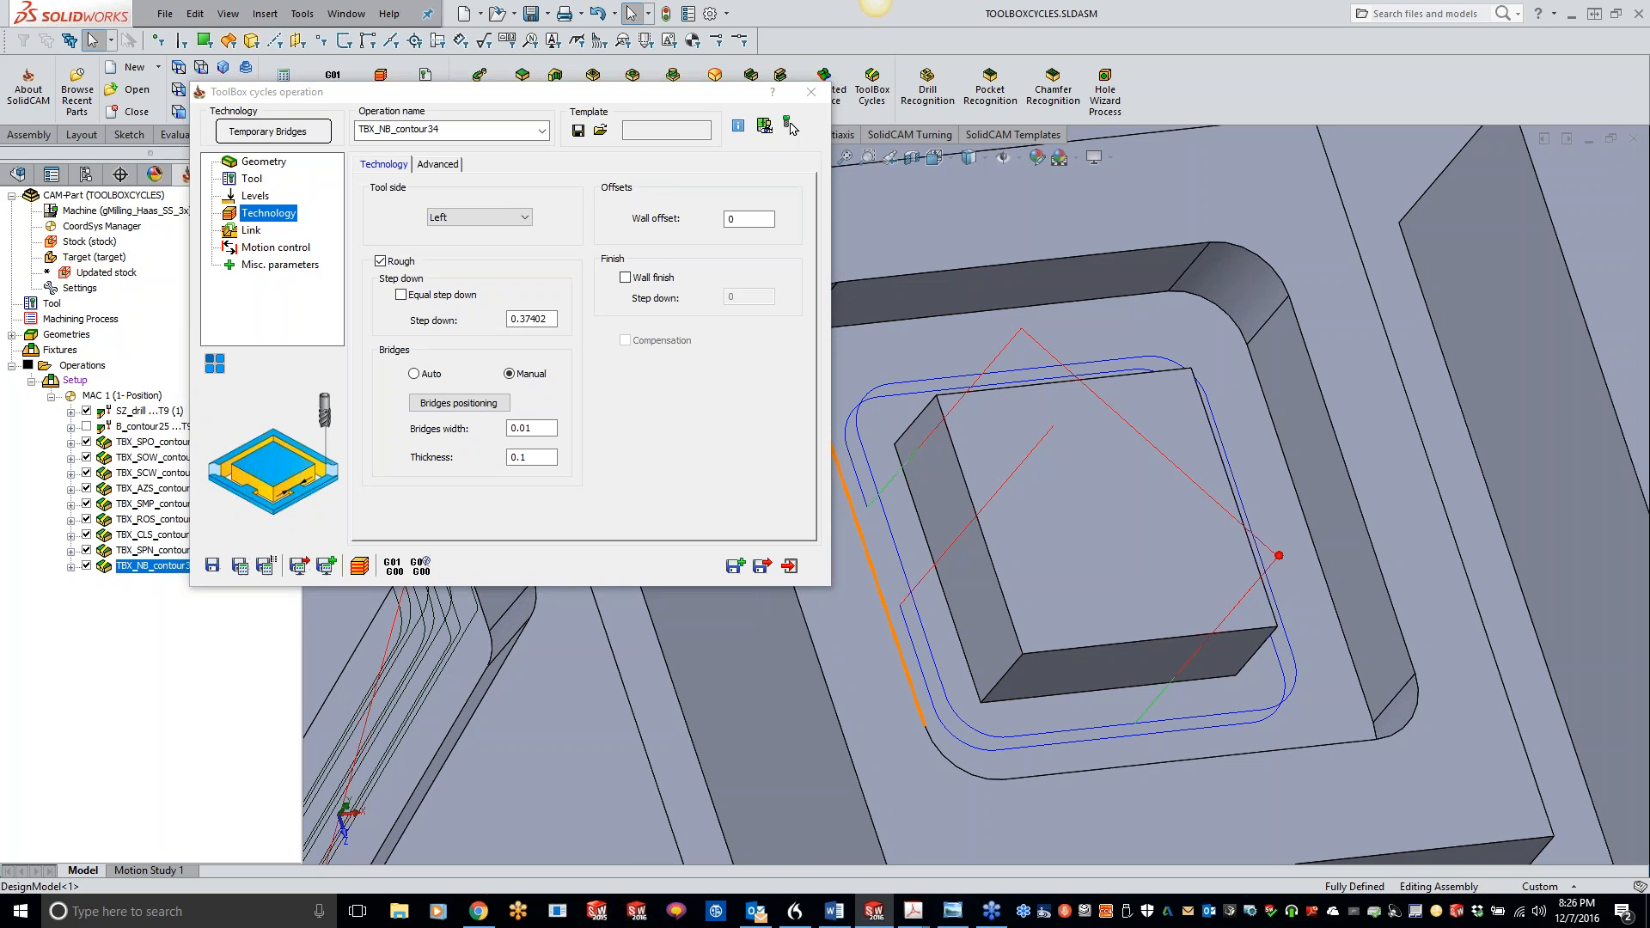
Step: Set the bridge thickness to 0.75, then save and recalculate the temporary bridges operation
{"action": "double_click", "coordinate": [545, 457]}
{"action": "type", "text": ".75"}
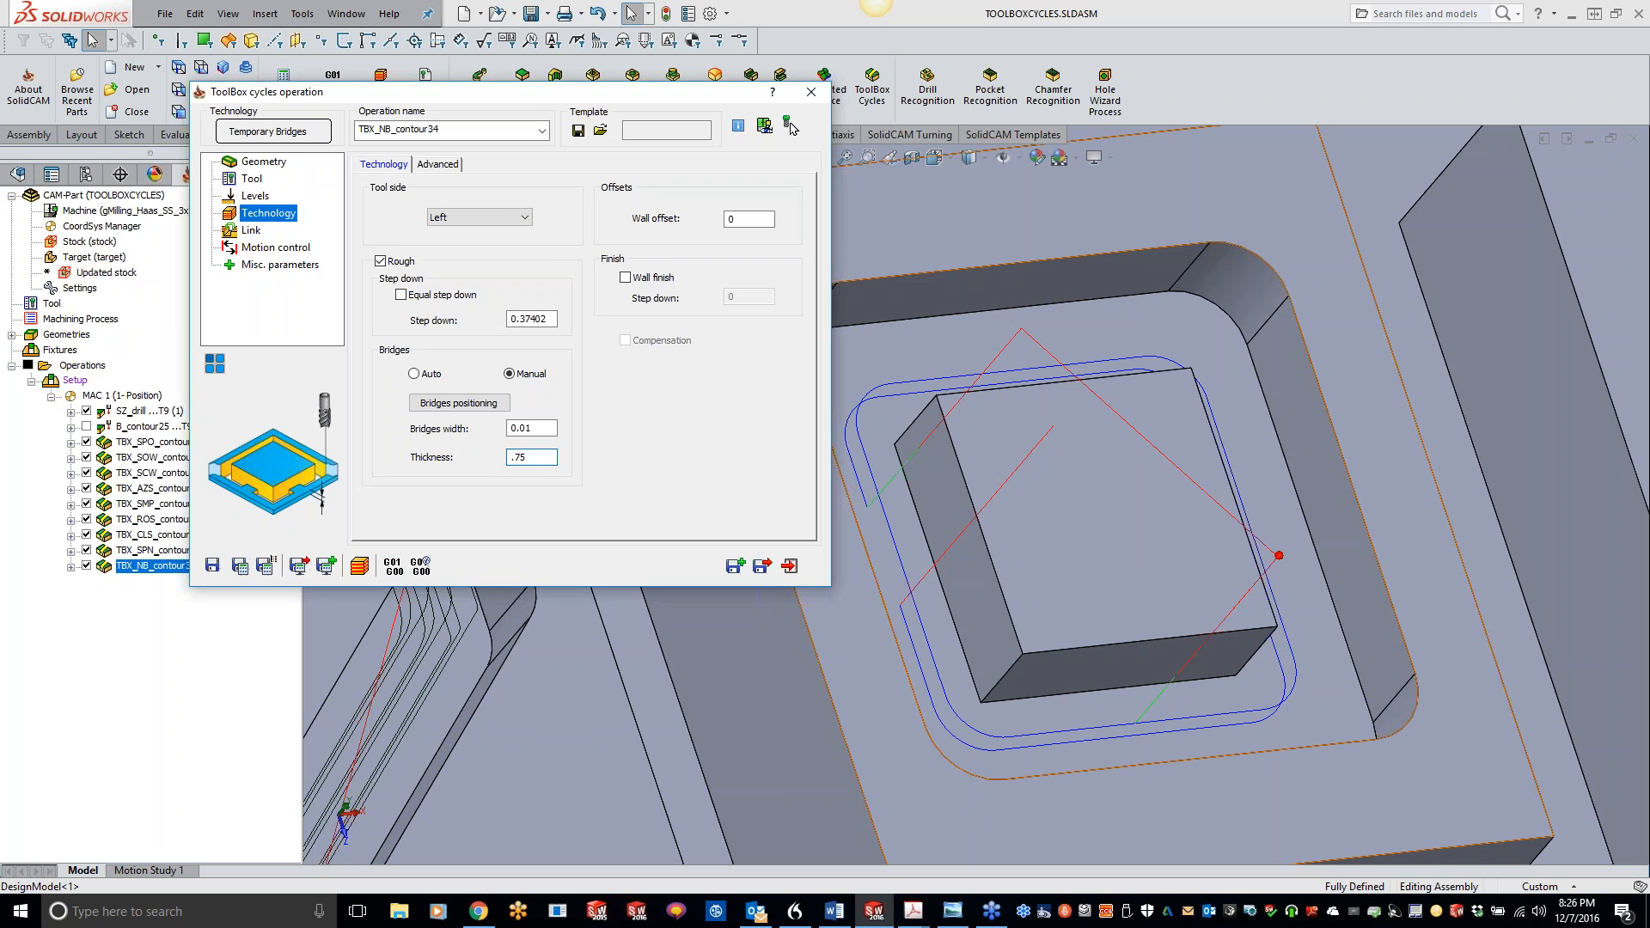
{"action": "left_click", "coordinate": [239, 566]}
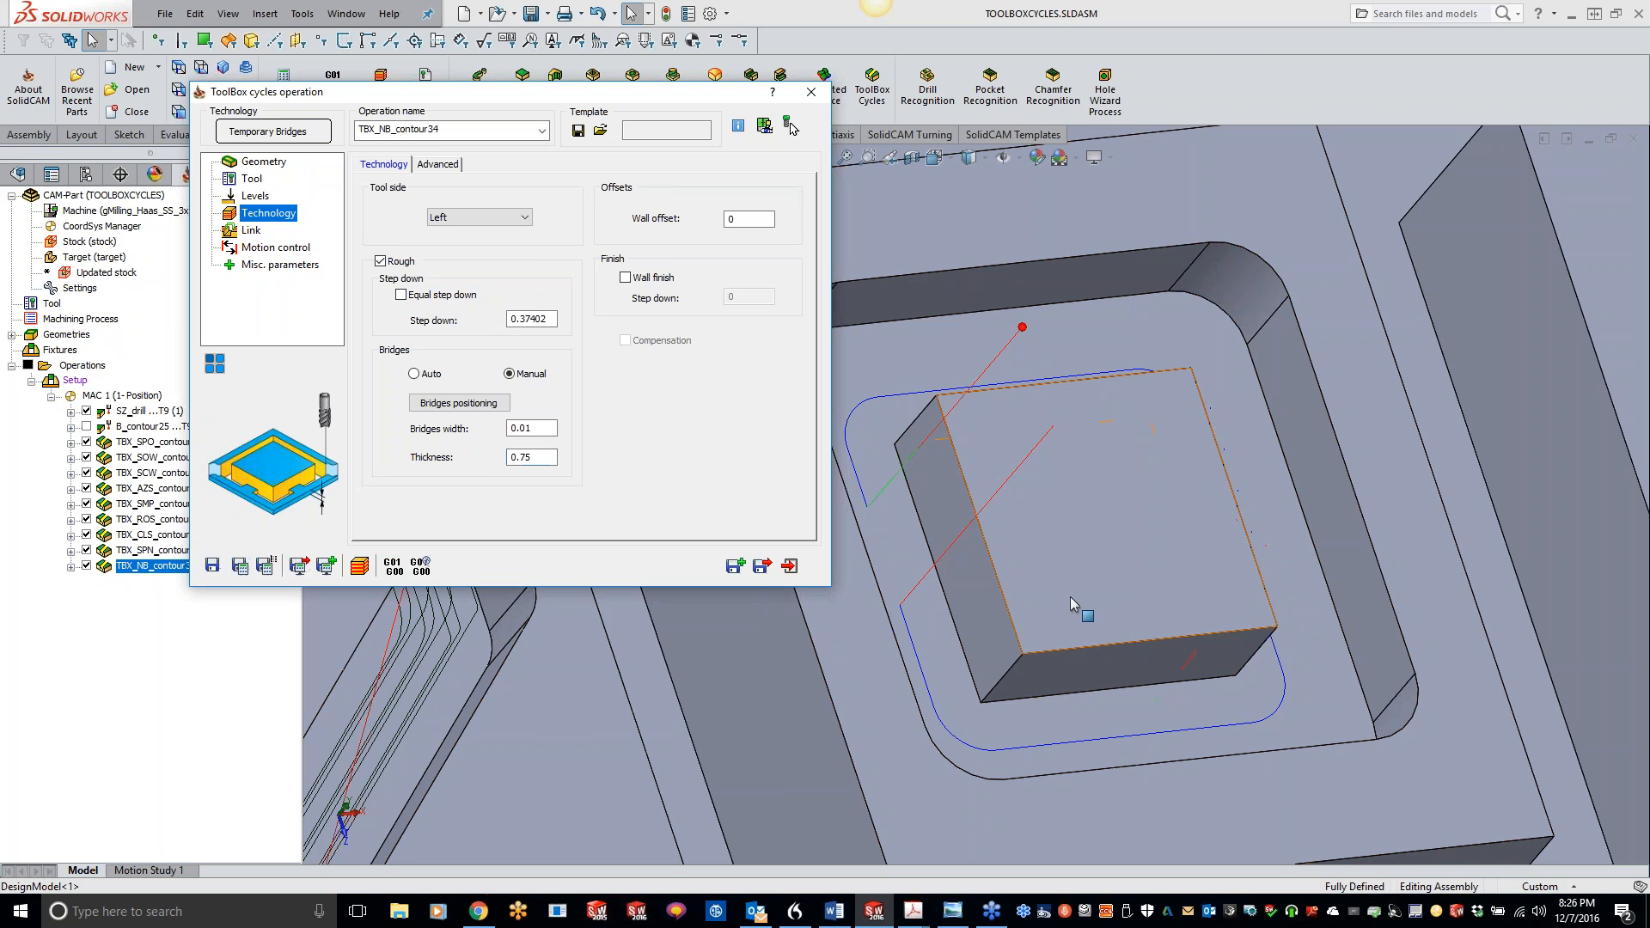
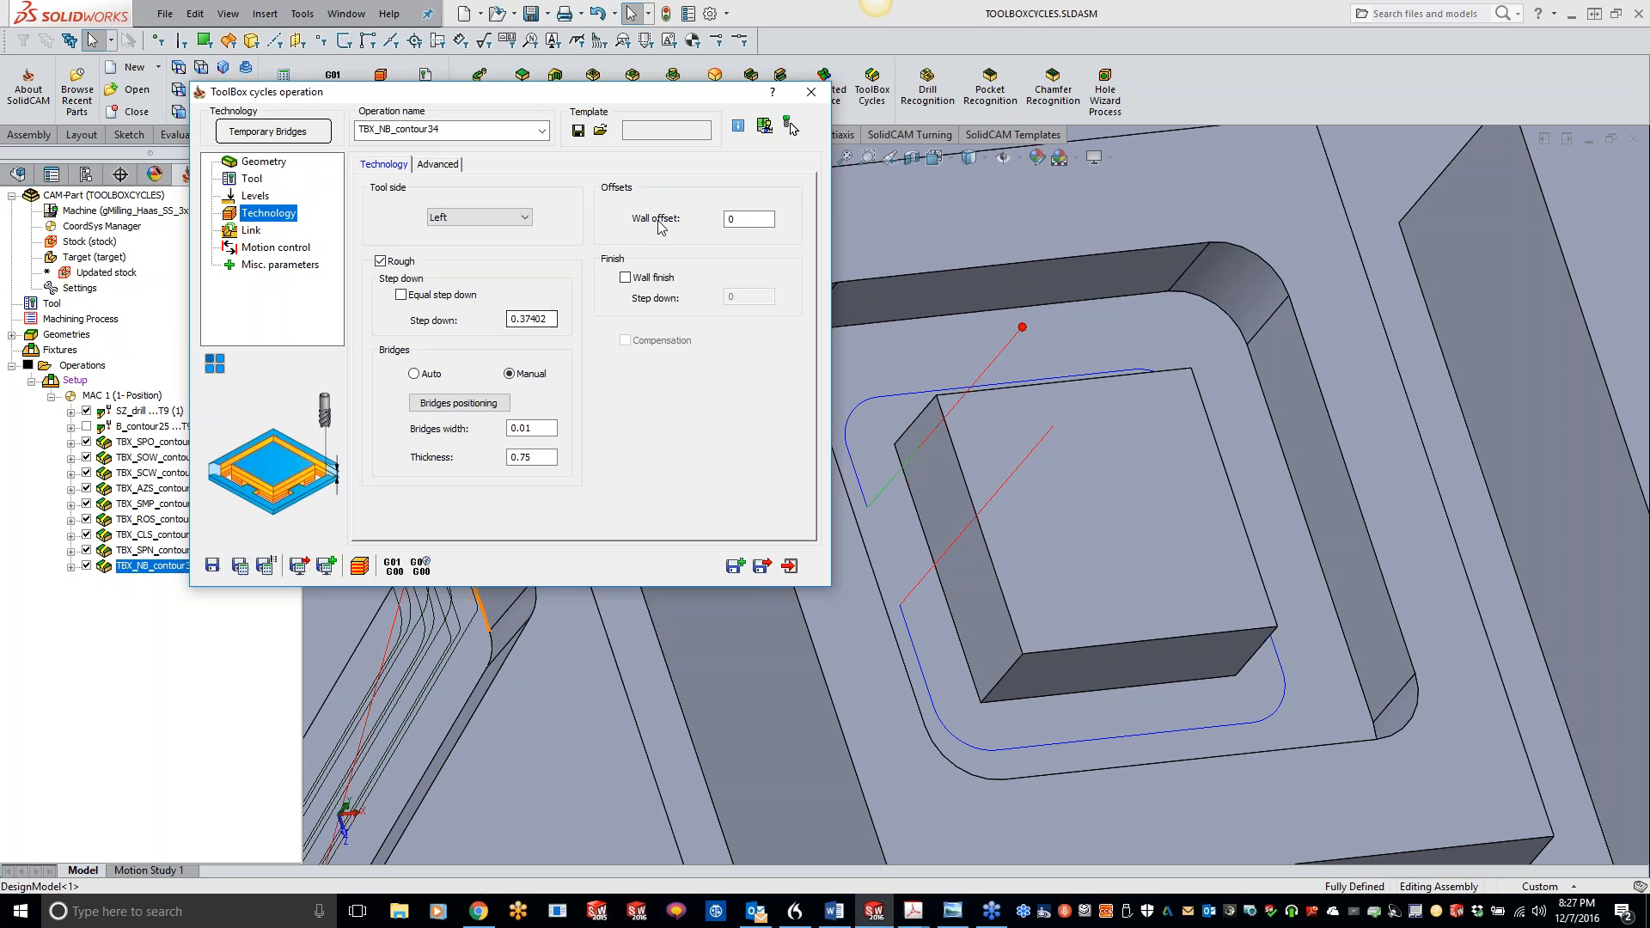
Step: Try enabling wall finish and compensation, view the pre-drilling link settings, and exit the operation without saving
{"action": "left_click", "coordinate": [625, 277]}
{"action": "left_click", "coordinate": [645, 341]}
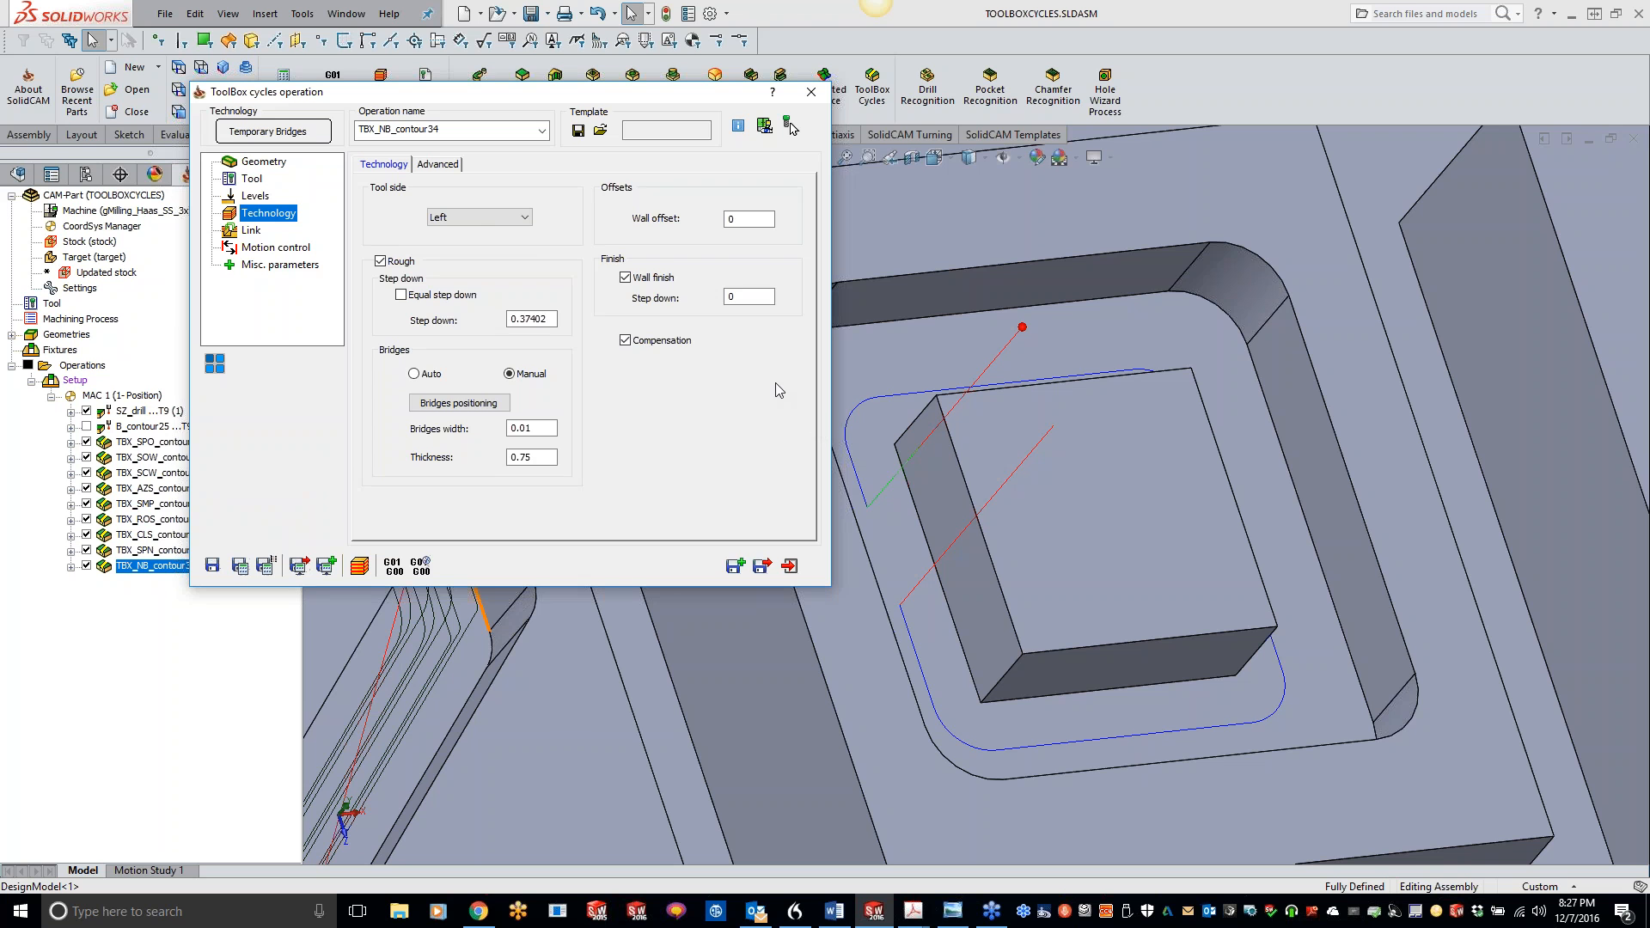
{"action": "left_click", "coordinate": [256, 231]}
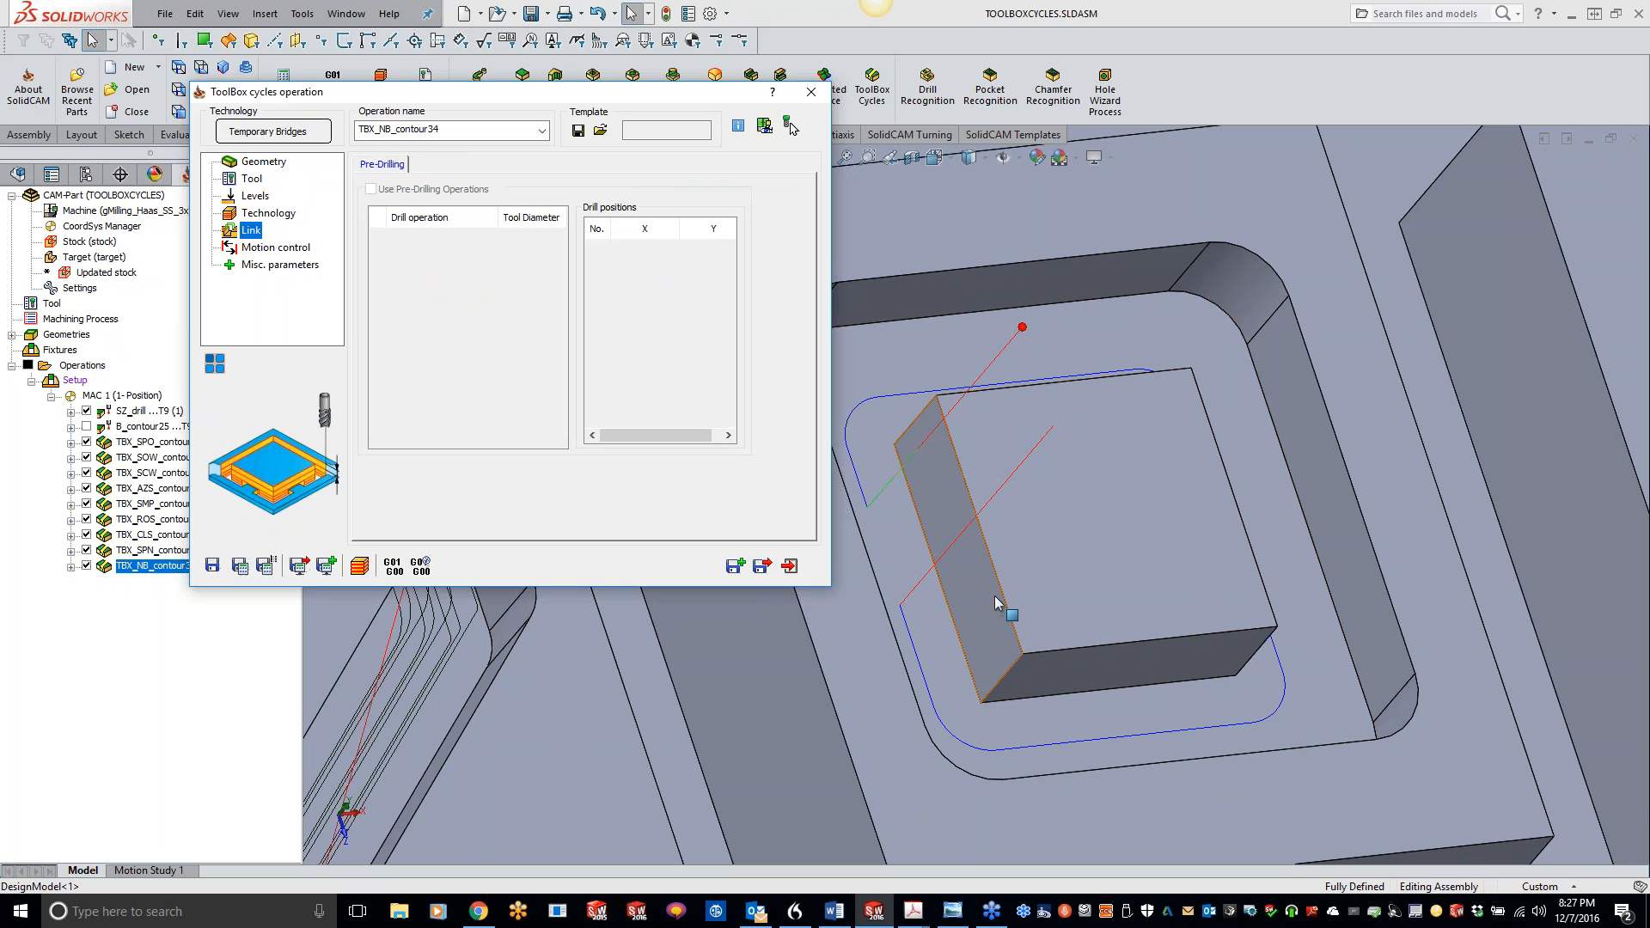
{"action": "middle_click_drag", "start_coordinate": [1084, 477], "coordinate": [1064, 509]}
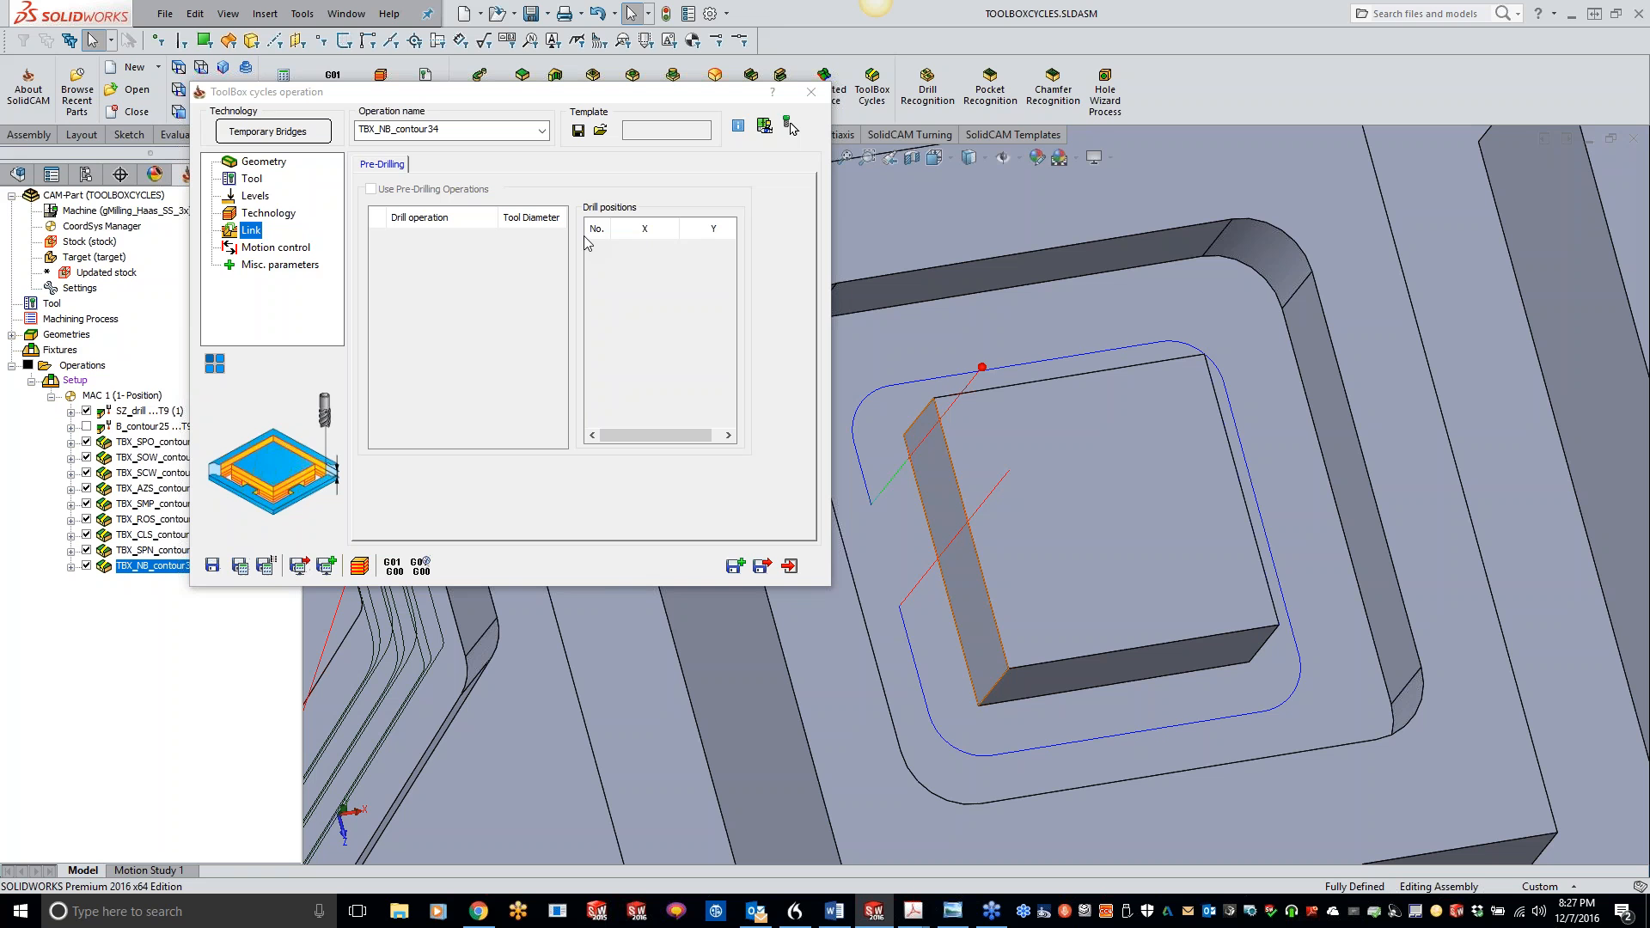
{"action": "left_click", "coordinate": [812, 92]}
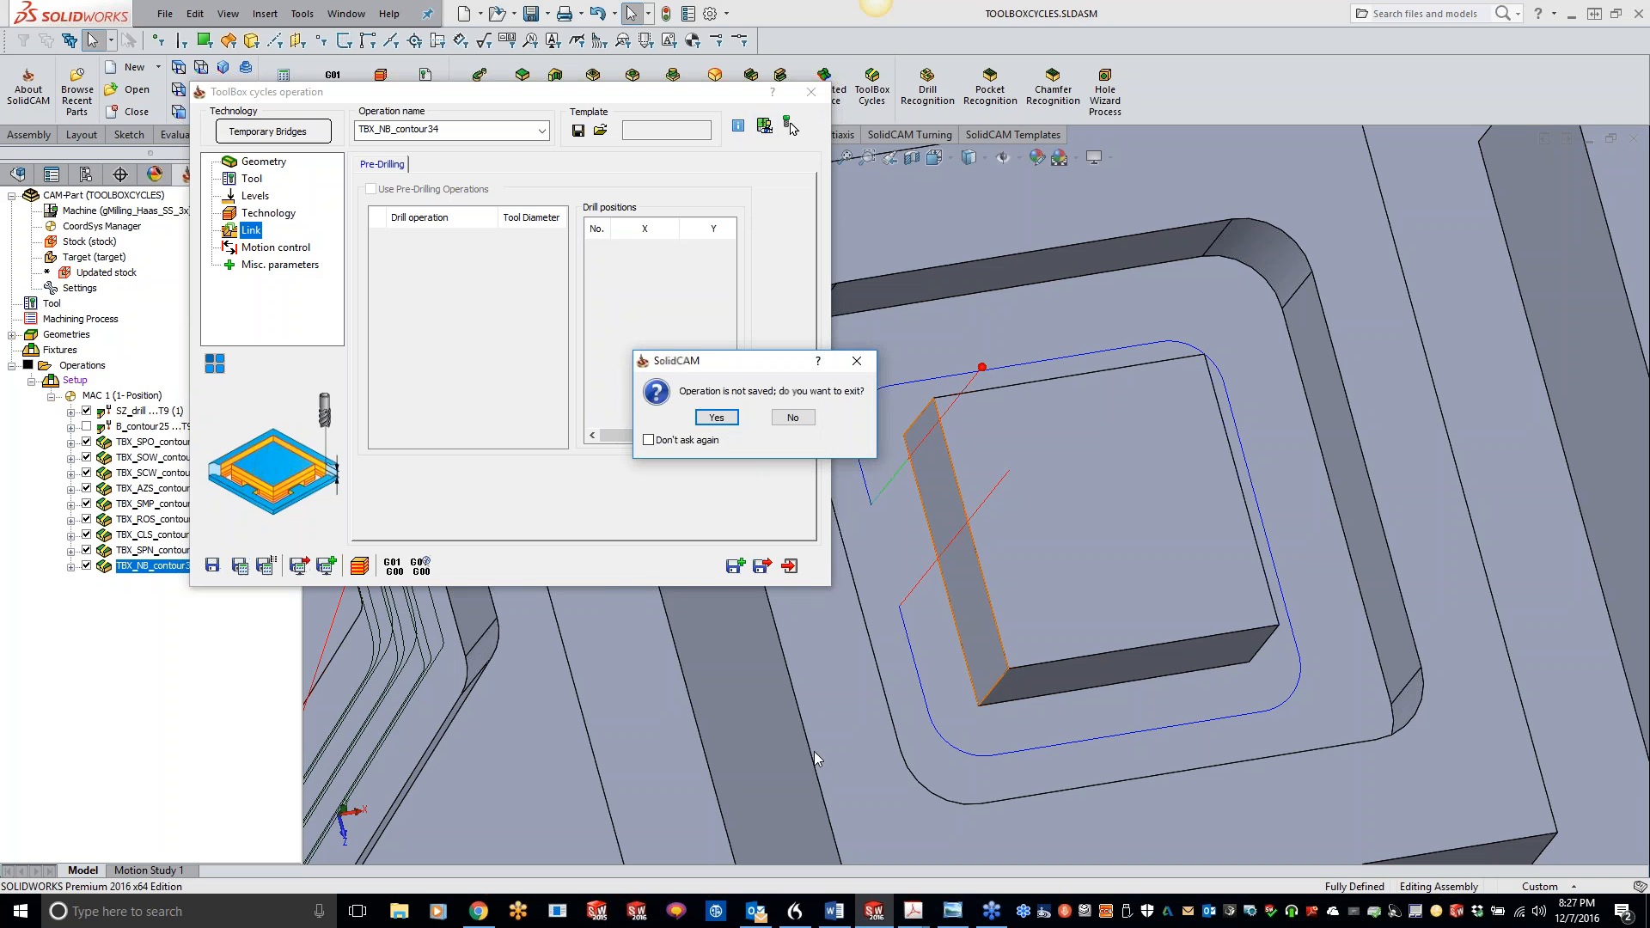
{"action": "left_click", "coordinate": [717, 417]}
Step: Turn off the toolpath display of the SZ_drill home-position operation
{"action": "scroll", "coordinate": [1068, 615], "scroll_direction": "up", "scroll_amount": 3}
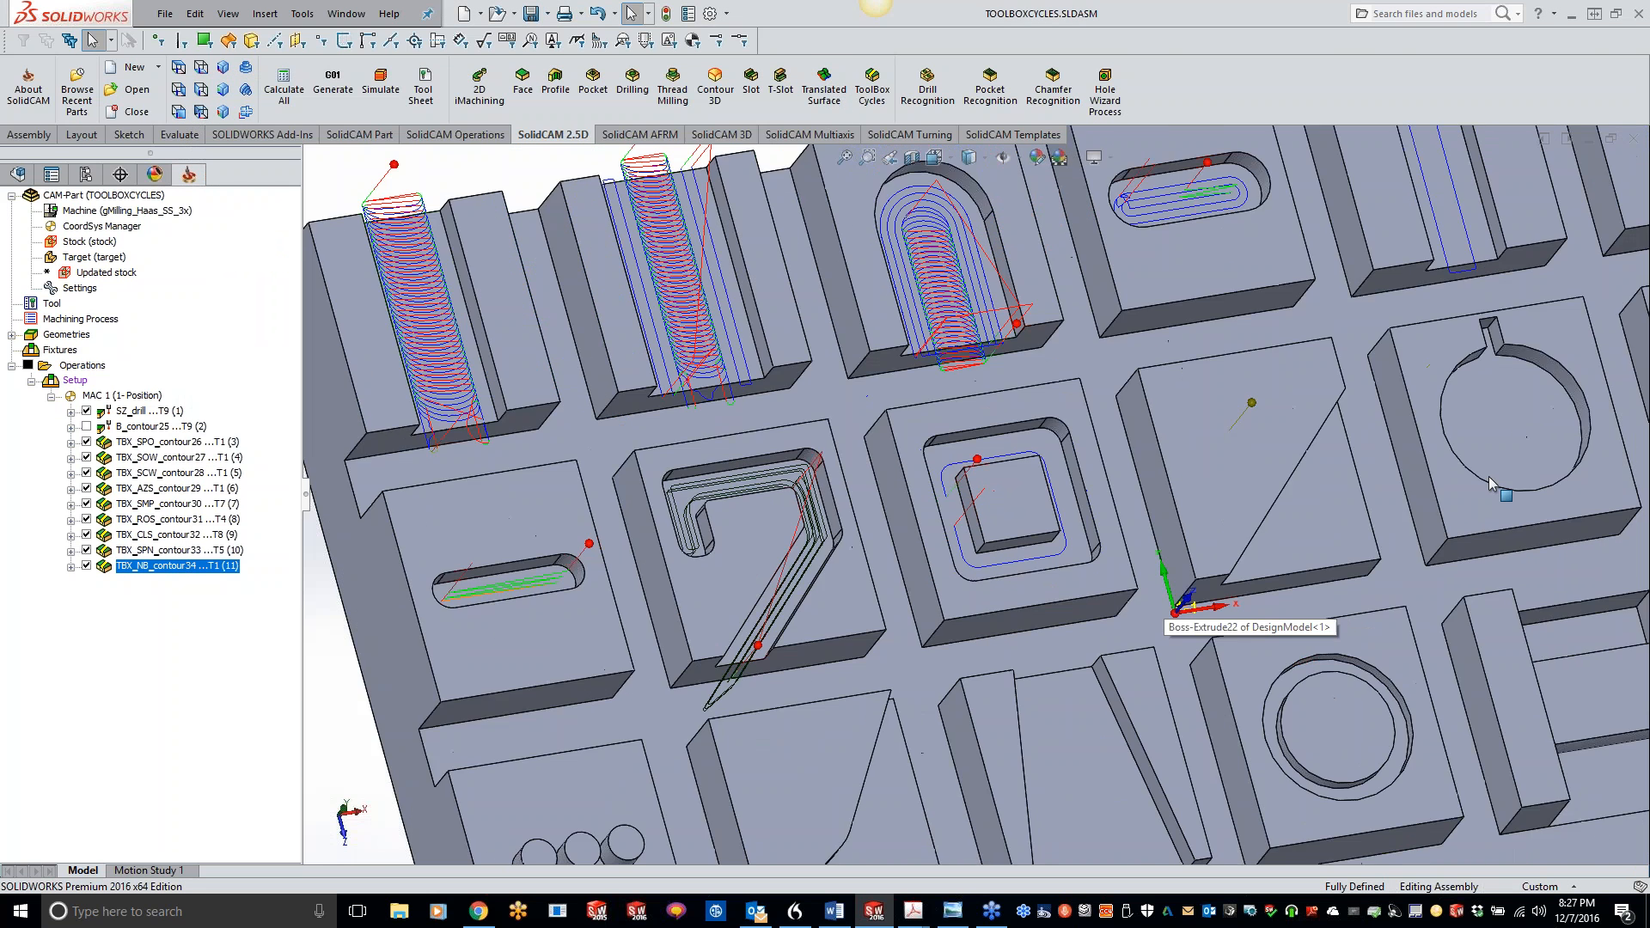
{"action": "scroll", "coordinate": [1318, 465], "scroll_direction": "up", "scroll_amount": 4}
{"action": "scroll", "coordinate": [1299, 496], "scroll_direction": "down", "scroll_amount": 3}
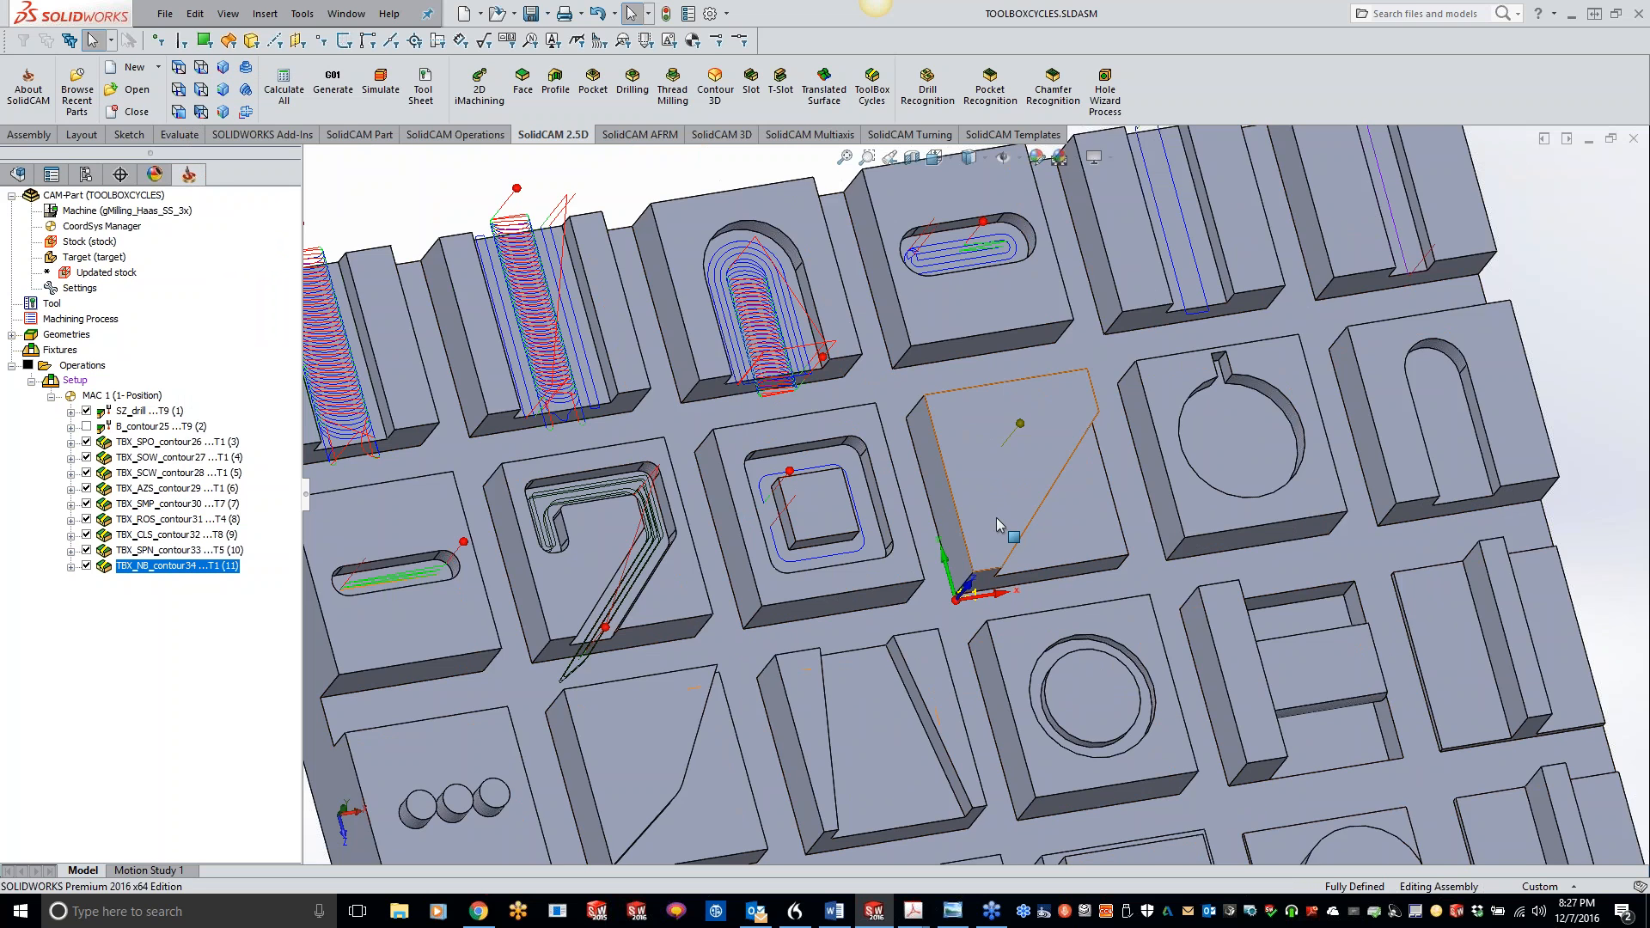
{"action": "scroll", "coordinate": [966, 516], "scroll_direction": "down", "scroll_amount": 1}
{"action": "middle_click_drag", "start_coordinate": [966, 516], "coordinate": [969, 516]}
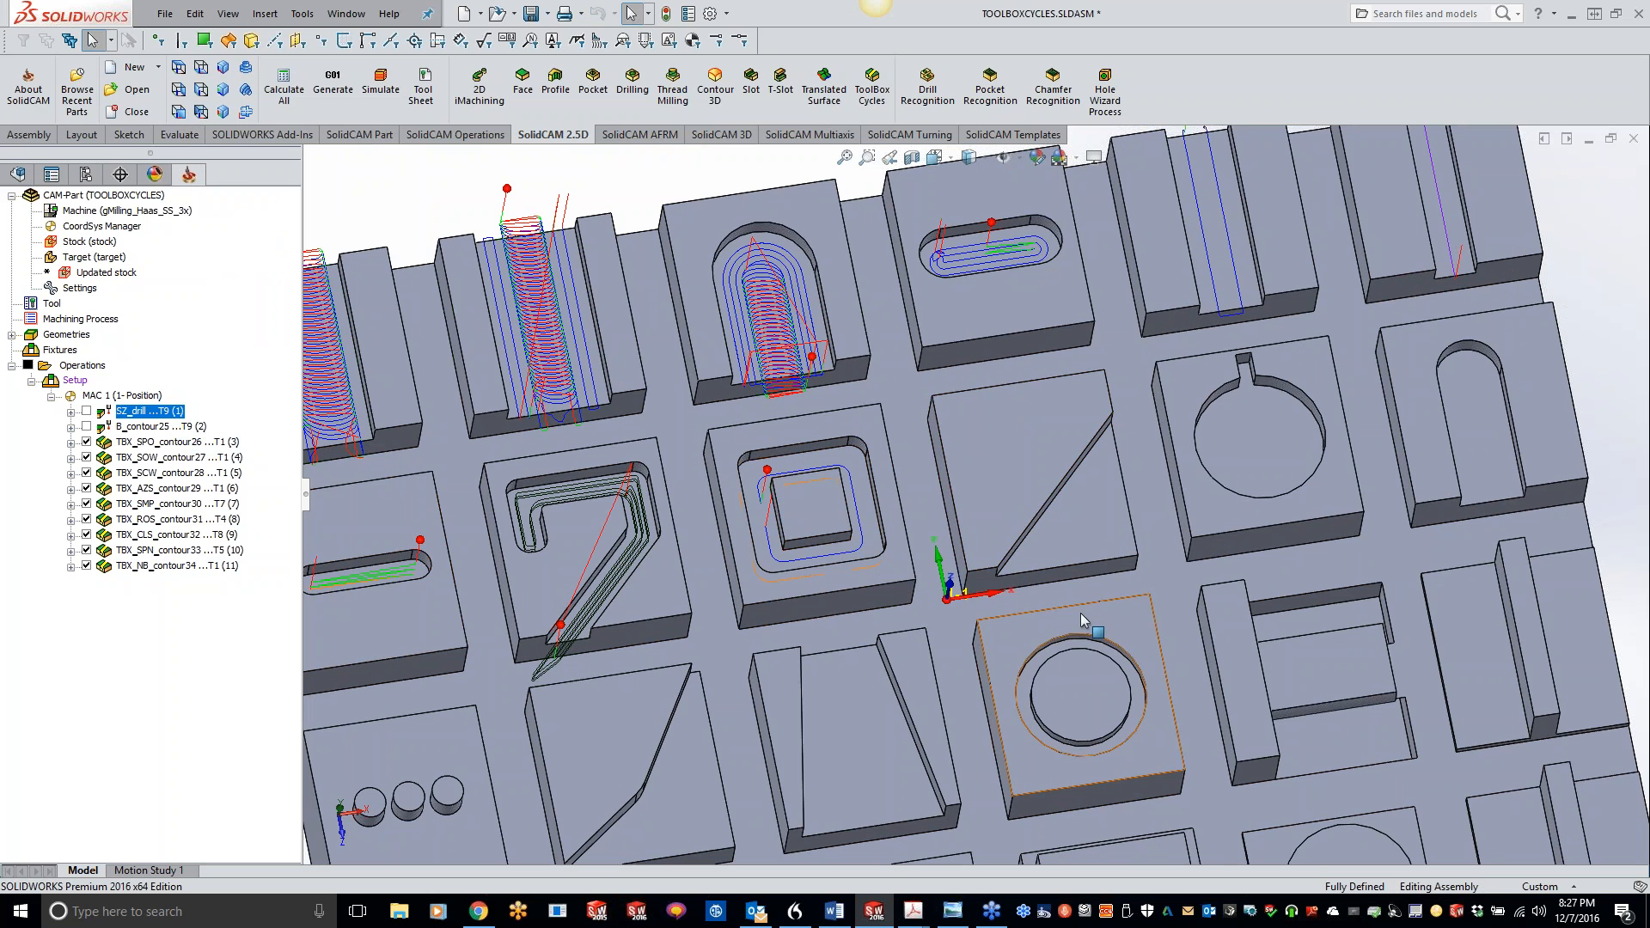
{"action": "scroll", "coordinate": [1224, 471], "scroll_direction": "down", "scroll_amount": 2}
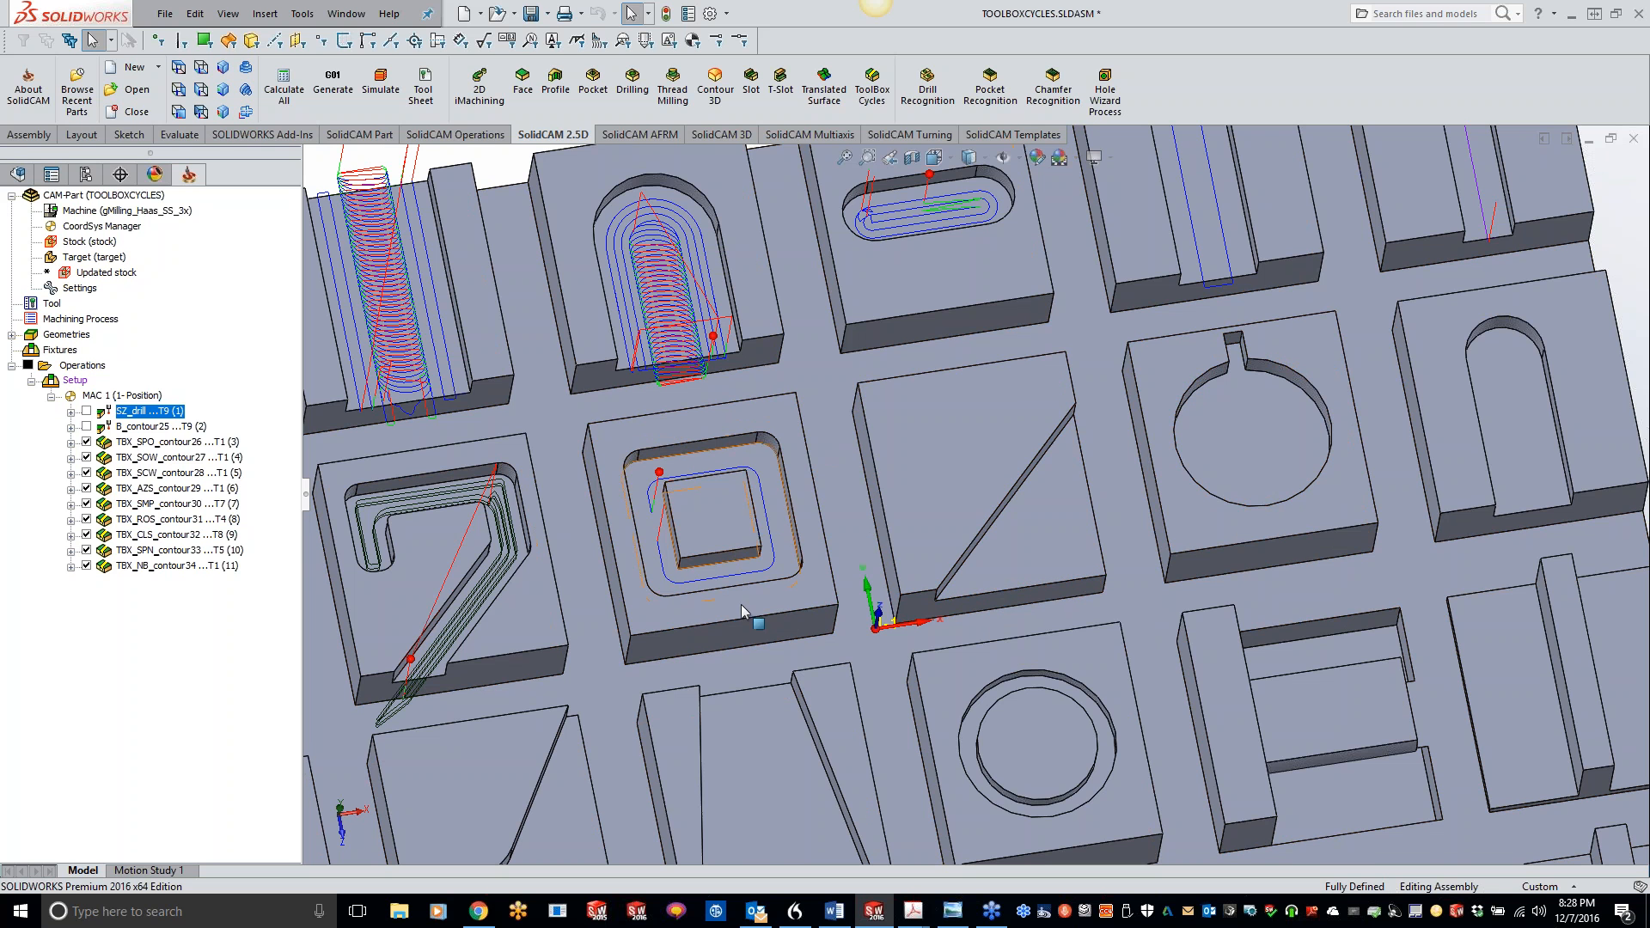
{"action": "scroll", "coordinate": [754, 545], "scroll_direction": "up", "scroll_amount": 3}
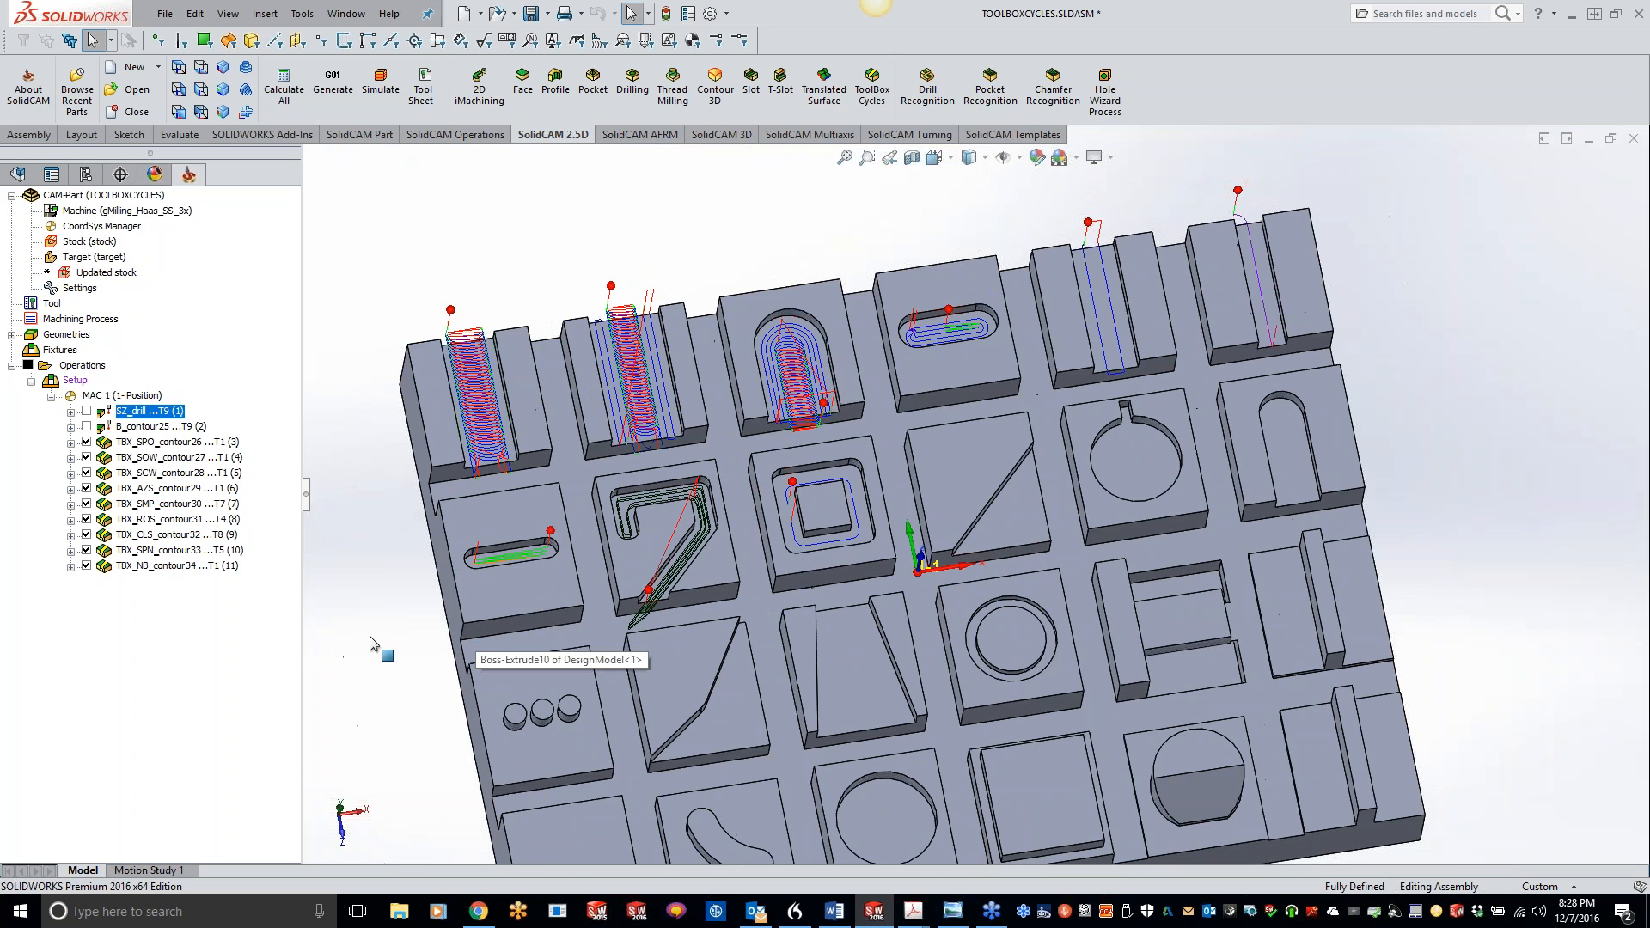
Step: Start a new sketch on the top face of the square island, viewed from directly above
{"action": "left_click", "coordinate": [823, 507]}
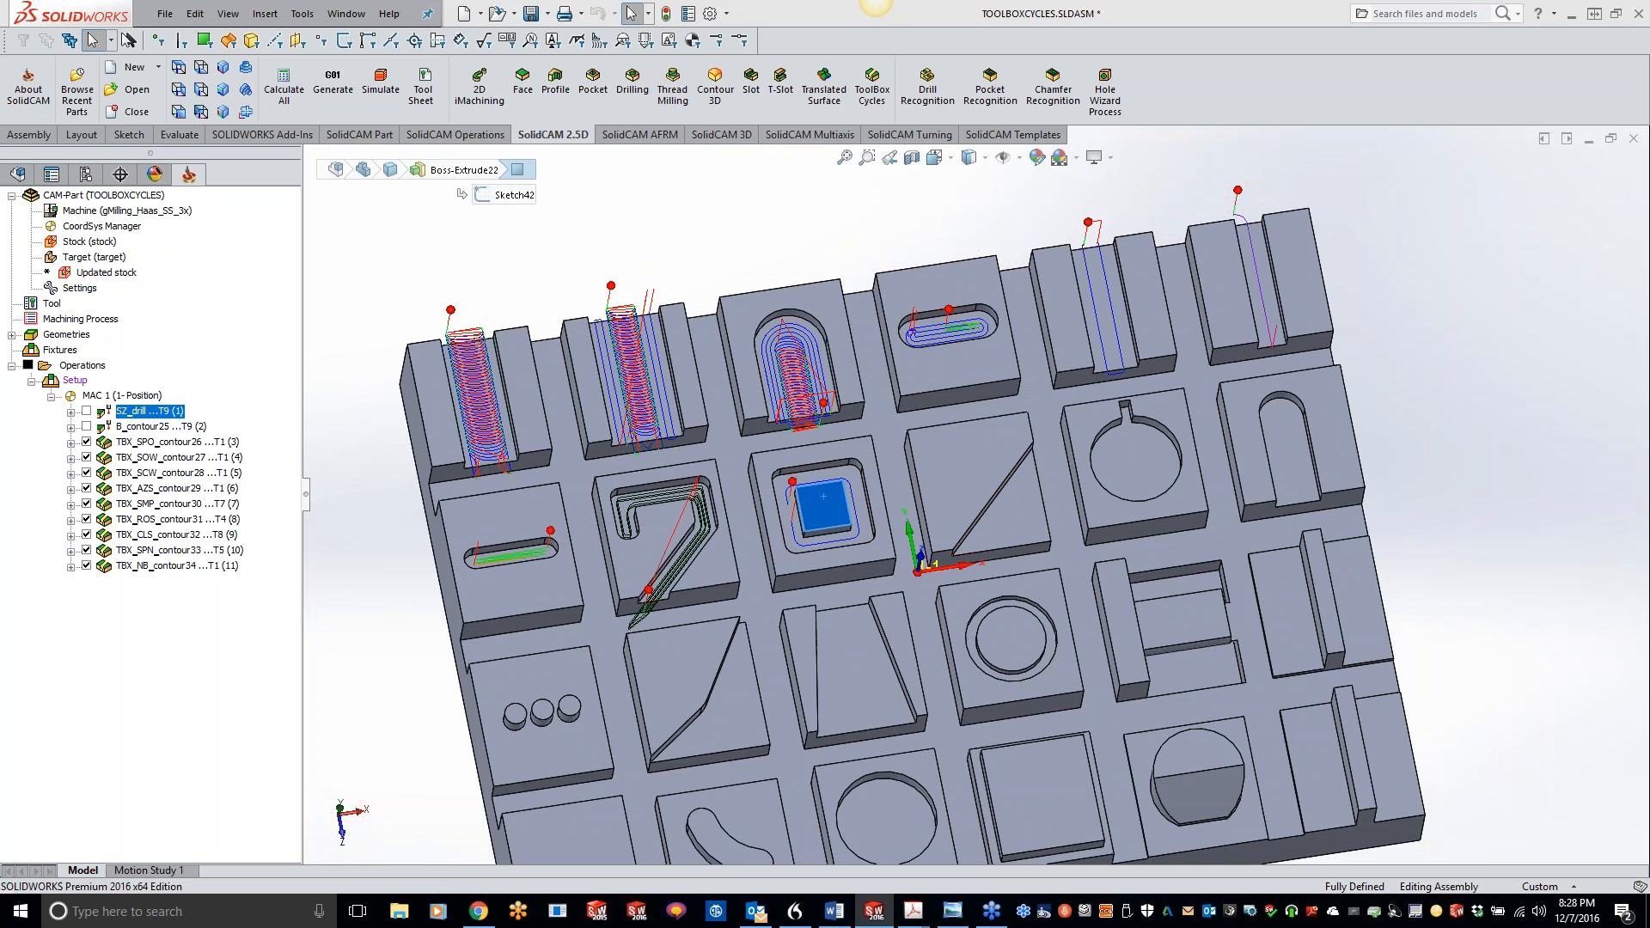
{"action": "key", "text": "space"}
{"action": "left_click", "coordinate": [899, 614]}
{"action": "scroll", "coordinate": [920, 411], "scroll_direction": "down", "scroll_amount": 5}
{"action": "right_click", "coordinate": [854, 518]}
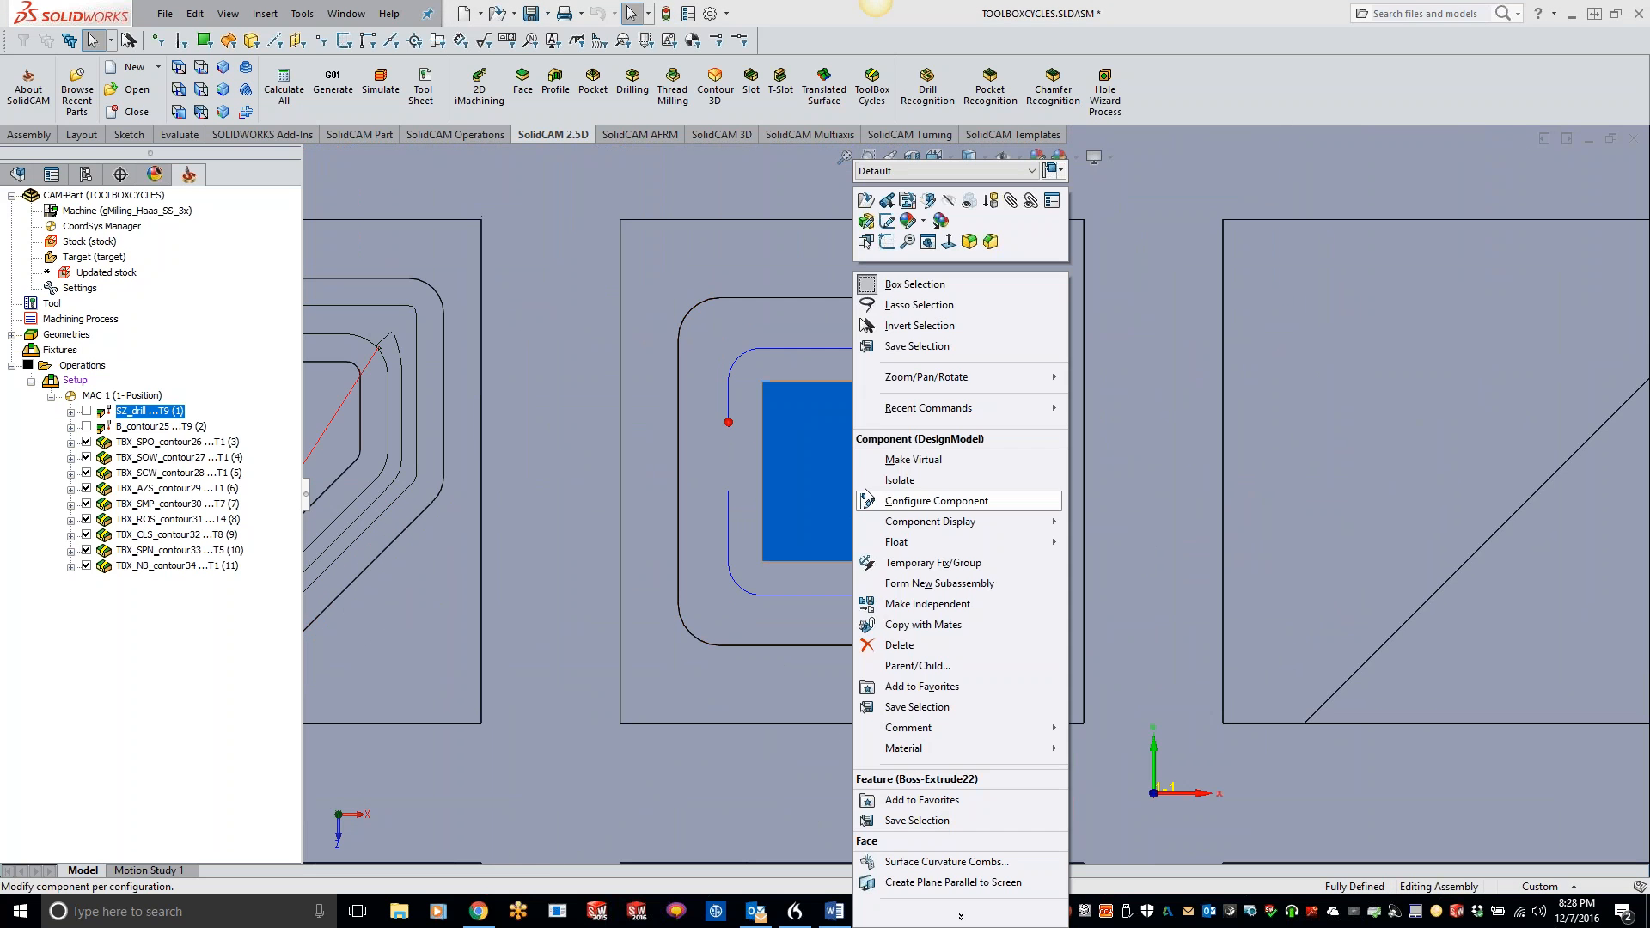
{"action": "left_click", "coordinate": [867, 242]}
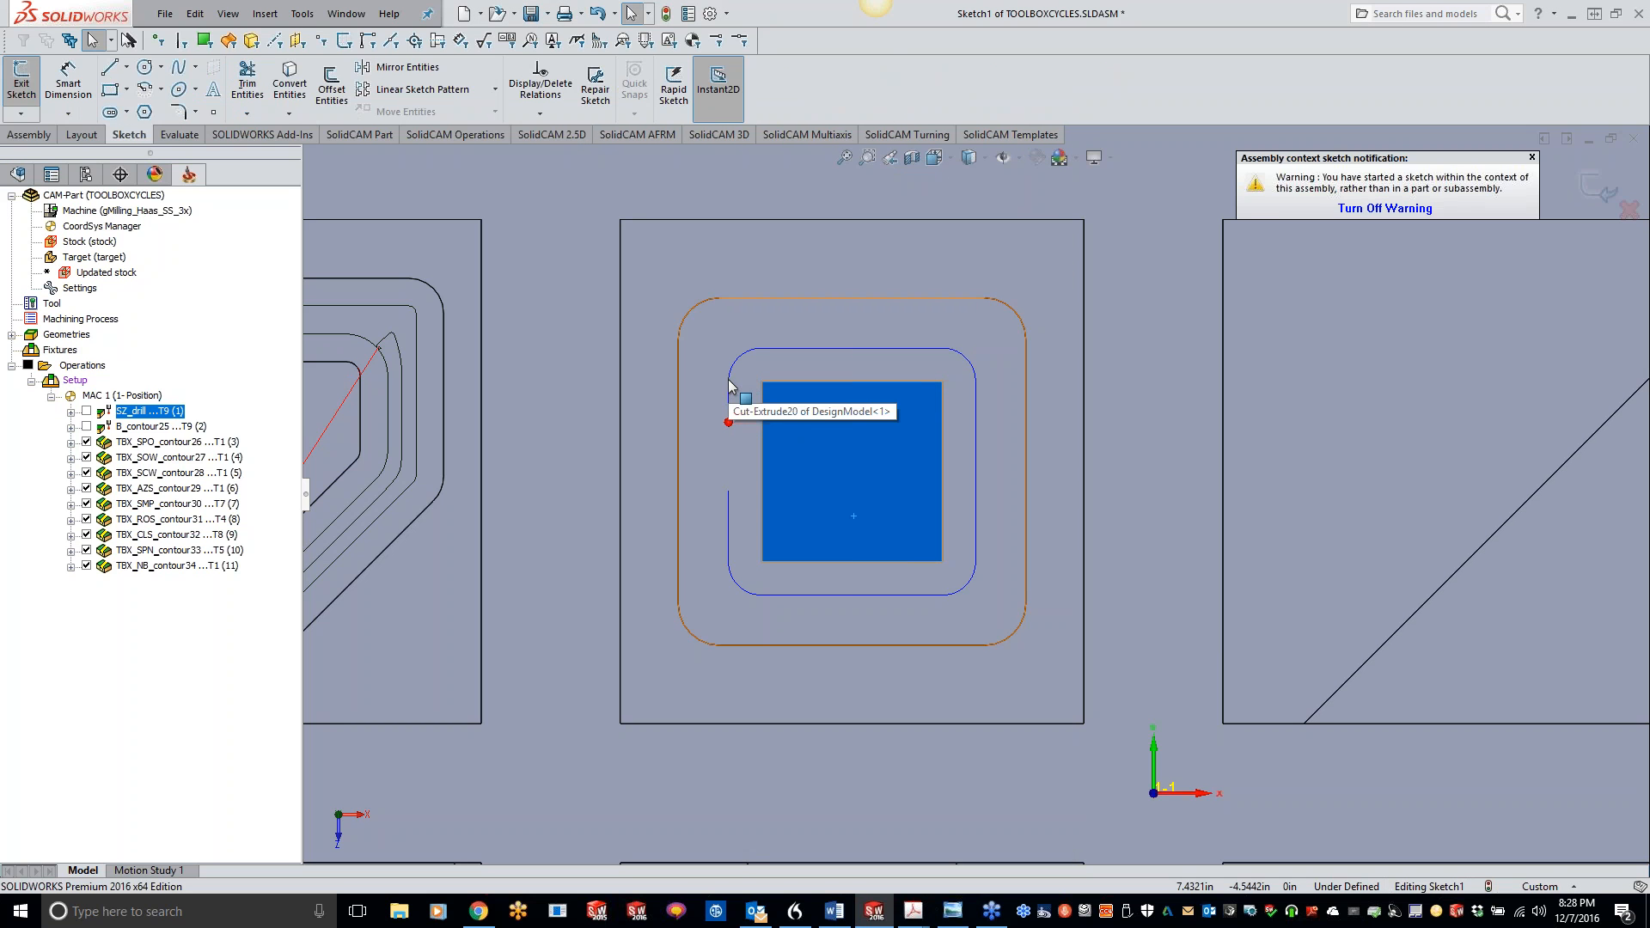
Step: Sketch a point at about X 7.43, Y -5.42 on the island toolpath's left side and exit the sketch
{"action": "left_click", "coordinate": [213, 112]}
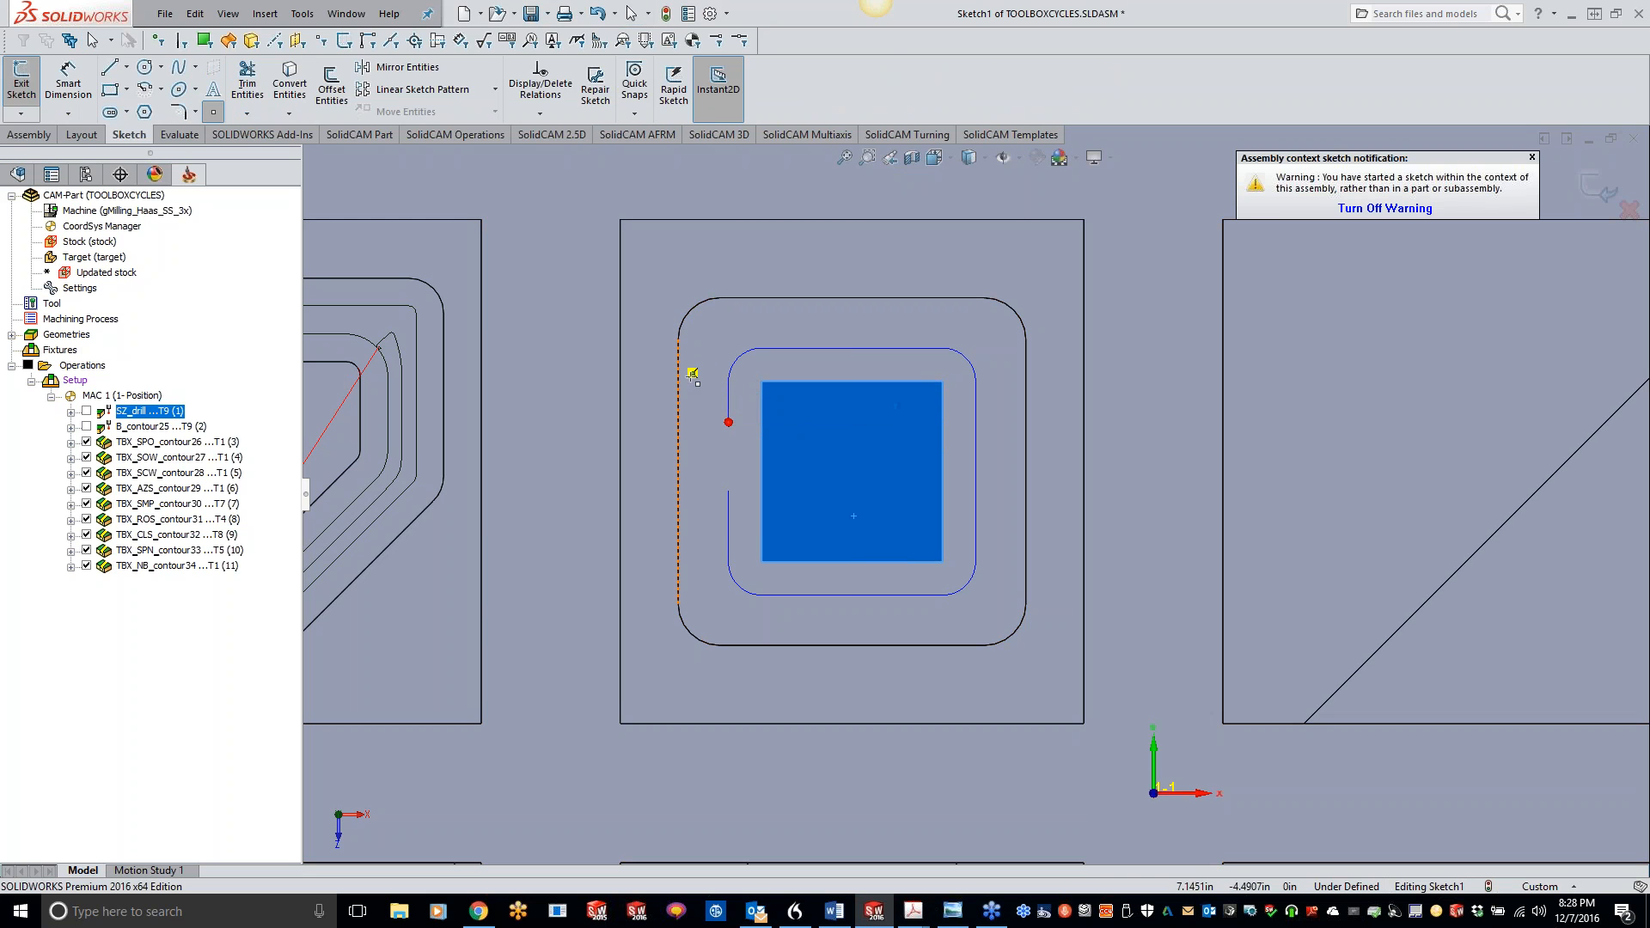
{"action": "left_click", "coordinate": [728, 533]}
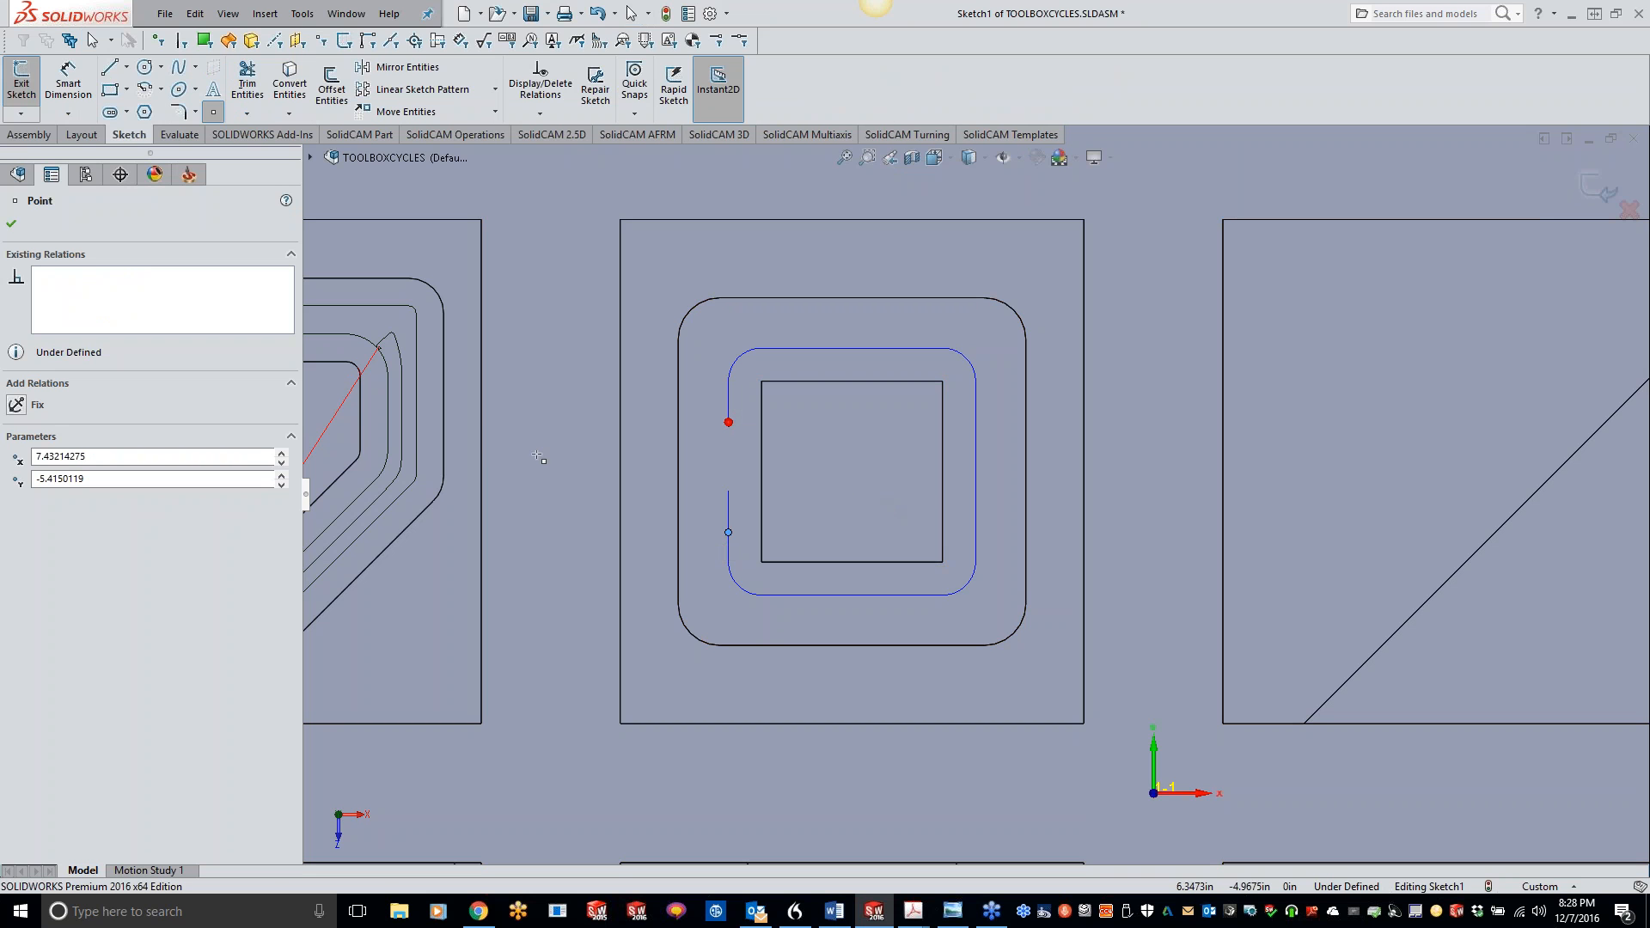
{"action": "left_click", "coordinate": [13, 225]}
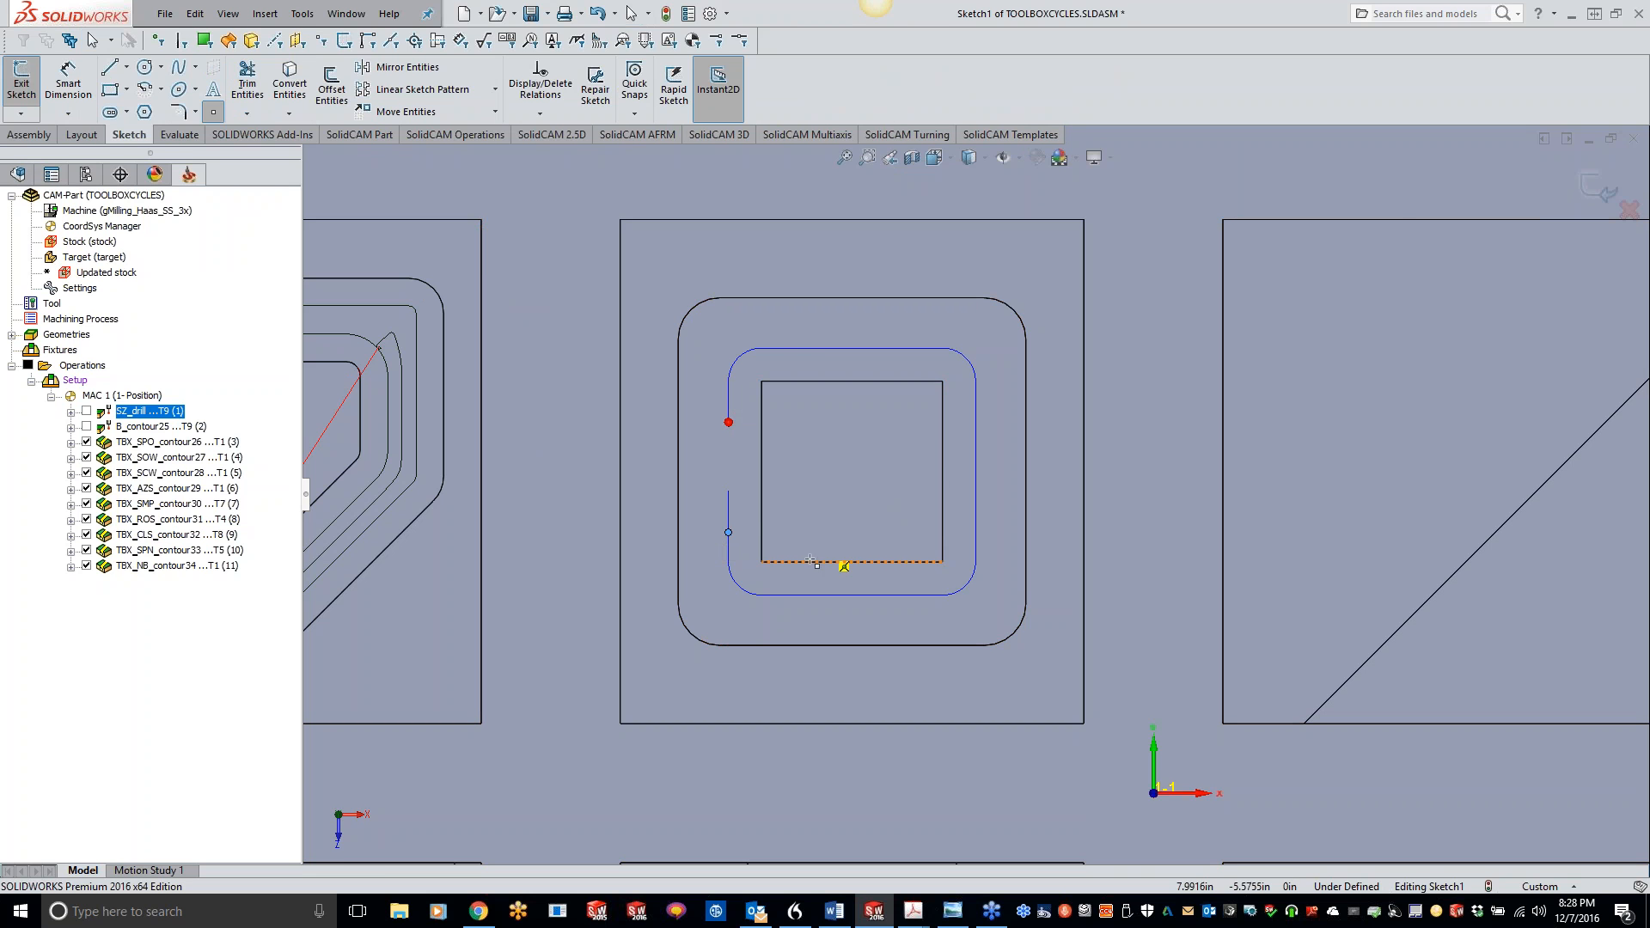
{"action": "left_click", "coordinate": [1591, 190]}
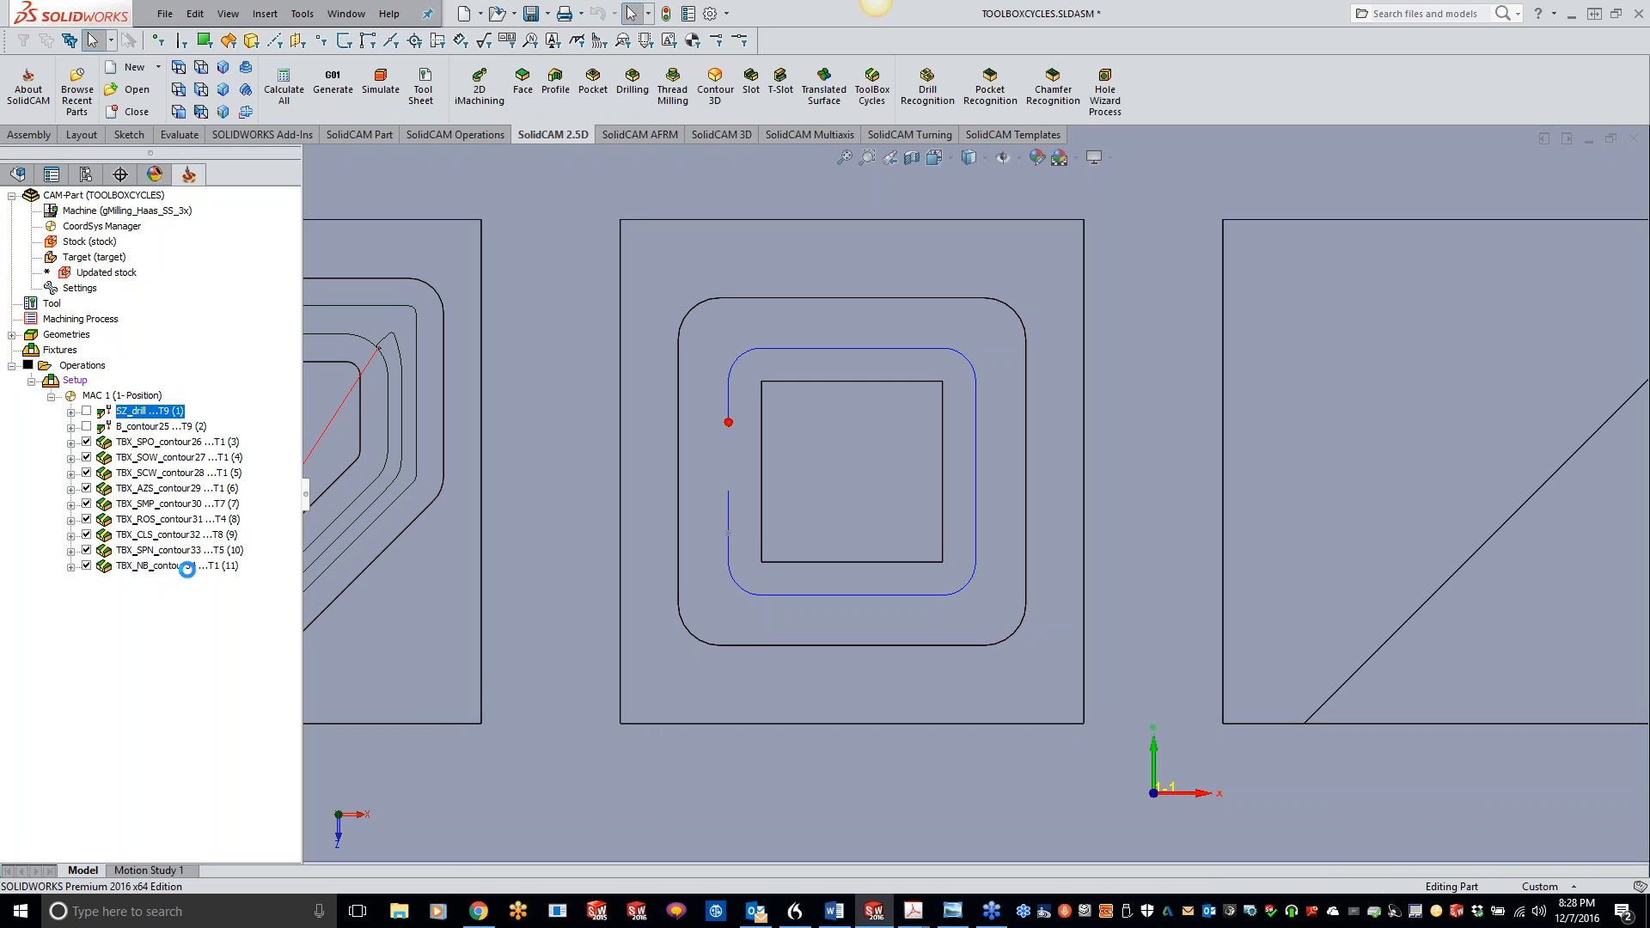
Step: Add a drilling operation after the temporary bridges operation and define its geometry drill1 at the sketched point
{"action": "right_click", "coordinate": [187, 567]}
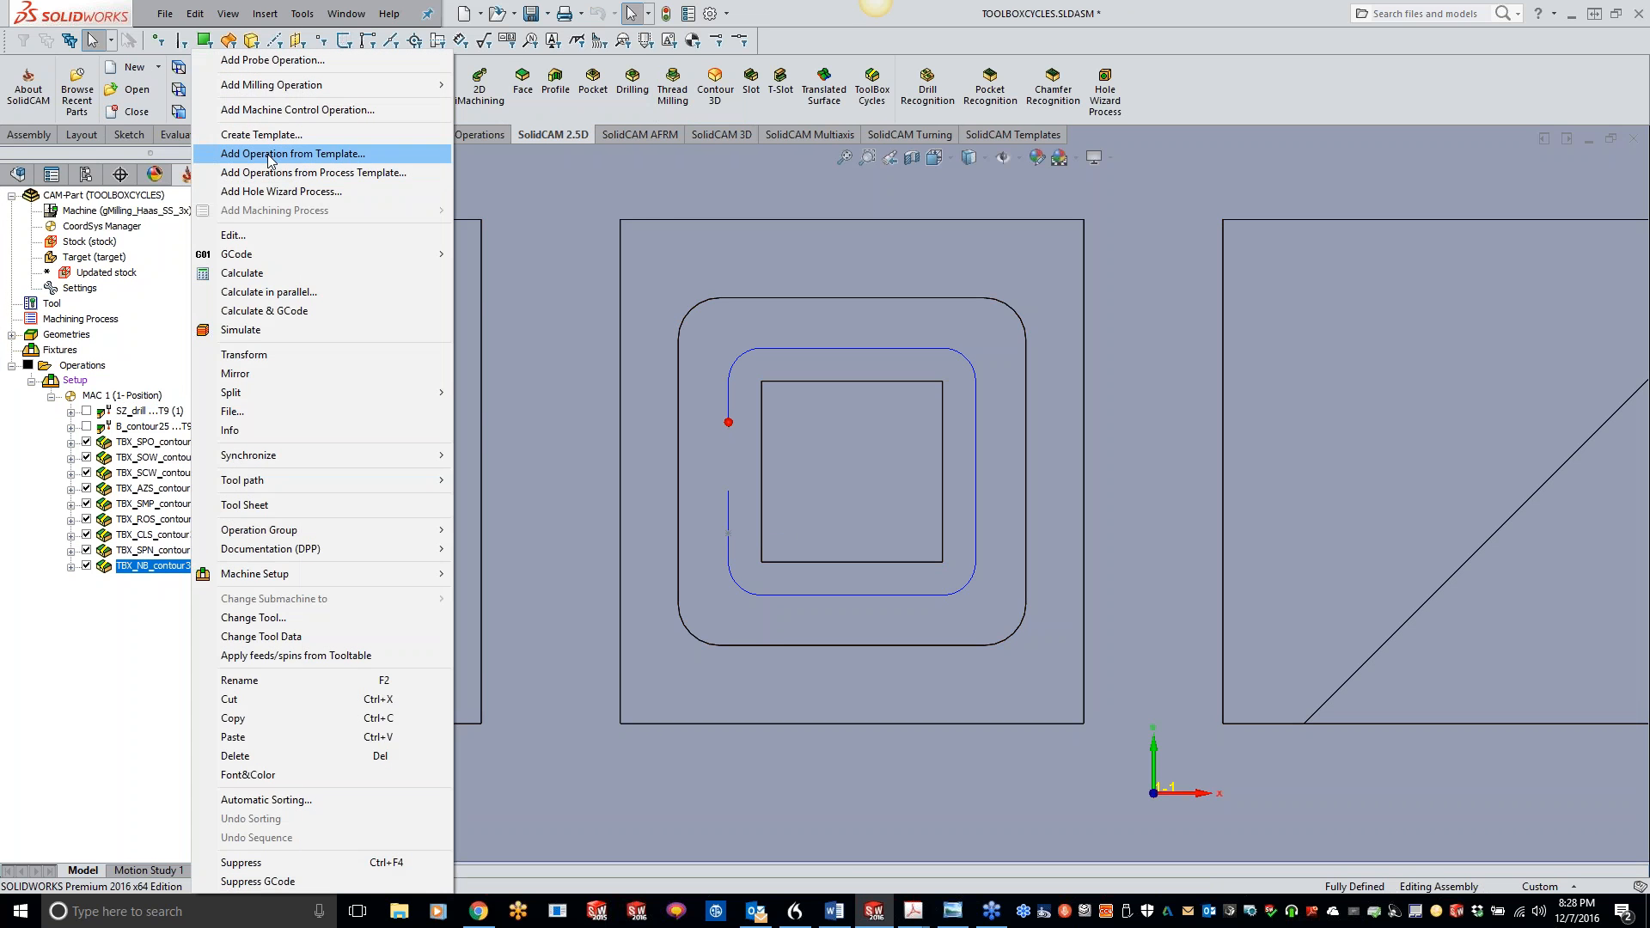
{"action": "mouse_move", "coordinate": [308, 86]}
{"action": "left_click", "coordinate": [494, 205]}
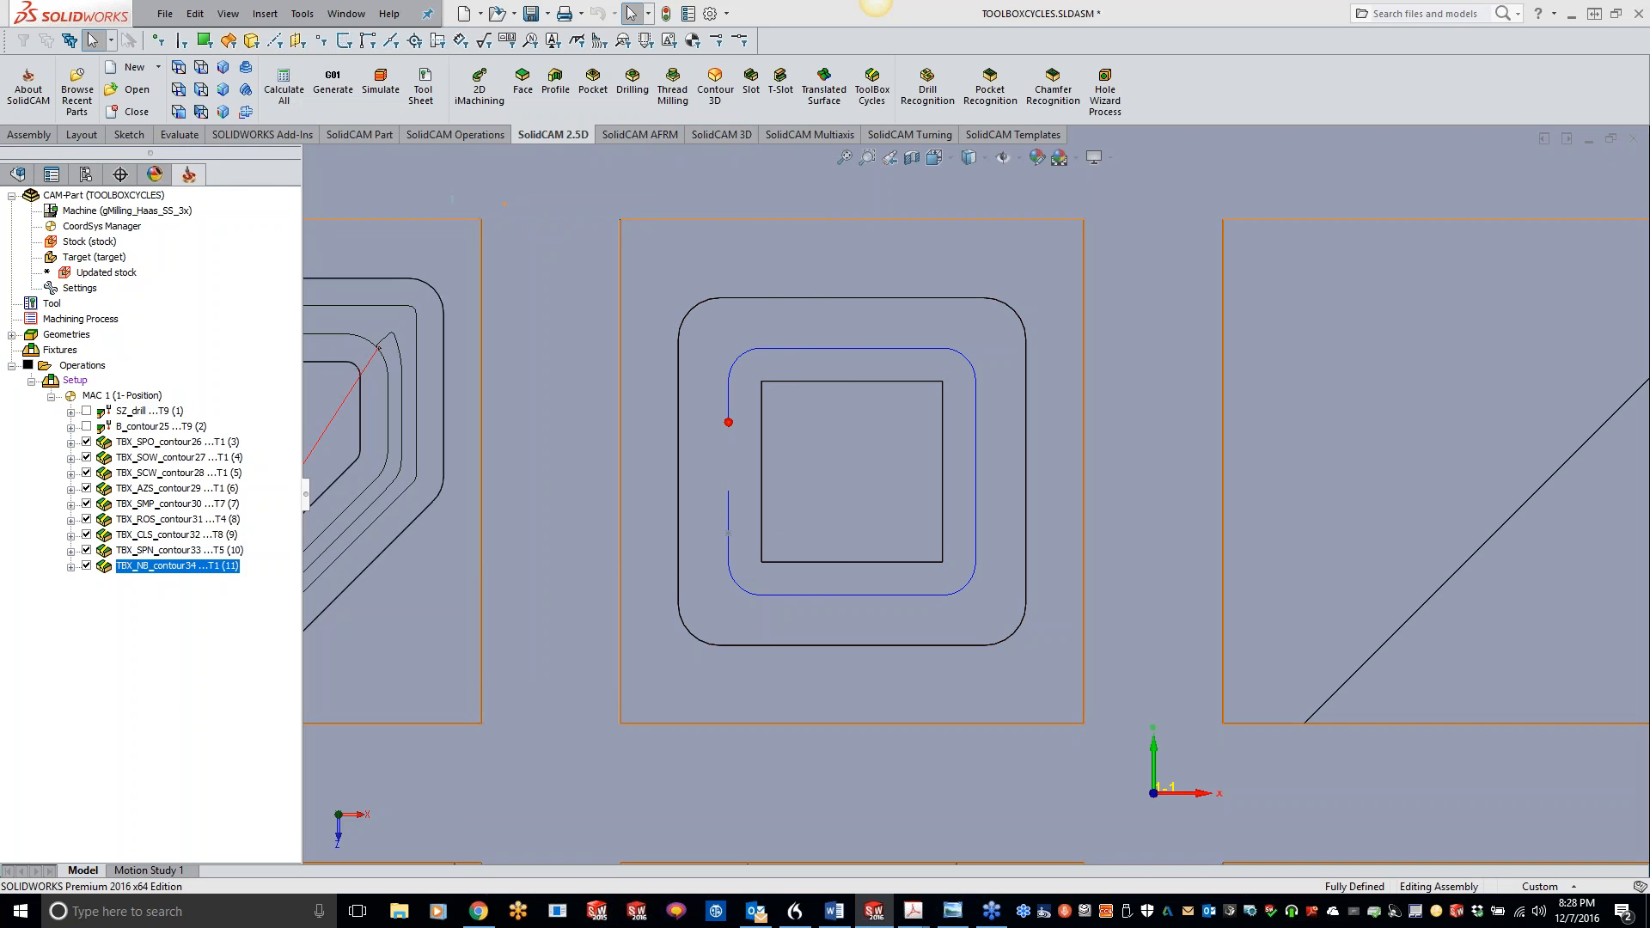
{"action": "left_click", "coordinate": [408, 206]}
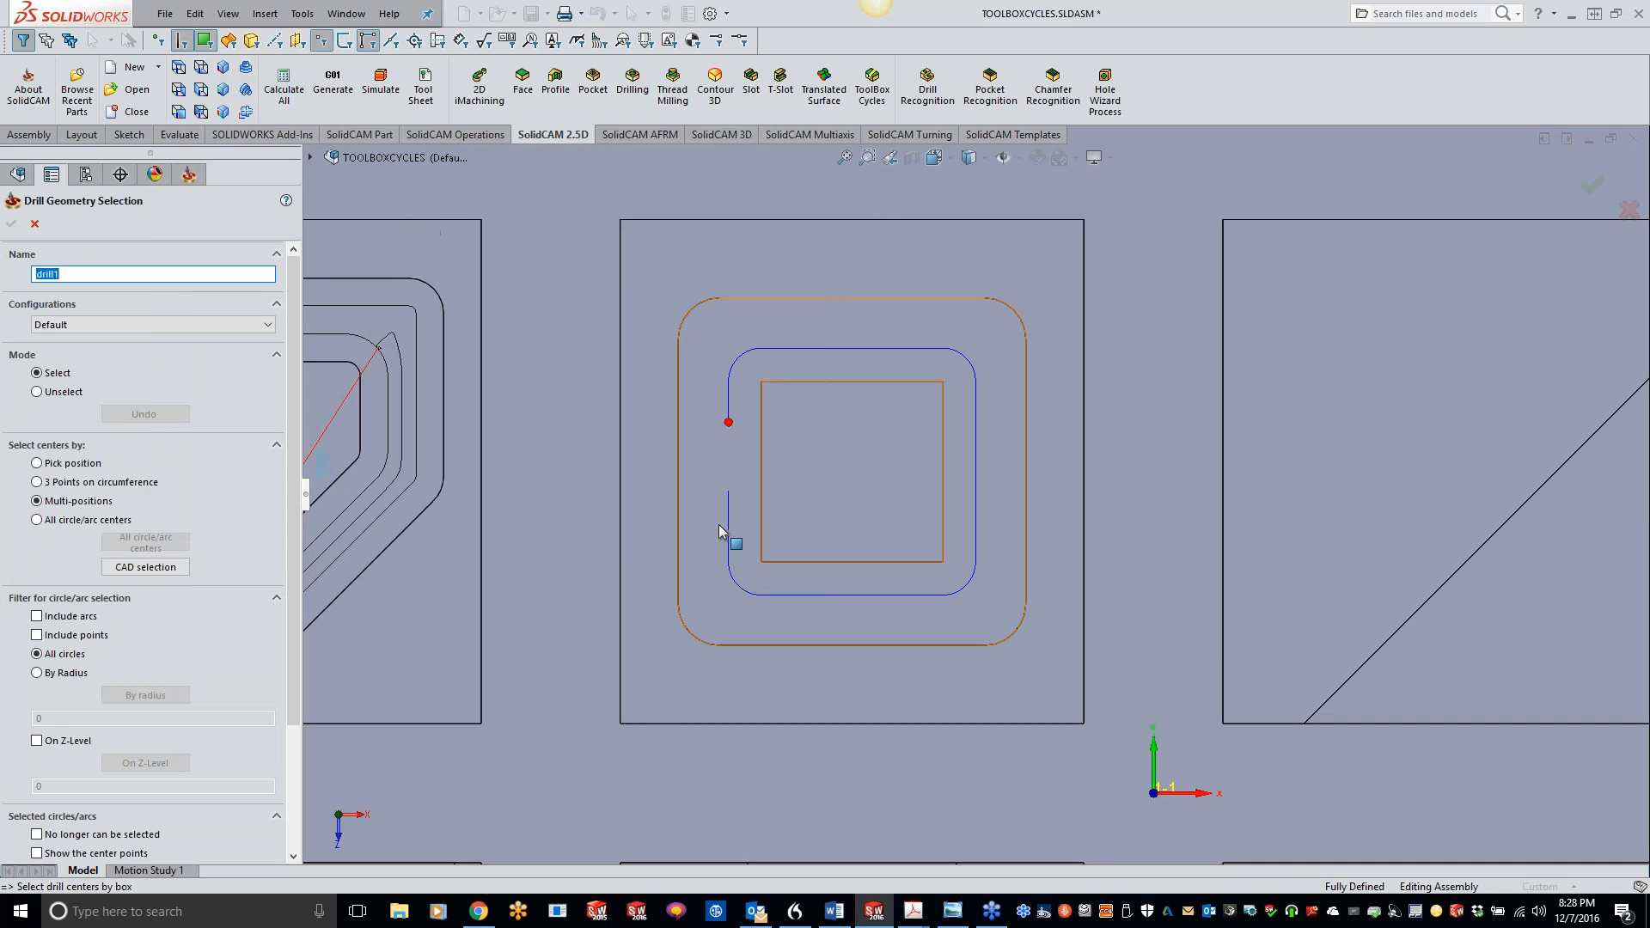
{"action": "left_click", "coordinate": [728, 532]}
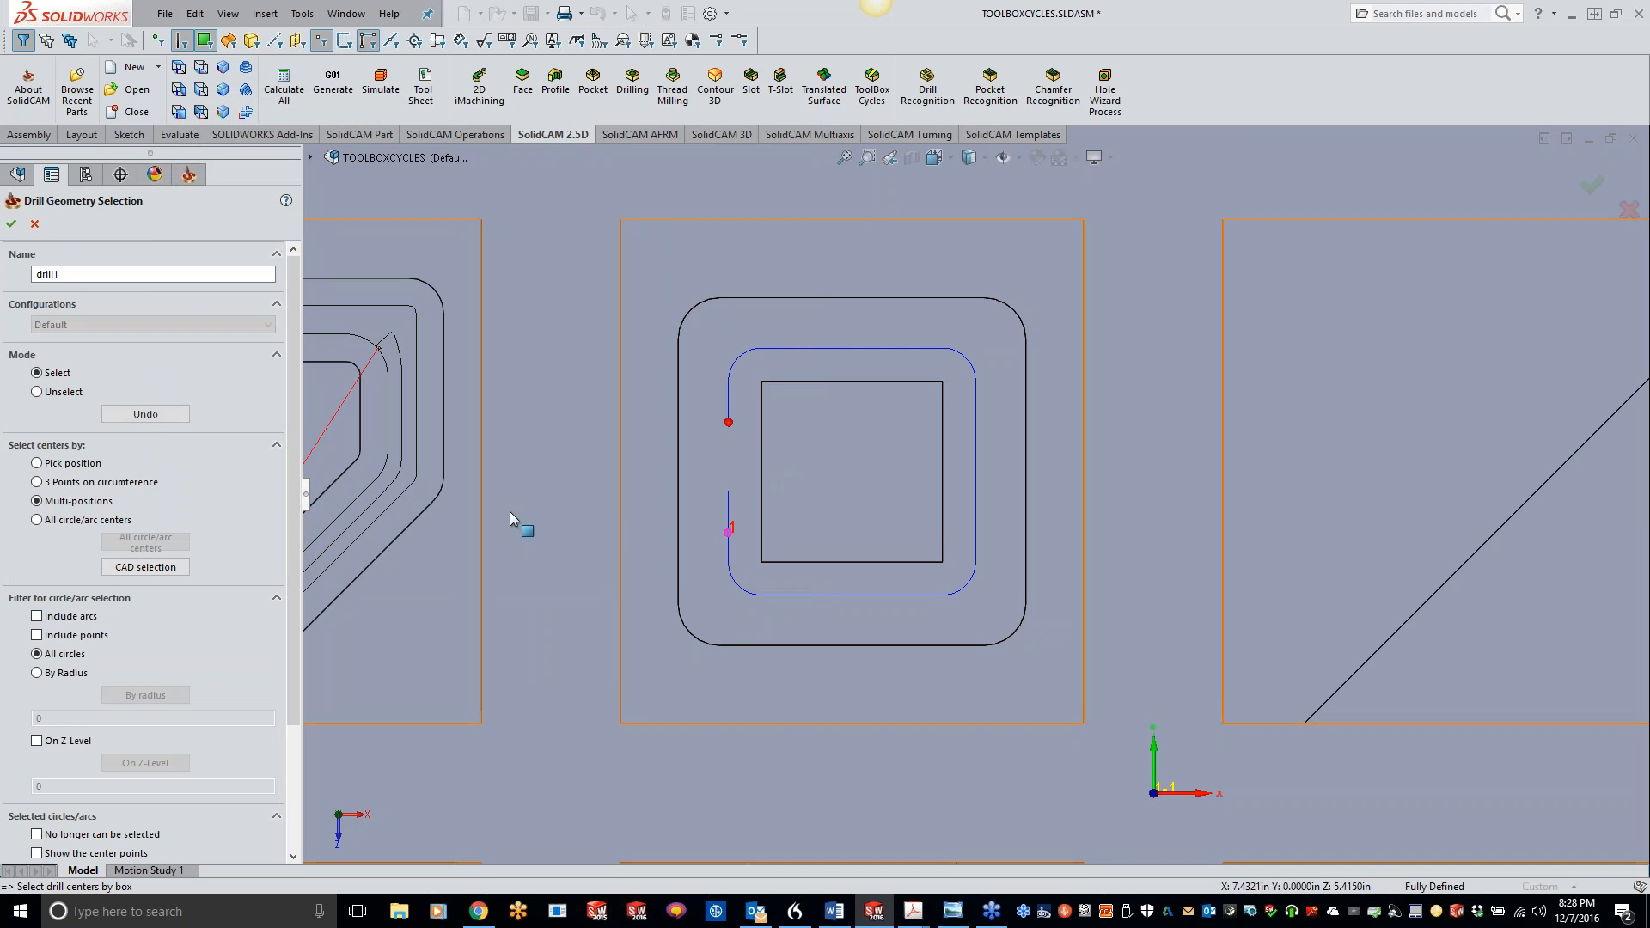
{"action": "left_click", "coordinate": [11, 225]}
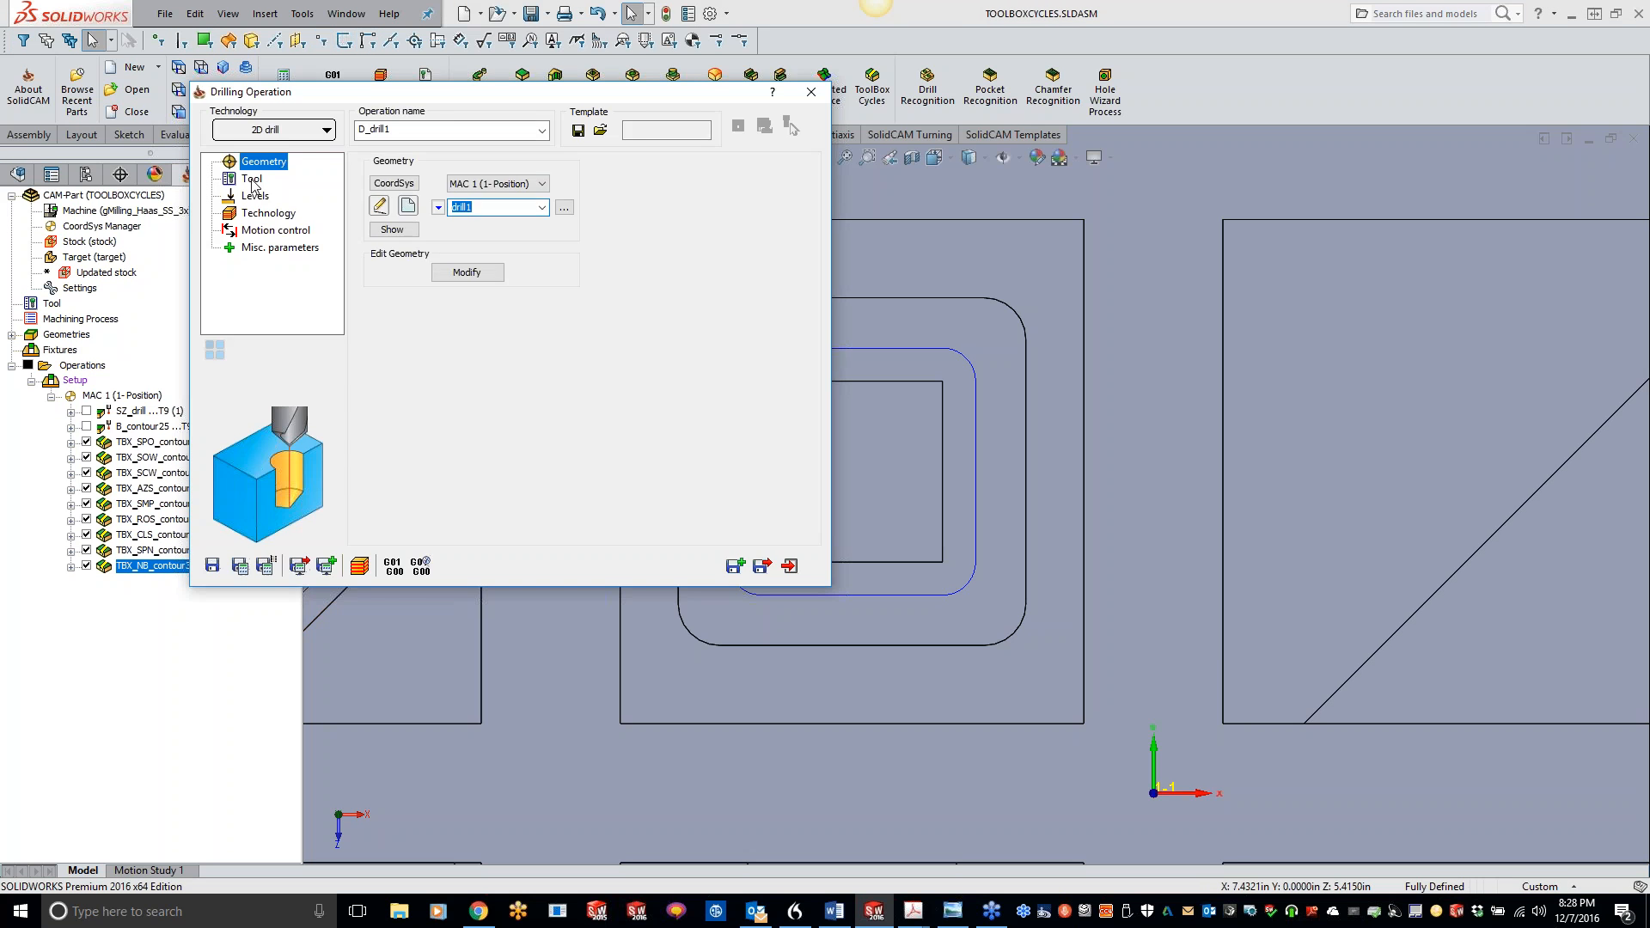
Step: Assign the existing 0.375 inch end mill, tool 1, to the D_drill1 drilling operation
{"action": "left_click", "coordinate": [251, 179]}
{"action": "left_click", "coordinate": [474, 464]}
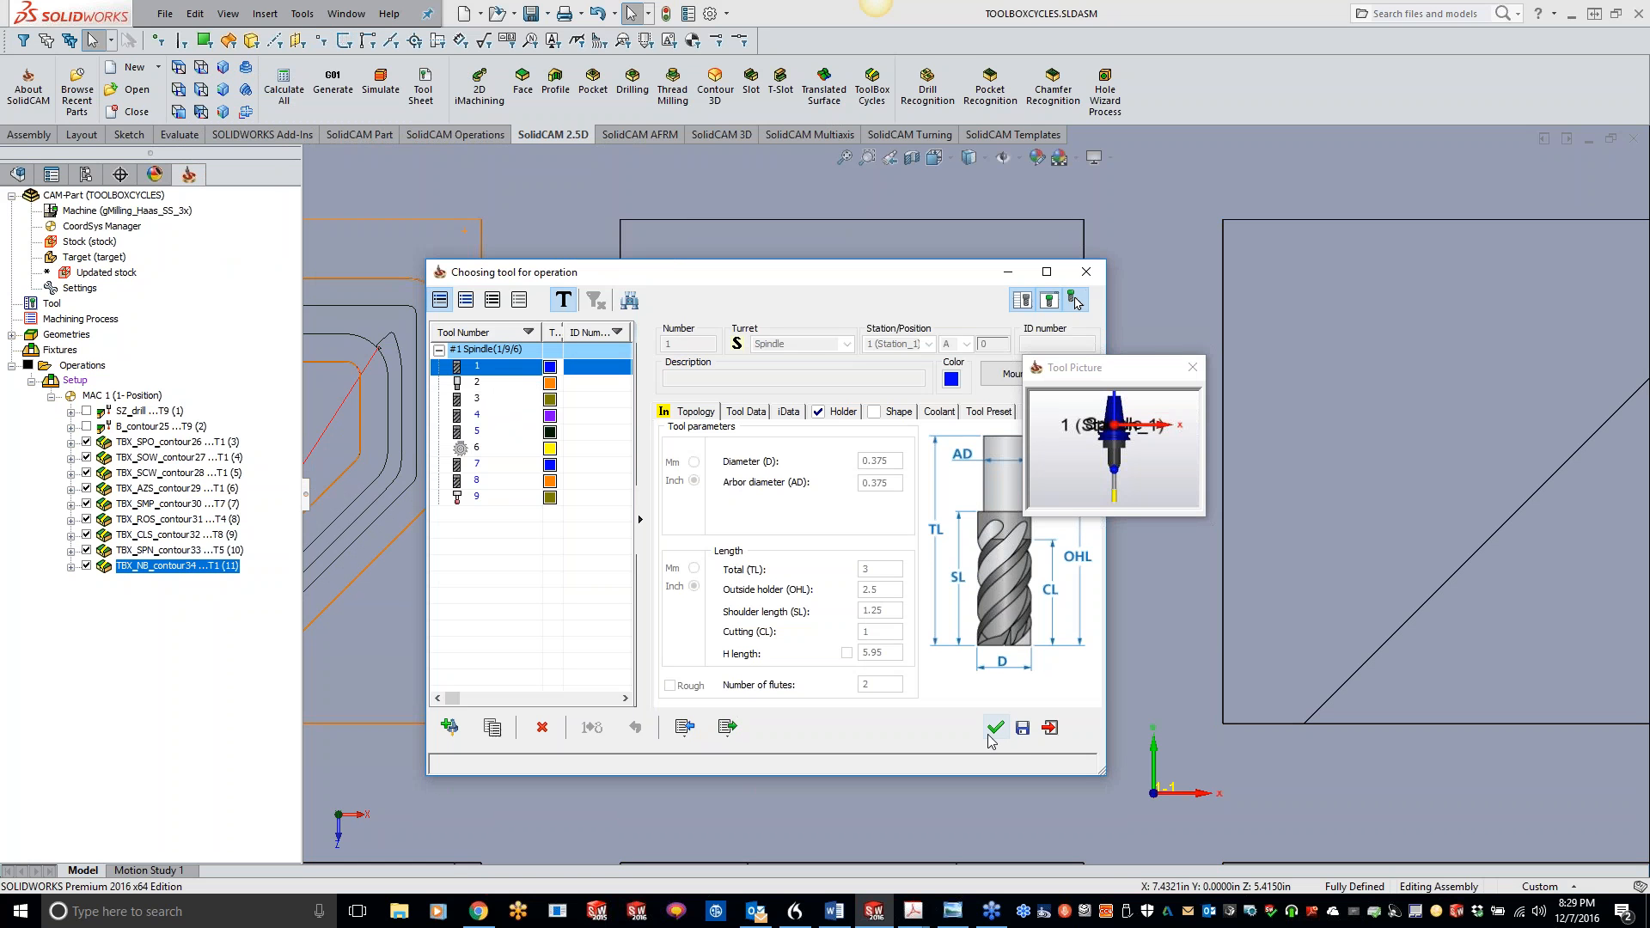
{"action": "left_click", "coordinate": [995, 728]}
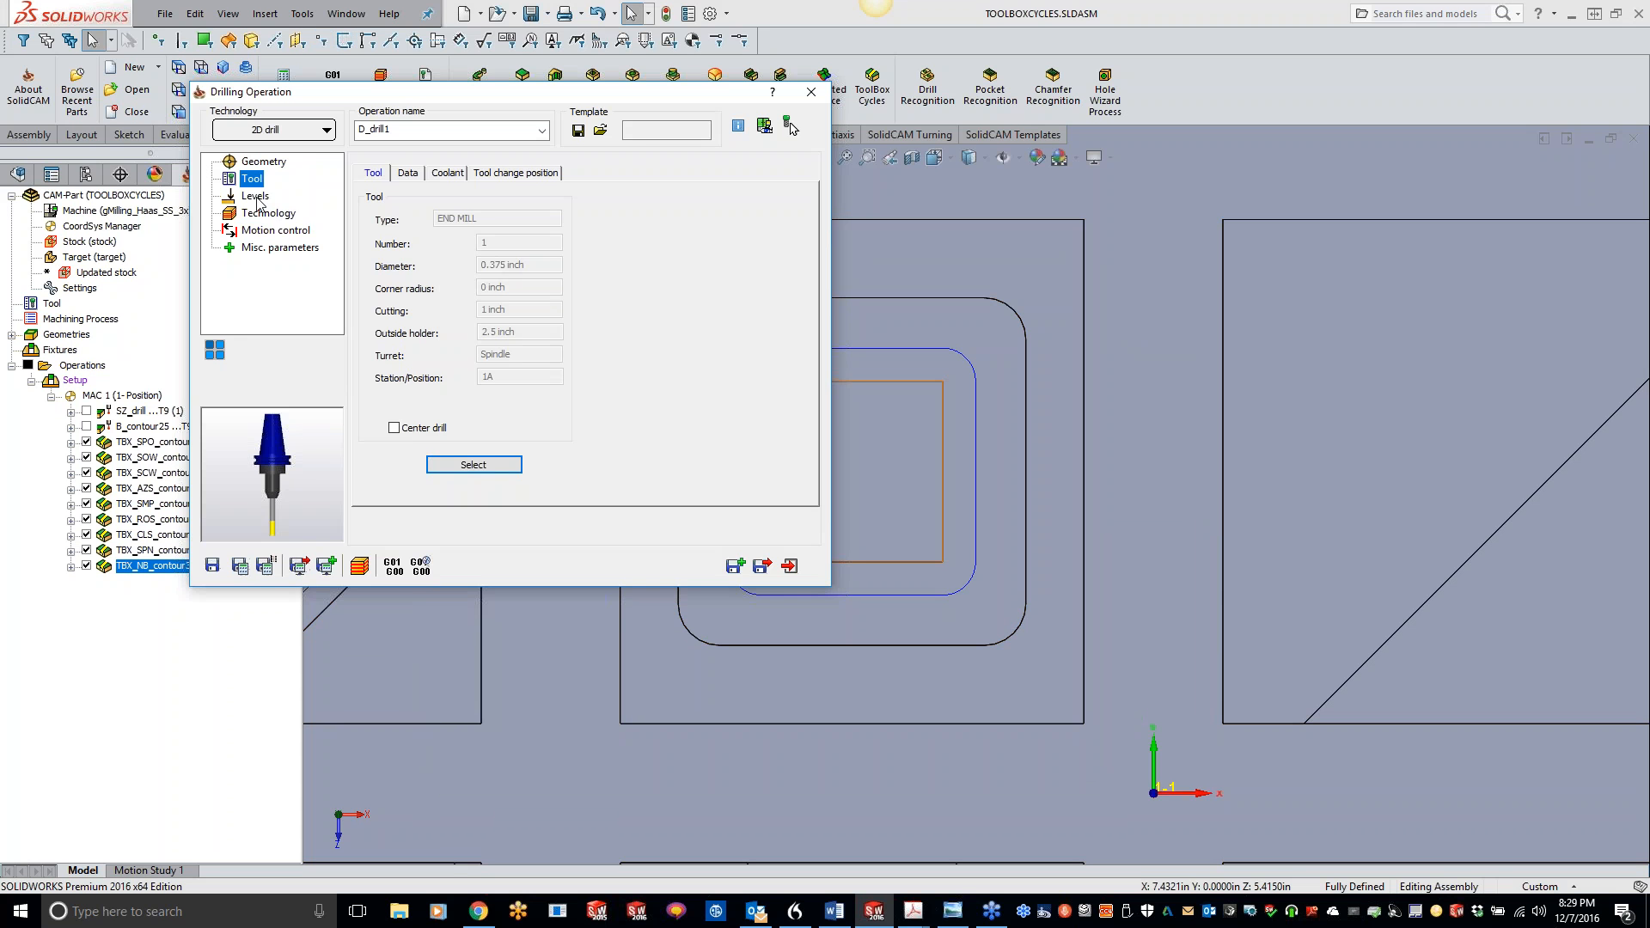
Step: Define the drill depth by picking the rounded-square pocket floor on the model
{"action": "left_click", "coordinate": [255, 196]}
{"action": "left_click", "coordinate": [400, 309]}
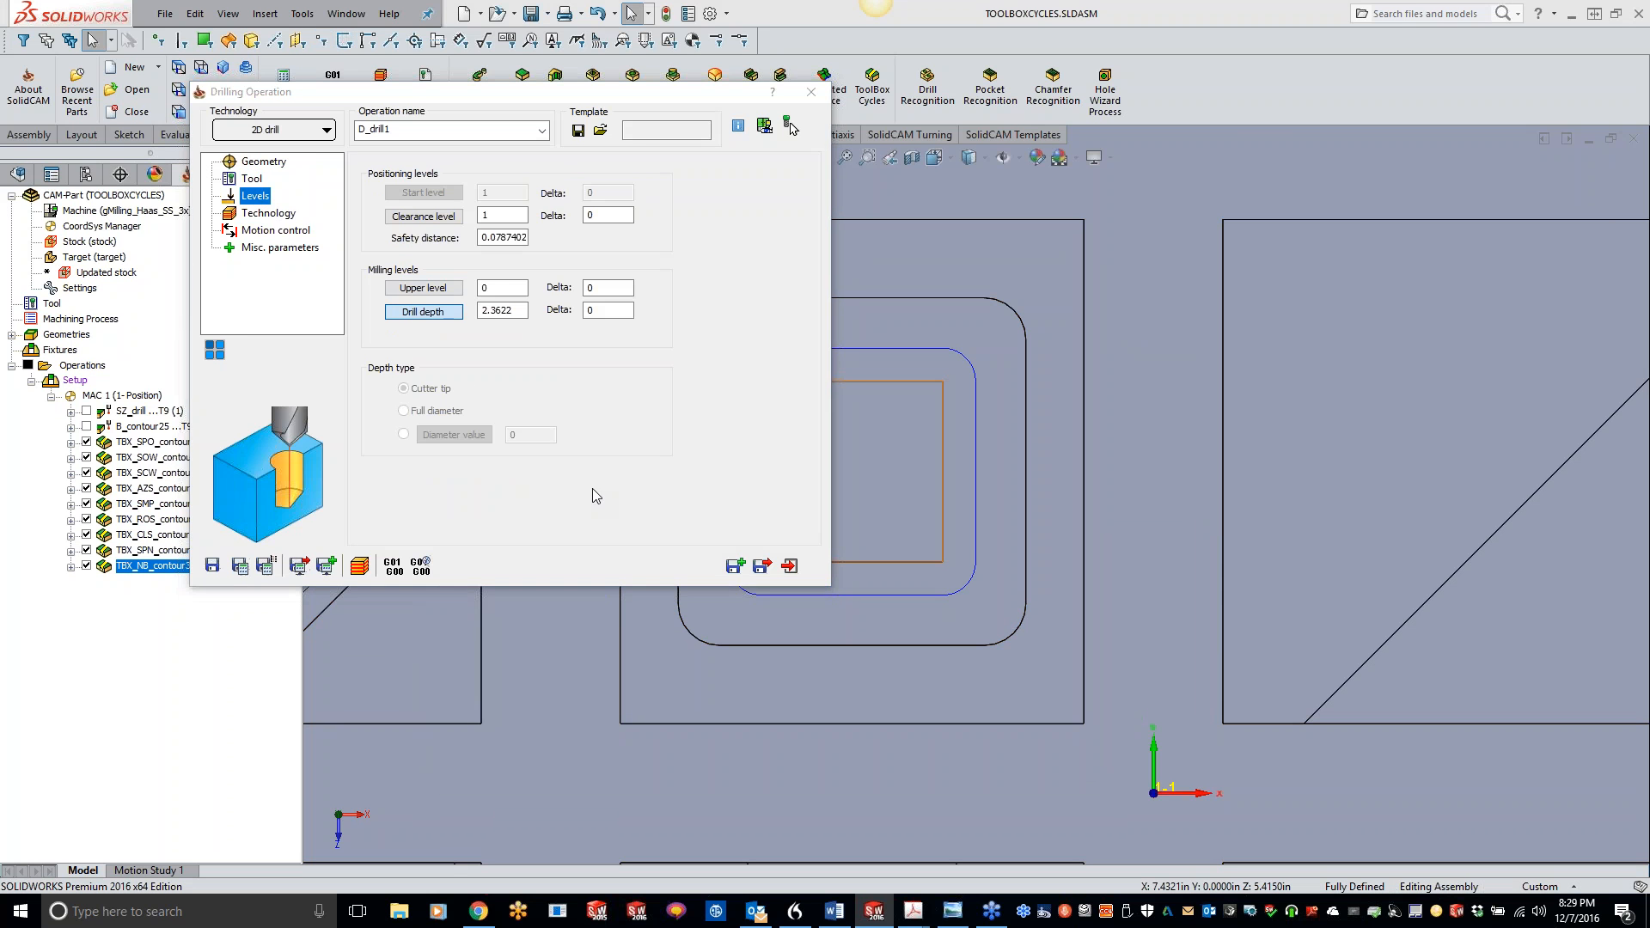
{"action": "left_click", "coordinate": [11, 223]}
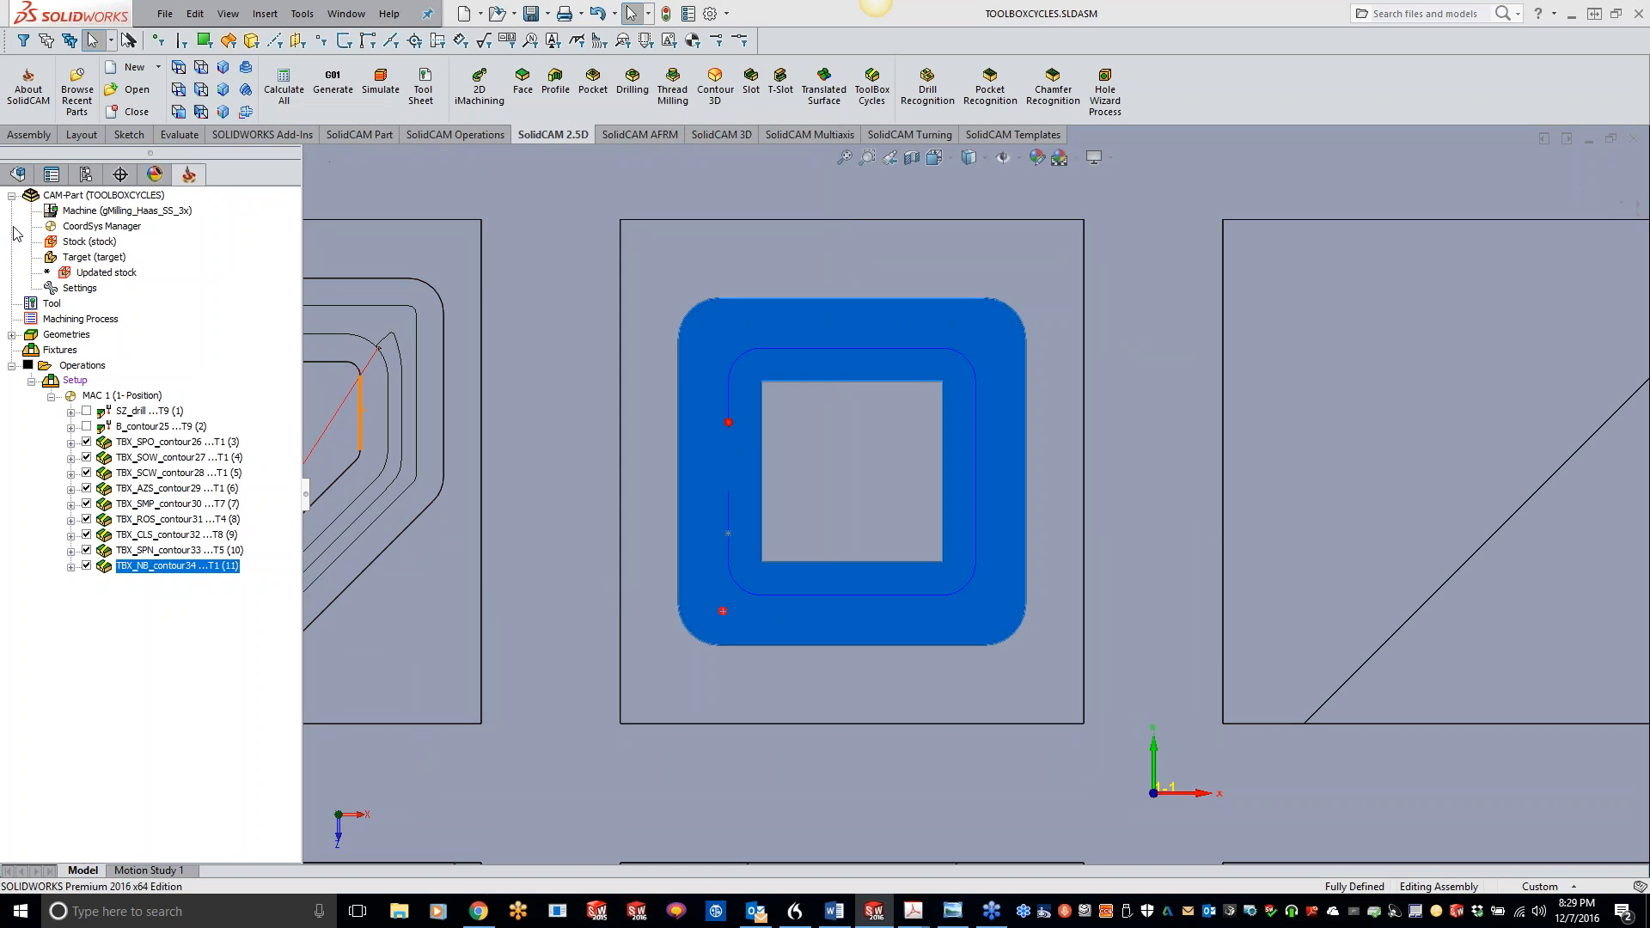
Step: Choose the G83 drill cycle with a cycle data value of .1, and save and calculate the operation
{"action": "left_click", "coordinate": [266, 214]}
{"action": "left_click", "coordinate": [686, 208]}
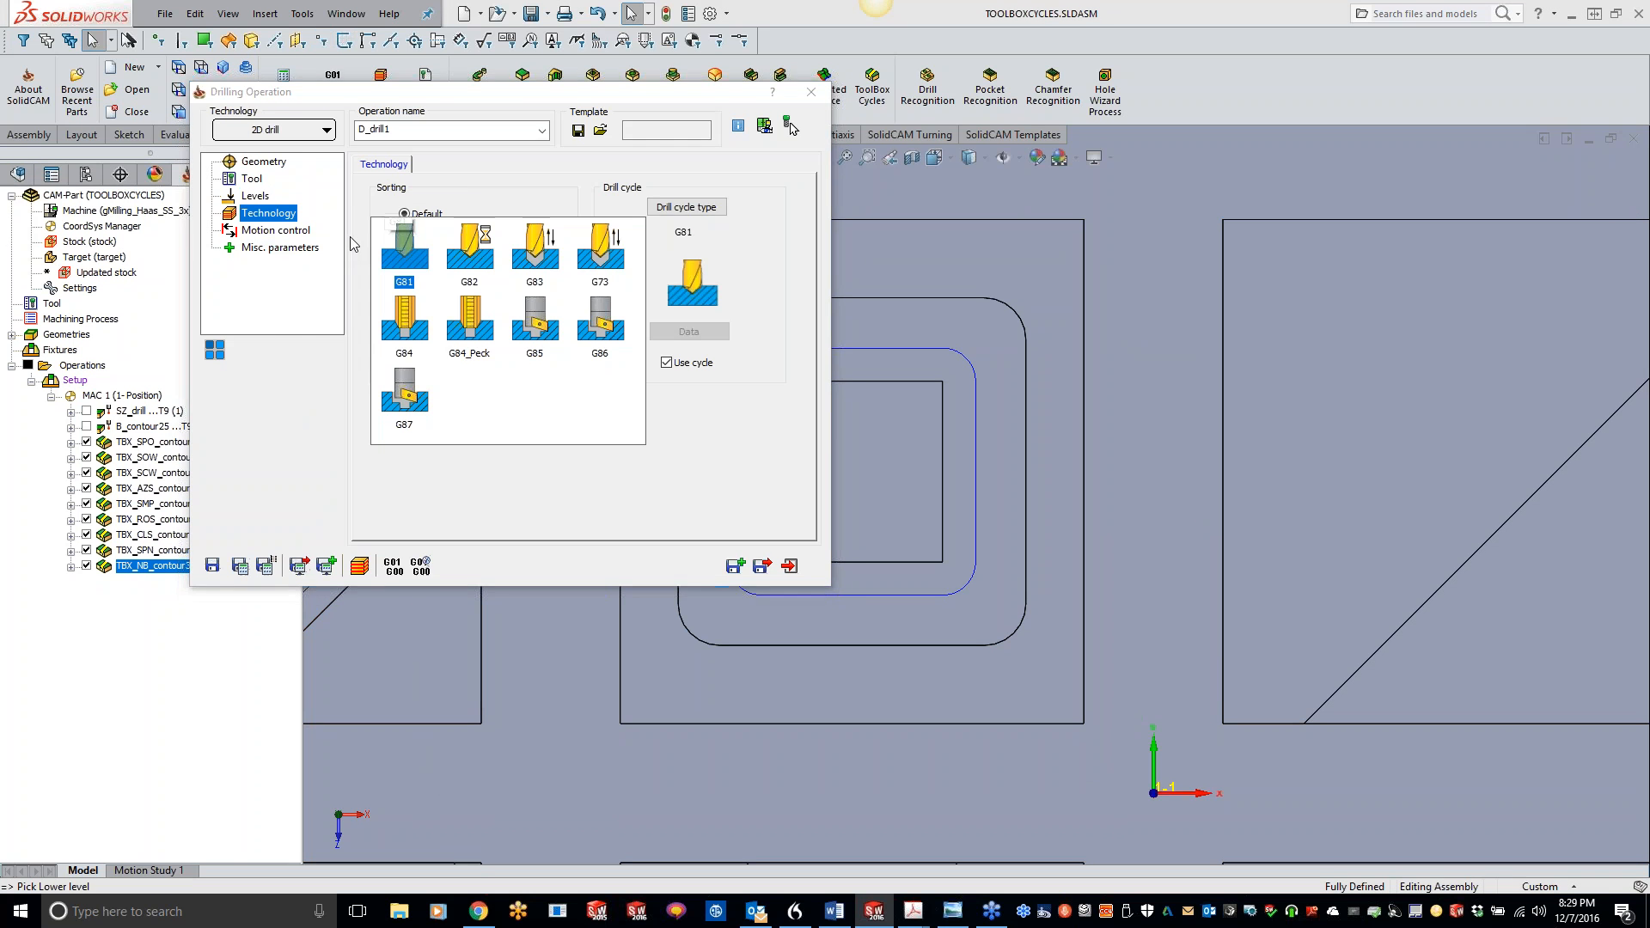
{"action": "left_click", "coordinate": [585, 251]}
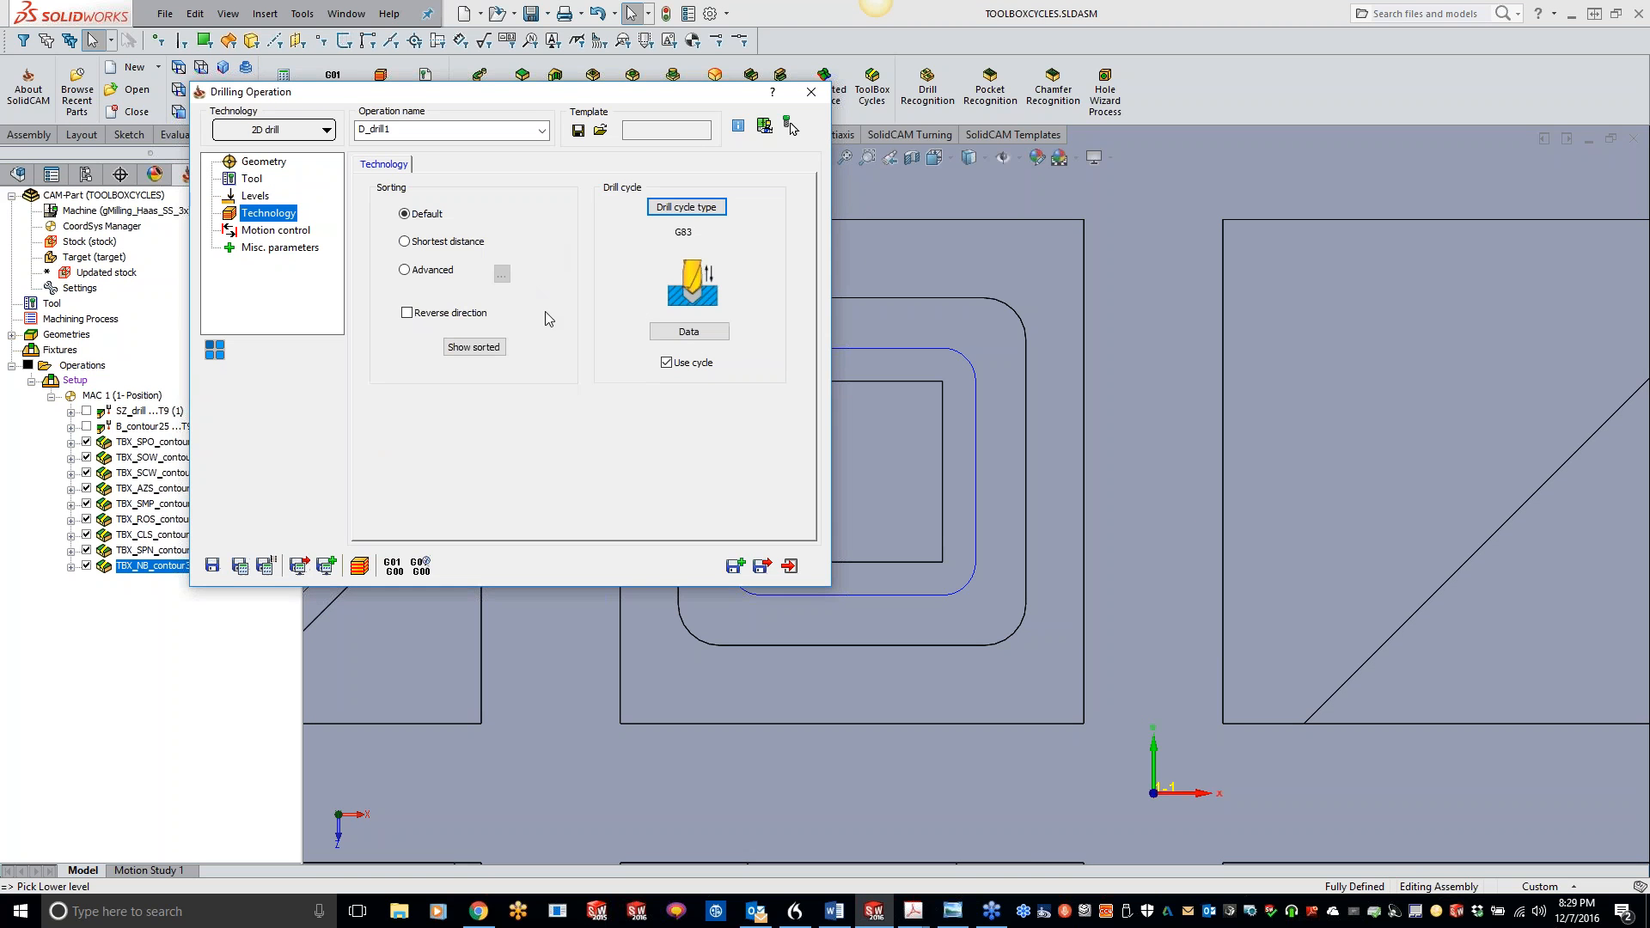
{"action": "left_click", "coordinate": [689, 333]}
{"action": "left_click", "coordinate": [614, 290]}
{"action": "type", "text": ".1"}
{"action": "left_click", "coordinate": [468, 433]}
{"action": "left_click", "coordinate": [241, 567]}
{"action": "left_click", "coordinate": [789, 565]}
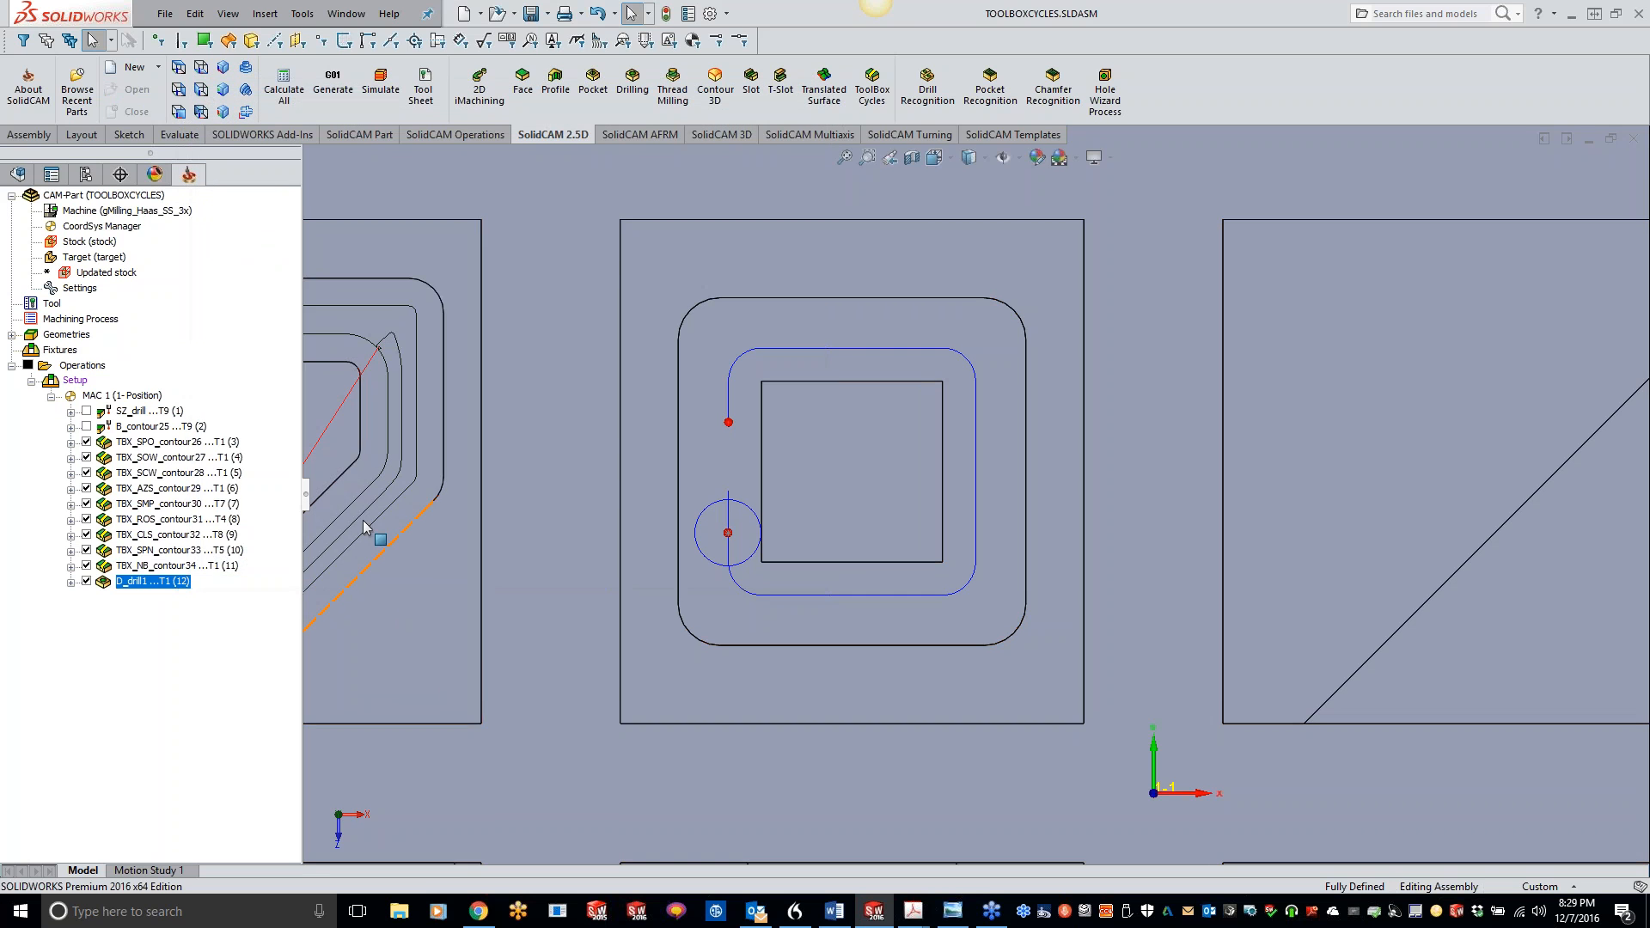
Step: Move the TBX_NB_contour34 operation below D_drill1 and check its pre-drilling and tool settings
{"action": "left_click", "coordinate": [177, 568]}
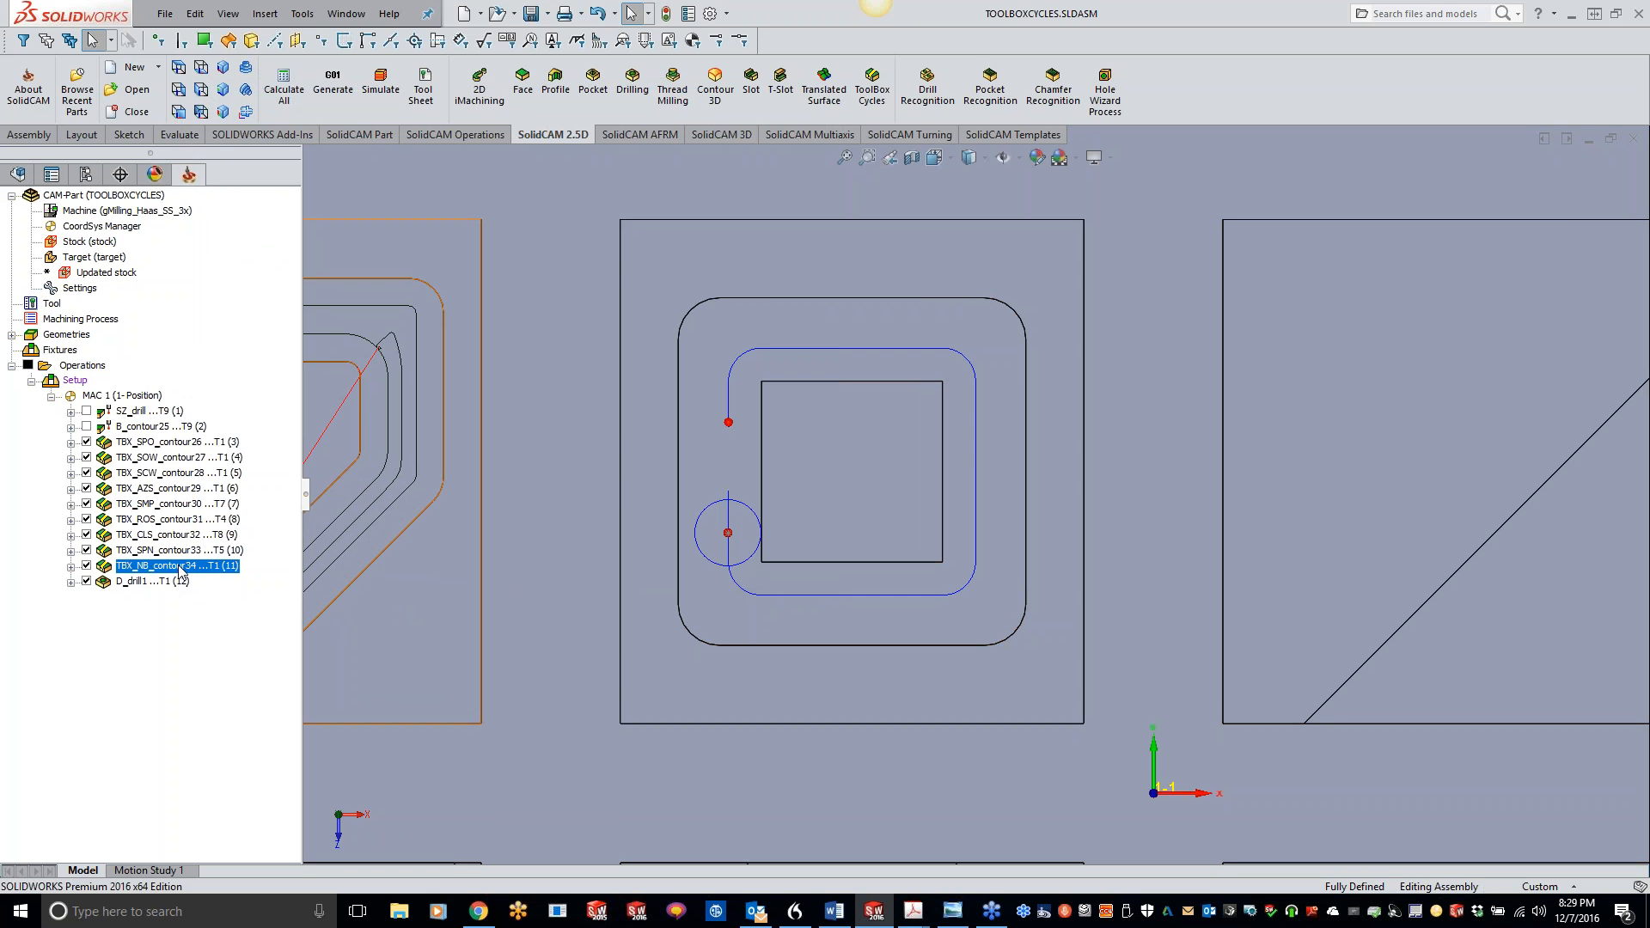
{"action": "left_click_drag", "start_coordinate": [183, 574], "coordinate": [179, 588]}
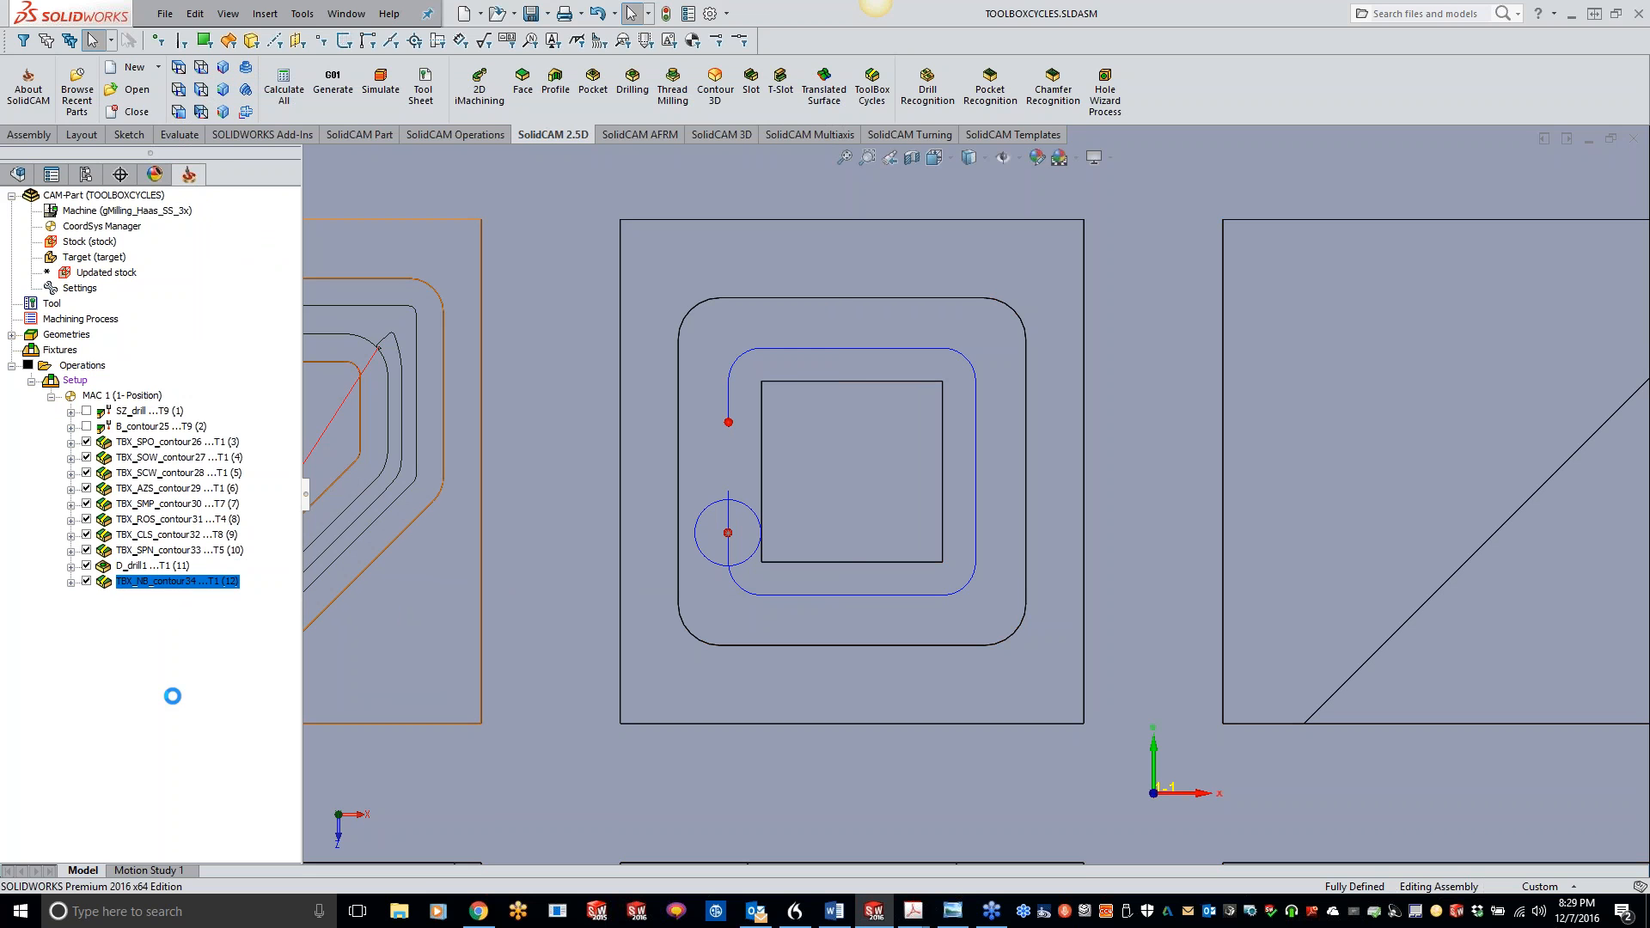
{"action": "double_click", "coordinate": [146, 582]}
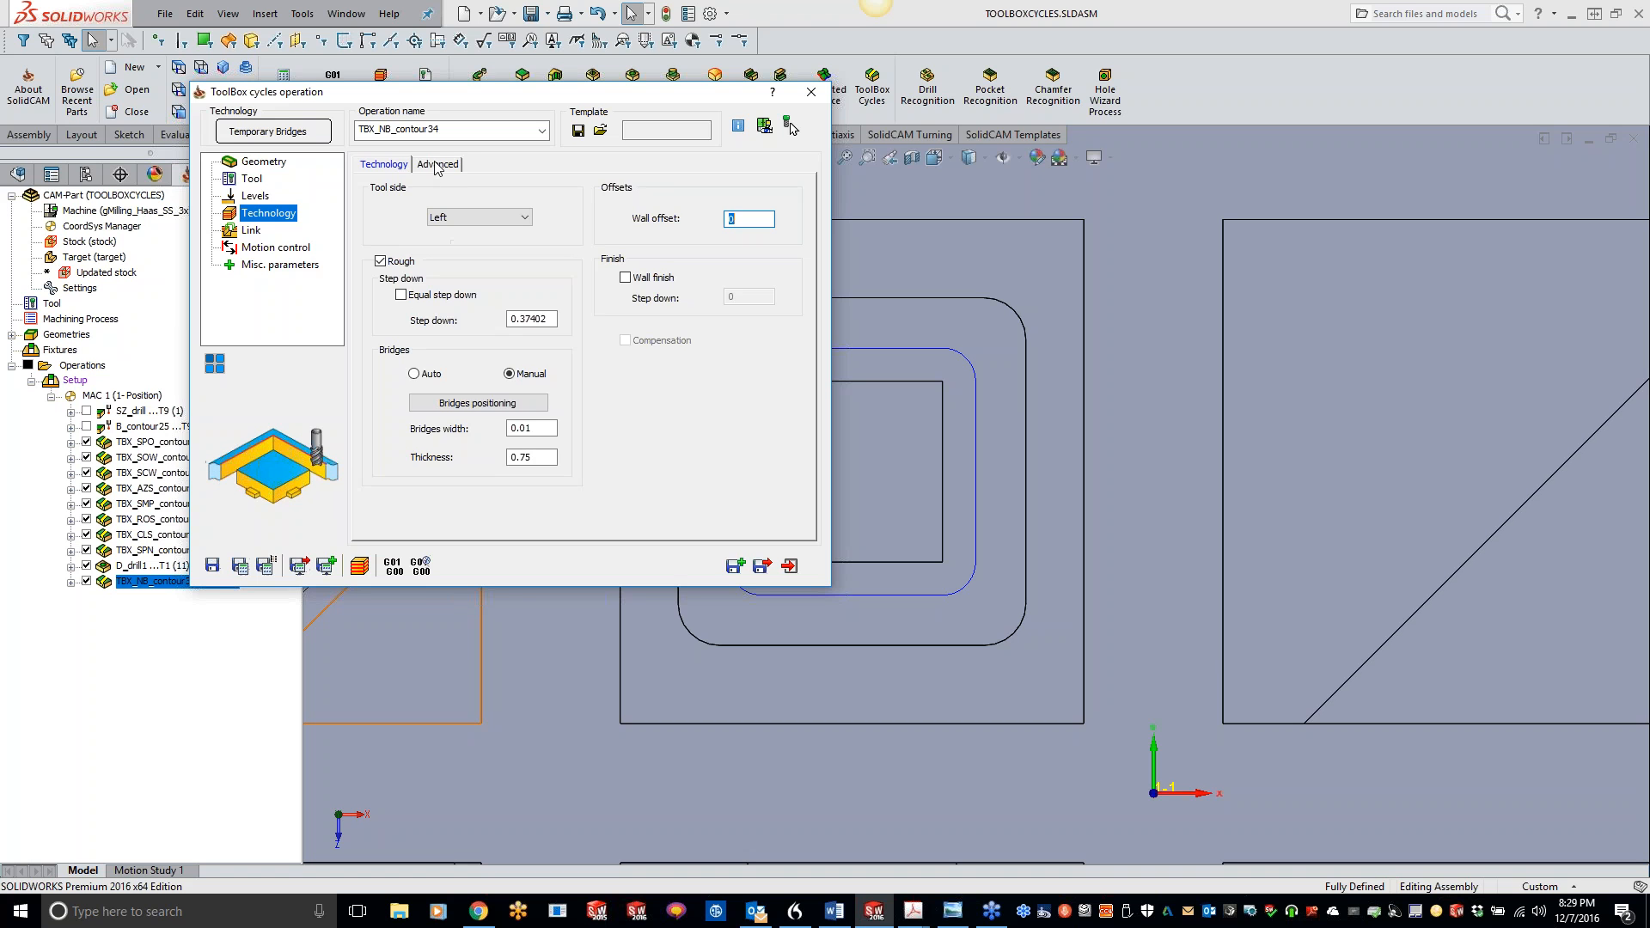
{"action": "left_click", "coordinate": [254, 230]}
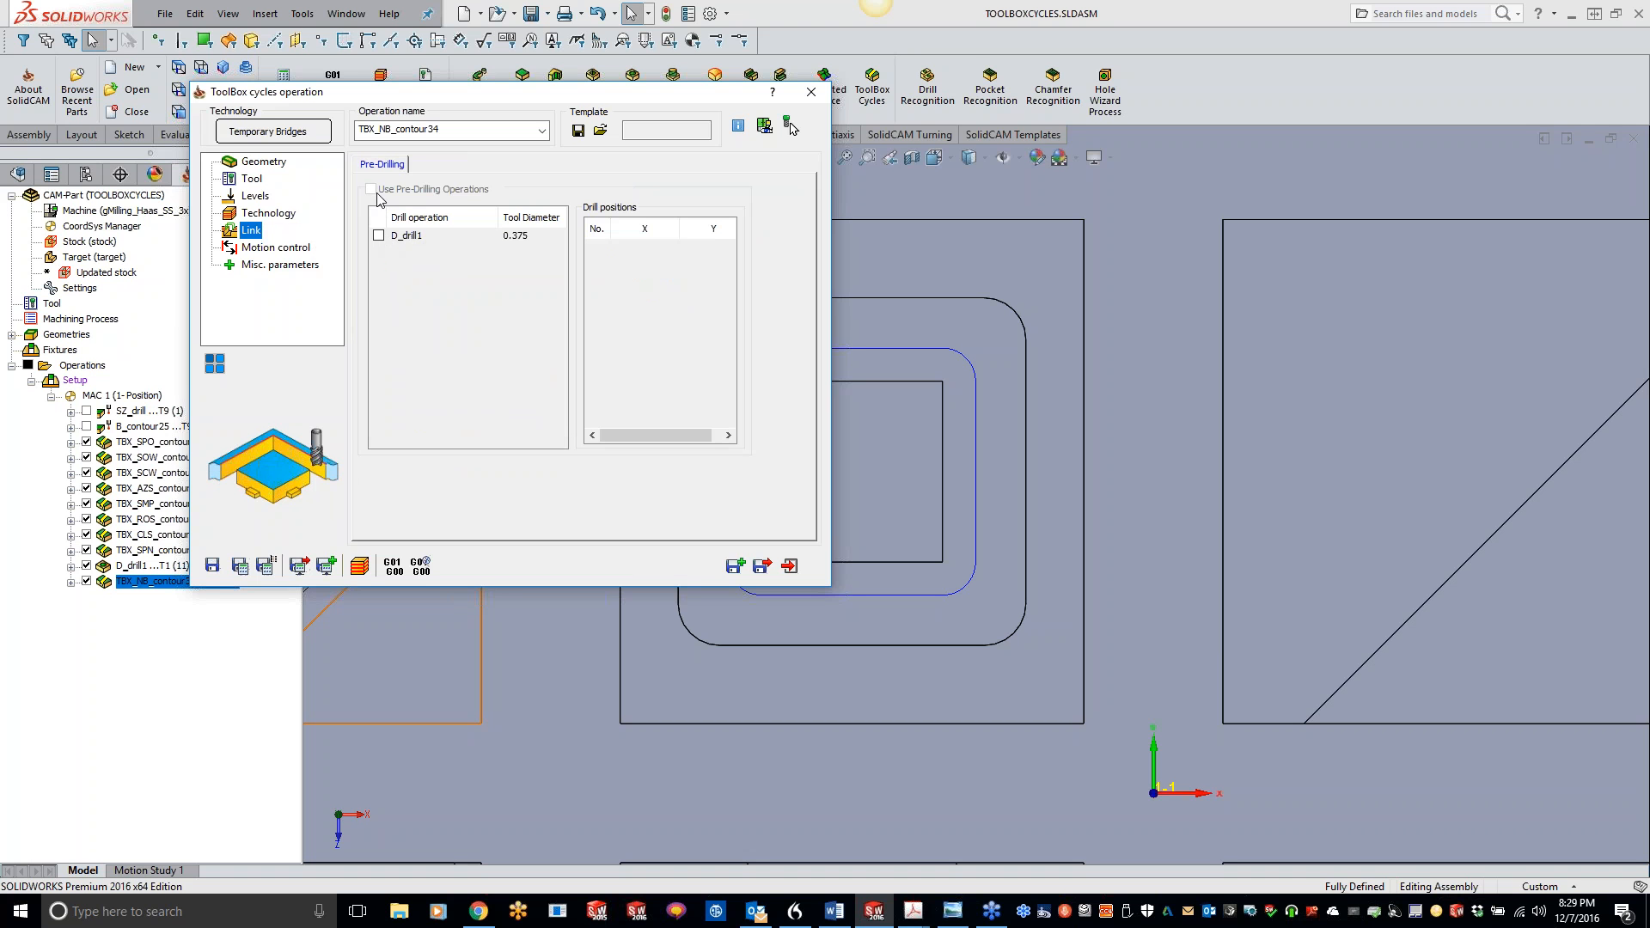
{"action": "left_click", "coordinate": [258, 181]}
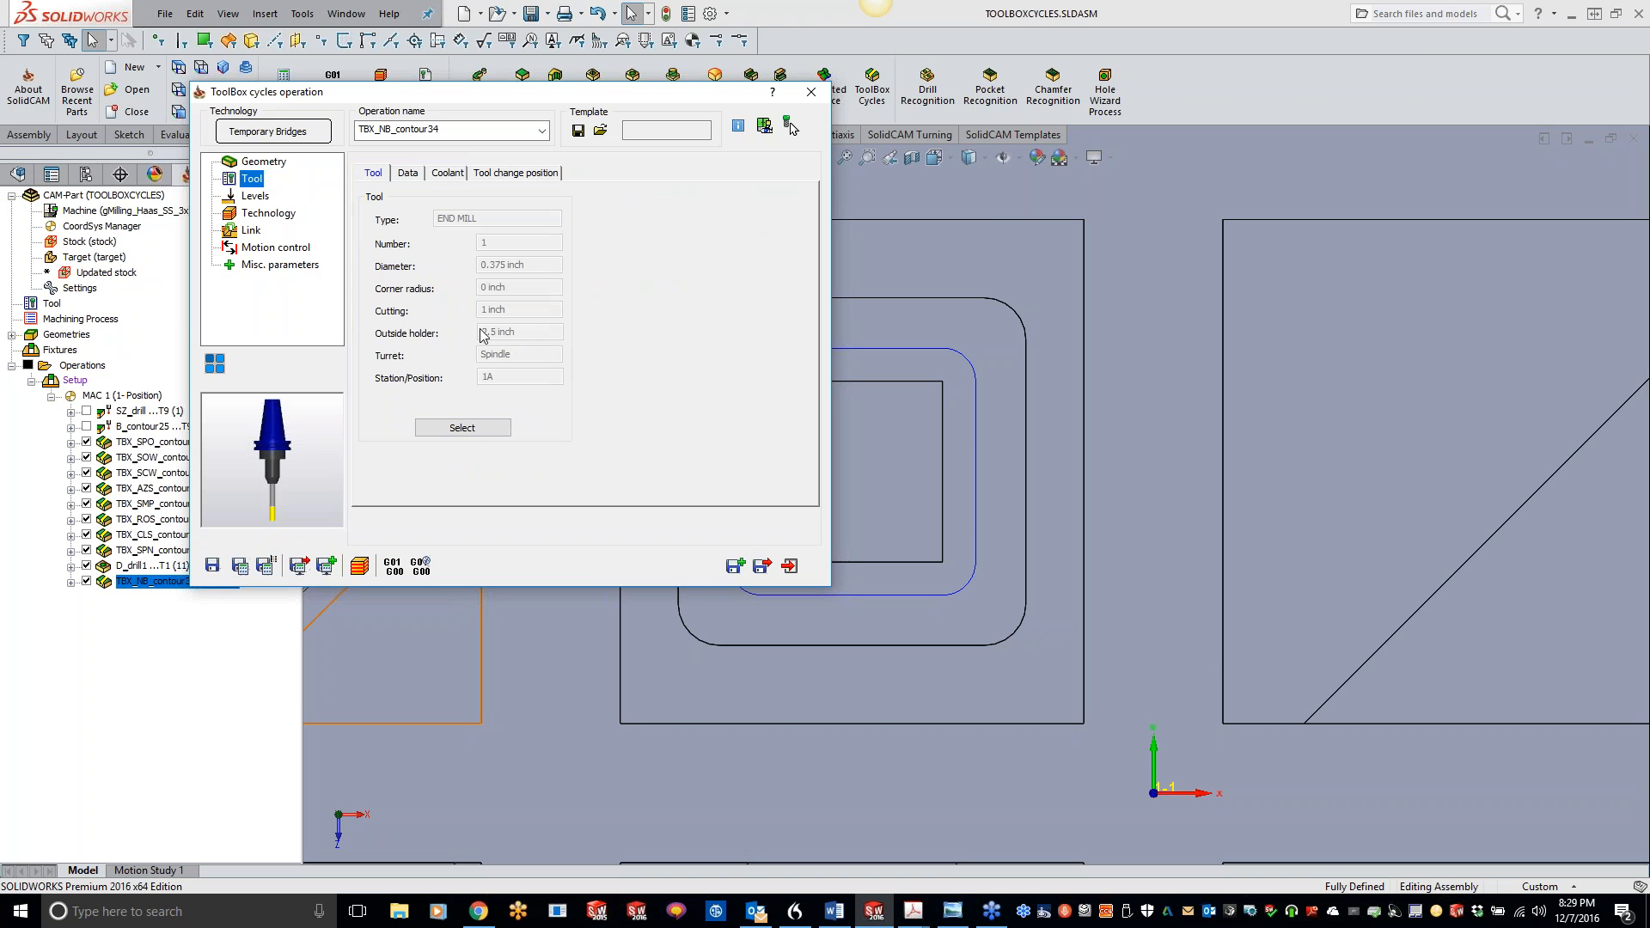
{"action": "left_click", "coordinate": [810, 92]}
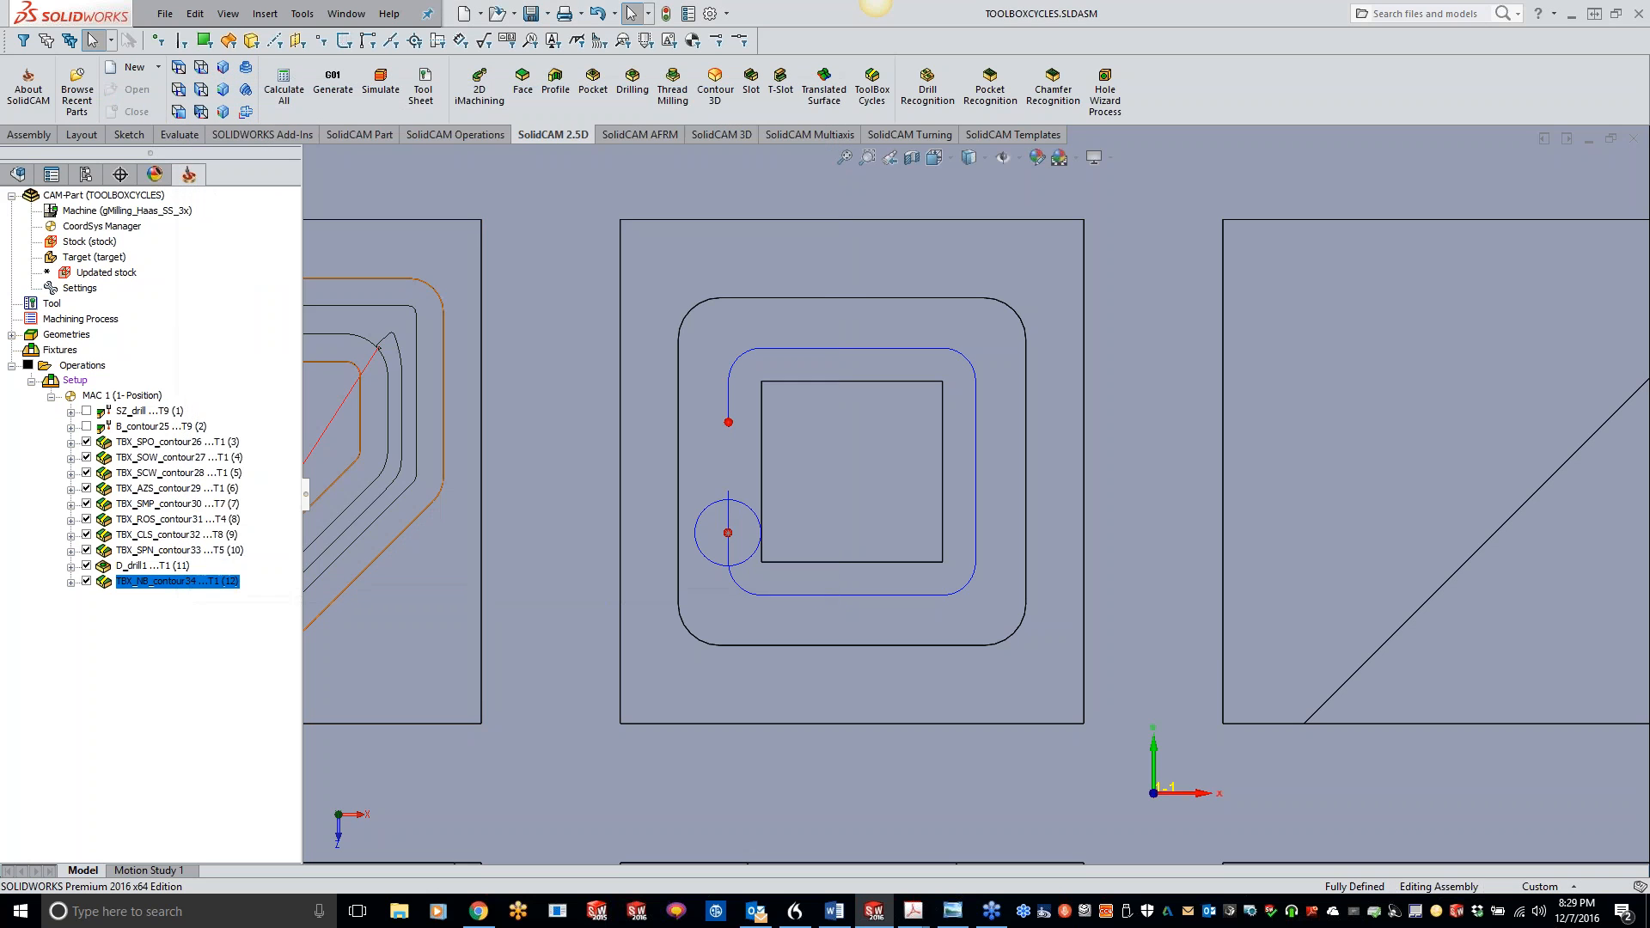
Step: Assign a new .378 inch diameter drill to the D_drill1 operation, and save and calculate it
{"action": "double_click", "coordinate": [148, 566]}
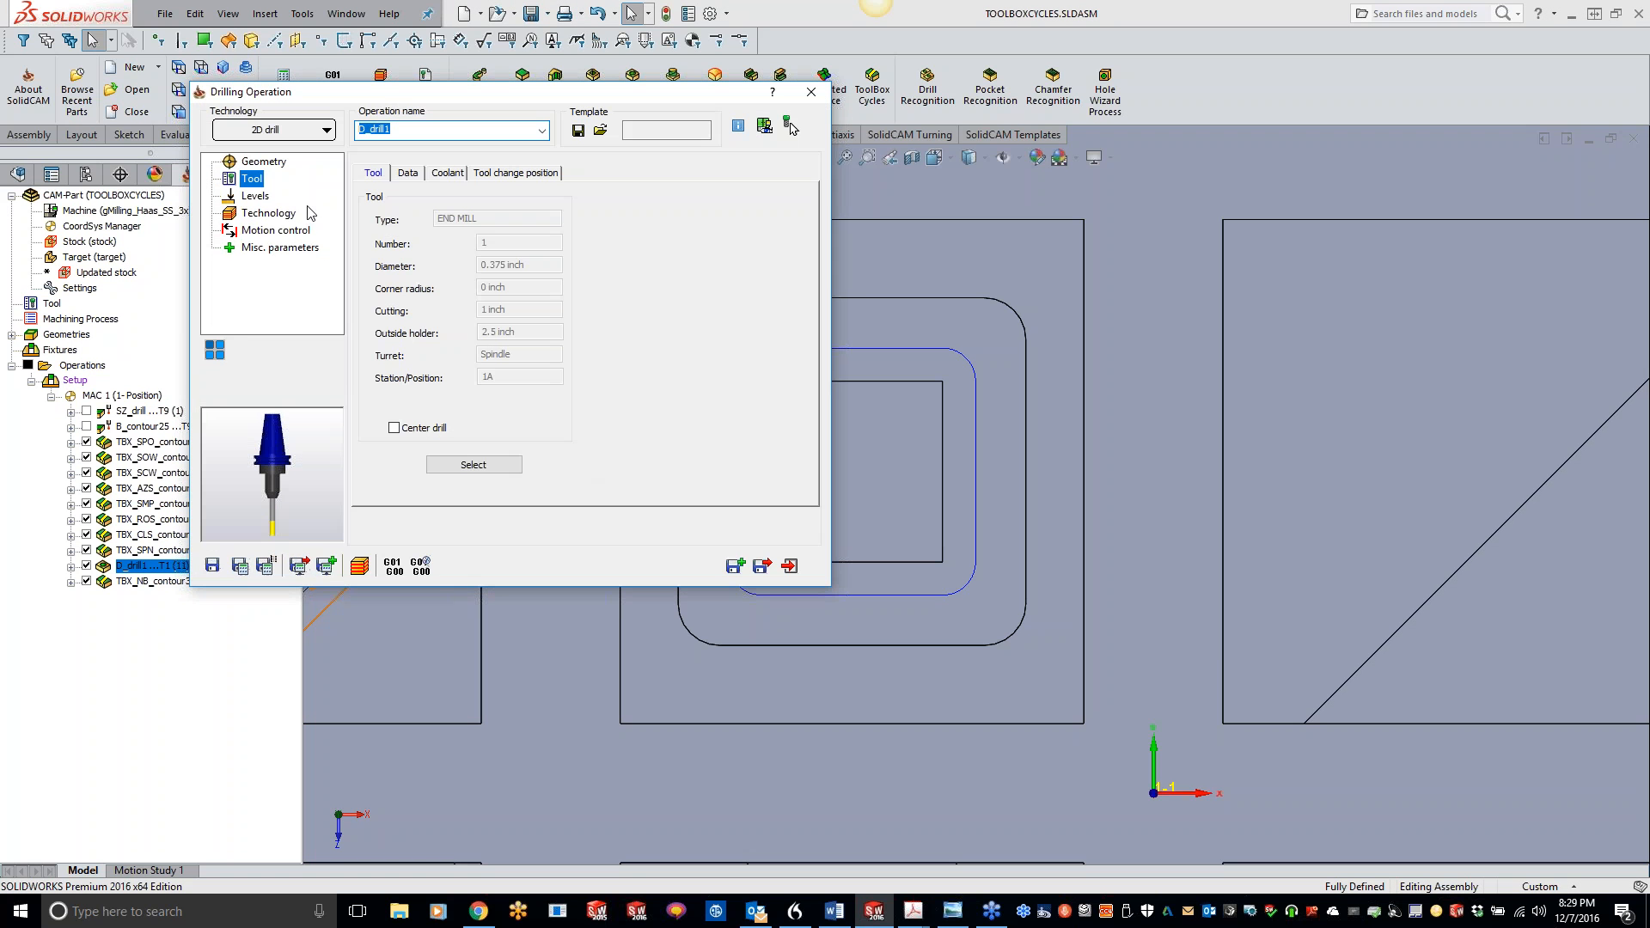
{"action": "left_click", "coordinate": [473, 465]}
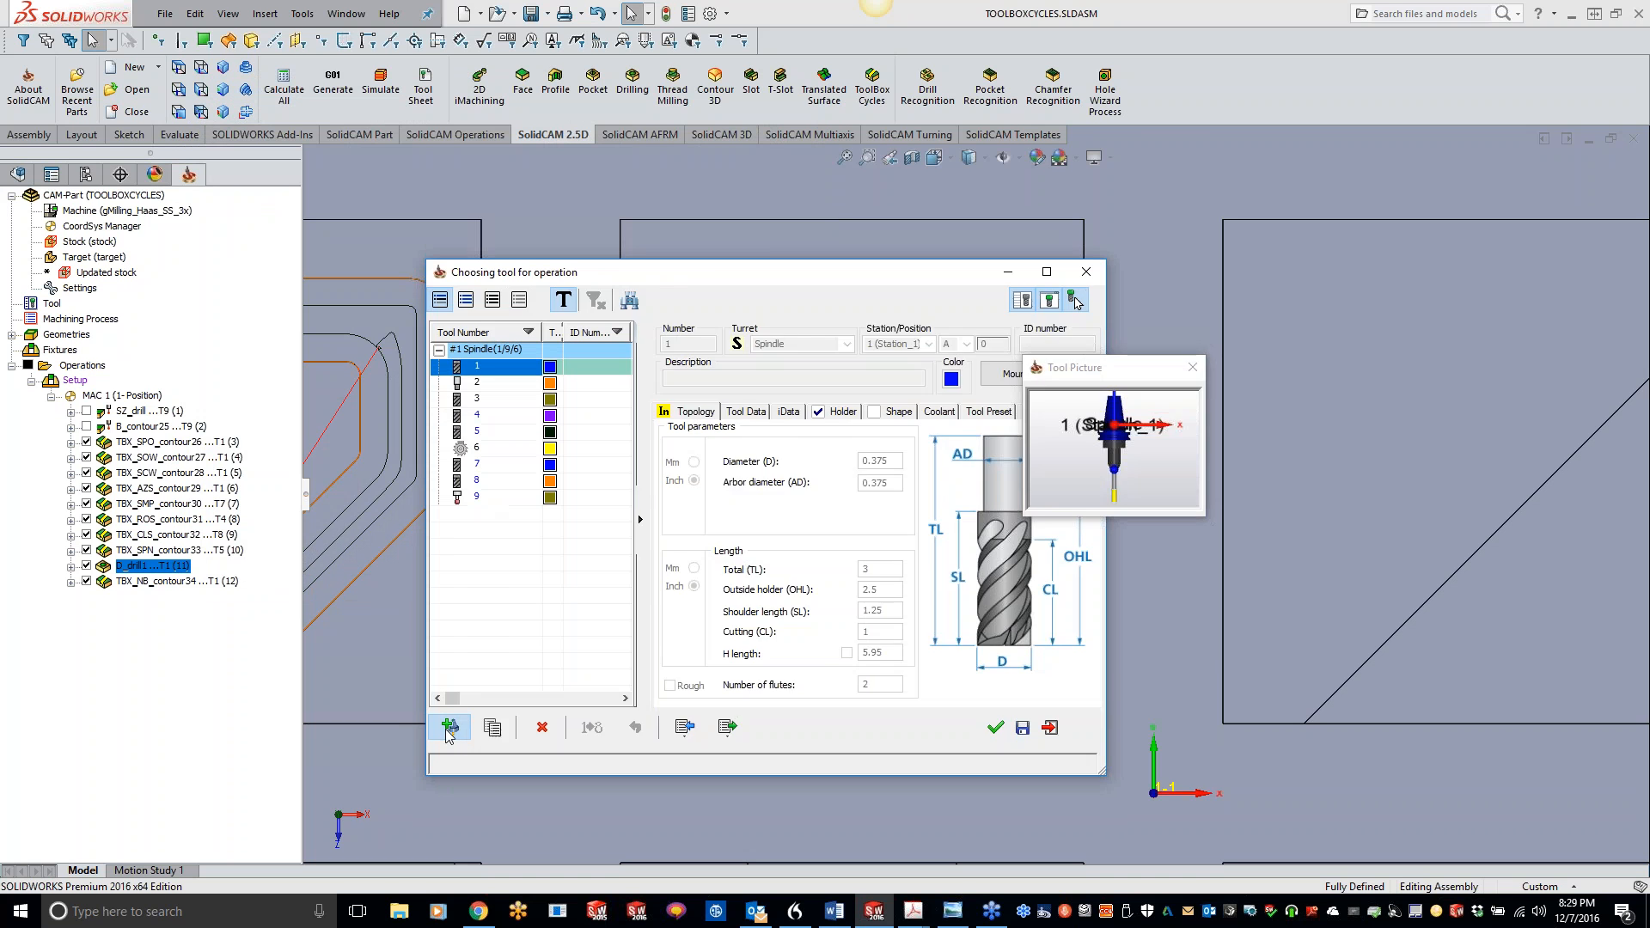
{"action": "left_click", "coordinate": [443, 726]}
{"action": "left_click", "coordinate": [836, 635]}
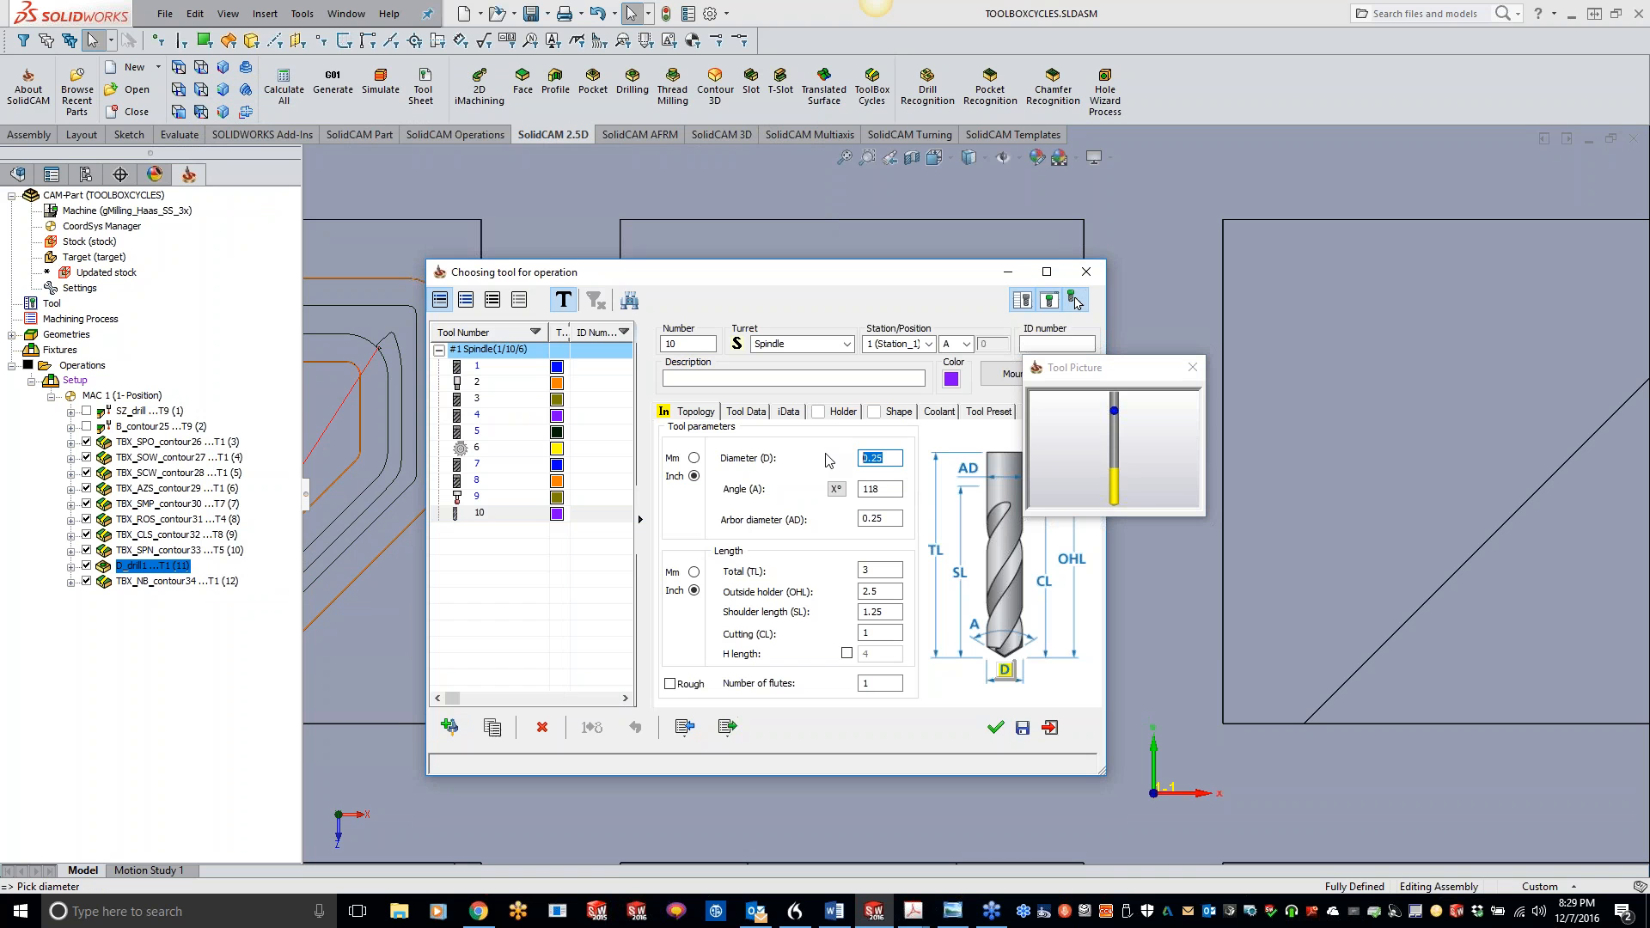
{"action": "type", "text": ".378"}
{"action": "left_click", "coordinate": [995, 727]}
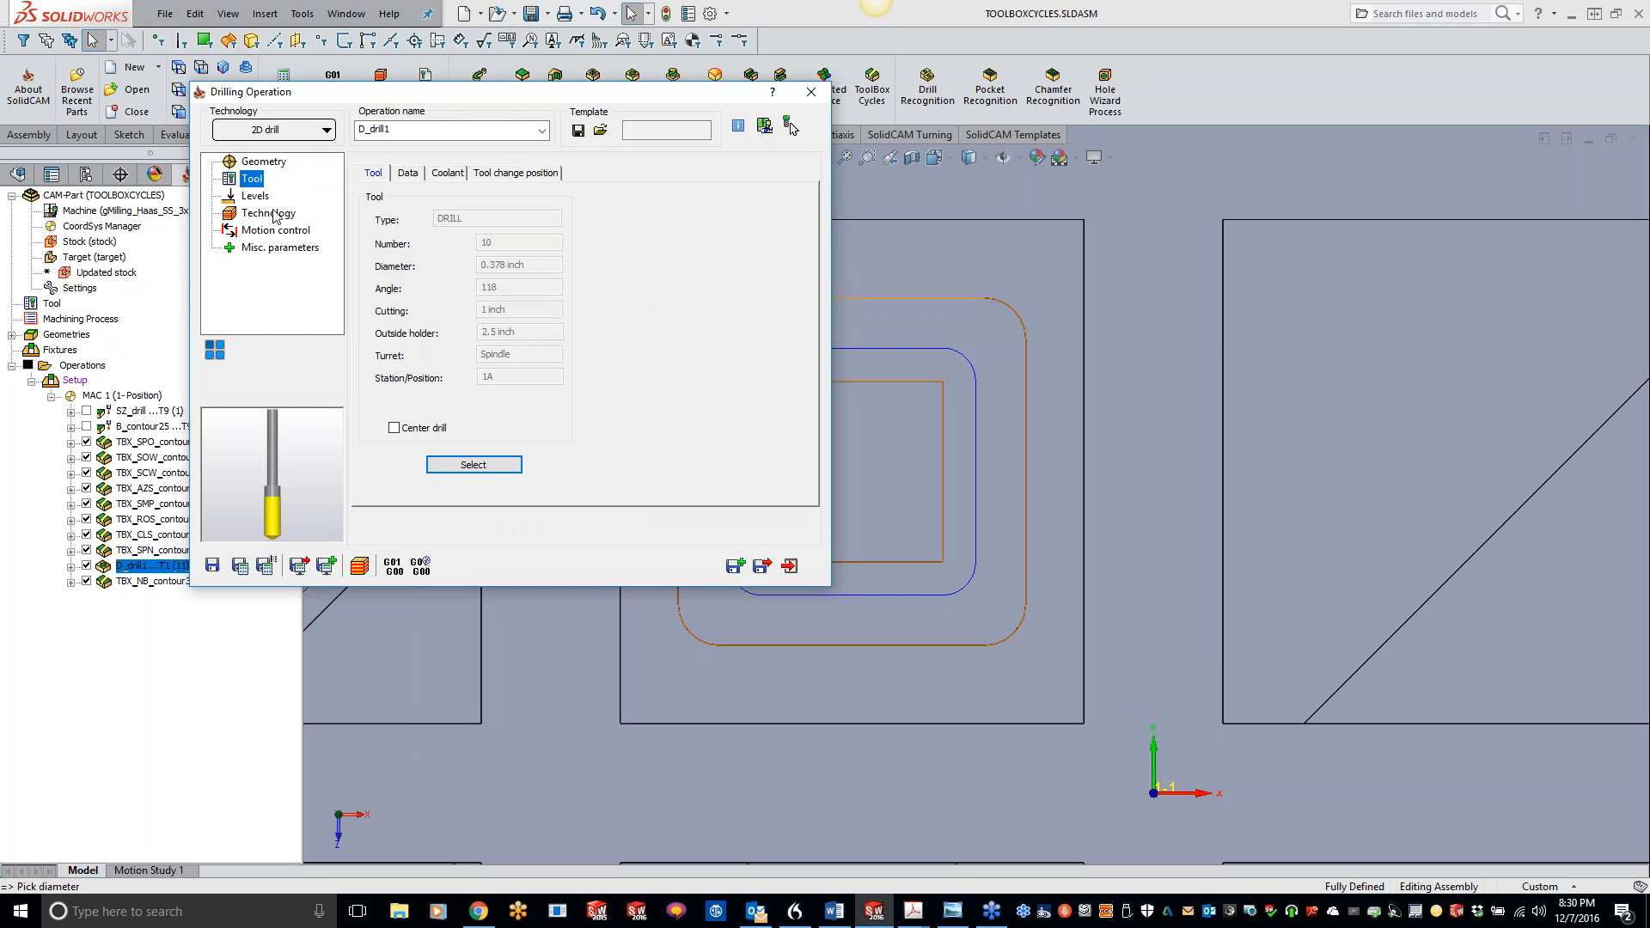
{"action": "left_click", "coordinate": [256, 197]}
{"action": "left_click", "coordinate": [269, 214]}
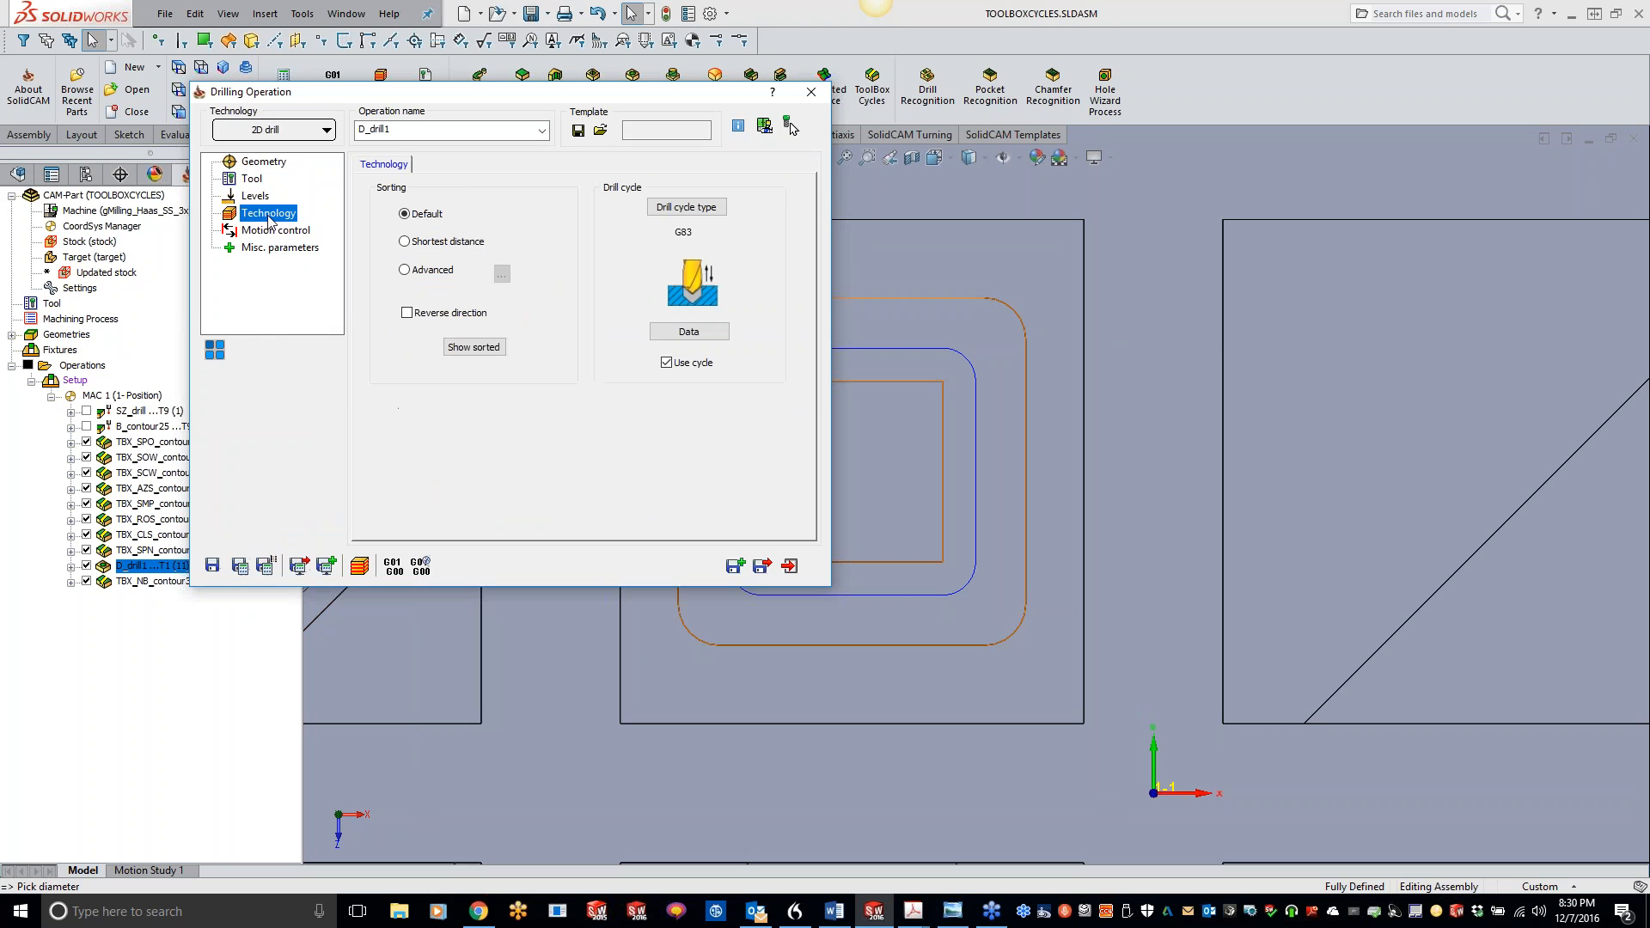
{"action": "left_click", "coordinate": [240, 566]}
{"action": "left_click", "coordinate": [811, 92]}
Step: Examine the pre-drilling and technology settings of the TBX_NB_contour34 operation
{"action": "double_click", "coordinate": [209, 583]}
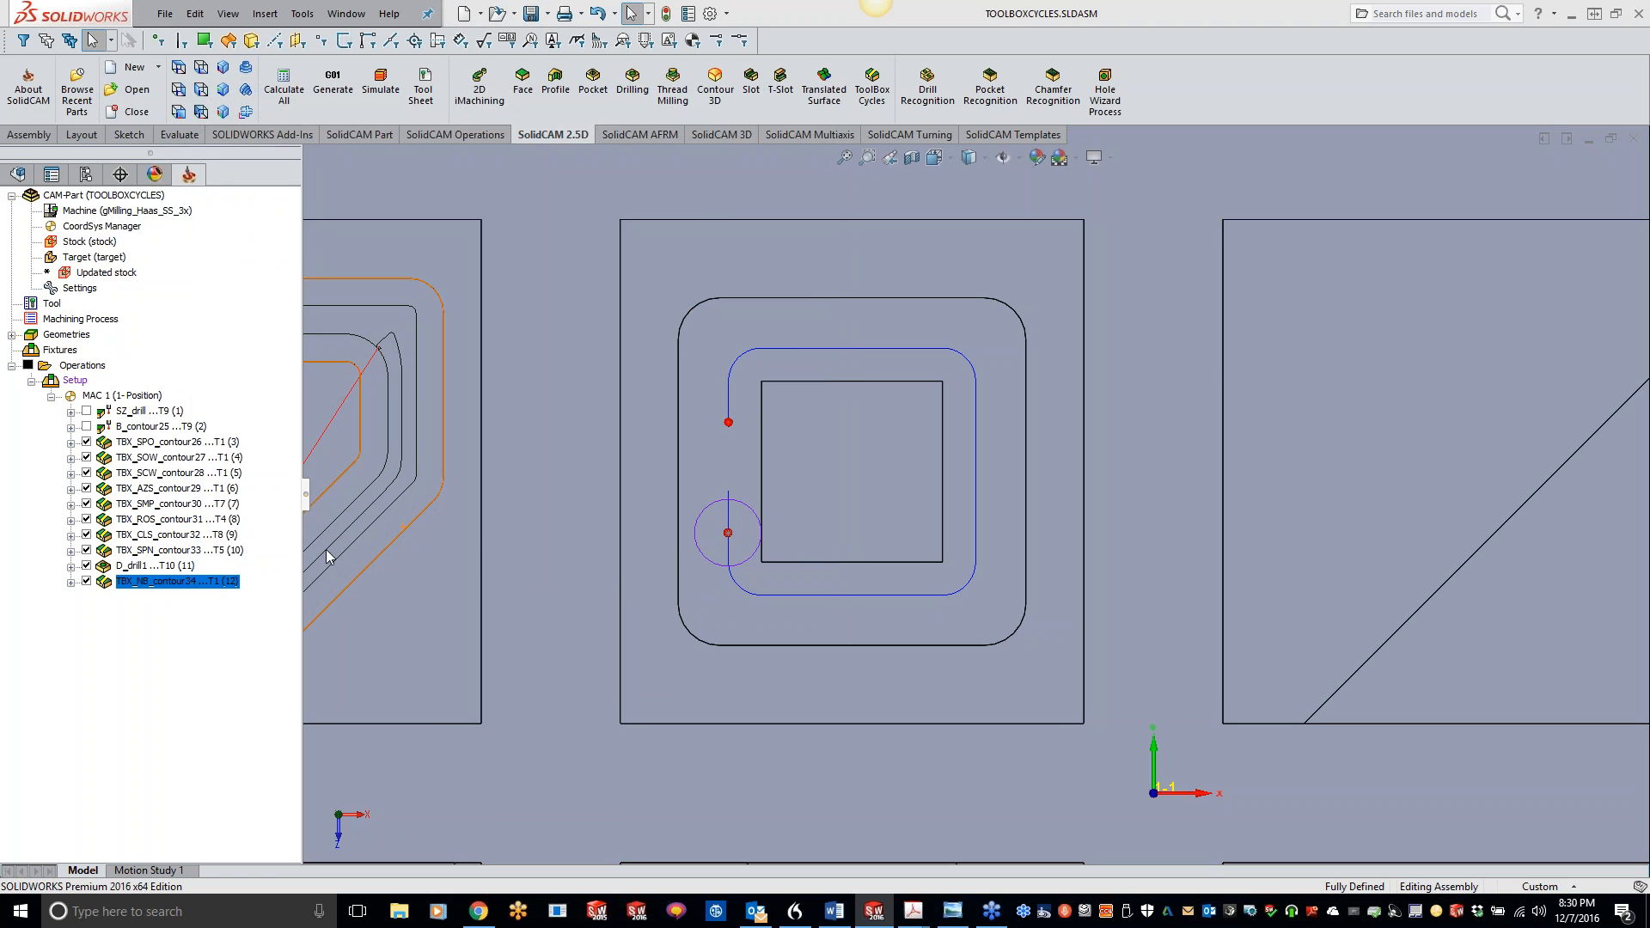
{"action": "left_click", "coordinate": [252, 232]}
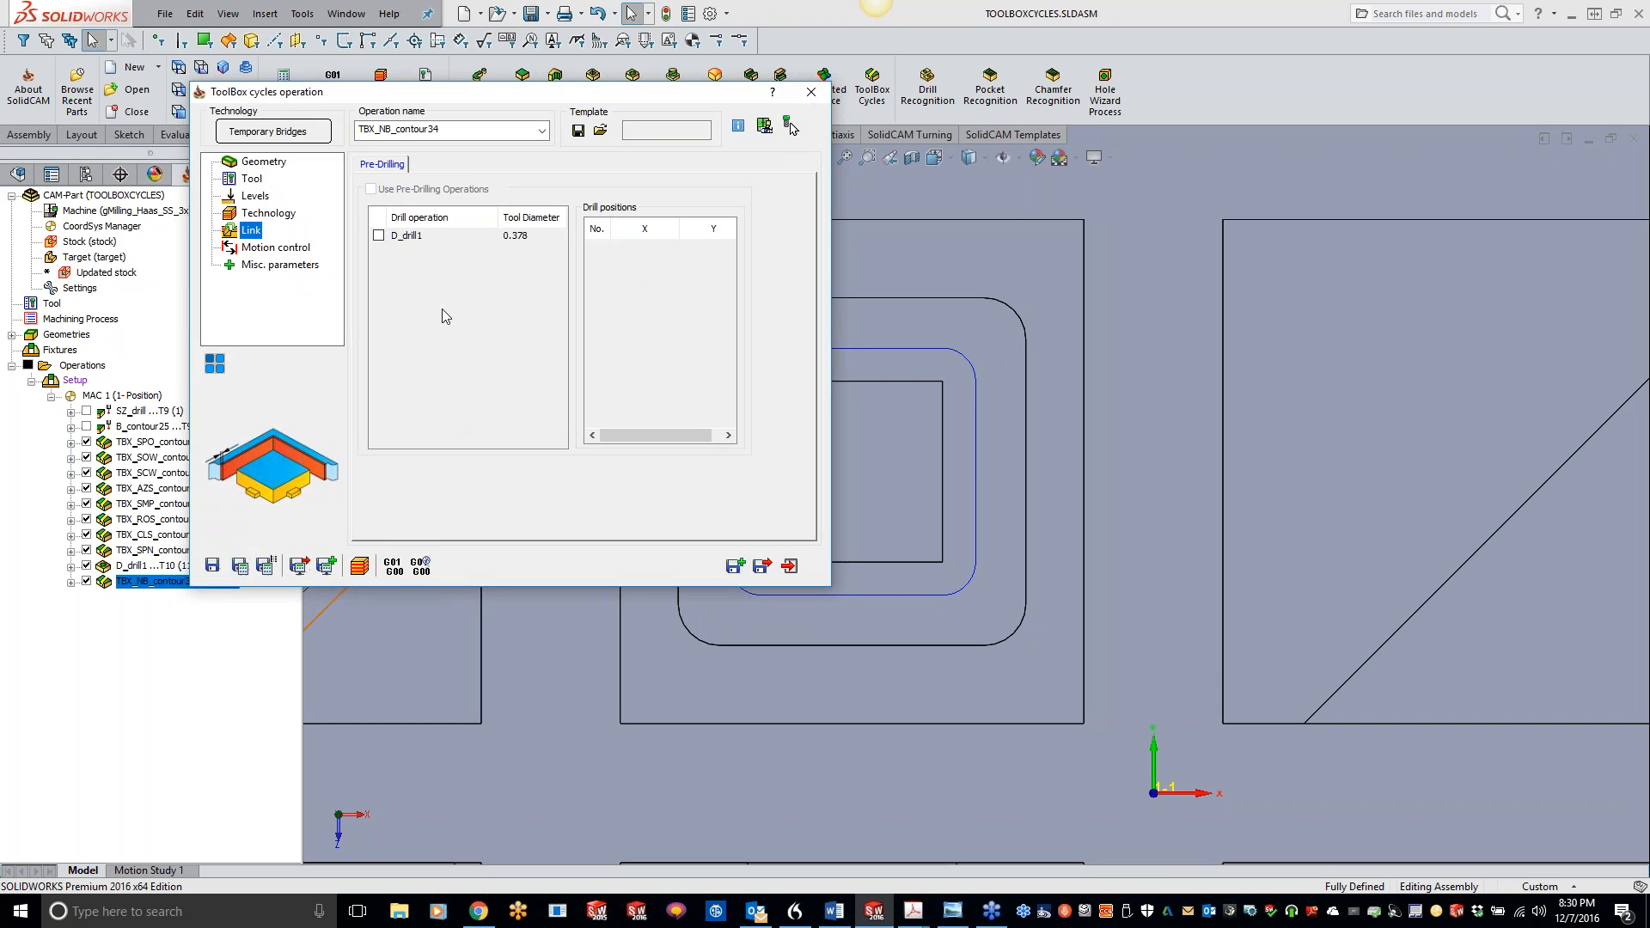
{"action": "left_click", "coordinate": [286, 220]}
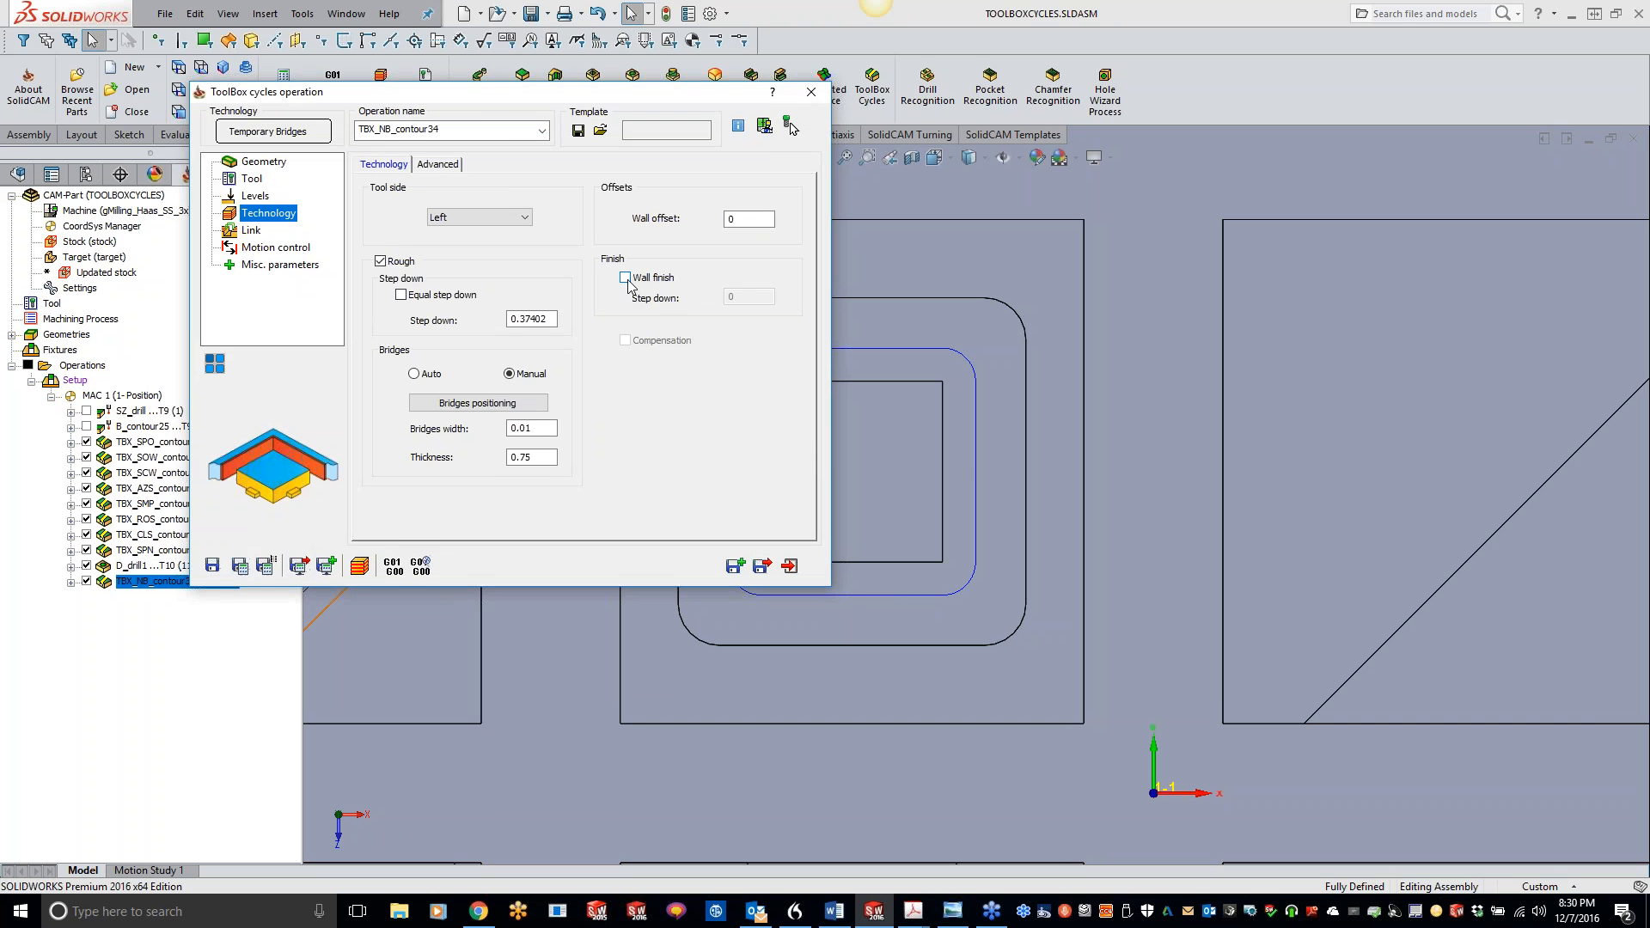
{"action": "left_click", "coordinate": [438, 166]}
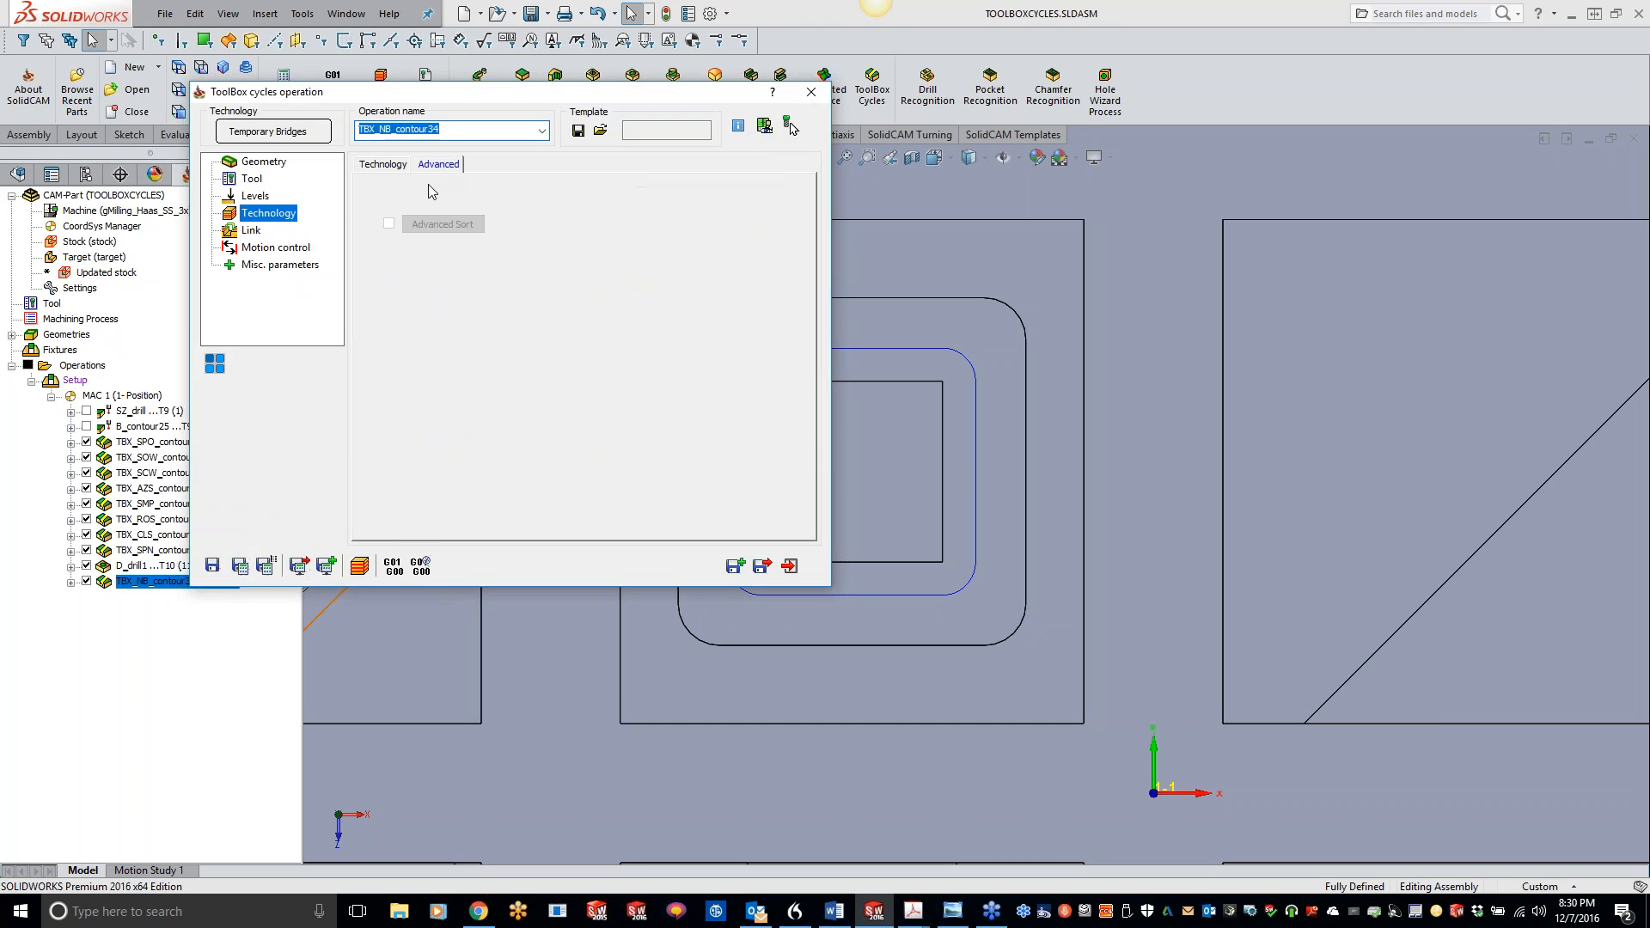
{"action": "left_click", "coordinate": [383, 166]}
{"action": "left_click", "coordinate": [240, 230]}
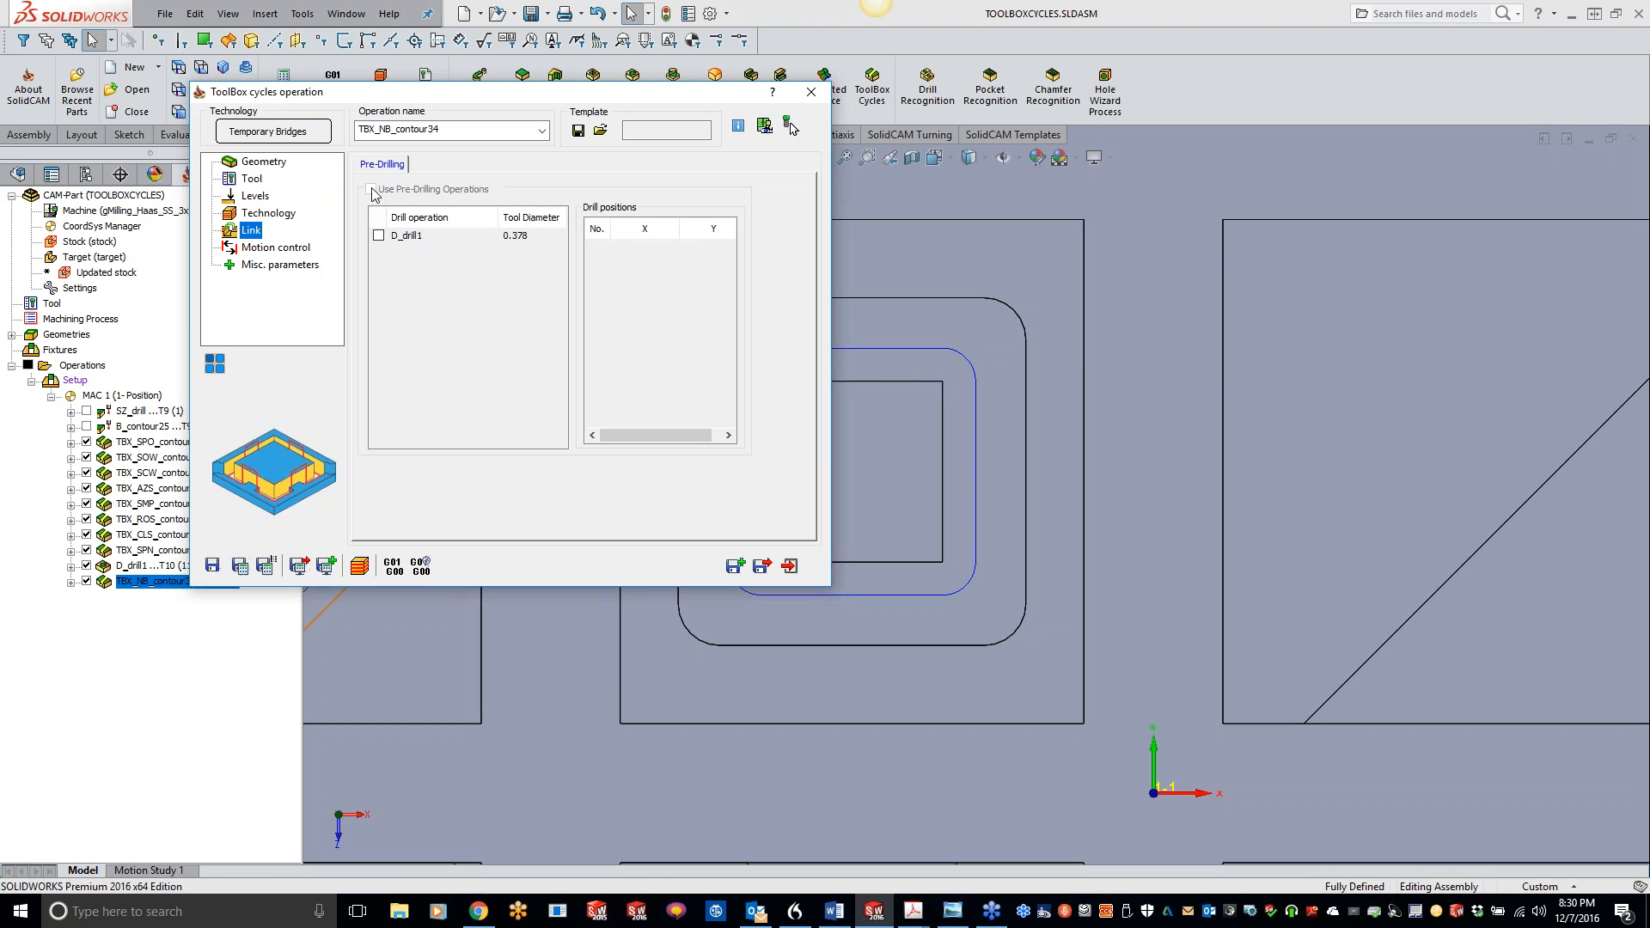
{"action": "left_click", "coordinate": [810, 92]}
Step: Sketch a circle of about 0.21 in radius centred on the drill point, using the central square face as the sketch plane
{"action": "left_click", "coordinate": [778, 419]}
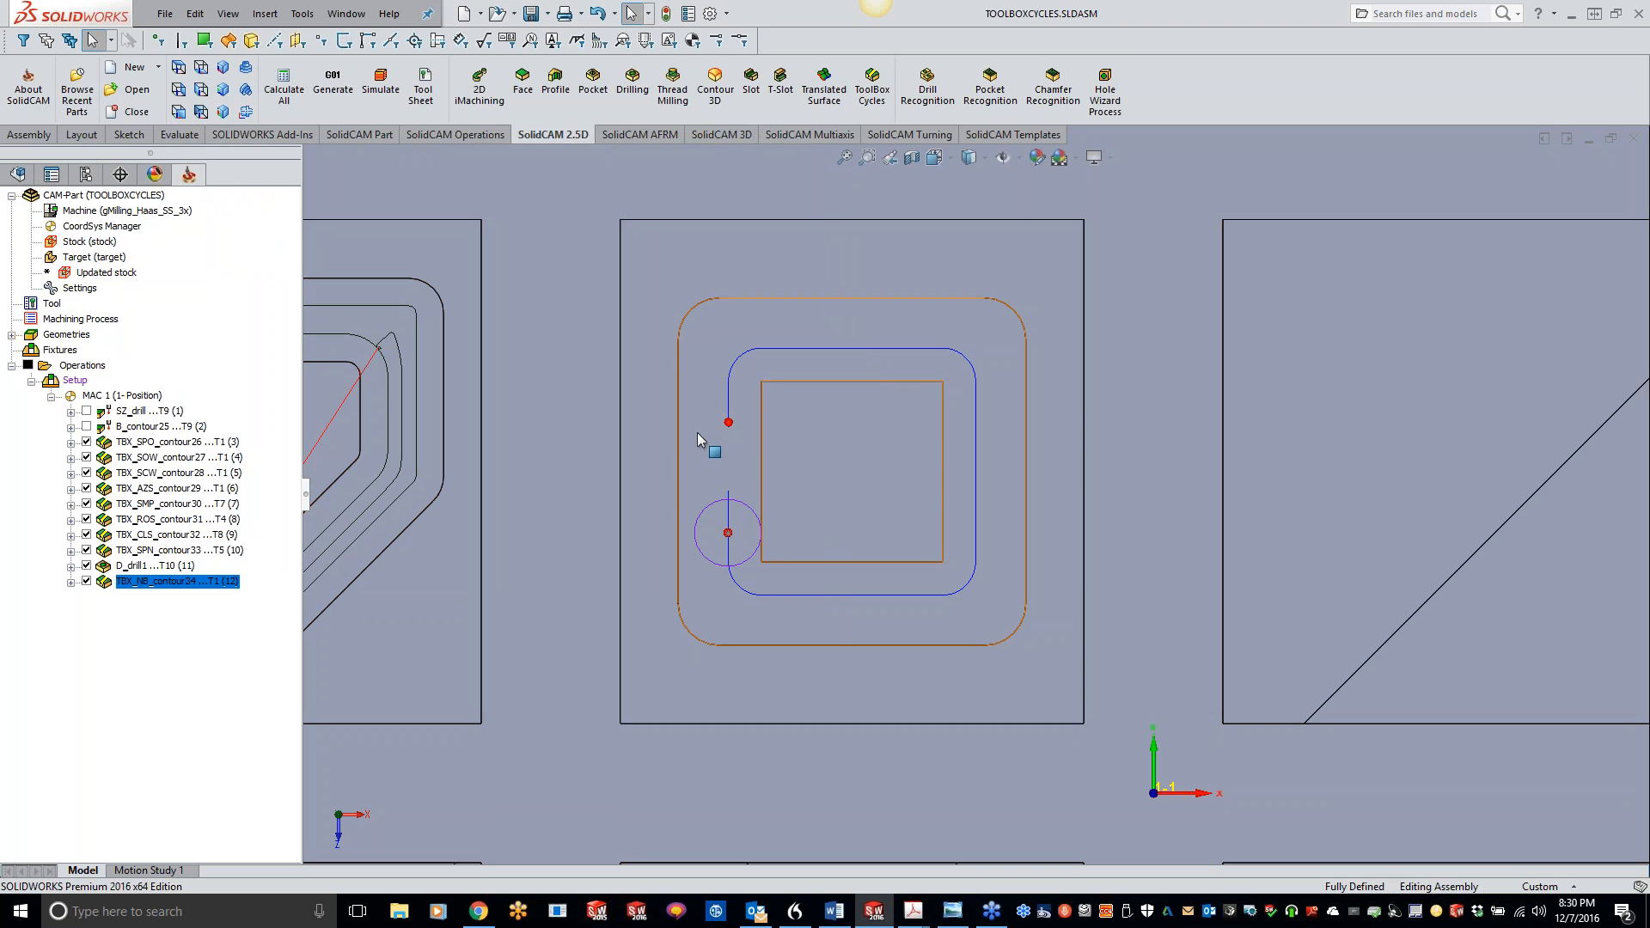
{"action": "left_click", "coordinate": [869, 492]}
{"action": "right_click", "coordinate": [868, 491]}
{"action": "left_click", "coordinate": [899, 241]}
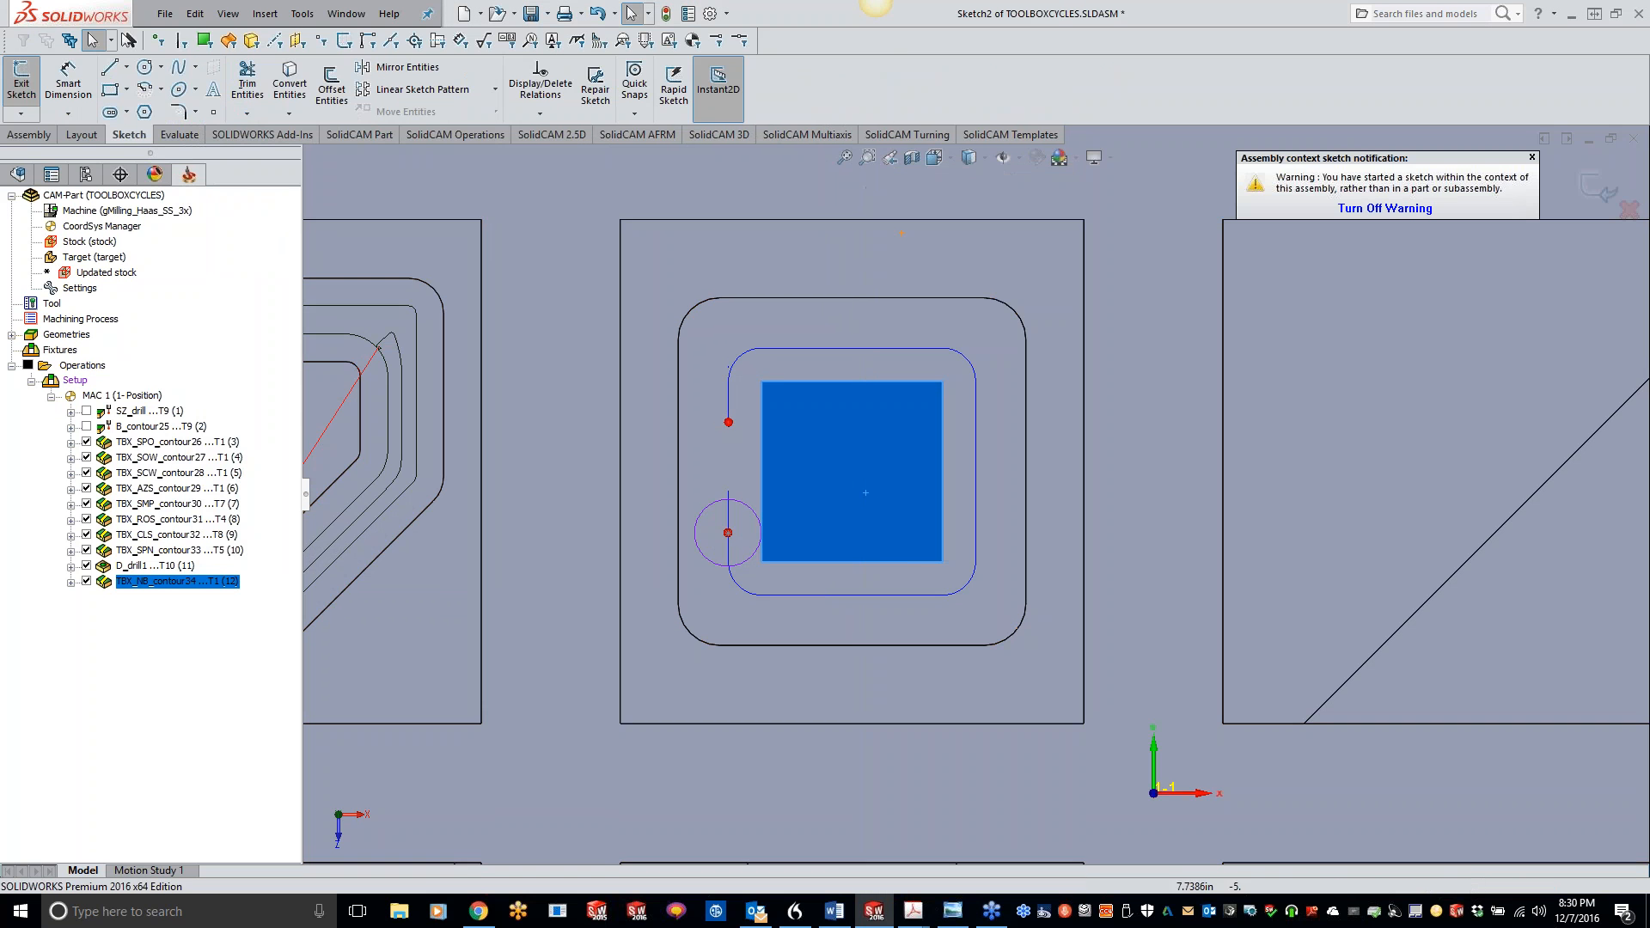
{"action": "left_click", "coordinate": [182, 90]}
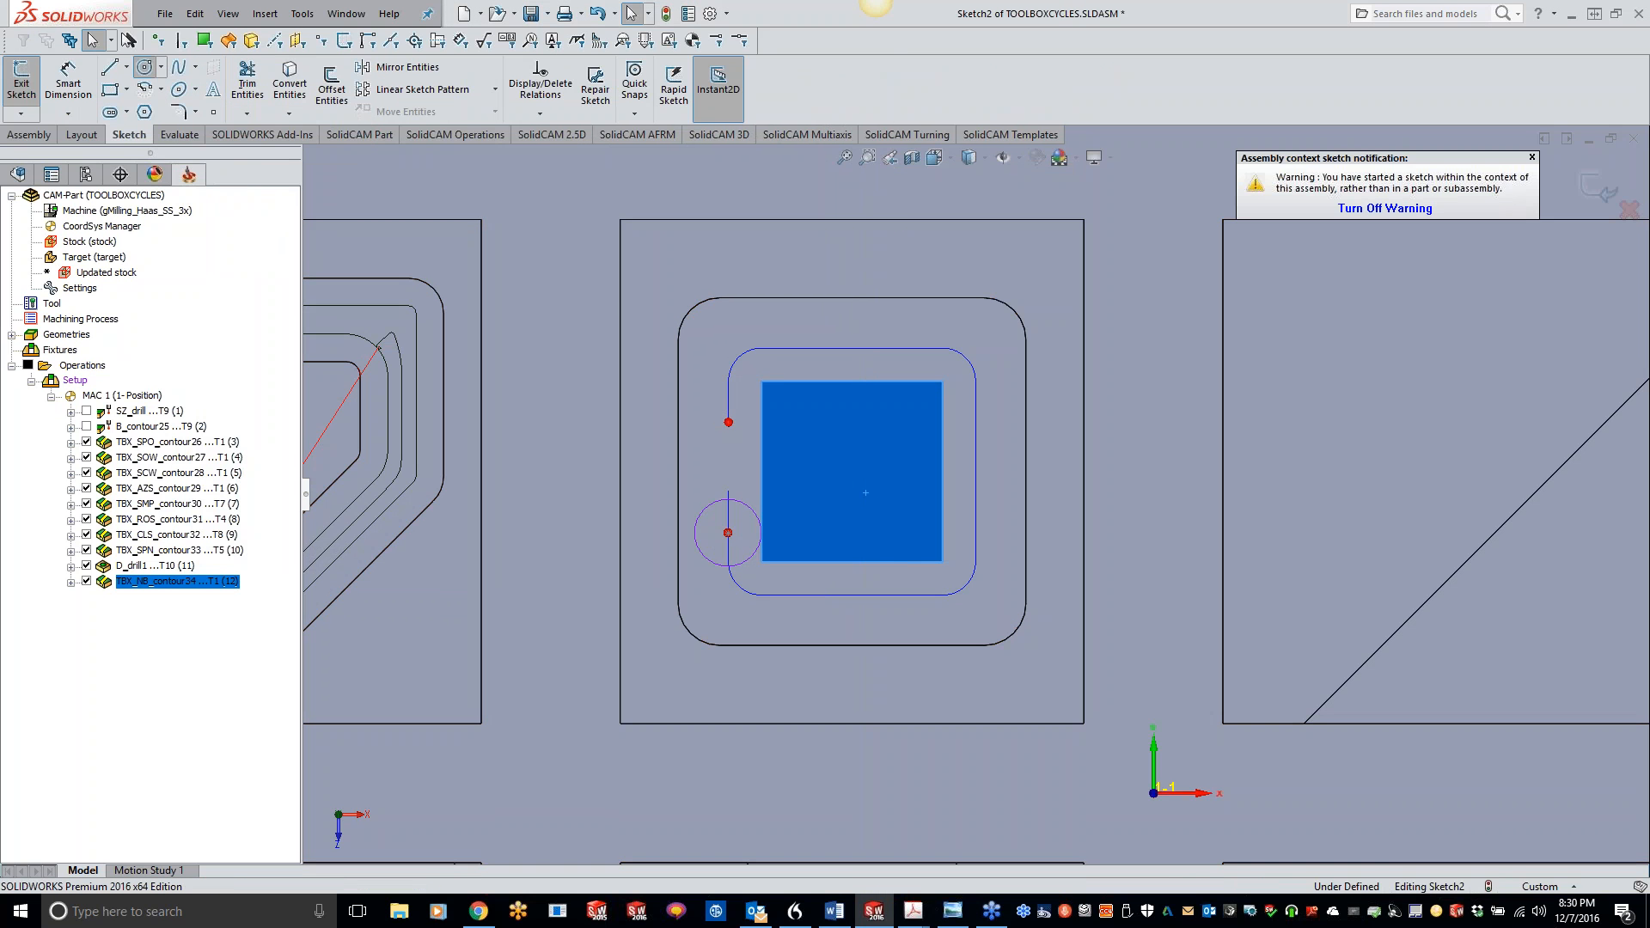
{"action": "left_click", "coordinate": [729, 533]}
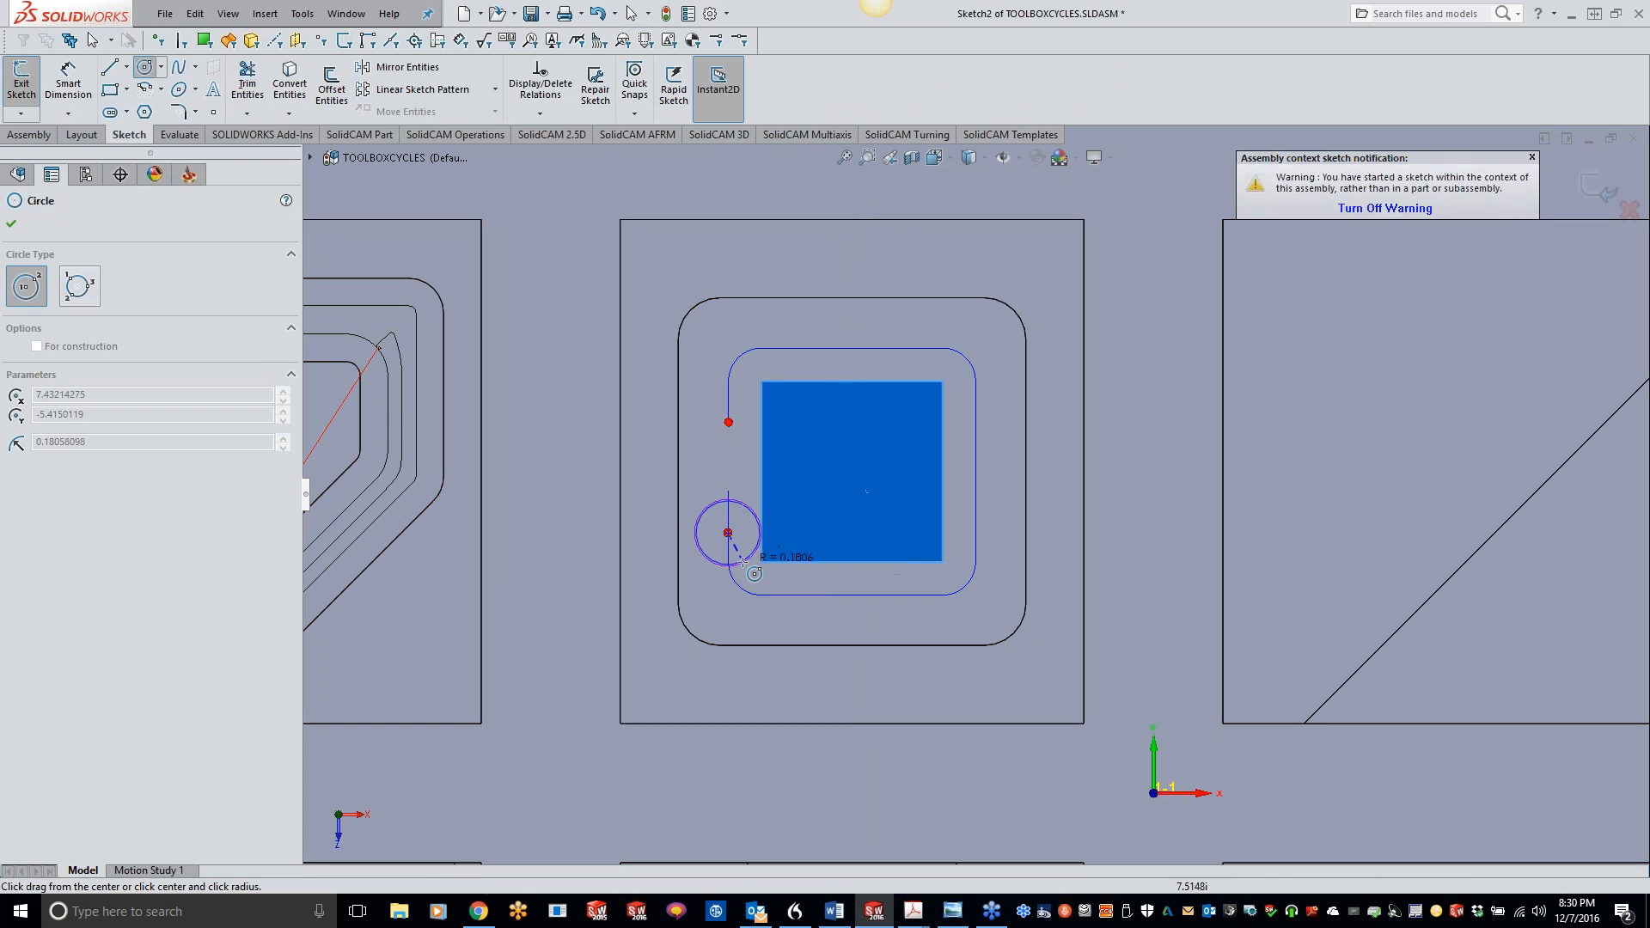
{"action": "left_click", "coordinate": [745, 566]}
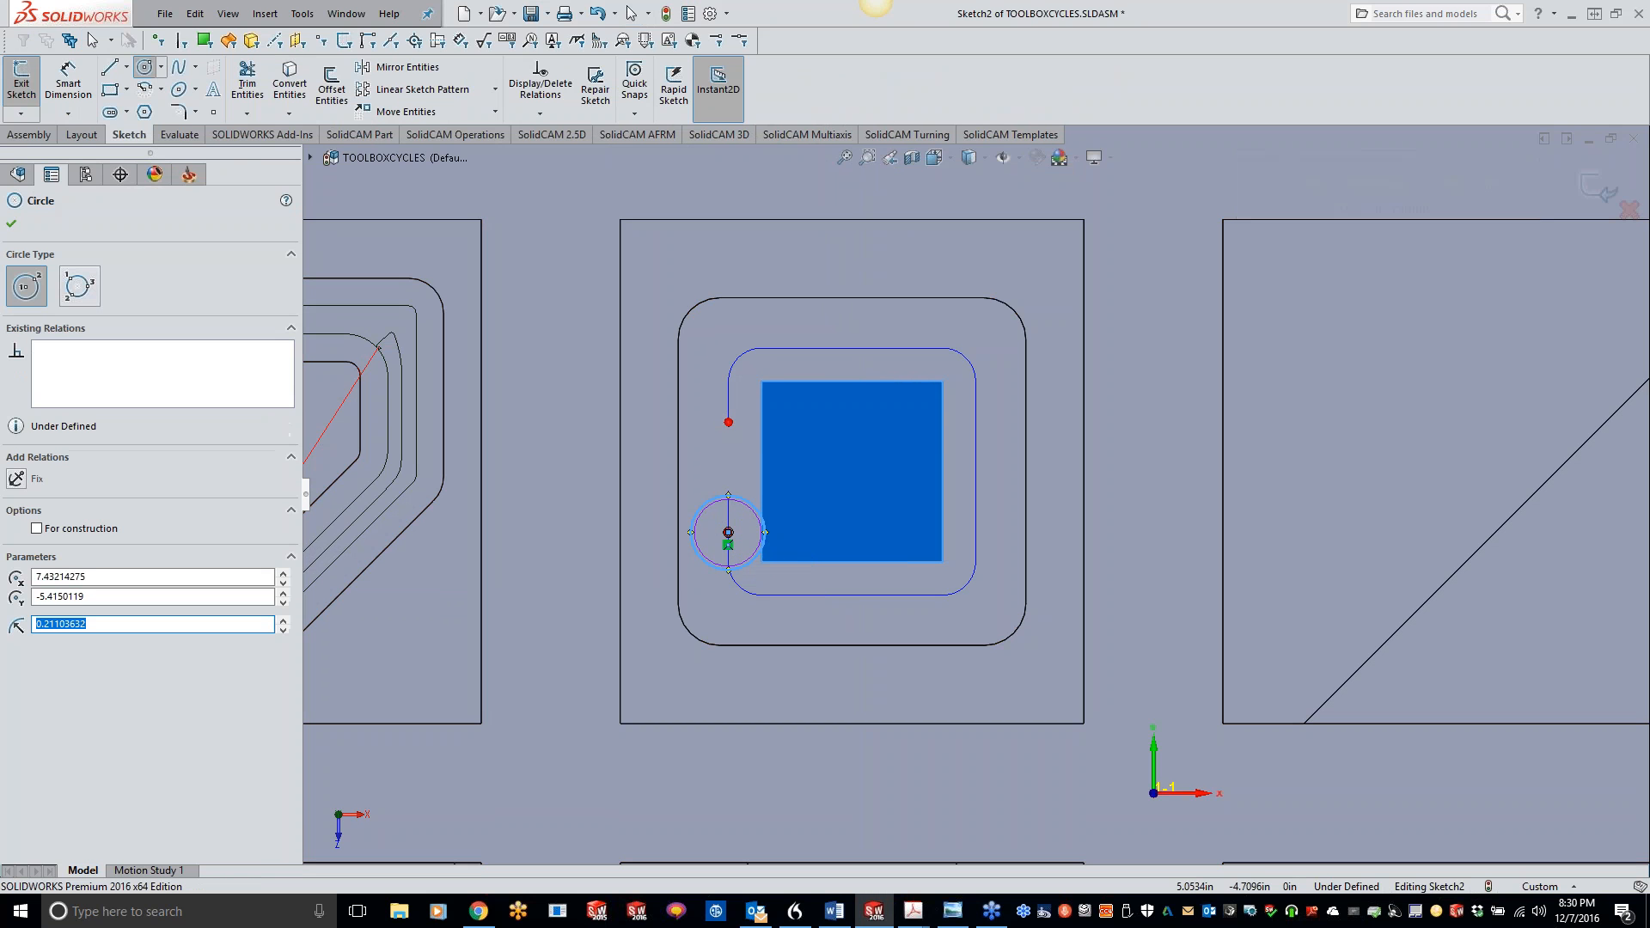
{"action": "left_click", "coordinate": [1594, 188]}
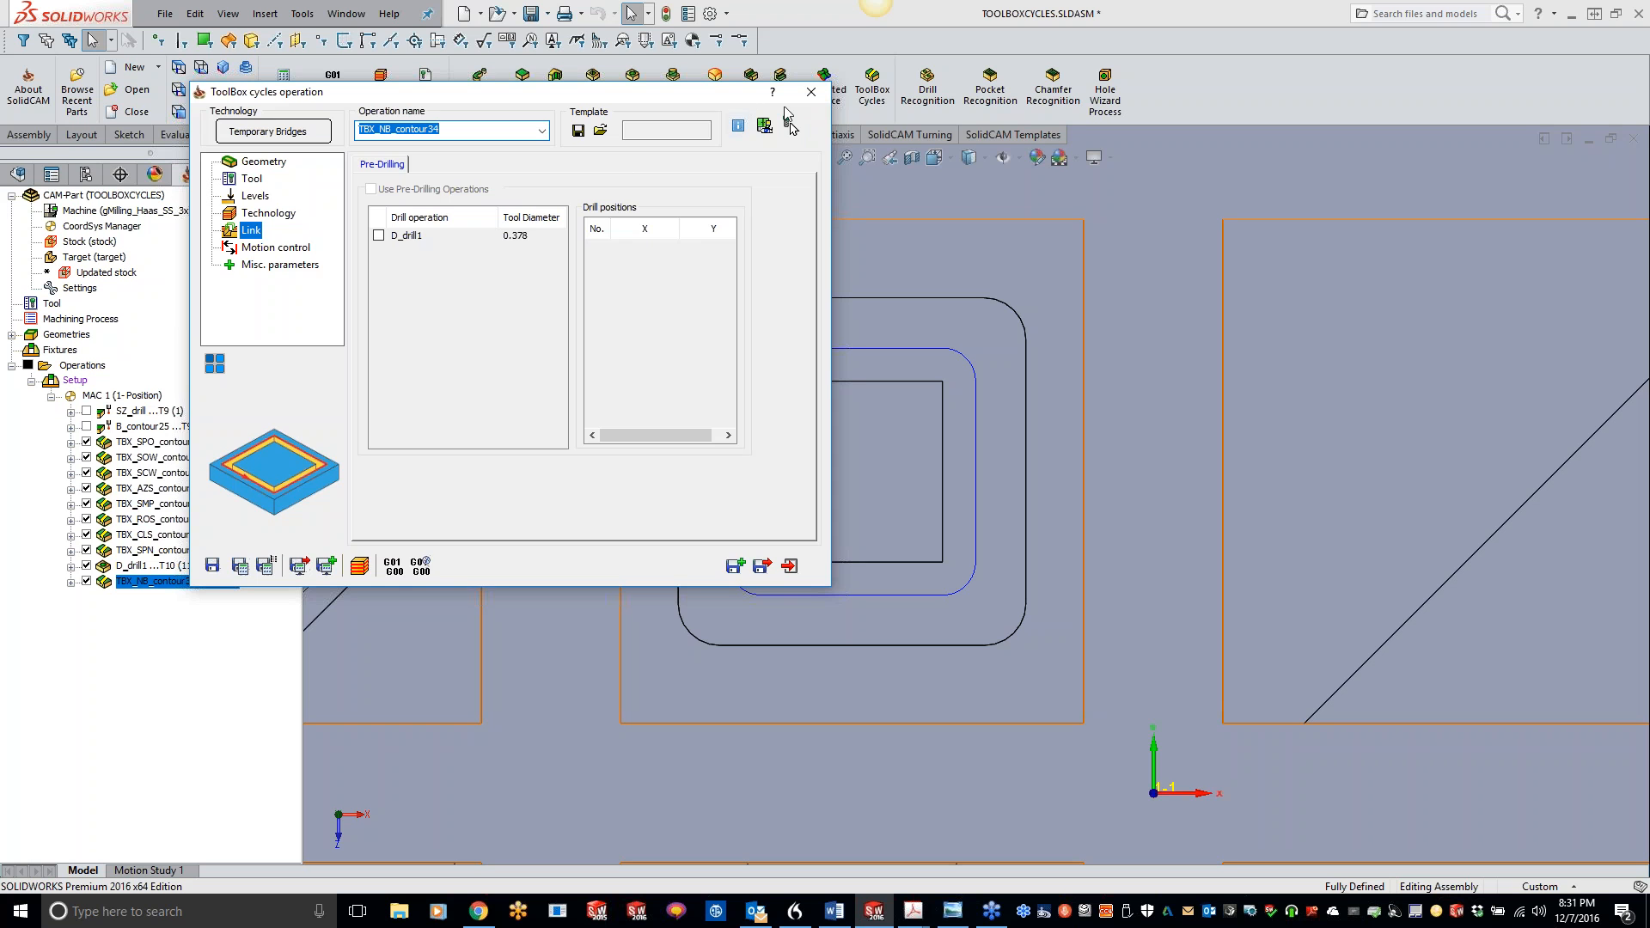
Step: Delete the D_drill1 drilling operation from the operations list
{"action": "left_click", "coordinate": [810, 92]}
{"action": "right_click", "coordinate": [150, 567]}
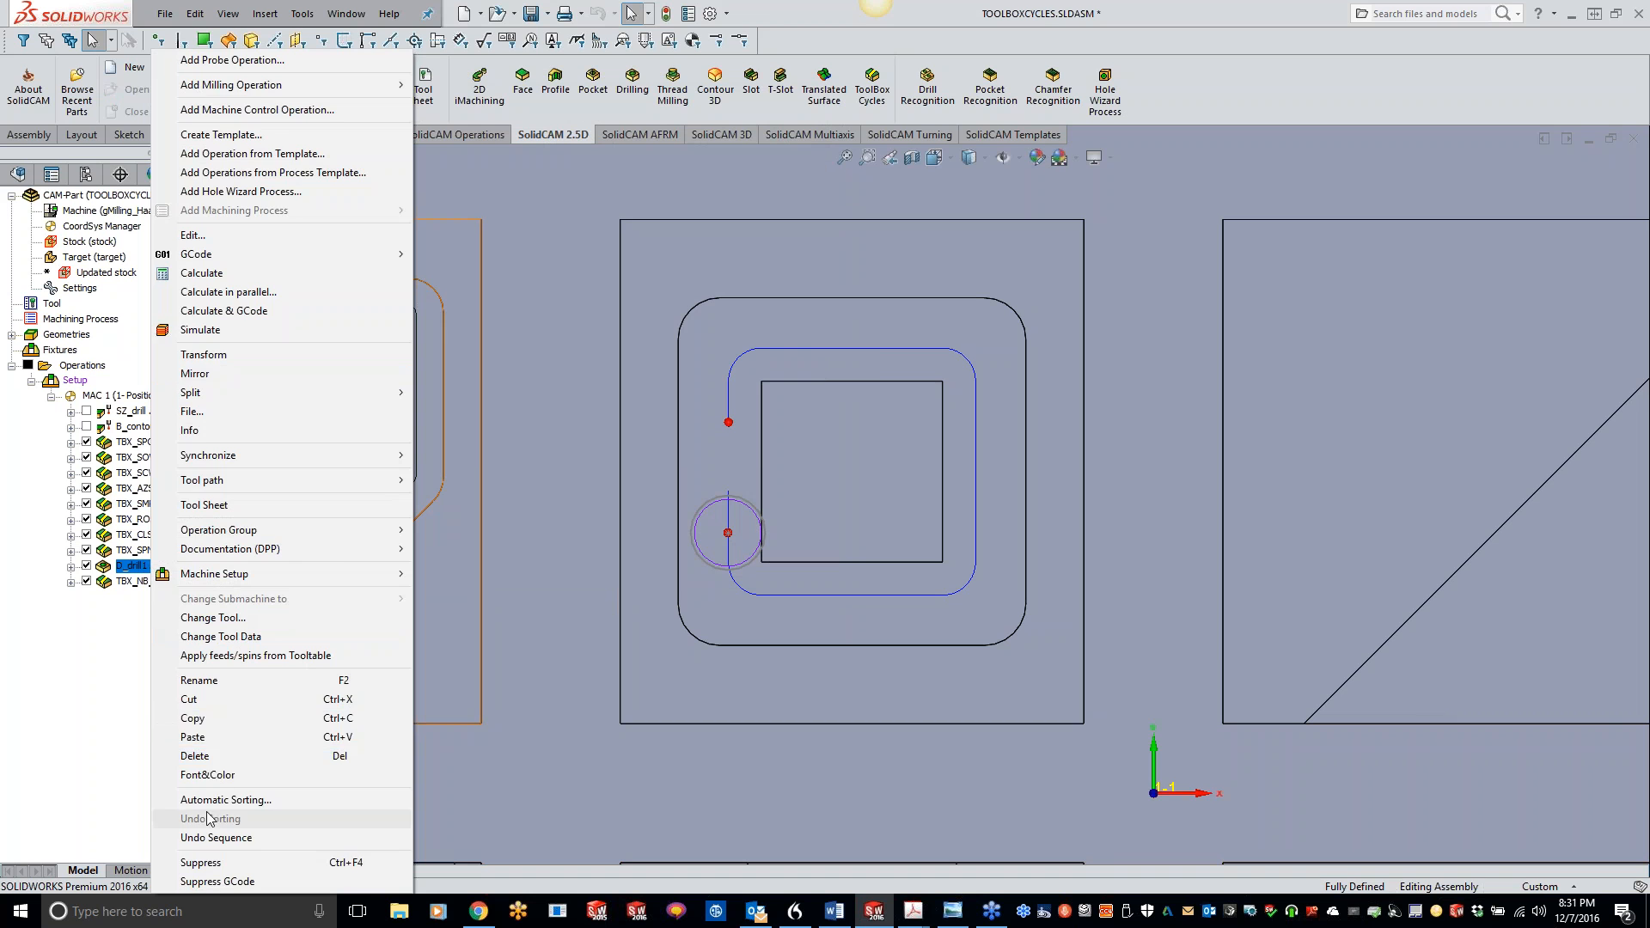
{"action": "left_click", "coordinate": [204, 757]}
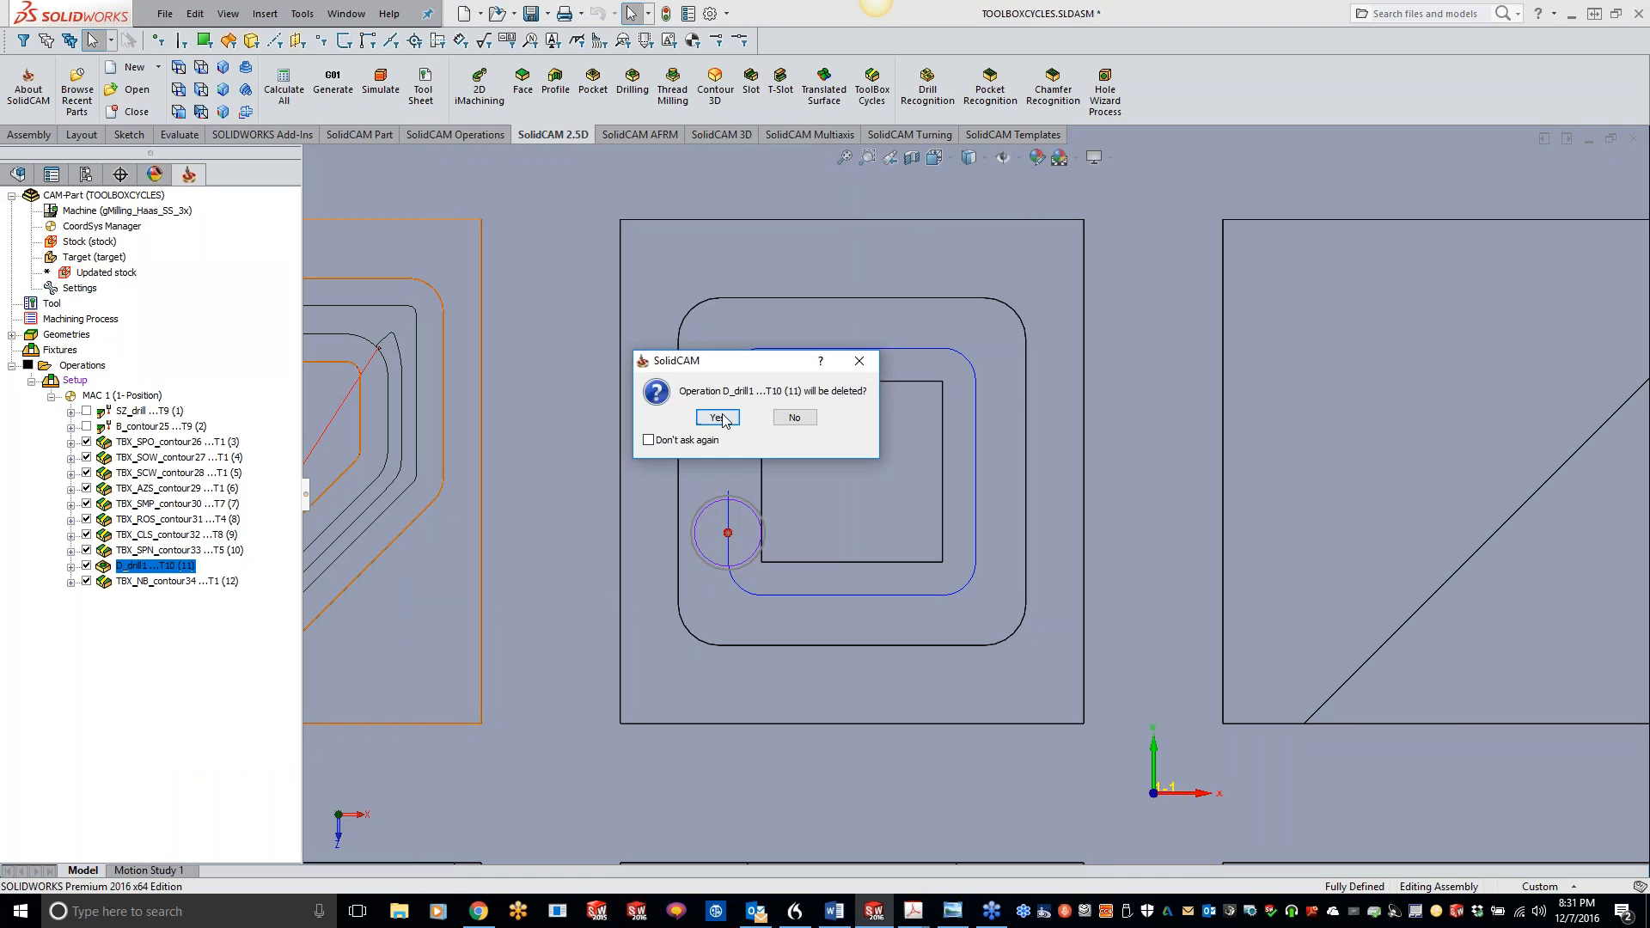
{"action": "left_click", "coordinate": [760, 423]}
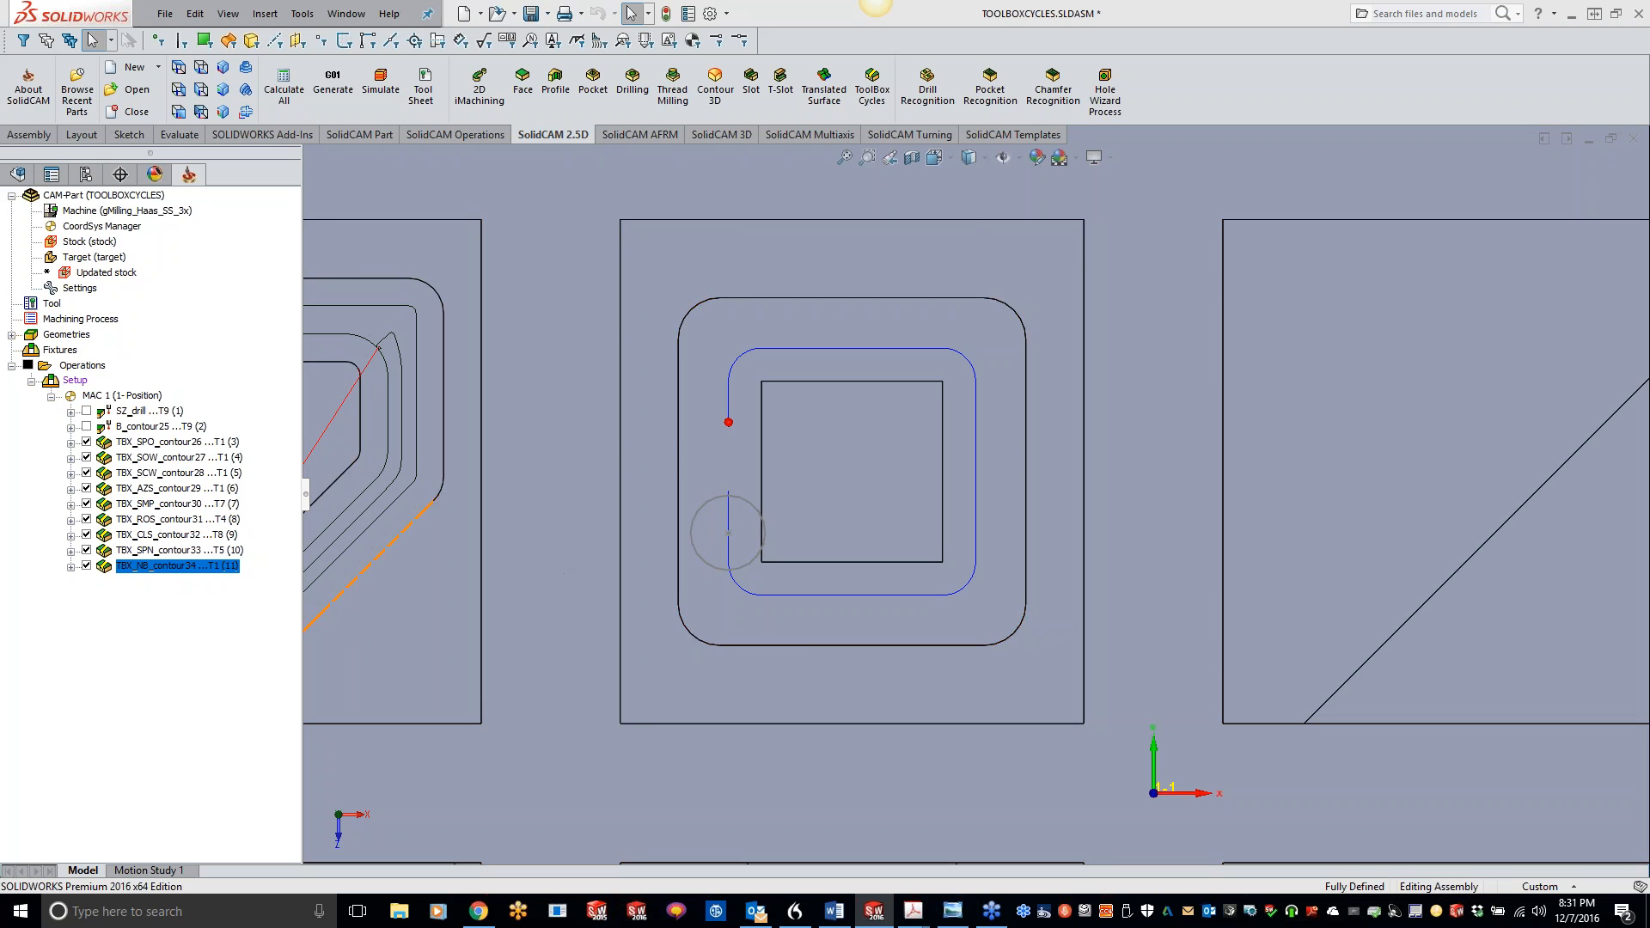
Step: Delete the sketched circle around the former drill point
{"action": "left_click", "coordinate": [728, 509]}
{"action": "key", "text": "Delete"}
{"action": "left_click", "coordinate": [933, 372]}
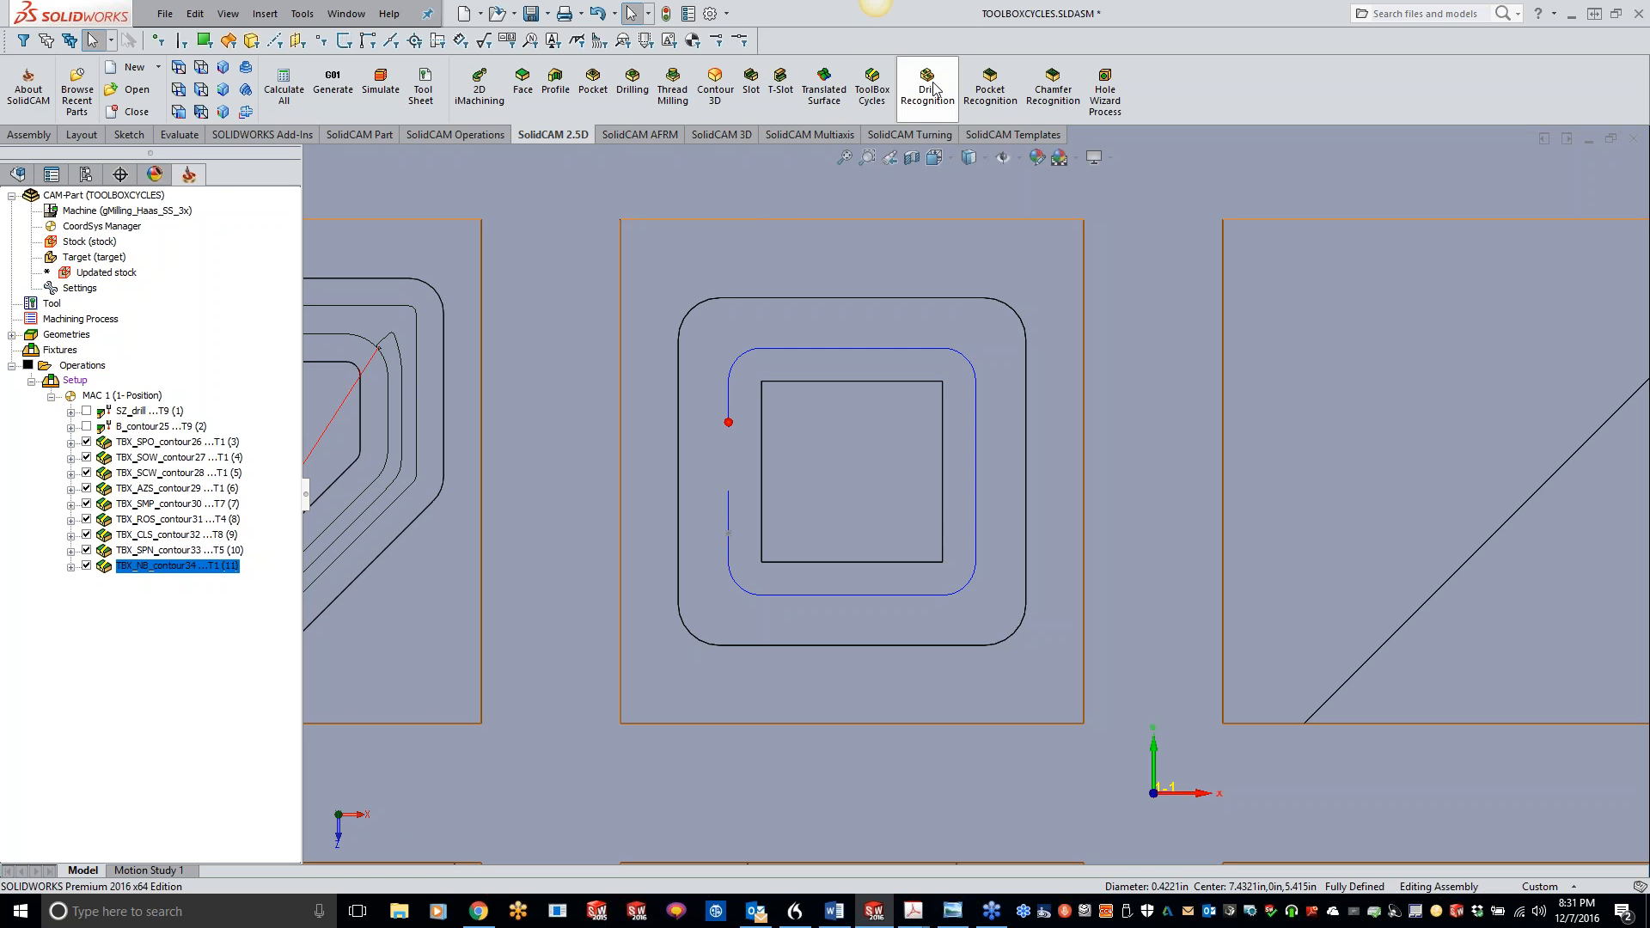
Step: Start a Temporary Bridges ToolBox cycle and define its contour from the full outline of the inner square
{"action": "left_click", "coordinate": [869, 86]}
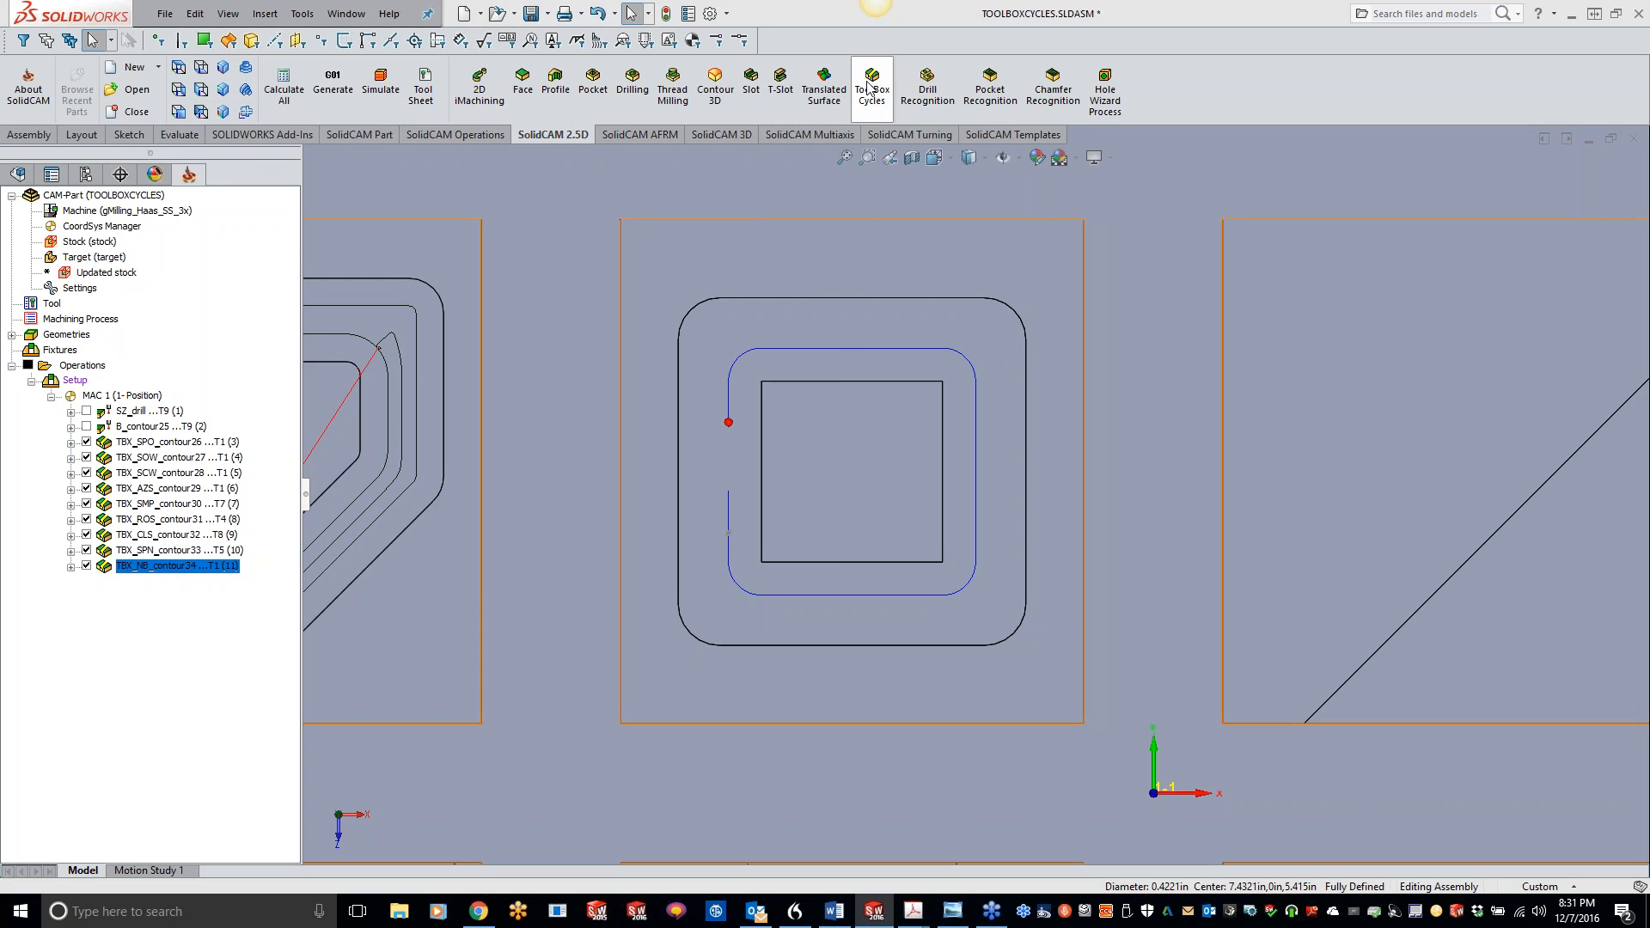
{"action": "left_click", "coordinate": [252, 131]}
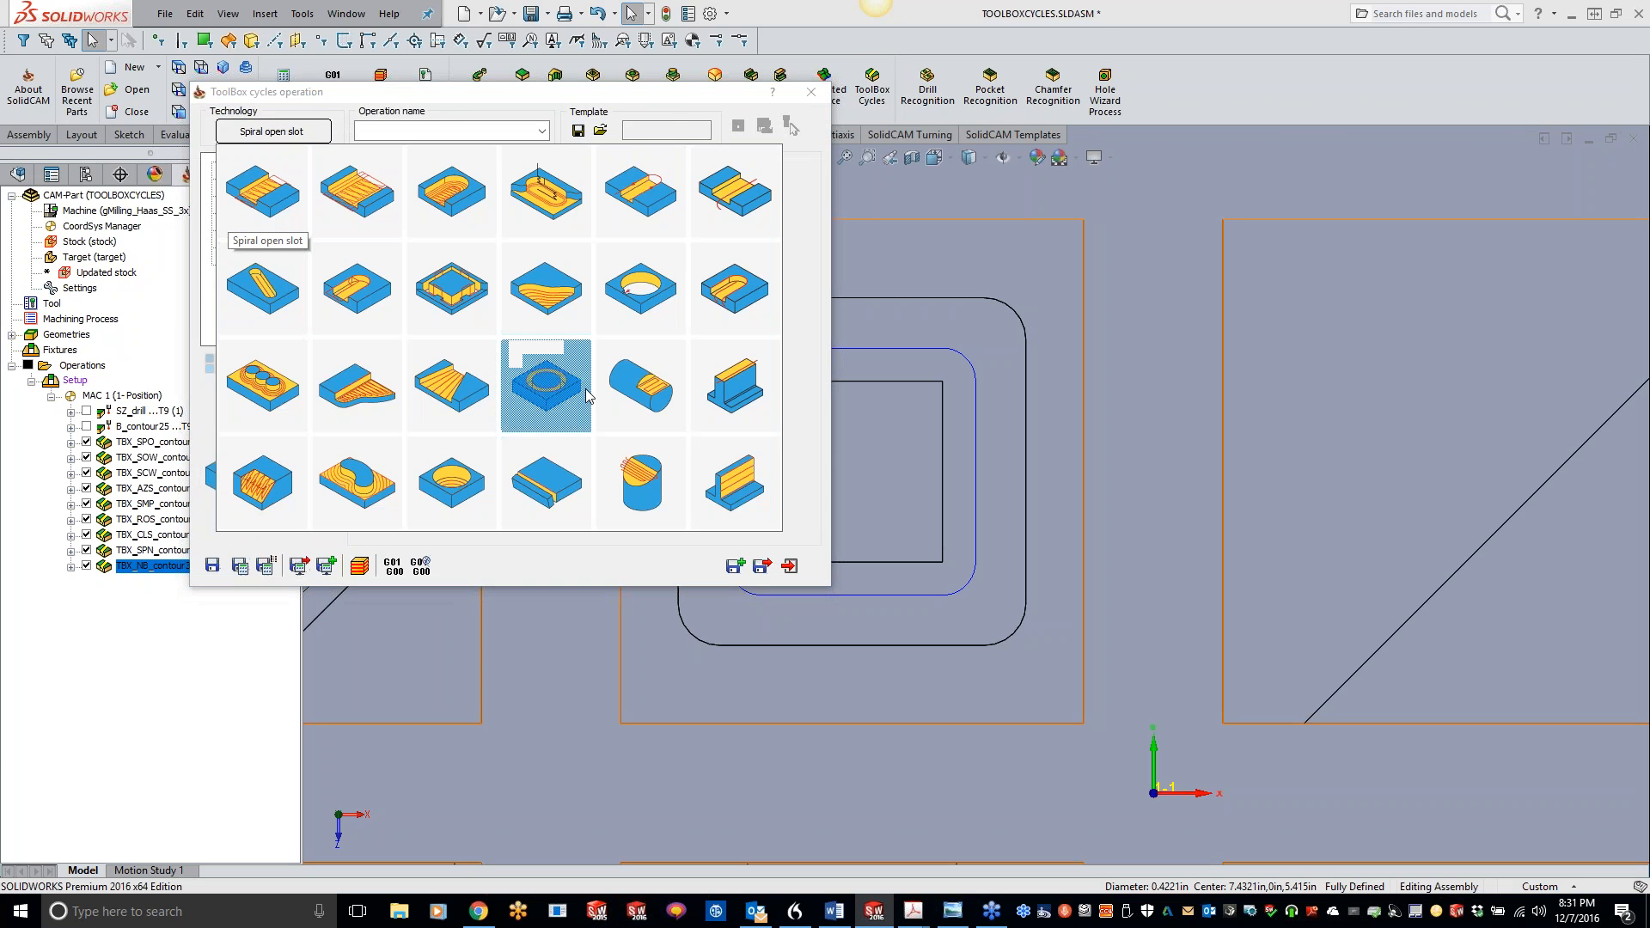
{"action": "left_click", "coordinate": [451, 288]}
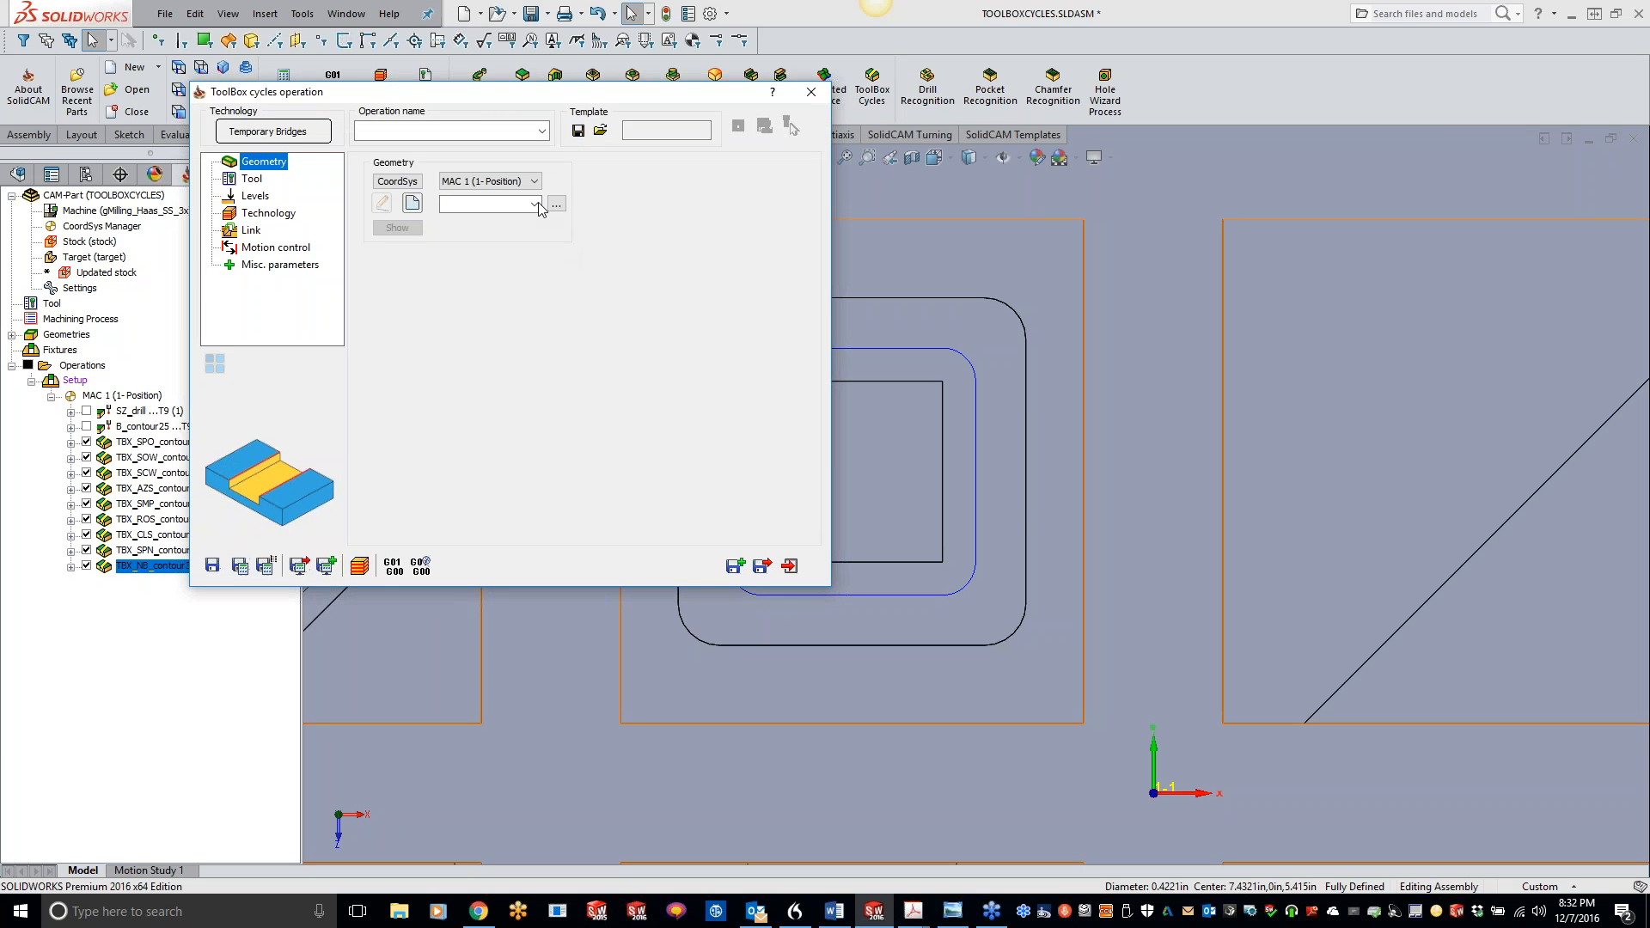
{"action": "left_click", "coordinate": [412, 204]}
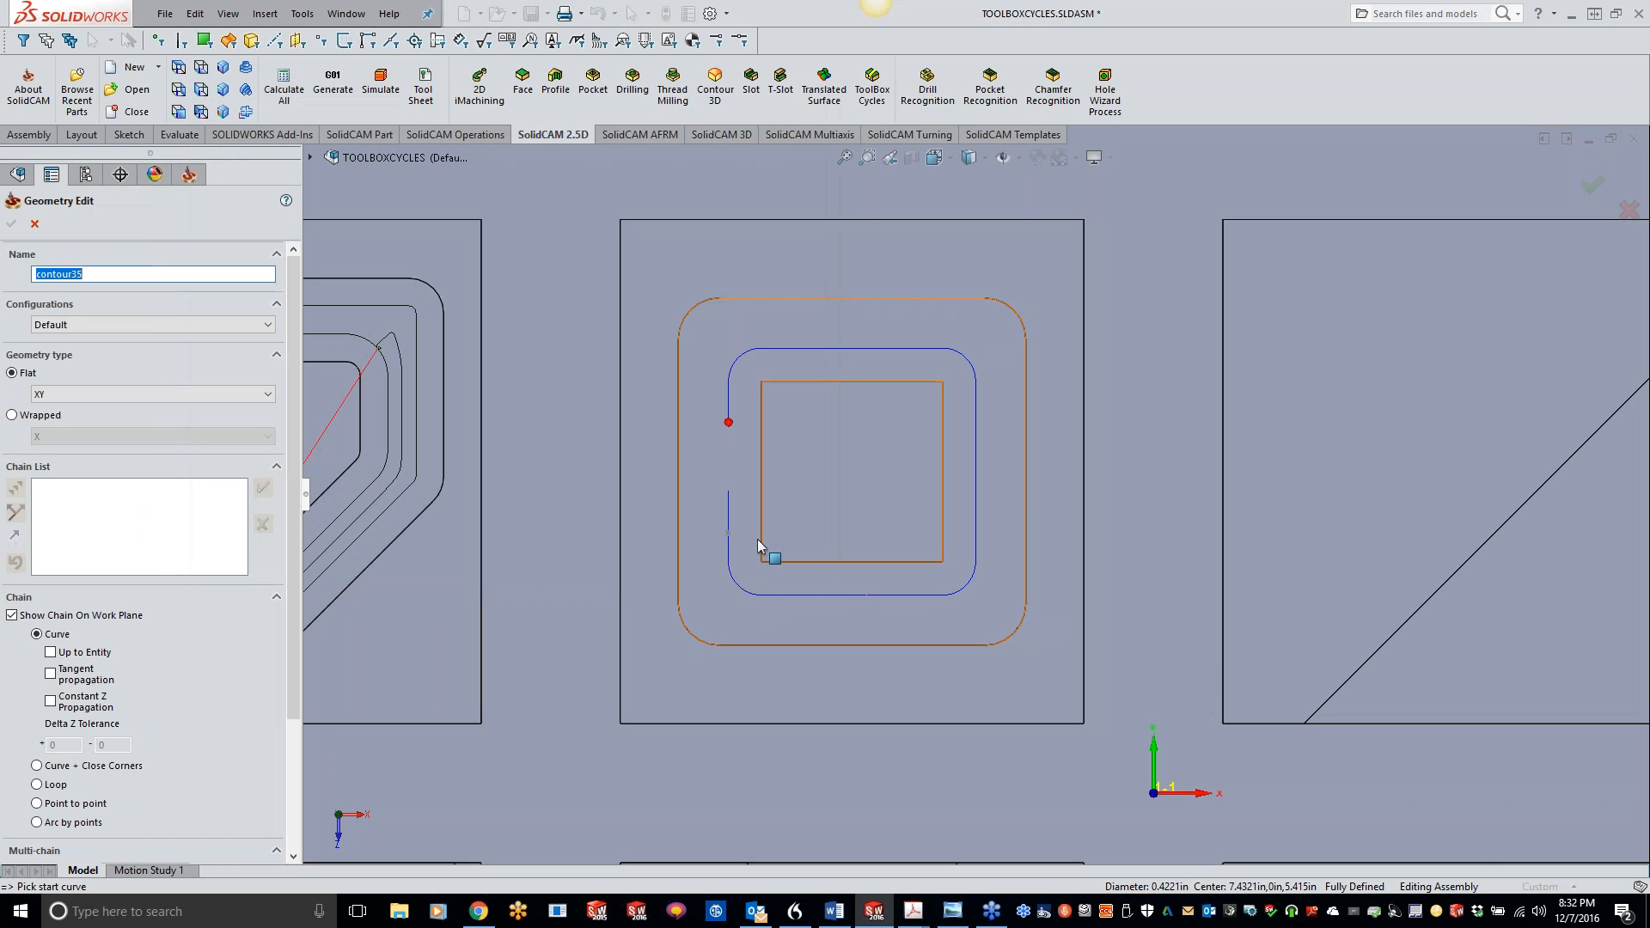
{"action": "left_click", "coordinate": [760, 473]}
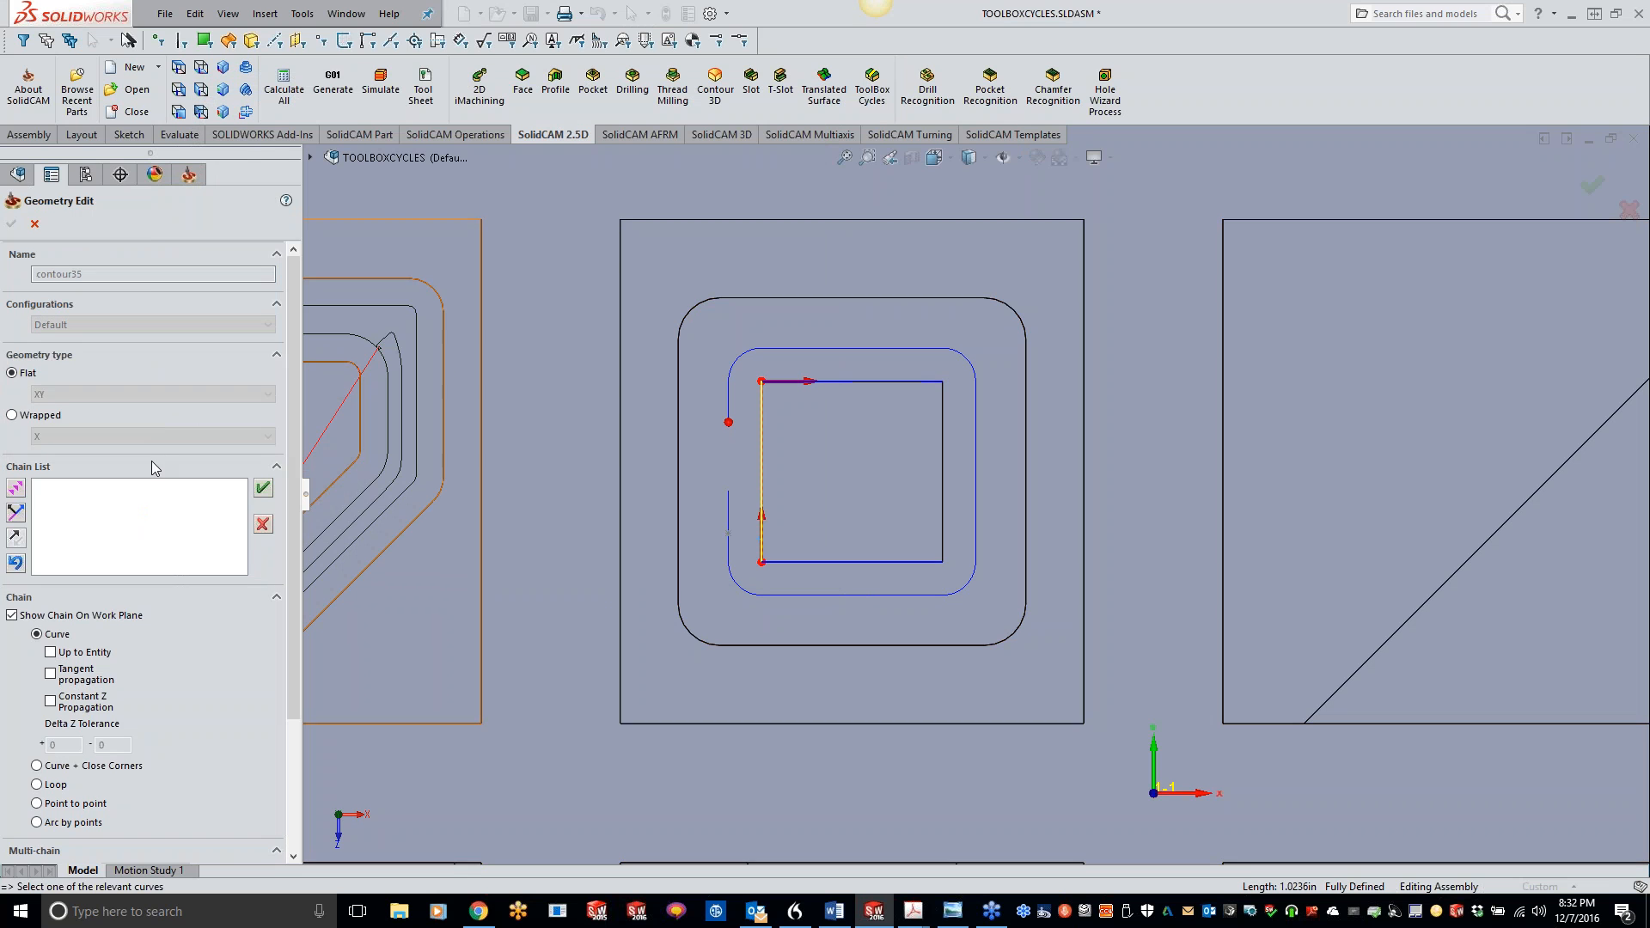
{"action": "left_click", "coordinate": [12, 489]}
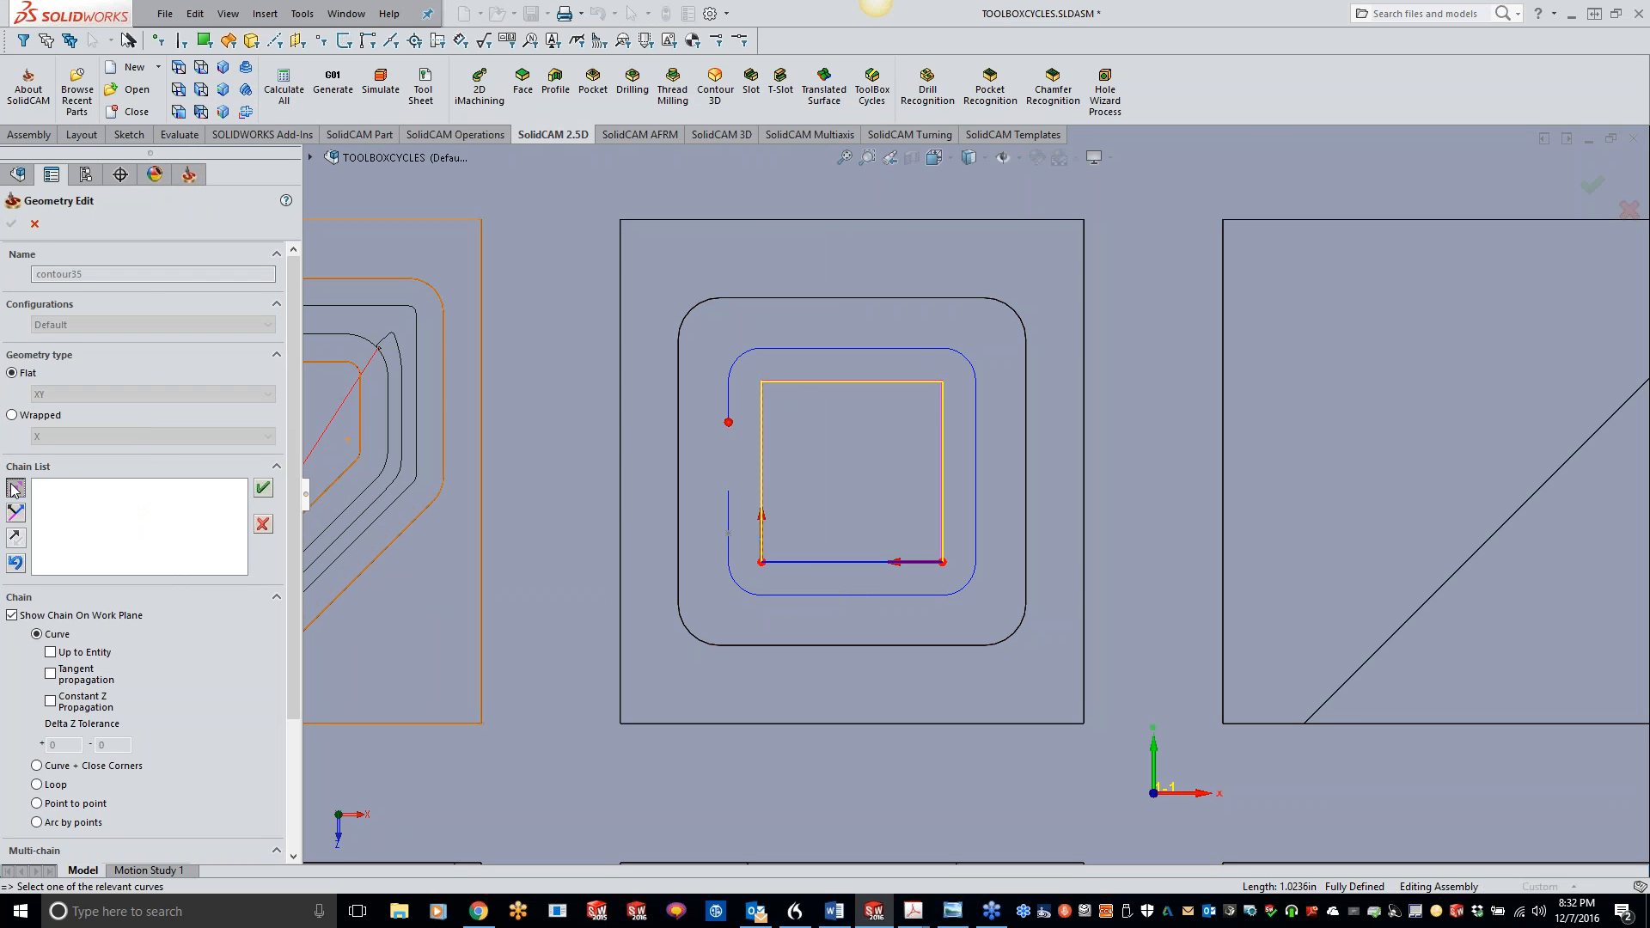
{"action": "left_click", "coordinate": [12, 223]}
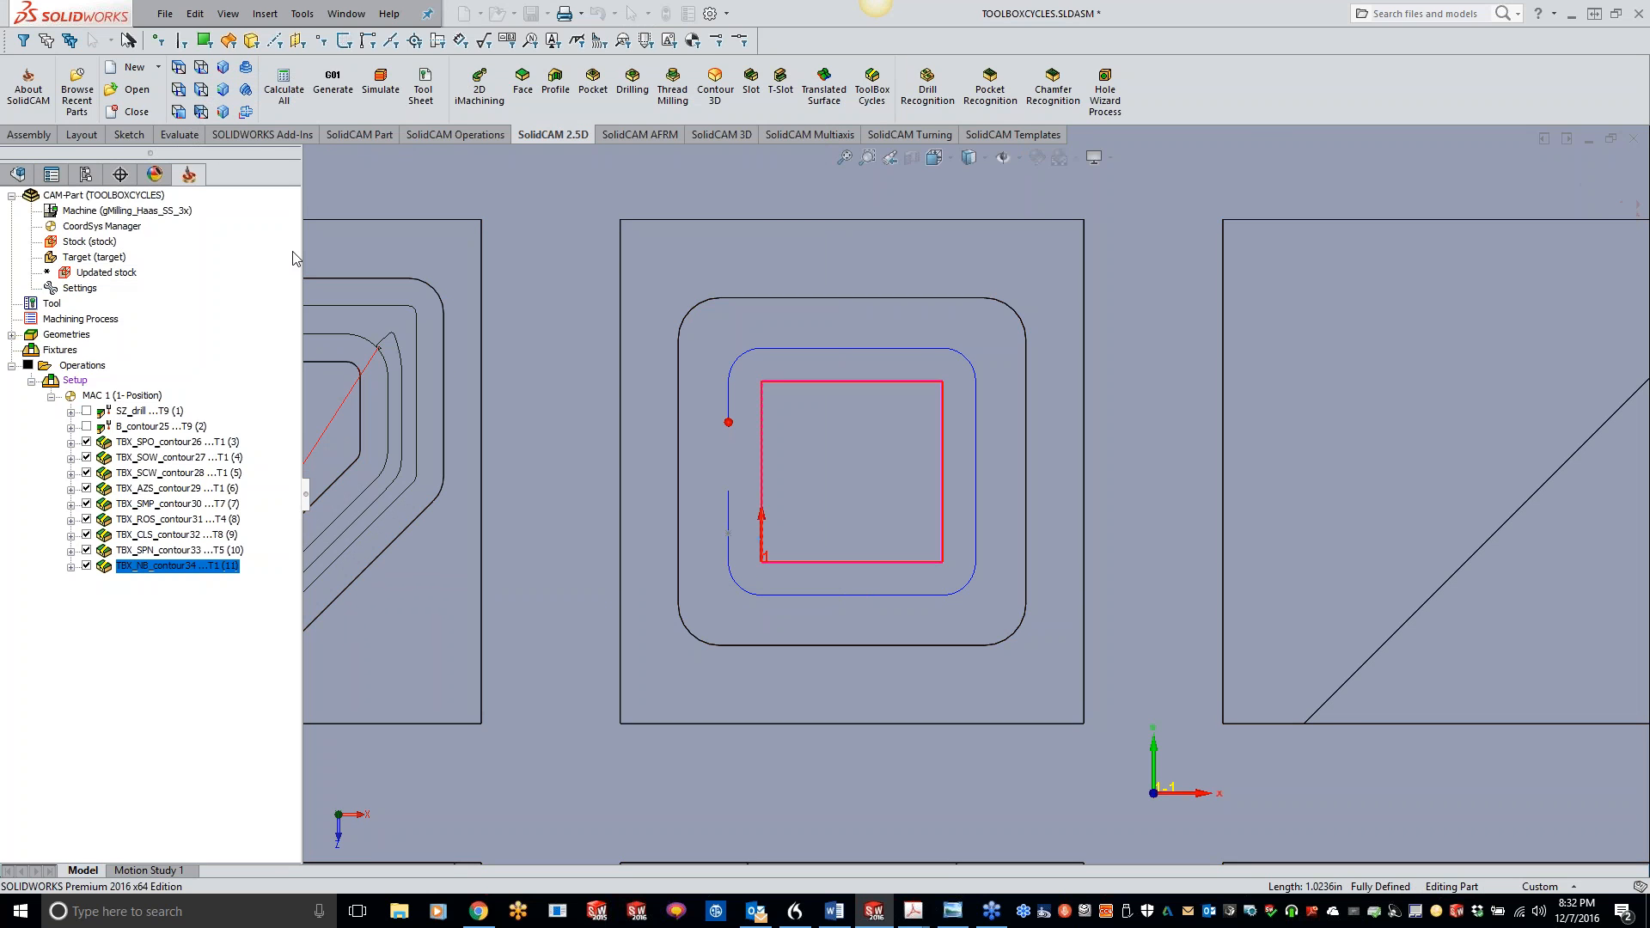
Step: Assign tool T1 to the temporary bridges operation and take its lower level from the pocket floor around the square
{"action": "left_click", "coordinate": [252, 179]}
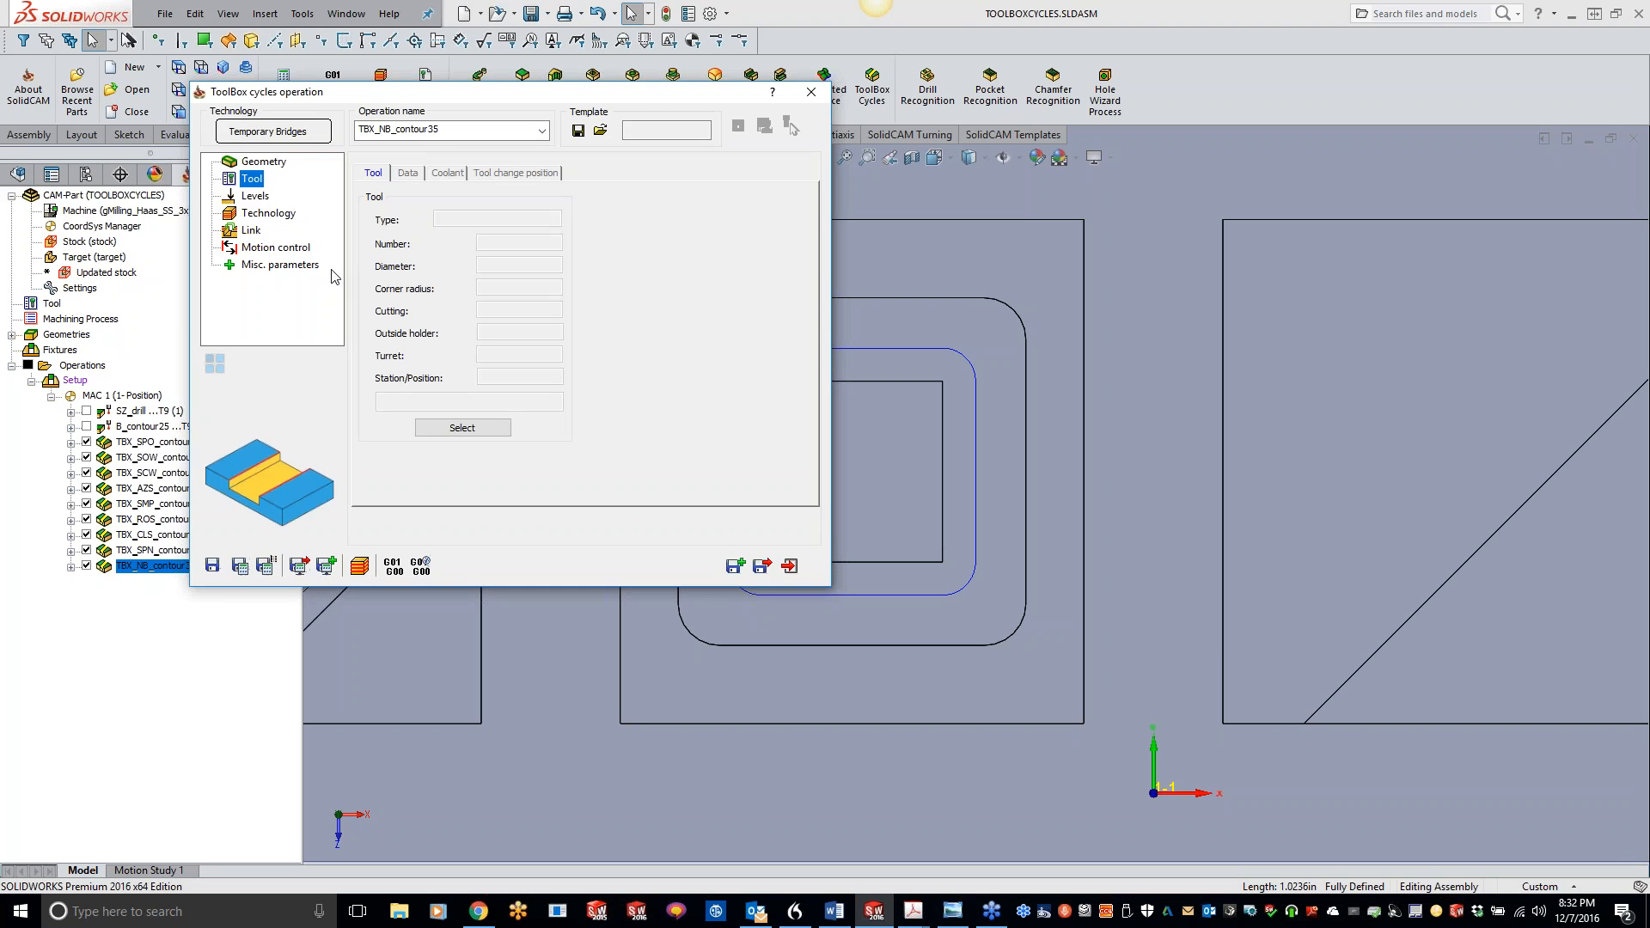
{"action": "left_click", "coordinate": [461, 428]}
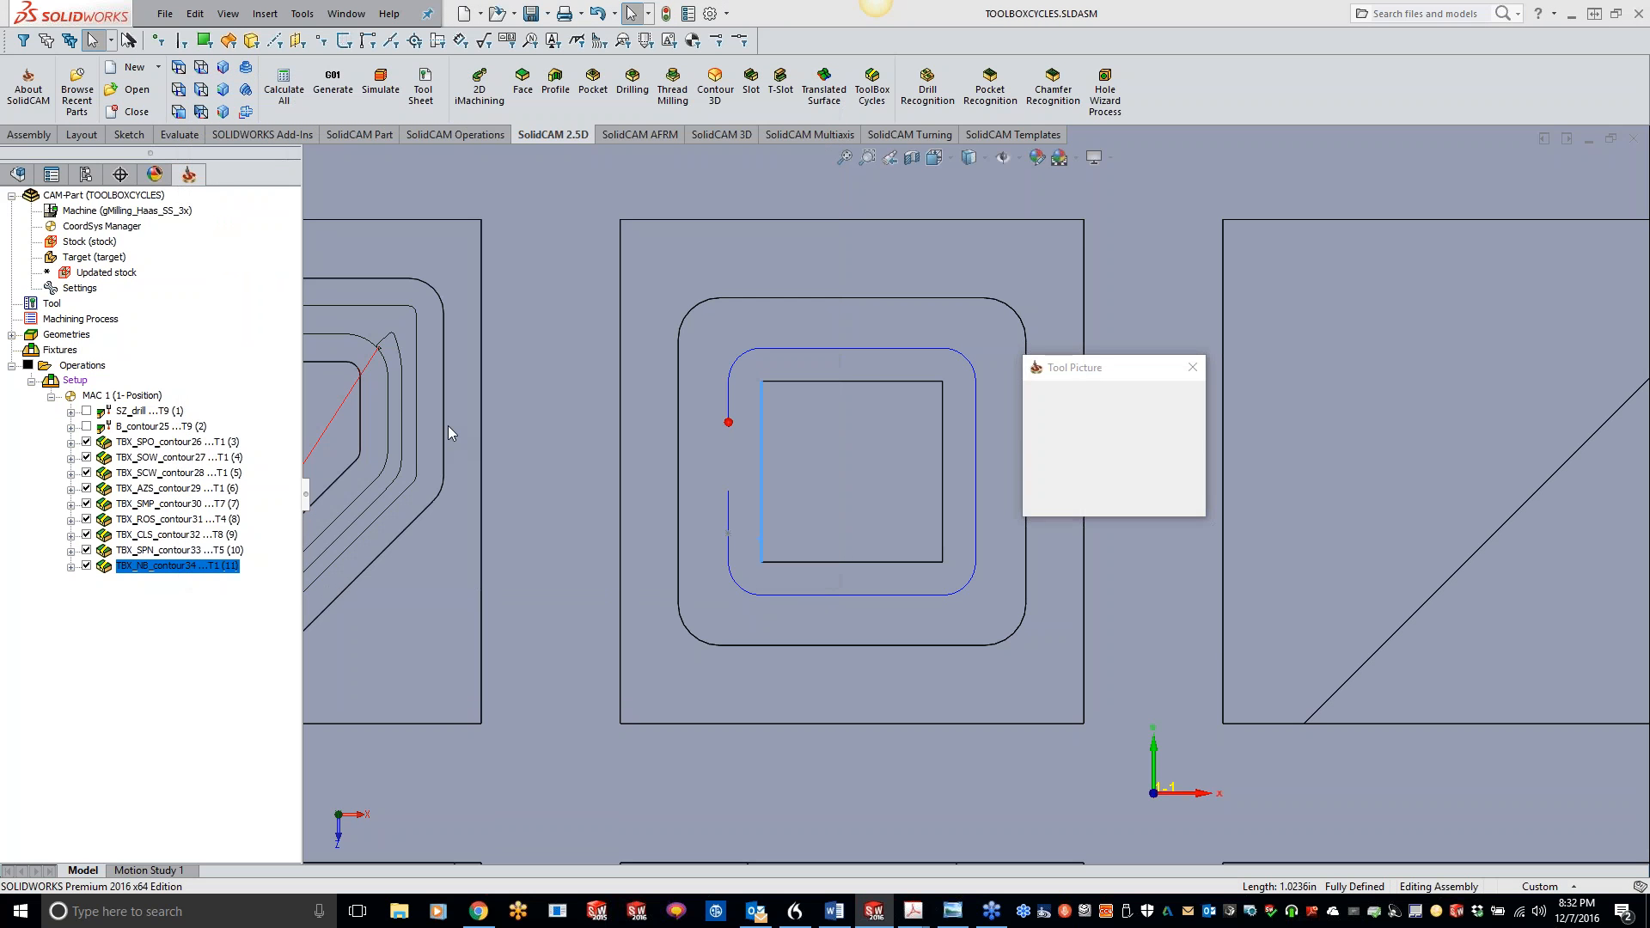
{"action": "double_click", "coordinate": [478, 368]}
{"action": "left_click", "coordinate": [255, 198]}
{"action": "left_click", "coordinate": [423, 311]}
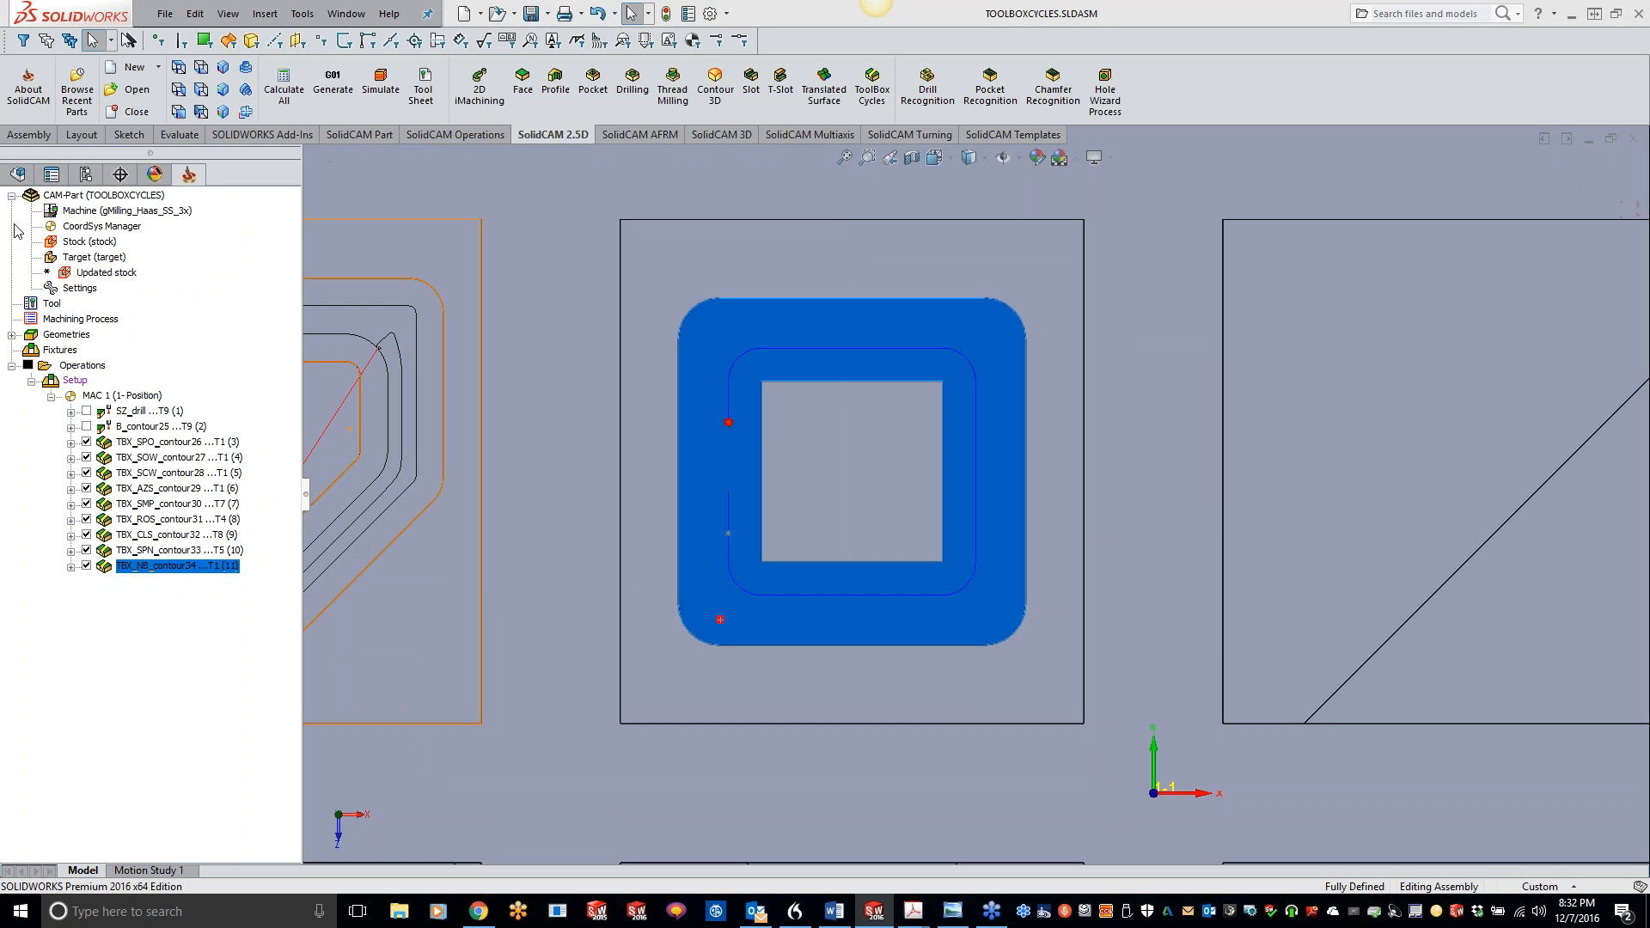
Step: Set the bridges to Manual, place one near the middle of the square's right edge, and save and calculate the operation
{"action": "left_click", "coordinate": [265, 214]}
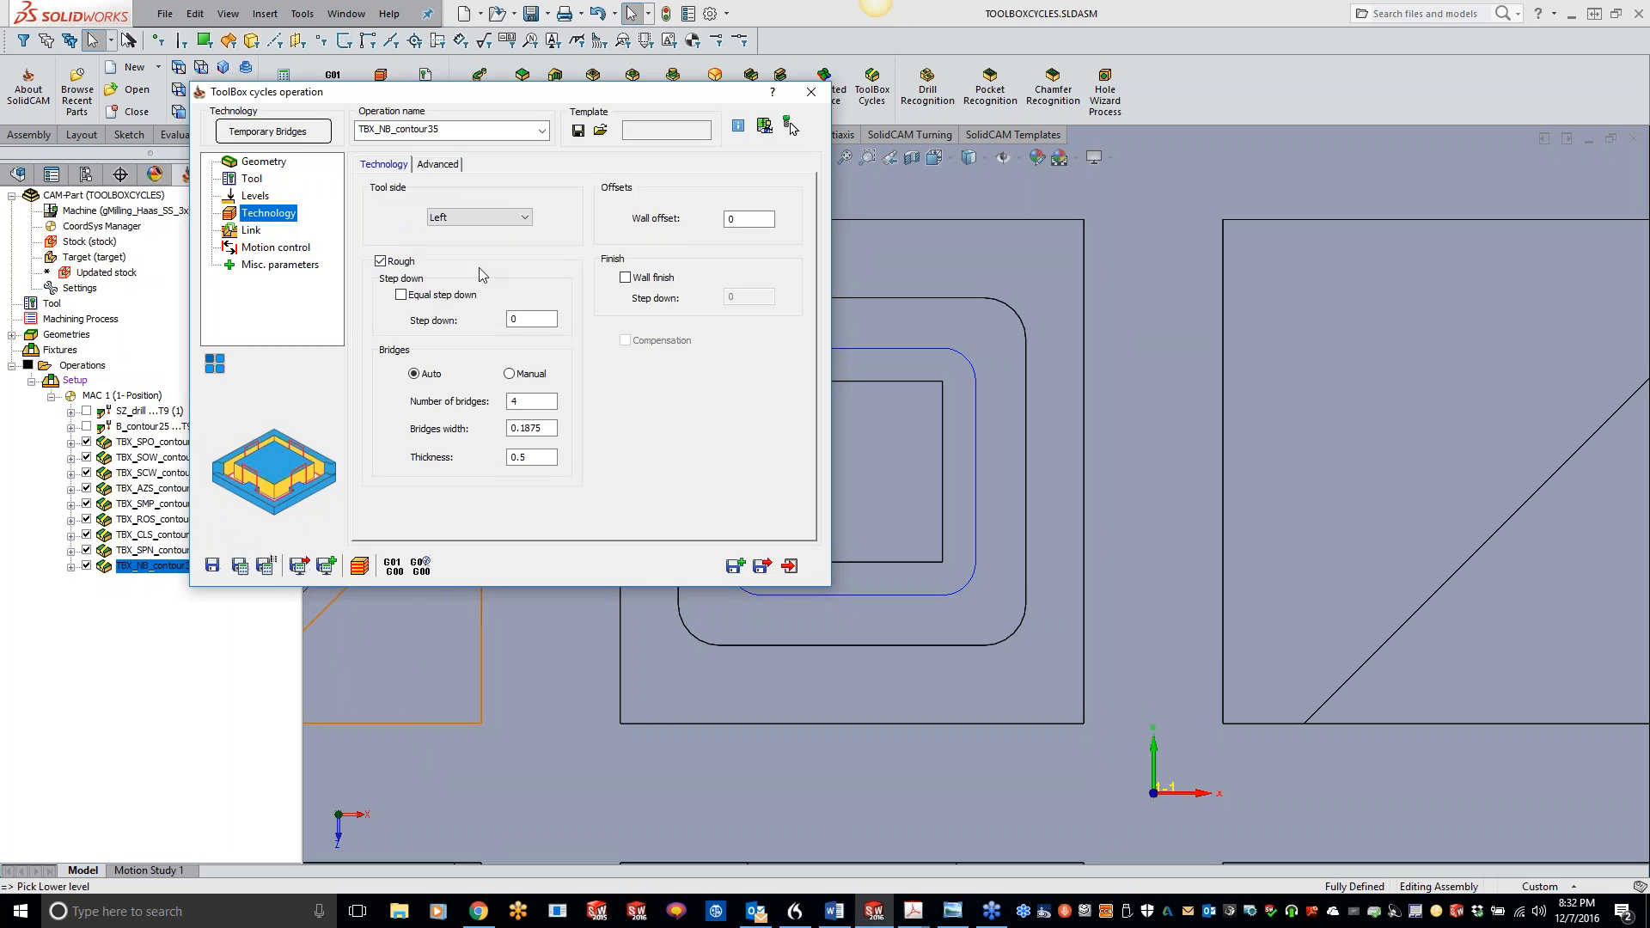
{"action": "left_click", "coordinate": [511, 375]}
{"action": "left_click", "coordinate": [459, 401]}
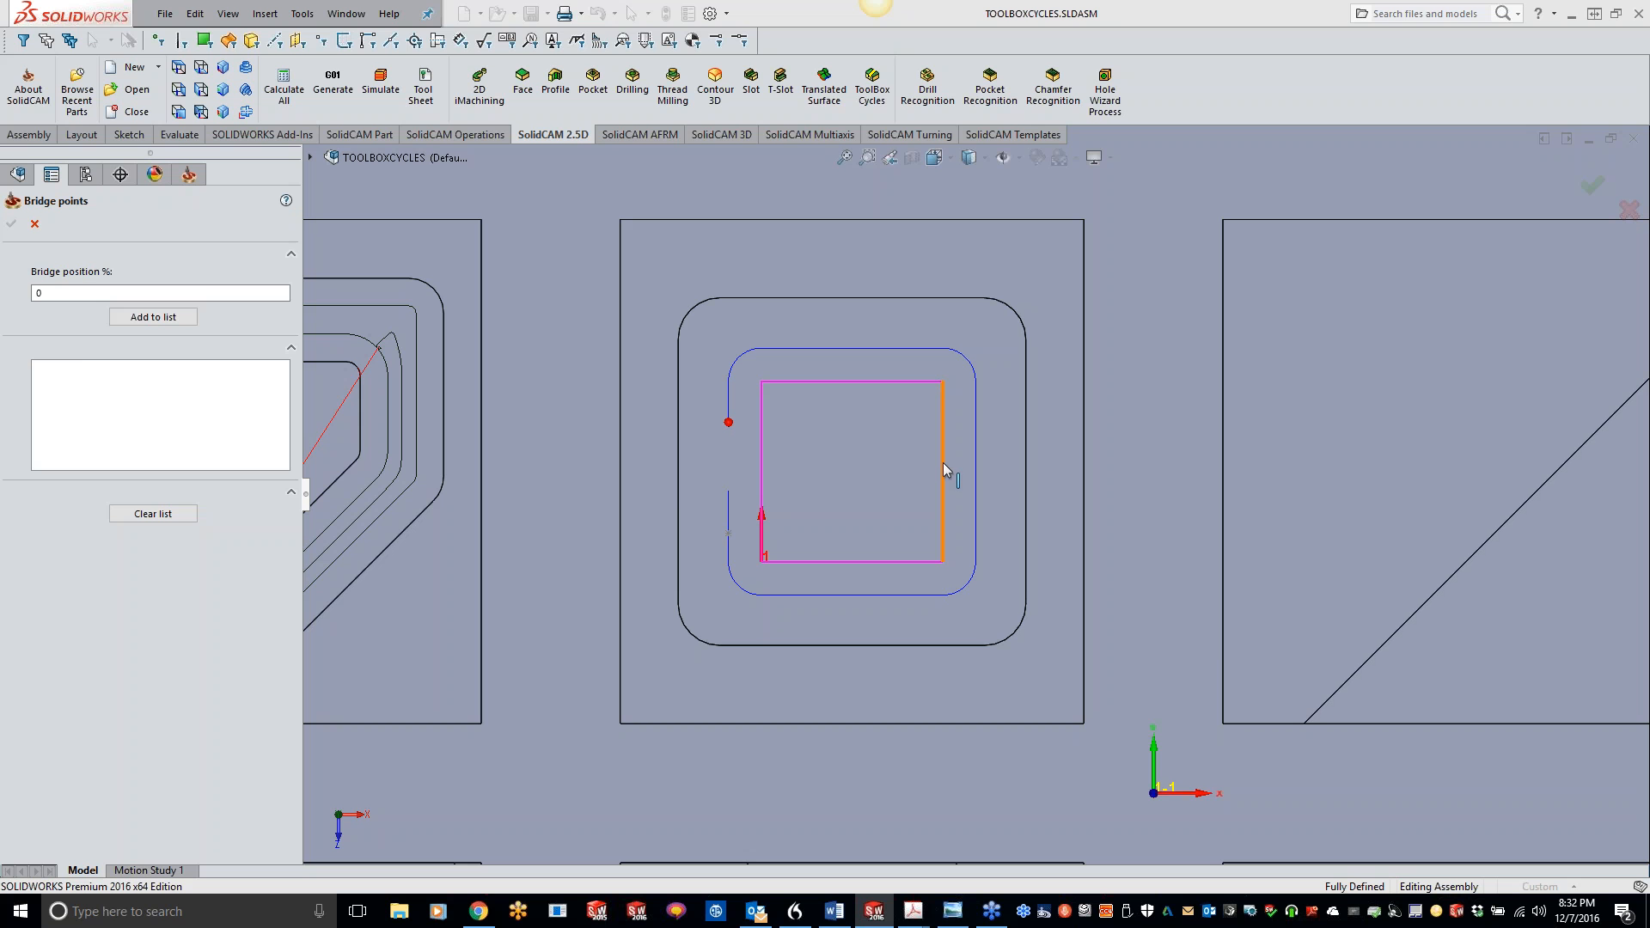
{"action": "left_click", "coordinate": [944, 468]}
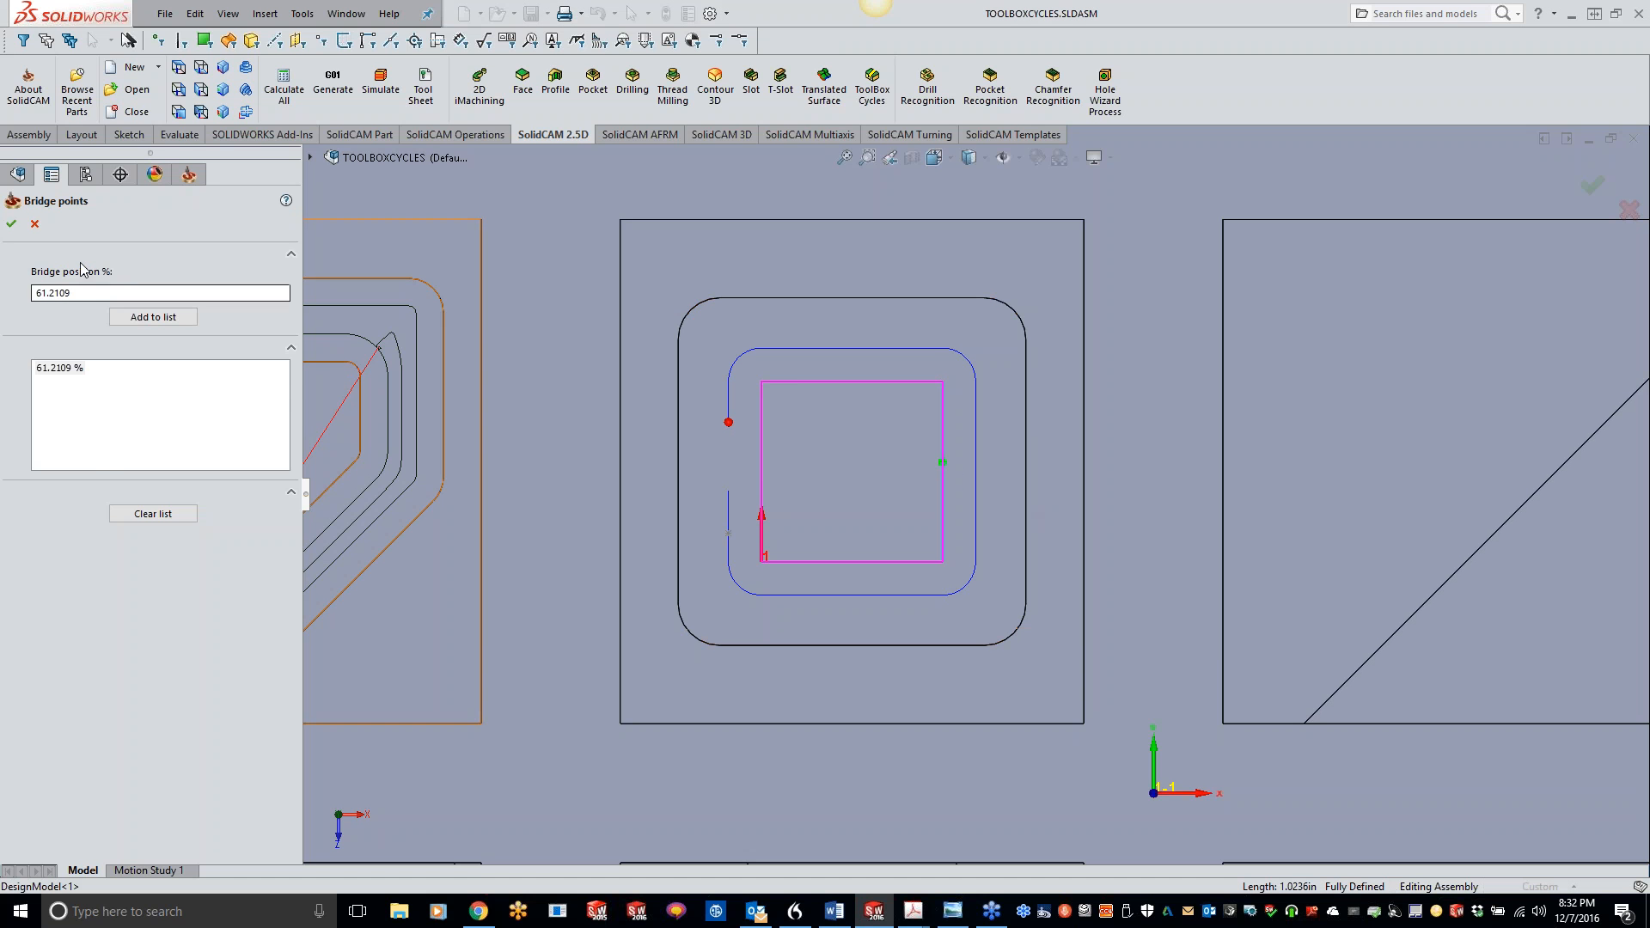
{"action": "left_click", "coordinate": [12, 224]}
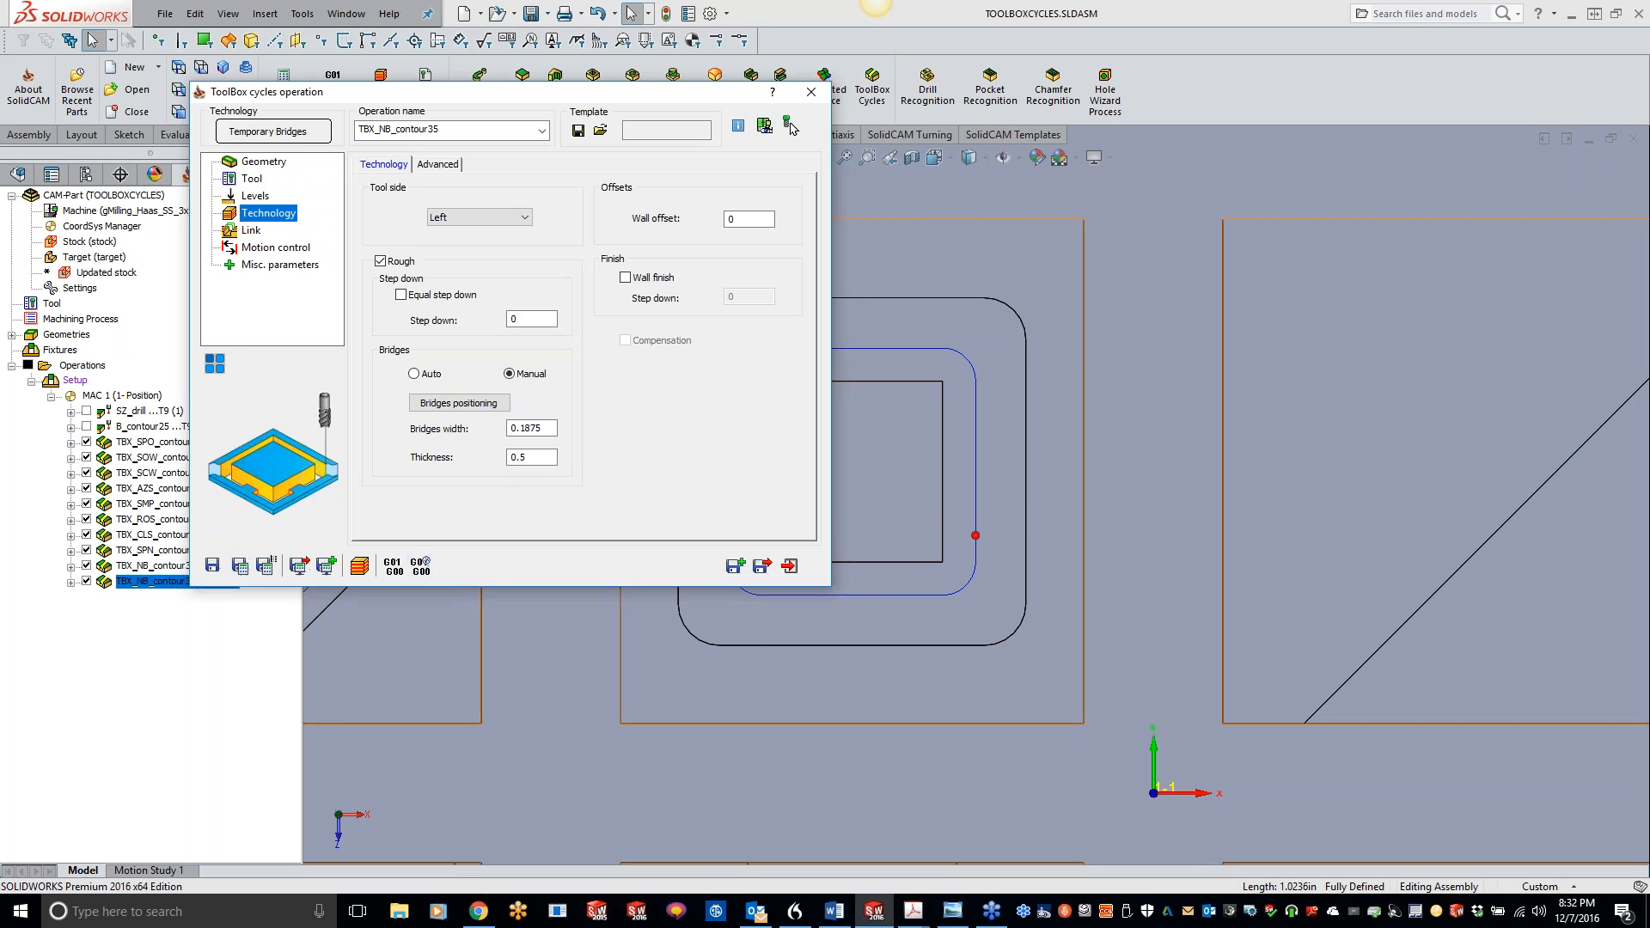
Step: Compare the TBX_NB_contour34 and TBX_NB_contour35 toolpaths one at a time, leave only TBX_NB_contour35 displayed, and close the operation
{"action": "double_click", "coordinate": [671, 95]}
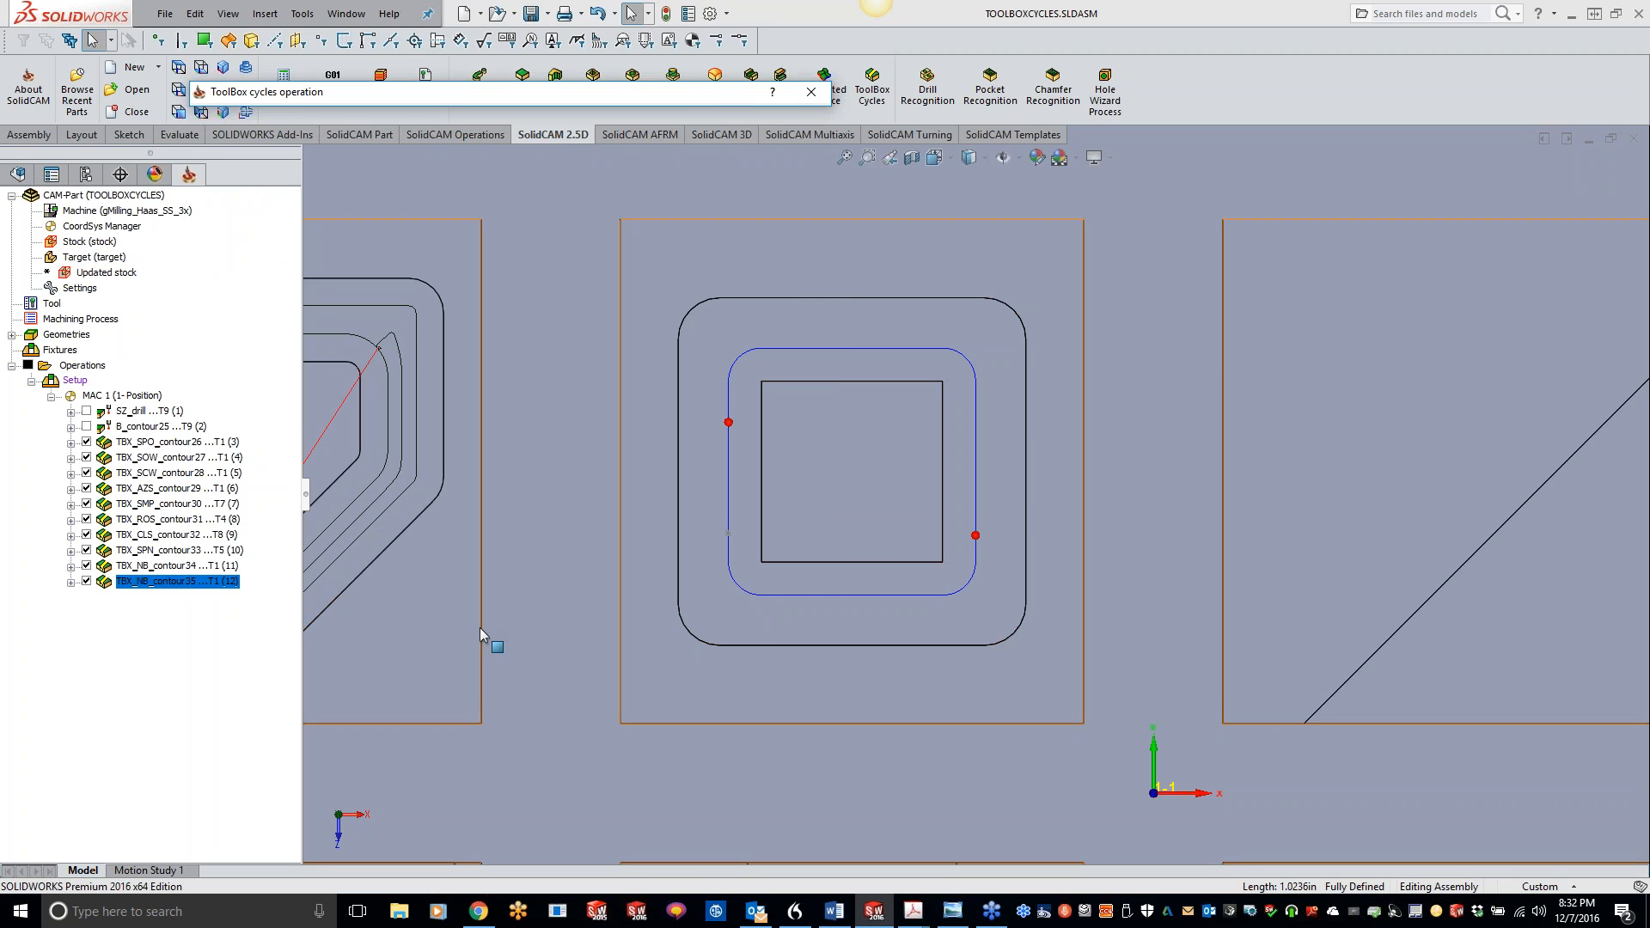
{"action": "left_click", "coordinate": [86, 565]}
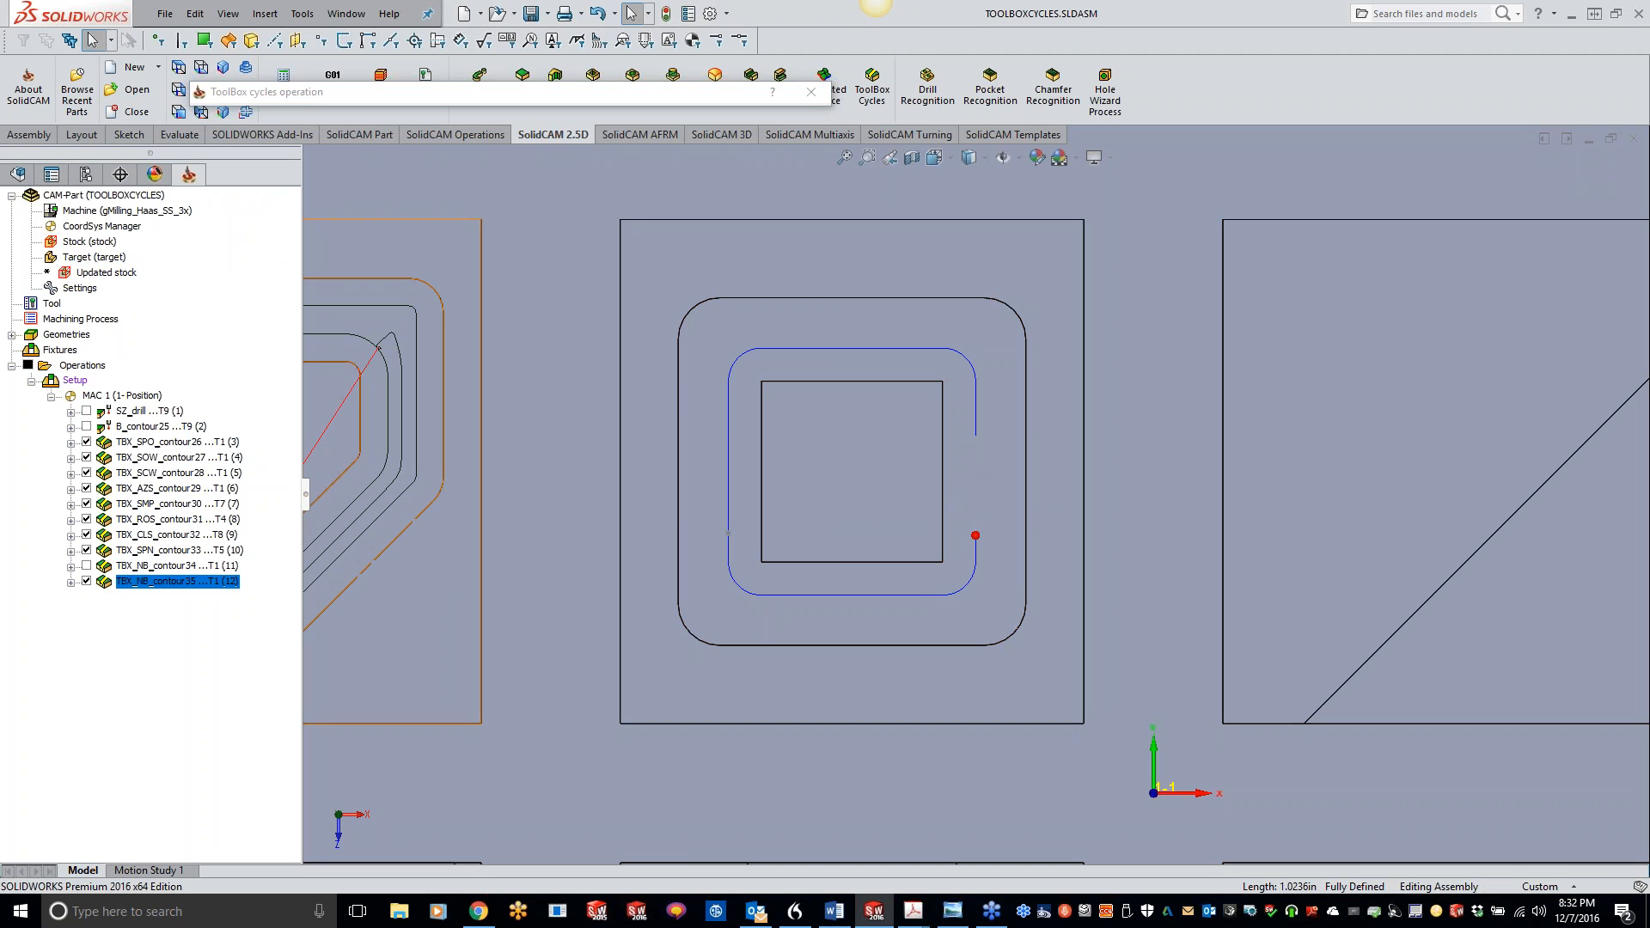
{"action": "left_click", "coordinate": [86, 581]}
{"action": "left_click", "coordinate": [86, 565]}
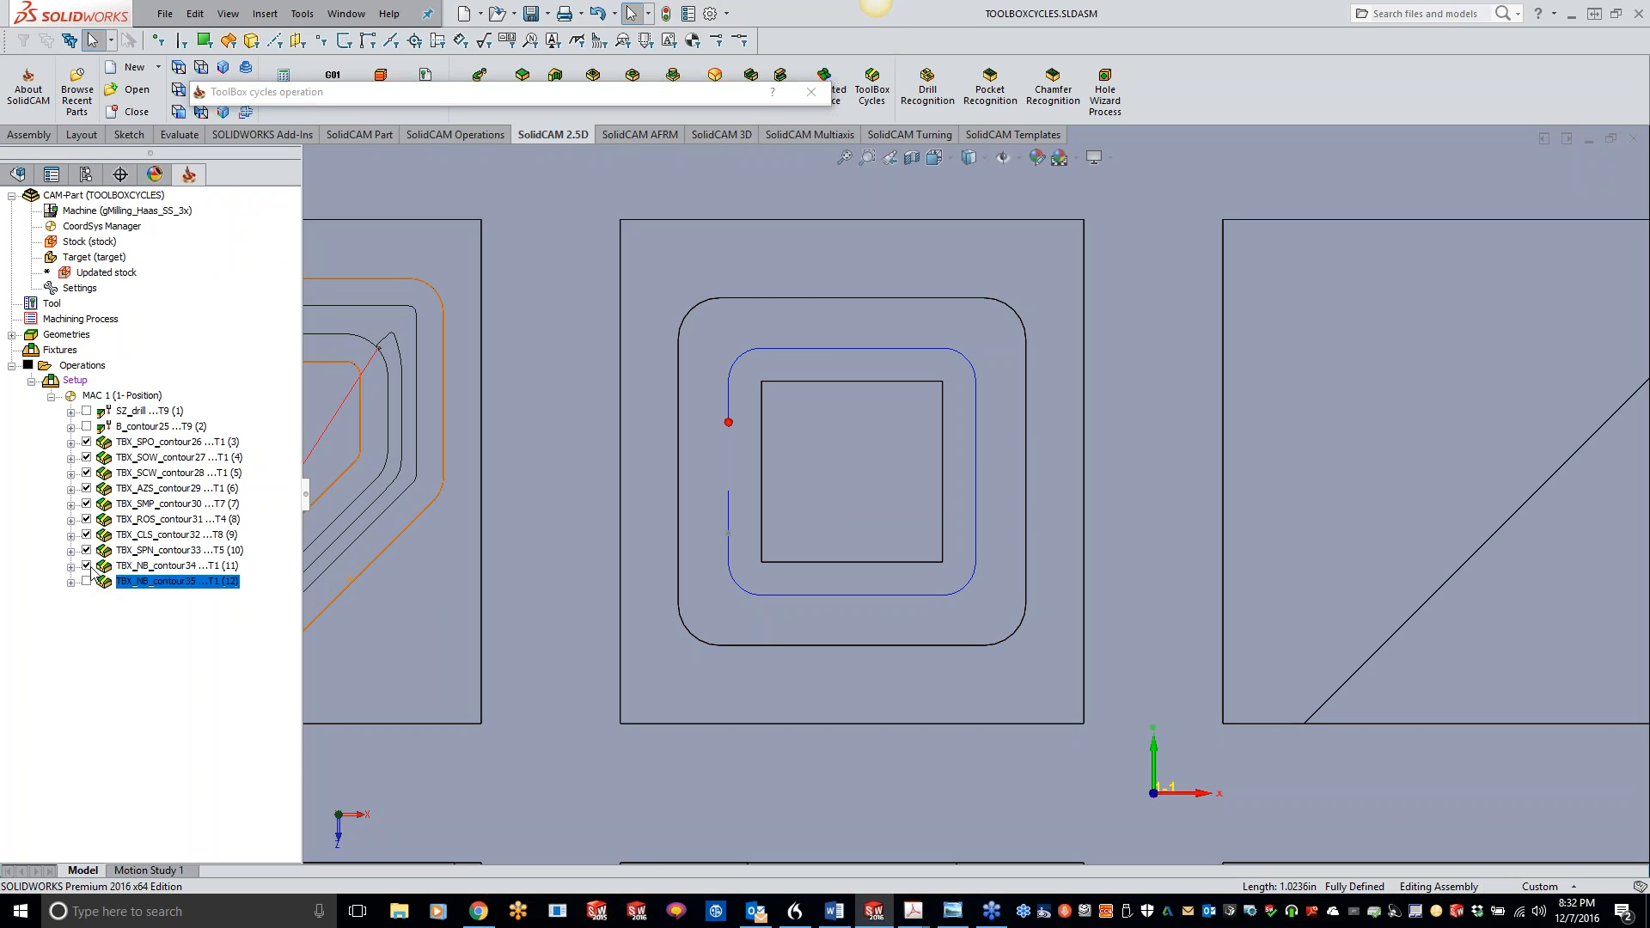
{"action": "left_click", "coordinate": [85, 581]}
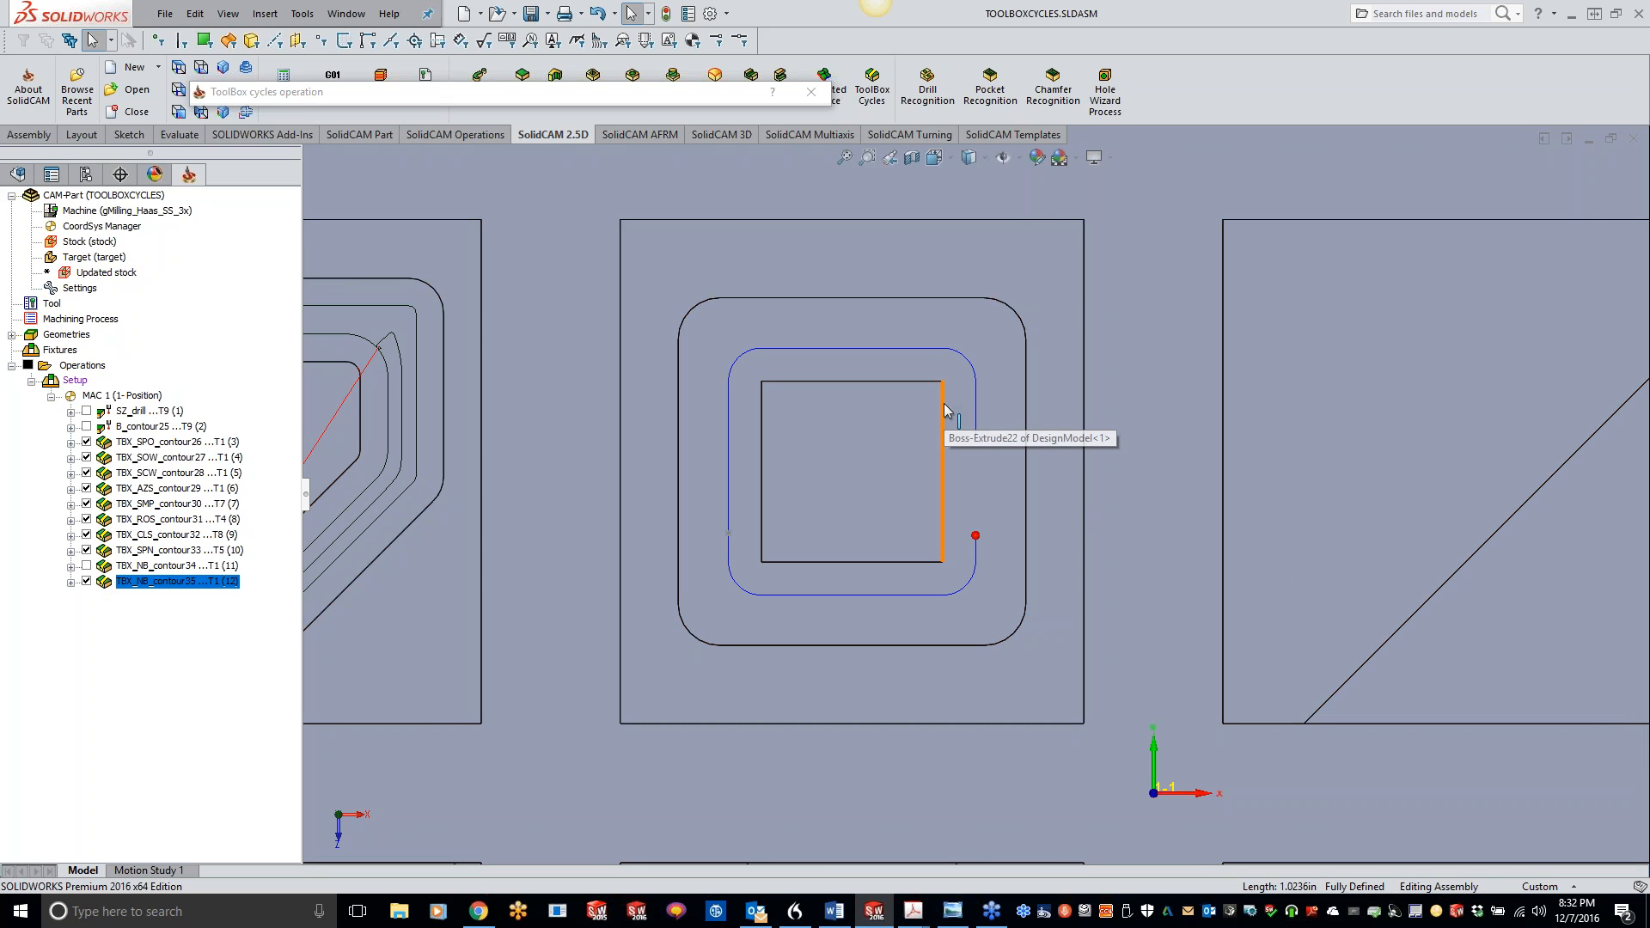
{"action": "left_click", "coordinate": [940, 471]}
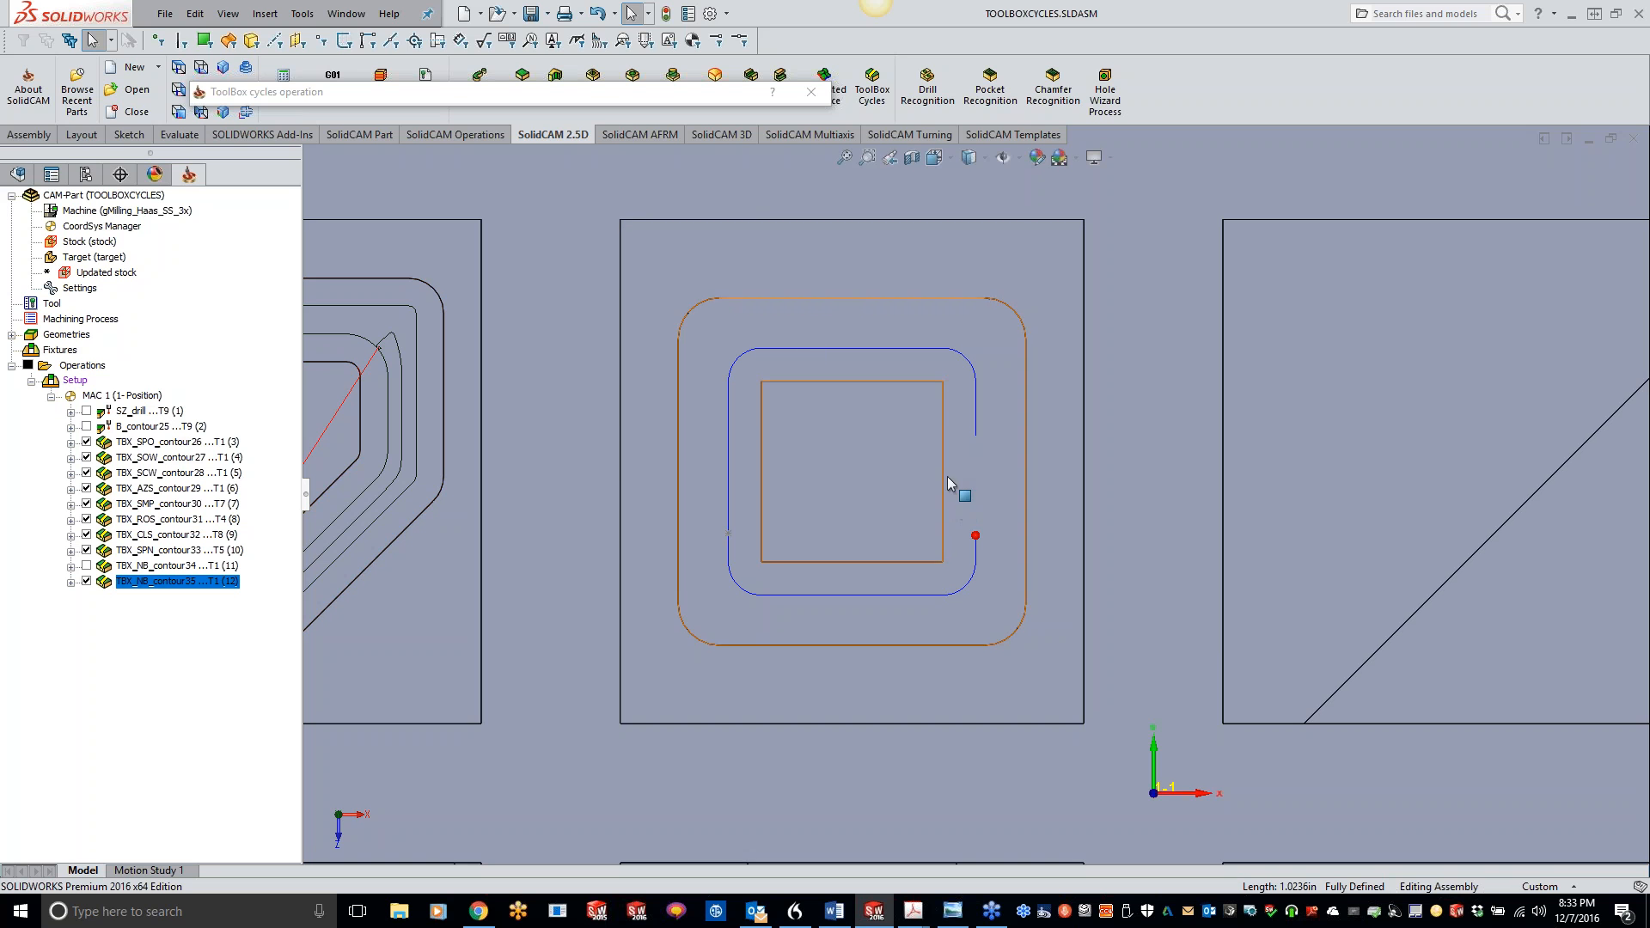
{"action": "left_click", "coordinate": [811, 94]}
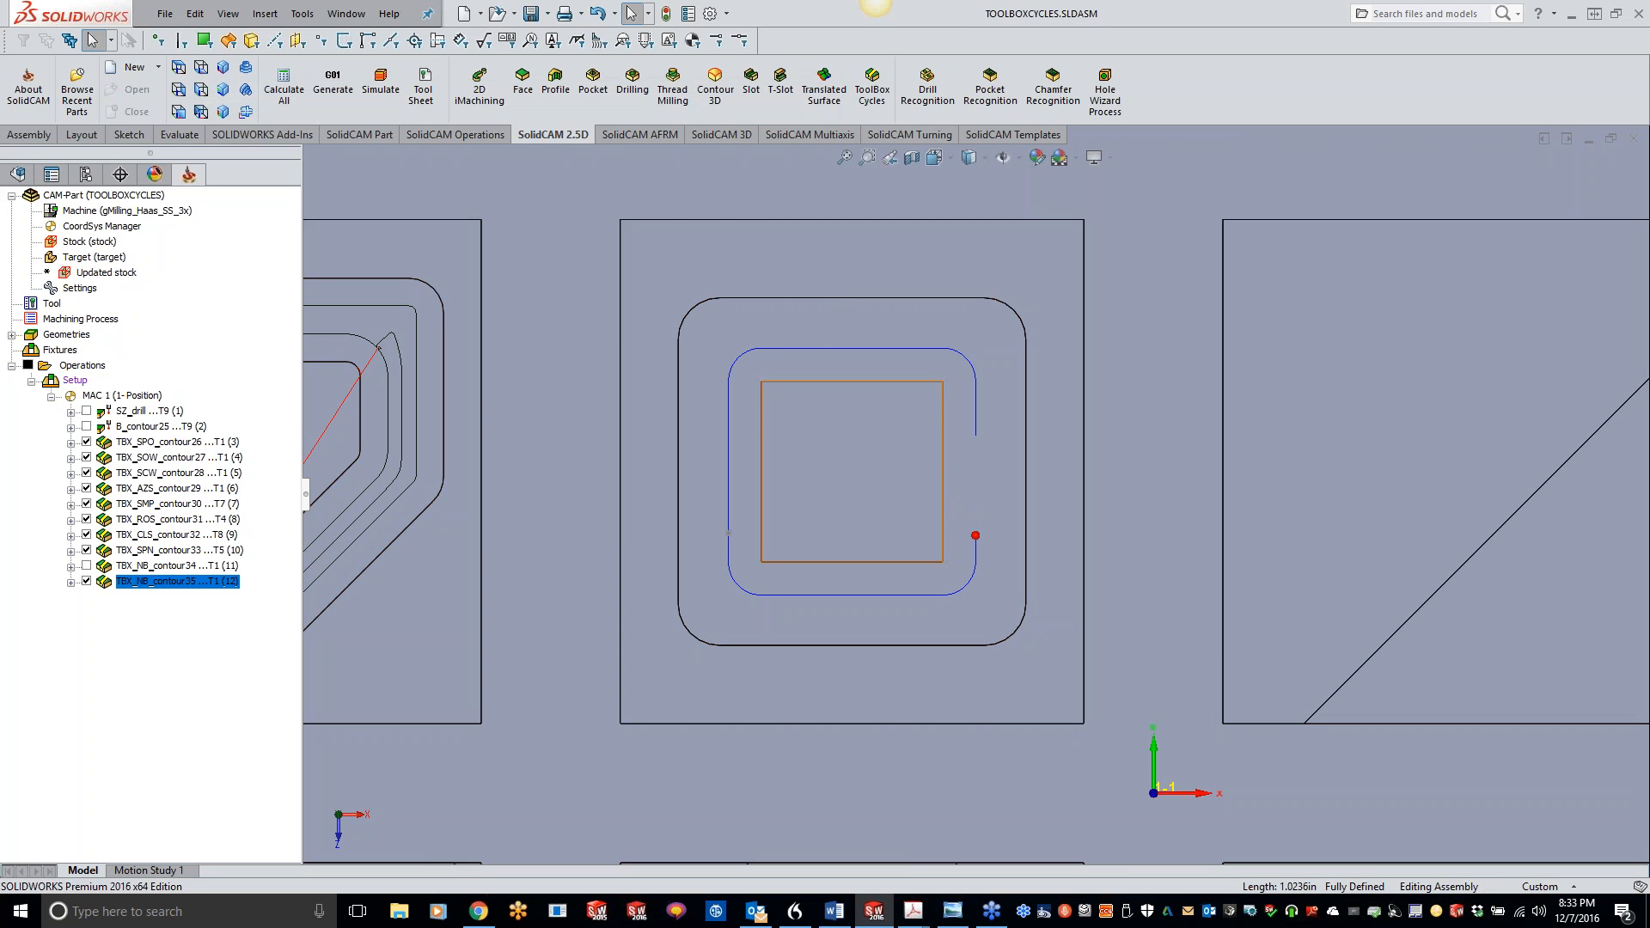
Step: Sketch a point on the square's right edge at about X 8.65, Y -4.90 in, using the square face as the sketch plane
{"action": "right_click", "coordinate": [907, 440]}
{"action": "left_click", "coordinate": [942, 241]}
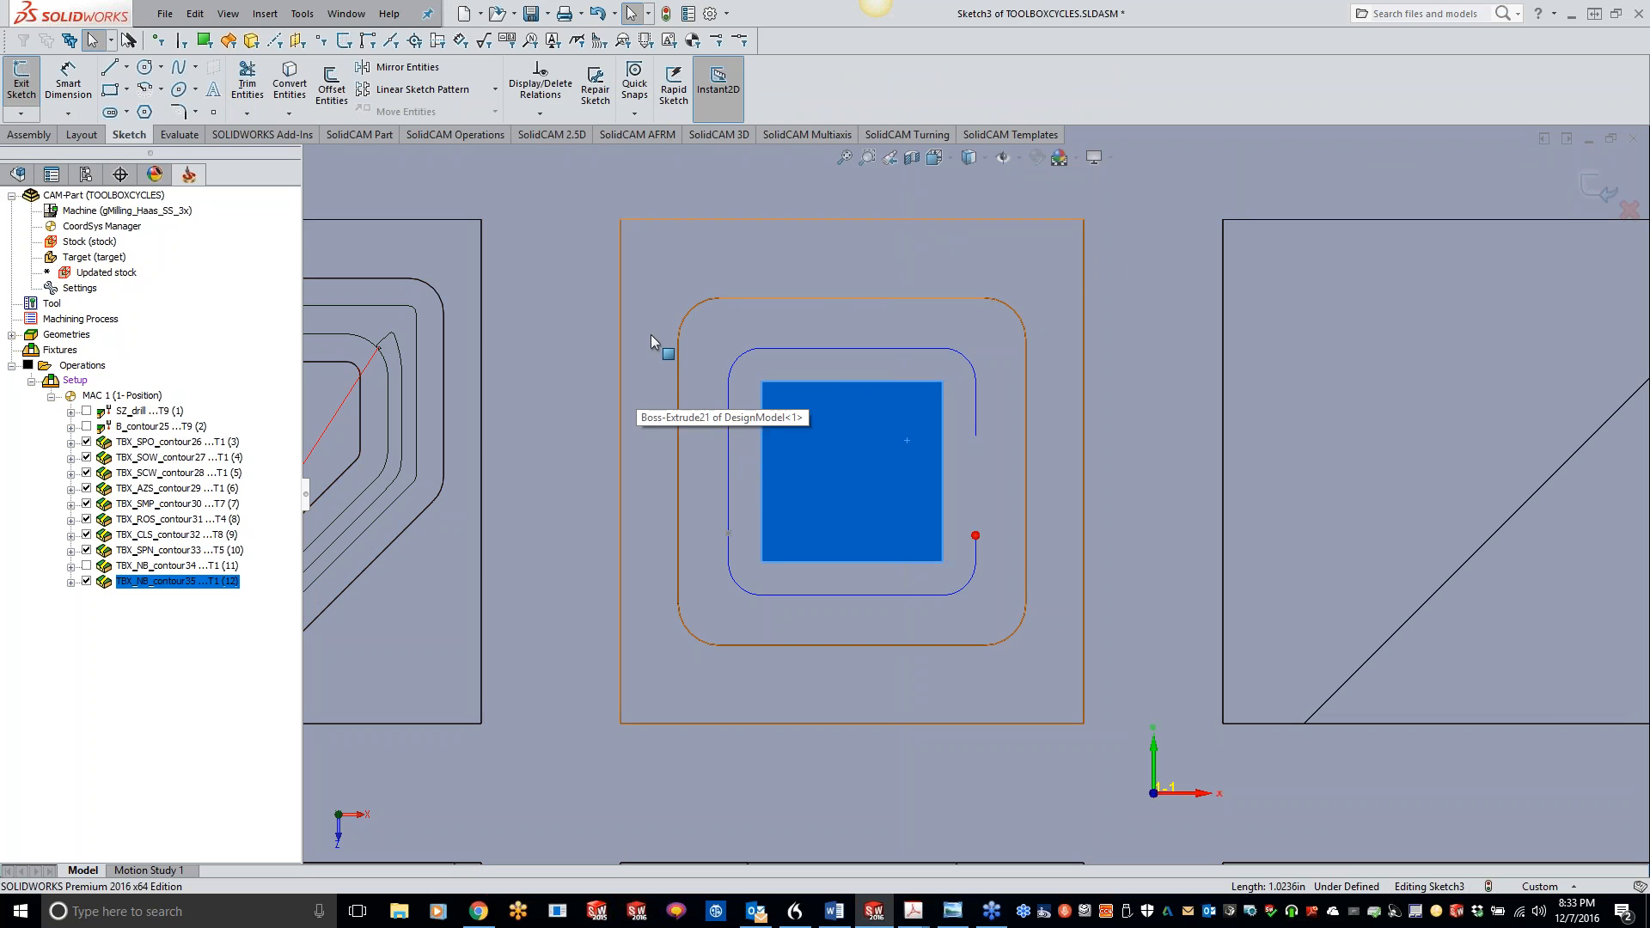
{"action": "left_click", "coordinate": [214, 112]}
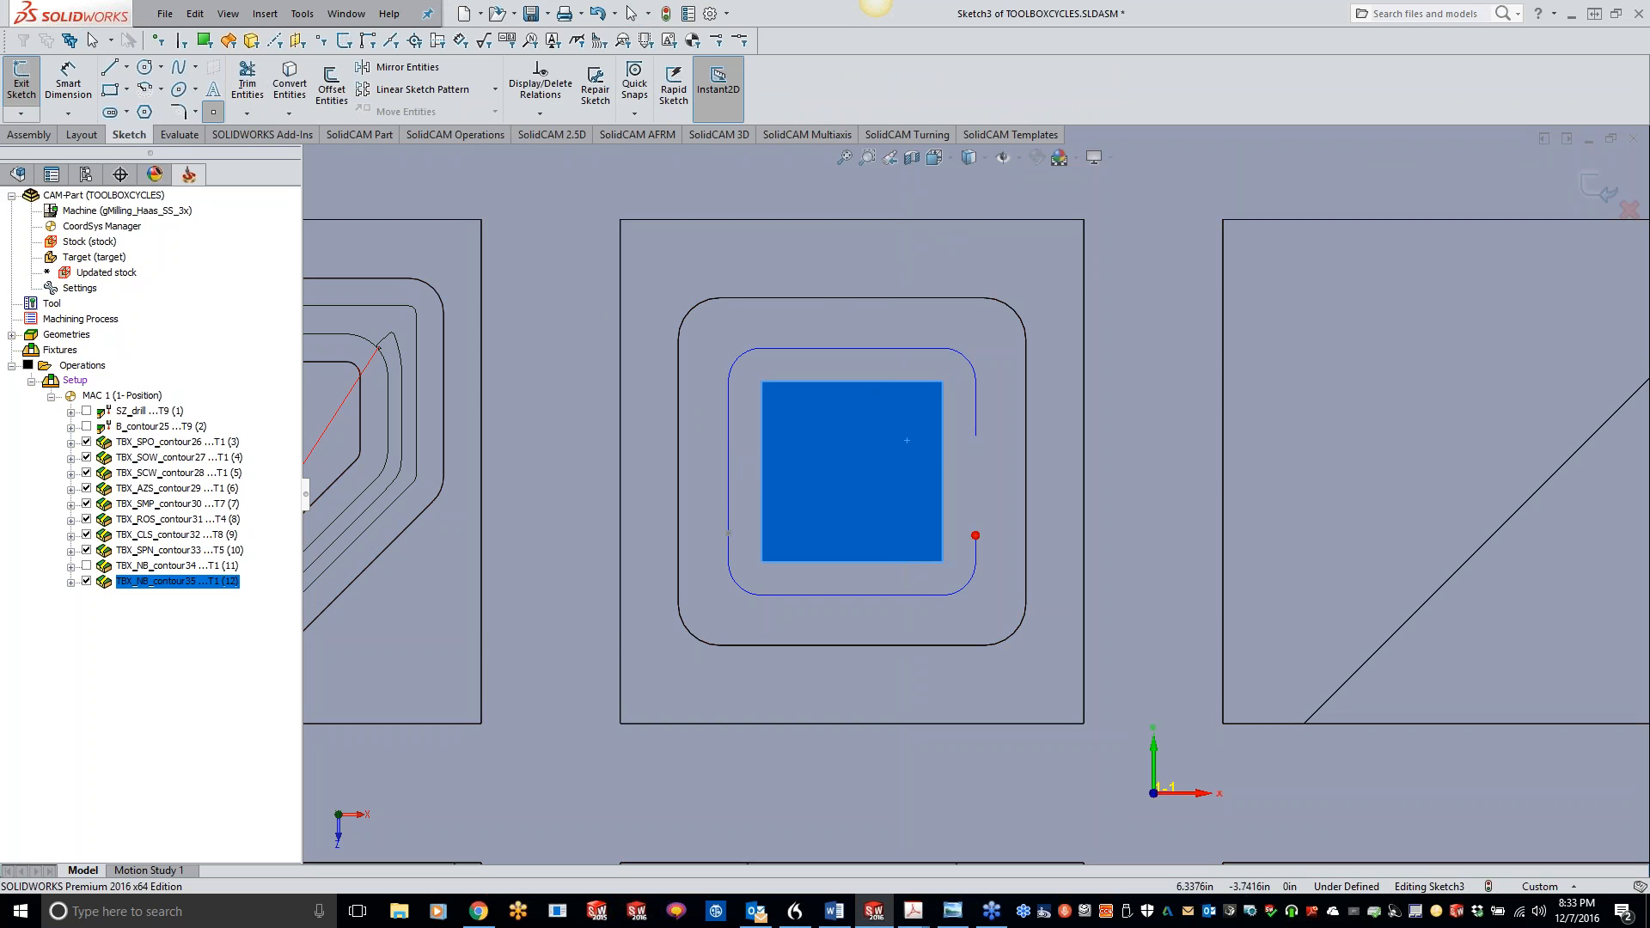
{"action": "left_click", "coordinate": [943, 471]}
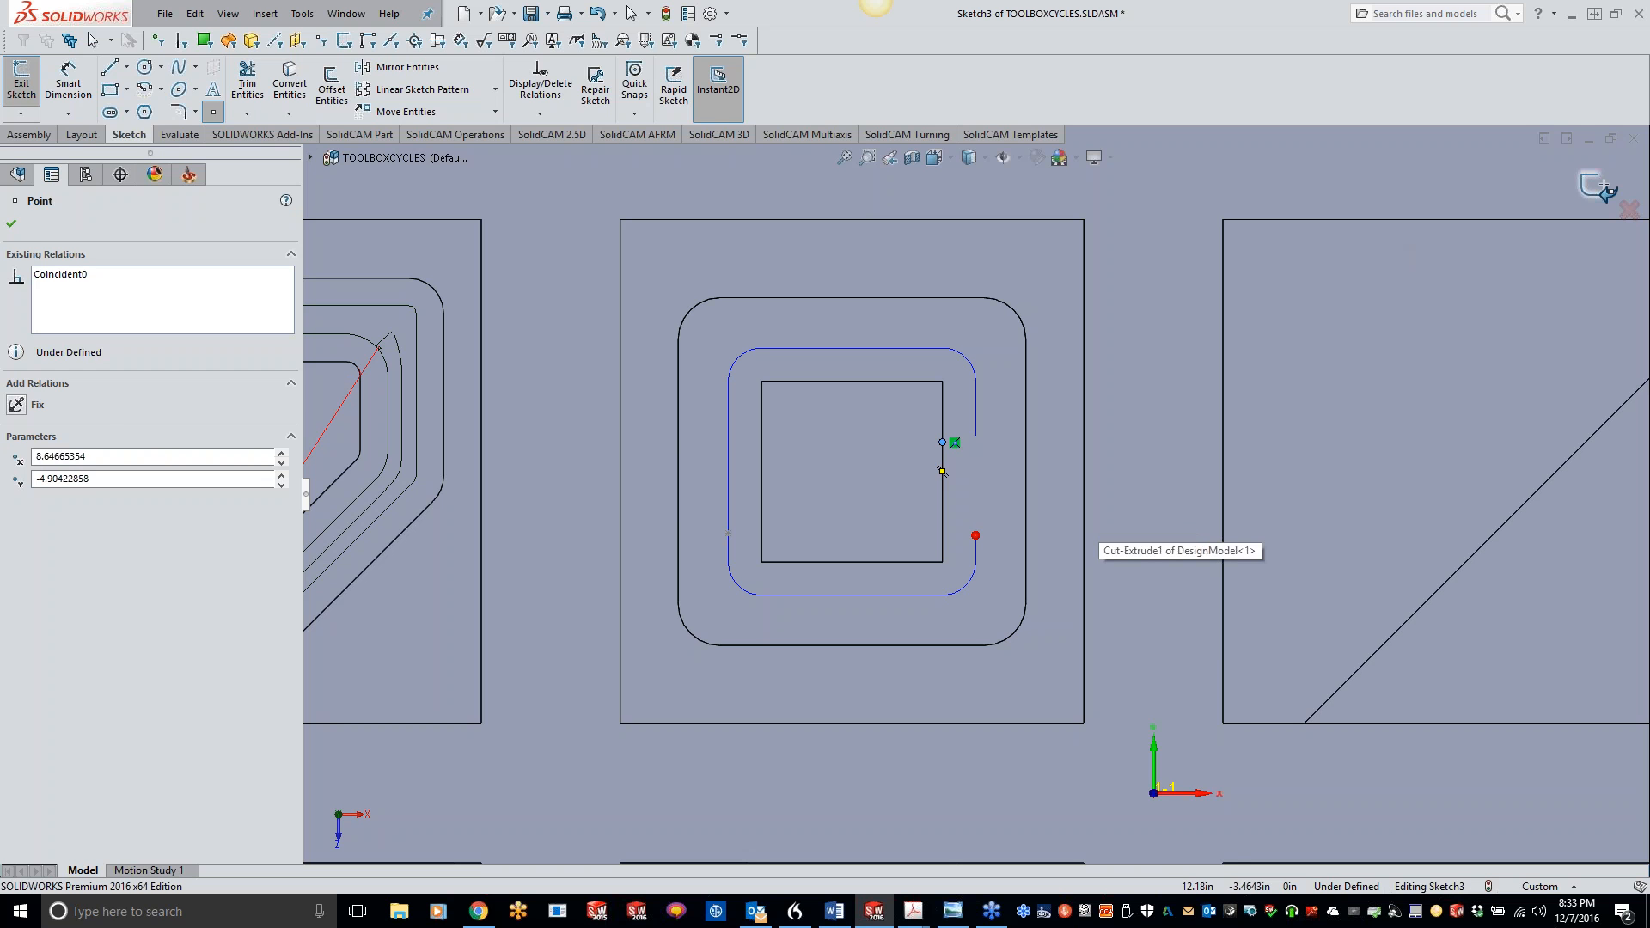
{"action": "left_click", "coordinate": [1598, 187]}
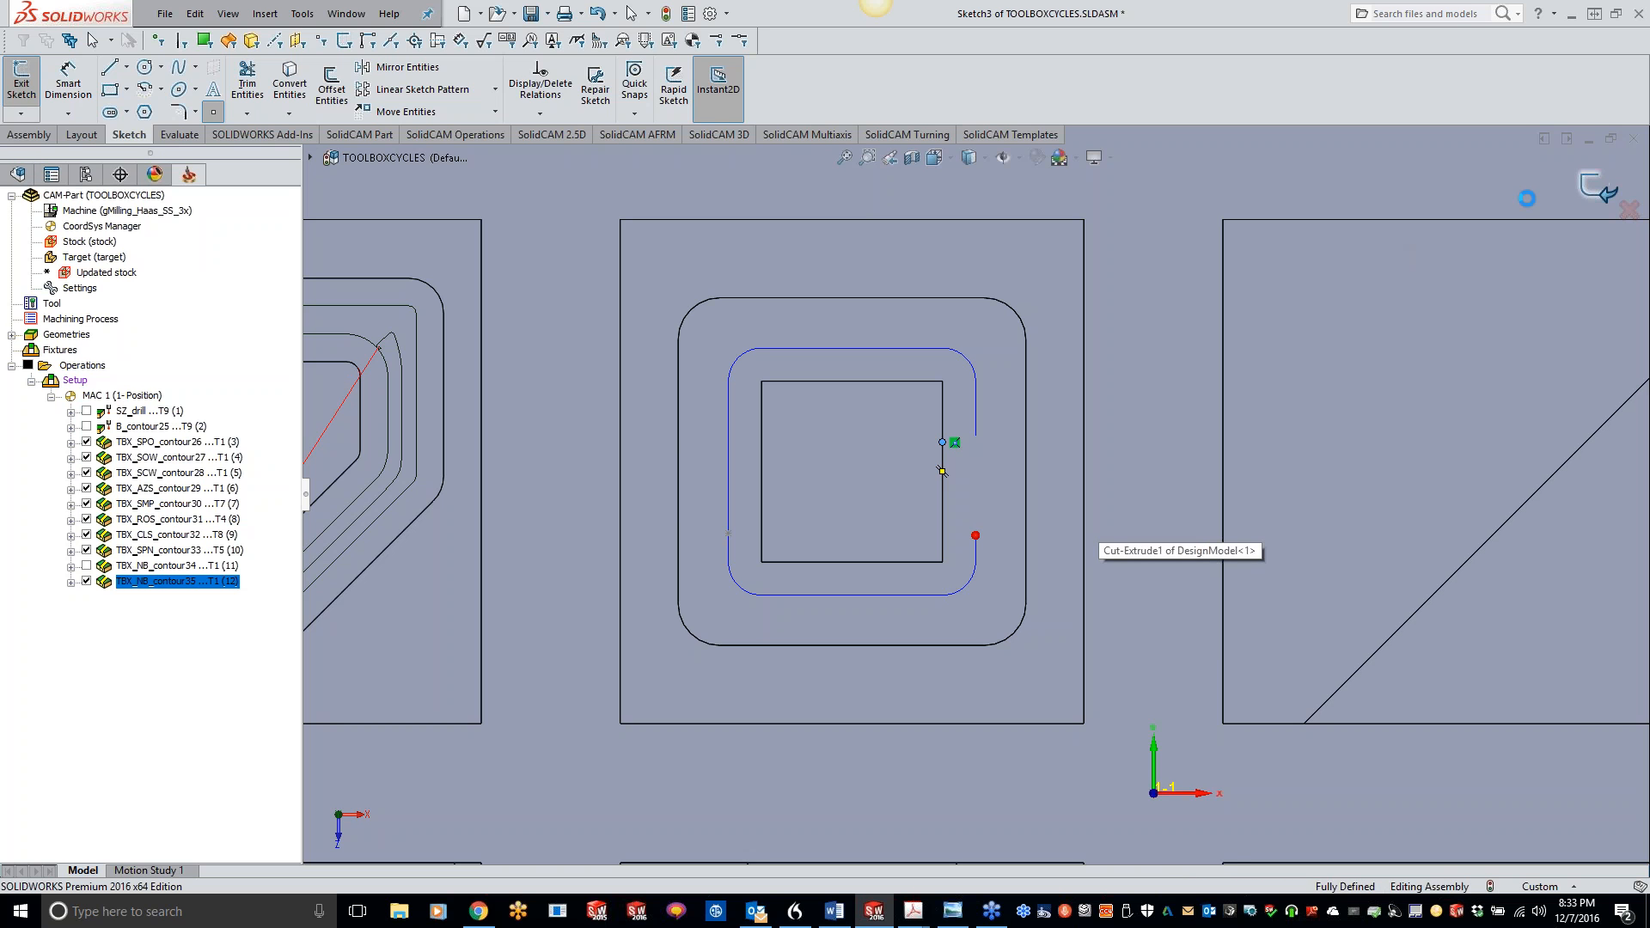
Step: Try replacing the manual bridge position in TBX_NB_contour35 with the sketched point on the square's right edge, and exit without saving
{"action": "double_click", "coordinate": [165, 581]}
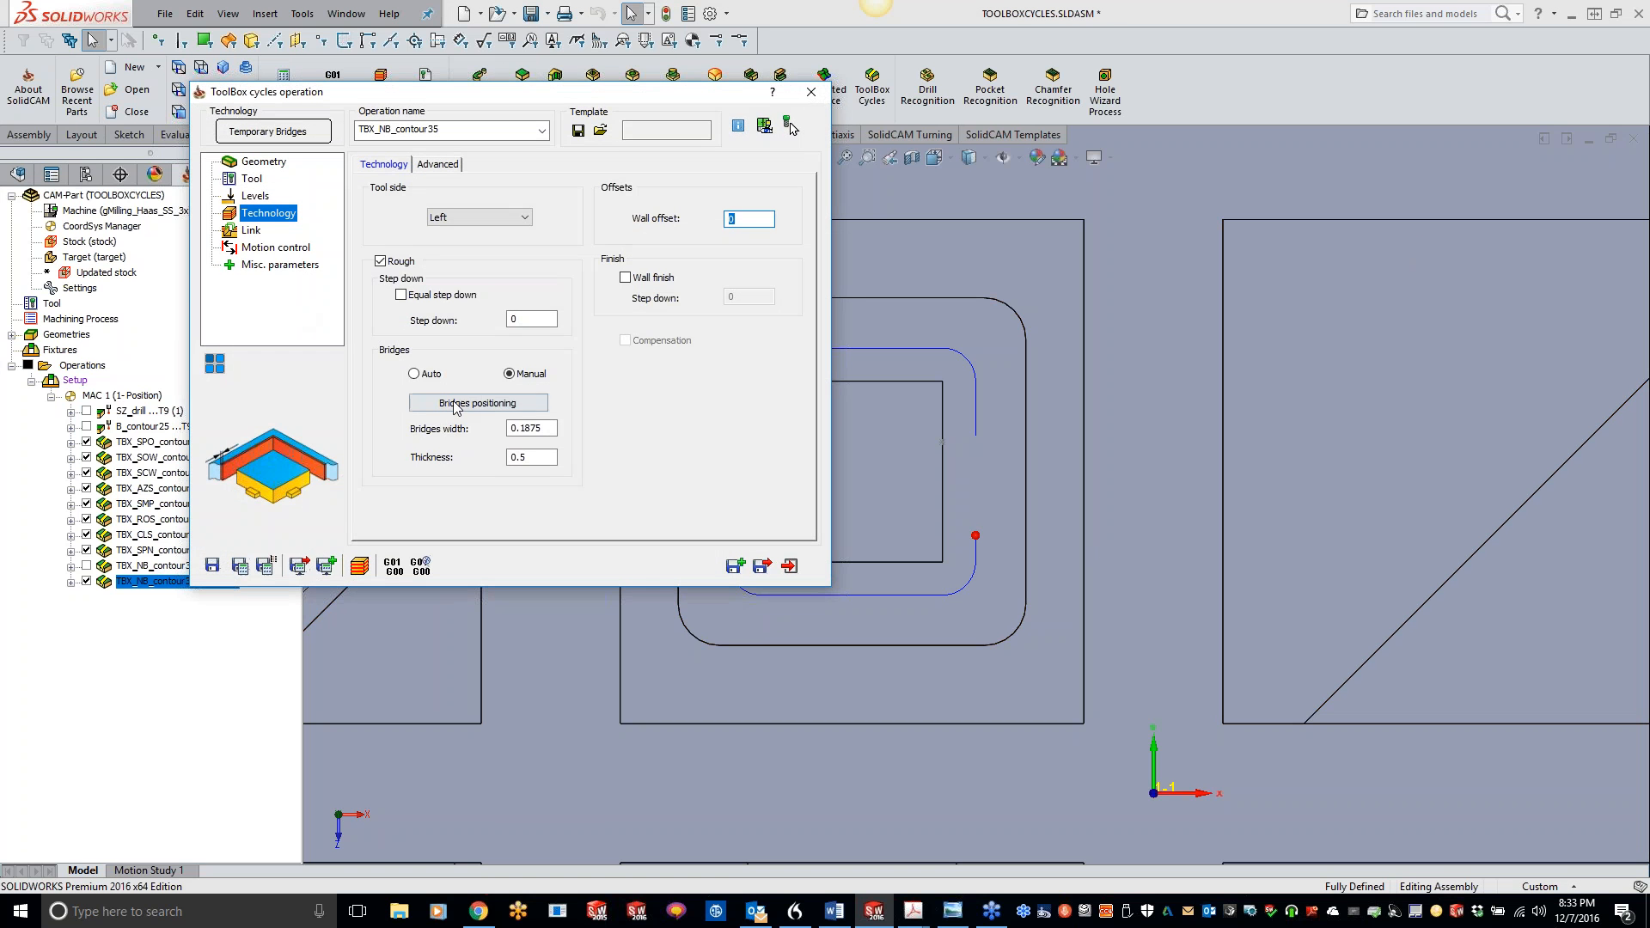
{"action": "left_click", "coordinate": [456, 404]}
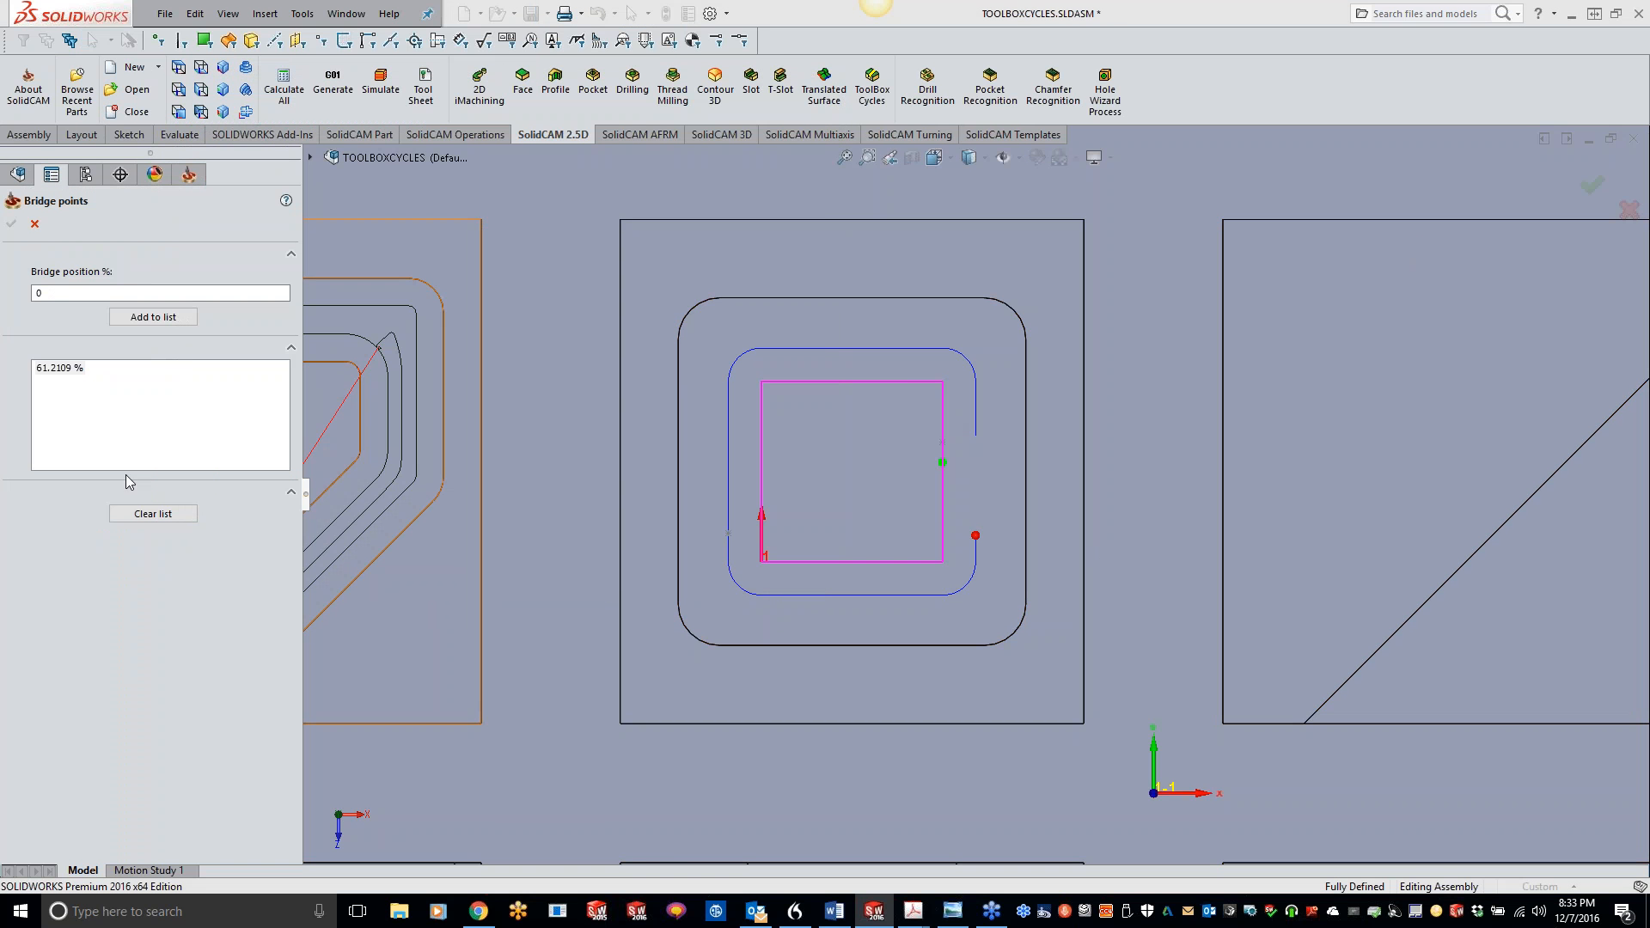
{"action": "left_click", "coordinate": [153, 513]}
{"action": "left_click", "coordinate": [942, 442]}
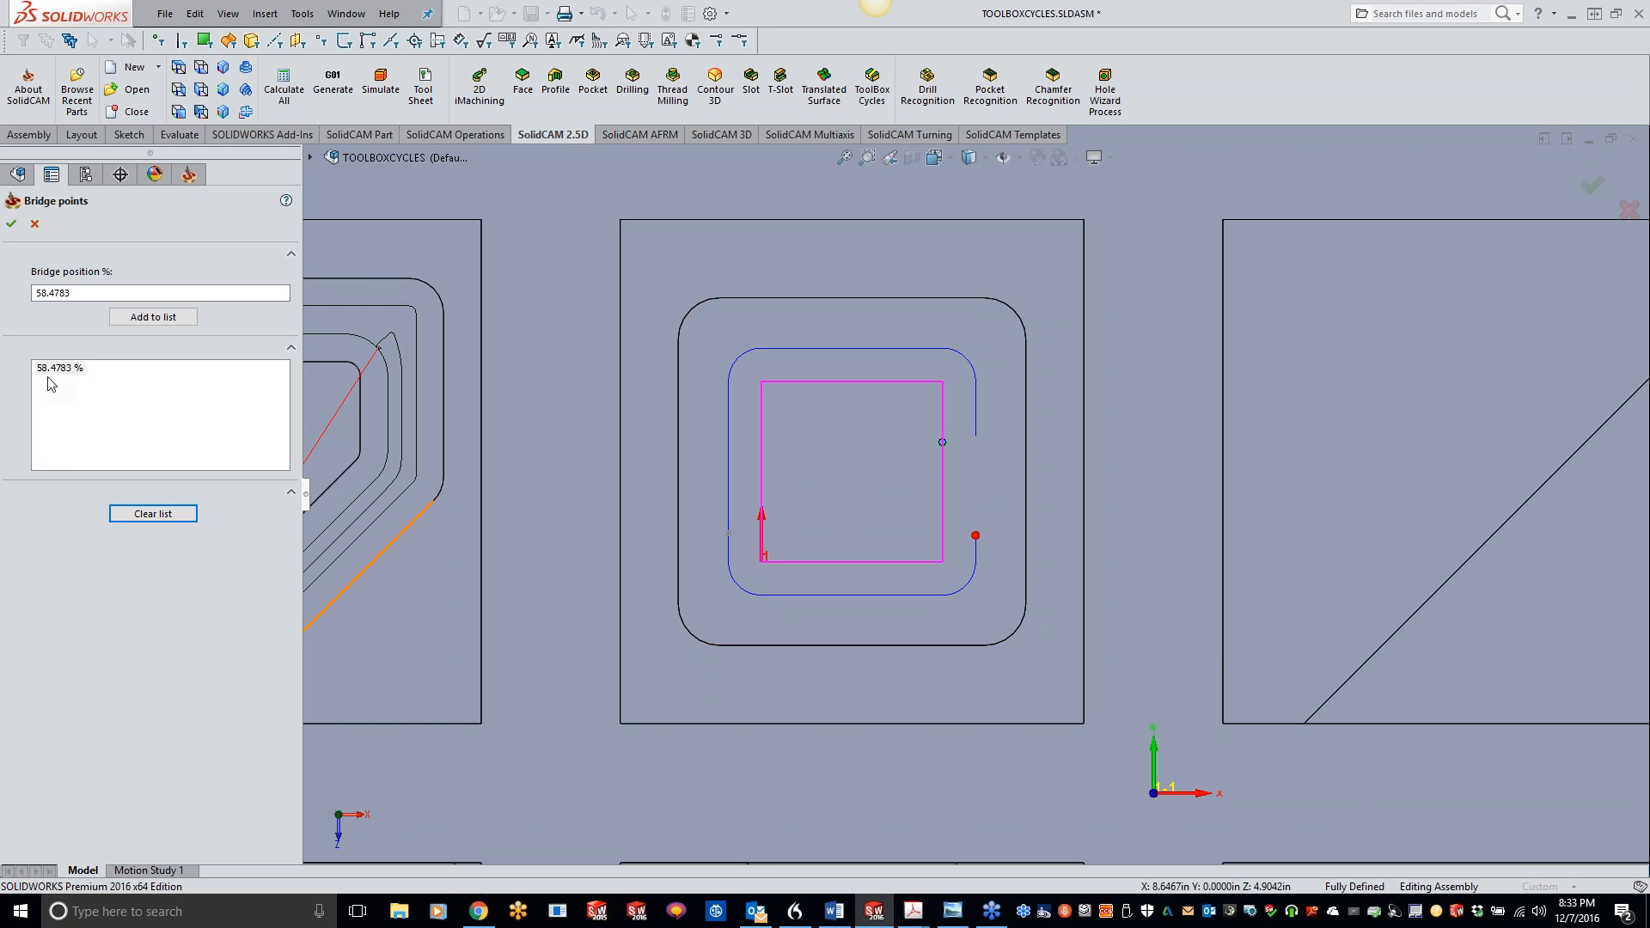
{"action": "left_click", "coordinate": [11, 224]}
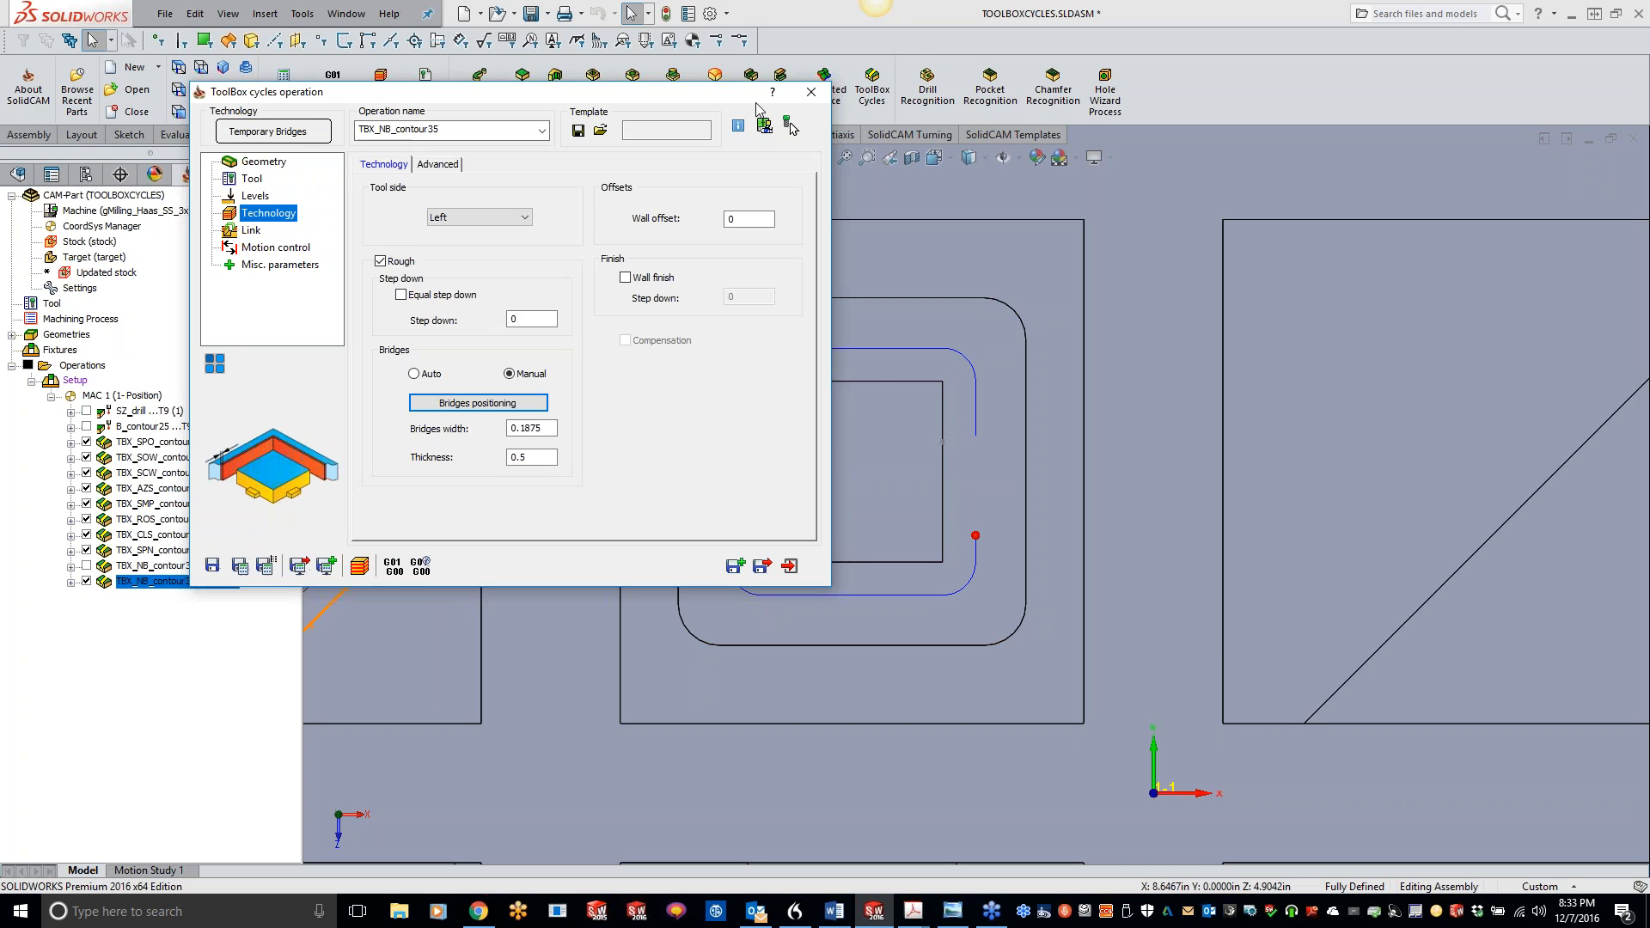
{"action": "left_click", "coordinate": [811, 95]}
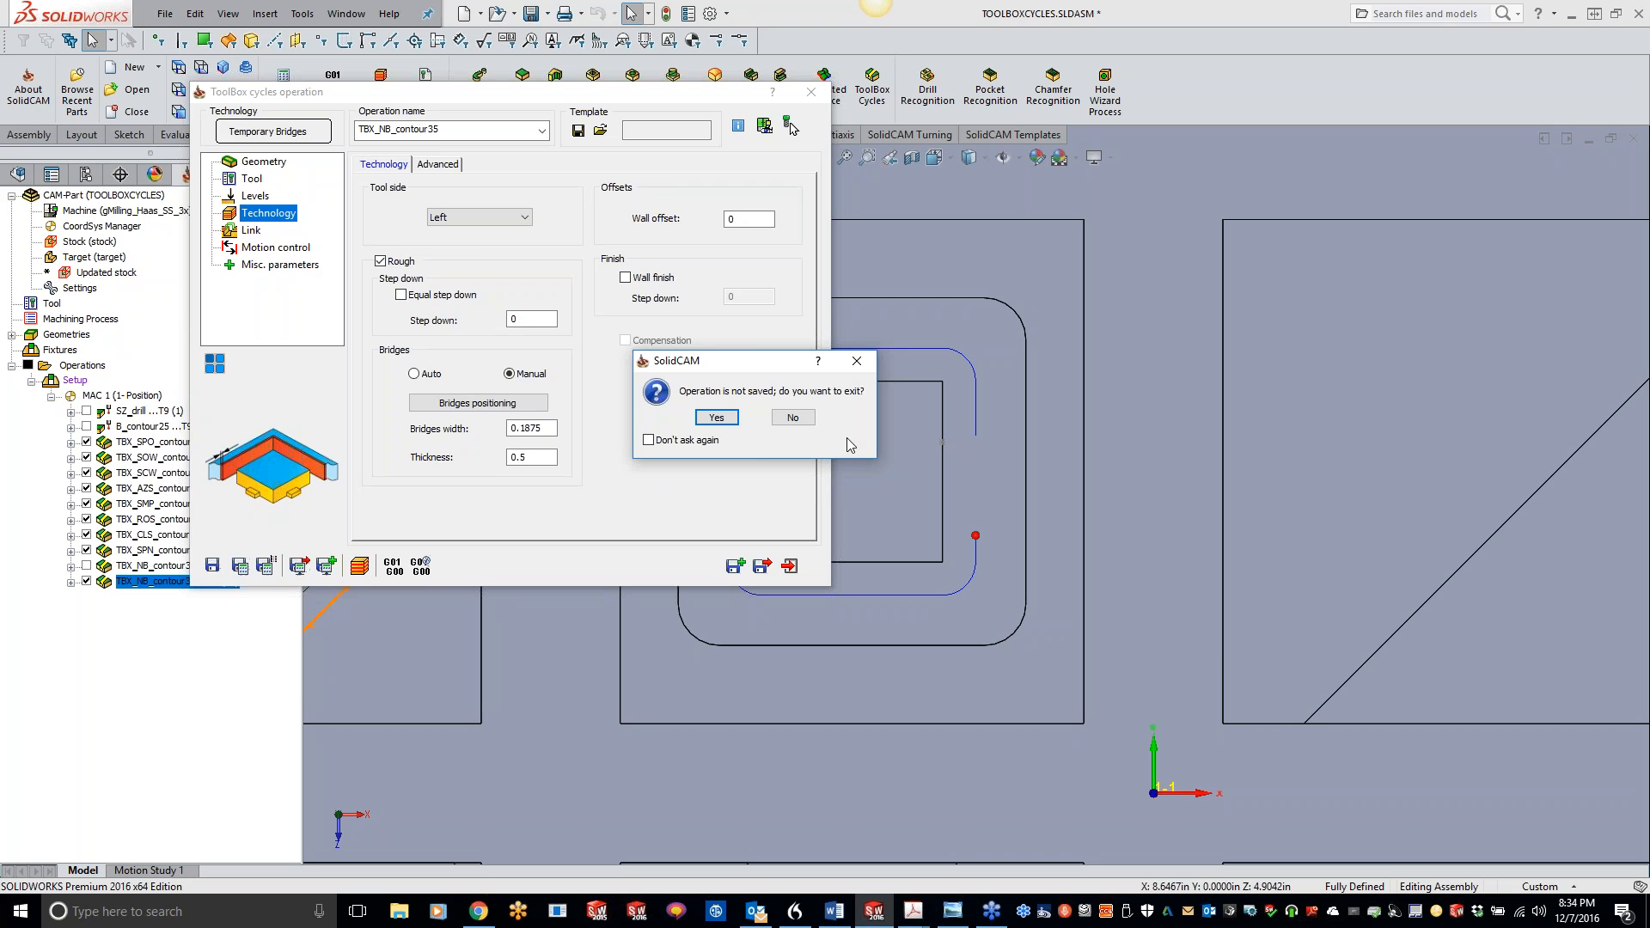
{"action": "left_click", "coordinate": [717, 418]}
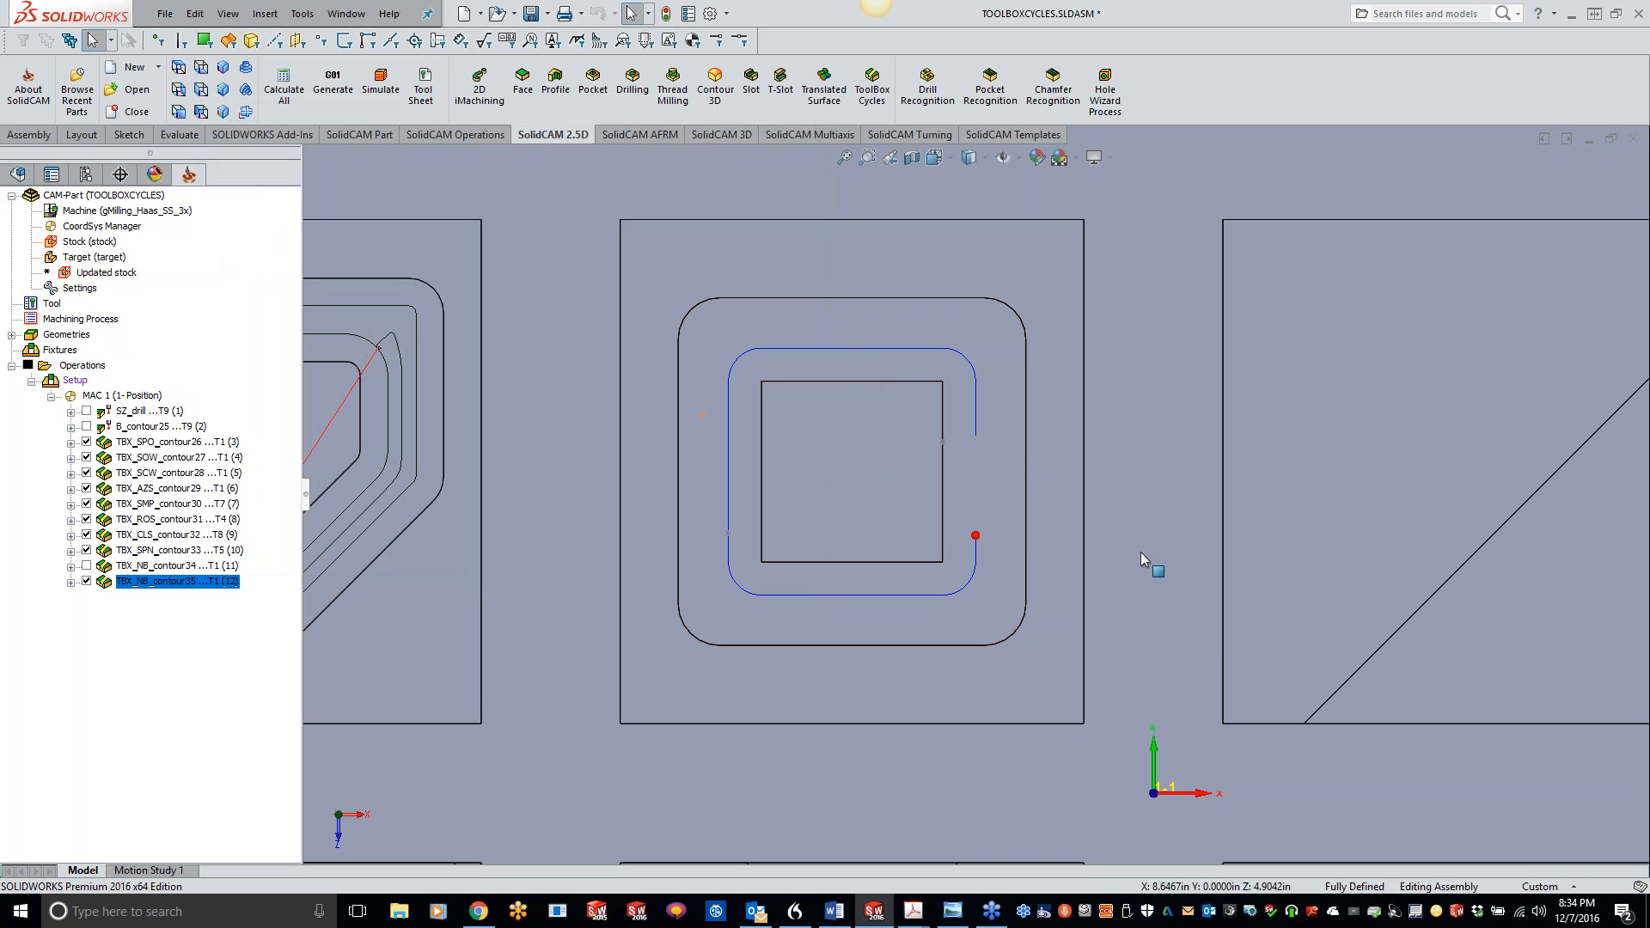
Step: Start a ToolBox cycles operation and try defining the diagonal edge as its geometry with the Spiral open slot technology
{"action": "scroll", "coordinate": [1369, 580], "scroll_direction": "up", "scroll_amount": 5}
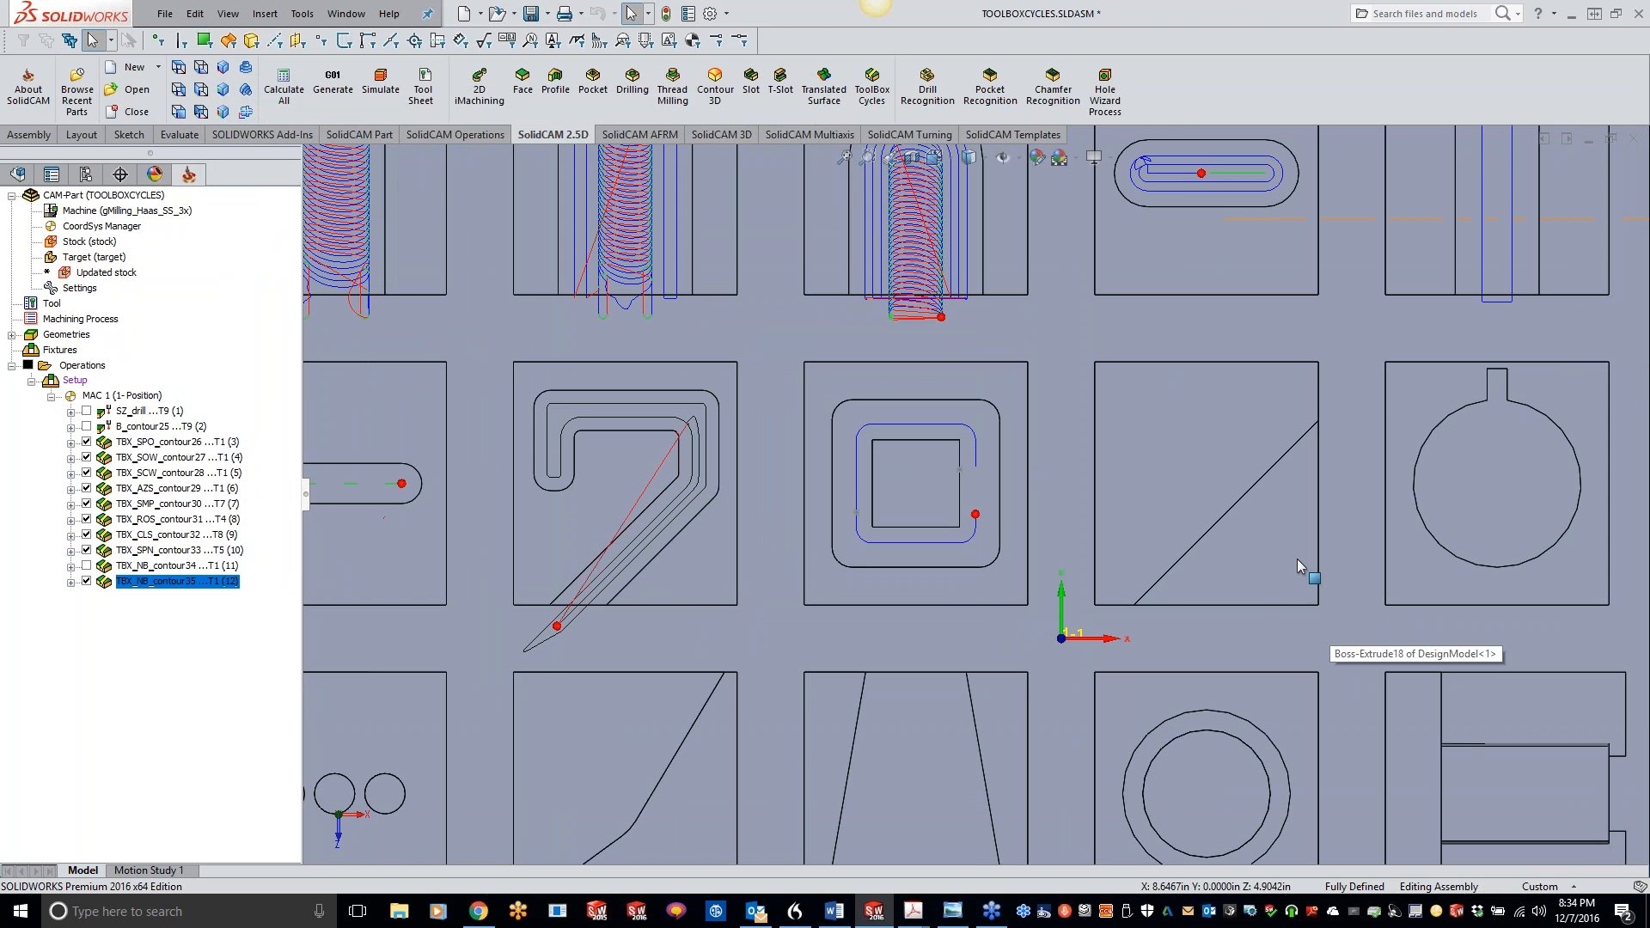
{"action": "scroll", "coordinate": [1322, 549], "scroll_direction": "up", "scroll_amount": 4}
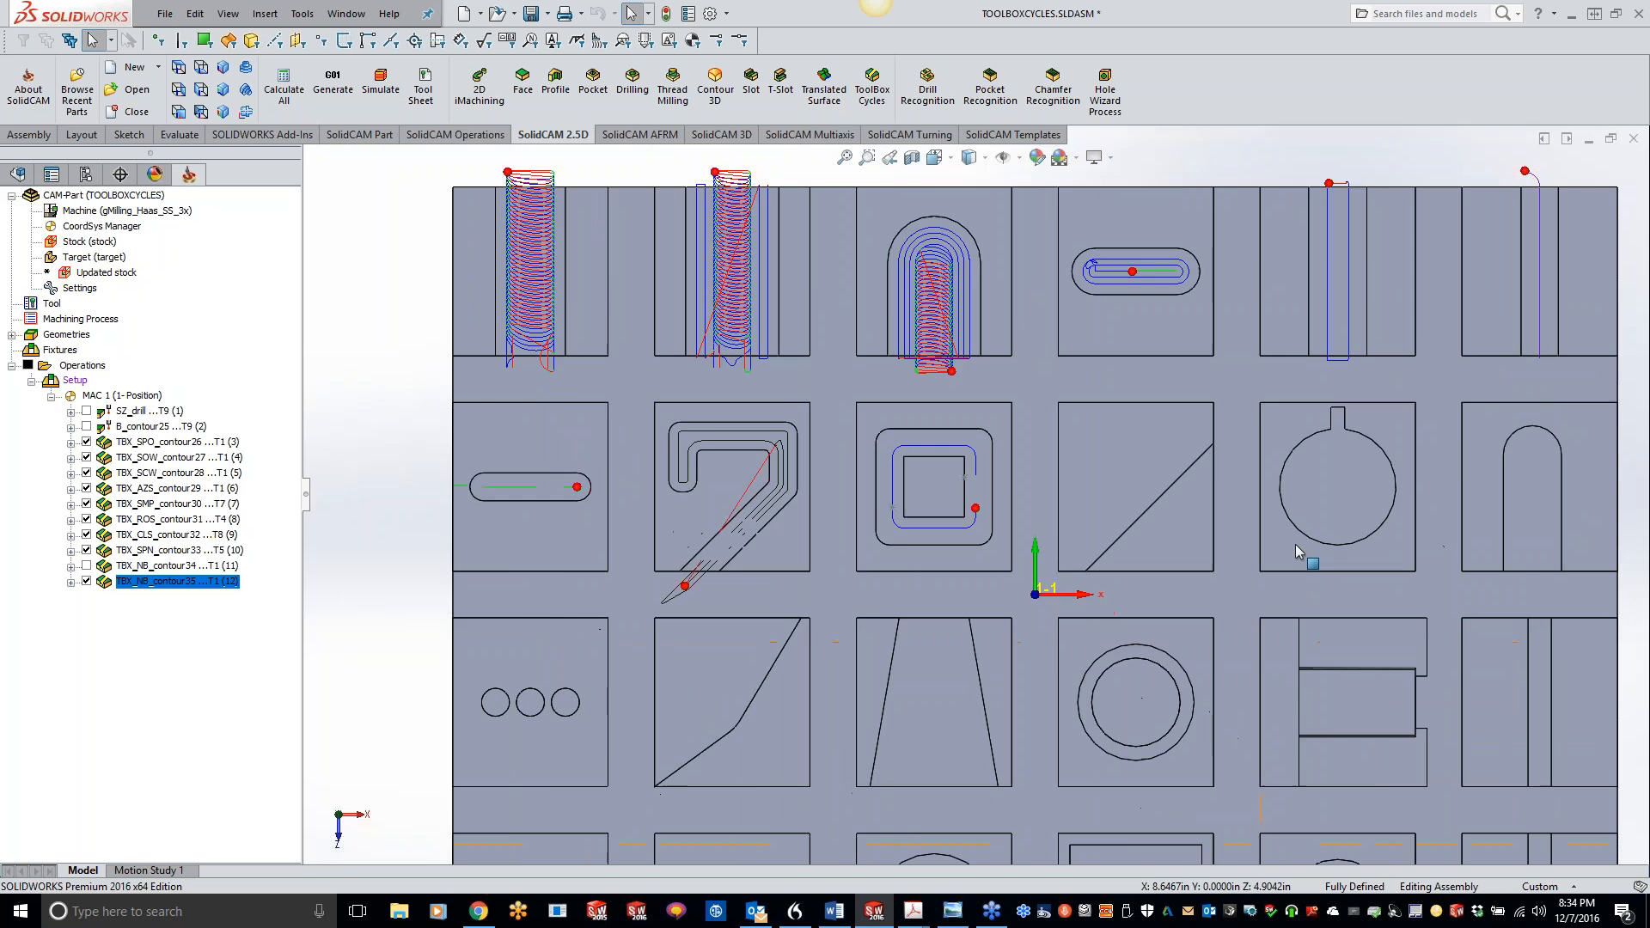
{"action": "scroll", "coordinate": [1268, 537], "scroll_direction": "down", "scroll_amount": 2}
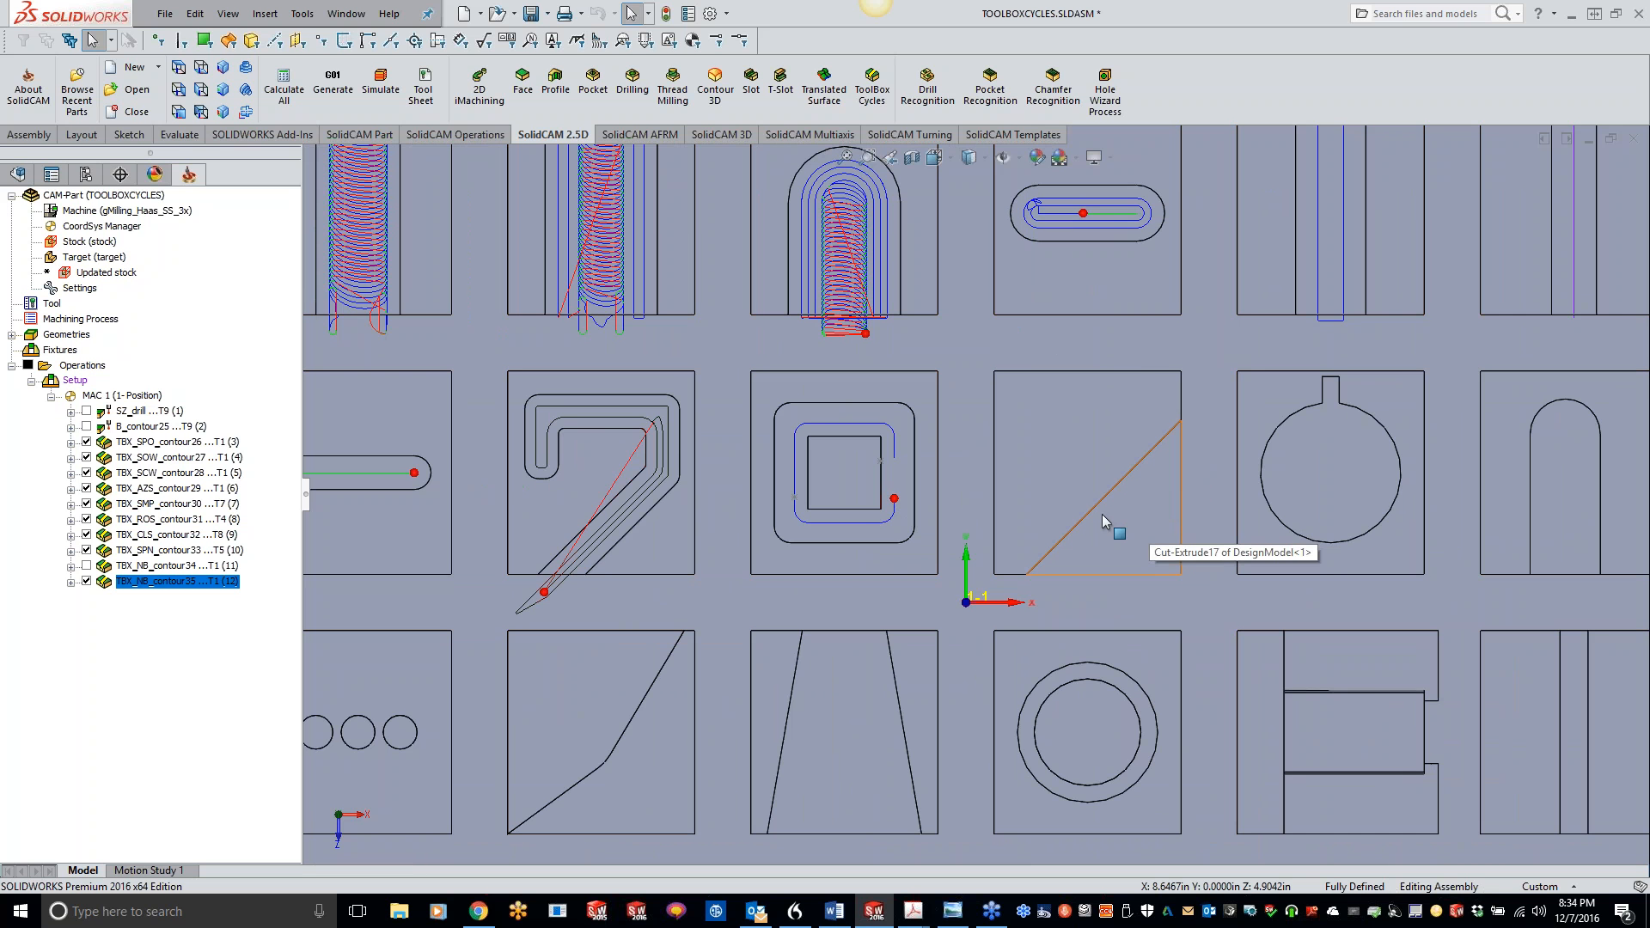
{"action": "middle_click_drag", "start_coordinate": [1125, 464], "coordinate": [1122, 418]}
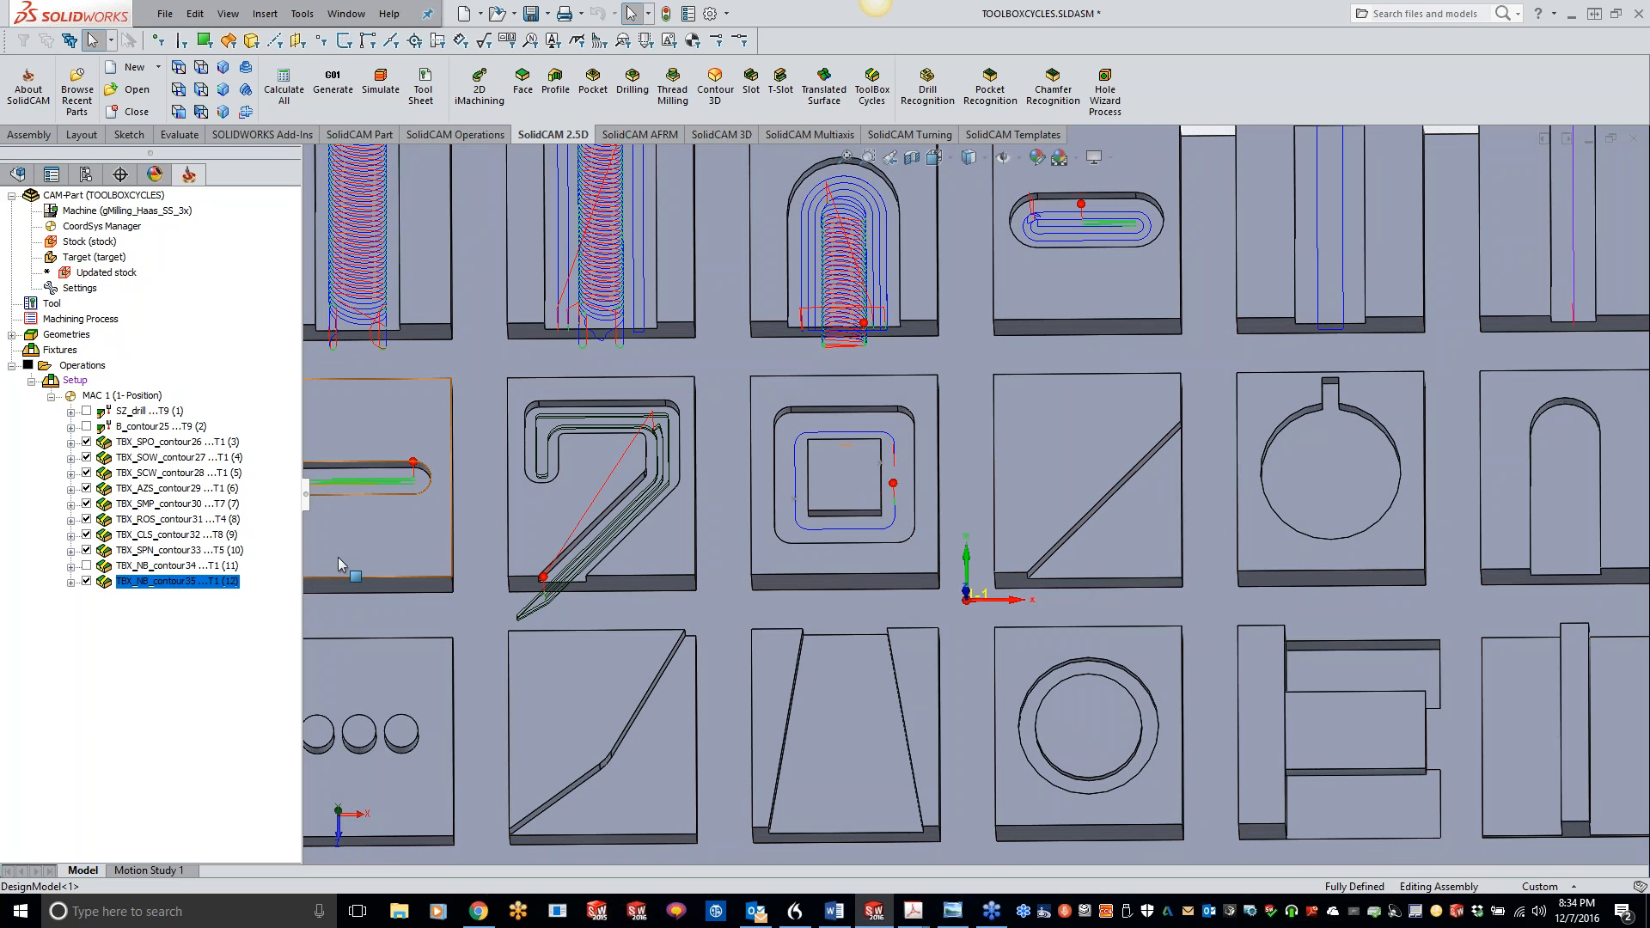
{"action": "left_click", "coordinate": [872, 85]}
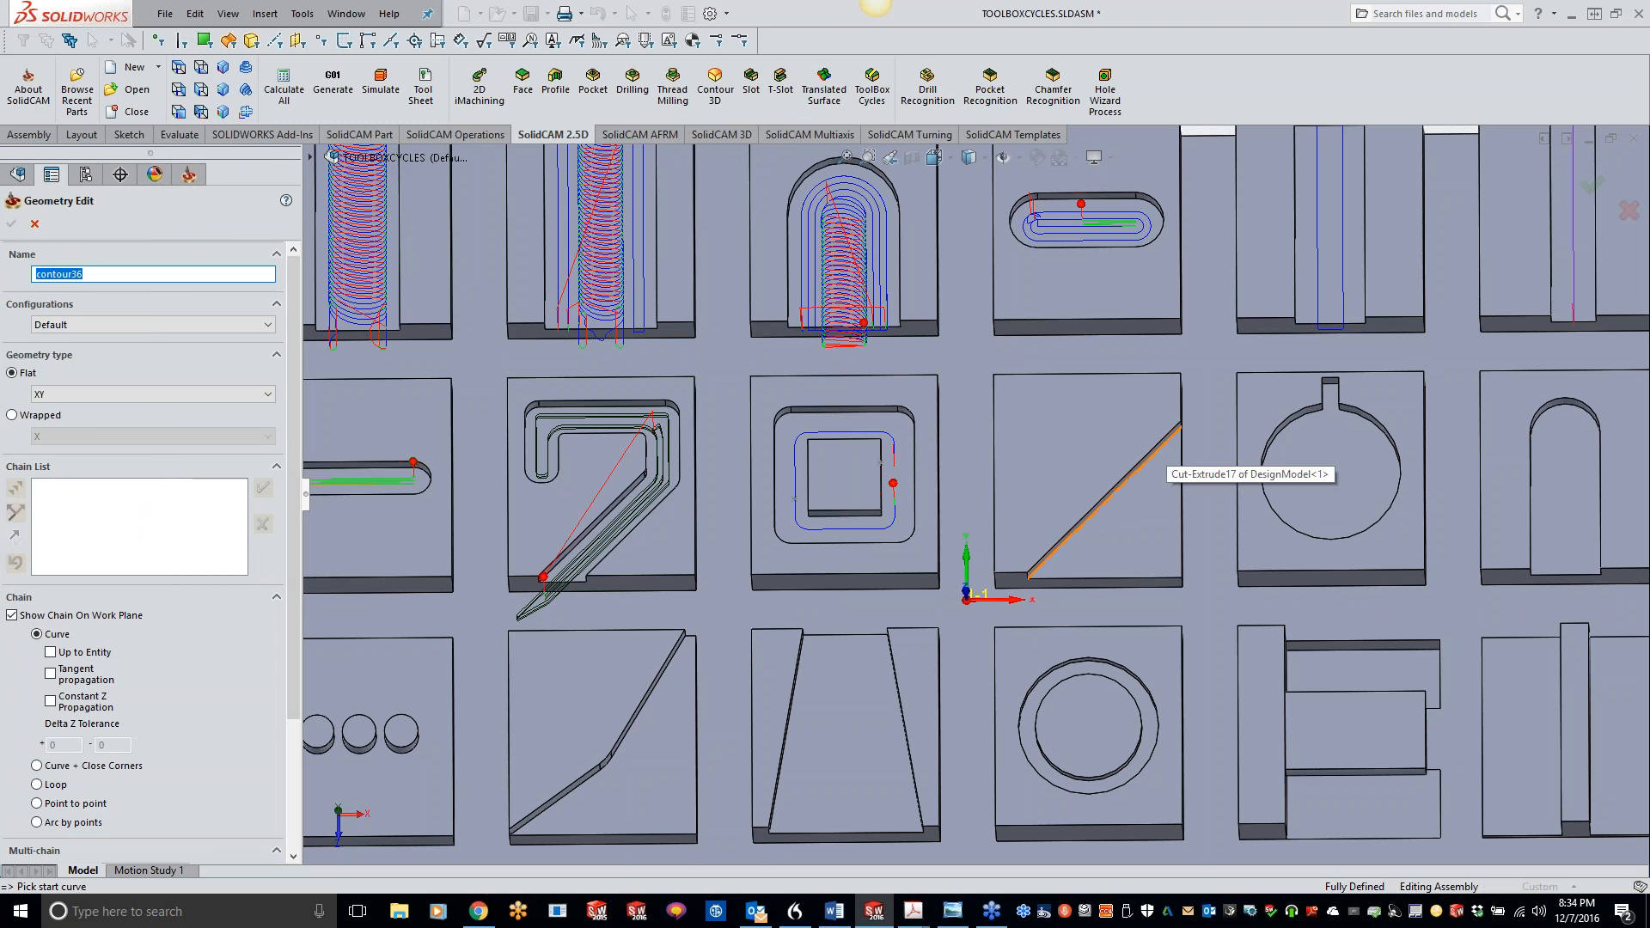
{"action": "left_click", "coordinate": [1152, 454]}
{"action": "left_click", "coordinate": [11, 223]}
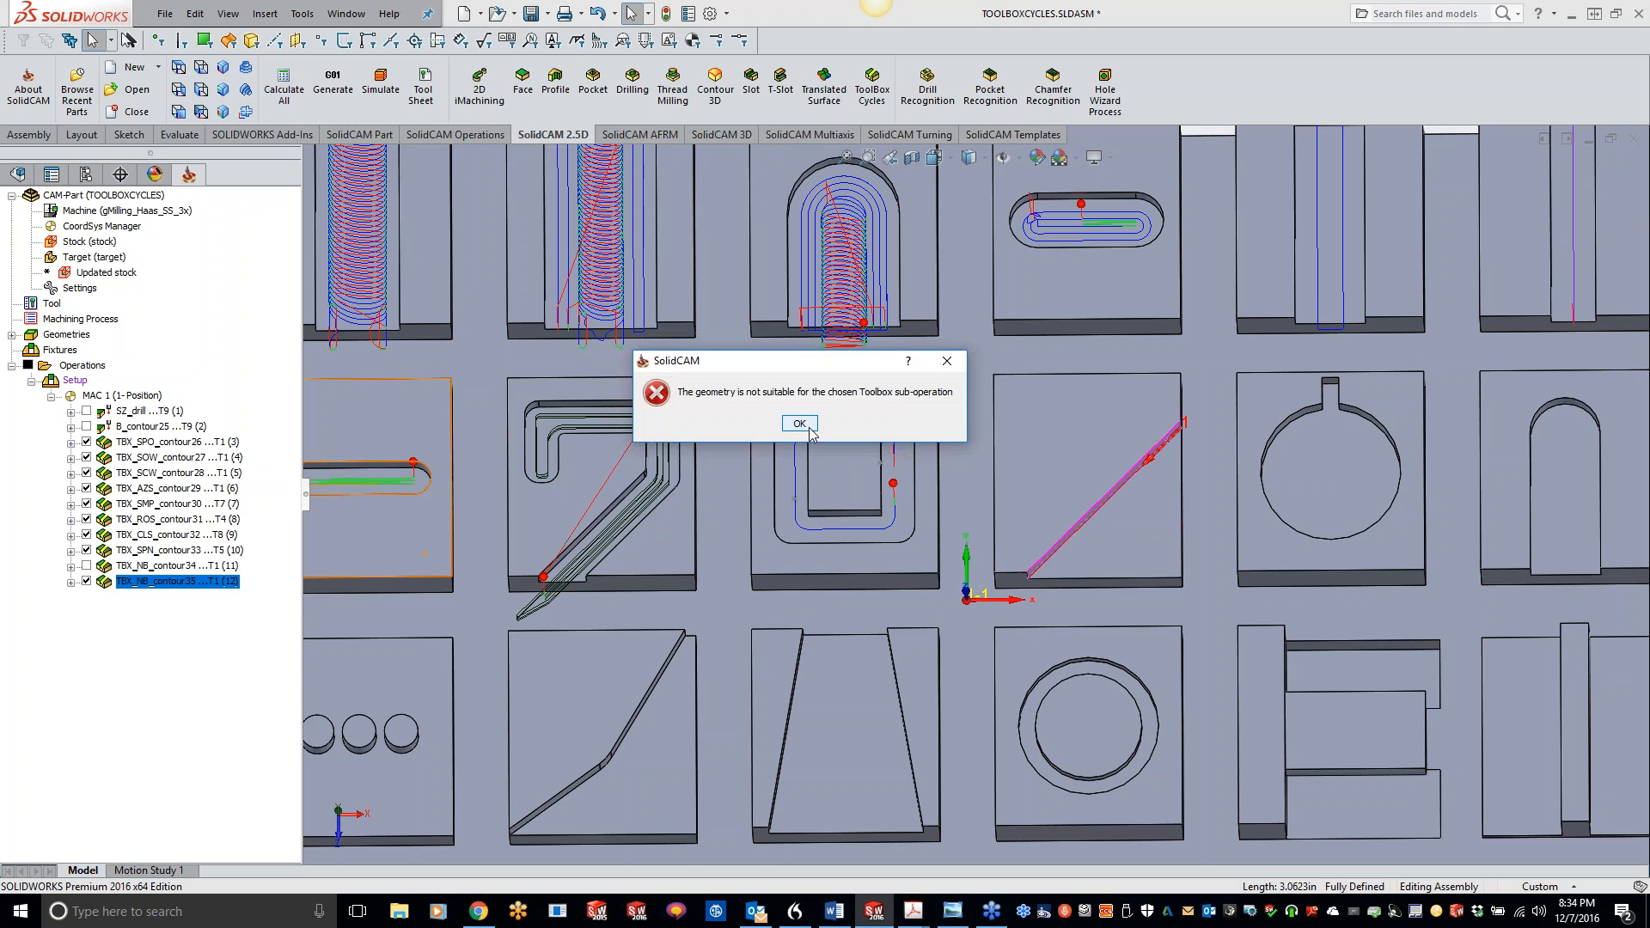
{"action": "left_click", "coordinate": [797, 424]}
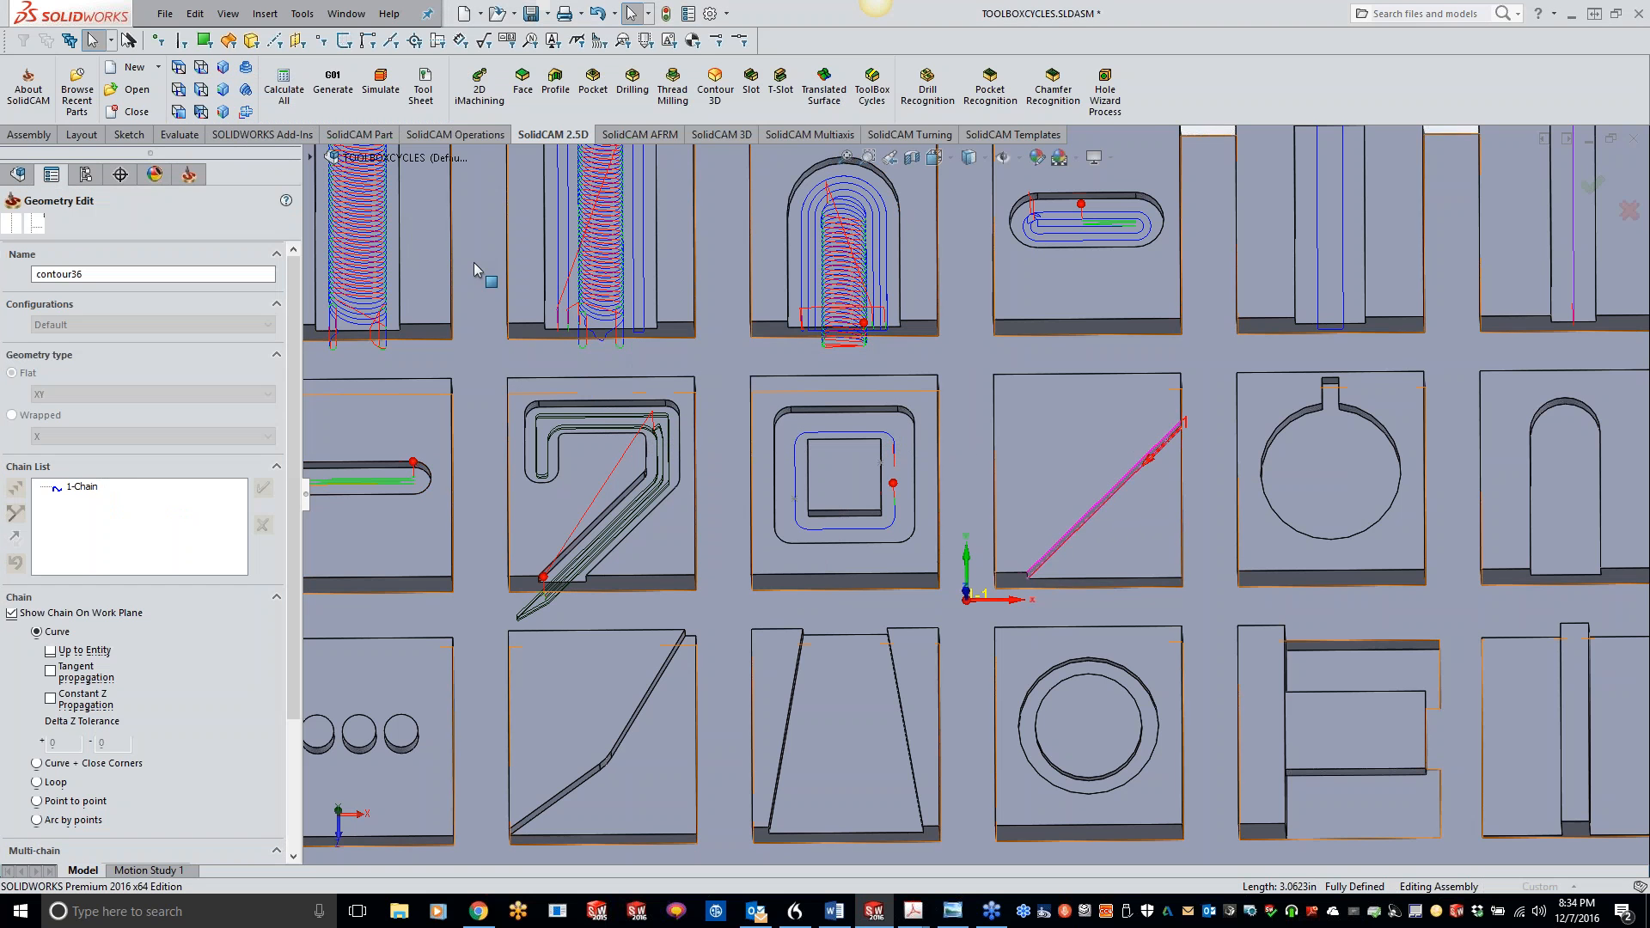
{"action": "left_click", "coordinate": [32, 224]}
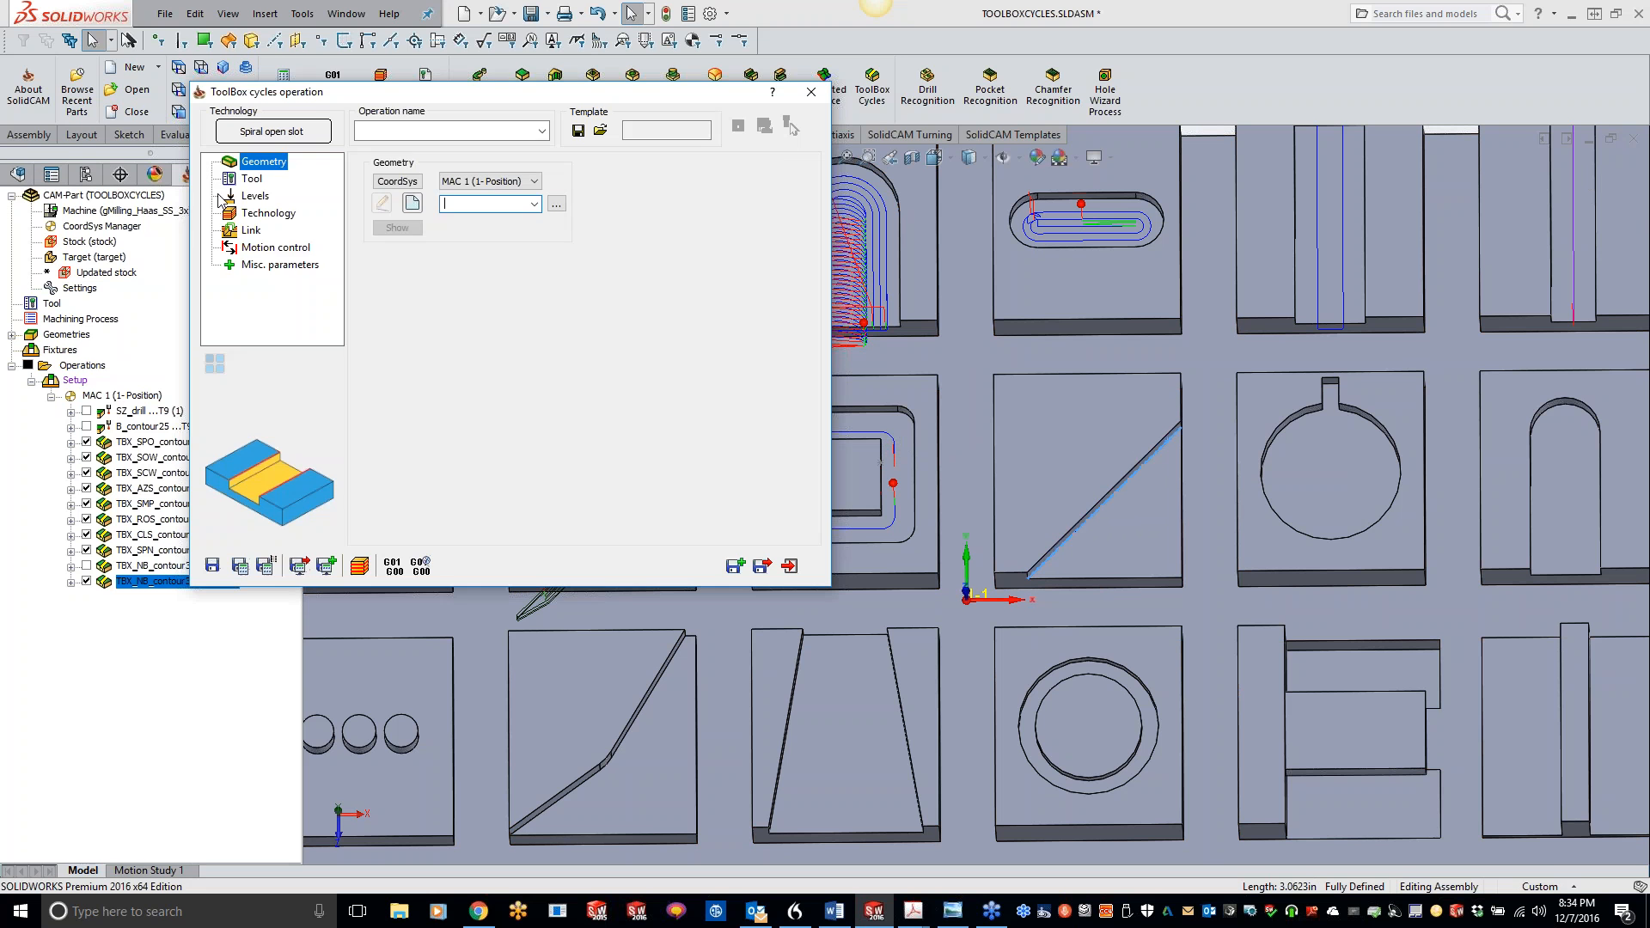
Step: Change the operation's technology to Simple Corner and define the diagonal edge as a one-chain geometry
{"action": "left_click", "coordinate": [275, 137]}
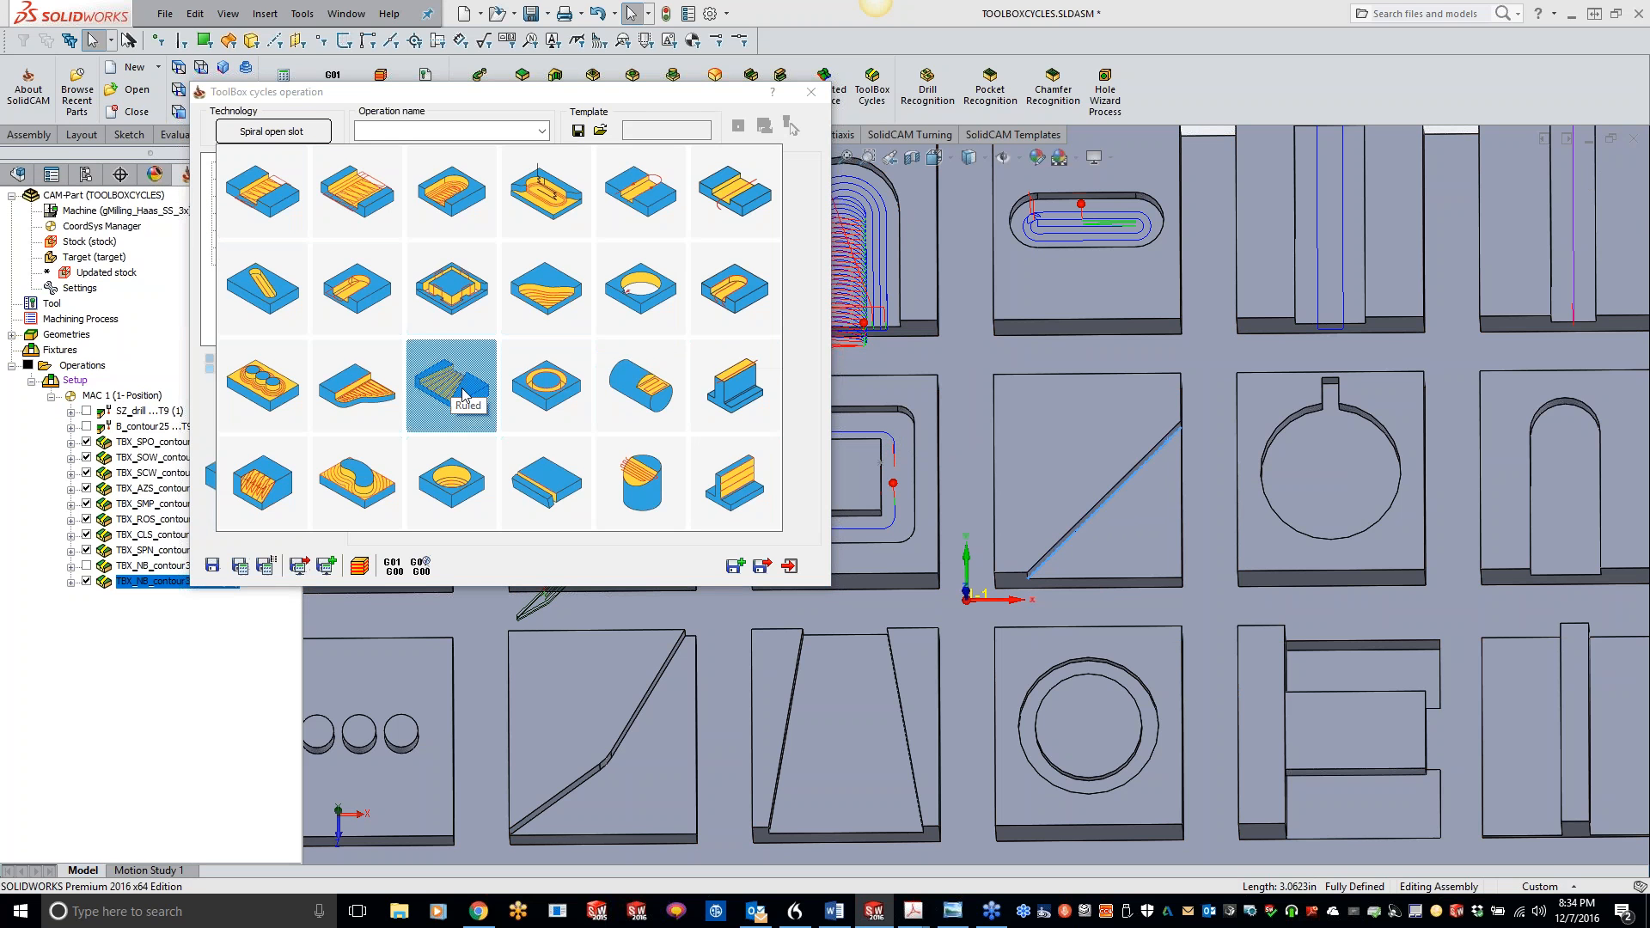
{"action": "left_click", "coordinate": [539, 299]}
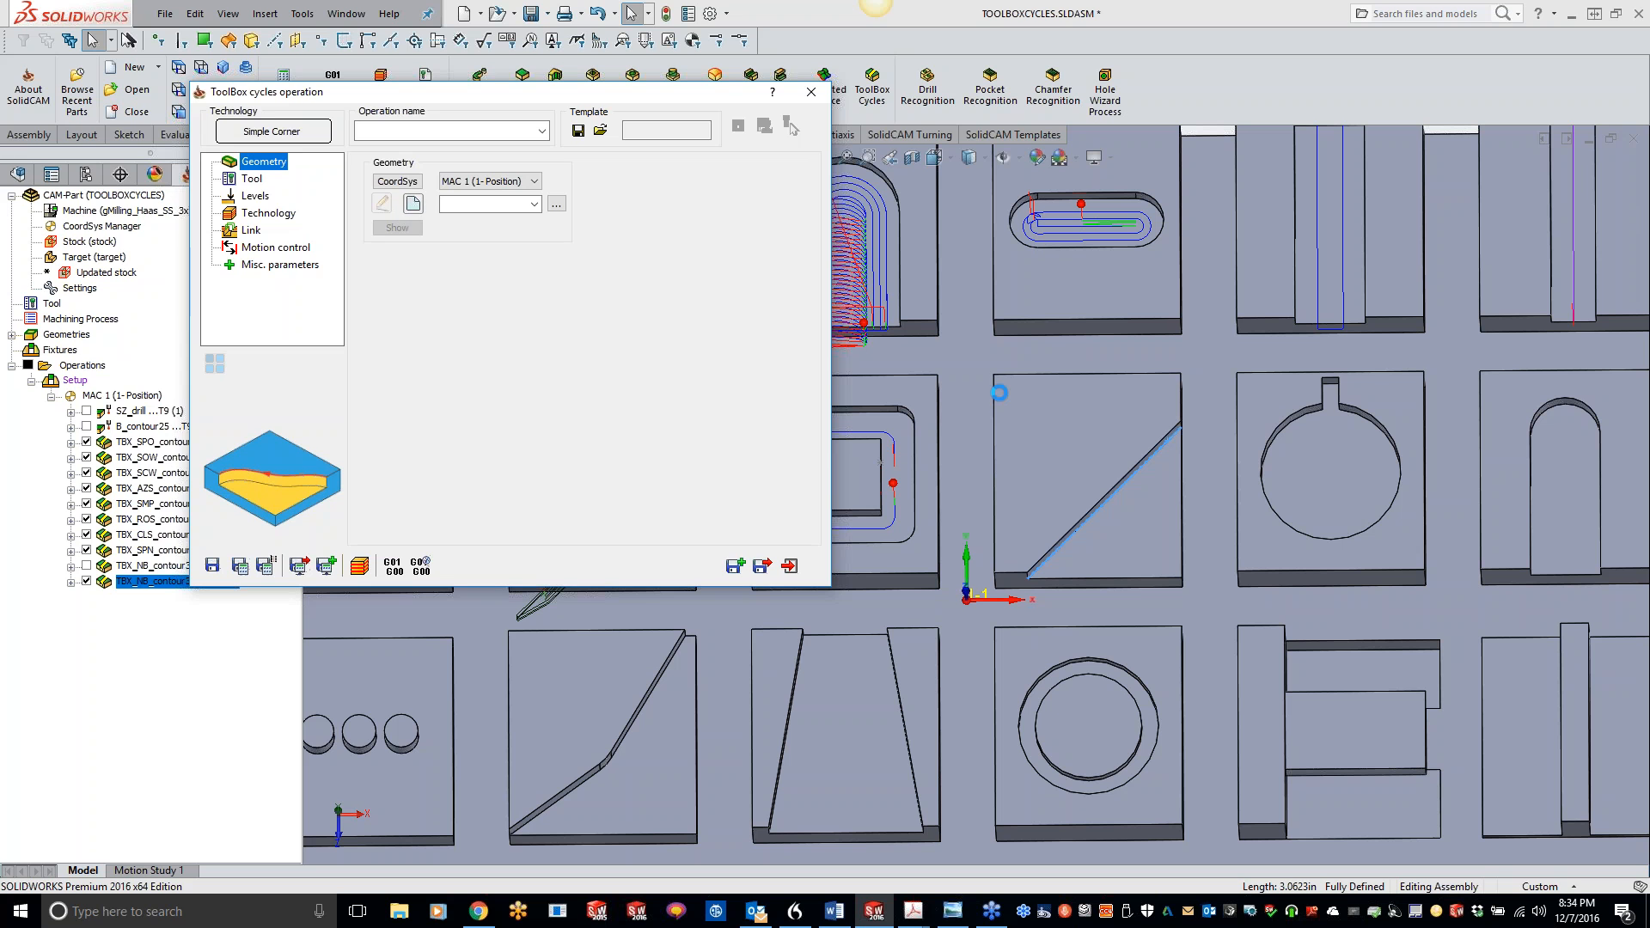
{"action": "left_click", "coordinate": [1156, 455]}
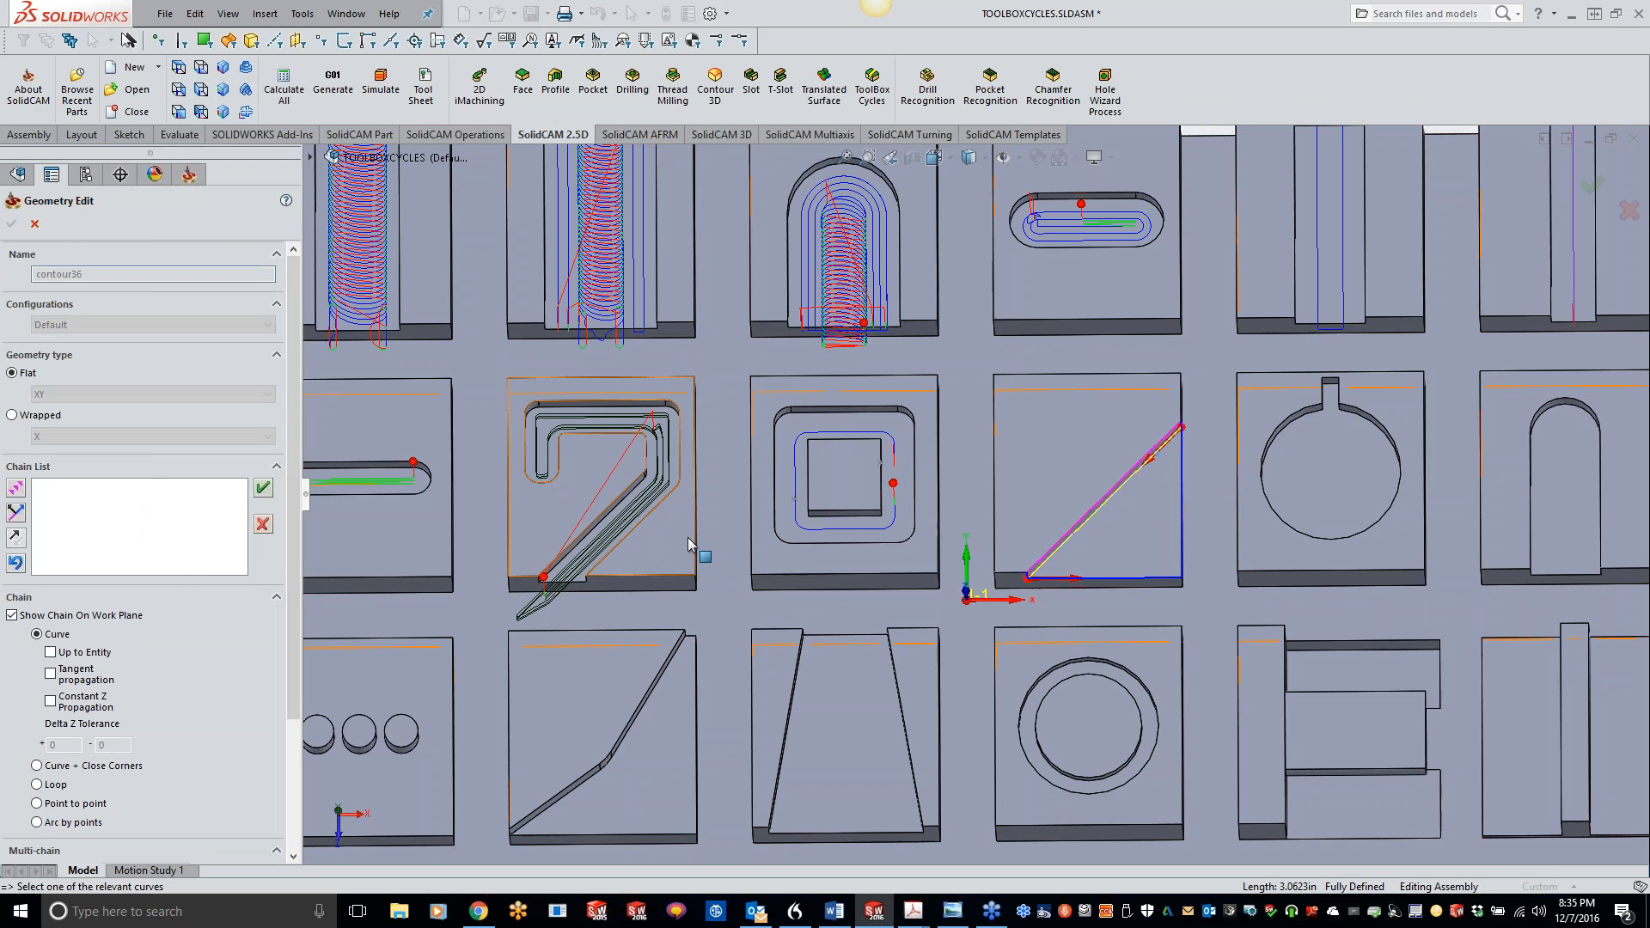
{"action": "left_click", "coordinate": [263, 488]}
{"action": "left_click", "coordinate": [12, 224]}
Step: Assign tool T1 to the Simple Corner operation, check its levels and technology settings, and save and calculate it
{"action": "left_click", "coordinate": [253, 180]}
{"action": "left_click", "coordinate": [463, 428]}
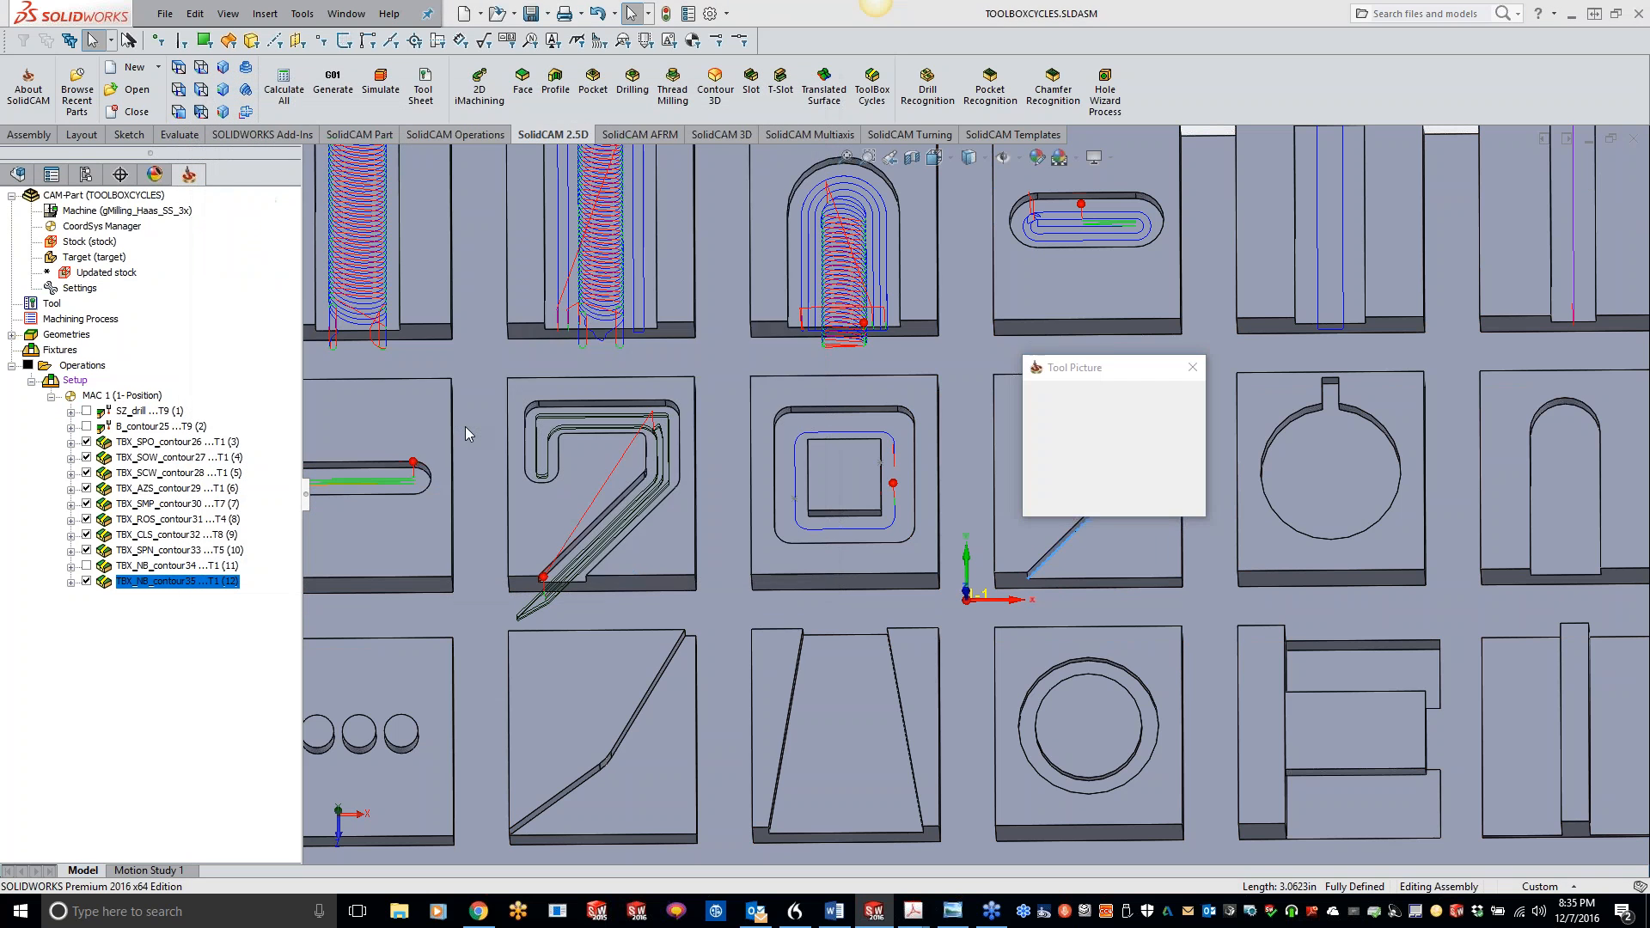
{"action": "double_click", "coordinate": [495, 371]}
{"action": "left_click", "coordinate": [255, 197]}
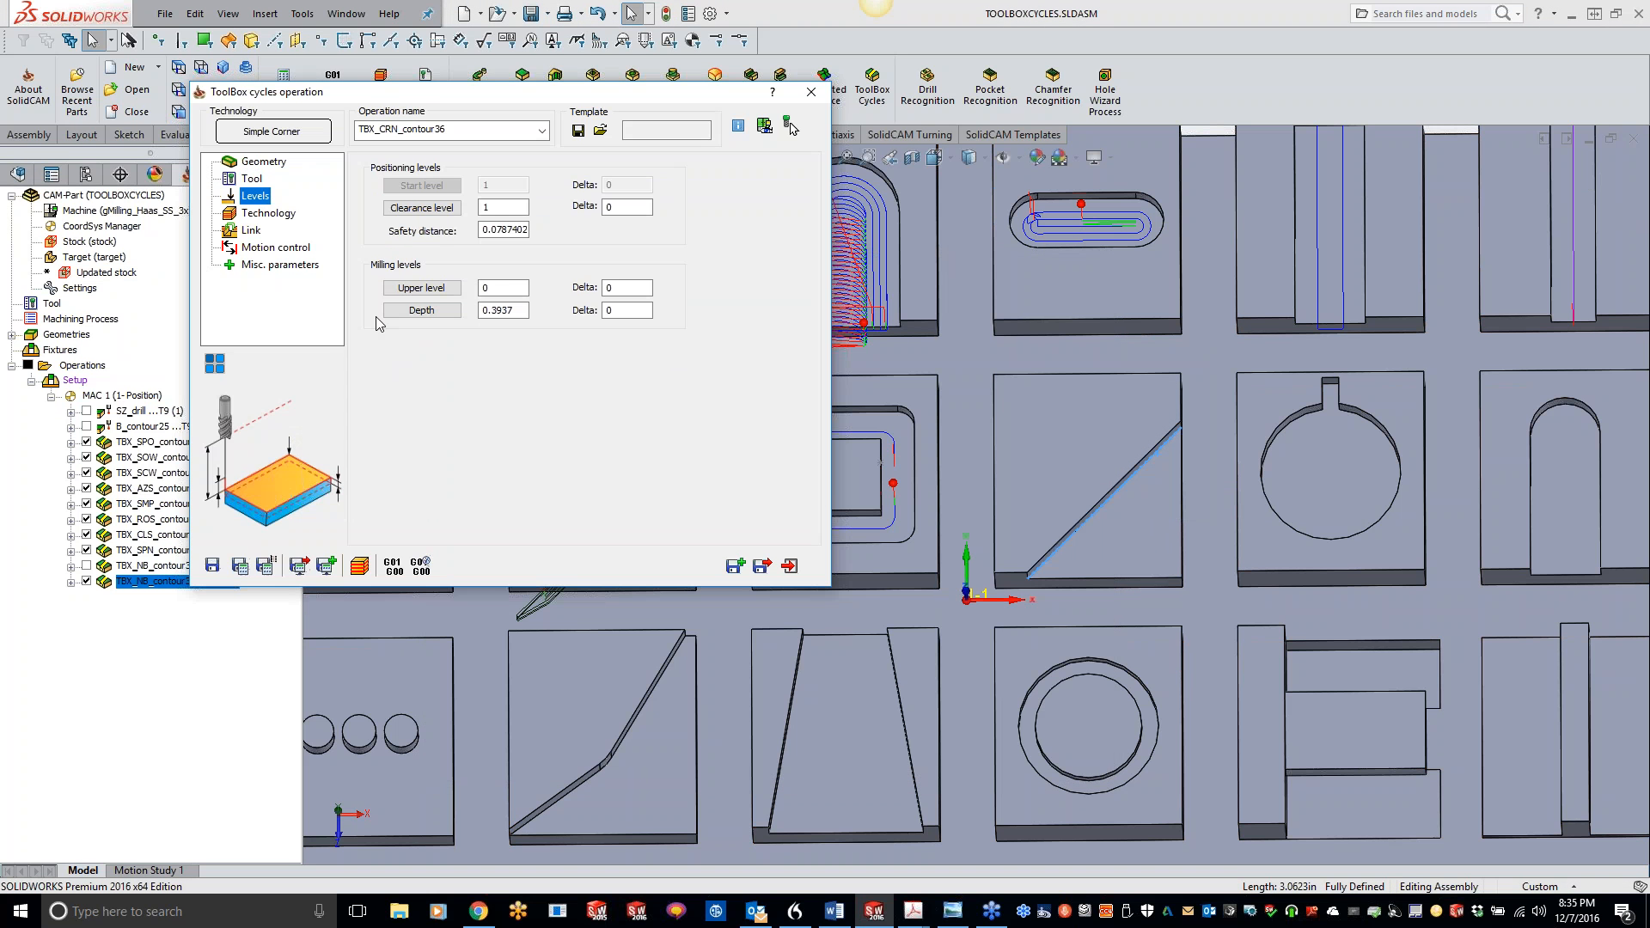
{"action": "left_click", "coordinate": [268, 213]}
{"action": "left_click", "coordinate": [240, 566]}
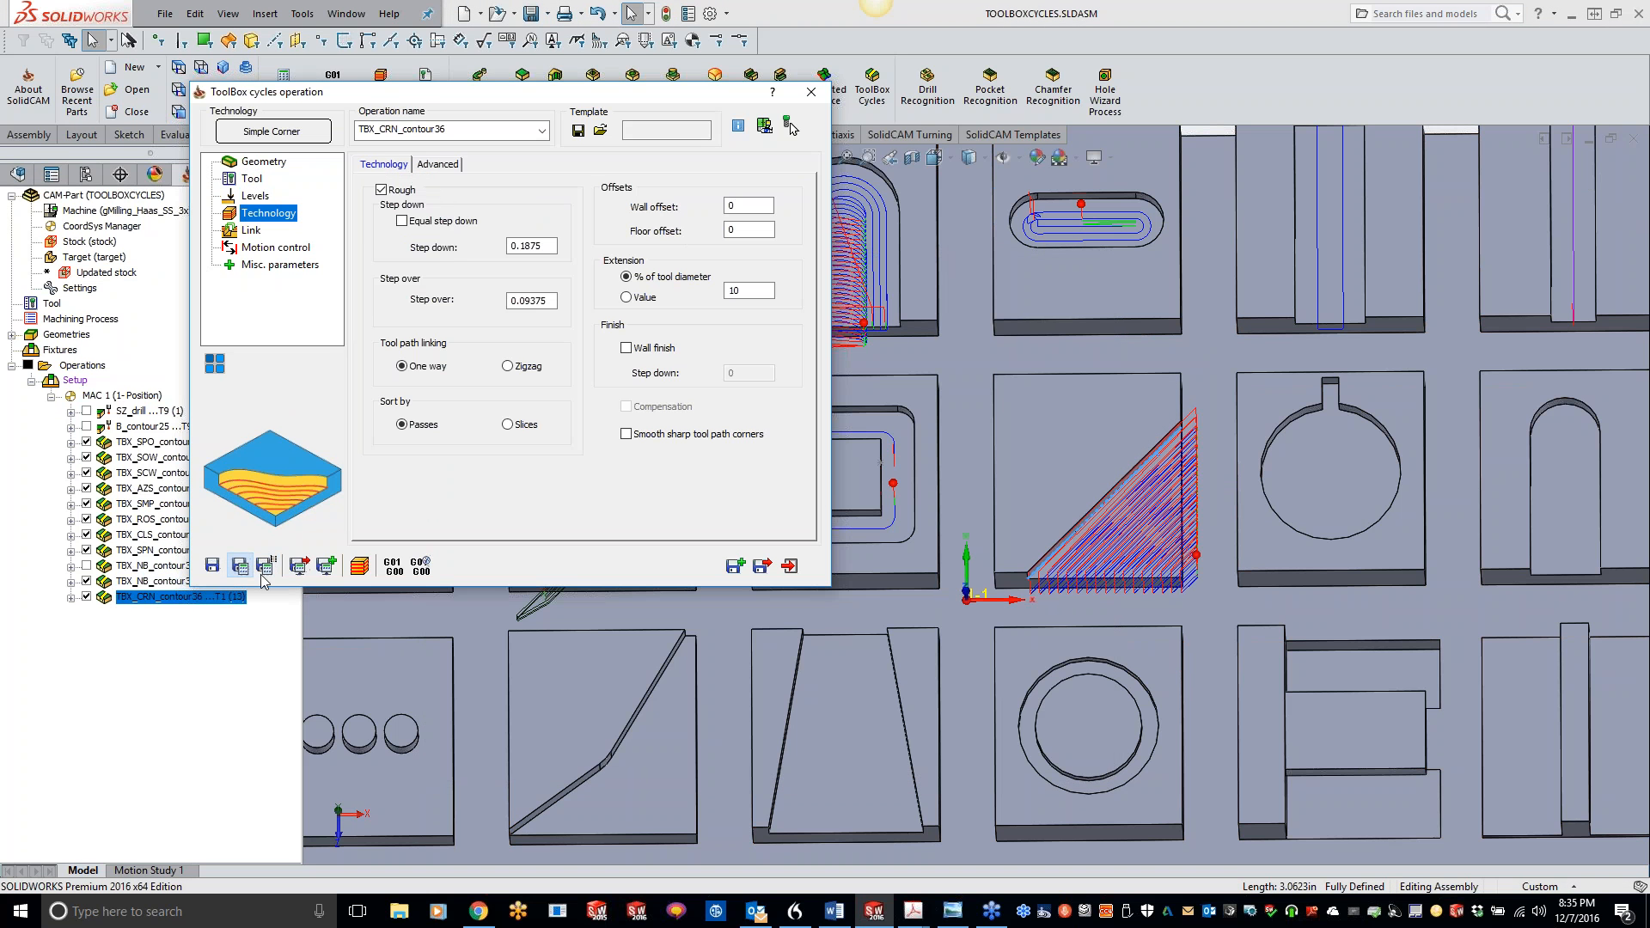
Step: Set the roughing step down of TBX_CRN_contour36 to 0, and save and calculate the operation
{"action": "left_click_drag", "start_coordinate": [548, 247], "coordinate": [368, 237]}
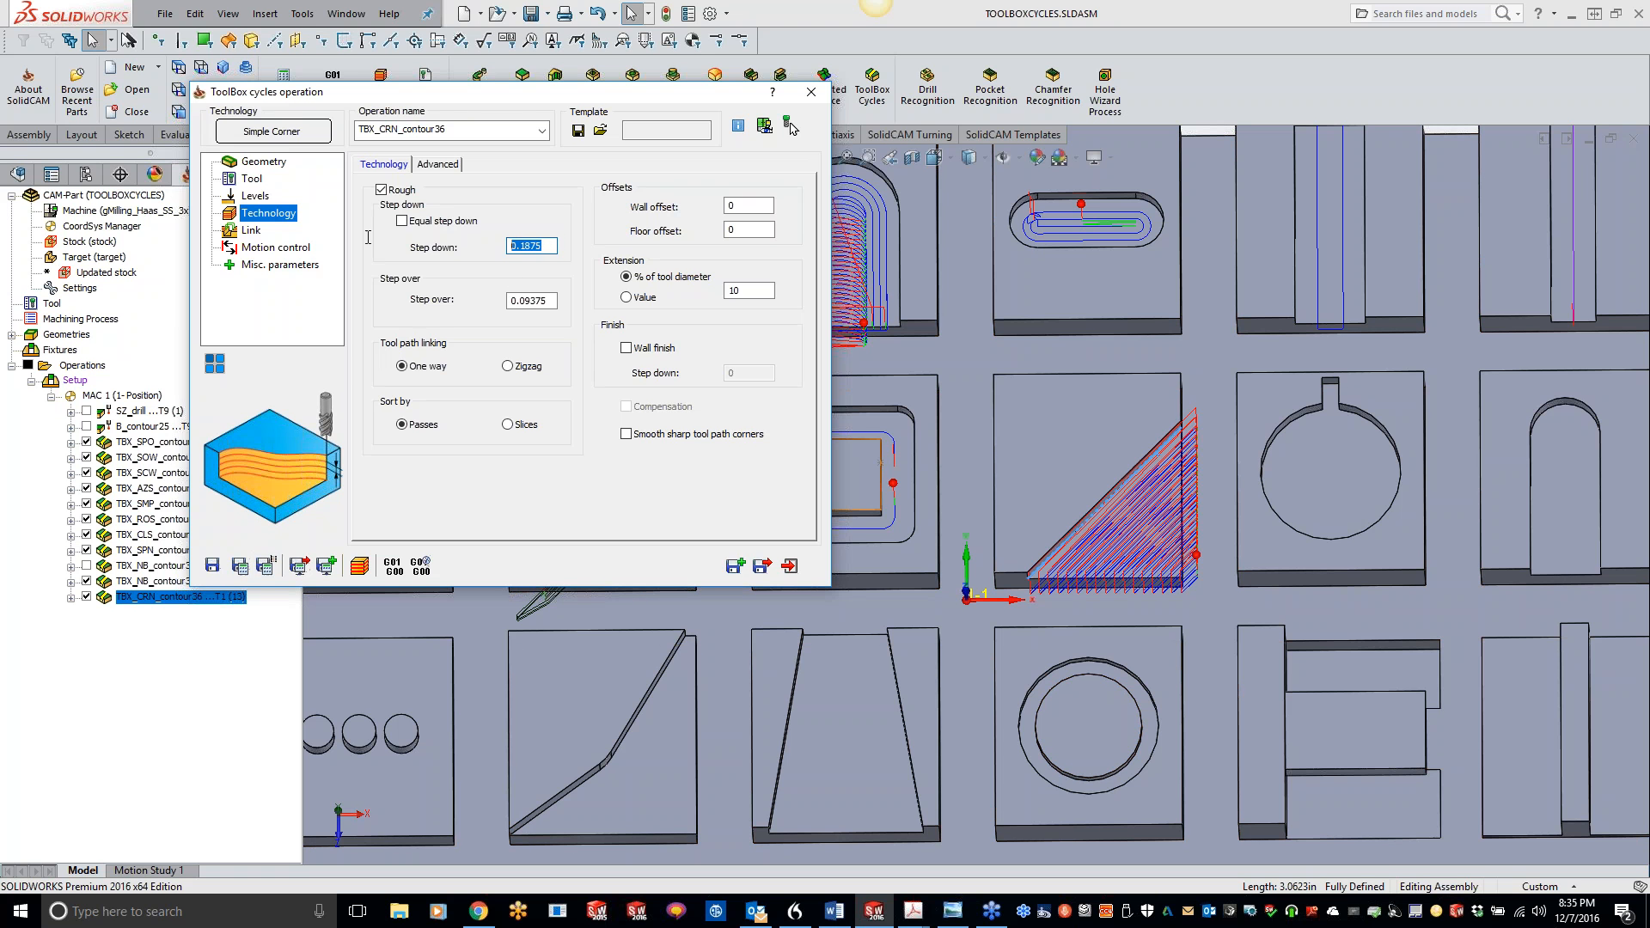
{"action": "type", "text": "0"}
{"action": "left_click", "coordinate": [240, 565]}
Step: Inspect the corner toolpath, switch its tool path linking to Zigzag, and save and calculate the operation
{"action": "middle_click_drag", "start_coordinate": [1144, 593], "coordinate": [1173, 562]}
{"action": "scroll", "coordinate": [1173, 567], "scroll_direction": "down", "scroll_amount": 3}
{"action": "middle_click_drag", "start_coordinate": [1053, 481], "coordinate": [1117, 498]}
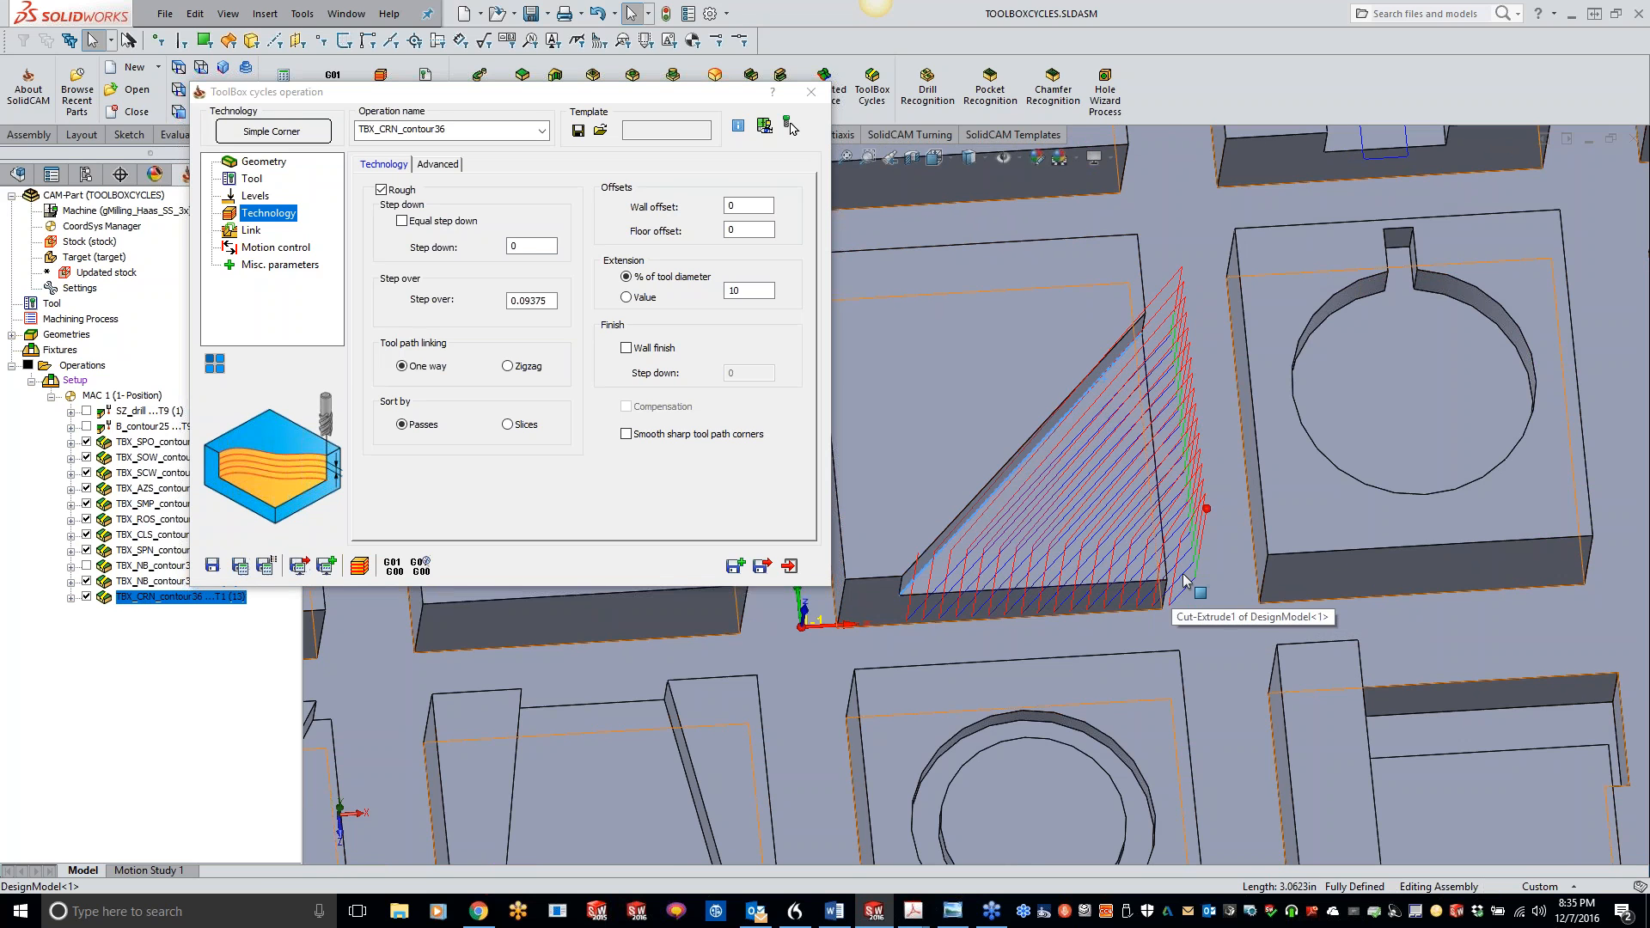
{"action": "middle_click_drag", "start_coordinate": [1174, 612], "coordinate": [1147, 715]}
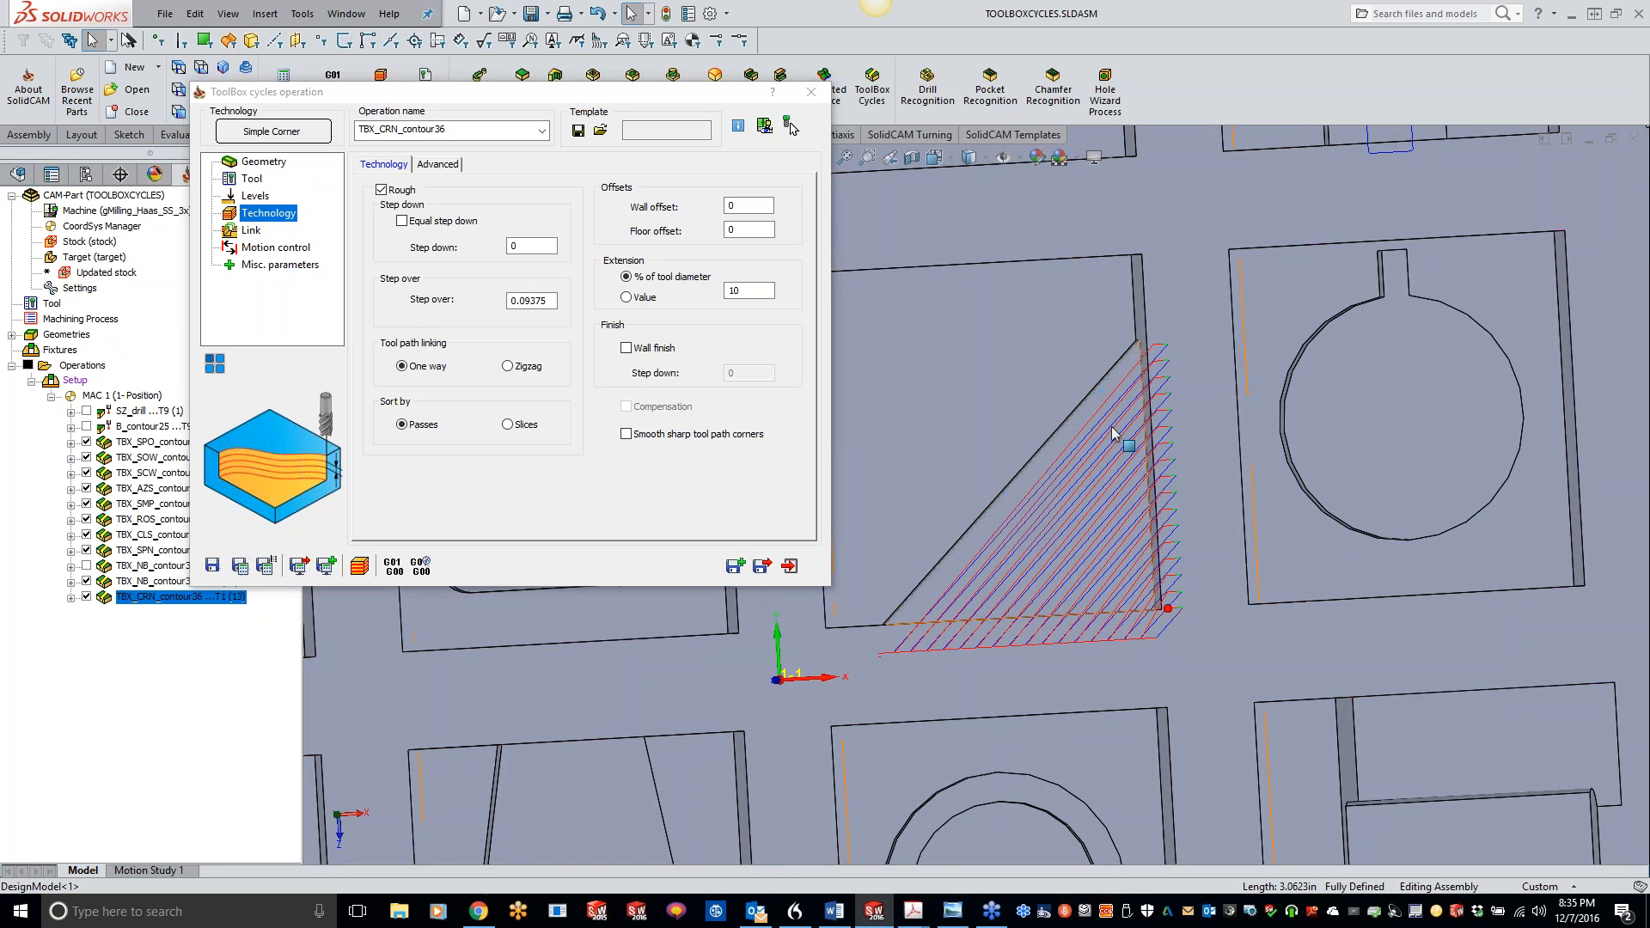
{"action": "left_click", "coordinate": [958, 538]}
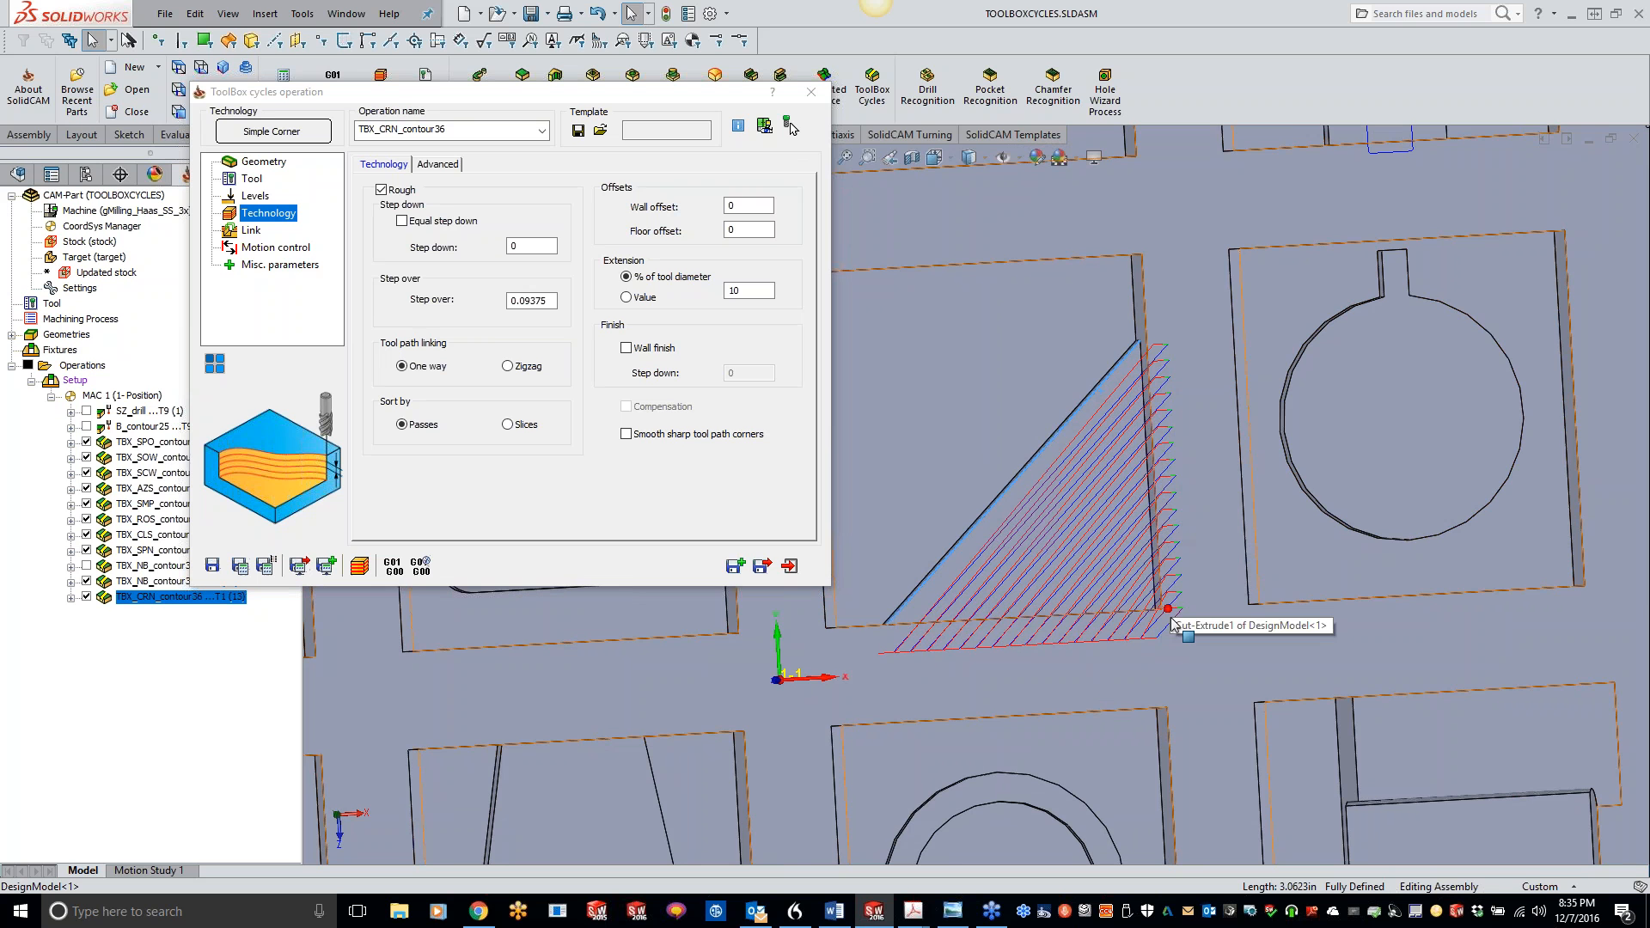
{"action": "middle_click_drag", "start_coordinate": [1195, 645], "coordinate": [1229, 555]}
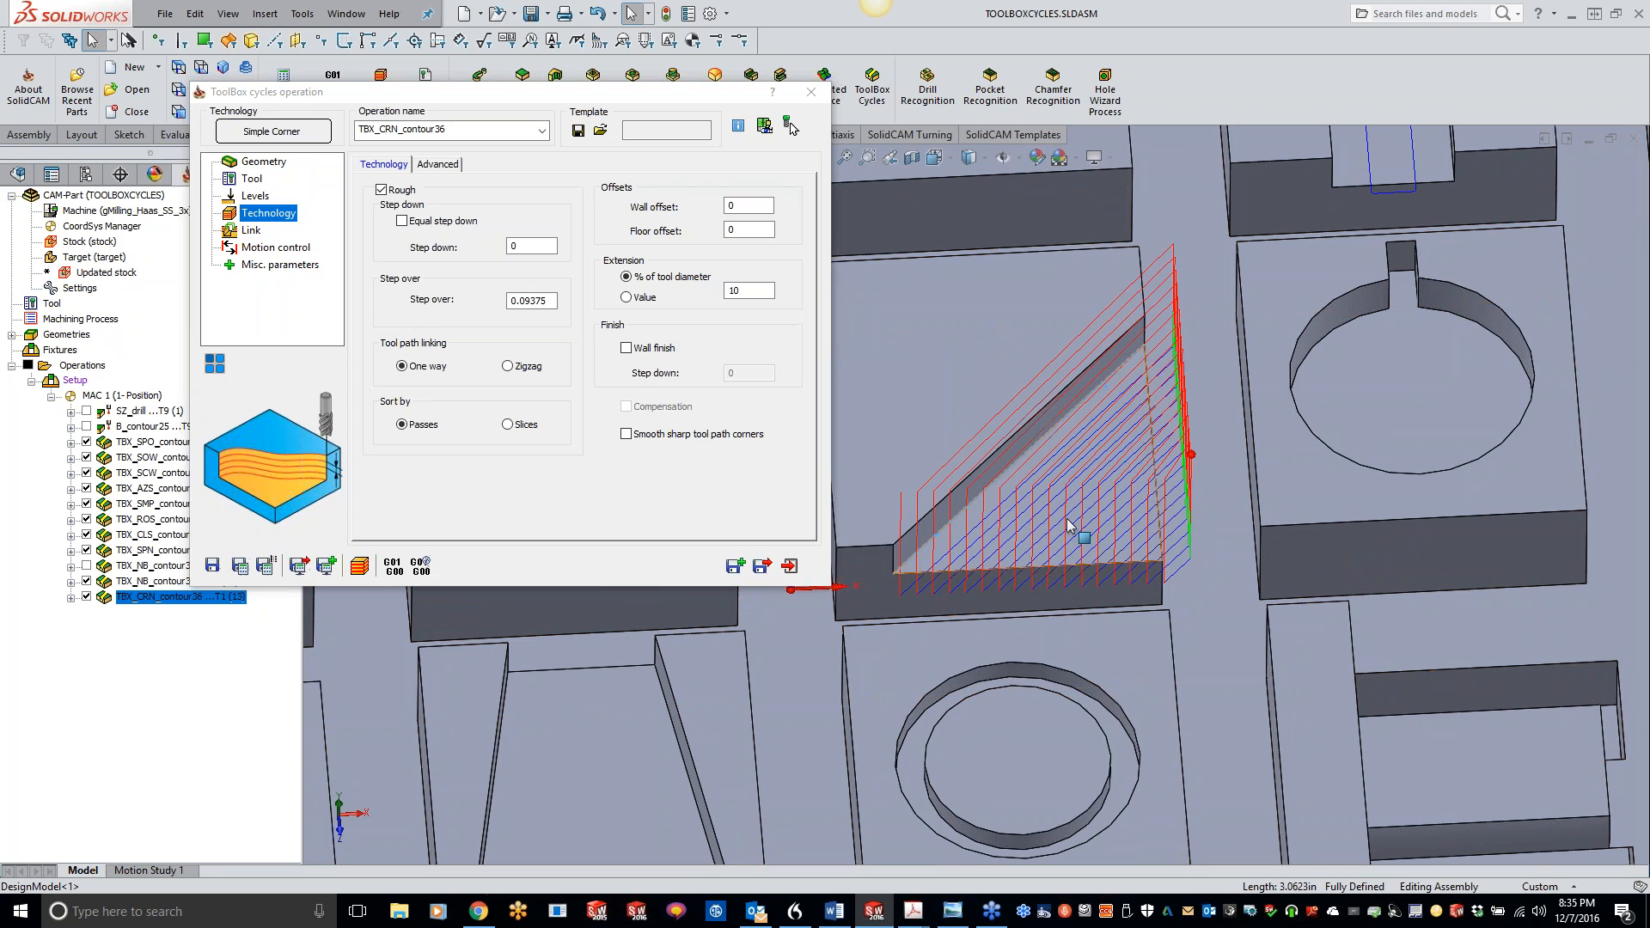
{"action": "left_click", "coordinate": [508, 366]}
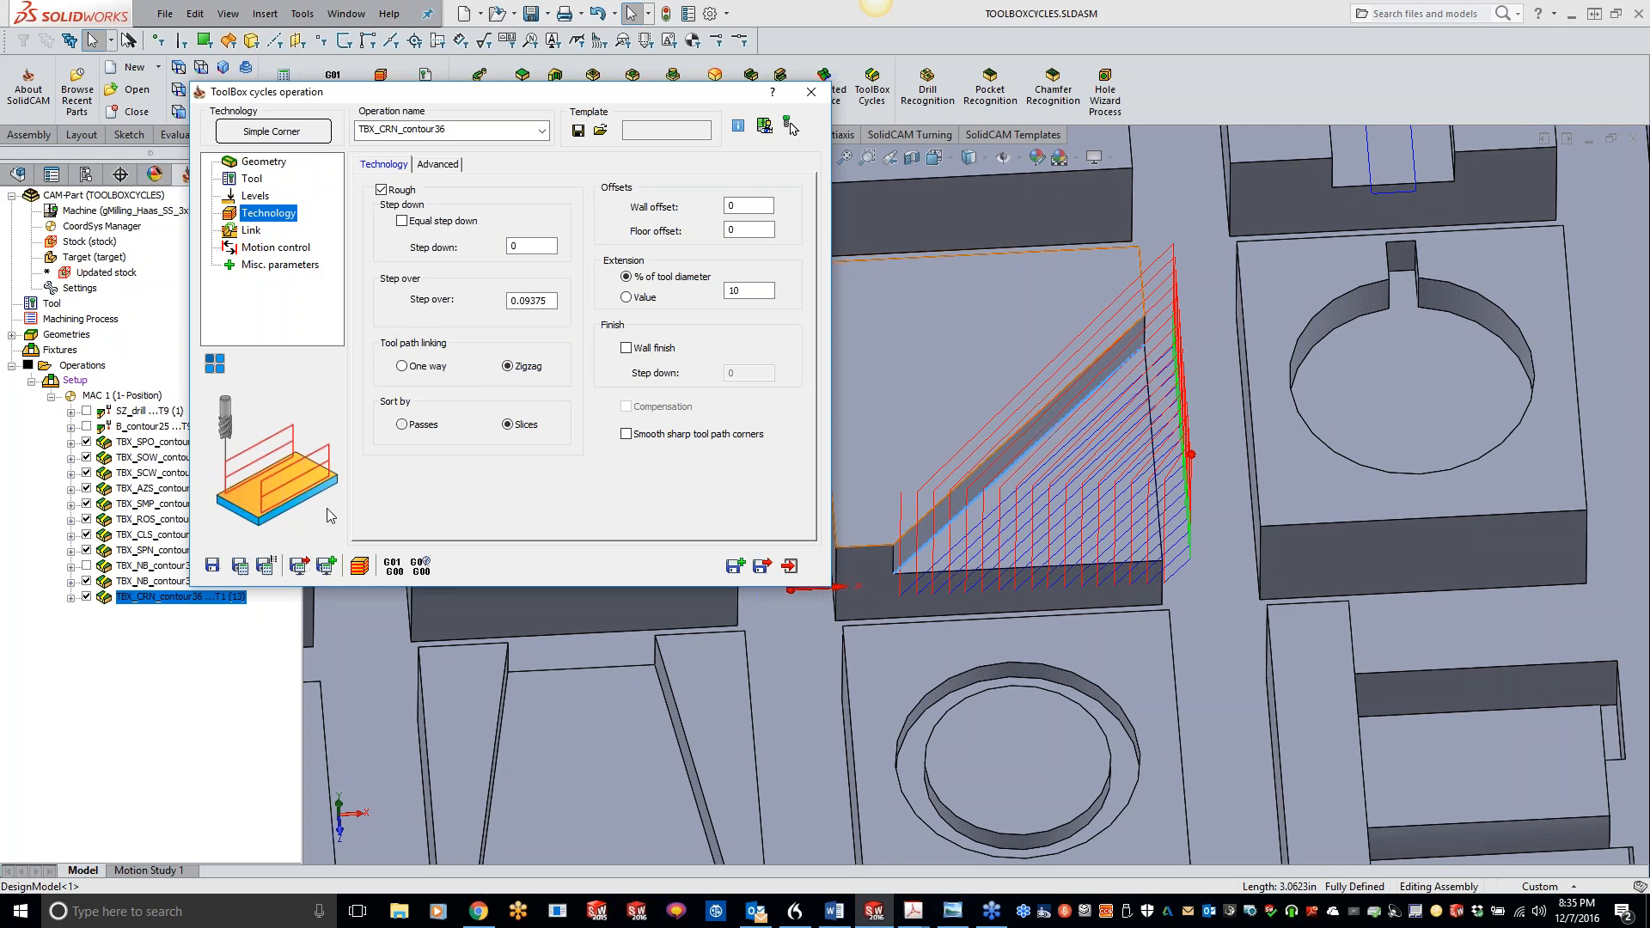
{"action": "left_click", "coordinate": [240, 565]}
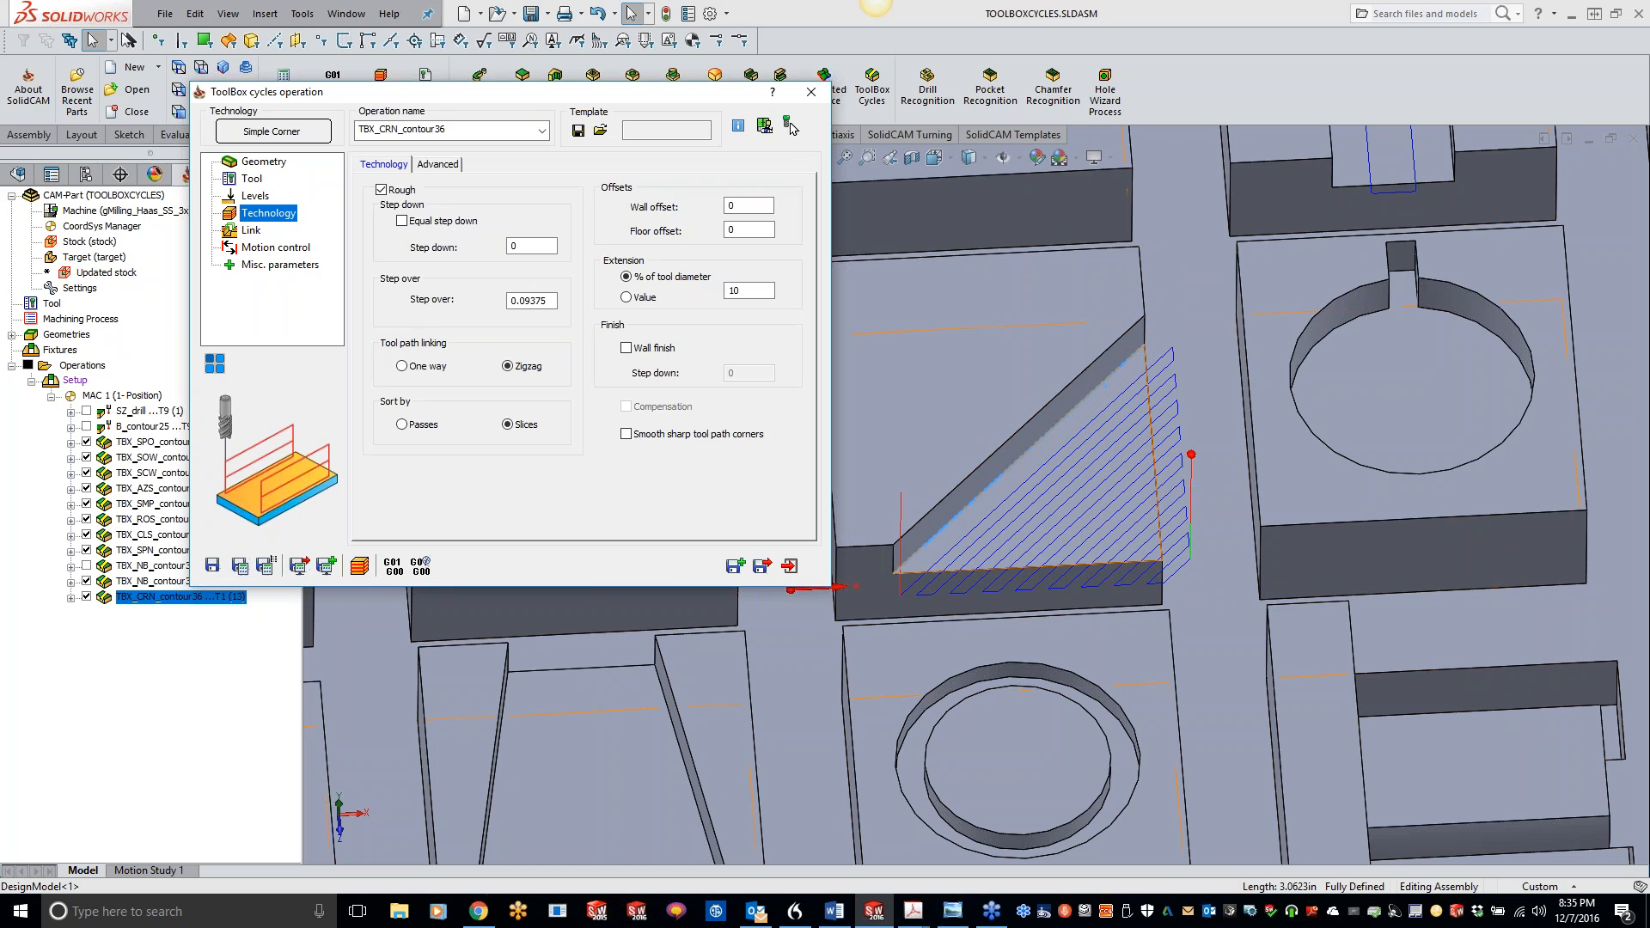
Step: Try the option for smoothing sharp tool path corners in TBX_CRN_contour36, and exit the operation without recalculating
{"action": "left_click", "coordinate": [626, 435]}
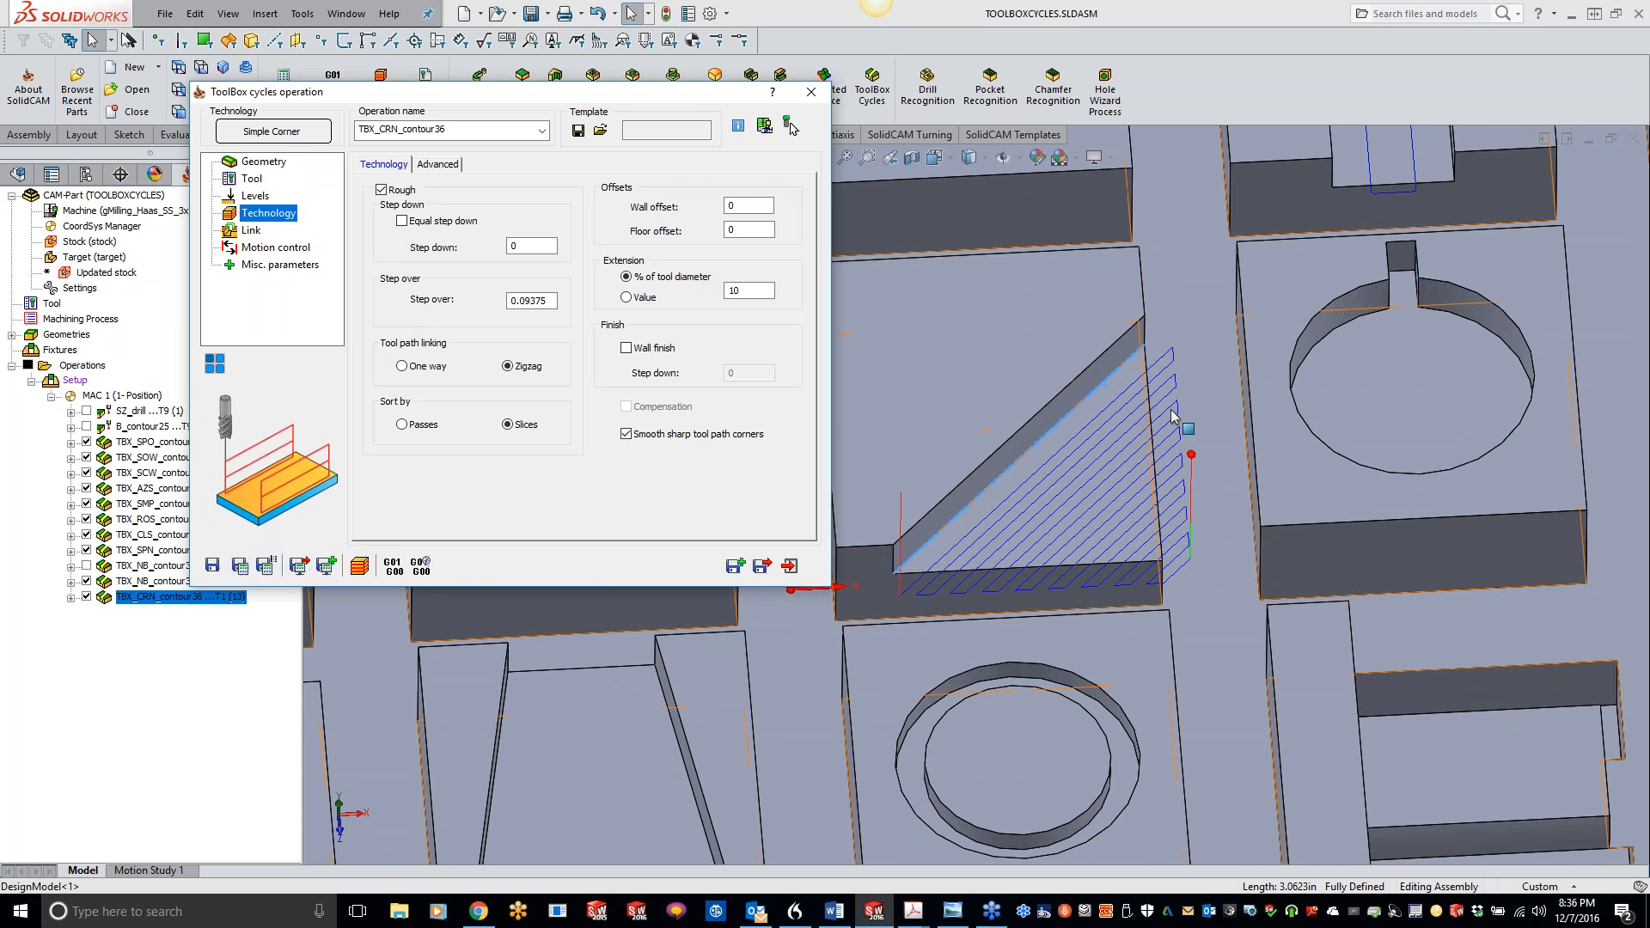
{"action": "scroll", "coordinate": [1174, 417], "scroll_direction": "down", "scroll_amount": 6}
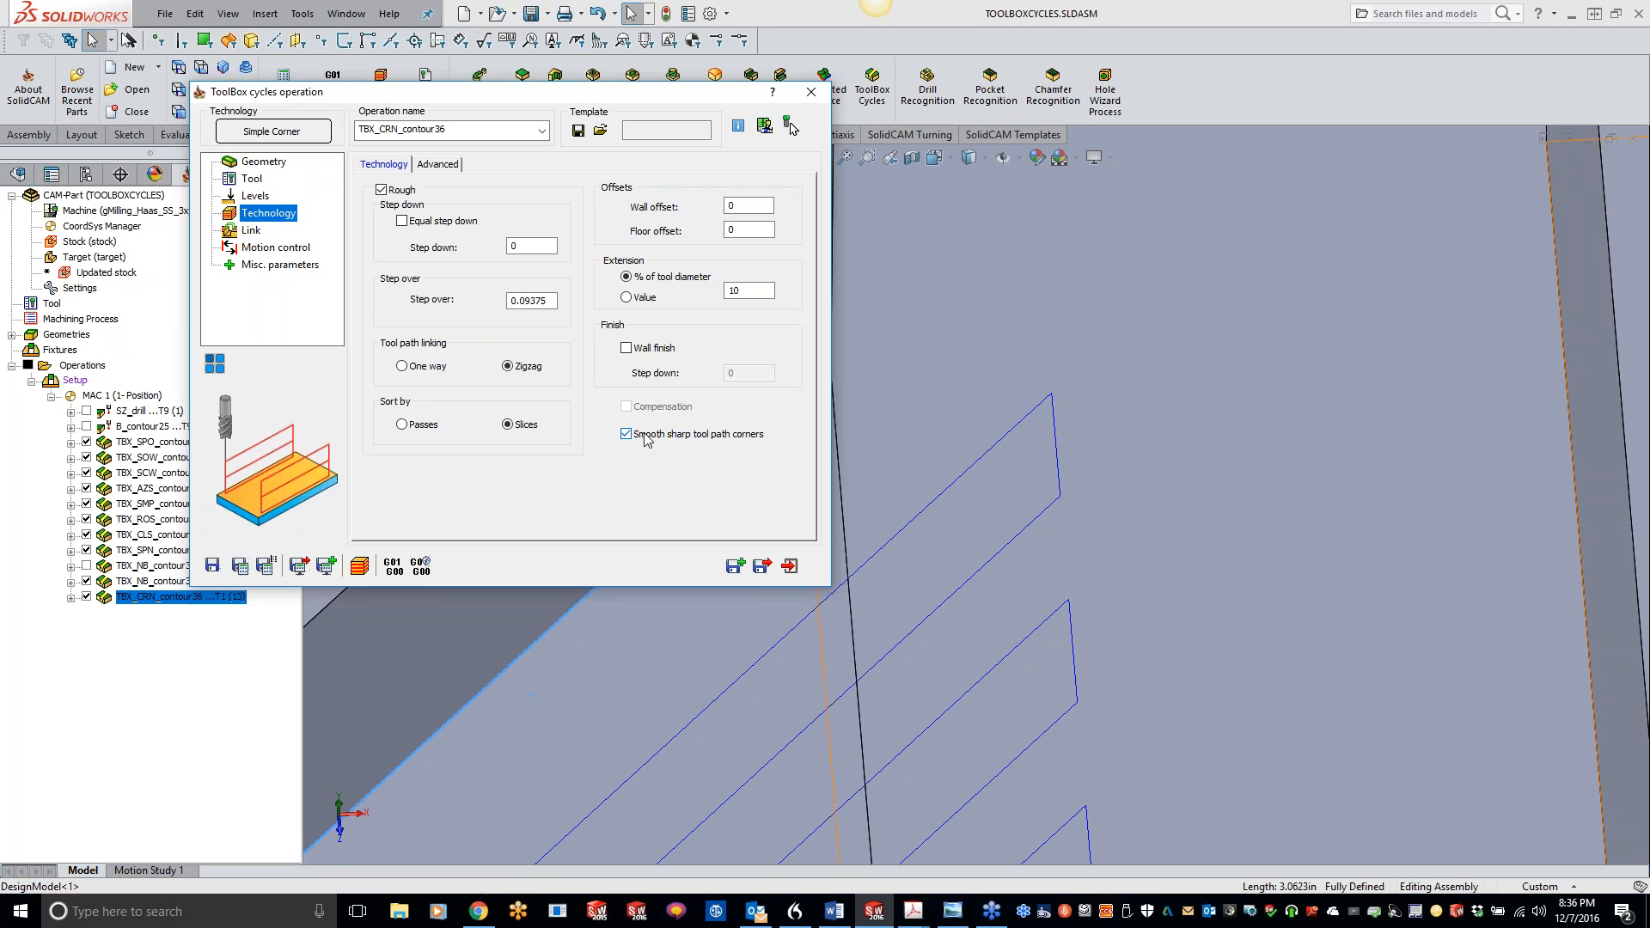
{"action": "scroll", "coordinate": [863, 579], "scroll_direction": "up", "scroll_amount": 6}
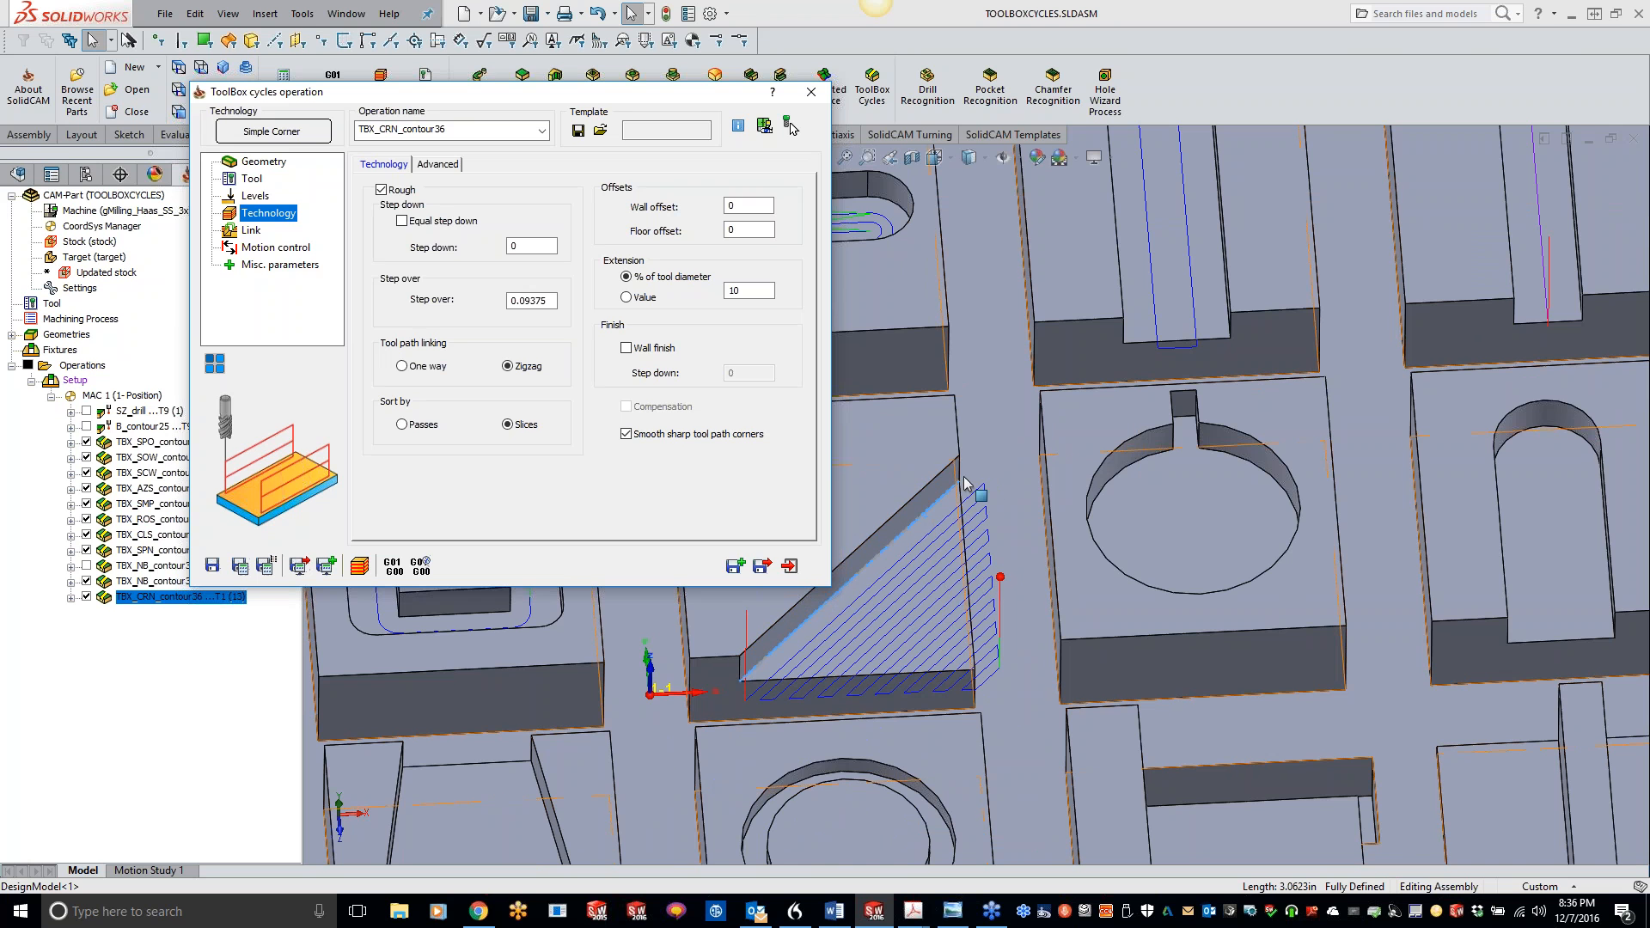
{"action": "scroll", "coordinate": [985, 501], "scroll_direction": "down", "scroll_amount": 3}
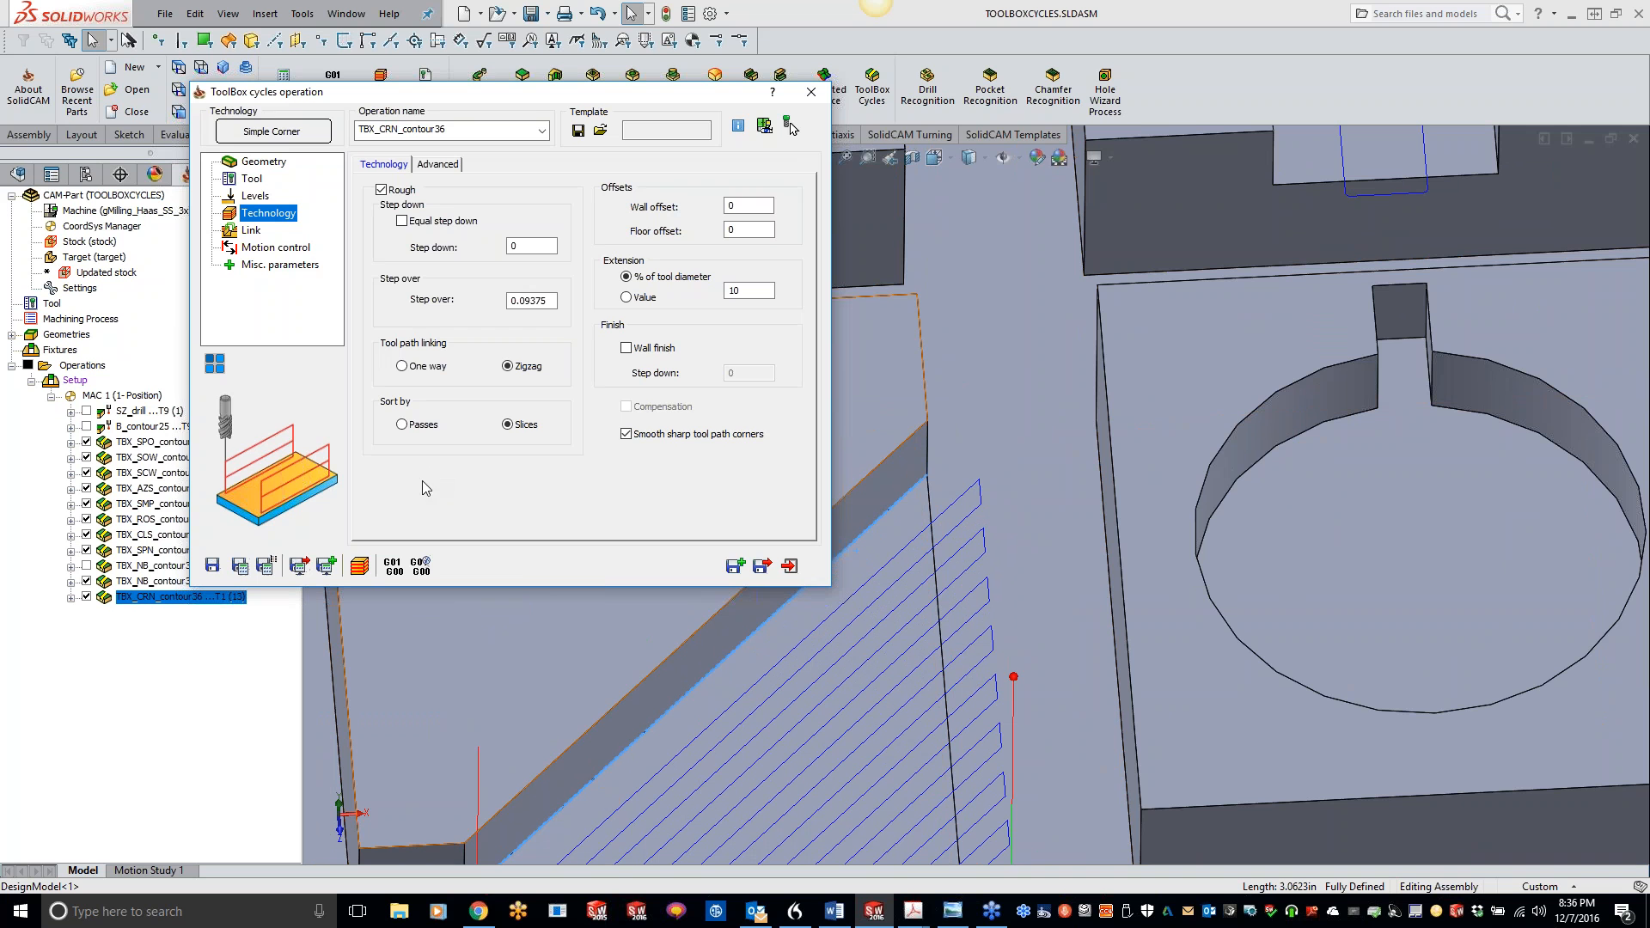
{"action": "left_click", "coordinate": [402, 425]}
{"action": "scroll", "coordinate": [901, 543], "scroll_direction": "up", "scroll_amount": 4}
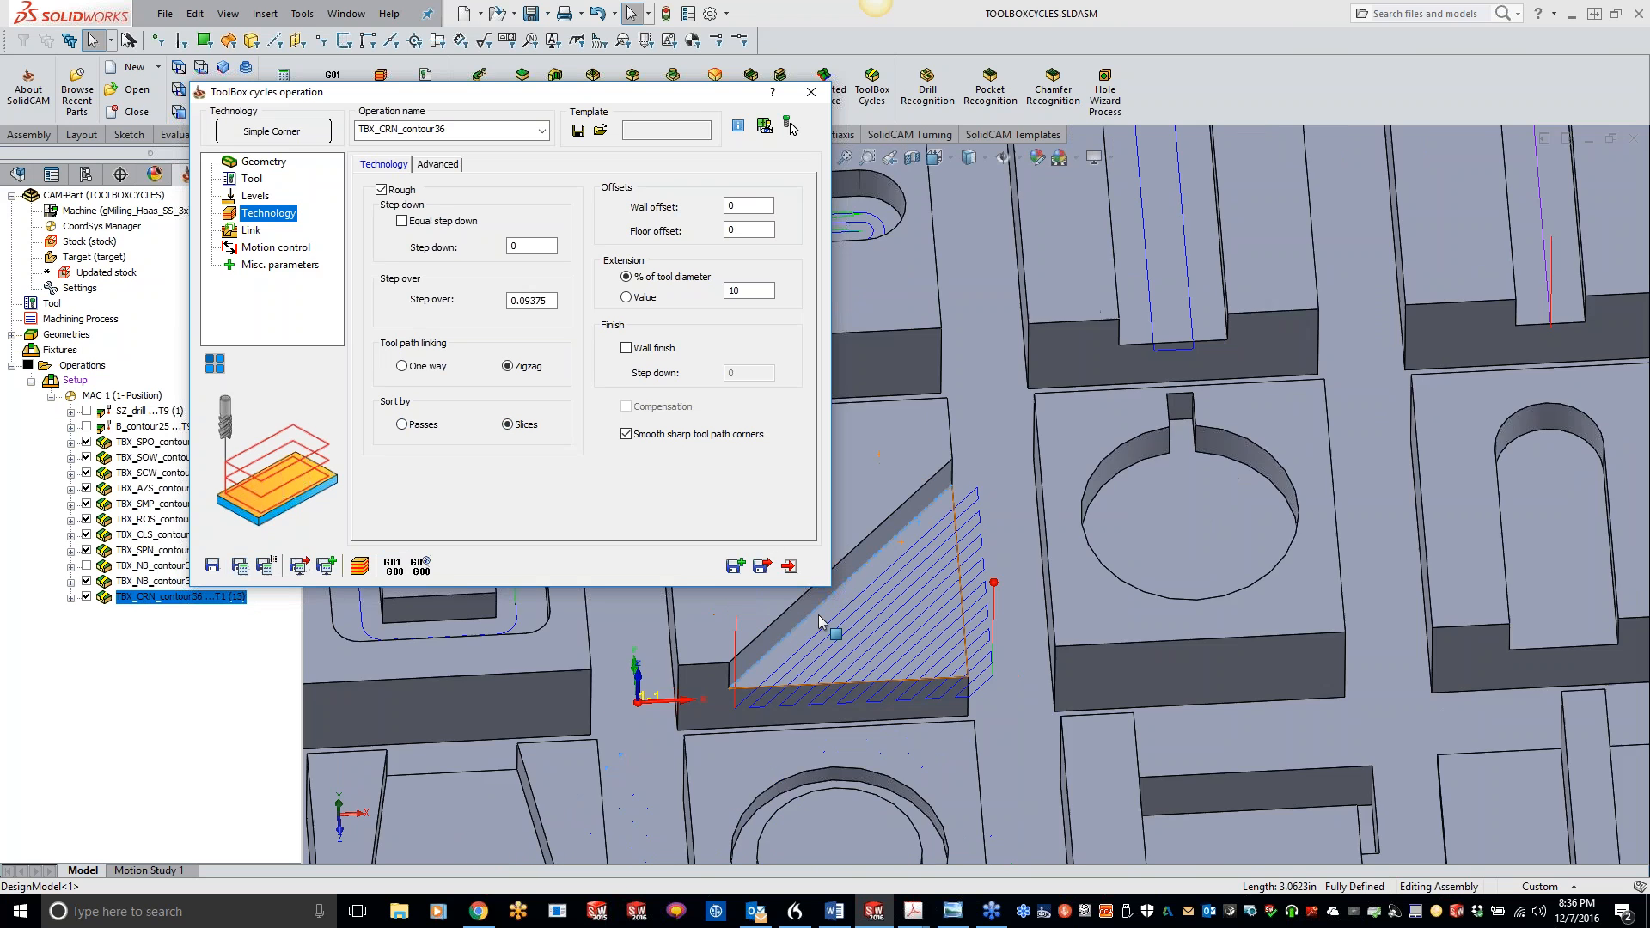
{"action": "scroll", "coordinate": [962, 522], "scroll_direction": "up", "scroll_amount": 2}
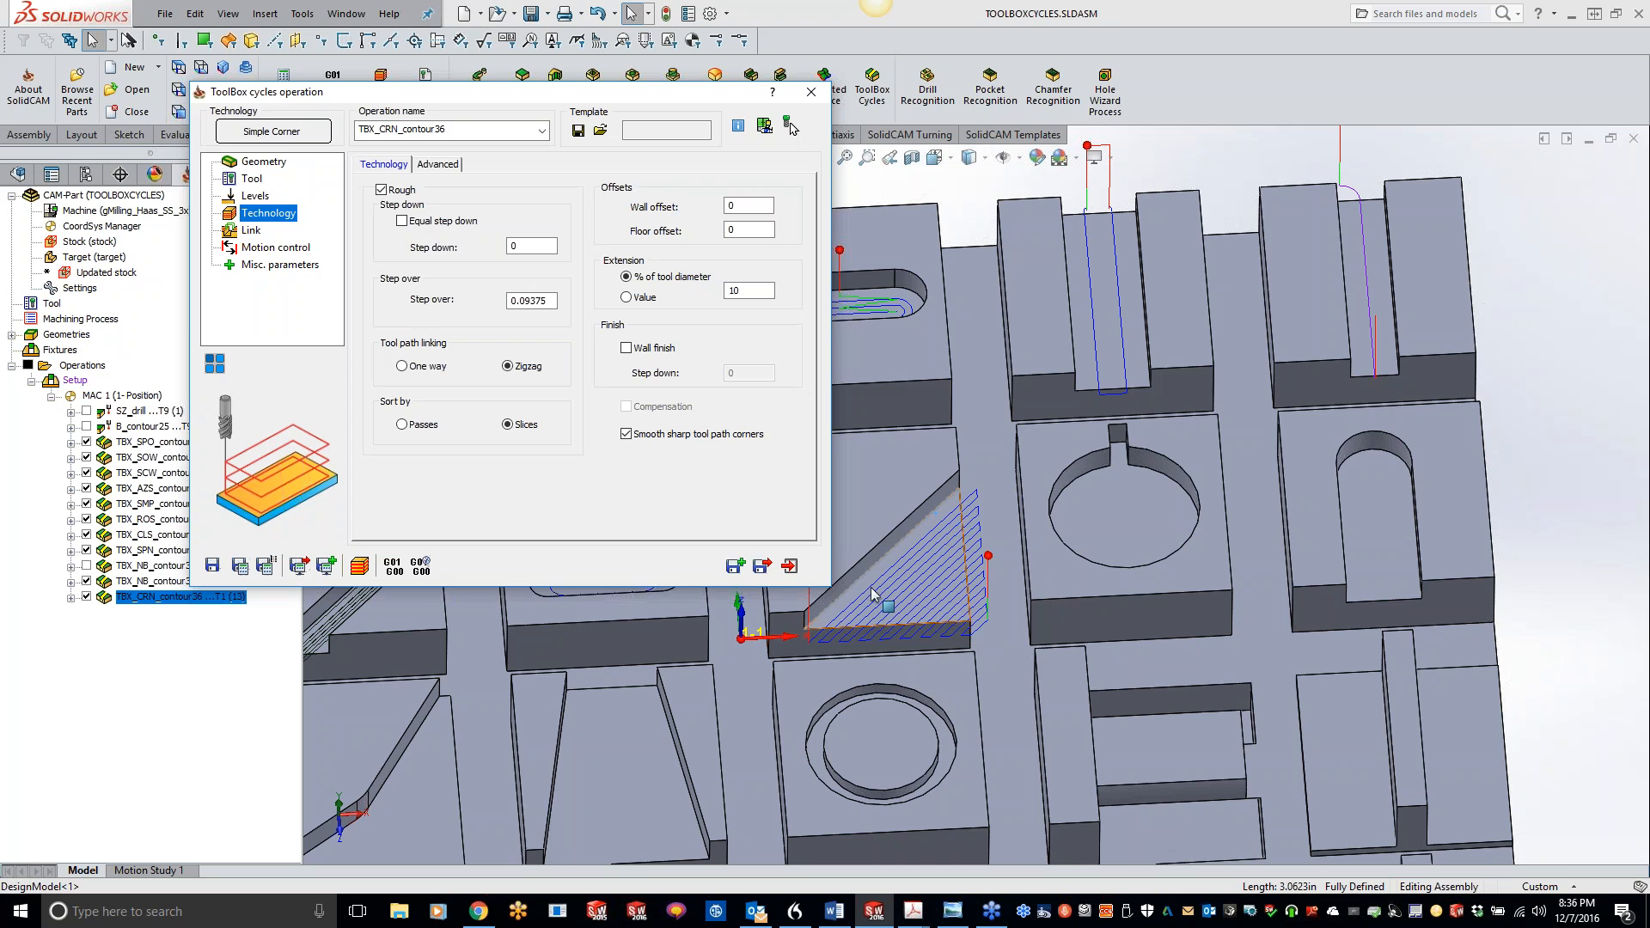
{"action": "scroll", "coordinate": [868, 598], "scroll_direction": "up", "scroll_amount": 1}
{"action": "scroll", "coordinate": [868, 598], "scroll_direction": "down", "scroll_amount": 1}
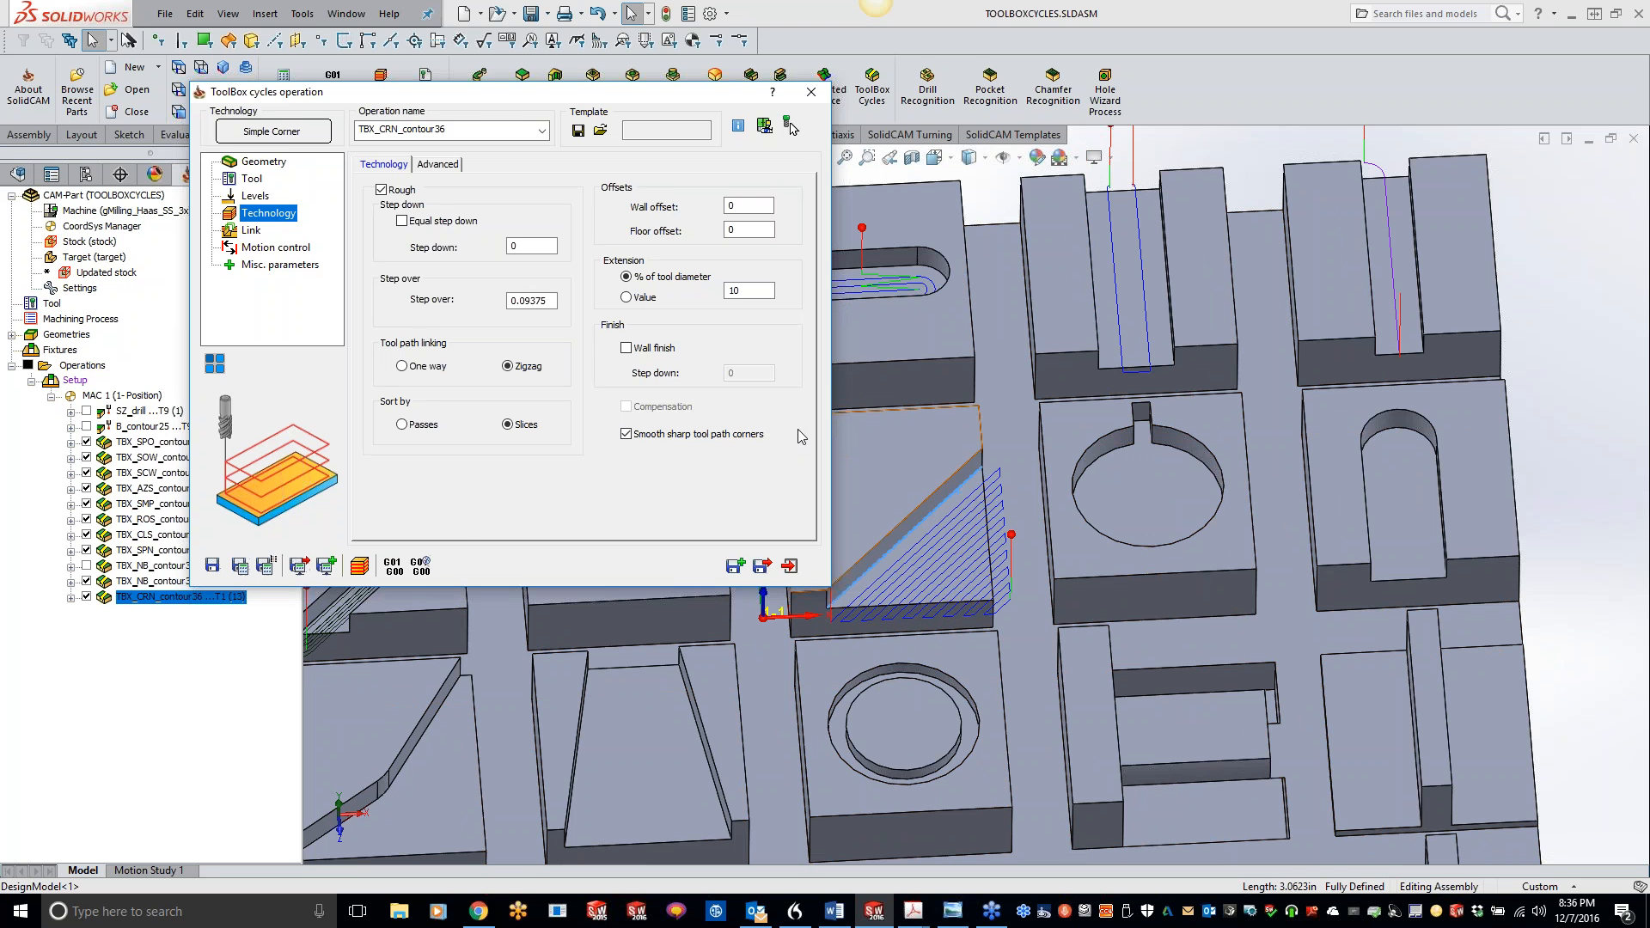
{"action": "left_click", "coordinate": [789, 566]}
{"action": "left_click", "coordinate": [726, 420]}
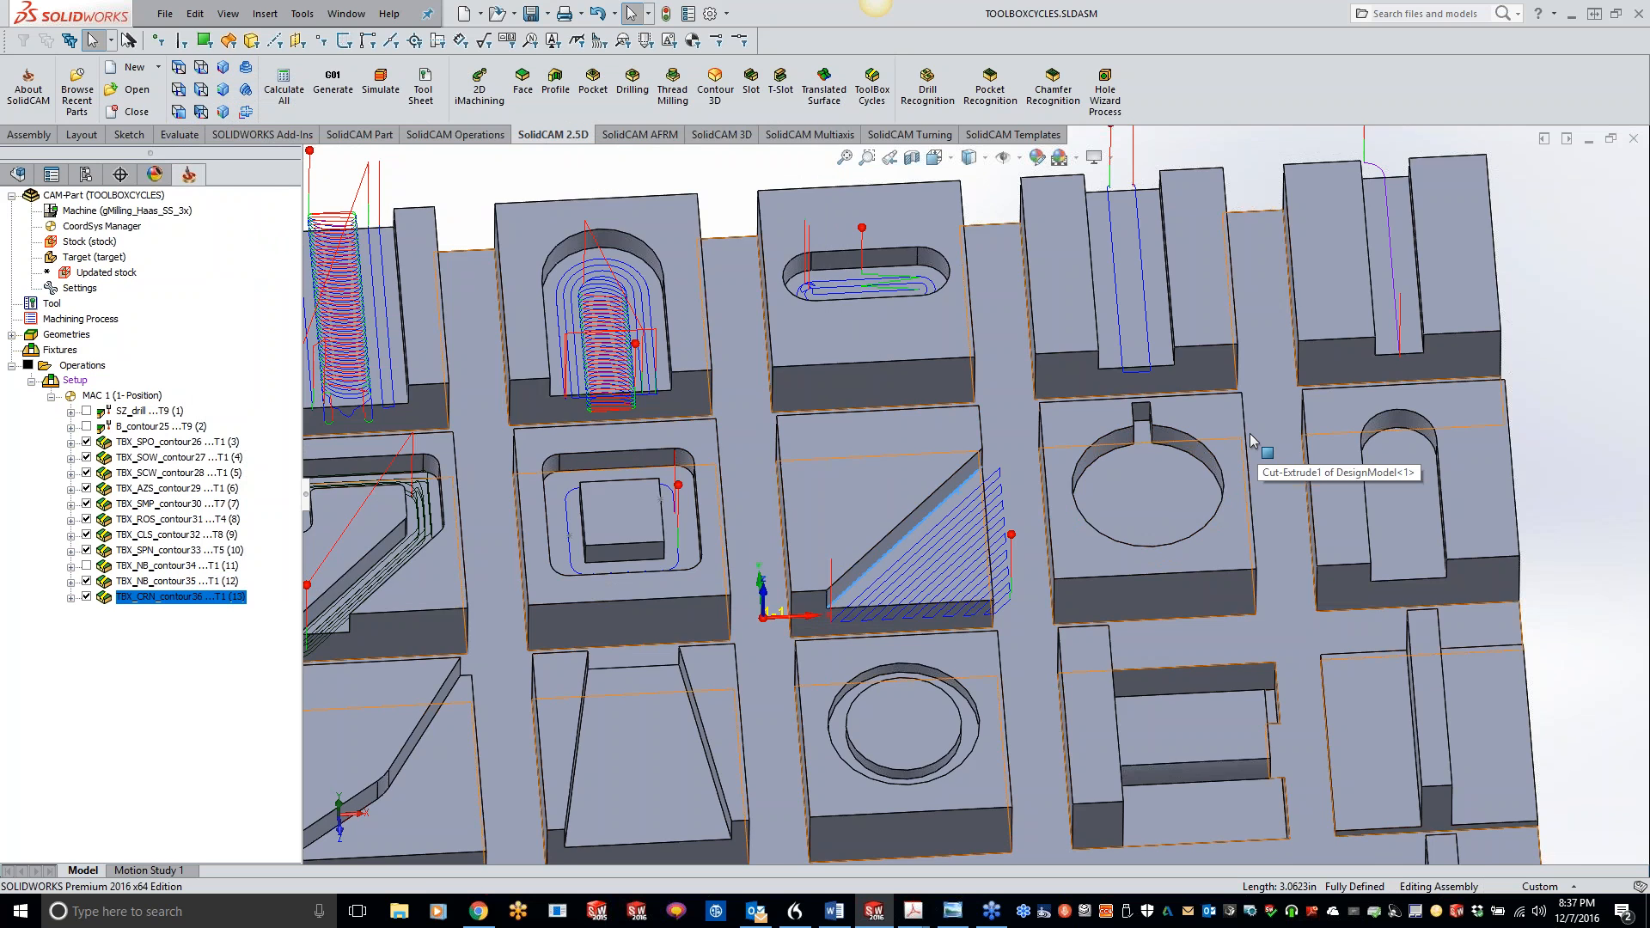
Step: Start a new ToolBox cycle operation and set its technology to Broaching
{"action": "scroll", "coordinate": [1251, 441], "scroll_direction": "down", "scroll_amount": 1}
{"action": "scroll", "coordinate": [1246, 444], "scroll_direction": "up", "scroll_amount": 3}
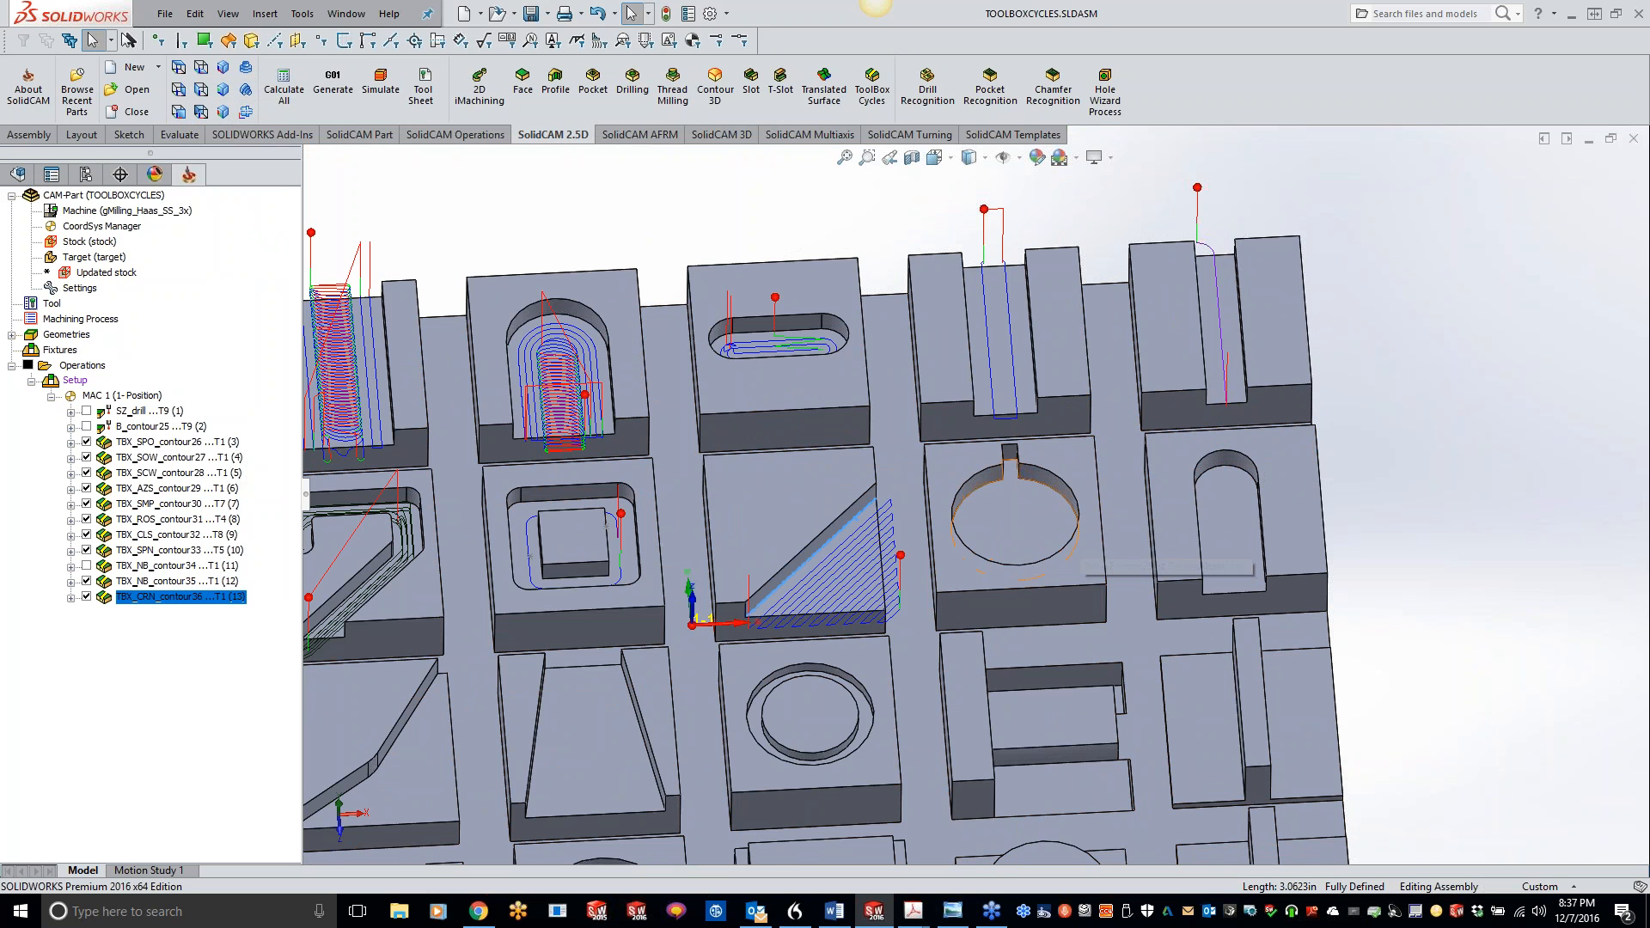
{"action": "middle_click_drag", "start_coordinate": [1055, 558], "coordinate": [1007, 525]}
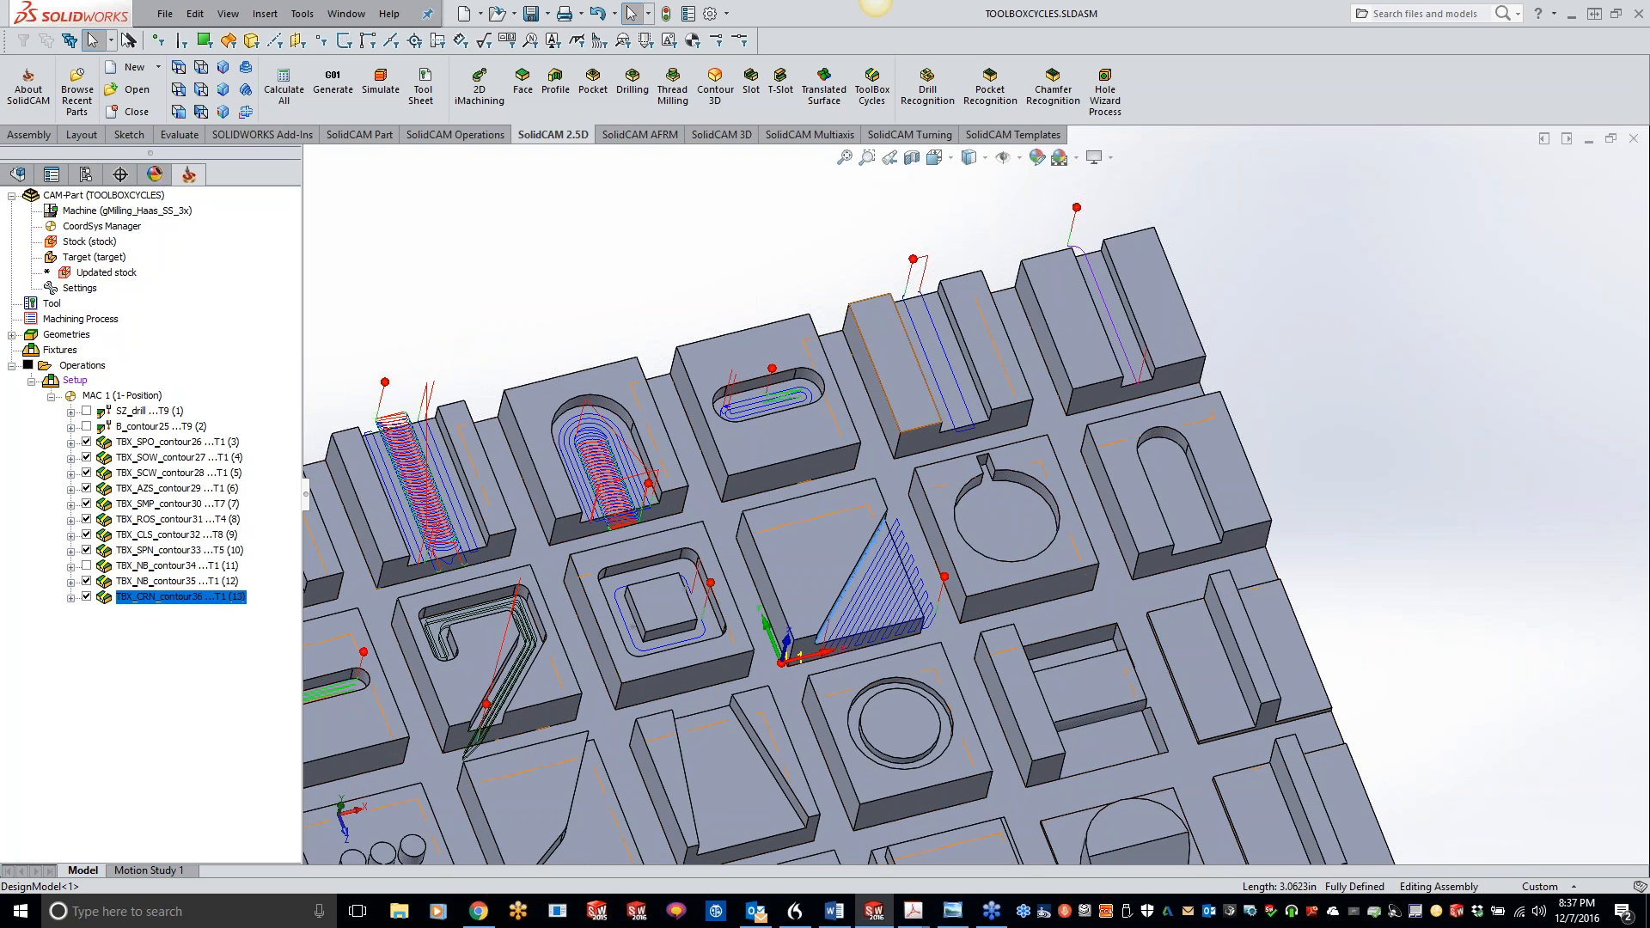
{"action": "left_click", "coordinate": [872, 86]}
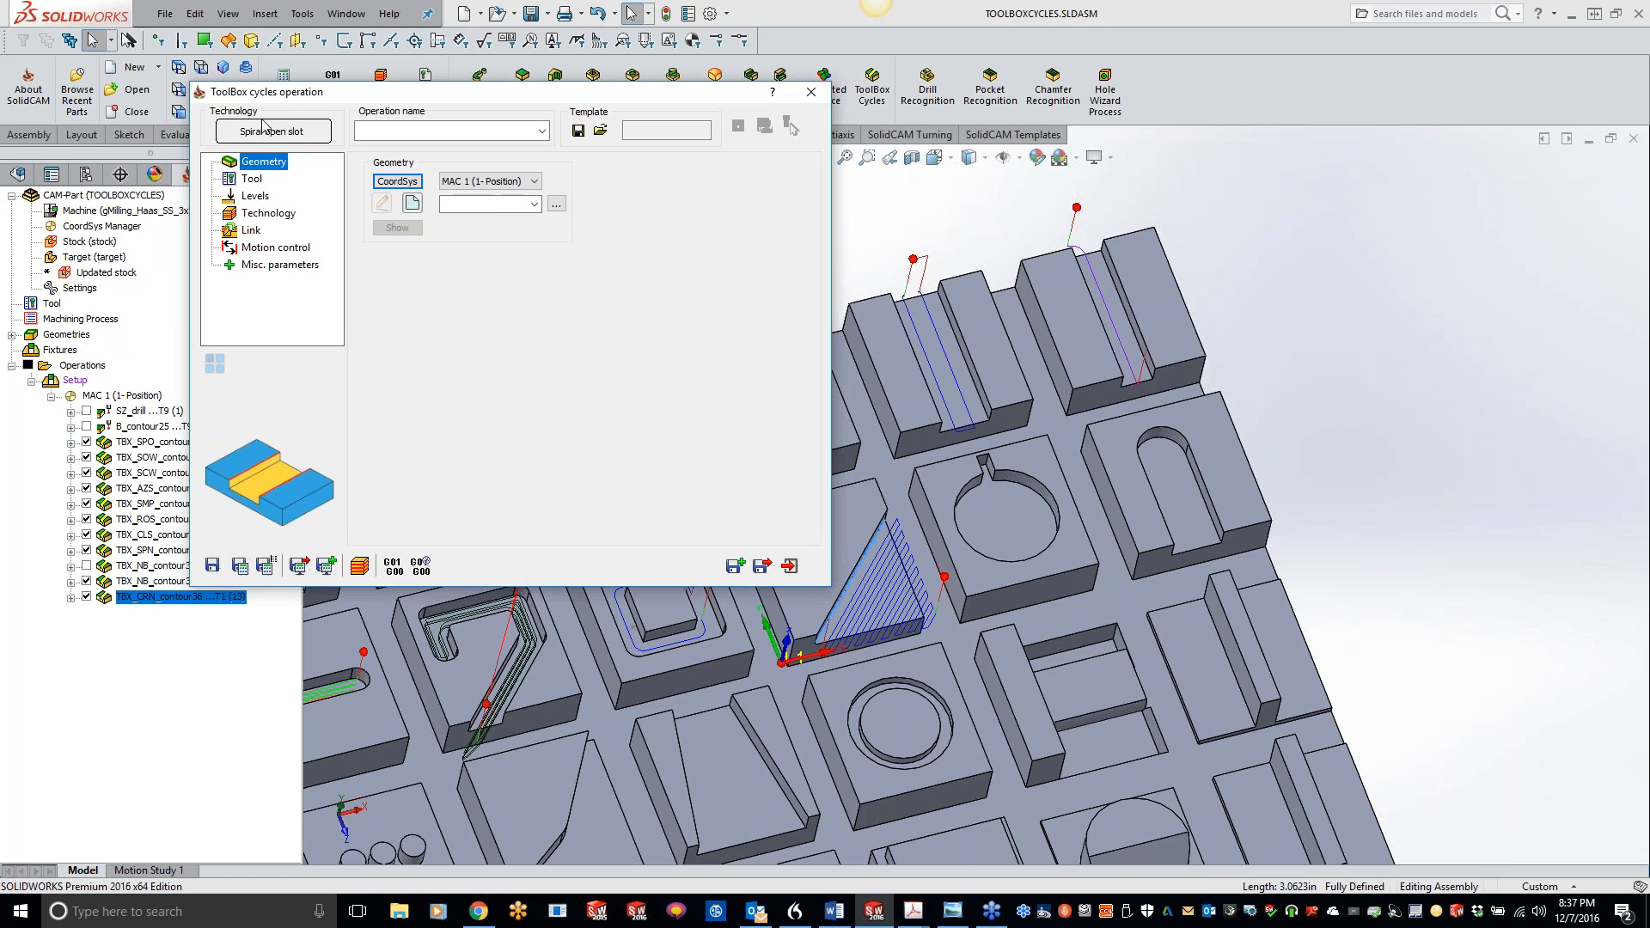
{"action": "left_click", "coordinate": [270, 133]}
{"action": "left_click", "coordinate": [632, 285]}
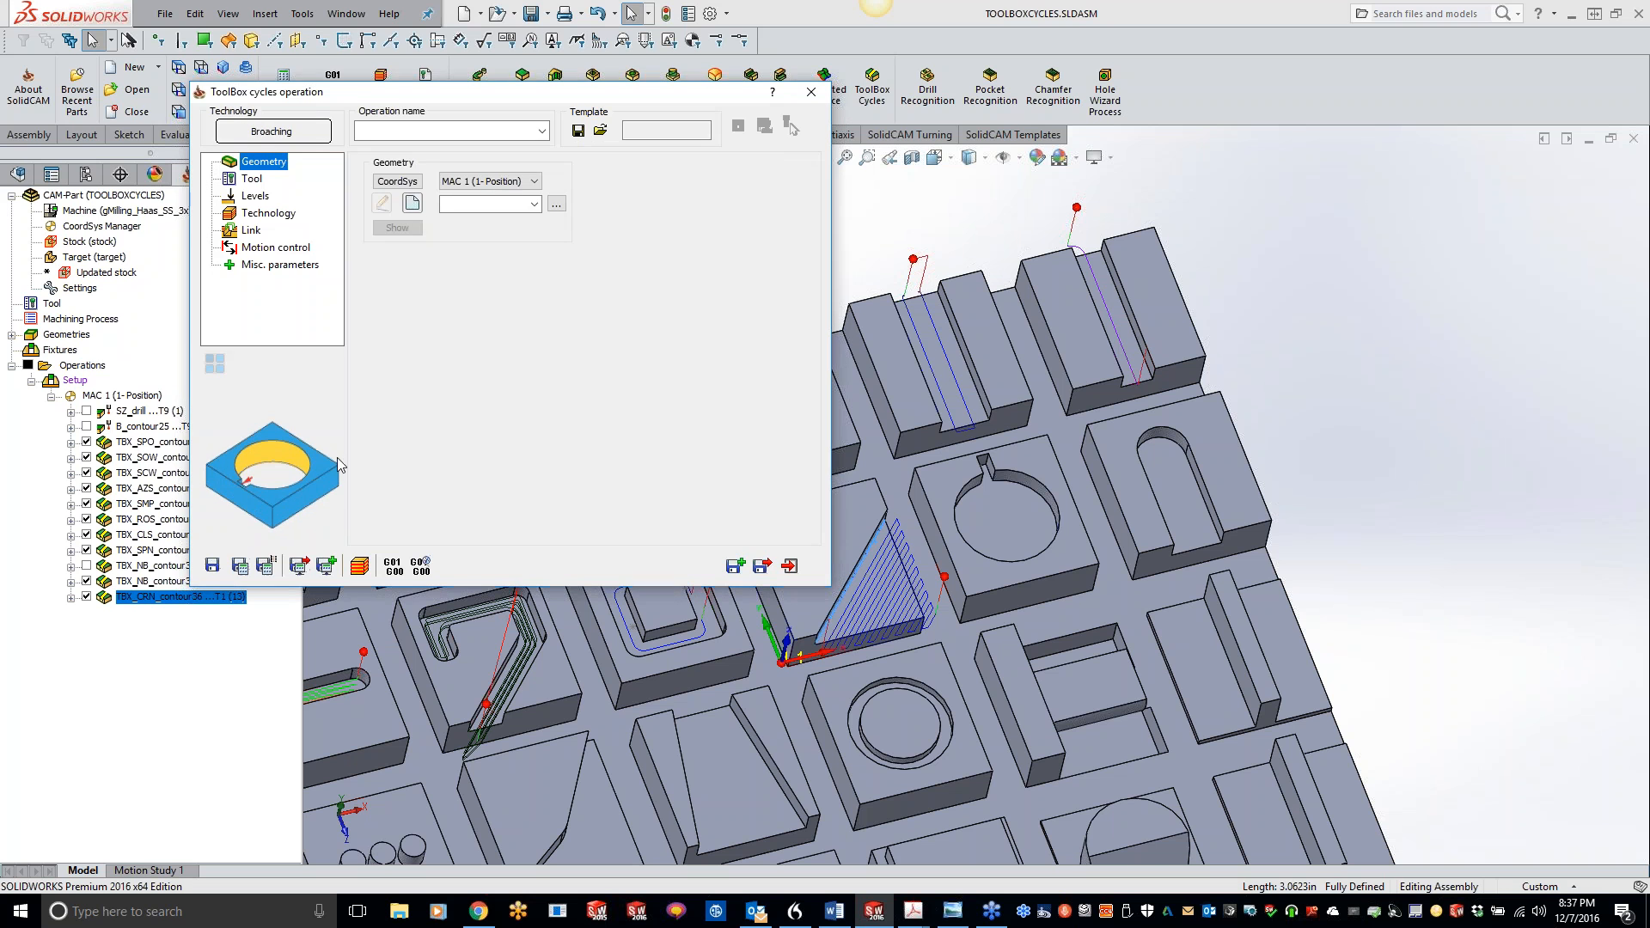
Step: Define the broaching contour from the keyway's side edge on the round hole, with the chain direction reversed
{"action": "left_click", "coordinate": [414, 204]}
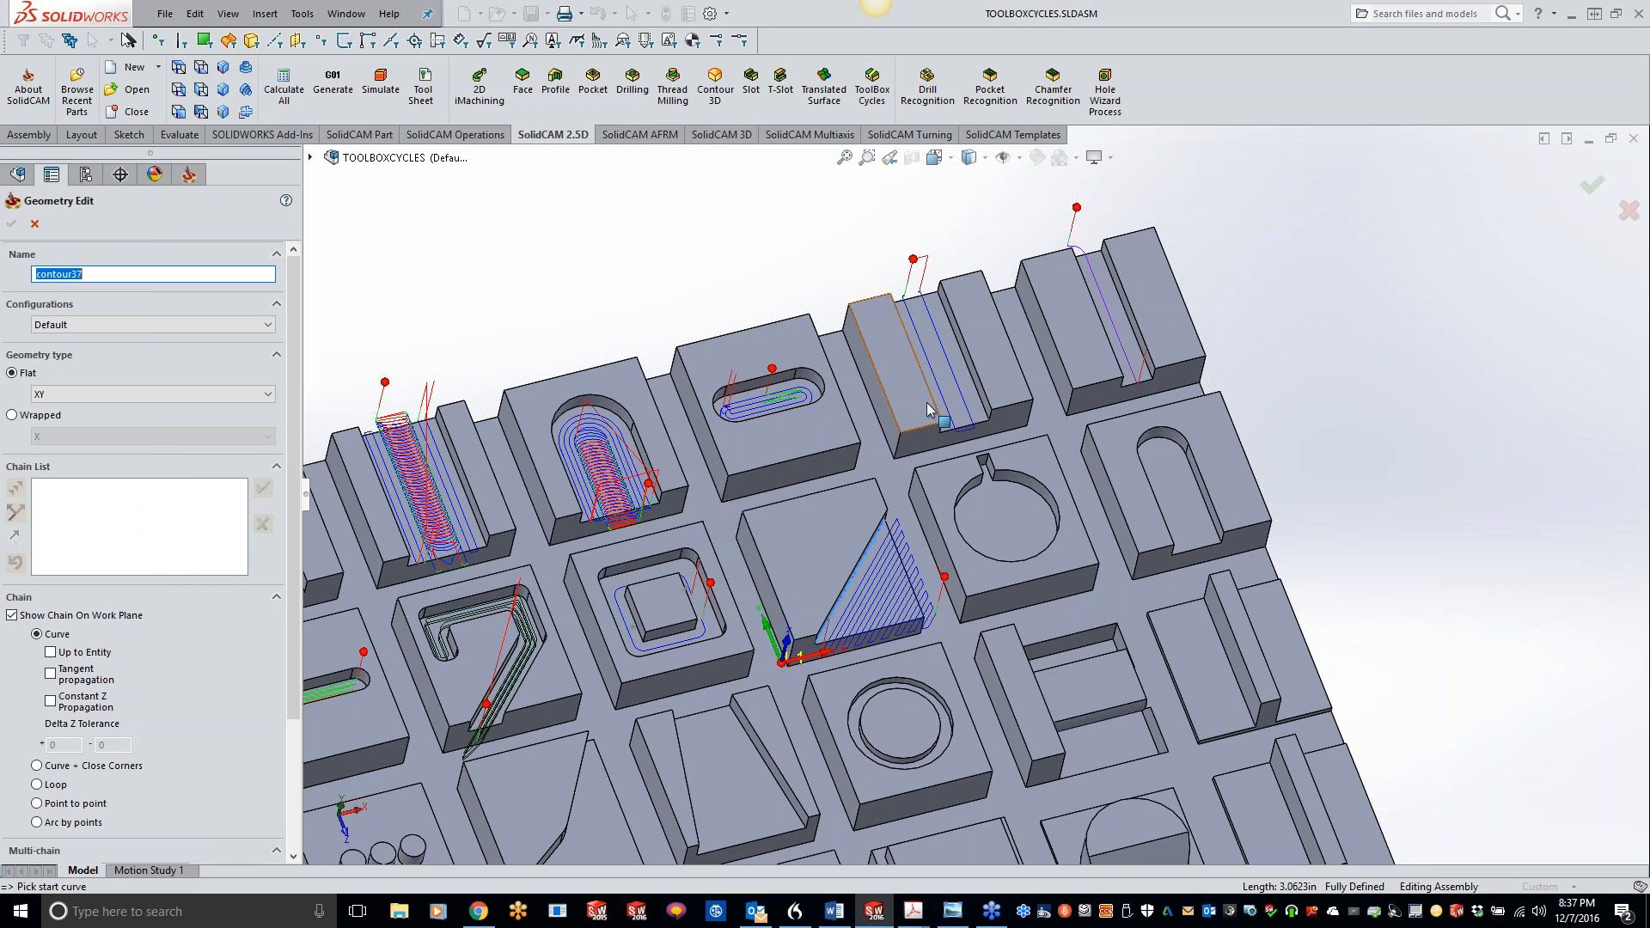
{"action": "left_click", "coordinate": [992, 466]}
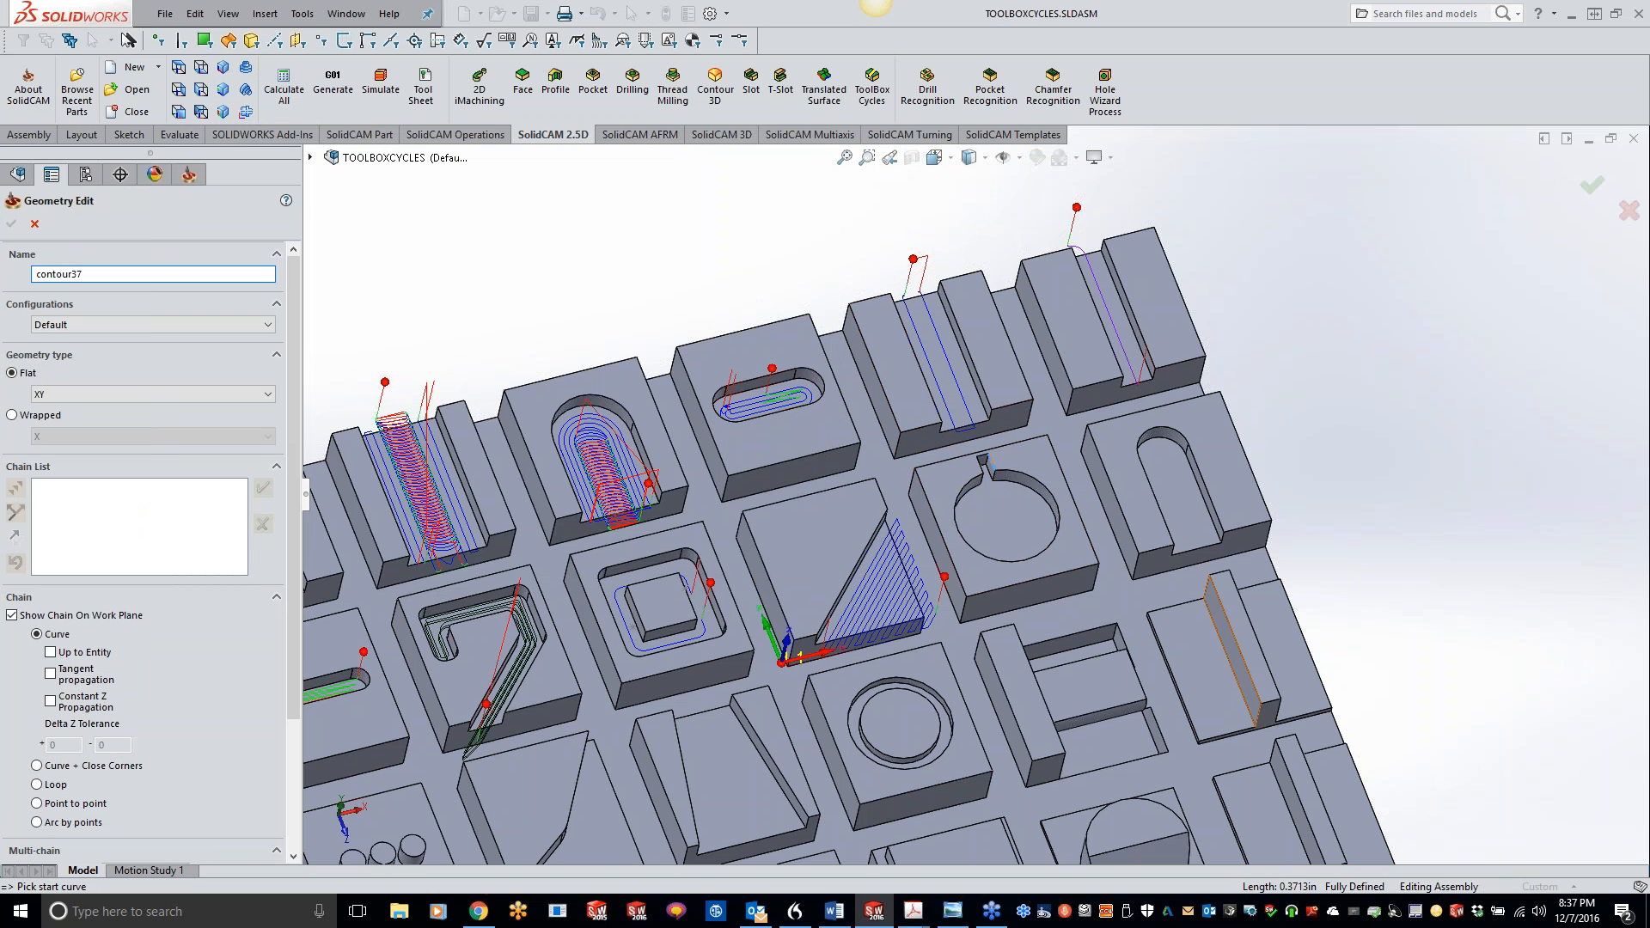
{"action": "scroll", "coordinate": [1027, 451], "scroll_direction": "down", "scroll_amount": 5}
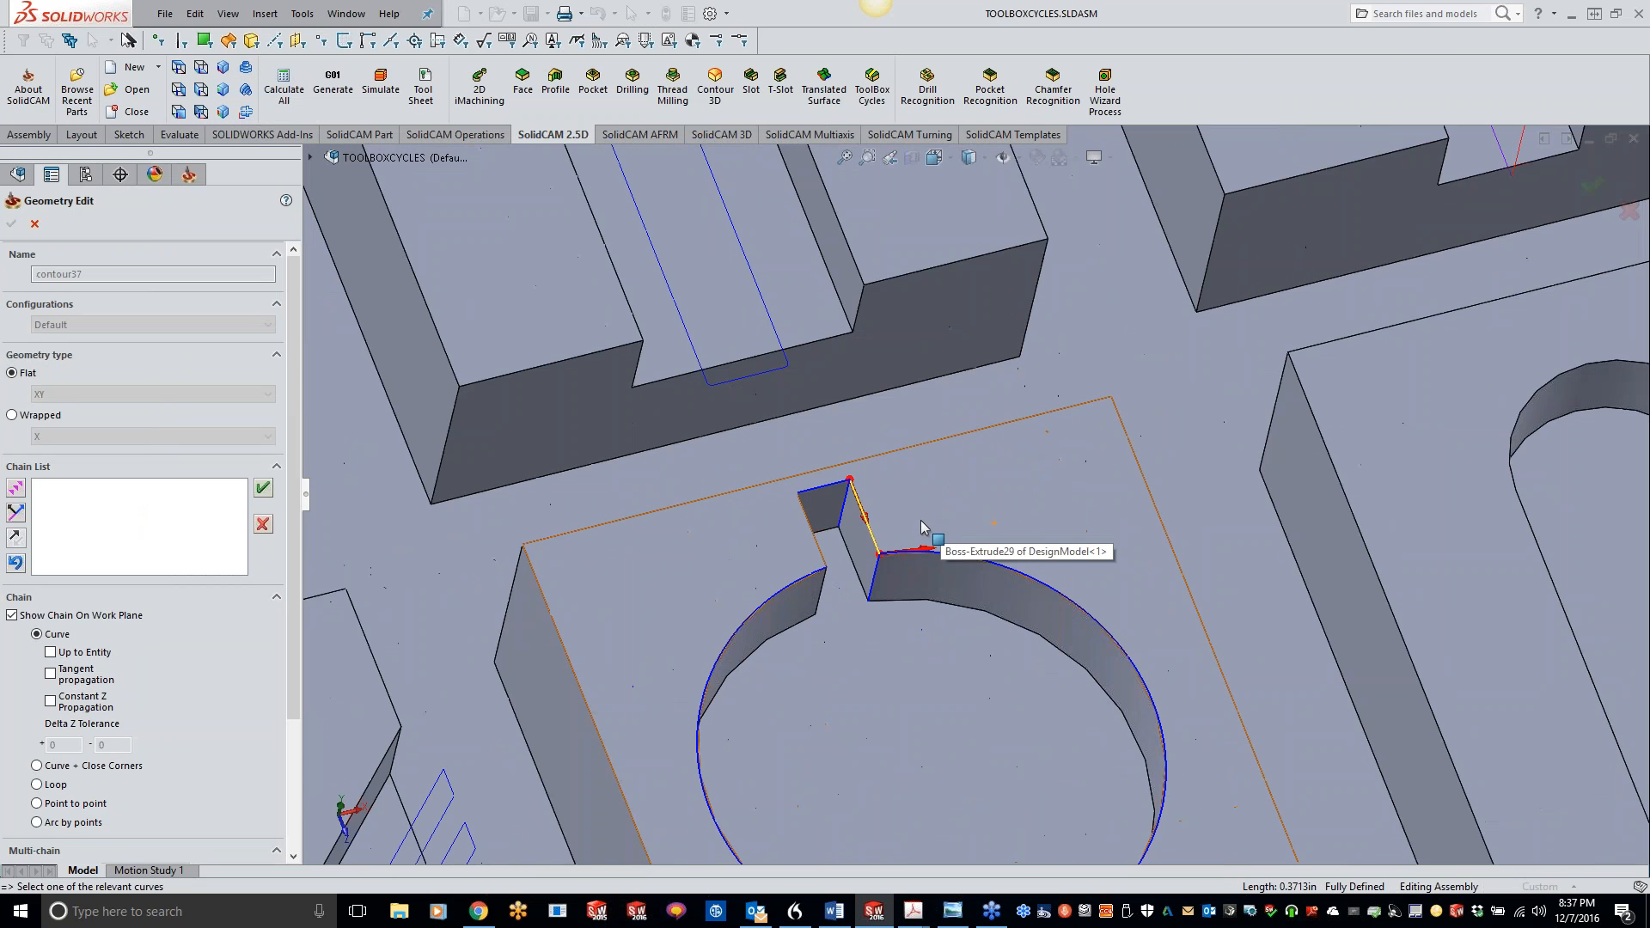
{"action": "left_click", "coordinate": [14, 540]}
{"action": "left_click", "coordinate": [263, 488]}
{"action": "left_click", "coordinate": [12, 224]}
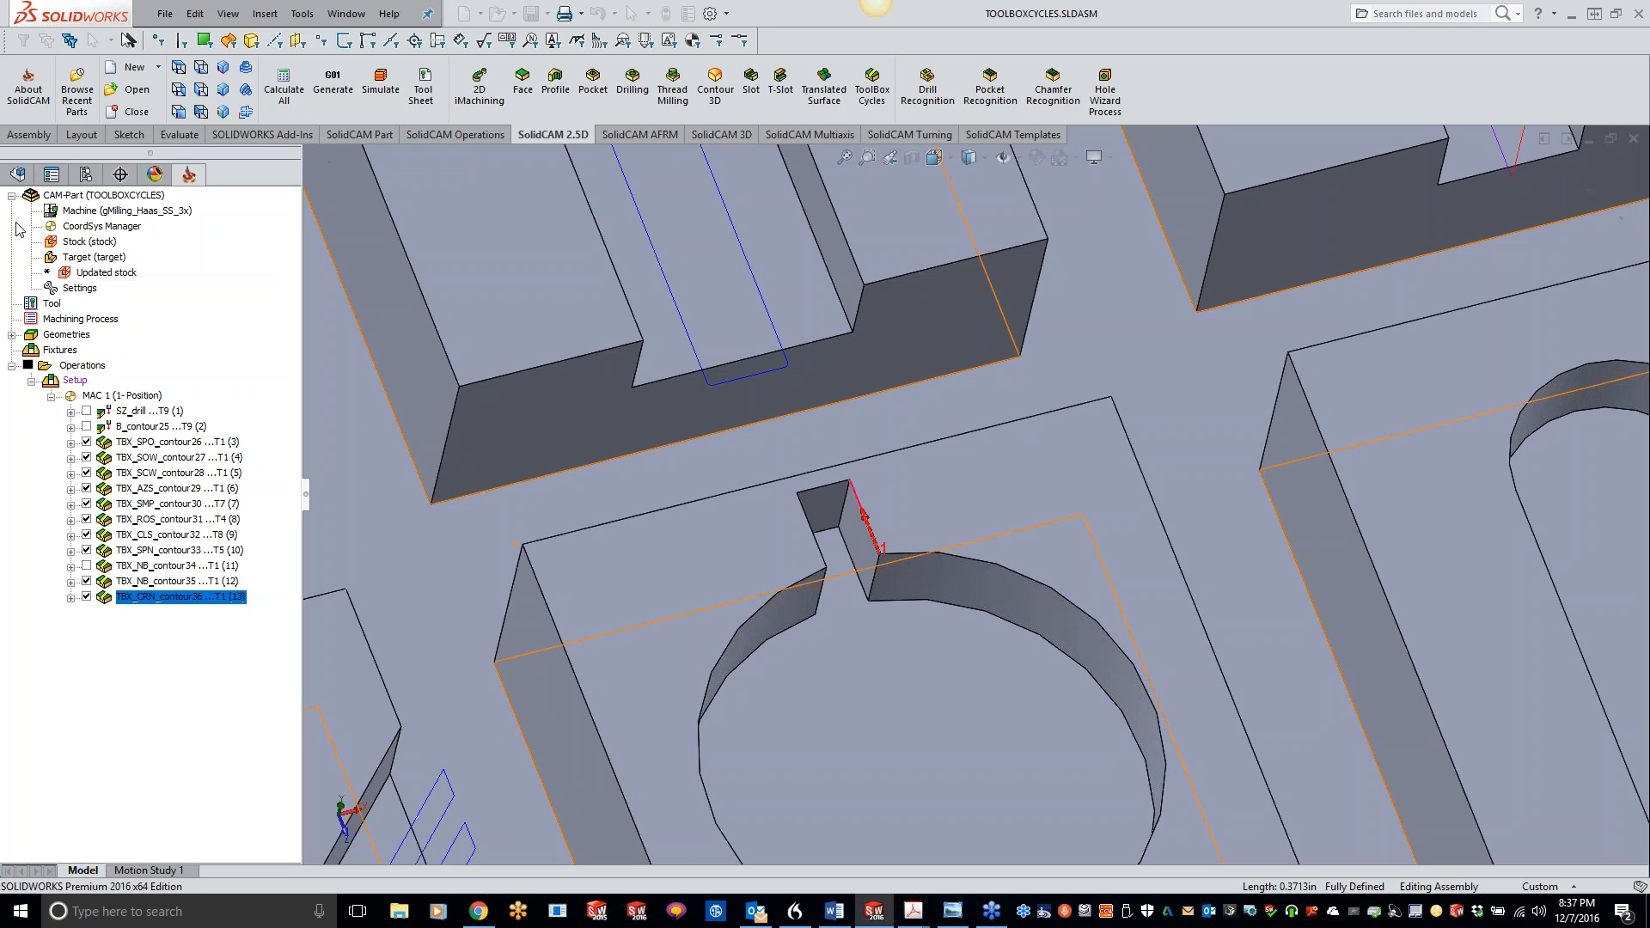
Step: Assign the broaching tool, number 2 with a 6 mm width, to the operation
{"action": "left_click", "coordinate": [251, 179]}
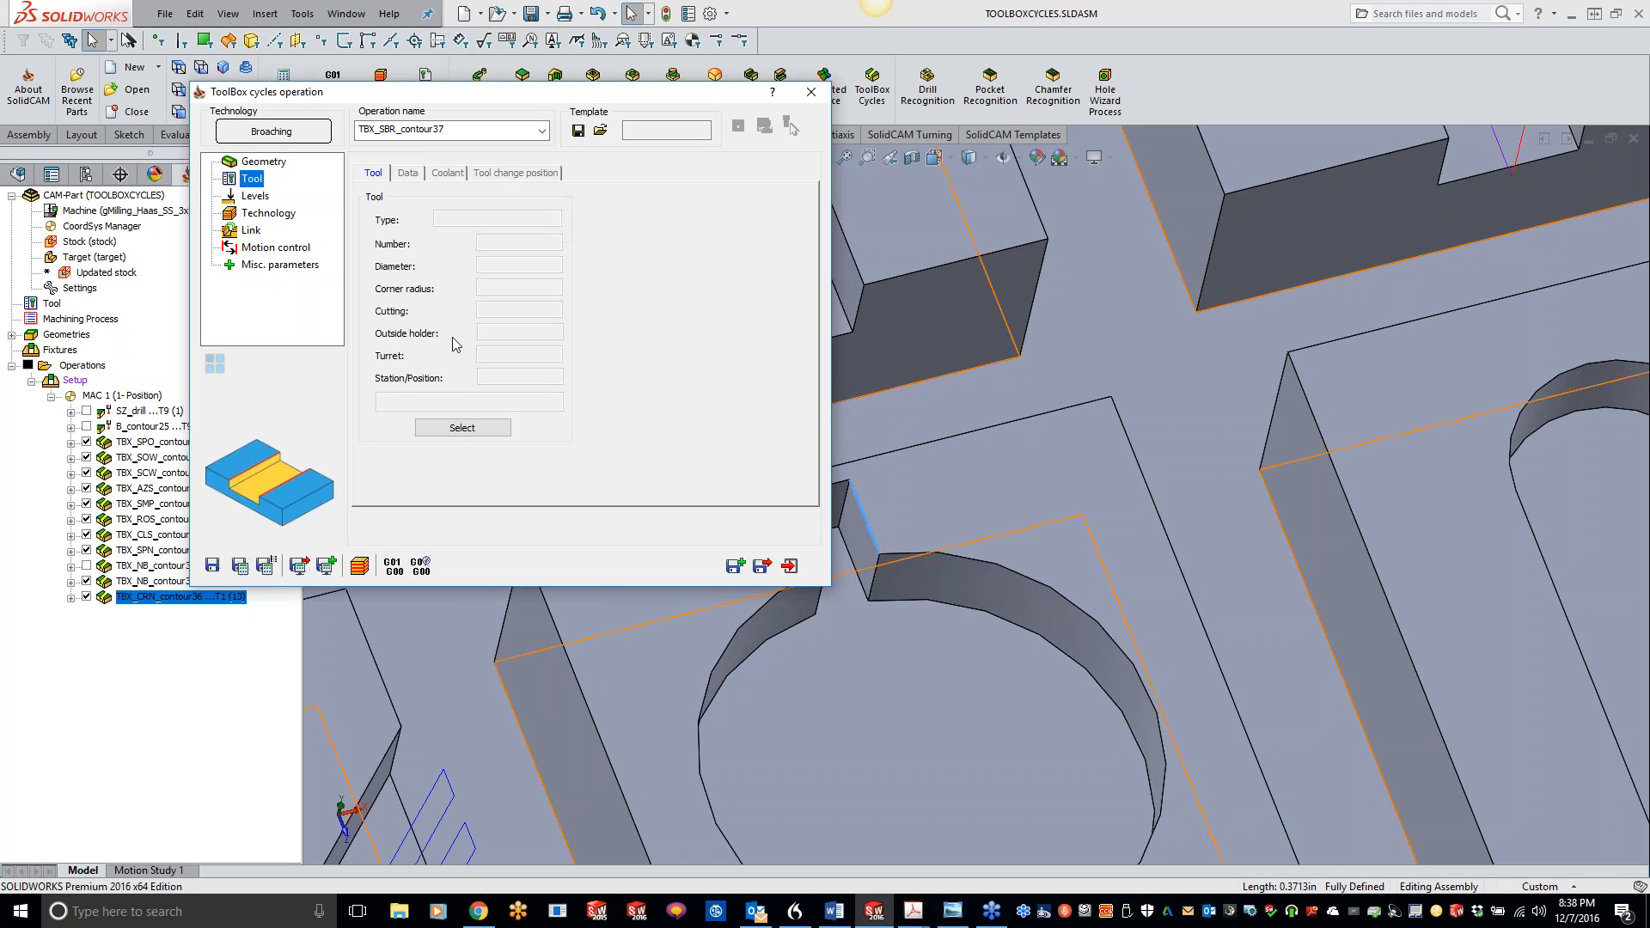
{"action": "left_click", "coordinate": [469, 429]}
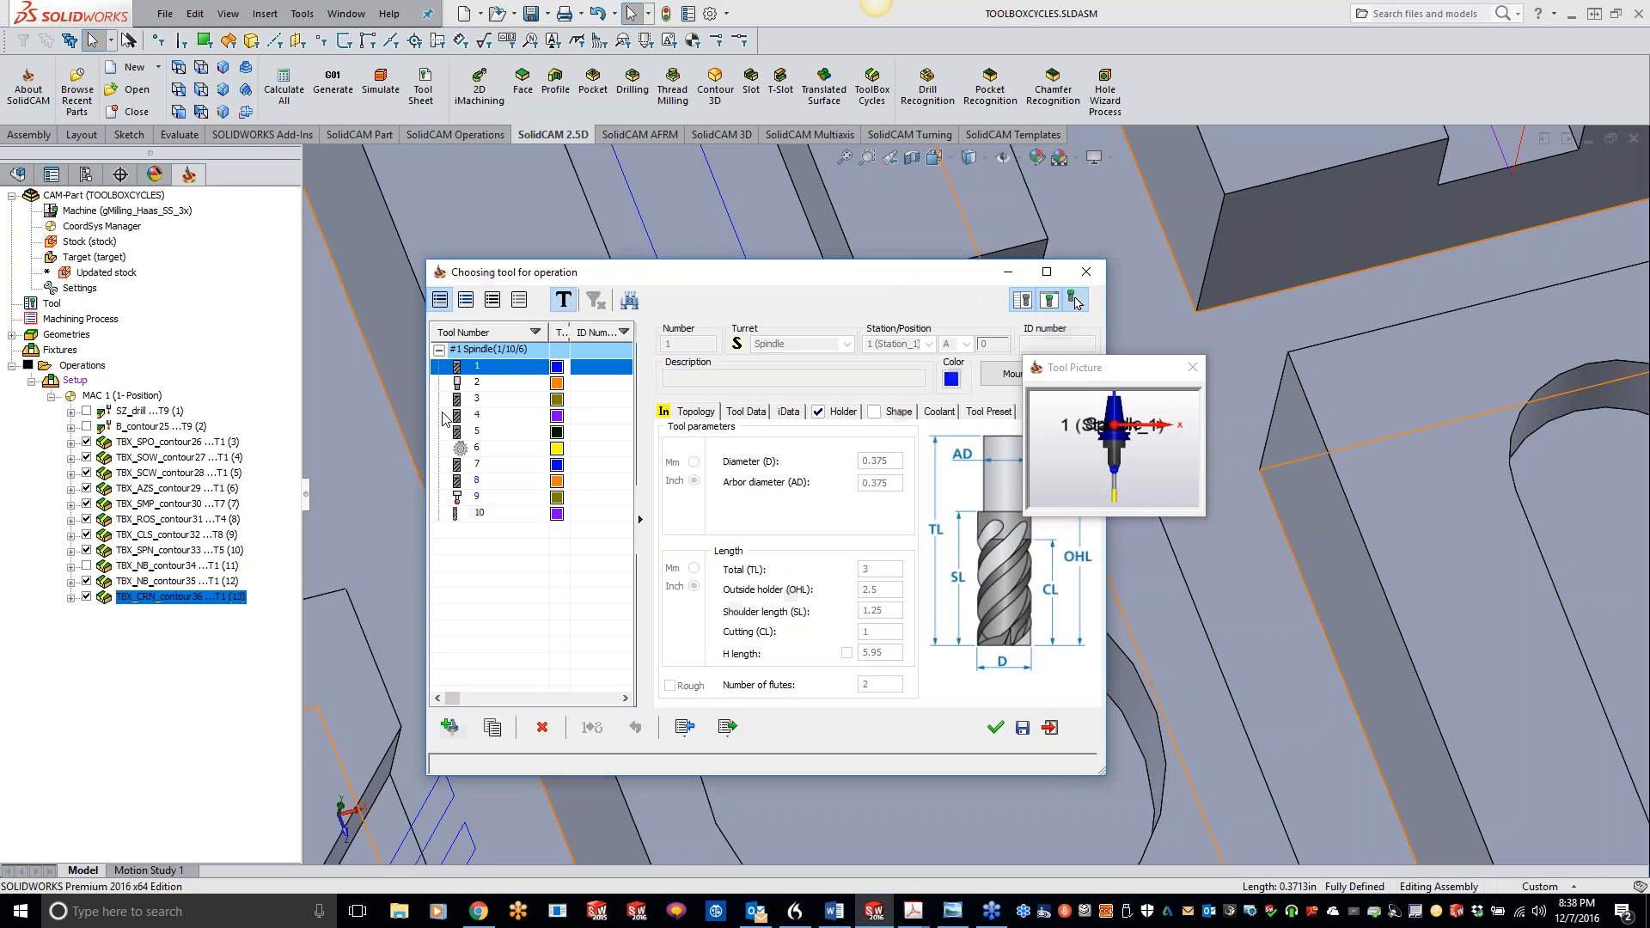
{"action": "left_click", "coordinate": [482, 383]}
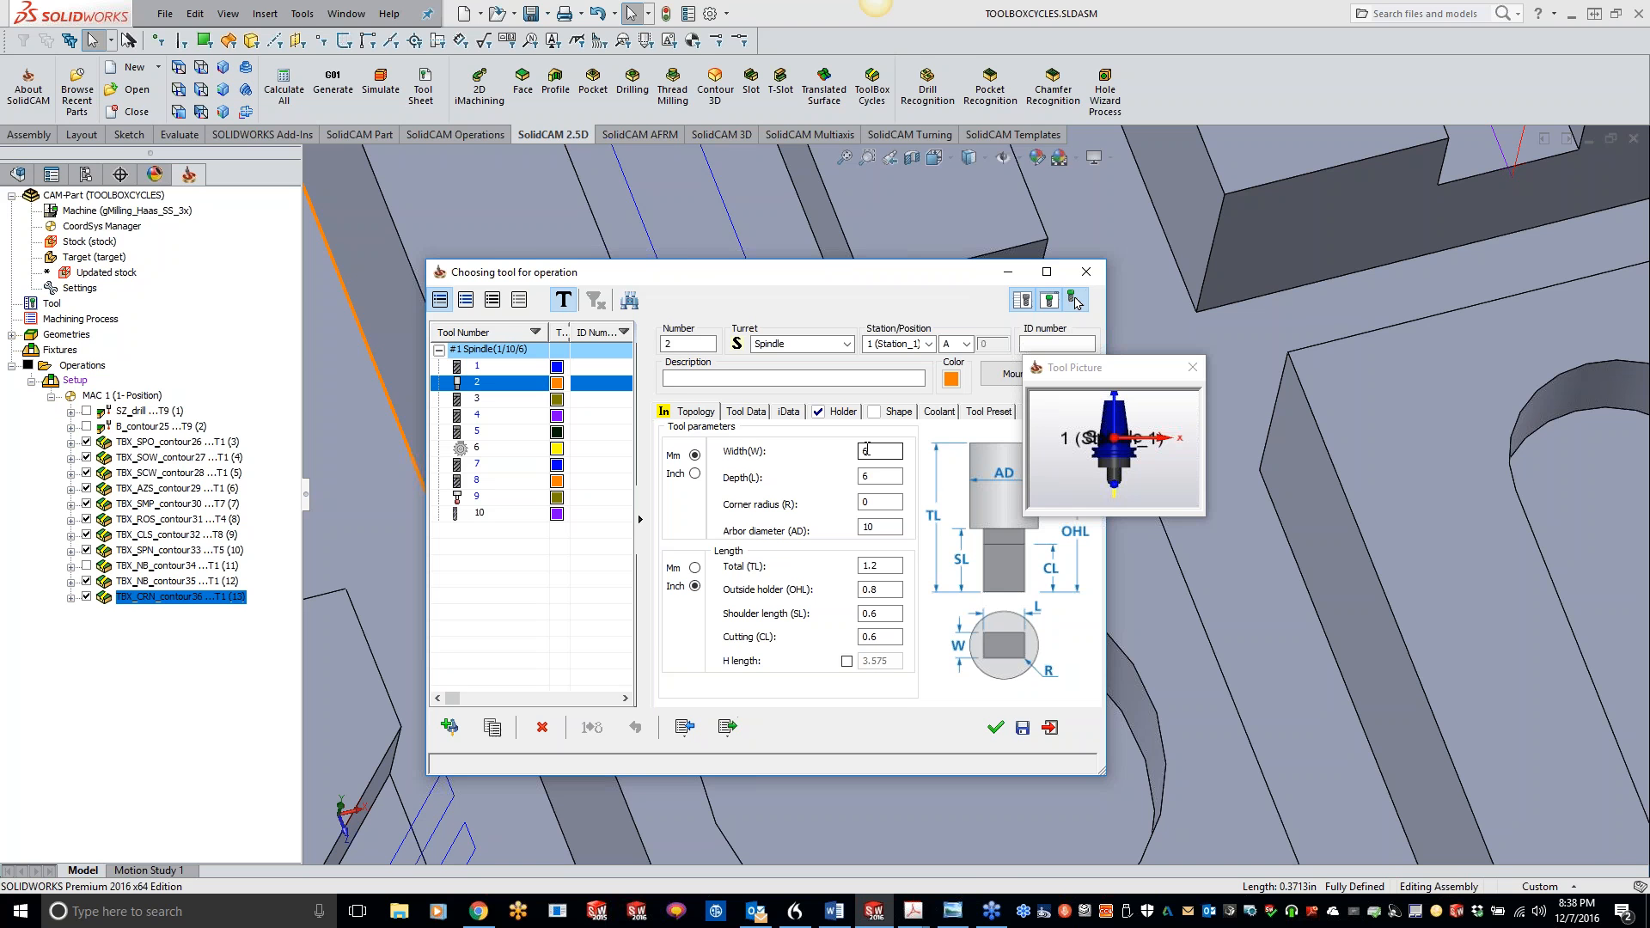
{"action": "left_click", "coordinate": [995, 728]}
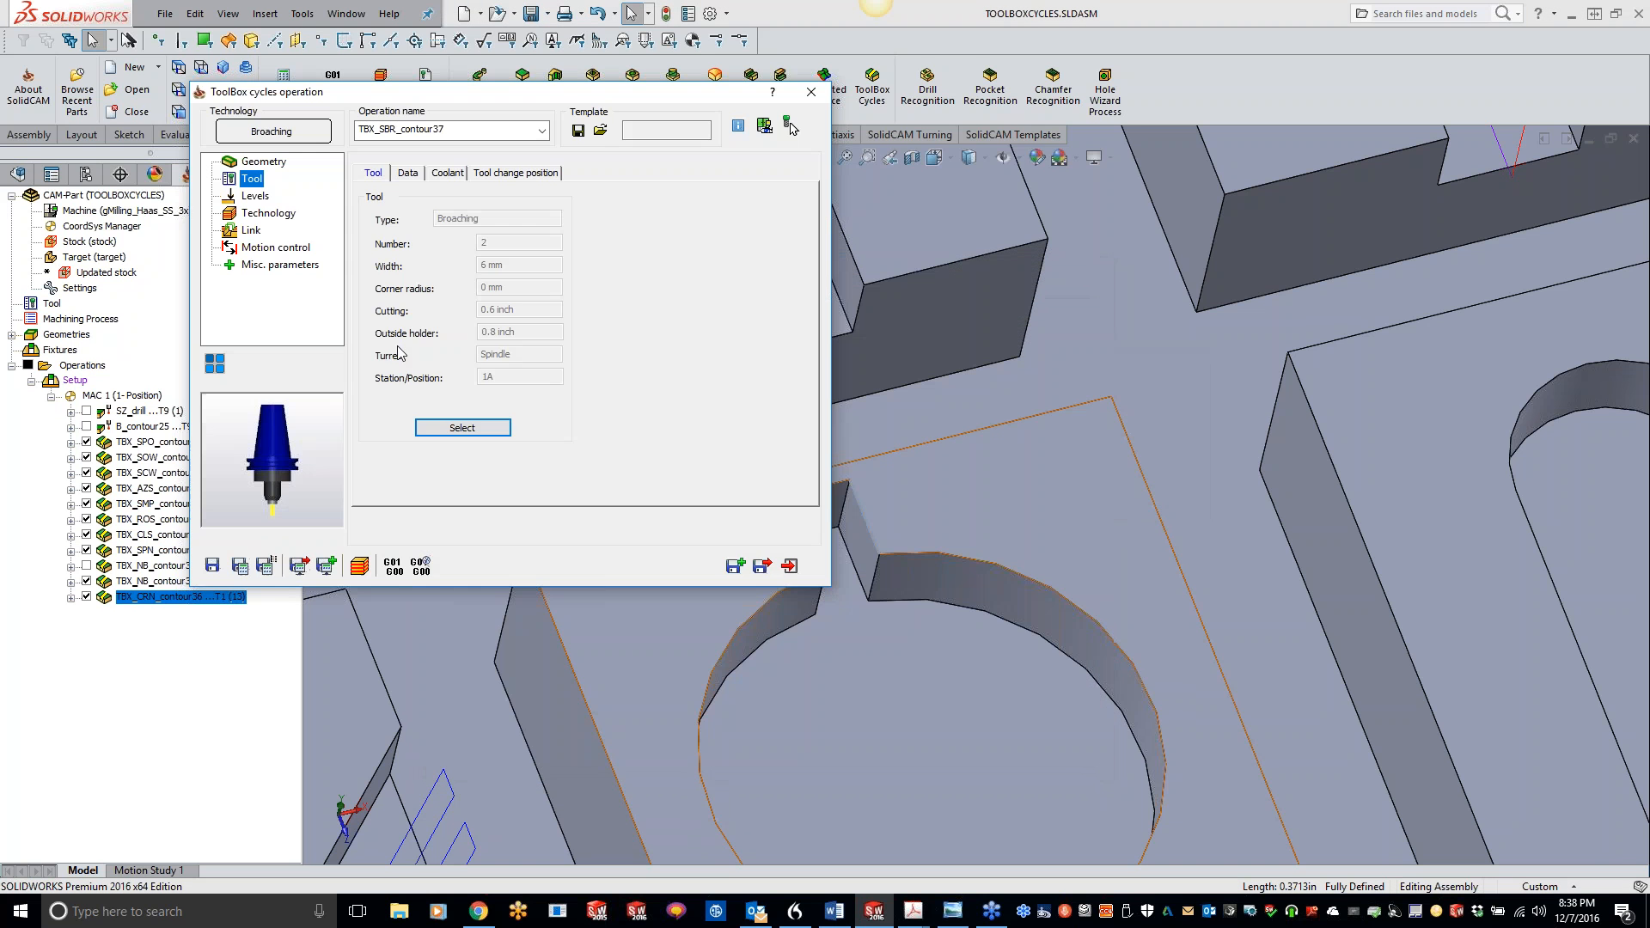
Step: Define the broaching depth by picking the floor of the round hole
{"action": "left_click", "coordinate": [254, 196]}
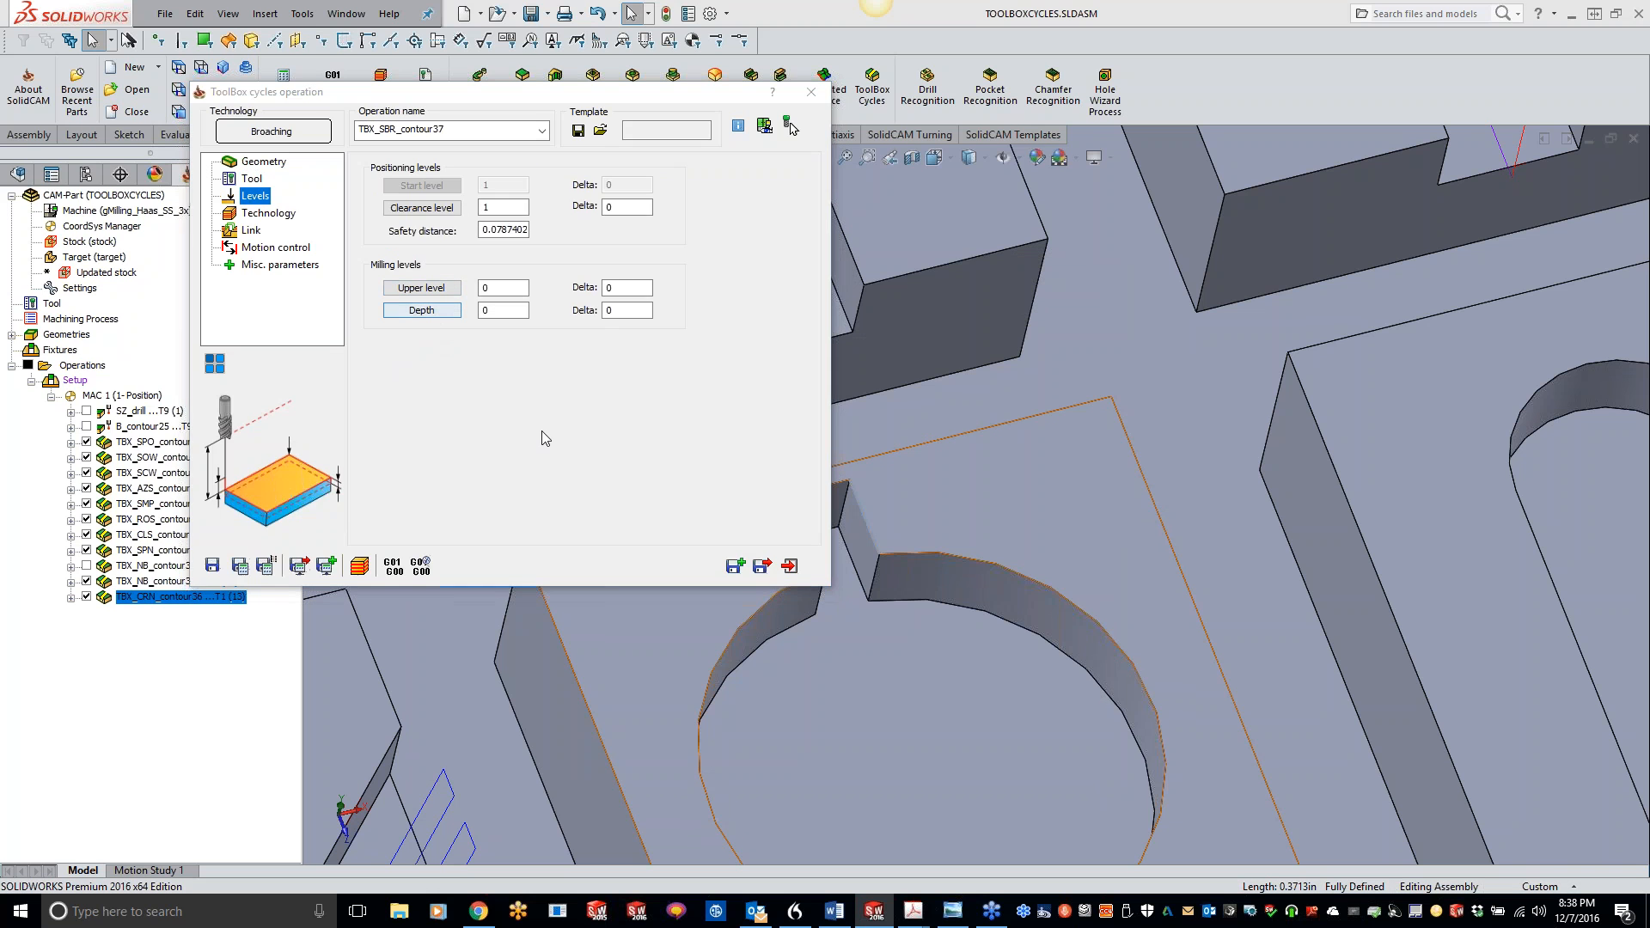
{"action": "left_click", "coordinate": [422, 310]}
{"action": "left_click", "coordinate": [839, 685]}
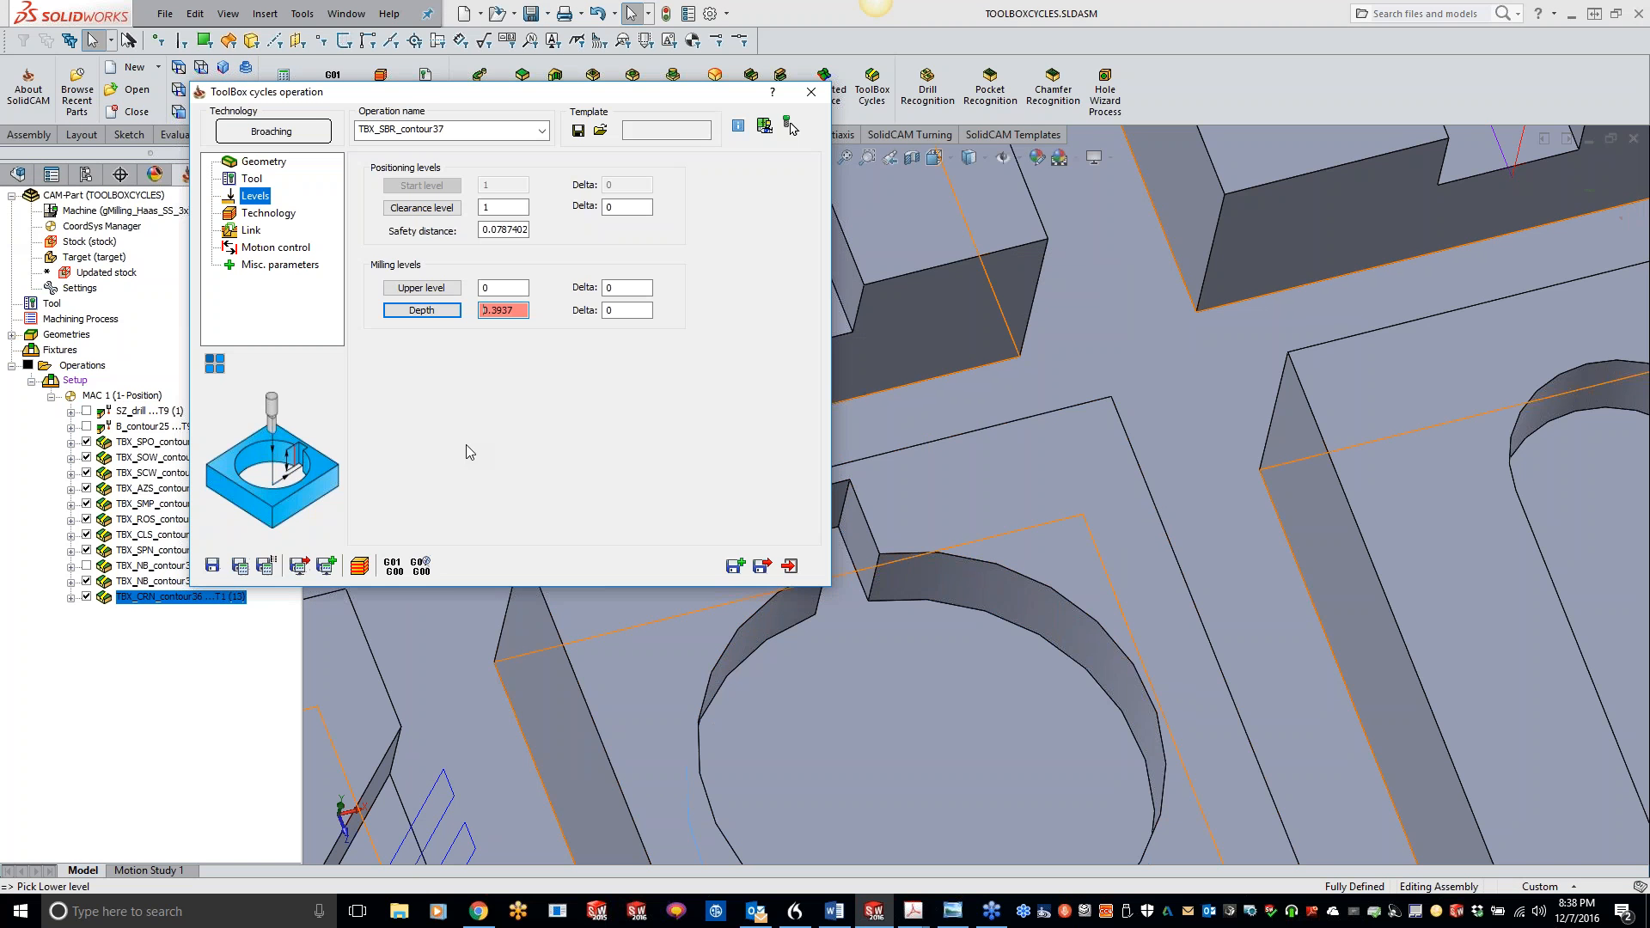
Step: Set the broaching step over to 0.002, and save and calculate the operation
{"action": "left_click", "coordinate": [269, 214]}
{"action": "left_click", "coordinate": [521, 291]}
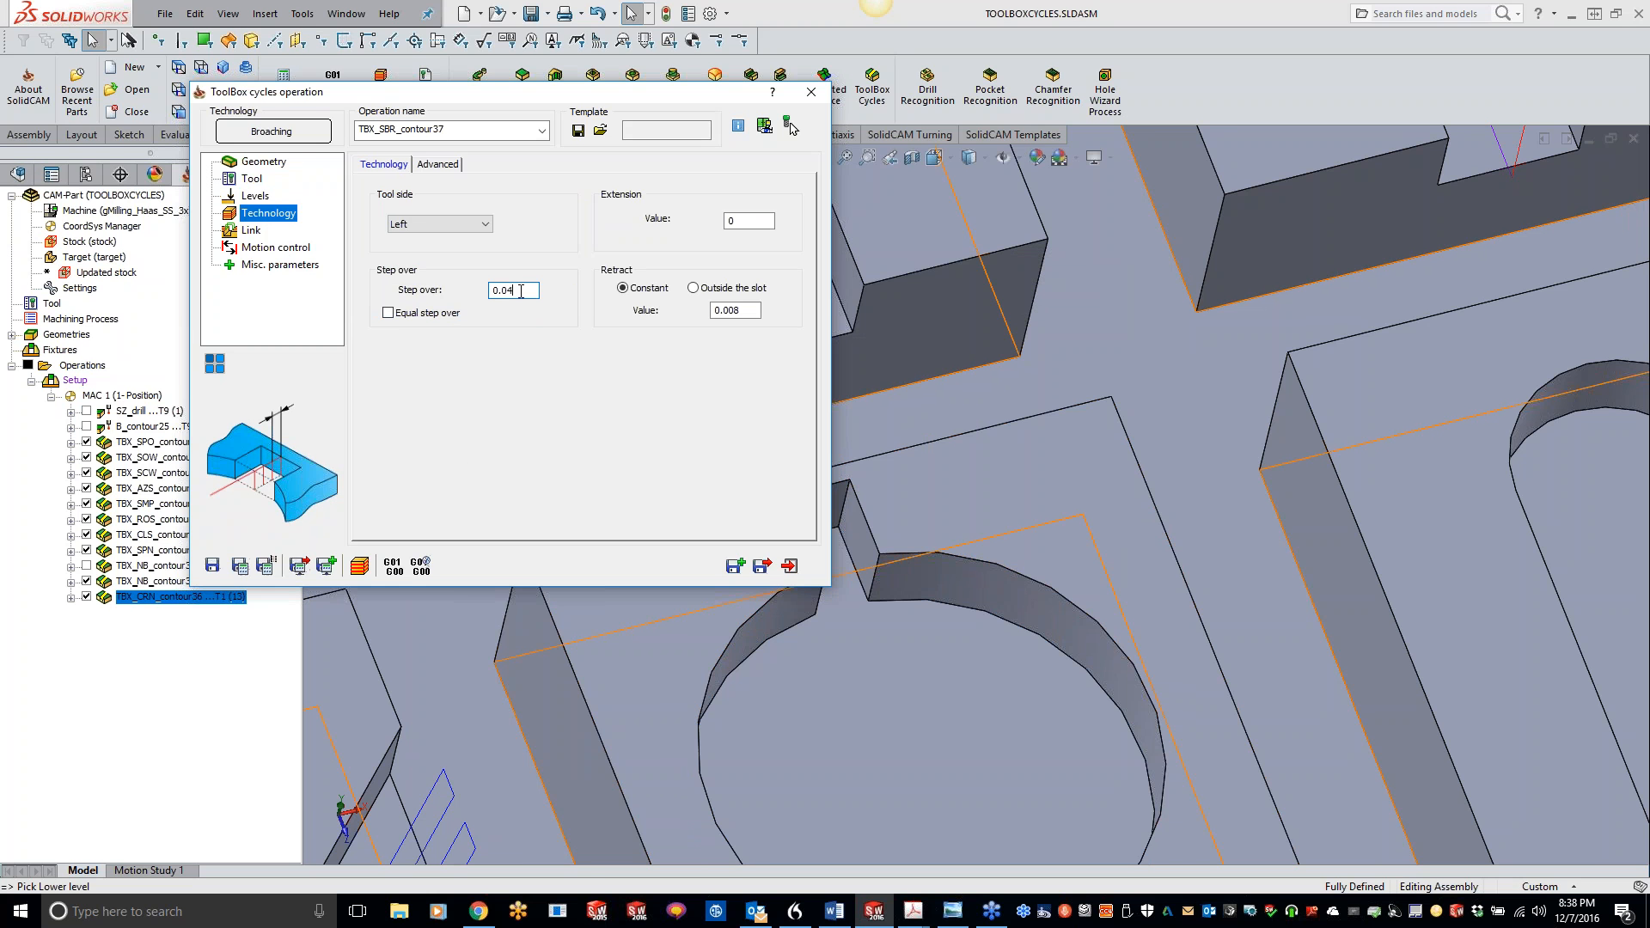
{"action": "left_click_drag", "start_coordinate": [513, 290], "coordinate": [506, 291]}
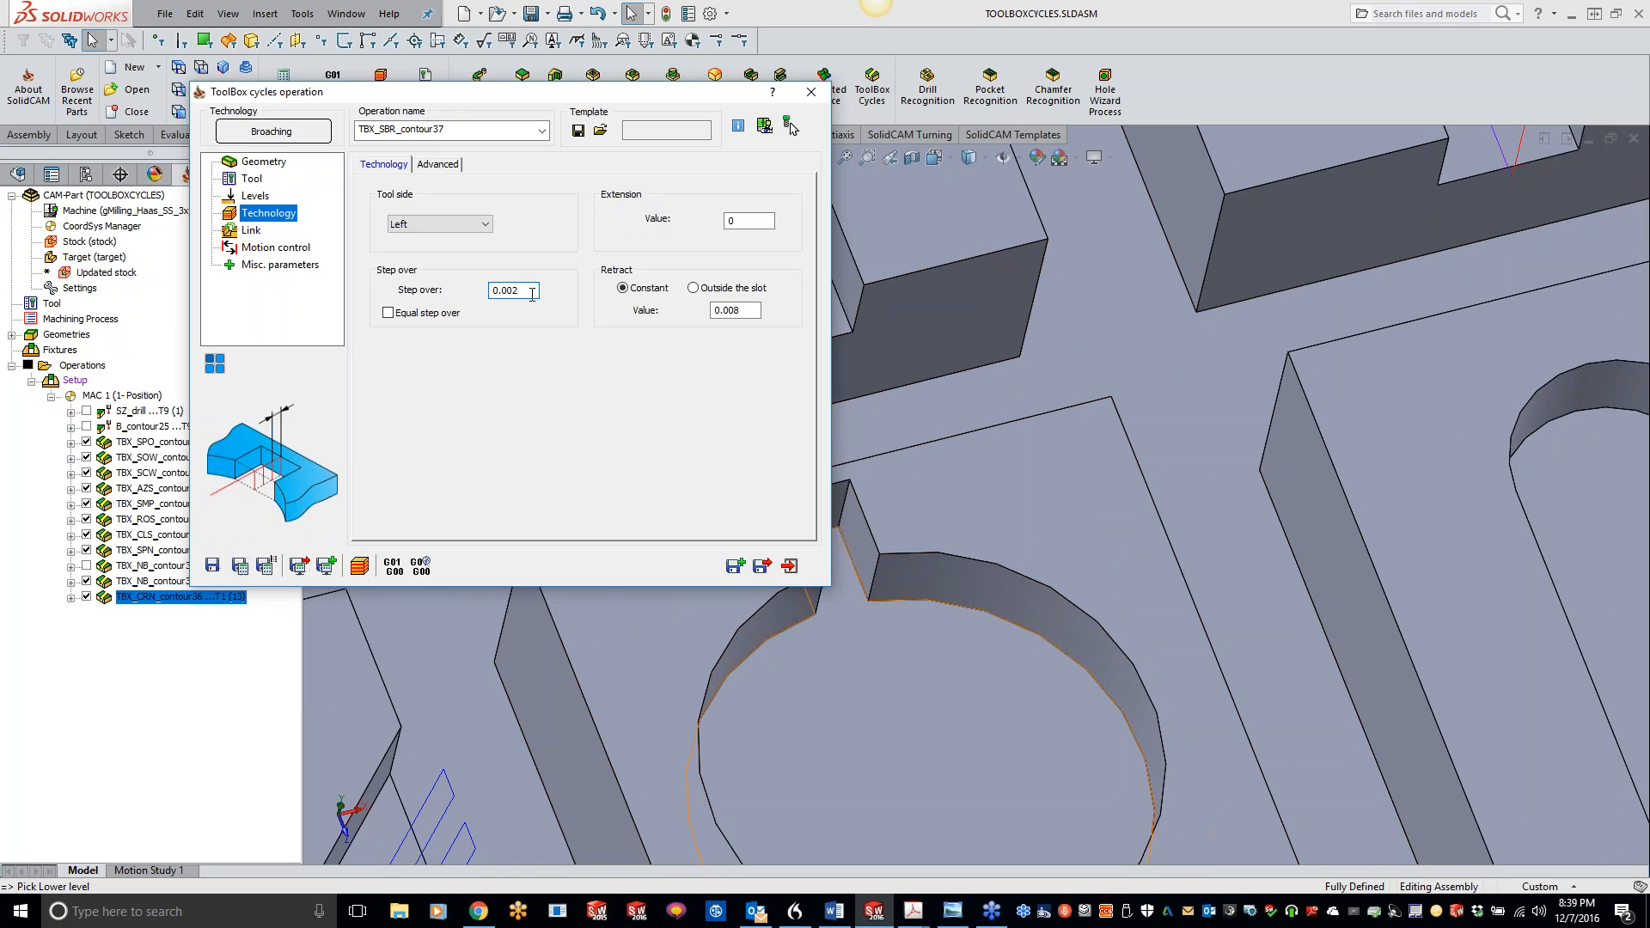
{"action": "key", "text": "Return"}
Step: Inspect the keyway toolpath, set its step over to 0.01, and save and calculate the operation
{"action": "middle_click_drag", "start_coordinate": [926, 641], "coordinate": [862, 582]}
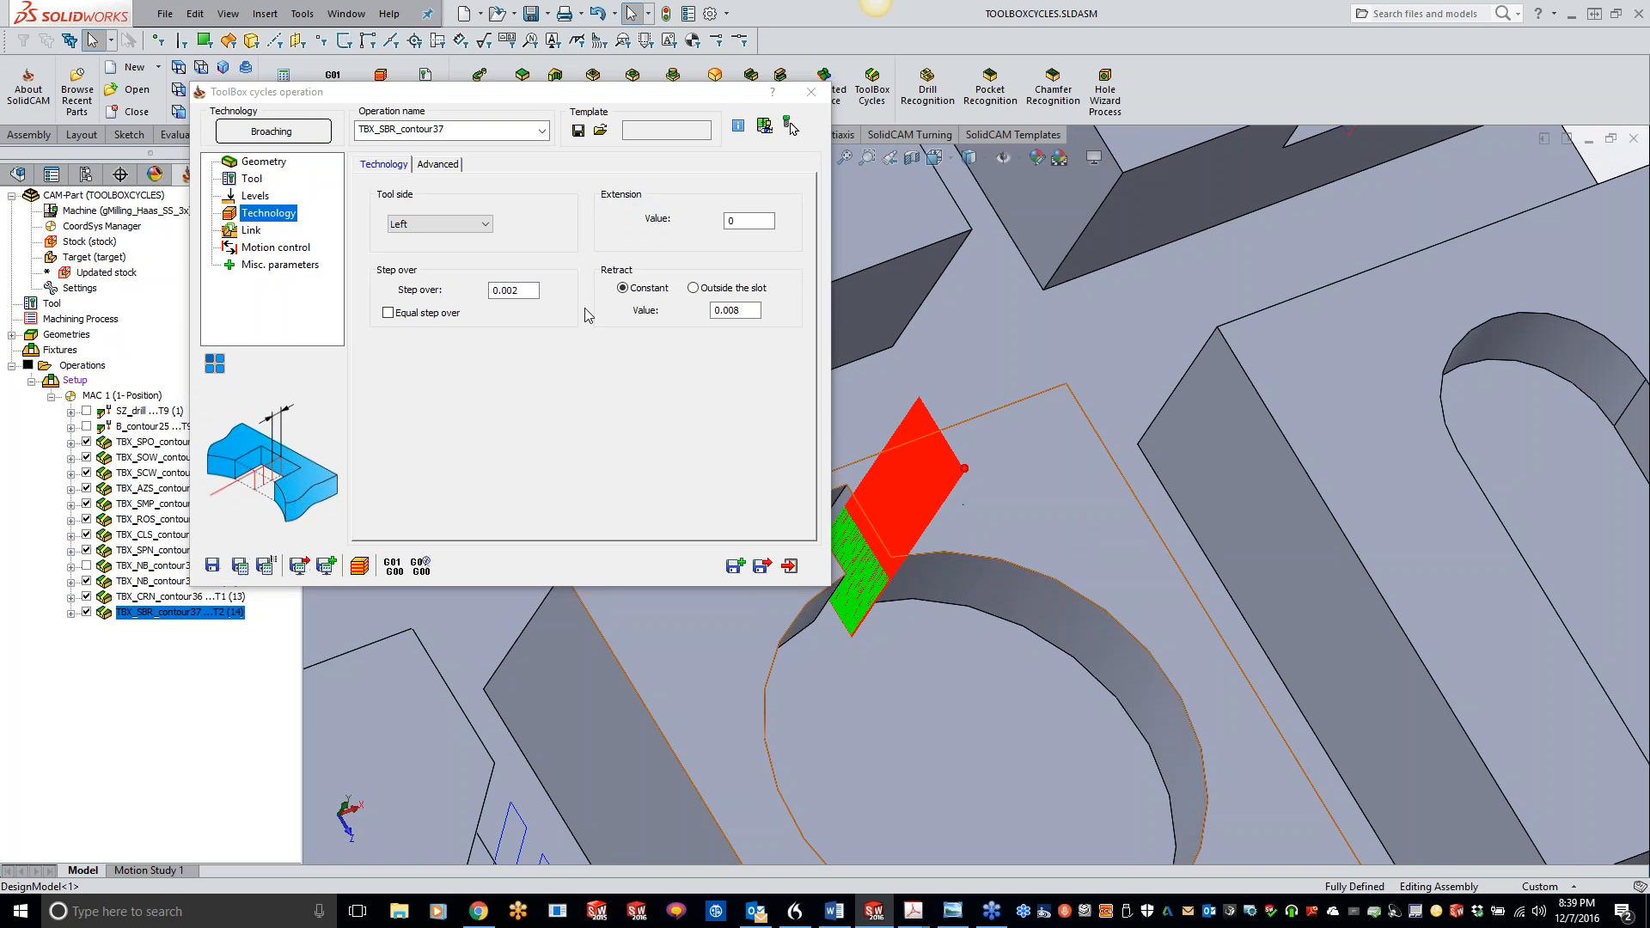
{"action": "double_click", "coordinate": [531, 291]}
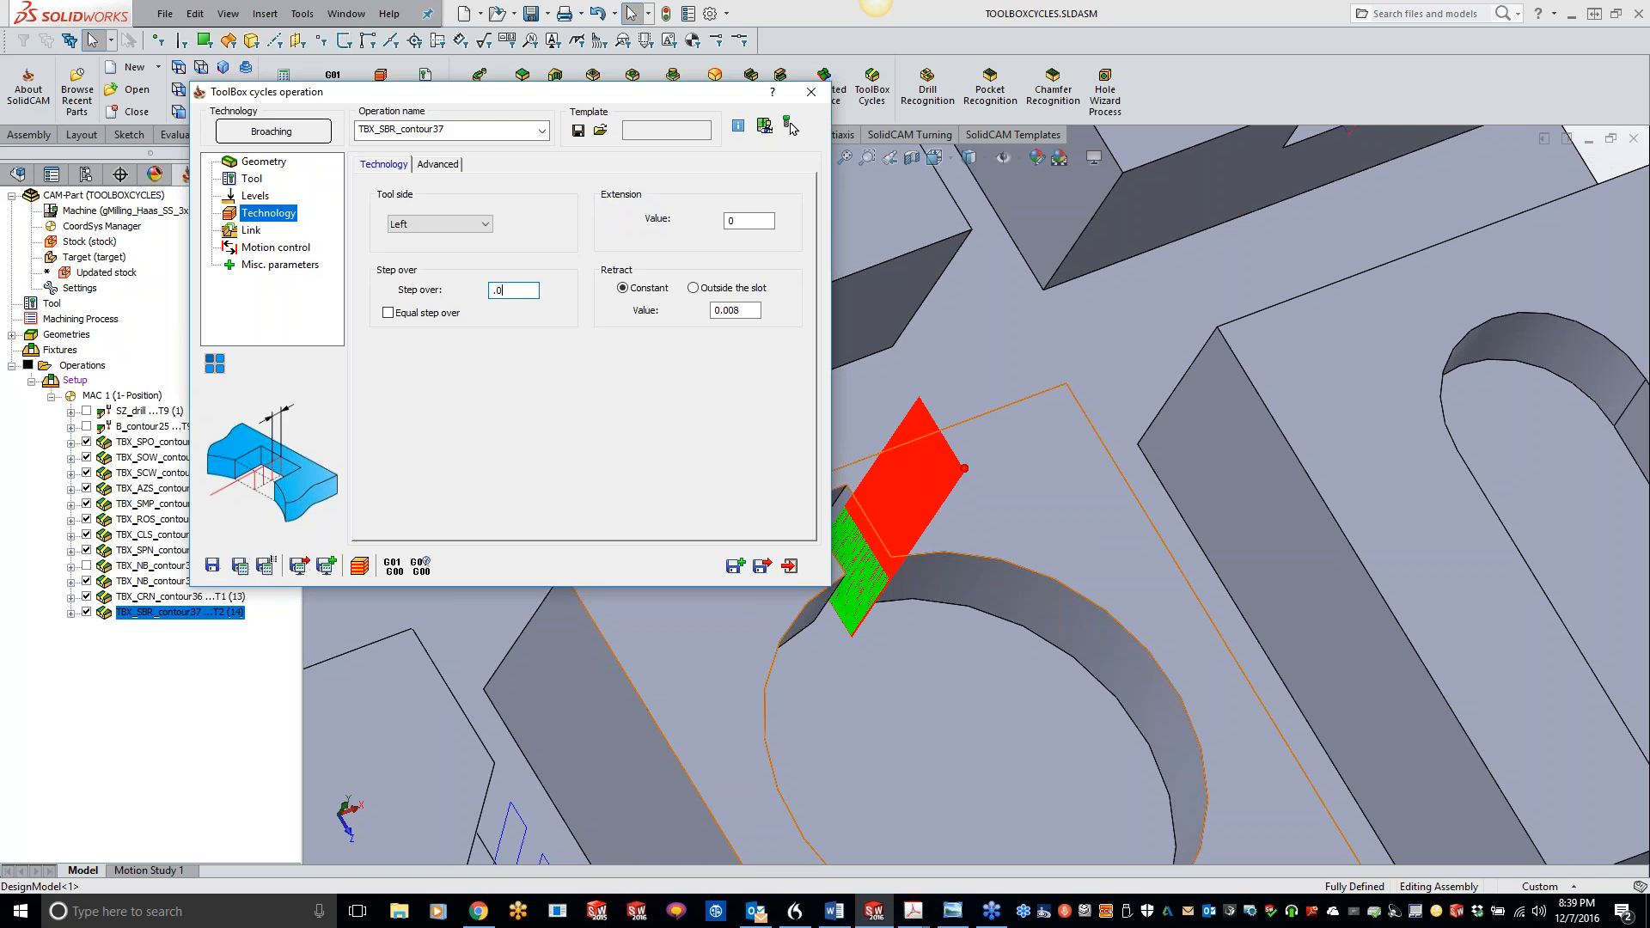
{"action": "type", "text": ".01"}
{"action": "key", "text": "Tab"}
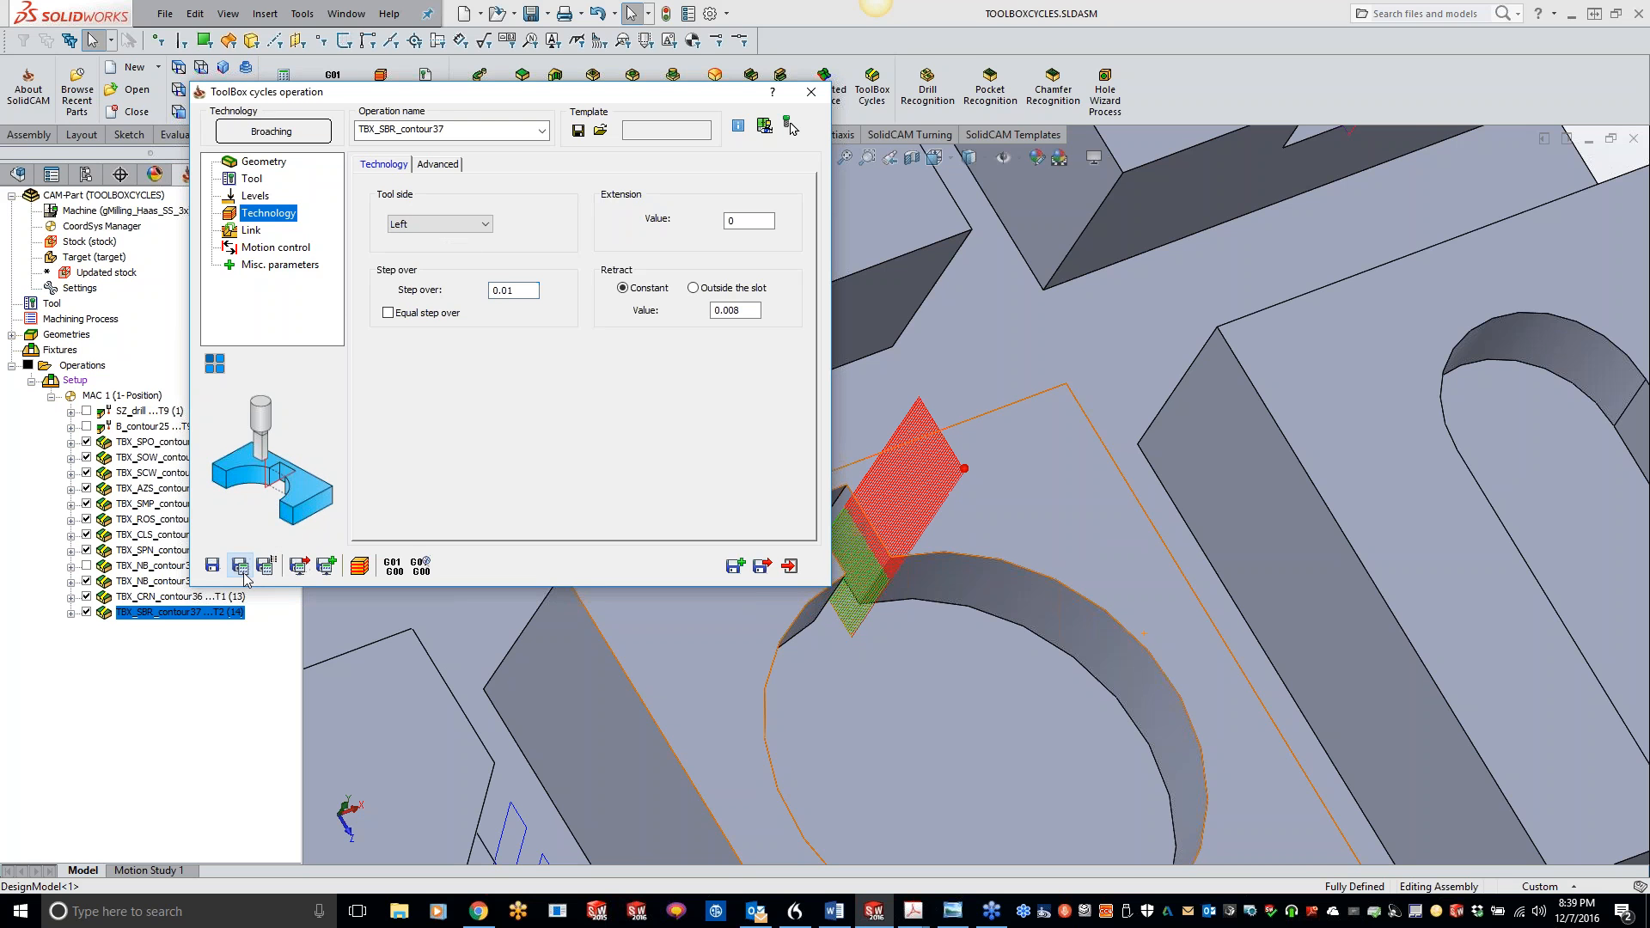
Step: Increase the step over of TBX_SBR_contour37 to 0.05, and save and calculate the operation
{"action": "left_click_drag", "start_coordinate": [515, 291], "coordinate": [456, 290]}
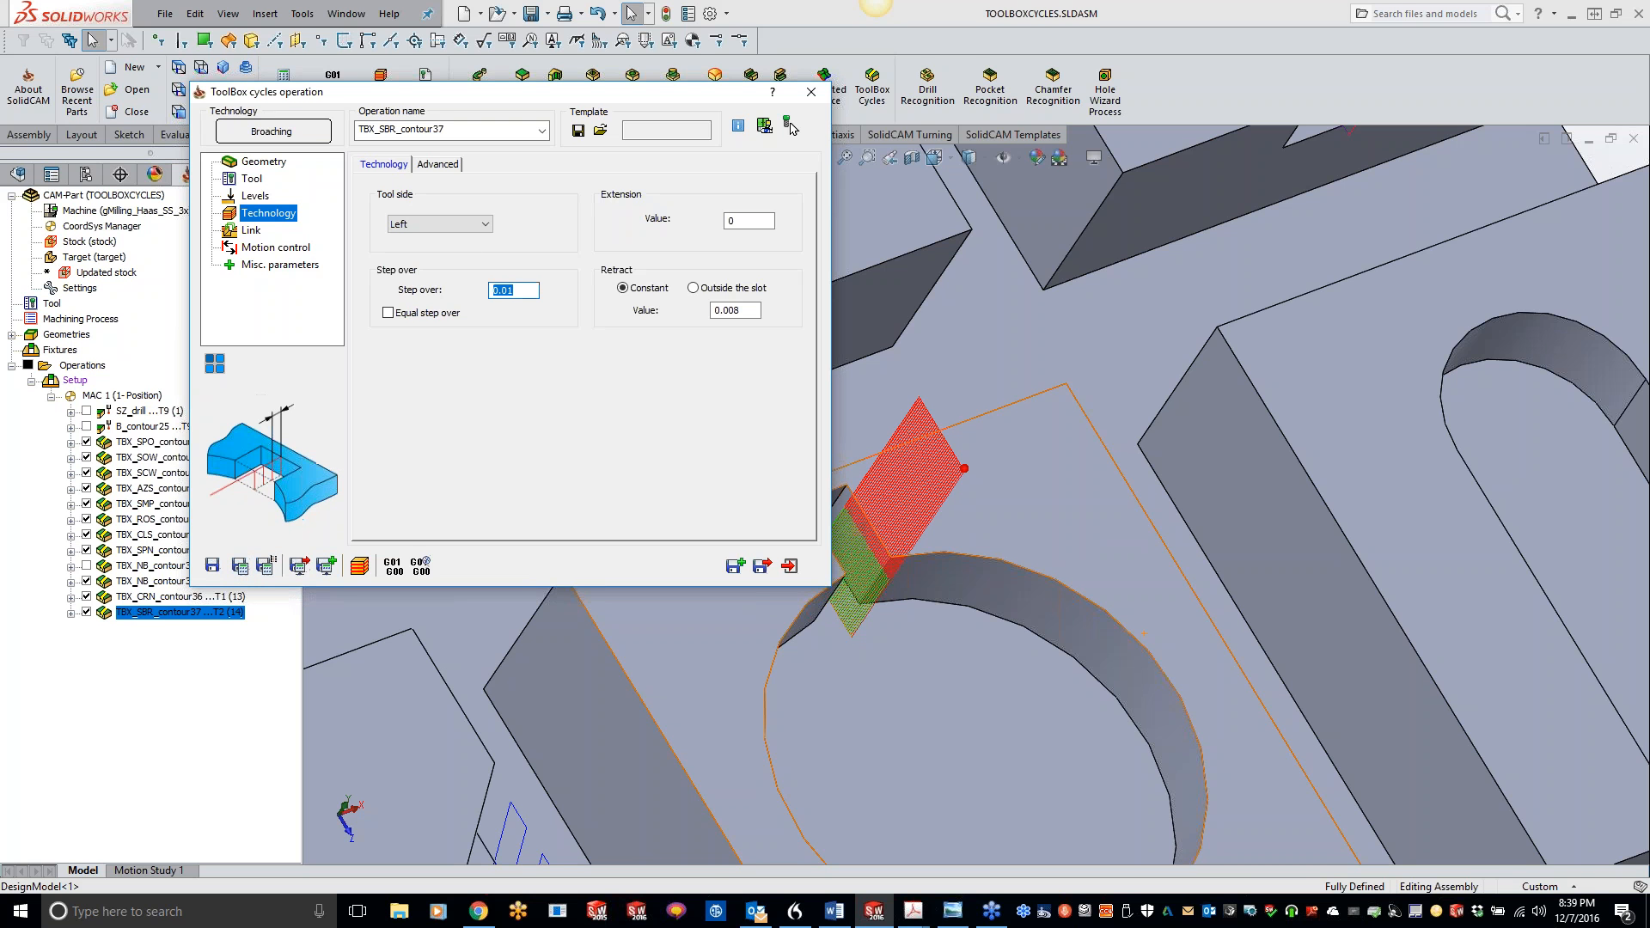
{"action": "type", "text": ".05"}
{"action": "key", "text": "Tab"}
Step: Examine the keyway broaching toolpath along with its constant retract value and the available tool side options
{"action": "scroll", "coordinate": [853, 615], "scroll_direction": "down", "scroll_amount": 5}
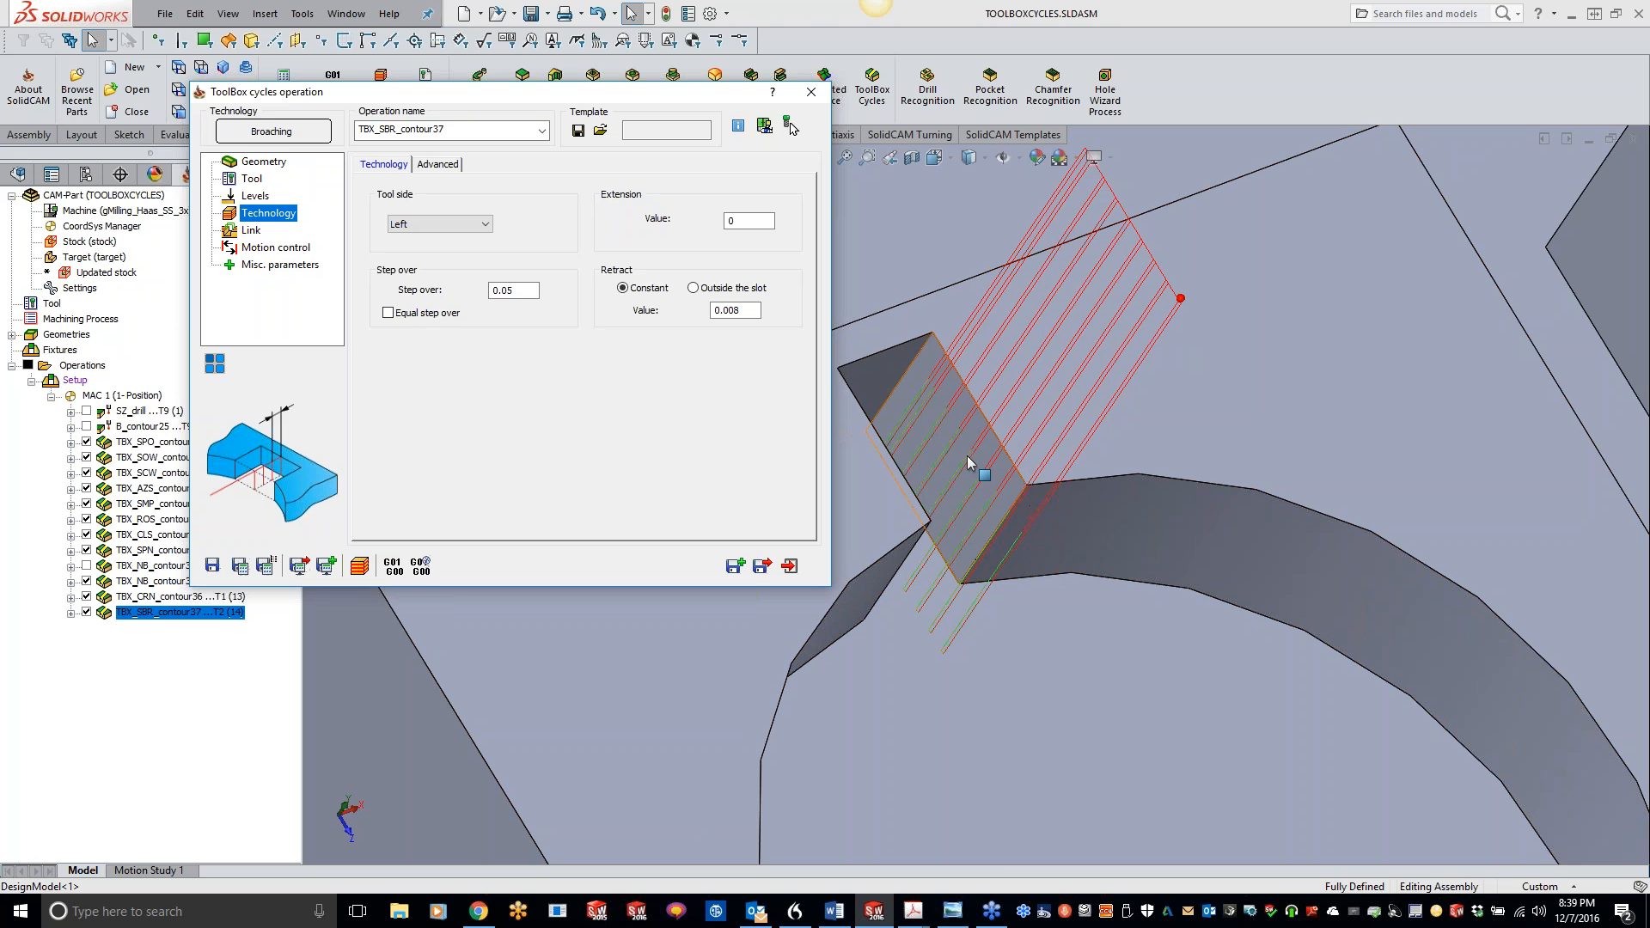
{"action": "left_click", "coordinate": [752, 309]}
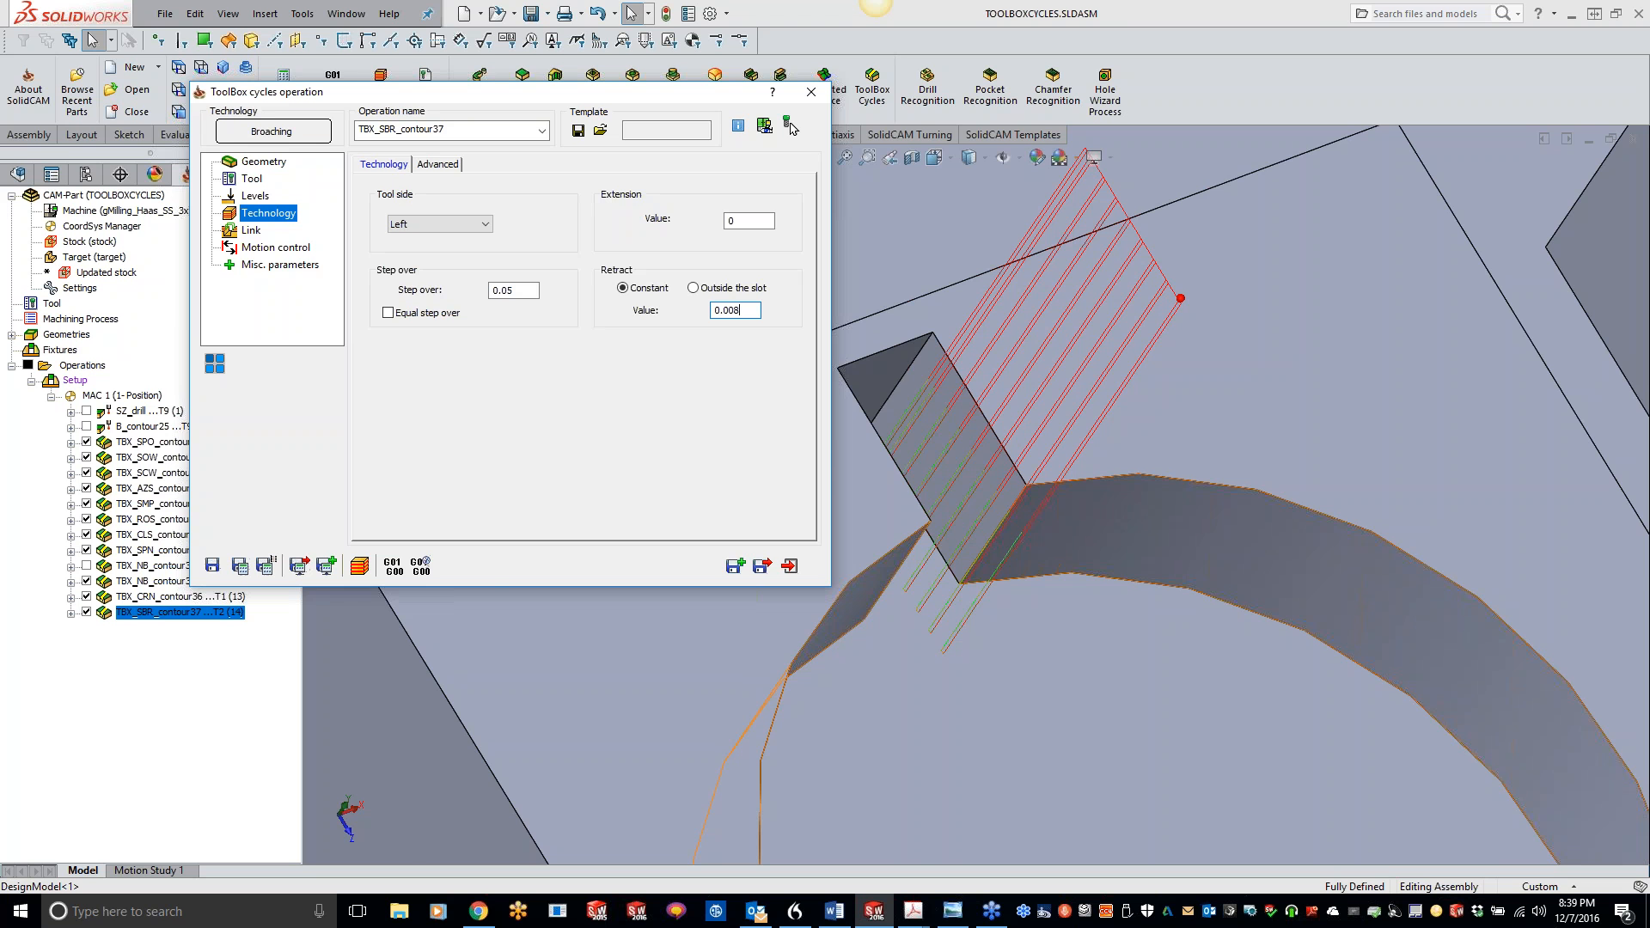
{"action": "scroll", "coordinate": [1168, 502], "scroll_direction": "up", "scroll_amount": 1}
{"action": "middle_click_drag", "start_coordinate": [1154, 543], "coordinate": [1088, 606]}
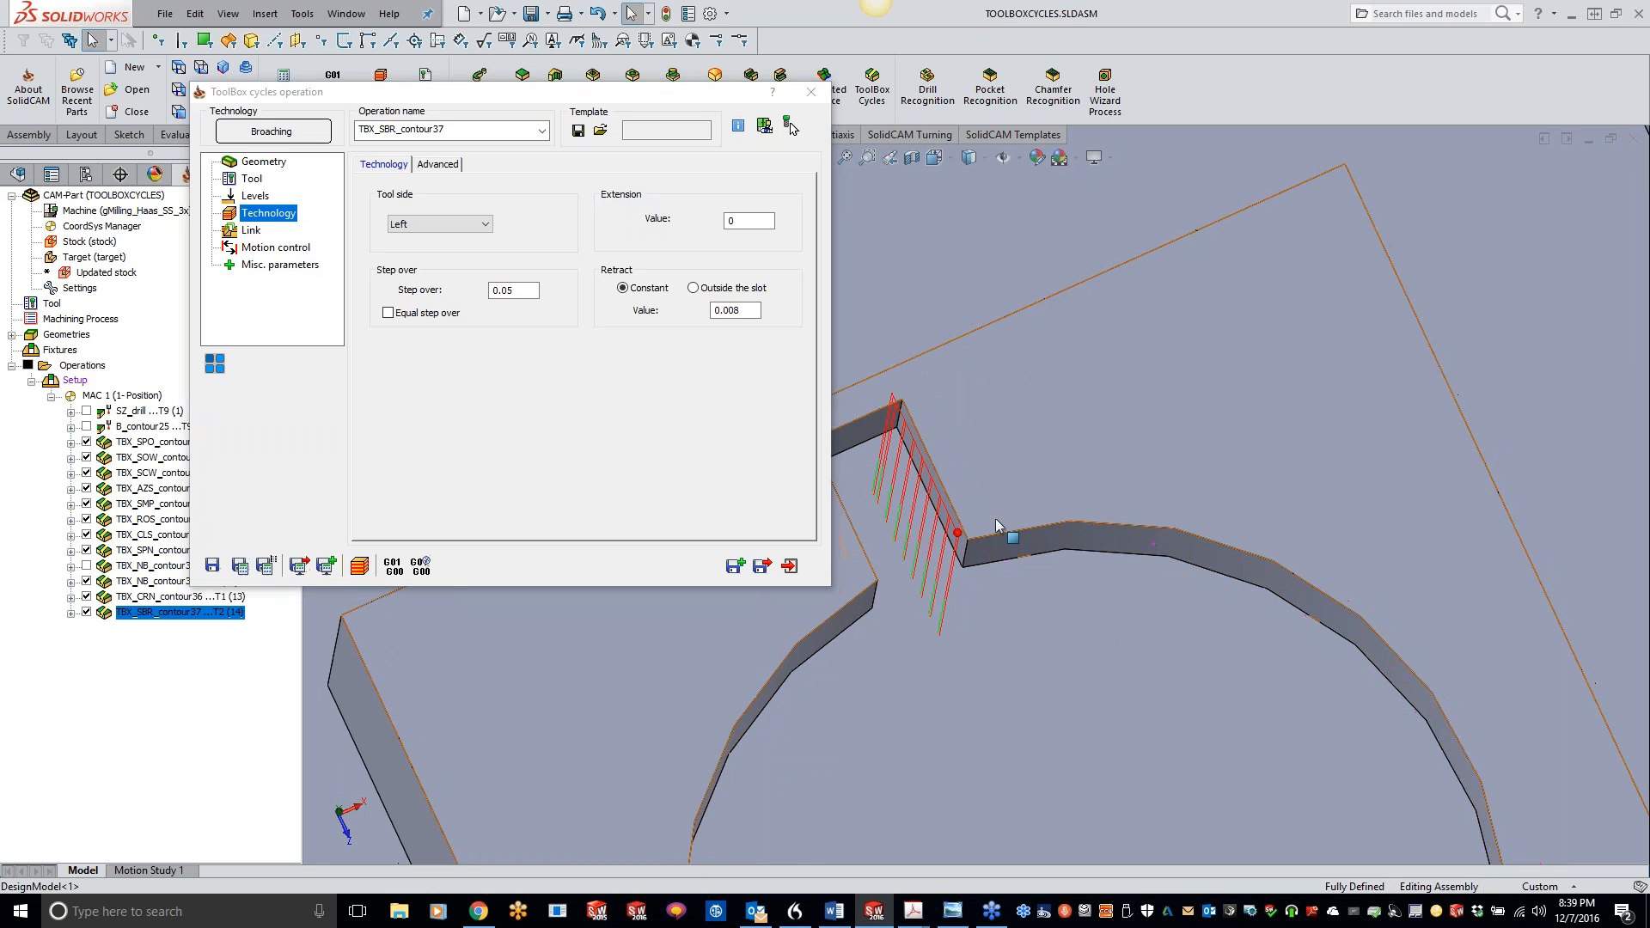
{"action": "left_click", "coordinate": [437, 228]}
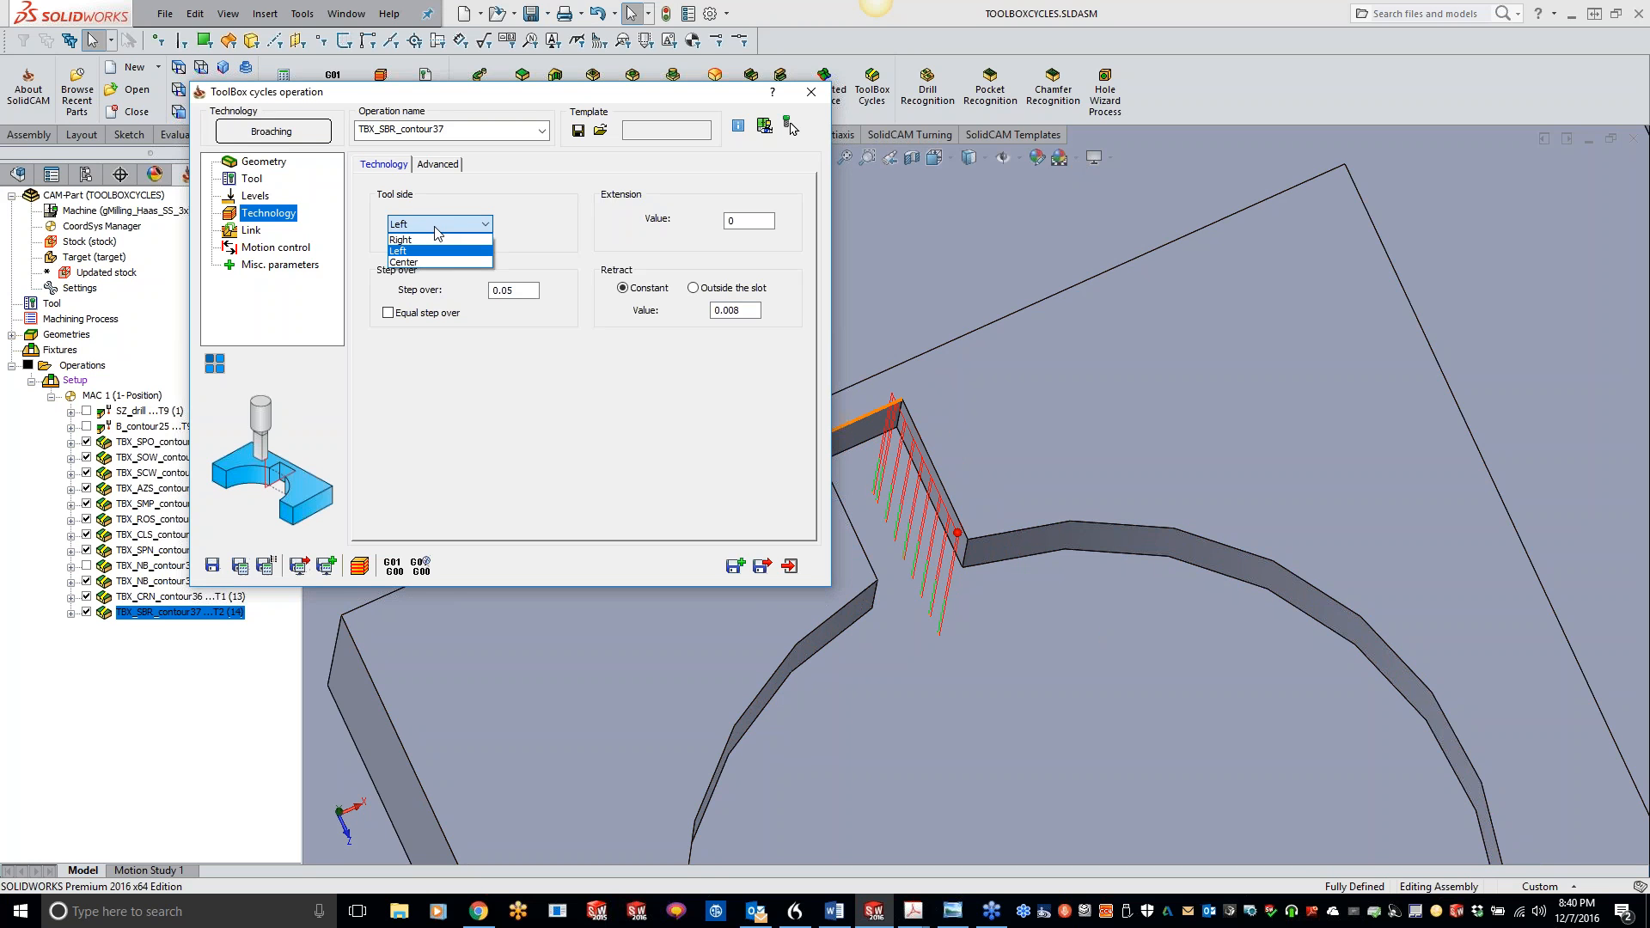
{"action": "left_click", "coordinate": [1185, 725]}
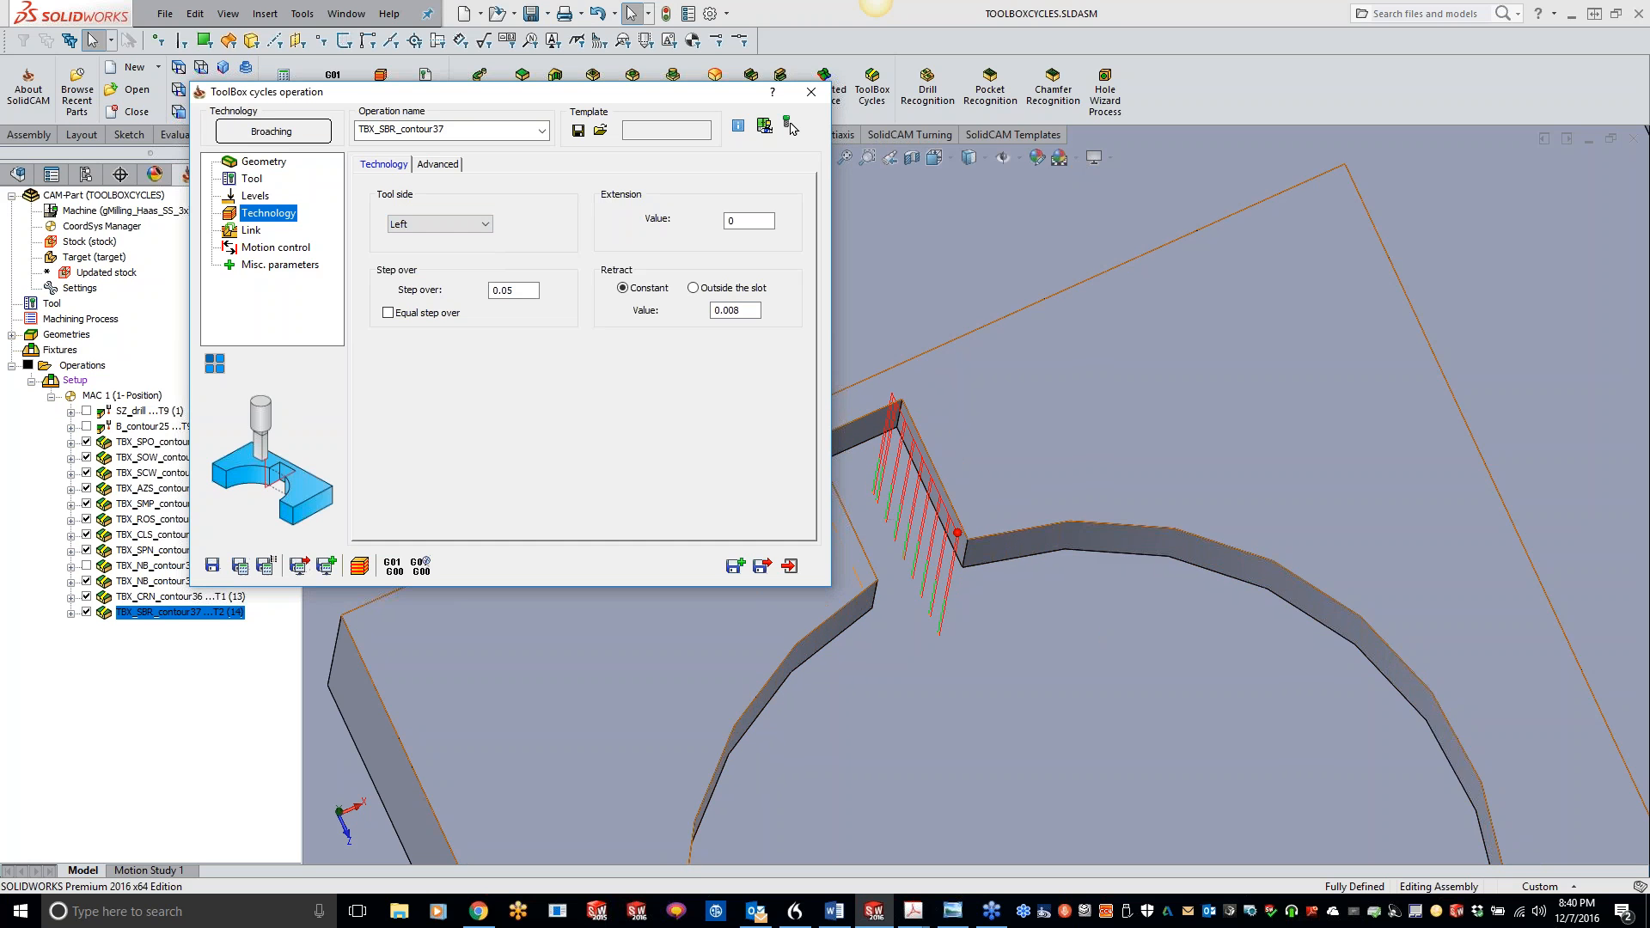
Step: Simulate the broaching operation in SolidVerify, inspect the cut keyway, and close the simulation
{"action": "left_click", "coordinate": [362, 564]}
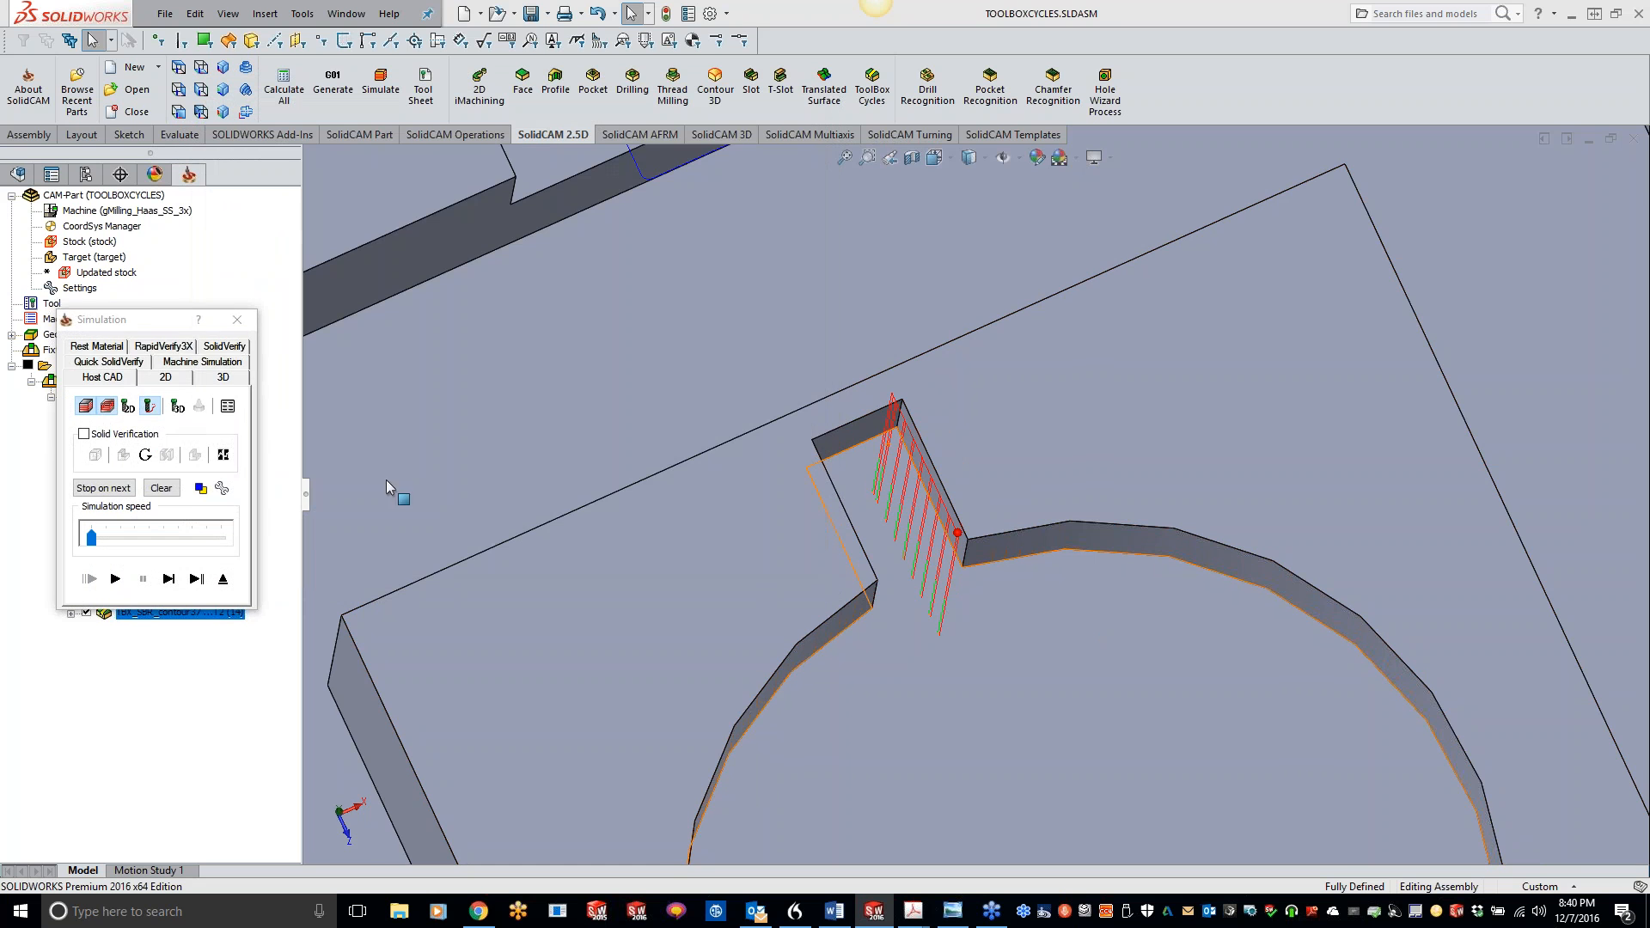
{"action": "left_click", "coordinate": [213, 346]}
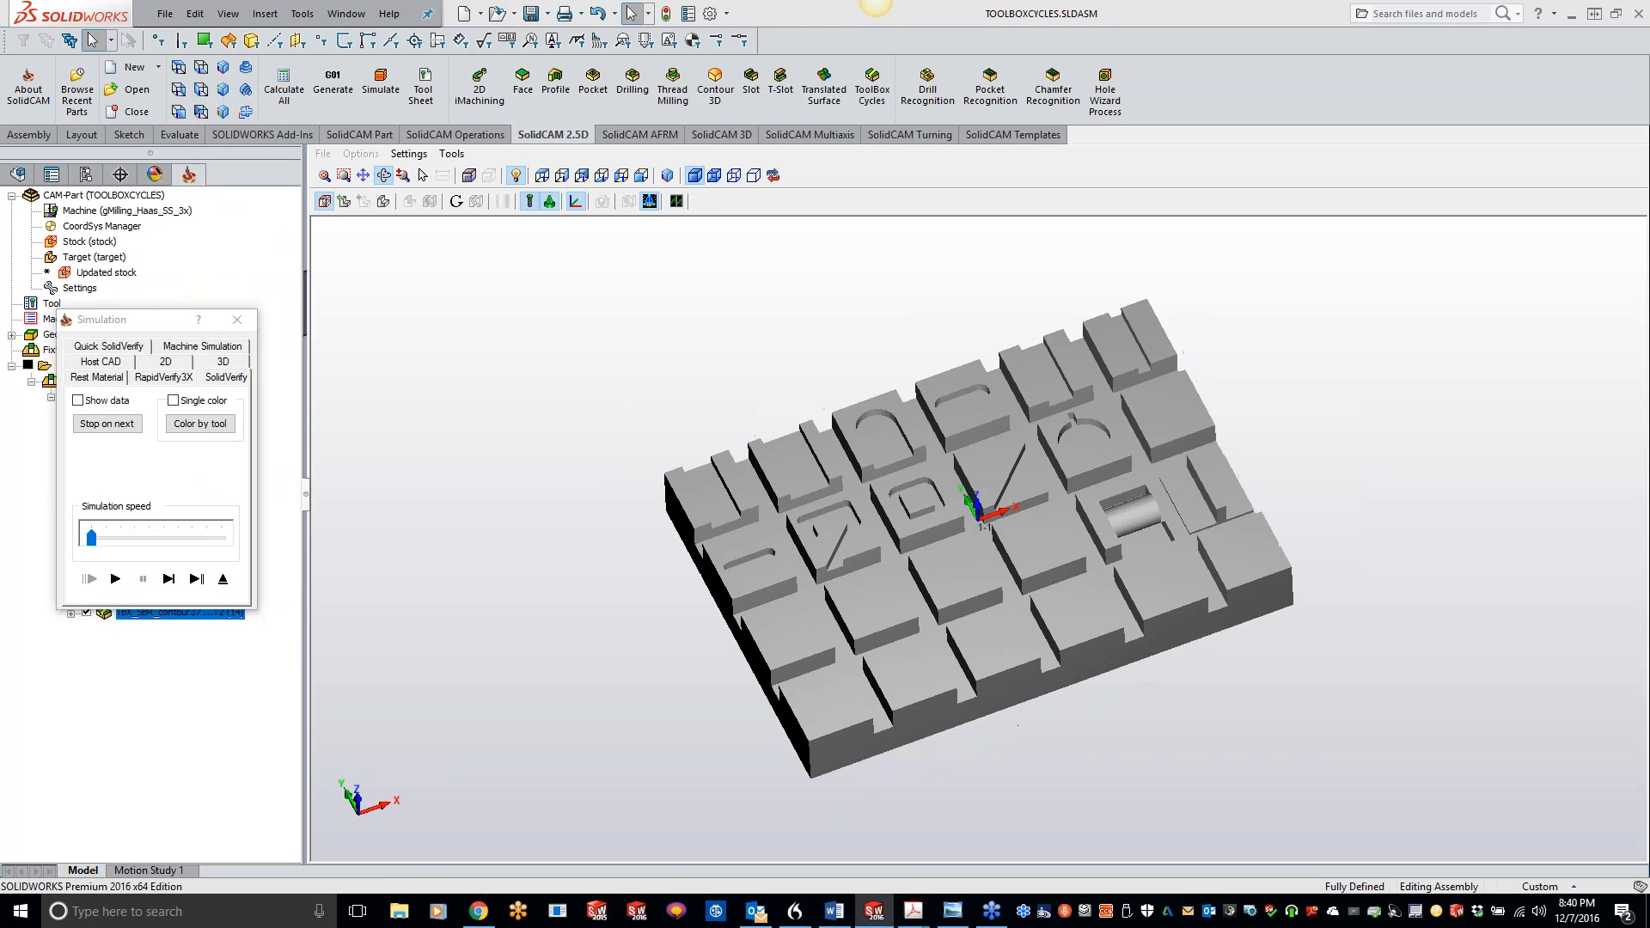
{"action": "left_click", "coordinate": [344, 176]}
{"action": "left_click_drag", "start_coordinate": [1017, 388], "coordinate": [1149, 466]}
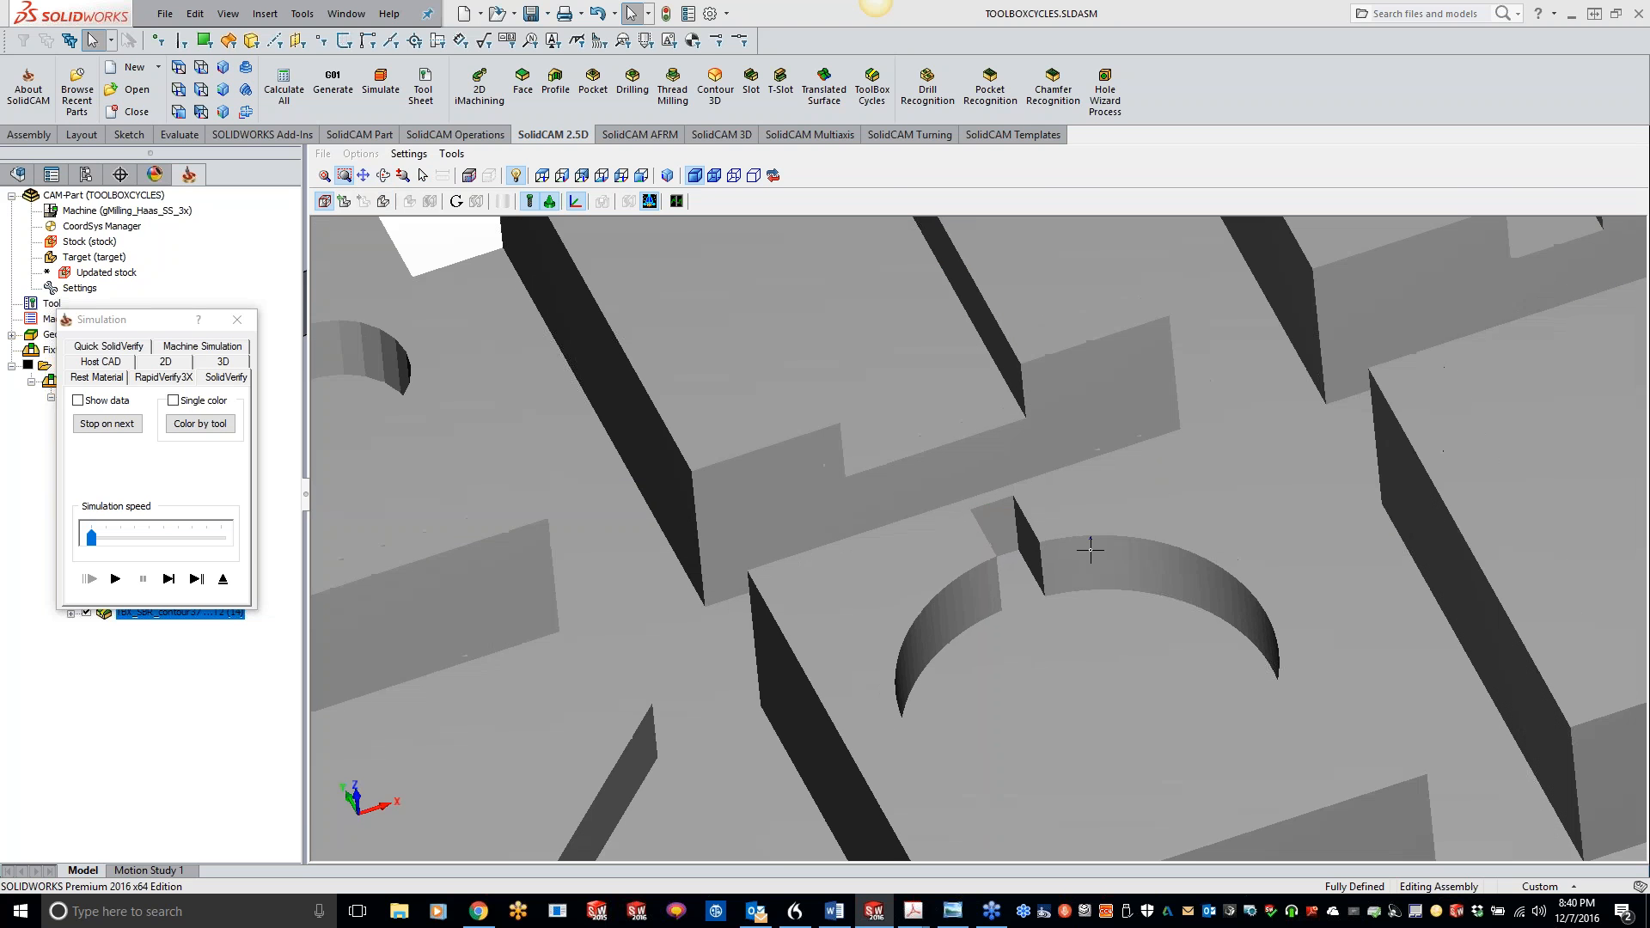
{"action": "left_click", "coordinate": [115, 578]}
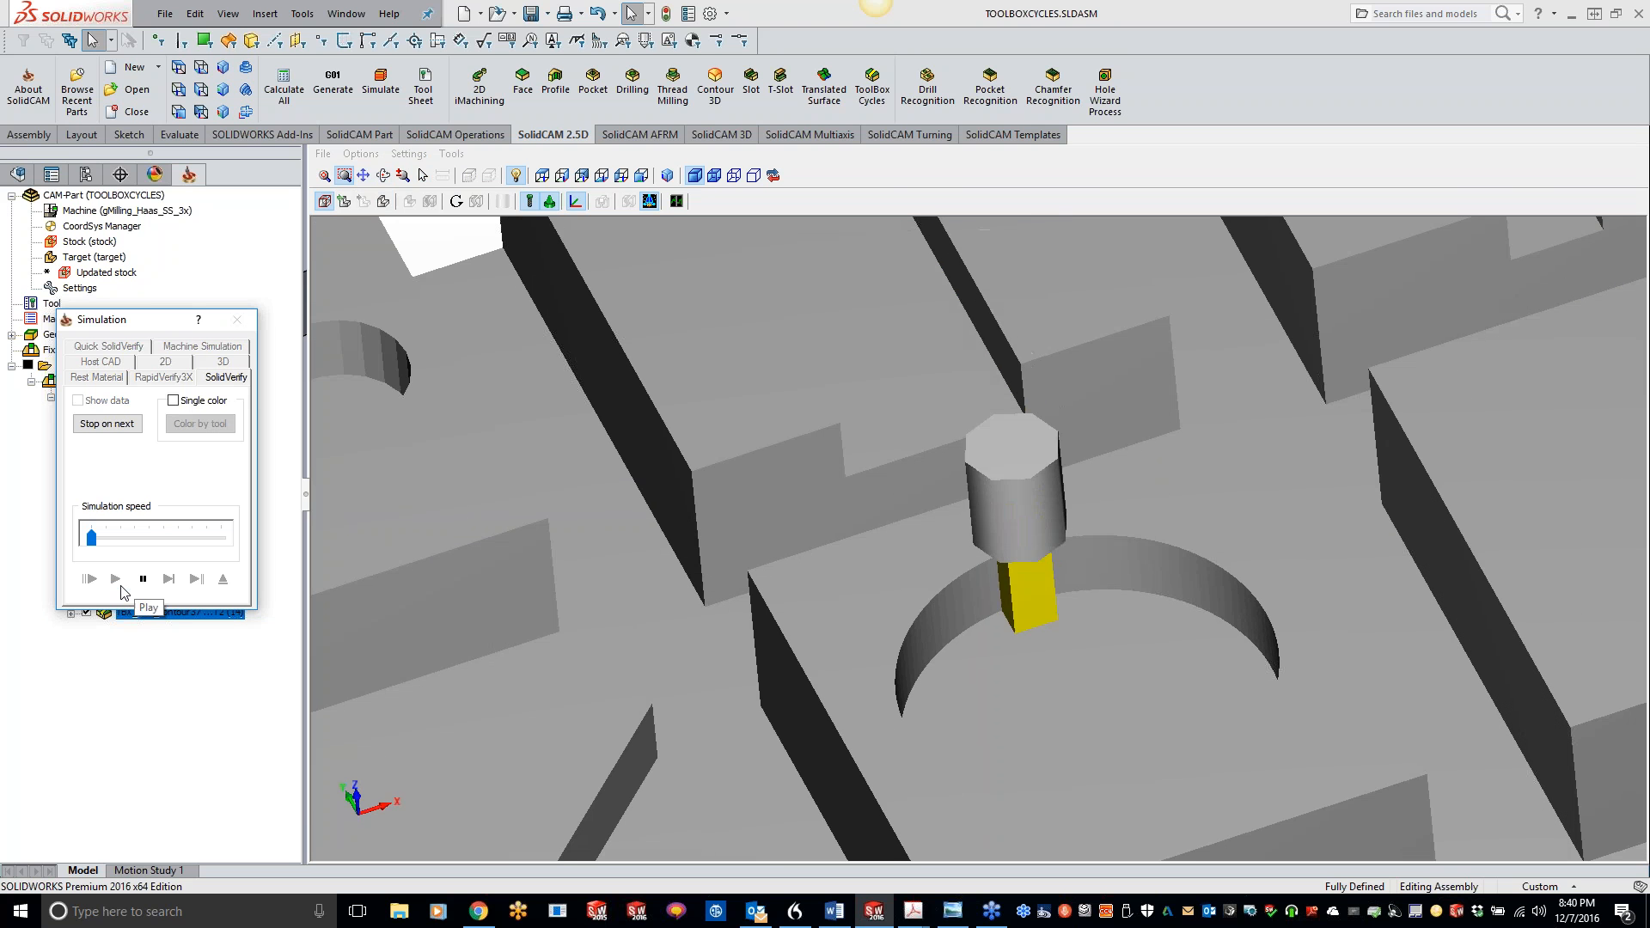
{"action": "middle_click_drag", "start_coordinate": [881, 731], "coordinate": [951, 712]}
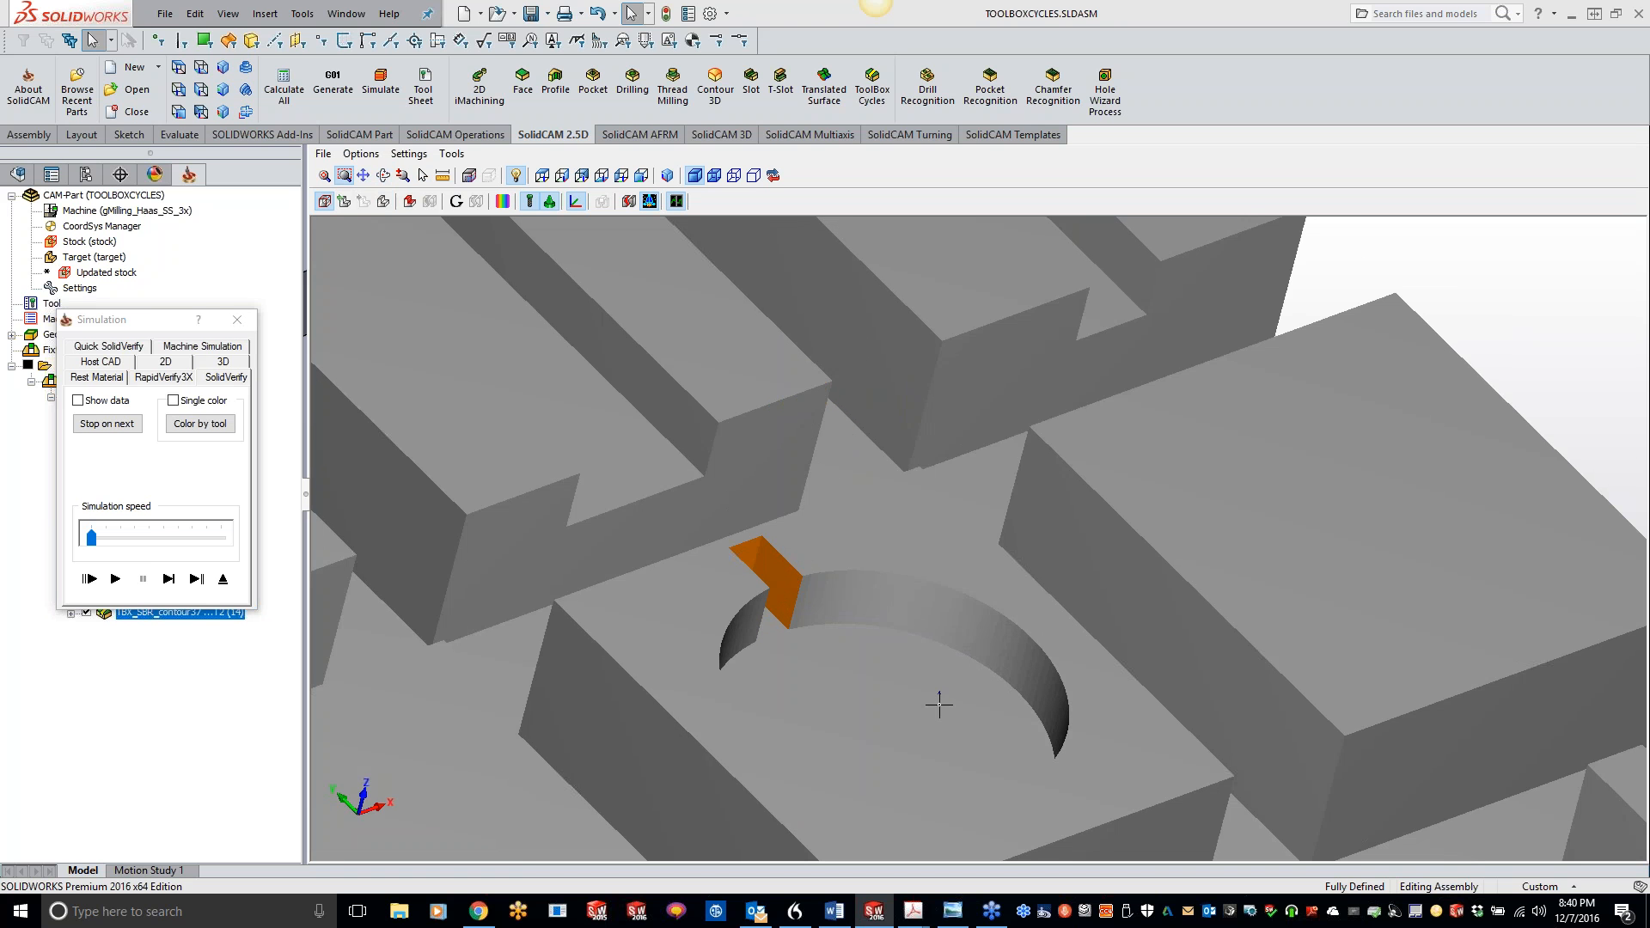
{"action": "left_click", "coordinate": [238, 320]}
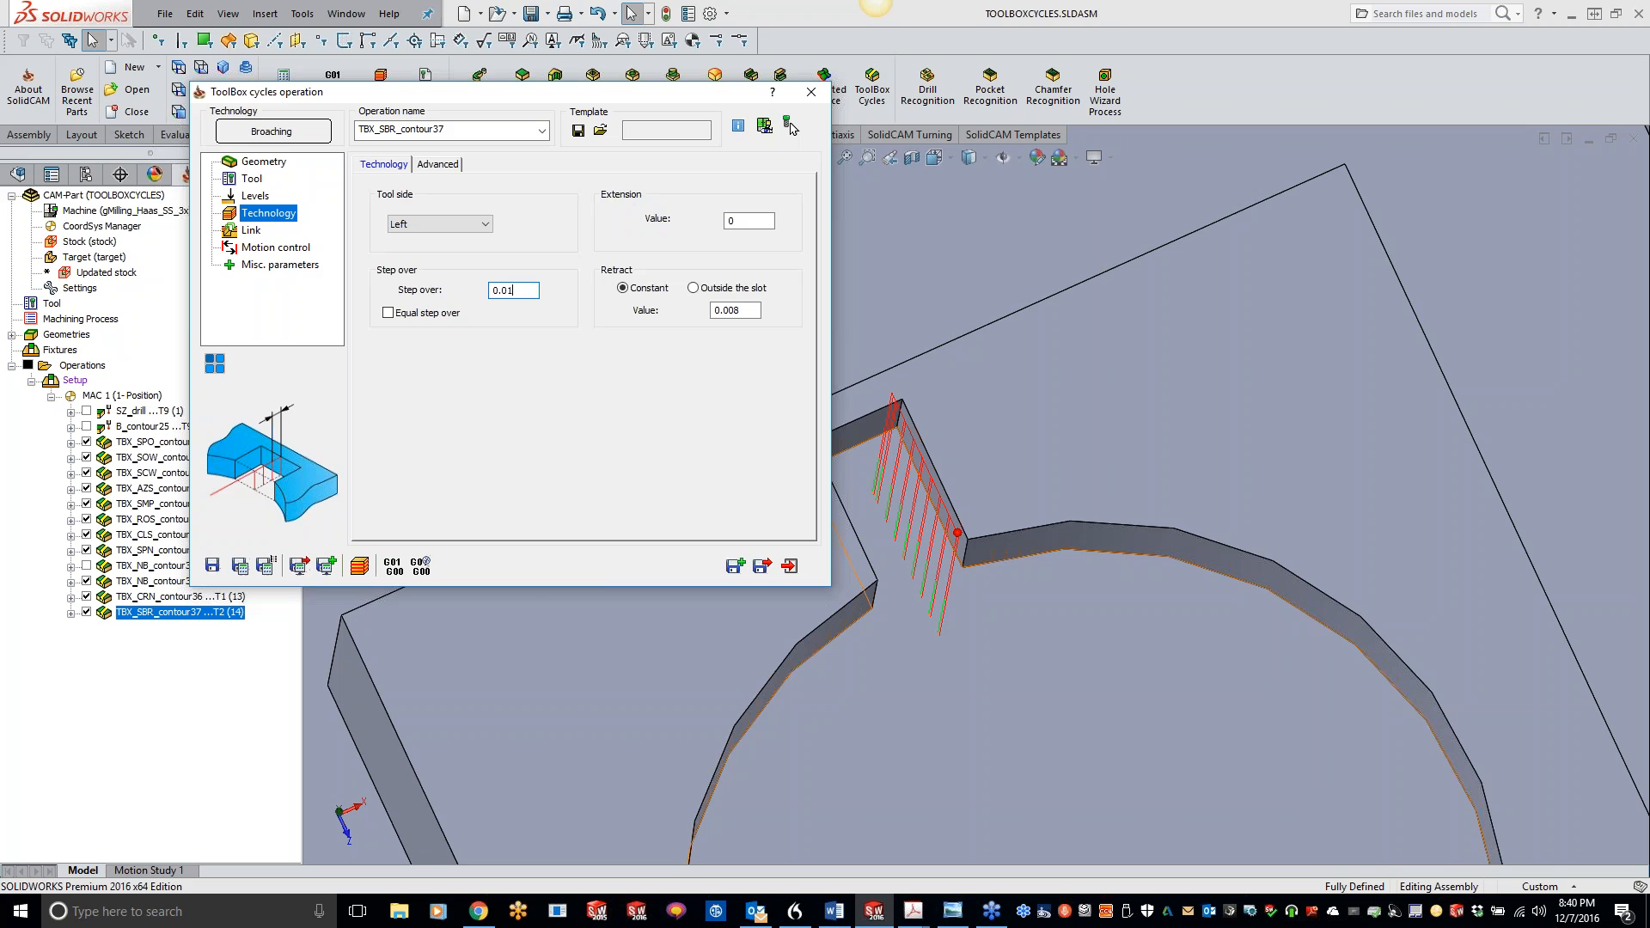
Step: Recalculate TBX_SBR_contour37 with a step over of 0.01 and simulate the keyway cut in SolidVerify at a faster speed
{"action": "left_click", "coordinate": [240, 565]}
{"action": "left_click", "coordinate": [360, 564]}
{"action": "left_click", "coordinate": [231, 343]}
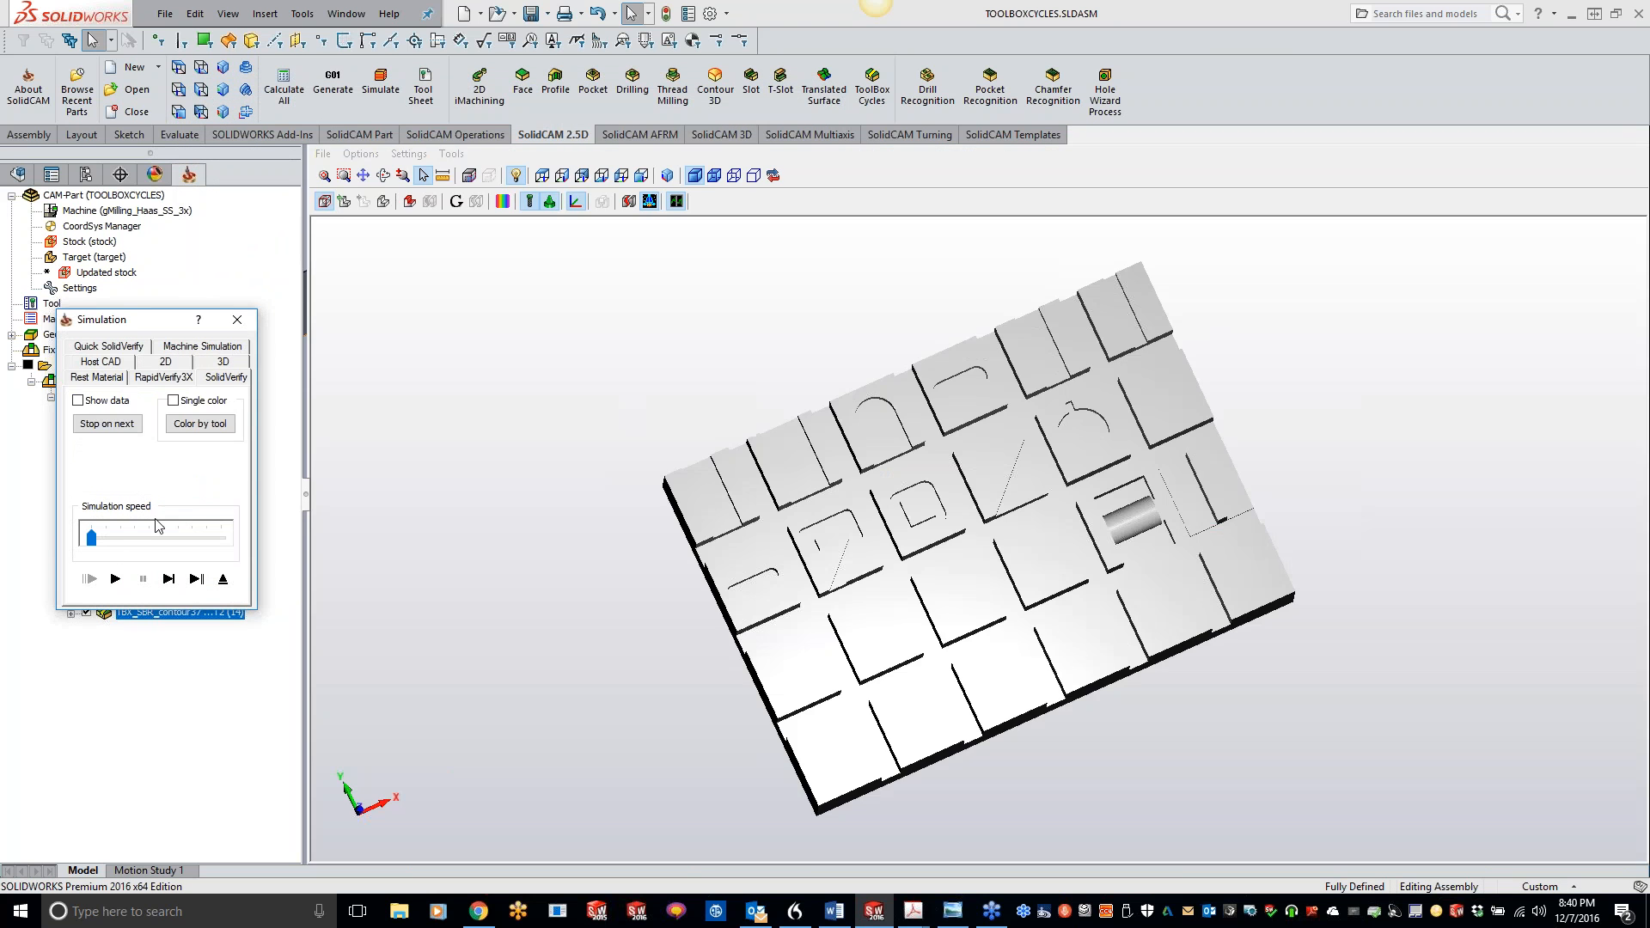
{"action": "left_click", "coordinate": [115, 579]}
{"action": "left_click_drag", "start_coordinate": [91, 538], "coordinate": [121, 538]}
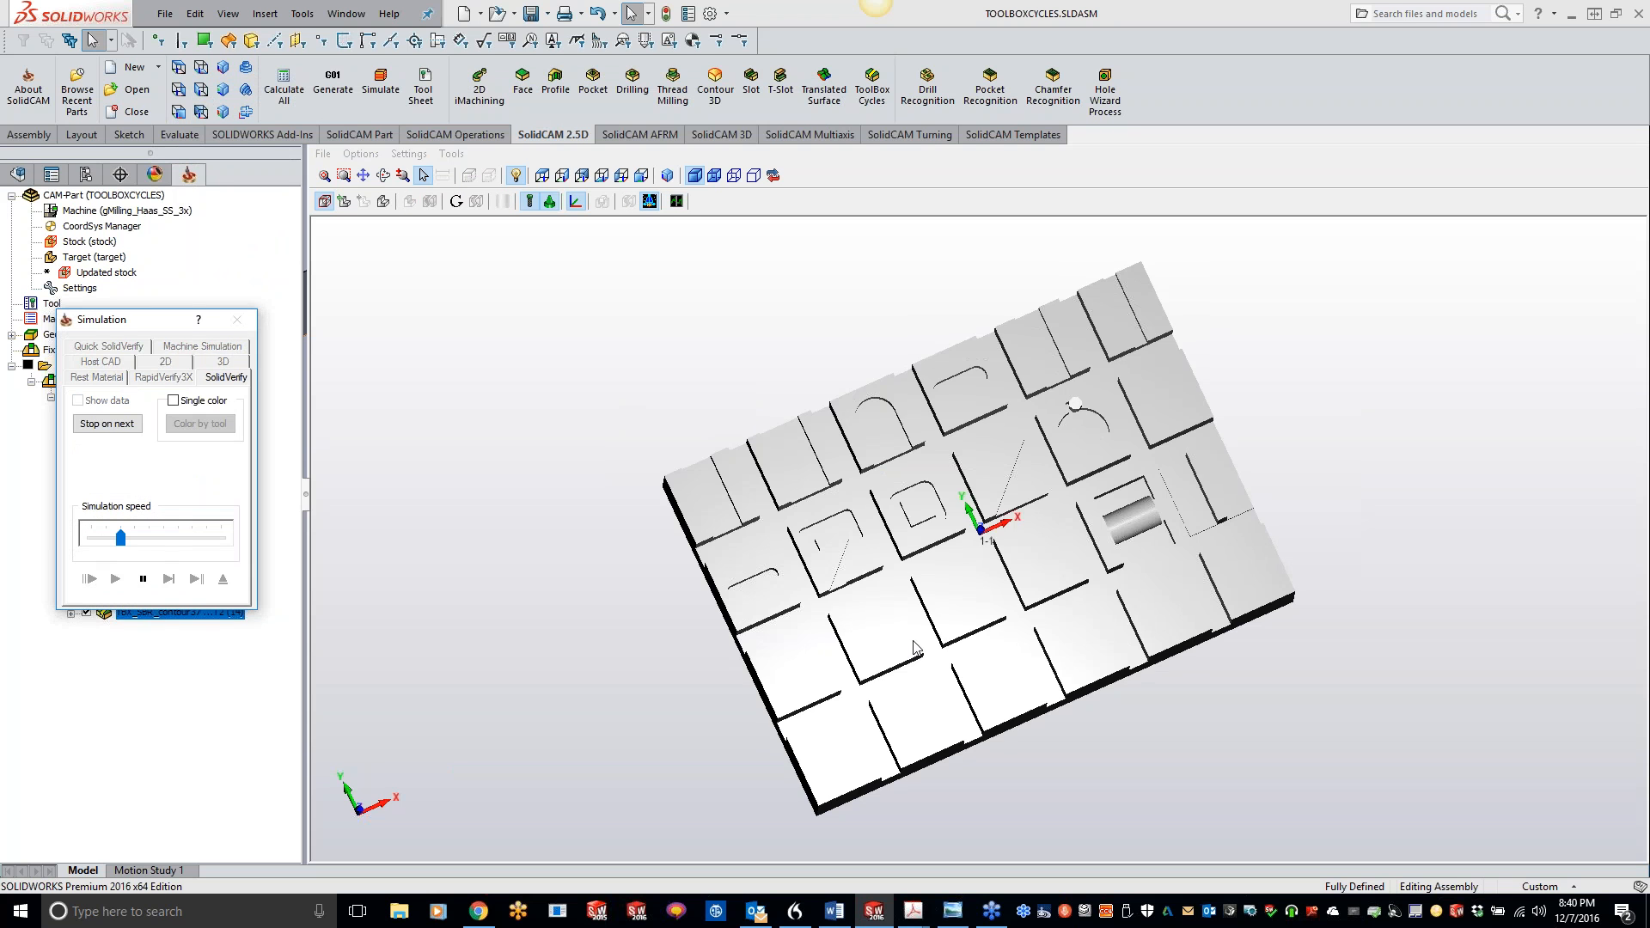
{"action": "middle_click_drag", "start_coordinate": [937, 593], "coordinate": [939, 495]}
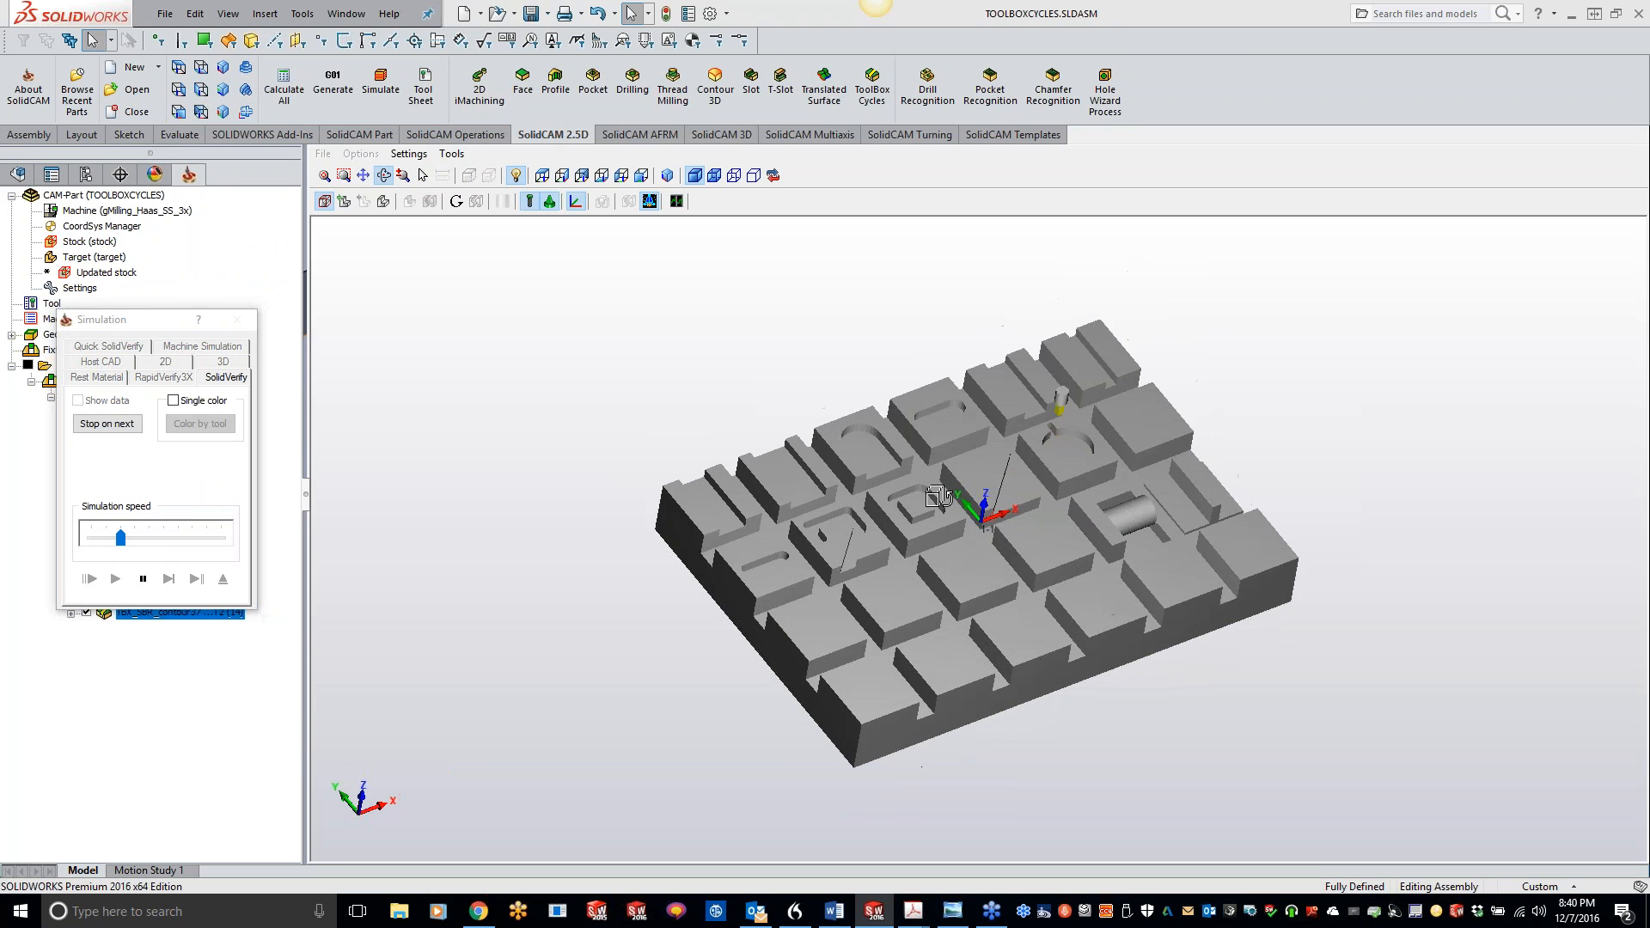
{"action": "left_click", "coordinate": [345, 176]}
{"action": "left_click_drag", "start_coordinate": [1042, 421], "coordinate": [1109, 452]}
{"action": "scroll", "coordinate": [859, 457], "scroll_direction": "down", "scroll_amount": 3}
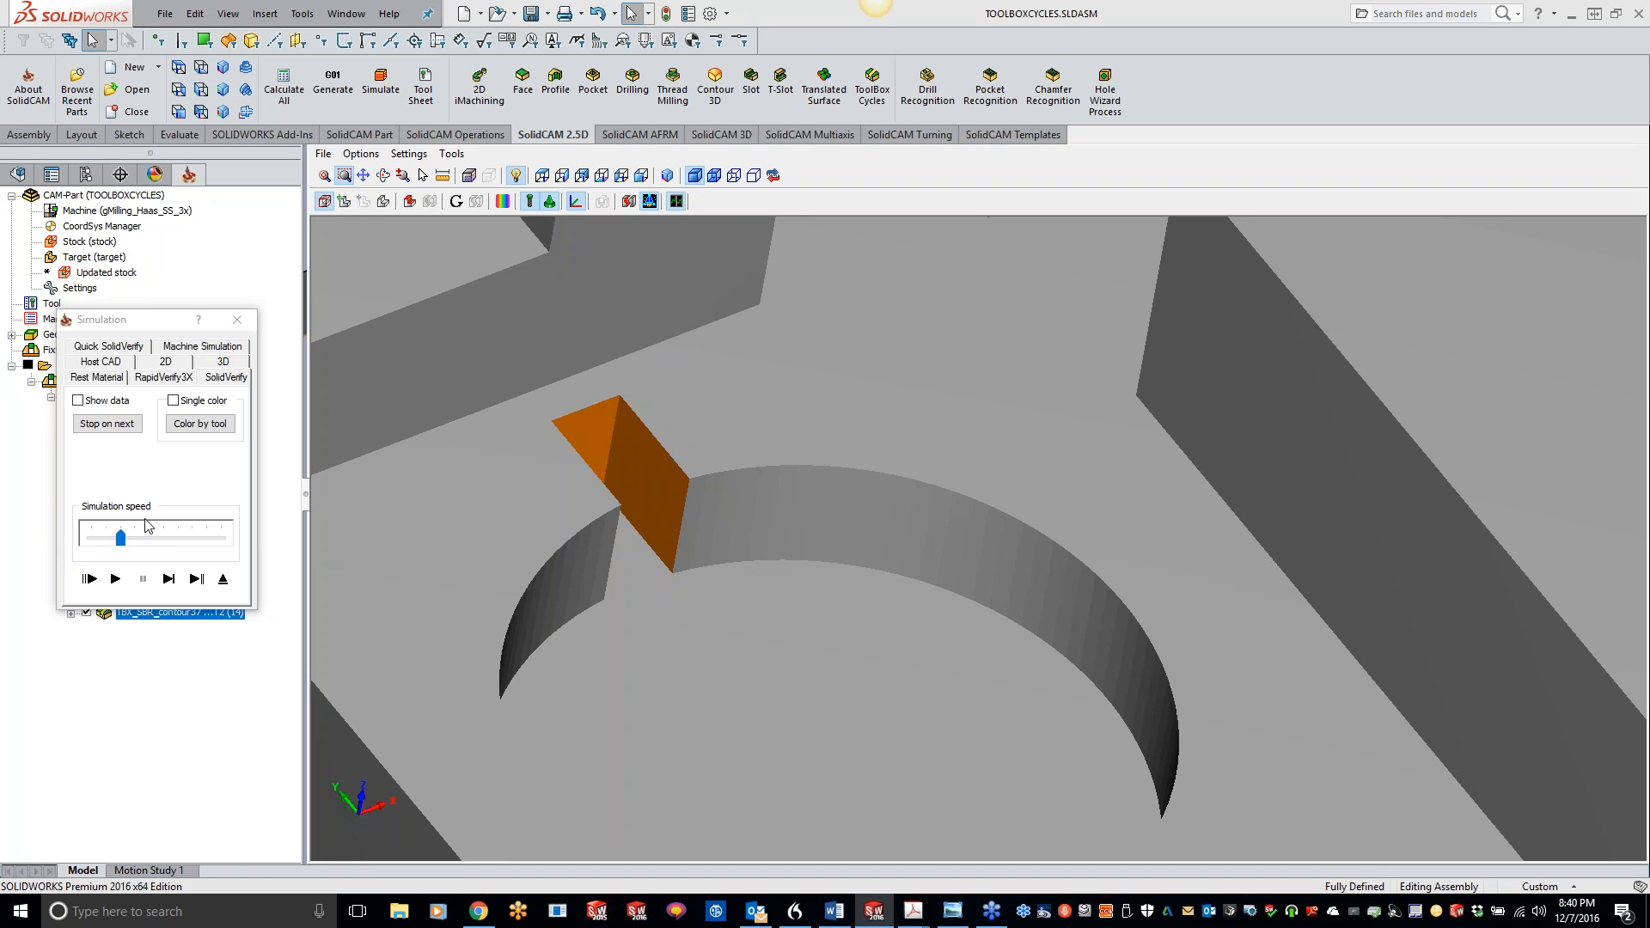
Step: Close the simulation and the broaching operation, and start a new ToolBox cycles operation
{"action": "left_click", "coordinate": [235, 322]}
{"action": "left_click", "coordinate": [810, 91]}
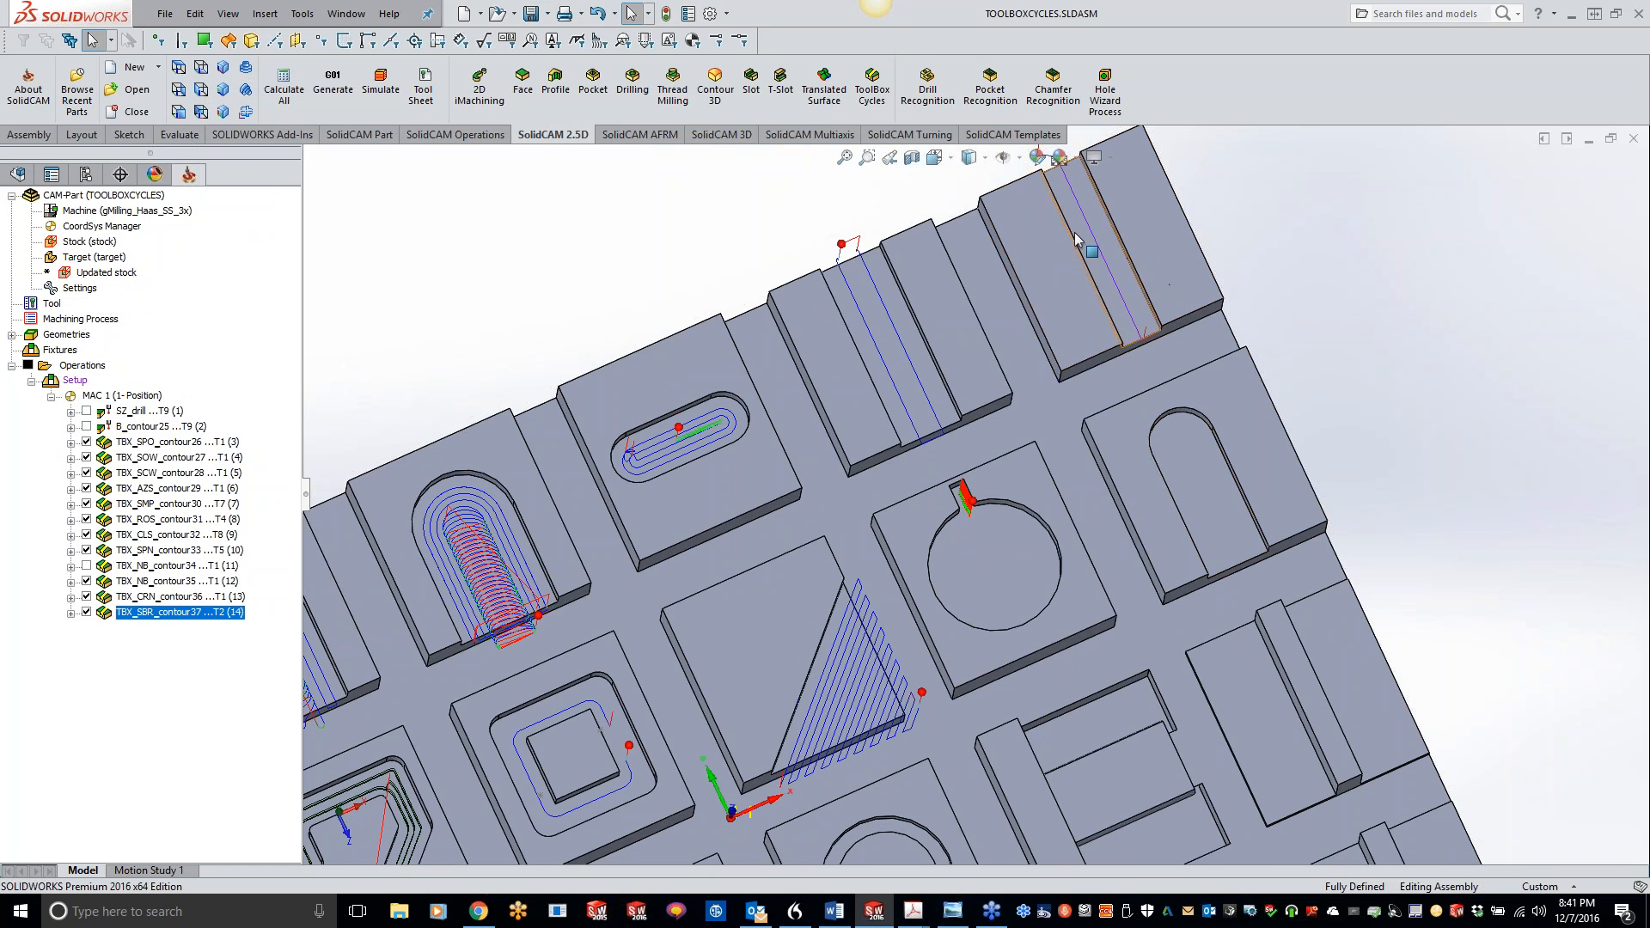
{"action": "scroll", "coordinate": [1007, 310], "scroll_direction": "up", "scroll_amount": 2}
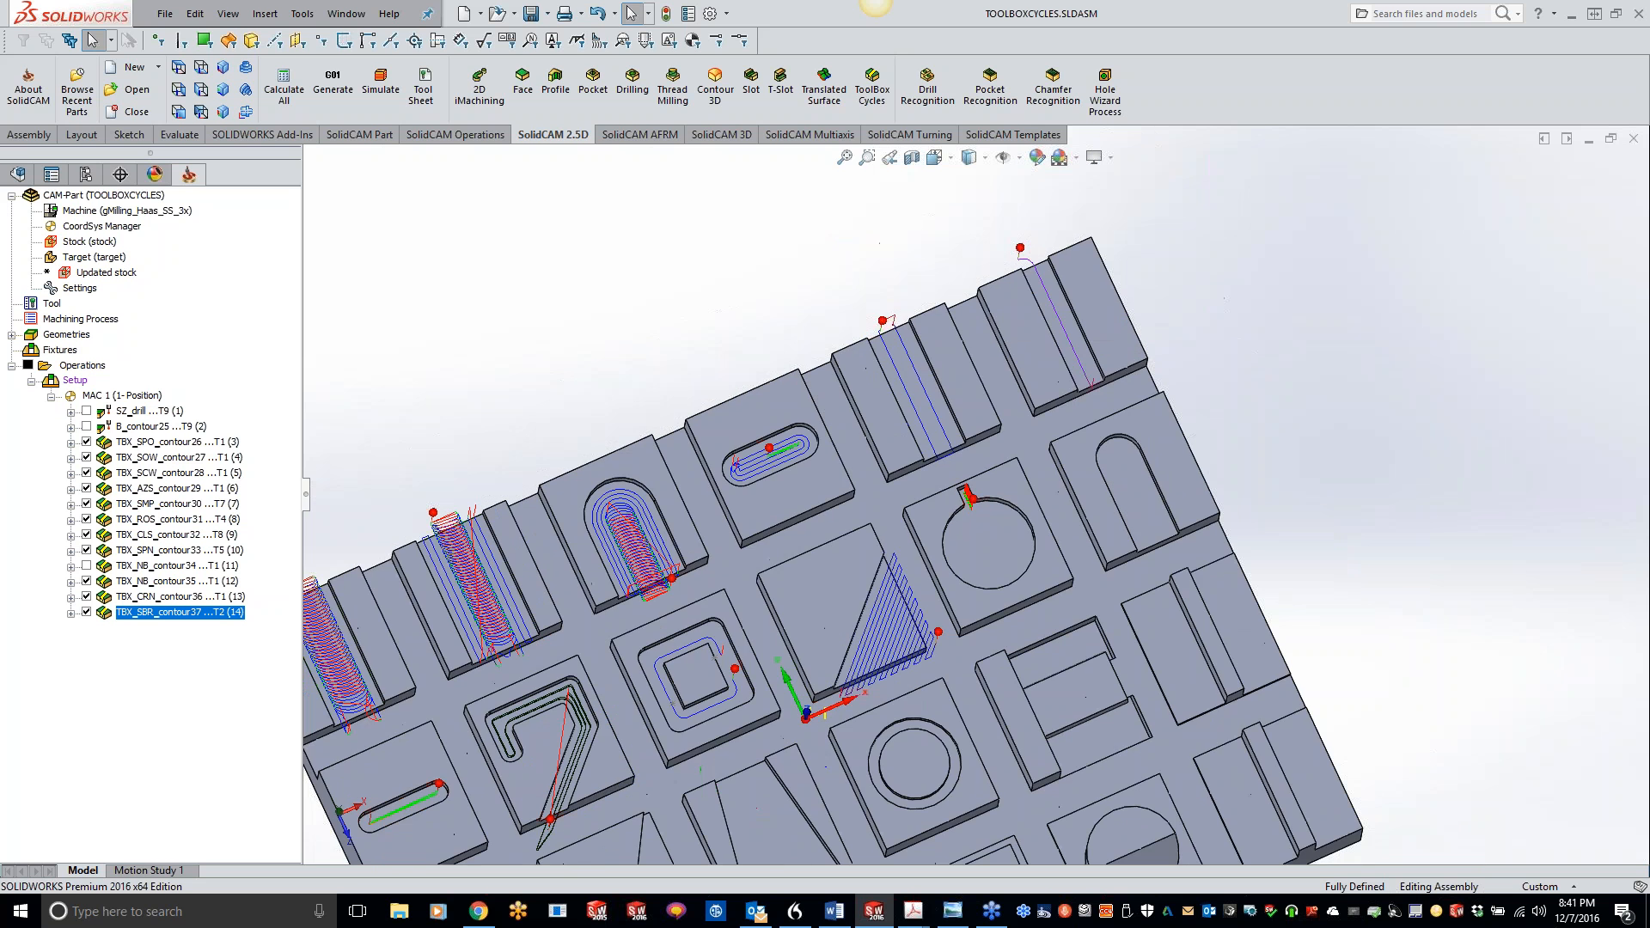
{"action": "scroll", "coordinate": [1203, 537], "scroll_direction": "down", "scroll_amount": 4}
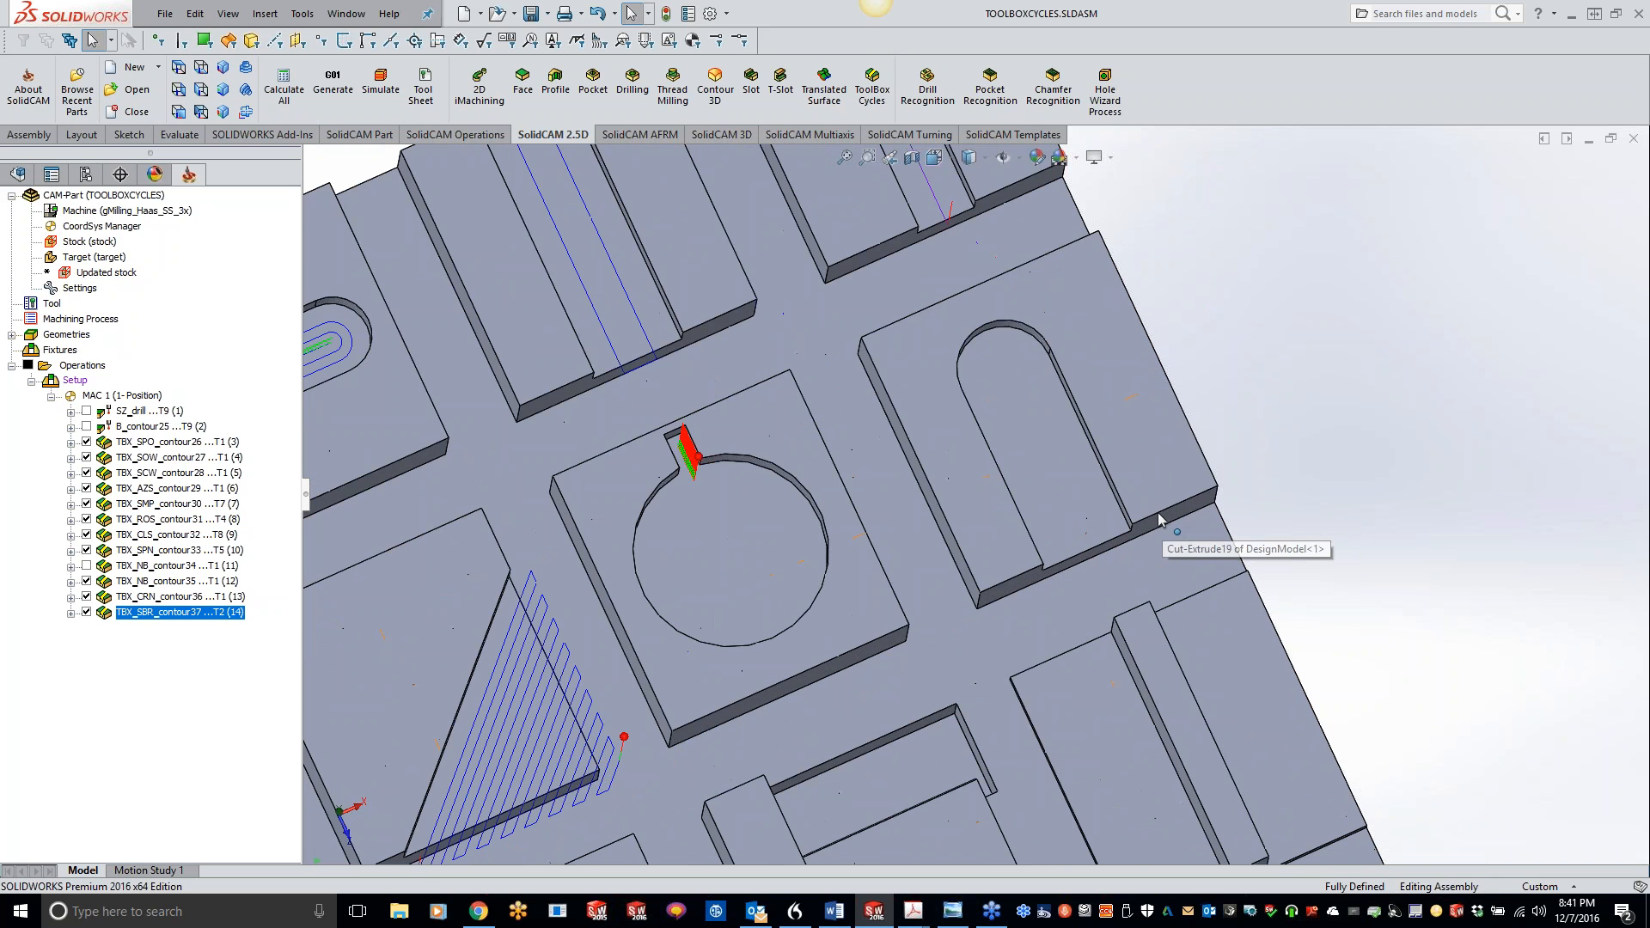
{"action": "left_click", "coordinate": [863, 86]}
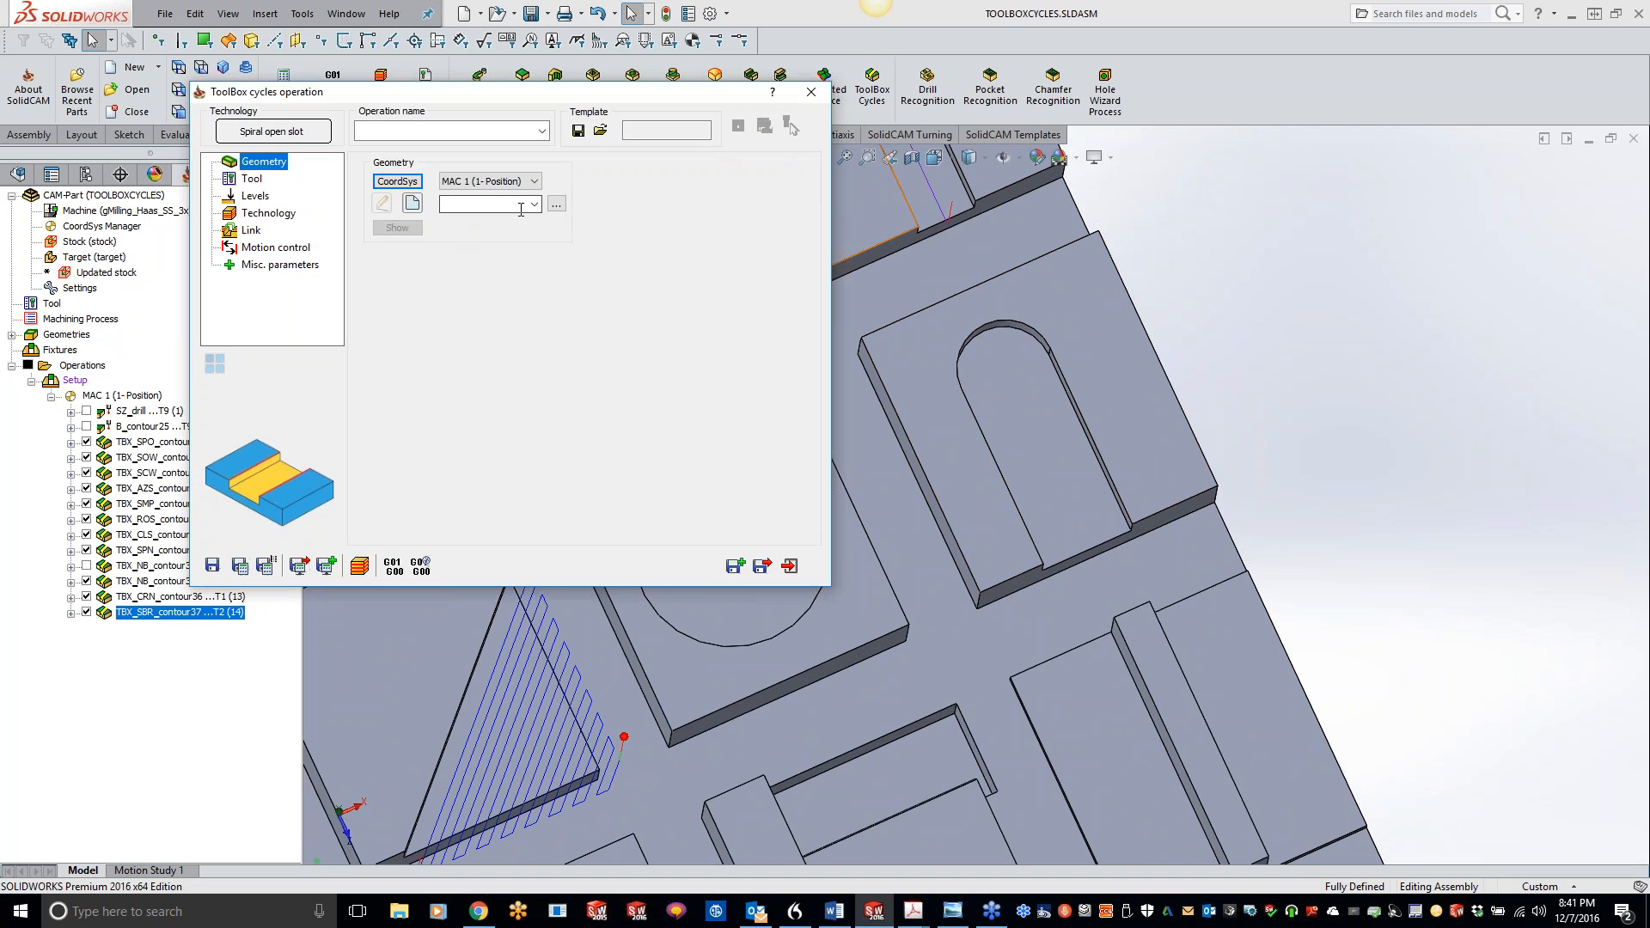
{"action": "left_click", "coordinate": [419, 206]}
{"action": "left_click", "coordinate": [1124, 490]}
{"action": "left_click", "coordinate": [16, 489]}
{"action": "left_click", "coordinate": [263, 489]}
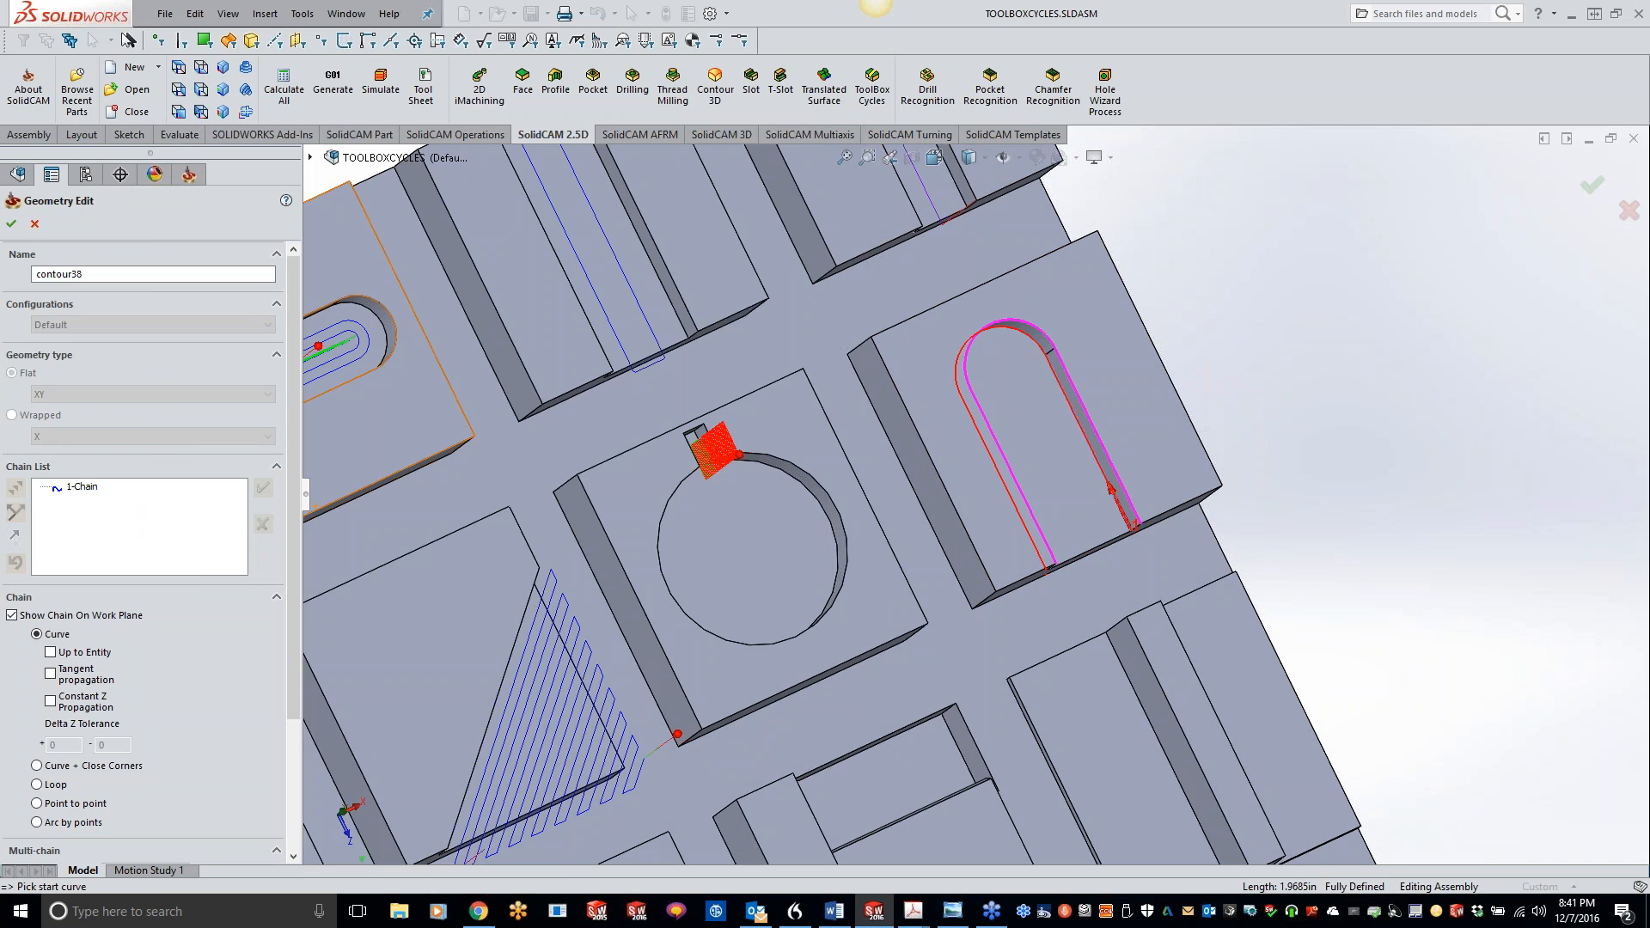
{"action": "left_click", "coordinate": [11, 224]}
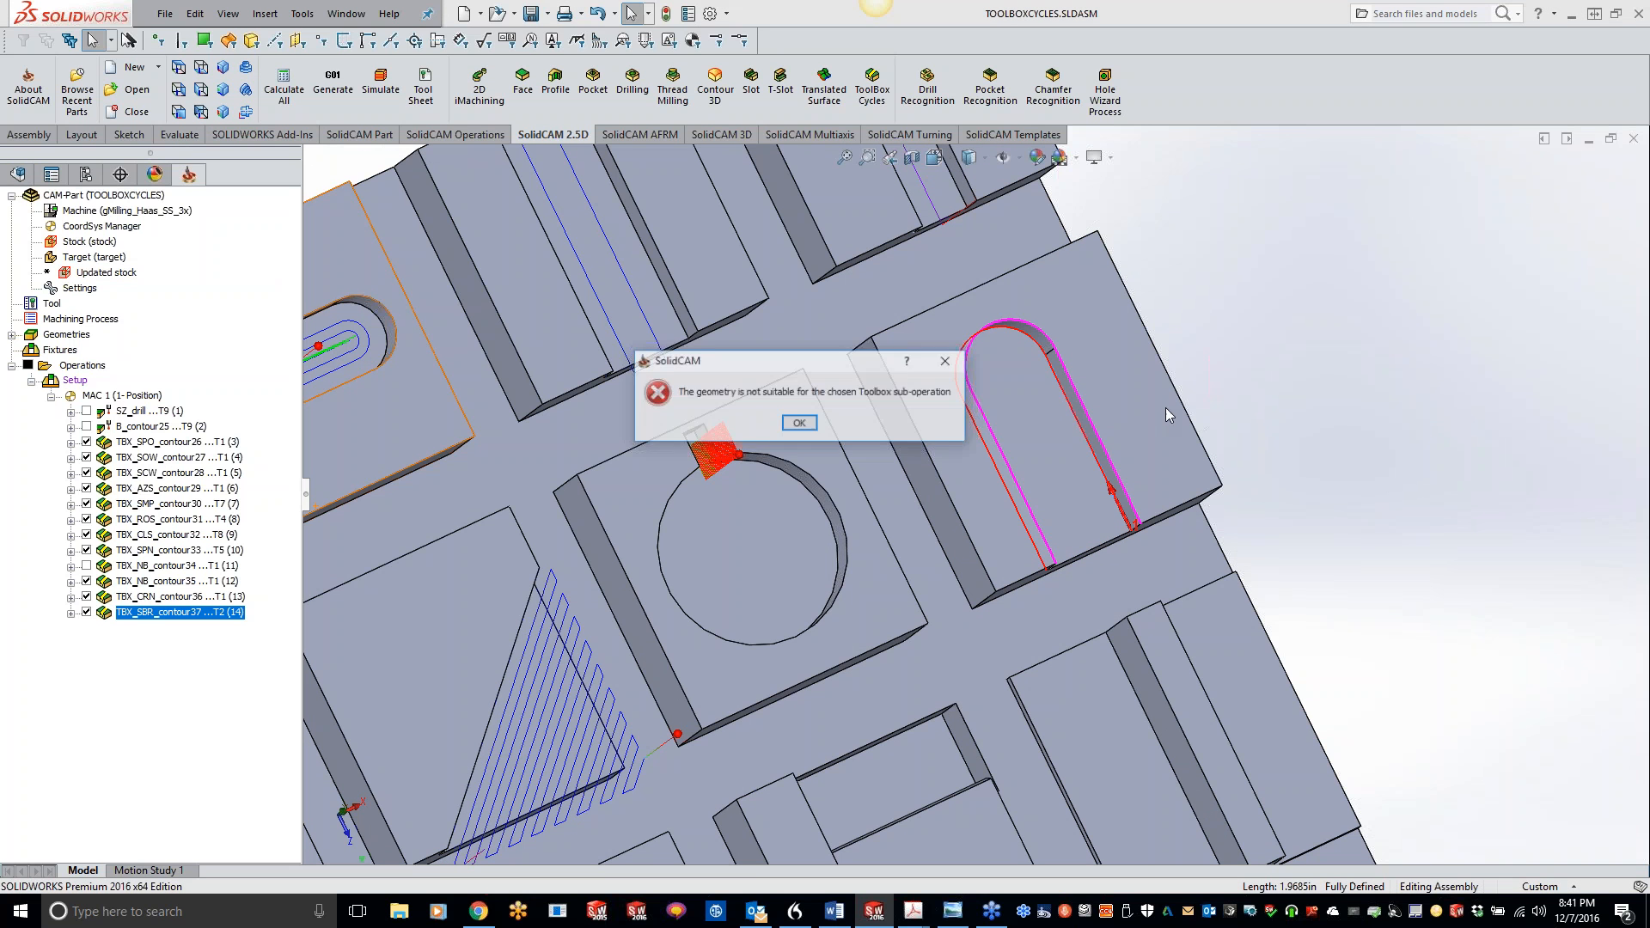
{"action": "left_click", "coordinate": [799, 423]}
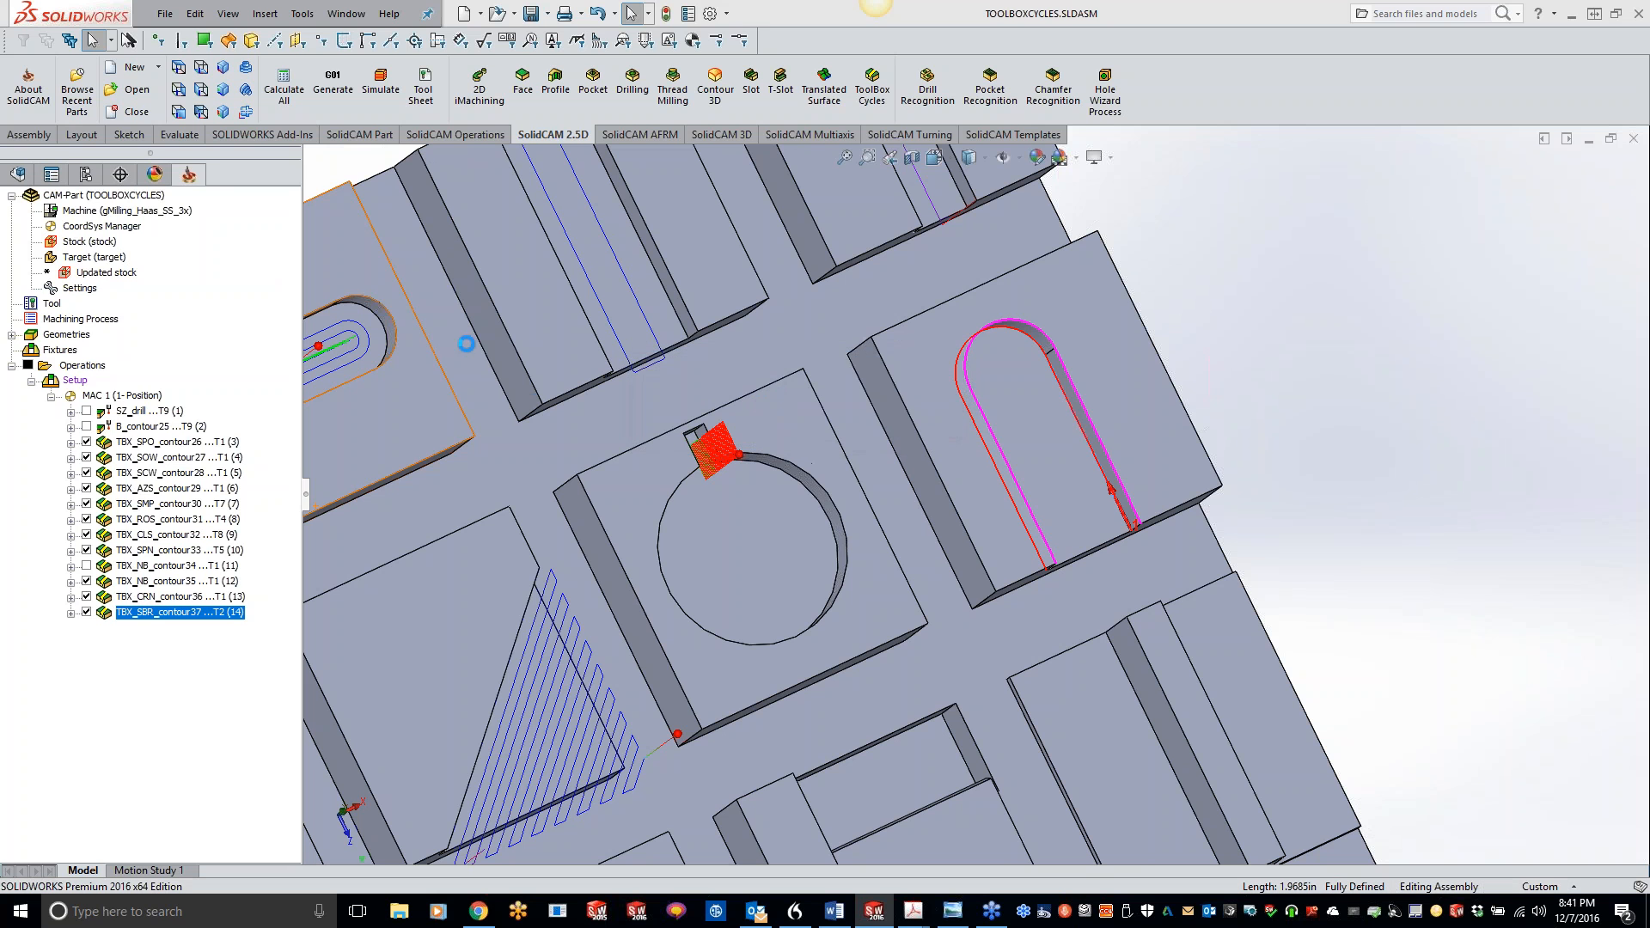
{"action": "left_click", "coordinate": [33, 225]}
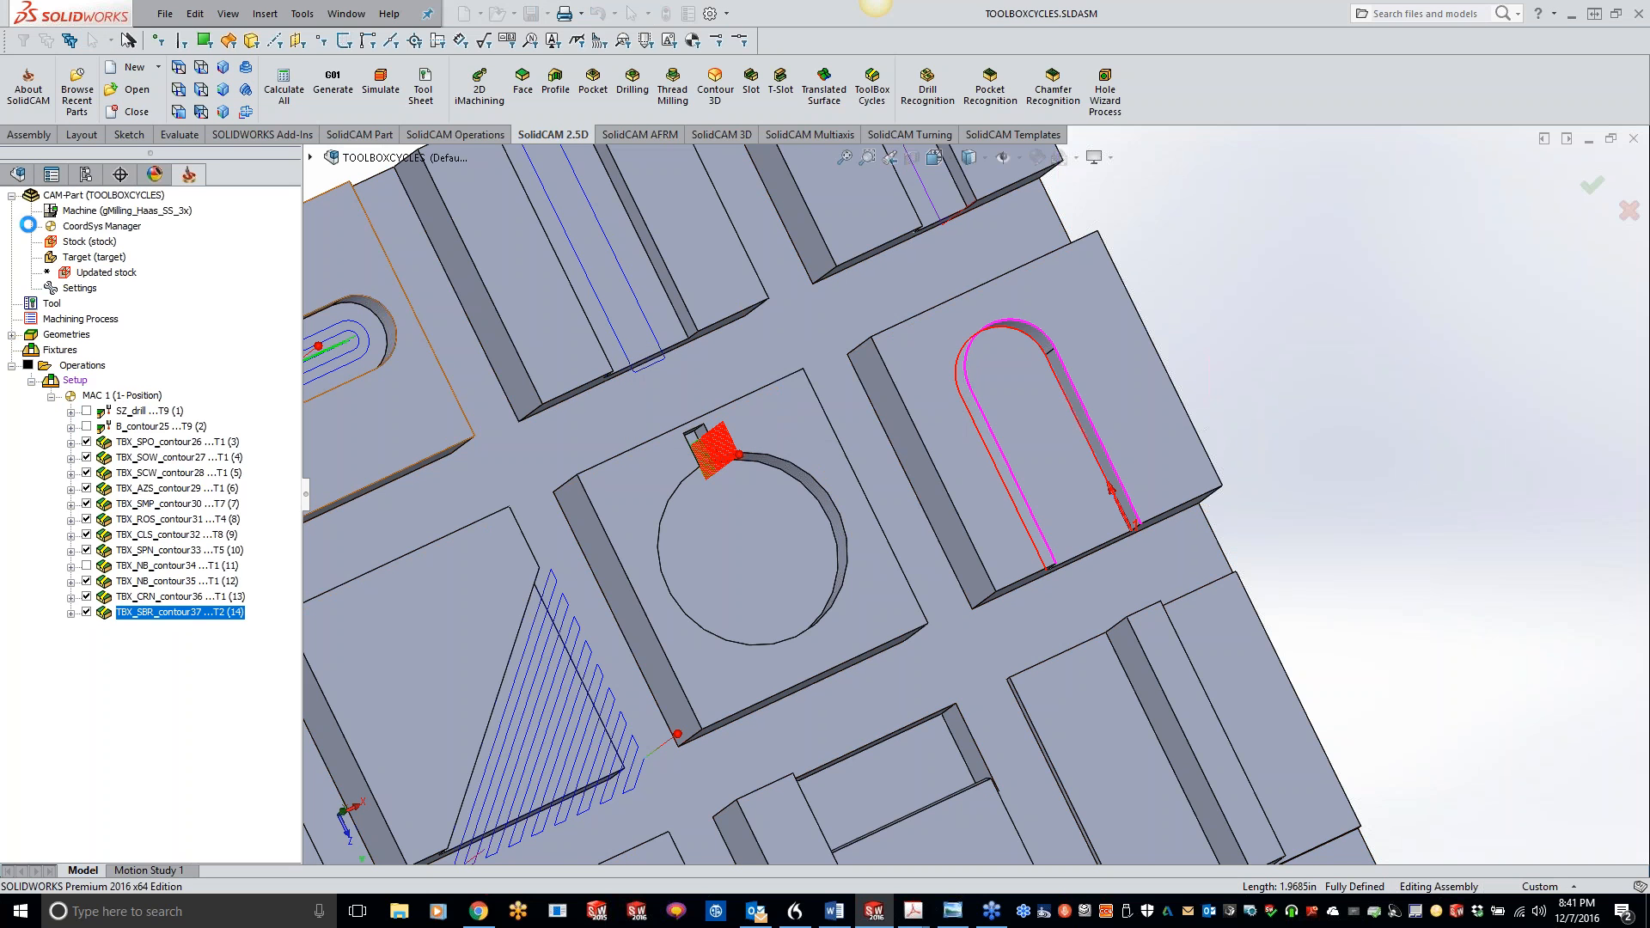
Step: Set the technology to Roll into closed slot and define the edge of the U-shaped slot beside the keyway block as its geometry chain
{"action": "left_click", "coordinate": [258, 132]}
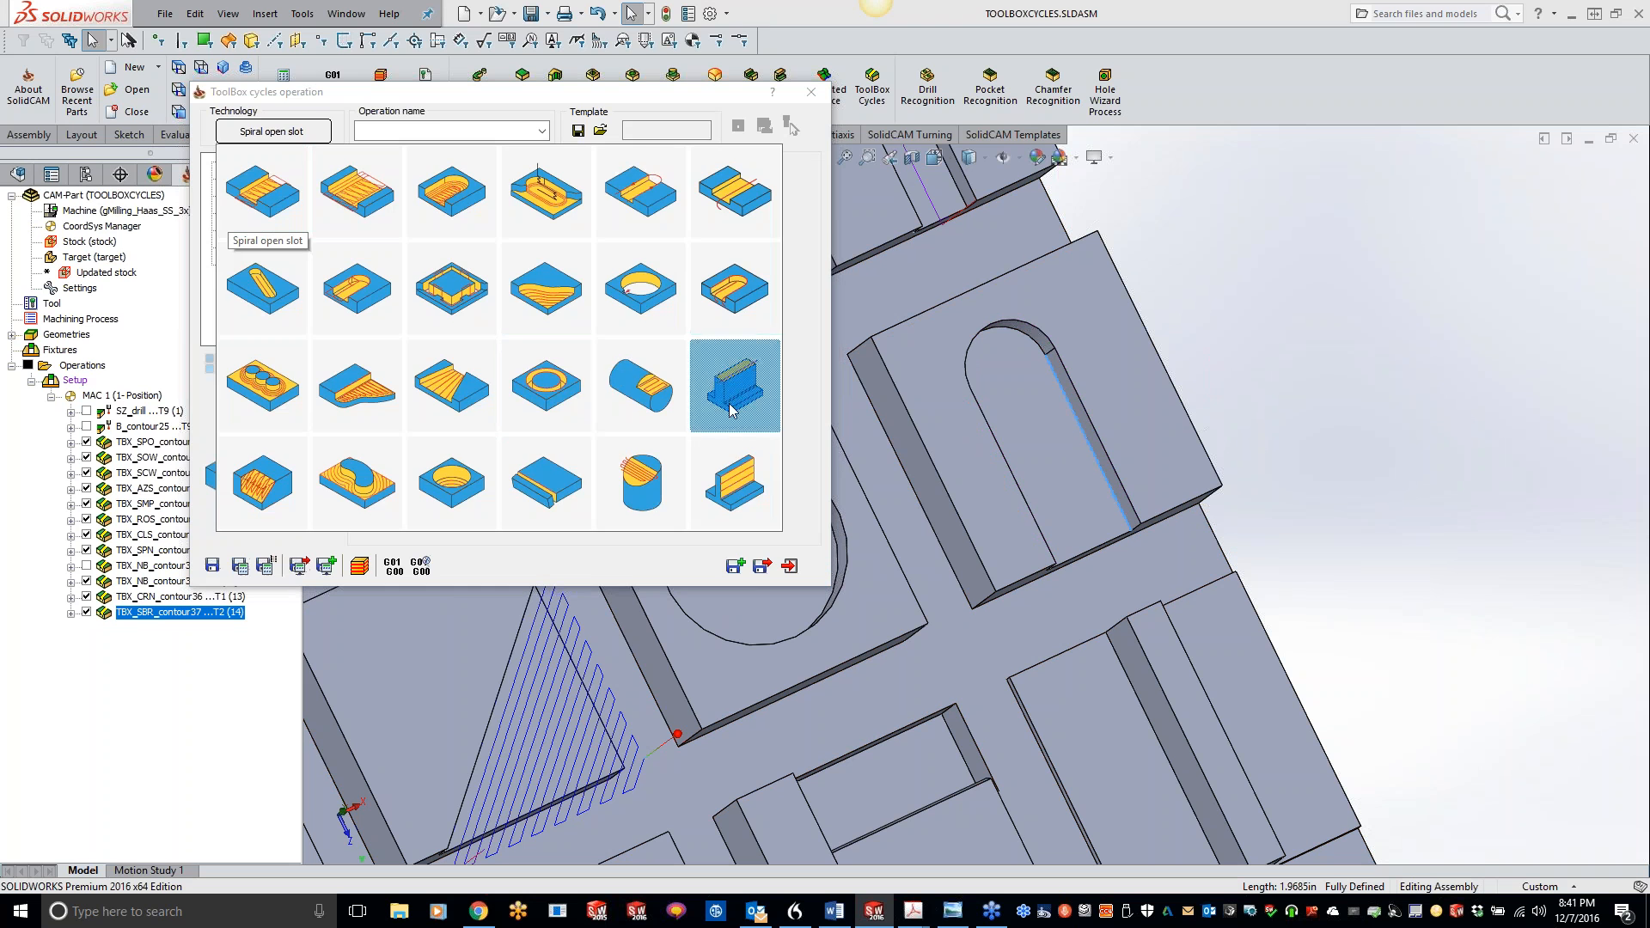
{"action": "left_click", "coordinate": [735, 289]}
{"action": "left_click", "coordinate": [412, 203]}
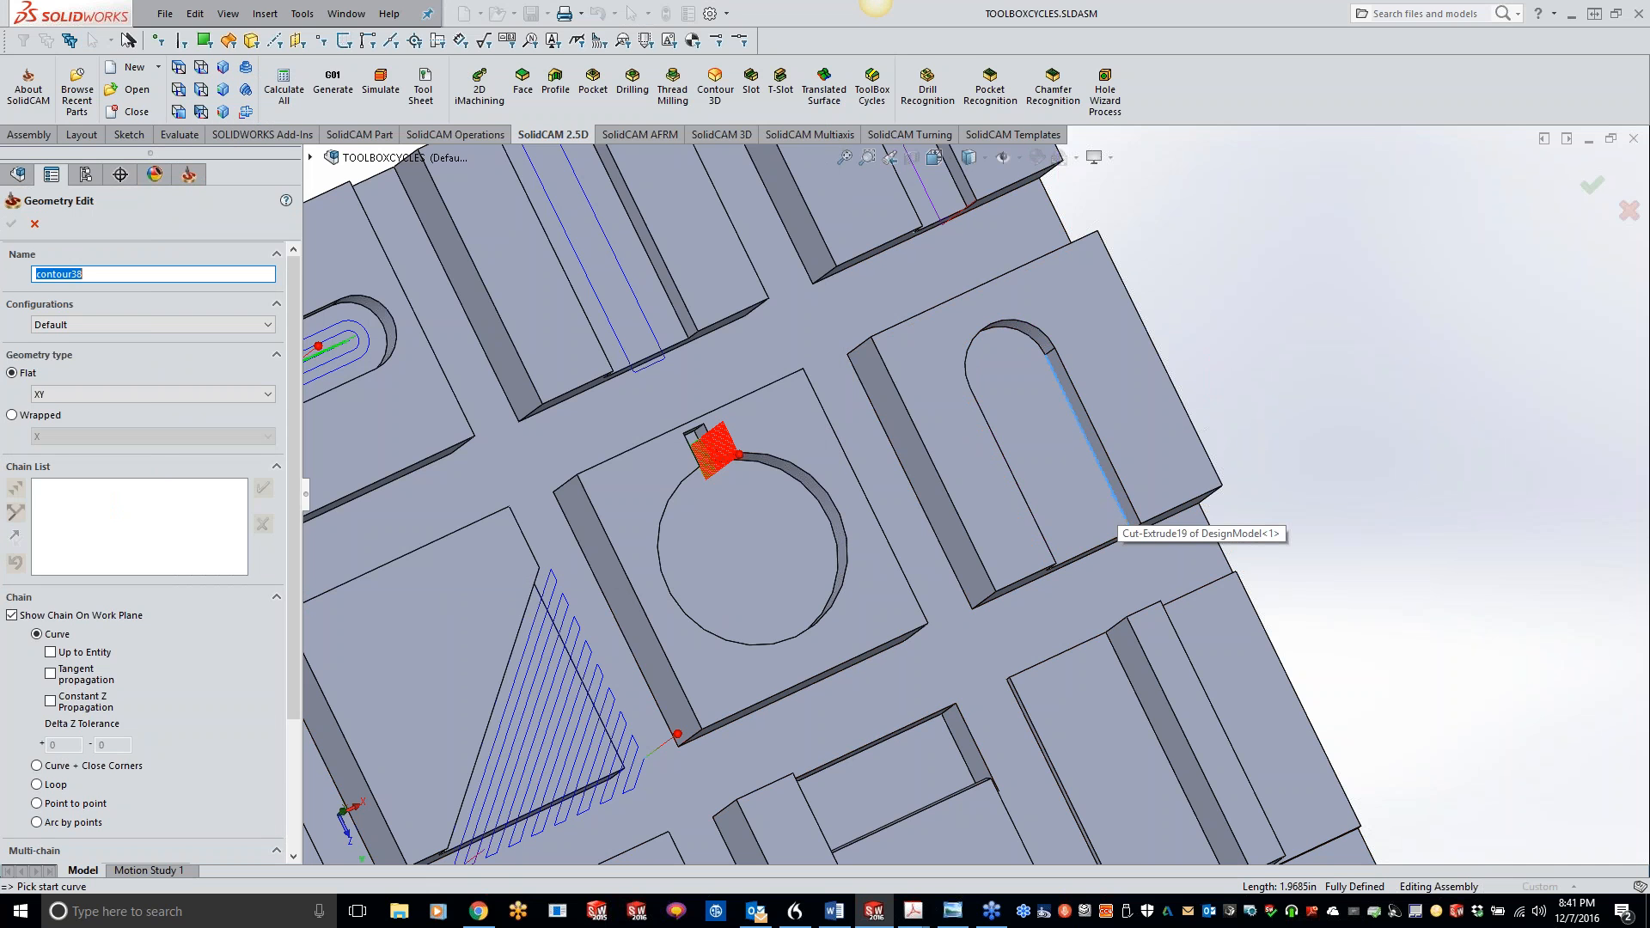
{"action": "left_click", "coordinate": [1121, 509]}
{"action": "left_click", "coordinate": [14, 489]}
{"action": "left_click", "coordinate": [263, 489]}
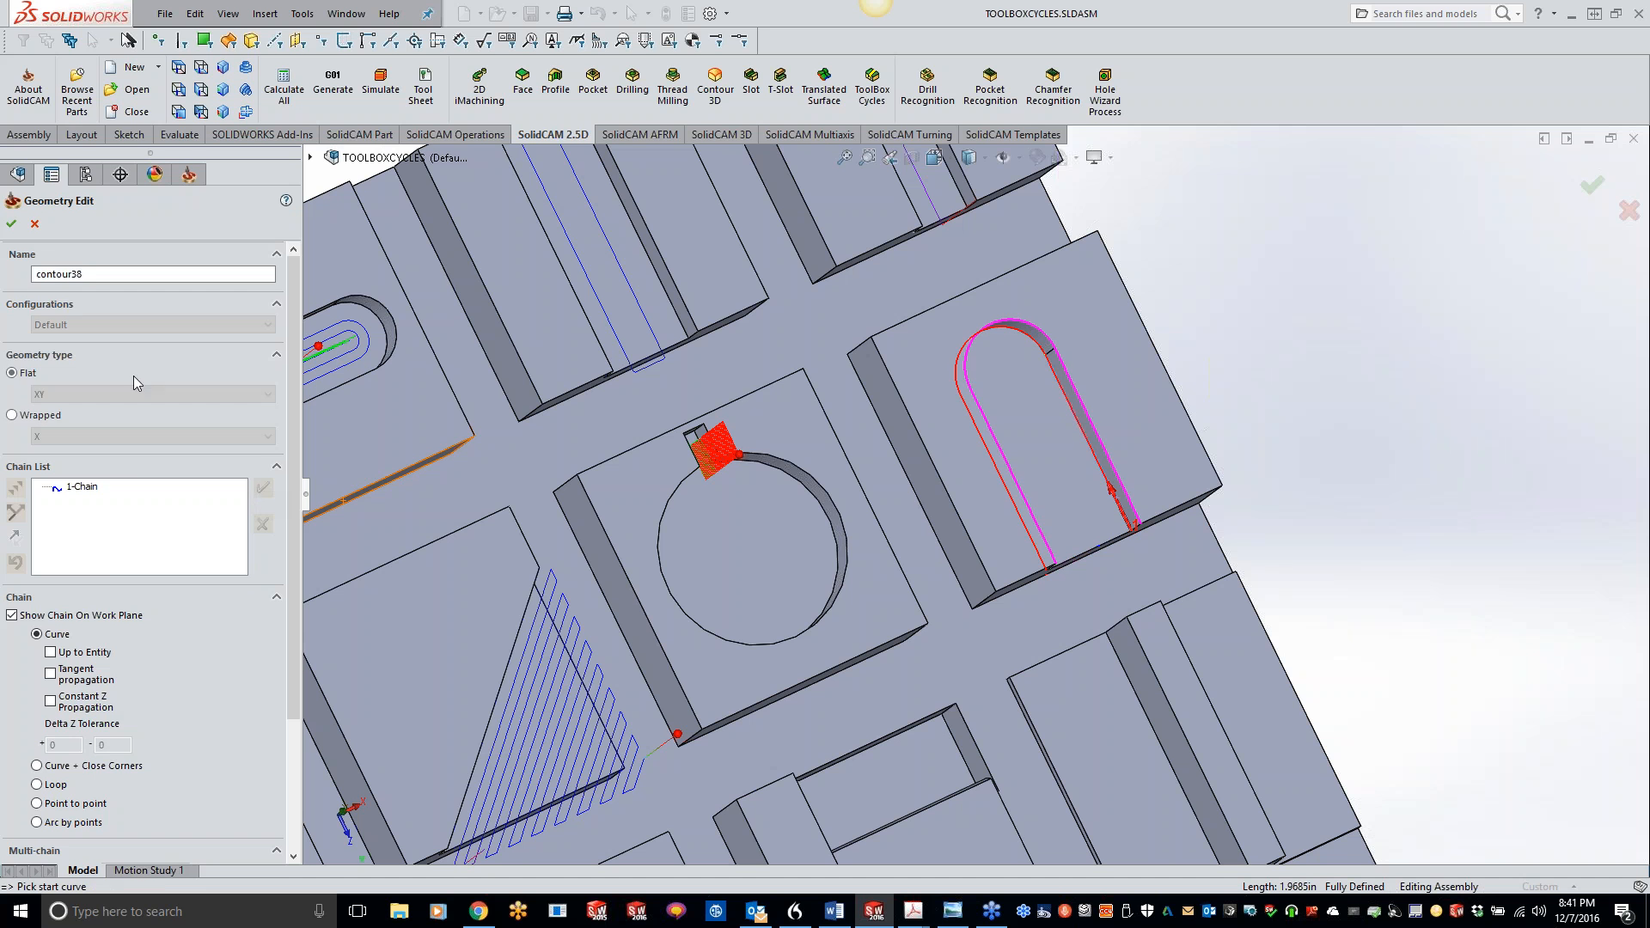
{"action": "left_click", "coordinate": [11, 224]}
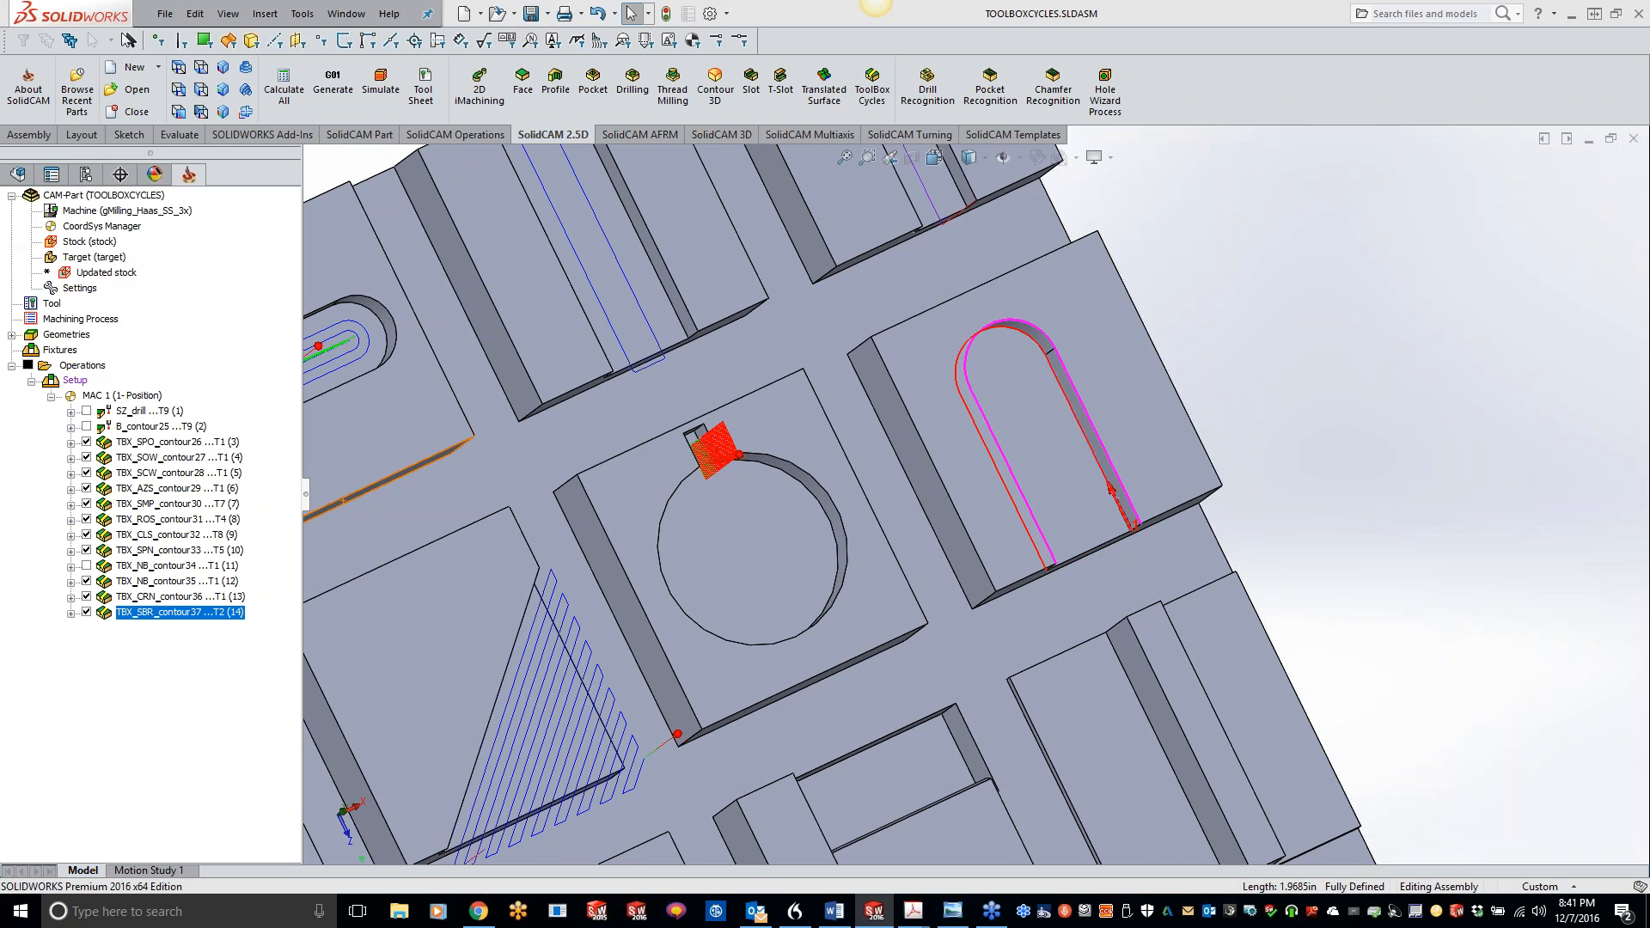
Step: Assign tool 4 to the Roll into closed slot operation, save and calculate it with the default levels and technology values, and close it
{"action": "left_click", "coordinate": [253, 180]}
{"action": "left_click", "coordinate": [452, 424]}
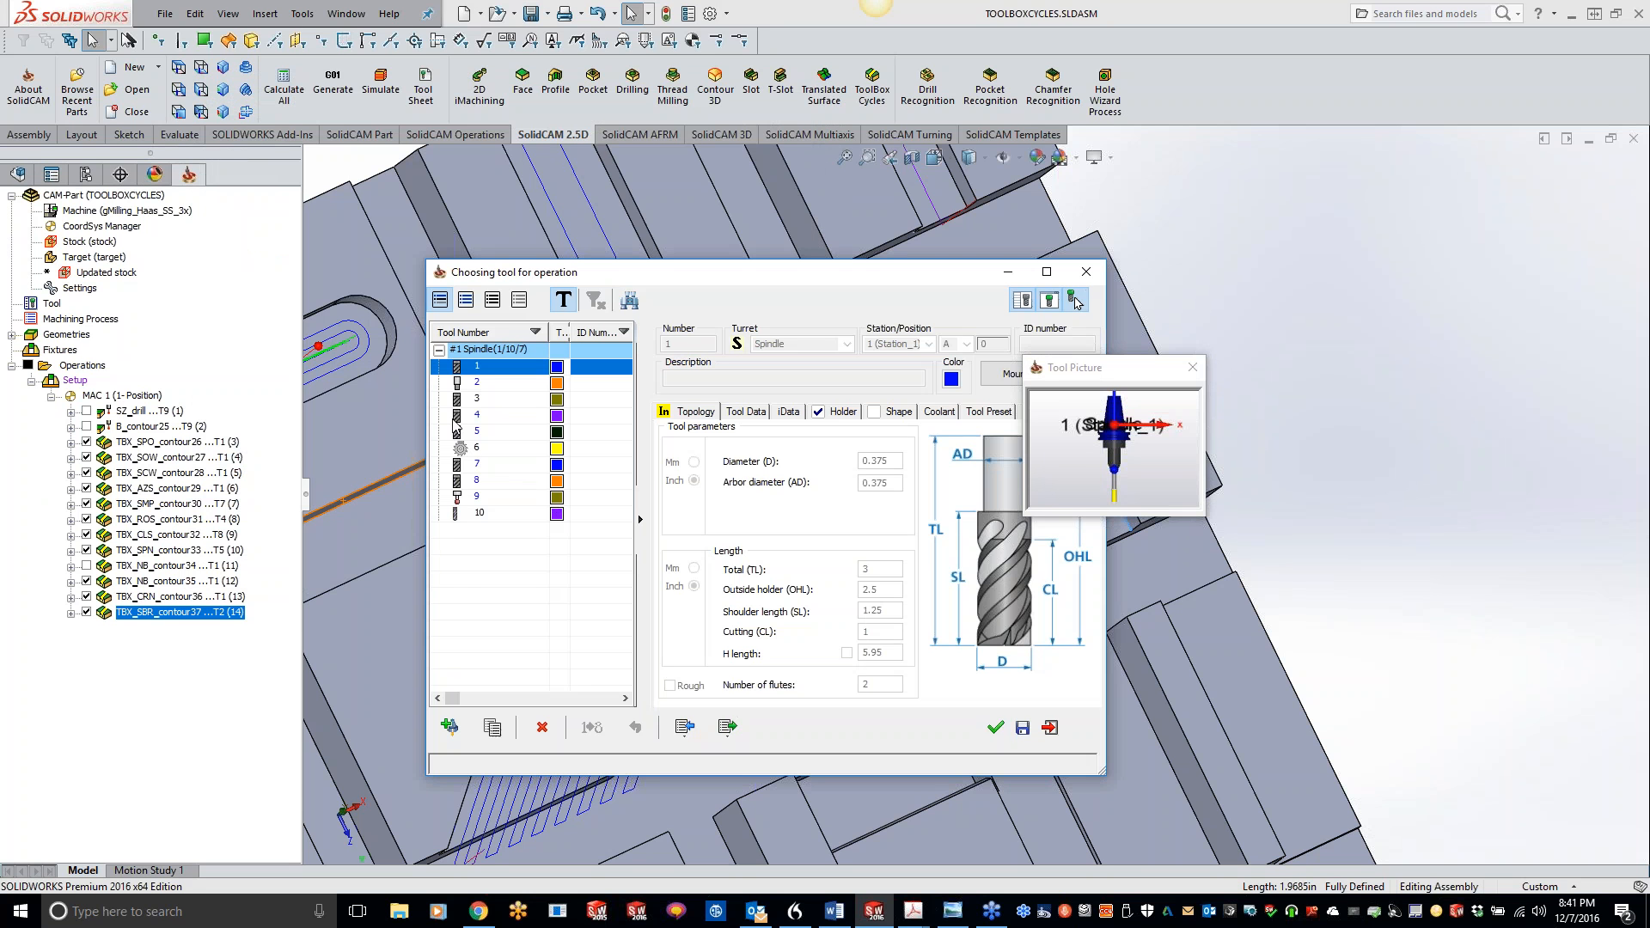
{"action": "double_click", "coordinate": [495, 416]}
{"action": "left_click", "coordinate": [256, 196]}
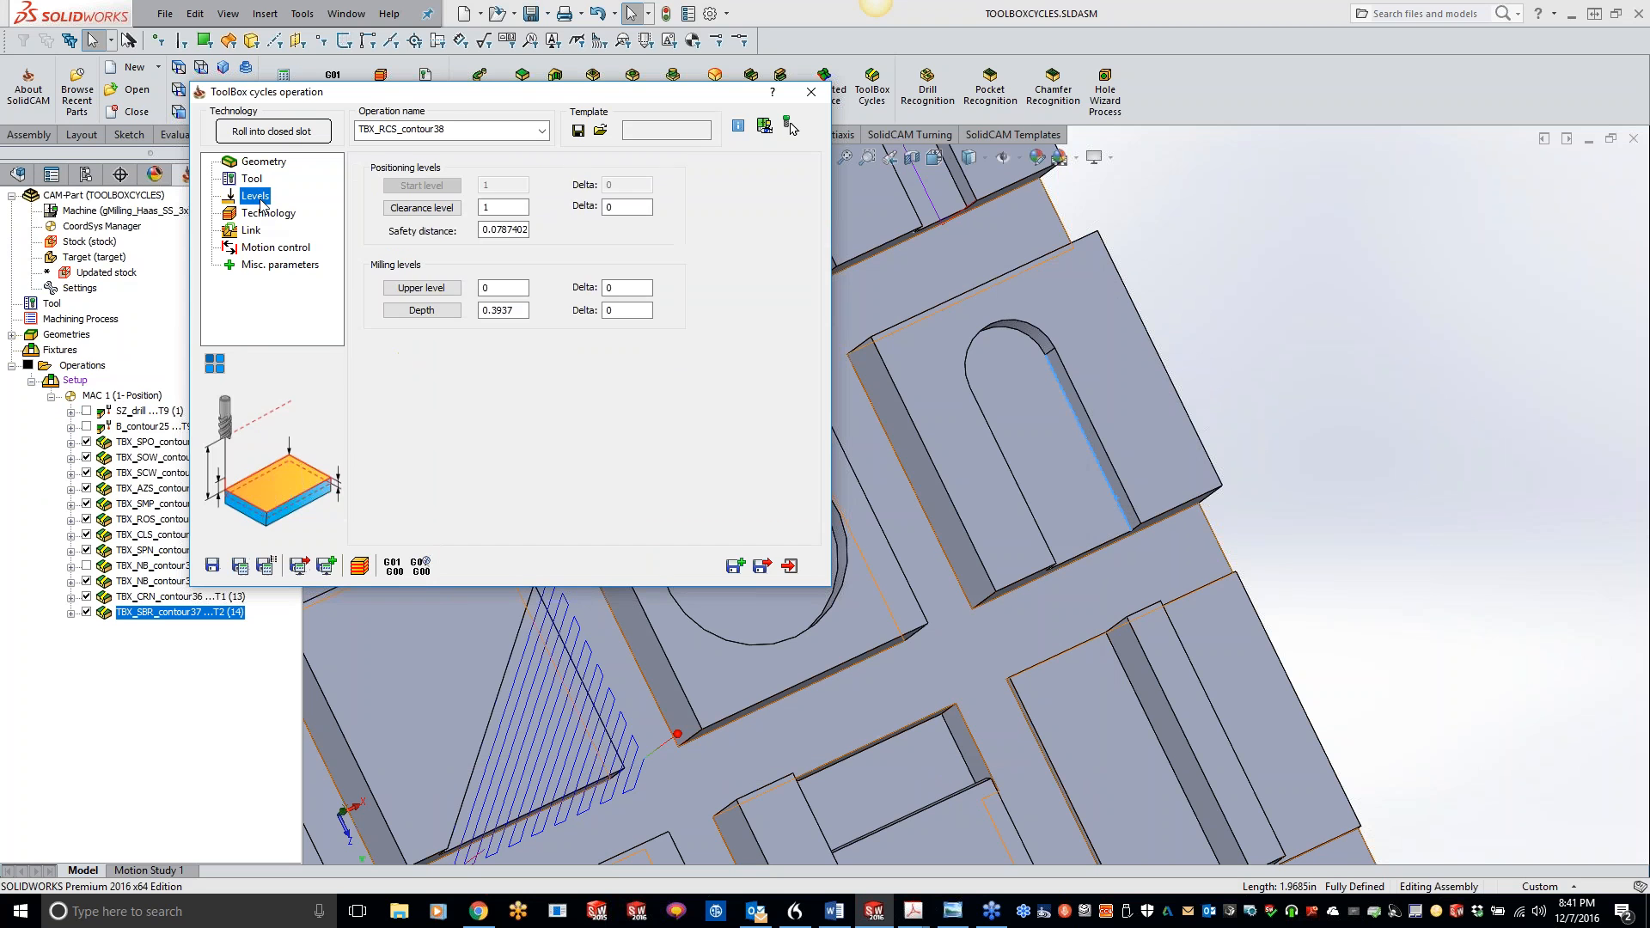
{"action": "left_click", "coordinate": [268, 216]}
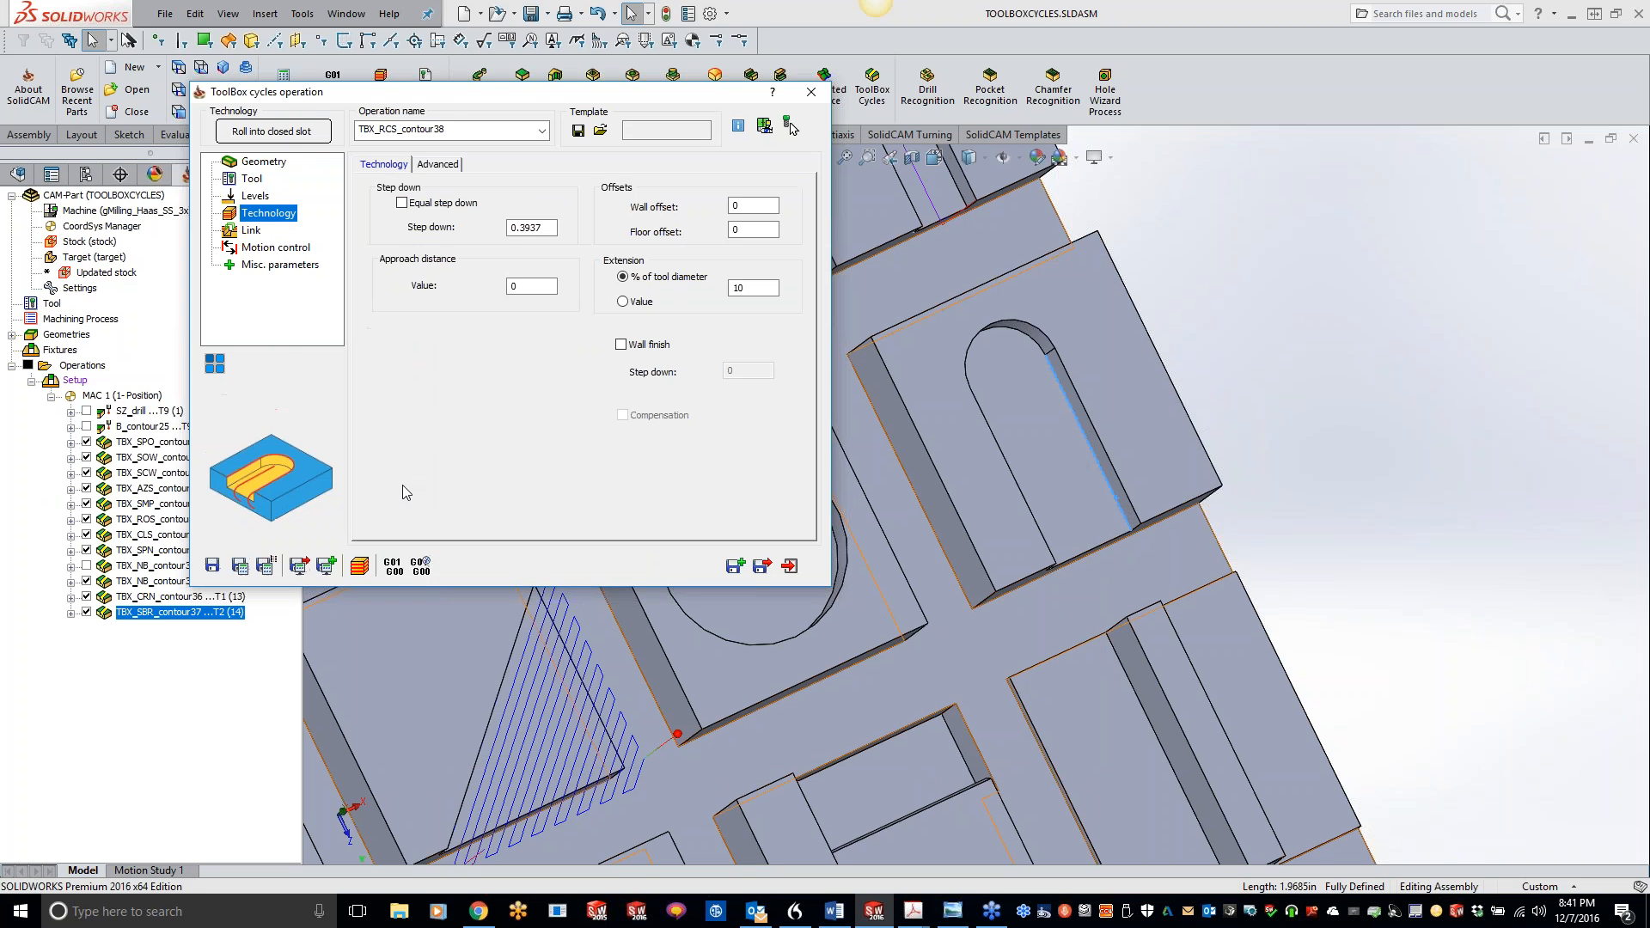
{"action": "left_click", "coordinate": [240, 564]}
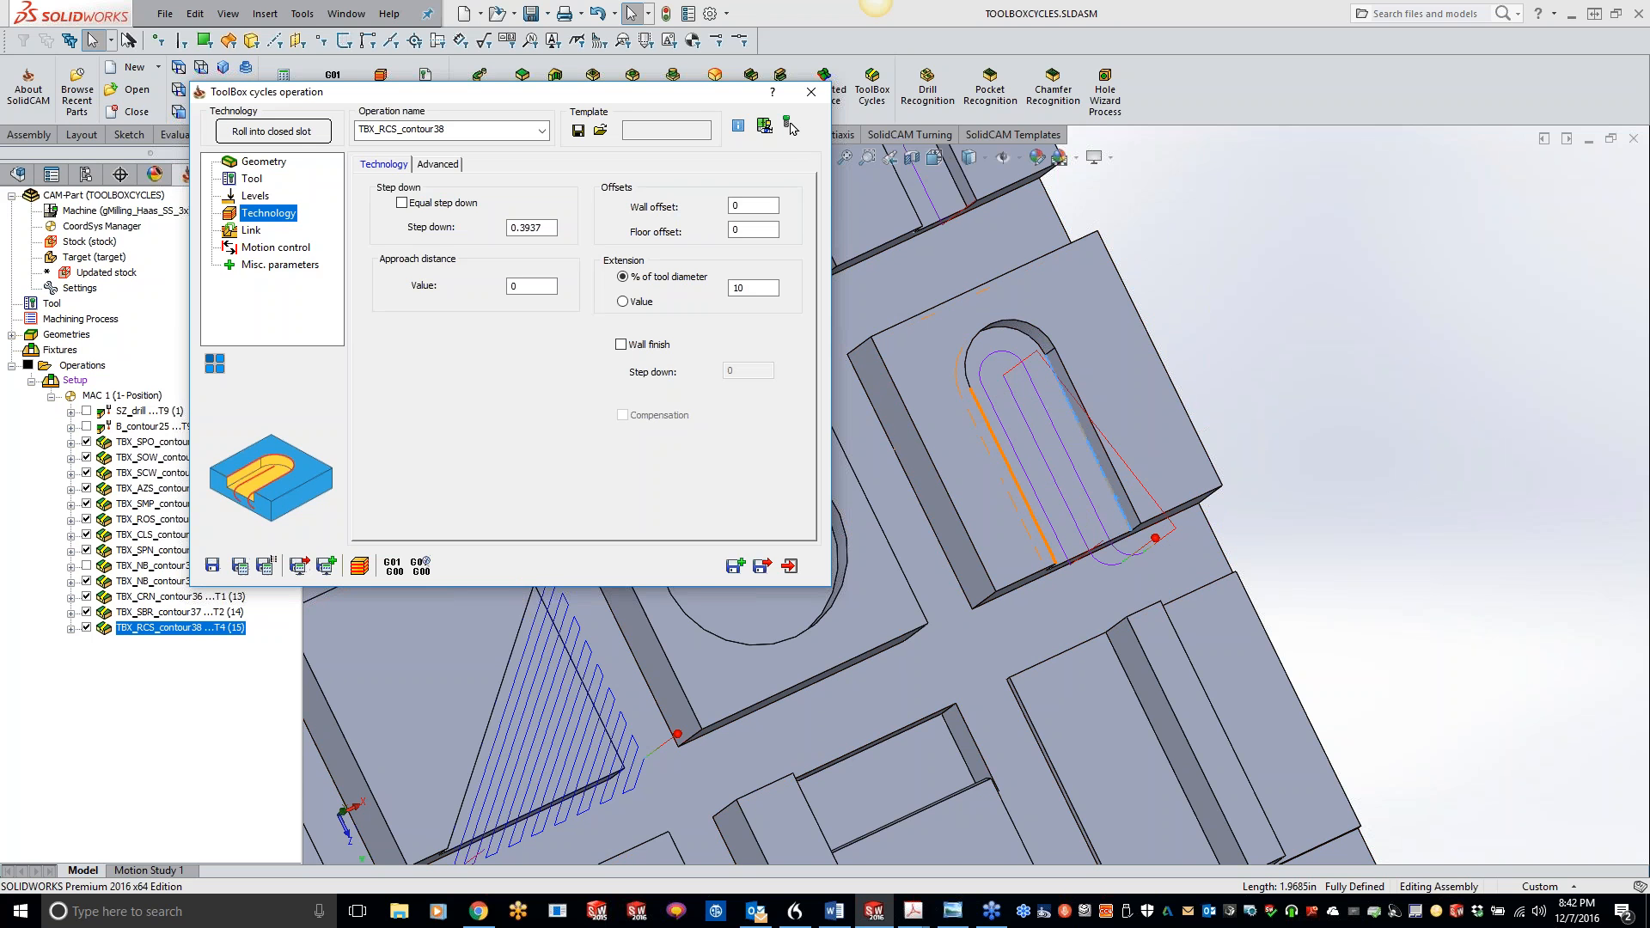
{"action": "scroll", "coordinate": [978, 492], "scroll_direction": "up", "scroll_amount": 5}
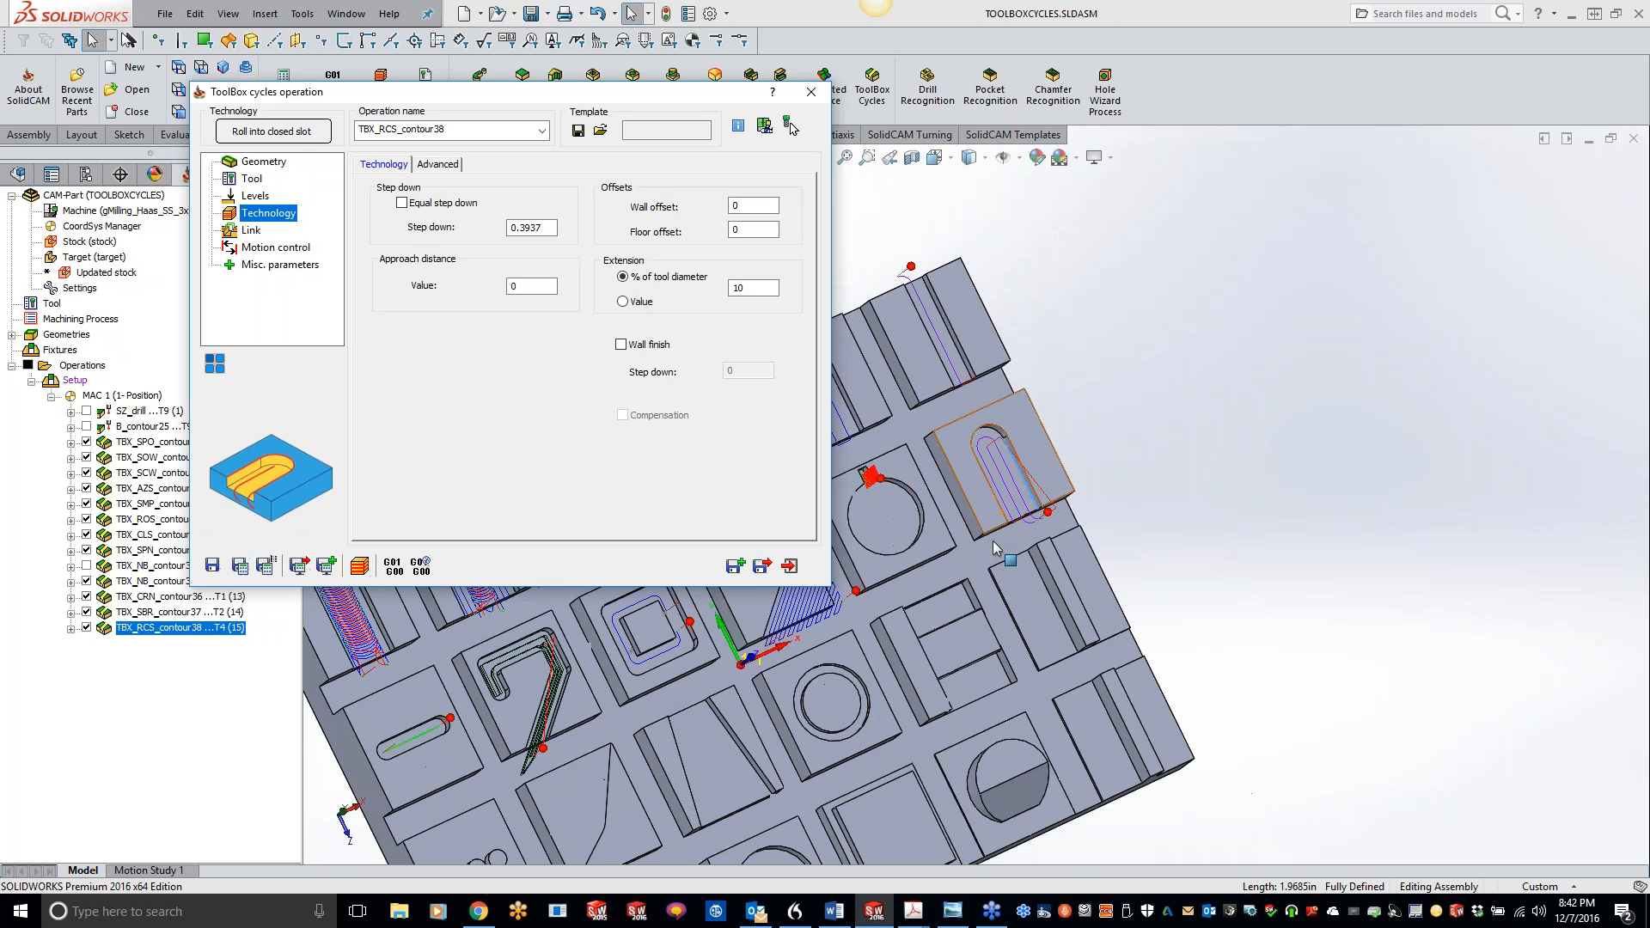
{"action": "left_click", "coordinate": [811, 92]}
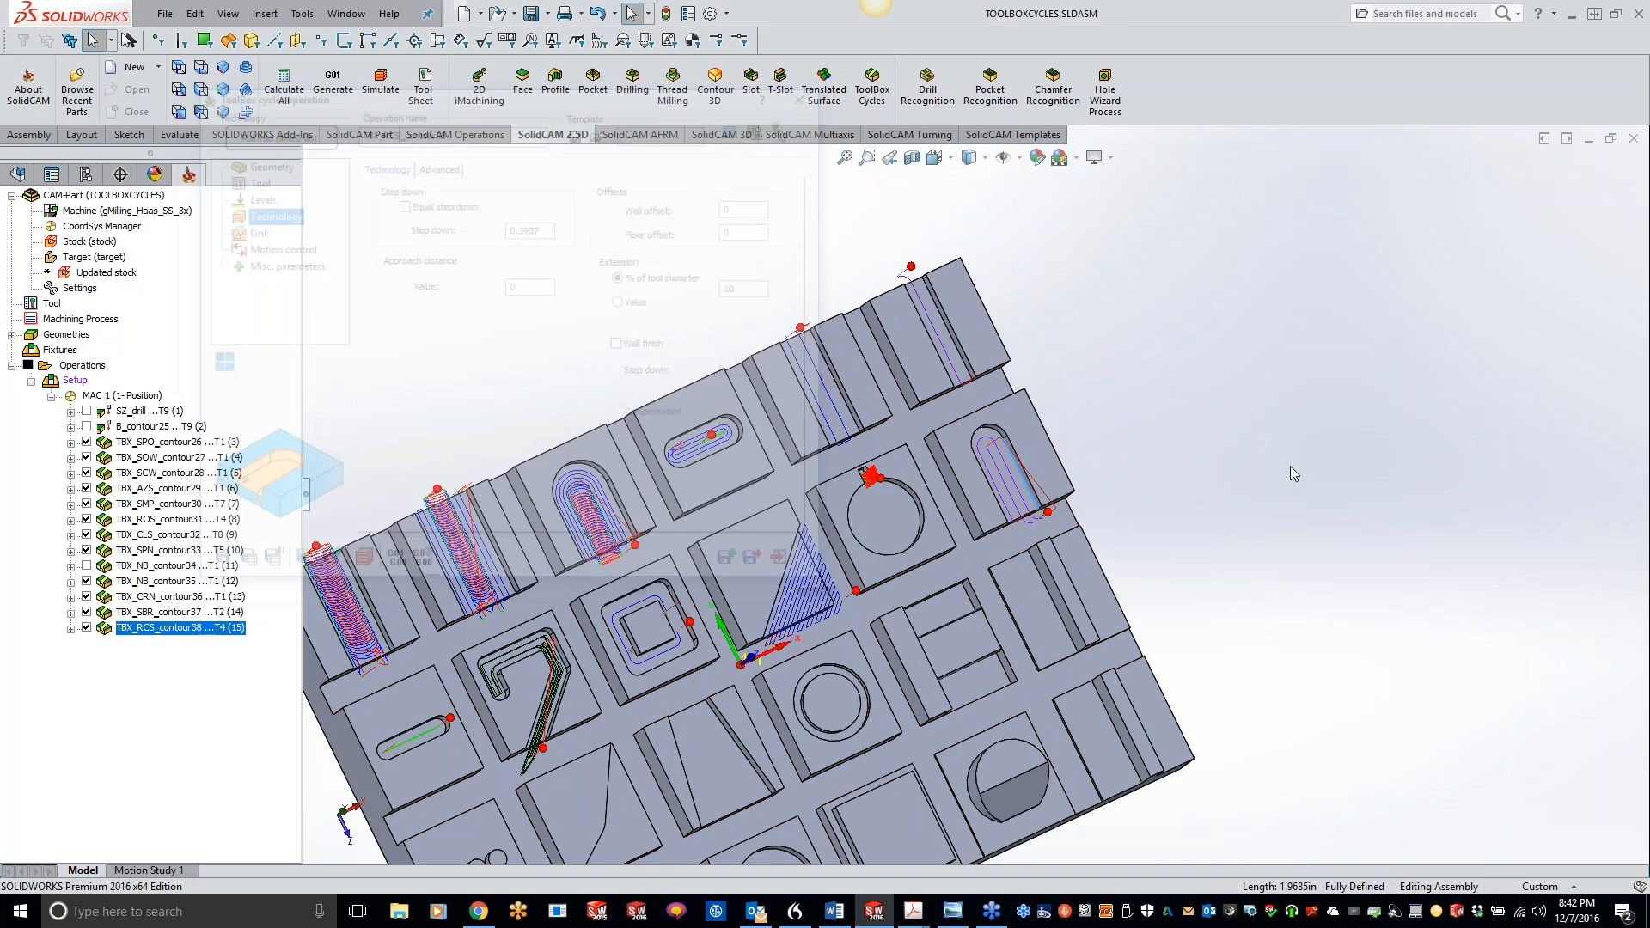
Step: Start another ToolBox cycles operation using the Simple Multi Bosses technology
{"action": "scroll", "coordinate": [1291, 466], "scroll_direction": "up", "scroll_amount": 5}
{"action": "scroll", "coordinate": [902, 636], "scroll_direction": "down", "scroll_amount": 5}
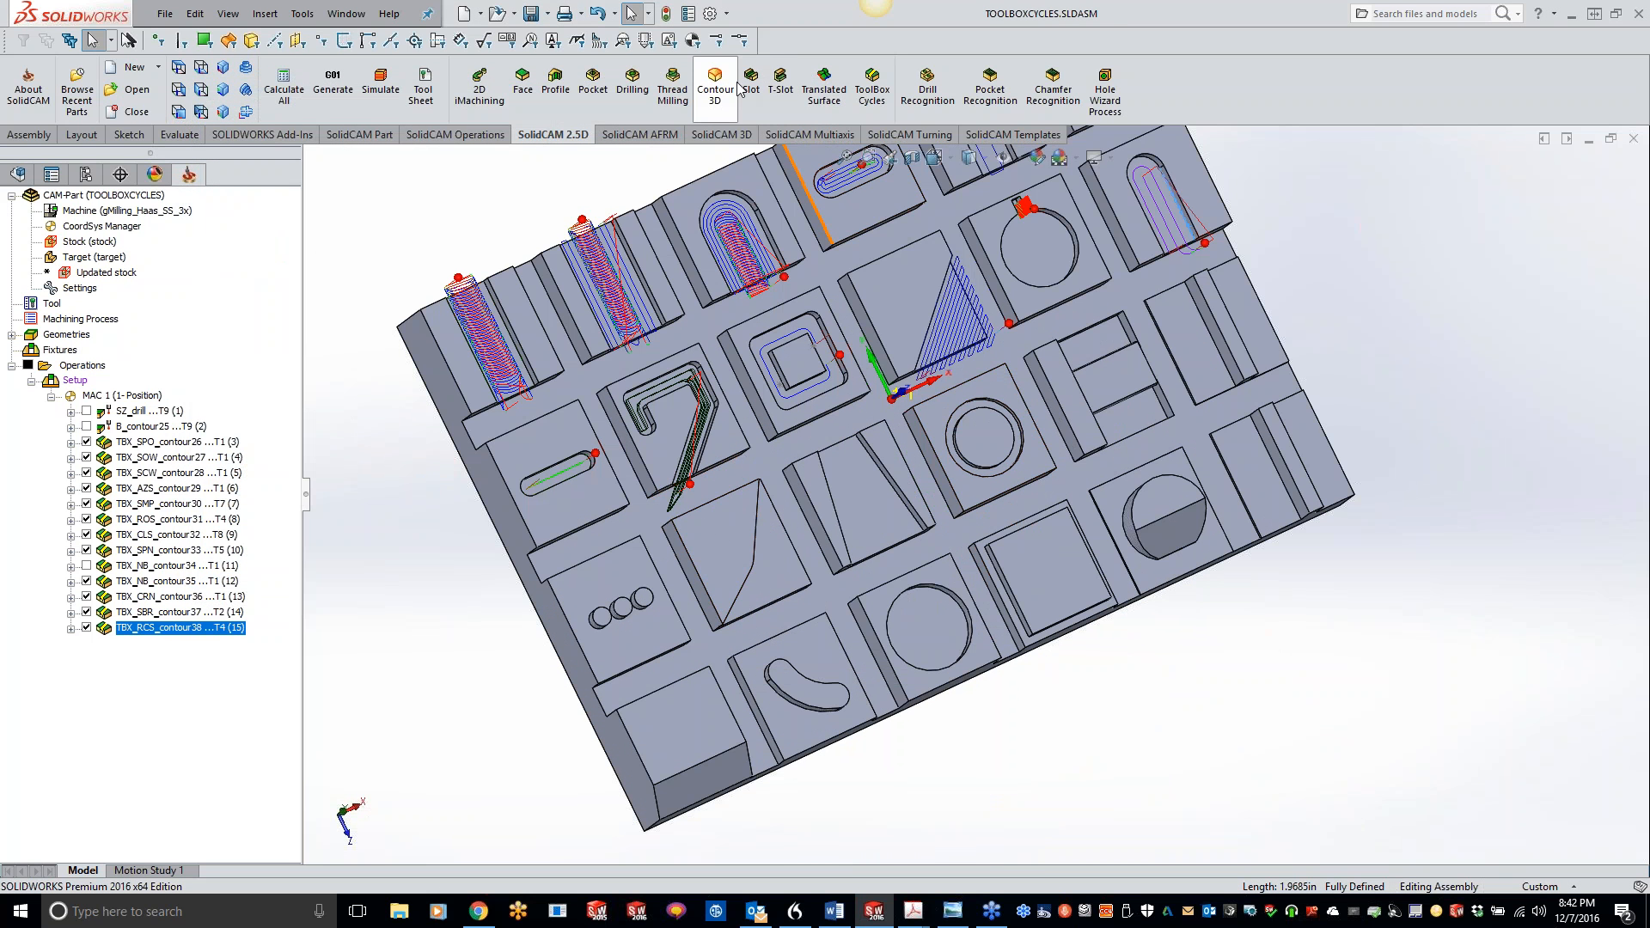
{"action": "left_click", "coordinate": [874, 99]}
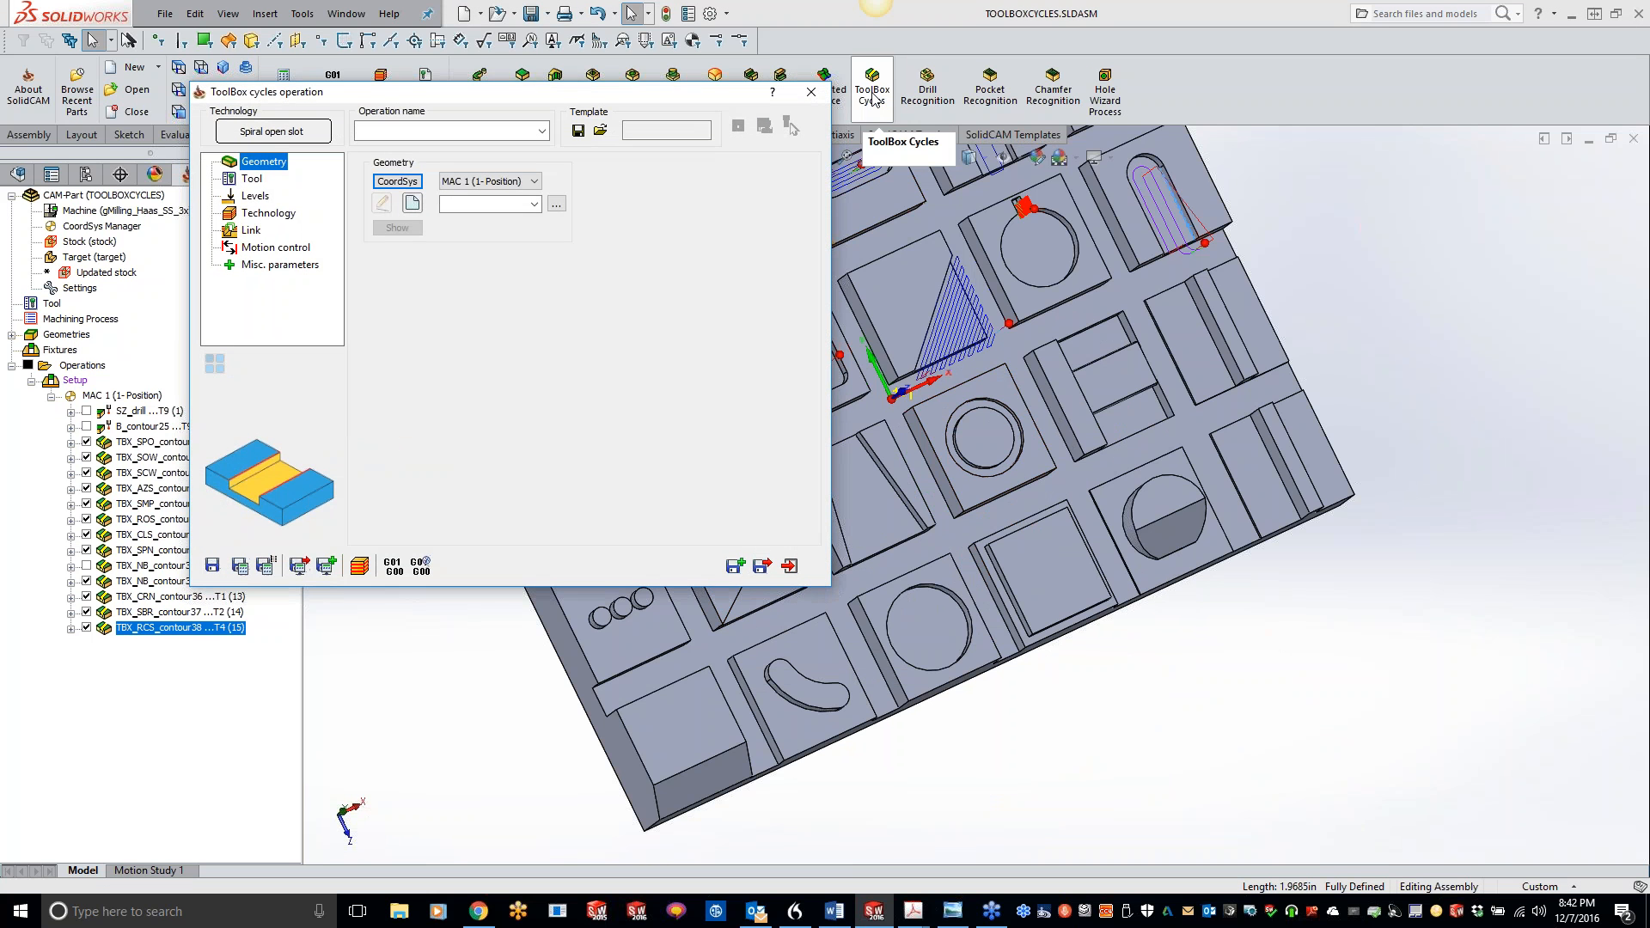
{"action": "left_click", "coordinate": [296, 141]}
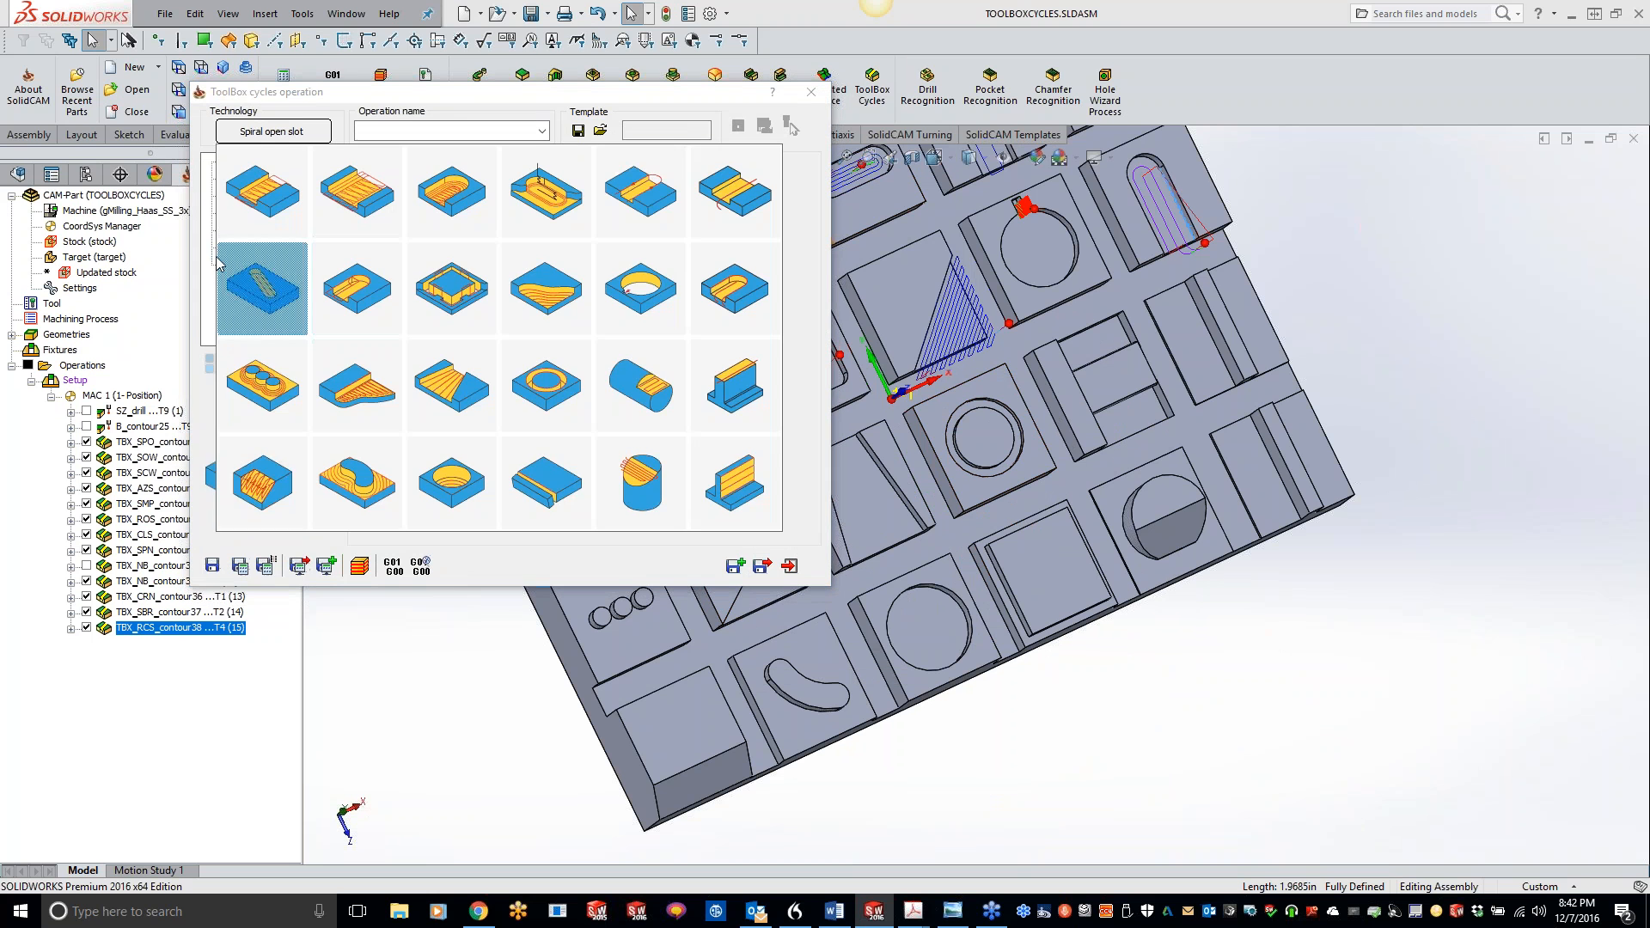
{"action": "left_click", "coordinate": [262, 387]}
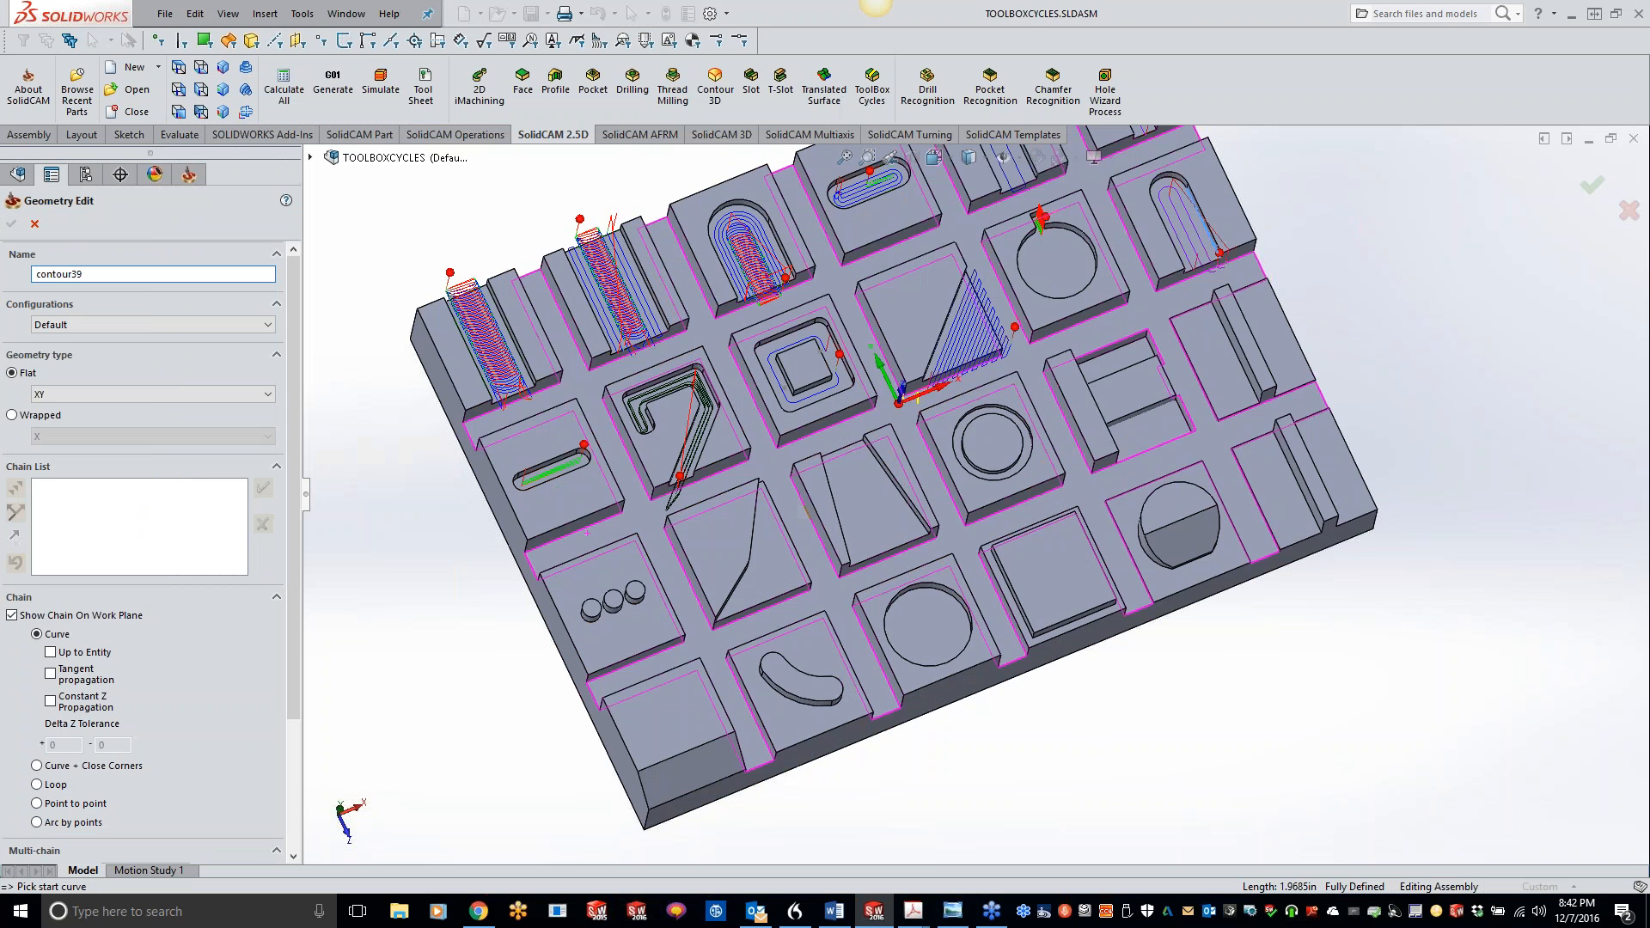
Step: Pick the top edges of the three small round bosses as separate geometry chains
{"action": "scroll", "coordinate": [593, 661], "scroll_direction": "down", "scroll_amount": 3}
{"action": "left_click", "coordinate": [605, 567]}
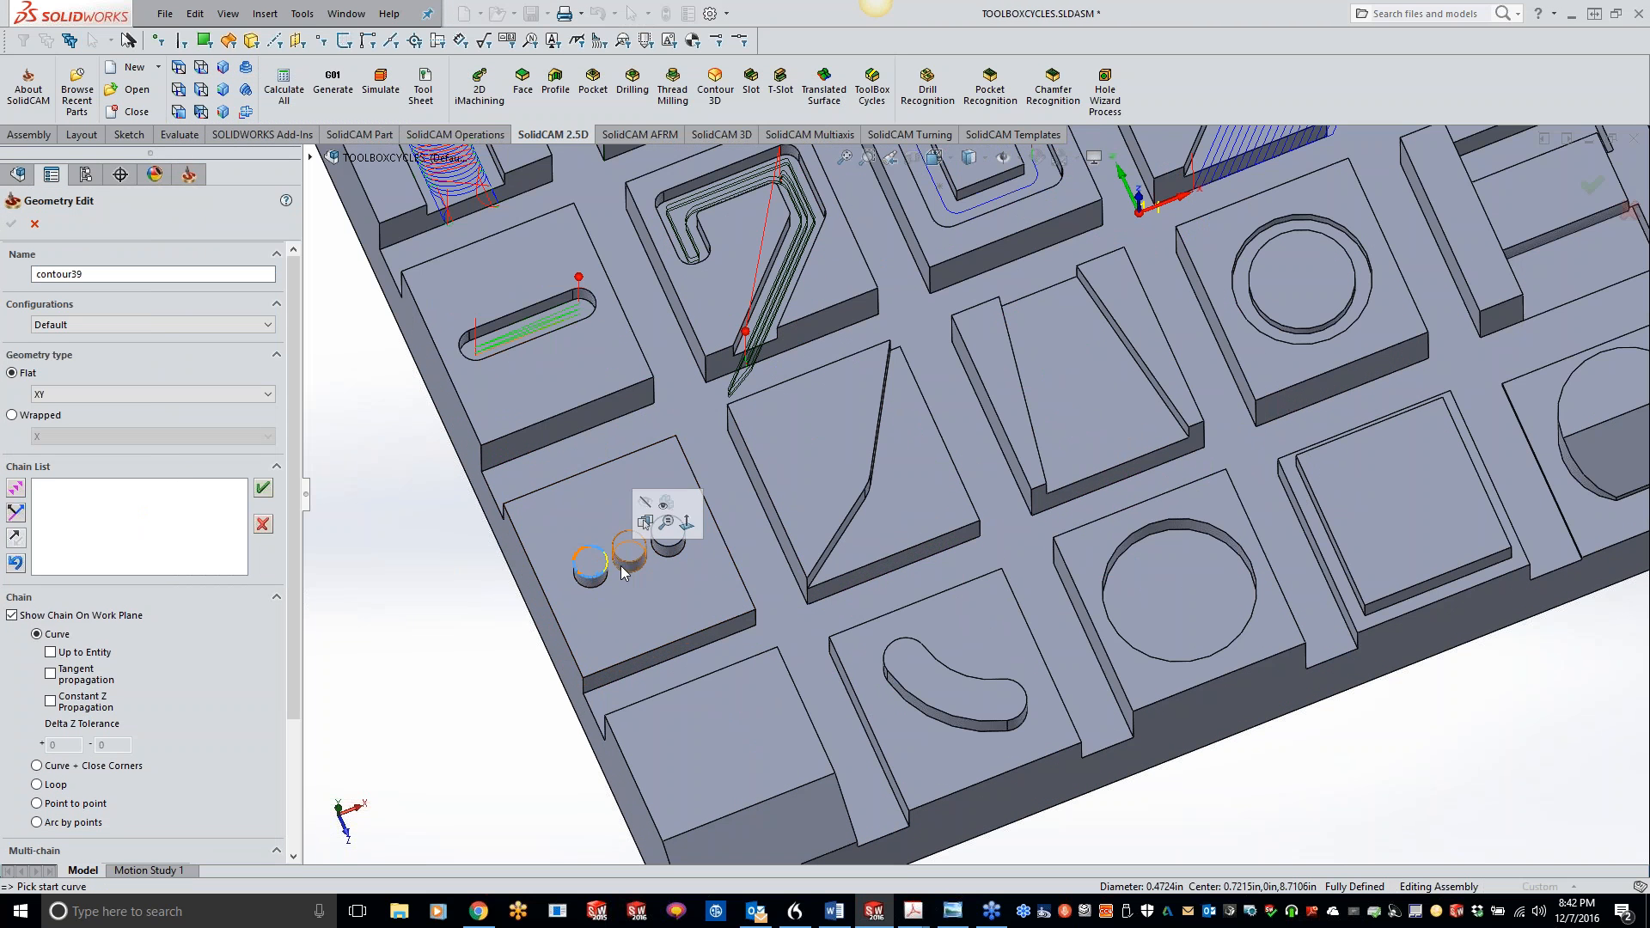
{"action": "left_click", "coordinate": [625, 572]}
{"action": "left_click", "coordinate": [644, 563]}
{"action": "left_click", "coordinate": [675, 539]}
{"action": "right_click", "coordinate": [681, 647]}
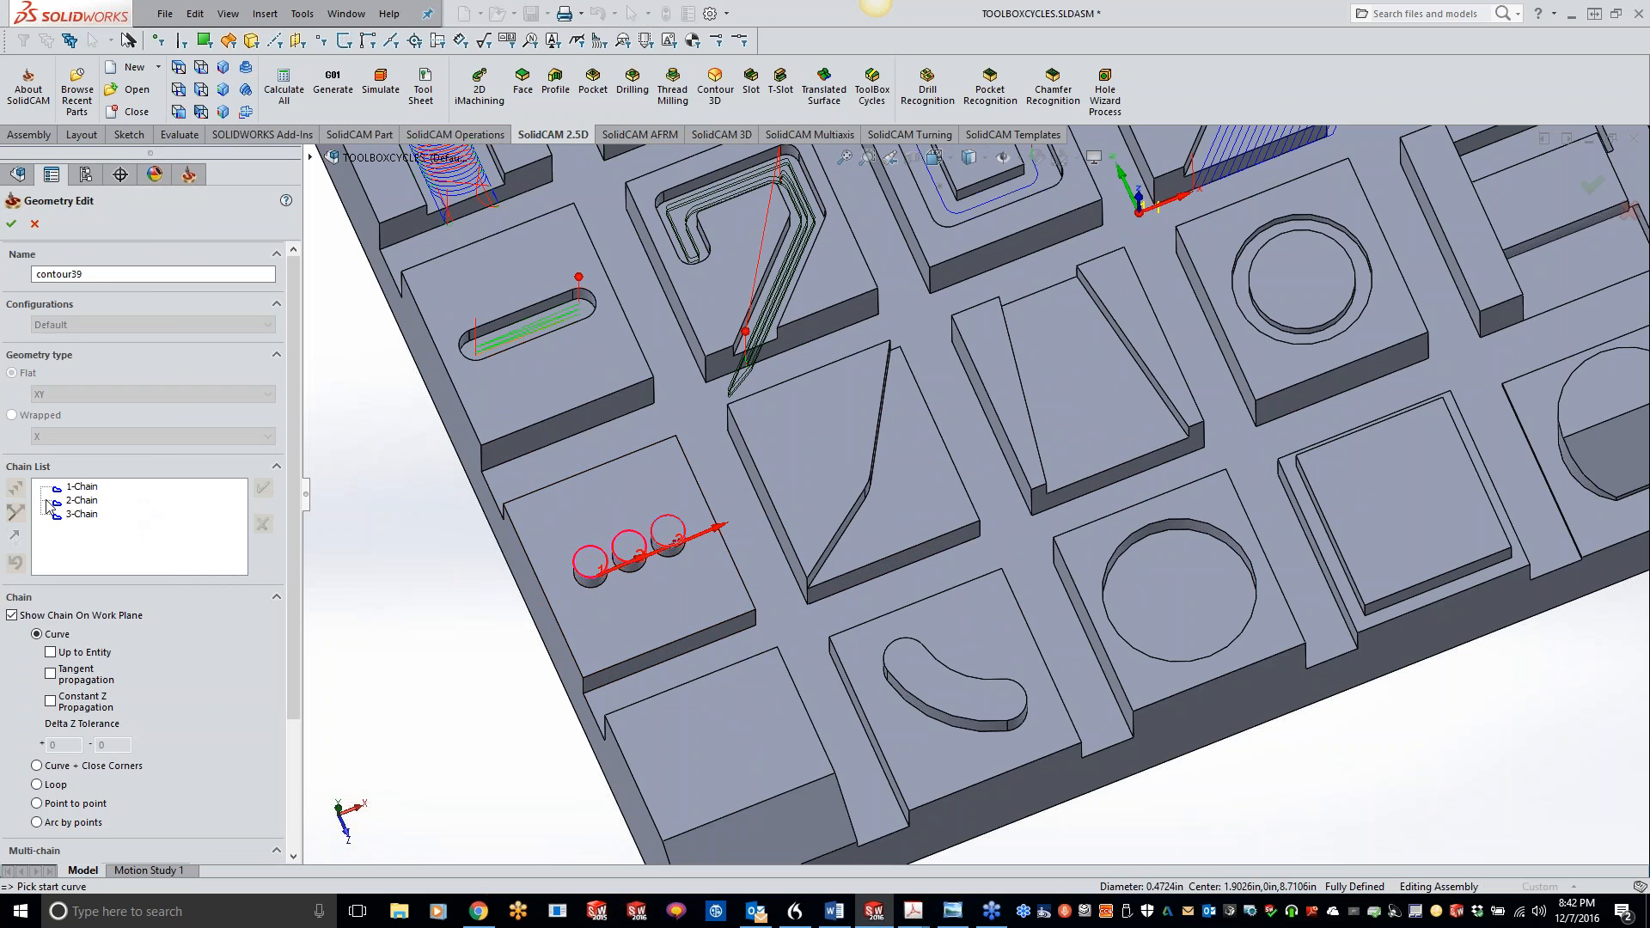
Step: Reverse the direction of all three boss chains and accept the geometry
{"action": "left_click", "coordinate": [86, 514], "text": "shift"}
{"action": "right_click", "coordinate": [93, 513]}
{"action": "left_click", "coordinate": [133, 580]}
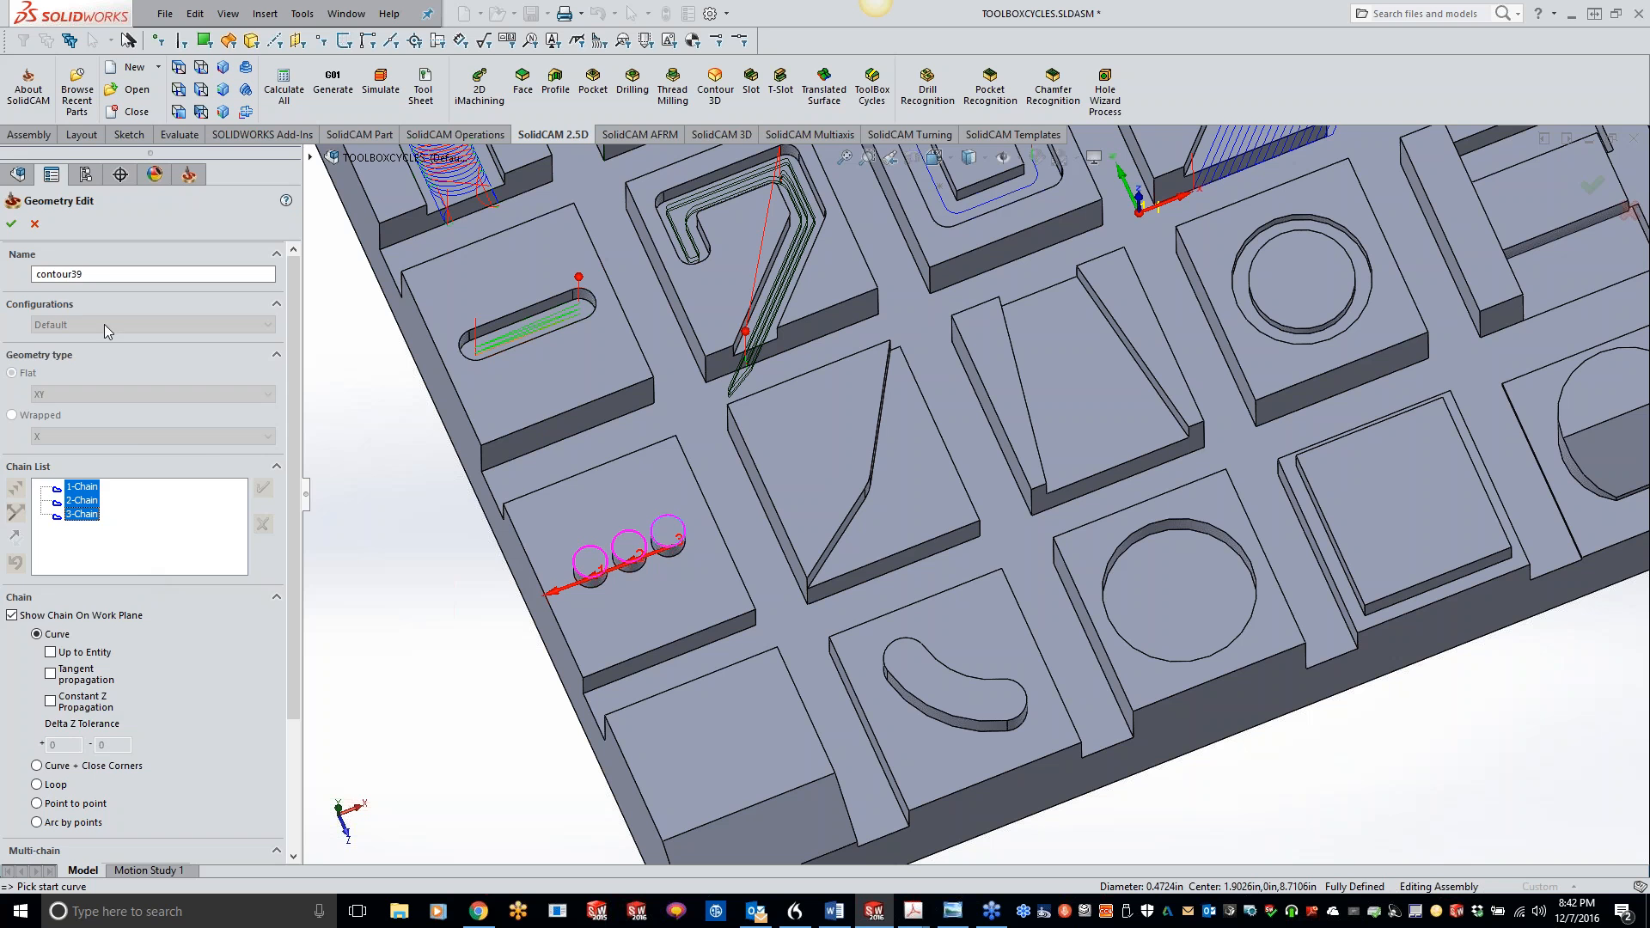
{"action": "left_click", "coordinate": [13, 224]}
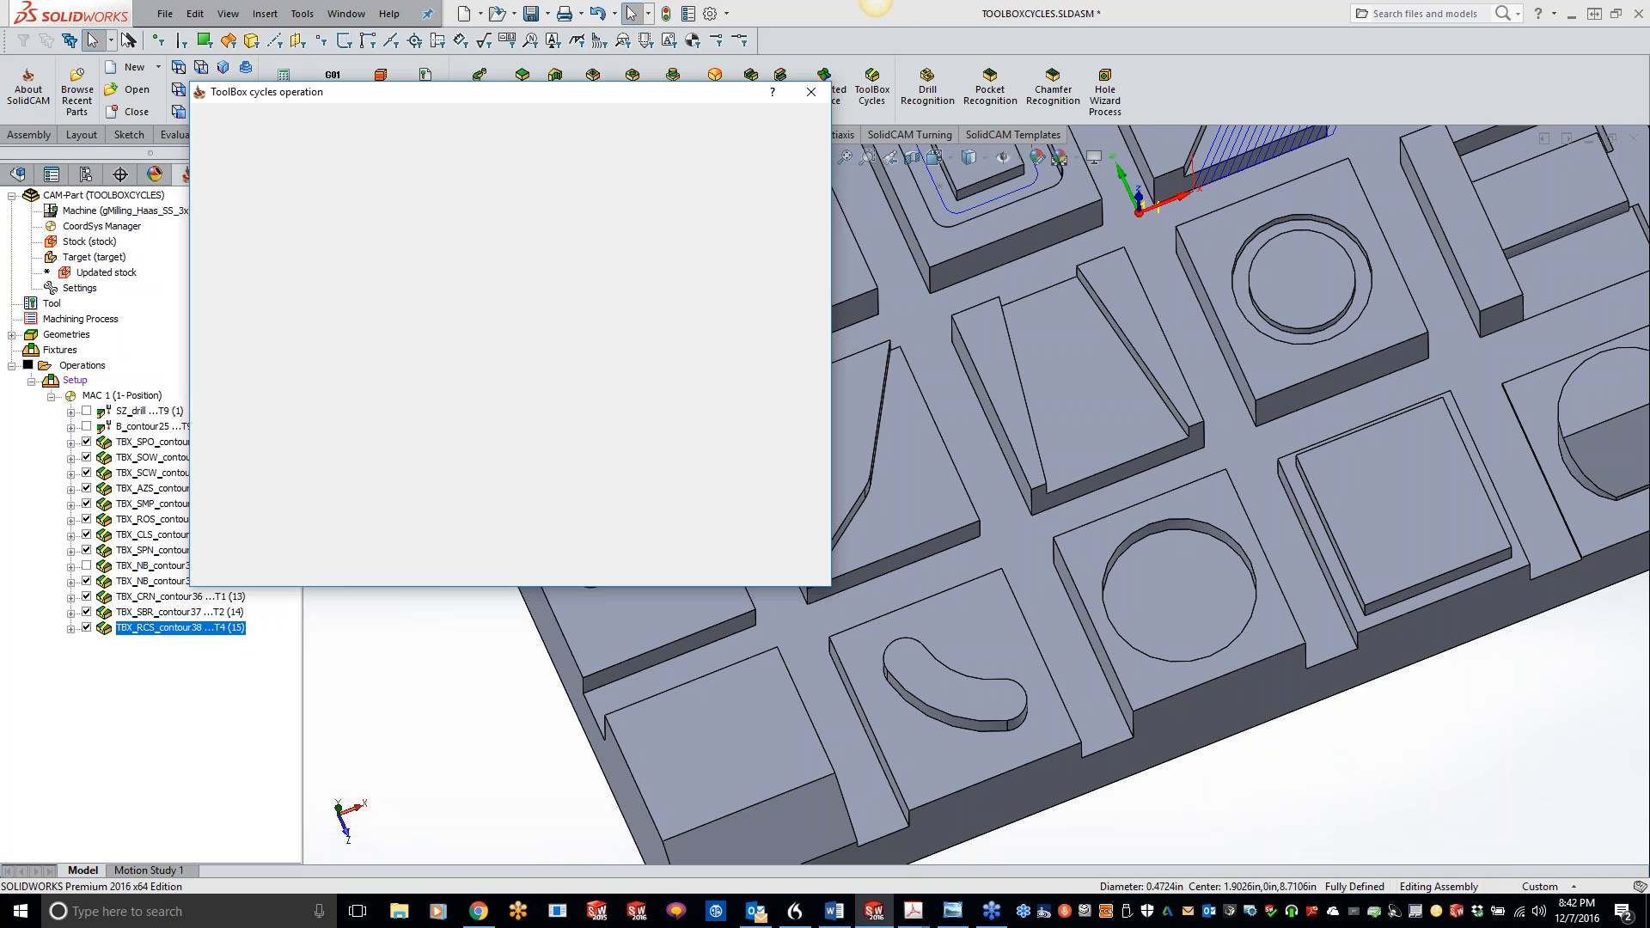
Step: Assign tool 1, the 0.375 inch end mill, to the Simple Multi Bosses operation
{"action": "left_click", "coordinate": [255, 180]}
{"action": "left_click", "coordinate": [462, 428]}
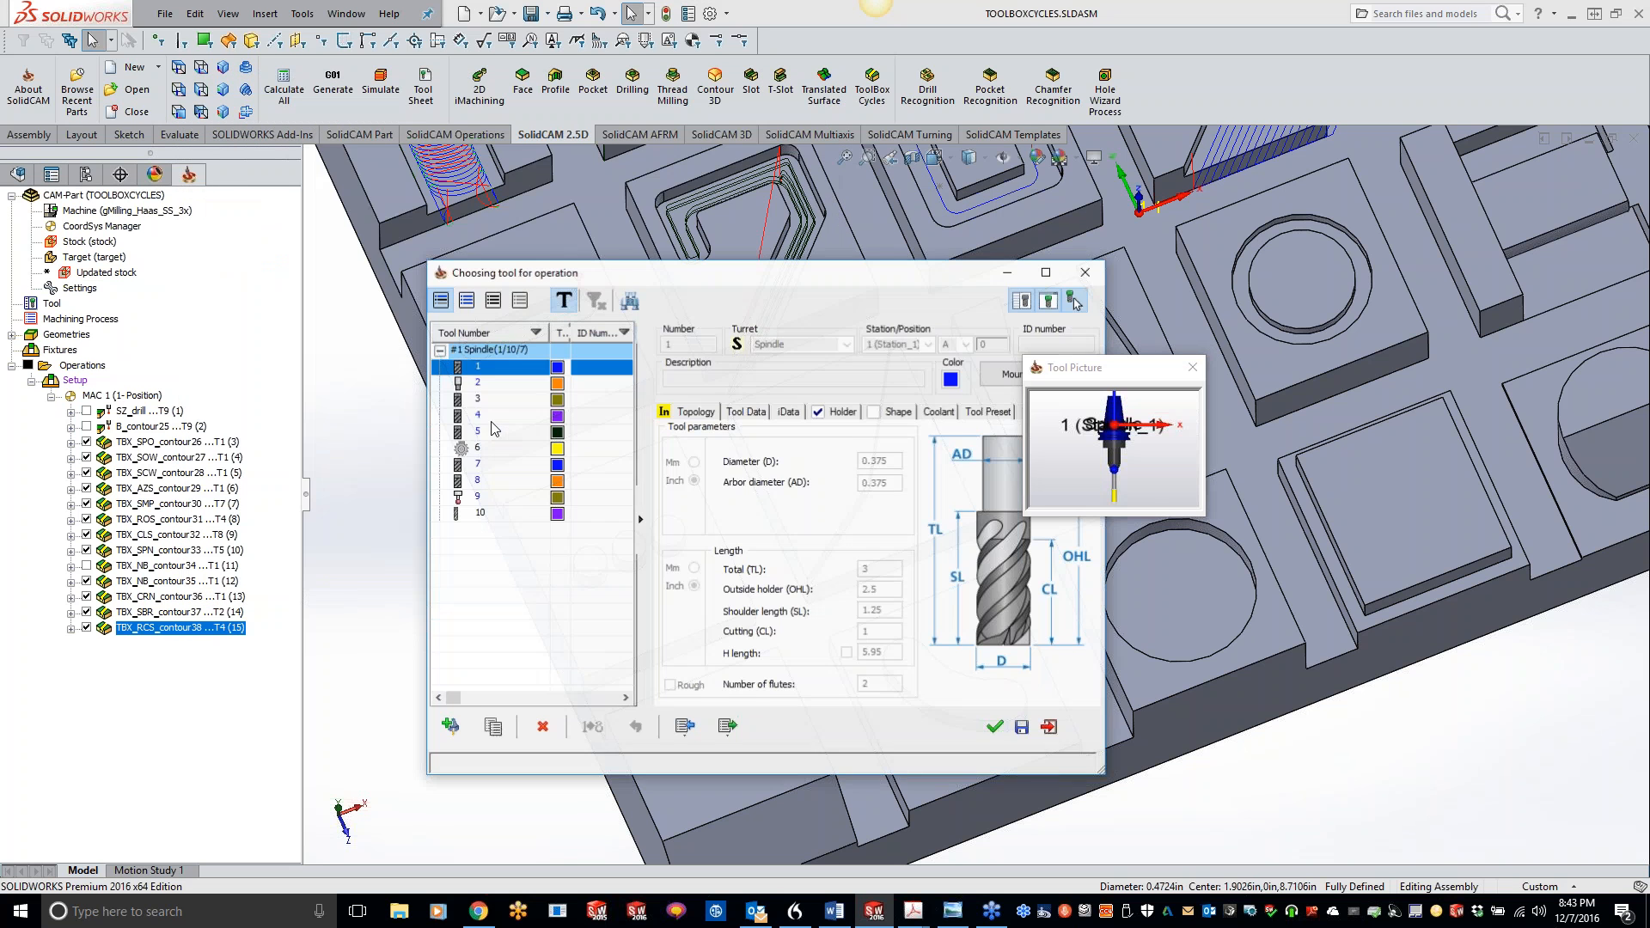
{"action": "double_click", "coordinate": [454, 367]}
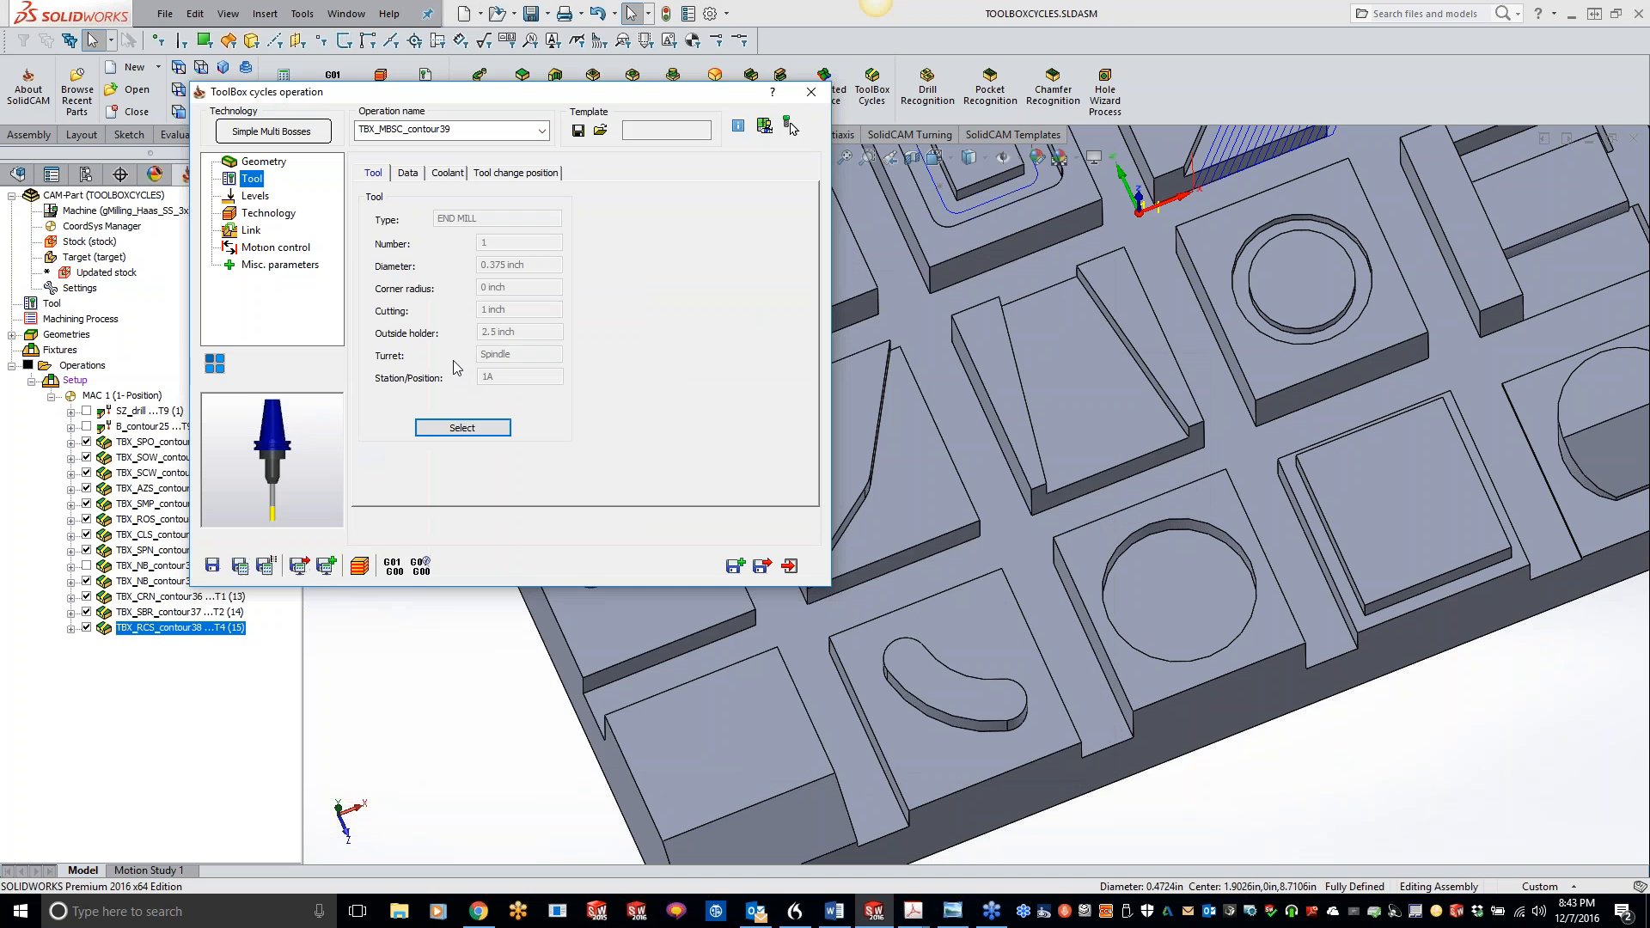
Step: Set the milling depth to 0.3937 from the block face surrounding the three bosses
{"action": "left_click", "coordinate": [255, 196]}
{"action": "left_click", "coordinate": [421, 311]}
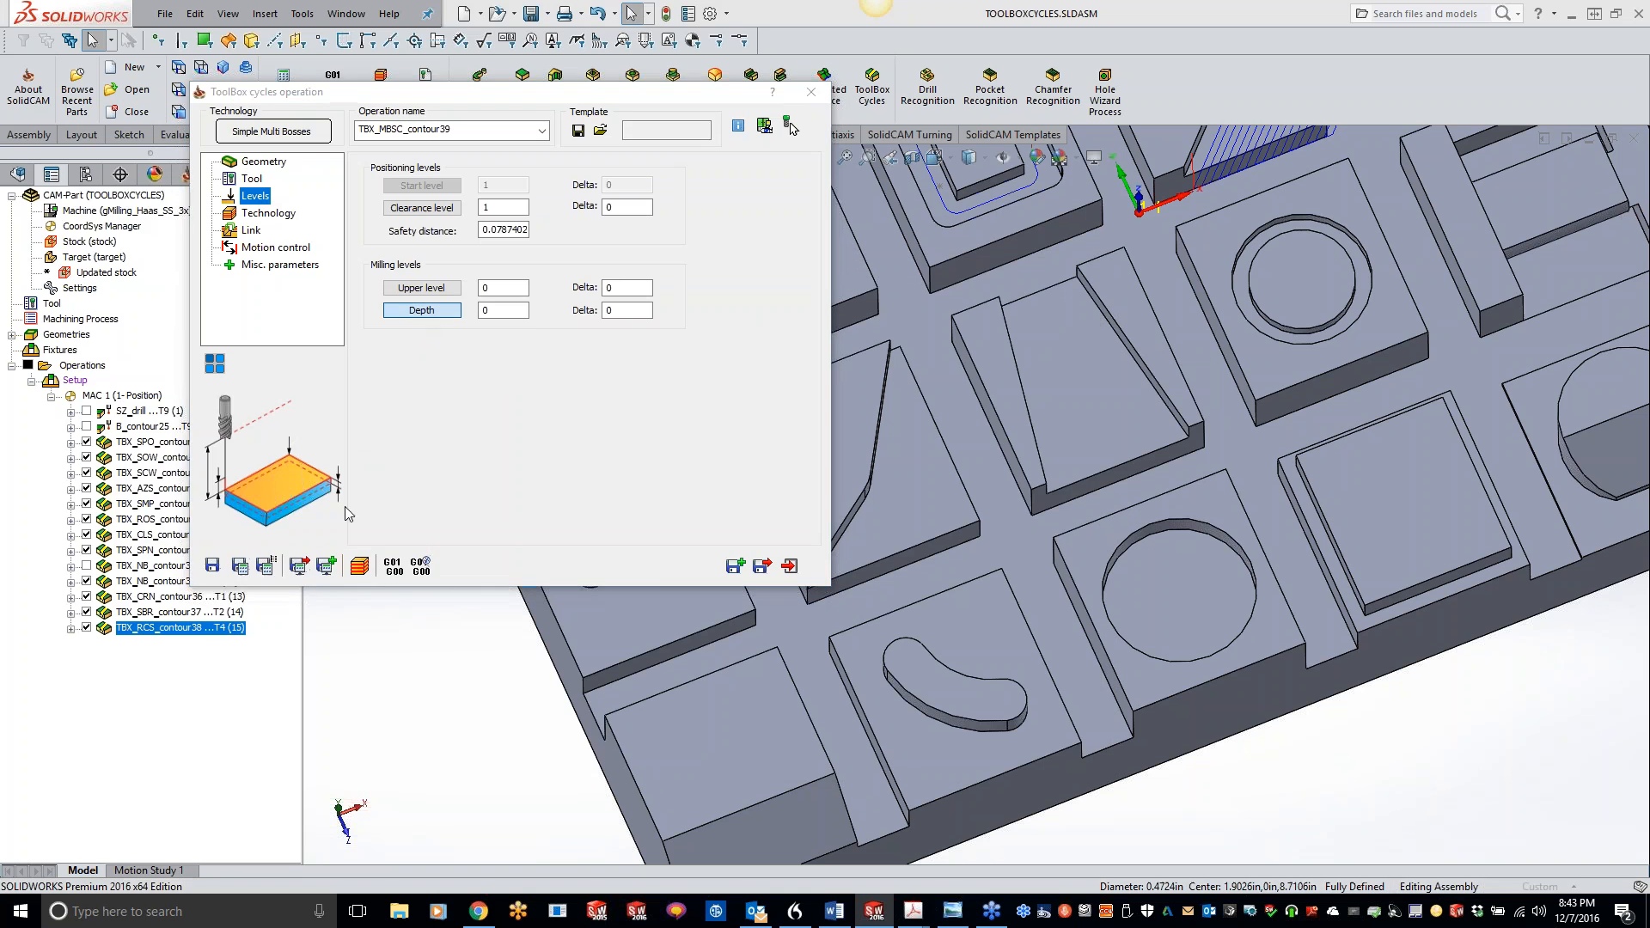
{"action": "left_click", "coordinate": [629, 617]}
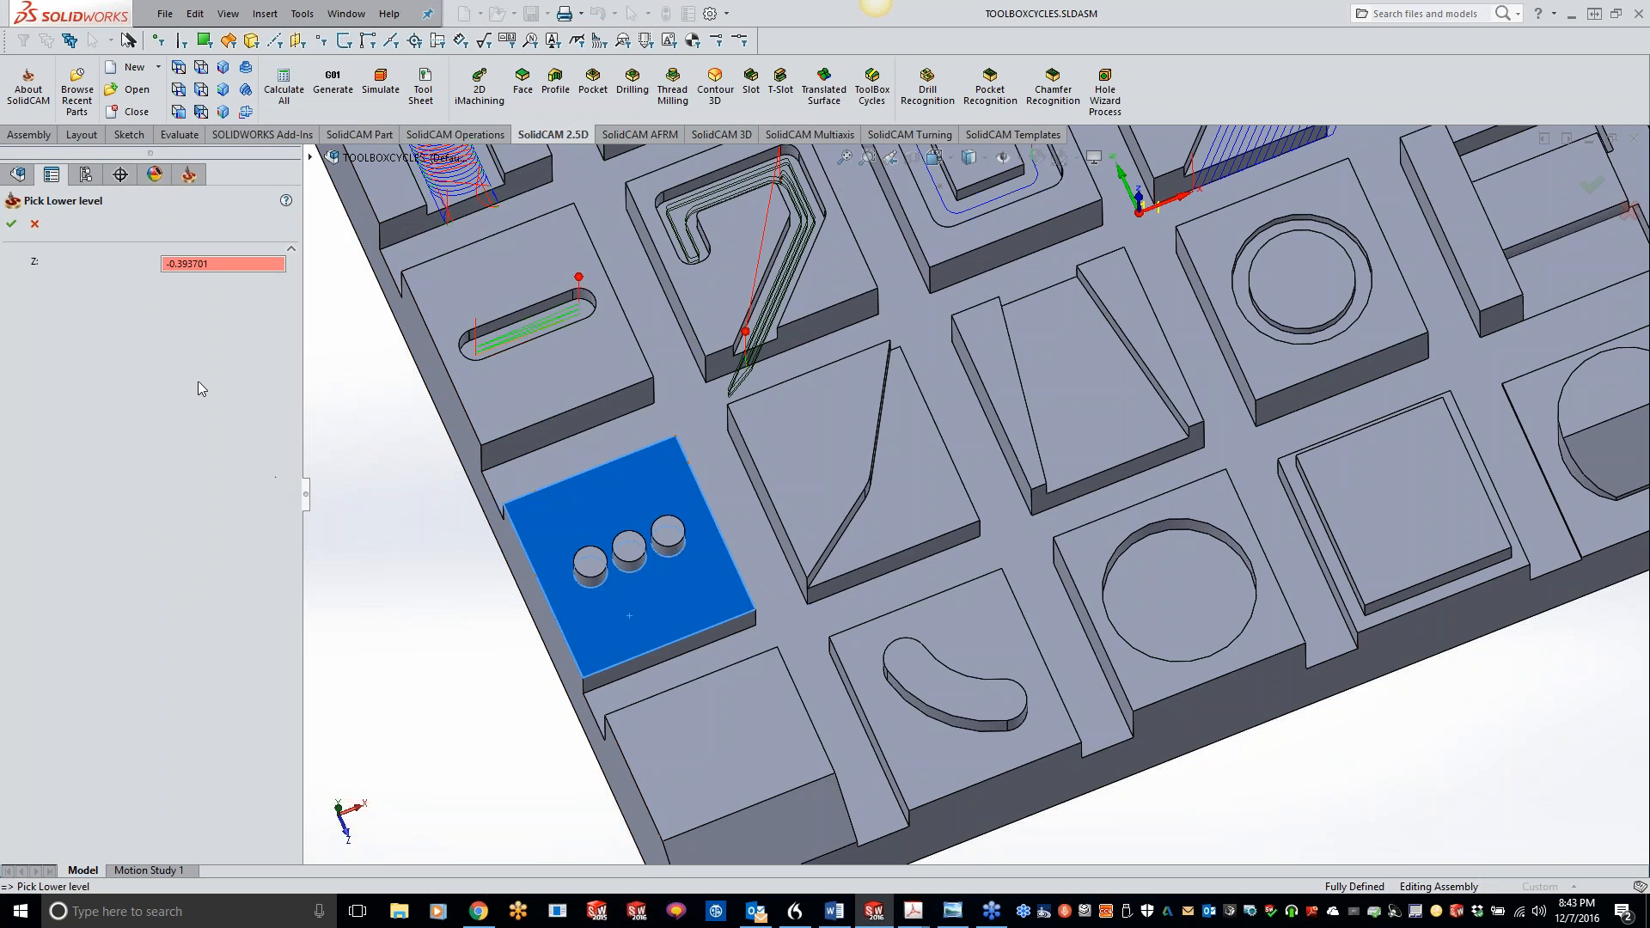
{"action": "left_click", "coordinate": [11, 224]}
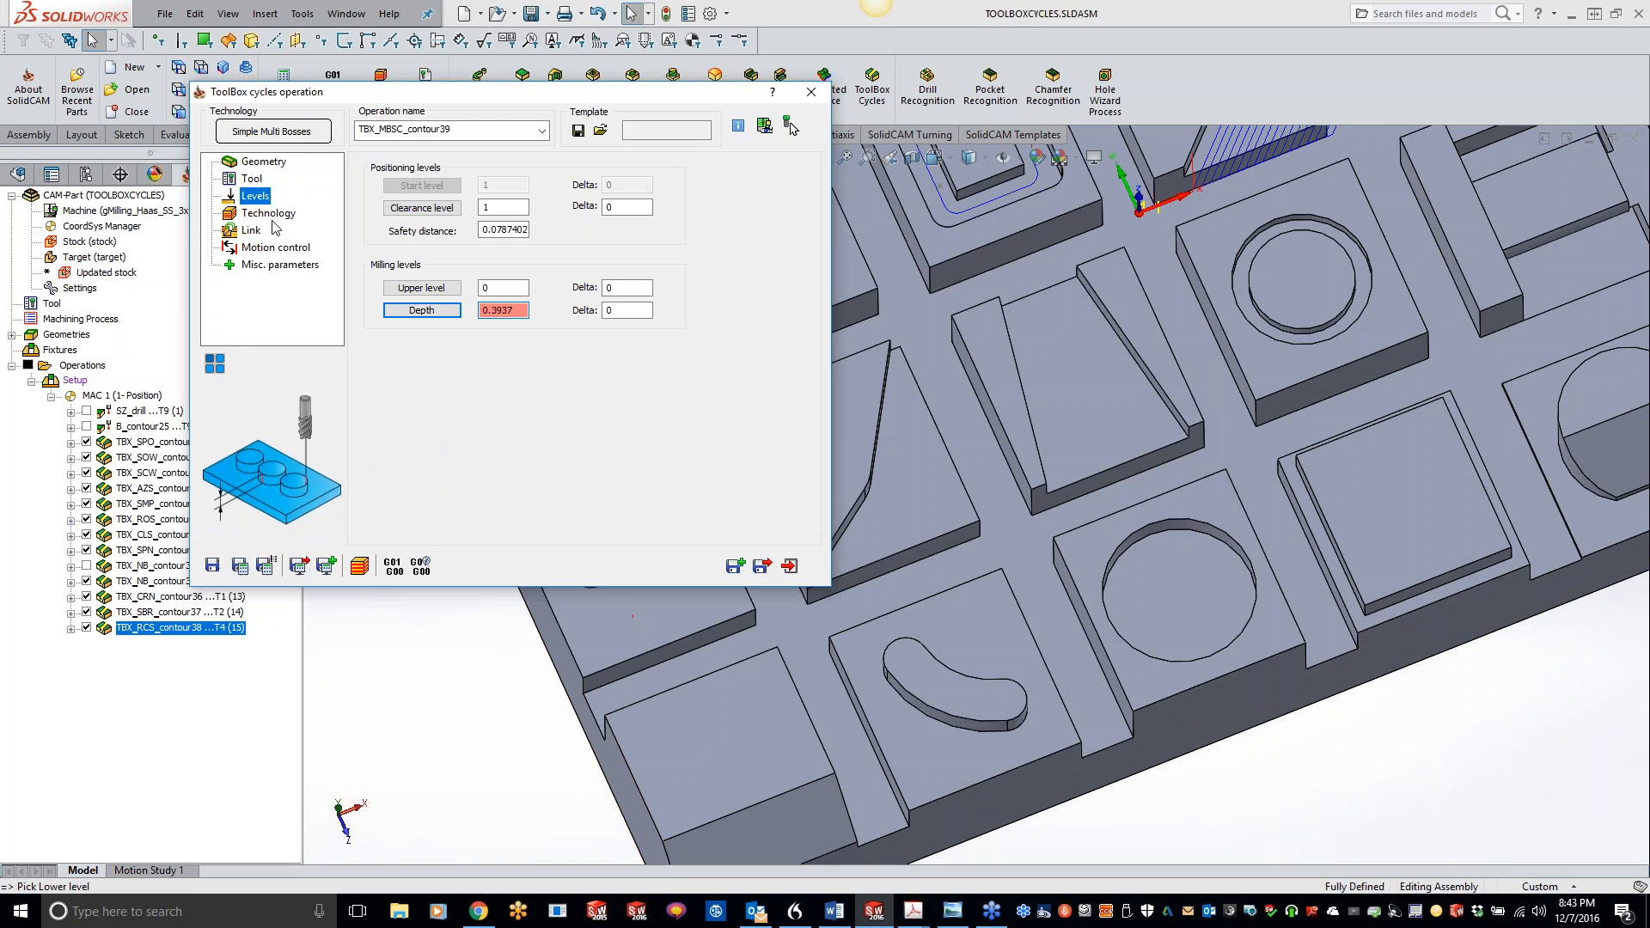
Step: Save and calculate the Simple Multi Bosses operation with the default clear offset, and collapse its dialog to inspect the toolpath
{"action": "left_click", "coordinate": [268, 213]}
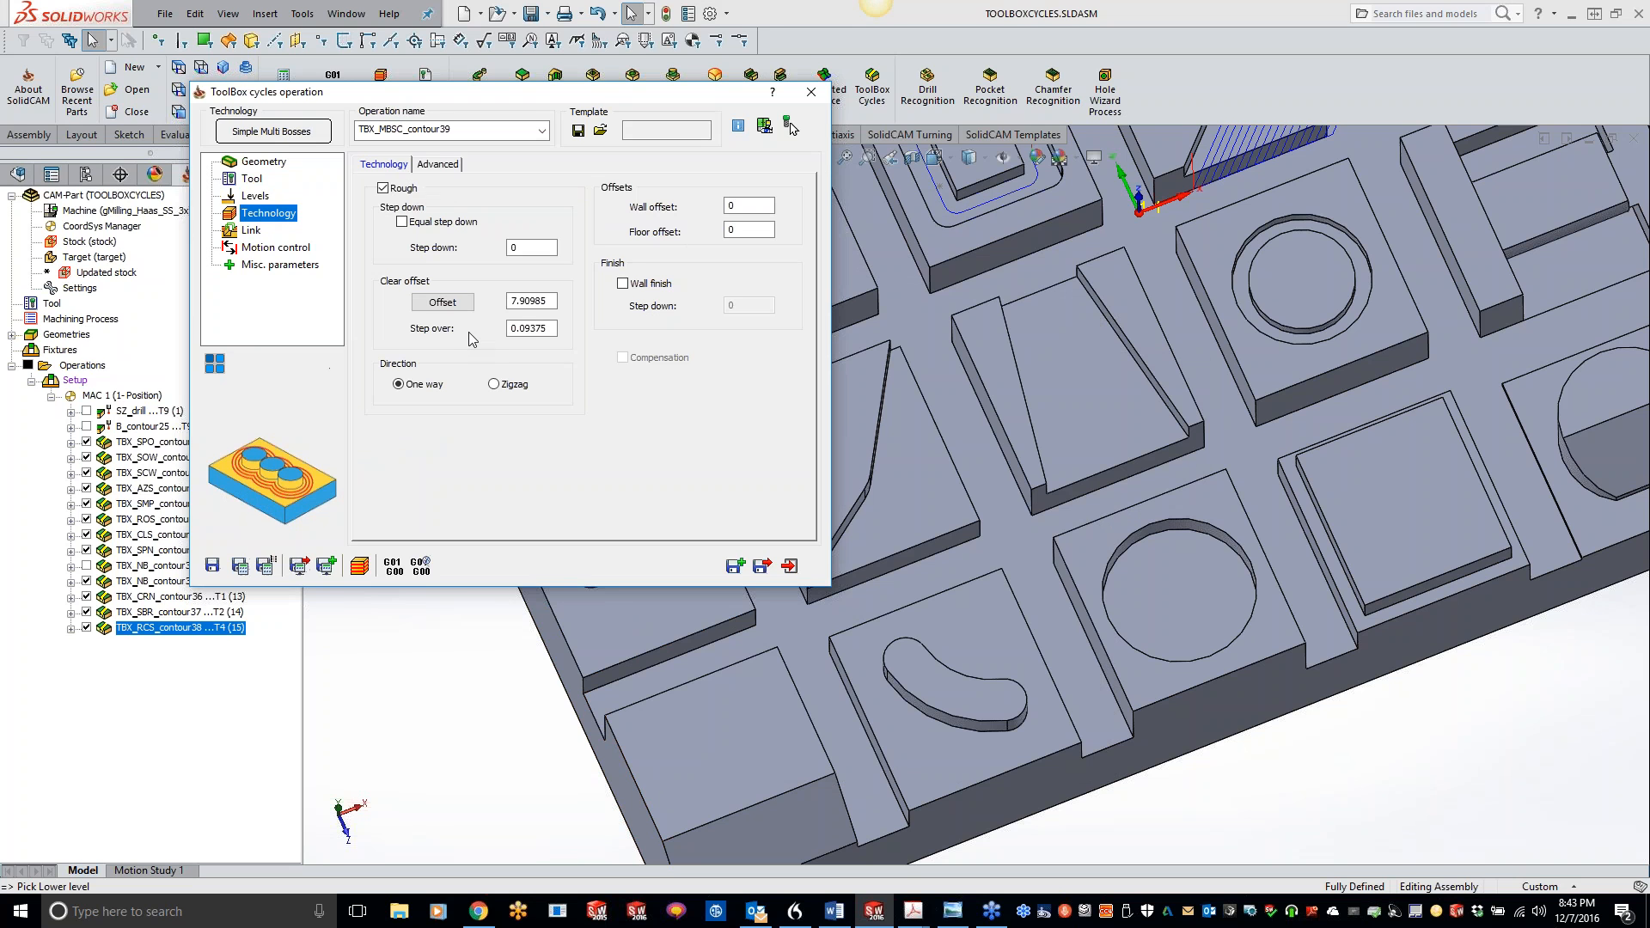
{"action": "left_click", "coordinate": [533, 302]}
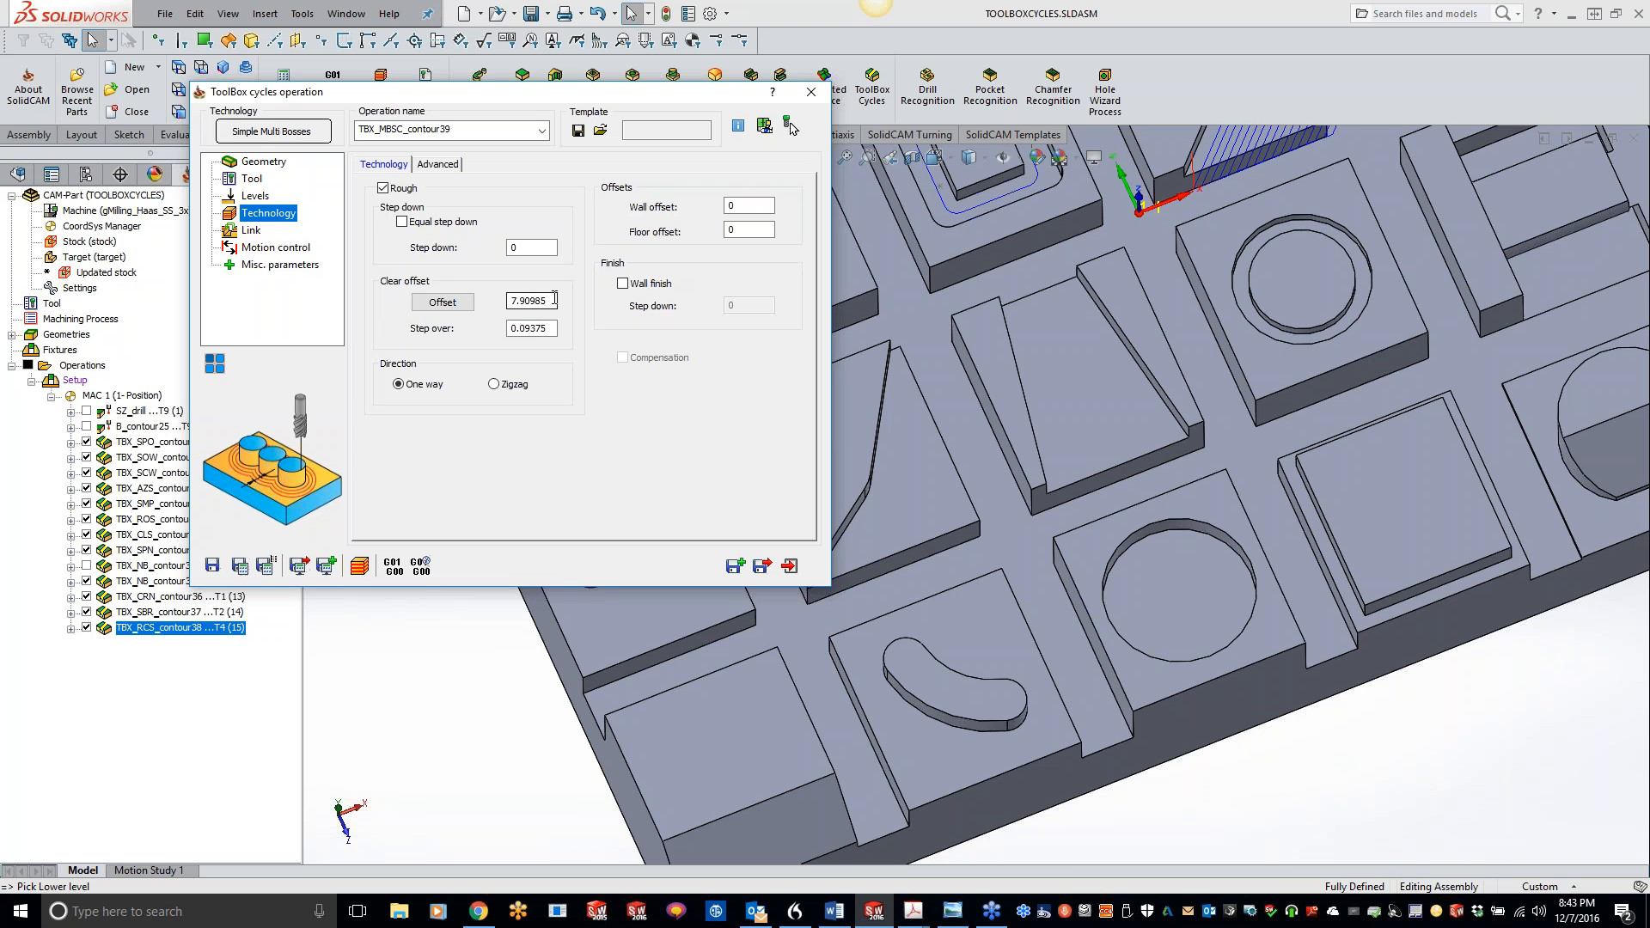
{"action": "left_click", "coordinate": [240, 567]}
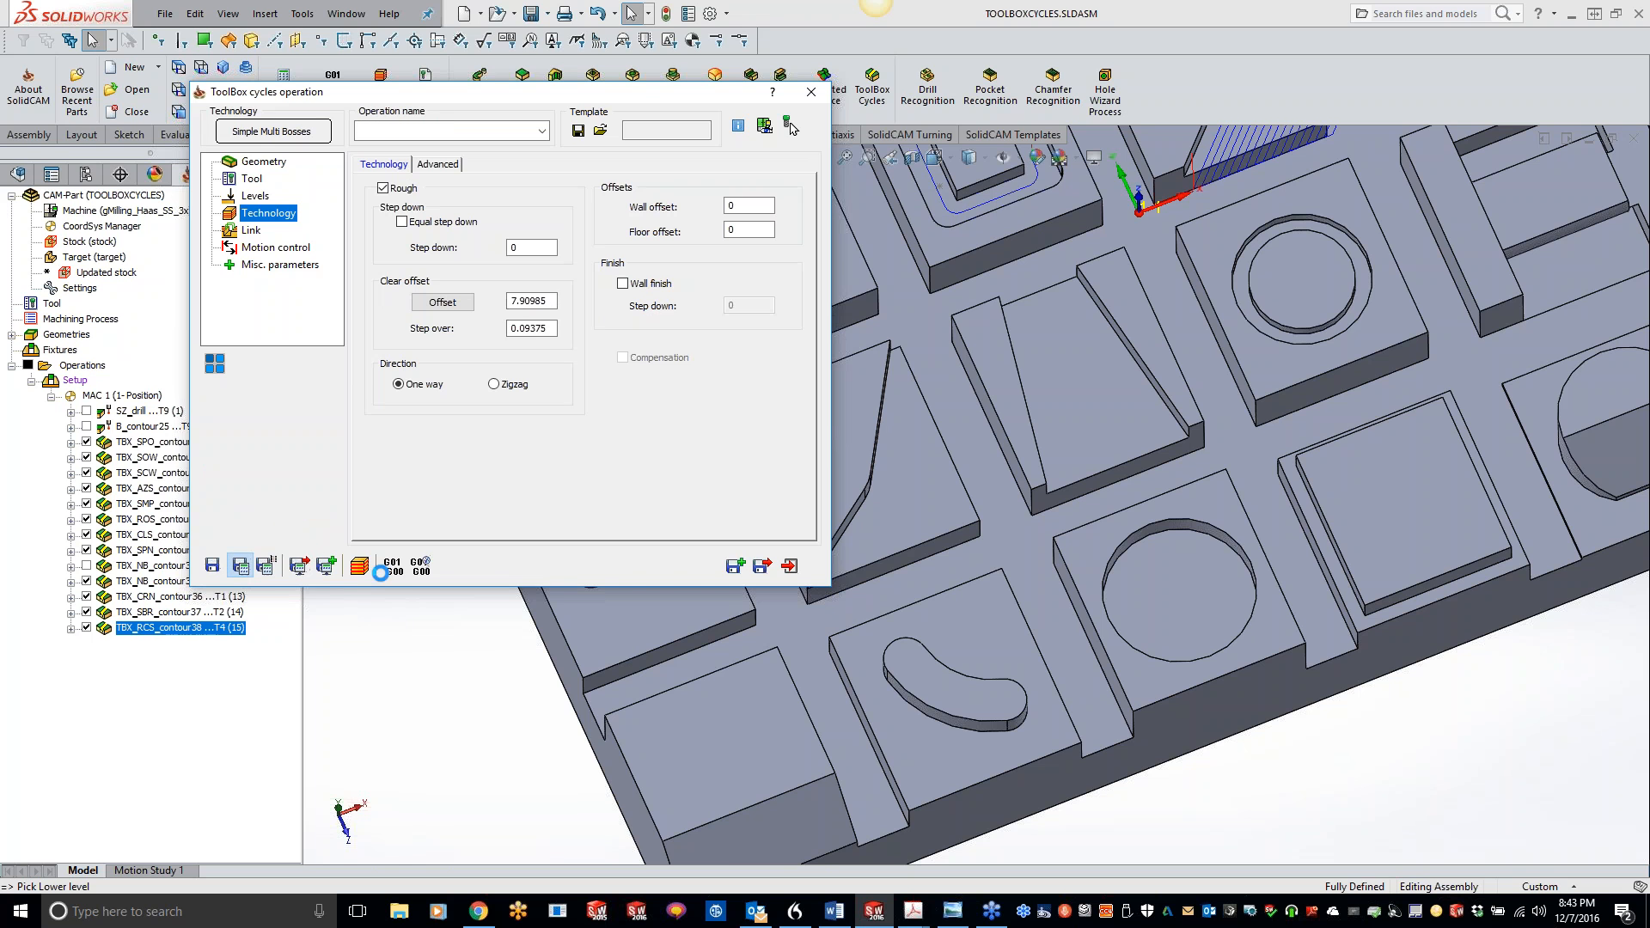
{"action": "double_click", "coordinate": [639, 103]}
{"action": "scroll", "coordinate": [980, 485], "scroll_direction": "down", "scroll_amount": 3}
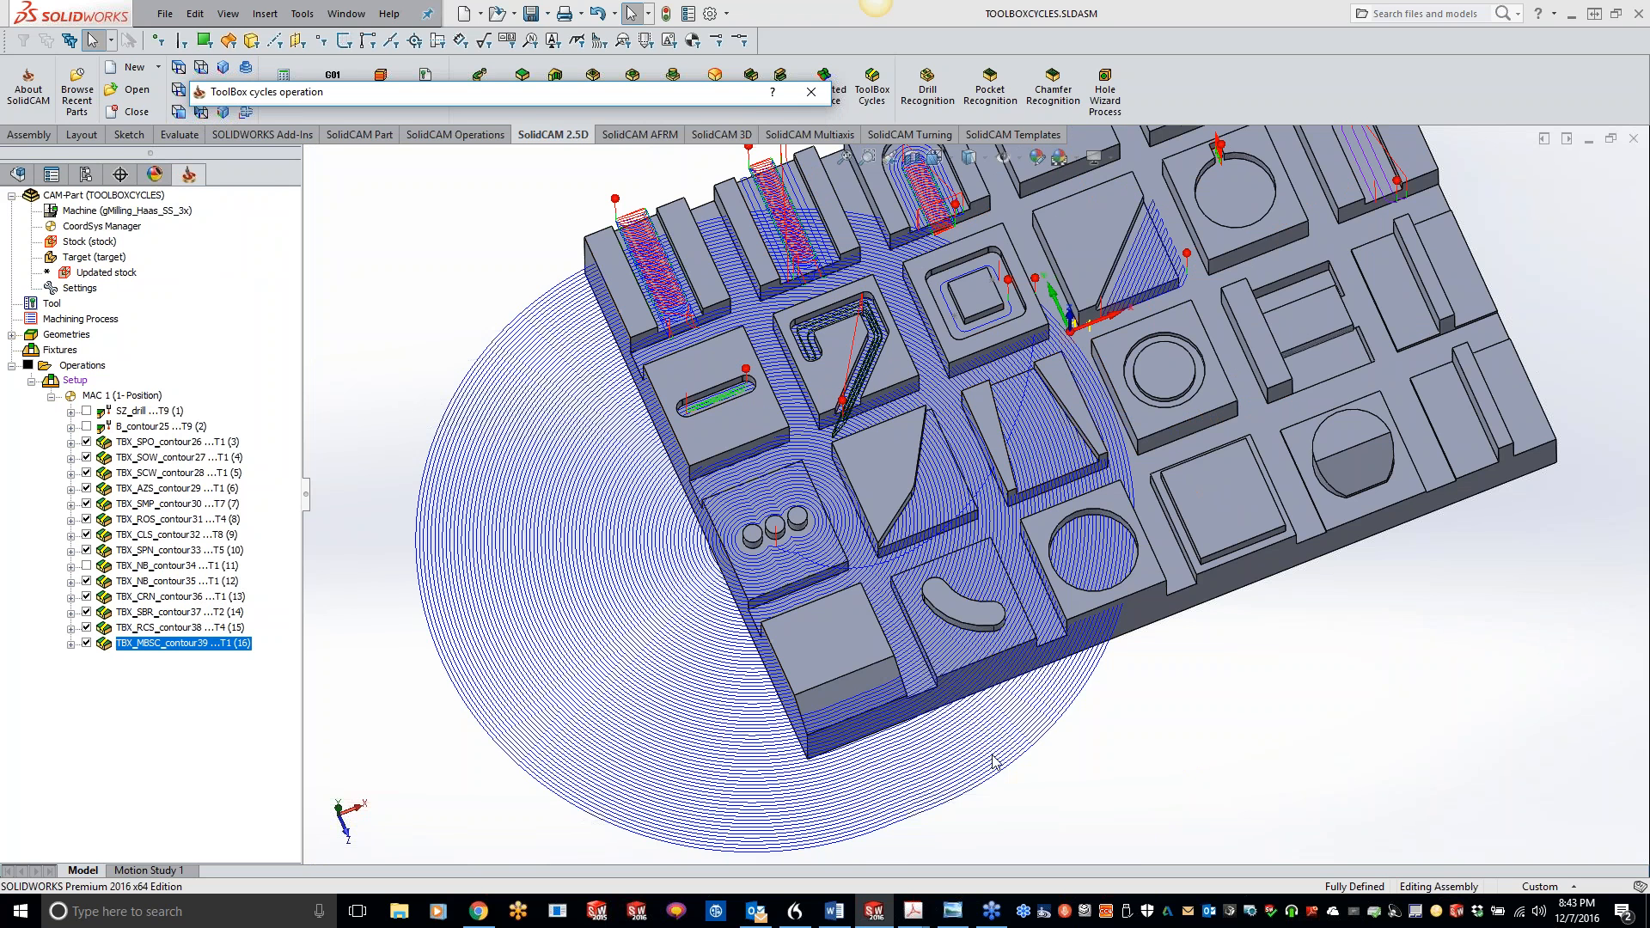
Step: Pick the clear offset of the Simple Multi Bosses operation on the boss block's outer edge, then save and recalculate the operation
{"action": "double_click", "coordinate": [536, 90]}
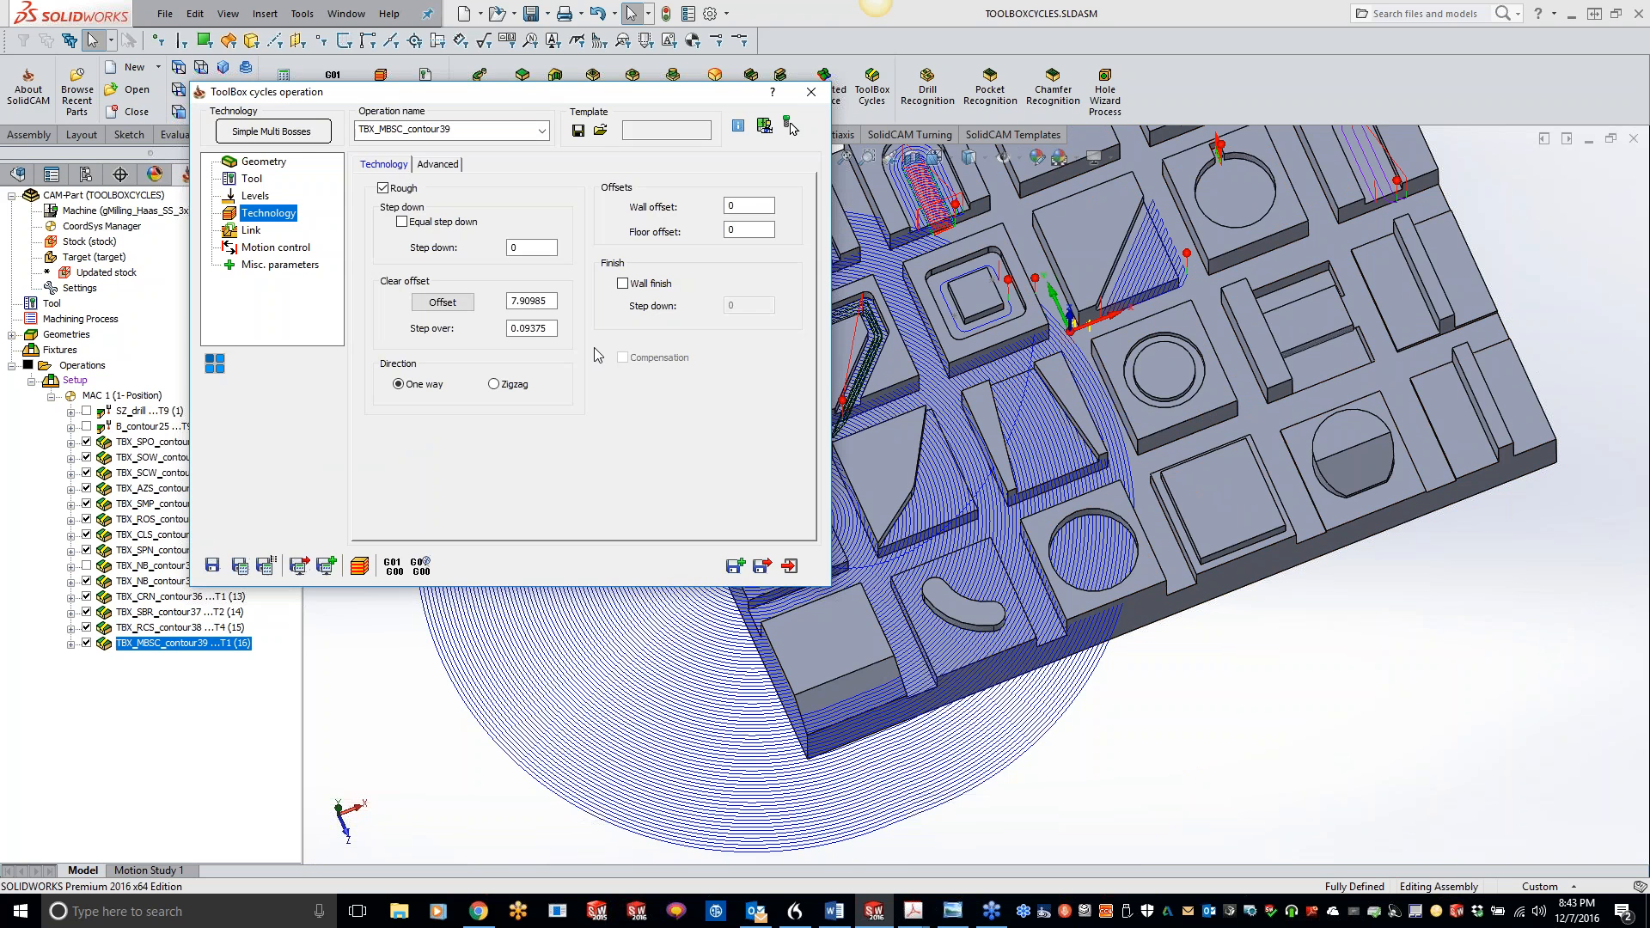
{"action": "left_click", "coordinate": [442, 302]}
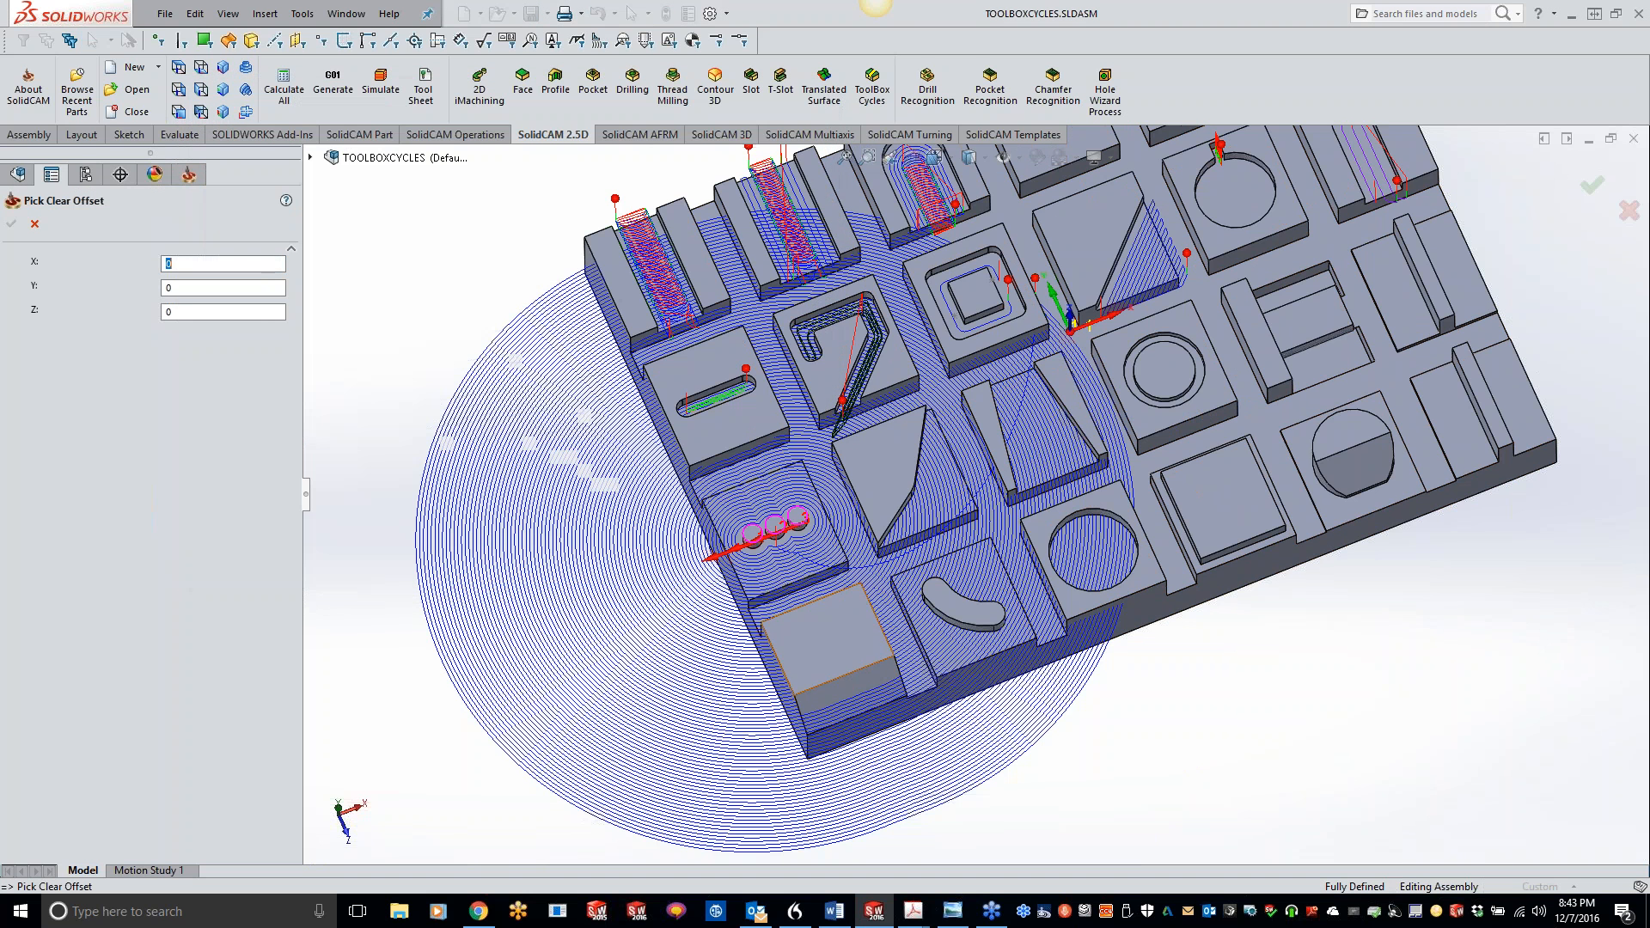
{"action": "left_click", "coordinate": [804, 578]}
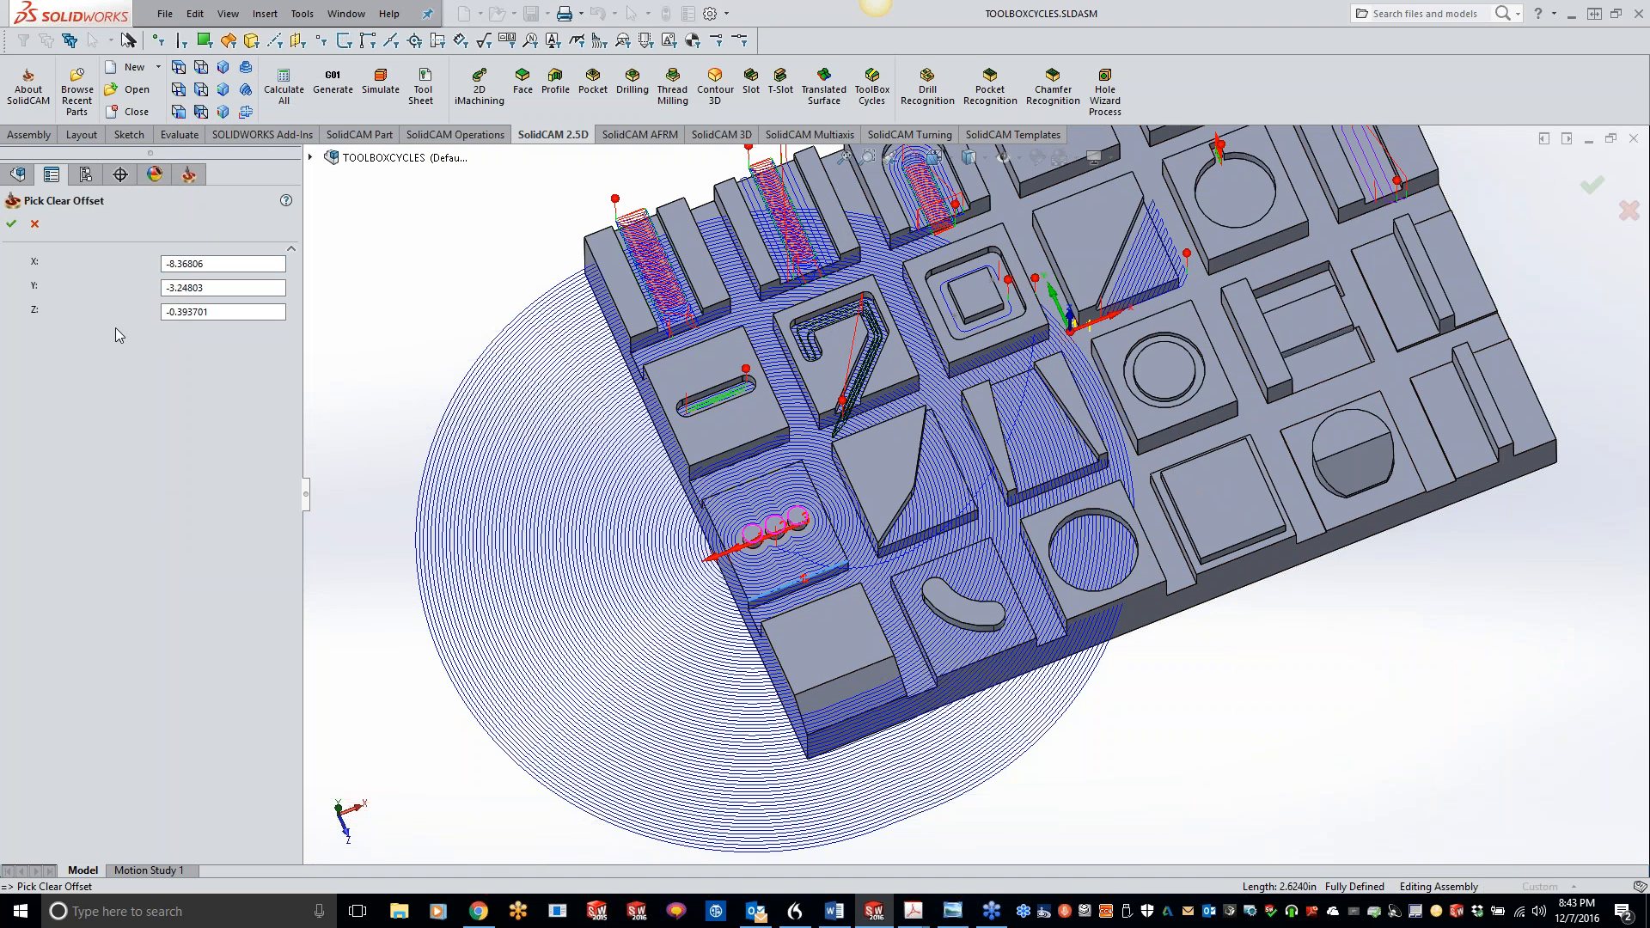
{"action": "left_click", "coordinate": [11, 224]}
{"action": "left_click", "coordinate": [240, 567]}
Step: Examine the recalculated Simple Multi Bosses toolpath around the three bosses, including its links between the offset passes
{"action": "scroll", "coordinate": [854, 516], "scroll_direction": "up", "scroll_amount": 4}
{"action": "scroll", "coordinate": [857, 517], "scroll_direction": "down", "scroll_amount": 4}
{"action": "scroll", "coordinate": [857, 517], "scroll_direction": "down", "scroll_amount": 3}
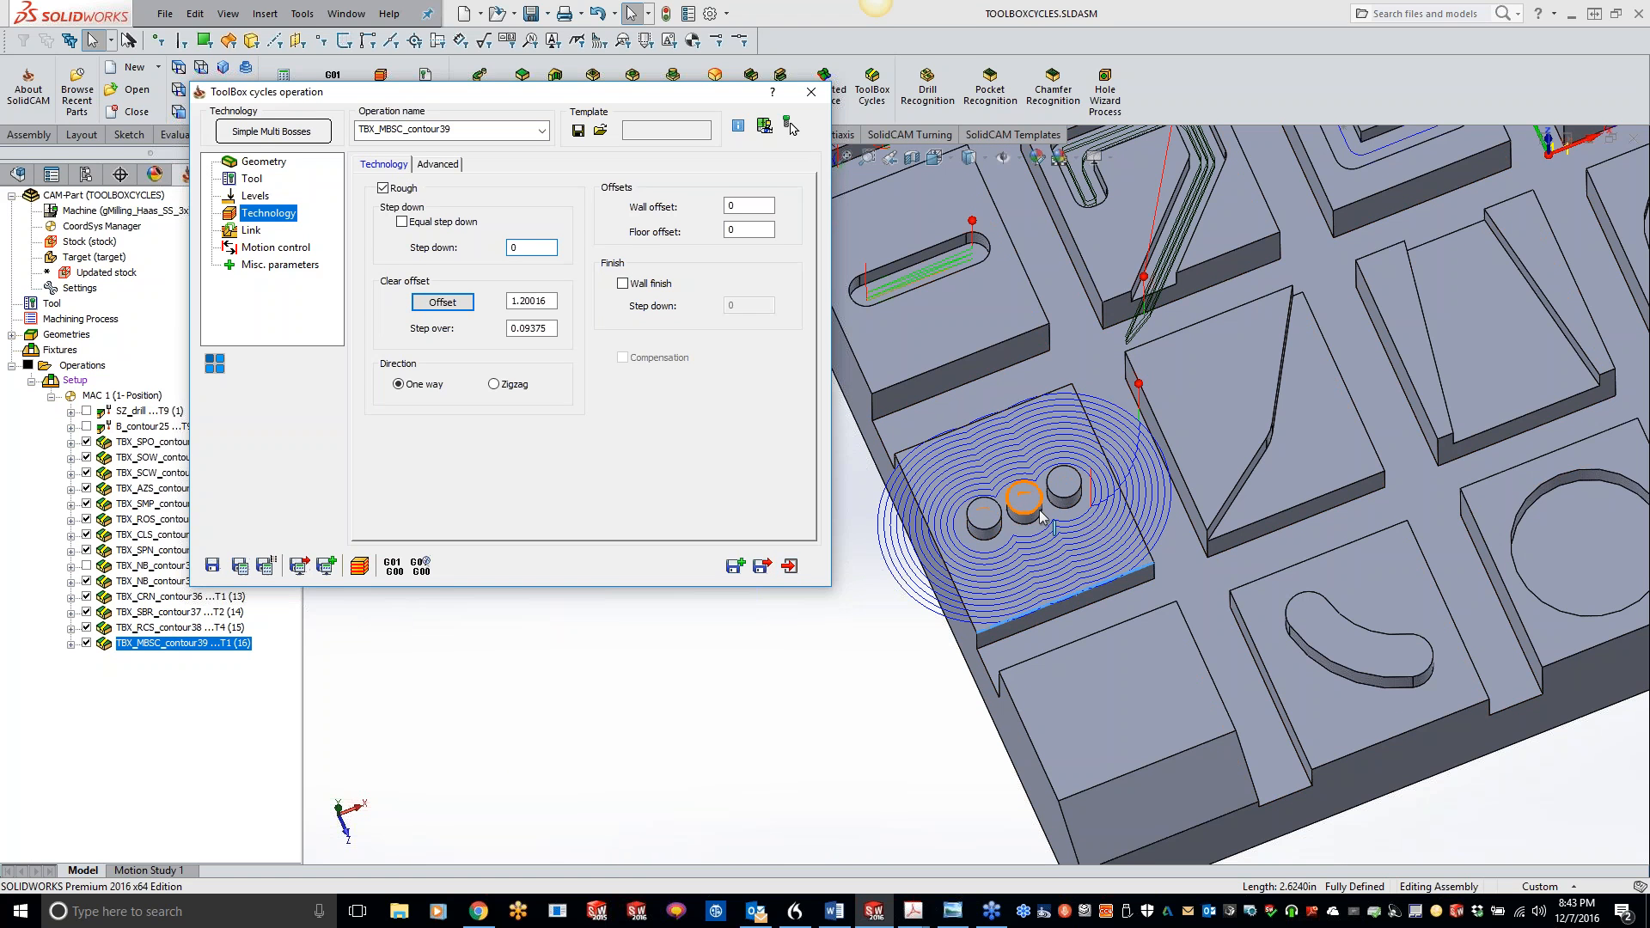
{"action": "scroll", "coordinate": [1096, 514], "scroll_direction": "down", "scroll_amount": 1}
{"action": "scroll", "coordinate": [1032, 507], "scroll_direction": "down", "scroll_amount": 3}
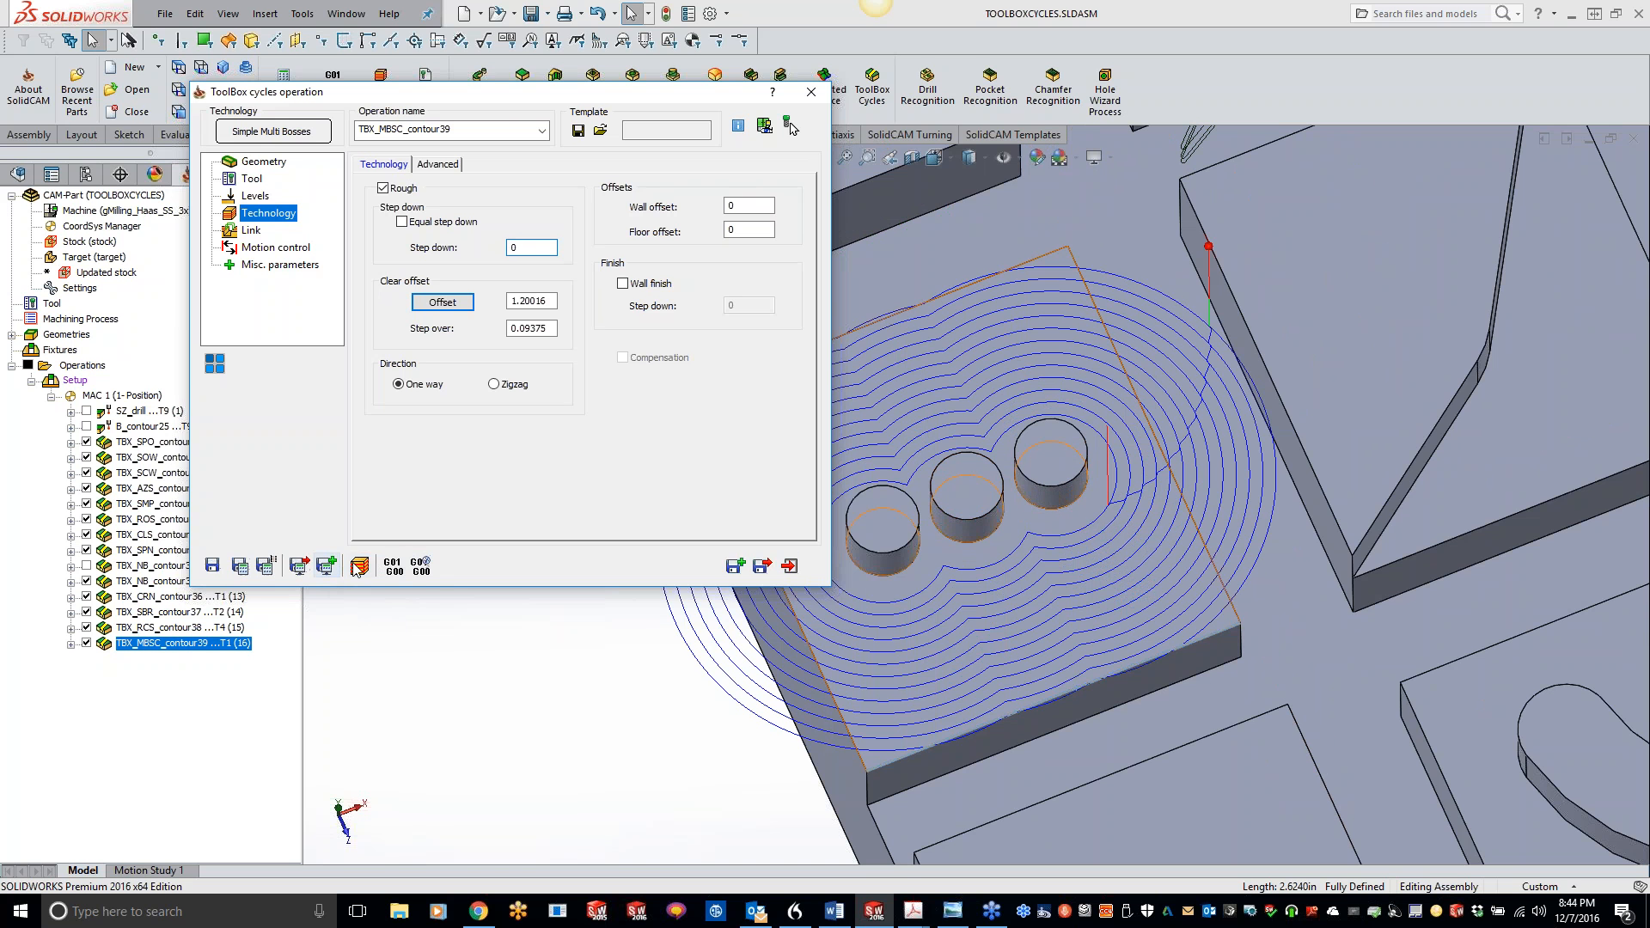
{"action": "scroll", "coordinate": [977, 498], "scroll_direction": "up", "scroll_amount": 3}
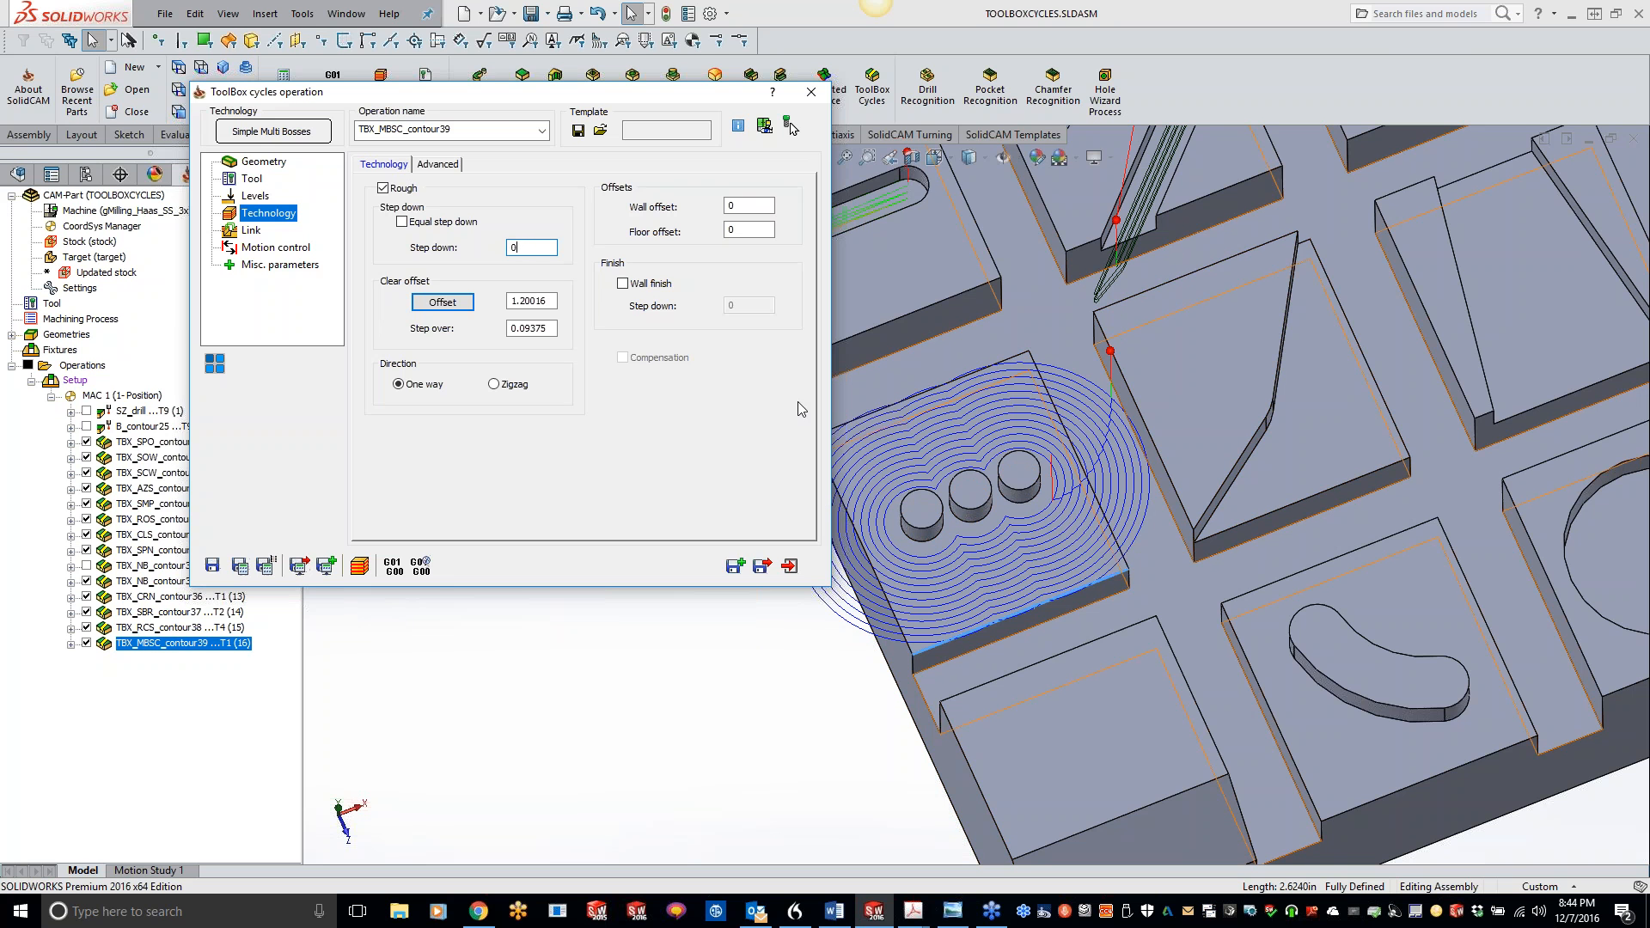
{"action": "scroll", "coordinate": [1118, 412], "scroll_direction": "down", "scroll_amount": 6}
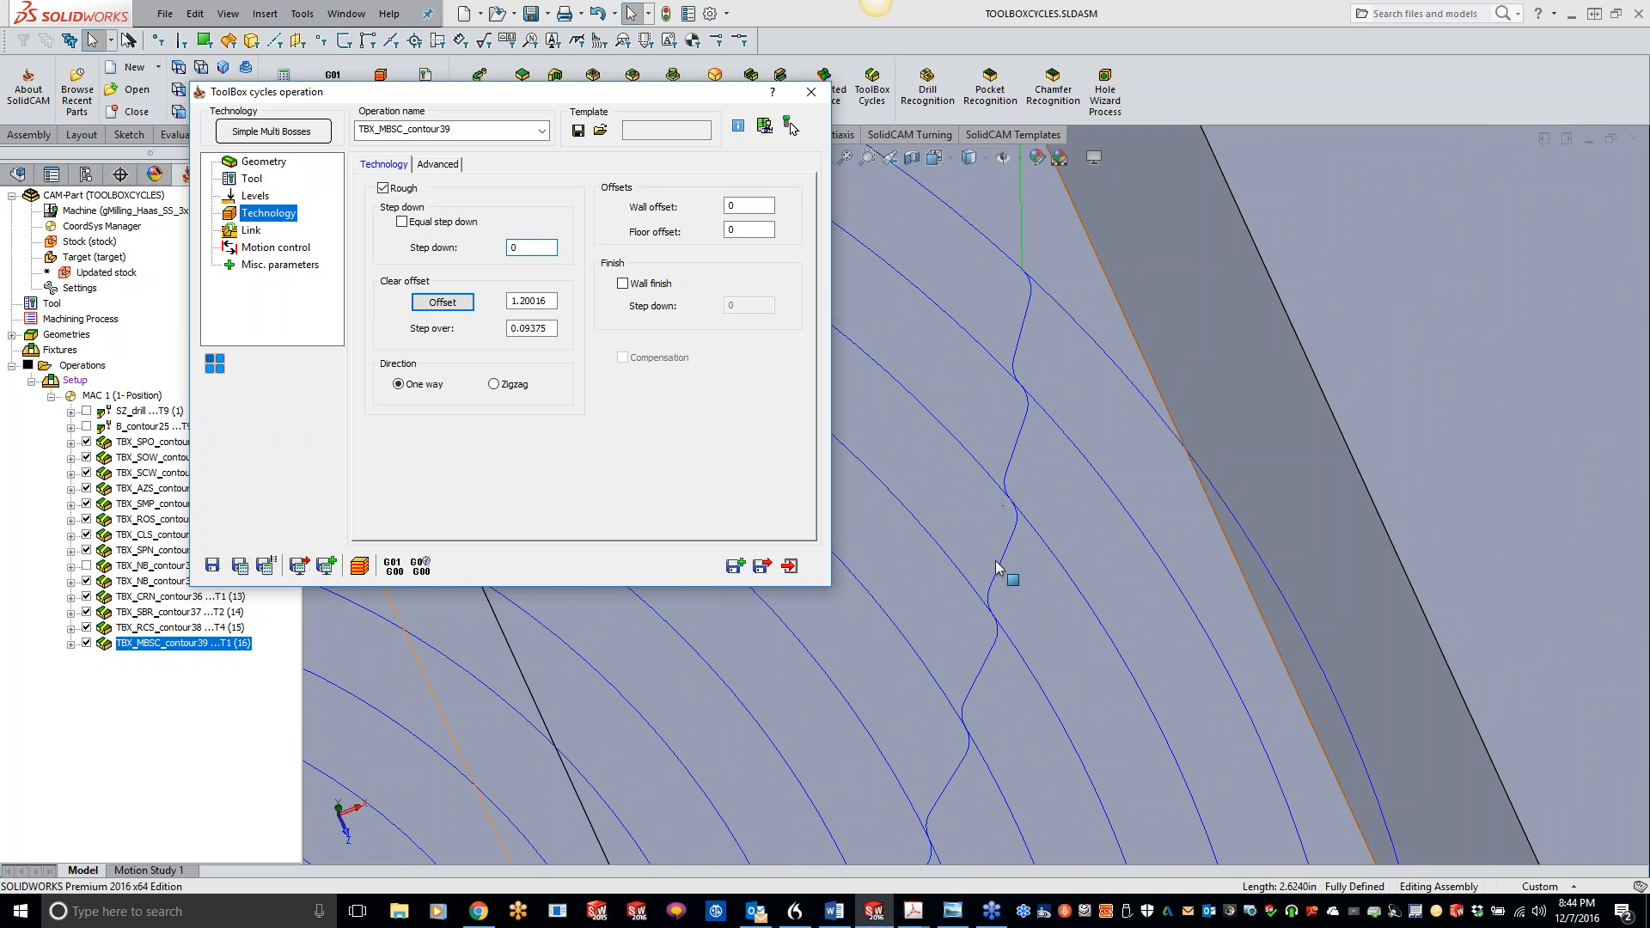
{"action": "scroll", "coordinate": [1023, 615], "scroll_direction": "up", "scroll_amount": 8}
{"action": "scroll", "coordinate": [875, 617], "scroll_direction": "up", "scroll_amount": 3}
{"action": "scroll", "coordinate": [818, 612], "scroll_direction": "down", "scroll_amount": 4}
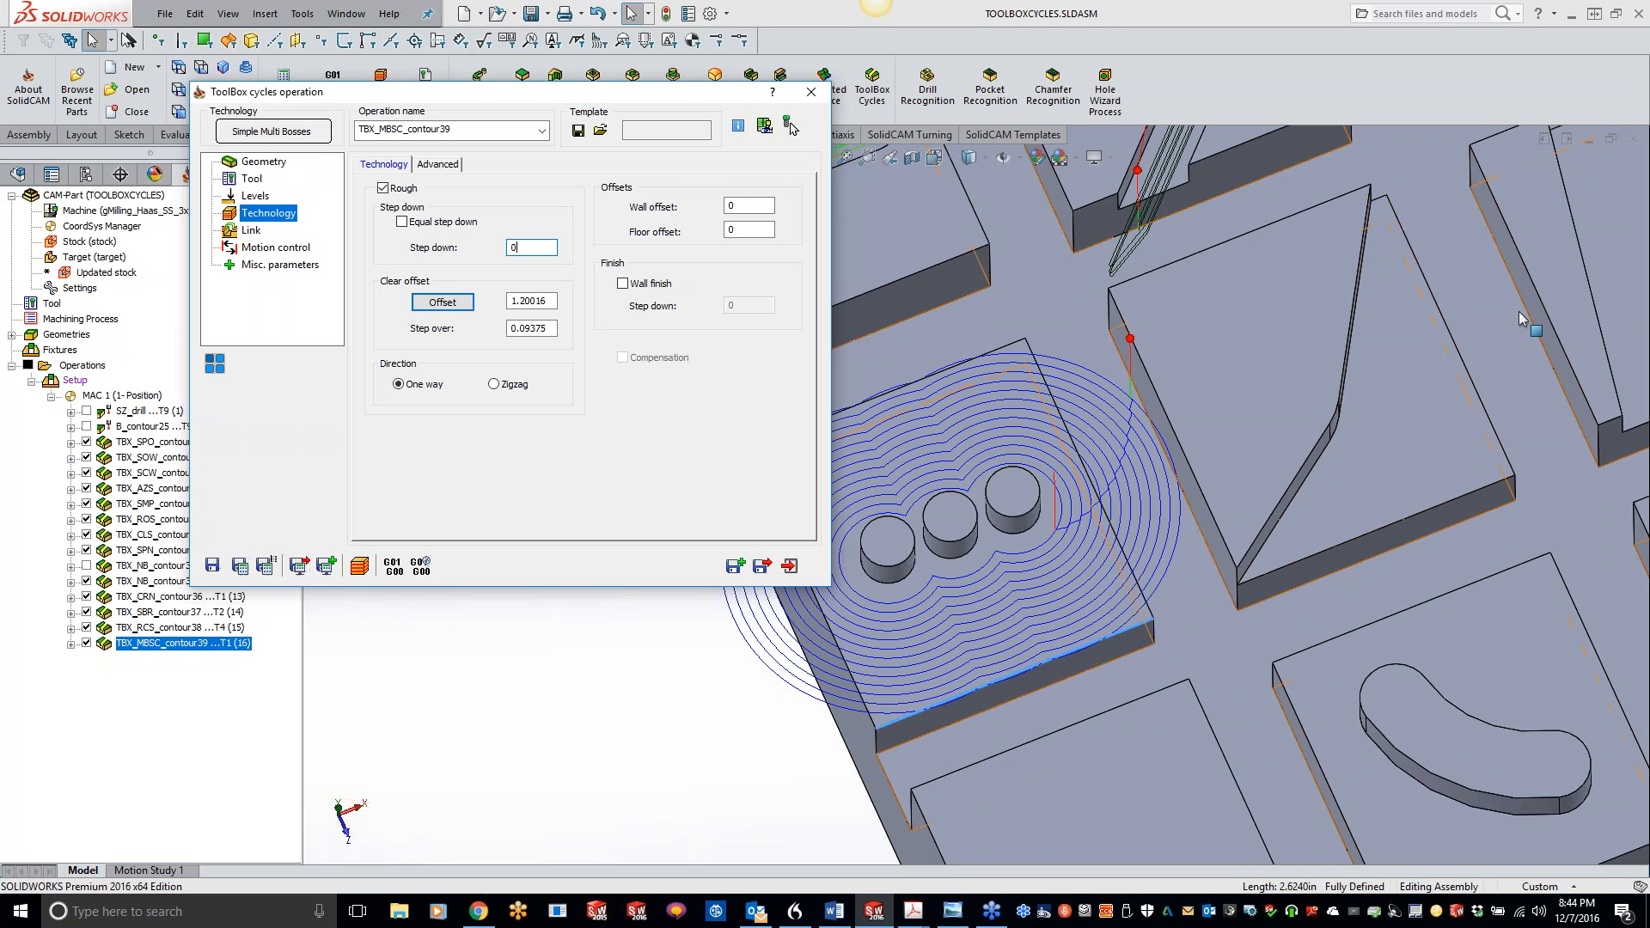
Step: Copy the Simple Multi Bosses operation and switch the copy to the One side open slot cycle
{"action": "left_click", "coordinate": [734, 566]}
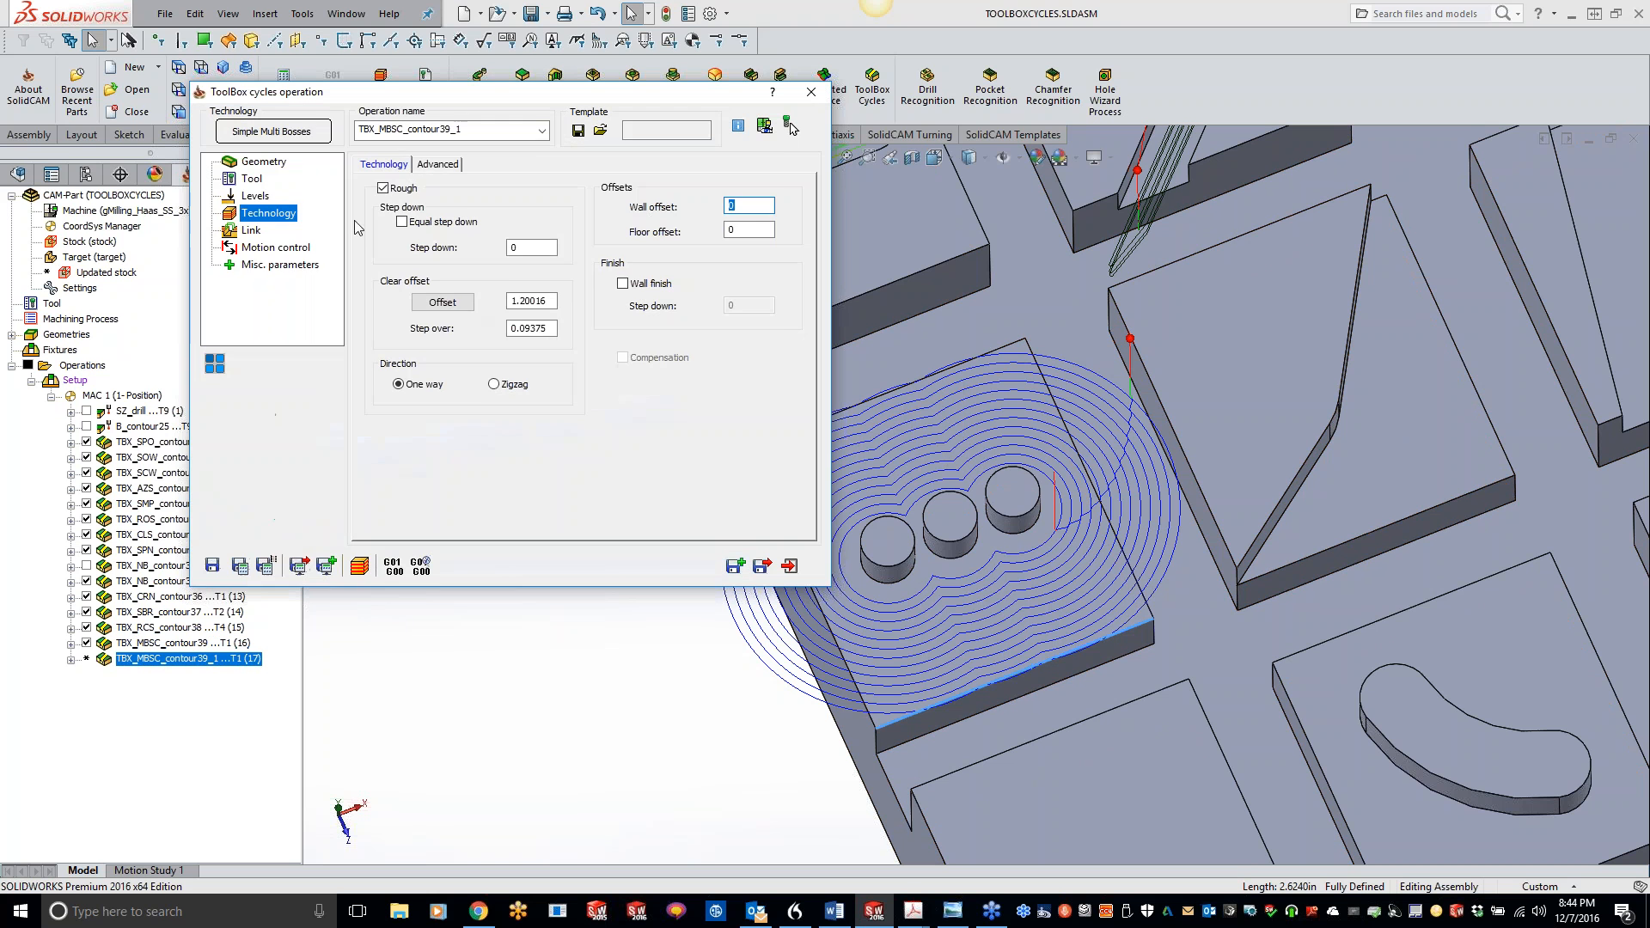
{"action": "left_click", "coordinate": [275, 130]}
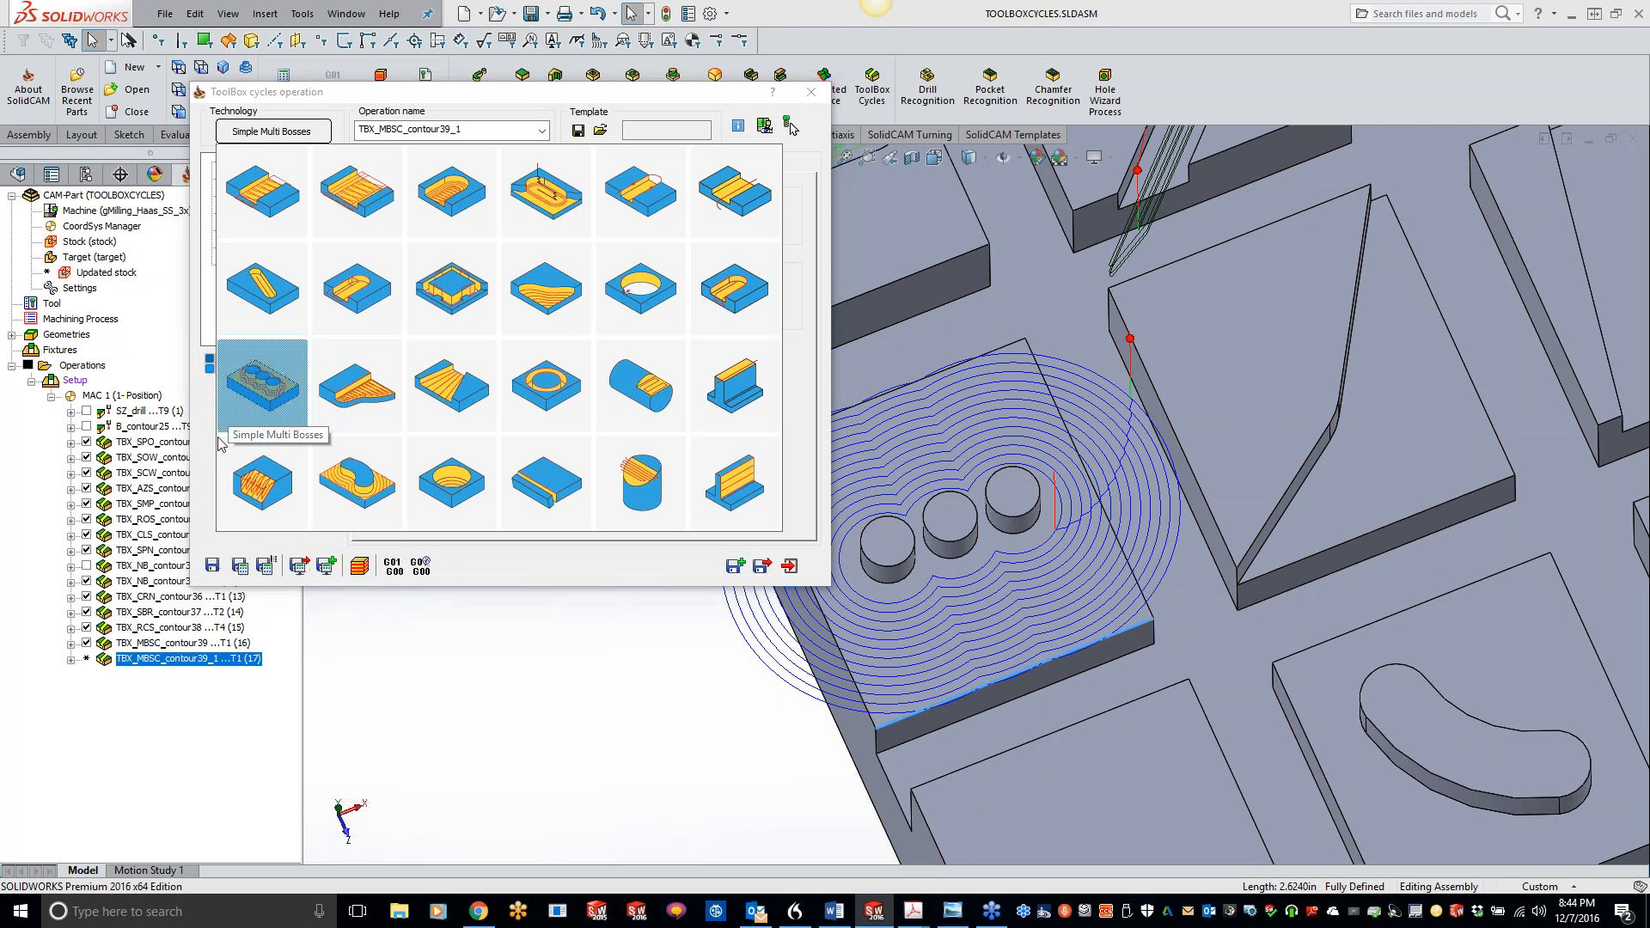
{"action": "left_click", "coordinate": [362, 401]}
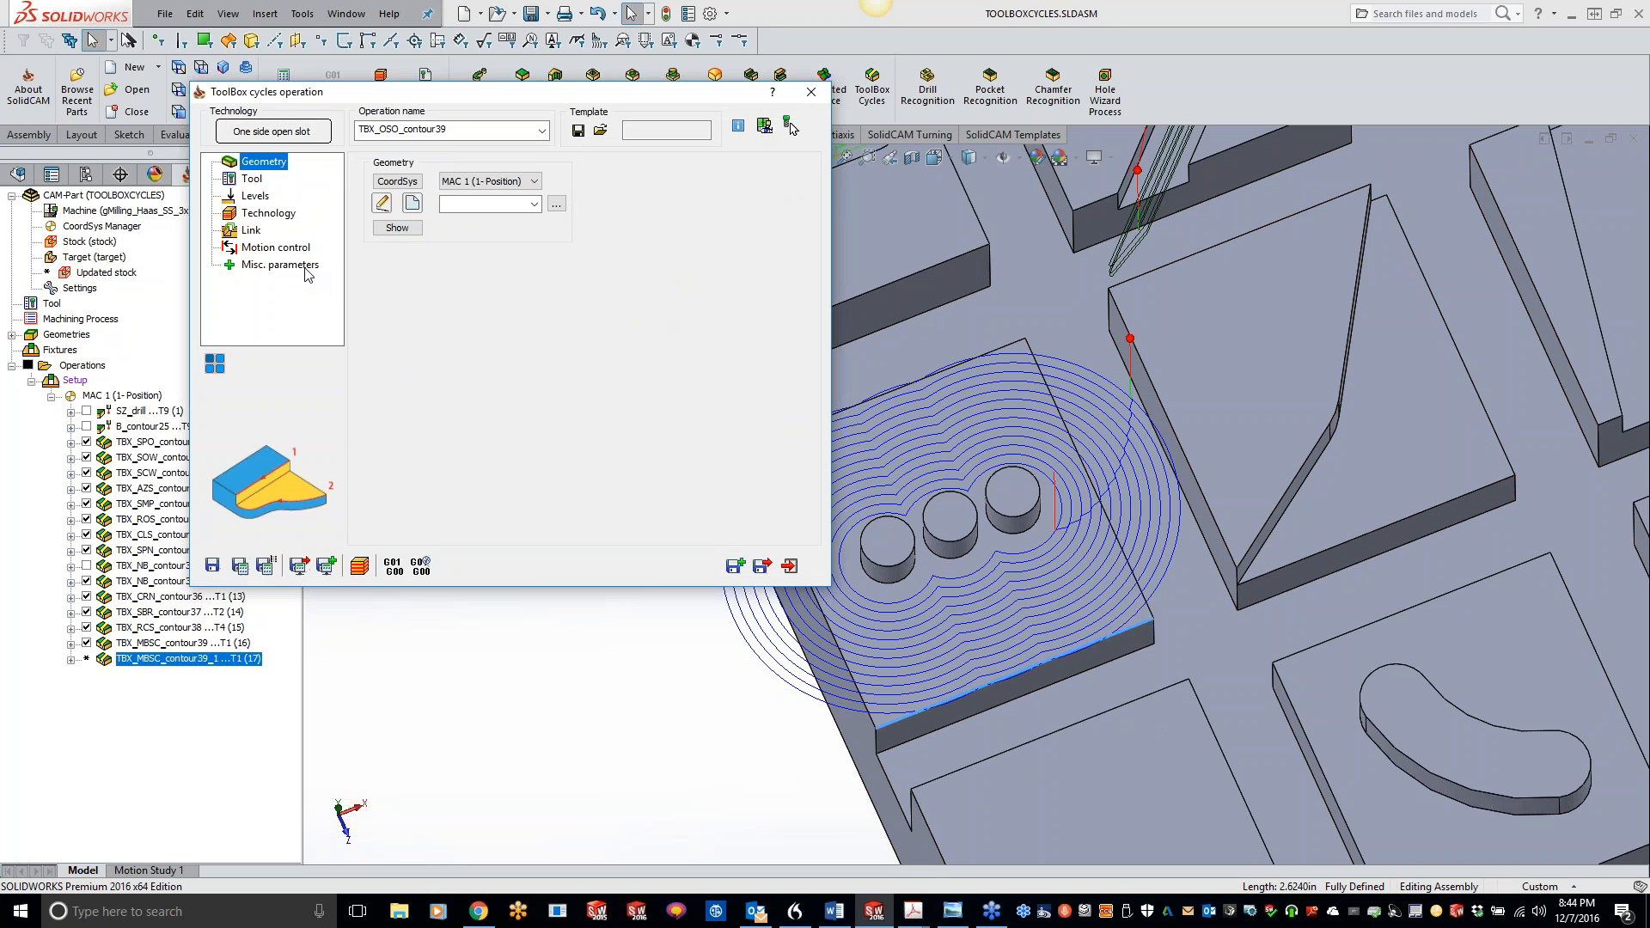
Step: Define a new slot geometry with the two-segment wall edge as first chain and the straight open edge as second chain
{"action": "left_click", "coordinate": [413, 204]}
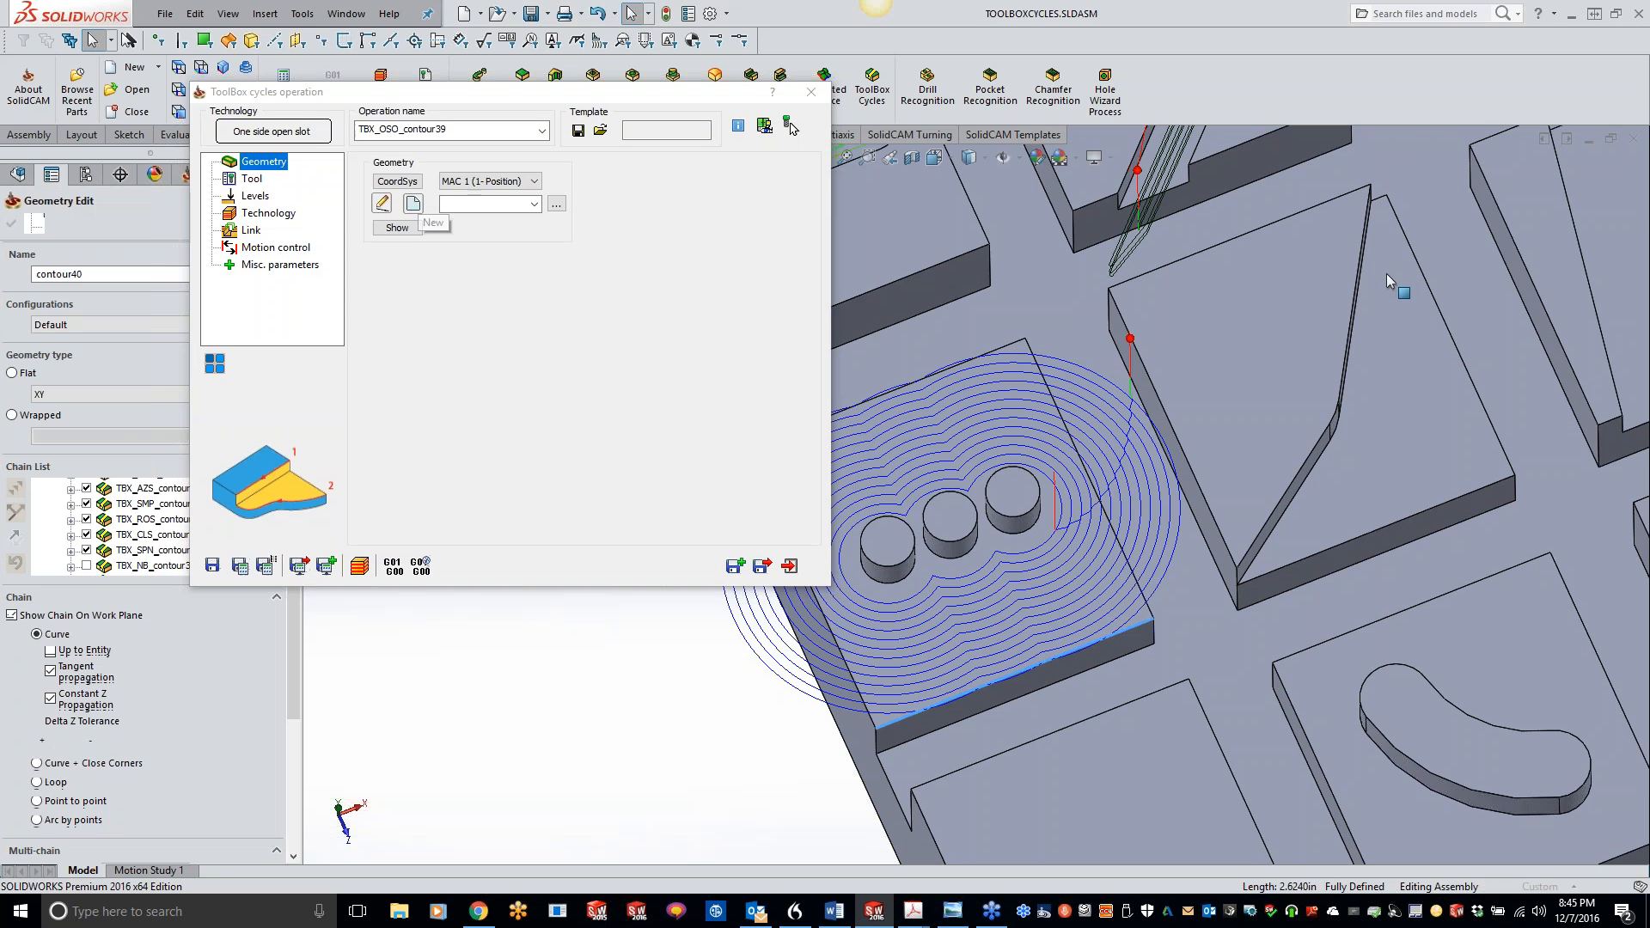
{"action": "left_click", "coordinate": [1370, 251]}
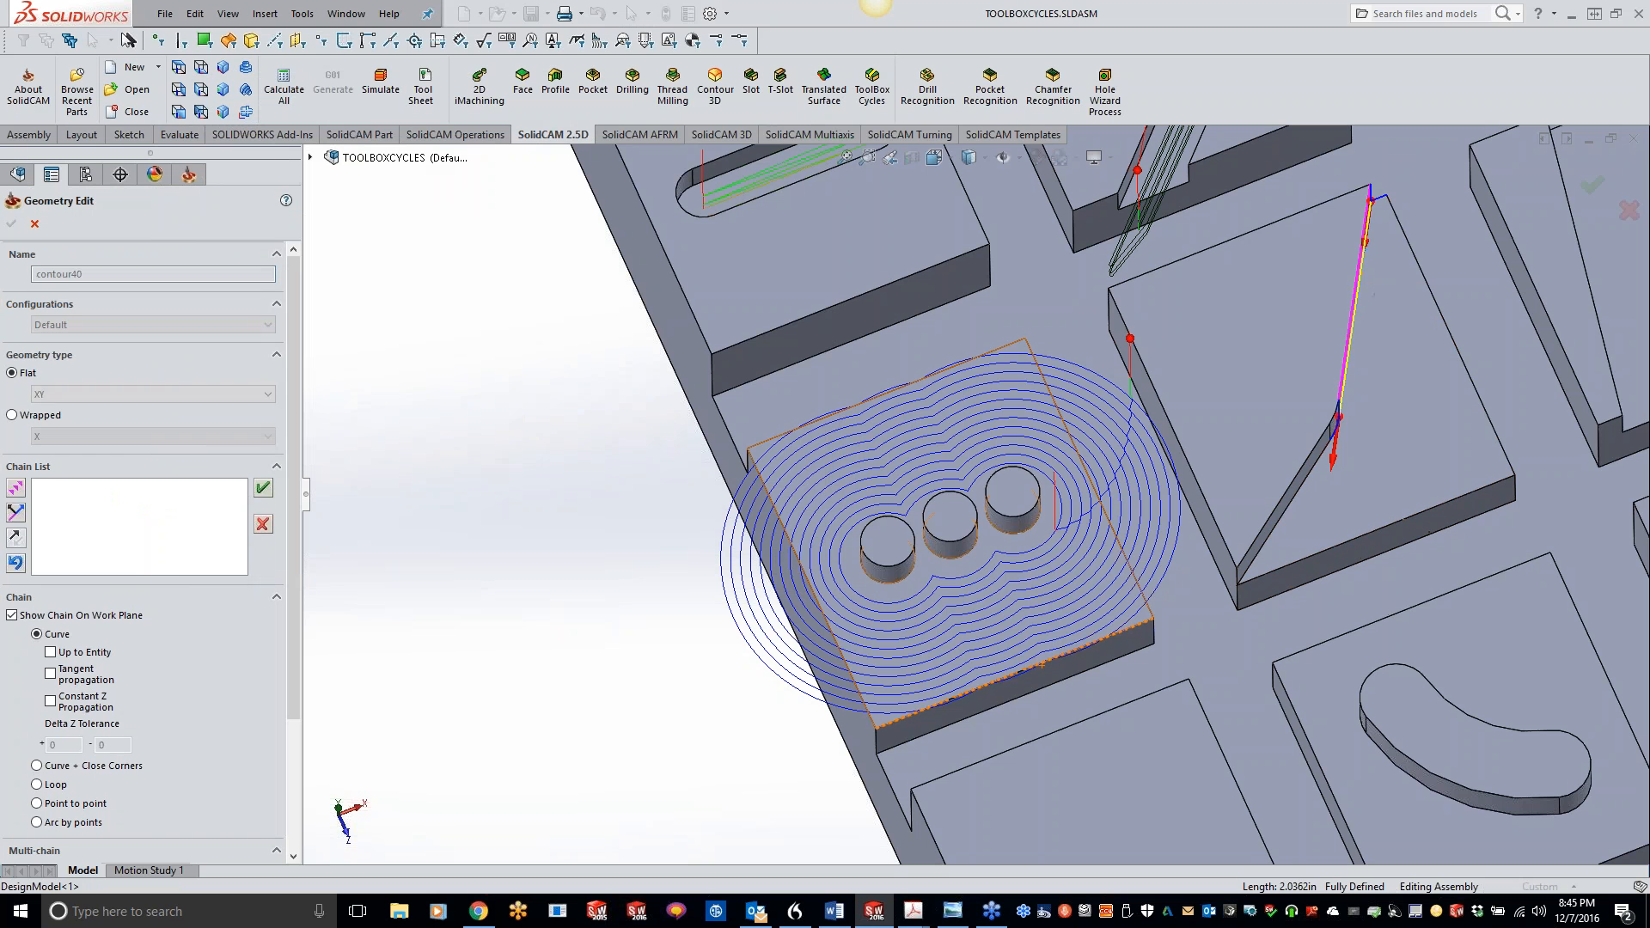
{"action": "left_click", "coordinate": [16, 488]}
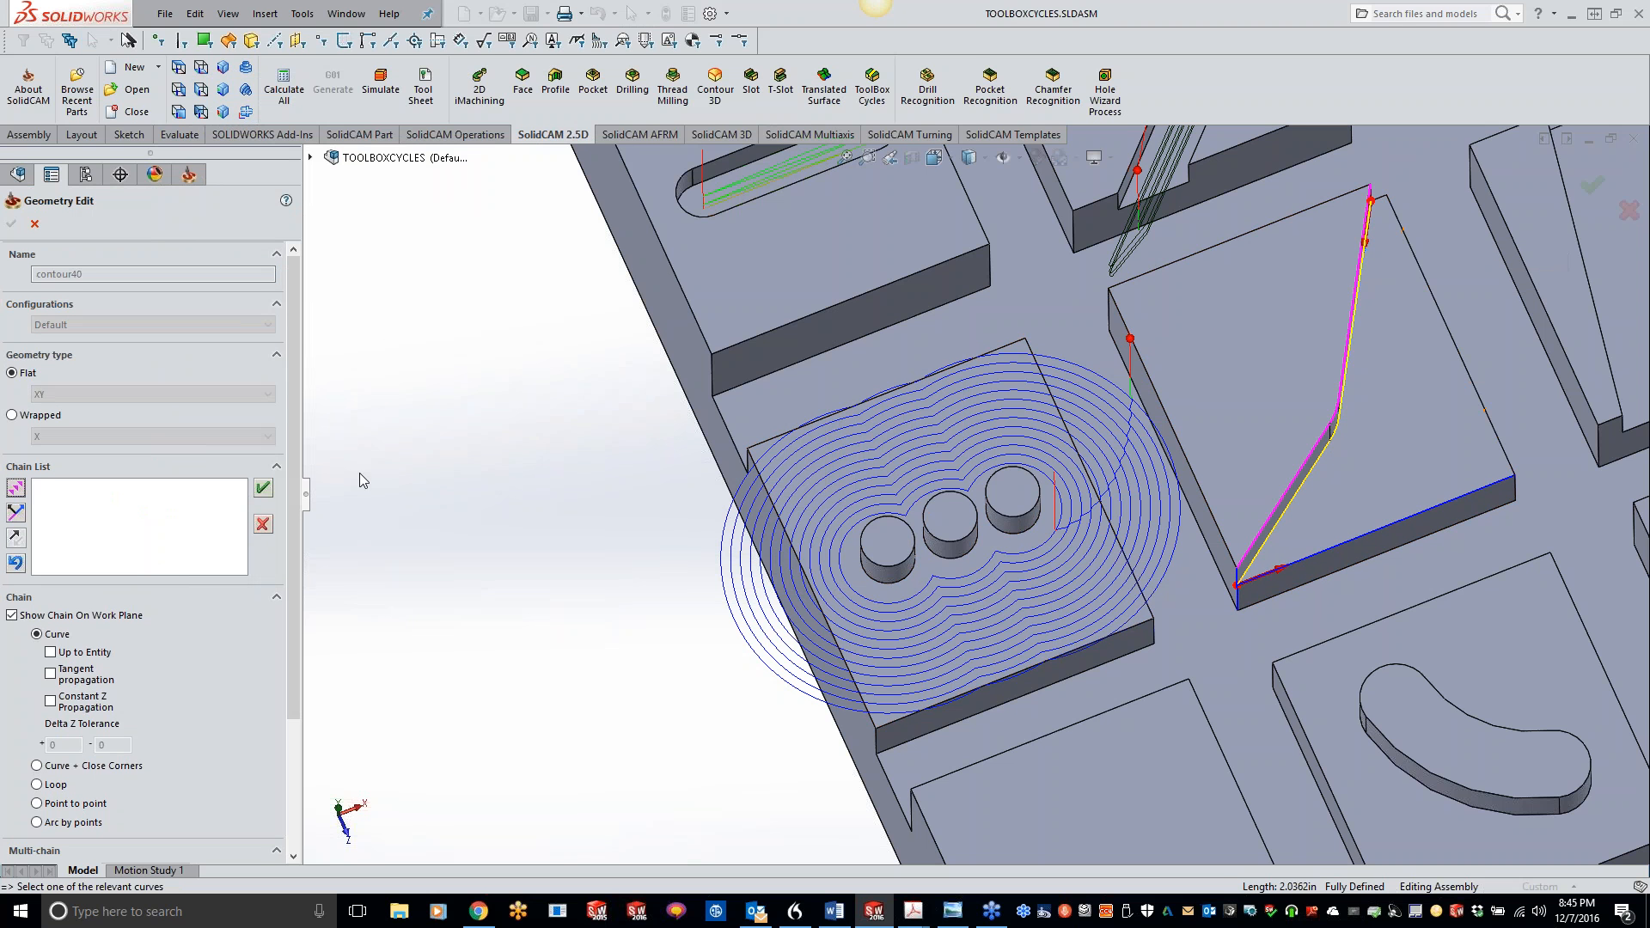
{"action": "left_click", "coordinate": [264, 489]}
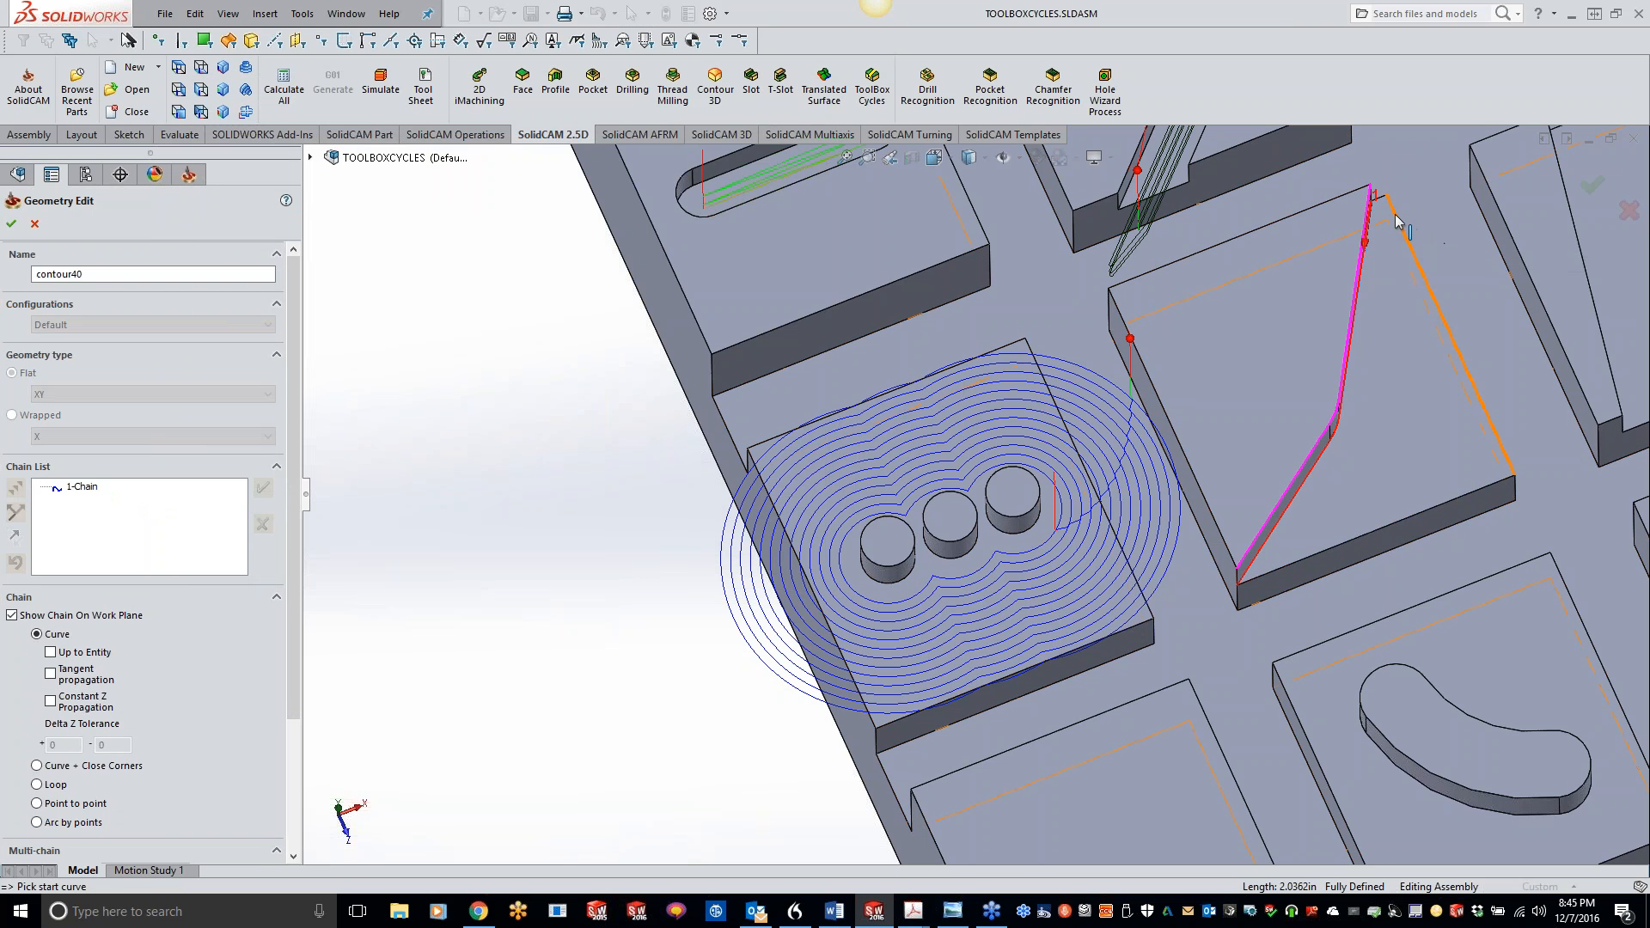
{"action": "left_click", "coordinate": [268, 486]}
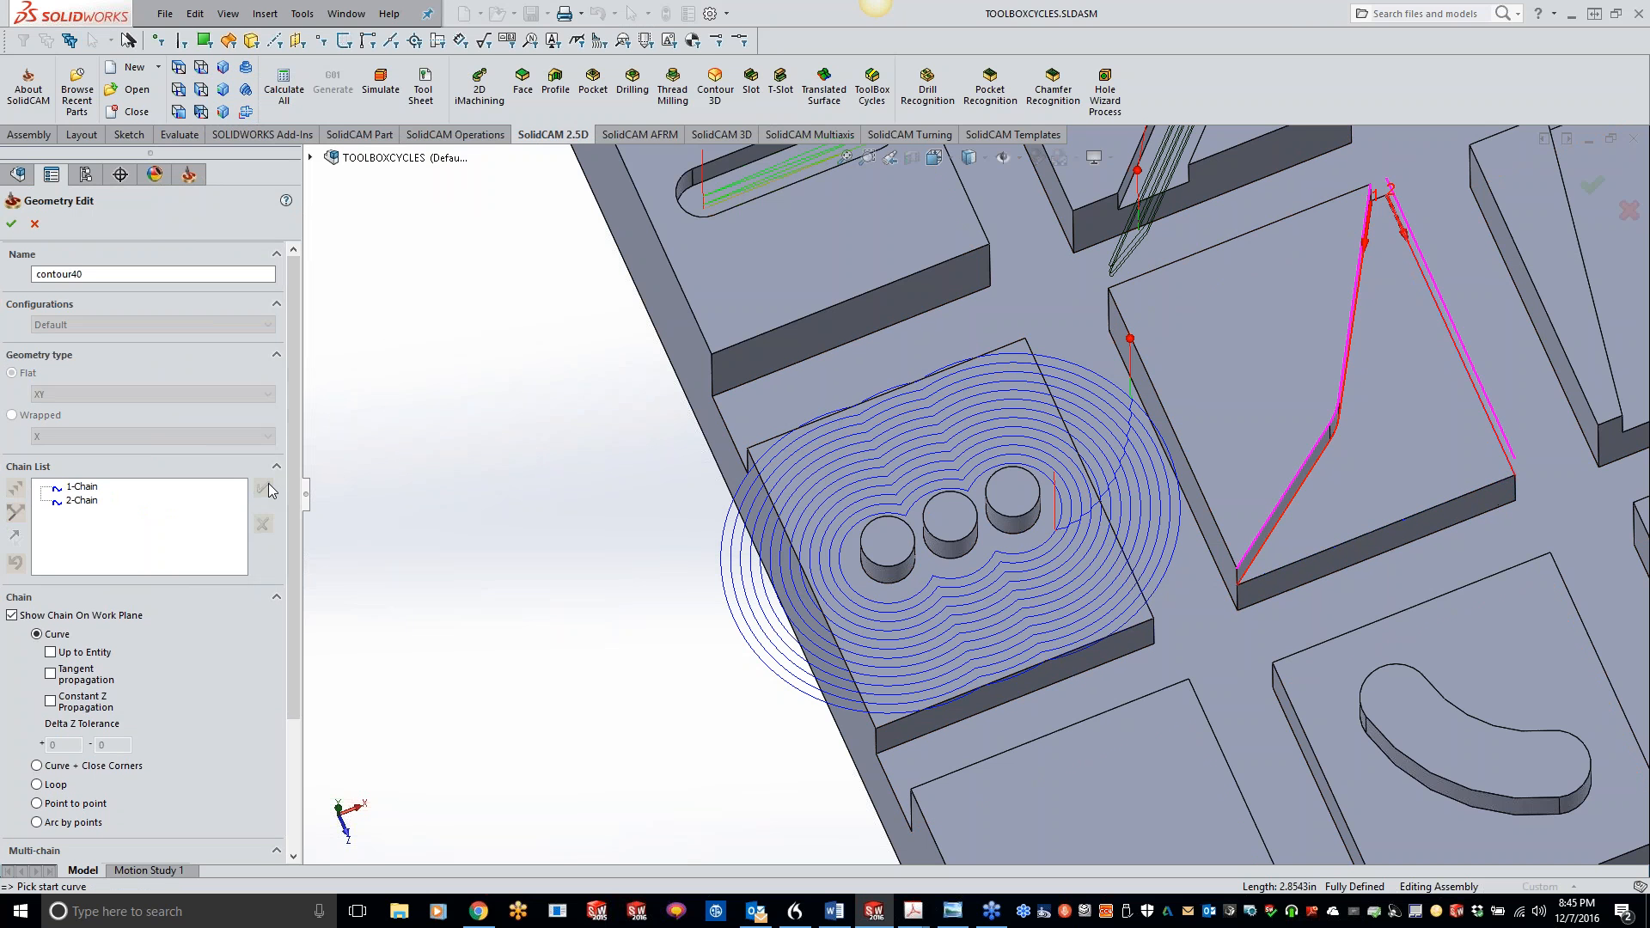
{"action": "left_click", "coordinate": [11, 223]}
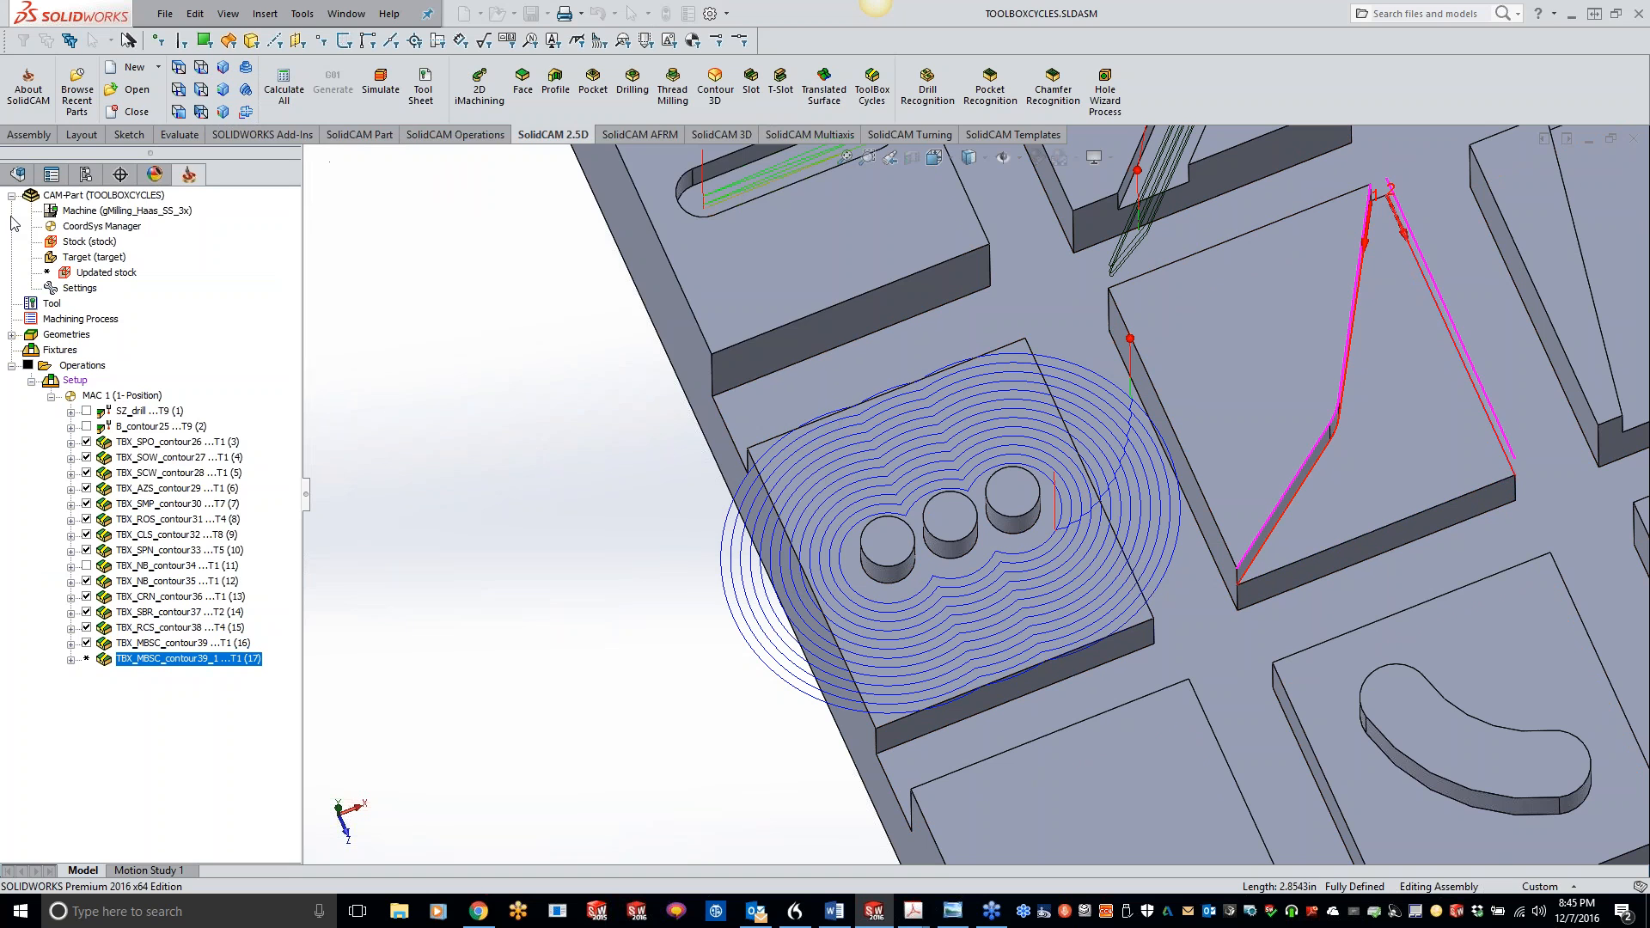
Step: Review the One side open slot levels and technology, keep cutting angles 40 to 60, and save and calculate the operation
{"action": "left_click", "coordinate": [253, 197]}
{"action": "left_click", "coordinate": [258, 212]}
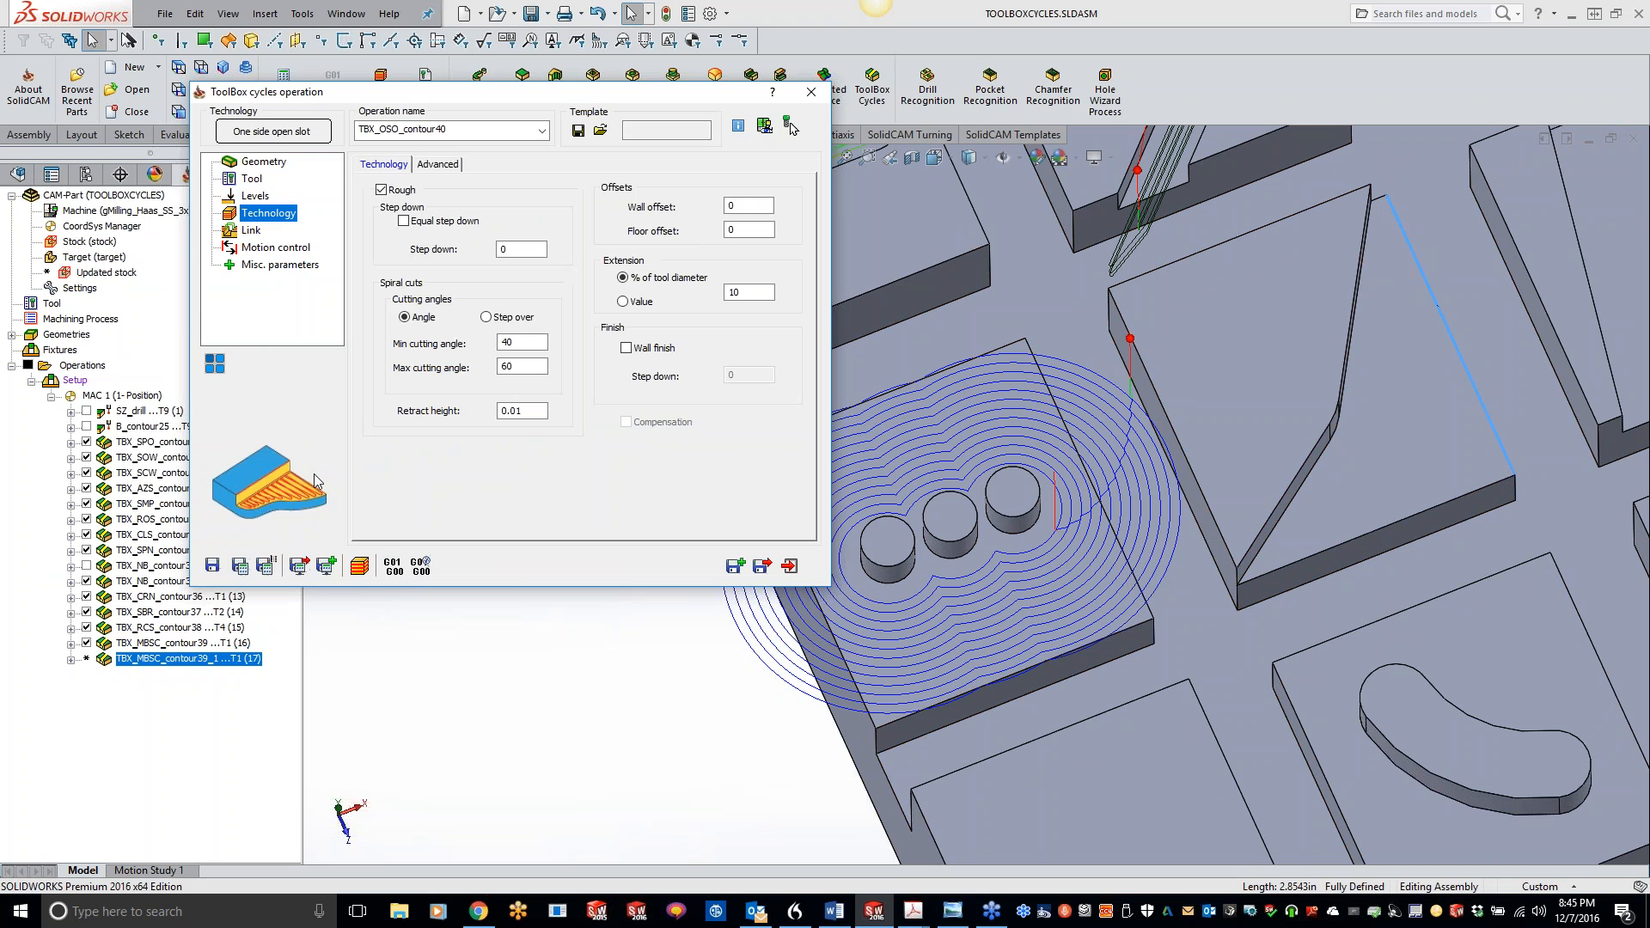
{"action": "left_click", "coordinate": [242, 568]}
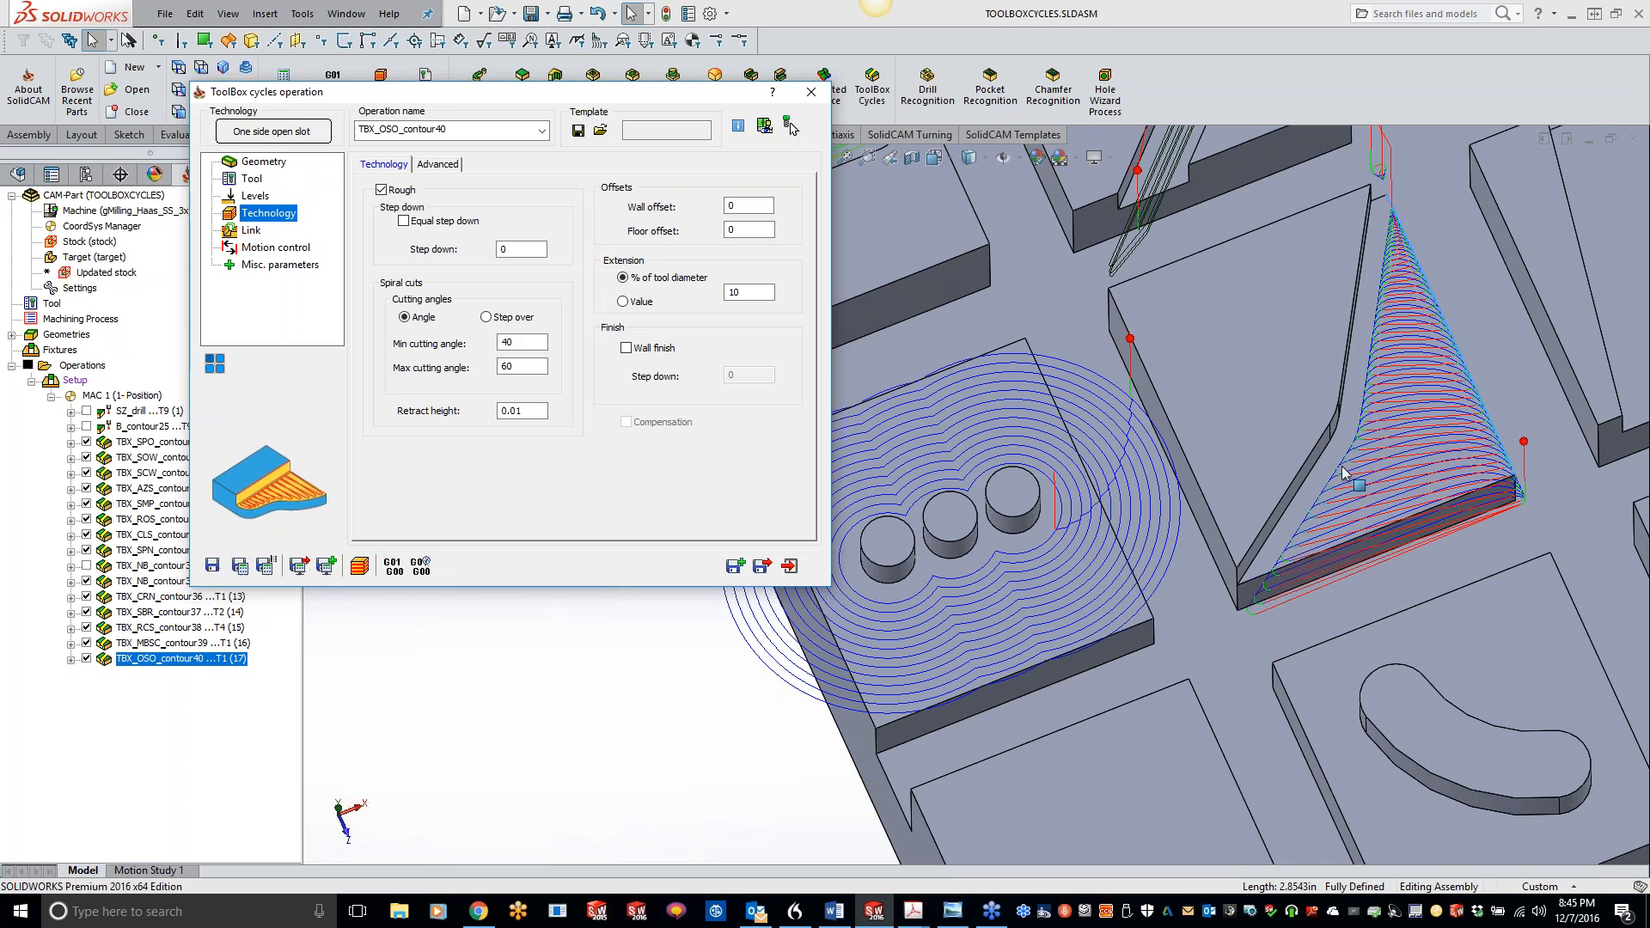
Step: Examine the One side open slot toolpath from several angles, following its curved passes from the narrow to the wide end
{"action": "scroll", "coordinate": [1583, 467], "scroll_direction": "down", "scroll_amount": 3}
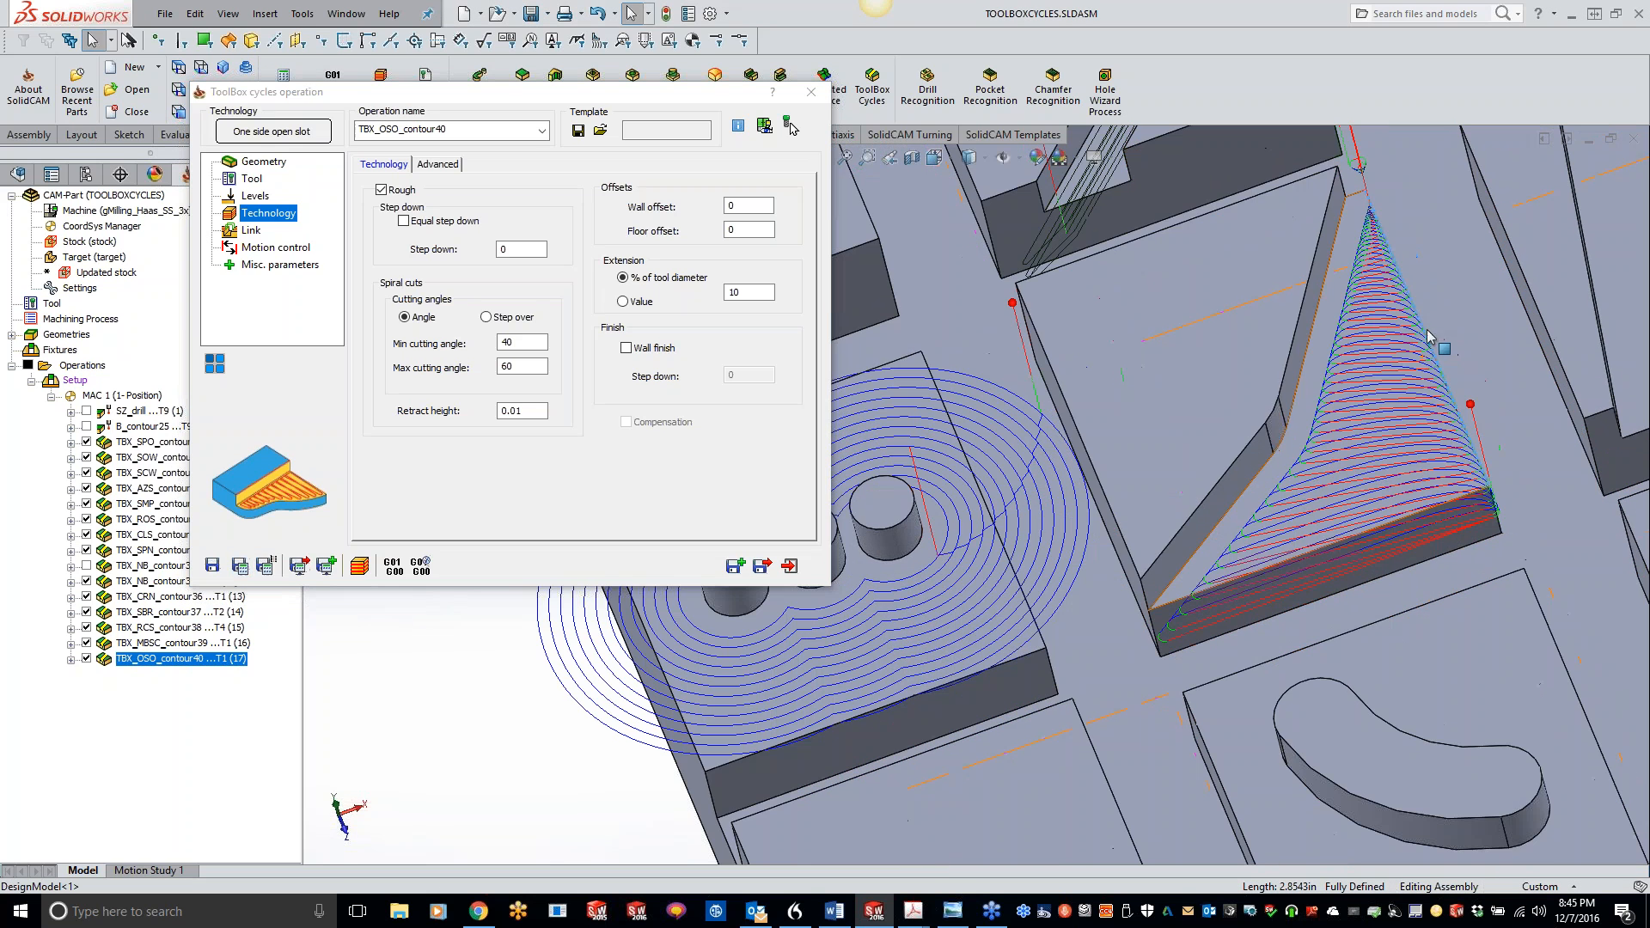
{"action": "scroll", "coordinate": [1407, 484], "scroll_direction": "down", "scroll_amount": 3}
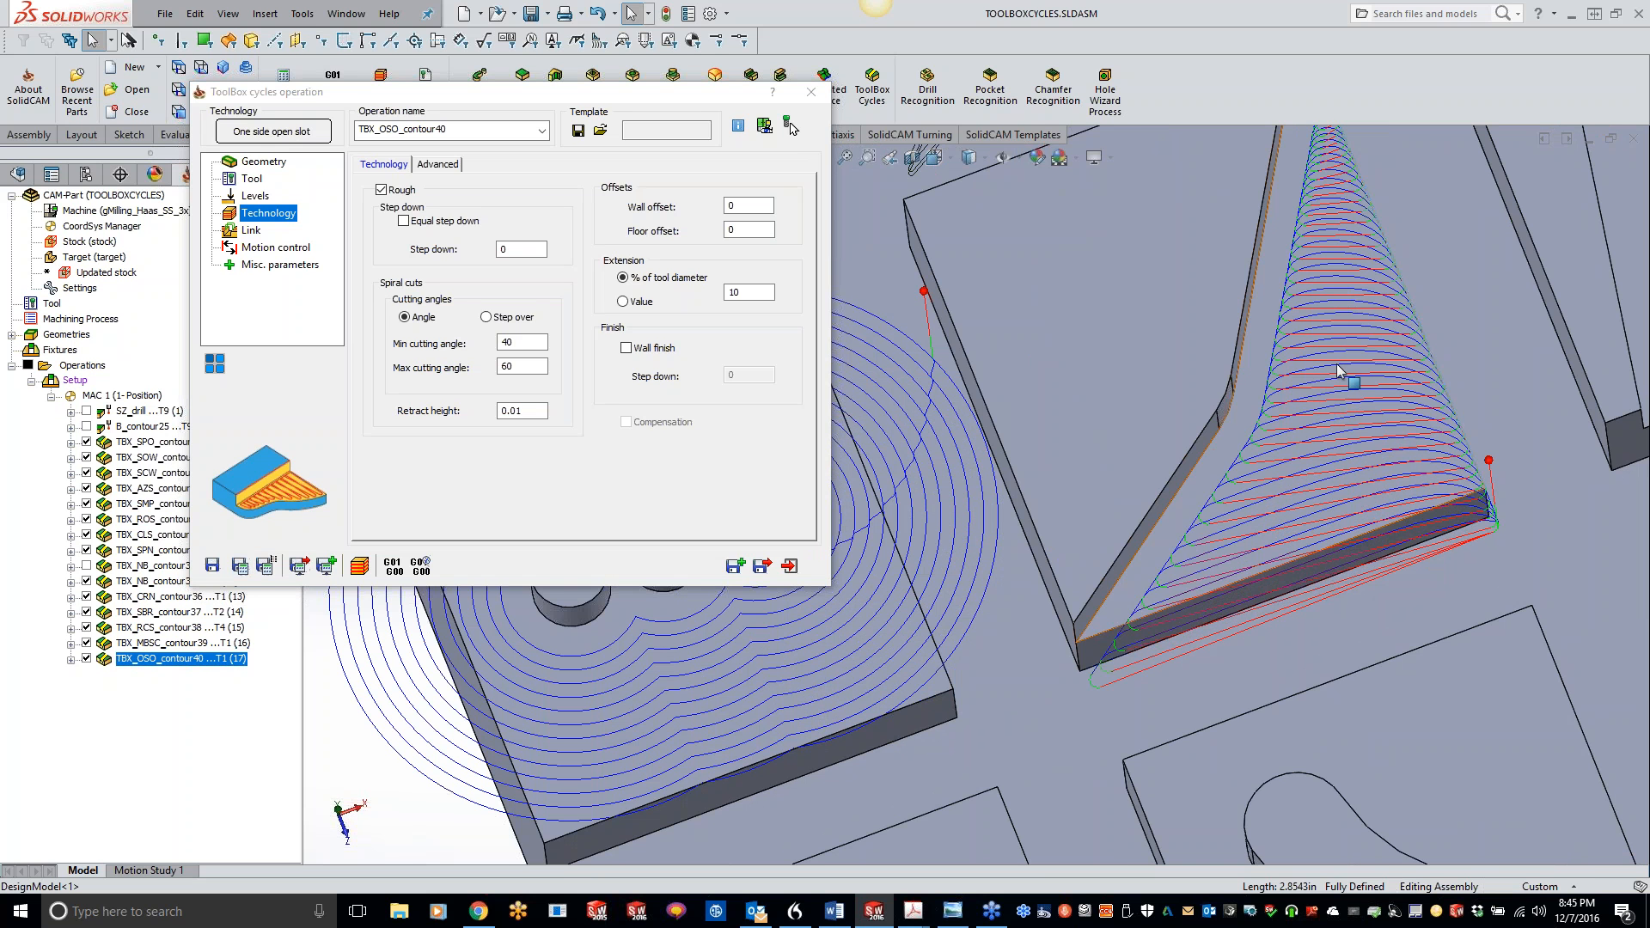
{"action": "scroll", "coordinate": [1352, 367], "scroll_direction": "up", "scroll_amount": 5}
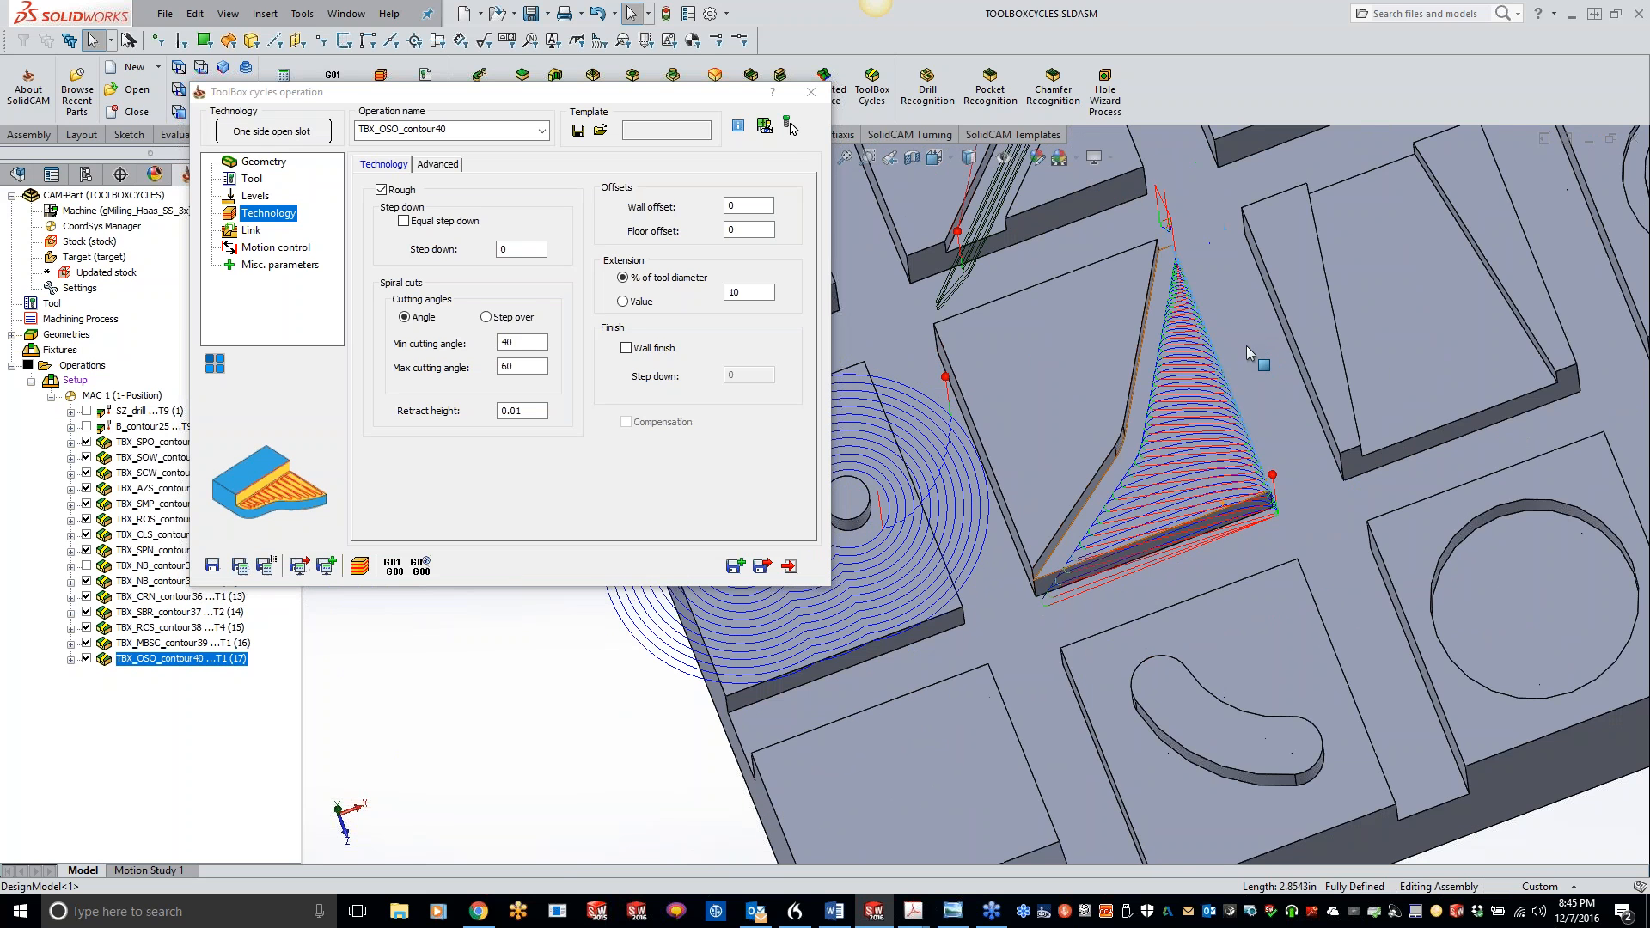
{"action": "middle_click_drag", "start_coordinate": [1231, 386], "coordinate": [1234, 392]}
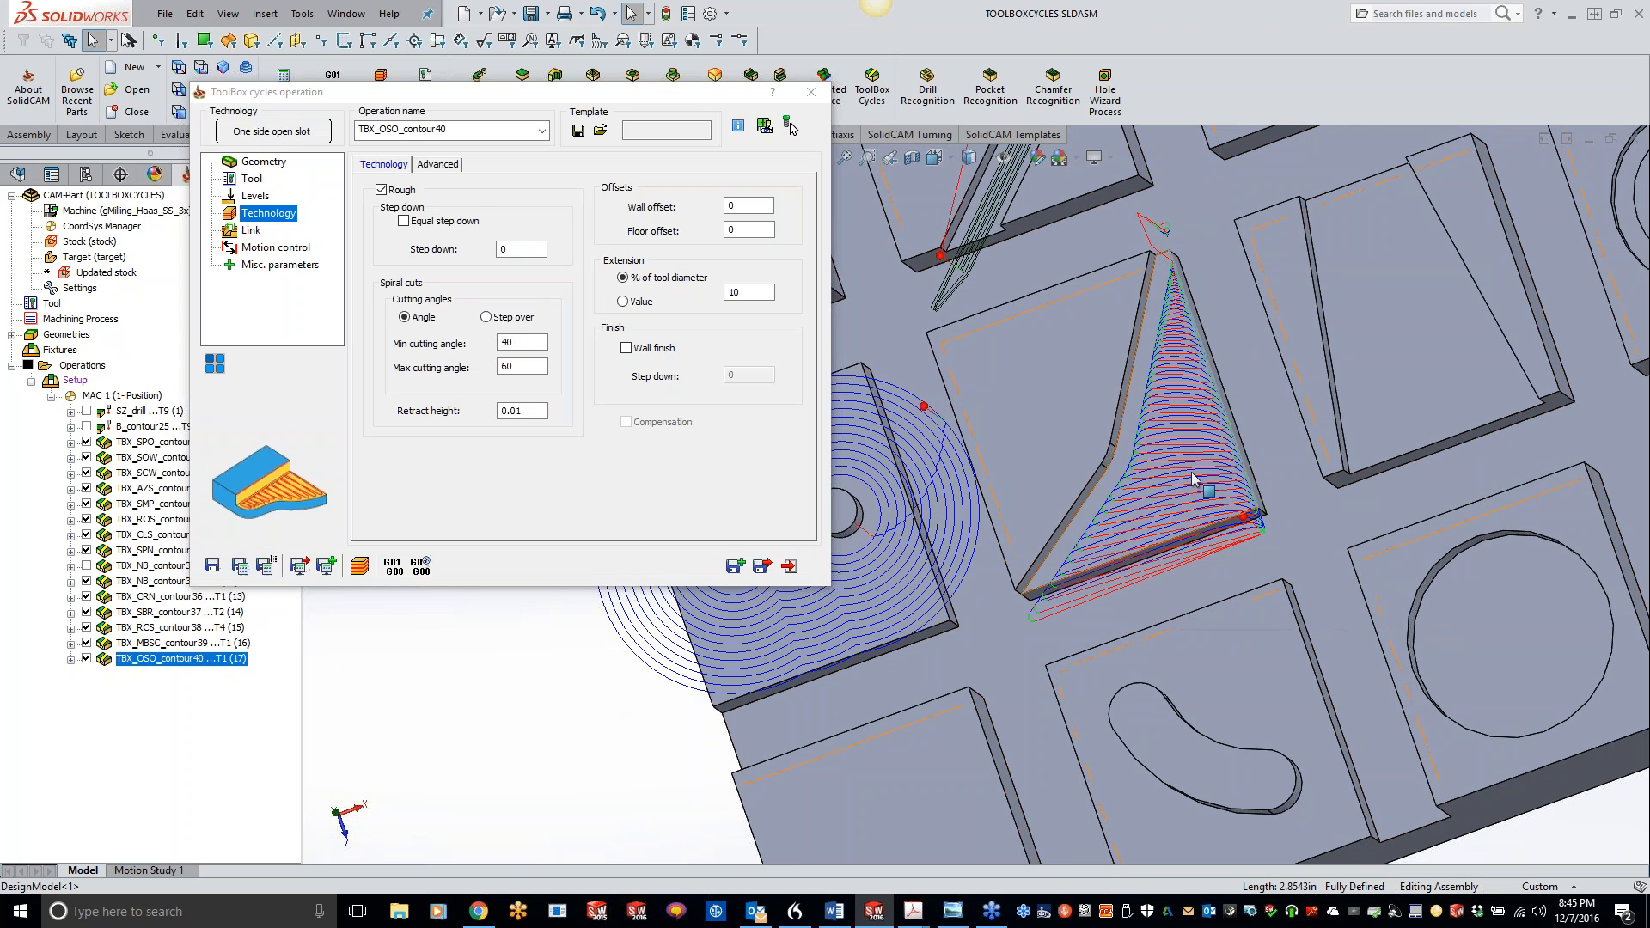
{"action": "middle_click_drag", "start_coordinate": [1213, 406], "coordinate": [1300, 400]}
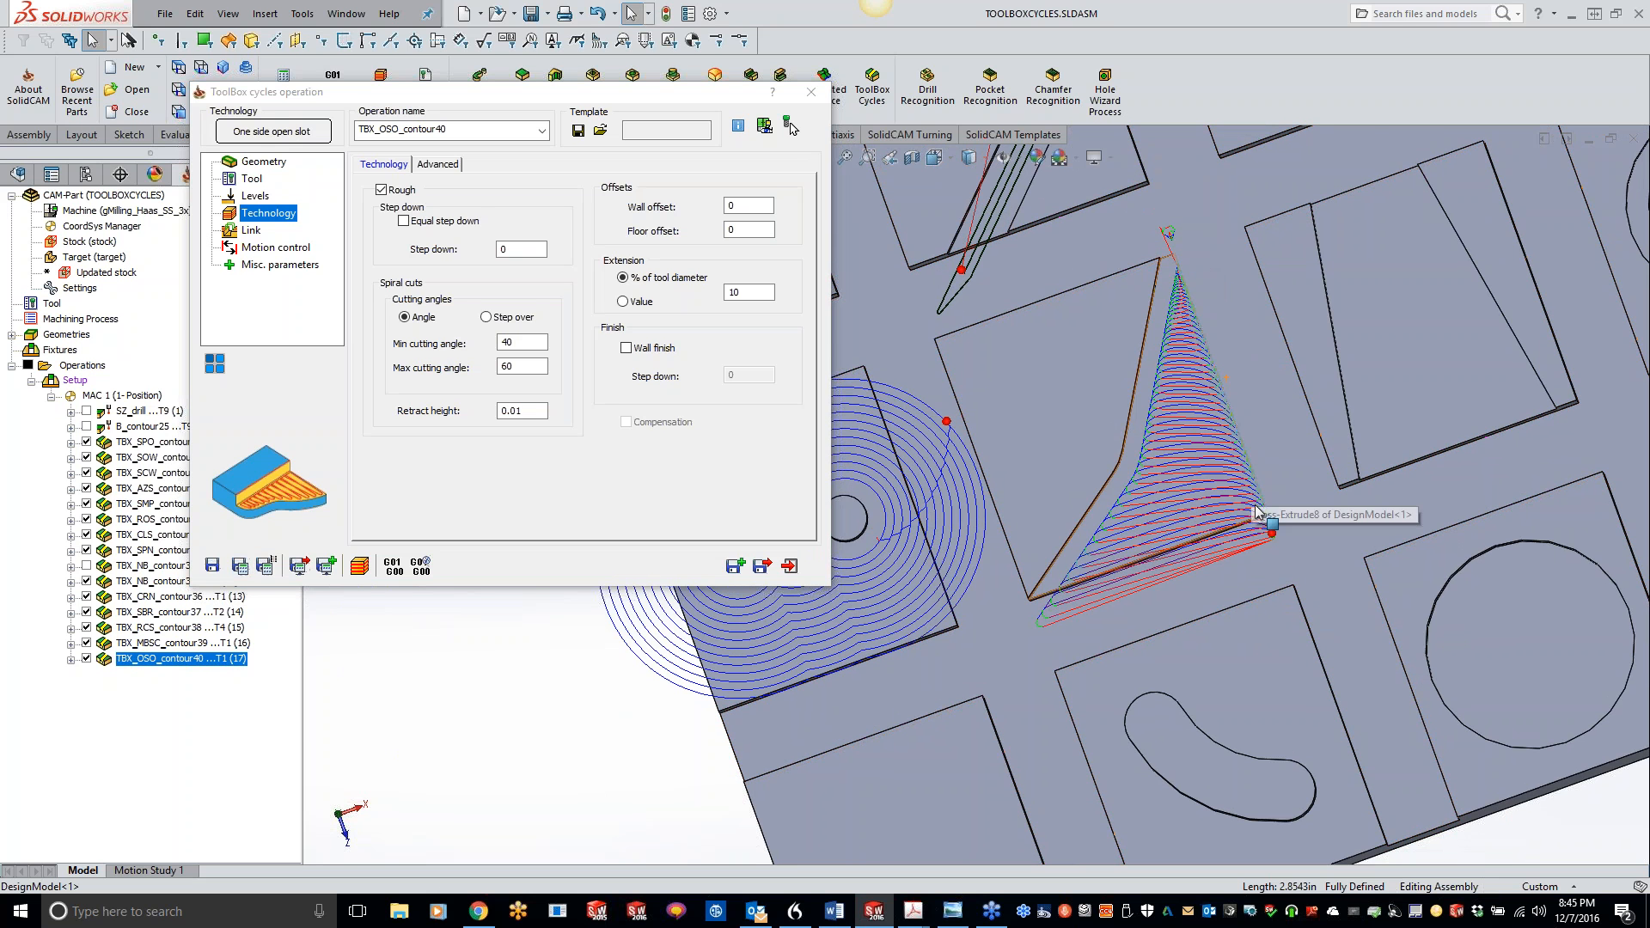
{"action": "scroll", "coordinate": [1260, 505], "scroll_direction": "down", "scroll_amount": 1}
{"action": "scroll", "coordinate": [1260, 505], "scroll_direction": "down", "scroll_amount": 1}
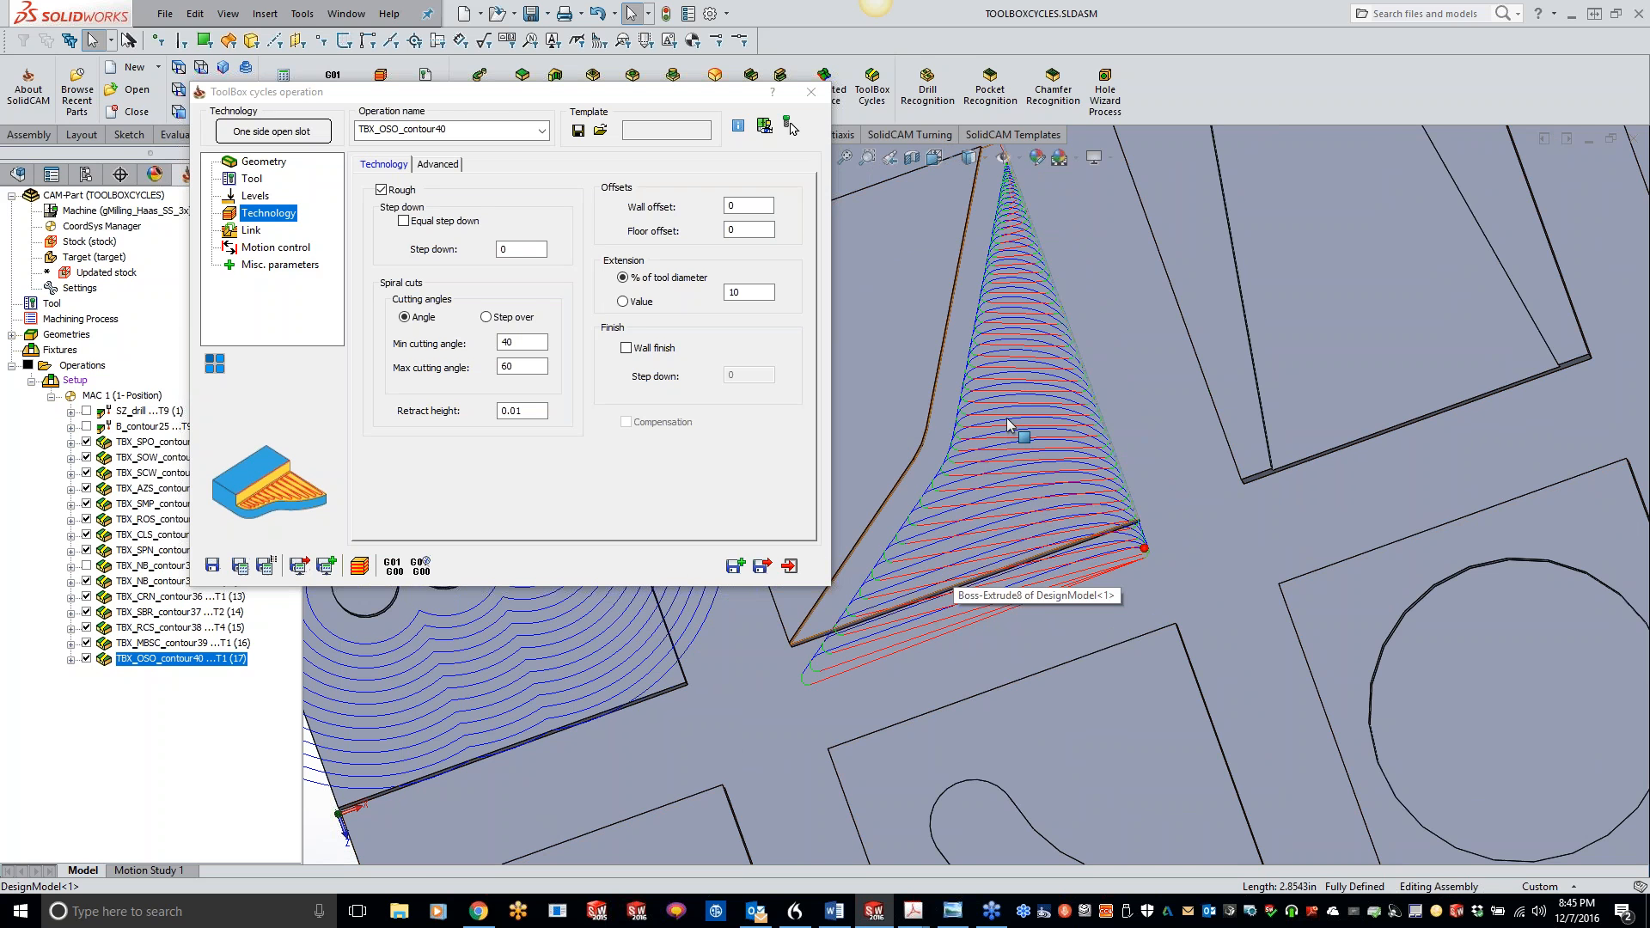
{"action": "scroll", "coordinate": [1008, 493], "scroll_direction": "up", "scroll_amount": 2}
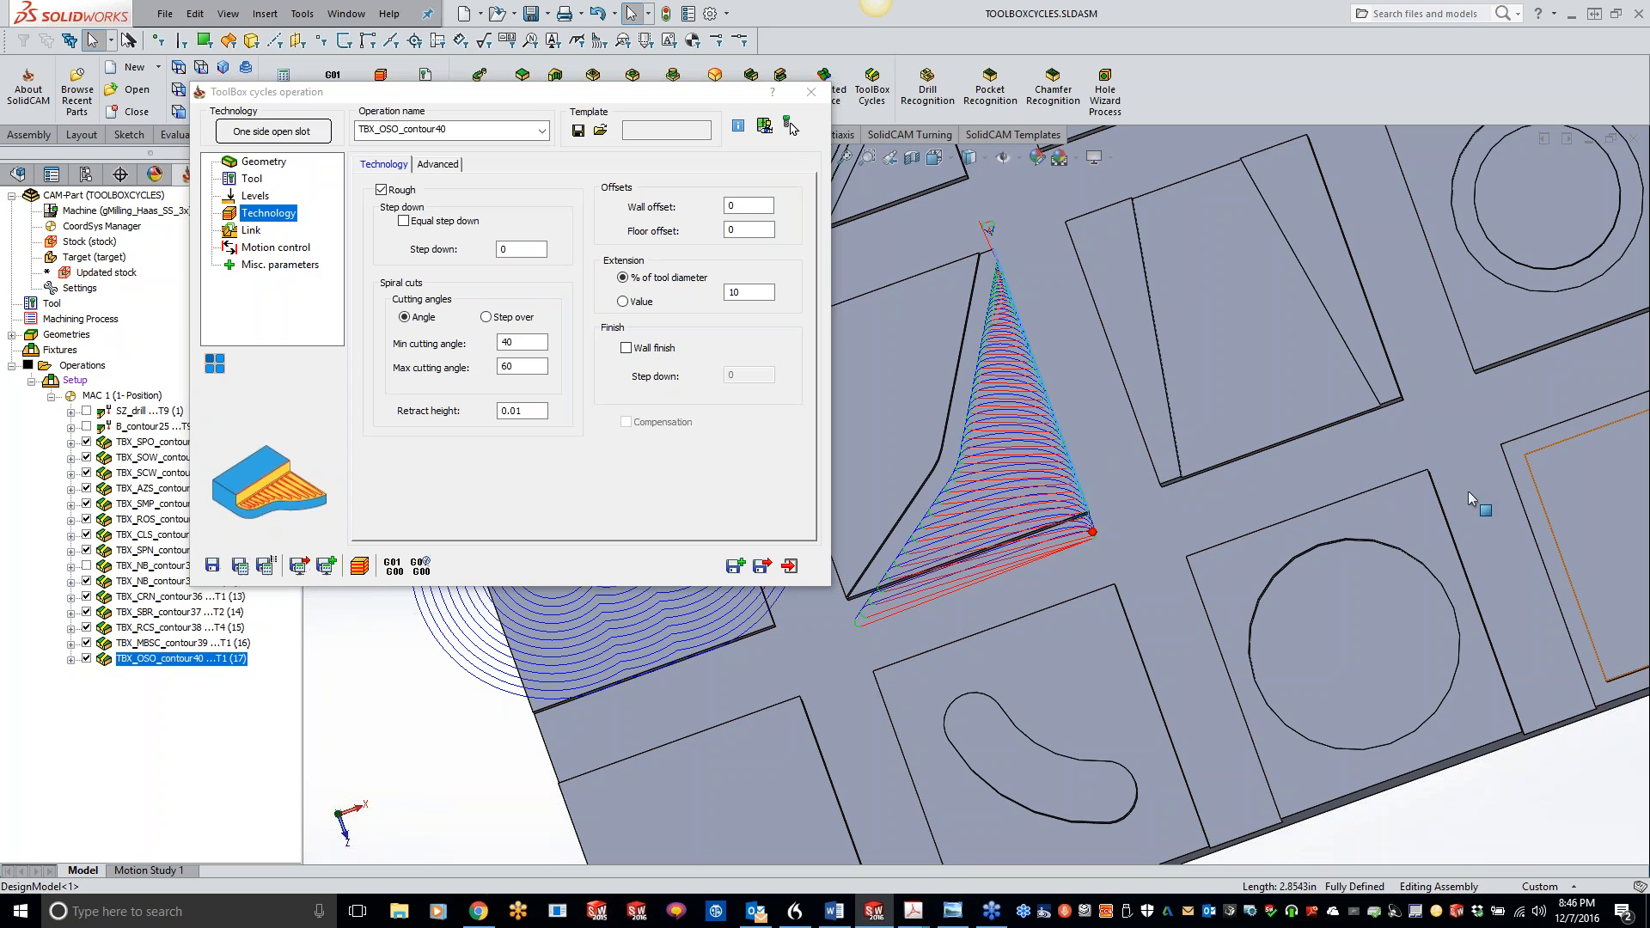
Step: Copy the One side open slot operation and switch the copy to the Ruled cycle
{"action": "left_click", "coordinate": [735, 569]}
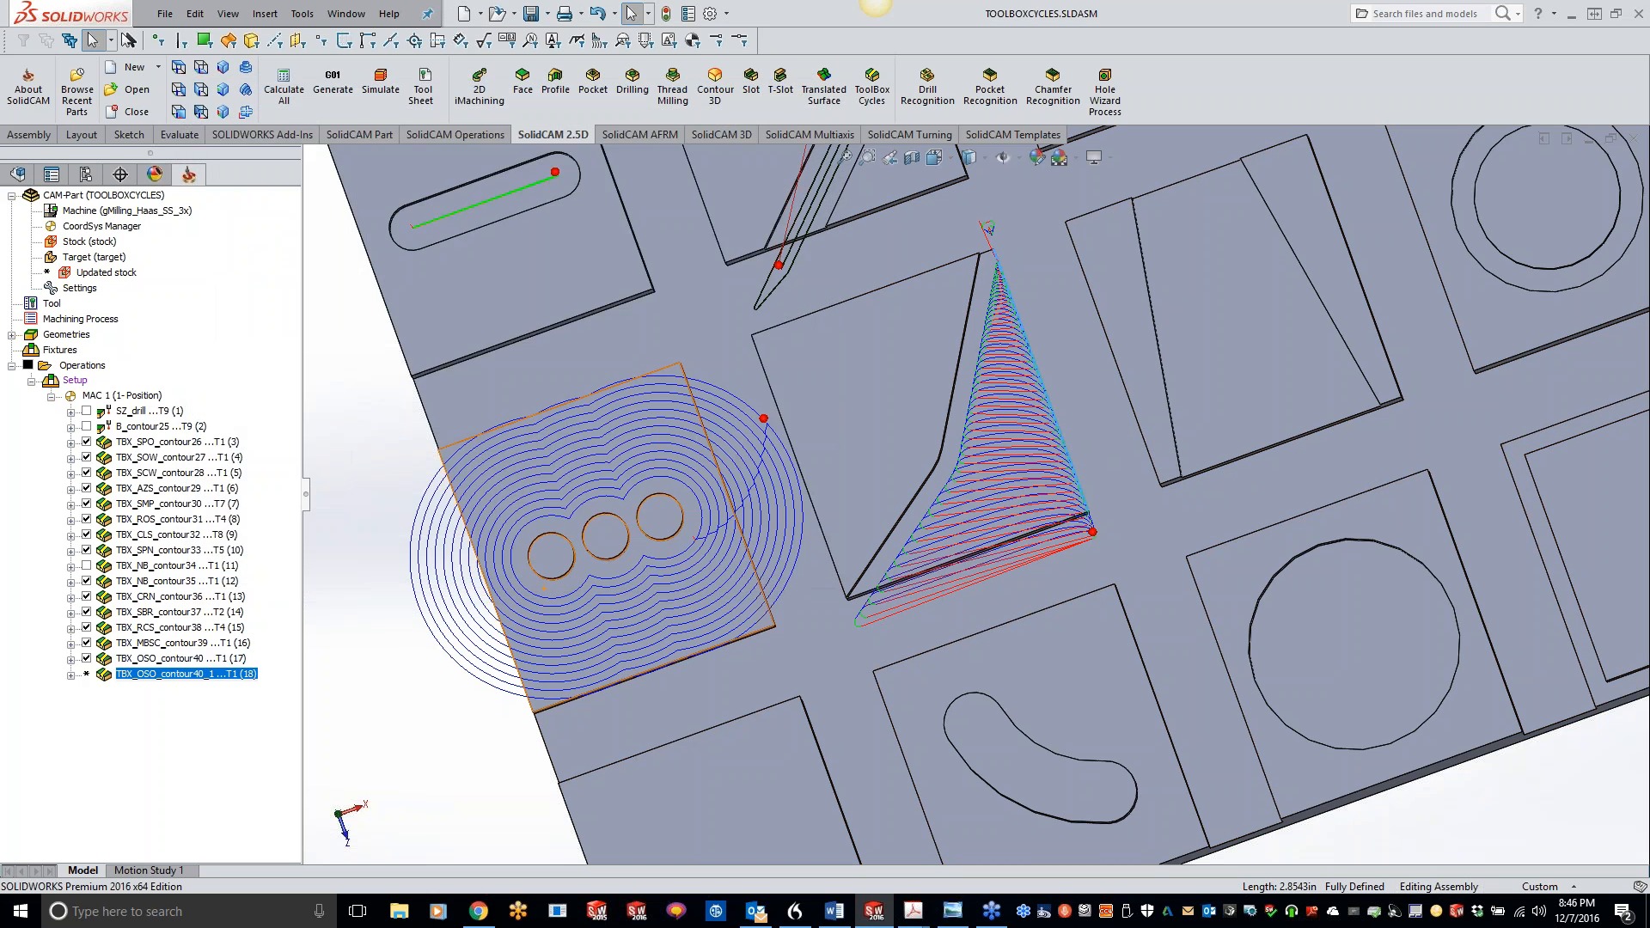
{"action": "left_click", "coordinate": [274, 133]}
{"action": "left_click", "coordinate": [431, 399]}
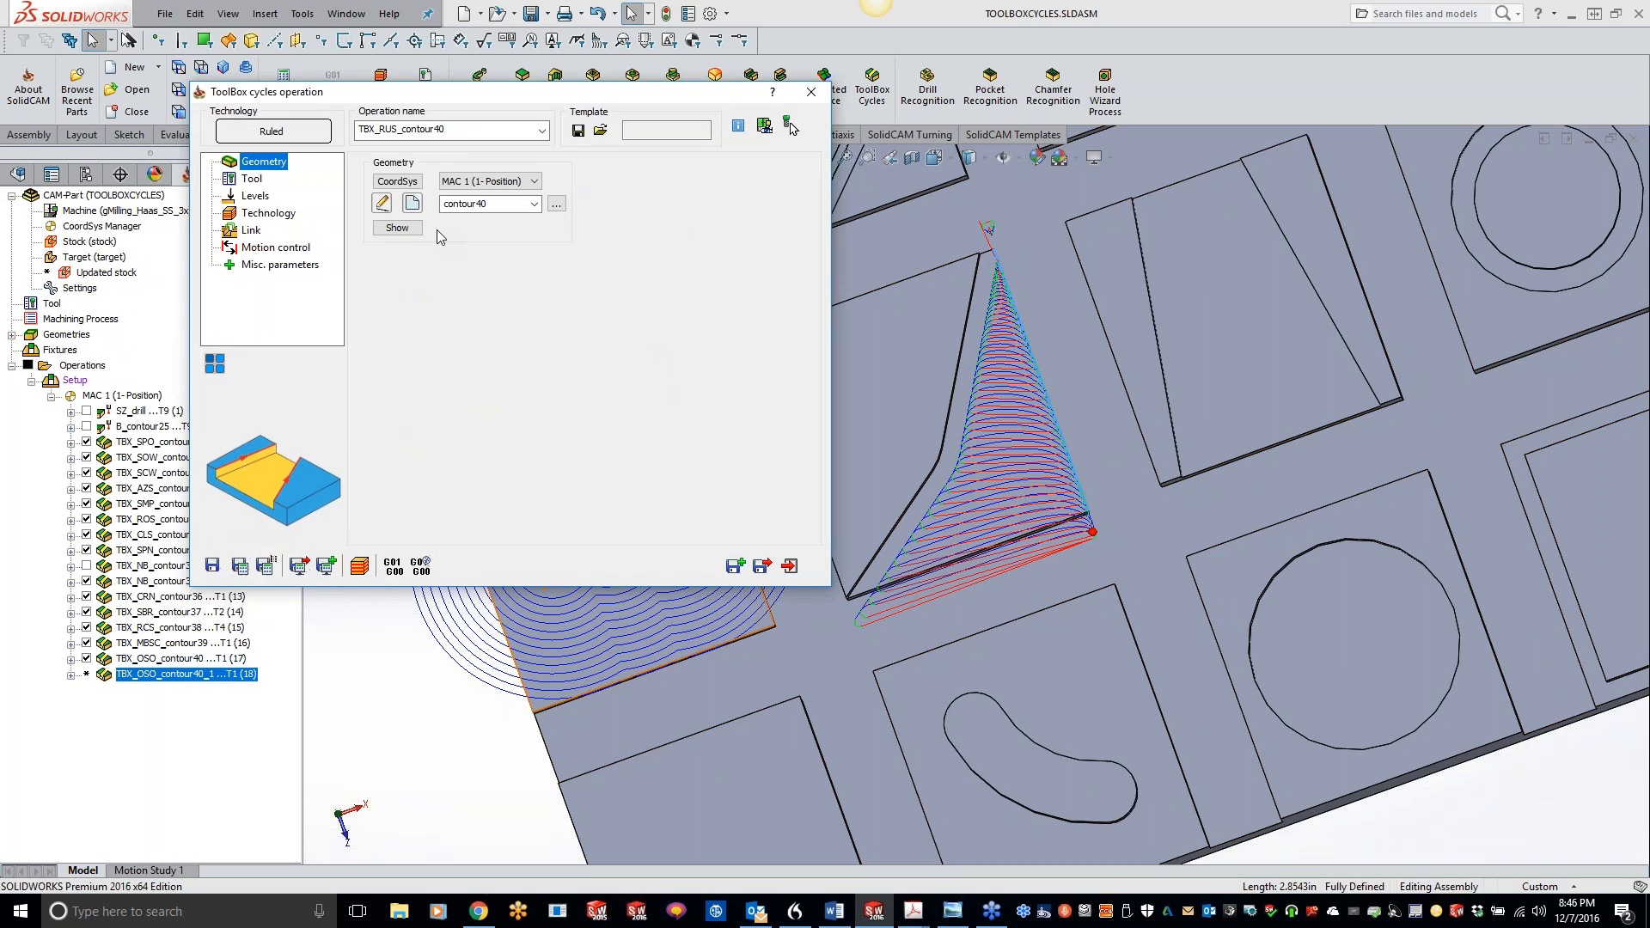
Step: Define a new Ruled geometry from the two non-parallel wall edges of the tapered slot, with both chains running the same way
{"action": "left_click", "coordinate": [412, 203]}
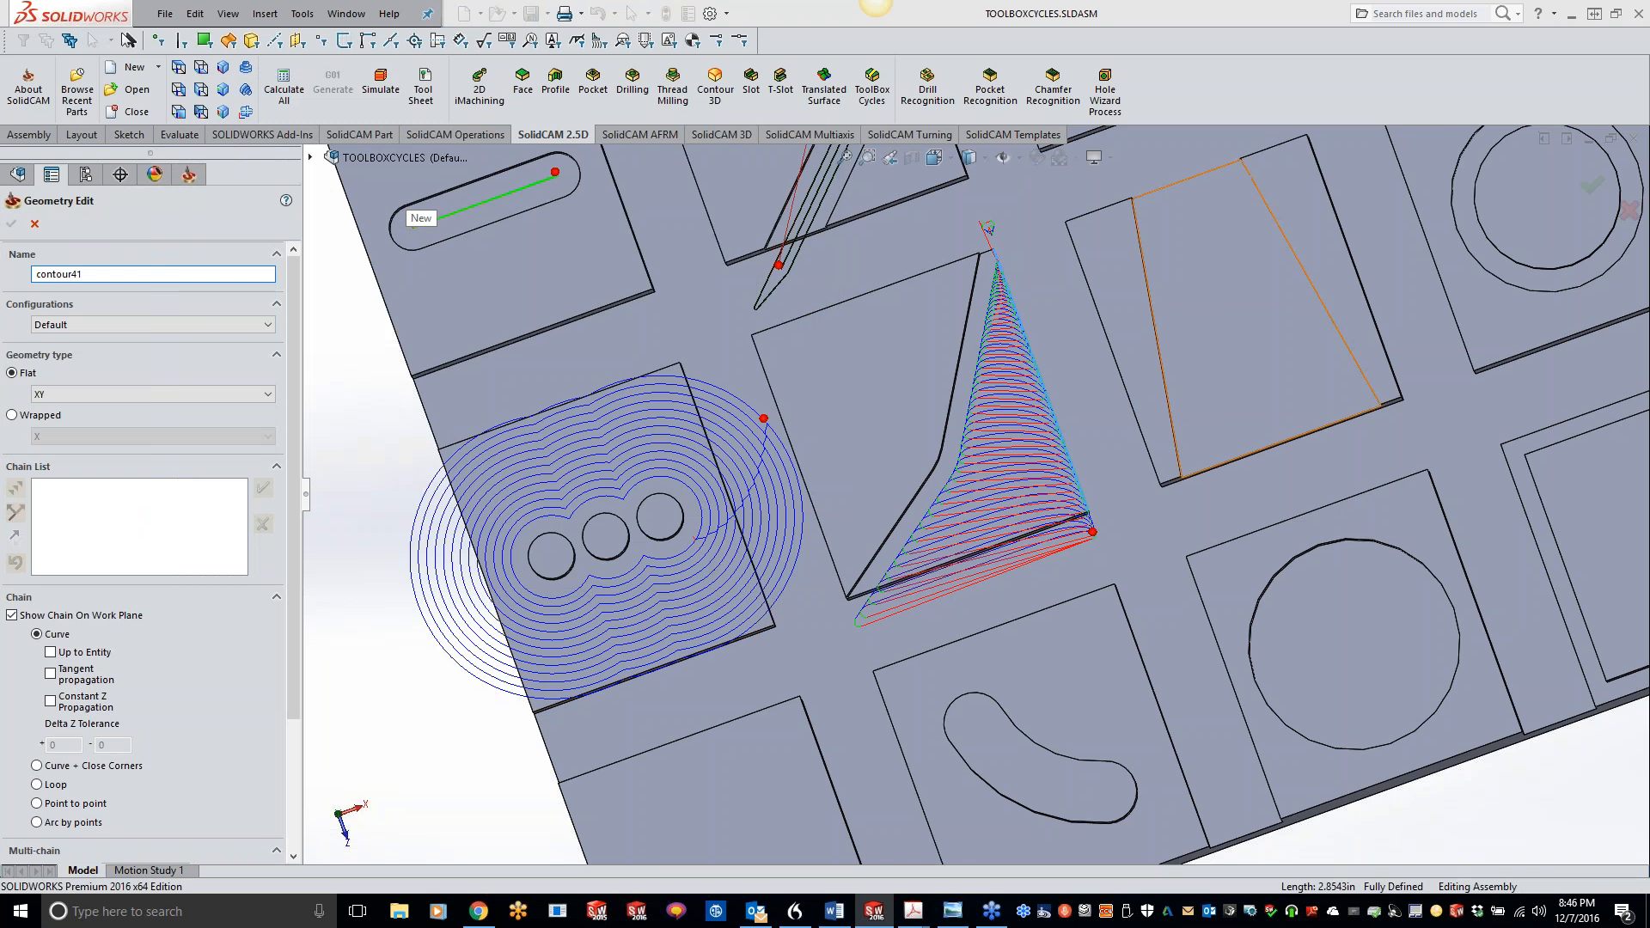
{"action": "left_click", "coordinate": [1179, 429]}
{"action": "middle_click_drag", "start_coordinate": [1395, 393], "coordinate": [1491, 361]}
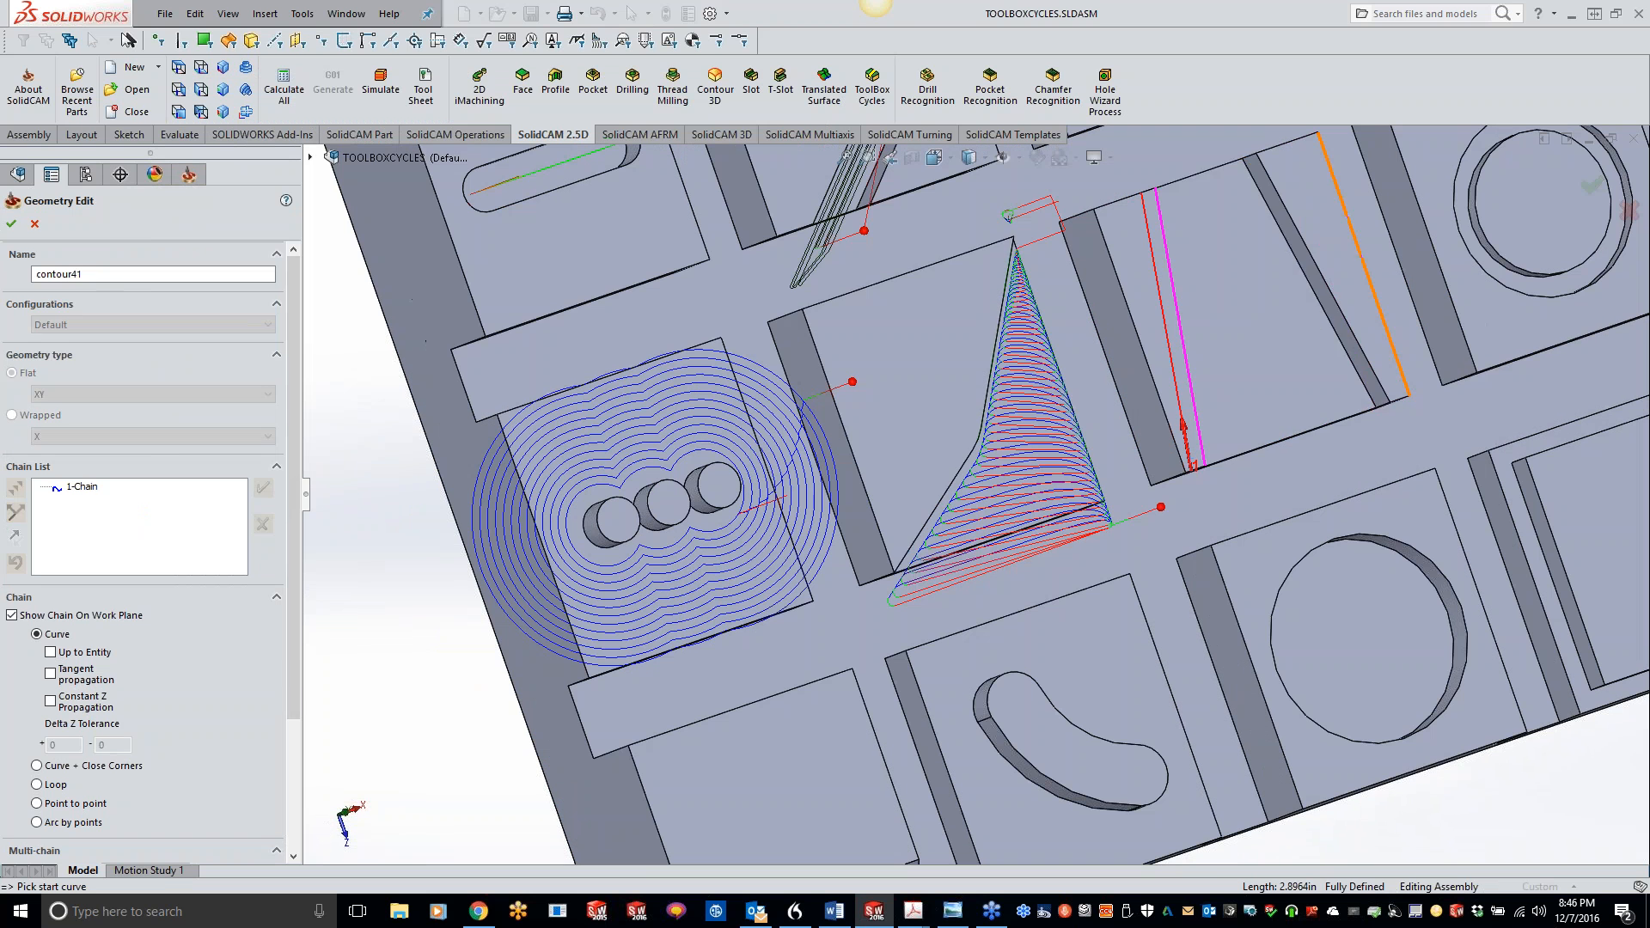
{"action": "left_click", "coordinate": [1368, 393]}
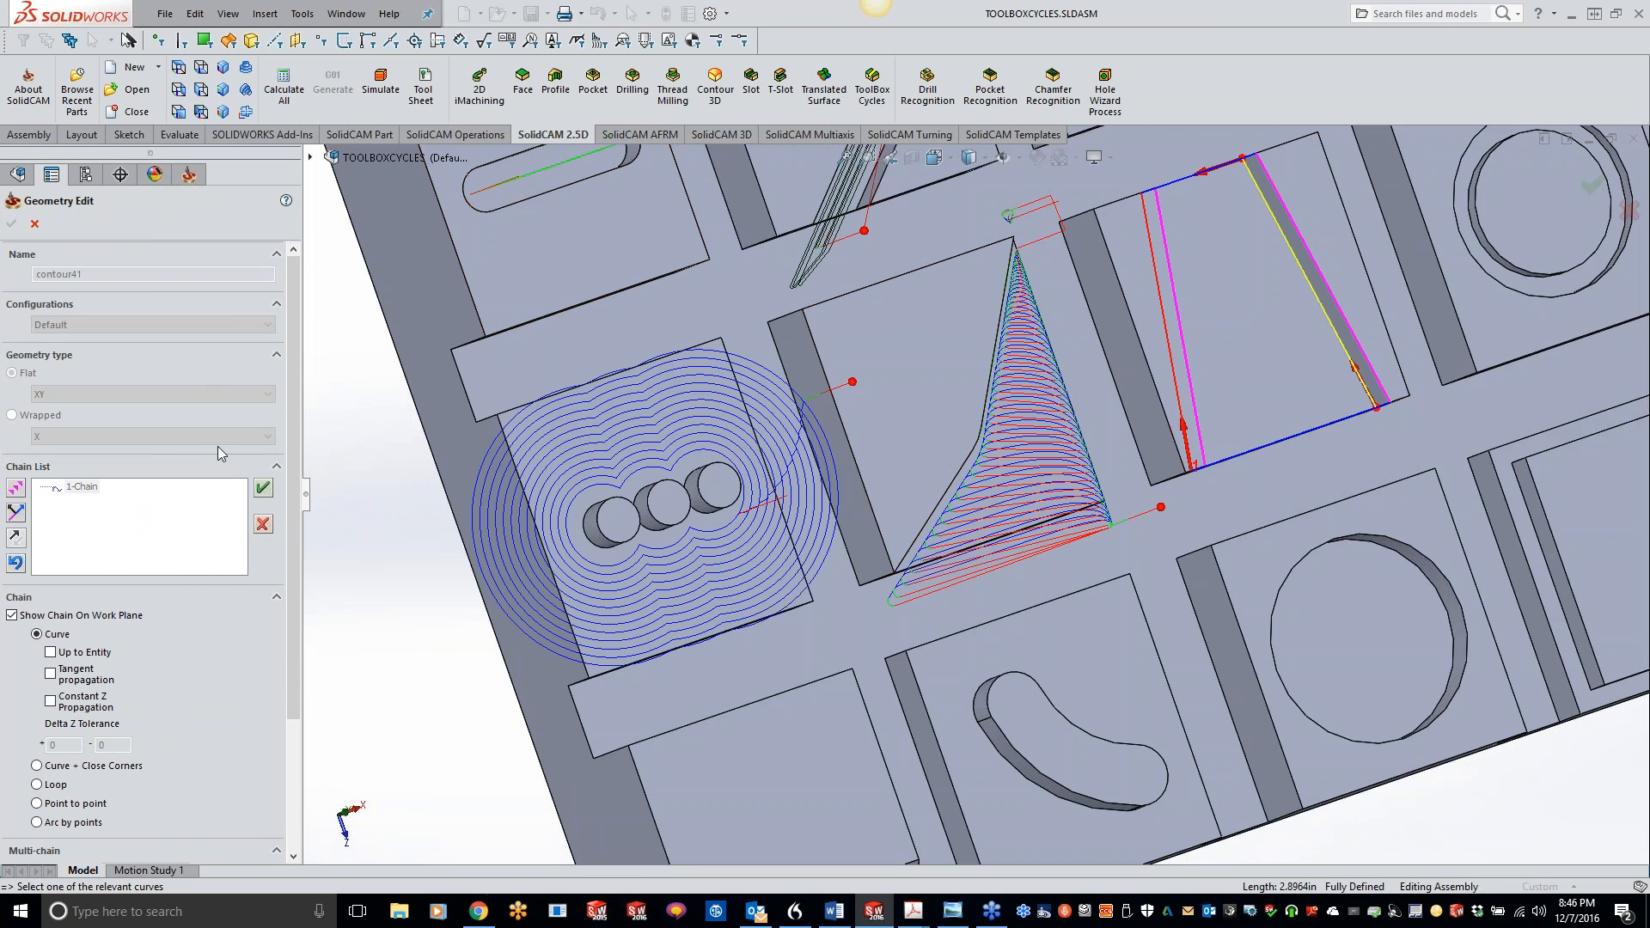
{"action": "left_click", "coordinate": [263, 488]}
{"action": "left_click", "coordinate": [11, 223]}
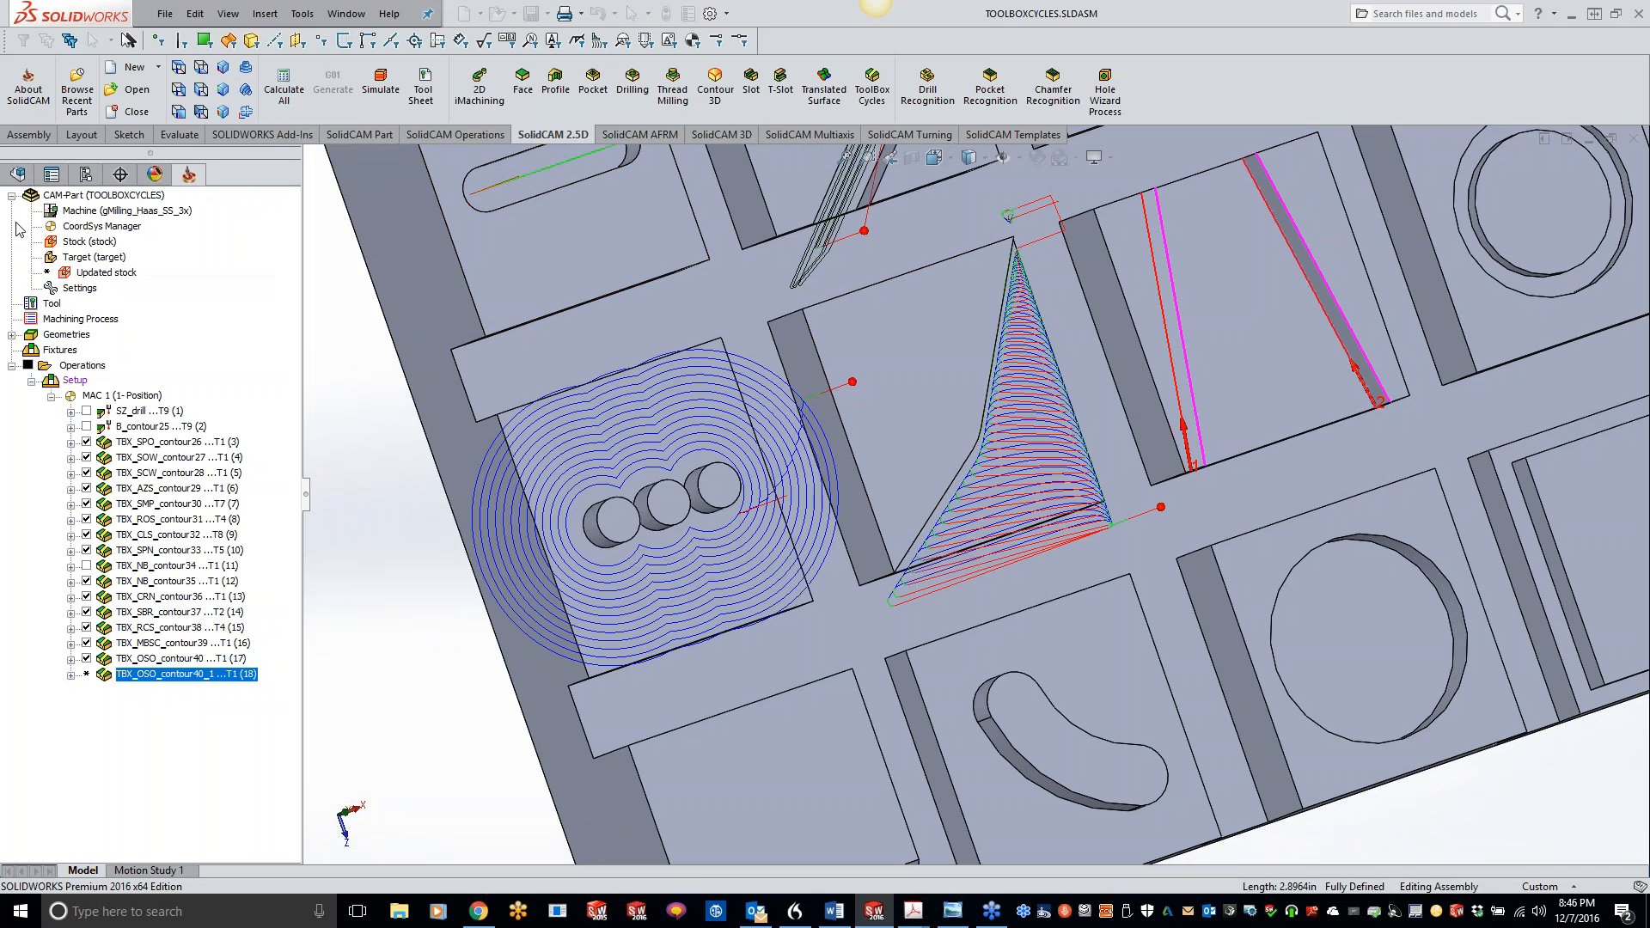
Step: Keep tool 1, the 0.375 inch end mill, and the Across one-way technology with 0.09375 step over, then save and calculate the Ruled operation
{"action": "left_click", "coordinate": [248, 179]}
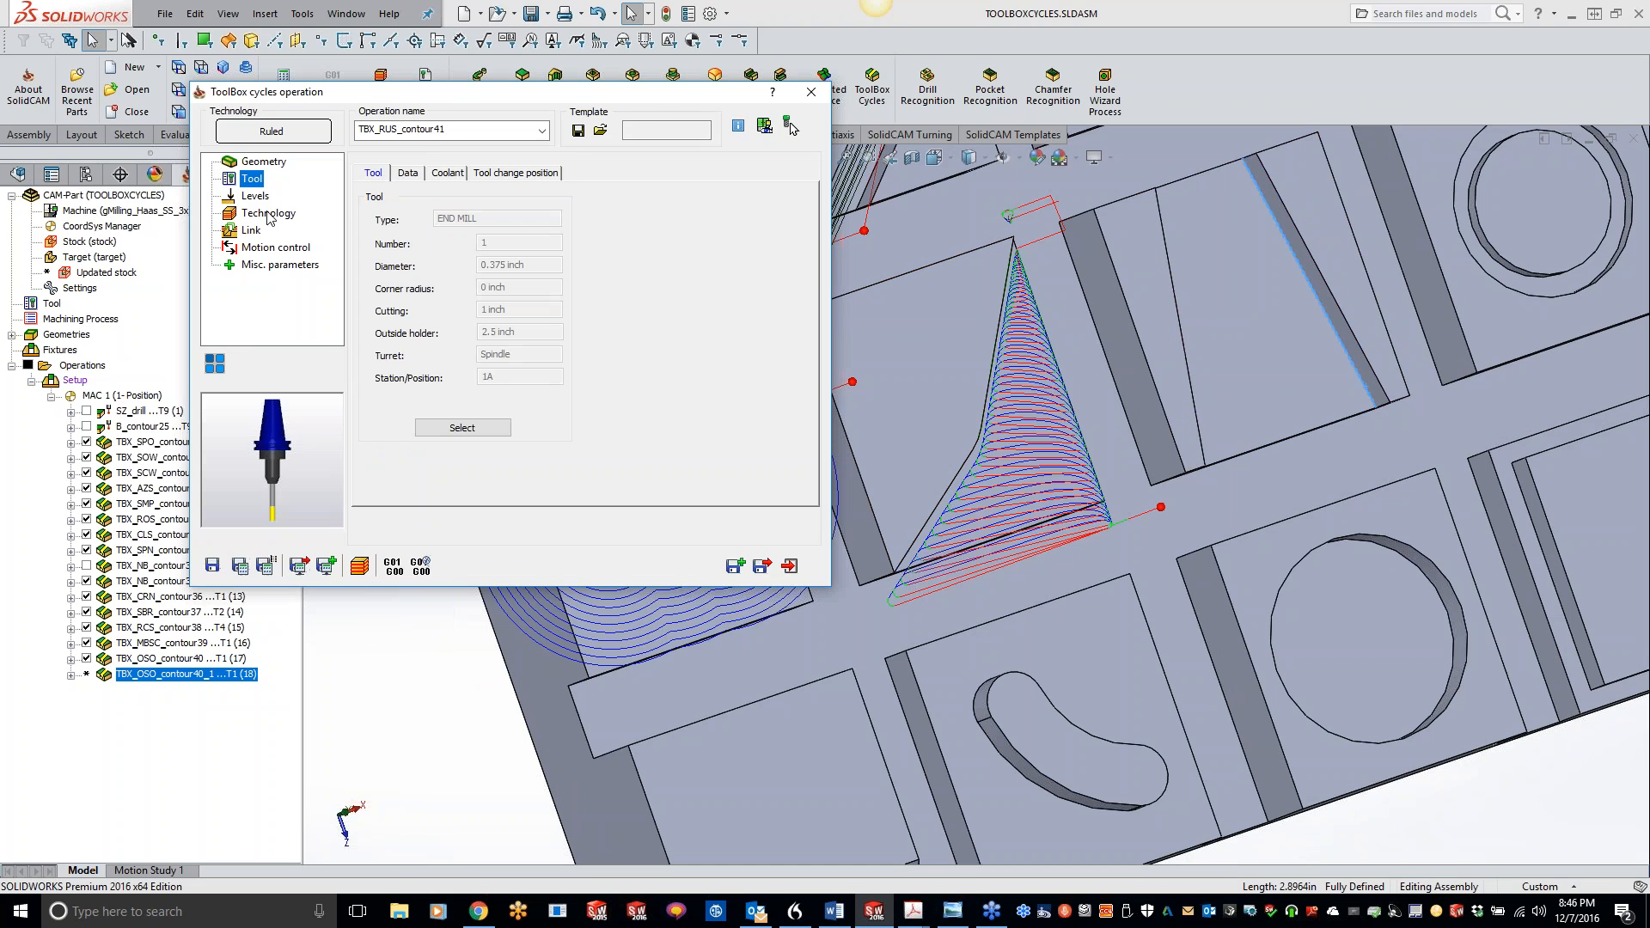
{"action": "left_click", "coordinate": [258, 196]}
{"action": "left_click", "coordinate": [264, 213]}
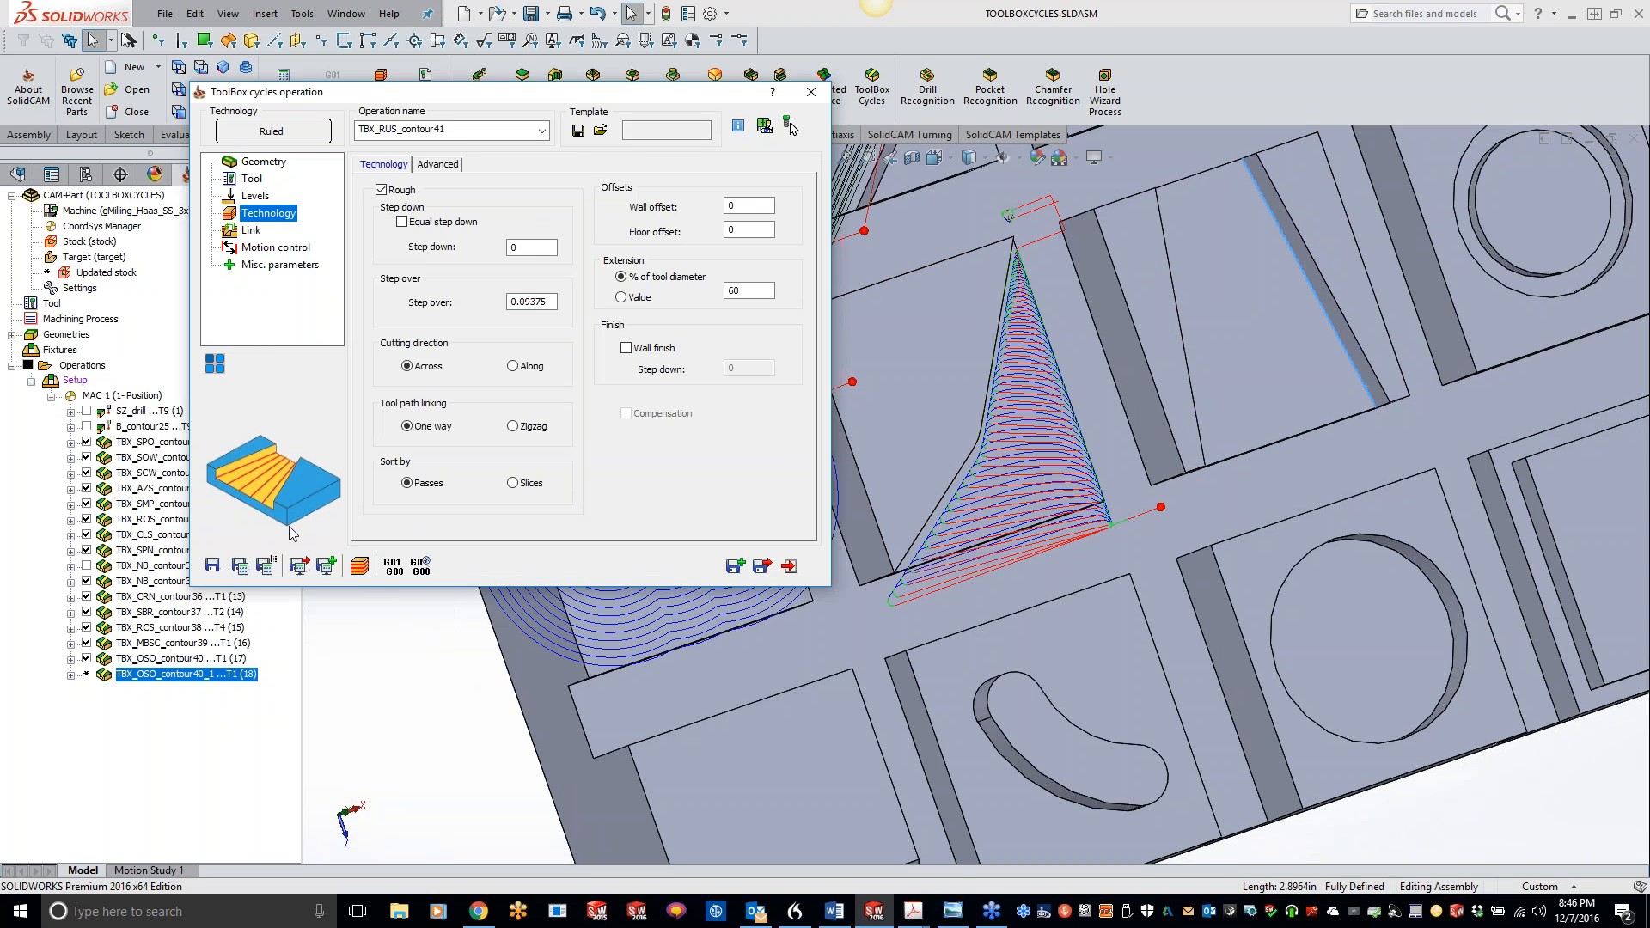
{"action": "left_click", "coordinate": [240, 564]}
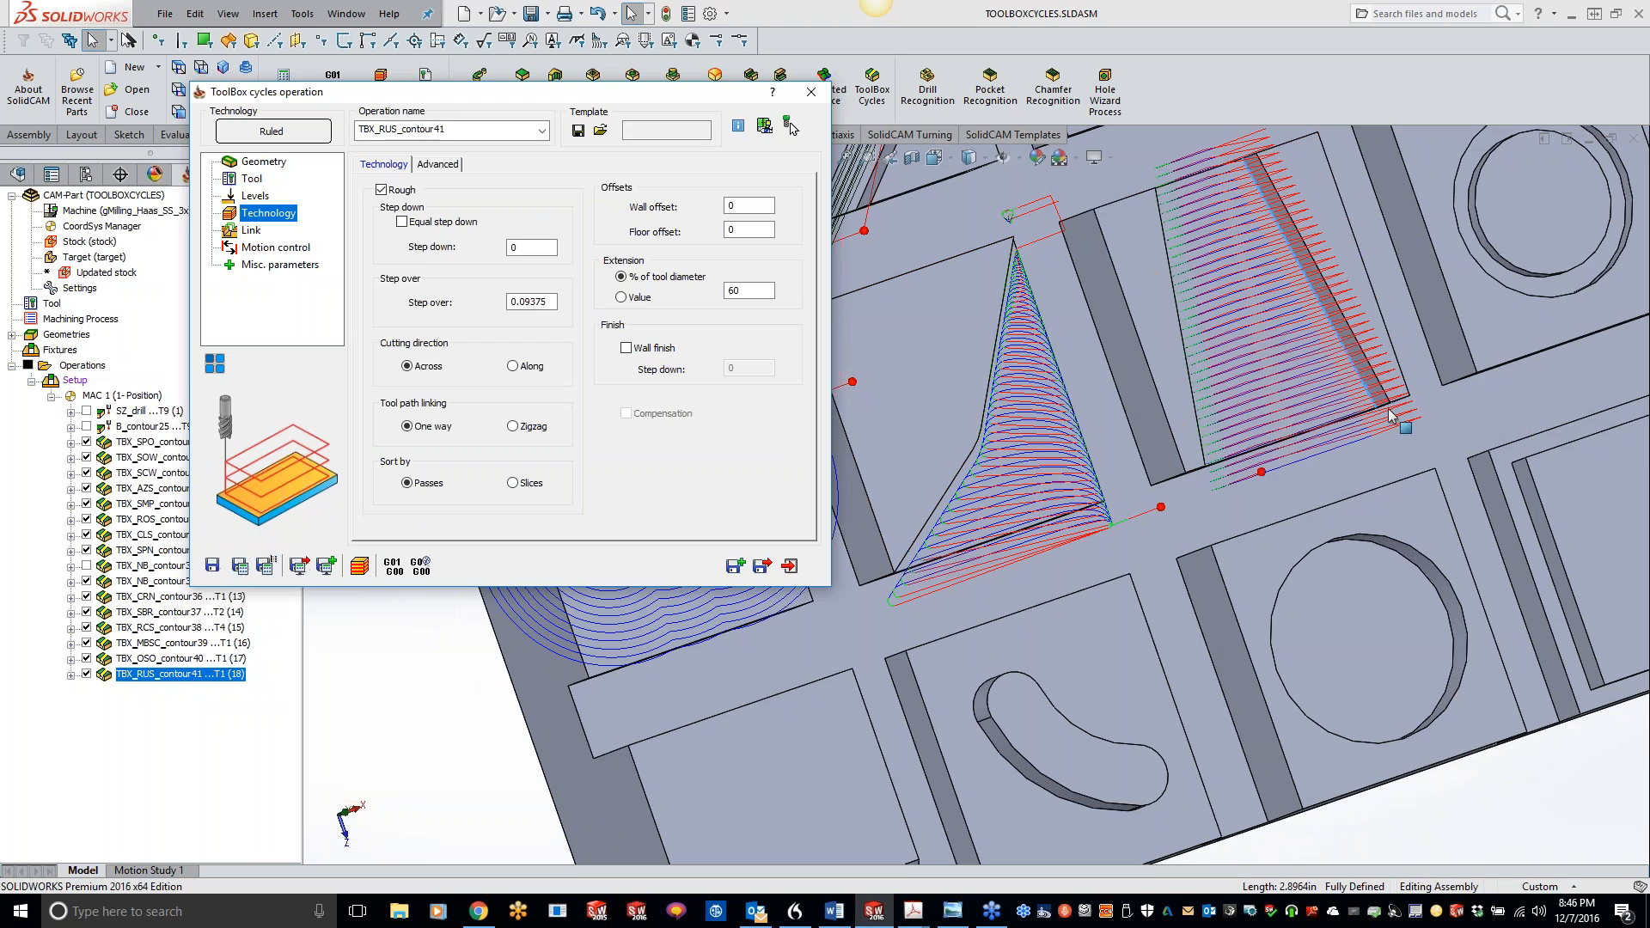
Step: Change the Ruled operation's cutting direction to Along and its toolpath linking to Zigzag, saving and calculating after each change
{"action": "middle_click_drag", "start_coordinate": [1291, 346], "coordinate": [1220, 325]}
{"action": "scroll", "coordinate": [1216, 293], "scroll_direction": "down", "scroll_amount": 2}
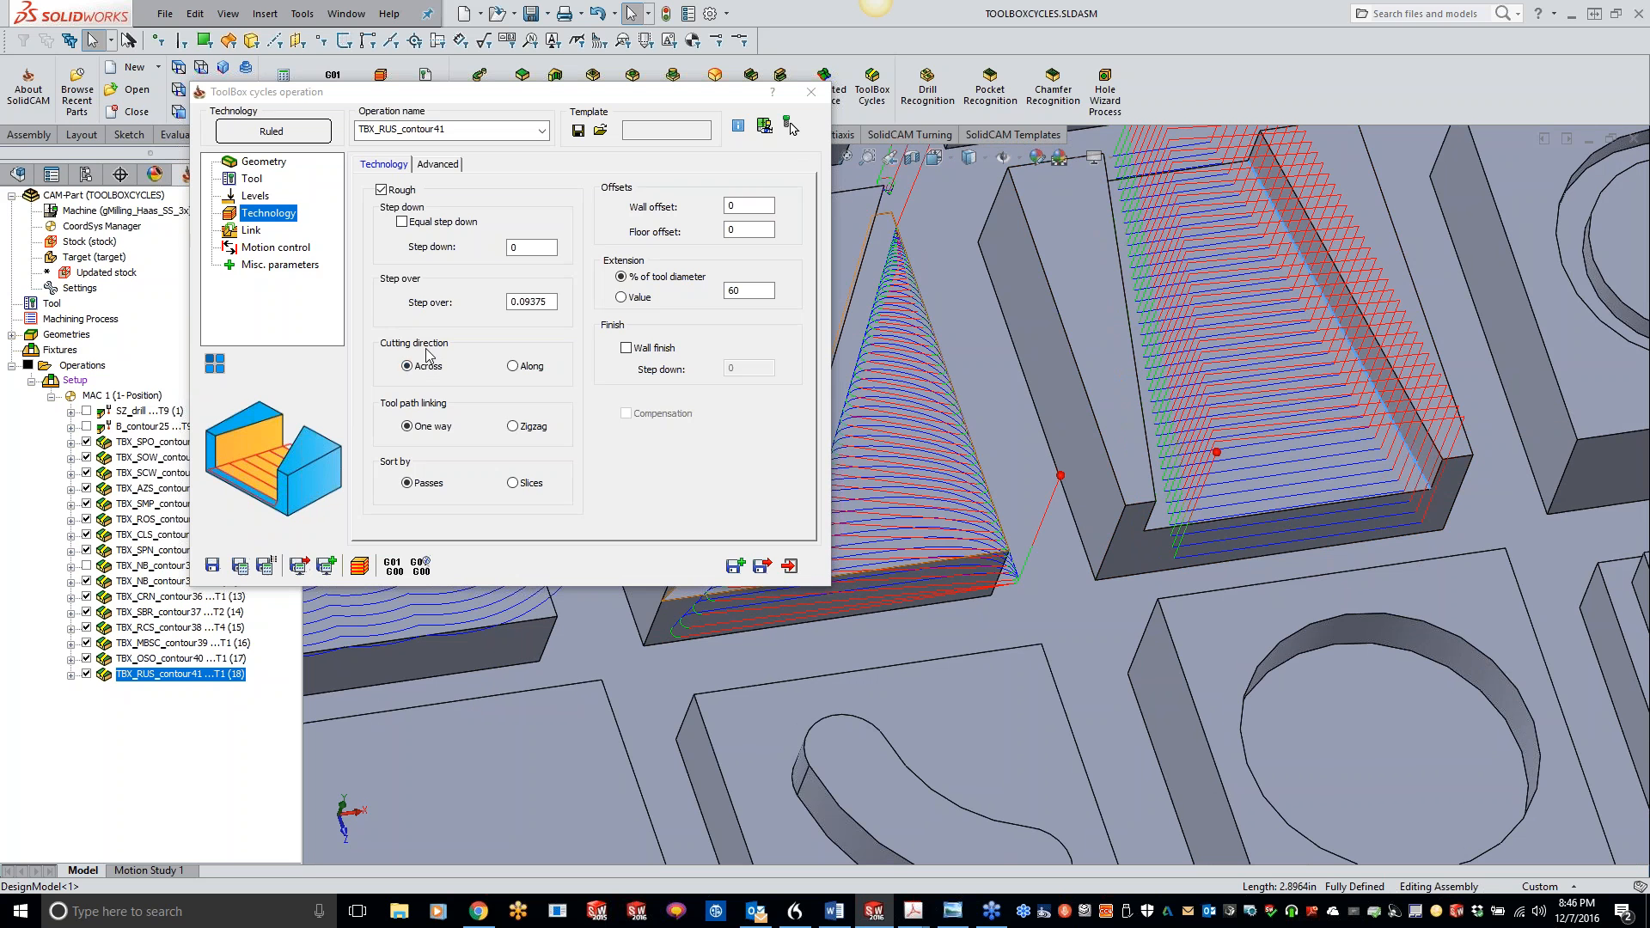
{"action": "left_click", "coordinate": [514, 367]}
{"action": "left_click", "coordinate": [240, 565]}
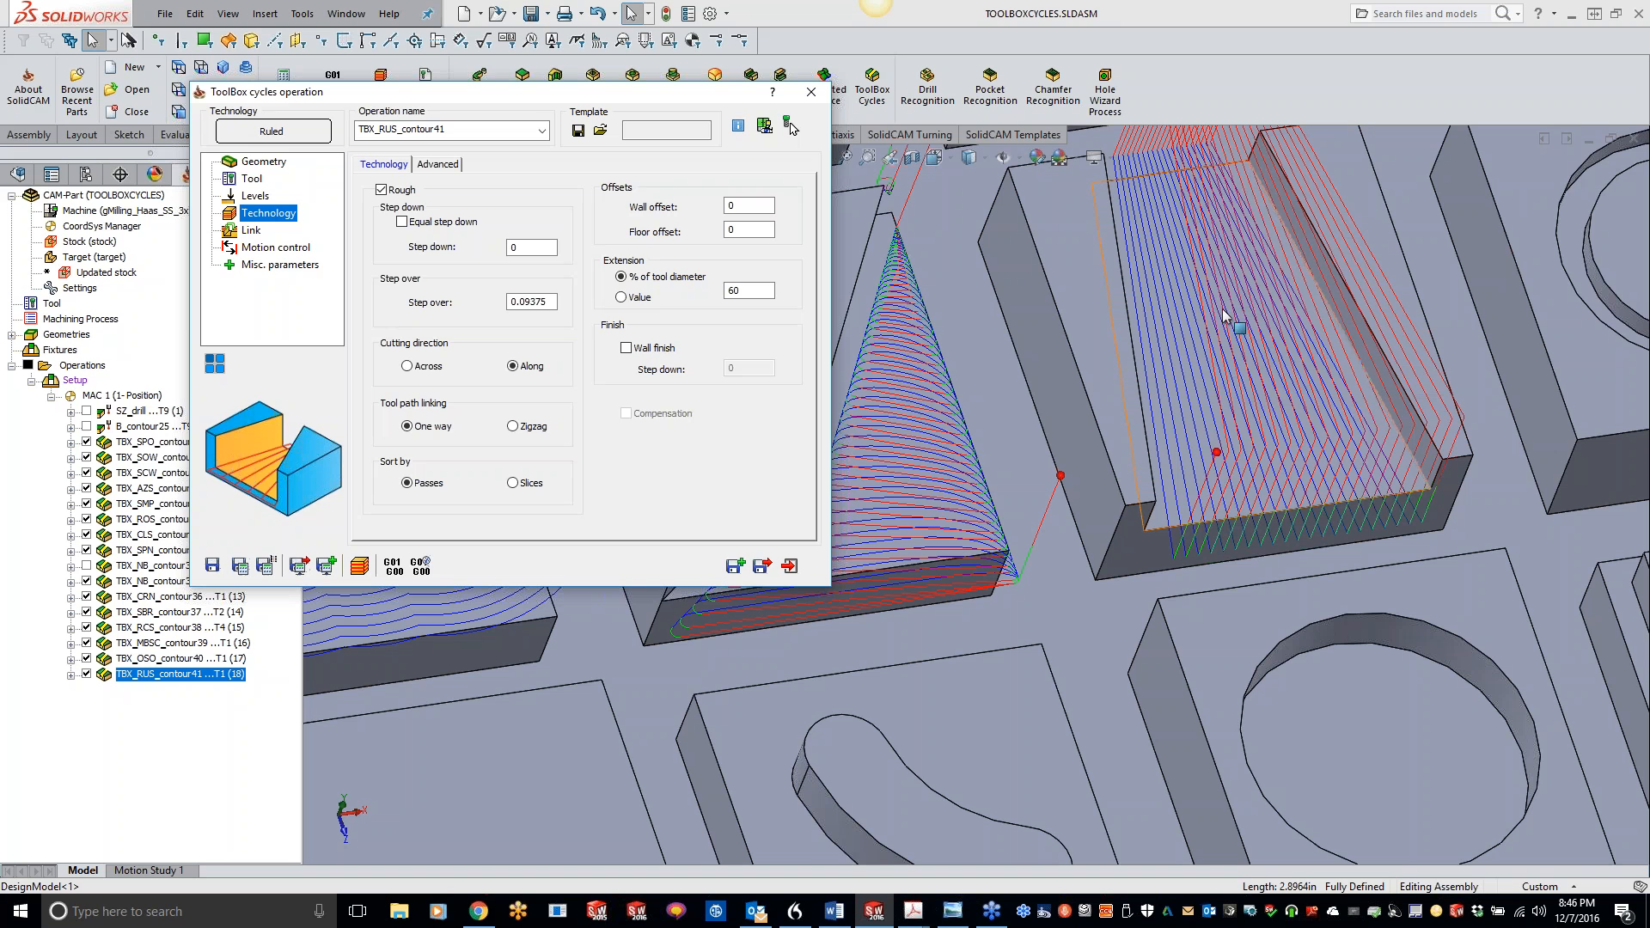
{"action": "left_click", "coordinate": [513, 426]}
{"action": "left_click", "coordinate": [240, 566]}
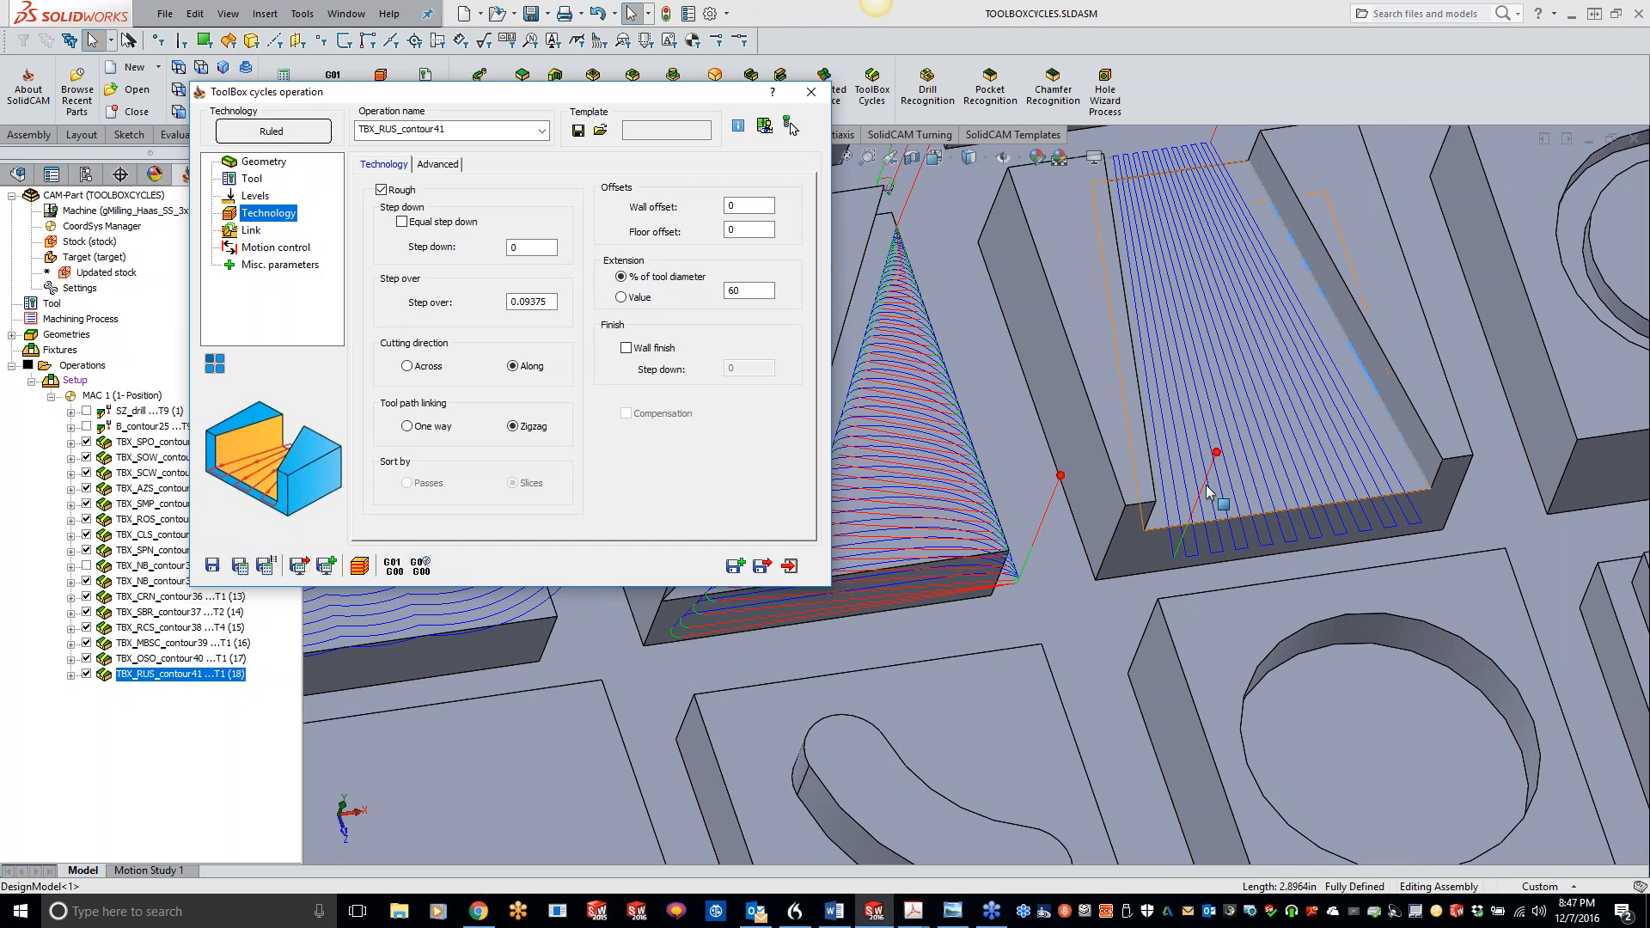
Step: Examine the Along zigzag toolpath in the tapered slot from above, checking the pass spacing at the wide and narrow ends
{"action": "middle_click_drag", "start_coordinate": [1318, 482], "coordinate": [1289, 506]}
{"action": "middle_click_drag", "start_coordinate": [1276, 222], "coordinate": [1267, 244]}
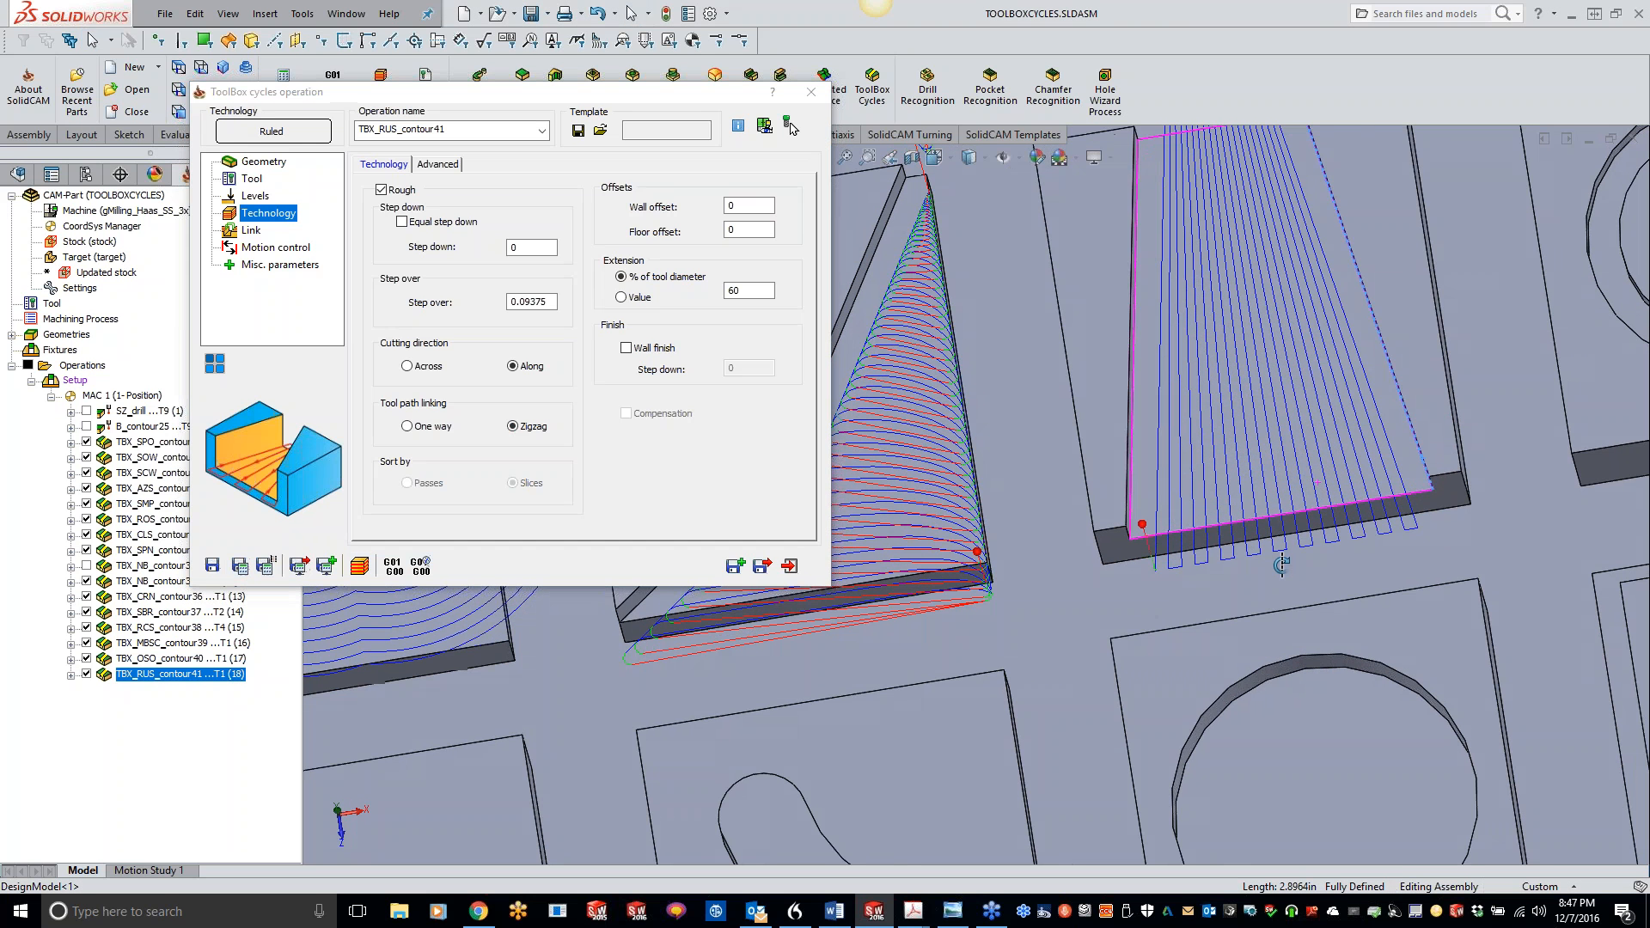
{"action": "left_click", "coordinate": [1432, 381]}
{"action": "key", "text": "space"}
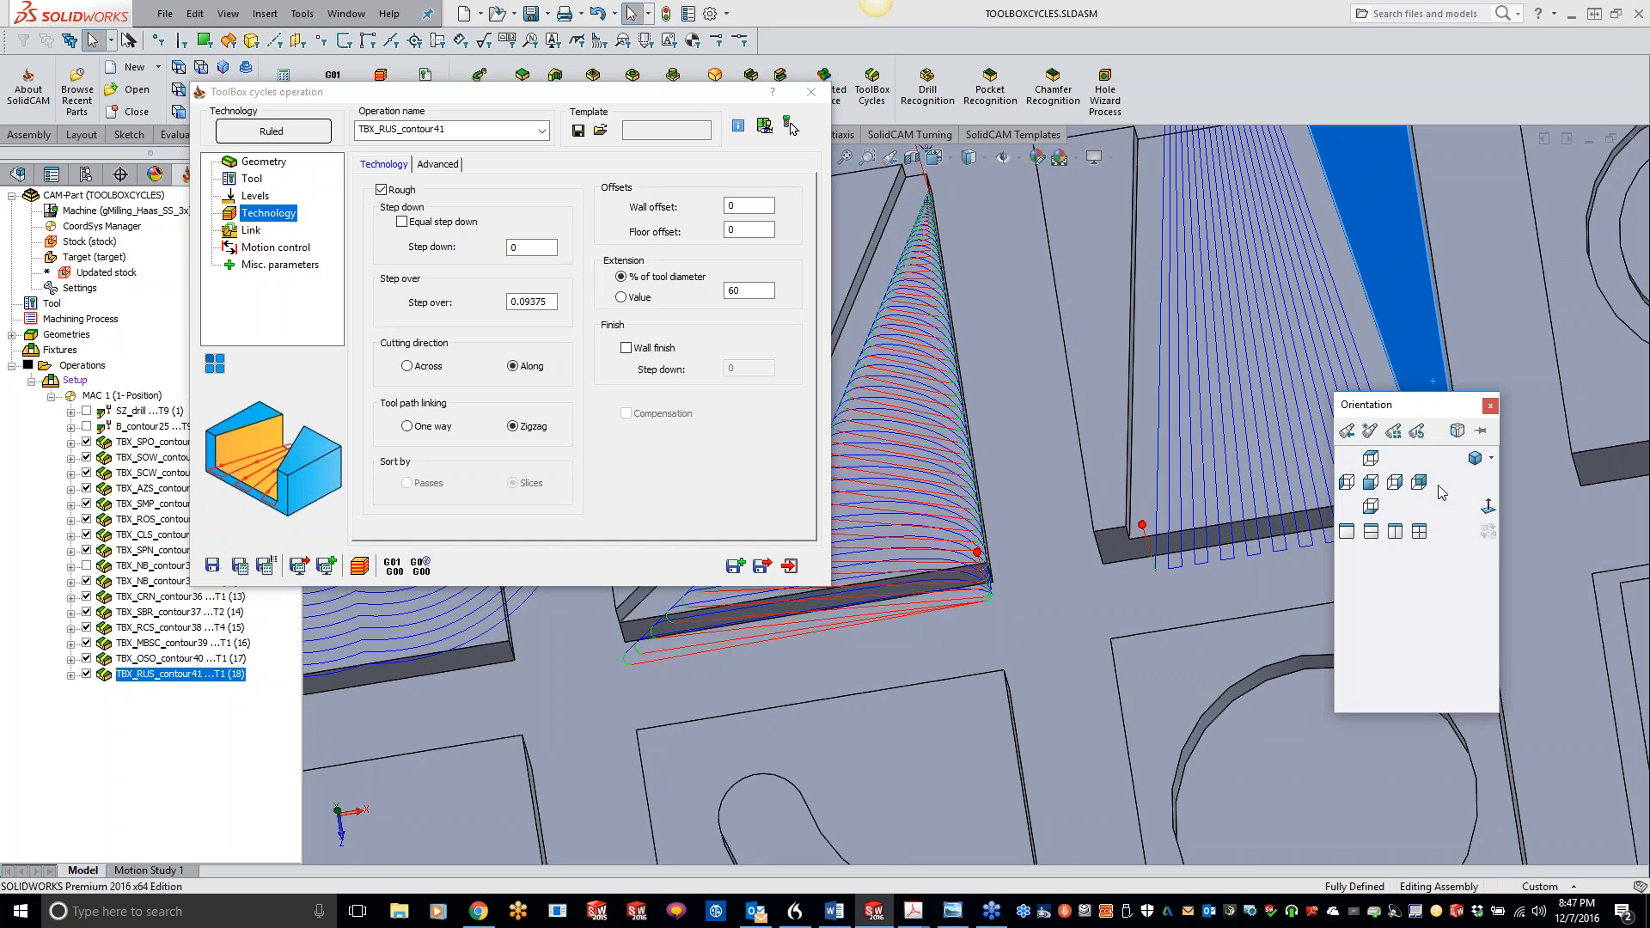
{"action": "left_click", "coordinate": [1480, 507]}
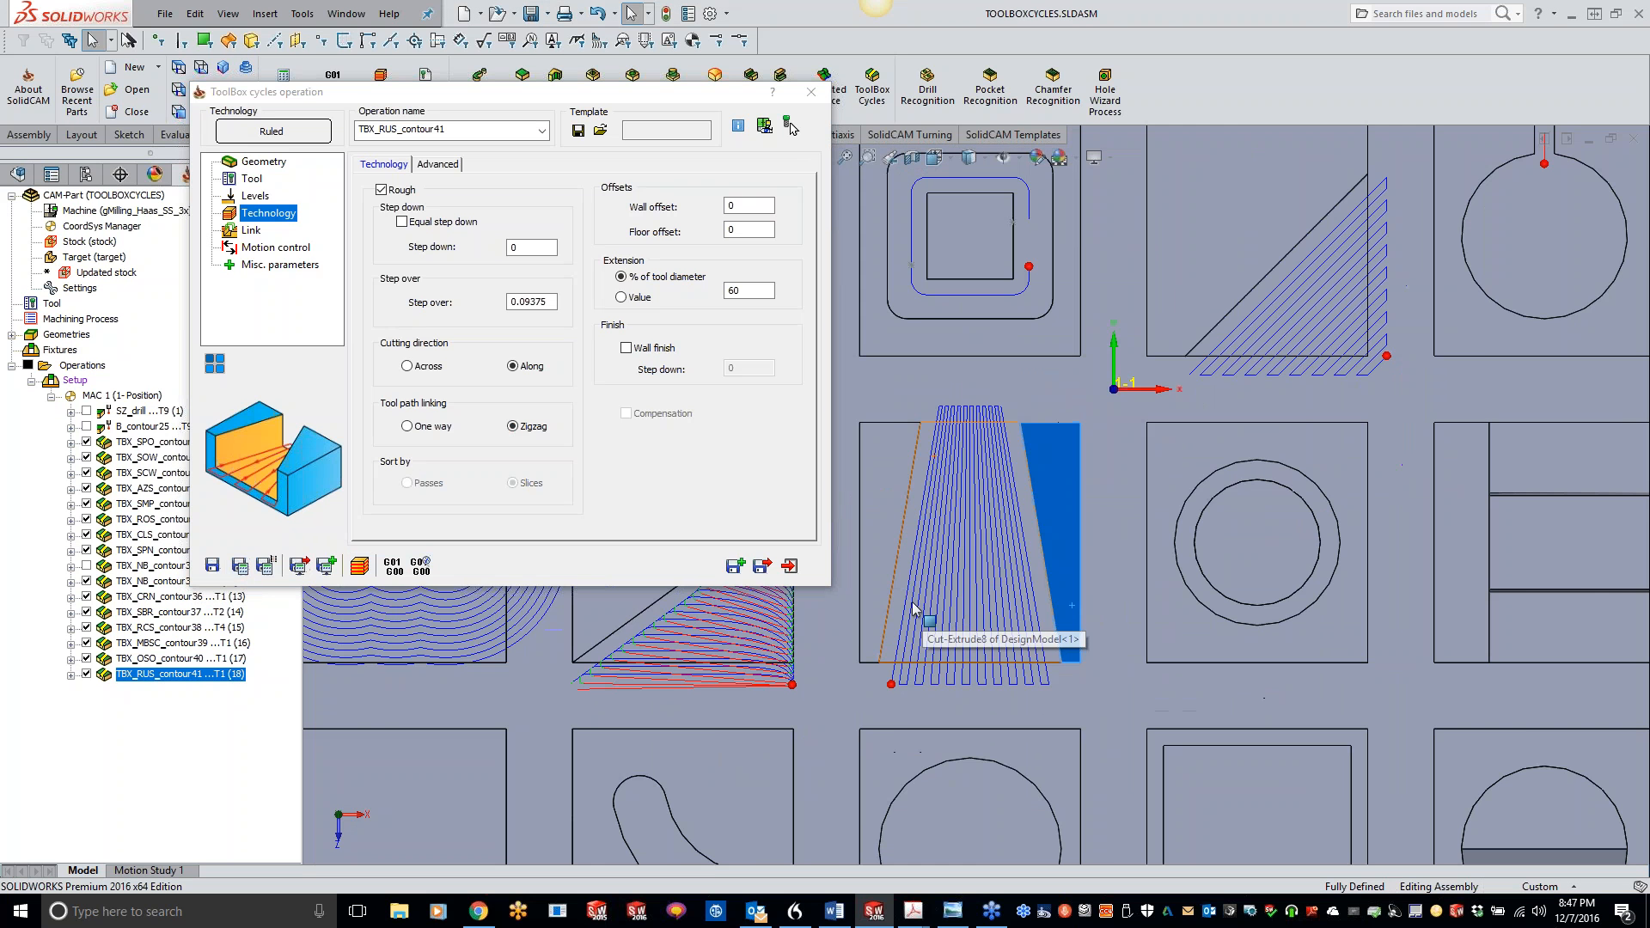
{"action": "scroll", "coordinate": [914, 608], "scroll_direction": "down", "scroll_amount": 5}
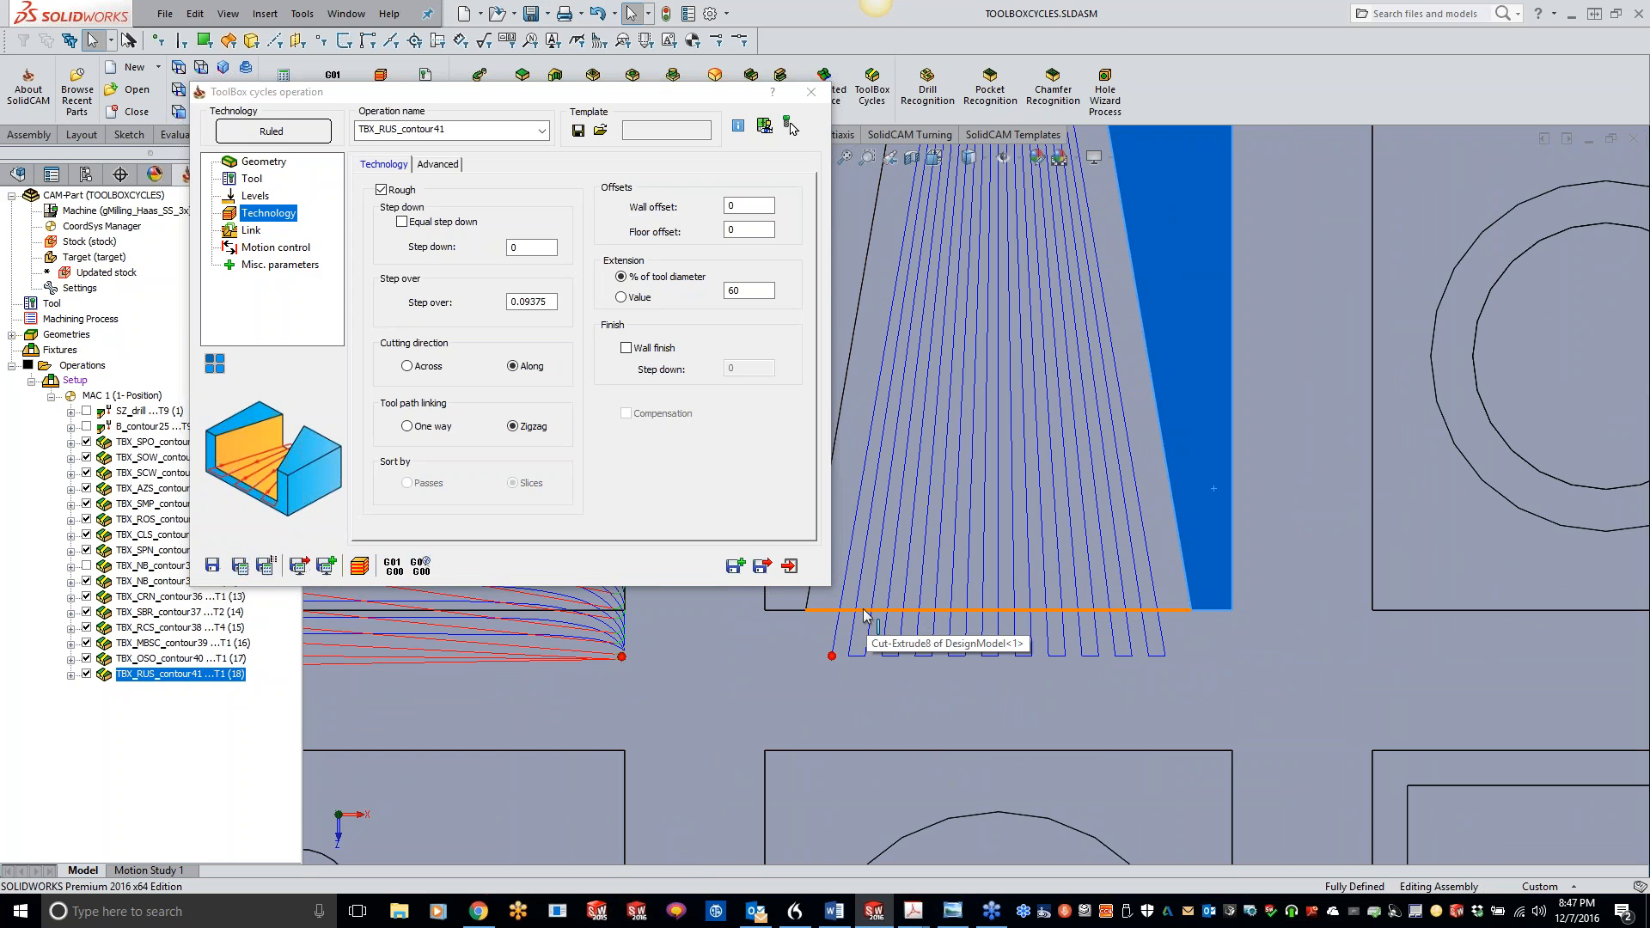
{"action": "scroll", "coordinate": [865, 614], "scroll_direction": "up", "scroll_amount": 5}
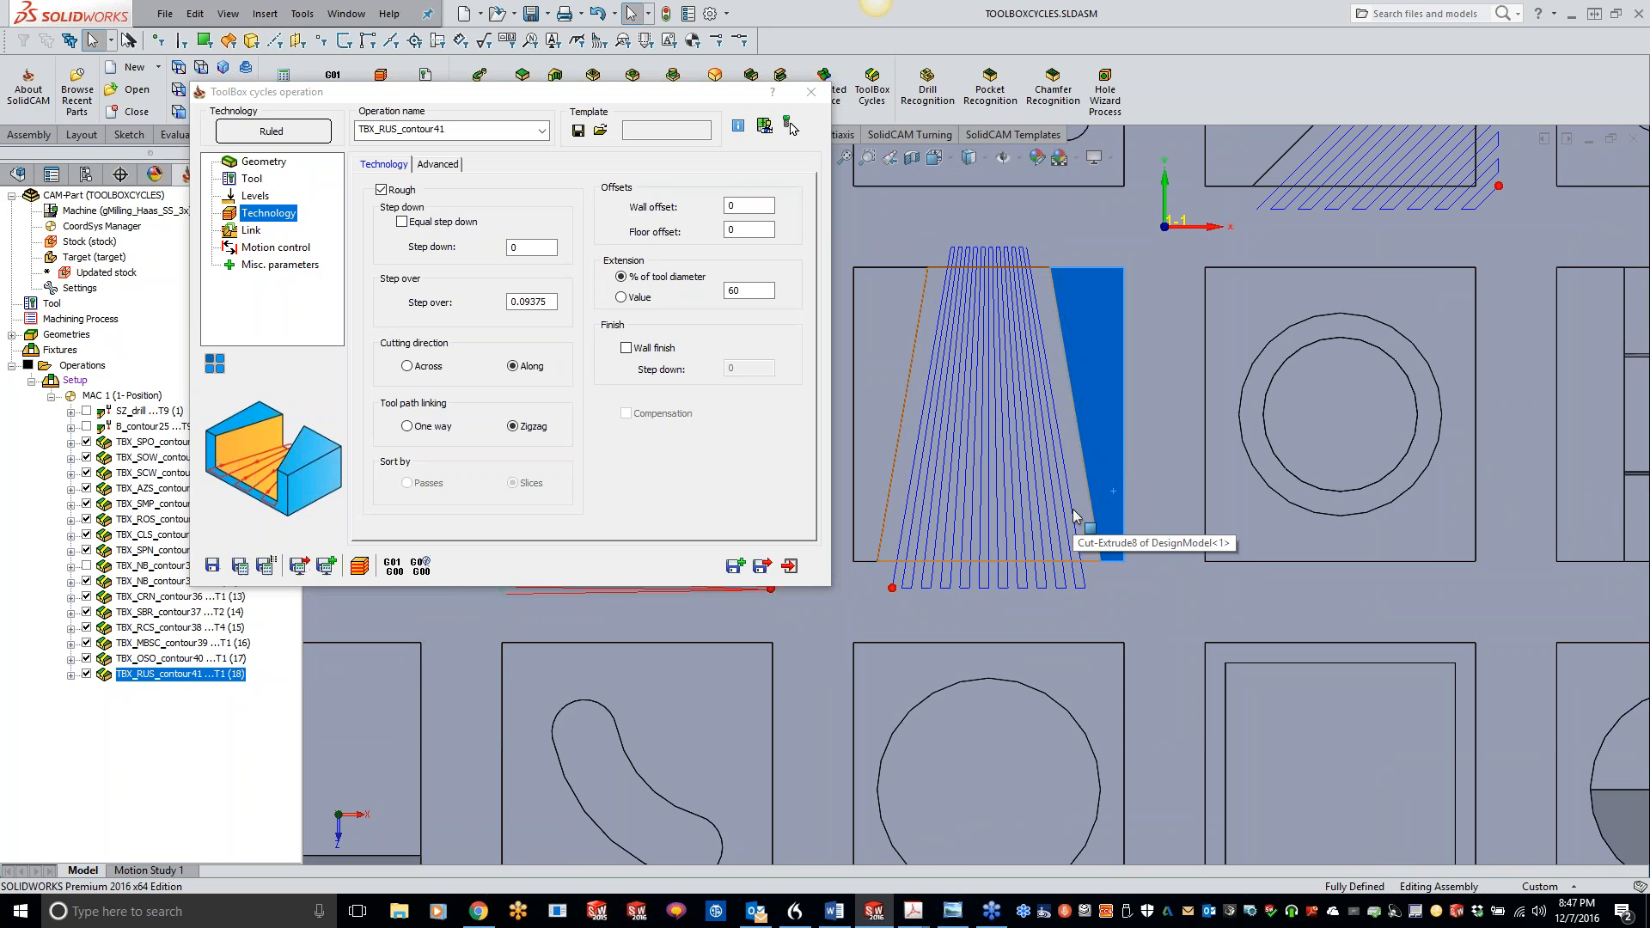
Step: Set the Ruled operation's step over to 0.15 and recalculate the toolpath
{"action": "left_click", "coordinate": [541, 302]}
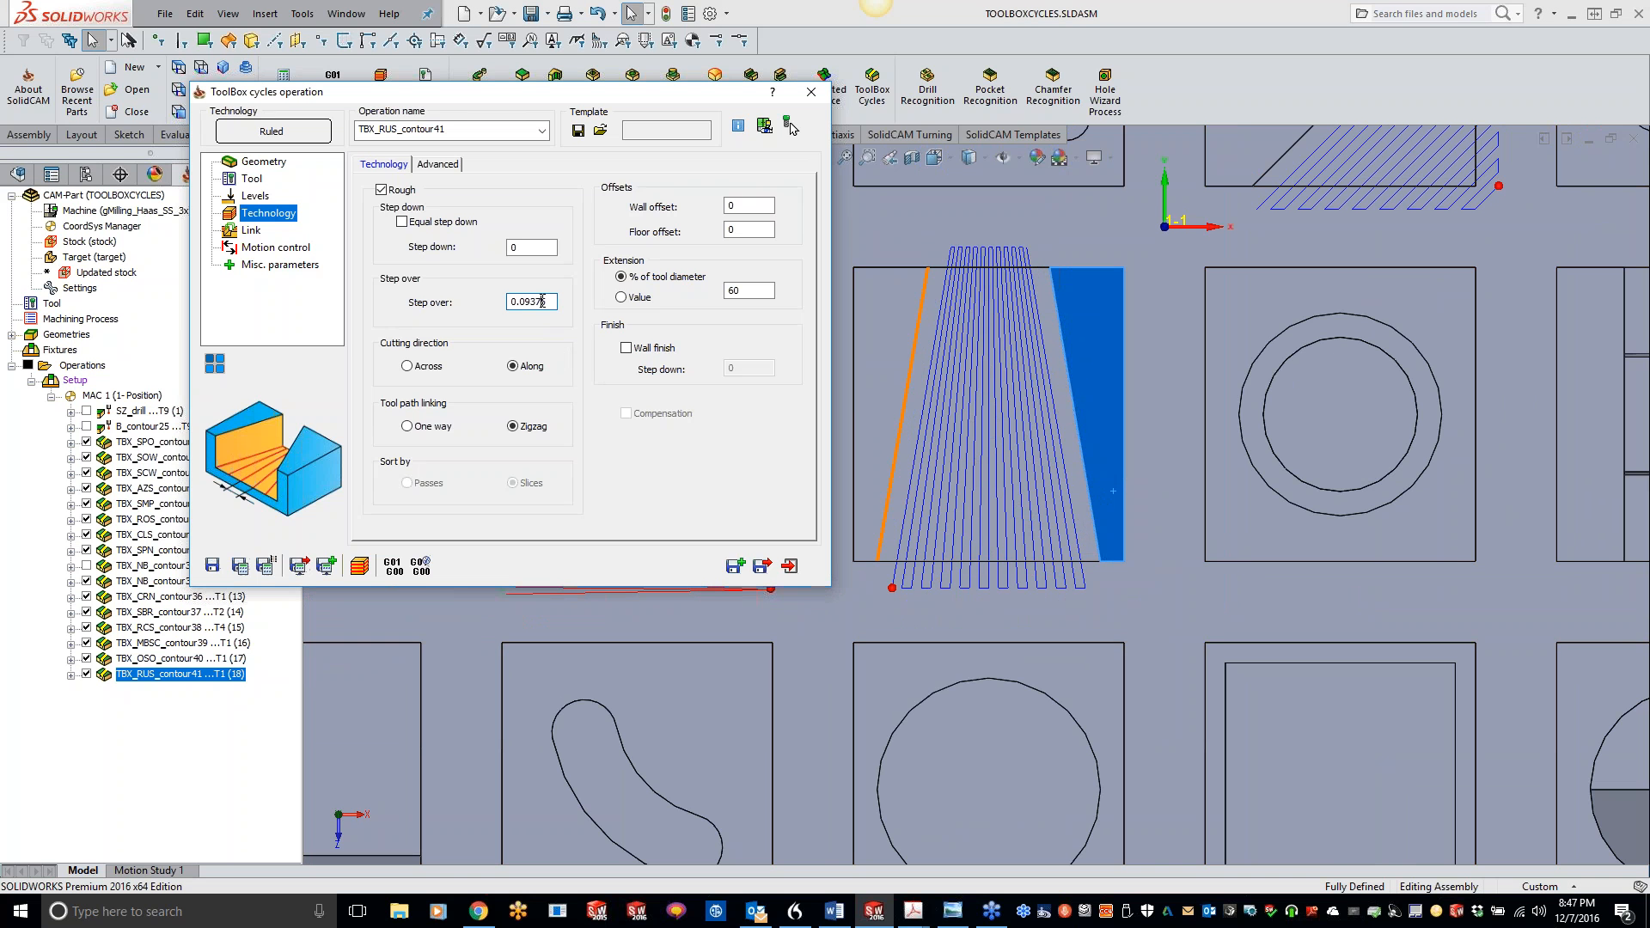
{"action": "left_click_drag", "start_coordinate": [547, 302], "coordinate": [498, 305]}
{"action": "type", "text": ".15"}
{"action": "left_click", "coordinate": [240, 566]}
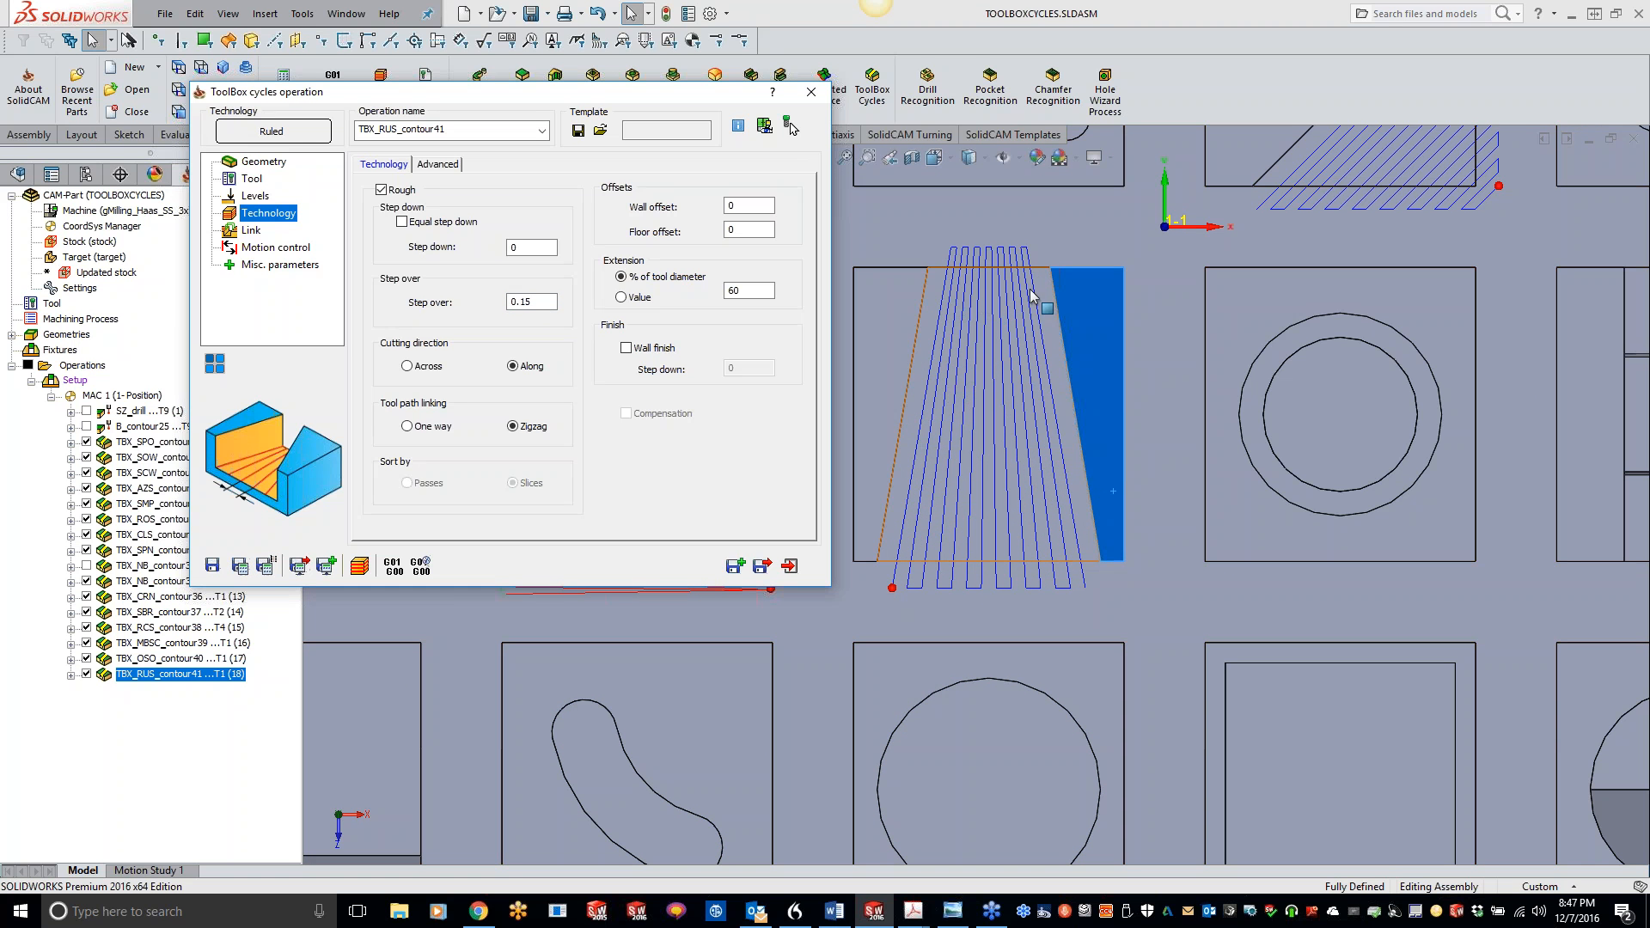
Step: Add a 0.005 wall offset with wall finish and compensation to the Ruled operation, recalculate it and close the operation
{"action": "left_click", "coordinate": [756, 291]}
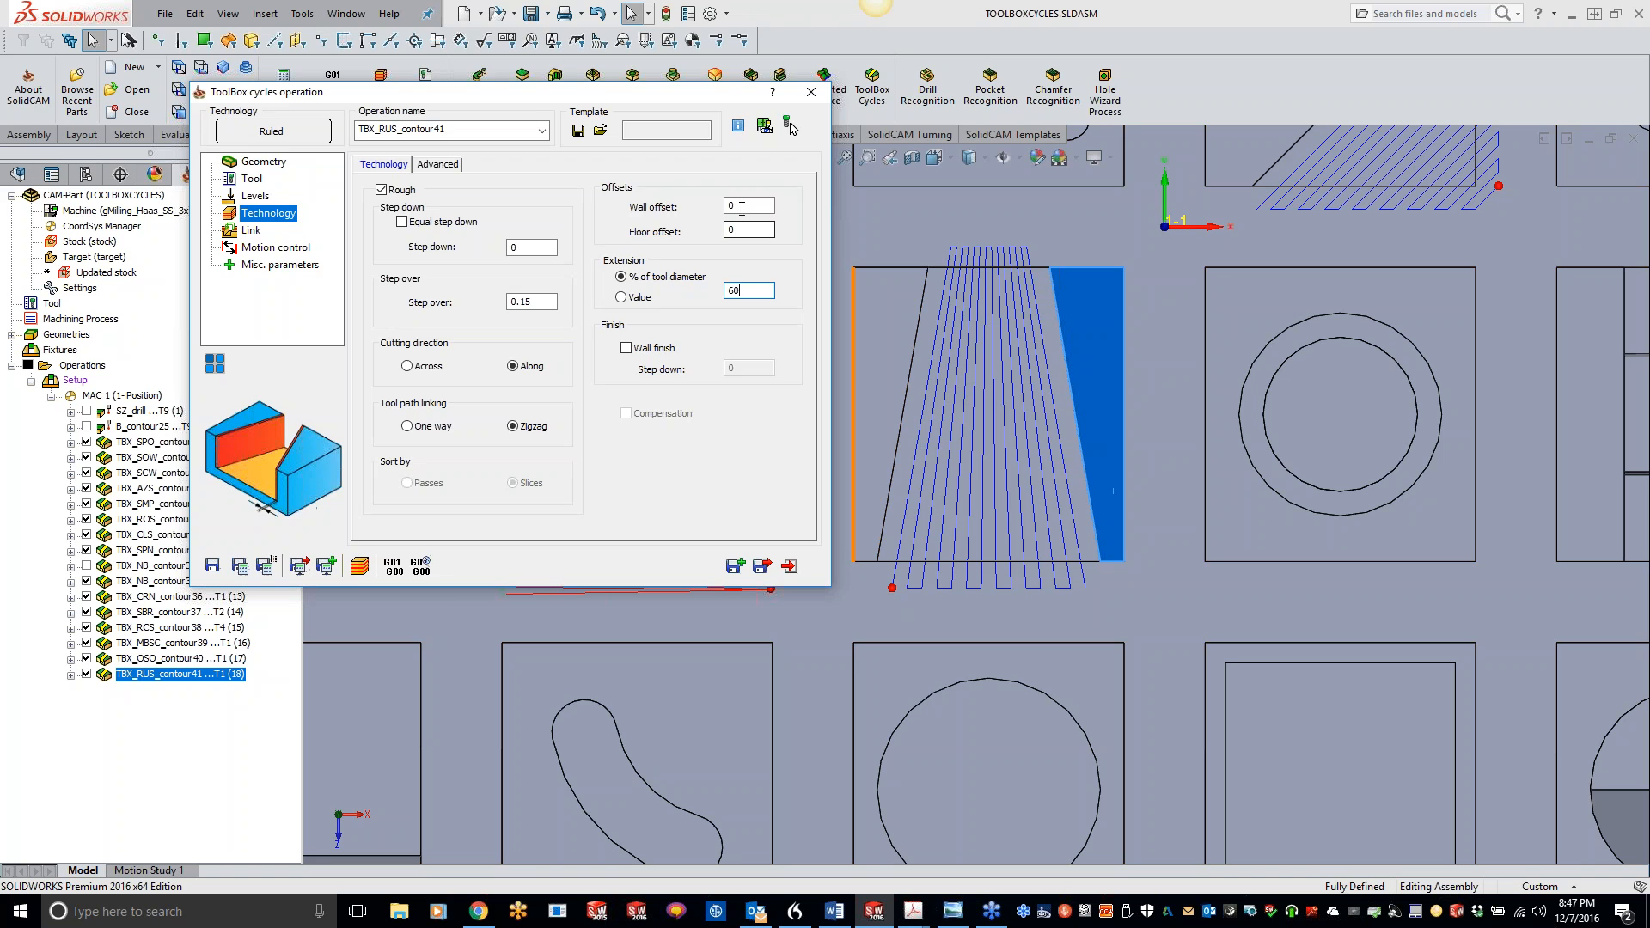
{"action": "double_click", "coordinate": [768, 206]}
{"action": "left_click", "coordinate": [625, 348]}
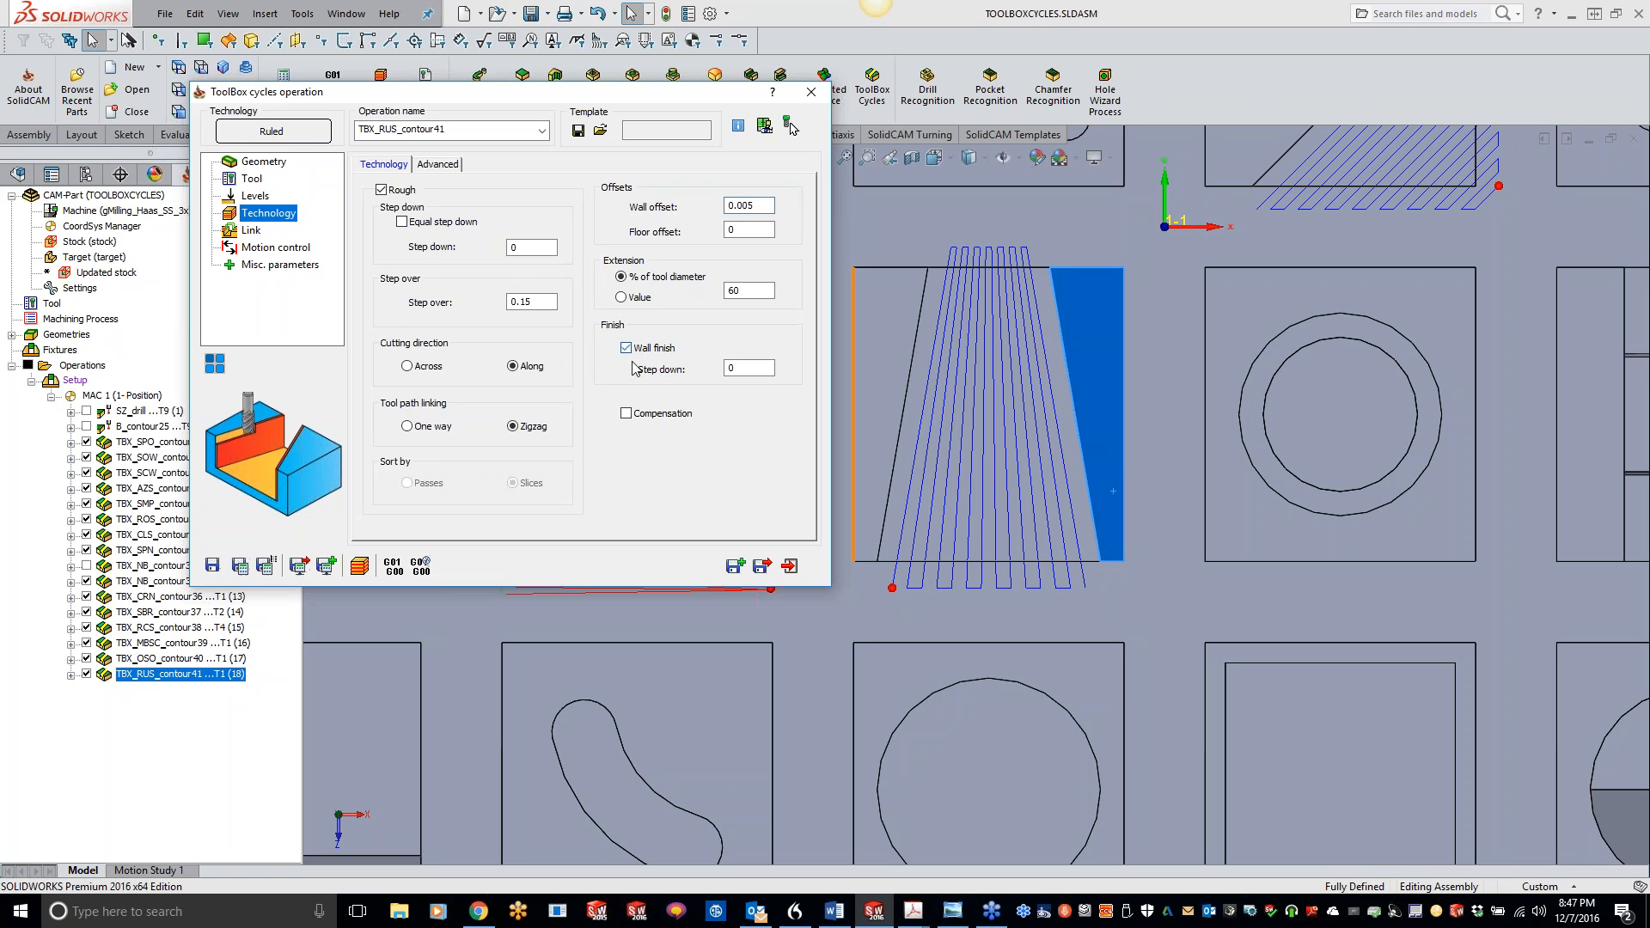
{"action": "left_click", "coordinate": [240, 565]}
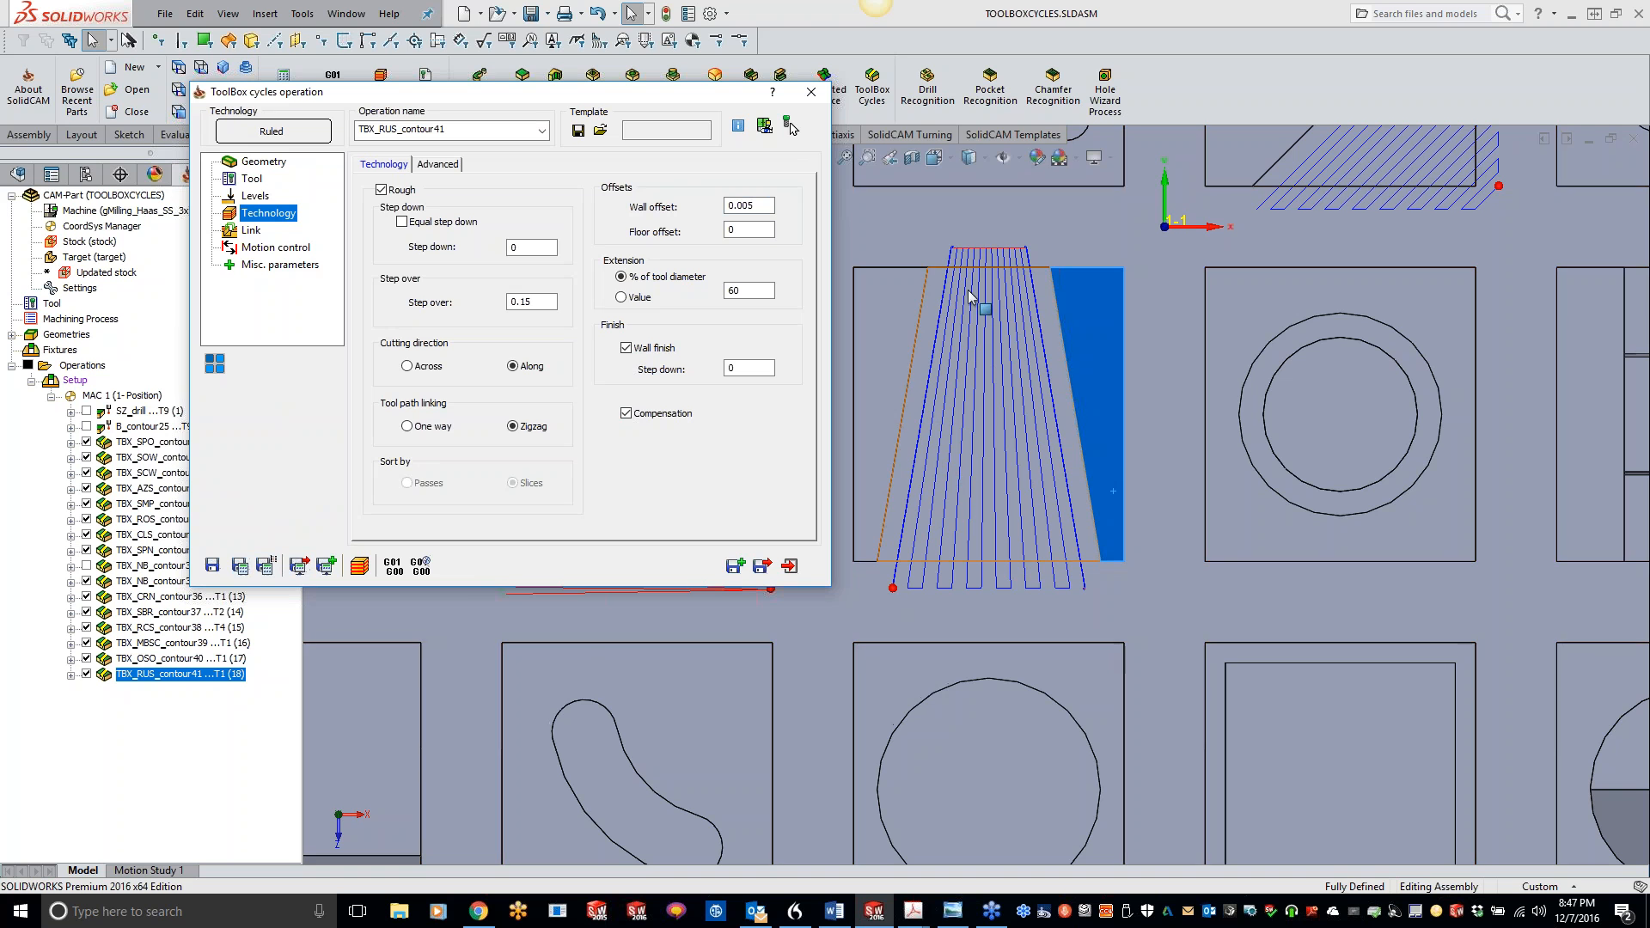
{"action": "left_click", "coordinate": [810, 94]}
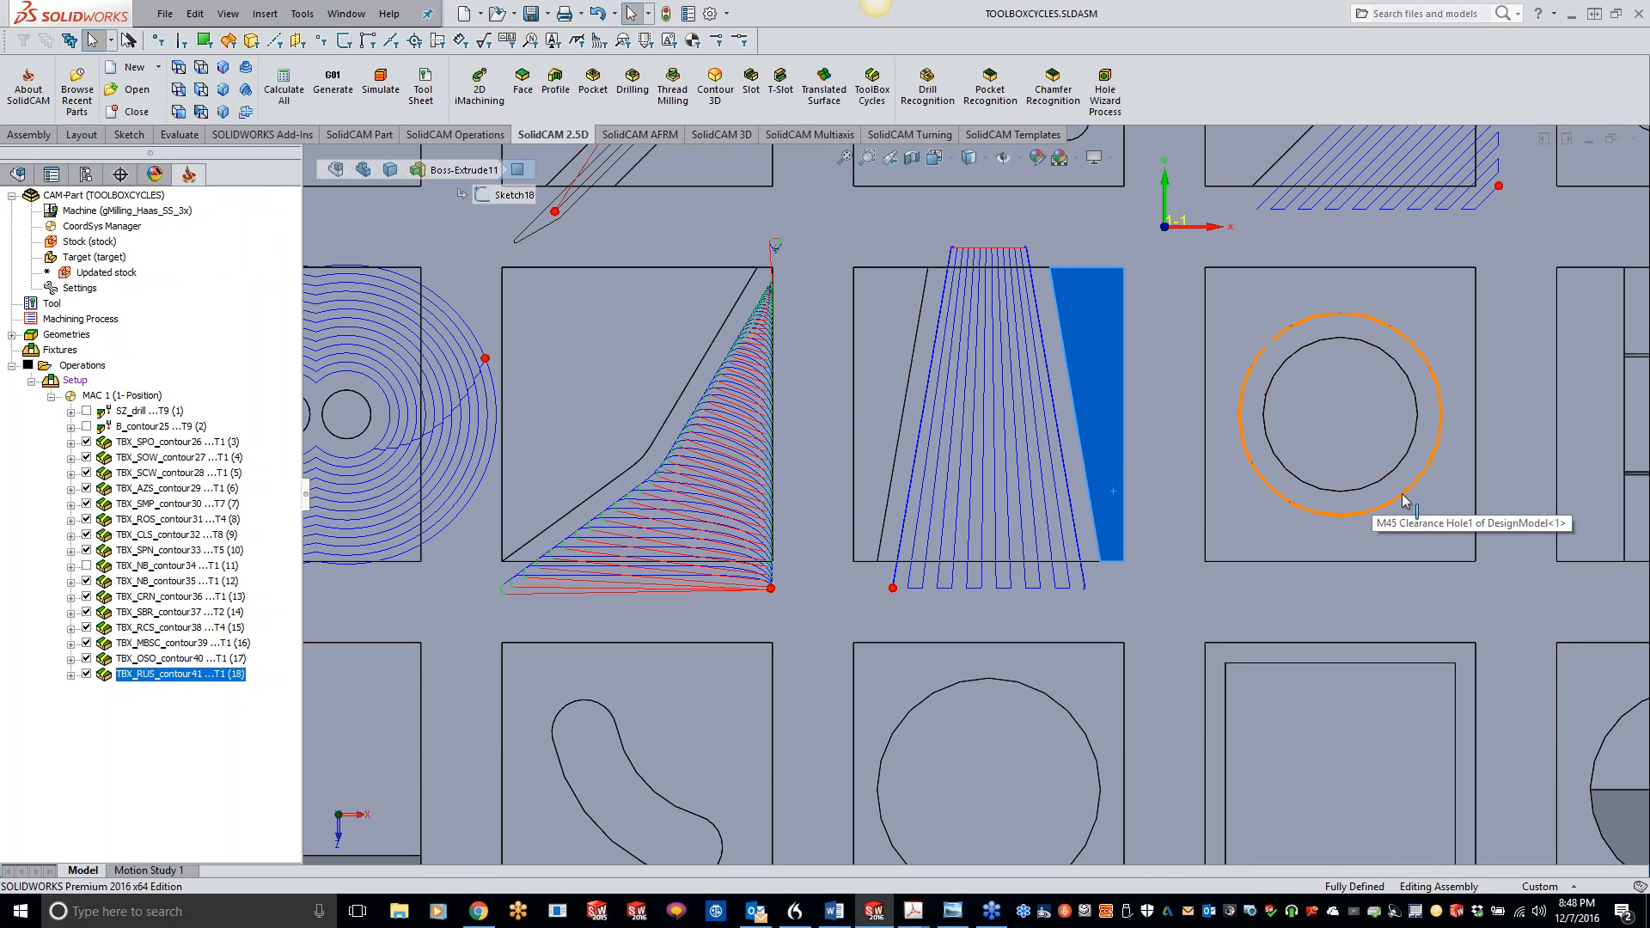
Step: Start a new ToolBox cycles operation and choose the O-Ring cycle for the circular groove block beside the tapered slot
{"action": "scroll", "coordinate": [1430, 413], "scroll_direction": "up", "scroll_amount": 3}
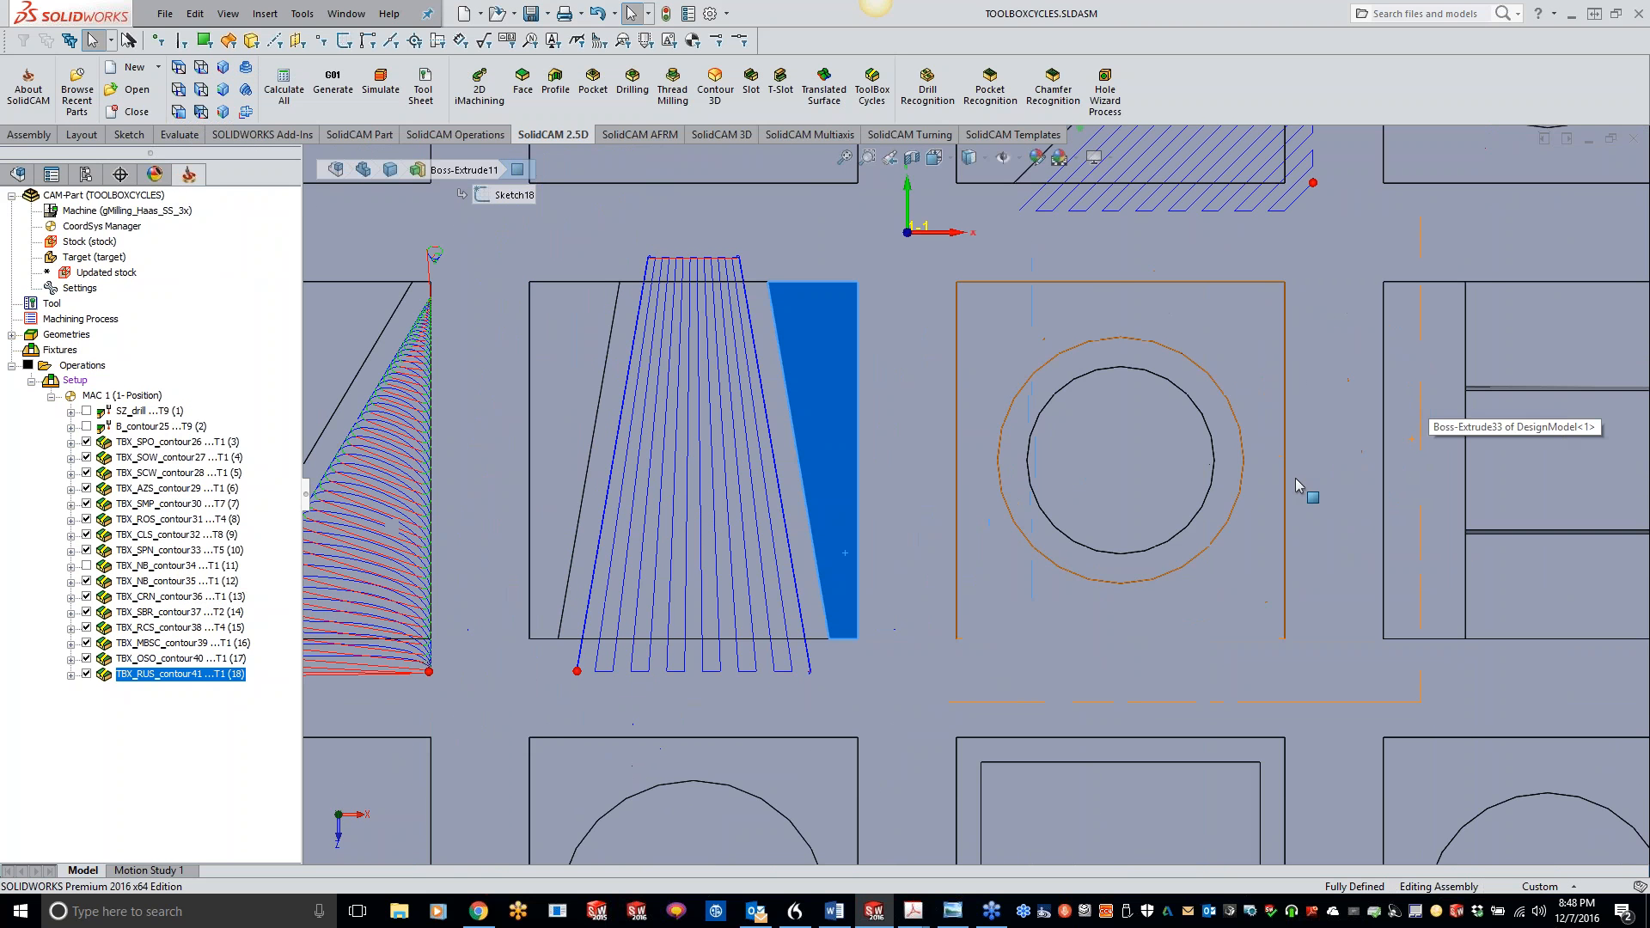
{"action": "middle_click_drag", "start_coordinate": [1175, 554], "coordinate": [1181, 419]}
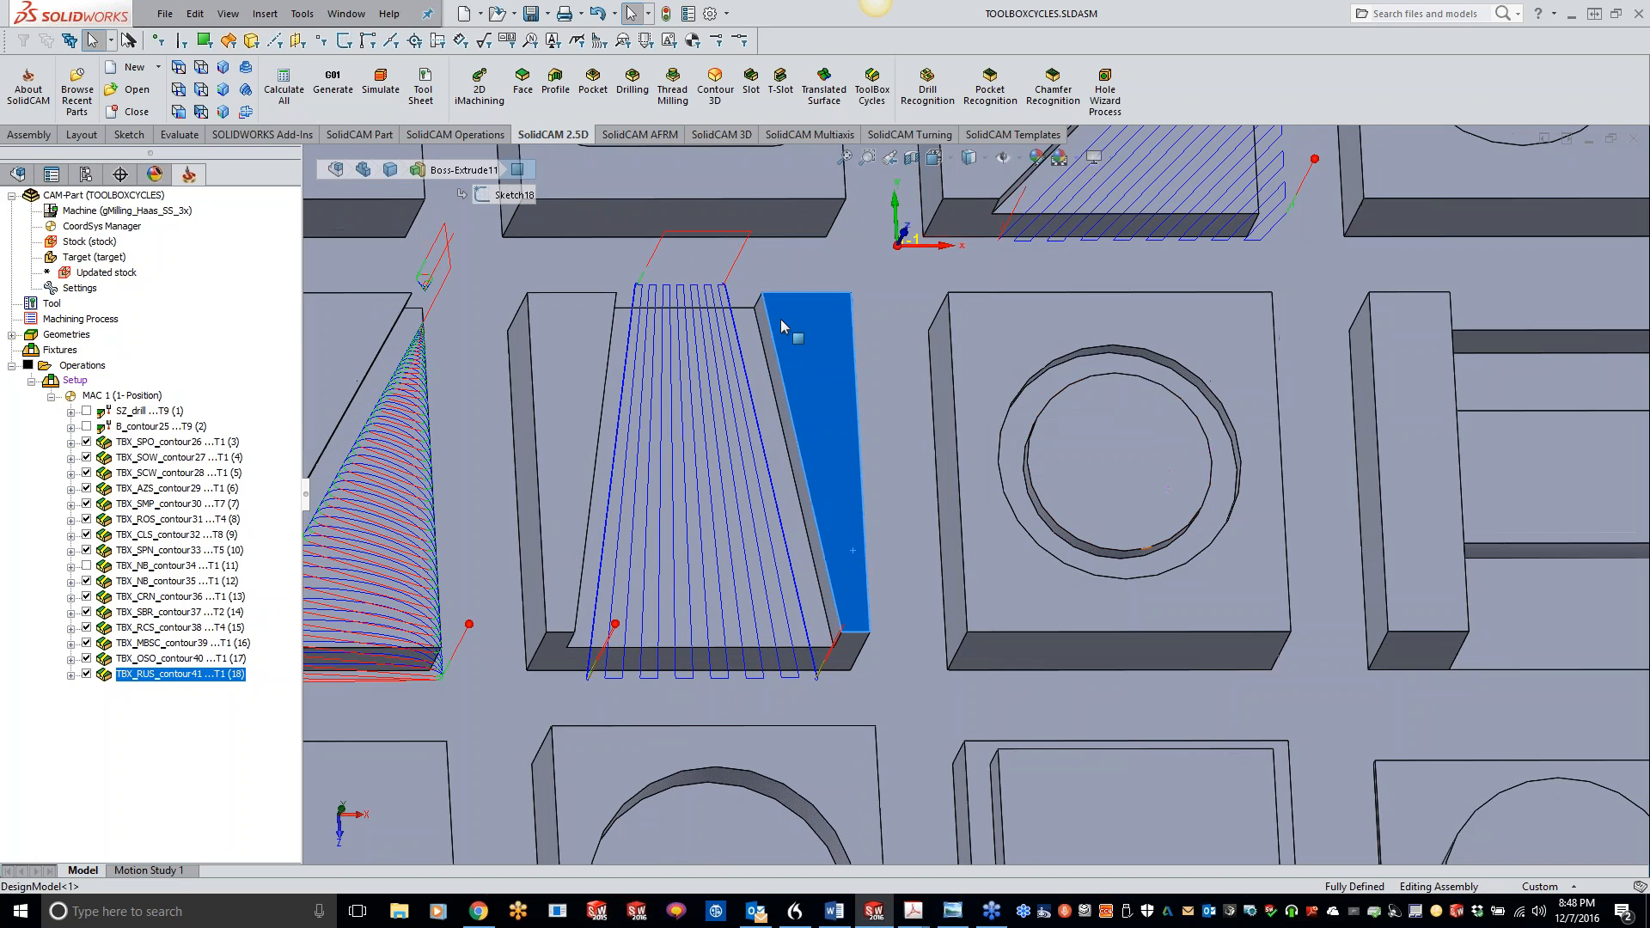
{"action": "left_click", "coordinate": [873, 86]}
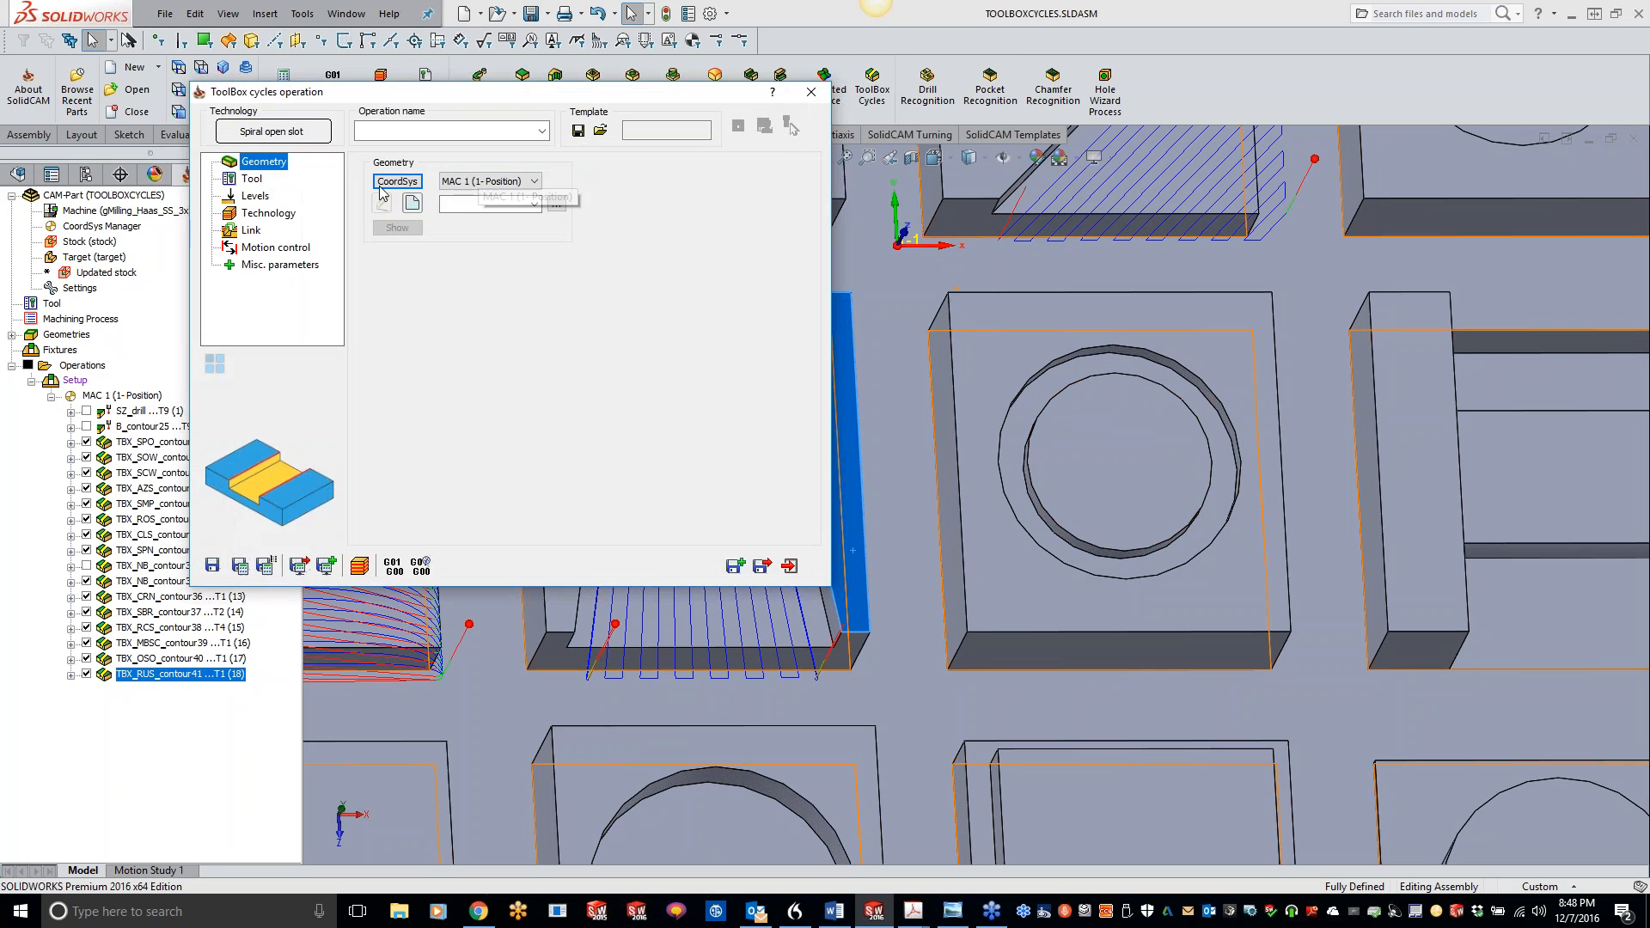
{"action": "left_click", "coordinate": [272, 131]}
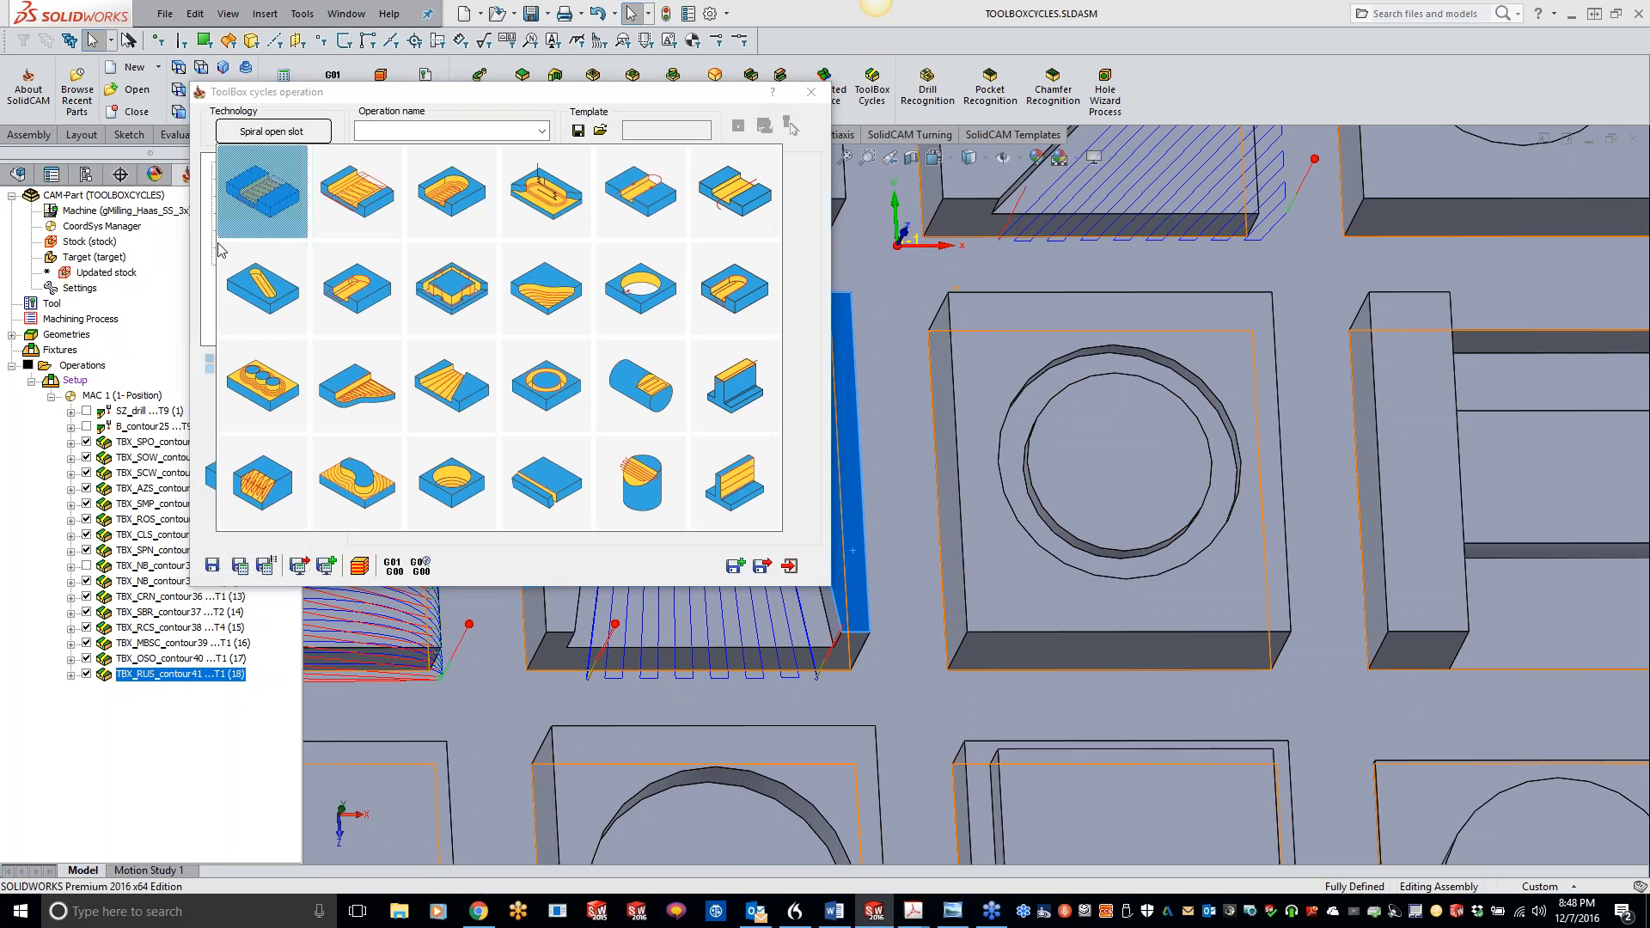
{"action": "left_click", "coordinate": [531, 390]}
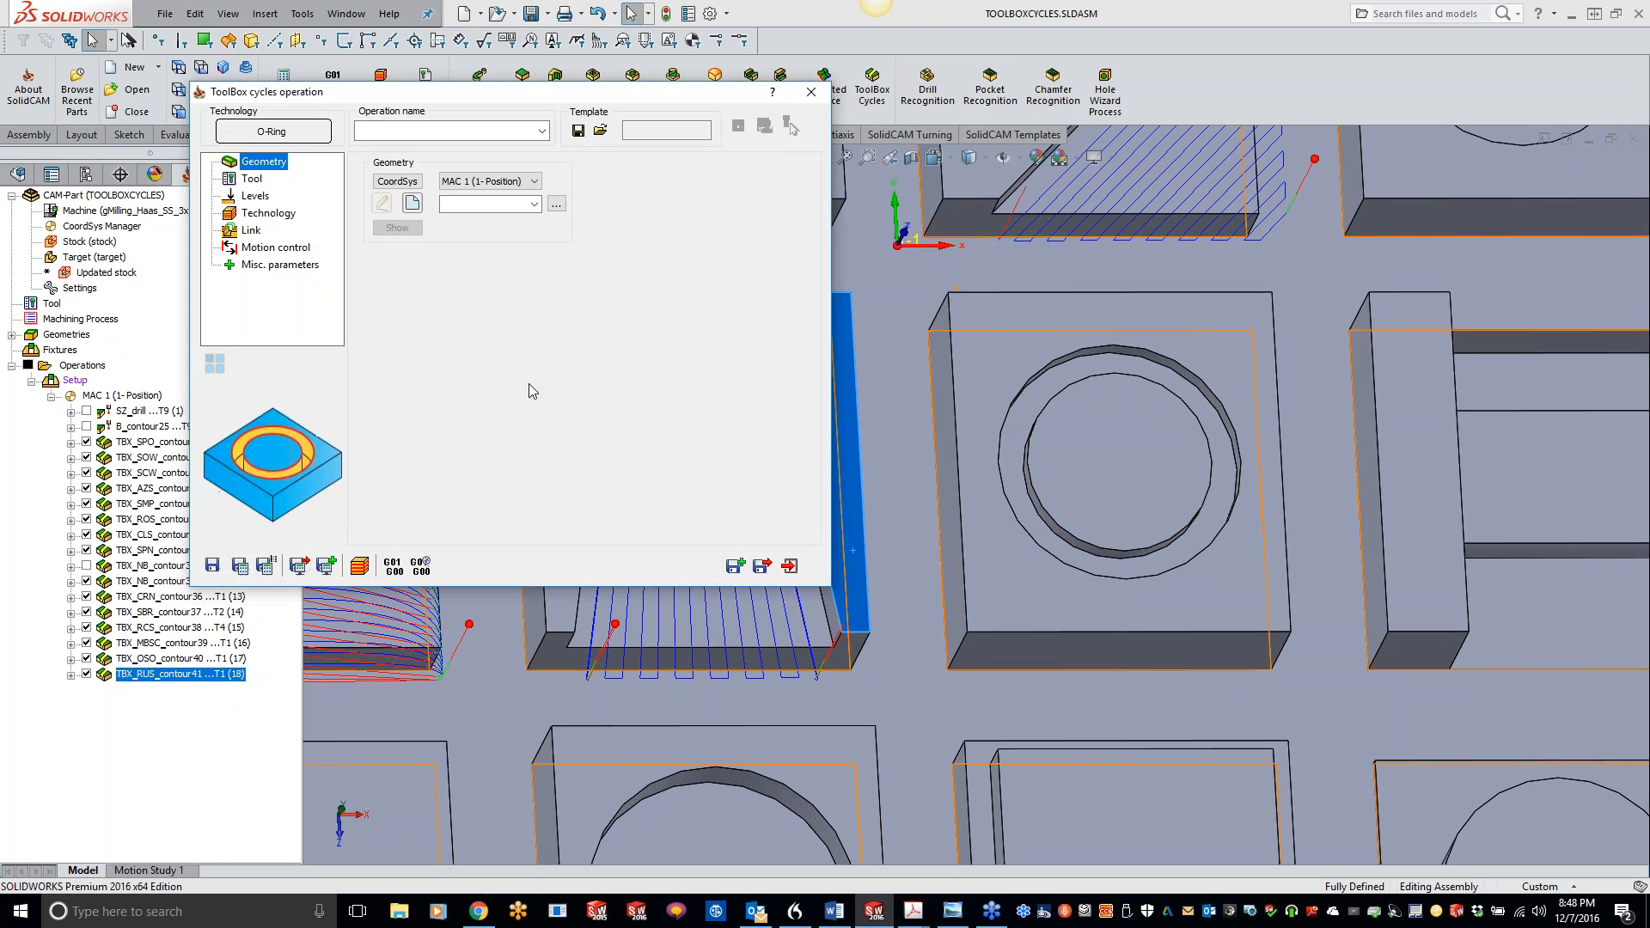
Step: Define a new O-Ring geometry from the inner and outer circular edges of the groove as two chains
{"action": "left_click", "coordinate": [412, 205]}
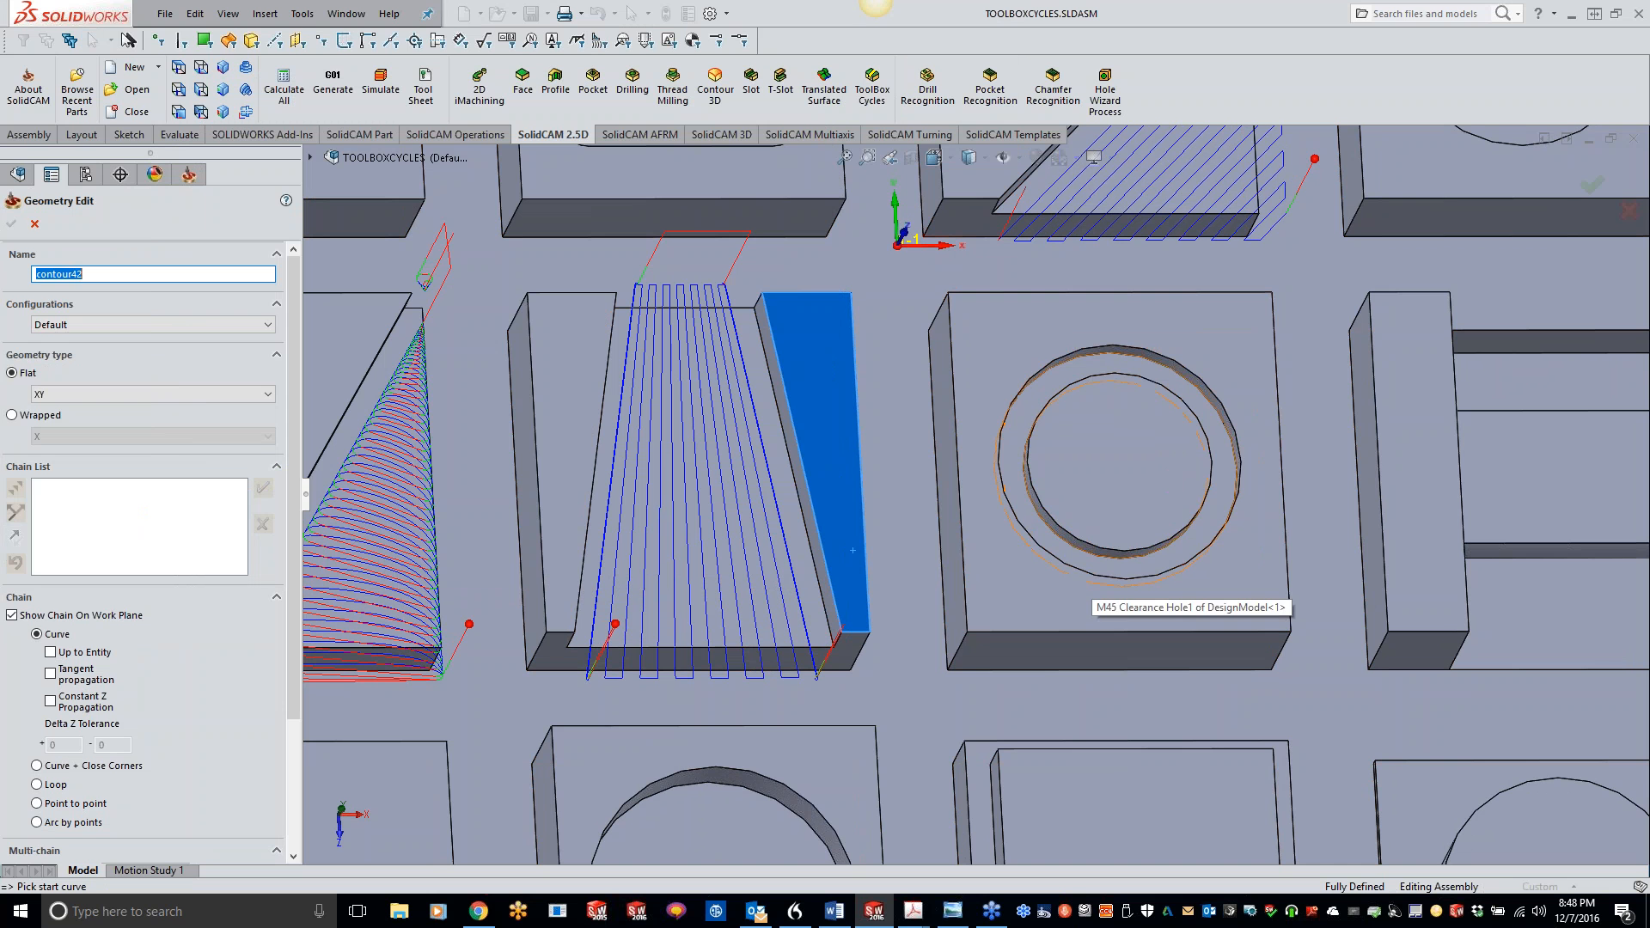
{"action": "left_click", "coordinate": [1087, 578]}
{"action": "mouse_move", "coordinate": [1160, 568]}
{"action": "middle_mouse_down"}
{"action": "mouse_move", "coordinate": [1151, 683]}
{"action": "mouse_move", "coordinate": [1135, 615]}
{"action": "middle_mouse_up"}
{"action": "left_click", "coordinate": [1130, 581]}
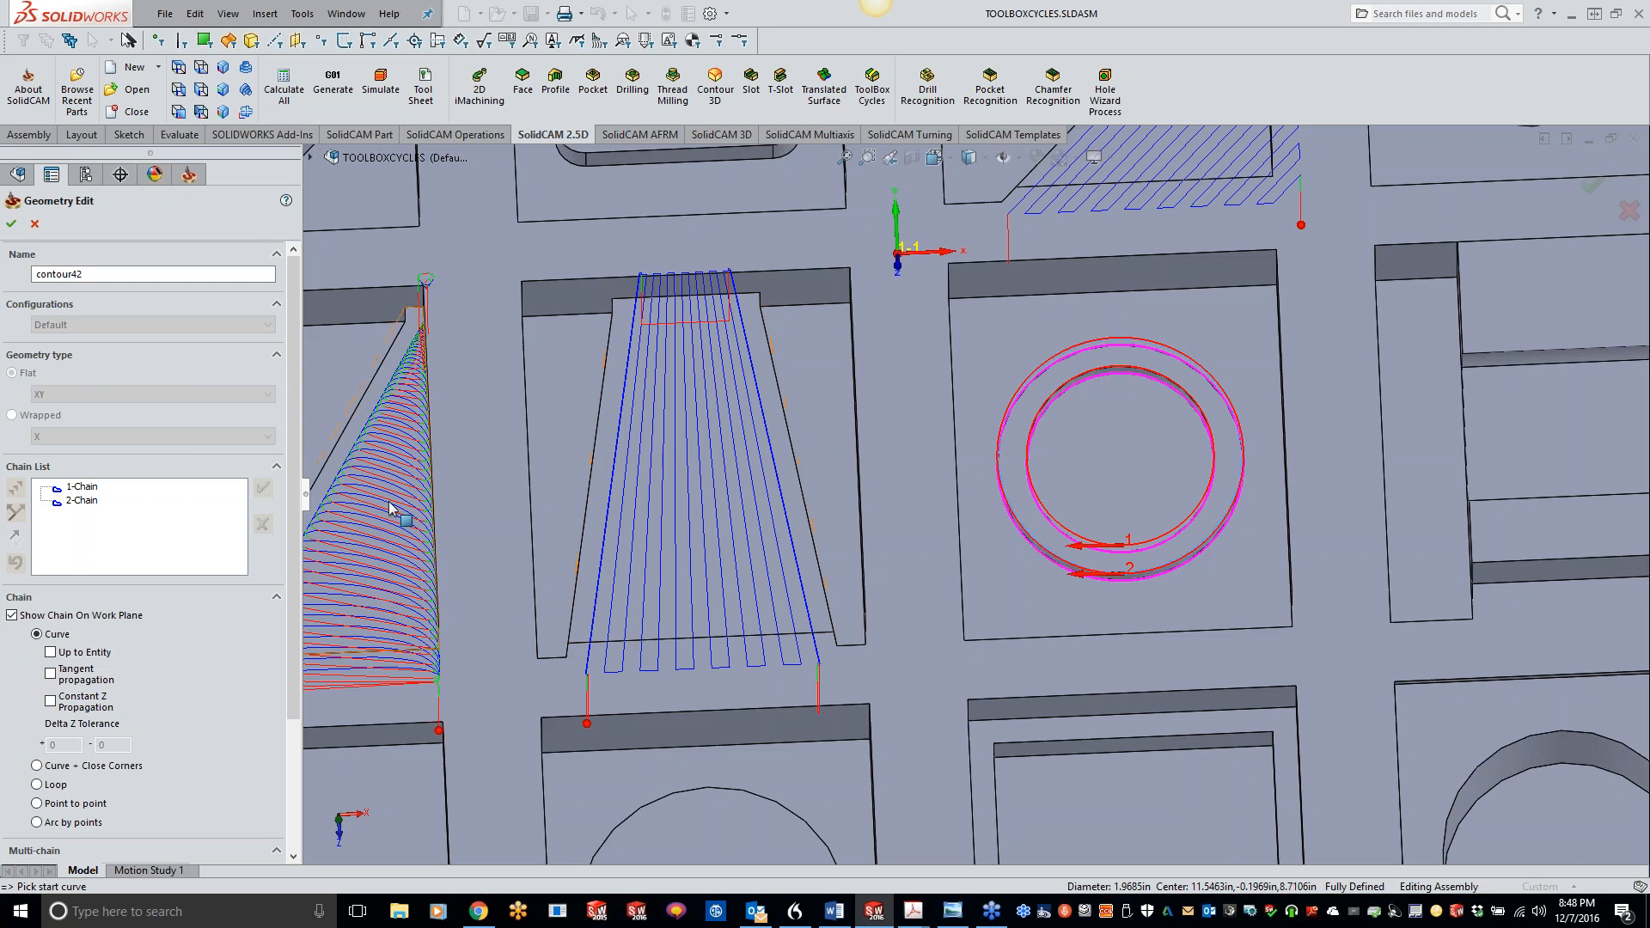
{"action": "left_click", "coordinate": [12, 224]}
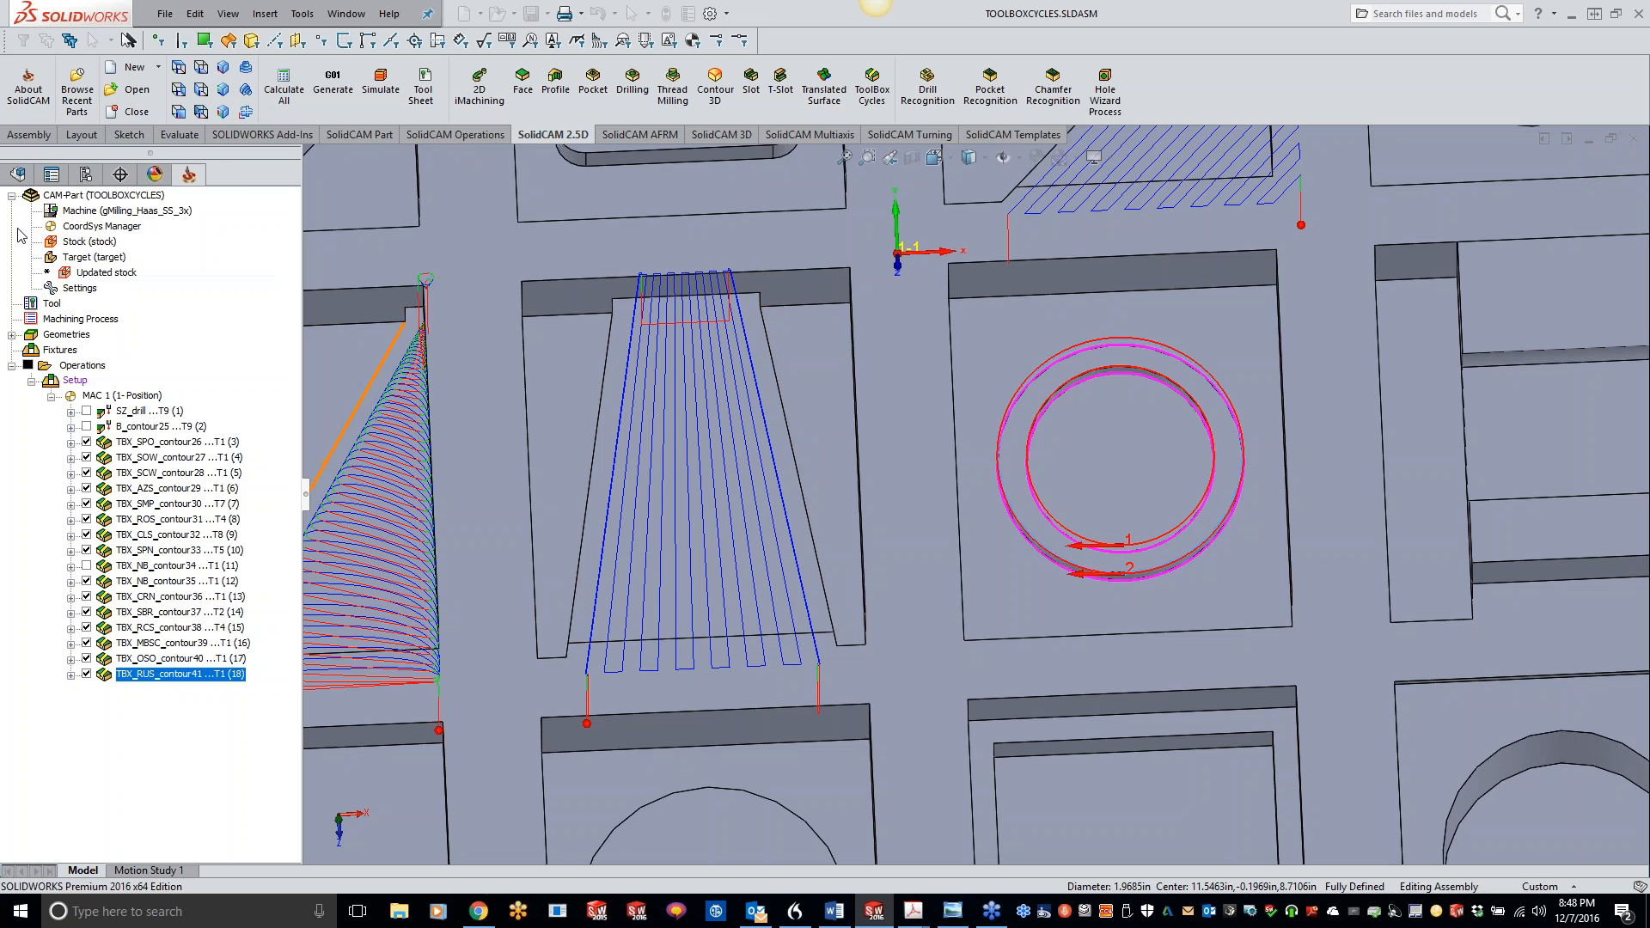
Step: Assign tool 3, the 0.125 inch end mill, to the O-Ring operation
{"action": "left_click", "coordinate": [258, 181]}
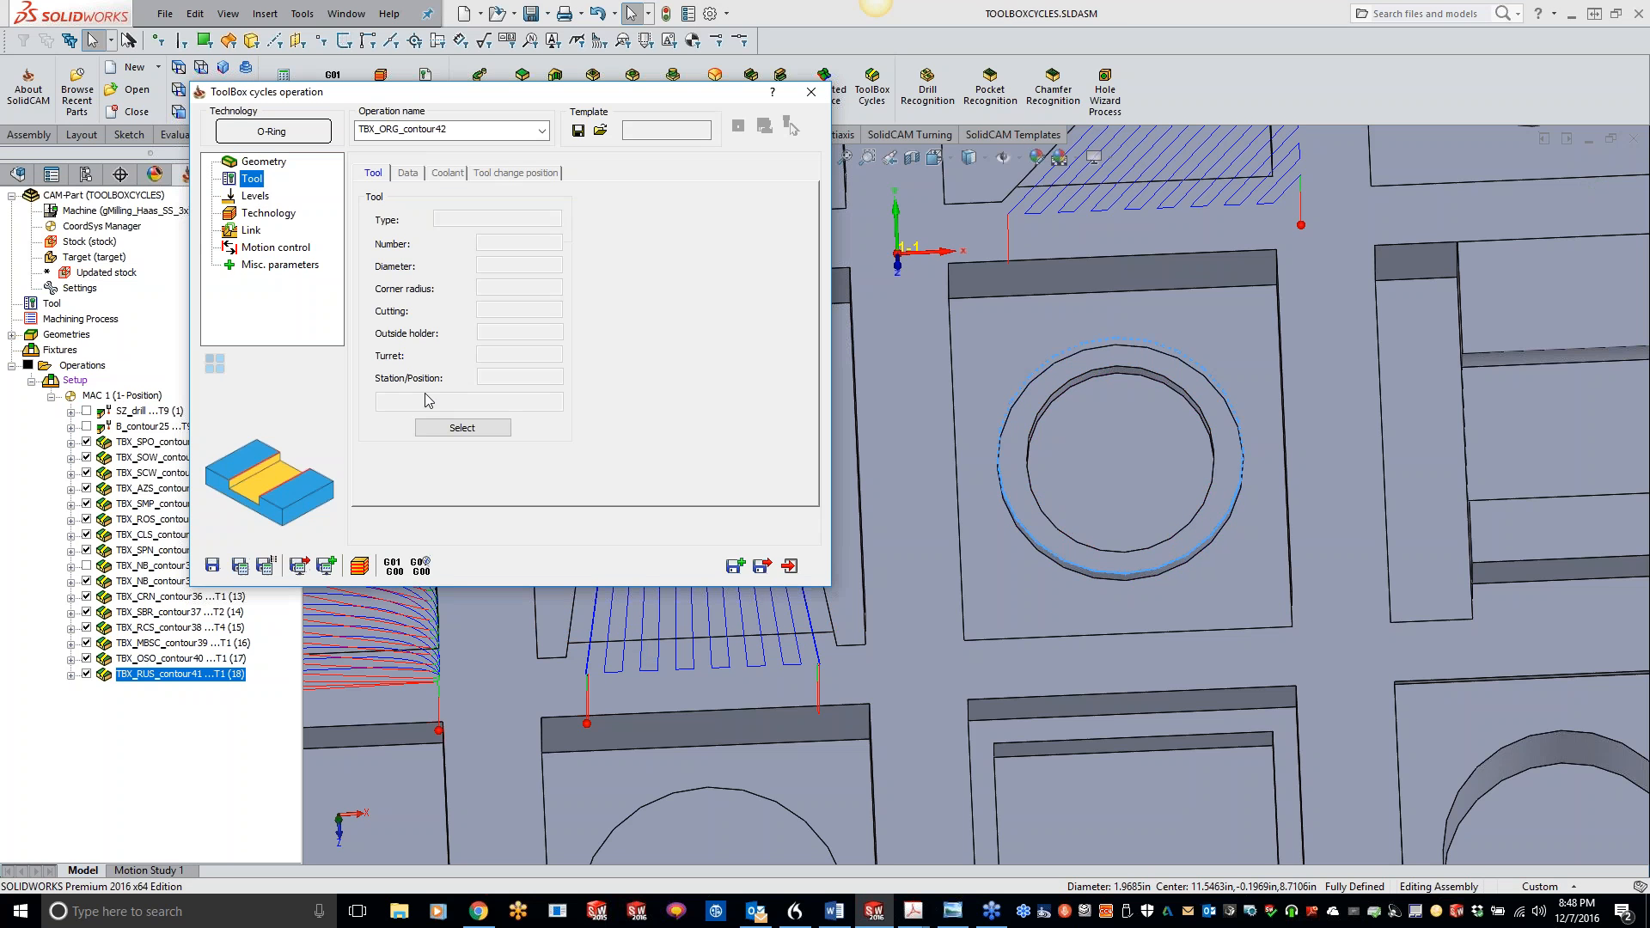
{"action": "left_click", "coordinate": [442, 427]}
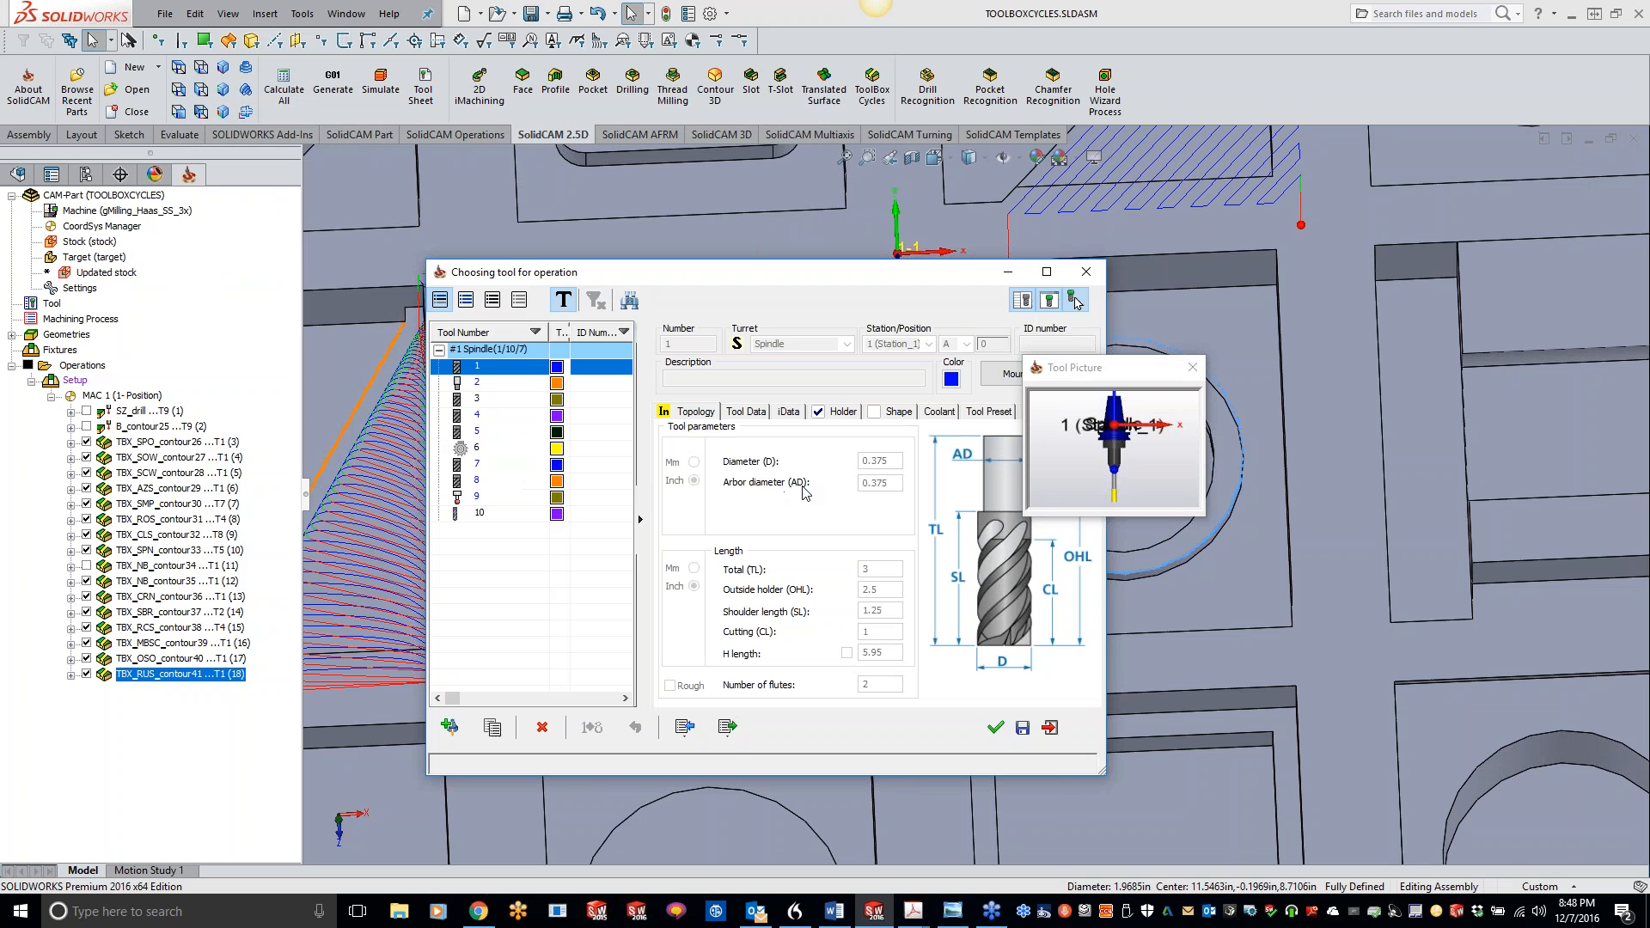
{"action": "left_click", "coordinate": [504, 383]}
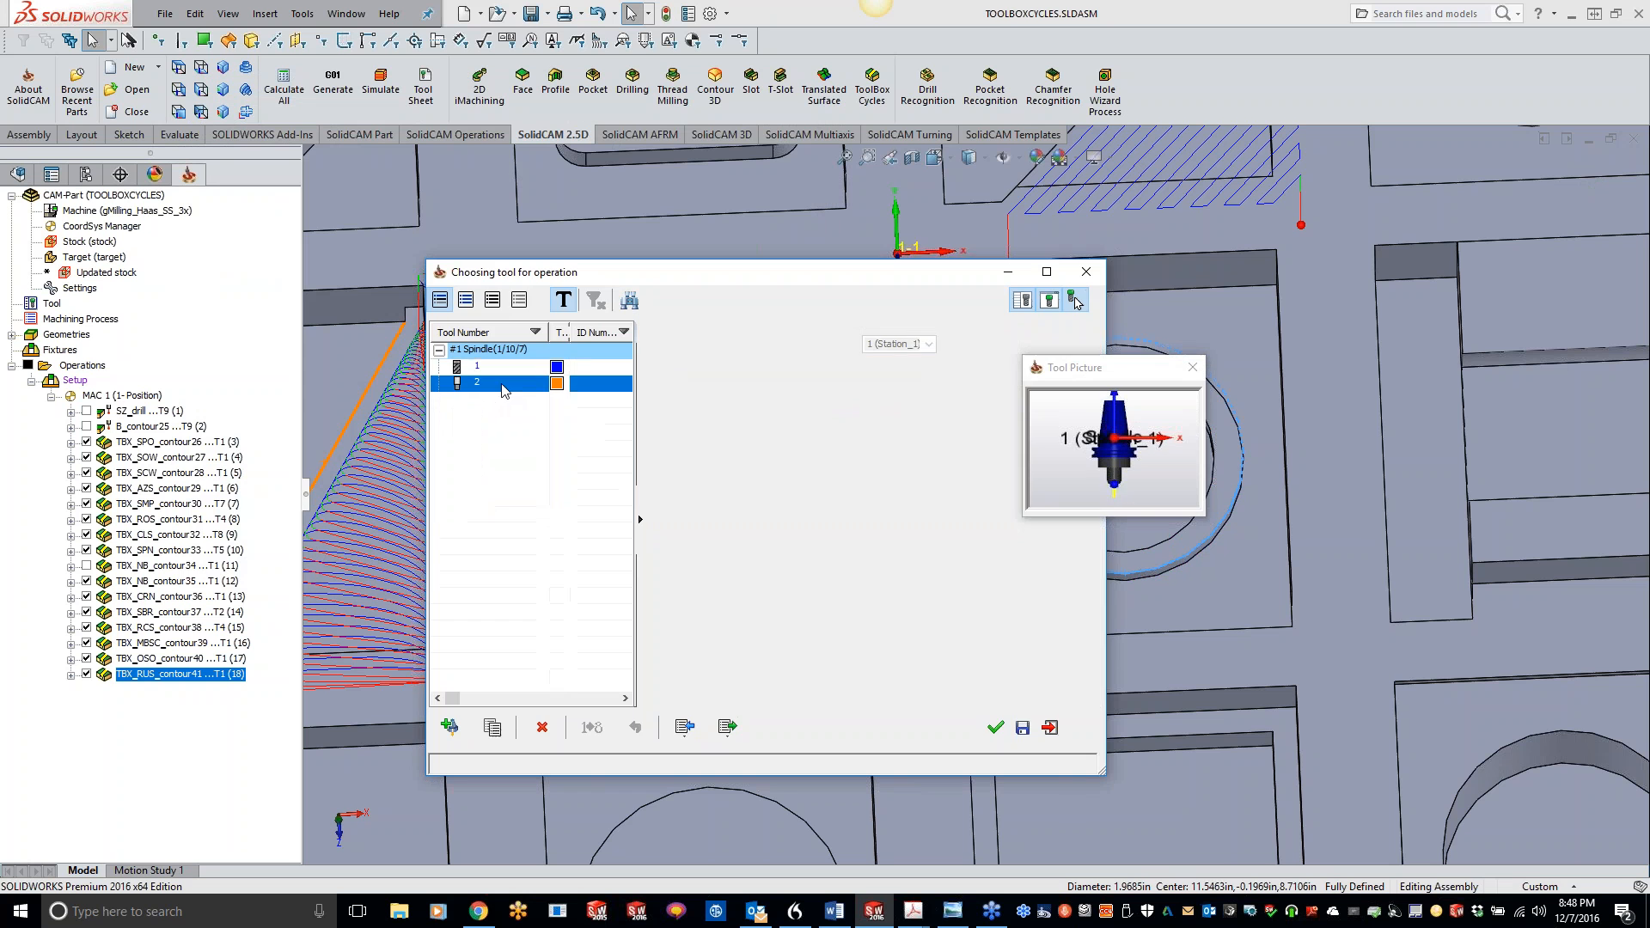
{"action": "double_click", "coordinate": [506, 399]}
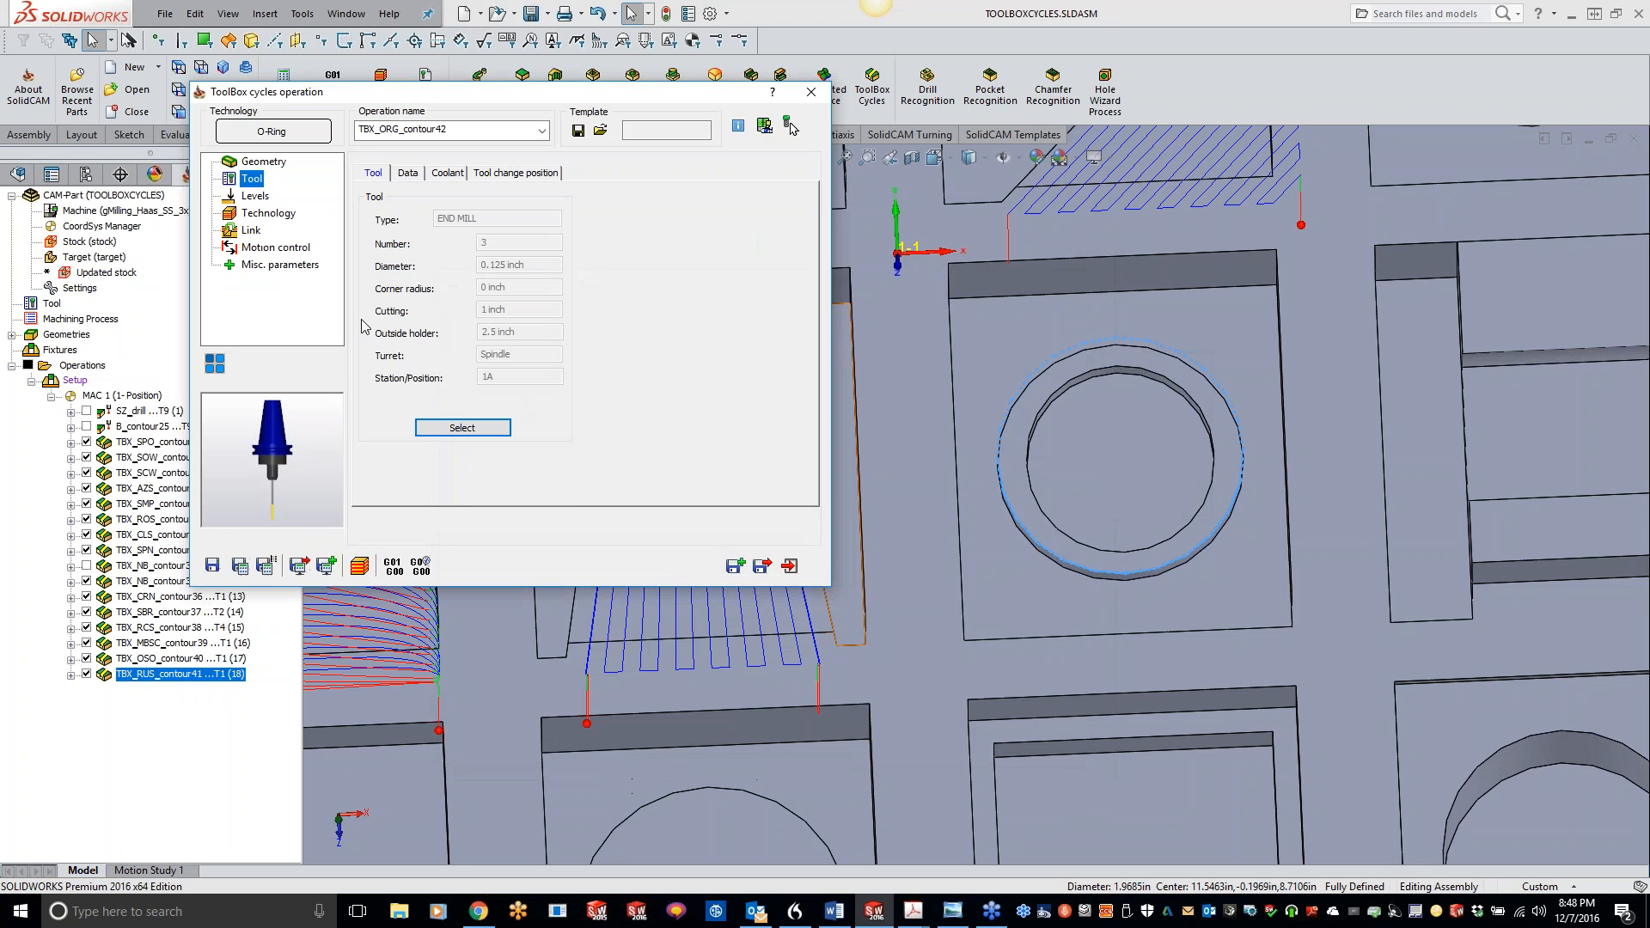
Step: Keep the 0.19685 depth and roughing by 0.0625 step down, save and calculate the O-Ring operation, and check its toolpath in the groove
{"action": "left_click", "coordinate": [255, 195]}
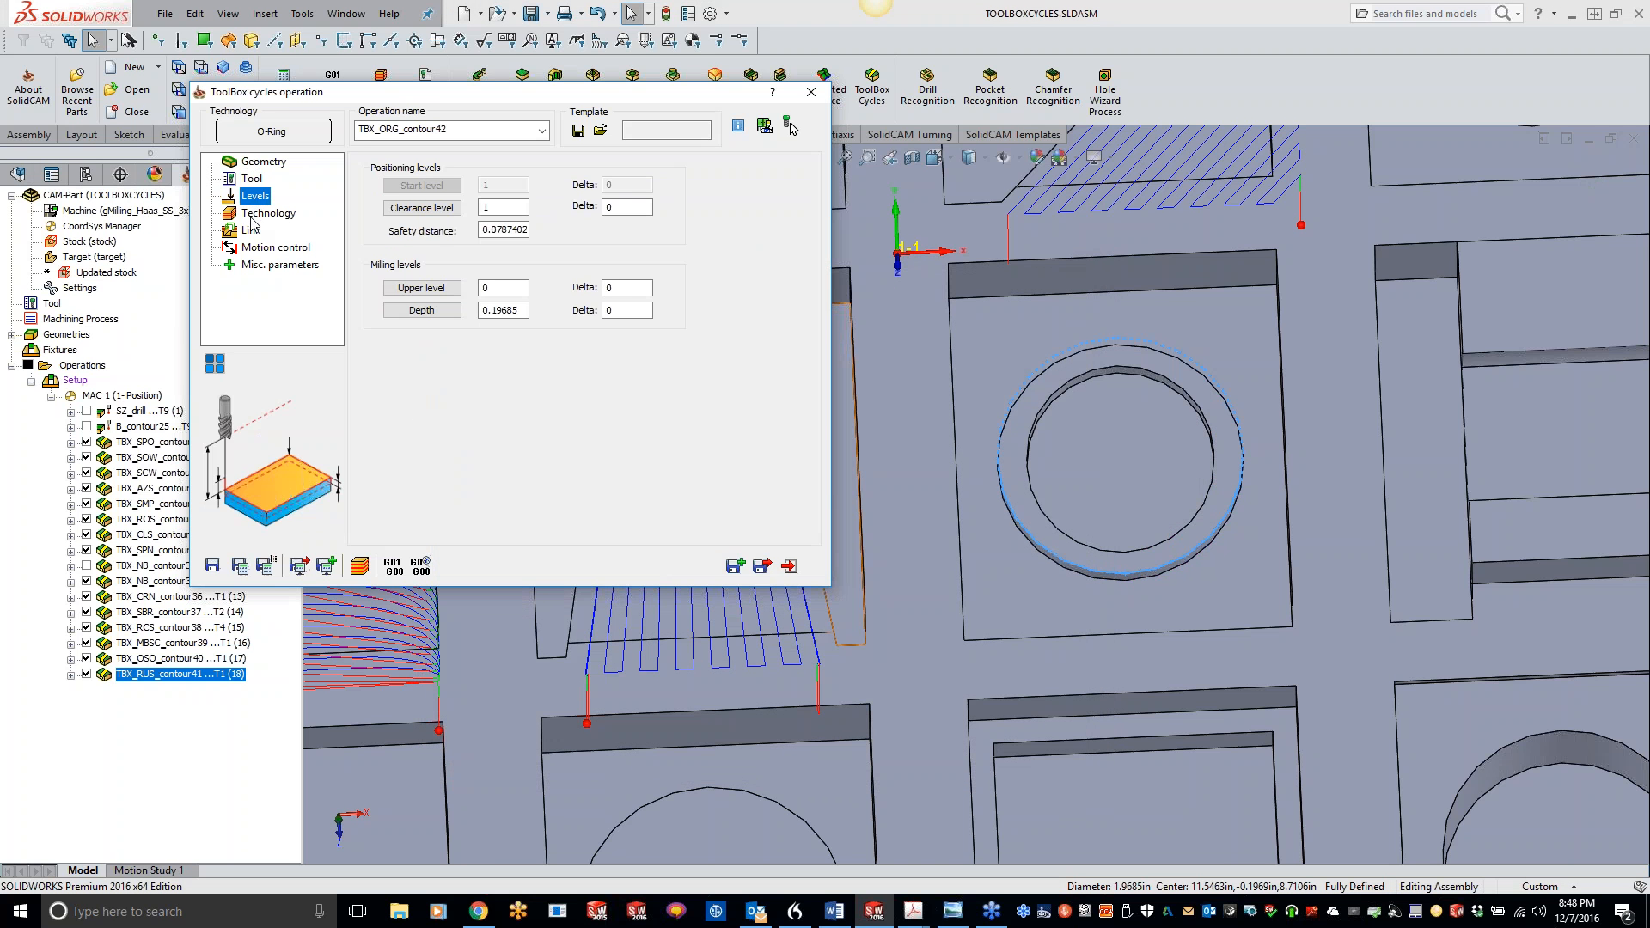
{"action": "left_click", "coordinate": [254, 214]}
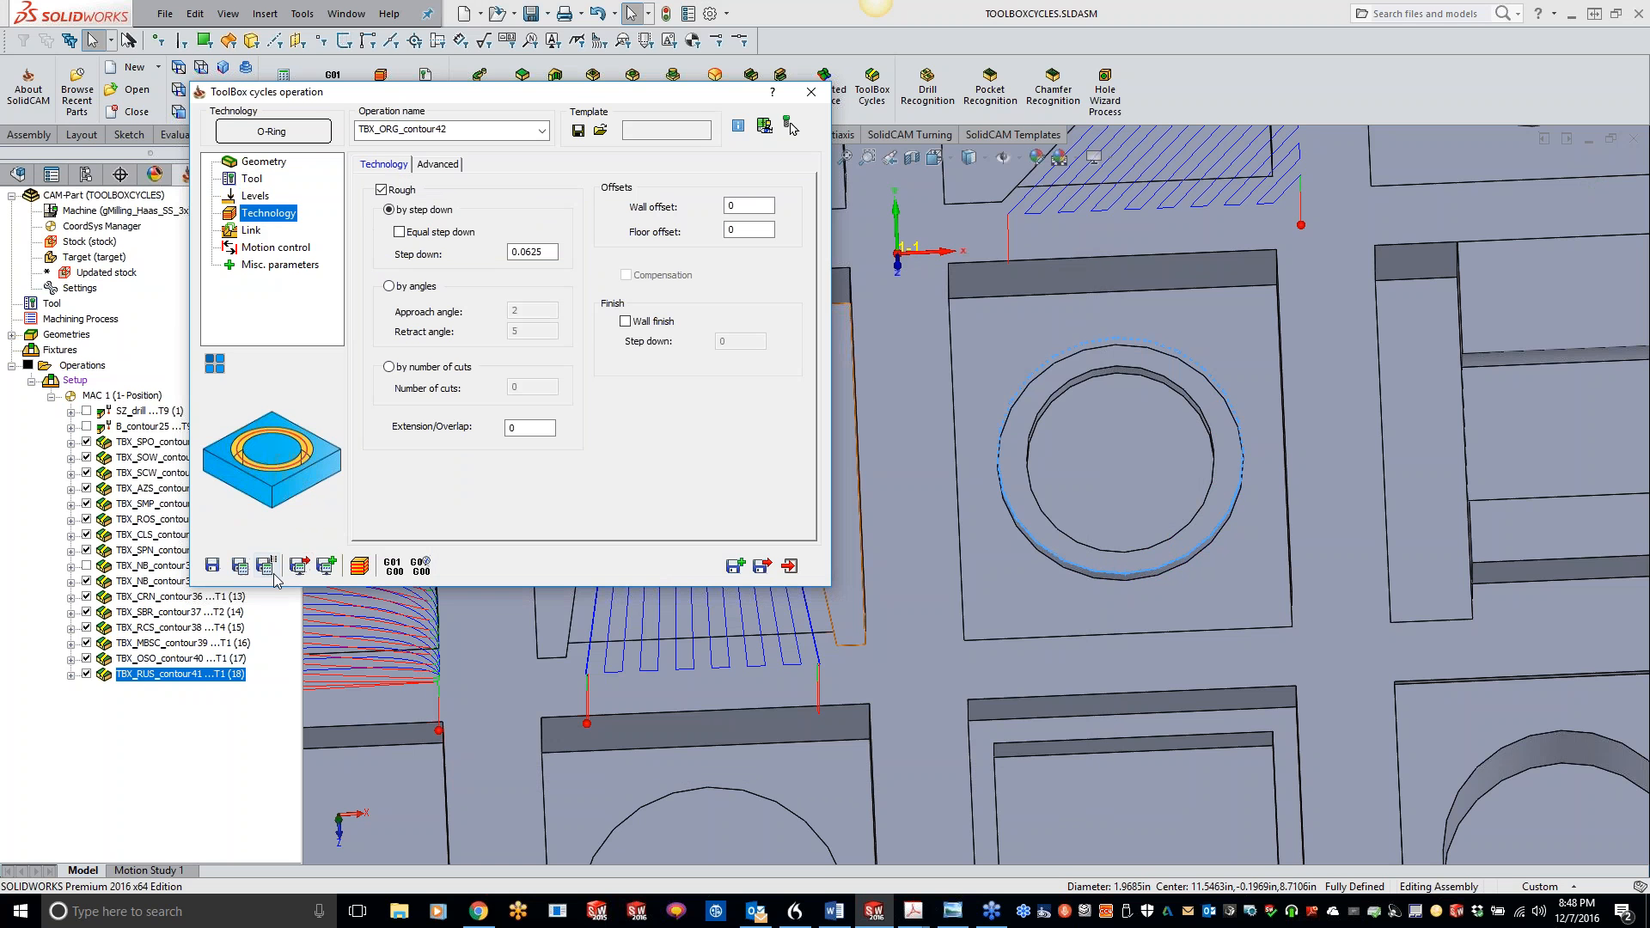
{"action": "left_click", "coordinate": [239, 565]}
{"action": "middle_click_drag", "start_coordinate": [1136, 521], "coordinate": [1140, 434]}
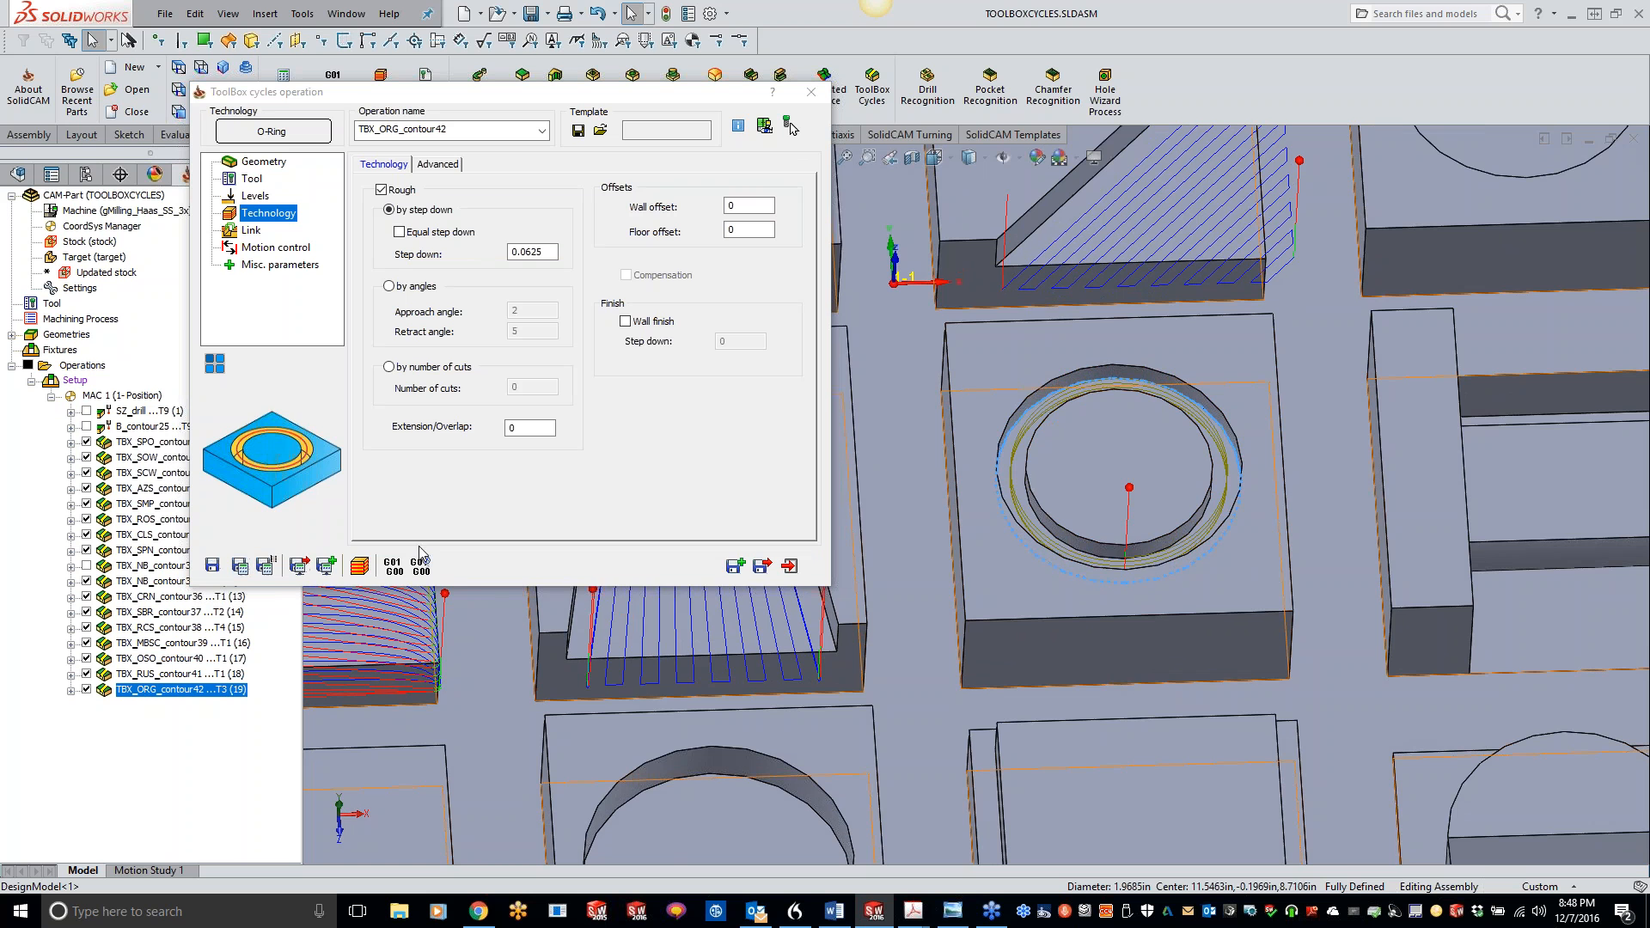
{"action": "scroll", "coordinate": [1143, 567], "scroll_direction": "down", "scroll_amount": 4}
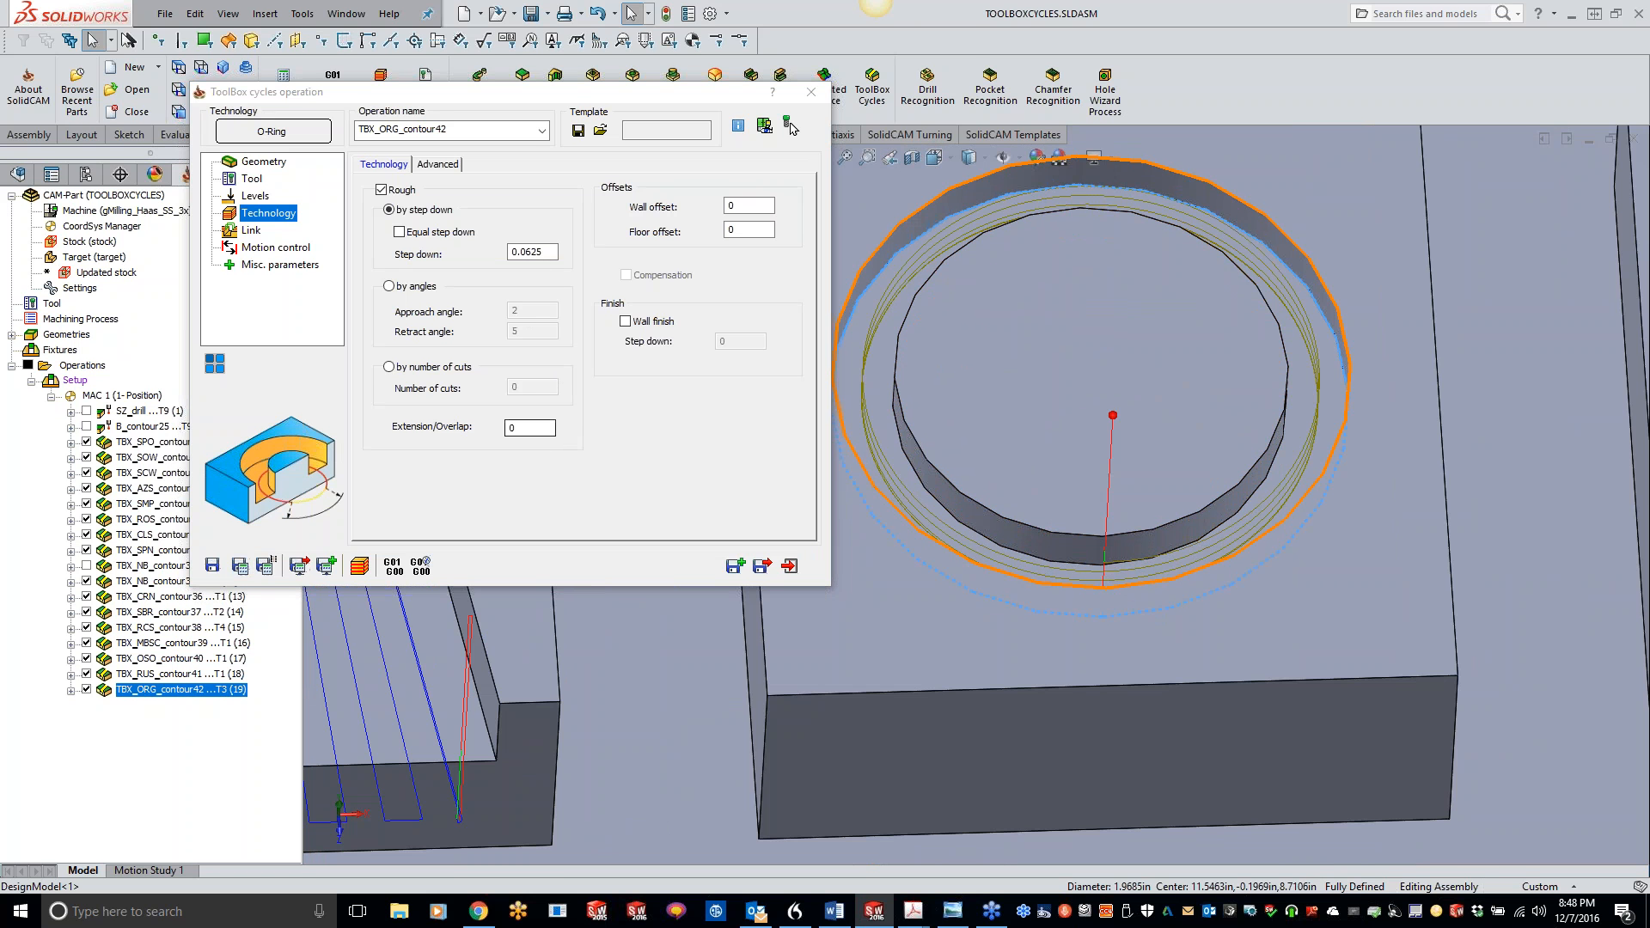
Step: Simulate the O-Ring operation in SolidVerify and replay it at the slowest simulation speed
{"action": "left_click", "coordinate": [360, 564]}
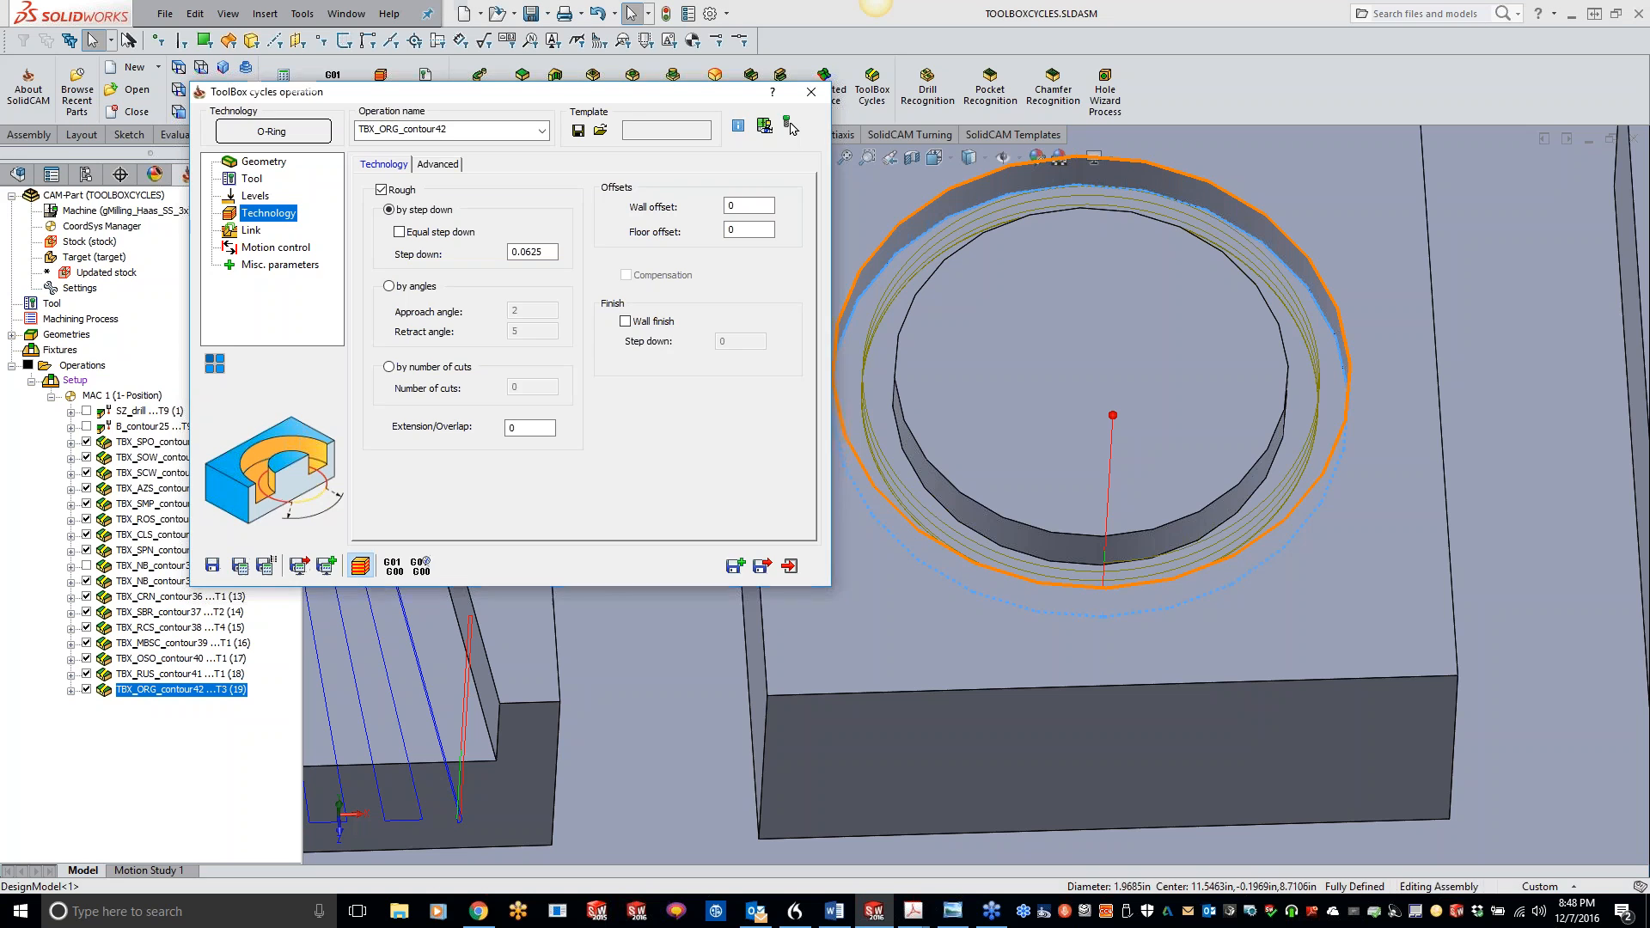
{"action": "left_click", "coordinate": [222, 346]}
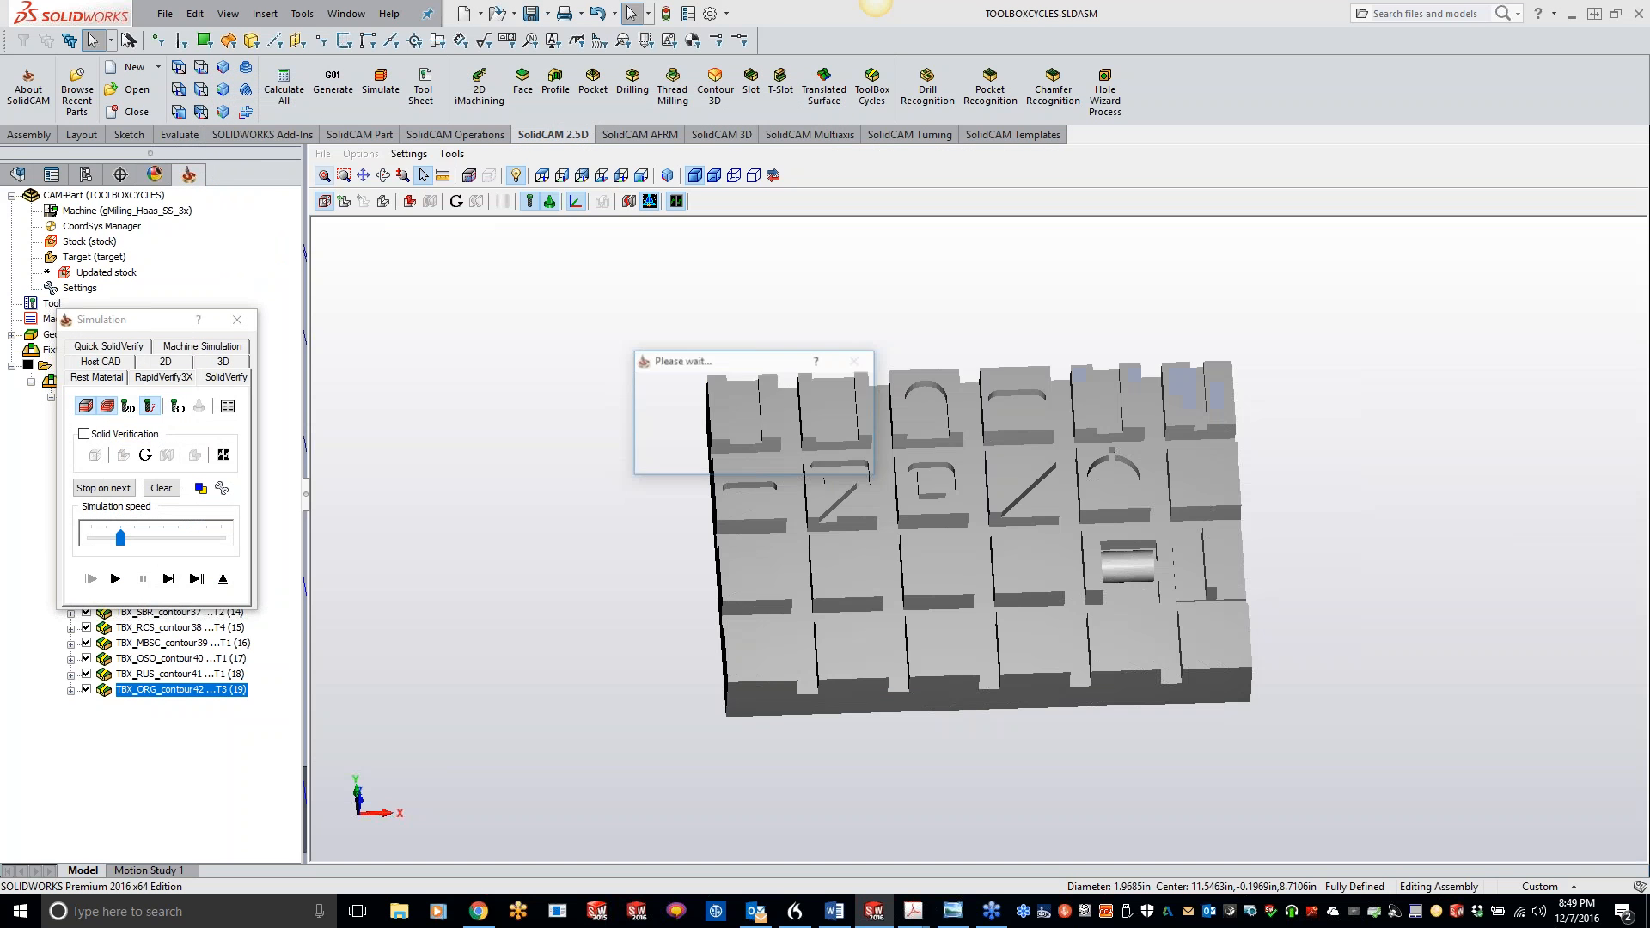
{"action": "middle_click_drag", "start_coordinate": [1308, 687], "coordinate": [1284, 633]}
{"action": "scroll", "coordinate": [1282, 631], "scroll_direction": "down", "scroll_amount": 8}
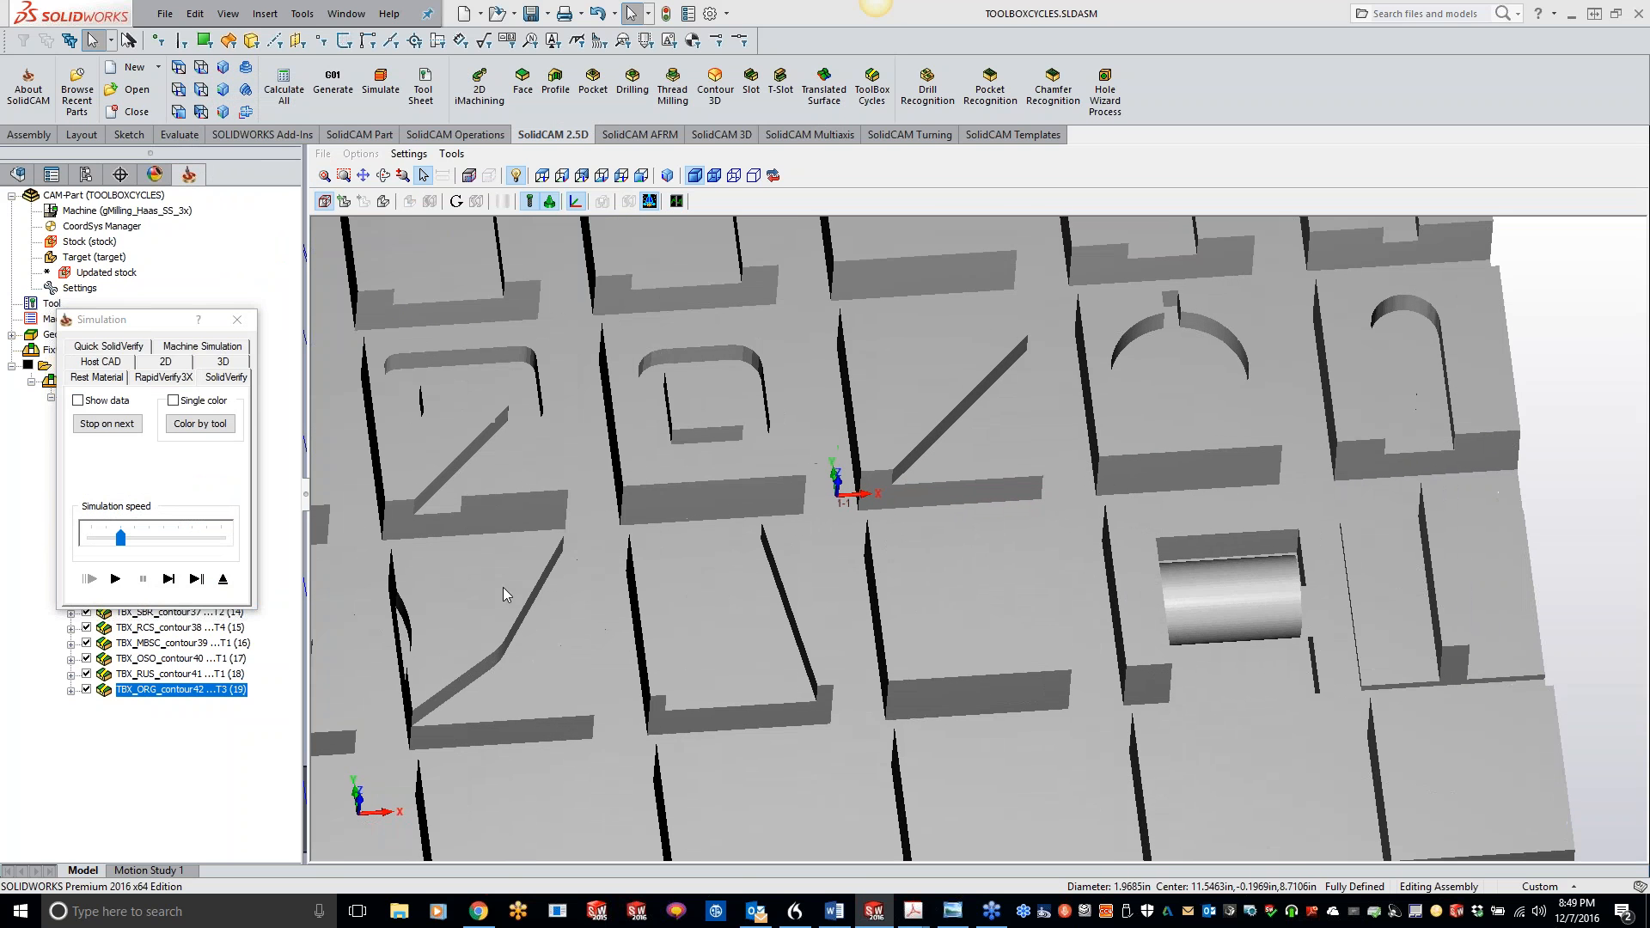
{"action": "left_click", "coordinate": [115, 579]}
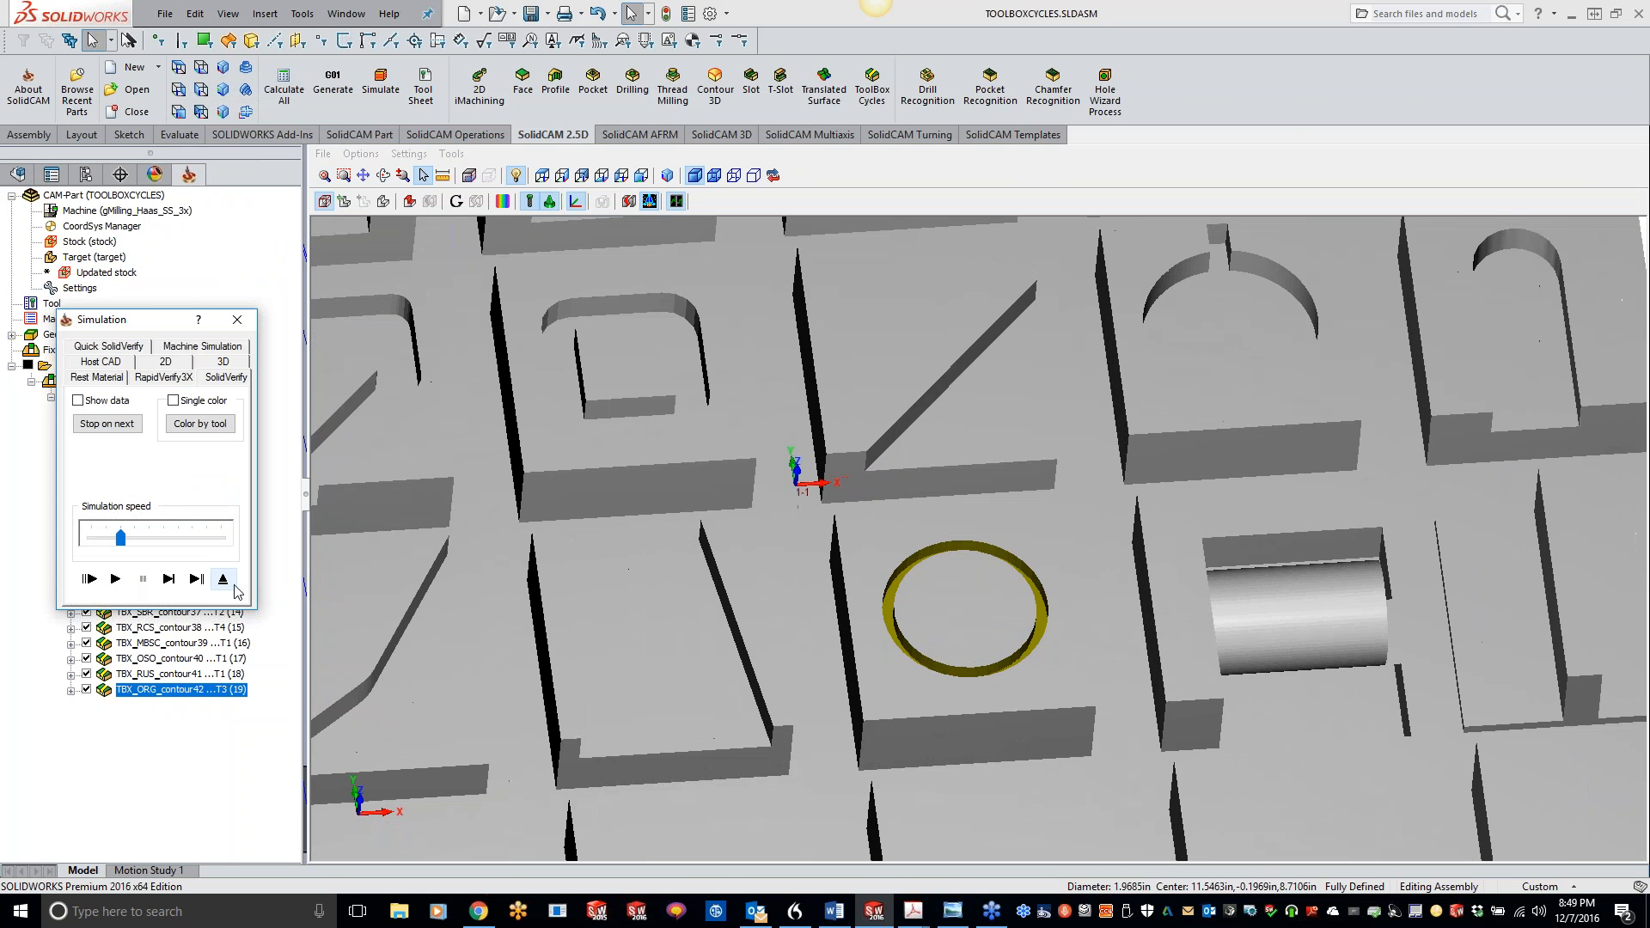
{"action": "left_click_drag", "start_coordinate": [120, 537], "coordinate": [91, 537]}
{"action": "left_click", "coordinate": [115, 578]}
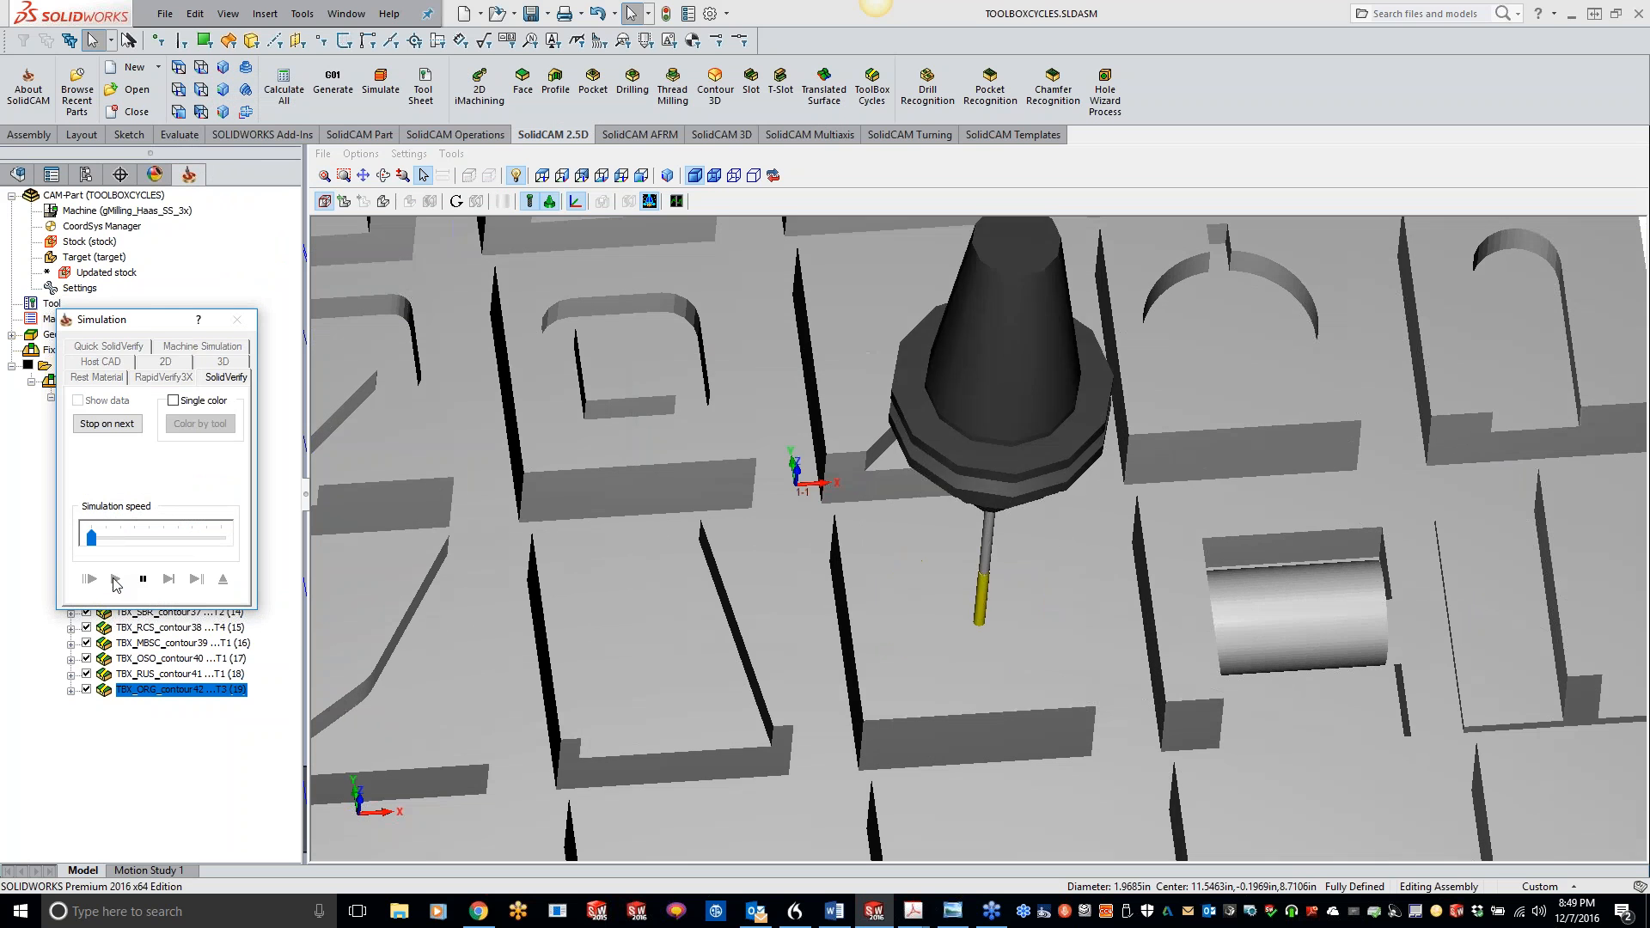
Step: Run the O-Ring operation in Machine Simulation at a higher speed, exit the simulation and close the operation
{"action": "left_click", "coordinate": [236, 321]}
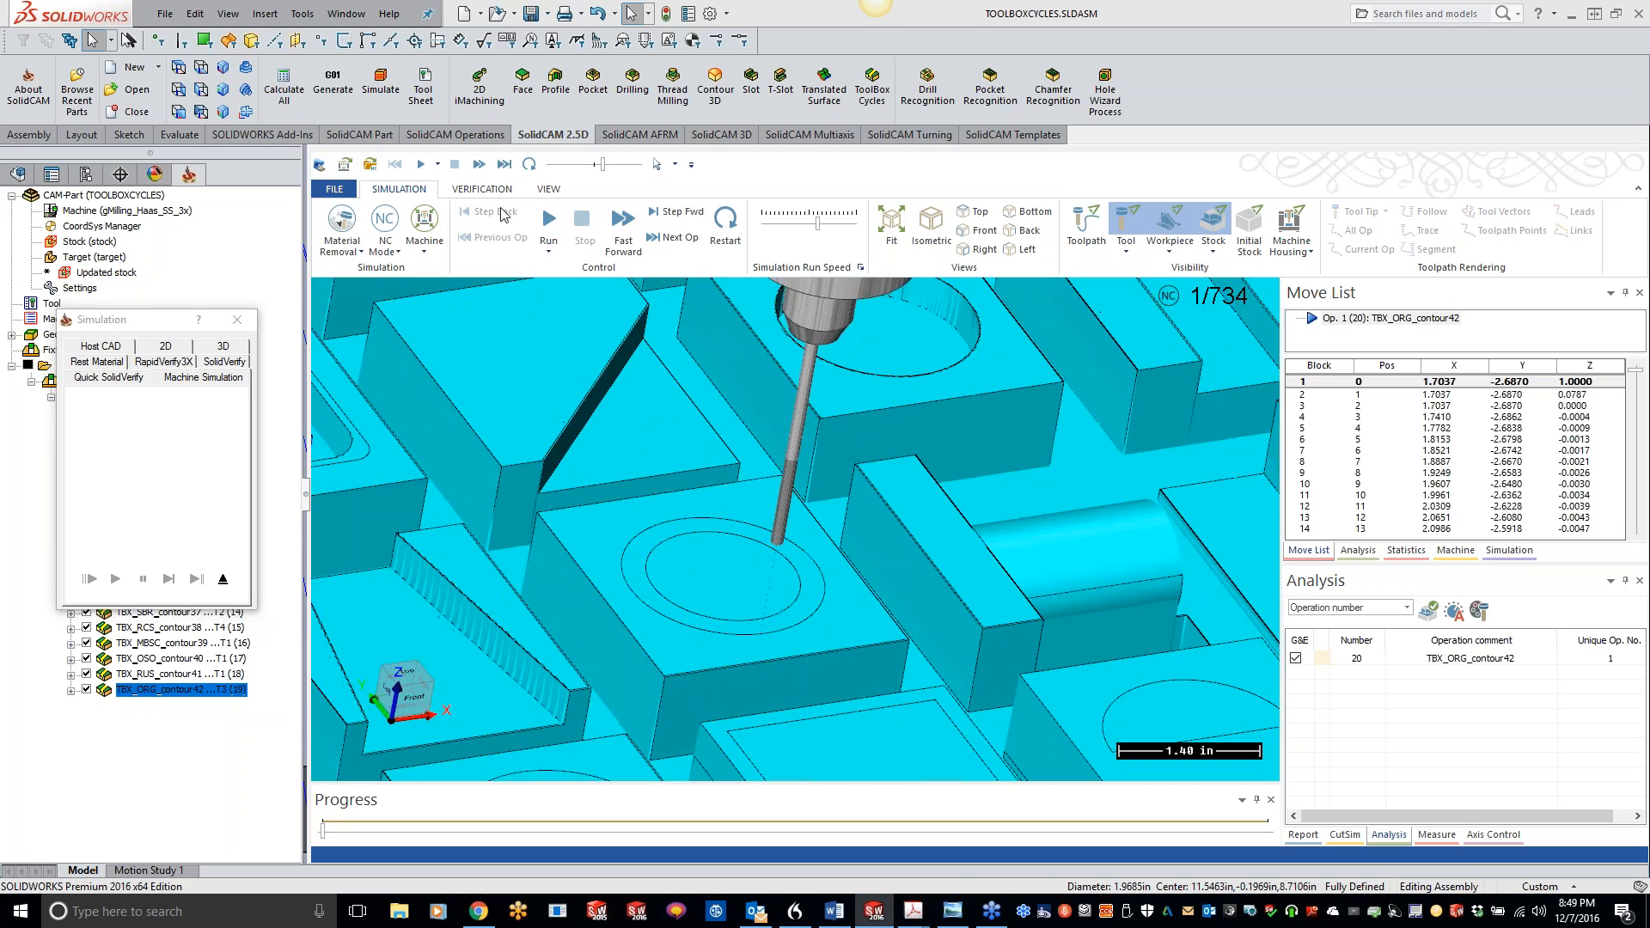
{"action": "left_click", "coordinate": [554, 225]}
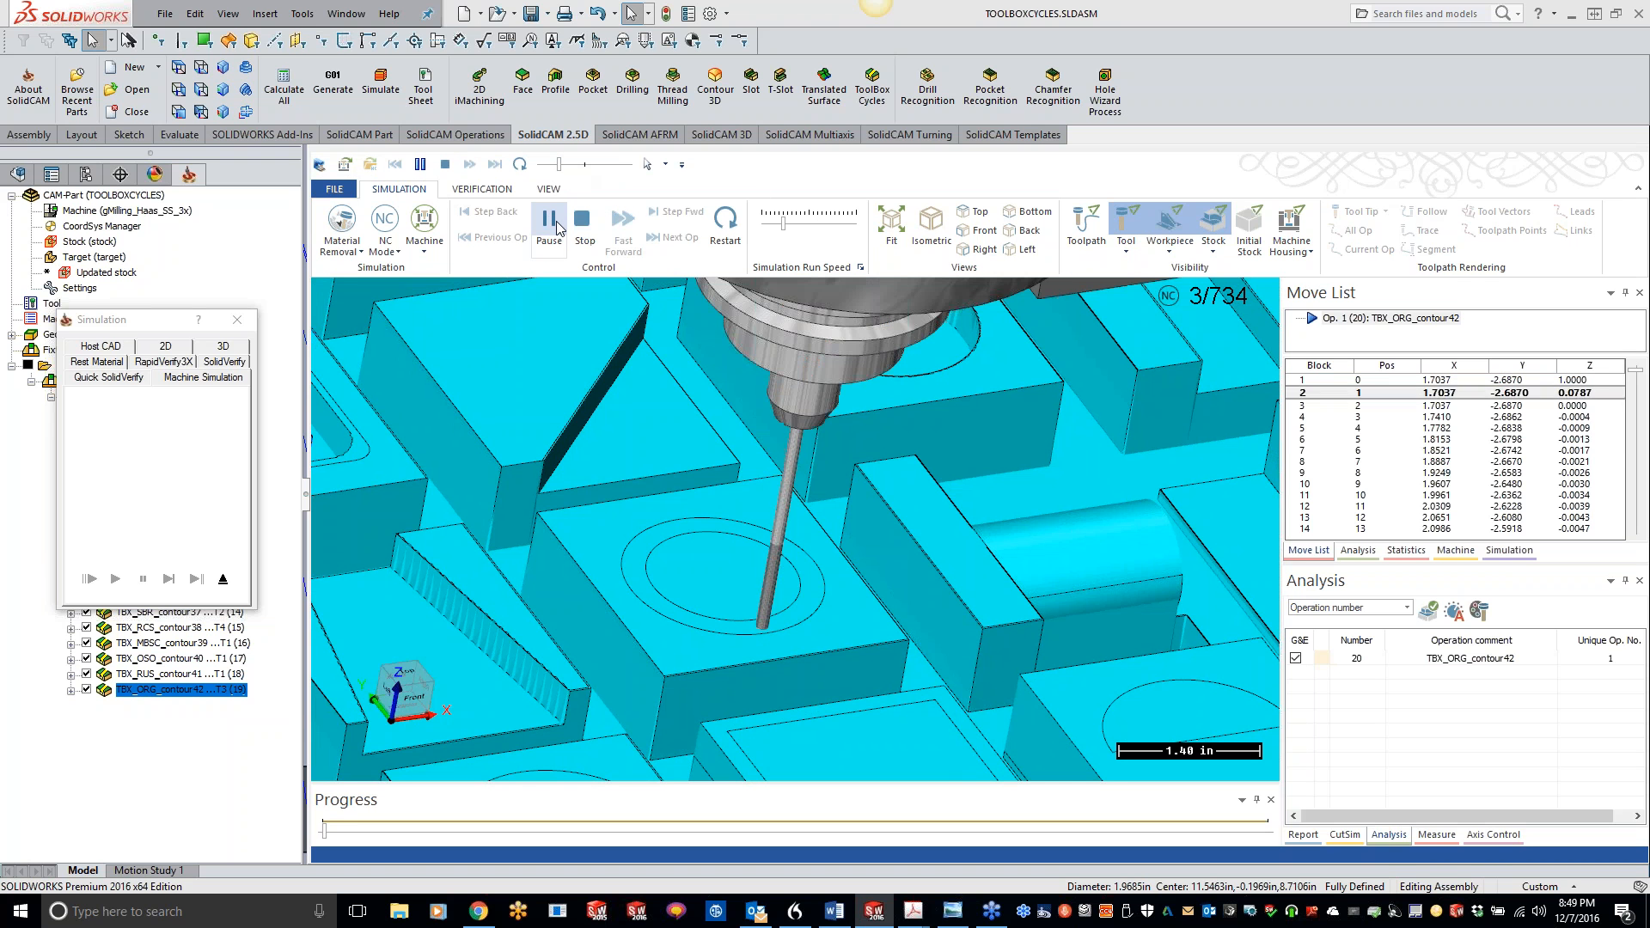
{"action": "left_click_drag", "start_coordinate": [560, 165], "coordinate": [592, 173]}
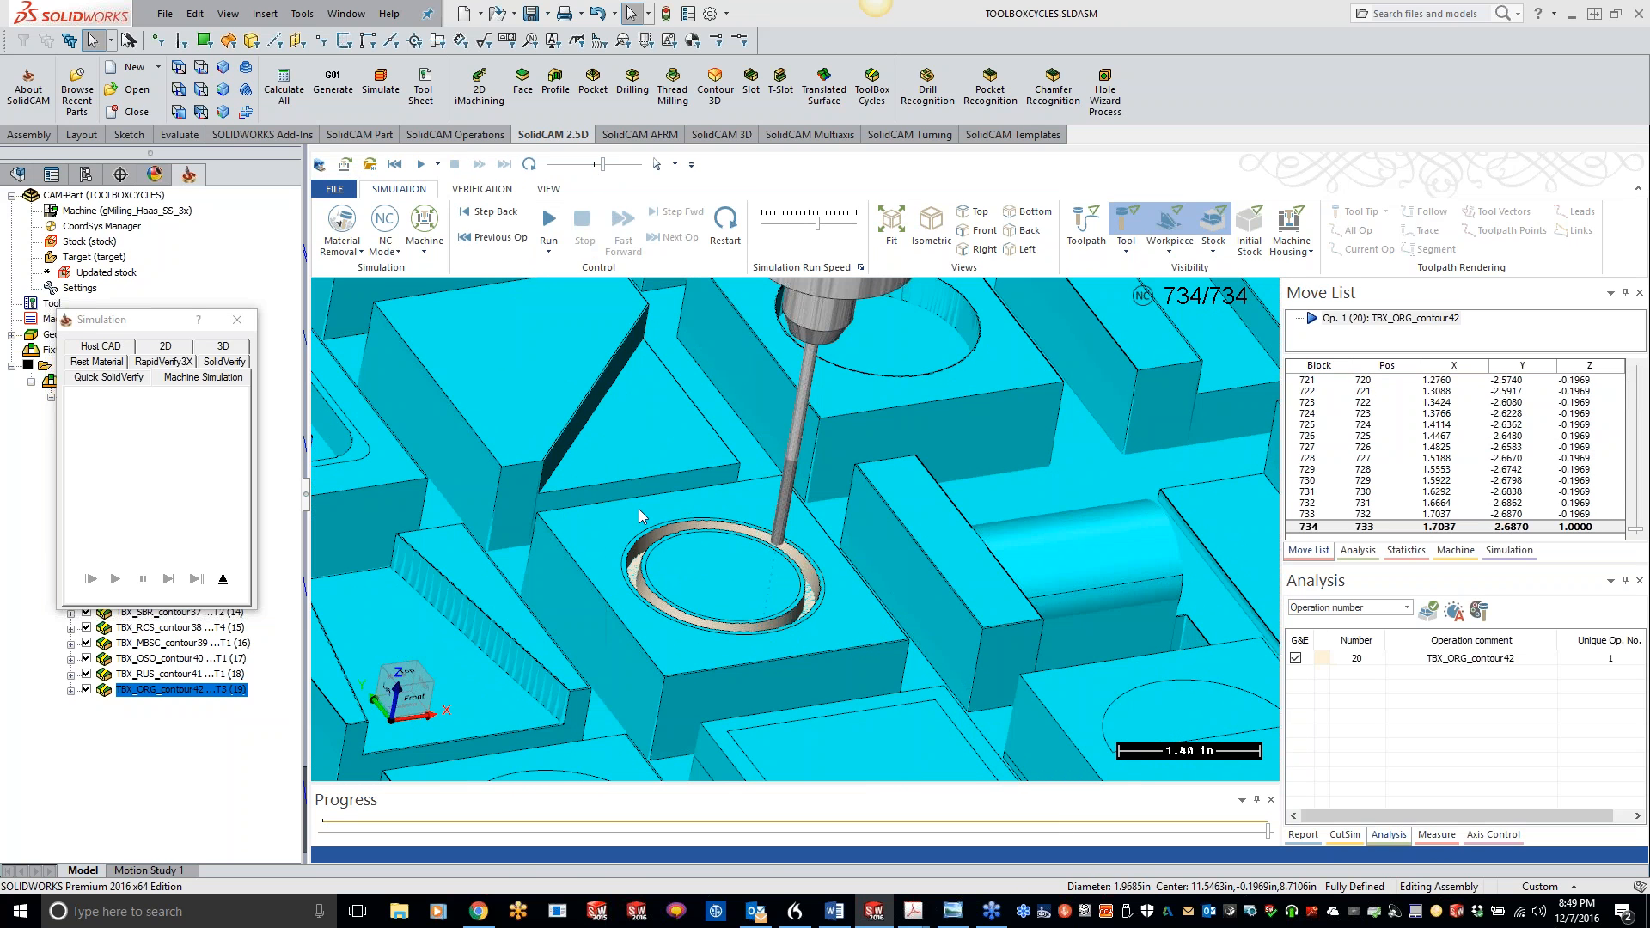
{"action": "left_click", "coordinate": [237, 319]}
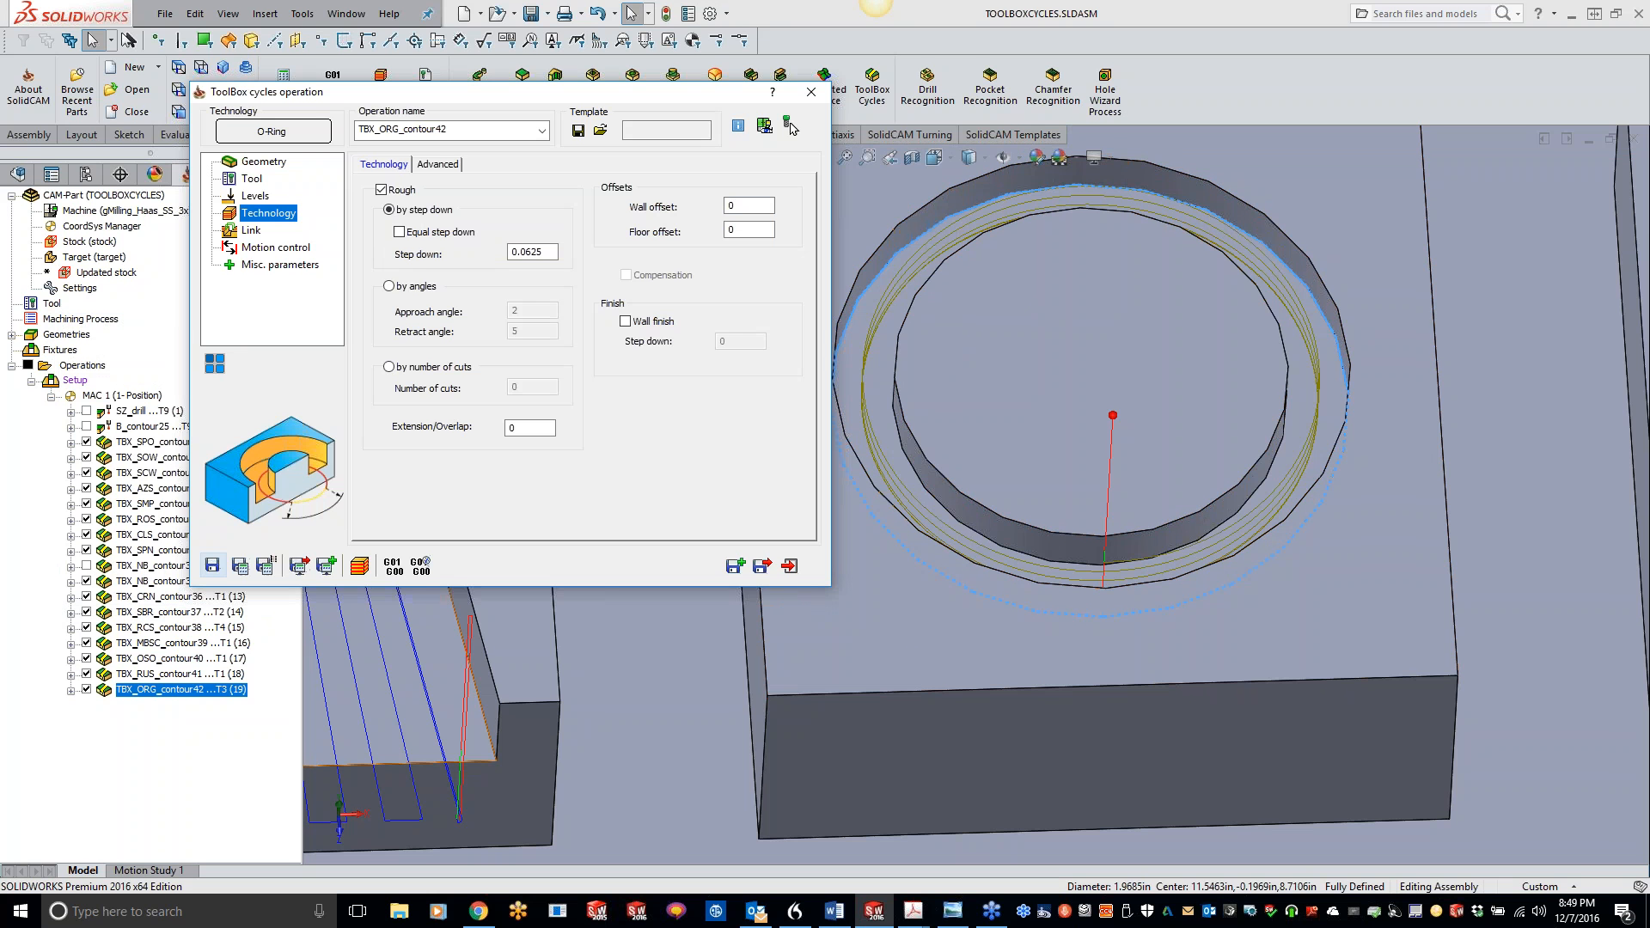
{"action": "left_click", "coordinate": [789, 127]}
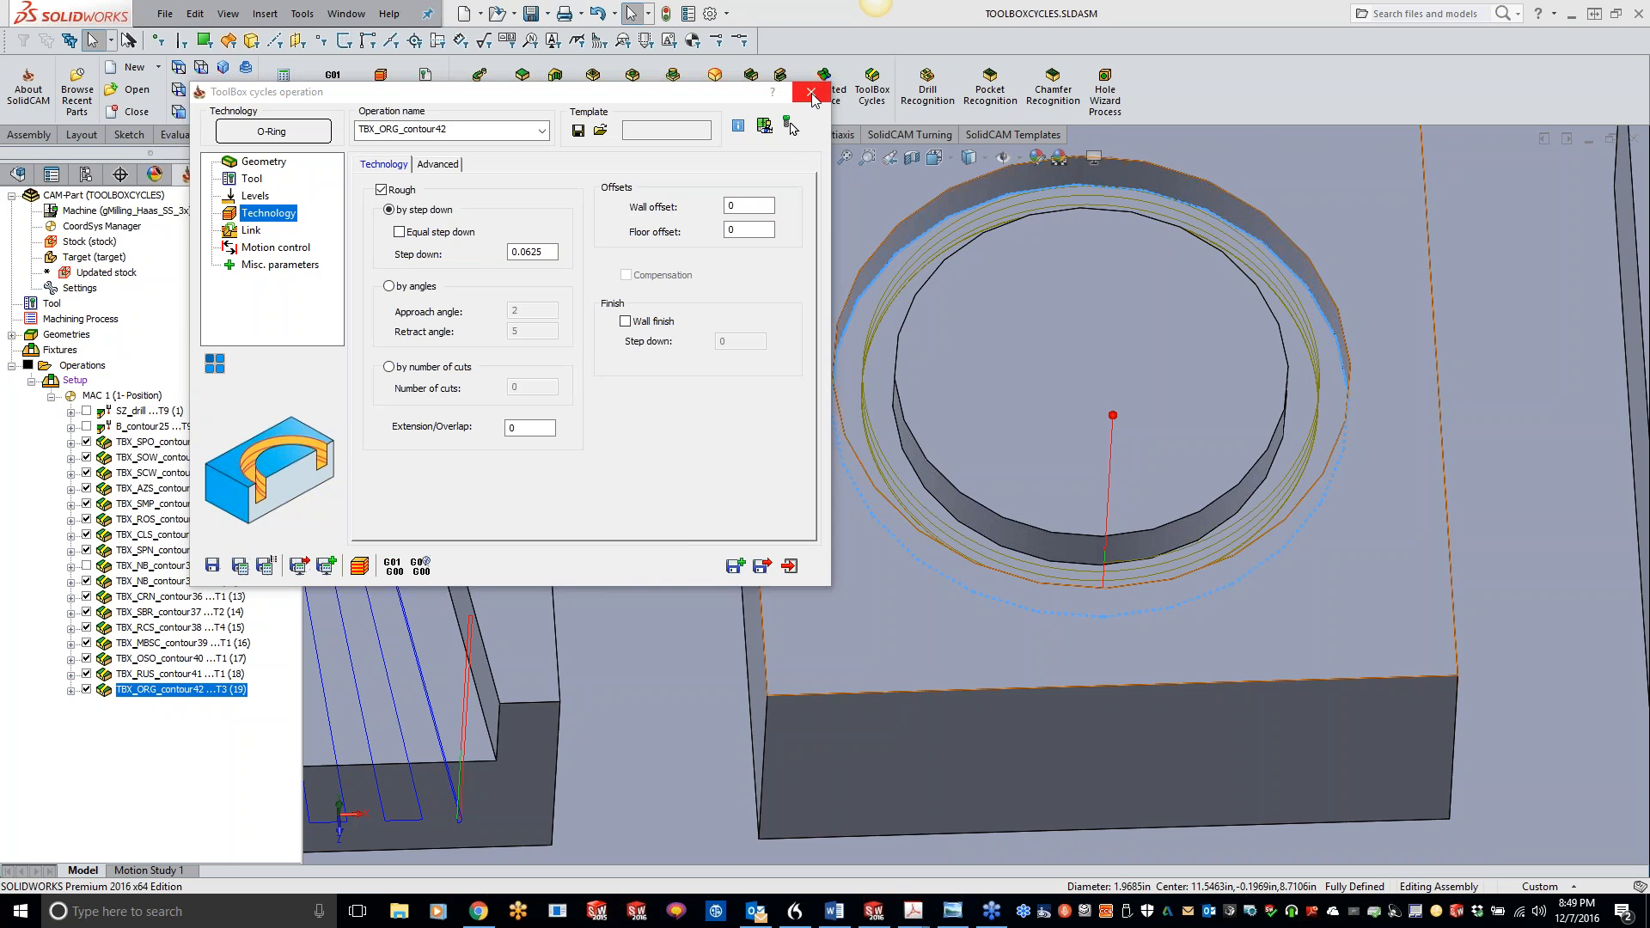
{"action": "left_click", "coordinate": [810, 92]}
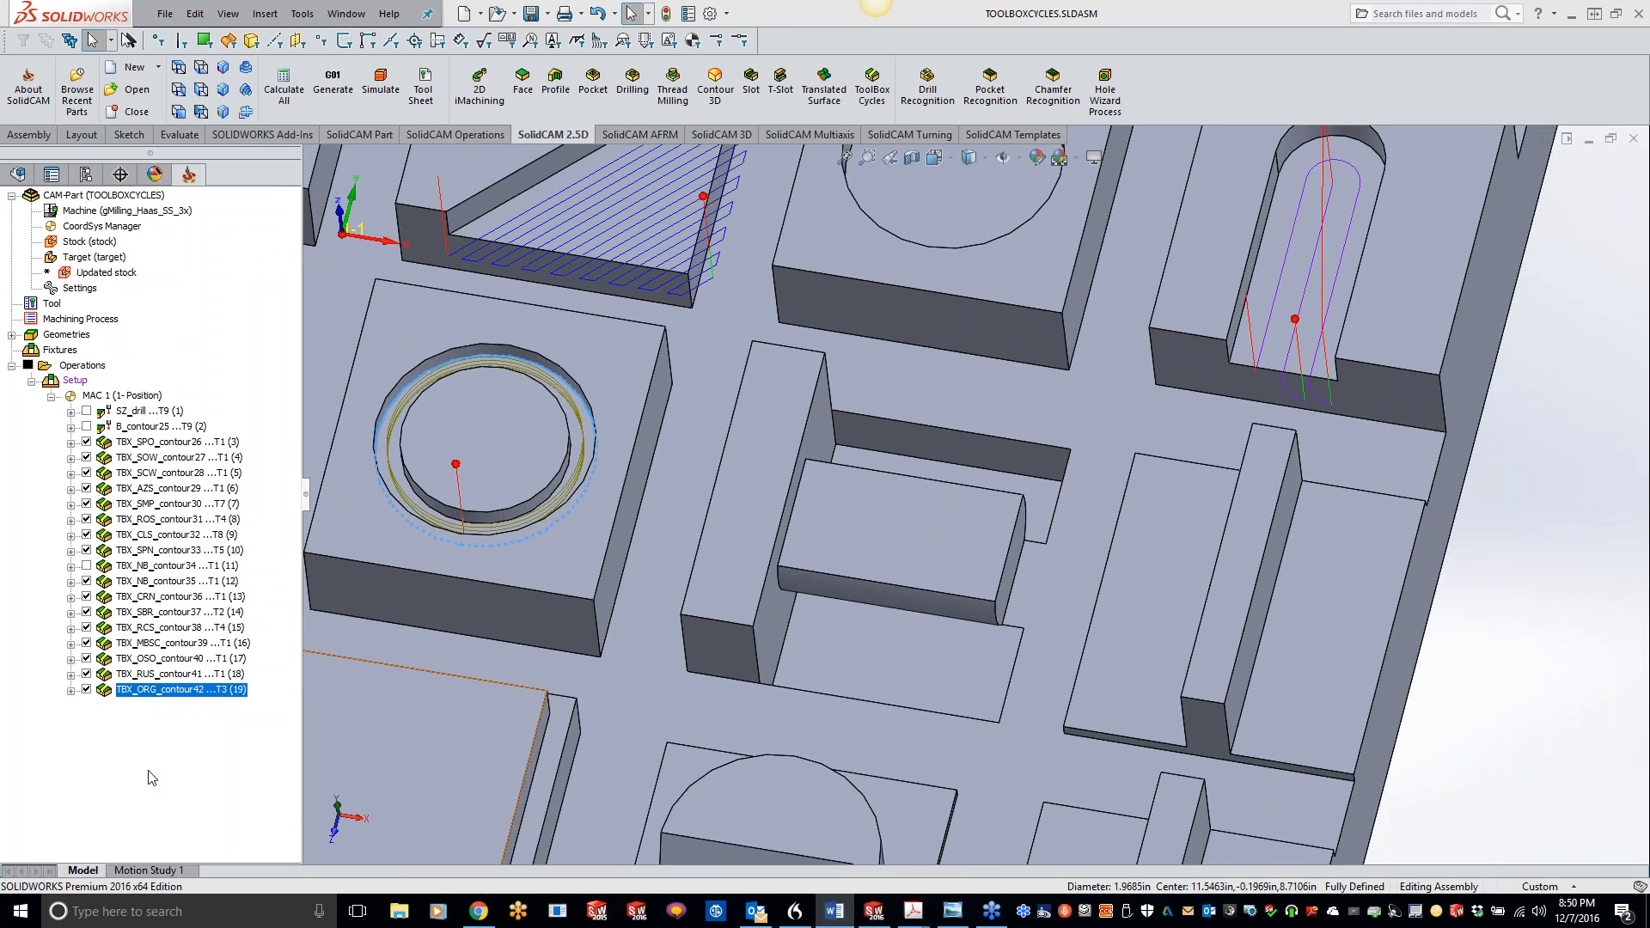
Step: Start a new ToolBox cycles operation for the flat on the cylinder, using the MAC 2 (1- Position) coordinate system
{"action": "scroll", "coordinate": [310, 811], "scroll_direction": "down", "scroll_amount": 1}
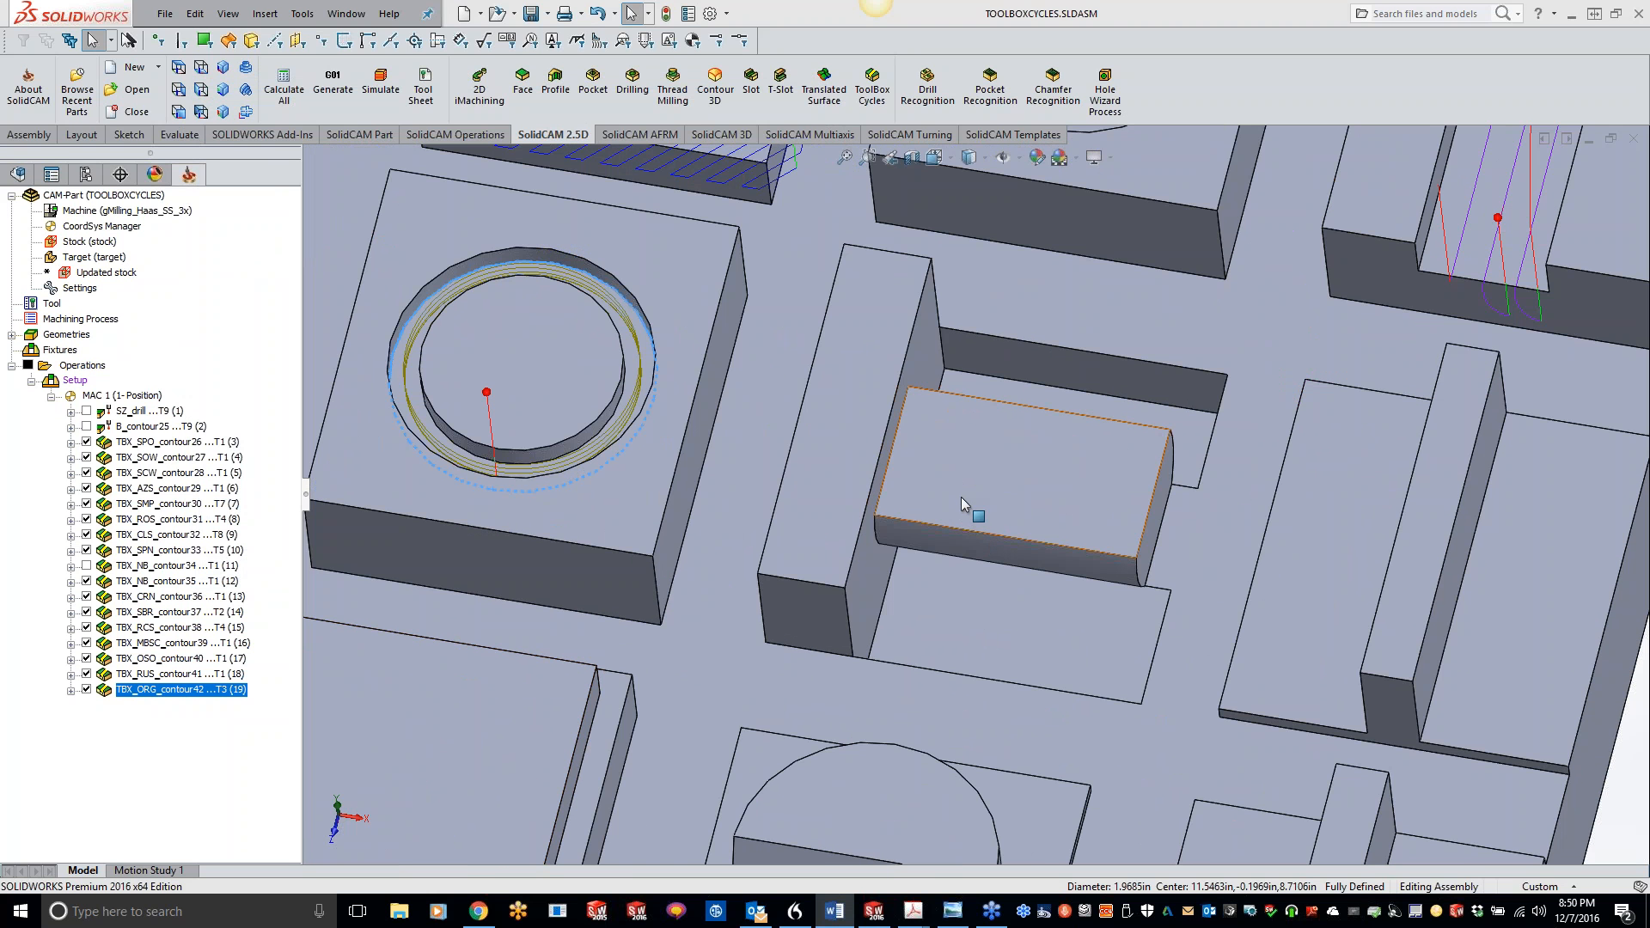
{"action": "left_click", "coordinate": [1025, 478]}
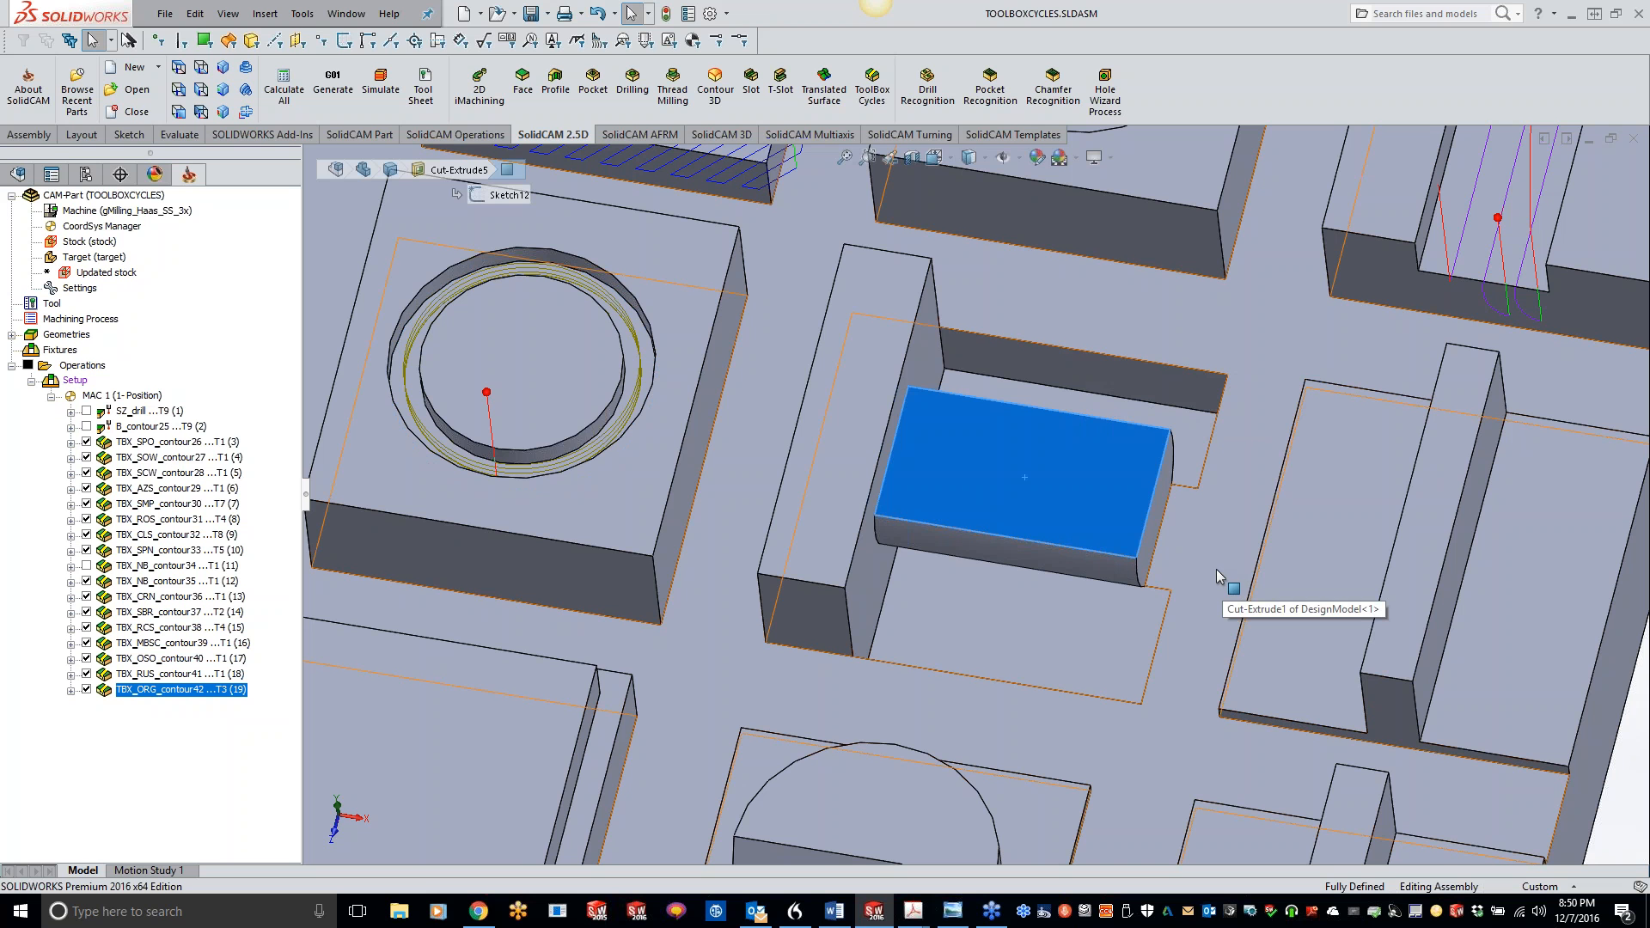
{"action": "middle_click_drag", "start_coordinate": [1104, 495], "coordinate": [1096, 489]}
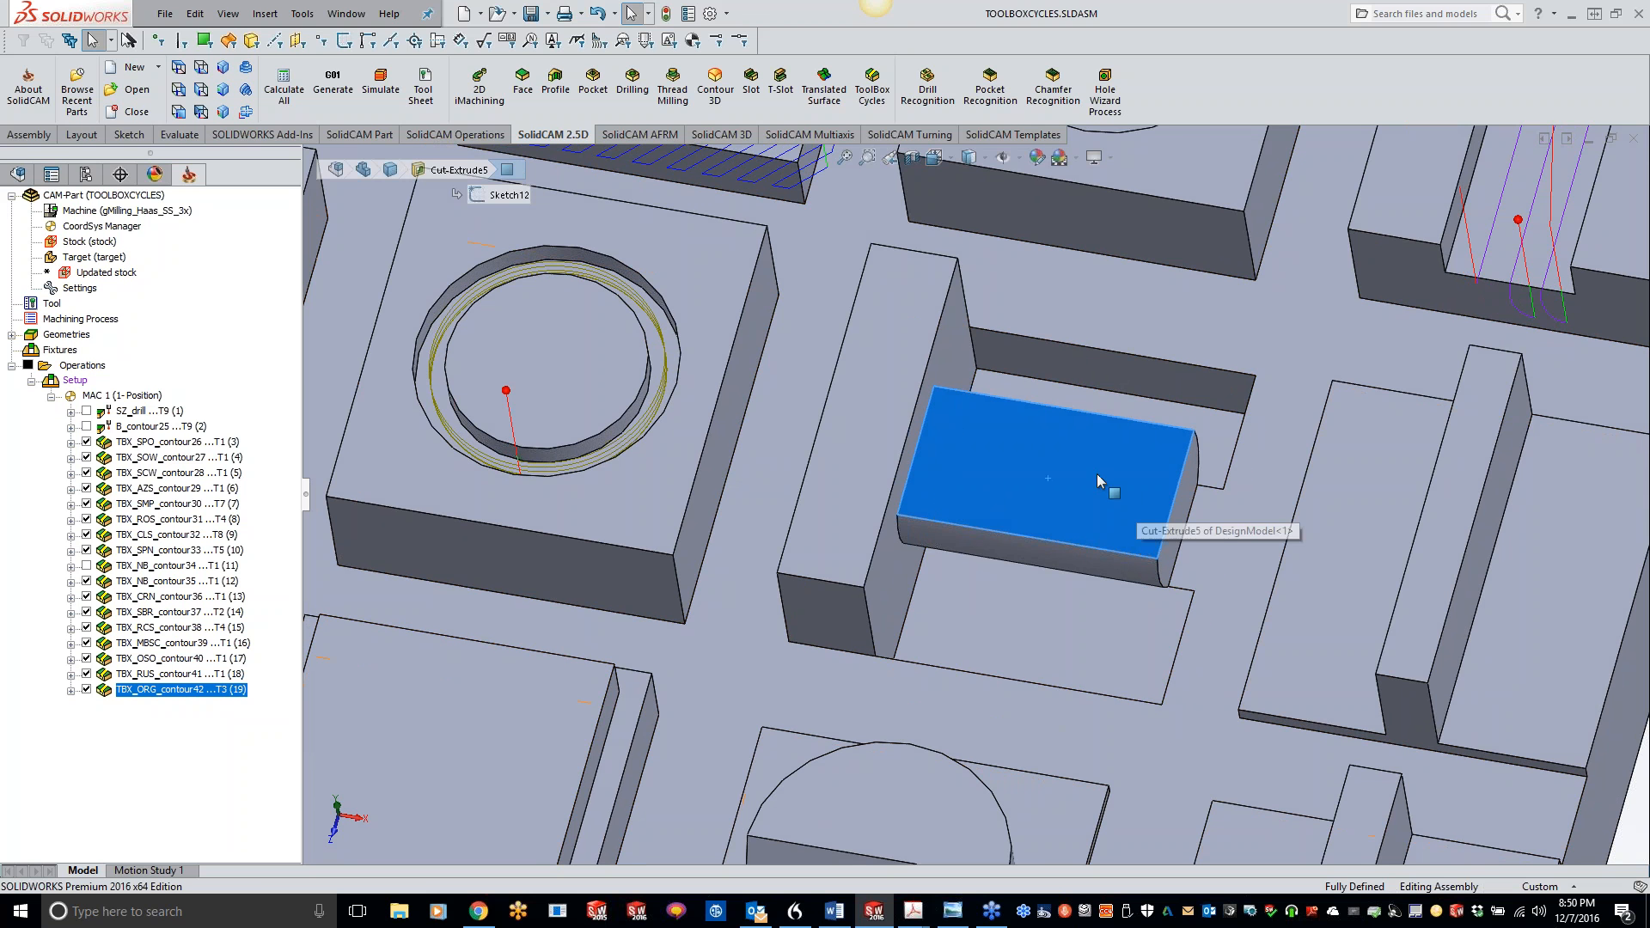
{"action": "middle_click_drag", "start_coordinate": [1131, 446], "coordinate": [1239, 441]}
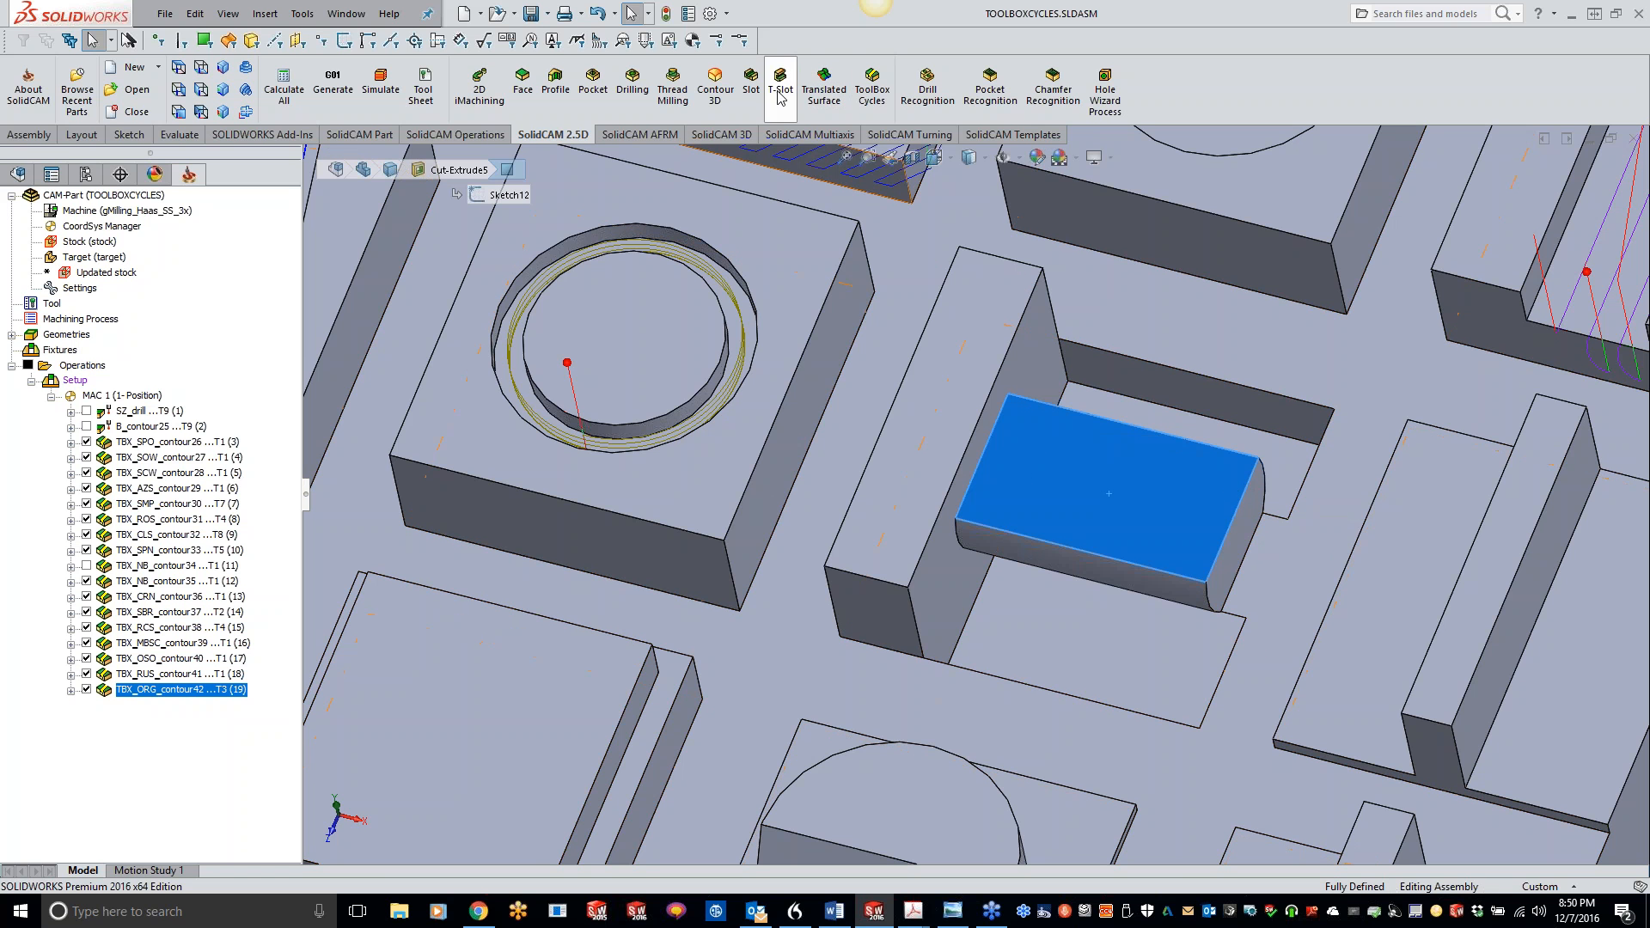
{"action": "left_click", "coordinate": [885, 89]}
{"action": "left_click", "coordinate": [489, 181]}
{"action": "left_click", "coordinate": [481, 204]}
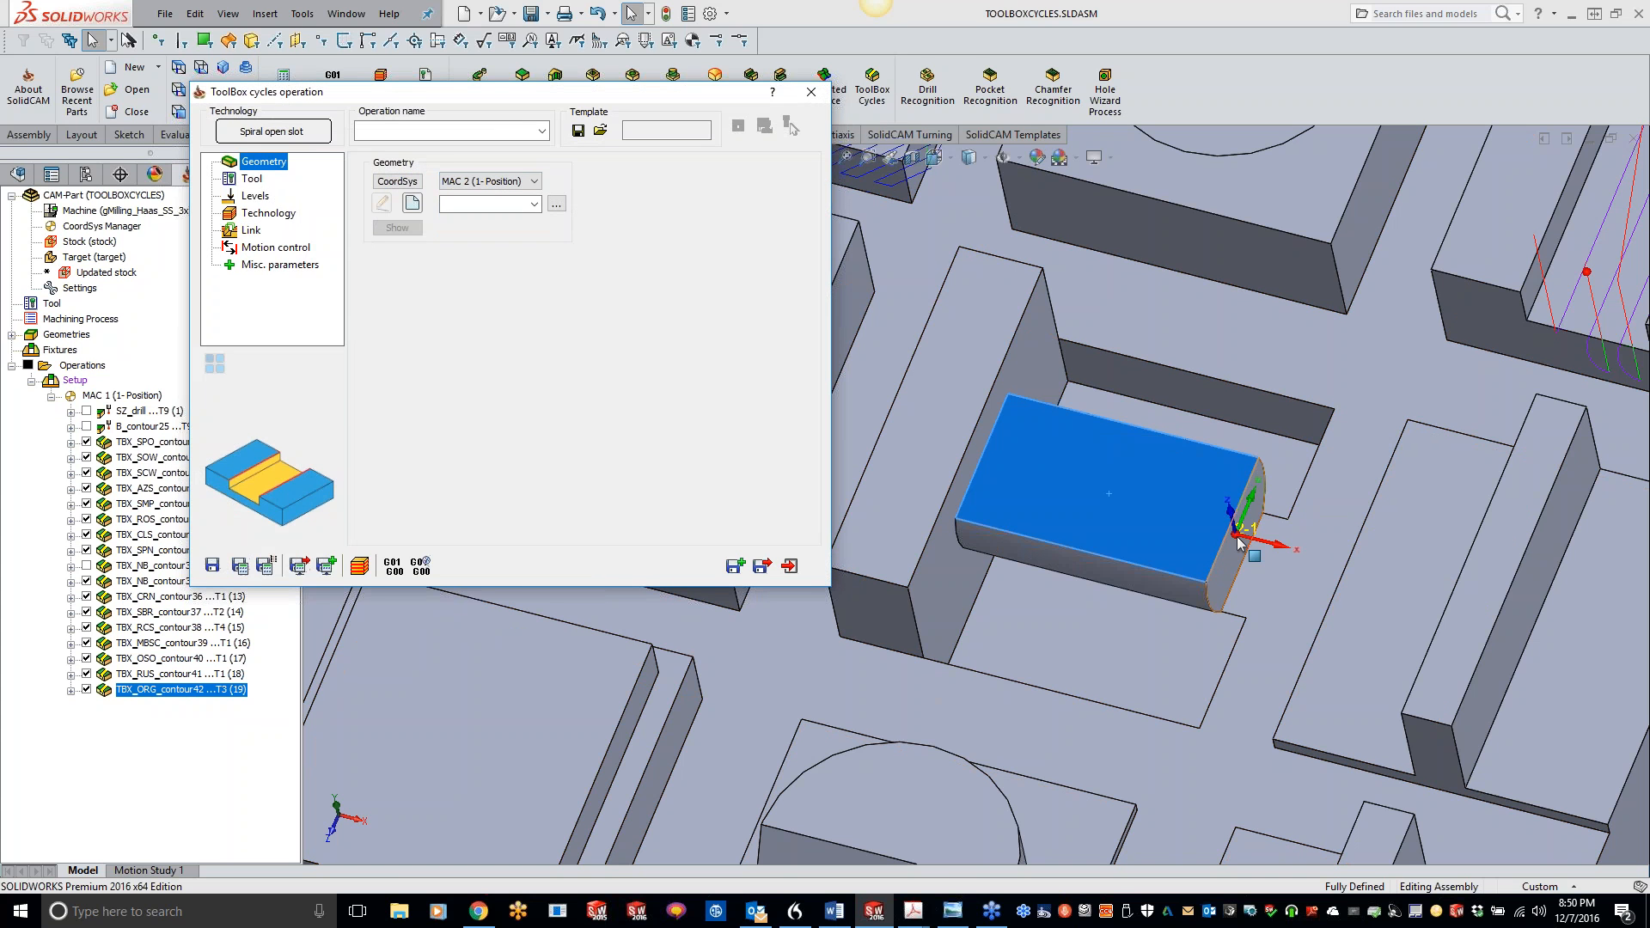
Step: Try to define the geometry from the short inner edge of the cylinder's flat under the Spiral open slot technology
{"action": "left_click", "coordinate": [413, 204]}
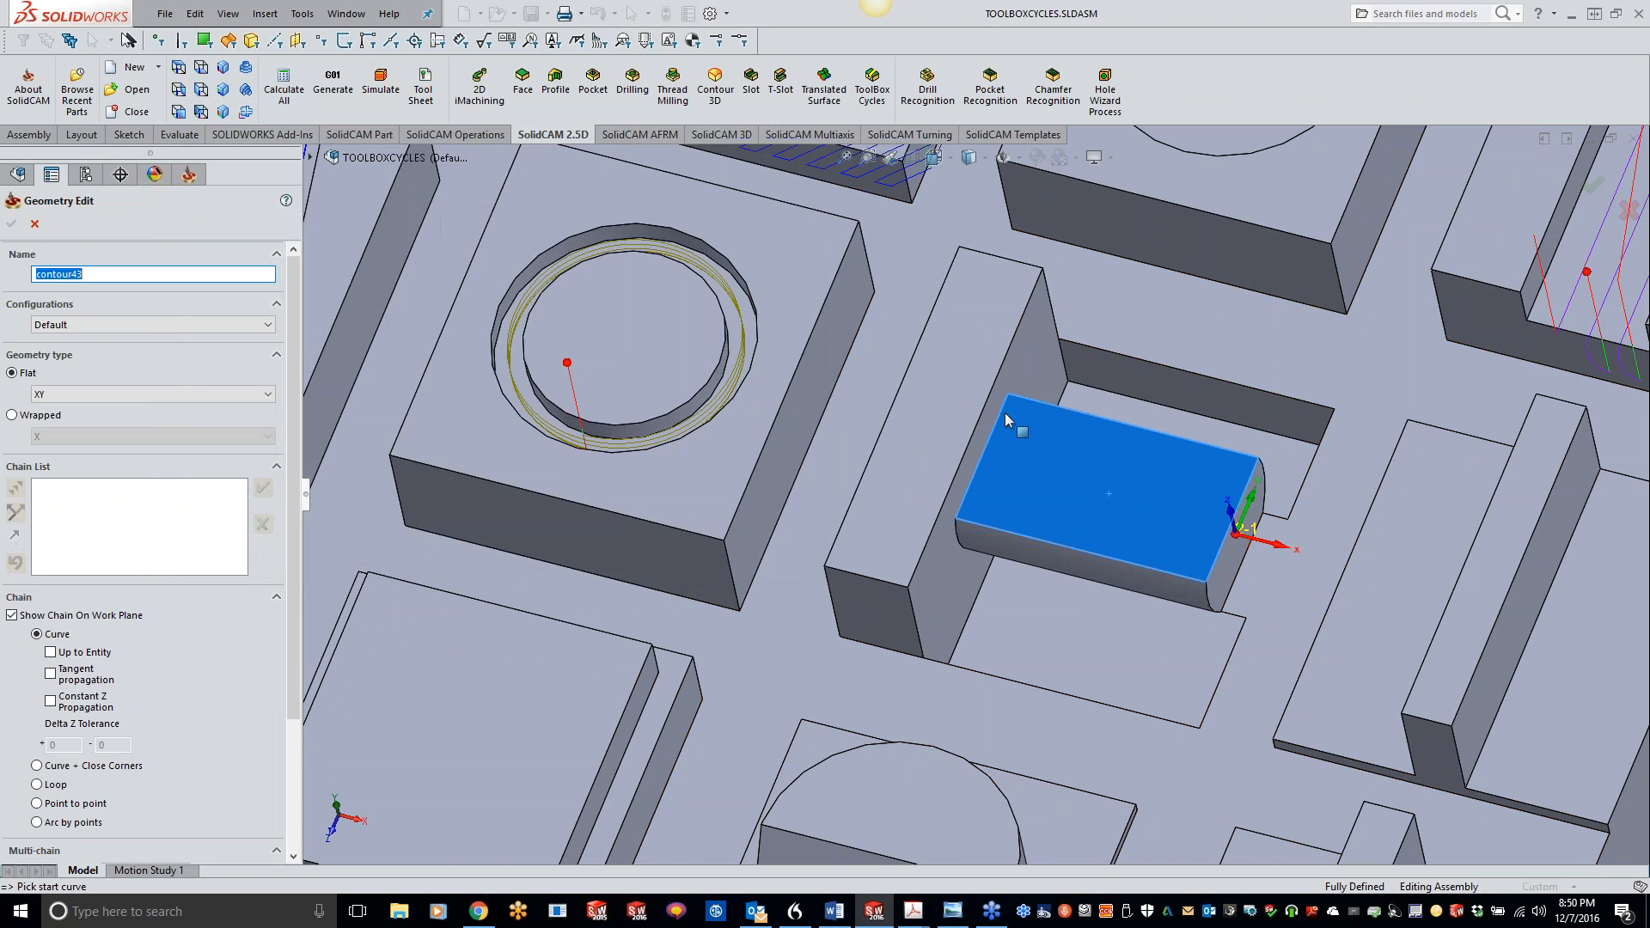
{"action": "left_click", "coordinate": [1076, 548]}
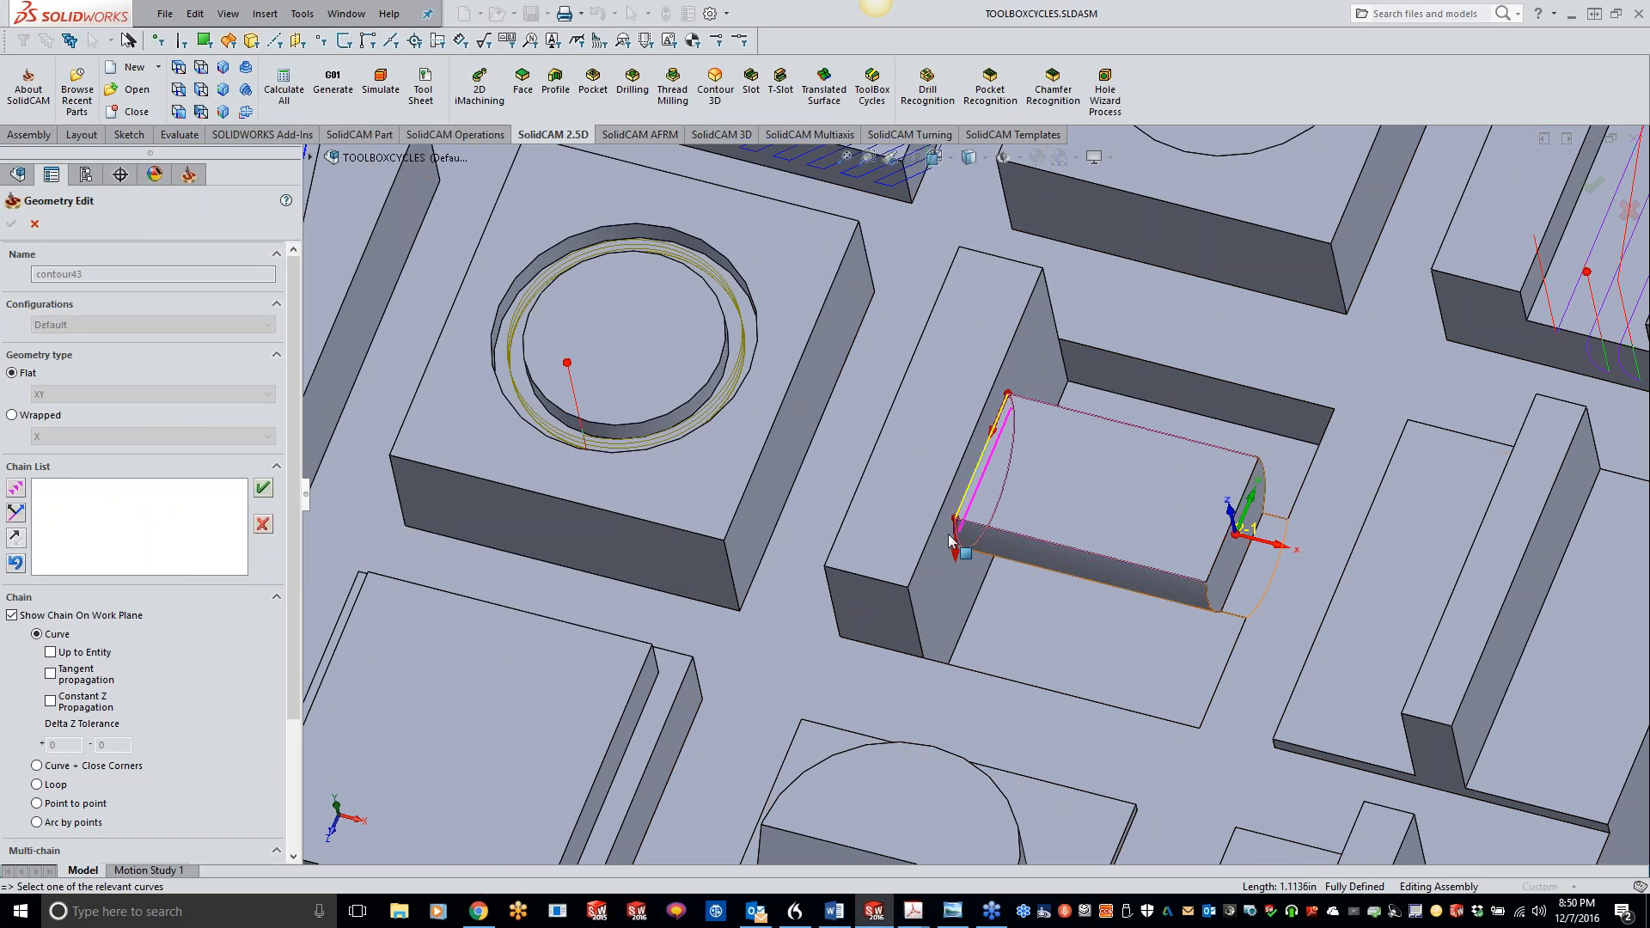
{"action": "left_click", "coordinate": [263, 488]}
{"action": "left_click", "coordinate": [11, 223]}
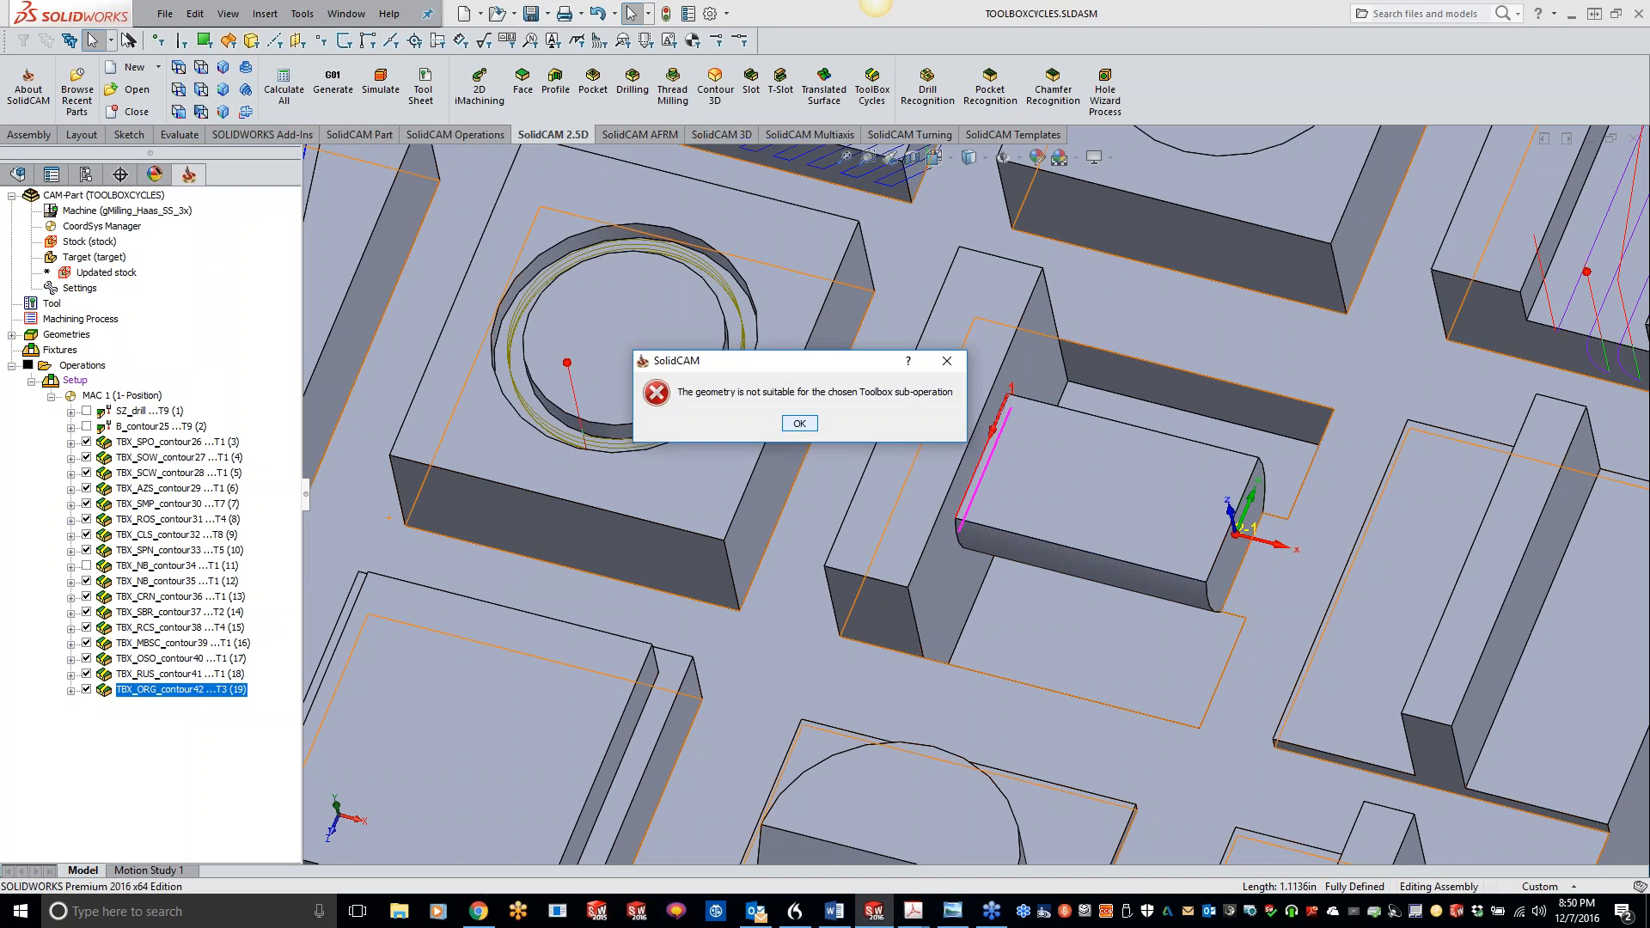
{"action": "left_click", "coordinate": [801, 424]}
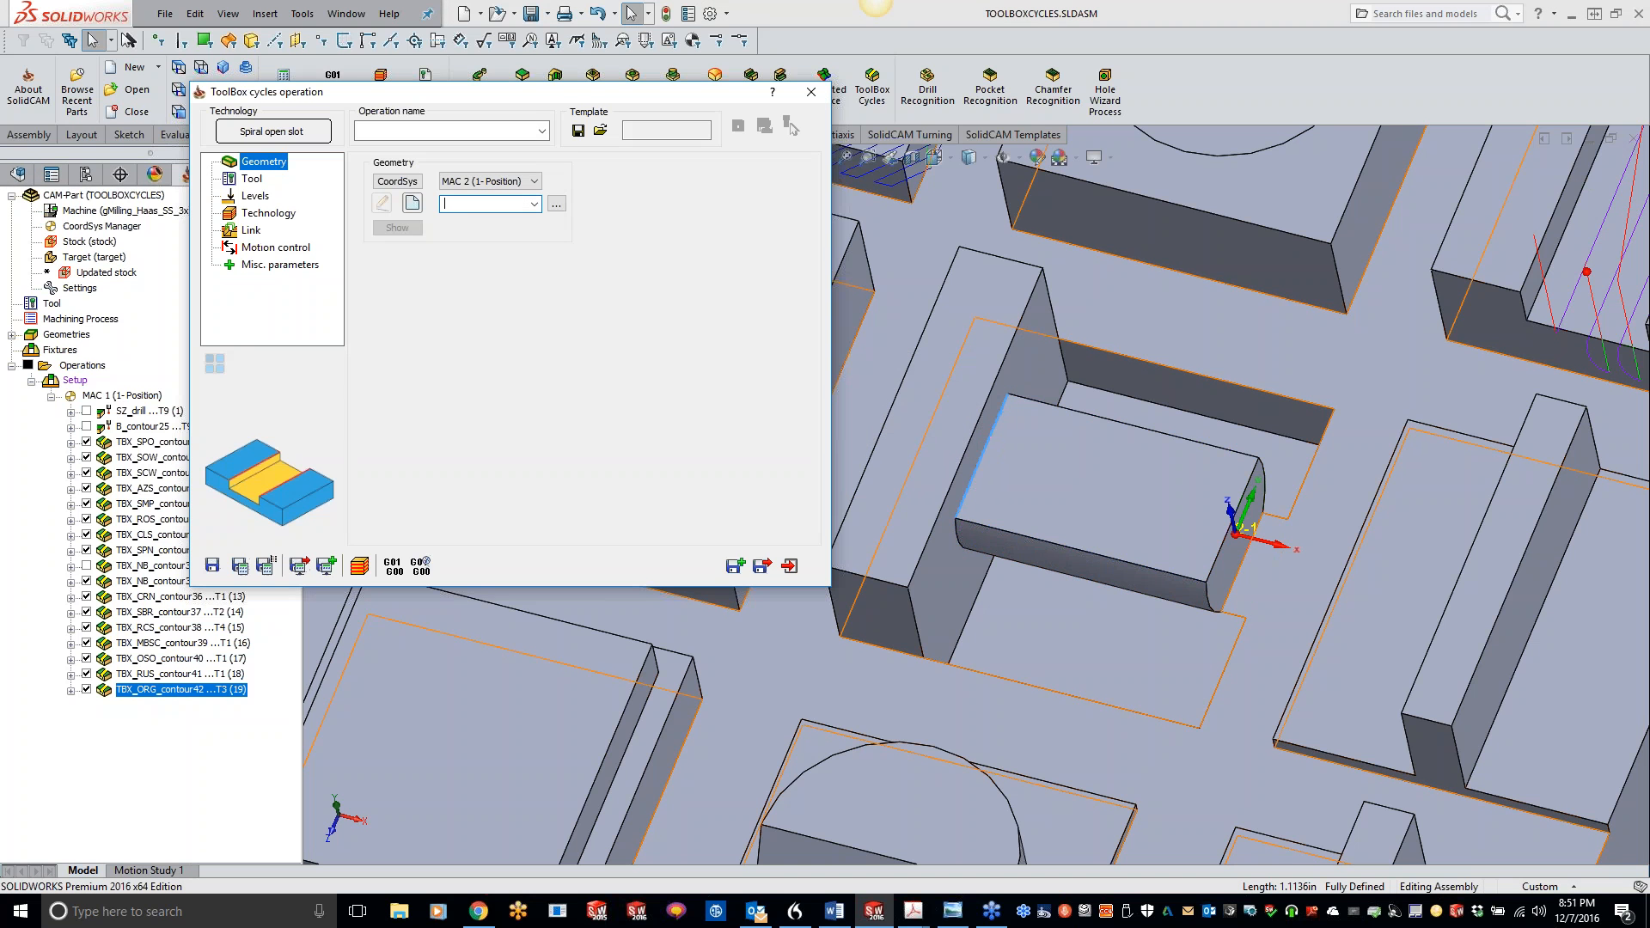
Step: Change the technology to Flattened surface on cylinder and define its geometry from the short inner edge of the flat
{"action": "left_click", "coordinate": [274, 132]}
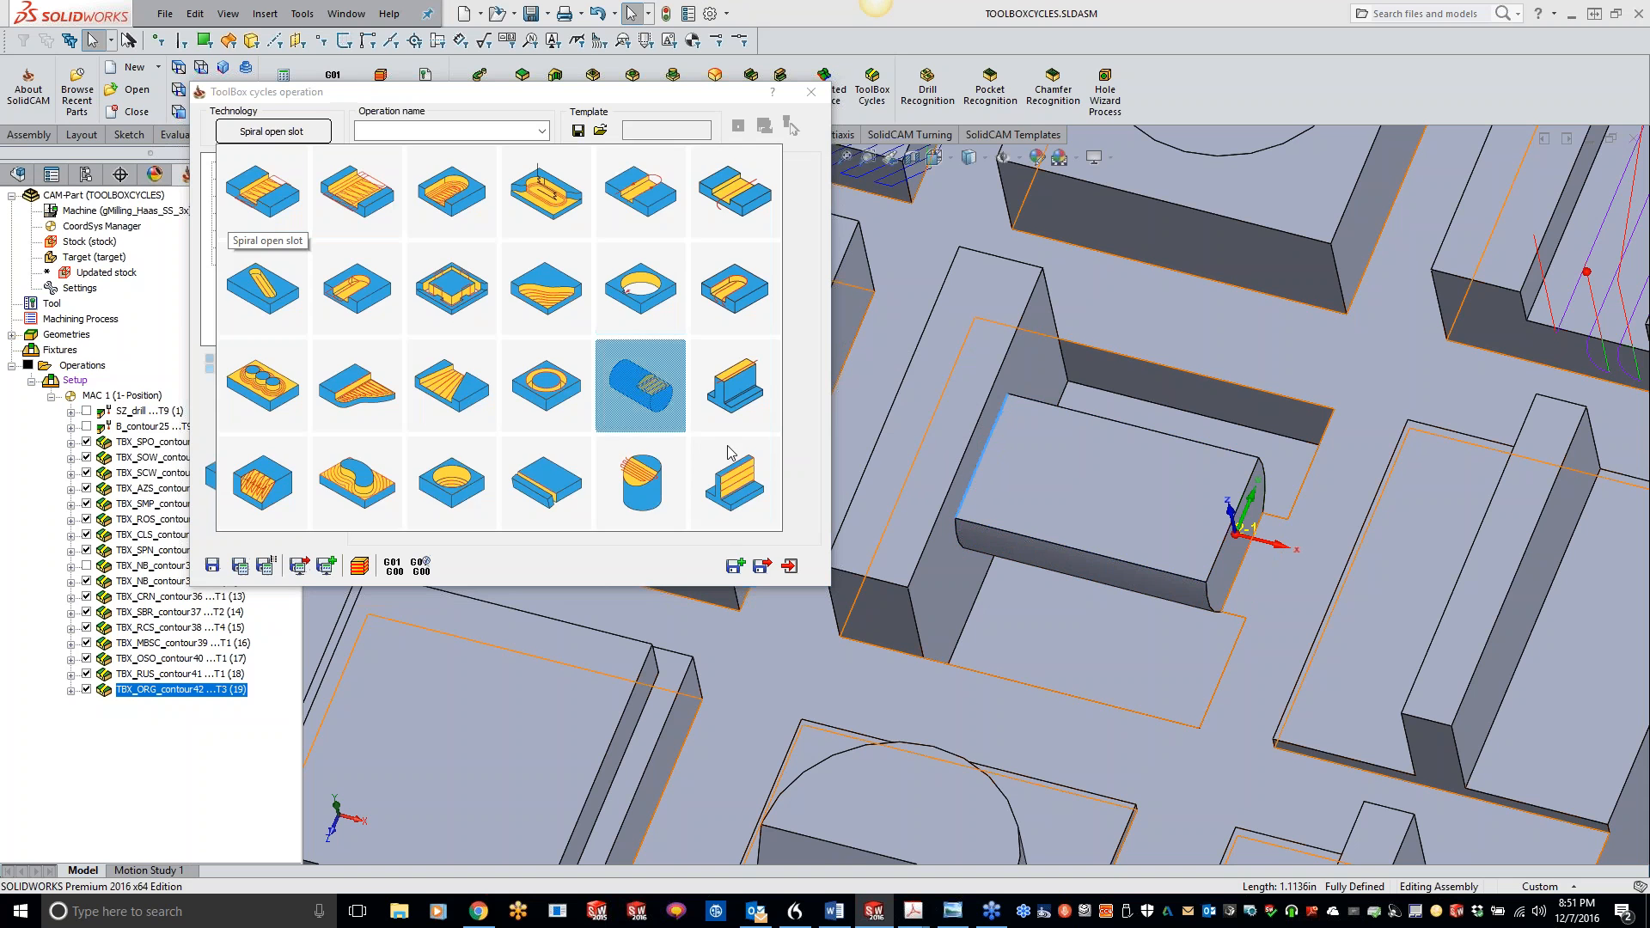
{"action": "left_click", "coordinate": [636, 404]}
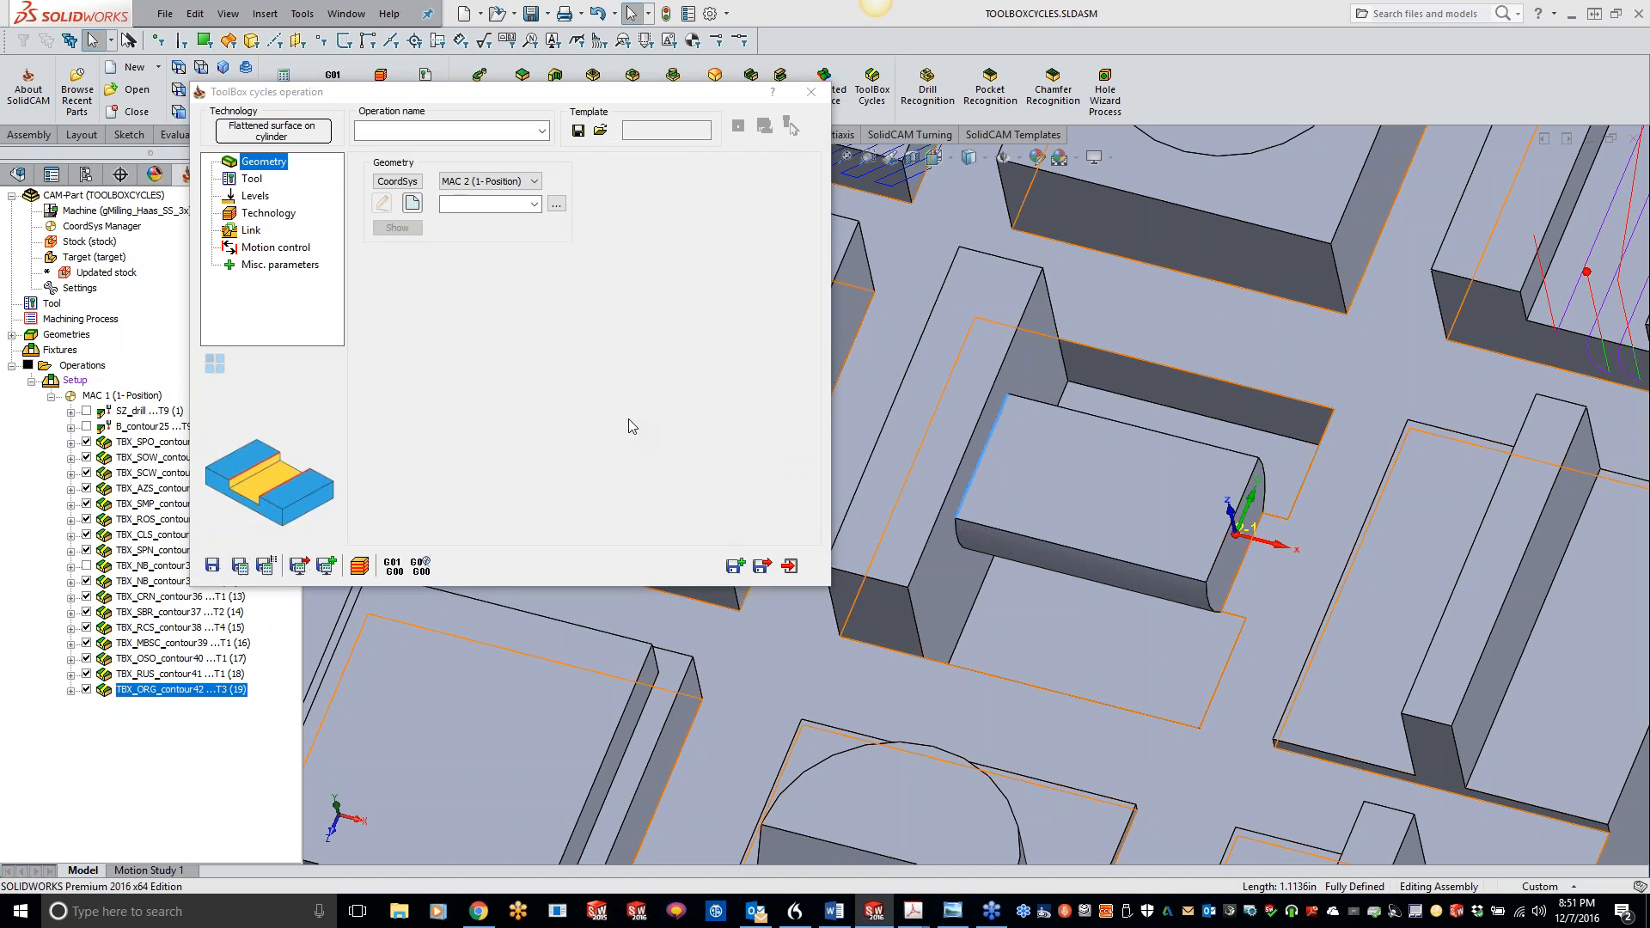
{"action": "left_click", "coordinate": [414, 205]}
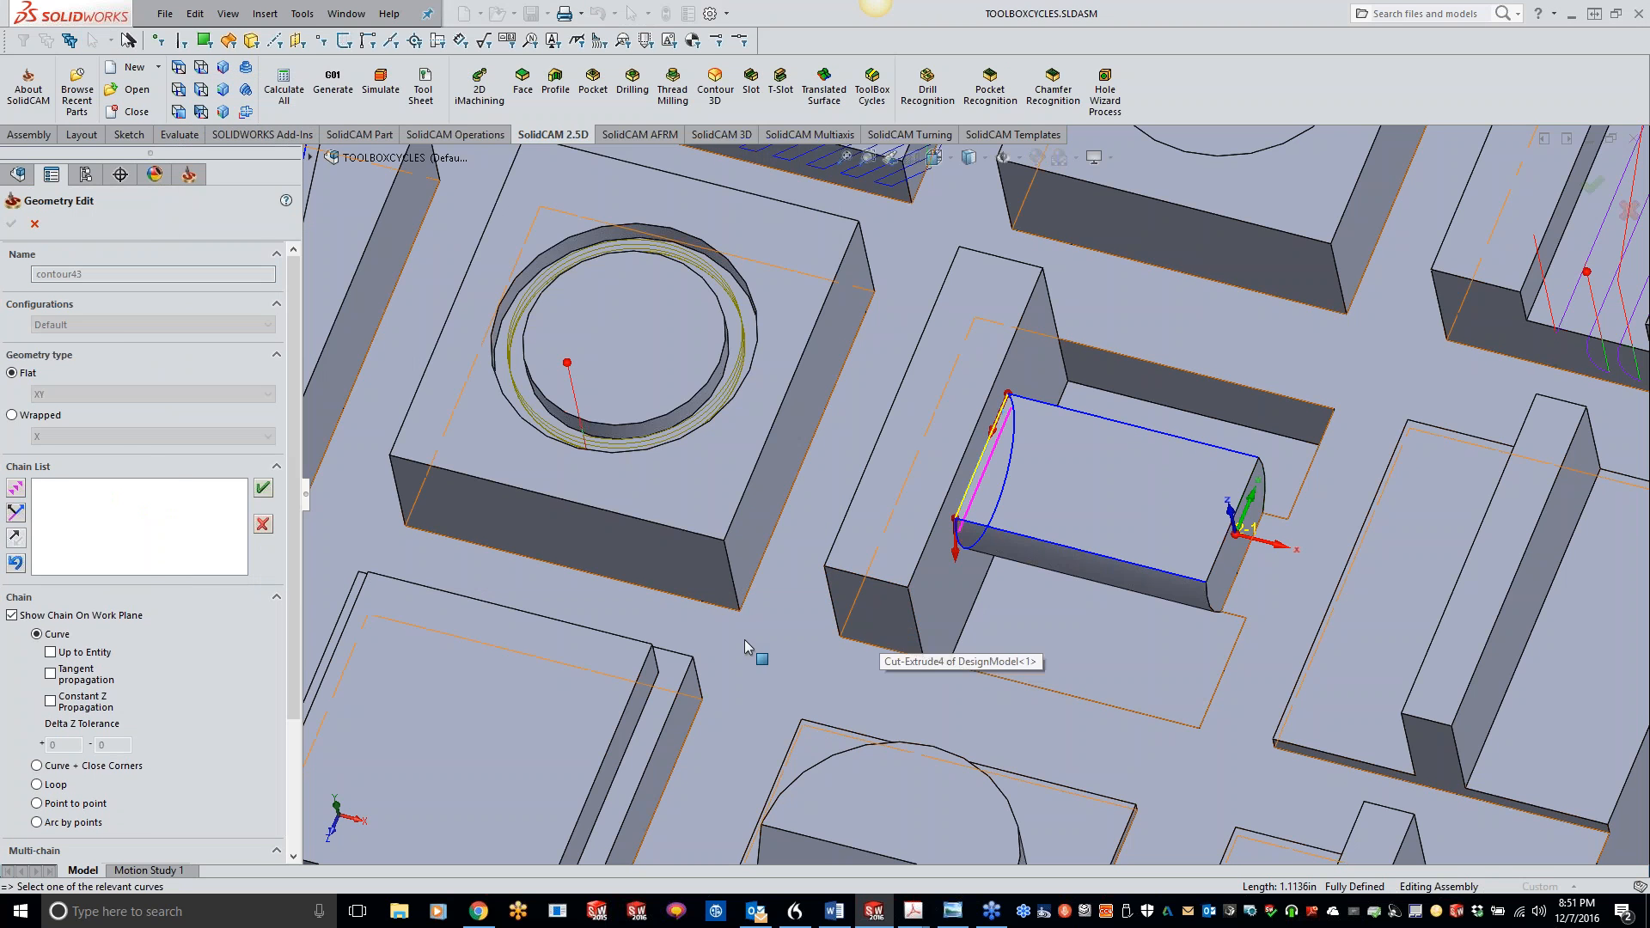
{"action": "left_click", "coordinate": [262, 489]}
{"action": "left_click", "coordinate": [12, 224]}
Step: Assign tool 1, the 0.375 inch end mill, to the Flattened surface on cylinder operation
{"action": "left_click", "coordinate": [251, 179]}
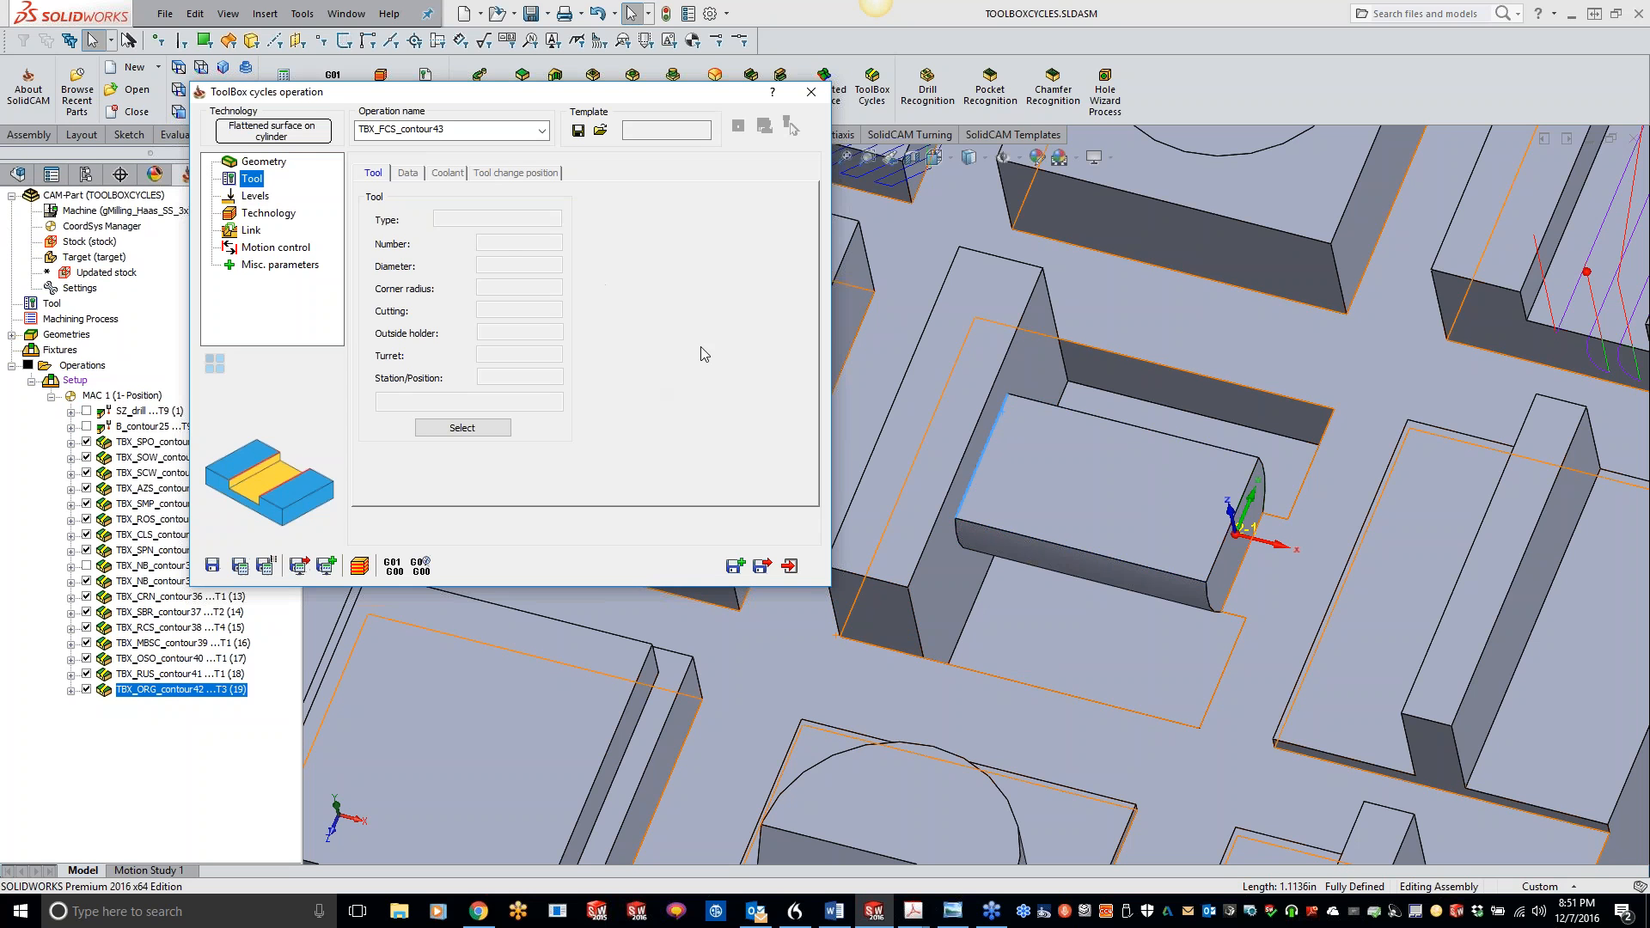
{"action": "left_click", "coordinate": [464, 427]}
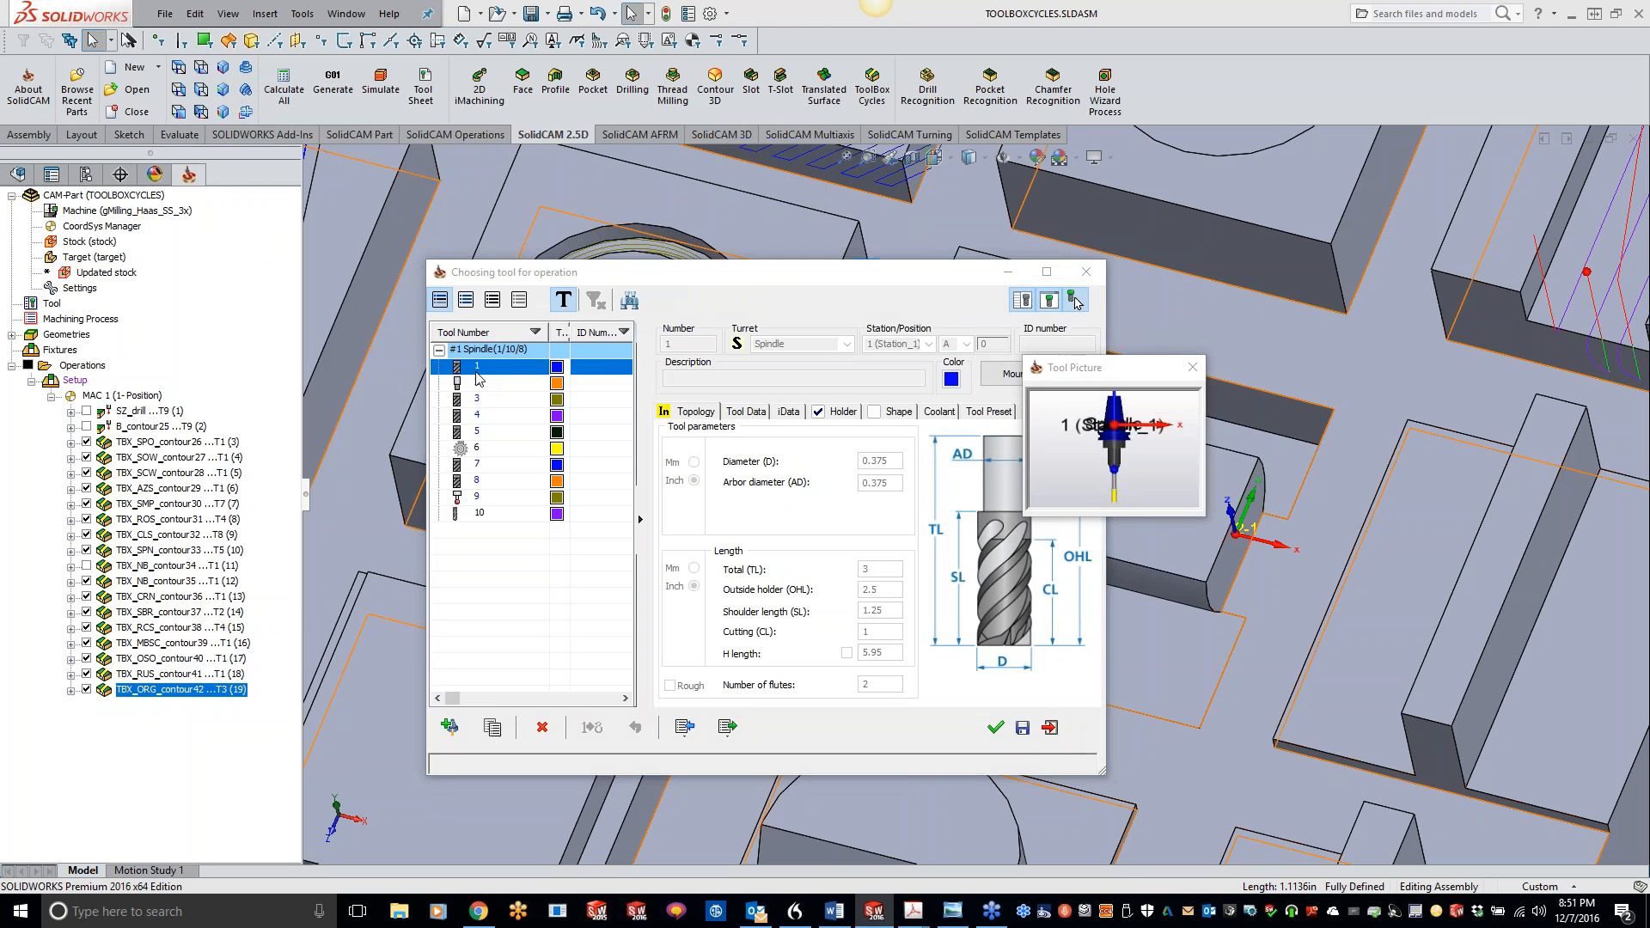
{"action": "double_click", "coordinate": [479, 376]}
Step: Set the milling depth to 0.393701 by picking the flat face on the cylinder as the lower level
{"action": "left_click", "coordinate": [254, 197]}
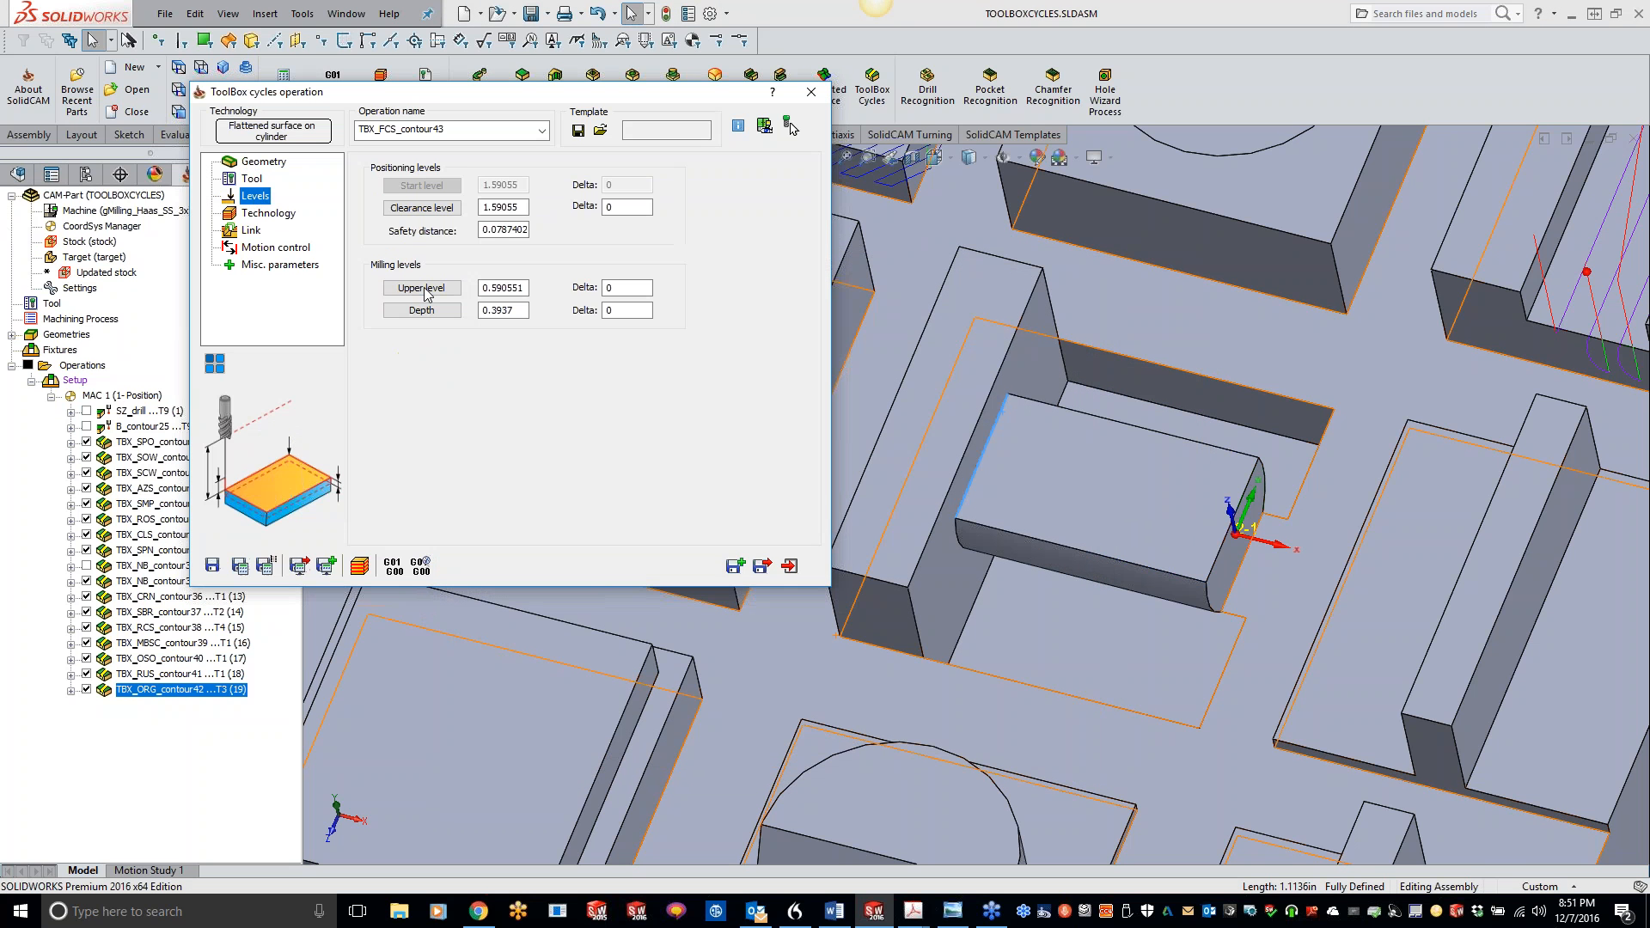
{"action": "left_click", "coordinate": [422, 310]}
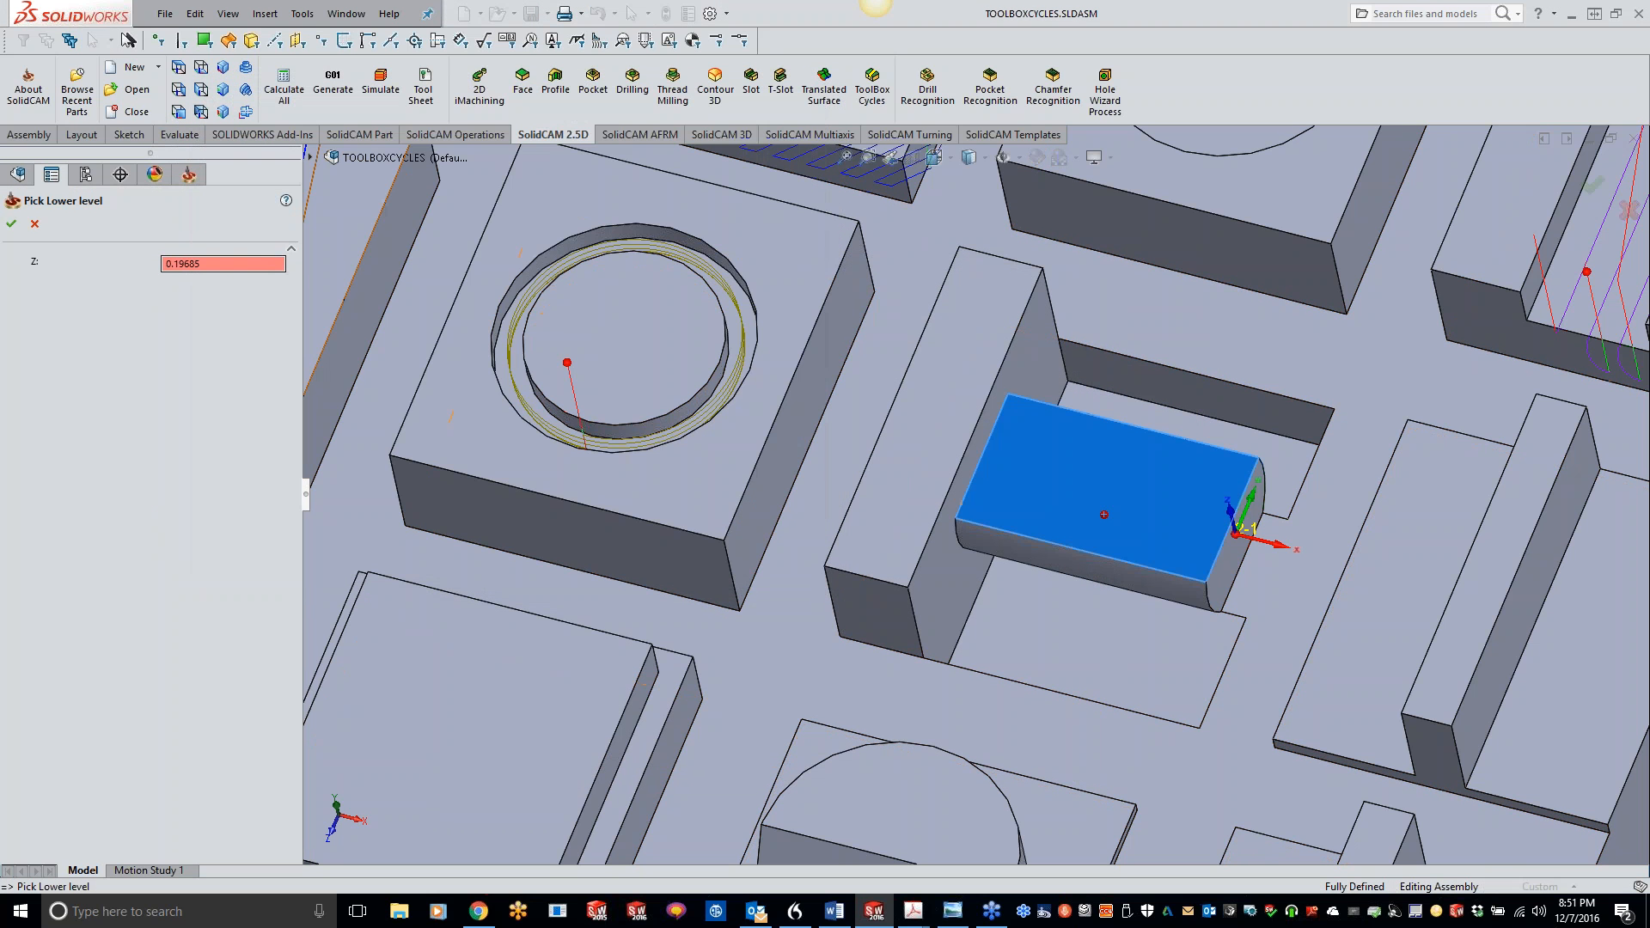
{"action": "left_click", "coordinate": [12, 224]}
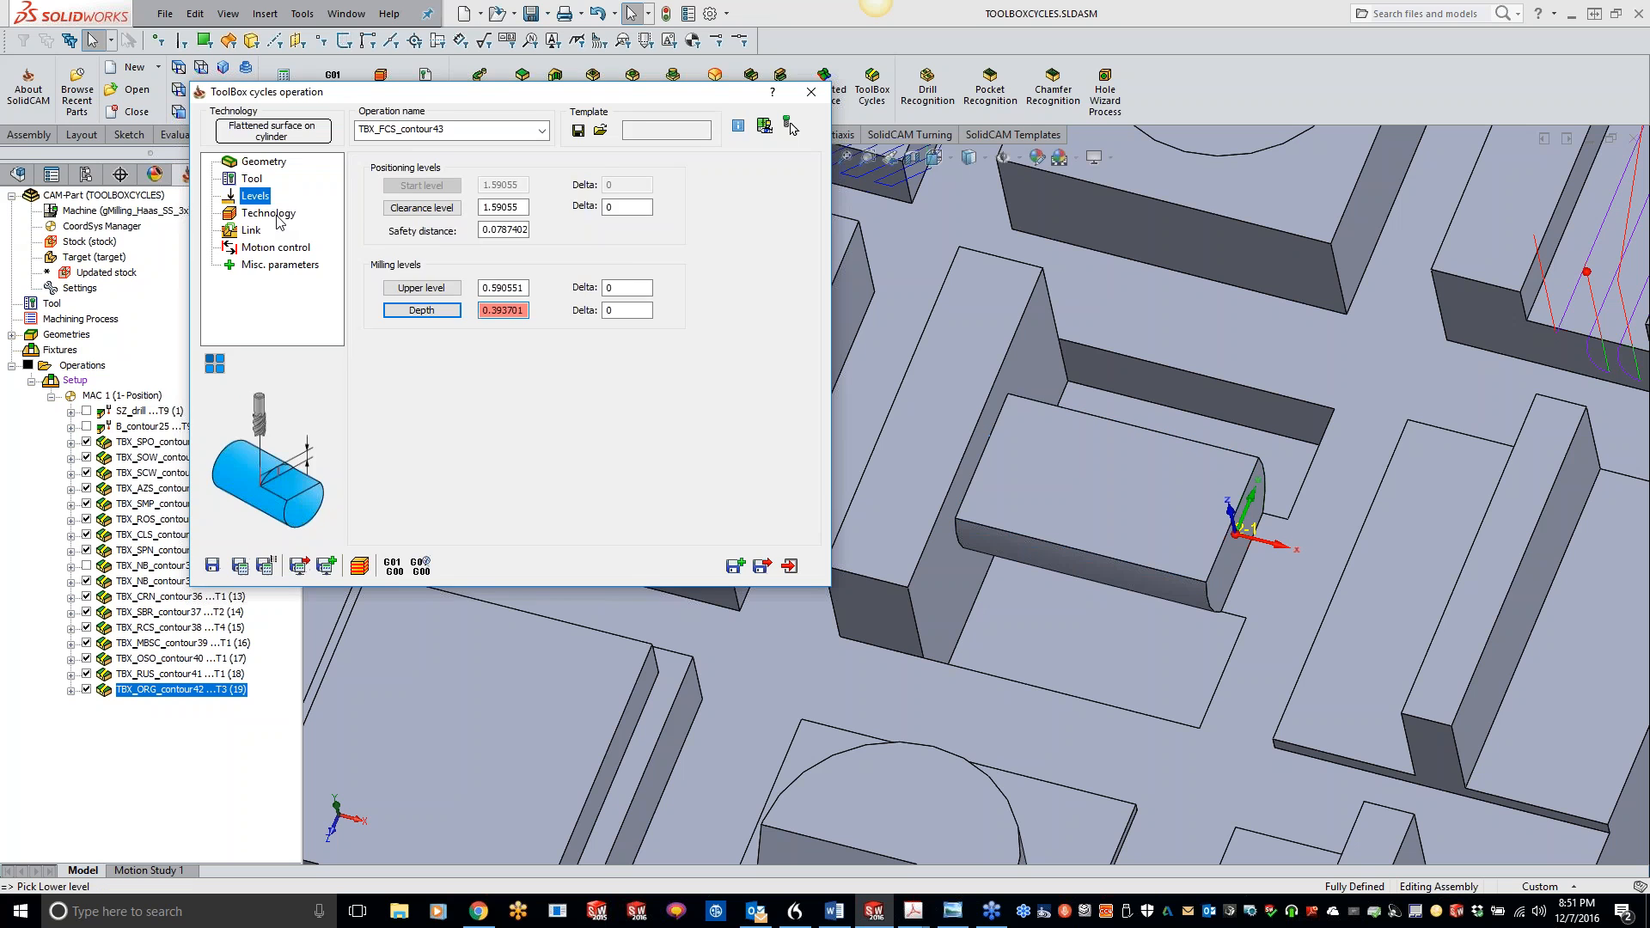
Step: Set the cylinder diameter to 1 in the technology parameters, and save and calculate the operation
{"action": "left_click", "coordinate": [273, 215]}
{"action": "left_click", "coordinate": [243, 566]}
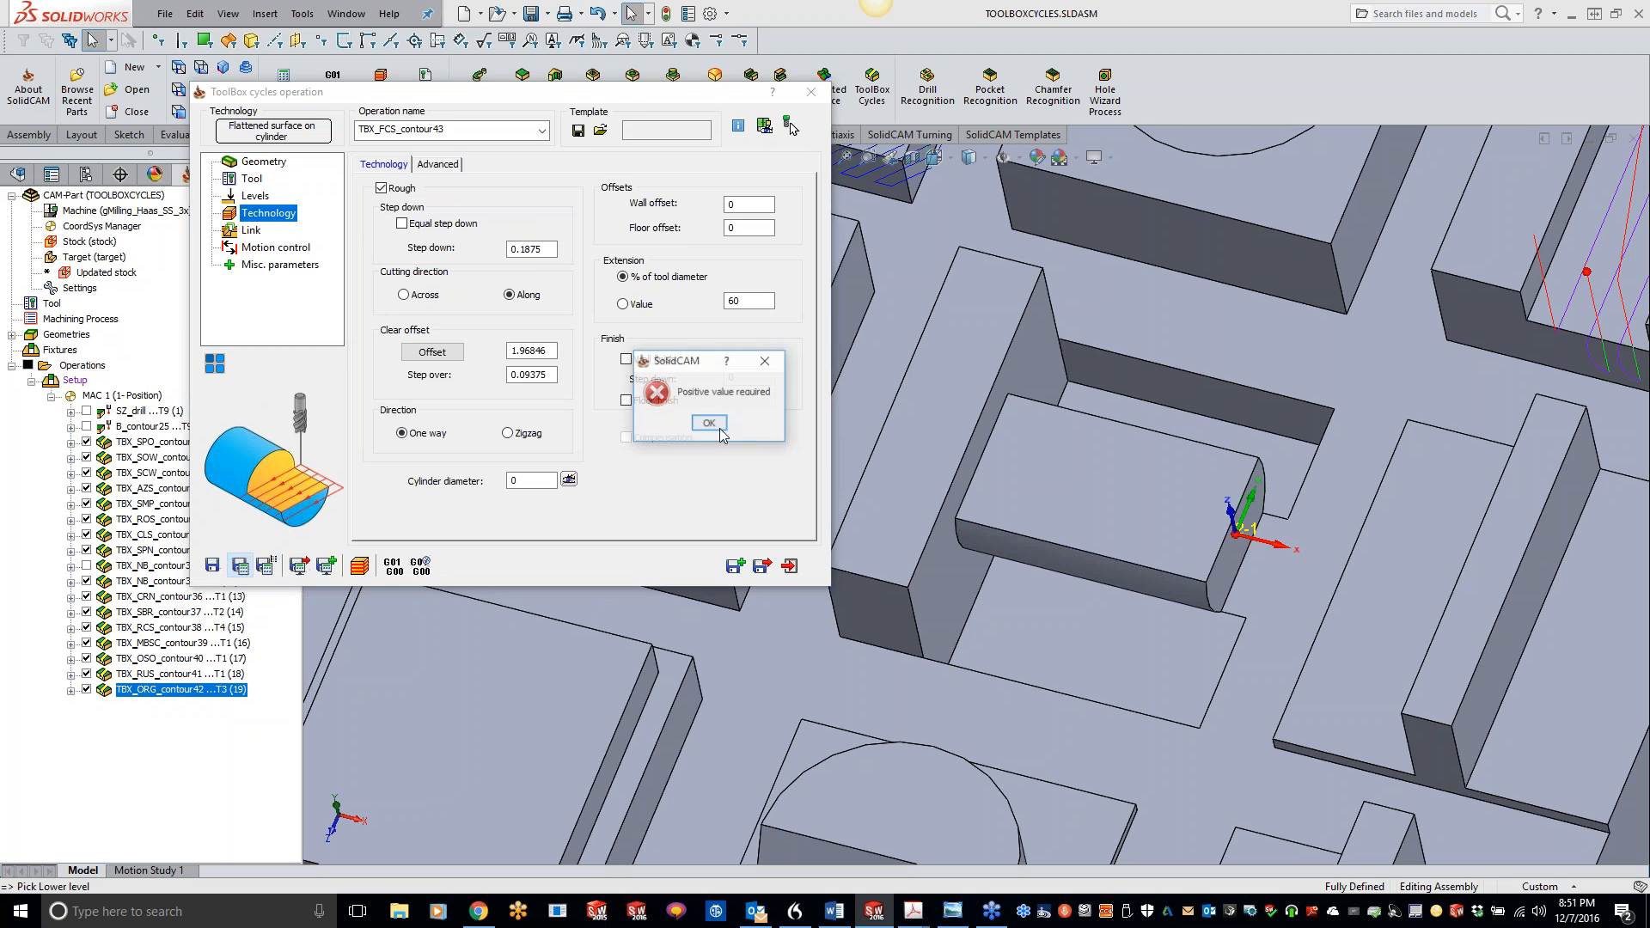
{"action": "left_click", "coordinate": [717, 423]}
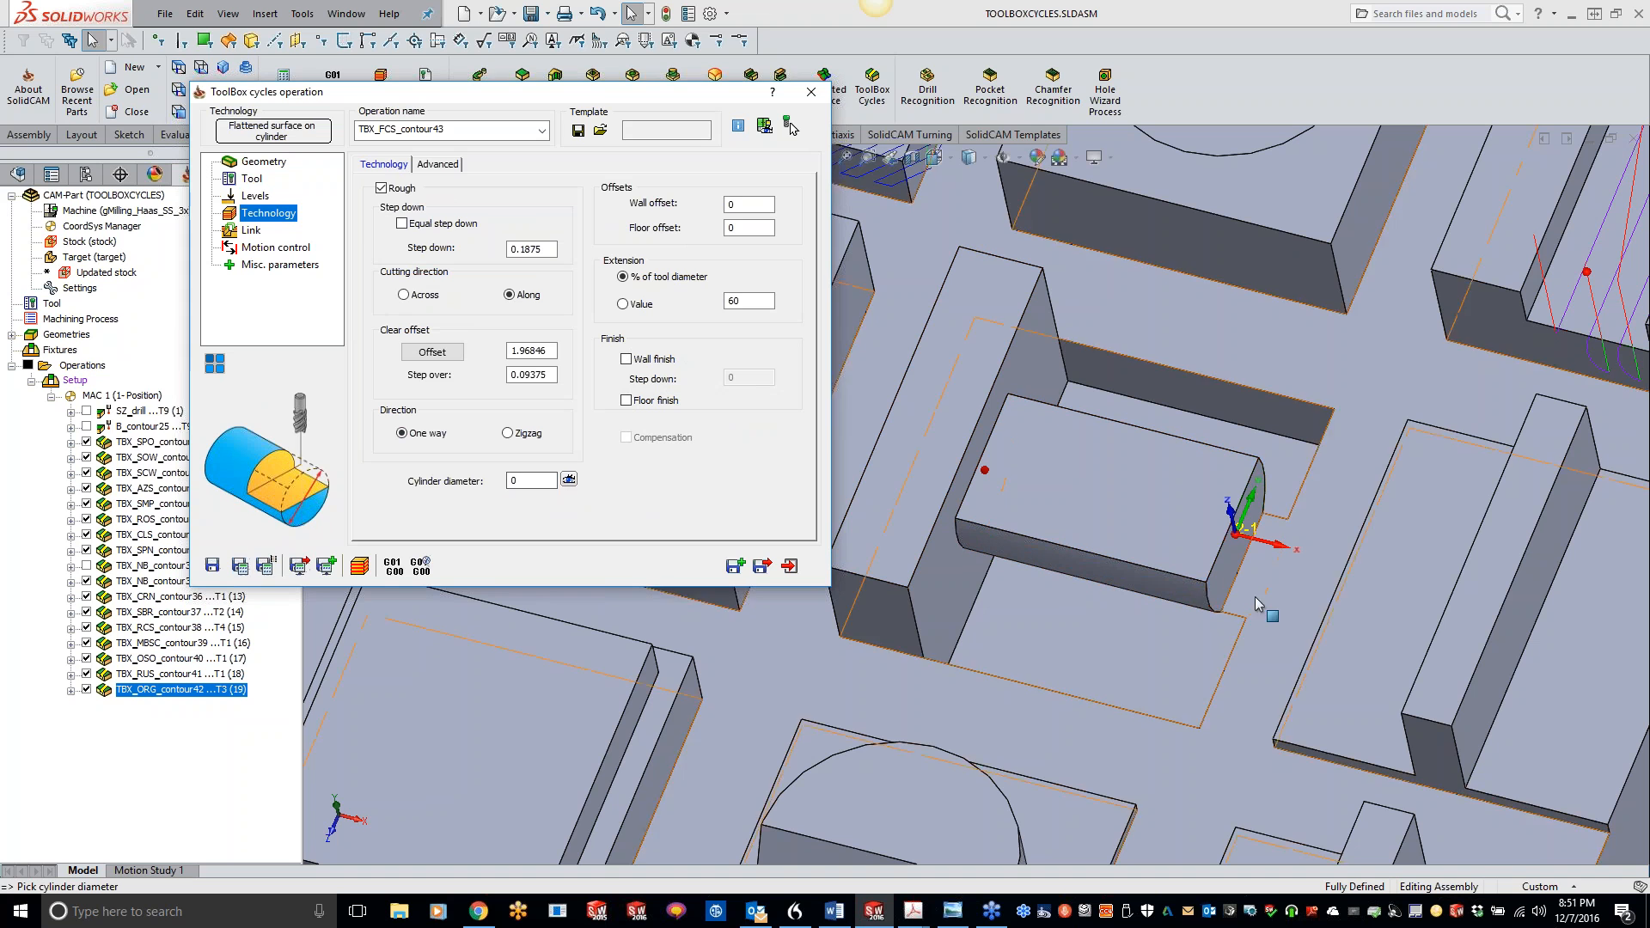
{"action": "left_click", "coordinate": [1213, 593]}
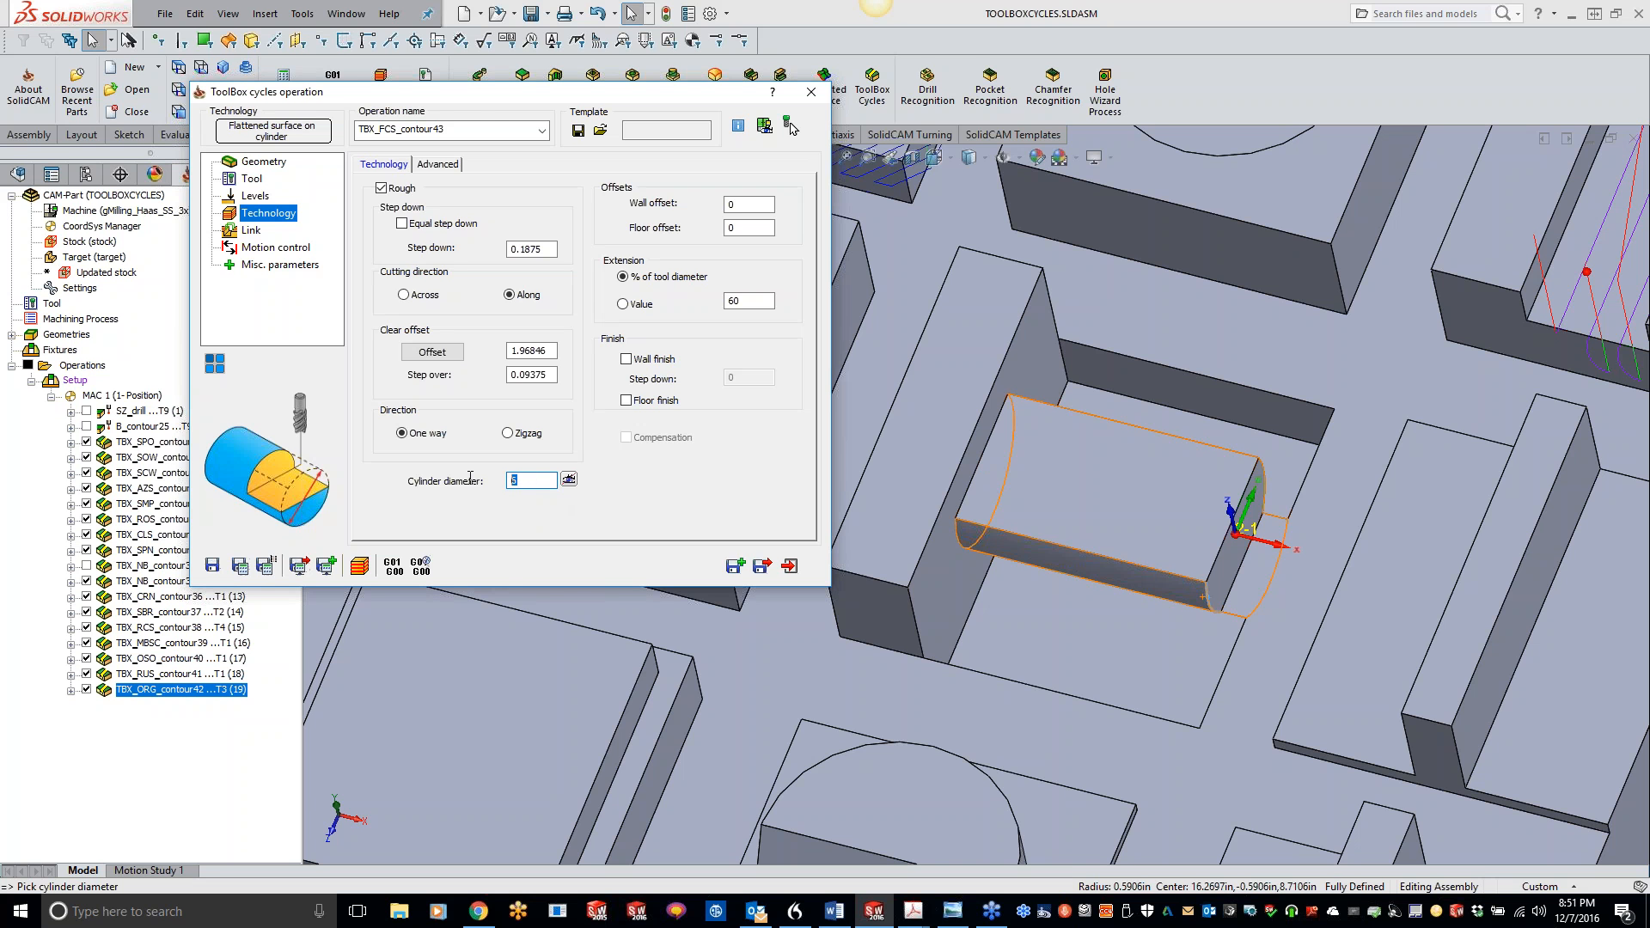
{"action": "left_click", "coordinate": [240, 564]}
Step: Set the roughing step down to 0.1 and the direction to Zigzag, and save and recalculate the operation
{"action": "middle_click_drag", "start_coordinate": [1174, 558], "coordinate": [988, 507]}
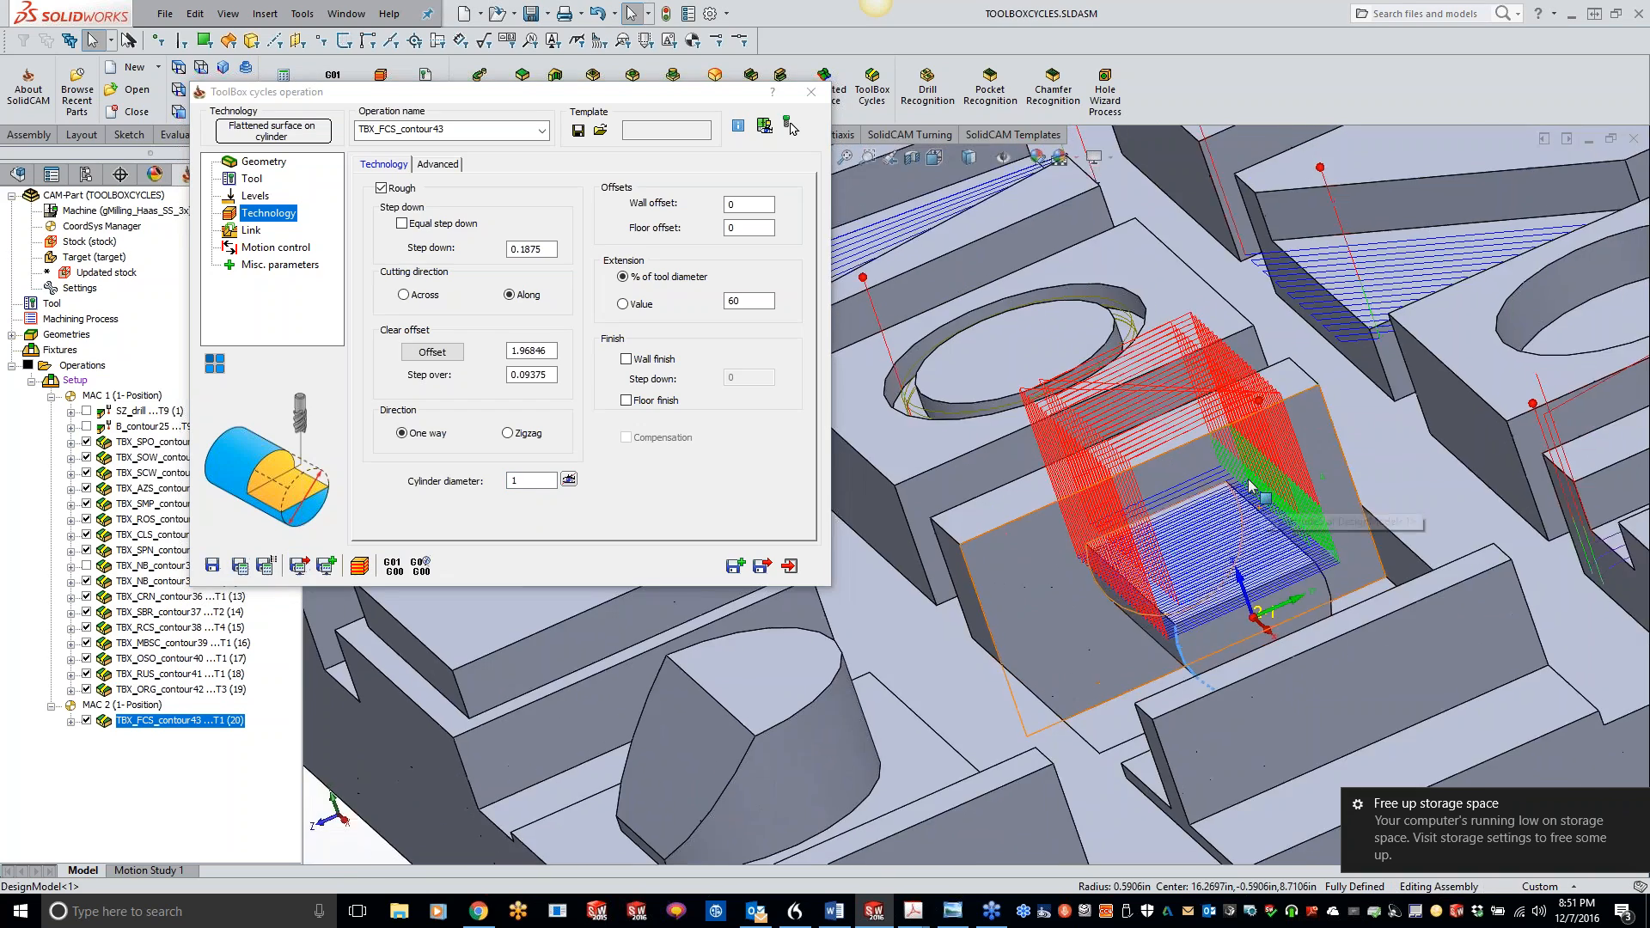
{"action": "middle_click_drag", "start_coordinate": [1252, 487], "coordinate": [1281, 442]}
{"action": "scroll", "coordinate": [1281, 447], "scroll_direction": "down", "scroll_amount": 3}
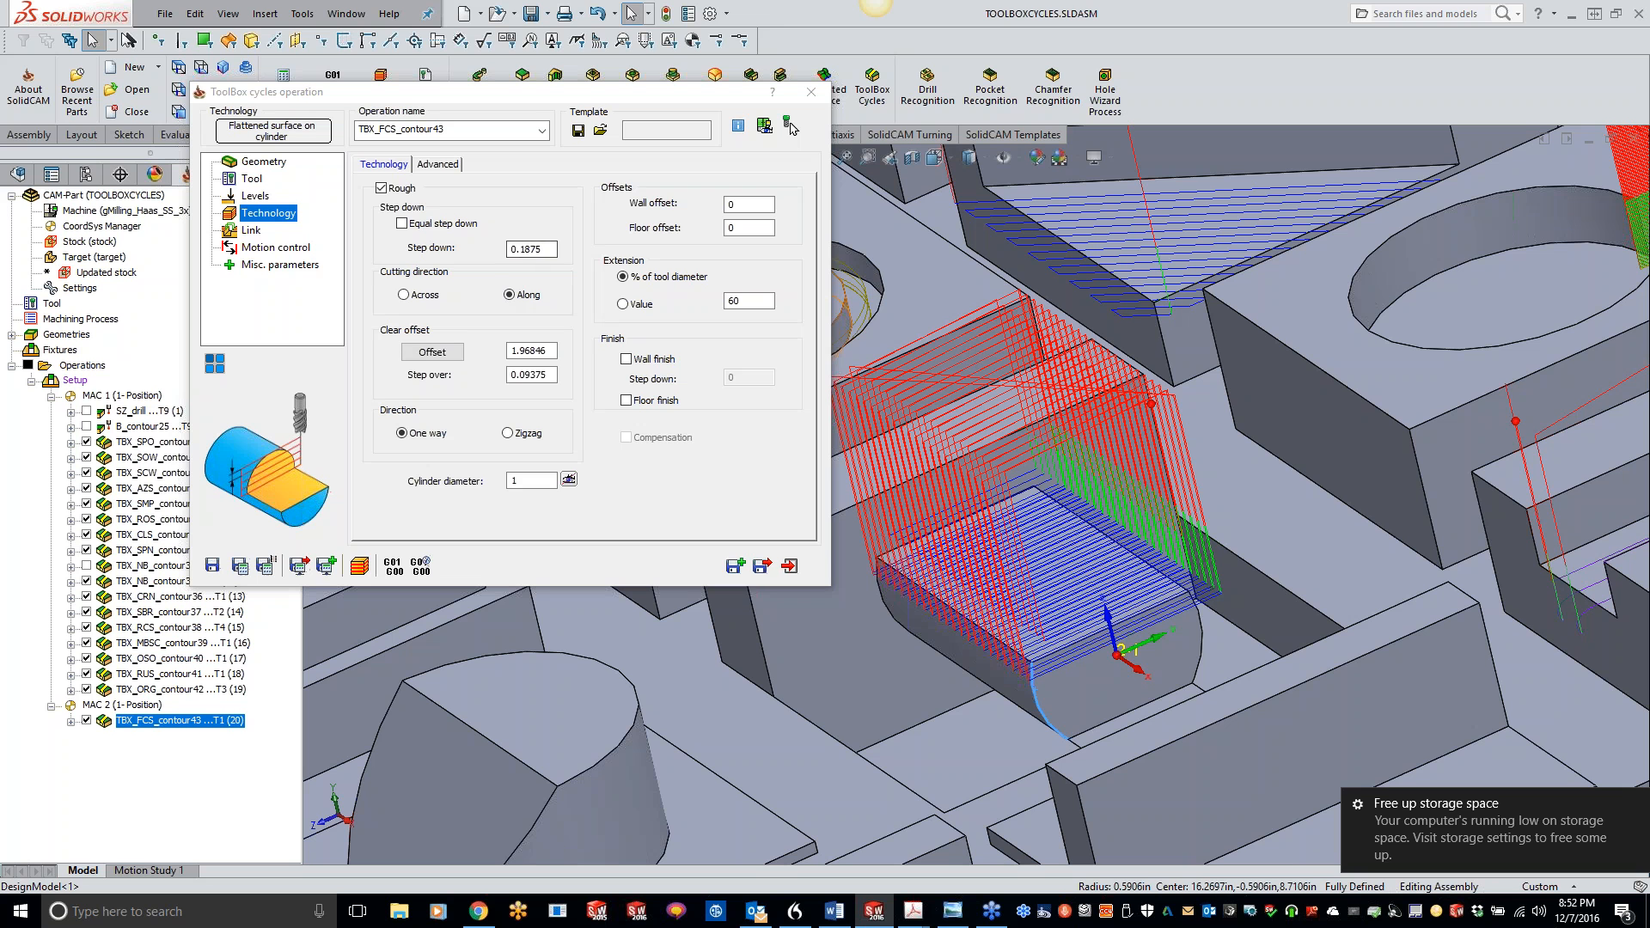
{"action": "left_click", "coordinate": [554, 249]}
{"action": "type", "text": ".1"}
{"action": "left_click", "coordinate": [508, 433]}
{"action": "left_click", "coordinate": [240, 567]}
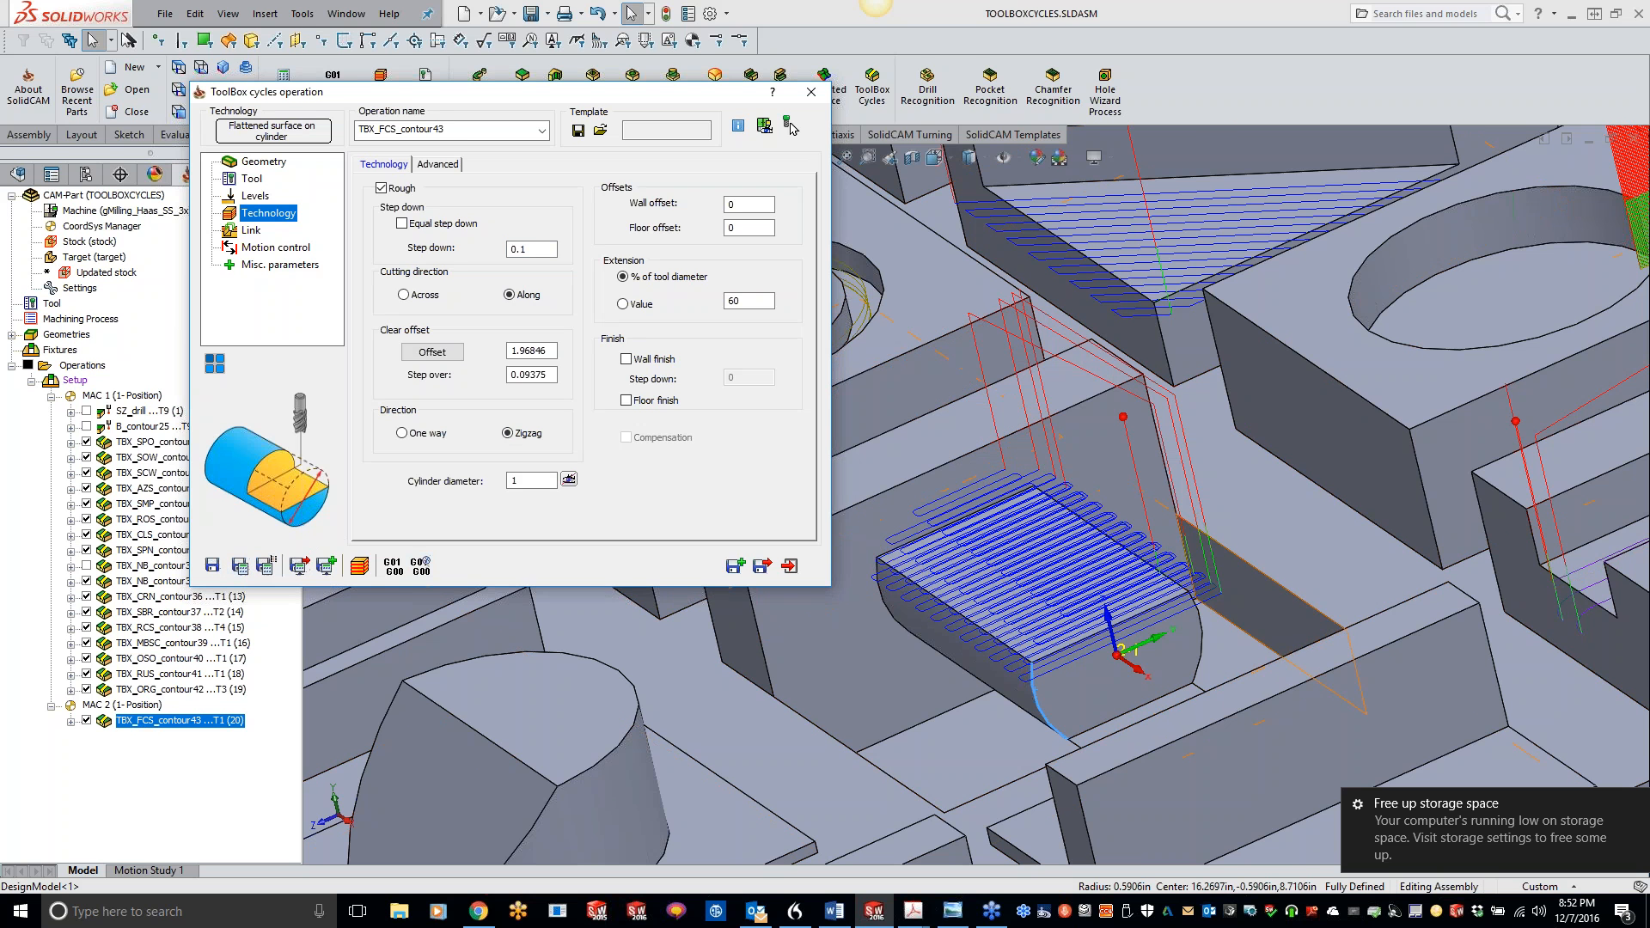
Step: Examine the zigzag toolpath over the flat from several angles and preview the cylinder diameter circle on the model
{"action": "left_click", "coordinate": [1113, 681]}
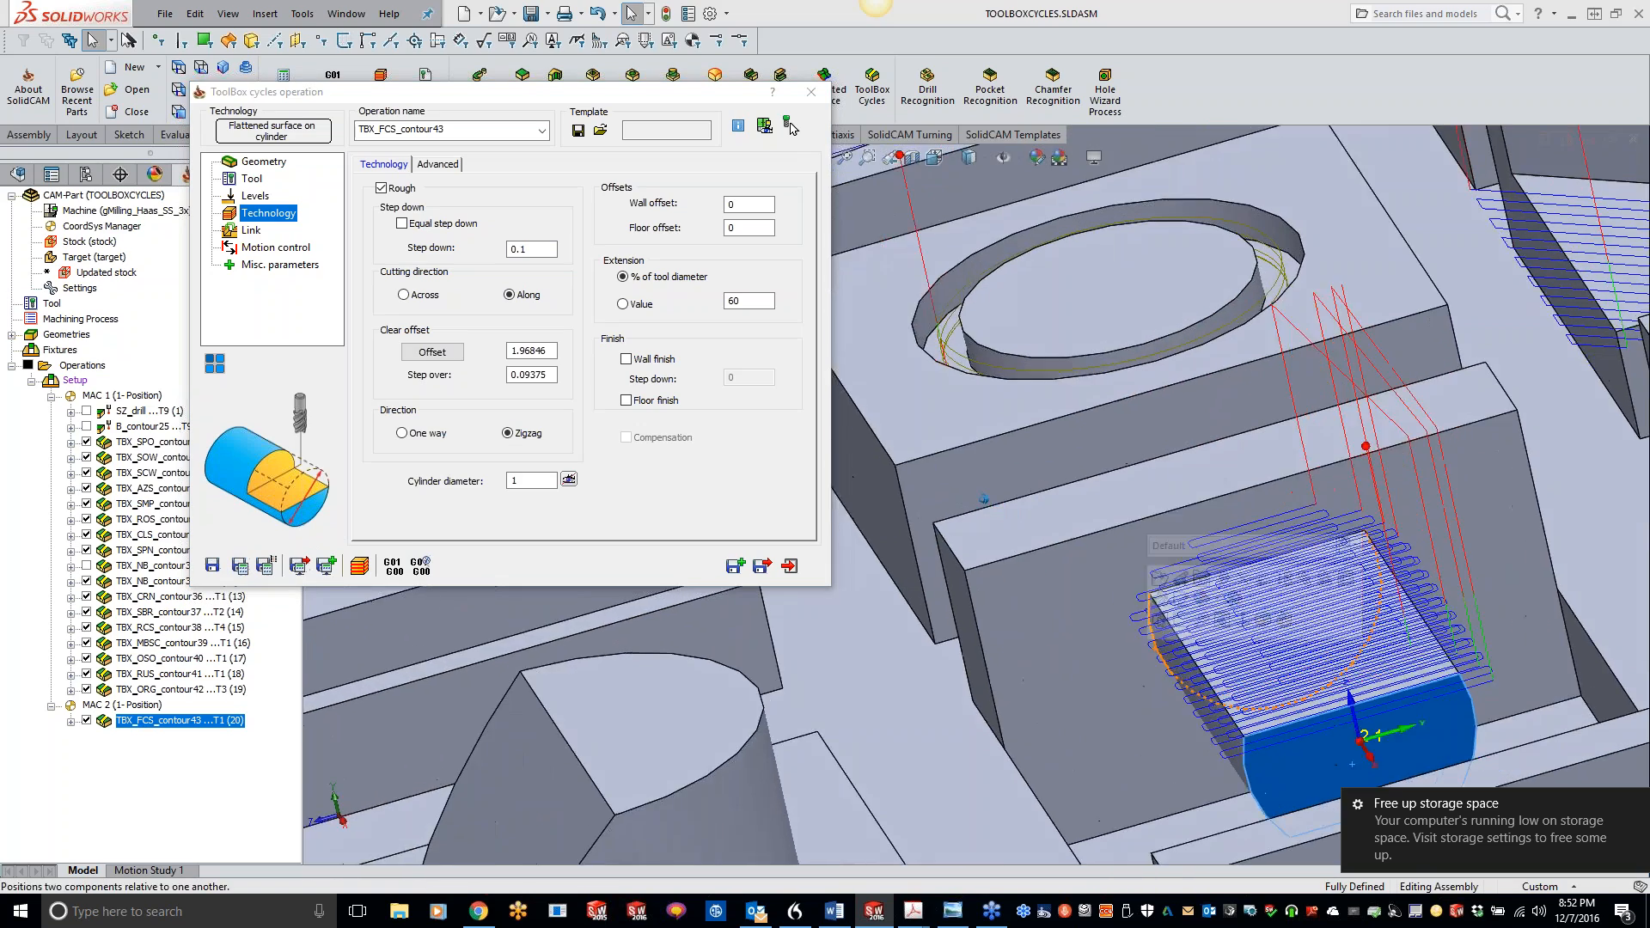
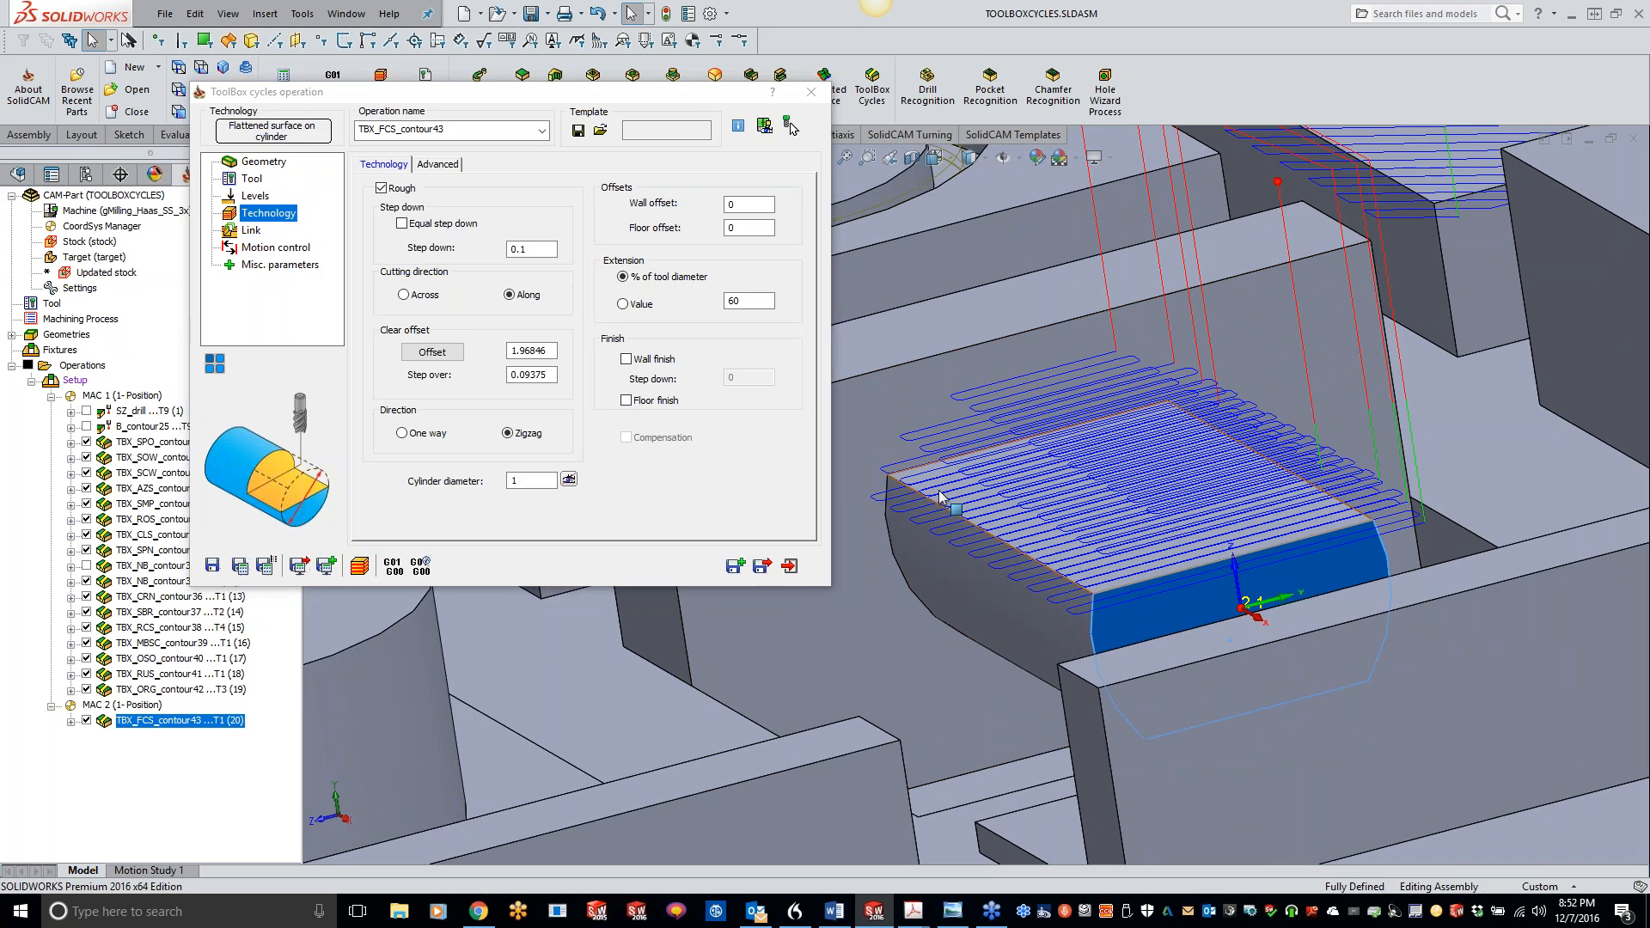
{"action": "middle_click_drag", "start_coordinate": [1153, 473], "coordinate": [1110, 458]}
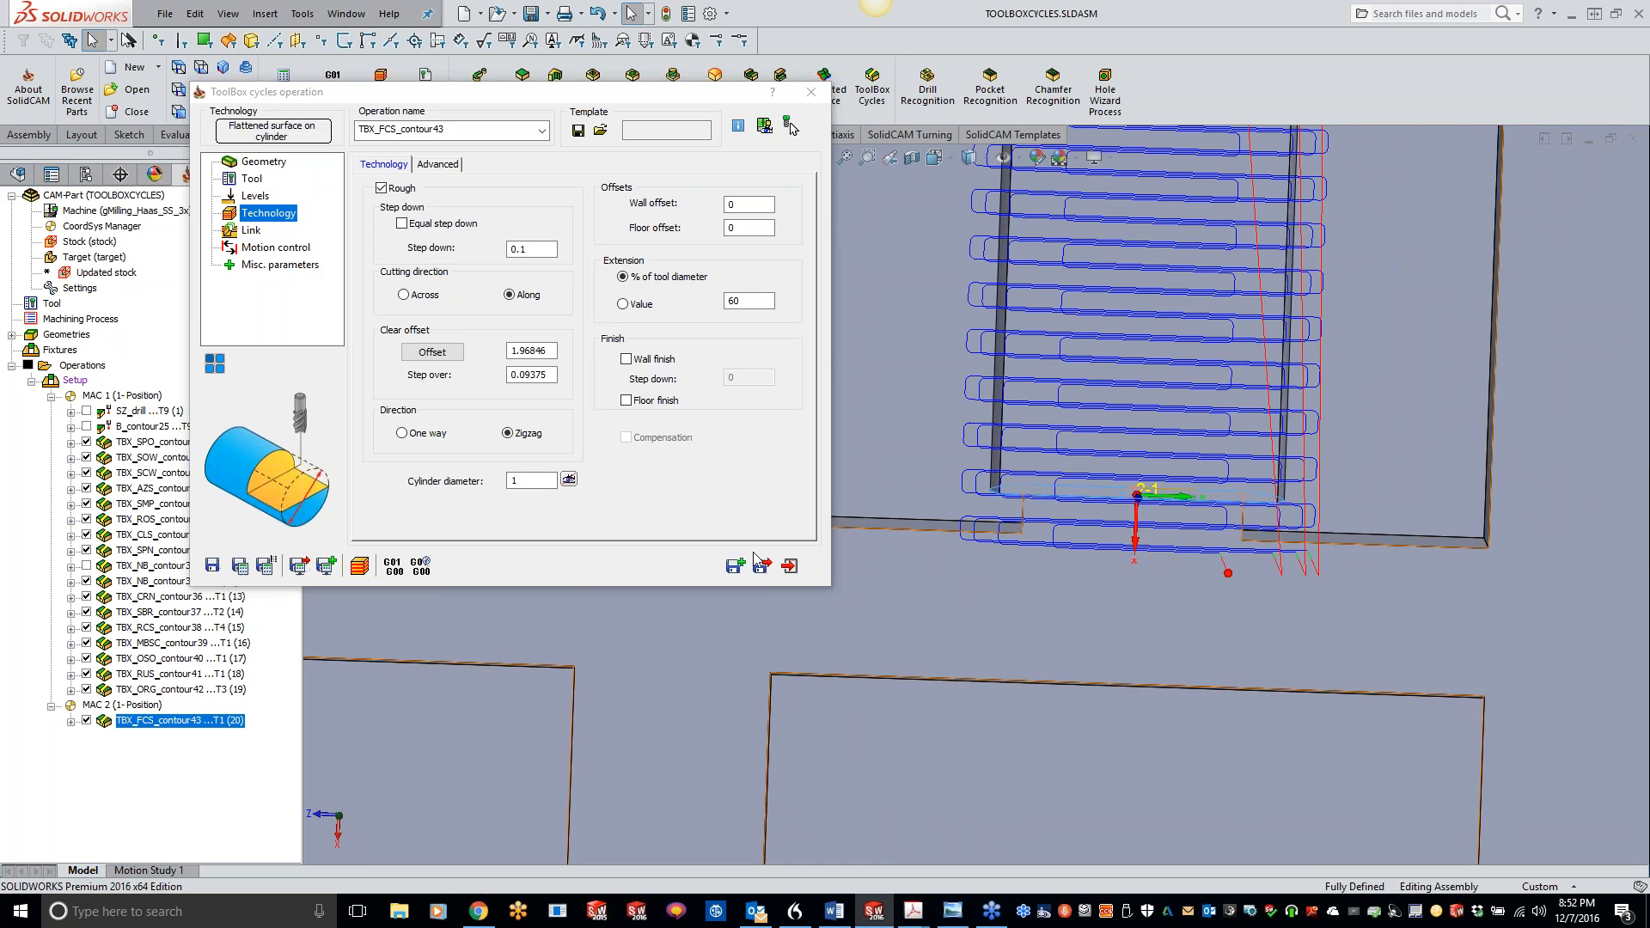
{"action": "middle_click_drag", "start_coordinate": [1152, 567], "coordinate": [1212, 479]}
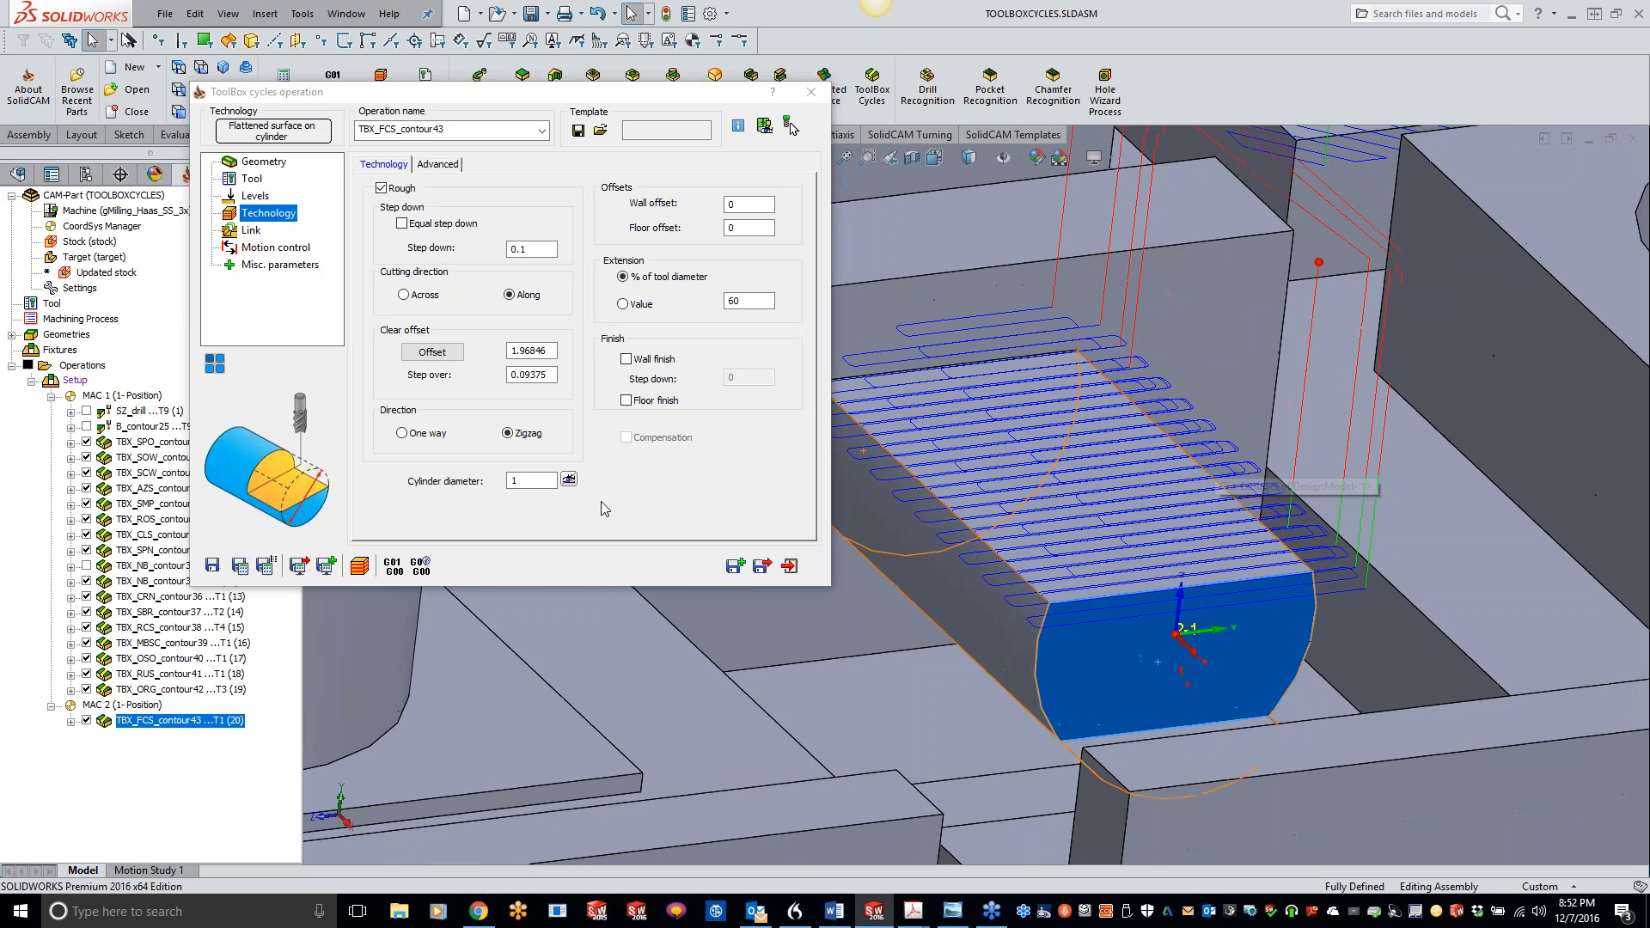
{"action": "left_click", "coordinate": [568, 479]}
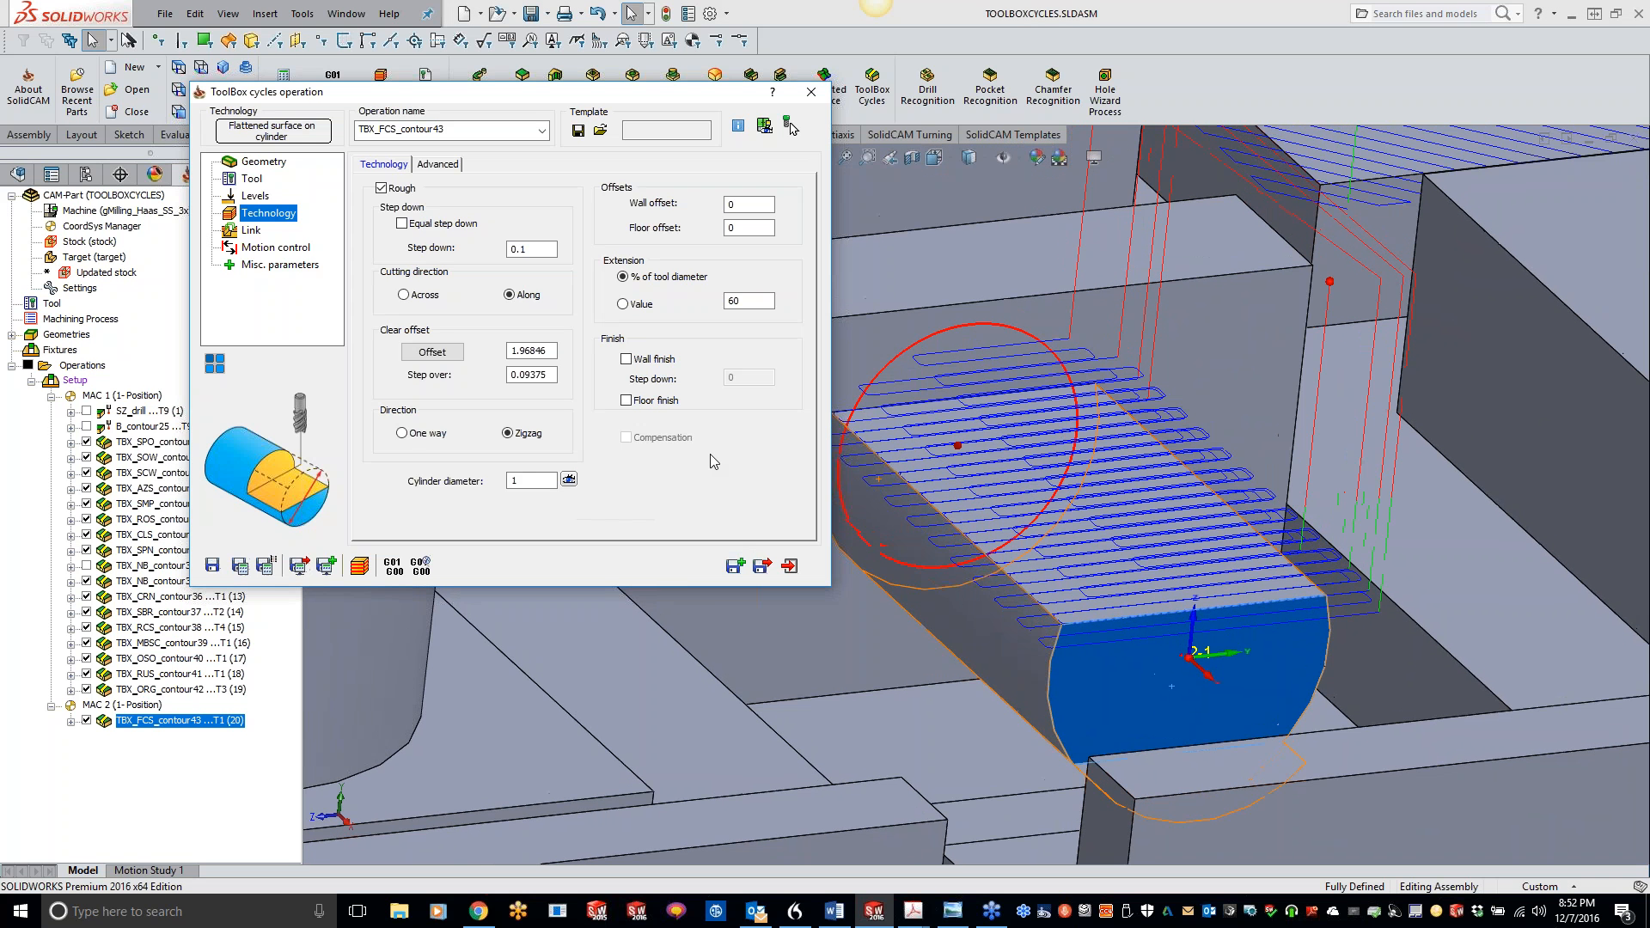
{"action": "left_click", "coordinate": [568, 479]}
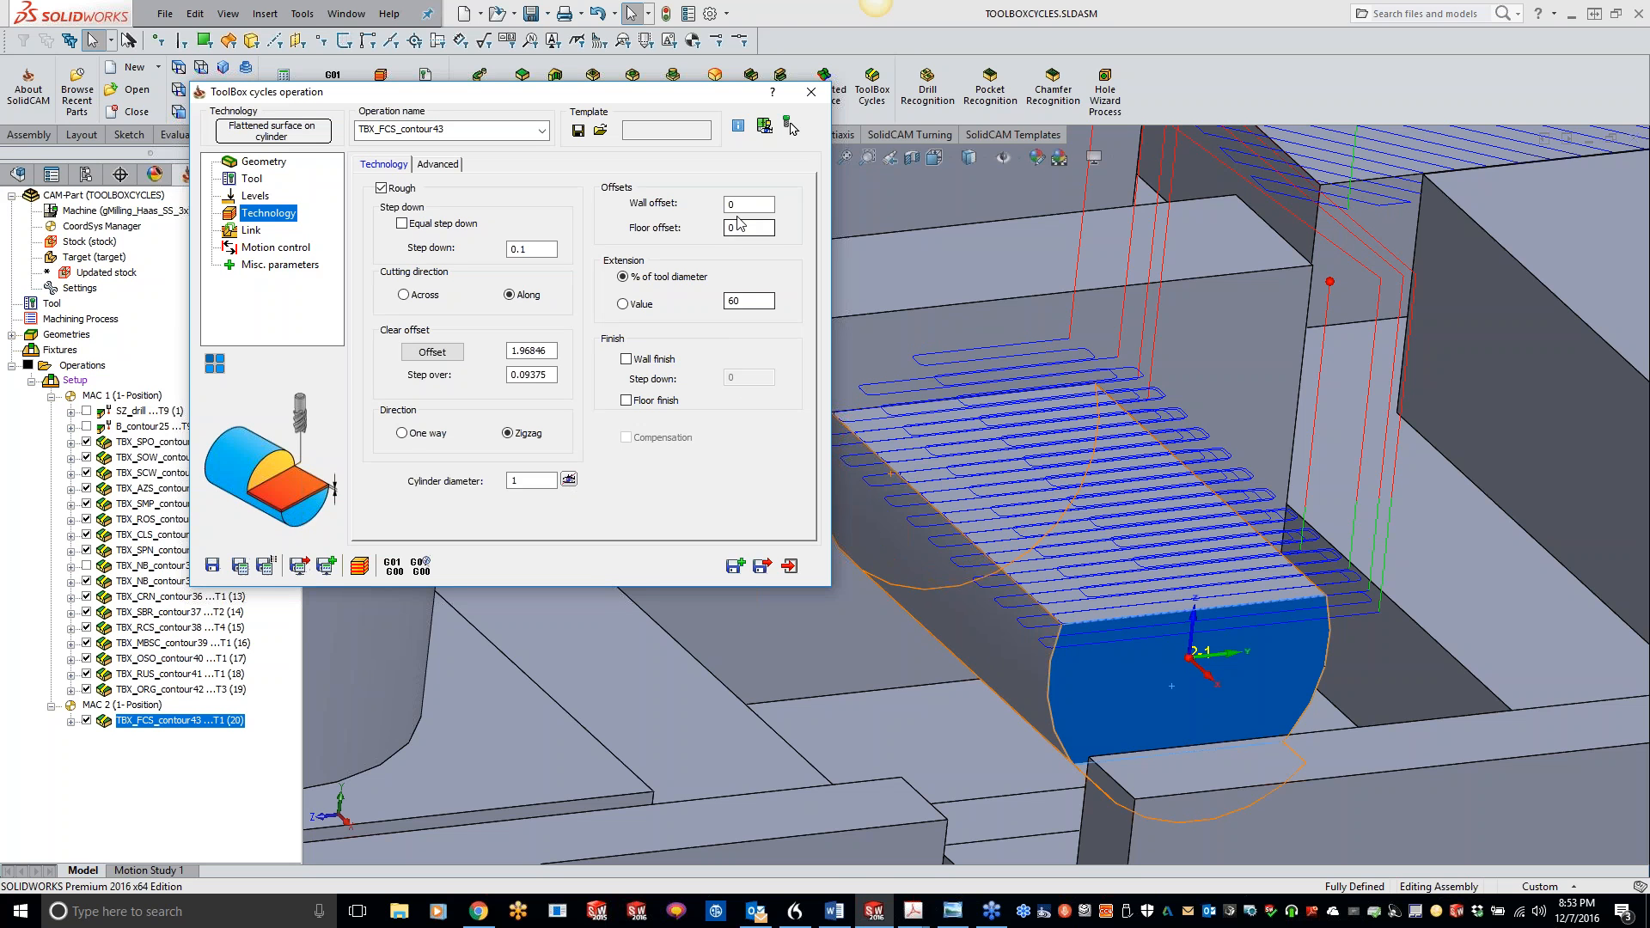
Step: Set the wall offset to 0.005 and enable wall finish and compensation for the Flattened surface on cylinder operation
{"action": "double_click", "coordinate": [733, 205]}
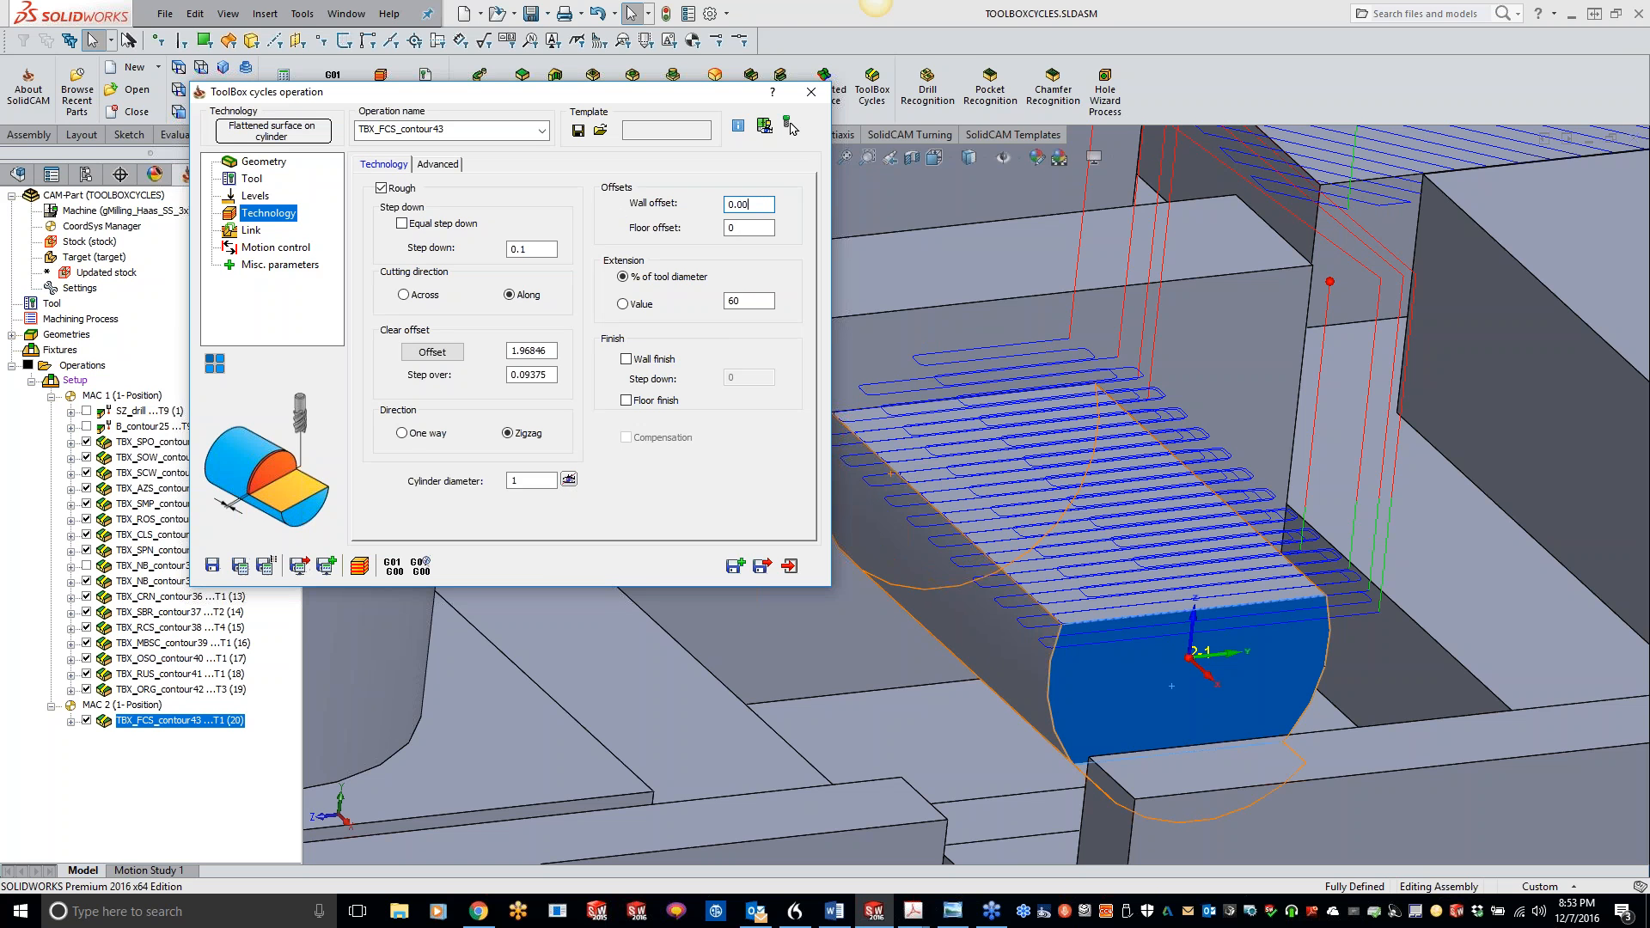
{"action": "left_click", "coordinate": [627, 359]}
{"action": "left_click", "coordinate": [626, 438]}
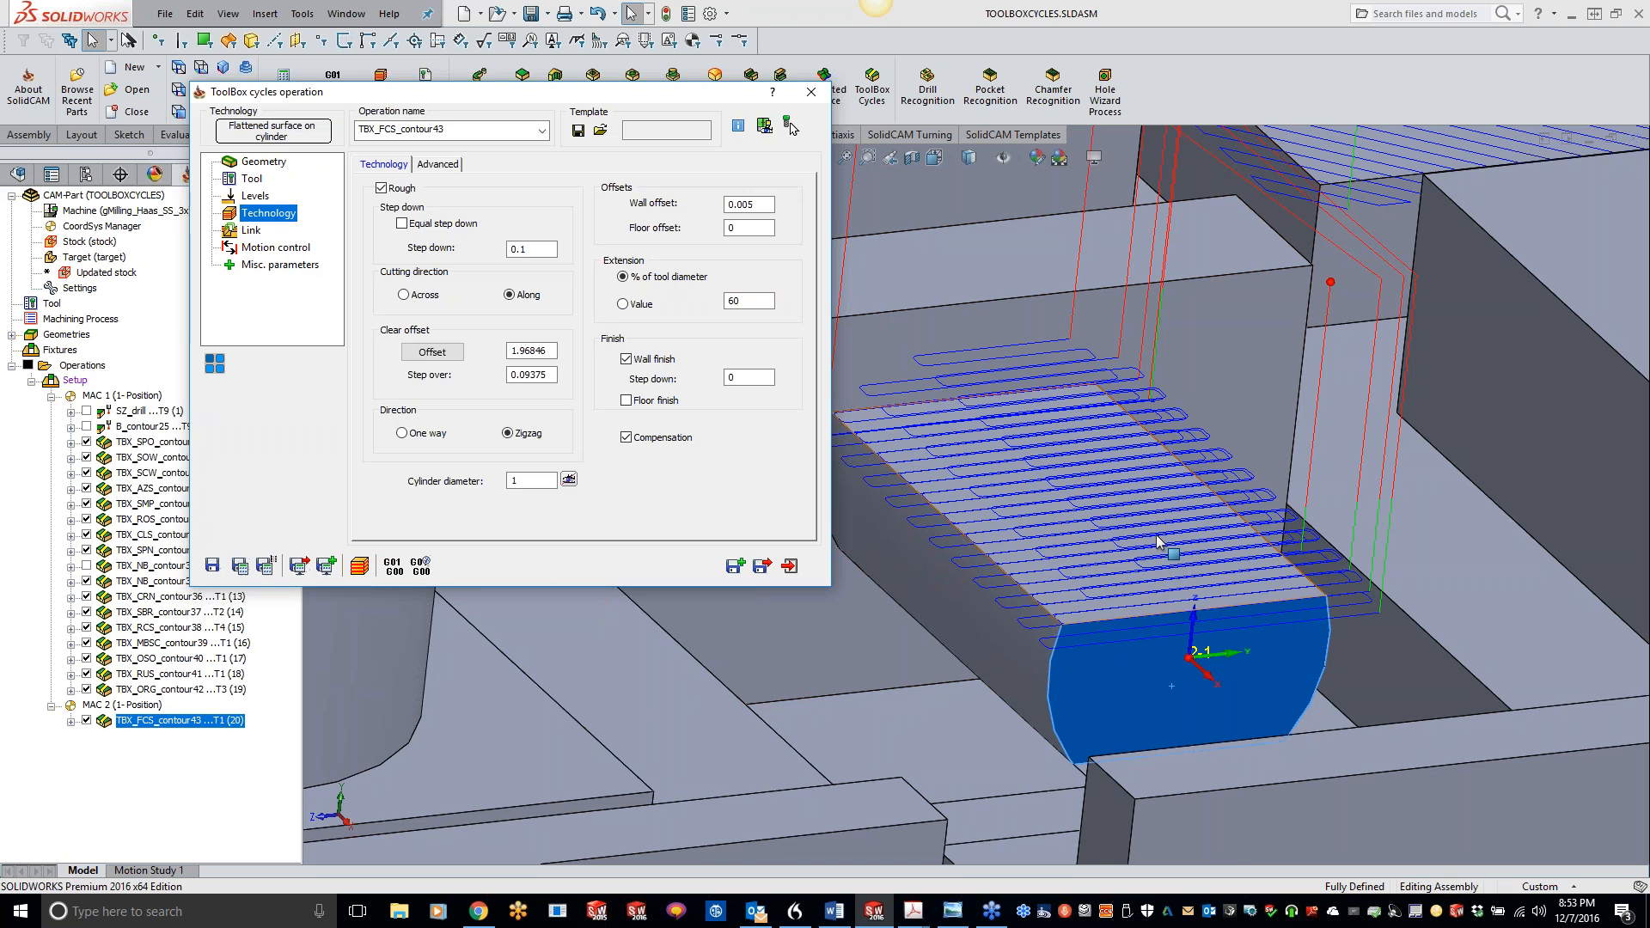
{"action": "scroll", "coordinate": [1156, 546], "scroll_direction": "up", "scroll_amount": 5}
{"action": "scroll", "coordinate": [1149, 559], "scroll_direction": "down", "scroll_amount": 5}
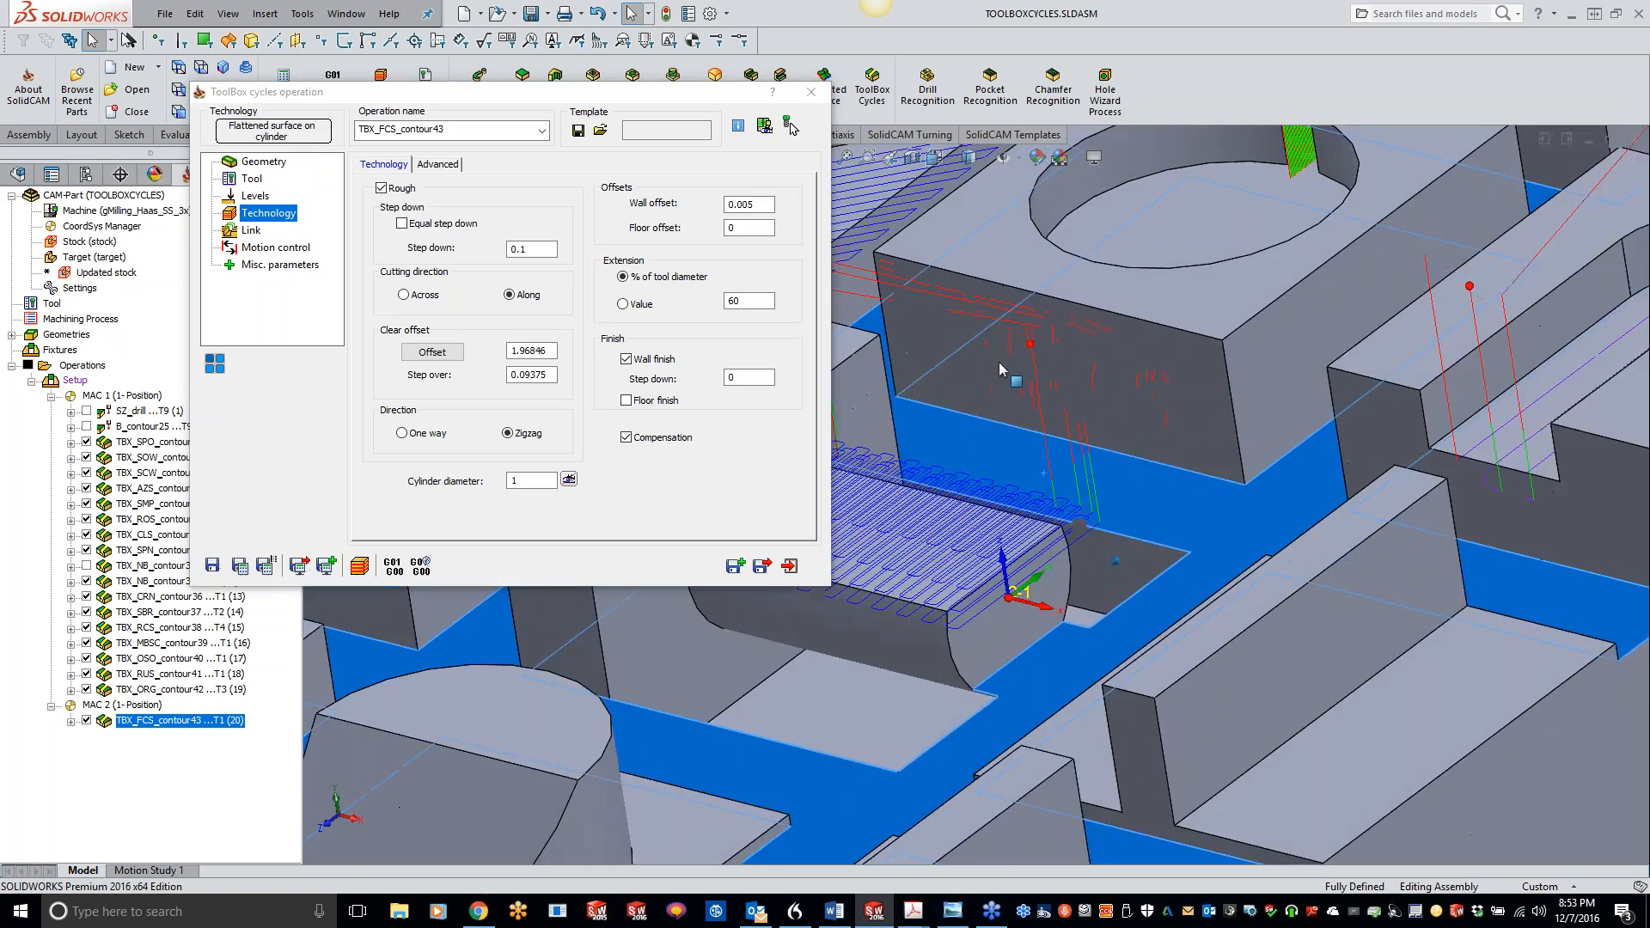
{"action": "scroll", "coordinate": [999, 370], "scroll_direction": "down", "scroll_amount": 5}
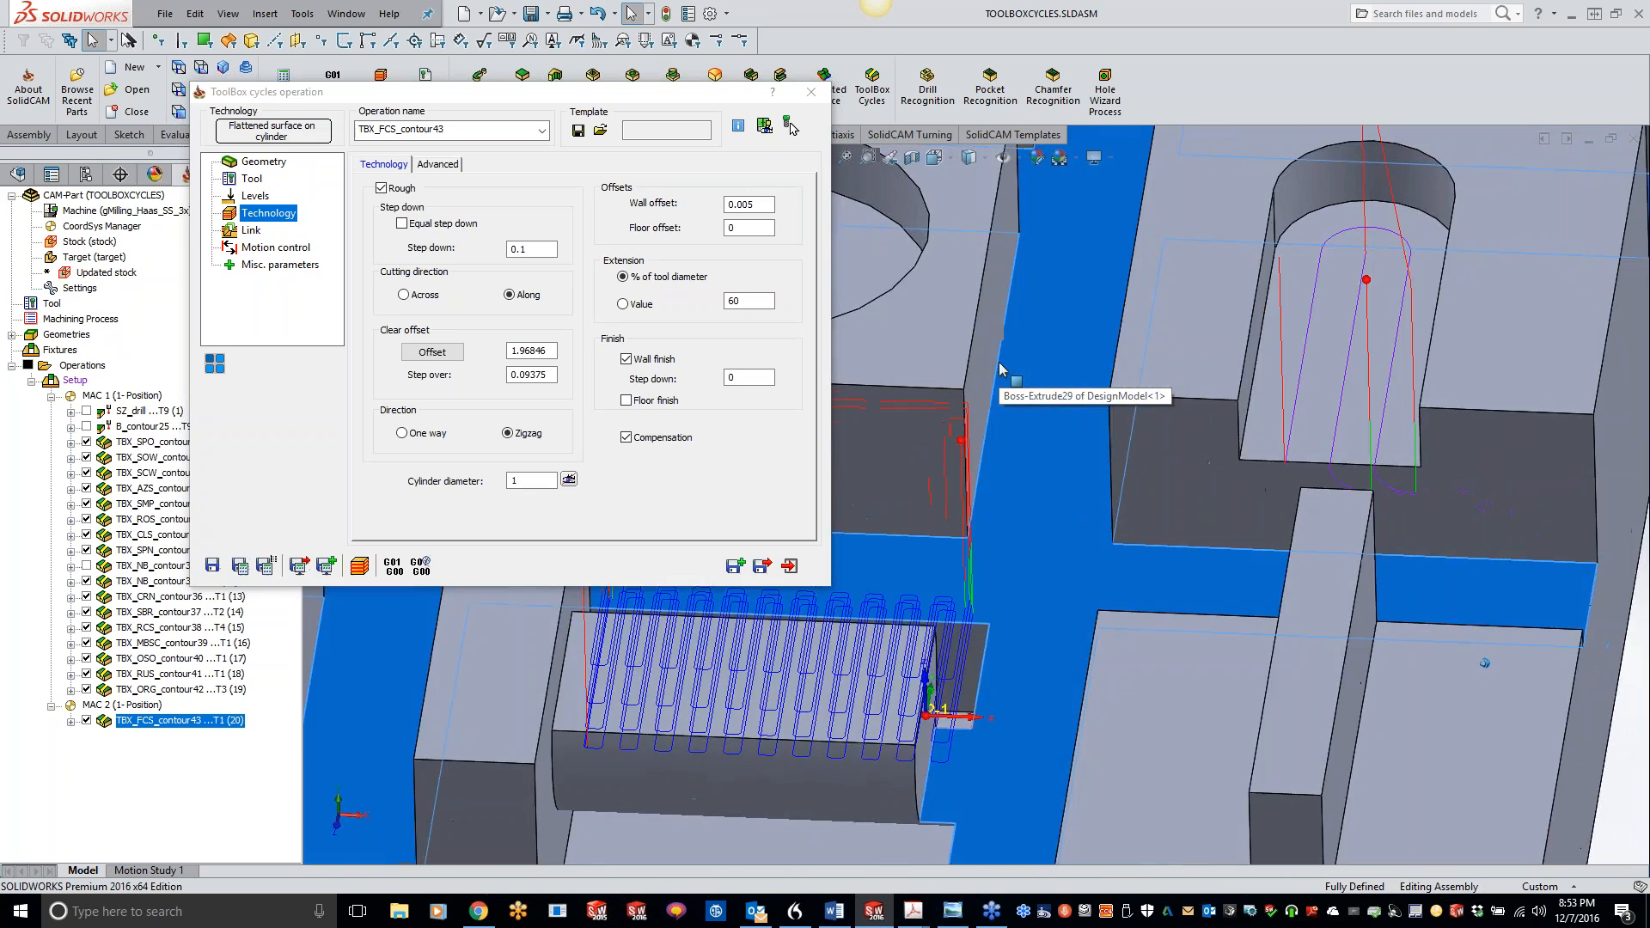
{"action": "middle_click_drag", "start_coordinate": [999, 370], "coordinate": [947, 586]}
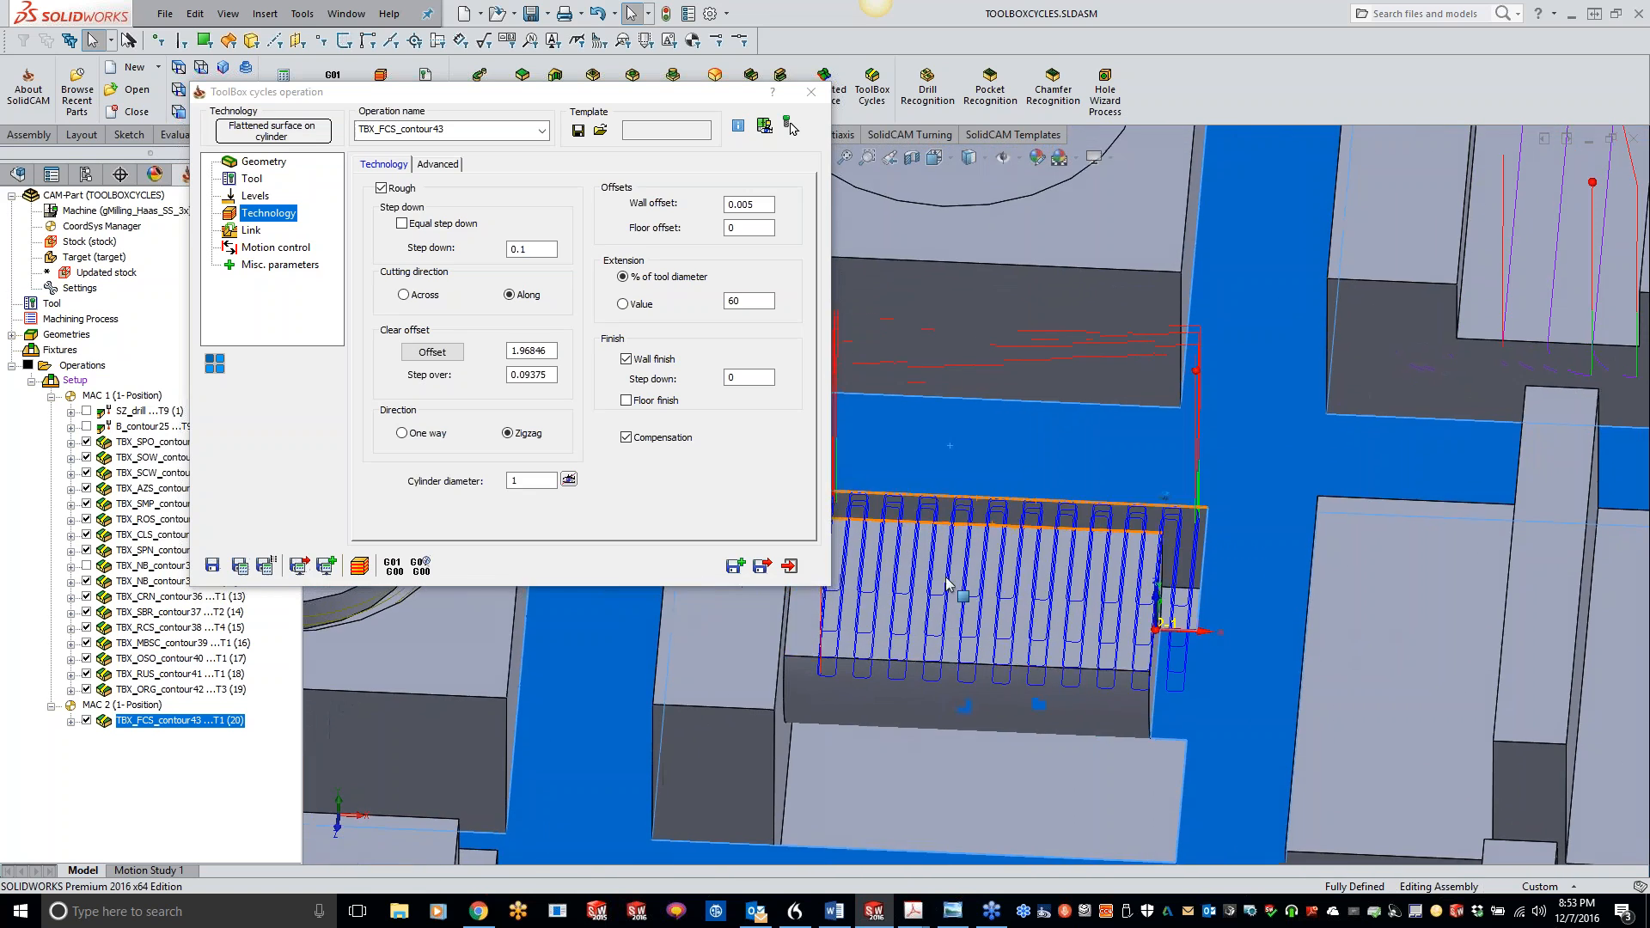
{"action": "middle_click_drag", "start_coordinate": [1058, 568], "coordinate": [997, 580]}
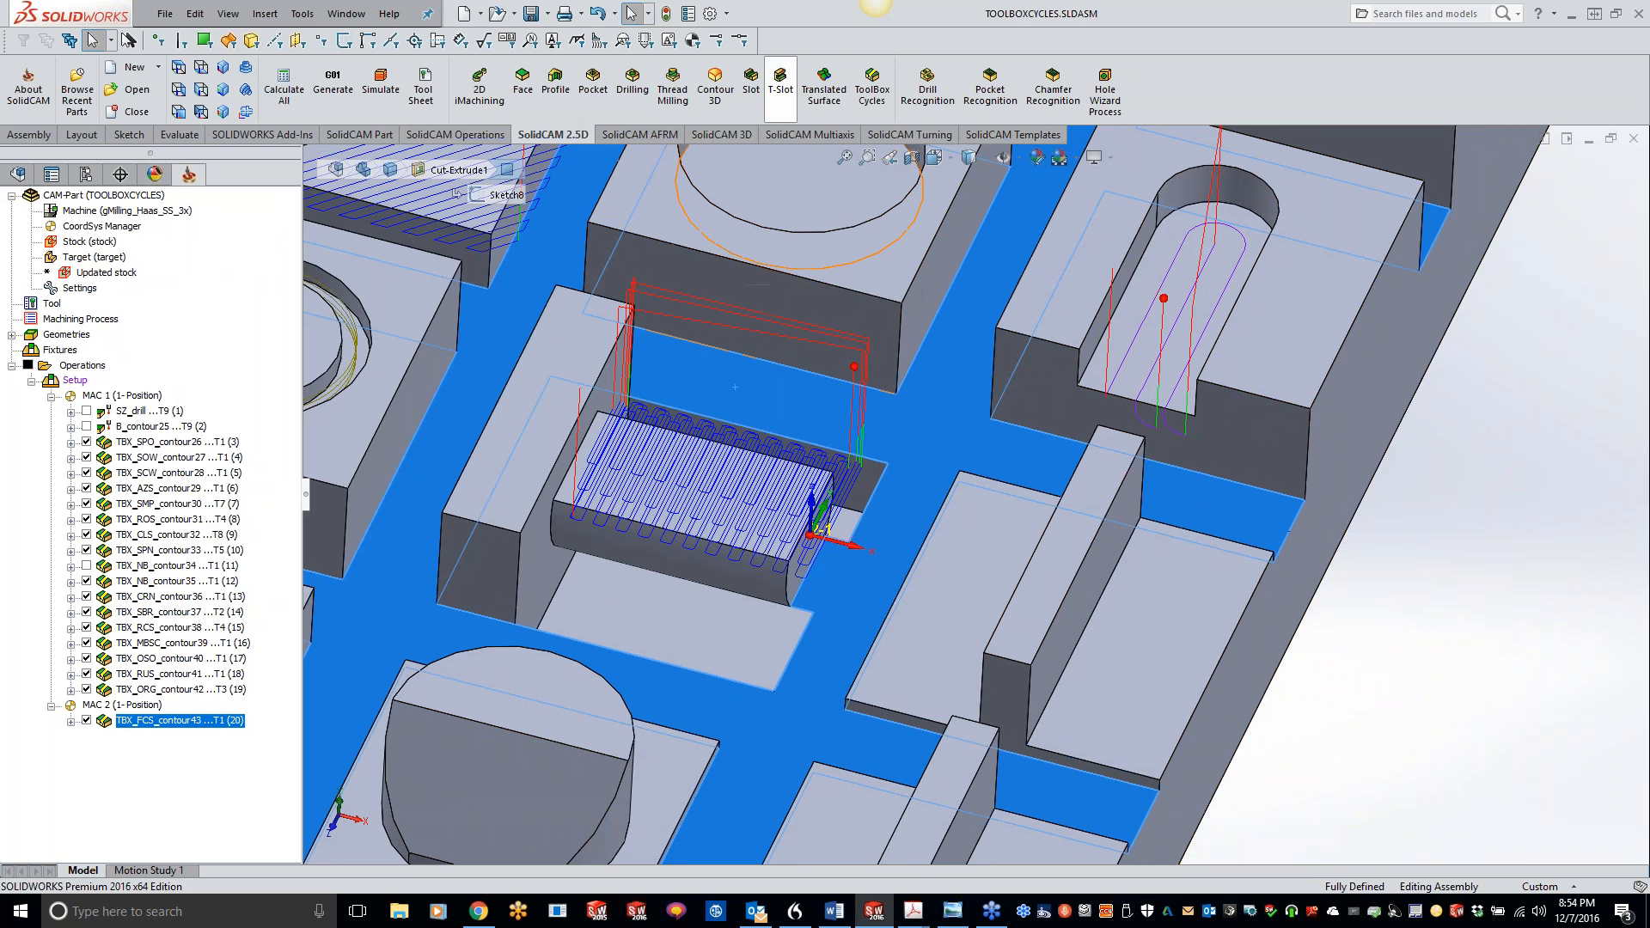
Step: Create a new ToolBox cycles operation with the Rib Cut technology and start defining a new contour geometry for it
{"action": "left_click", "coordinate": [872, 92]}
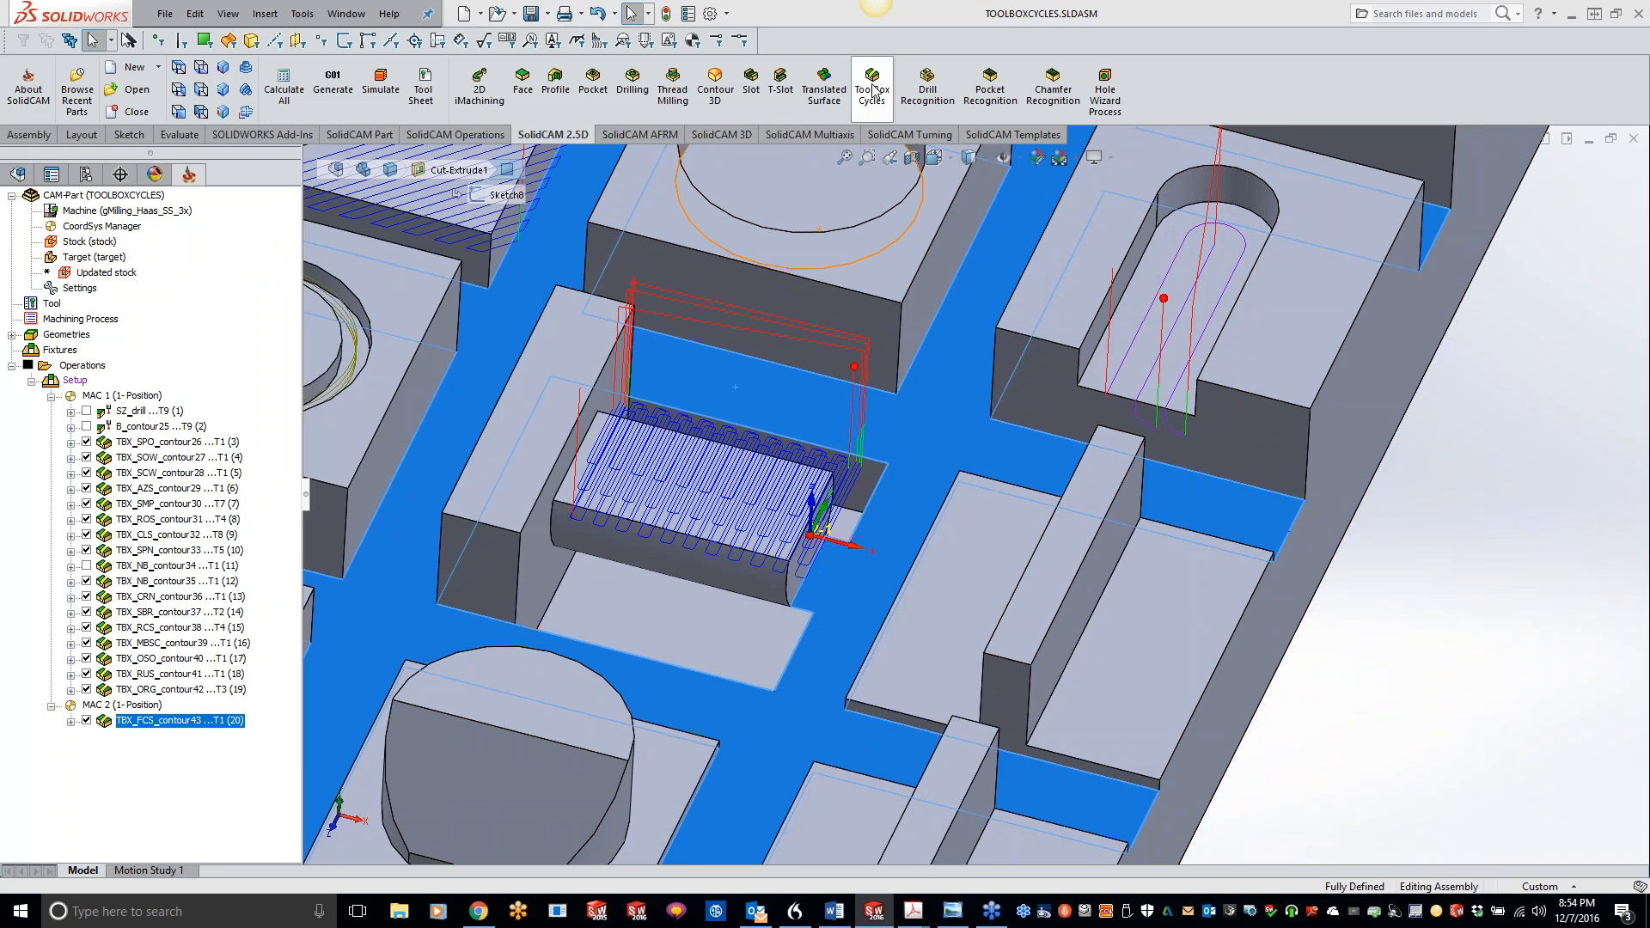
{"action": "left_click", "coordinate": [311, 134]}
{"action": "left_click", "coordinate": [746, 409]}
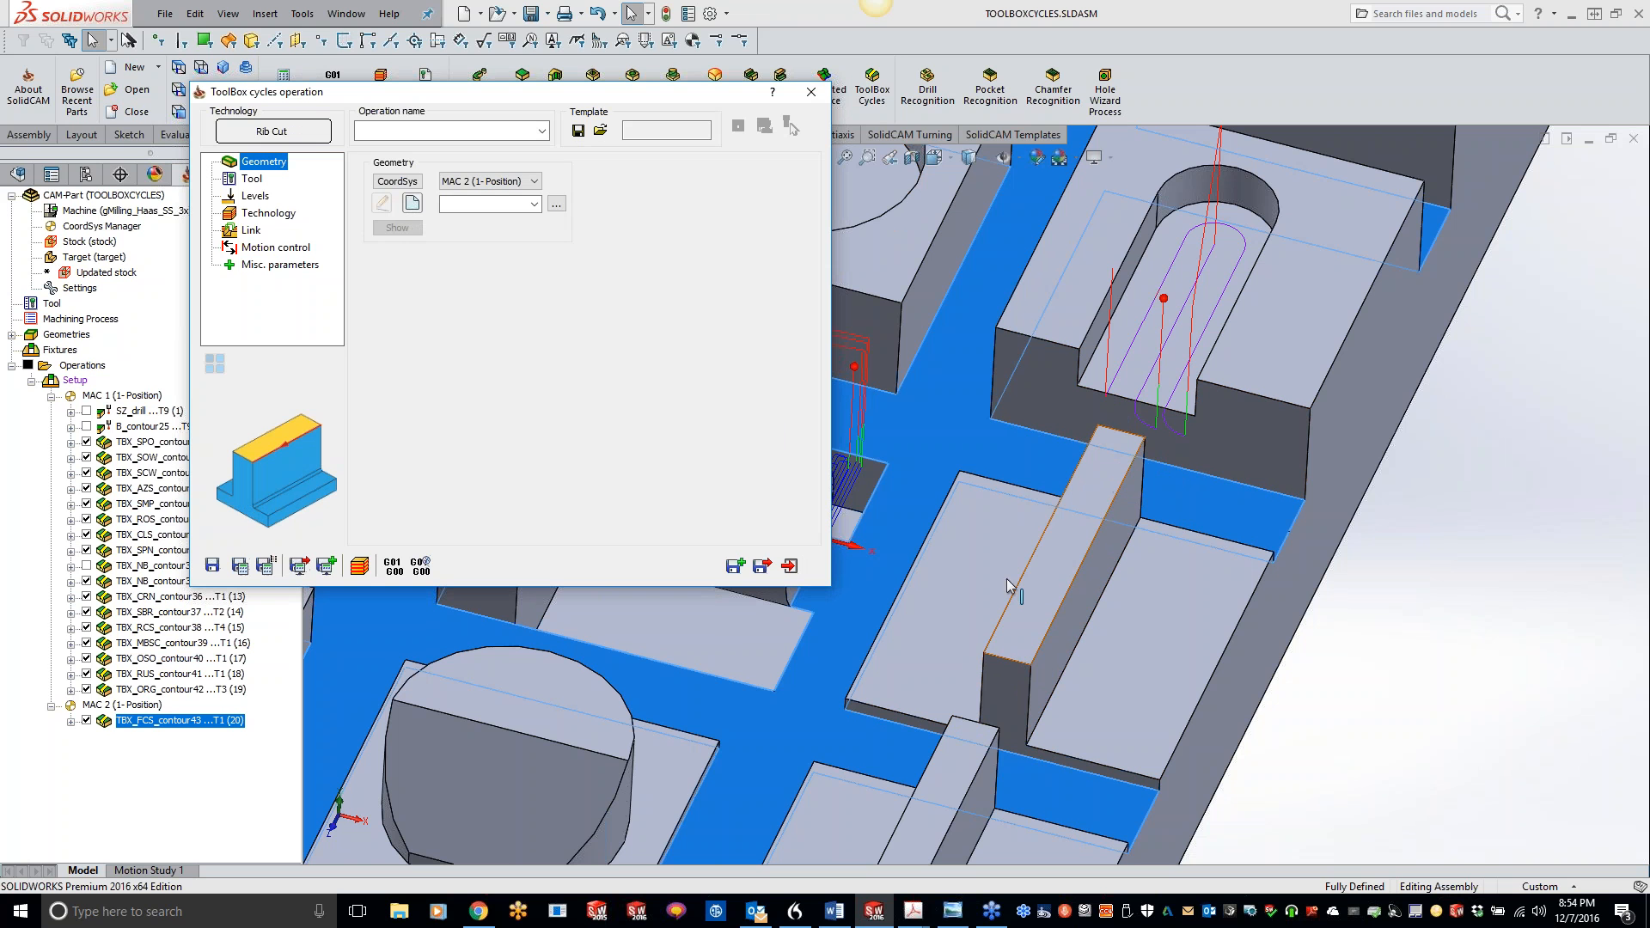
{"action": "left_click", "coordinate": [412, 206]}
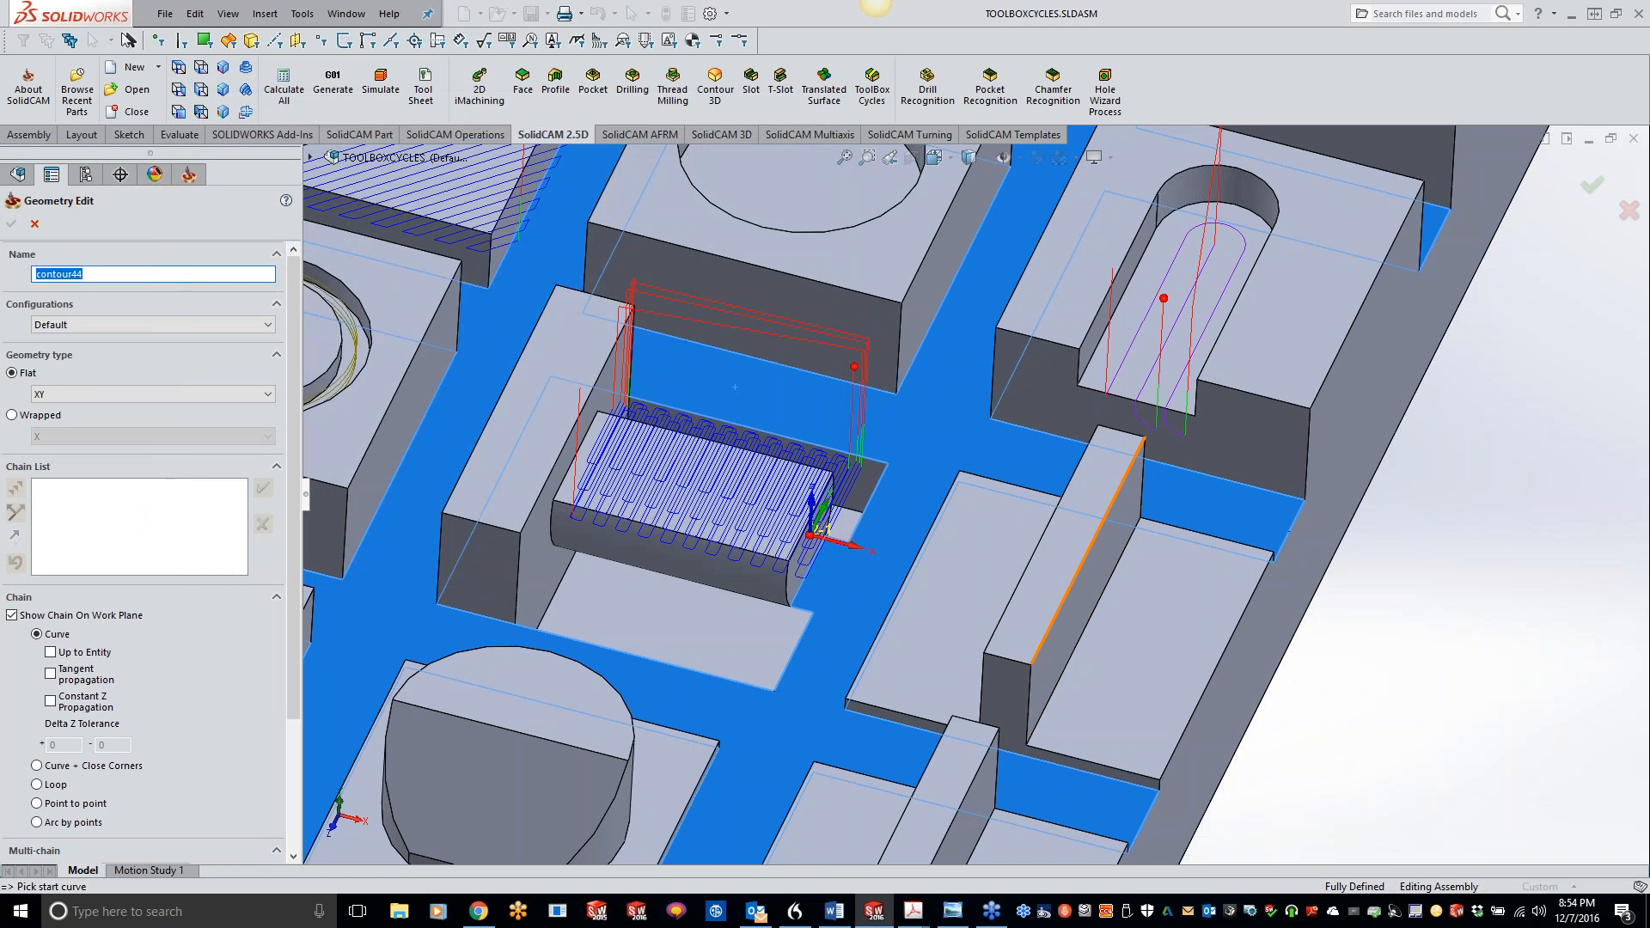
Step: Add the long upper edge of the rib as the Rib Cut contour chain and accept the geometry
{"action": "left_click", "coordinate": [1135, 467]}
{"action": "left_click", "coordinate": [263, 488]}
{"action": "left_click", "coordinate": [11, 224]}
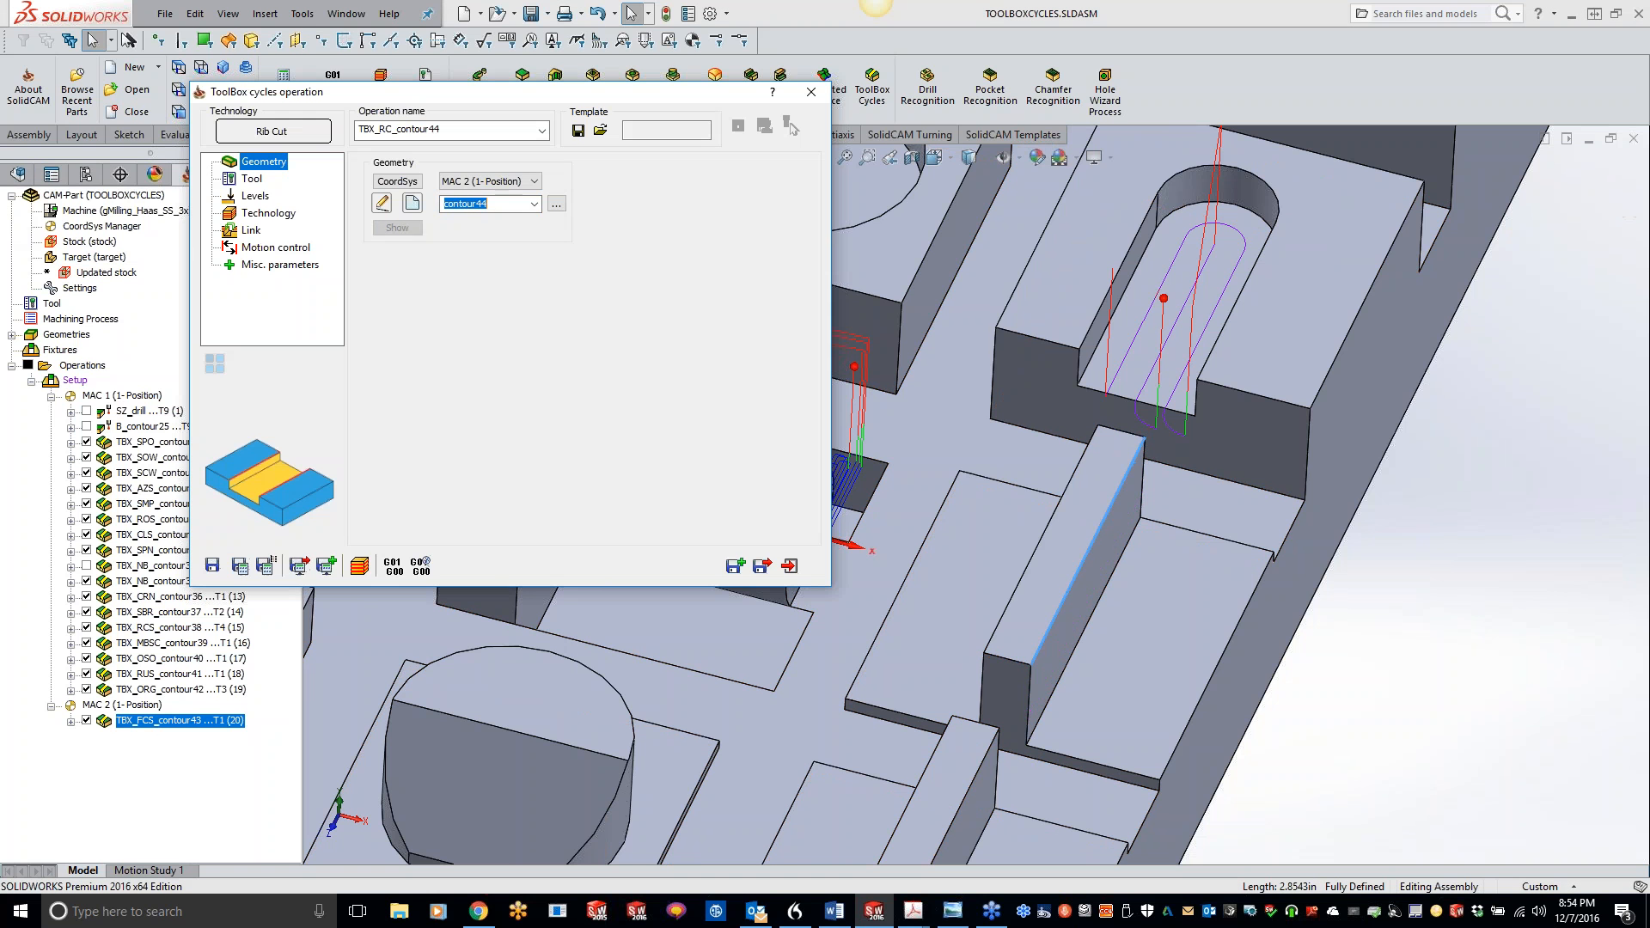
Step: Assign tool number 4, the 0.5 inch end mill, to the Rib Cut operation
{"action": "left_click", "coordinate": [253, 178]}
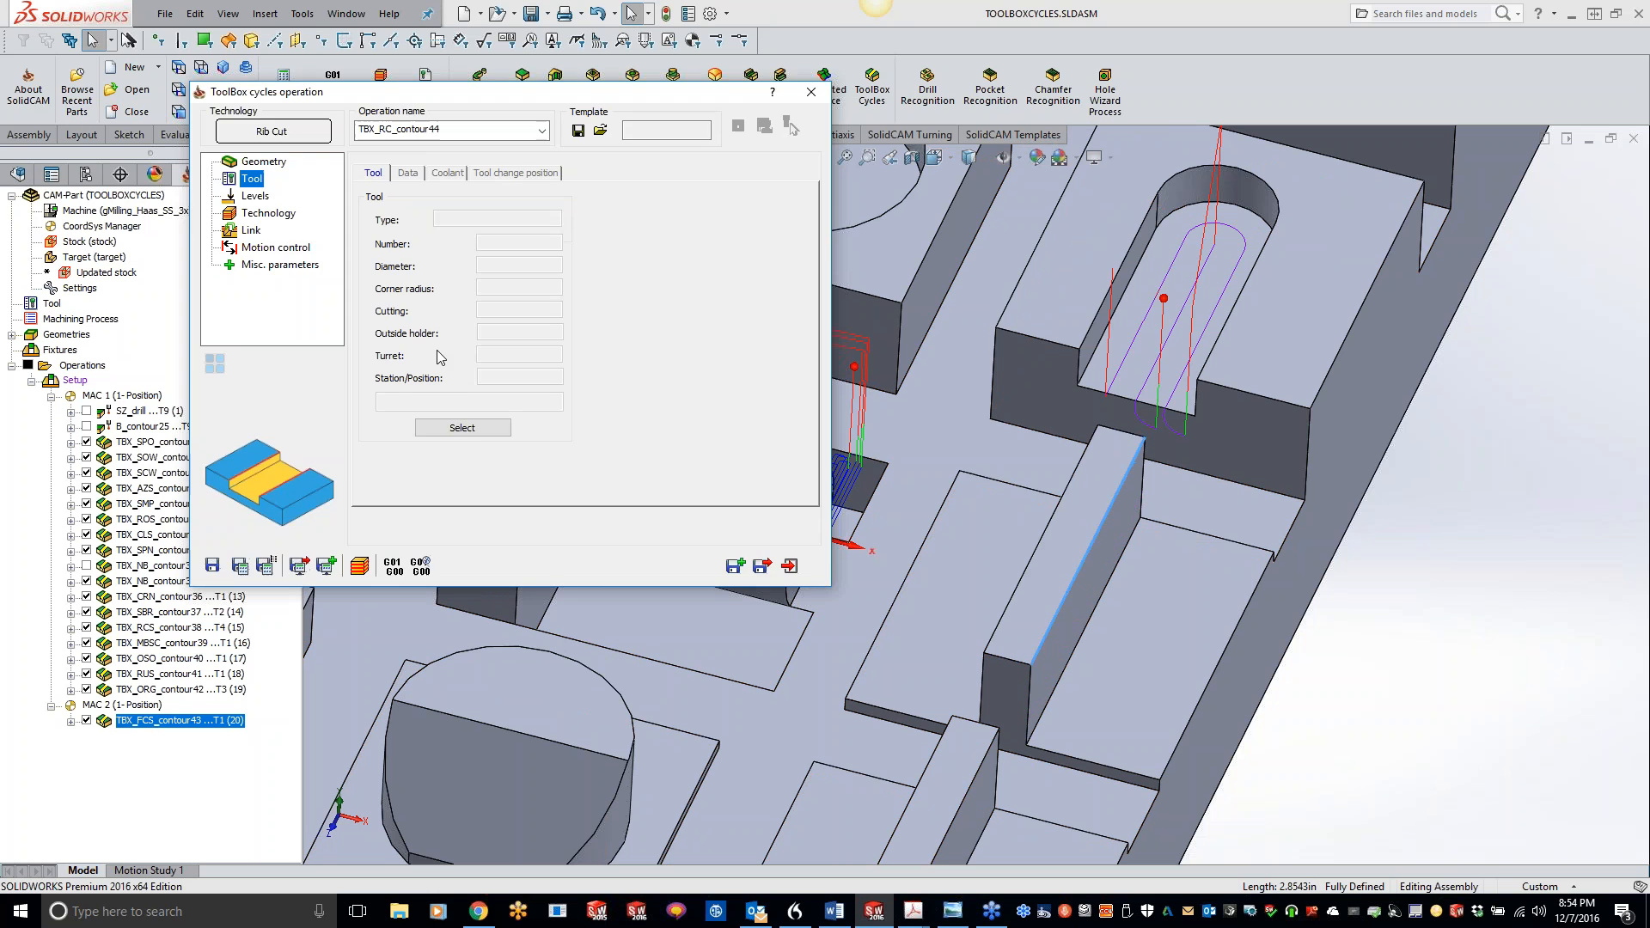
{"action": "left_click", "coordinate": [458, 424]}
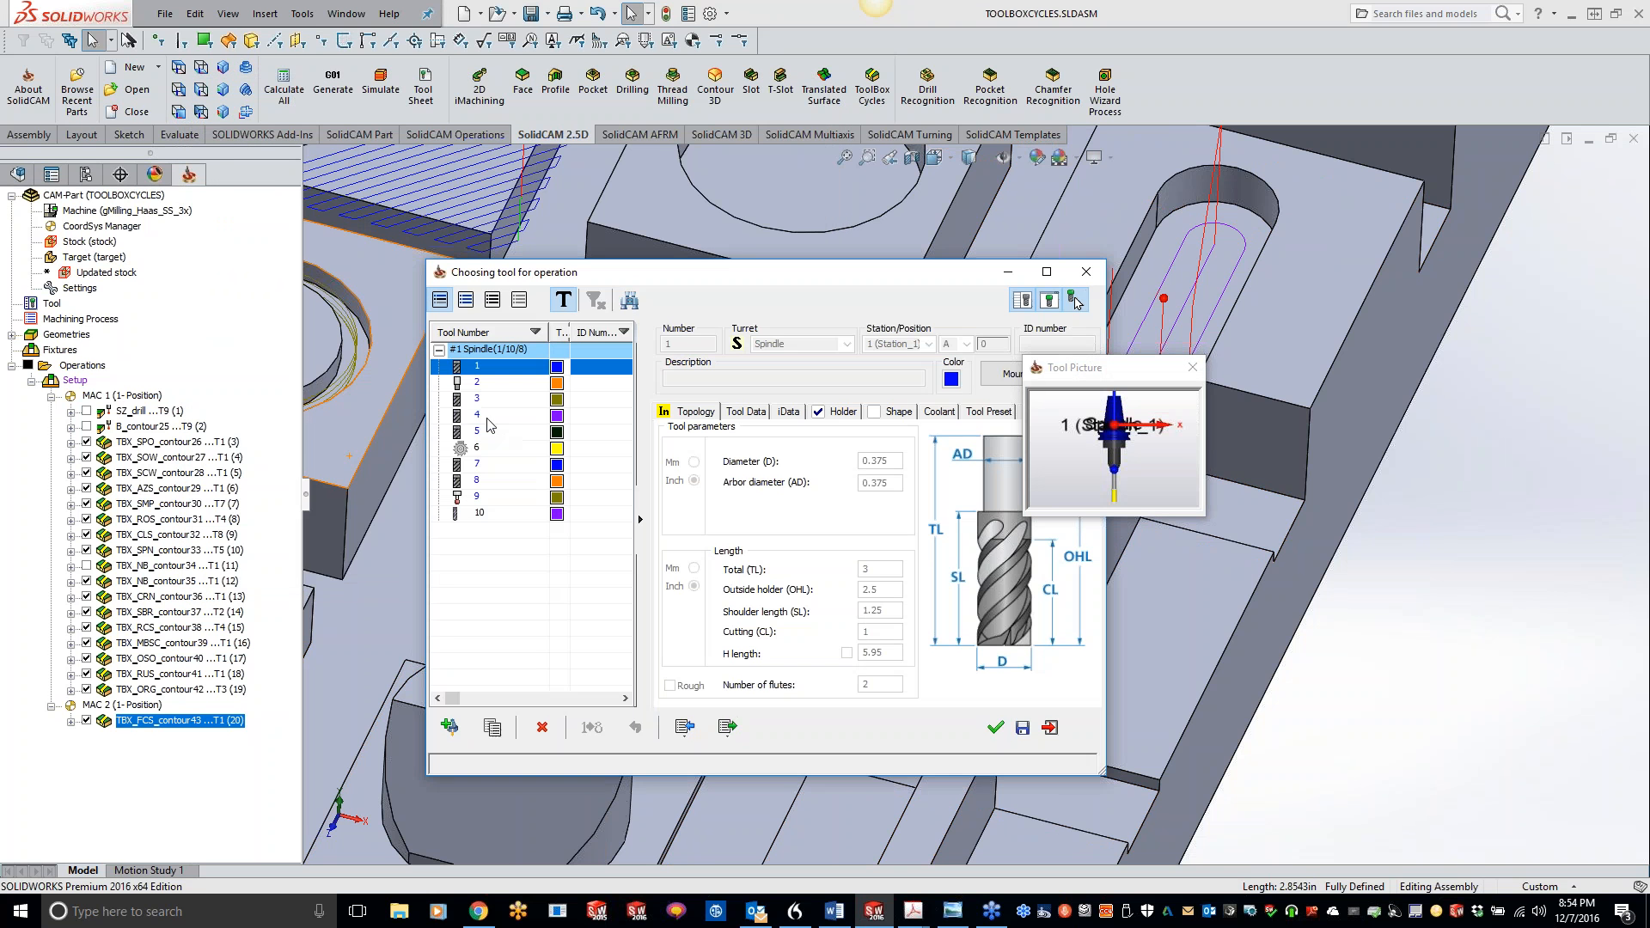
{"action": "left_click", "coordinate": [488, 415]}
{"action": "double_click", "coordinate": [488, 416]}
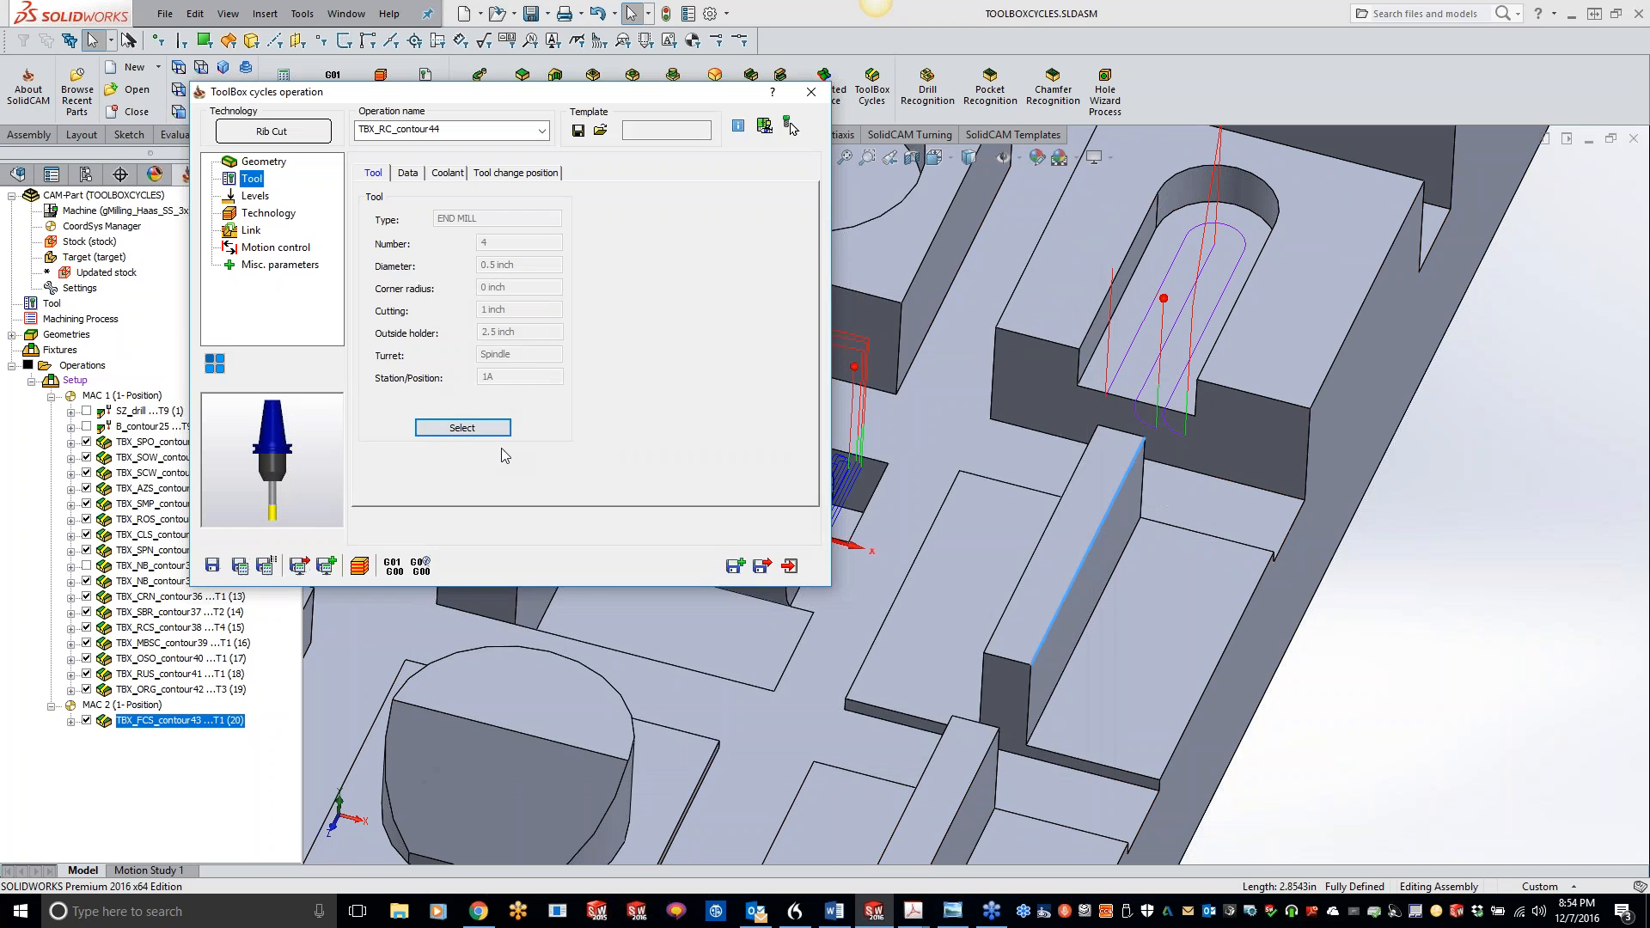
Step: Pick the milling depth from the rib's top face, and save and calculate the Rib Cut operation
{"action": "left_click", "coordinate": [255, 196]}
{"action": "left_click", "coordinate": [421, 310]}
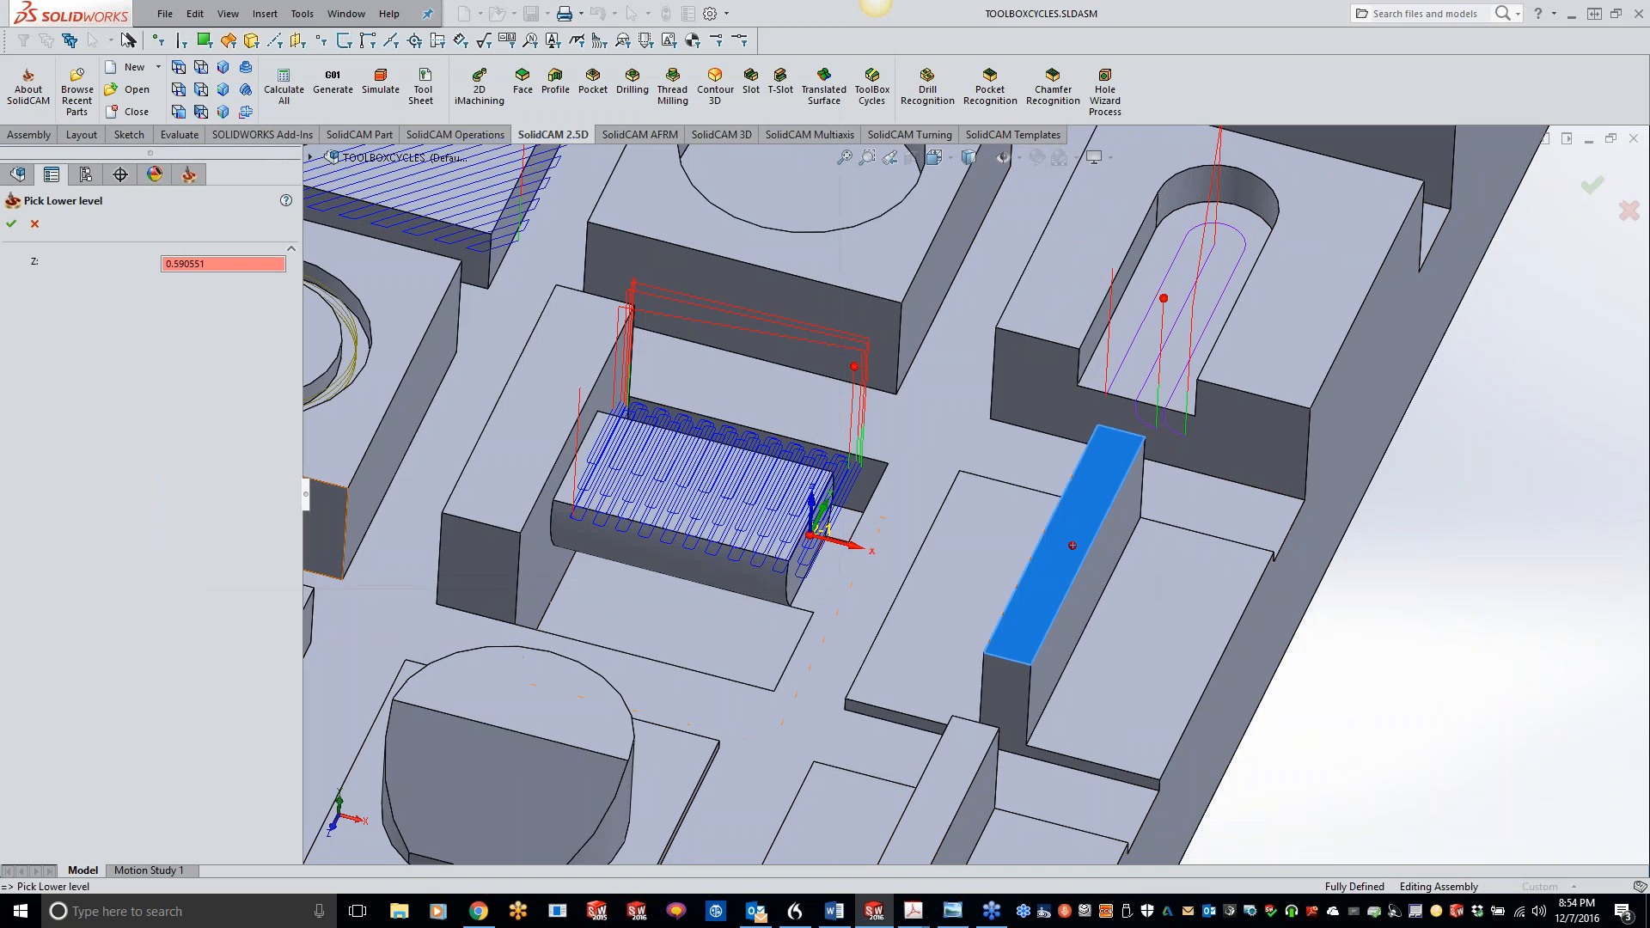
{"action": "left_click", "coordinate": [12, 224]}
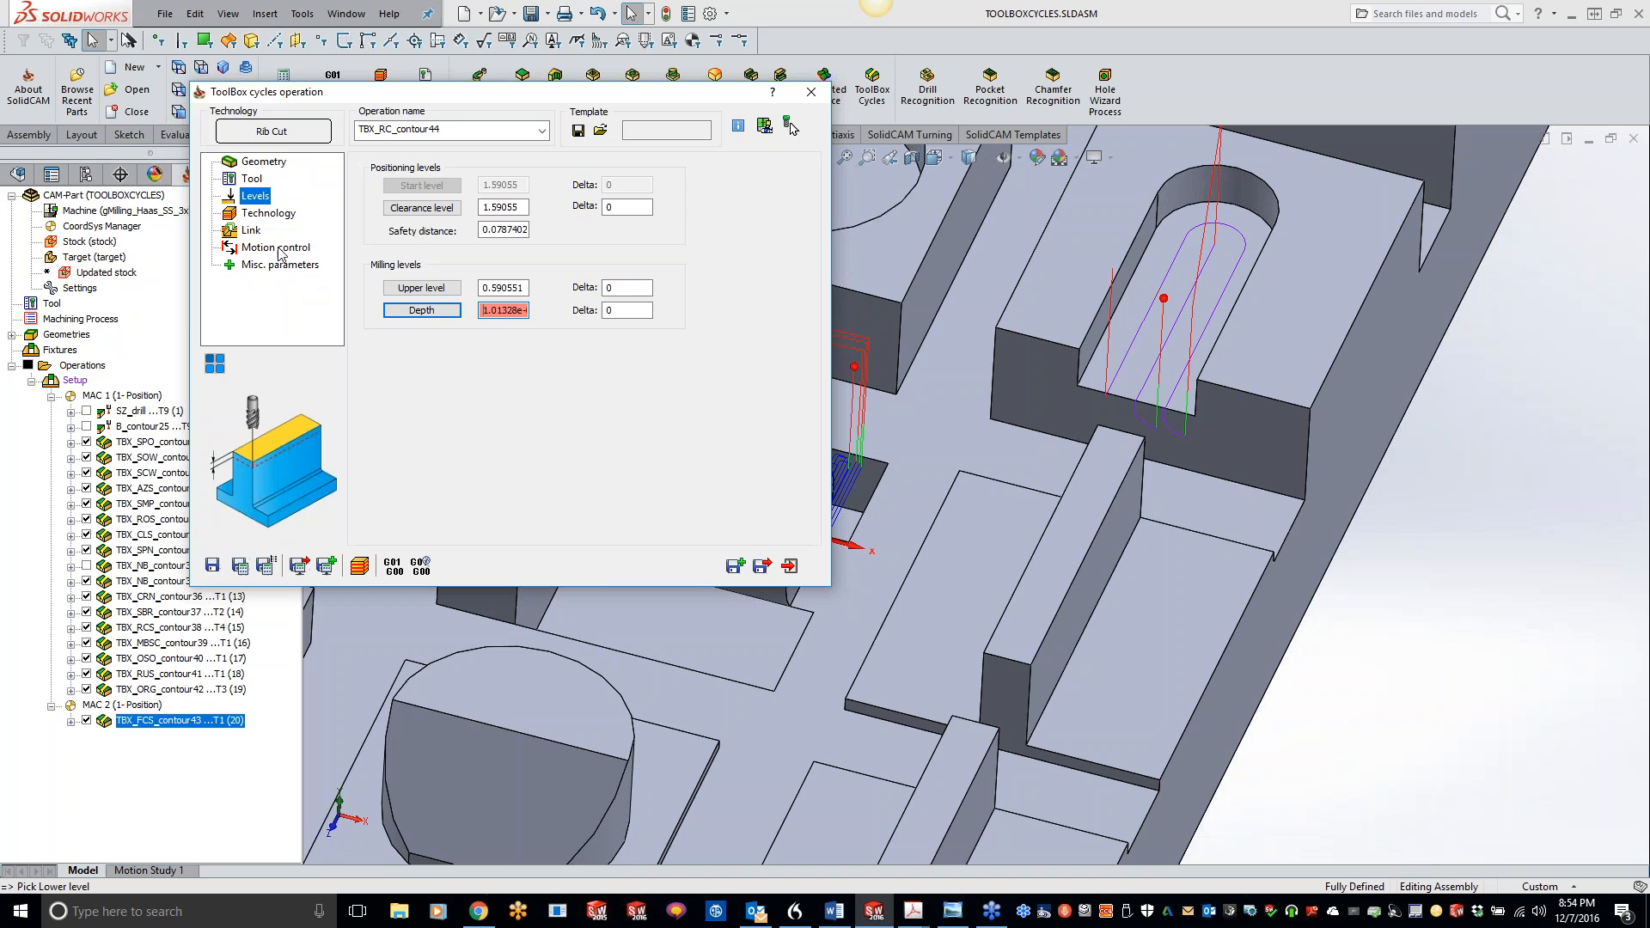
{"action": "left_click", "coordinate": [268, 215]}
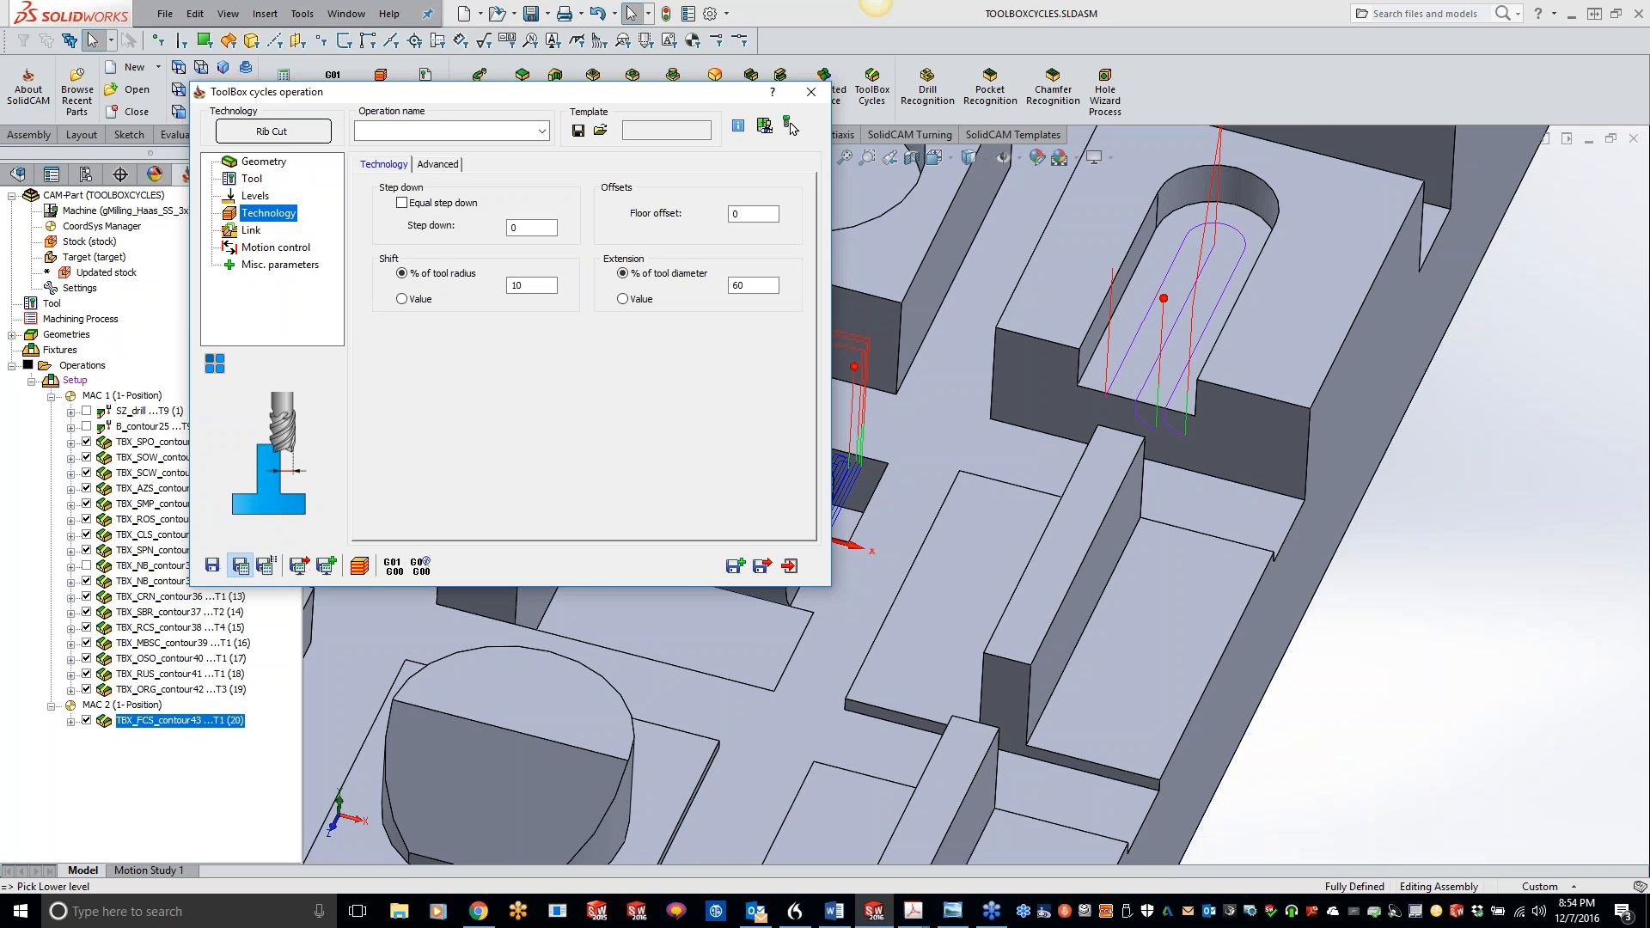
{"action": "left_click", "coordinate": [266, 565]}
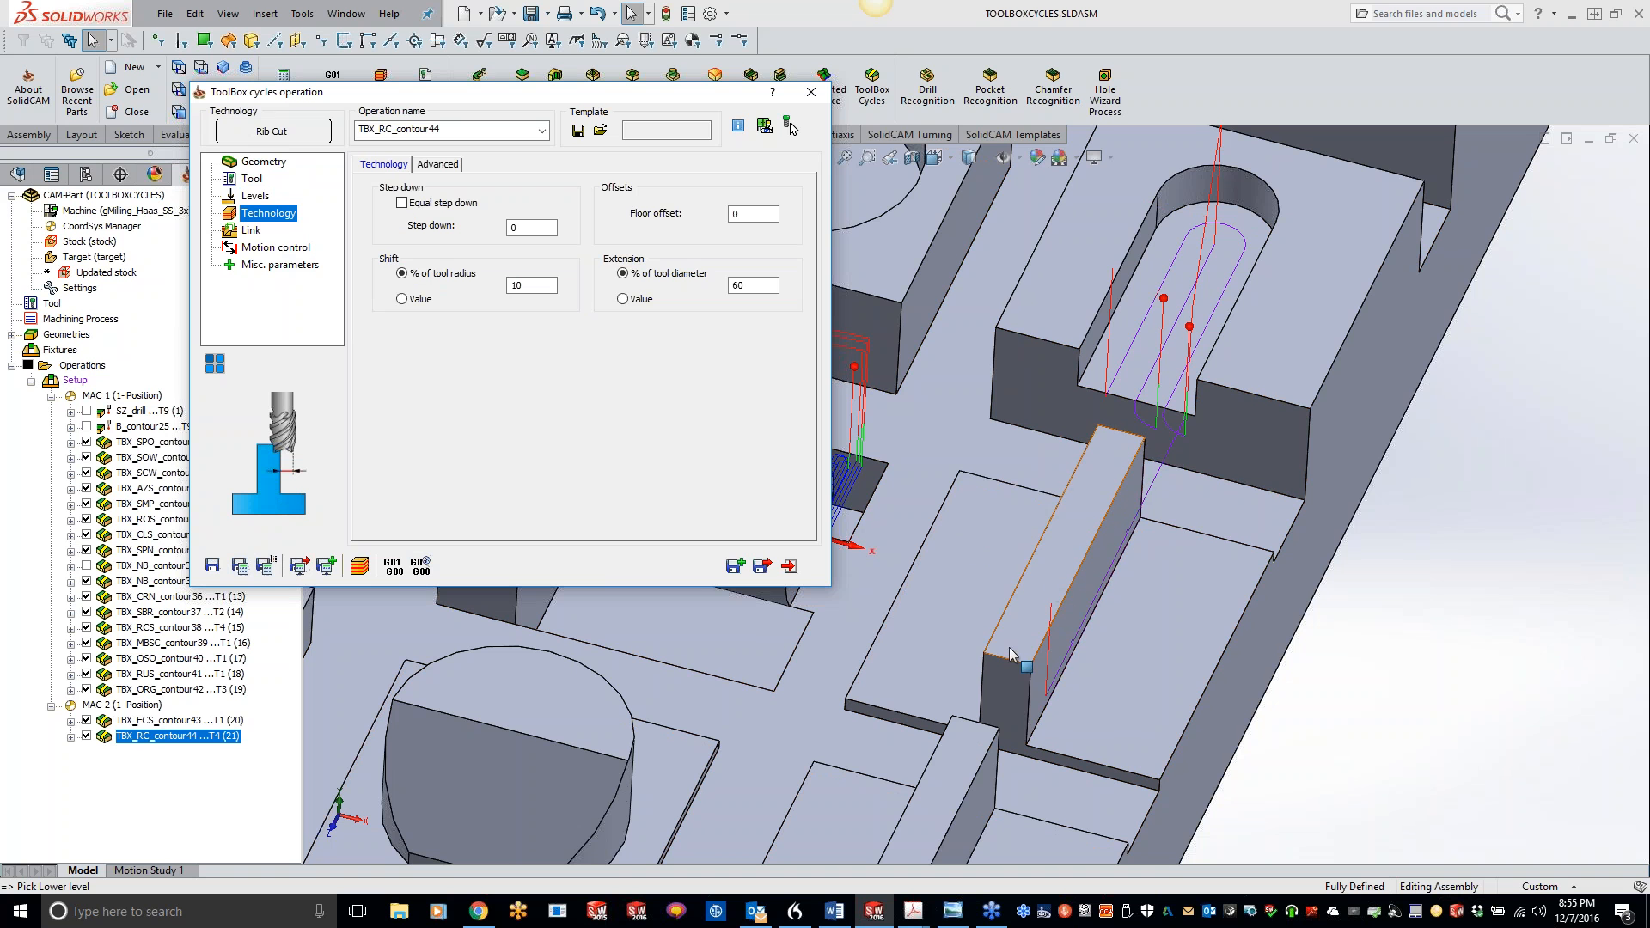
Step: Set the Rib Cut shift to 50% of the tool radius, recalculate the toolpath and close the operation
{"action": "double_click", "coordinate": [539, 286]}
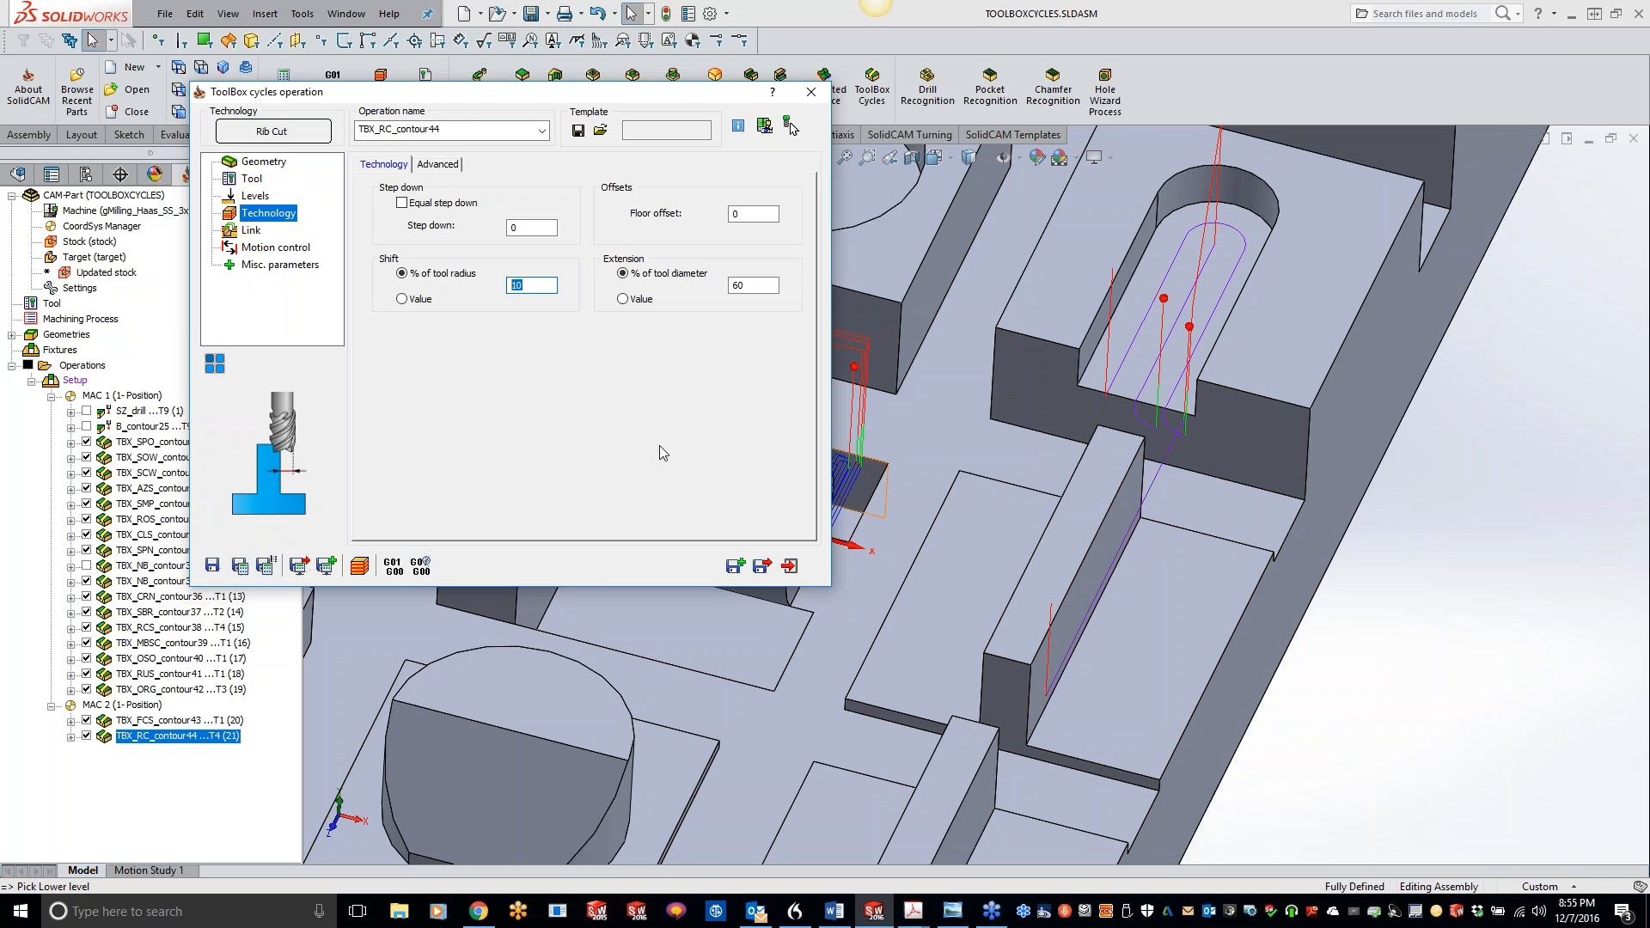
{"action": "type", "text": "5"}
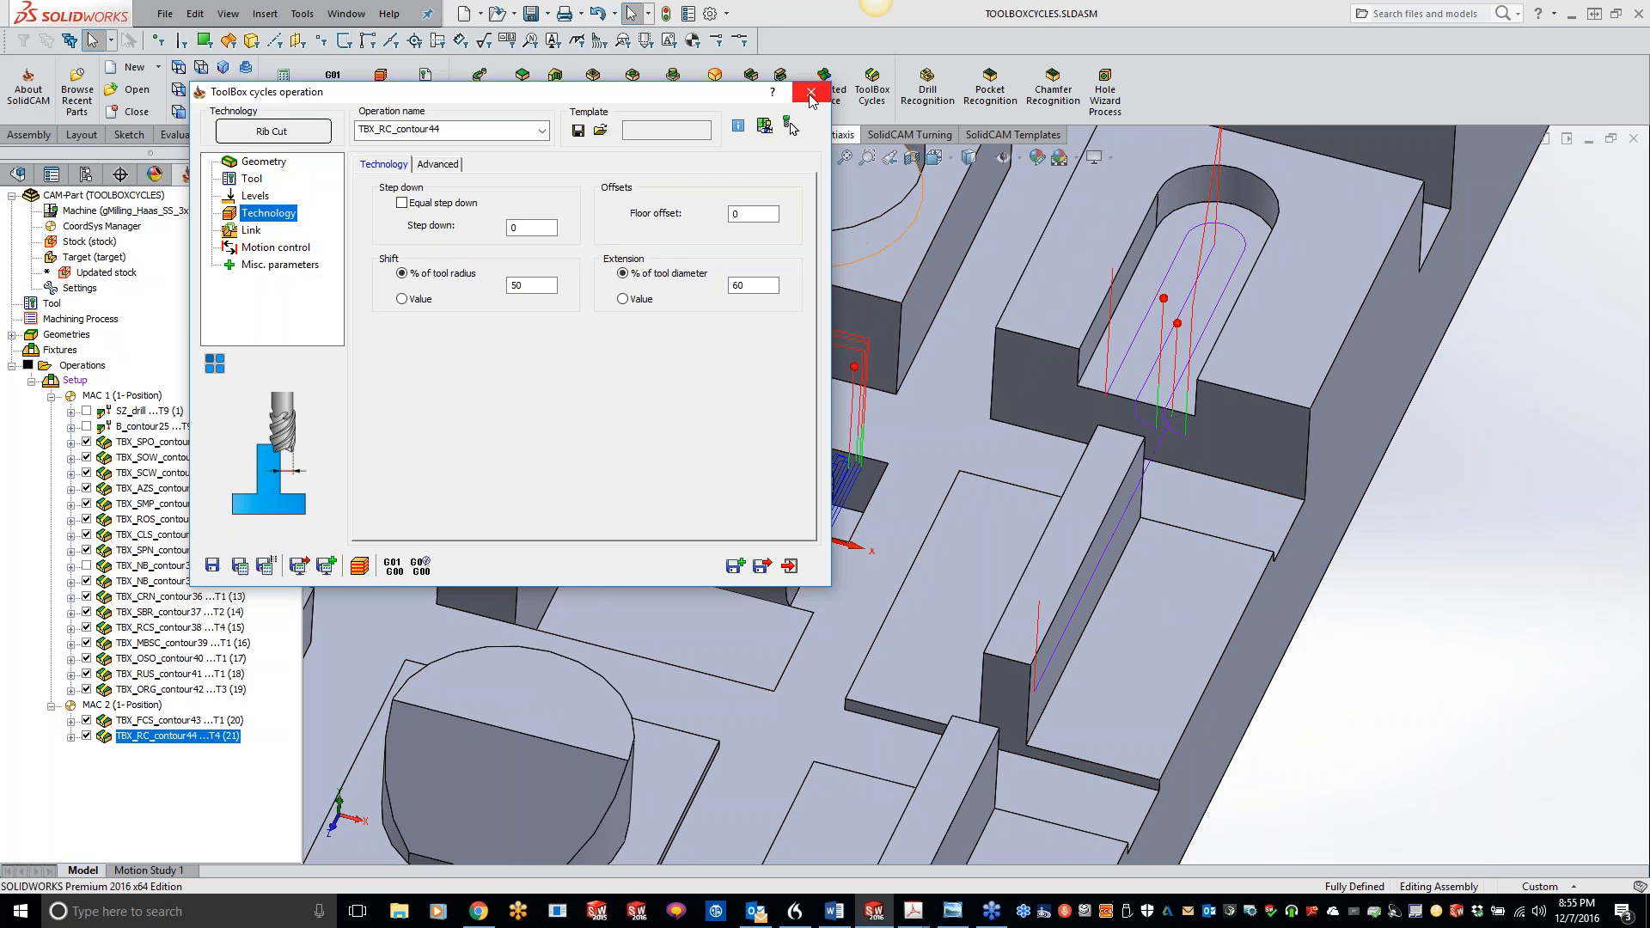
{"action": "left_click", "coordinate": [810, 94]}
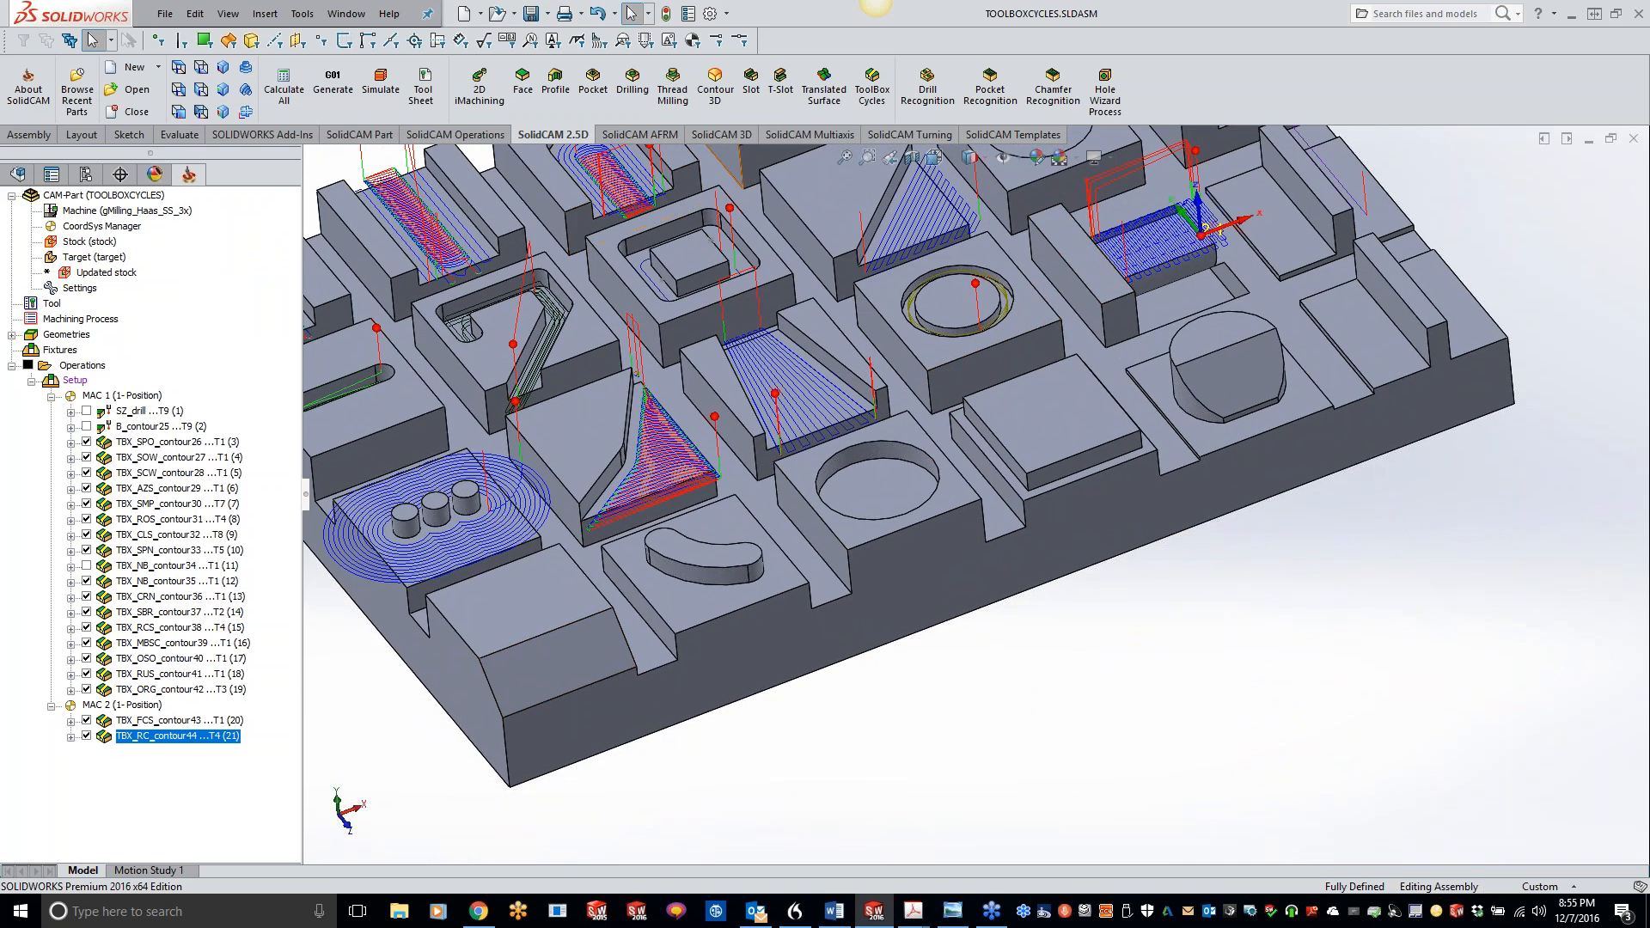
Step: Create a Flattened surface on corner ToolBox cycle using coordinate system MAC 3 and start a new geometry for it
{"action": "left_click", "coordinate": [873, 86]}
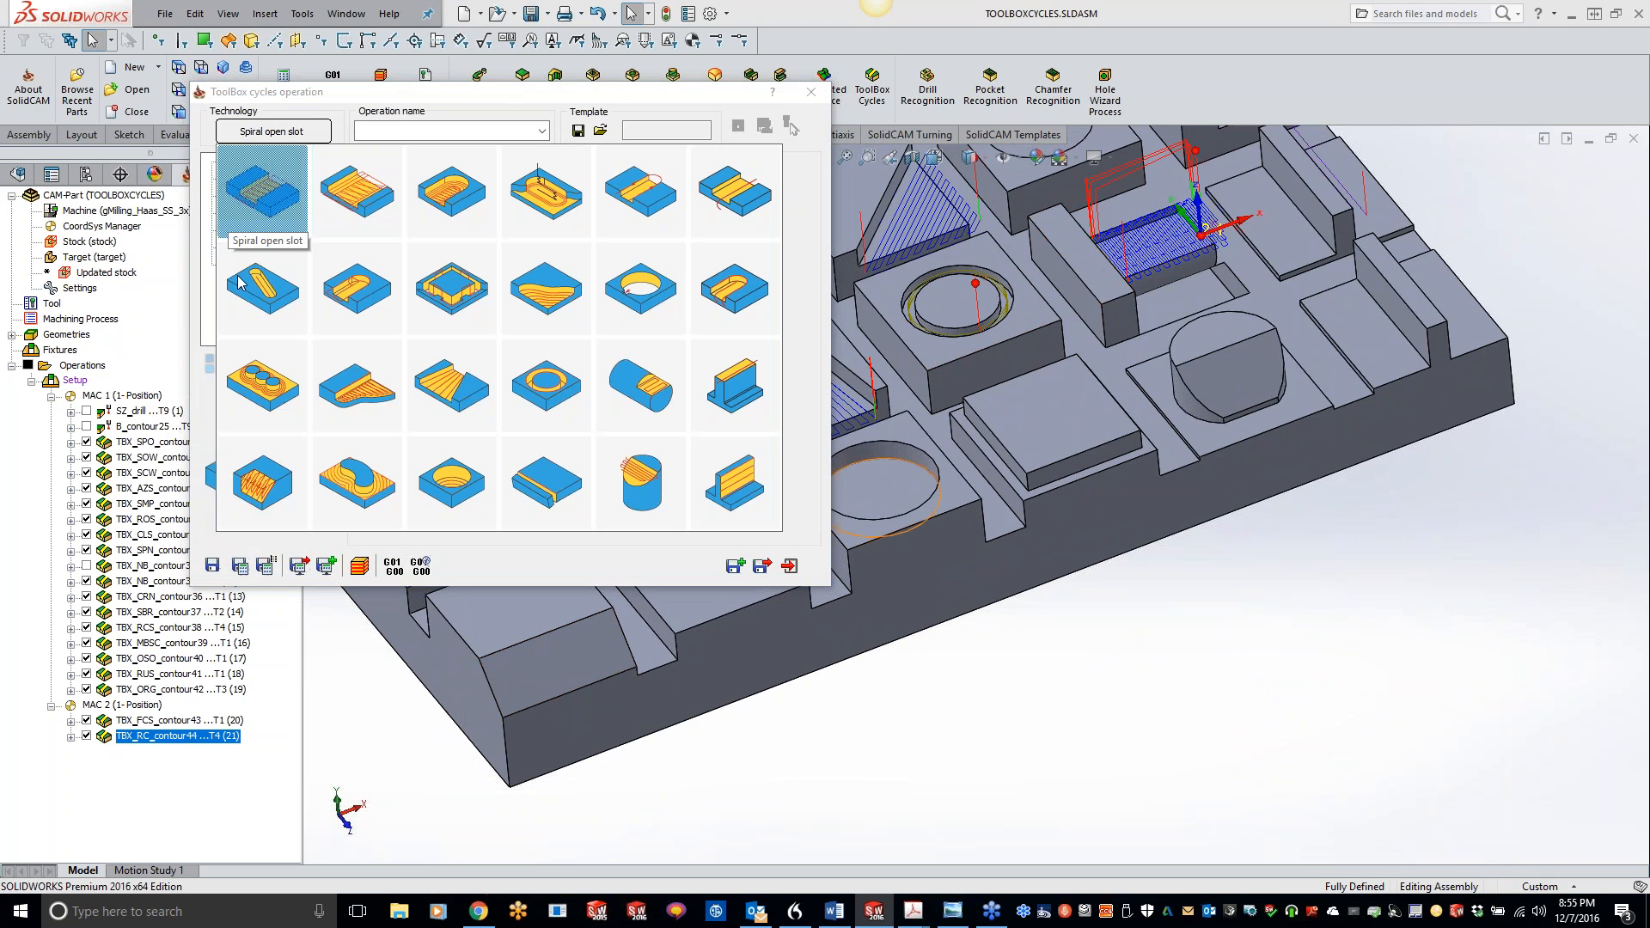
{"action": "left_click", "coordinate": [264, 485]}
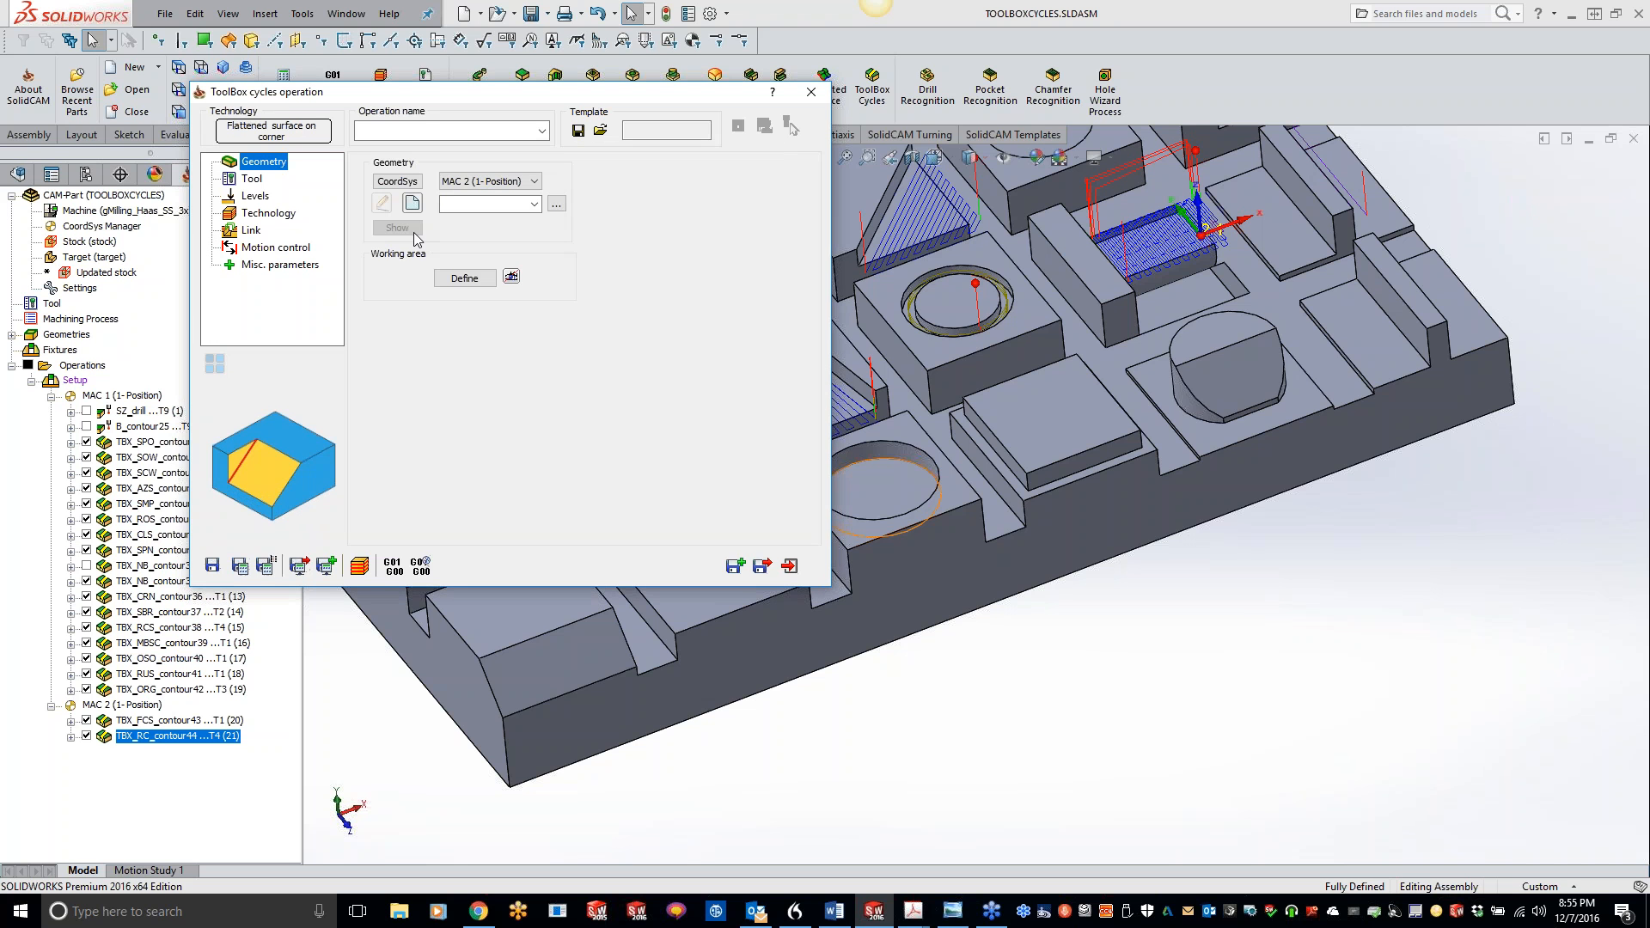
{"action": "left_click", "coordinate": [498, 220]}
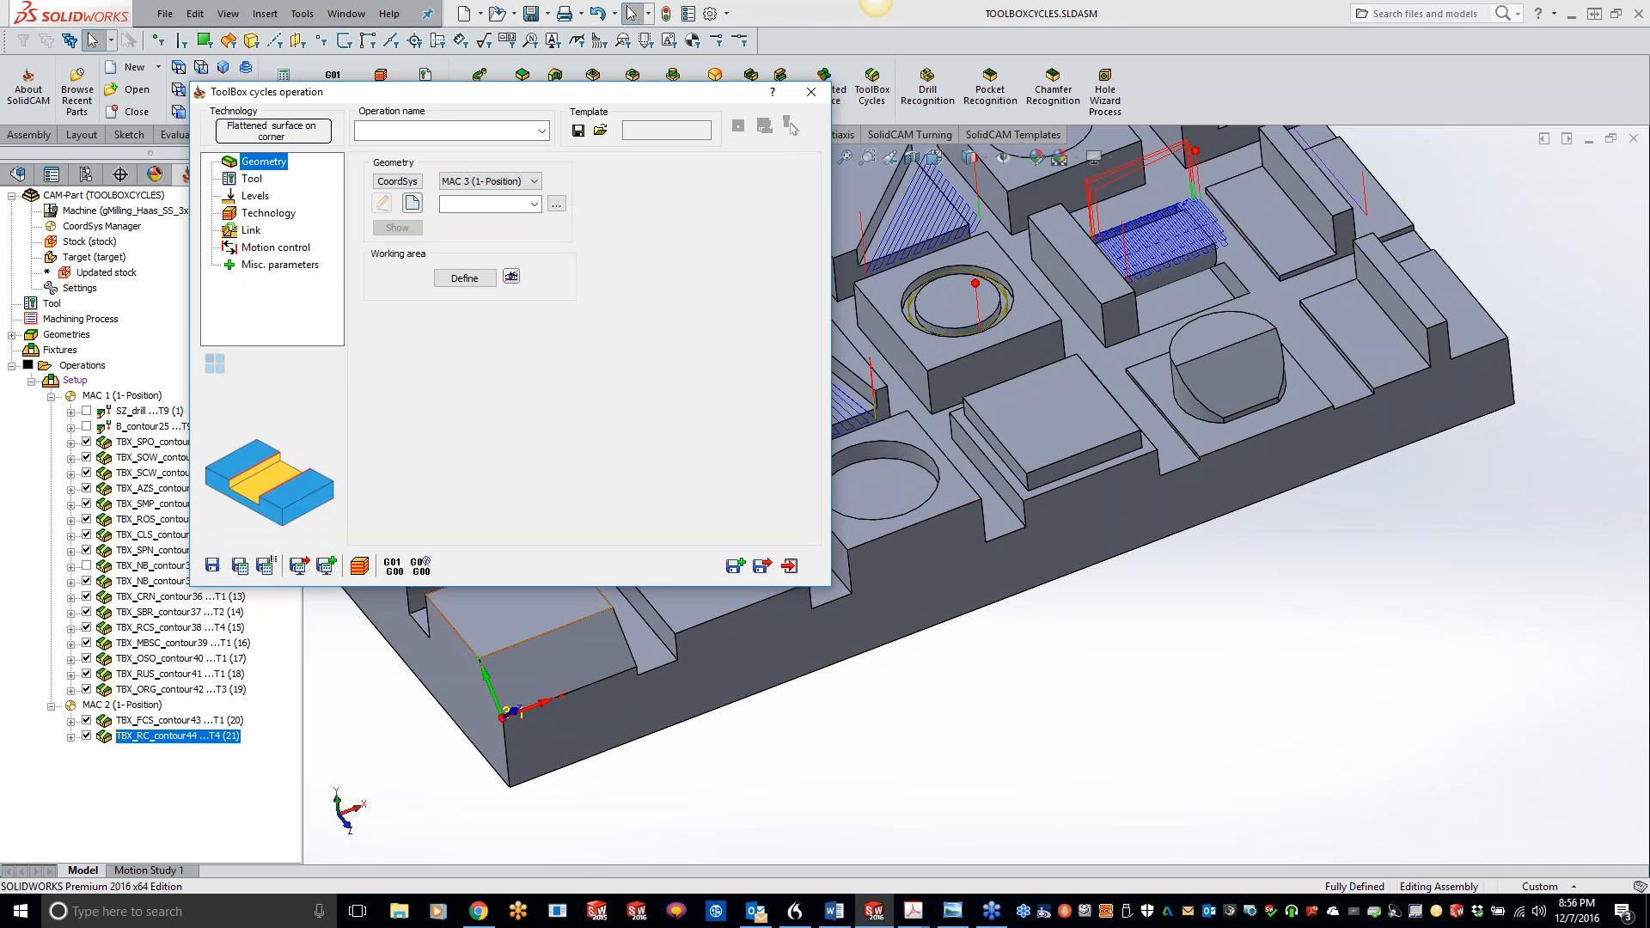
{"action": "left_click", "coordinate": [410, 205]}
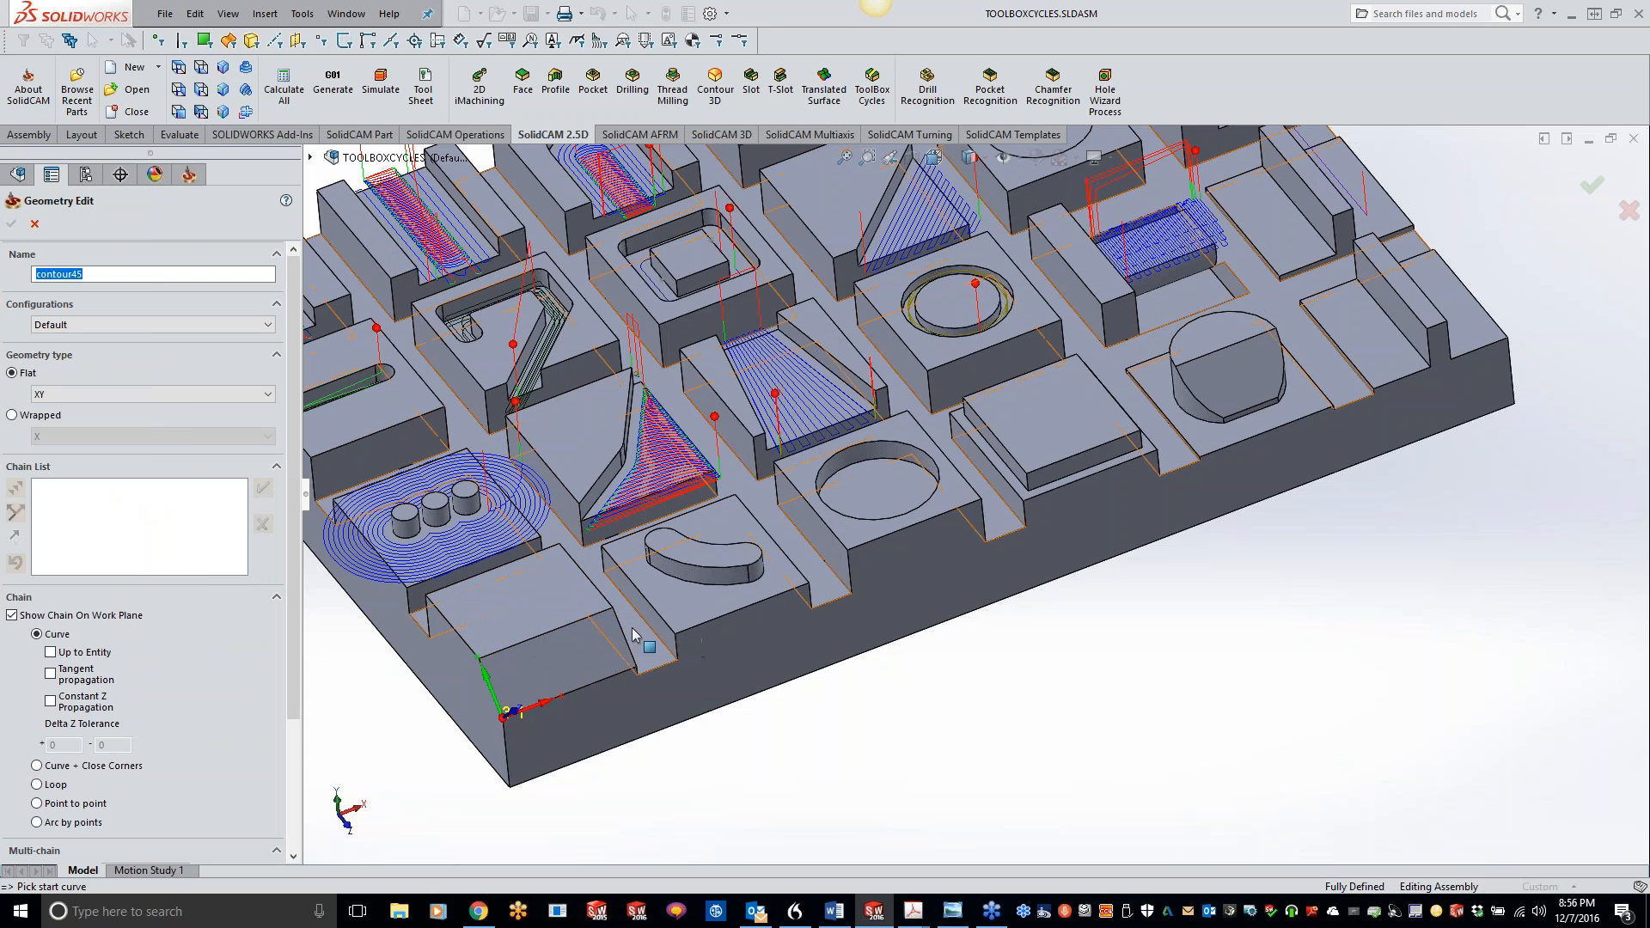
{"action": "left_click", "coordinate": [620, 634]}
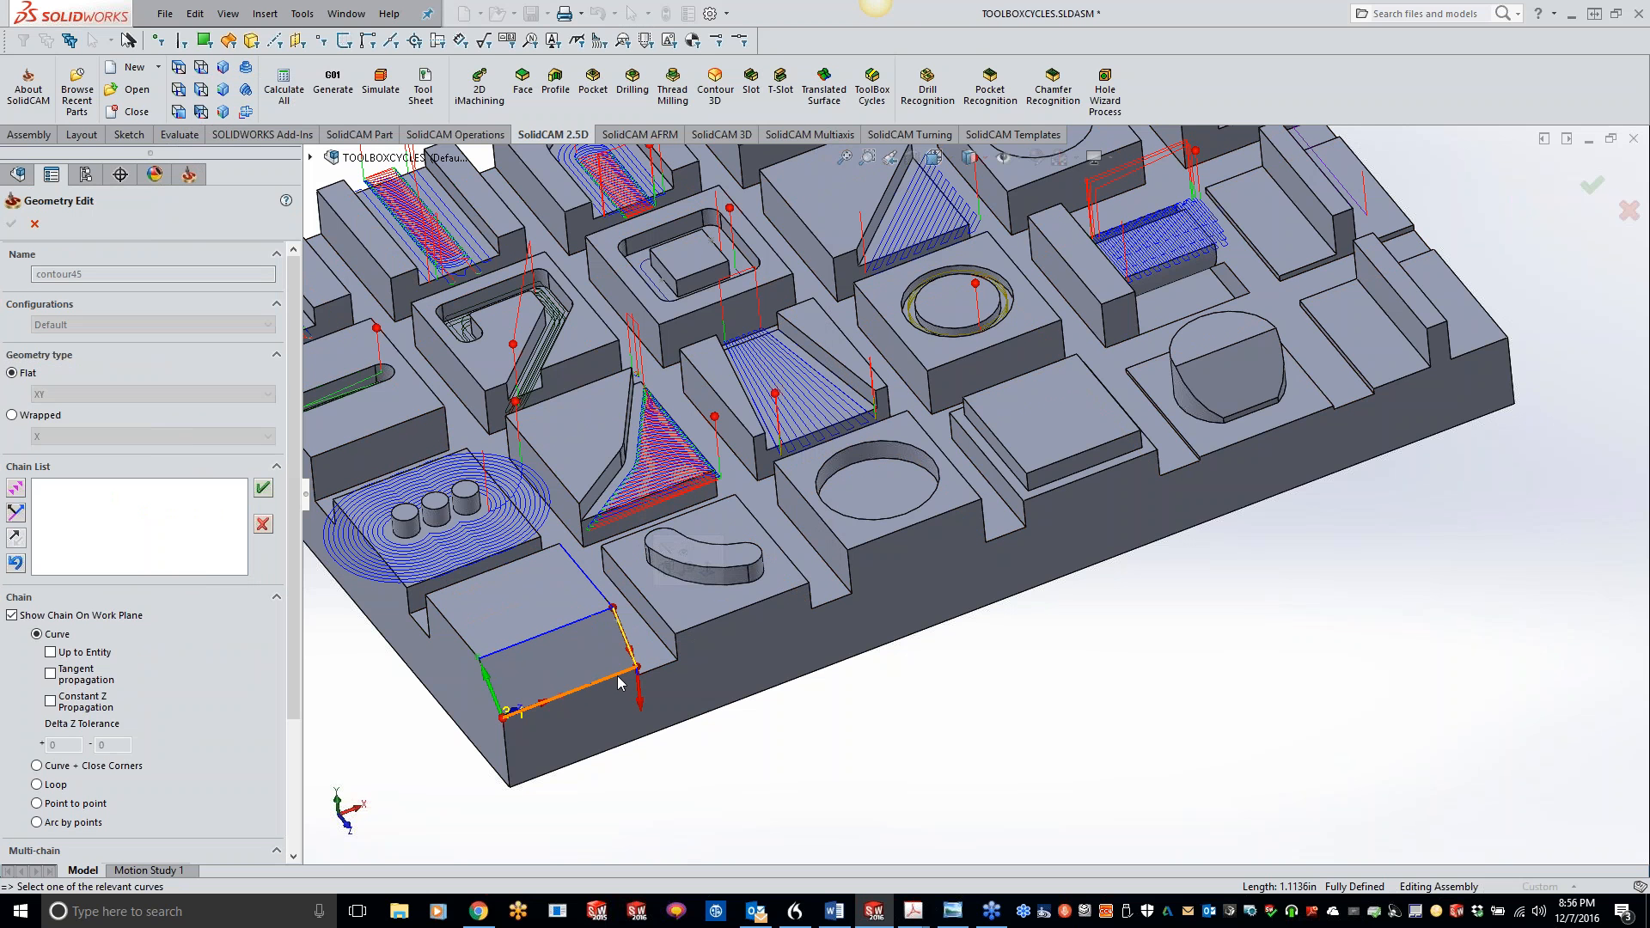
{"action": "left_click", "coordinate": [17, 489]}
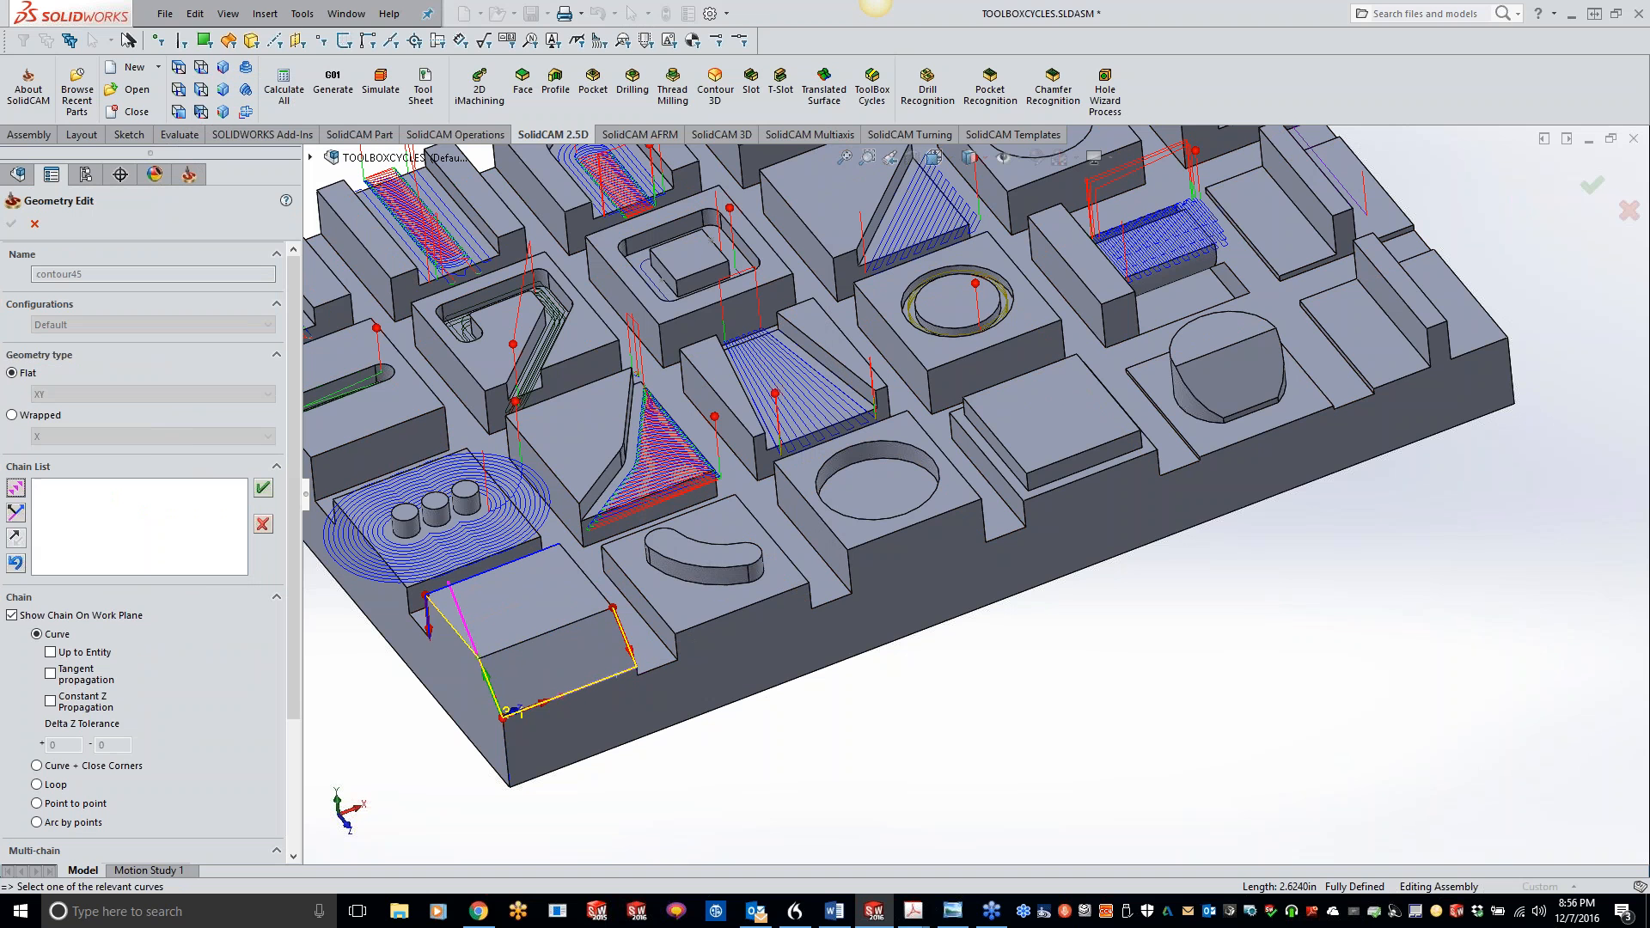
{"action": "left_click", "coordinate": [16, 563]}
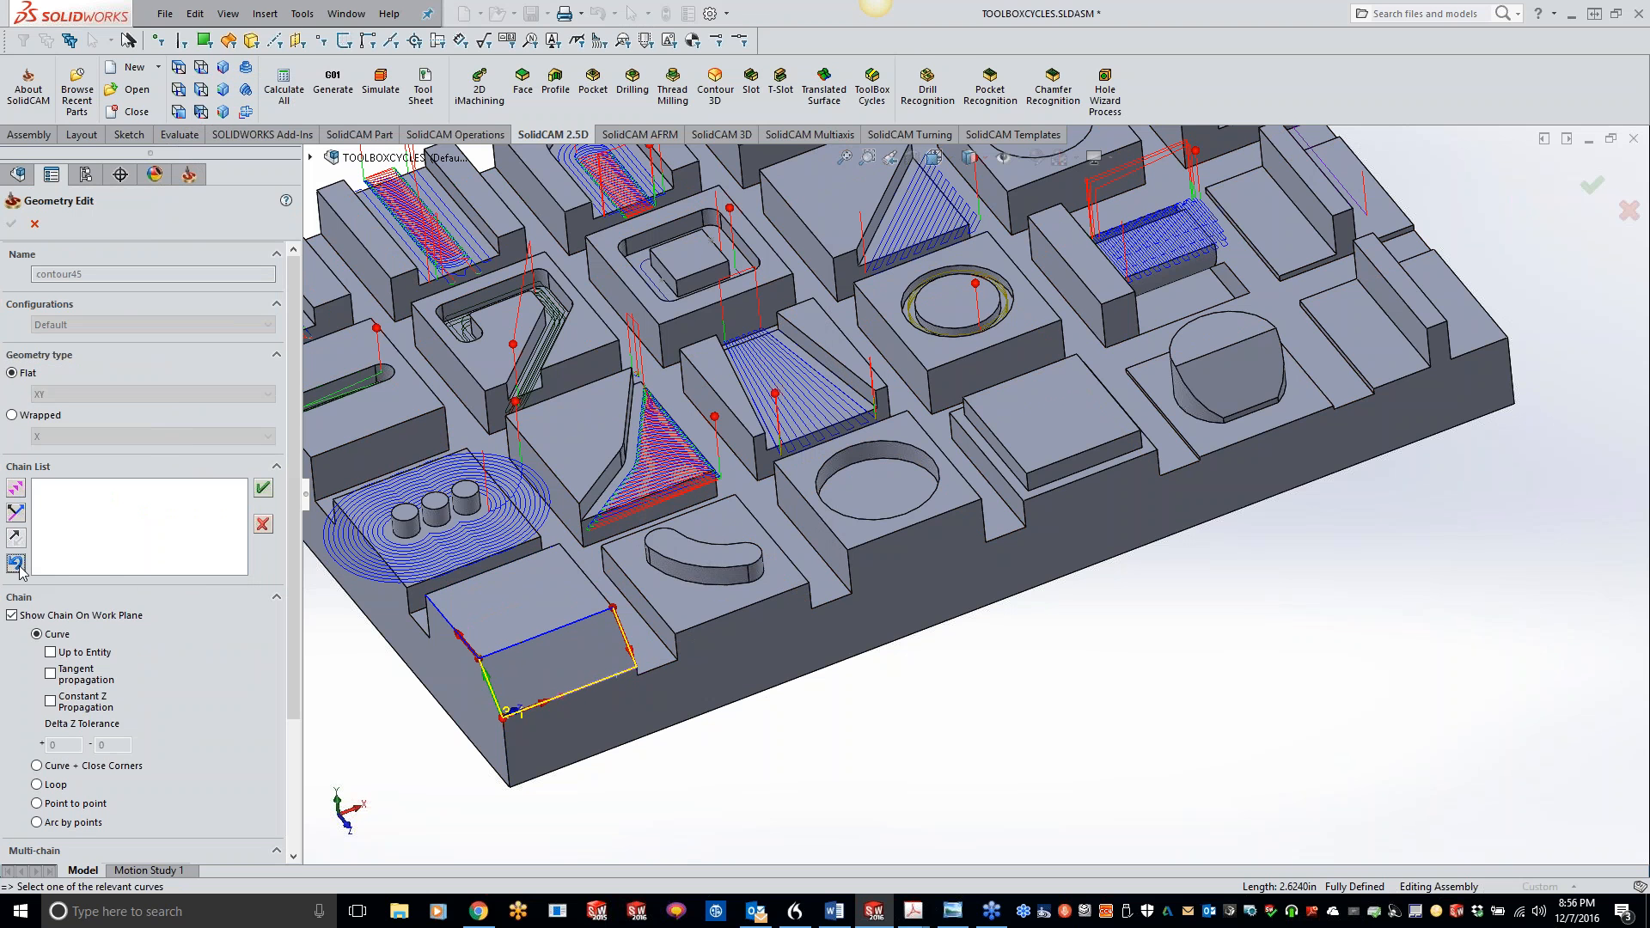
{"action": "left_click", "coordinate": [558, 636]}
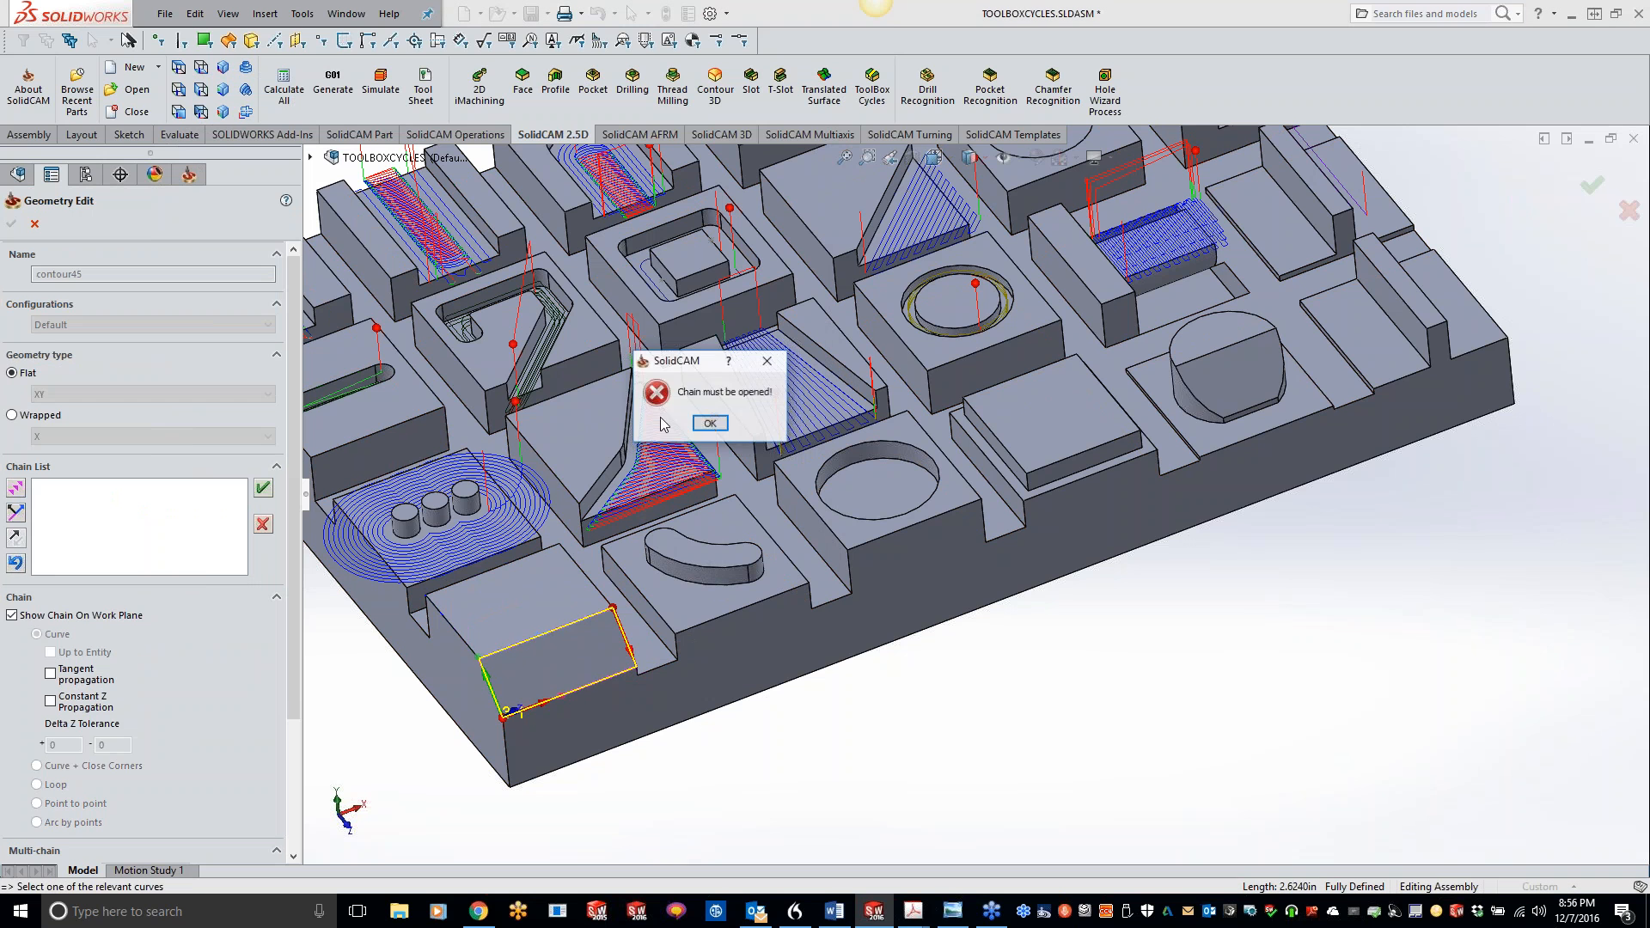
{"action": "left_click", "coordinate": [710, 423]}
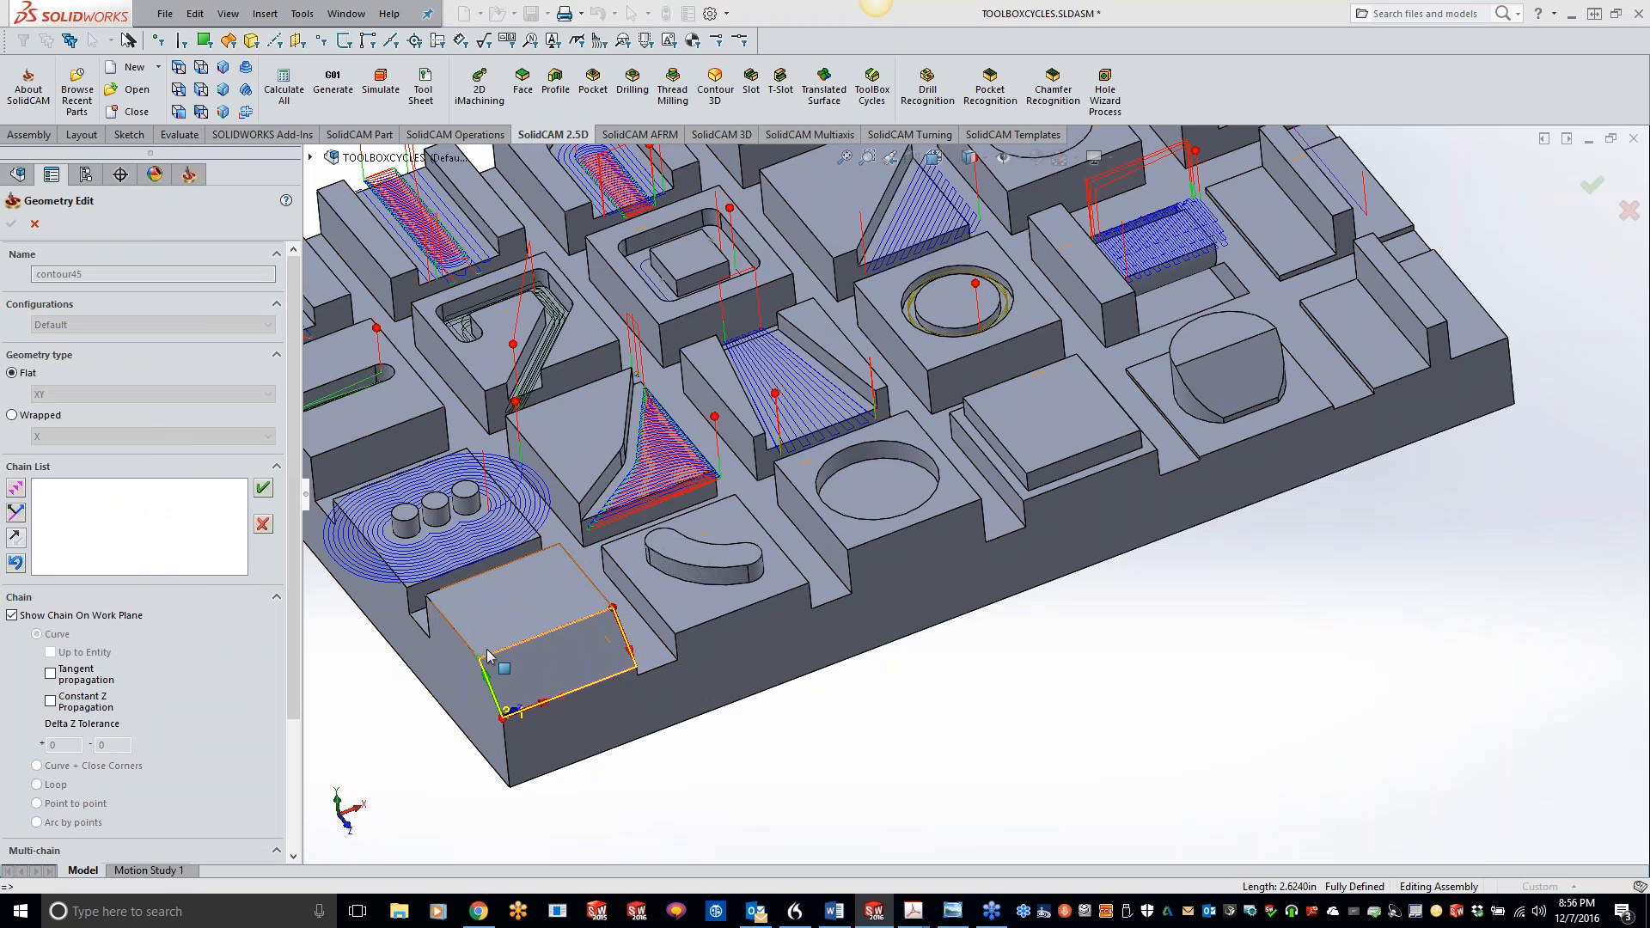
{"action": "left_click", "coordinate": [264, 523]}
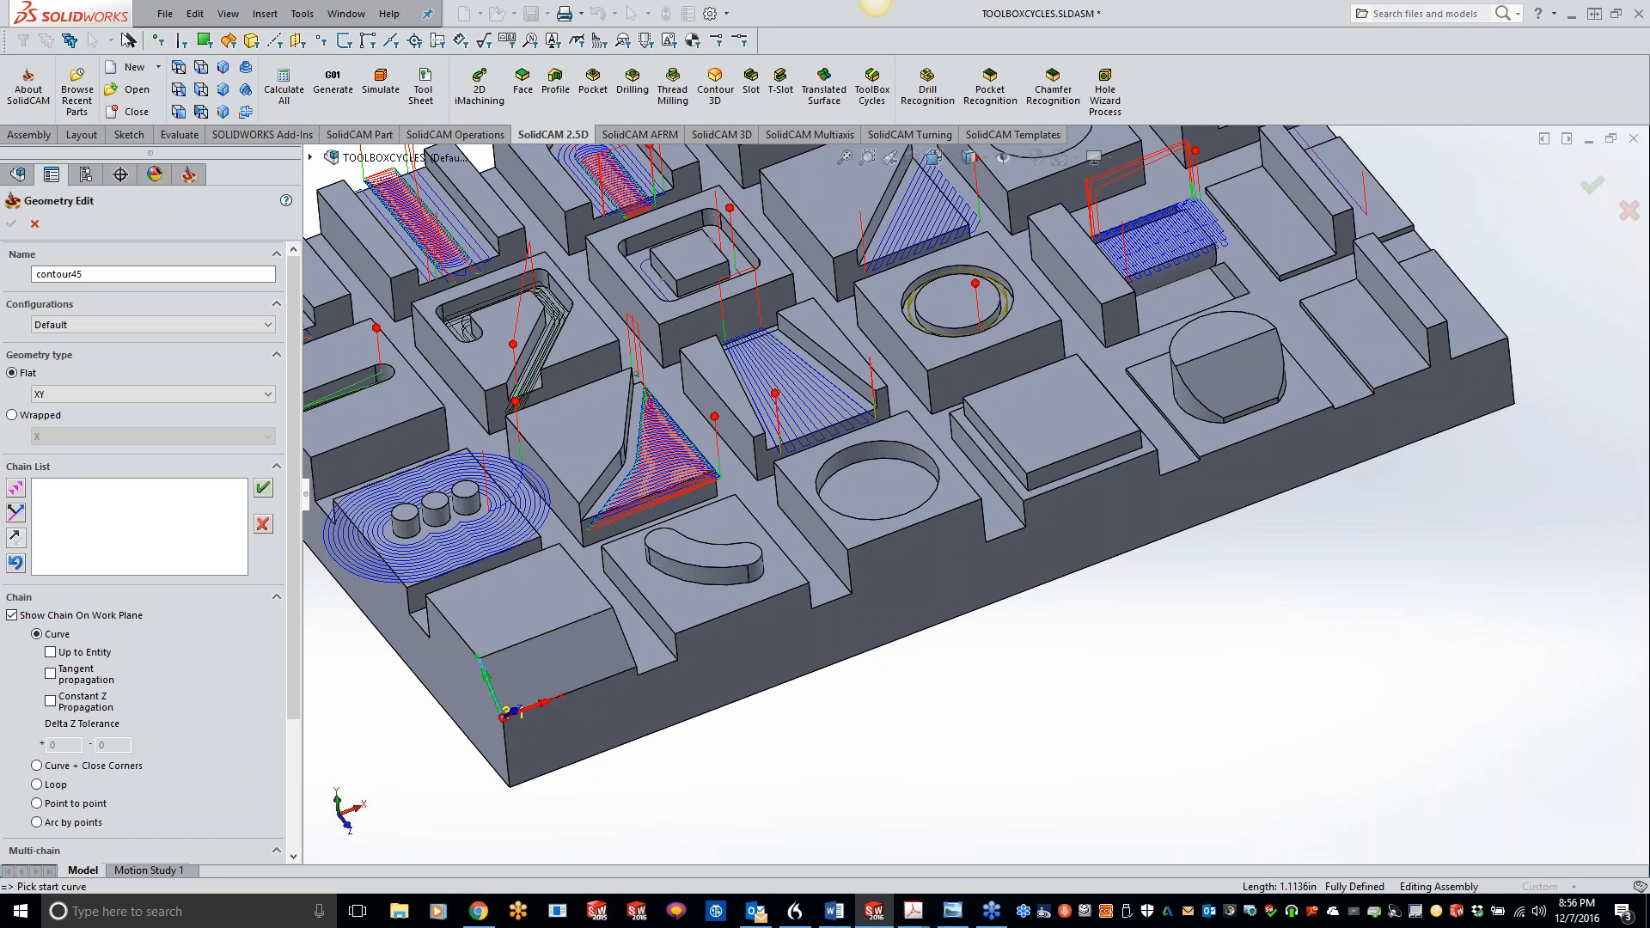
Step: Add the single short sloping edge beside the coordinate origin as an open chain and accept the geometry
{"action": "left_click", "coordinate": [484, 670]}
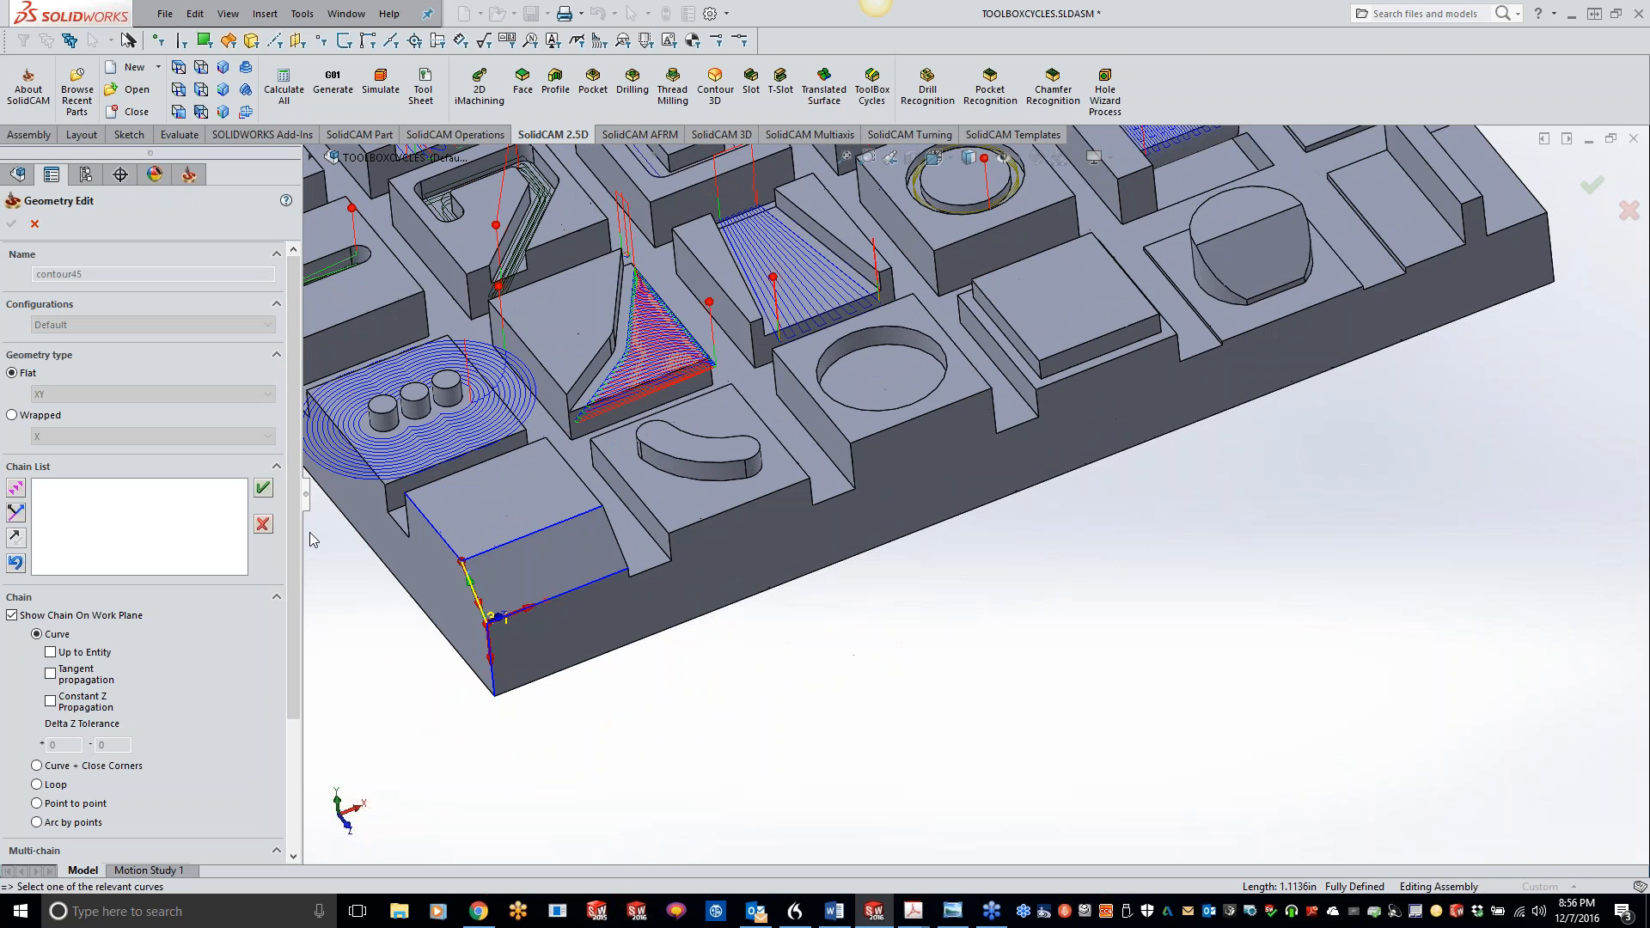
{"action": "left_click", "coordinate": [265, 490]}
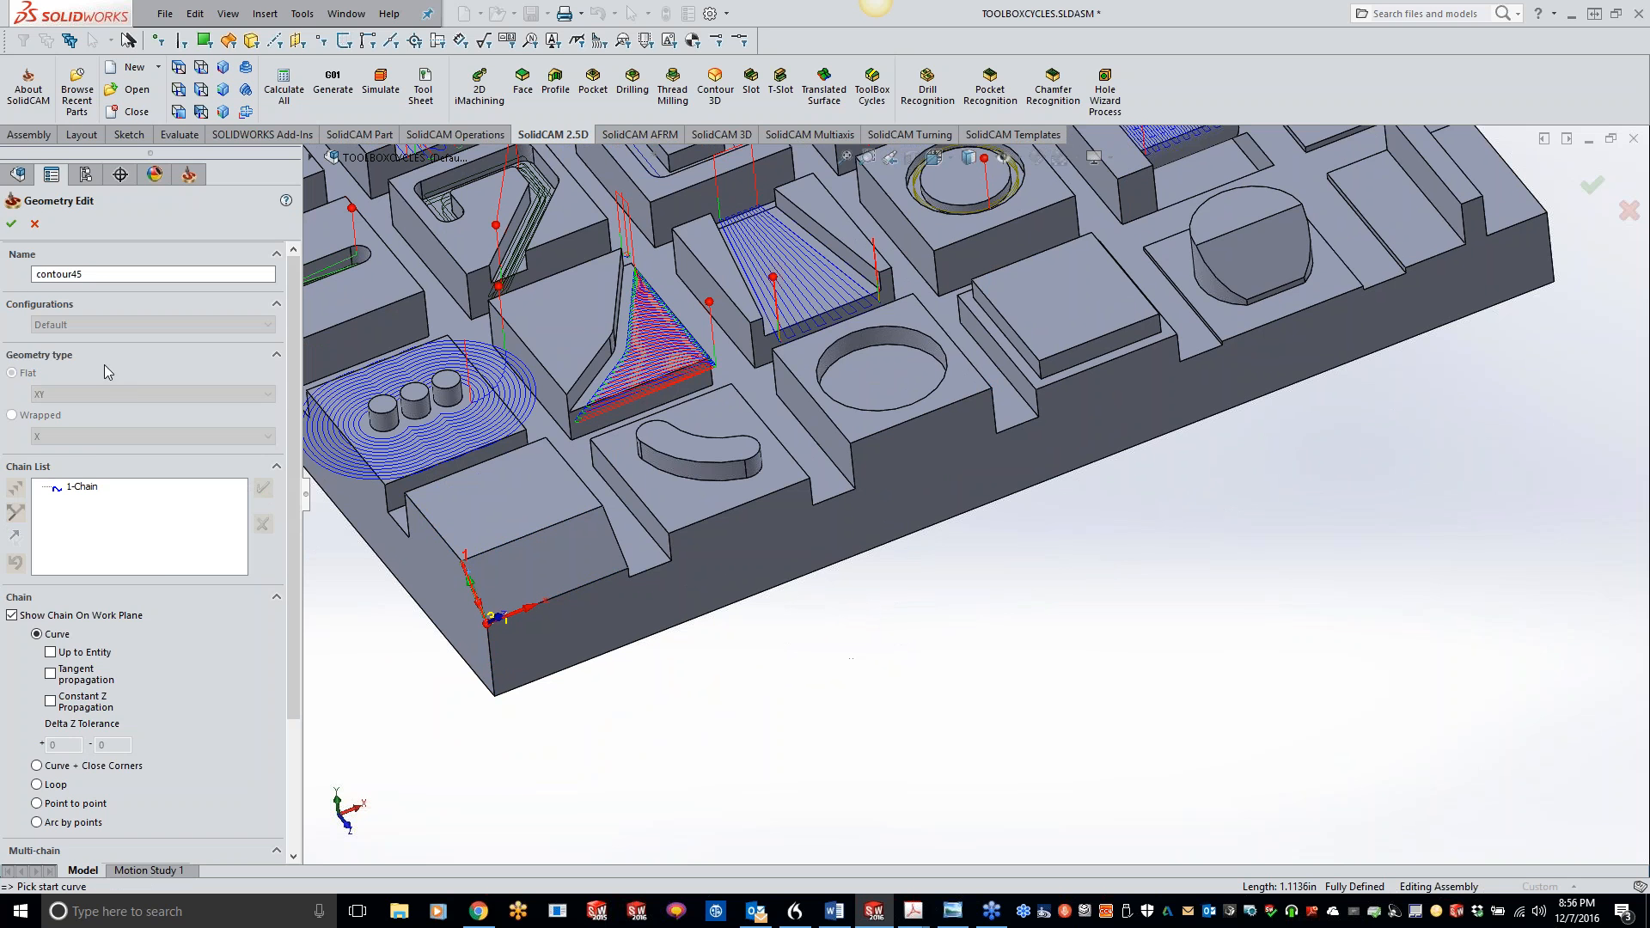
{"action": "left_click", "coordinate": [12, 225]}
Step: Assign tool number 1, the 0.375 inch end mill, to the Flattened surface on corner operation
{"action": "left_click", "coordinate": [252, 178]}
{"action": "left_click", "coordinate": [462, 428]}
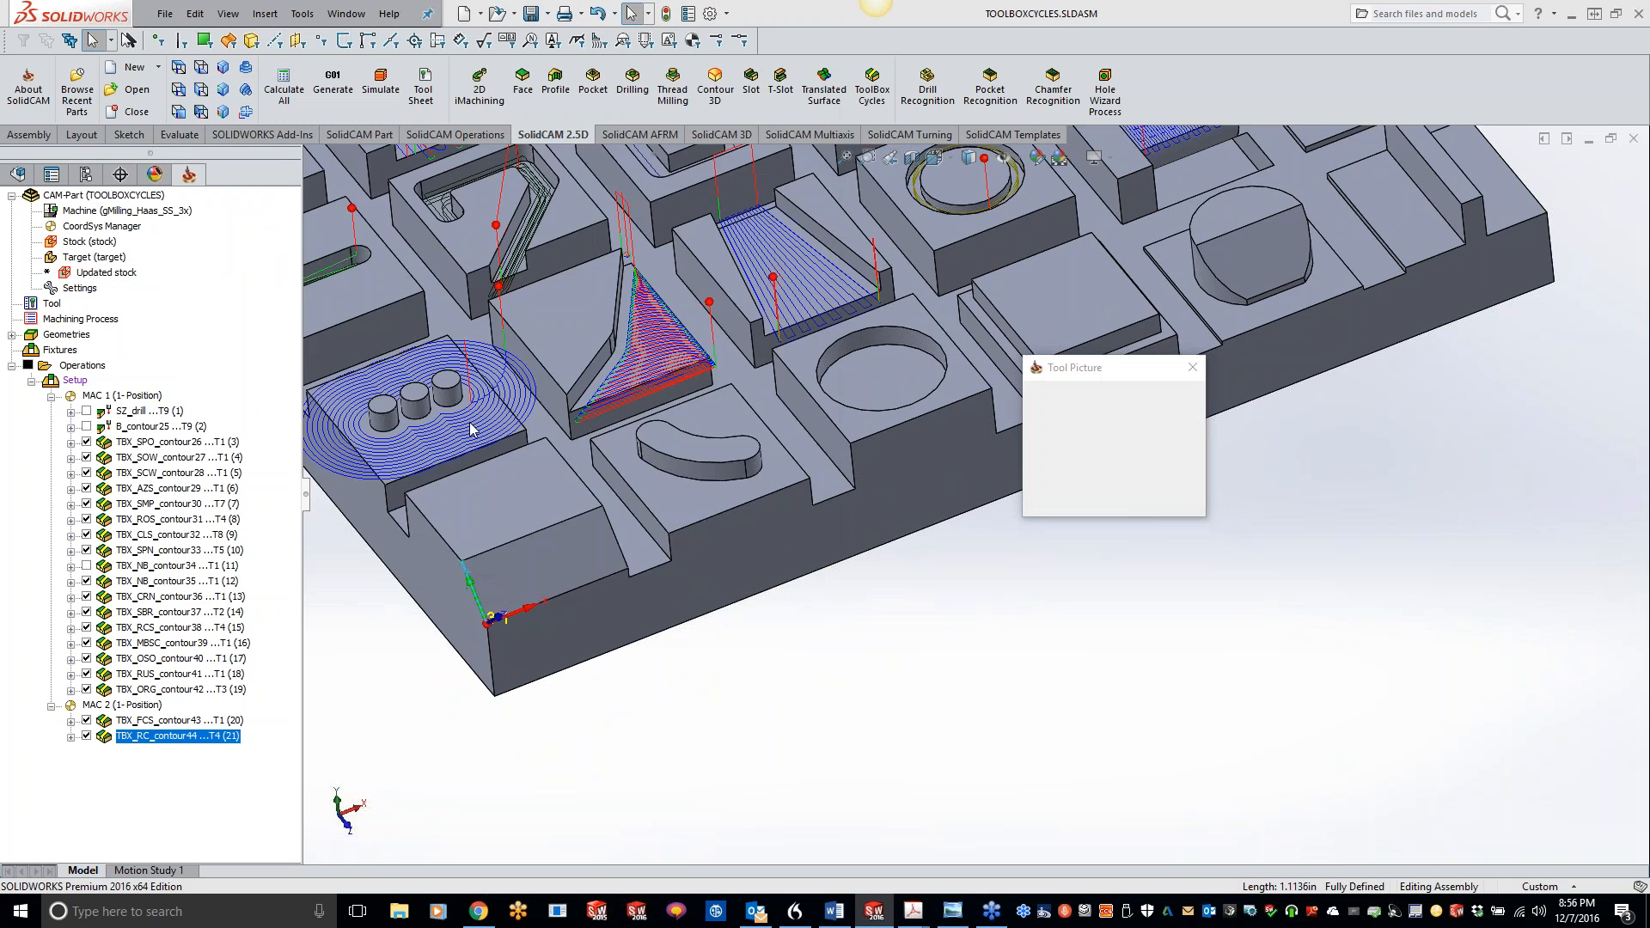
{"action": "double_click", "coordinate": [489, 373]}
Step: Pick the milling depth of the Flattened surface on corner operation from the sloped corner face
{"action": "left_click", "coordinate": [262, 197]}
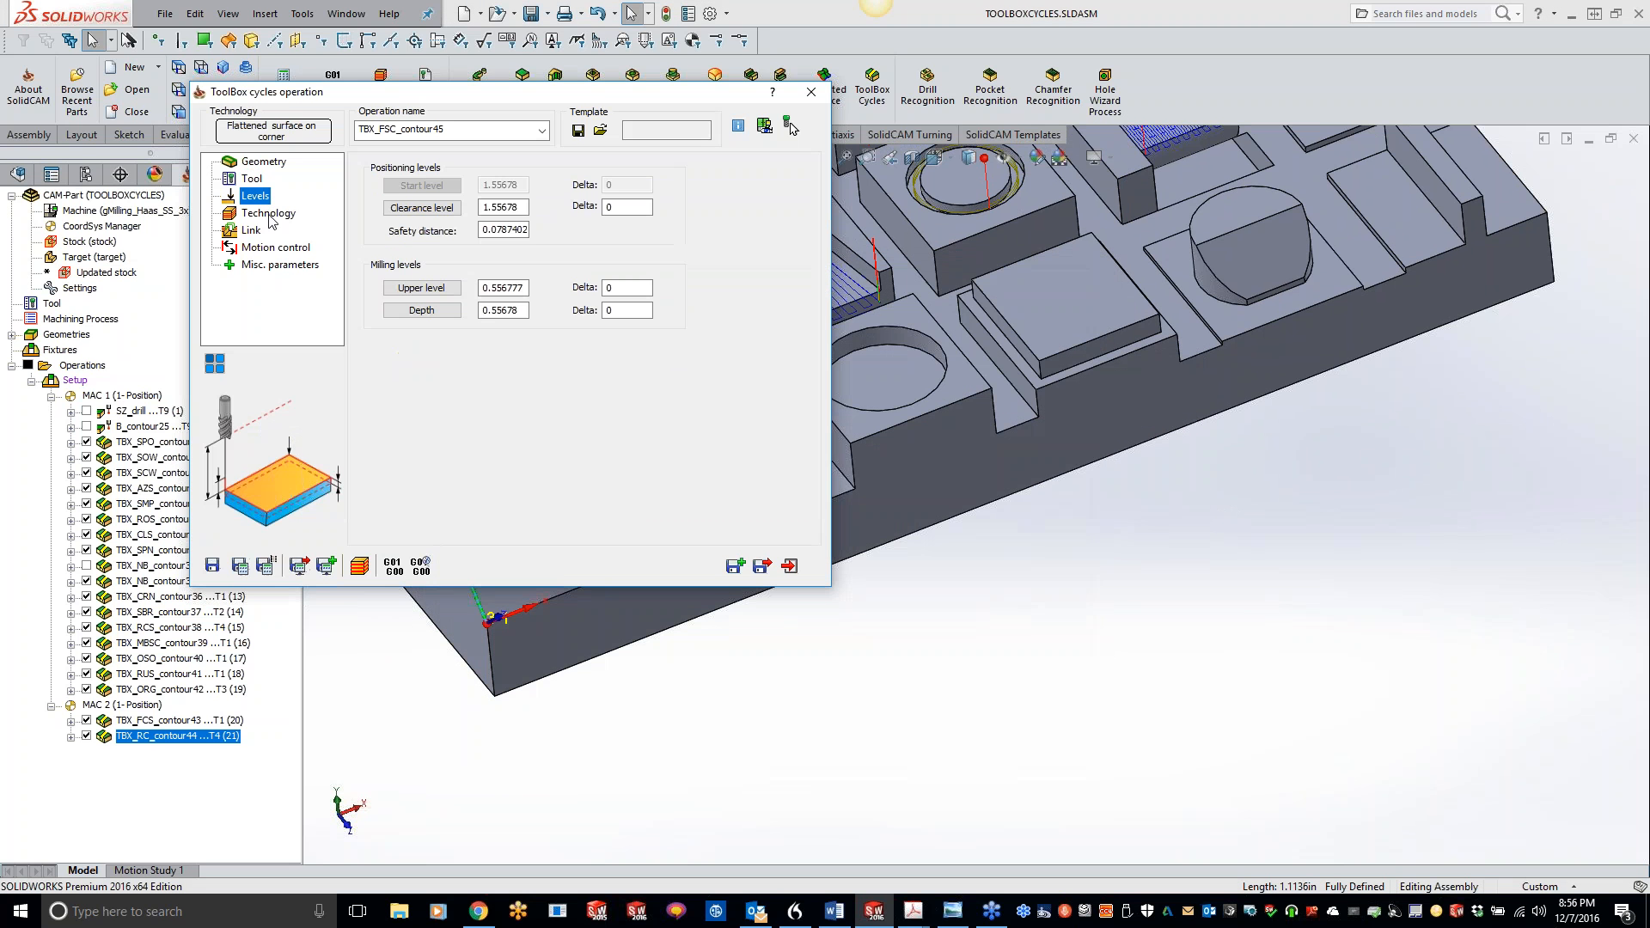
{"action": "left_click", "coordinate": [414, 310]}
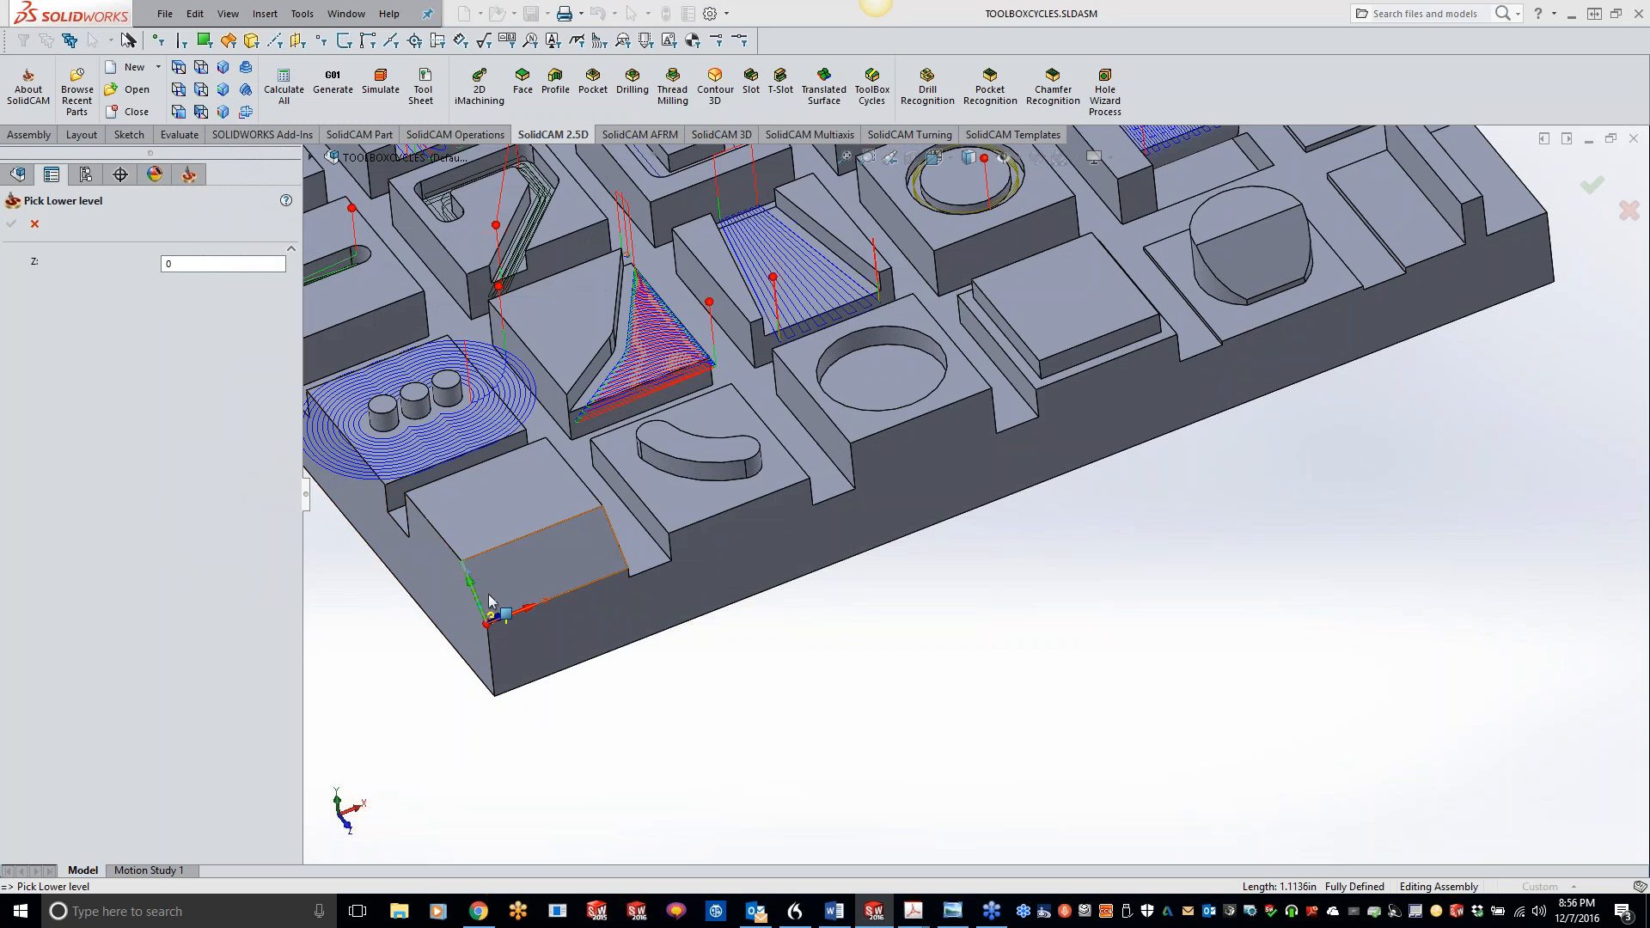
{"action": "left_click", "coordinate": [542, 554]}
{"action": "left_click", "coordinate": [12, 224]}
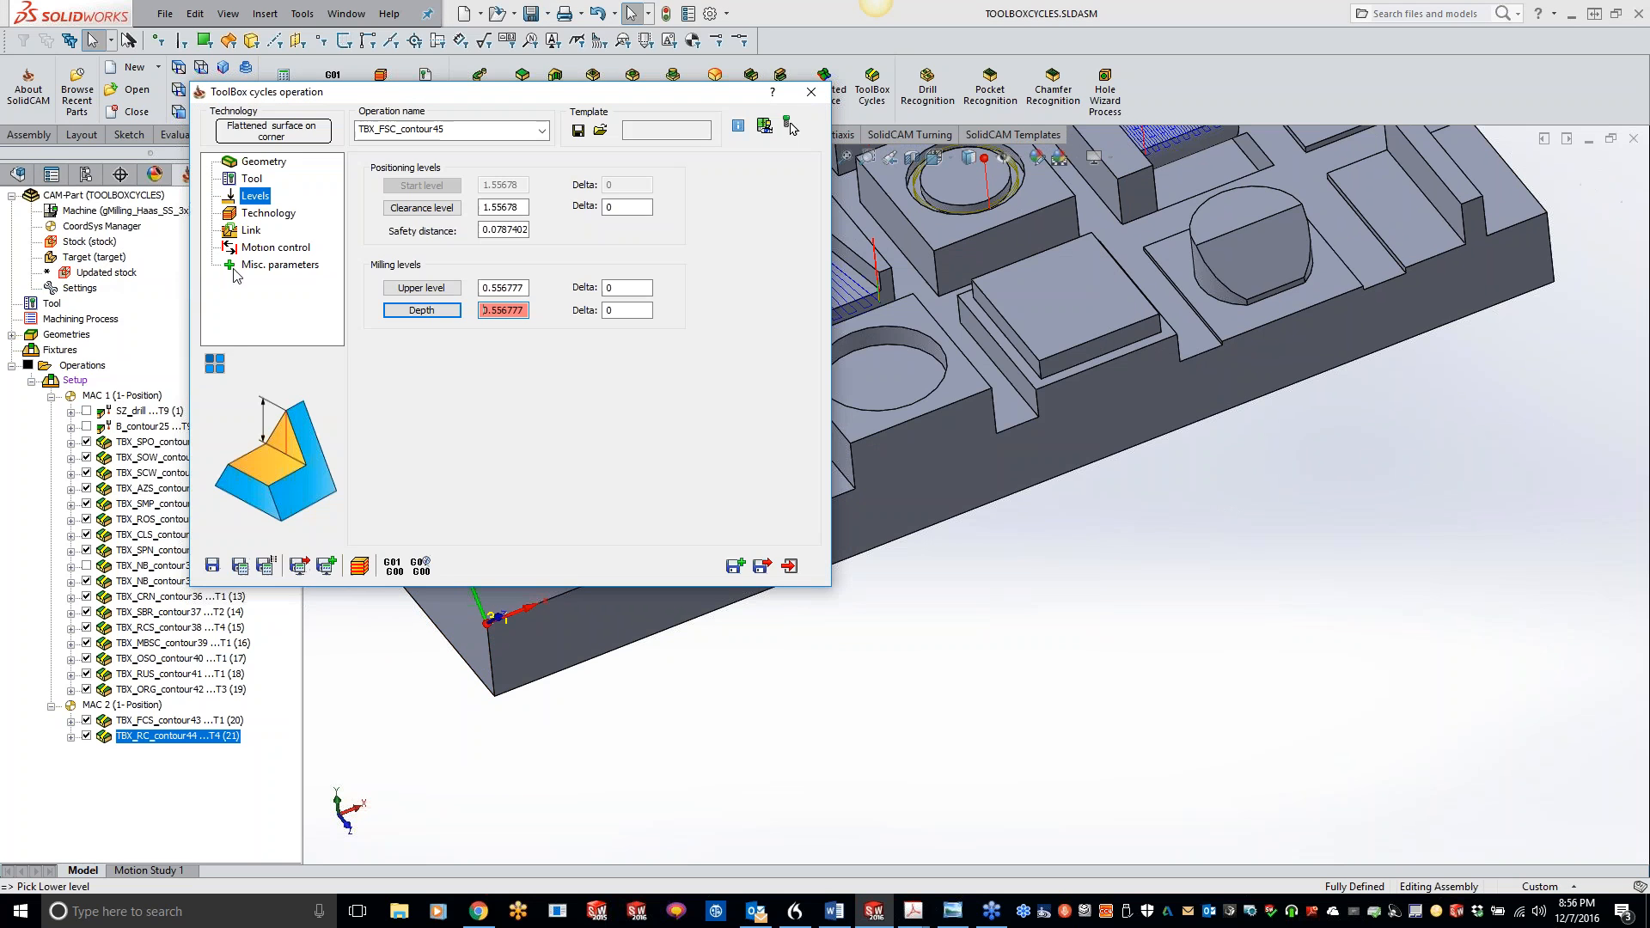
Step: Define the working area for Chain 1 with start and end angles of 45, checking it at the sloped edge
{"action": "left_click", "coordinate": [280, 214]}
{"action": "left_click", "coordinate": [258, 181]}
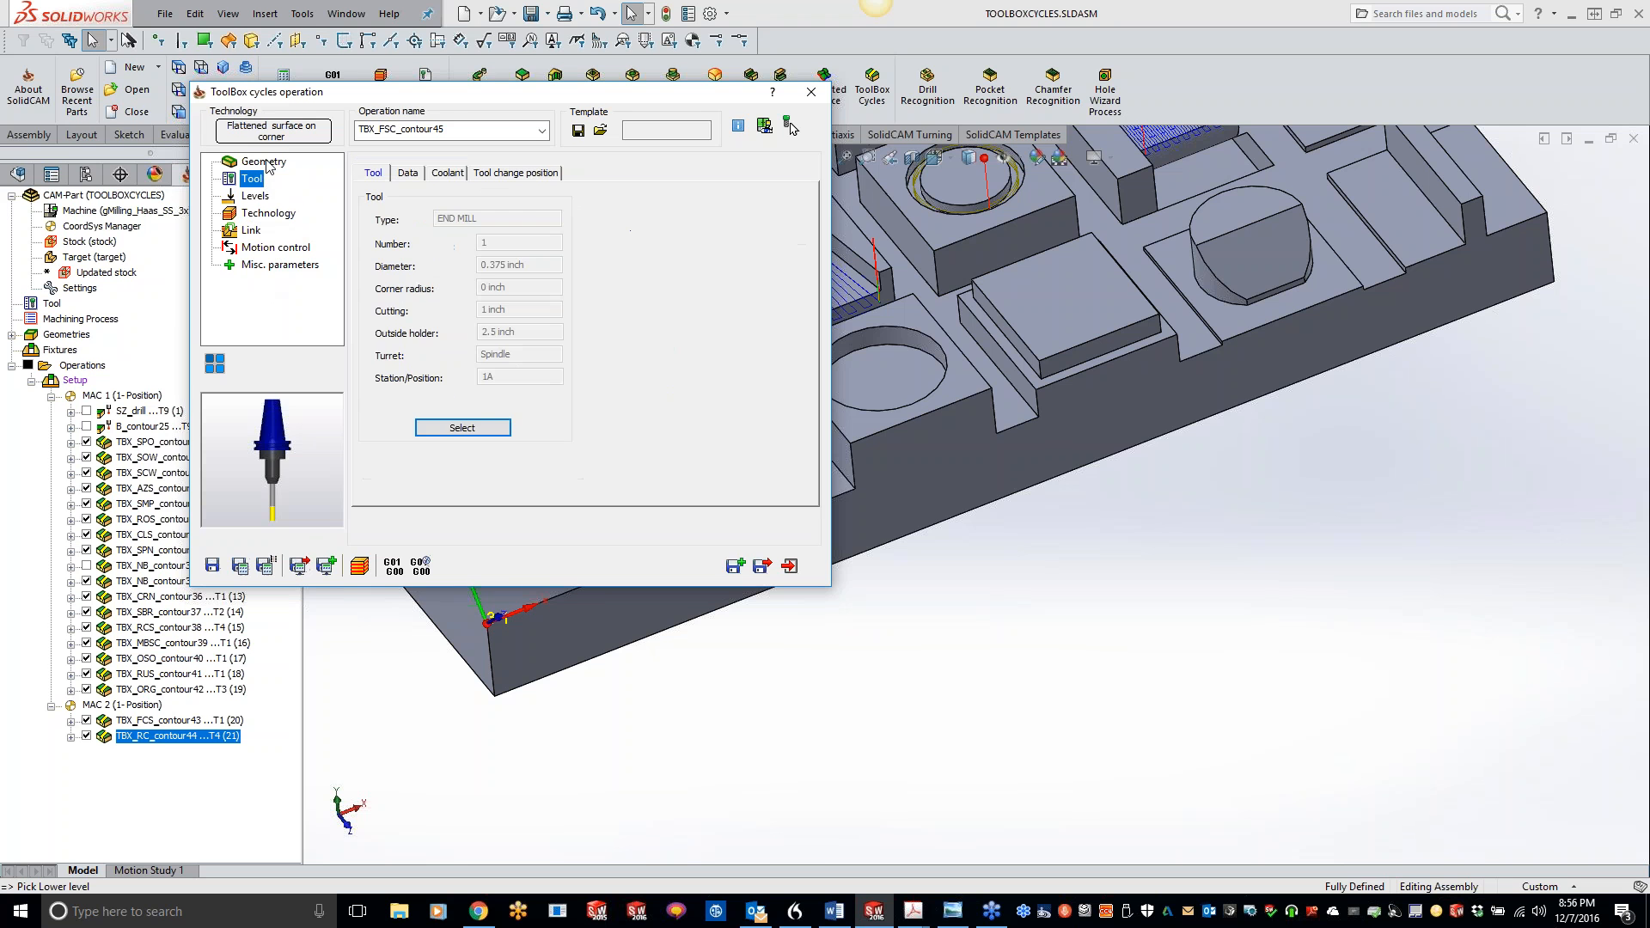
{"action": "left_click", "coordinate": [265, 163]}
{"action": "left_click", "coordinate": [462, 279]}
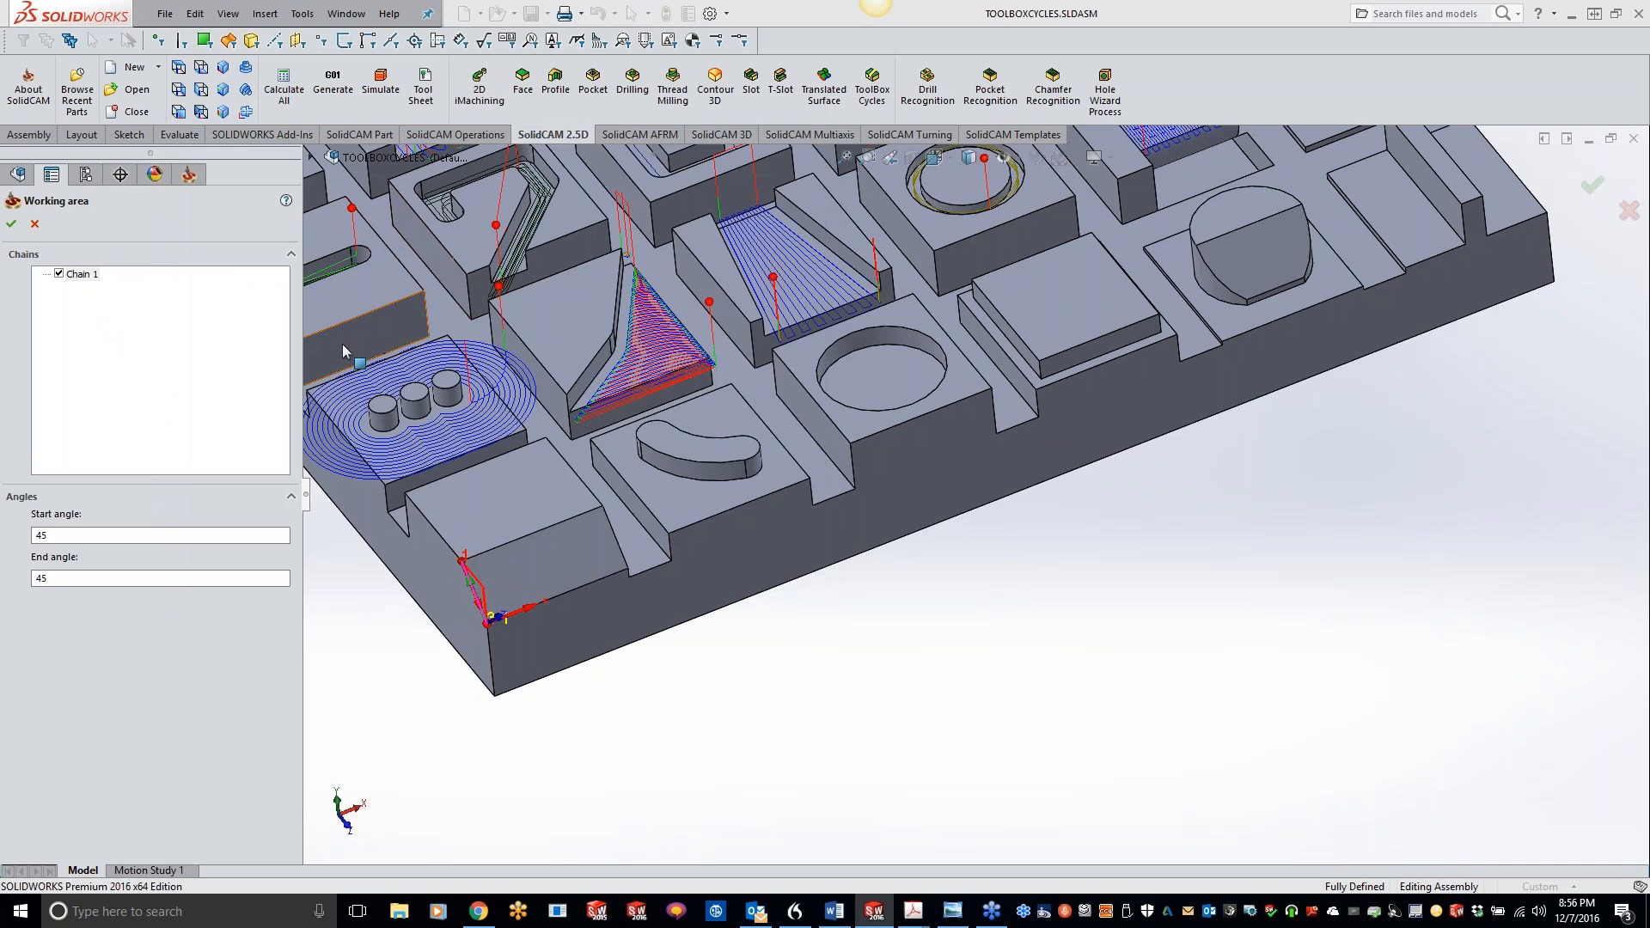
{"action": "scroll", "coordinate": [654, 750], "scroll_direction": "down", "scroll_amount": 4}
{"action": "middle_click_drag", "start_coordinate": [645, 740], "coordinate": [646, 425]}
{"action": "scroll", "coordinate": [685, 640], "scroll_direction": "down", "scroll_amount": 2}
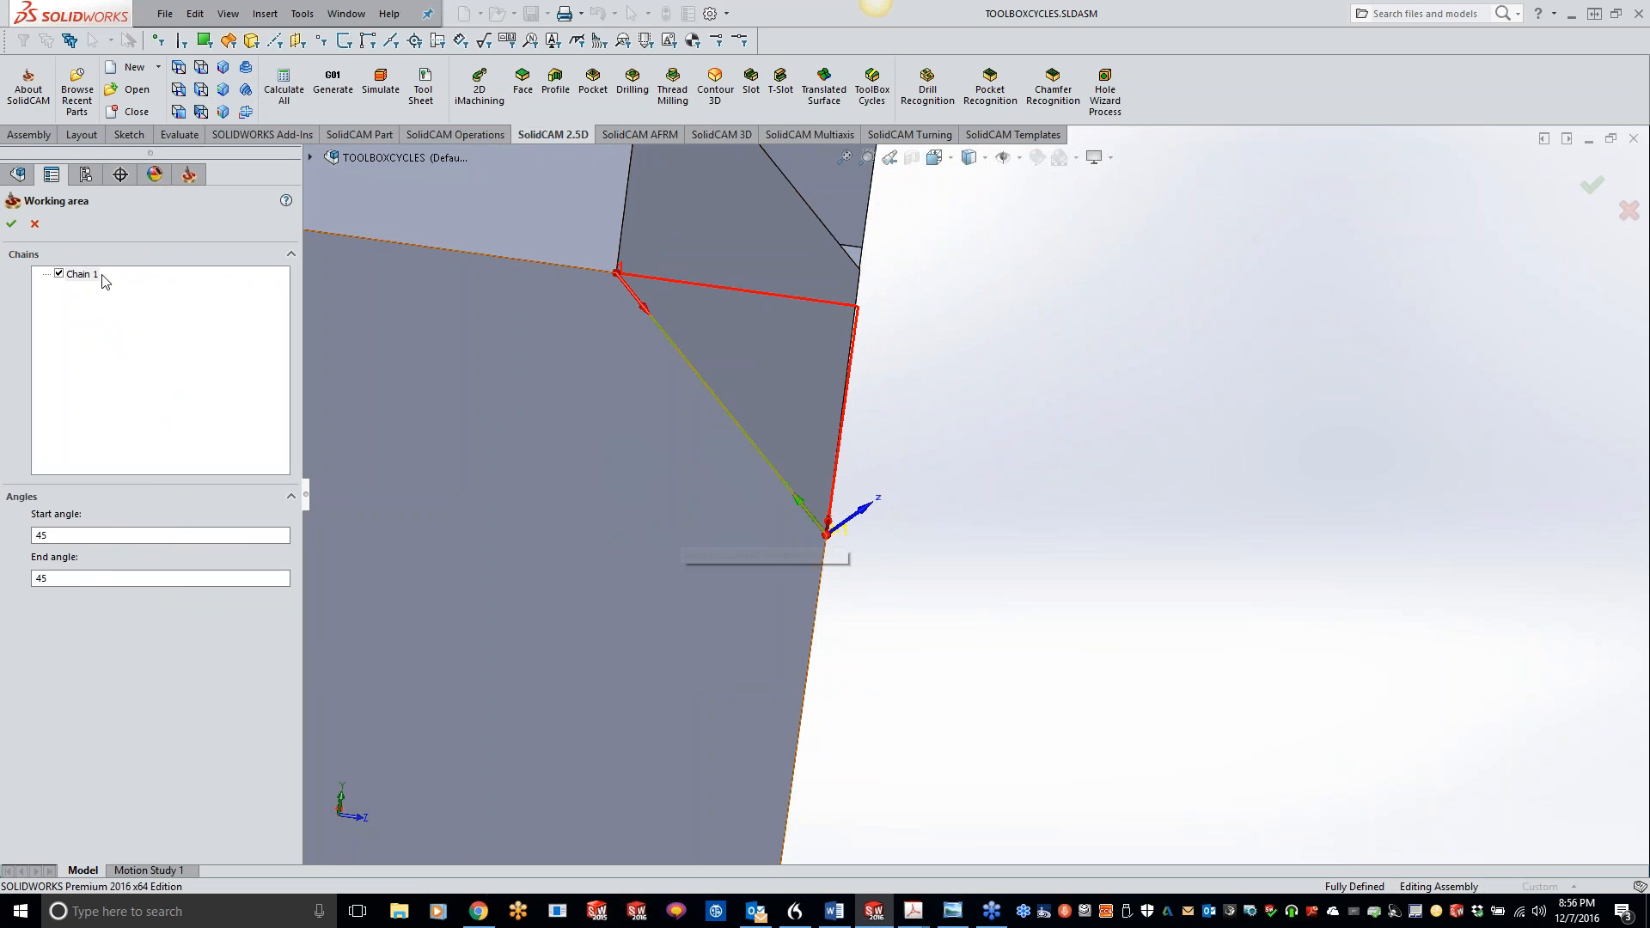
{"action": "left_click", "coordinate": [11, 223]}
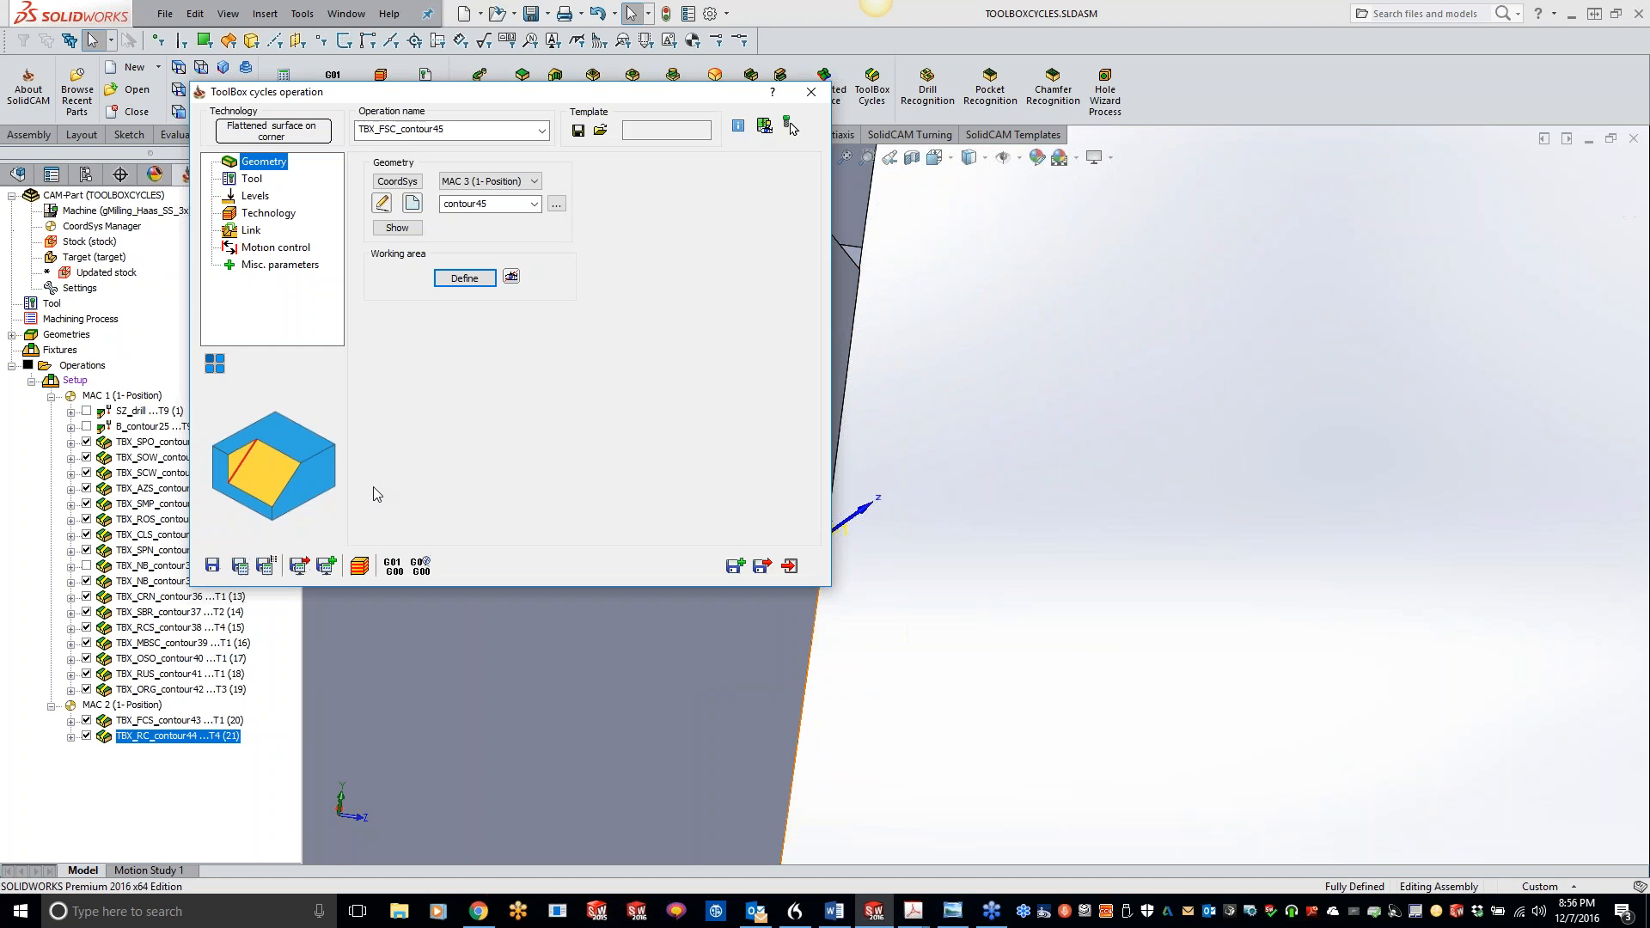
Step: Save and calculate the Flattened surface on corner operation and inspect its toolpath on the sloped face
{"action": "left_click", "coordinate": [266, 213]}
{"action": "left_click", "coordinate": [239, 565]}
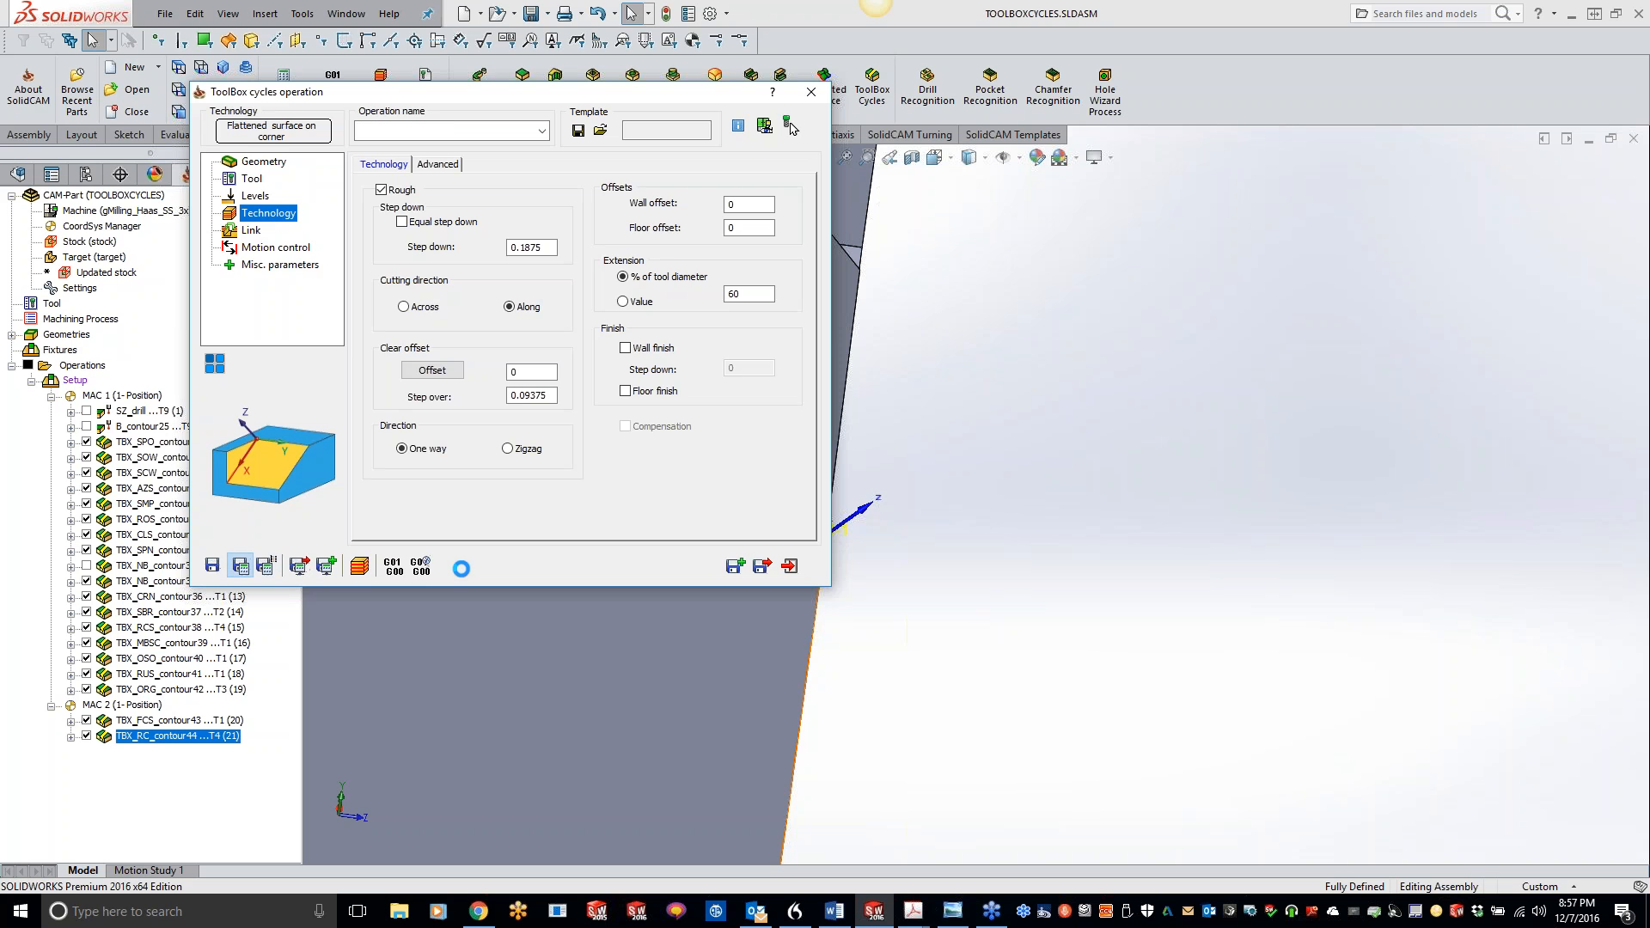
{"action": "double_click", "coordinate": [679, 98]}
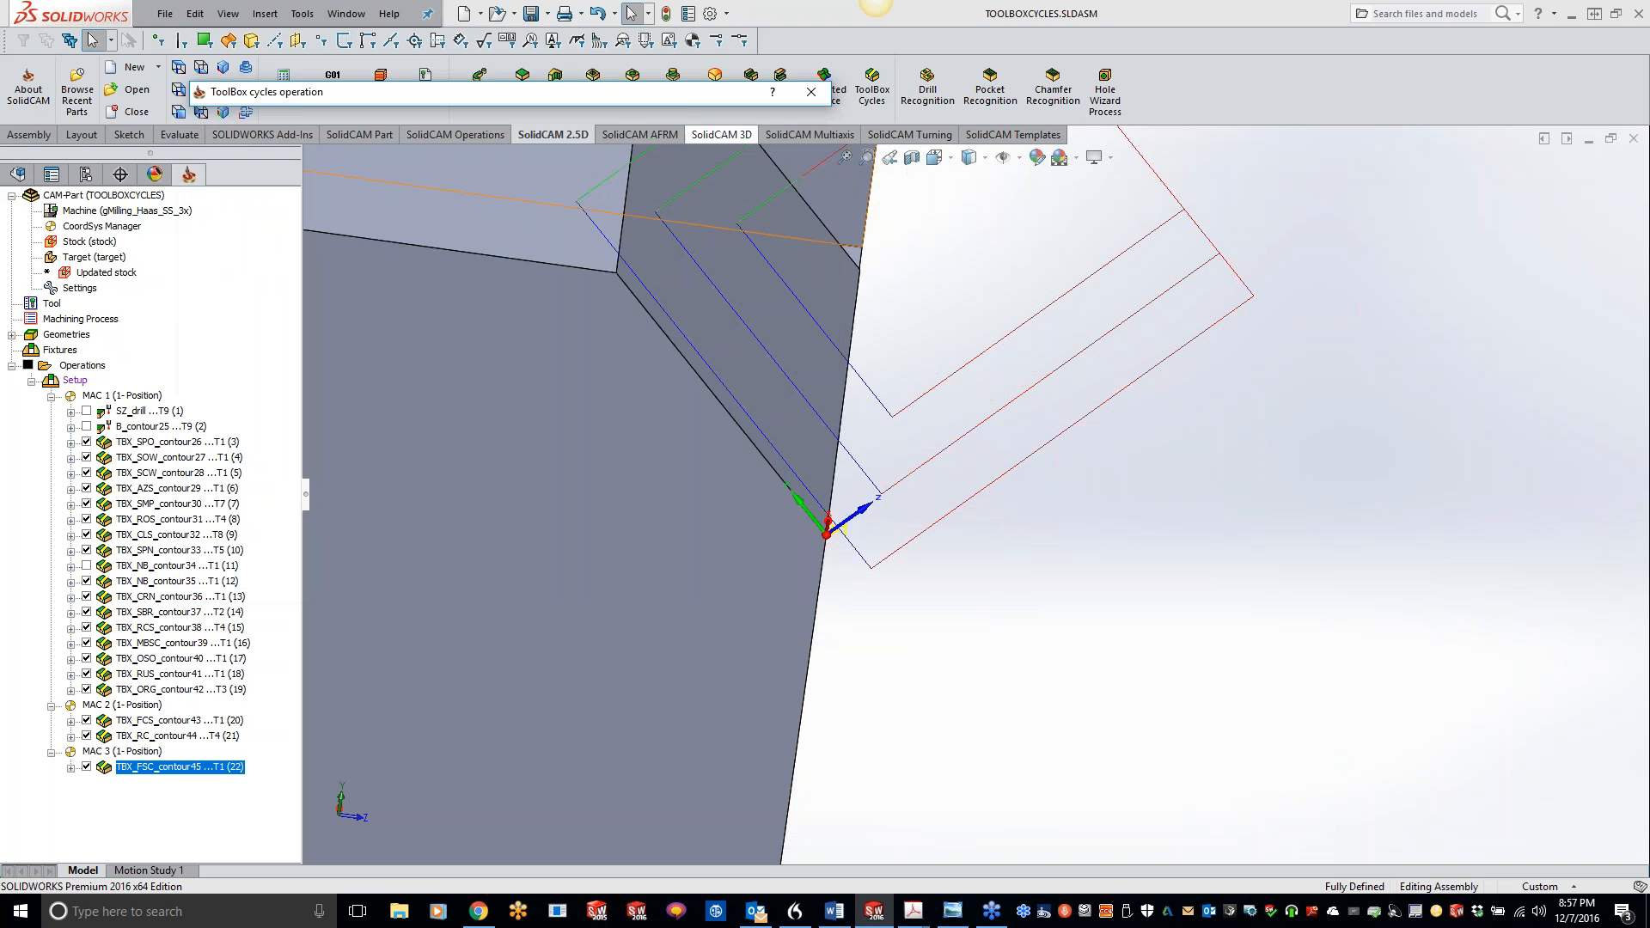
{"action": "left_click", "coordinate": [1025, 747]}
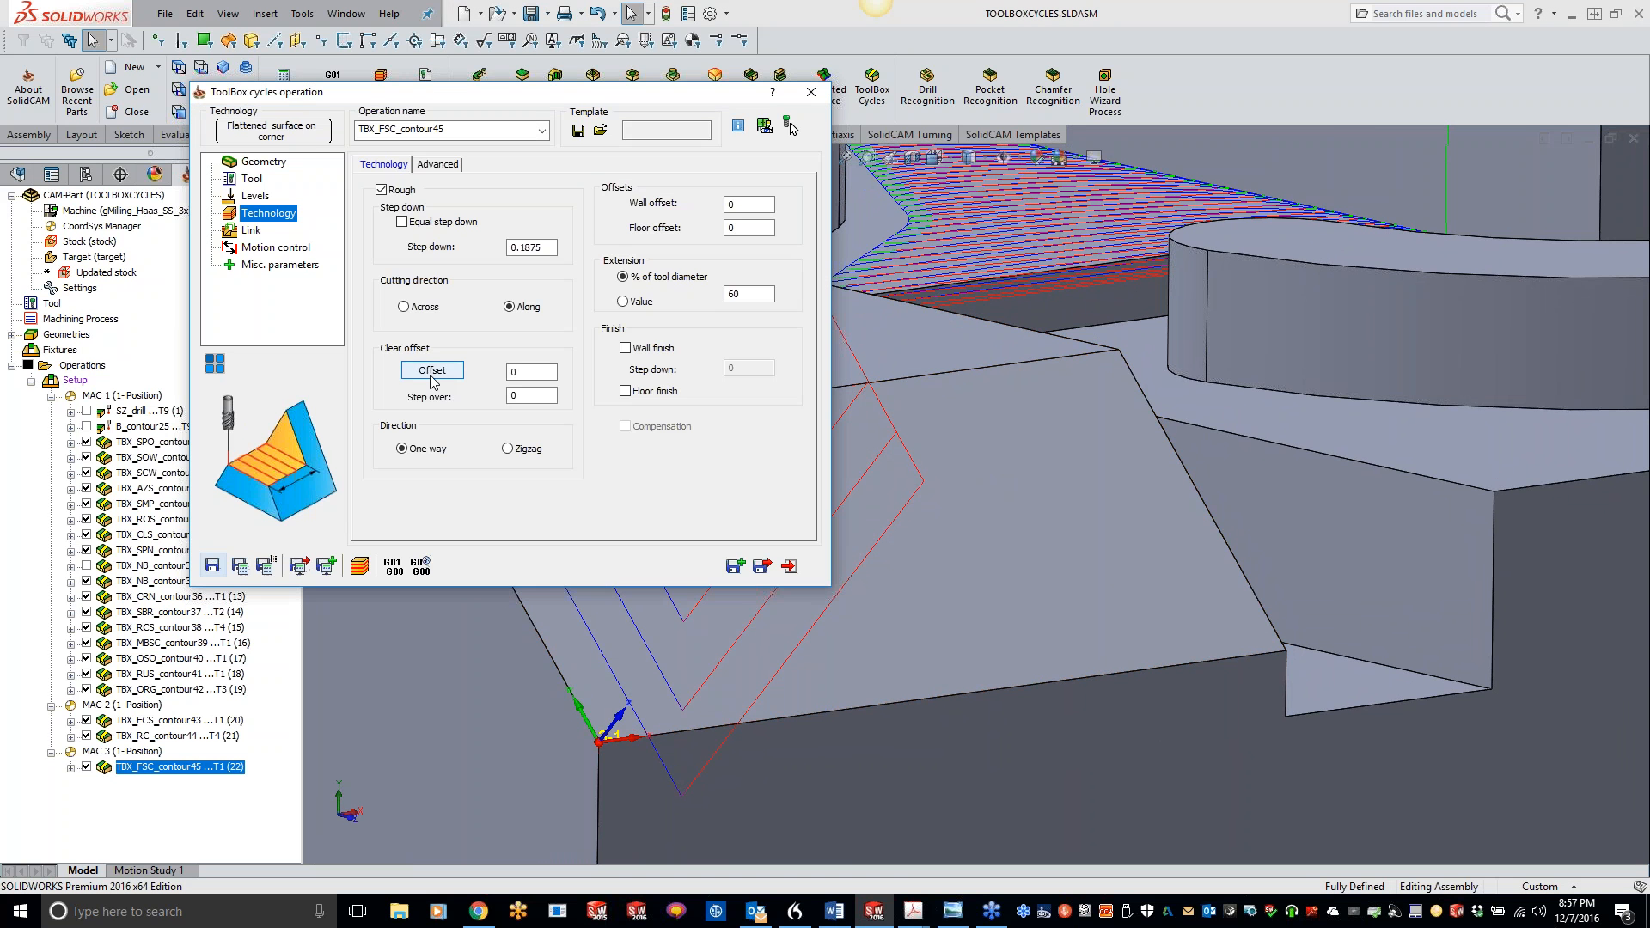
Step: Pick the far edge of the sloped corner face as the clear offset, then save and calculate the operation
{"action": "left_click", "coordinate": [432, 370]}
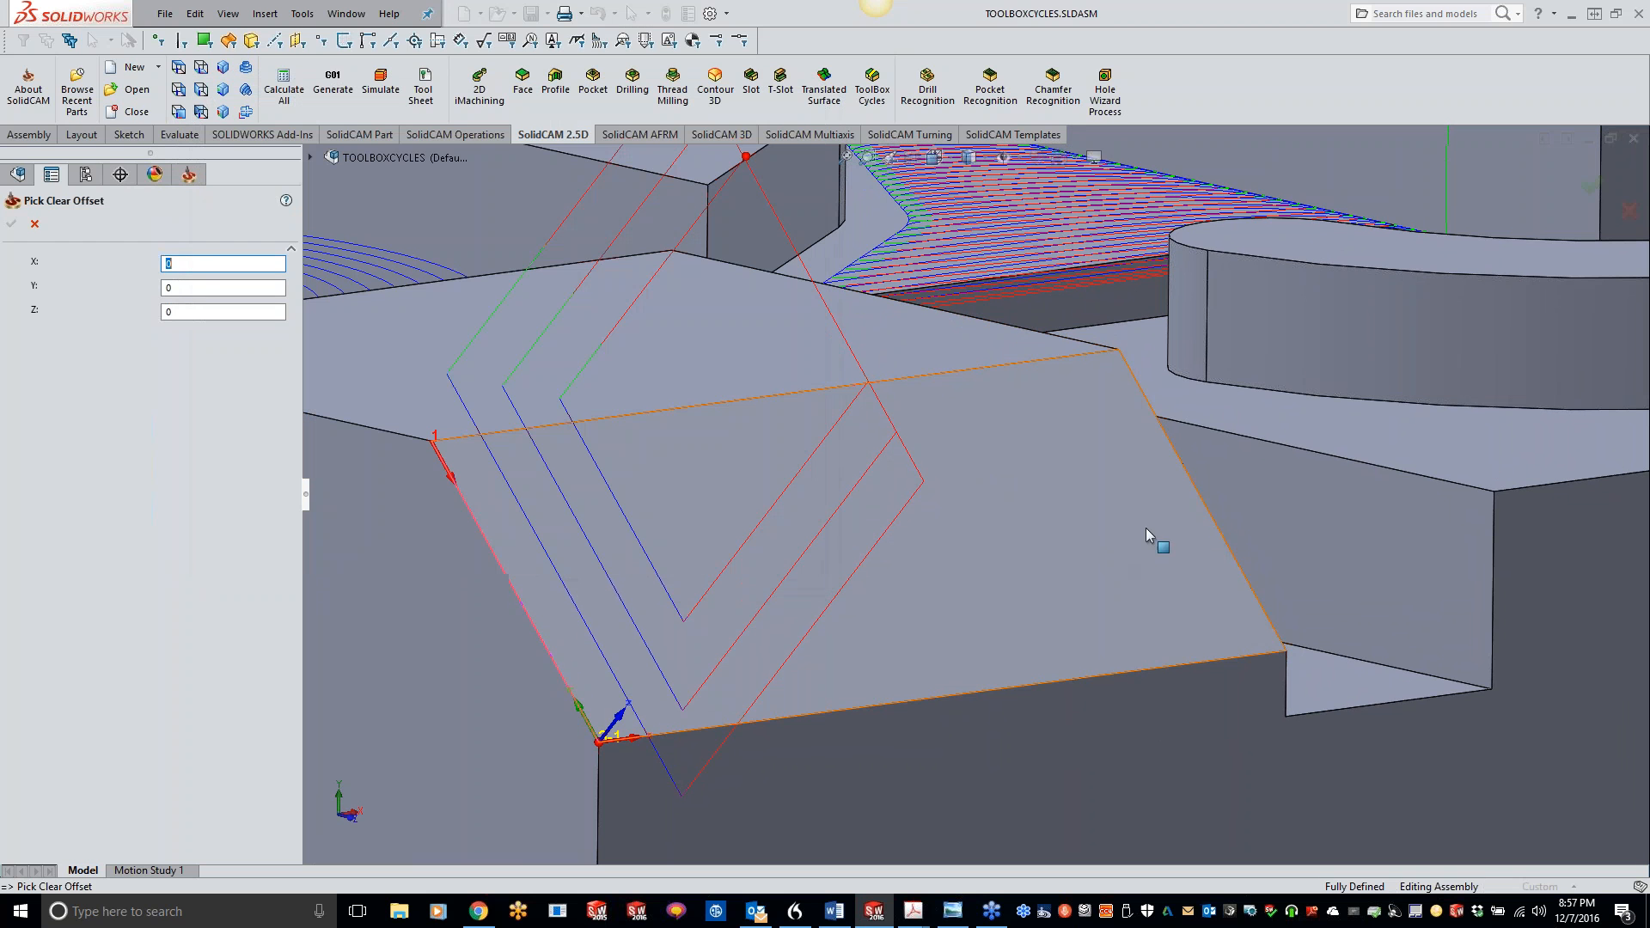
{"action": "left_click", "coordinate": [1211, 515]}
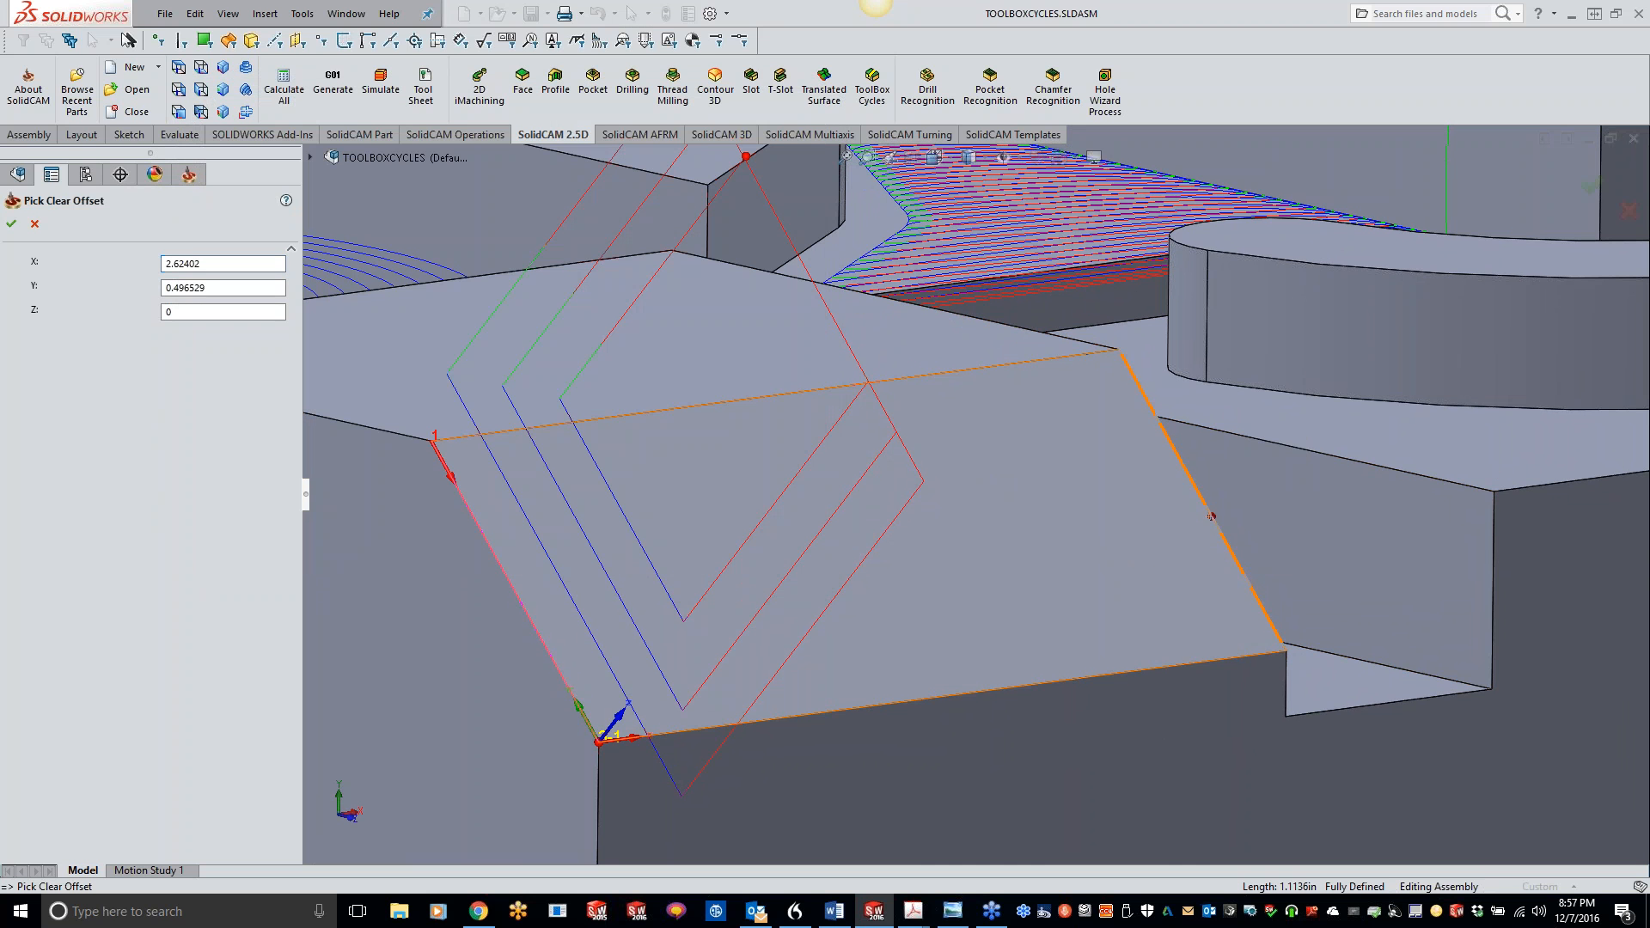
{"action": "left_click", "coordinate": [11, 224]}
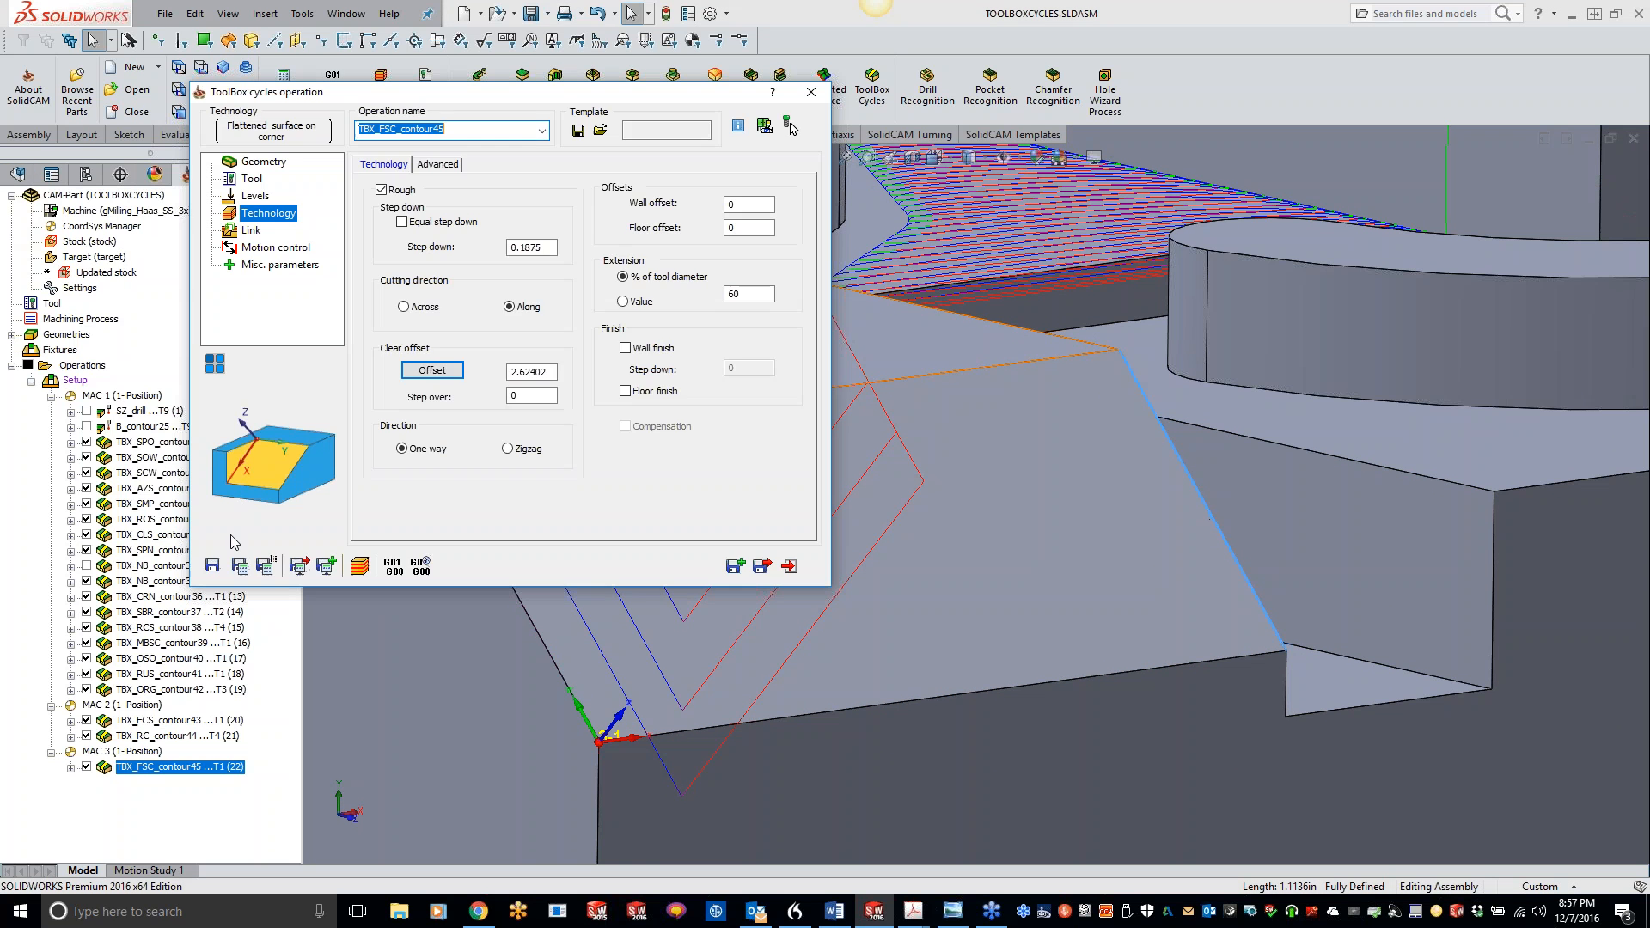
{"action": "left_click", "coordinate": [240, 565]}
{"action": "left_click", "coordinate": [709, 424]}
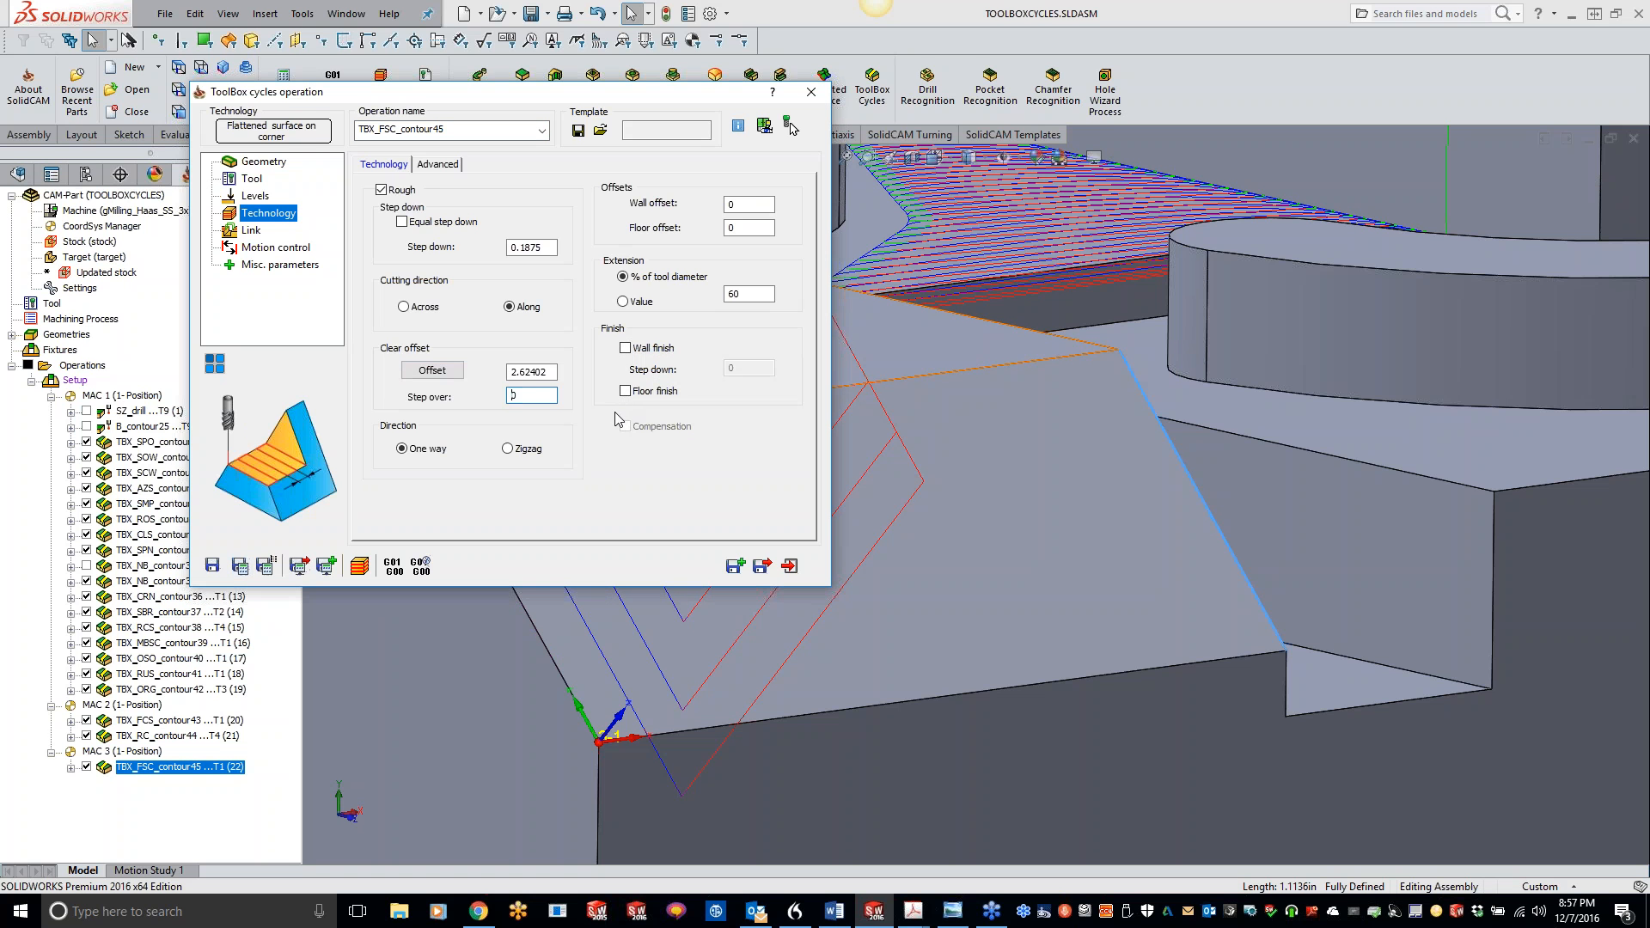
Step: Set the clear offset step over to 0.1, recalculate the operation and inspect the passes over the sloped face from the side
{"action": "left_click_drag", "start_coordinate": [531, 393], "coordinate": [451, 380]}
{"action": "left_click", "coordinate": [241, 568]}
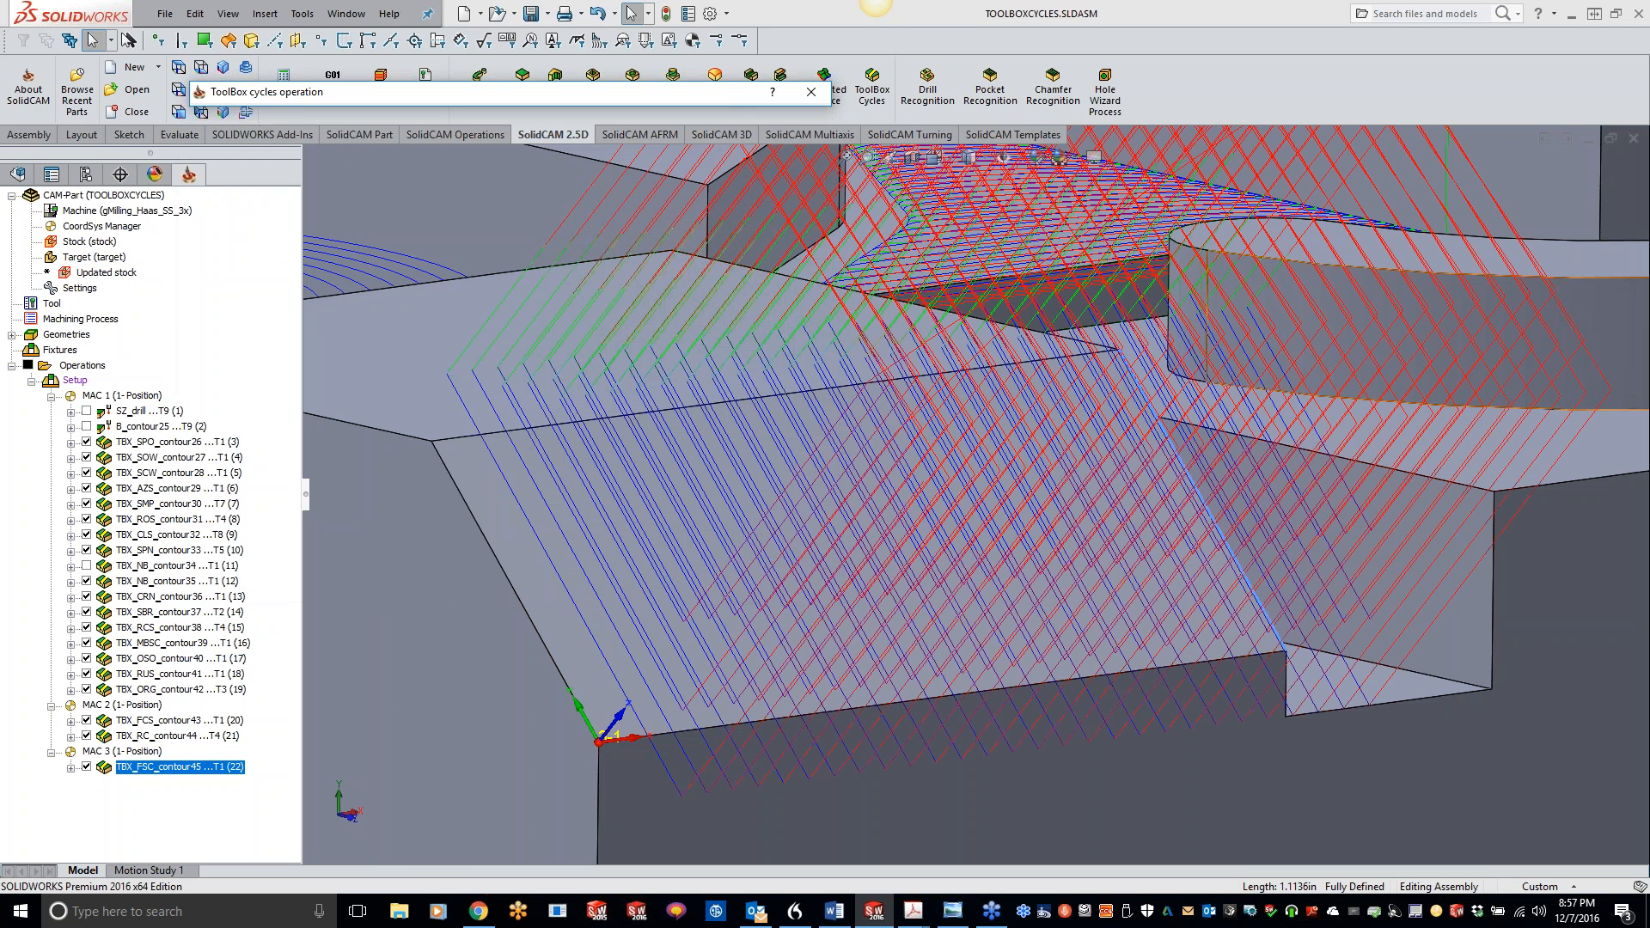
{"action": "left_click", "coordinate": [1424, 758]}
{"action": "scroll", "coordinate": [1424, 759], "scroll_direction": "up", "scroll_amount": 3}
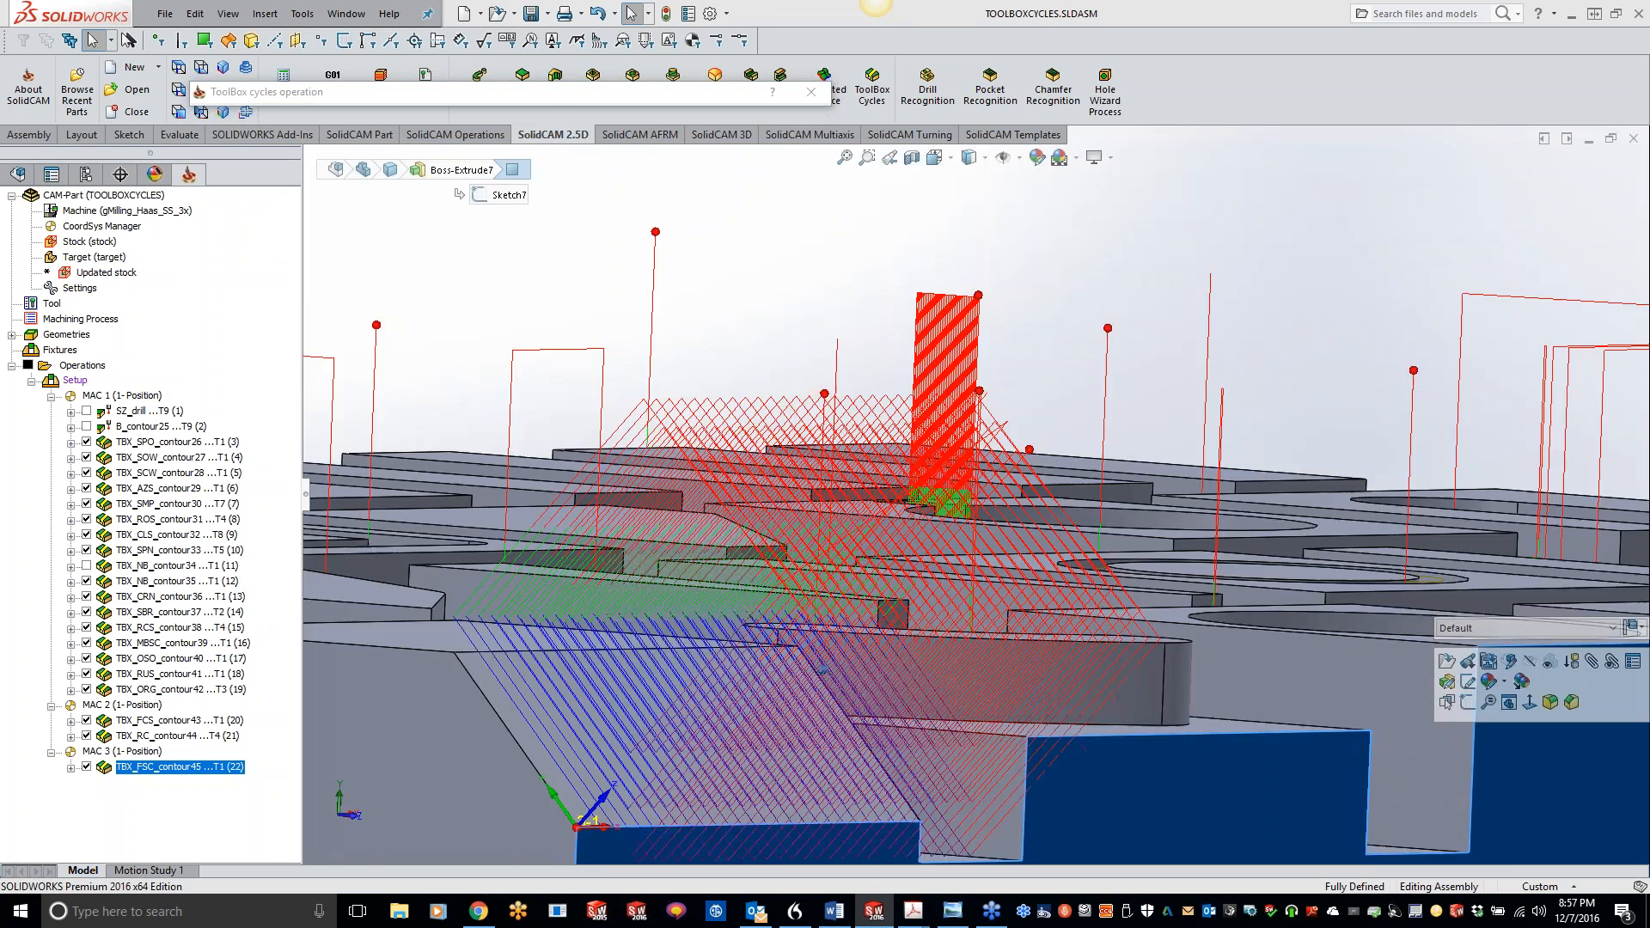
{"action": "middle_click_drag", "start_coordinate": [1417, 756], "coordinate": [1272, 585]}
{"action": "middle_click_drag", "start_coordinate": [1173, 634], "coordinate": [1114, 589]}
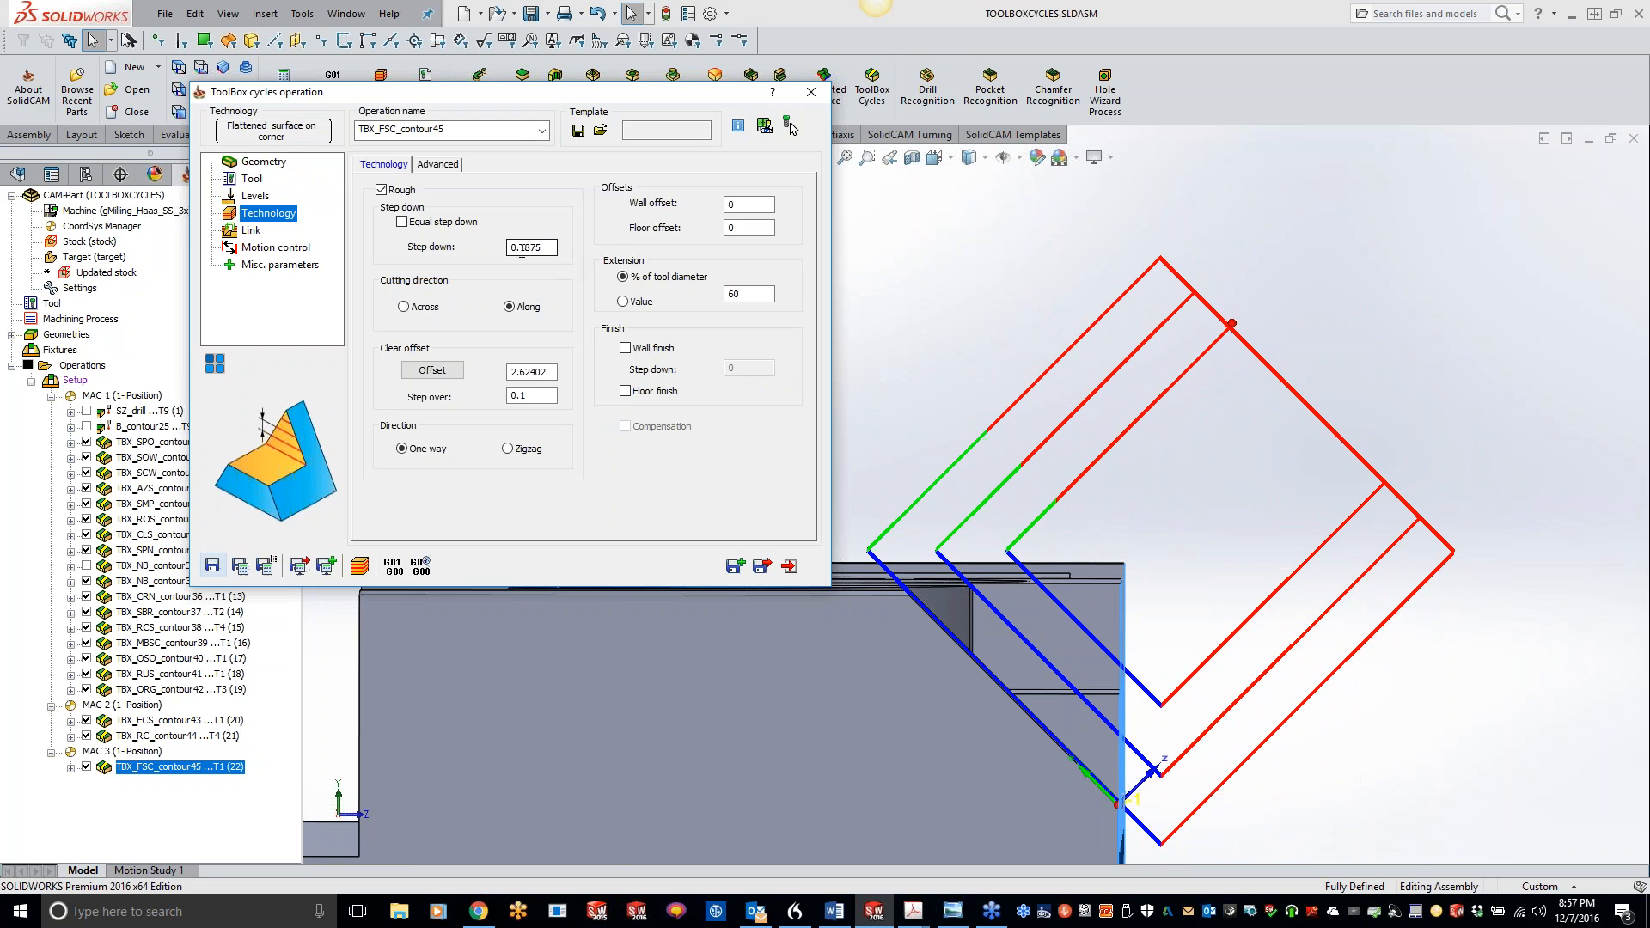
Step: Set the roughing step down to 0.05 and recalculate the Flattened surface on corner operation
{"action": "double_click", "coordinate": [553, 246]}
{"action": "type", "text": "."}
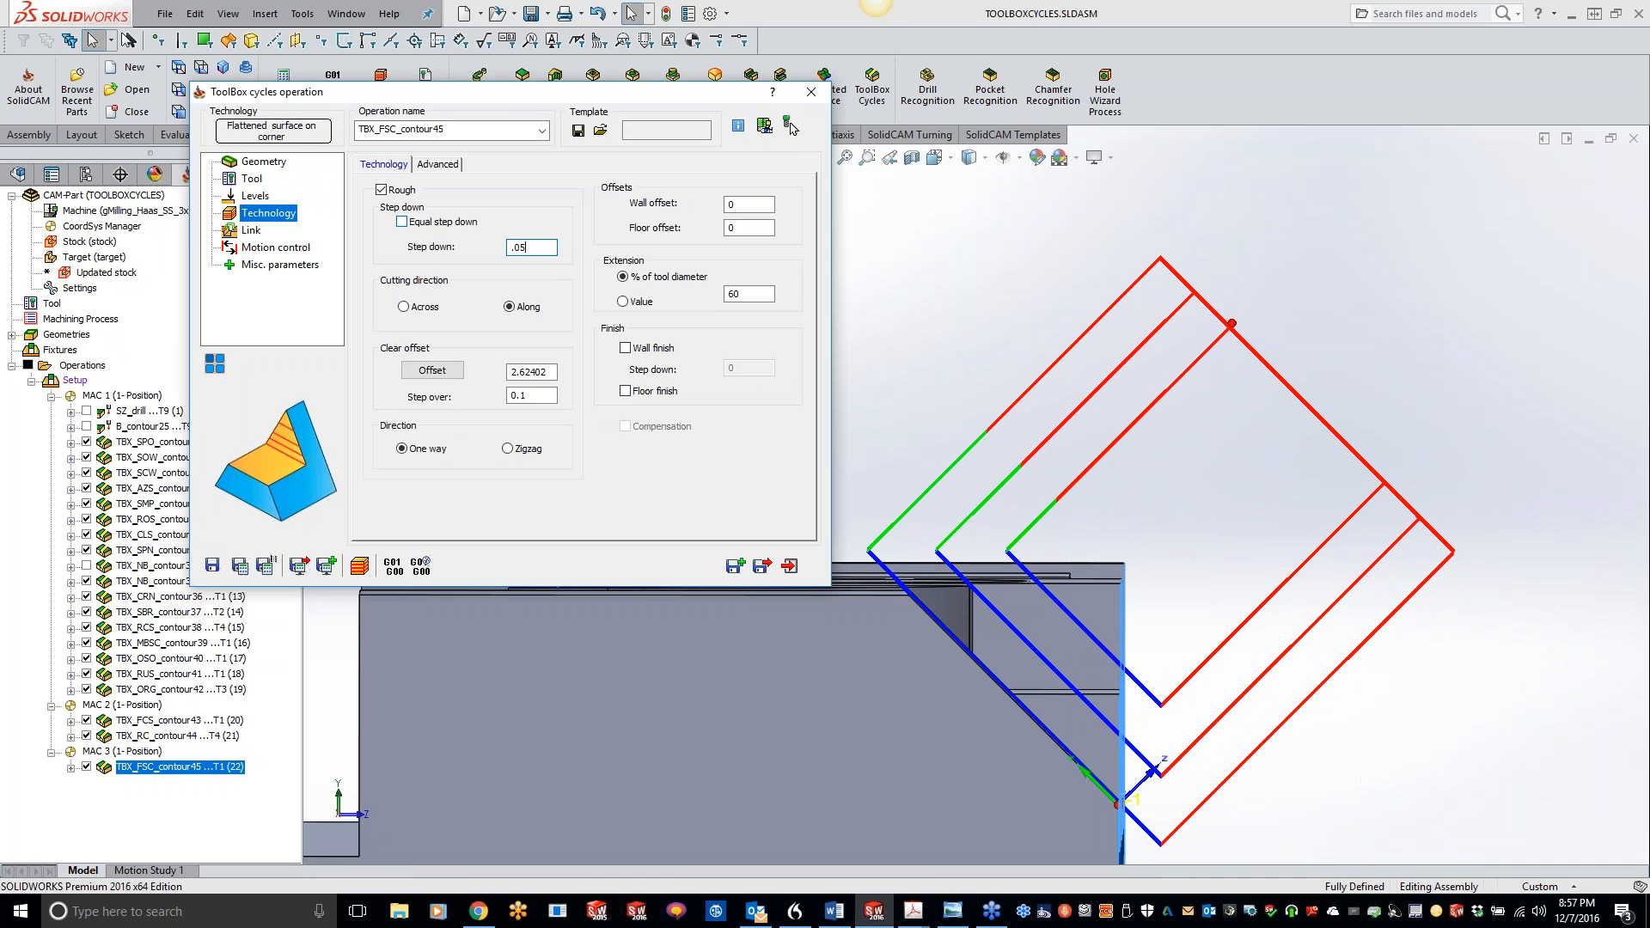
{"action": "type", "text": "05"}
{"action": "left_click", "coordinate": [234, 564]}
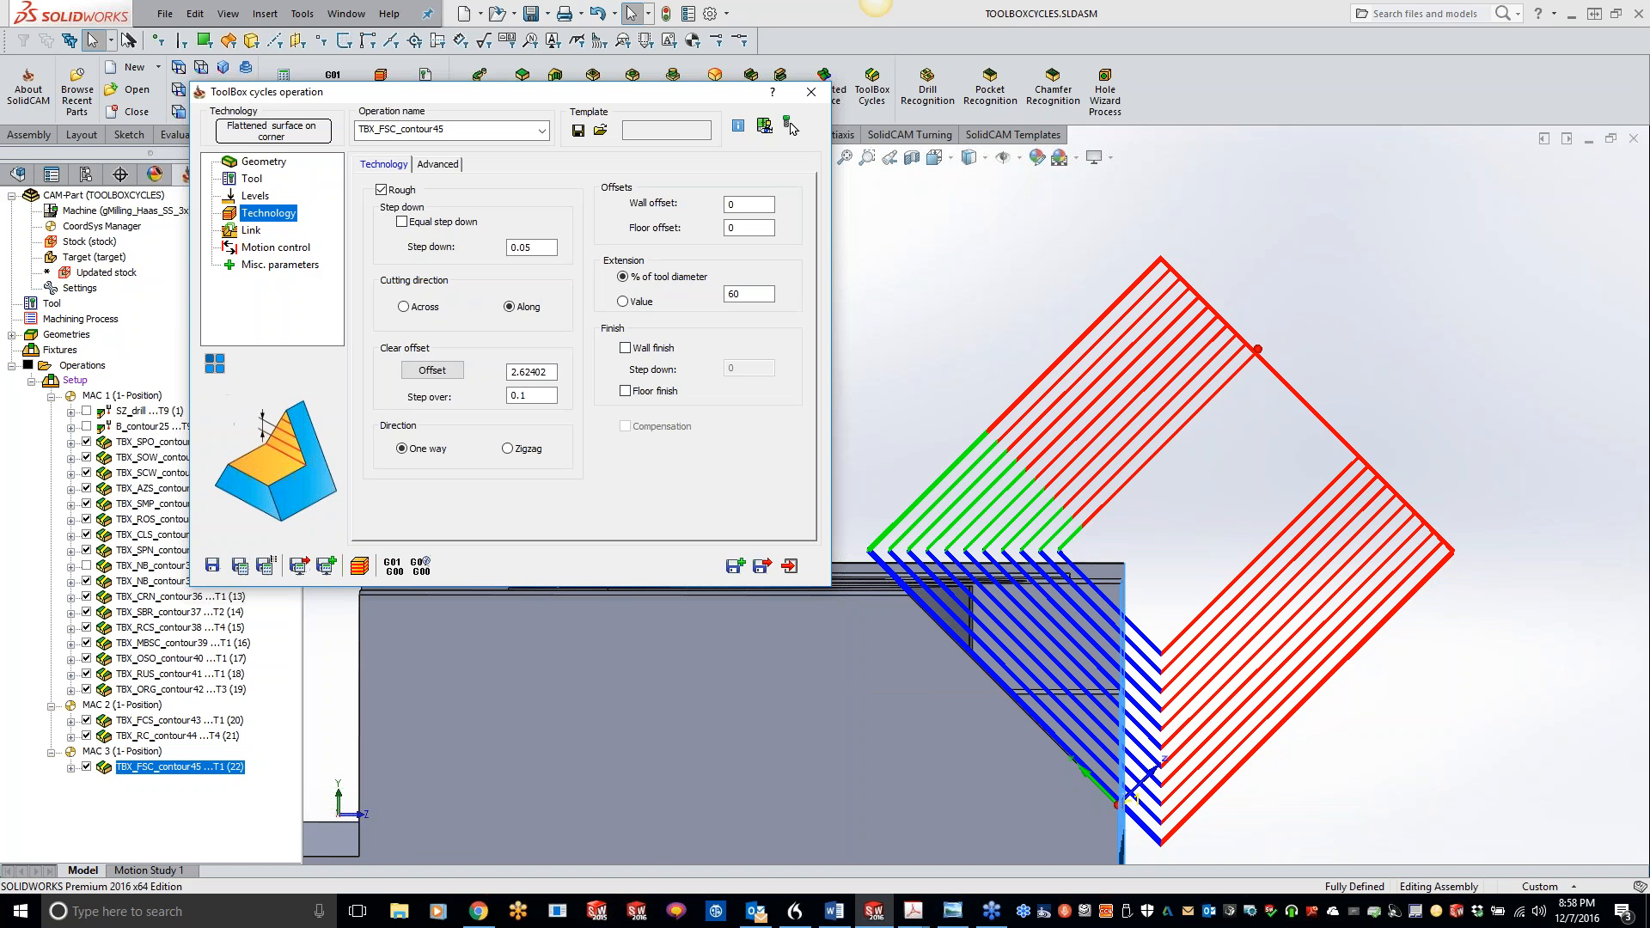
Step: Set the step down to 0, recalculate the operation and check the toolpath on the sloped face
{"action": "left_click_drag", "start_coordinate": [538, 248], "coordinate": [508, 248]}
{"action": "left_click", "coordinate": [239, 567]}
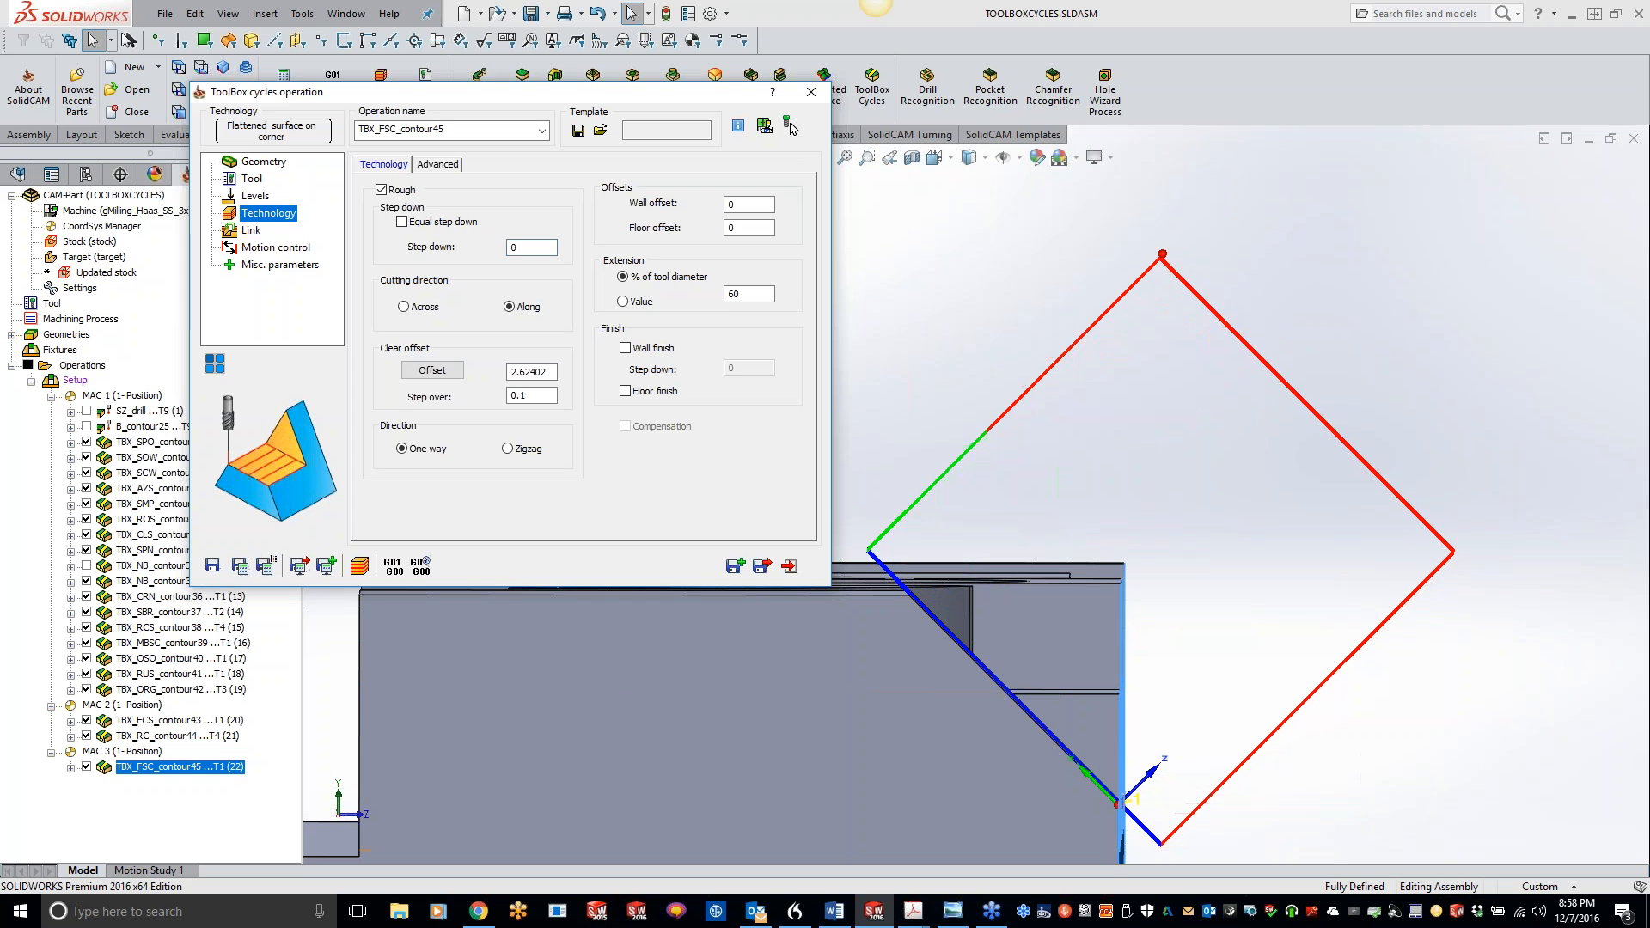
{"action": "mouse_move", "coordinate": [1249, 642]}
{"action": "middle_mouse_down"}
{"action": "mouse_move", "coordinate": [1282, 634]}
{"action": "mouse_move", "coordinate": [1253, 657]}
{"action": "middle_mouse_up"}
{"action": "middle_click_drag", "start_coordinate": [1046, 633], "coordinate": [1043, 631]}
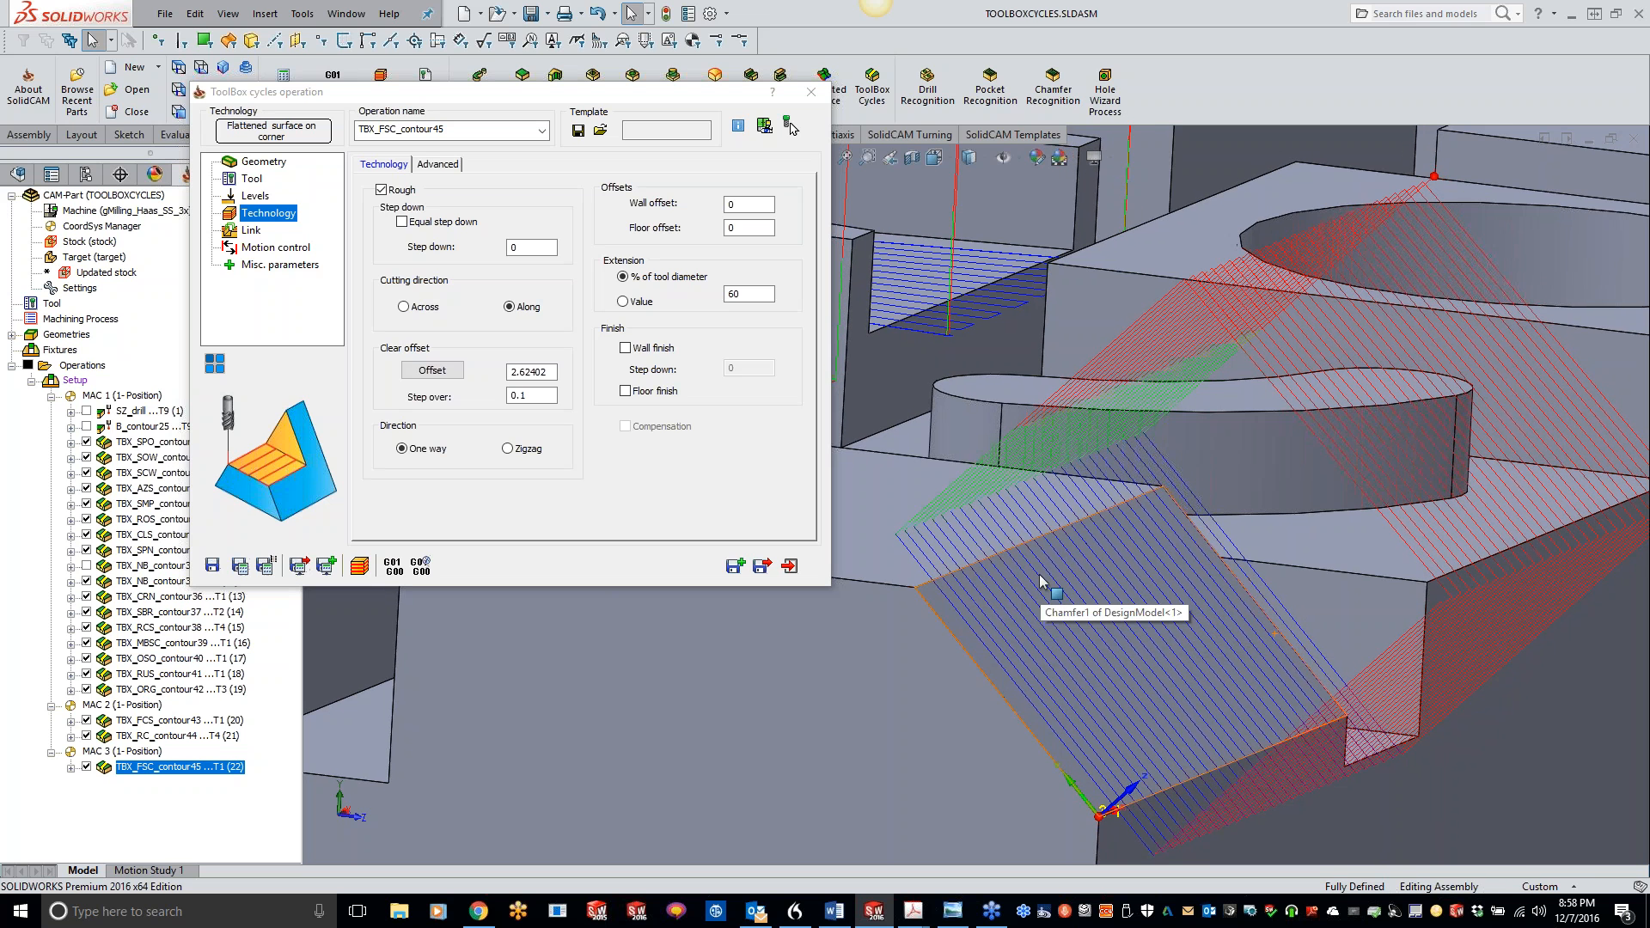
Step: Change the cutting direction to Zigzag, set the step down to 0.05 and recalculate the toolpath
{"action": "left_click", "coordinate": [512, 453]}
{"action": "left_click", "coordinate": [239, 567]}
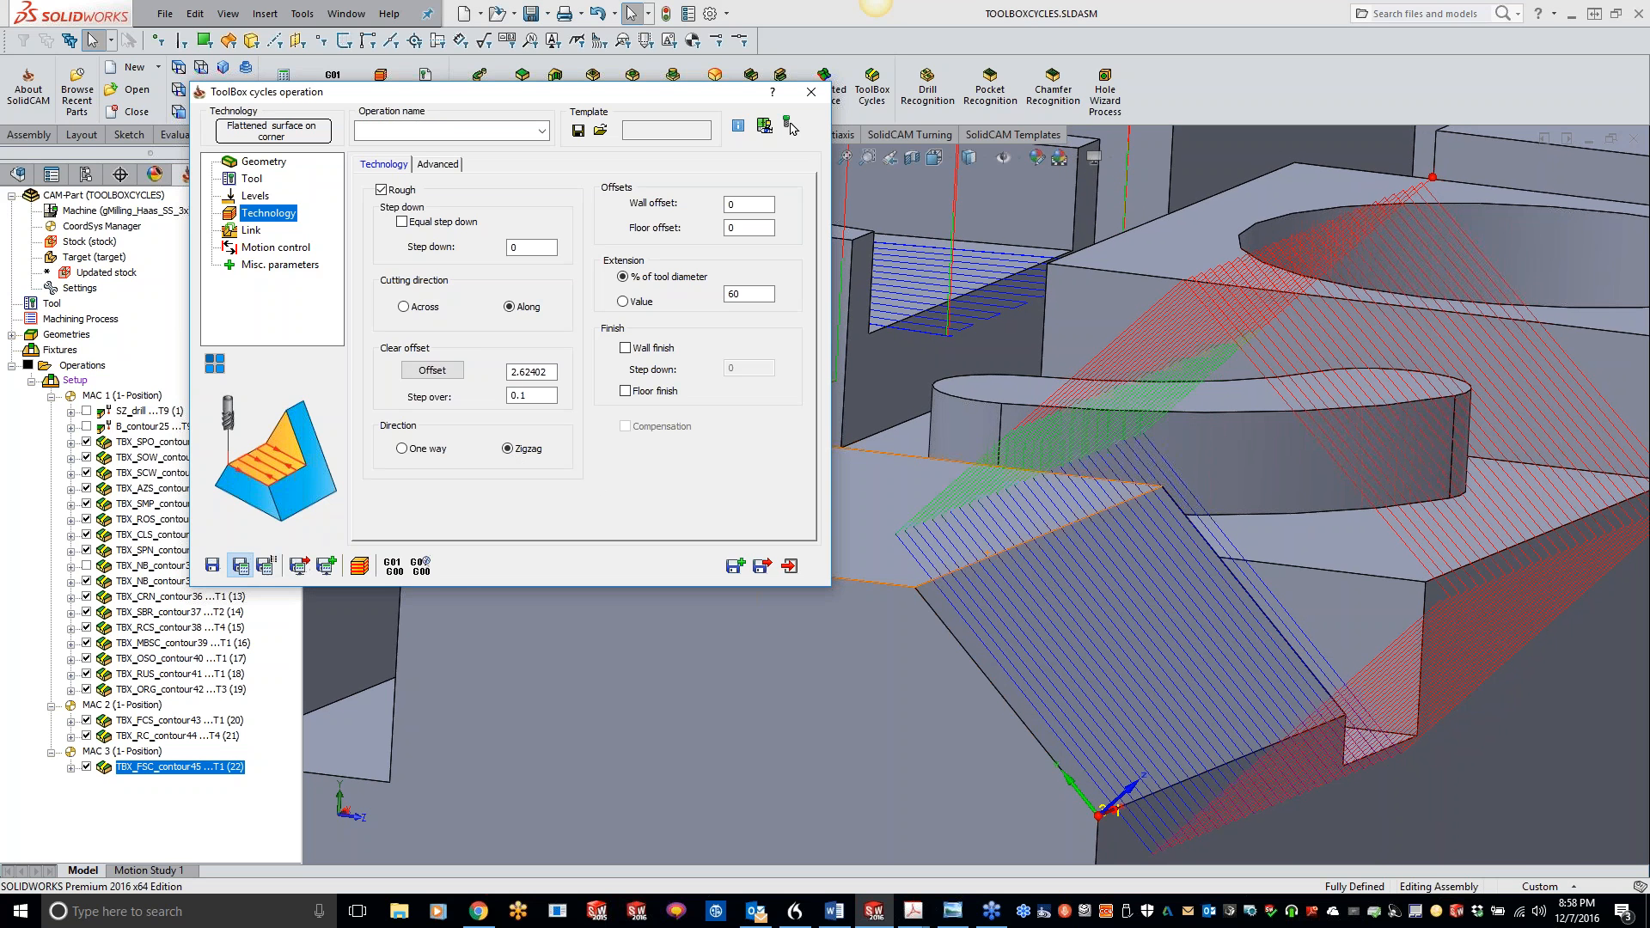
{"action": "left_click", "coordinate": [514, 246]}
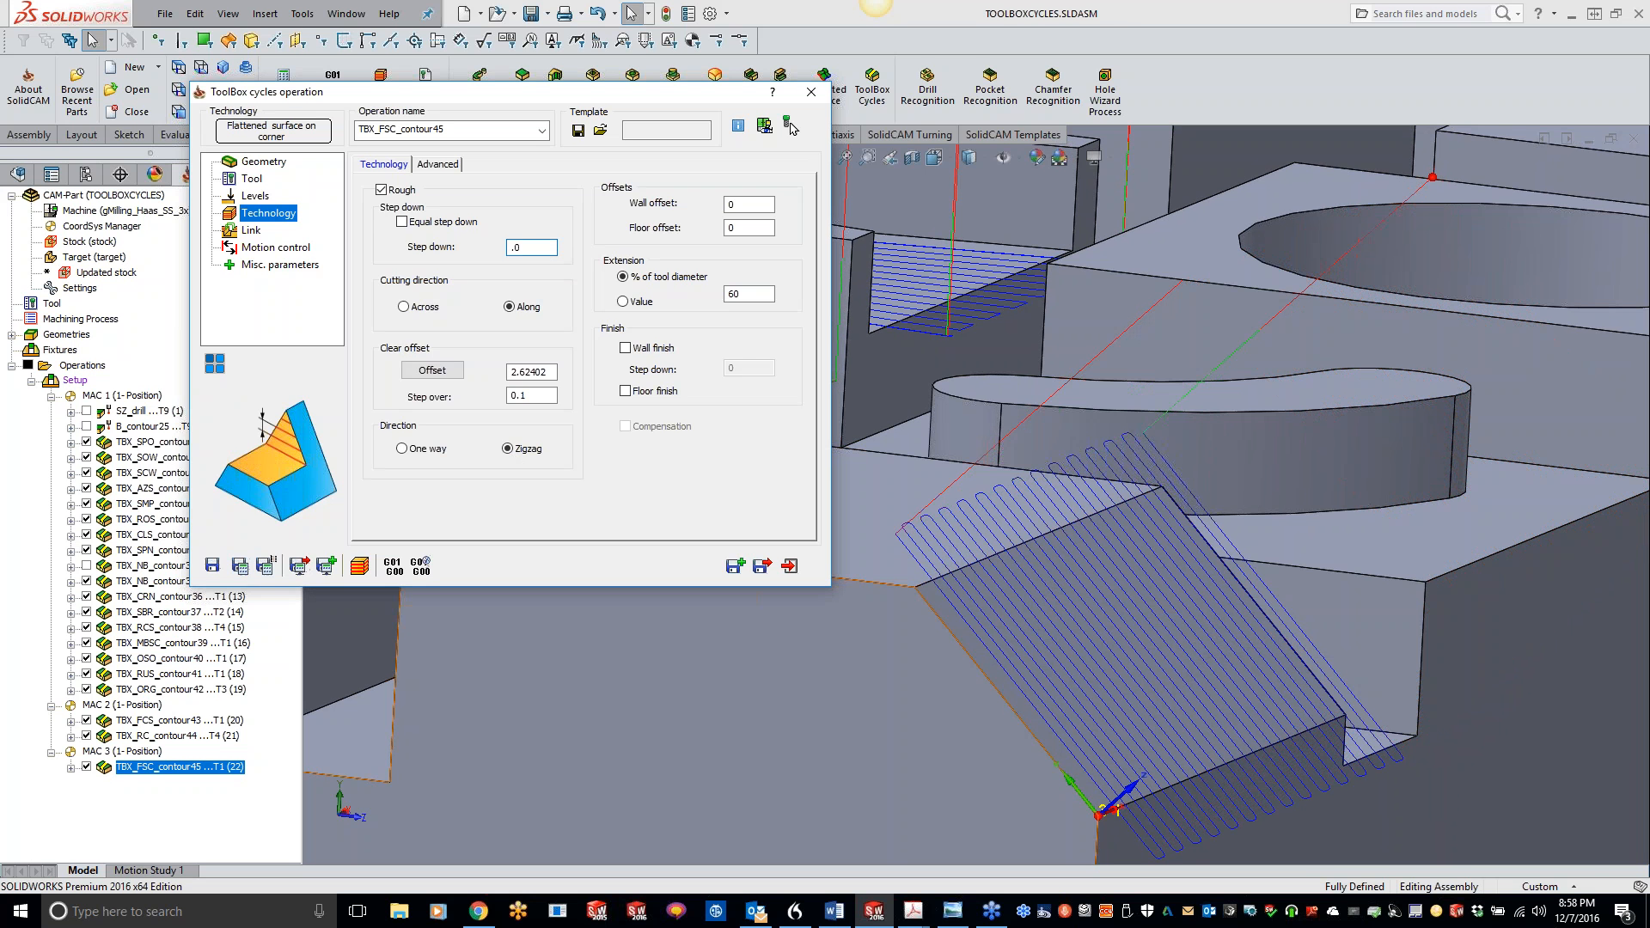
{"action": "left_click", "coordinate": [240, 566]}
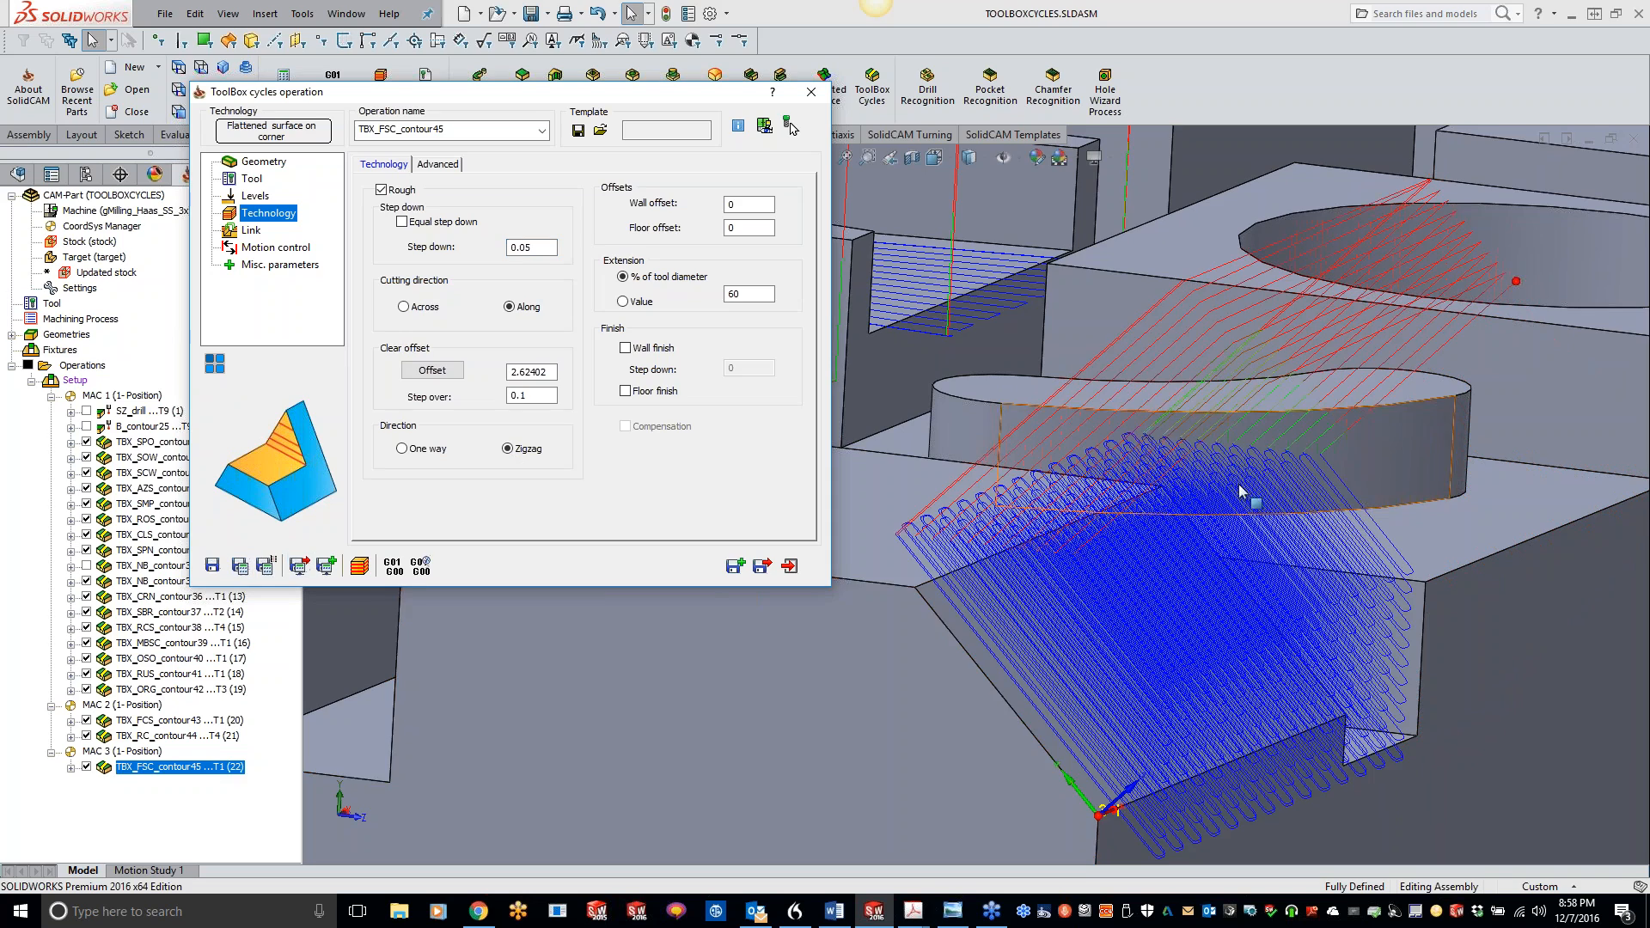
{"action": "middle_click_drag", "start_coordinate": [1518, 674], "coordinate": [1264, 620]}
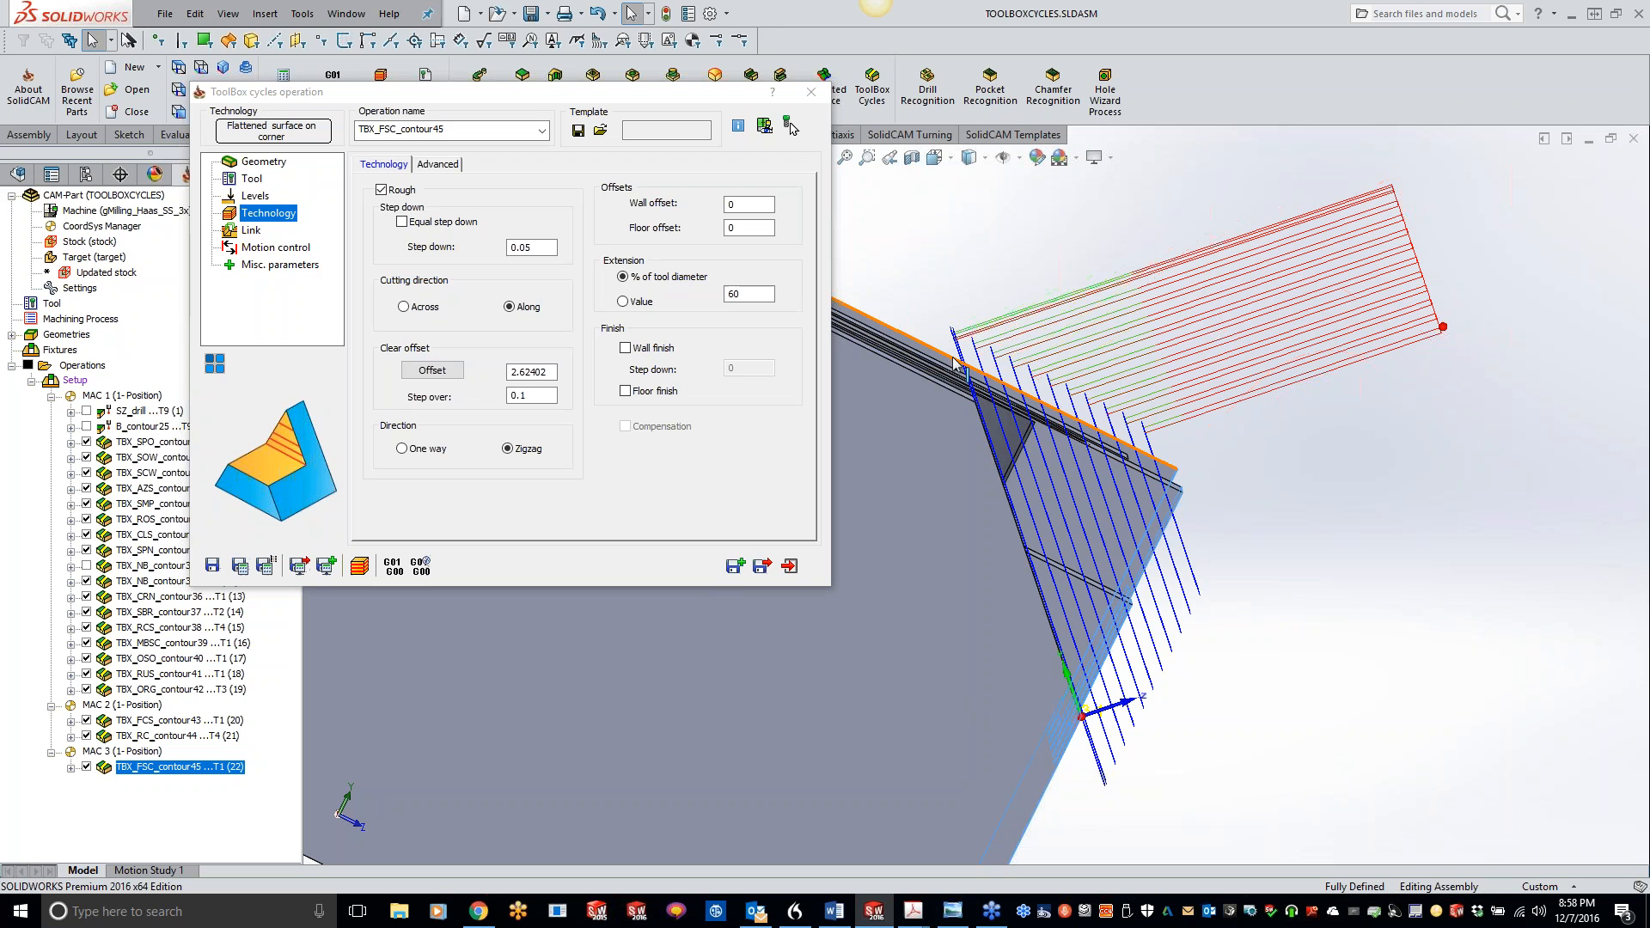
Step: Set the extension to 10% of the tool diameter and recalculate the Flattened surface on corner operation
{"action": "double_click", "coordinate": [760, 293]}
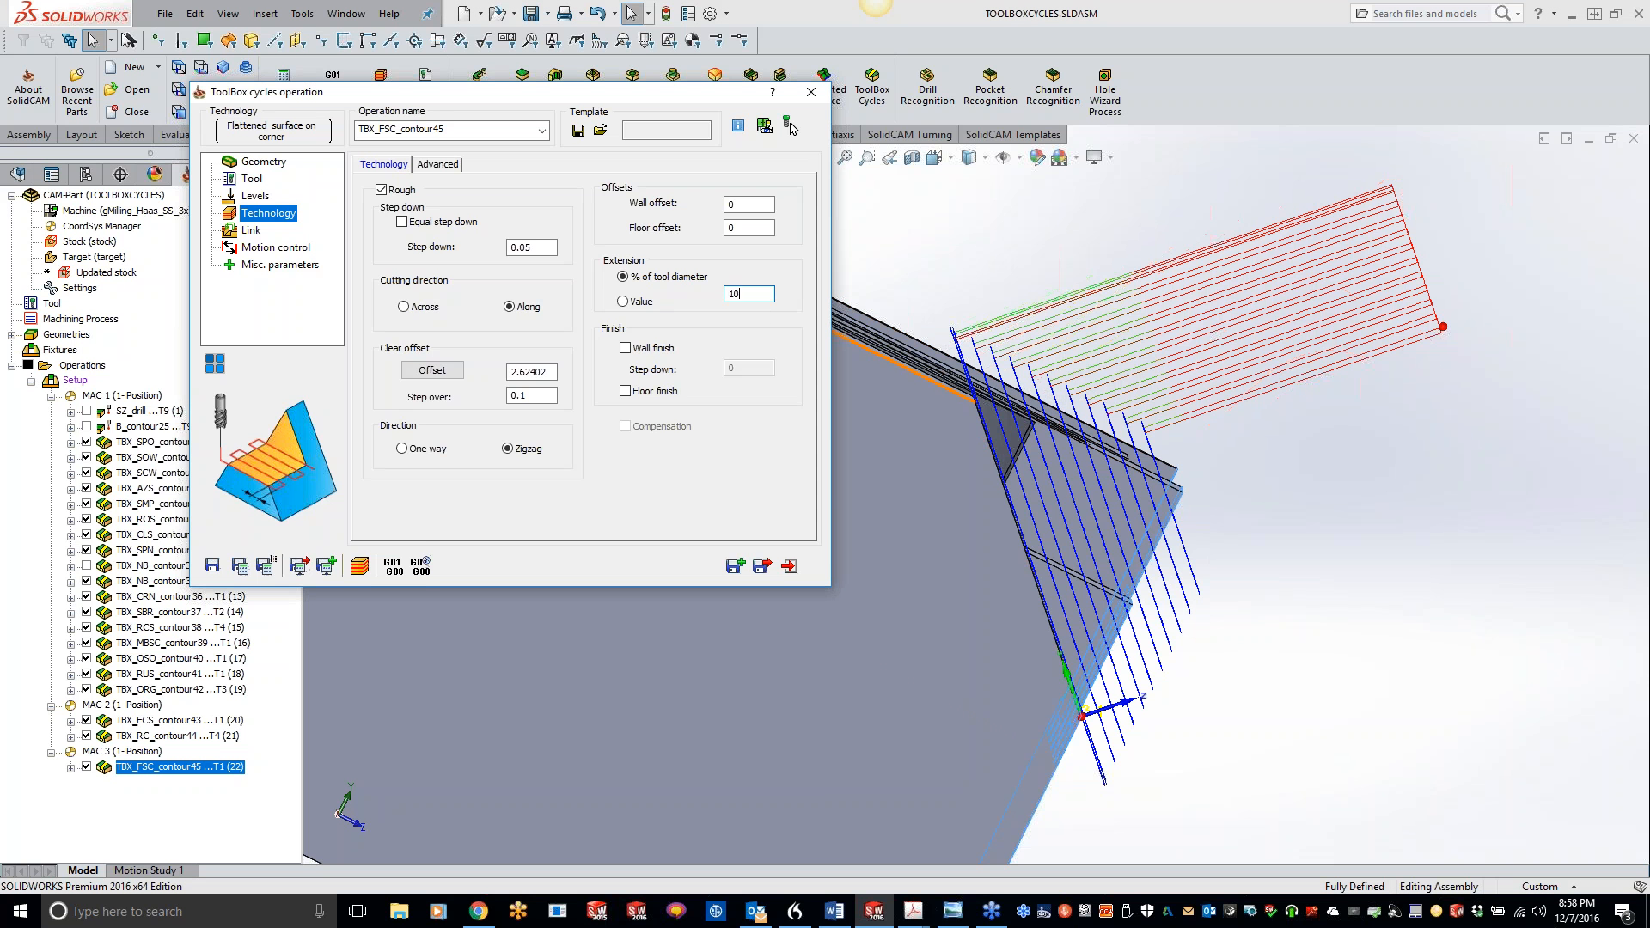
{"action": "left_click", "coordinate": [241, 566]}
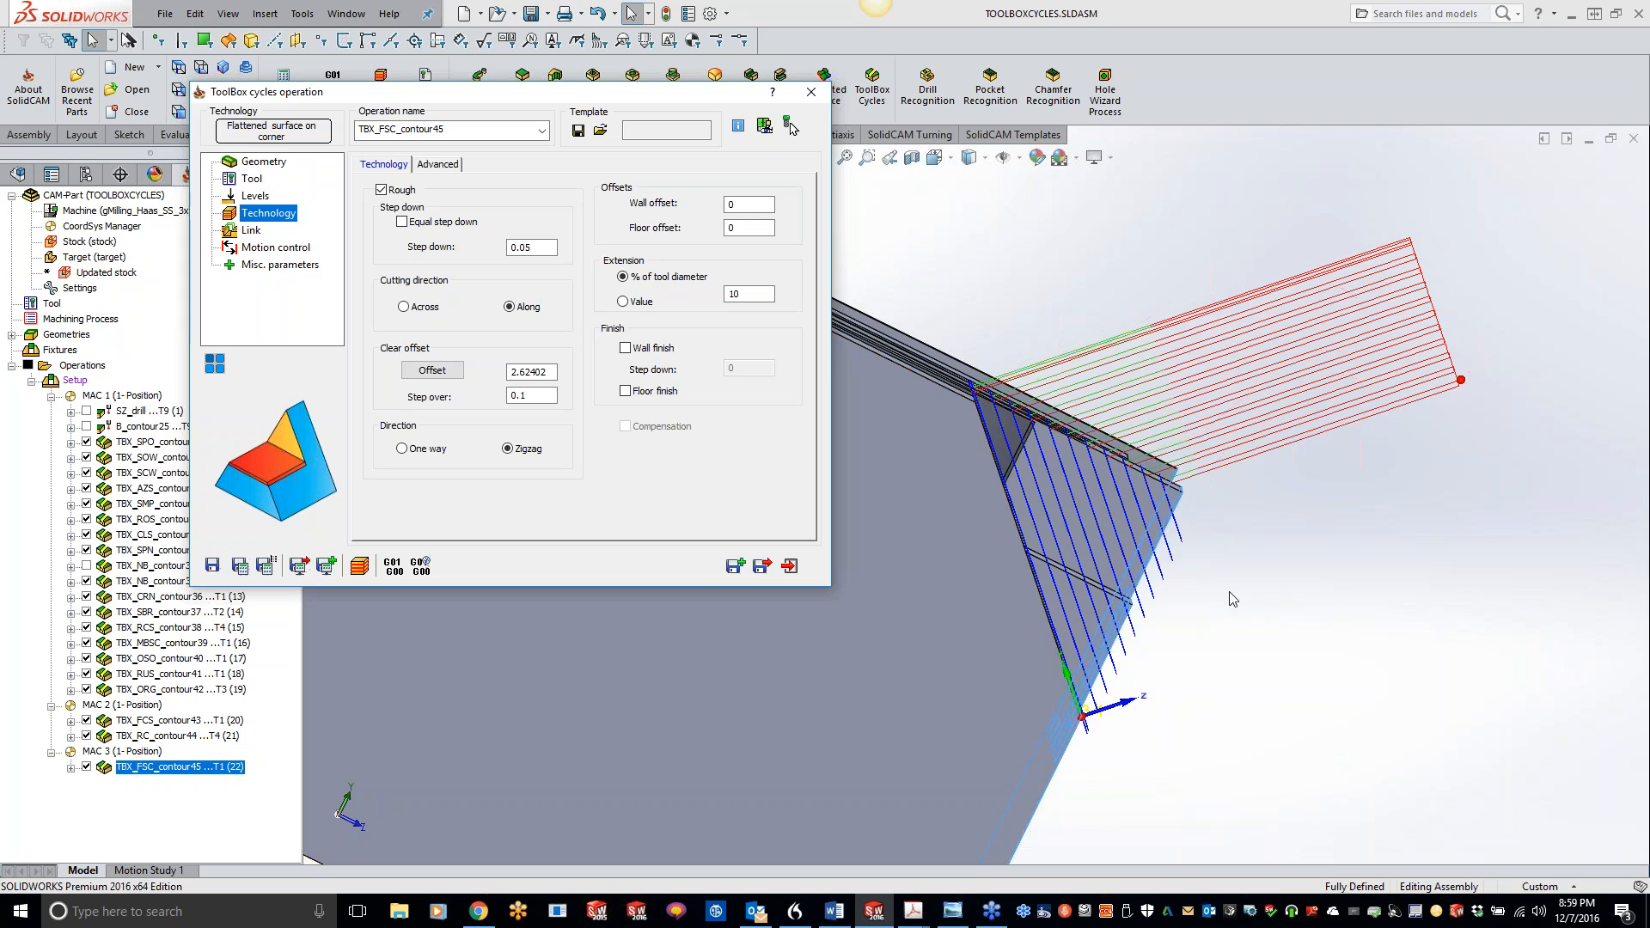
{"action": "middle_click_drag", "start_coordinate": [1257, 605], "coordinate": [961, 593]}
{"action": "scroll", "coordinate": [917, 571], "scroll_direction": "up", "scroll_amount": 5}
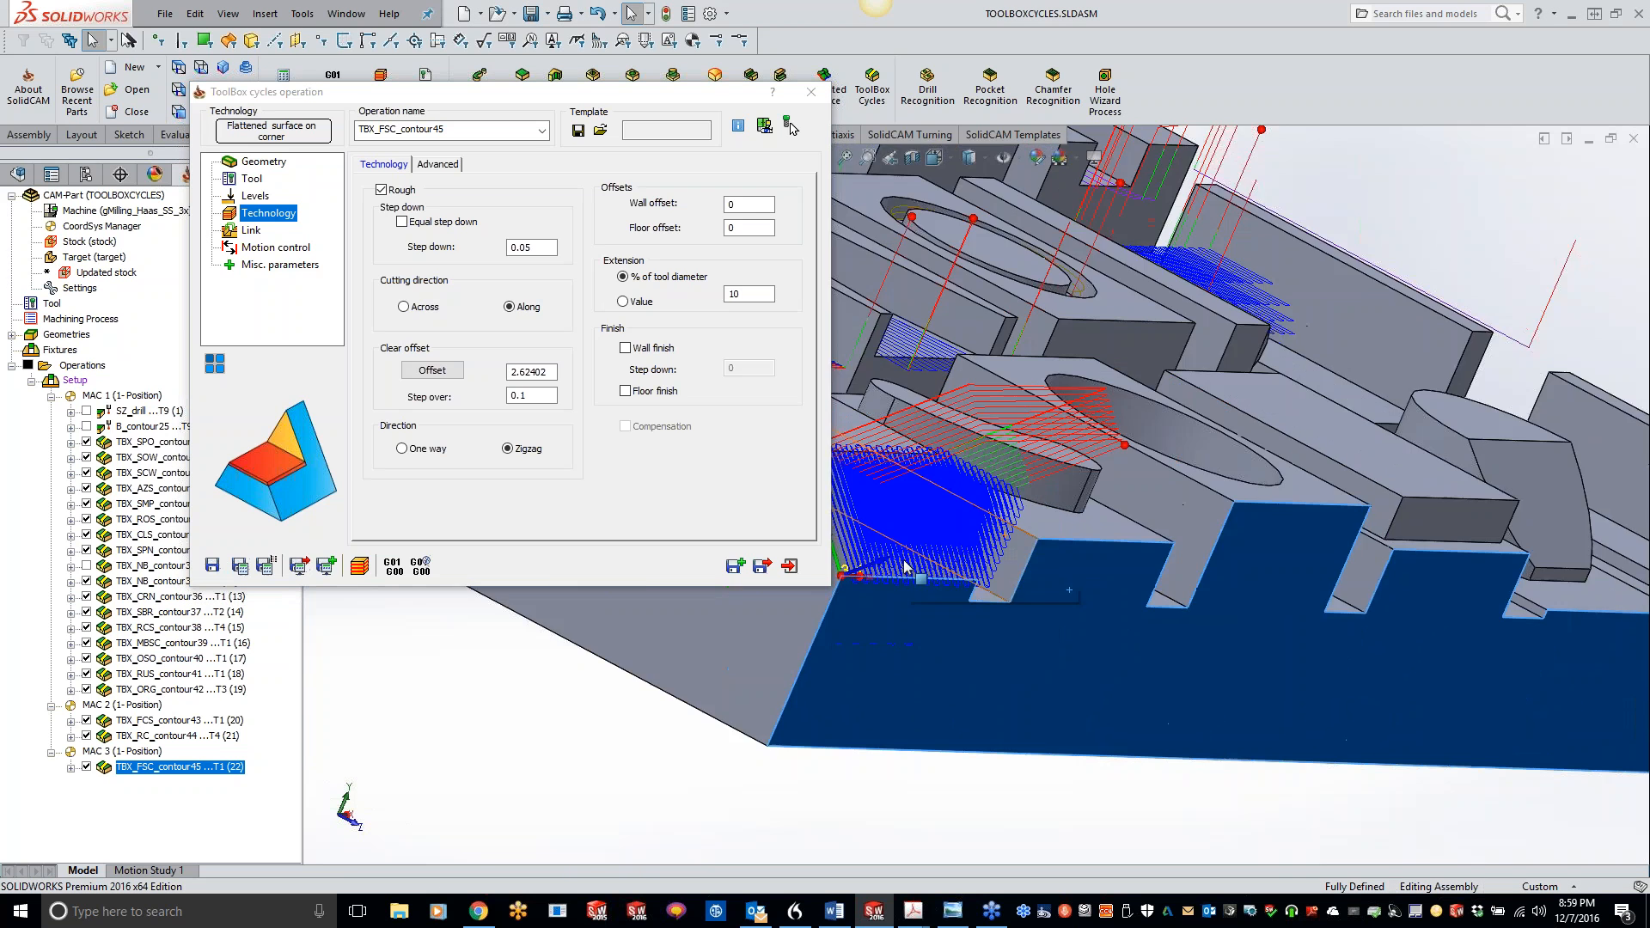
{"action": "scroll", "coordinate": [855, 507], "scroll_direction": "down", "scroll_amount": 2}
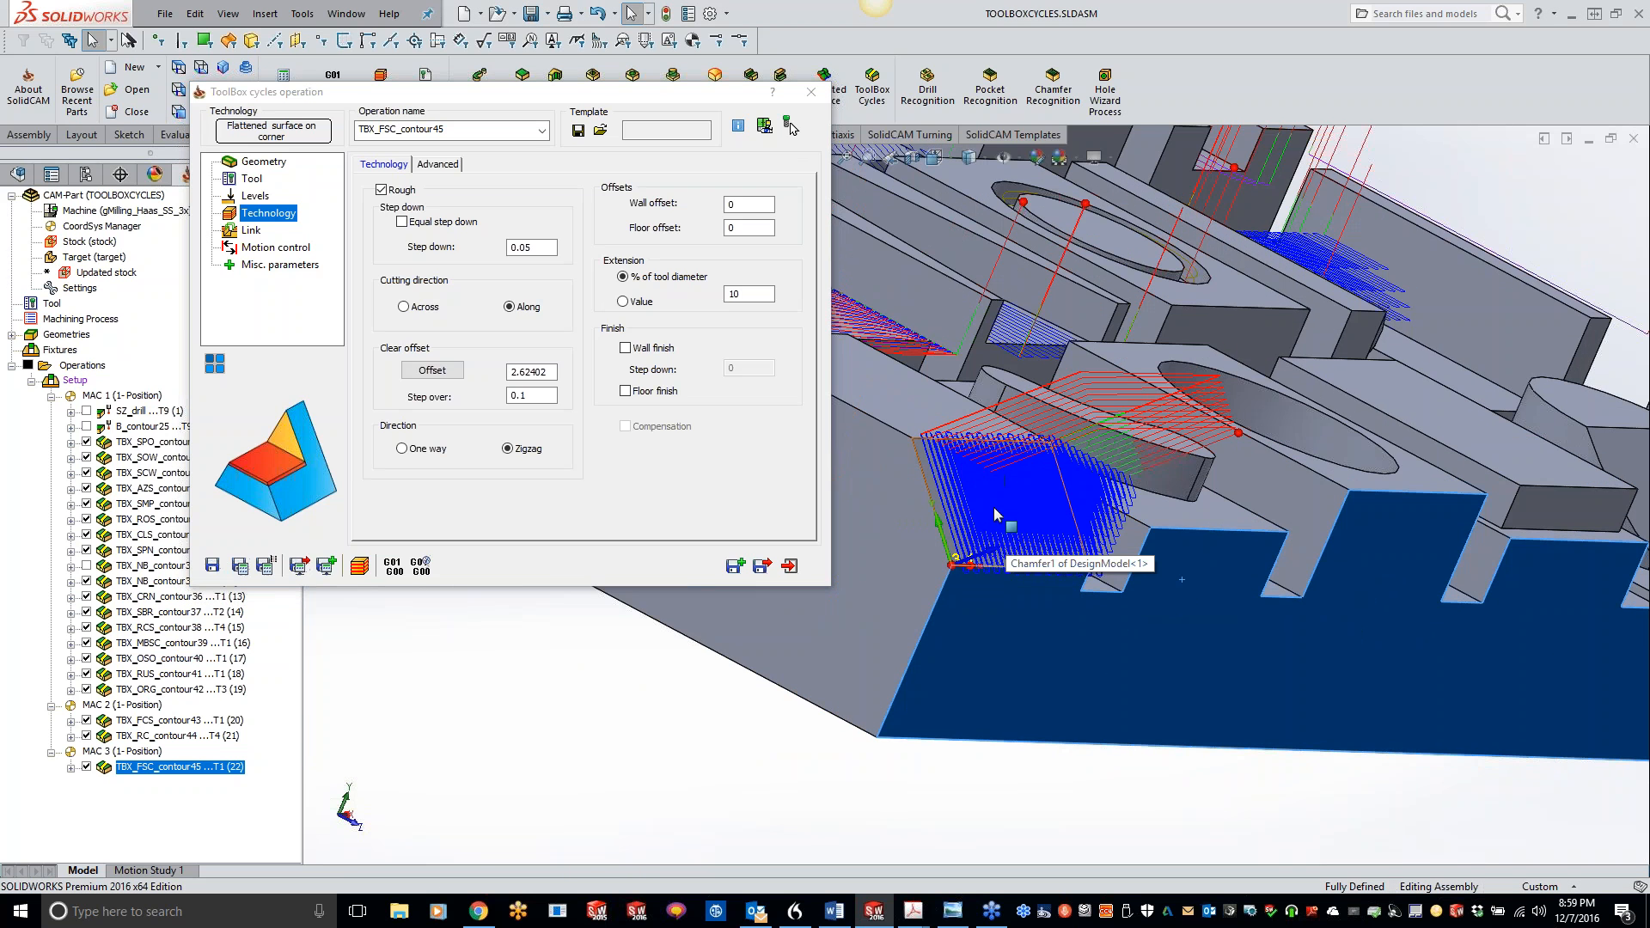
Step: View the part's side face square on and examine the step-down levels and extension of the corner toolpath
{"action": "middle_click_drag", "start_coordinate": [967, 459], "coordinate": [1130, 413]}
{"action": "key", "text": "space"}
{"action": "left_click", "coordinate": [1096, 687]}
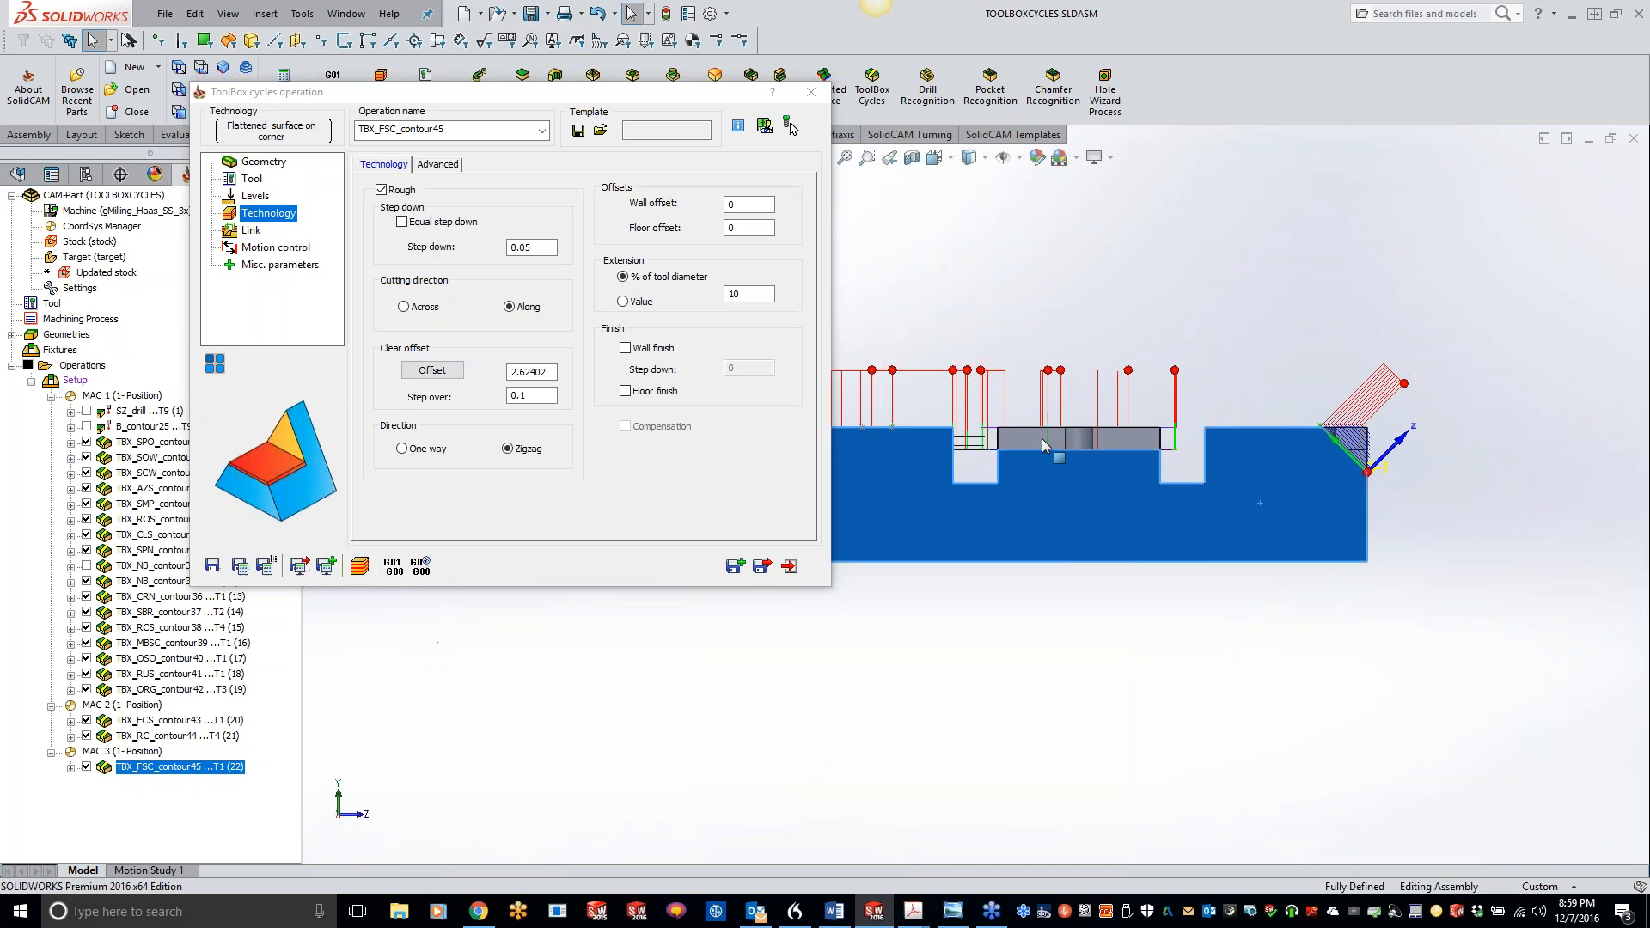
{"action": "mouse_move", "coordinate": [1044, 442]}
{"action": "middle_mouse_down"}
{"action": "mouse_move", "coordinate": [1031, 427]}
{"action": "mouse_move", "coordinate": [1035, 469]}
{"action": "middle_mouse_up"}
{"action": "scroll", "coordinate": [1169, 364], "scroll_direction": "down", "scroll_amount": 6}
{"action": "left_click", "coordinate": [1104, 430]}
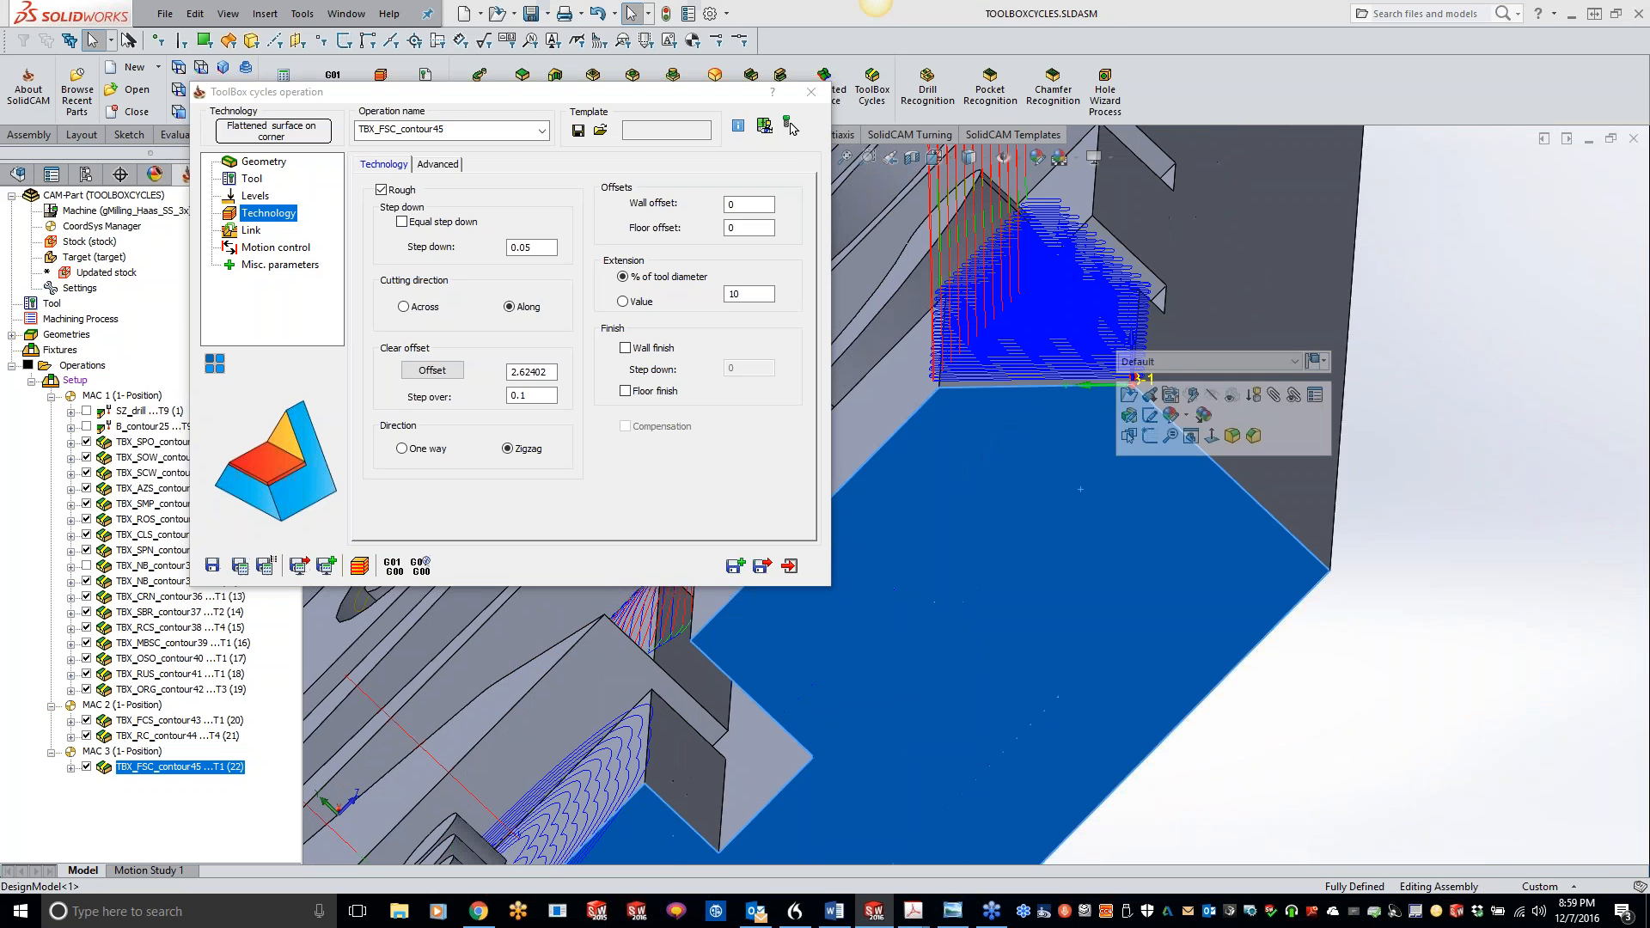
{"action": "key", "text": "space"}
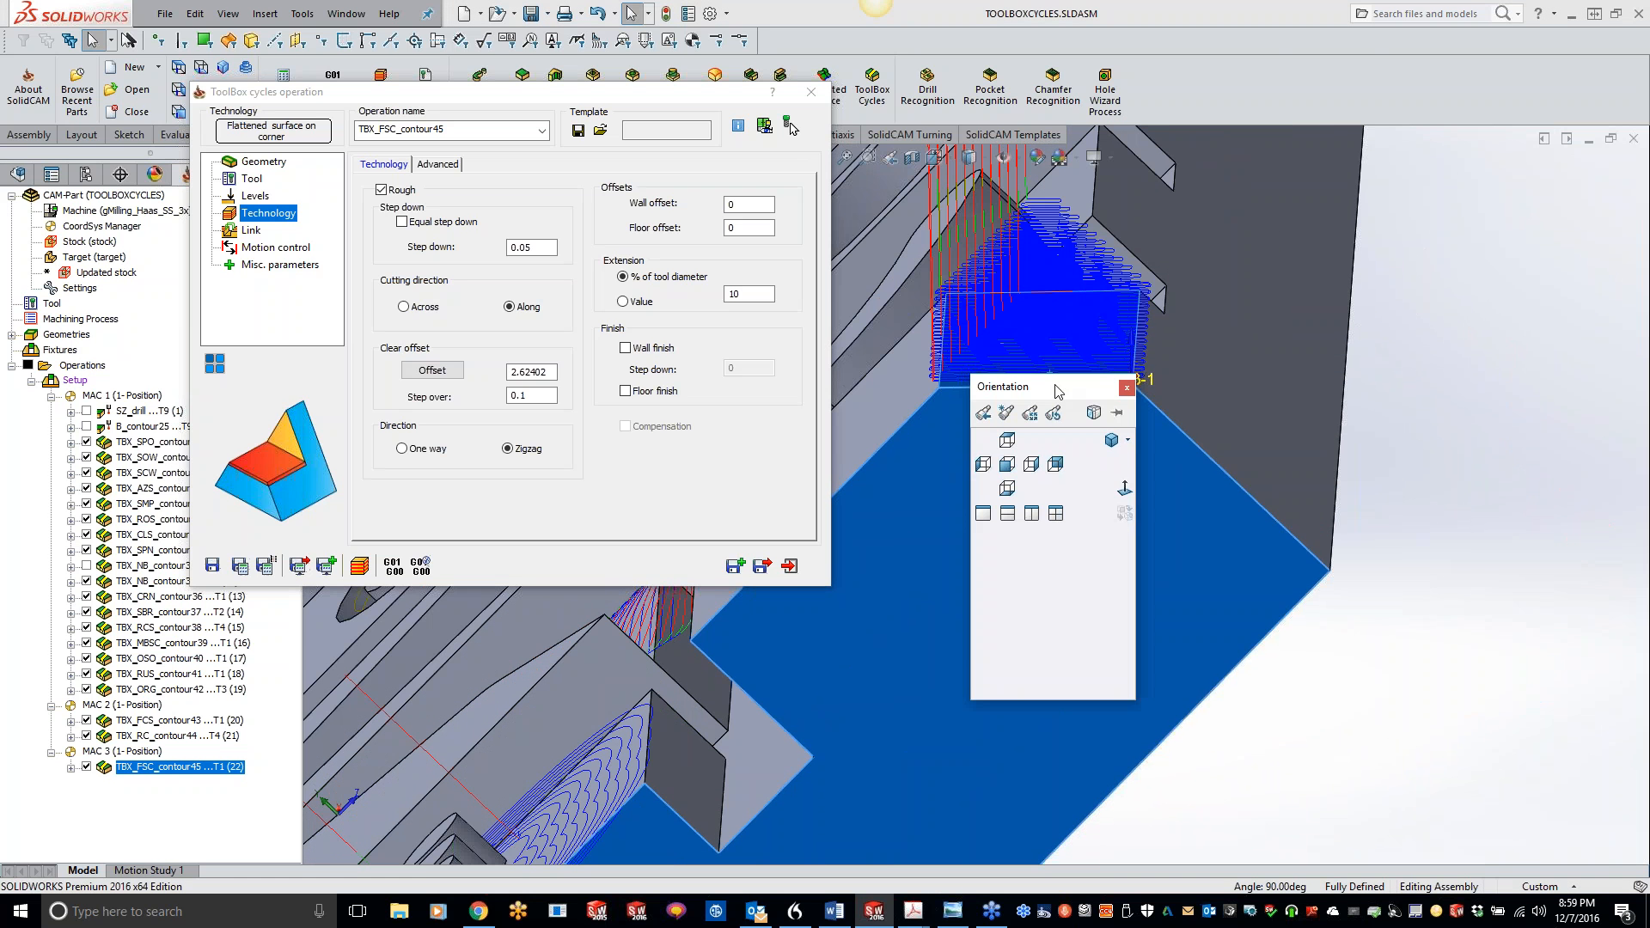
{"action": "left_click", "coordinate": [1121, 484]}
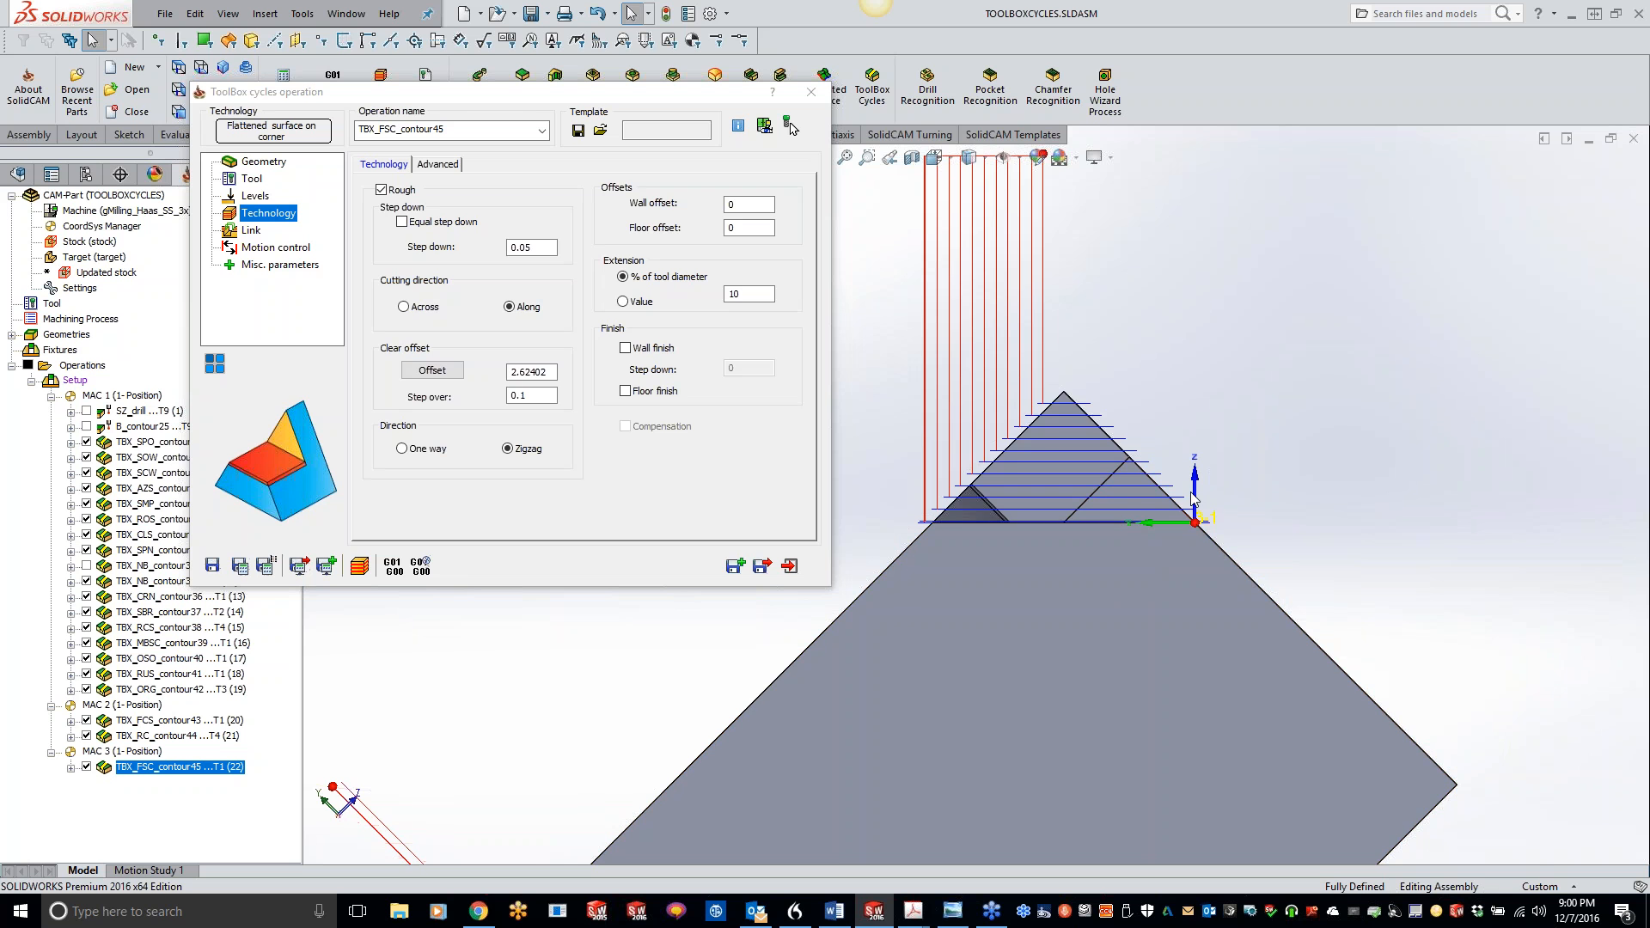
{"action": "middle_click_drag", "start_coordinate": [1190, 499], "coordinate": [1207, 500]}
{"action": "scroll", "coordinate": [789, 126], "scroll_direction": "down", "scroll_amount": 2}
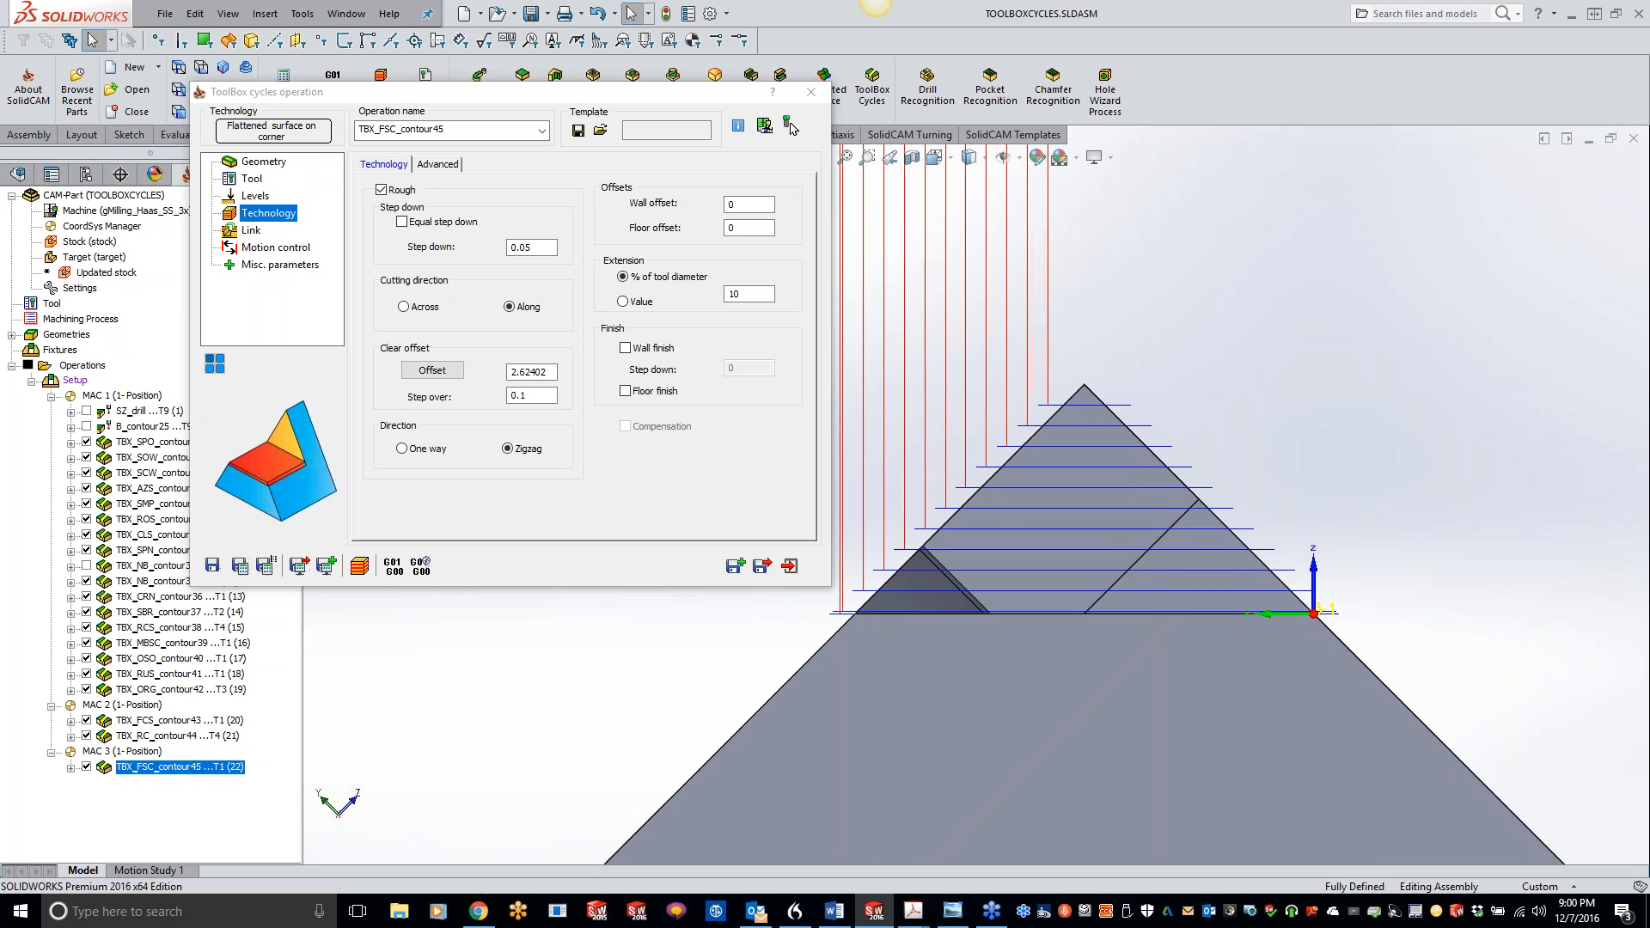
{"action": "scroll", "coordinate": [790, 124], "scroll_direction": "down", "scroll_amount": 1}
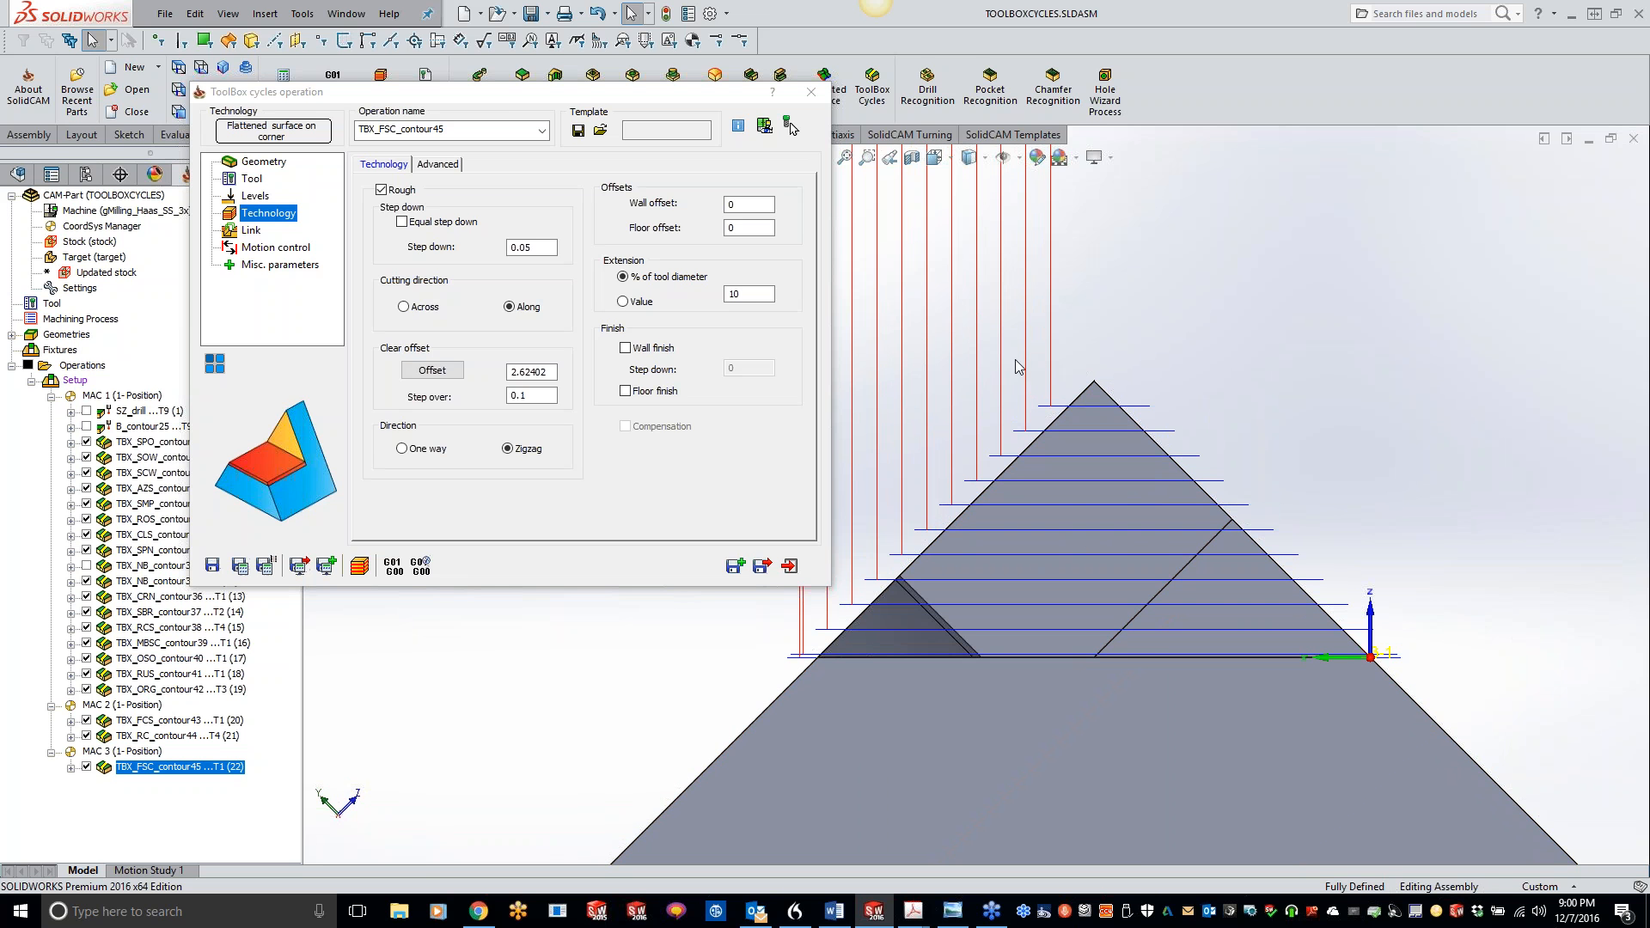
{"action": "scroll", "coordinate": [1079, 528], "scroll_direction": "up", "scroll_amount": 8}
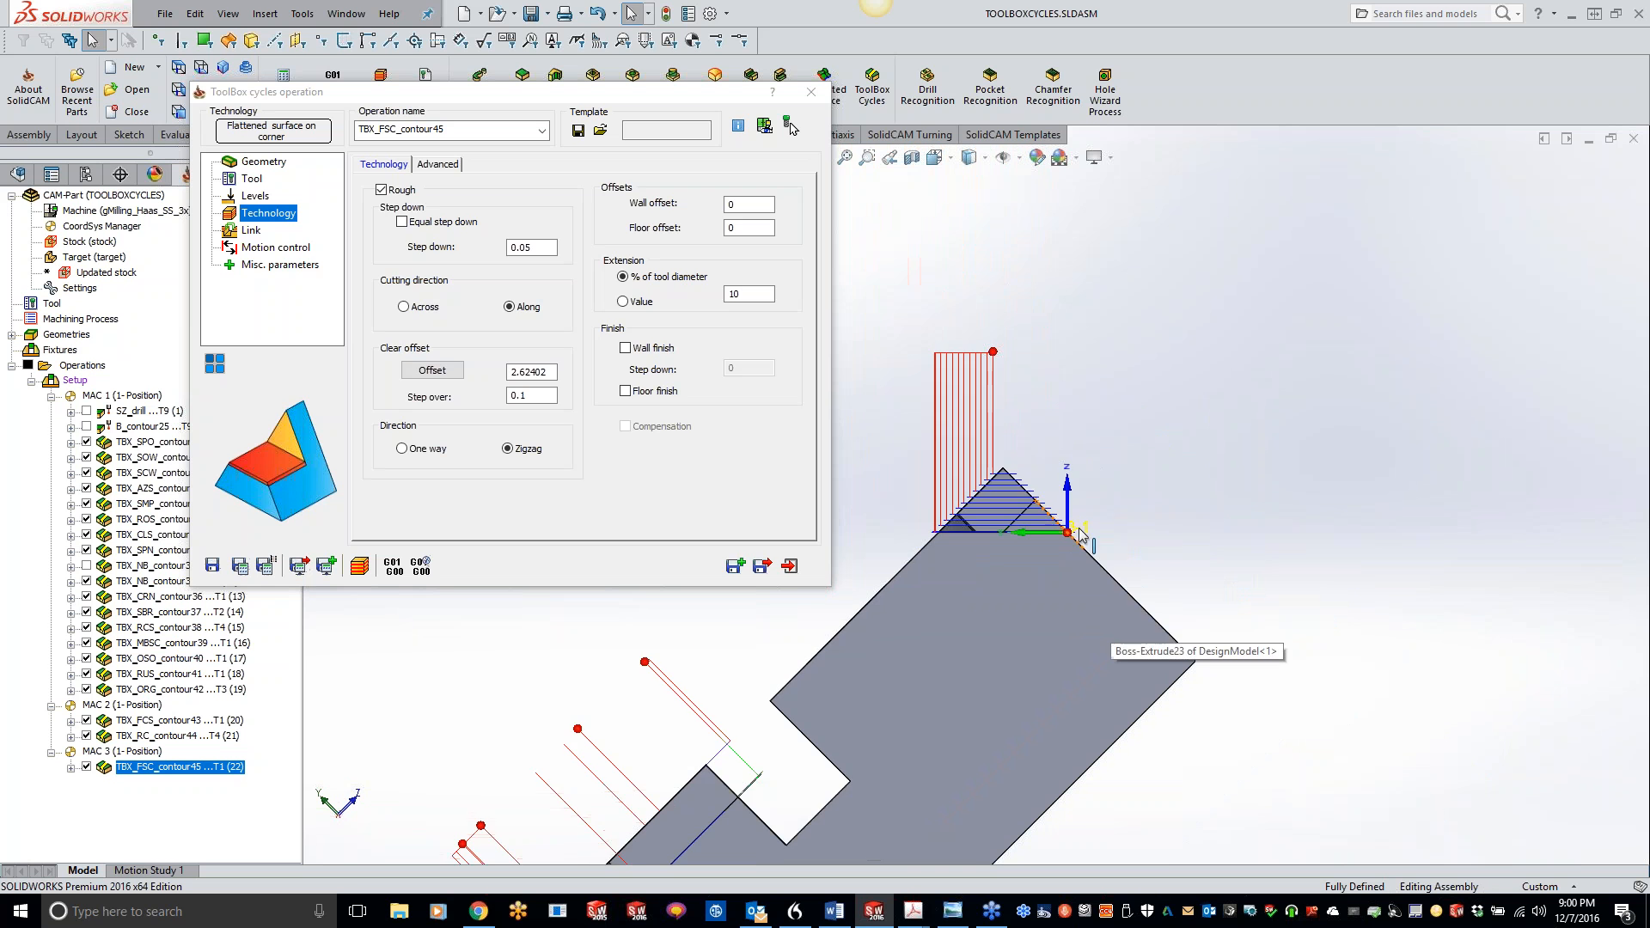
Step: Examine the zigzag corner toolpath from several angles and against the whole part
{"action": "middle_click_drag", "start_coordinate": [1079, 528], "coordinate": [1046, 607]}
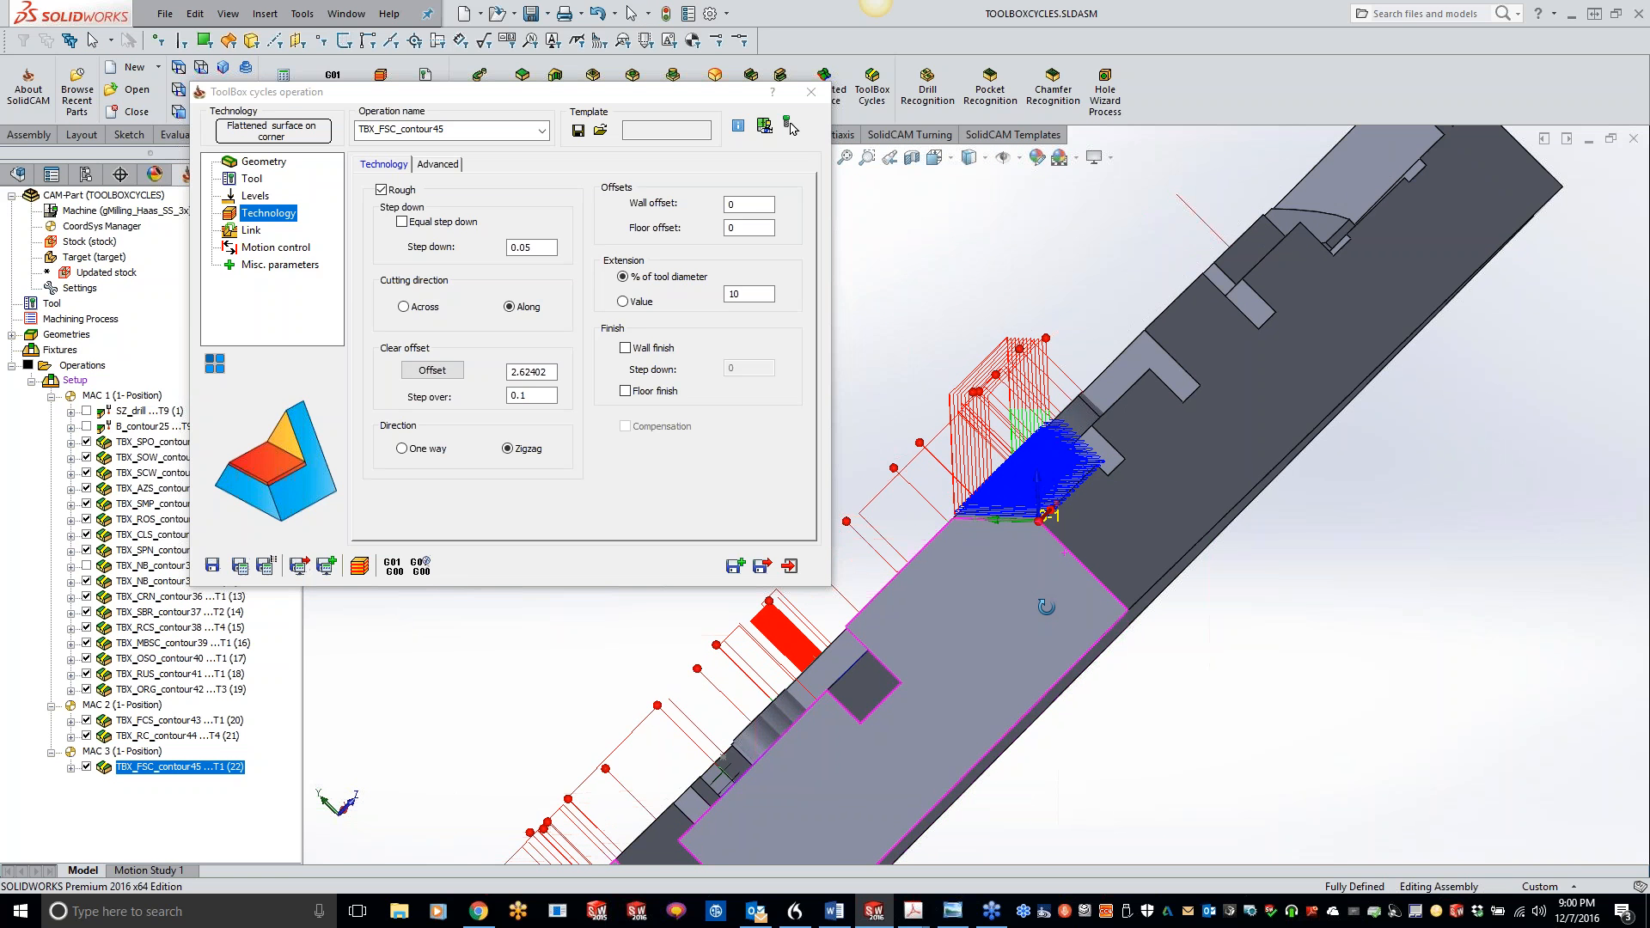
{"action": "middle_click_drag", "start_coordinate": [1048, 607], "coordinate": [1059, 601]}
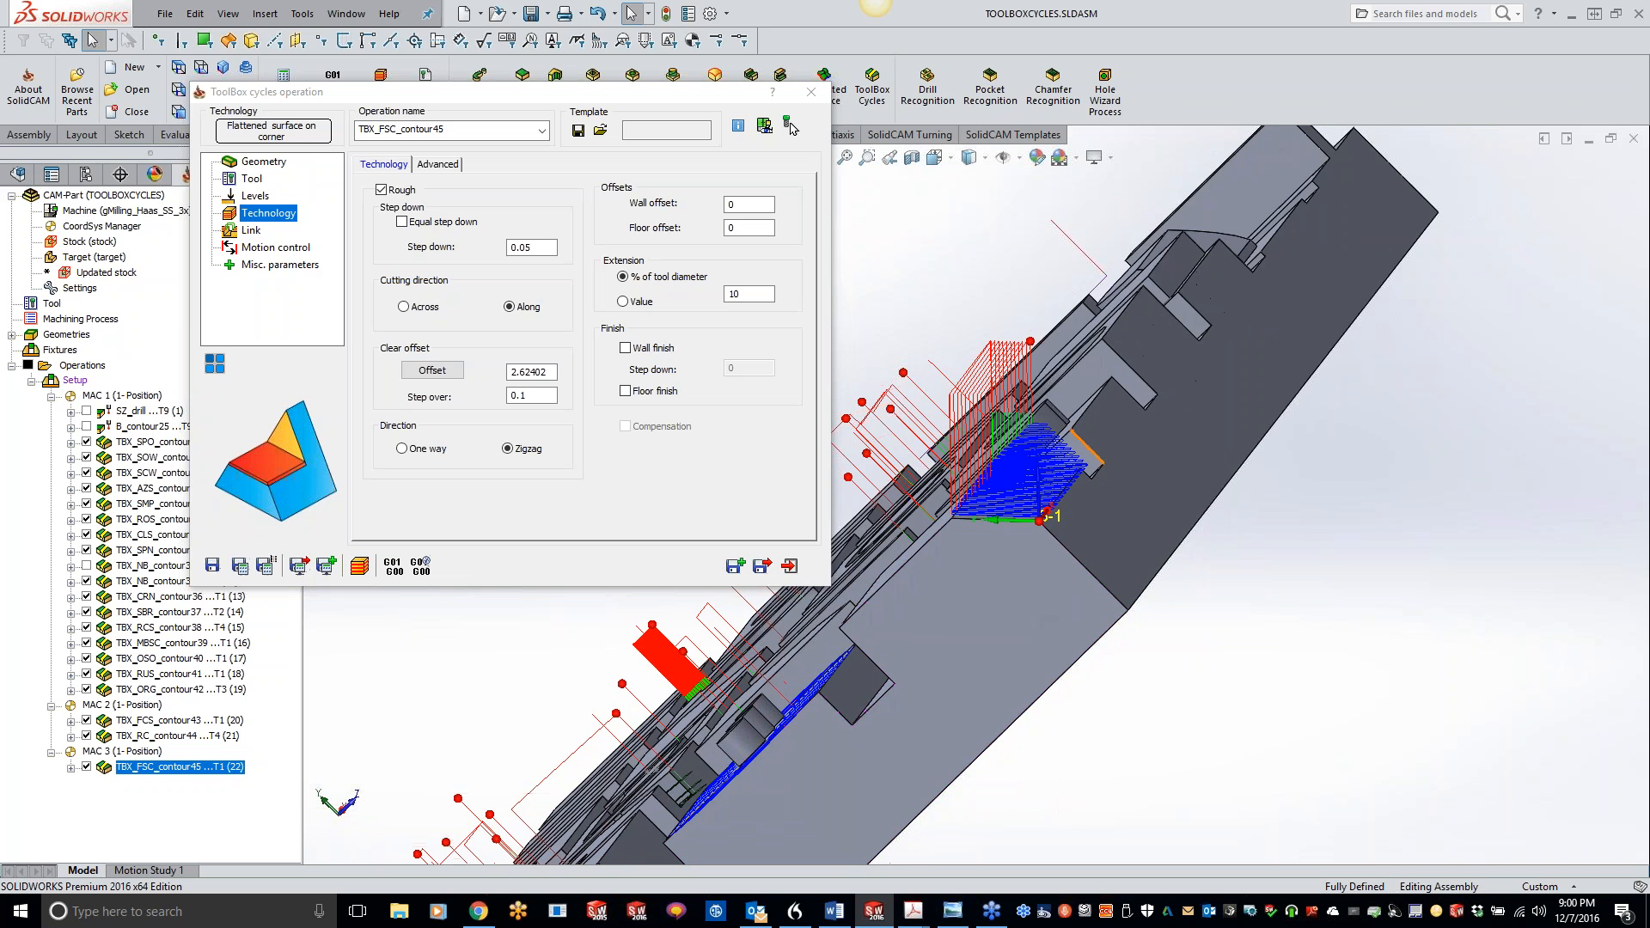
{"action": "middle_click_drag", "start_coordinate": [1033, 535], "coordinate": [993, 496]}
{"action": "scroll", "coordinate": [990, 495], "scroll_direction": "down", "scroll_amount": 2}
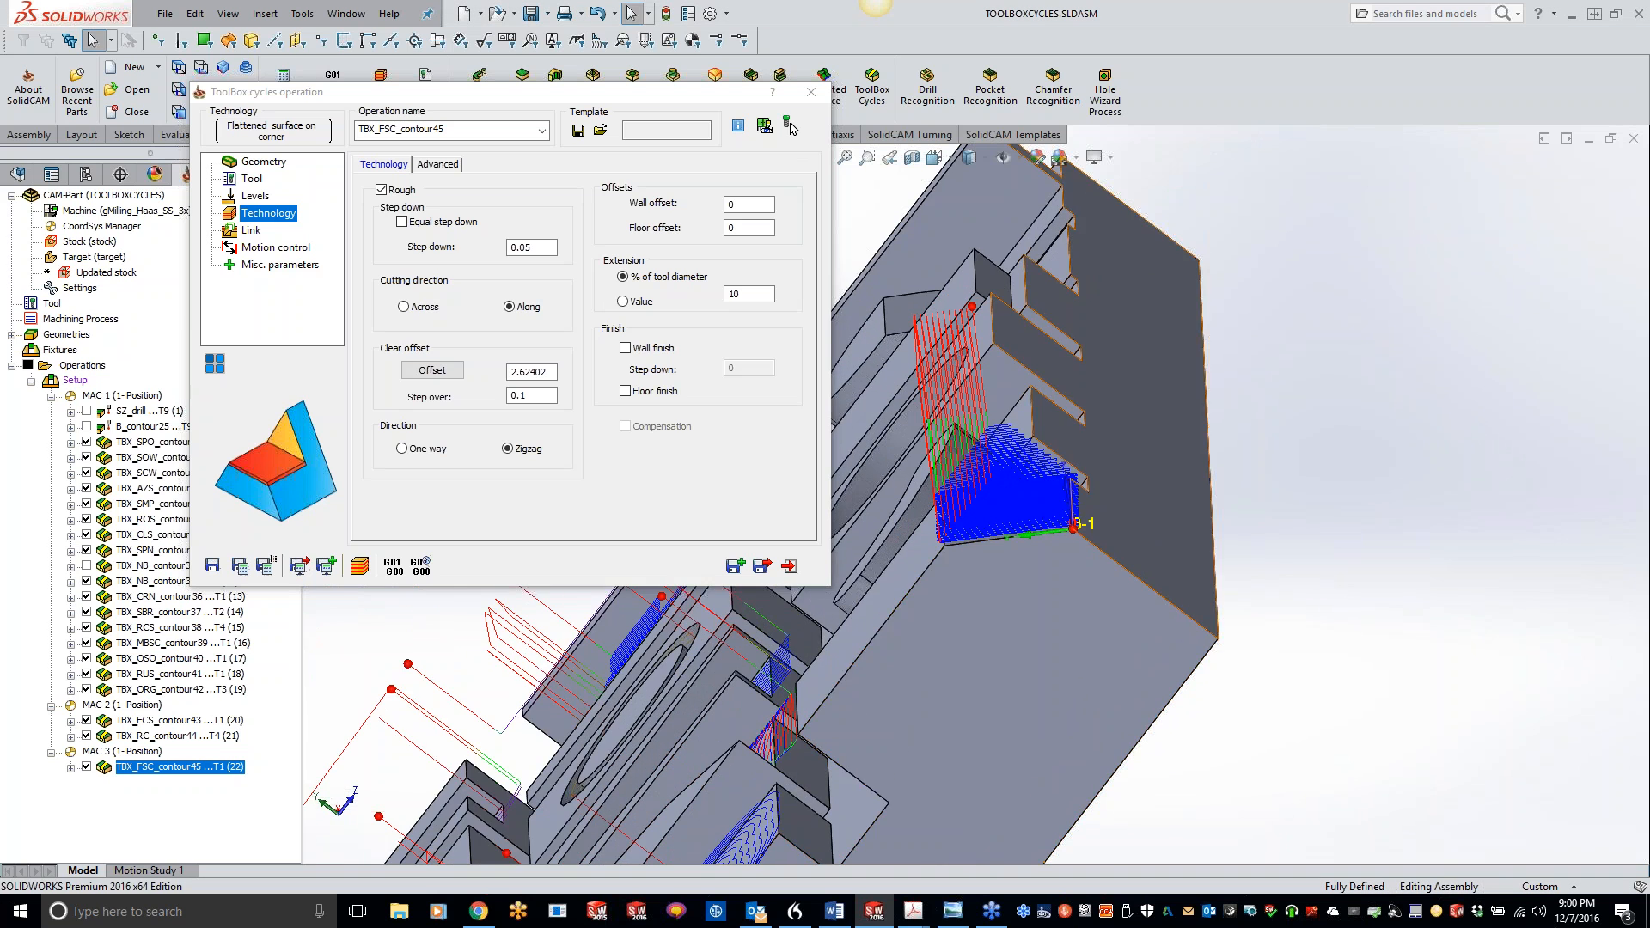
{"action": "middle_click_drag", "start_coordinate": [1087, 605], "coordinate": [913, 550]}
{"action": "scroll", "coordinate": [959, 564], "scroll_direction": "up", "scroll_amount": 5}
{"action": "scroll", "coordinate": [952, 563], "scroll_direction": "up", "scroll_amount": 4}
{"action": "scroll", "coordinate": [949, 572], "scroll_direction": "down", "scroll_amount": 3}
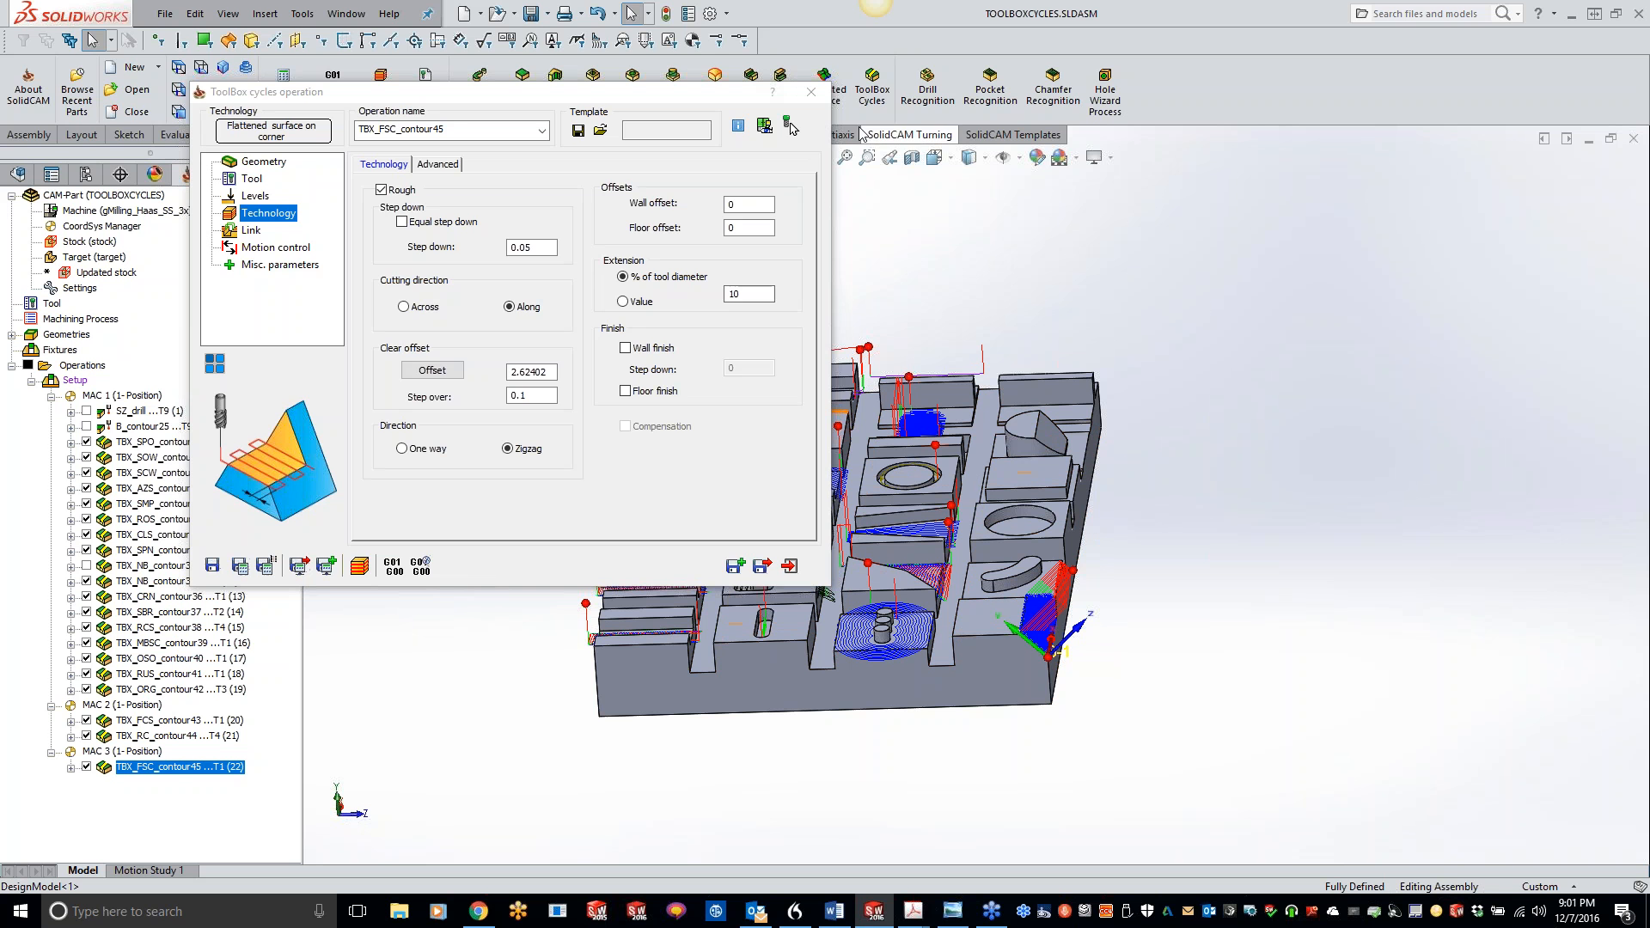
Step: Close the finished corner operation and start a new ToolBox cycles operation with the Simple Boss technology
{"action": "left_click", "coordinate": [810, 92]}
{"action": "middle_click_drag", "start_coordinate": [1053, 578], "coordinate": [713, 579]}
{"action": "scroll", "coordinate": [713, 579], "scroll_direction": "down", "scroll_amount": 2}
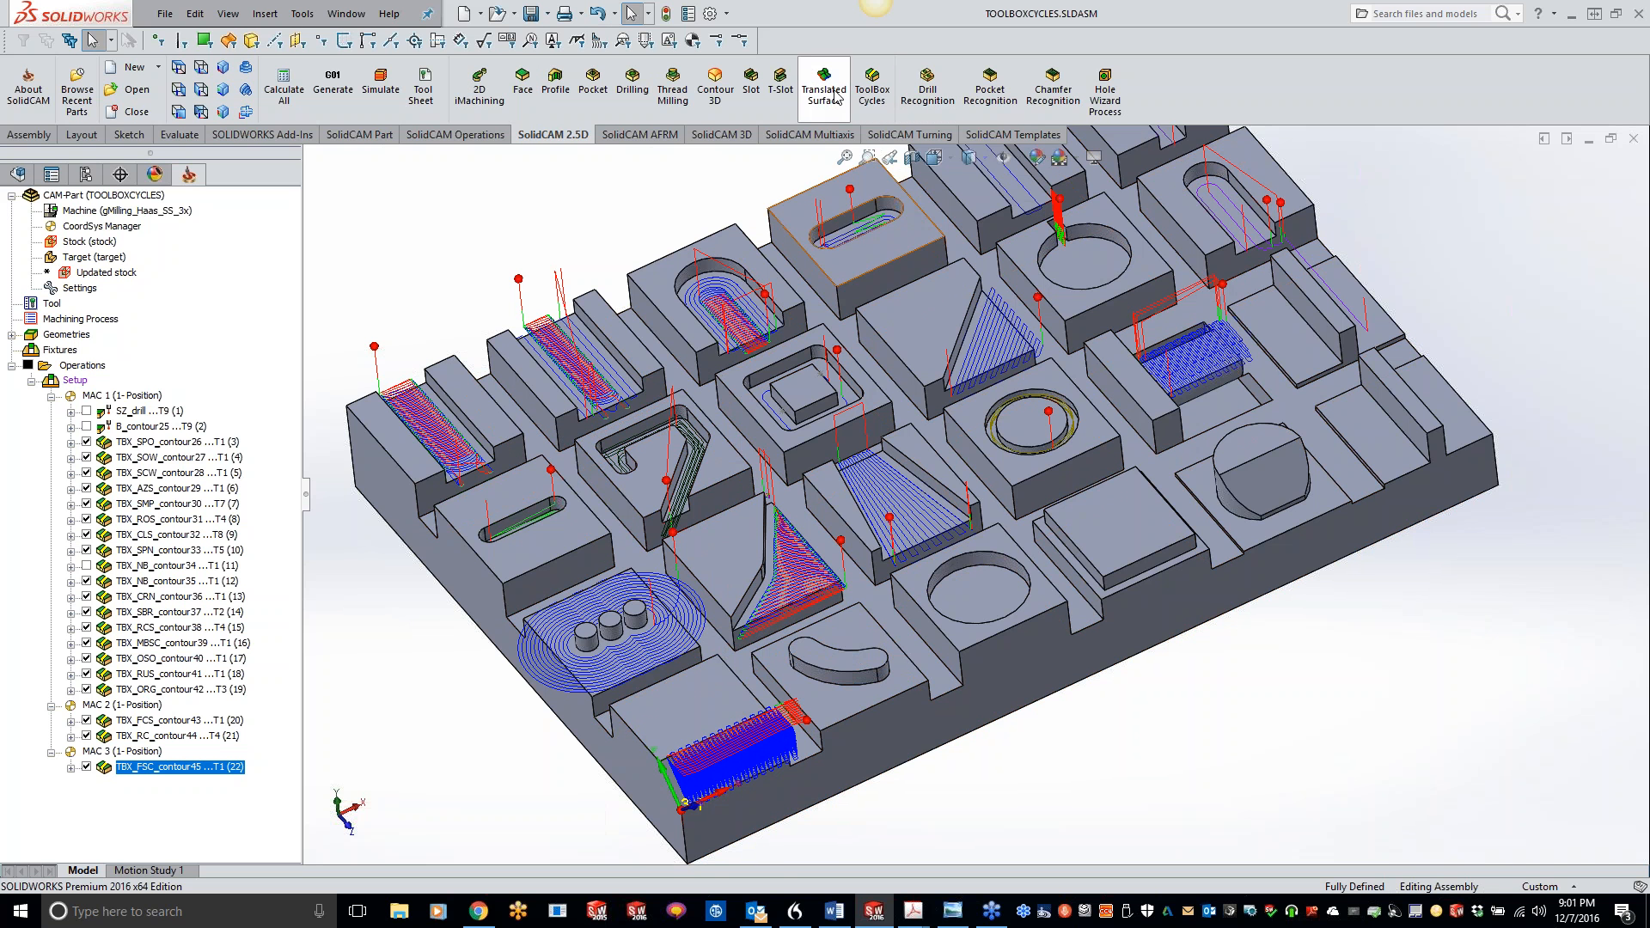
{"action": "left_click", "coordinate": [875, 93]}
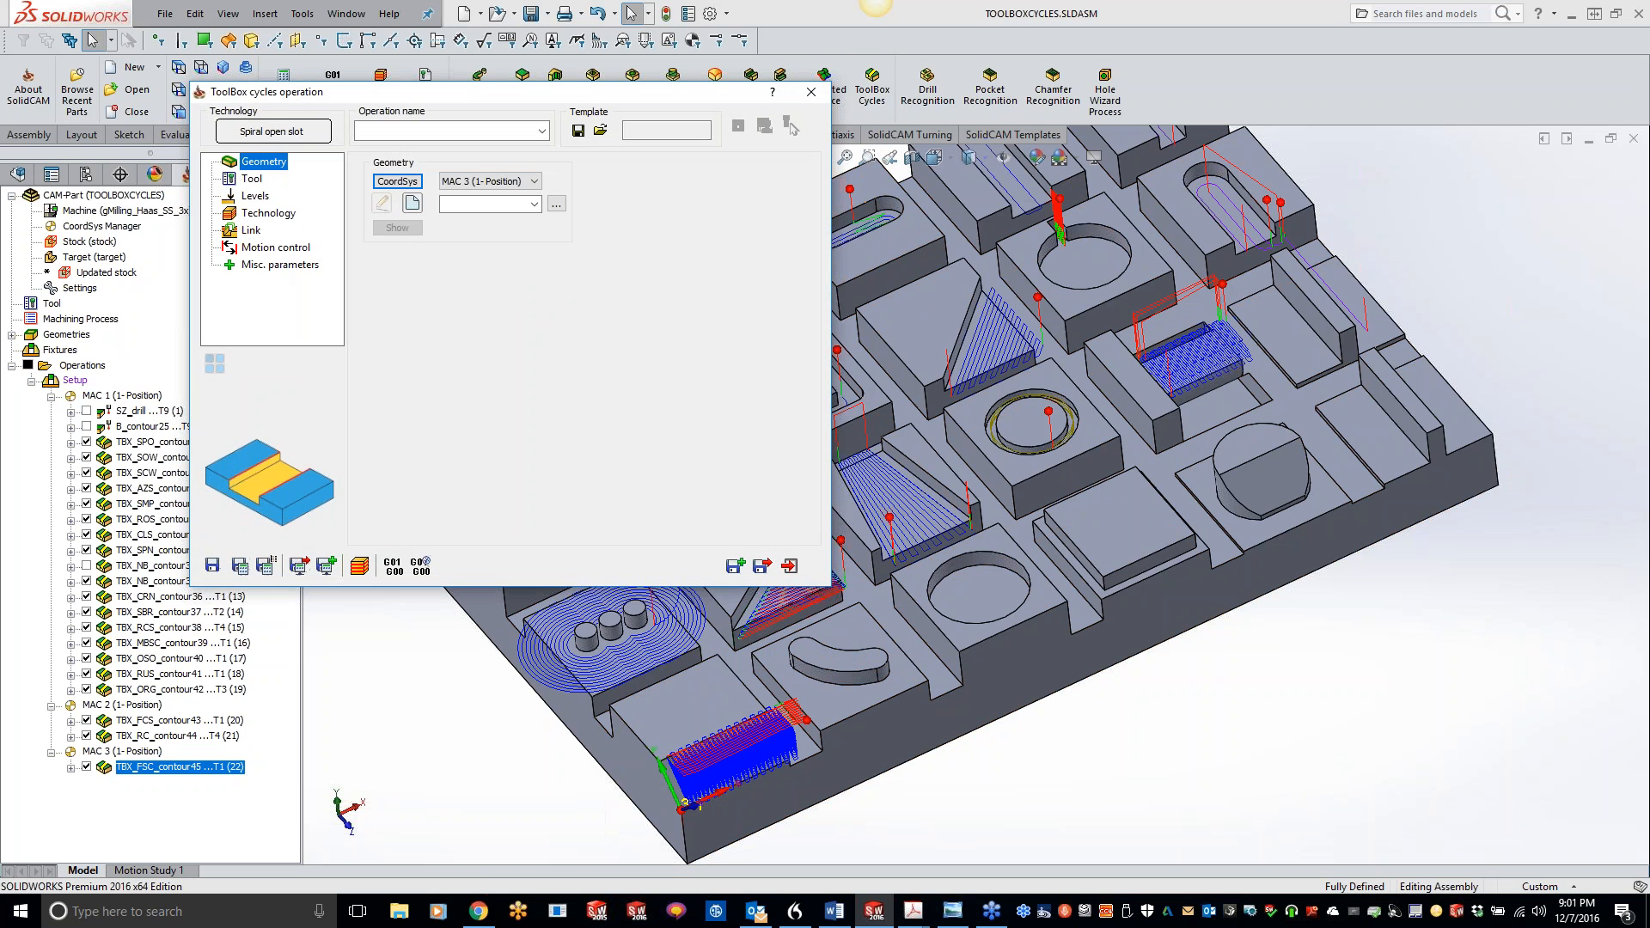
{"action": "left_click", "coordinate": [277, 134]}
{"action": "left_click", "coordinate": [352, 500]}
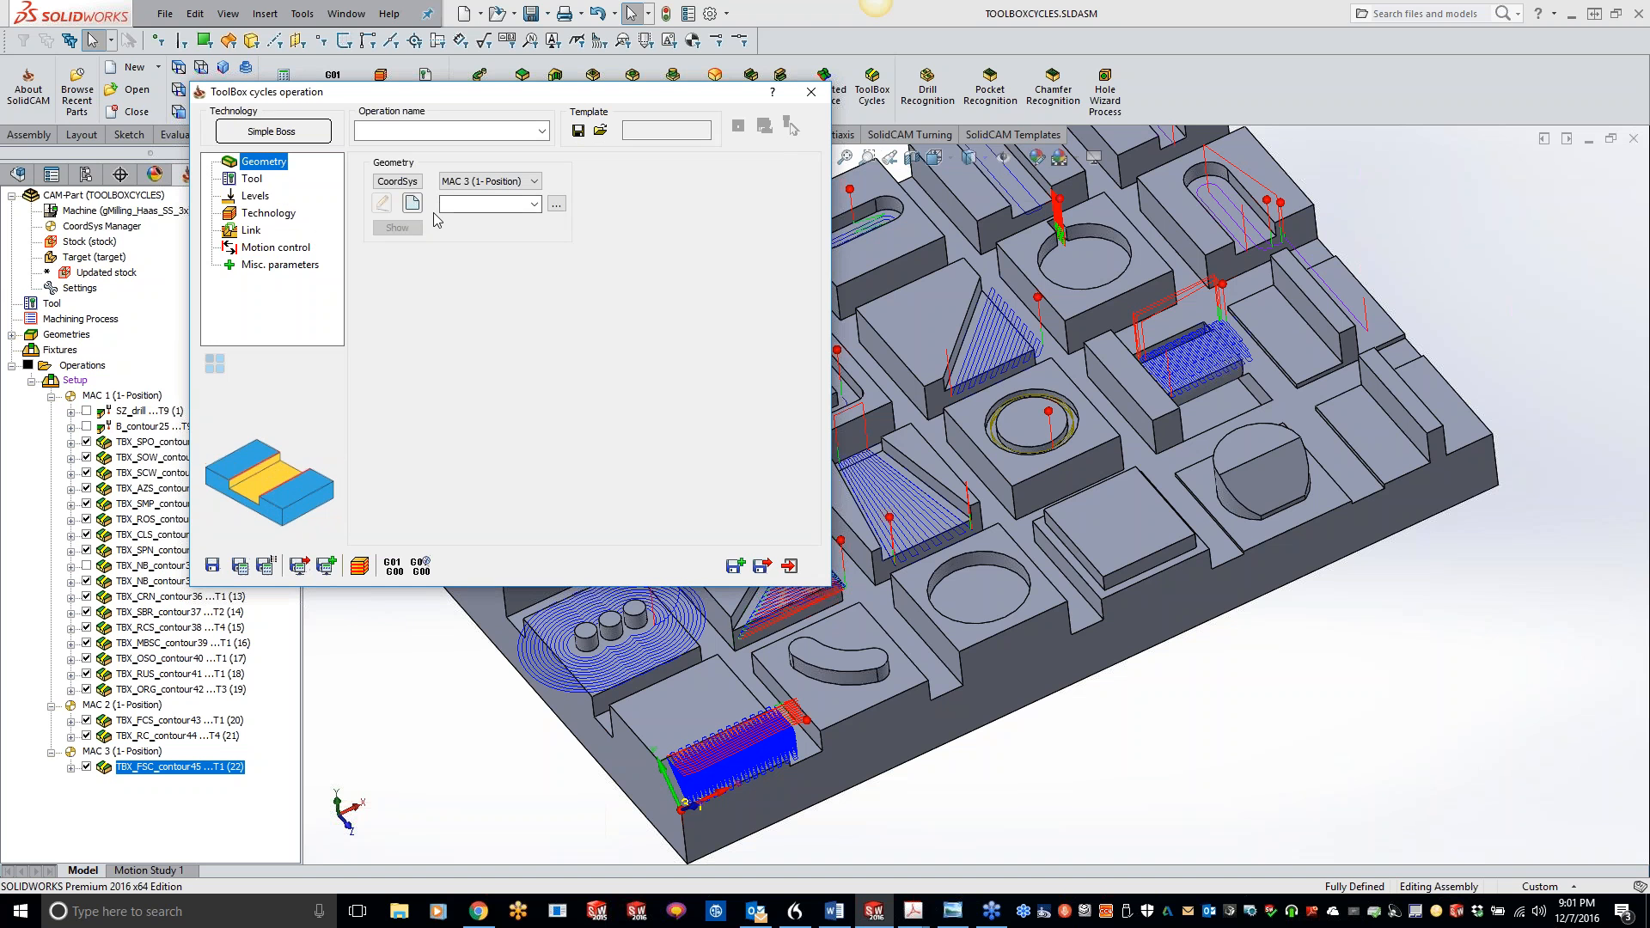
{"action": "double_click", "coordinate": [546, 96]}
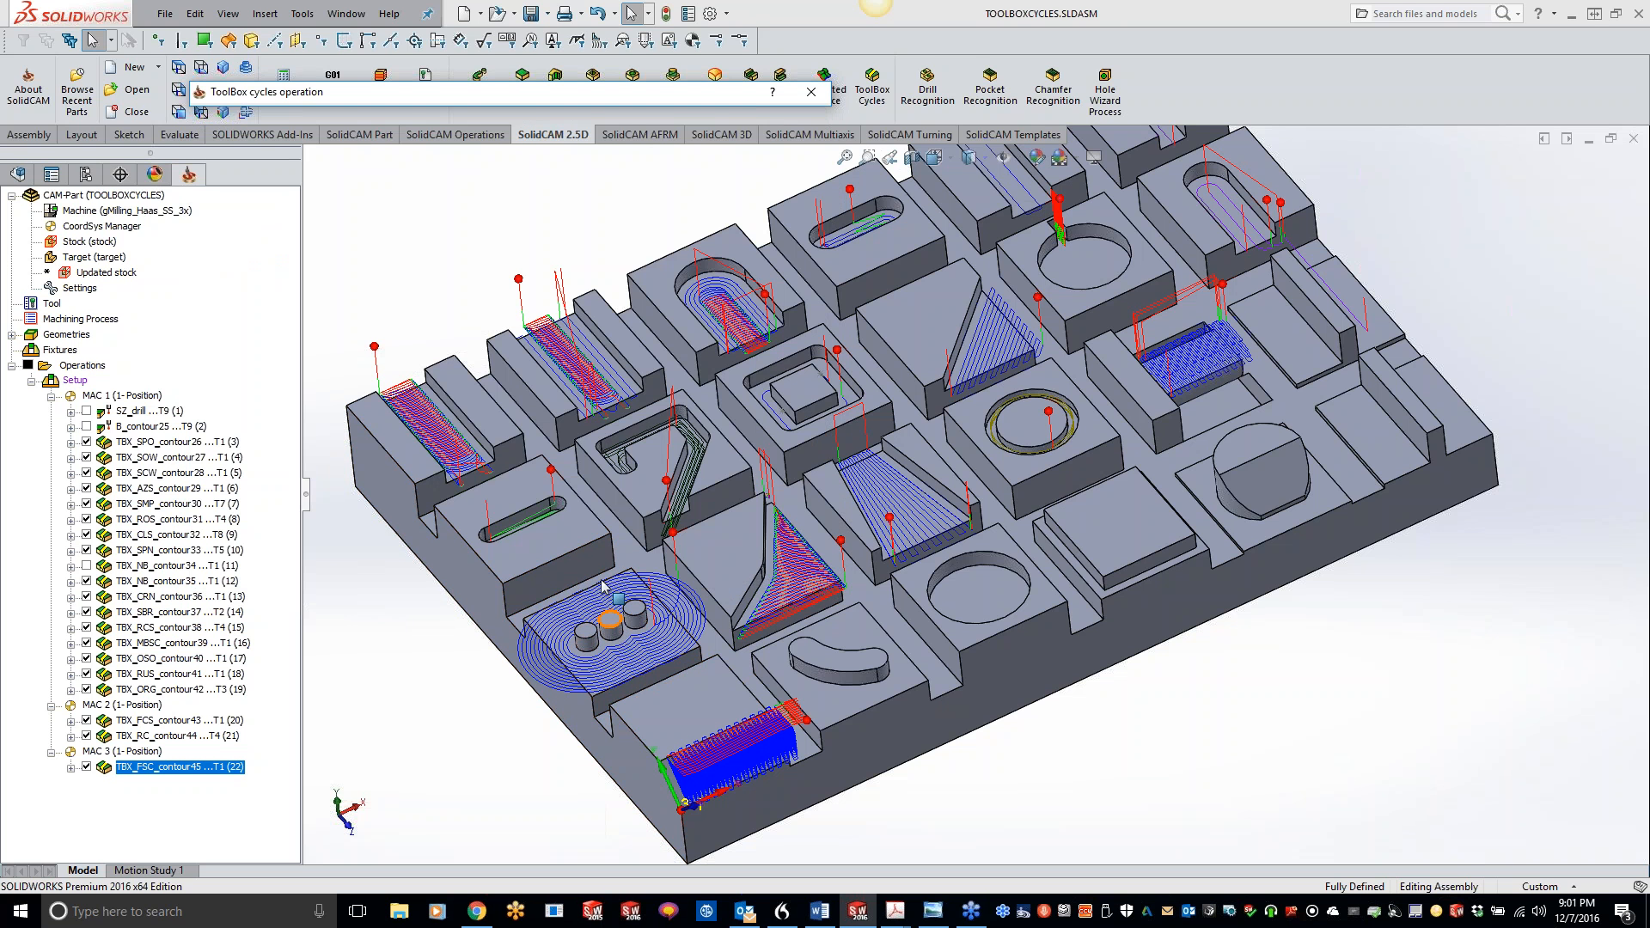
{"action": "double_click", "coordinate": [520, 92]}
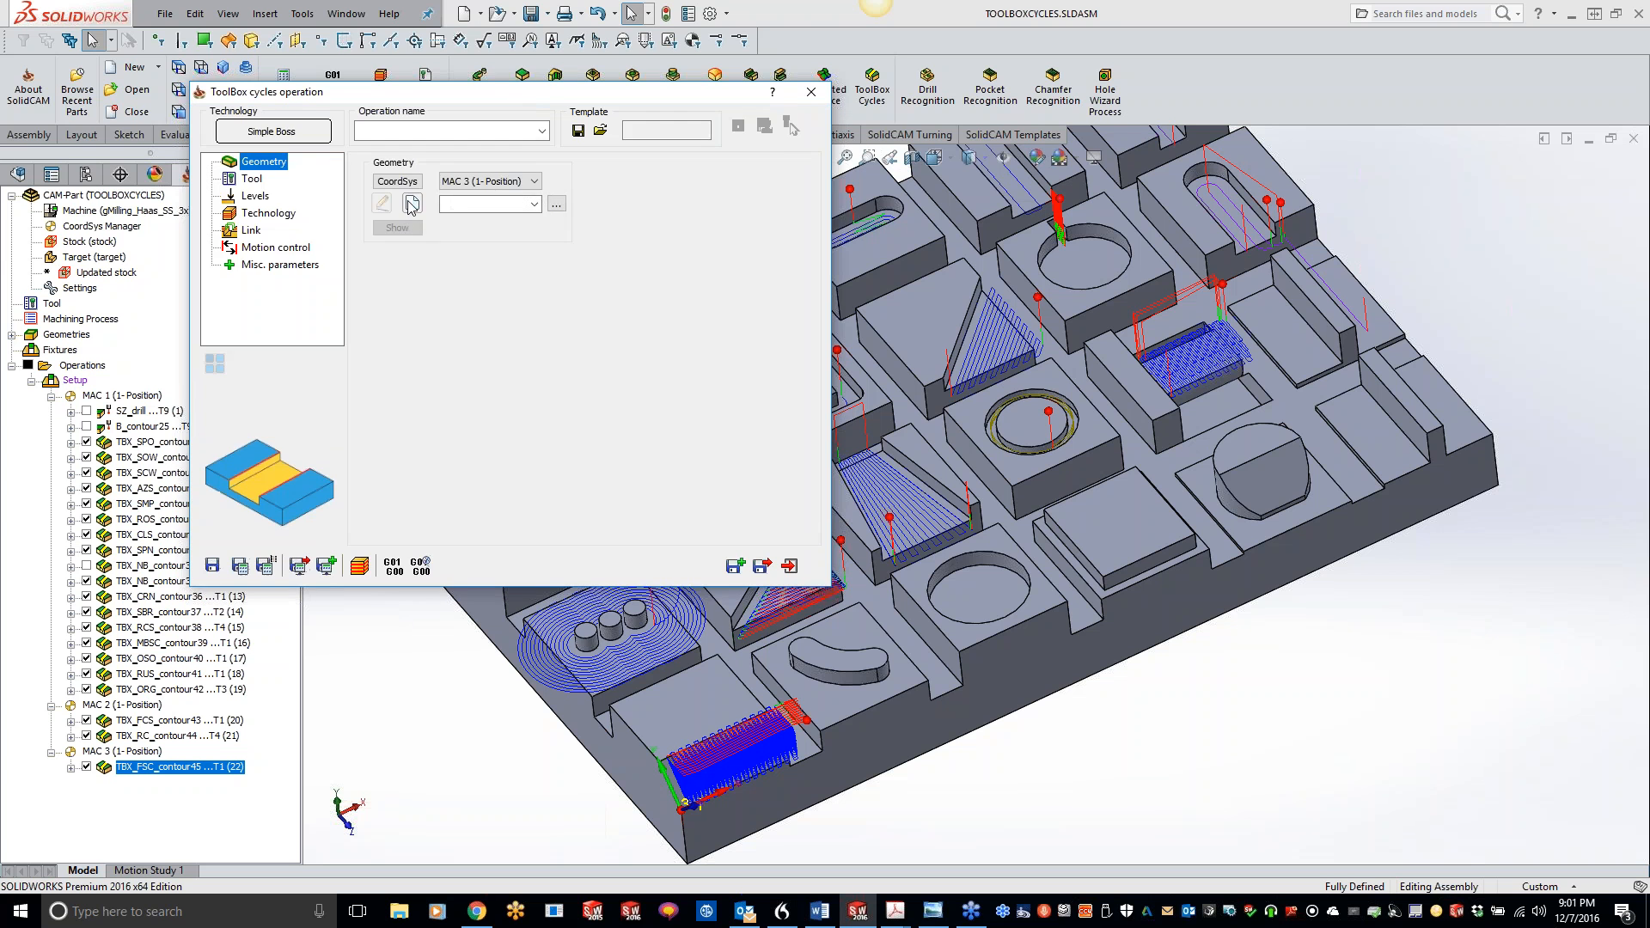
{"action": "left_click", "coordinate": [318, 134]}
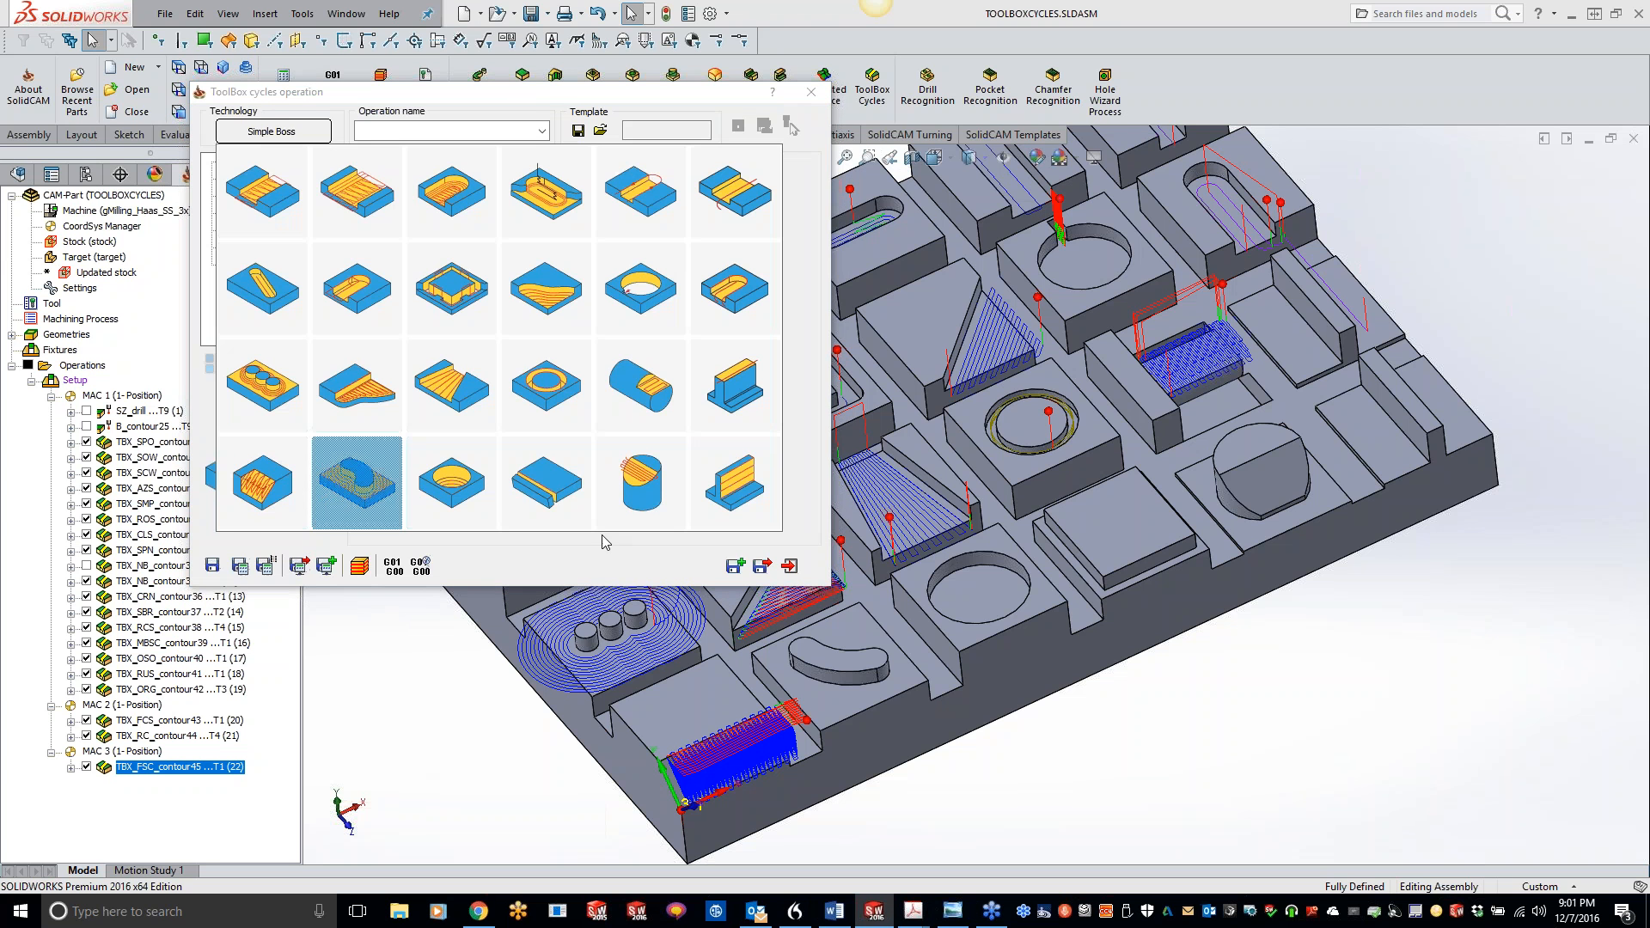
{"action": "left_click", "coordinate": [361, 477]}
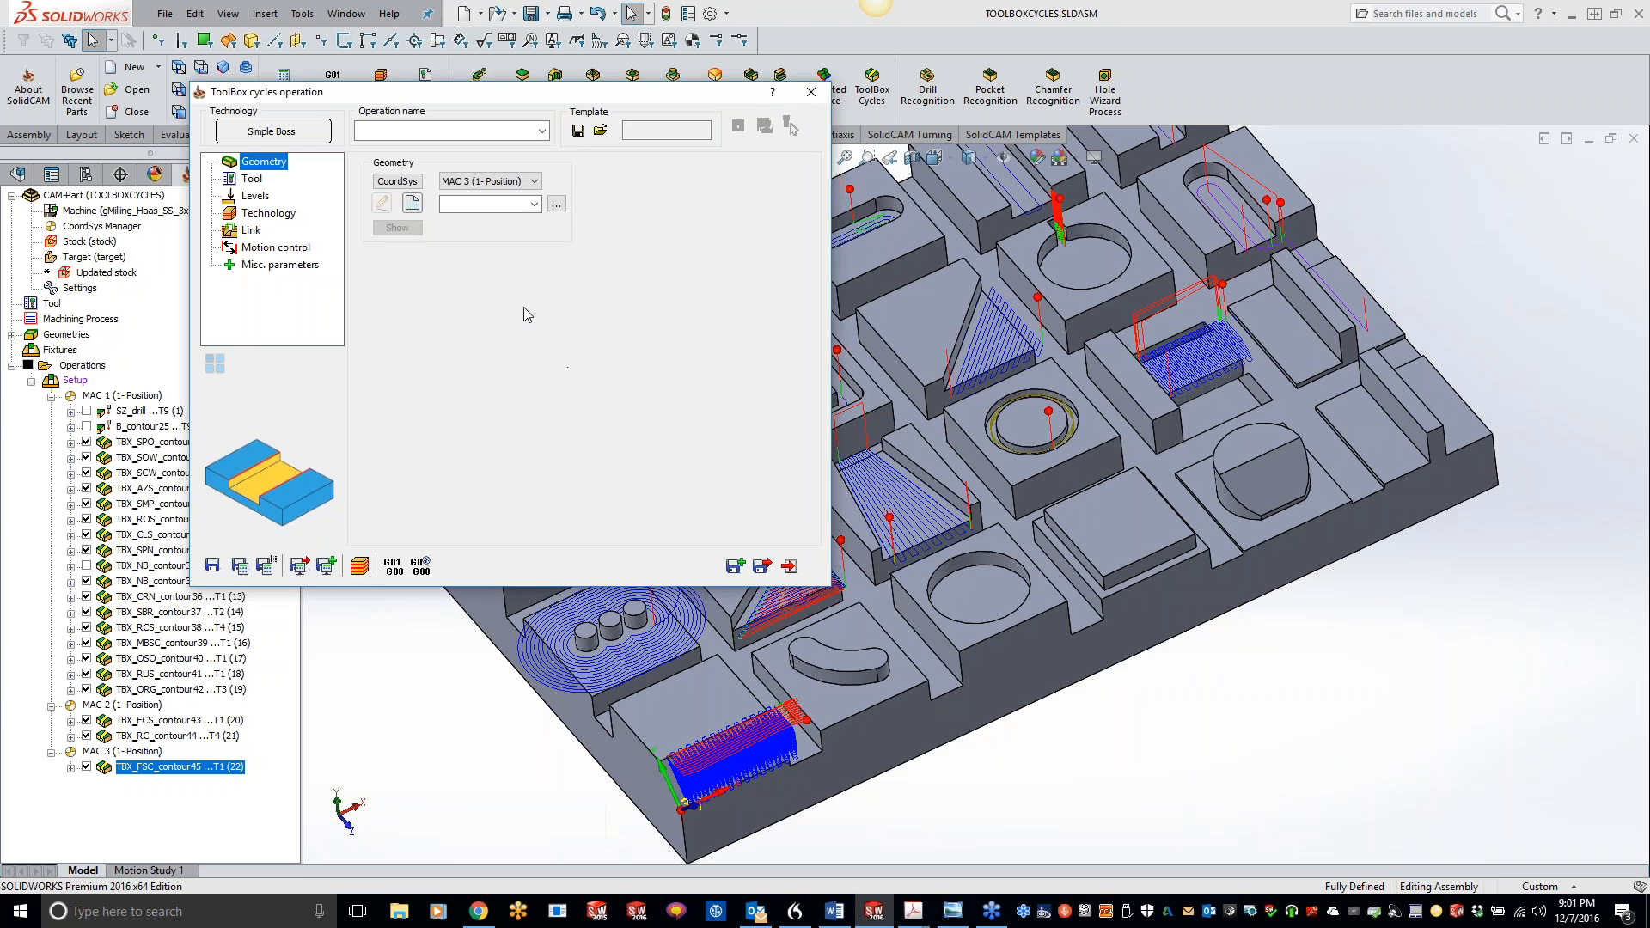
{"action": "left_click", "coordinate": [319, 135]}
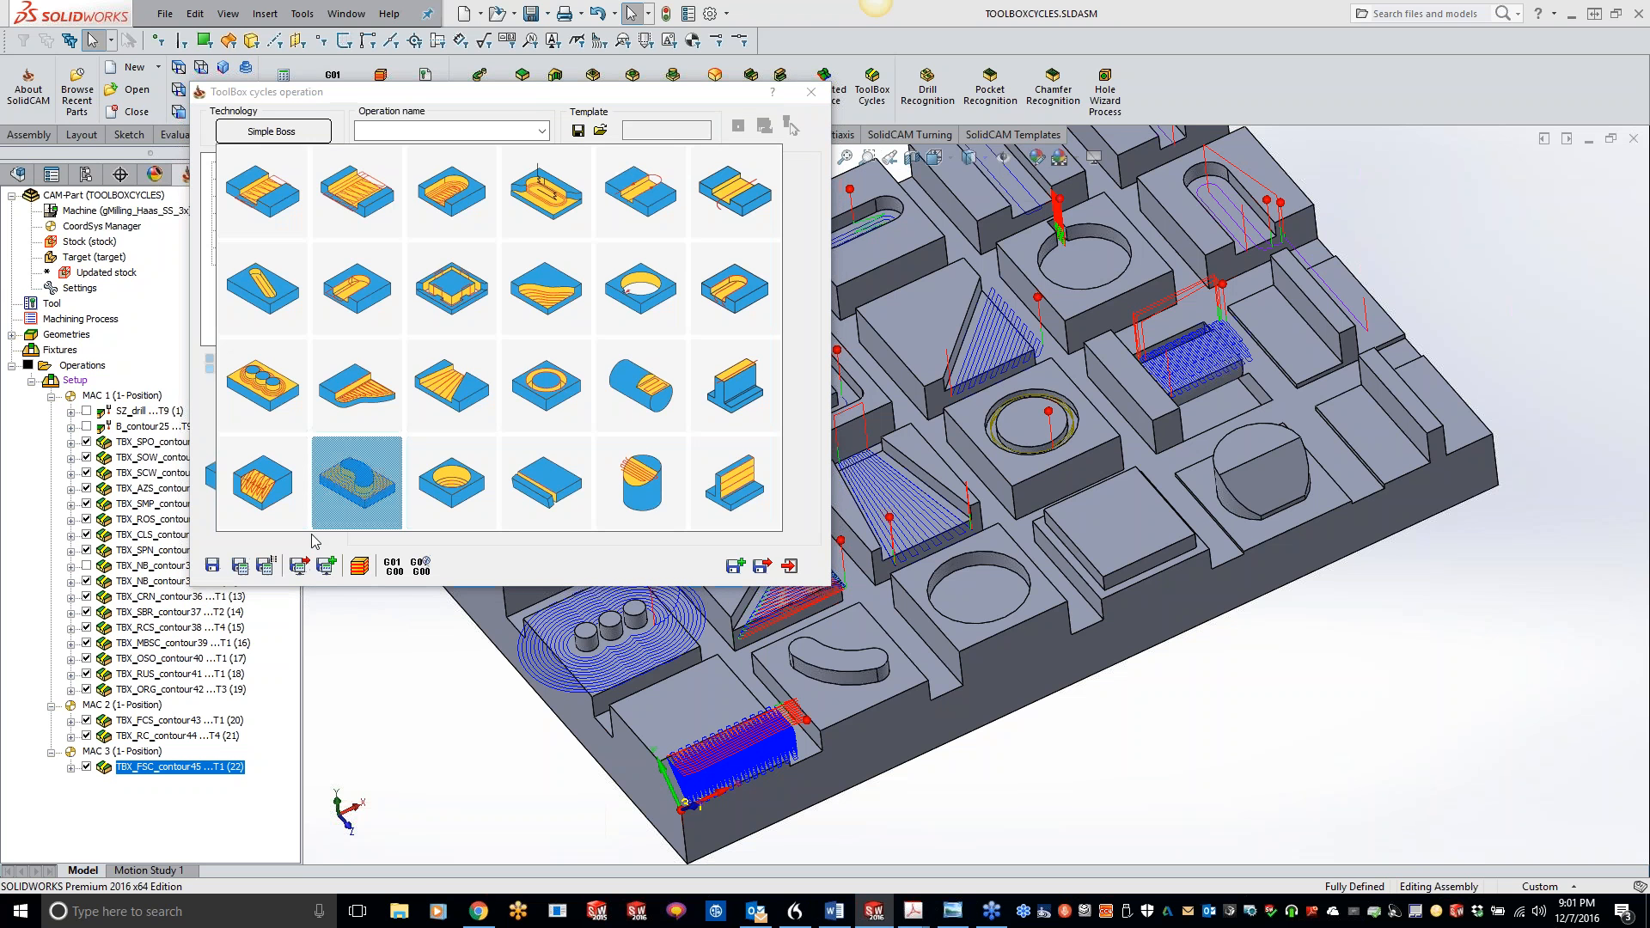
{"action": "left_click", "coordinate": [365, 471]}
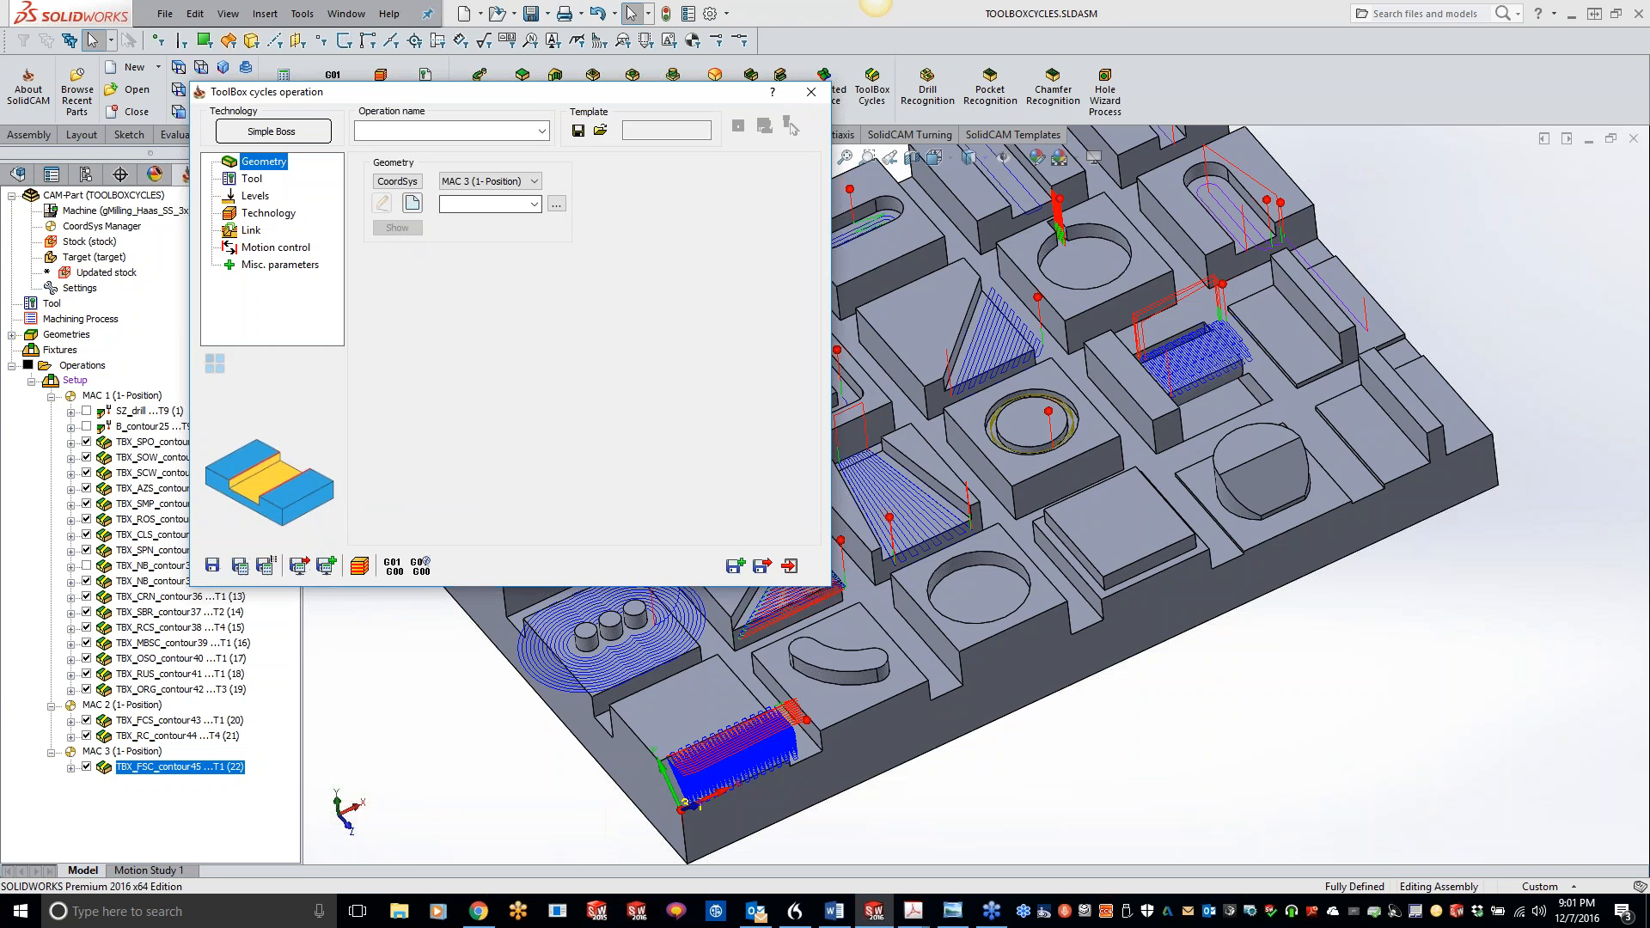
{"action": "left_click", "coordinate": [413, 204]}
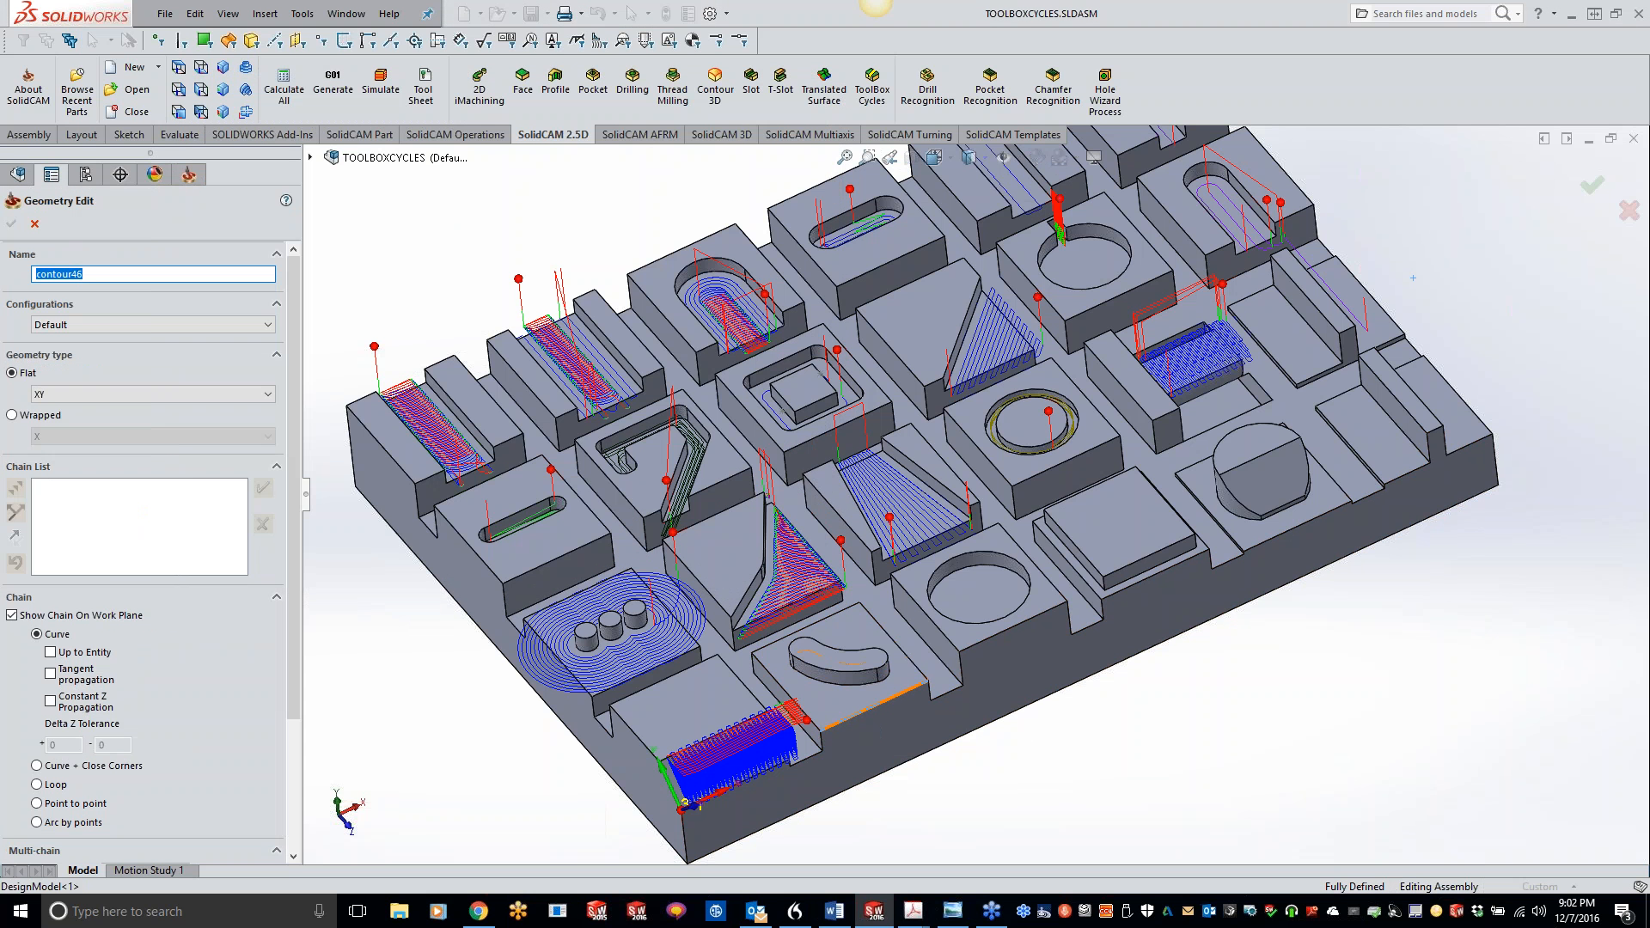
{"action": "left_click", "coordinate": [856, 719]}
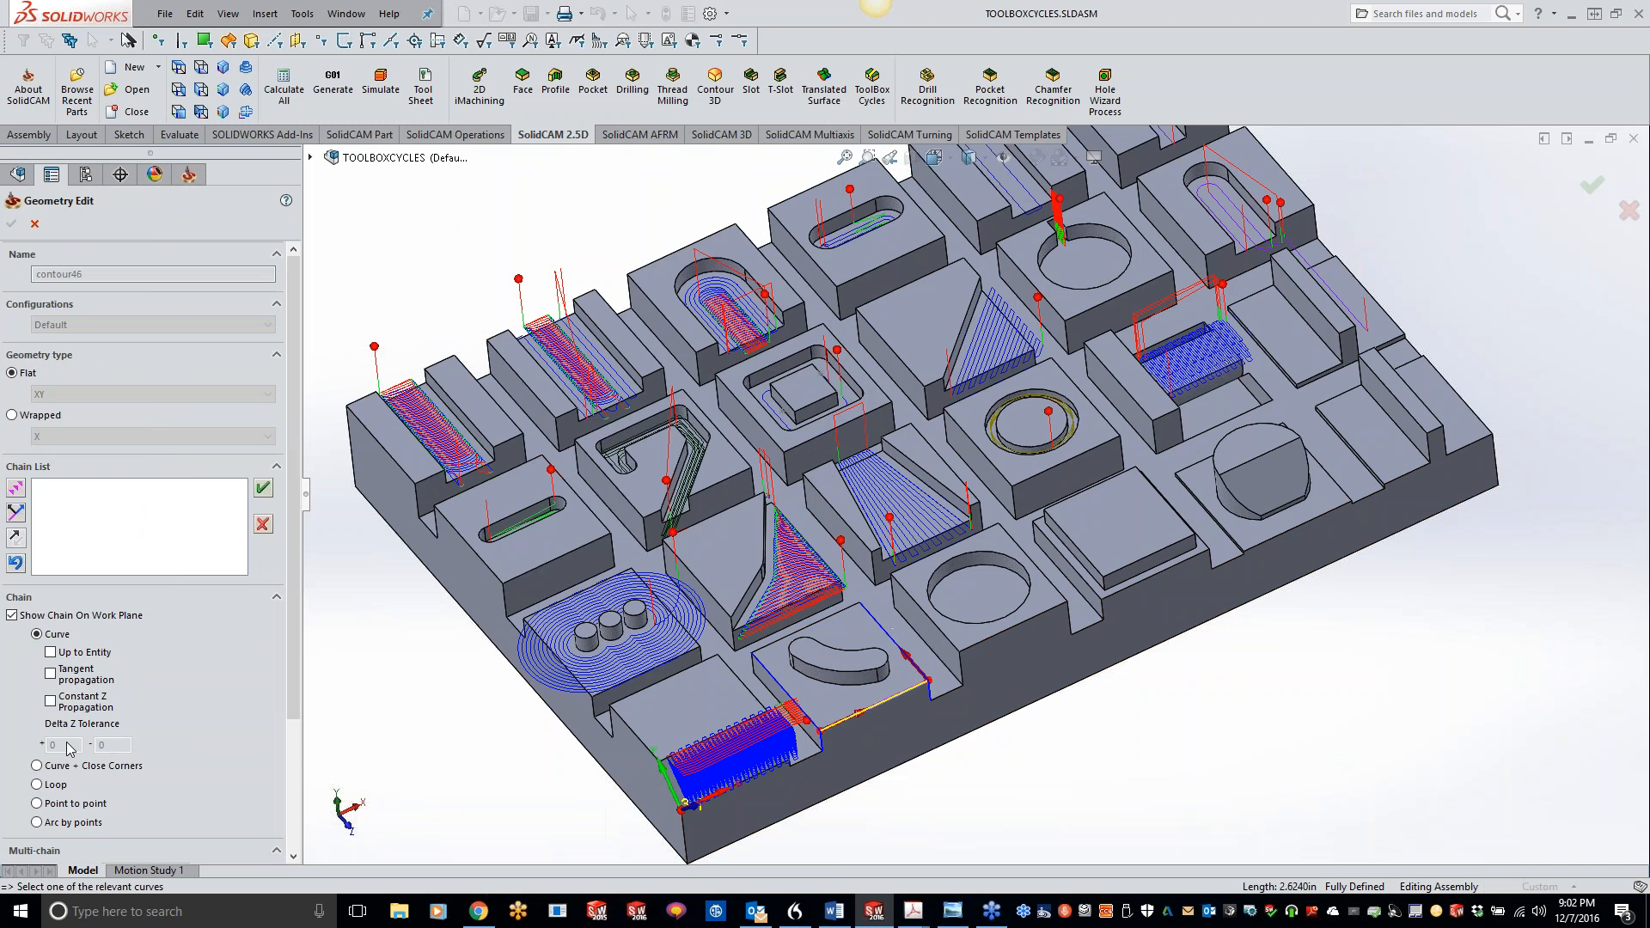
{"action": "left_click", "coordinate": [16, 488]}
{"action": "left_click", "coordinate": [17, 564]}
{"action": "left_click", "coordinate": [17, 564]}
{"action": "left_click", "coordinate": [895, 643]}
{"action": "left_click", "coordinate": [805, 628]}
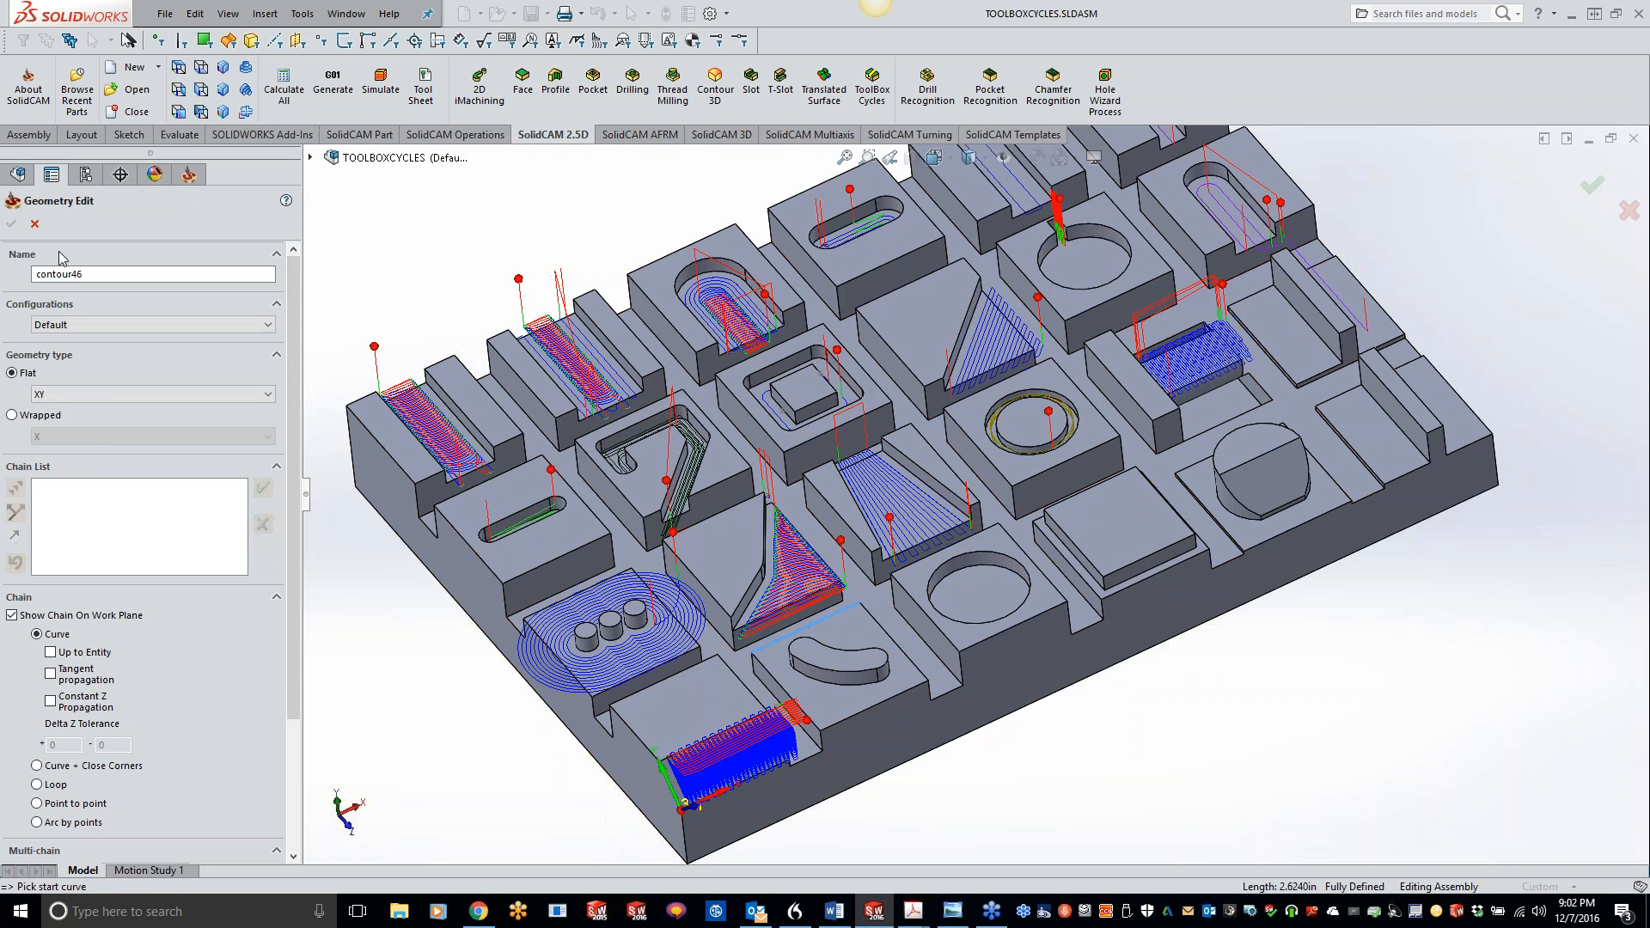
{"action": "left_click", "coordinate": [35, 223]}
Step: Assign the MAC 1 (1- Position) coordinate system to the operation and keep the Simple Boss technology
{"action": "left_click", "coordinate": [490, 180]}
{"action": "left_click", "coordinate": [482, 198]}
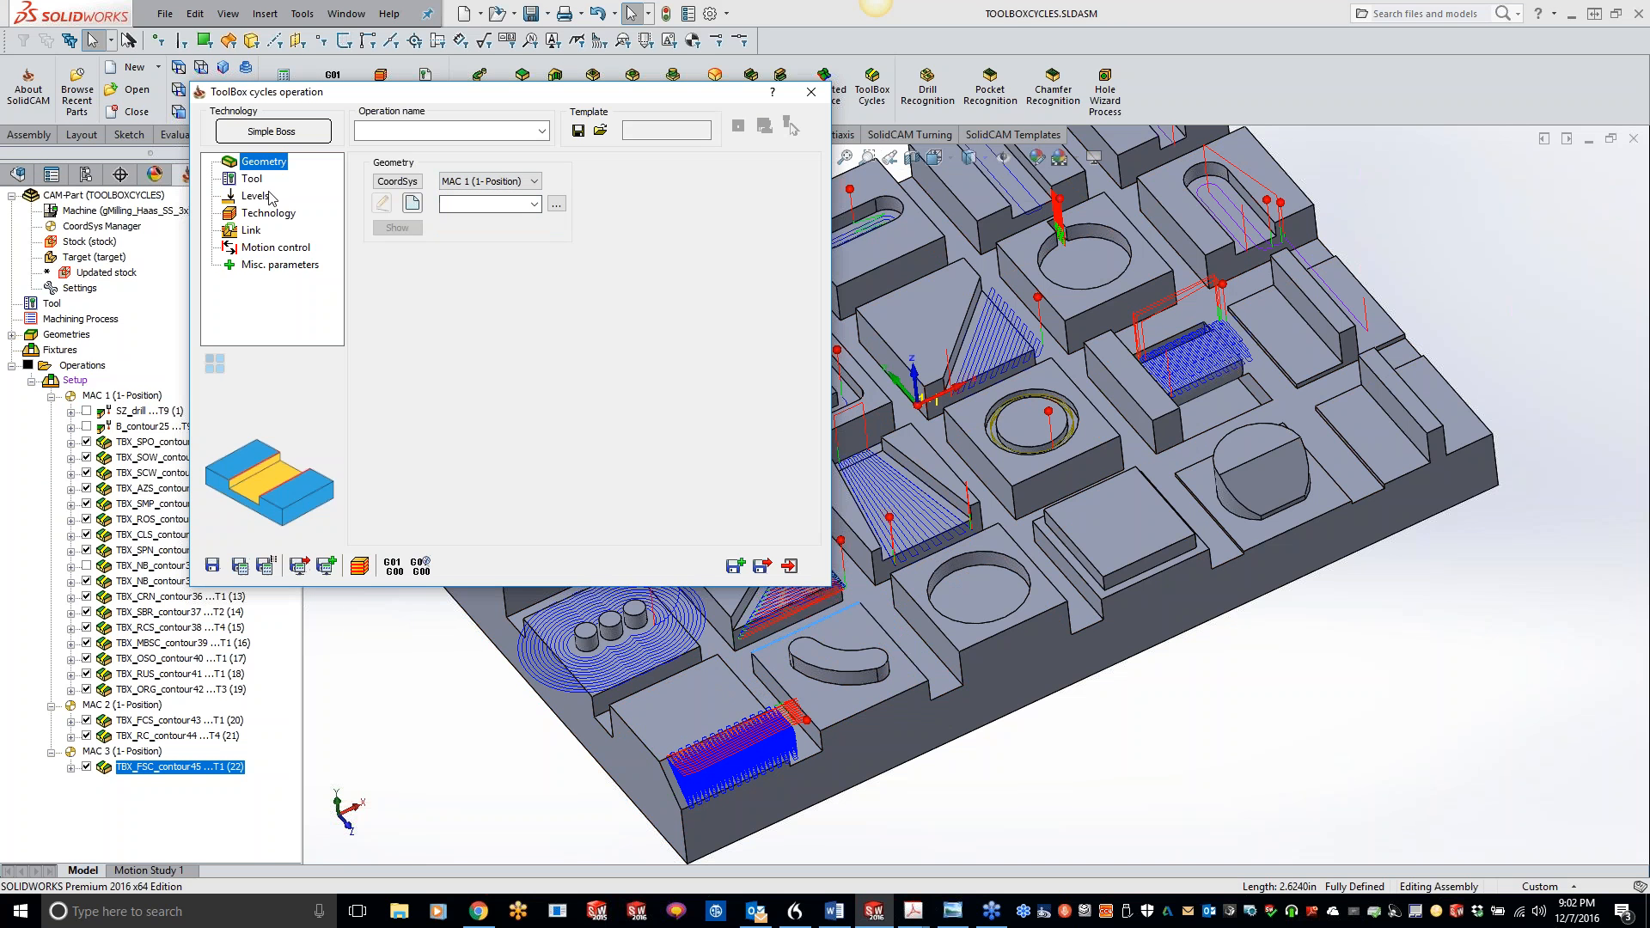
{"action": "left_click", "coordinate": [413, 204]}
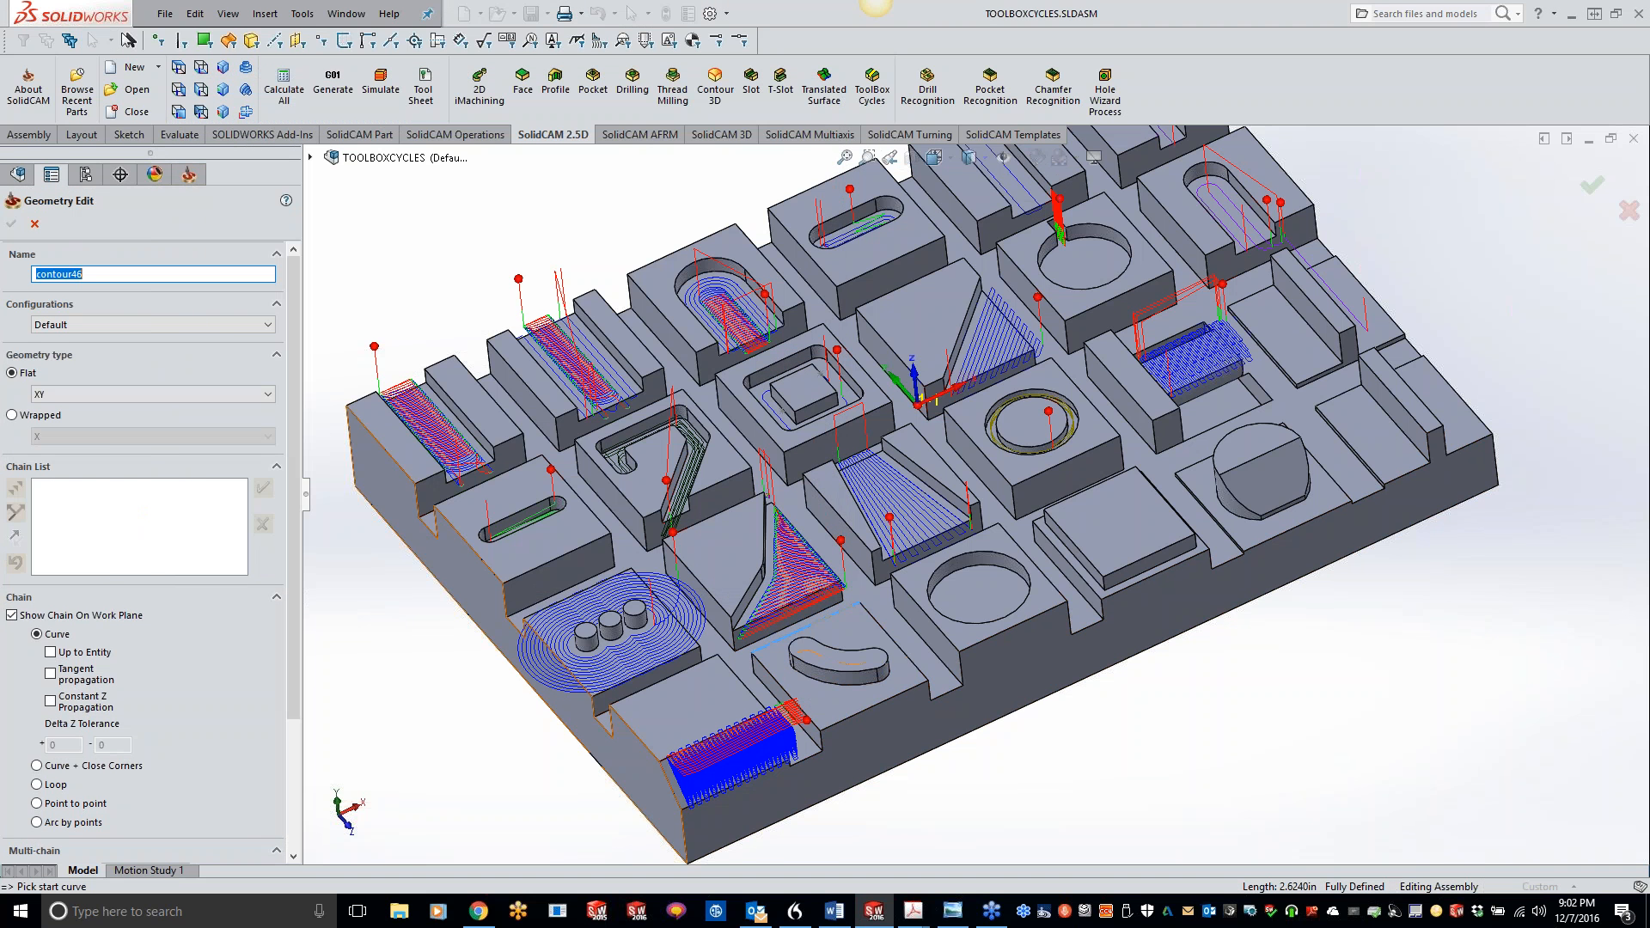
{"action": "left_click", "coordinate": [35, 223]}
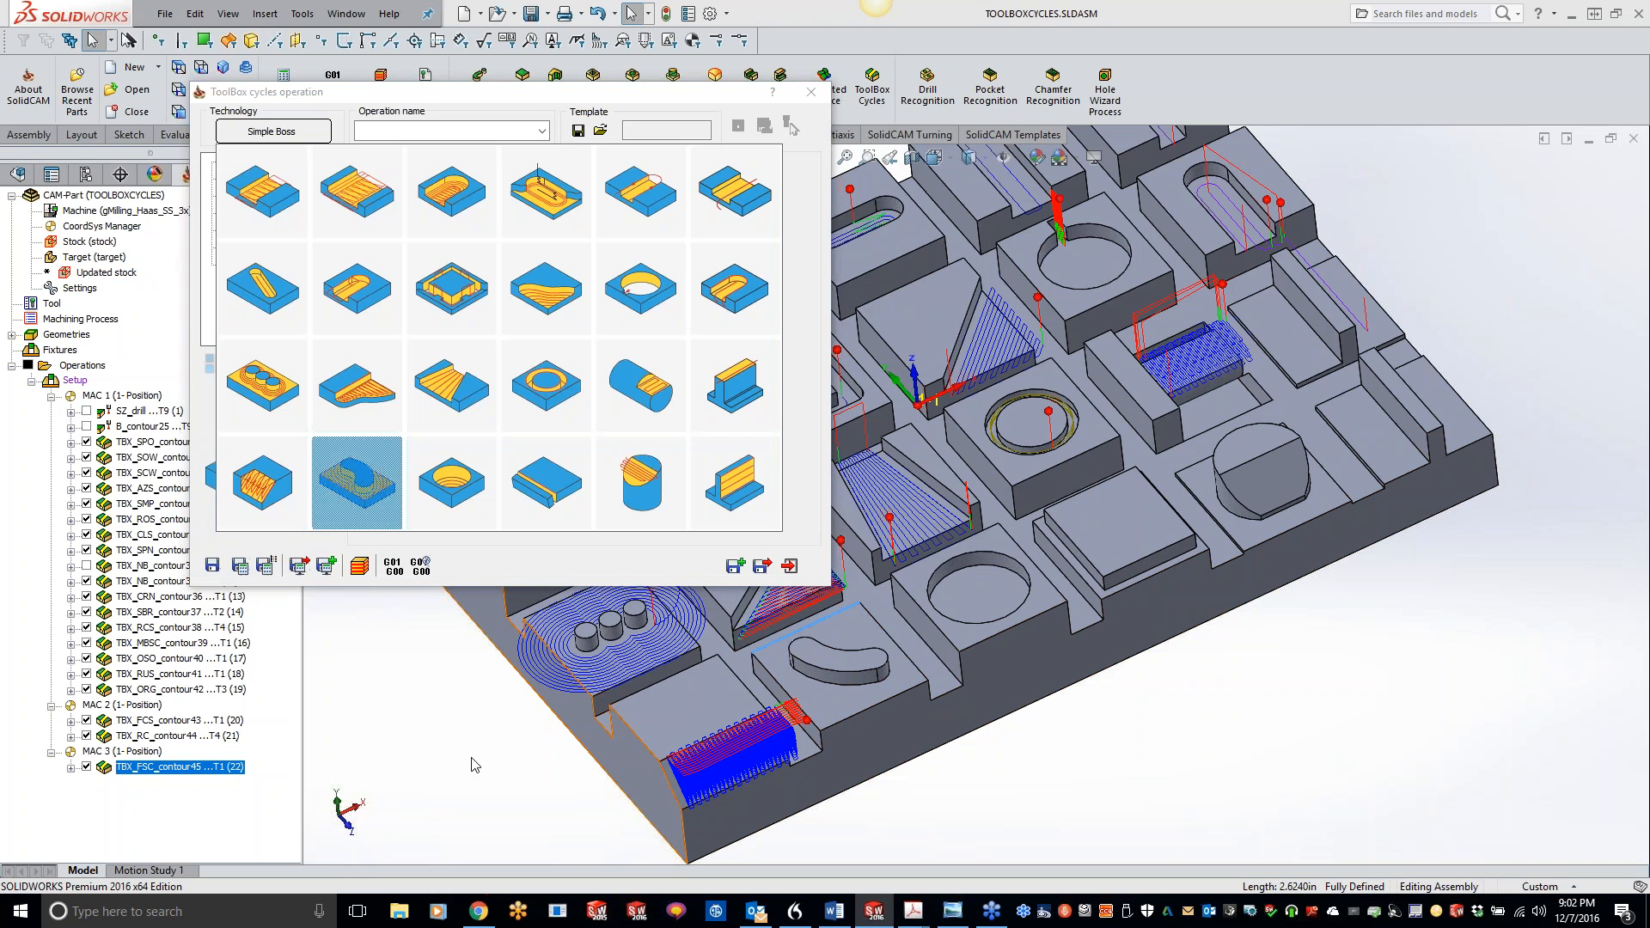
{"action": "double_click", "coordinate": [351, 488]}
Step: Define the Simple Boss geometry with two chains: the surrounding square outline and the base edge of the kidney-shaped boss
{"action": "left_click", "coordinate": [413, 204]}
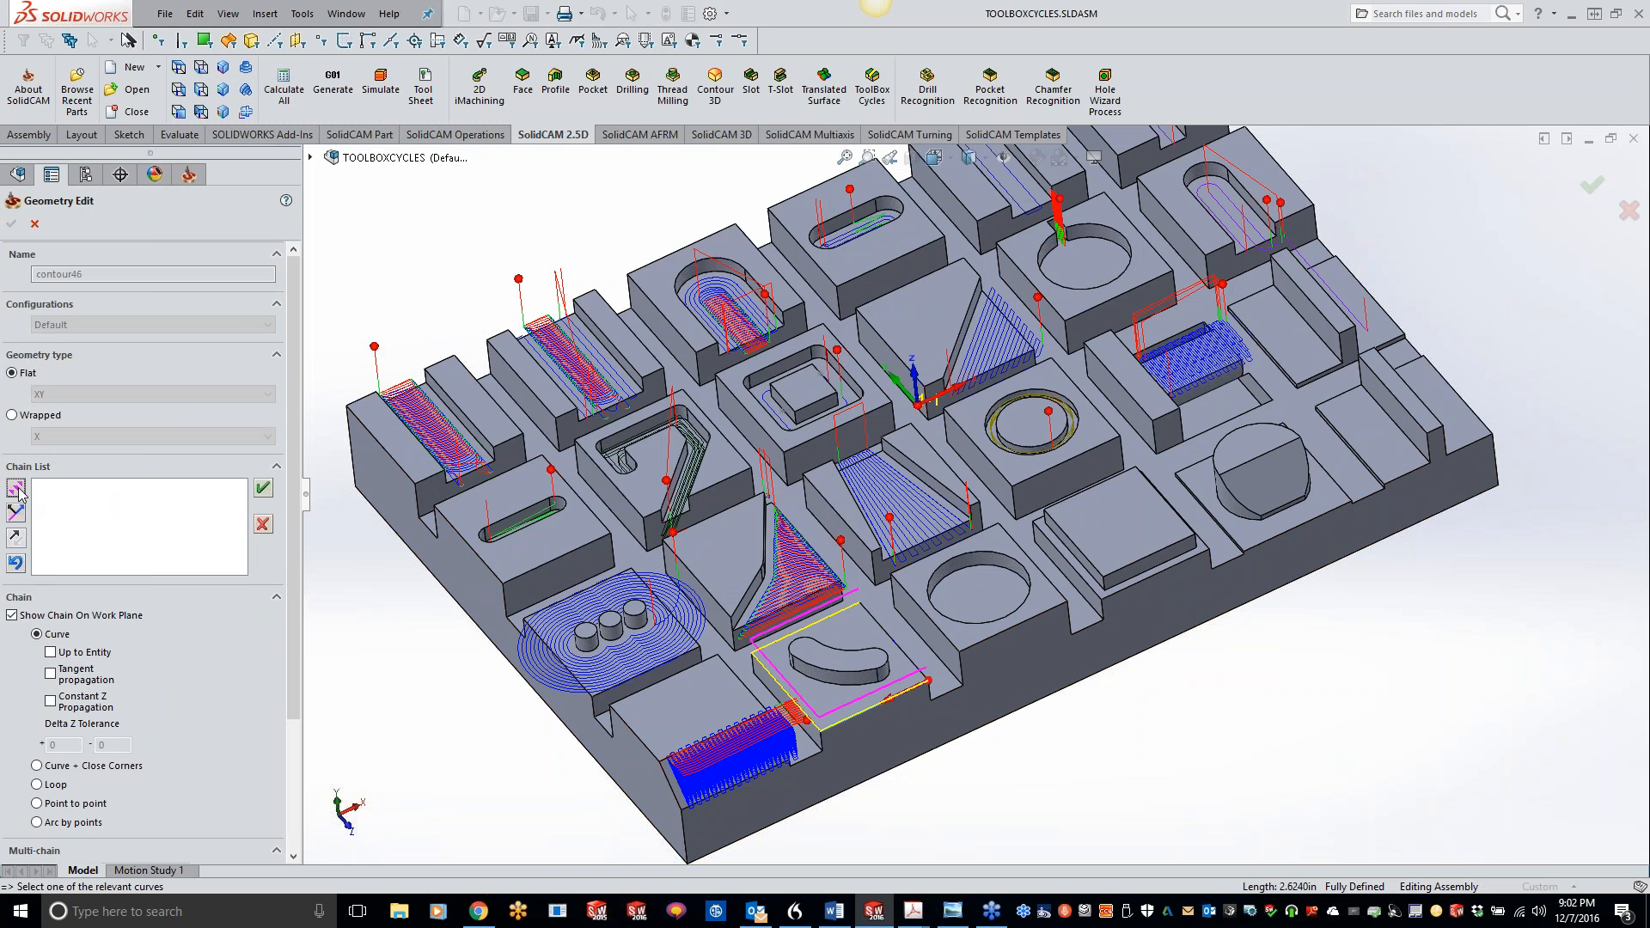
{"action": "left_click", "coordinate": [857, 687]}
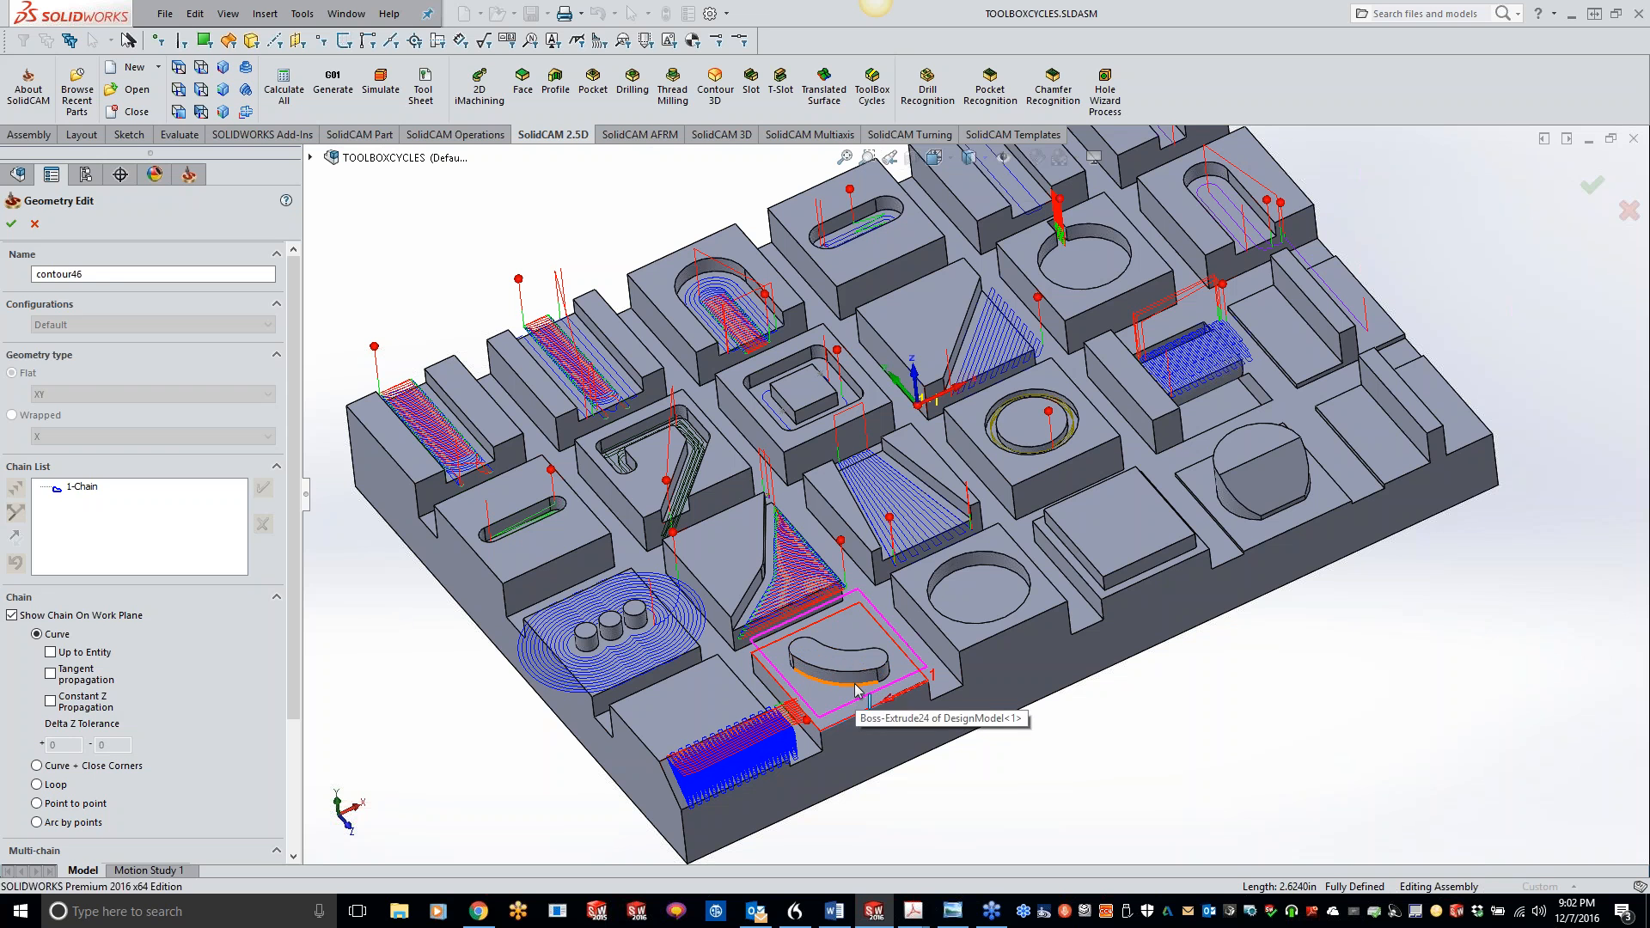
{"action": "left_click", "coordinate": [855, 686]}
{"action": "left_click", "coordinate": [17, 488]}
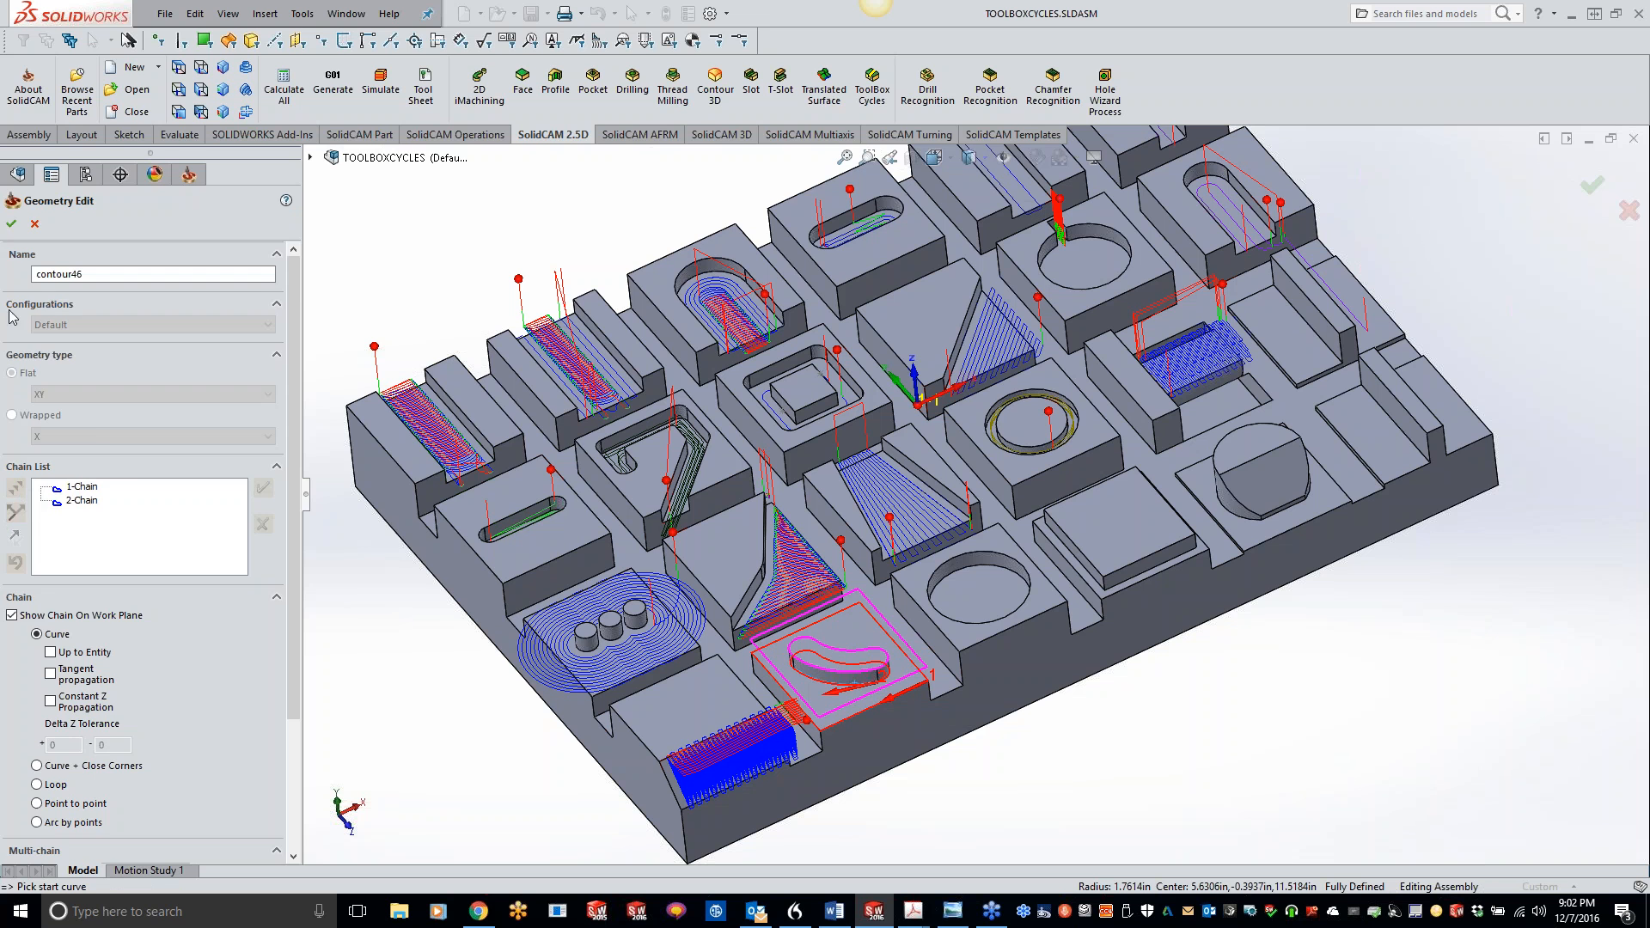
{"action": "left_click", "coordinate": [11, 225]}
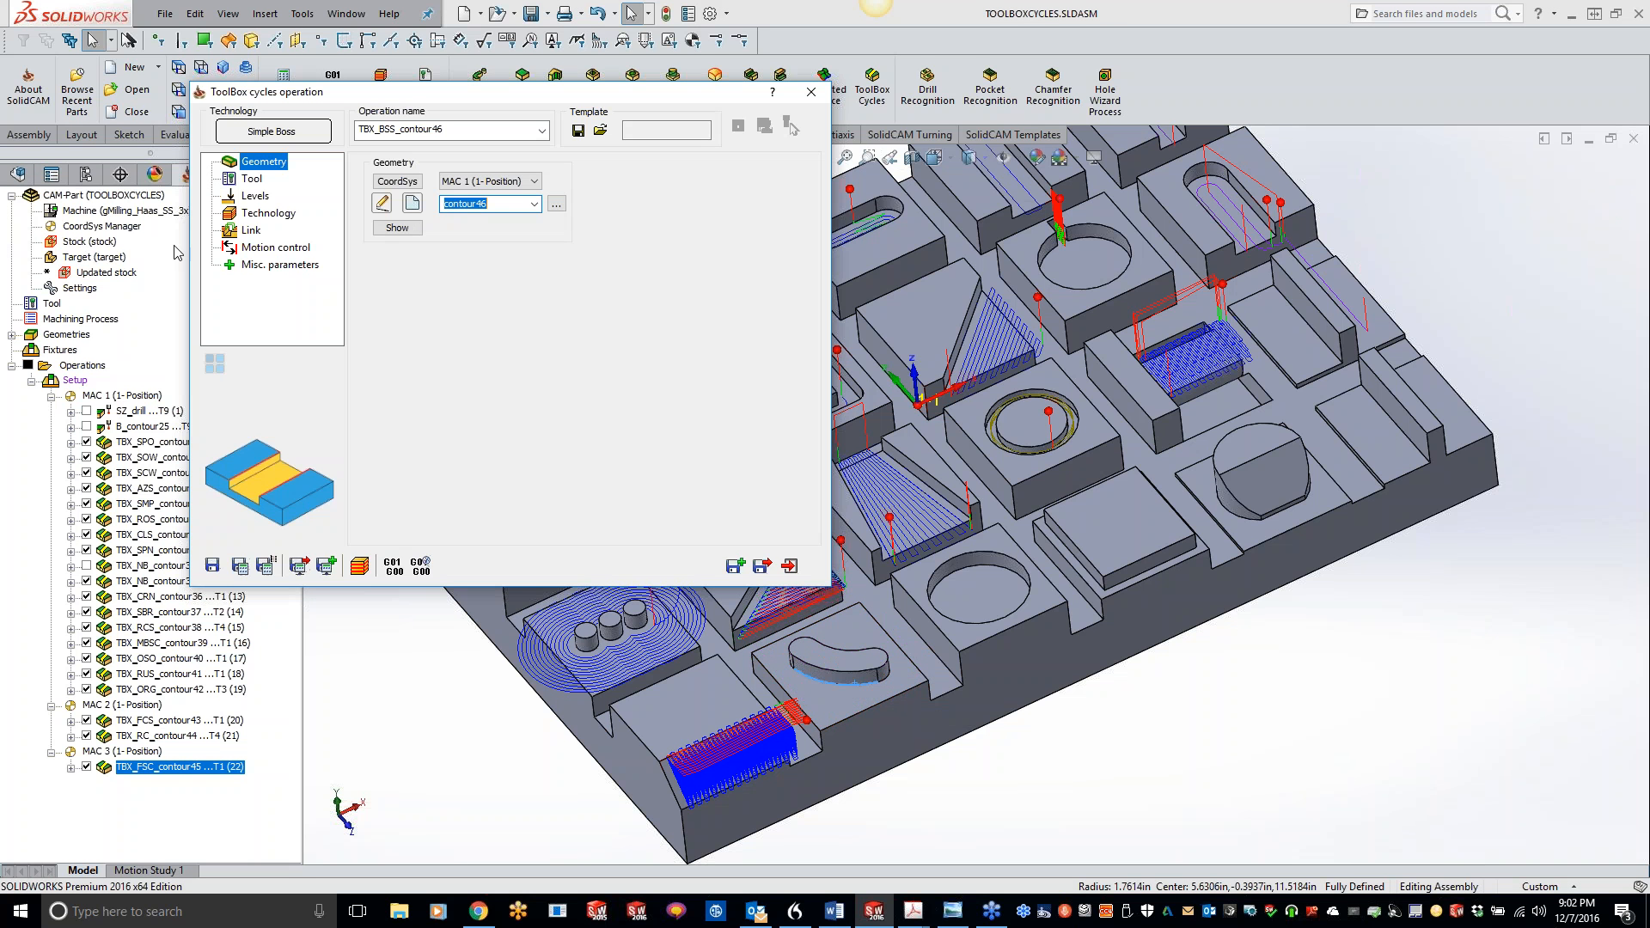
Step: Assign end mill number 4 to the Simple Boss operation, then save and calculate it
{"action": "left_click", "coordinate": [254, 180]}
{"action": "left_click", "coordinate": [455, 428]}
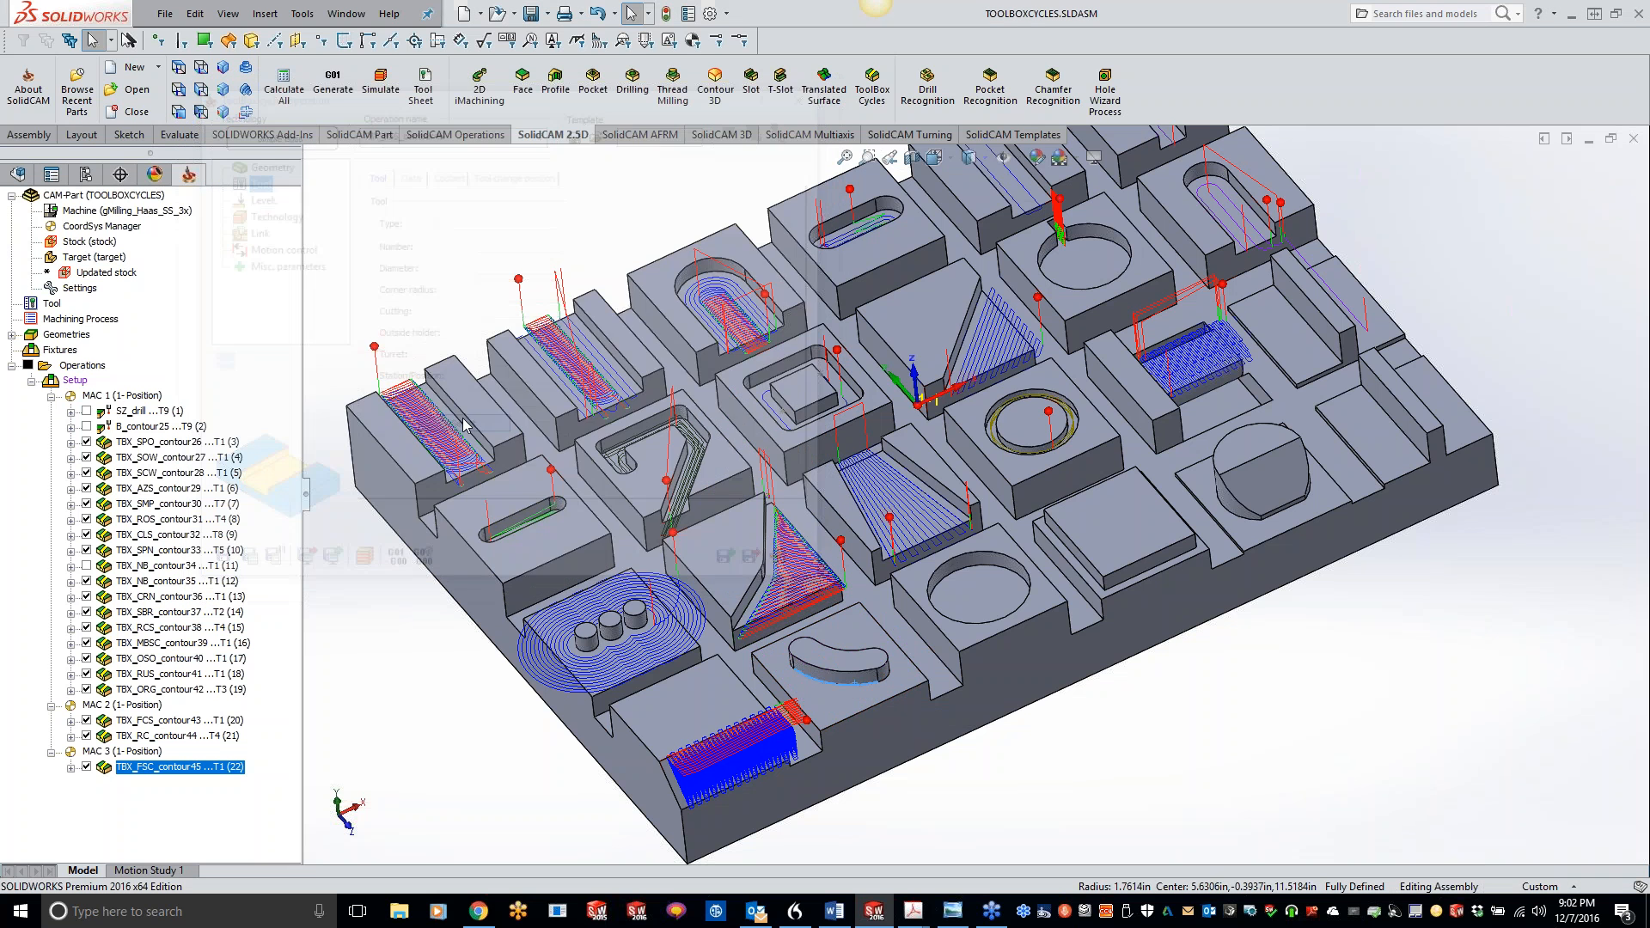
{"action": "double_click", "coordinate": [478, 416]}
{"action": "left_click", "coordinate": [254, 196]}
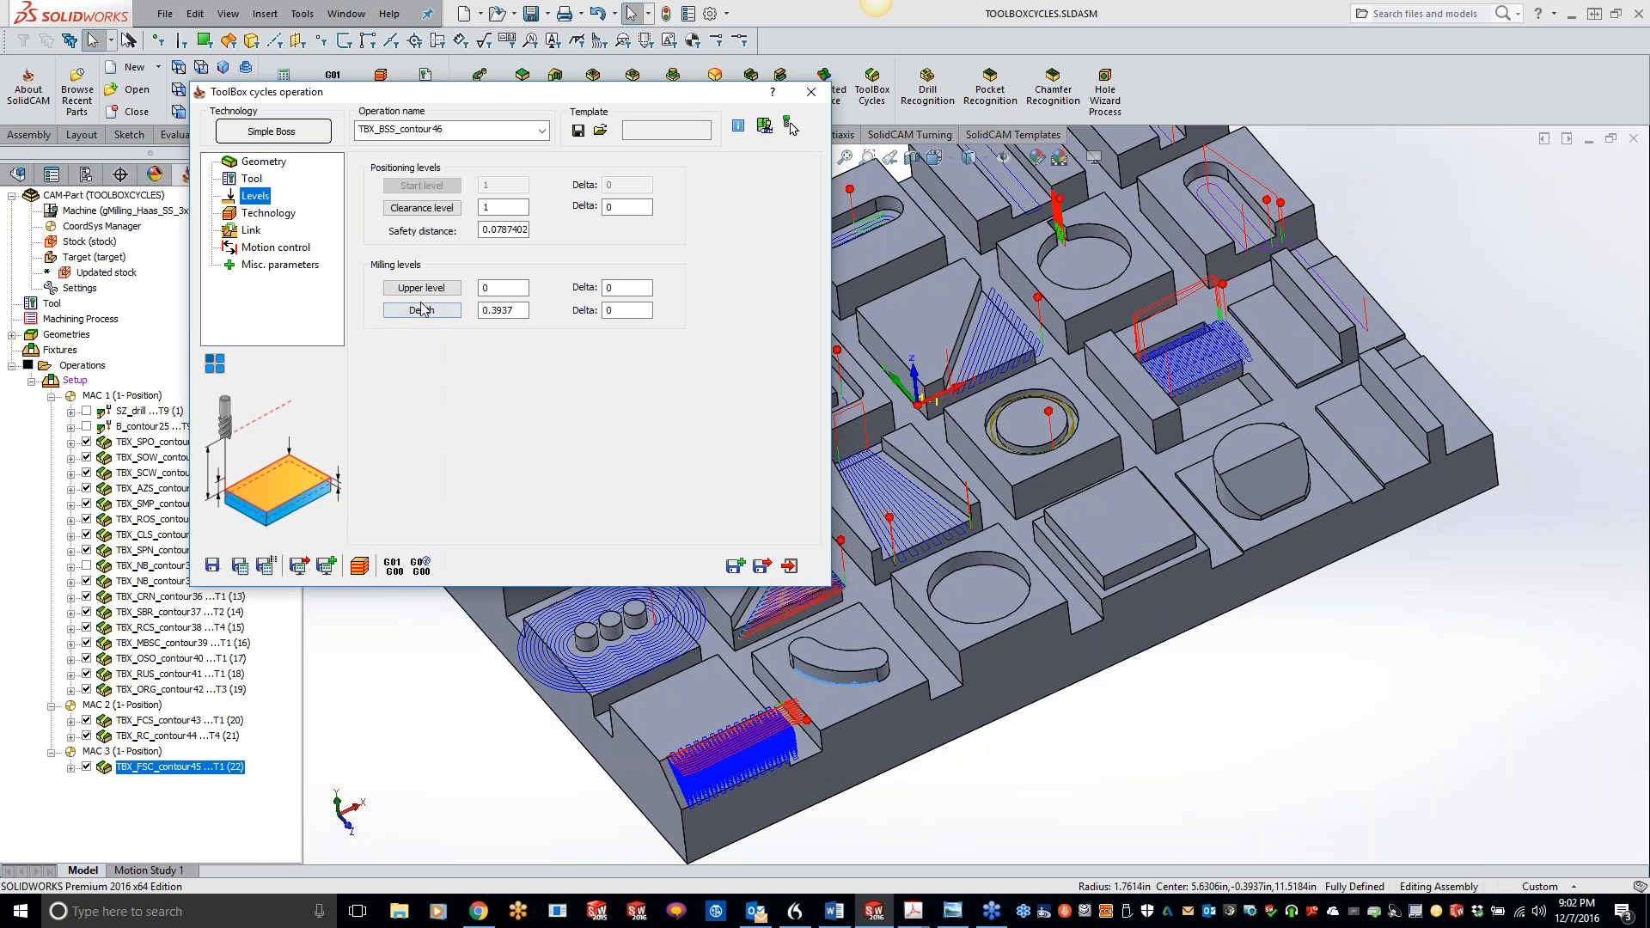
{"action": "left_click", "coordinate": [240, 565]}
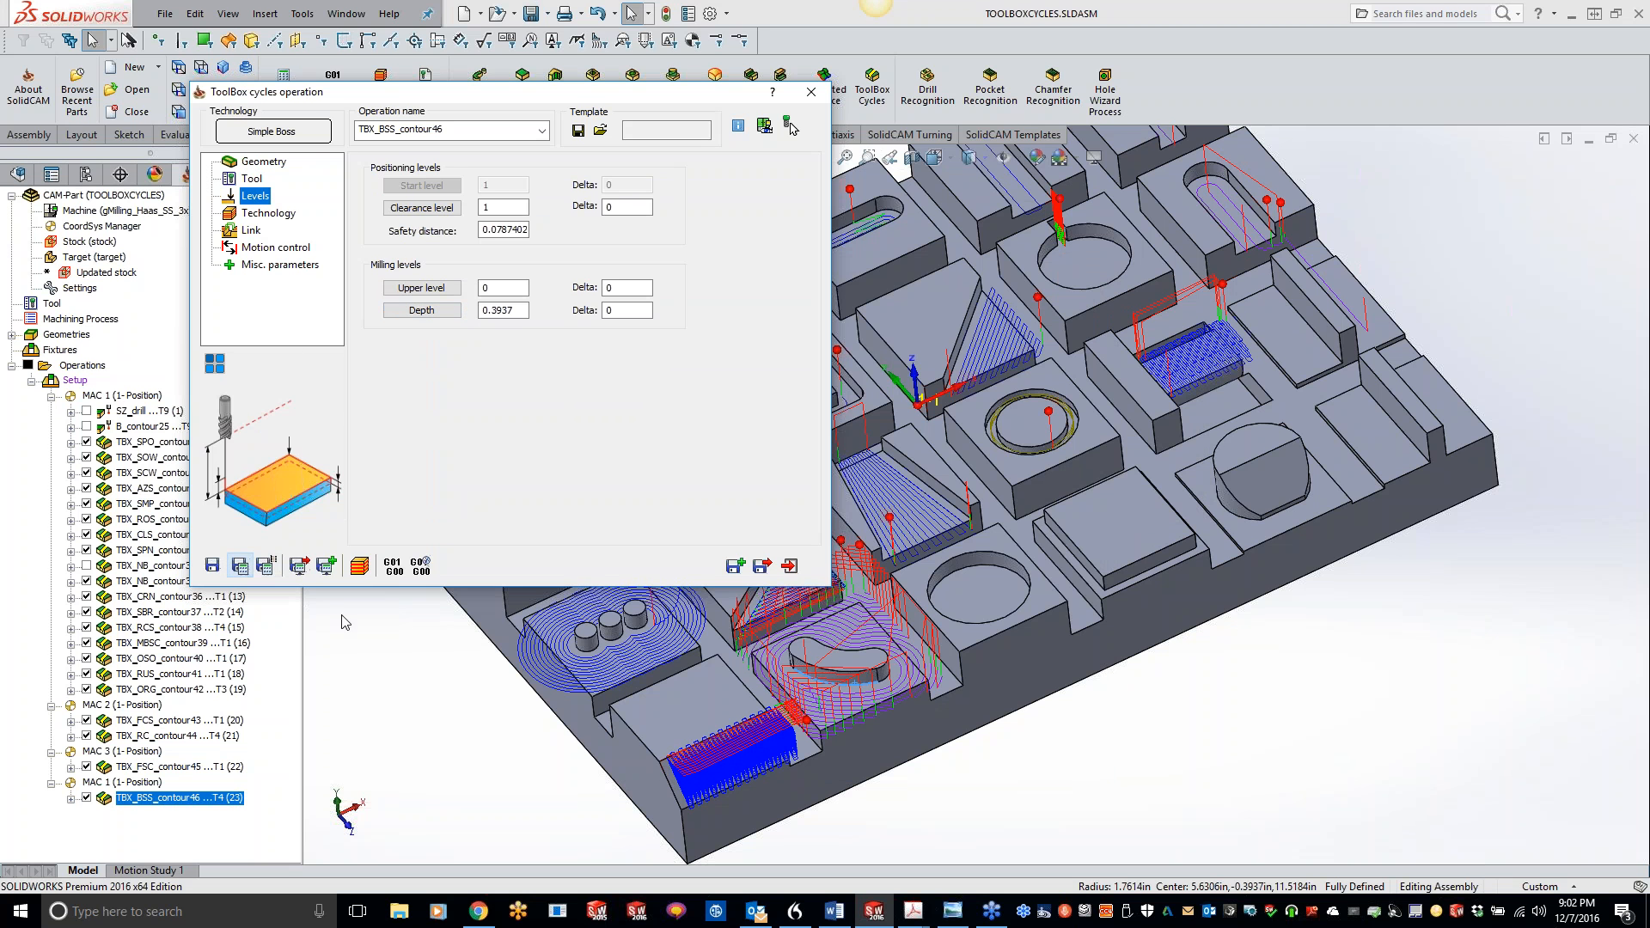
Step: Set the extension to 1% of the tool diameter and recalculate the Simple Boss operation
{"action": "scroll", "coordinate": [843, 705], "scroll_direction": "down", "scroll_amount": 5}
{"action": "scroll", "coordinate": [874, 468], "scroll_direction": "up", "scroll_amount": 5}
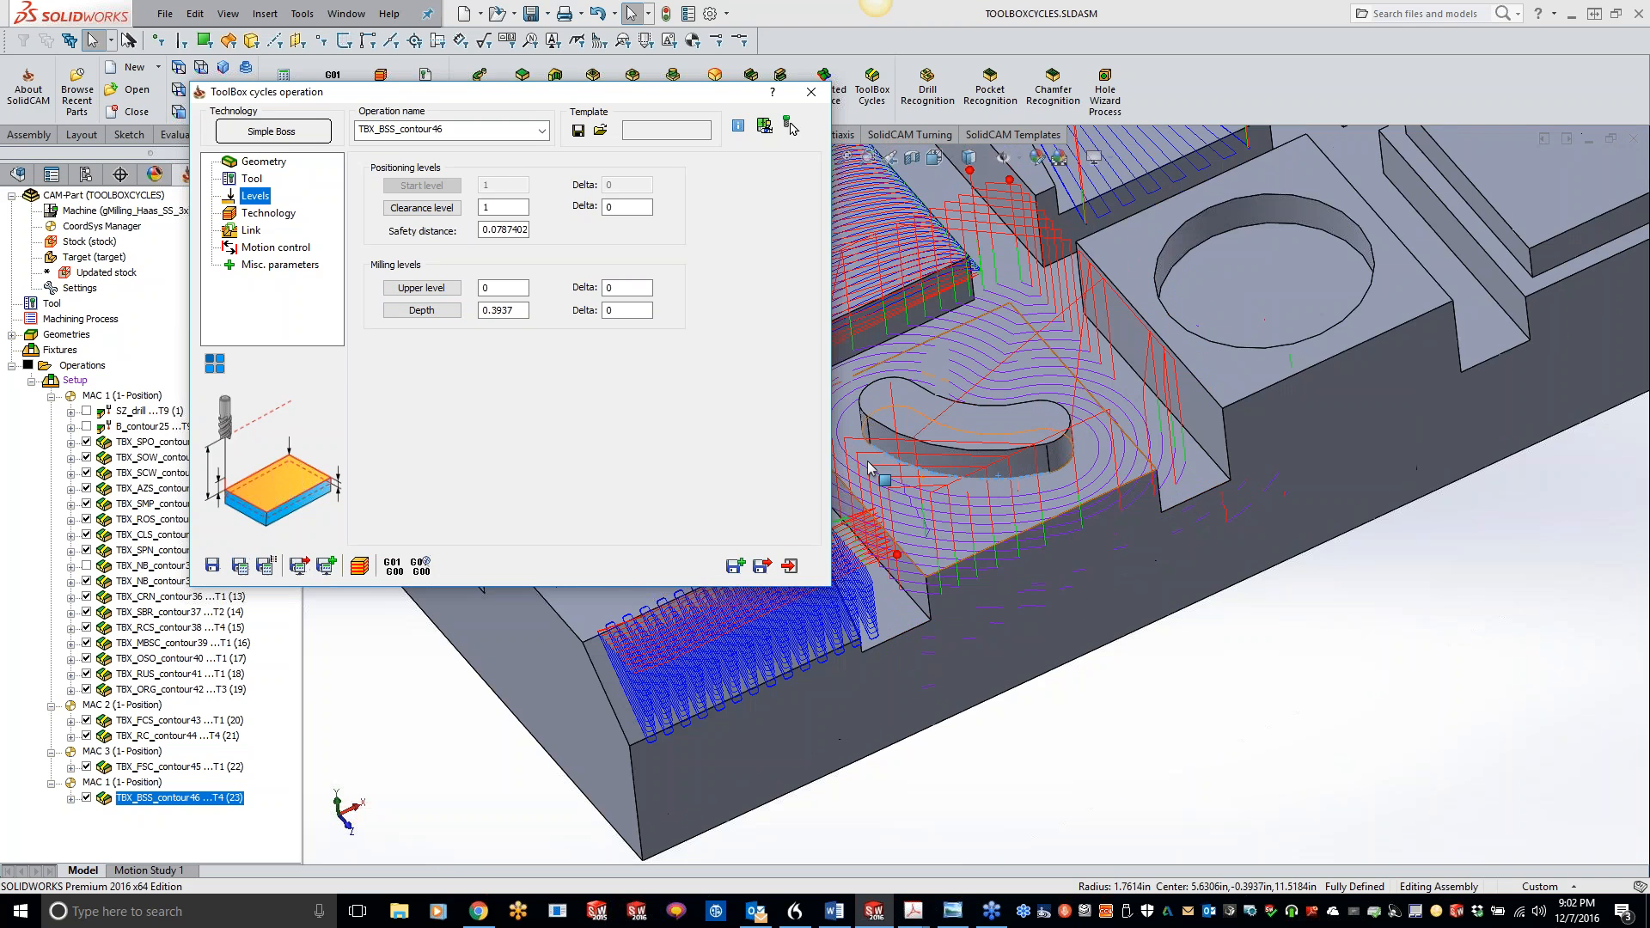
{"action": "middle_click_drag", "start_coordinate": [1079, 481], "coordinate": [1090, 646]}
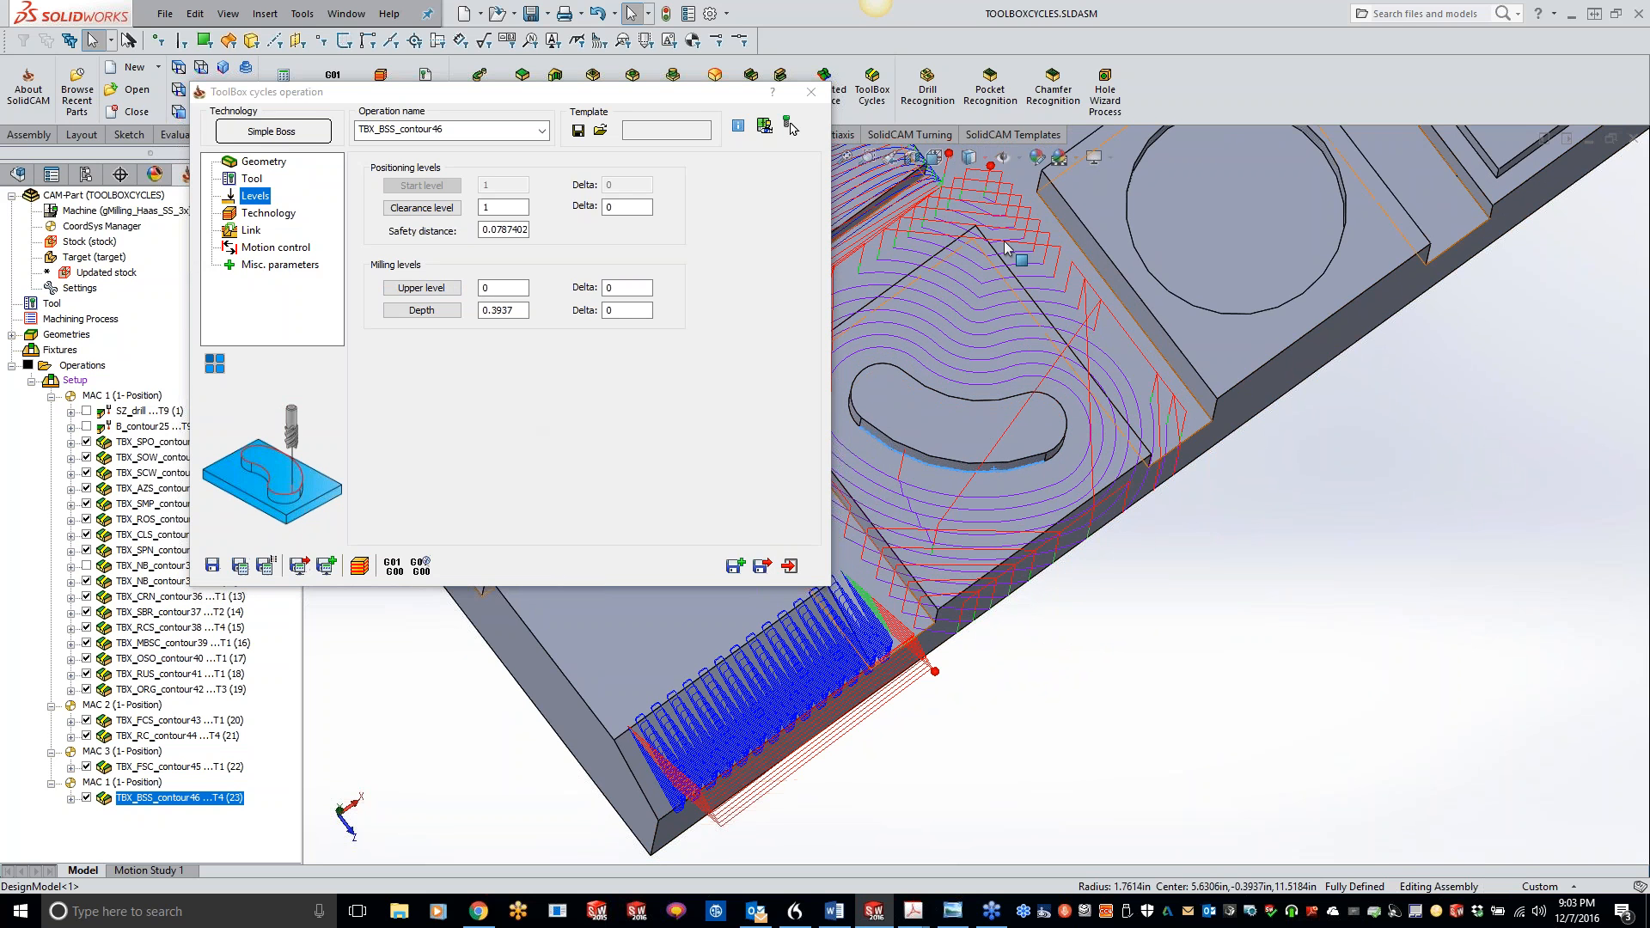
{"action": "scroll", "coordinate": [888, 376], "scroll_direction": "up", "scroll_amount": 10}
{"action": "scroll", "coordinate": [859, 464], "scroll_direction": "down", "scroll_amount": 5}
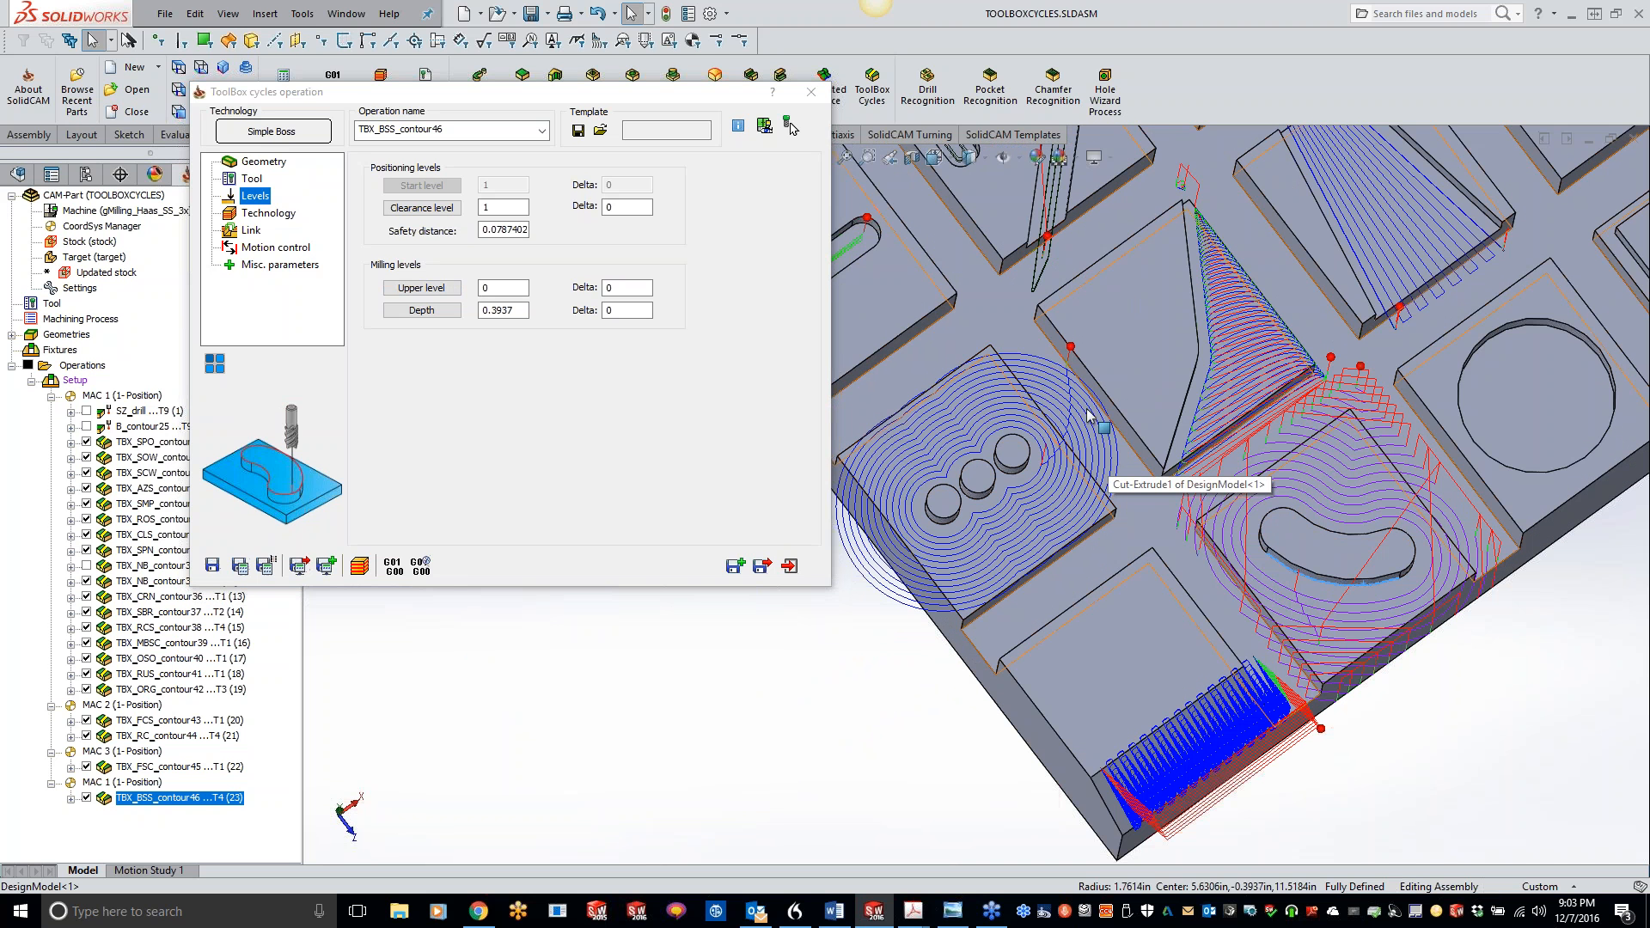
{"action": "left_click", "coordinate": [268, 213]}
{"action": "double_click", "coordinate": [766, 294]}
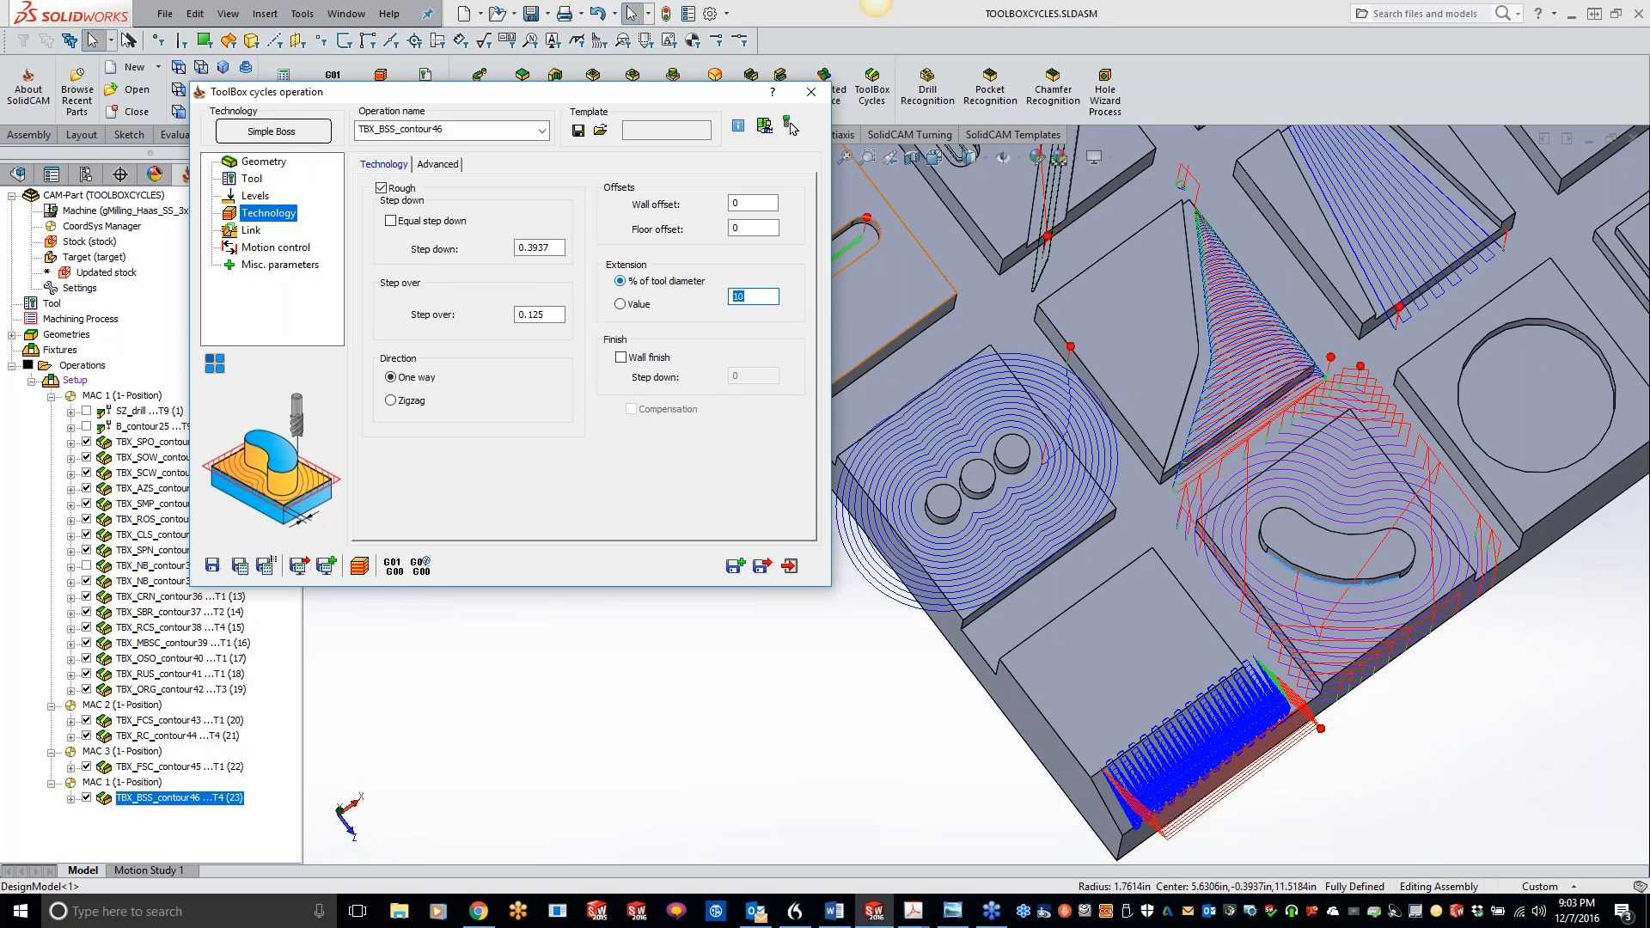
{"action": "type", "text": "1"}
{"action": "left_click", "coordinate": [239, 565]}
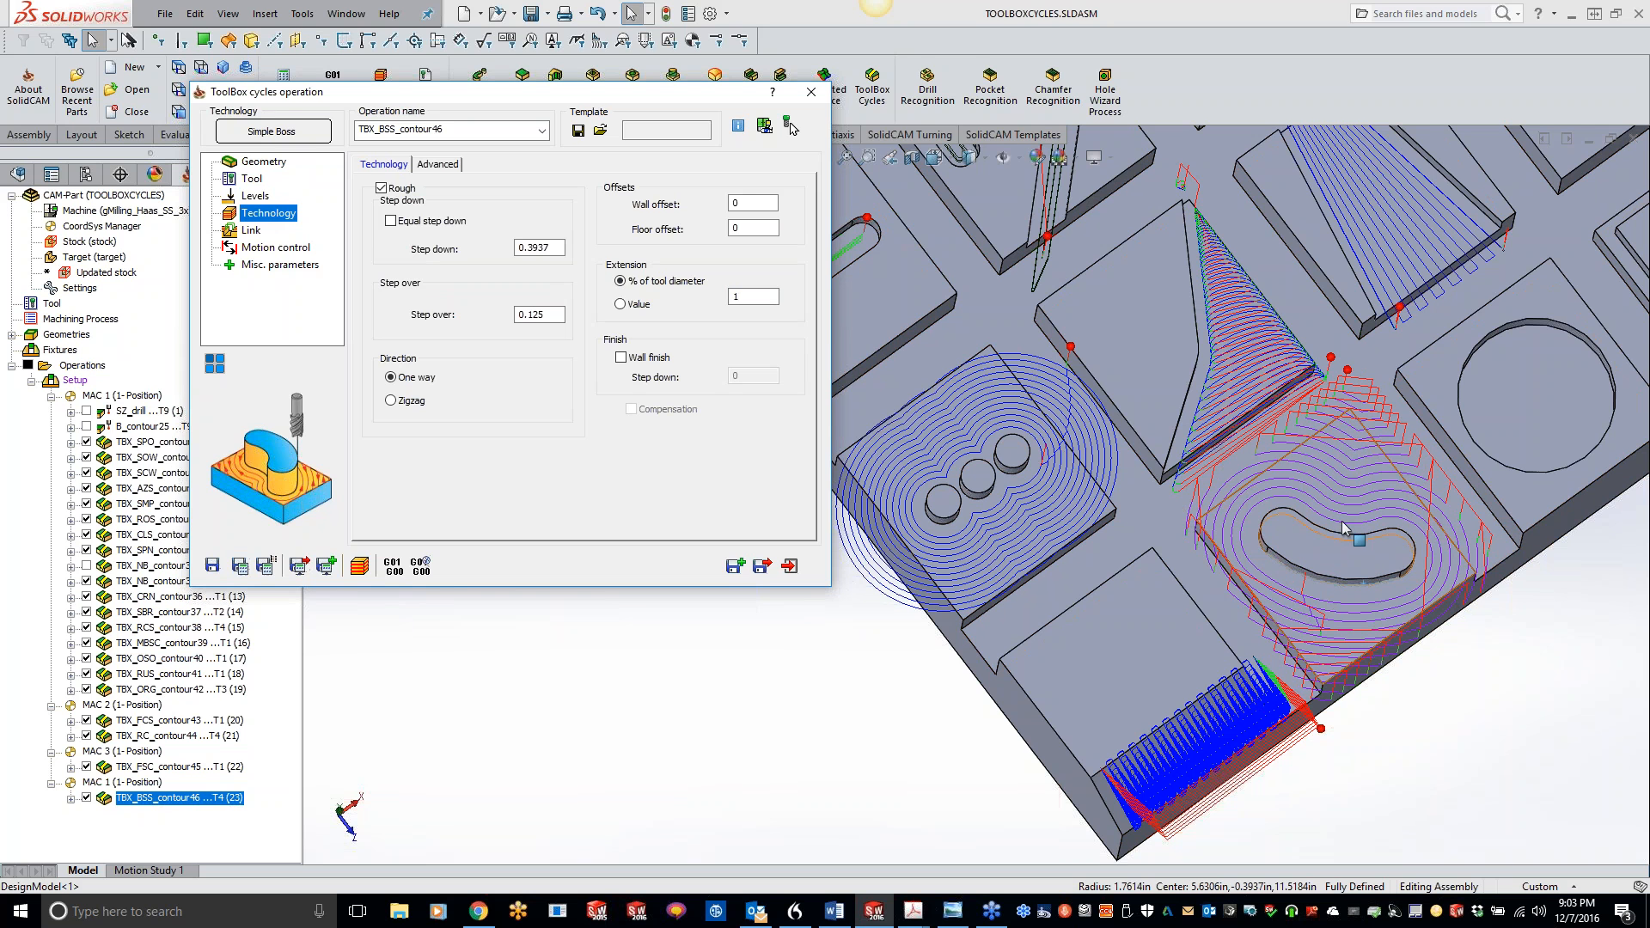
Step: Save and copy the Simple Boss operation, and change the copy's technology to Spiral pocket
{"action": "scroll", "coordinate": [1080, 507], "scroll_direction": "up", "scroll_amount": 3}
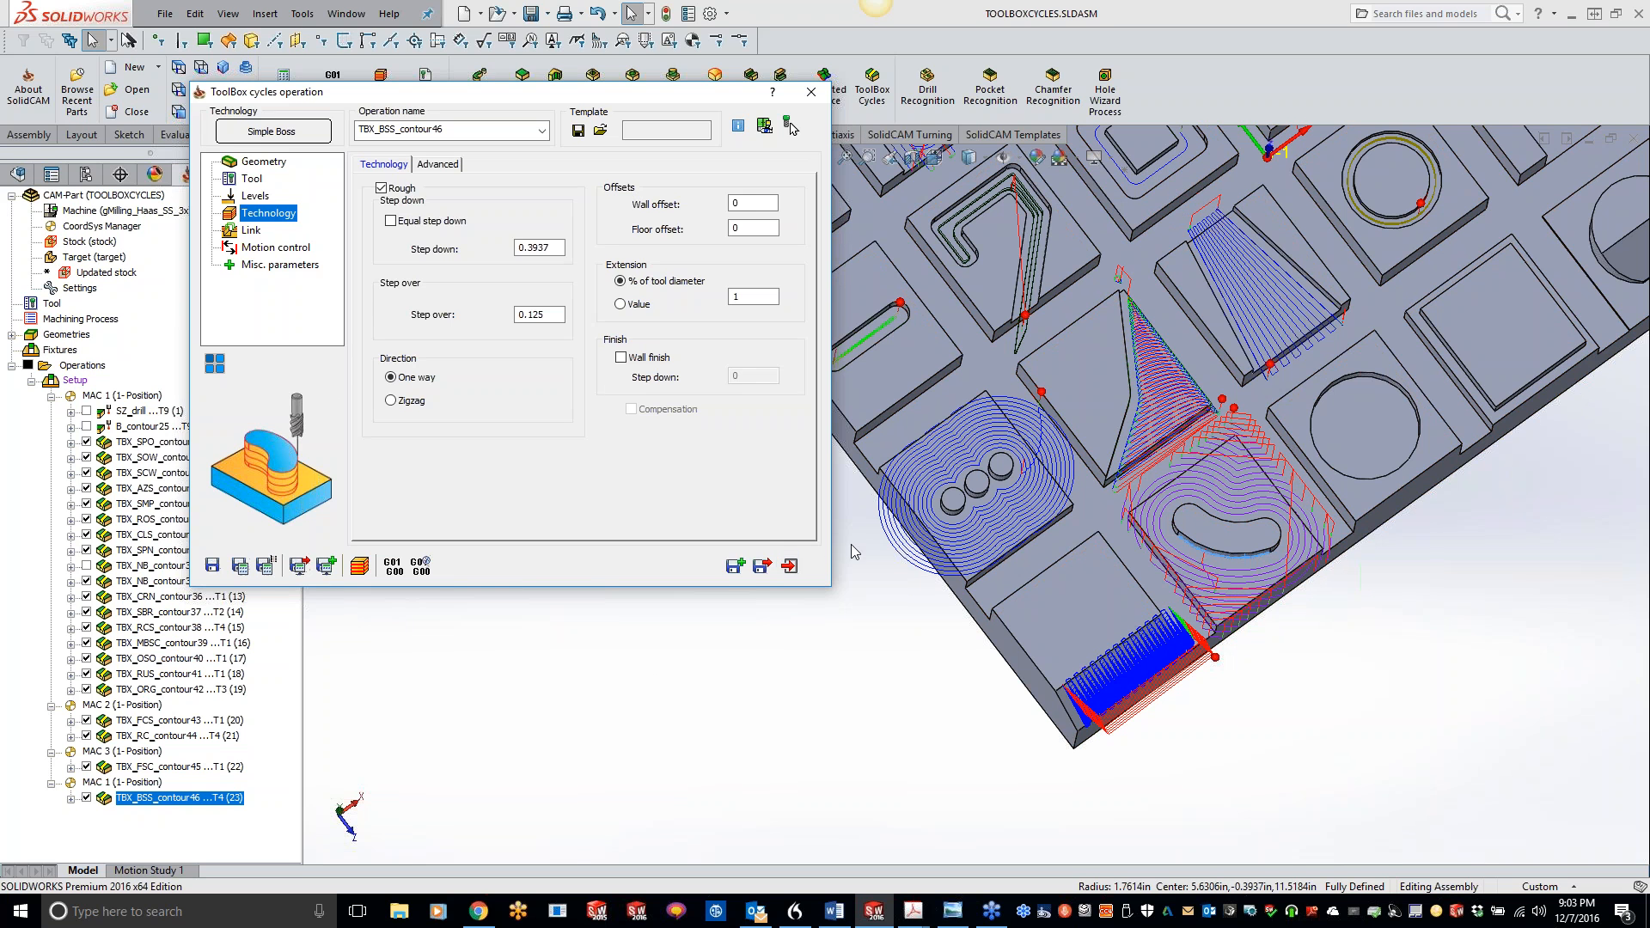
{"action": "left_click", "coordinate": [735, 565]}
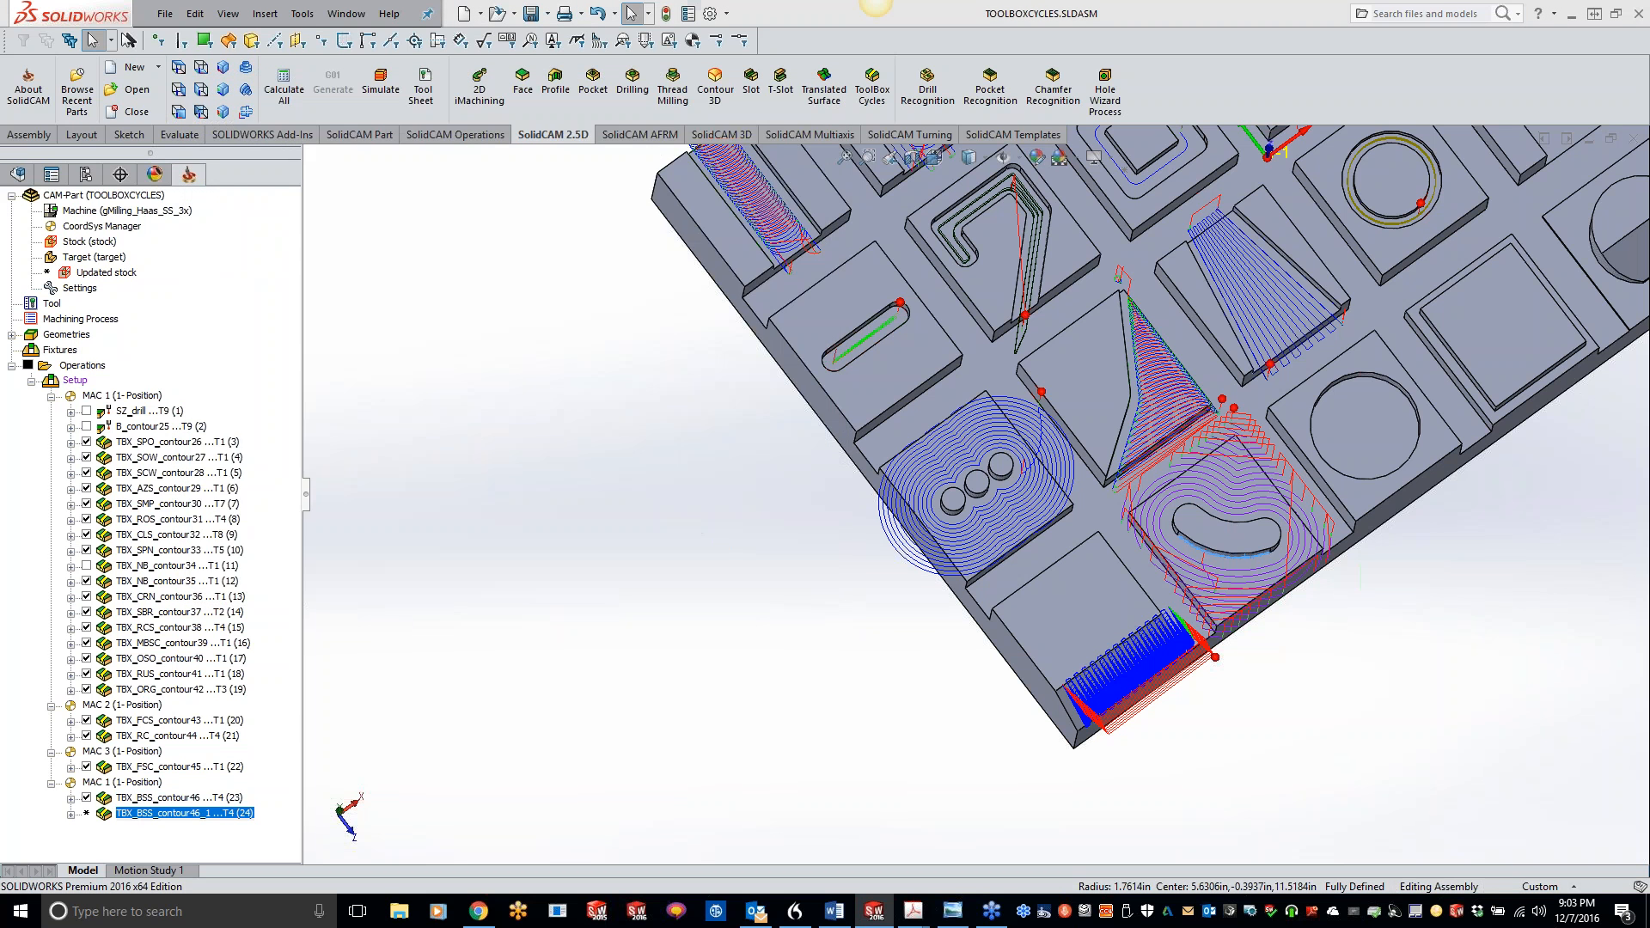
{"action": "left_click", "coordinate": [271, 132]}
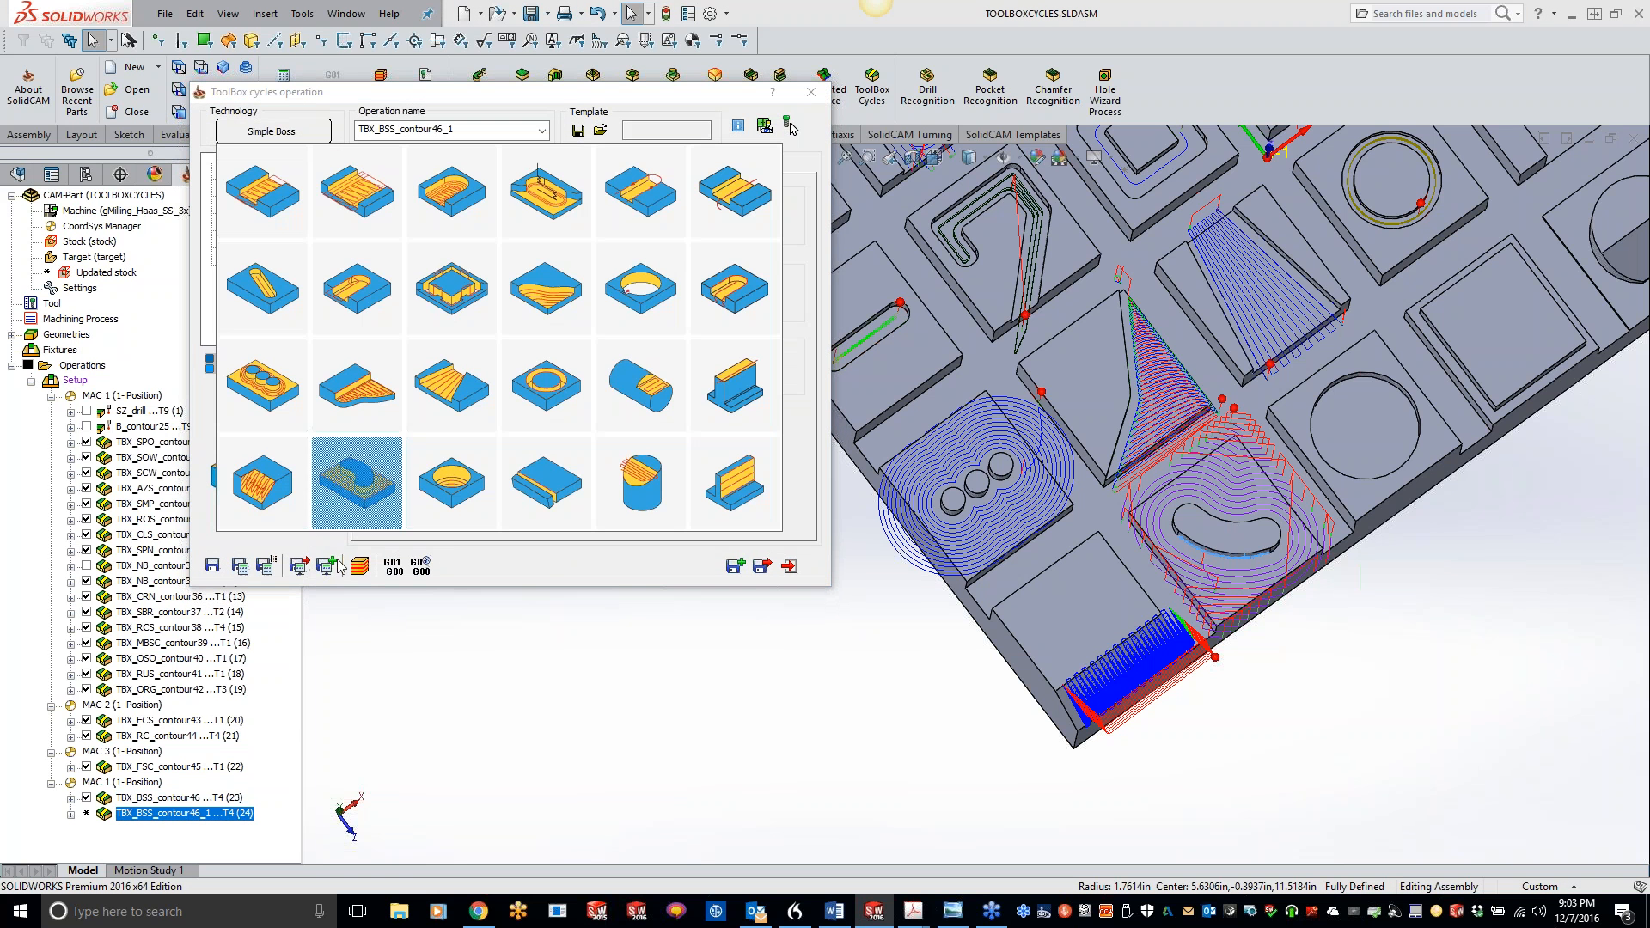
{"action": "left_click", "coordinate": [443, 492]}
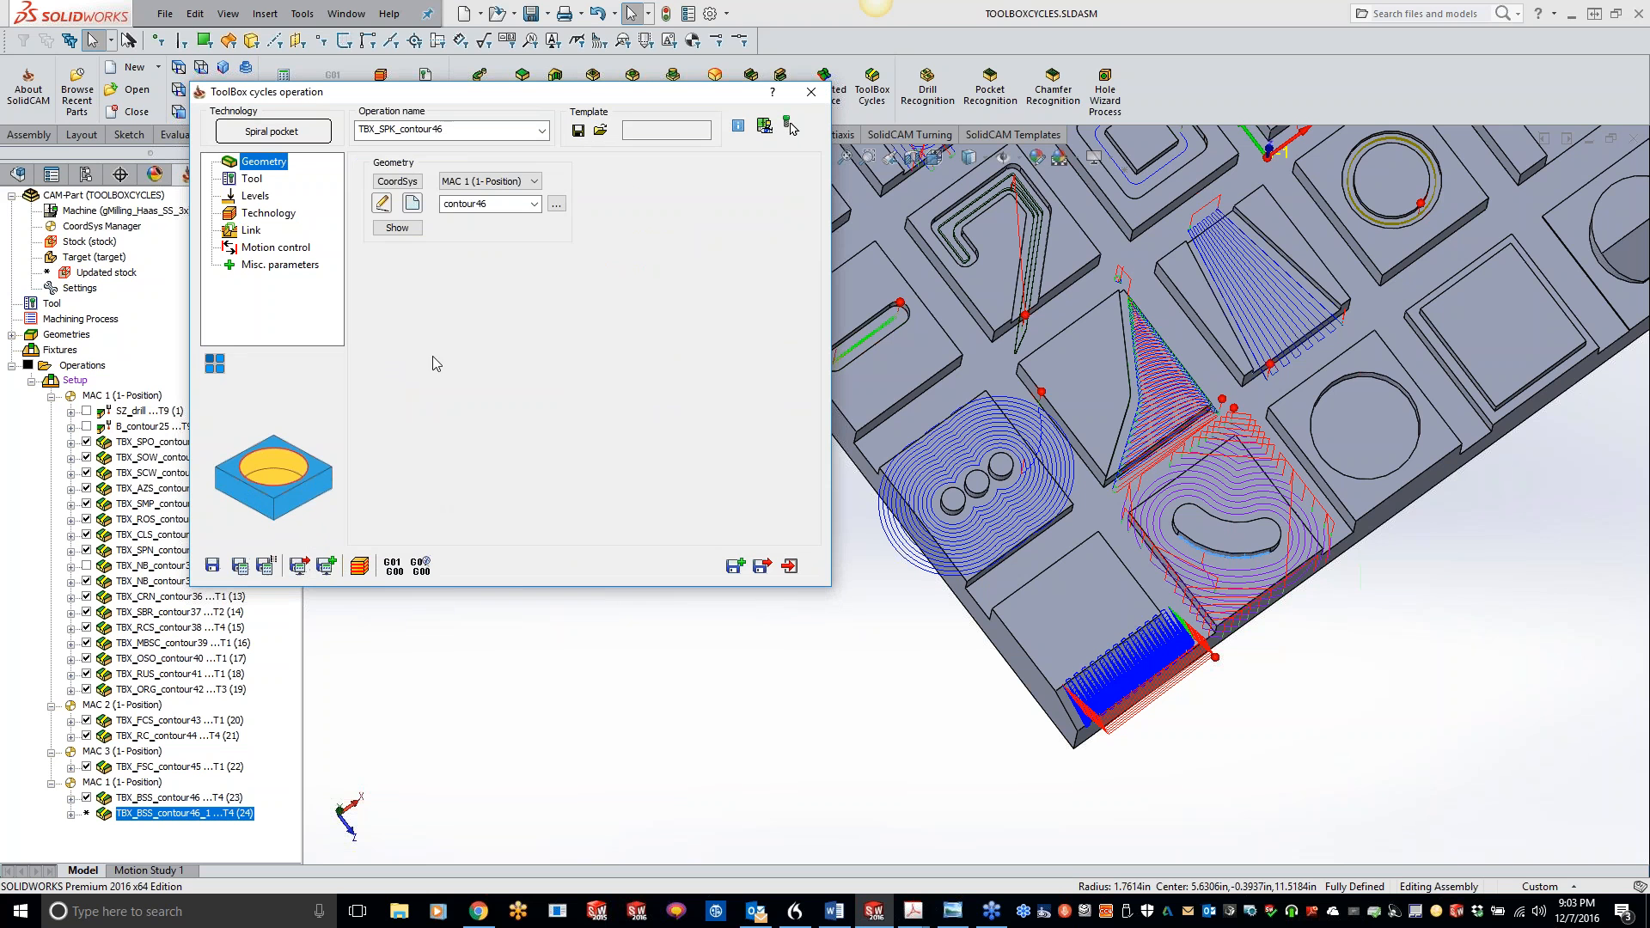
Step: Assign tool number 1 to the Spiral pocket operation and try to calculate it with the copied boss geometry
{"action": "left_click", "coordinate": [252, 179]}
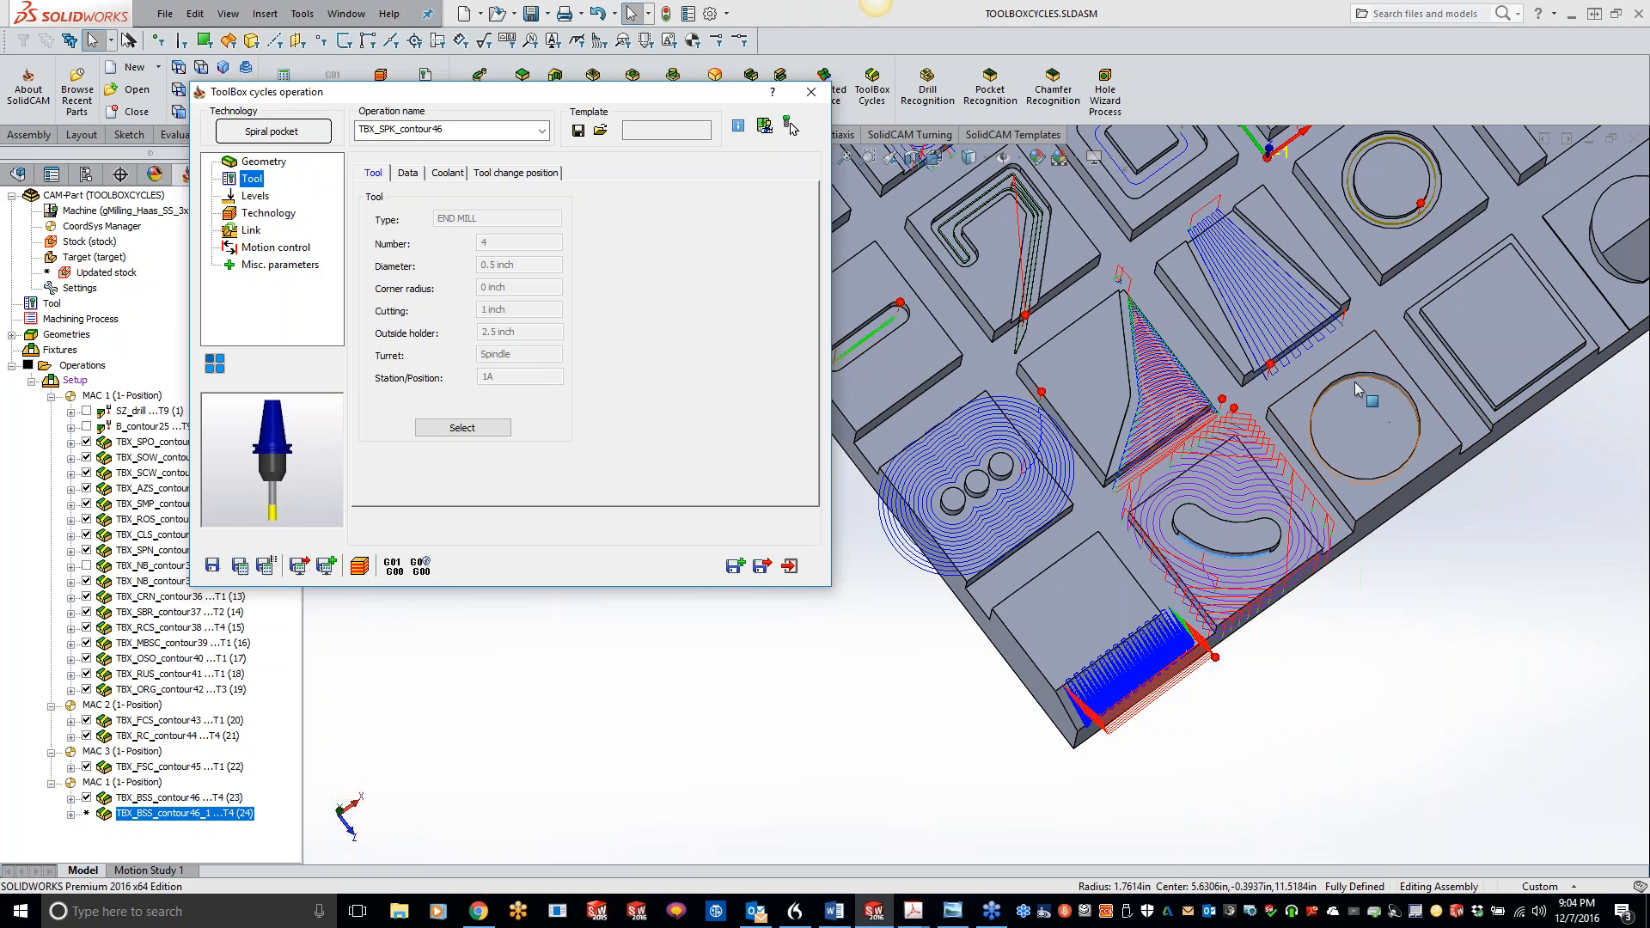
{"action": "left_click", "coordinate": [464, 427]}
{"action": "double_click", "coordinate": [505, 368]}
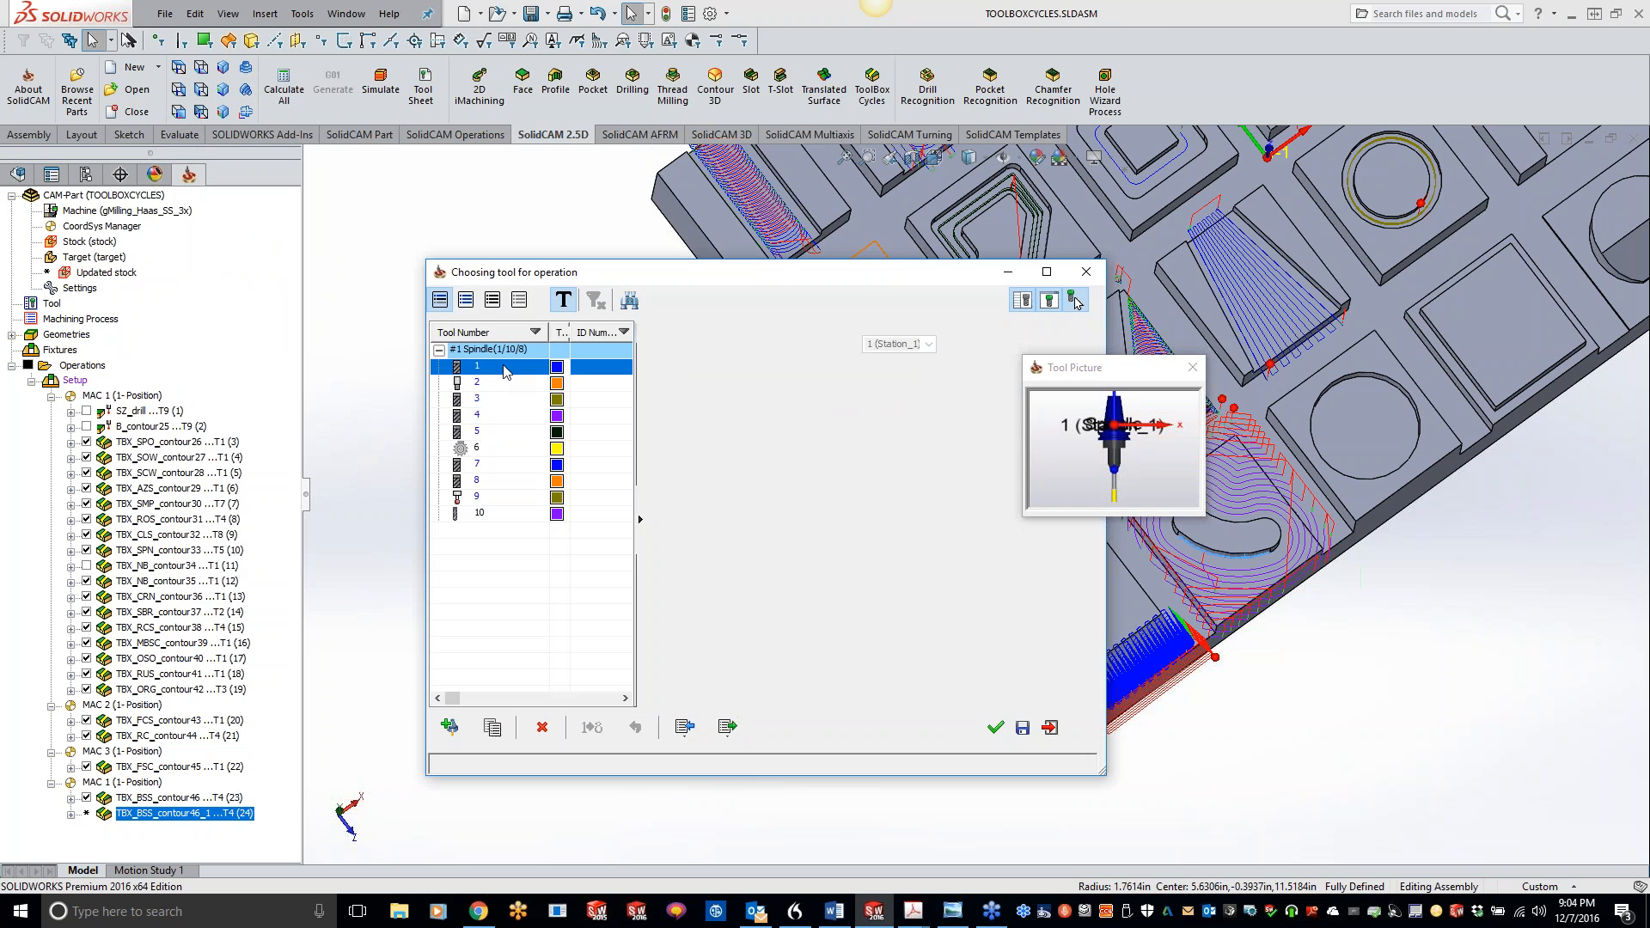
{"action": "left_click", "coordinate": [255, 196]}
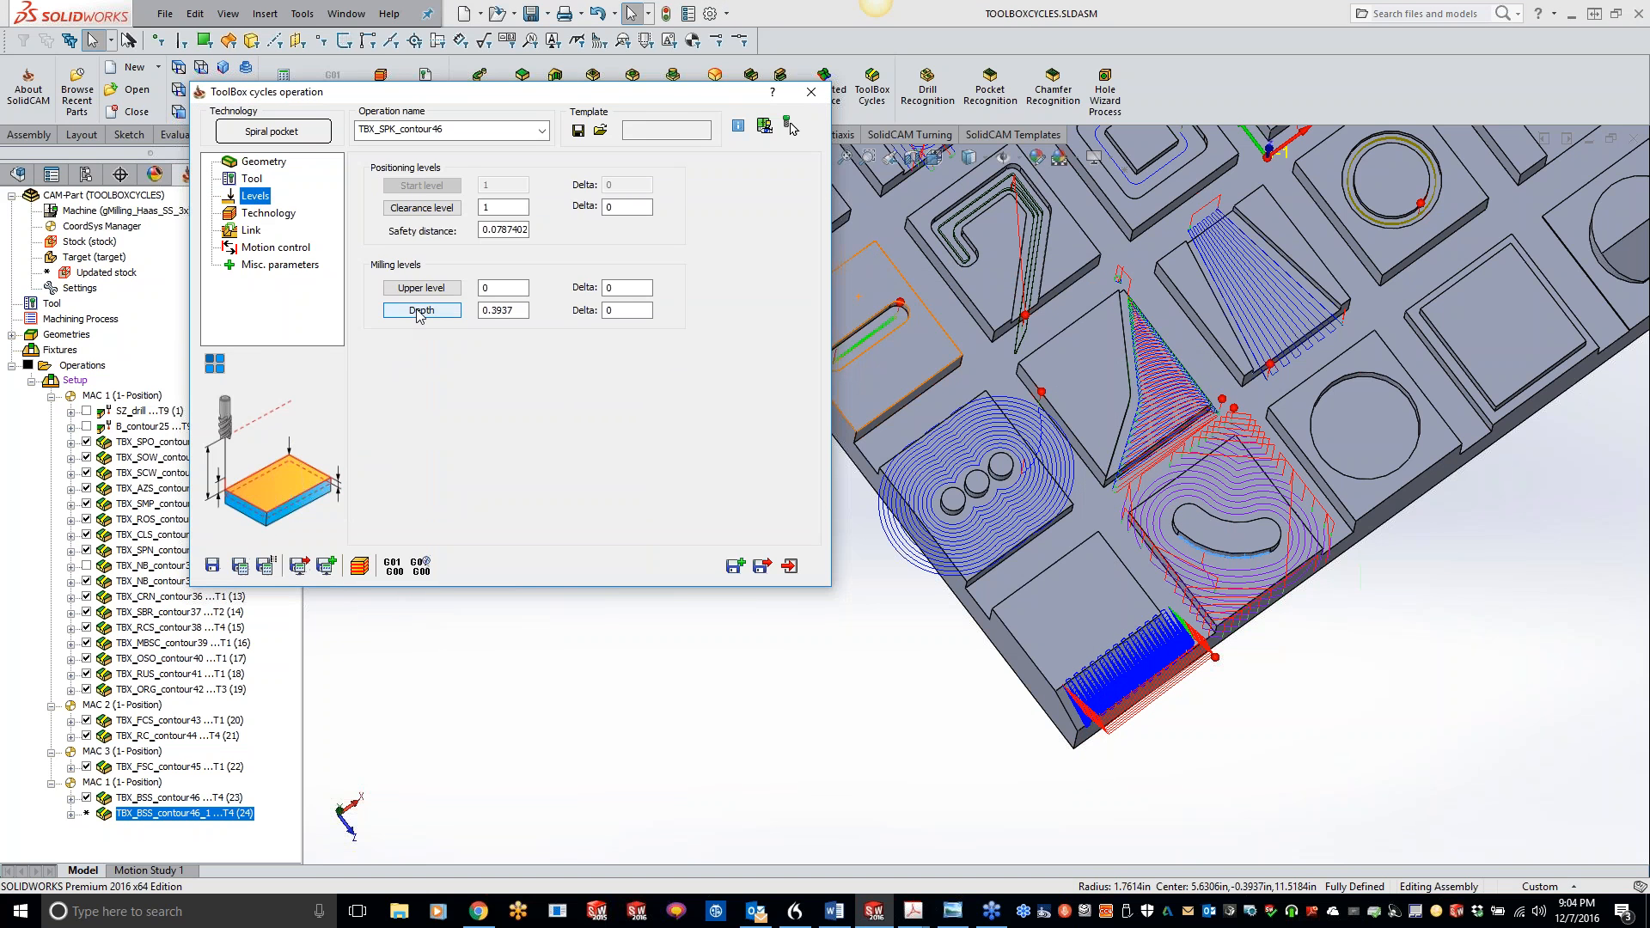
{"action": "left_click", "coordinate": [259, 217]}
{"action": "left_click", "coordinate": [262, 563]}
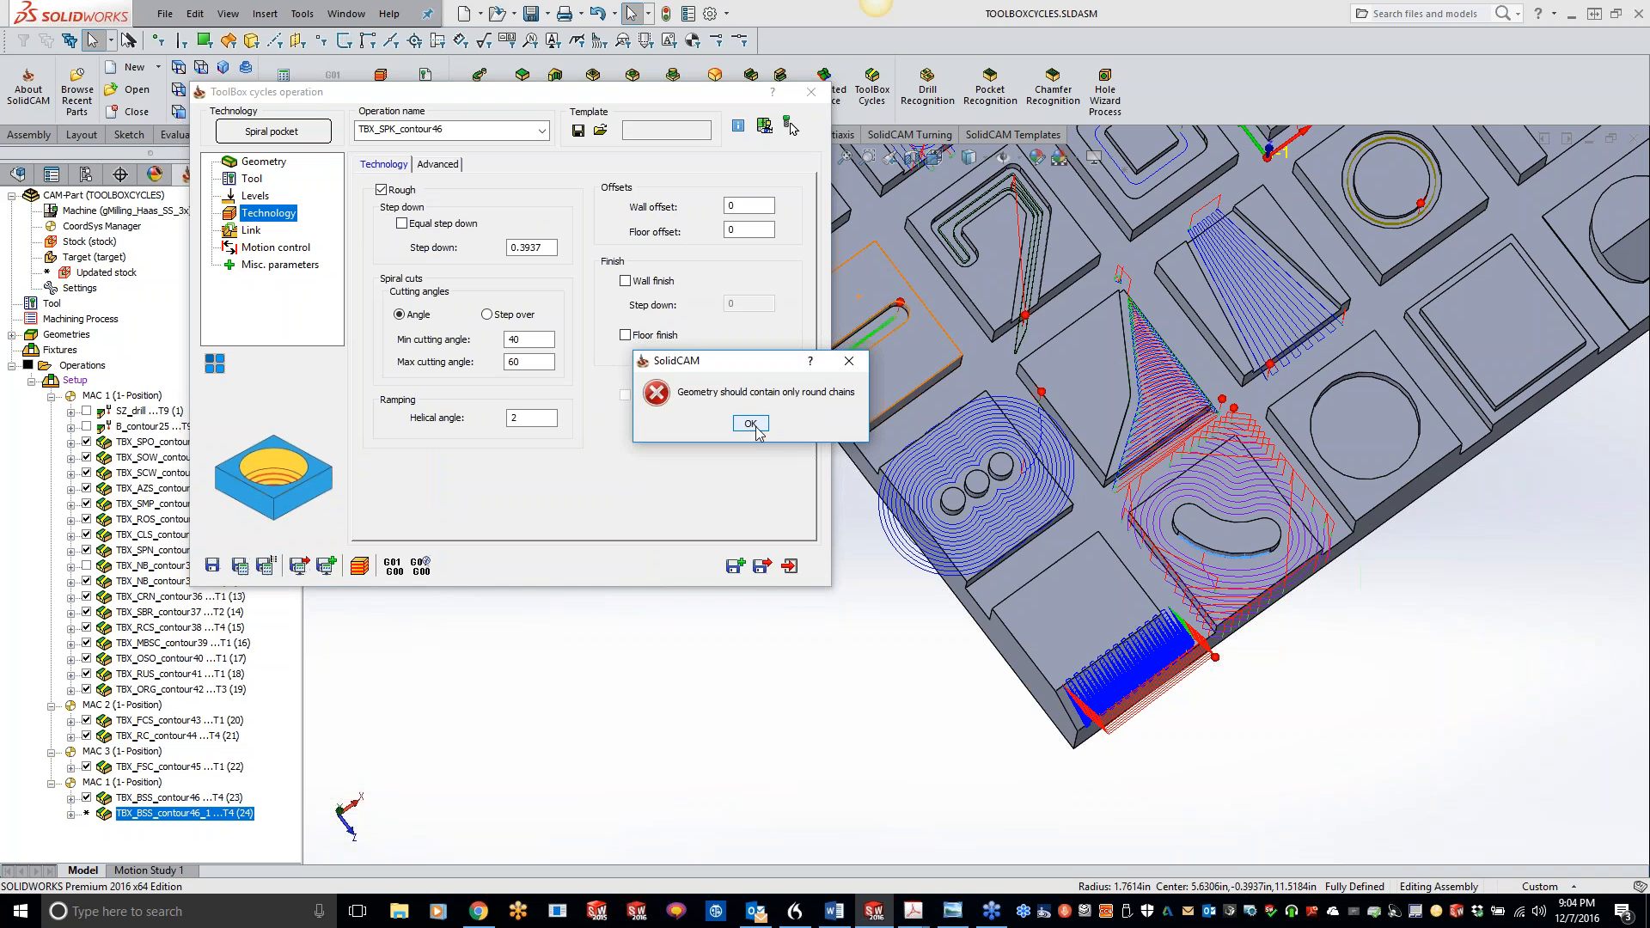
{"action": "left_click", "coordinate": [750, 424]}
{"action": "left_click", "coordinate": [789, 423]}
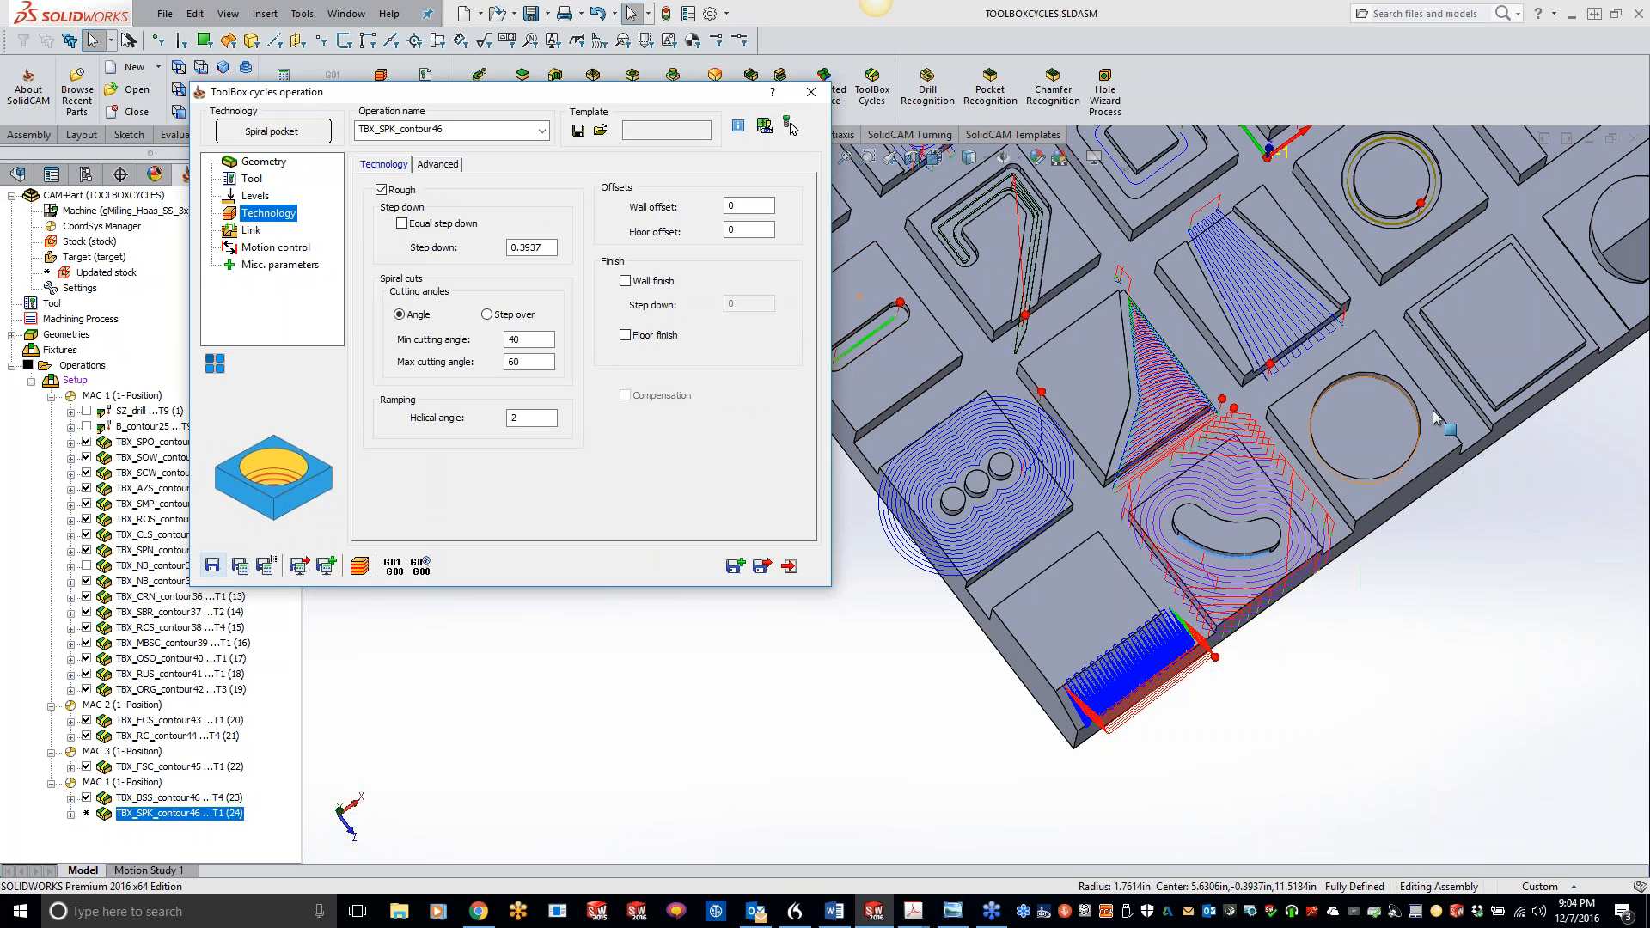
Step: Define a new geometry for the Spiral pocket operation from the floor edge of the circular pocket beside the kidney-shaped boss
{"action": "scroll", "coordinate": [1458, 406], "scroll_direction": "up", "scroll_amount": 3}
{"action": "scroll", "coordinate": [1357, 402], "scroll_direction": "down", "scroll_amount": 3}
{"action": "left_click", "coordinate": [258, 165]}
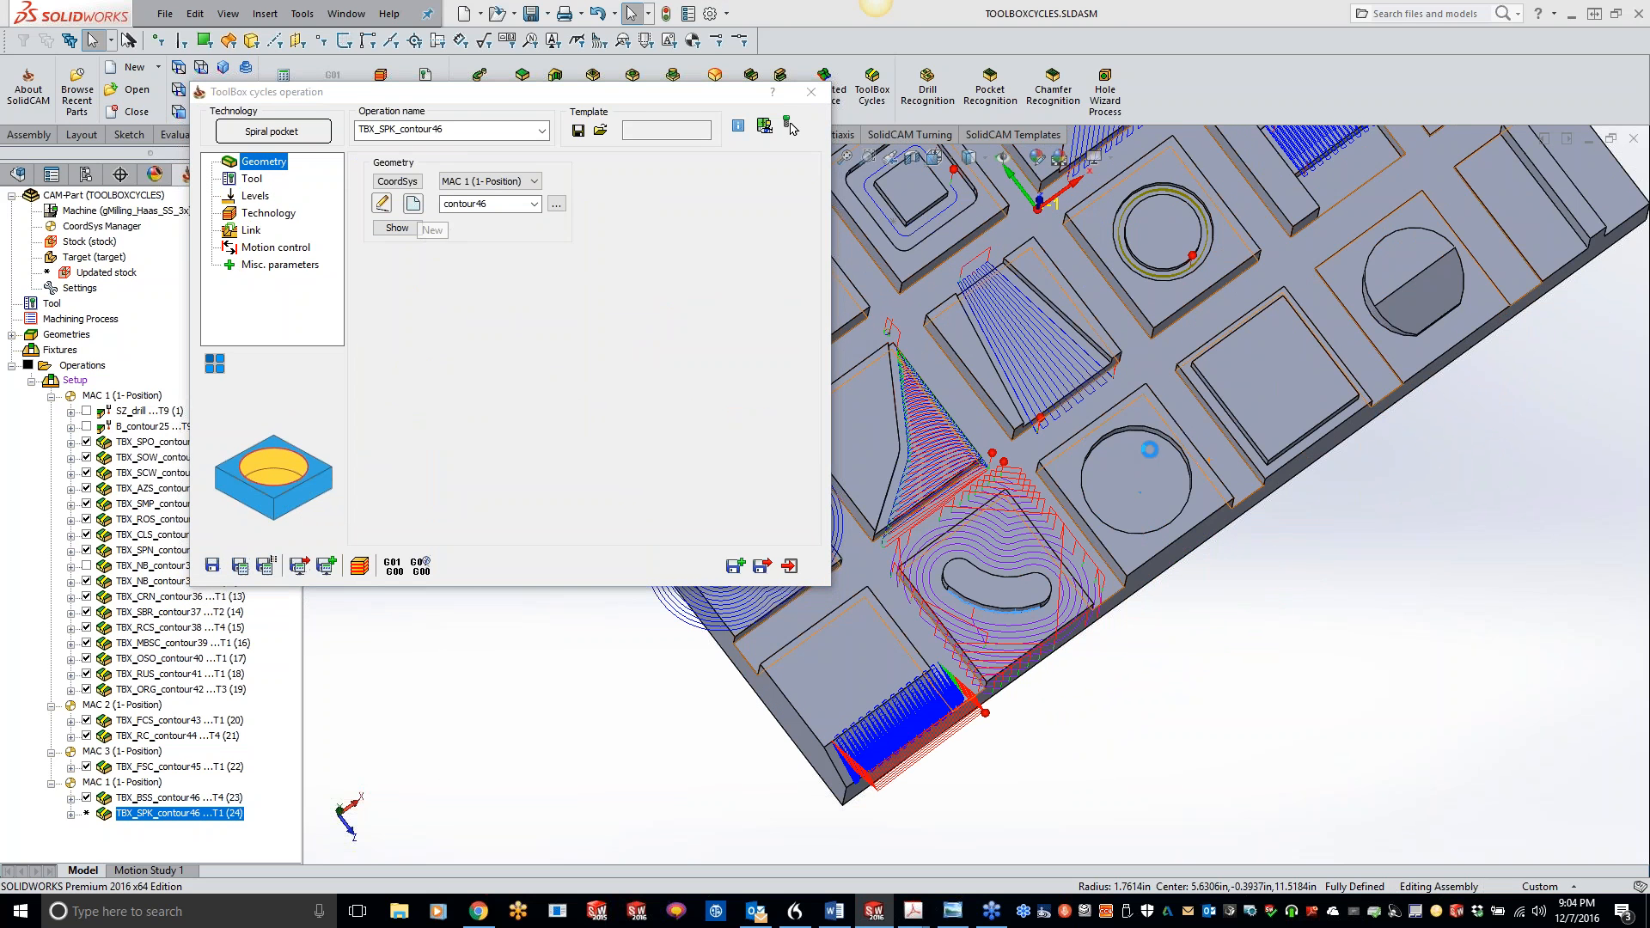
{"action": "left_click", "coordinate": [1137, 538]}
{"action": "left_click", "coordinate": [12, 223]}
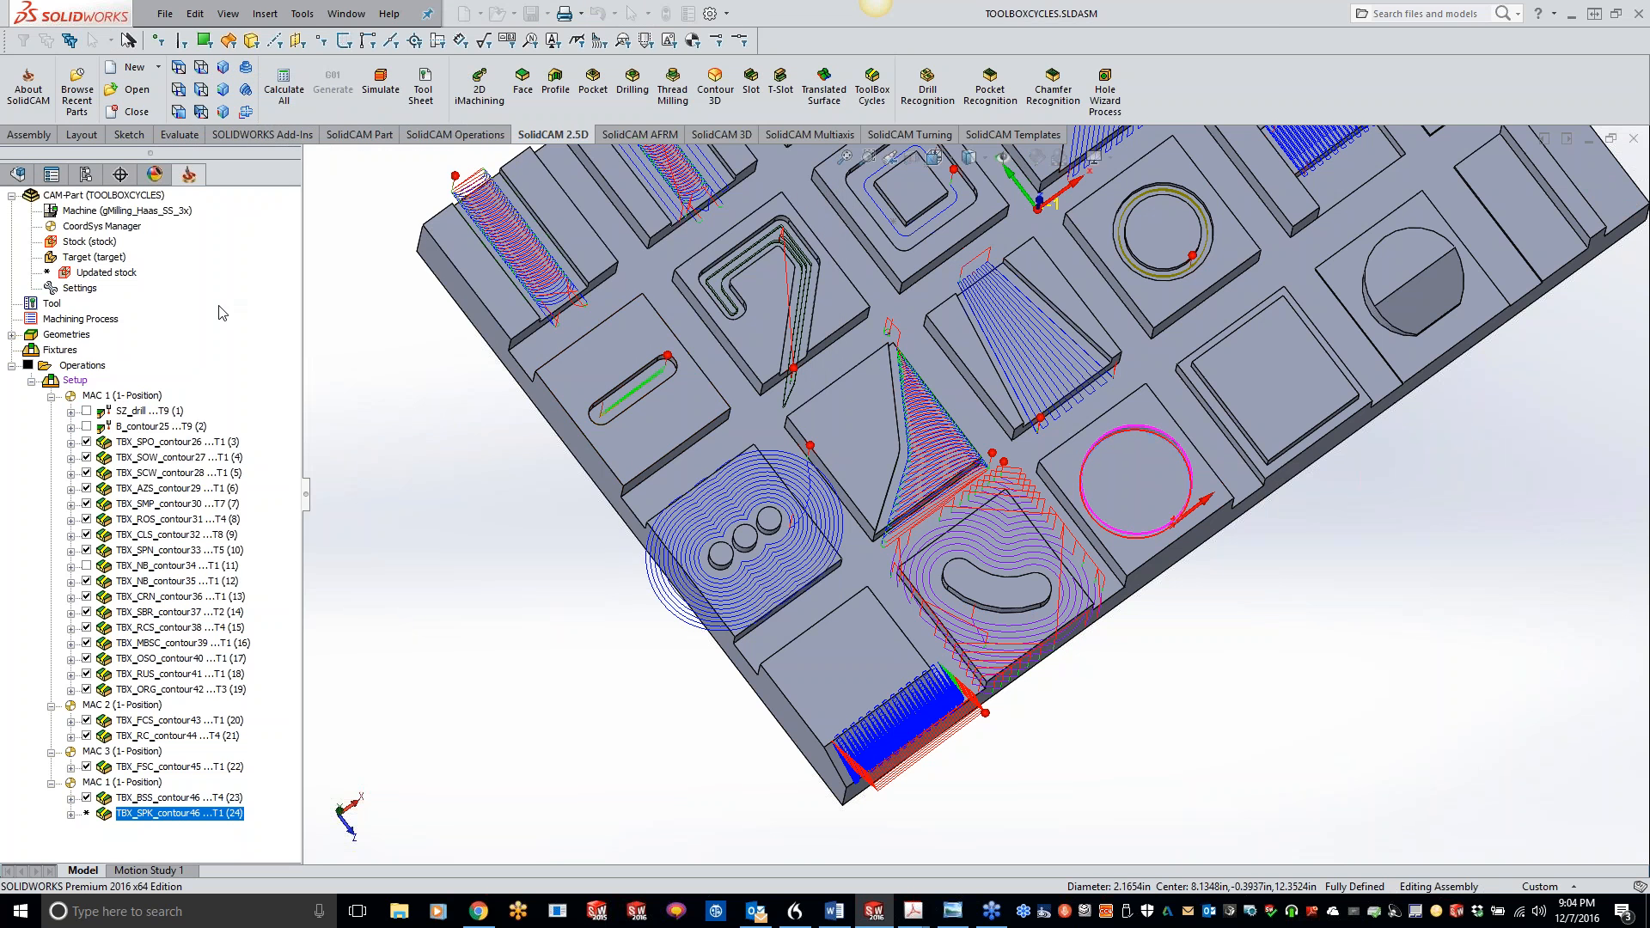
Step: Save and calculate the Spiral pocket operation and inspect its helical entry and spiral toolpath up close
{"action": "left_click", "coordinate": [241, 565]}
{"action": "scroll", "coordinate": [1066, 487], "scroll_direction": "down", "scroll_amount": 3}
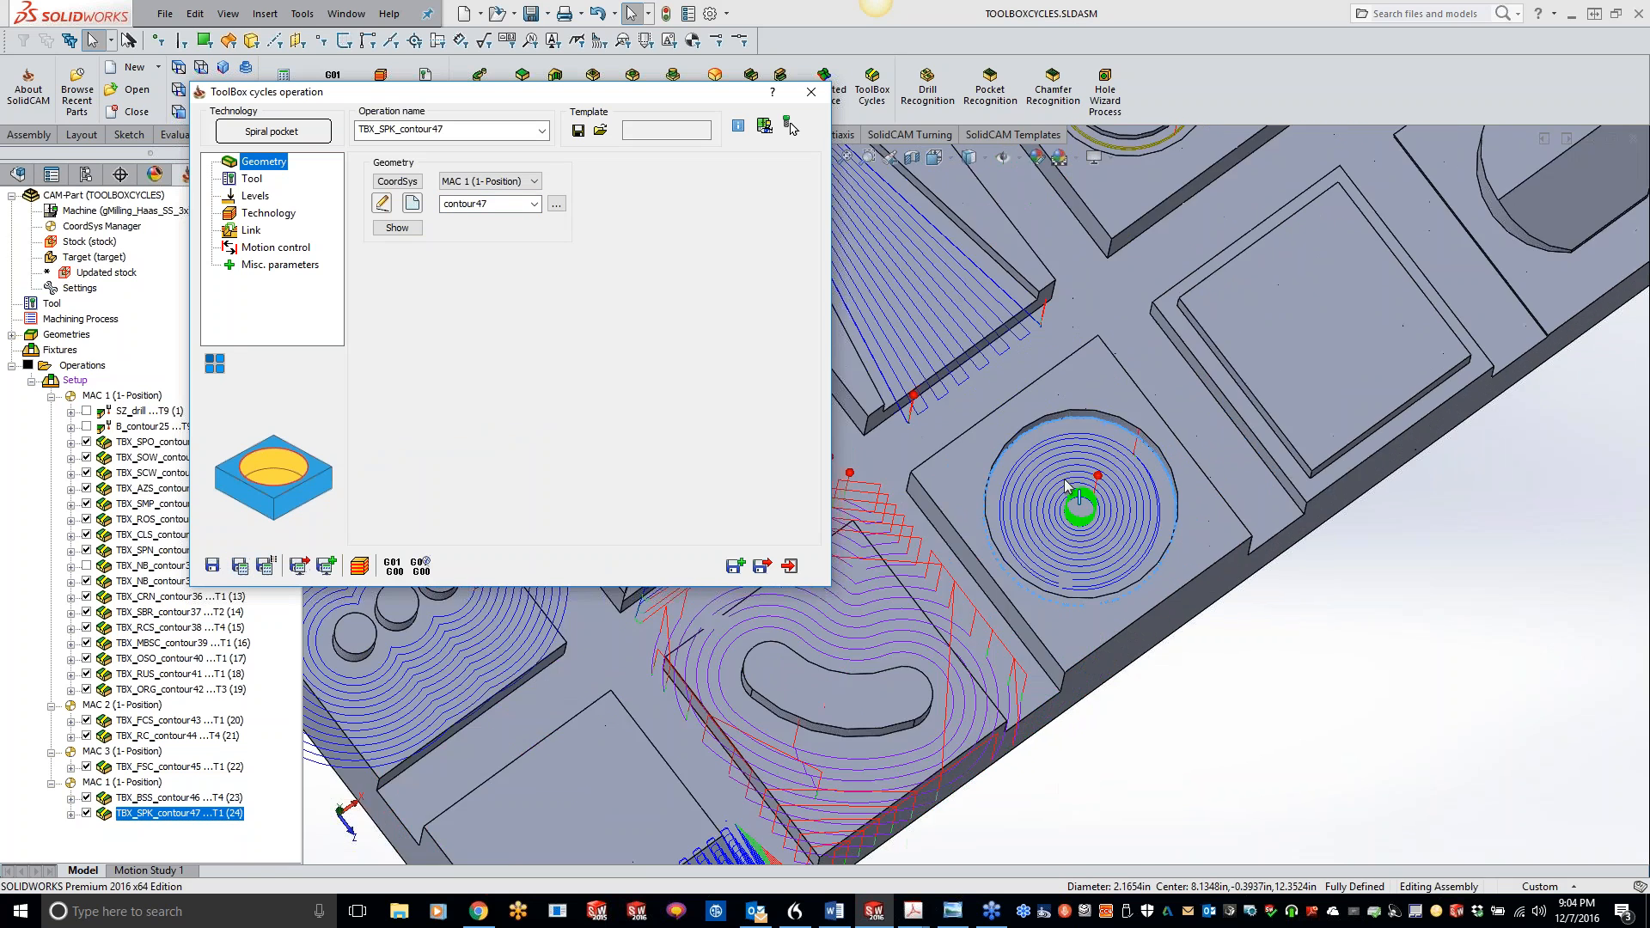
{"action": "scroll", "coordinate": [1065, 487], "scroll_direction": "down", "scroll_amount": 5}
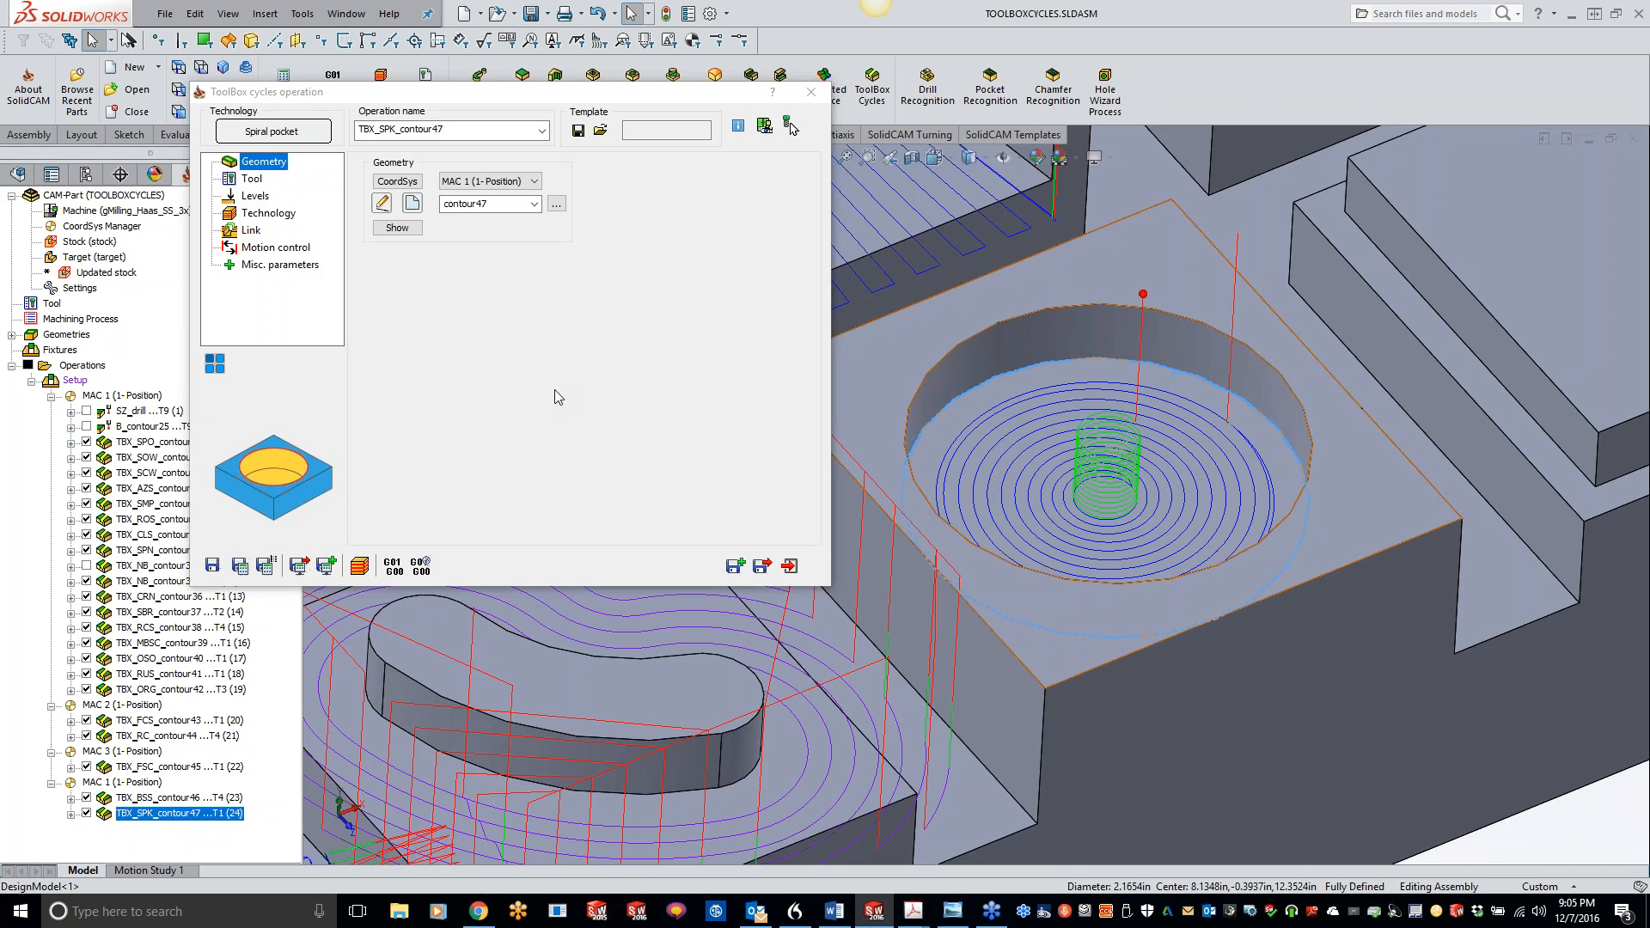
Step: Switch to Chrome and look through the uploaded videos on the SolidCAM University YouTube channel
{"action": "left_click", "coordinate": [479, 911]}
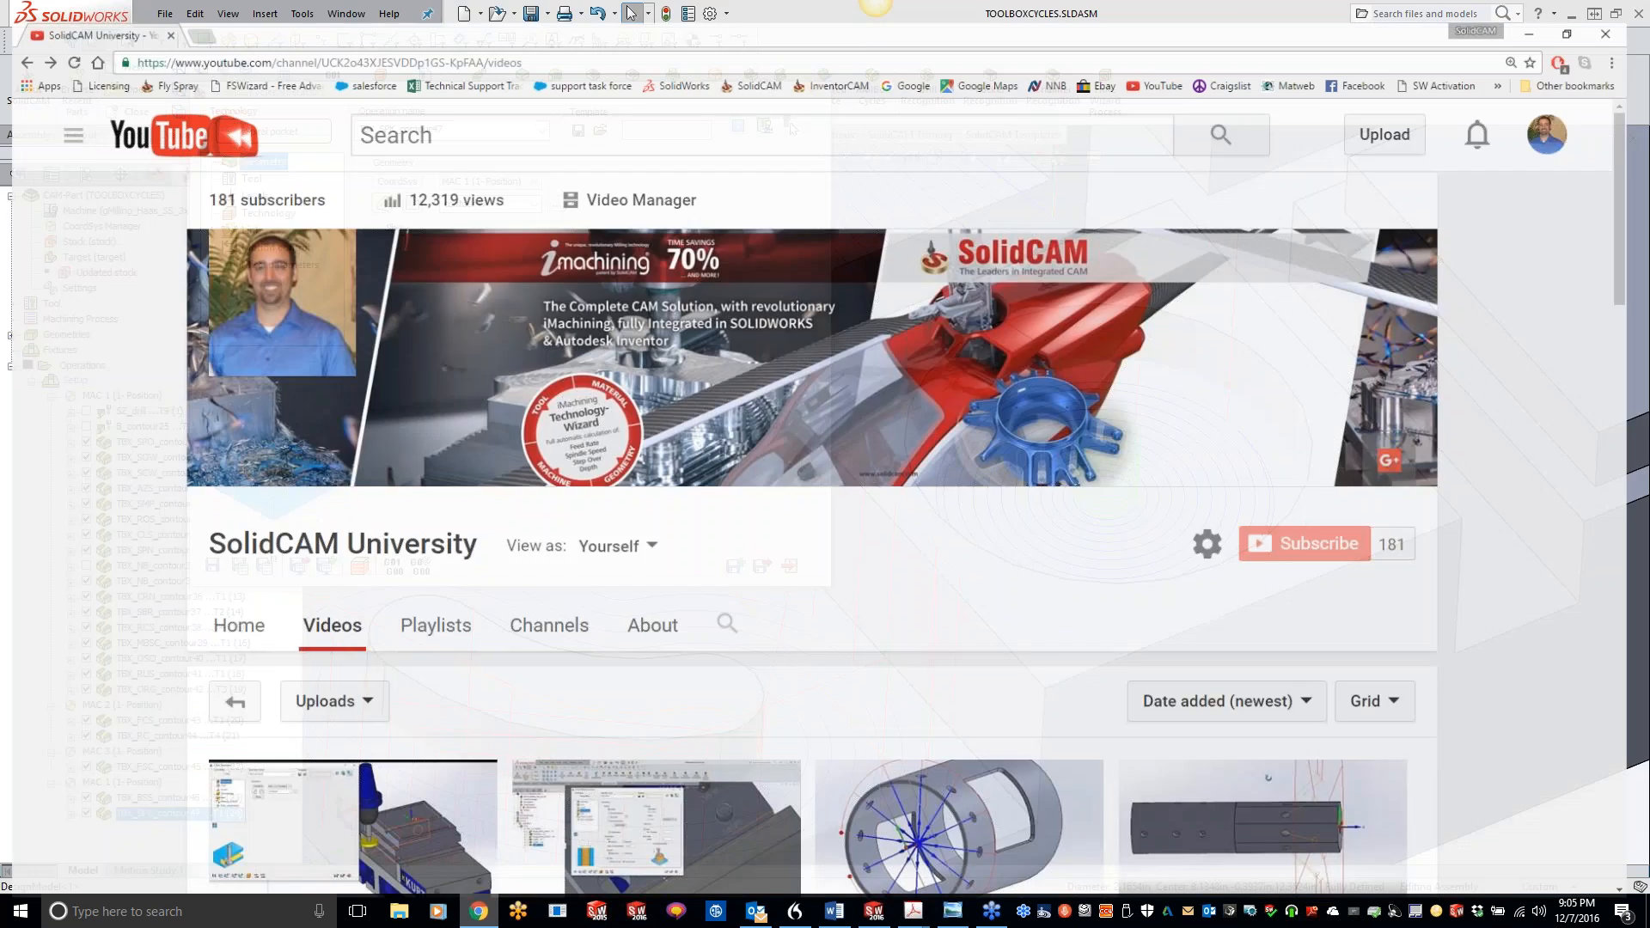
{"action": "scroll", "coordinate": [634, 515], "scroll_direction": "down", "scroll_amount": 4}
{"action": "scroll", "coordinate": [634, 519], "scroll_direction": "down", "scroll_amount": 4}
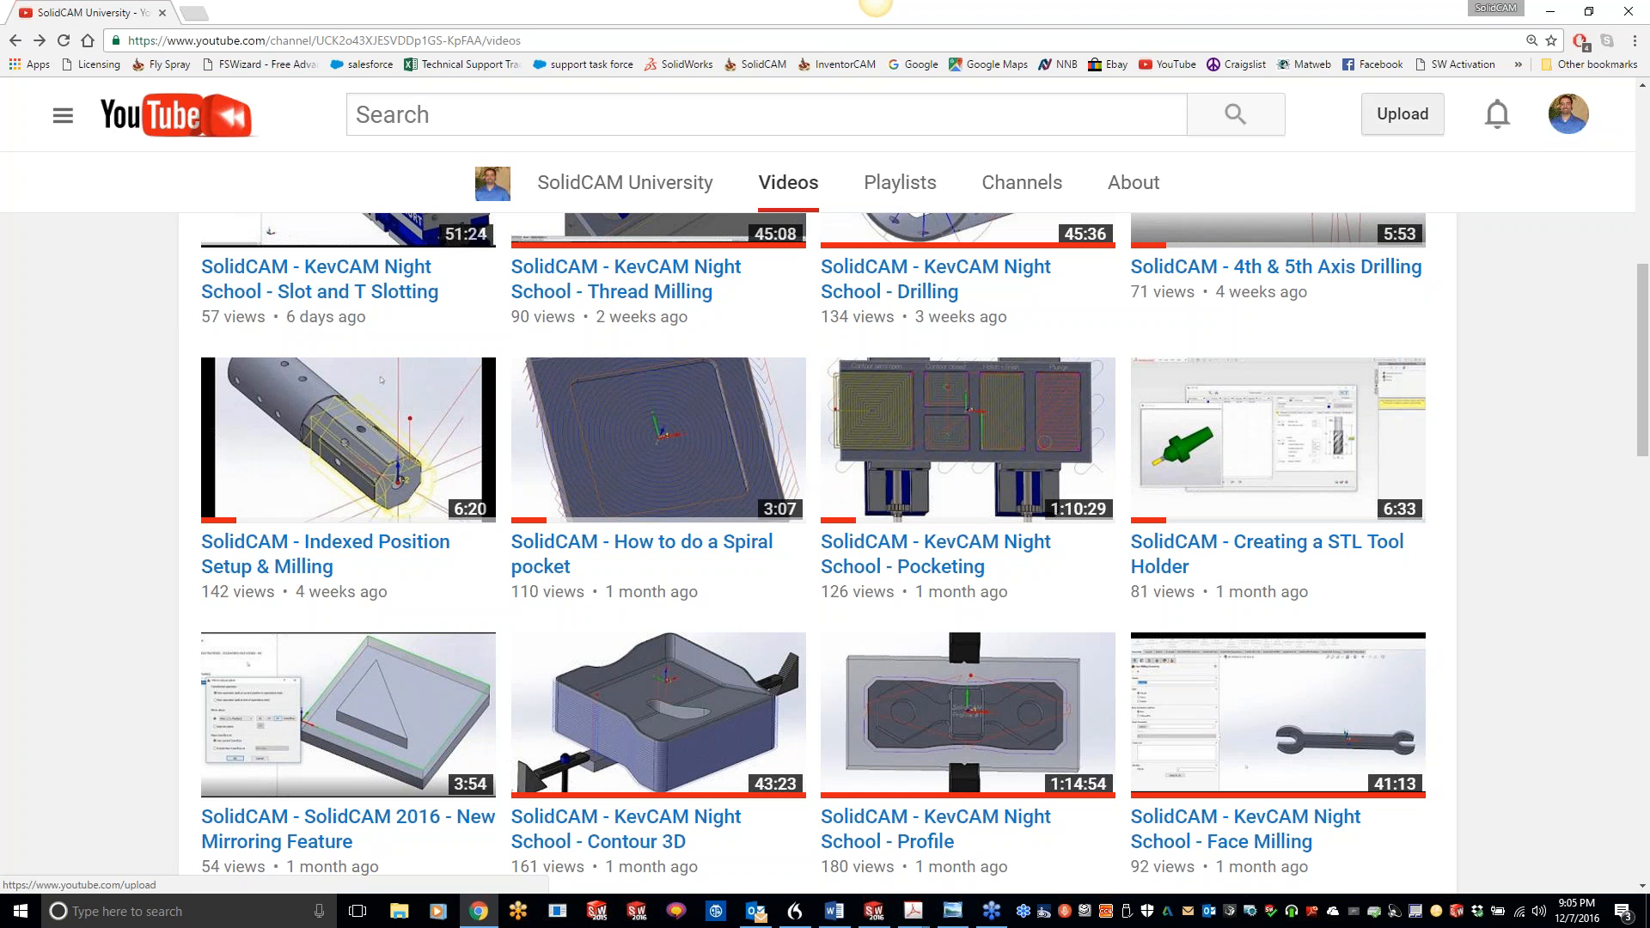
{"action": "left_click", "coordinate": [1550, 11]}
Step: Return to the part and close the calculated Spiral pocket operation
{"action": "scroll", "coordinate": [1031, 473], "scroll_direction": "up", "scroll_amount": 7}
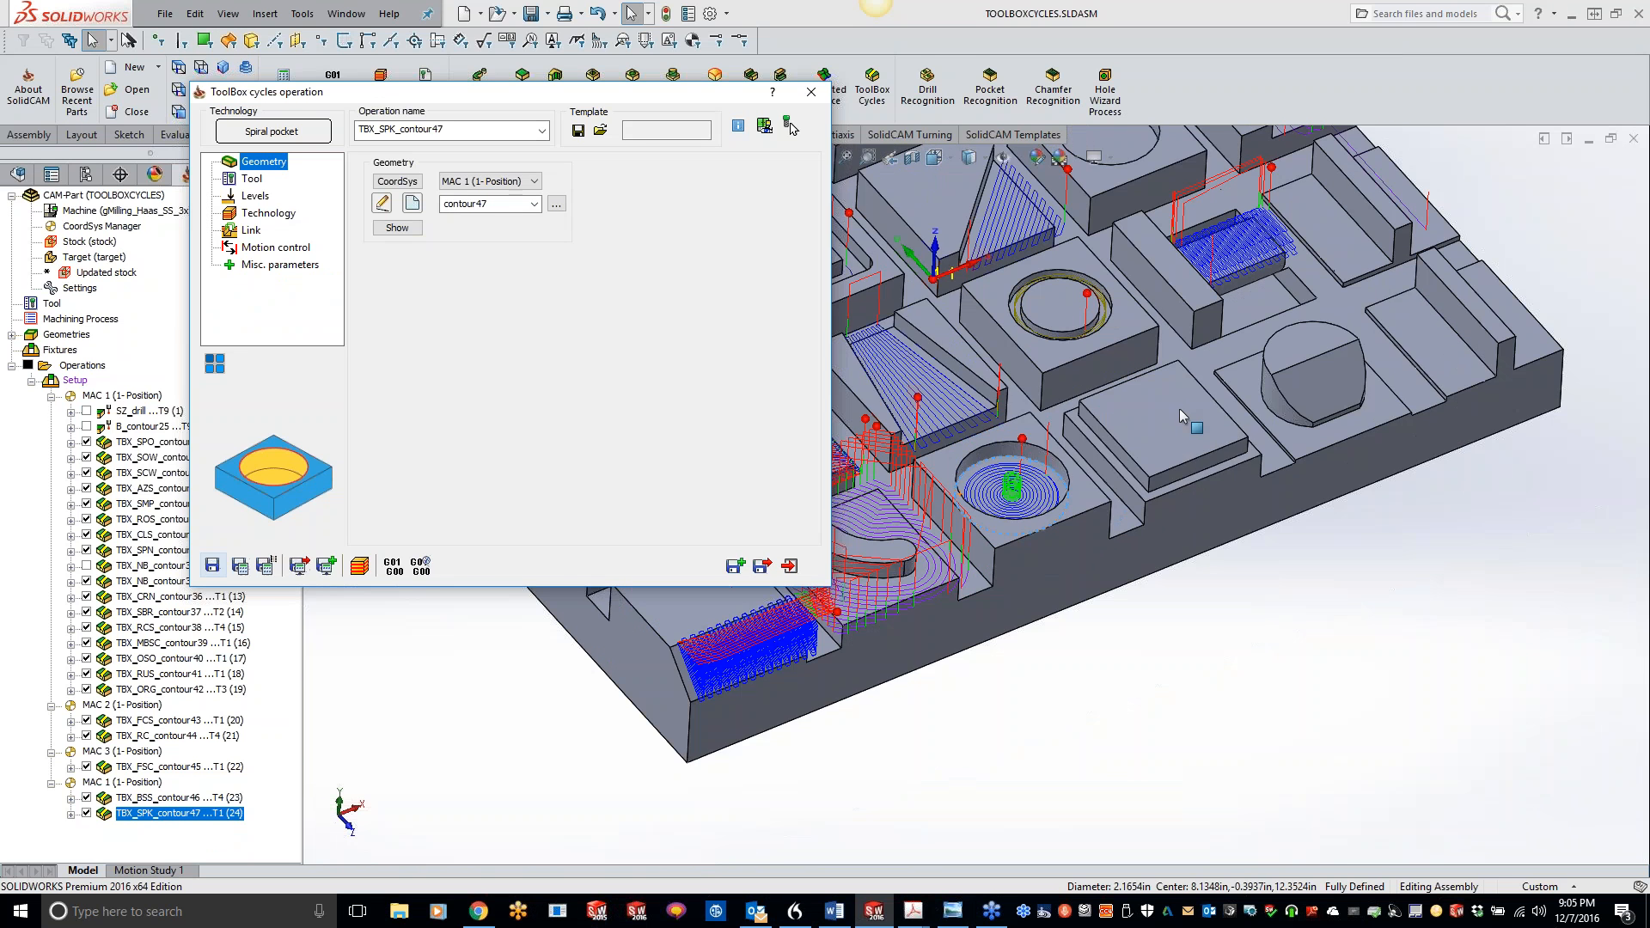
{"action": "scroll", "coordinate": [1210, 460], "scroll_direction": "down", "scroll_amount": 1}
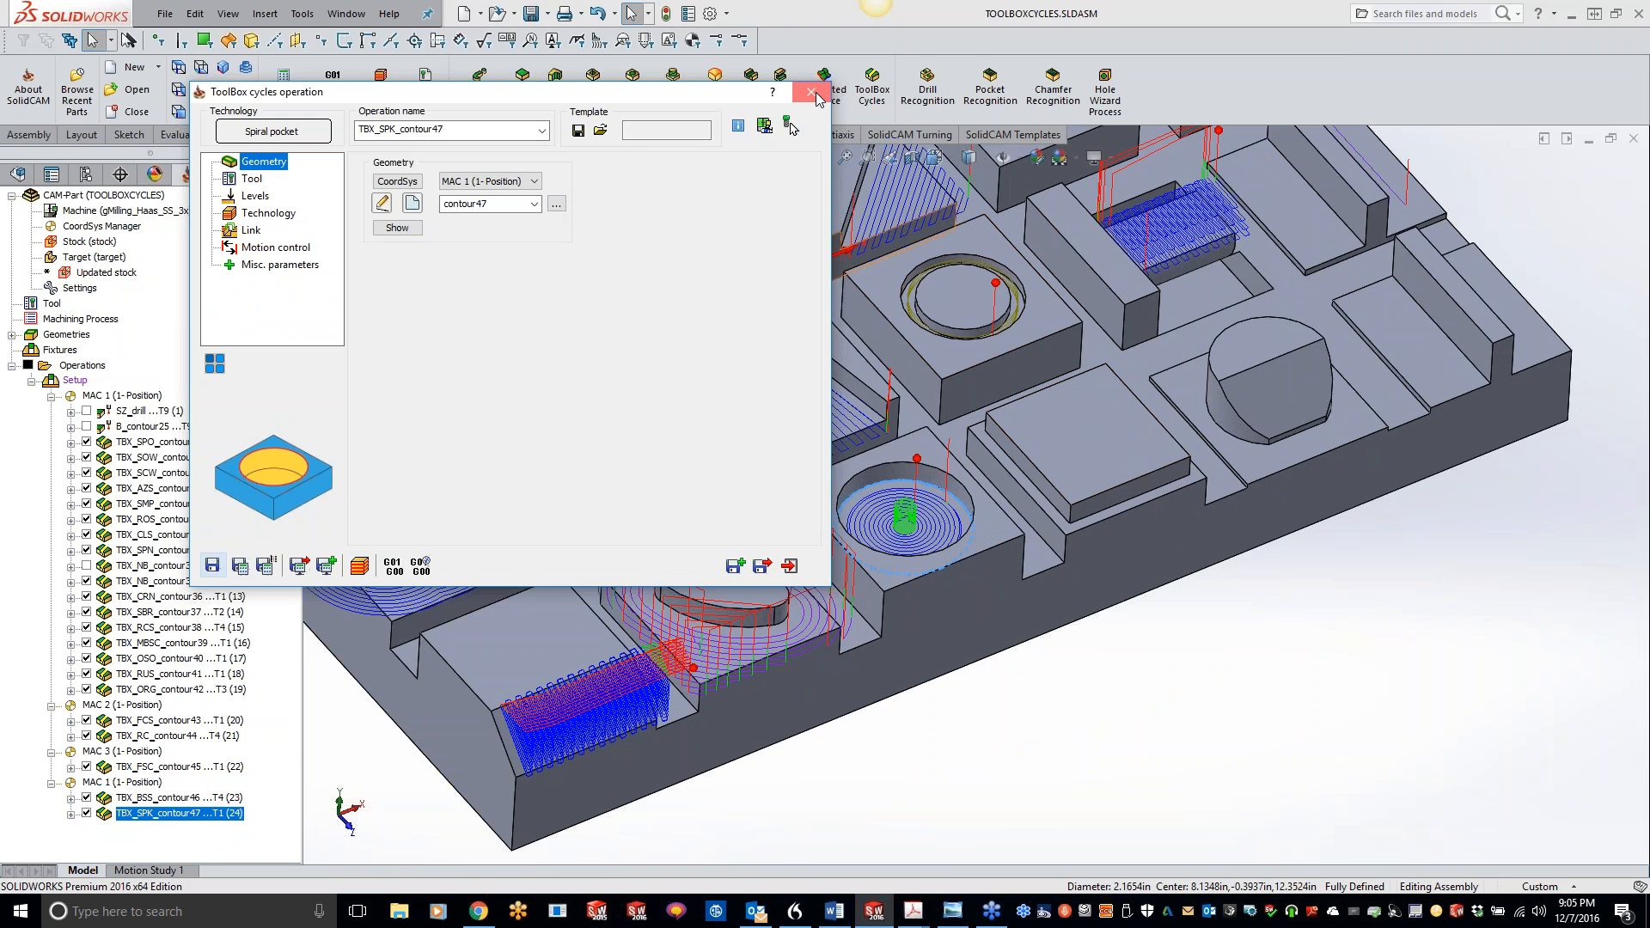
{"action": "left_click", "coordinate": [810, 92]}
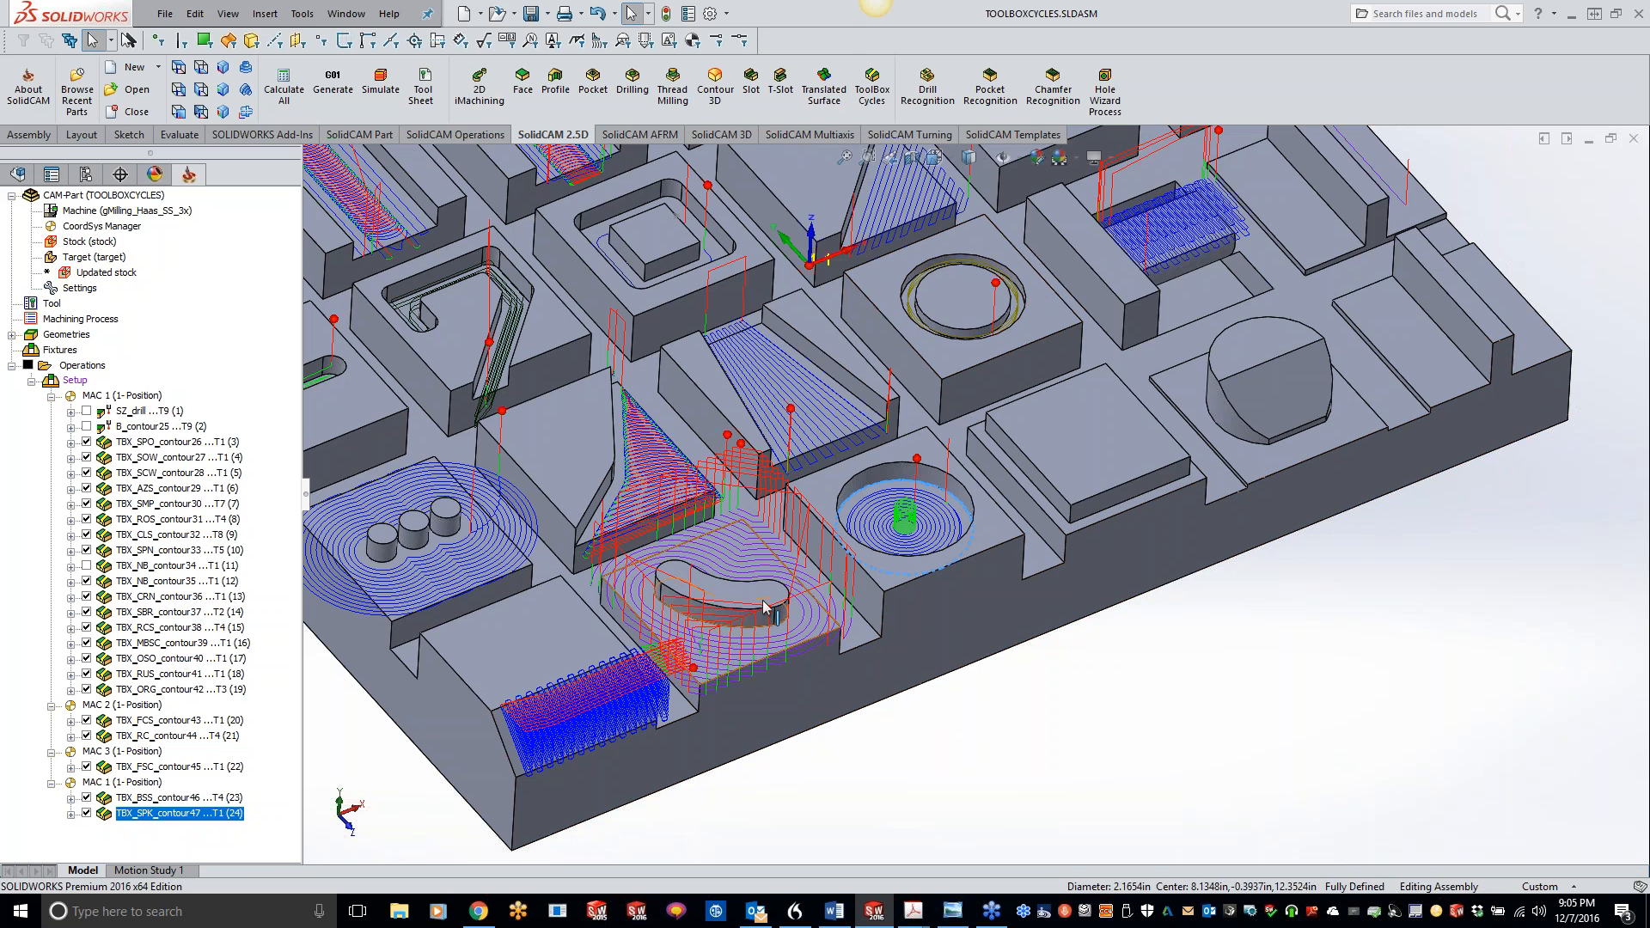
Step: Start a Wood cutting ToolBox operation with new geometry from the lower front edge of the rectangular block beside the circular pocket
{"action": "left_click", "coordinate": [870, 88]}
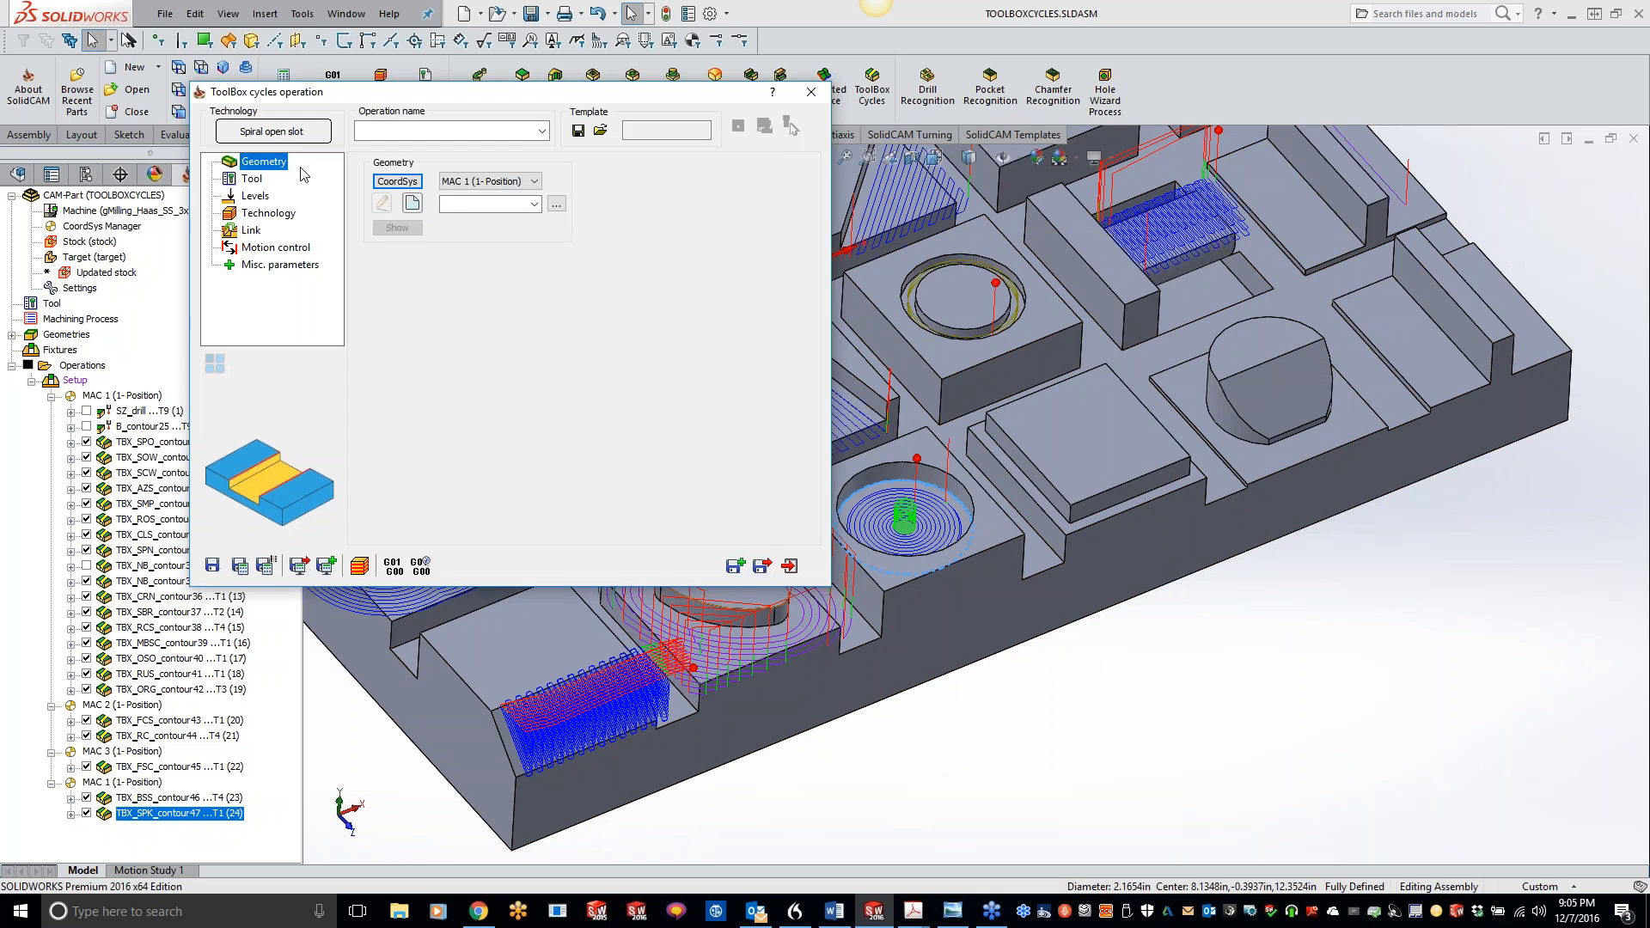
{"action": "left_click", "coordinate": [294, 134]}
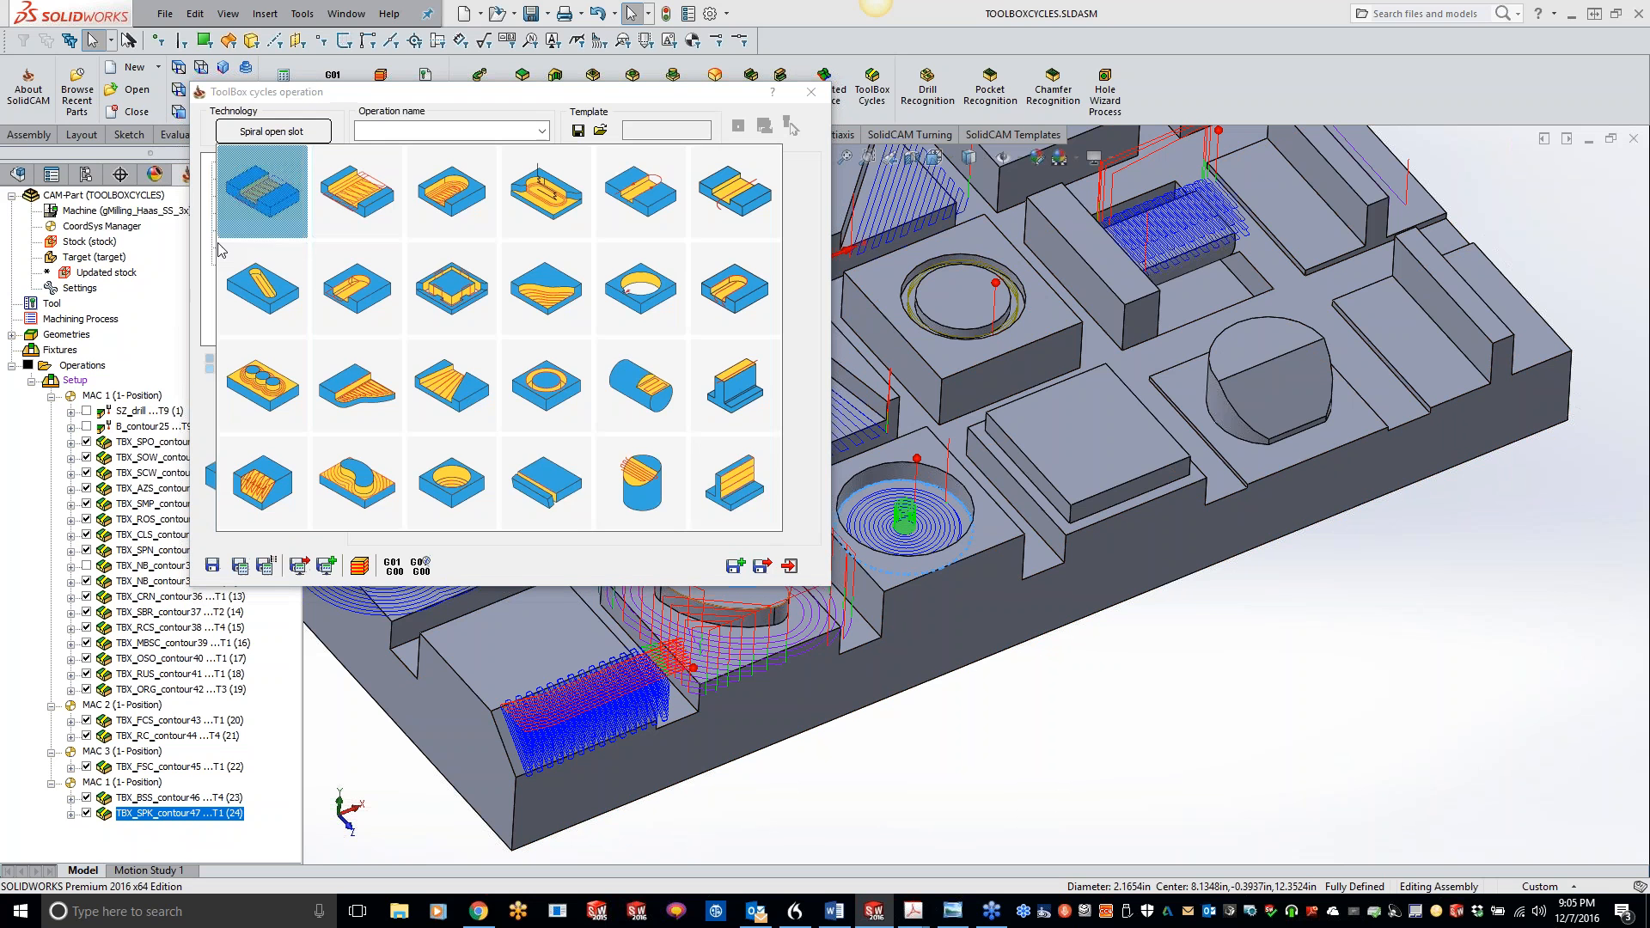
{"action": "left_click", "coordinate": [549, 496]}
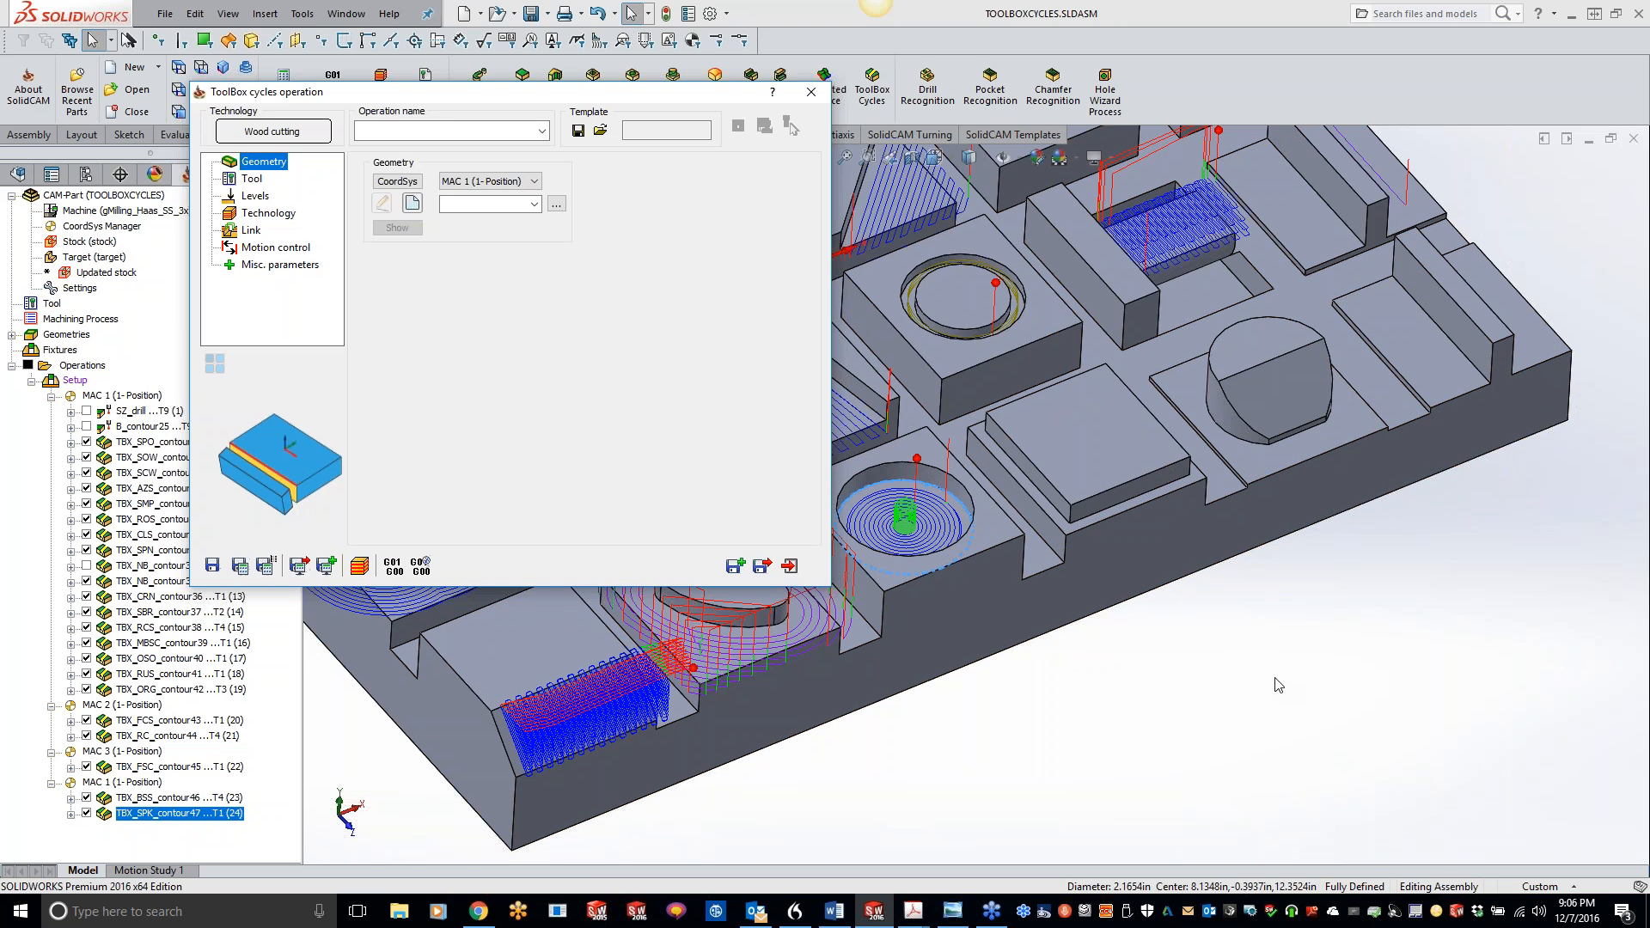
{"action": "left_click", "coordinate": [412, 204]}
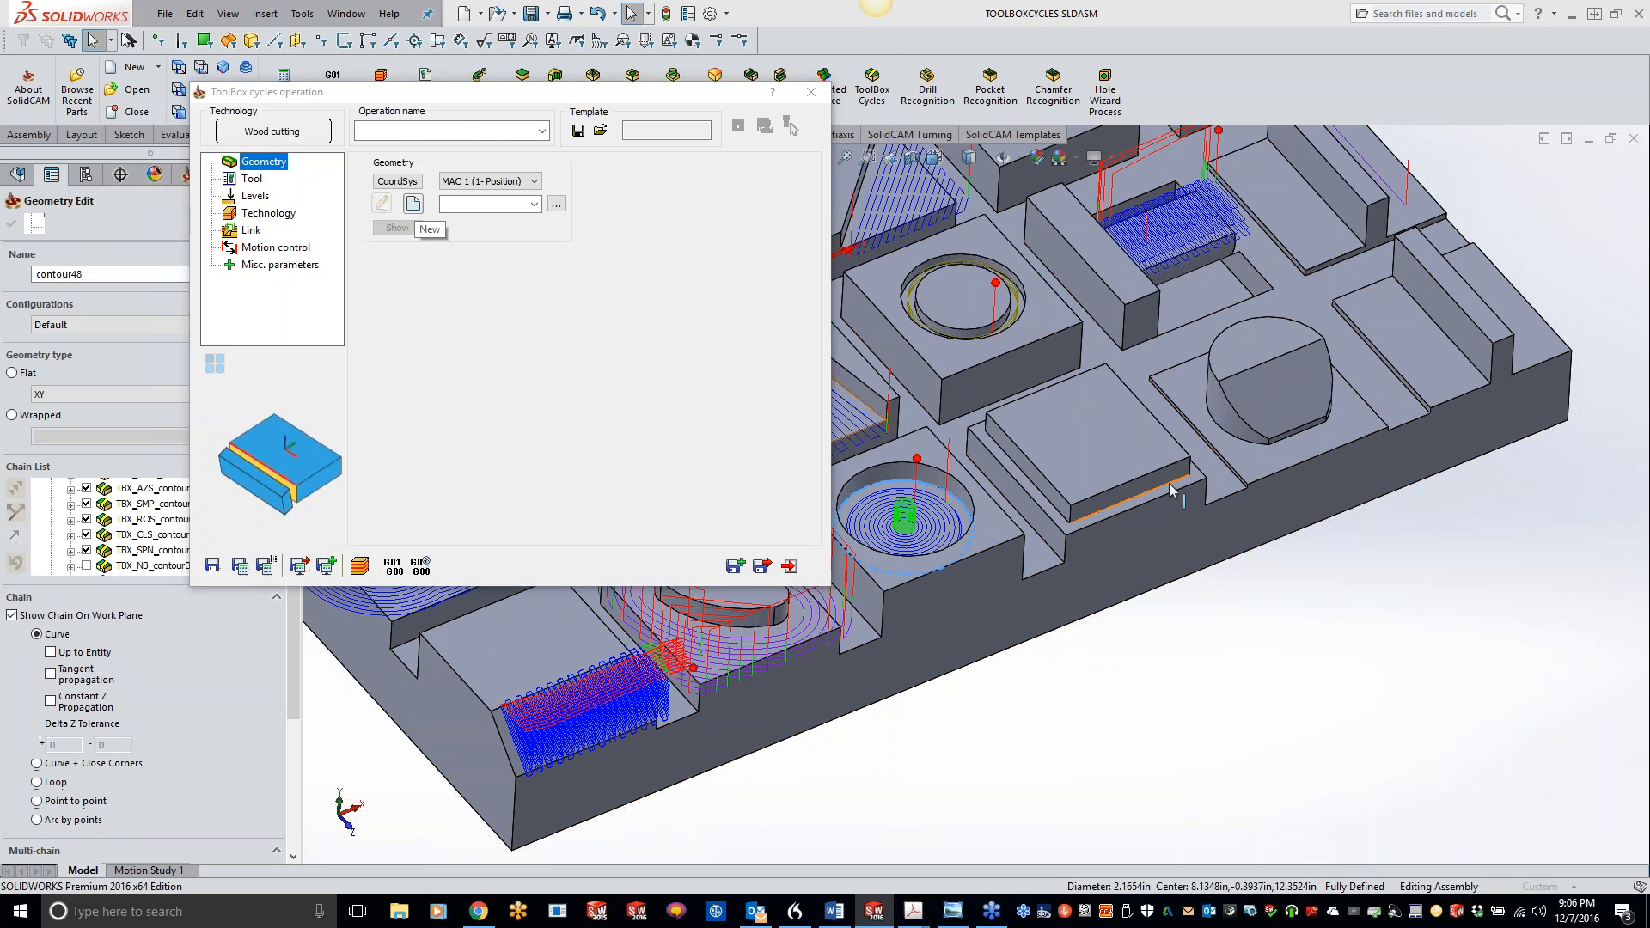
{"action": "left_click", "coordinate": [262, 489]}
{"action": "left_click", "coordinate": [11, 223]}
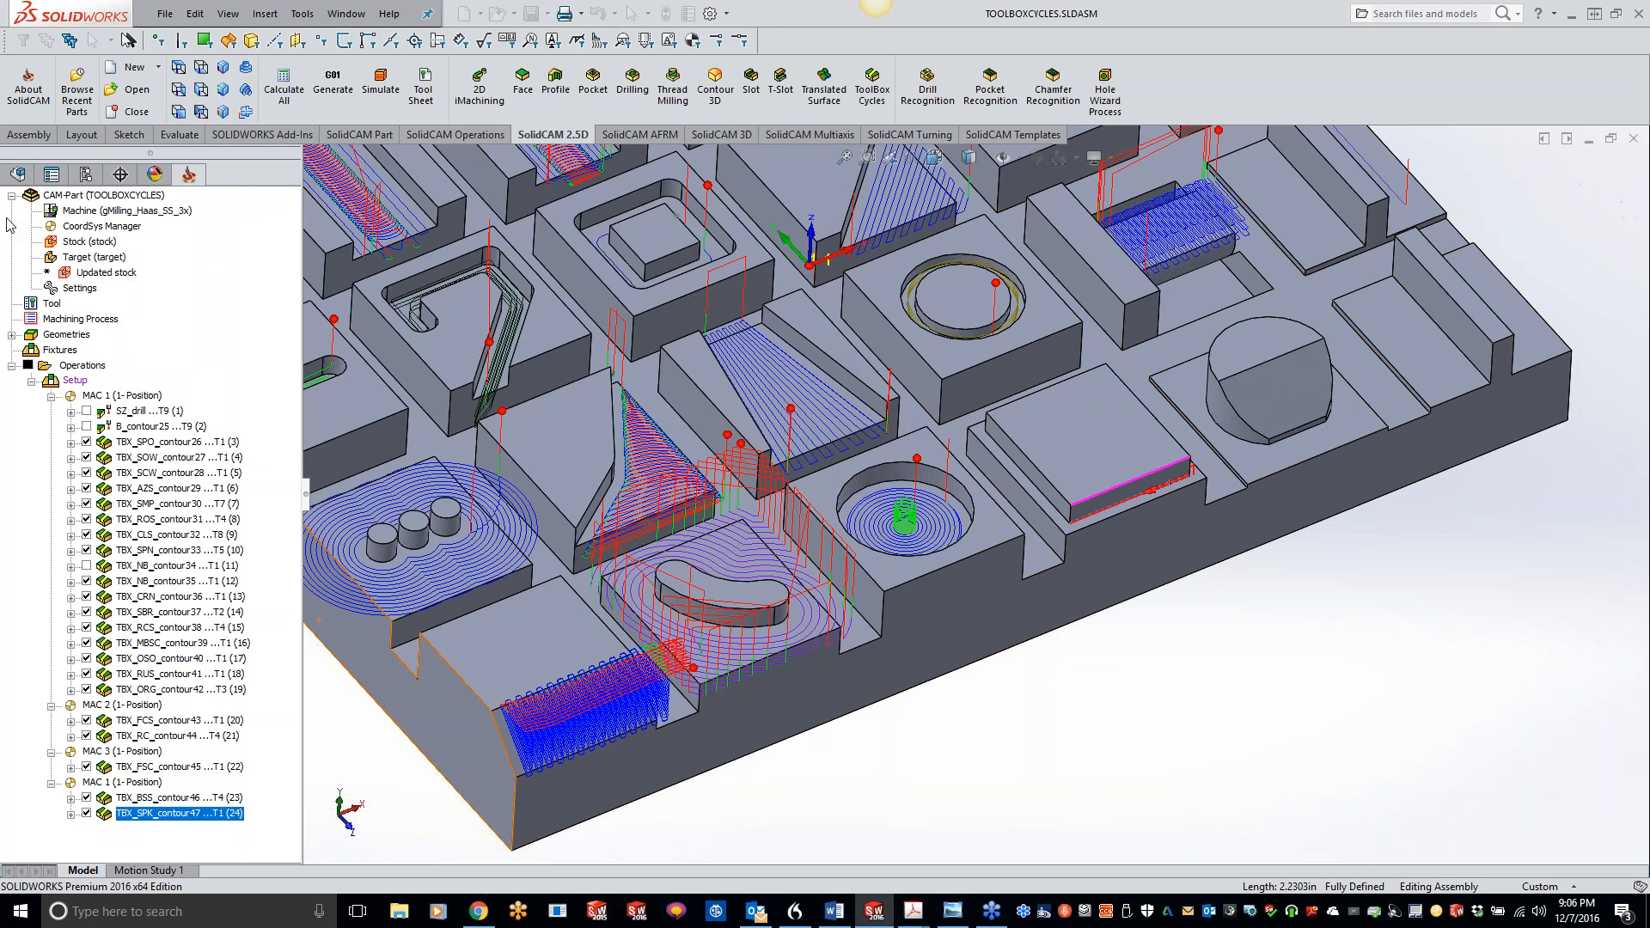
Step: Try adding new tools to the tool table for the Wood cutting operation, and discard the tool table changes
{"action": "left_click", "coordinate": [252, 178]}
{"action": "left_click", "coordinate": [463, 427]}
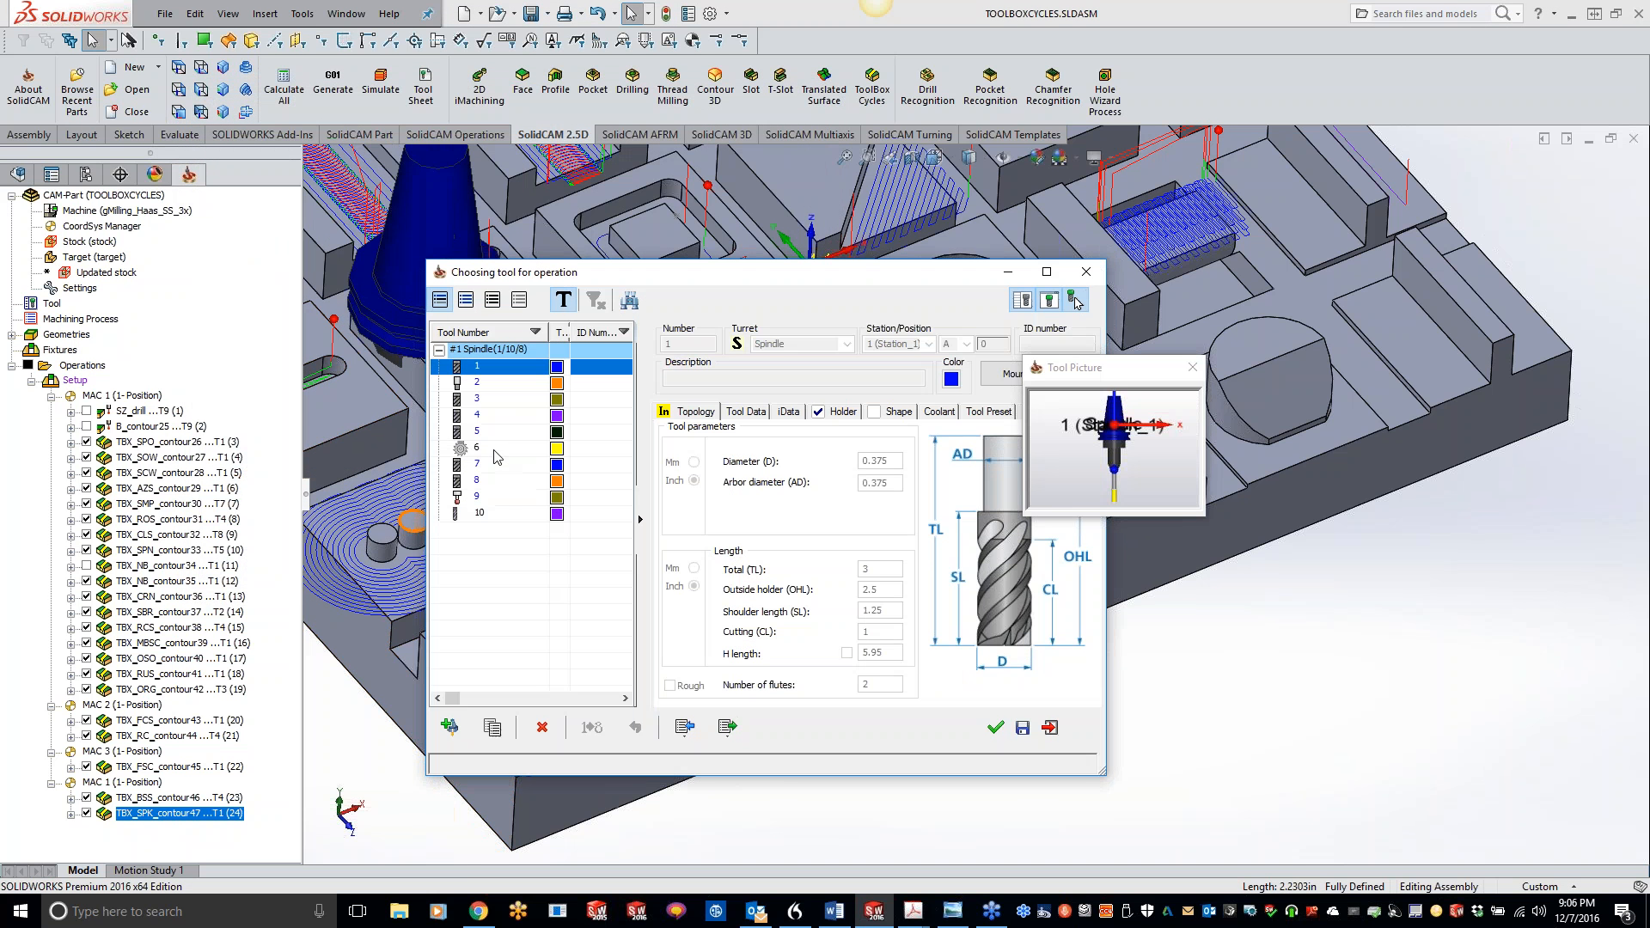
{"action": "left_click", "coordinate": [478, 449]}
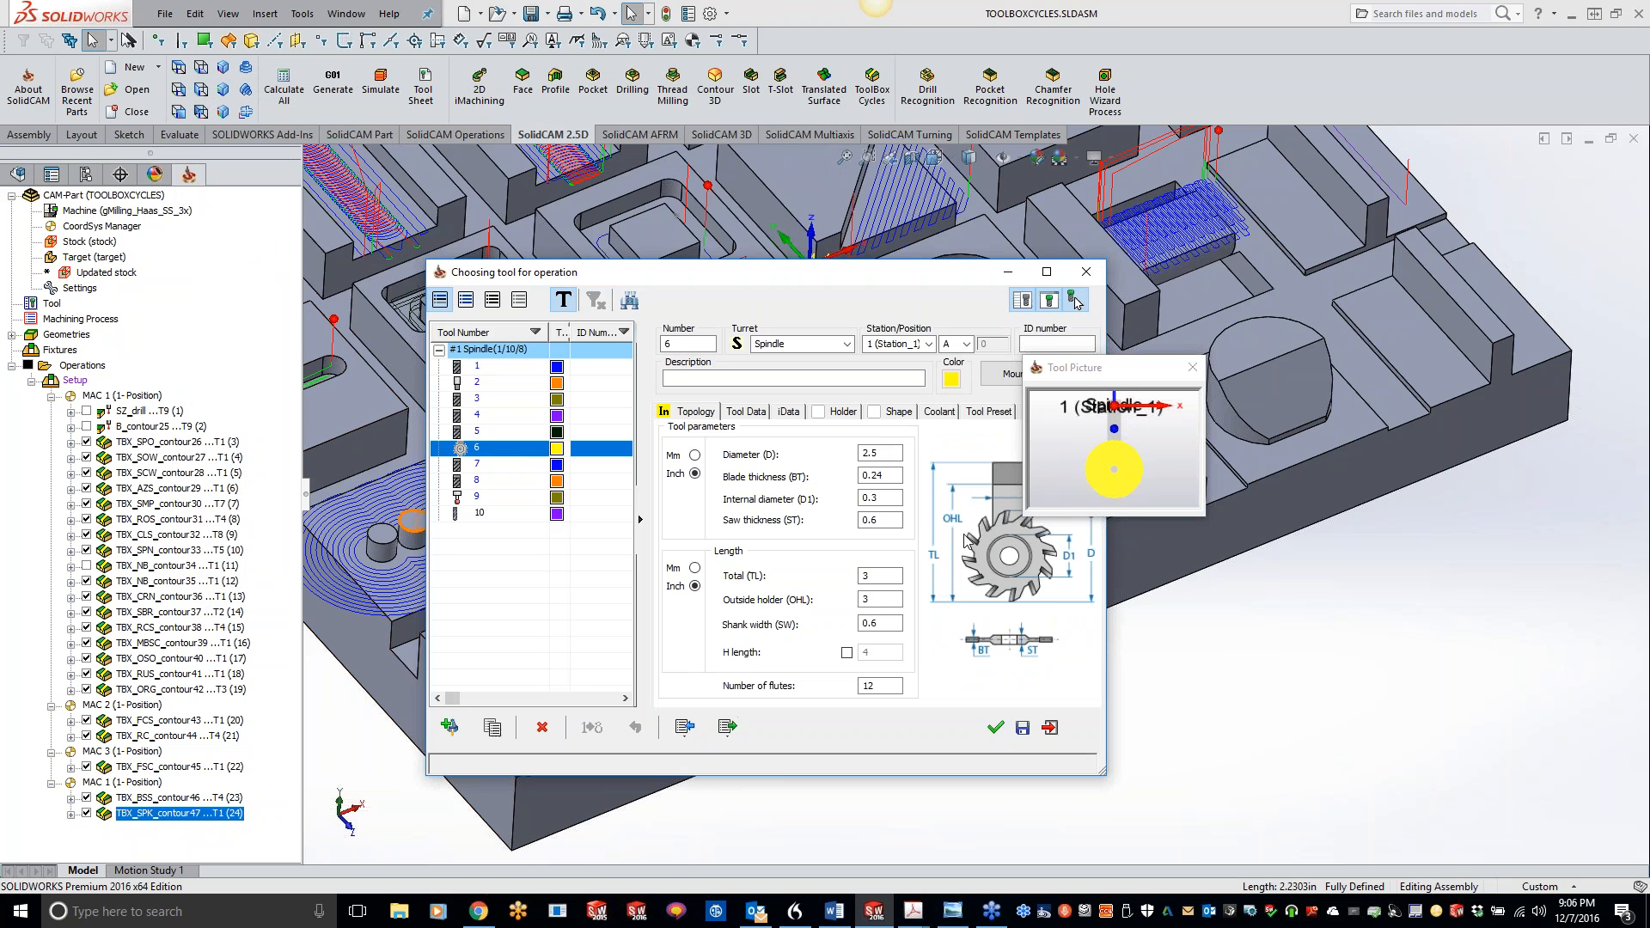
{"action": "left_click", "coordinate": [1071, 471]}
{"action": "left_click", "coordinate": [449, 727]}
{"action": "left_click", "coordinate": [450, 727]}
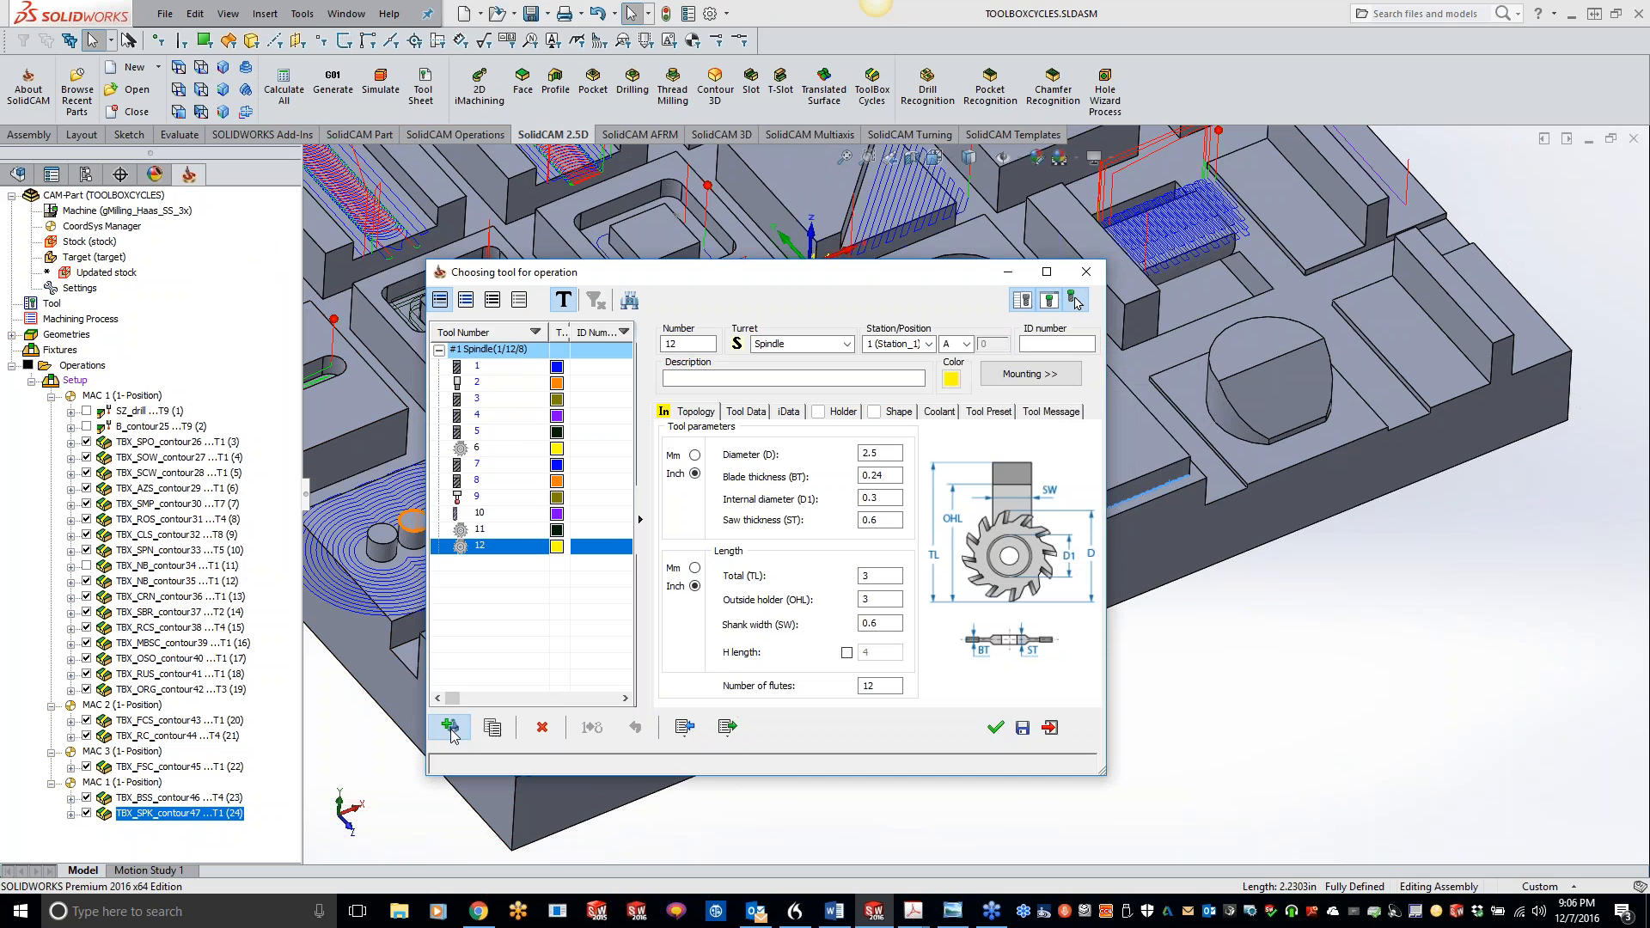
{"action": "left_click", "coordinate": [1049, 727]}
{"action": "left_click", "coordinate": [759, 440]}
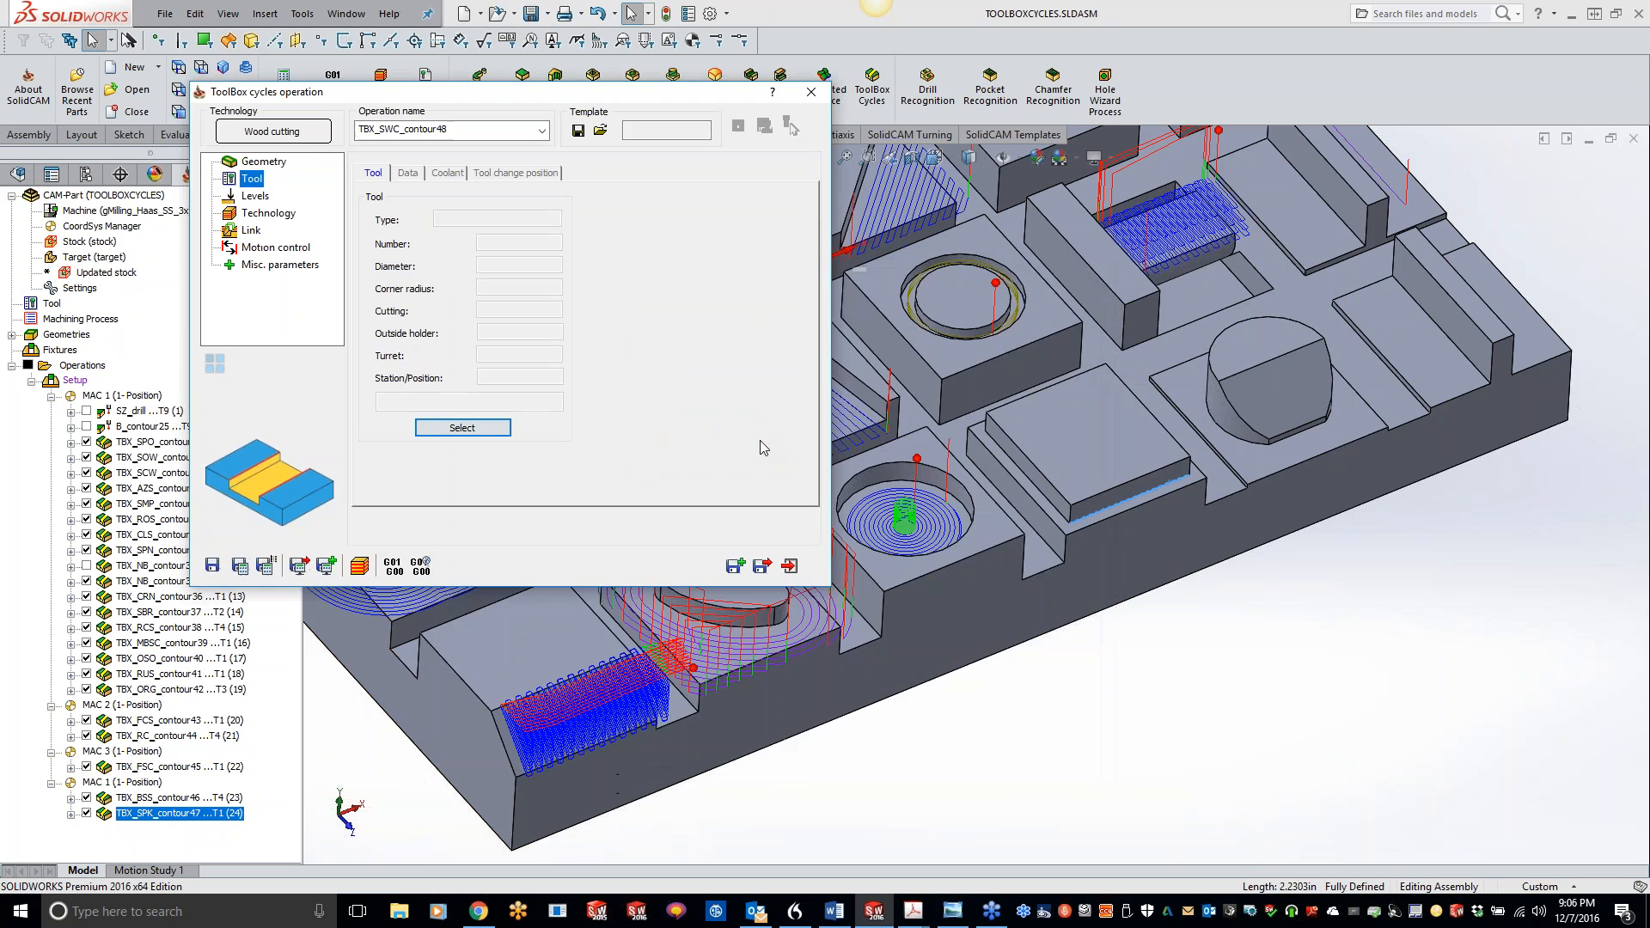
Step: Try adding tool 11 to the tool table, discard it, and exit the Wood cutting operation without saving
{"action": "left_click", "coordinate": [467, 427]}
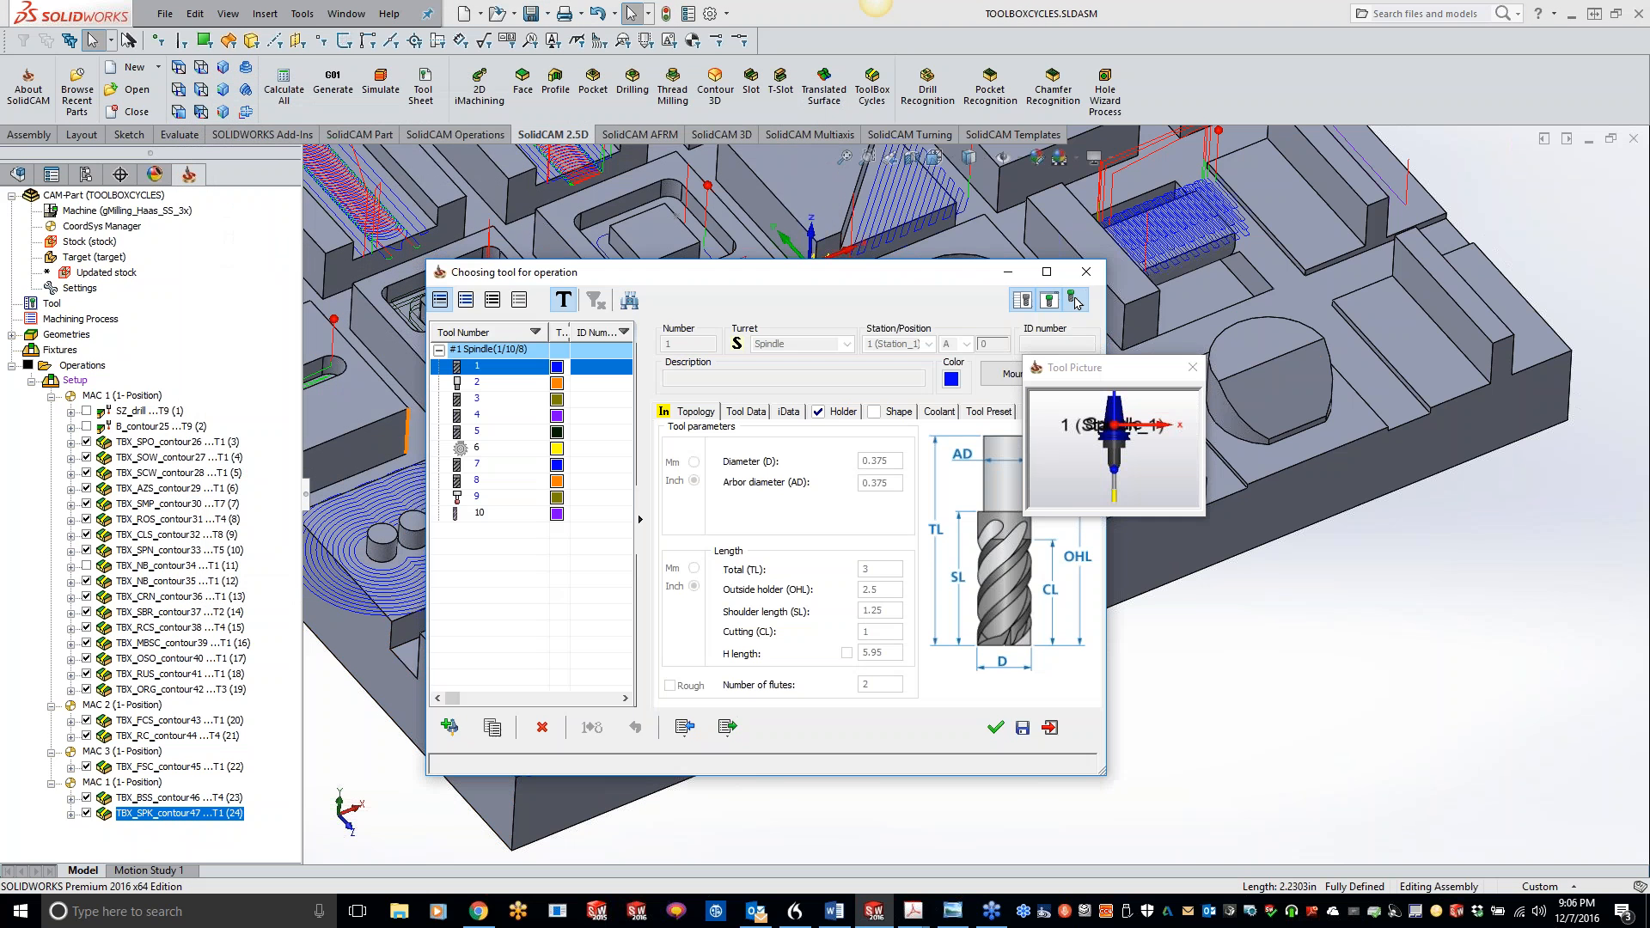
{"action": "left_click", "coordinate": [447, 727]}
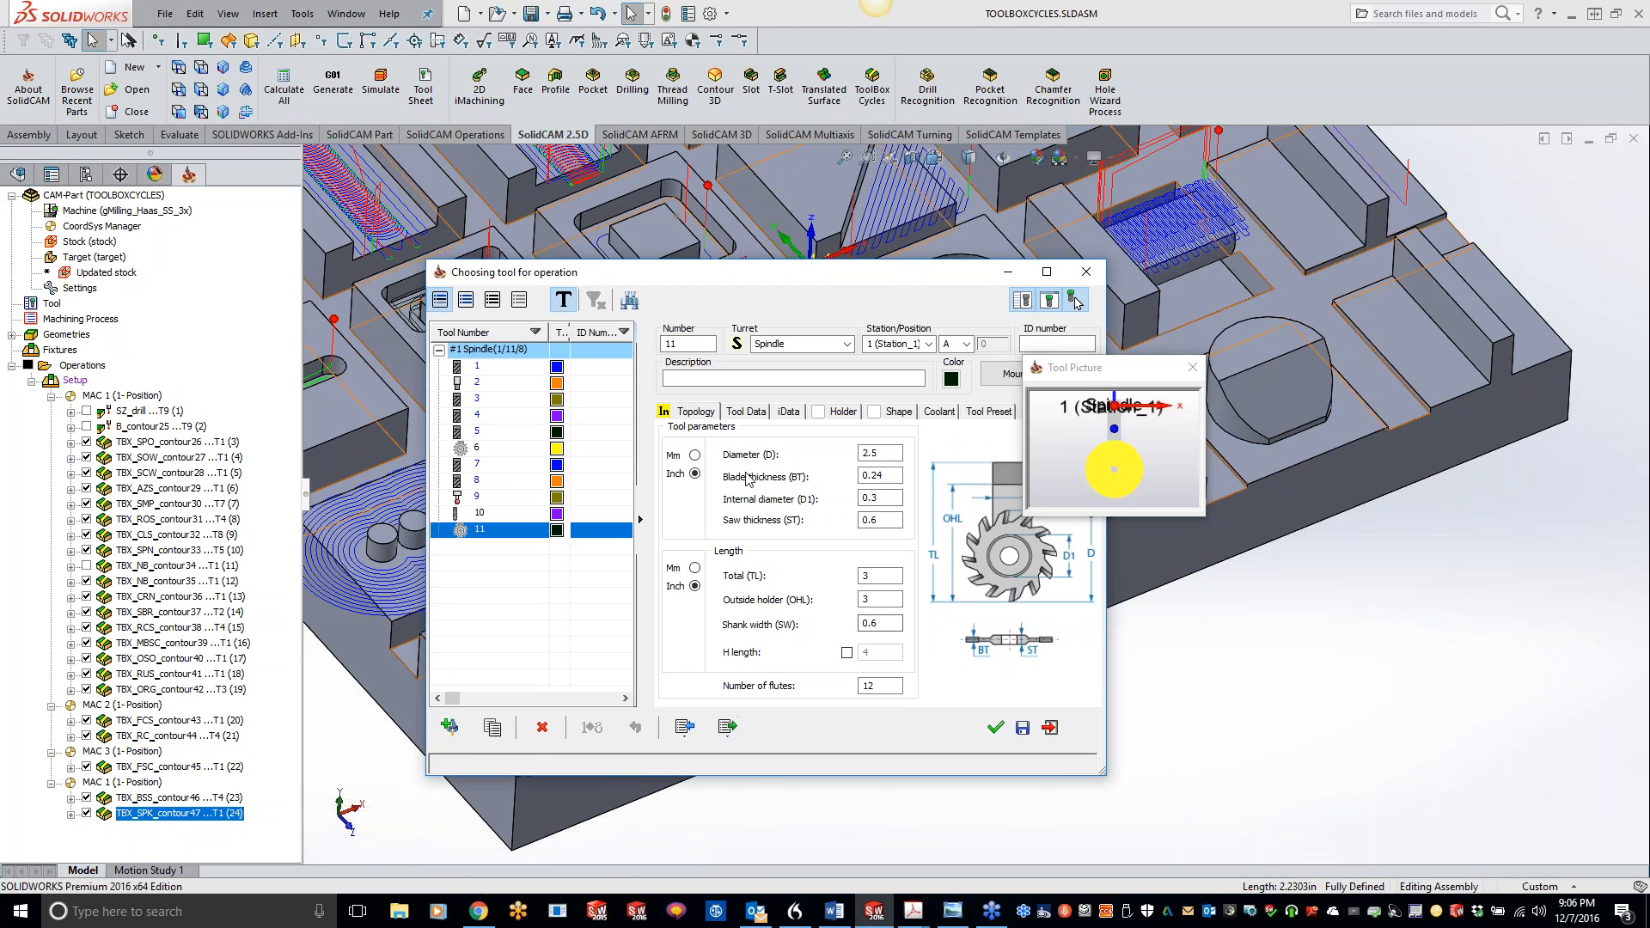
{"action": "left_click", "coordinate": [1094, 274]}
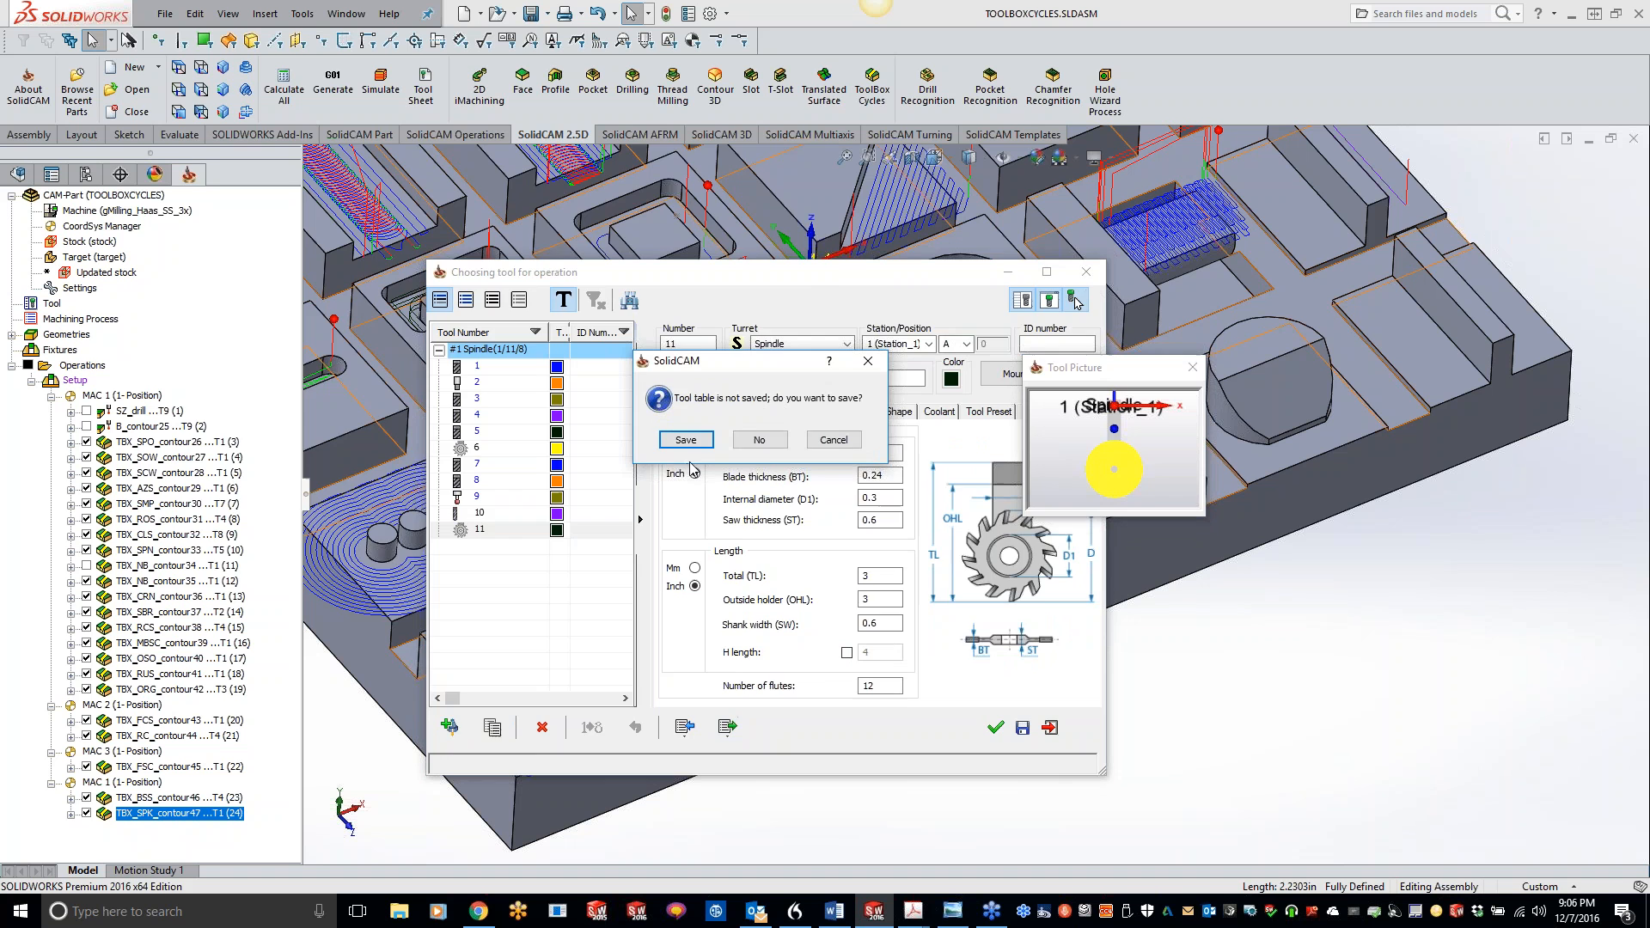
{"action": "left_click", "coordinate": [760, 441]}
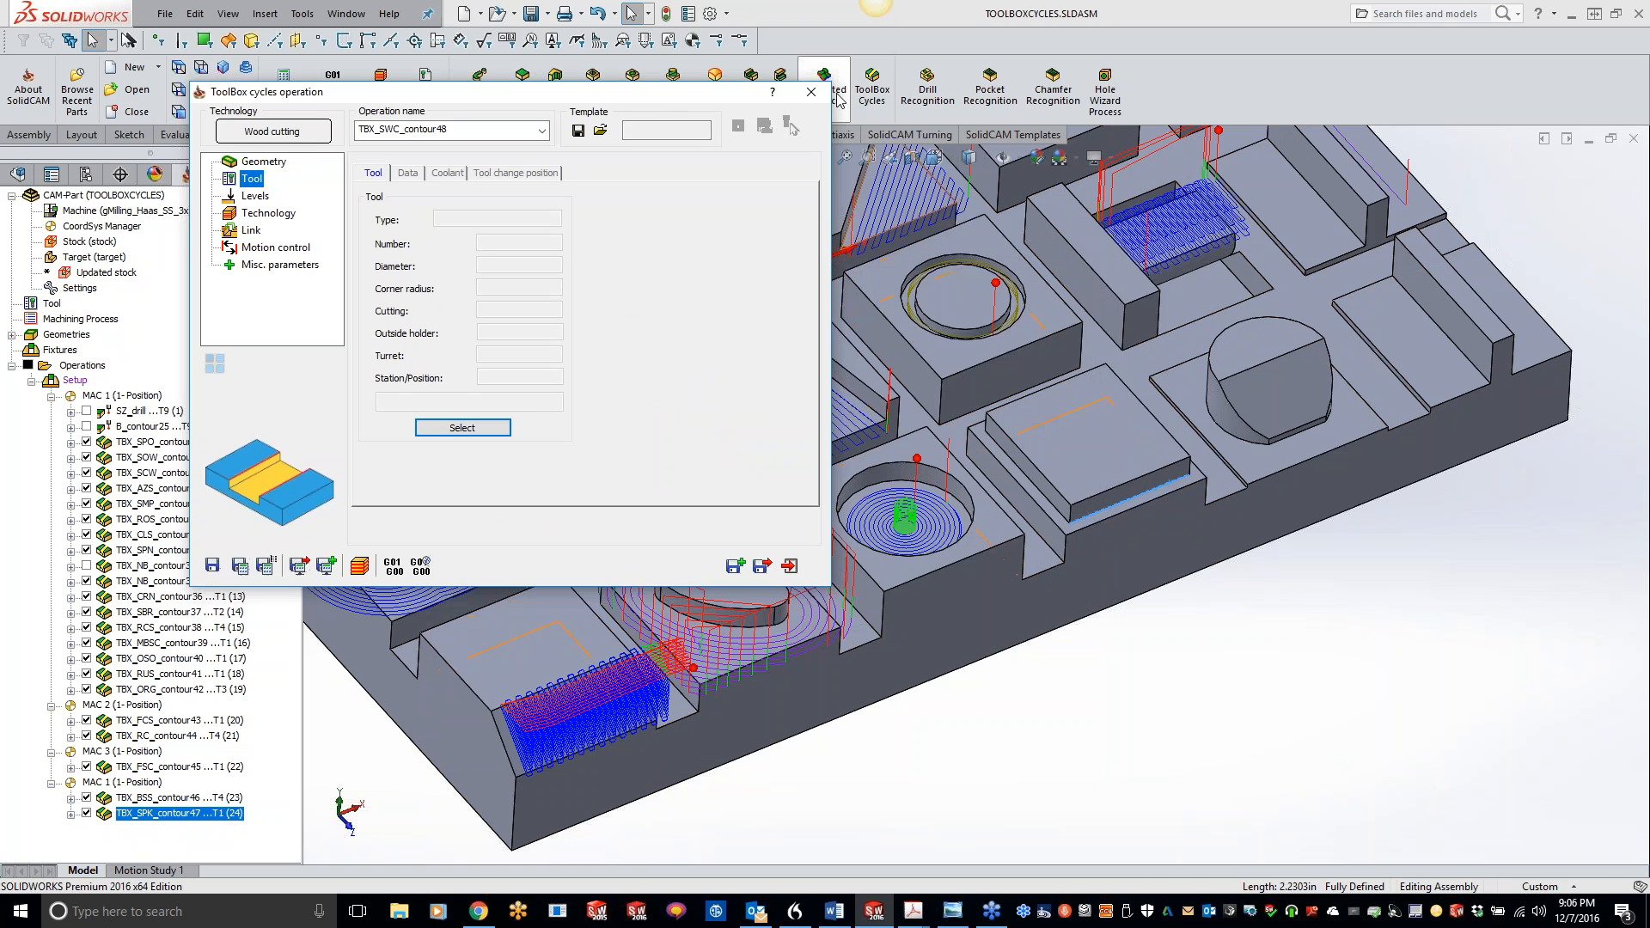
{"action": "left_click", "coordinate": [823, 96]}
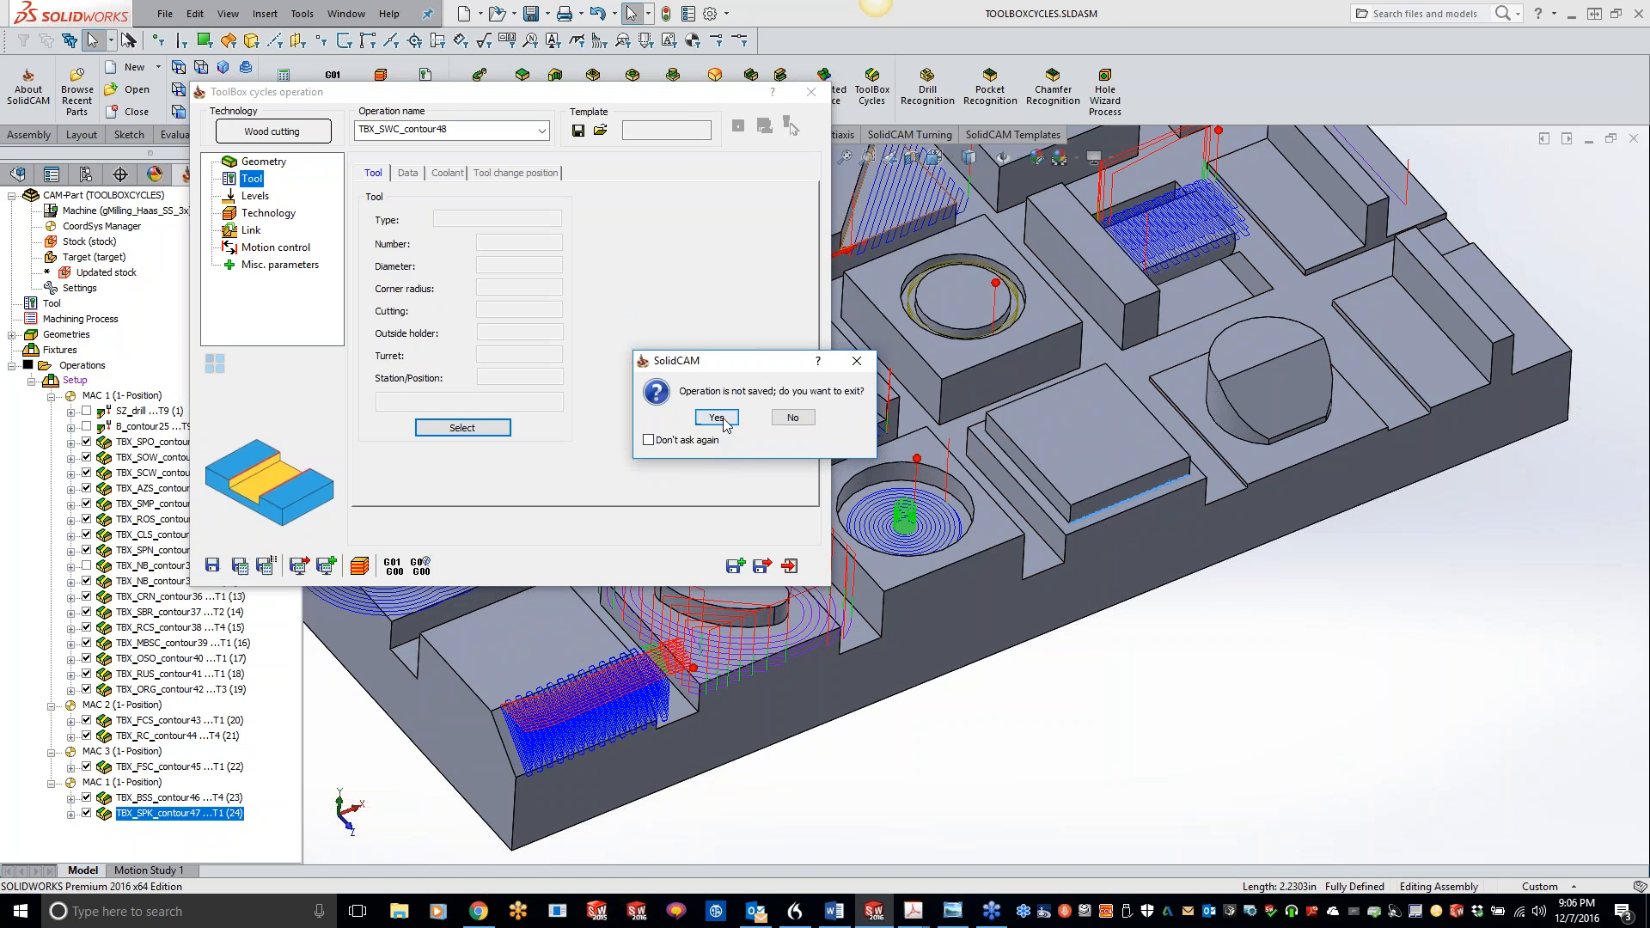
{"action": "left_click", "coordinate": [720, 417]}
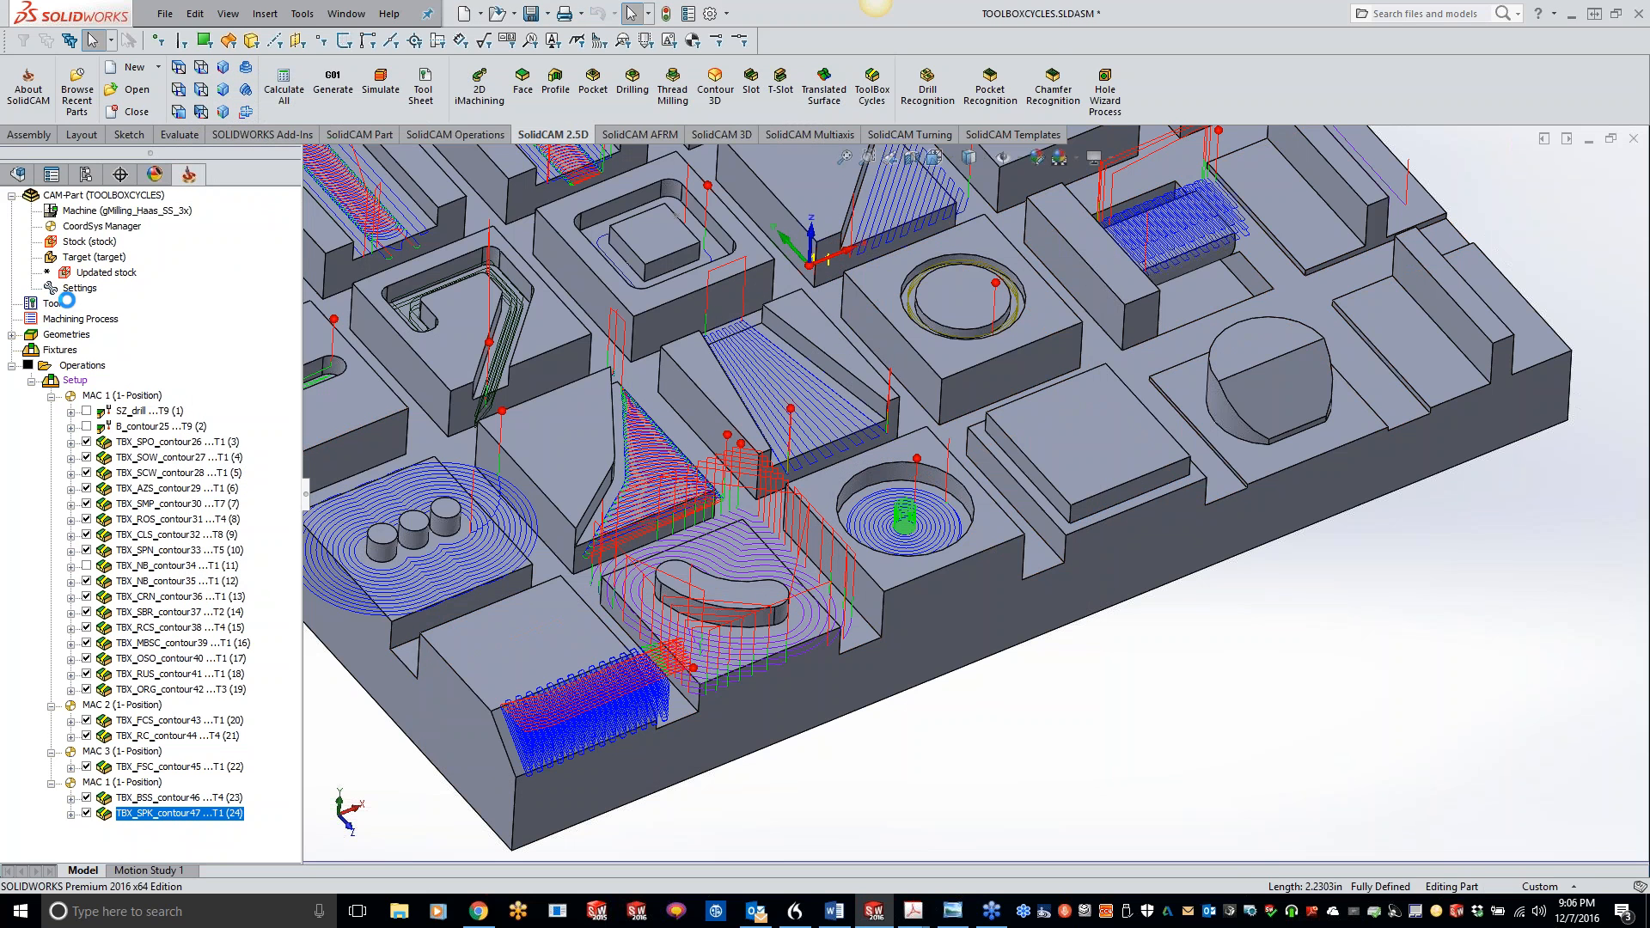
Step: Examine the tool types available for a new tool in the part tool table, down to the Saw category
{"action": "left_click", "coordinate": [62, 302]}
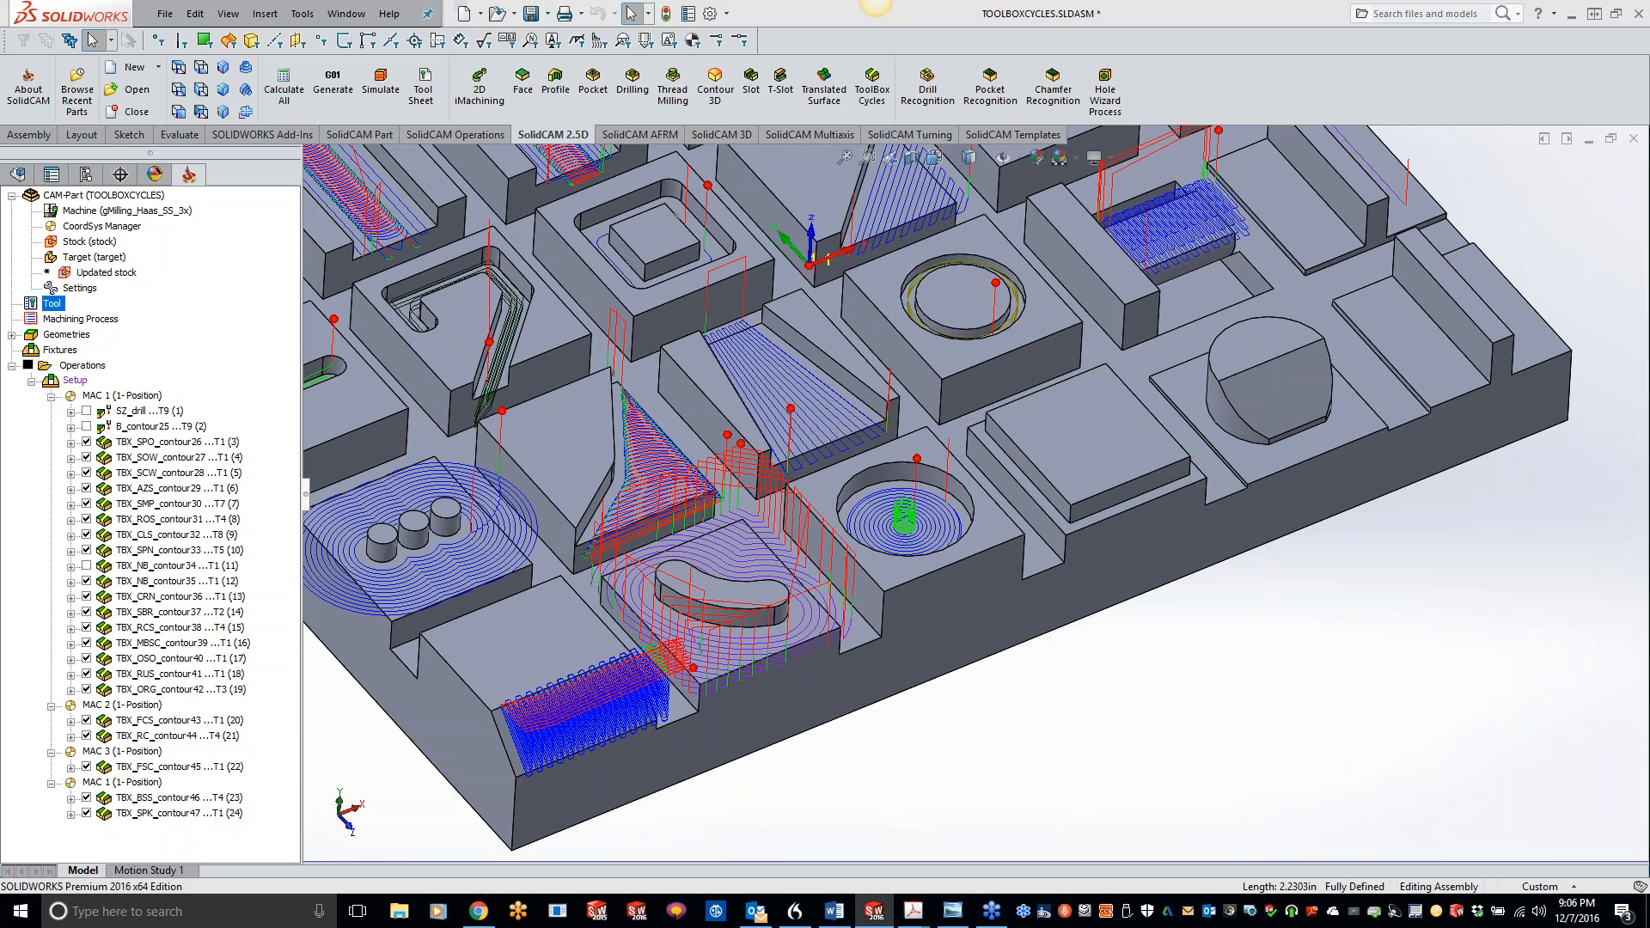
{"action": "left_click", "coordinate": [1073, 301]}
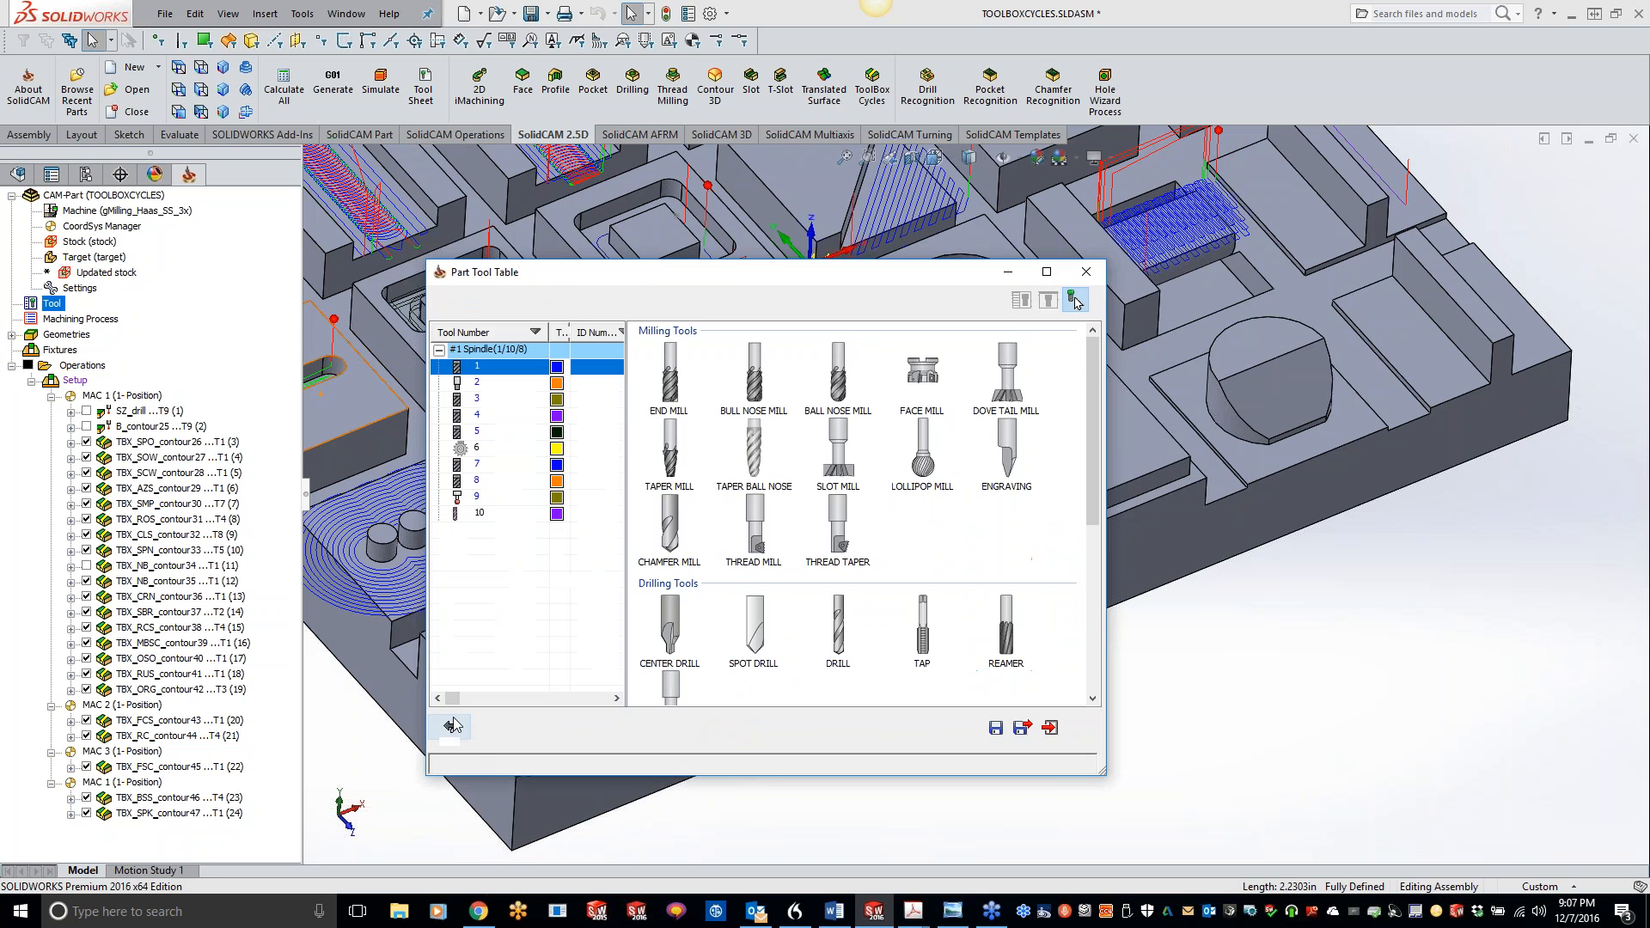
{"action": "scroll", "coordinate": [941, 564], "scroll_direction": "down", "scroll_amount": 5}
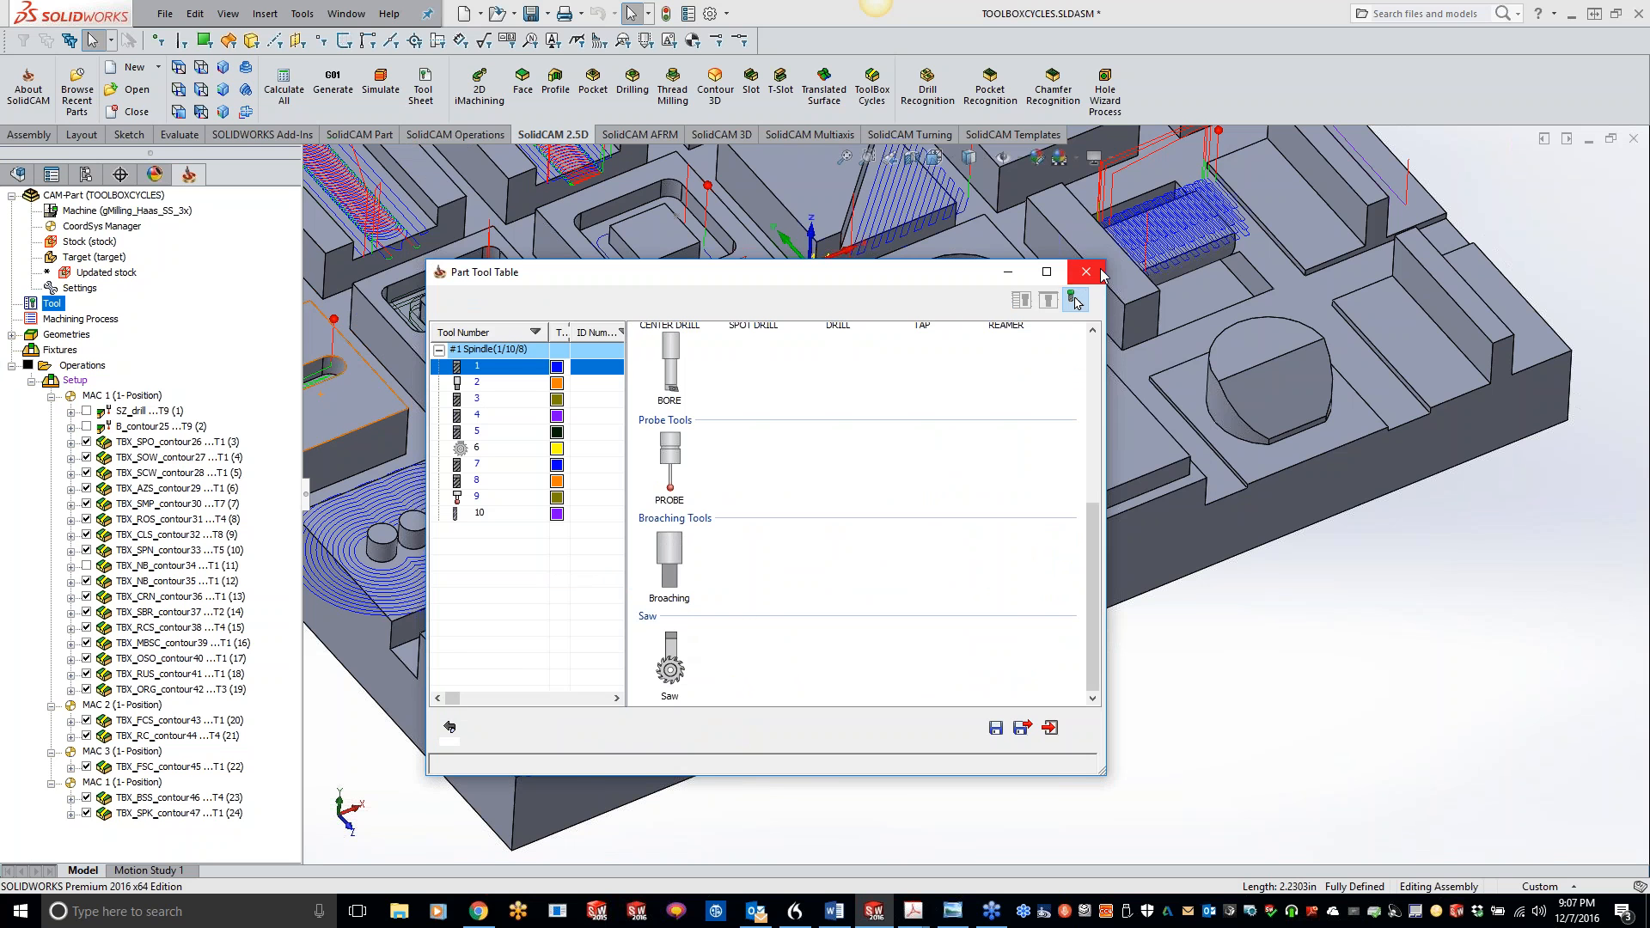
{"action": "left_click", "coordinate": [1102, 274]}
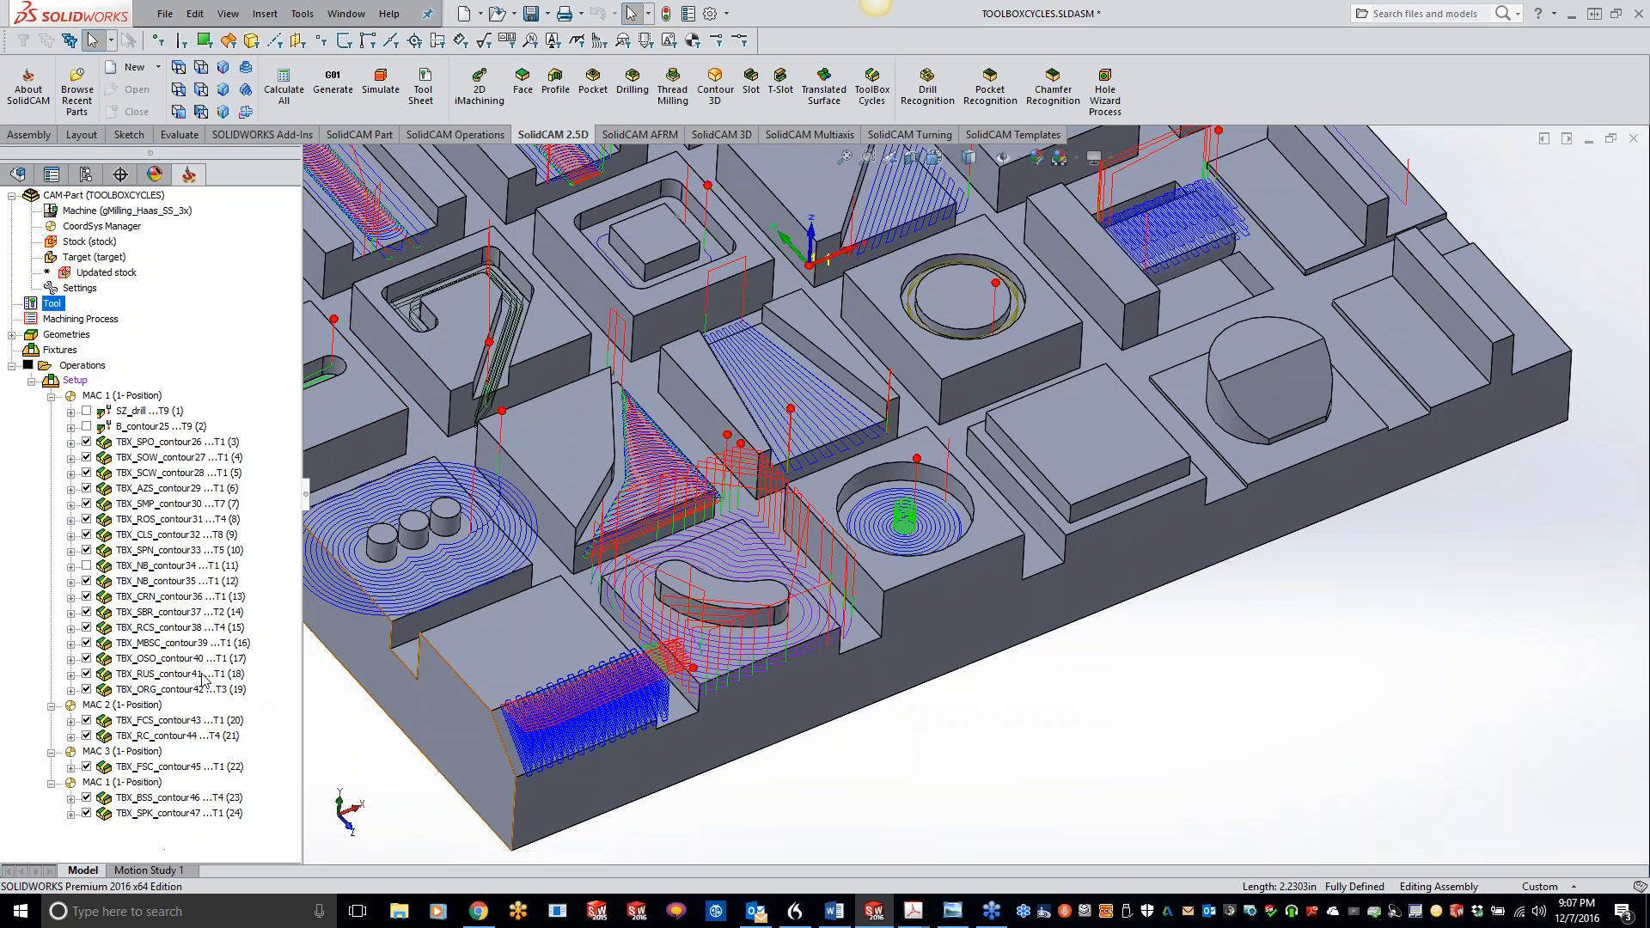
Step: Create a new ToolBox cycles operation with the Wood cutting technology
{"action": "left_click", "coordinate": [876, 92]}
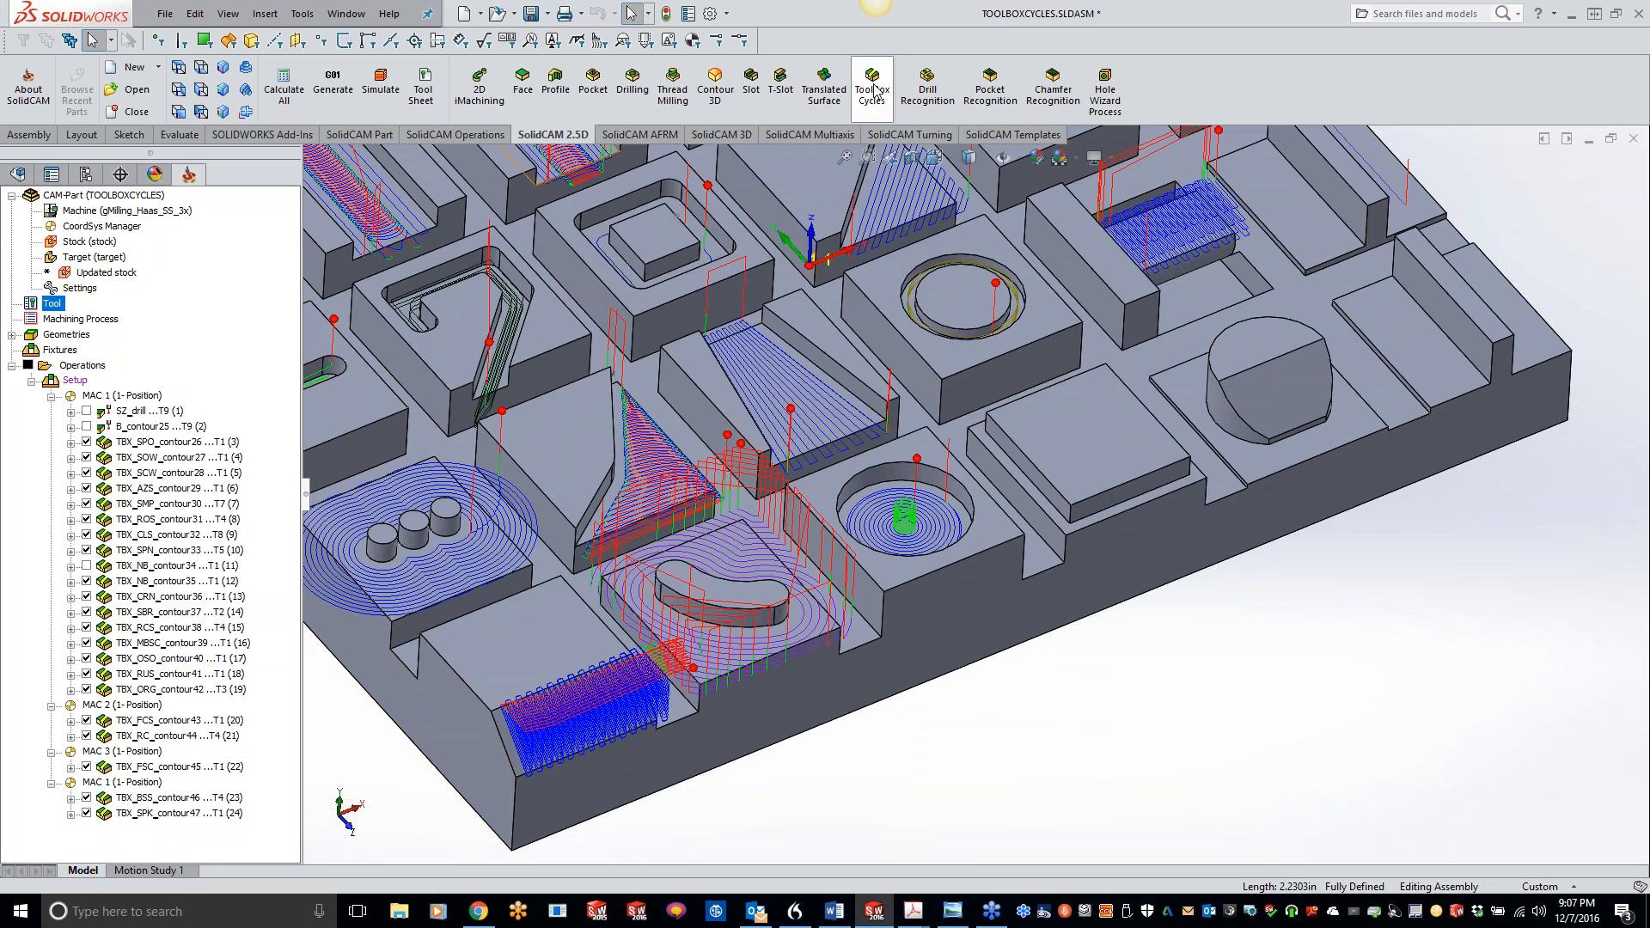
{"action": "left_click", "coordinate": [283, 134]}
{"action": "left_click", "coordinate": [546, 481]}
{"action": "left_click", "coordinate": [260, 182]}
{"action": "left_click", "coordinate": [263, 163]}
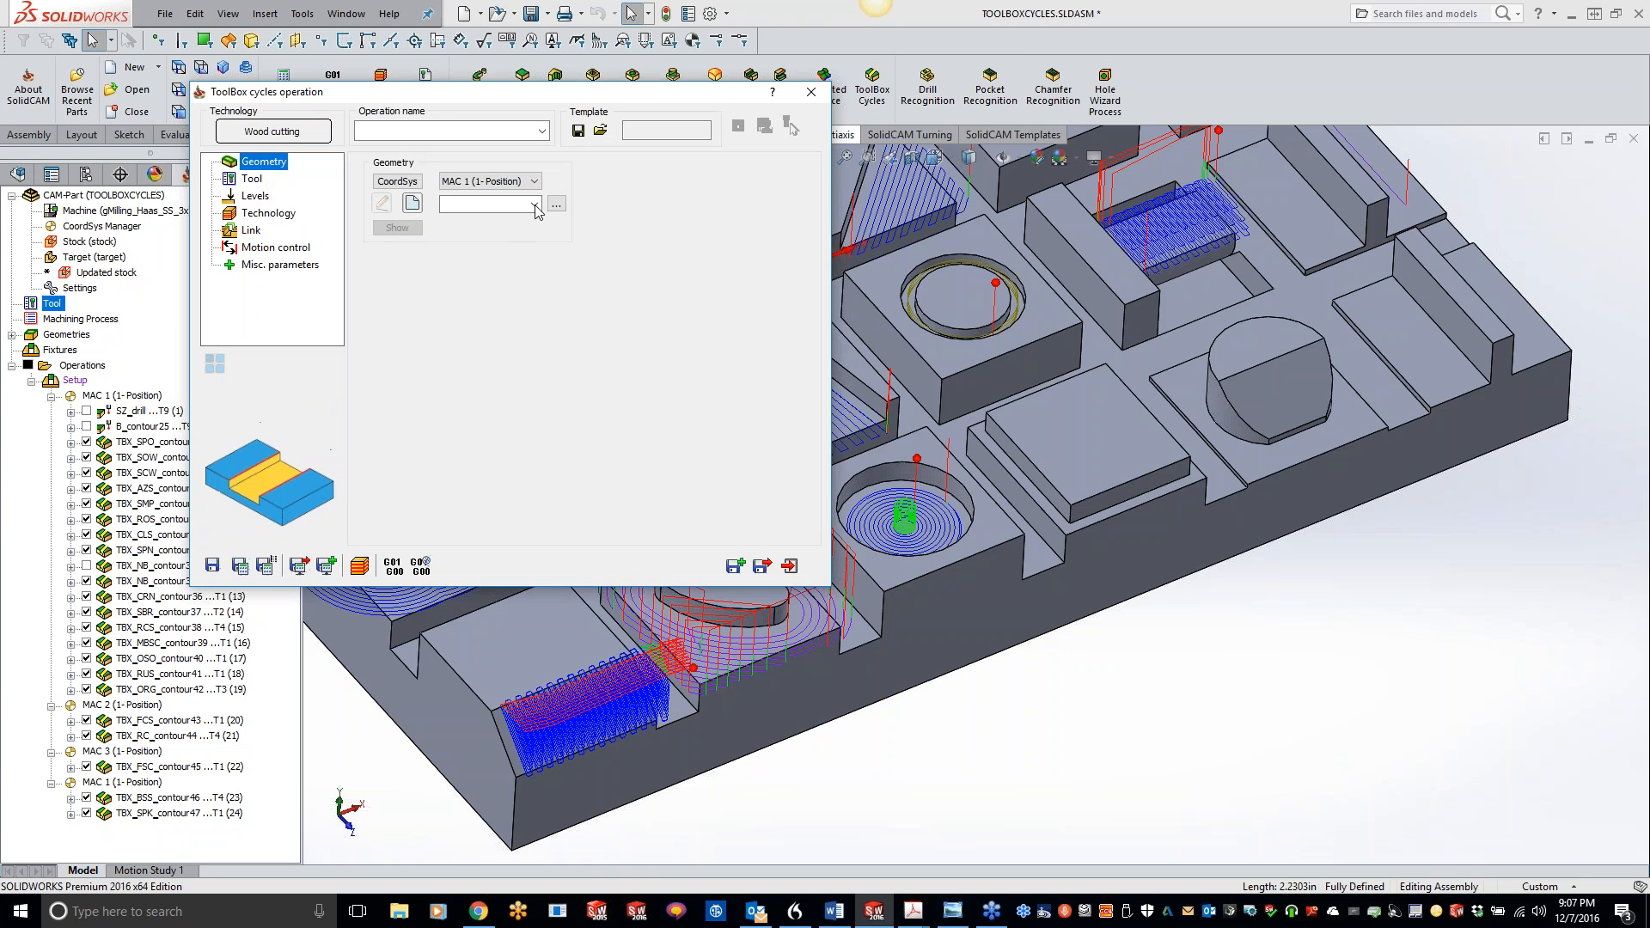
Step: Define the Wood cutting geometry as a single chain along the lower front edge of the rectangular block beside the circular pocket
{"action": "left_click", "coordinate": [414, 203]}
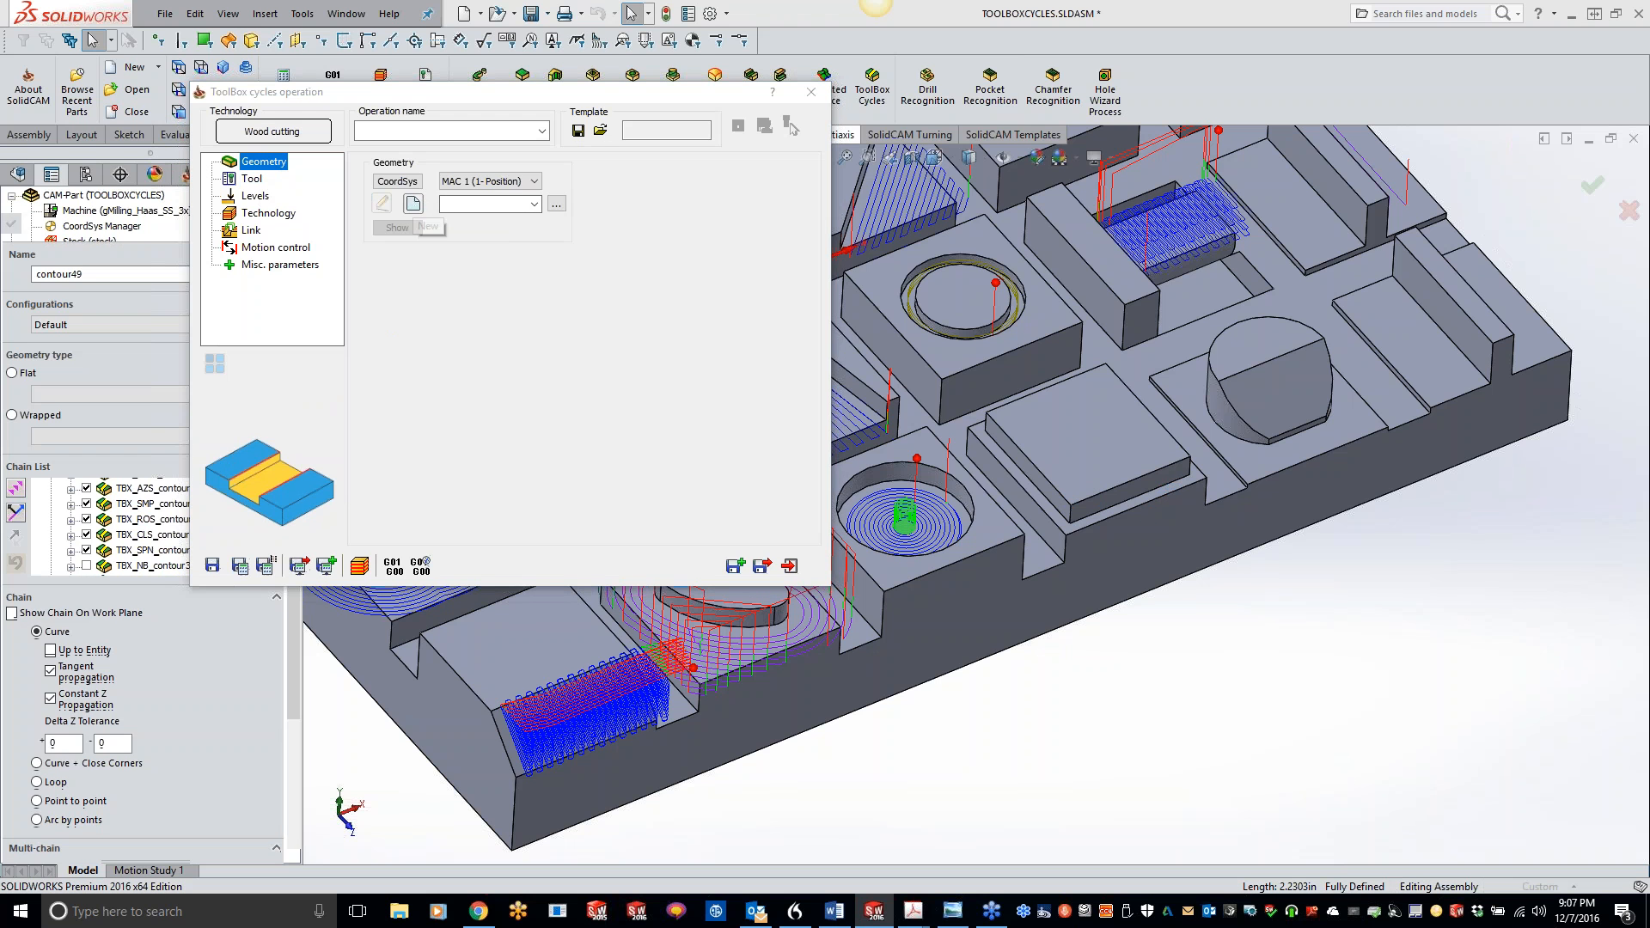
{"action": "left_click", "coordinate": [1178, 489]}
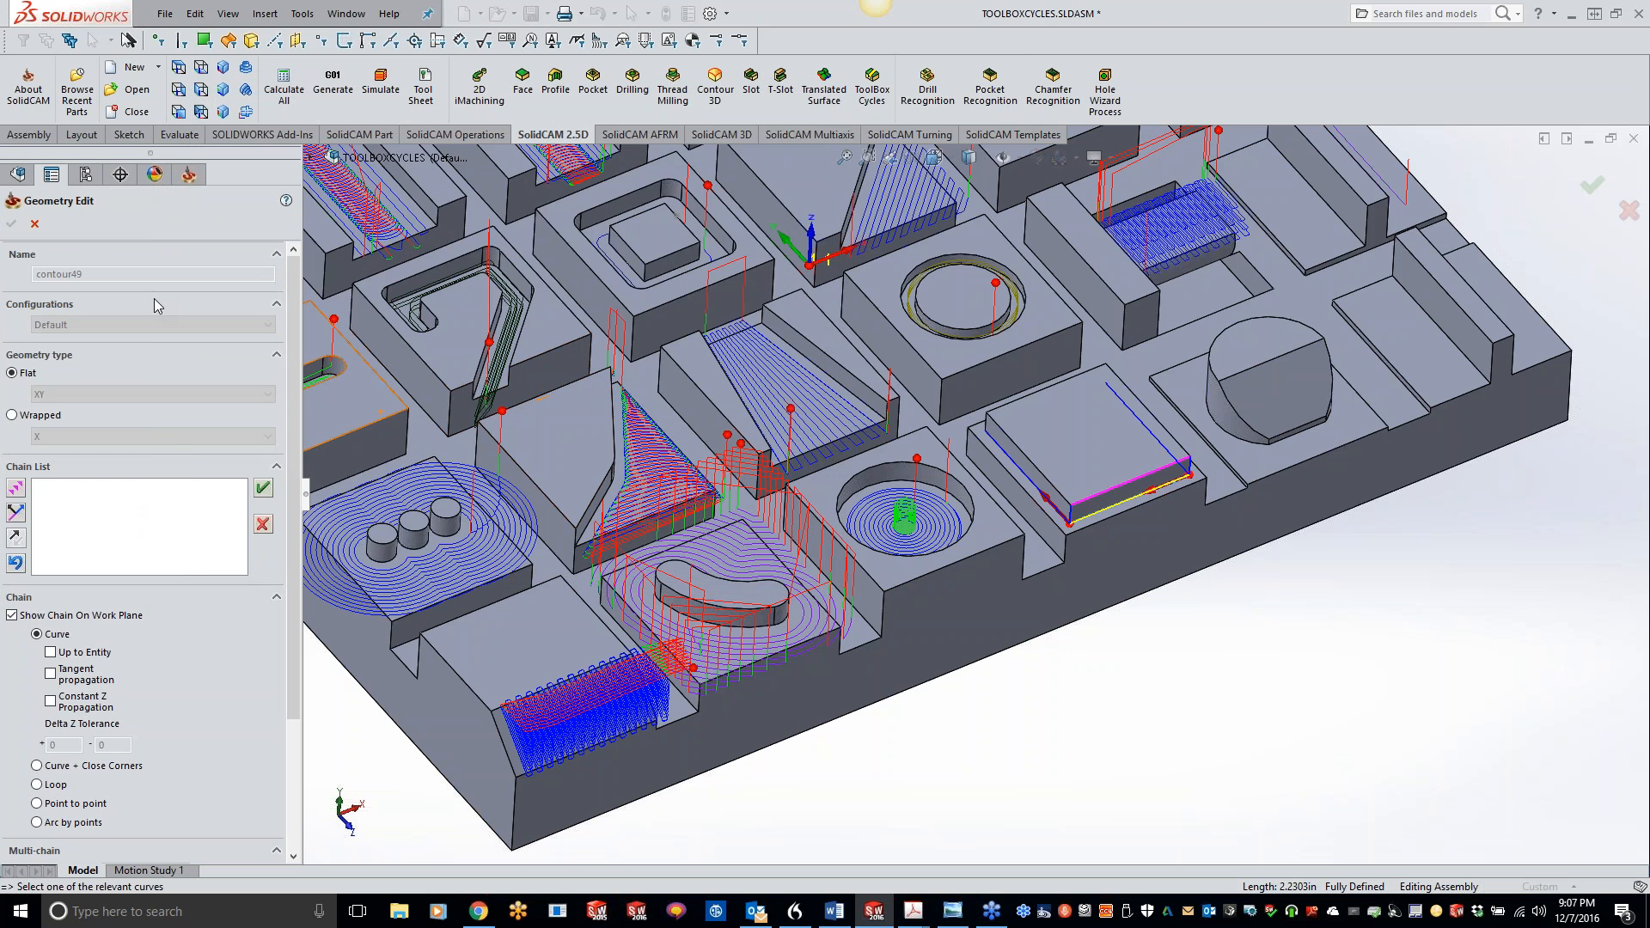
{"action": "left_click", "coordinate": [263, 487]}
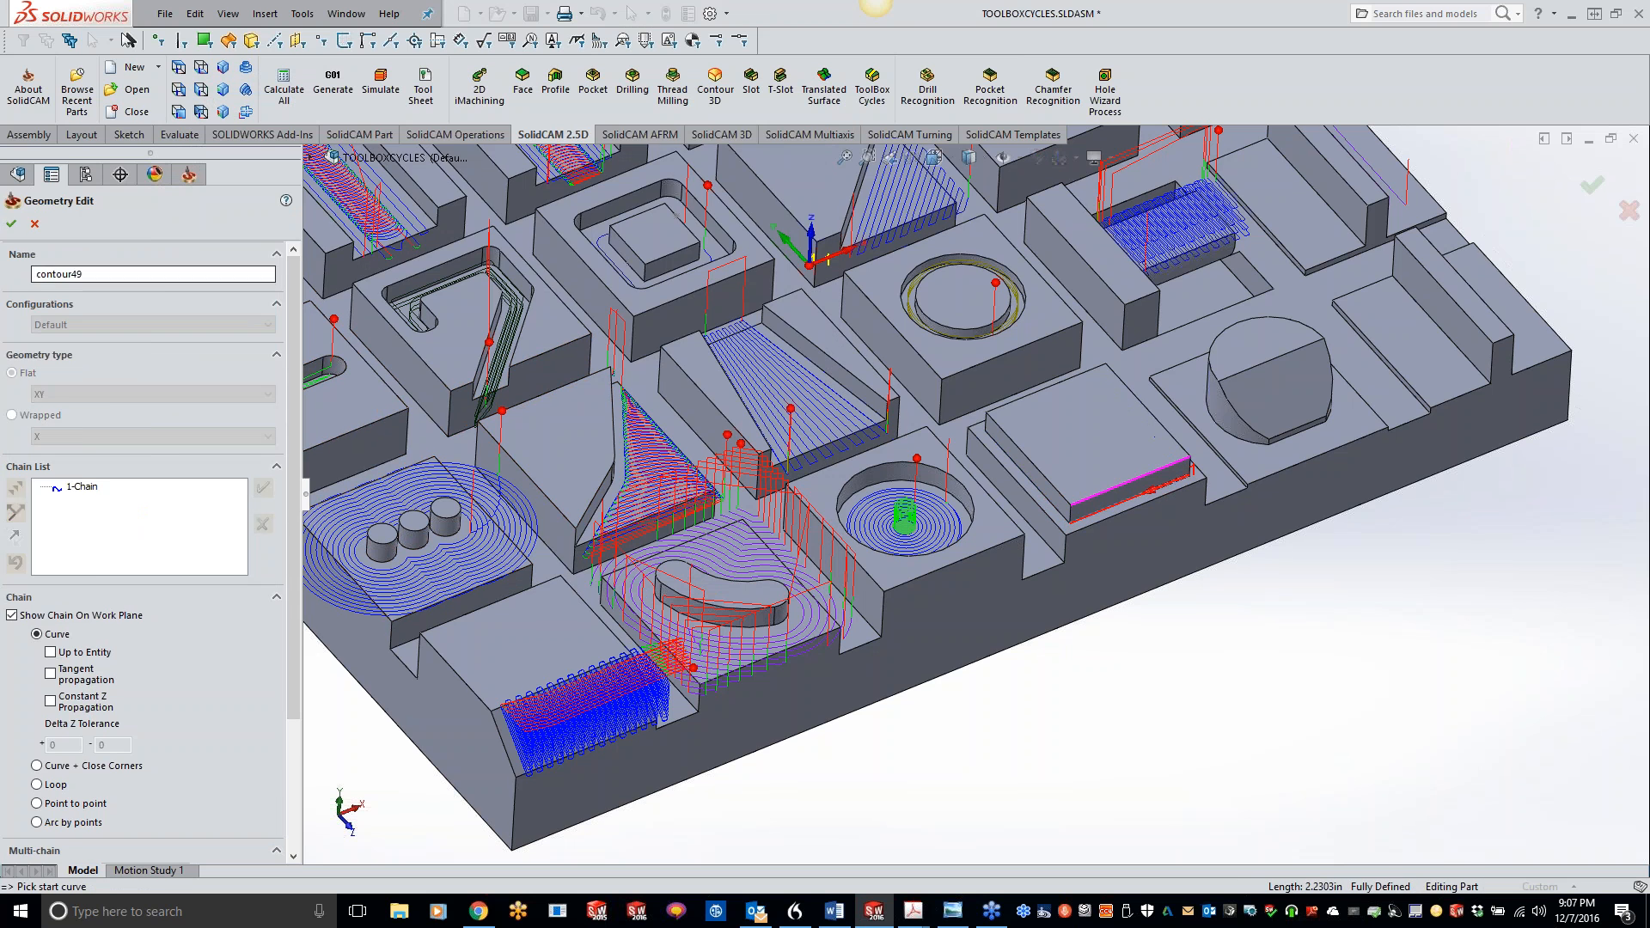
{"action": "left_click", "coordinate": [10, 224]}
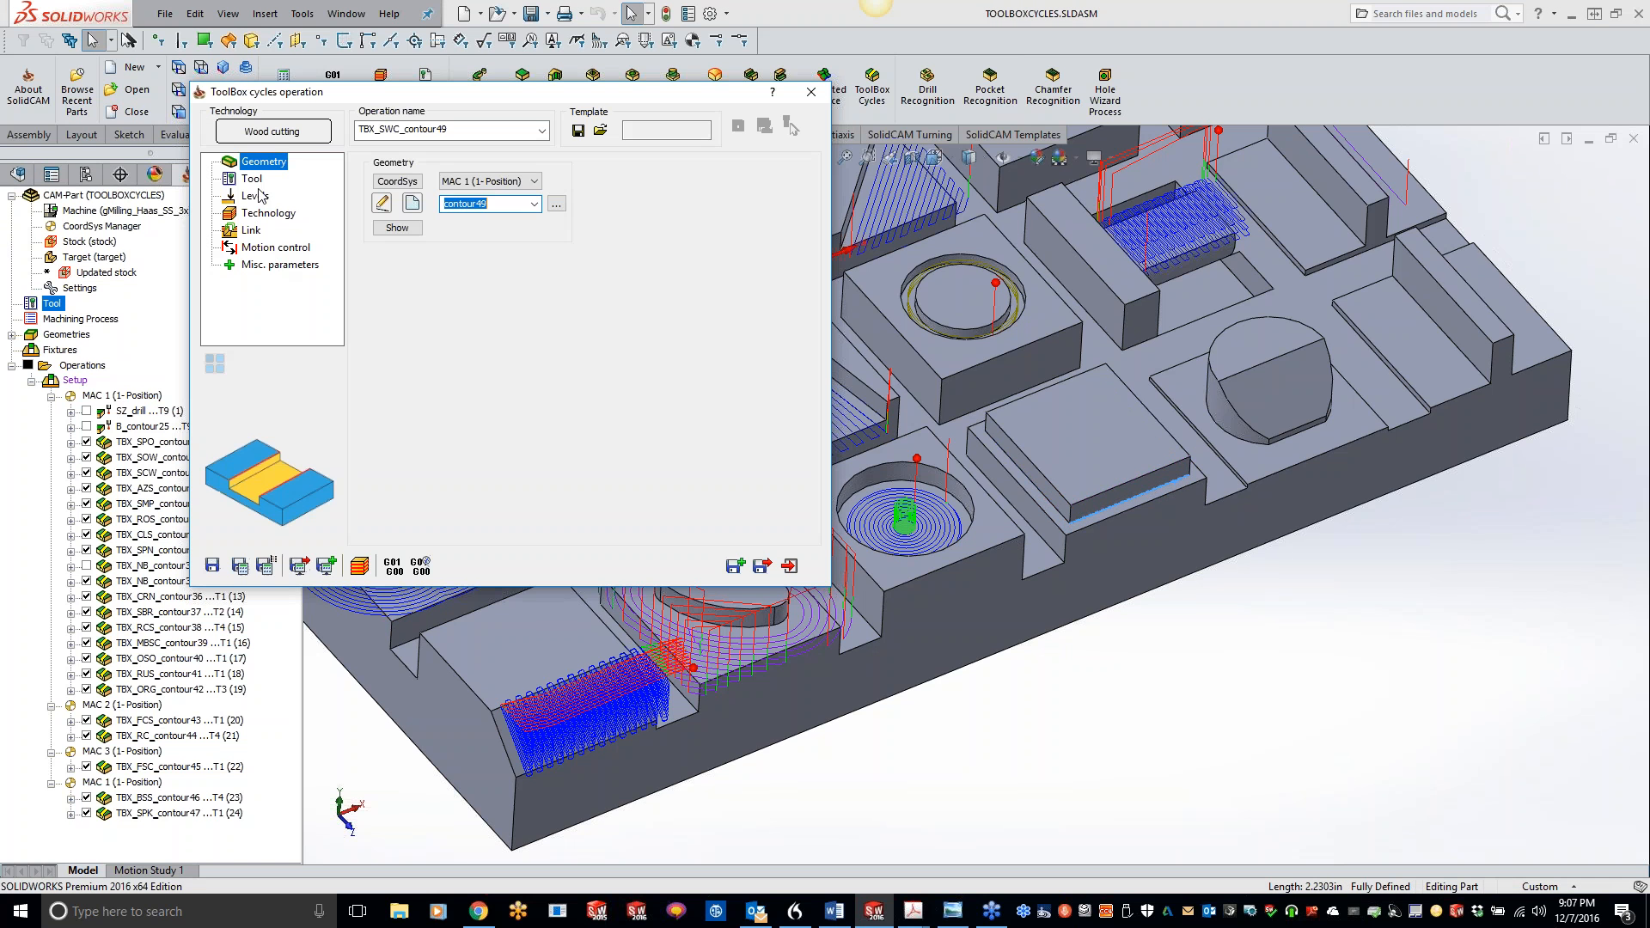
Step: Assign saw tool number 6 to the Wood cutting operation
{"action": "left_click", "coordinate": [256, 179]}
{"action": "left_click", "coordinate": [439, 427]}
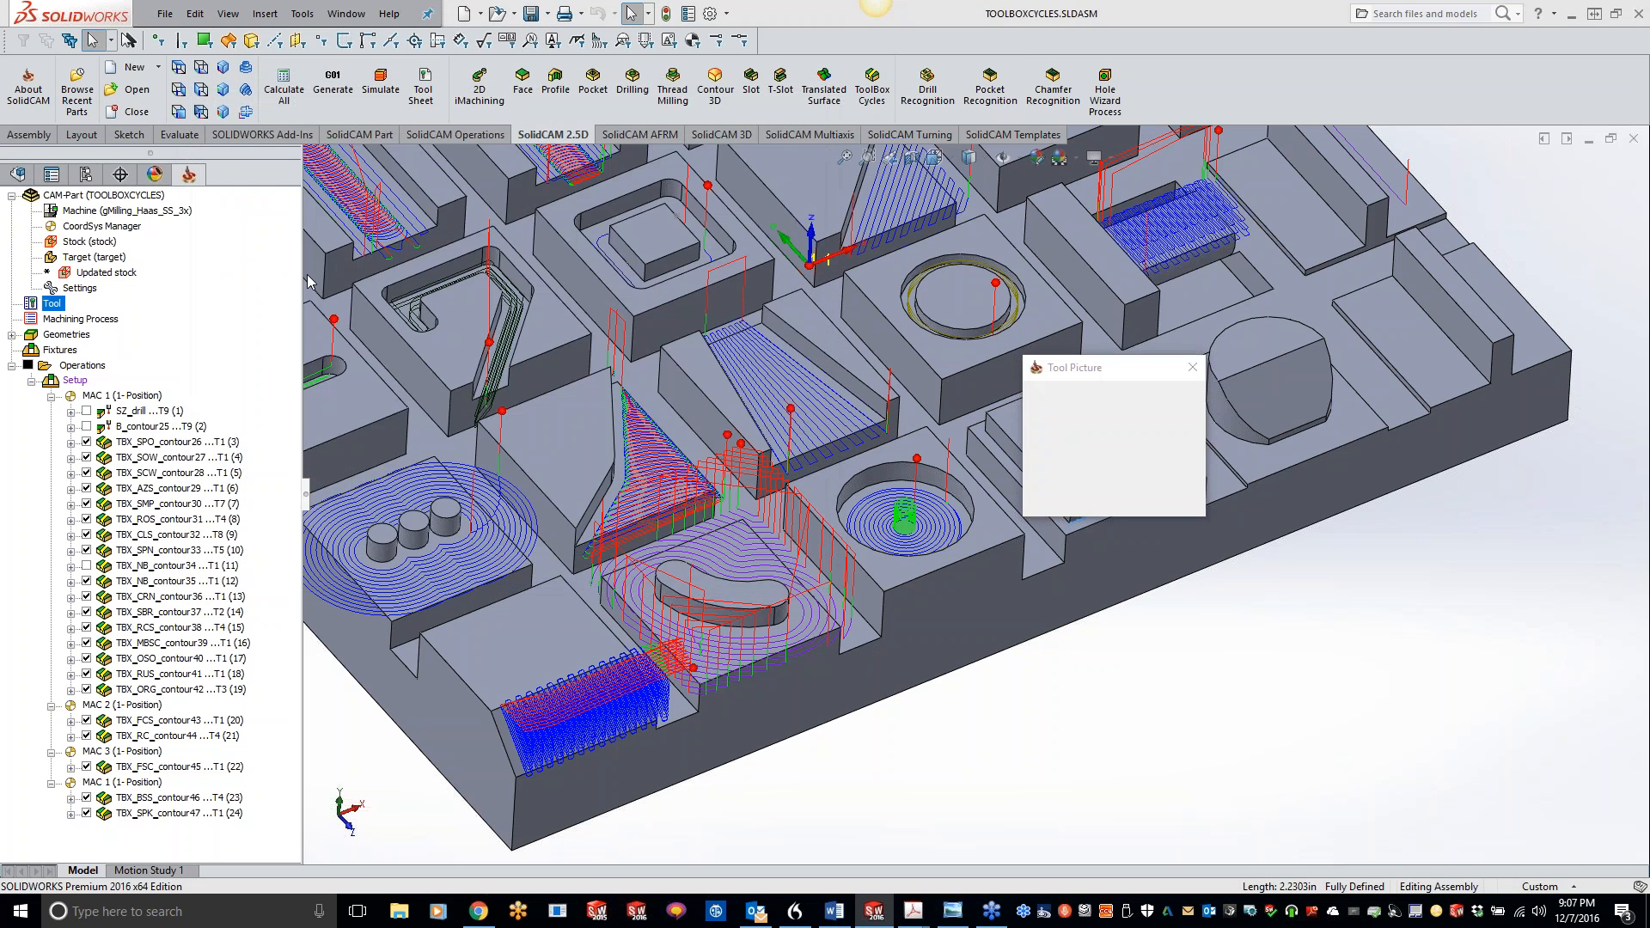
{"action": "double_click", "coordinate": [473, 448]}
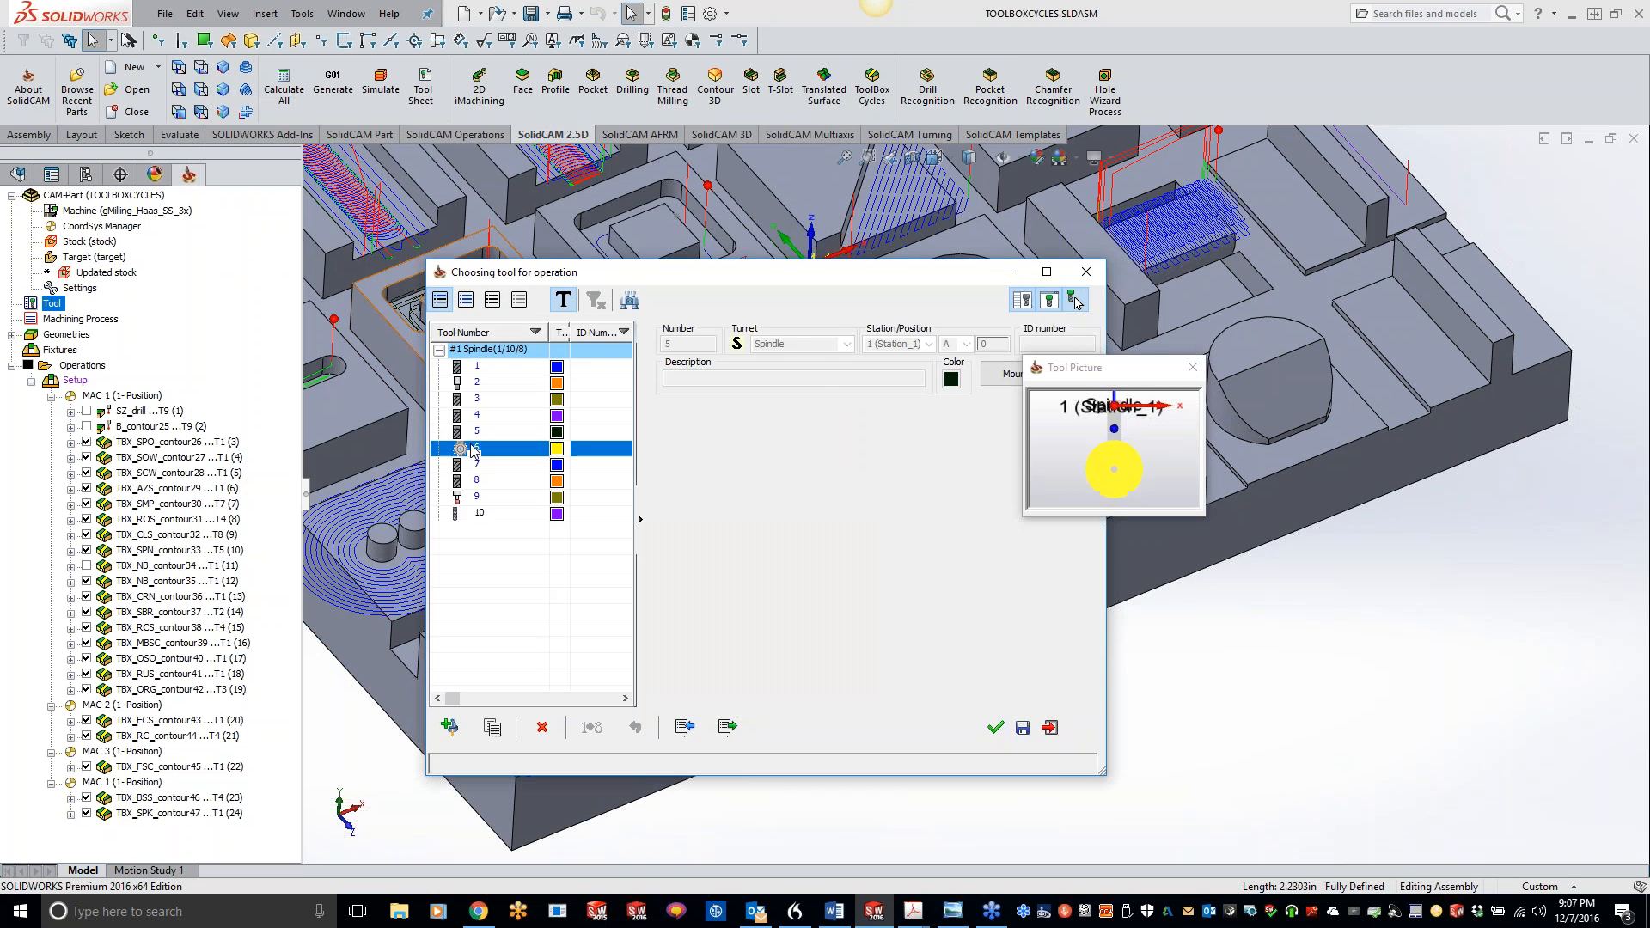
Step: Set the Wood cutting operation's first step down to 0.3937, and save and calculate it
{"action": "left_click", "coordinate": [255, 196]}
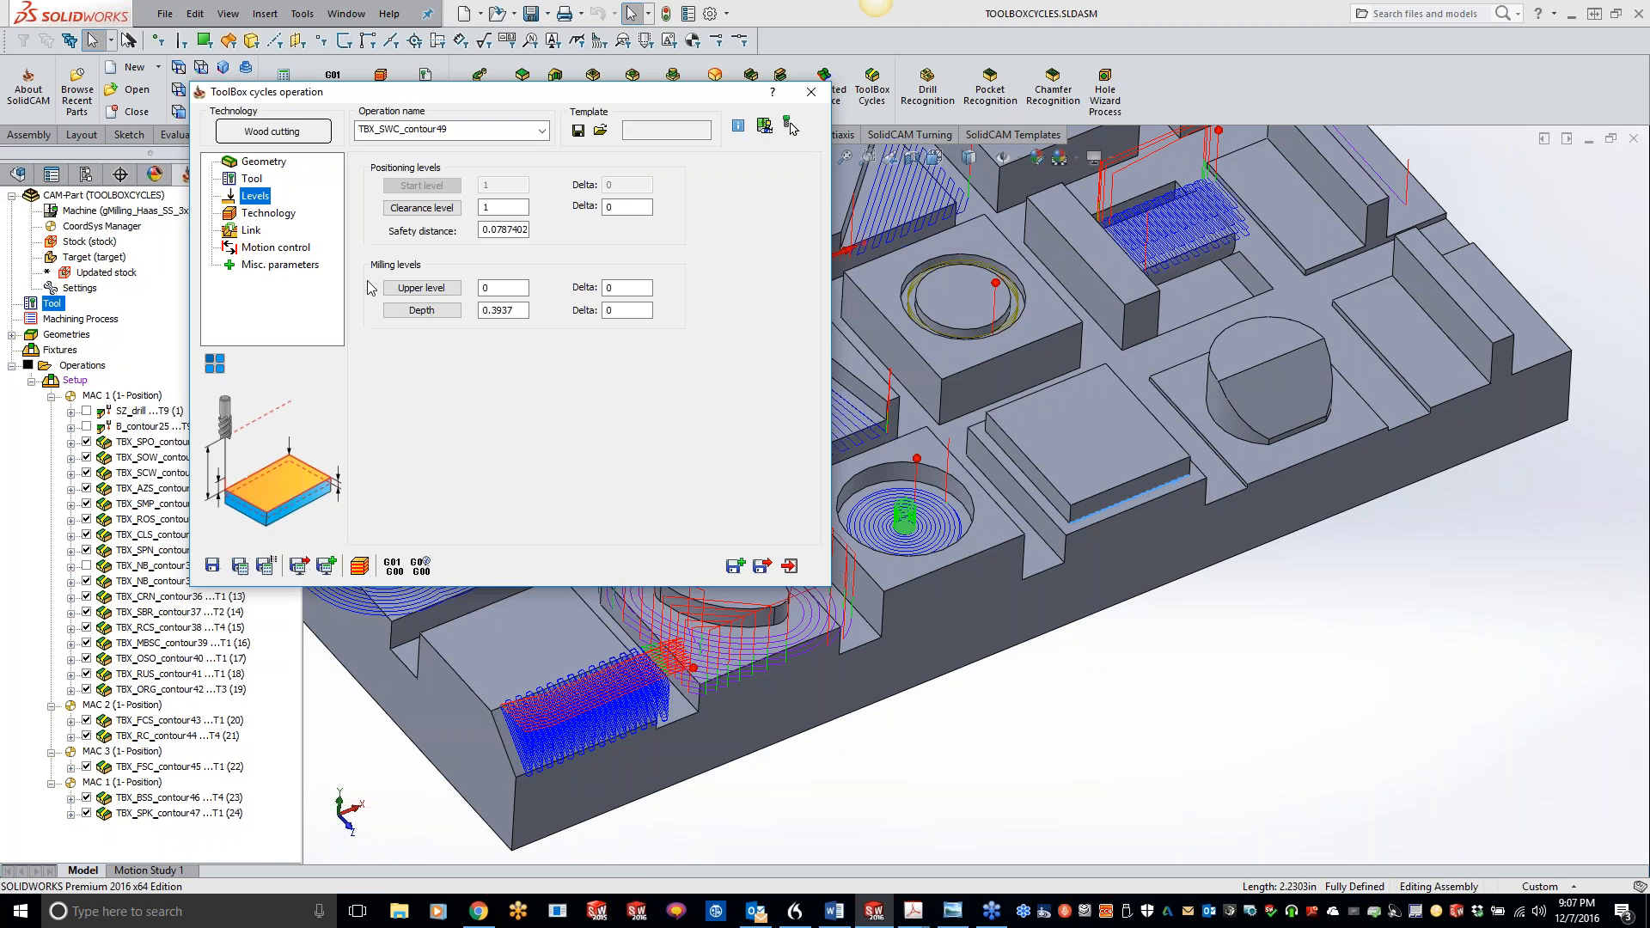
{"action": "left_click", "coordinate": [285, 215]}
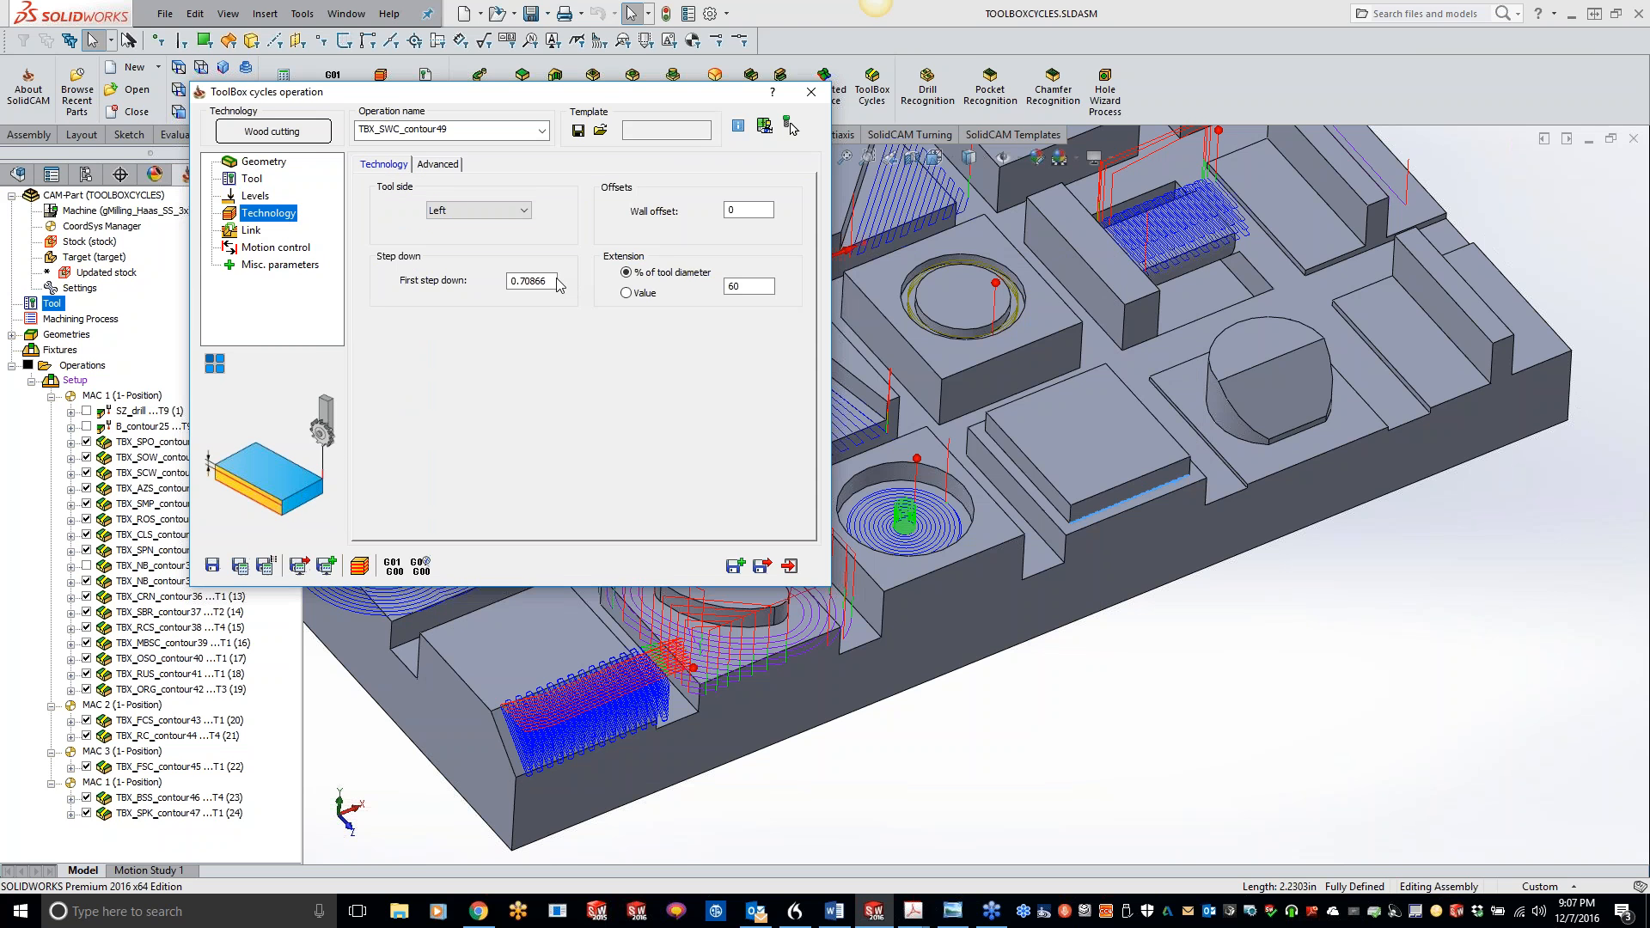
{"action": "left_click", "coordinate": [241, 567]}
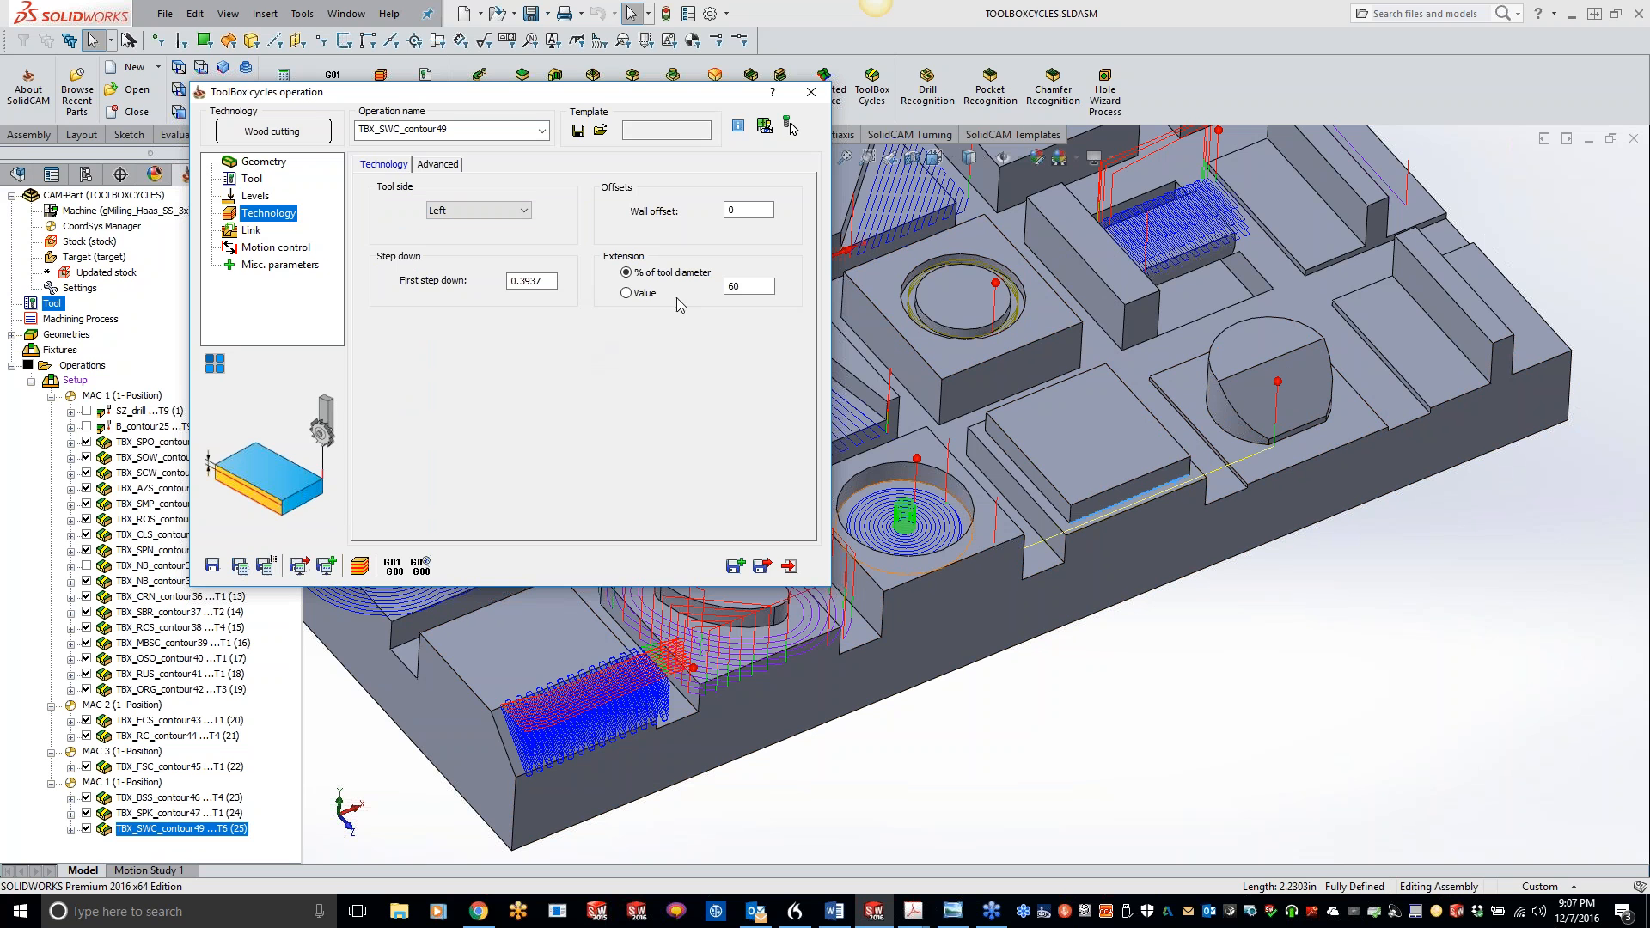
Step: Set the Wood cutting operation's extension to 30% of tool diameter, and save and calculate it
{"action": "left_click", "coordinate": [754, 286]}
{"action": "left_click_drag", "start_coordinate": [754, 286], "coordinate": [679, 307]}
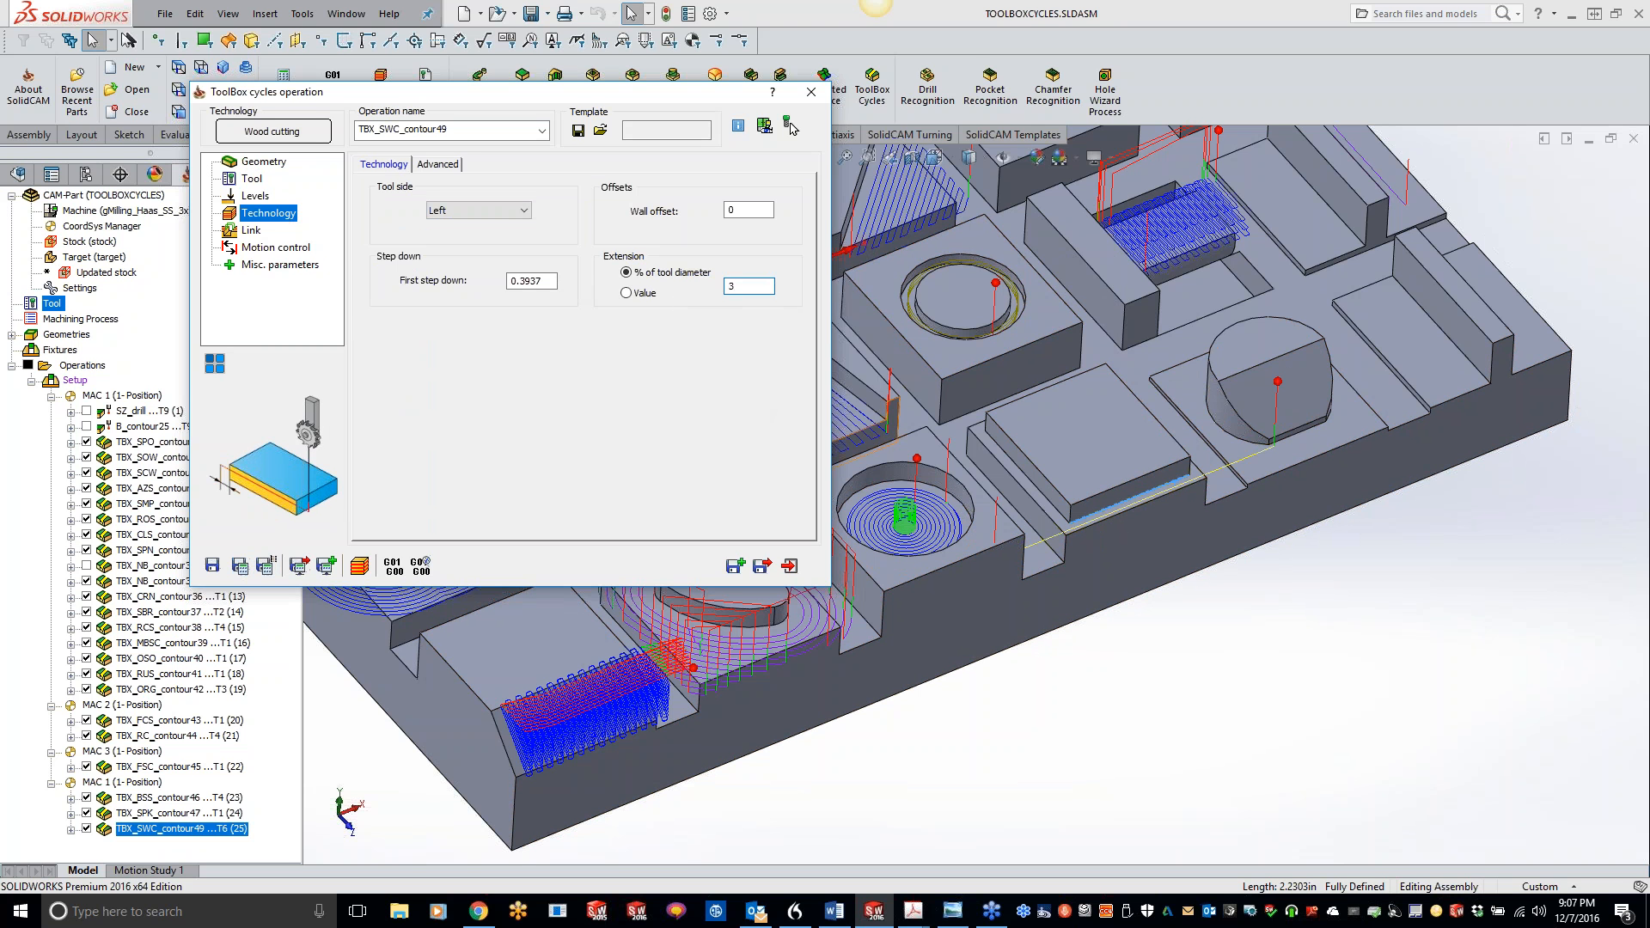
{"action": "left_click", "coordinate": [241, 565]}
{"action": "middle_click_drag", "start_coordinate": [1157, 550], "coordinate": [1115, 544]}
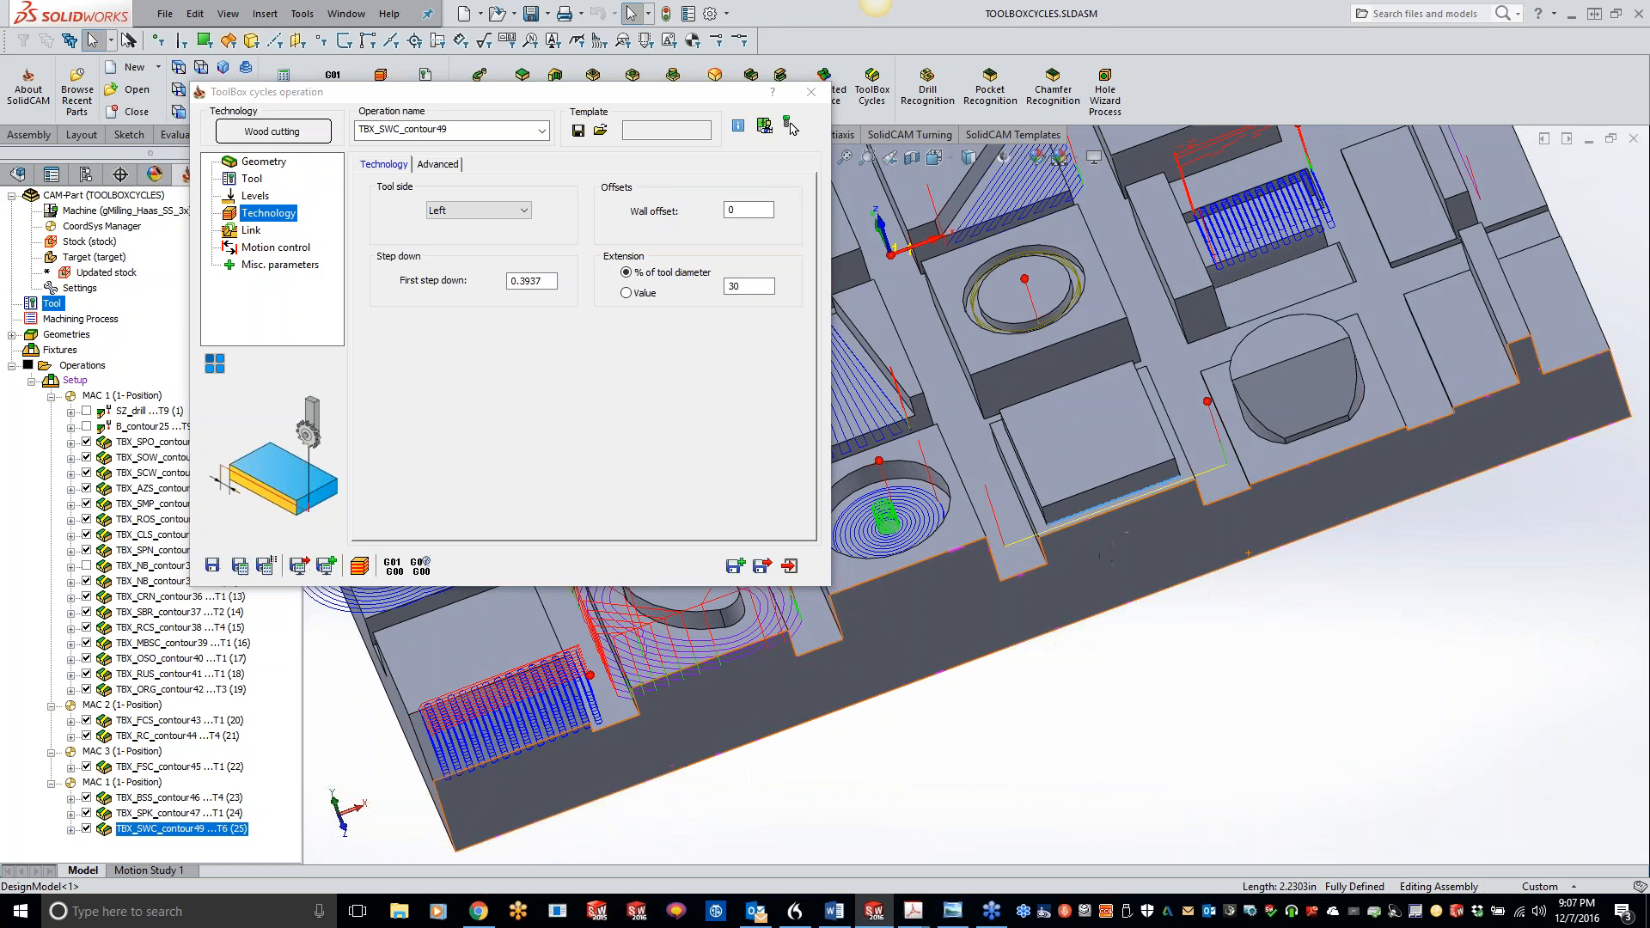
Step: Simulate the Wood cutting operation in SolidVerify, and close the simulation and the operation
{"action": "left_click", "coordinate": [362, 569]}
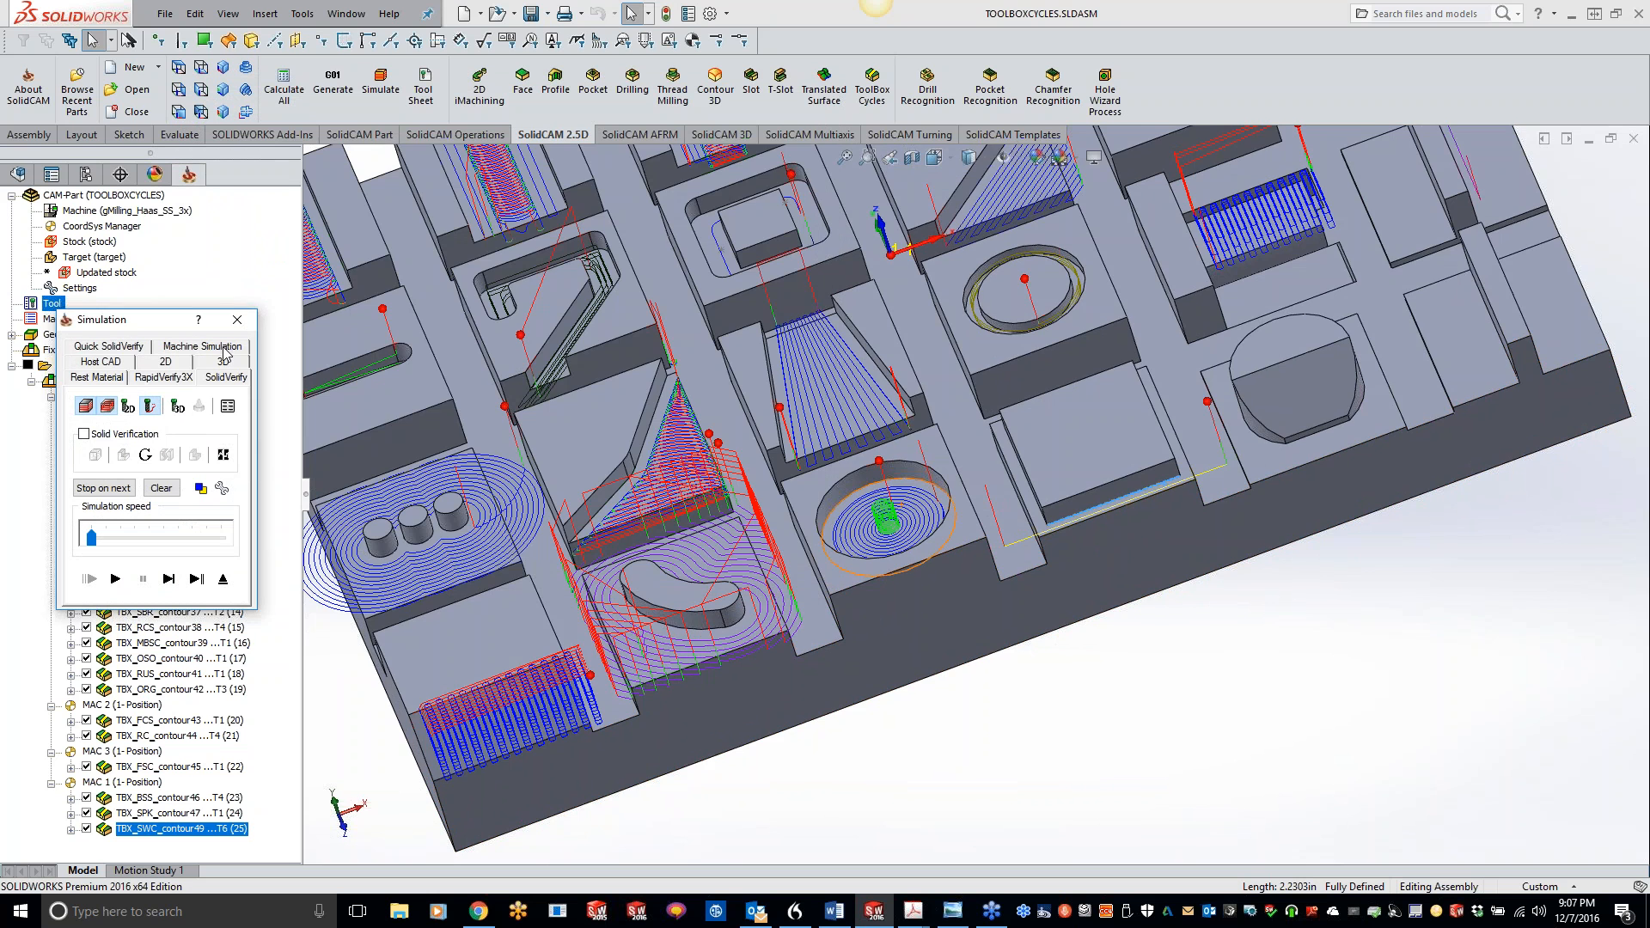
{"action": "left_click", "coordinate": [223, 359]}
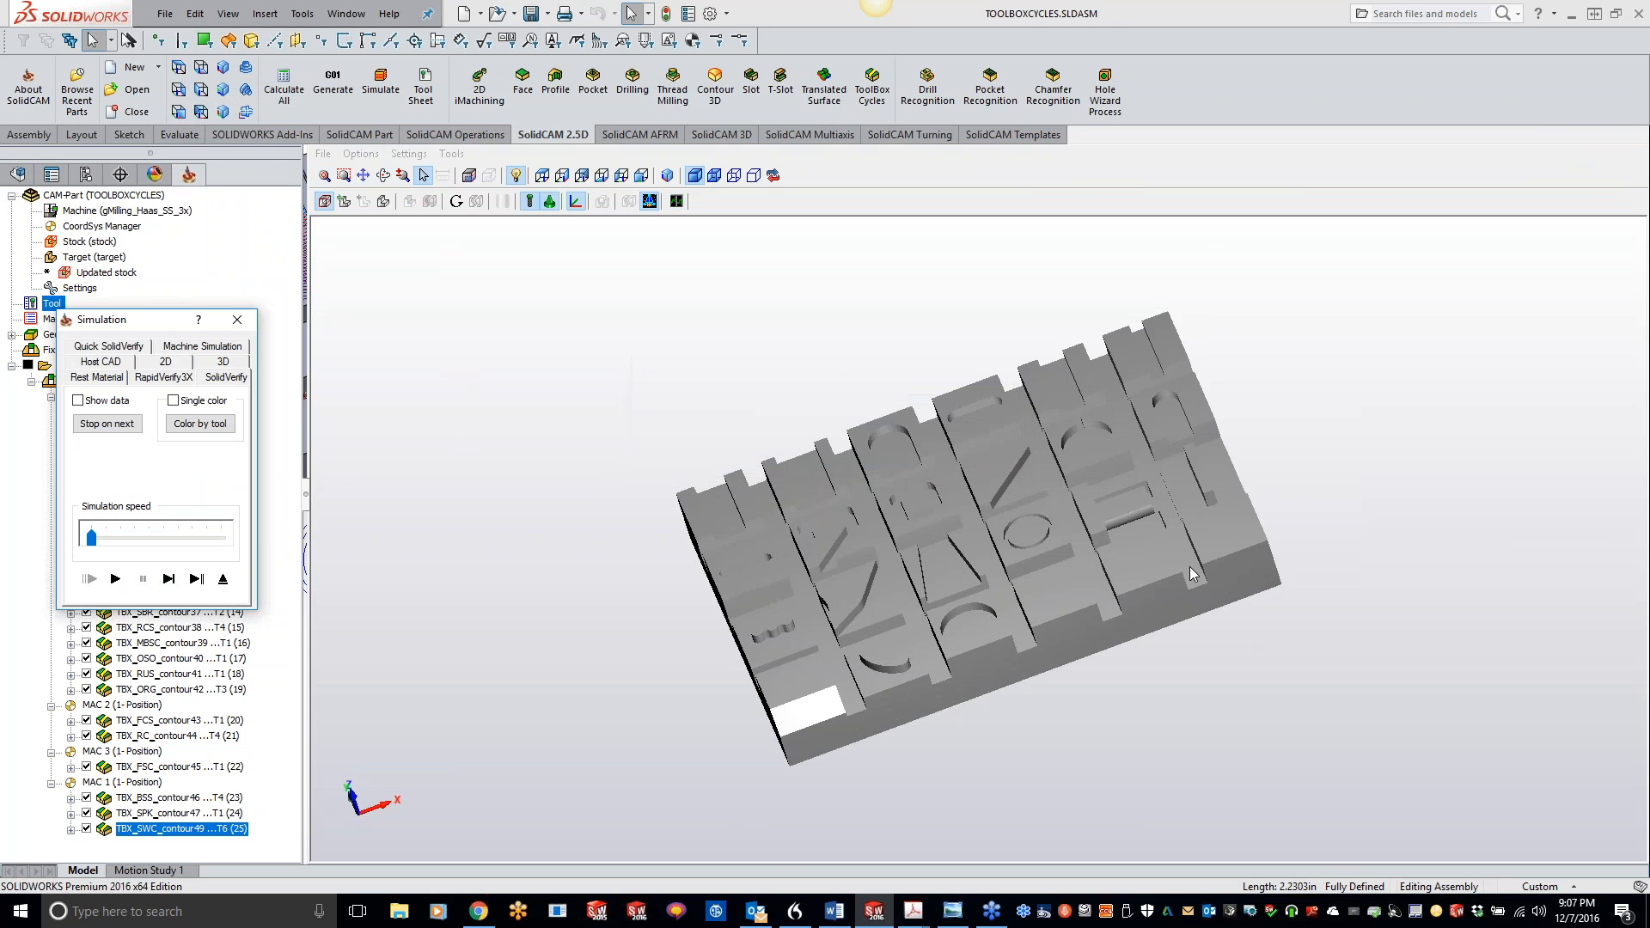
{"action": "left_click", "coordinate": [170, 578]}
{"action": "left_click", "coordinate": [170, 579]}
{"action": "left_click", "coordinate": [169, 578]}
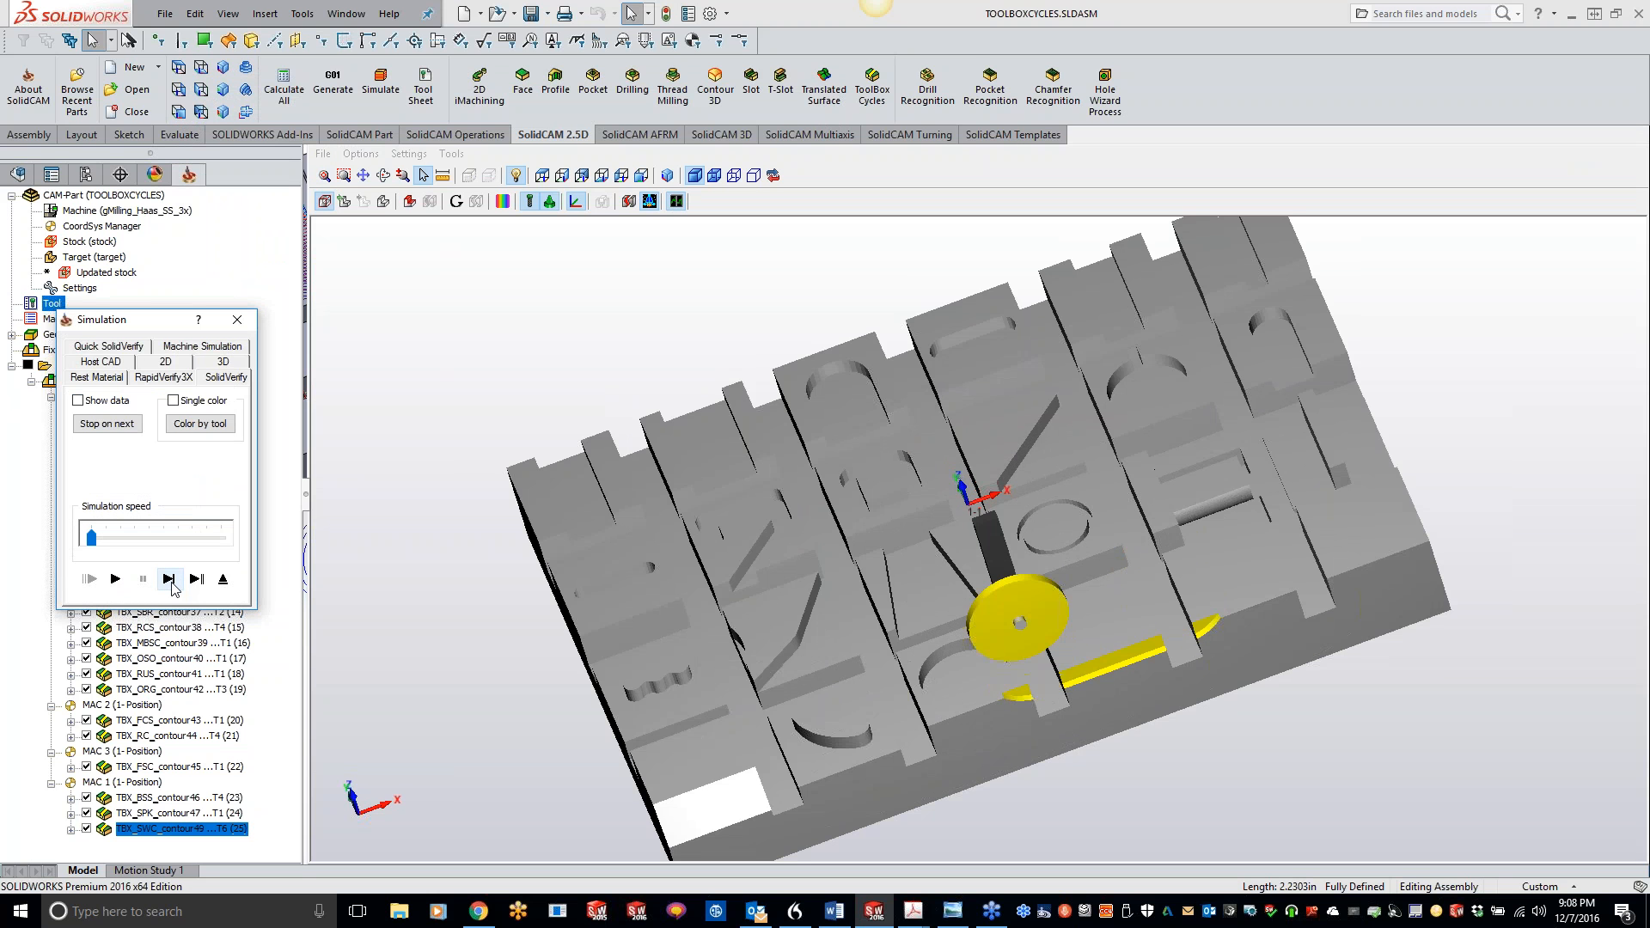
{"action": "left_click", "coordinate": [170, 578]}
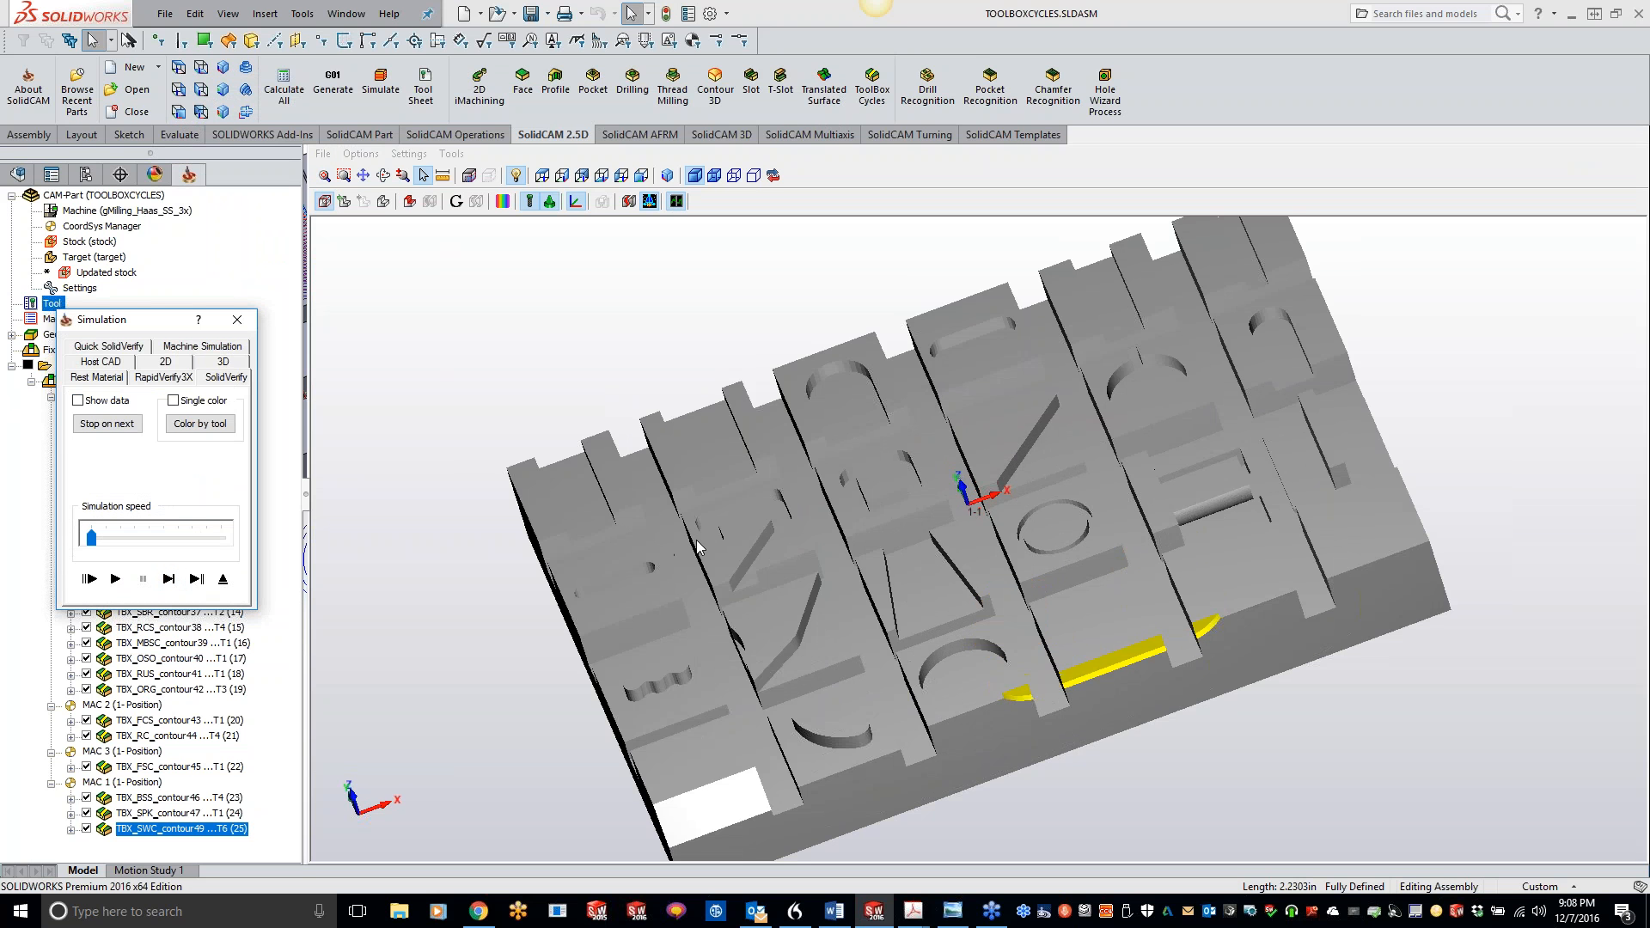
{"action": "left_click", "coordinate": [238, 319]}
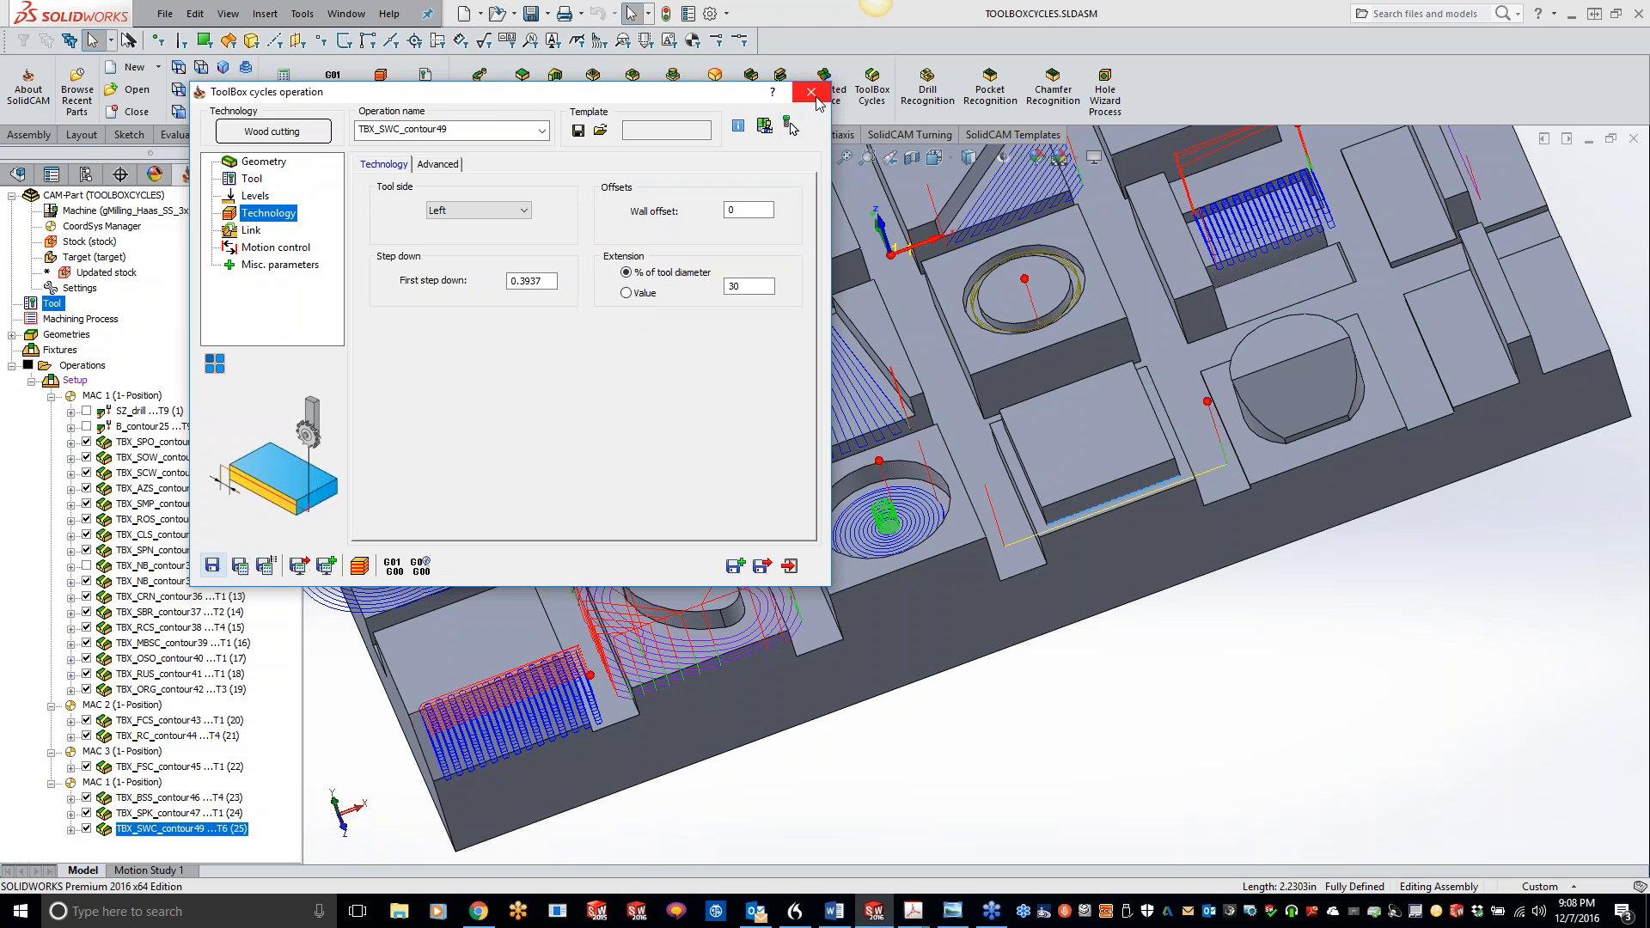
{"action": "left_click", "coordinate": [811, 93]}
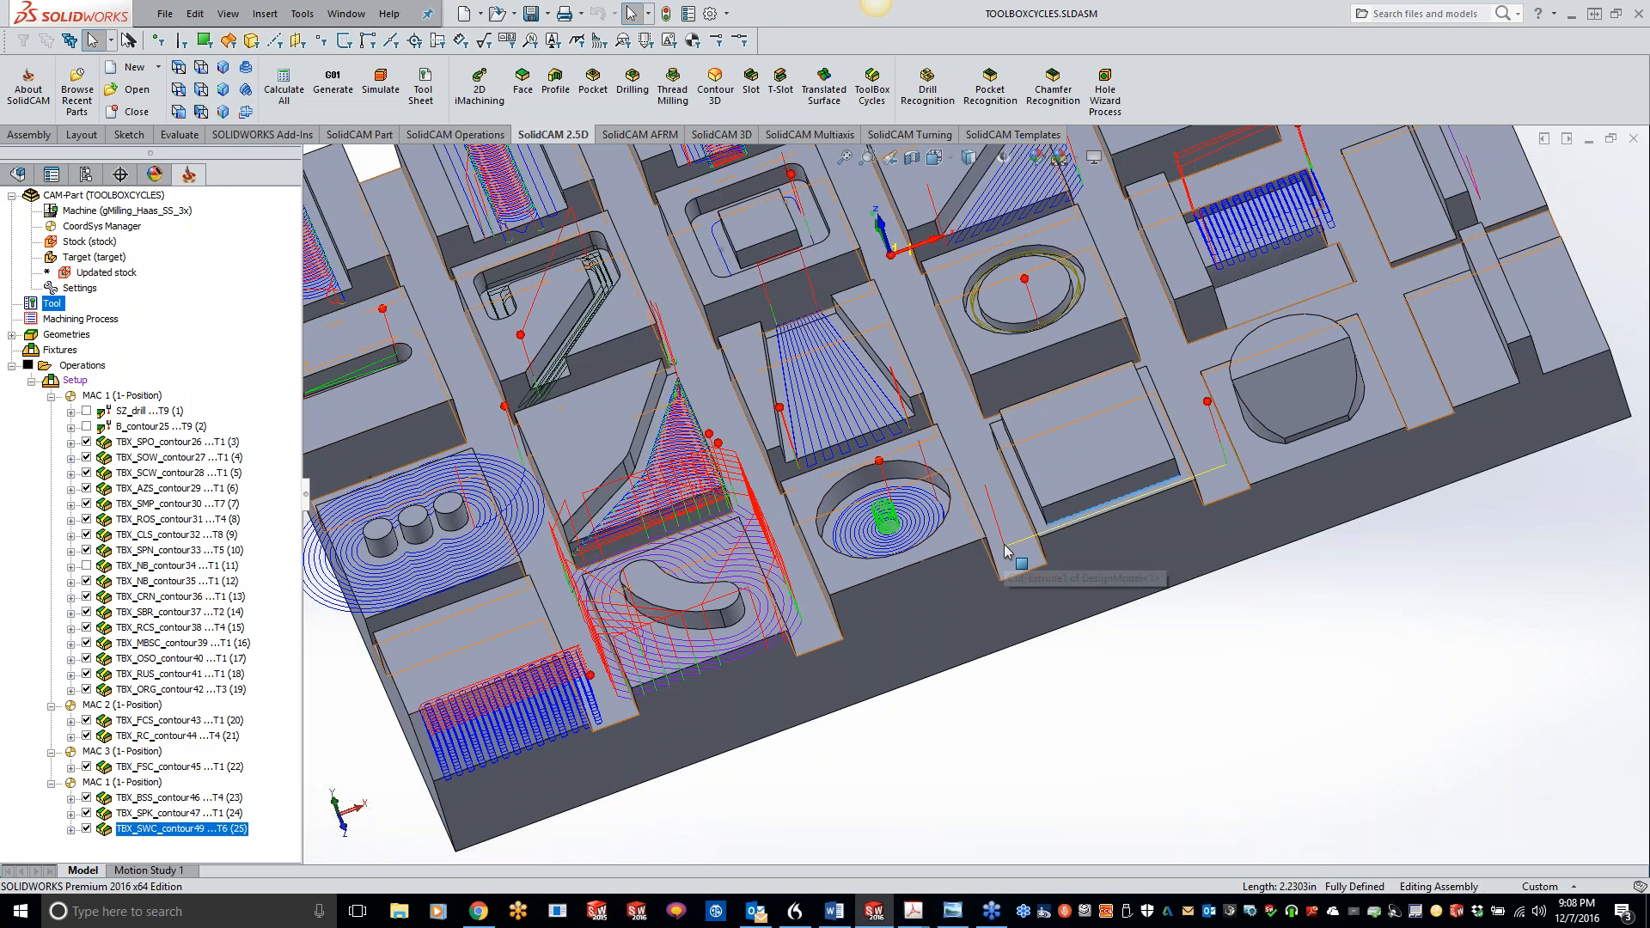
Step: Create a new ToolBox cycles operation on coordinate system MAC 4 (1-Position) with the Angled cylinder technology
{"action": "scroll", "coordinate": [1349, 411], "scroll_direction": "down", "scroll_amount": 3}
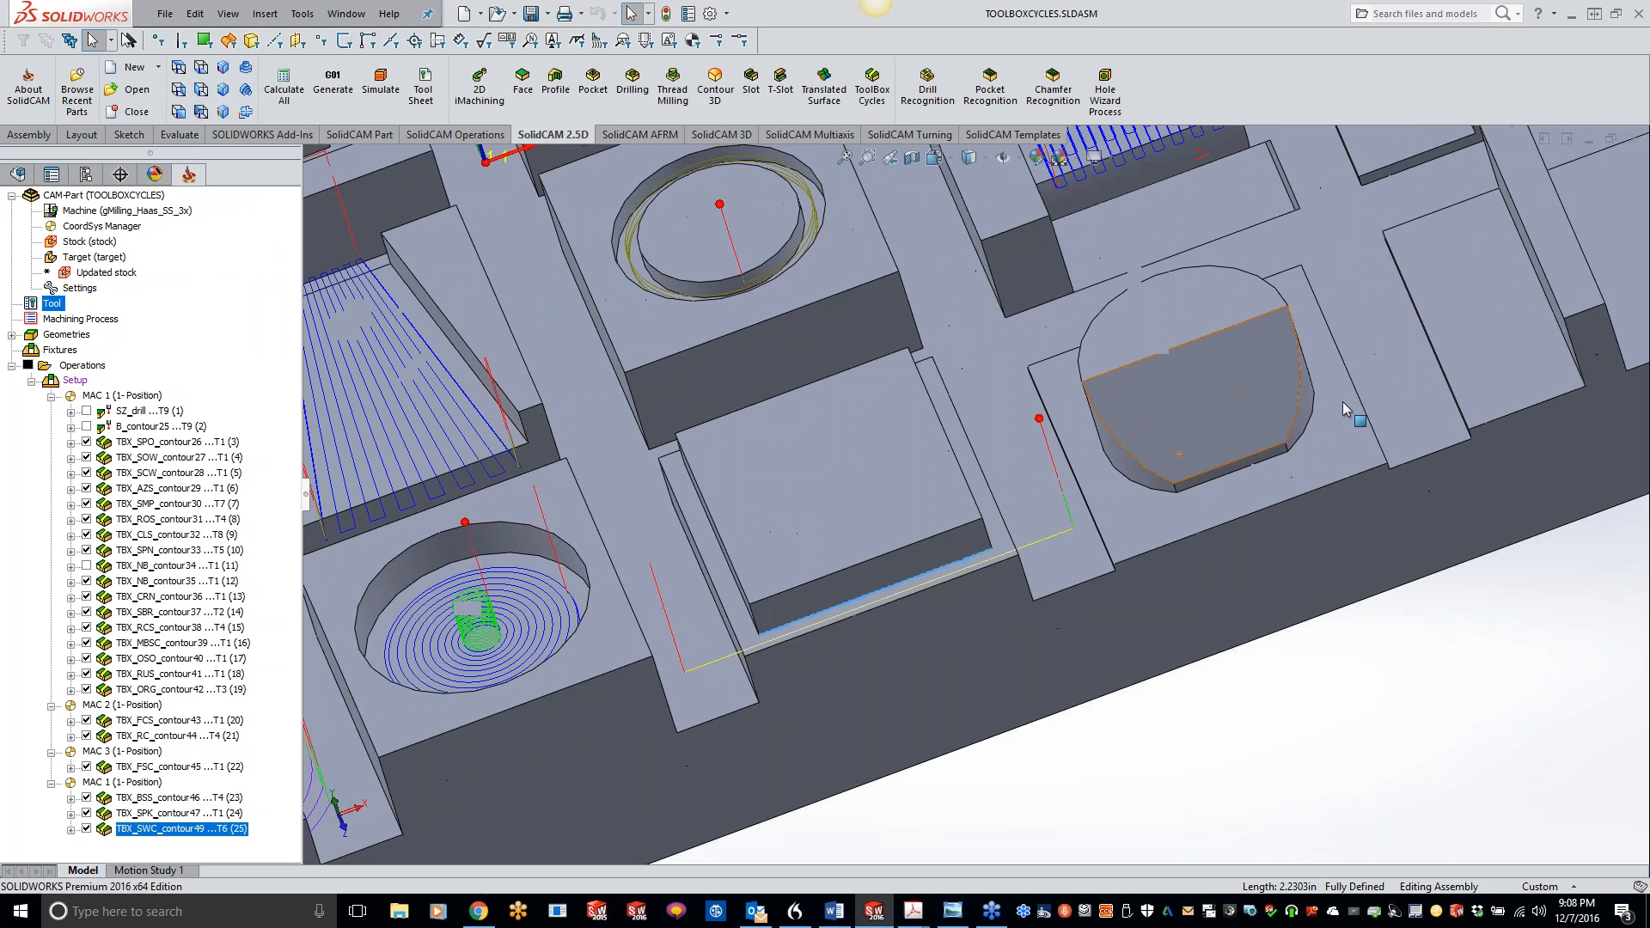
{"action": "scroll", "coordinate": [1350, 411], "scroll_direction": "up", "scroll_amount": 5}
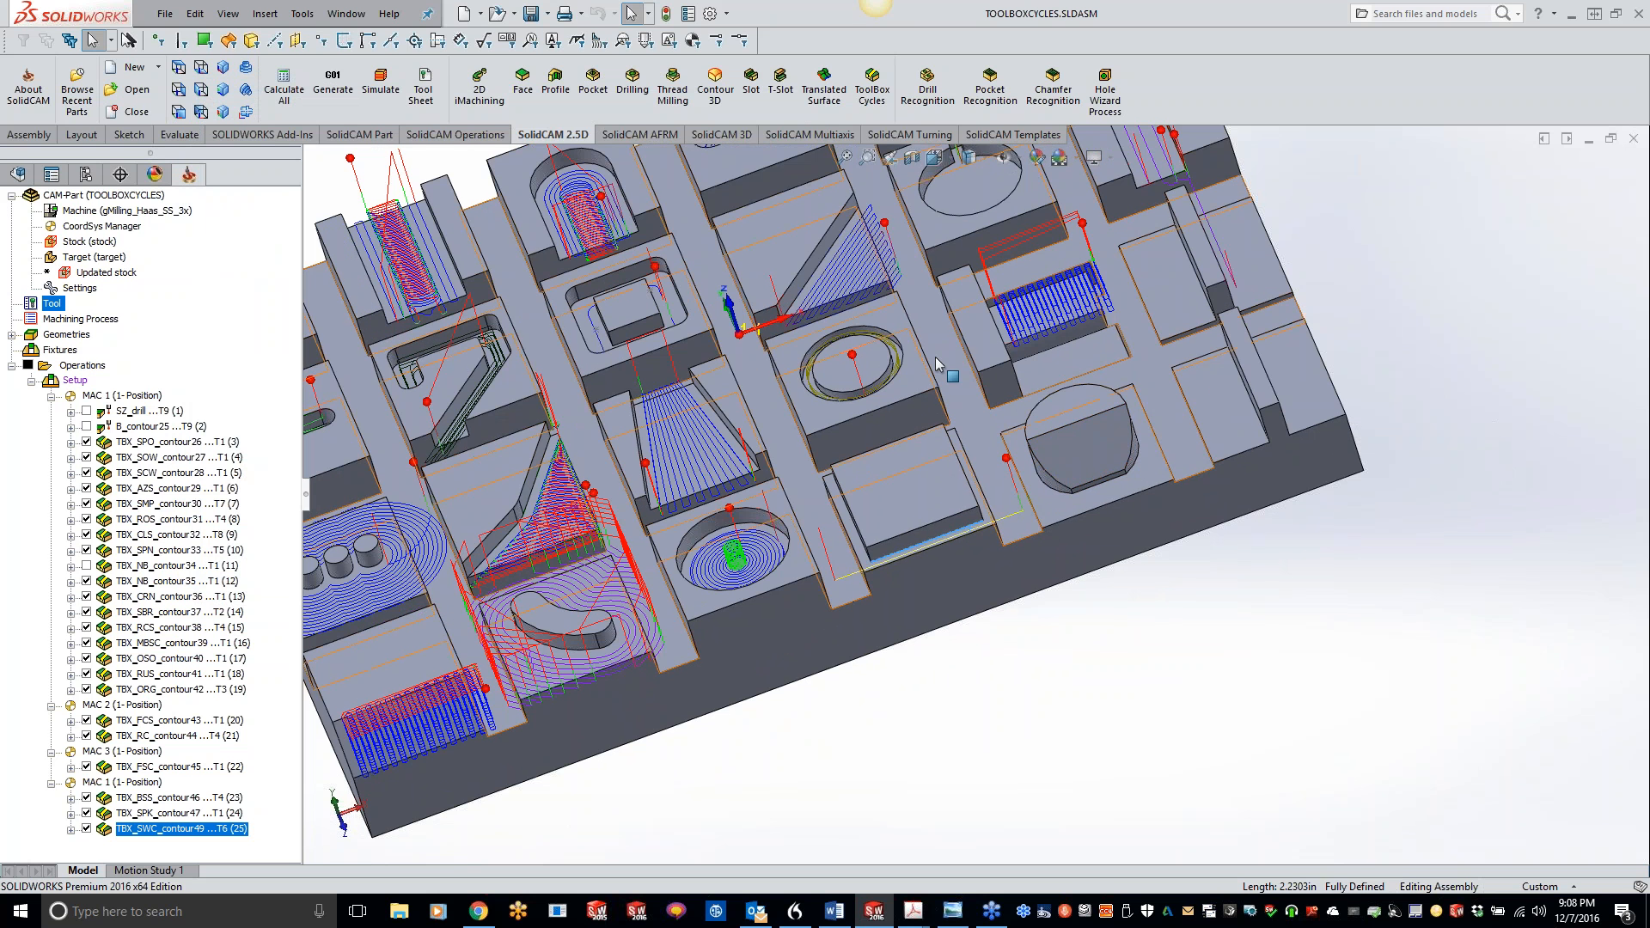
{"action": "left_click", "coordinate": [871, 86]}
{"action": "left_click", "coordinate": [516, 181]}
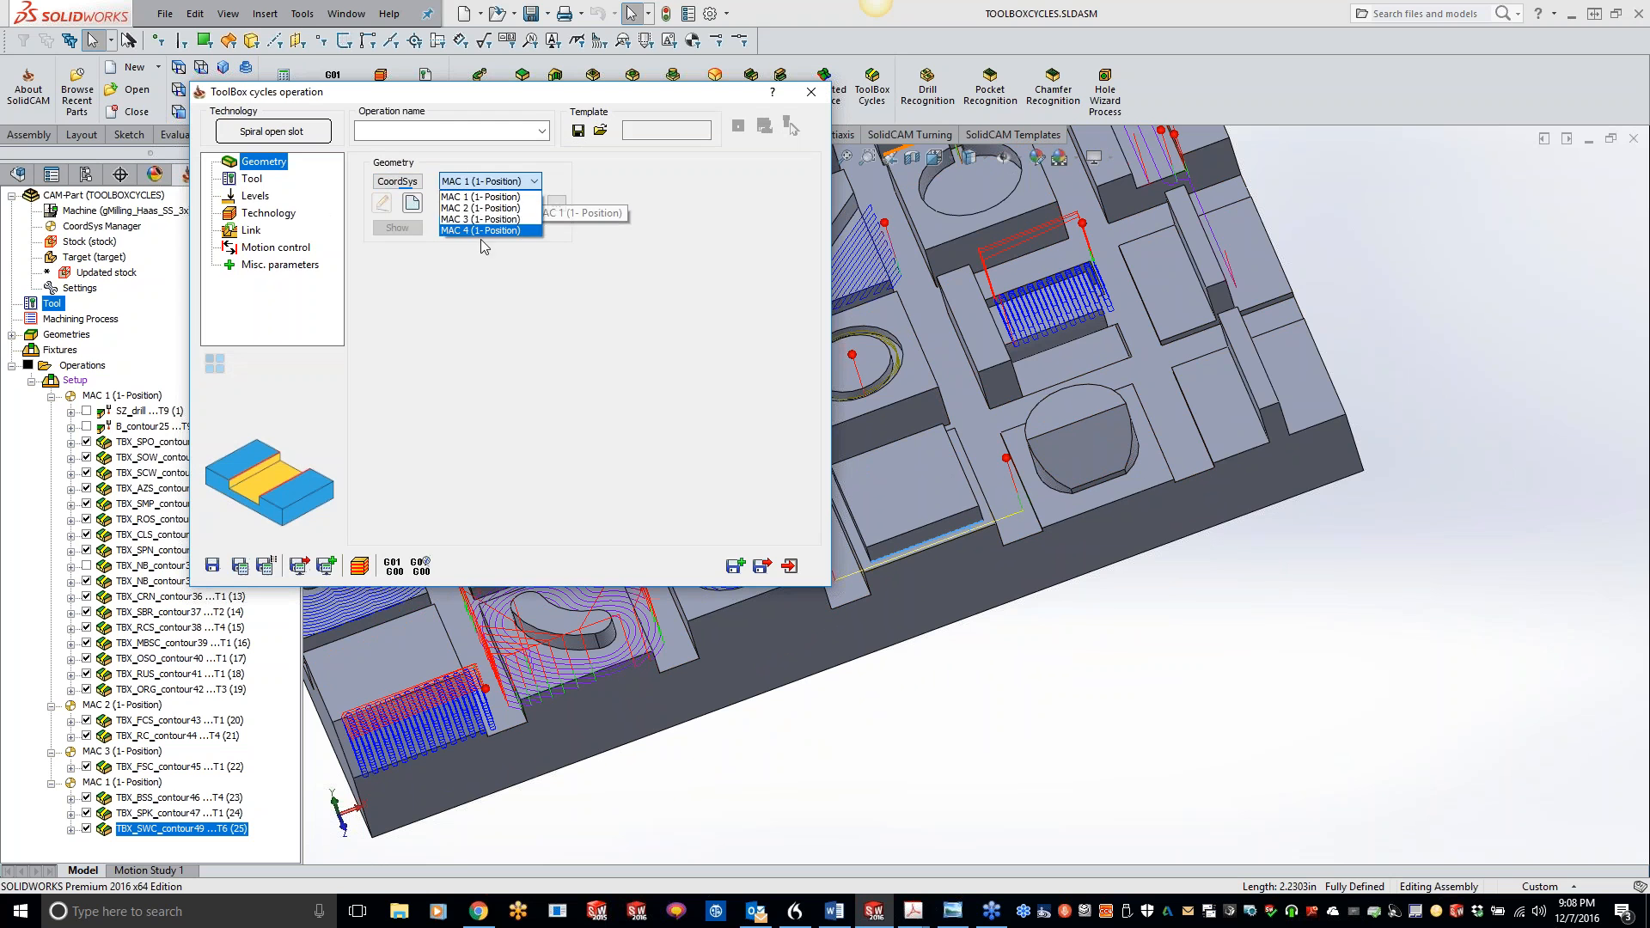
{"action": "left_click", "coordinate": [477, 231]}
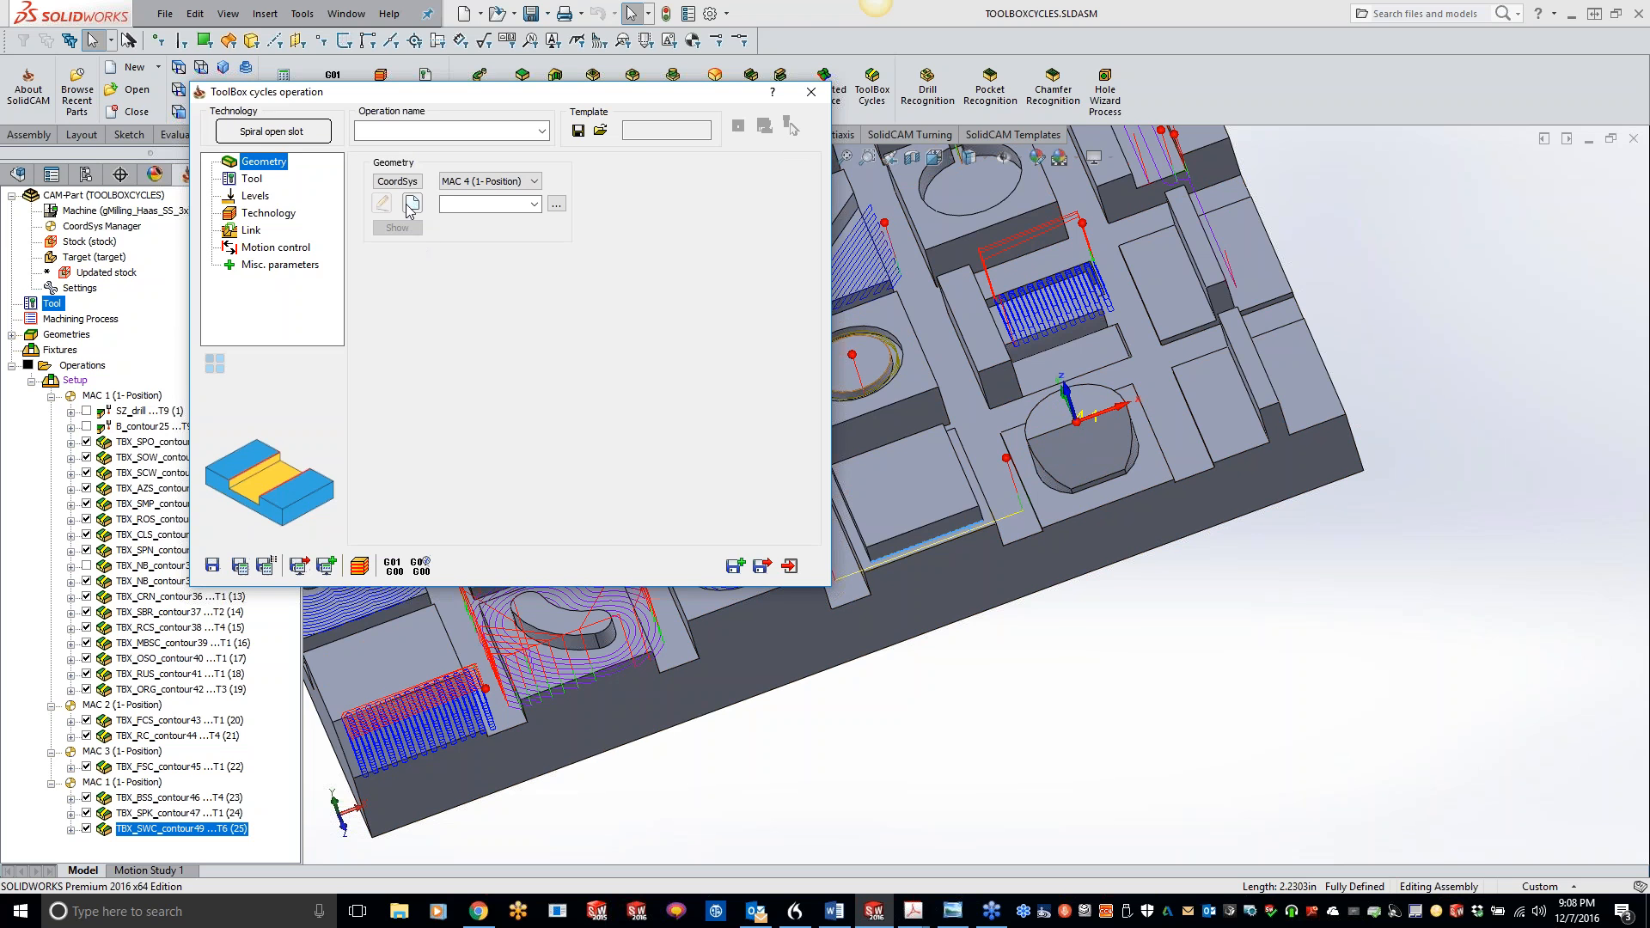
{"action": "left_click", "coordinate": [274, 134]}
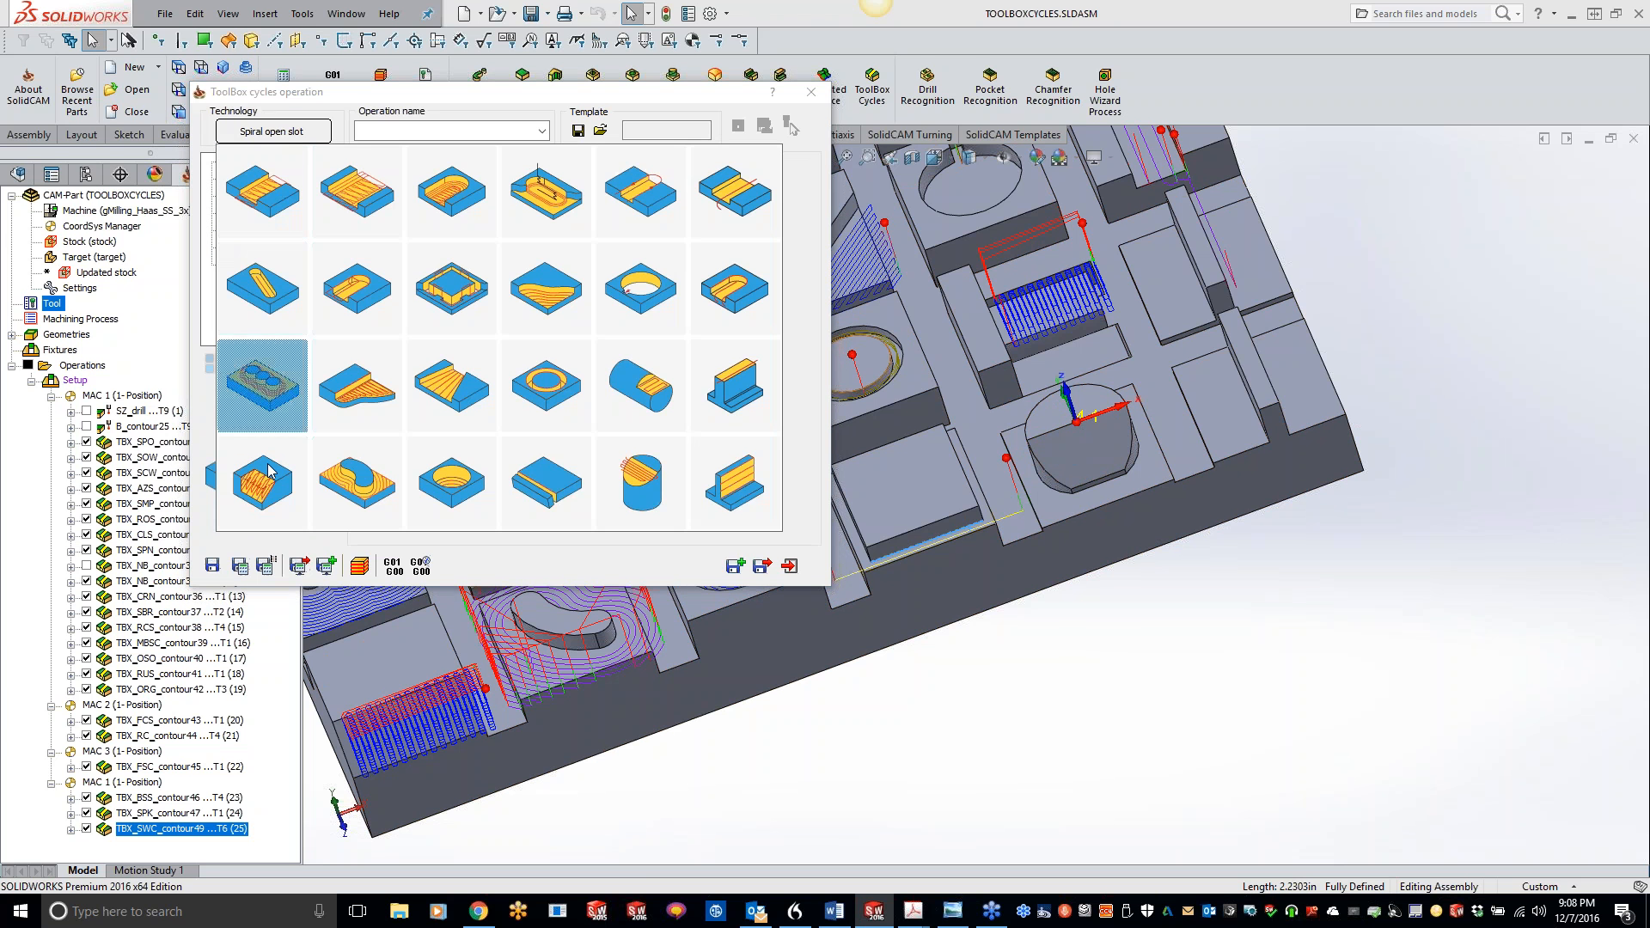
{"action": "left_click", "coordinate": [640, 471]}
Step: Define the Angled cylinder geometry as a chain along the straight upper edge of the cylinder's angled face
{"action": "left_click", "coordinate": [411, 205]}
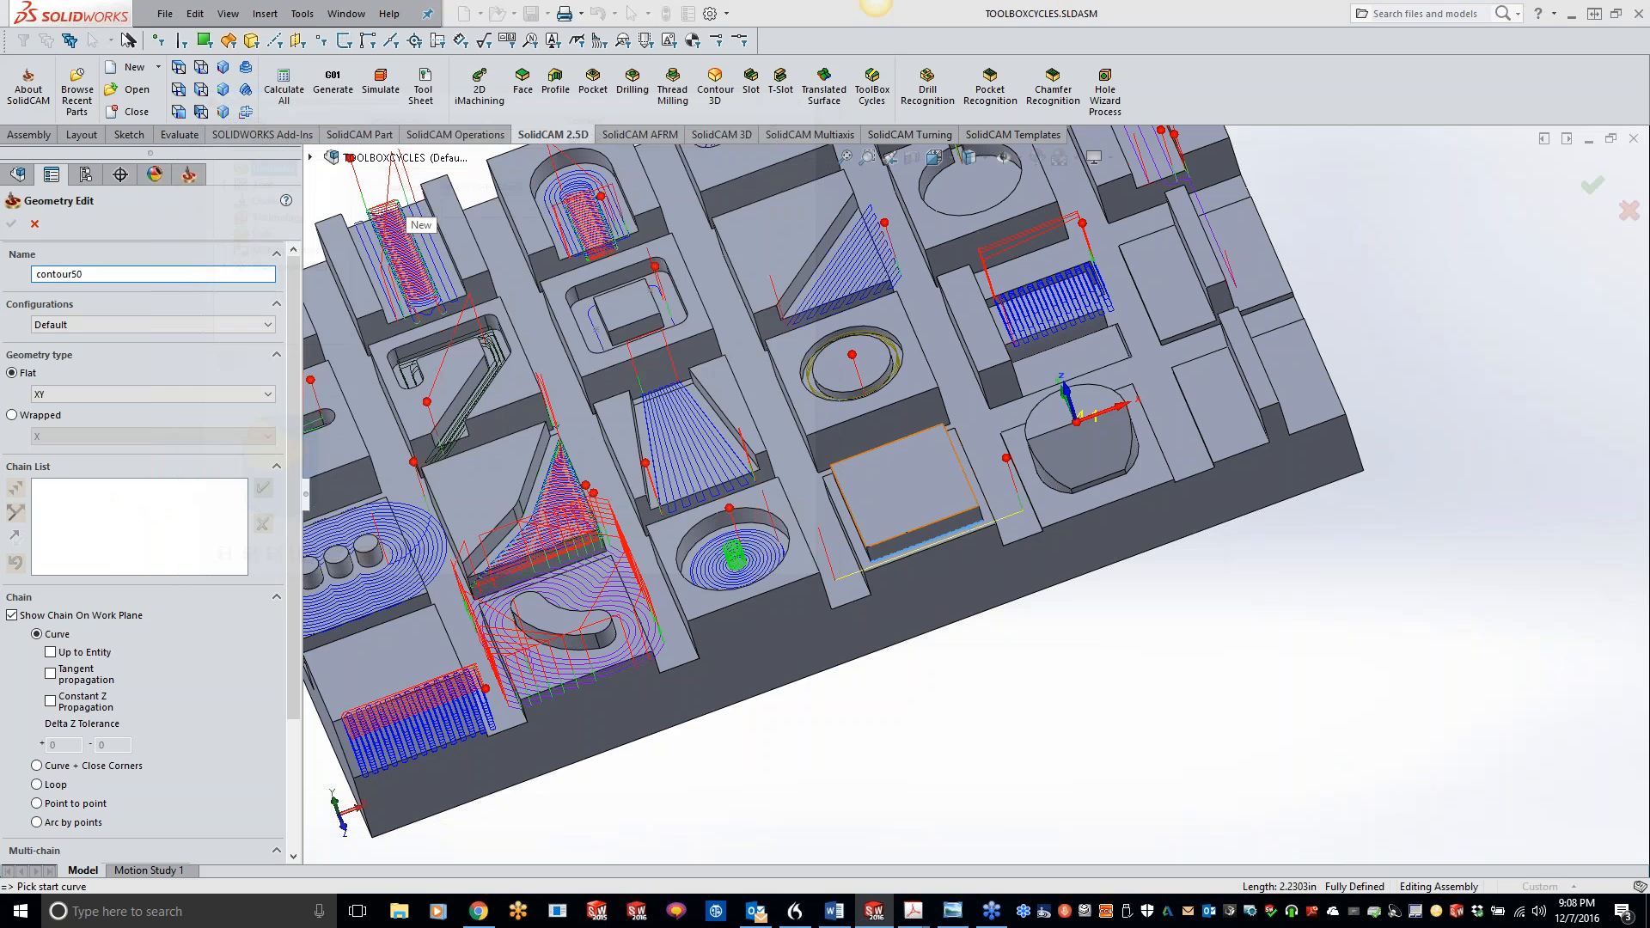
{"action": "left_click", "coordinate": [1073, 425]}
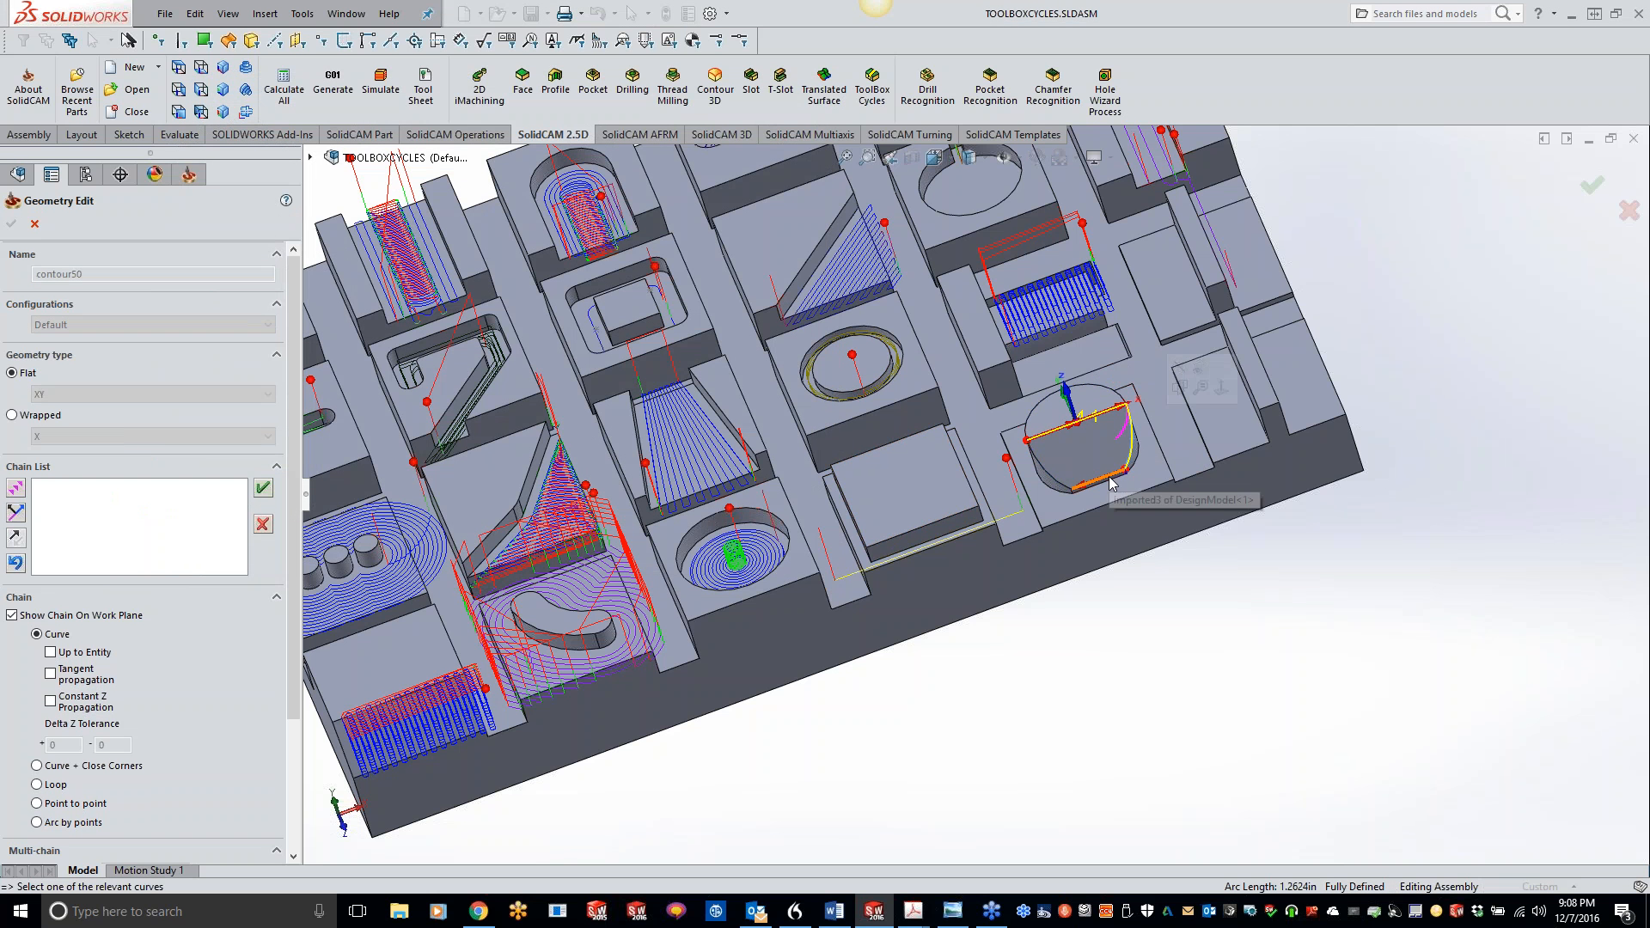
{"action": "left_click", "coordinate": [1109, 483]}
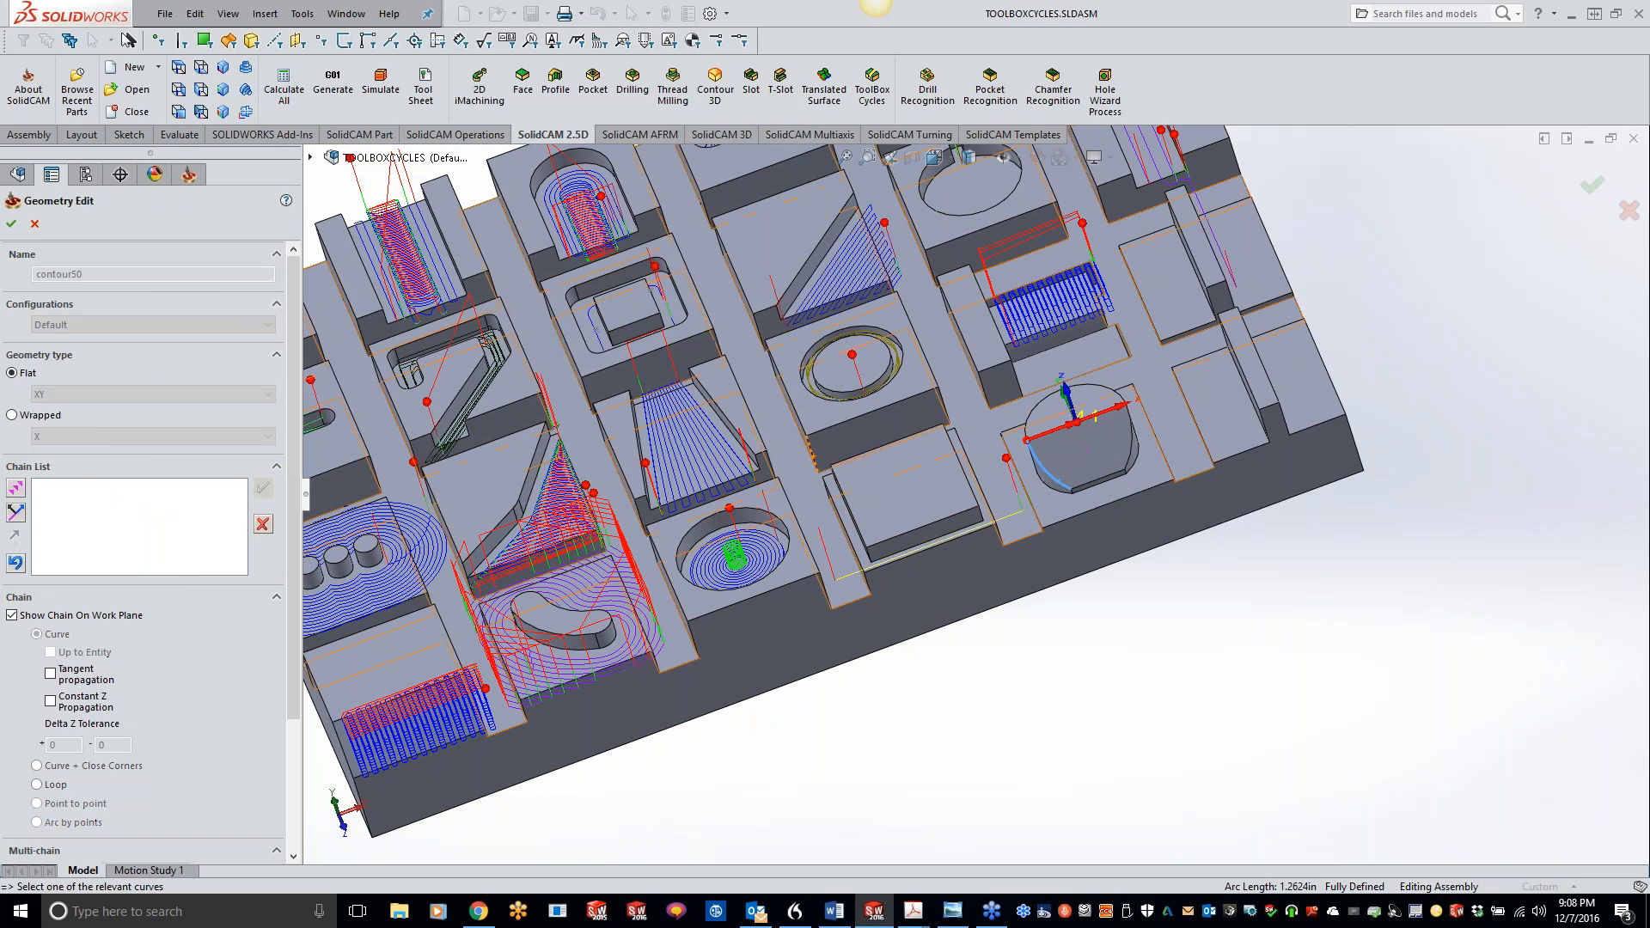
{"action": "left_click", "coordinate": [12, 225]}
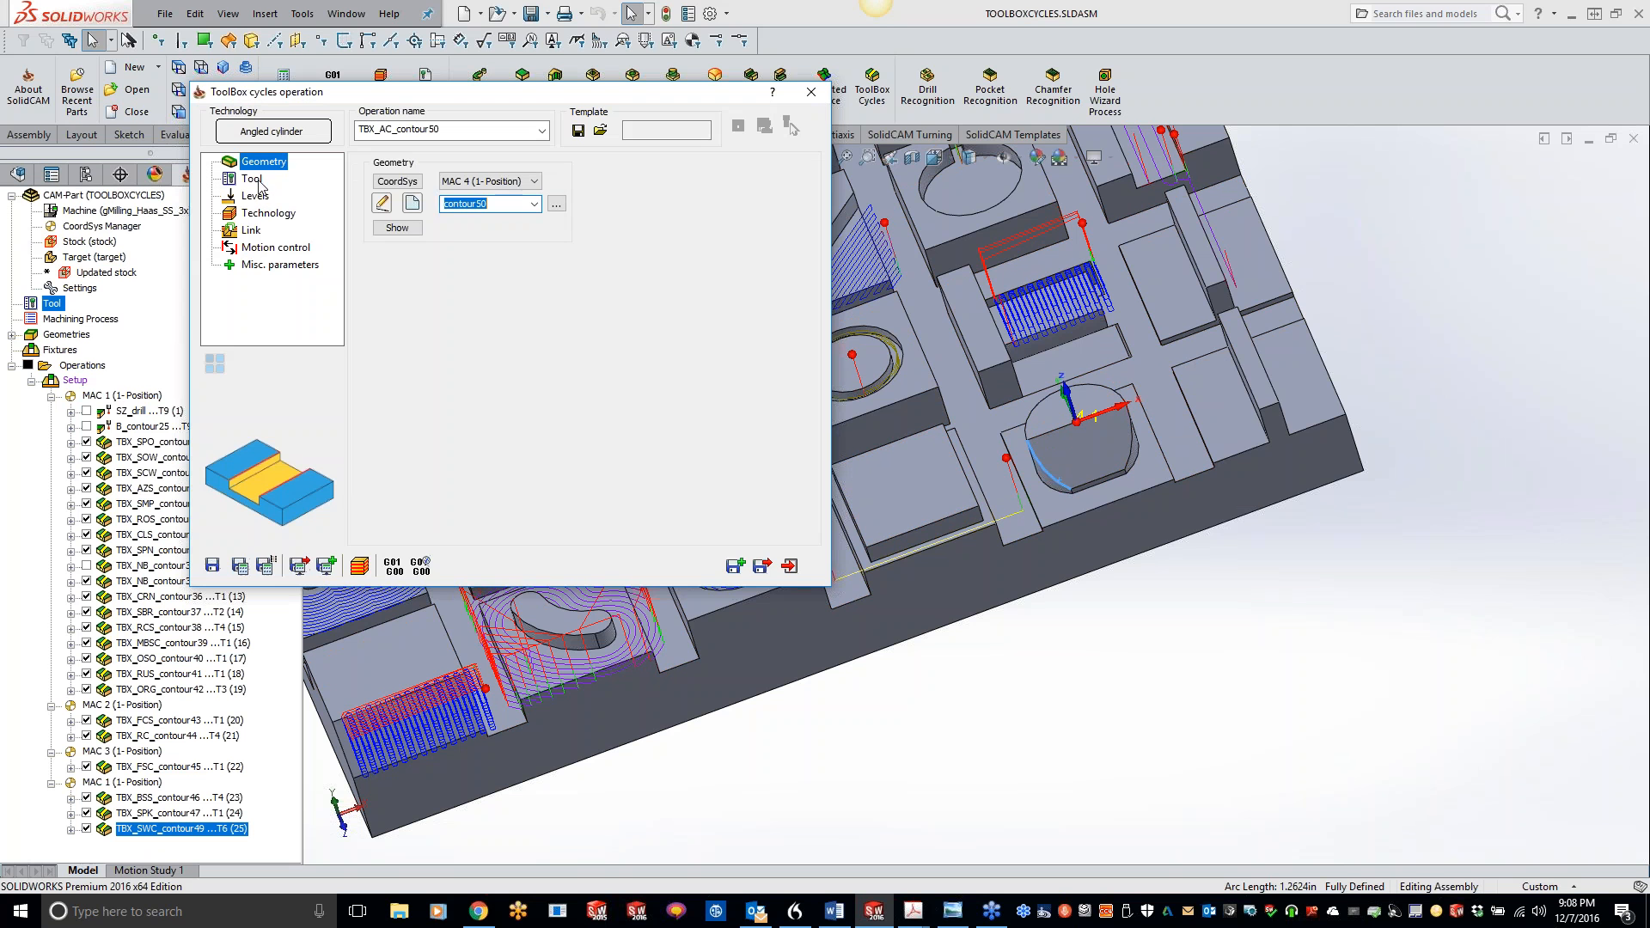
Step: Assign tool number 1, the 0.375 inch end mill, to the Angled cylinder operation
{"action": "left_click", "coordinate": [254, 180]}
{"action": "left_click", "coordinate": [468, 434]}
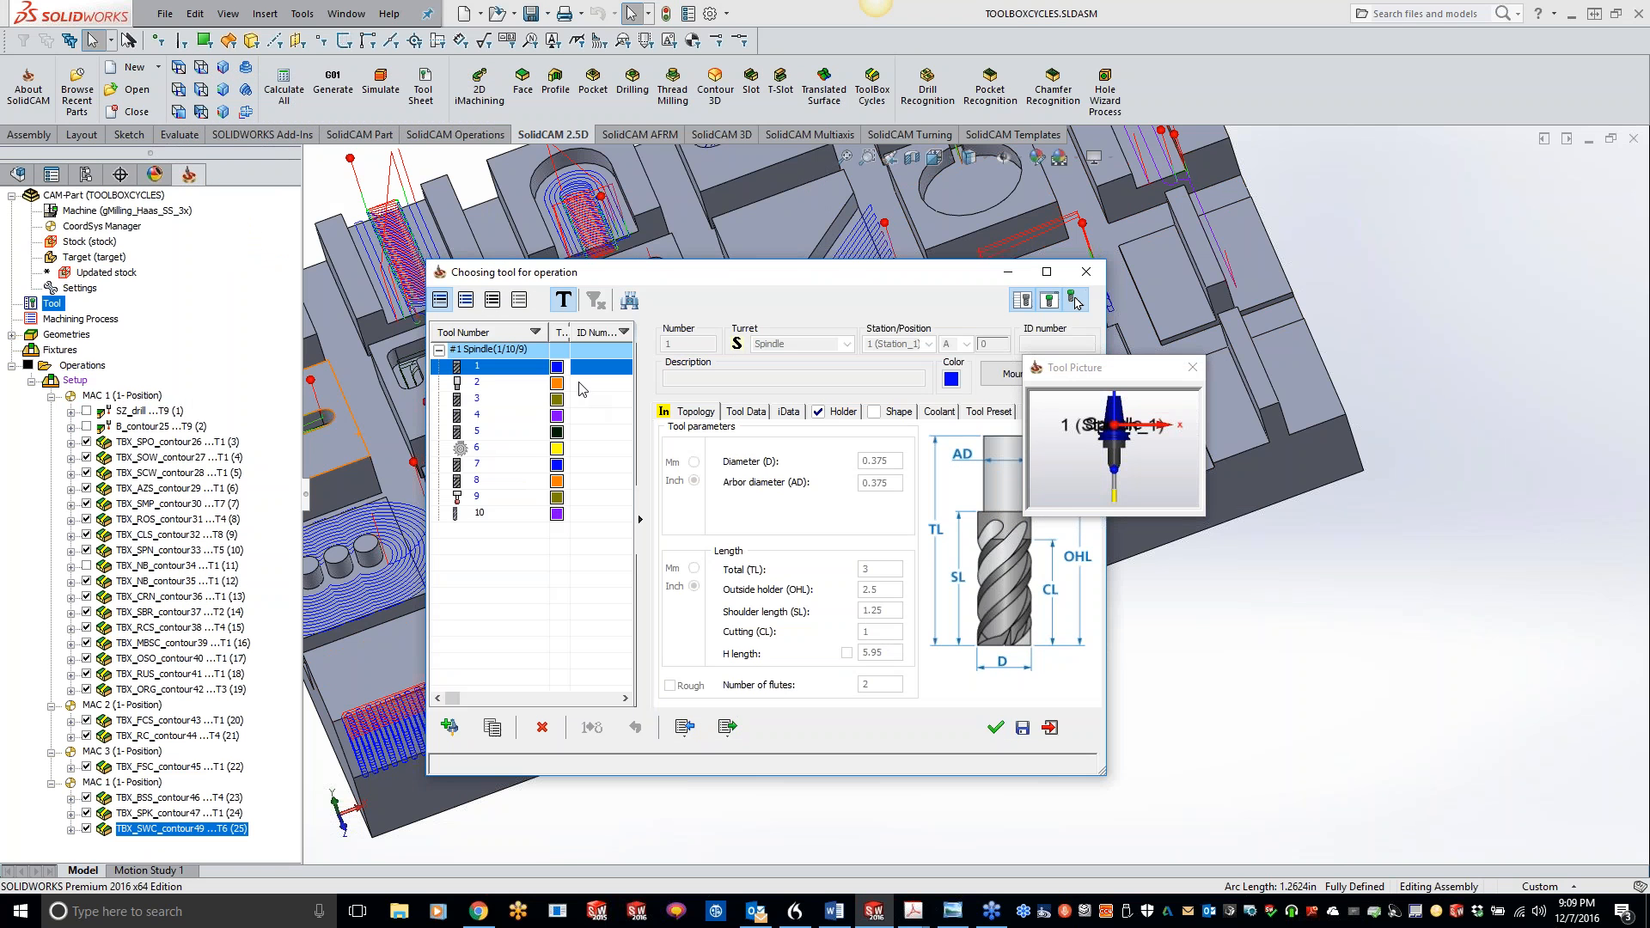
{"action": "double_click", "coordinate": [507, 367]}
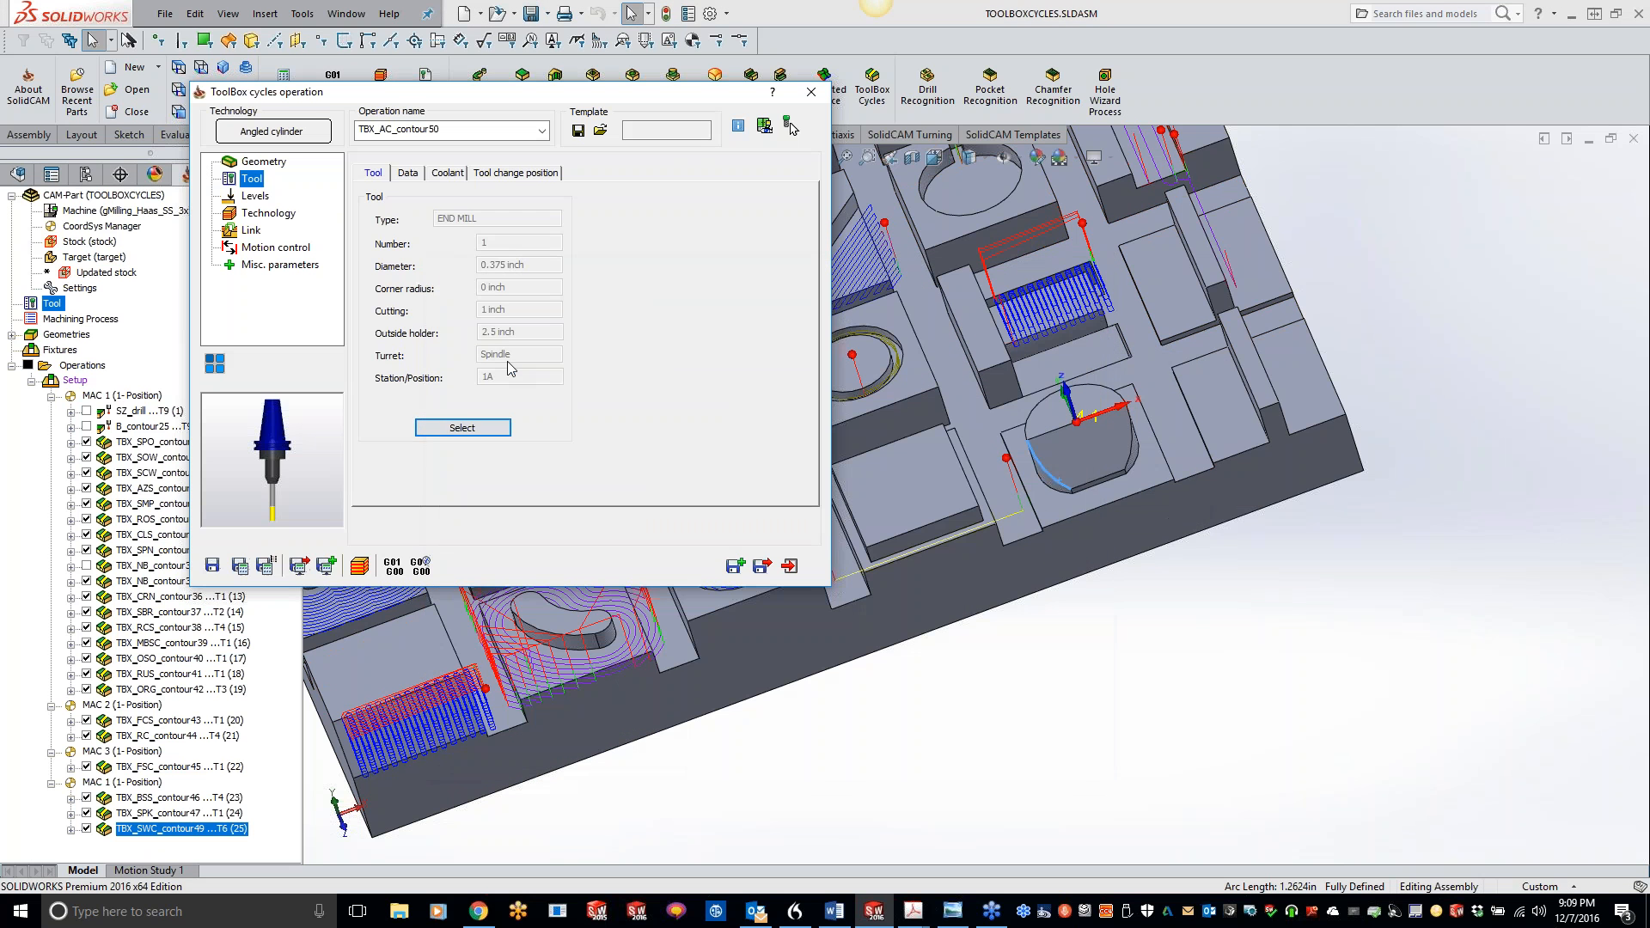
Step: Pick the Angled cylinder depth of 0.7874 at the lower corner of the angled face, and save and calculate the operation
{"action": "left_click", "coordinate": [269, 197]}
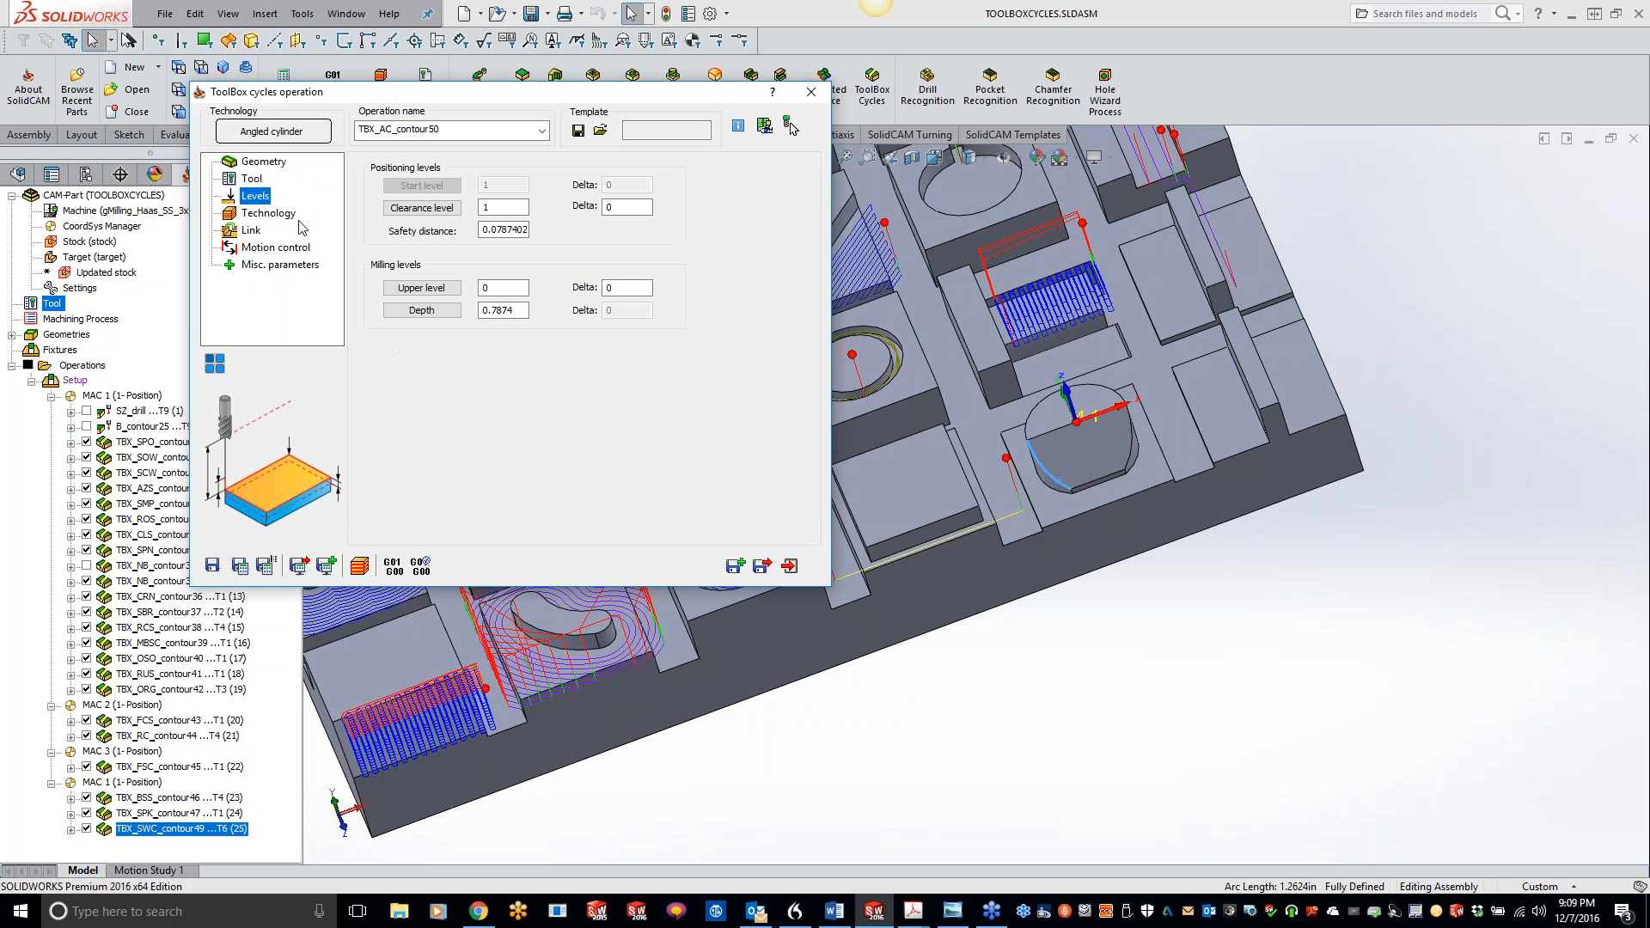
{"action": "left_click", "coordinate": [422, 310]}
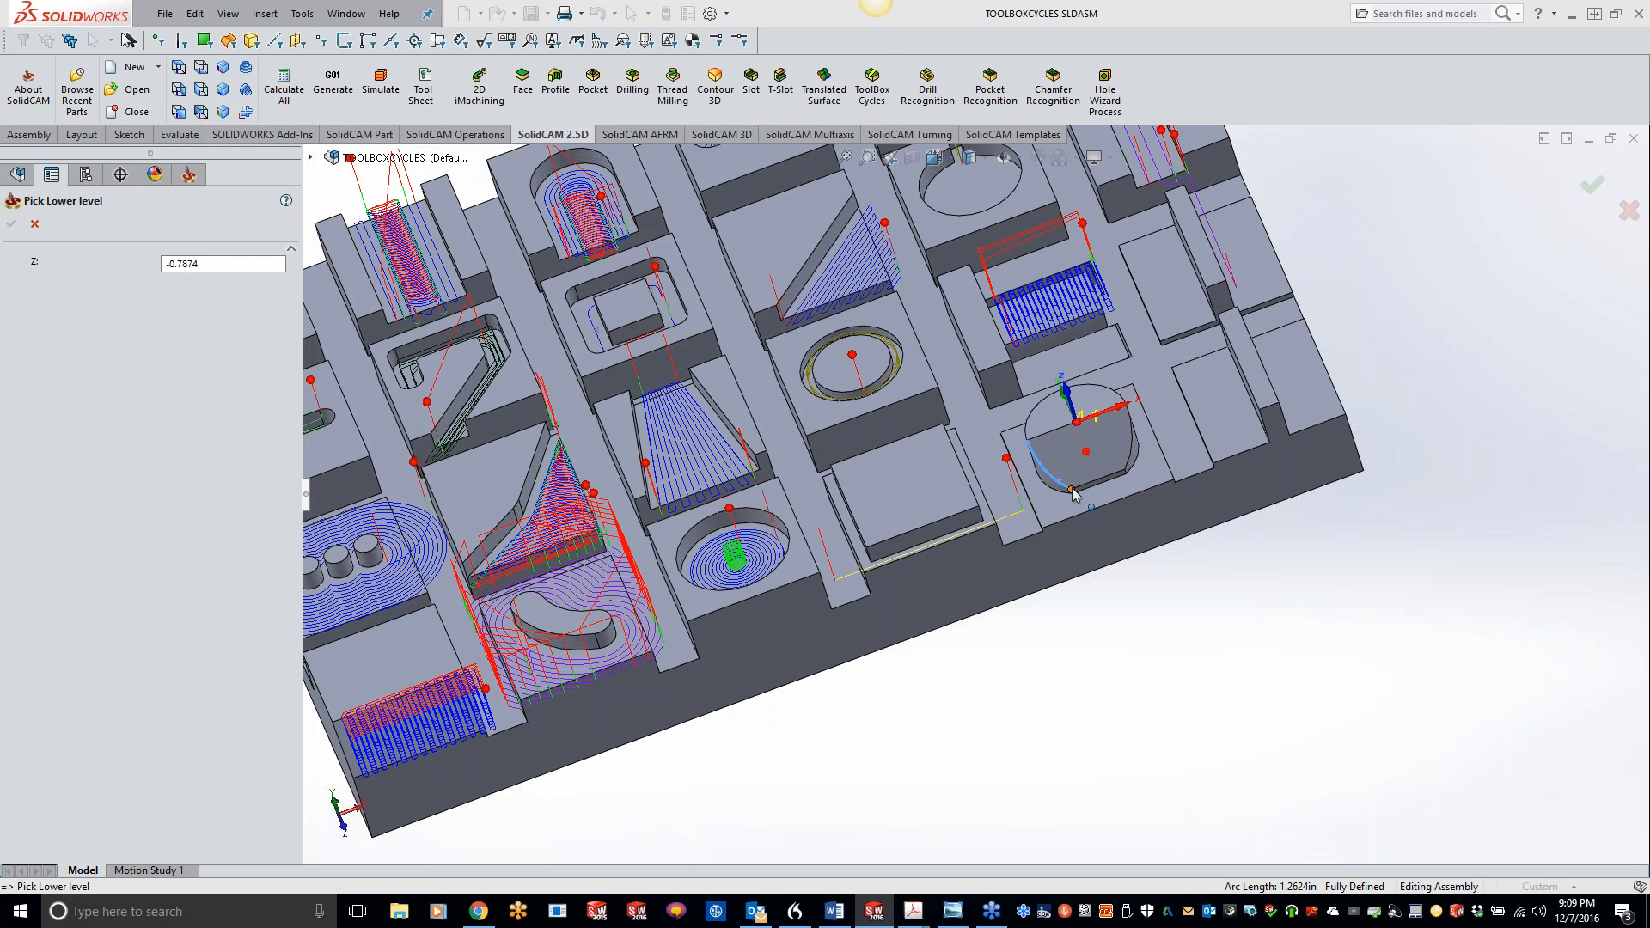
{"action": "left_click", "coordinate": [11, 224]}
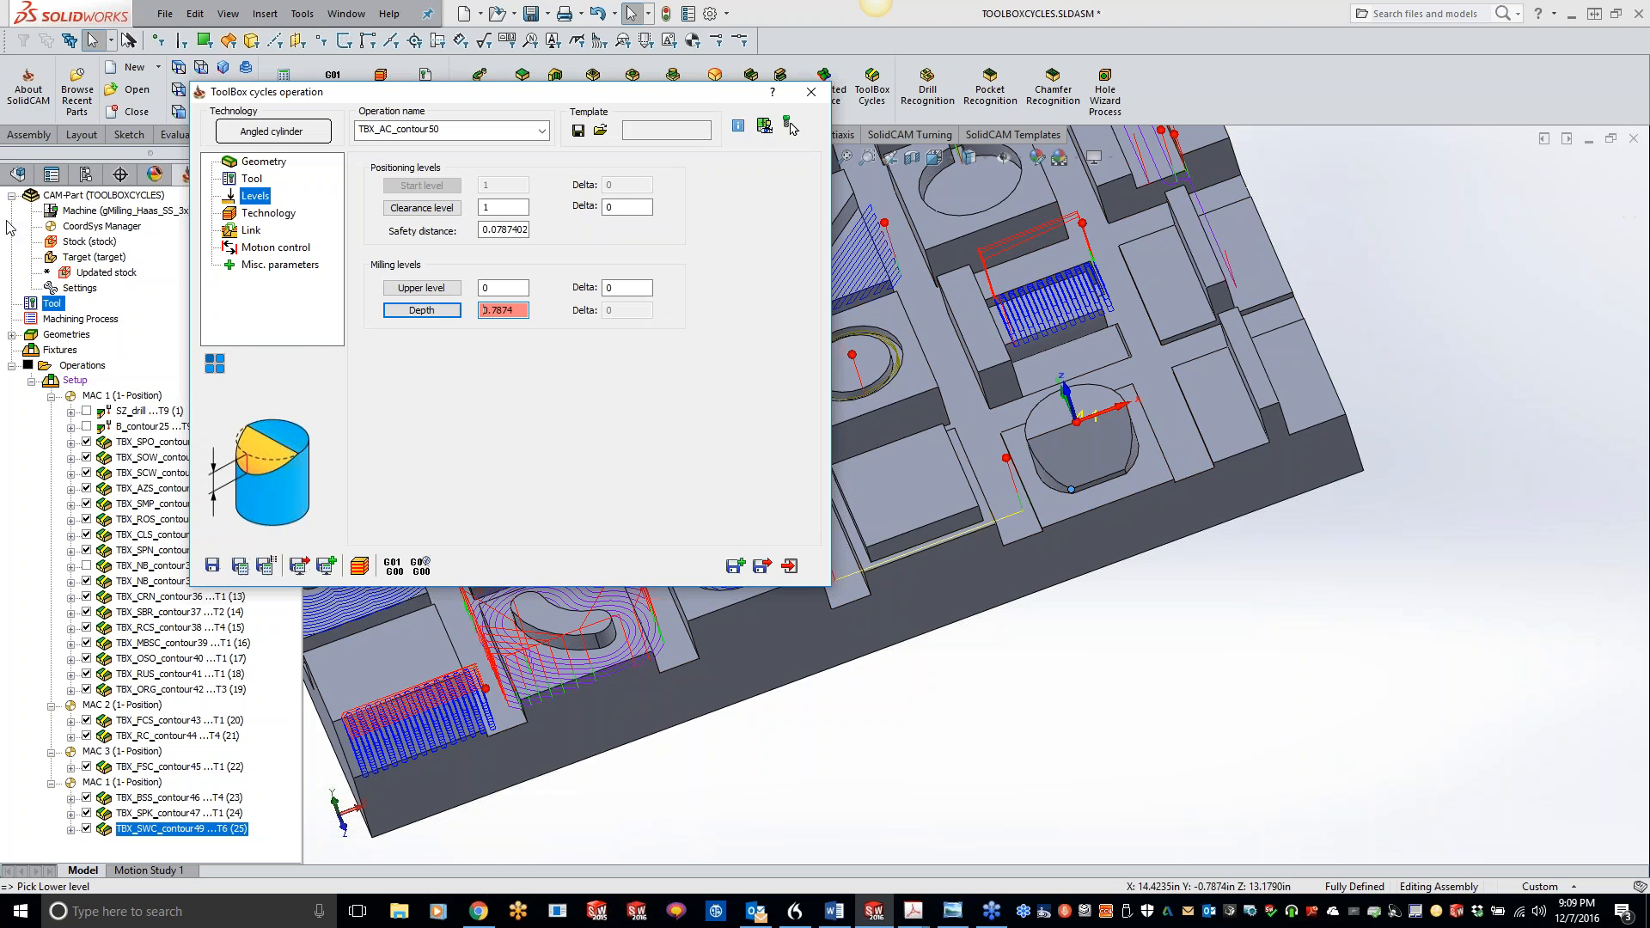
{"action": "left_click", "coordinate": [270, 216]}
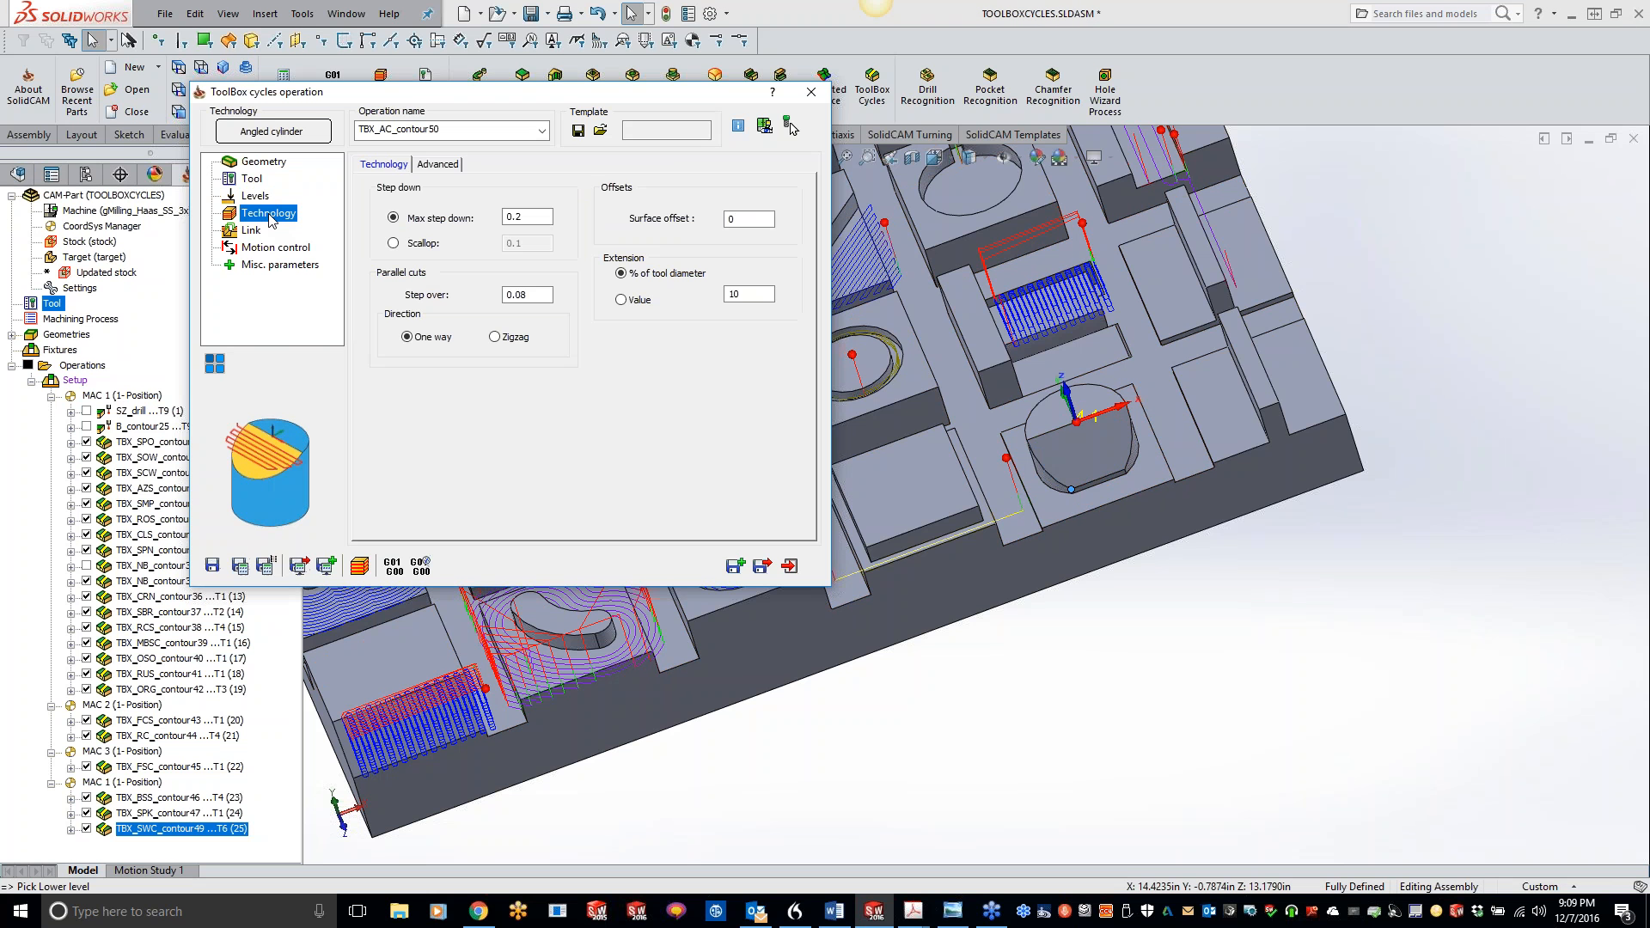
{"action": "left_click", "coordinate": [265, 565]}
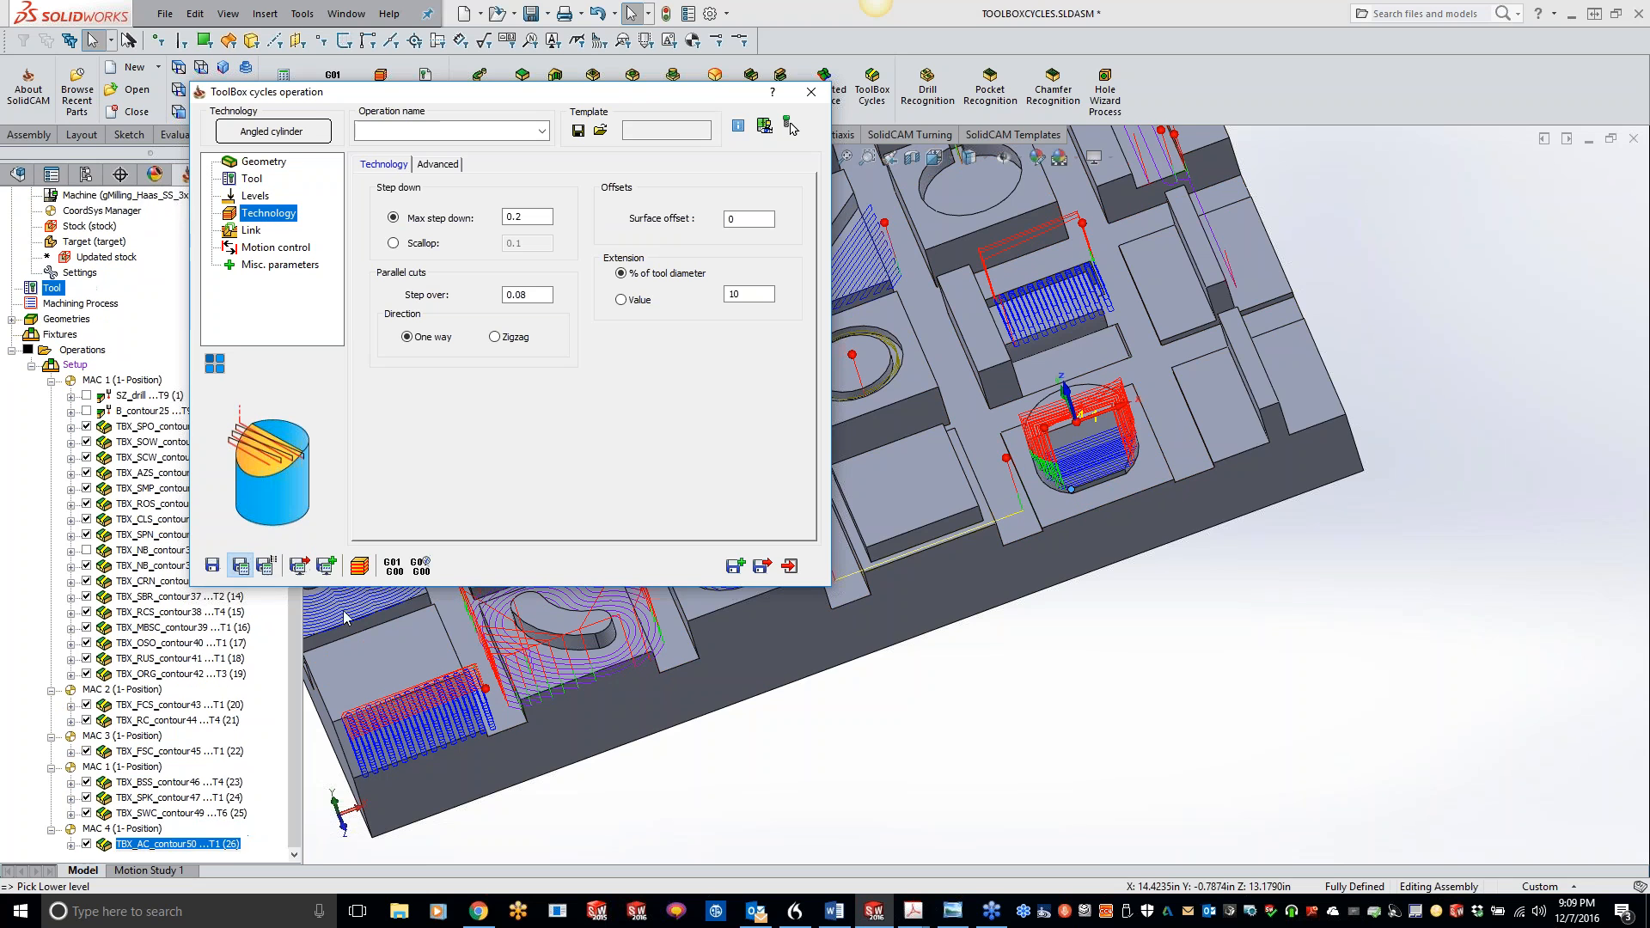
Step: Examine the calculated Angled cylinder toolpath over the sloped face from several angles
{"action": "middle_click_drag", "start_coordinate": [1118, 283], "coordinate": [1117, 348]}
{"action": "scroll", "coordinate": [1052, 482], "scroll_direction": "down", "scroll_amount": 4}
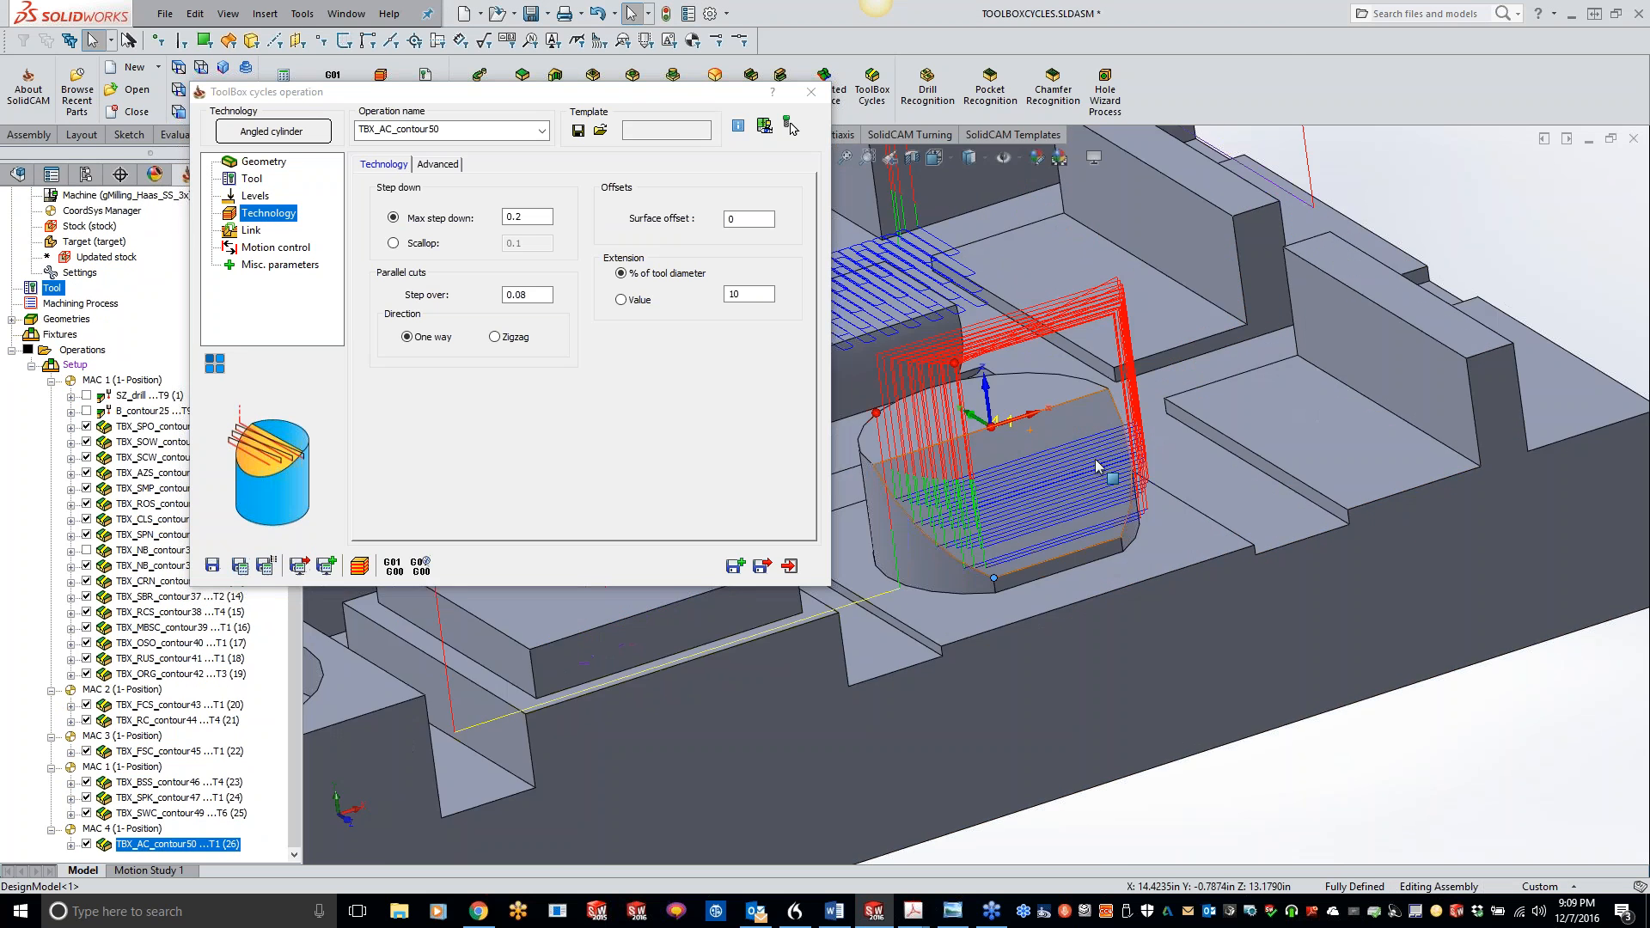
{"action": "scroll", "coordinate": [1062, 477], "scroll_direction": "up", "scroll_amount": 4}
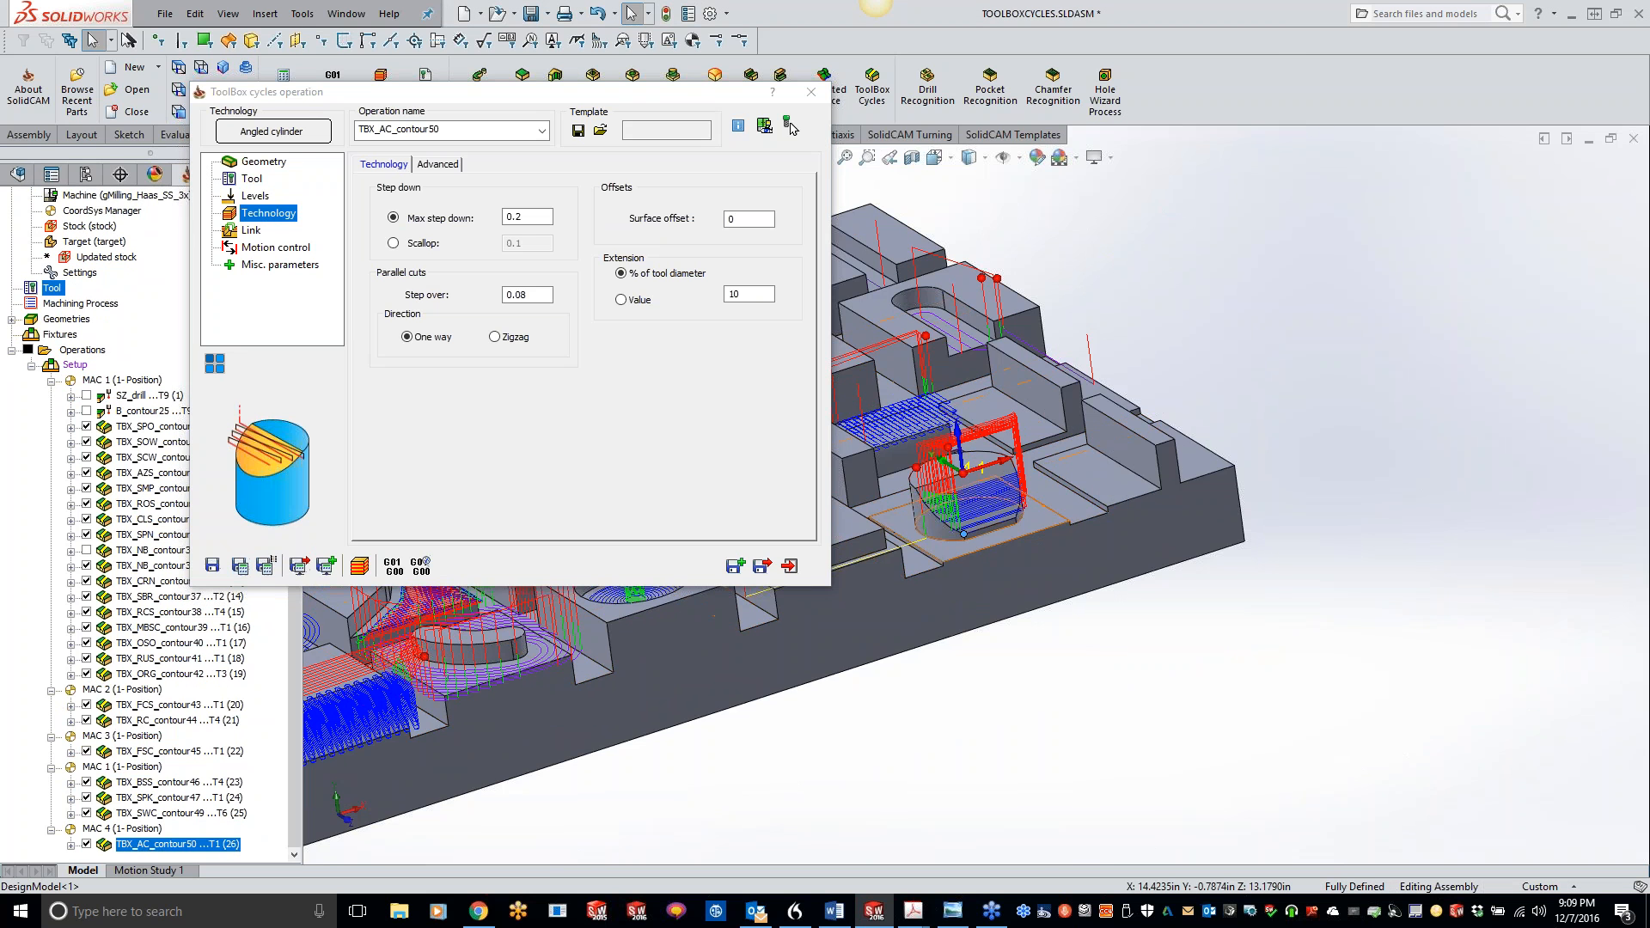
{"action": "scroll", "coordinate": [1074, 510], "scroll_direction": "down", "scroll_amount": 6}
{"action": "scroll", "coordinate": [993, 526], "scroll_direction": "down", "scroll_amount": 6}
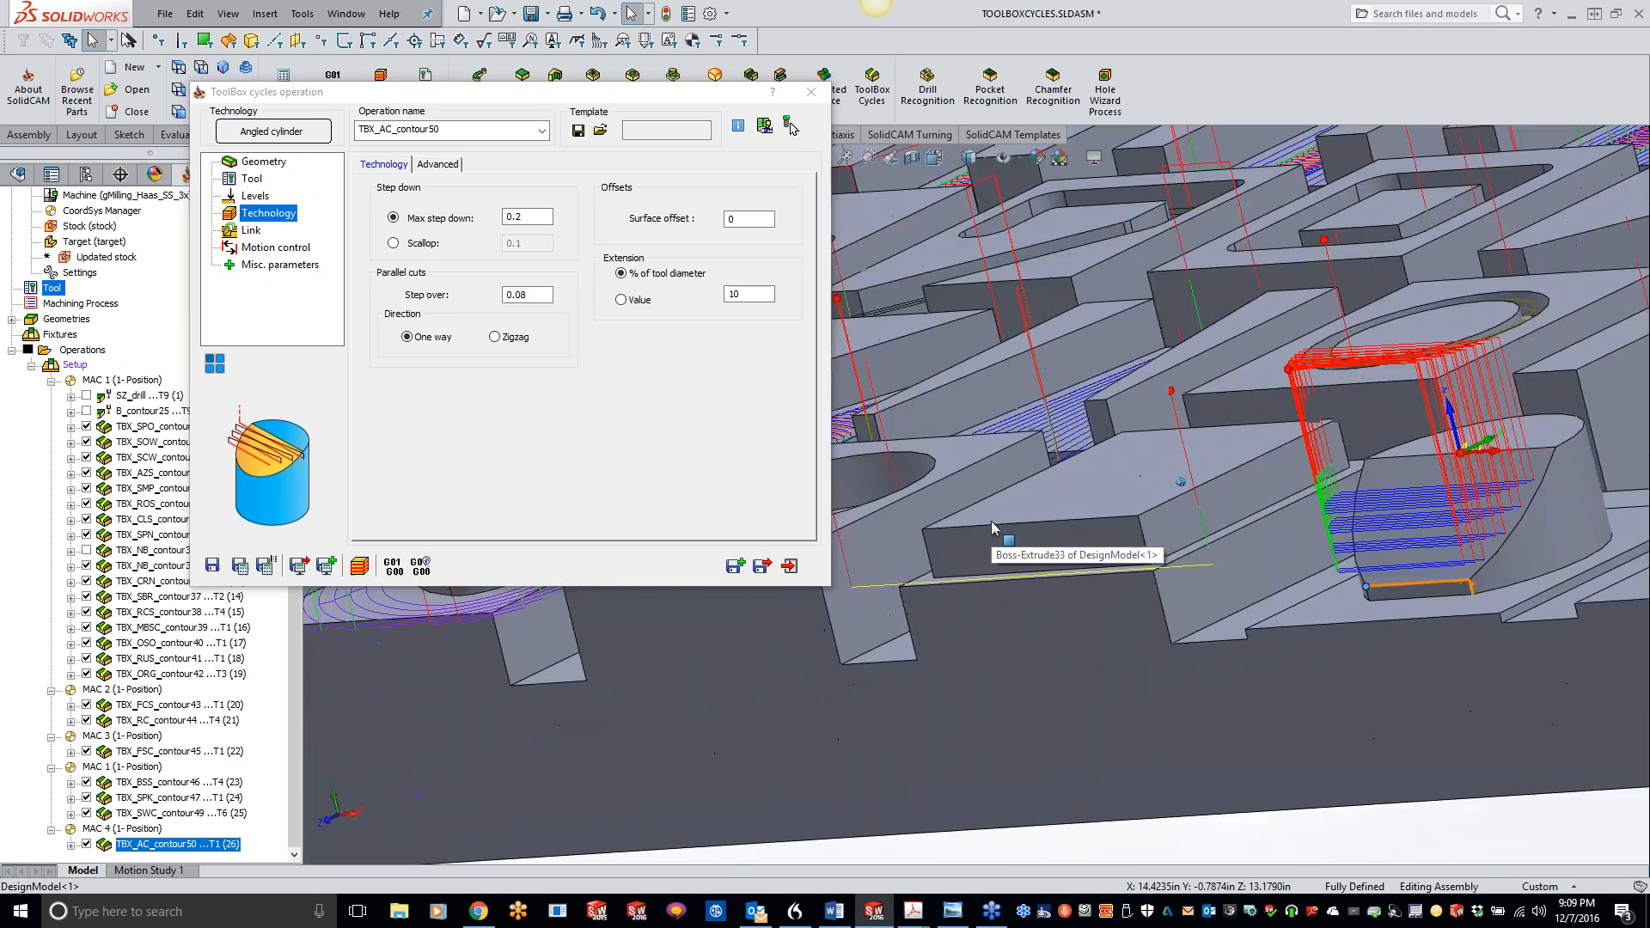
{"action": "middle_click_drag", "start_coordinate": [1140, 491], "coordinate": [1257, 459]}
{"action": "scroll", "coordinate": [1264, 507], "scroll_direction": "down", "scroll_amount": 2}
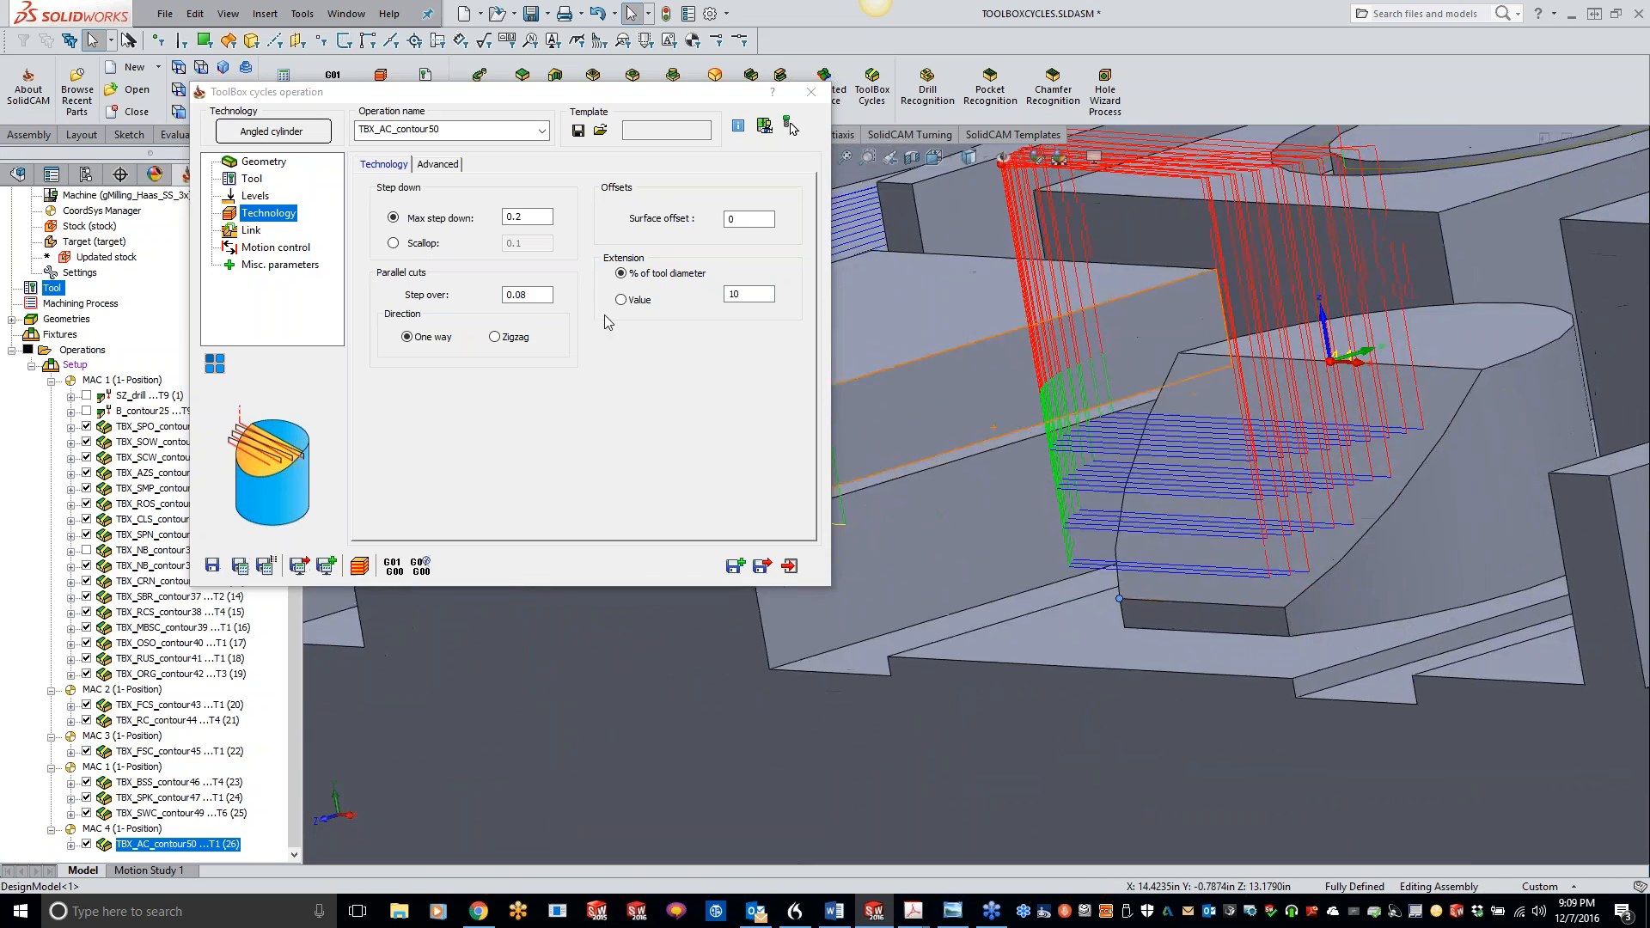
Step: Switch the Angled cylinder step down to Scallop with a value of 0.01, and save and calculate the operation
{"action": "left_click", "coordinate": [540, 295]}
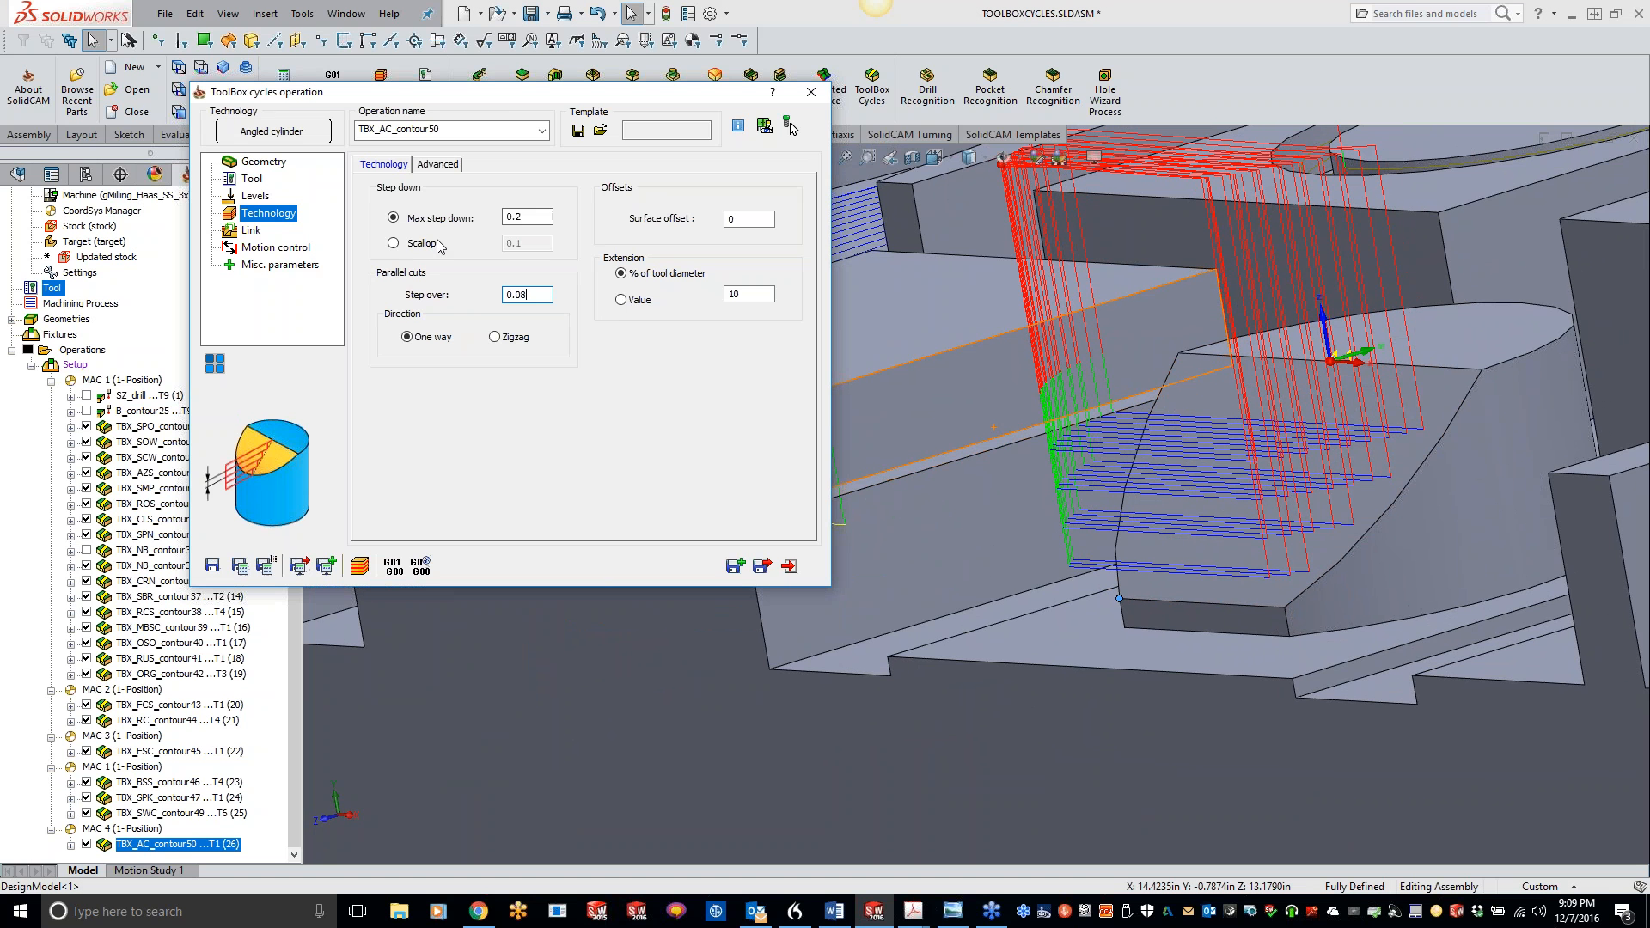
{"action": "left_click", "coordinate": [550, 215]}
{"action": "left_click", "coordinate": [394, 243]}
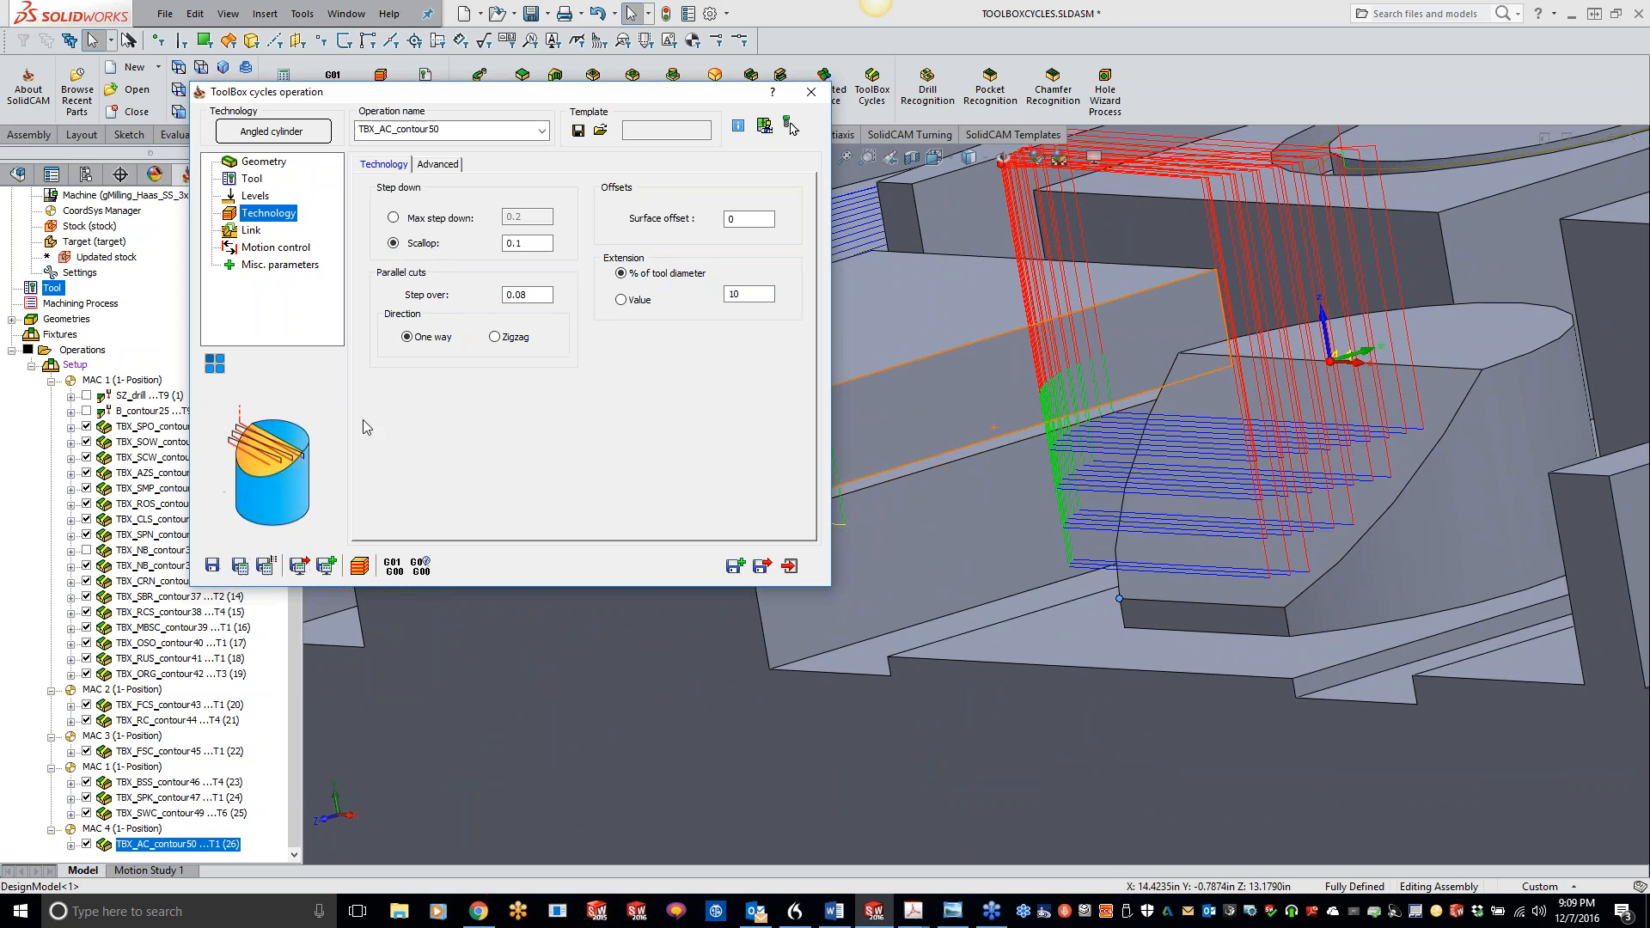
{"action": "left_click", "coordinate": [529, 243]}
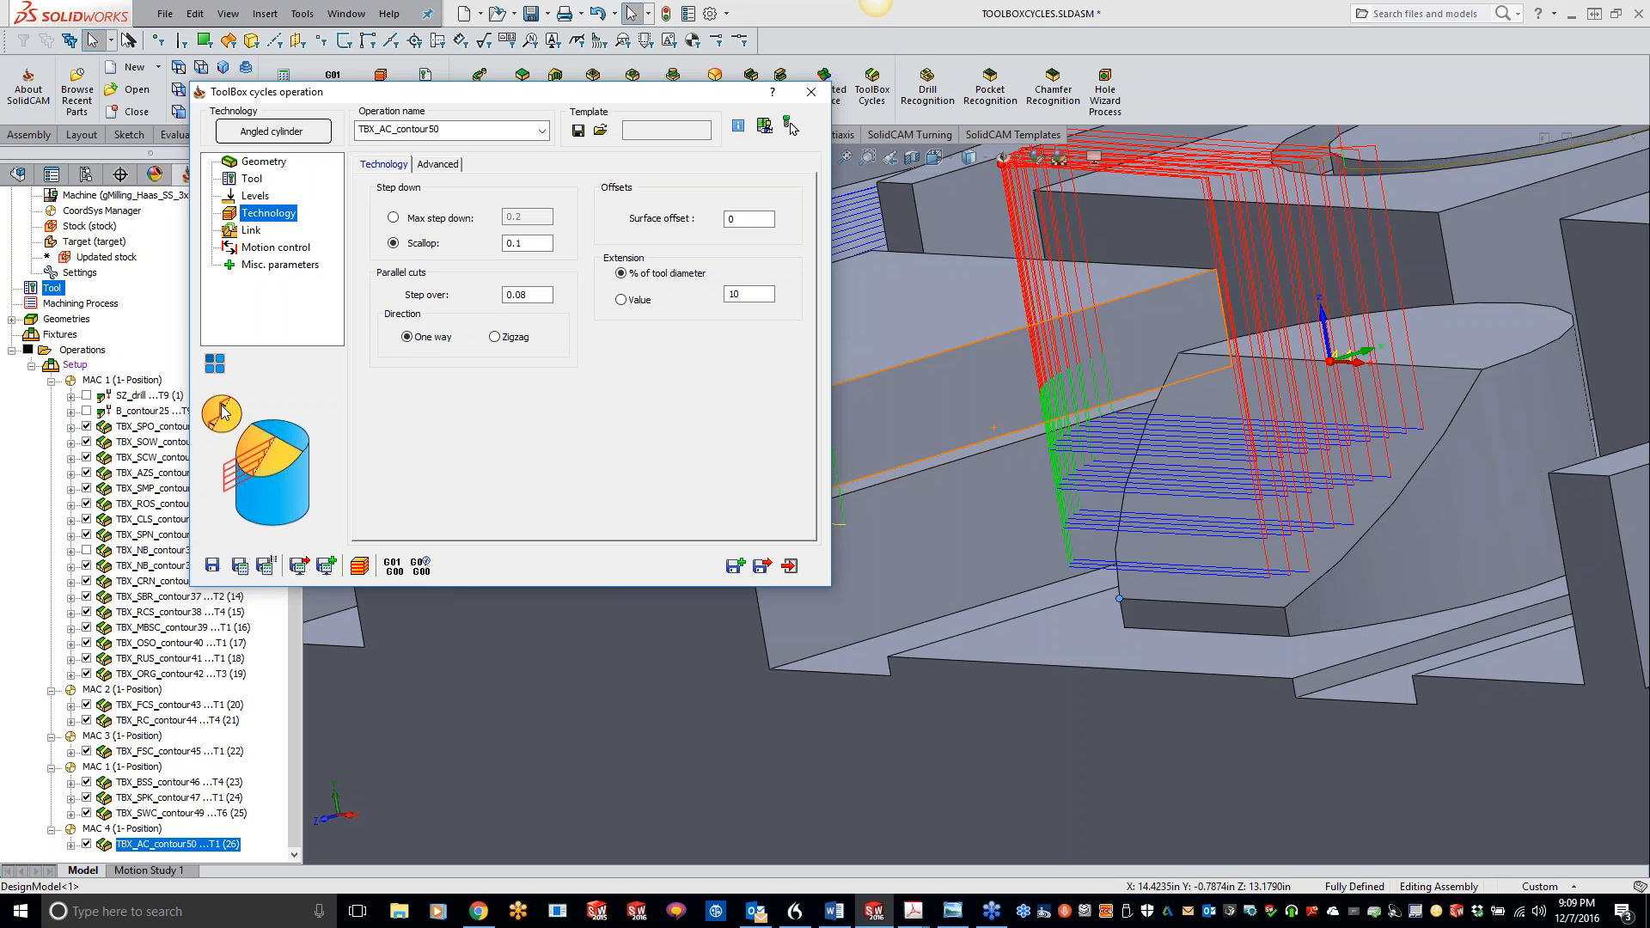
{"action": "double_click", "coordinate": [505, 244]}
{"action": "type", "text": ".01"}
{"action": "left_click", "coordinate": [240, 566]}
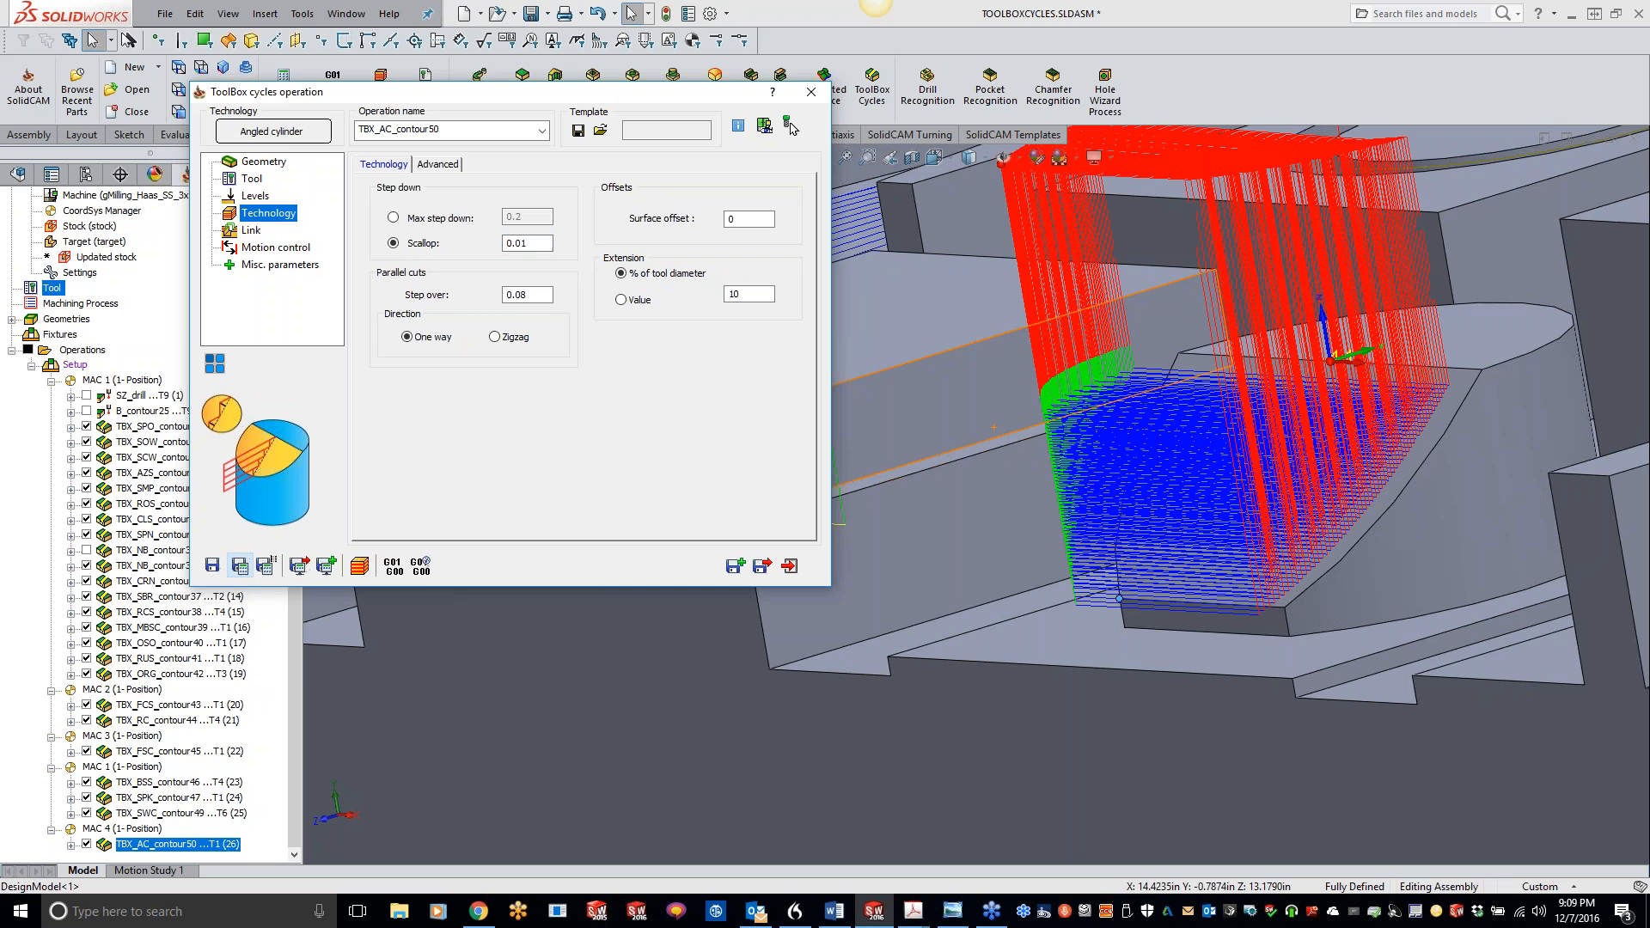
Step: Set the parallel cuts direction to Zigzag, save and calculate the operation, and inspect the toolpath on the angled face
{"action": "left_click", "coordinate": [495, 336]}
{"action": "left_click", "coordinate": [242, 565]}
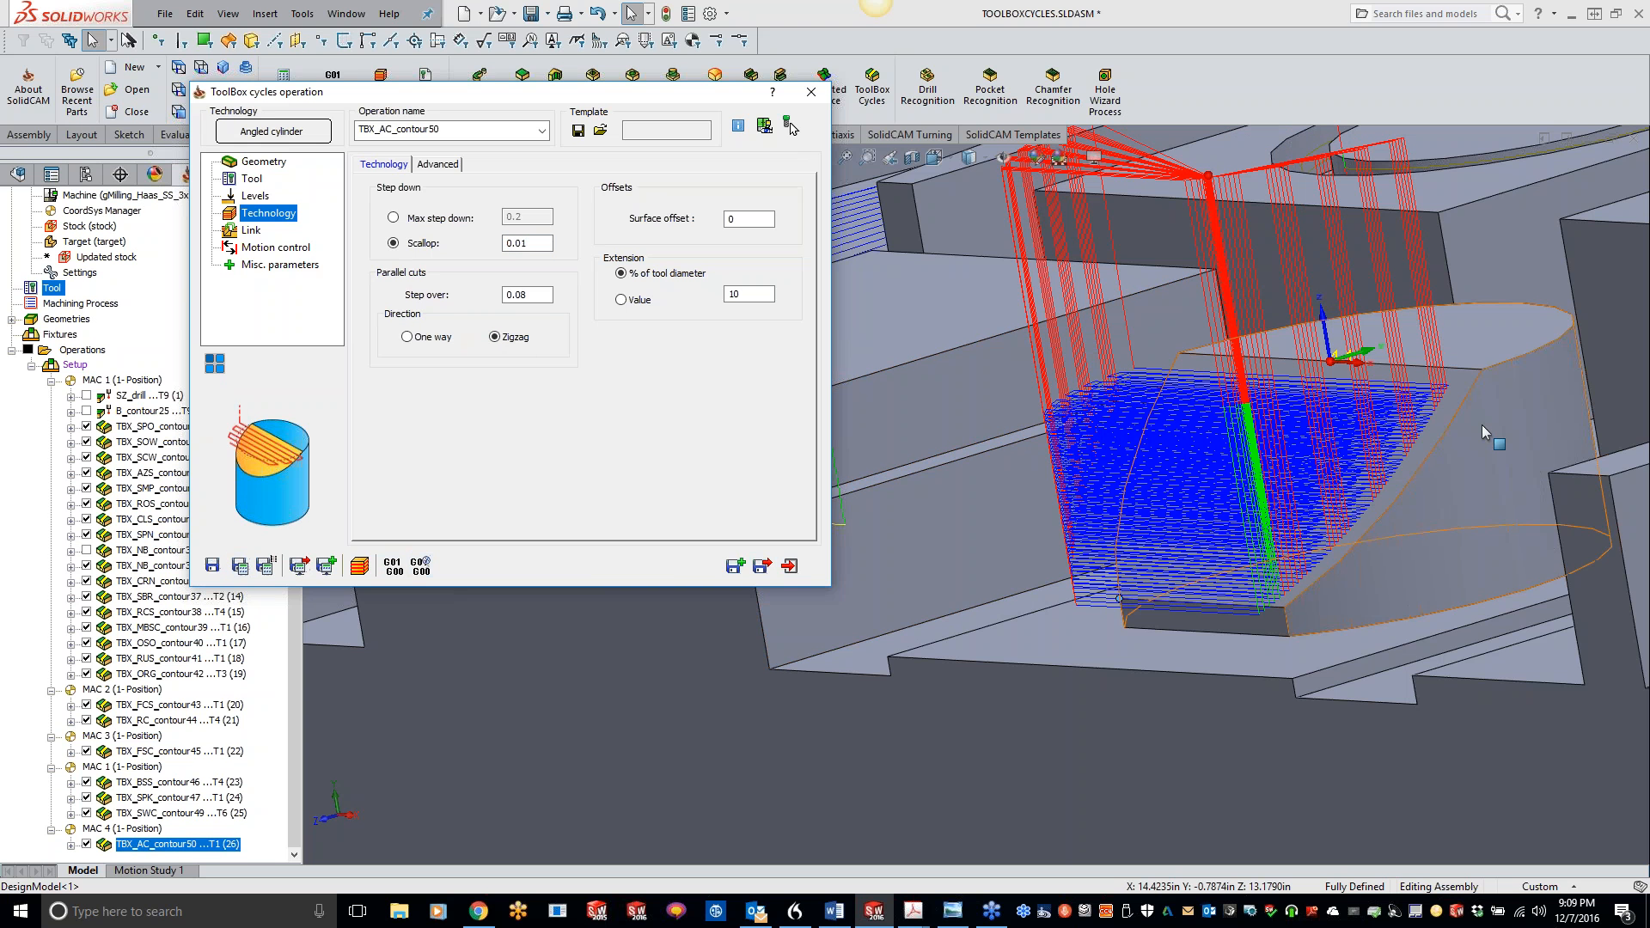
{"action": "left_click", "coordinate": [690, 775]}
{"action": "middle_click_drag", "start_coordinate": [961, 478], "coordinate": [996, 496]}
{"action": "scroll", "coordinate": [1409, 464], "scroll_direction": "down", "scroll_amount": 4}
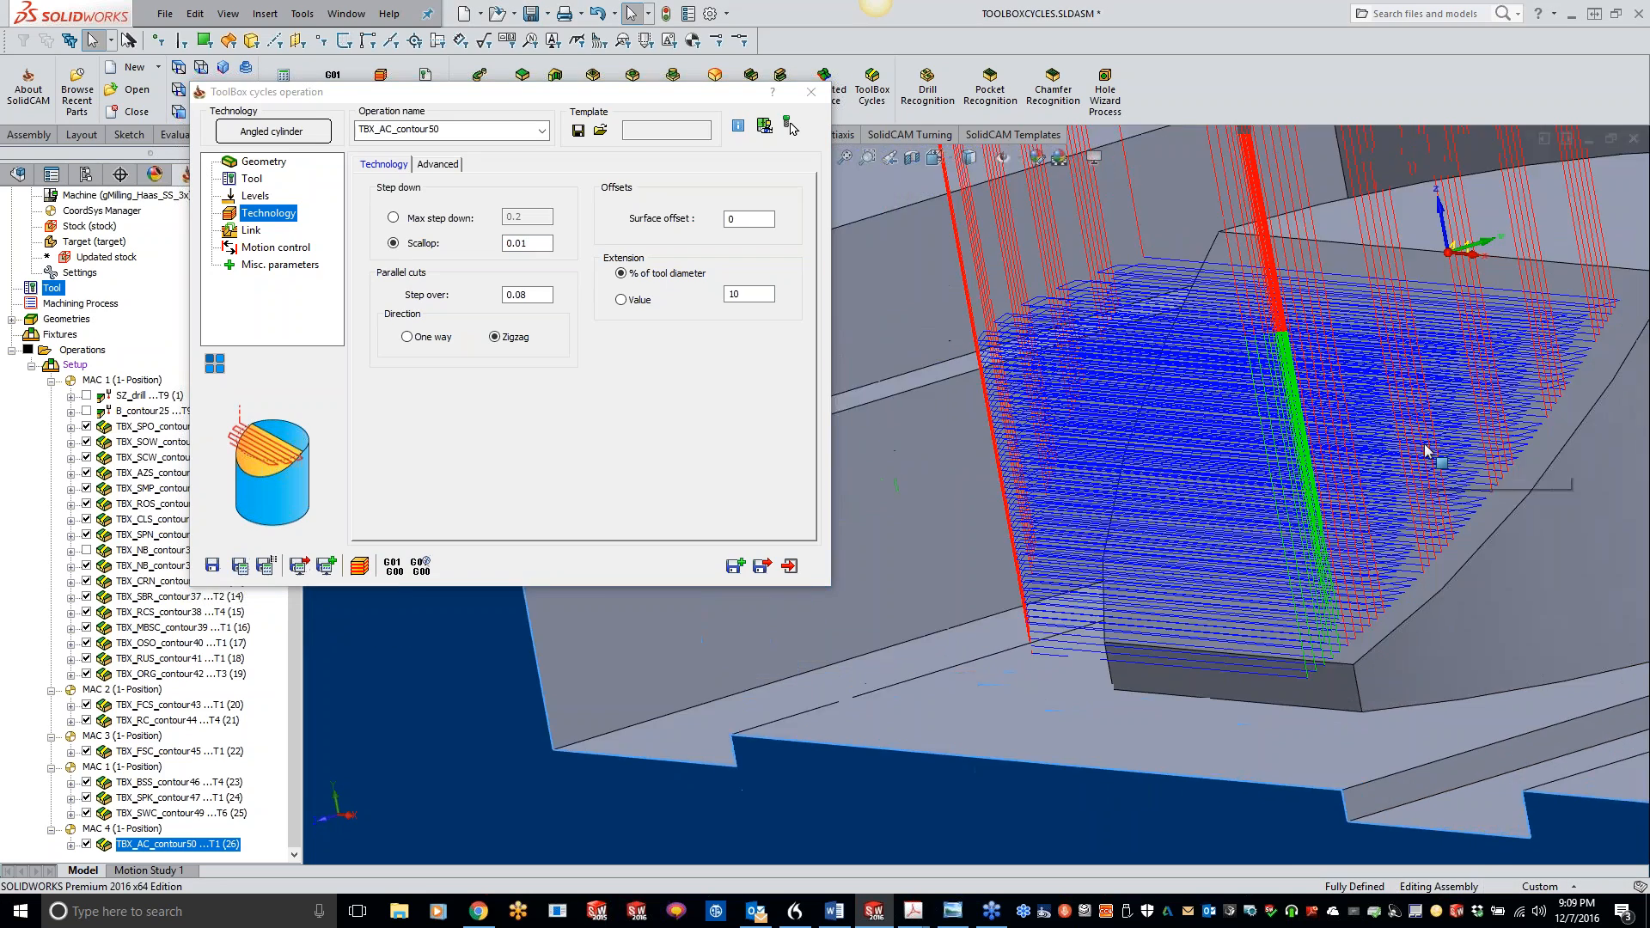
{"action": "middle_click_drag", "start_coordinate": [1429, 450], "coordinate": [1584, 445]}
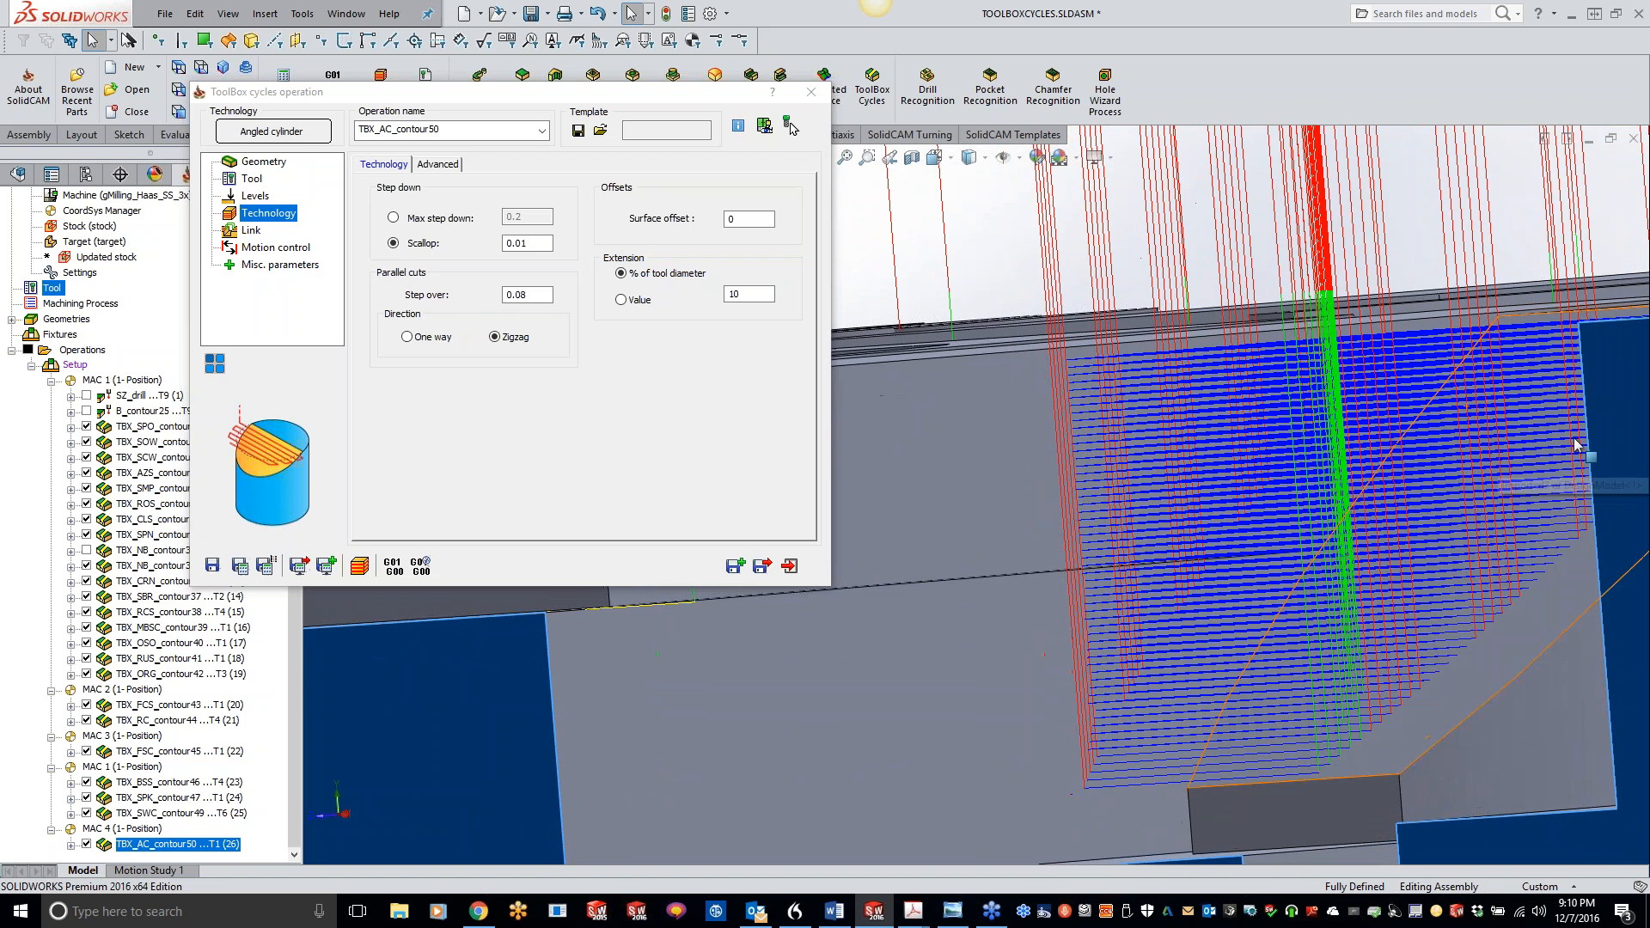
Step: Set the parallel cuts step over to 0.1 for the Angled cylinder, and save and calculate the operation
{"action": "middle_click_drag", "start_coordinate": [1536, 578], "coordinate": [1472, 574]}
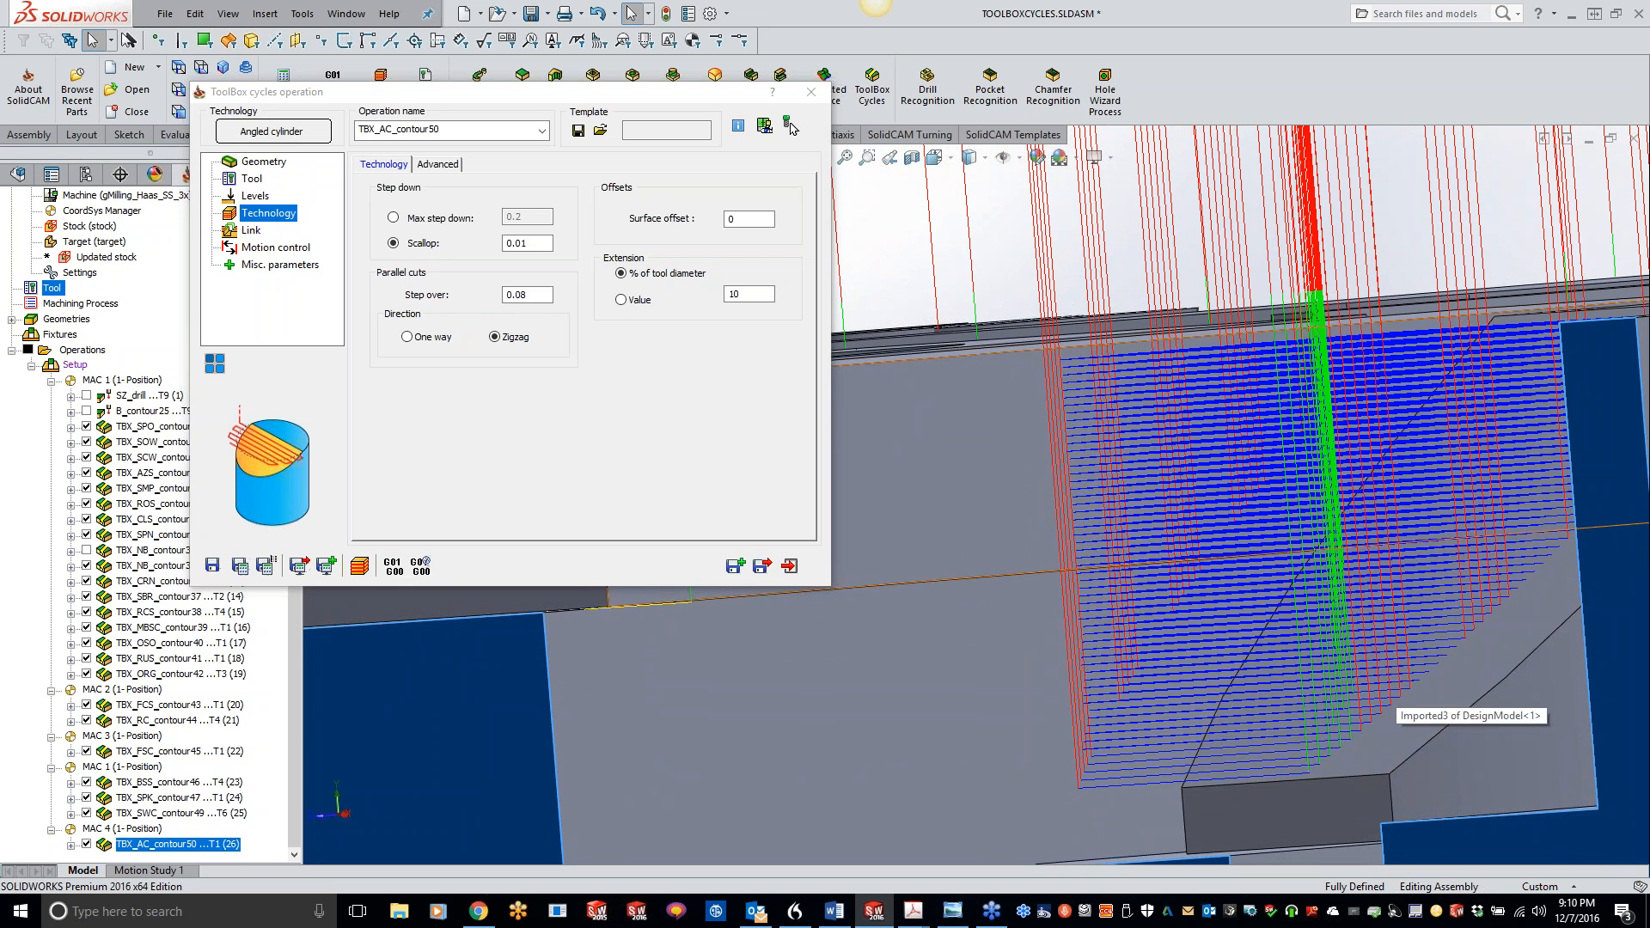
{"action": "left_click", "coordinate": [547, 297]}
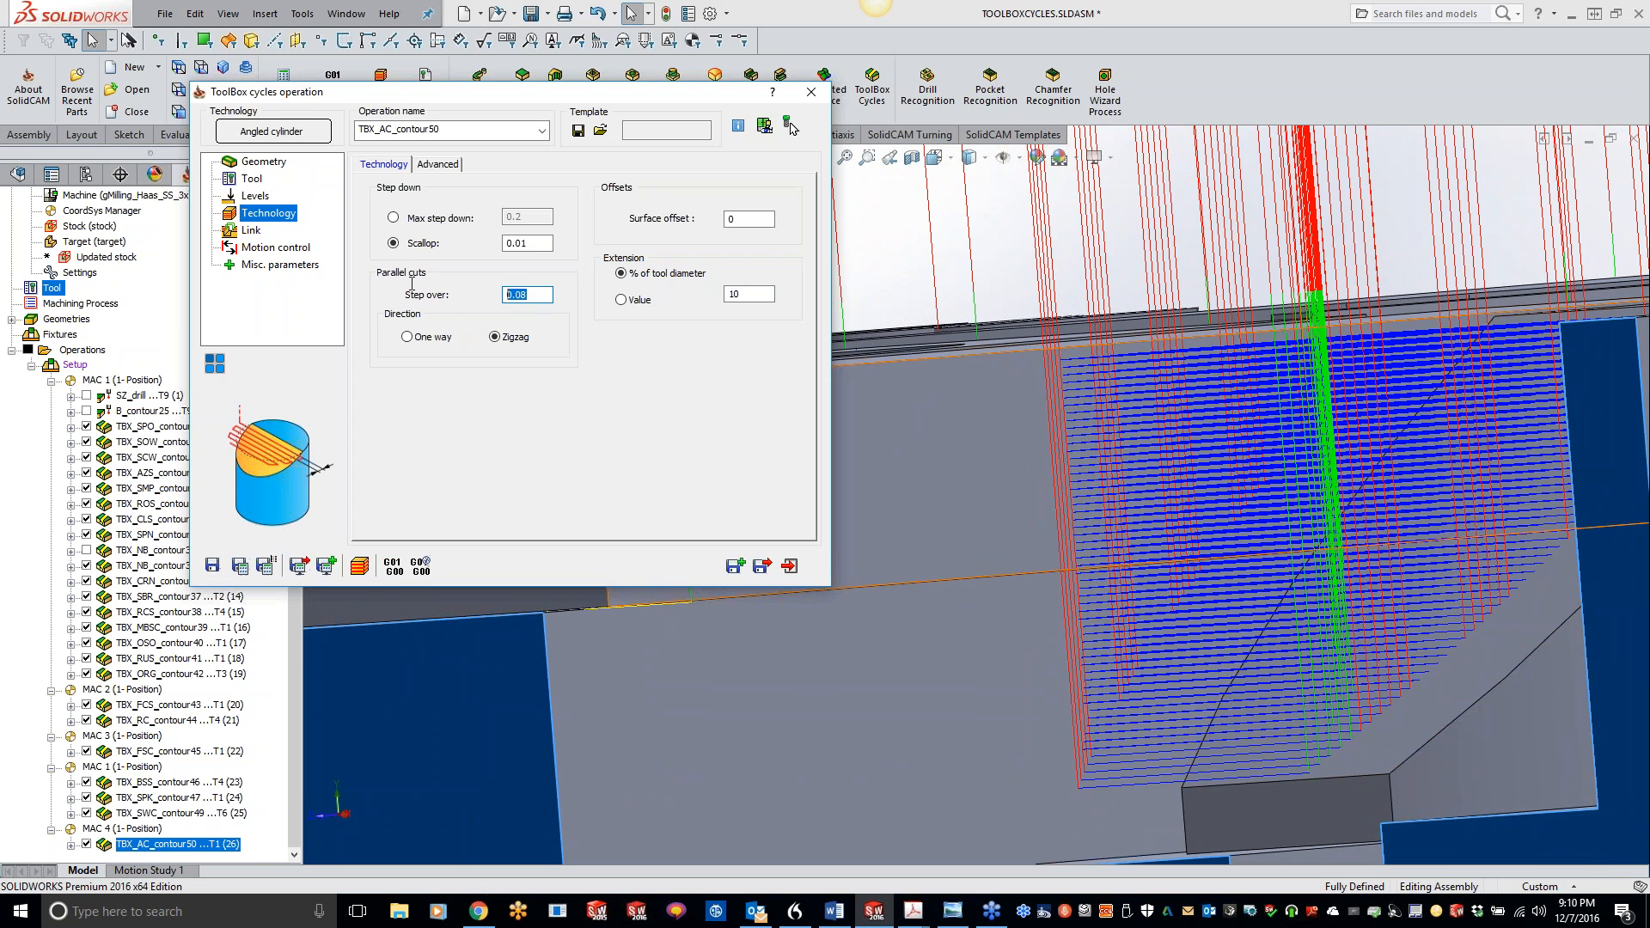
{"action": "type", "text": ".1"}
{"action": "left_click", "coordinate": [241, 566]}
Step: Examine the spacing of the recalculated Angled cylinder passes on the sloped face from several angles
{"action": "scroll", "coordinate": [1345, 727], "scroll_direction": "up", "scroll_amount": 8}
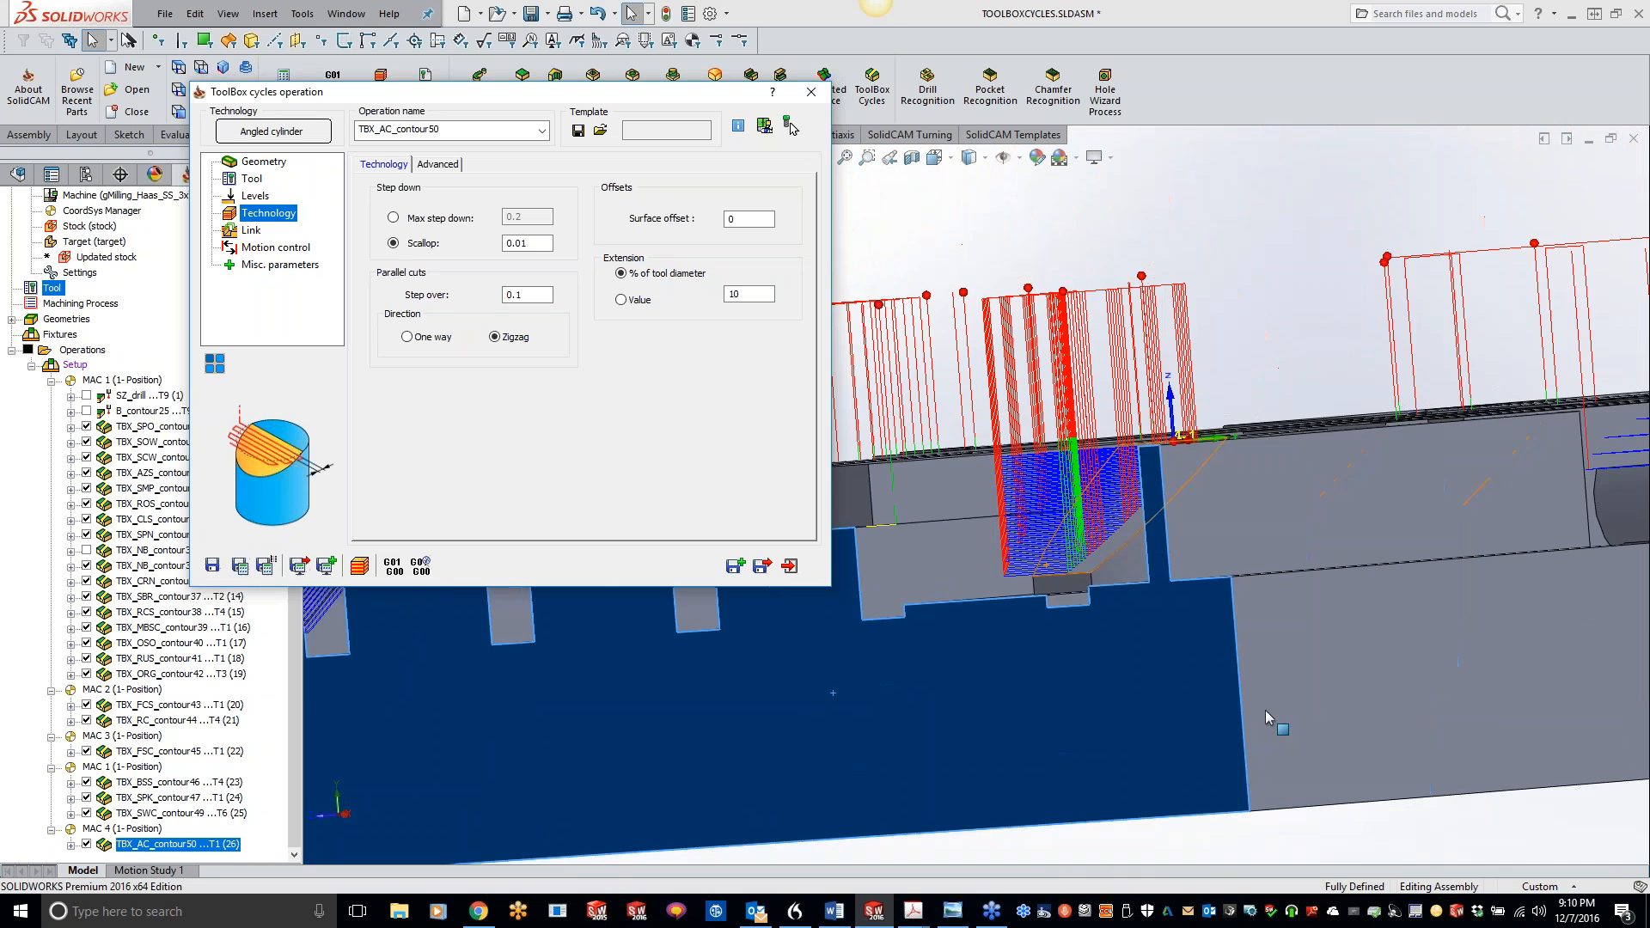
{"action": "middle_click_drag", "start_coordinate": [1090, 617], "coordinate": [1277, 809]}
{"action": "left_click", "coordinate": [1277, 808]}
{"action": "scroll", "coordinate": [1229, 756], "scroll_direction": "down", "scroll_amount": 8}
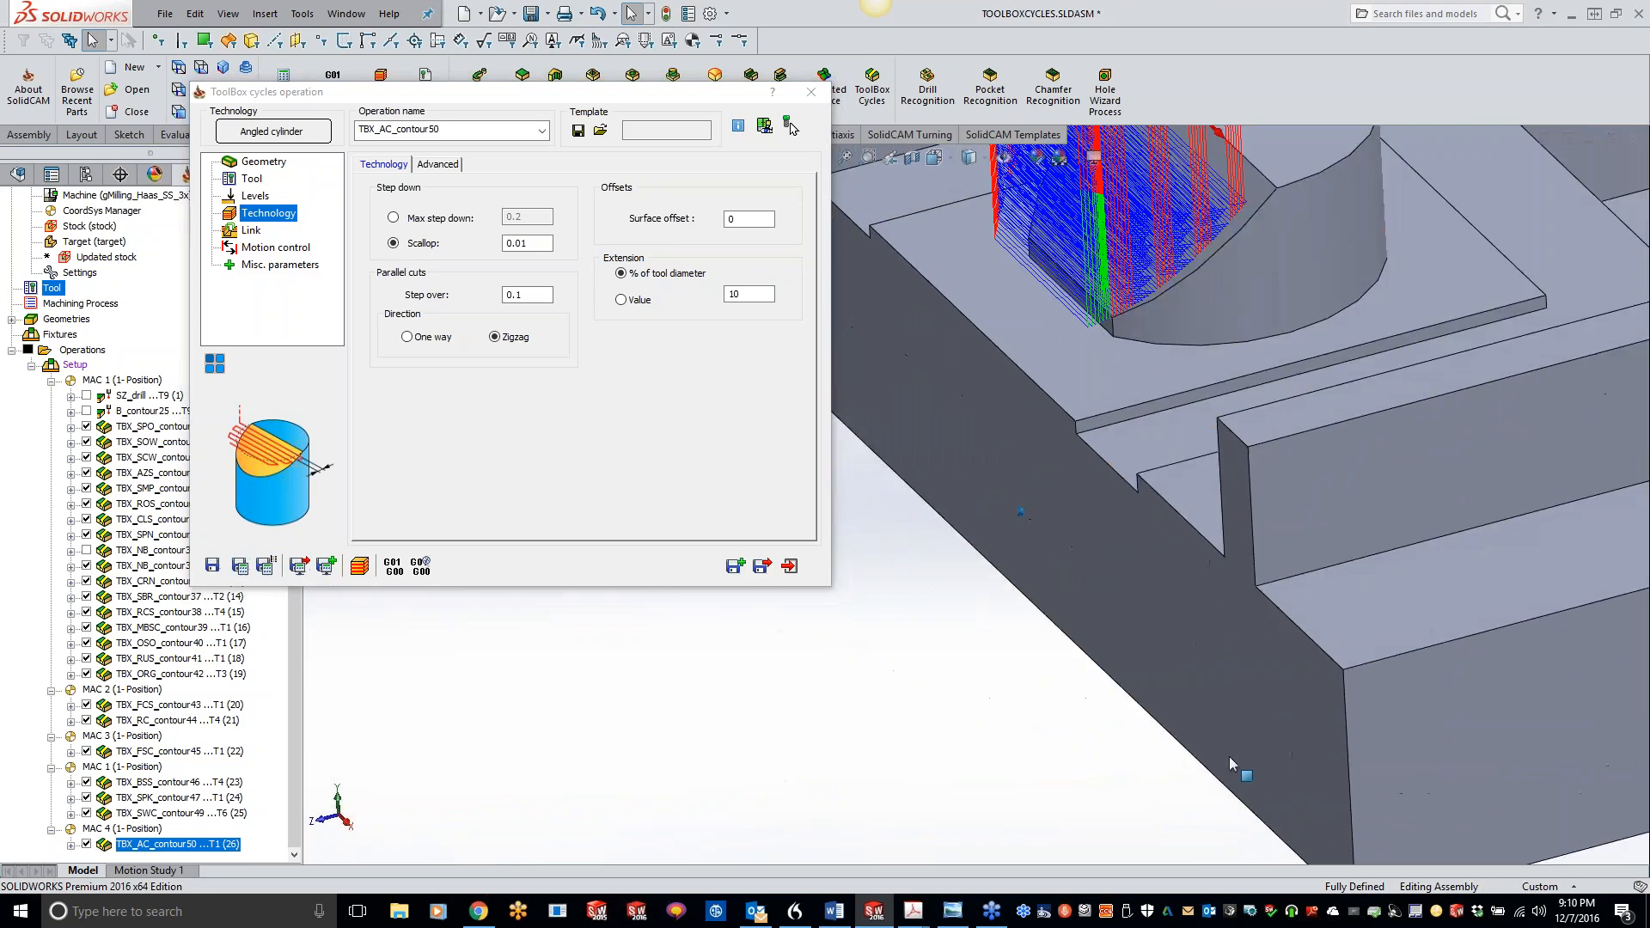
{"action": "scroll", "coordinate": [1265, 440], "scroll_direction": "down", "scroll_amount": 6}
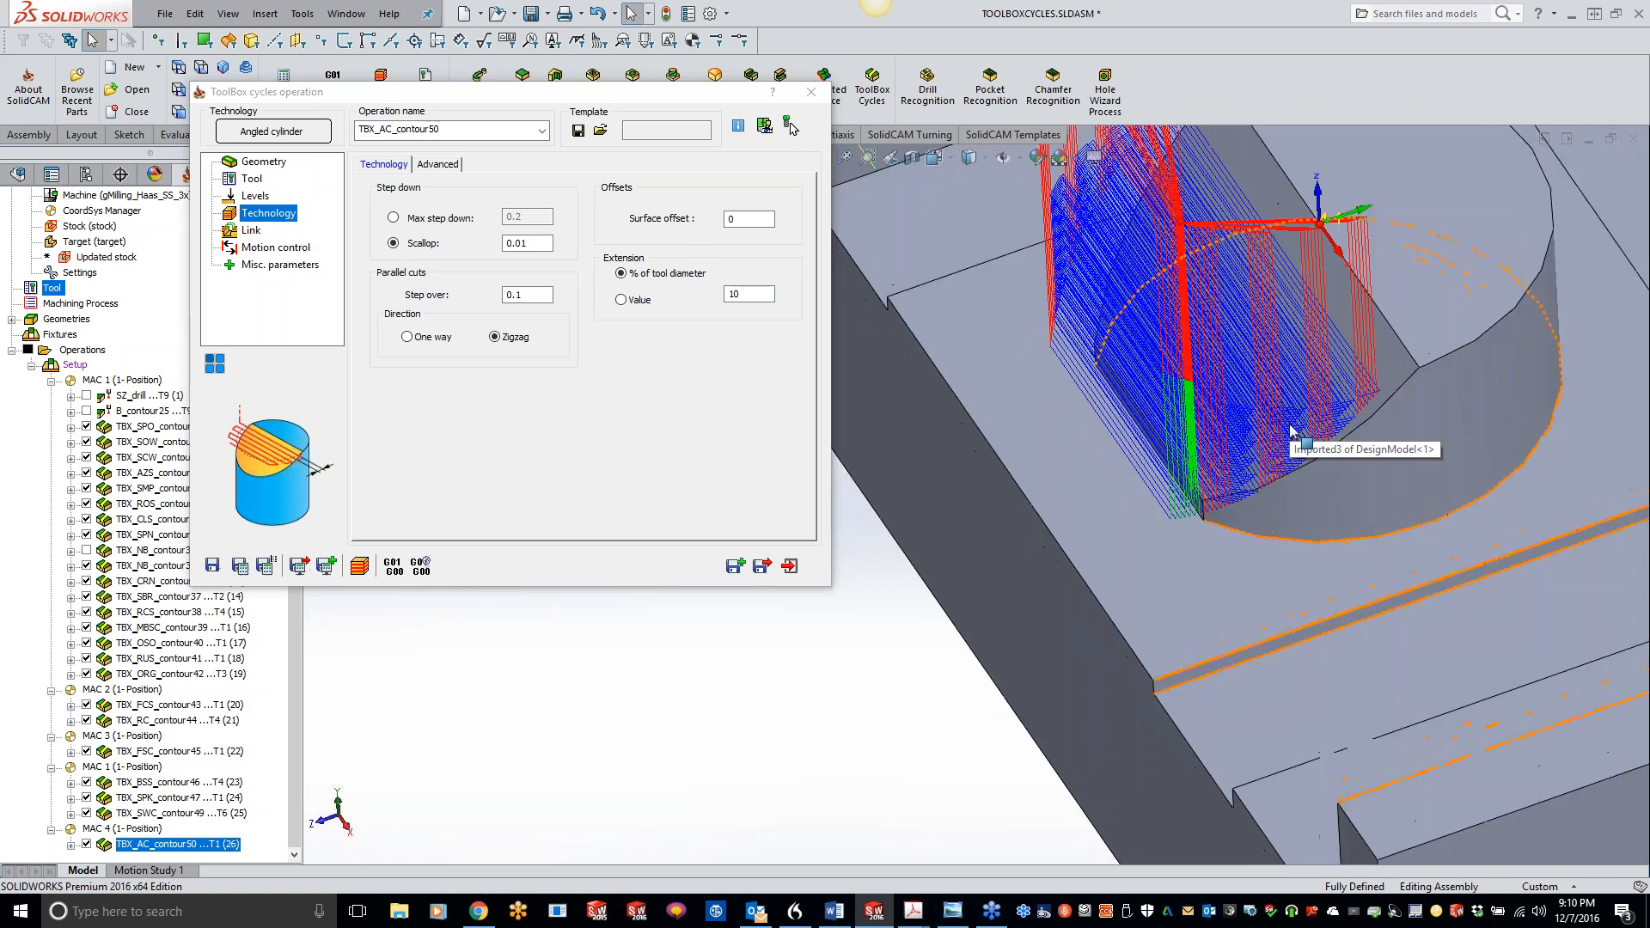
{"action": "middle_click_drag", "start_coordinate": [1390, 522], "coordinate": [1326, 524]}
{"action": "mouse_move", "coordinate": [1344, 580]}
{"action": "middle_mouse_down"}
{"action": "mouse_move", "coordinate": [1329, 568]}
{"action": "mouse_move", "coordinate": [1366, 568]}
{"action": "middle_mouse_up"}
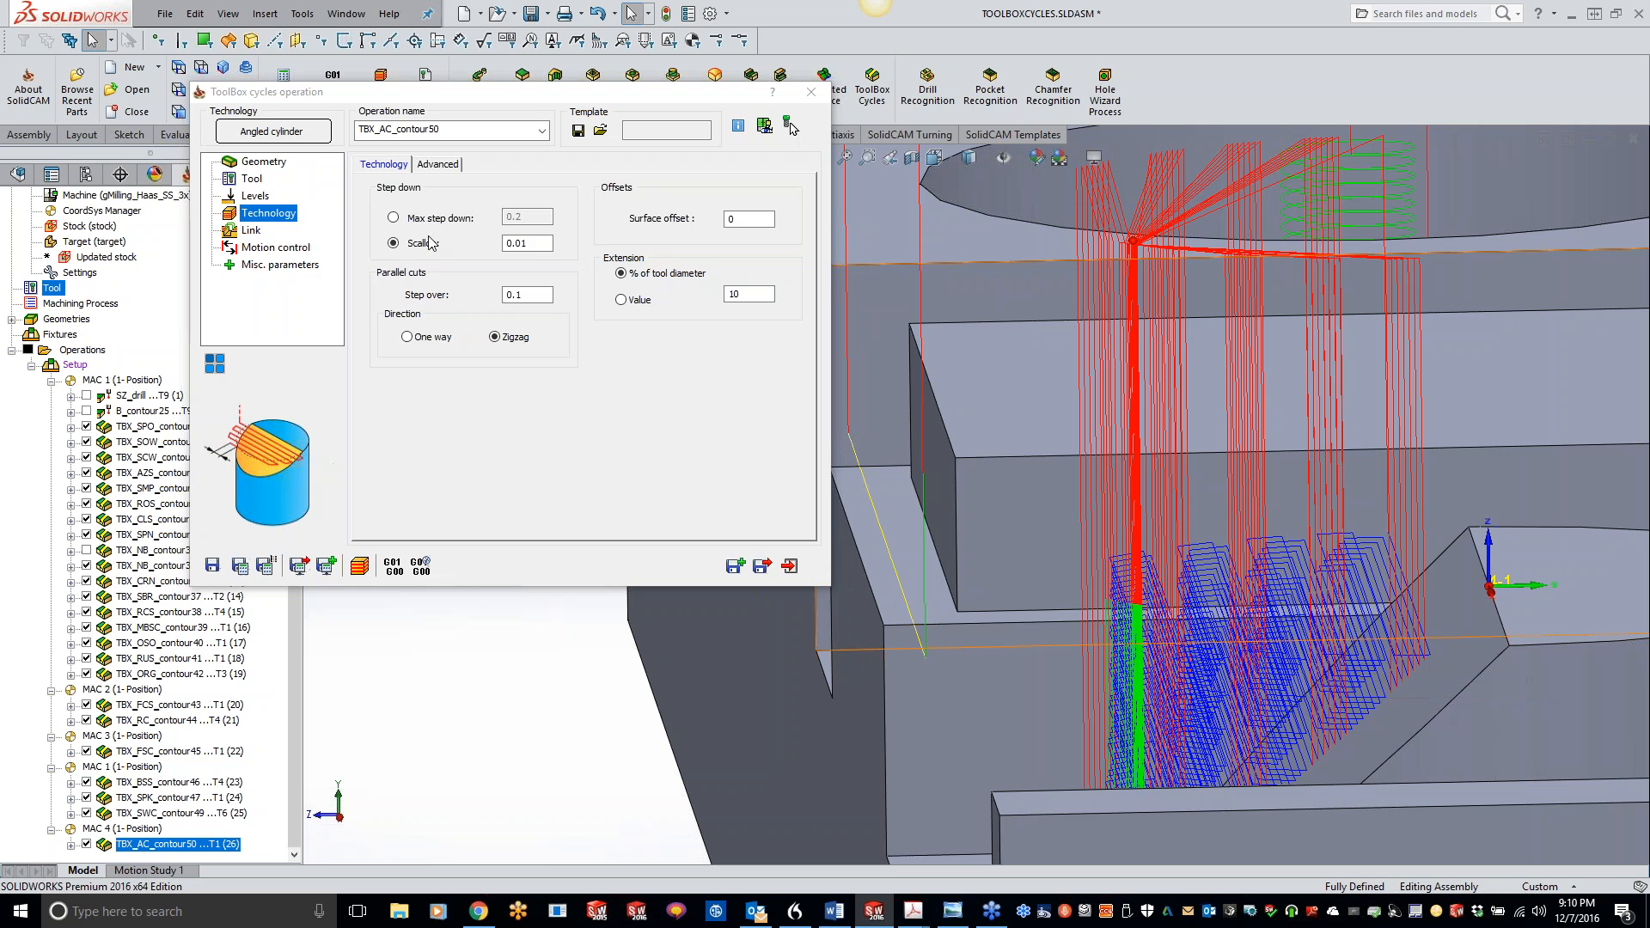
Step: Switch the Angled cylinder step down to Max step down with a value of 0.01, and save and calculate the operation
{"action": "left_click", "coordinate": [395, 219]}
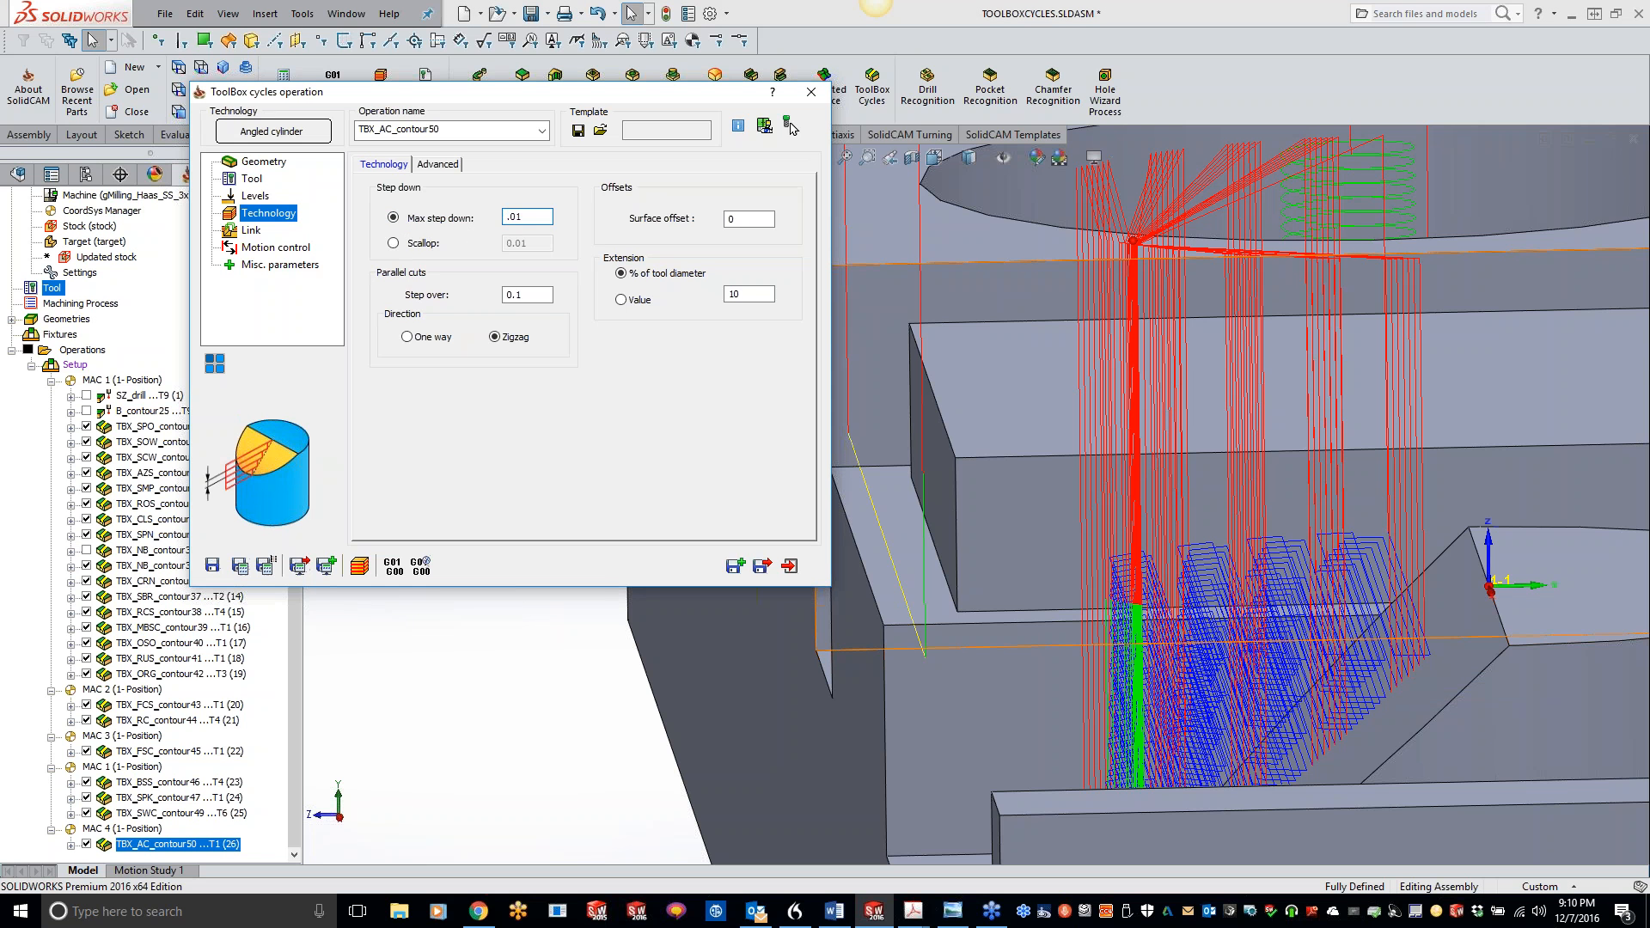
{"action": "left_click", "coordinate": [239, 568]}
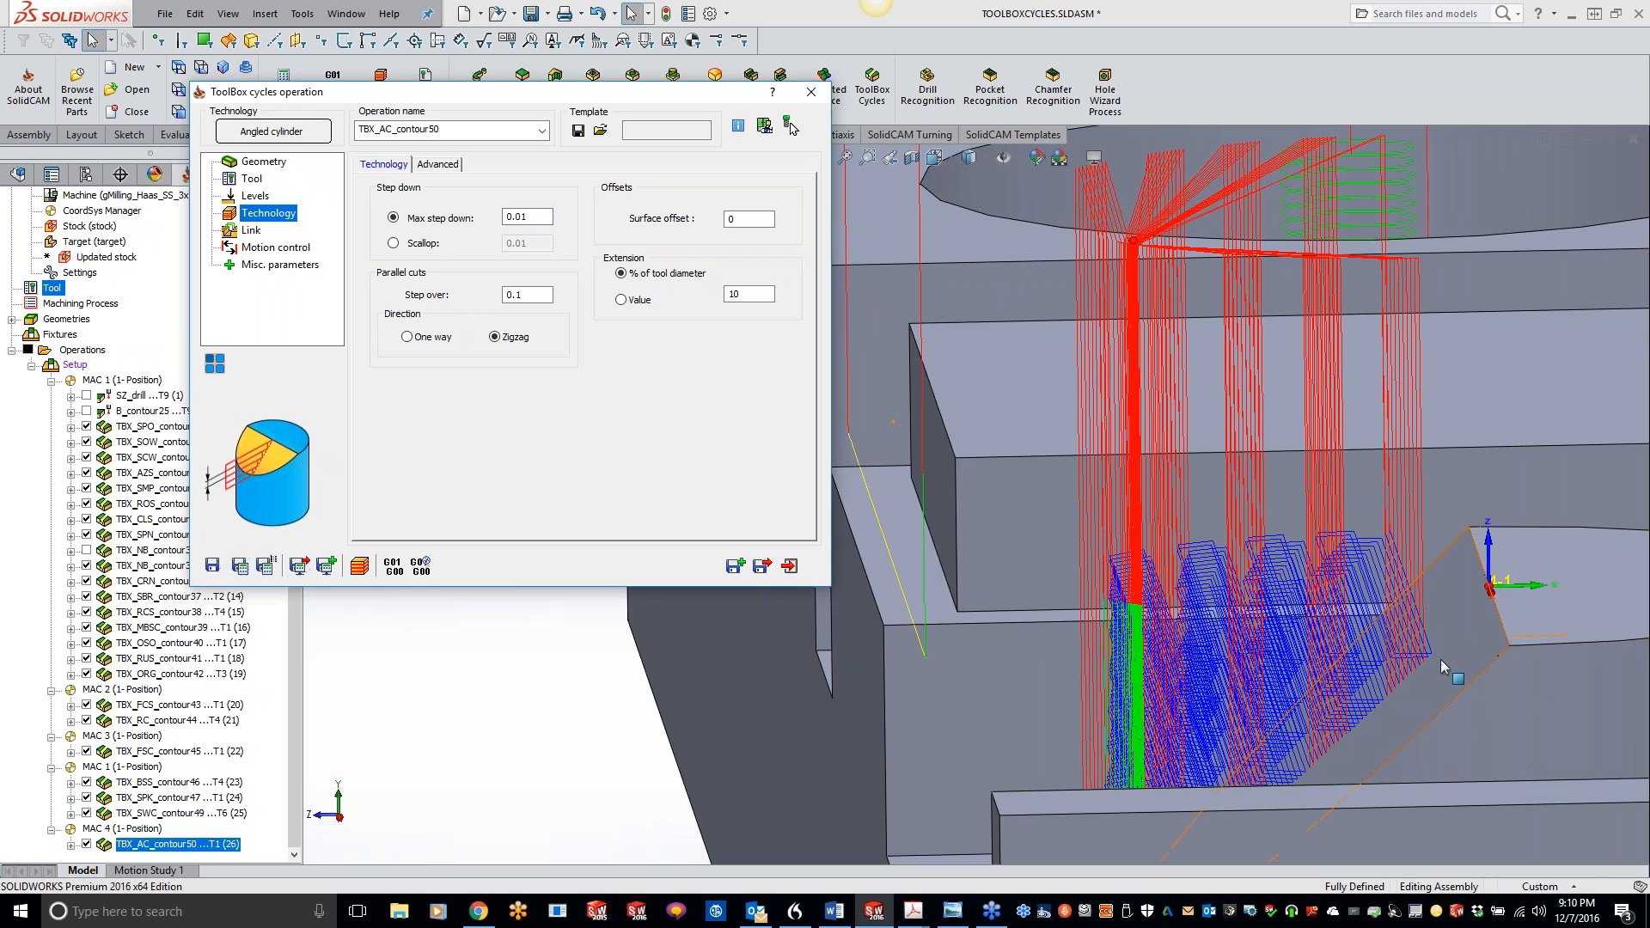
{"action": "double_click", "coordinate": [526, 217]}
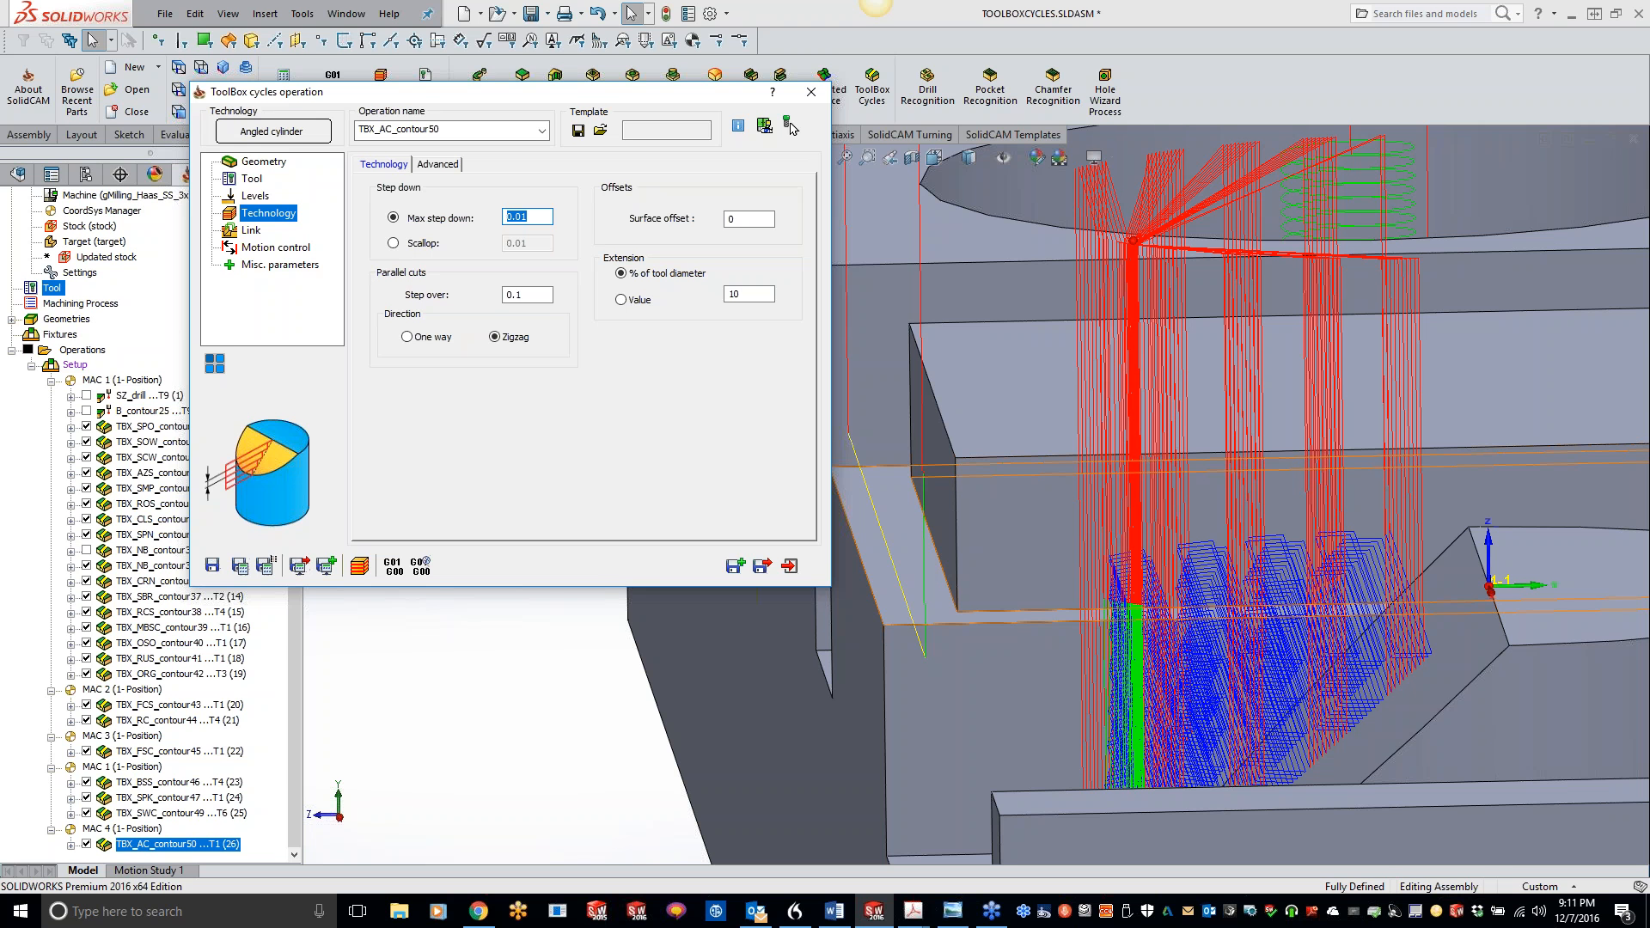
Step: Inspect the Max step down toolpath around the angled boss, both in the whole part and up close
{"action": "scroll", "coordinate": [1129, 496], "scroll_direction": "up", "scroll_amount": 3}
{"action": "scroll", "coordinate": [1128, 496], "scroll_direction": "up", "scroll_amount": 2}
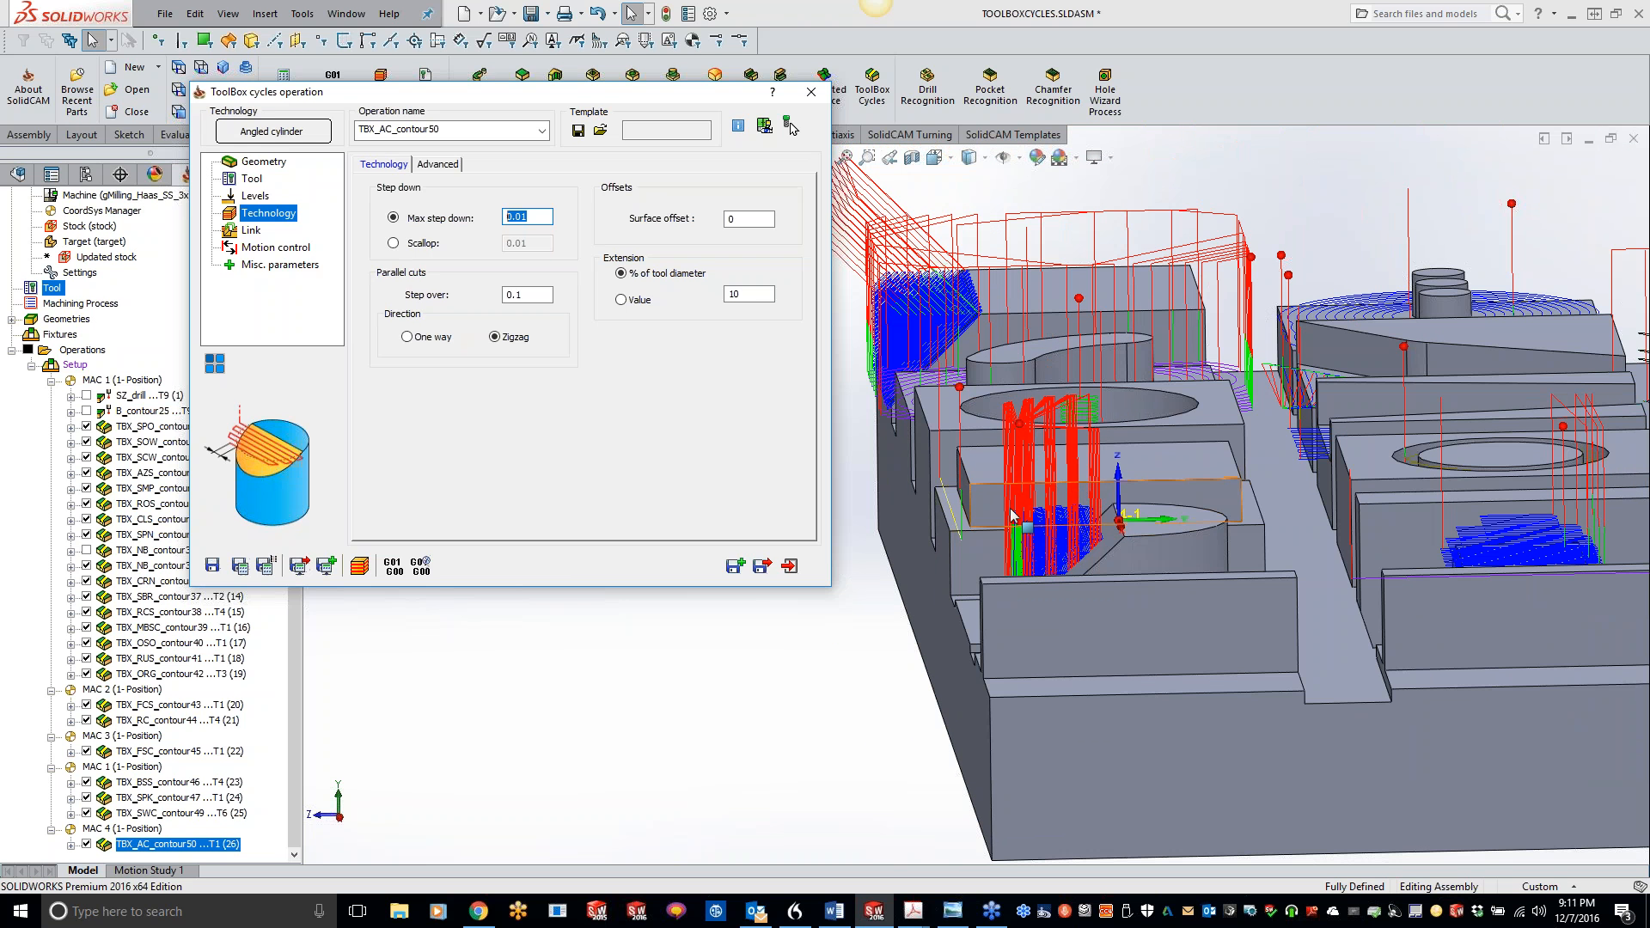
{"action": "left_click", "coordinate": [790, 675]}
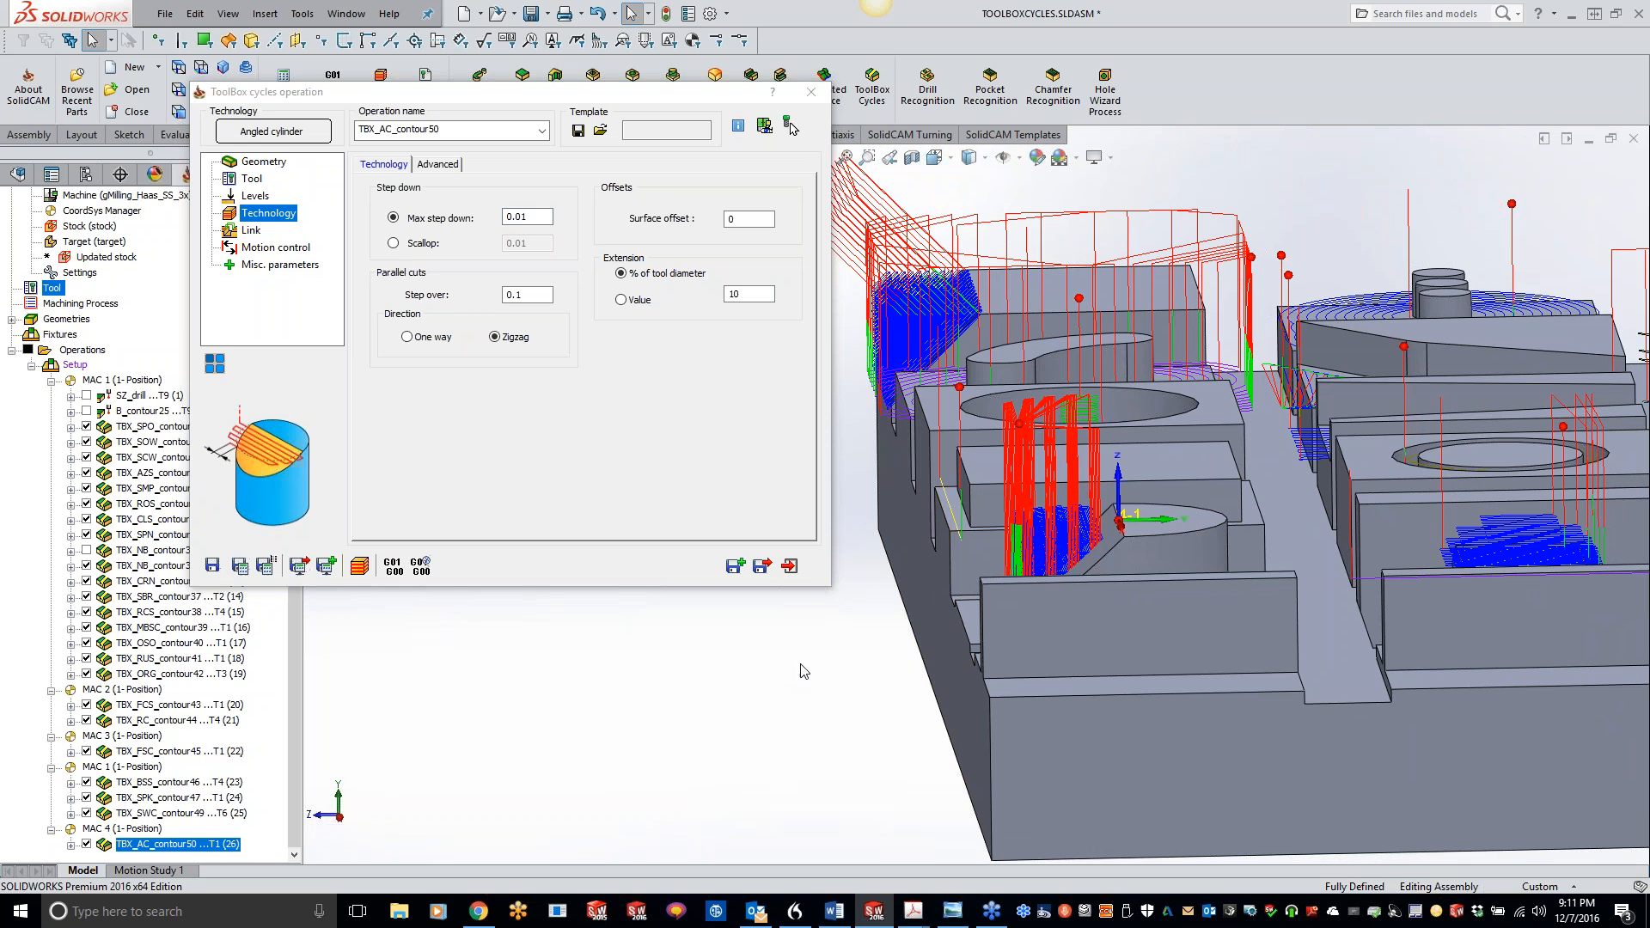
{"action": "scroll", "coordinate": [1060, 595], "scroll_direction": "down", "scroll_amount": 5}
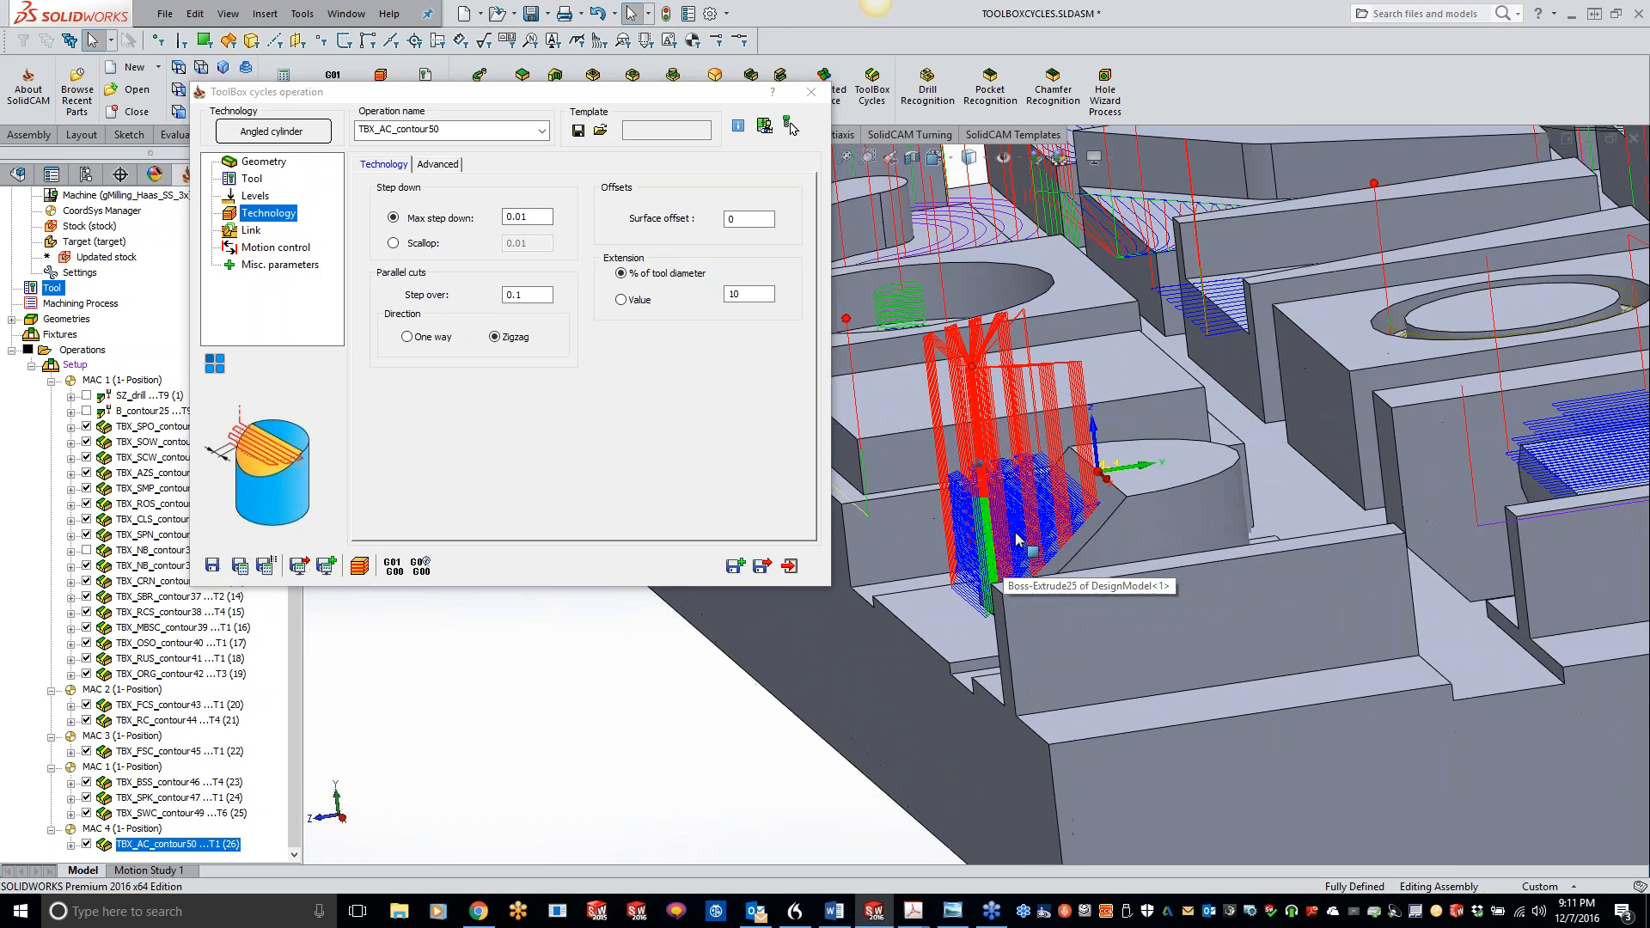
{"action": "scroll", "coordinate": [1017, 540], "scroll_direction": "down", "scroll_amount": 5}
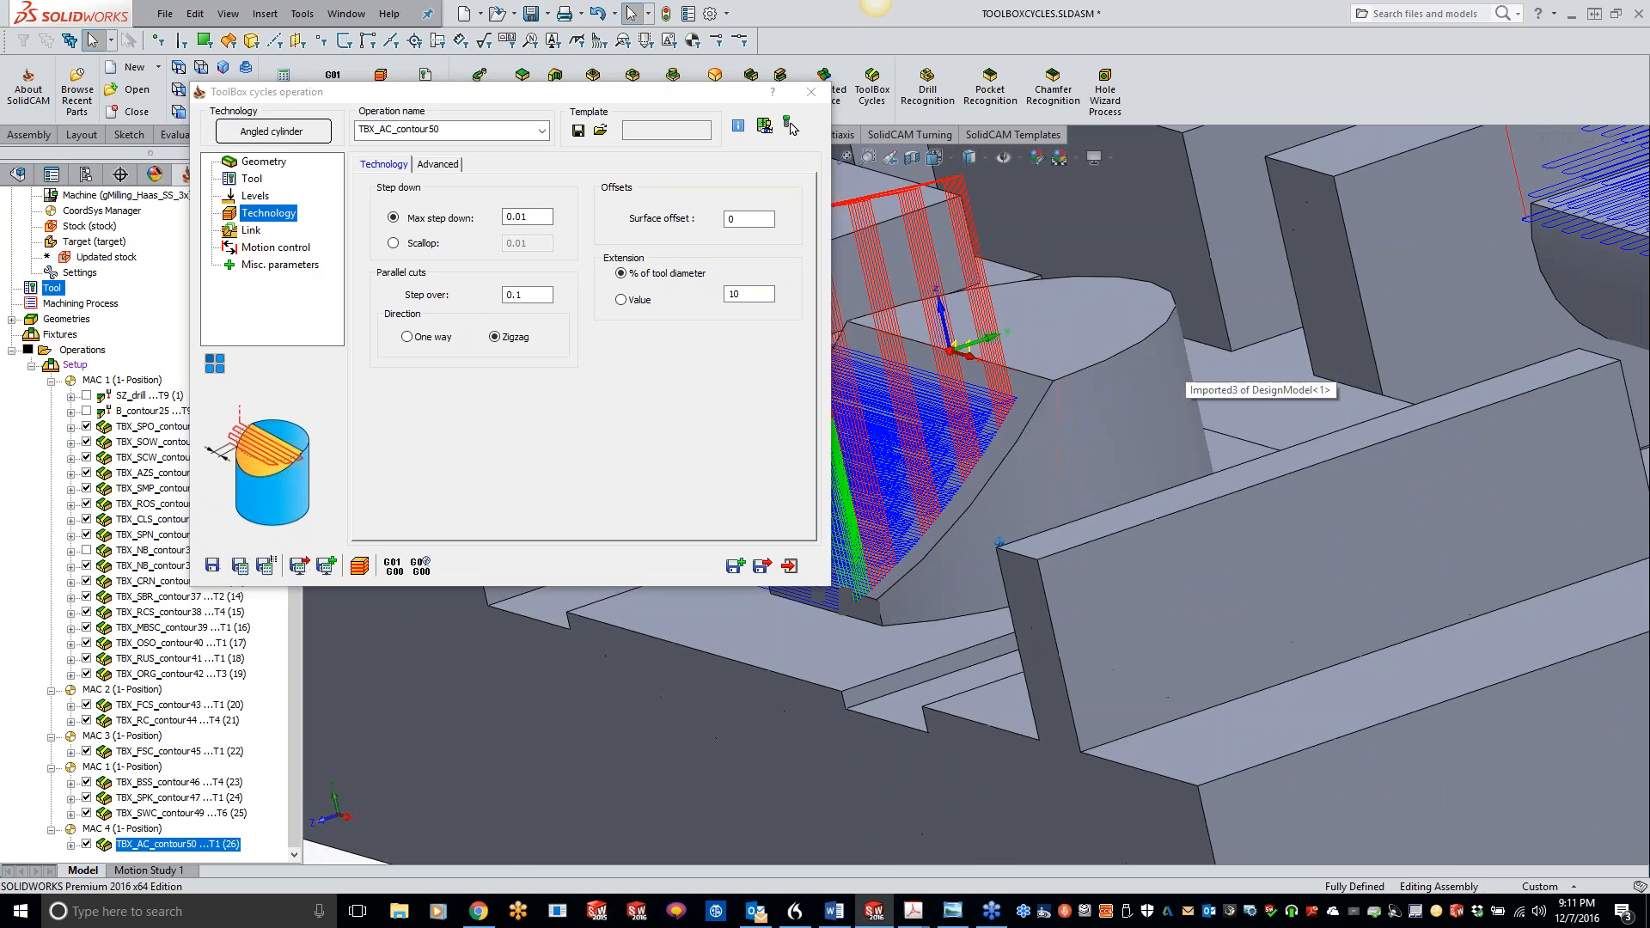
{"action": "middle_click_drag", "start_coordinate": [999, 543], "coordinate": [1147, 579]}
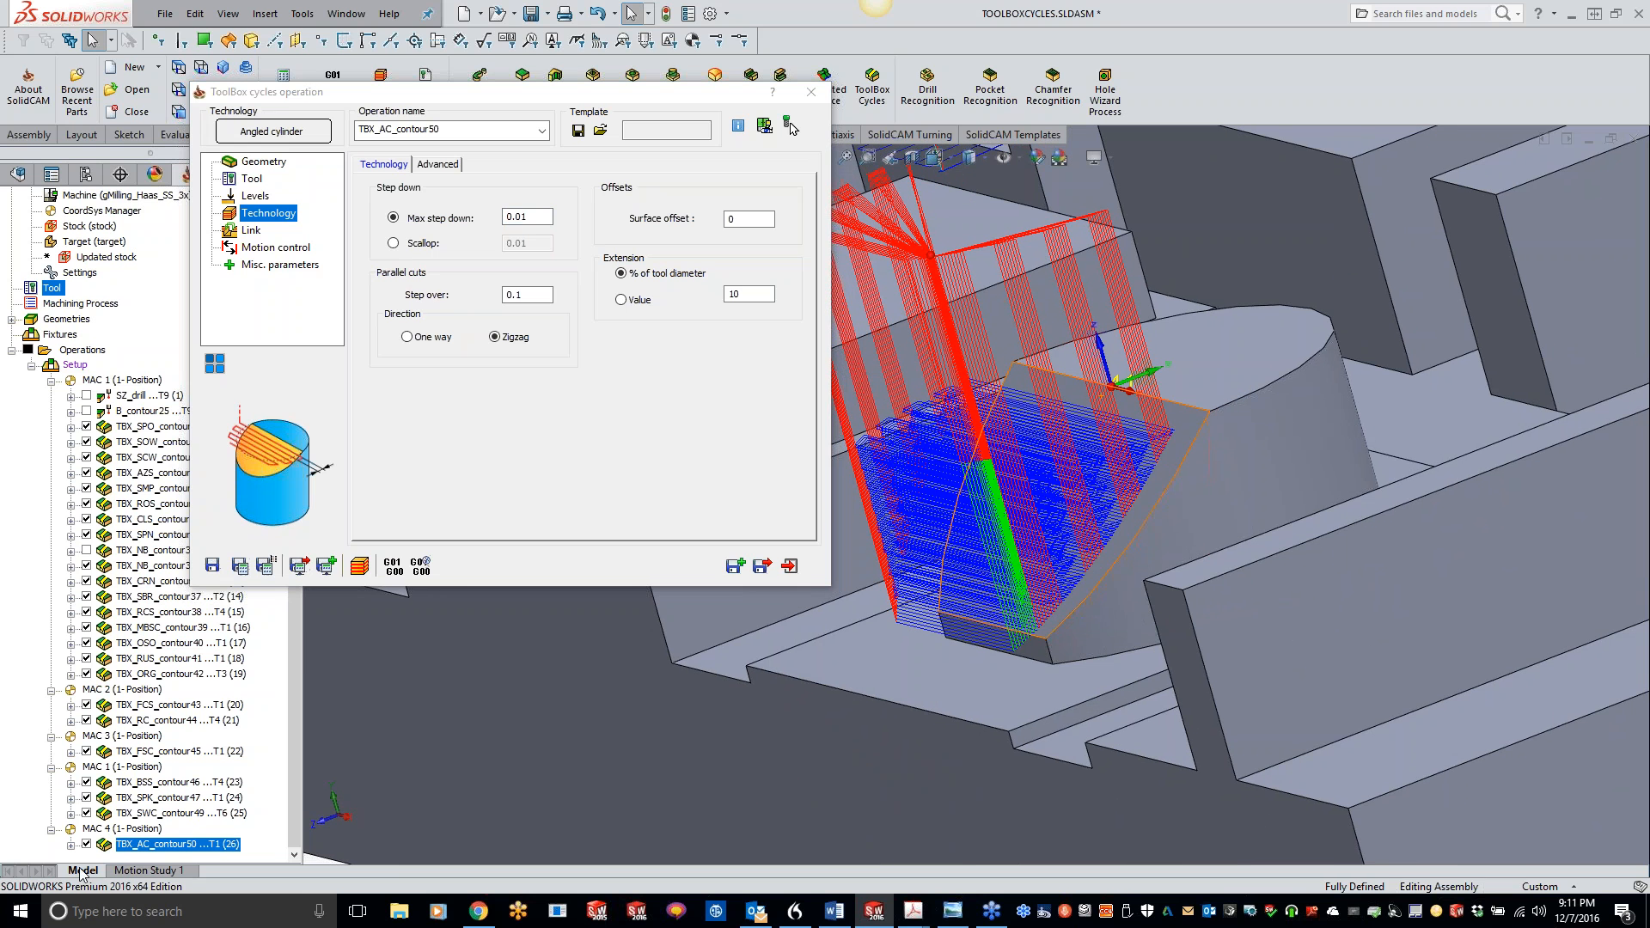
Step: Hide the Angled cylinder toolpath and look over the bare angled face and the thin wall beside it
{"action": "middle_click_drag", "start_coordinate": [1117, 447], "coordinate": [1203, 447]}
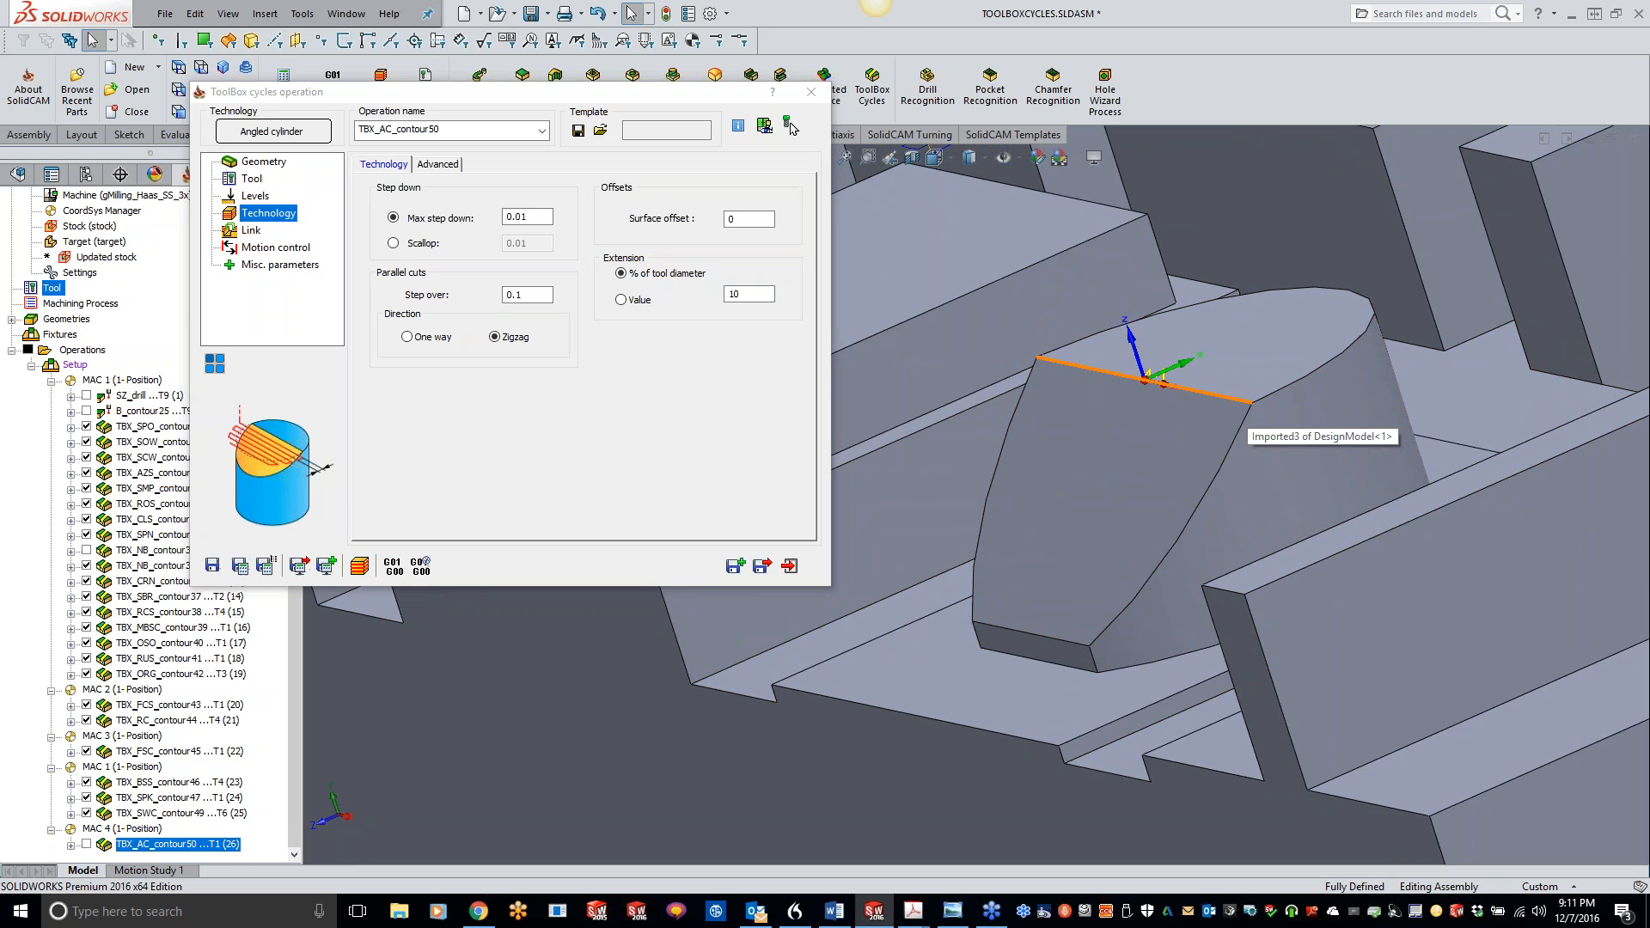
{"action": "scroll", "coordinate": [1189, 466], "scroll_direction": "up", "scroll_amount": 3}
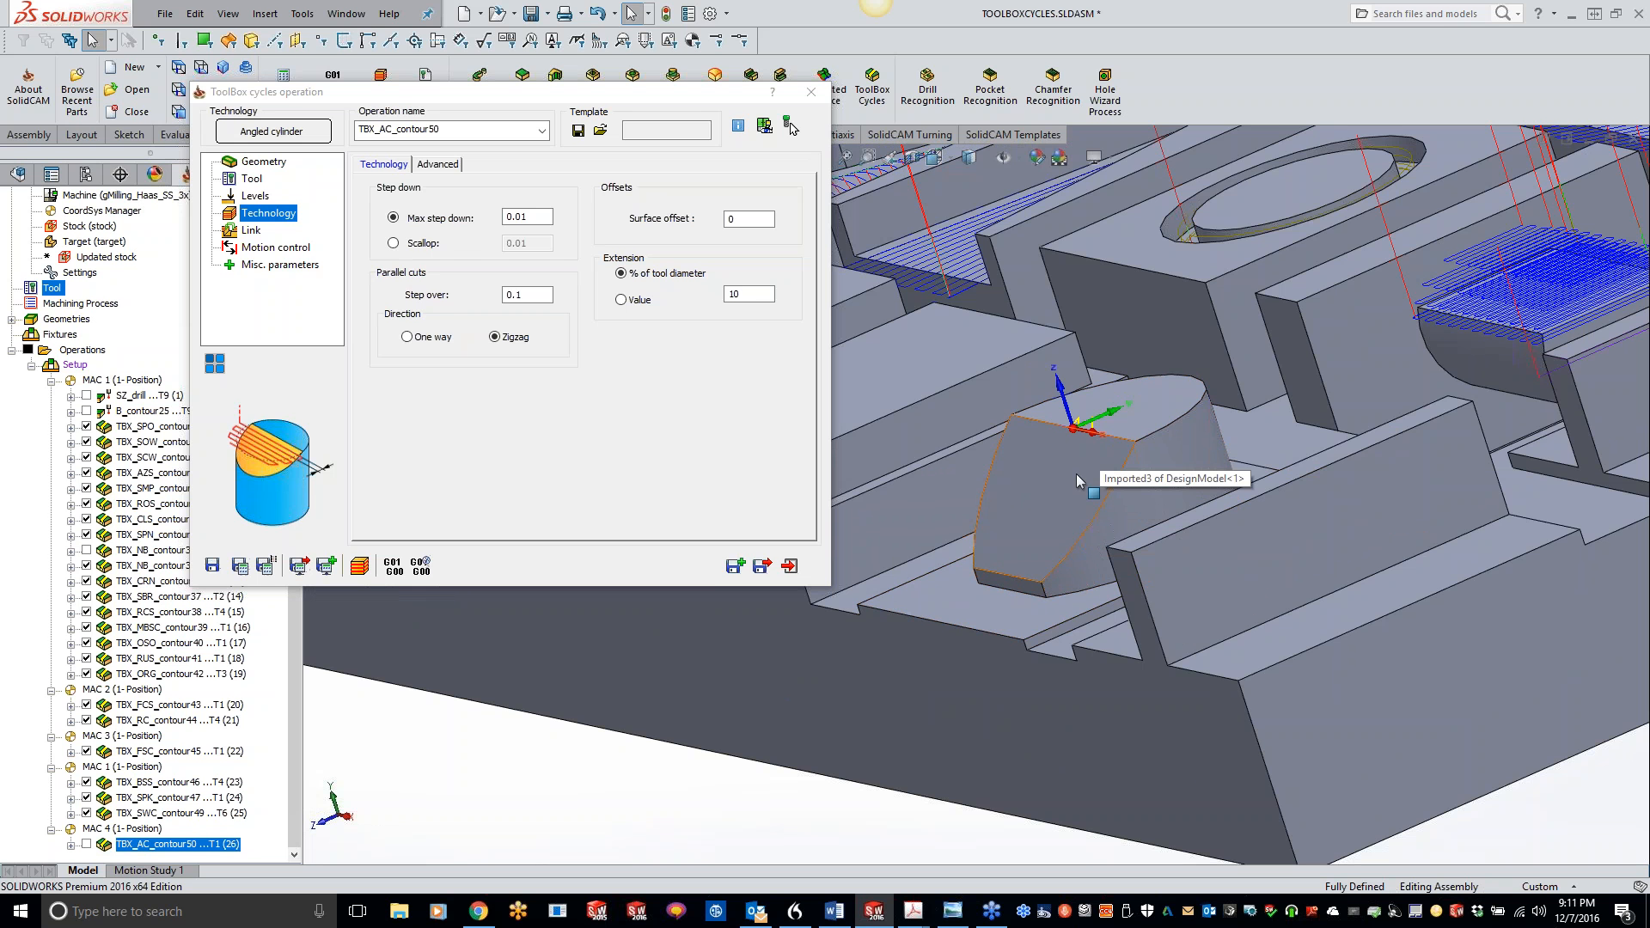
{"action": "scroll", "coordinate": [1211, 513], "scroll_direction": "down", "scroll_amount": 10}
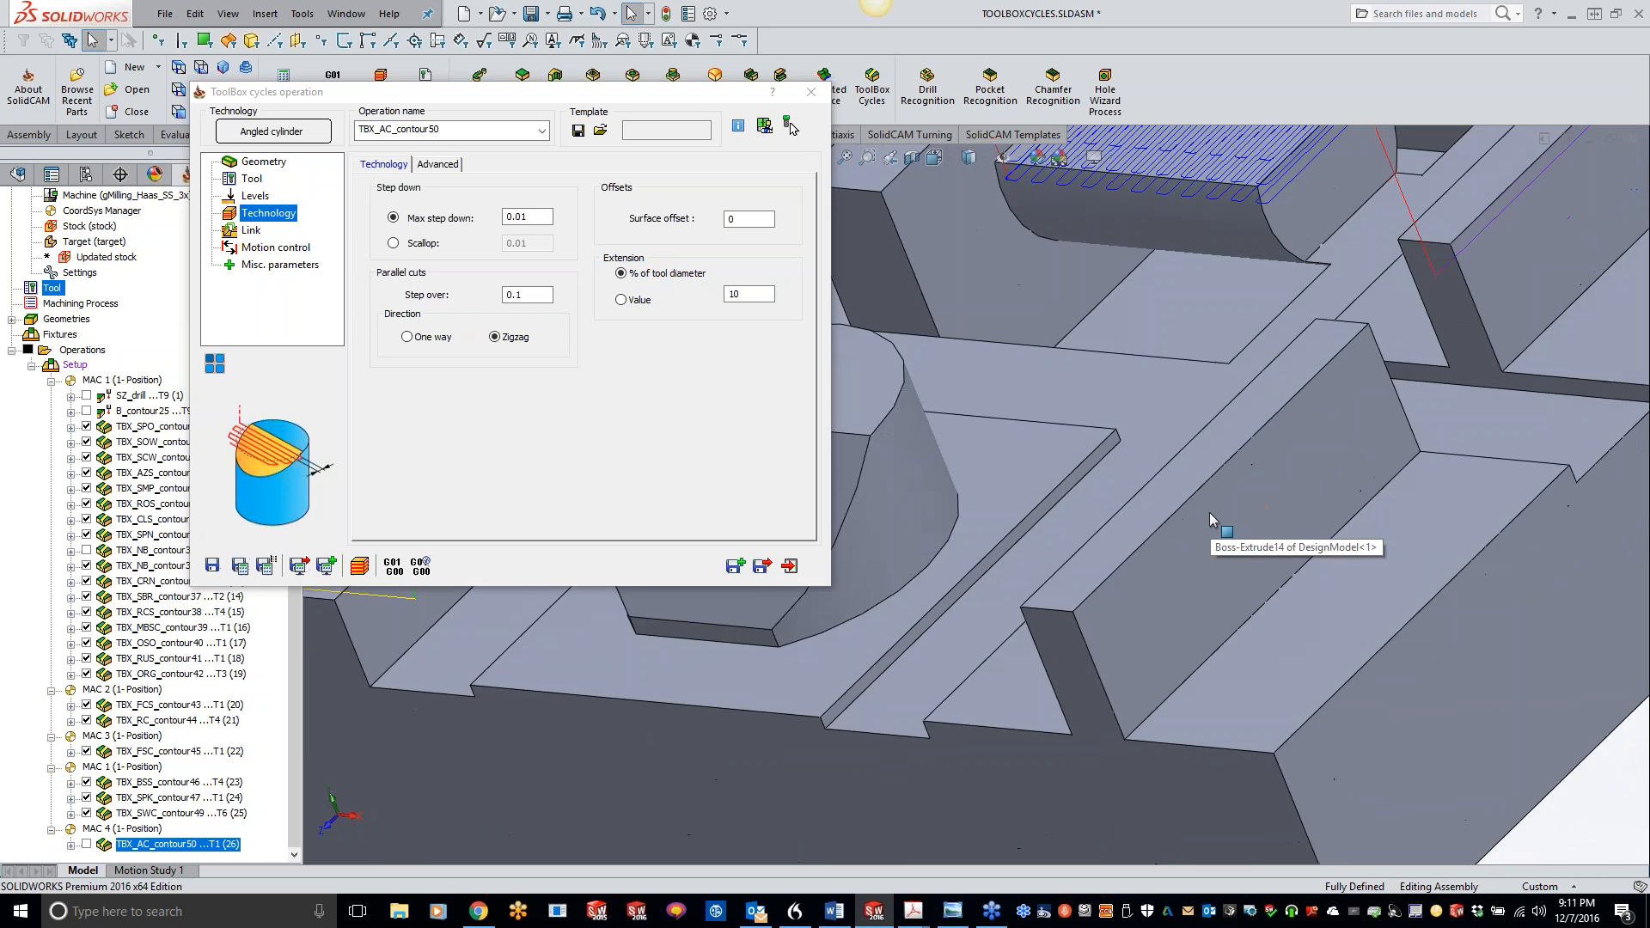
{"action": "scroll", "coordinate": [1196, 506], "scroll_direction": "down", "scroll_amount": 8}
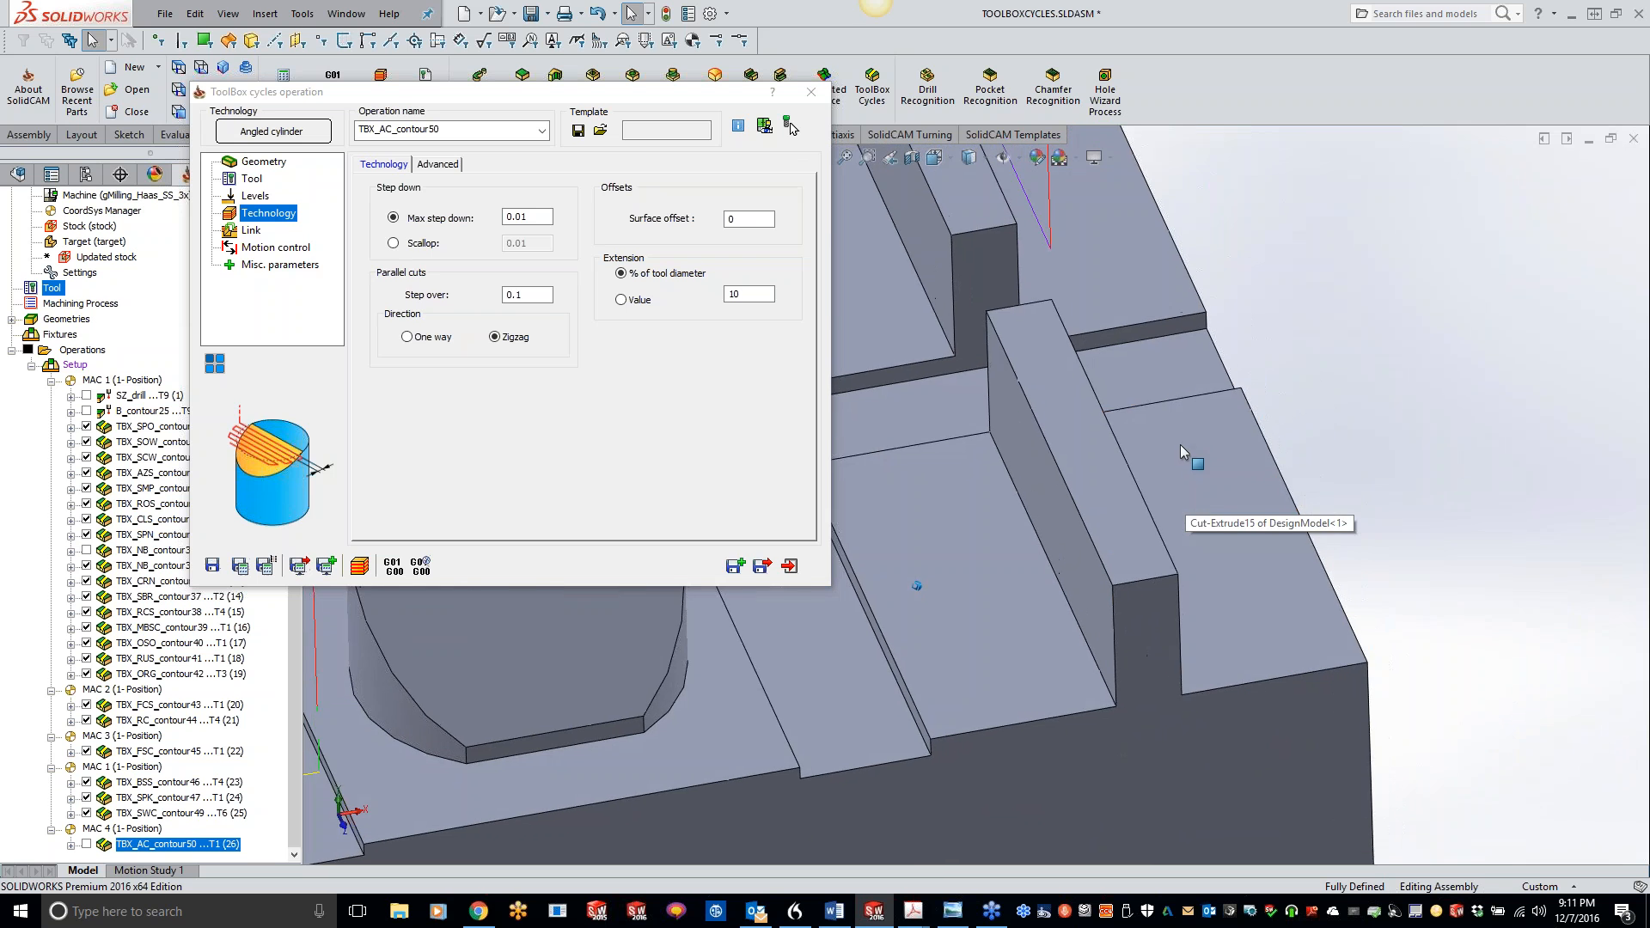
{"action": "scroll", "coordinate": [1195, 507], "scroll_direction": "up", "scroll_amount": 5}
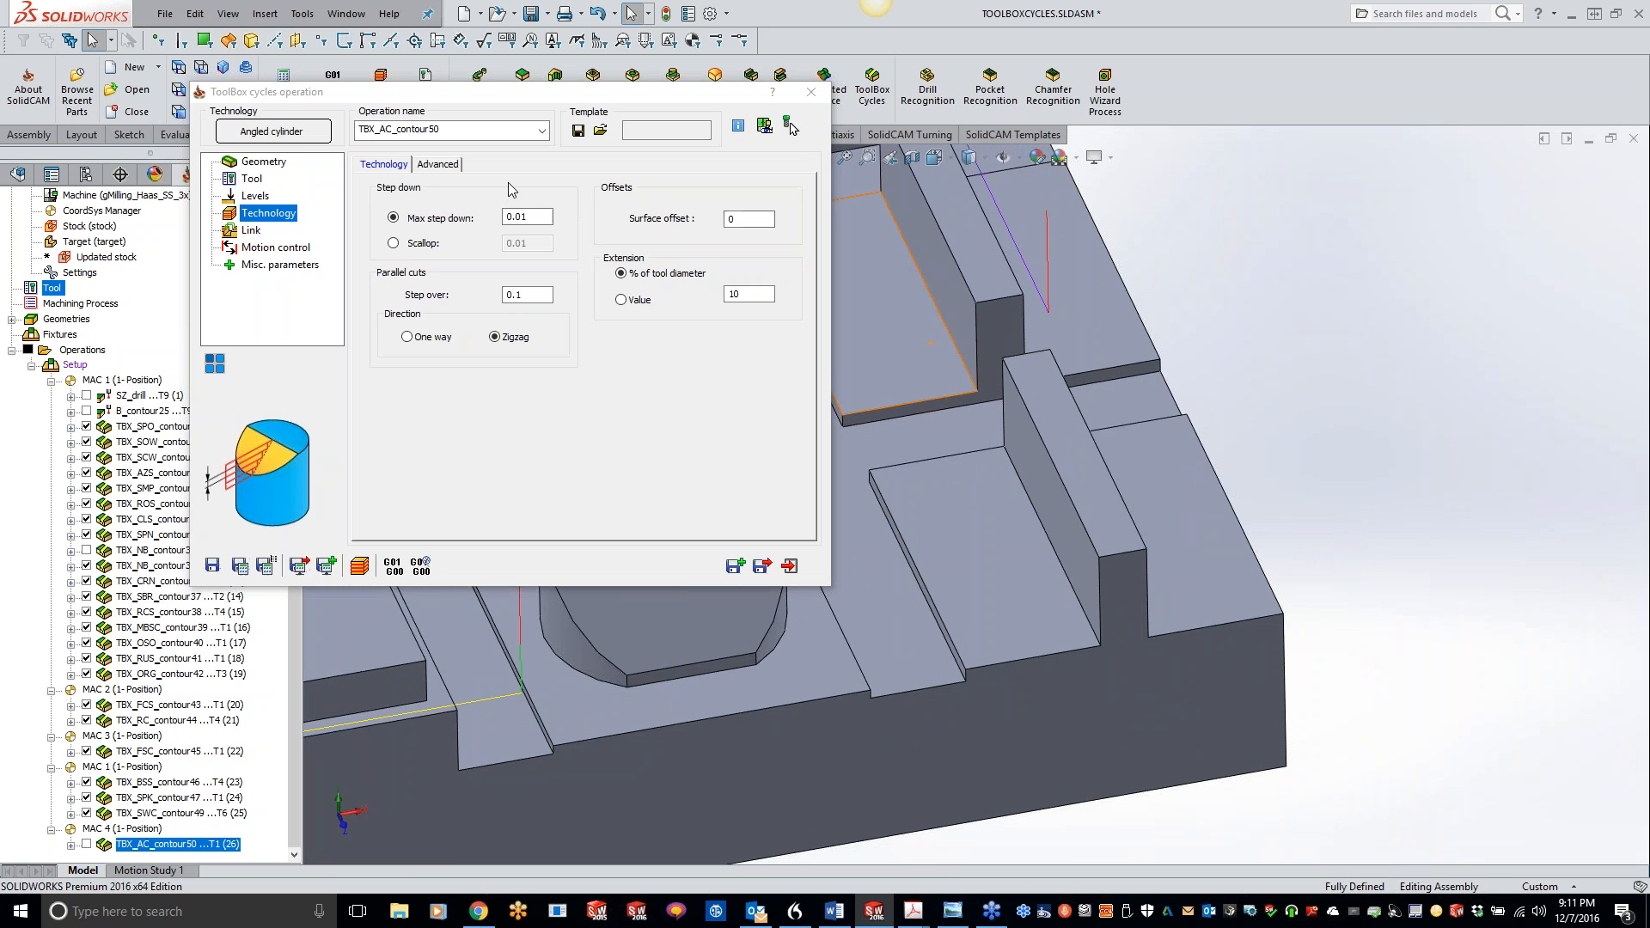
Step: Save and copy the Angled cylinder operation, and set the copy's coordinate system to MAC 1 (1-Position)
{"action": "left_click", "coordinate": [735, 567]}
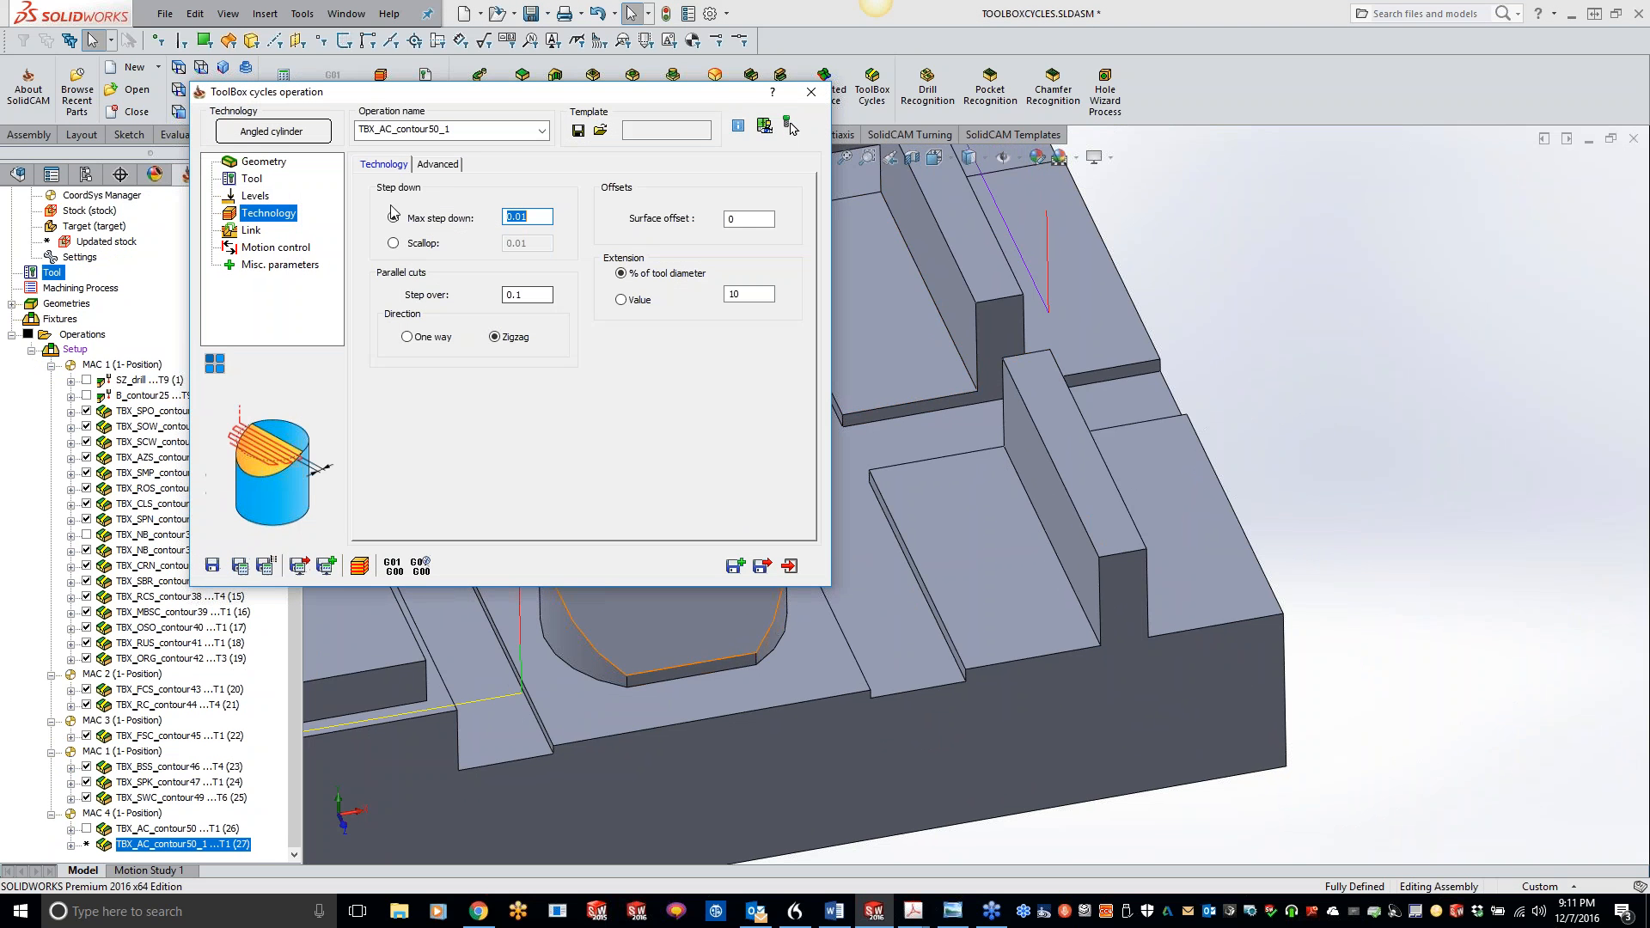
{"action": "left_click", "coordinate": [264, 161]}
{"action": "left_click", "coordinate": [490, 182]}
{"action": "left_click", "coordinate": [480, 208]}
{"action": "left_click", "coordinate": [486, 181]}
{"action": "left_click", "coordinate": [476, 197]}
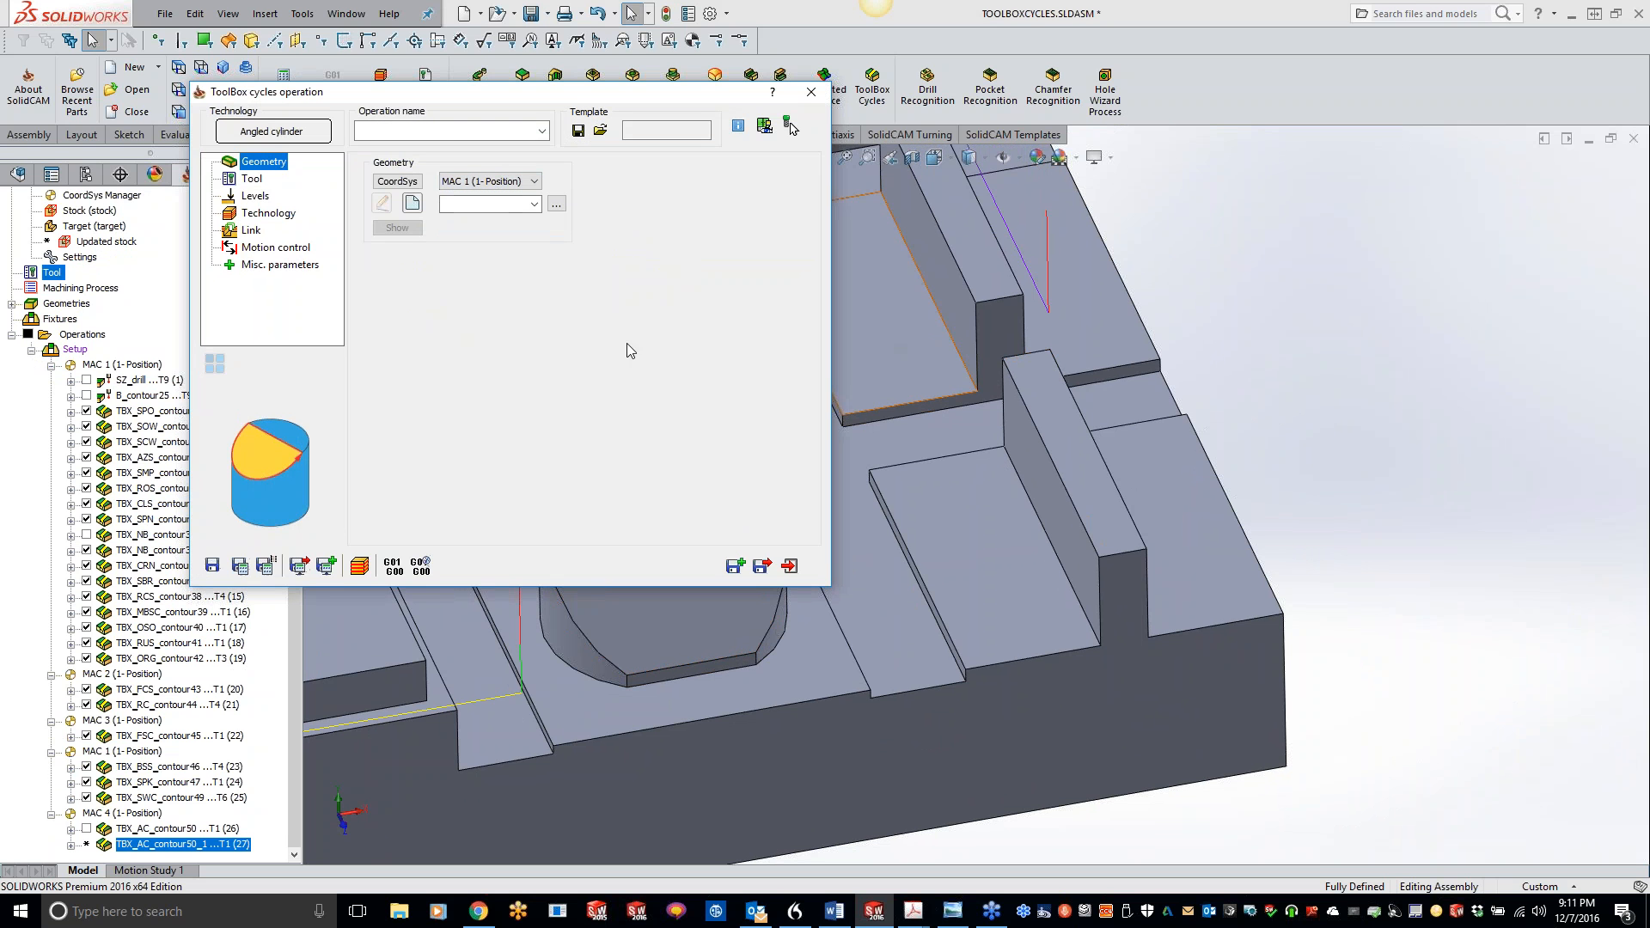
Step: Change the cycle to Thin Wall Machining and define its geometry as two chains along the long top edges of the thin wall
{"action": "left_click", "coordinate": [295, 132]}
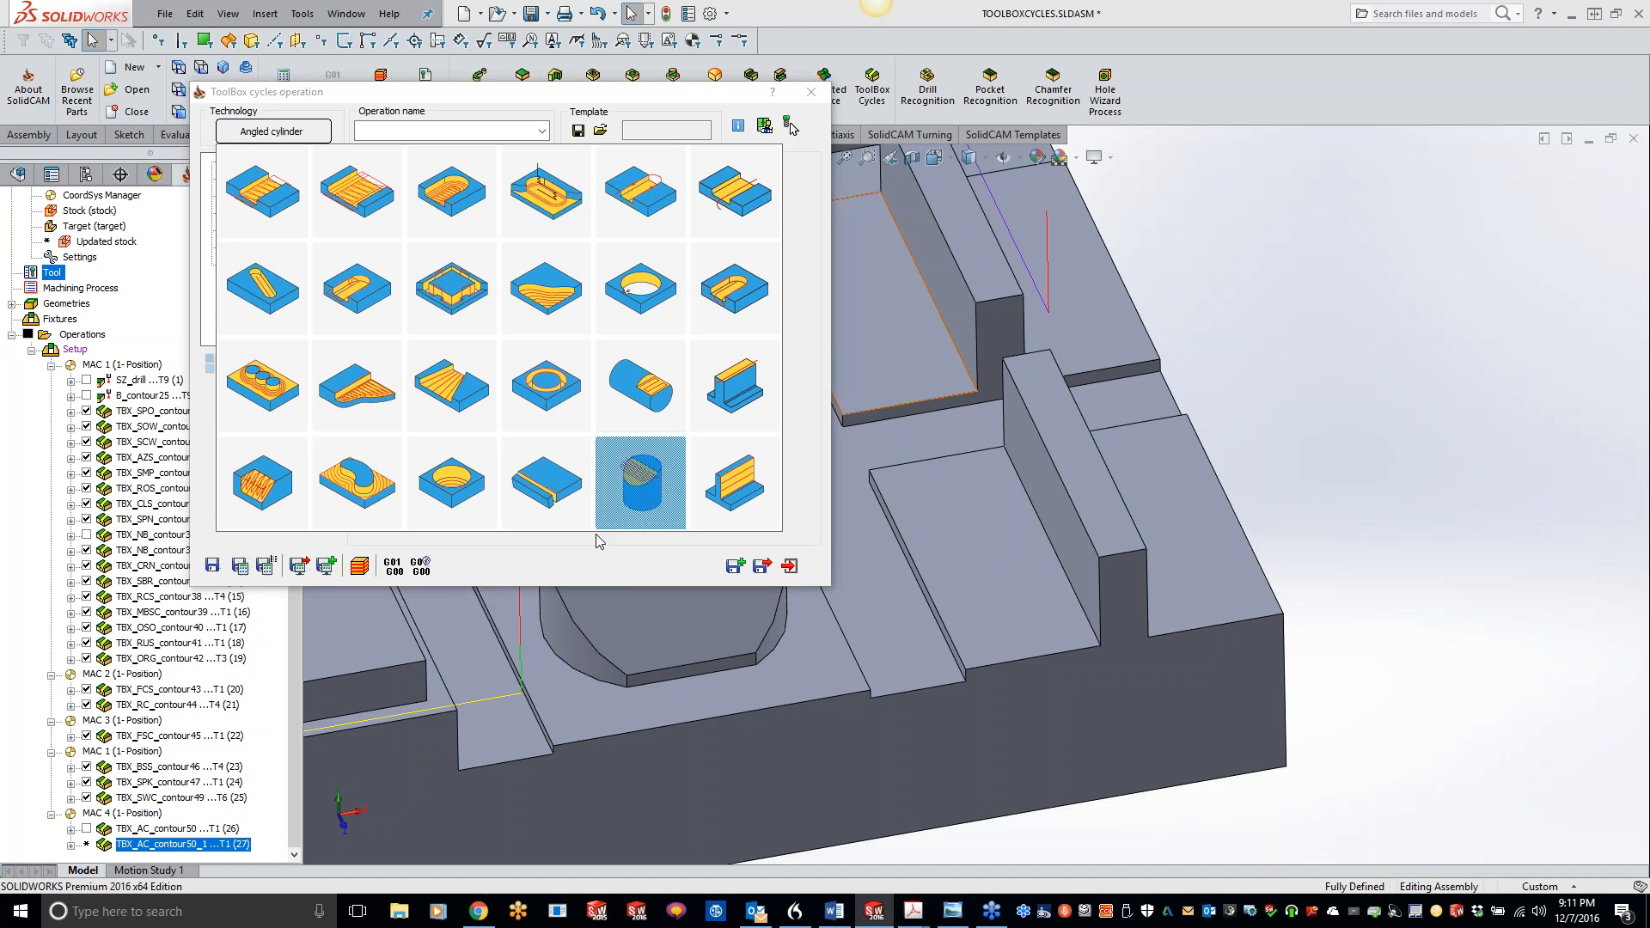
{"action": "left_click", "coordinate": [740, 490]}
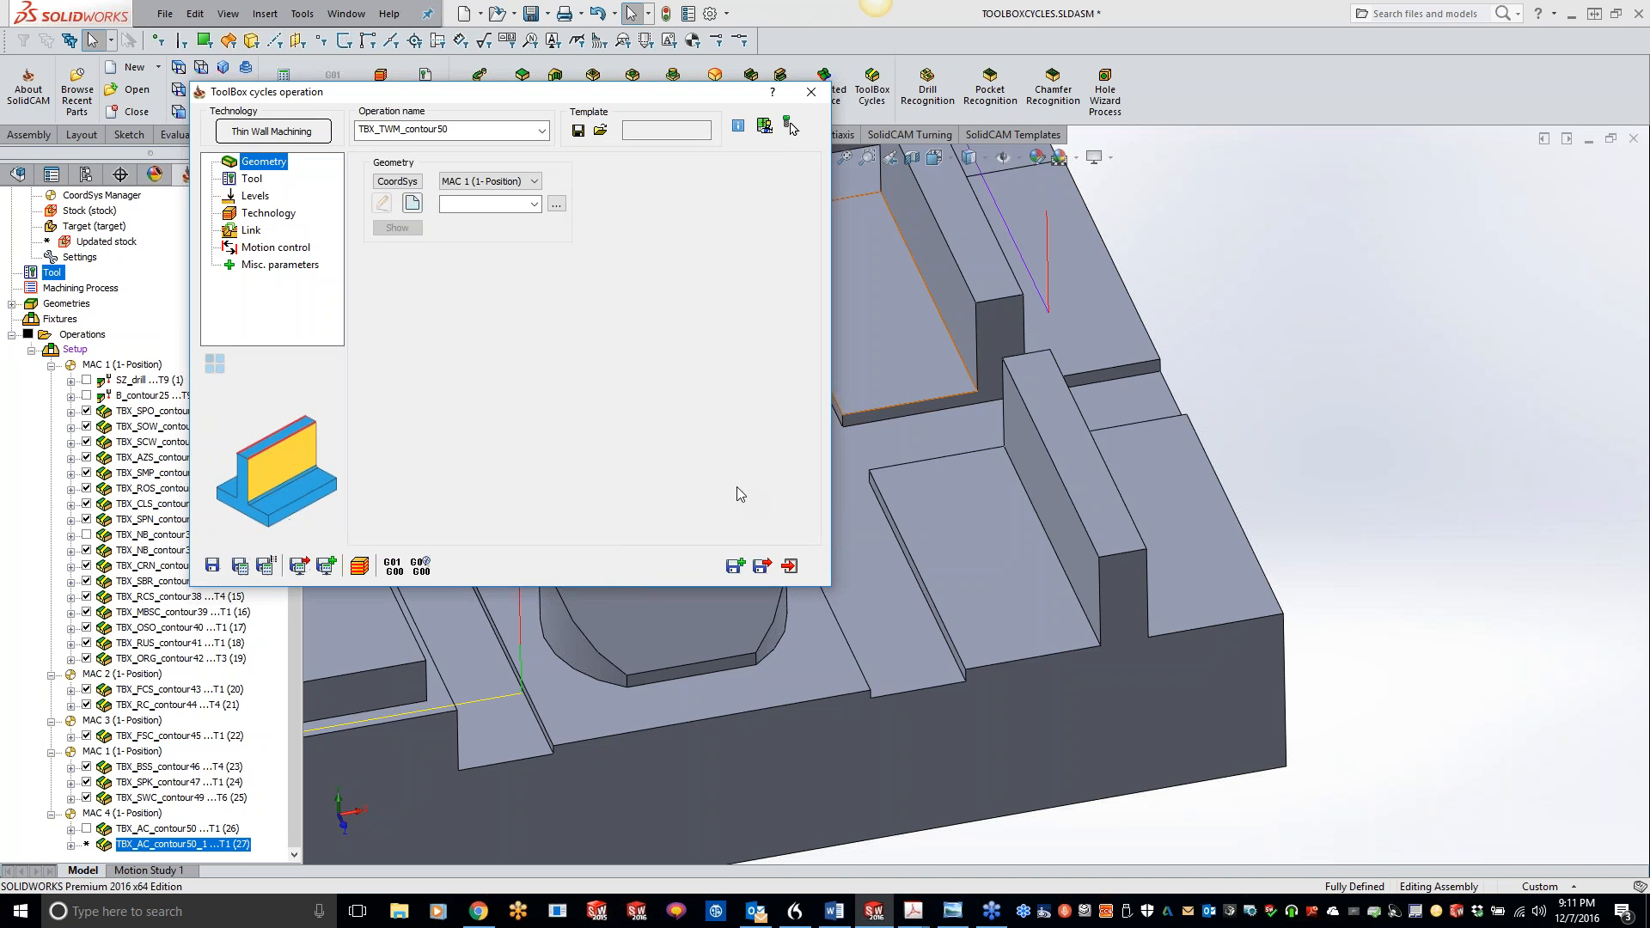
{"action": "left_click", "coordinate": [416, 207]}
{"action": "left_click", "coordinate": [413, 205]}
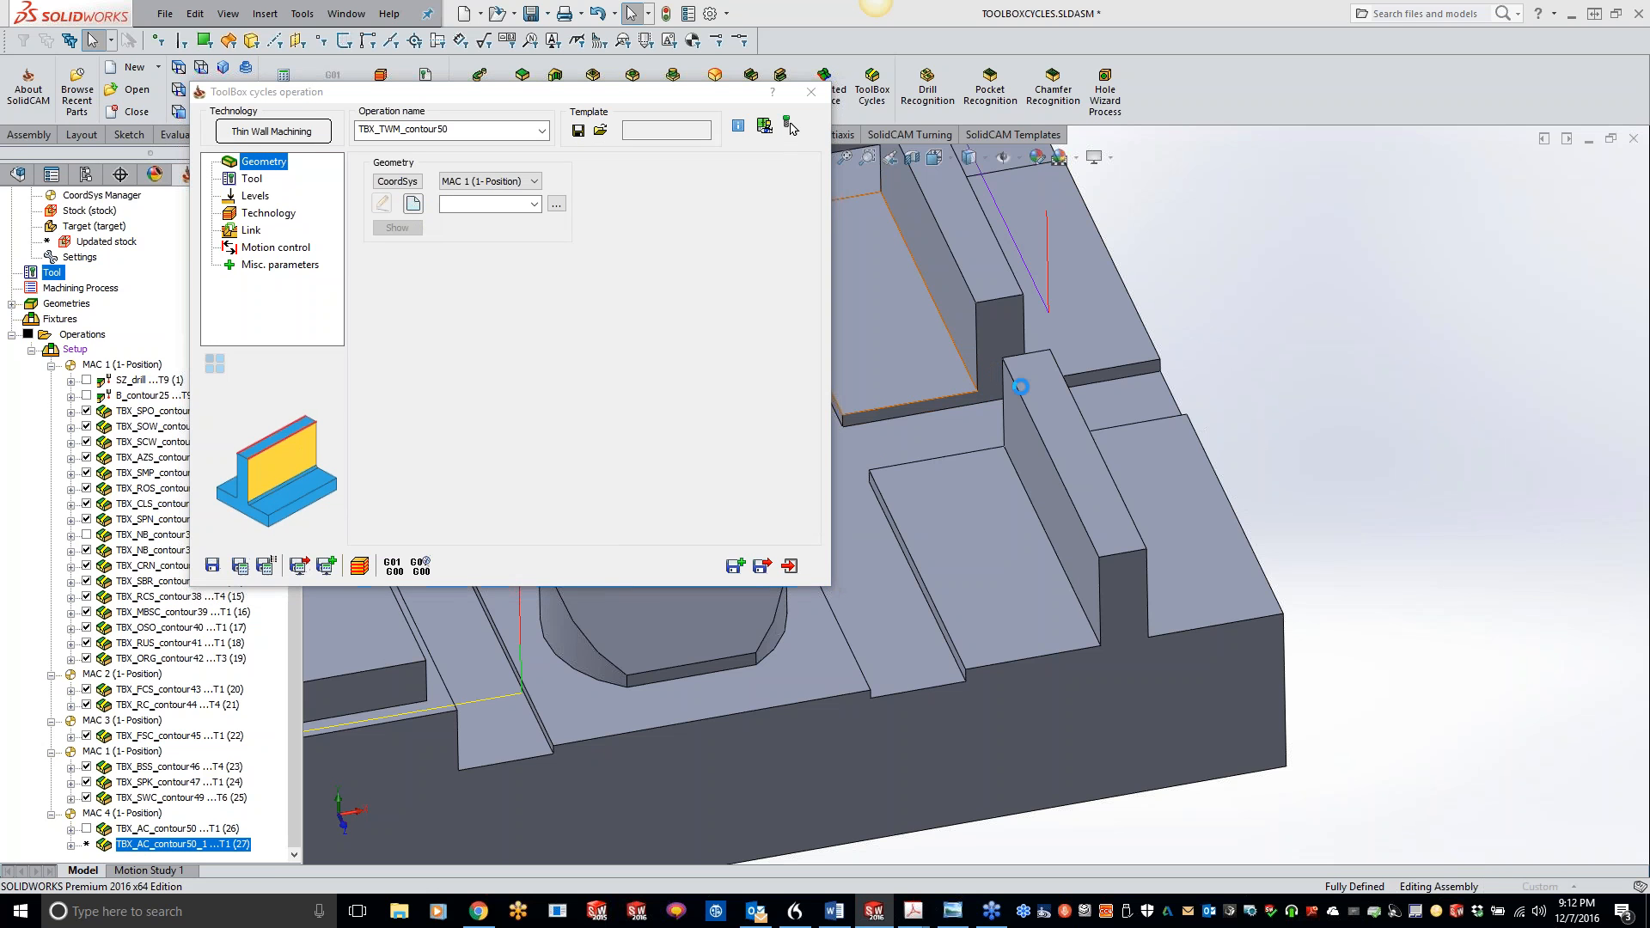
{"action": "left_click", "coordinate": [1024, 401]}
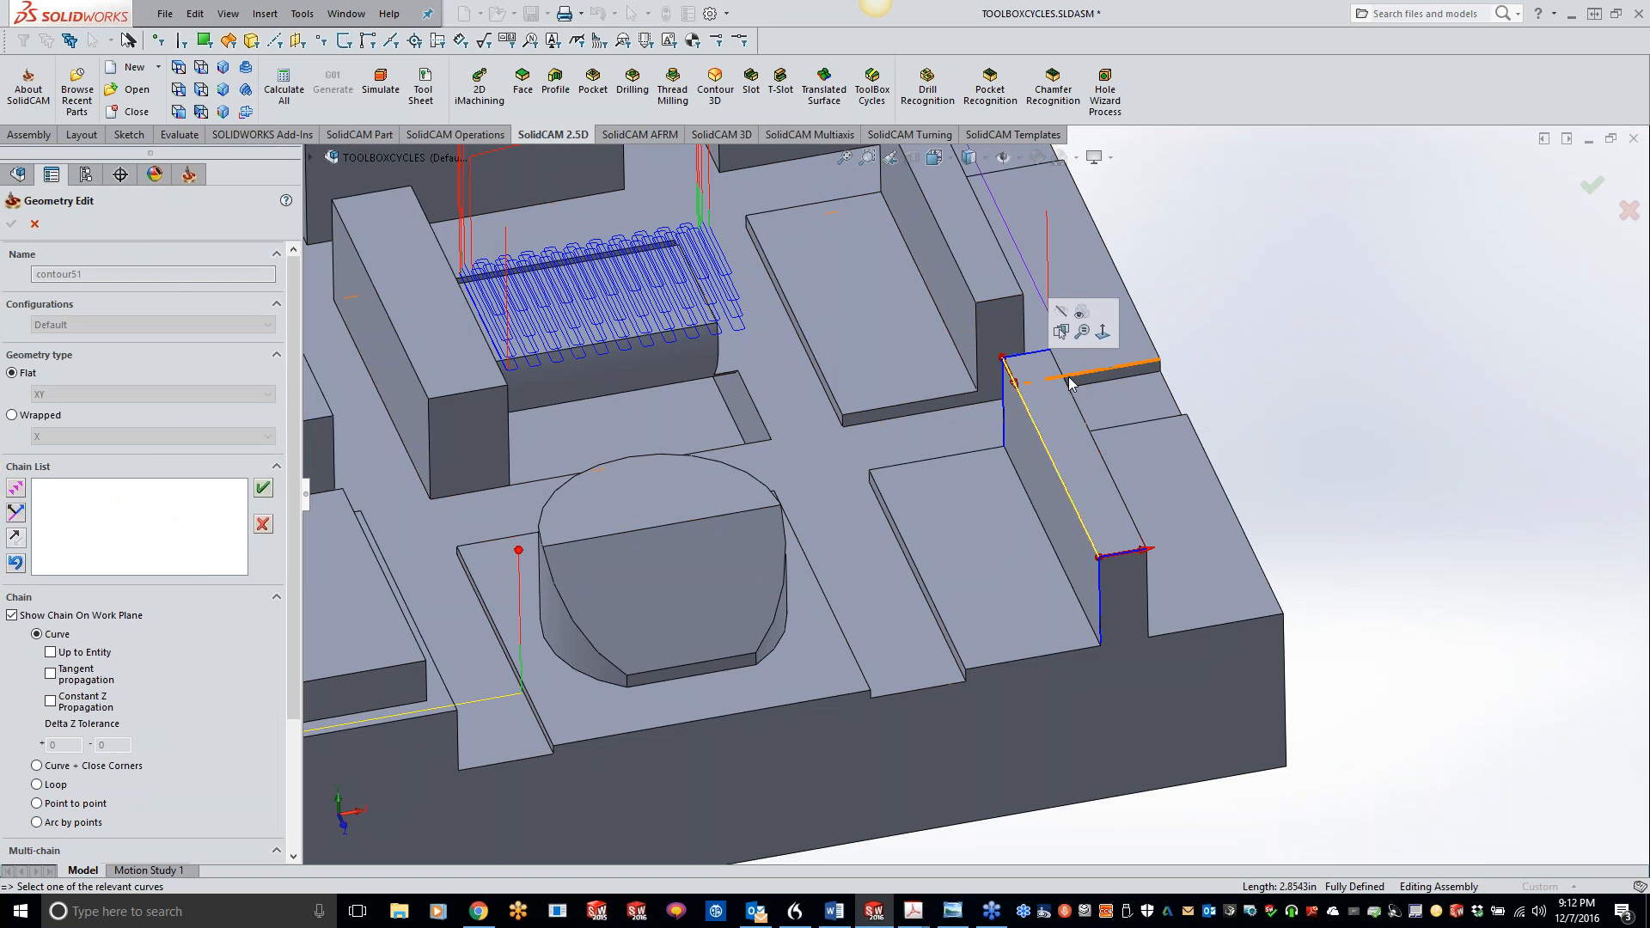
{"action": "left_click", "coordinate": [263, 488]}
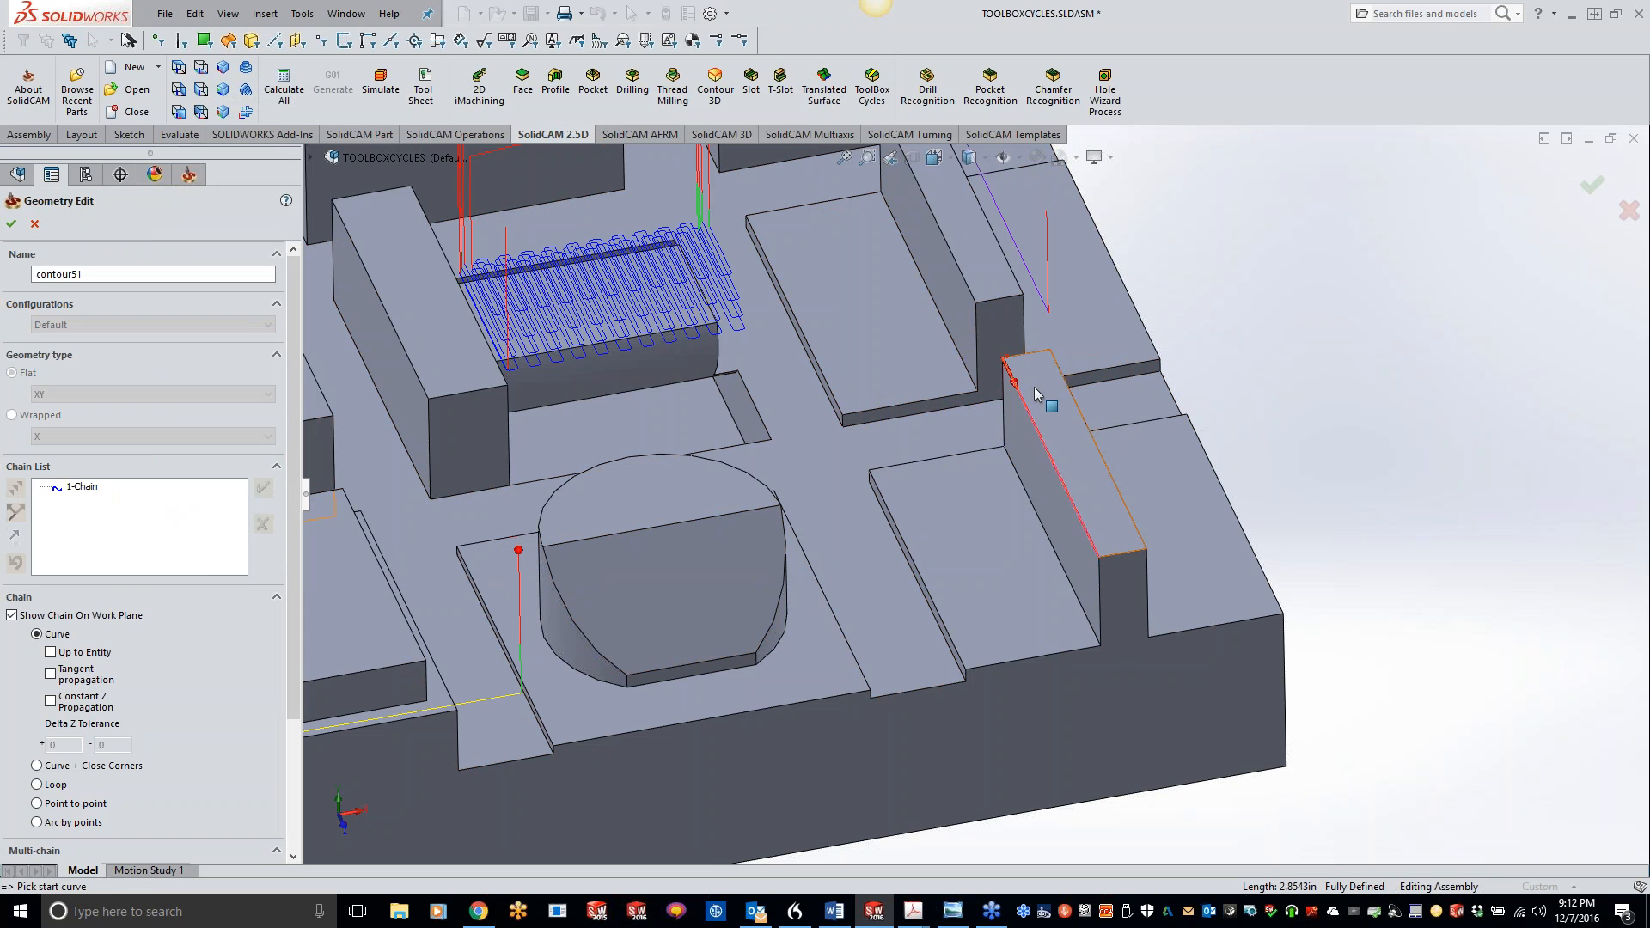
{"action": "left_click", "coordinate": [1075, 401]}
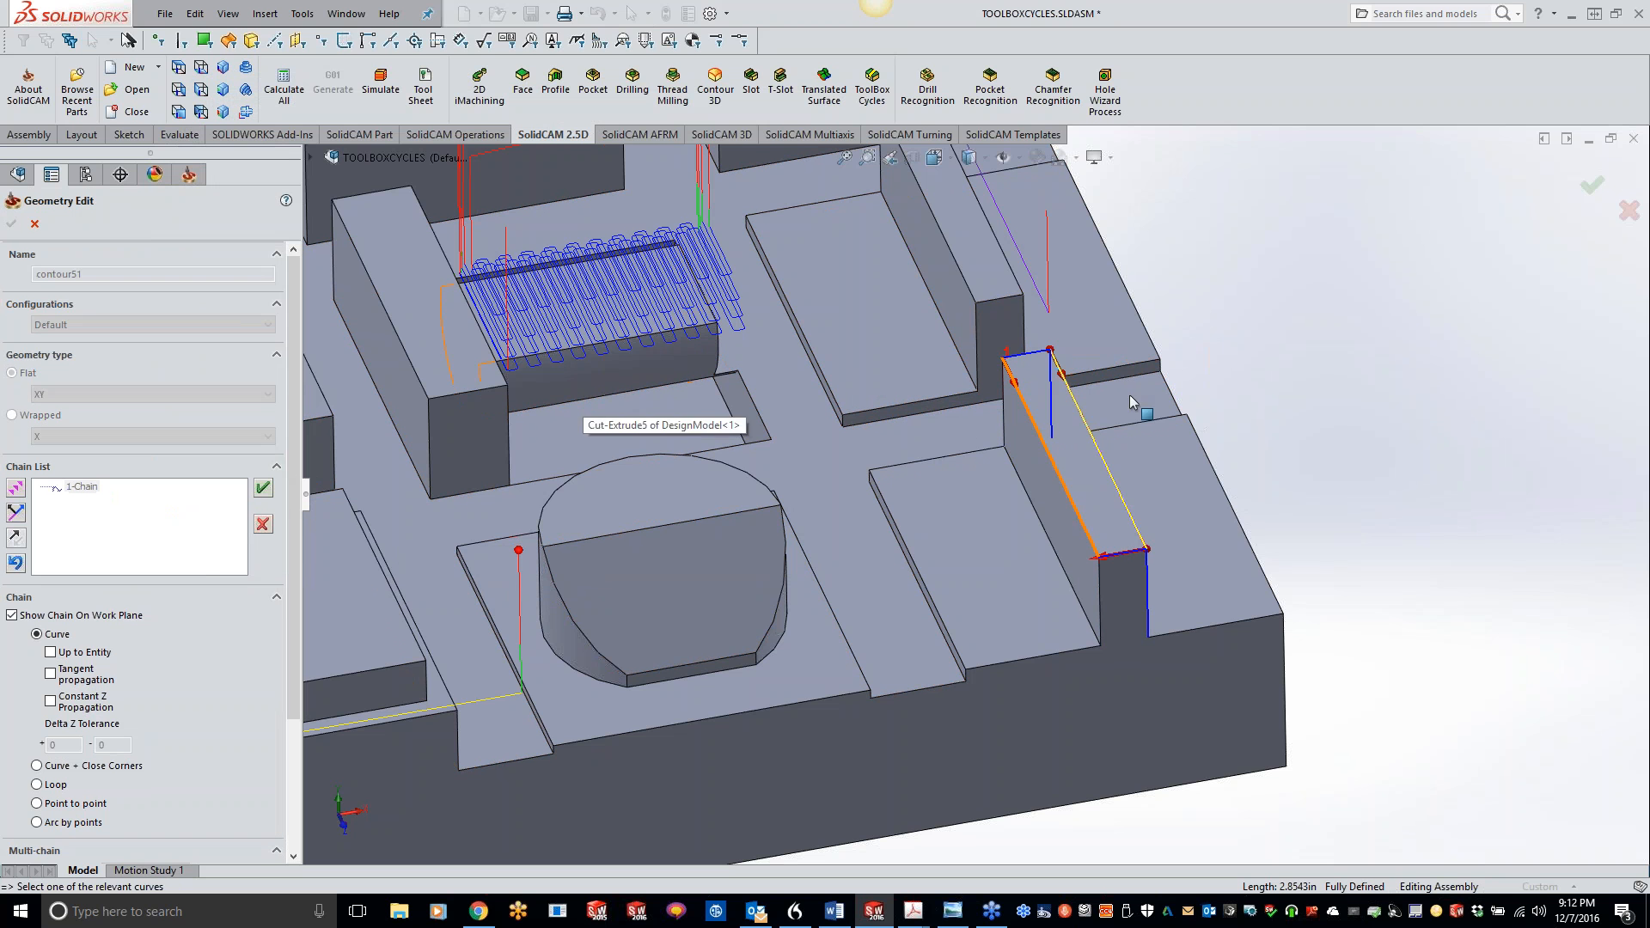
{"action": "left_click", "coordinate": [263, 488]}
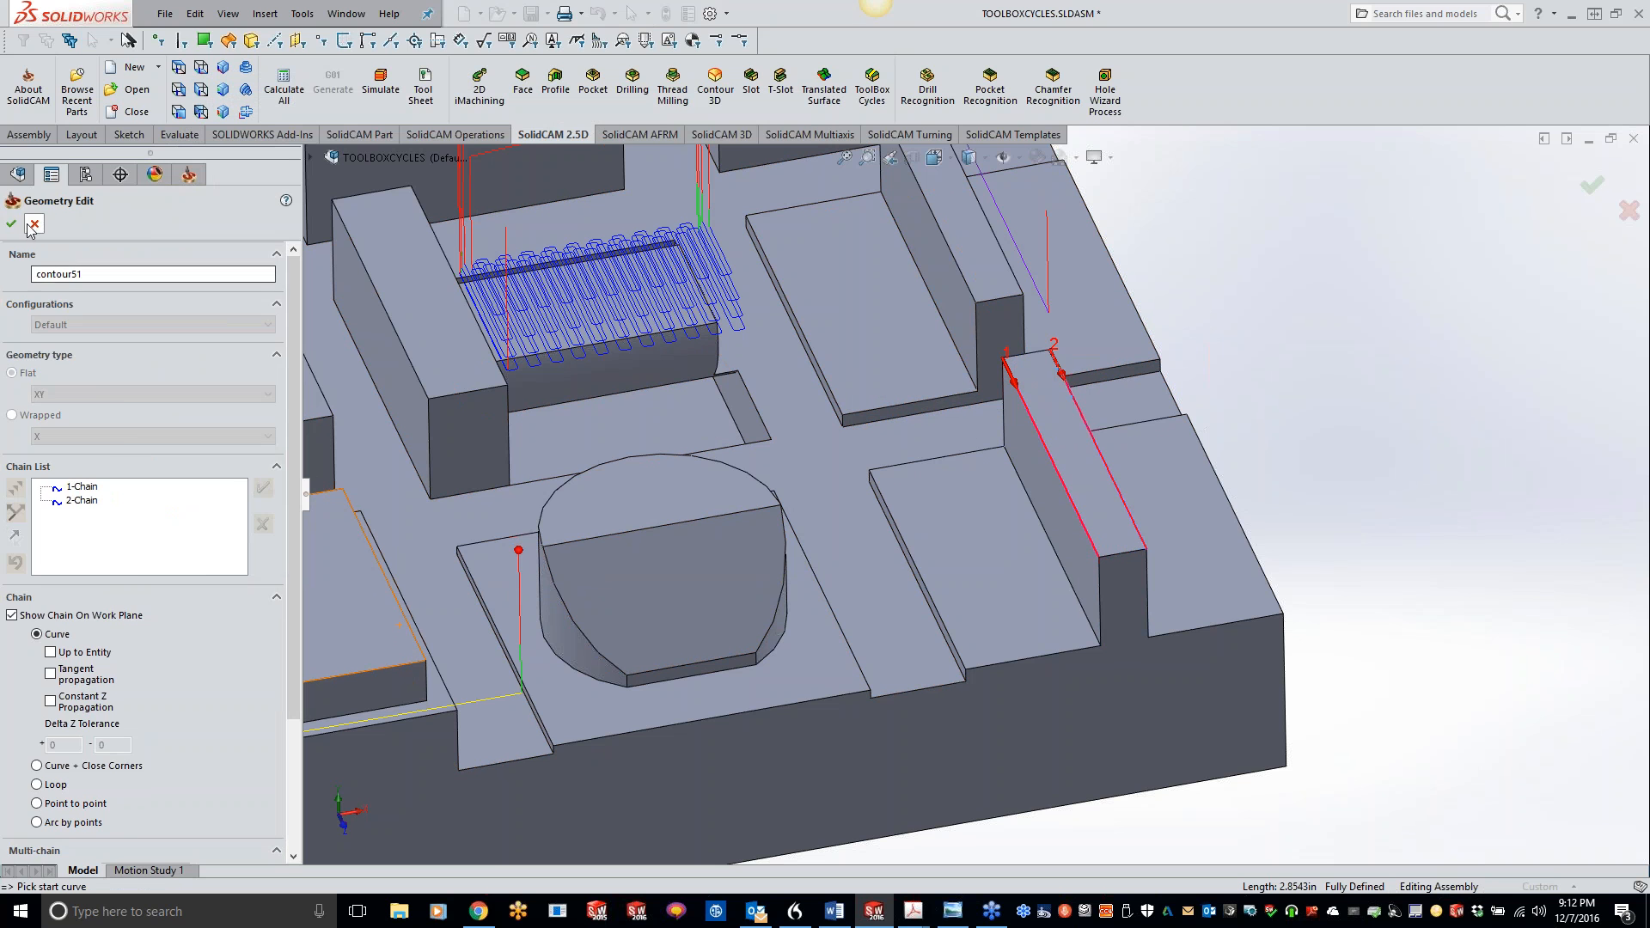
{"action": "left_click", "coordinate": [12, 224]}
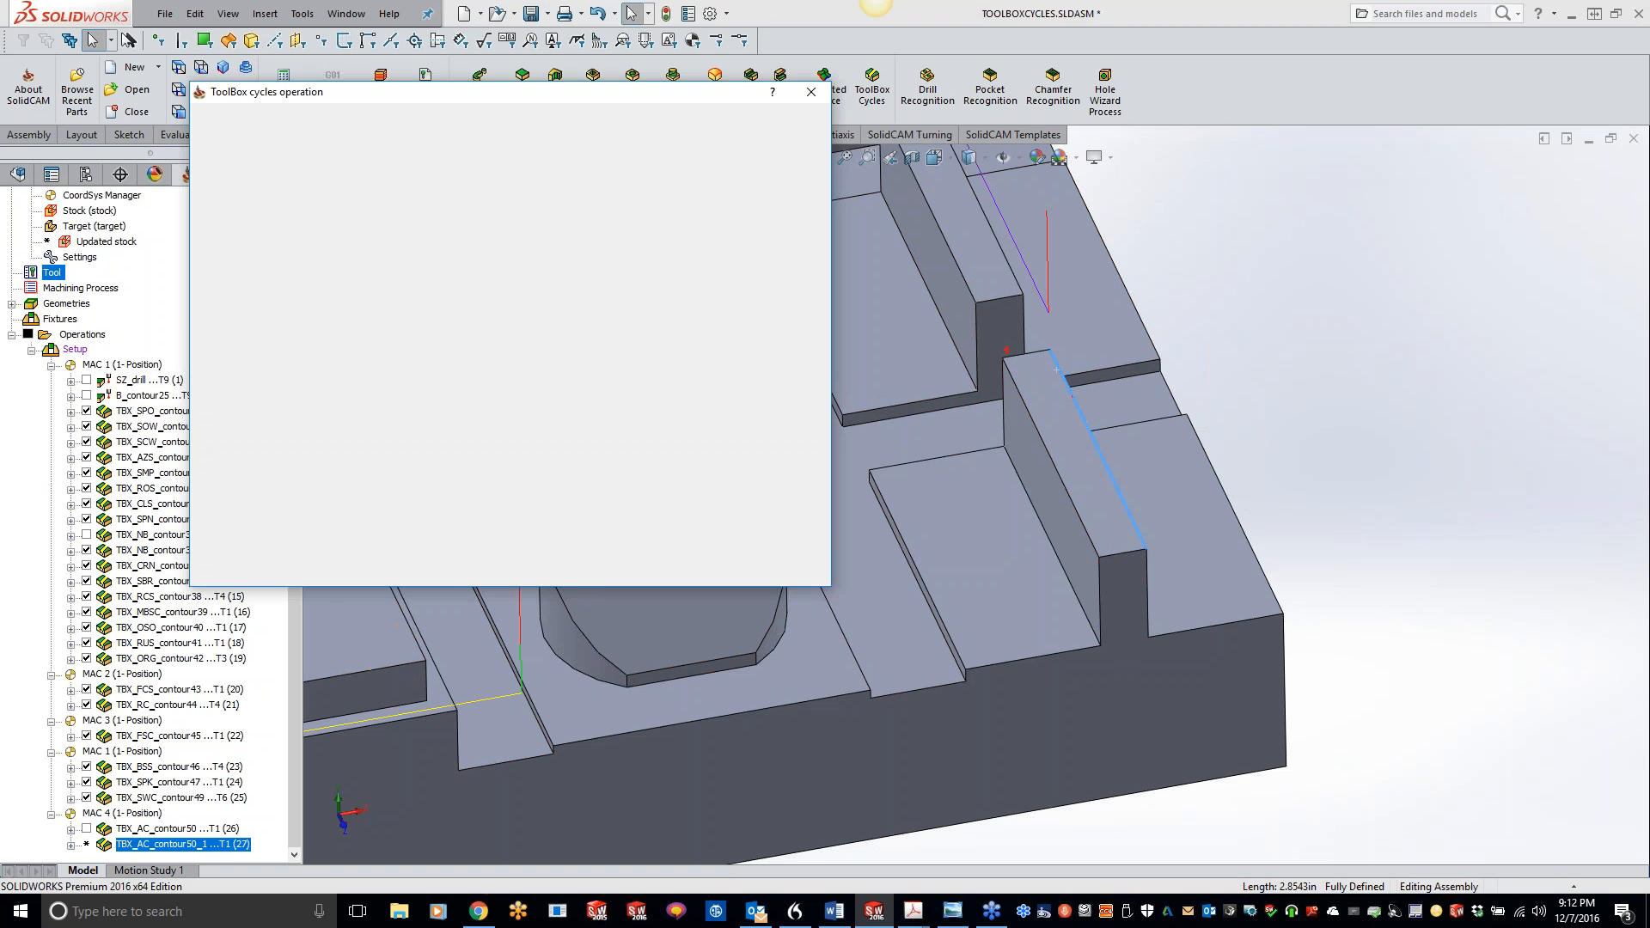
Step: Assign tool 3, the 0.125 inch end mill, and replace it with another tool from the tool table
{"action": "left_click", "coordinate": [251, 178]}
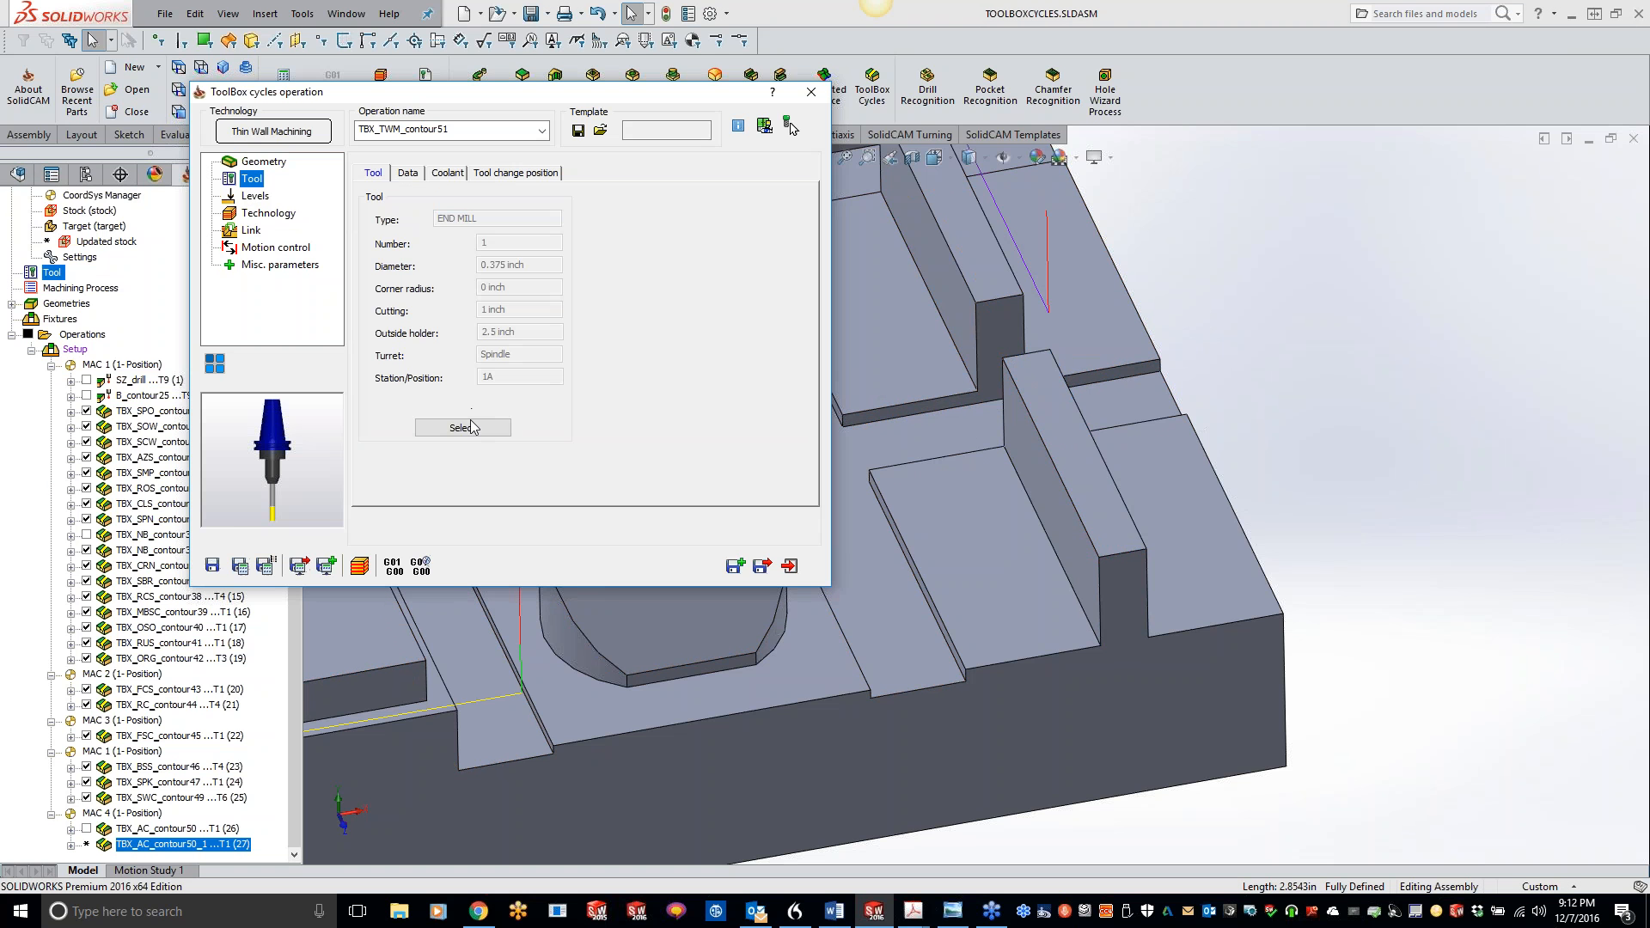
{"action": "left_click", "coordinate": [471, 427]}
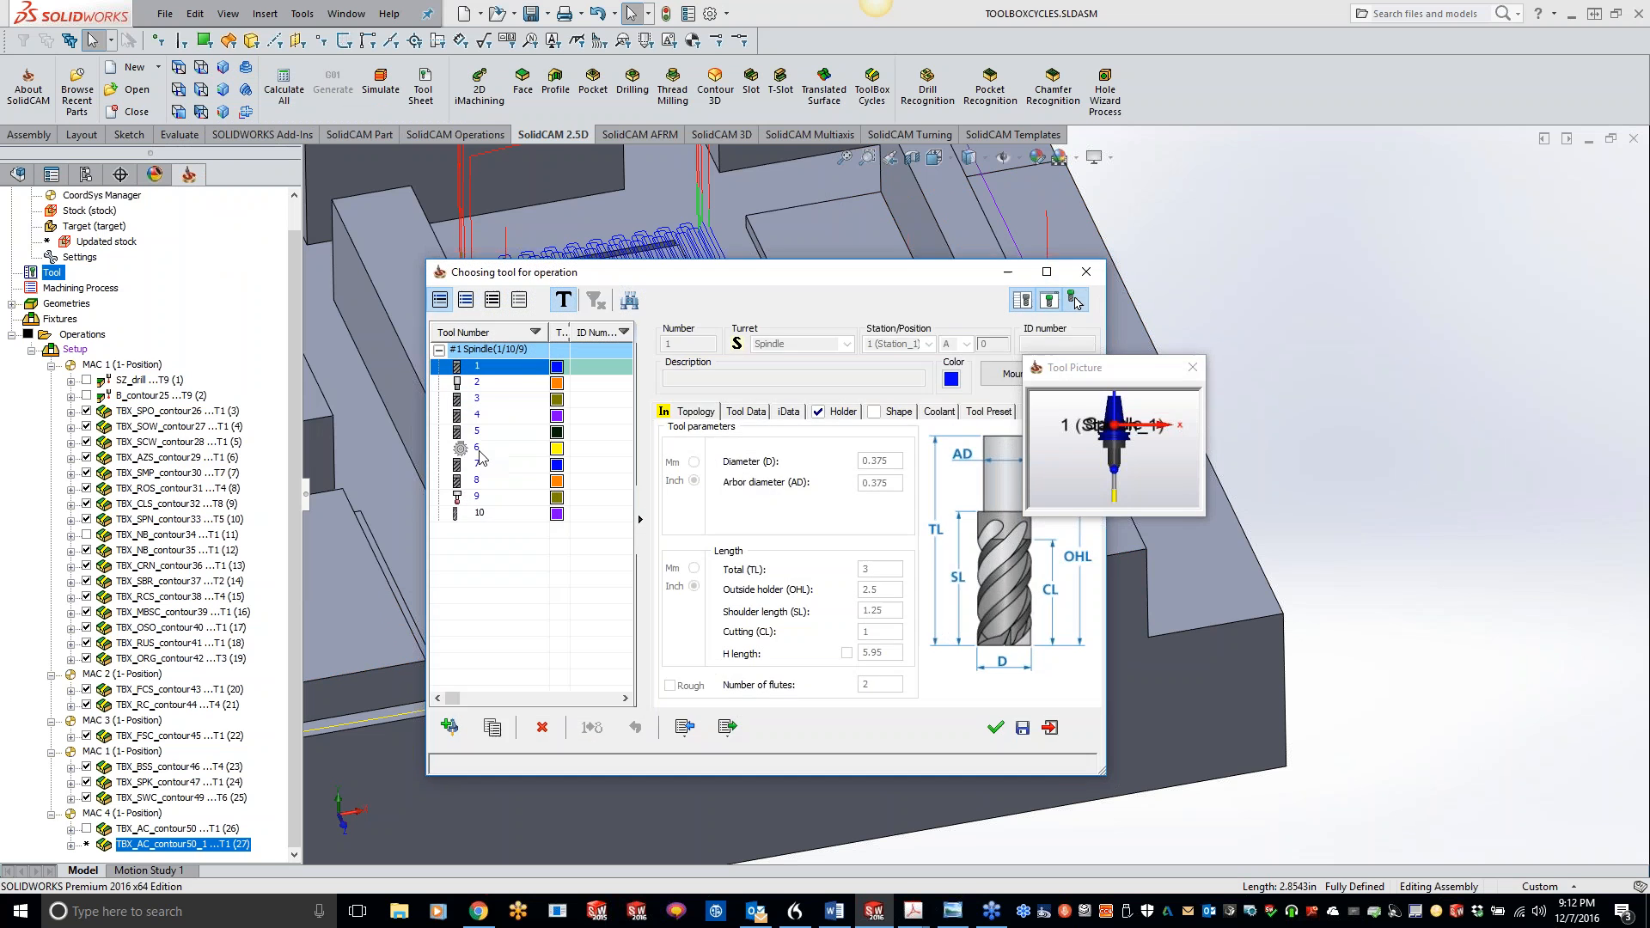
{"action": "double_click", "coordinate": [480, 402]}
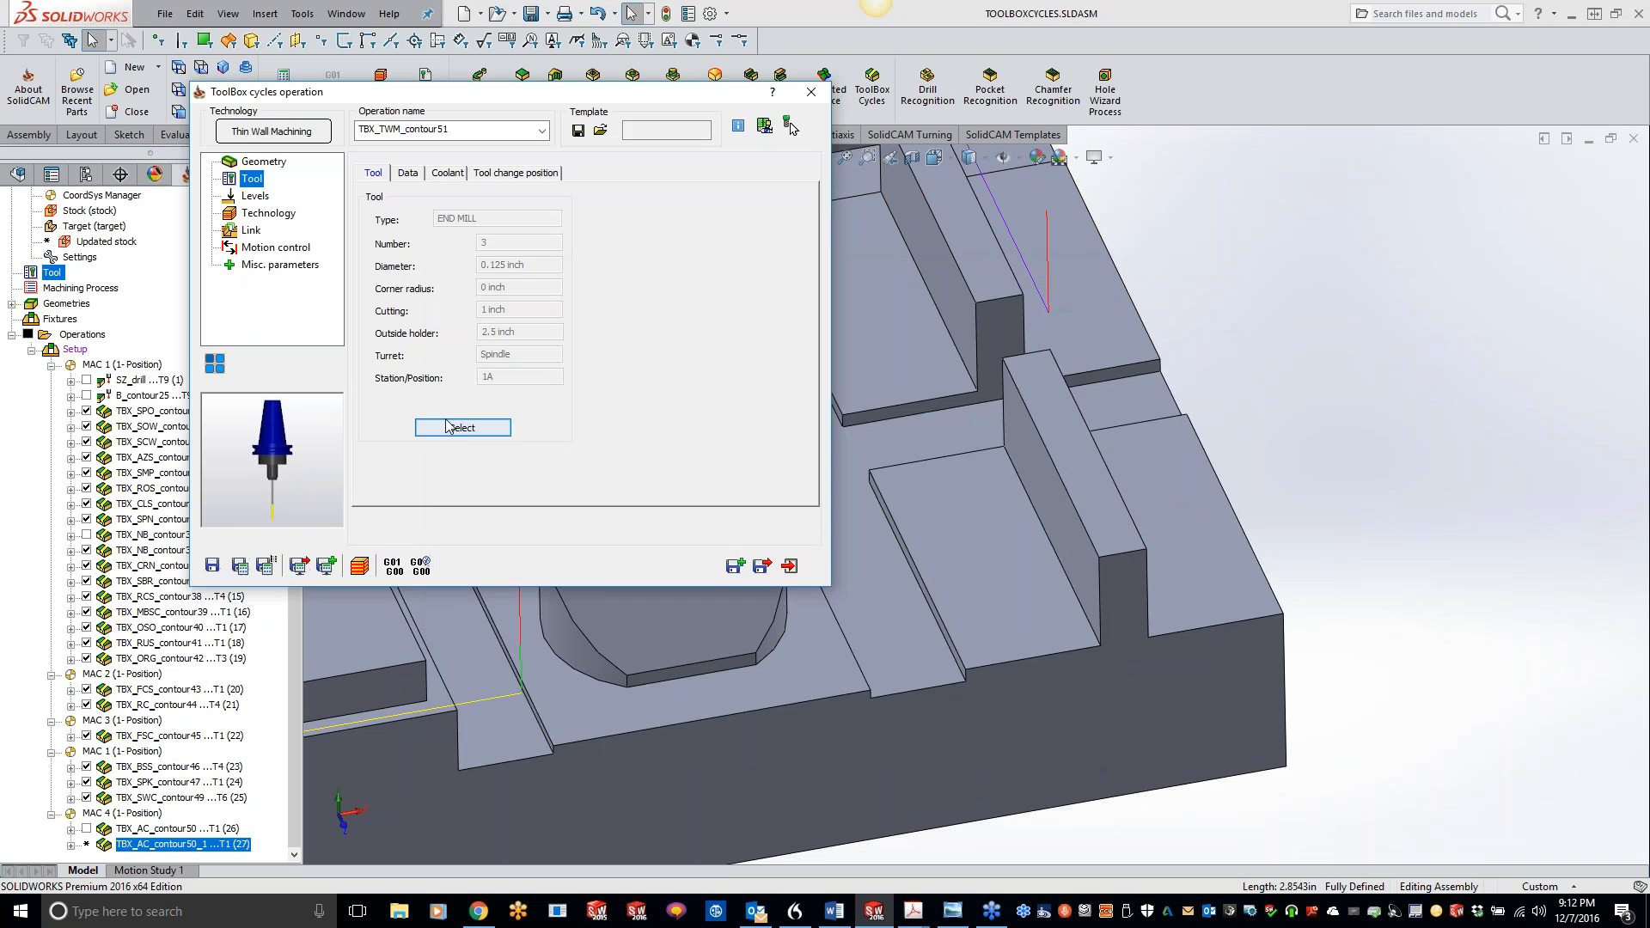
{"action": "left_click", "coordinate": [445, 421]}
{"action": "double_click", "coordinate": [503, 423]}
Step: Pick the Thin Wall Machining depth on the floor face beside the wall, and open the technology parameters
{"action": "left_click", "coordinate": [256, 196]}
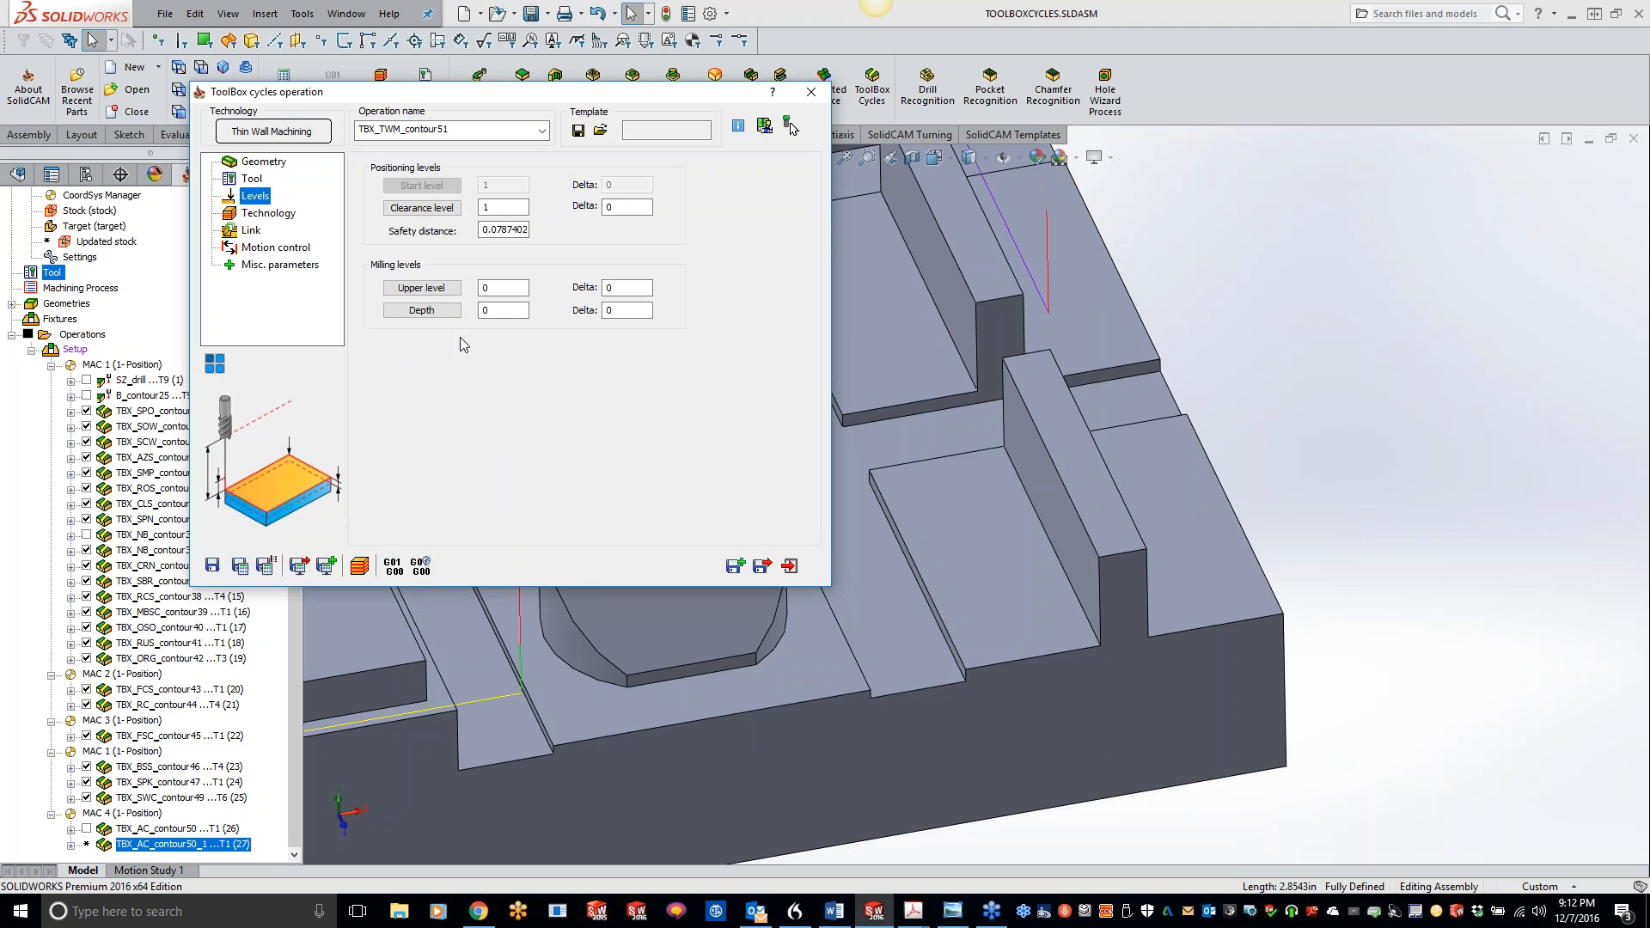
{"action": "left_click", "coordinate": [460, 310]}
{"action": "left_click", "coordinate": [988, 558]}
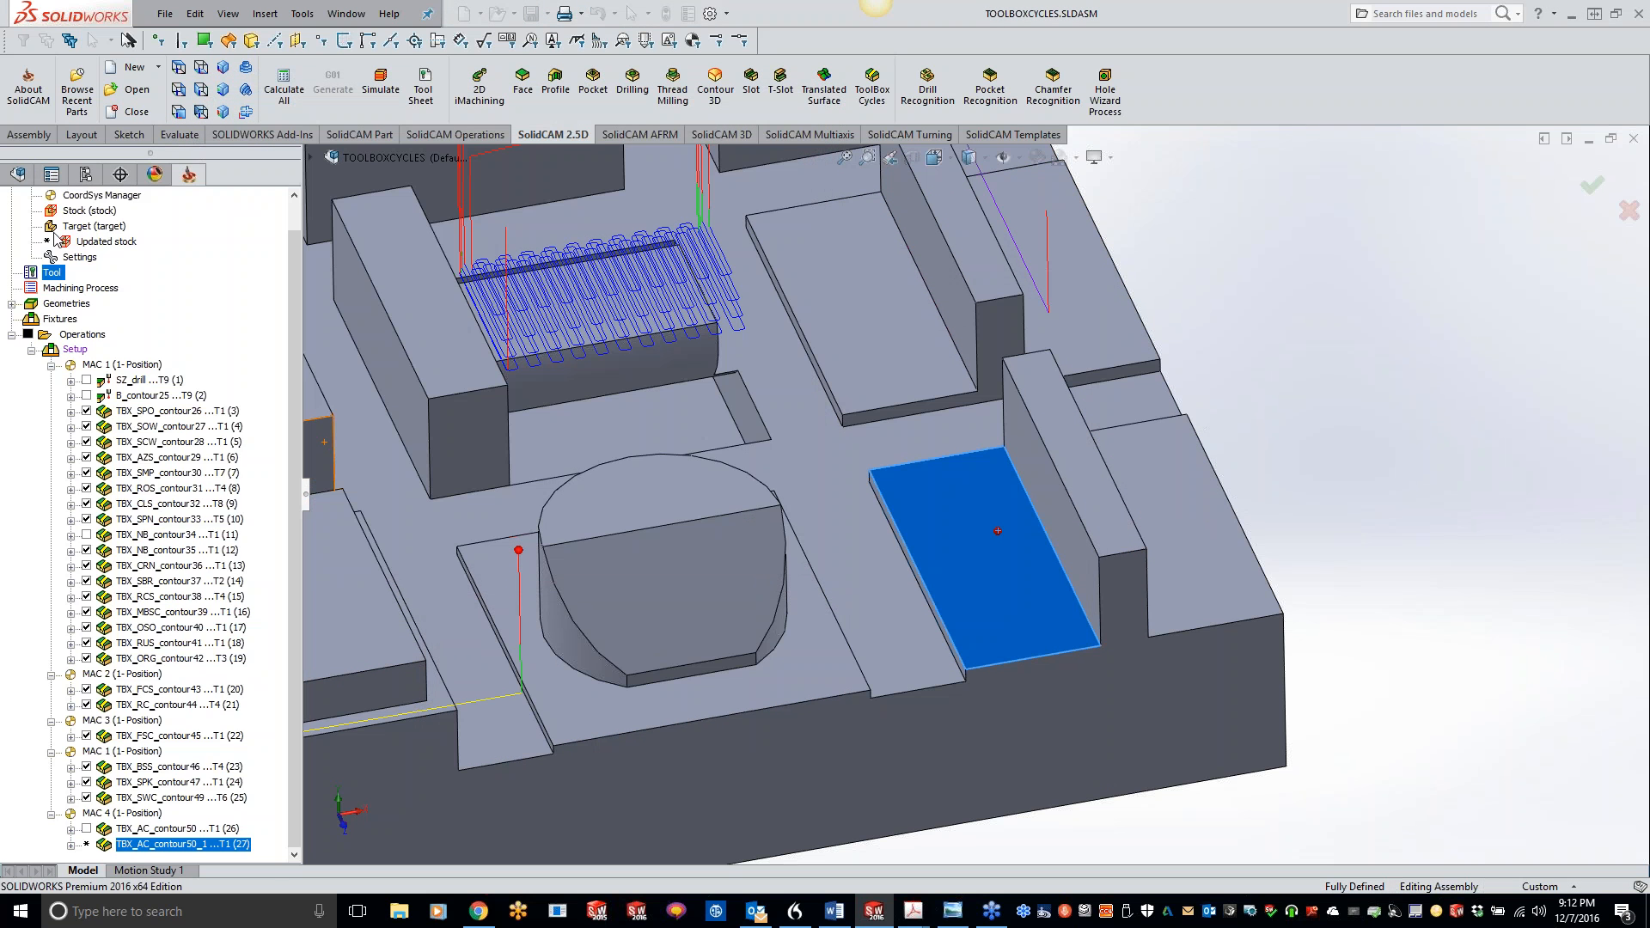
{"action": "left_click", "coordinate": [283, 213]}
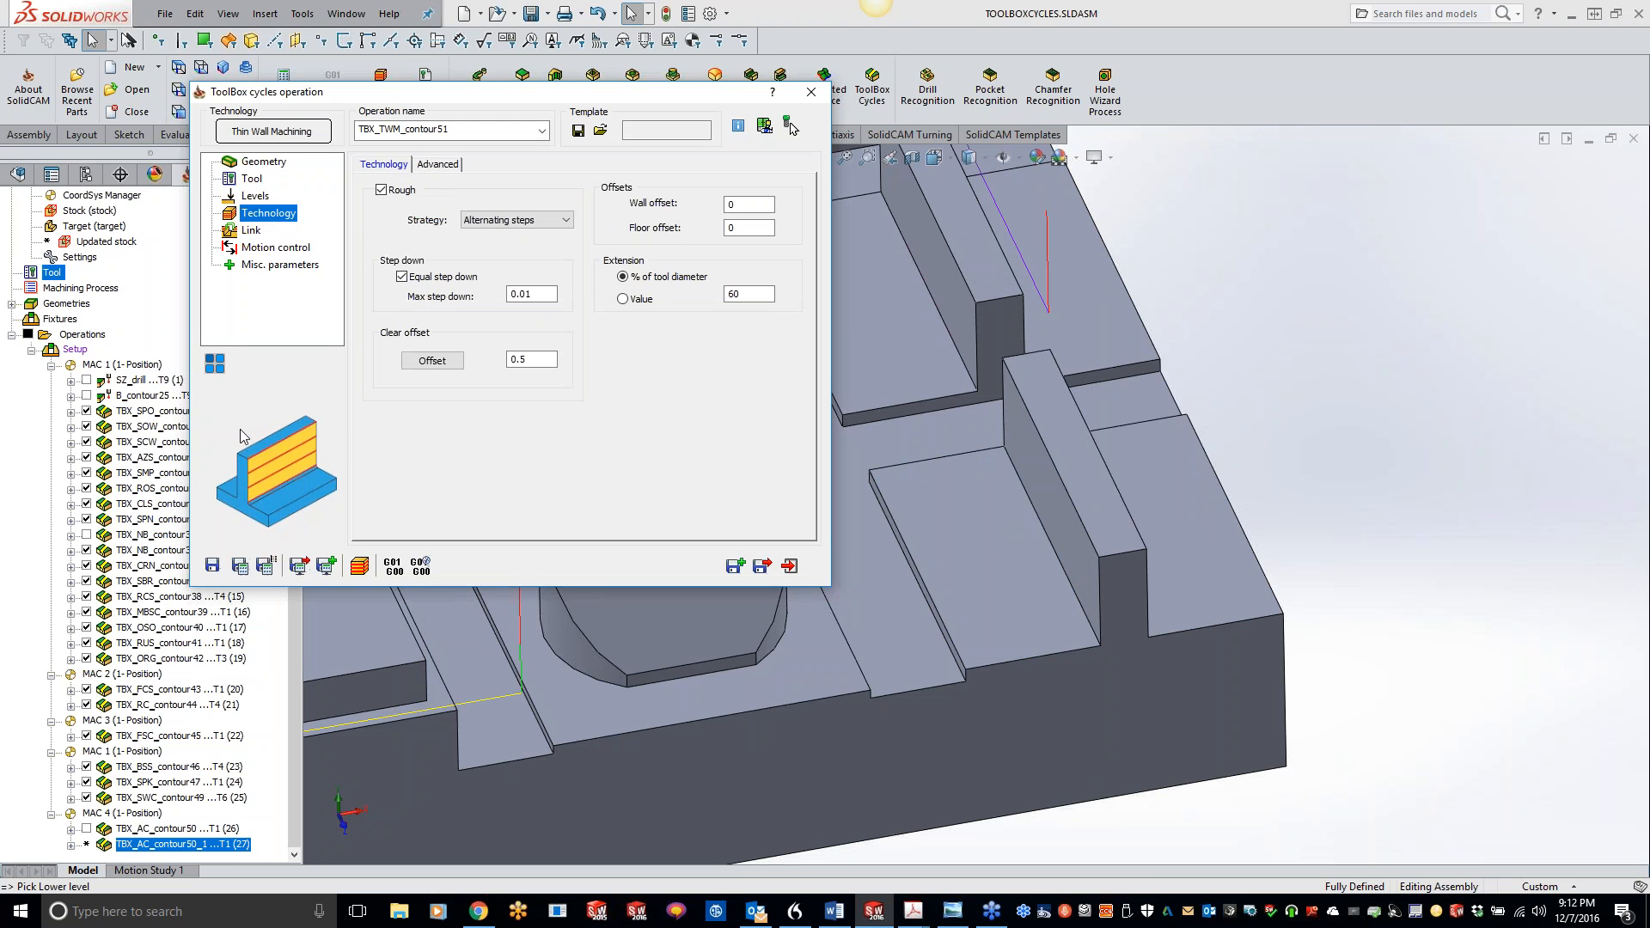
Step: Set the Thin Wall Machining maximum step down to 0.1 and recalculate the toolpath
{"action": "left_click", "coordinate": [255, 196]}
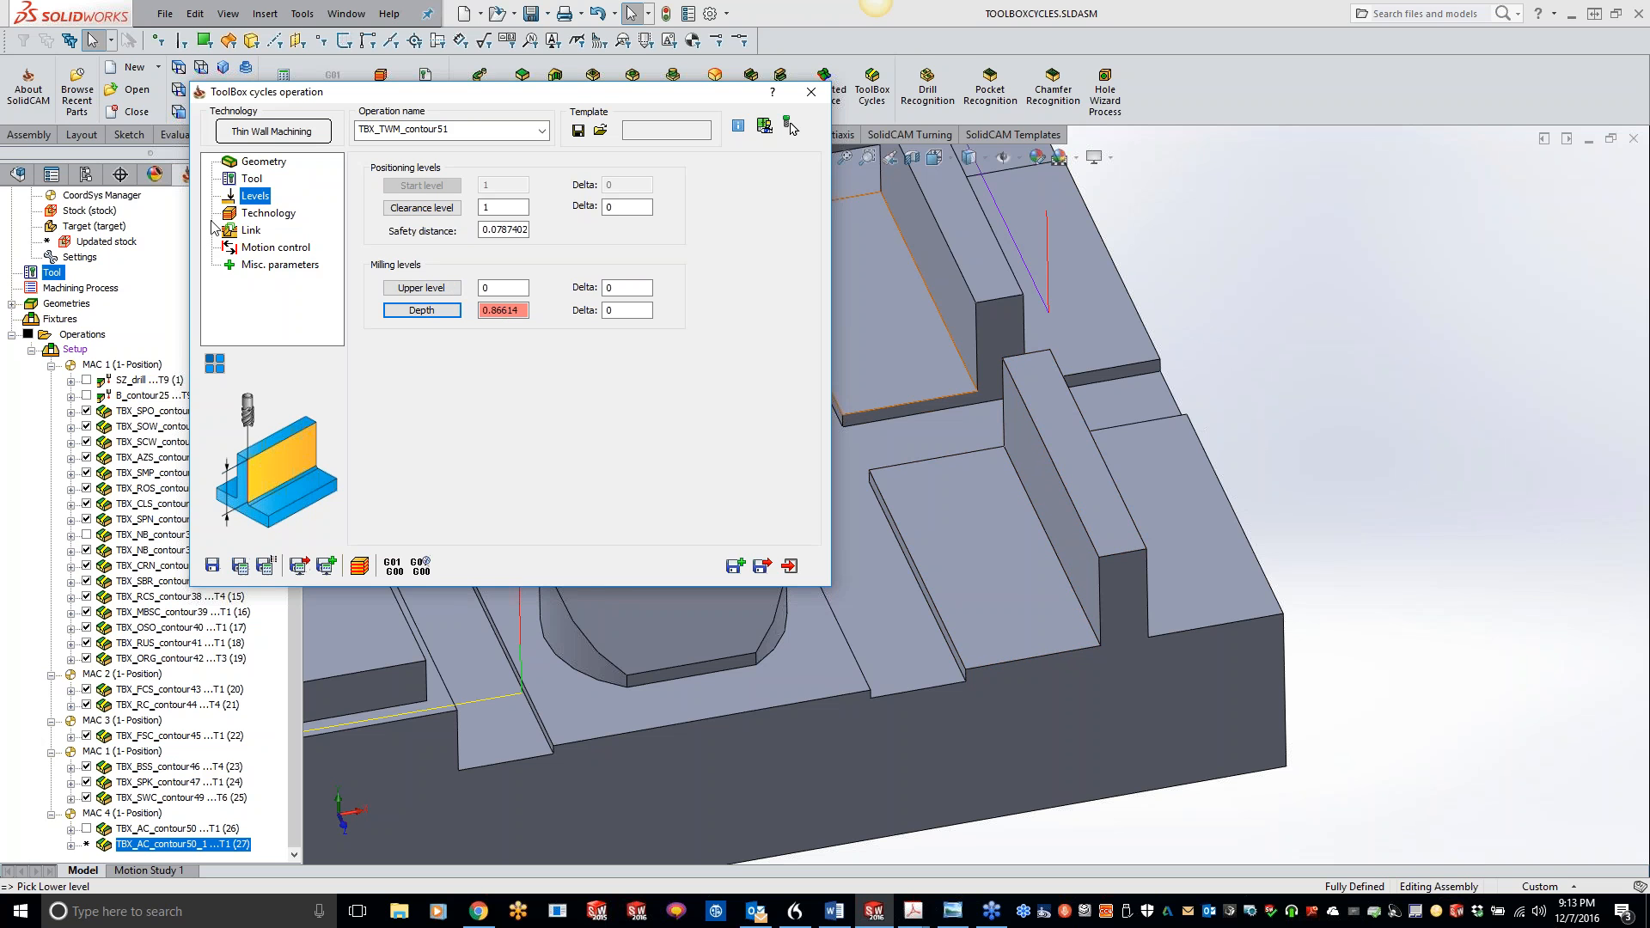
{"action": "left_click", "coordinate": [260, 214]}
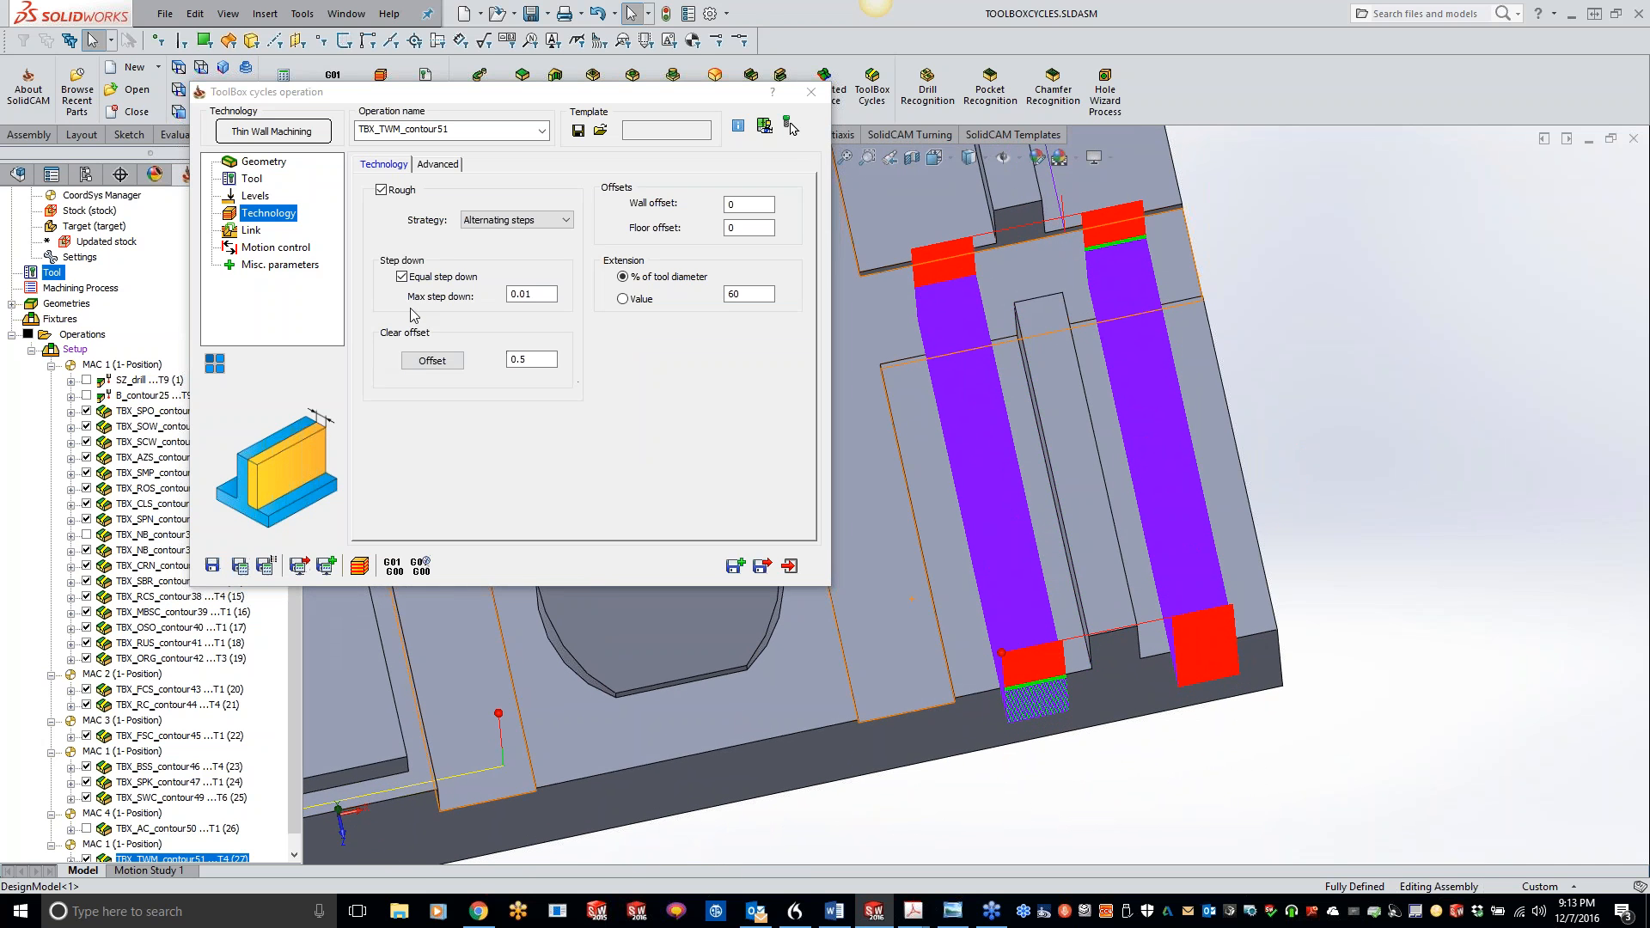
{"action": "left_click_drag", "start_coordinate": [552, 294], "coordinate": [434, 295]}
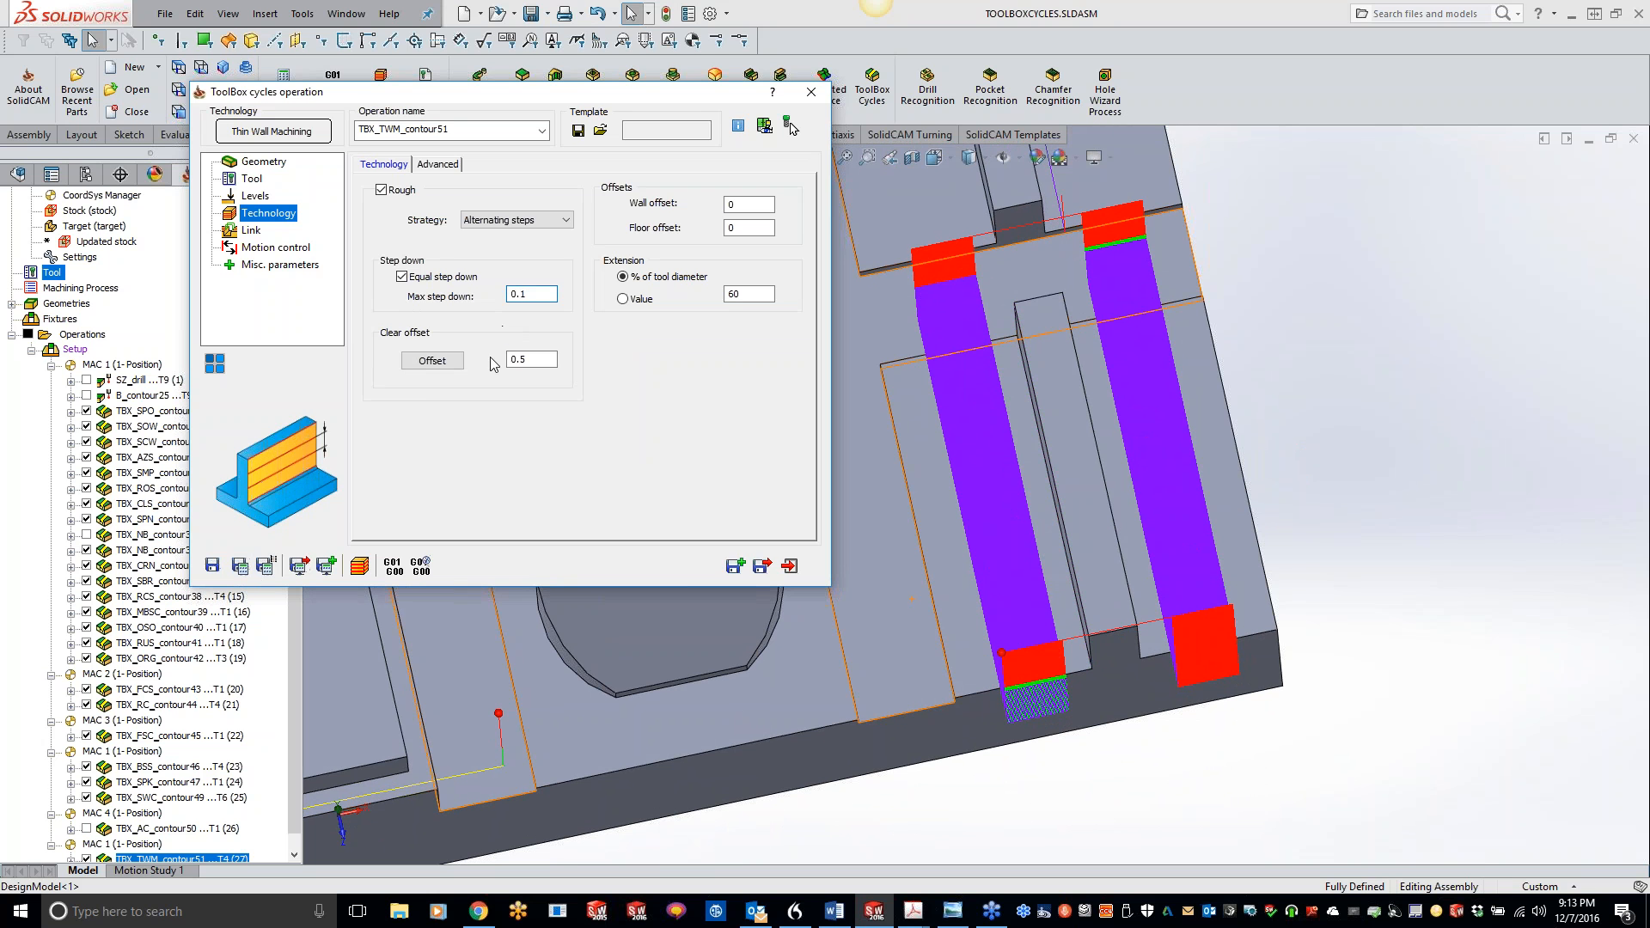
{"action": "left_click", "coordinate": [789, 126]}
{"action": "middle_click_drag", "start_coordinate": [1023, 578], "coordinate": [1022, 510]}
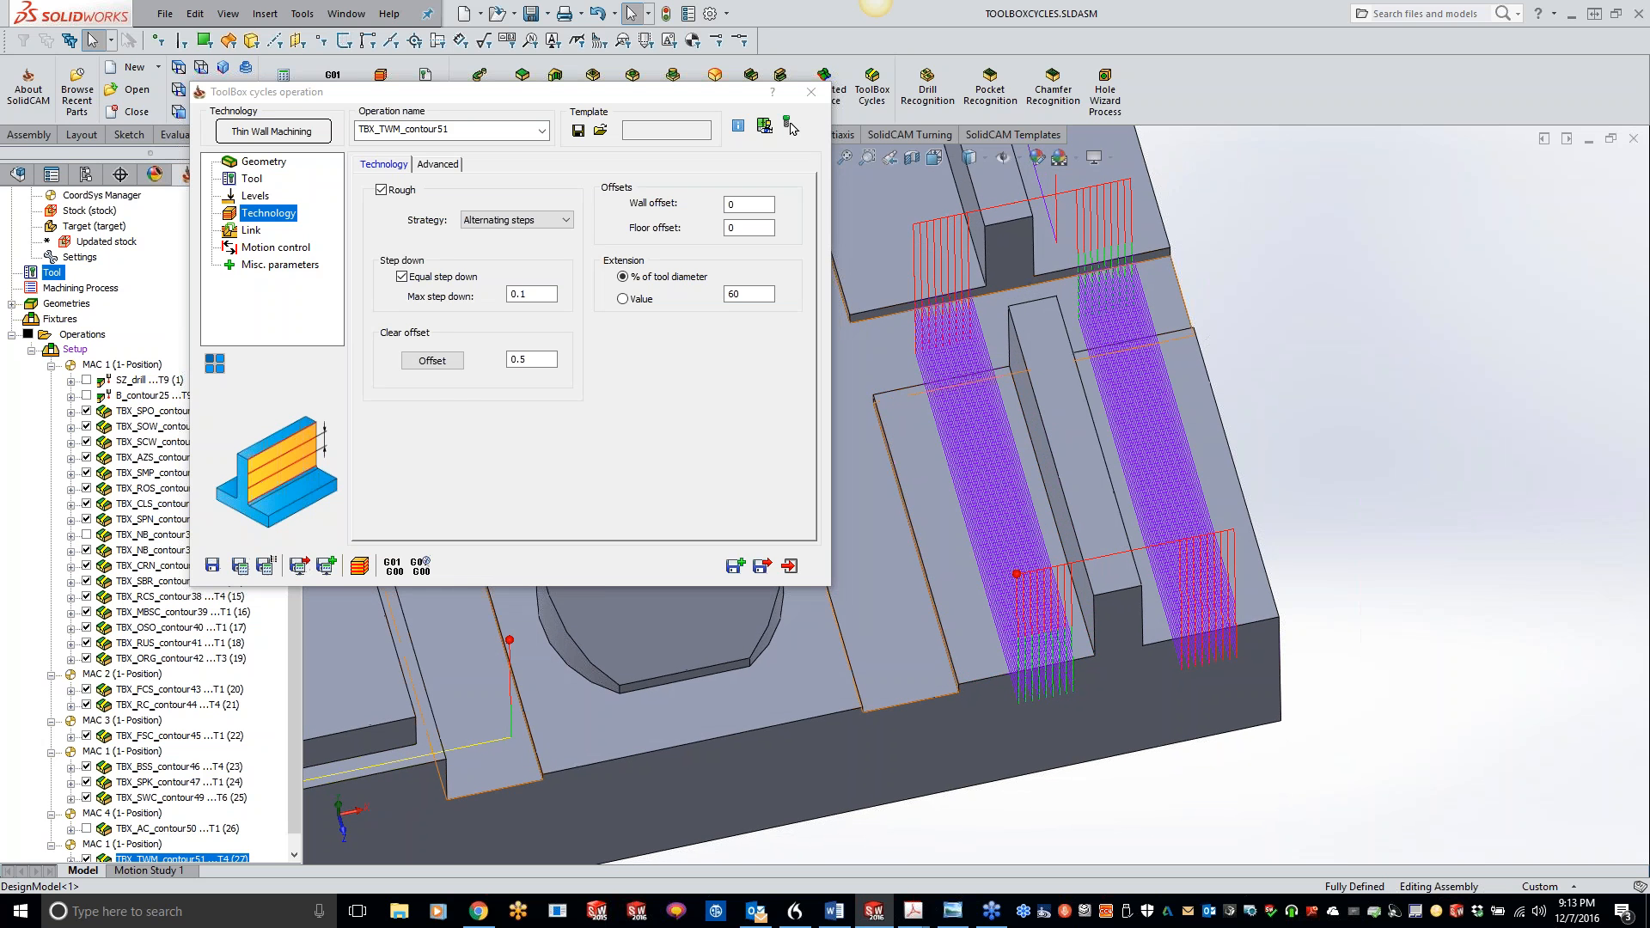
Step: Pick the clear offset on the outer long edge of the floor beside the thin wall
{"action": "left_click", "coordinate": [432, 361]}
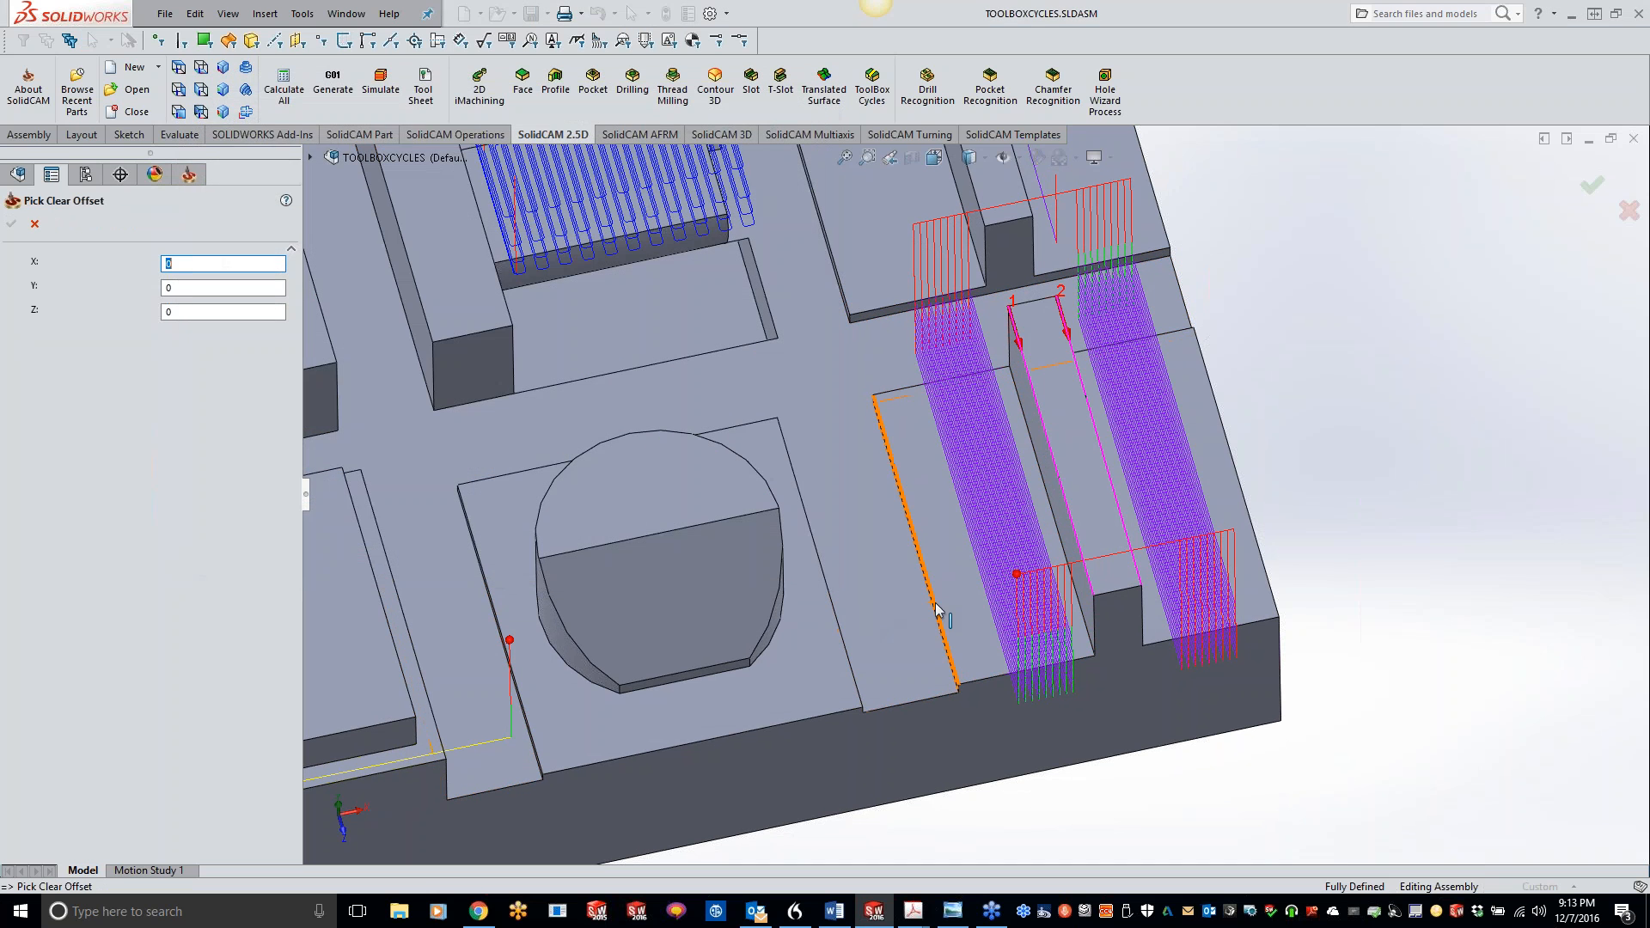
{"action": "left_click", "coordinate": [936, 610]}
{"action": "left_click", "coordinate": [10, 224]}
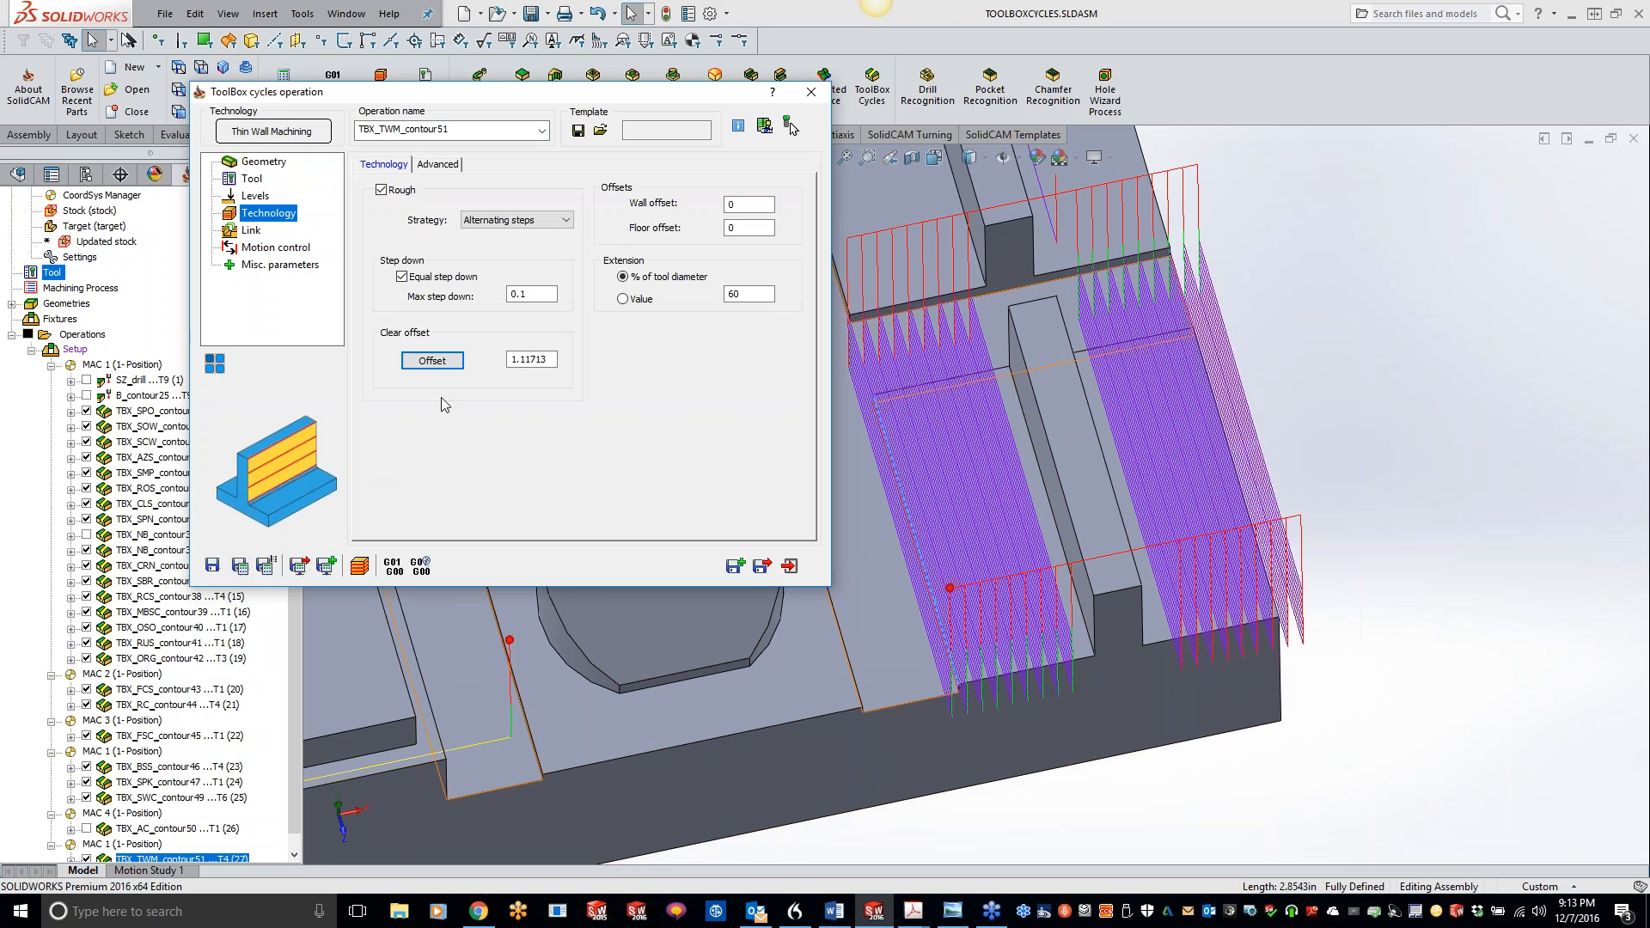
Step: Try the Supporting steps rough strategy, calculate its toolpath, and switch the strategy back to Alternating steps
{"action": "left_click", "coordinate": [542, 221]}
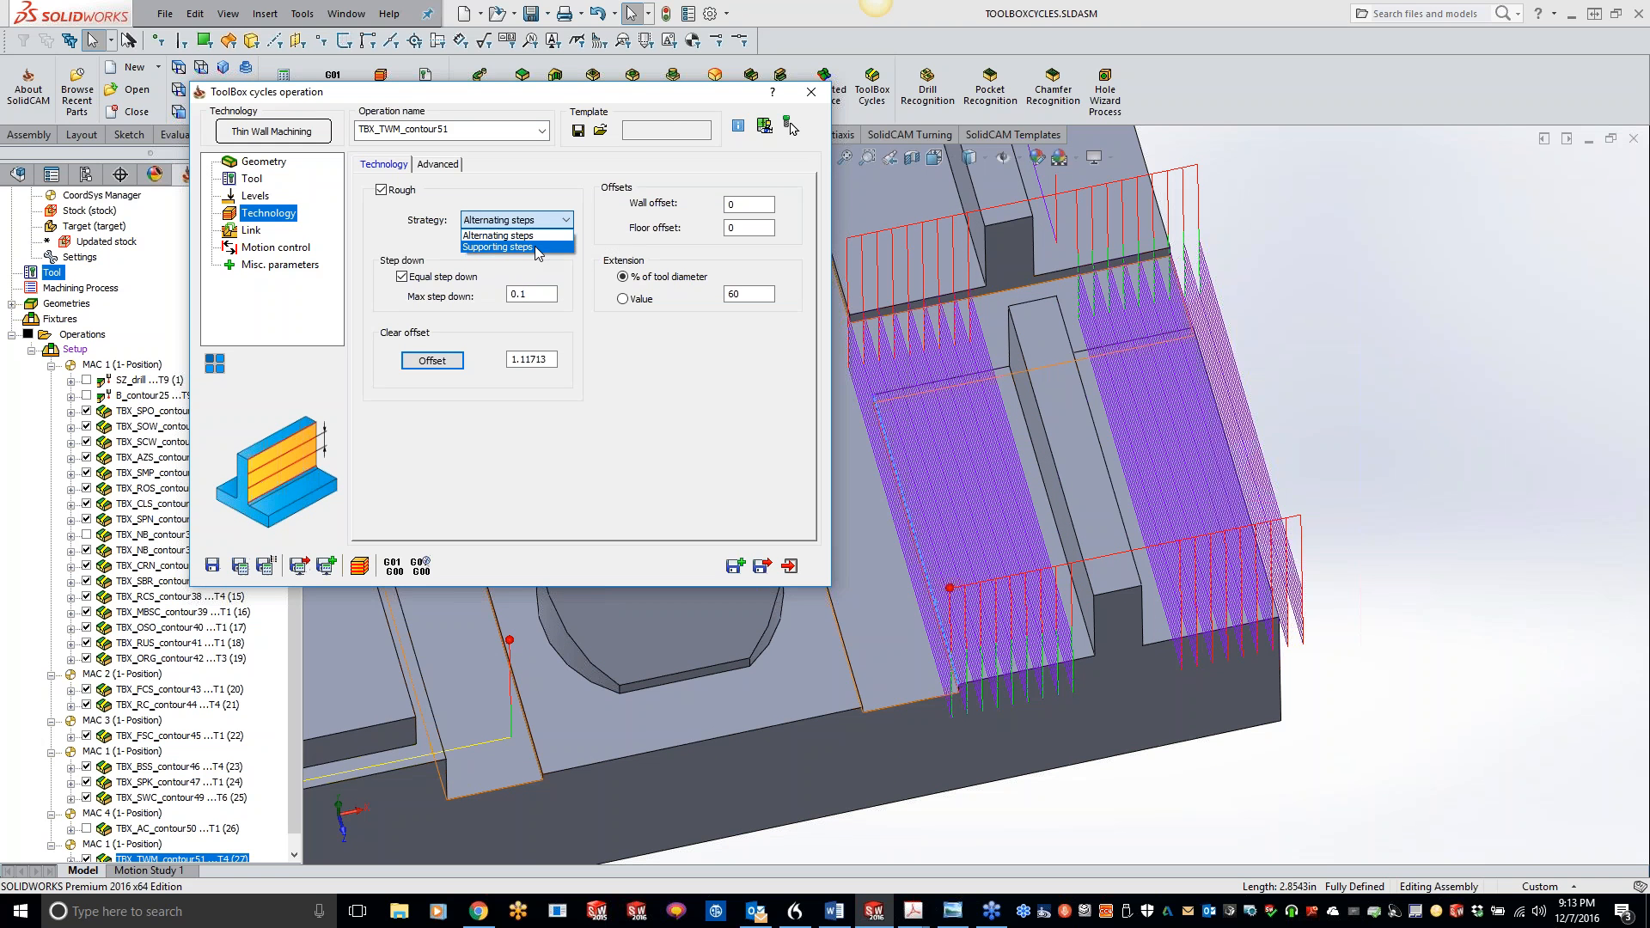
{"action": "left_click", "coordinate": [538, 248]}
{"action": "left_click", "coordinate": [239, 565]}
{"action": "middle_click_drag", "start_coordinate": [1082, 650], "coordinate": [1001, 480]}
{"action": "left_click", "coordinate": [519, 222]}
{"action": "left_click", "coordinate": [519, 239]}
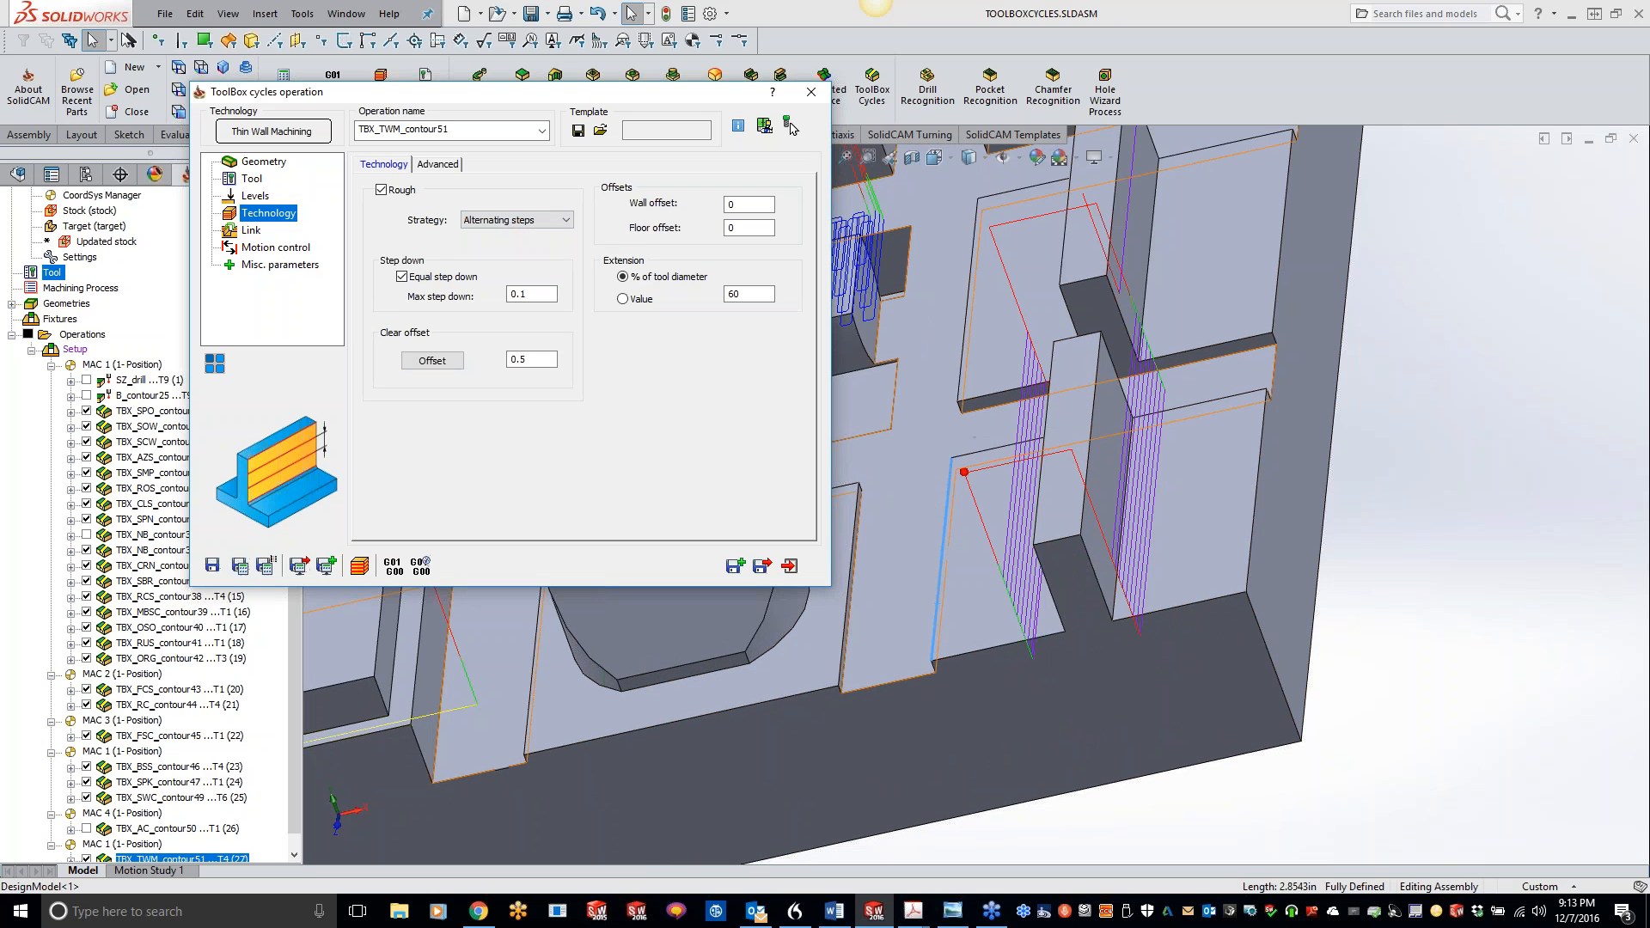
Step: Recalculate with Alternating steps and define the clear offset from the outer long edge of the floor beside the wall
{"action": "left_click", "coordinate": [241, 565]}
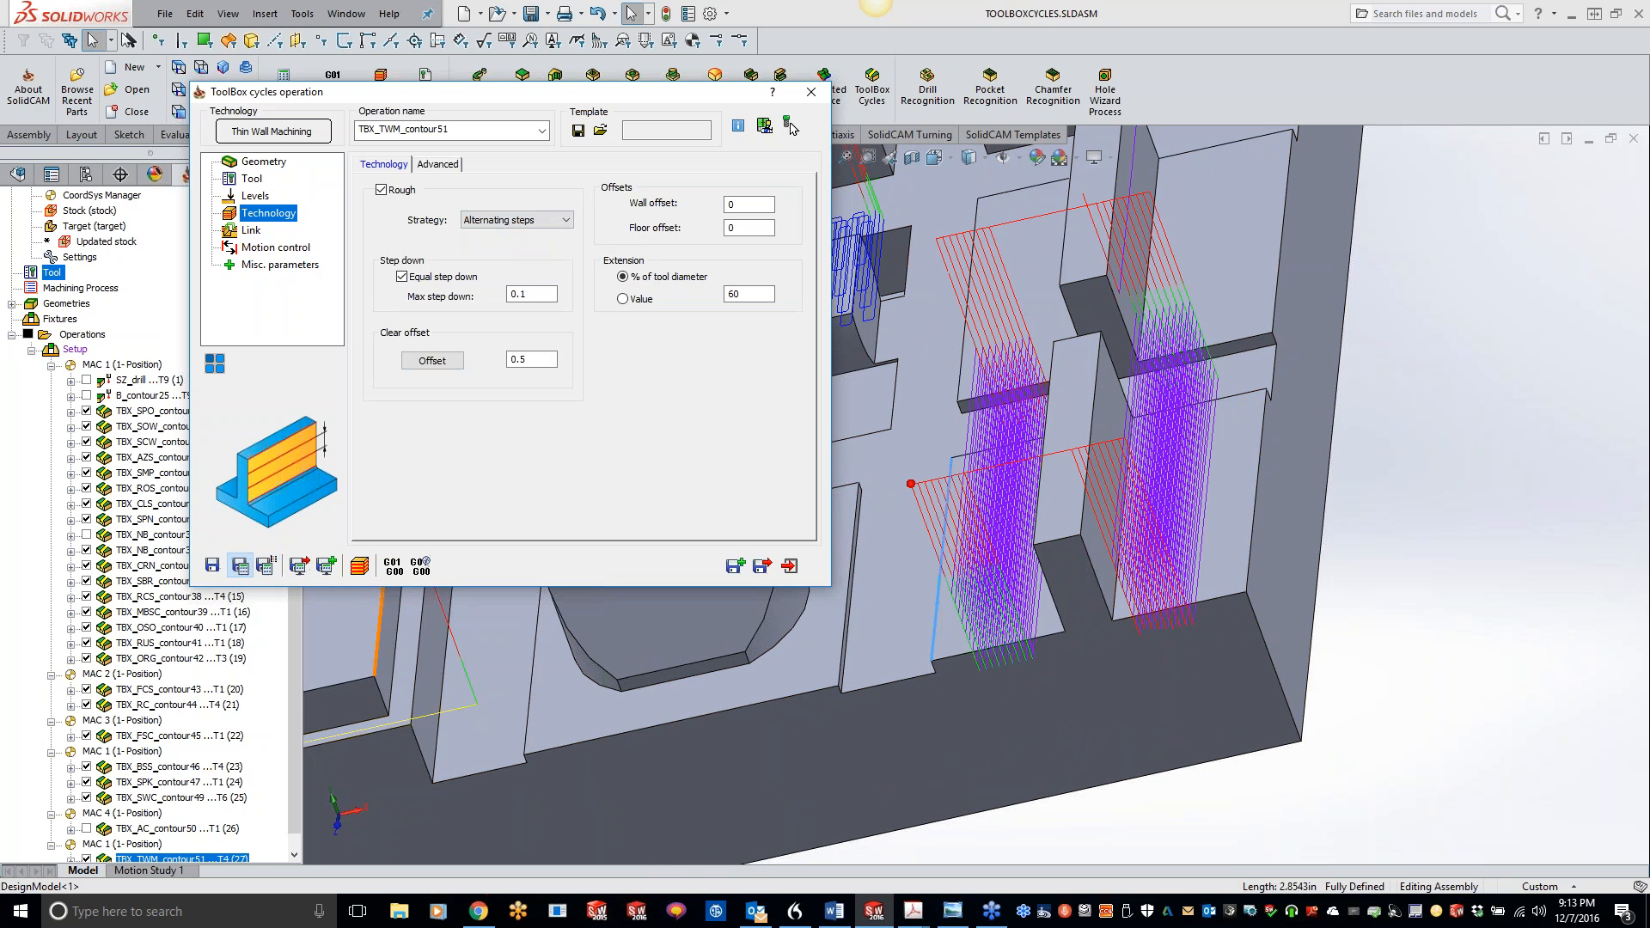
{"action": "left_click", "coordinate": [934, 636]}
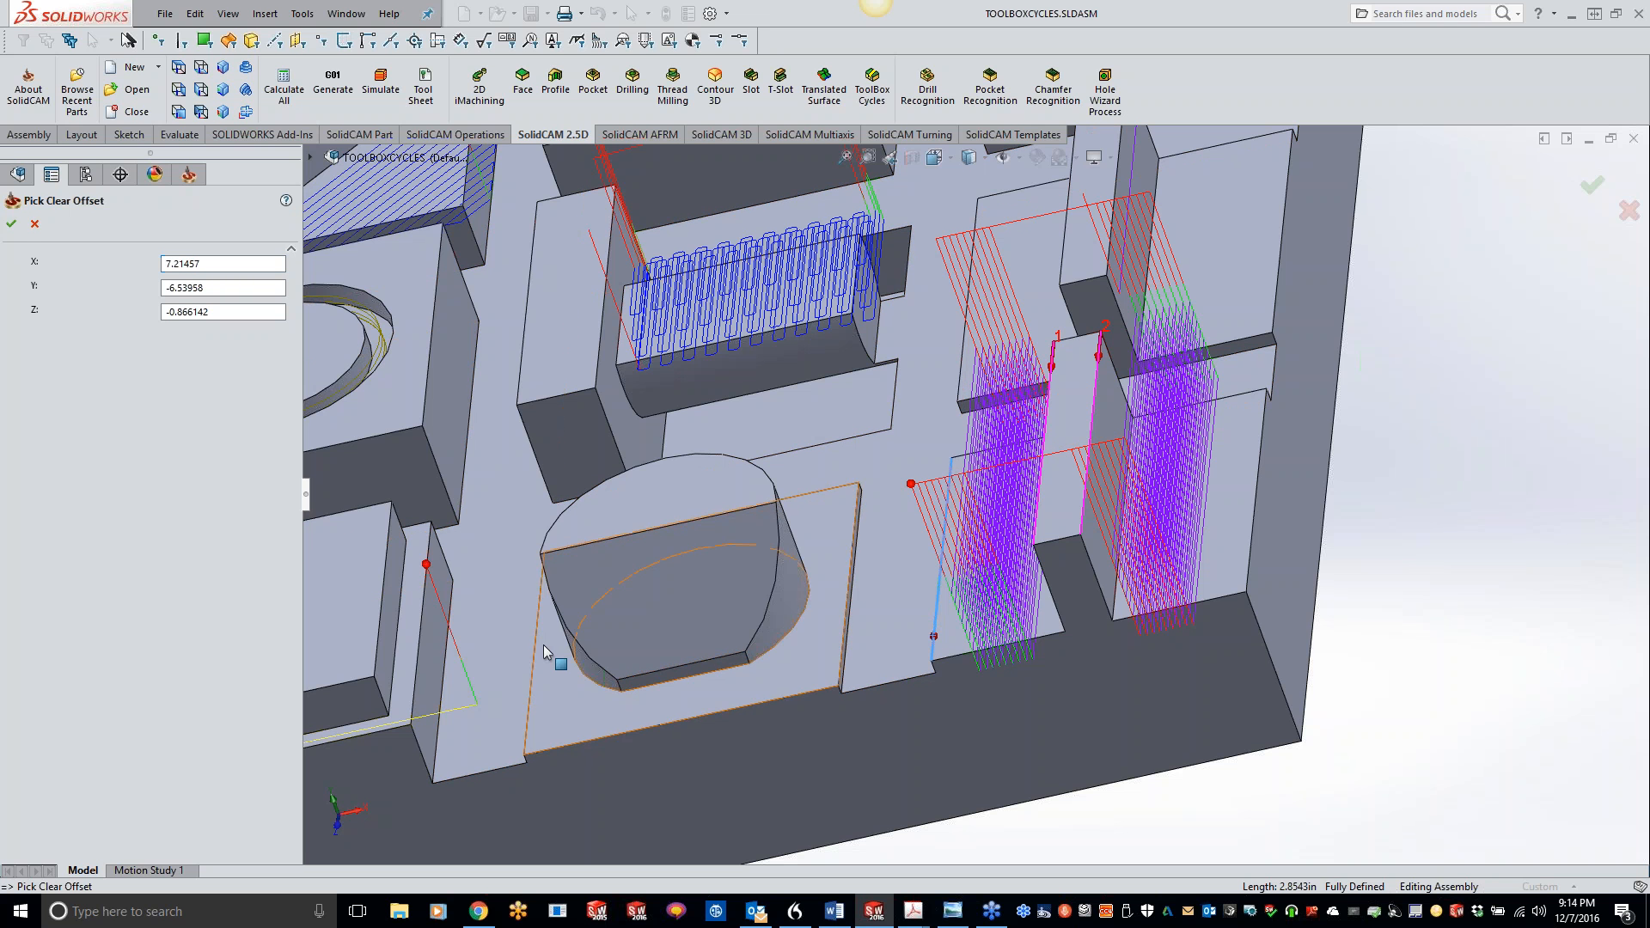
{"action": "left_click", "coordinate": [12, 224]}
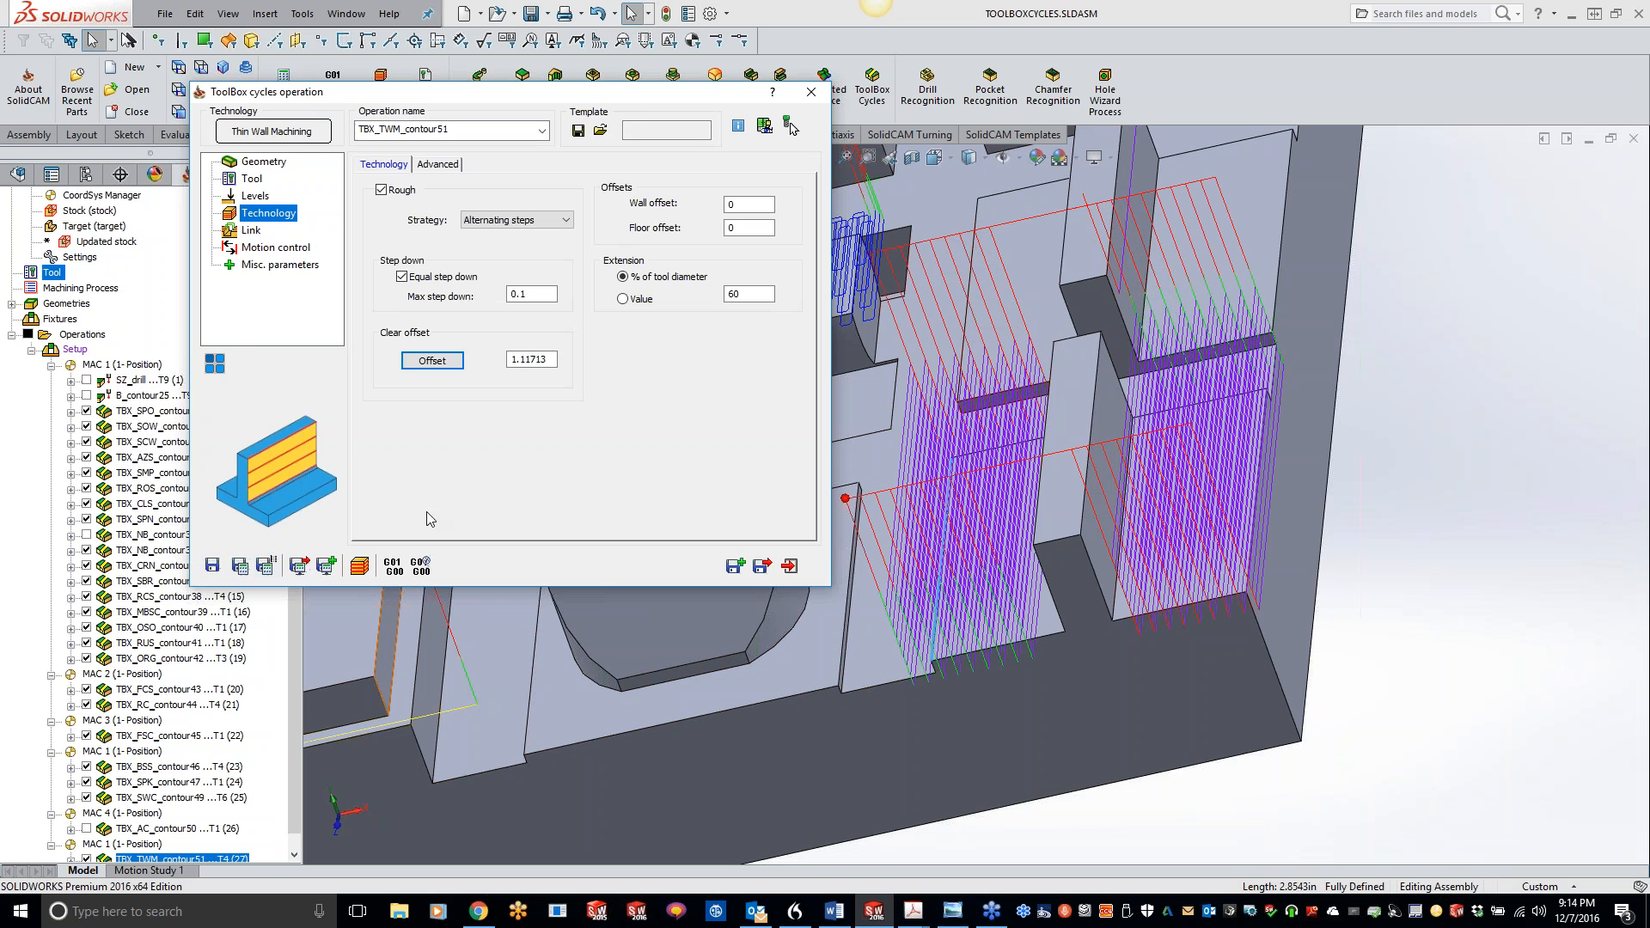
Step: Simulate the Thin Wall Machining operation in SolidVerify, zoomed in on the wall, and adjust the simulation speed
{"action": "left_click", "coordinate": [360, 565]}
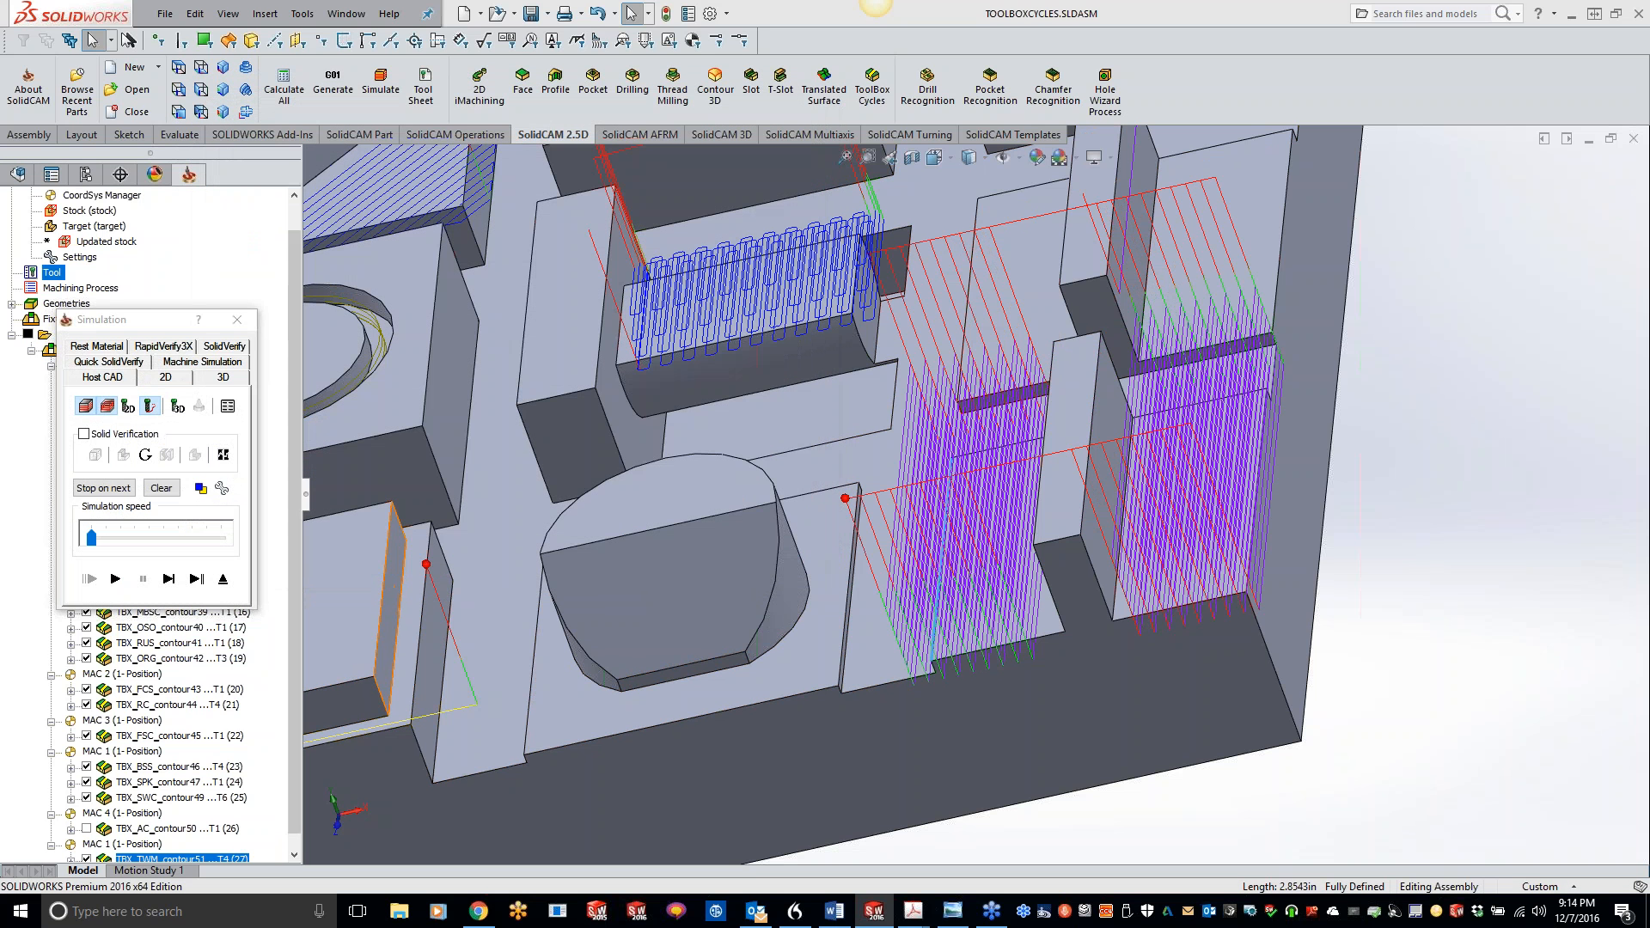
{"action": "left_click", "coordinate": [236, 357]}
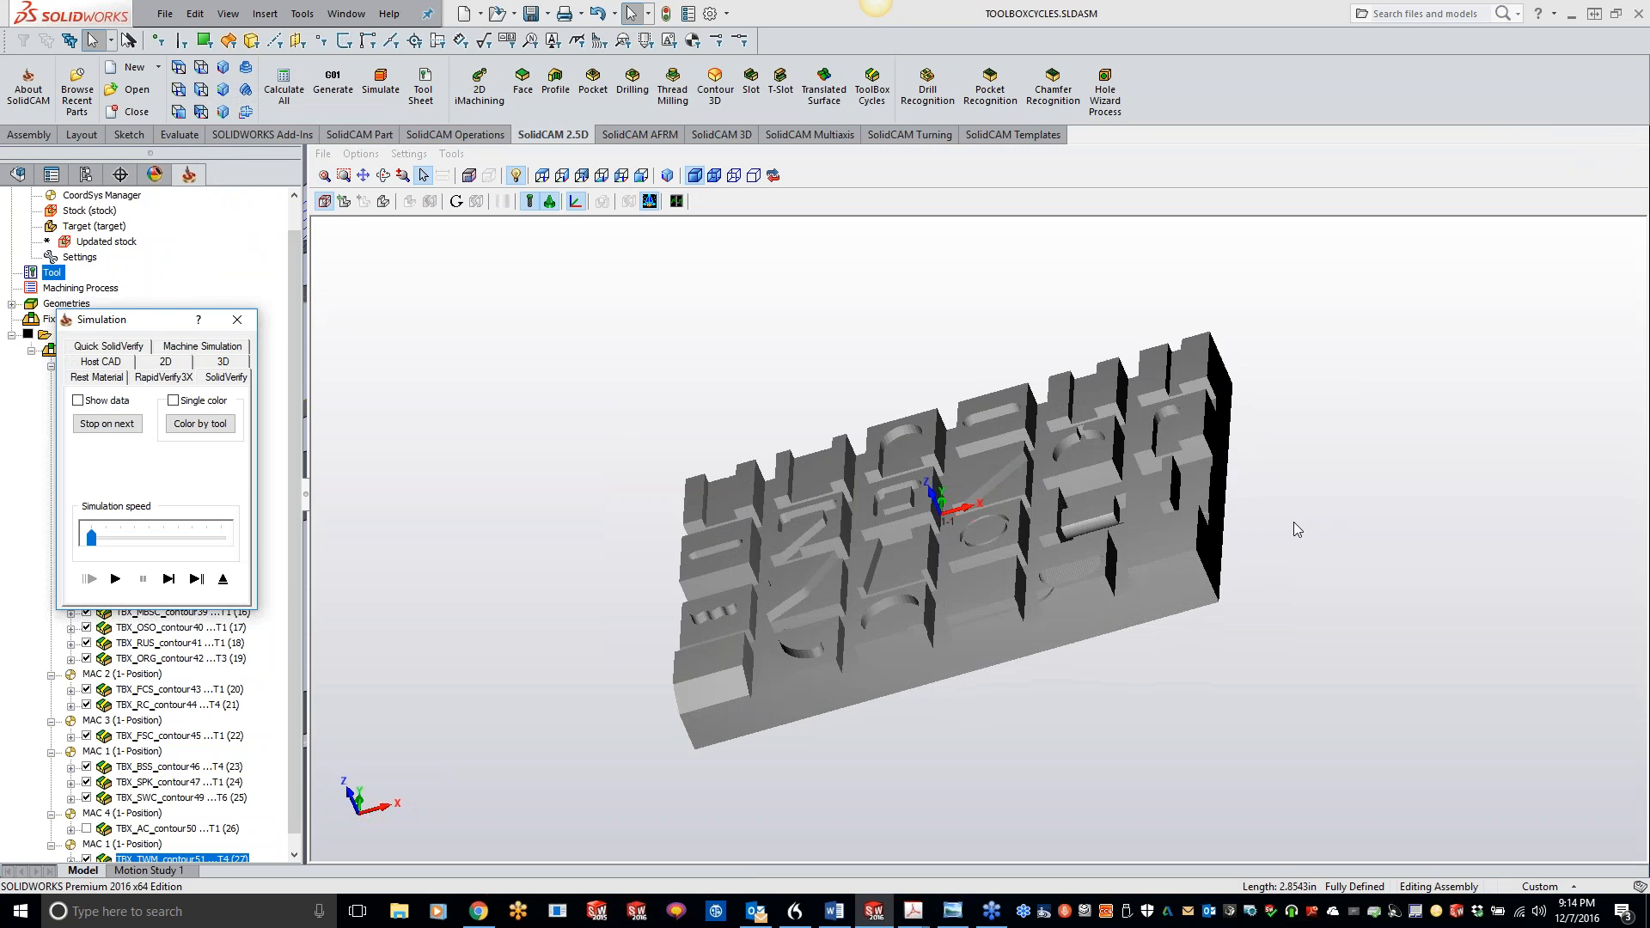
{"action": "scroll", "coordinate": [1266, 534], "scroll_direction": "up", "scroll_amount": 5}
{"action": "middle_click_drag", "start_coordinate": [1286, 526], "coordinate": [1235, 538]}
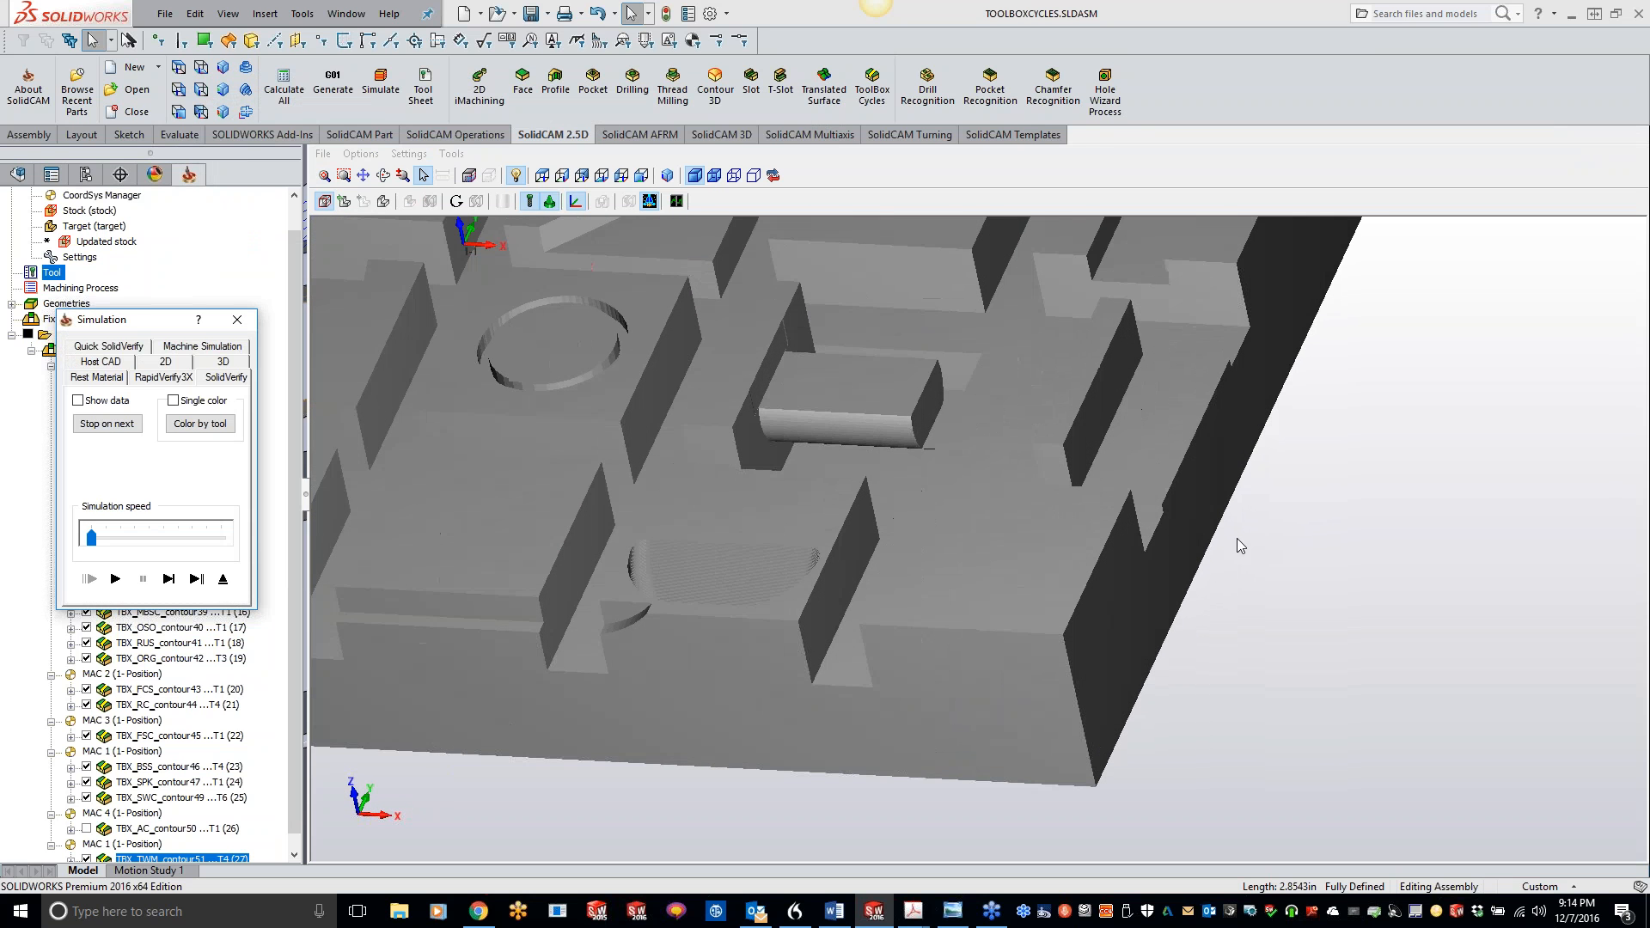
{"action": "left_click", "coordinate": [117, 579]}
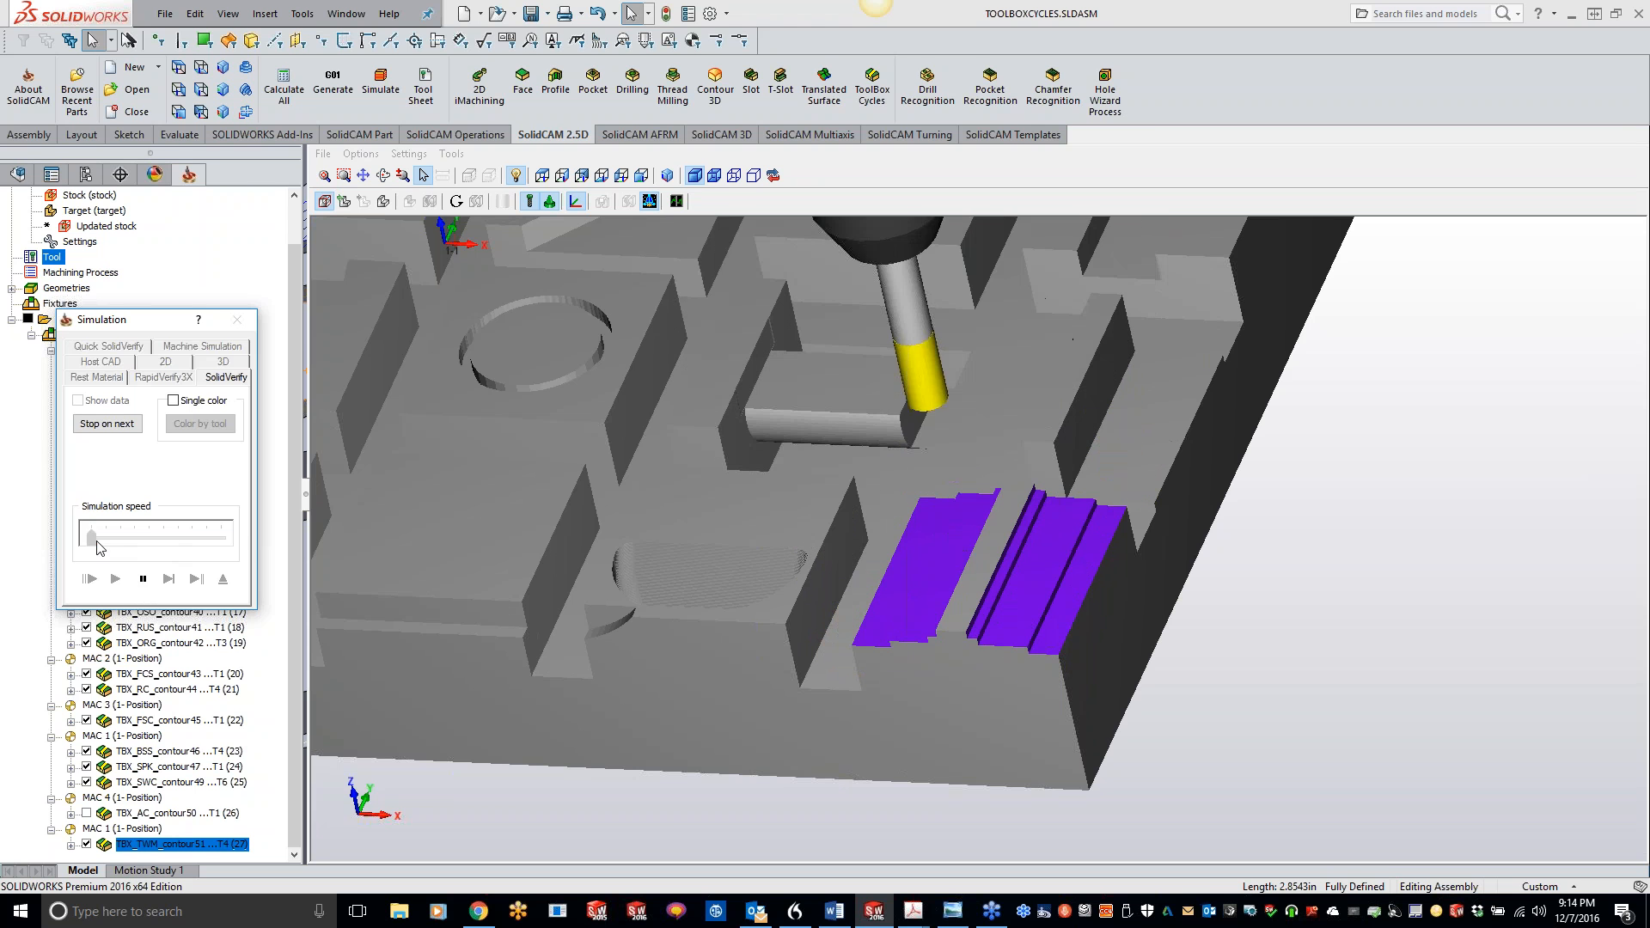
{"action": "left_click_drag", "start_coordinate": [92, 537], "coordinate": [149, 539]}
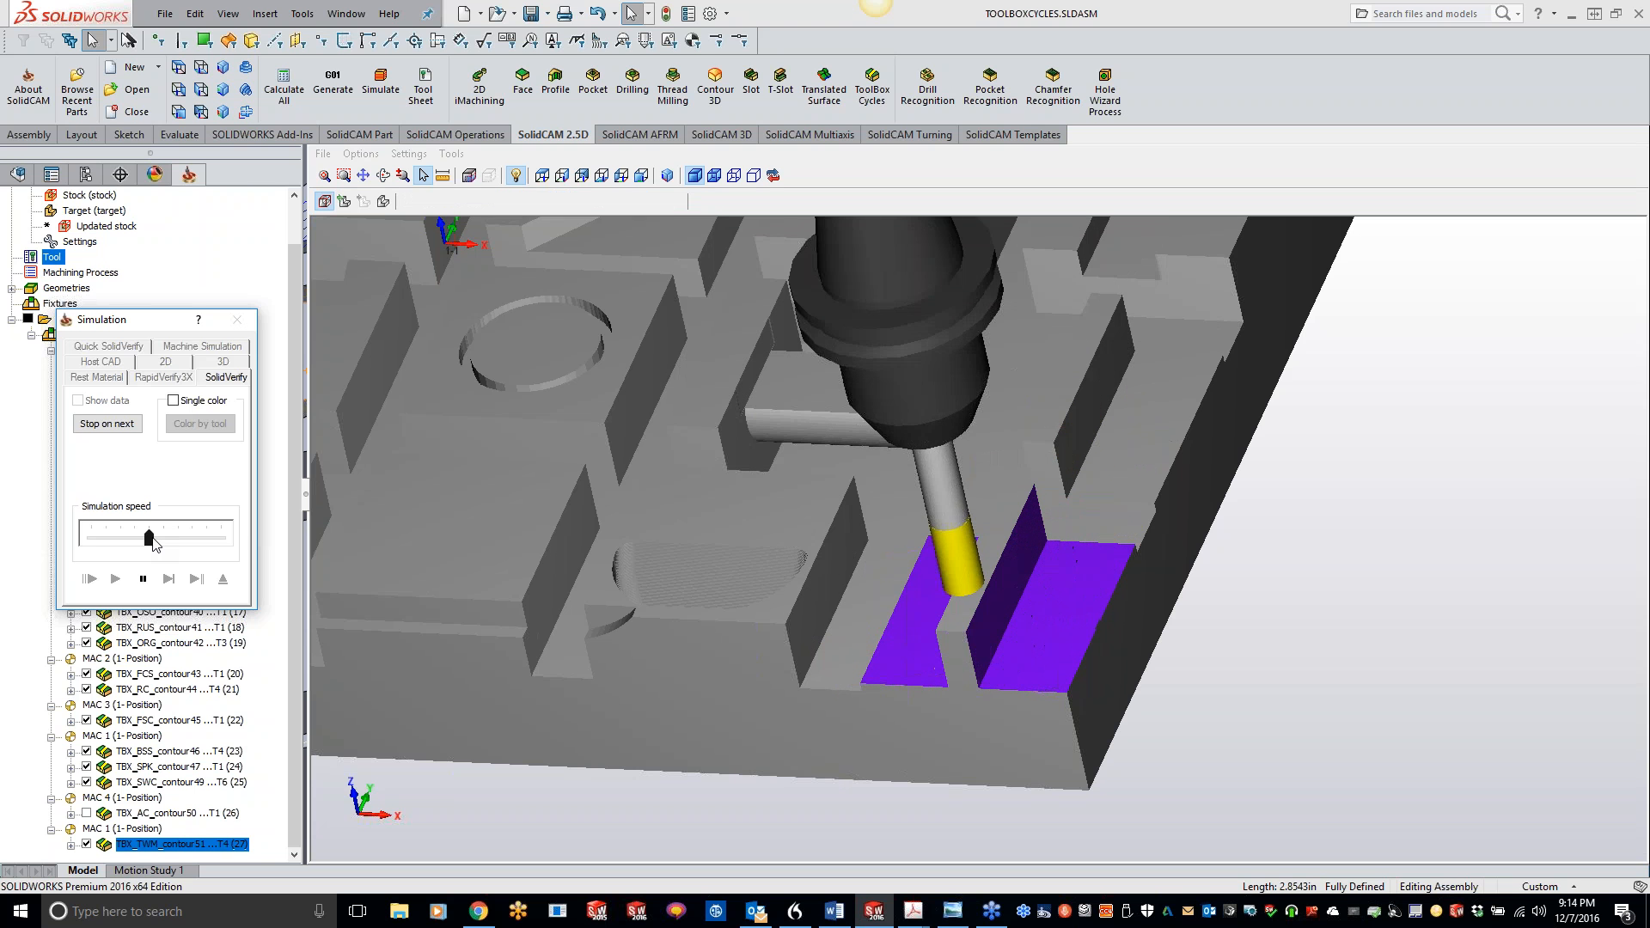
{"action": "left_click", "coordinate": [115, 578]}
{"action": "mouse_move", "coordinate": [148, 539]}
{"action": "left_mouse_down"}
{"action": "mouse_move", "coordinate": [120, 539]}
{"action": "mouse_move", "coordinate": [149, 538]}
{"action": "left_mouse_up"}
Step: Inspect the machined thin wall from a low angle and in the standard side and front views
{"action": "middle_click_drag", "start_coordinate": [692, 652], "coordinate": [710, 624]}
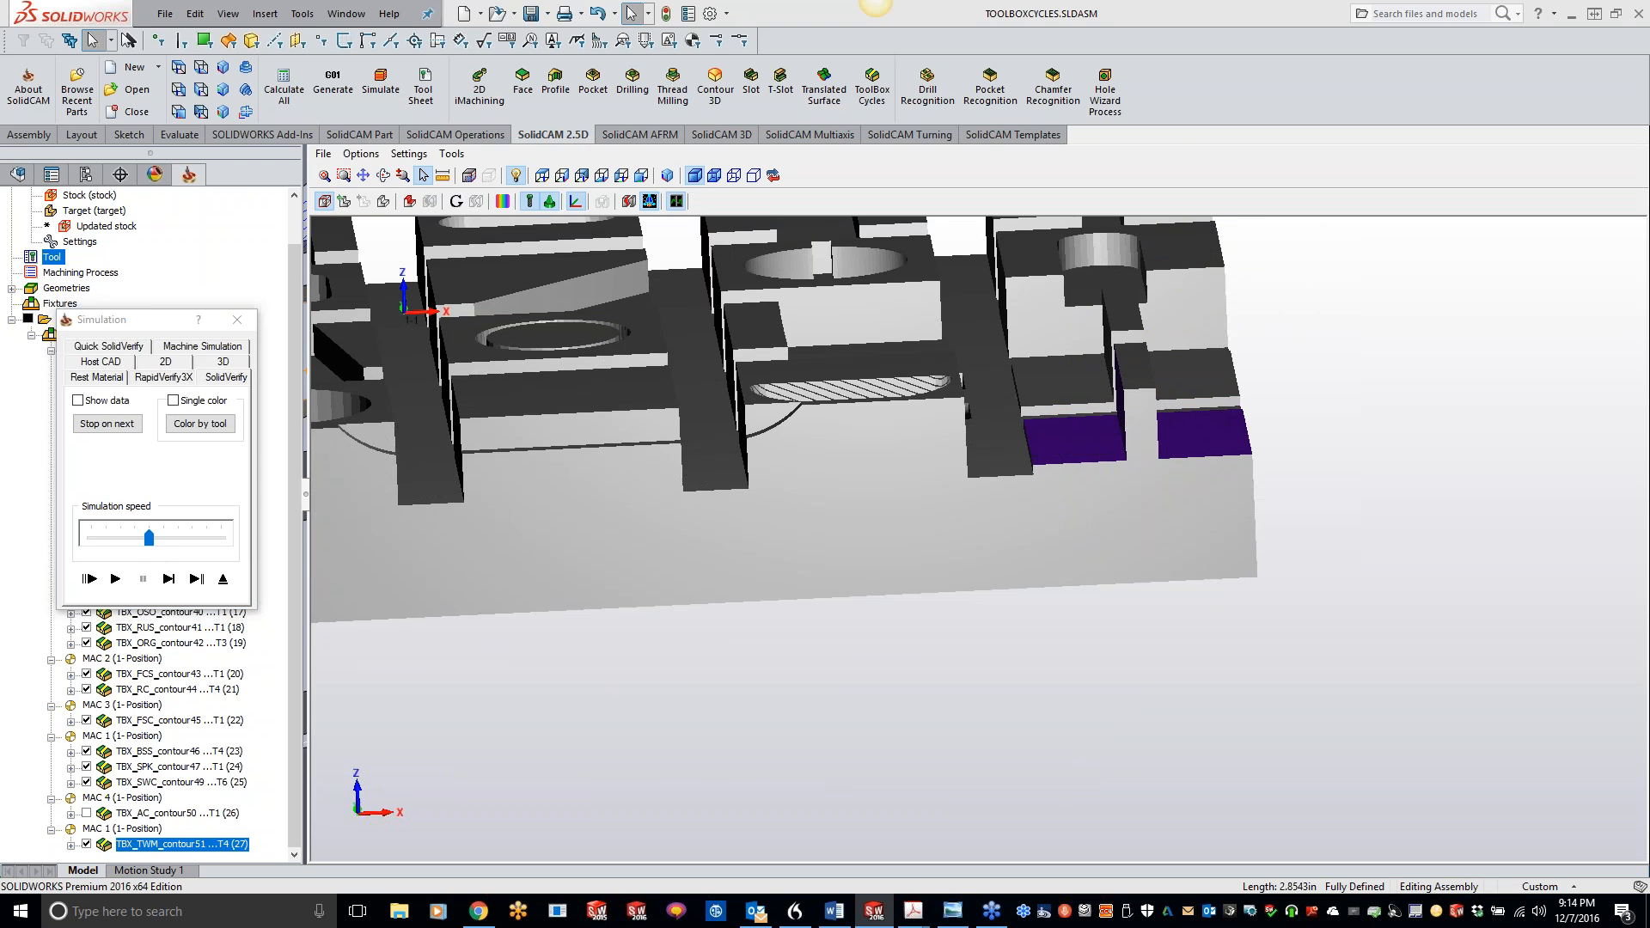
{"action": "scroll", "coordinate": [1263, 405], "scroll_direction": "up", "scroll_amount": 3}
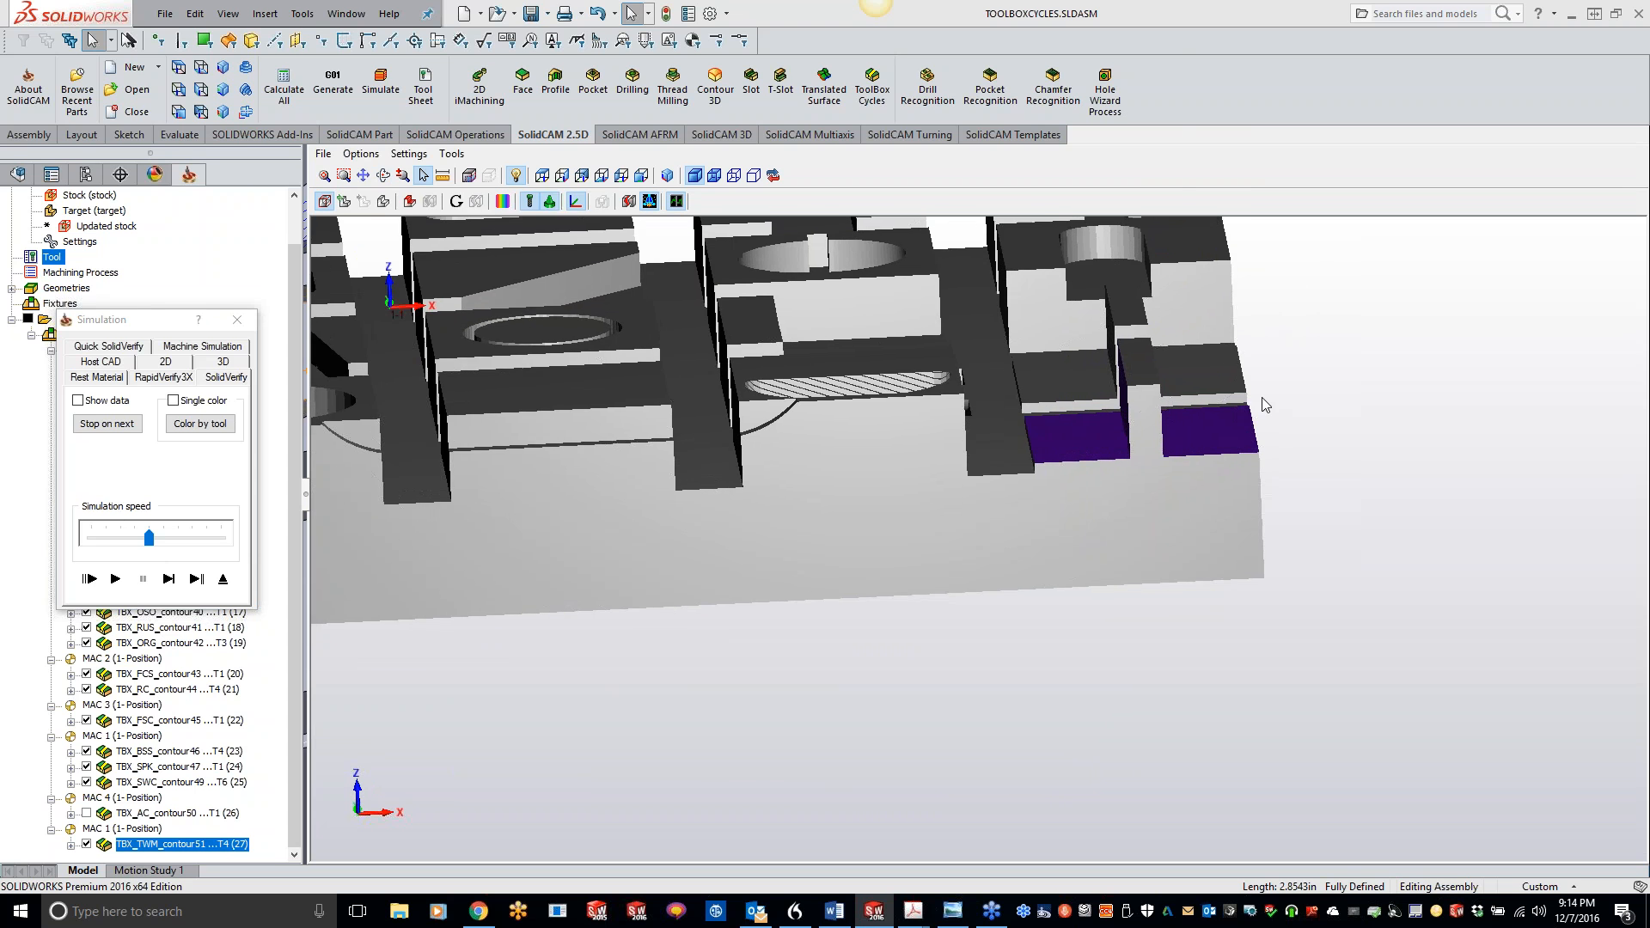
{"action": "left_click", "coordinate": [583, 177]}
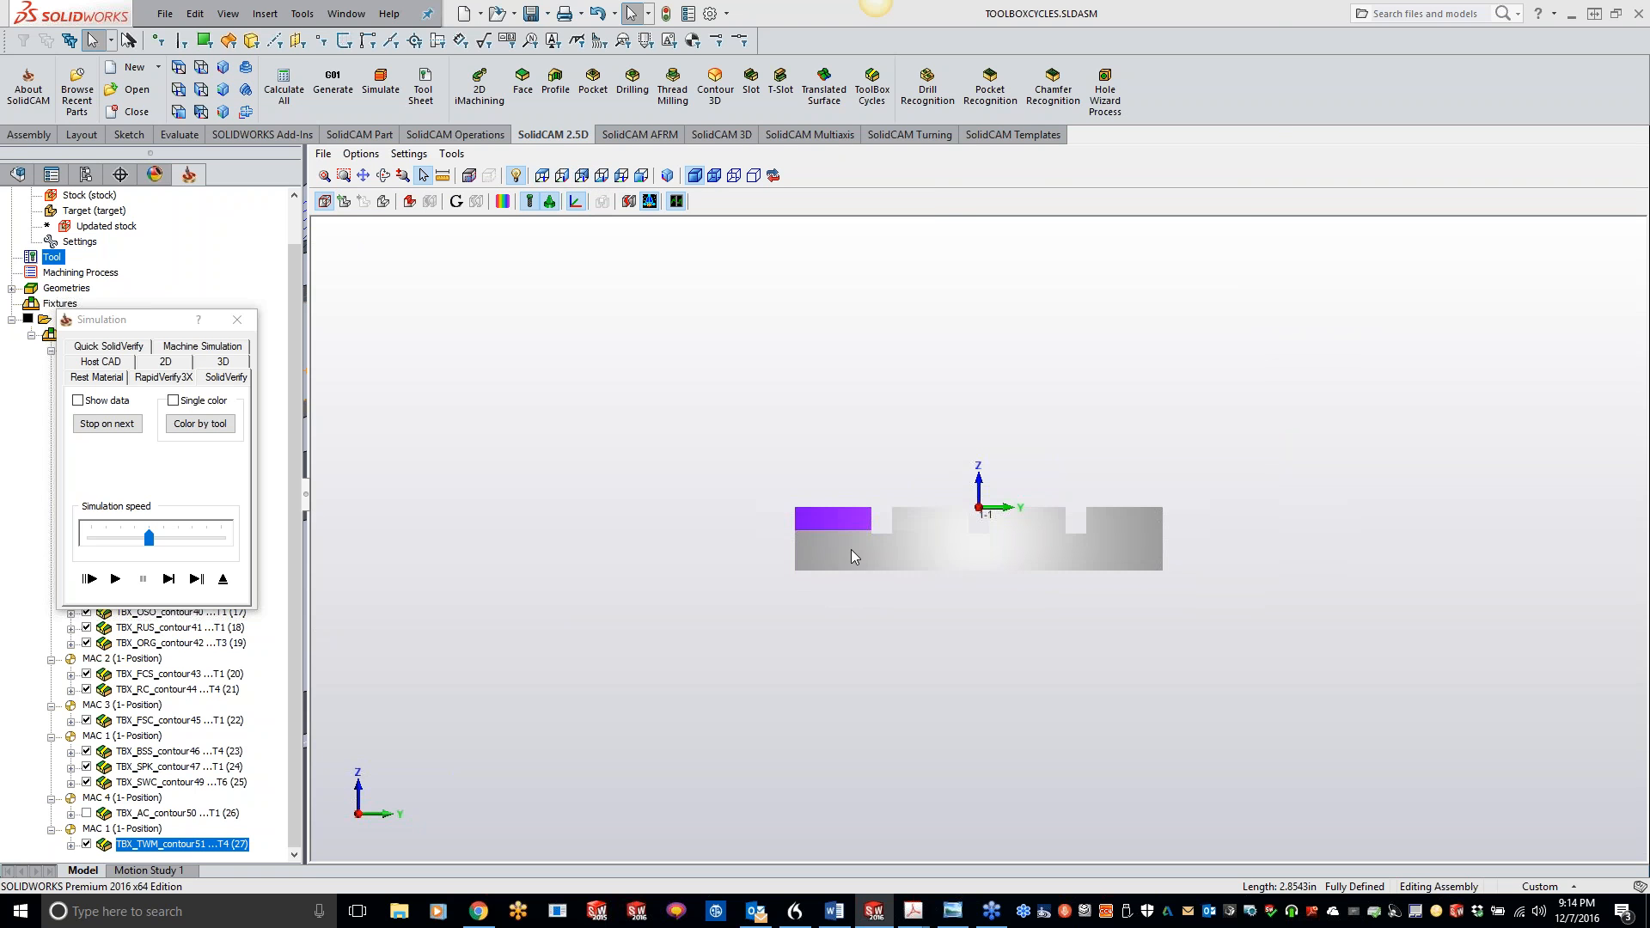
{"action": "left_click", "coordinate": [561, 177]}
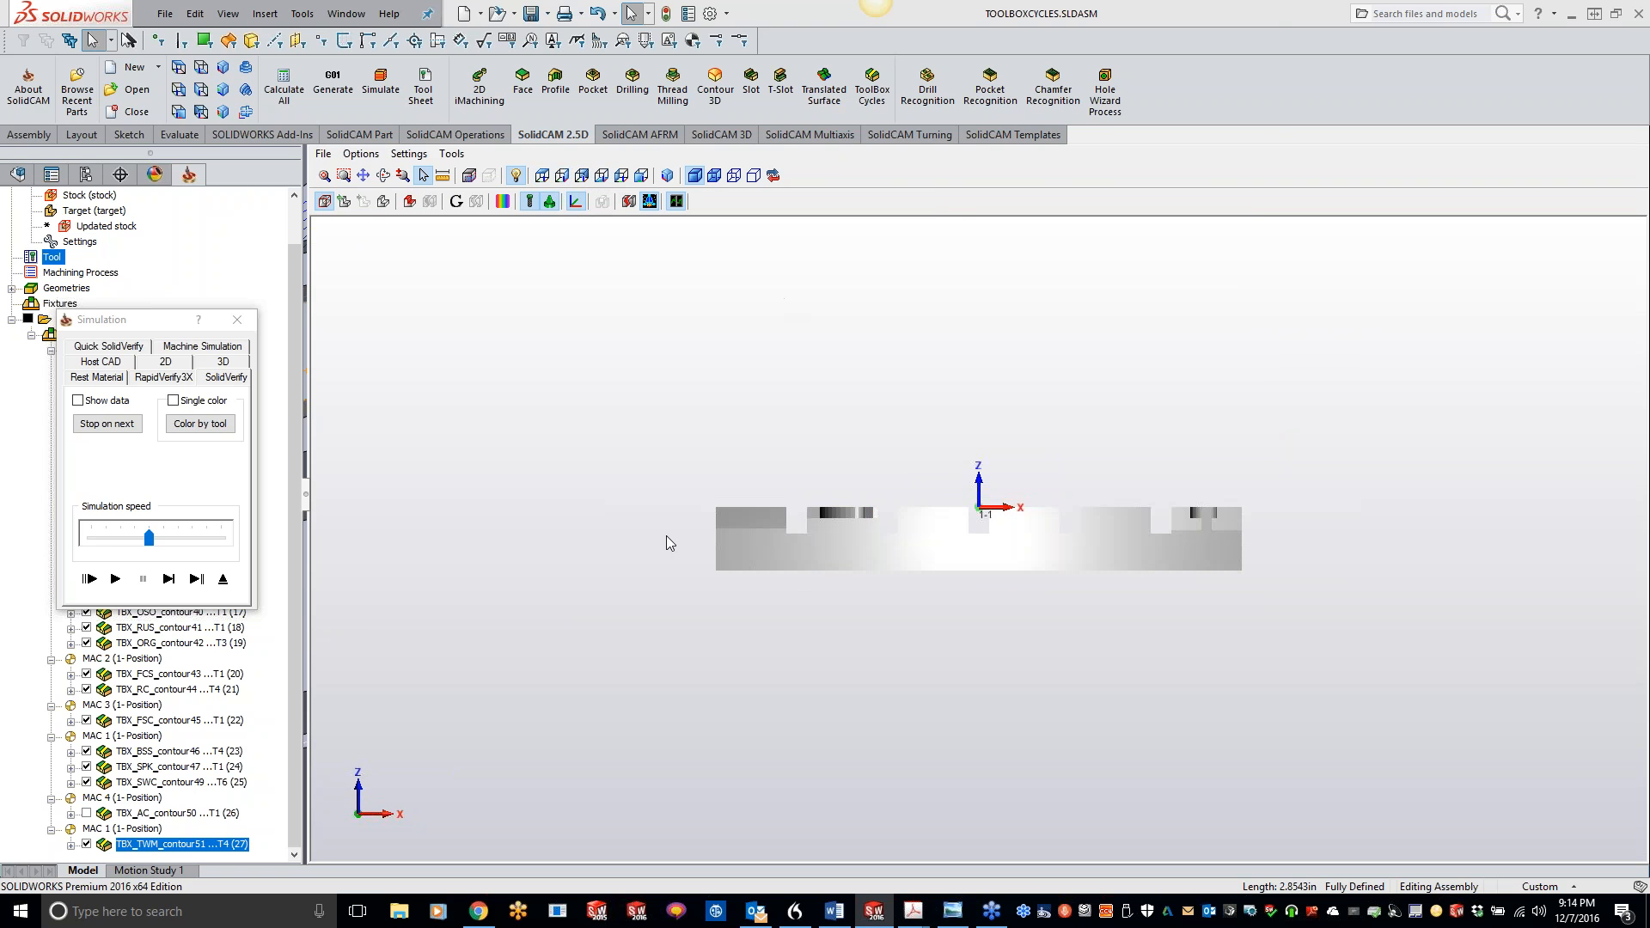
Step: Rerun the simulation of the thin wall cut from a near-front view and pause it partway through
{"action": "left_click", "coordinate": [168, 579]}
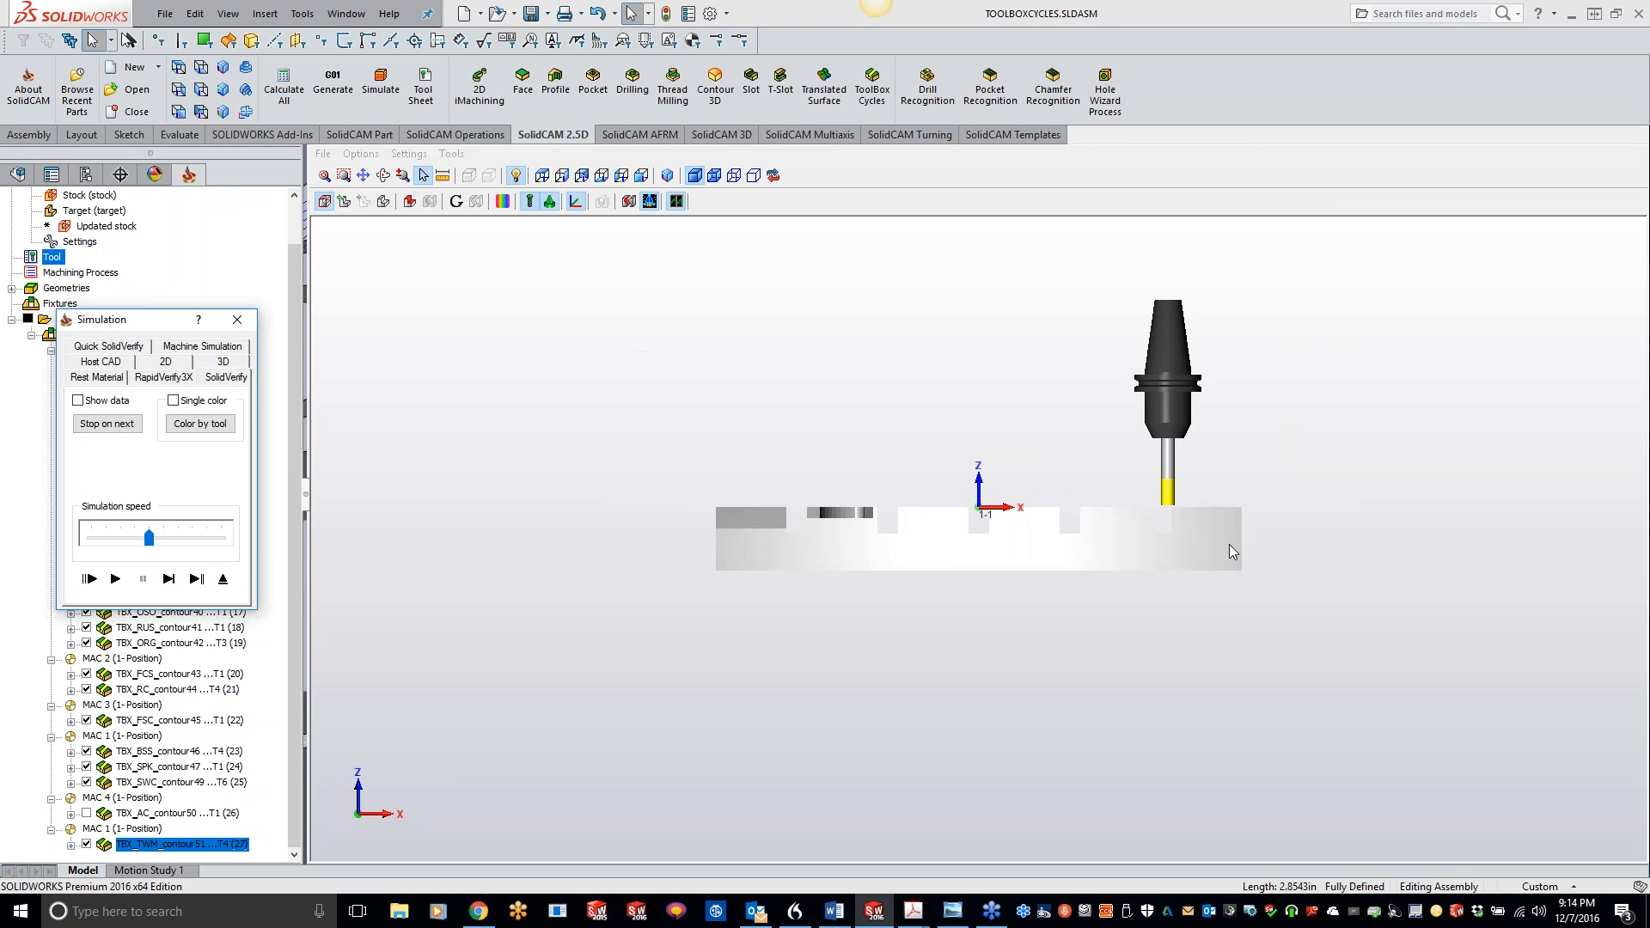
{"action": "scroll", "coordinate": [1195, 535], "scroll_direction": "up", "scroll_amount": 6}
{"action": "middle_click_drag", "start_coordinate": [1378, 503], "coordinate": [1344, 521]}
{"action": "left_click", "coordinate": [116, 579]}
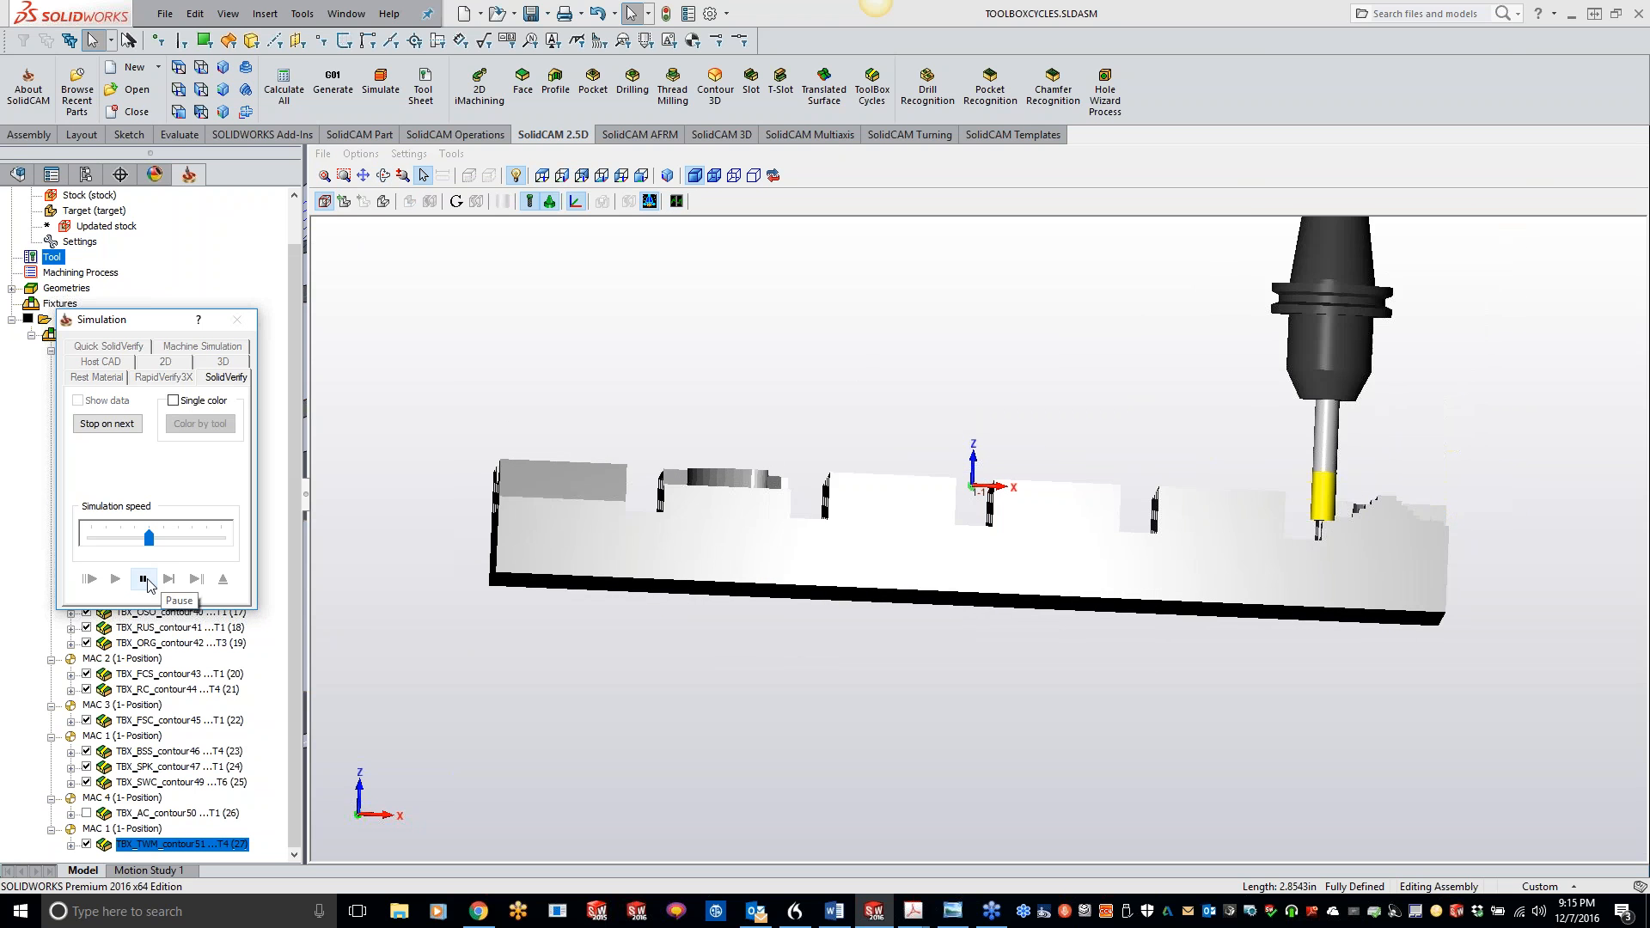
{"action": "left_click", "coordinate": [145, 581]}
{"action": "middle_click_drag", "start_coordinate": [1300, 462], "coordinate": [1292, 464]}
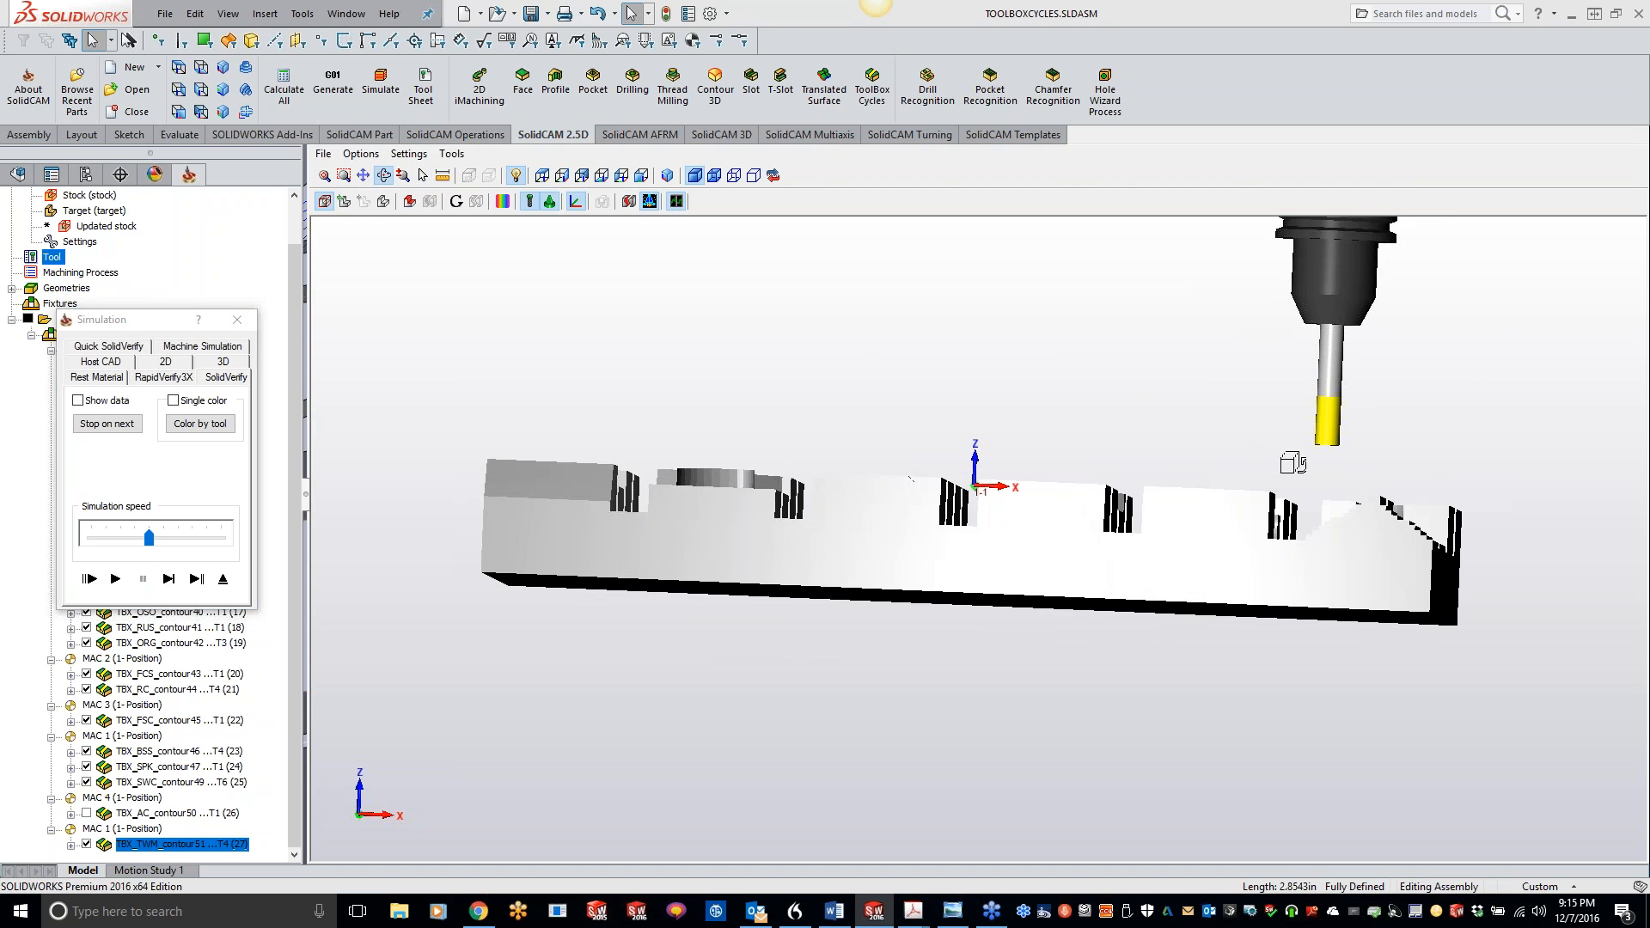
Step: Examine the stepped roughing on both sides of the wall up close while continuing the simulation at adjusted speeds
{"action": "middle_click_drag", "start_coordinate": [1346, 528], "coordinate": [1081, 534]}
{"action": "scroll", "coordinate": [1389, 557], "scroll_direction": "up", "scroll_amount": 5}
{"action": "middle_click_drag", "start_coordinate": [599, 580], "coordinate": [525, 593]}
{"action": "left_click", "coordinate": [125, 582]}
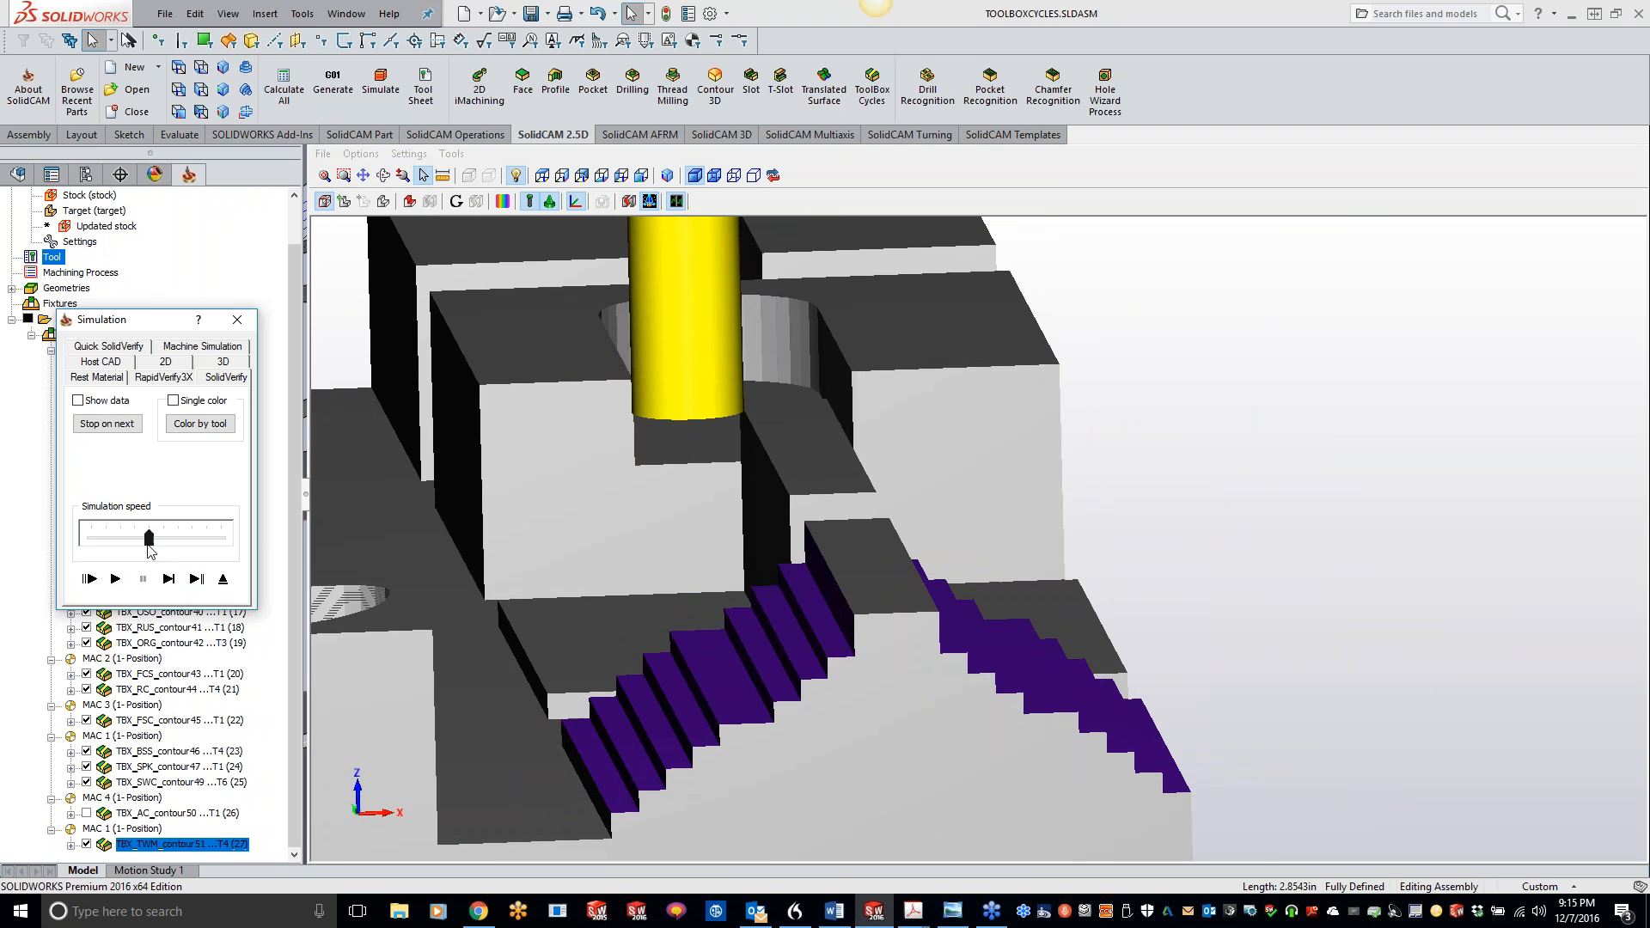
{"action": "left_click", "coordinate": [110, 580]}
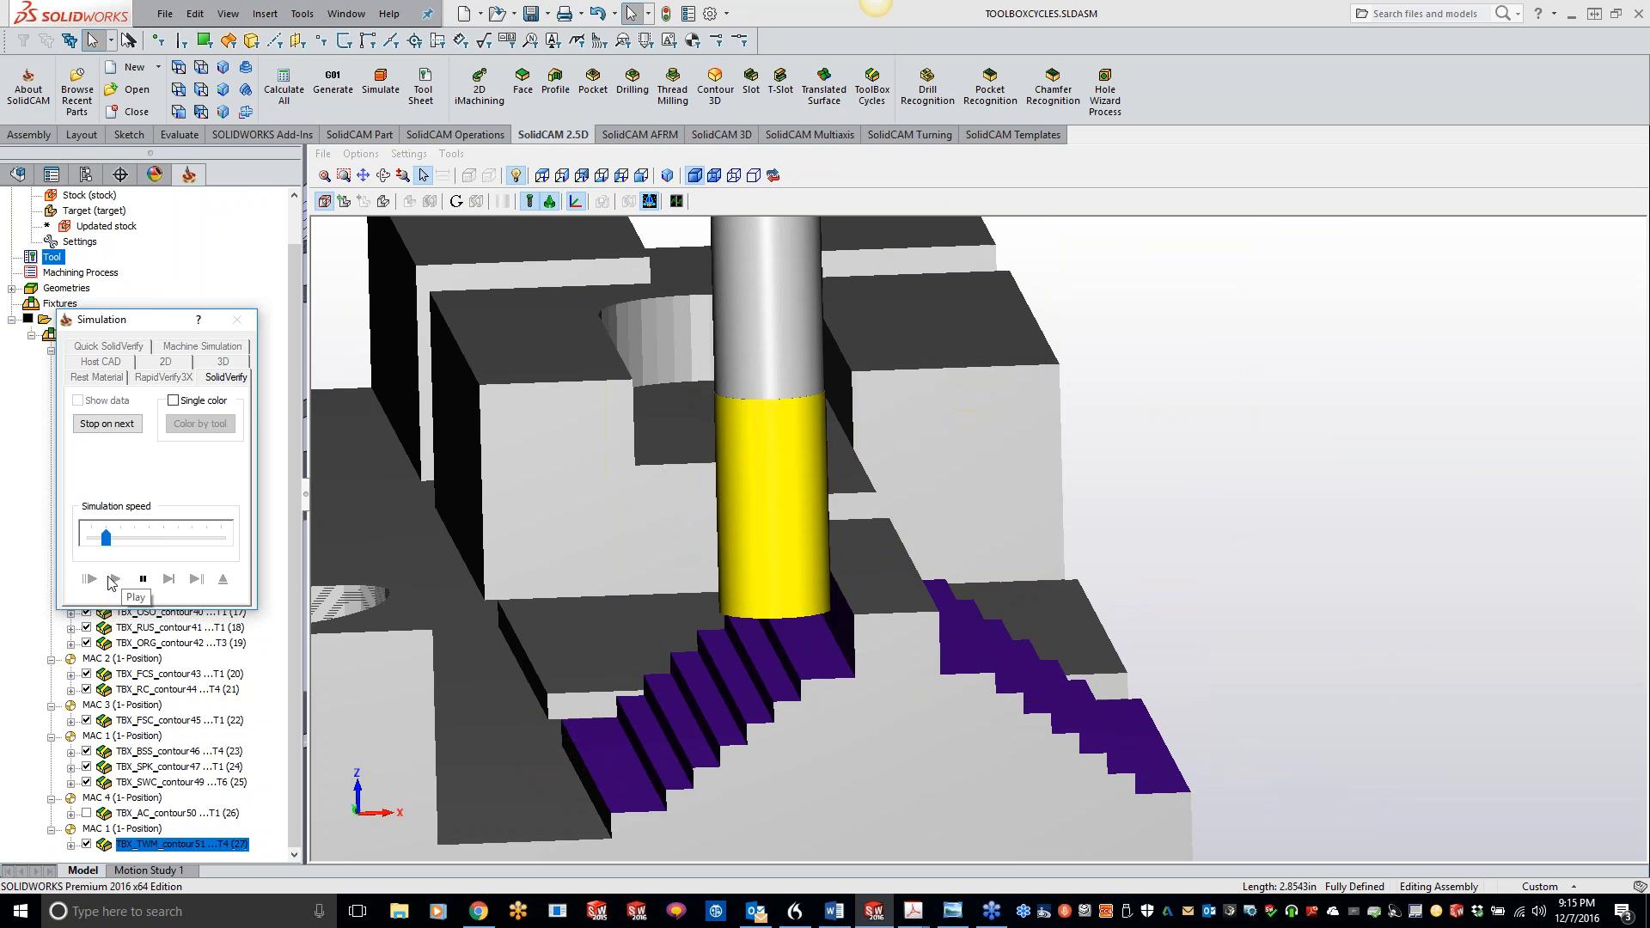
{"action": "left_click_drag", "start_coordinate": [105, 538], "coordinate": [134, 540]}
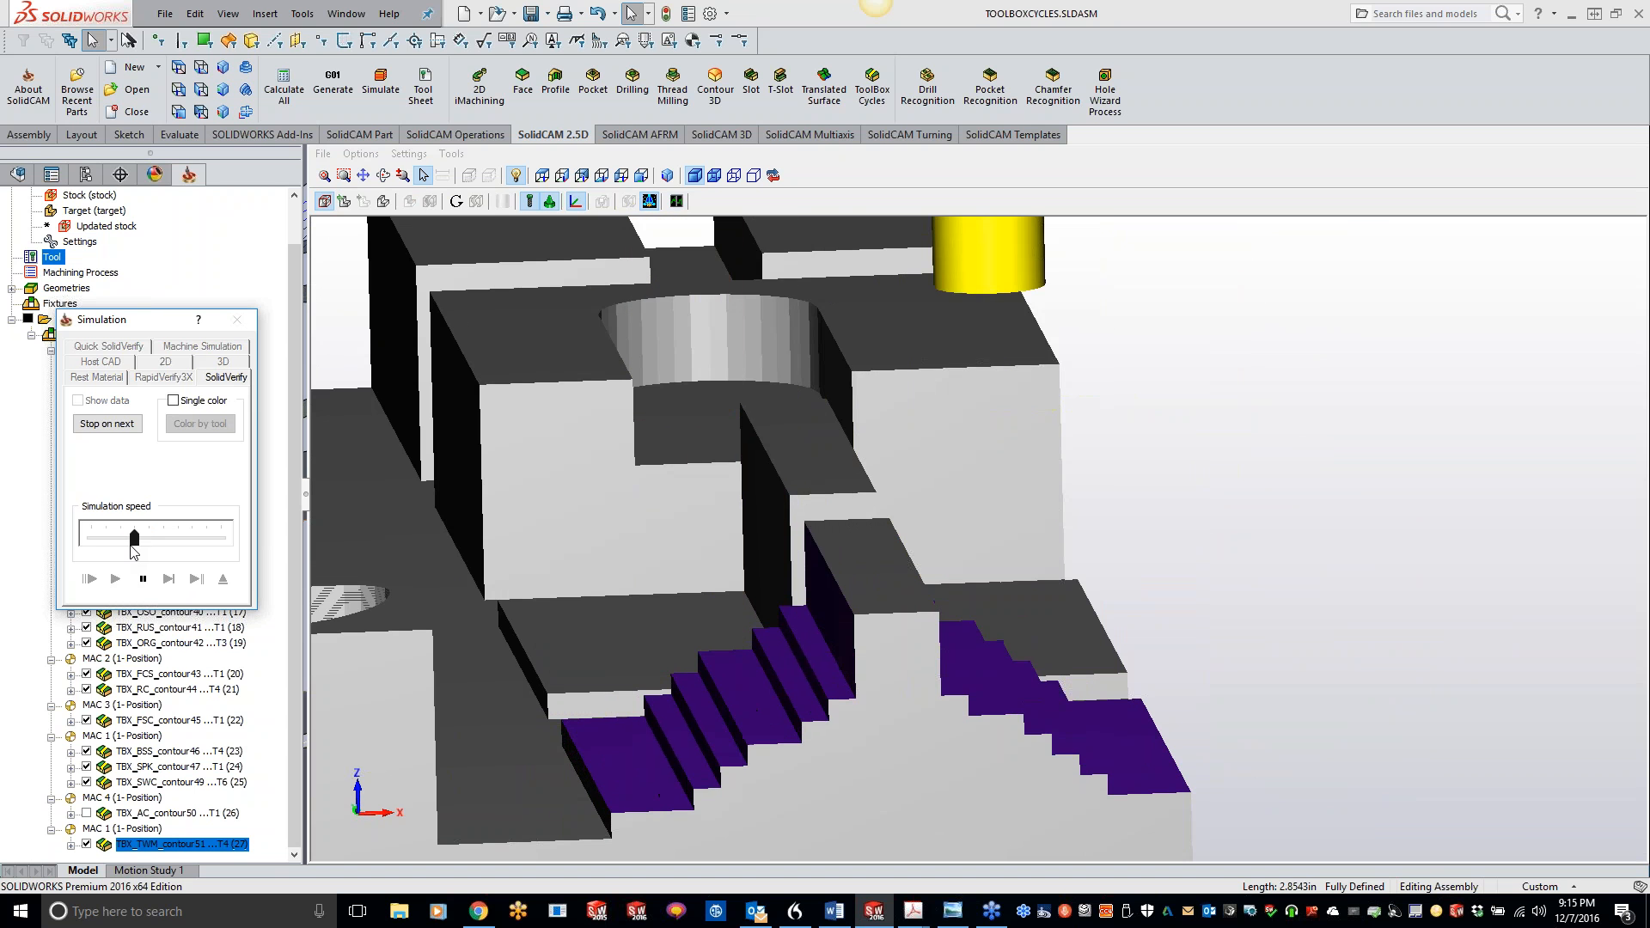
Step: Close the simulation and the Thin Wall Machining operation, and show the whole part with all its toolpaths in front view
{"action": "scroll", "coordinate": [1157, 516], "scroll_direction": "down", "scroll_amount": 5}
{"action": "left_click", "coordinate": [237, 320]}
{"action": "left_click", "coordinate": [811, 91]}
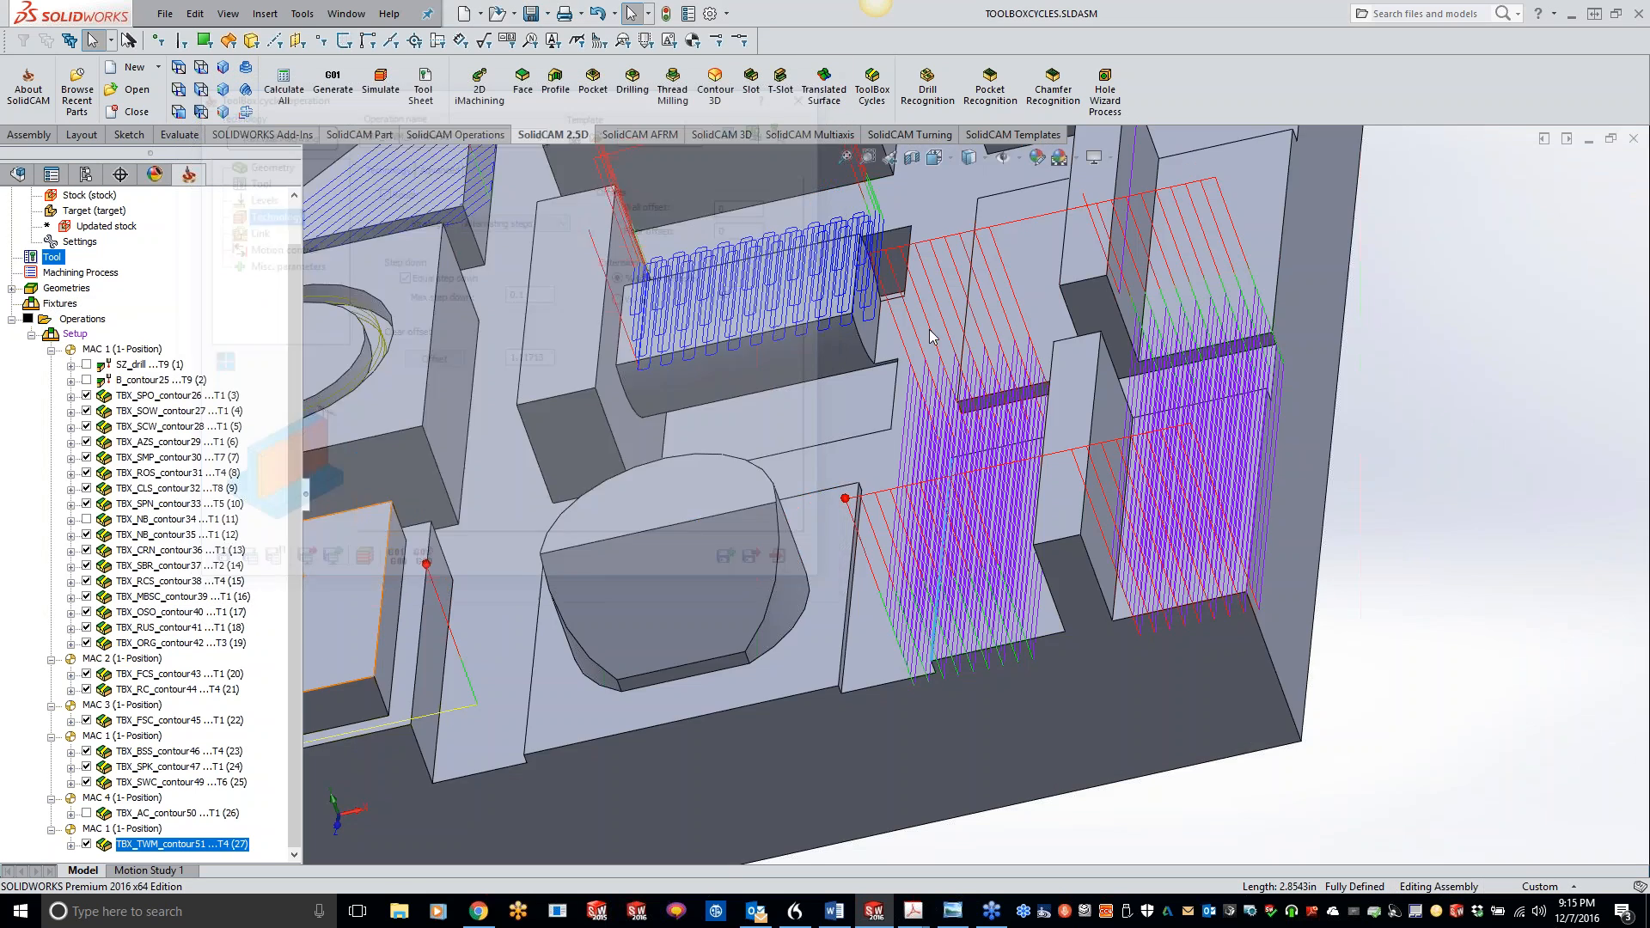
{"action": "scroll", "coordinate": [975, 413], "scroll_direction": "up", "scroll_amount": 8}
{"action": "key", "text": "ctrl+1"}
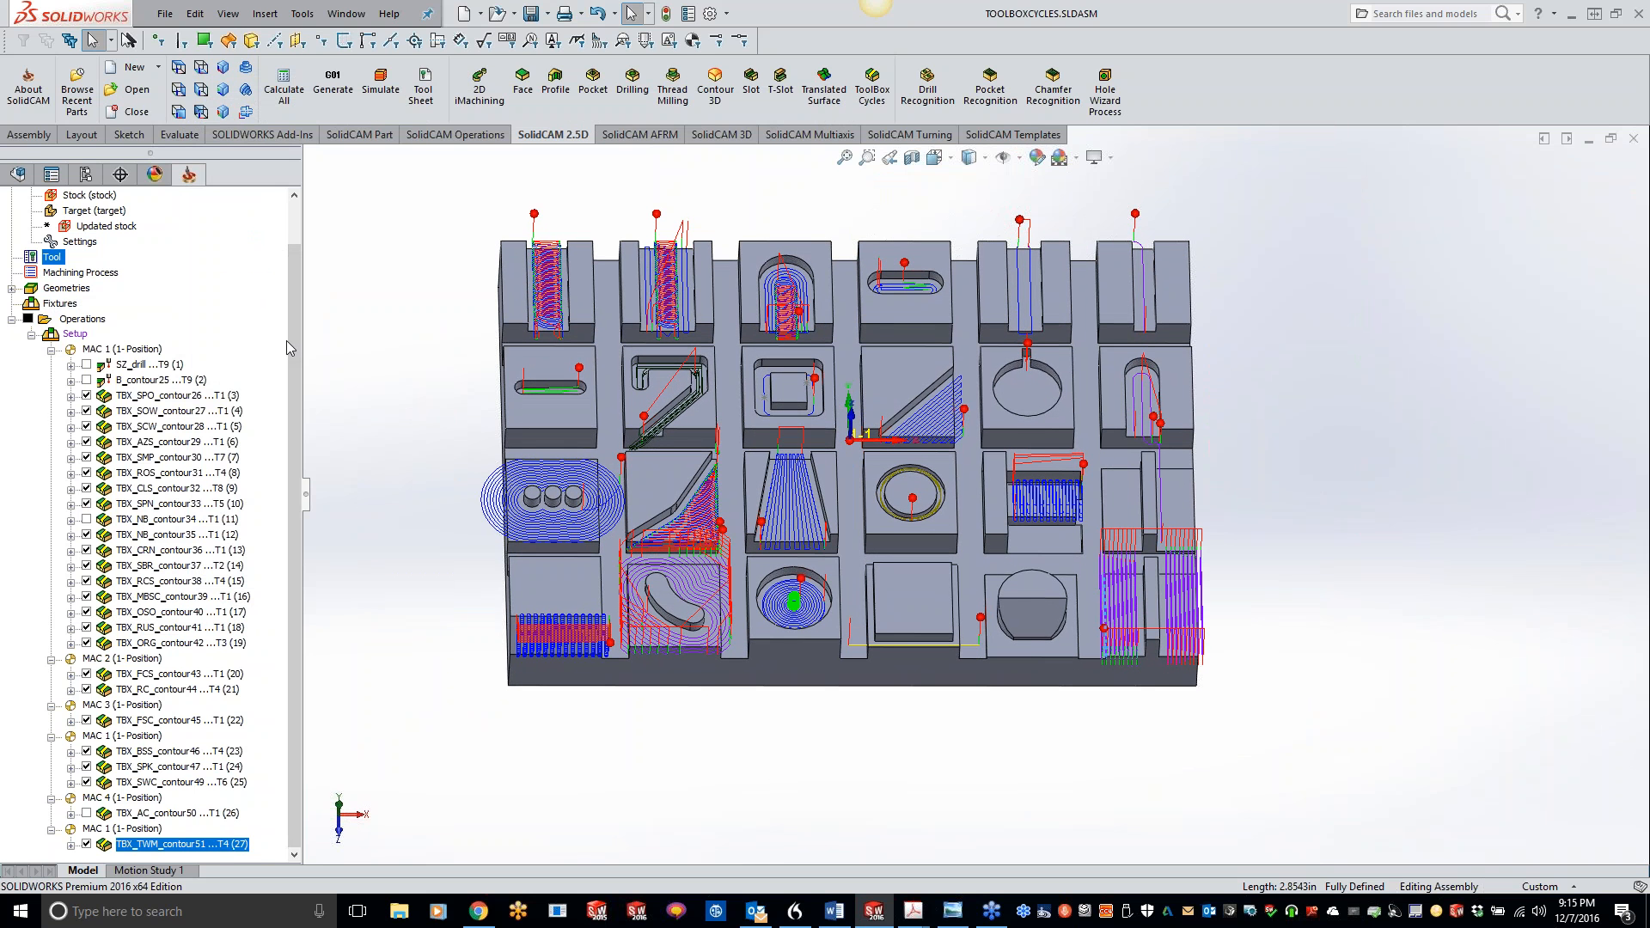
{"action": "scroll", "coordinate": [209, 298], "scroll_direction": "up", "scroll_amount": 1}
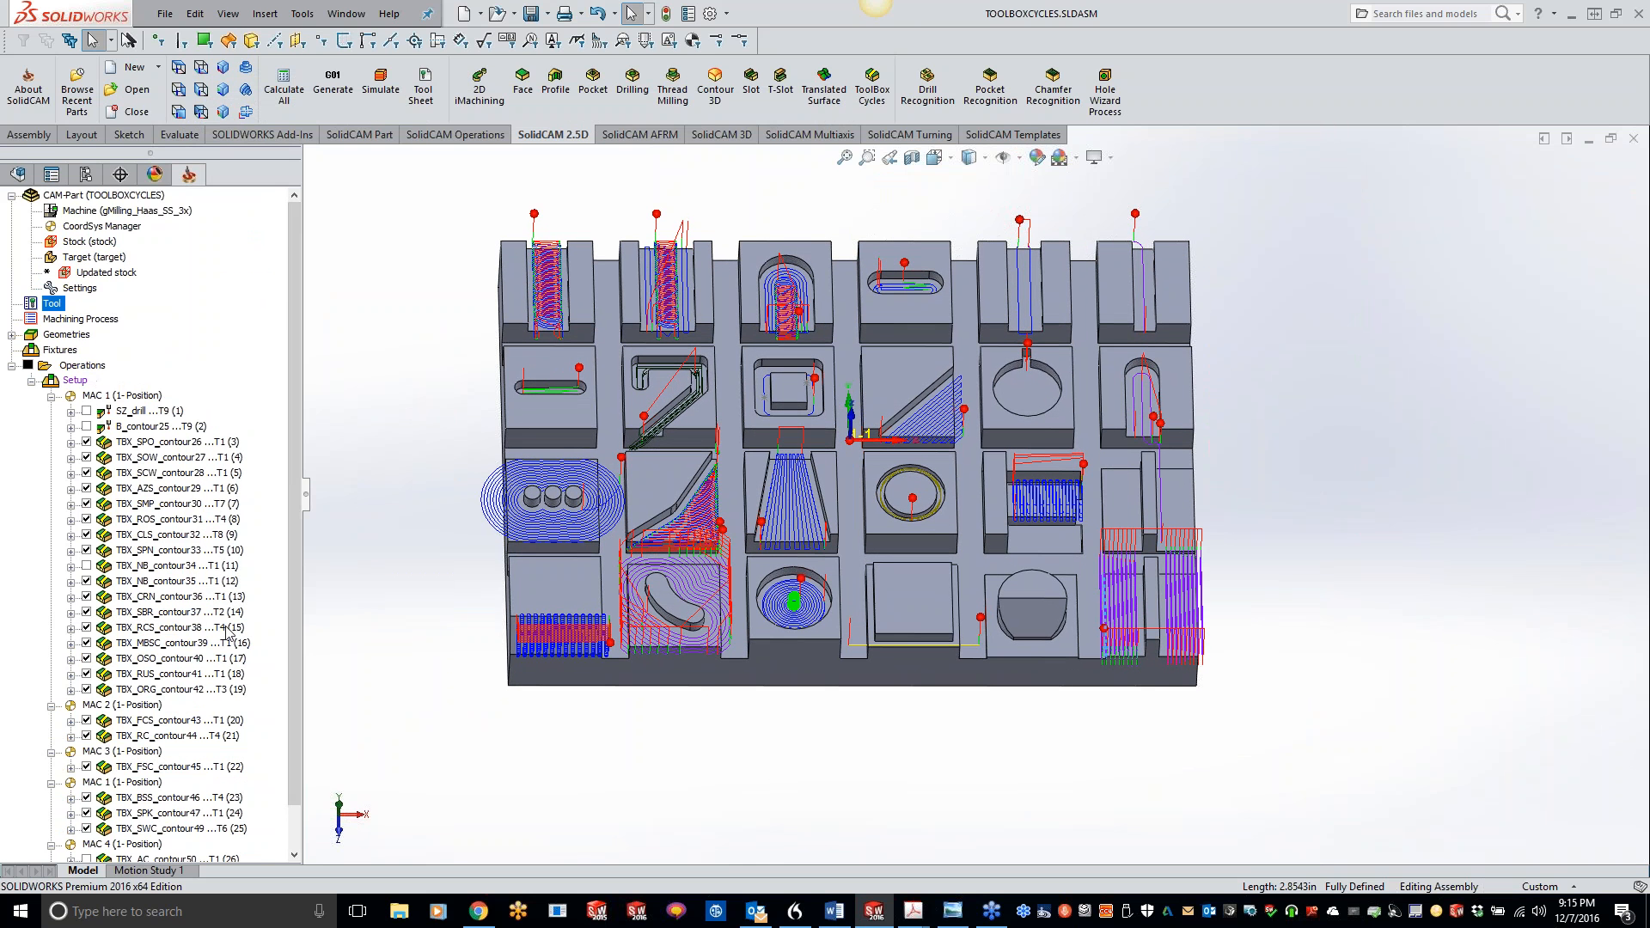
{"action": "scroll", "coordinate": [231, 633], "scroll_direction": "down", "scroll_amount": 1}
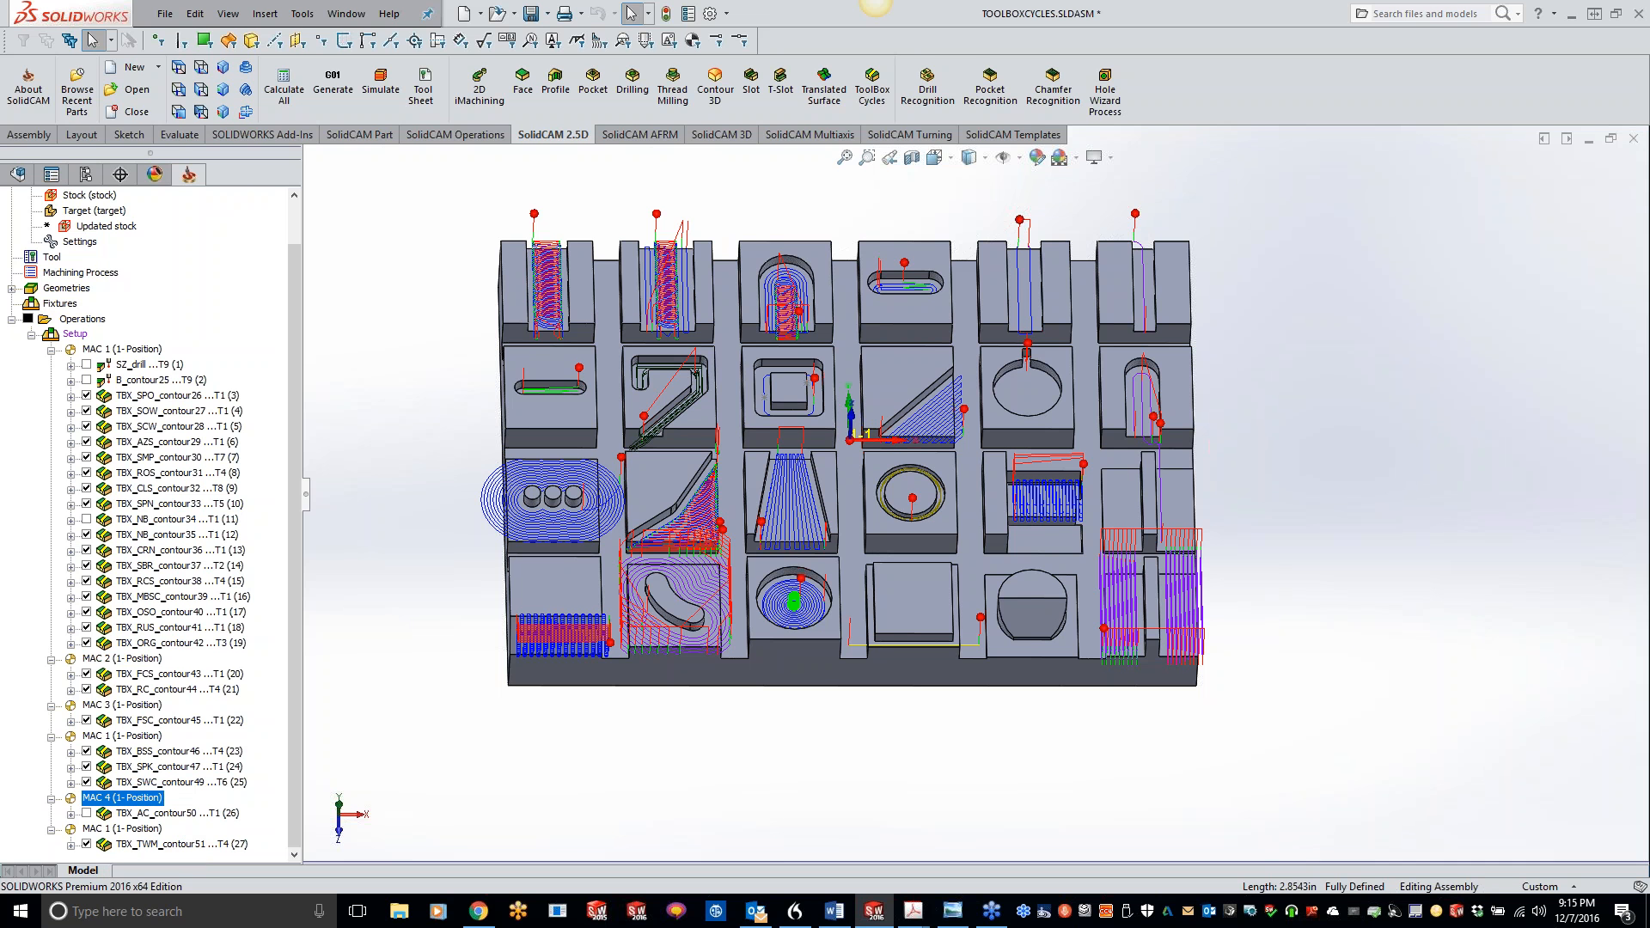
Step: Move TBX_BSS_contour46, TBX_SPK_contour47, TBX_SWC_contour49 and TBX_TWM_contour51 to the end of the first MAC 1 group, after TBX_ORG_contour42
{"action": "left_click", "coordinate": [171, 844]}
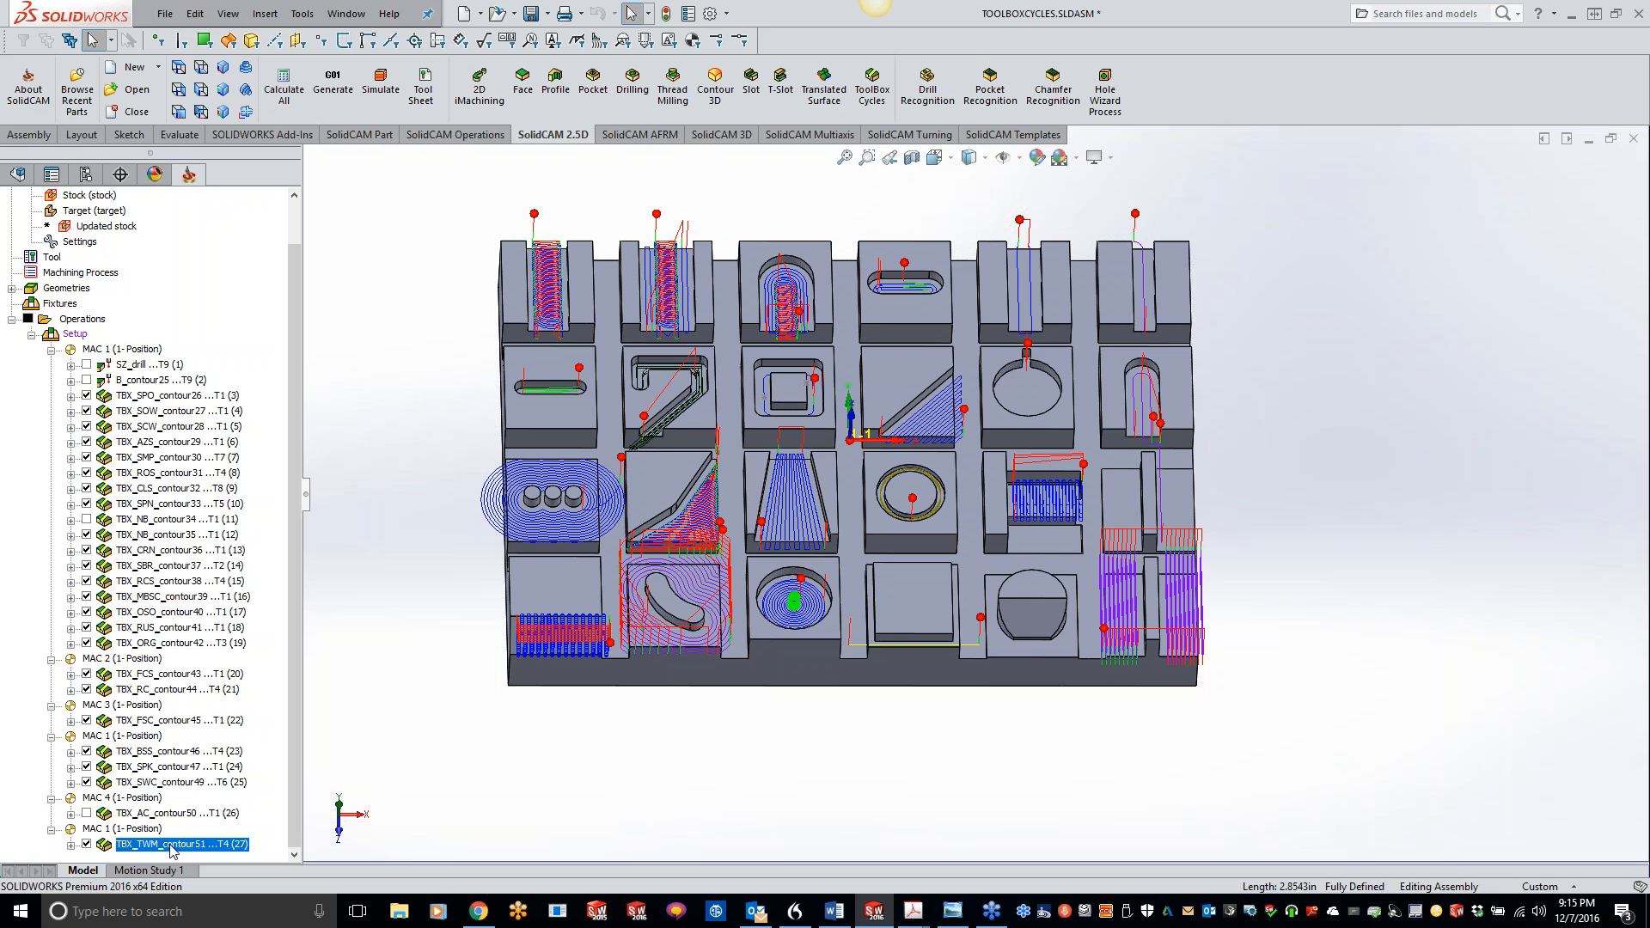
{"action": "left_click", "coordinate": [161, 782], "text": "ctrl"}
{"action": "left_click", "coordinate": [156, 766], "text": "ctrl"}
{"action": "left_click", "coordinate": [148, 752], "text": "ctrl"}
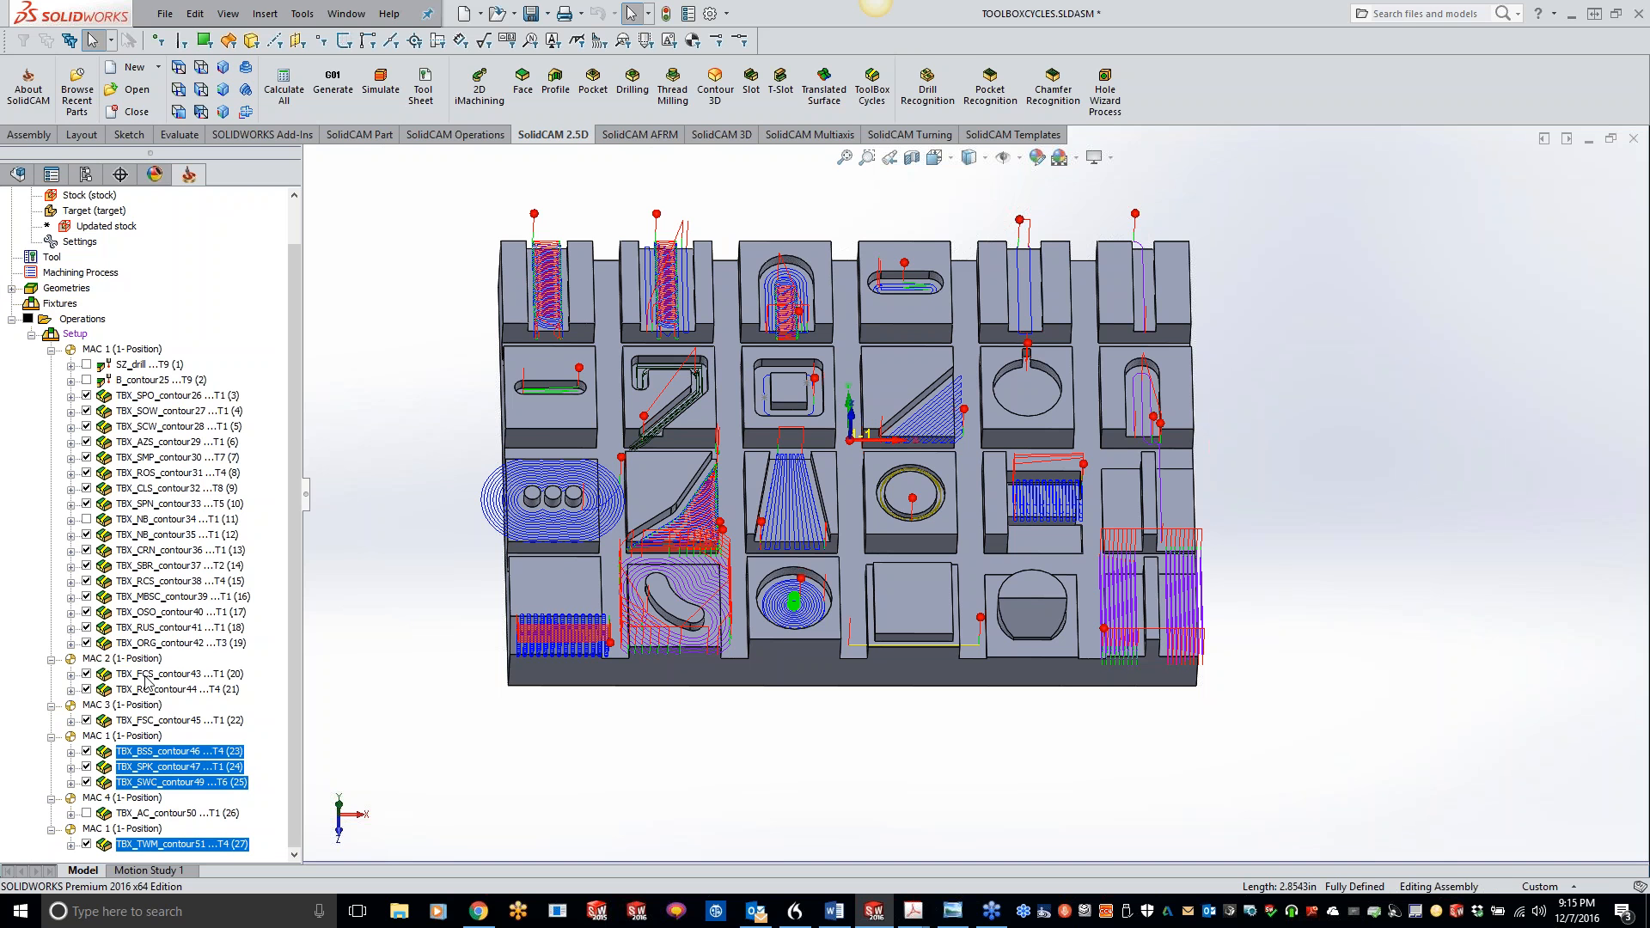
{"action": "left_click_drag", "start_coordinate": [169, 760], "coordinate": [156, 651]}
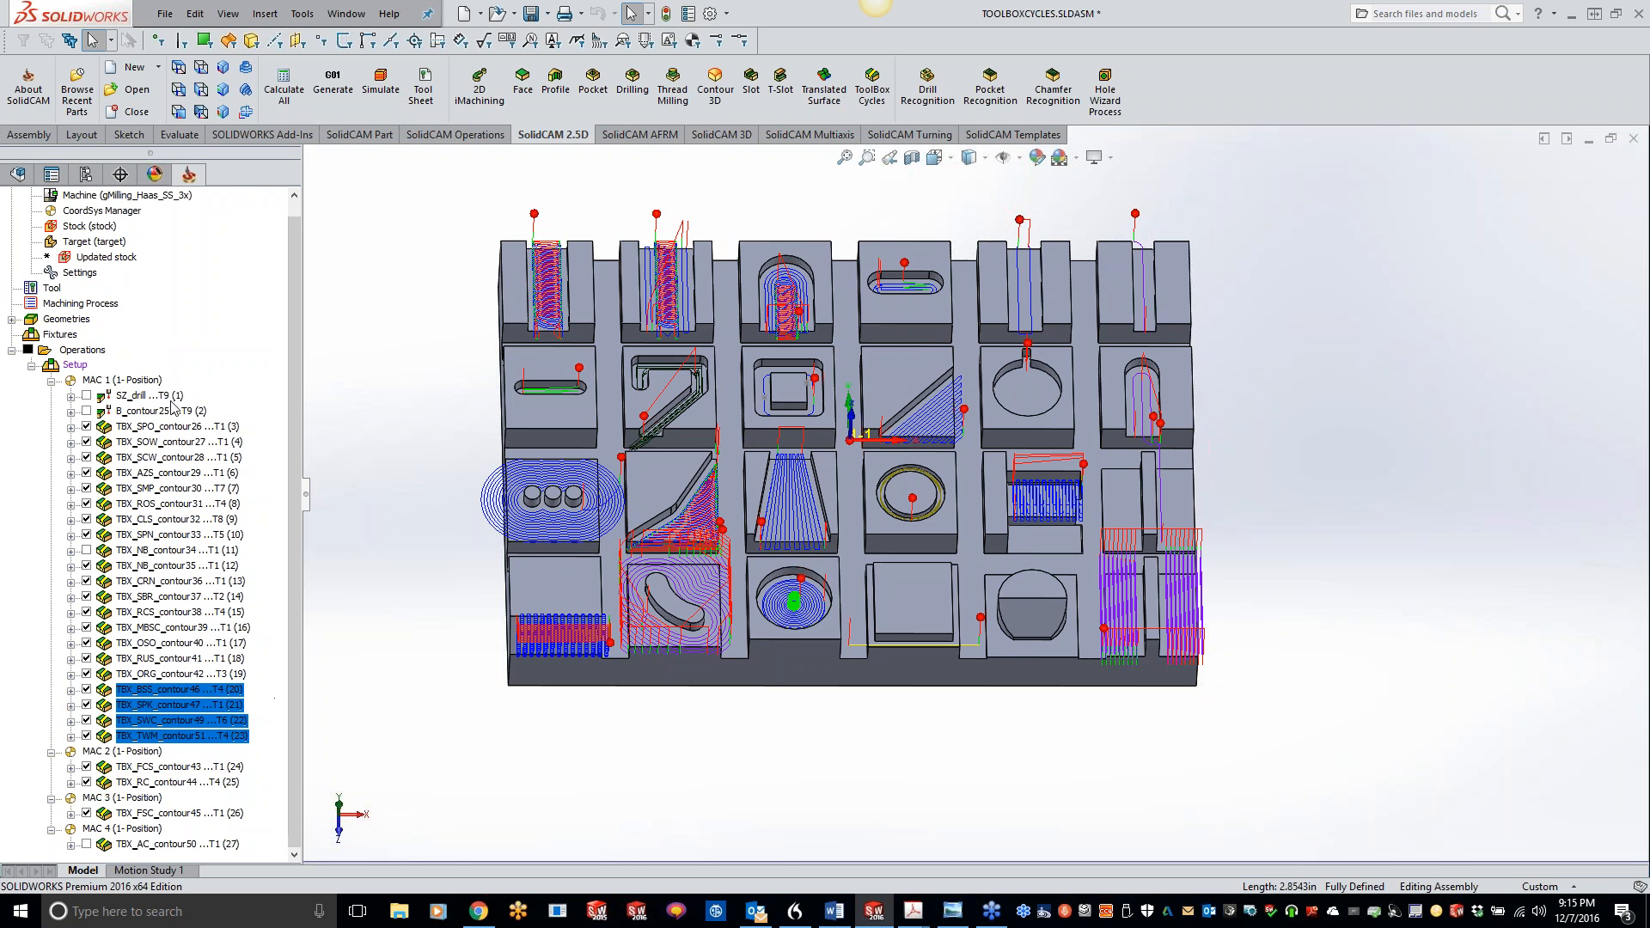
Step: Start a simulation of all operations in Machine Simulation mode
{"action": "left_click", "coordinate": [93, 350]}
{"action": "right_click", "coordinate": [94, 357]}
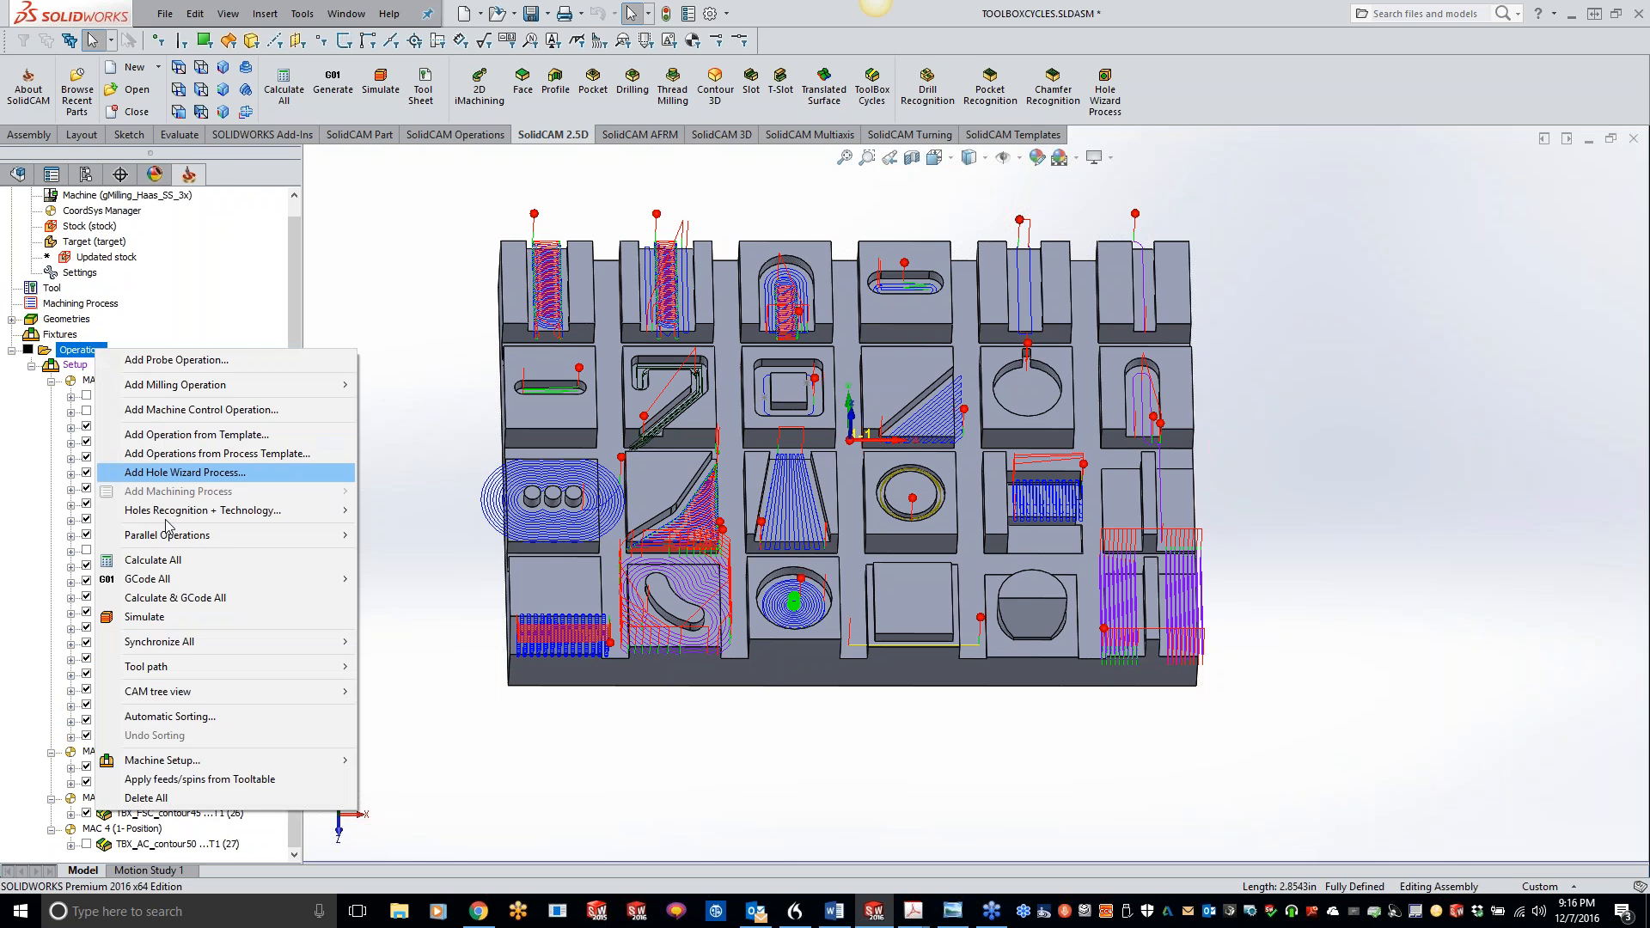
{"action": "left_click", "coordinate": [155, 616]}
{"action": "left_click", "coordinate": [221, 365]}
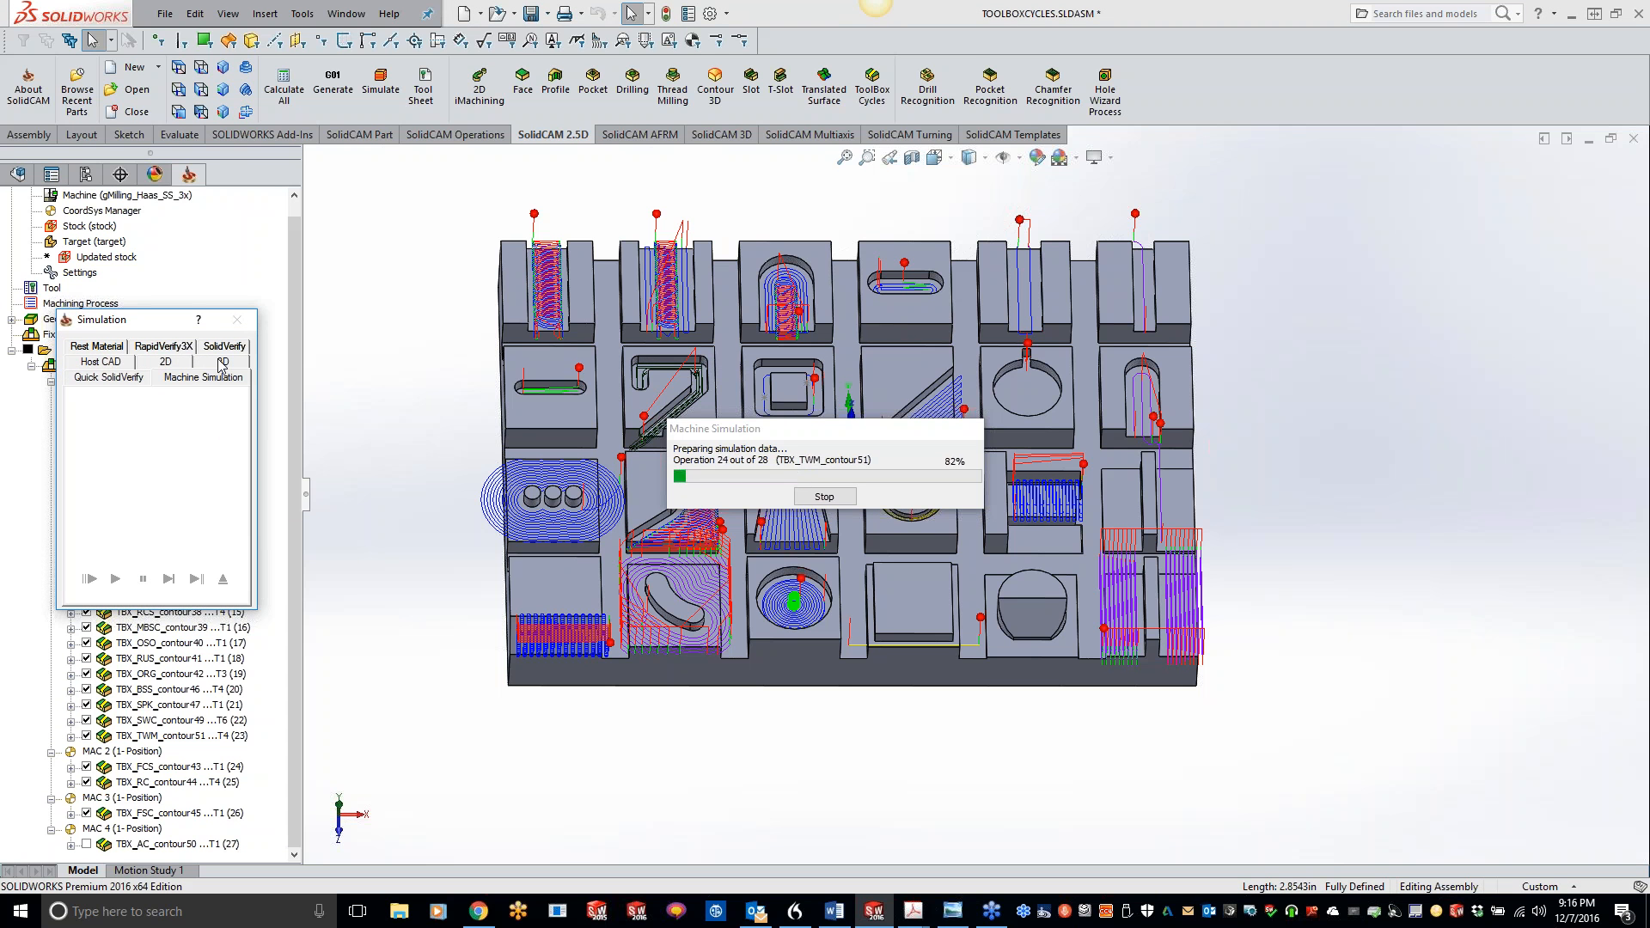
Step: Run the machine simulation of all operations, viewing the part on the machine table up close
{"action": "left_click", "coordinate": [855, 439]}
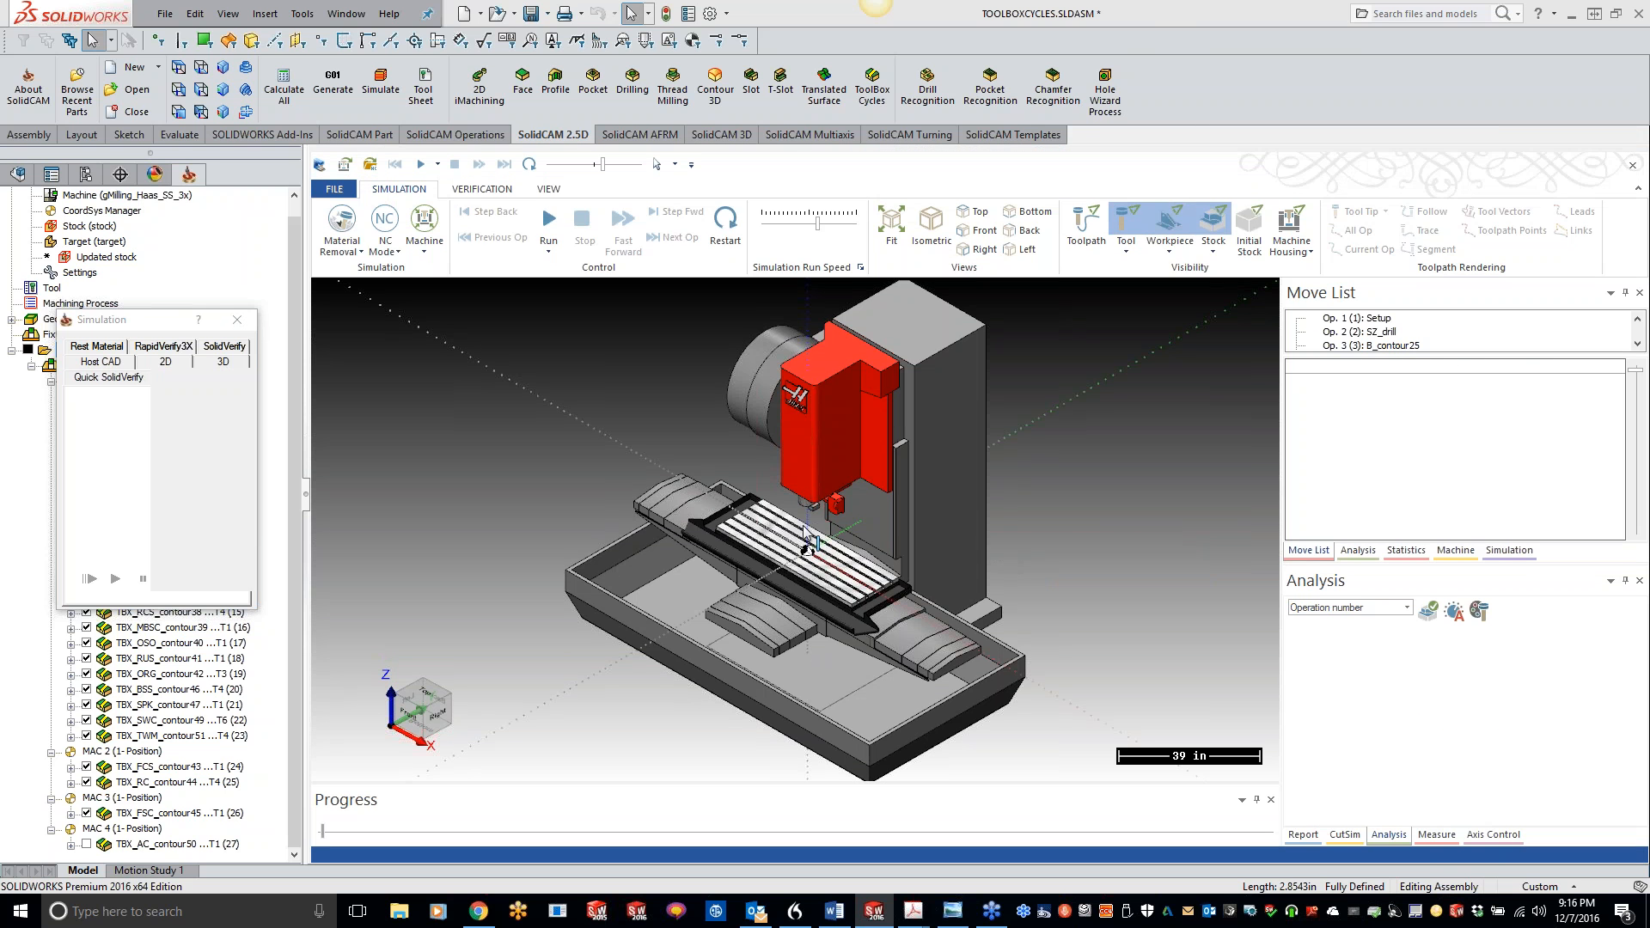
{"action": "scroll", "coordinate": [738, 540], "scroll_direction": "up", "scroll_amount": 5}
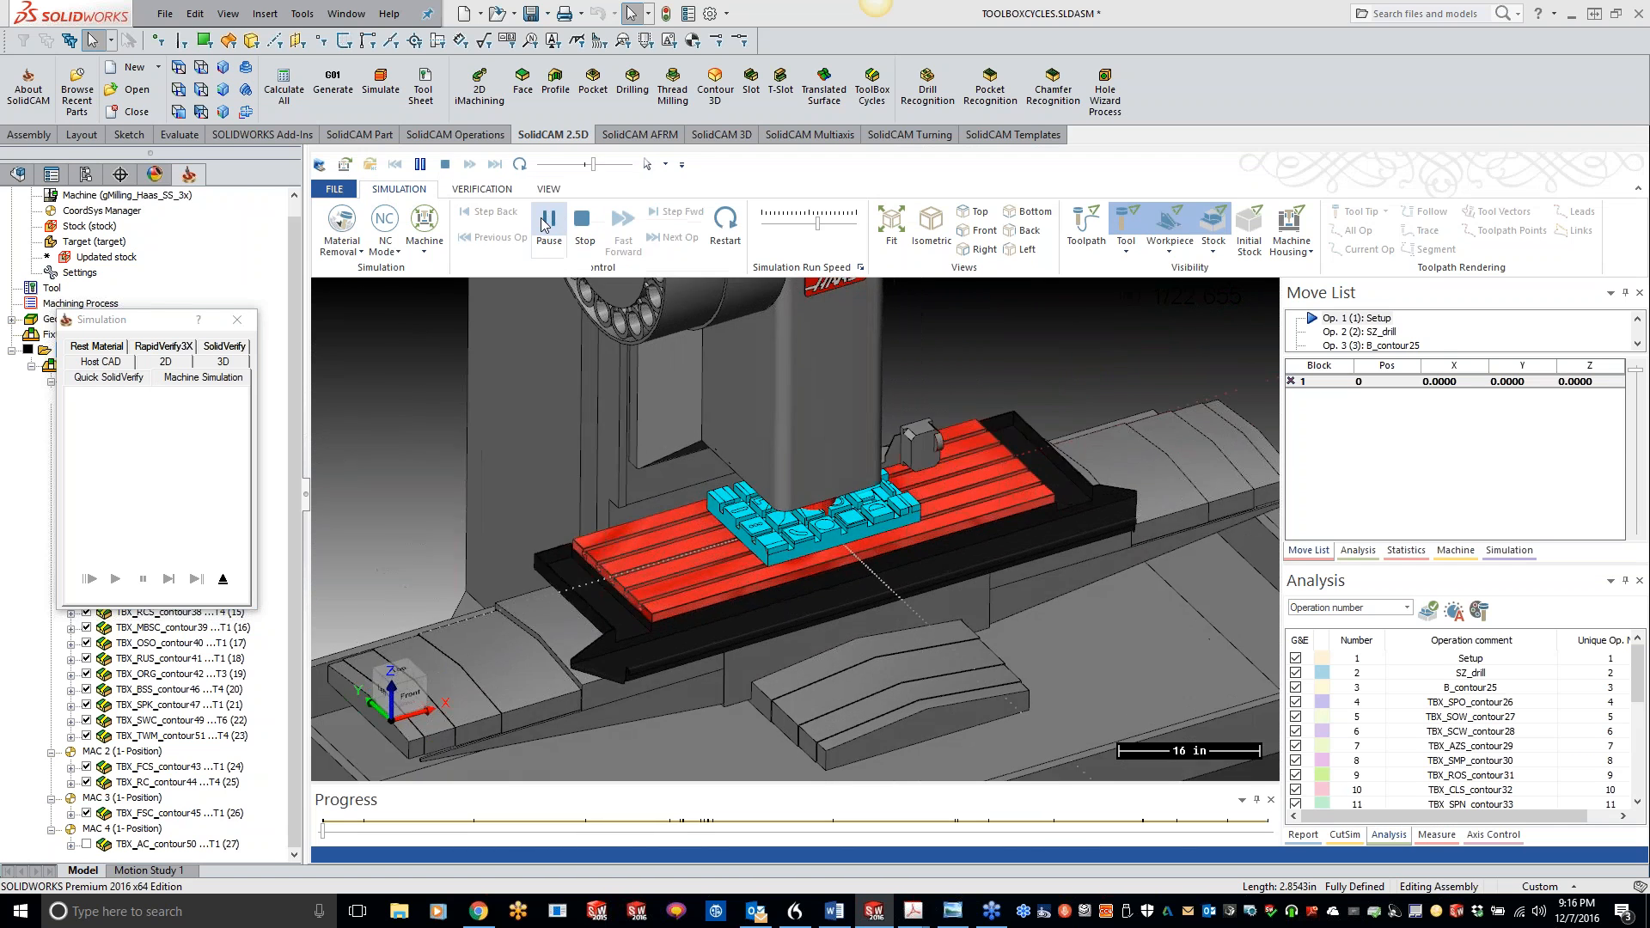
{"action": "left_click", "coordinate": [547, 222]}
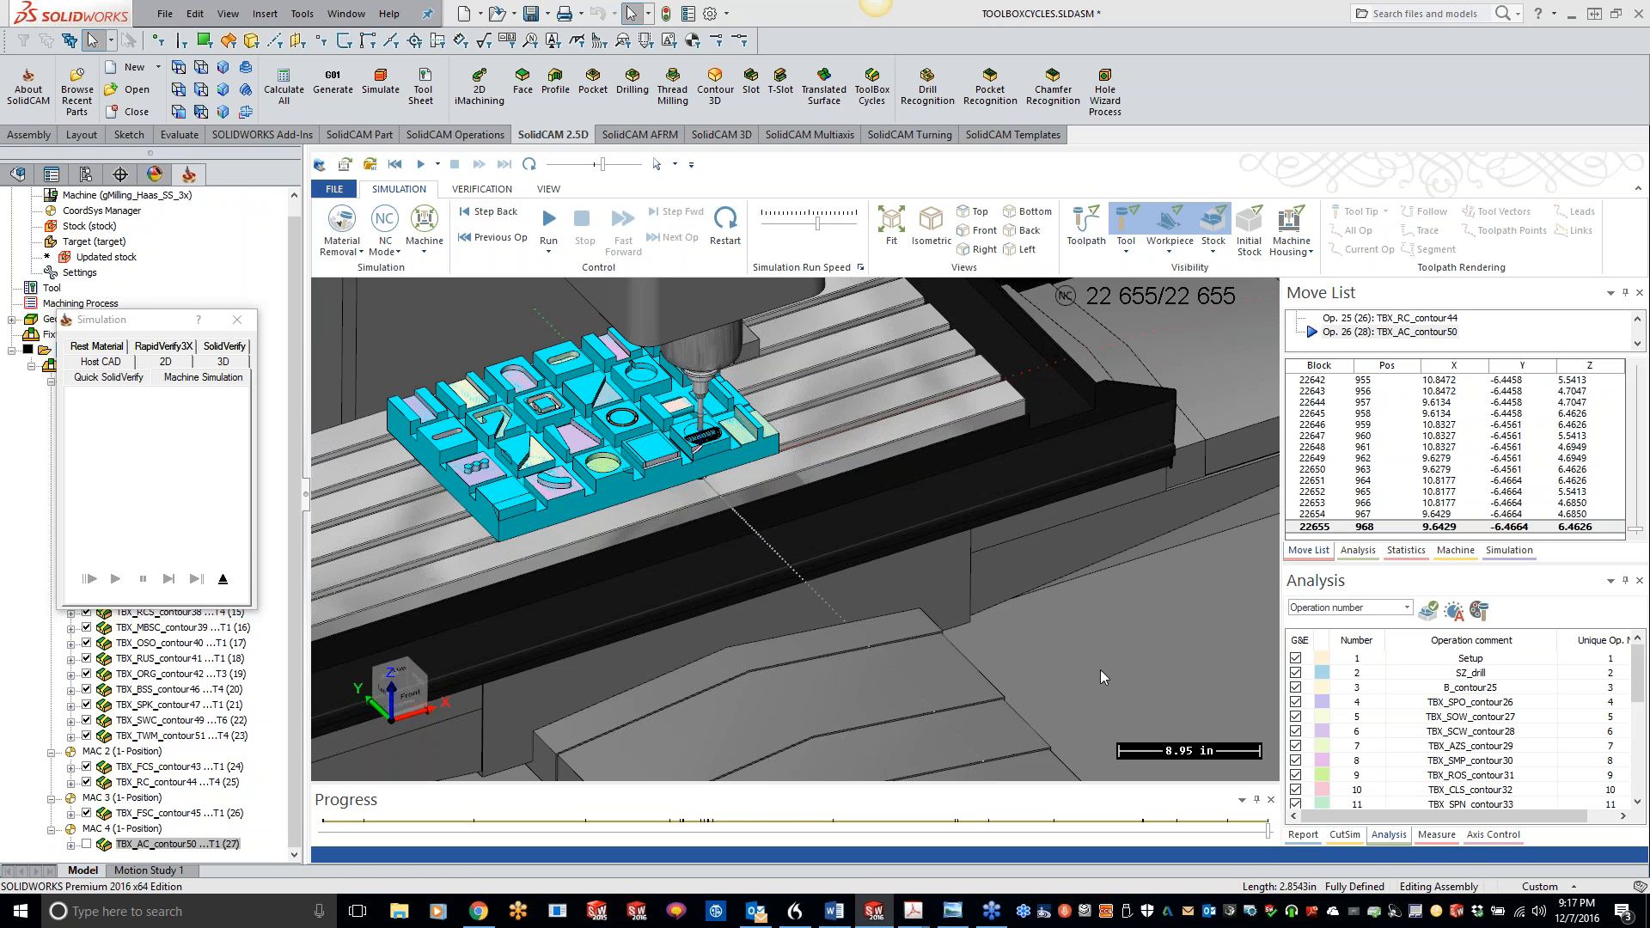
Step: Examine the angled cylinder cut made by TBX_AC_contour50 up close from several angles, and close the simulation
{"action": "scroll", "coordinate": [775, 519], "scroll_direction": "up", "scroll_amount": 10}
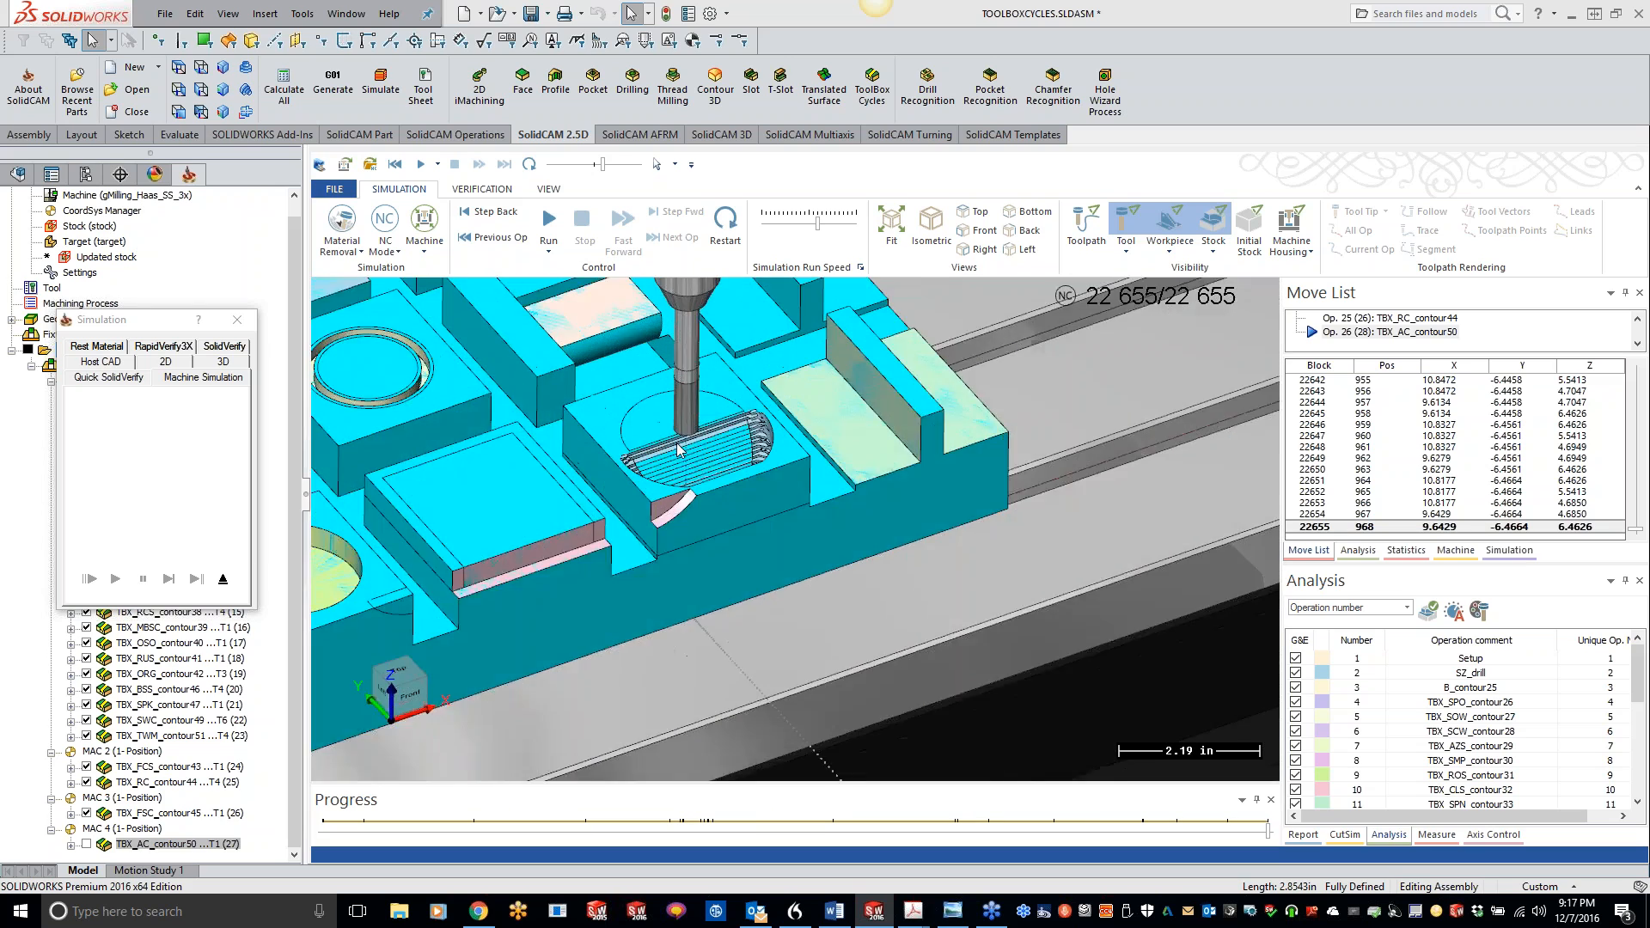
{"action": "scroll", "coordinate": [698, 461], "scroll_direction": "up", "scroll_amount": 1}
{"action": "middle_click_drag", "start_coordinate": [755, 493], "coordinate": [785, 472]}
{"action": "scroll", "coordinate": [964, 425], "scroll_direction": "up", "scroll_amount": 5}
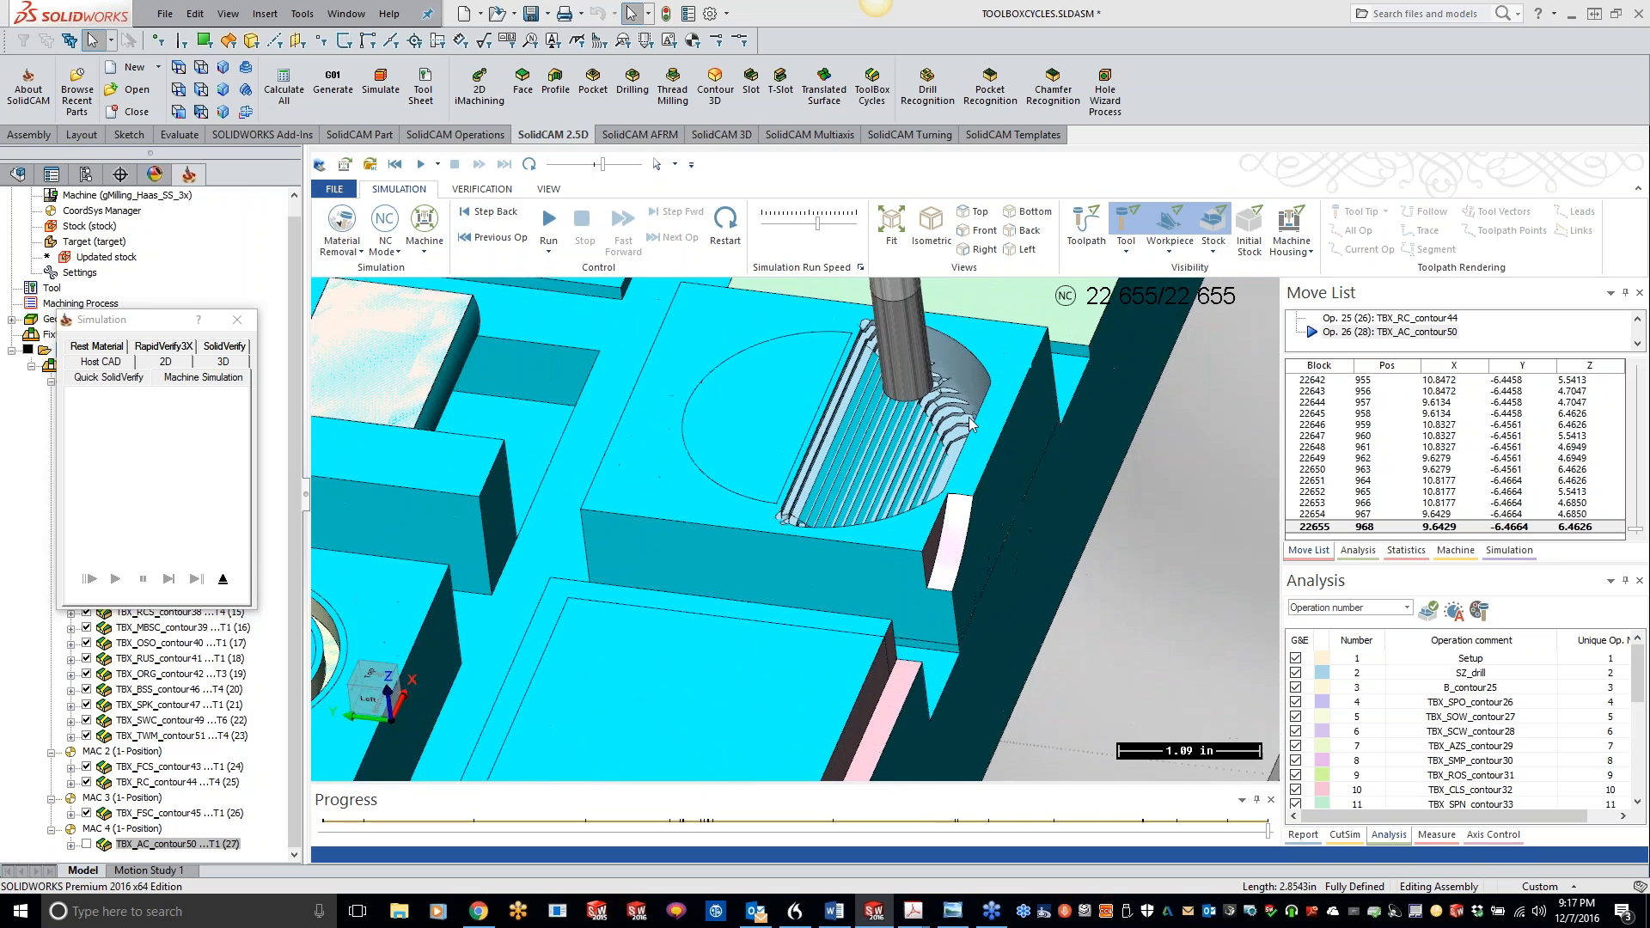
{"action": "scroll", "coordinate": [965, 424], "scroll_direction": "up", "scroll_amount": 2}
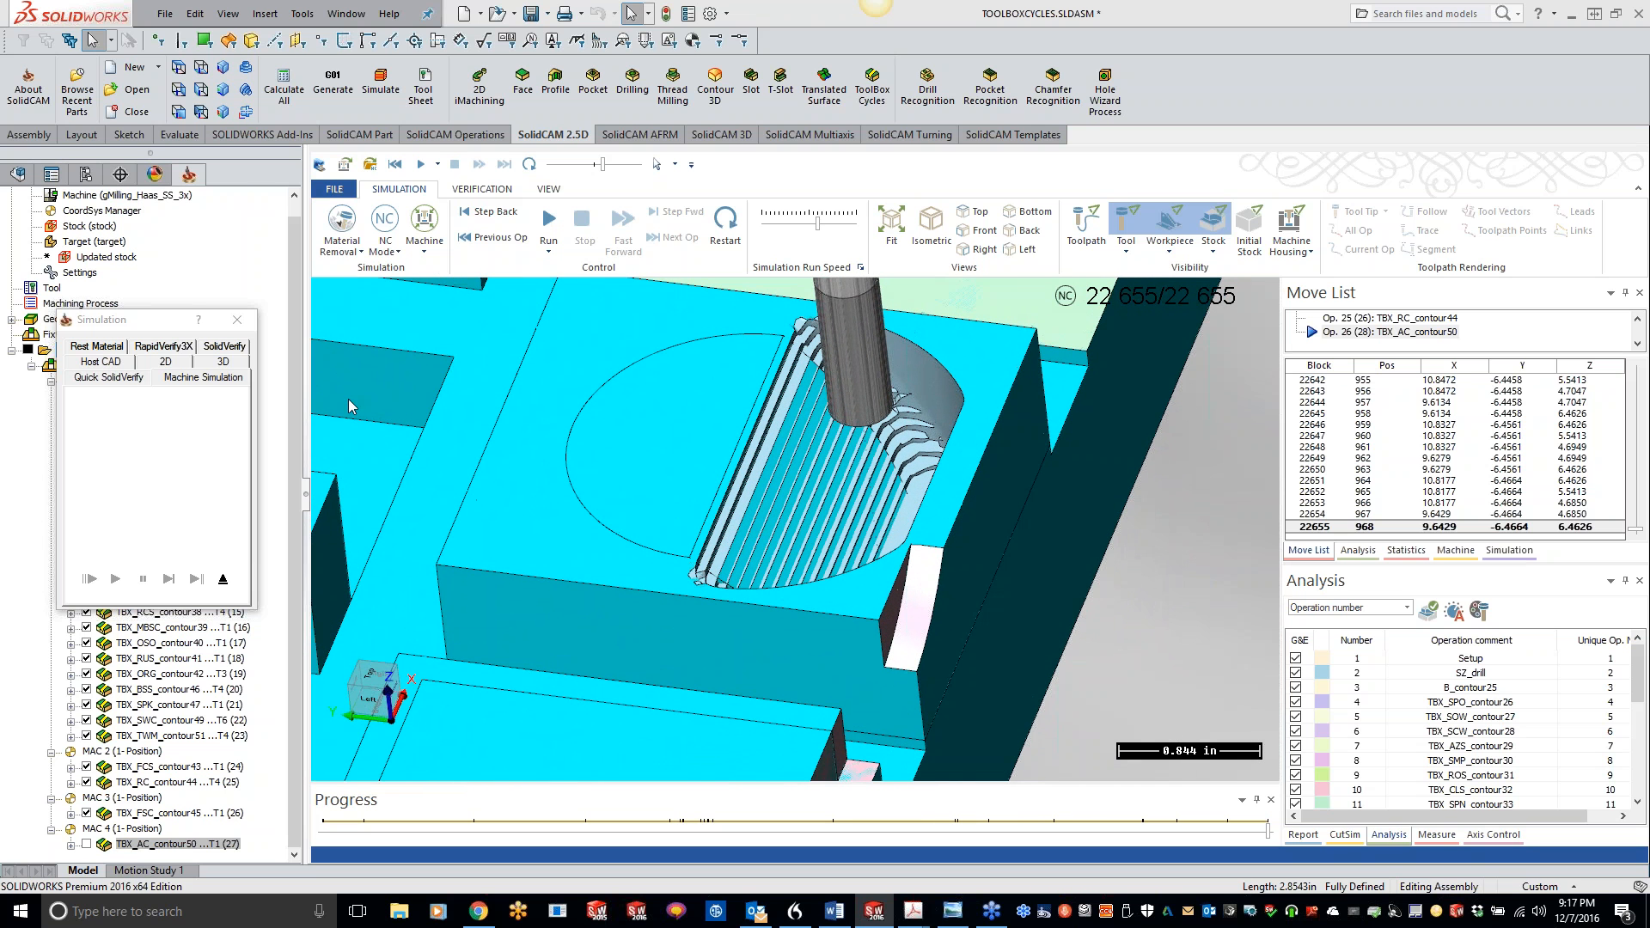
{"action": "left_click", "coordinate": [238, 321]}
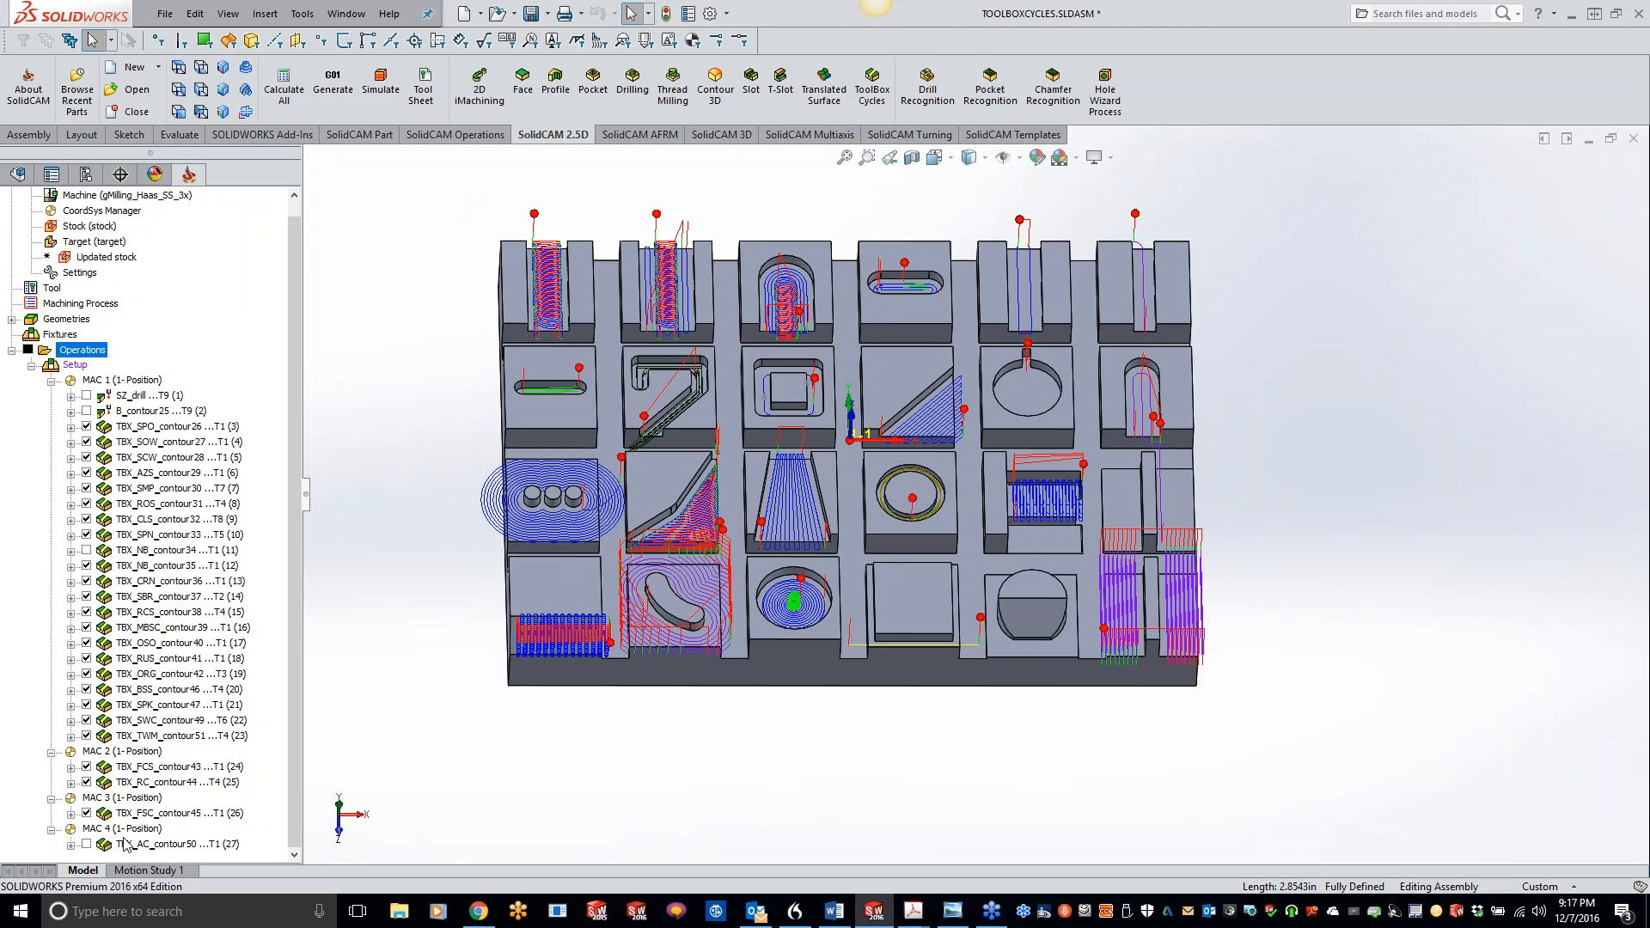
Step: Show the toolpath of TBX_AC_contour50 and recalculate it with extensions of 50 and finally 100 % of tool diameter
{"action": "left_click", "coordinate": [86, 844]}
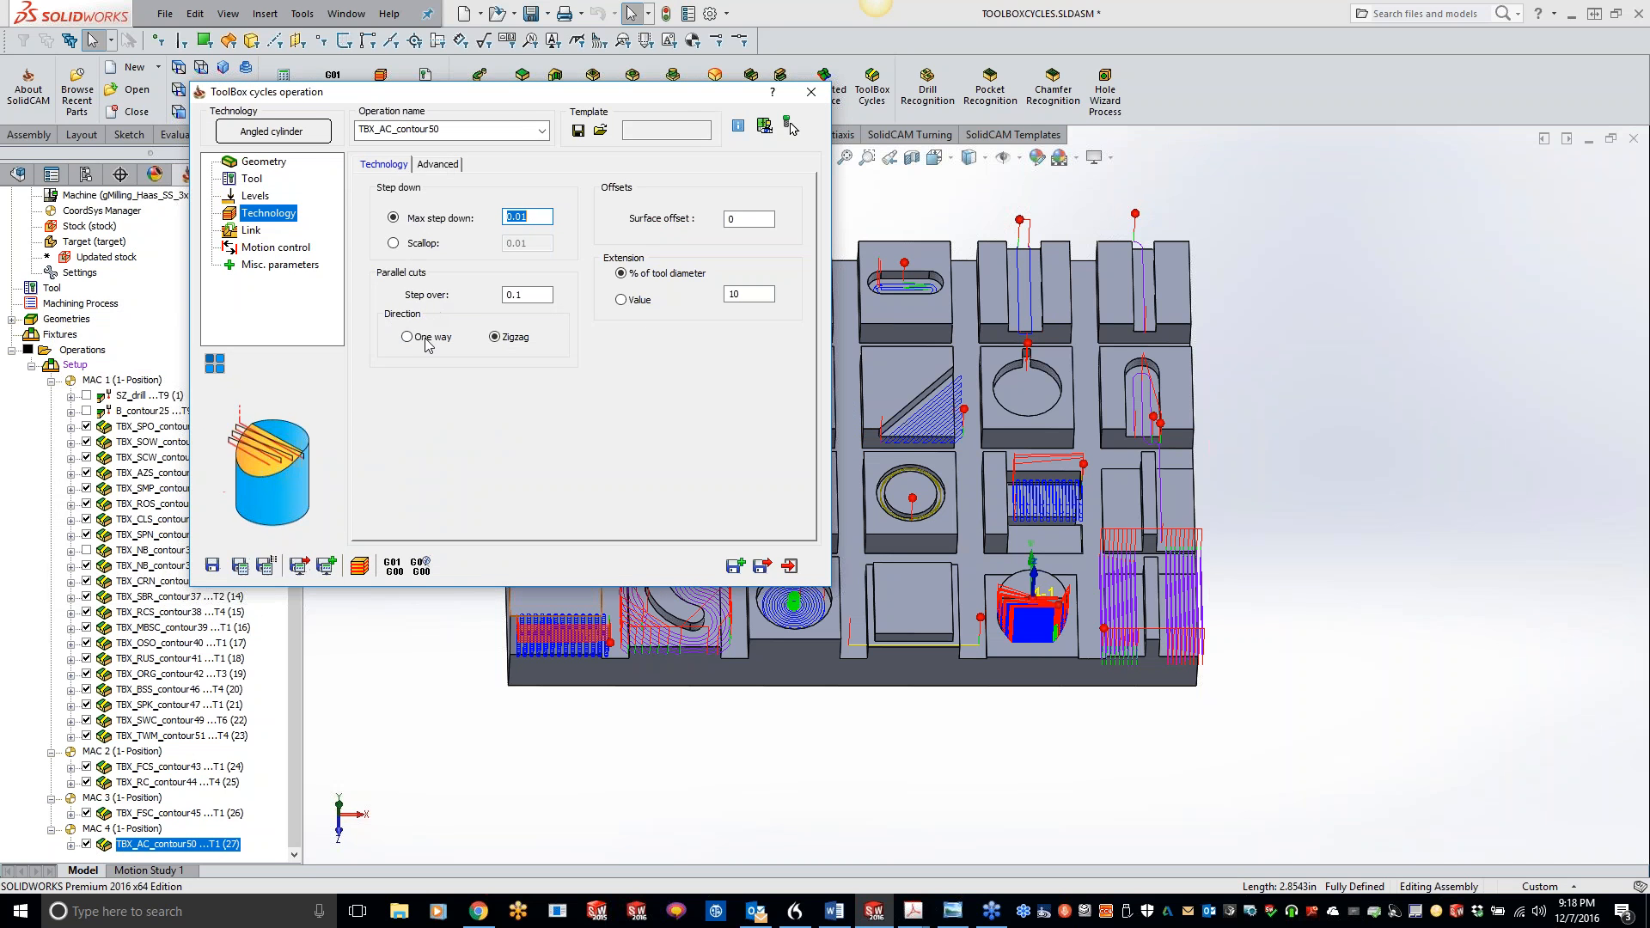
{"action": "left_click", "coordinate": [764, 293]}
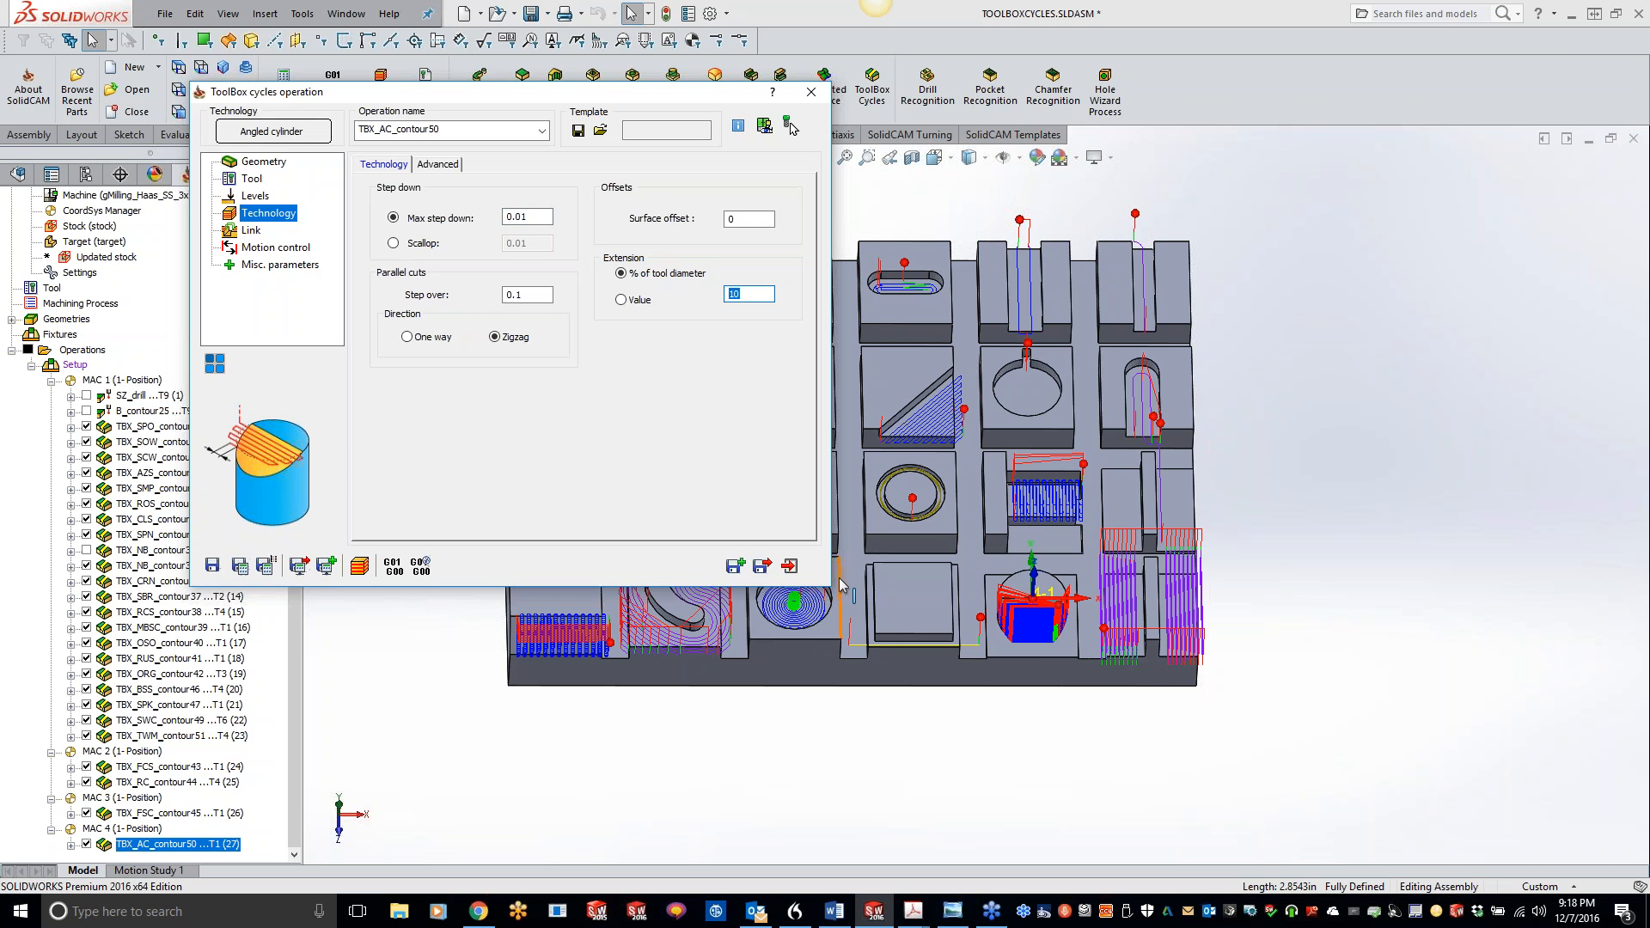
{"action": "type", "text": "50"}
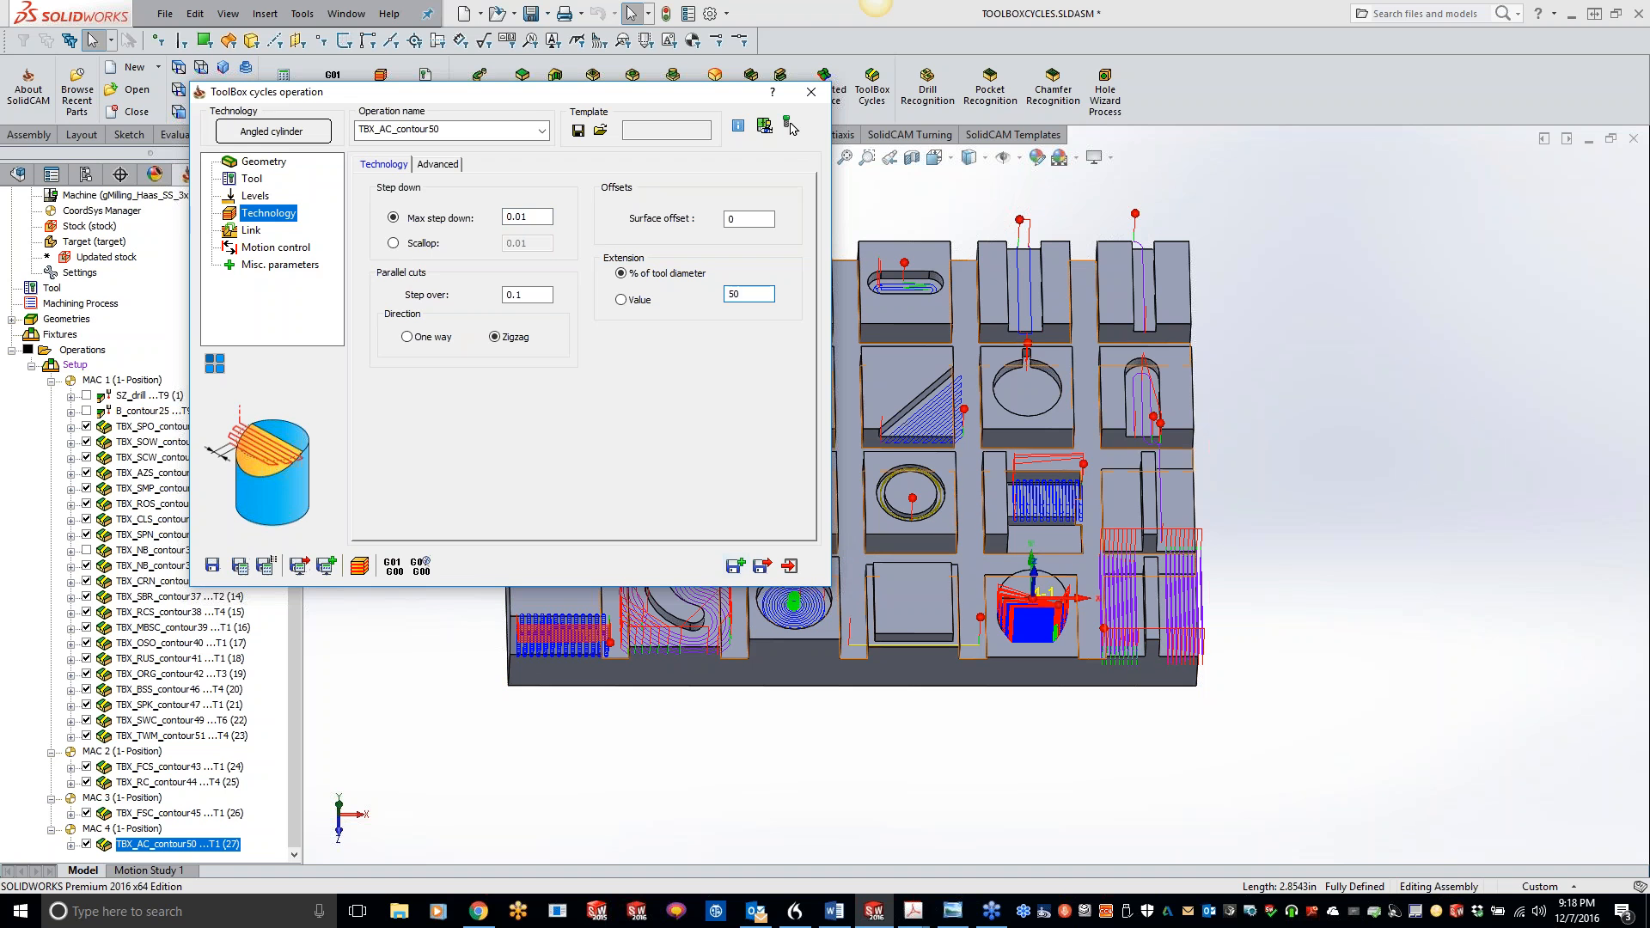
{"action": "left_click", "coordinate": [240, 565]}
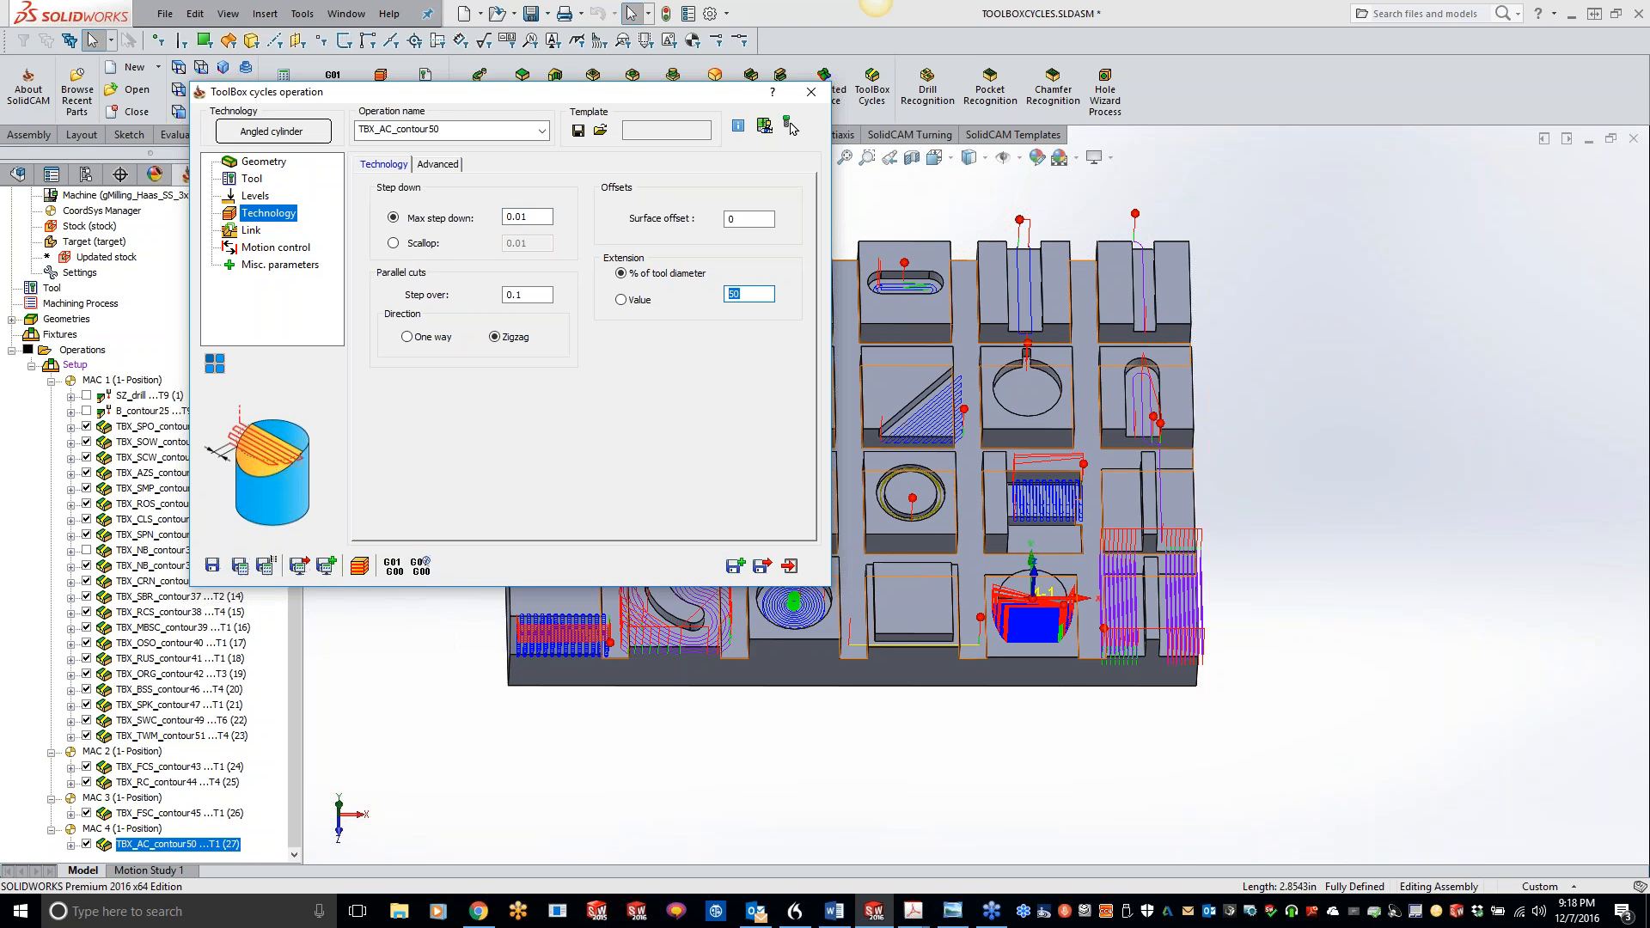
{"action": "left_click", "coordinate": [241, 566]}
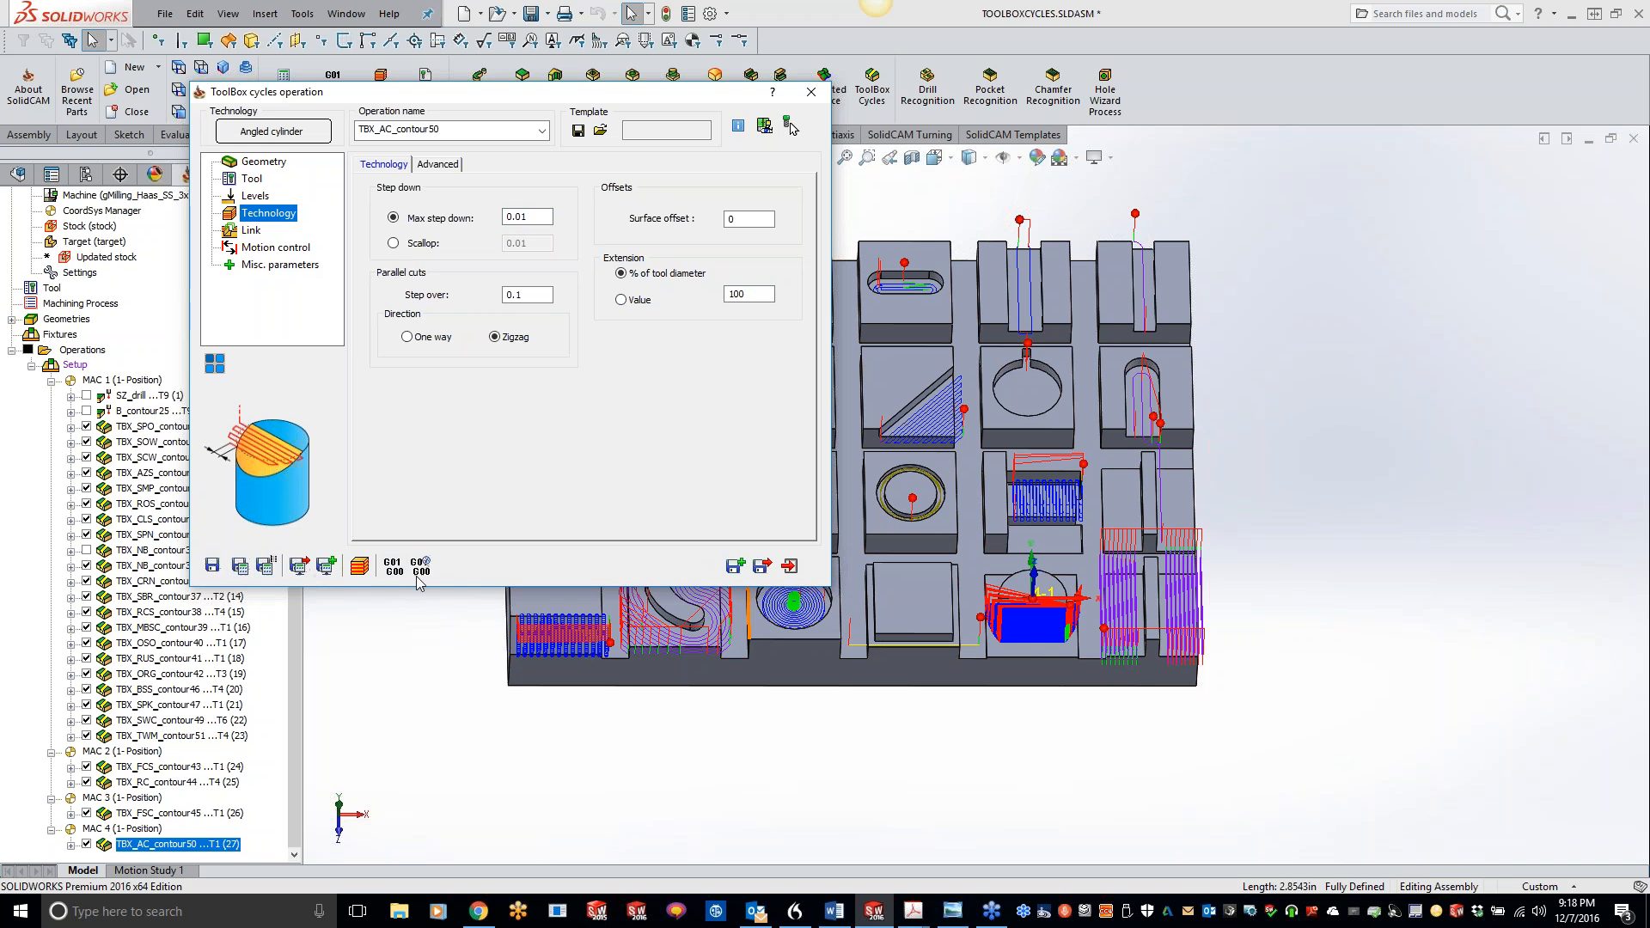
Step: Simulate only the recalculated TBX_AC_contour50 operation in Machine Simulation mode, following the tool over the angled cylinder
{"action": "left_click", "coordinate": [360, 566]}
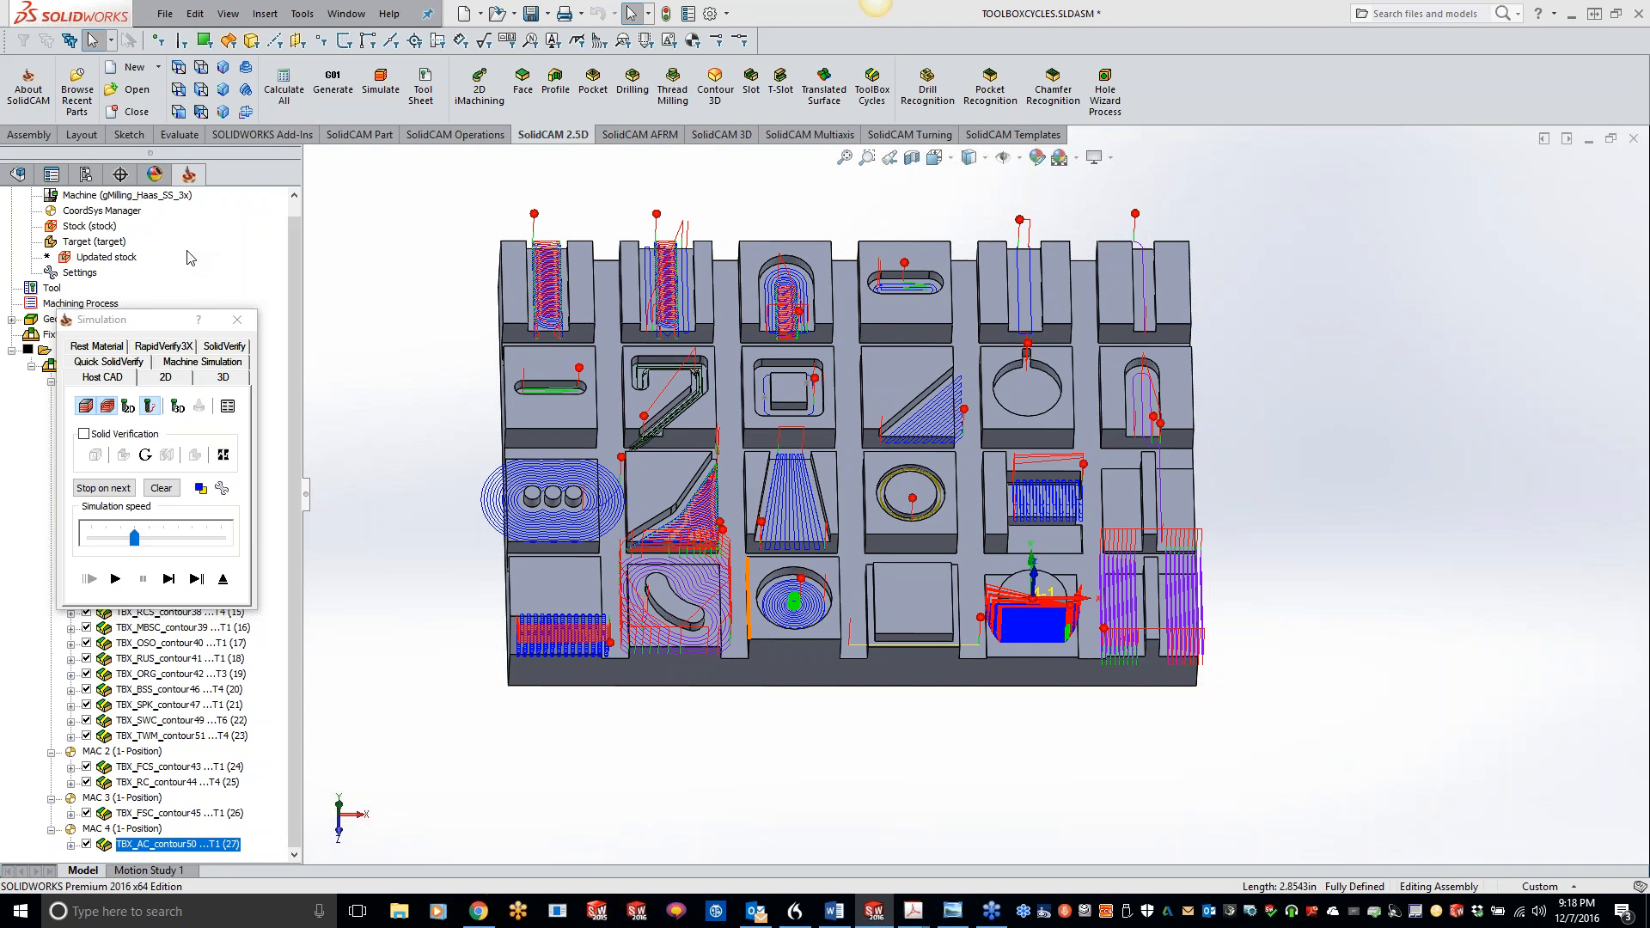
{"action": "left_click", "coordinate": [211, 372]}
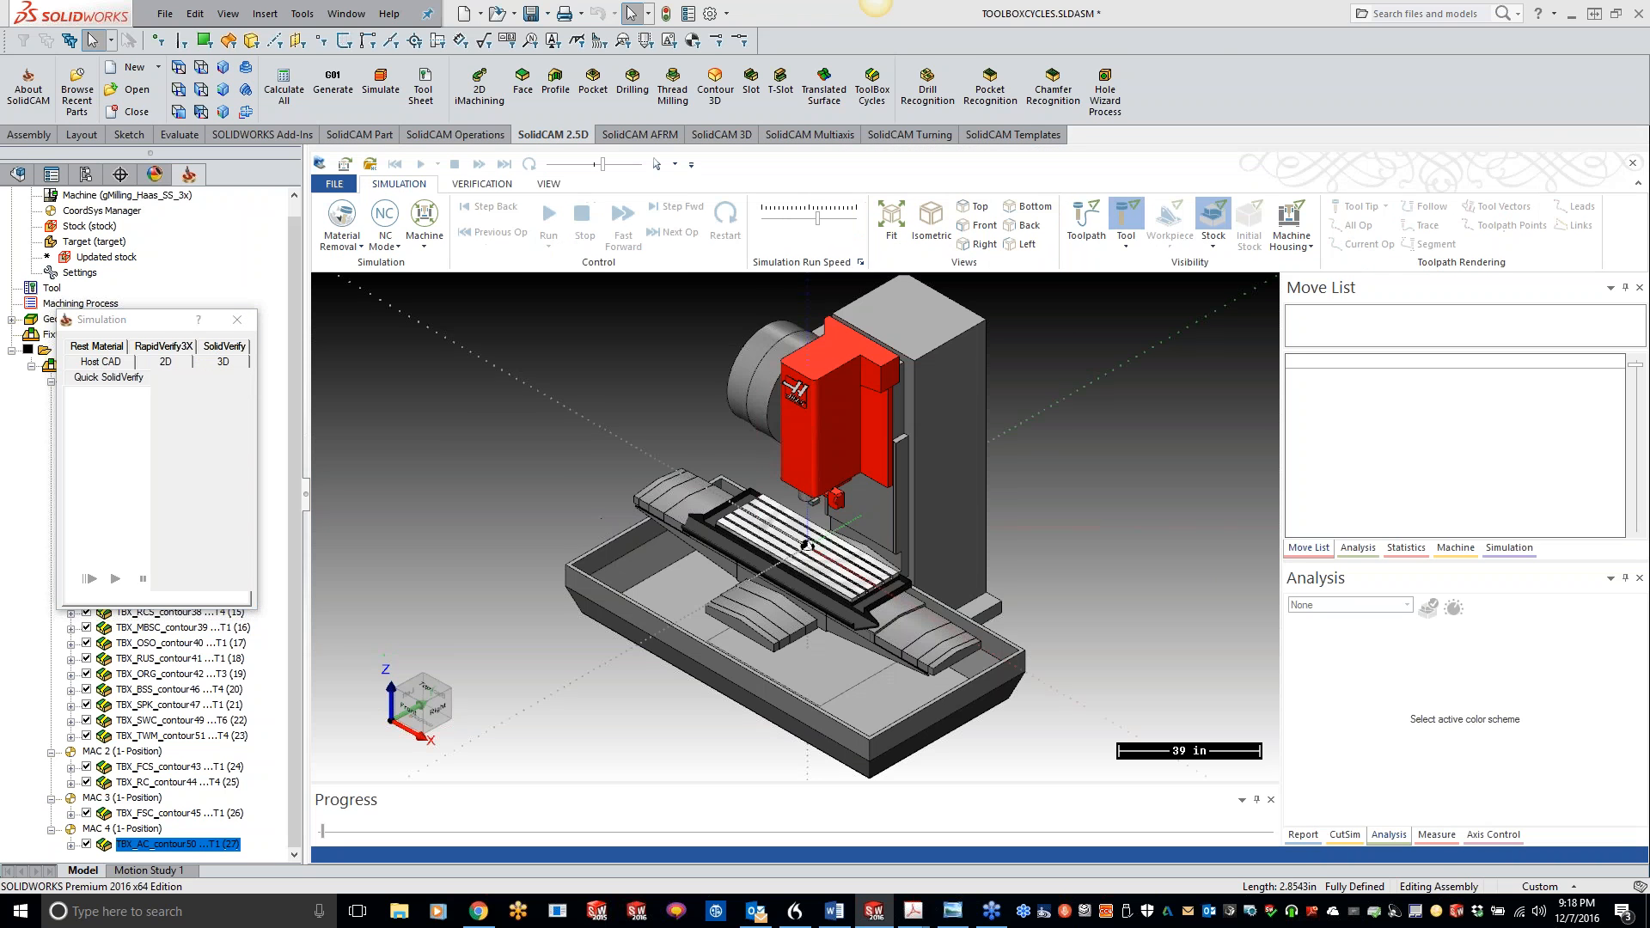
{"action": "left_click", "coordinate": [550, 225]}
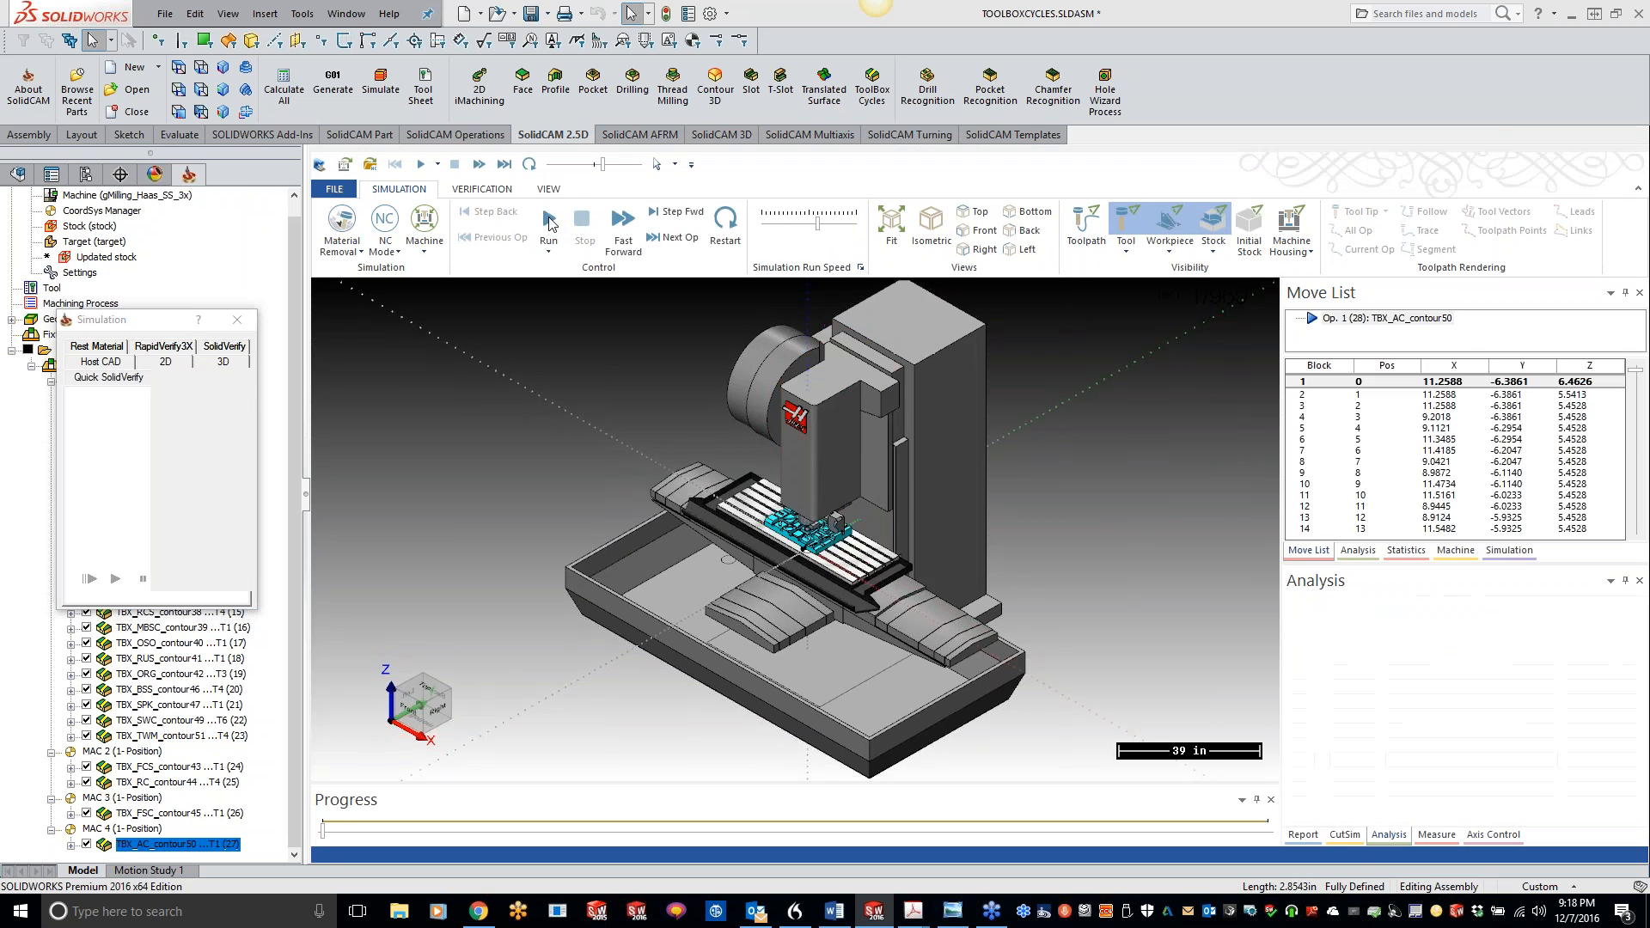
{"action": "scroll", "coordinate": [909, 468], "scroll_direction": "up", "scroll_amount": 10}
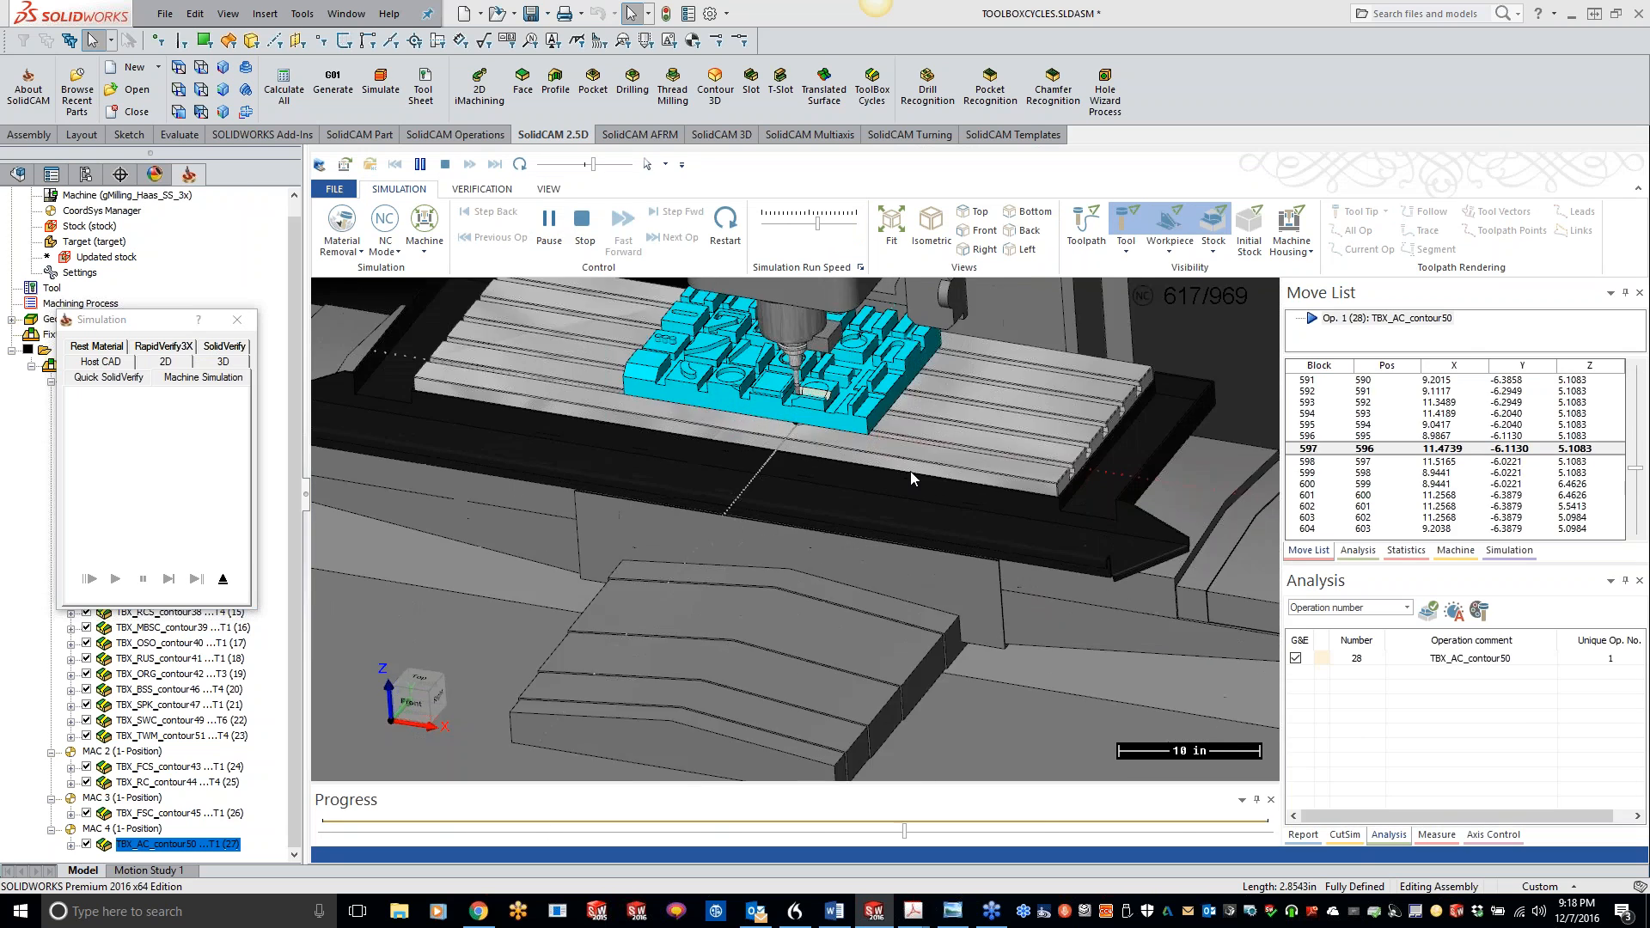
{"action": "scroll", "coordinate": [902, 471], "scroll_direction": "up", "scroll_amount": 4}
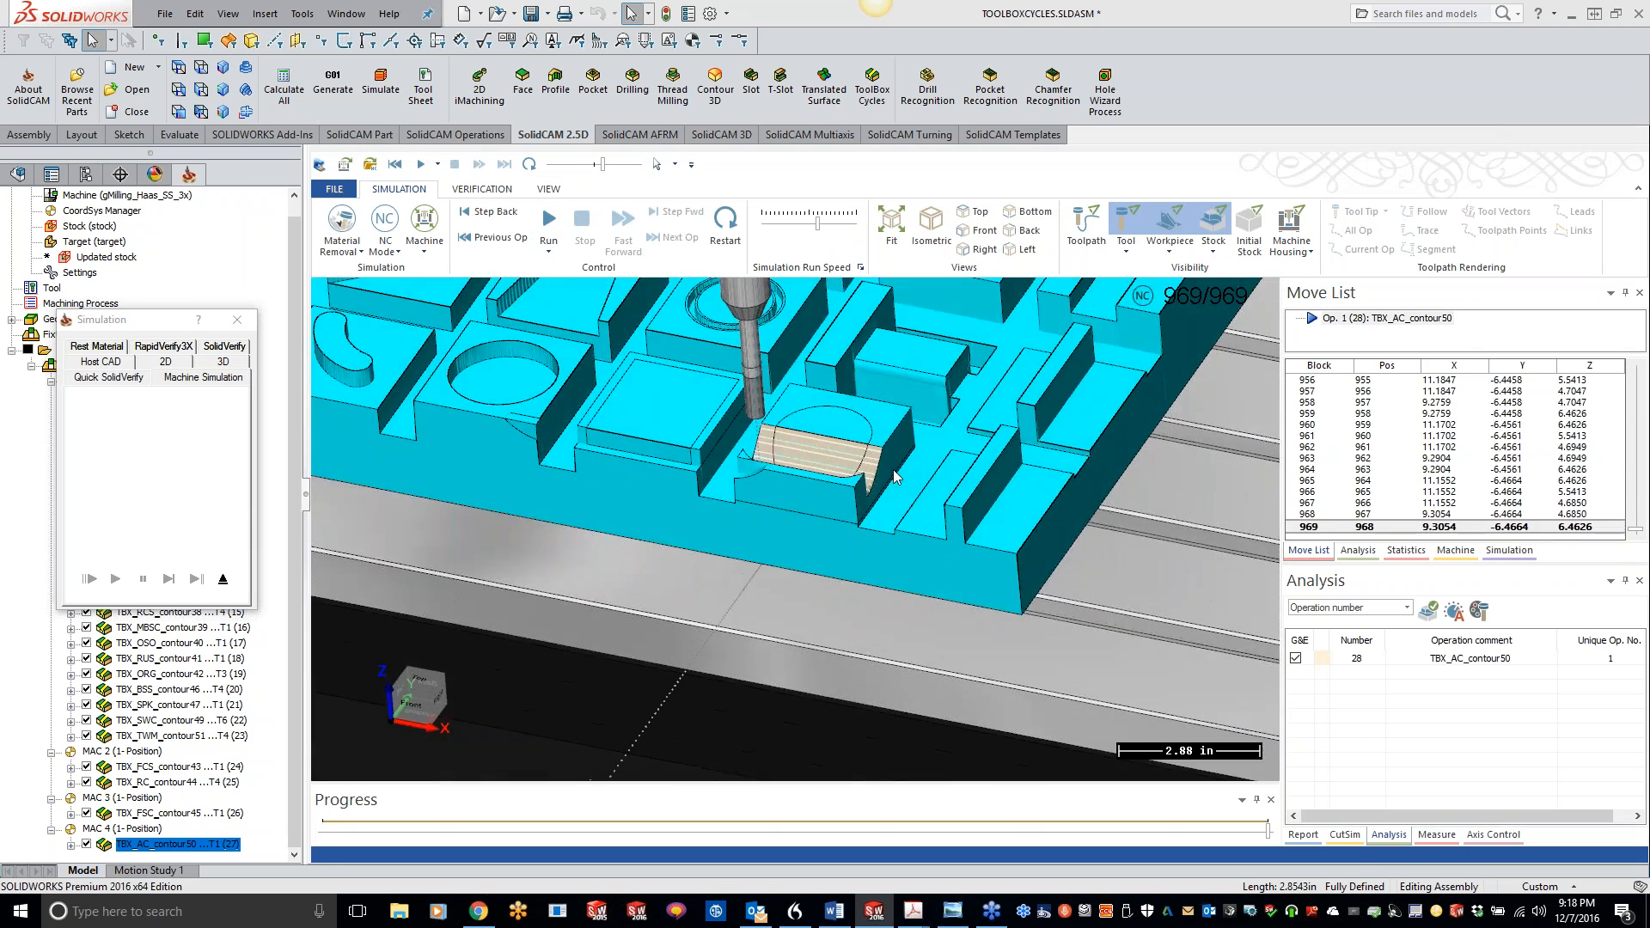
Step: Examine the machined angled face of the cylinder from the side and close the simulation
{"action": "middle_click_drag", "start_coordinate": [862, 480], "coordinate": [481, 437]}
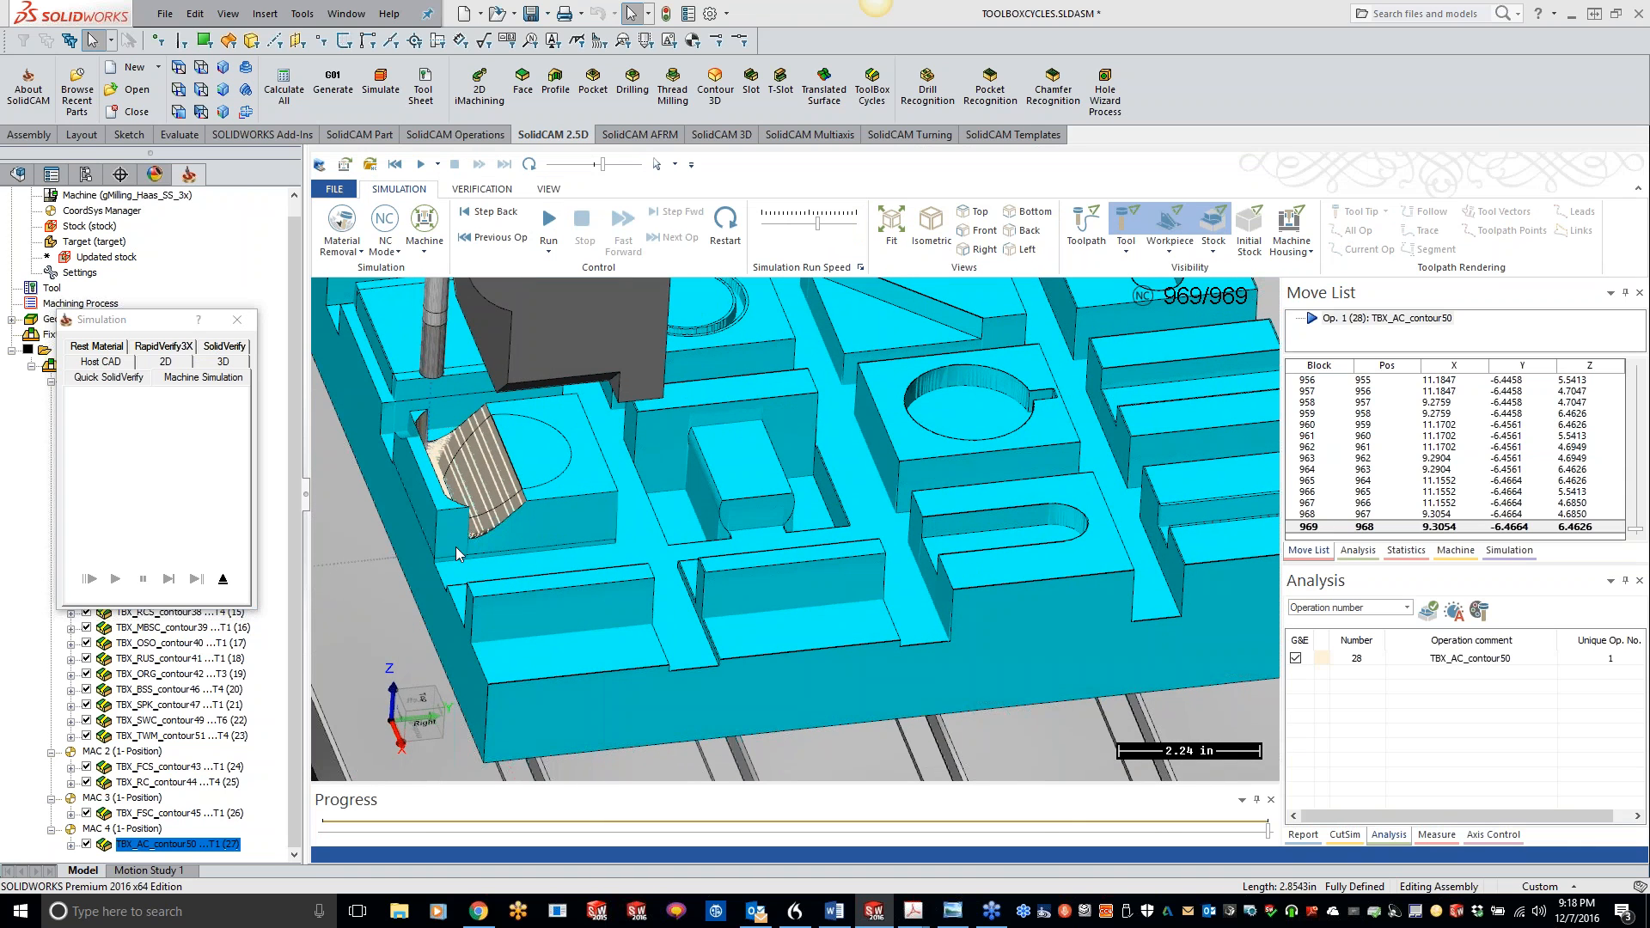
{"action": "scroll", "coordinate": [455, 481], "scroll_direction": "up", "scroll_amount": 5}
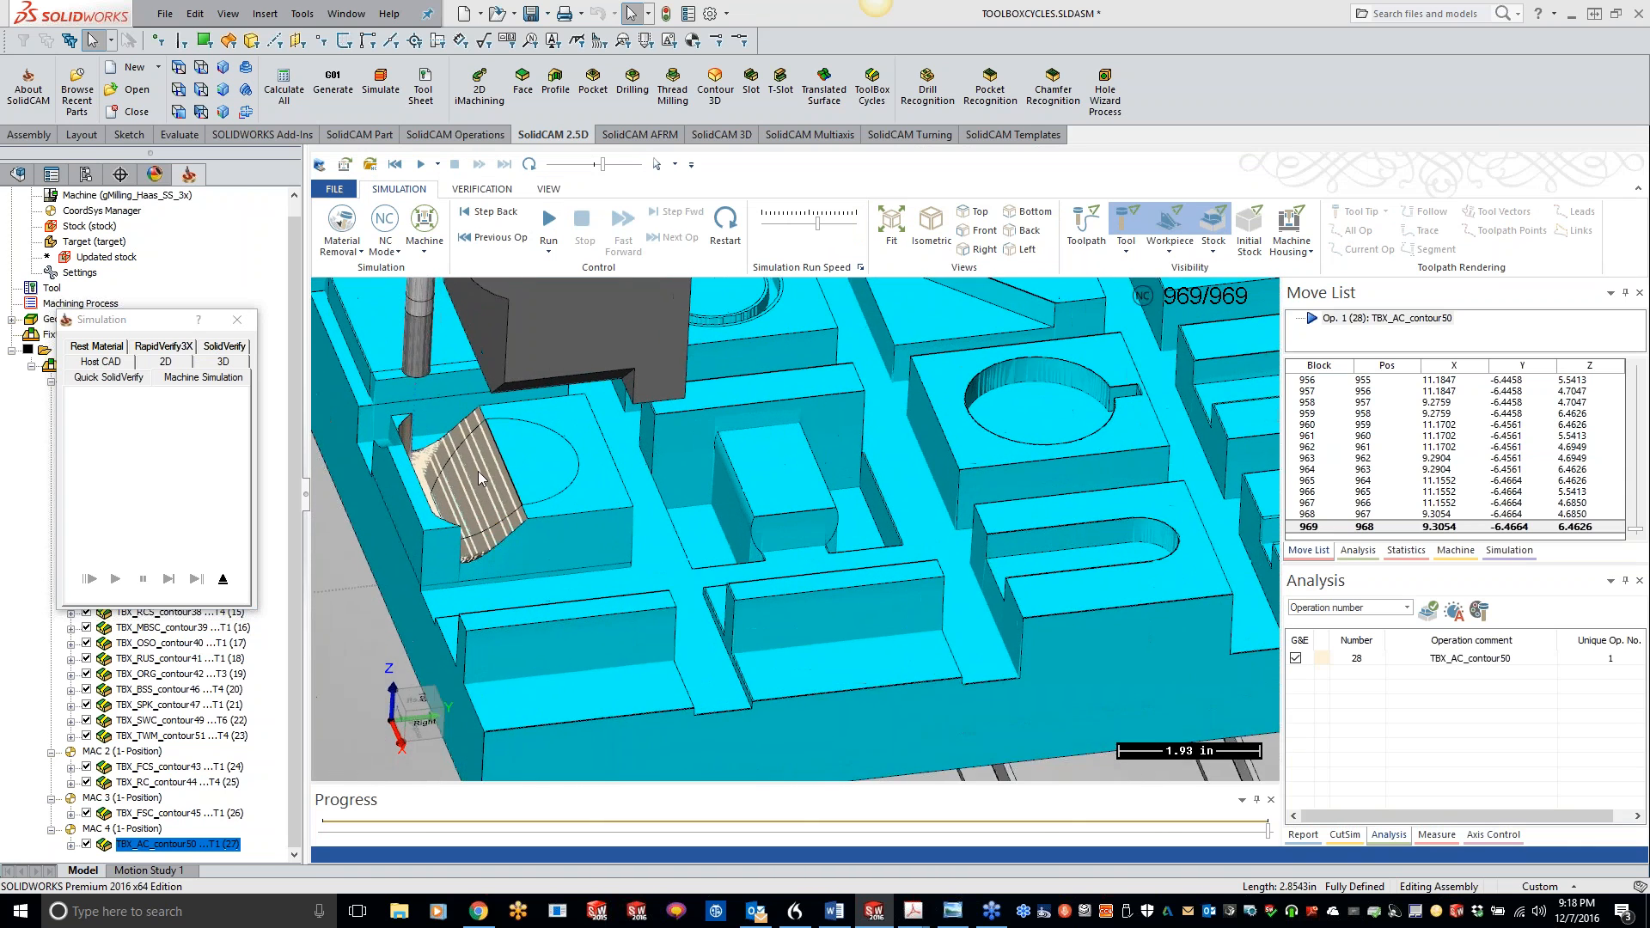
{"action": "scroll", "coordinate": [579, 554], "scroll_direction": "up", "scroll_amount": 3}
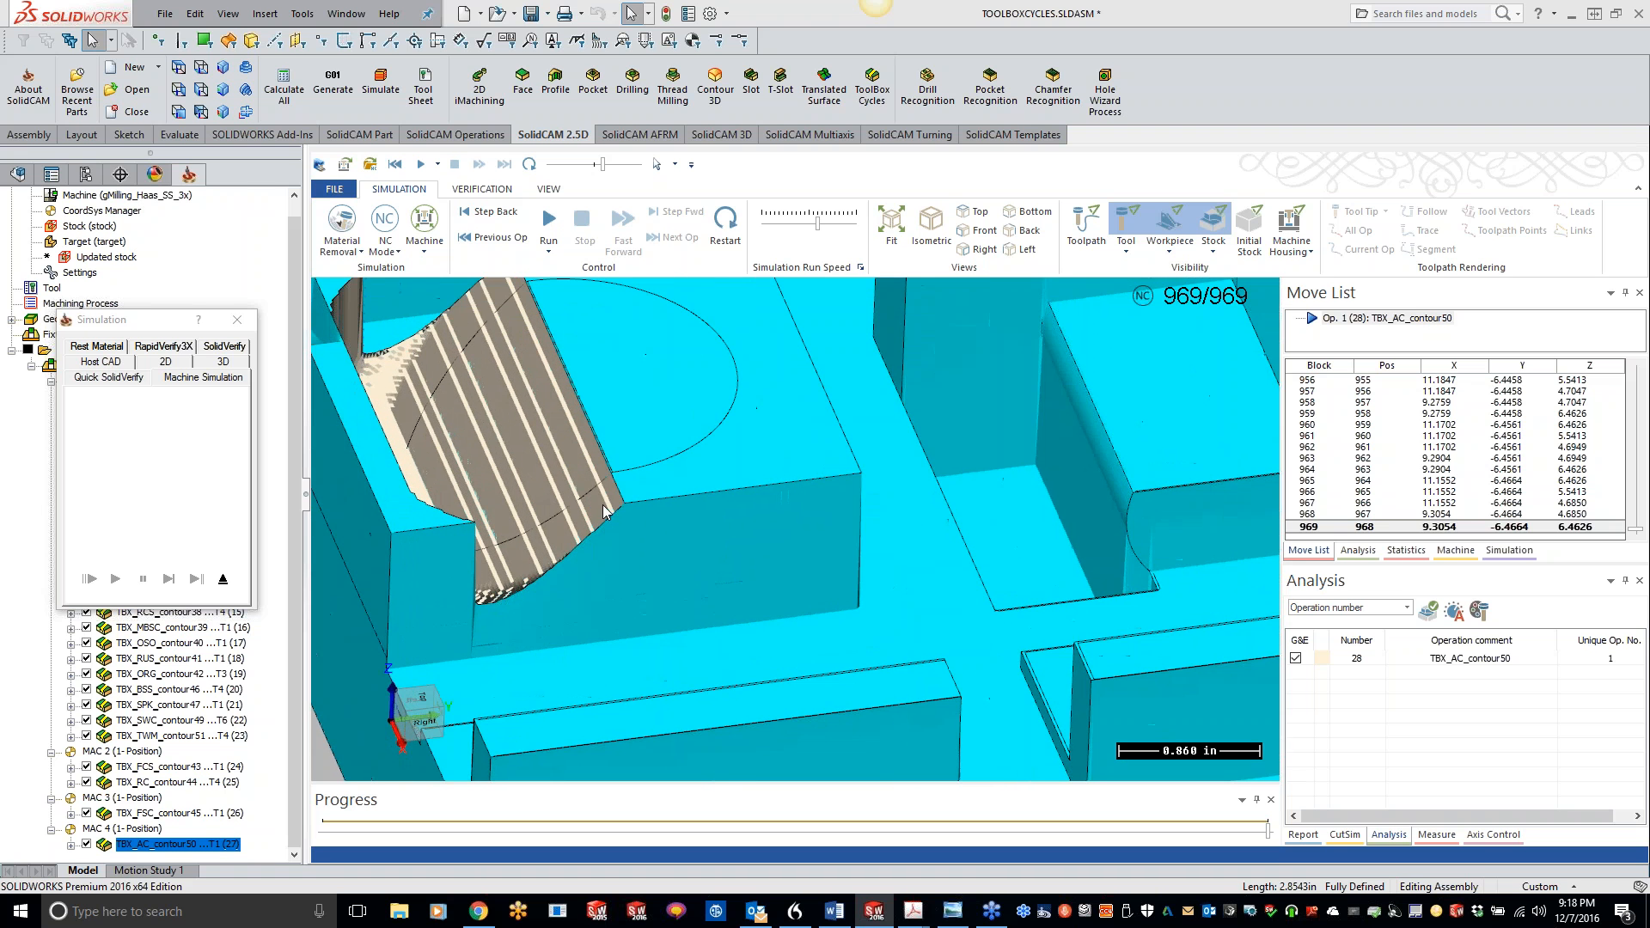
{"action": "scroll", "coordinate": [568, 498], "scroll_direction": "down", "scroll_amount": 2}
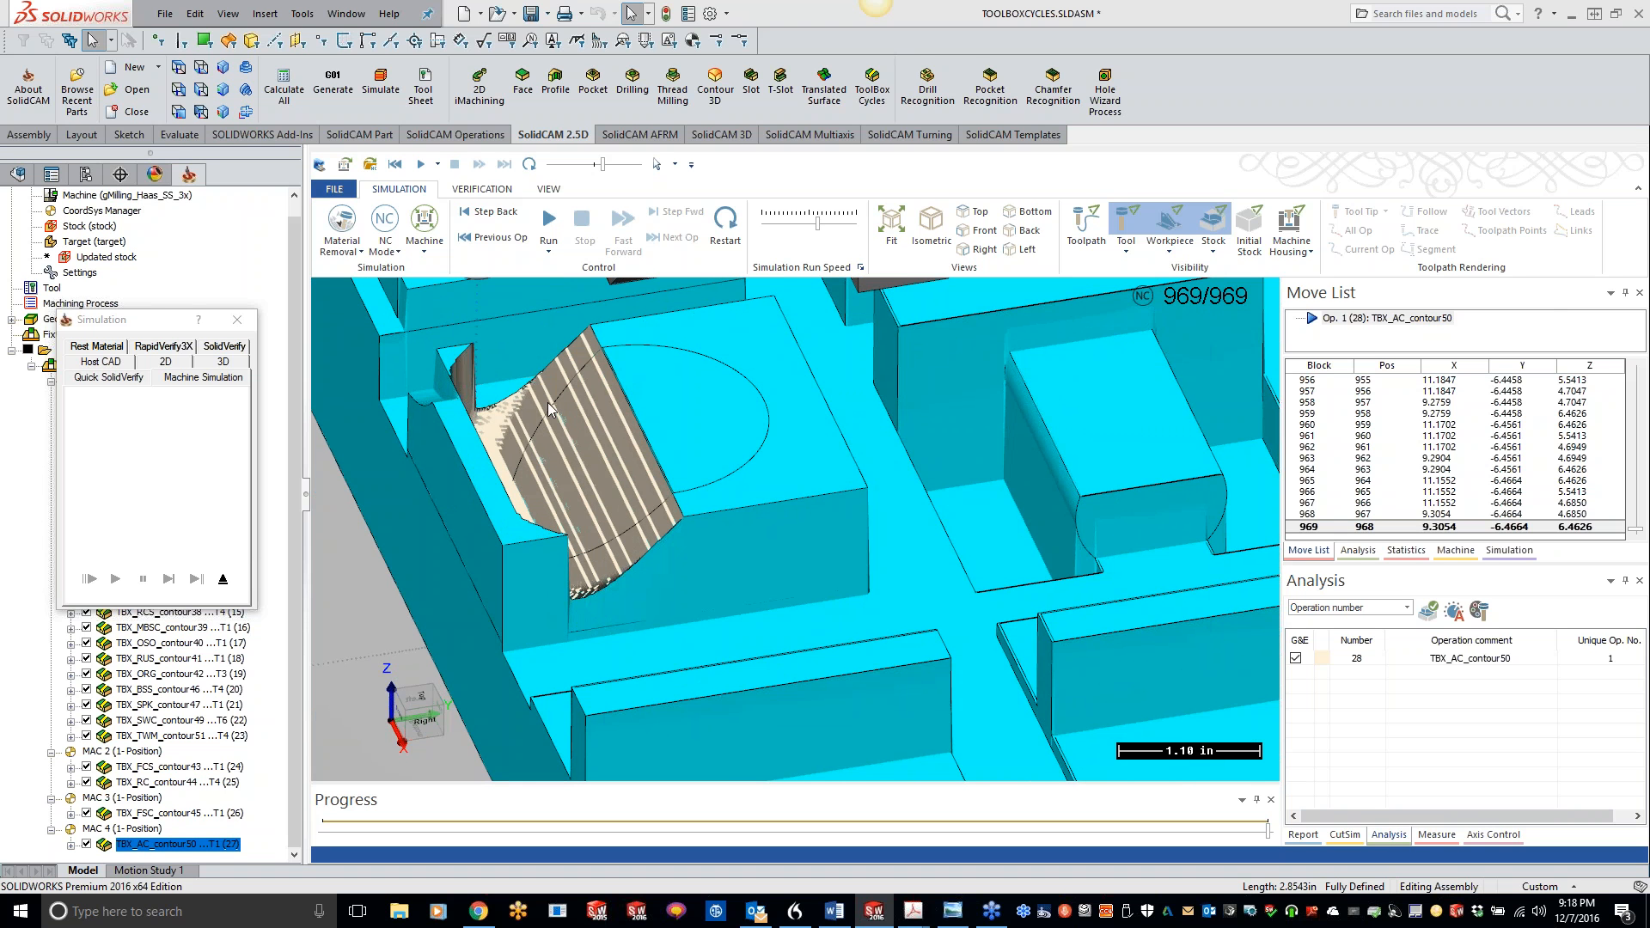
{"action": "left_click", "coordinate": [237, 320]}
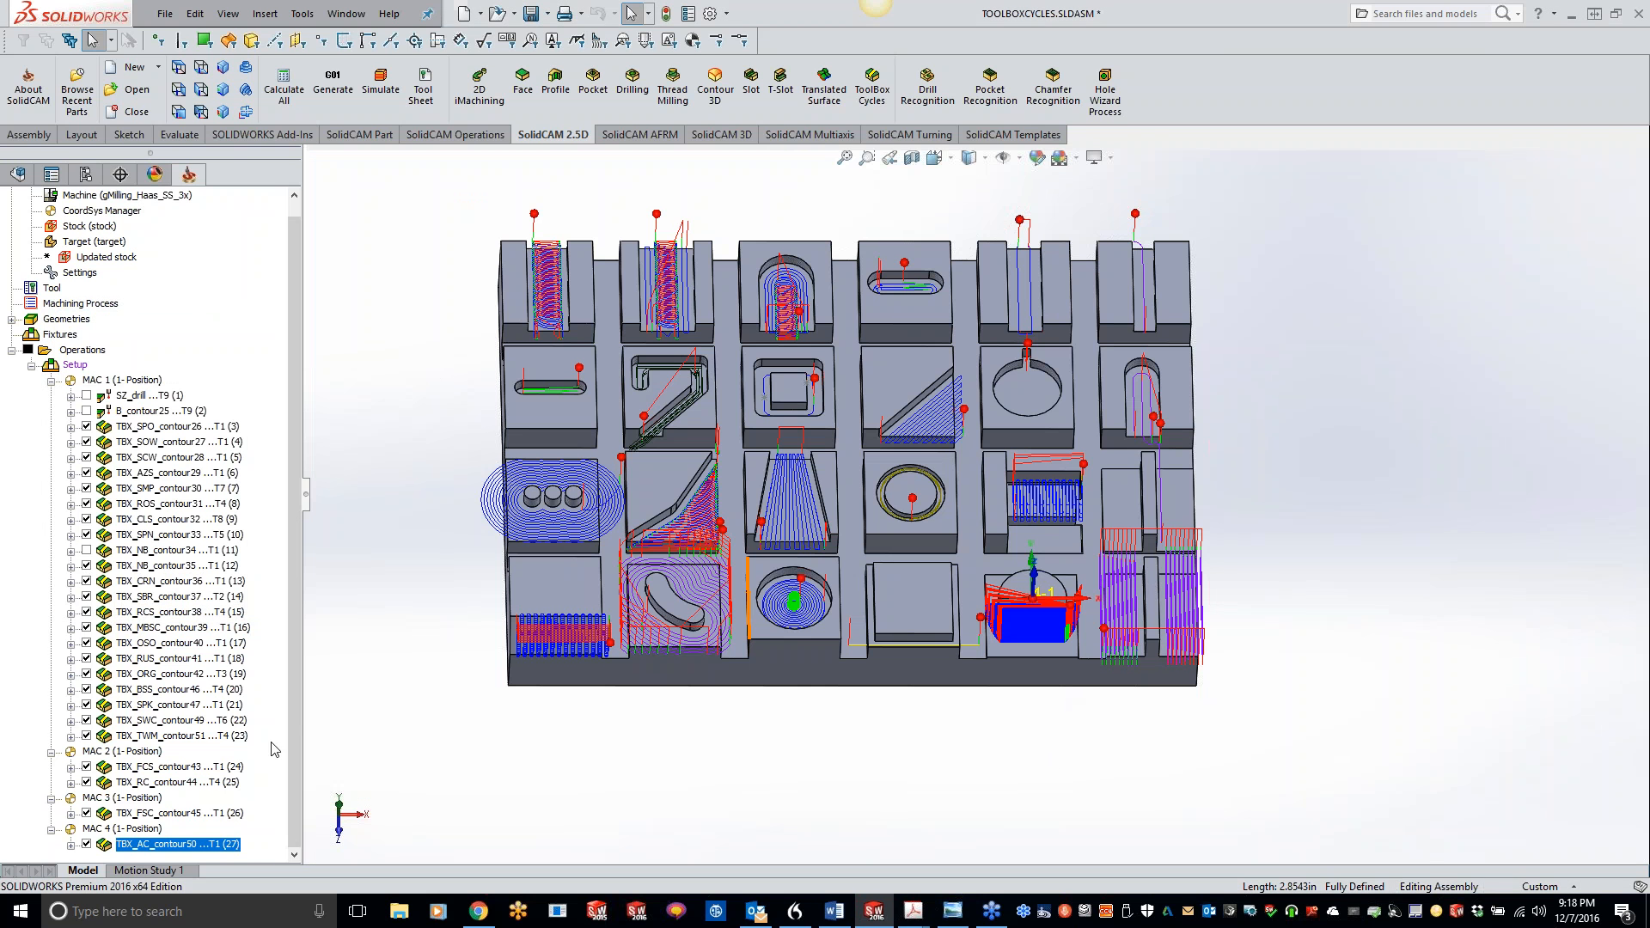
Step: Reopen the TBX_AC_contour50 operation, hide its toolpath and show the whole part
{"action": "double_click", "coordinate": [155, 844]}
{"action": "left_click", "coordinate": [88, 846]}
{"action": "scroll", "coordinate": [1011, 602], "scroll_direction": "down", "scroll_amount": 4}
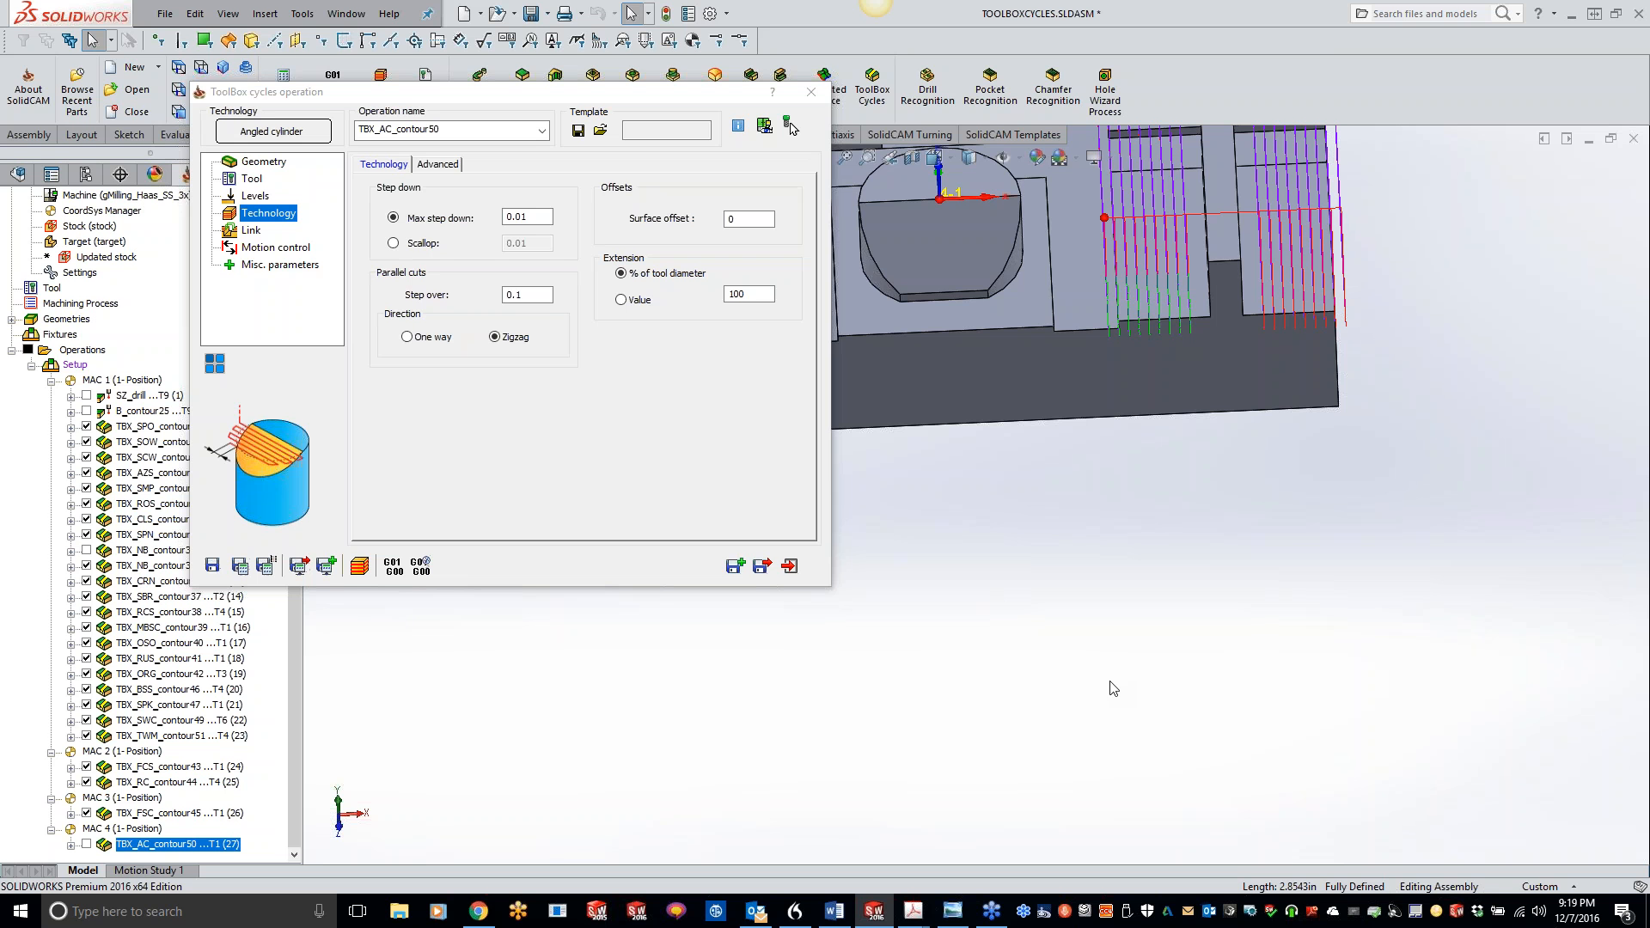
{"action": "scroll", "coordinate": [968, 481], "scroll_direction": "up", "scroll_amount": 5}
{"action": "scroll", "coordinate": [868, 306], "scroll_direction": "down", "scroll_amount": 4}
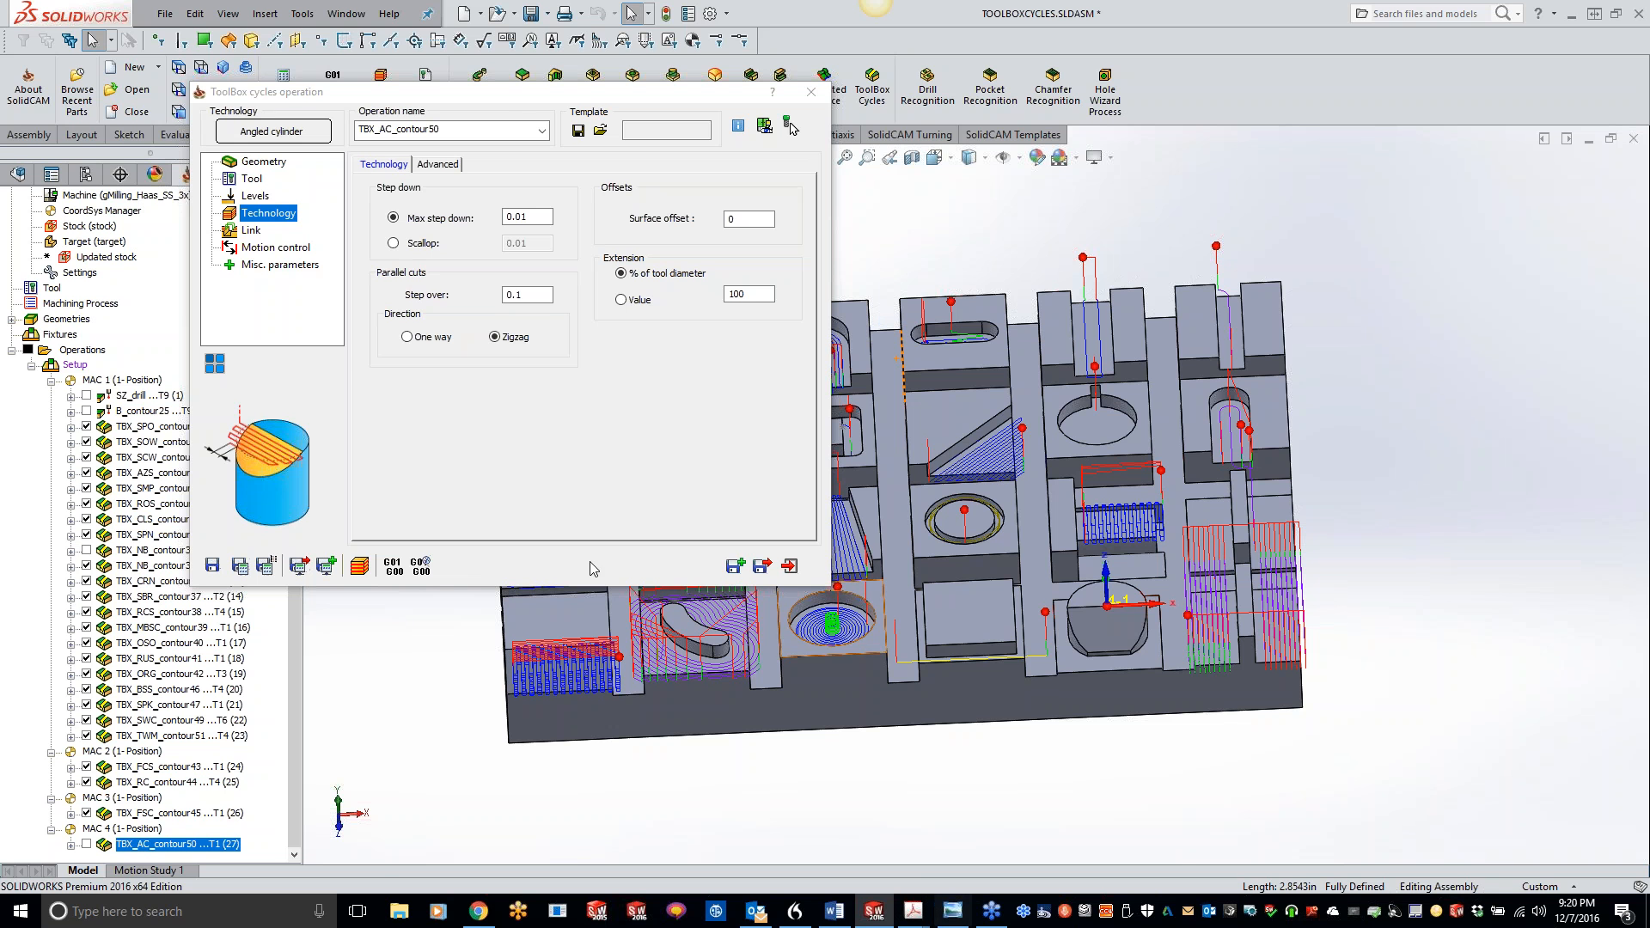
Step: Switch to File Explorer and browse to the User folder of SolidCAM2016 within the C: drive's Public Documents
{"action": "left_click", "coordinate": [399, 911]}
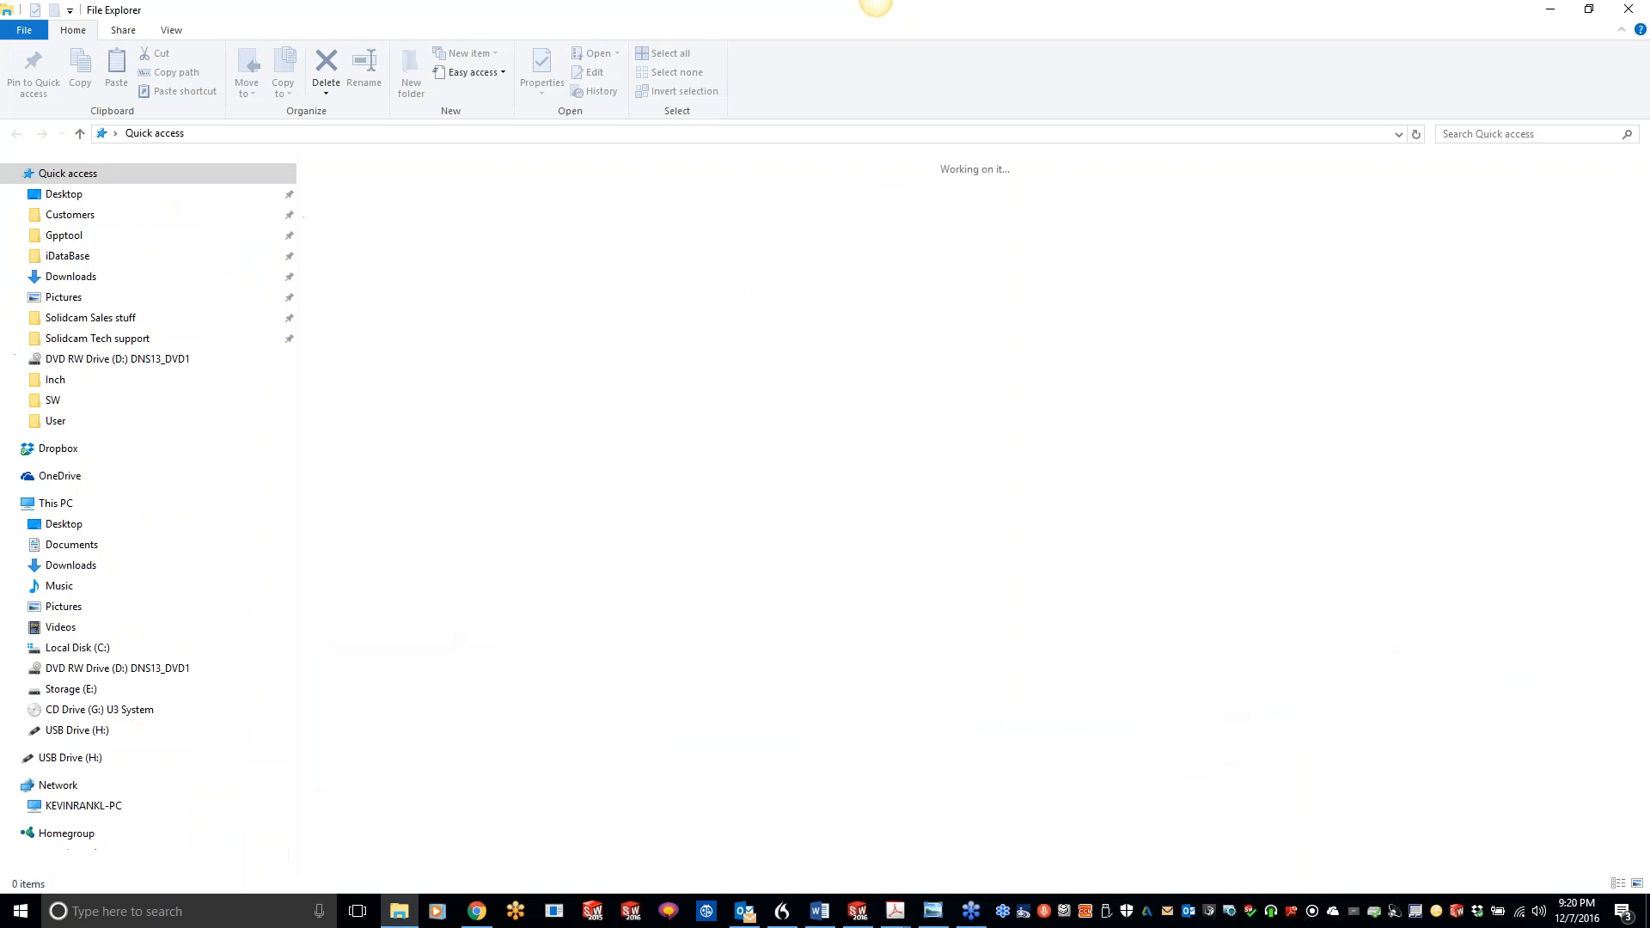
{"action": "left_click", "coordinate": [74, 648]}
{"action": "double_click", "coordinate": [343, 493]}
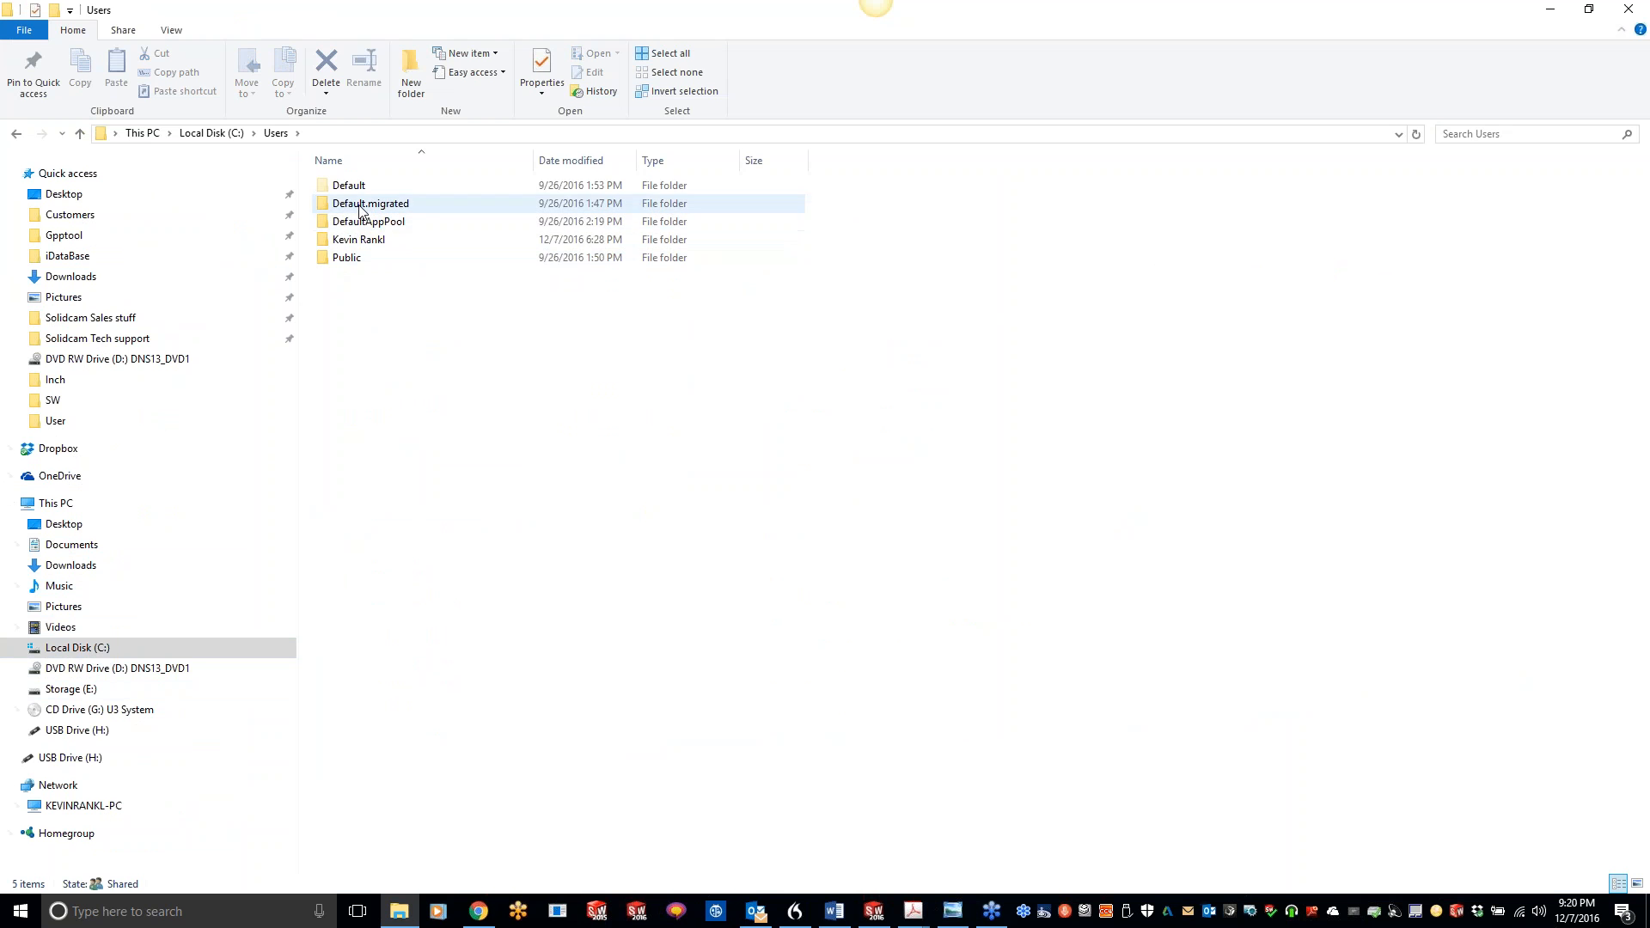
{"action": "double_click", "coordinate": [359, 259]}
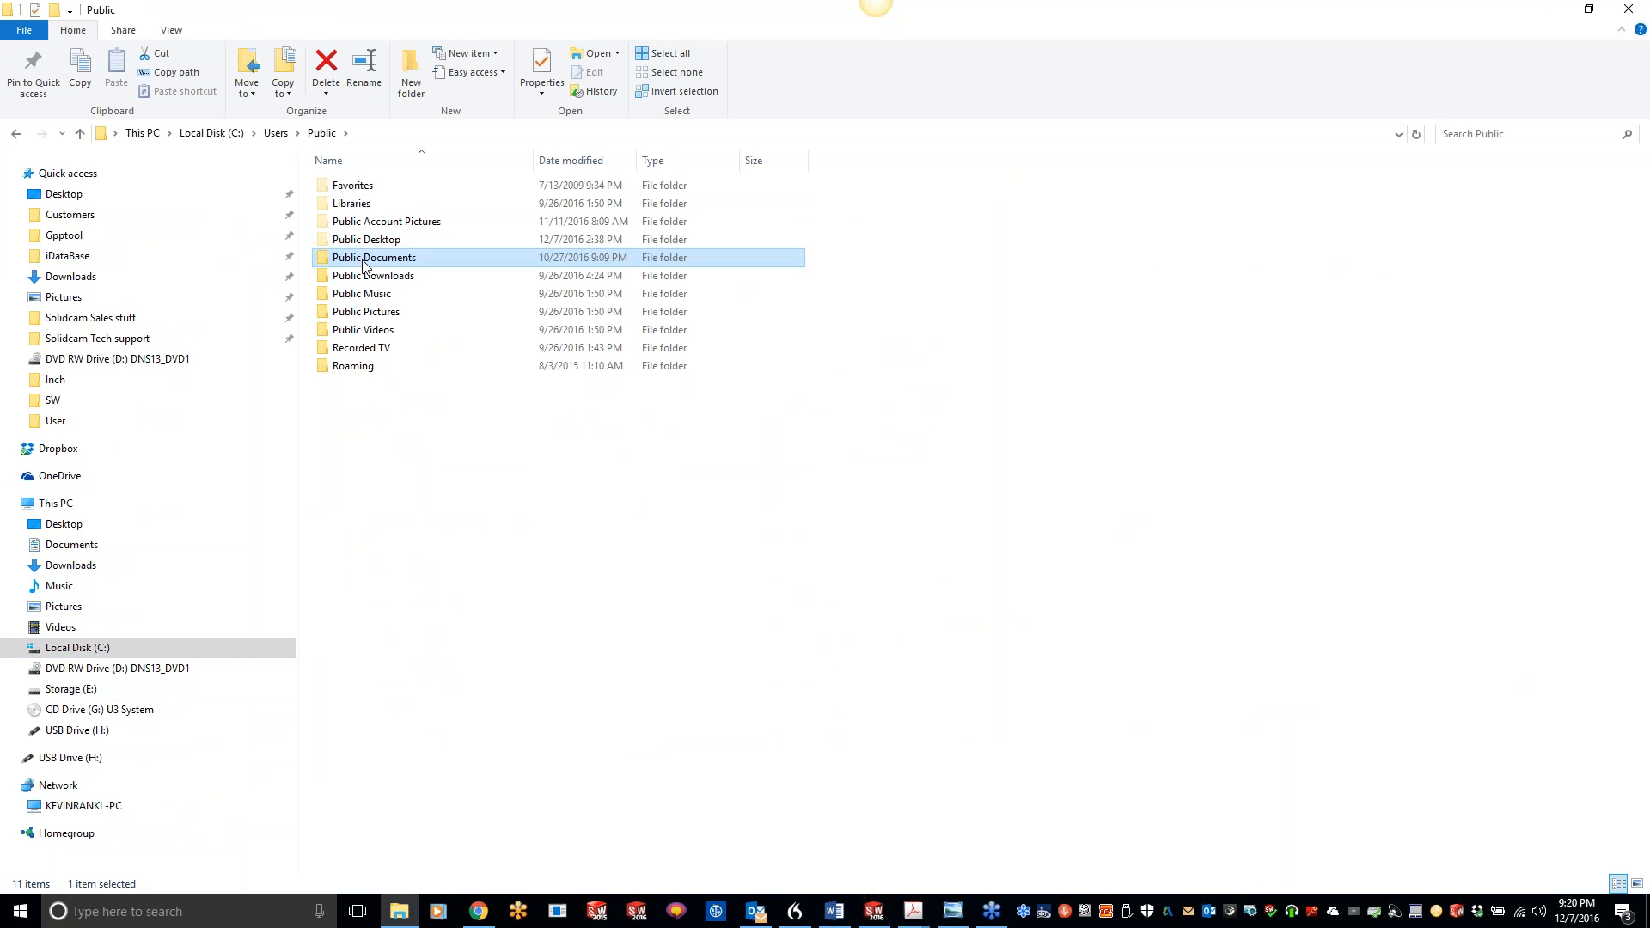
{"action": "double_click", "coordinate": [362, 258]}
{"action": "left_click", "coordinate": [365, 223]}
{"action": "double_click", "coordinate": [362, 223]}
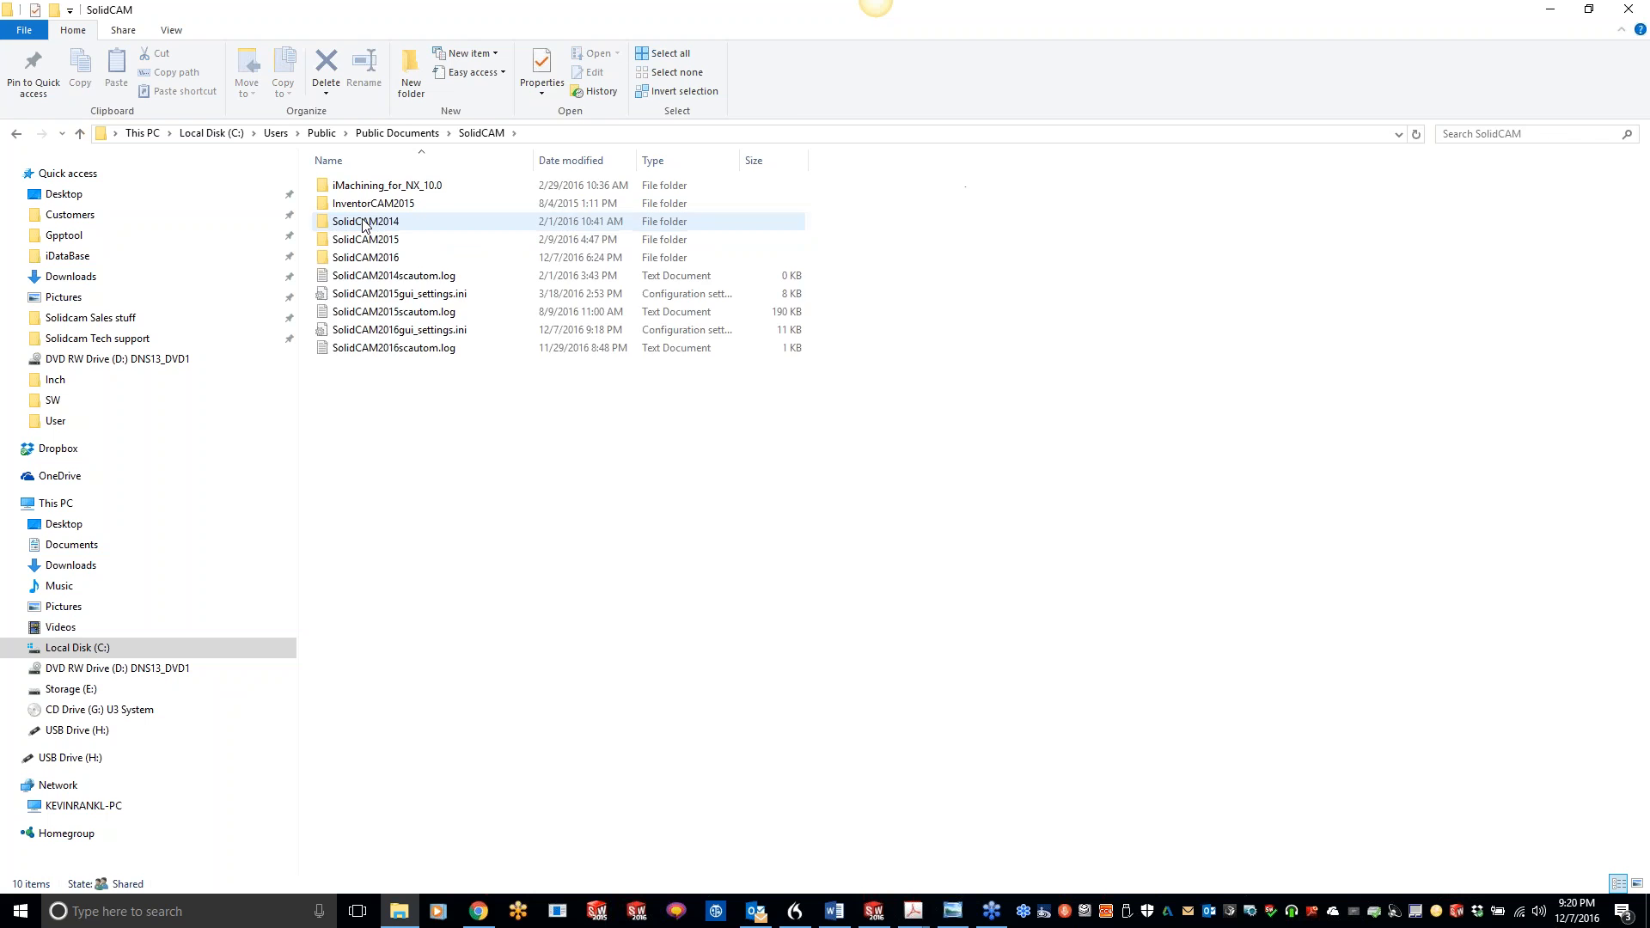
{"action": "double_click", "coordinate": [360, 258]}
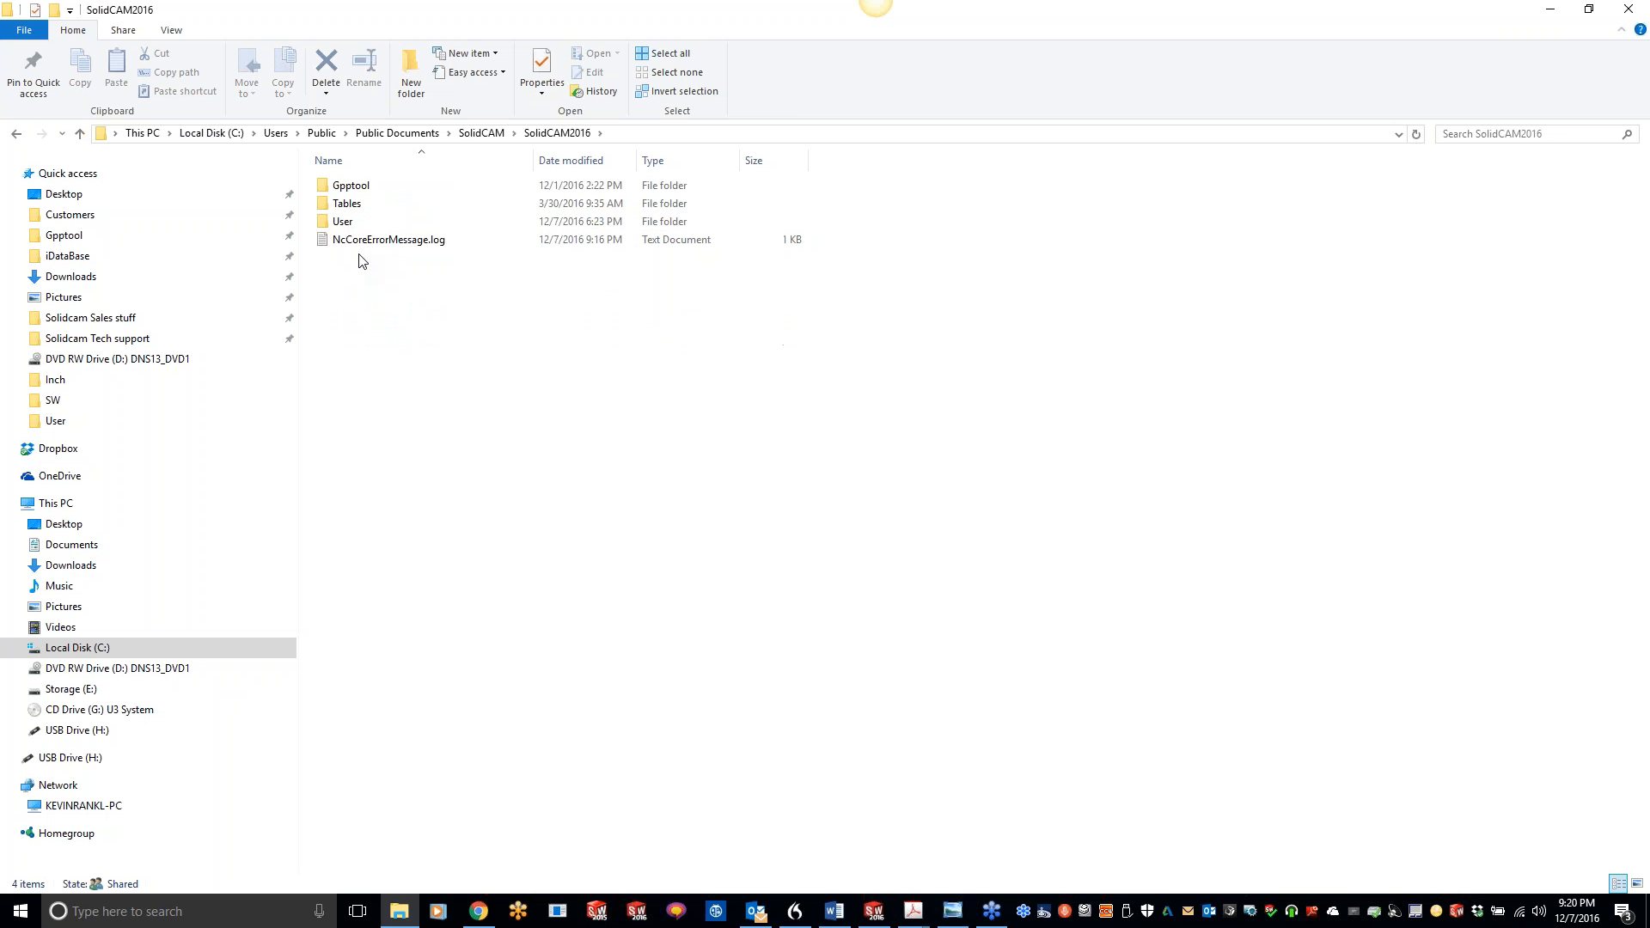
{"action": "double_click", "coordinate": [344, 223]}
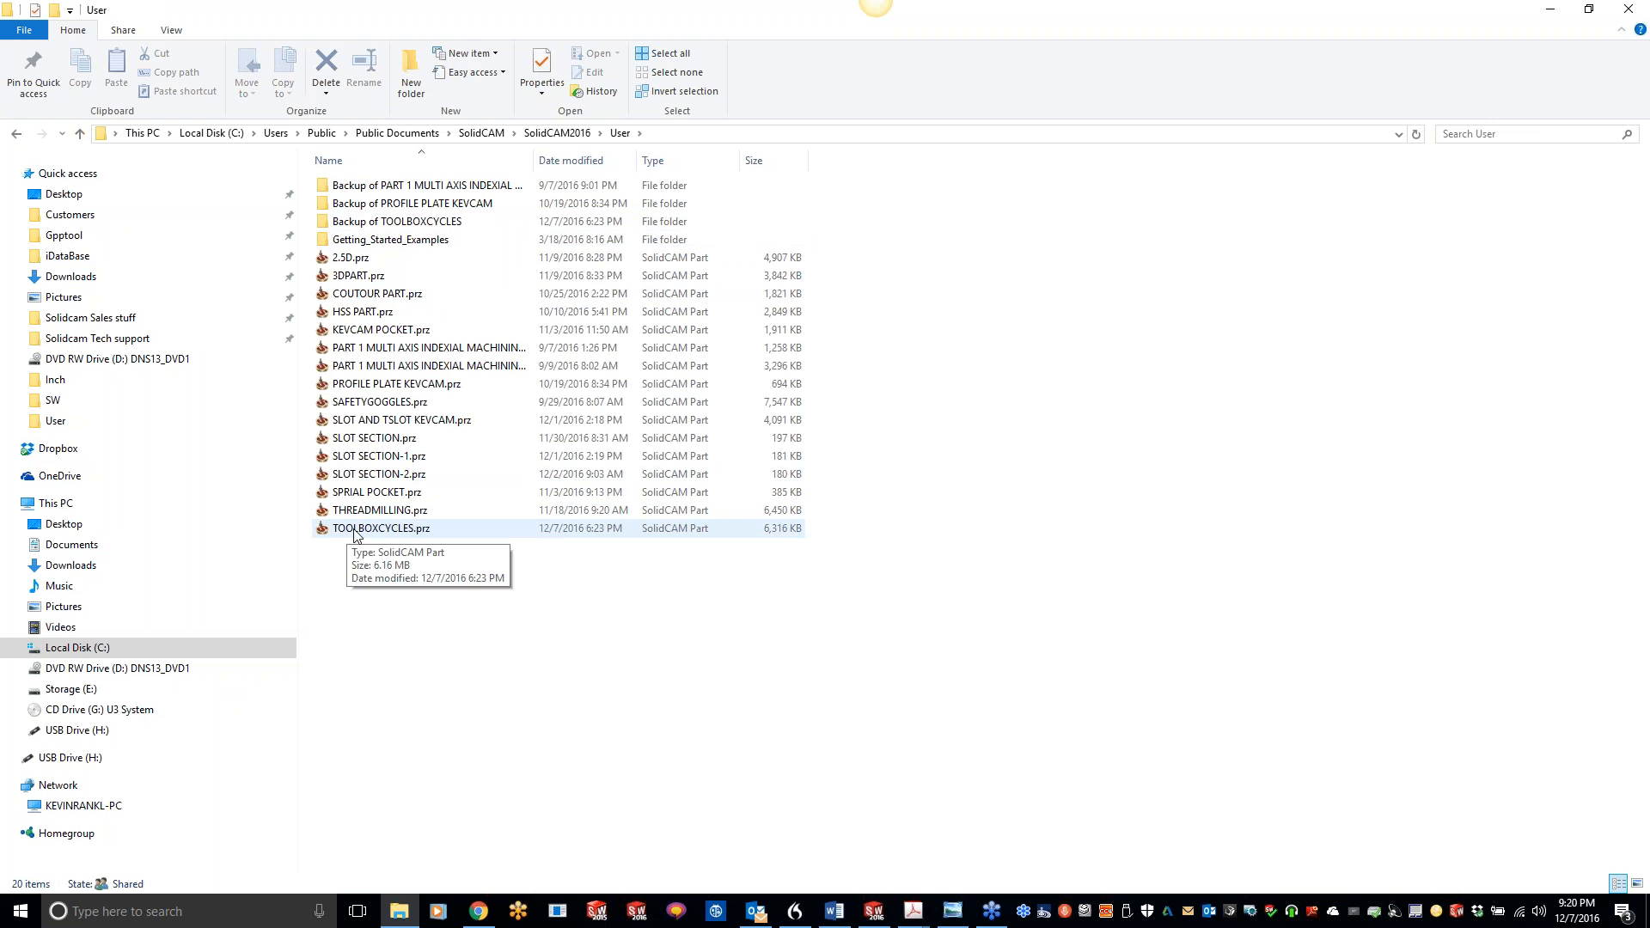
Step: Open the SW folder inside Getting_Started_Examples, locate ToolBox_Cycles.prz and display the folder's full path
{"action": "left_click", "coordinate": [414, 246]}
{"action": "double_click", "coordinate": [414, 246]}
{"action": "double_click", "coordinate": [371, 191]}
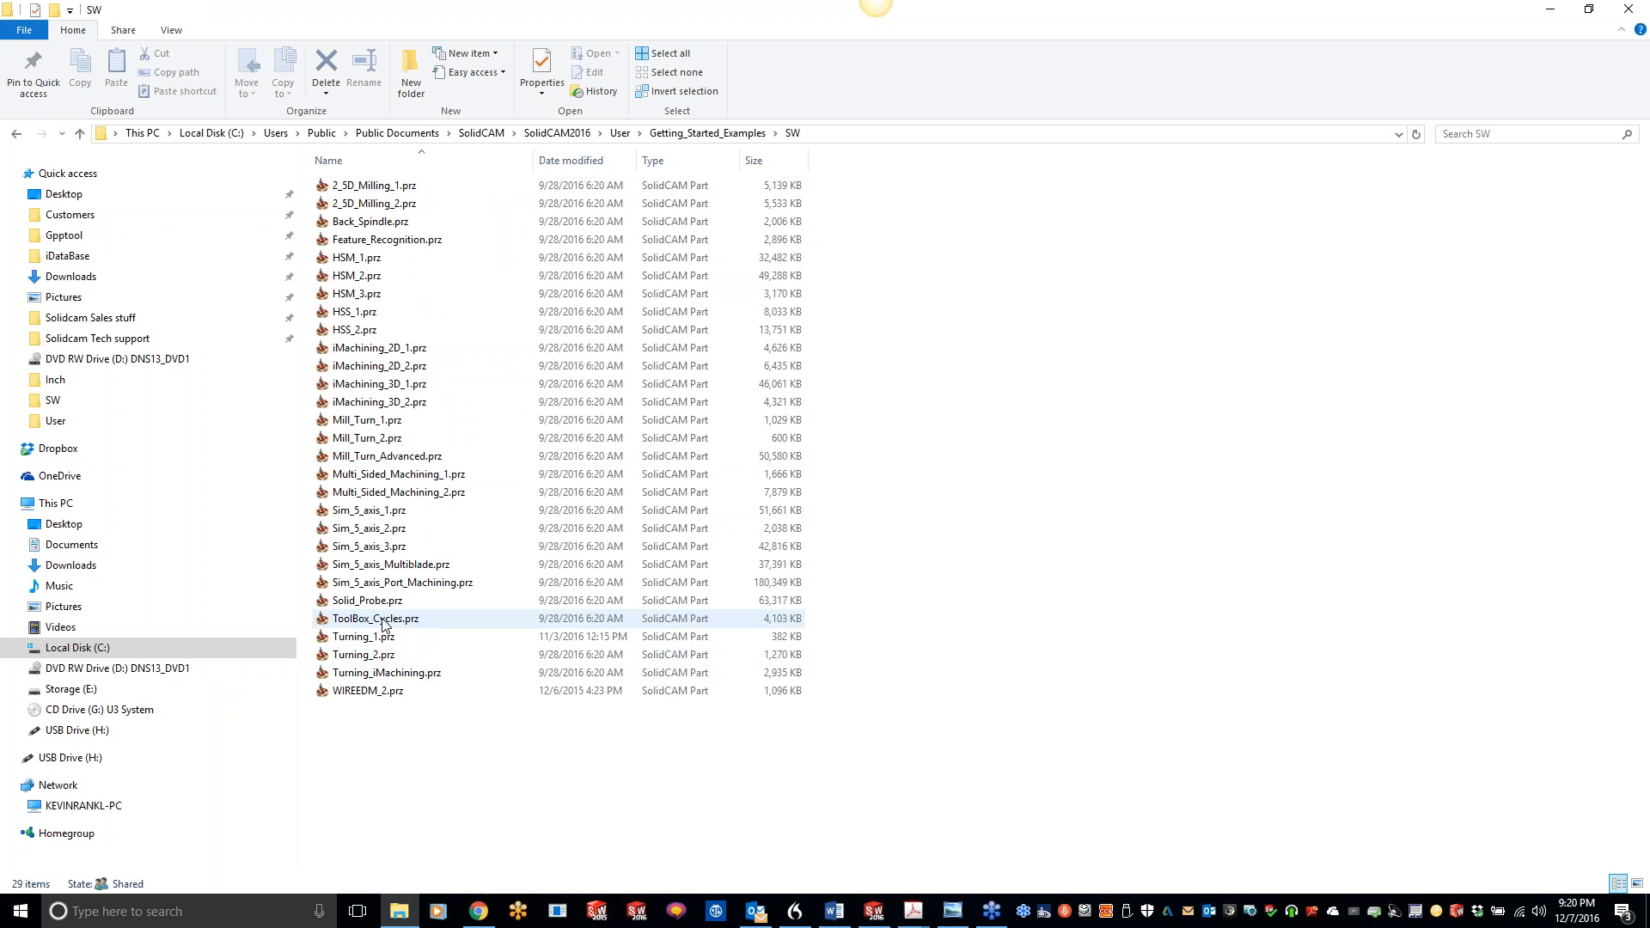
{"action": "left_click", "coordinate": [830, 133]}
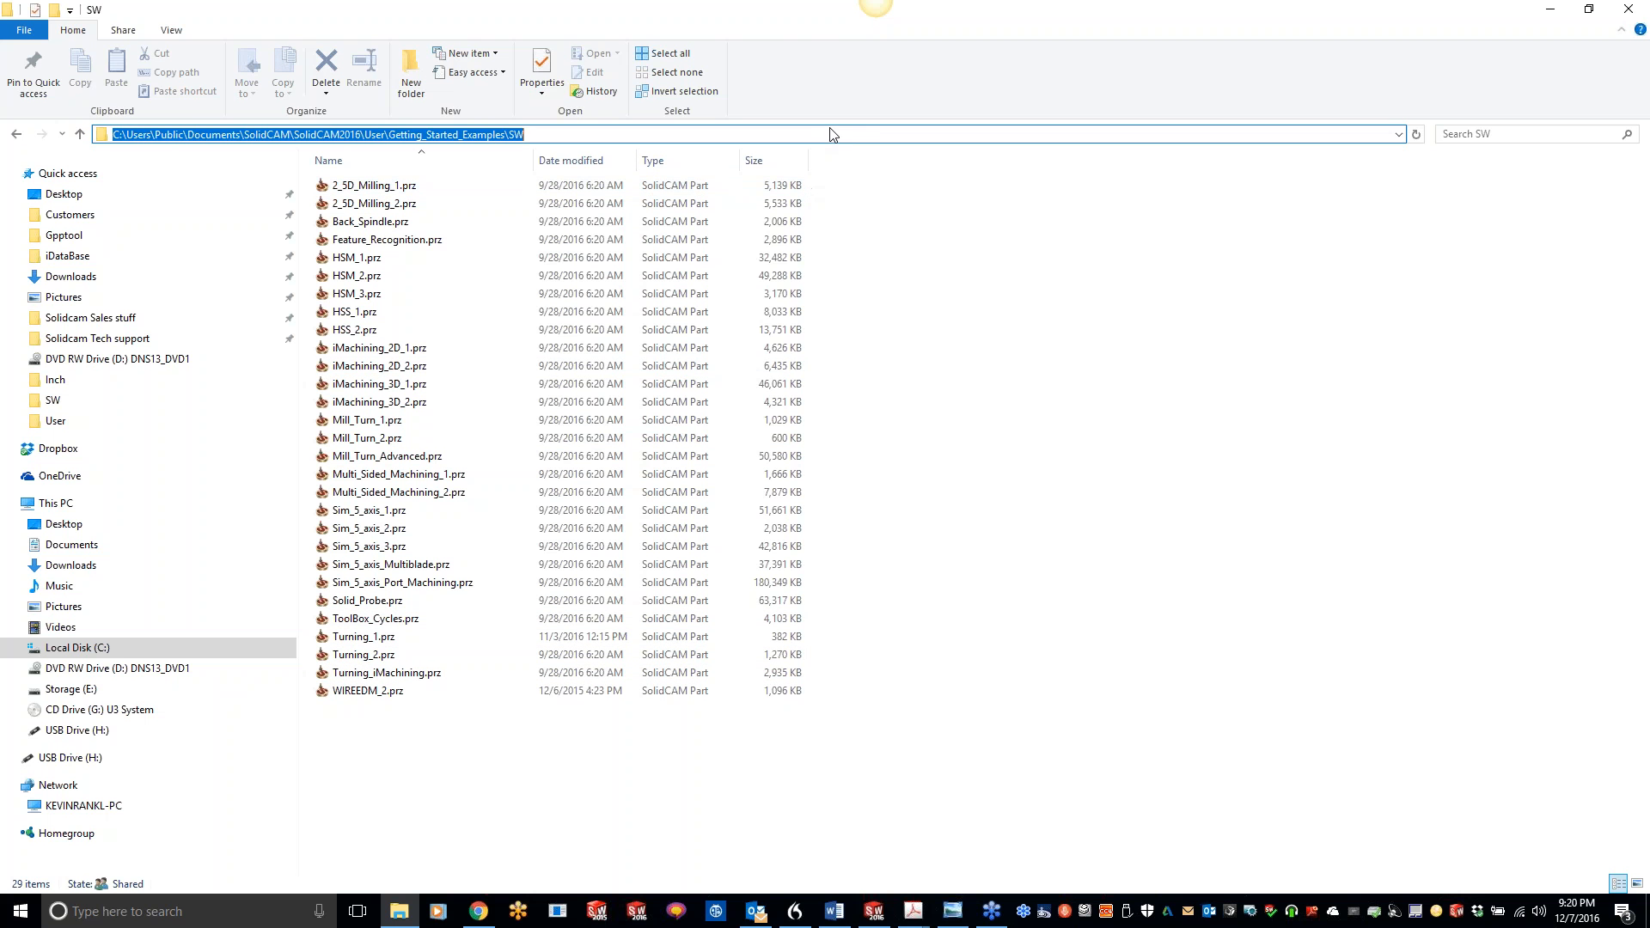